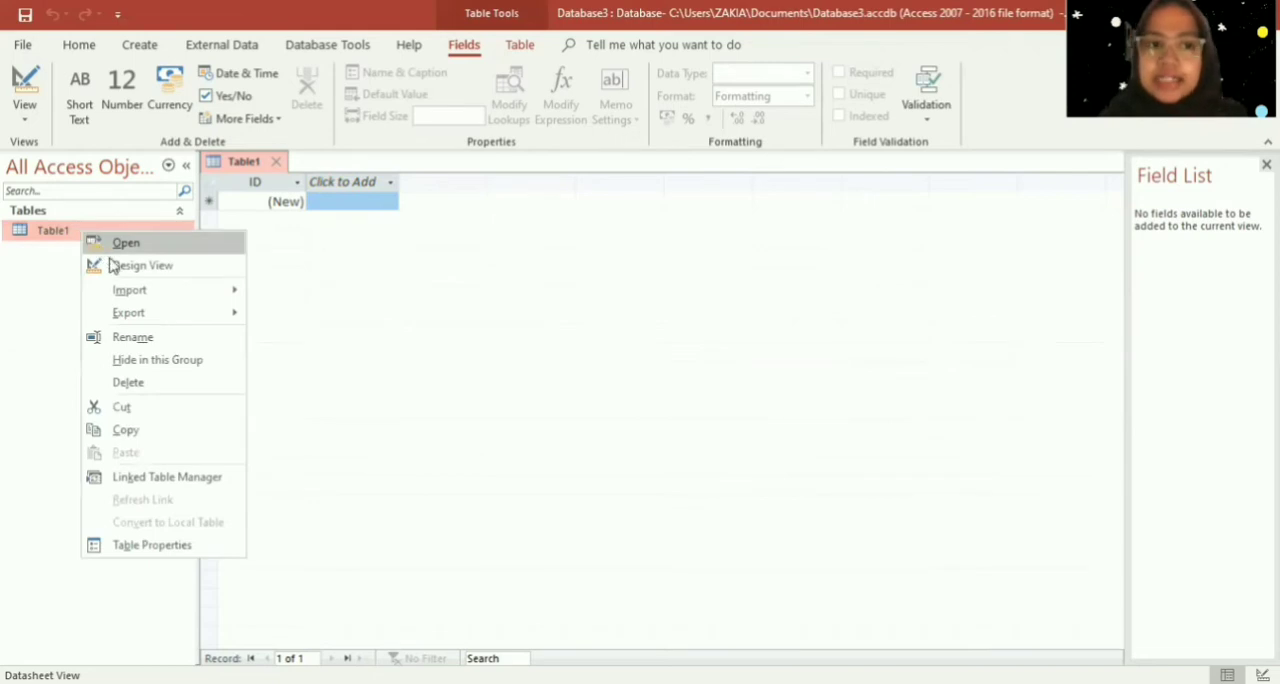
# - Switch Table1 to Design View, saving the table as KARYAWAN
pyautogui.click(116, 270)
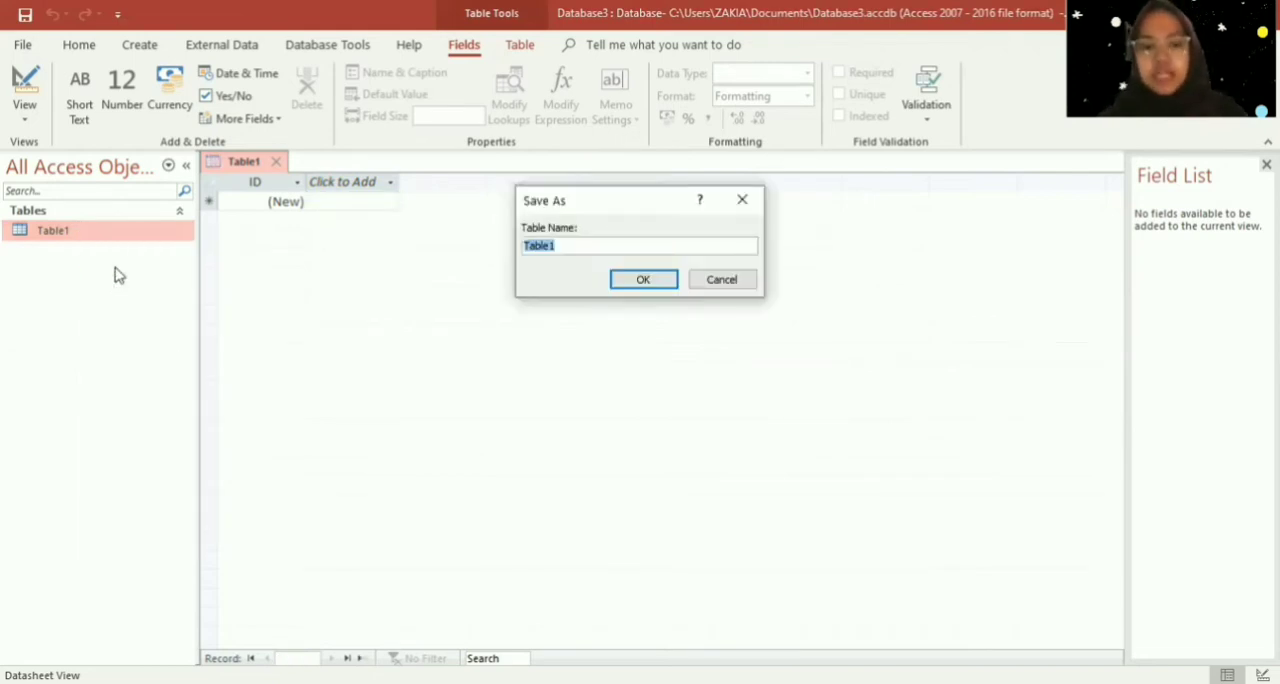
pyautogui.press('capslock')
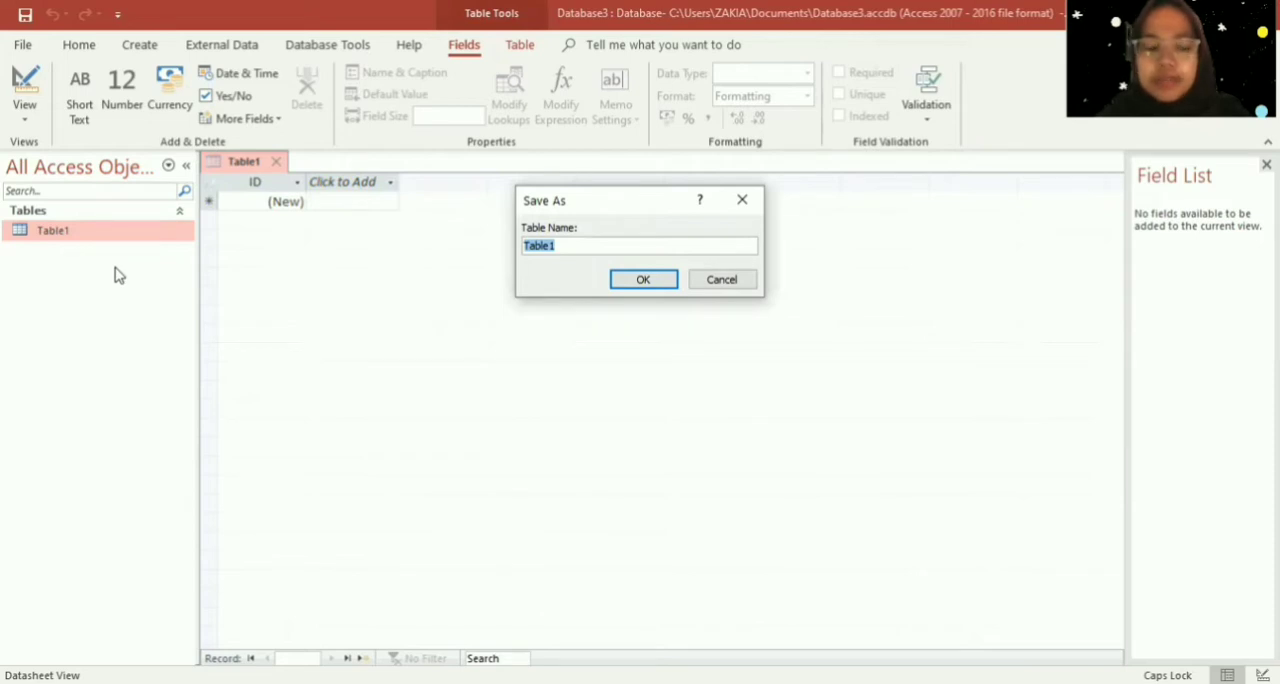
pyautogui.write('KARYAWAN')
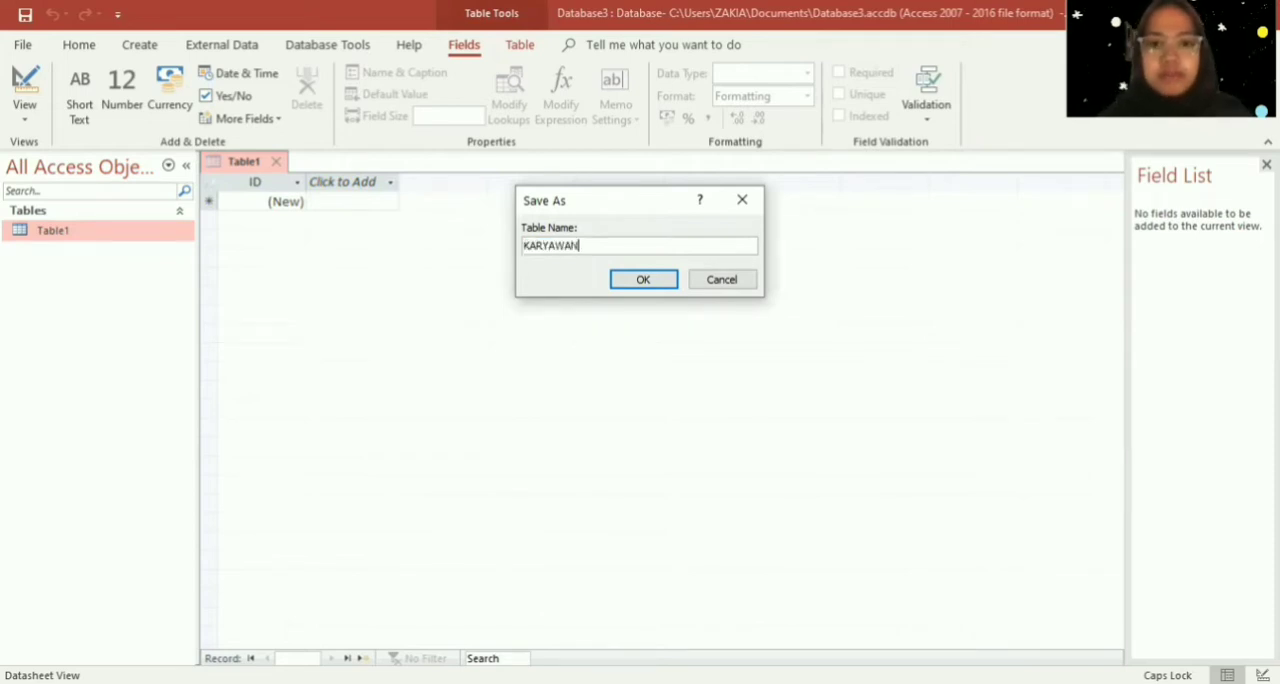
pyautogui.press('Return')
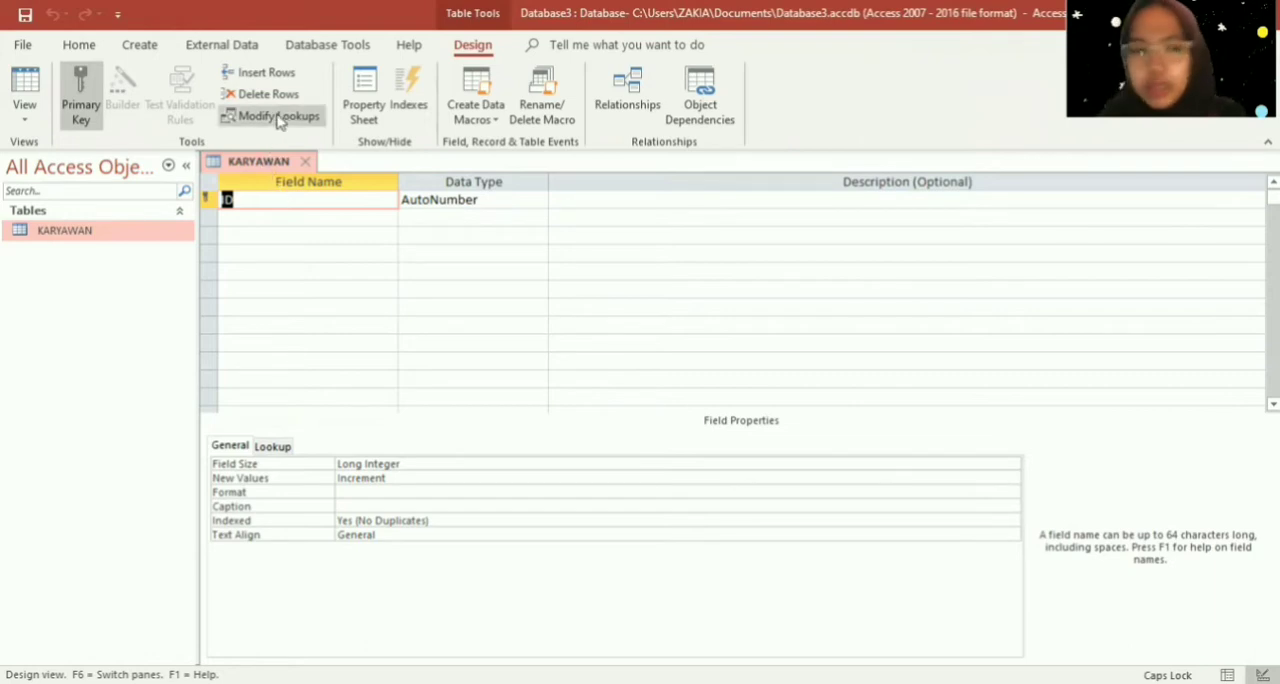
# - Rename the ID field to Nama and set its data type to Short Text
pyautogui.click(226, 199)
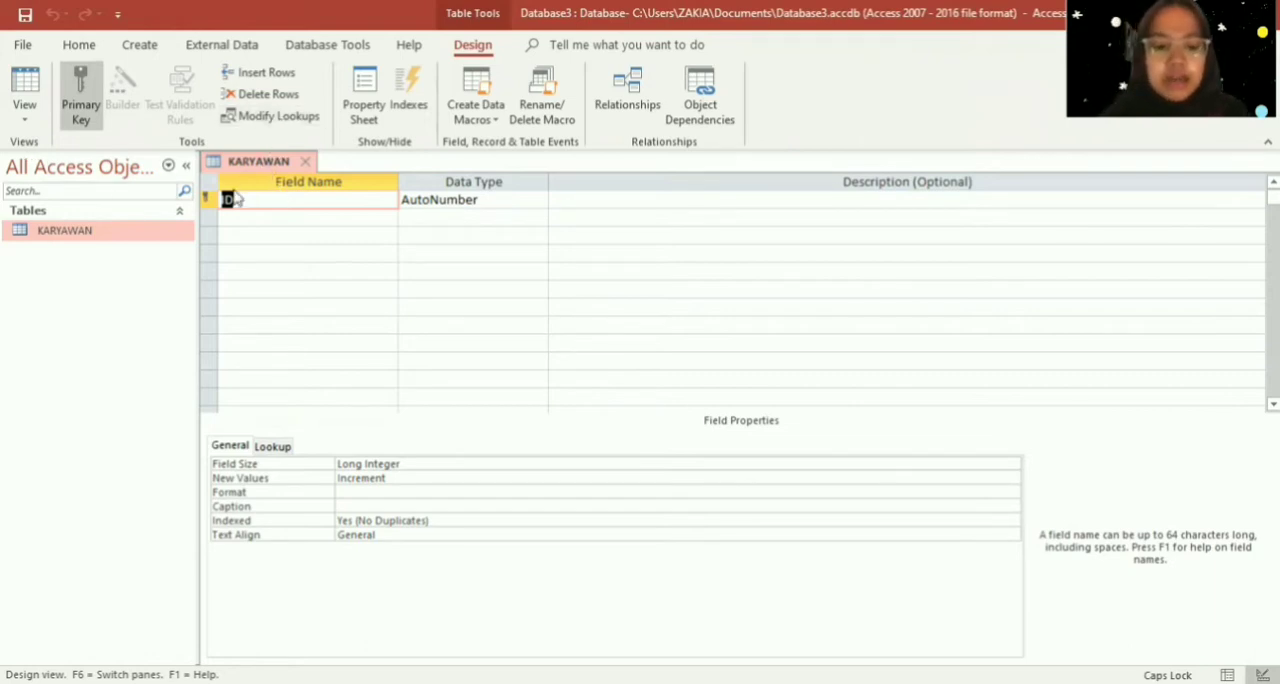
pyautogui.write('Nama')
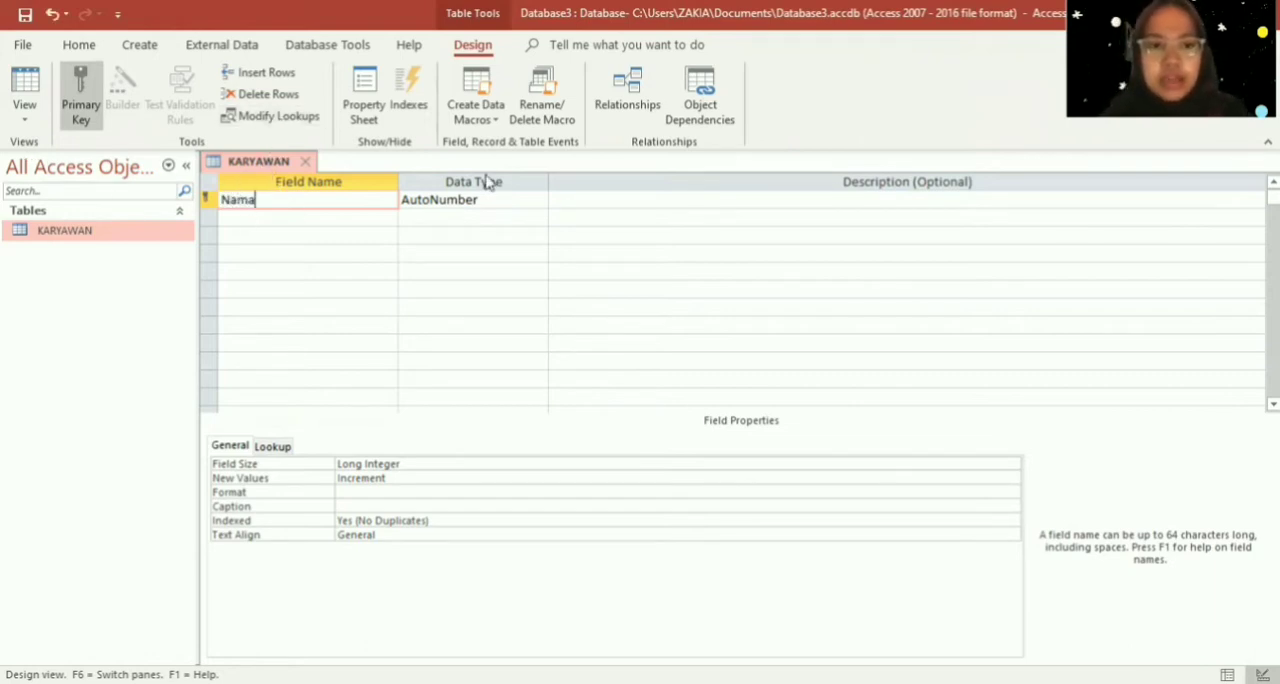
pyautogui.click(530, 199)
pyautogui.click(539, 200)
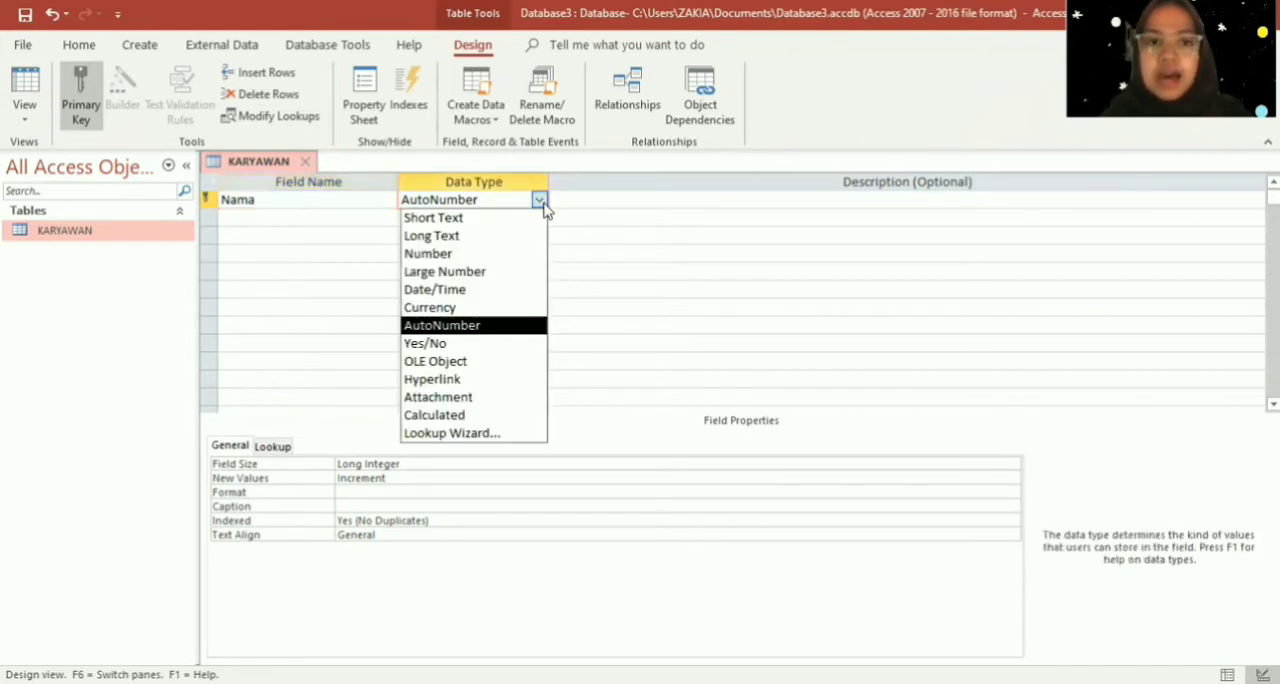
pyautogui.click(535, 218)
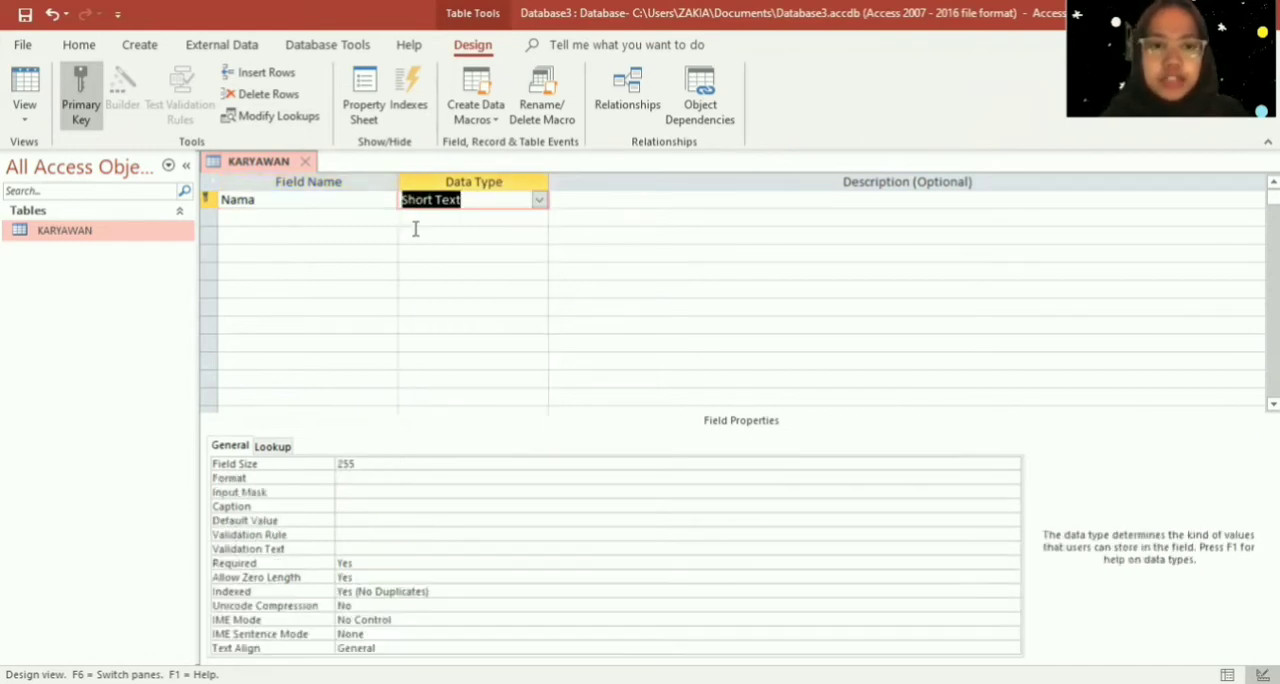
# - Add a NIK field below Nama with the Short Text data type
pyautogui.click(355, 219)
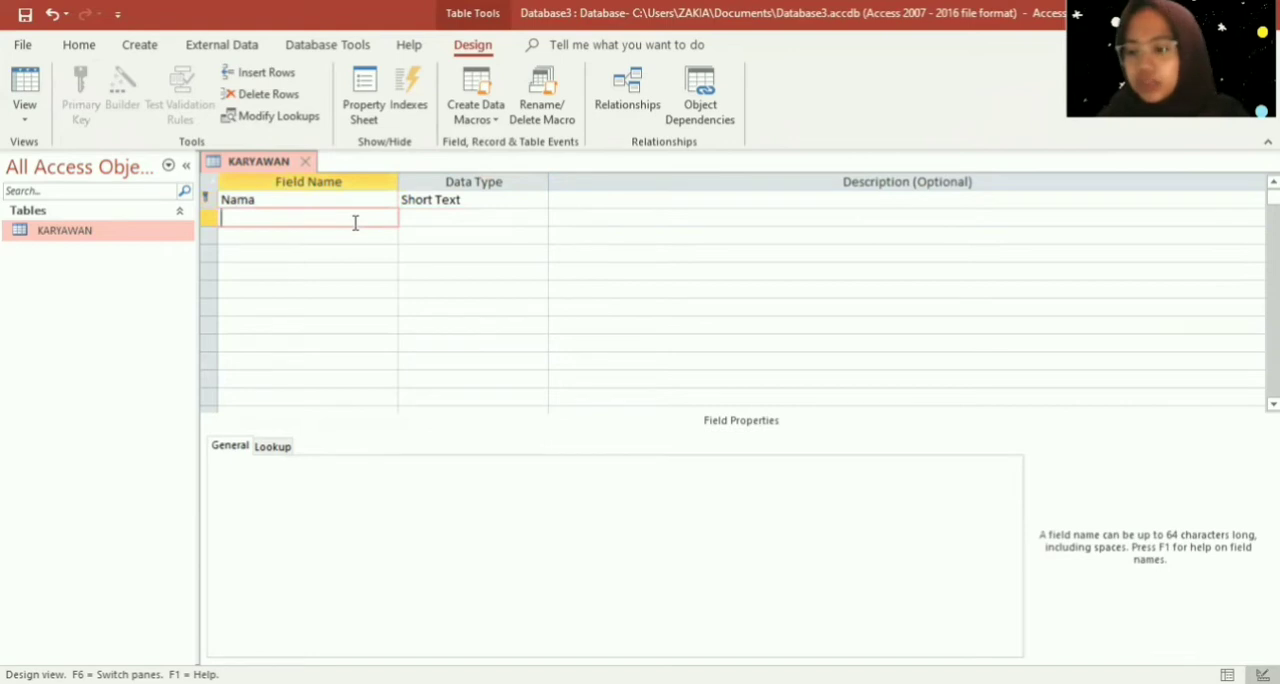
pyautogui.press('capslock')
pyautogui.write('NIK')
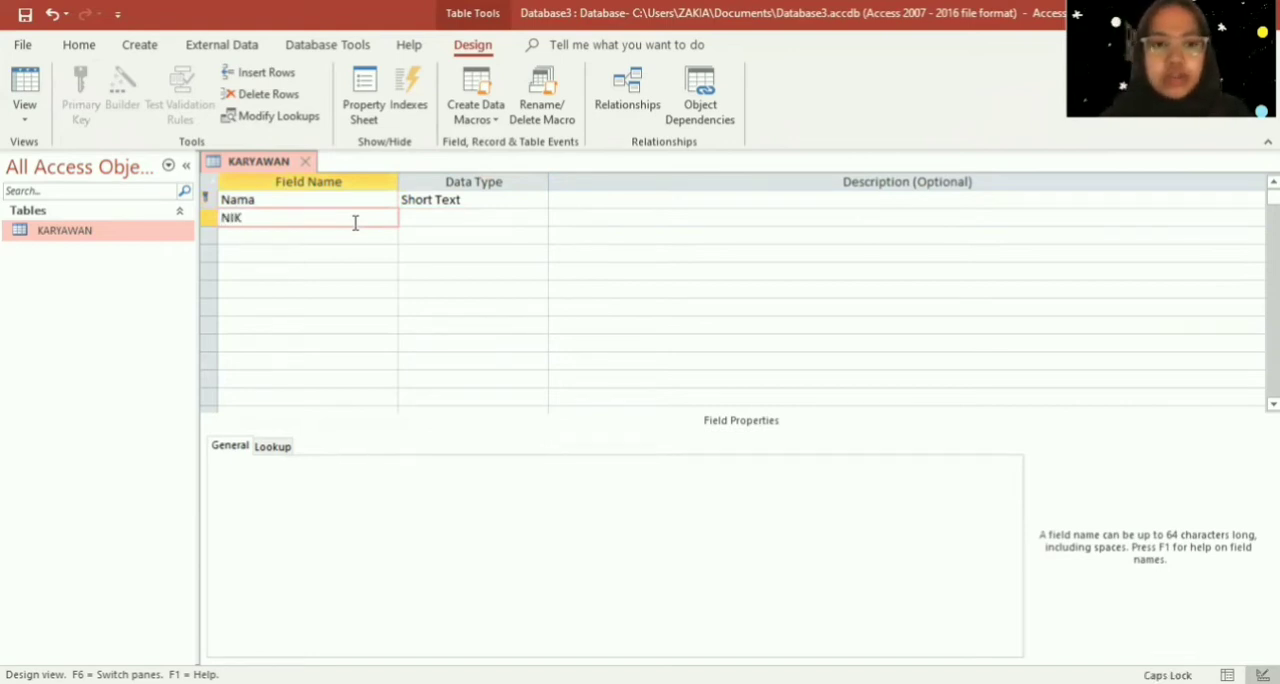
pyautogui.click(478, 222)
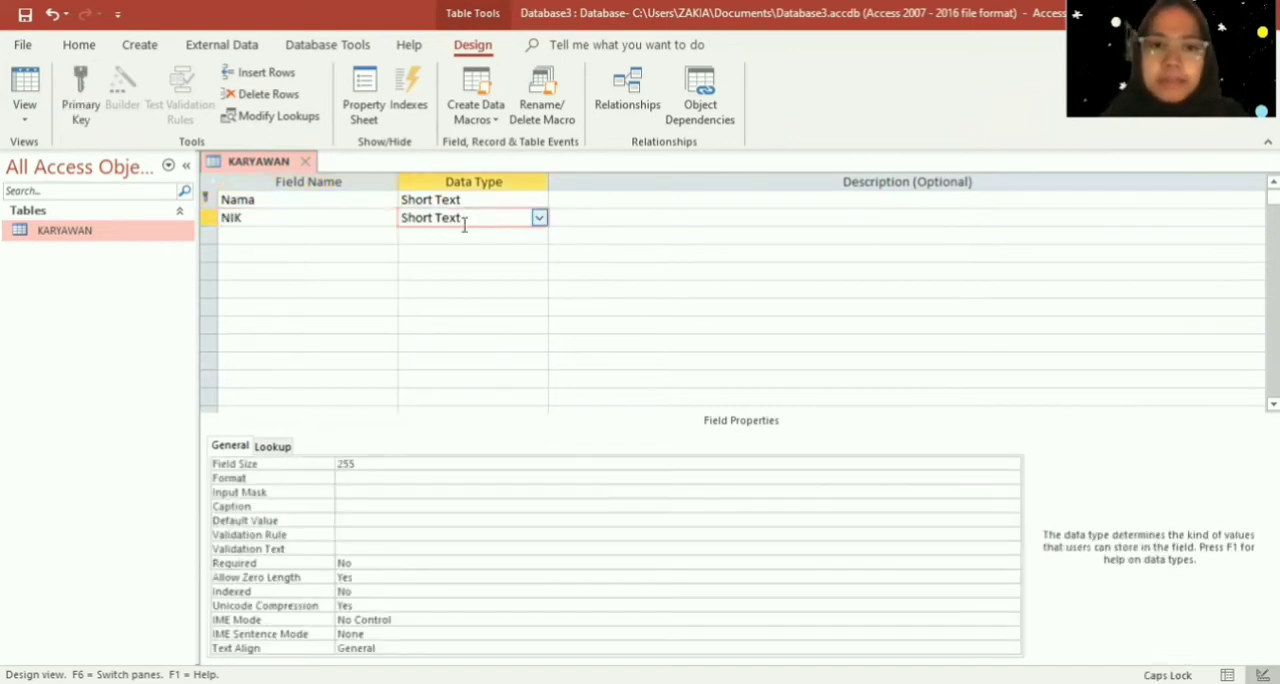
# - Add a Tanggal Lahir field below NIK and set its data type to Date/Time
pyautogui.click(381, 237)
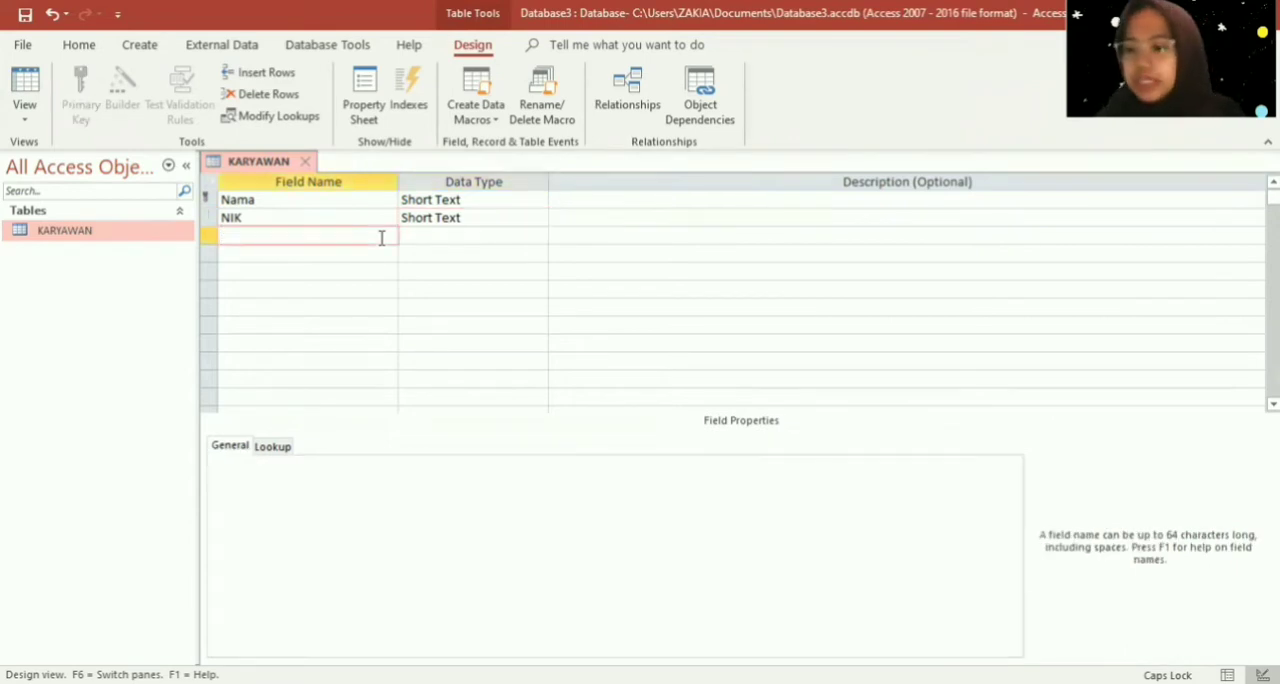
pyautogui.write('T')
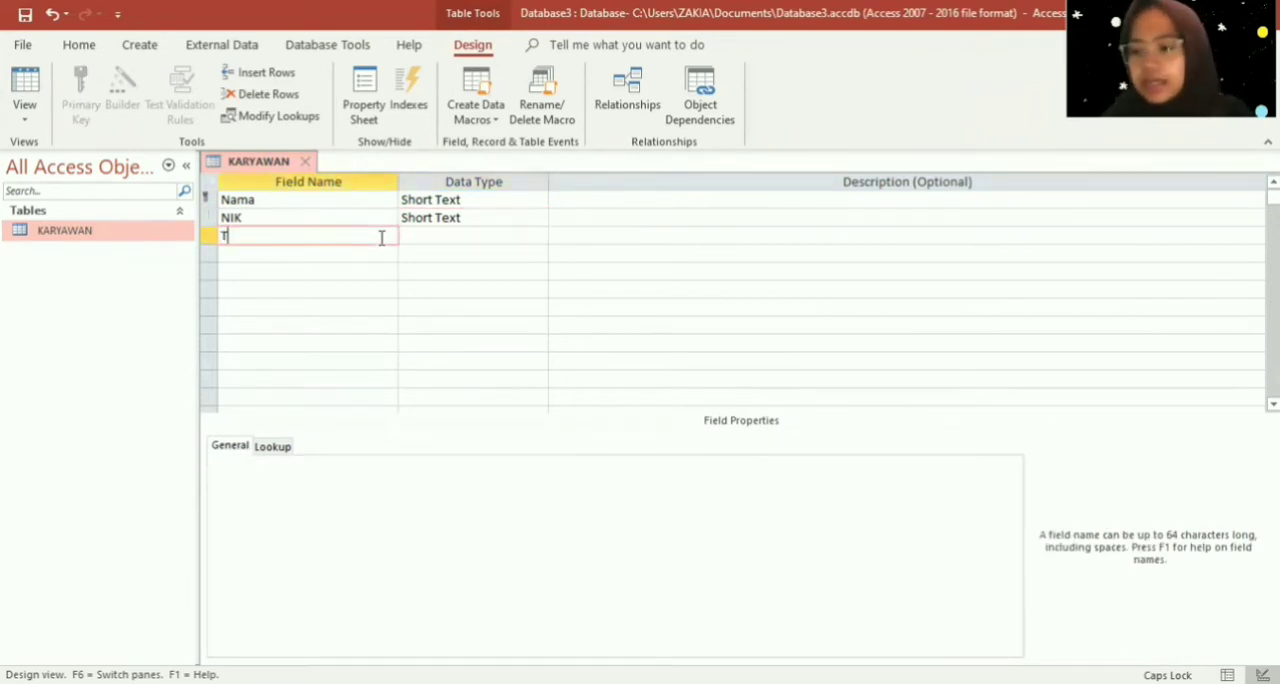
pyautogui.write('anggal l')
pyautogui.press('capslock')
pyautogui.write('A')
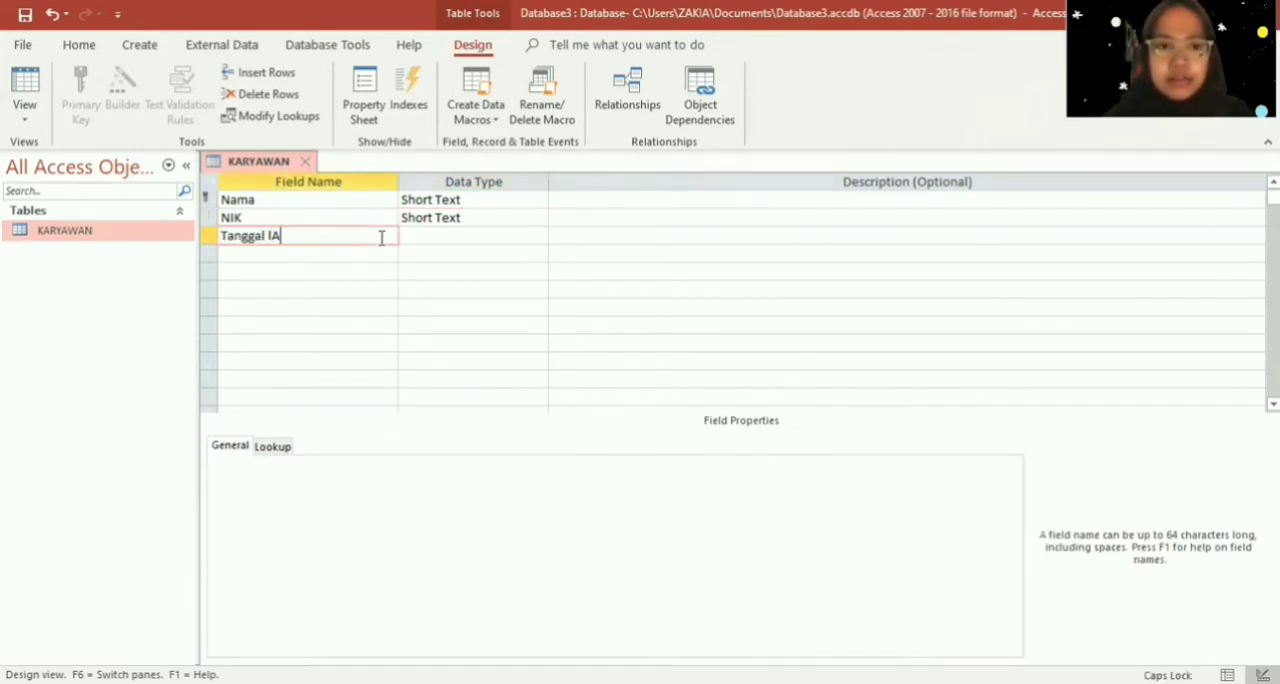
pyautogui.press('BackSpace')
pyautogui.press('BackSpace')
pyautogui.write('L')
pyautogui.press('capslock')
pyautogui.write('ahir')
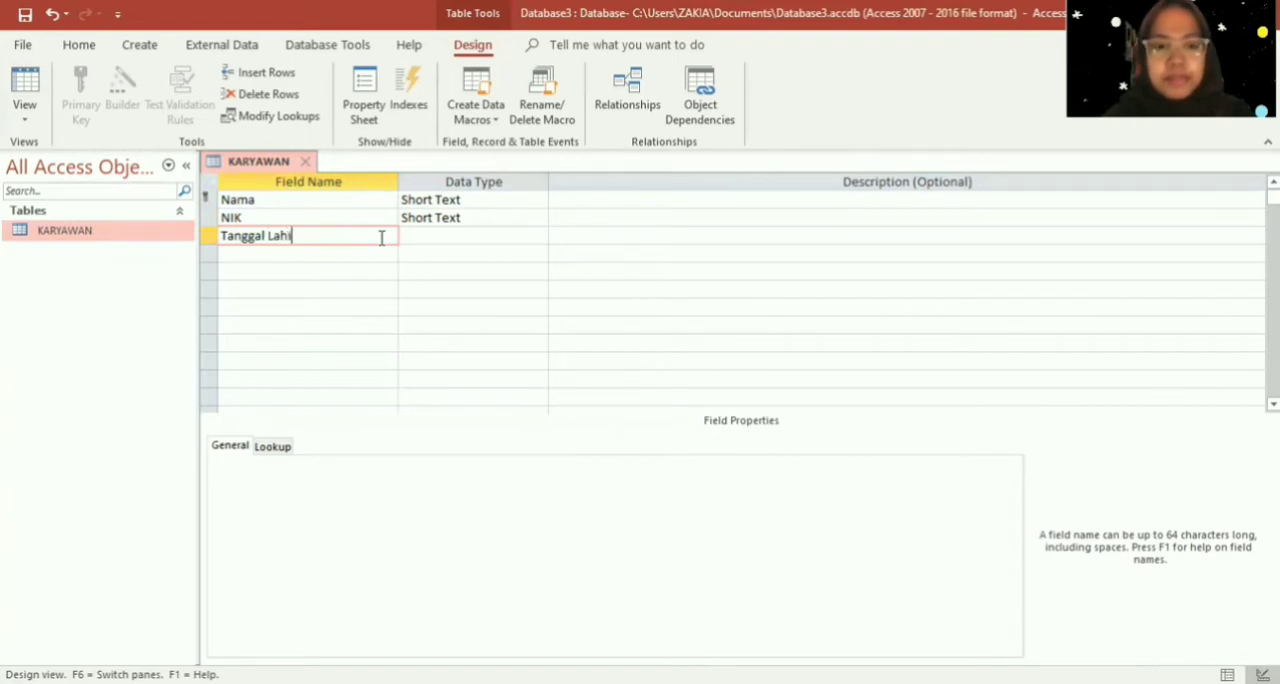
pyautogui.click(423, 239)
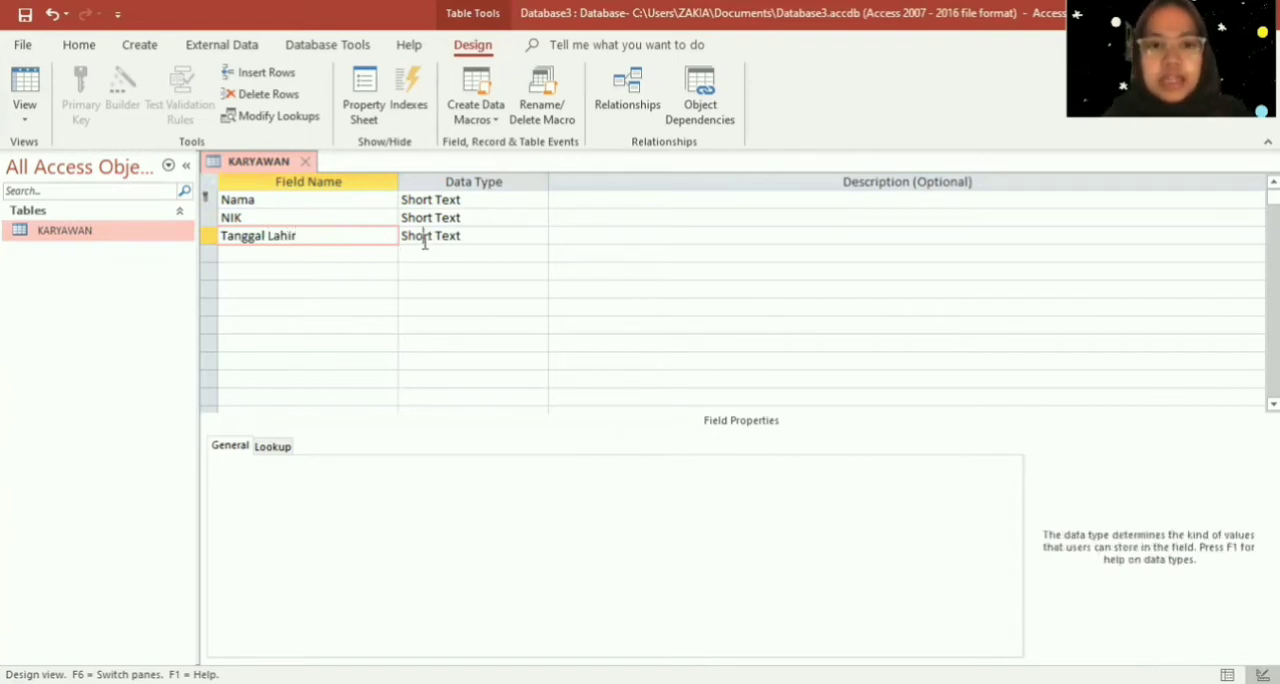
pyautogui.click(539, 236)
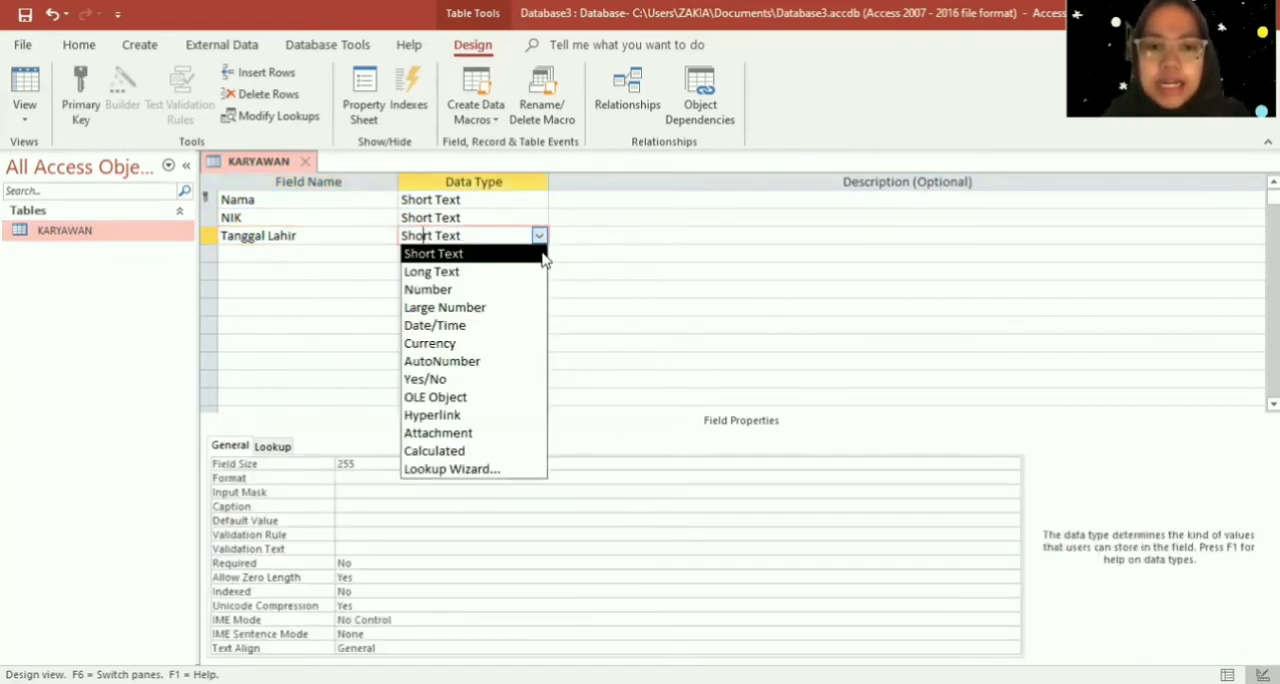
pyautogui.click(534, 319)
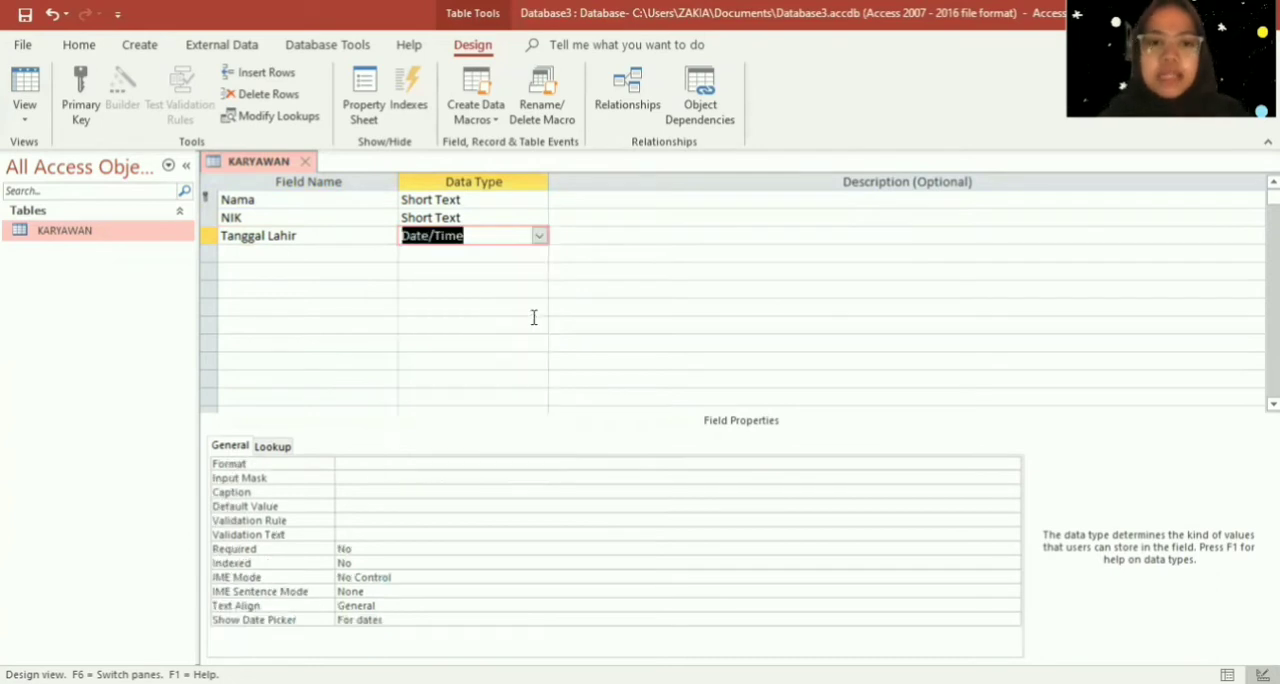
# - Add a Jenis Kelamin field below Tanggal Lahir with the Short Text data type
pyautogui.click(348, 254)
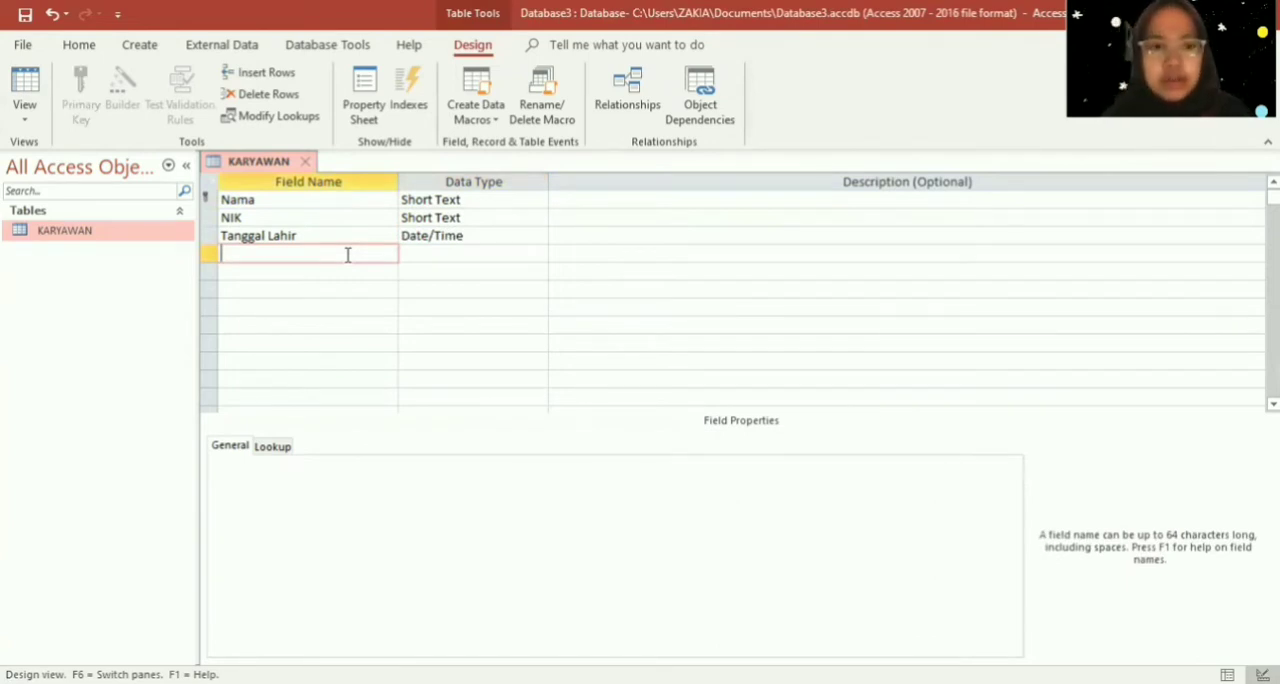
pyautogui.write('Jenis ')
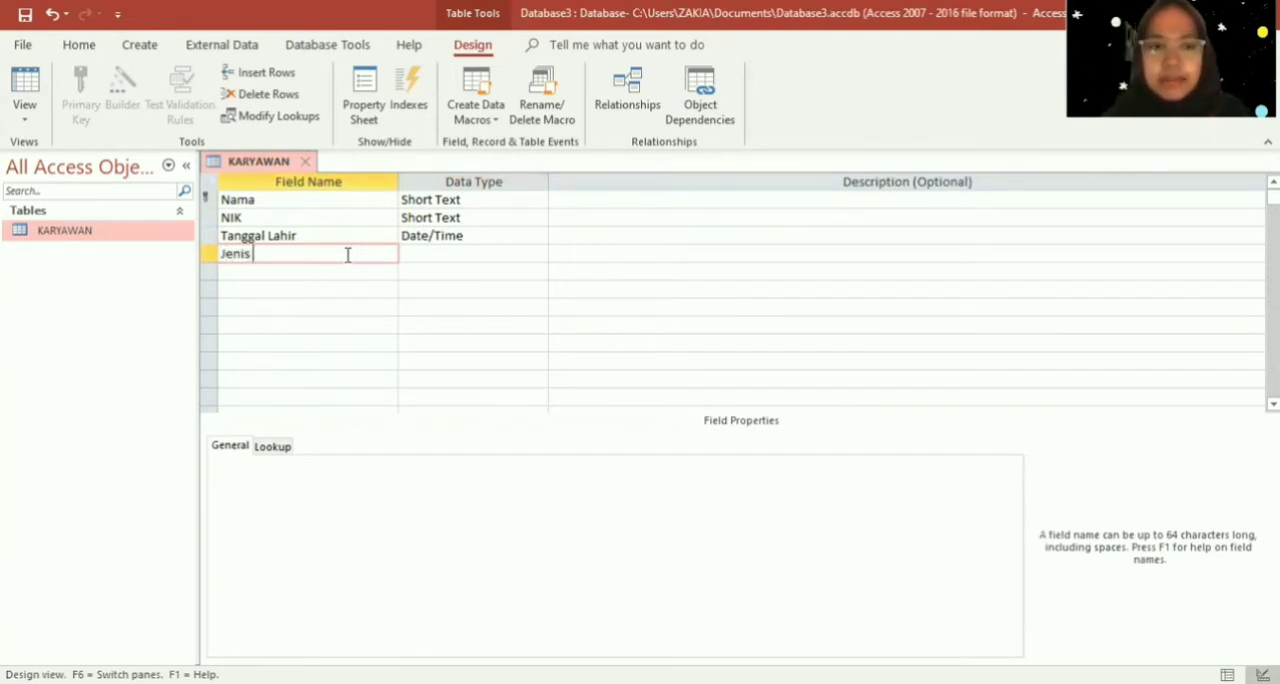
pyautogui.write('Kelamin')
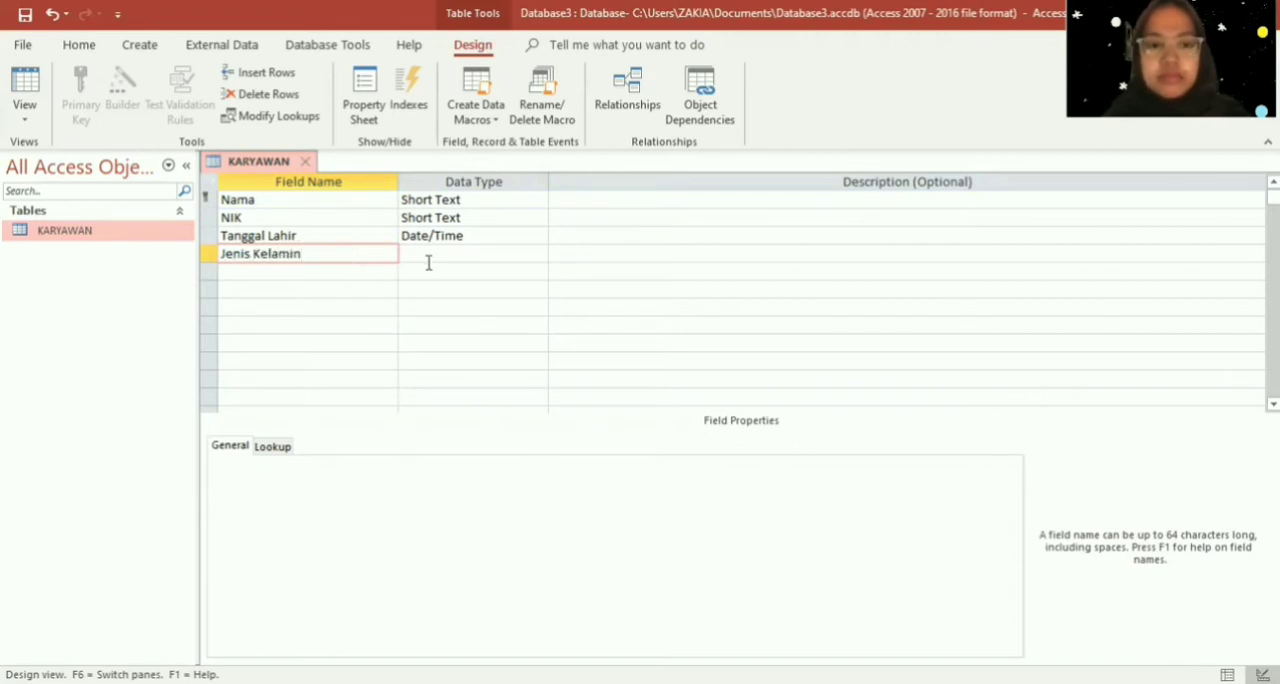
pyautogui.click(437, 254)
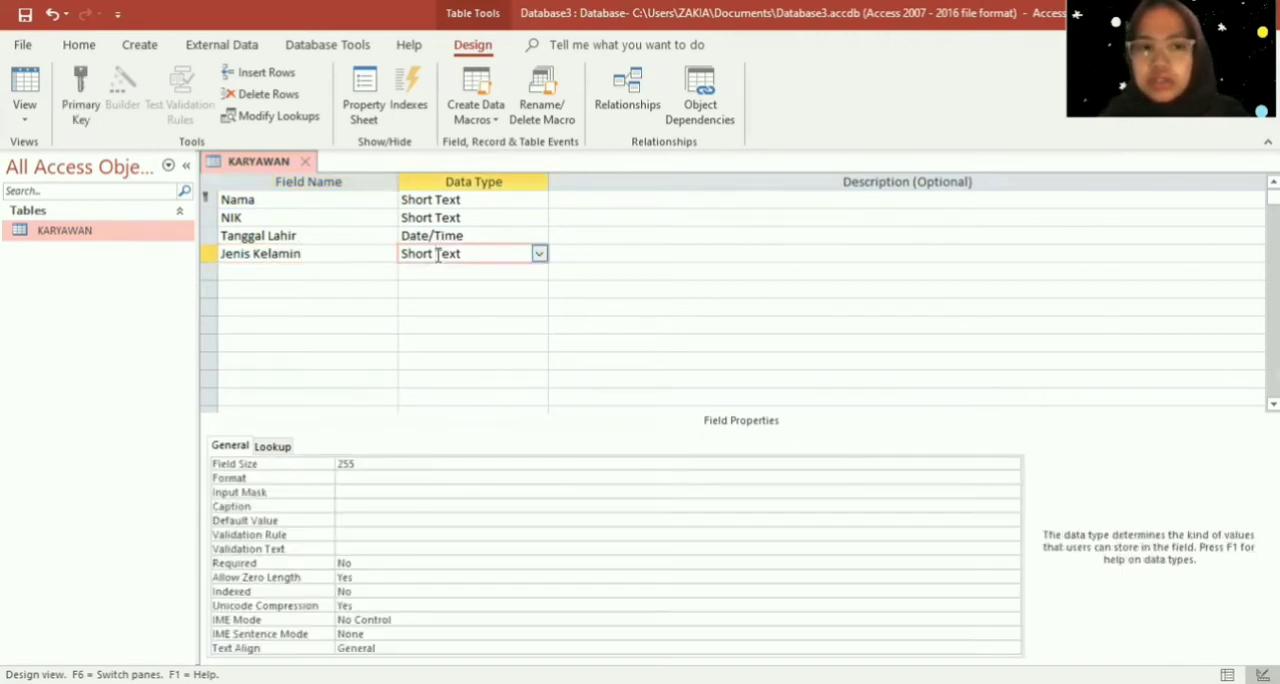
# - Add the fields Alamat and Jabatan below Jenis Kelamin, both with the Short Text data type
pyautogui.click(354, 273)
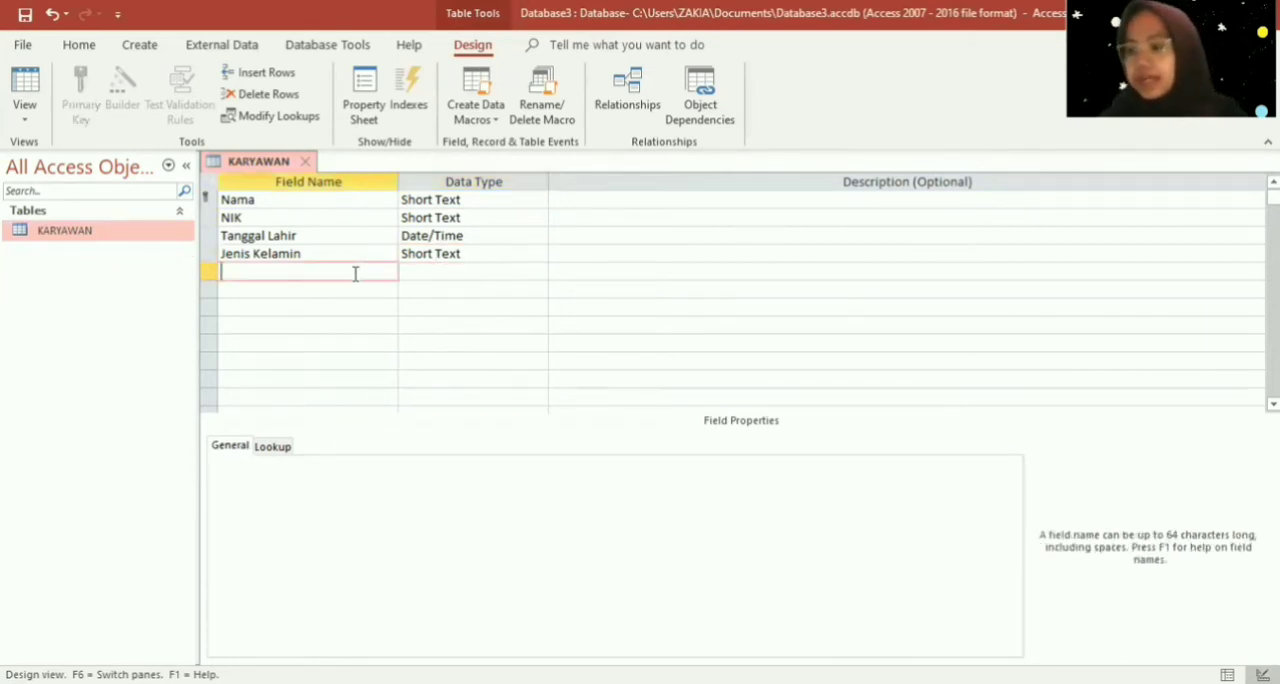
pyautogui.write('Alamat')
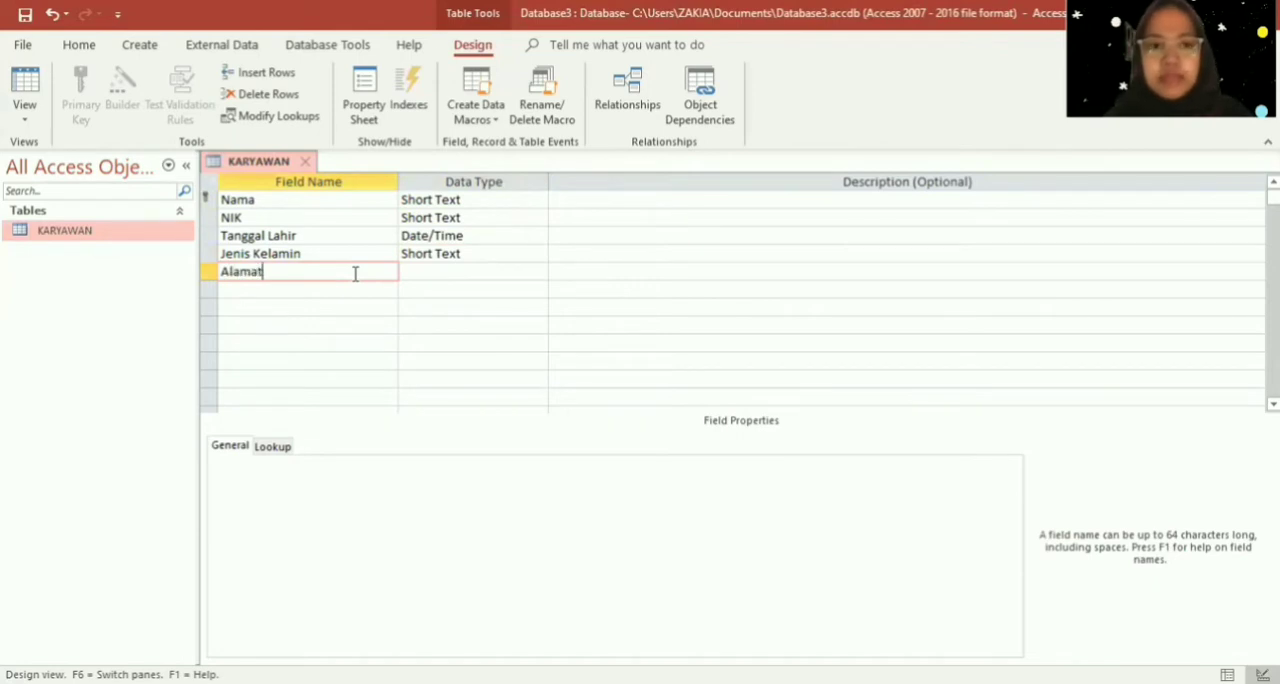
pyautogui.click(434, 277)
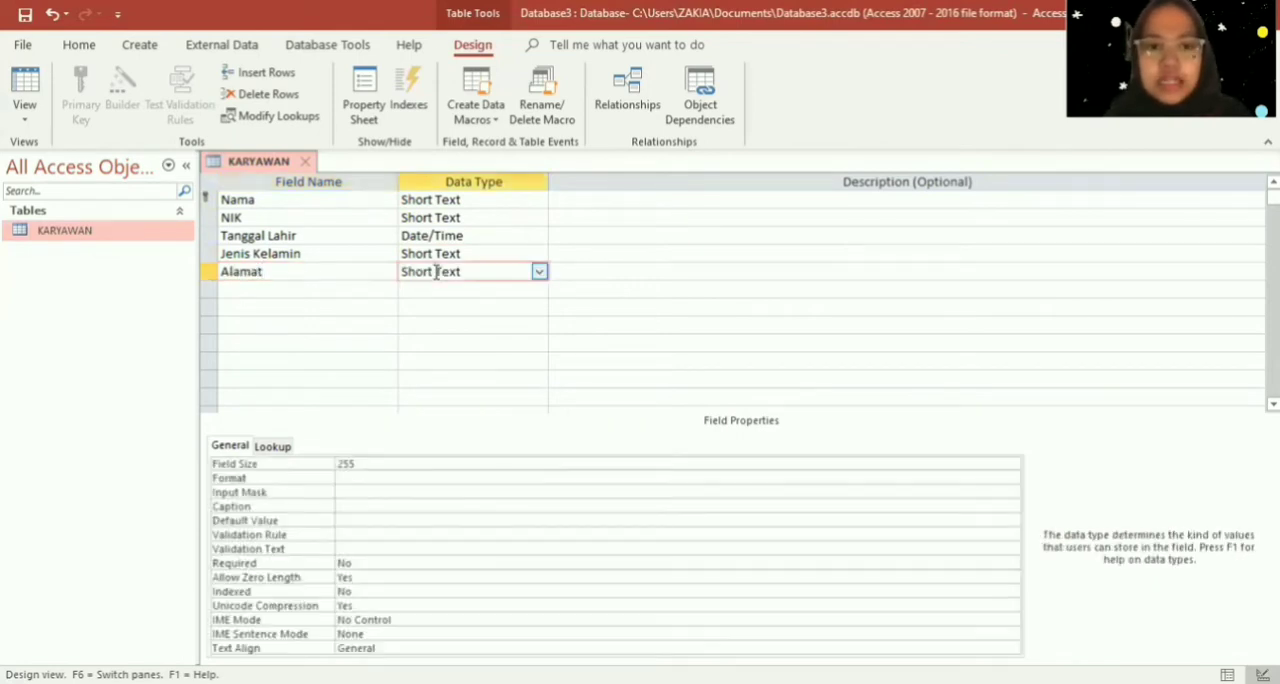
pyautogui.click(375, 290)
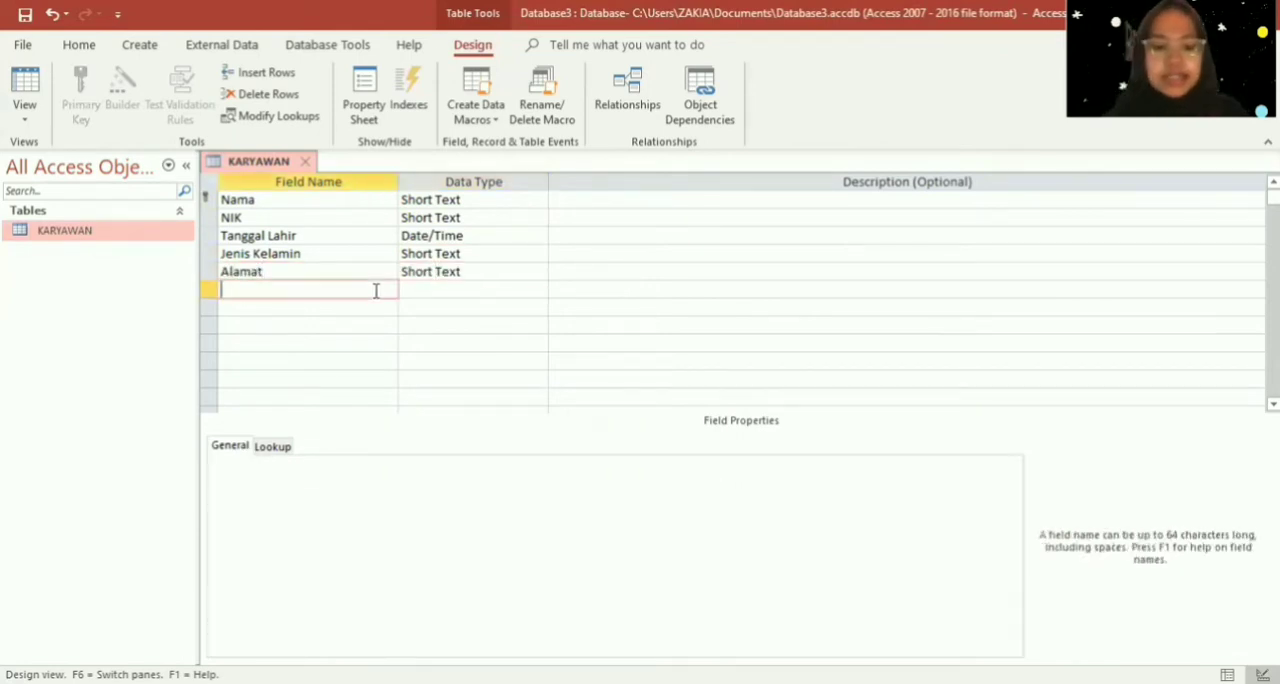
pyautogui.write('Jabatan')
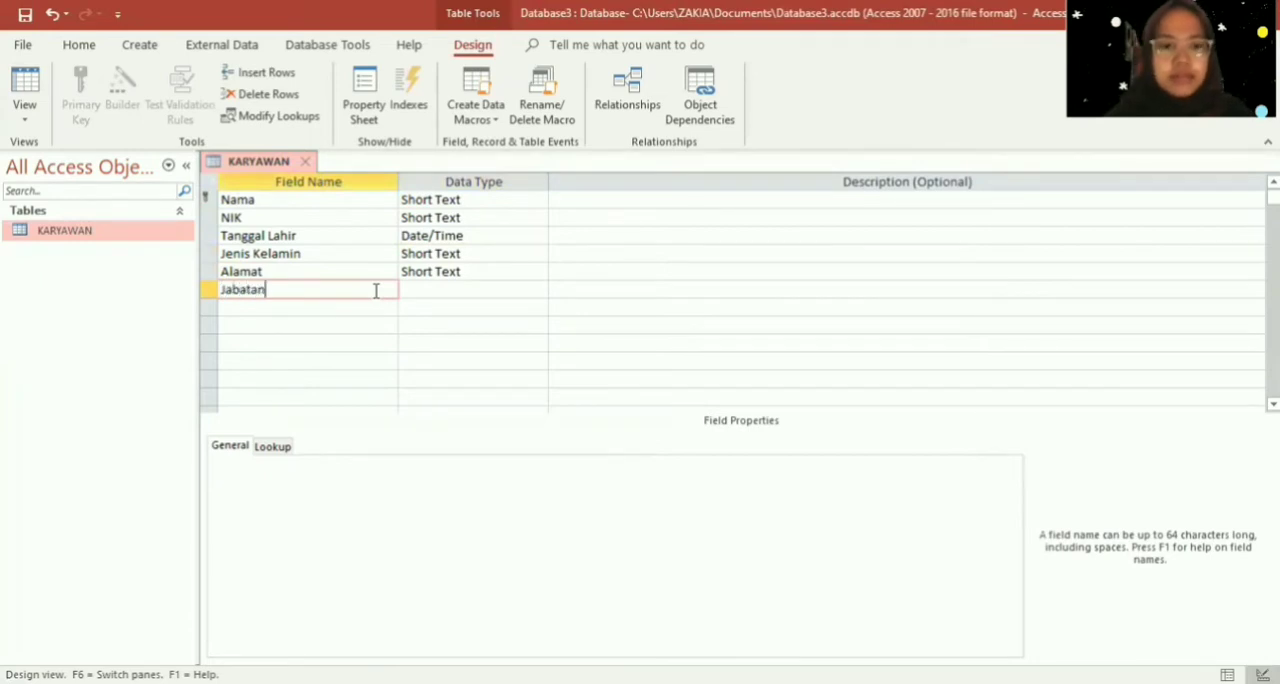
pyautogui.click(424, 289)
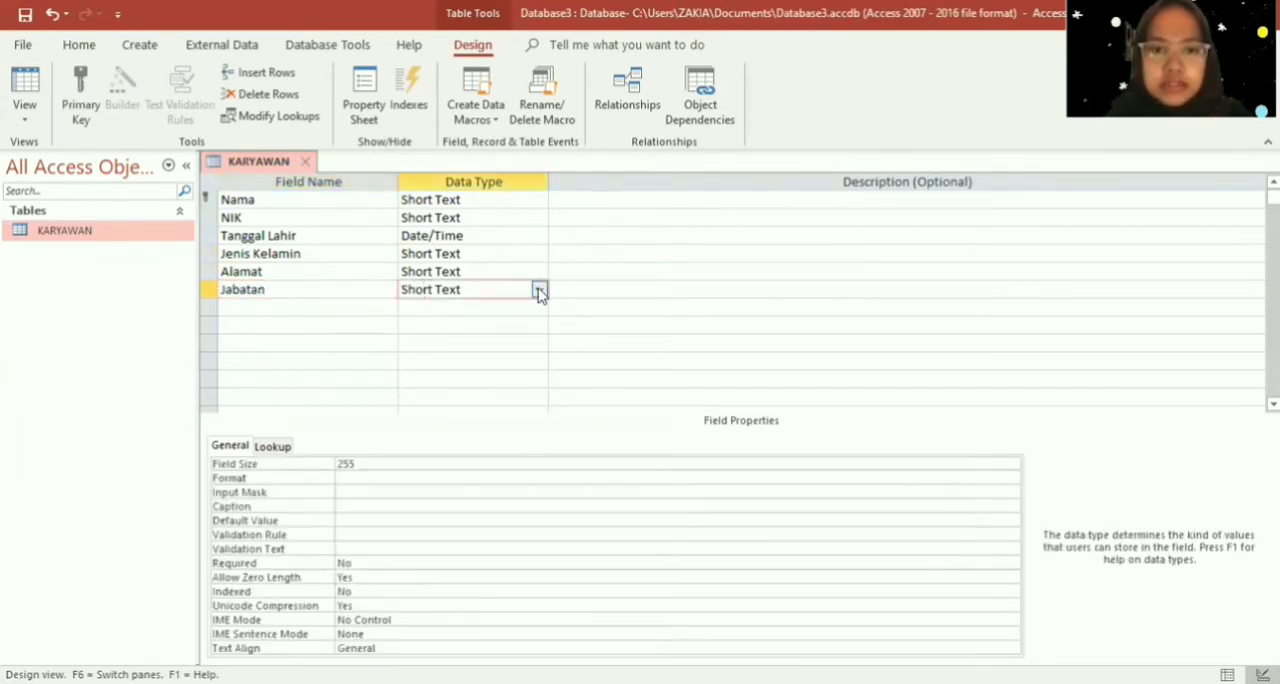
# - Save the KARYAWAN table design and close the table
pyautogui.rightClick(247, 168)
pyautogui.click(248, 172)
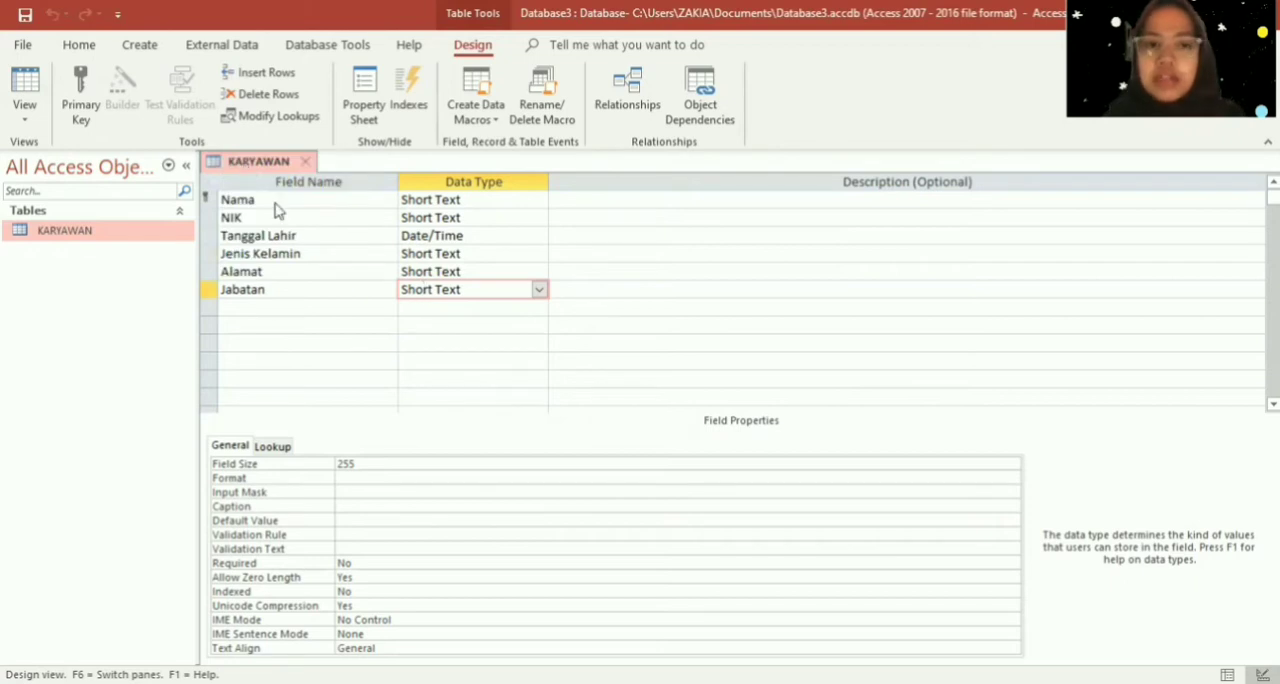
pyautogui.rightClick(250, 165)
pyautogui.click(287, 201)
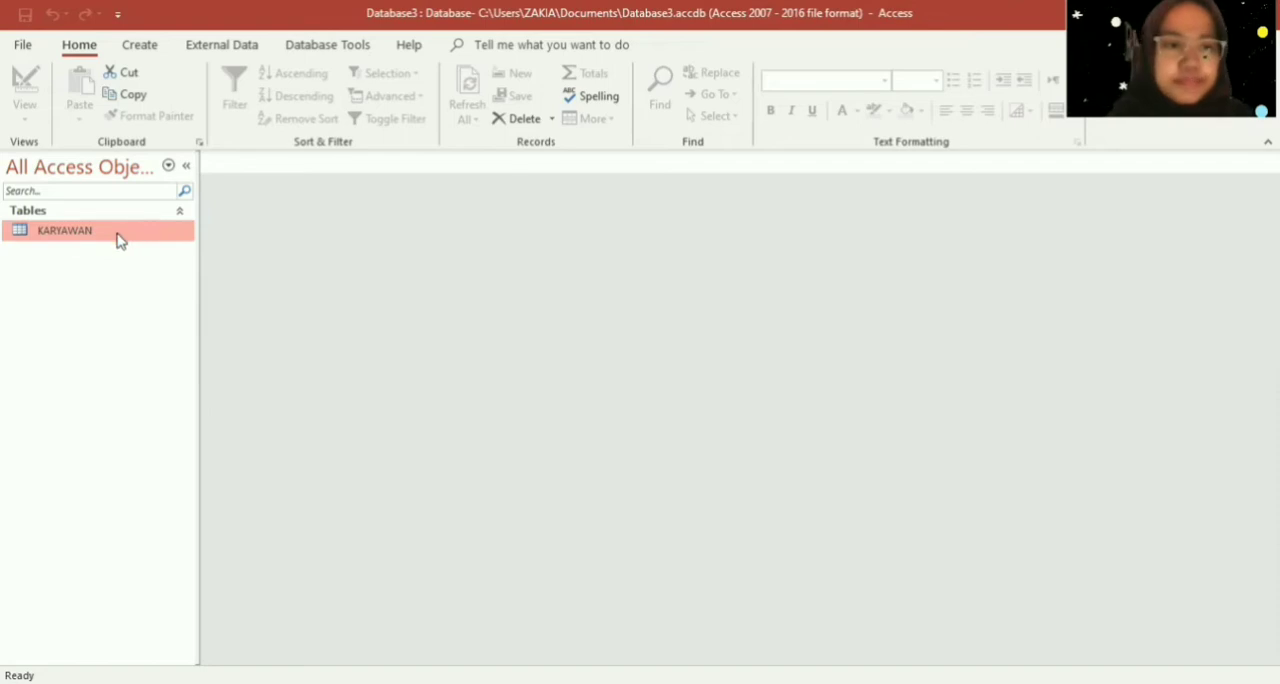
# - Create a new table, save it as GAJI and open it in Design View
pyautogui.click(137, 50)
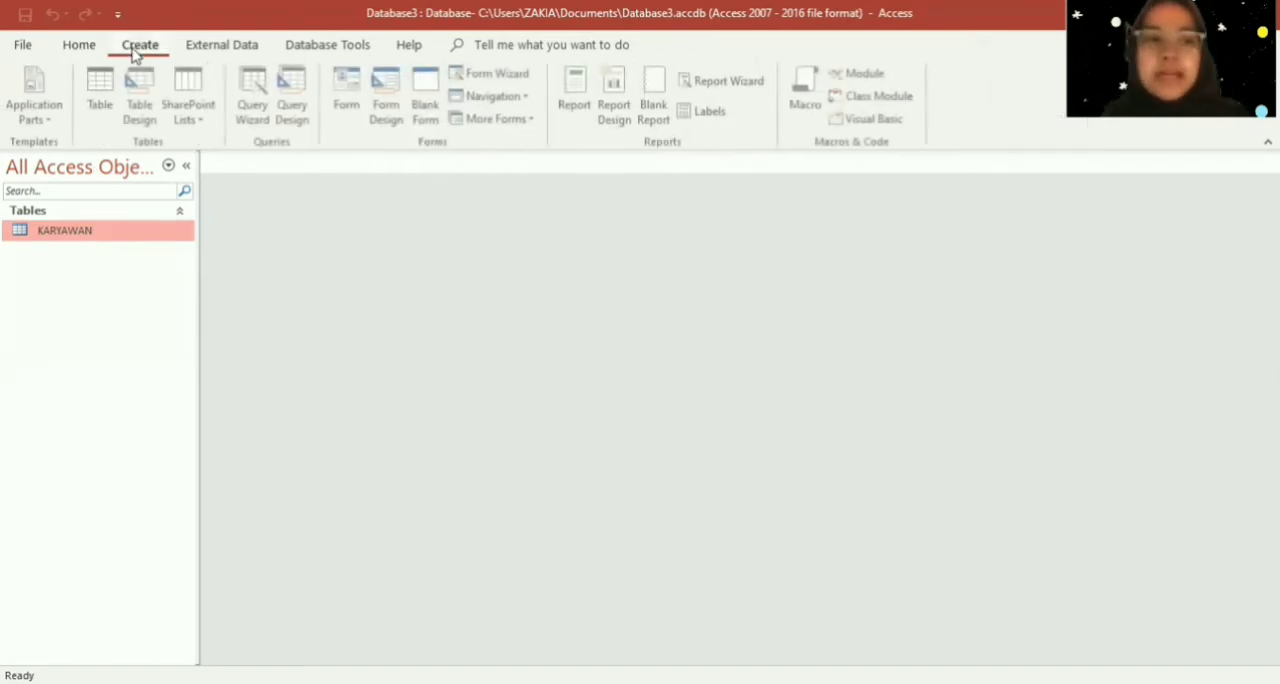
pyautogui.click(92, 93)
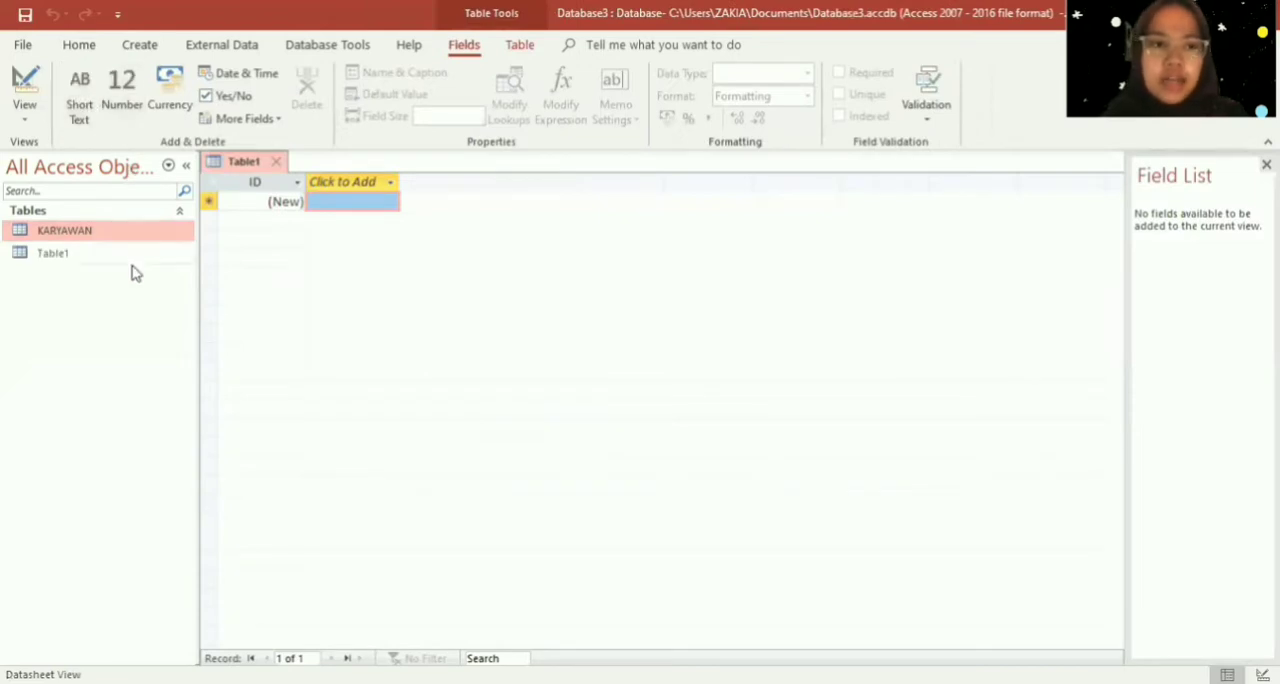
pyautogui.click(128, 258)
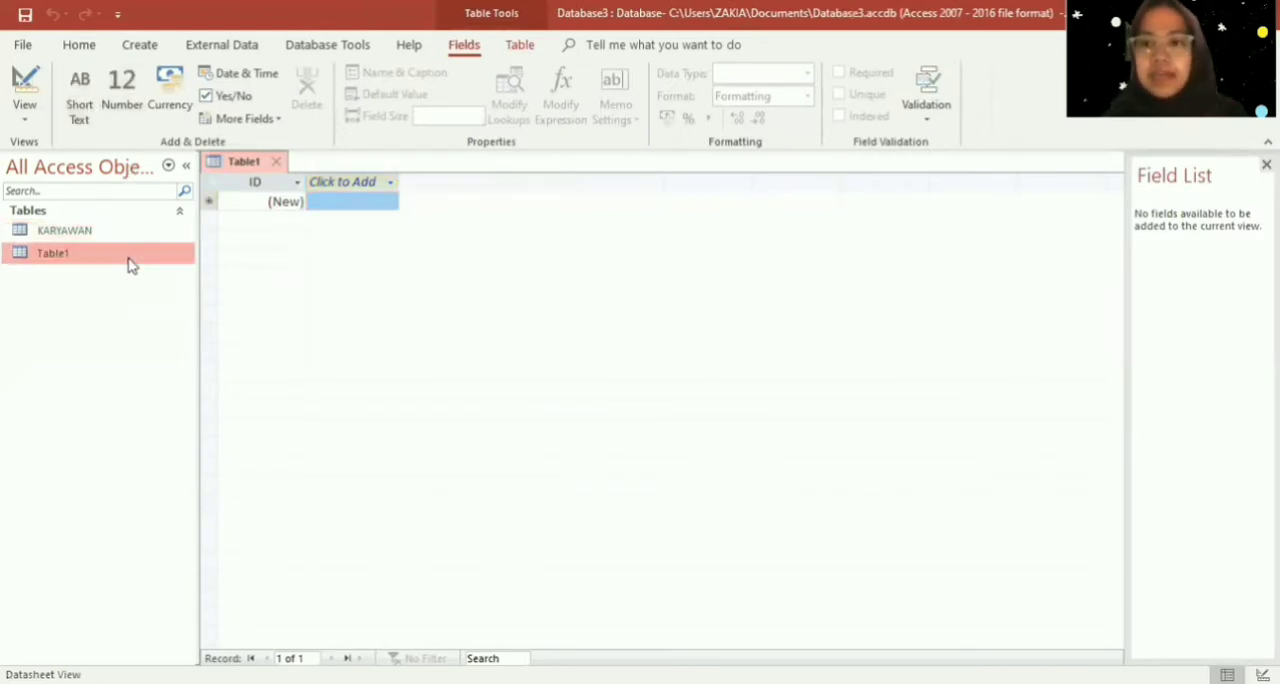
pyautogui.click(14, 92)
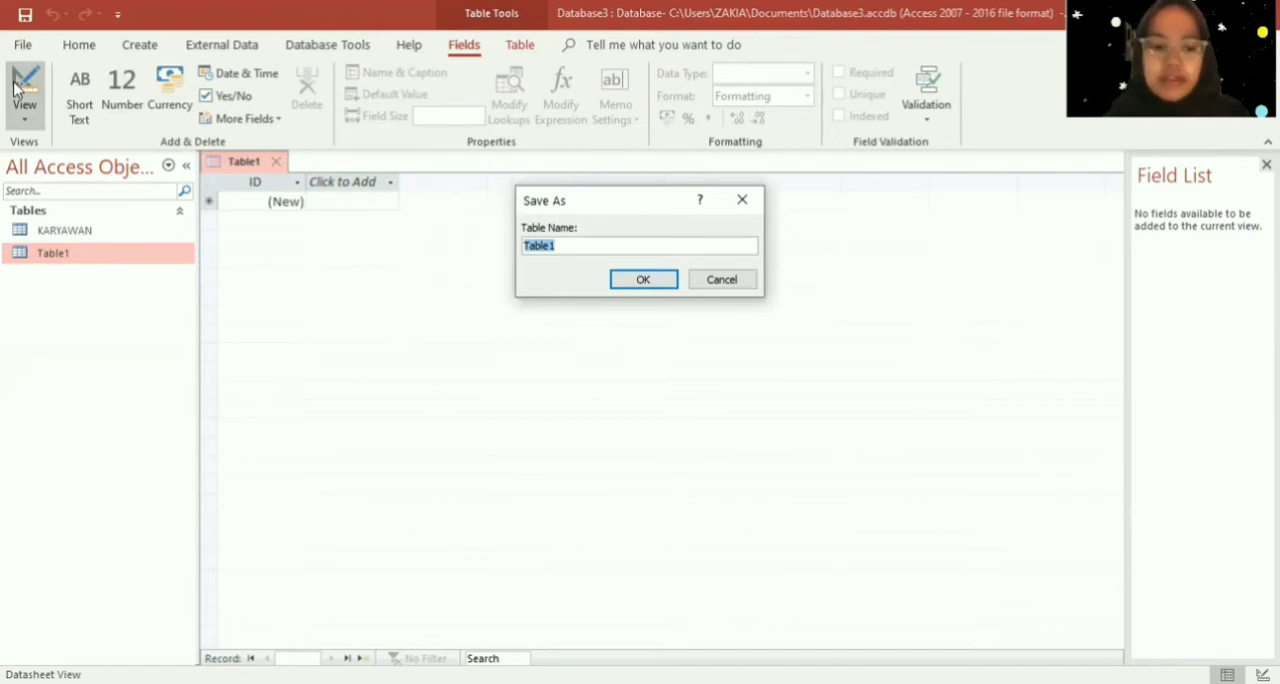
pyautogui.press('capslock')
pyautogui.write('GAJI')
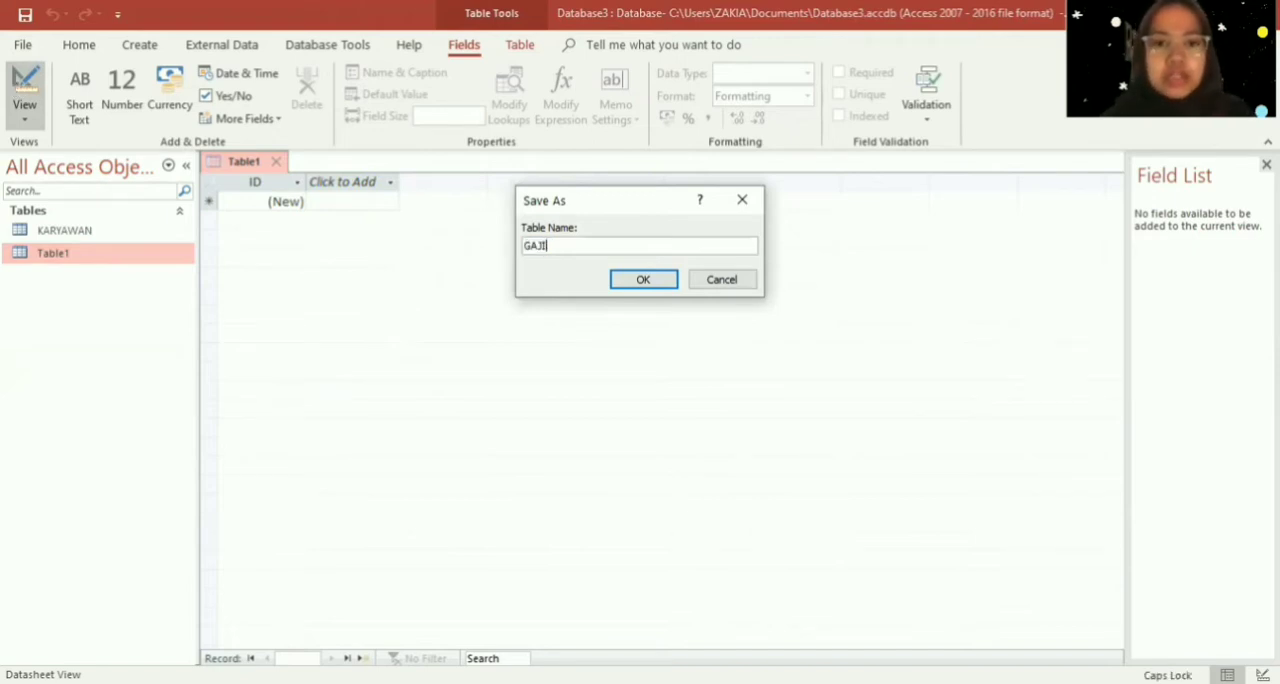
pyautogui.press('Return')
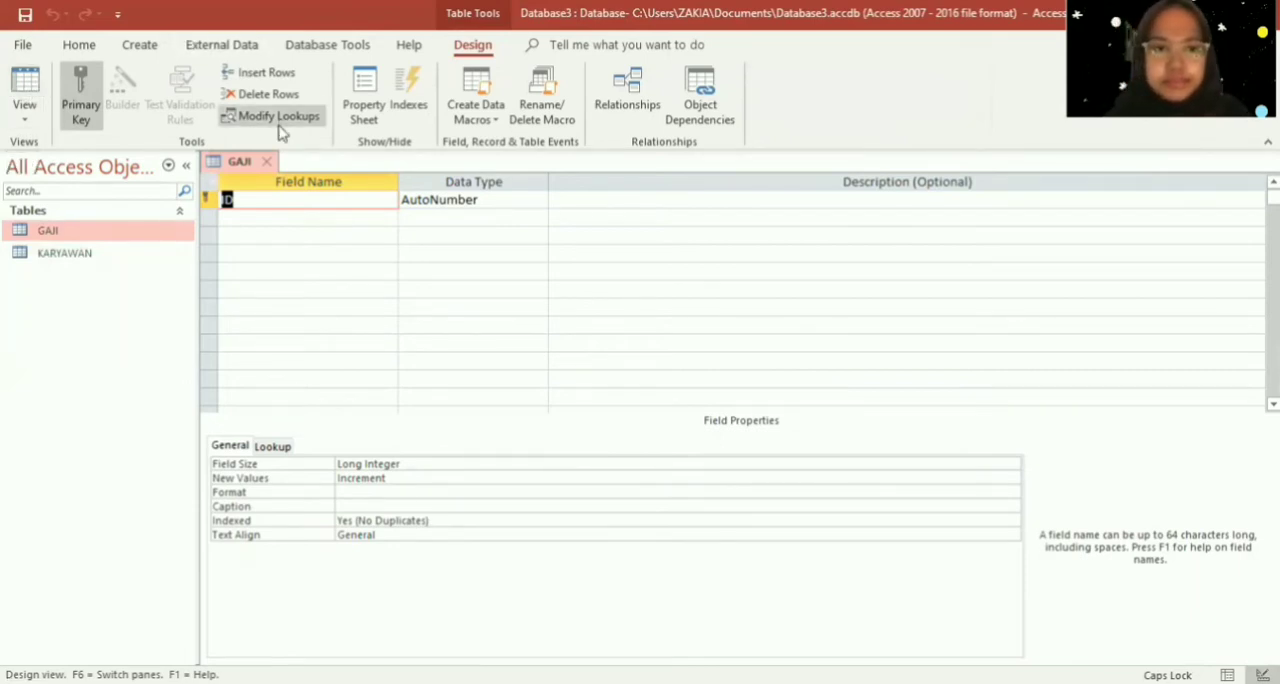
# - Rename the GAJI table's ID field as ID GAJI and add a Jabatan field with the Short Text data type below it
pyautogui.click(282, 196)
pyautogui.write('GAJI')
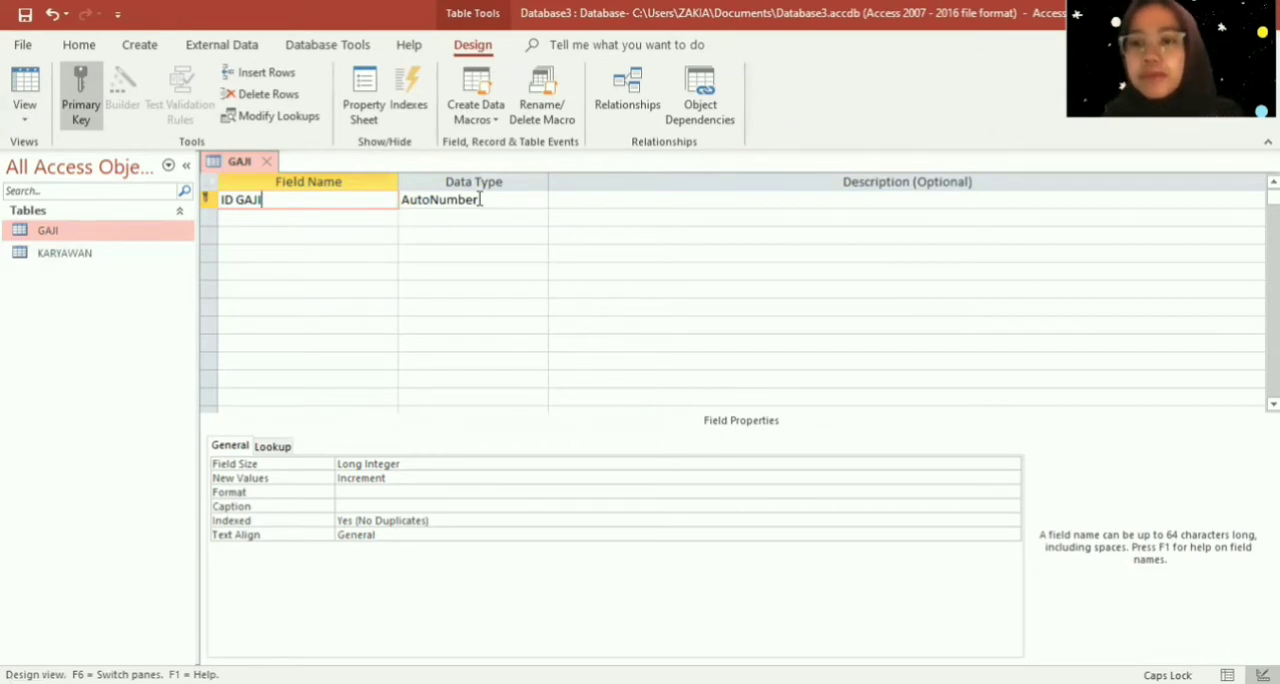
pyautogui.click(380, 218)
pyautogui.write('J')
pyautogui.press('capslock')
pyautogui.write('an')
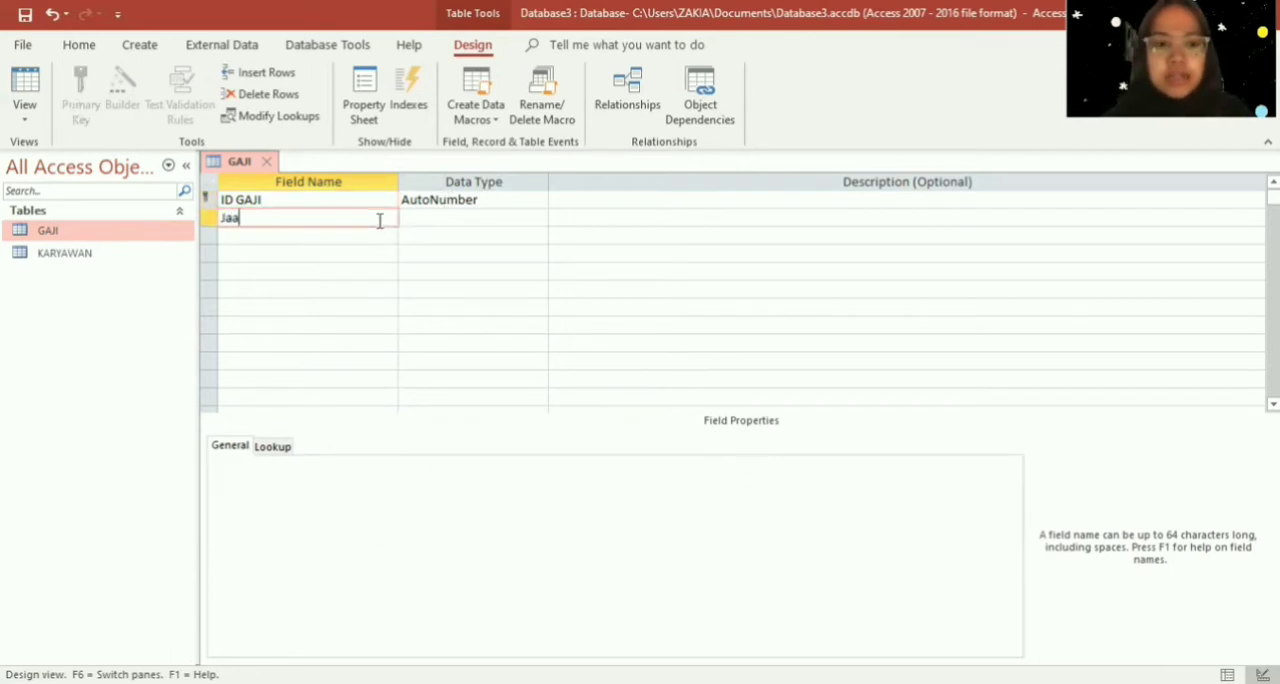
pyautogui.press('BackSpace')
pyautogui.write('batan')
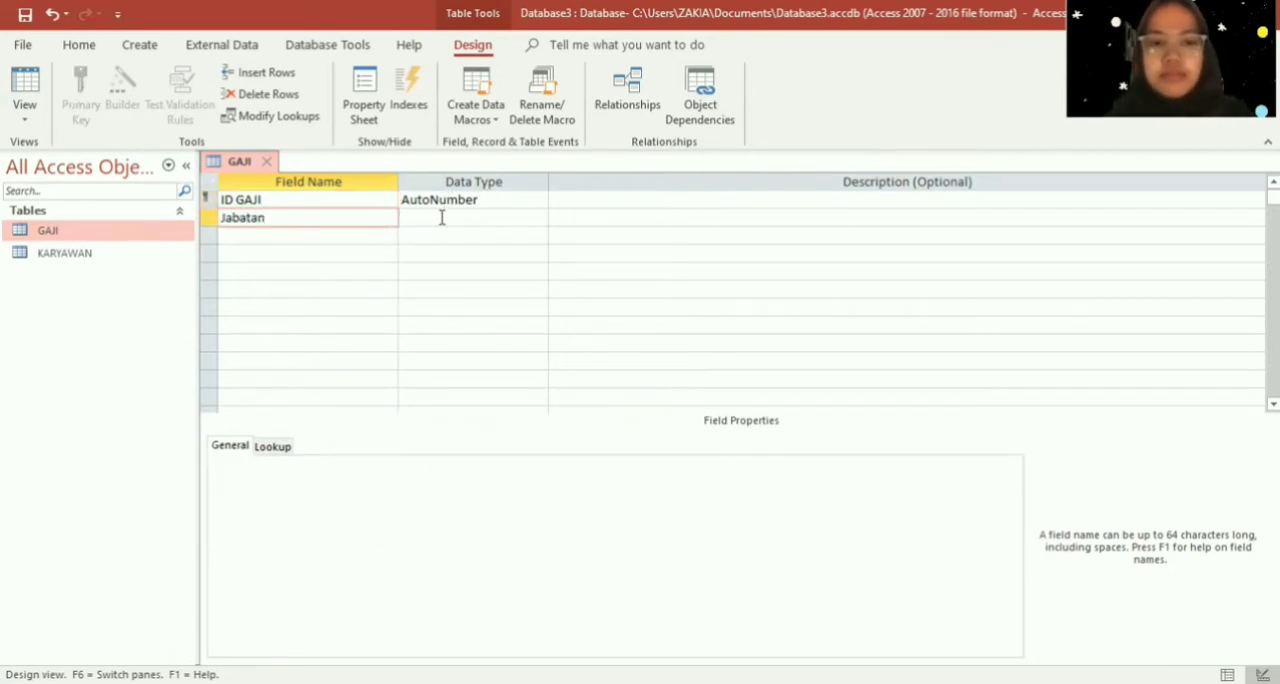
pyautogui.click(441, 218)
# - Add a Gaji Pokok field below Jabatan with the Short Text data type
pyautogui.click(374, 236)
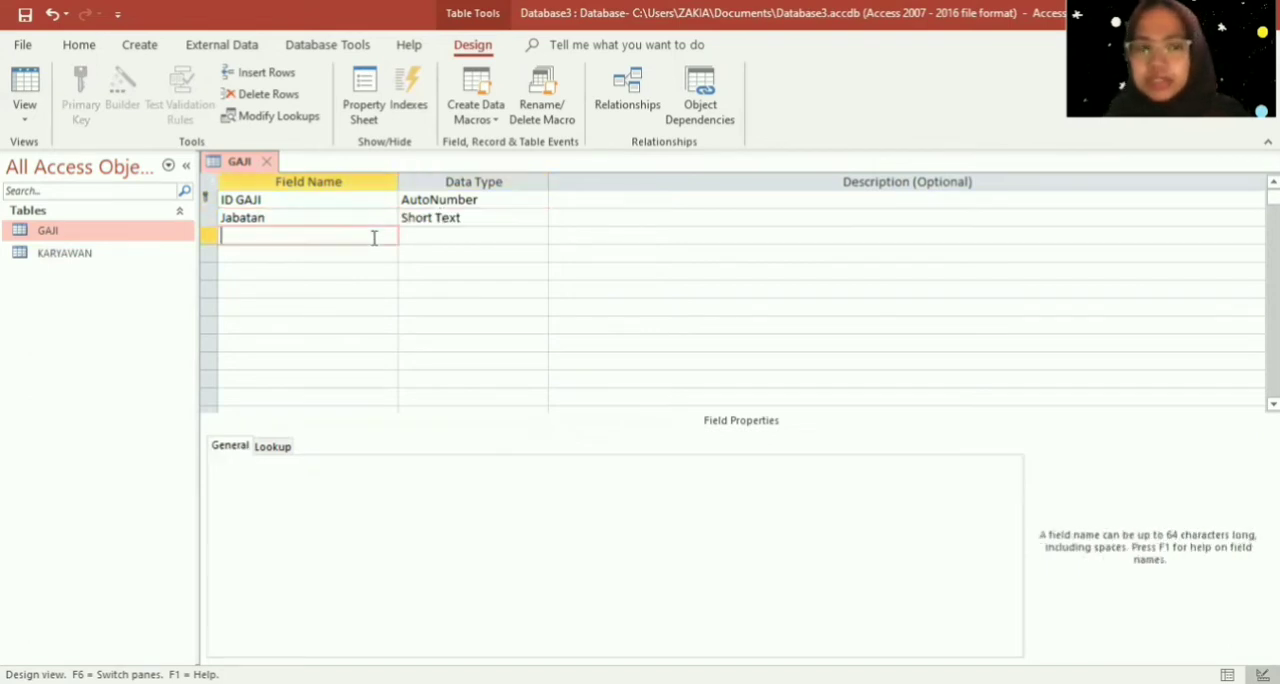
pyautogui.press('capslock')
pyautogui.write('G')
pyautogui.press('capslock')
pyautogui.write('aji')
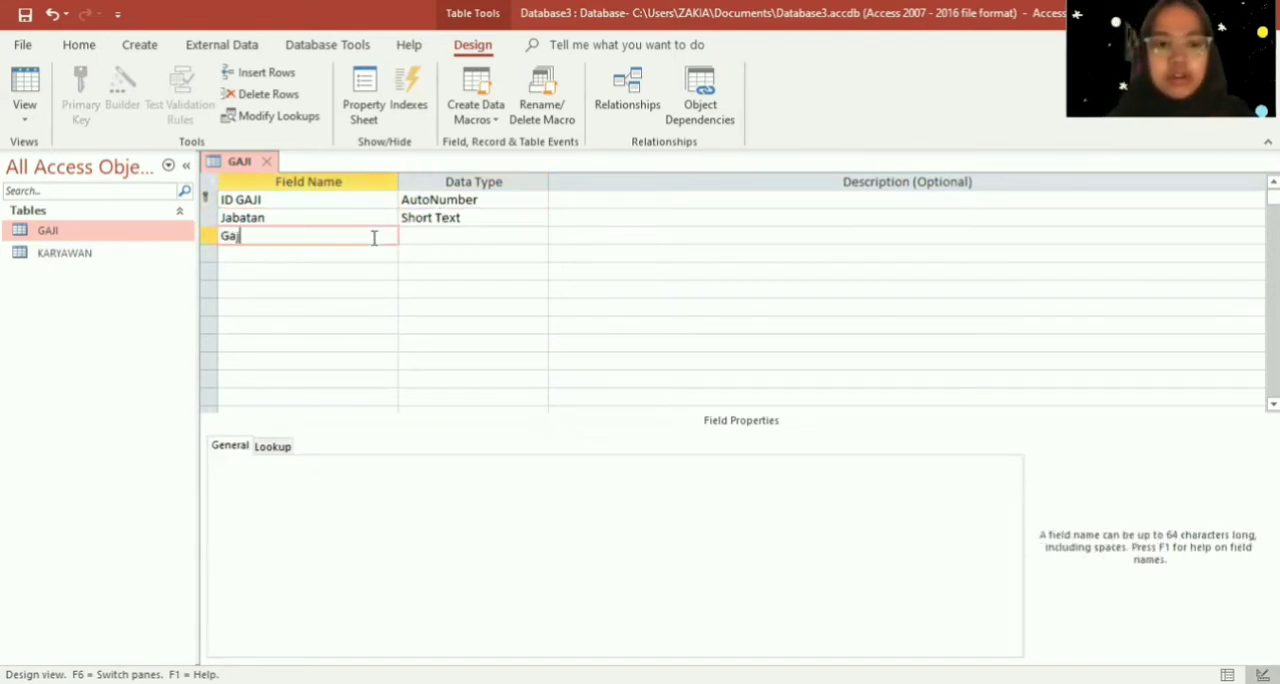
pyautogui.press('capslock')
pyautogui.write('P')
pyautogui.press('capslock')
pyautogui.write('okok')
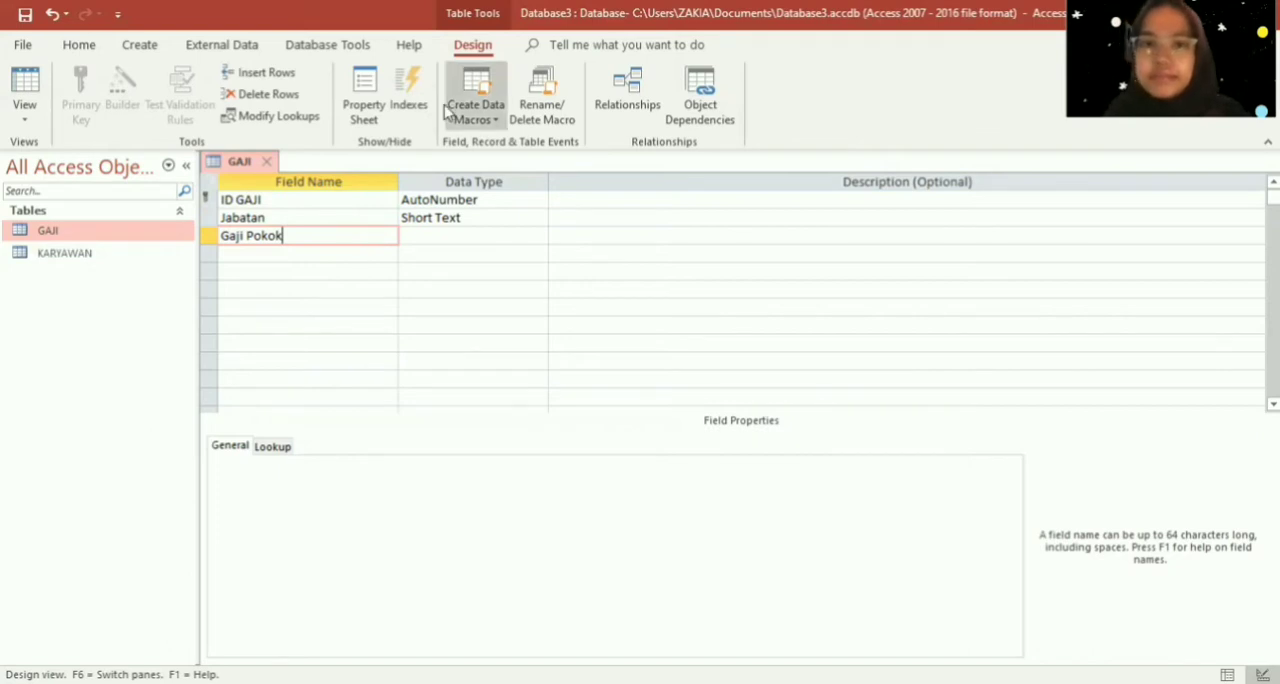
pyautogui.press('Tab')
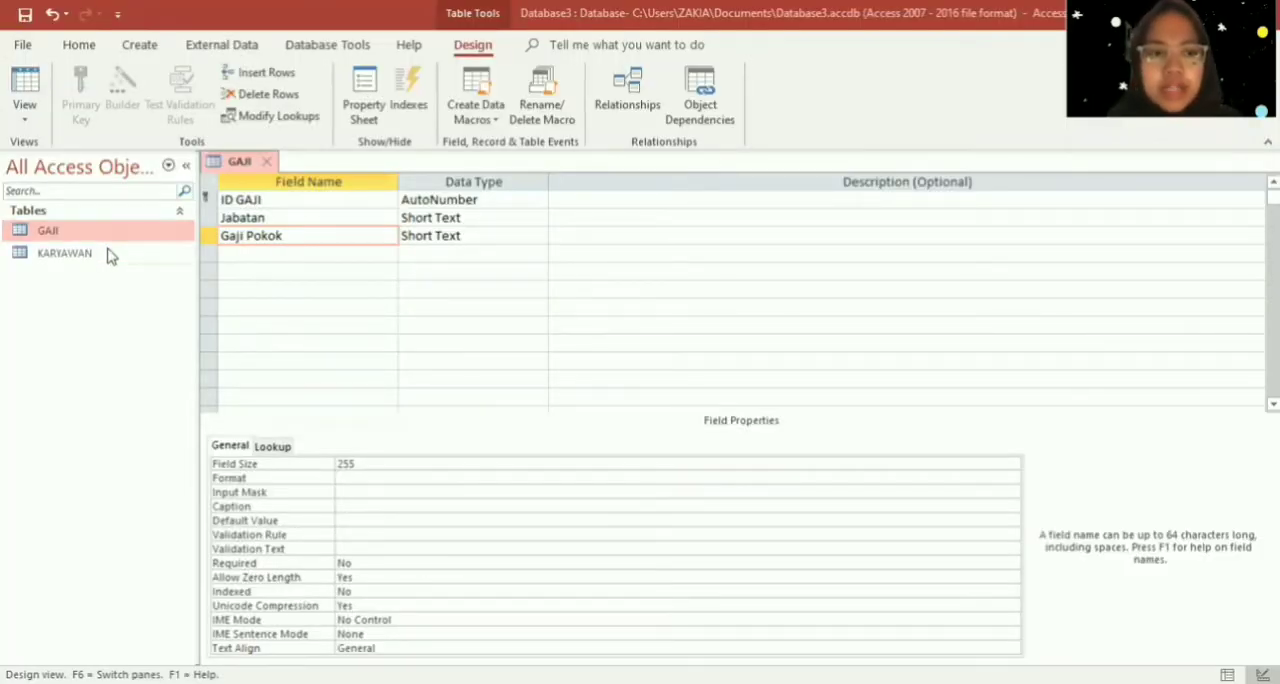
# - Check the KARYAWAN table's fields in Design View and close that table
pyautogui.doubleClick(109, 254)
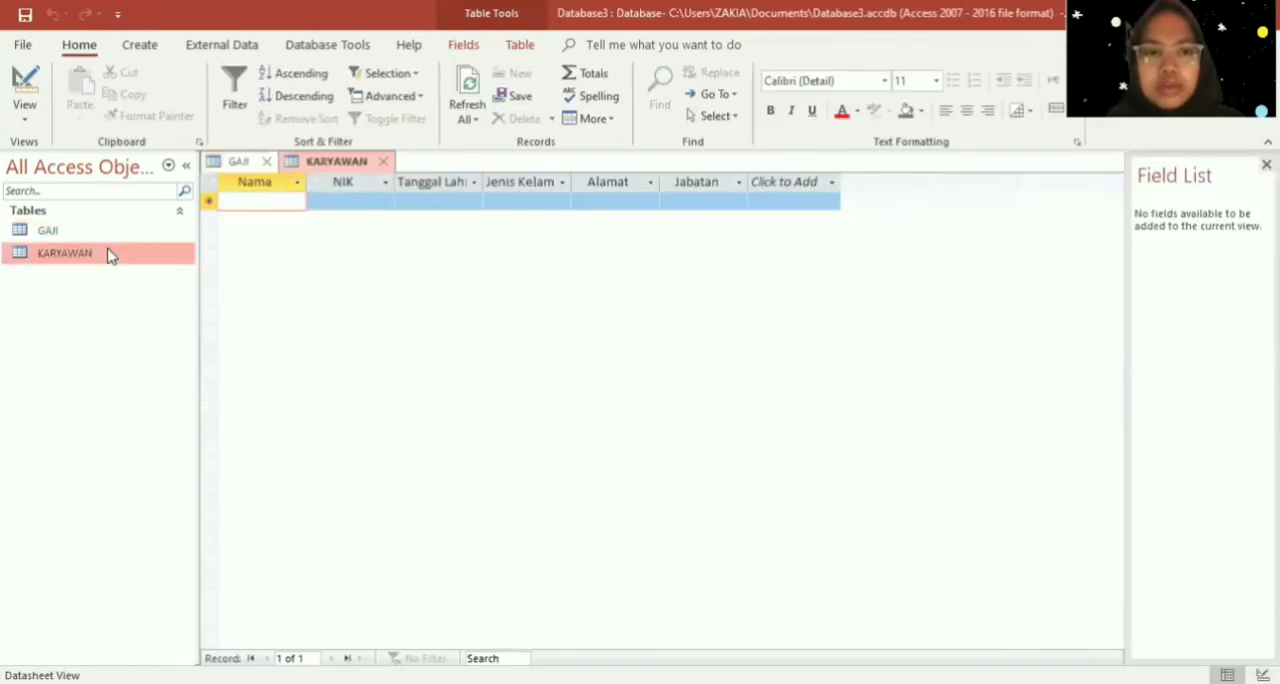
pyautogui.rightClick(128, 257)
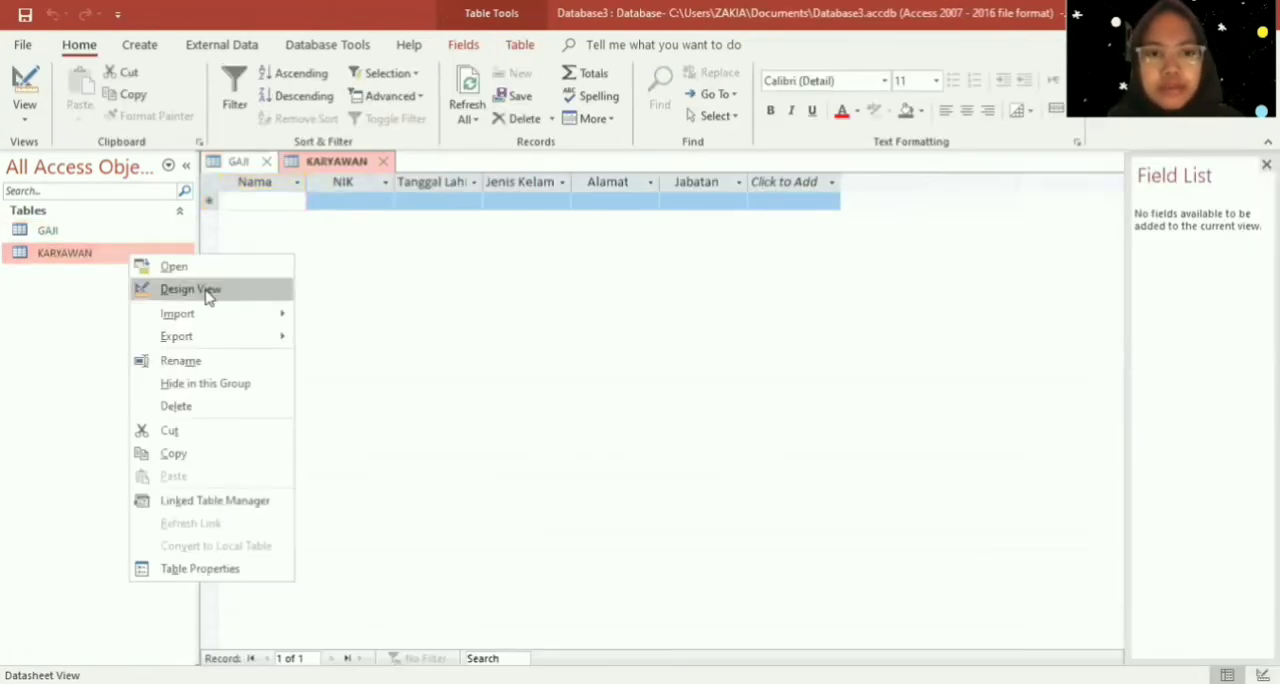
pyautogui.click(205, 292)
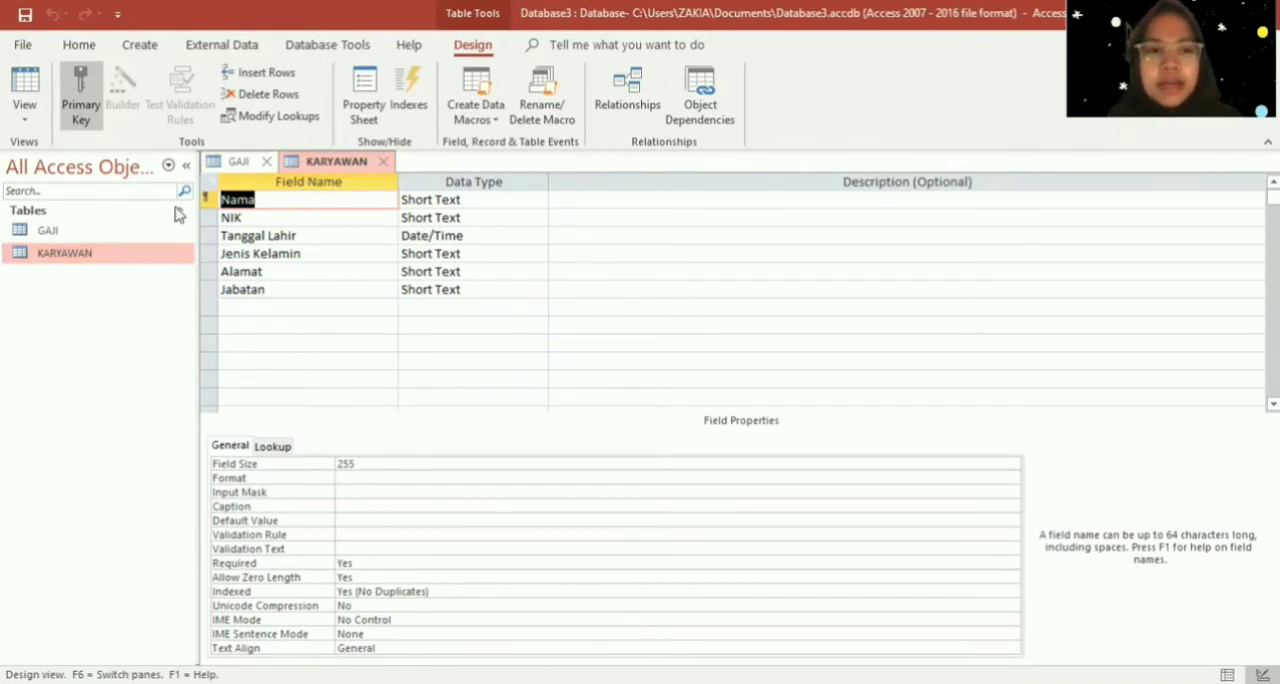
pyautogui.click(389, 163)
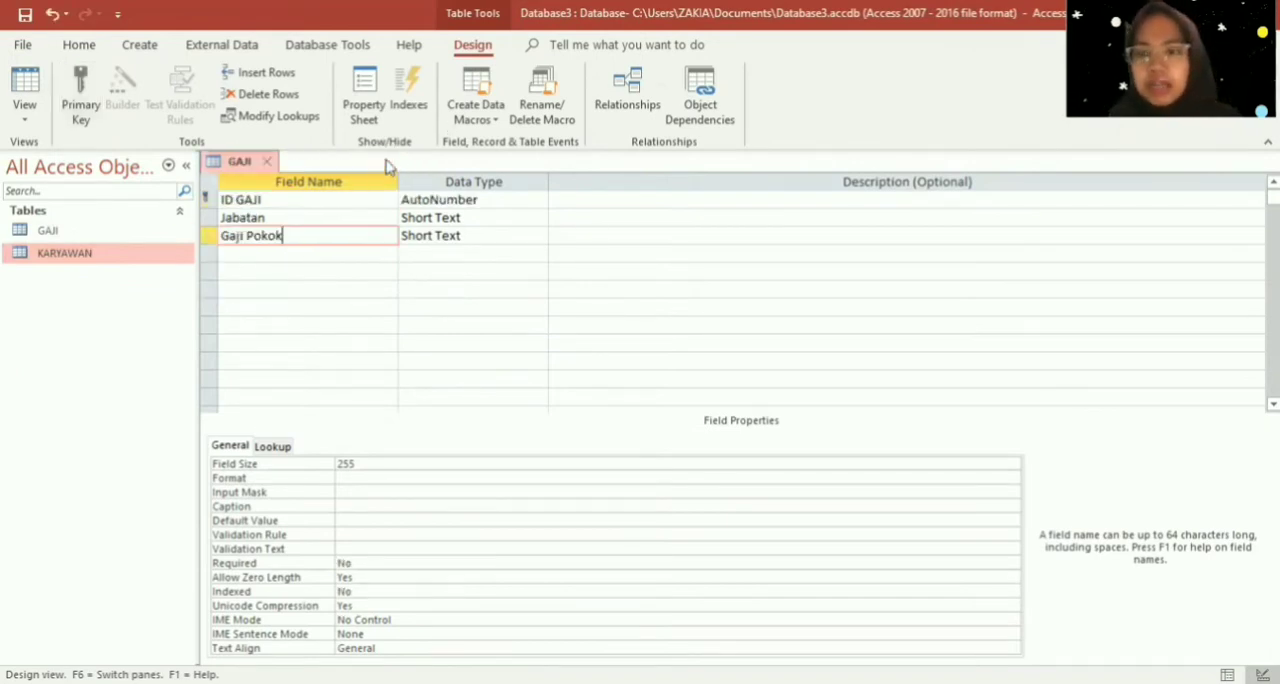
# - Rename the GAJI table's second field as NIK and its third field as Jabatan
pyautogui.click(357, 222)
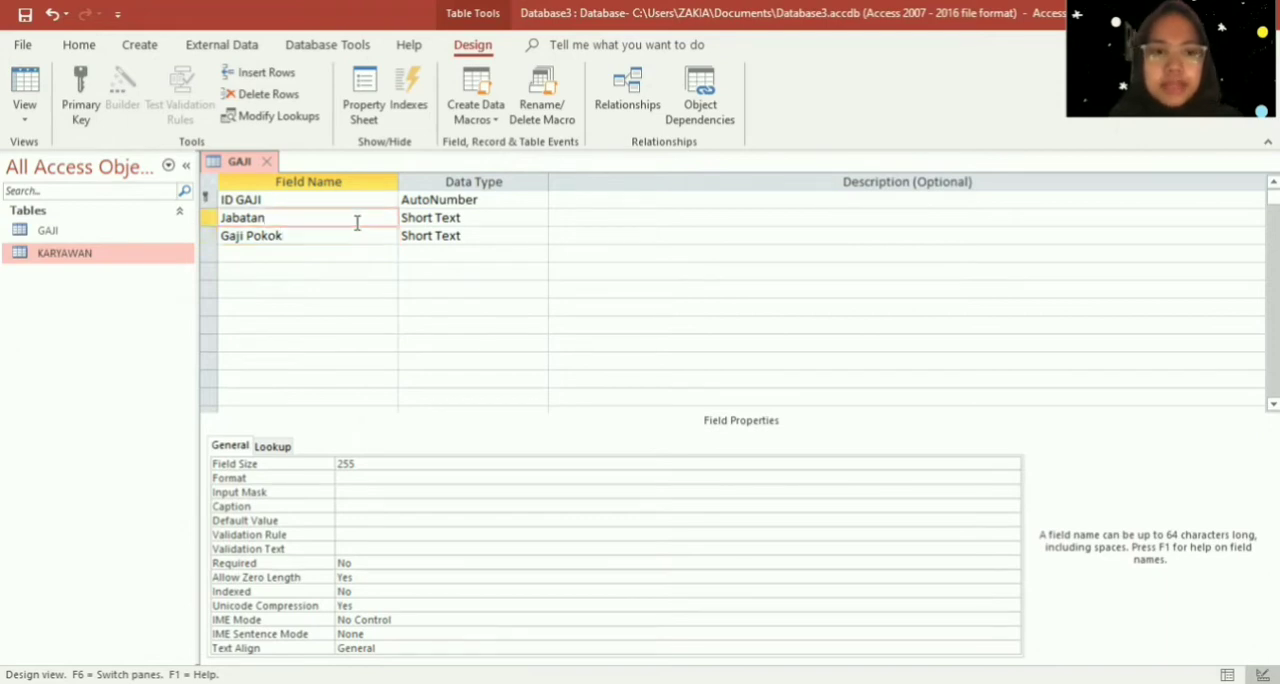
pyautogui.moveTo(357, 222); pyautogui.dragTo(183, 197)
pyautogui.press('capslock')
pyautogui.write('NIK')
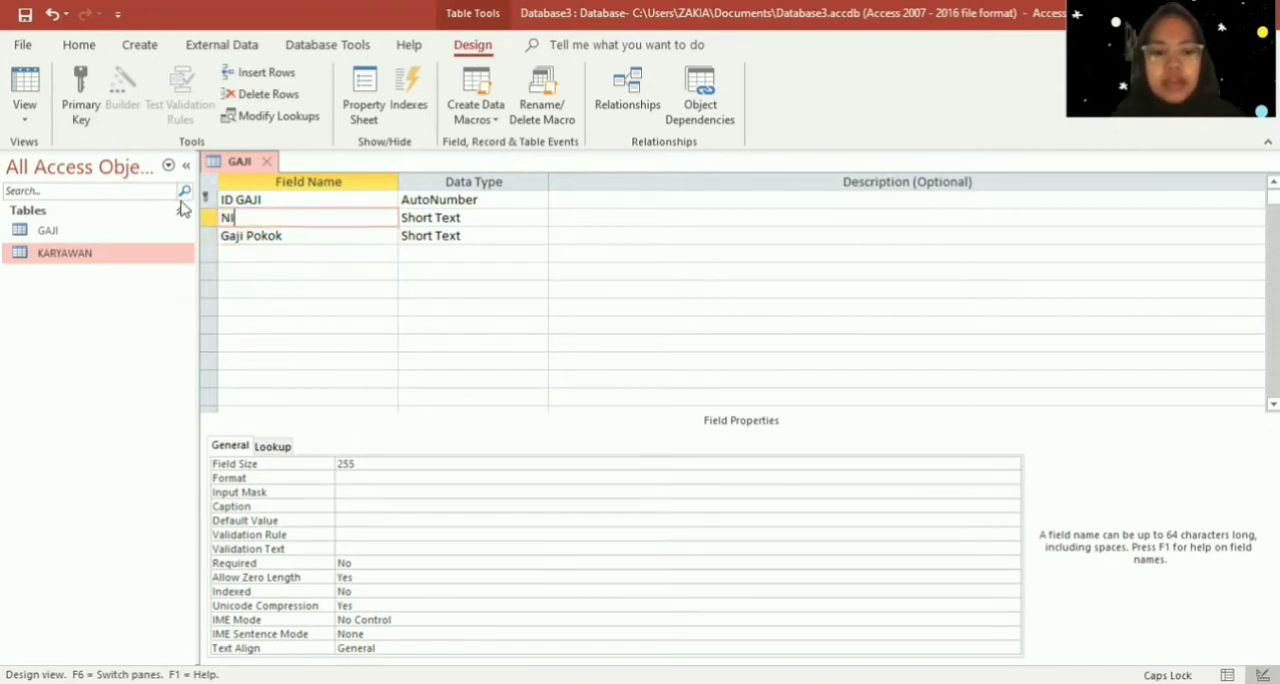
pyautogui.click(302, 233)
pyautogui.moveTo(302, 233); pyautogui.dragTo(157, 223)
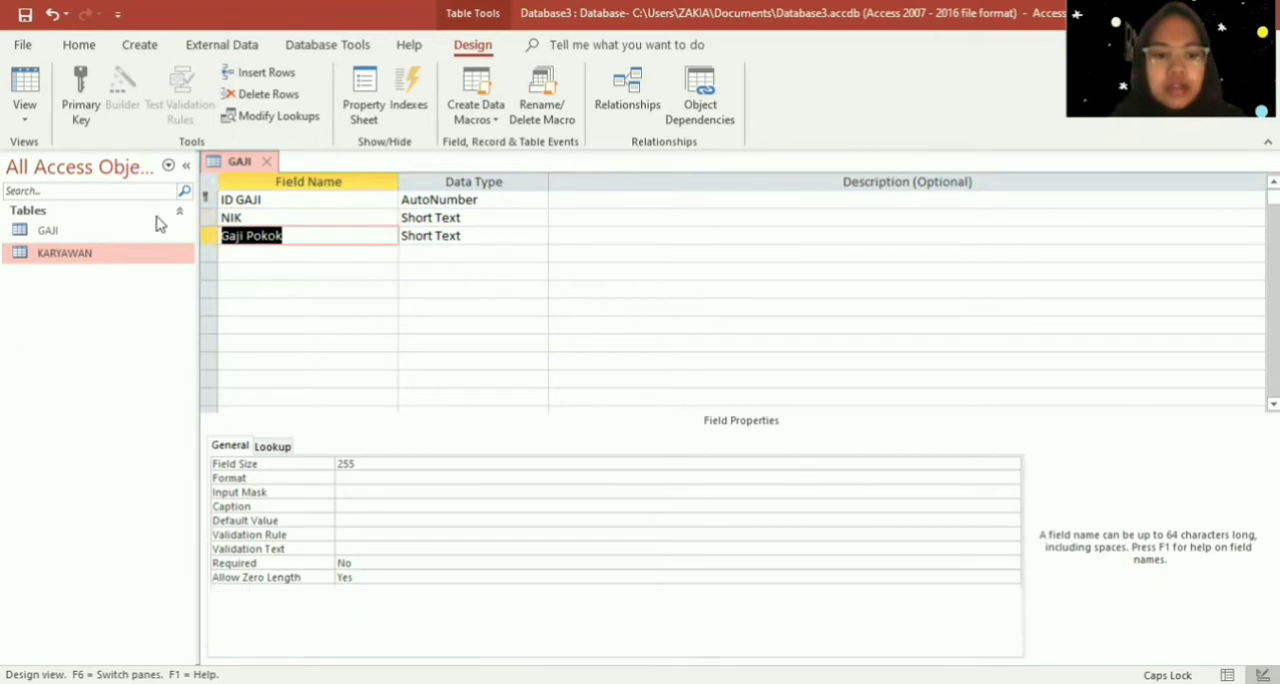
pyautogui.write('J')
pyautogui.press('capslock')
pyautogui.write('abatan')
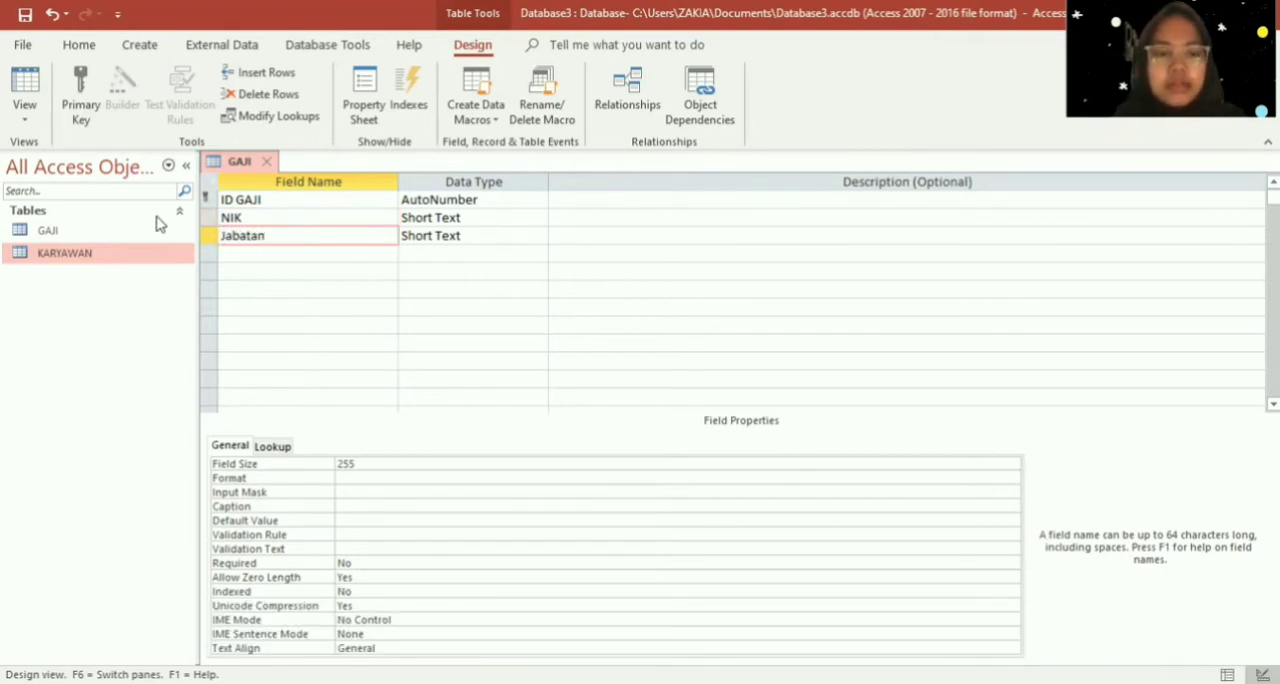
# - Add a Gaji Pokok field below Jabatan and set its data type to Currency
pyautogui.click(262, 252)
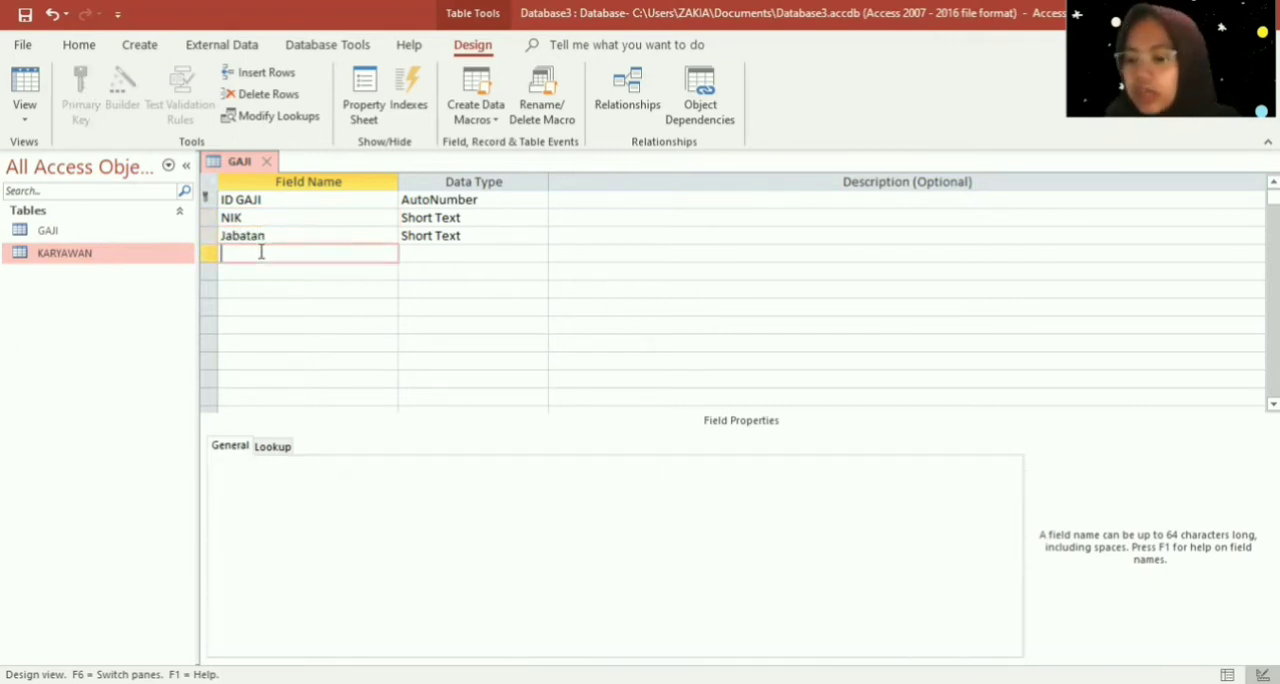
pyautogui.write('Gaji Pokok')
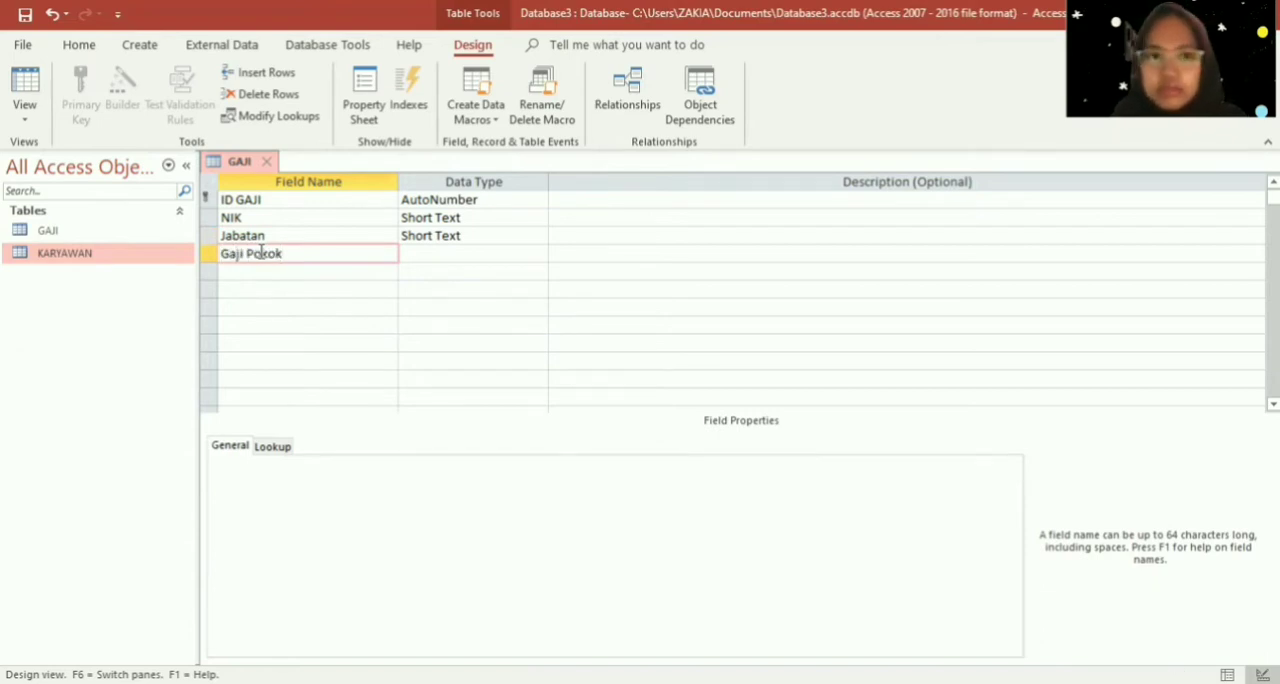
pyautogui.press('Tab')
pyautogui.click(263, 266)
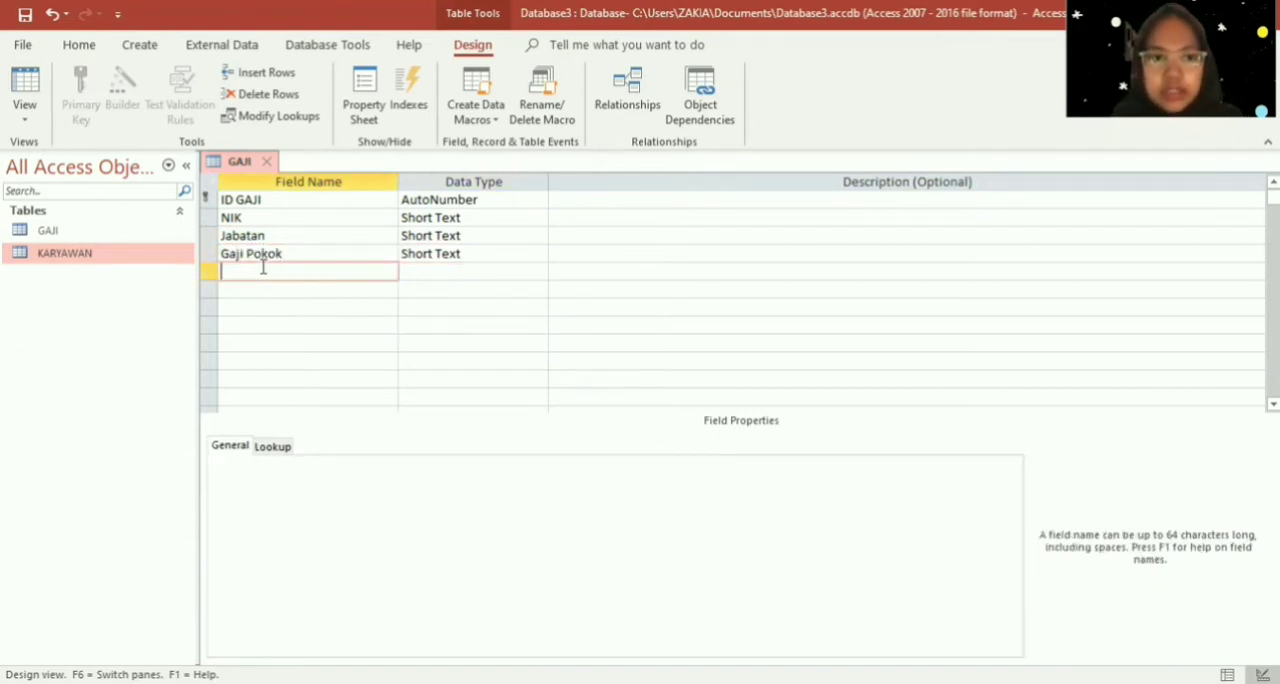
pyautogui.click(424, 254)
pyautogui.click(538, 254)
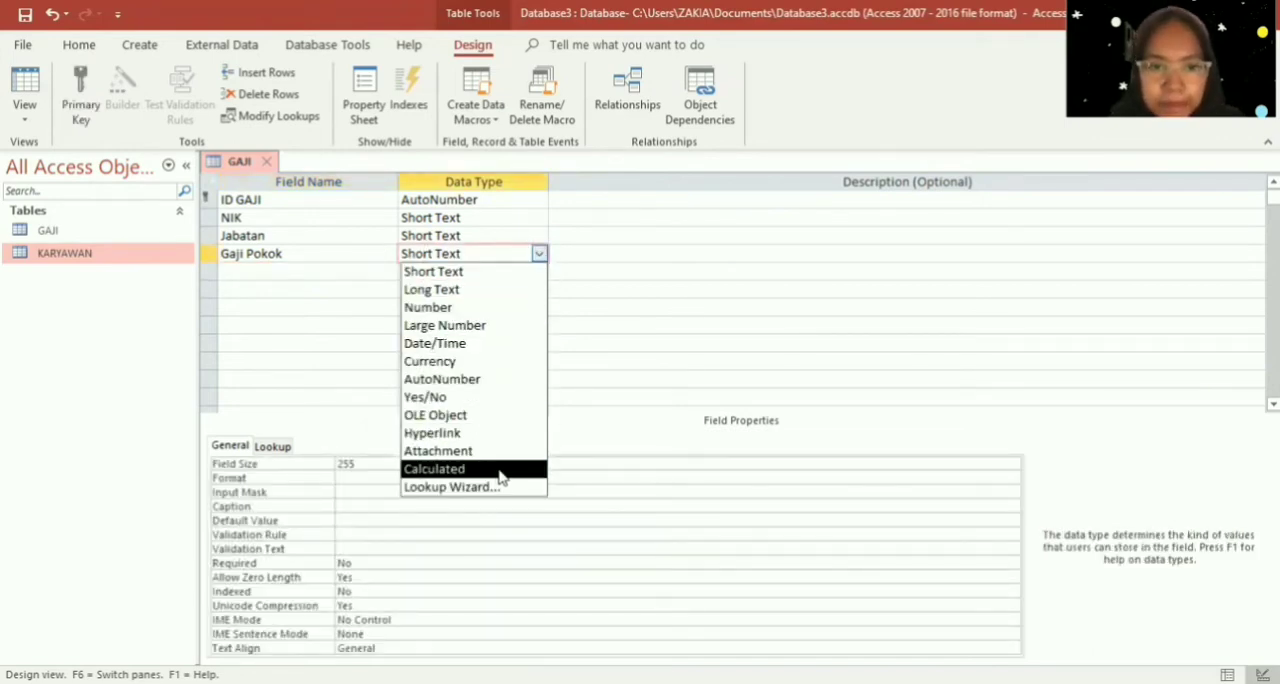
pyautogui.click(487, 362)
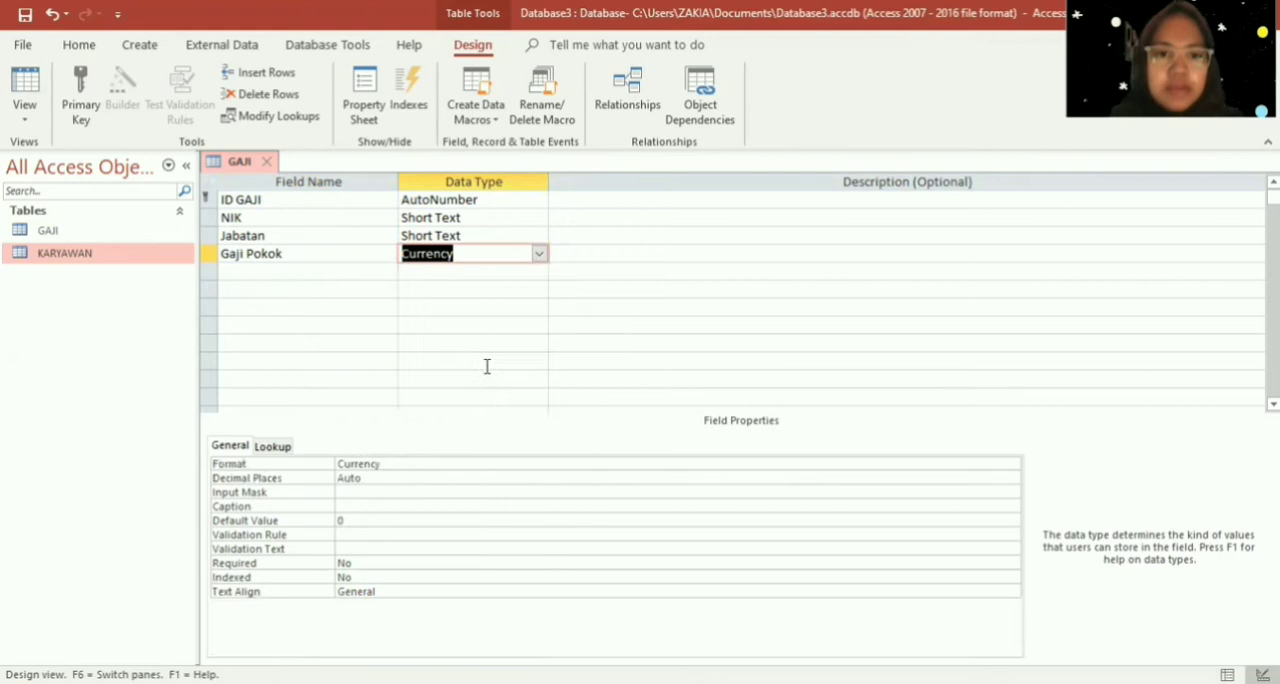
# - Add a Tunjangan field below Gaji Pokok and set its data type to Currency
pyautogui.click(342, 271)
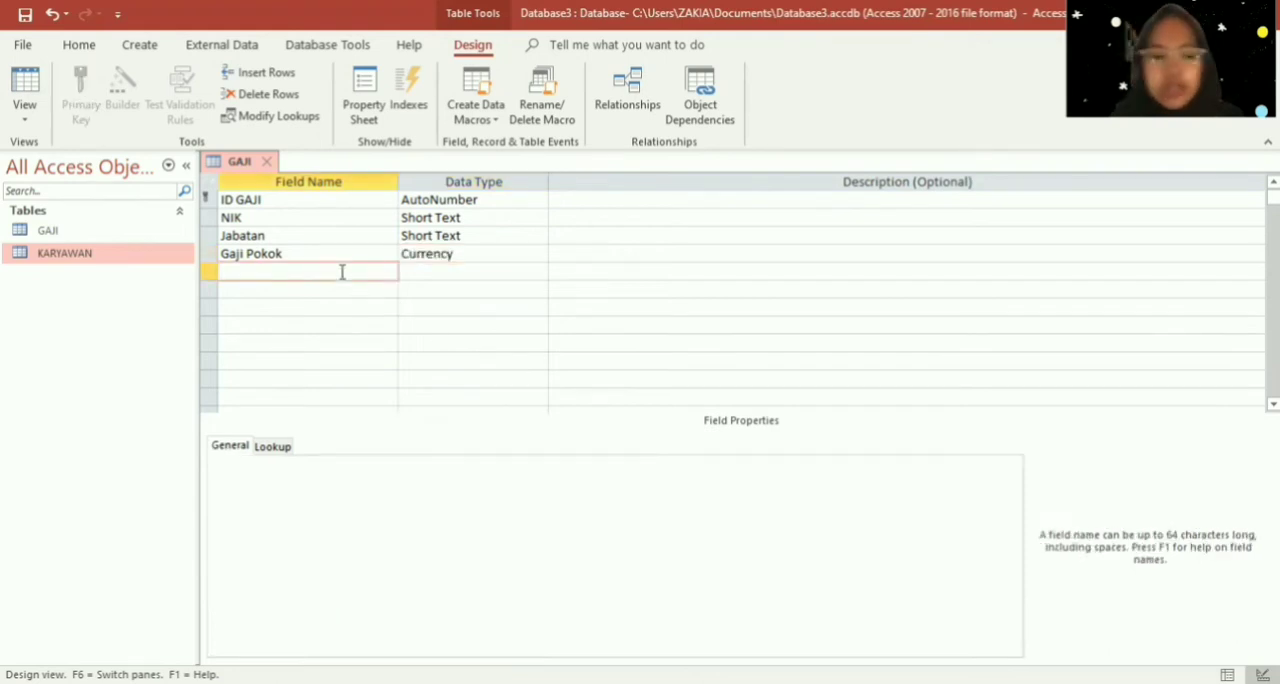
pyautogui.write('Tunjangan')
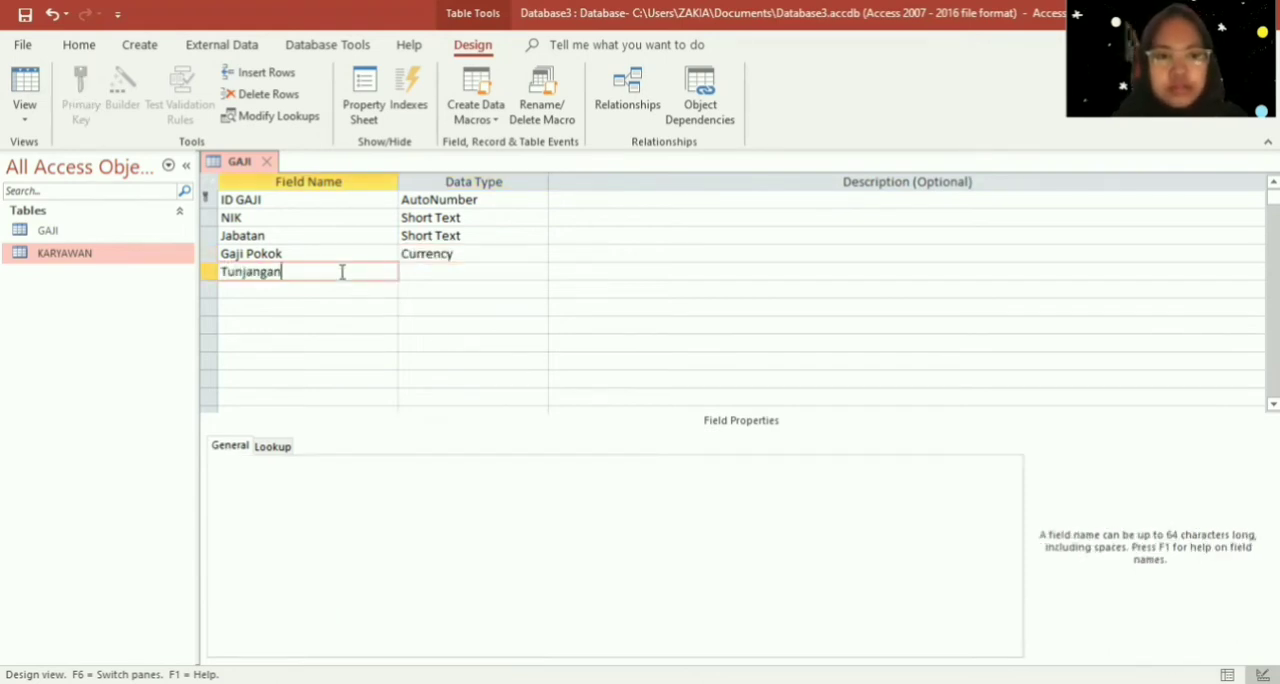
pyautogui.press('Tab')
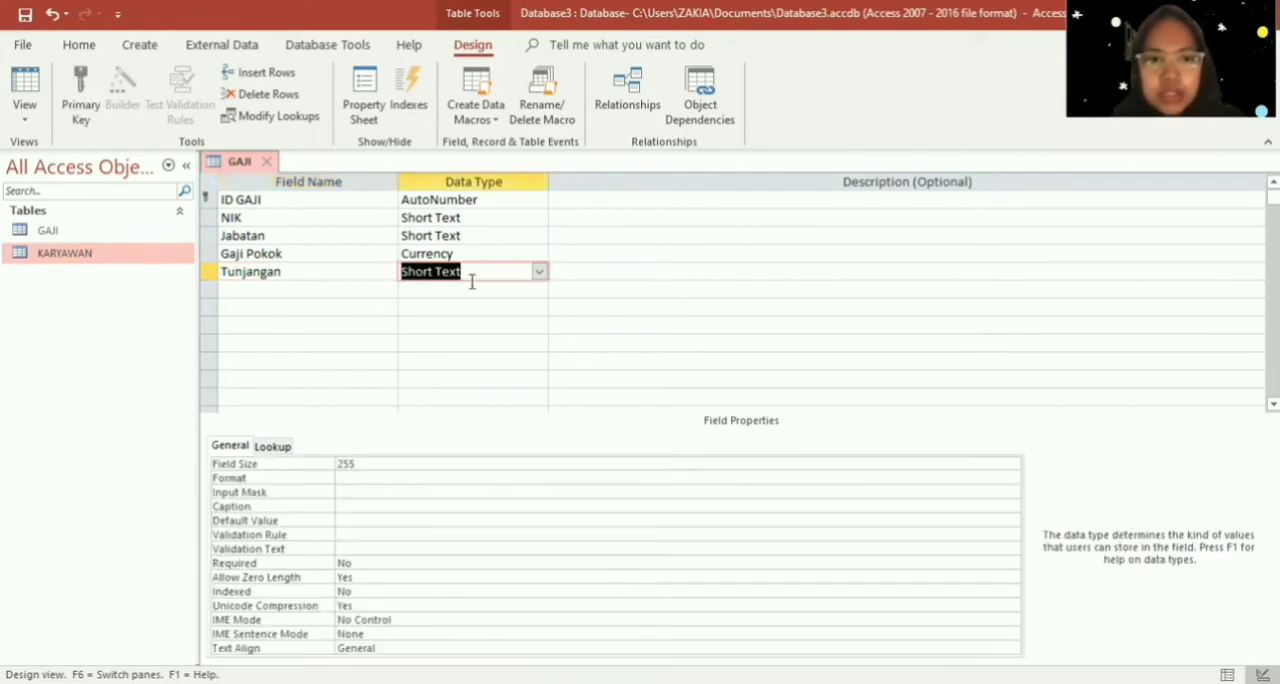
pyautogui.click(539, 273)
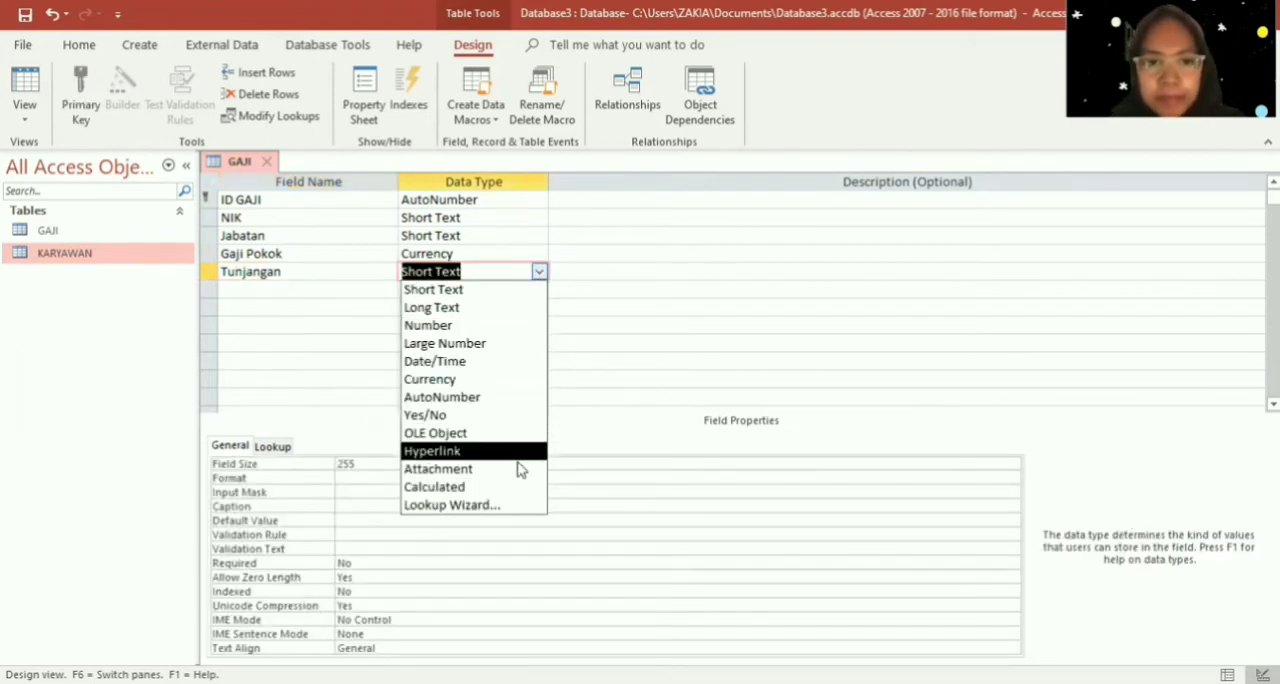
pyautogui.click(470, 379)
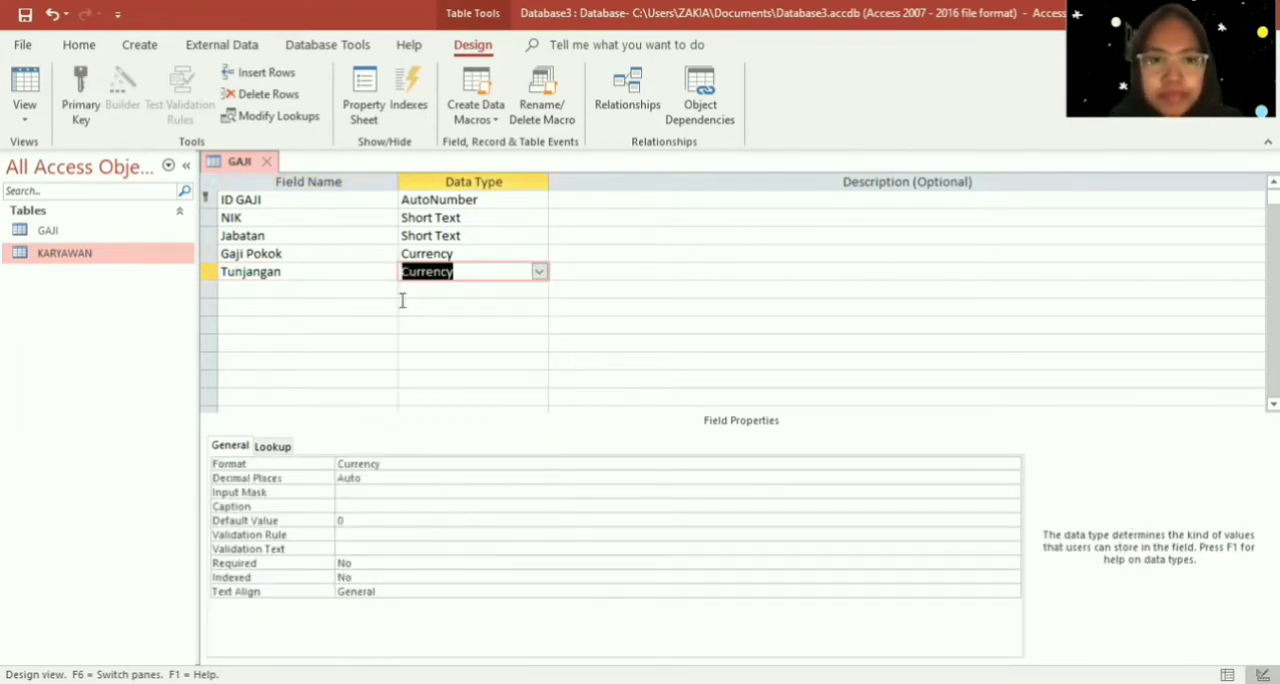
# - Add an Insentif field below Tunjangan in the GAJI table and set its data type to Currency
pyautogui.click(343, 295)
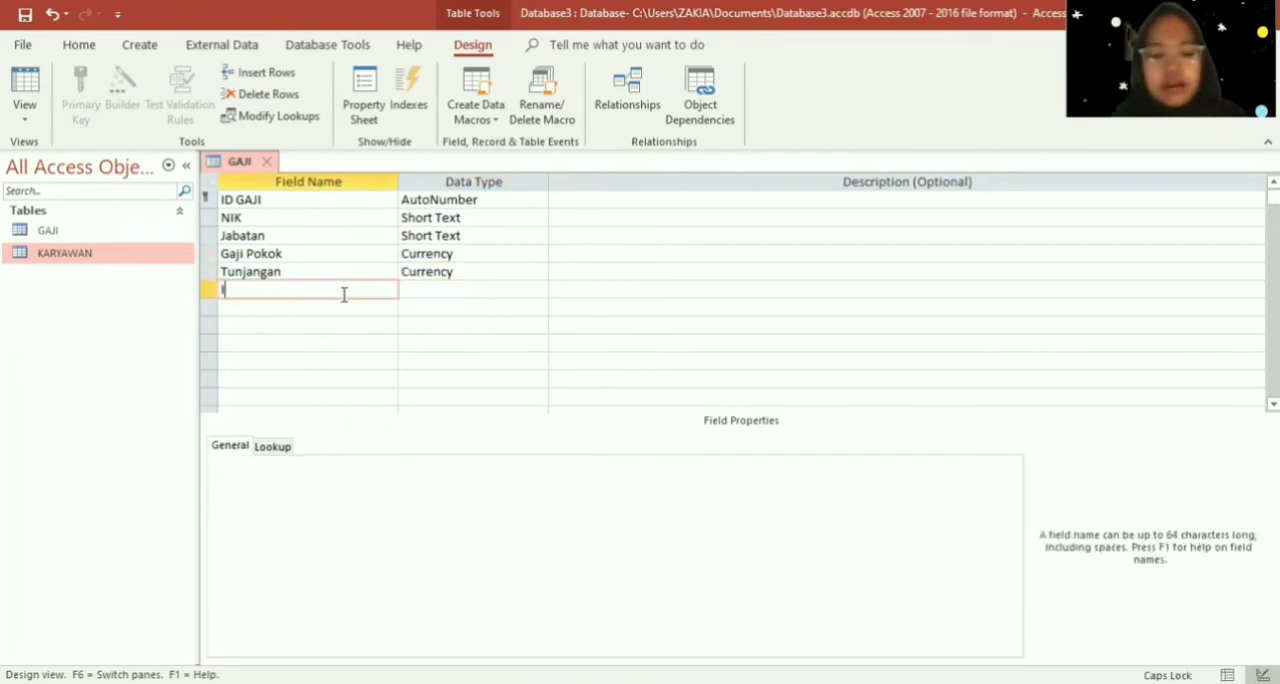
pyautogui.write('Insentif')
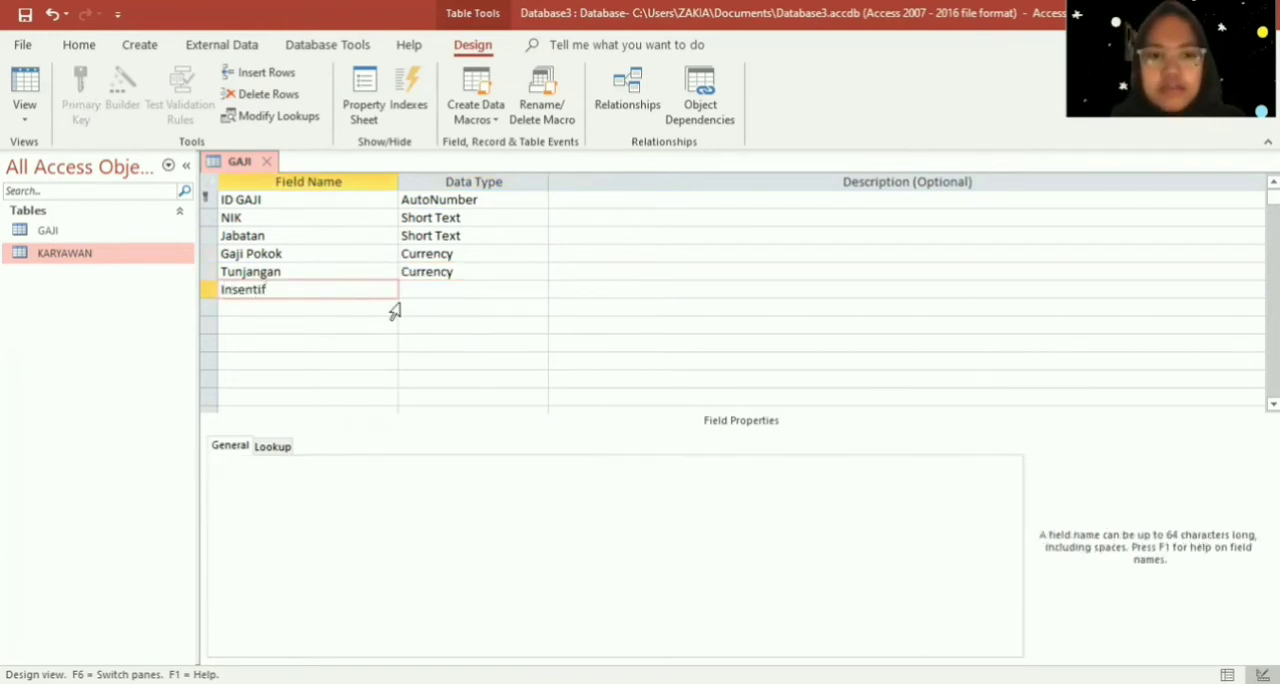
pyautogui.press('Tab')
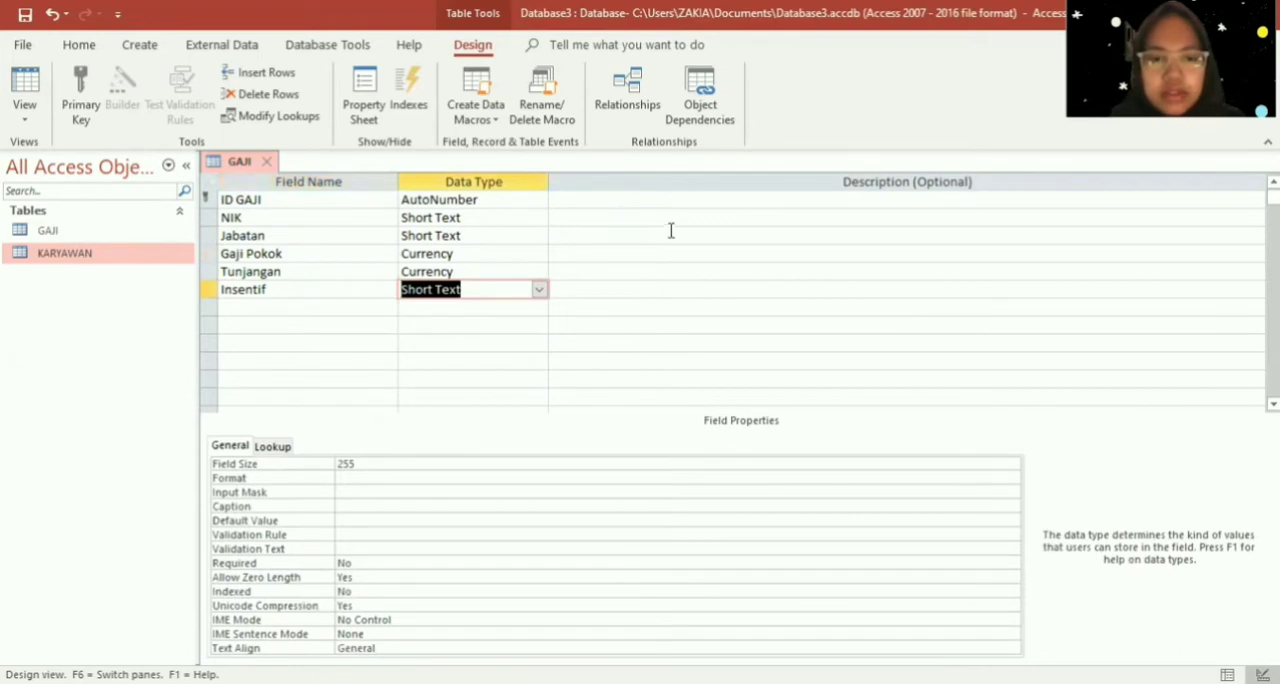
pyautogui.click(540, 300)
pyautogui.click(536, 290)
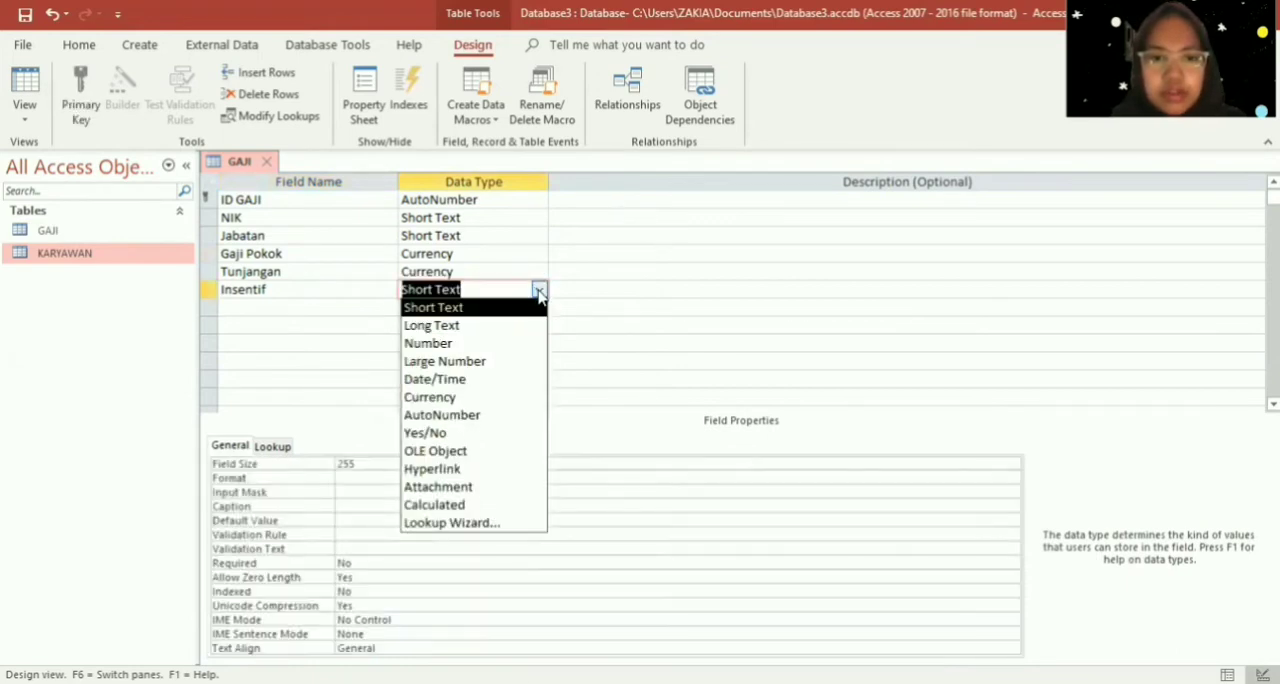
pyautogui.click(510, 398)
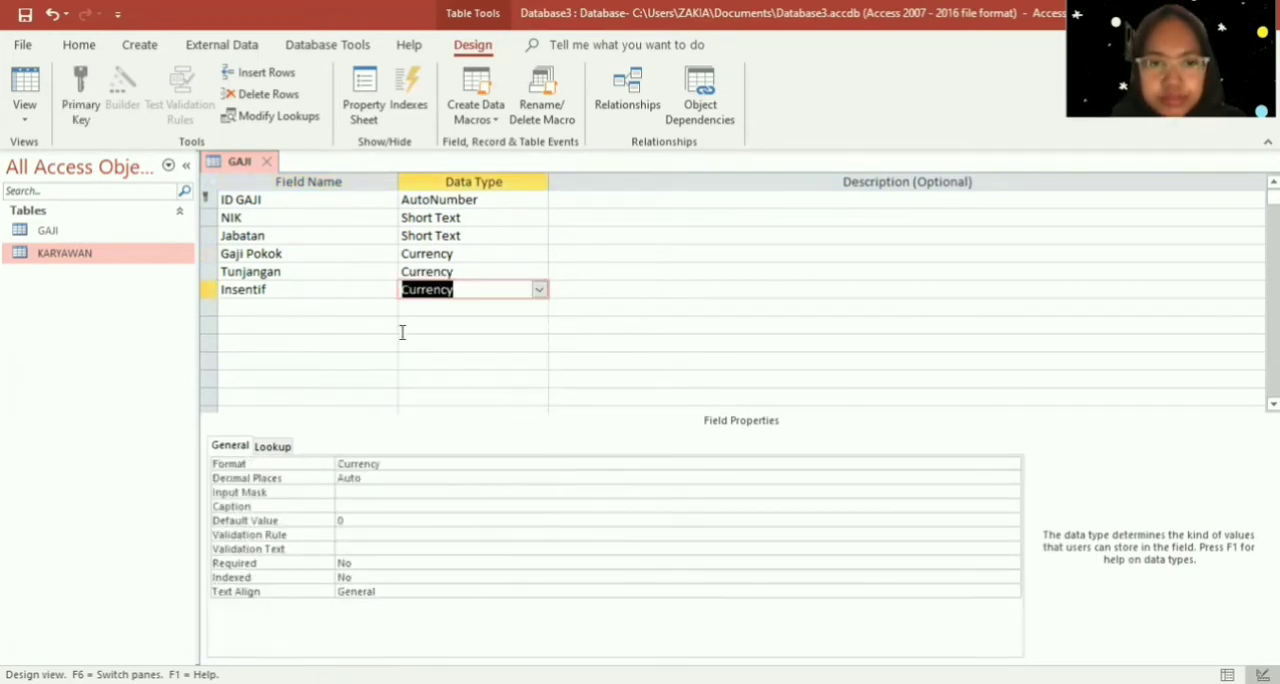
# - Add a Potongan/Iuran field below Insentif and set its data type to Currency
pyautogui.click(360, 304)
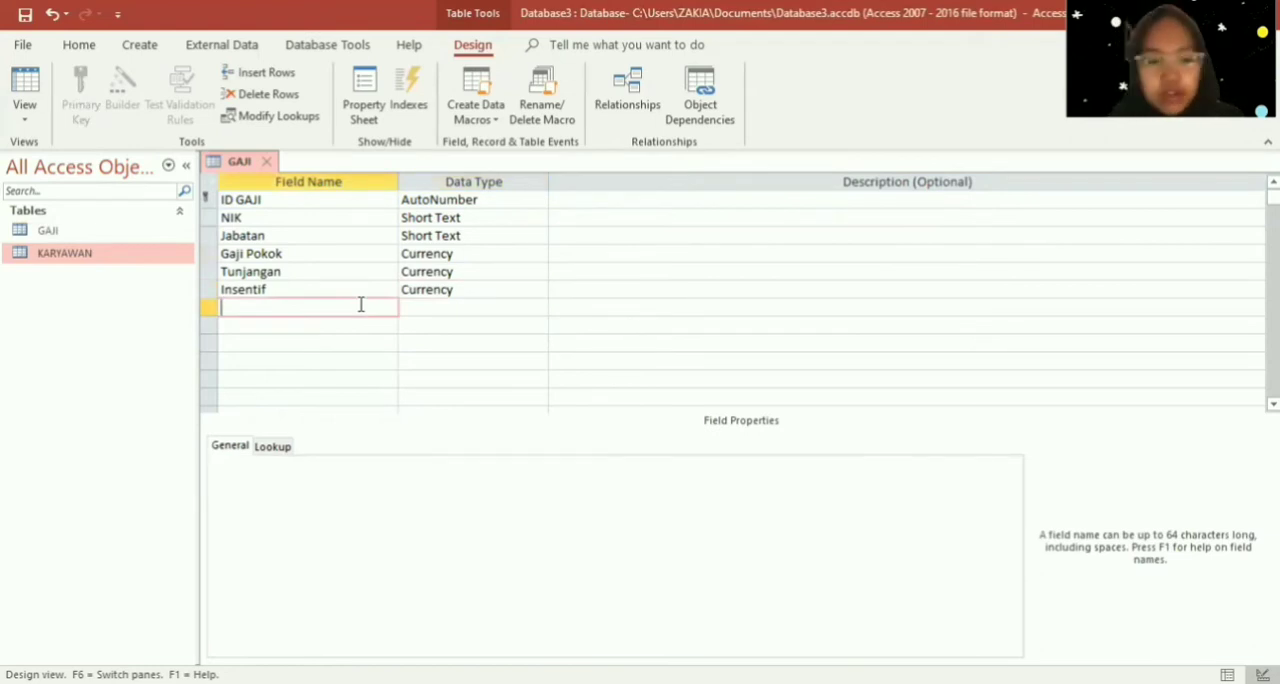
pyautogui.write('Potongan')
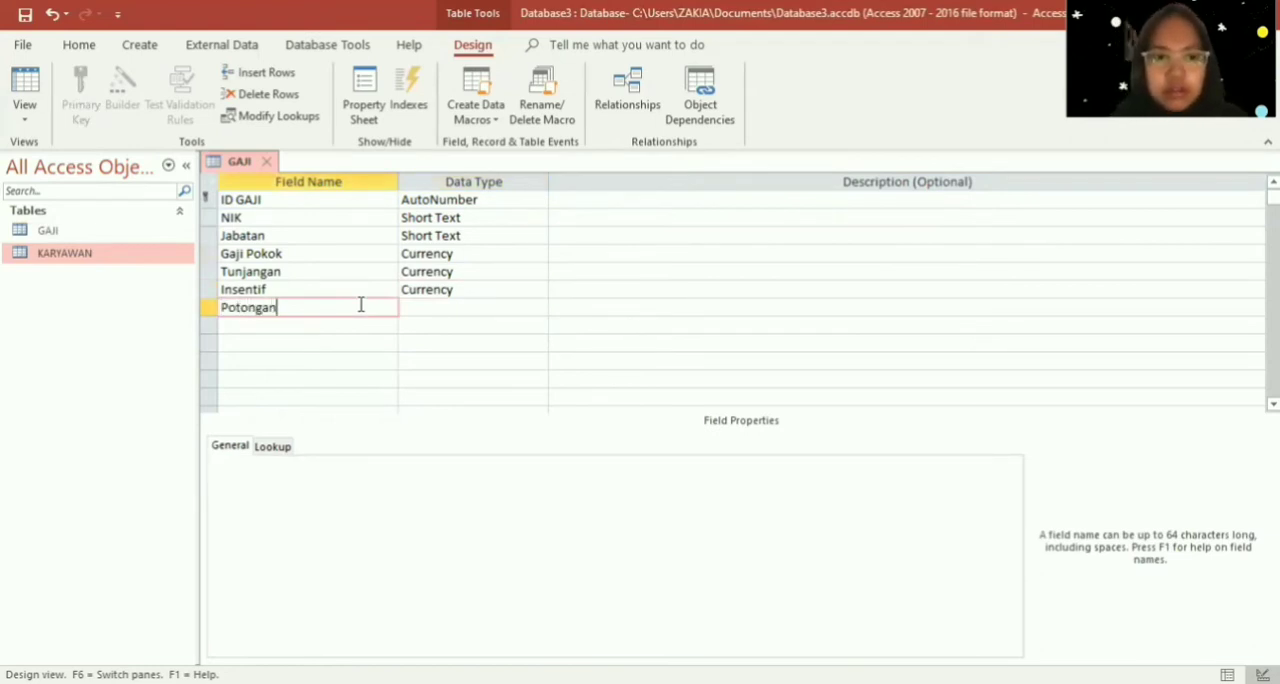
pyautogui.write('/')
pyautogui.press('capslock')
pyautogui.press('capslock')
pyautogui.write('u')
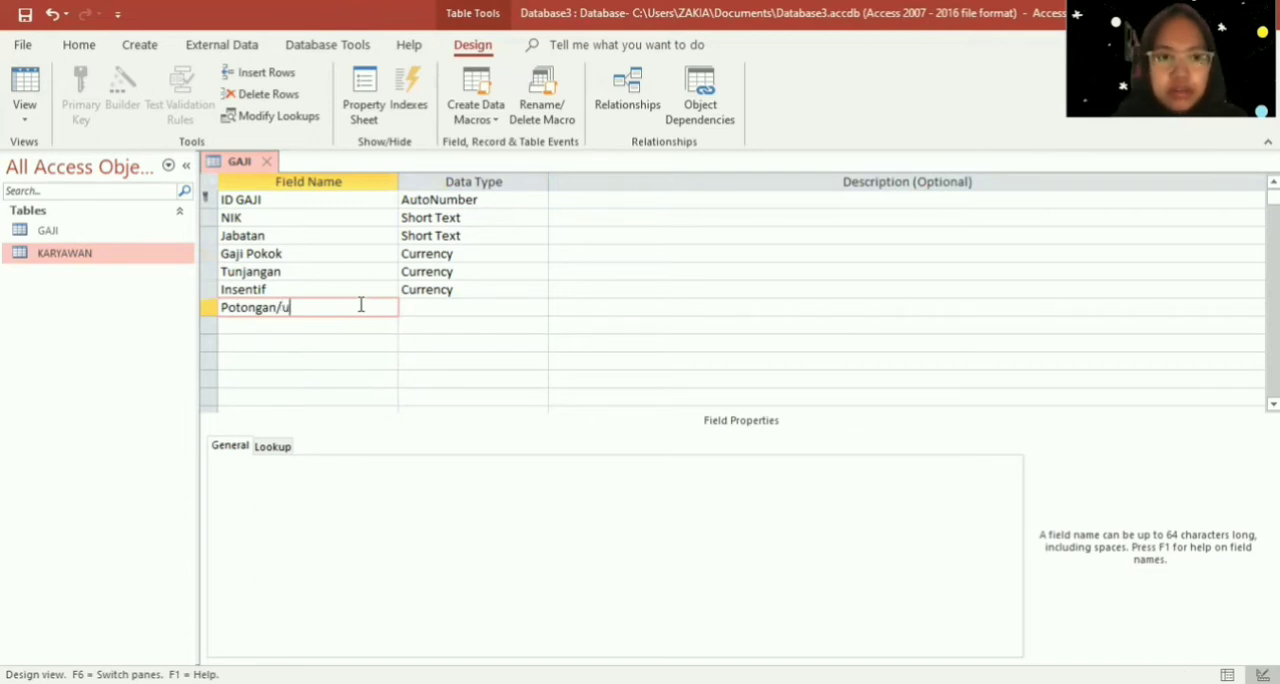
pyautogui.press('BackSpace')
pyautogui.press('capslock')
pyautogui.press('capslock')
pyautogui.press('capslock')
pyautogui.write('I')
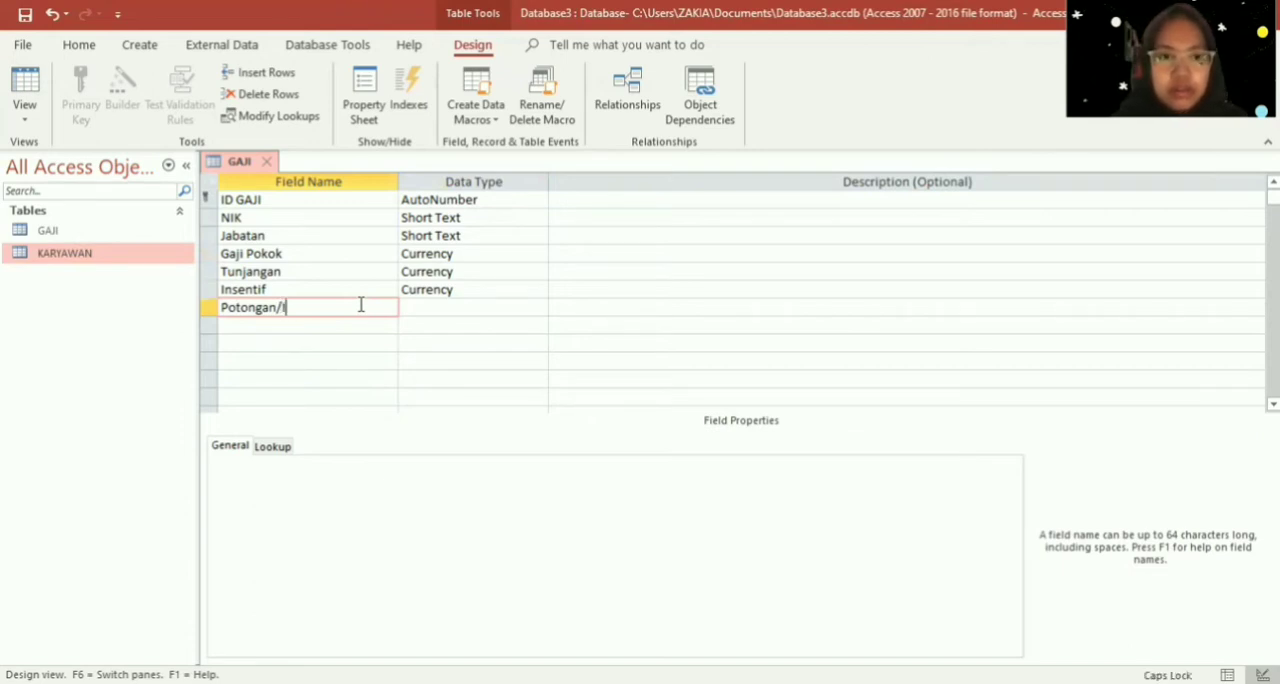
pyautogui.press('capslock')
pyautogui.write('uran')
pyautogui.press('Tab')
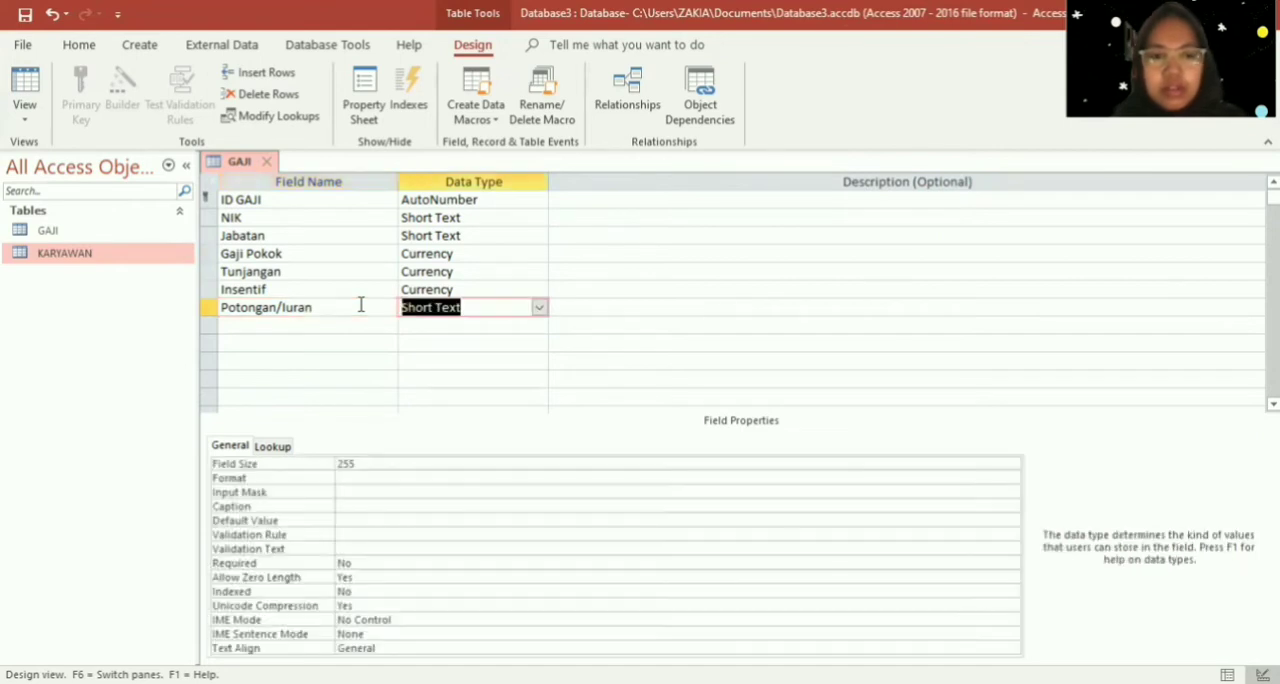
pyautogui.click(540, 311)
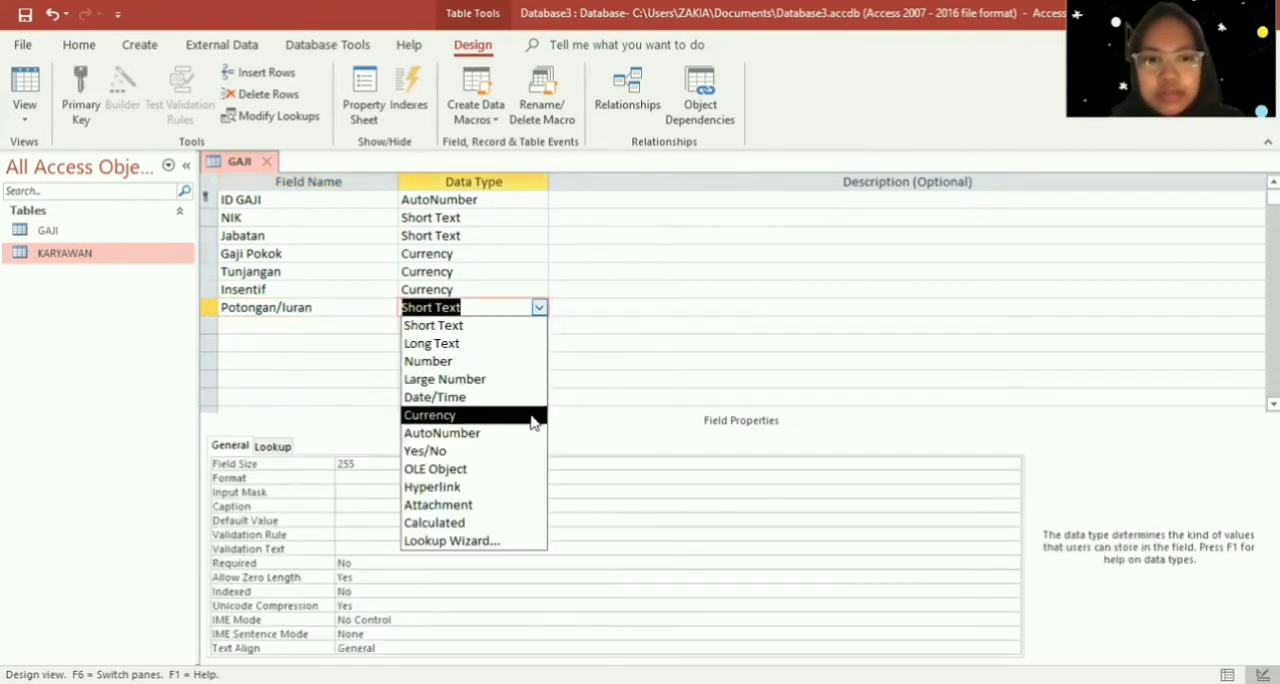
pyautogui.click(500, 416)
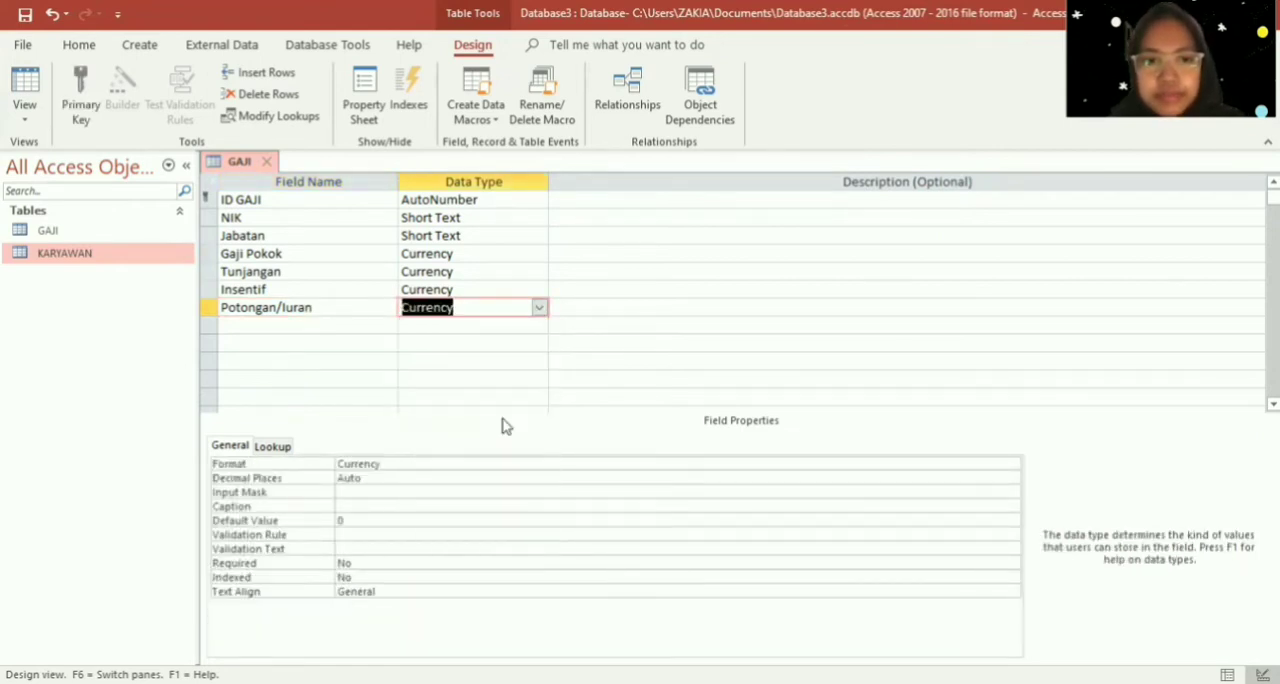
# - Add a PPh 21 field below Potongan/Iuran and set its data type to Currency
pyautogui.click(368, 338)
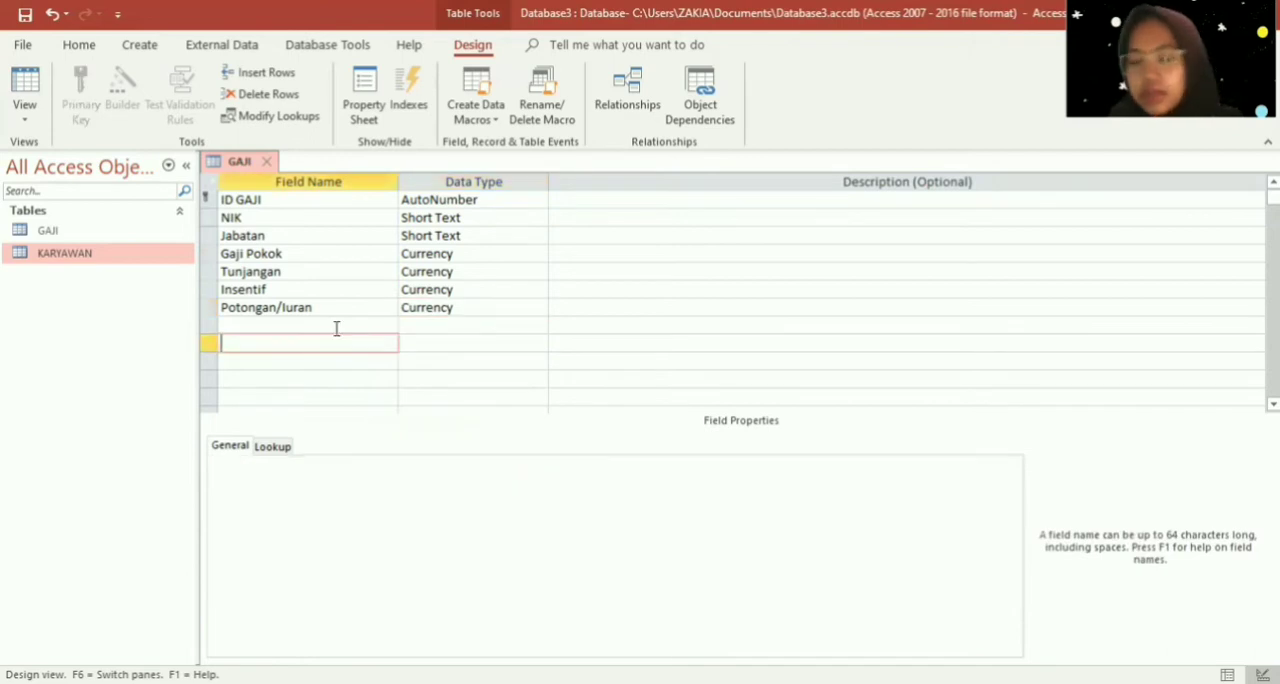
pyautogui.click(329, 325)
pyautogui.write('PP')
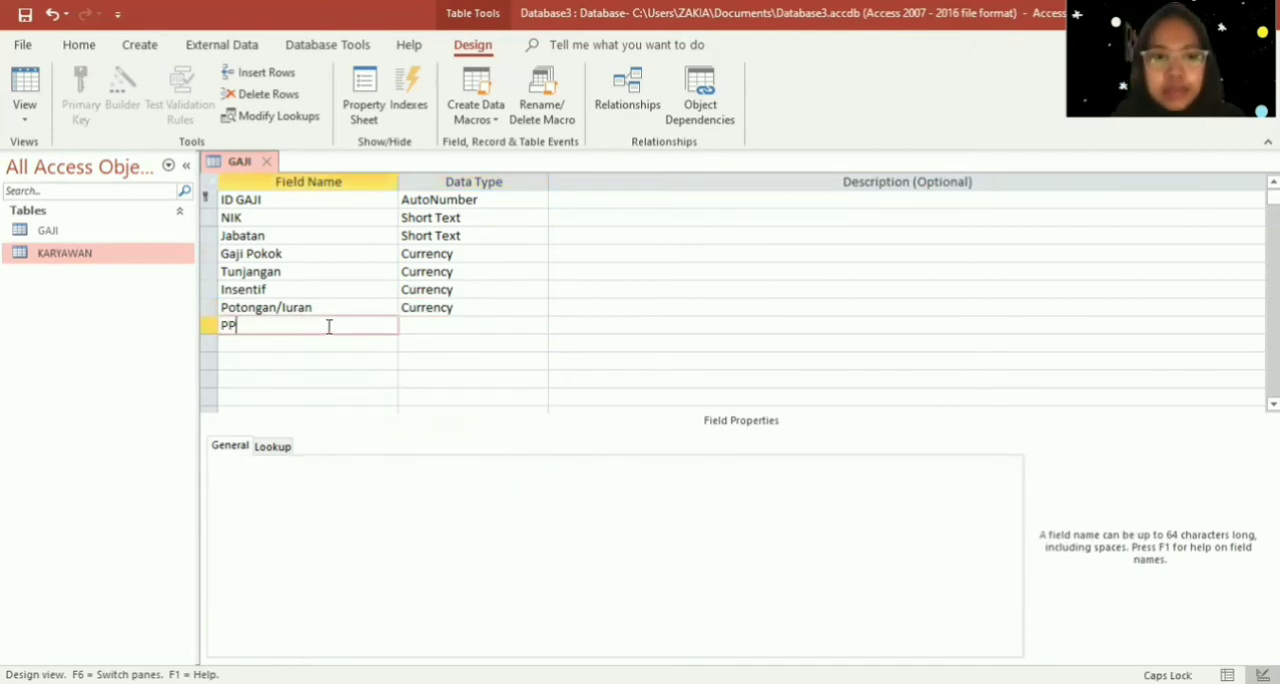
pyautogui.write('h 21')
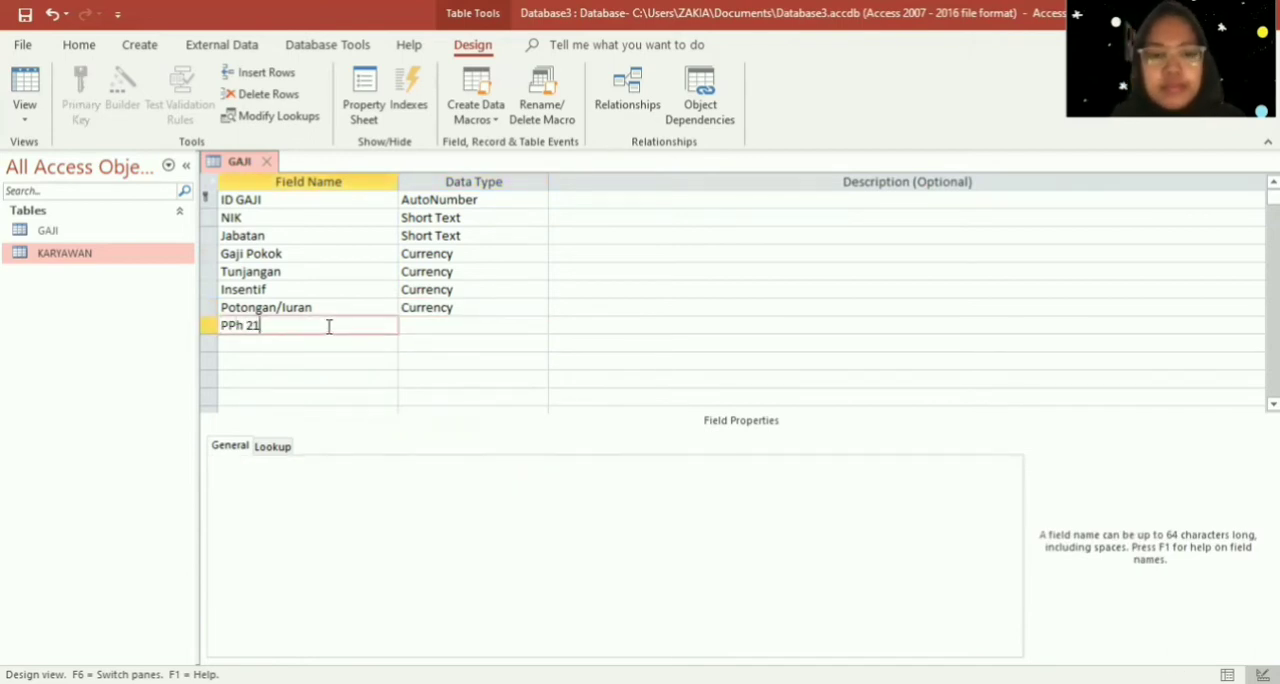
pyautogui.click(423, 328)
pyautogui.click(540, 327)
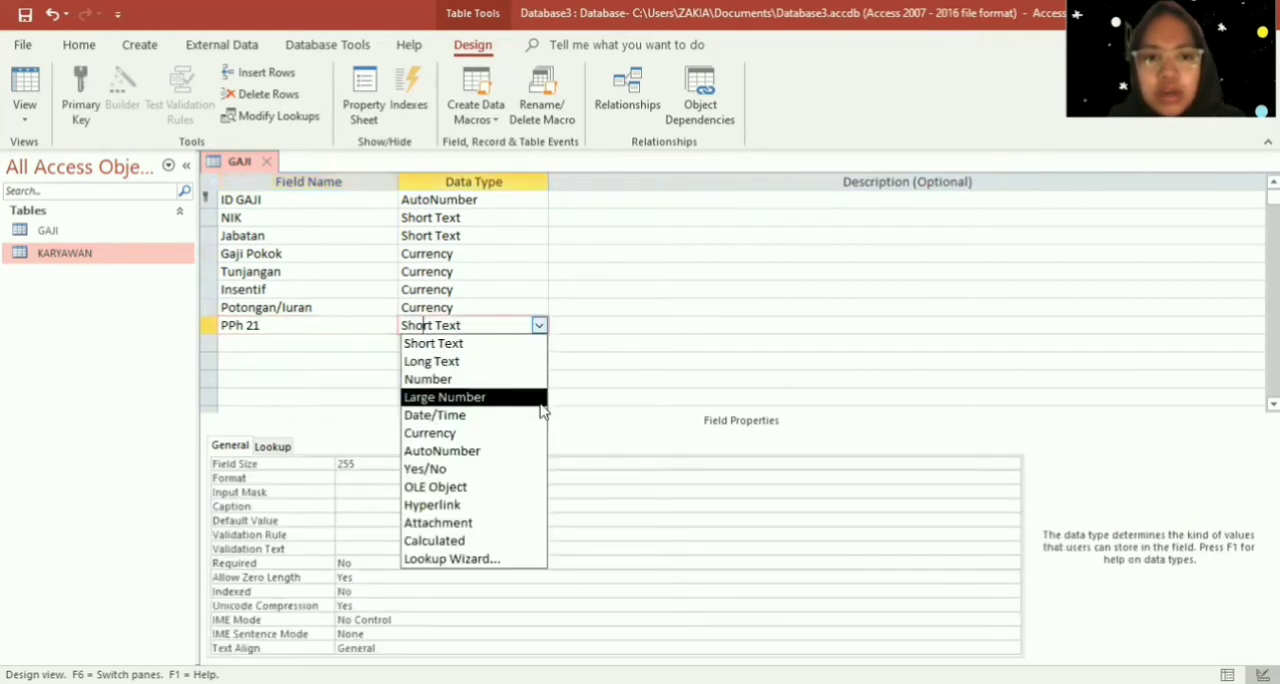
pyautogui.click(537, 442)
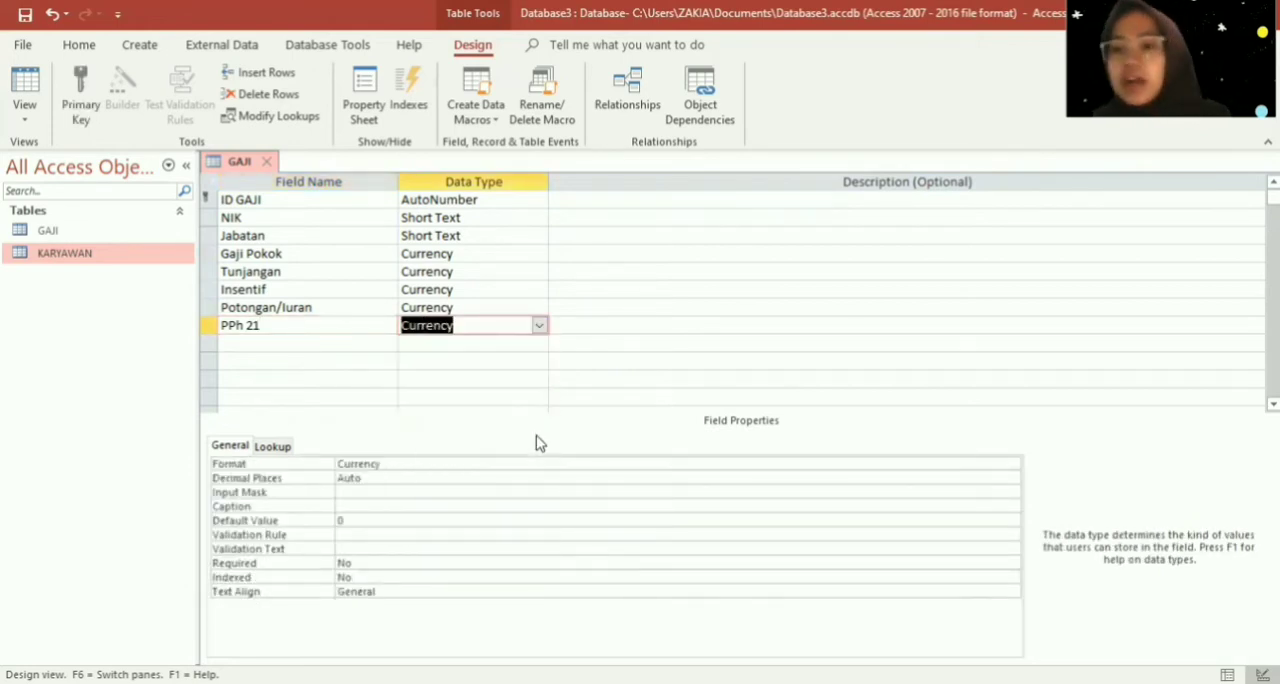
# - Examine the Gaji Pokok field's lookup and general properties, including its available display formats
pyautogui.click(500, 265)
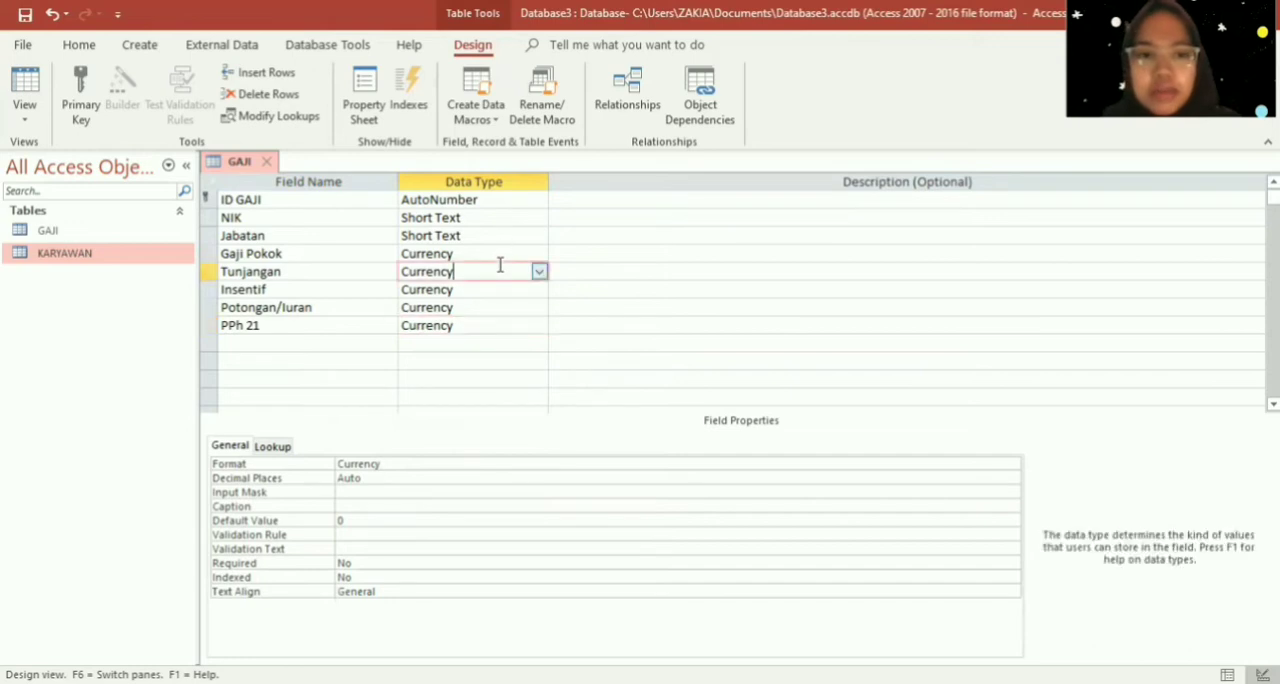
pyautogui.click(506, 251)
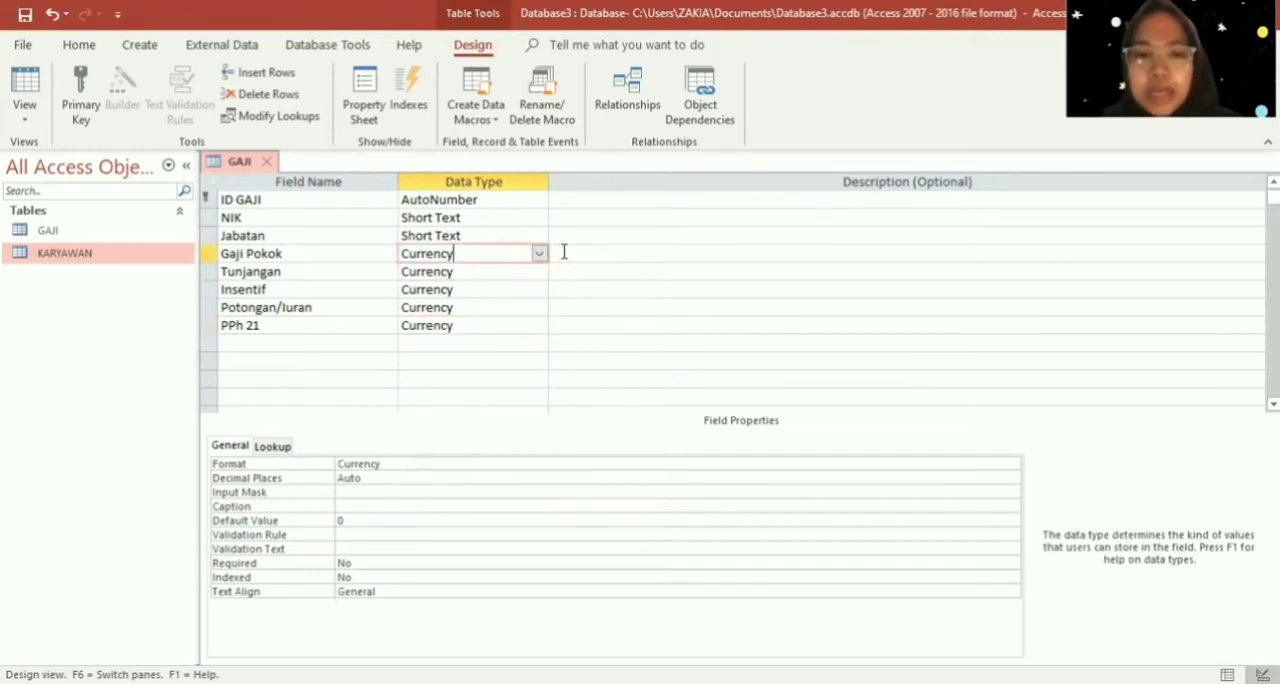
pyautogui.click(284, 451)
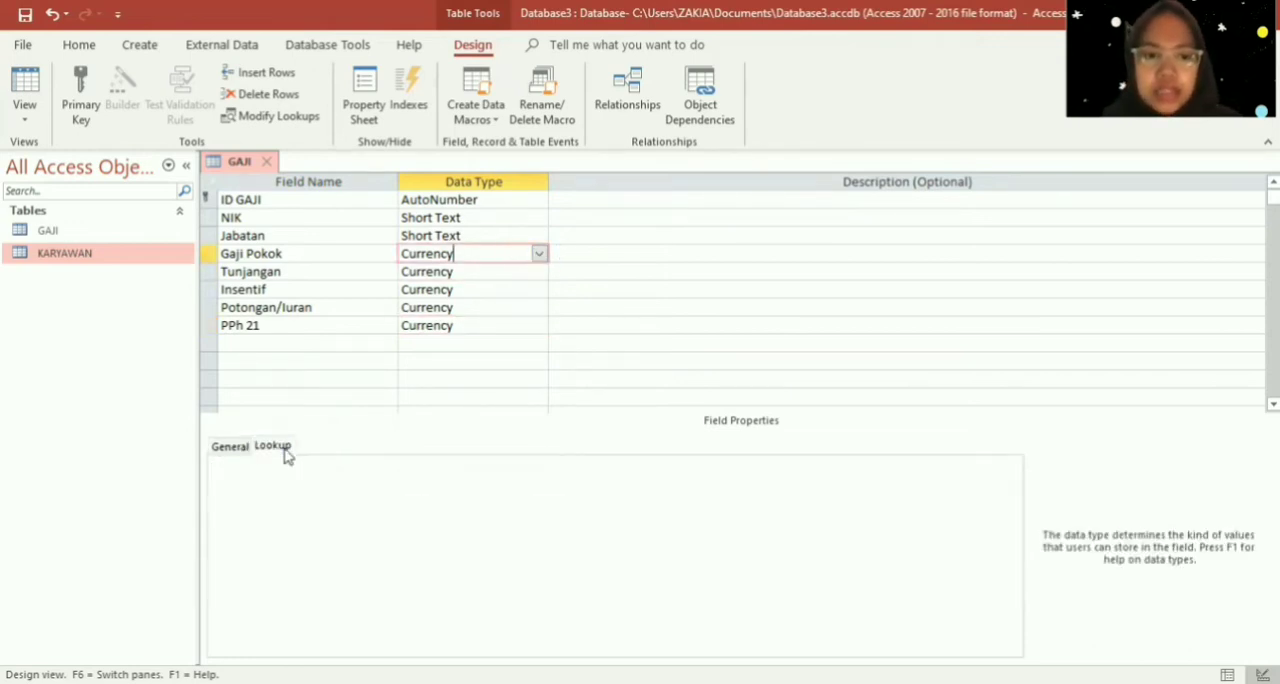
pyautogui.click(249, 451)
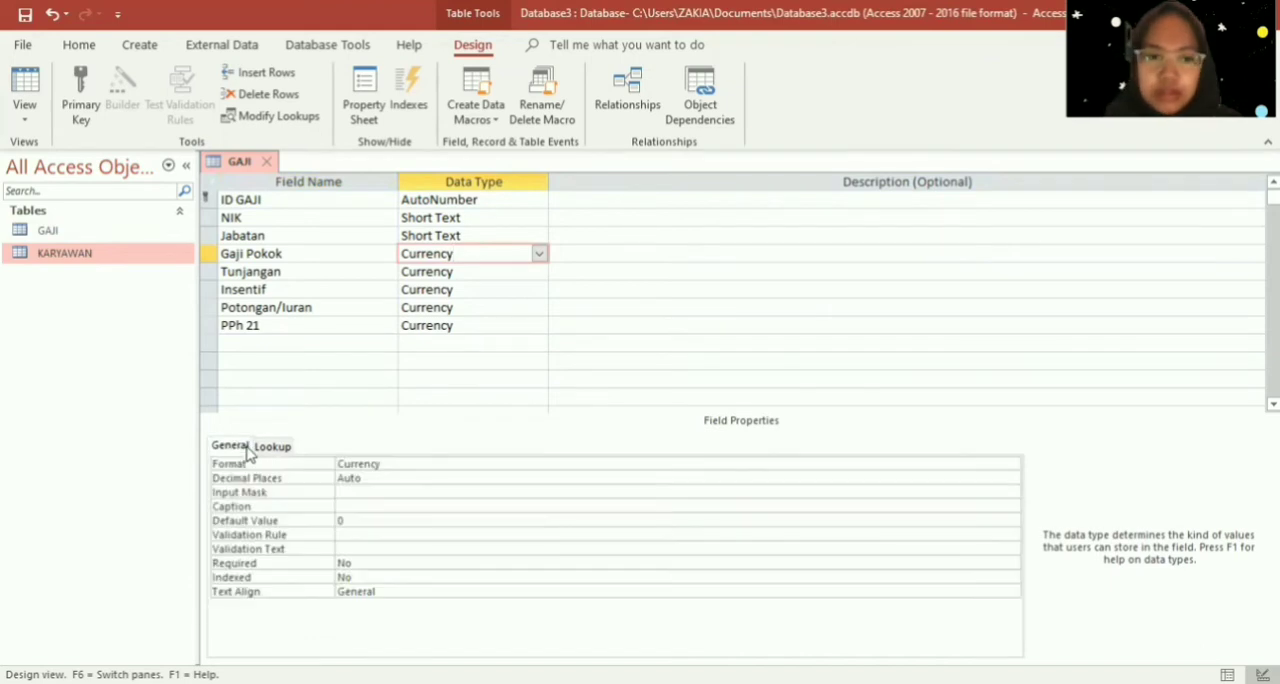
pyautogui.click(973, 462)
pyautogui.click(1013, 469)
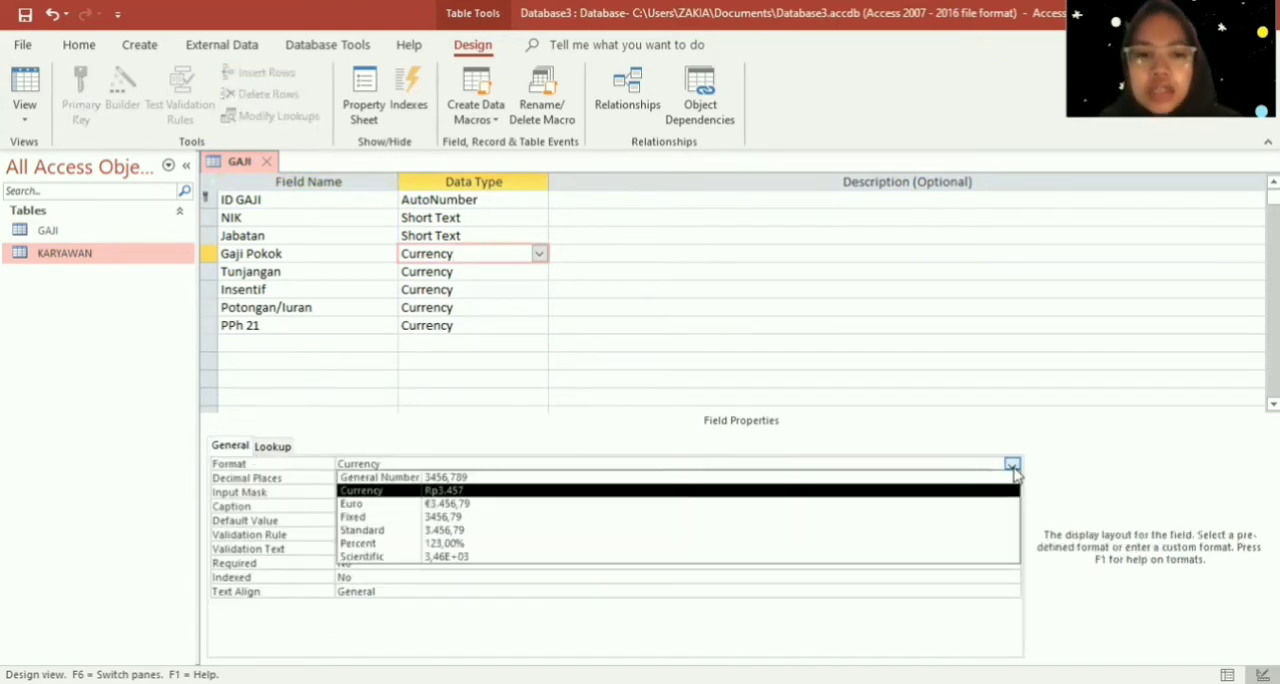
# - Set the Tunjangan field's Format property to Currency
pyautogui.click(532, 274)
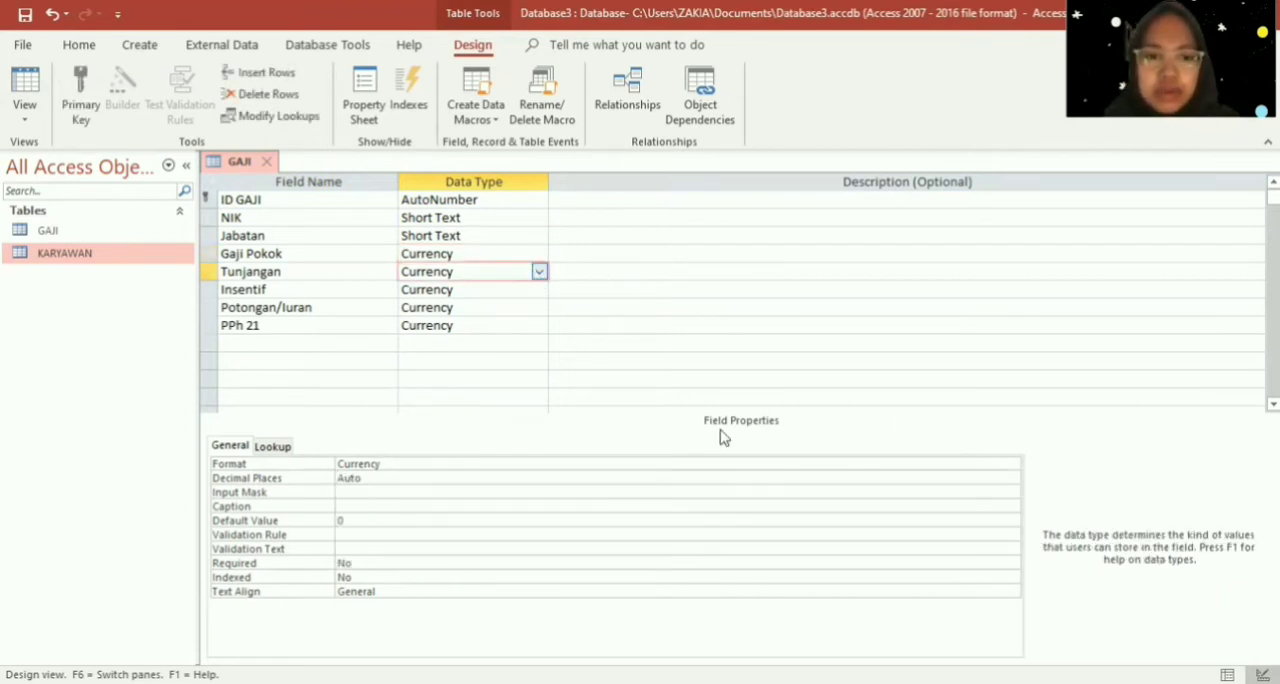
pyautogui.click(1012, 464)
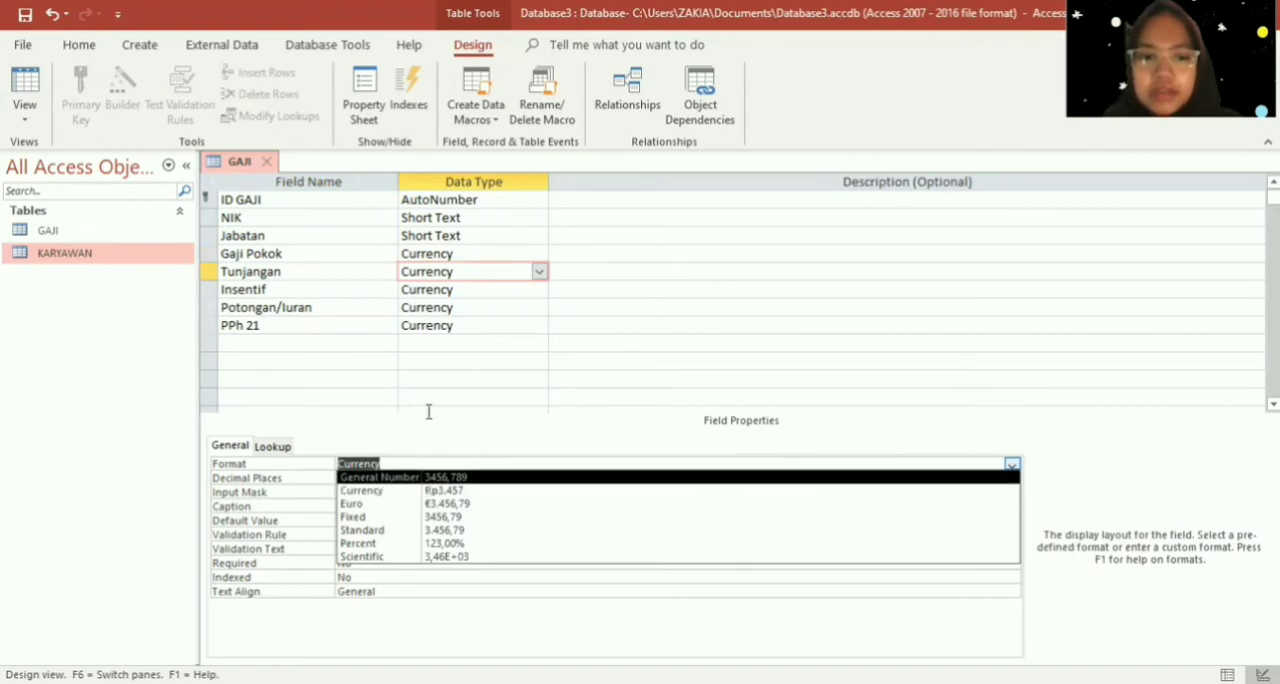
pyautogui.click(440, 491)
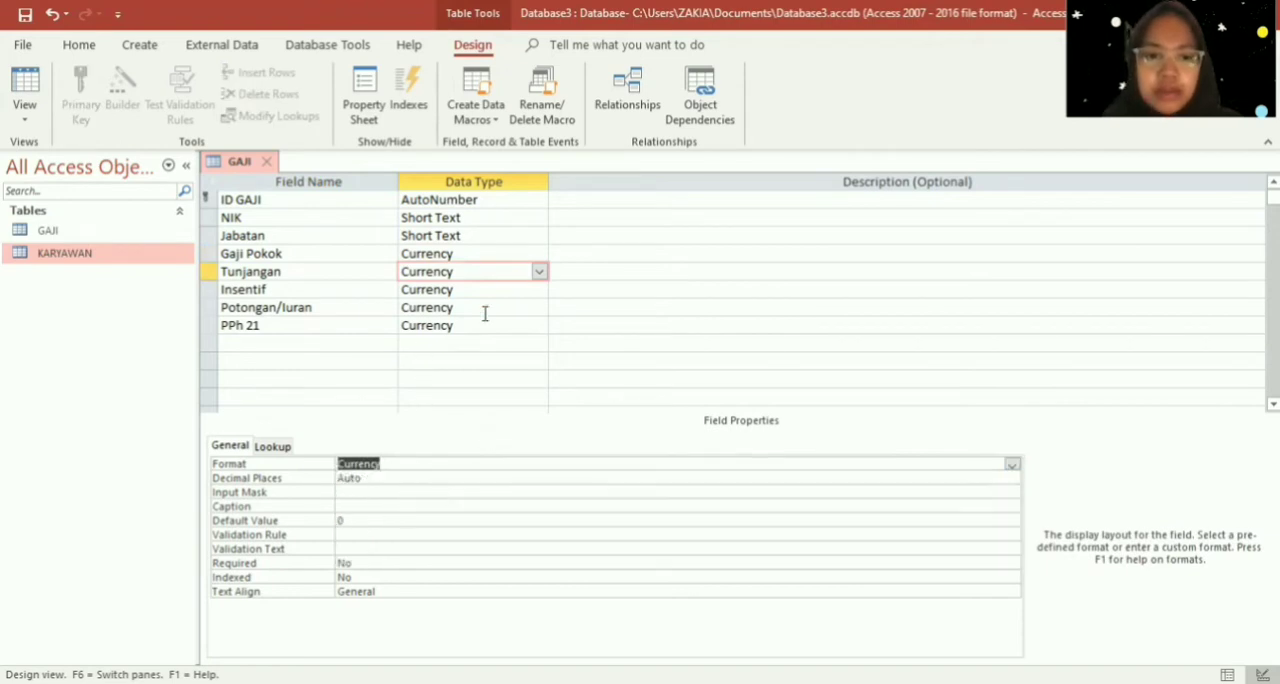
# - Check the Insentif field's Format property and its available display formats
pyautogui.click(492, 290)
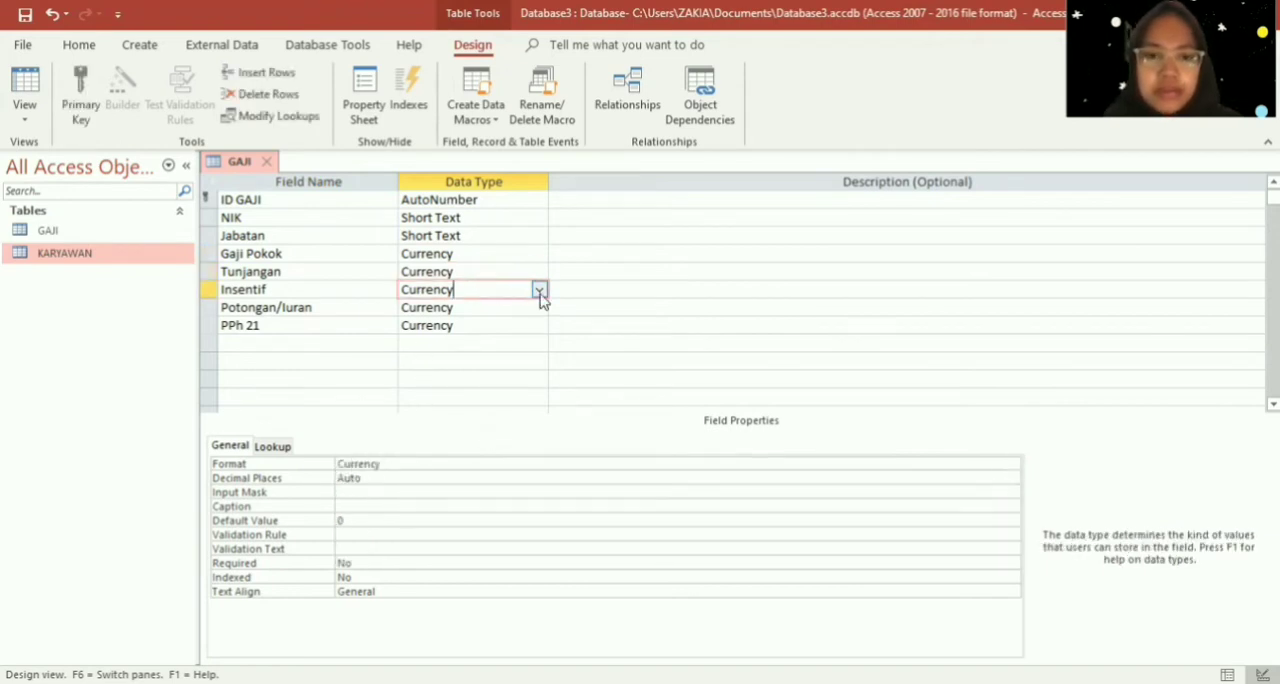
pyautogui.click(539, 291)
pyautogui.click(730, 458)
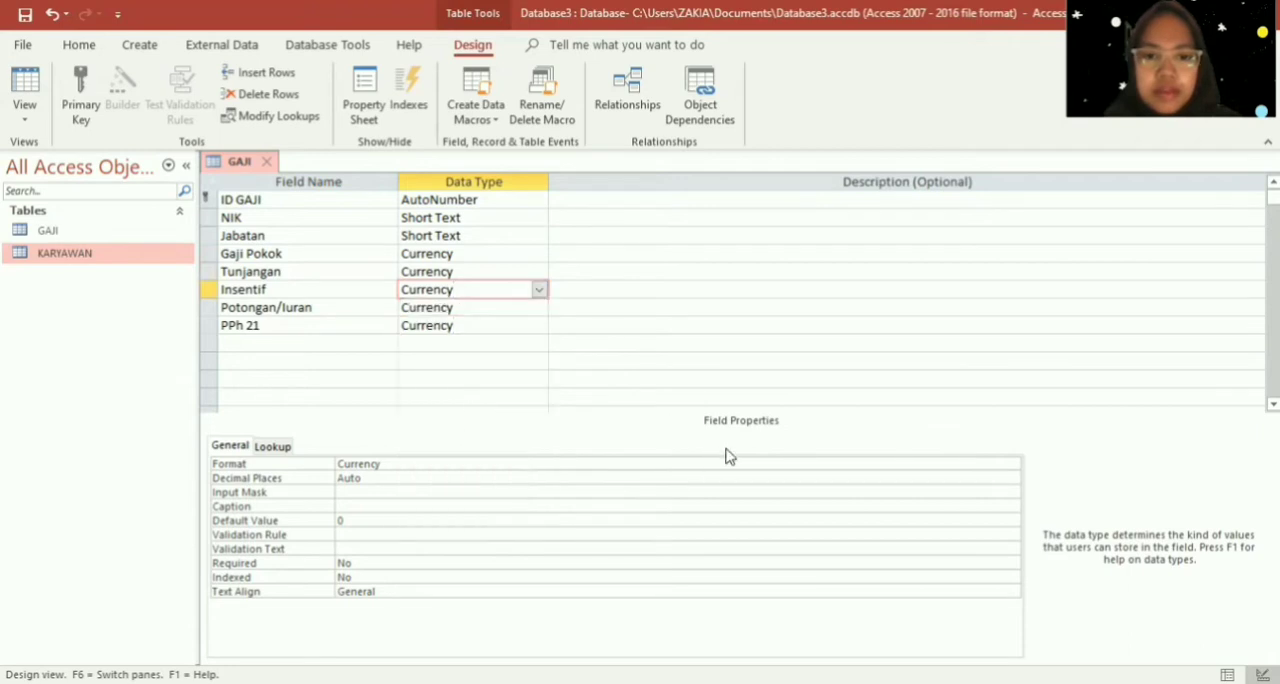
pyautogui.click(743, 460)
pyautogui.click(1012, 464)
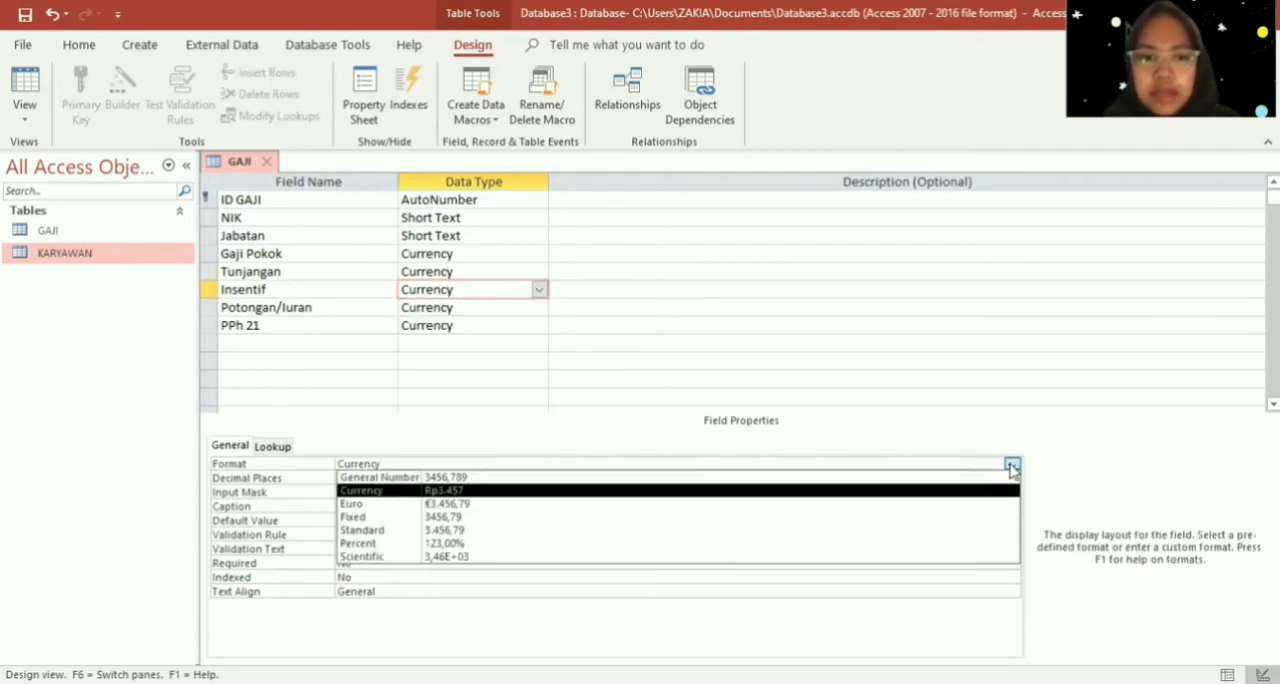
pyautogui.click(480, 307)
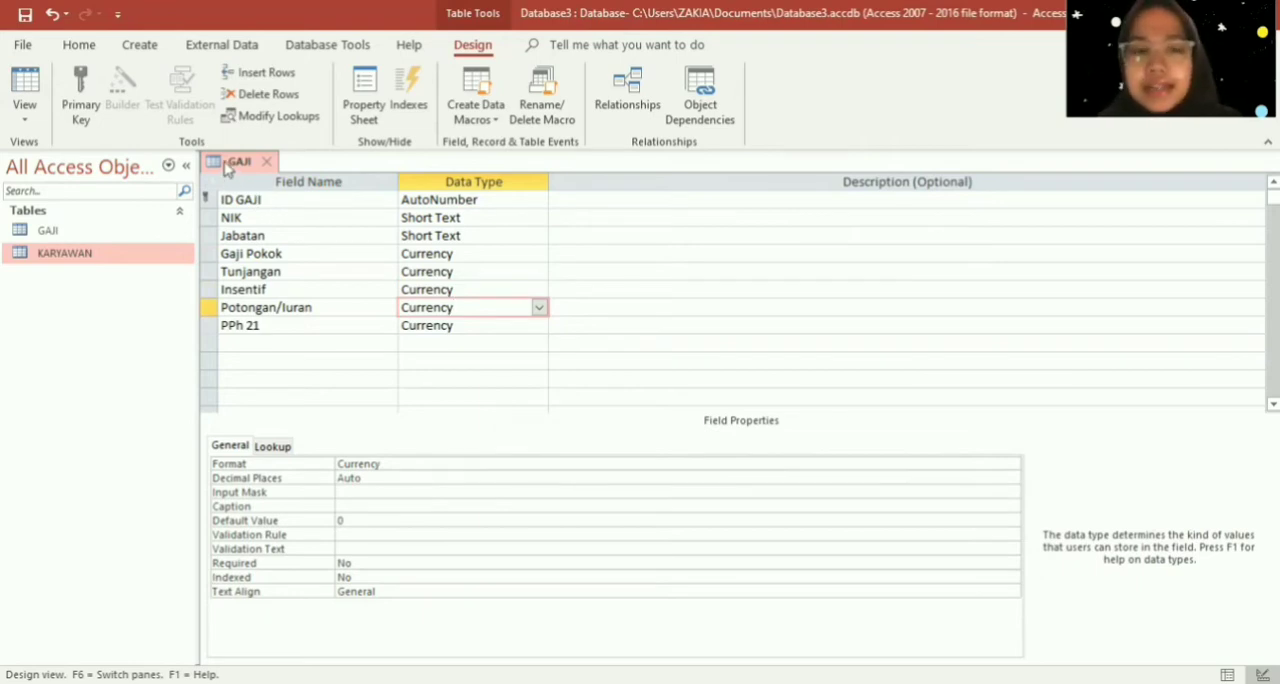
# - Save the GAJI table's design and close the table
pyautogui.rightClick(228, 168)
pyautogui.click(238, 176)
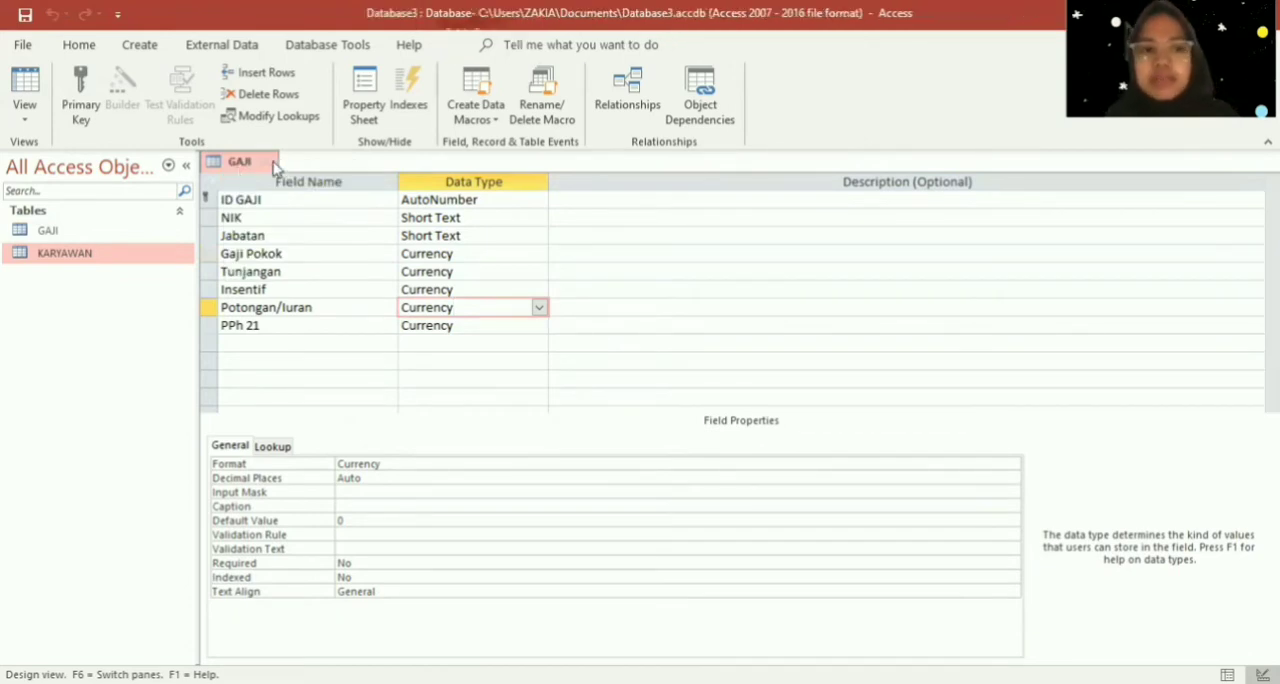
pyautogui.click(274, 166)
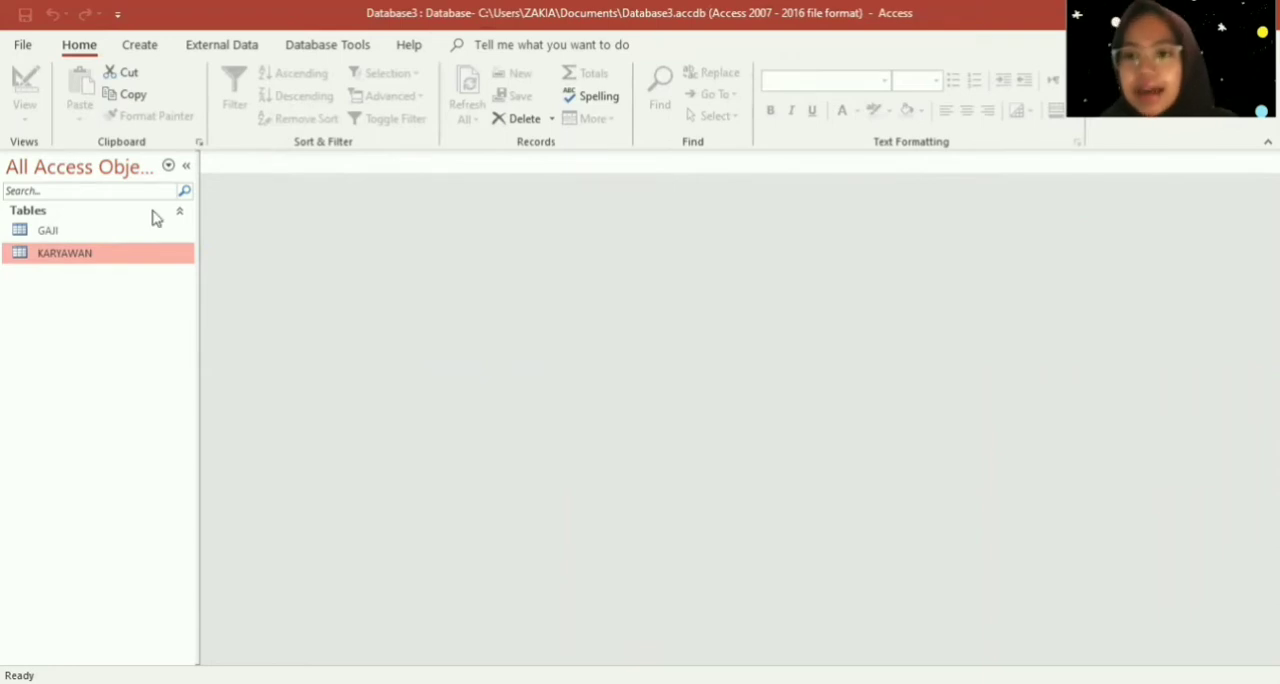
# - Open the KARYAWAN table and enter the employee's full name in the first record's Nama field
pyautogui.doubleClick(145, 253)
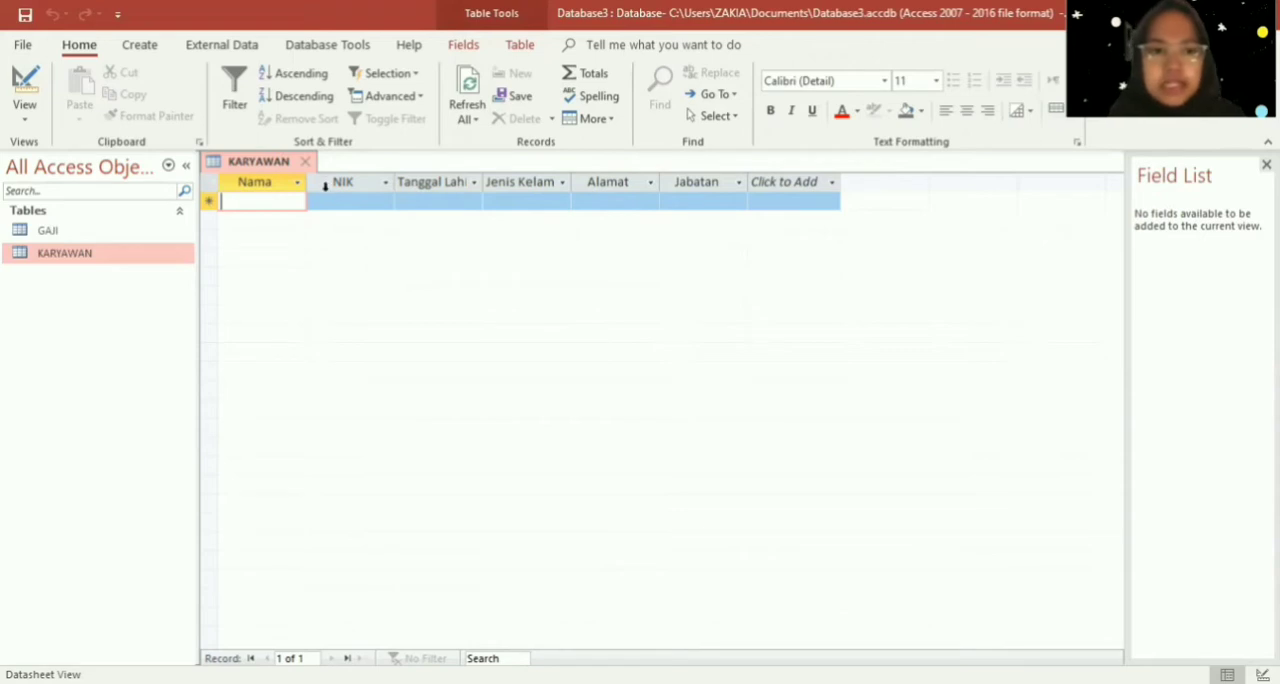
pyautogui.press('capslock')
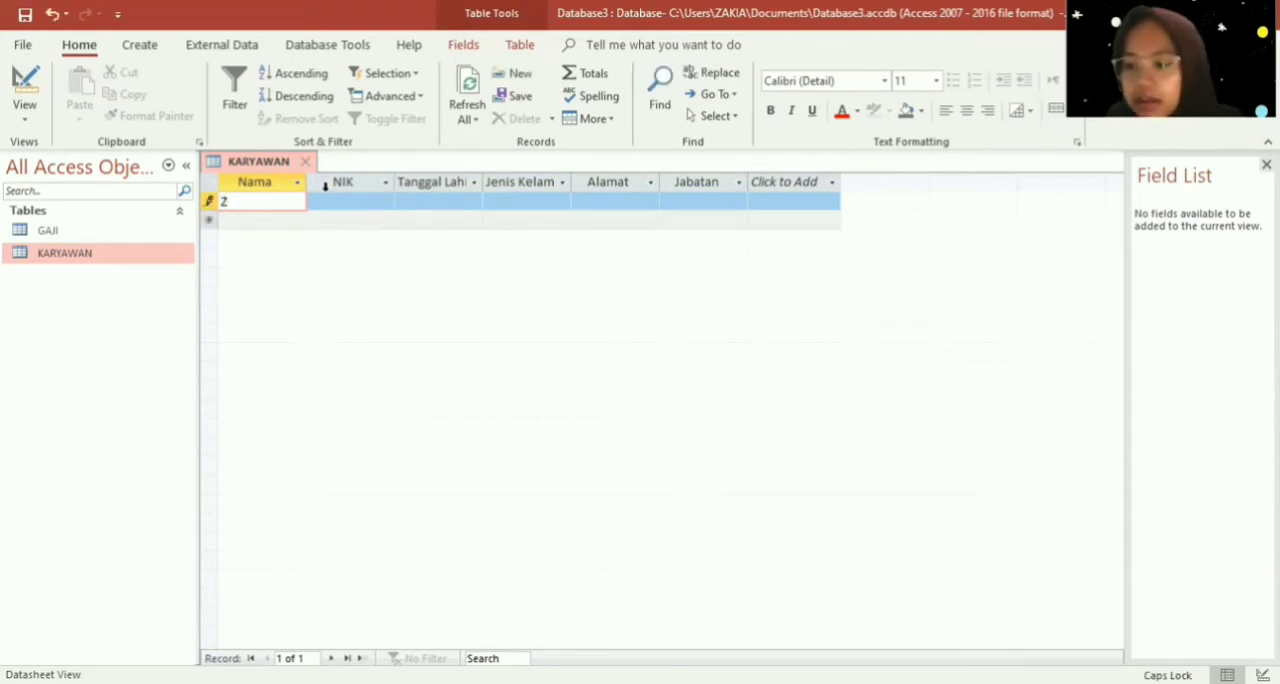
pyautogui.press('capslock')
pyautogui.press('capslock')
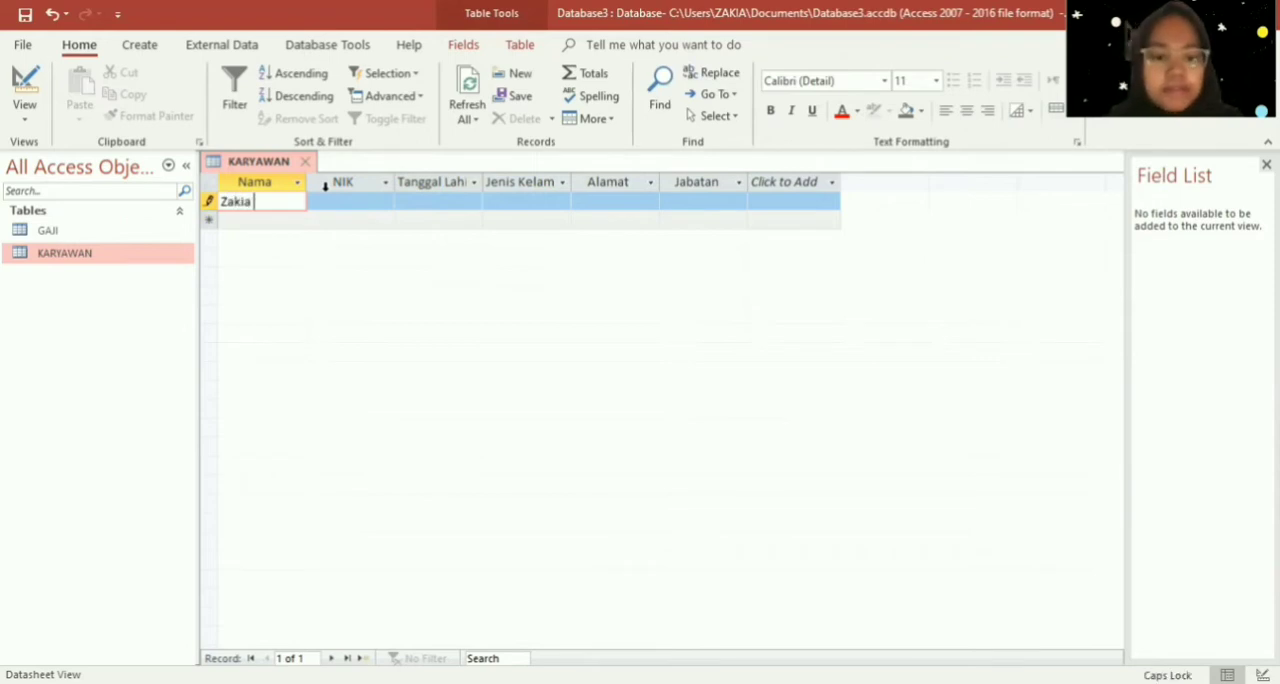
pyautogui.press('capslock')
pyautogui.press('capslock')
pyautogui.press('capslock')
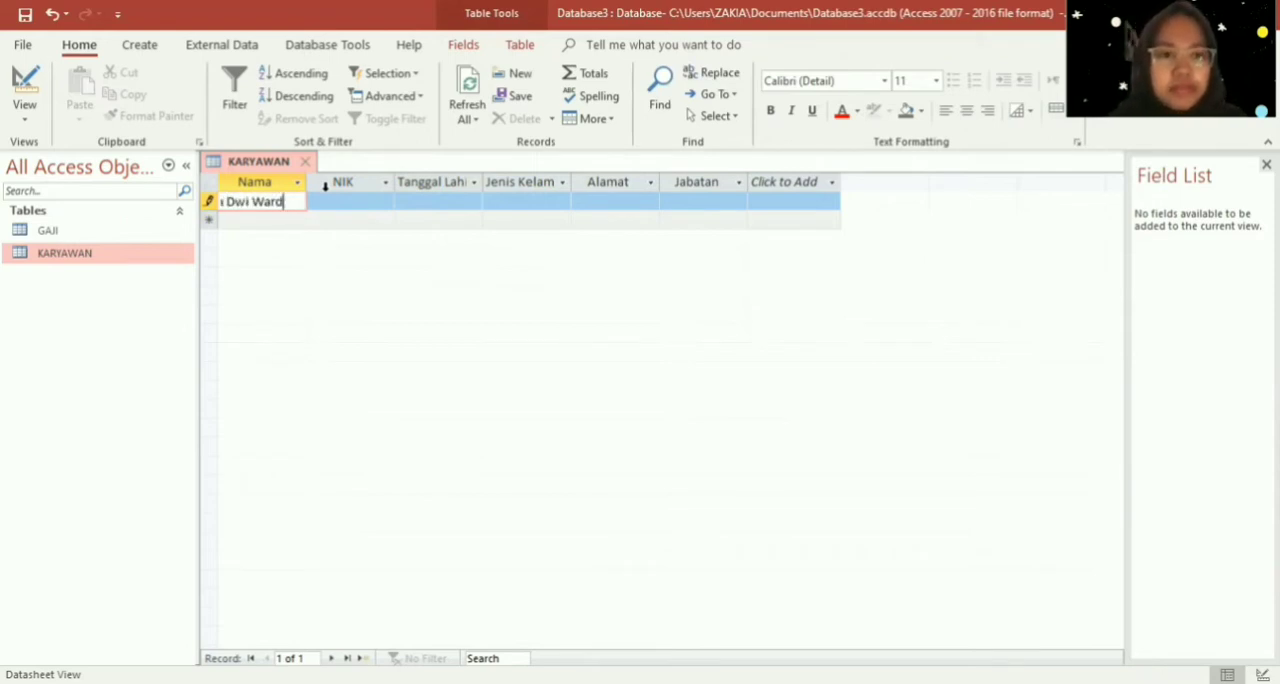
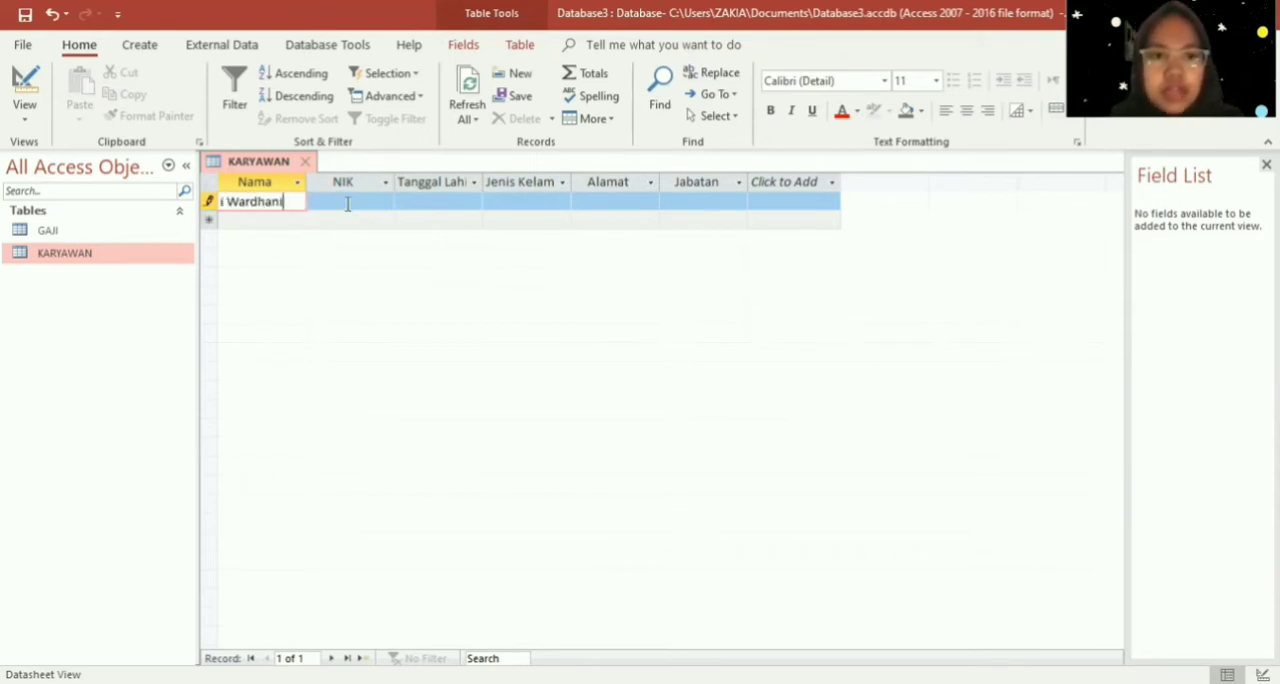
# - Enter the employee's identification number in the first record's NIK field
pyautogui.click(345, 201)
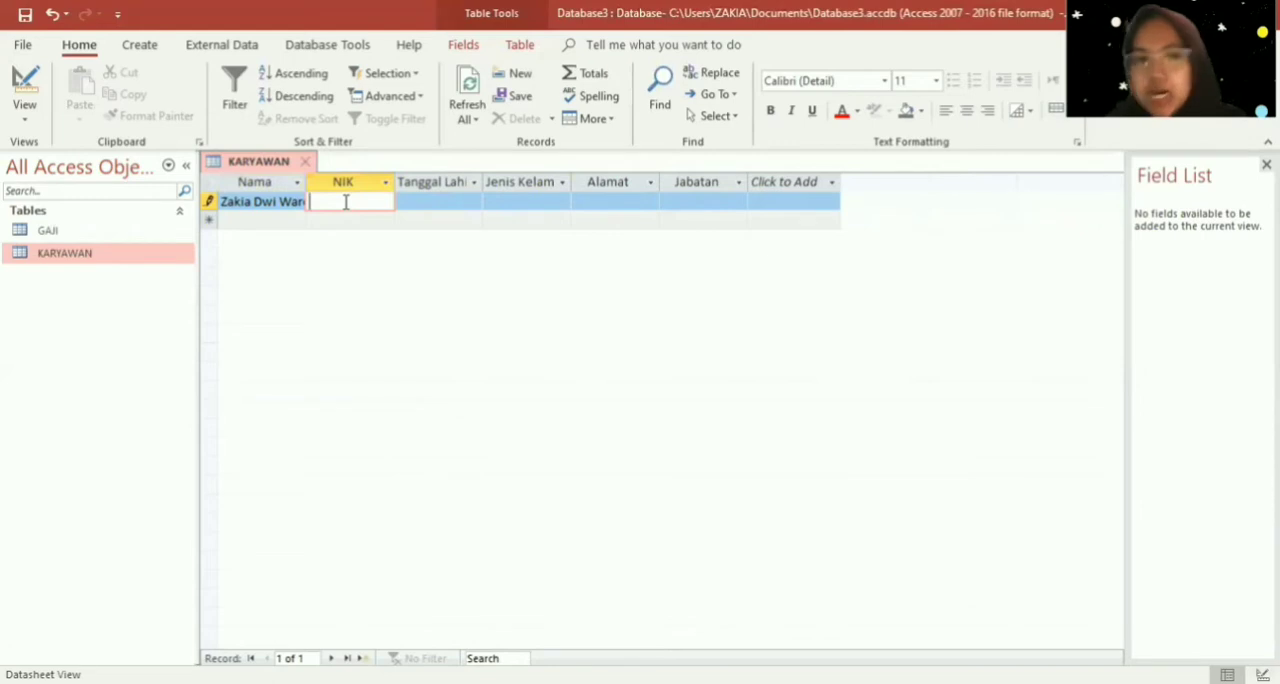
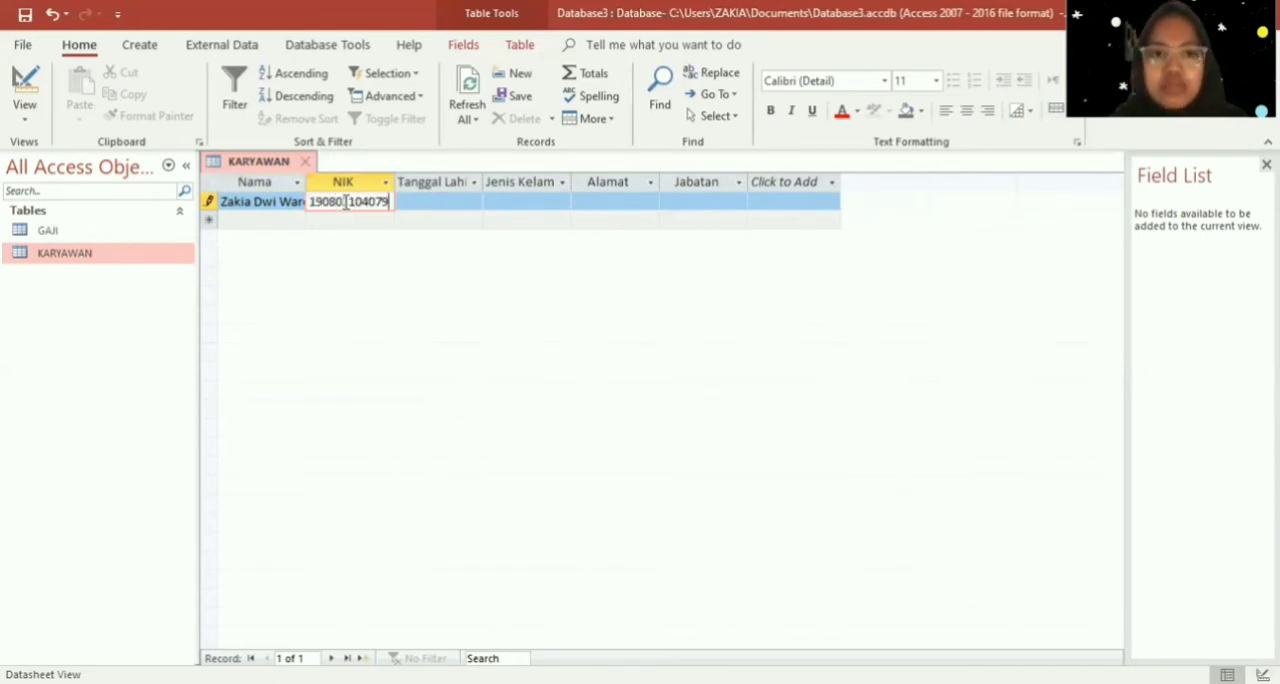
# - Set the first employee's date of birth in the Tanggal Lahir field using the date picker
pyautogui.click(430, 202)
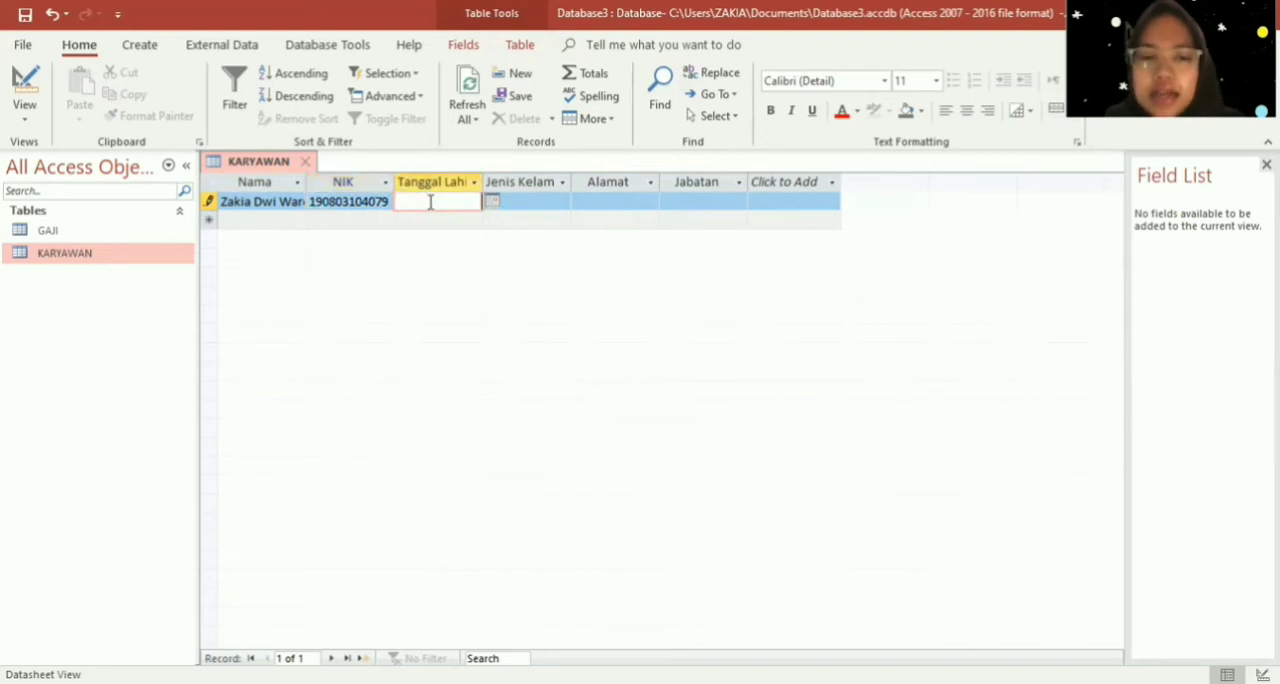
pyautogui.click(497, 206)
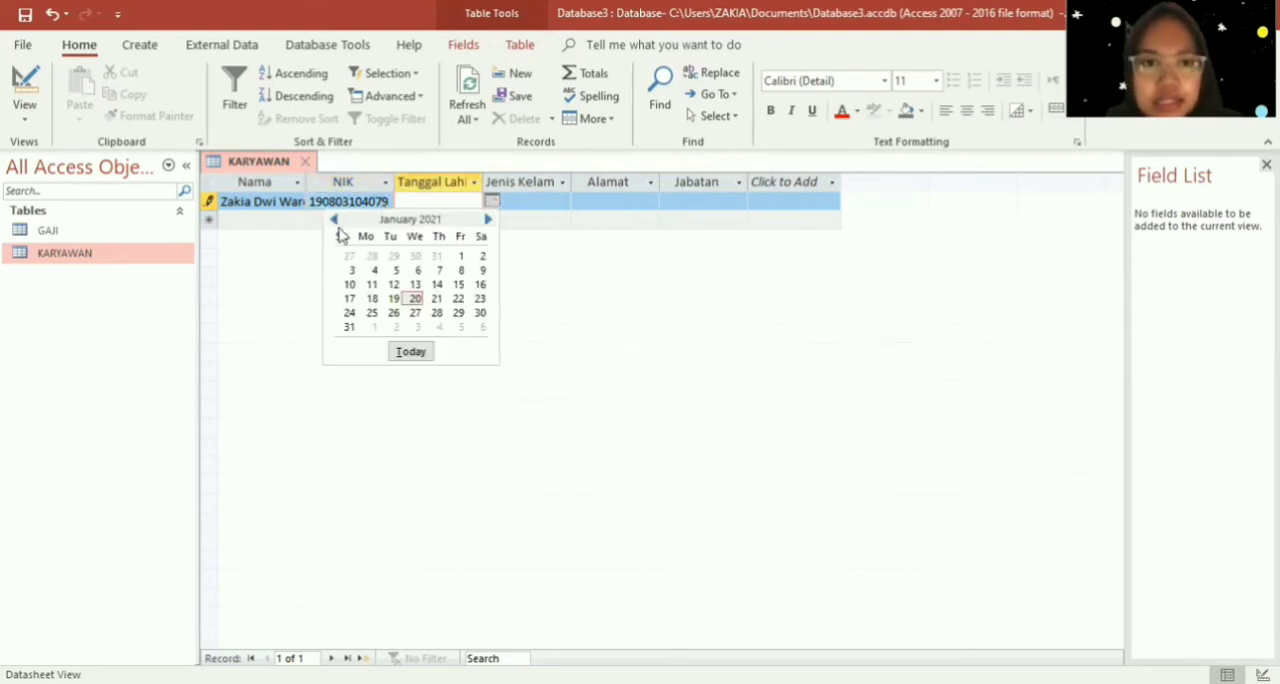
pyautogui.click(334, 220)
pyautogui.click(334, 220)
pyautogui.click(334, 220)
pyautogui.click(334, 220)
pyautogui.click(334, 220)
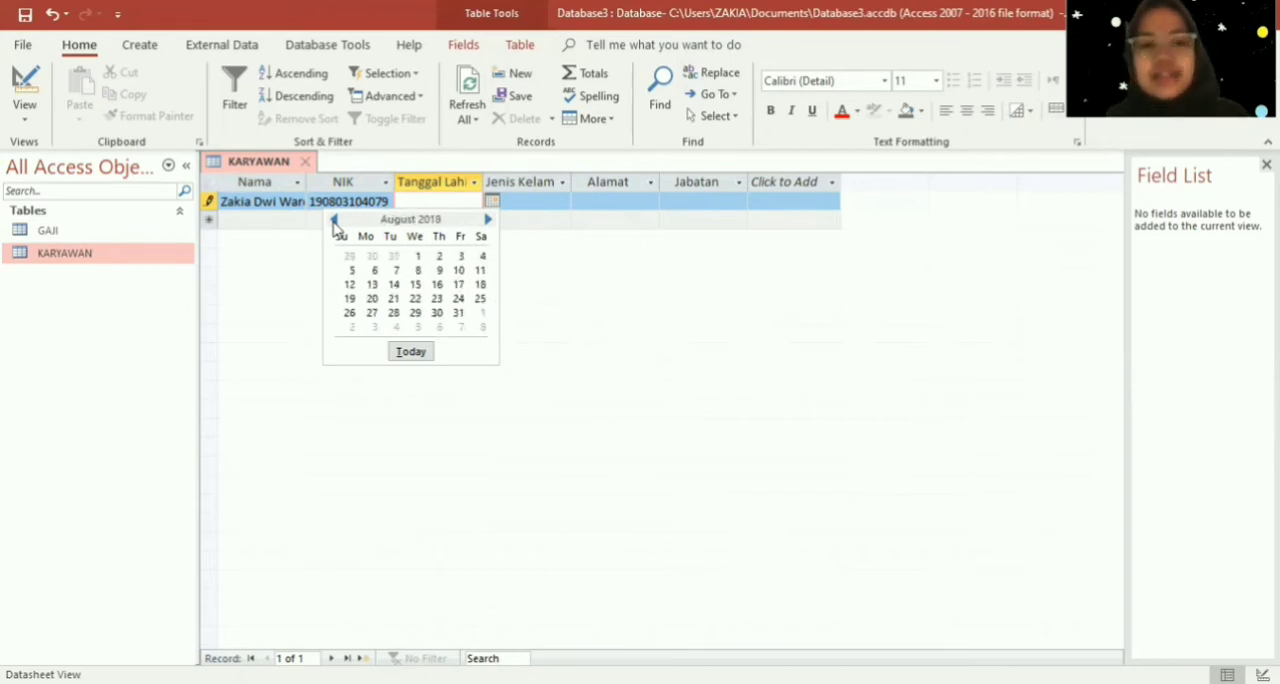
pyautogui.click(334, 220)
pyautogui.click(334, 220)
pyautogui.click(334, 220)
pyautogui.click(334, 220)
pyautogui.click(334, 220)
pyautogui.click(334, 220)
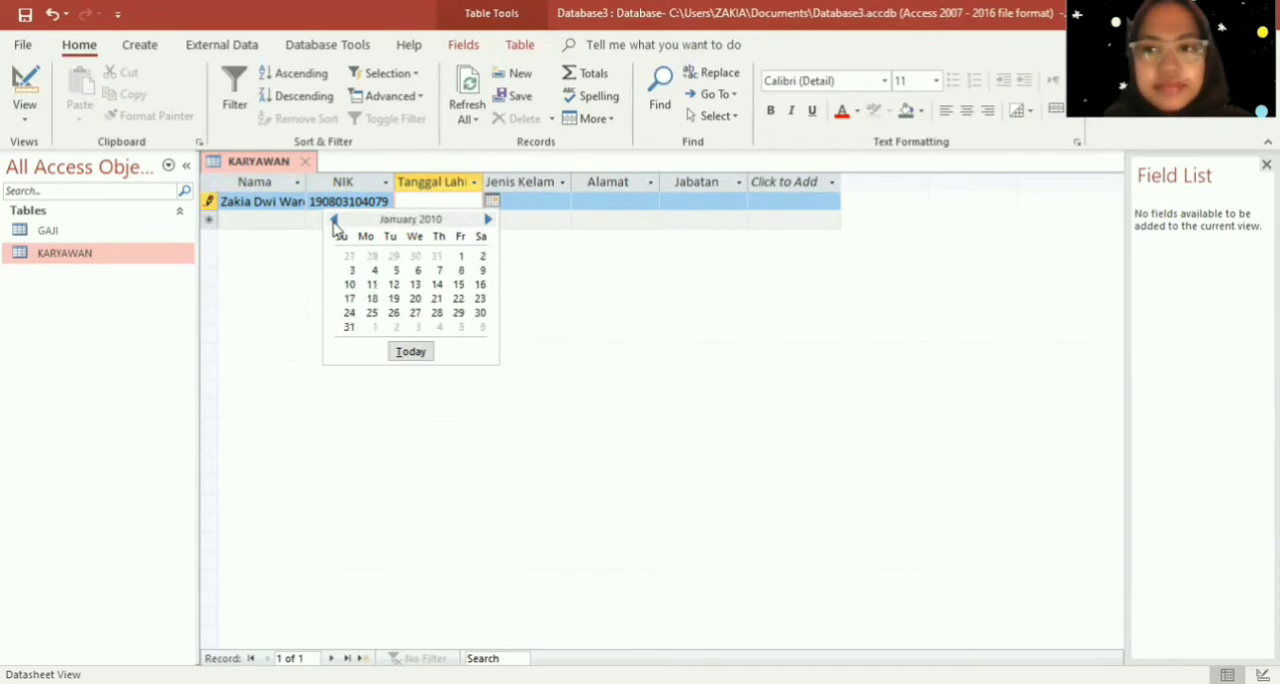
pyautogui.click(334, 220)
pyautogui.click(334, 220)
pyautogui.click(334, 220)
pyautogui.click(334, 220)
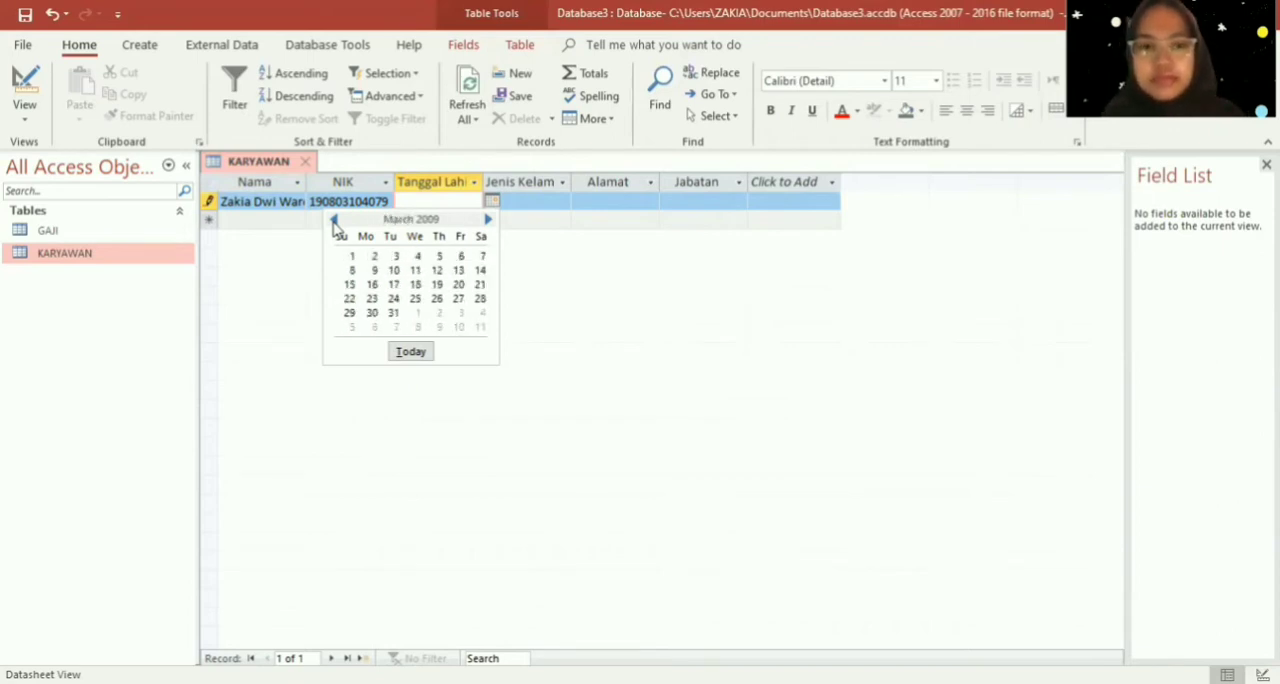
pyautogui.click(334, 220)
pyautogui.click(334, 220)
pyautogui.click(334, 220)
pyautogui.click(334, 220)
pyautogui.click(334, 220)
pyautogui.click(334, 220)
pyautogui.click(334, 220)
pyautogui.click(334, 220)
pyautogui.click(334, 220)
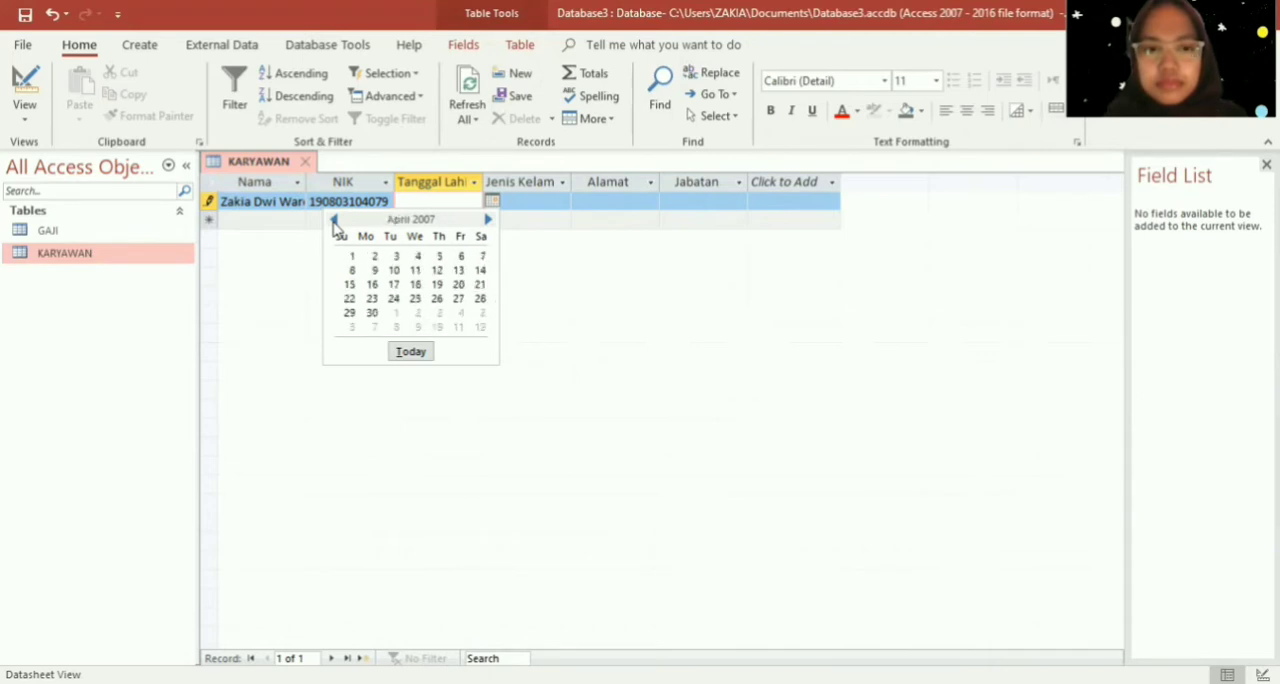
pyautogui.click(334, 220)
pyautogui.click(334, 220)
pyautogui.click(334, 220)
pyautogui.click(334, 220)
pyautogui.click(334, 220)
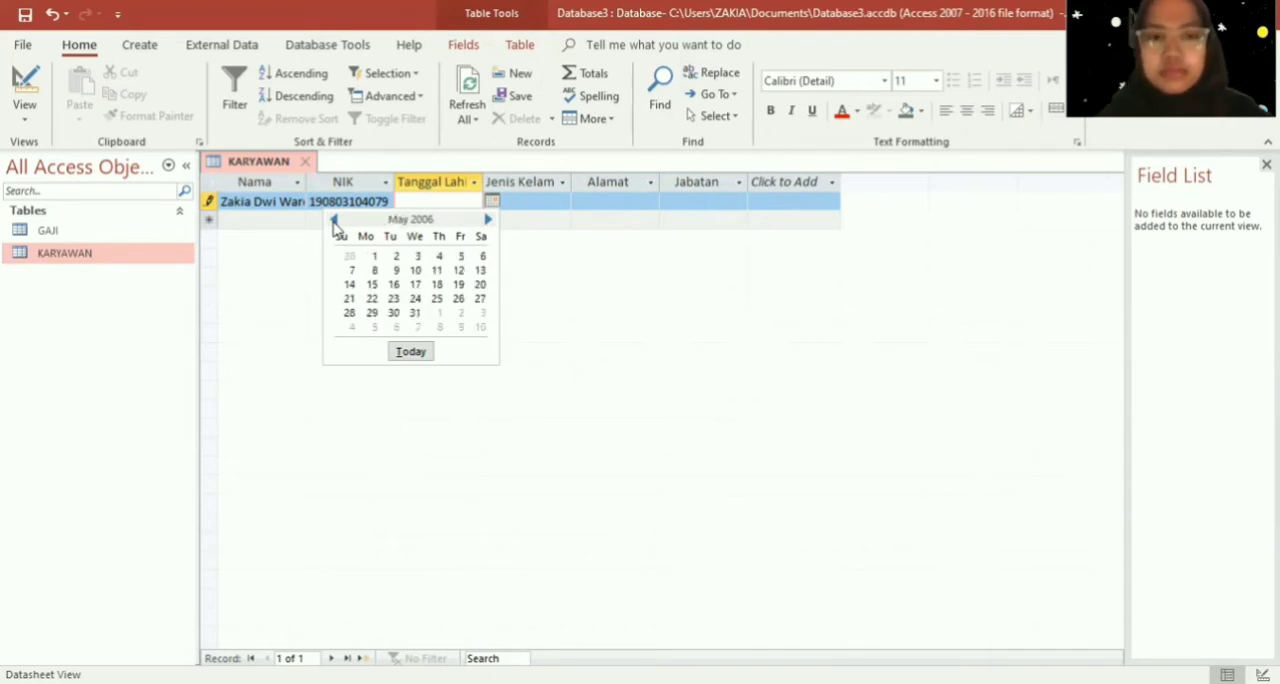
pyautogui.click(334, 220)
pyautogui.click(334, 220)
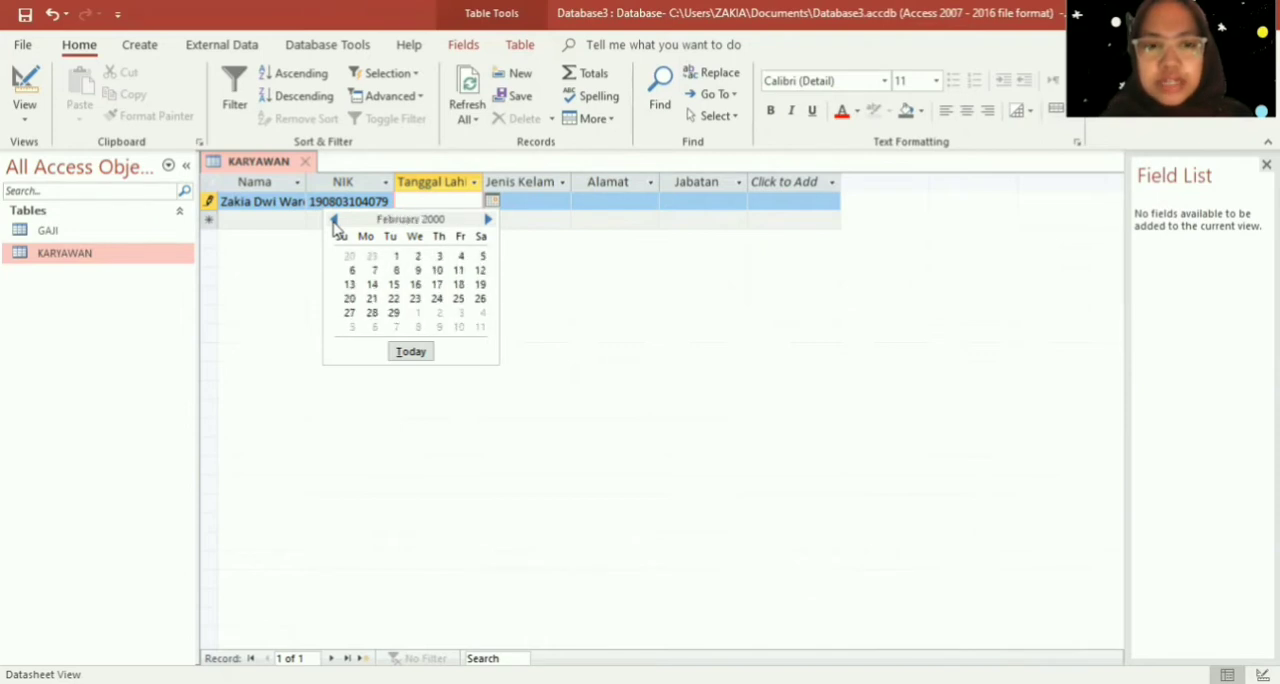
pyautogui.click(334, 221)
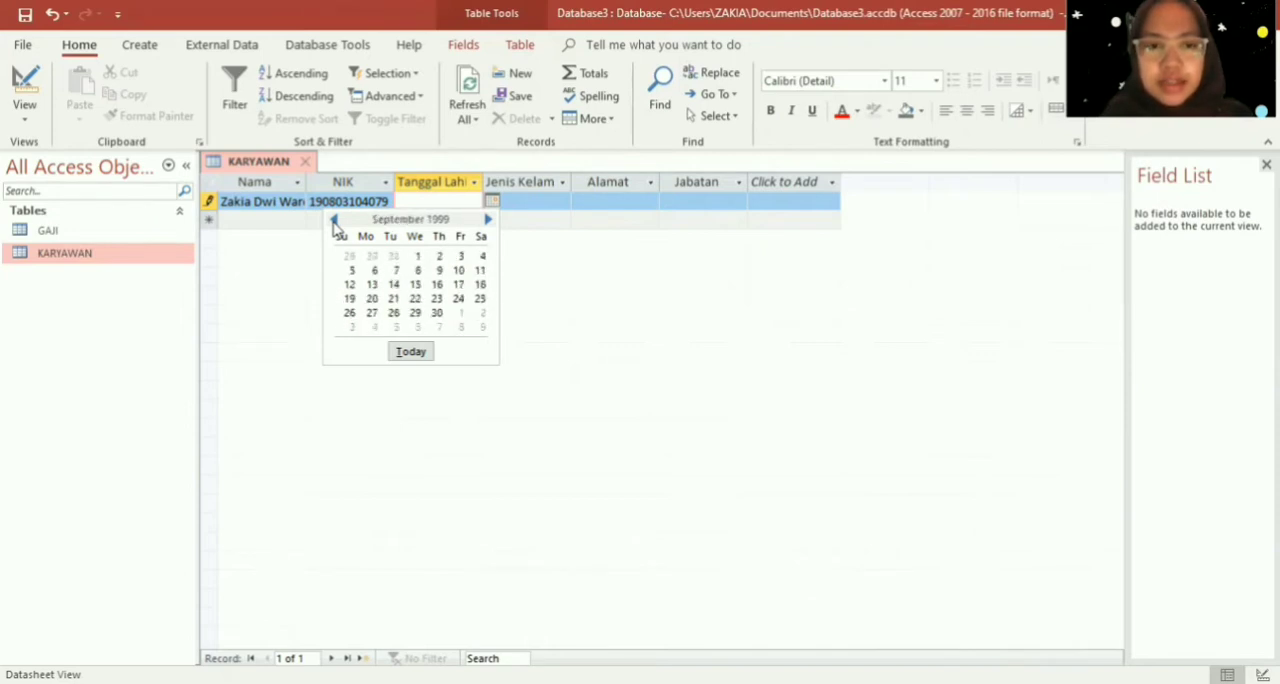
pyautogui.click(334, 221)
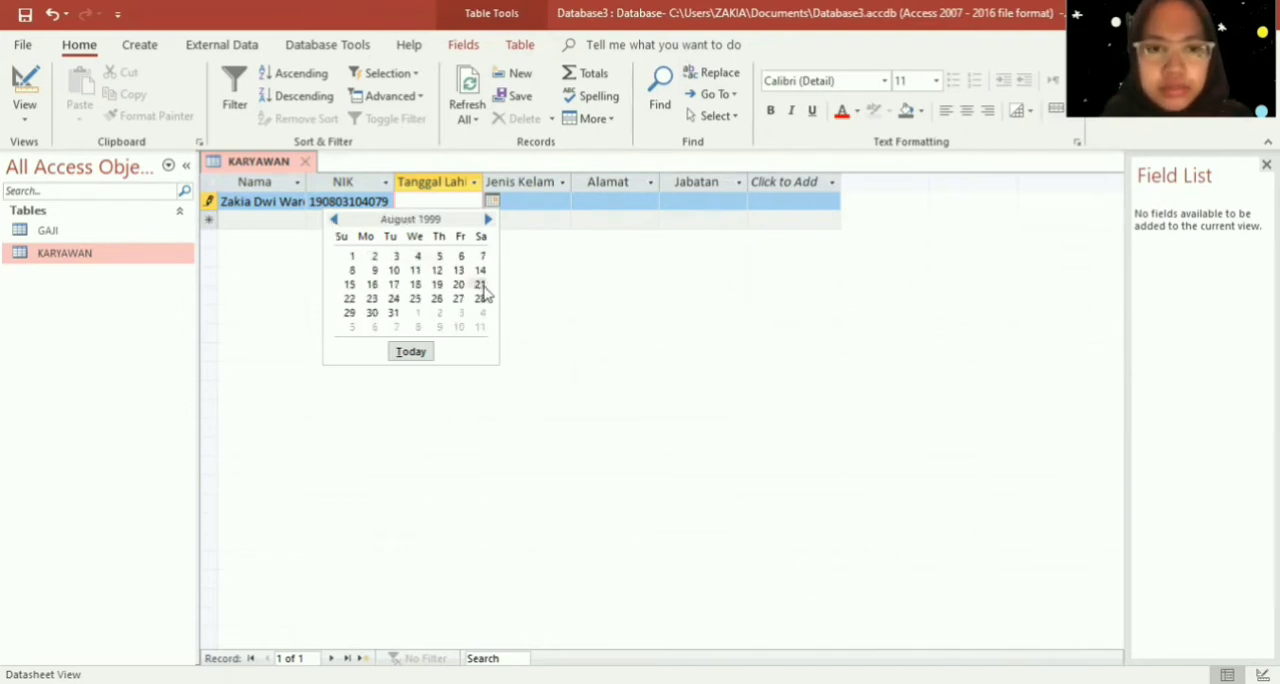
pyautogui.click(394, 299)
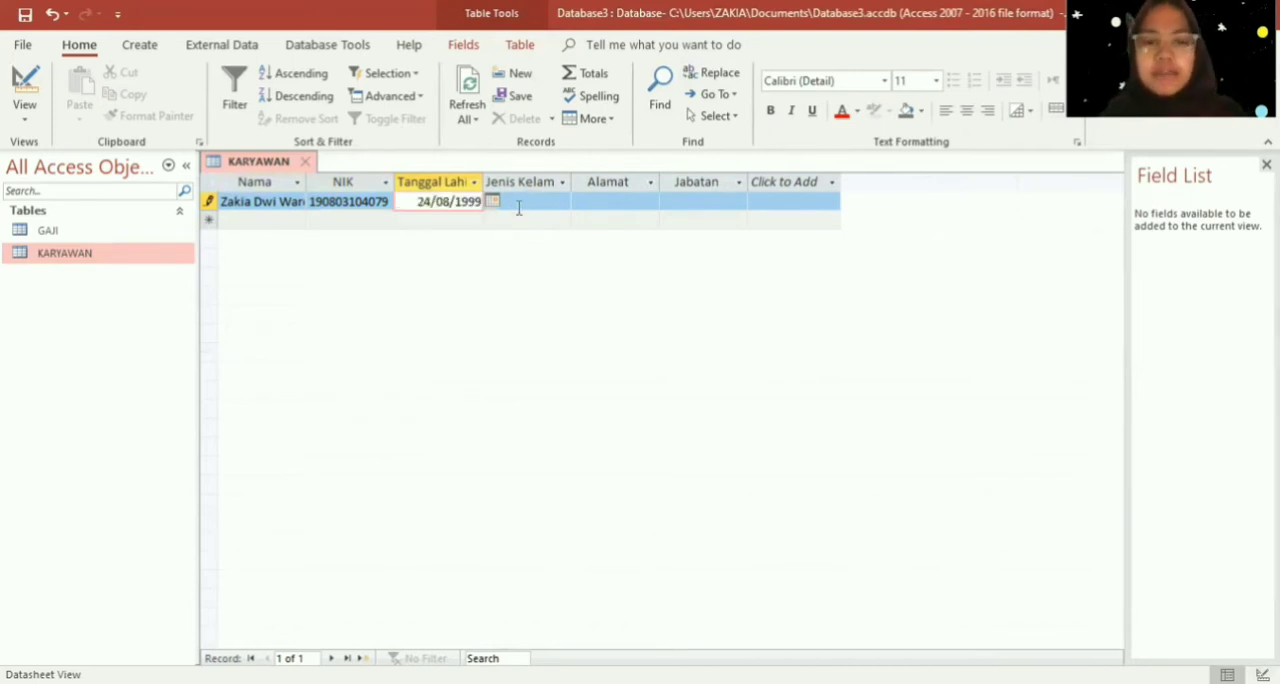
# - Fill in the first record's Jenis Kelamin field as "Permpuan"
pyautogui.click(522, 201)
pyautogui.press('capslock')
pyautogui.write('P')
pyautogui.press('capslock')
pyautogui.write('erempuan')
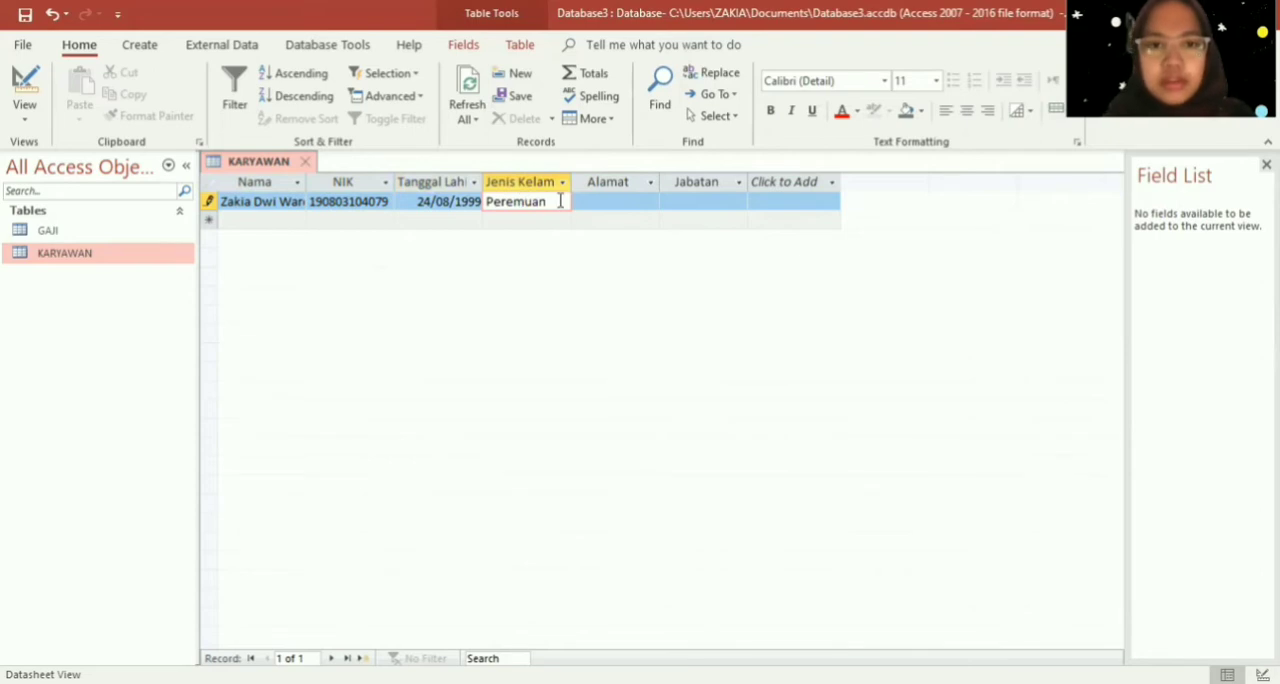
pyautogui.press('Left')
pyautogui.press('Left')
pyautogui.press('Left')
pyautogui.press('Left')
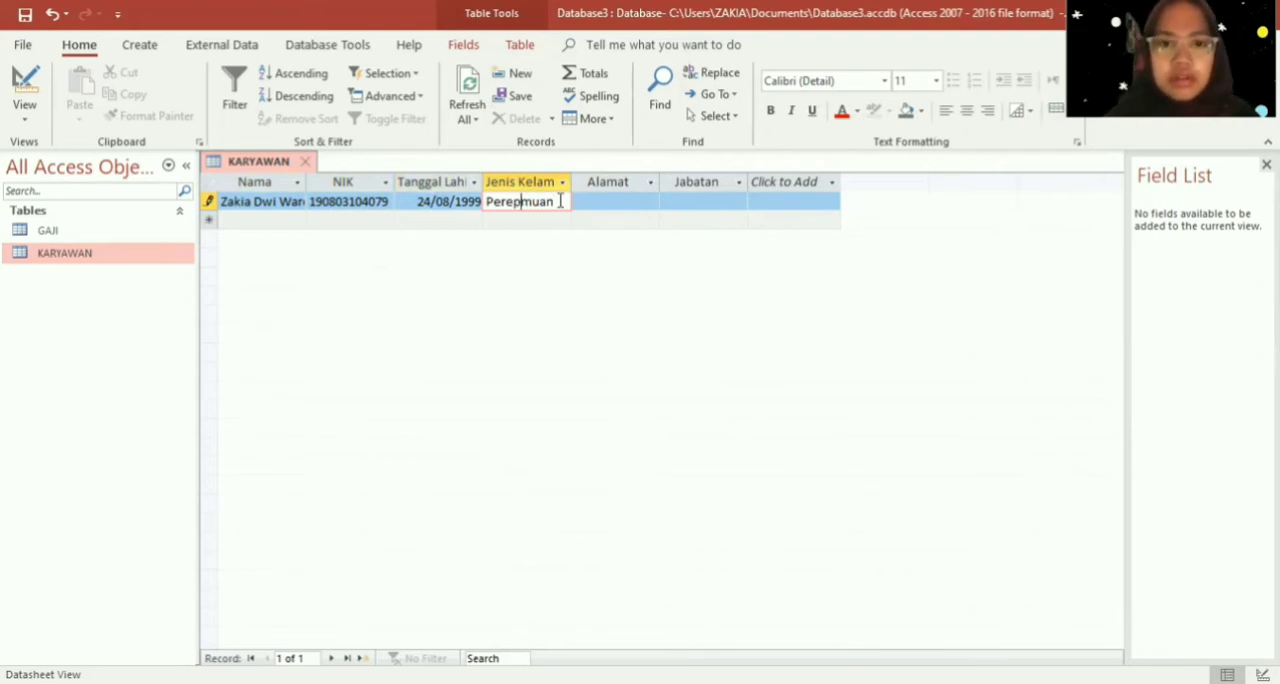
pyautogui.press('BackSpace')
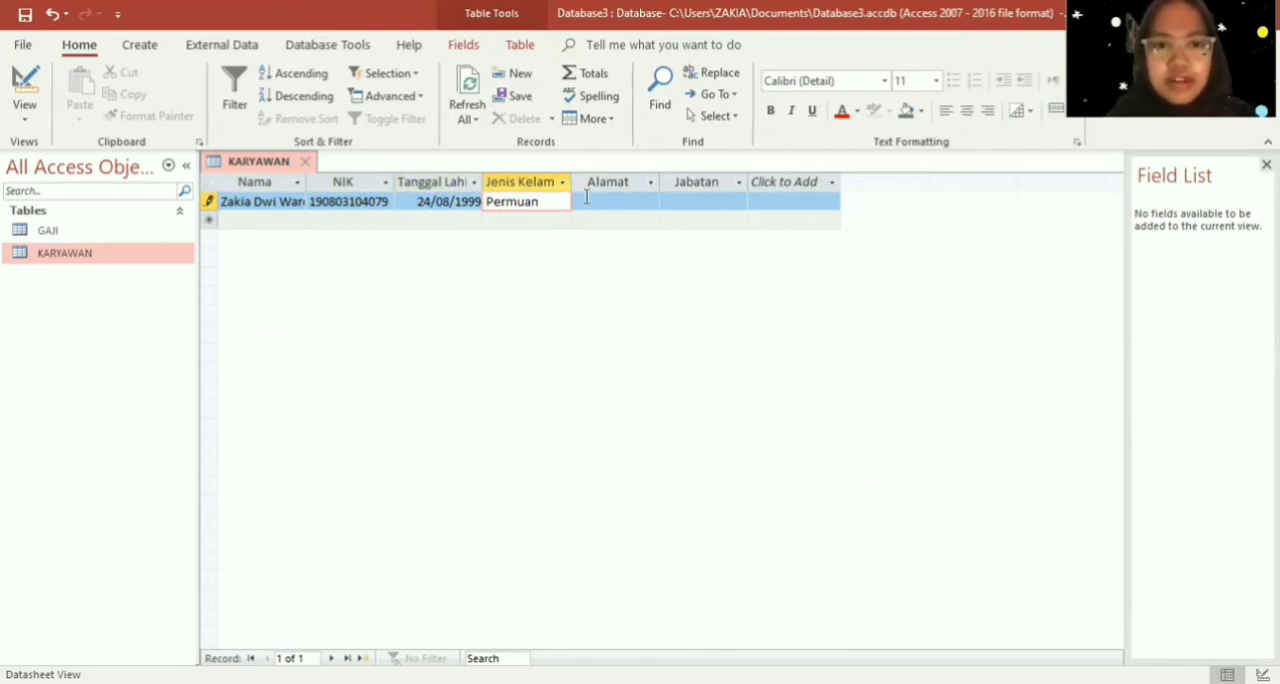
pyautogui.write('p')
# - Enter the employee's home address in the first record's Alamat field
pyautogui.click(603, 197)
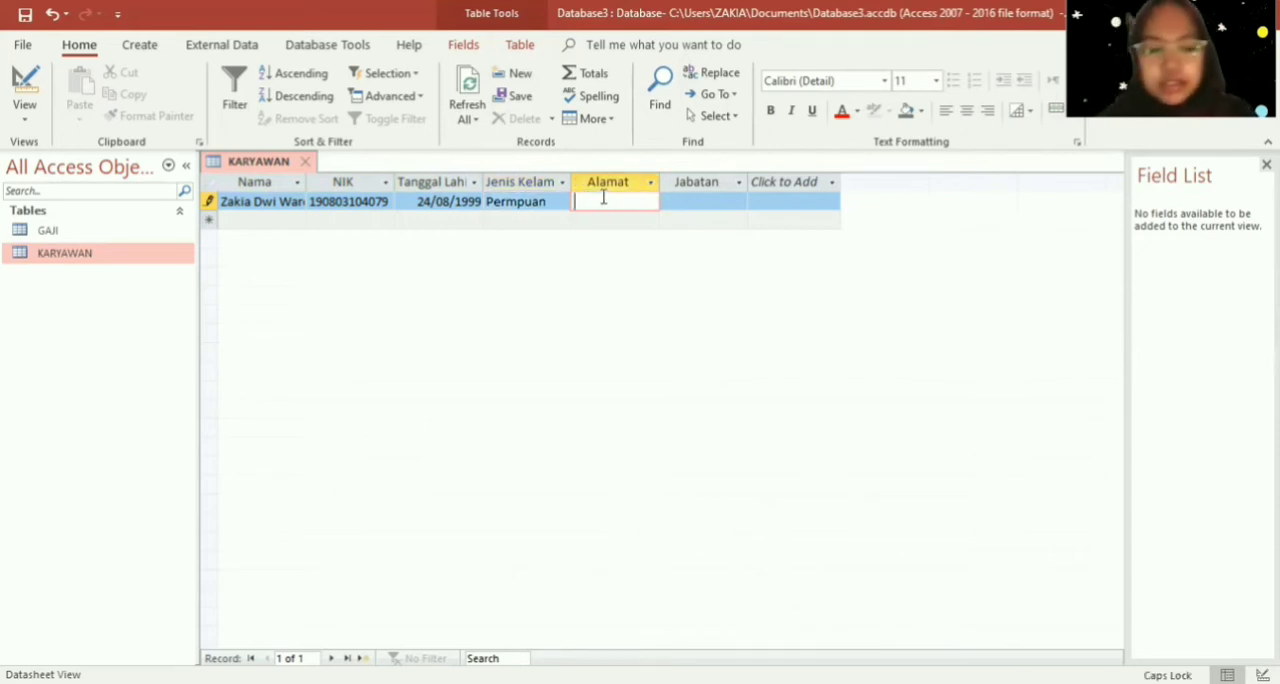
pyautogui.write('J')
pyautogui.press('BackSpace')
pyautogui.write('Pe')
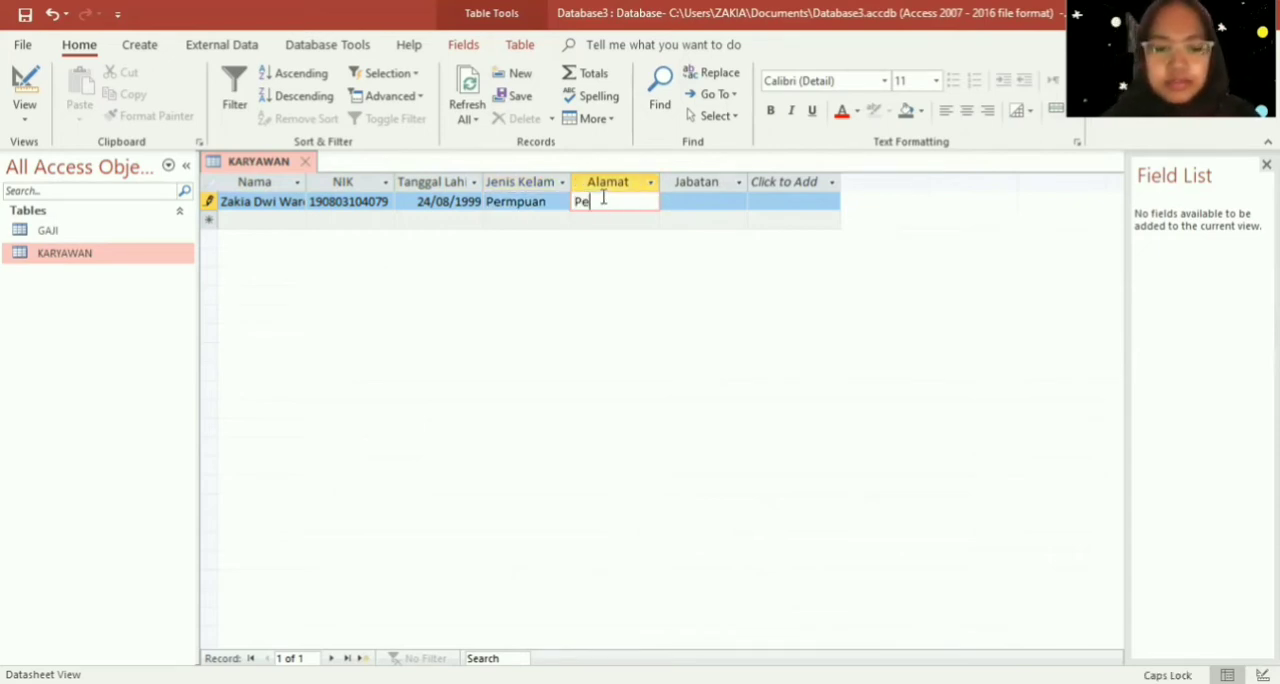
pyautogui.write('rumahan Mastrip')
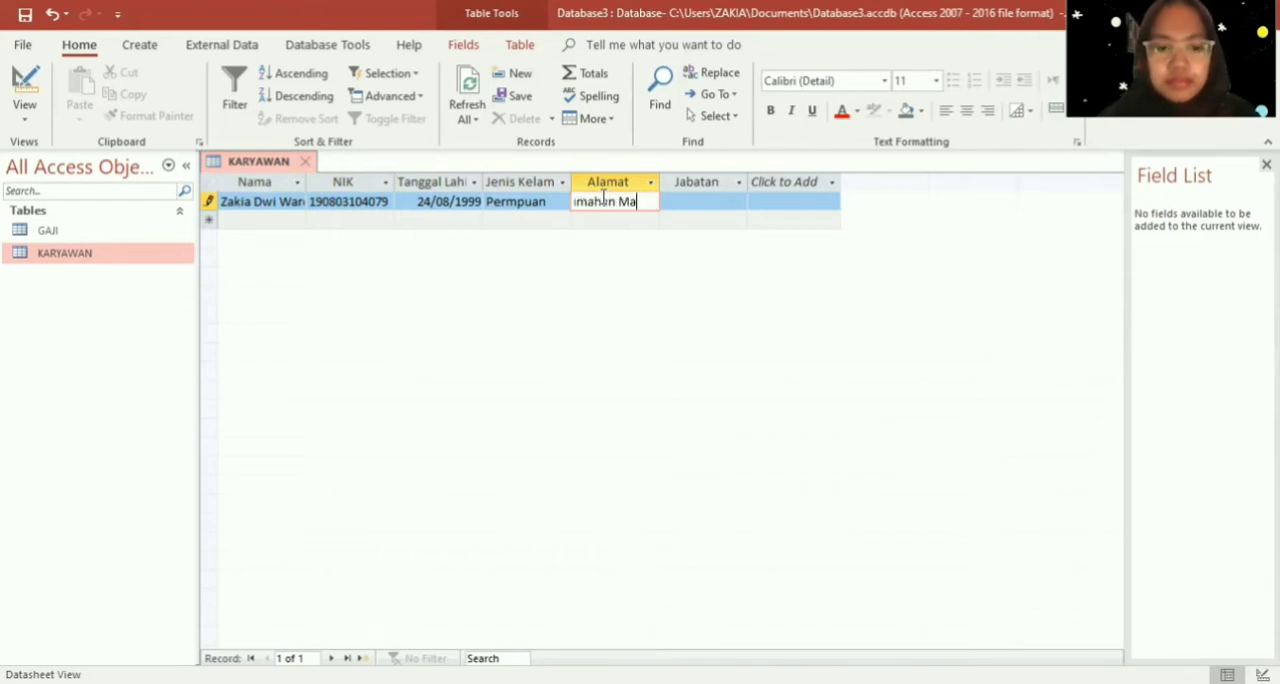
# - Set the first employee's Jabatan to "Direktur"
pyautogui.click(708, 199)
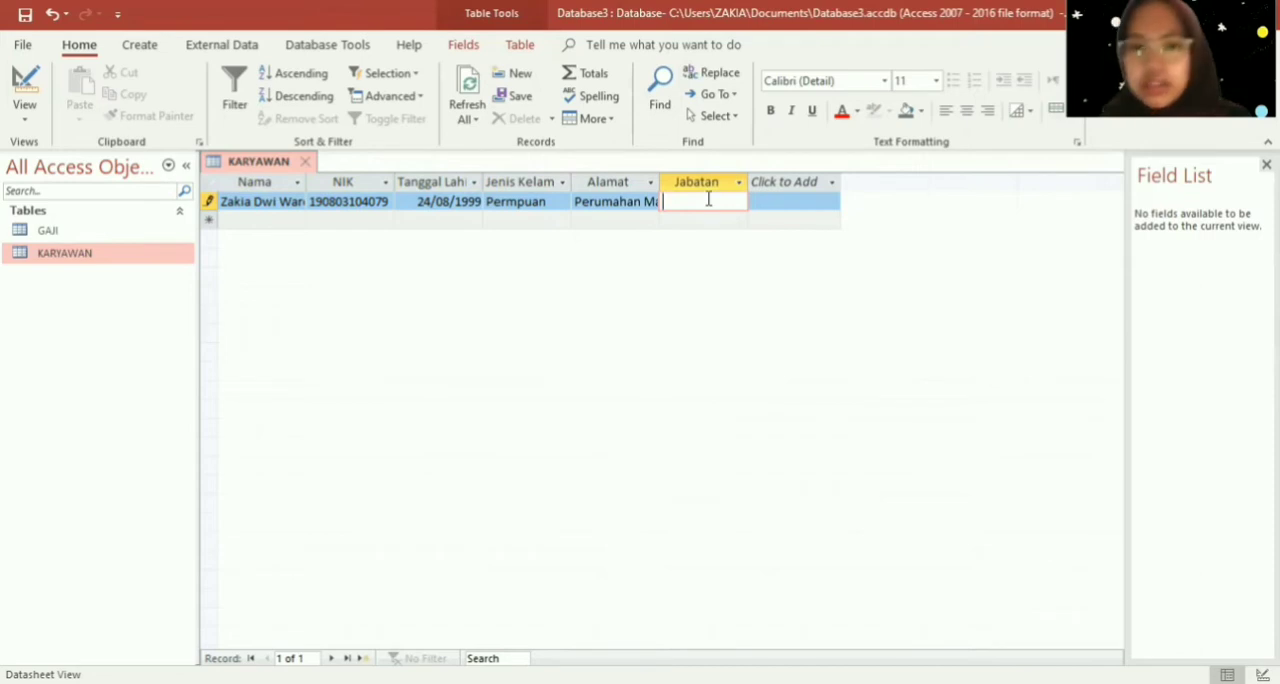
pyautogui.write('D')
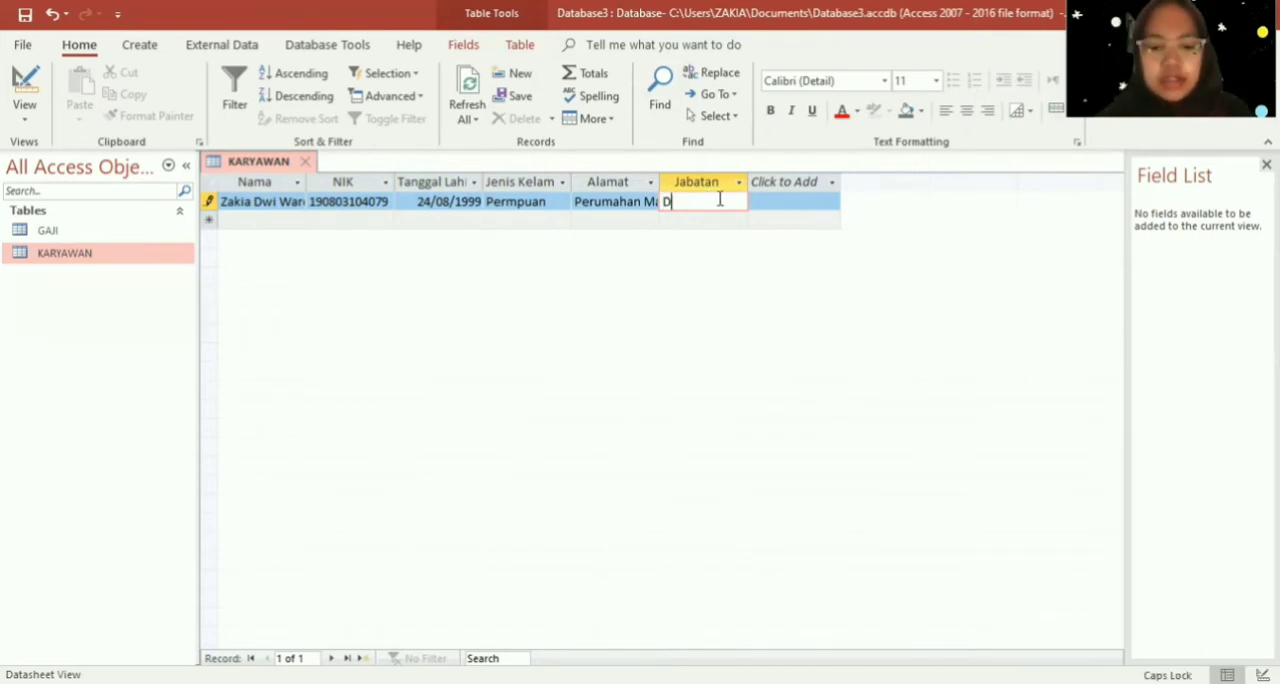
pyautogui.write('irektur')
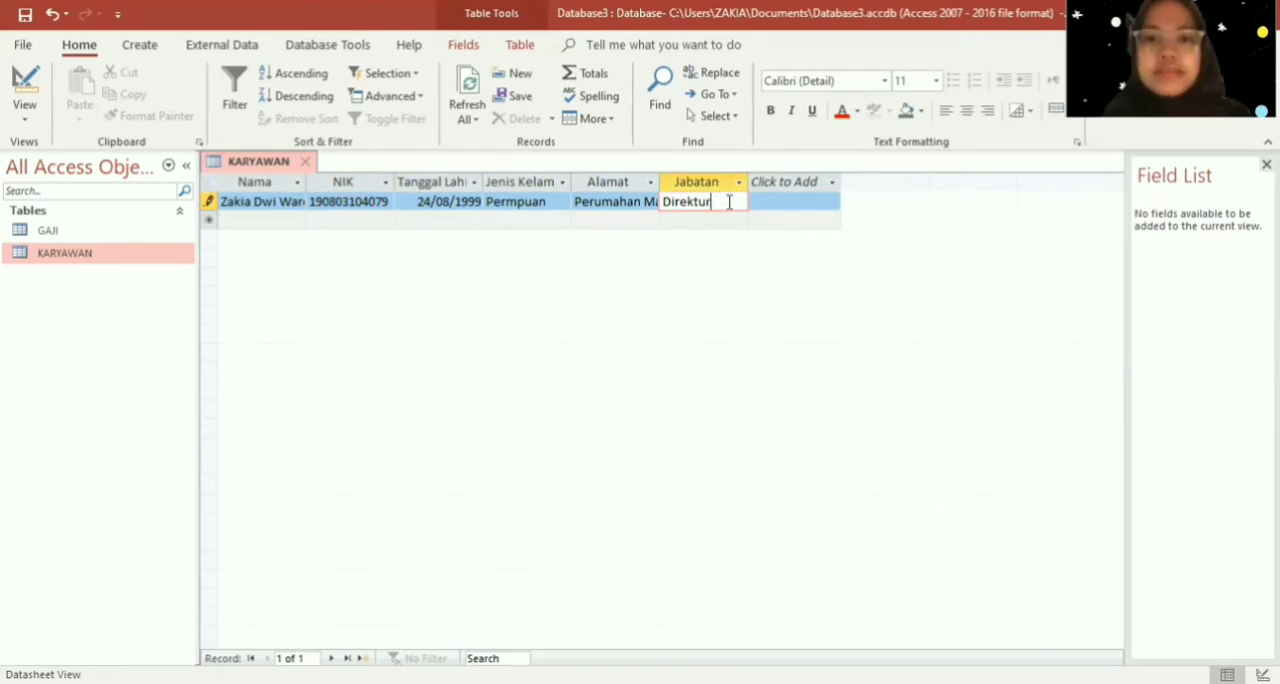
# - Start a second KARYAWAN record and enter the employee's full name in its Nama field
pyautogui.click(288, 218)
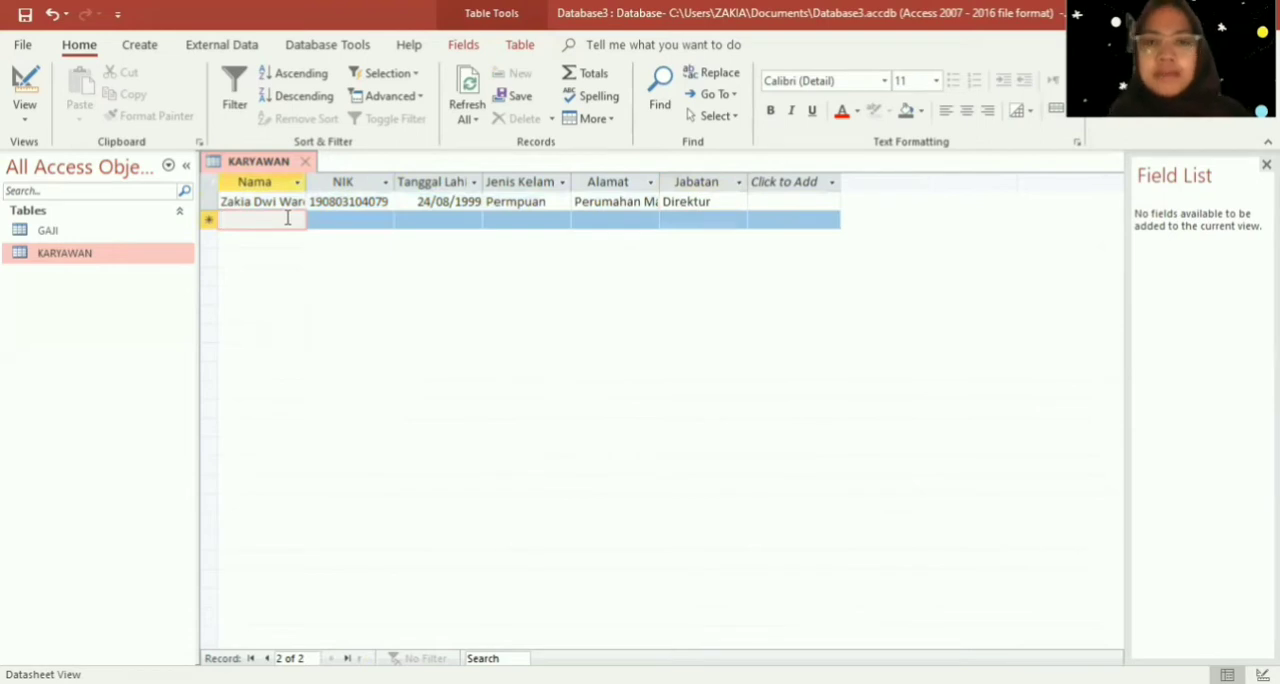
pyautogui.write('A')
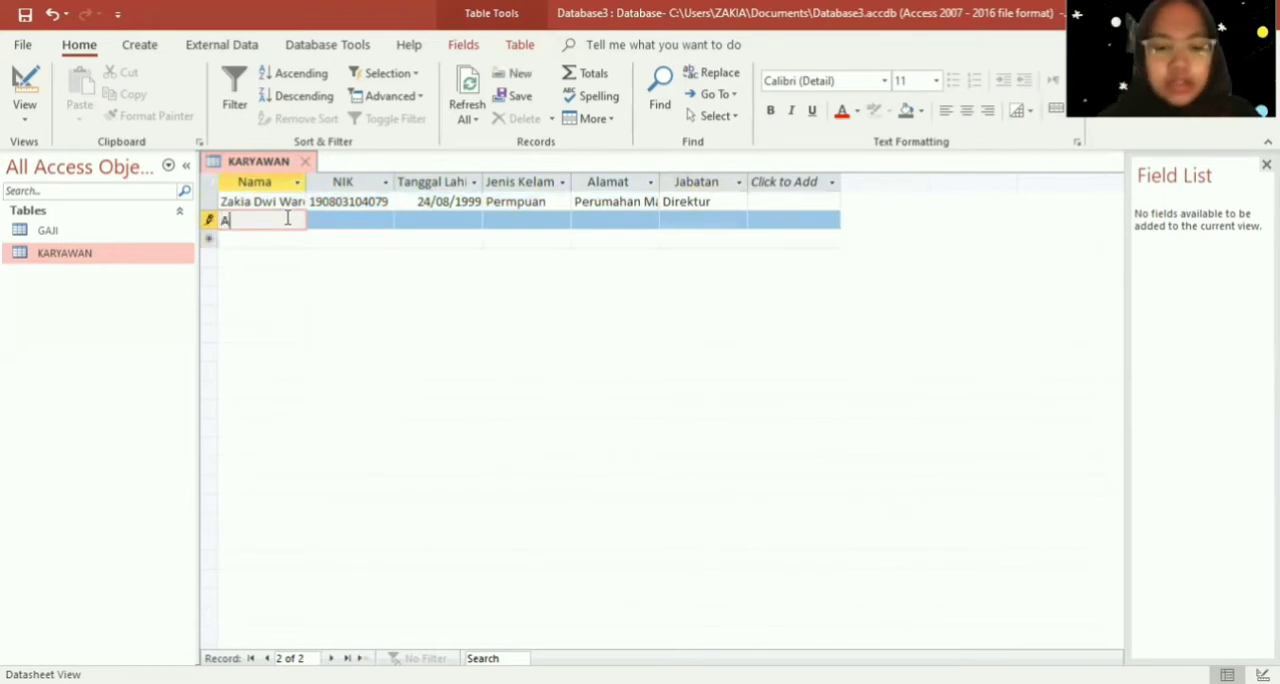
pyautogui.write('nggrek B')
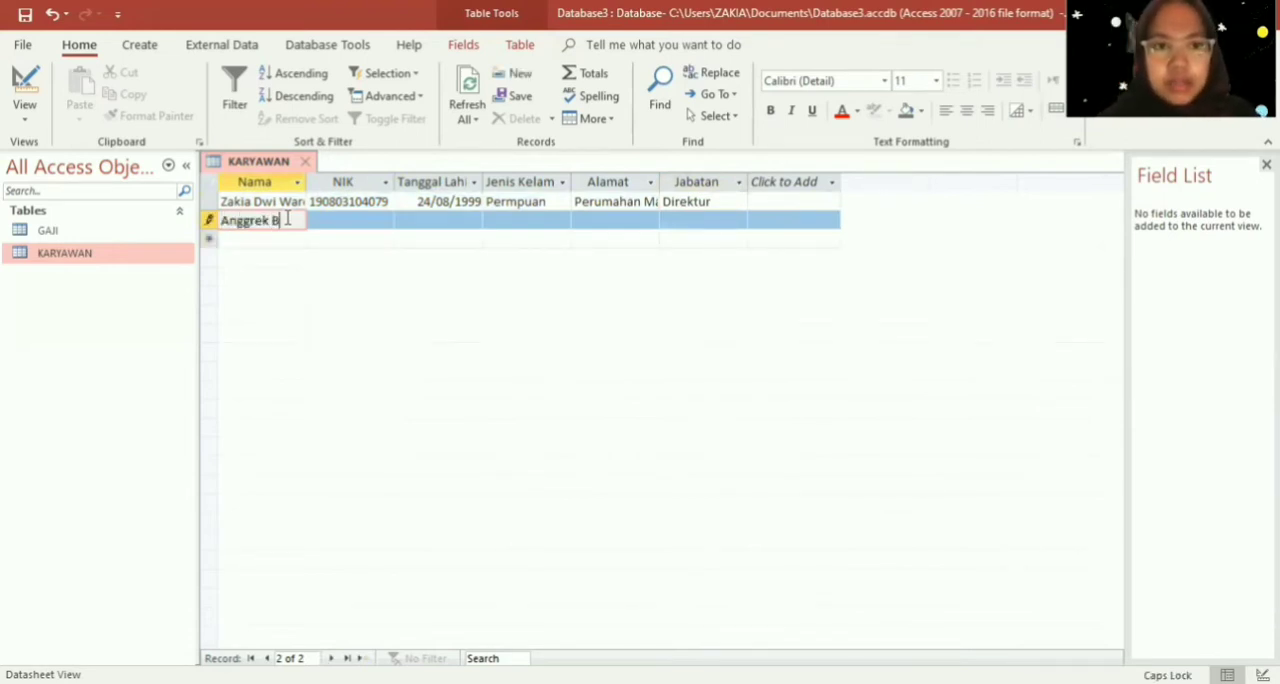
pyautogui.write('ulan')
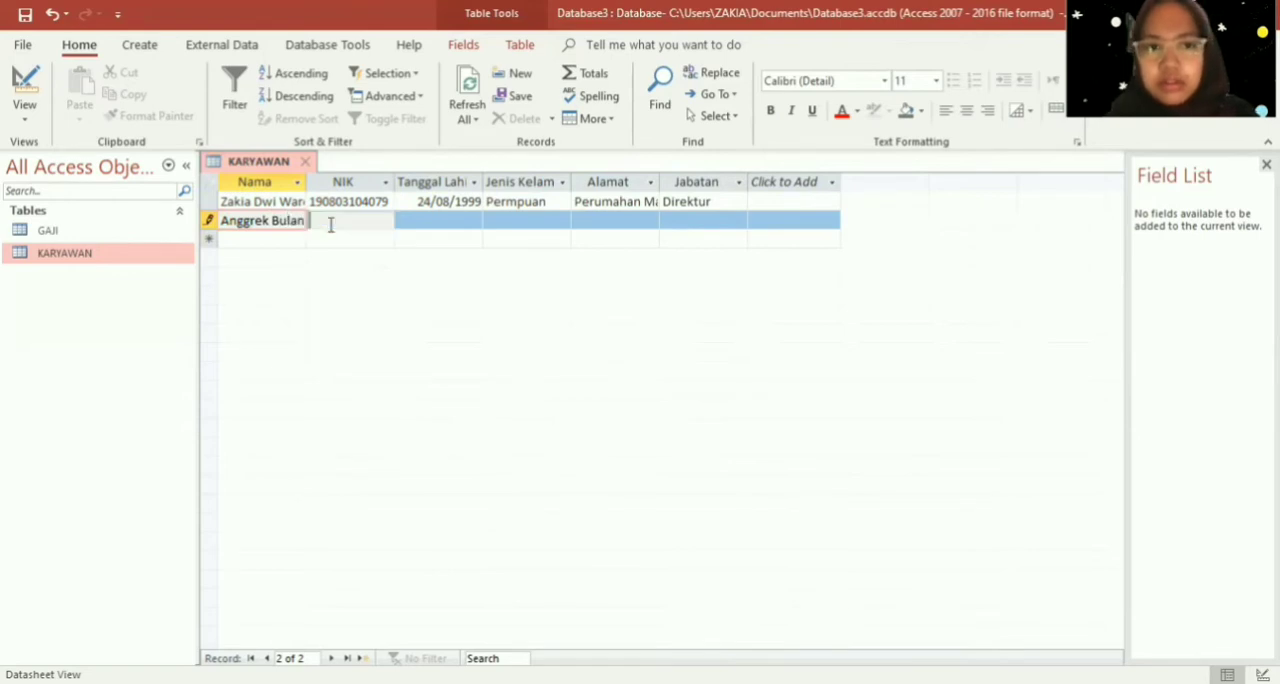
# - Enter the employee's ID number in the second record's NIK field
pyautogui.click(330, 224)
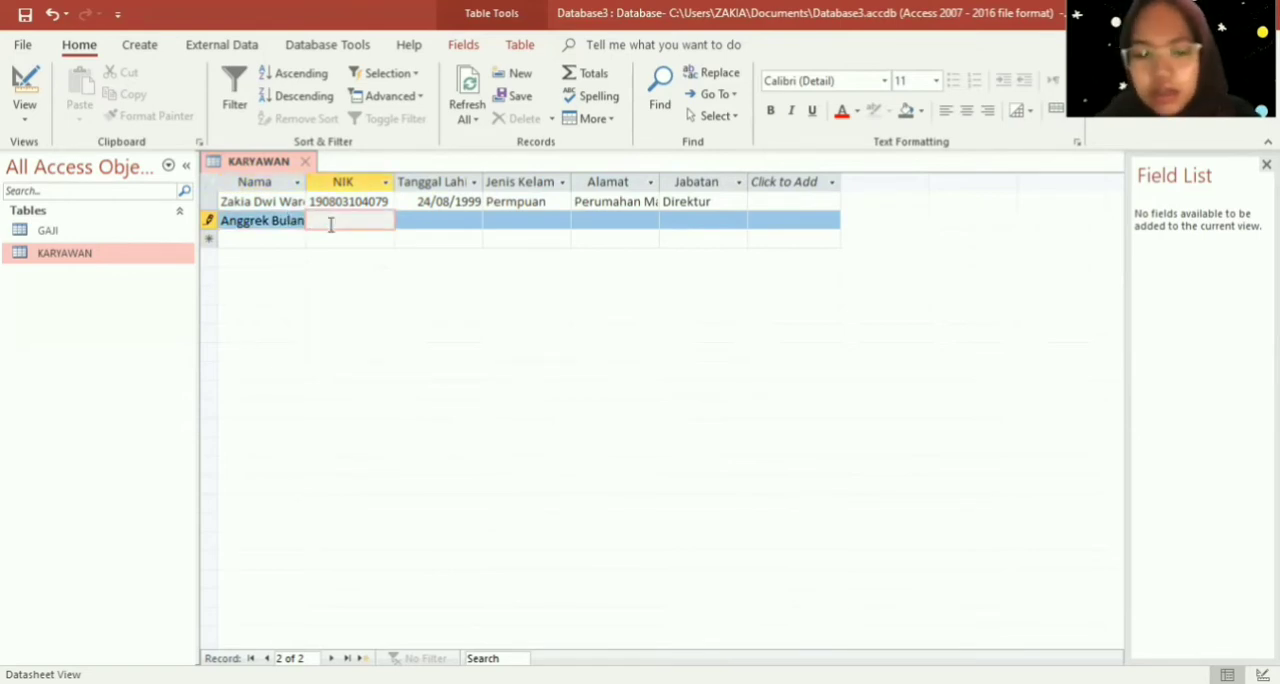
pyautogui.write('60')
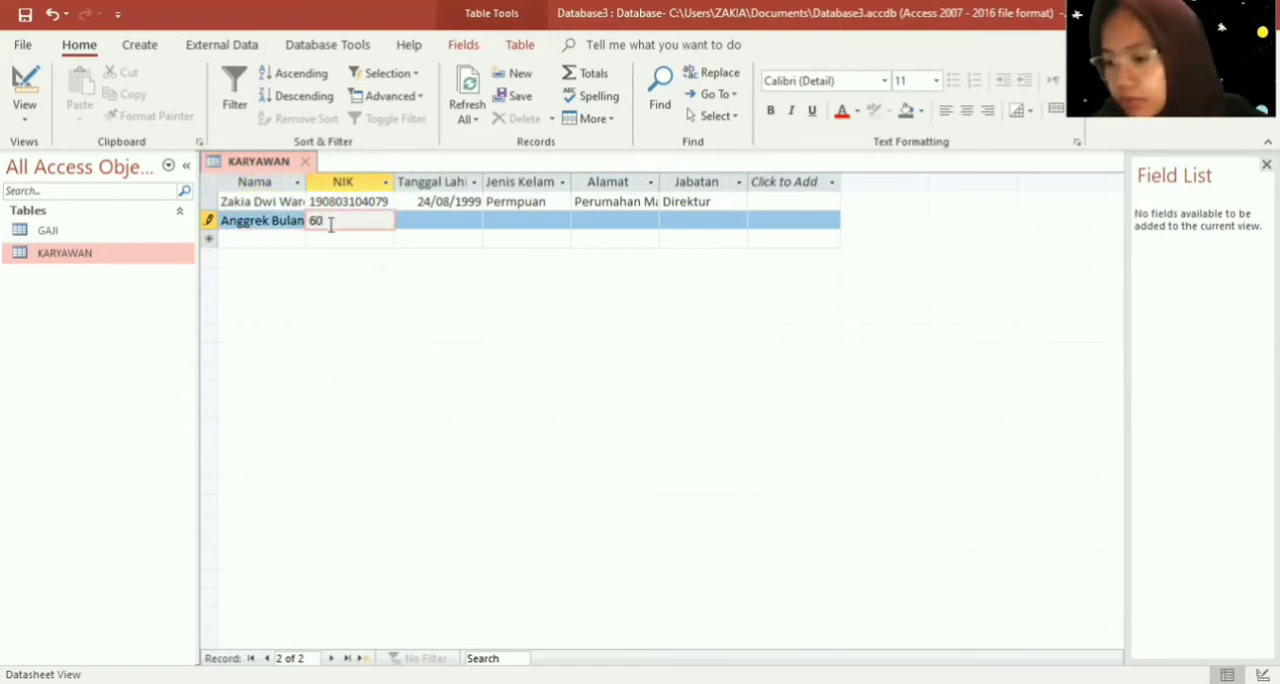
pyautogui.write('590')
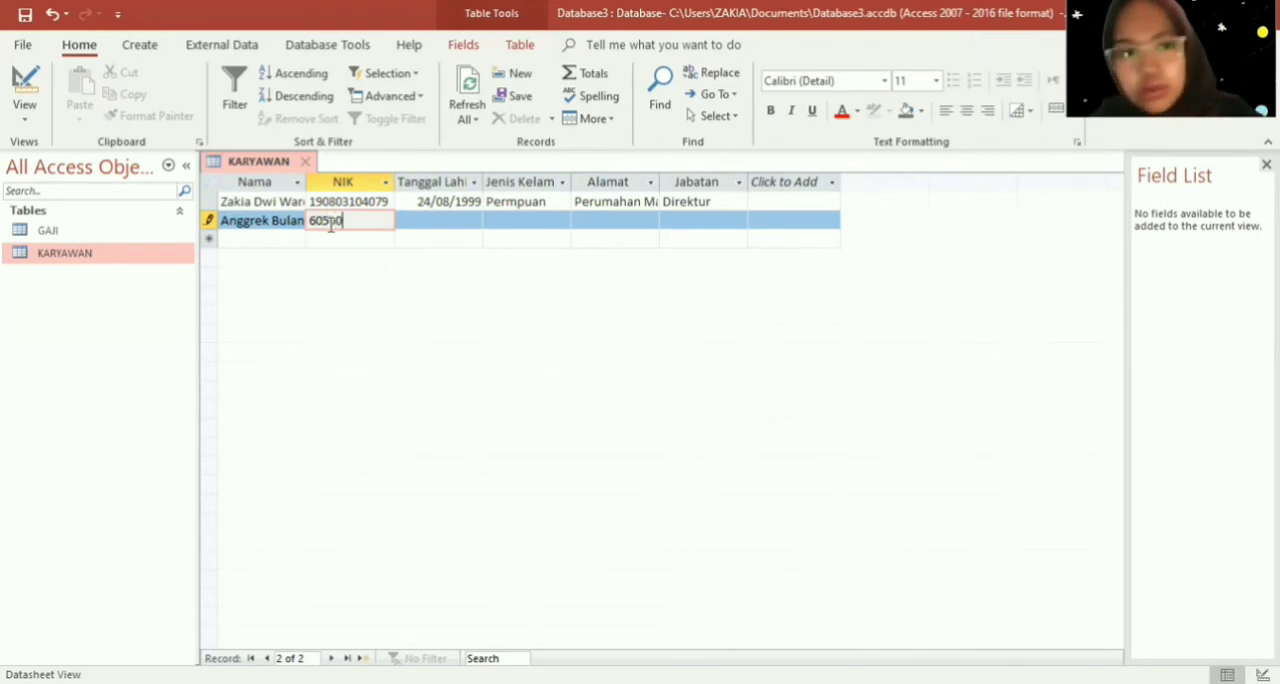
pyautogui.press('BackSpace')
pyautogui.write('2')
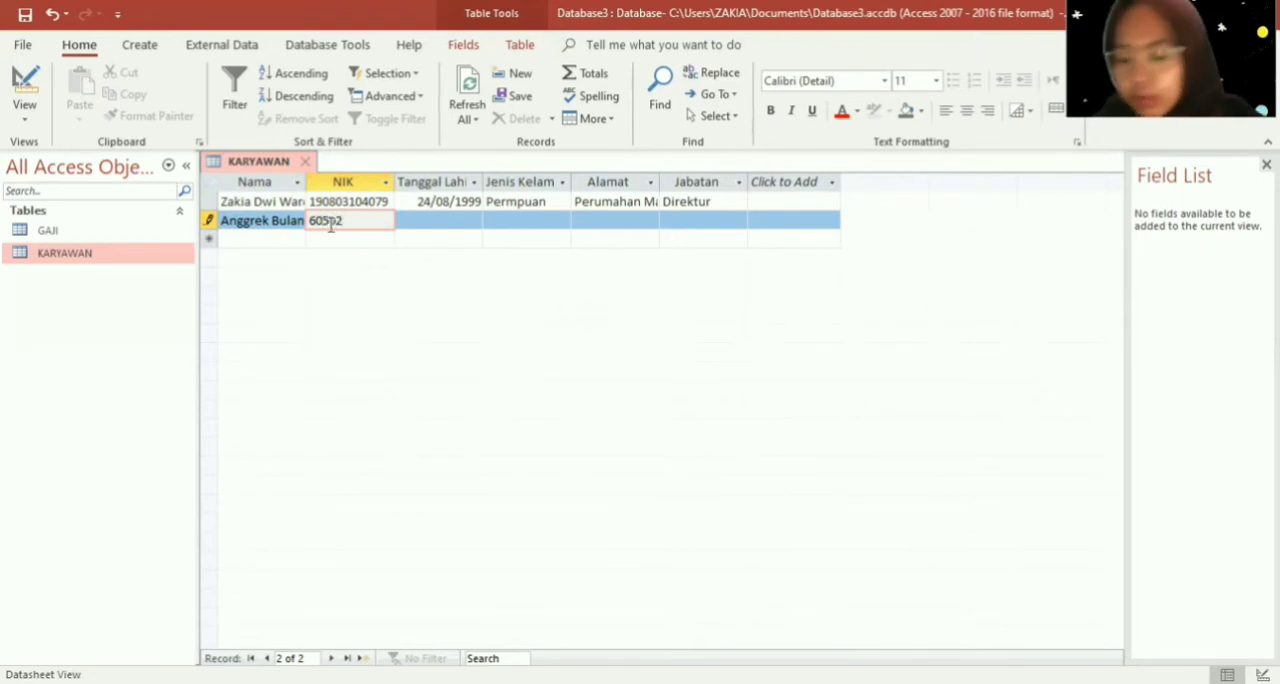
pyautogui.write('0')
pyautogui.press('Tab')
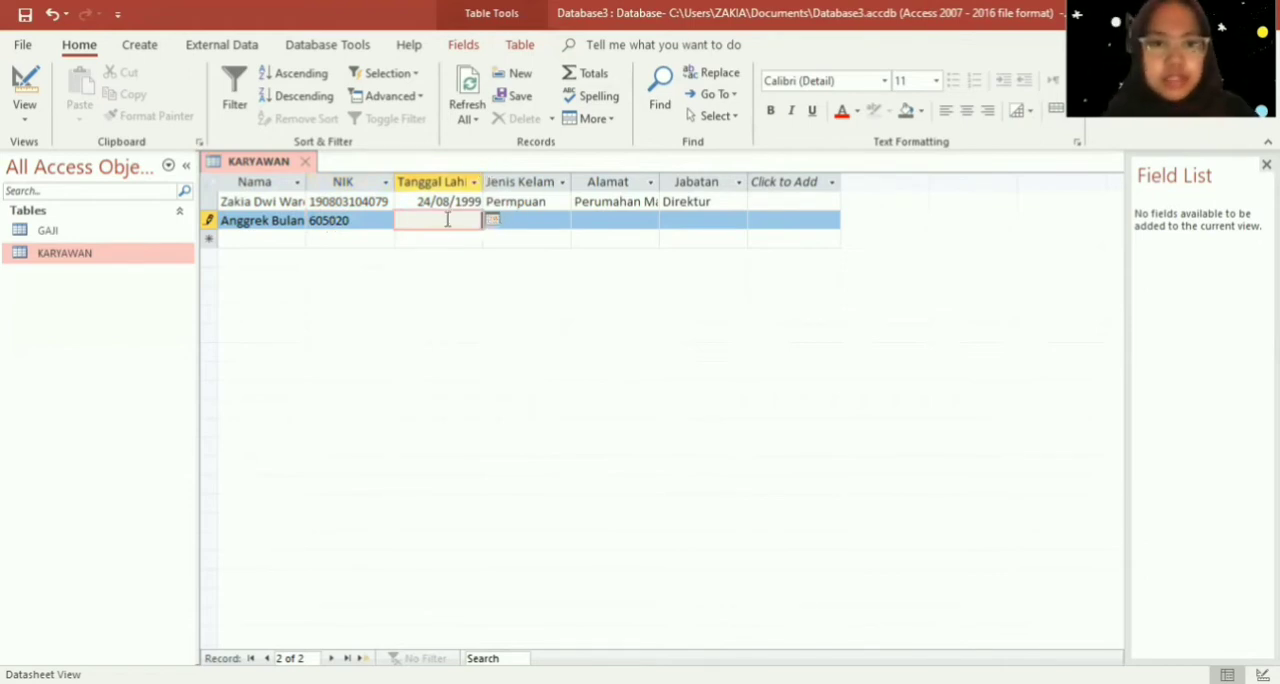
# - Enter the employee's date of birth in the second record's Tanggal Lahir field
pyautogui.write('12/')
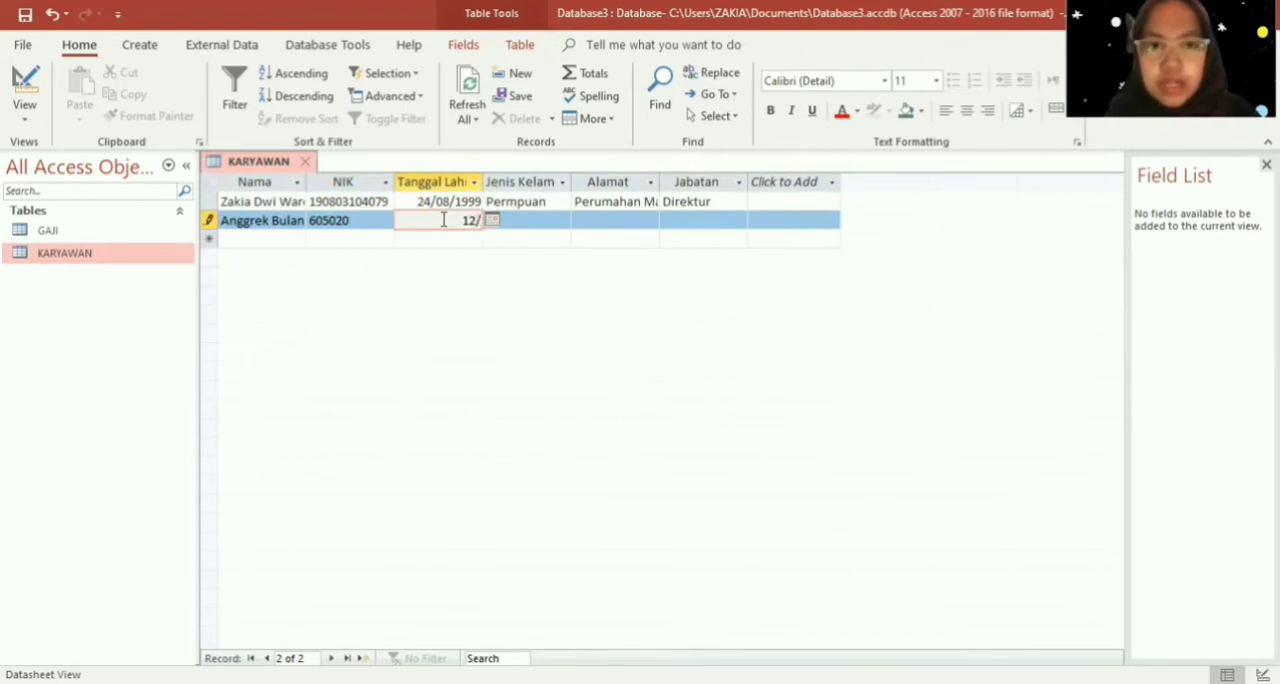
pyautogui.write('02')
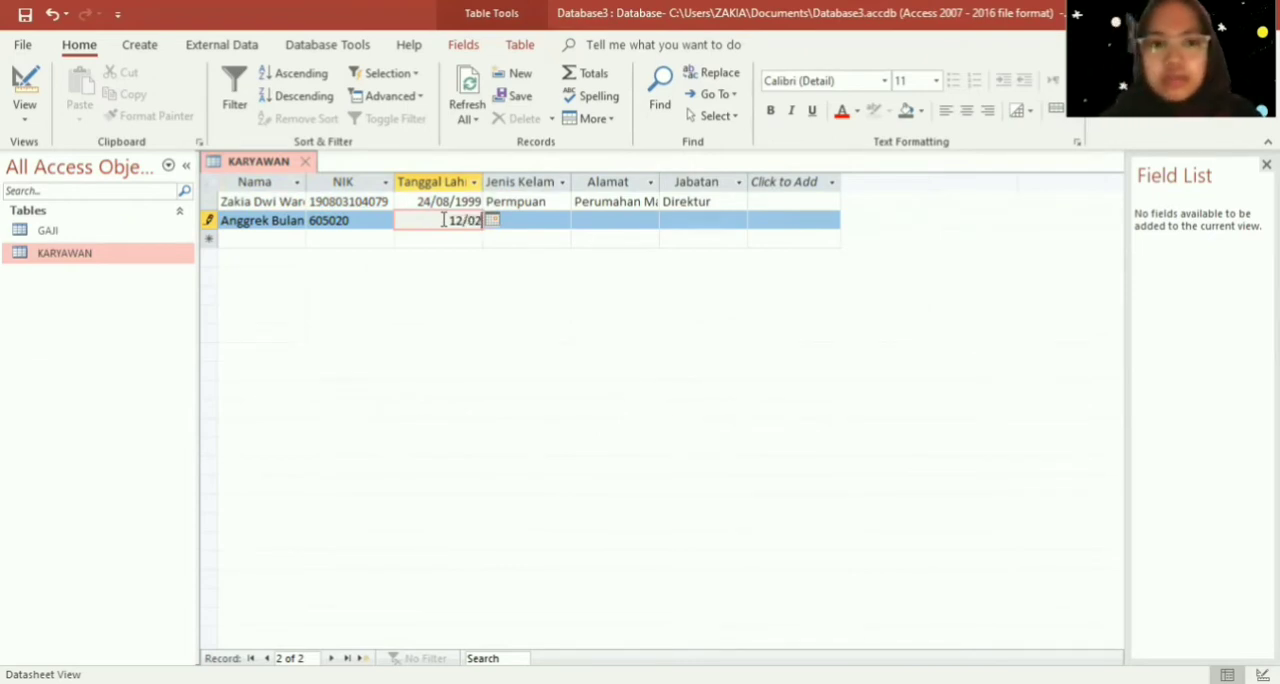
pyautogui.write('/')
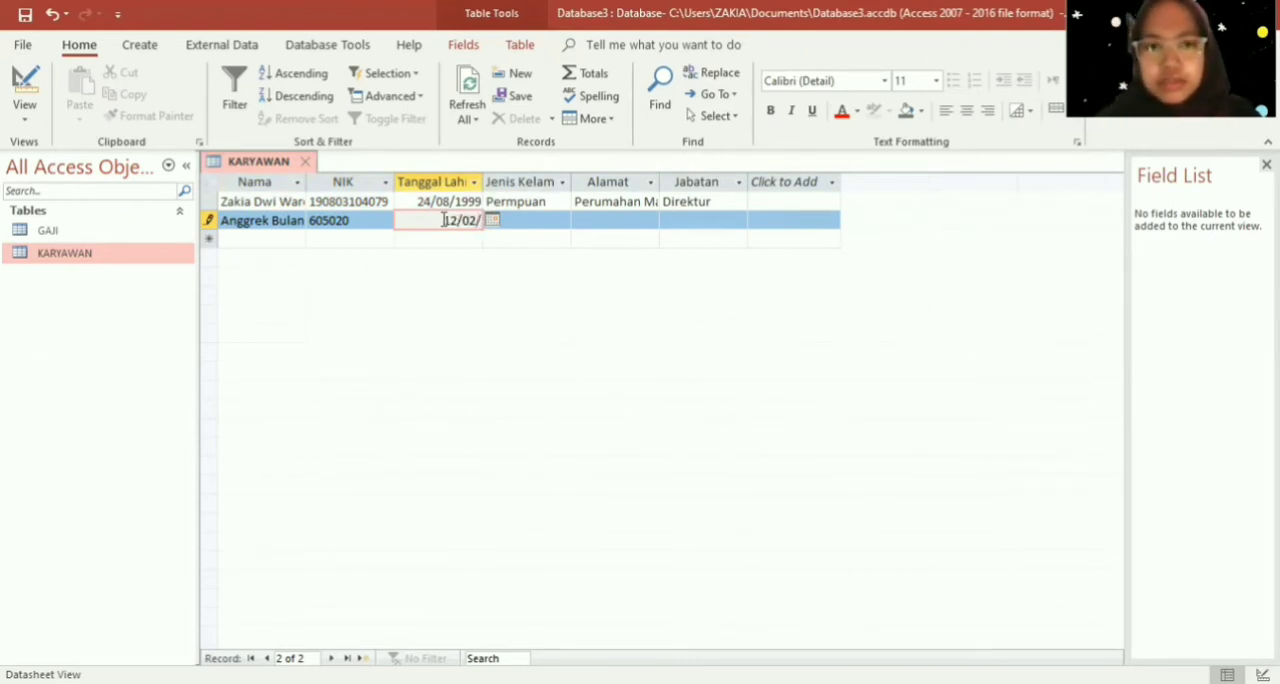
pyautogui.write('1')
pyautogui.write('978')
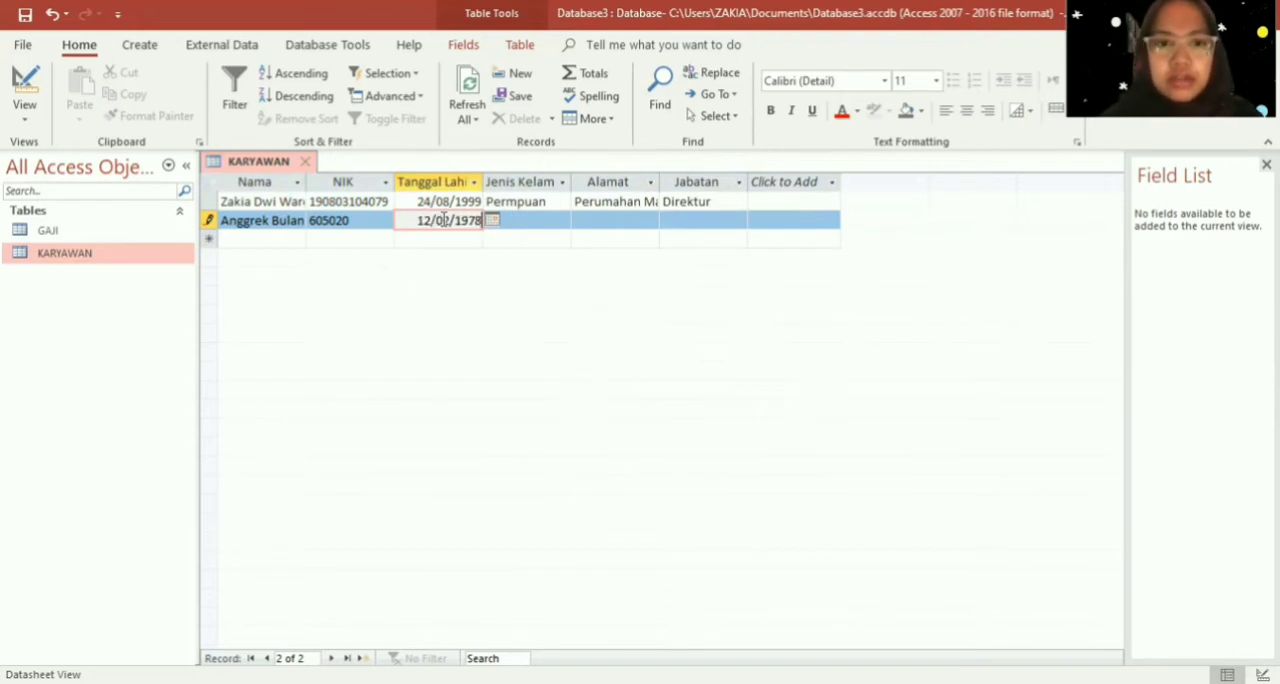
pyautogui.press('Tab')
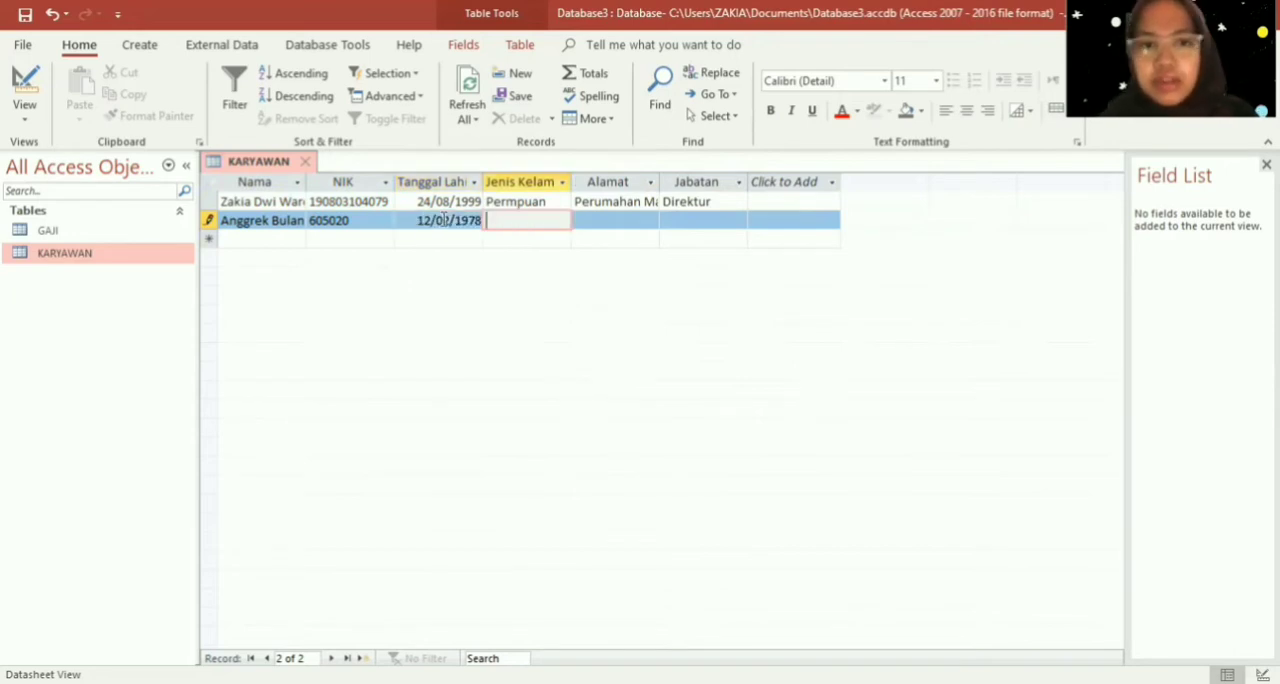
# - Correct the spelling of the first record's Jenis Kelamin entry to "Perempuan"
pyautogui.press('Up')
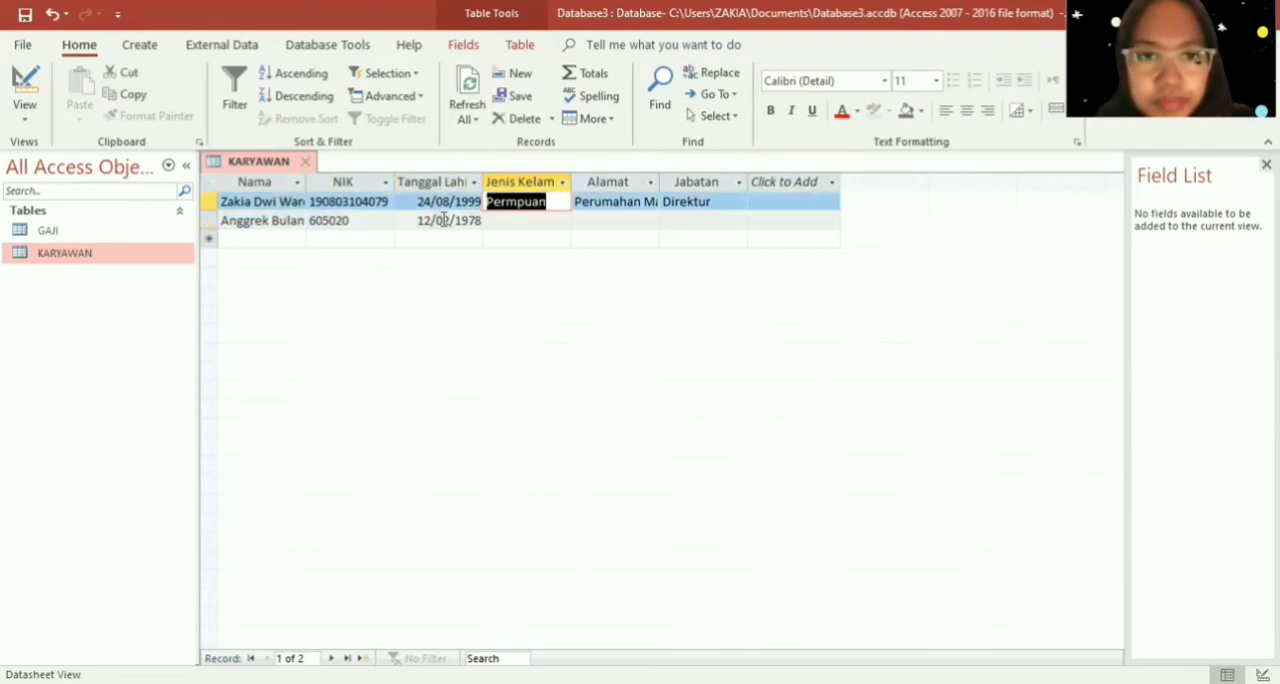
pyautogui.click(507, 201)
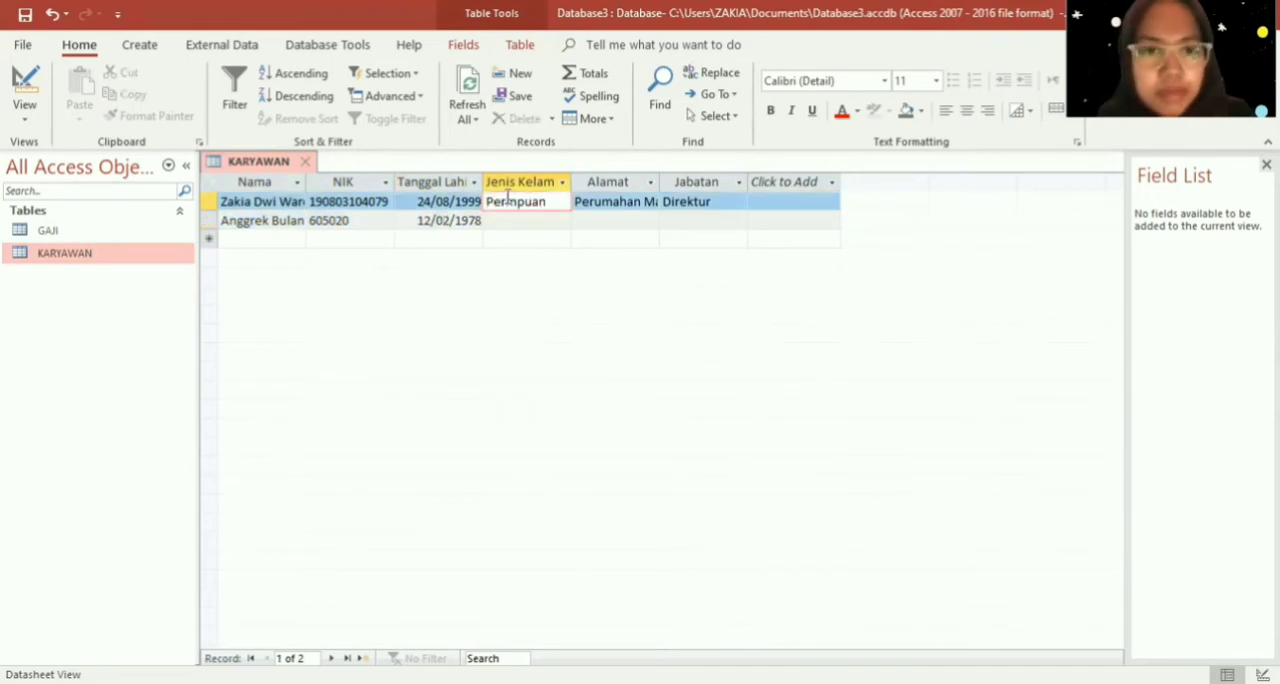
pyautogui.write('e')
pyautogui.click(517, 218)
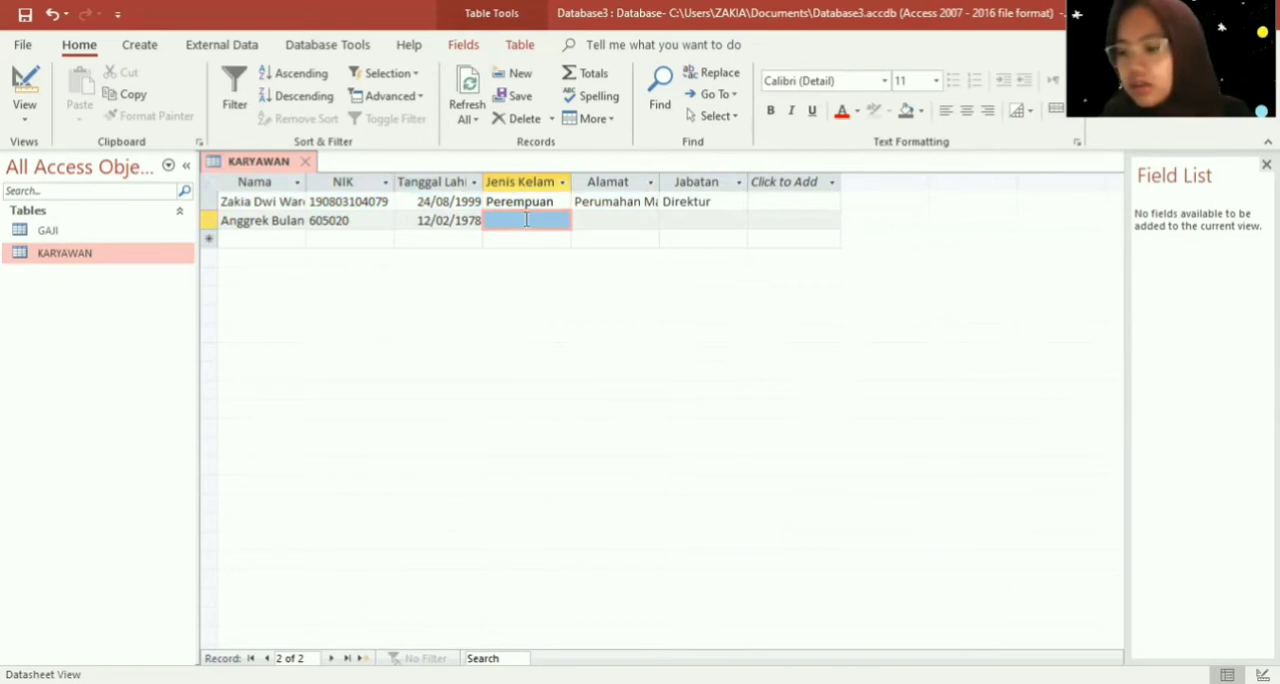
# - Set Jenis Kelamin to the abbreviation "P" in both the first and second records
pyautogui.moveTo(558, 201); pyautogui.dragTo(470, 196)
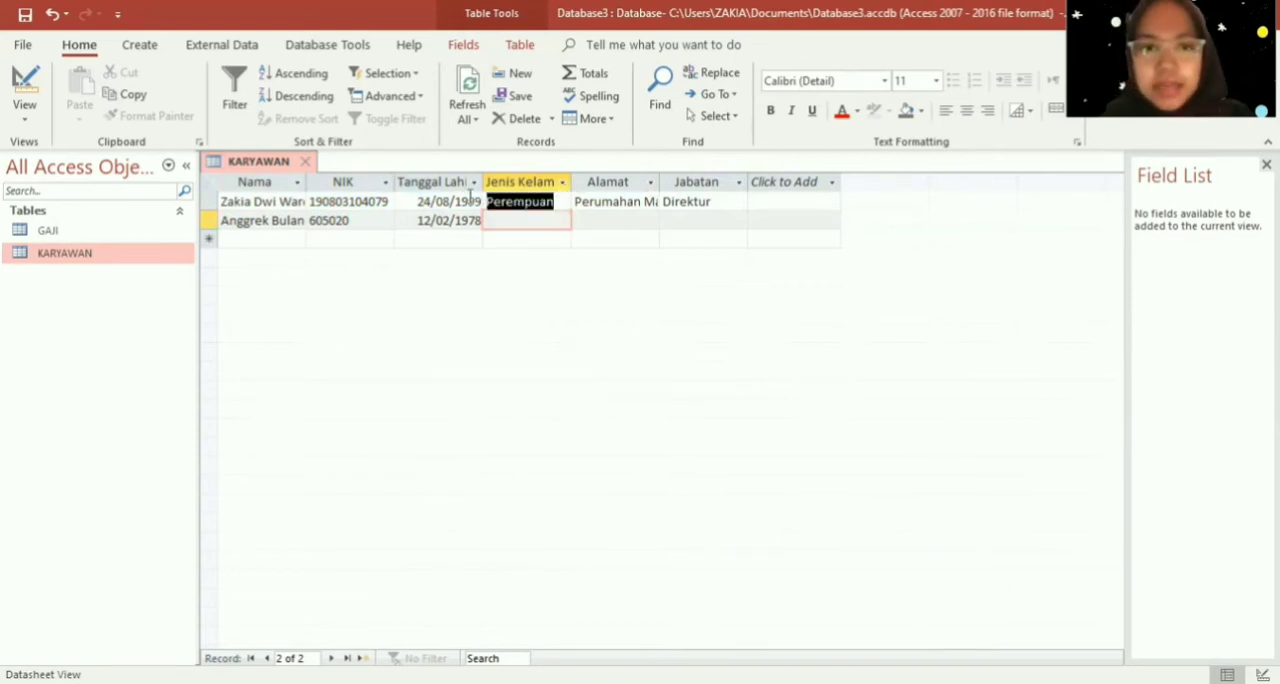
pyautogui.press('capslock')
pyautogui.write('P')
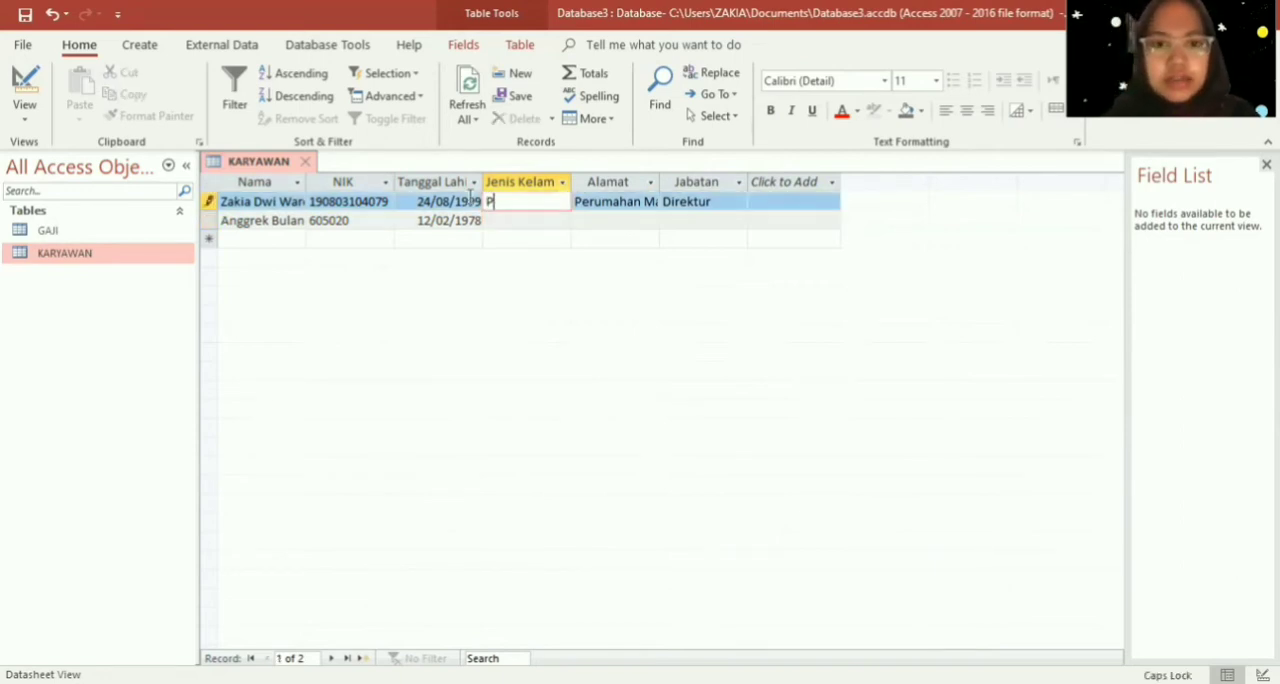
pyautogui.click(515, 218)
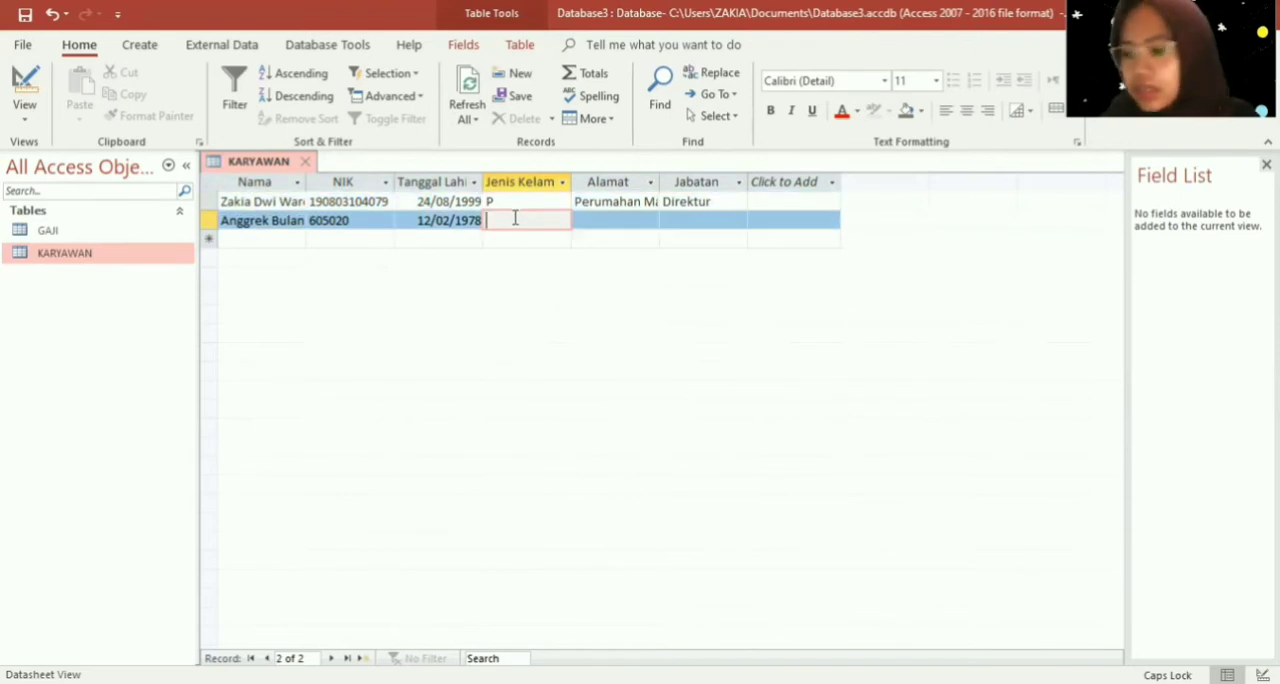
pyautogui.write('P')
pyautogui.press('Tab')
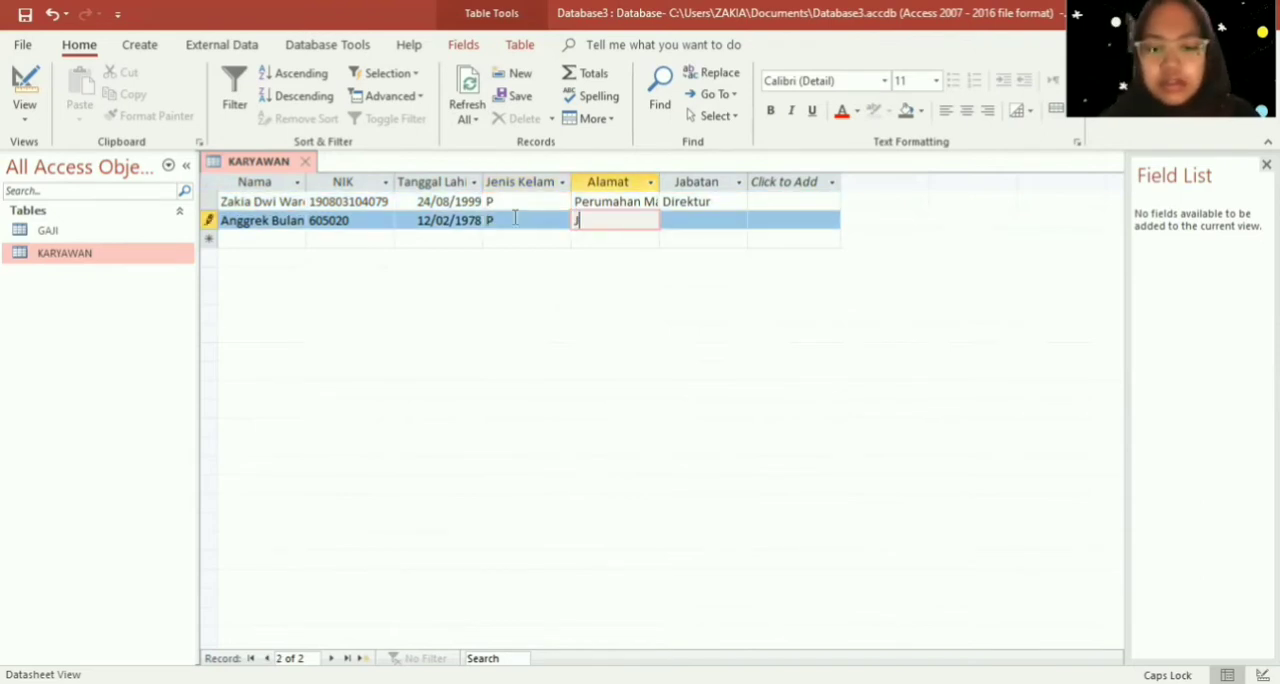
# - Enter the employee's street address in the second record's Alamat field
pyautogui.press('capslock')
pyautogui.press('capslock')
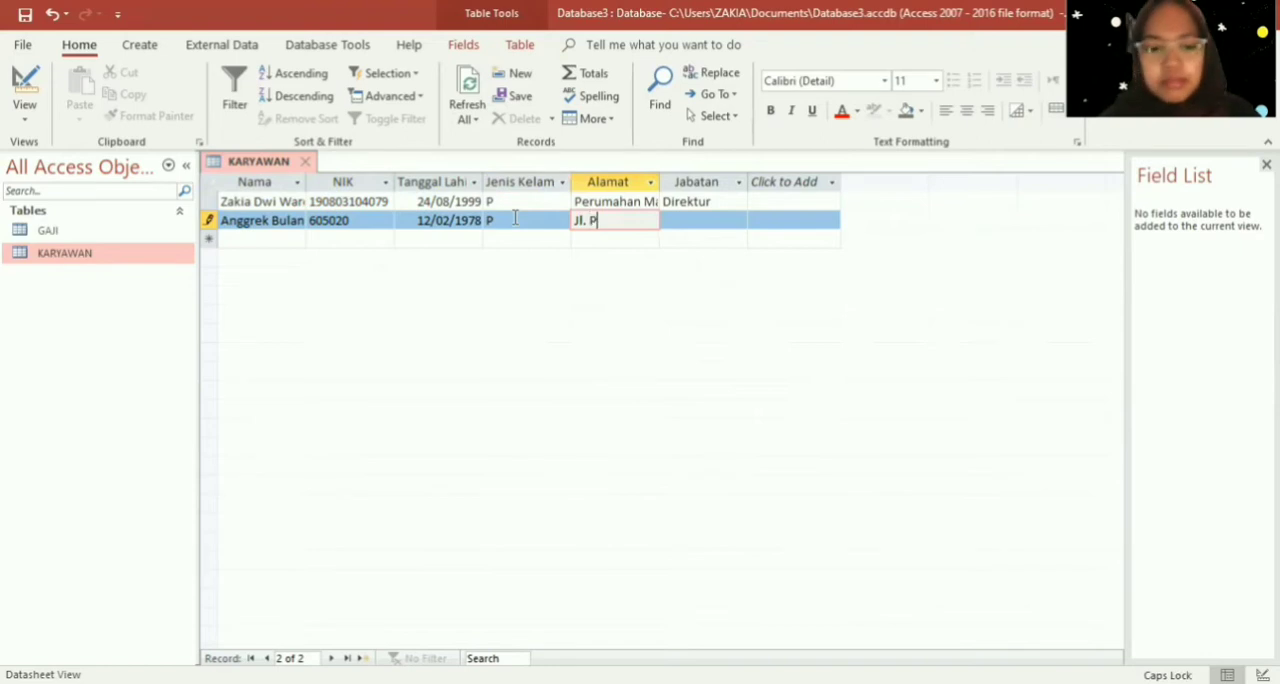
pyautogui.press('capslock')
pyautogui.press('capslock')
pyautogui.press('capslock')
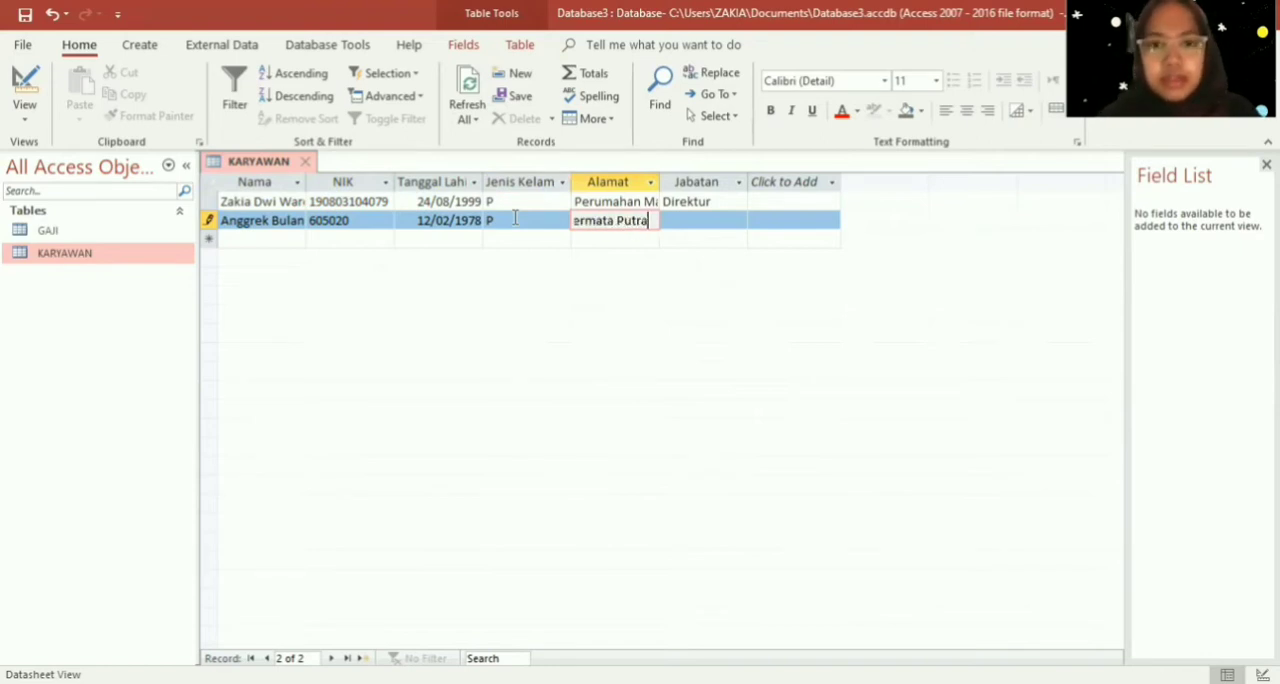
pyautogui.press('capslock')
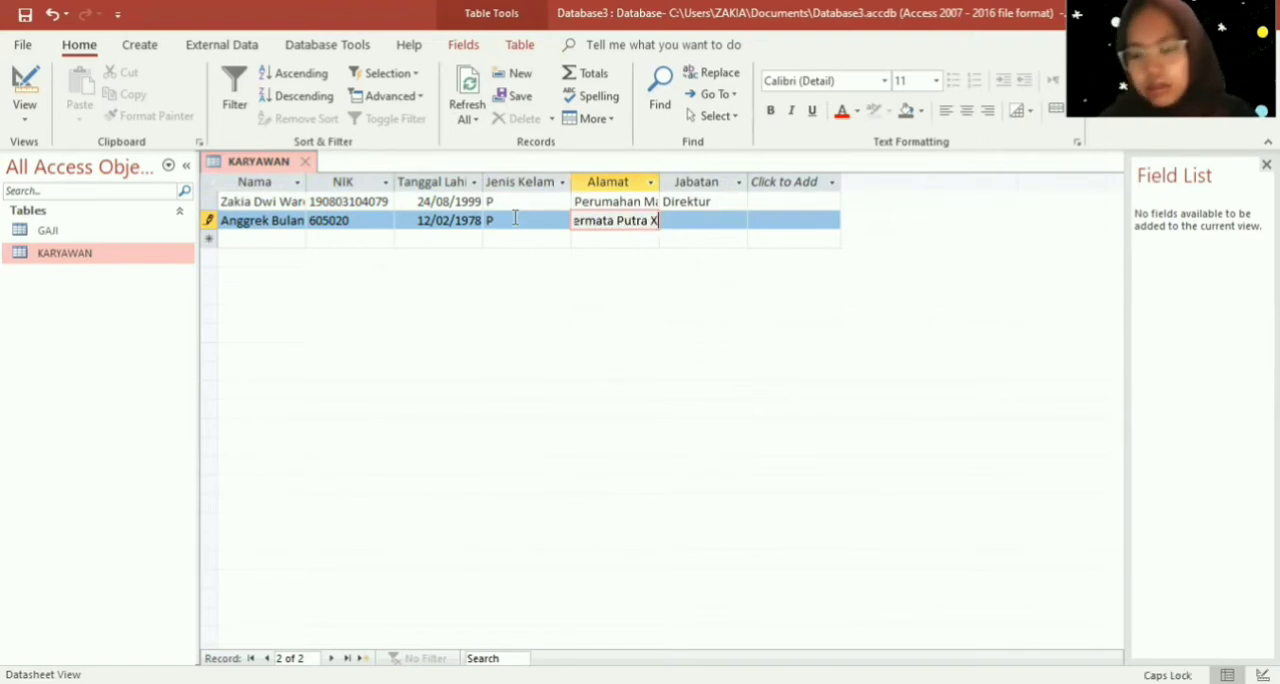
pyautogui.press('capslock')
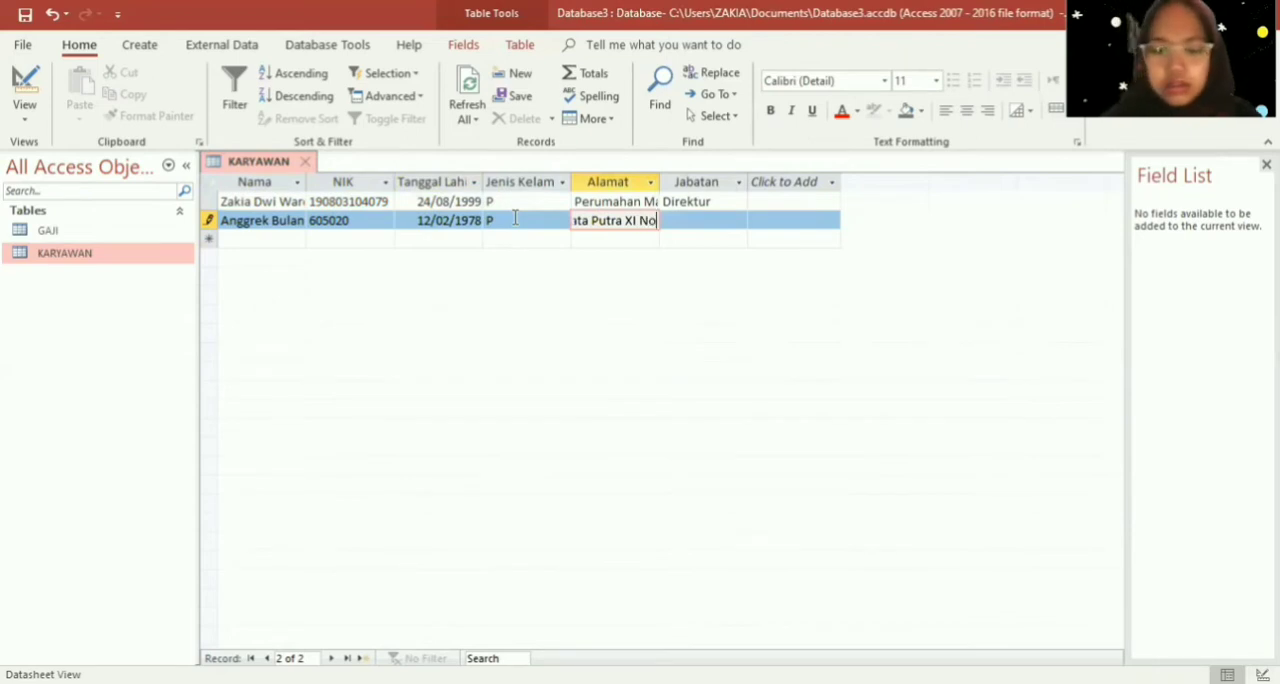
# - Widen the Alamat and Nama columns so that their full contents fit
pyautogui.click(657, 181)
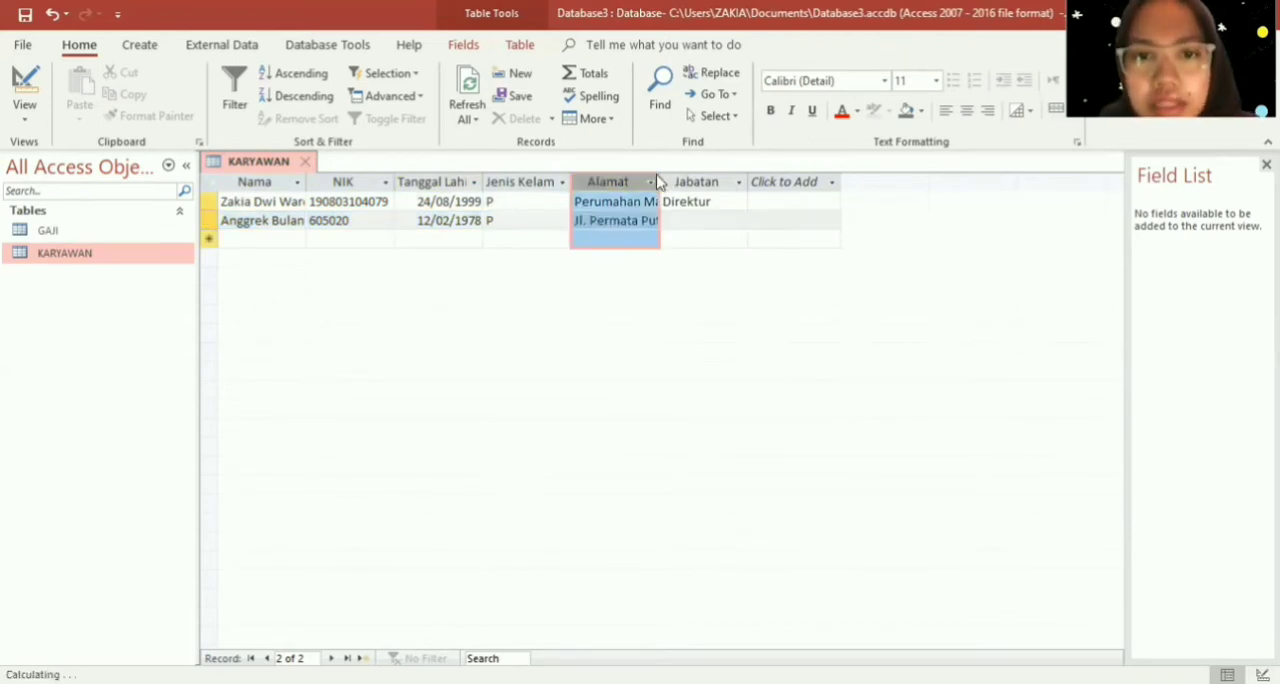
pyautogui.moveTo(659, 181); pyautogui.dragTo(734, 196)
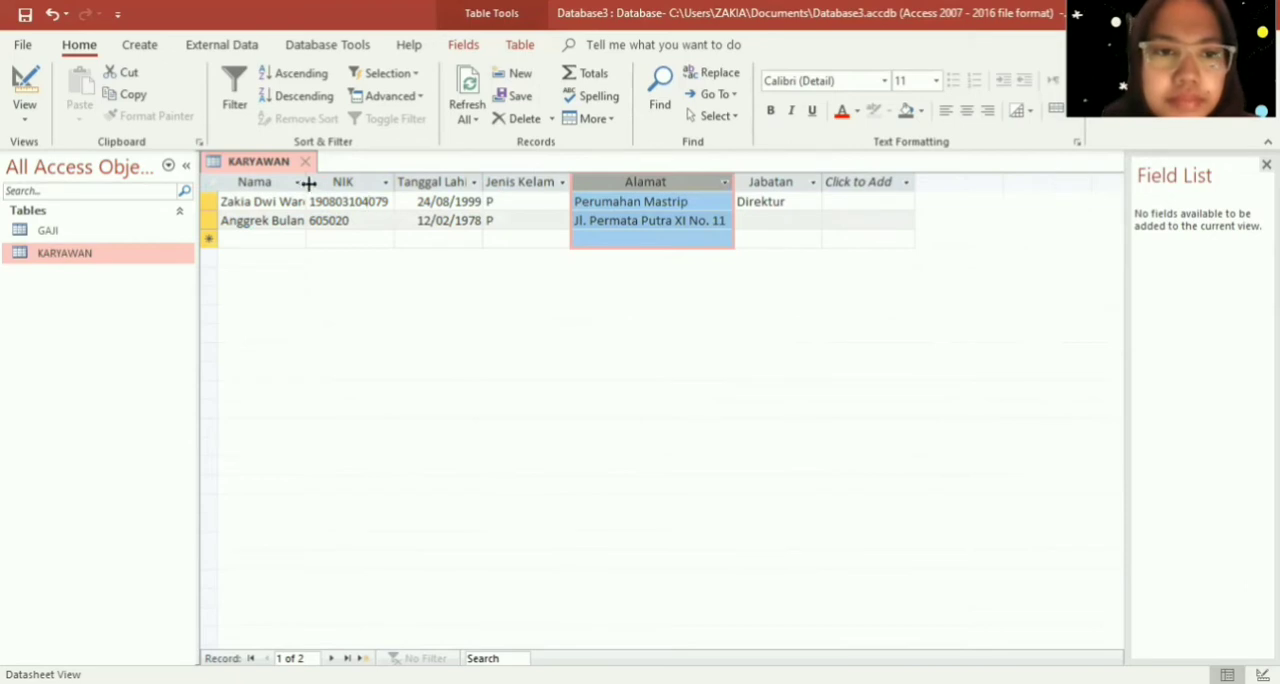
pyautogui.moveTo(307, 182); pyautogui.dragTo(346, 183)
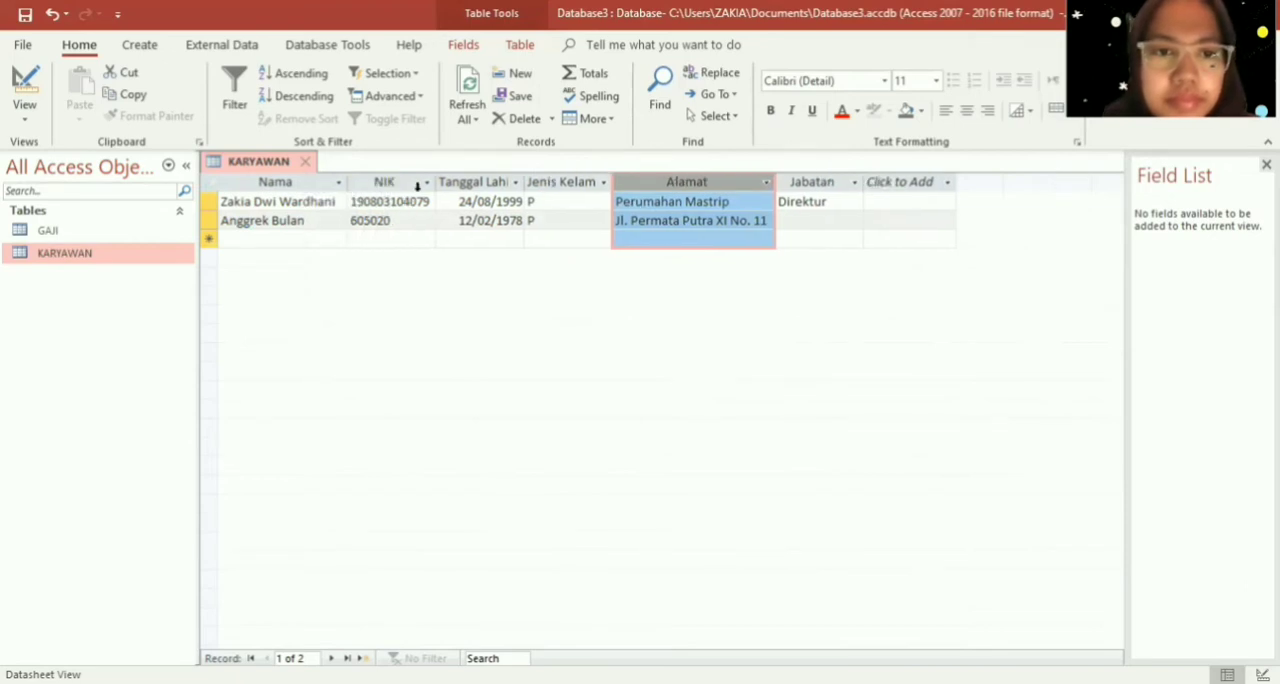
# - Set the second employee's Jabatan to "Wakil Direktur"
pyautogui.click(838, 216)
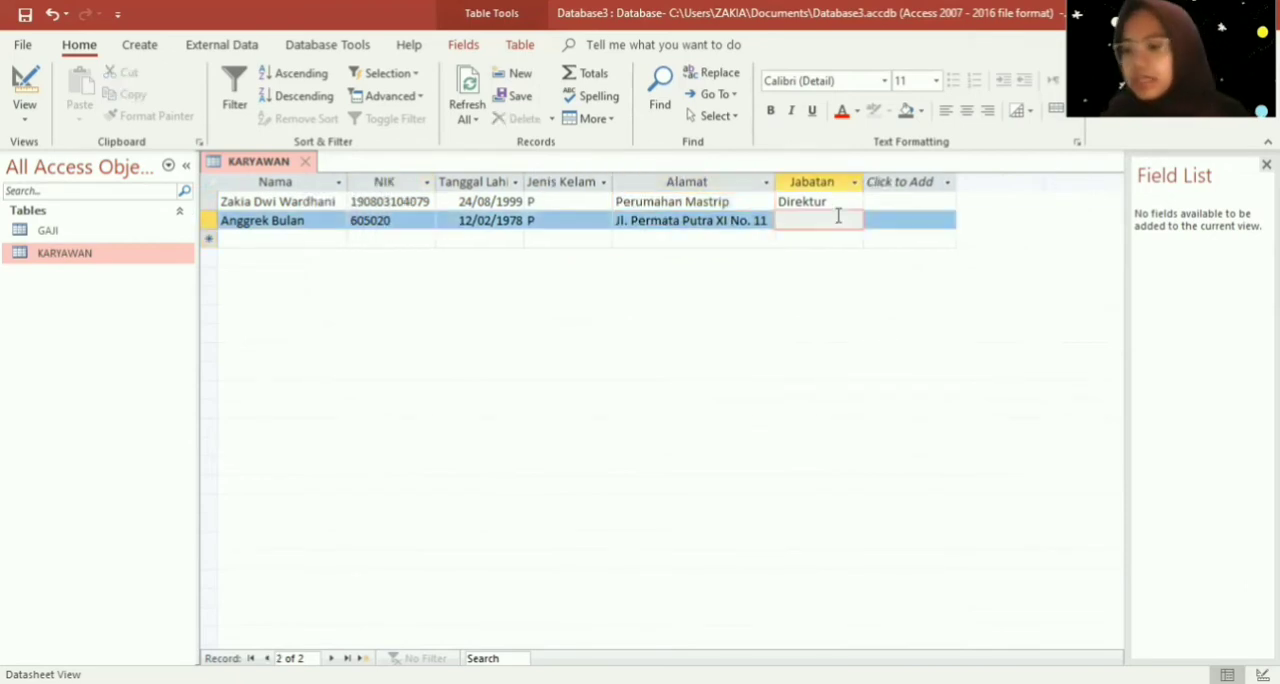
pyautogui.write('Wakil D')
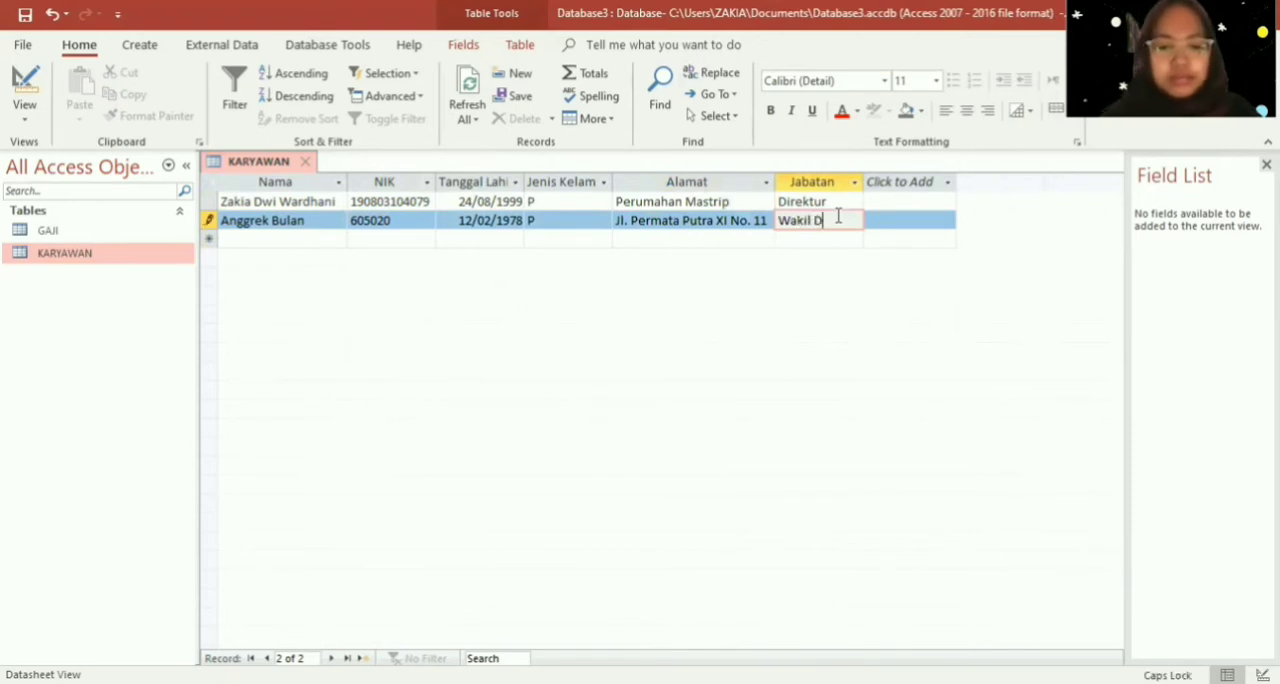
pyautogui.press('capslock')
pyautogui.write('irektur')
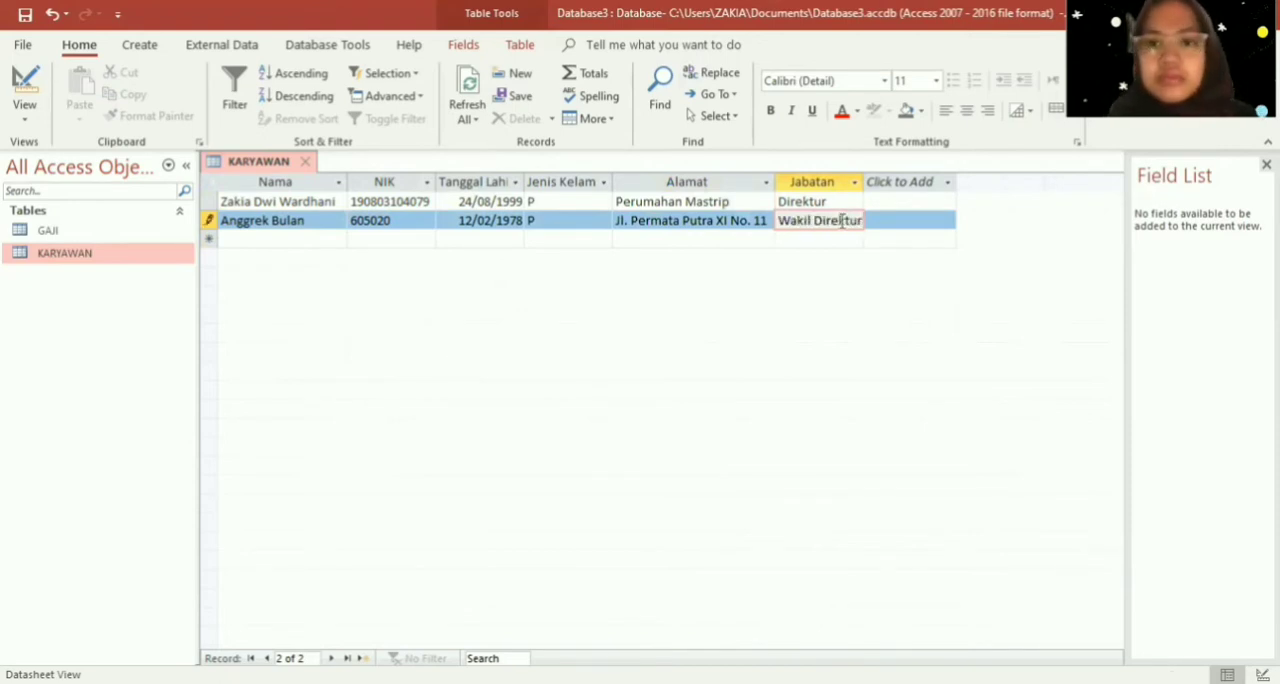
# - Start a third KARYAWAN record and enter the employee's name and NIK number
pyautogui.click(297, 233)
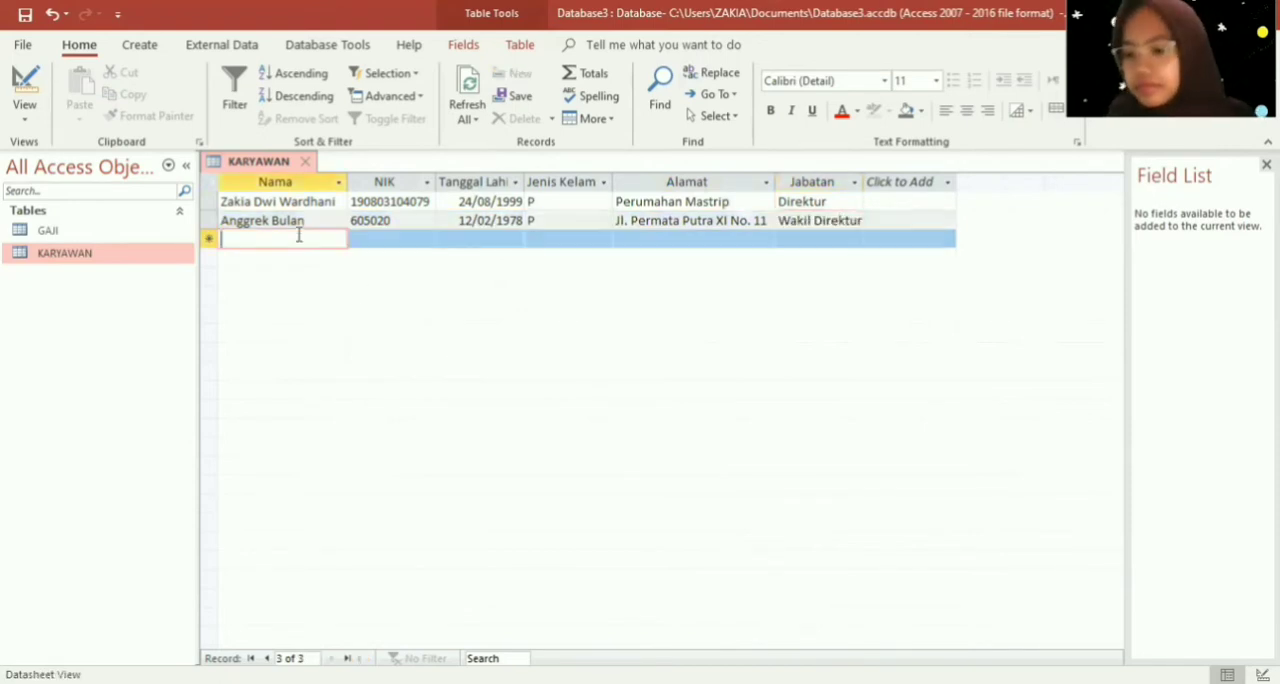
pyautogui.press('capslock')
pyautogui.write('A')
pyautogui.press('capslock')
pyautogui.write('lla')
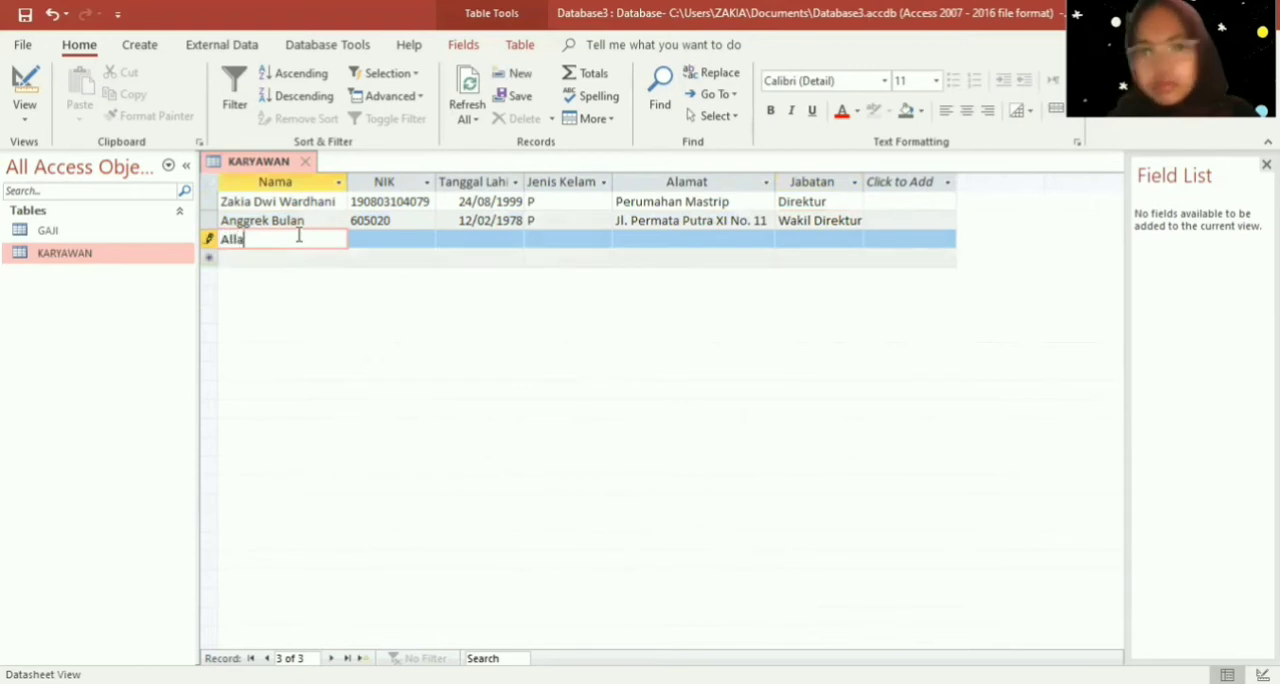
pyautogui.write('manda')
pyautogui.press('Tab')
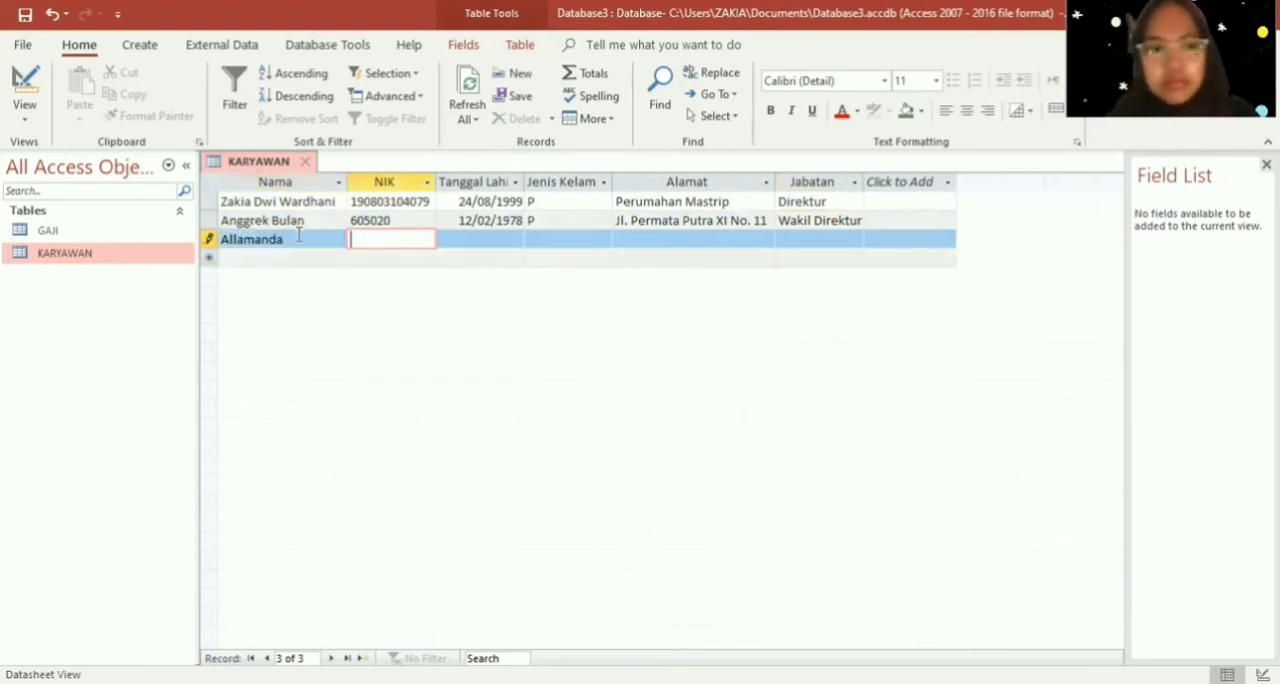
pyautogui.write('605021')
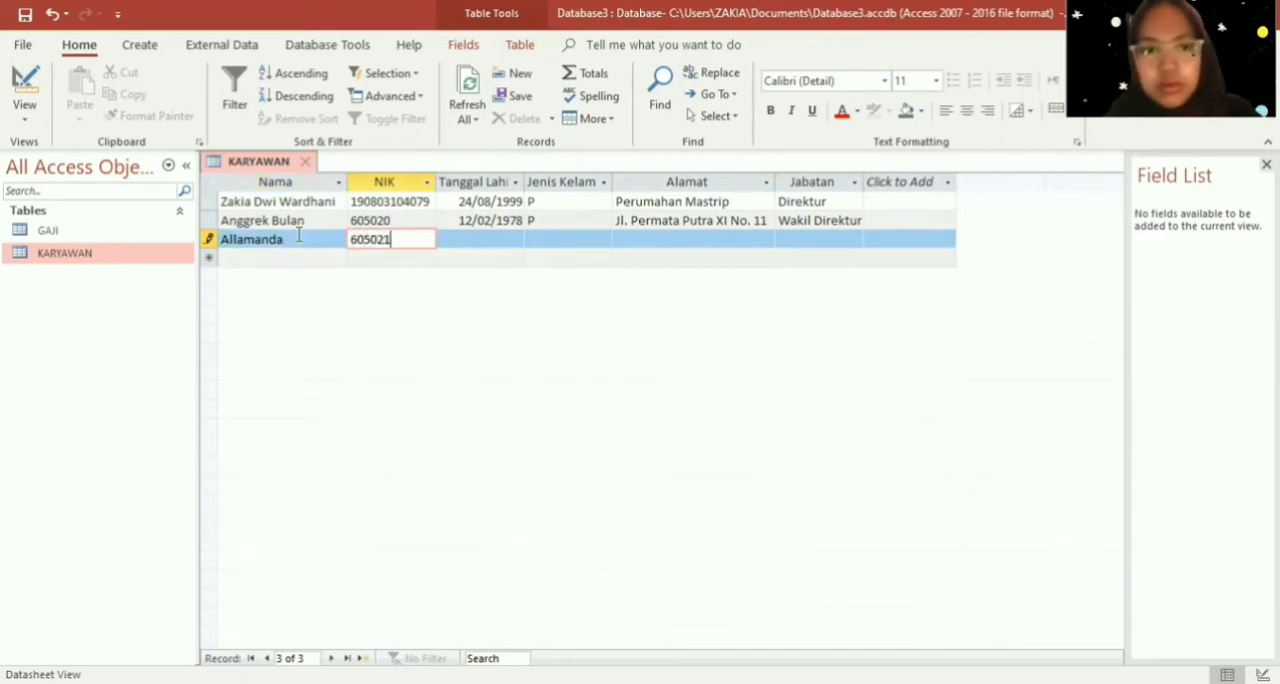
pyautogui.press('Tab')
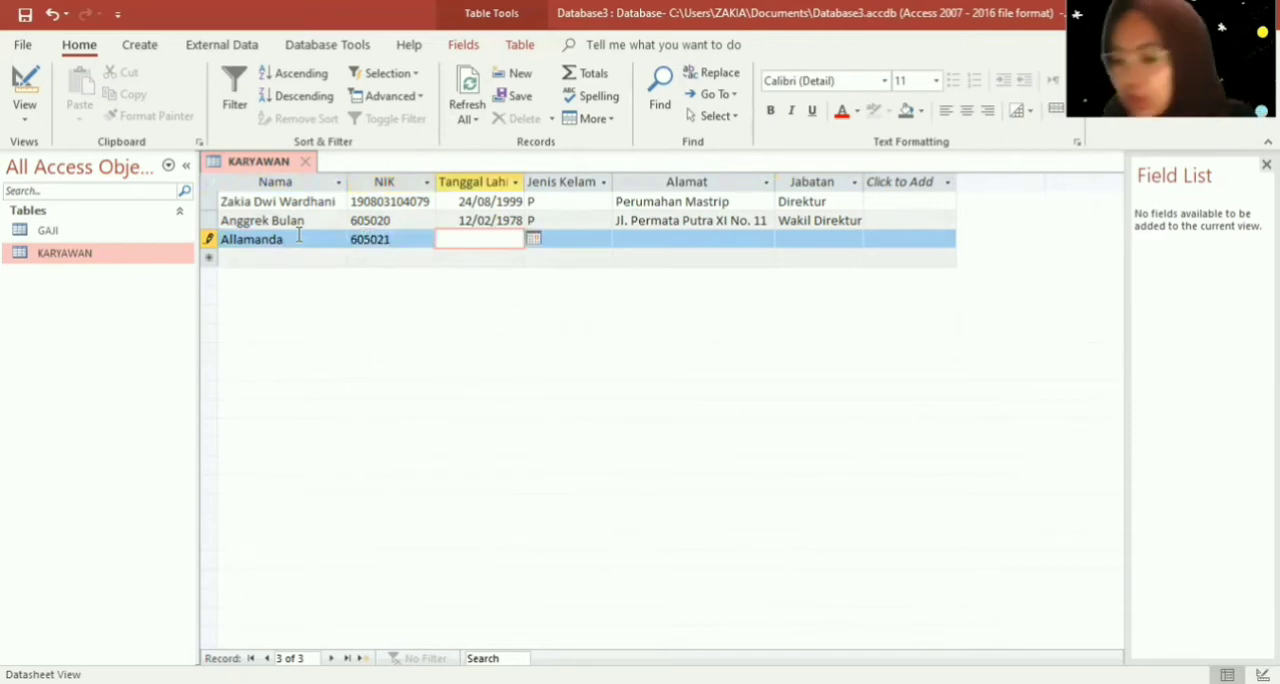
# - Enter the third employee's date of birth in Tanggal Lahir and set Jenis Kelamin to "L"
pyautogui.write('30')
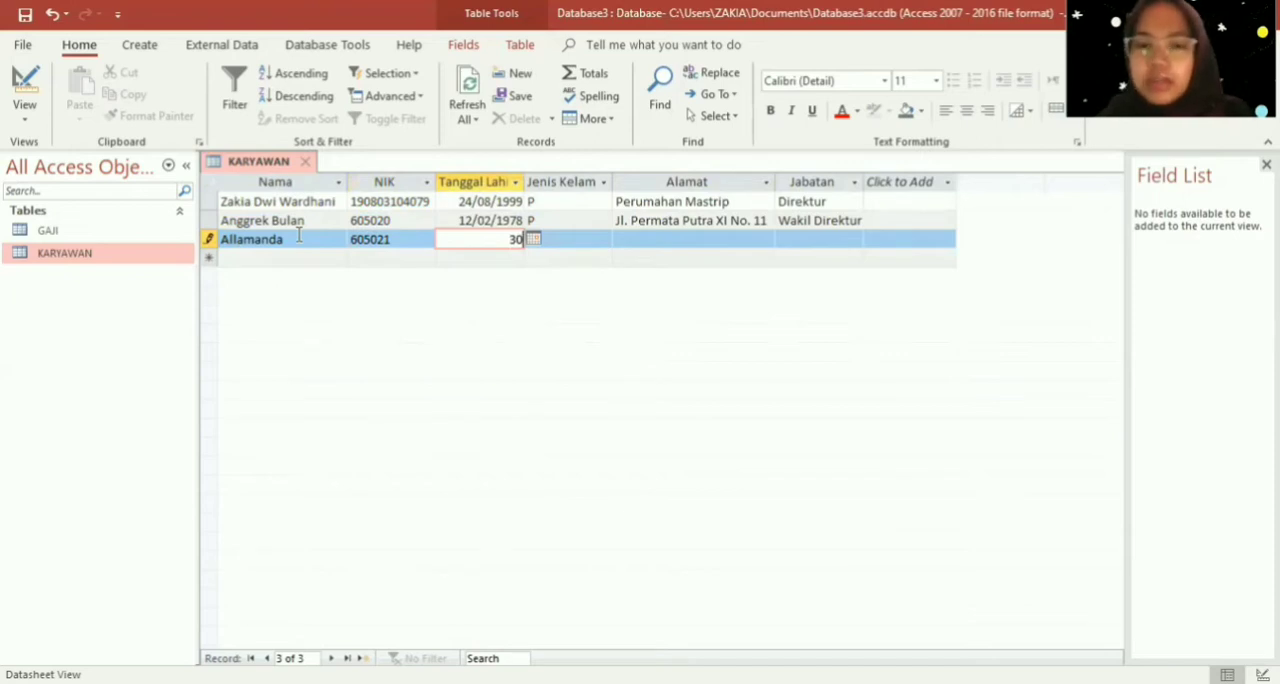
pyautogui.write('0')
pyautogui.press('BackSpace')
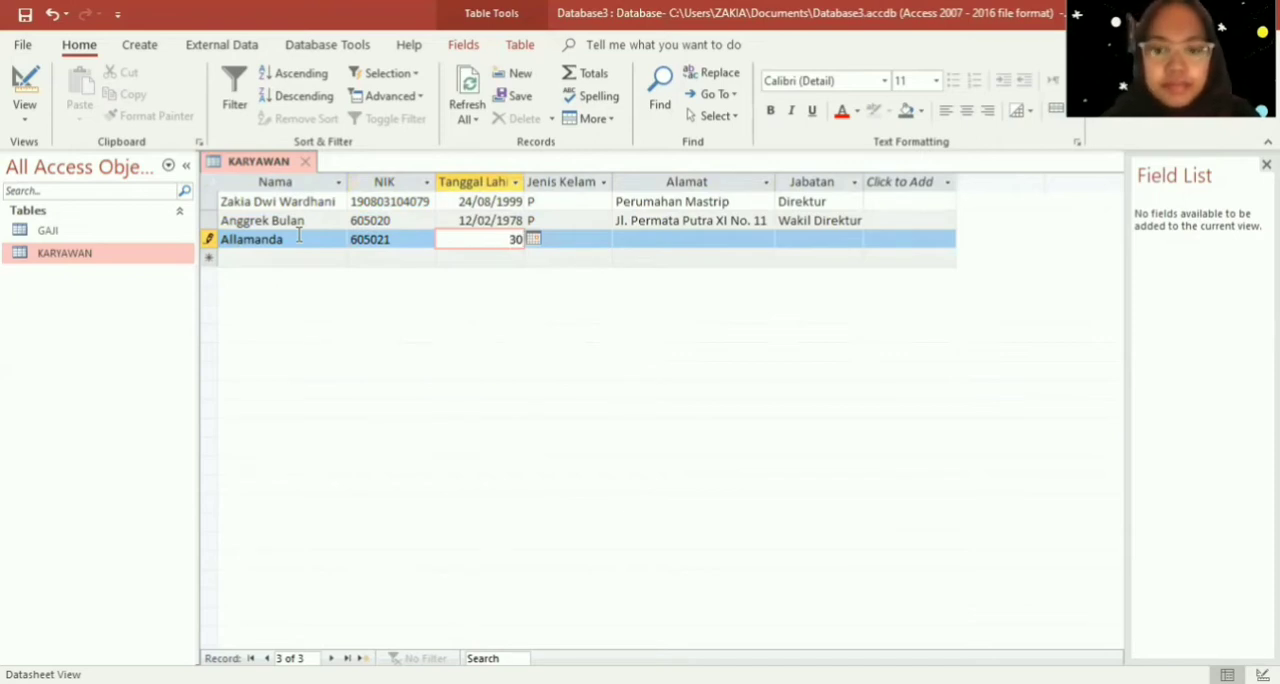
pyautogui.write('/05')
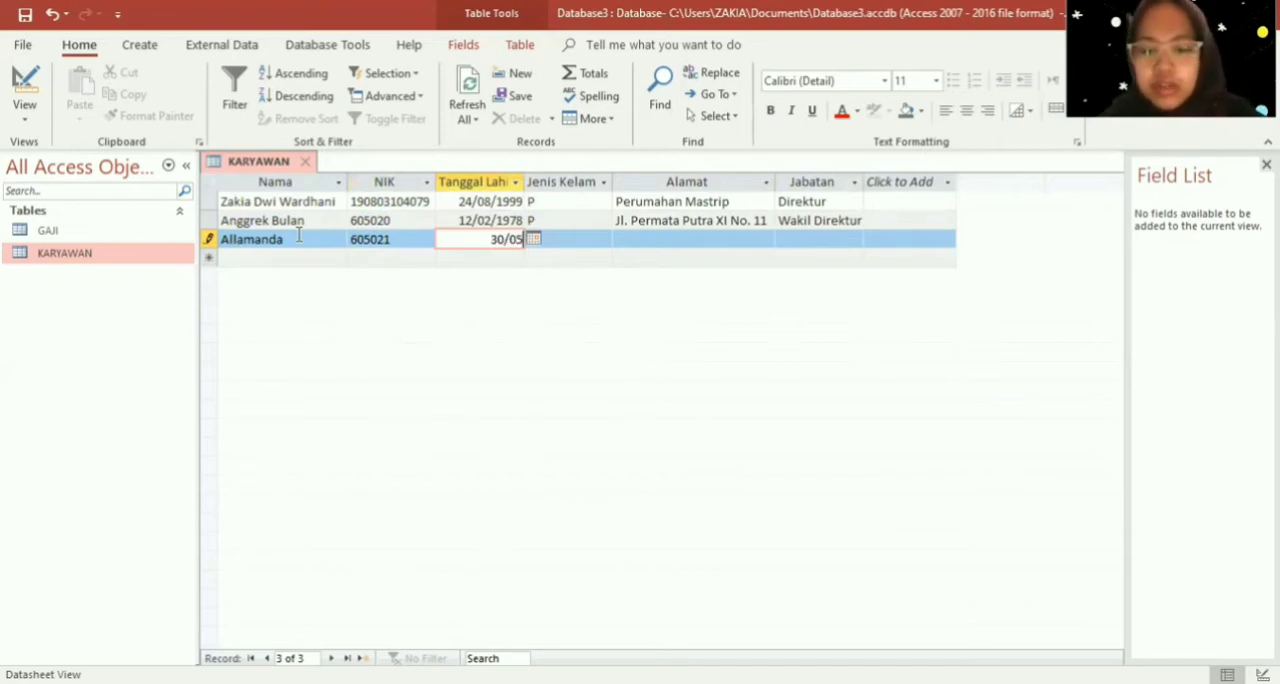
pyautogui.write('/1986')
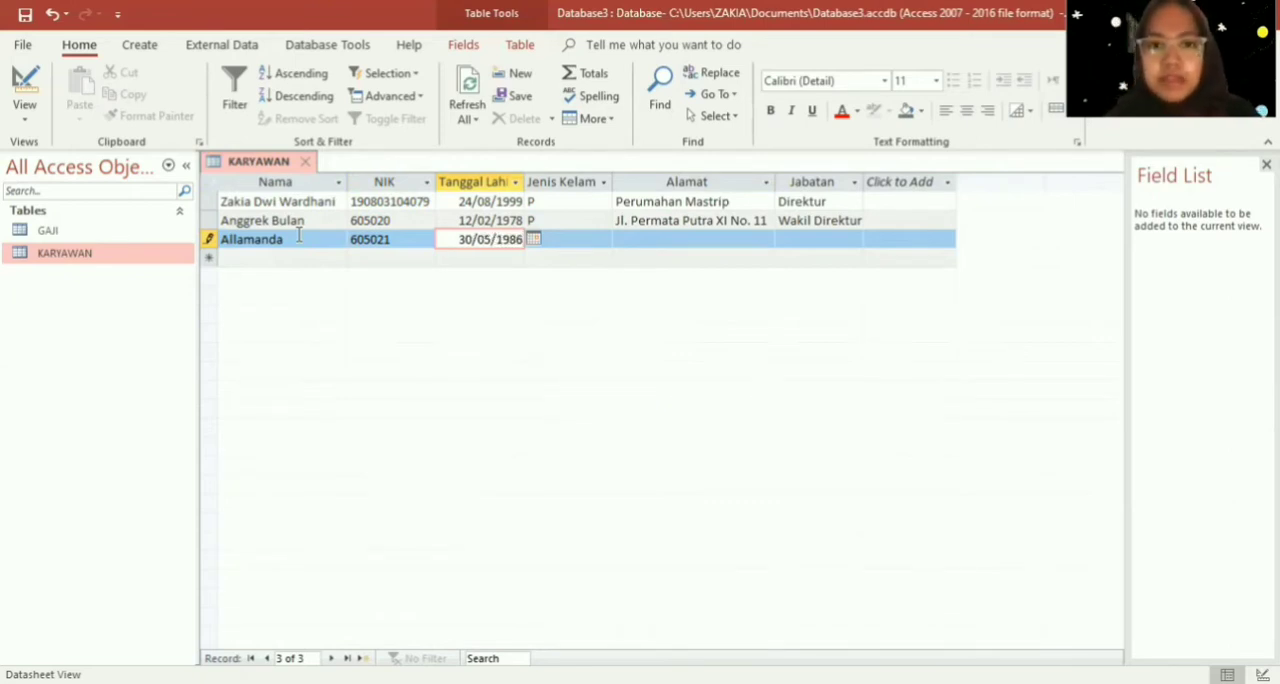
pyautogui.press('Tab')
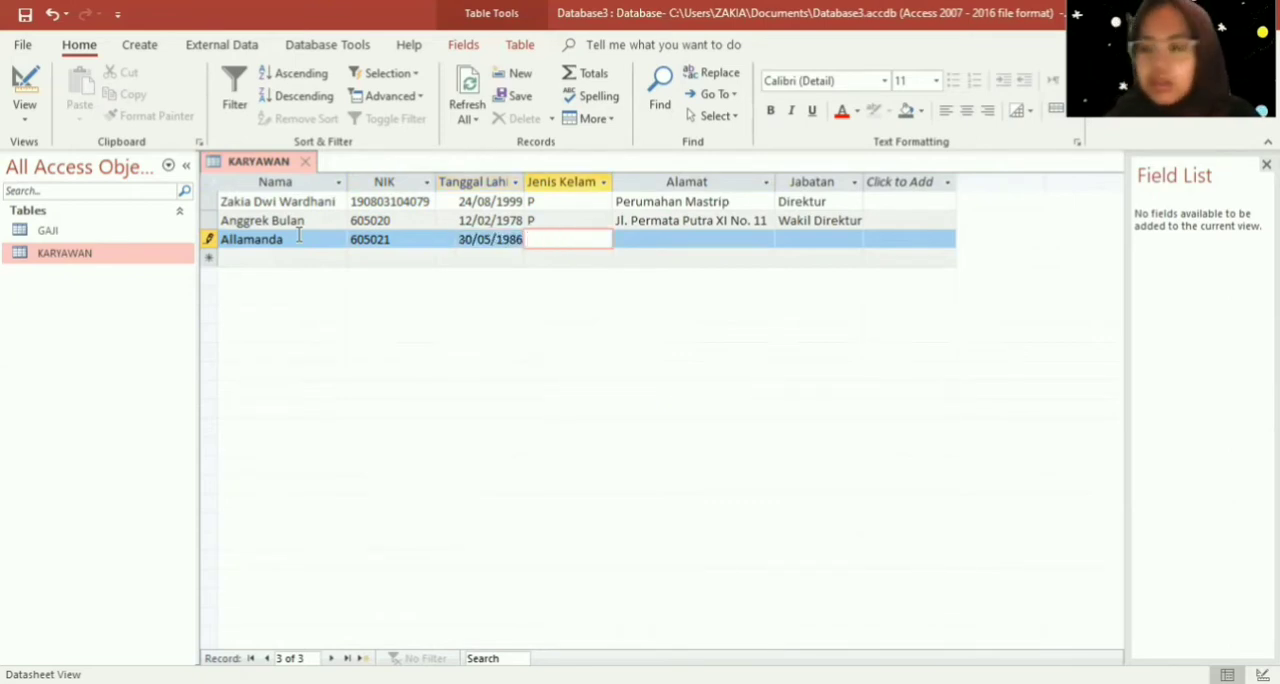
pyautogui.press('capslock')
pyautogui.write('L')
pyautogui.press('Tab')
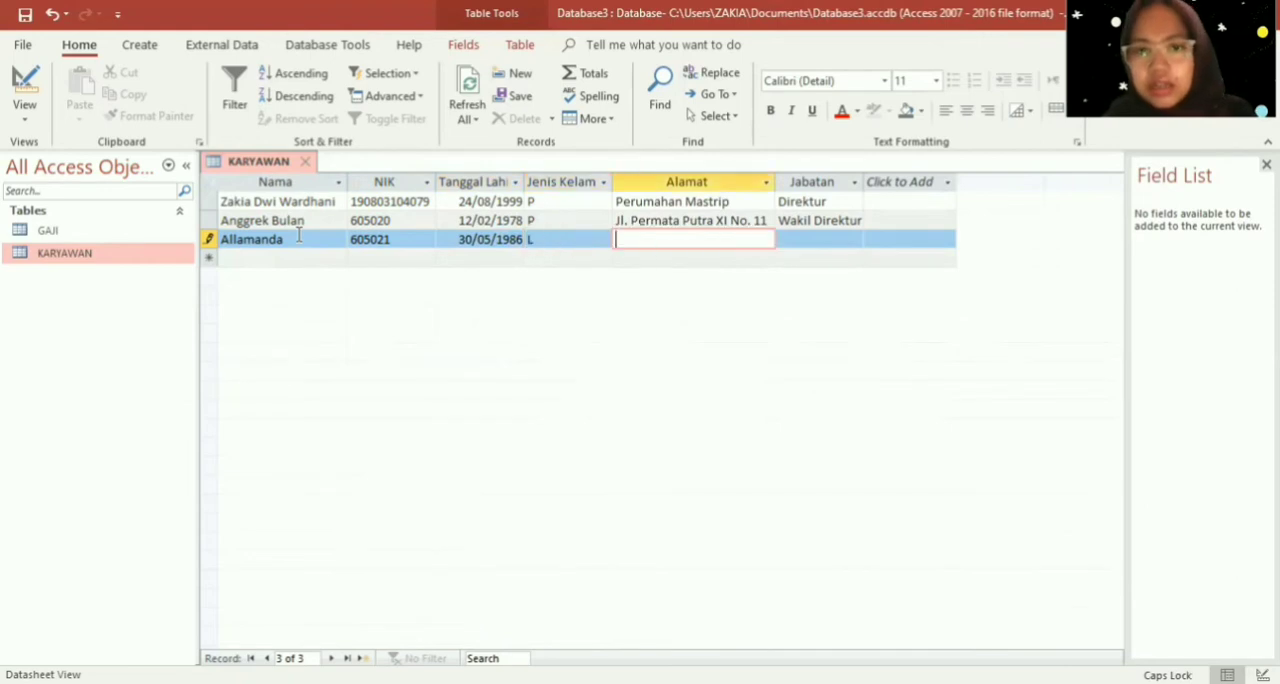
# - Retype the capital "J" at the start of the second record's Alamat entry
pyautogui.press('Up')
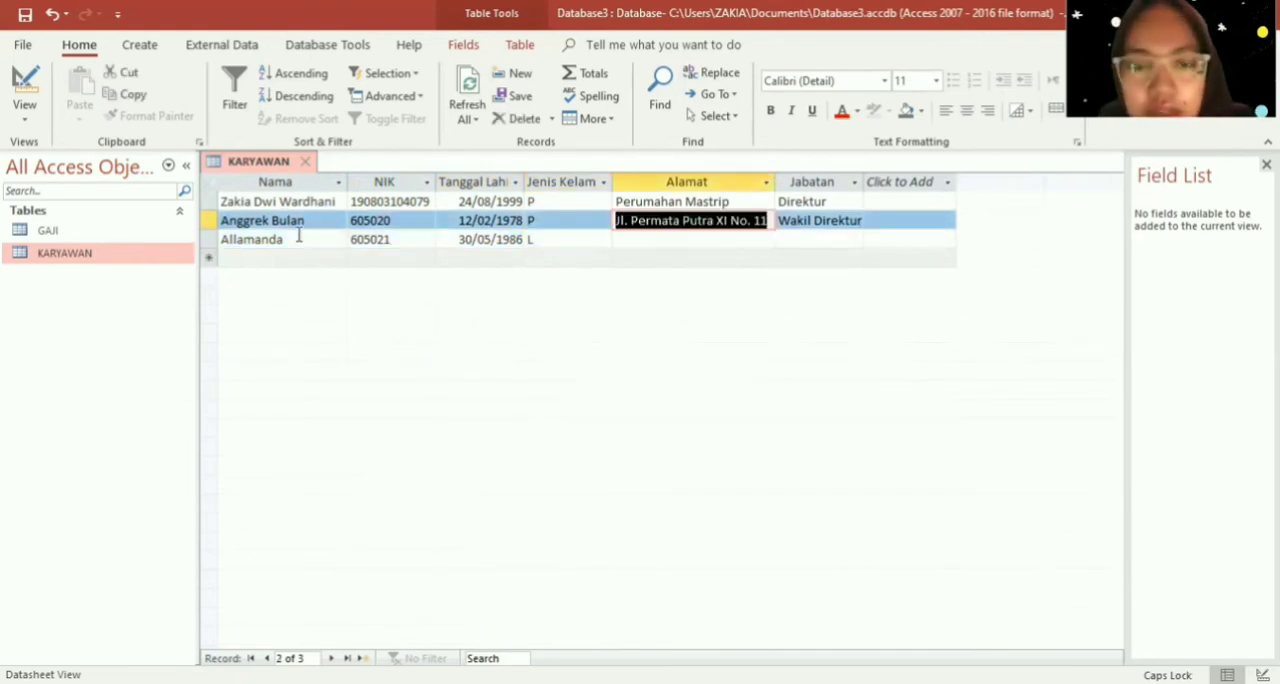
pyautogui.click(629, 221)
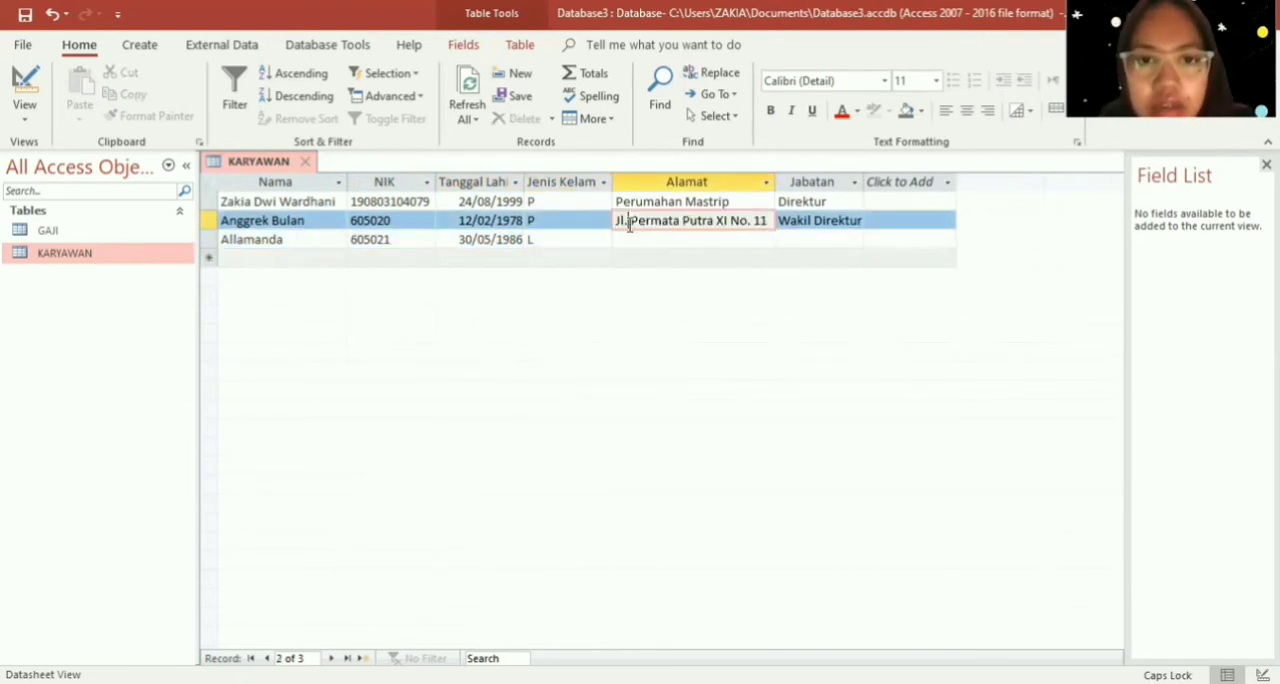
pyautogui.press('BackSpace')
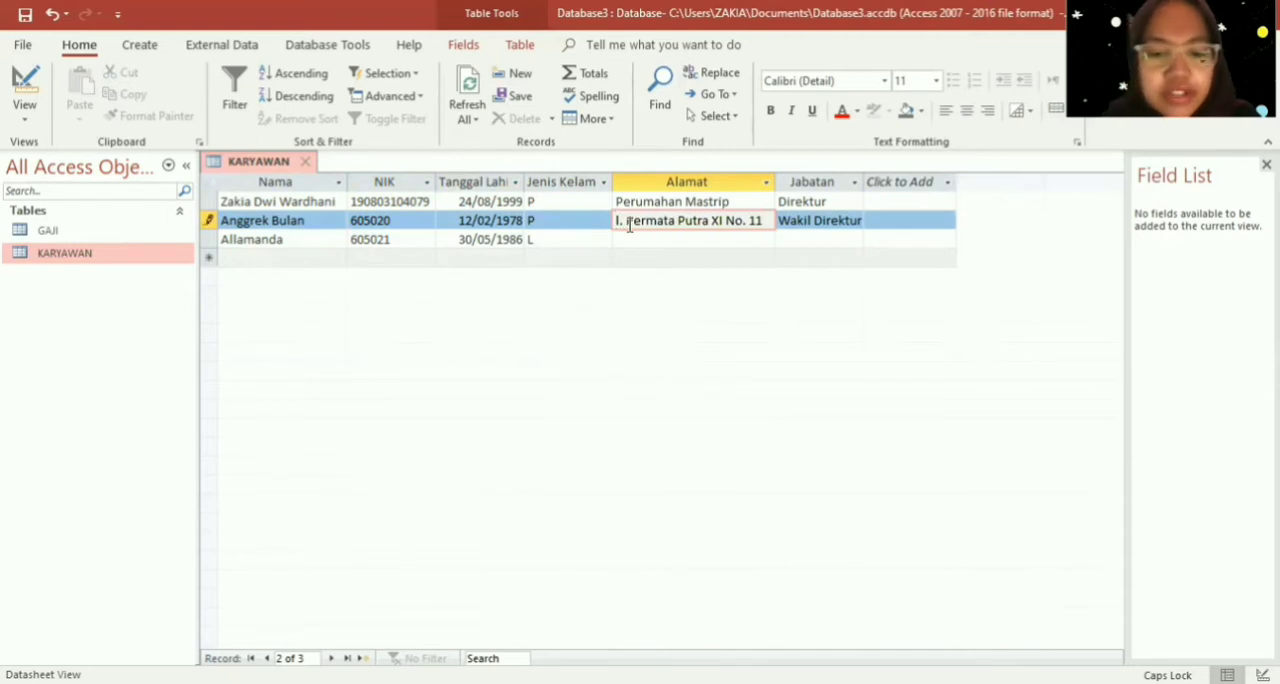
pyautogui.write('J')
pyautogui.press('Down')
pyautogui.press('Up')
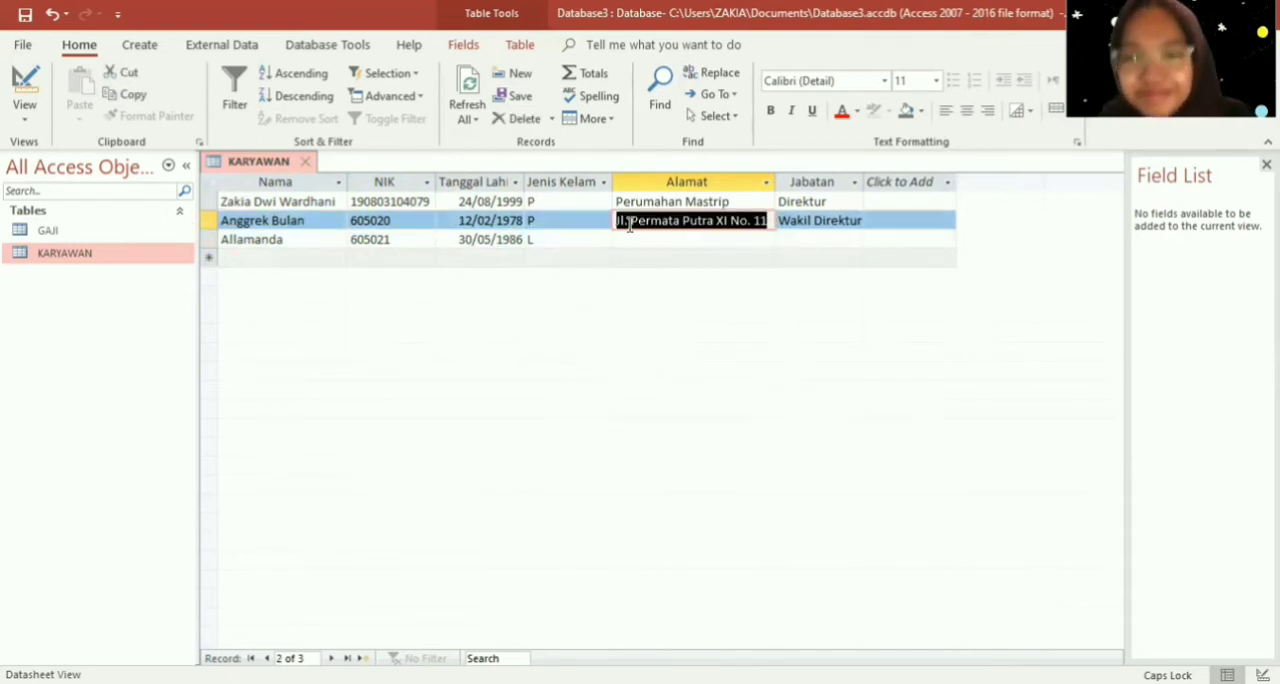
pyautogui.press('Down')
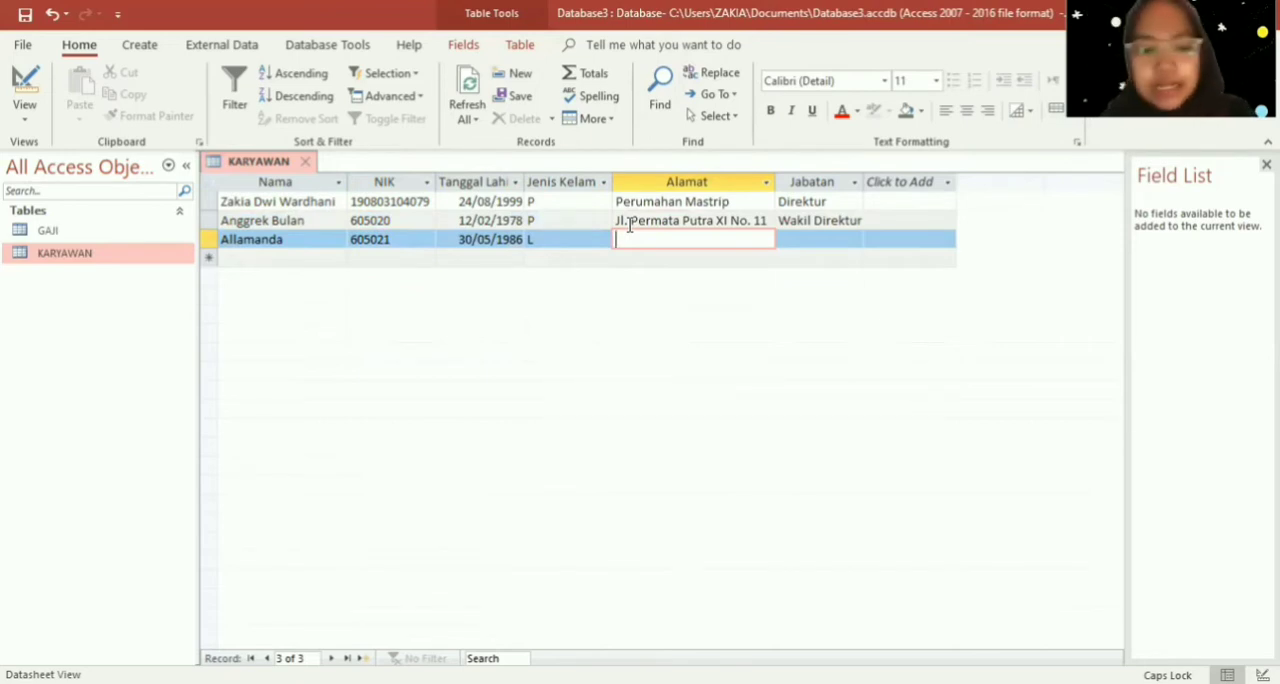
# - Enter the employee's street address in the third record's Alamat field
pyautogui.press('capslock')
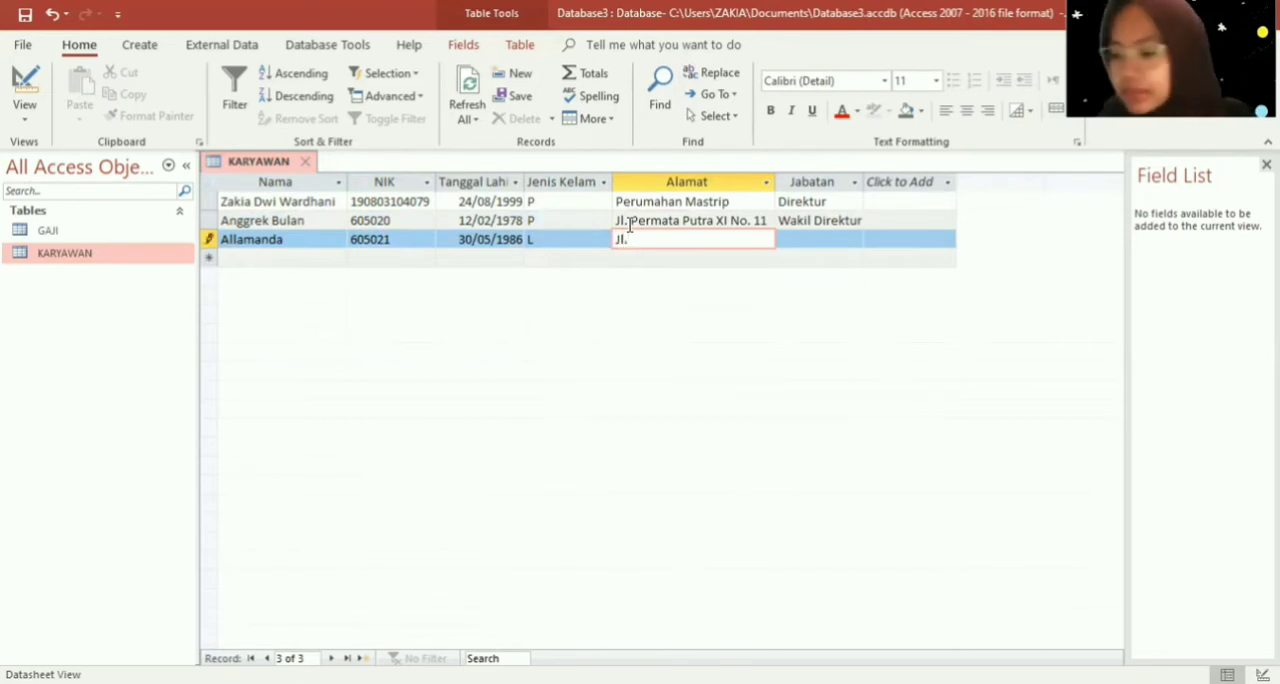
pyautogui.press('capslock')
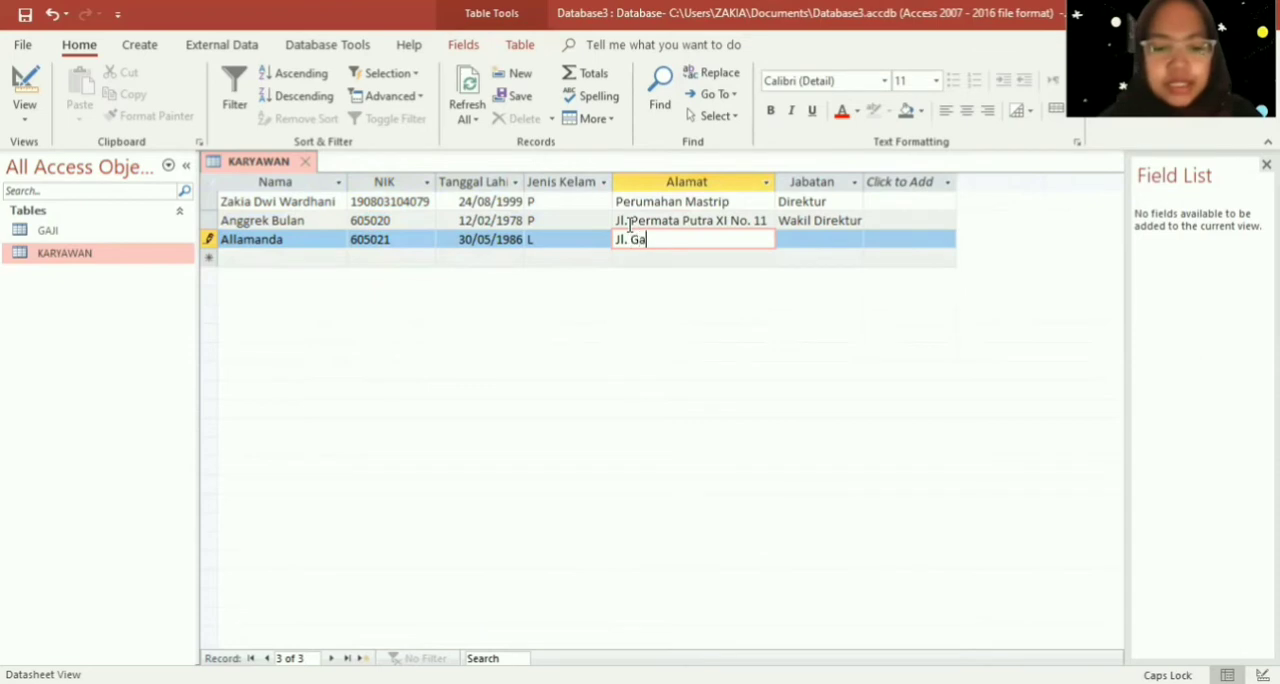
pyautogui.press('capslock')
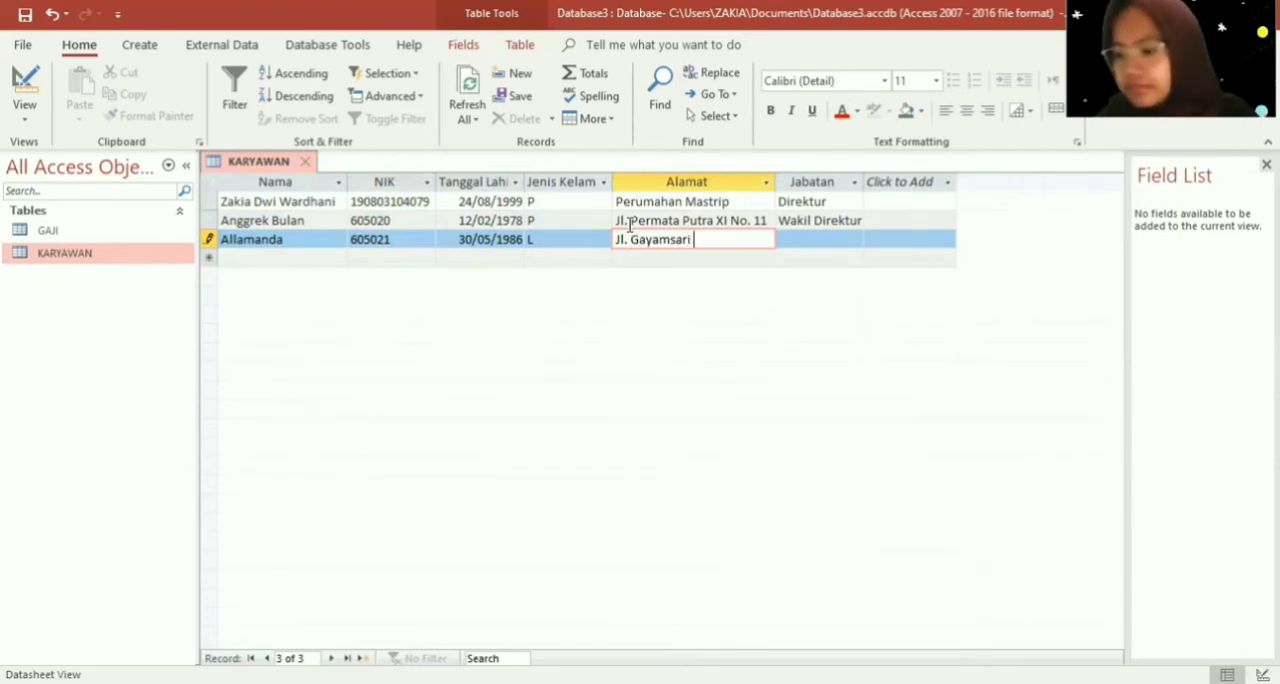
pyautogui.press('capslock')
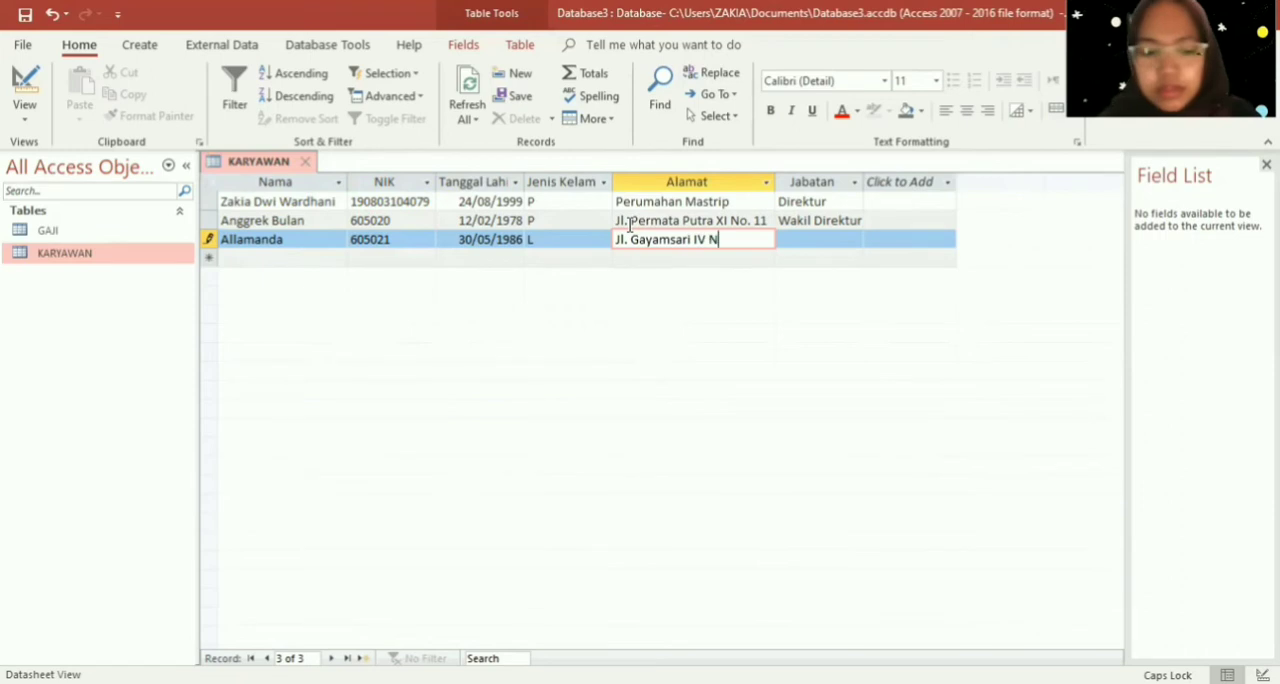
pyautogui.press('capslock')
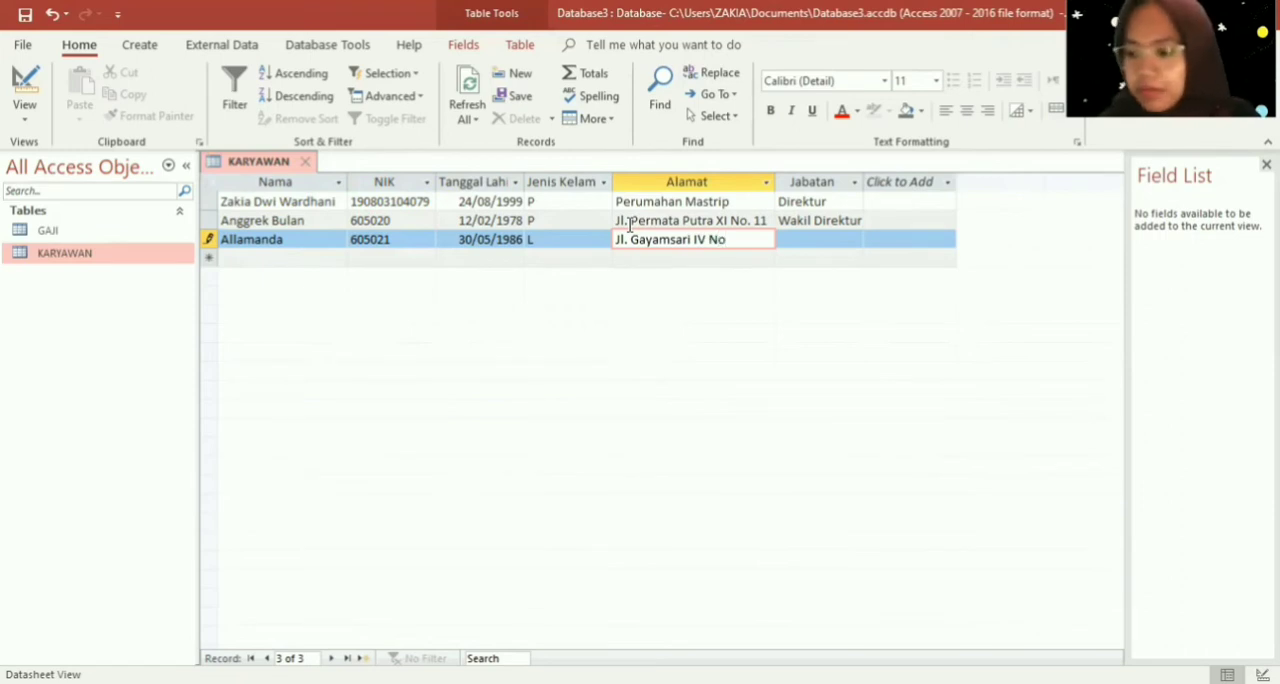
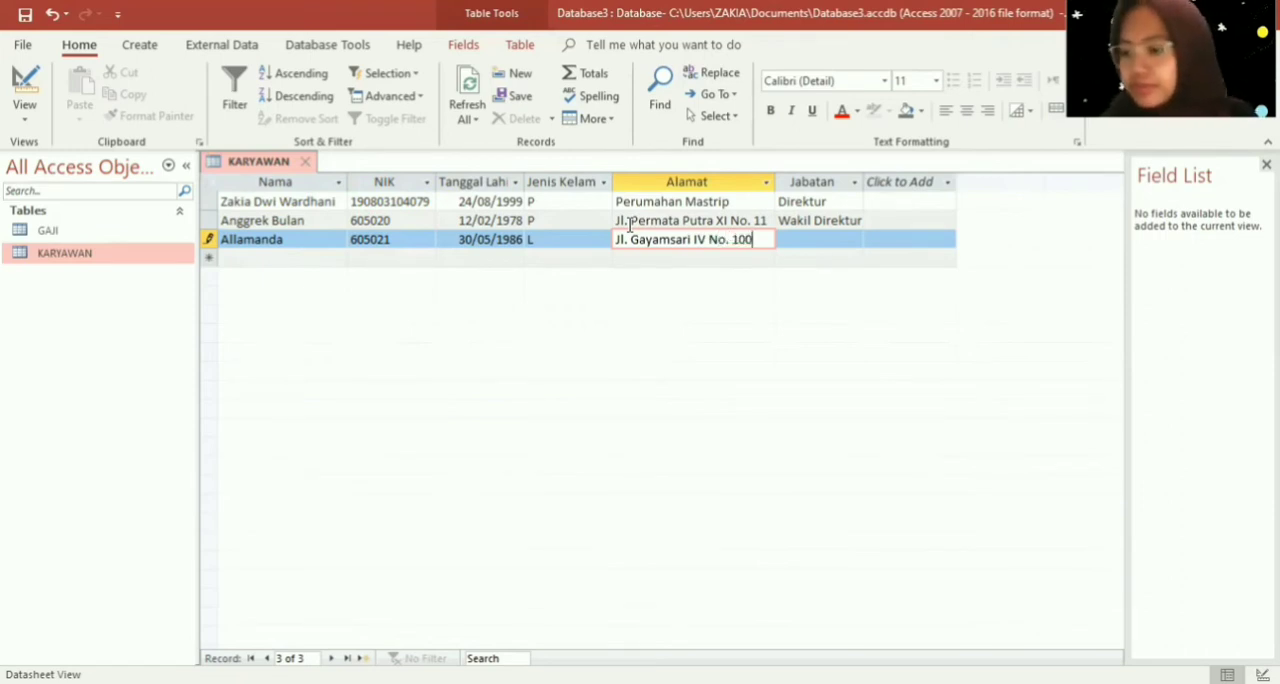
pyautogui.press('Tab')
# - Set the third employee's Jabatan to "Manajer"
pyautogui.press('capslock')
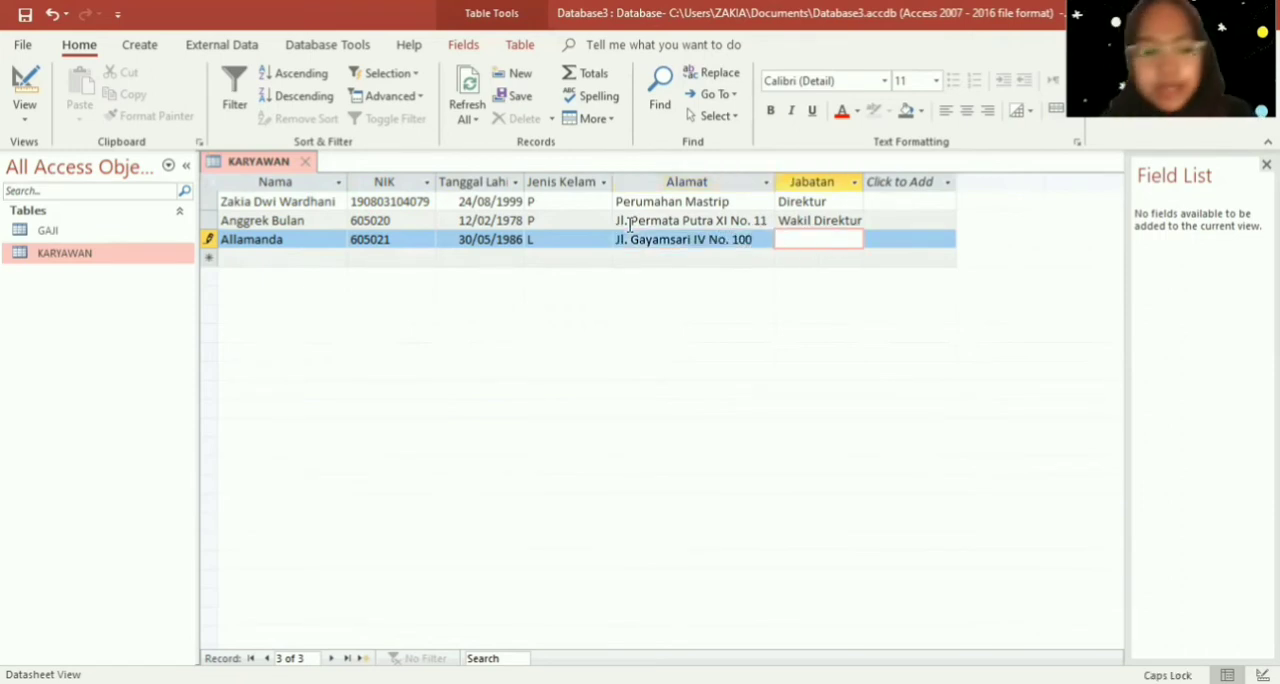
pyautogui.write('M')
pyautogui.press('capslock')
pyautogui.write('anjae')
pyautogui.press('Left')
pyautogui.press('Left')
pyautogui.press('Left')
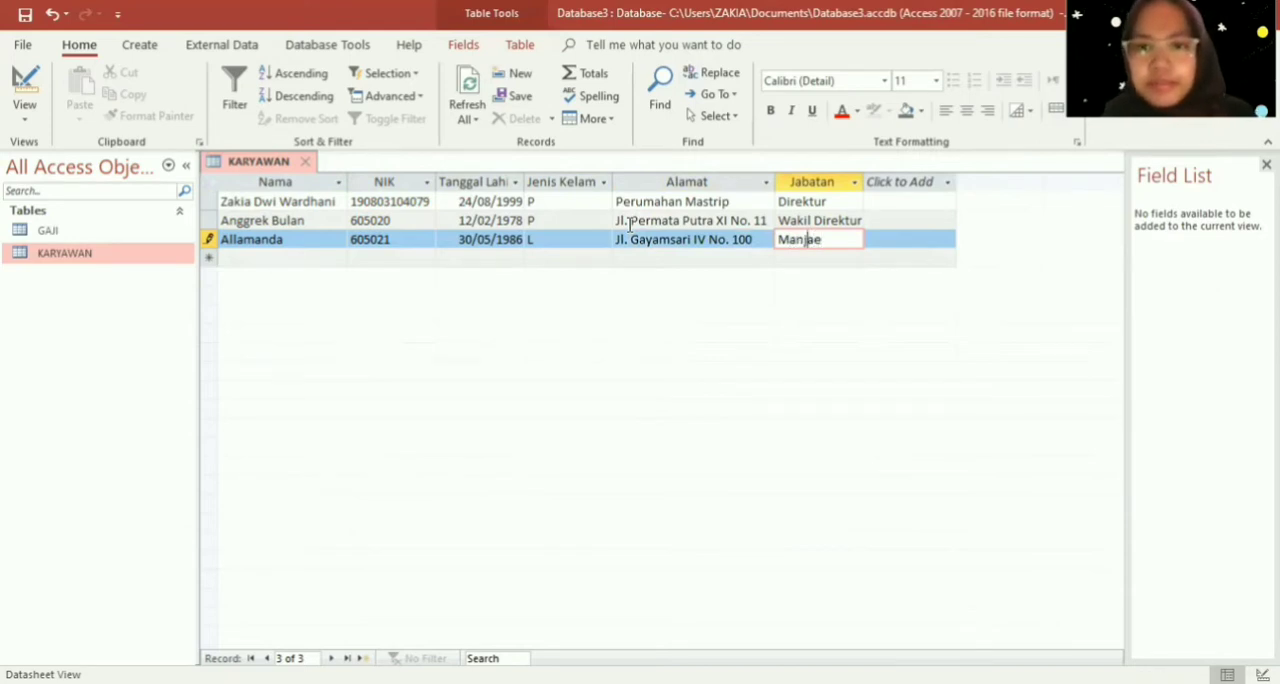
pyautogui.write('a')
pyautogui.press('Right')
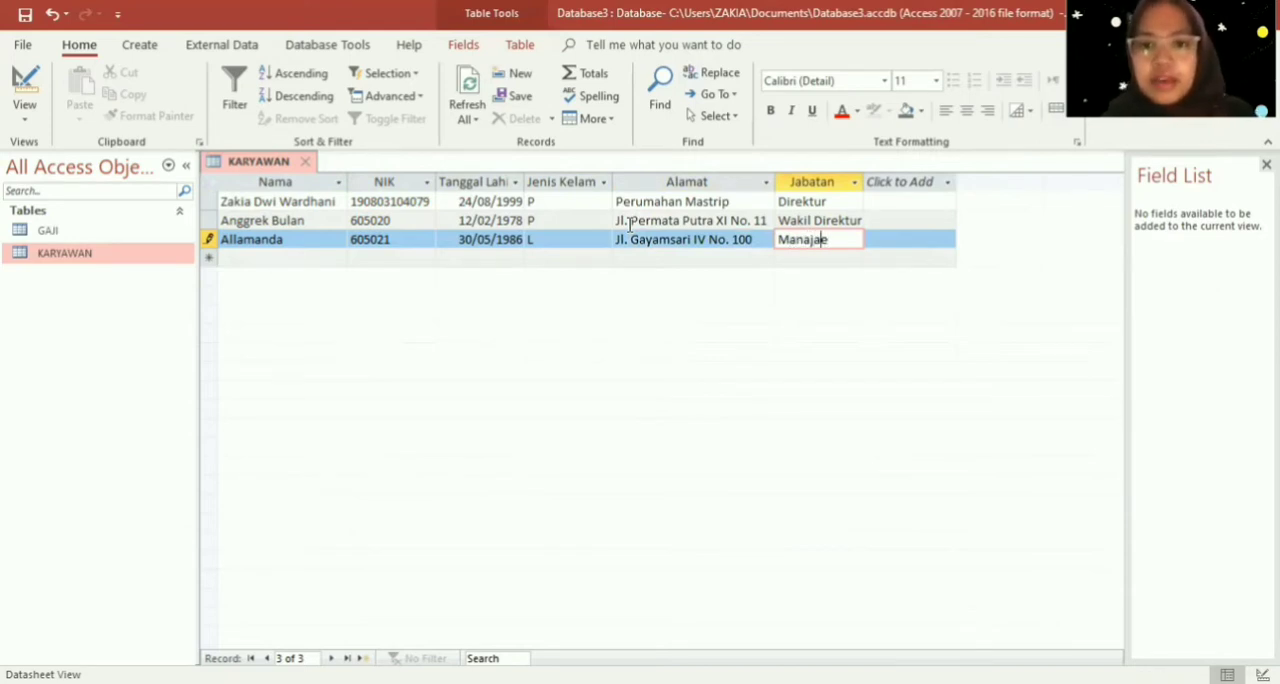
pyautogui.press('BackSpace')
pyautogui.write('r')
pyautogui.press('Down')
pyautogui.press('Up')
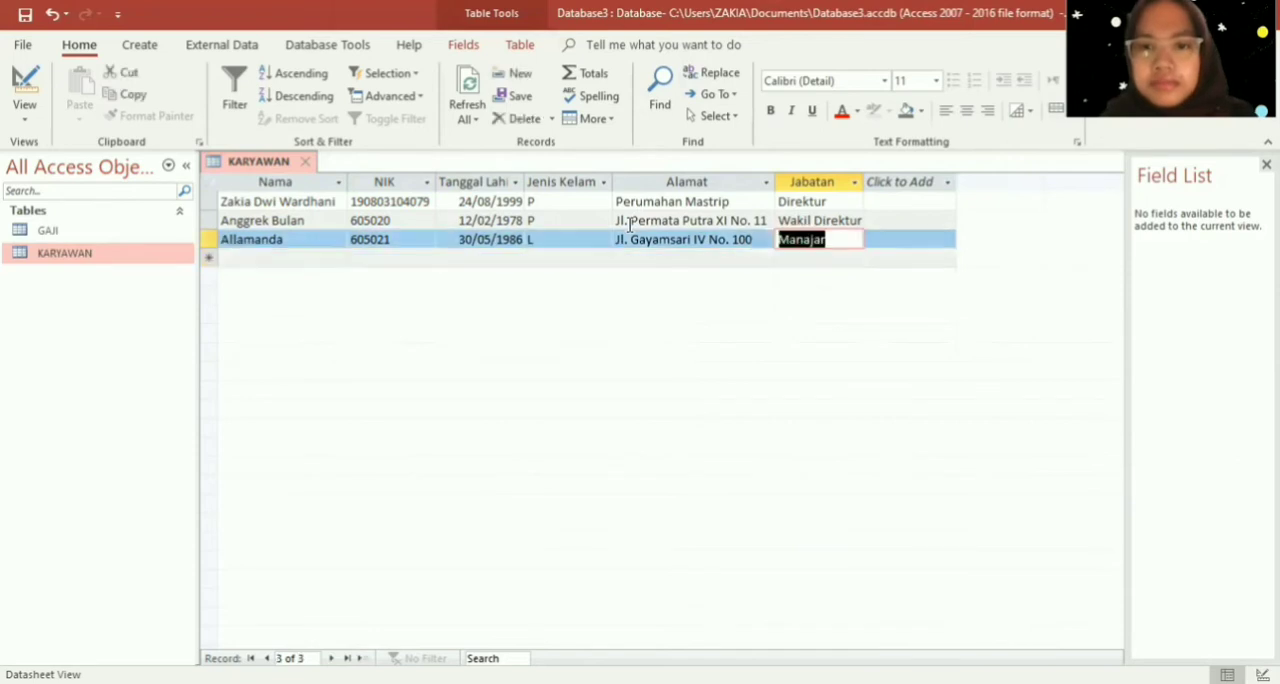
pyautogui.press('Tab')
pyautogui.hotkey('shift', 'Tab')
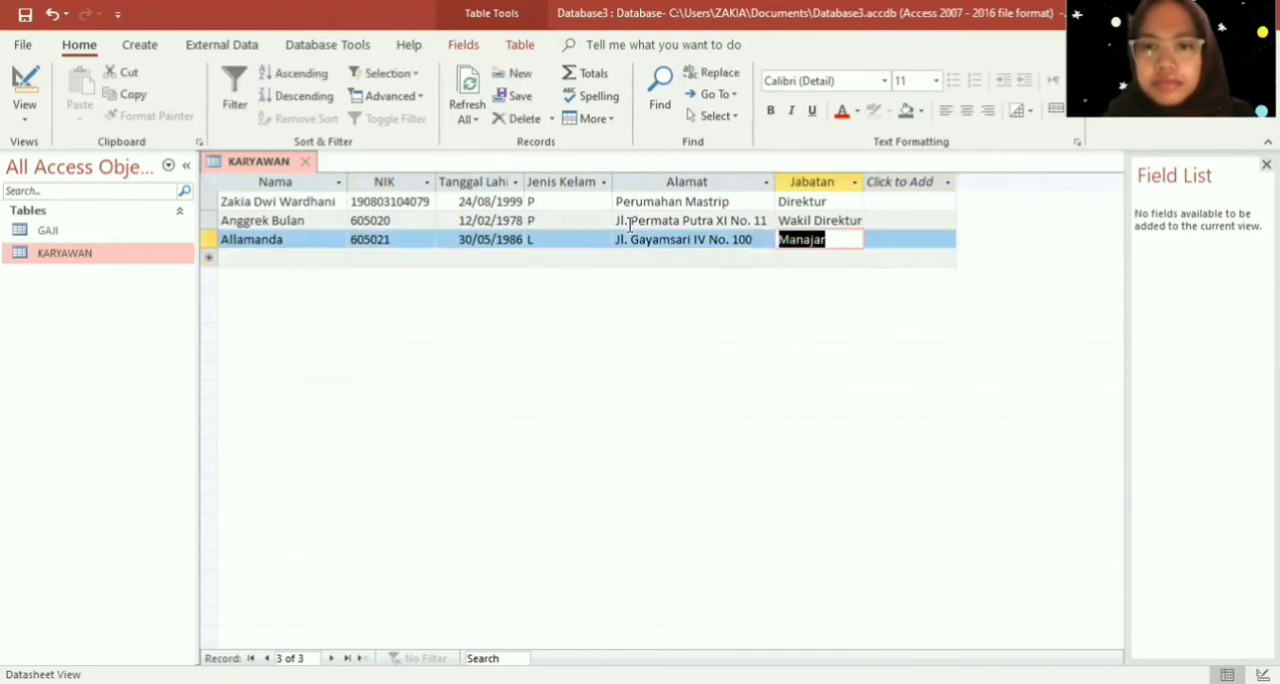
pyautogui.click(822, 246)
pyautogui.click(820, 238)
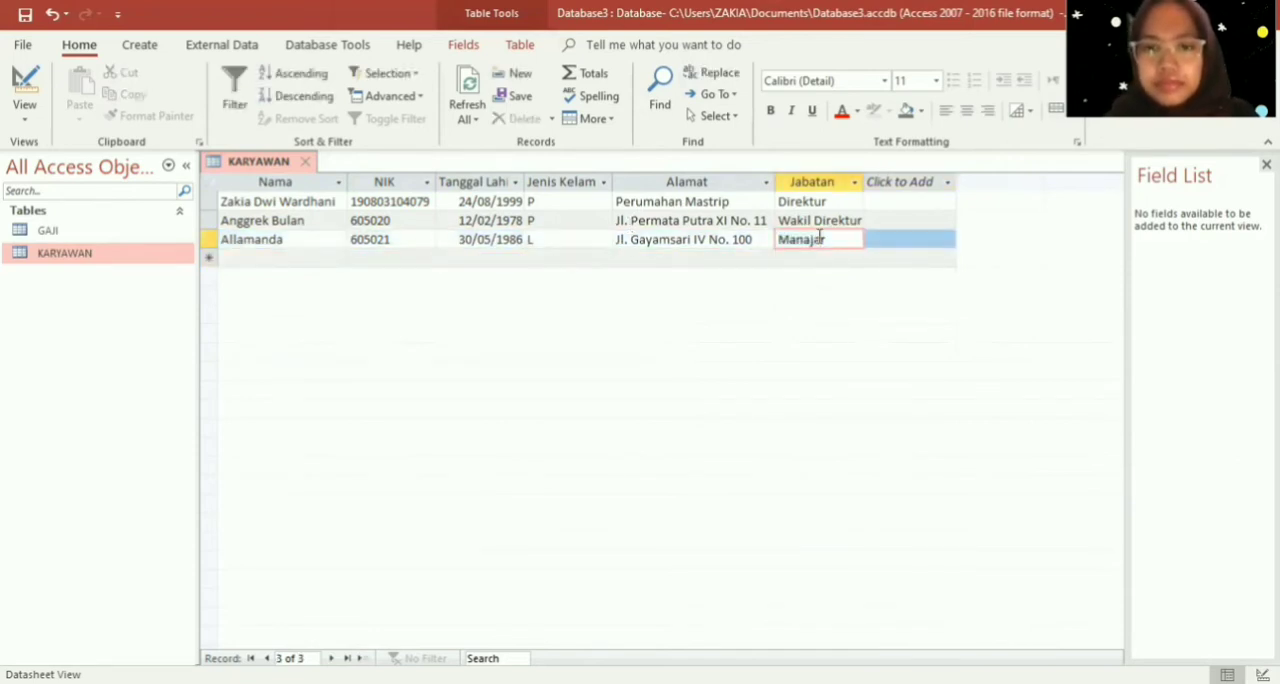
pyautogui.press('BackSpace')
pyautogui.write('e')
# - Start a fourth KARYAWAN record and enter the employee's name and NIK number
pyautogui.press('Down')
pyautogui.hotkey('shift', 'Tab')
pyautogui.hotkey('shift', 'Tab')
pyautogui.hotkey('shift', 'Tab')
pyautogui.hotkey('shift', 'Tab')
pyautogui.hotkey('shift', 'Tab')
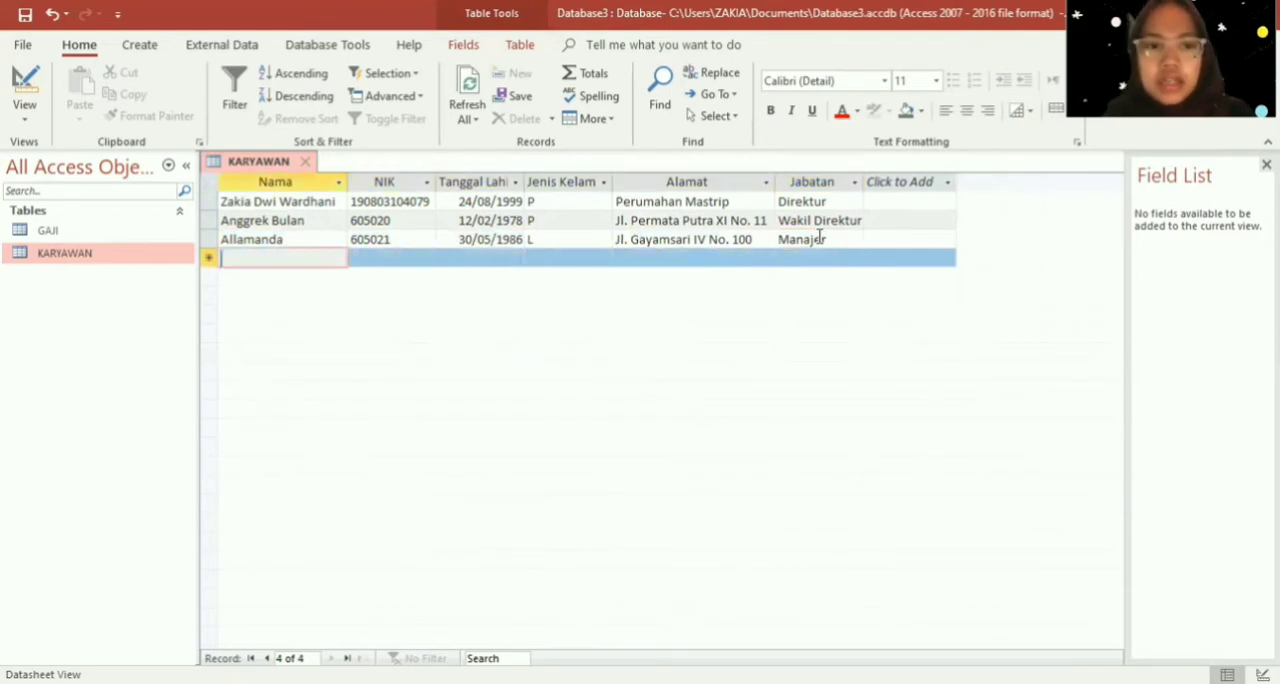
pyautogui.write('Anyelir')
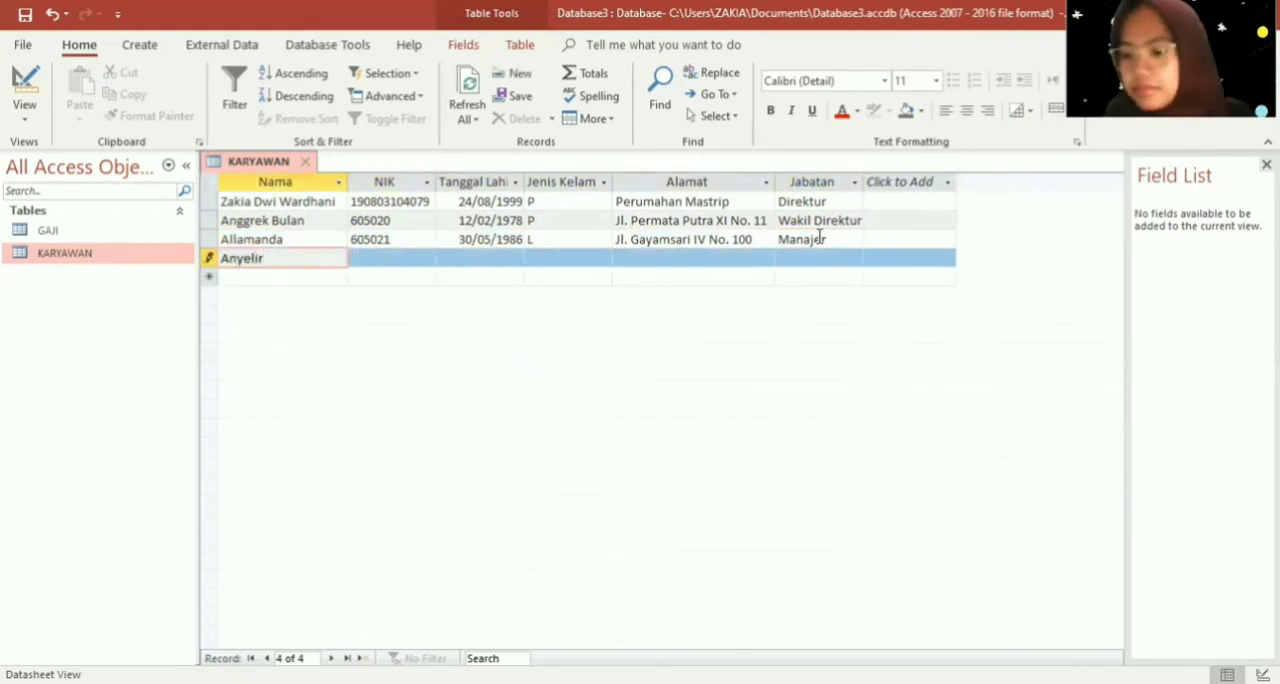
pyautogui.press('Tab')
pyautogui.write('6')
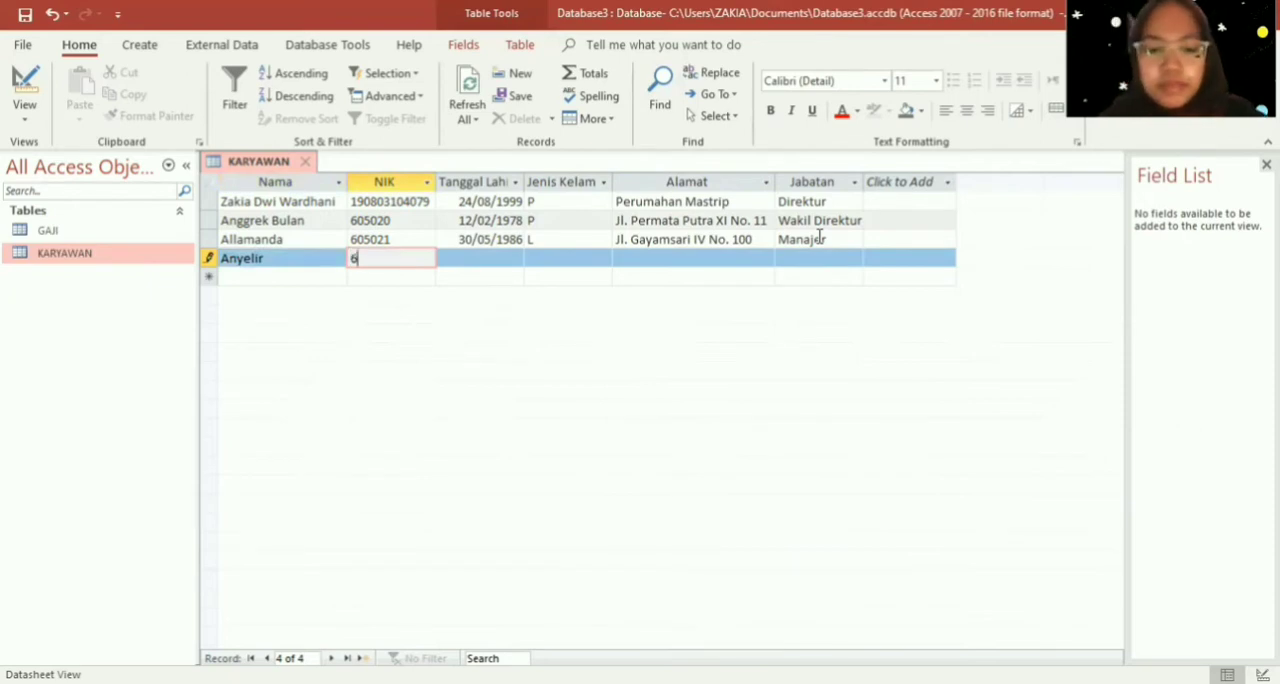
pyautogui.write('05022')
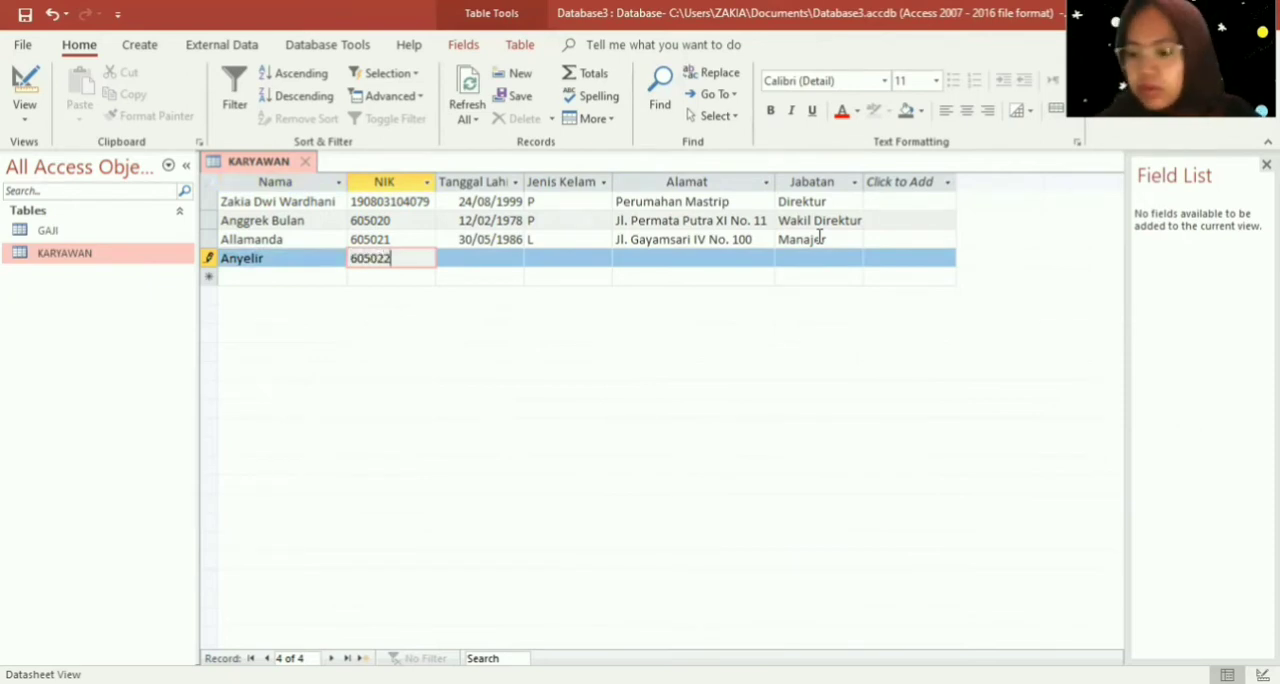
# - Enter the fourth employee's date of birth in Tanggal Lahir and set Jenis Kelamin to "P"
pyautogui.press('Tab')
pyautogui.write('11/')
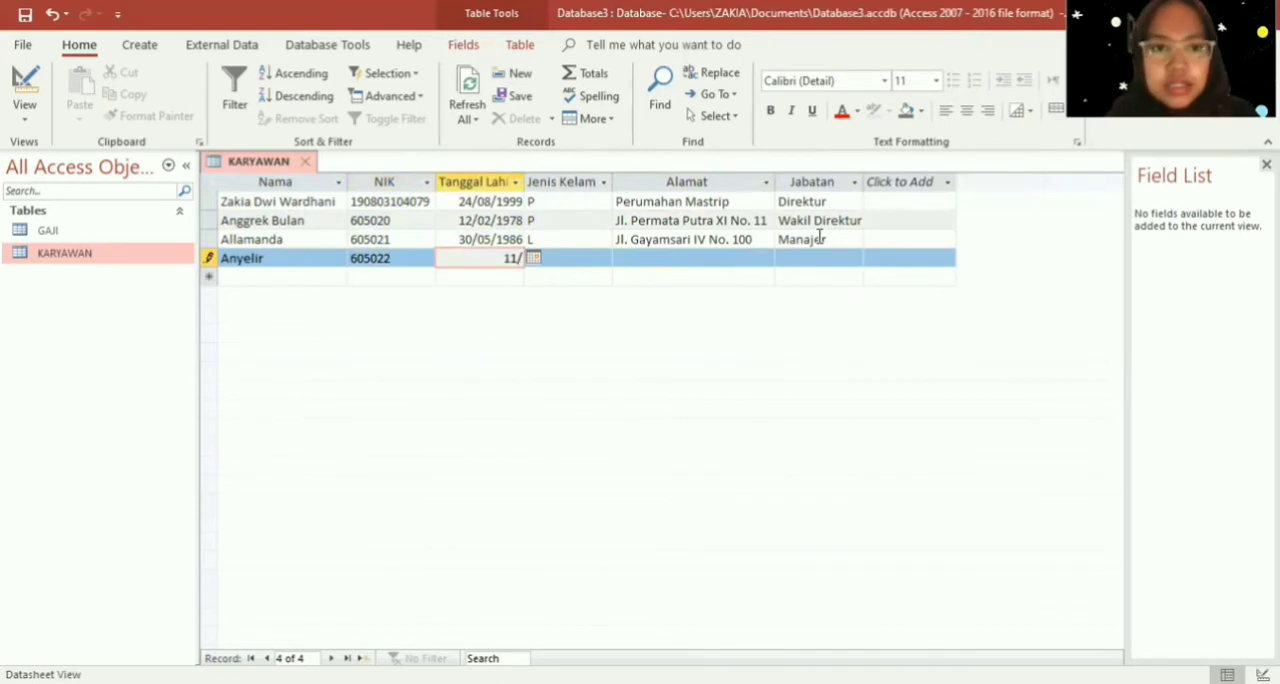
pyautogui.write('05')
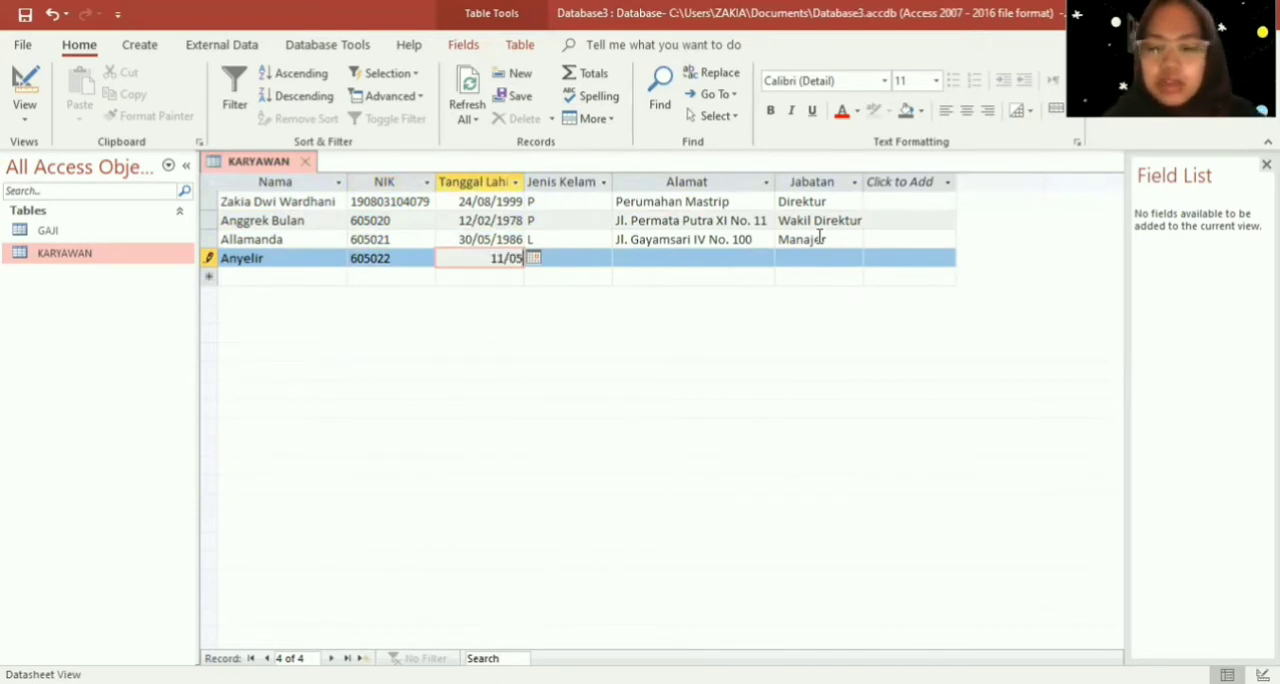
pyautogui.write('/1988')
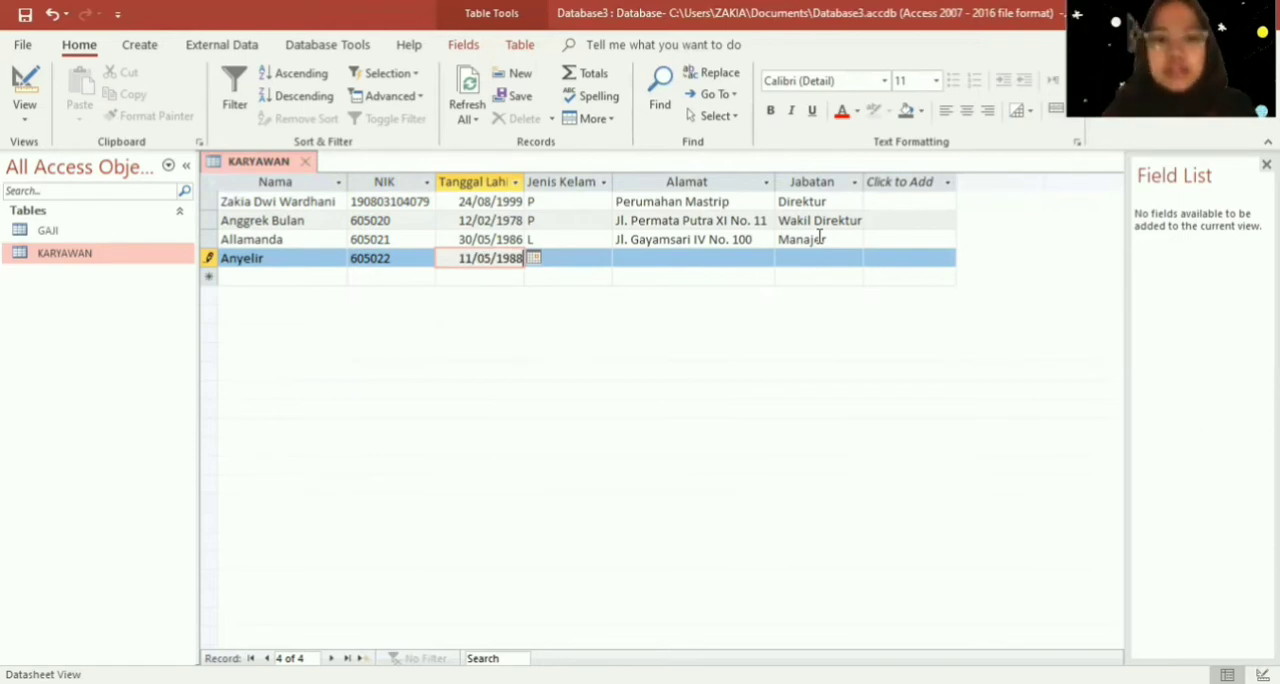
pyautogui.press('Tab')
pyautogui.press('capslock')
pyautogui.write('P')
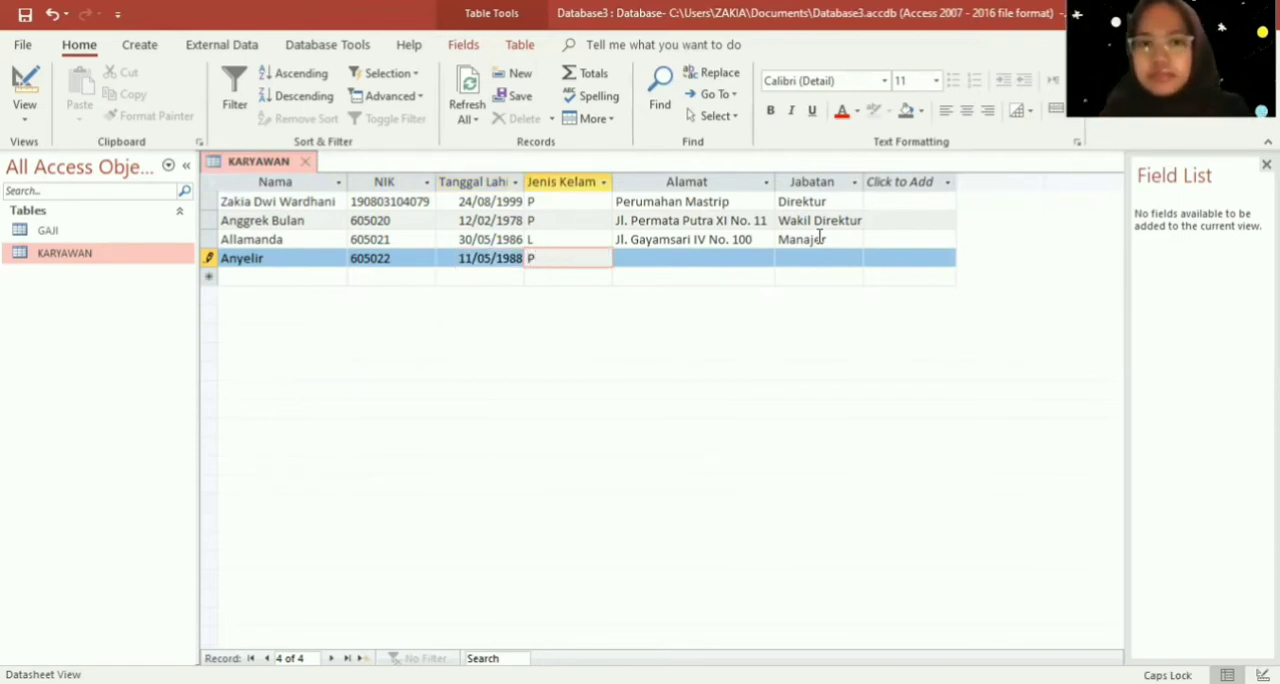
pyautogui.press('Tab')
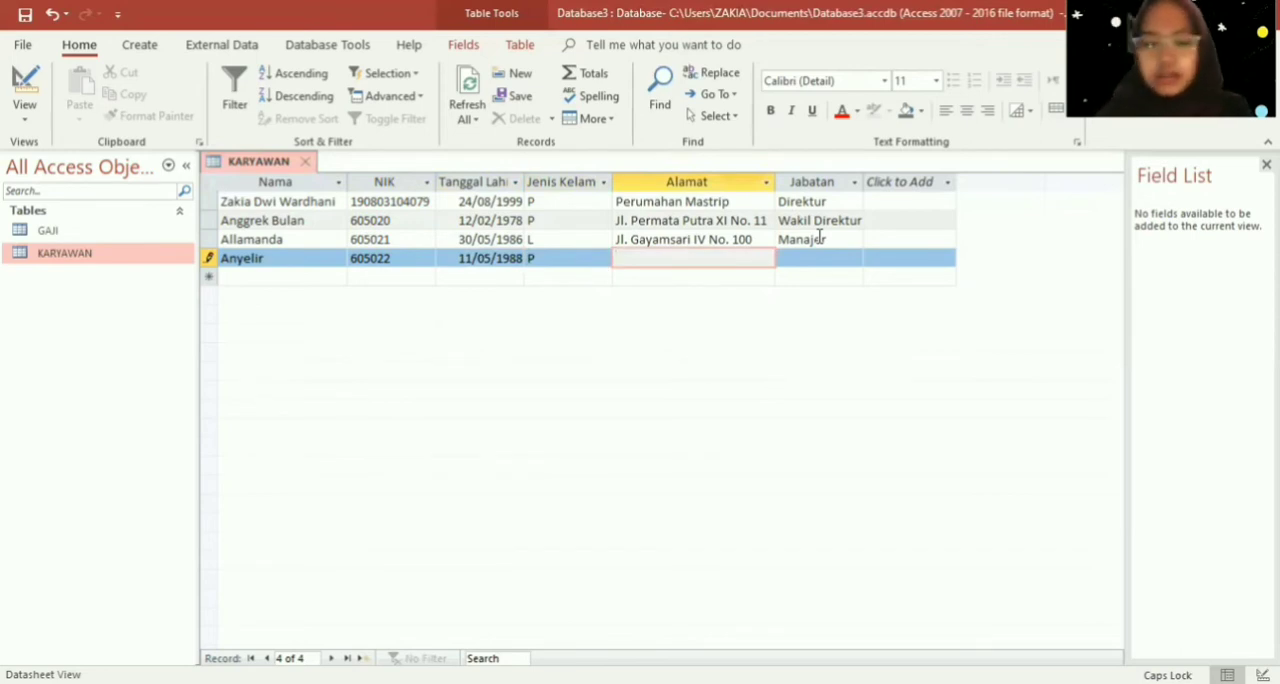
# - Enter the employee's street address in the fourth record's Alamat field
pyautogui.press('capslock')
pyautogui.press('capslock')
pyautogui.press('capslock')
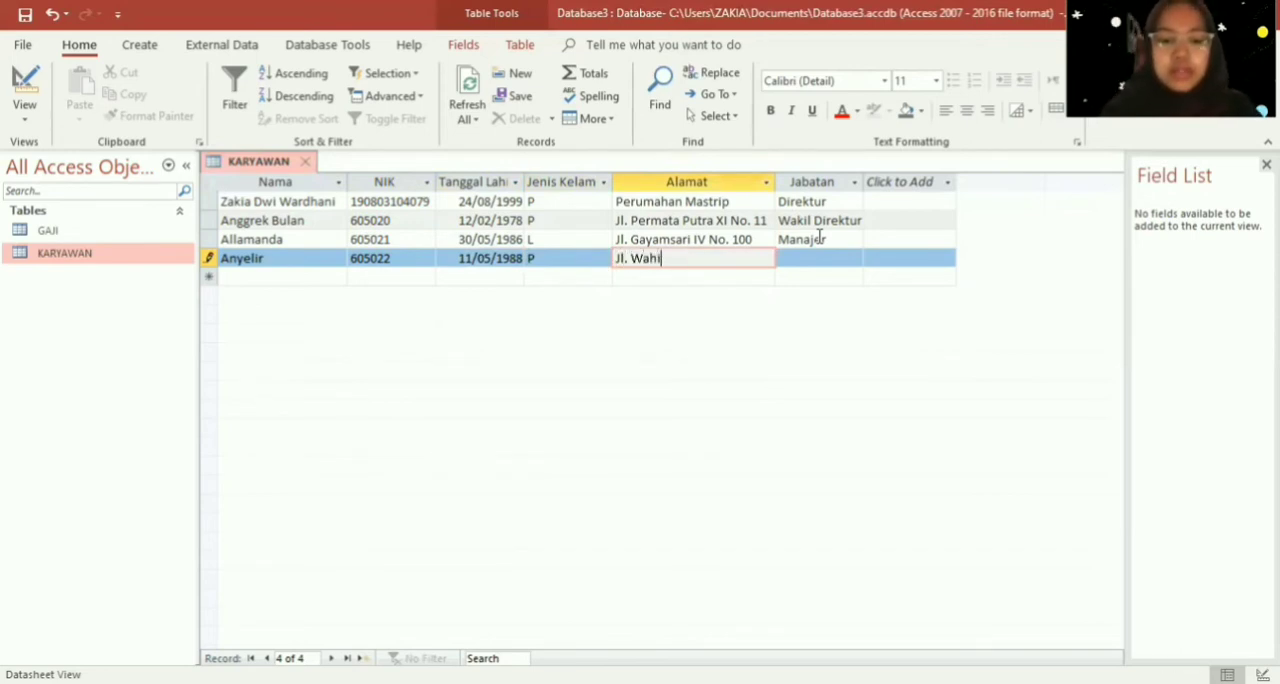
pyautogui.press('capslock')
pyautogui.press('capslock')
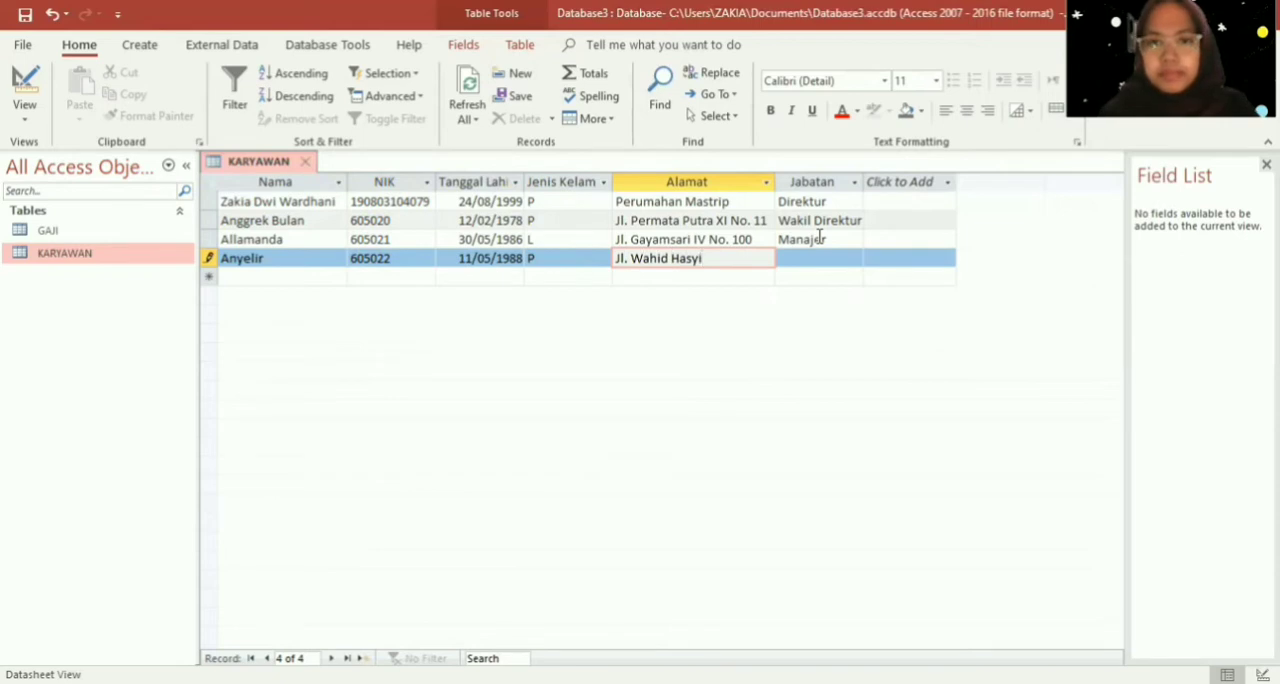
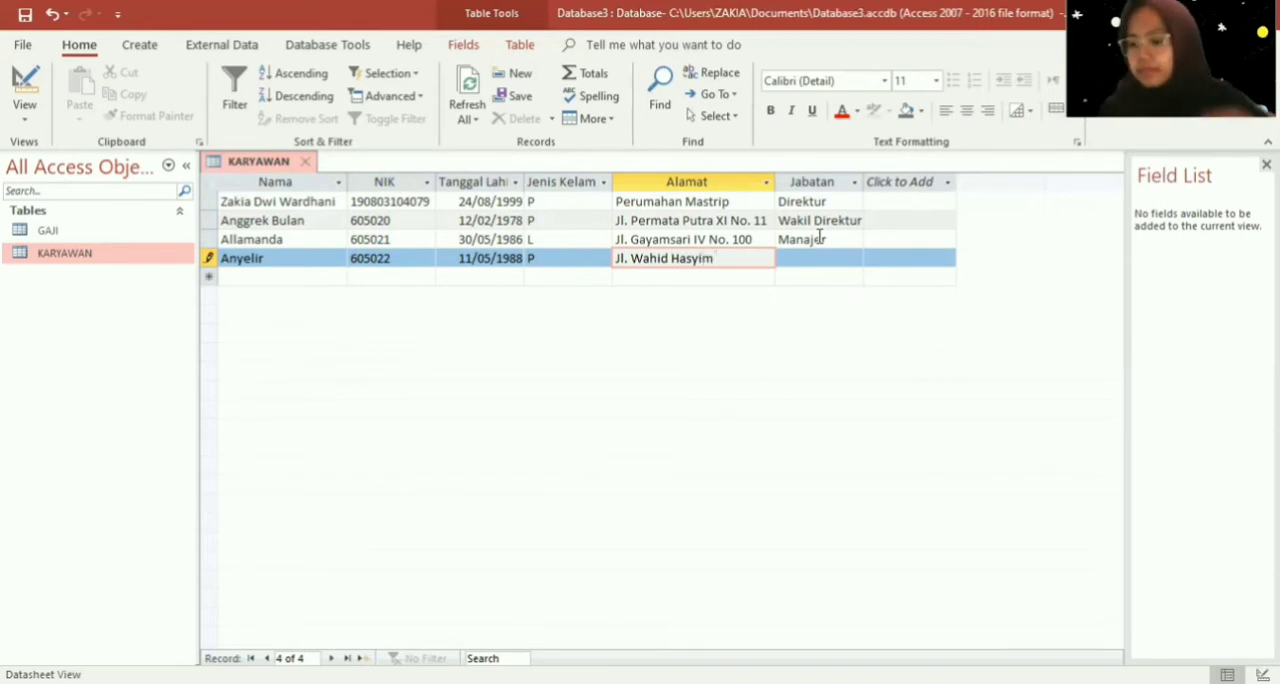
pyautogui.press('capslock')
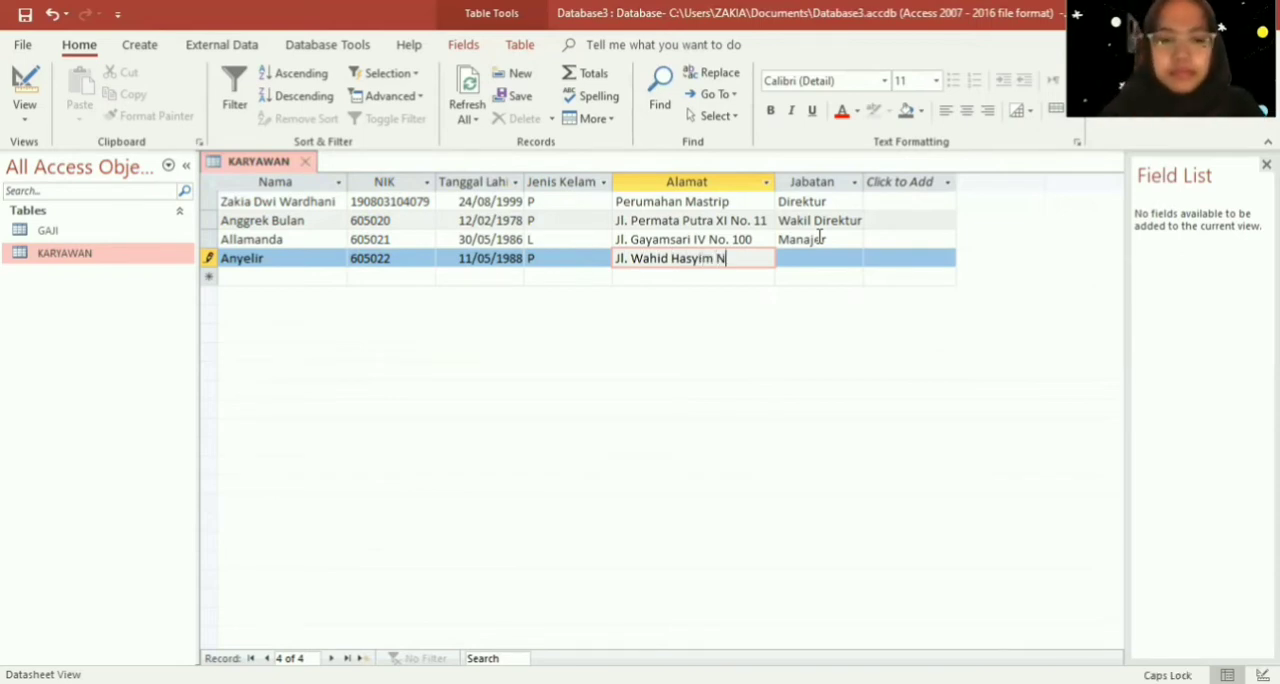
pyautogui.press('capslock')
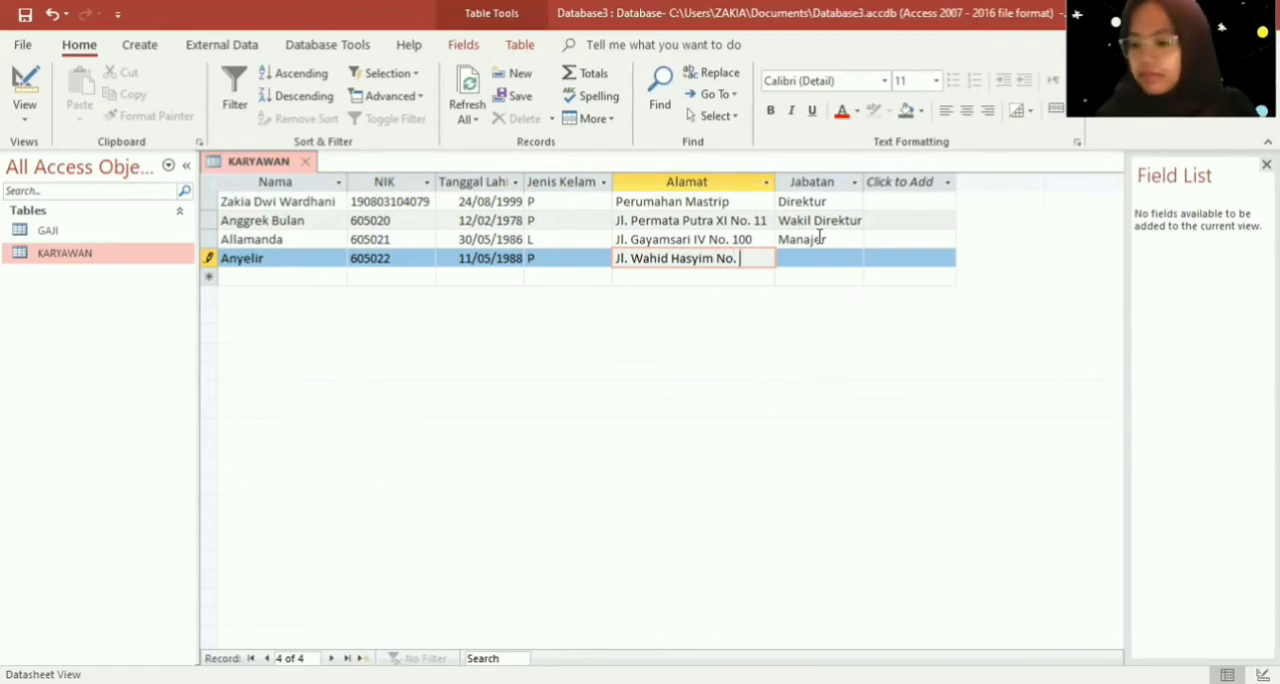
pyautogui.press('Tab')
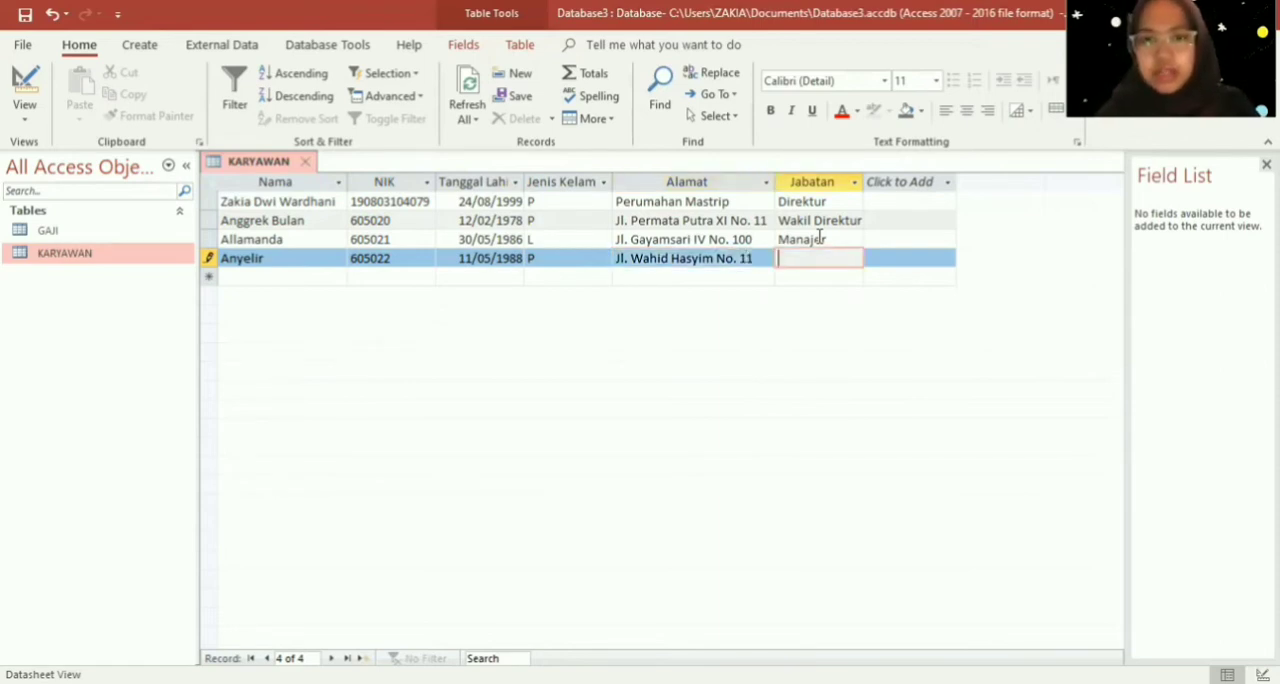
# - Set the fourth employee's Jabatan to "Kepala Divisi"
pyautogui.press('capslock')
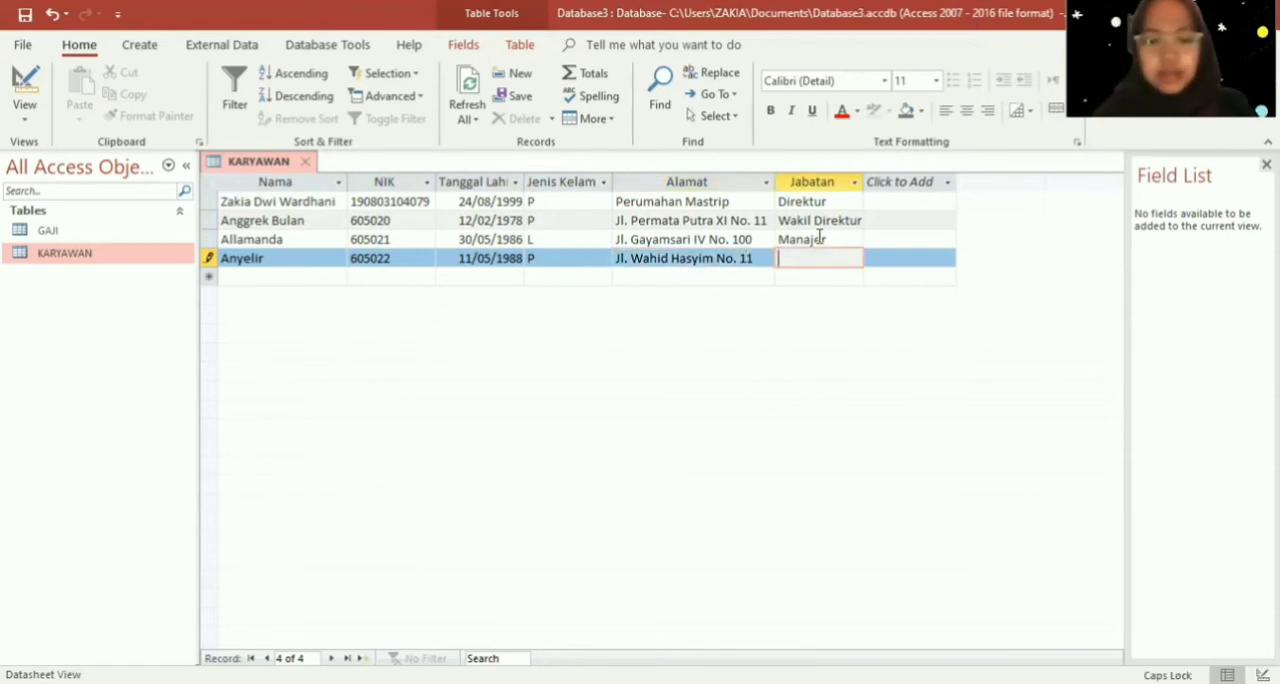
pyautogui.write('K')
pyautogui.press('capslock')
pyautogui.write('we')
pyautogui.press('BackSpace')
pyautogui.press('BackSpace')
pyautogui.press('BackSpace')
pyautogui.write('K')
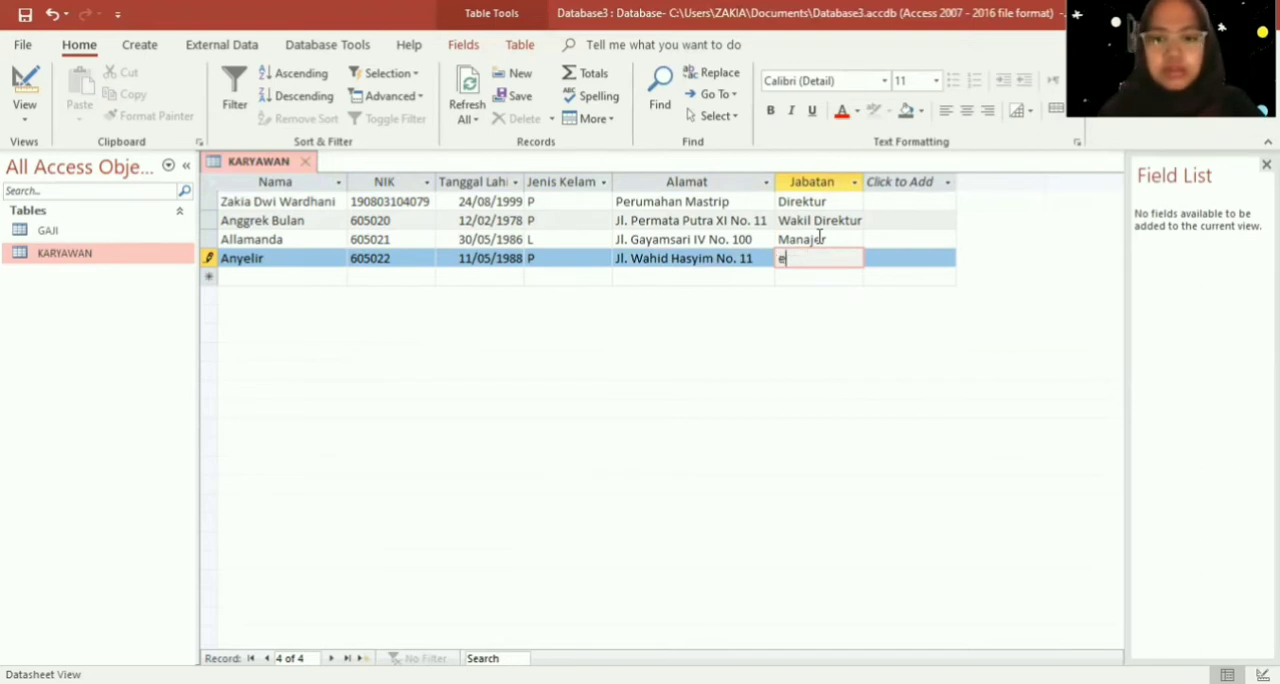
pyautogui.press('BackSpace')
pyautogui.press('capslock')
pyautogui.write('K')
pyautogui.press('capslock')
pyautogui.write('epala')
pyautogui.press('capslock')
pyautogui.write('D')
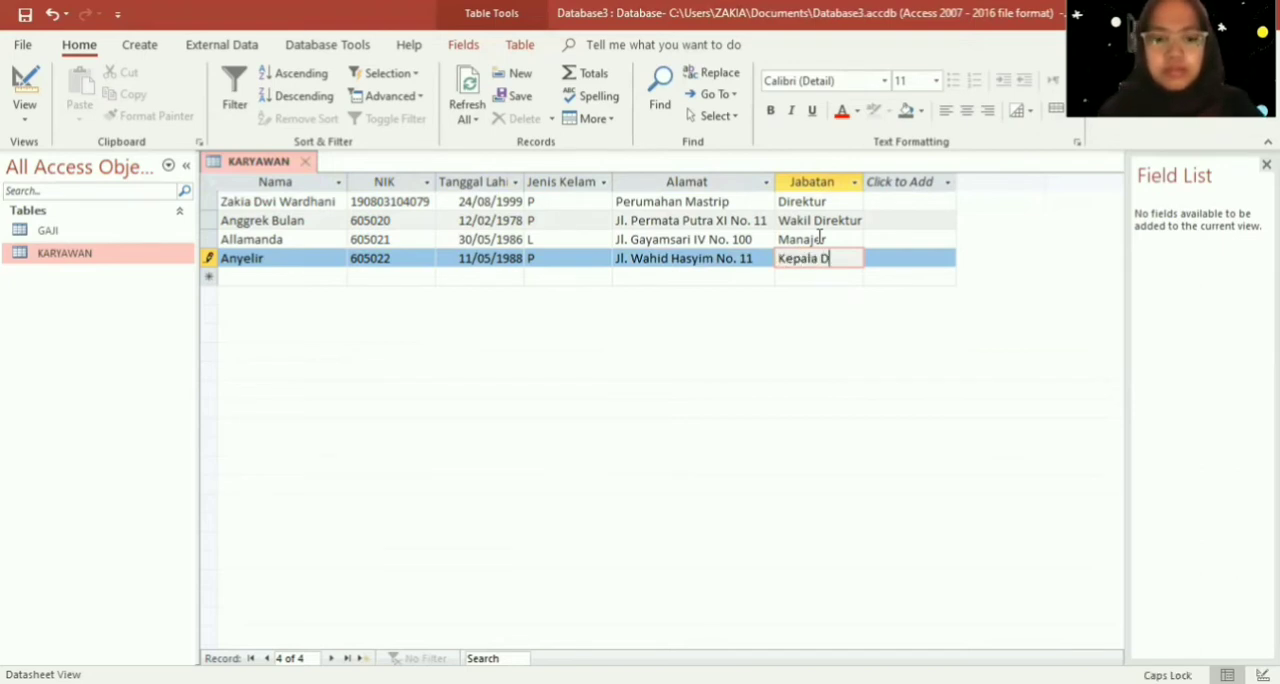
pyautogui.press('capslock')
pyautogui.write('ivisi')
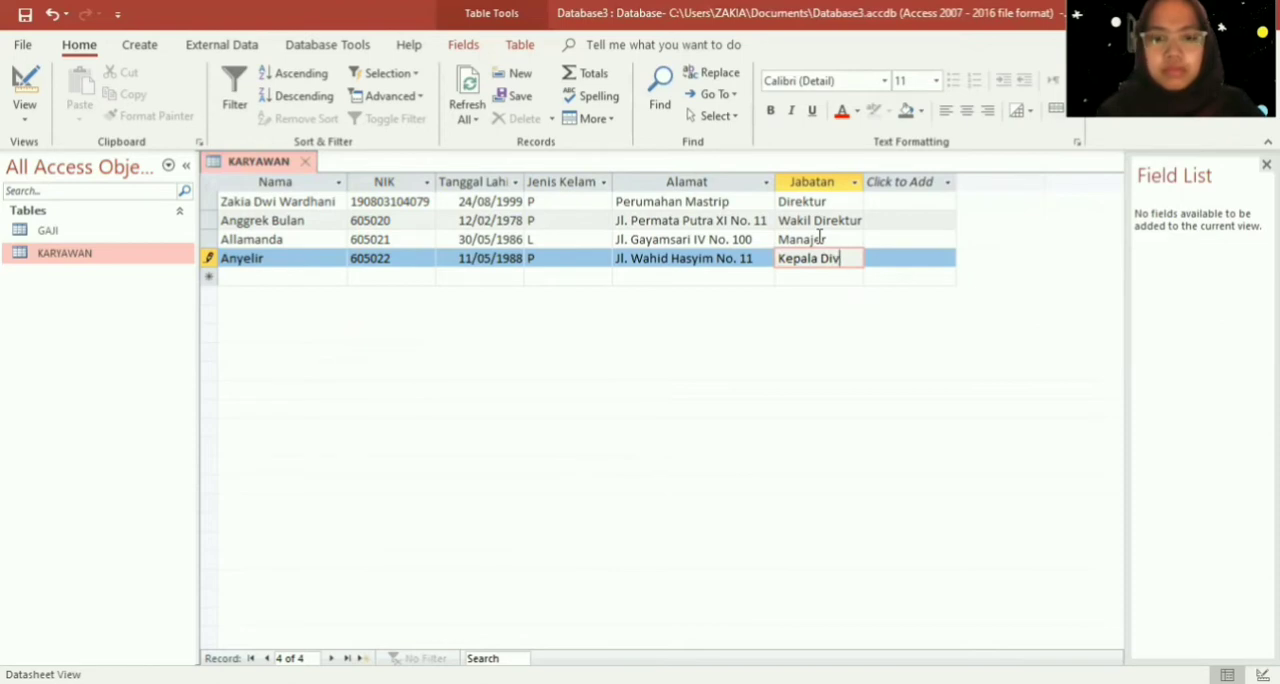
# - Start a fifth KARYAWAN record and enter the employee's name and NIK number
pyautogui.press('Down')
pyautogui.press('Left')
pyautogui.press('Left')
pyautogui.press('Left')
pyautogui.press('Left')
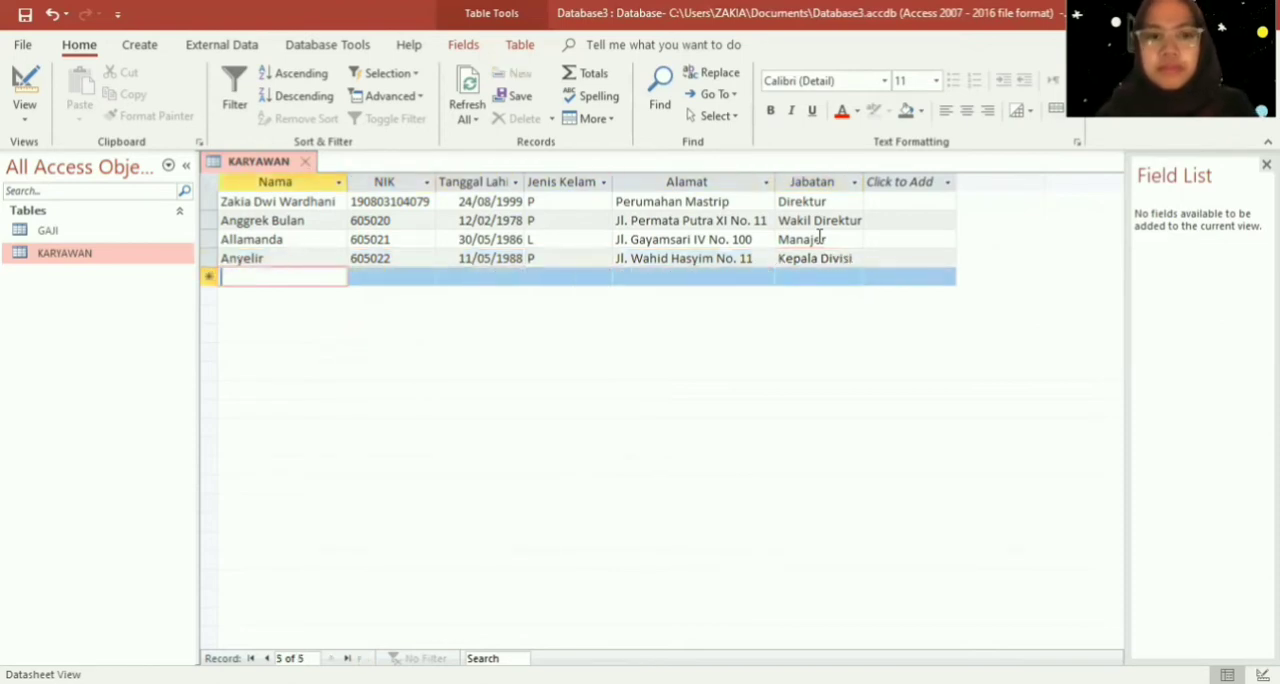
pyautogui.press('capslock')
pyautogui.write('A')
pyautogui.press('capslock')
pyautogui.write('azalea')
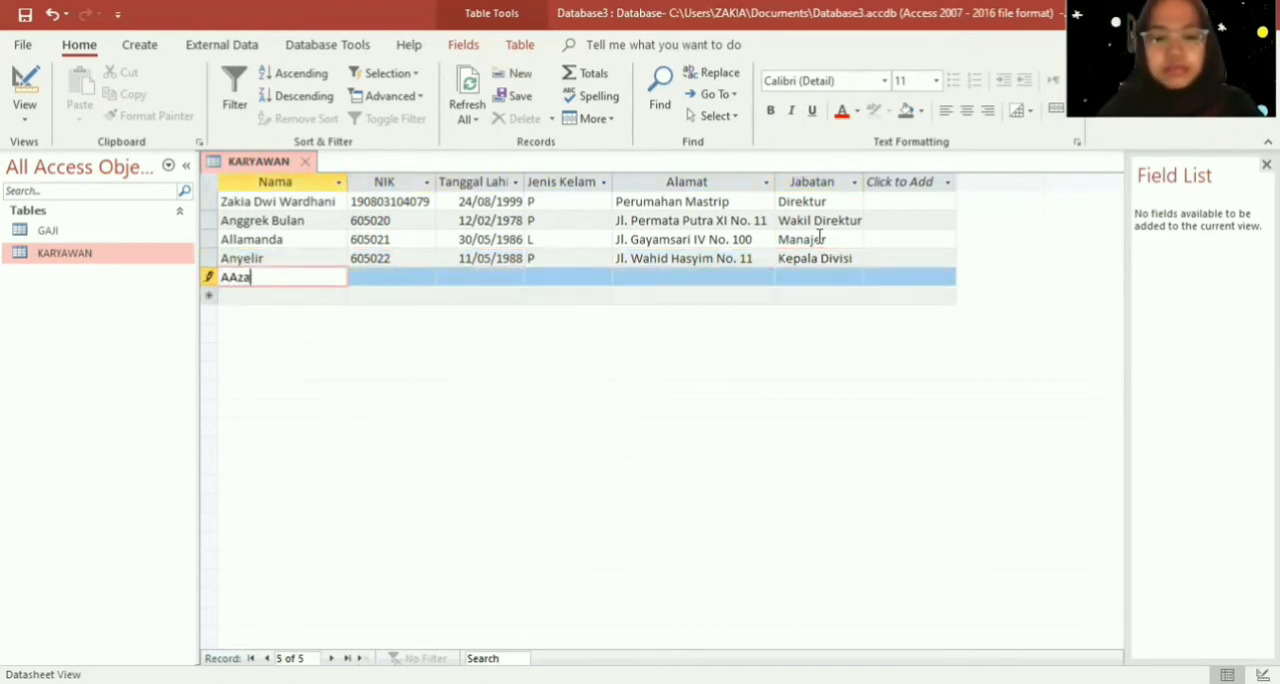
pyautogui.press('Tab')
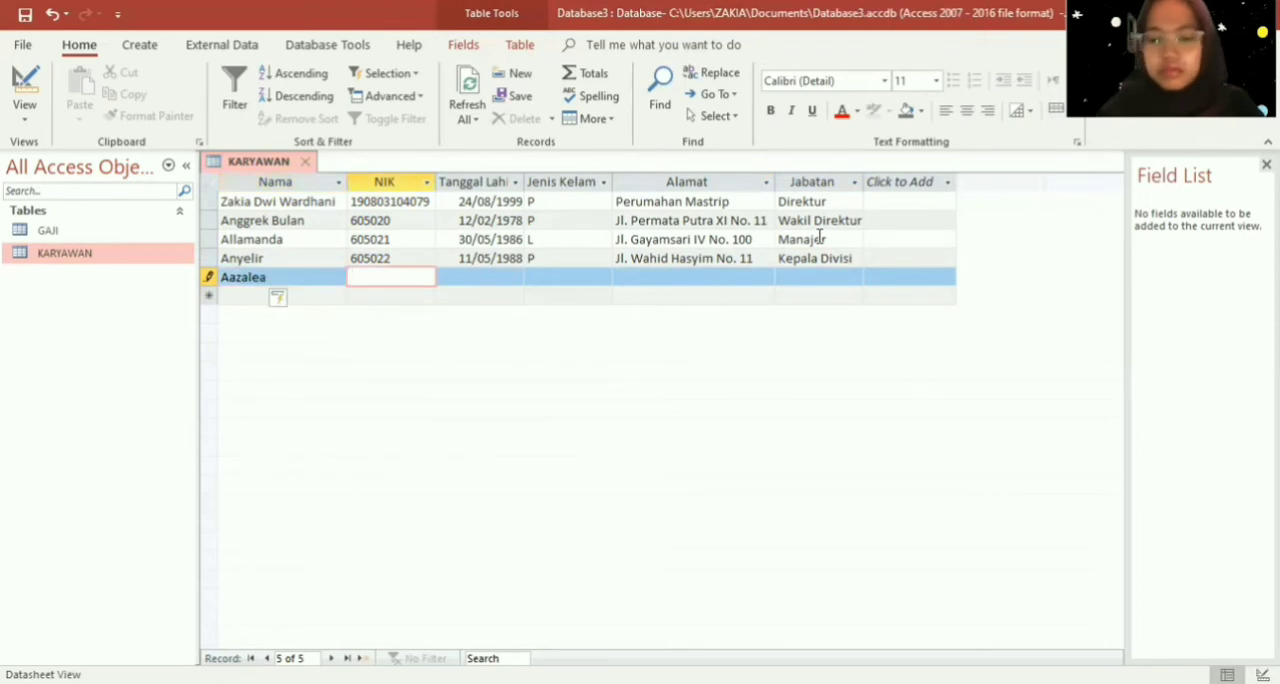
pyautogui.write('605')
pyautogui.write('023')
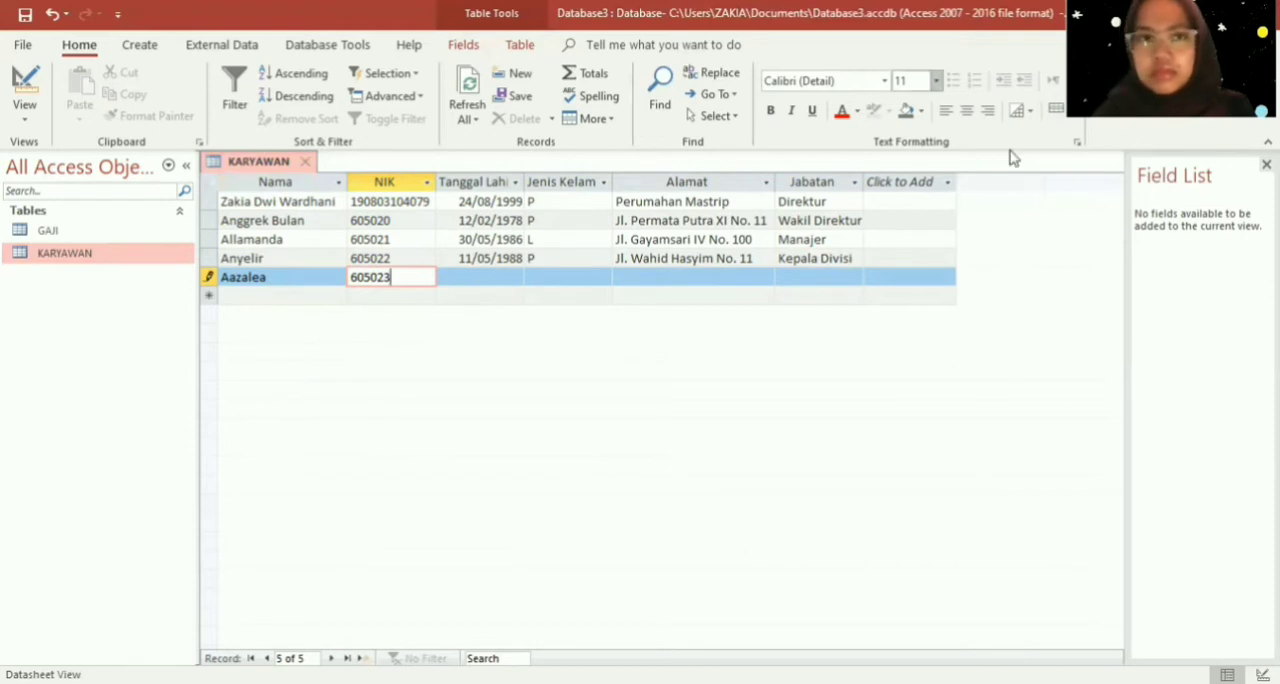
# - Enter the fifth employee's date of birth in Tanggal Lahir and set Jenis Kelamin to "P"
pyautogui.click(491, 274)
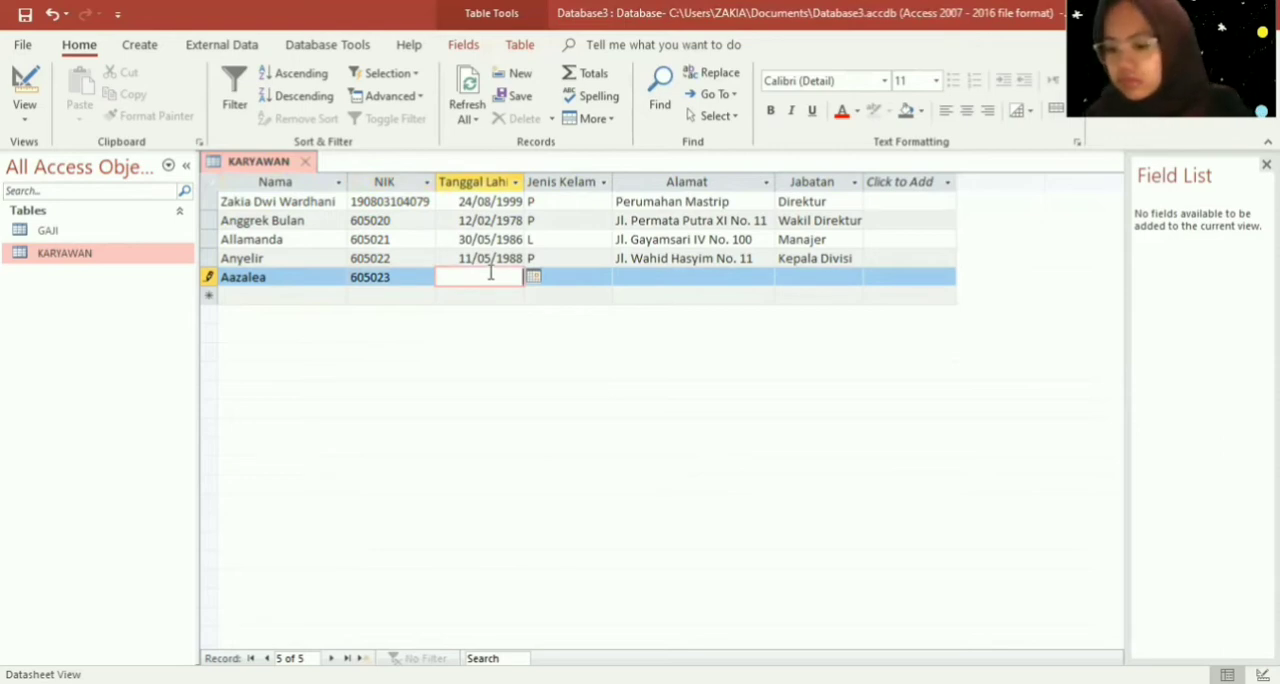
pyautogui.write('20')
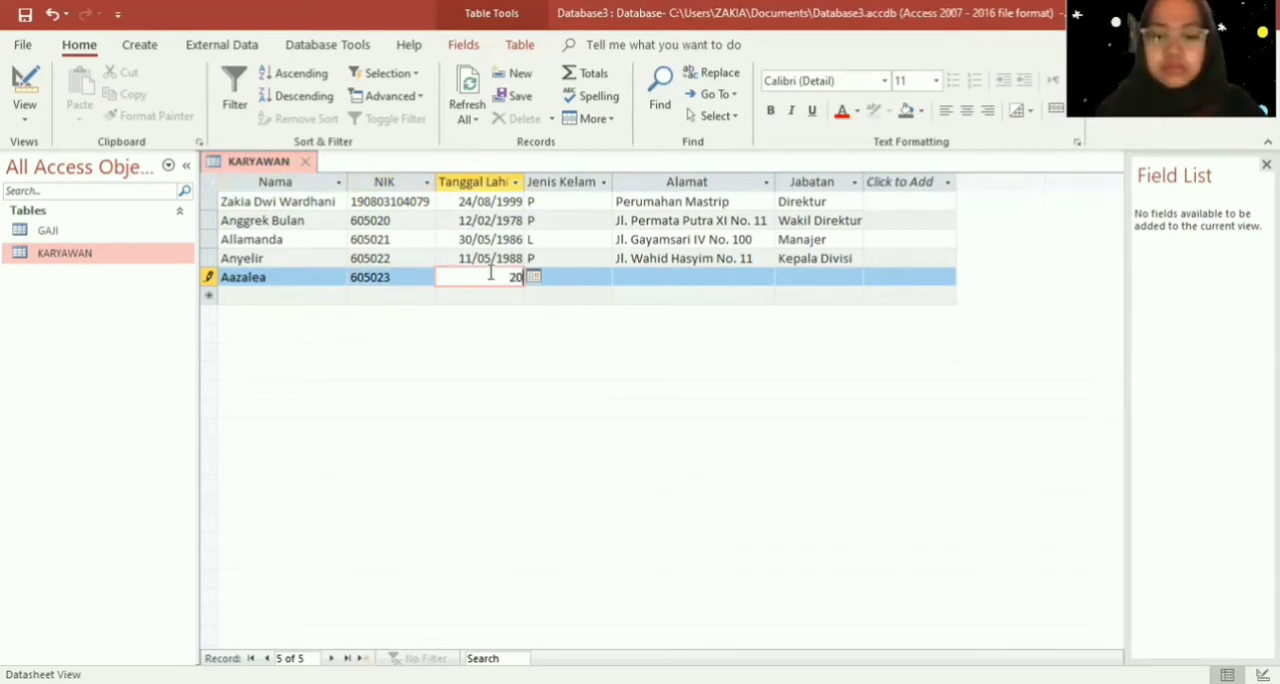
pyautogui.write('/12/')
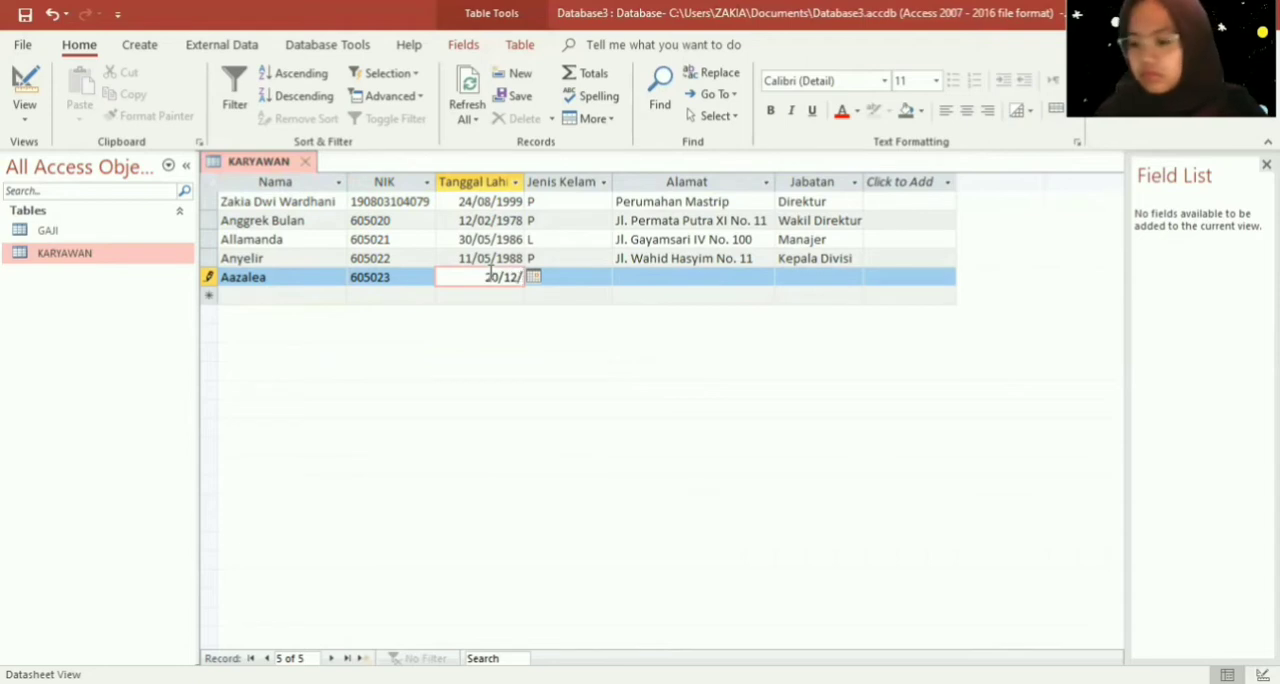
pyautogui.write('1986')
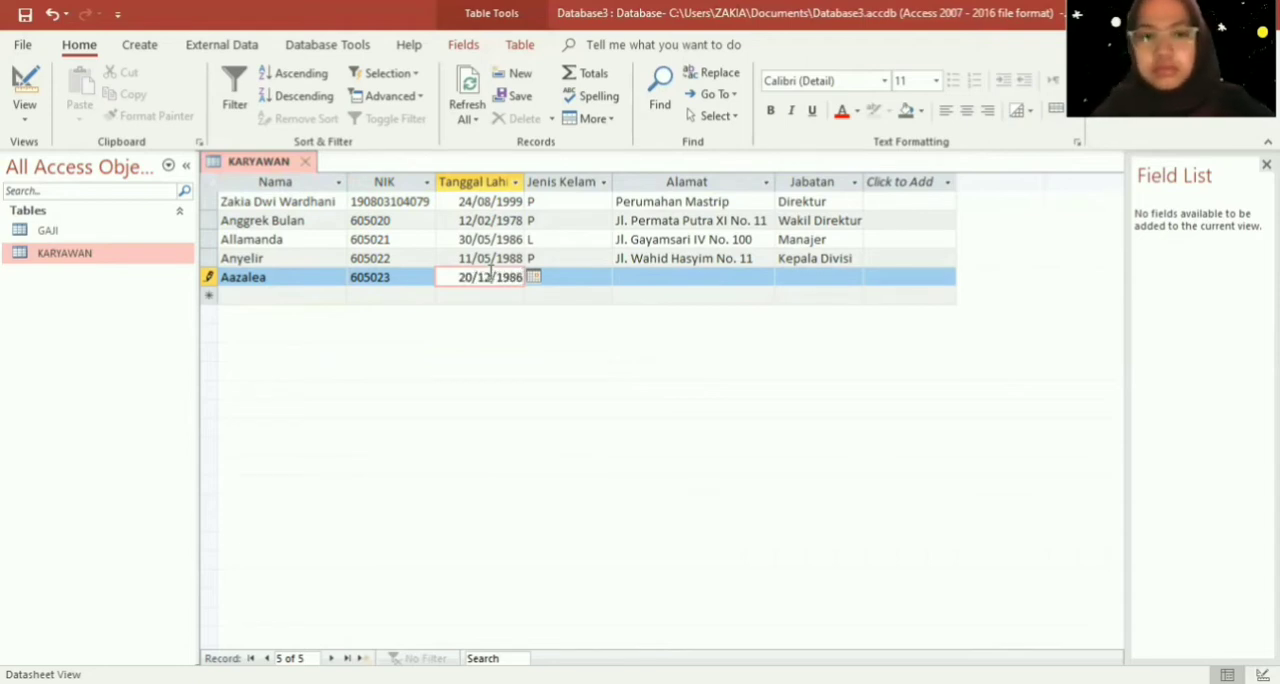
pyautogui.press('Tab')
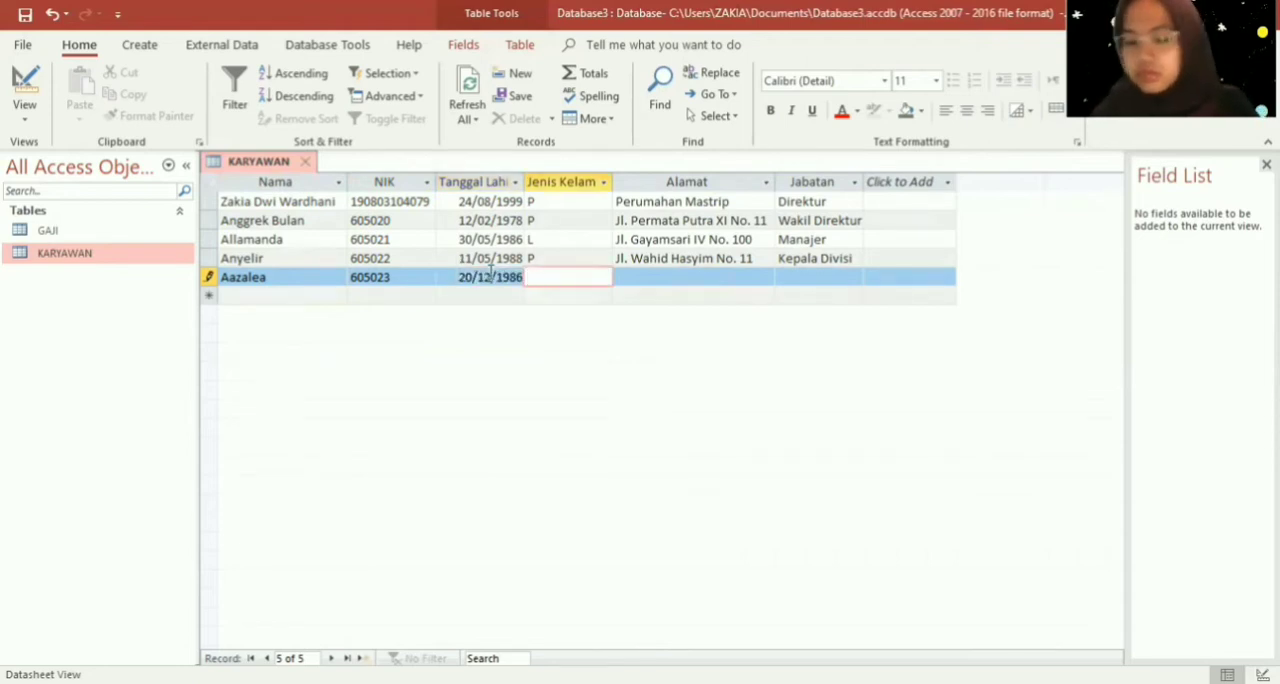
pyautogui.press('capslock')
pyautogui.write('P')
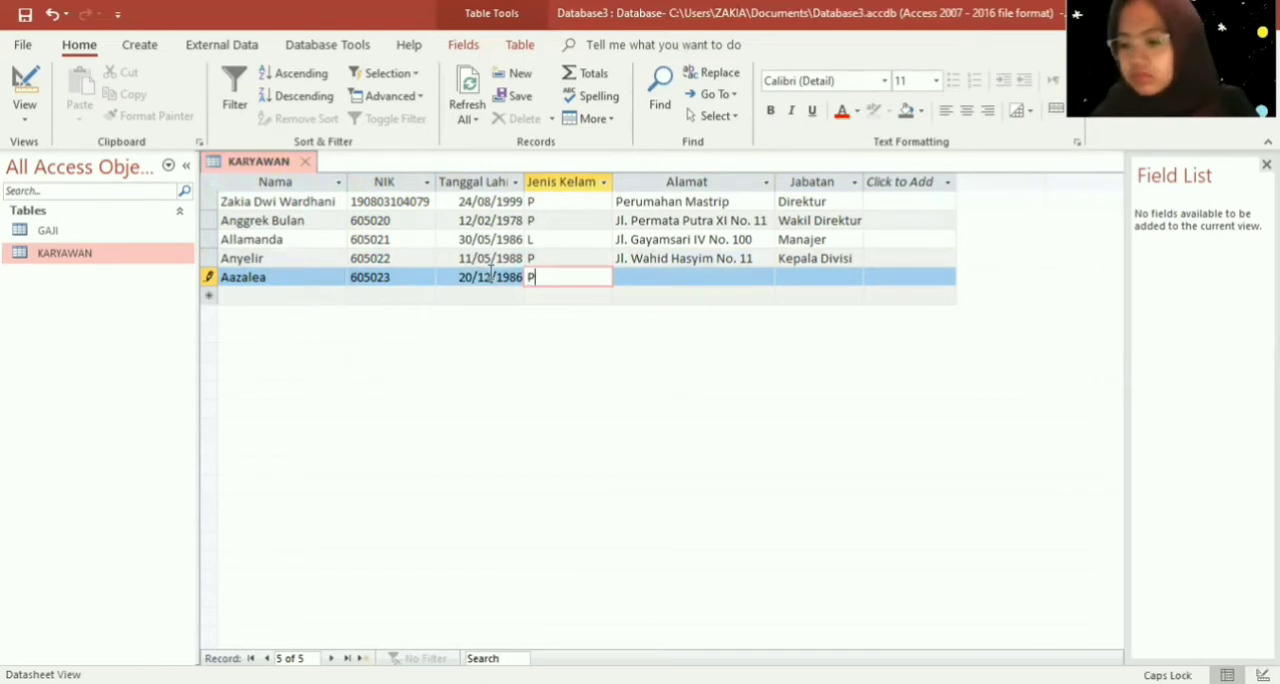
pyautogui.press('Tab')
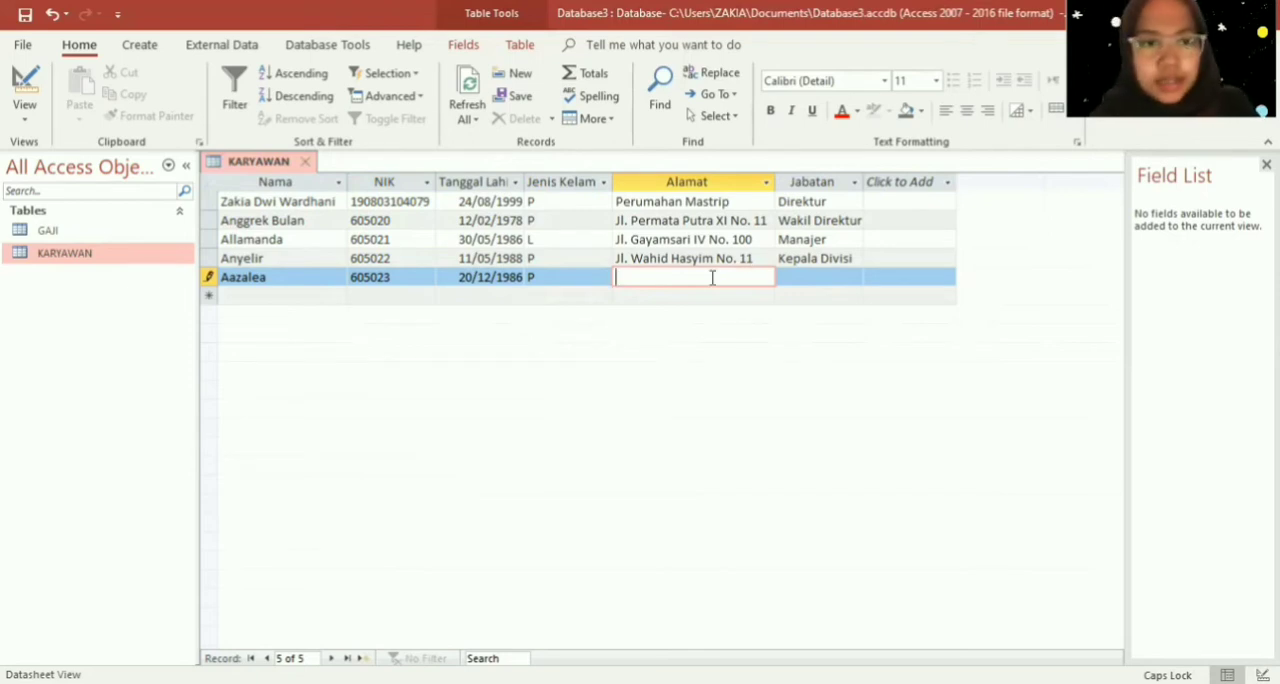
# - Correct the fifth employee's name in the Nama field by removing the extra "a" near its start
pyautogui.press('Left')
pyautogui.press('Left')
pyautogui.press('Left')
pyautogui.press('Left')
pyautogui.press('Left')
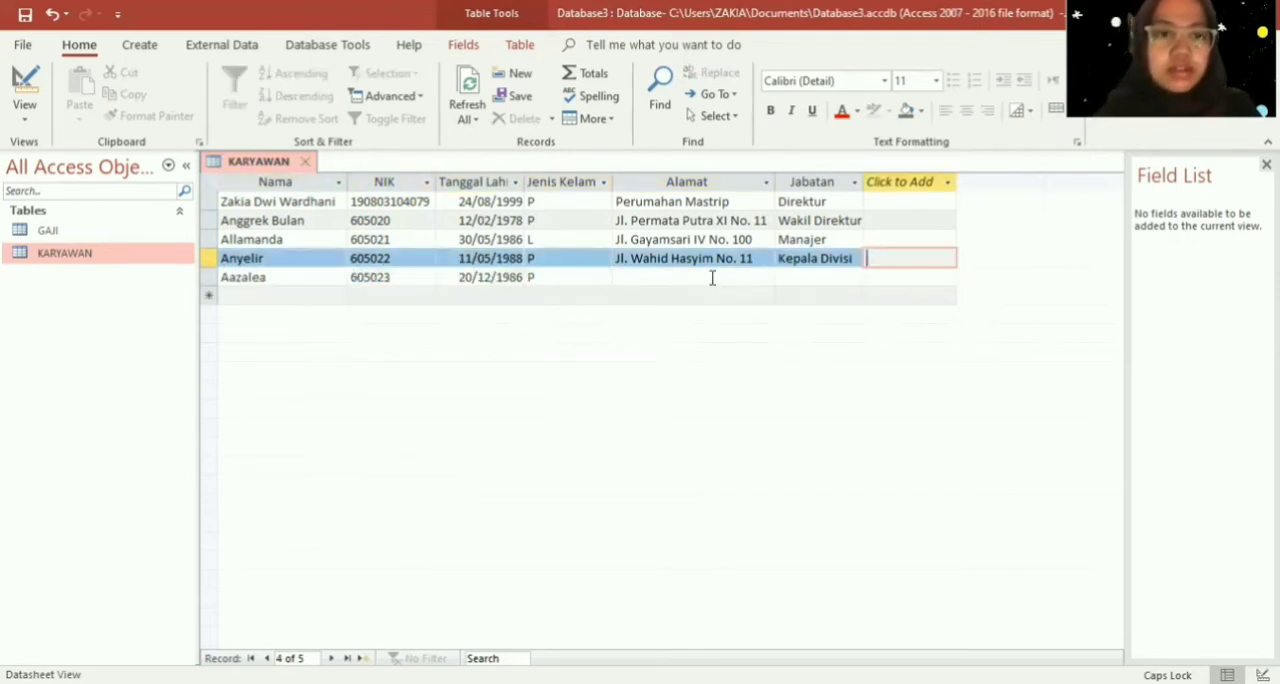
pyautogui.click(311, 279)
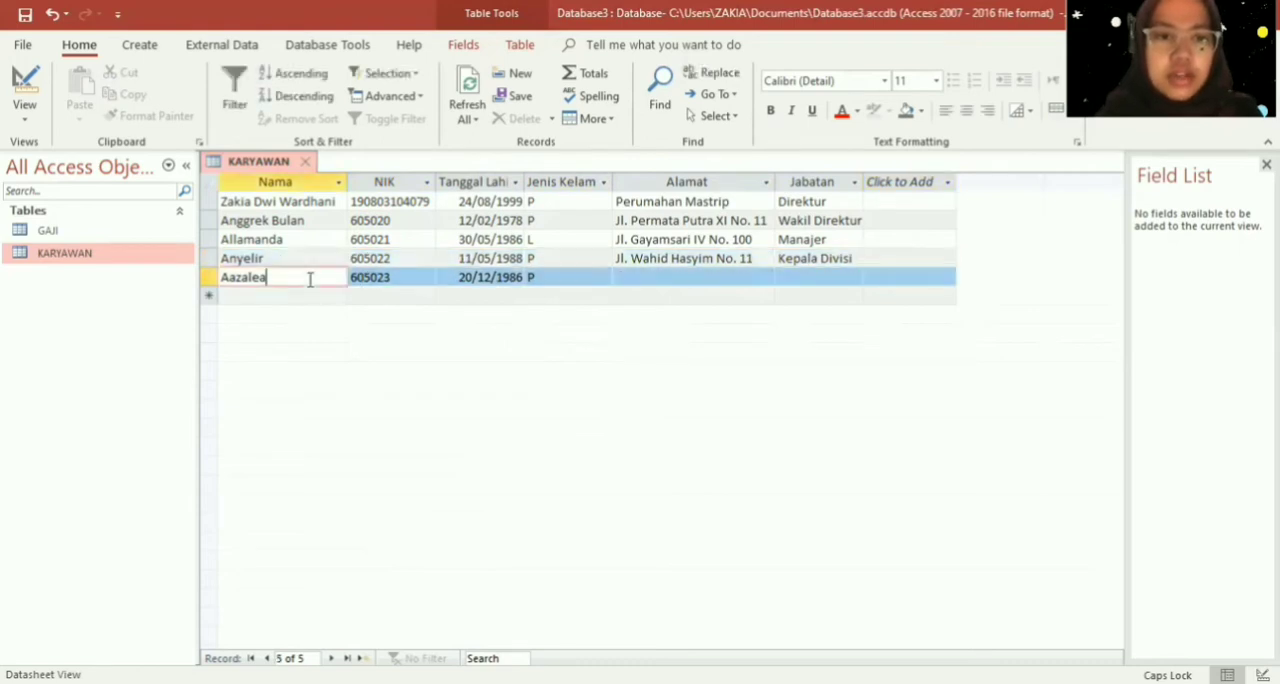
pyautogui.click(238, 281)
pyautogui.press('BackSpace')
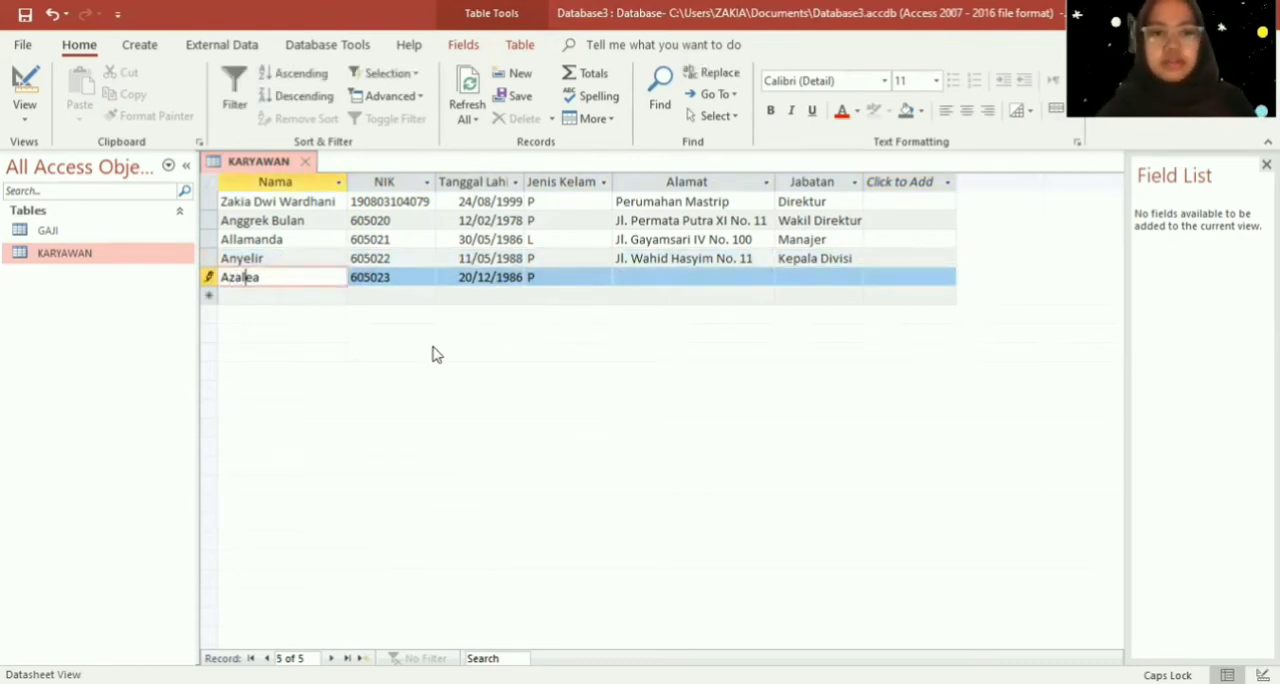
# - Enter the employee's housing address in the fifth record's Alamat field
pyautogui.click(671, 284)
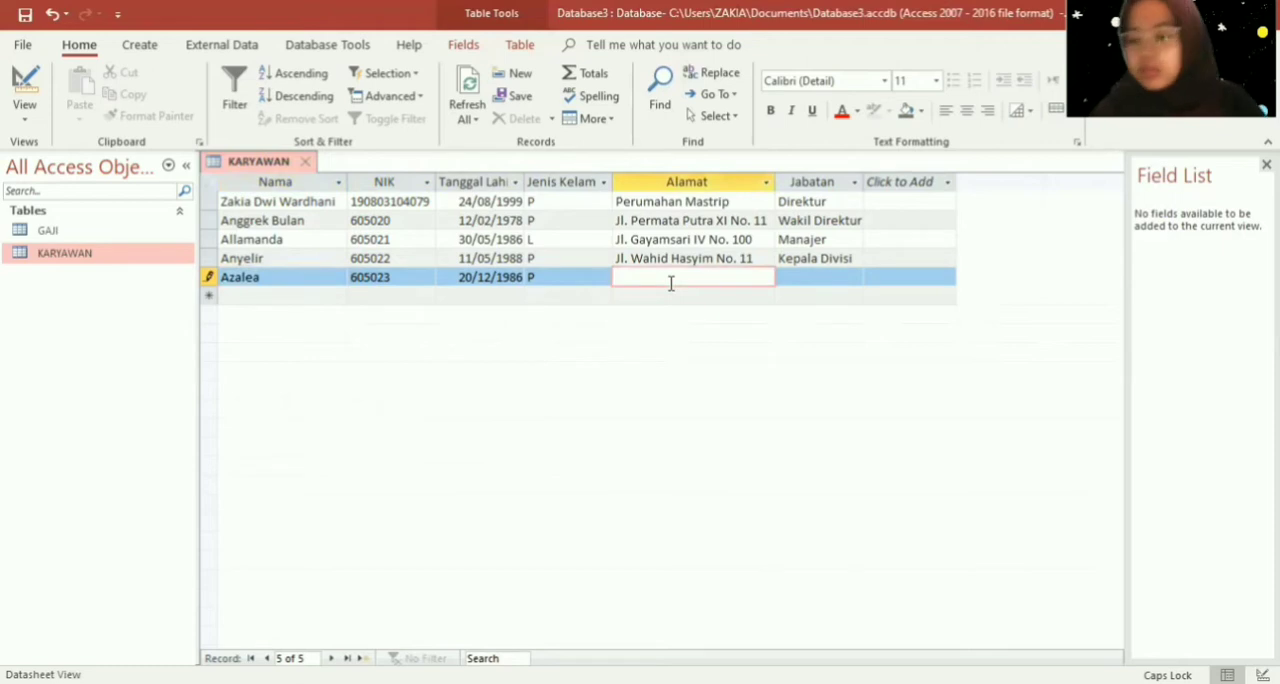
pyautogui.press('capslock')
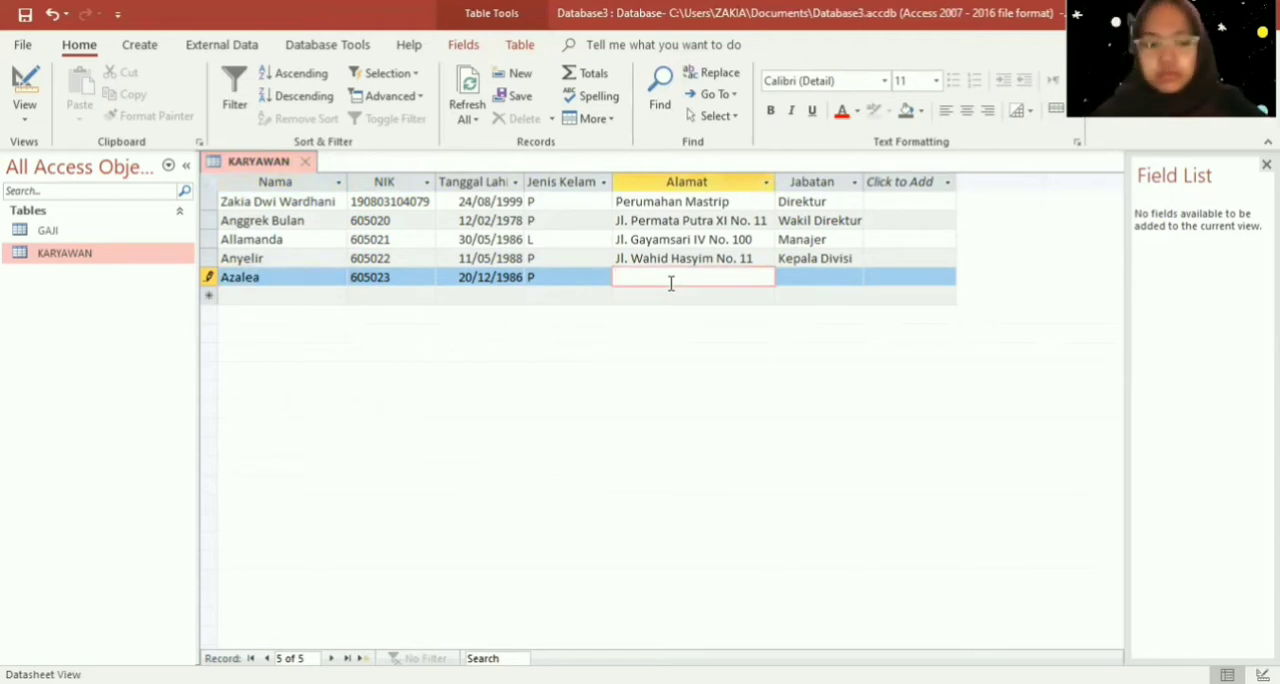
pyautogui.press('capslock')
pyautogui.press('capslock')
pyautogui.press('capslock')
pyautogui.press('capslock')
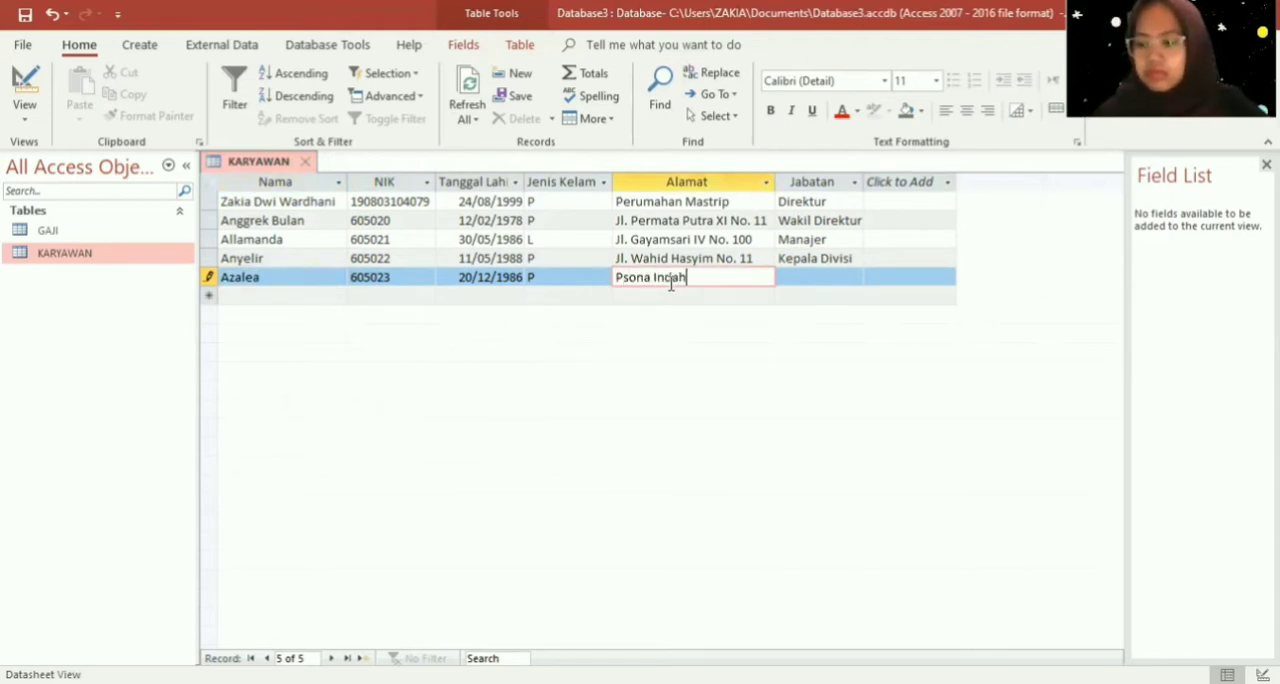
pyautogui.press('capslock')
pyautogui.press('capslock')
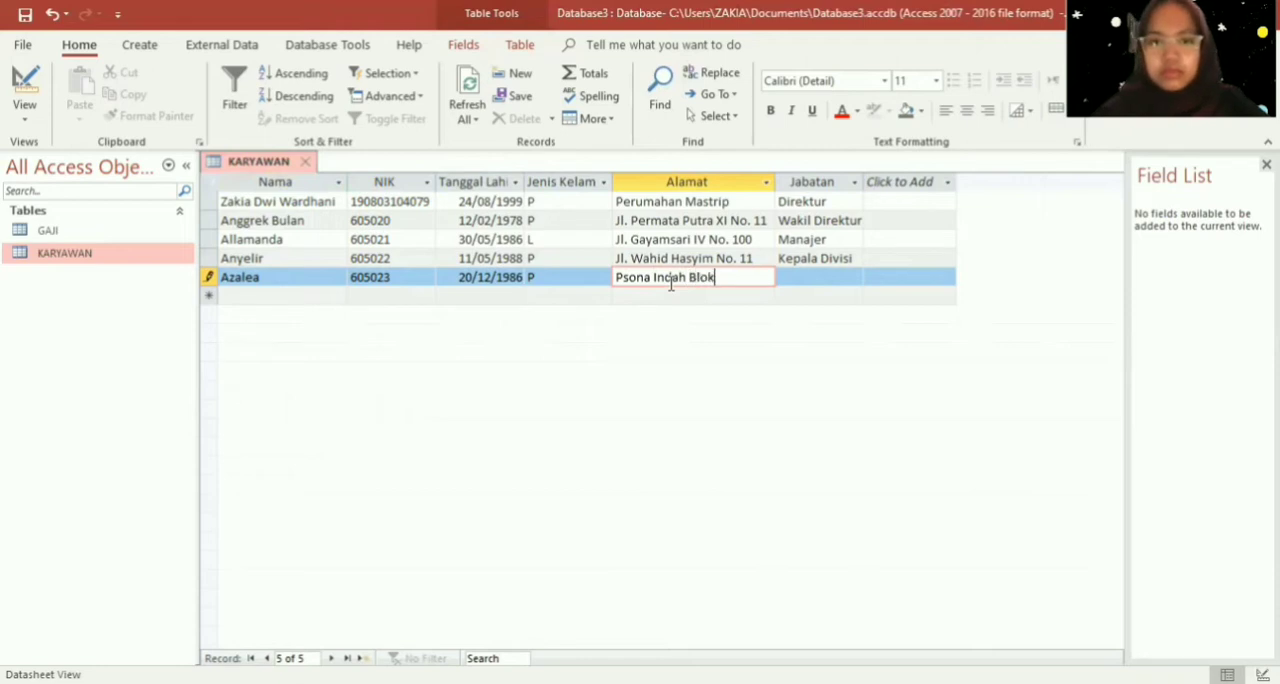
pyautogui.press('capslock')
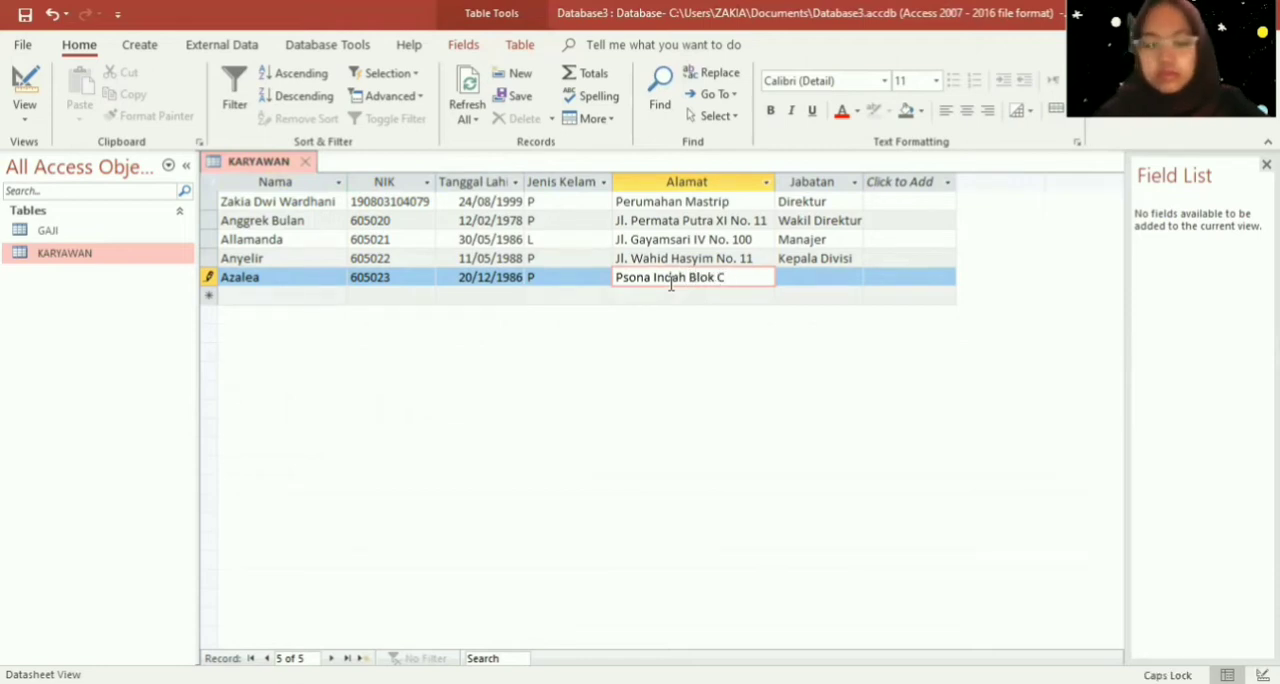
pyautogui.press('capslock')
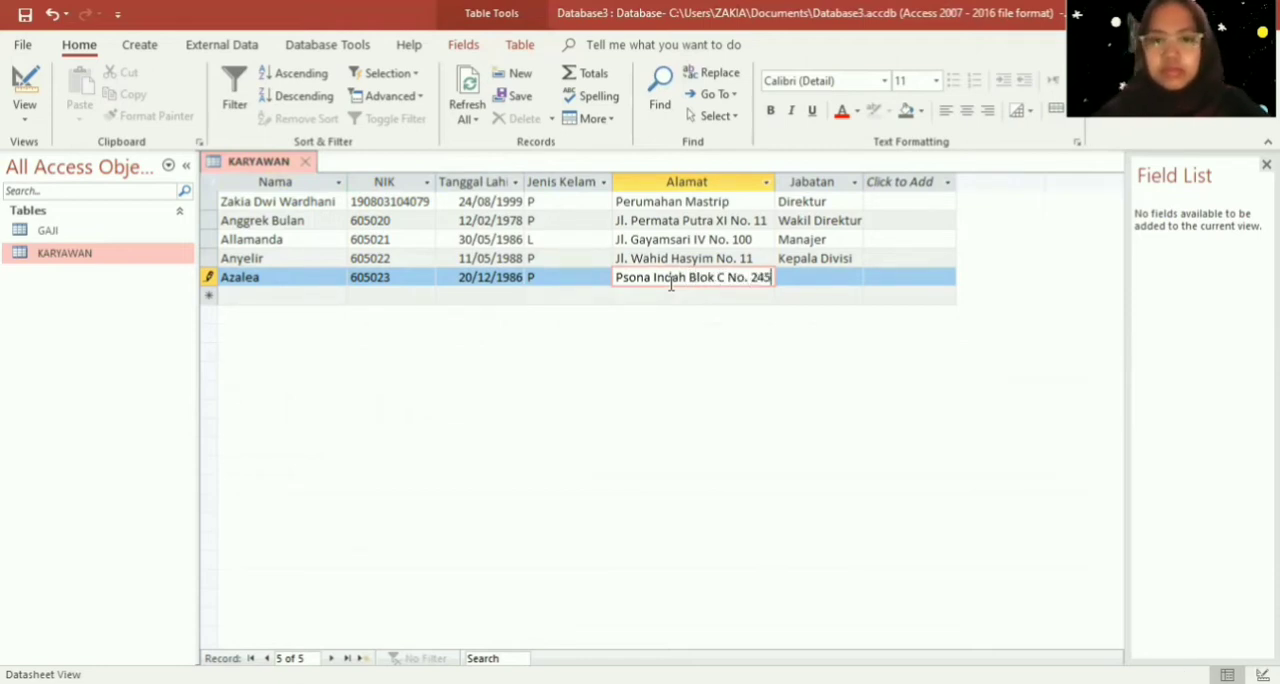
pyautogui.press('Tab')
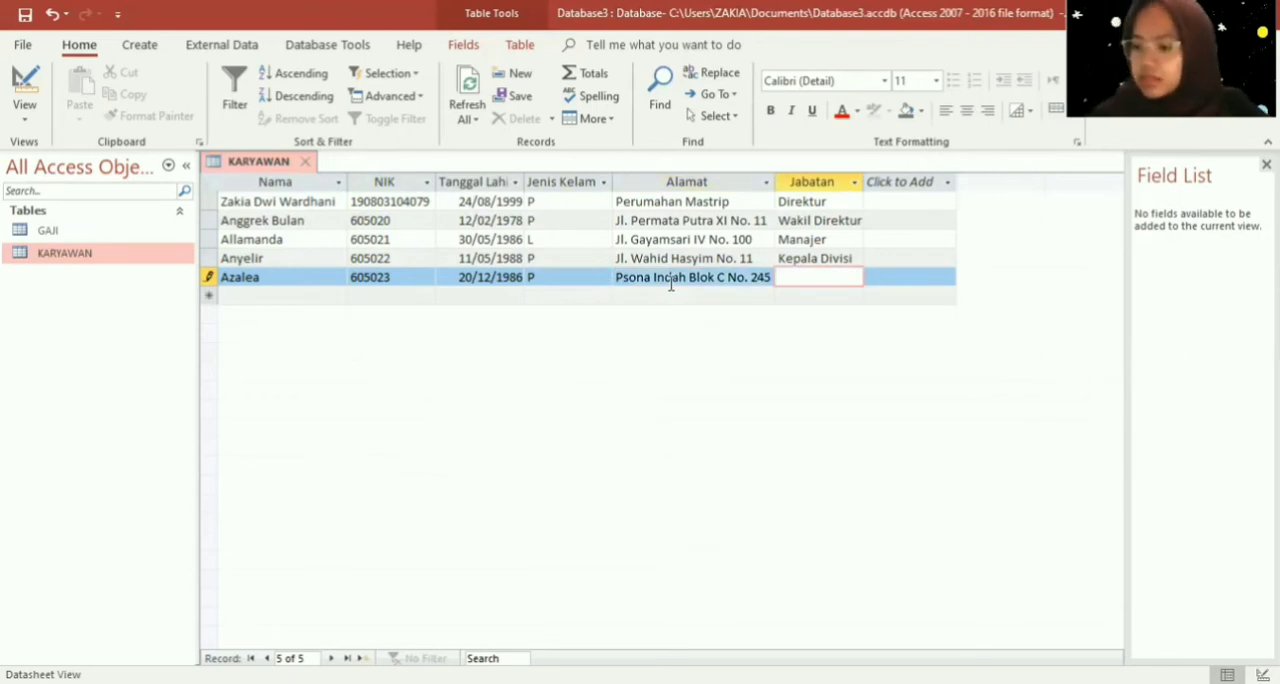
# - Set the fifth employee's Jabatan to "Sekretaris"
pyautogui.press('capslock')
pyautogui.write('S')
pyautogui.press('capslock')
pyautogui.write('ekre')
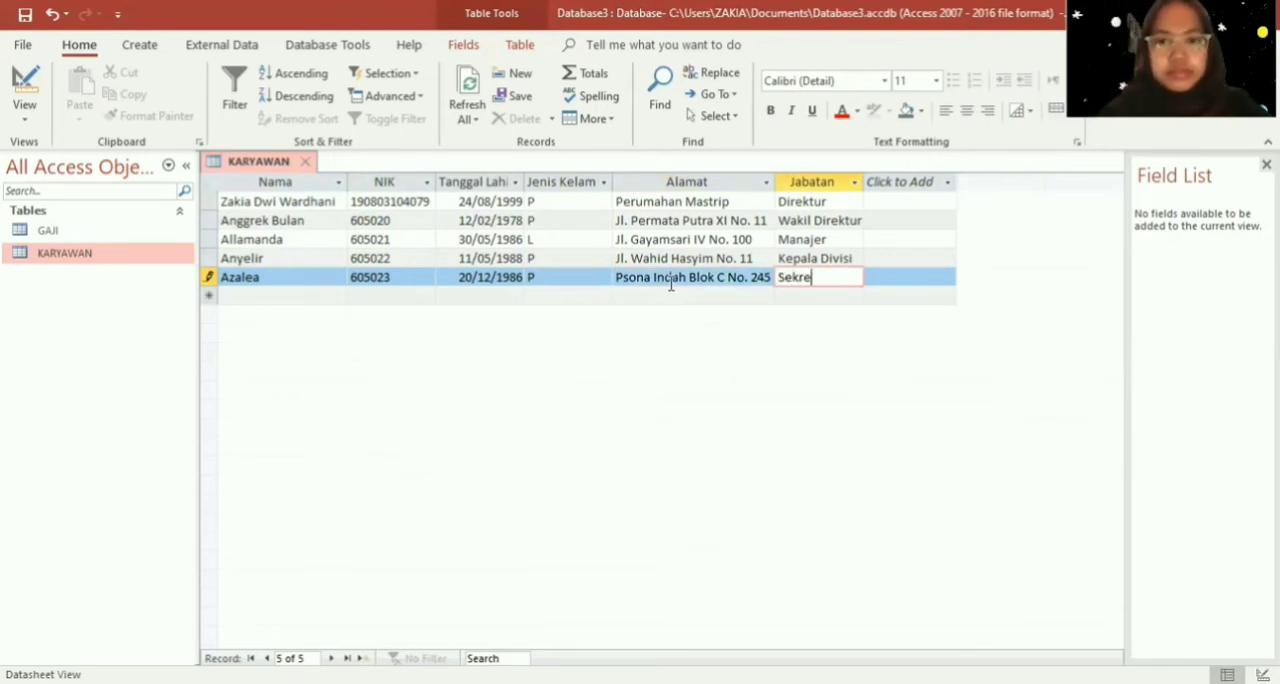
pyautogui.press('BackSpace')
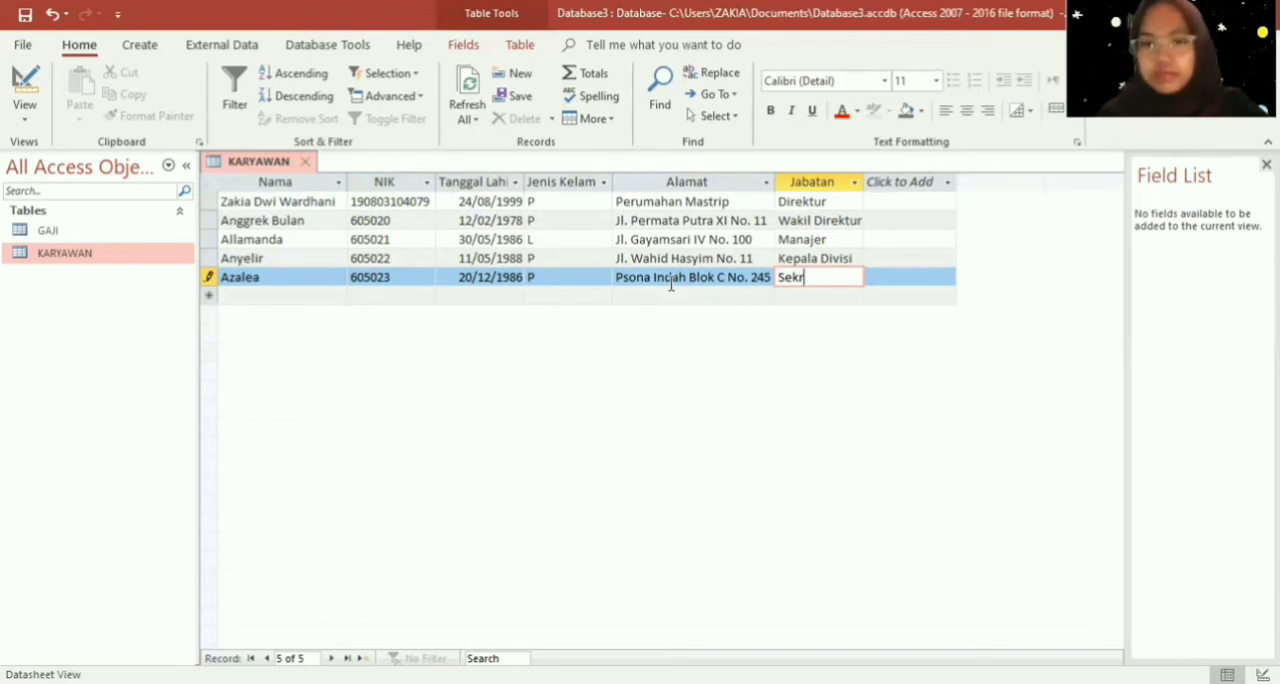
pyautogui.write('etaris')
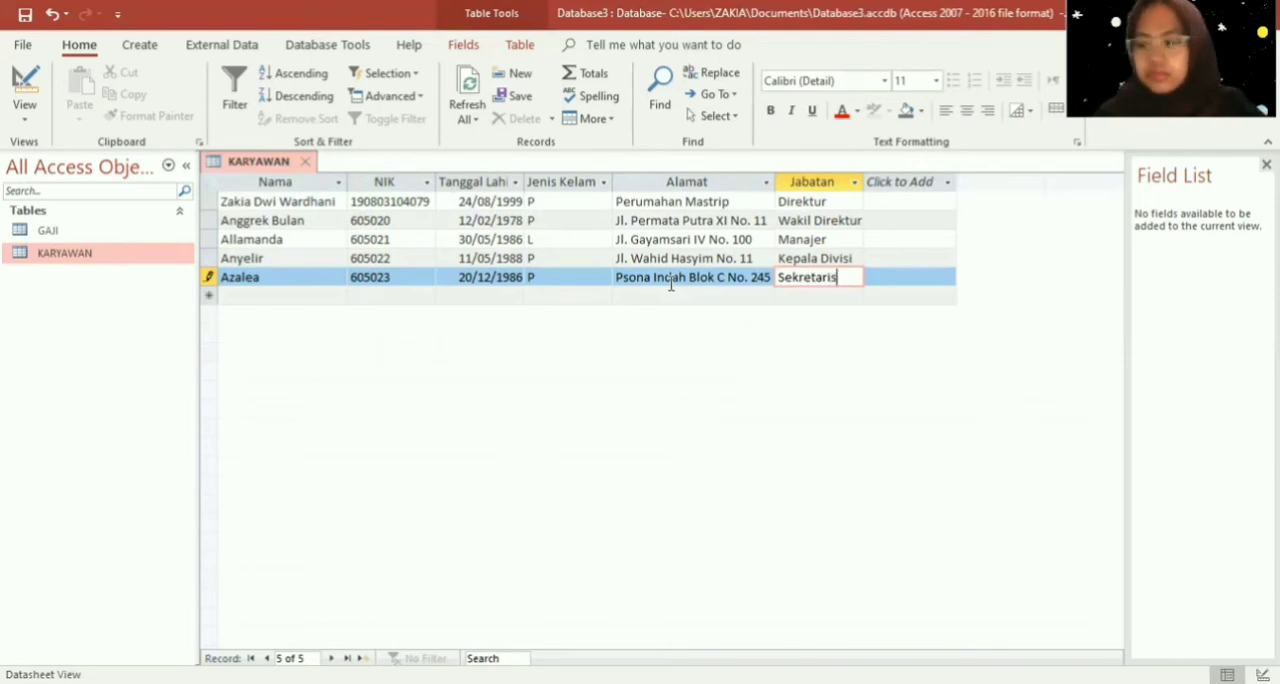
# - Start a sixth record in the KARYAWAN table and enter the employee's name in the Nama field
pyautogui.press('Down')
pyautogui.press('Left')
pyautogui.press('Left')
pyautogui.press('Left')
pyautogui.press('Left')
pyautogui.press('Left')
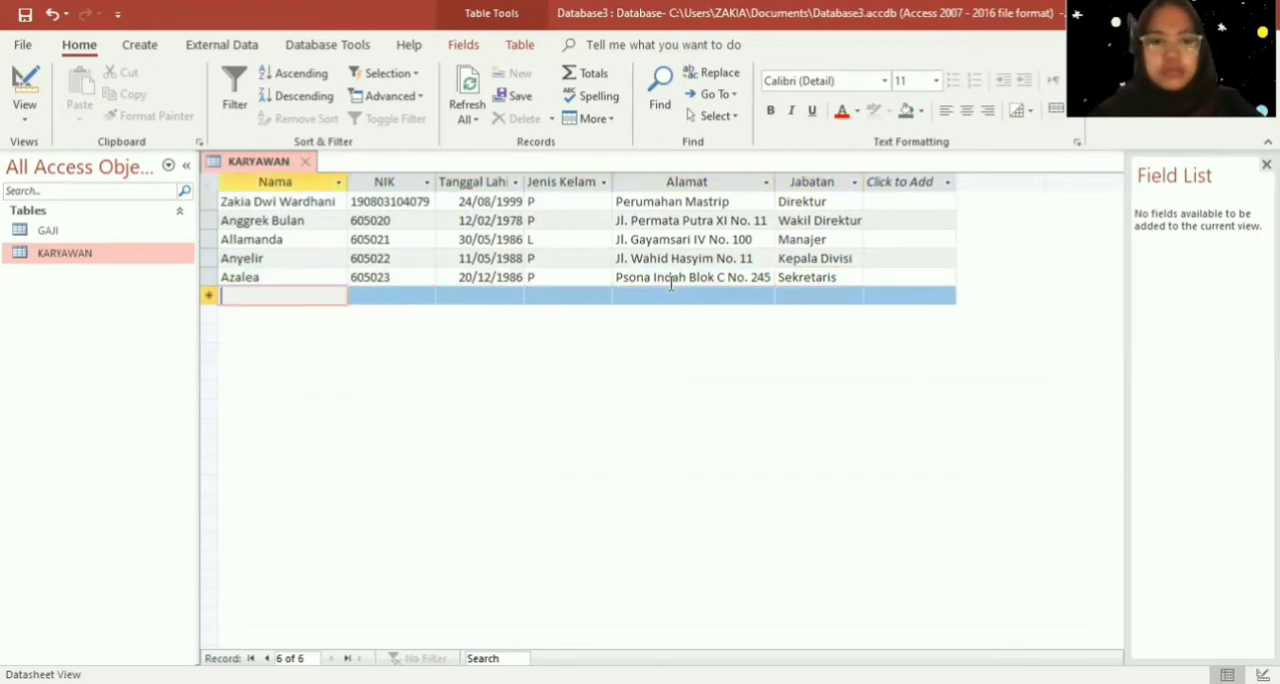
pyautogui.press('capslock')
pyautogui.write('Da')
pyautogui.press('capslock')
pyautogui.write('ahlia')
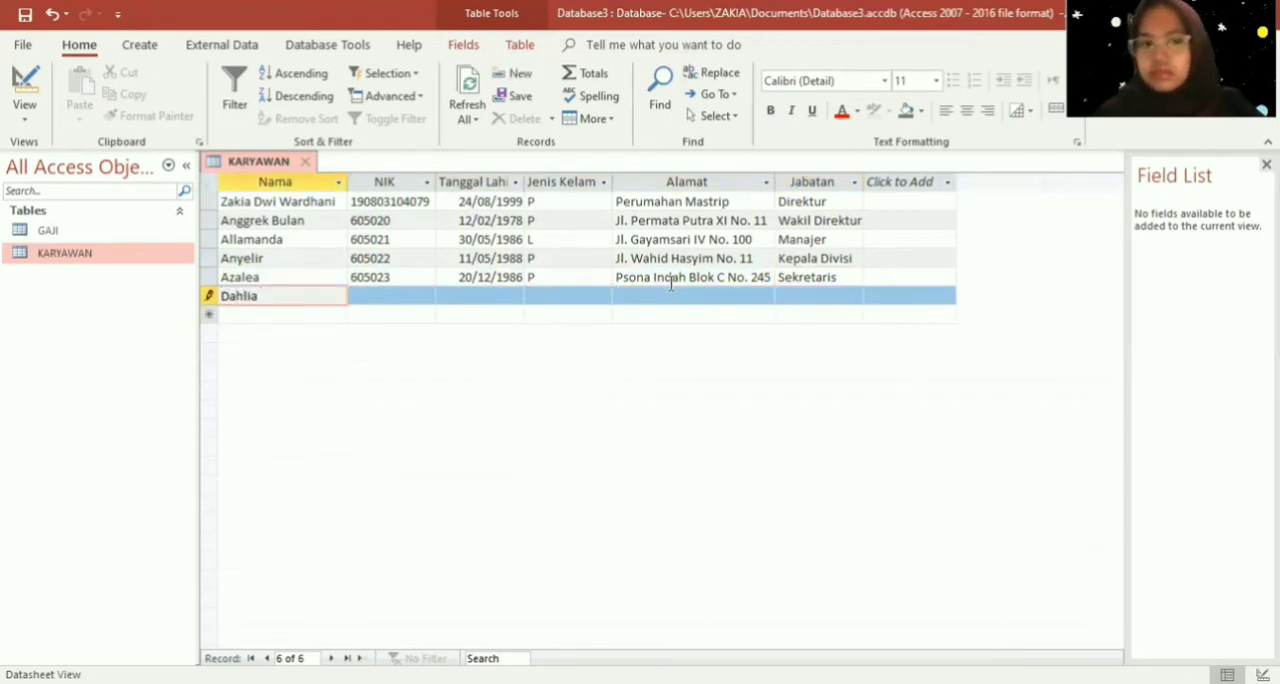
pyautogui.press('Tab')
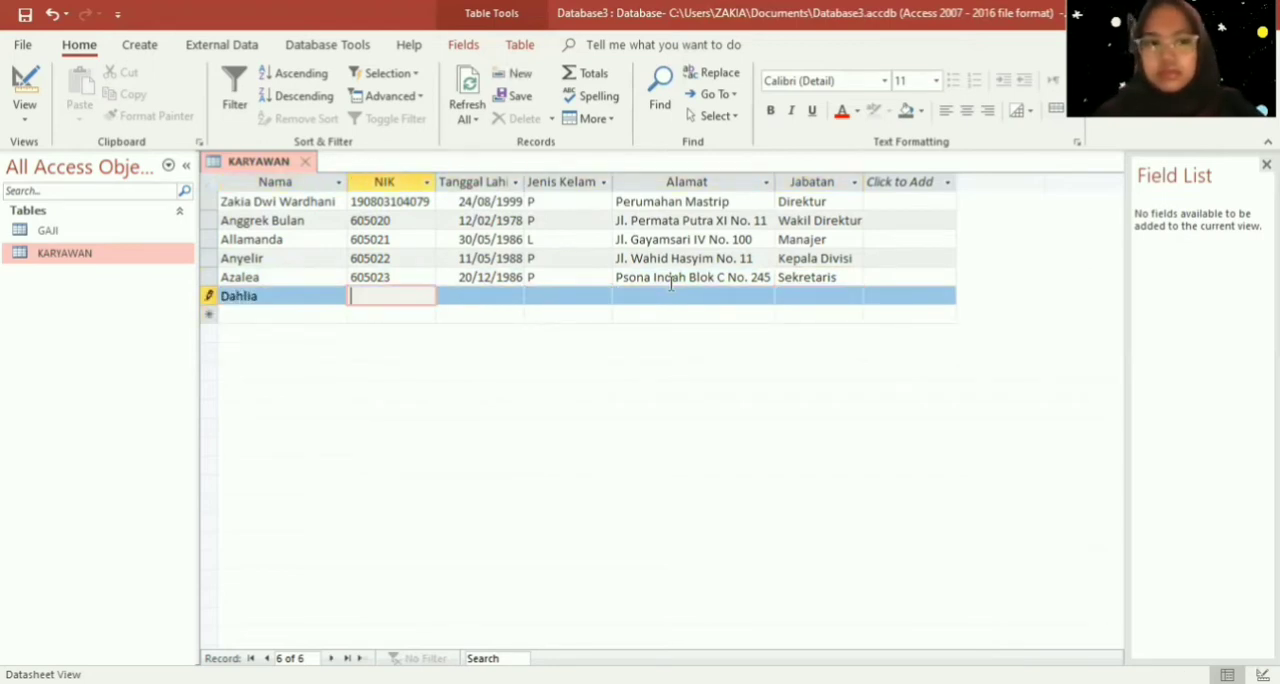
# - Enter the sixth employee's identification number in the NIK field
pyautogui.write('6050')
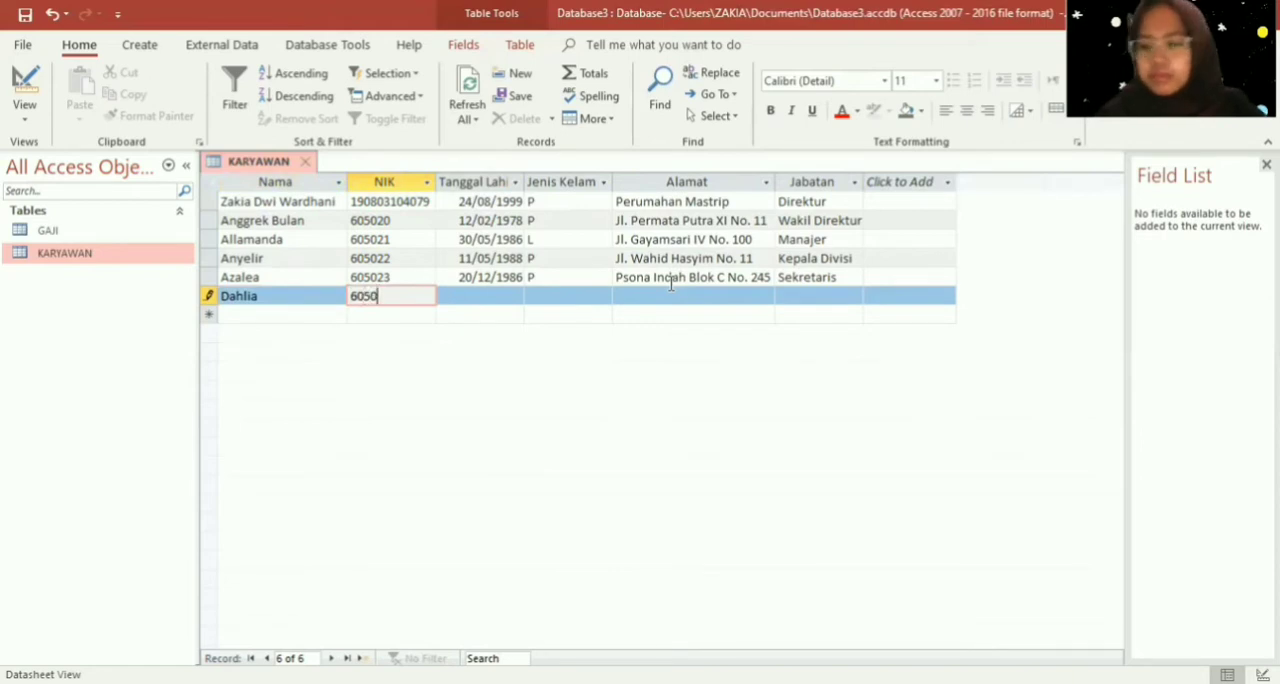
pyautogui.write('24')
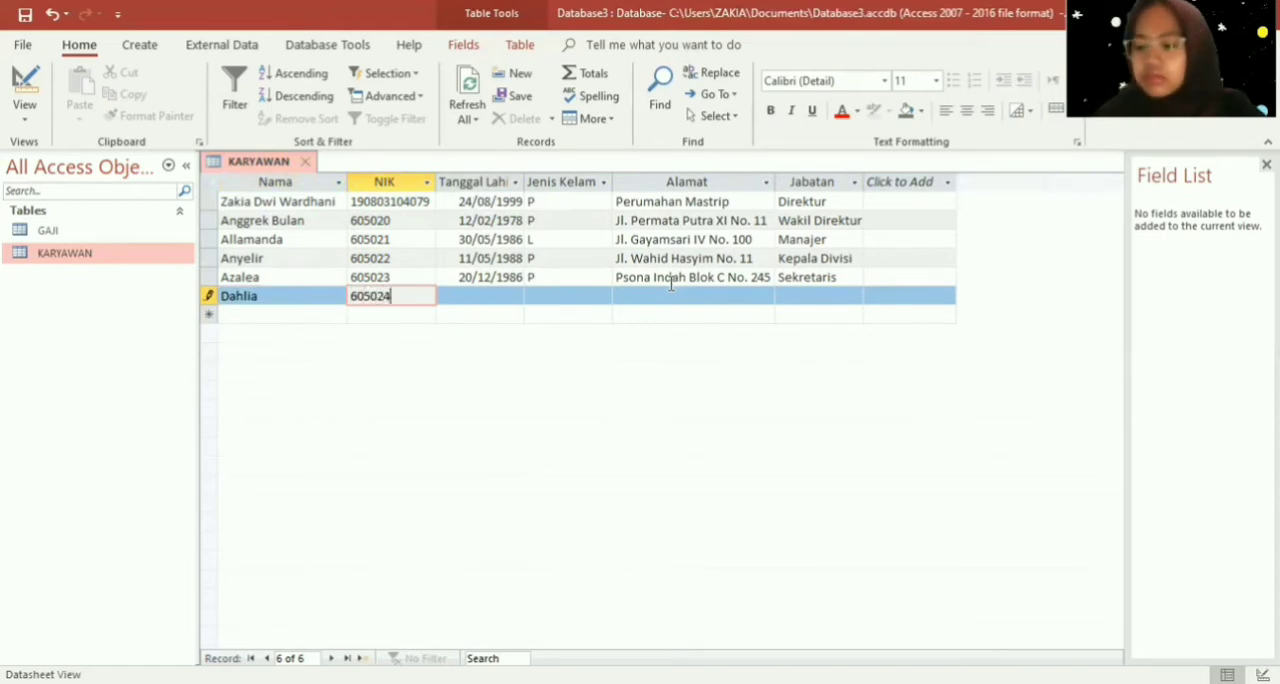
pyautogui.press('Tab')
# - Enter the sixth employee's date of birth in the Tanggal Lahir field
pyautogui.write('19')
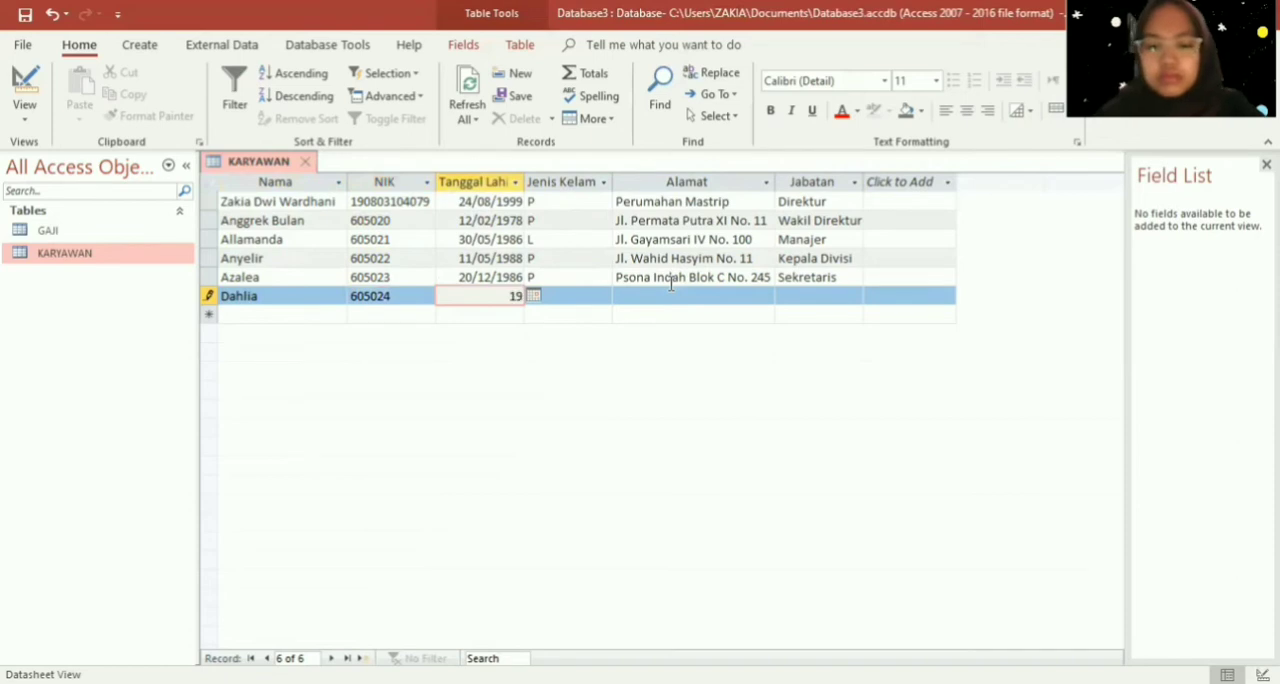
pyautogui.write('/06')
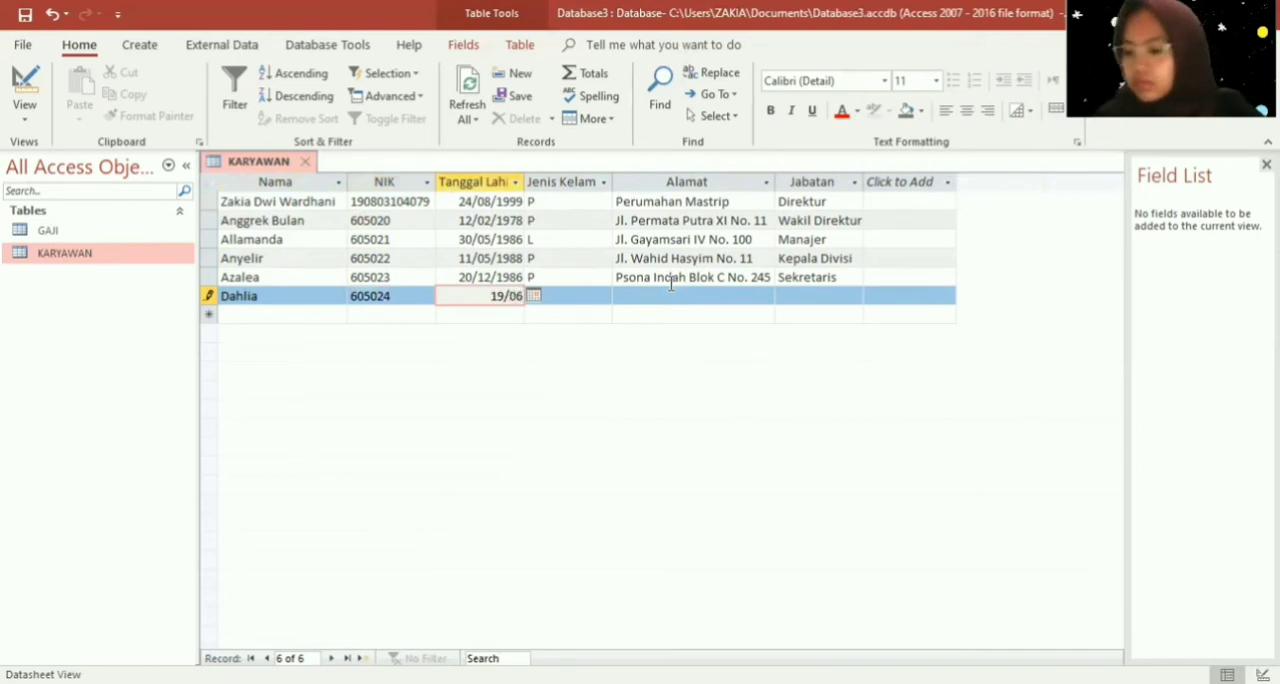
pyautogui.write('/19995')
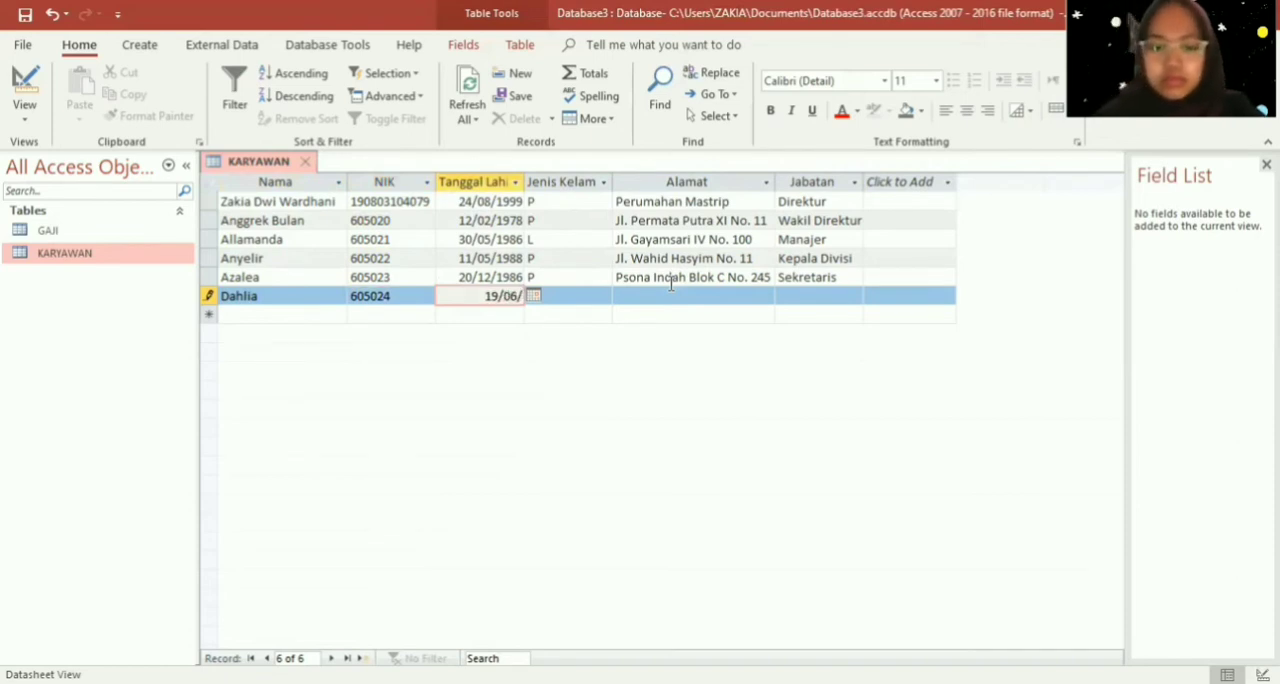
pyautogui.press('BackSpace')
pyautogui.press('BackSpace')
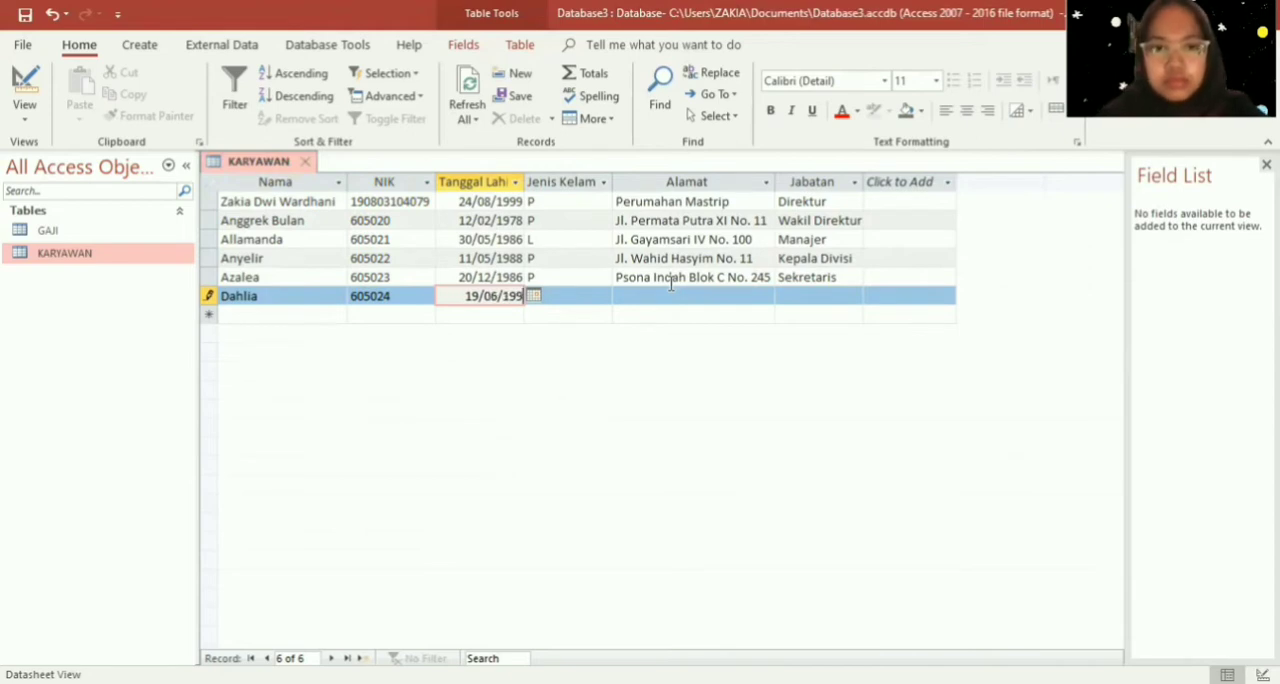
pyautogui.write('5')
pyautogui.press('Tab')
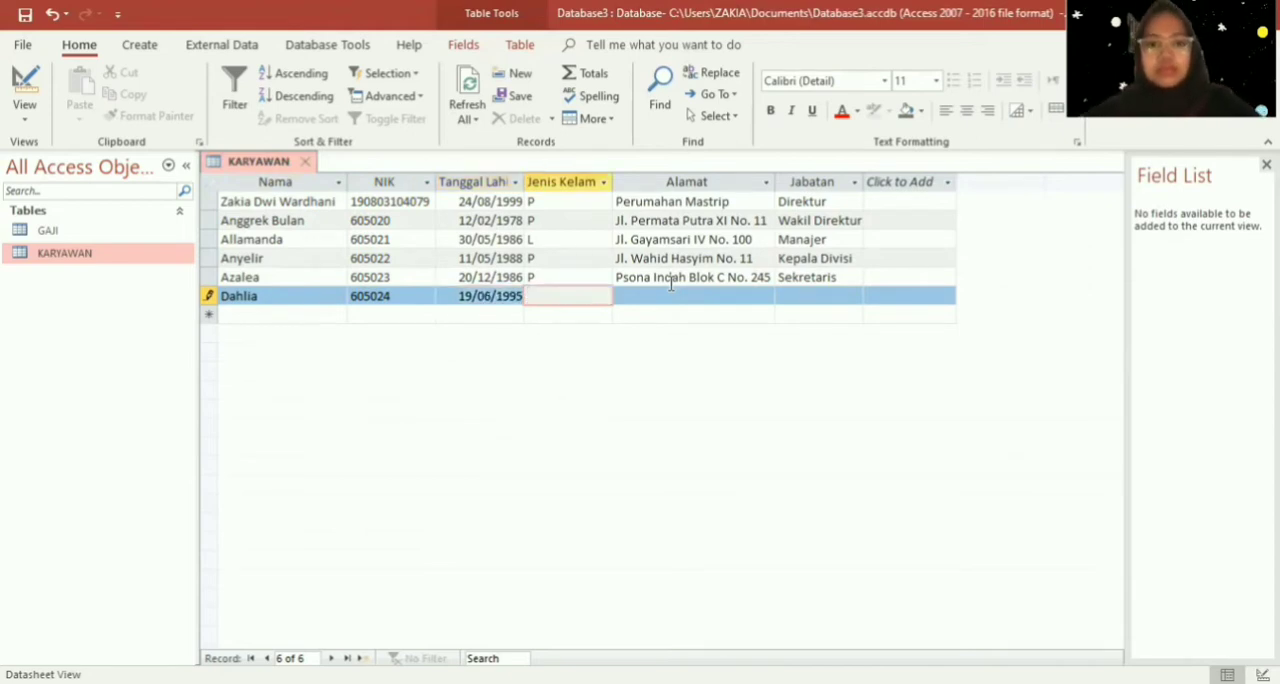
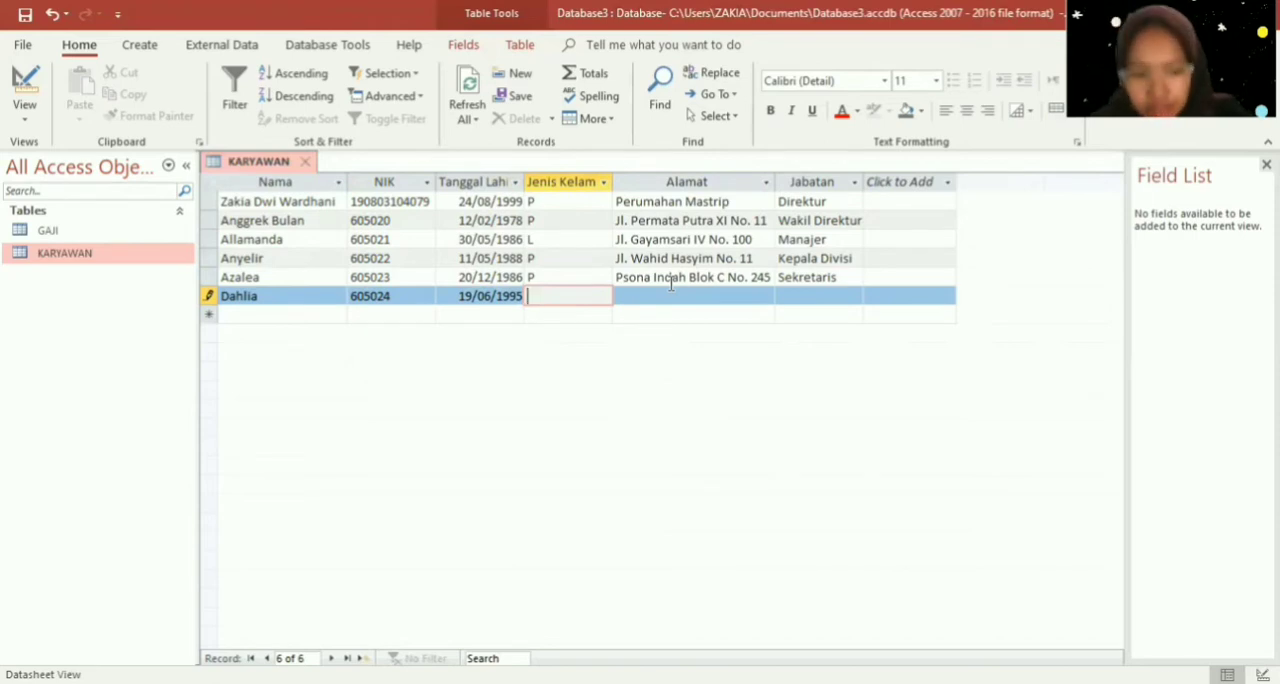
# - Set the sixth employee's Jenis Kelamin to "L"
pyautogui.press('capslock')
pyautogui.write('L')
pyautogui.press('Tab')
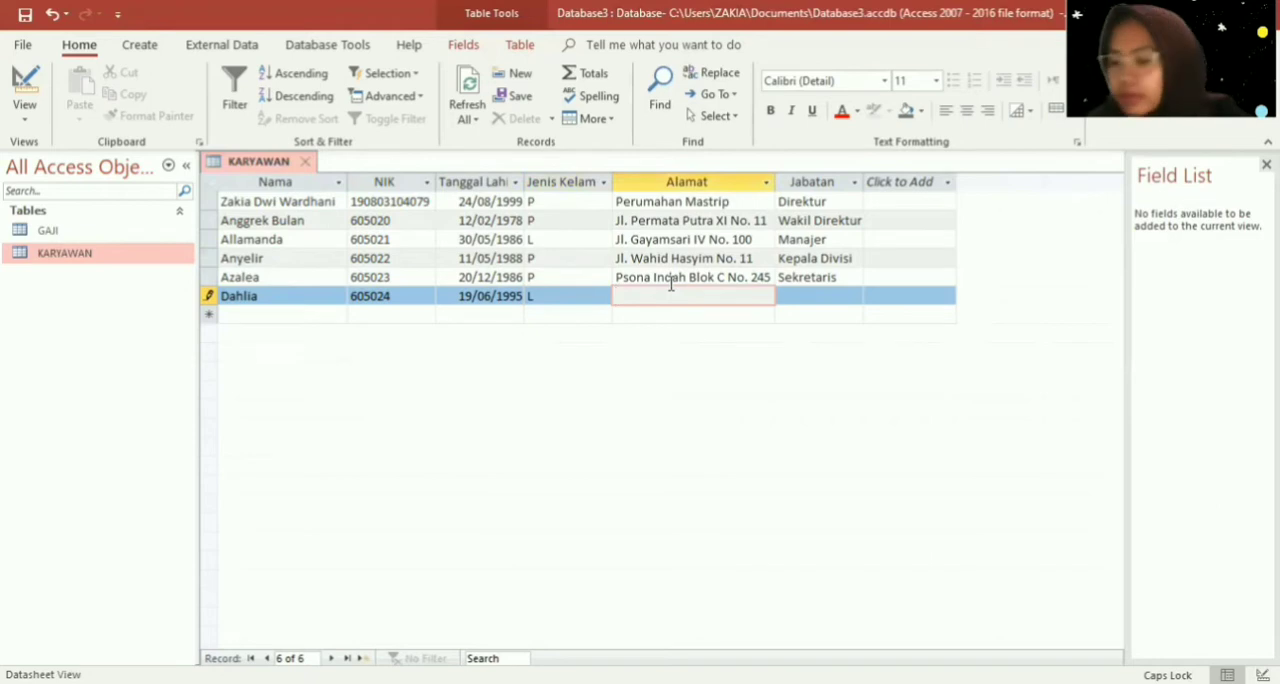
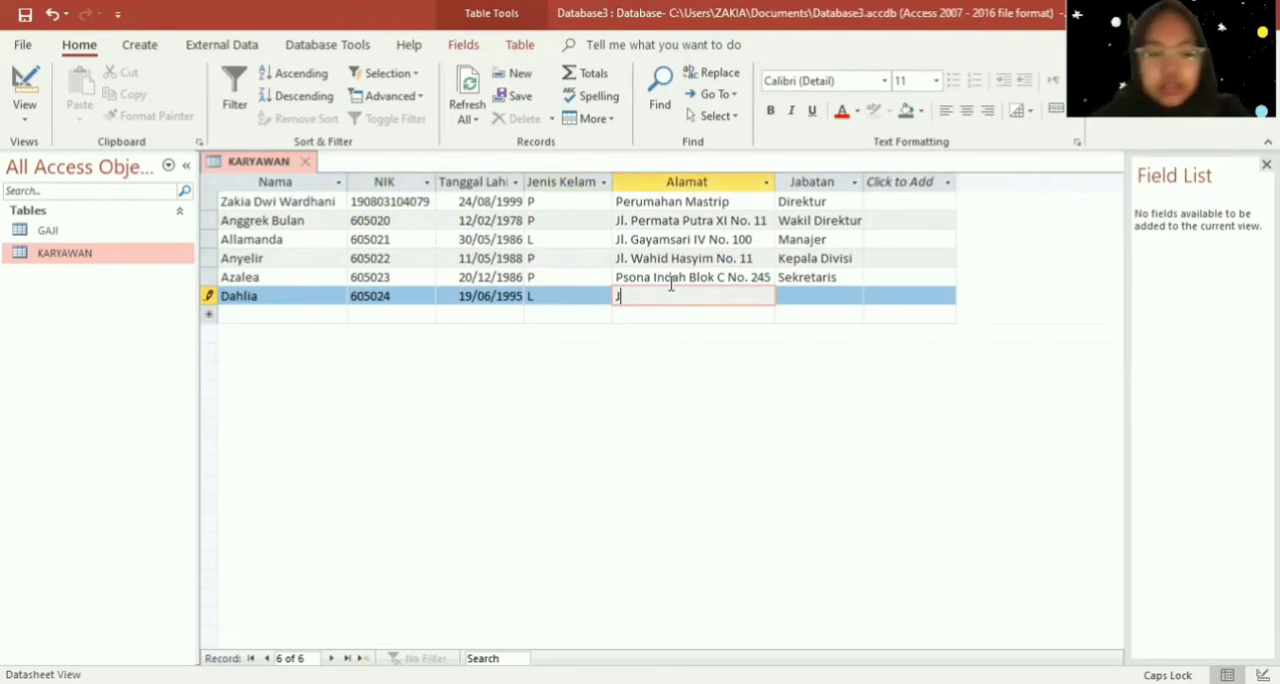
# - Enter the street name of the sixth employee's address in the Alamat field
pyautogui.press('capslock')
pyautogui.press('capslock')
pyautogui.press('capslock')
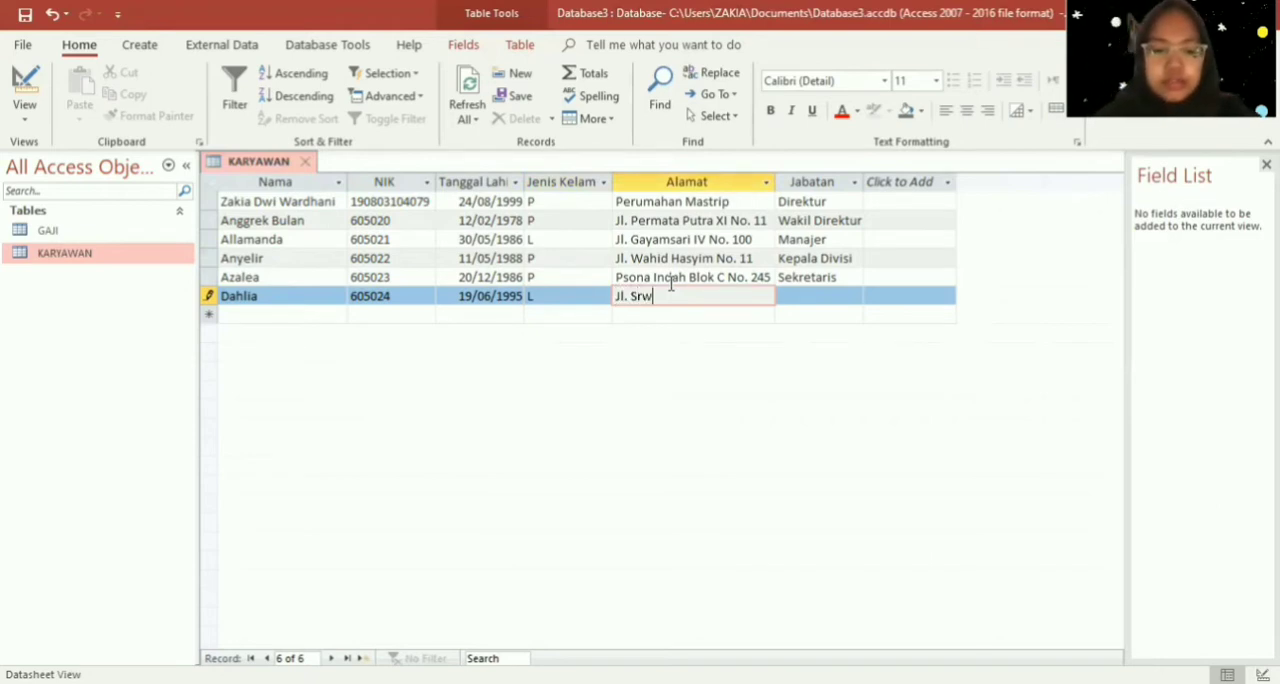
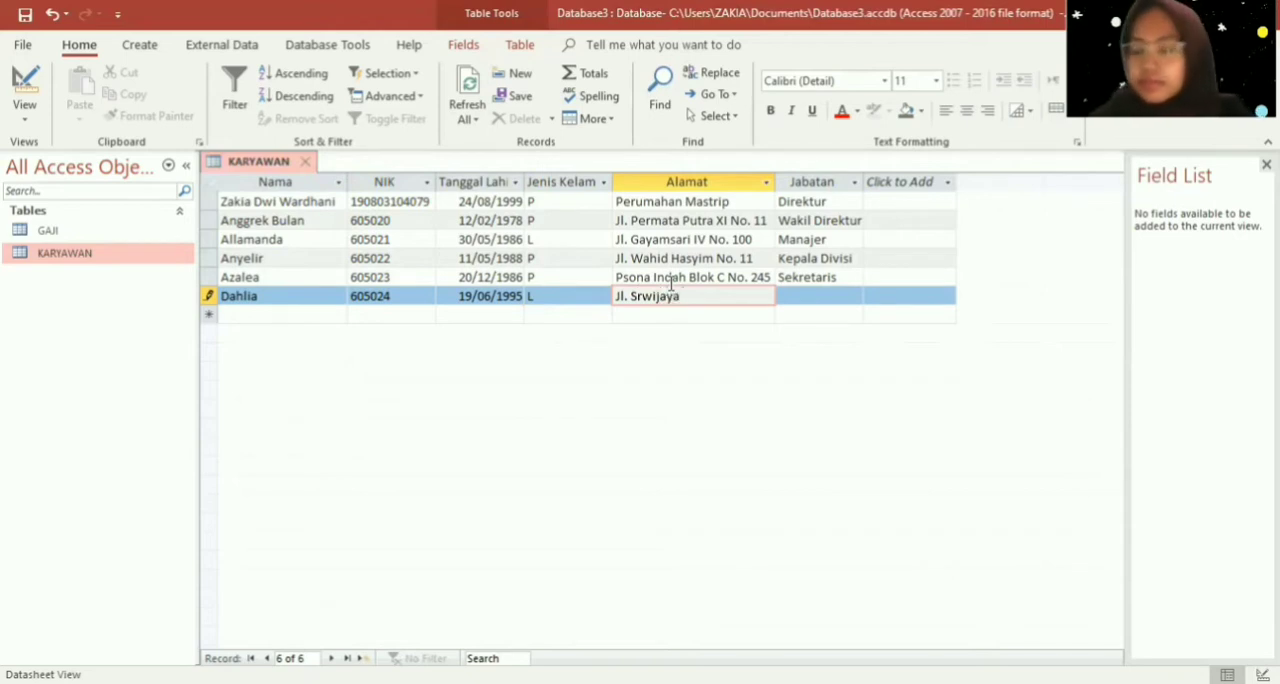
# - Complete the sixth employee's Alamat entry with the street's Roman numeral and the house number
pyautogui.press('capslock')
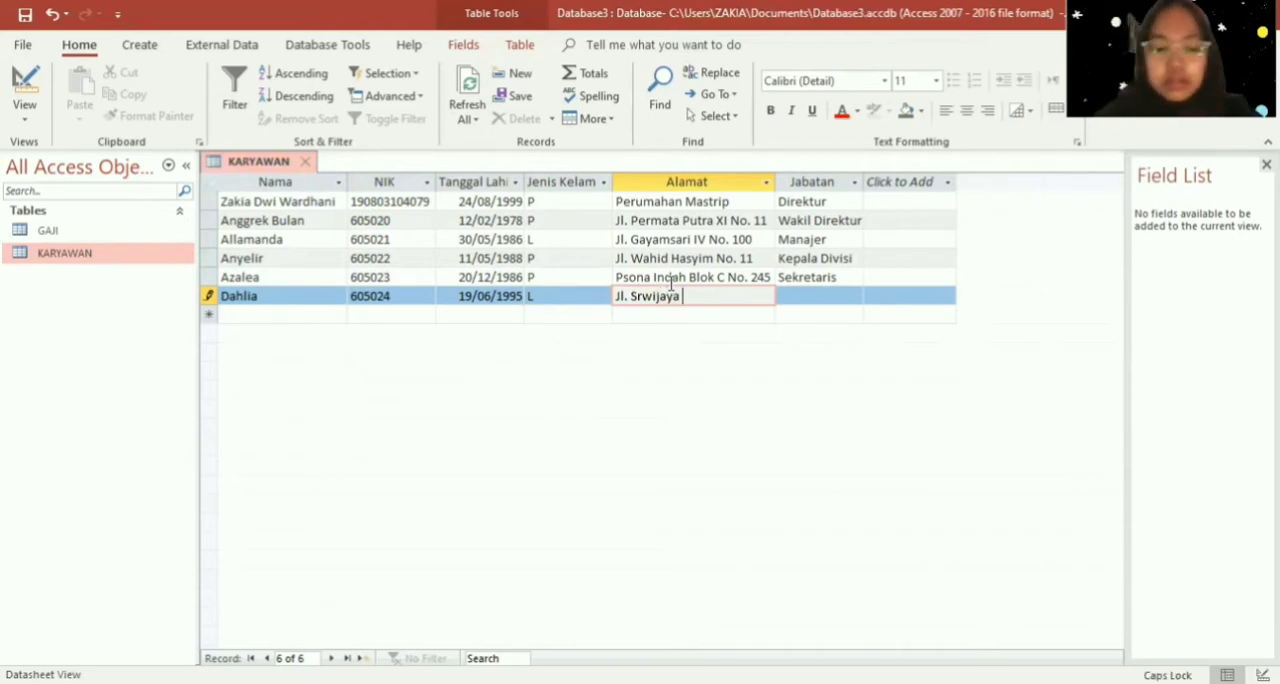
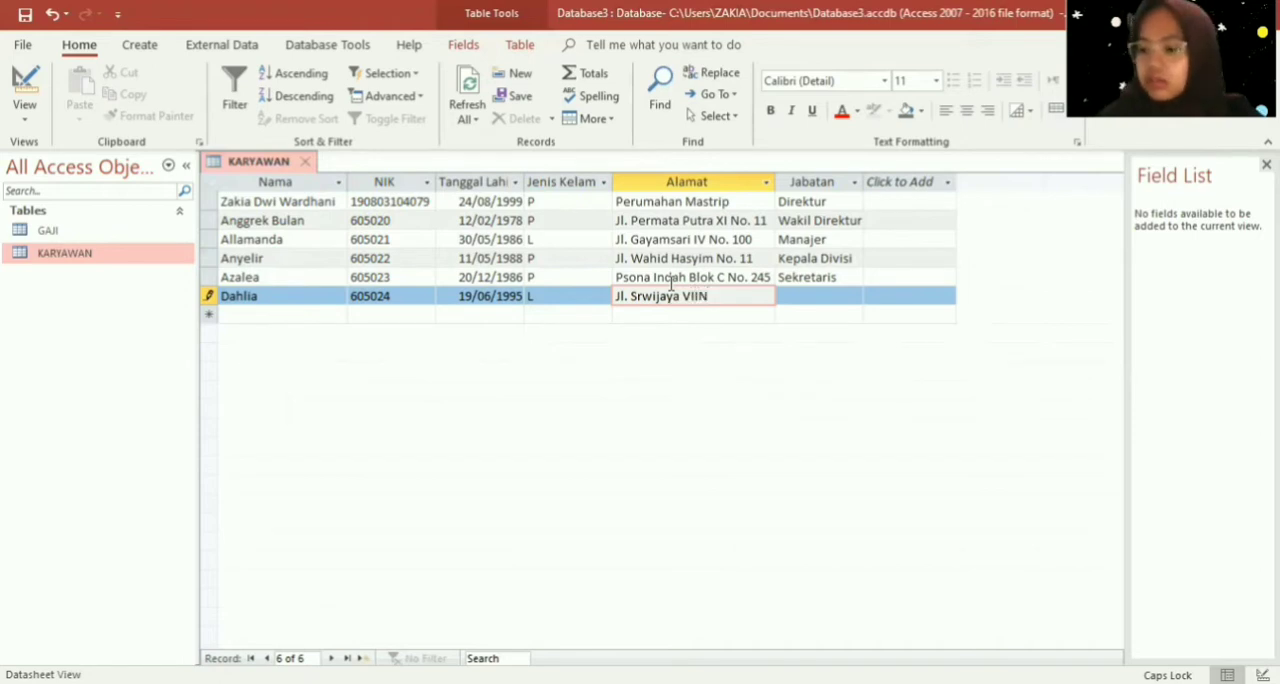
pyautogui.press('capslock')
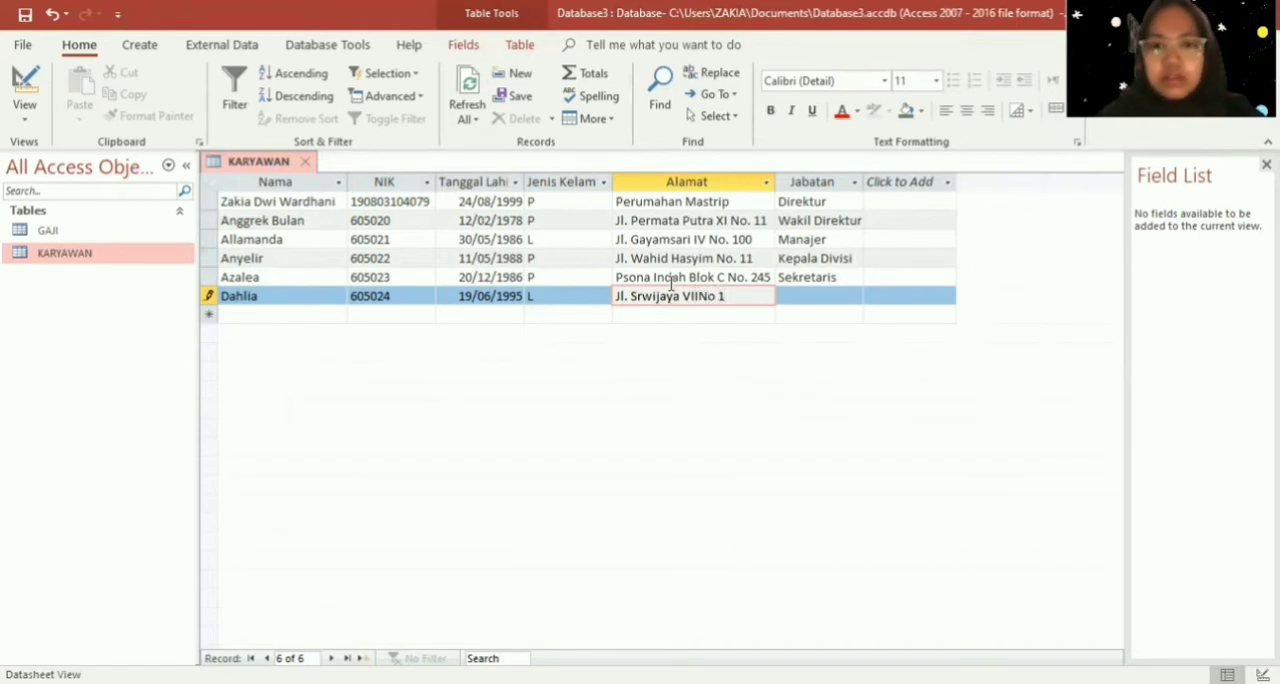
pyautogui.press('Left')
pyautogui.press('Left')
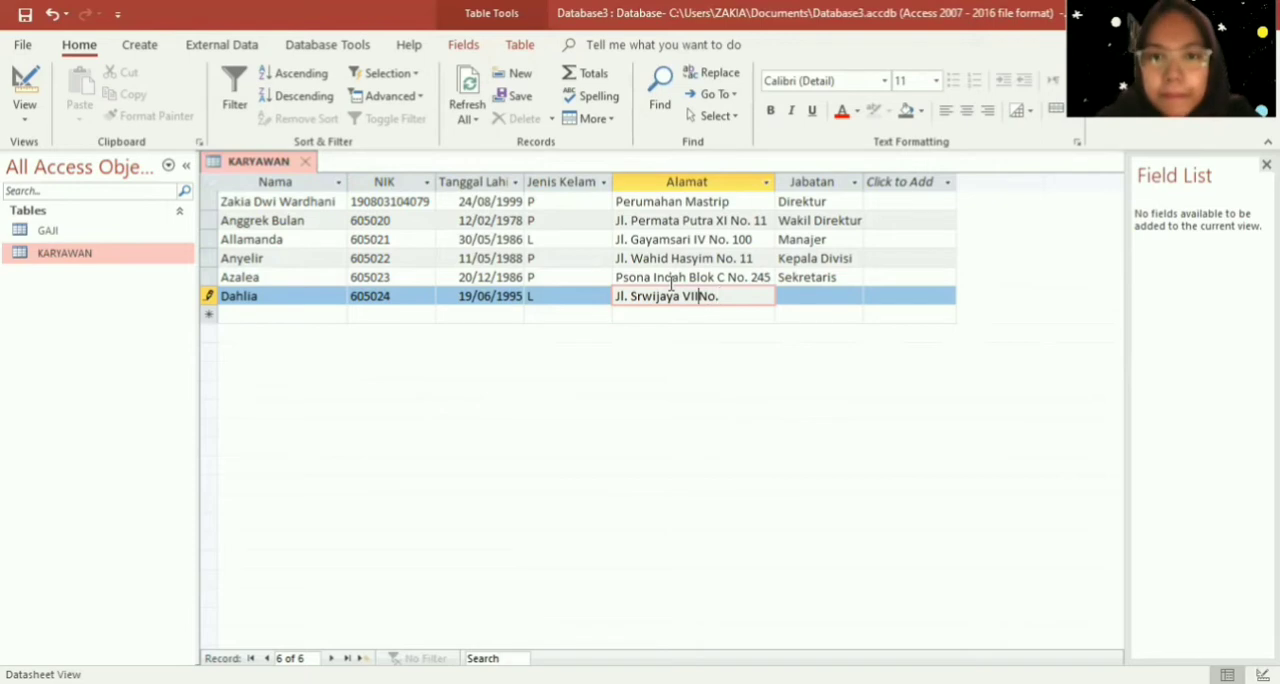
pyautogui.press('End')
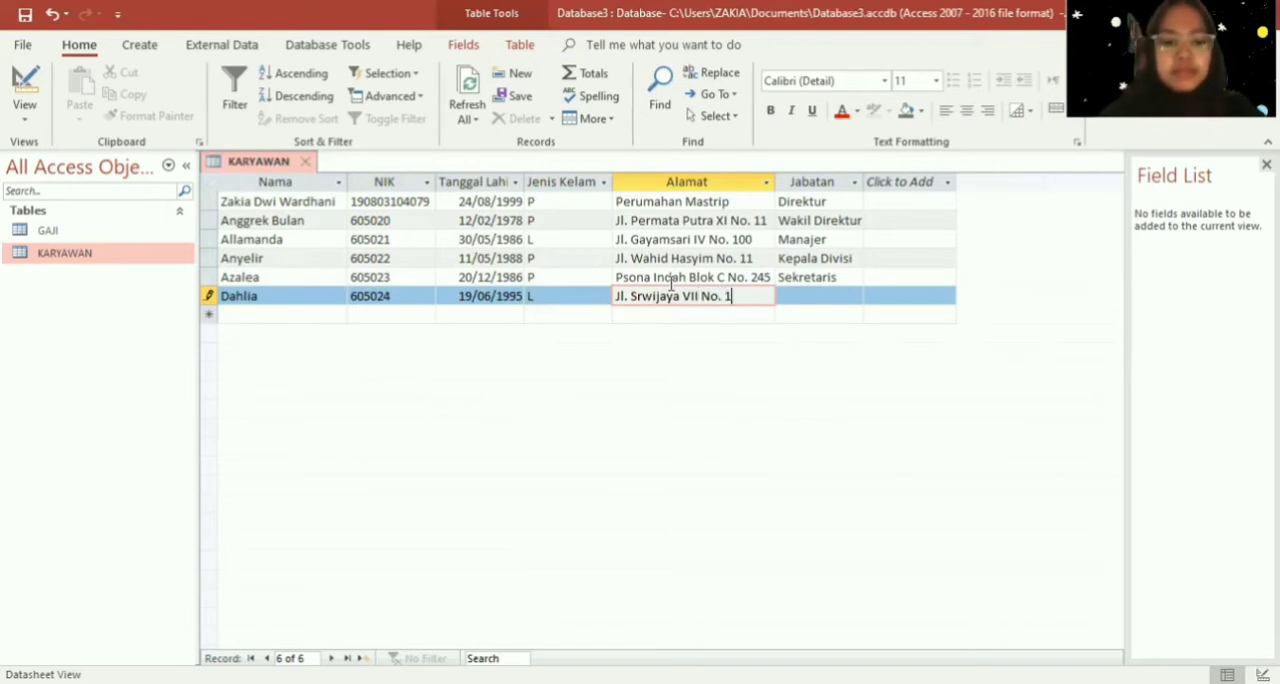
pyautogui.press('capslock')
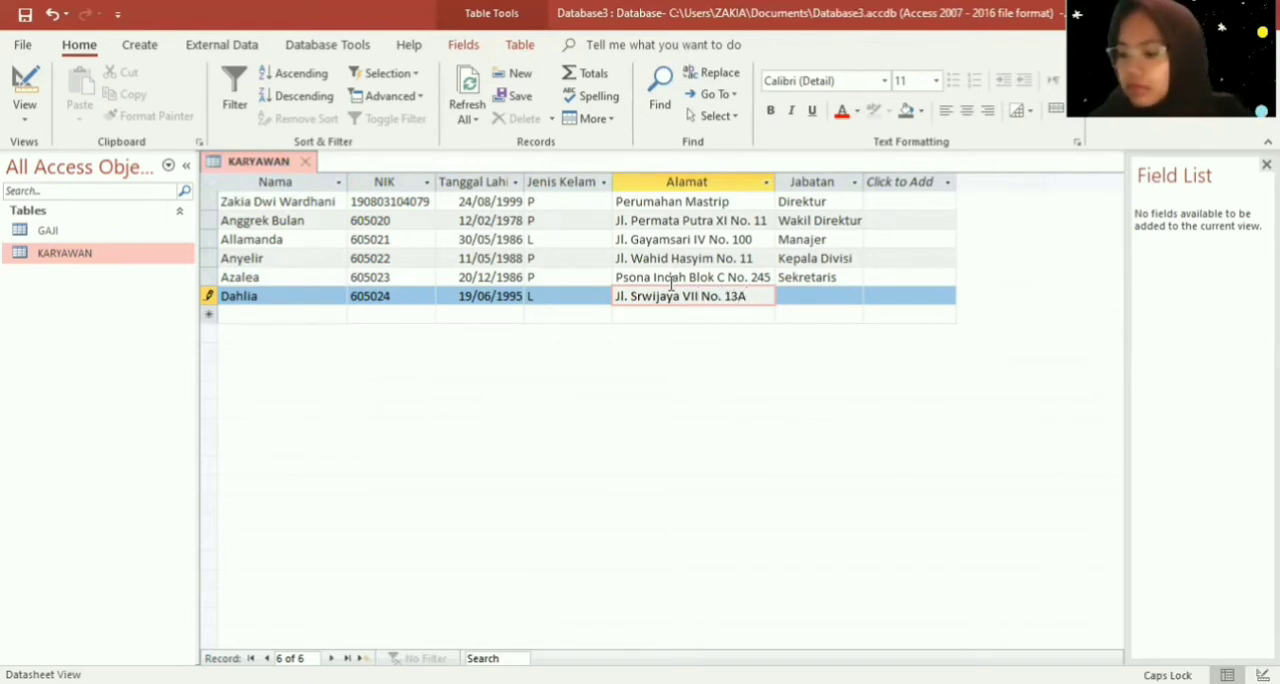
# - Set the sixth employee's Jabatan to "Karyawan"
pyautogui.press('Tab')
pyautogui.write('Kar')
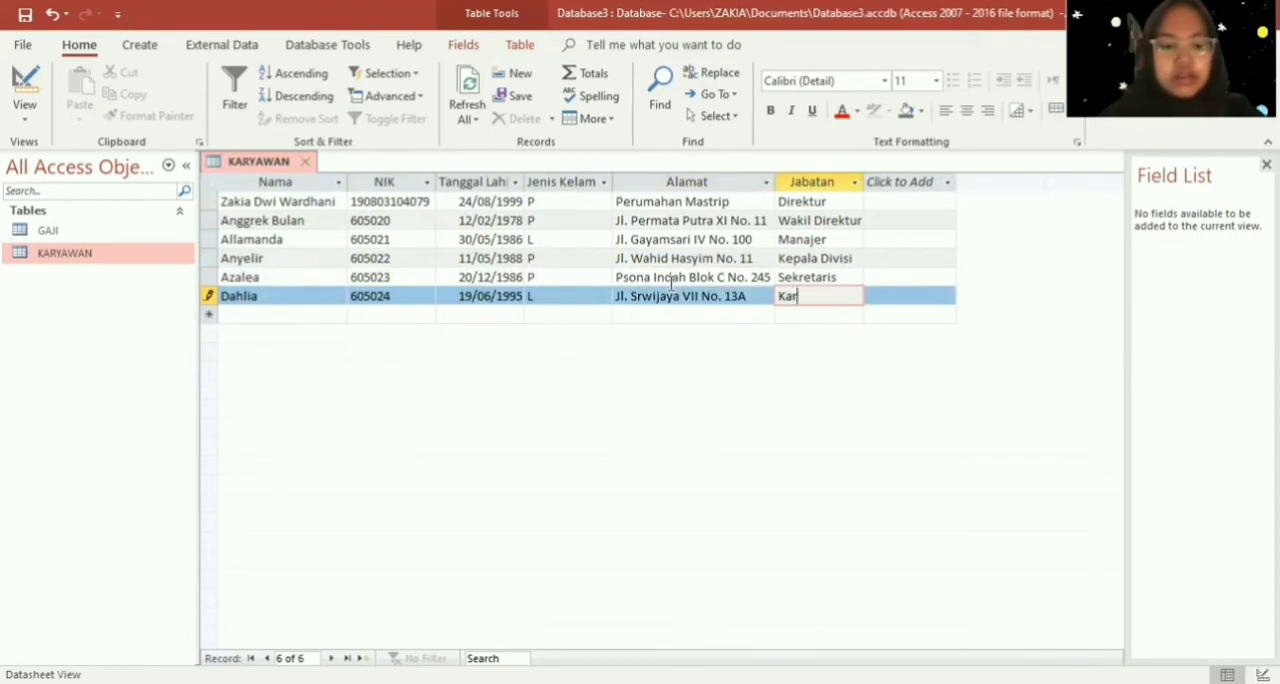
pyautogui.write('yawana')
pyautogui.press('BackSpace')
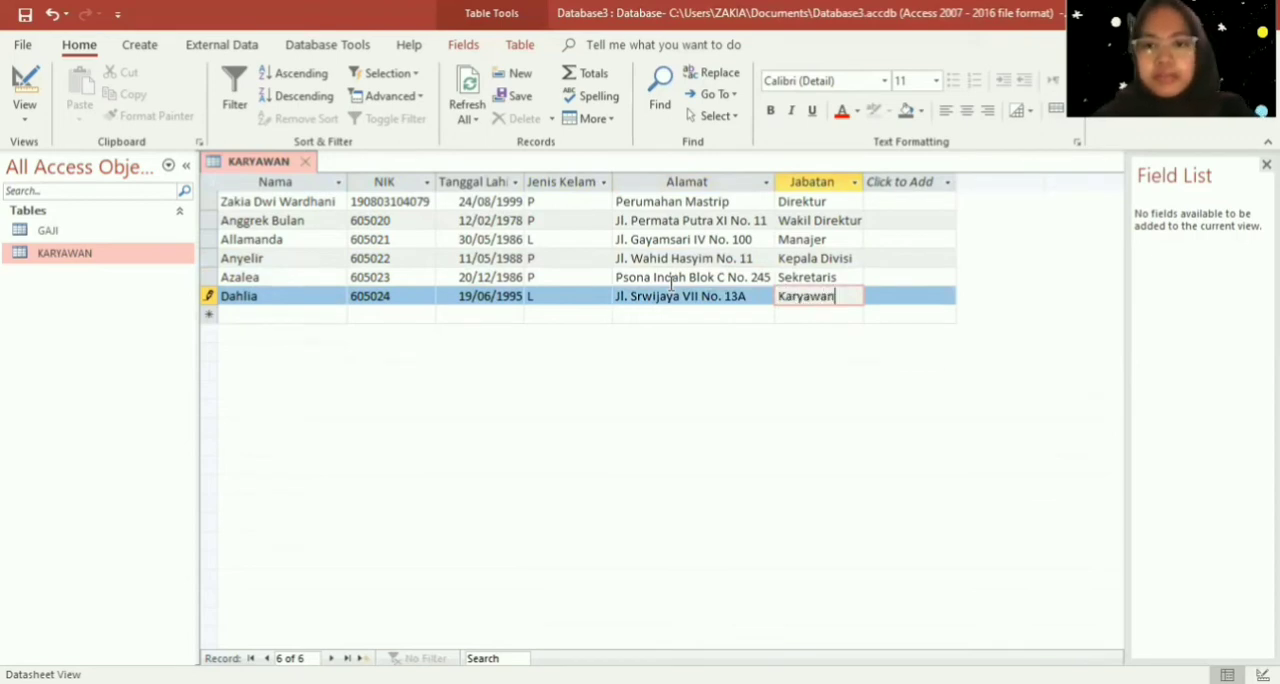
# - Start a seventh record in the KARYAWAN table and enter the employee's name in the Nama field
pyautogui.press('Down')
pyautogui.press('Left')
pyautogui.press('Left')
pyautogui.press('Left')
pyautogui.press('Left')
pyautogui.press('Left')
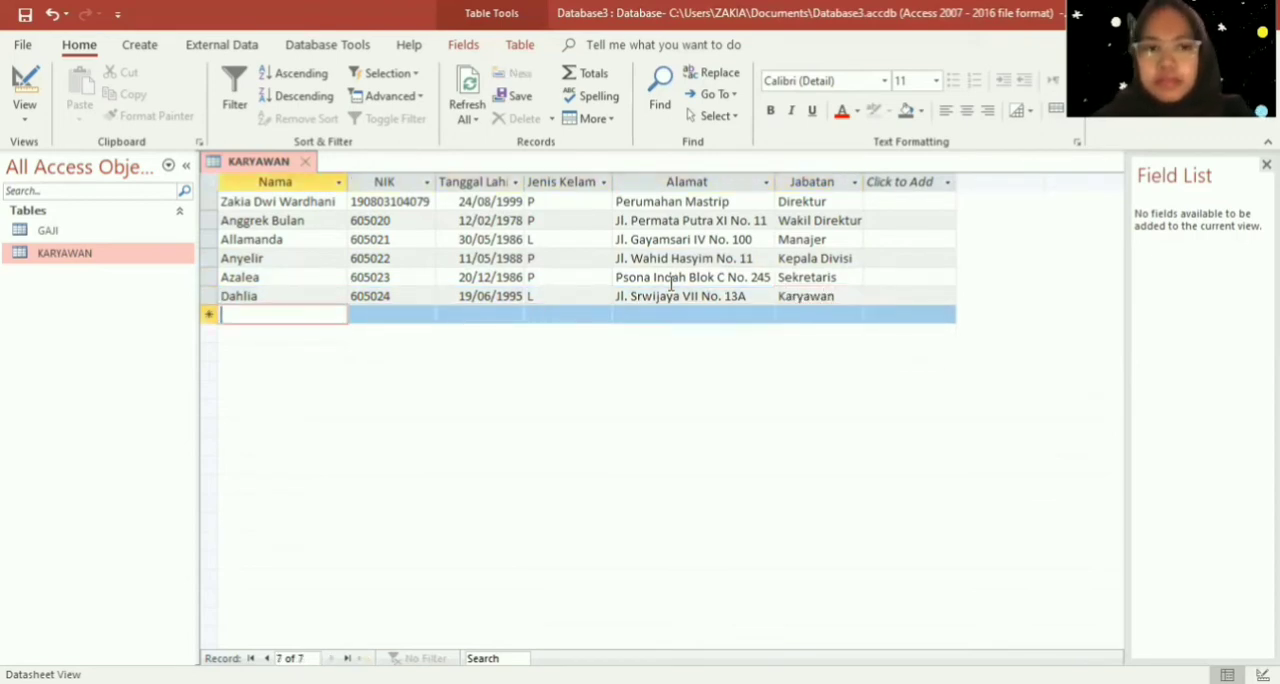
pyautogui.press('capslock')
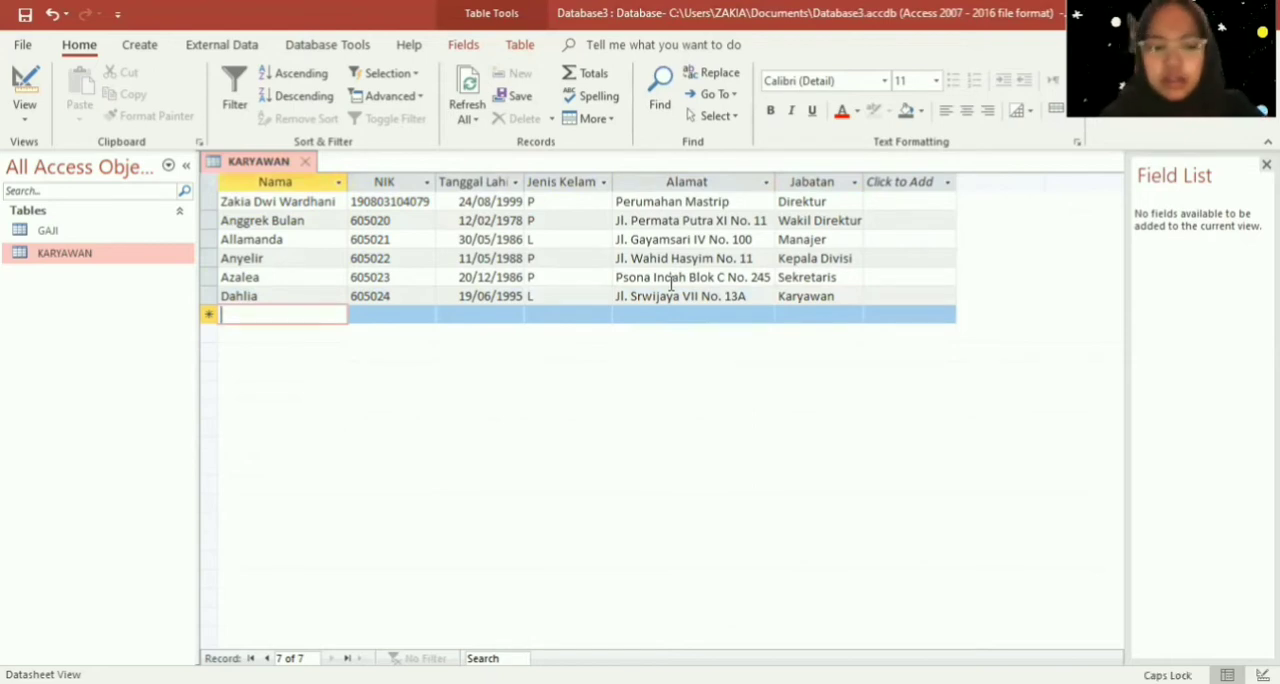
pyautogui.write('E')
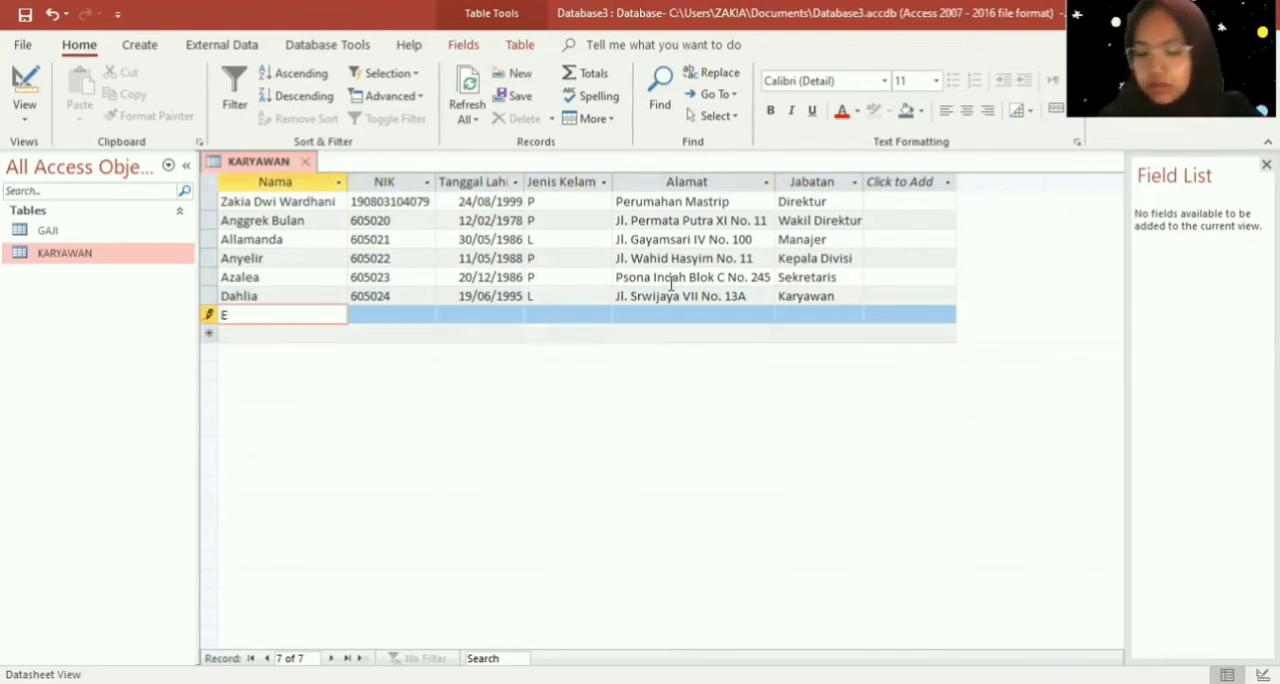
pyautogui.write('idelweos')
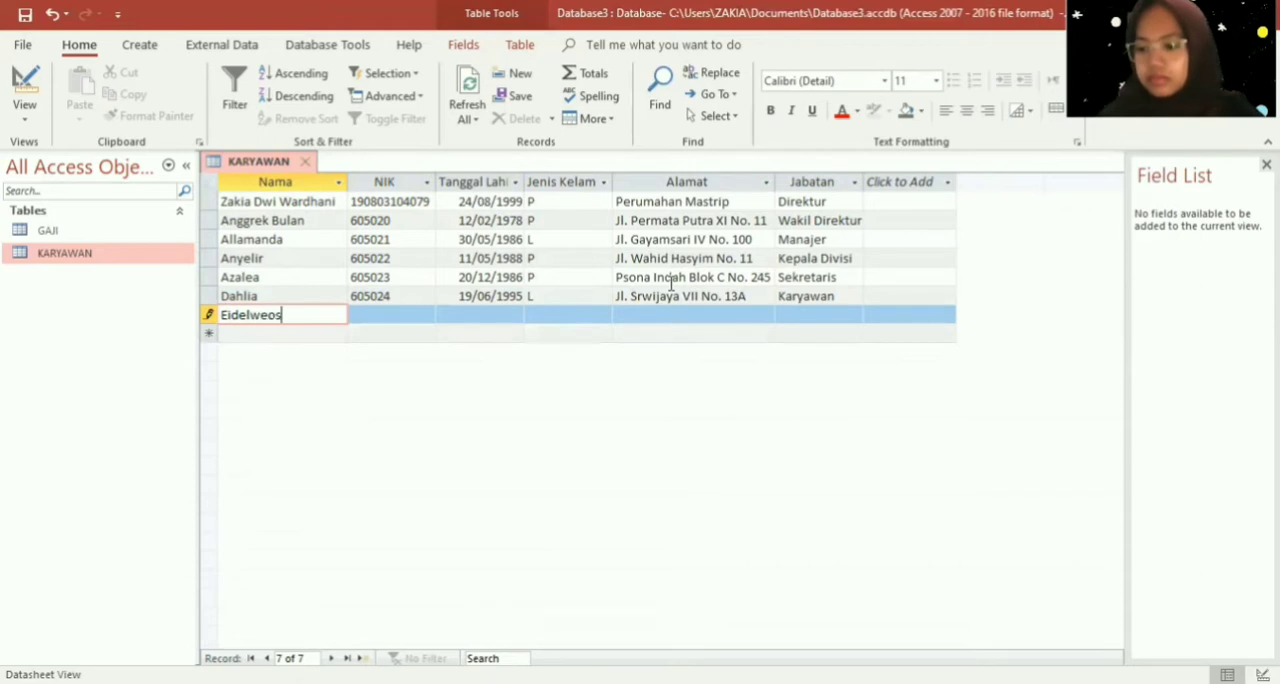
pyautogui.press('Tab')
pyautogui.hotkey('shift', 'Tab')
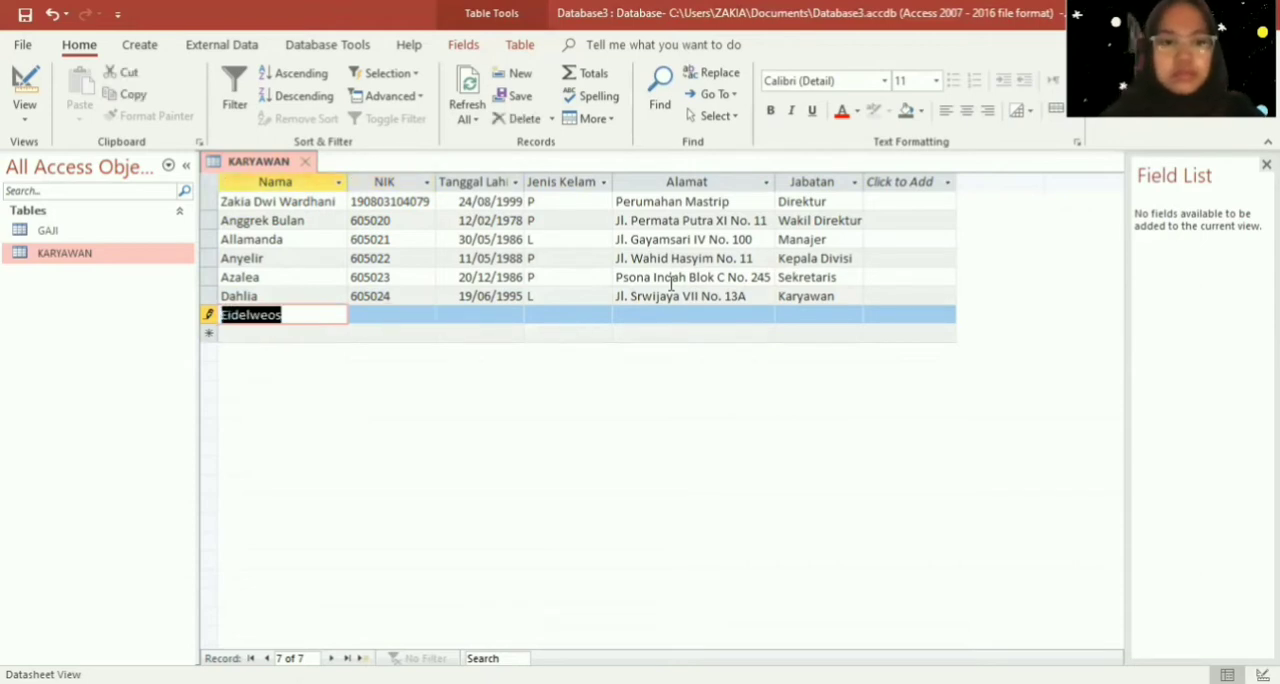
pyautogui.click(272, 315)
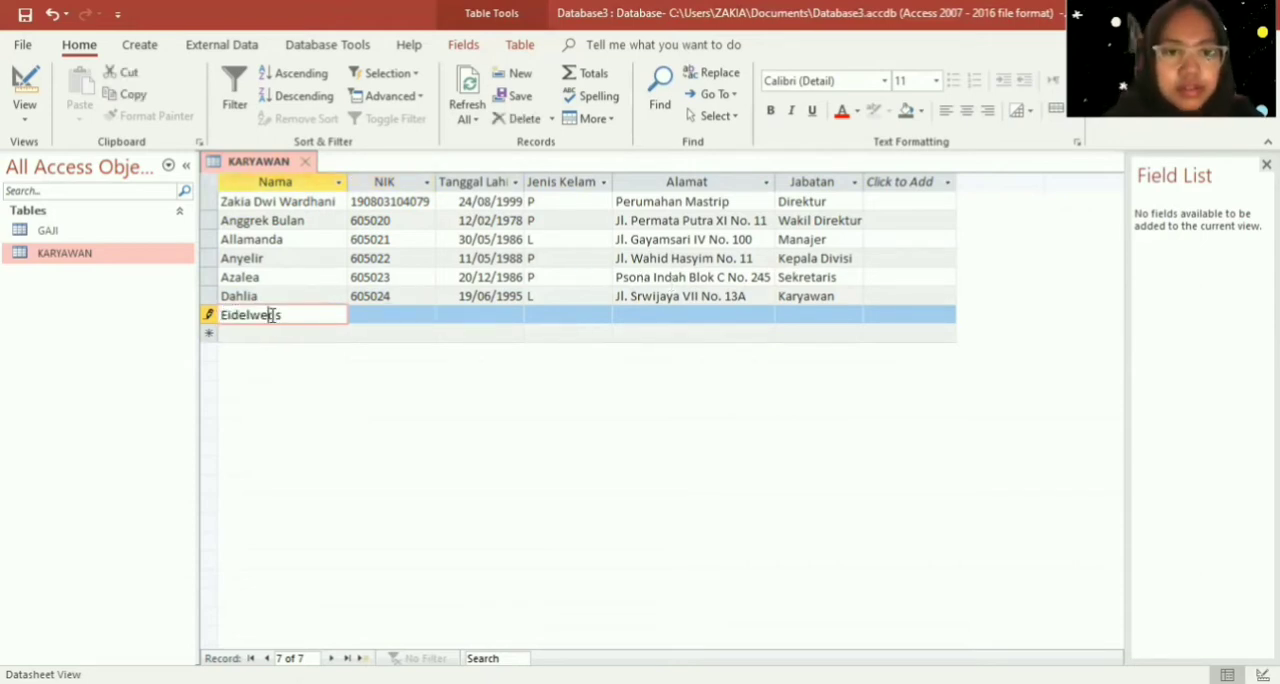
pyautogui.press('BackSpace')
pyautogui.write('i')
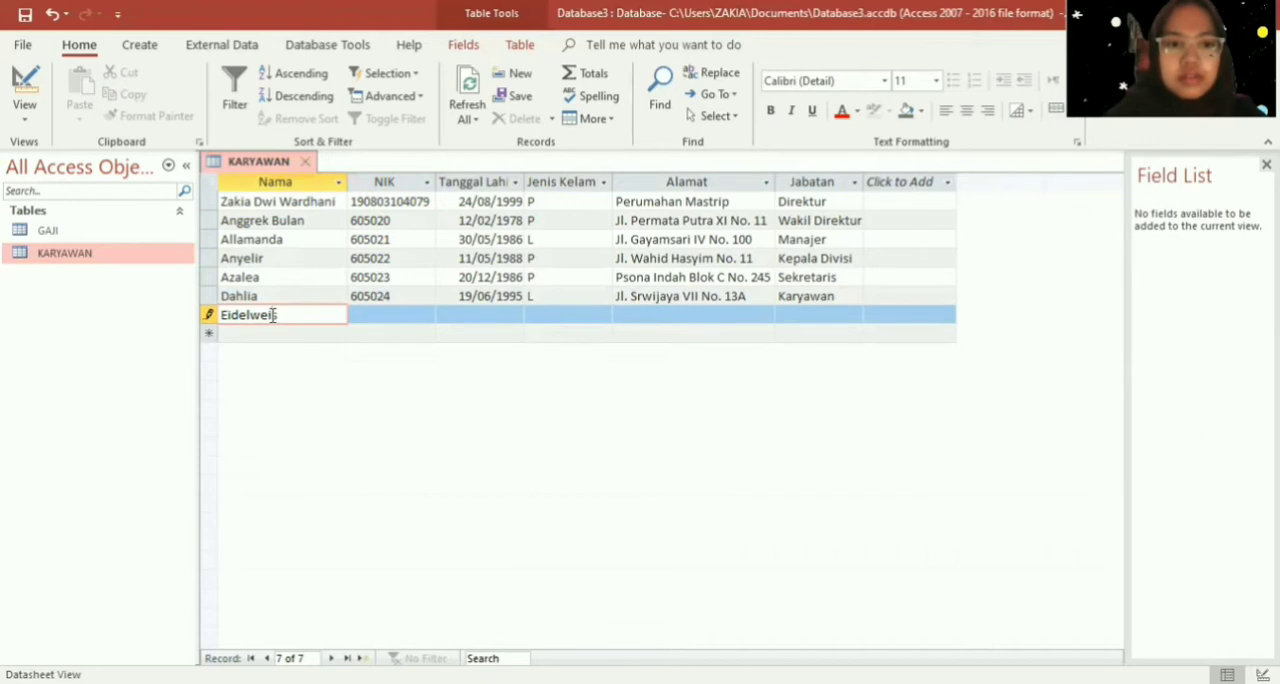
# - Enter the seventh employee's identification number in the NIK field
pyautogui.click(376, 311)
pyautogui.write('6050')
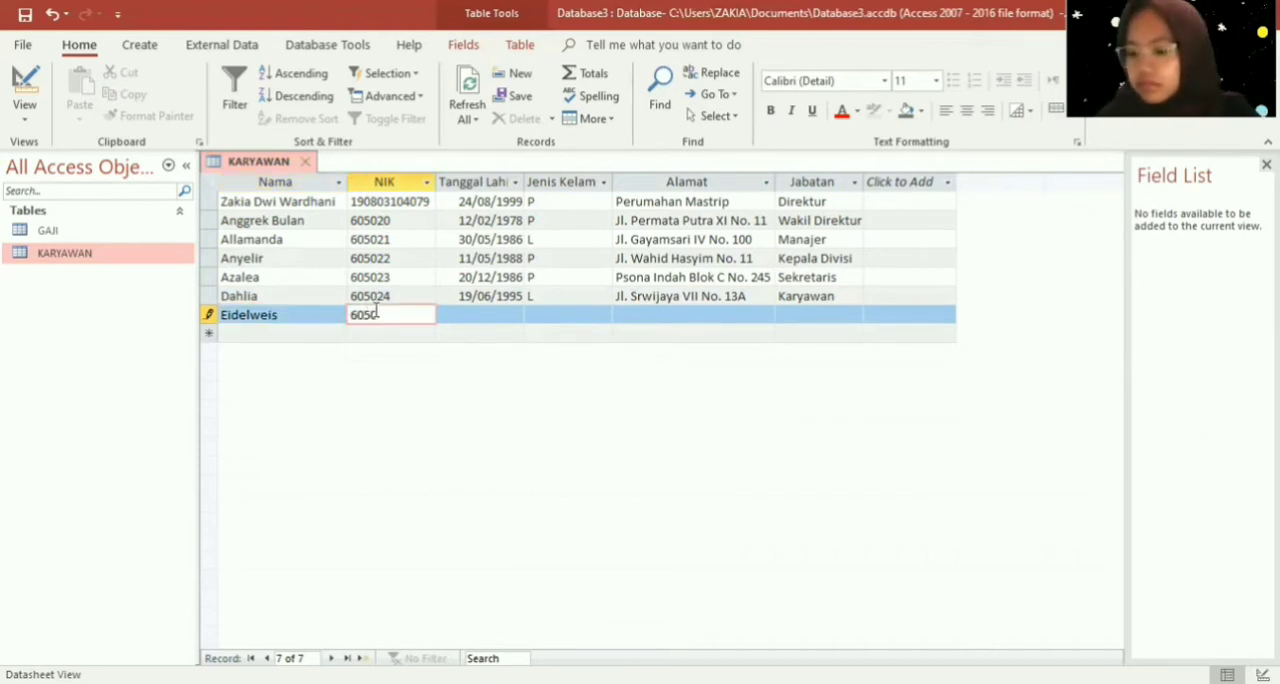
pyautogui.write('25')
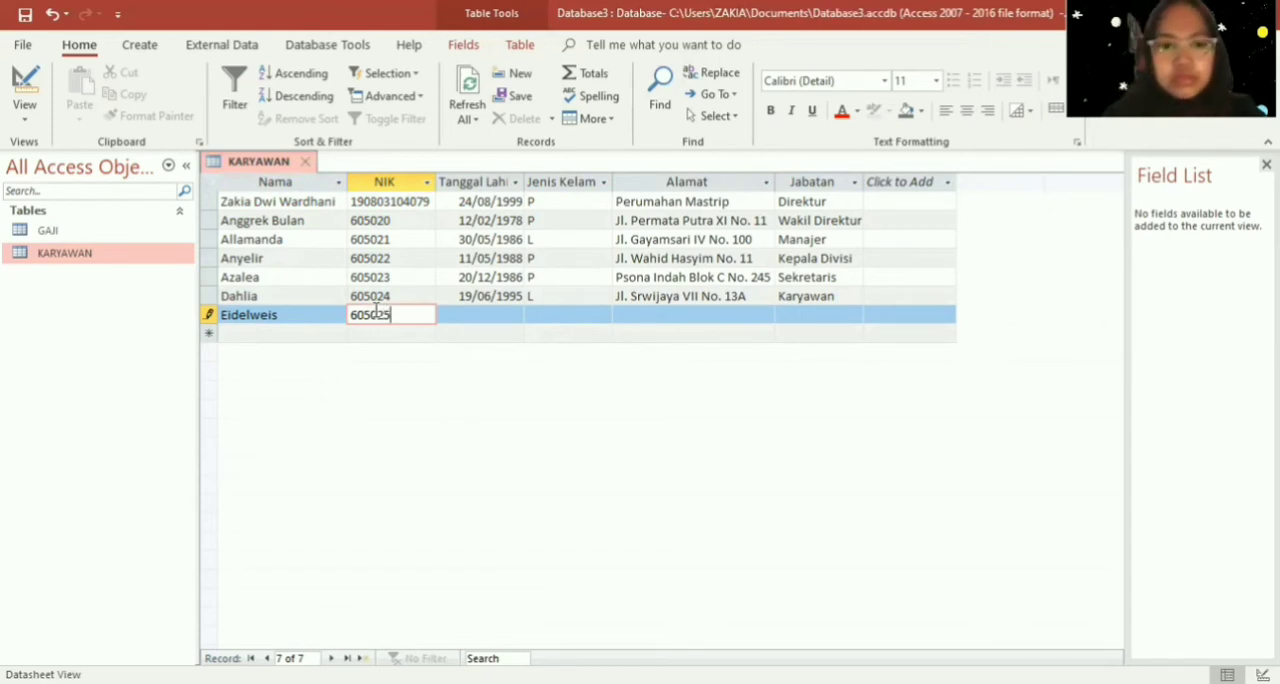
pyautogui.press('Tab')
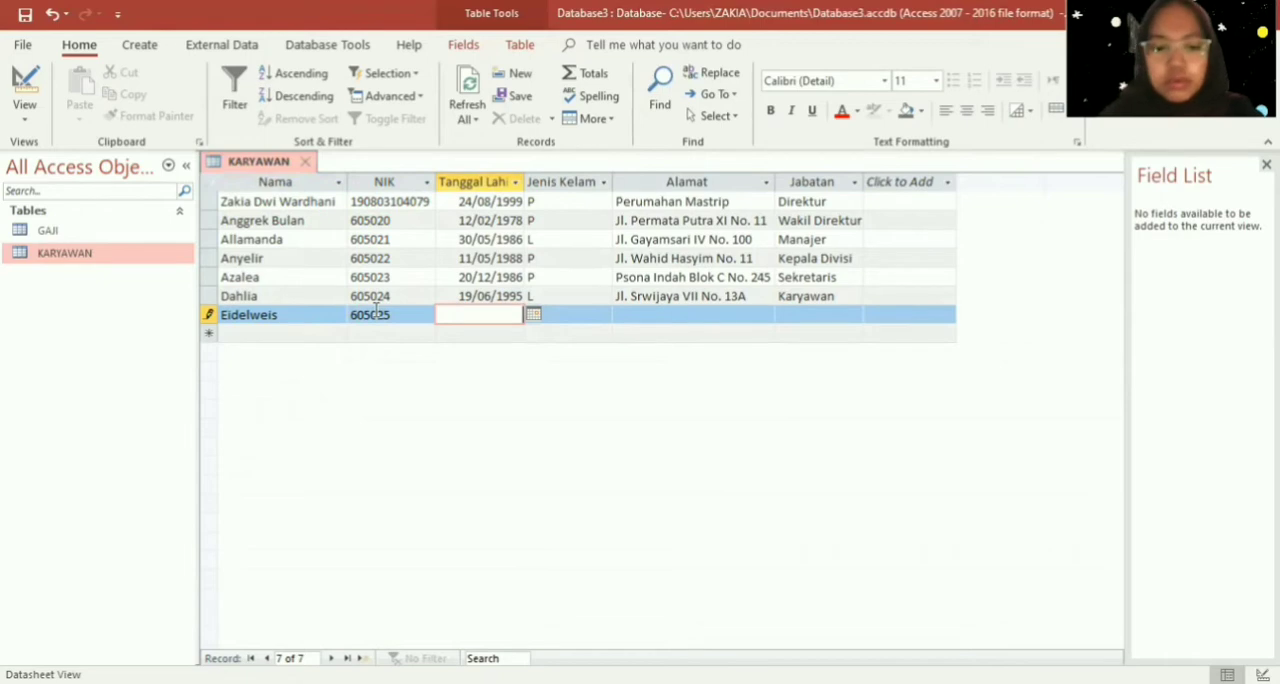
pyautogui.write('6050')
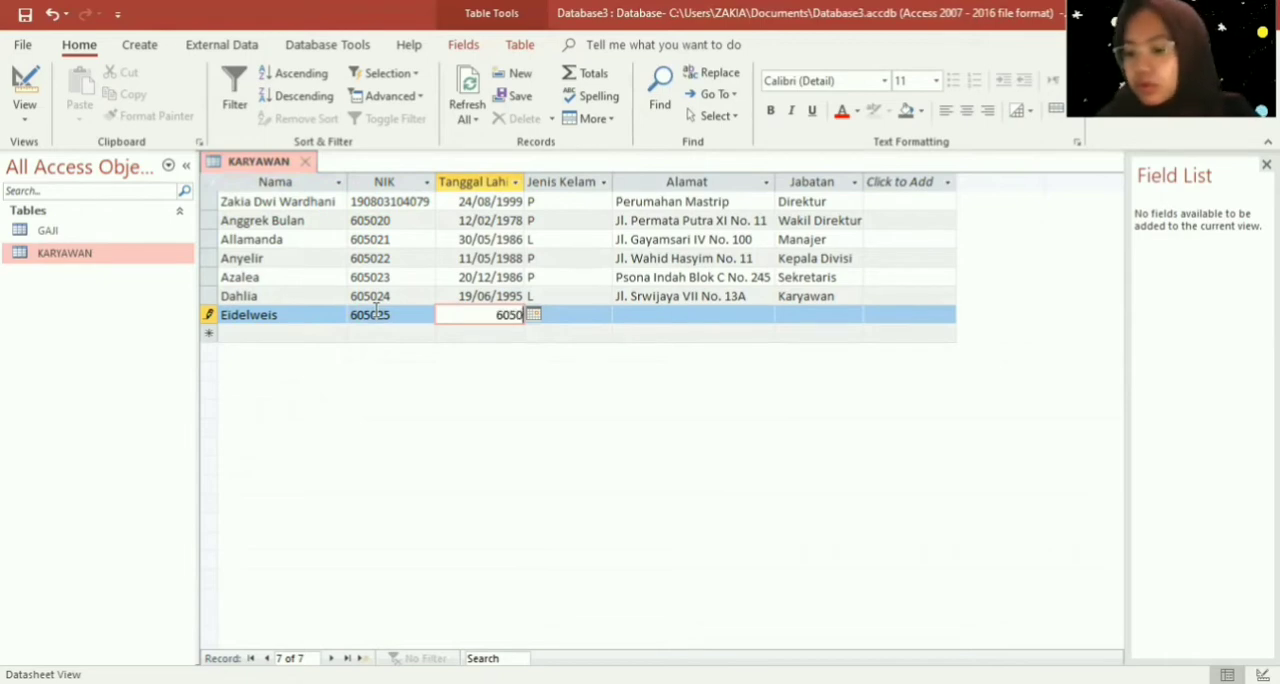
pyautogui.write('25')
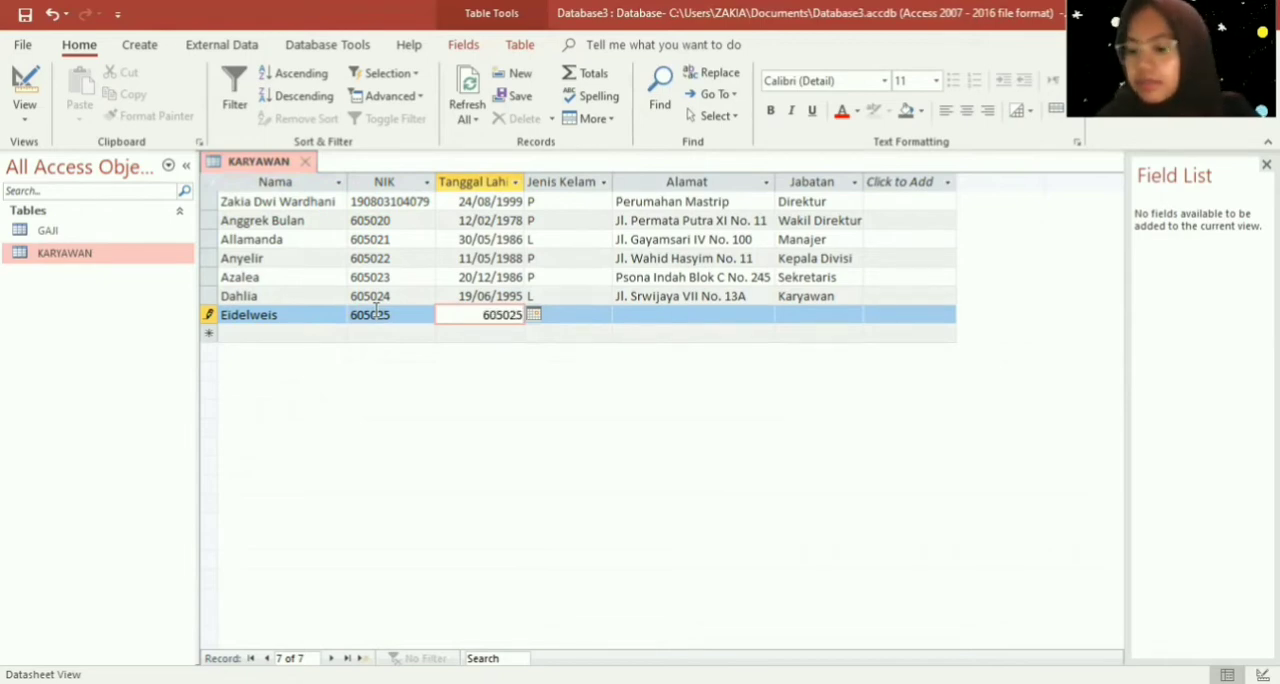
pyautogui.click(379, 316)
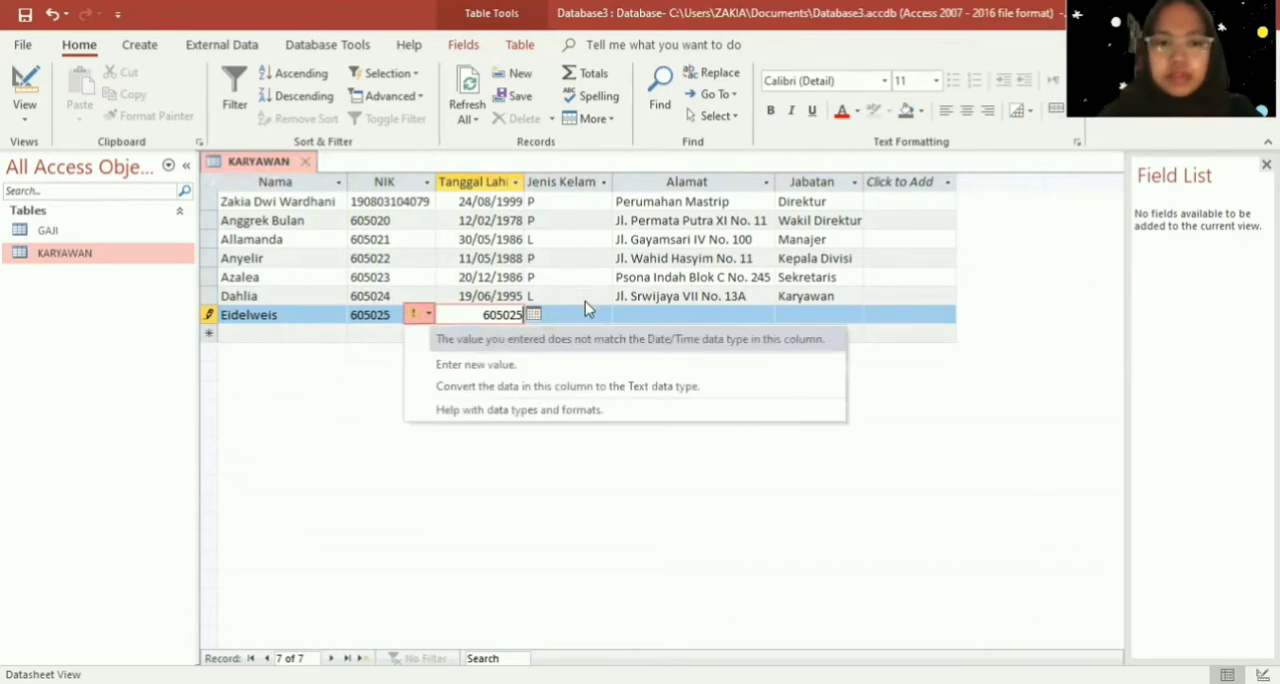
pyautogui.click(577, 317)
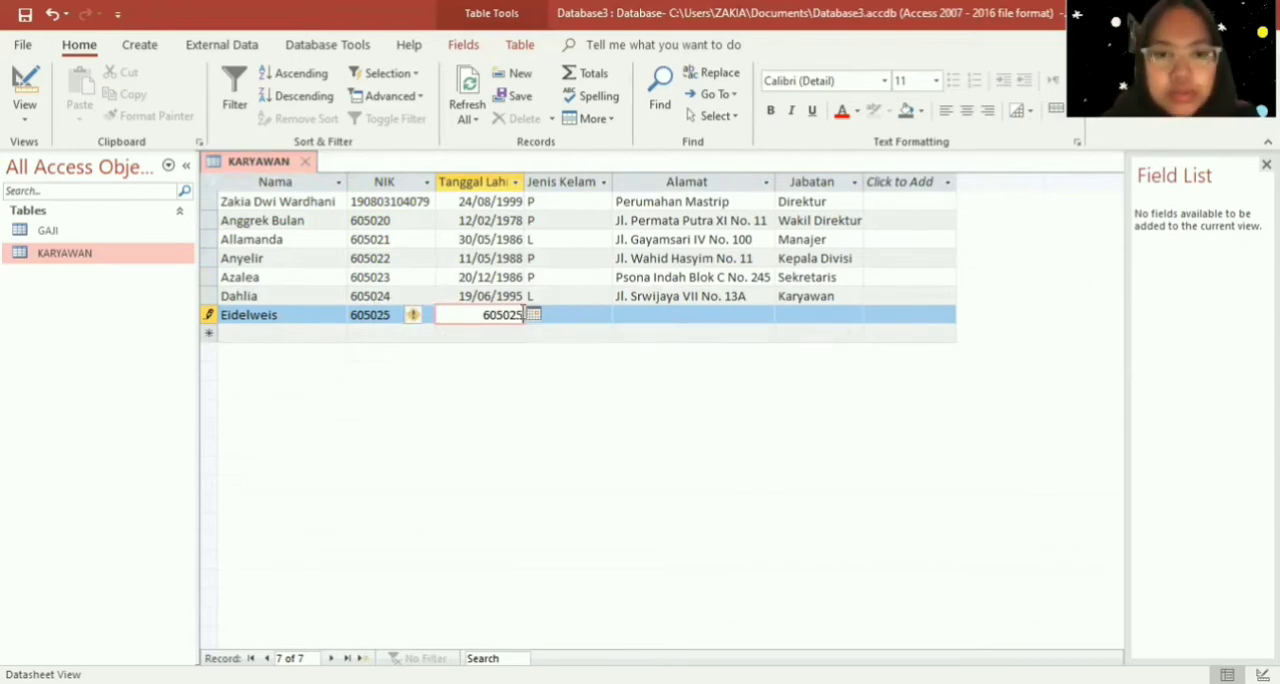
# - Replace the wrong entry in the seventh employee's Tanggal Lahir field with the date of birth
pyautogui.moveTo(522, 316); pyautogui.dragTo(477, 316)
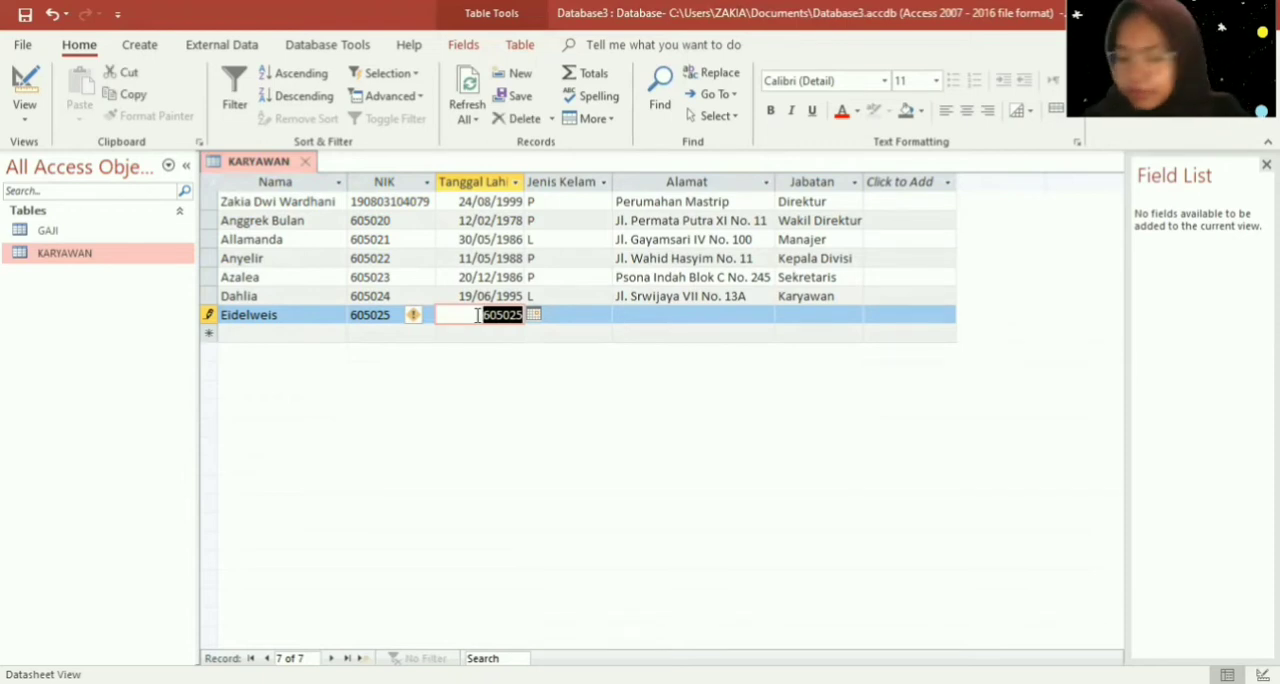
pyautogui.press('BackSpace')
pyautogui.write('14/08')
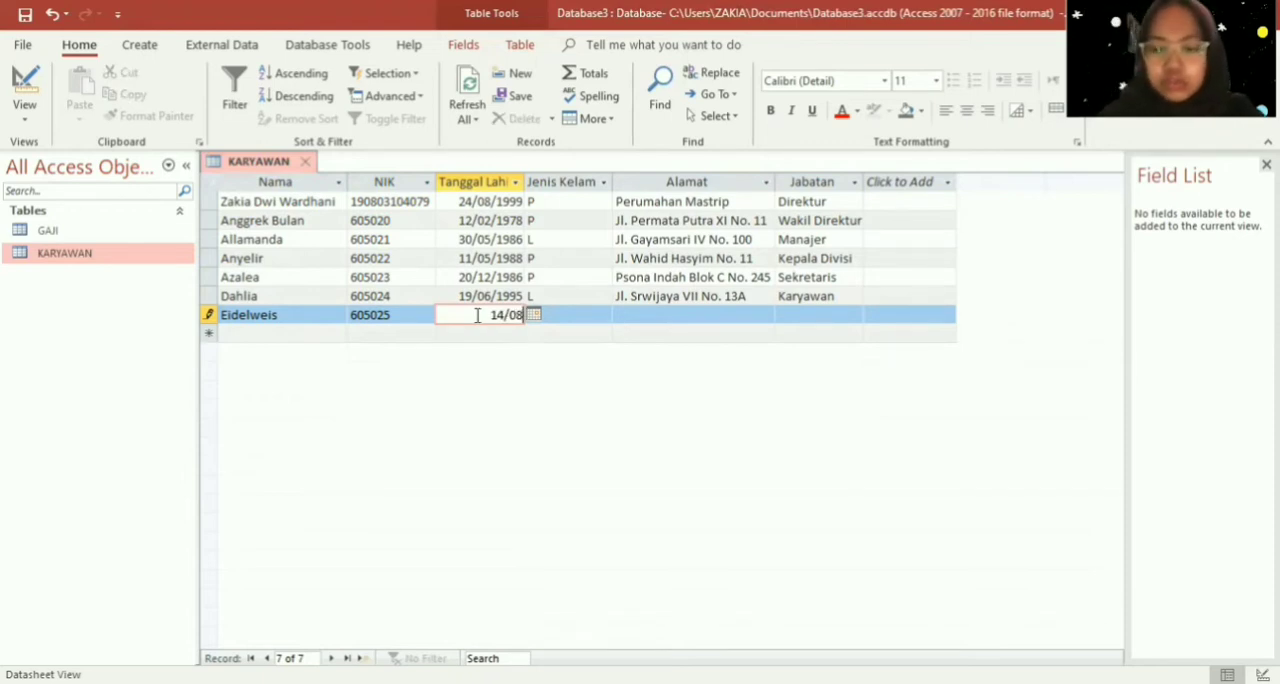
pyautogui.write('/1996')
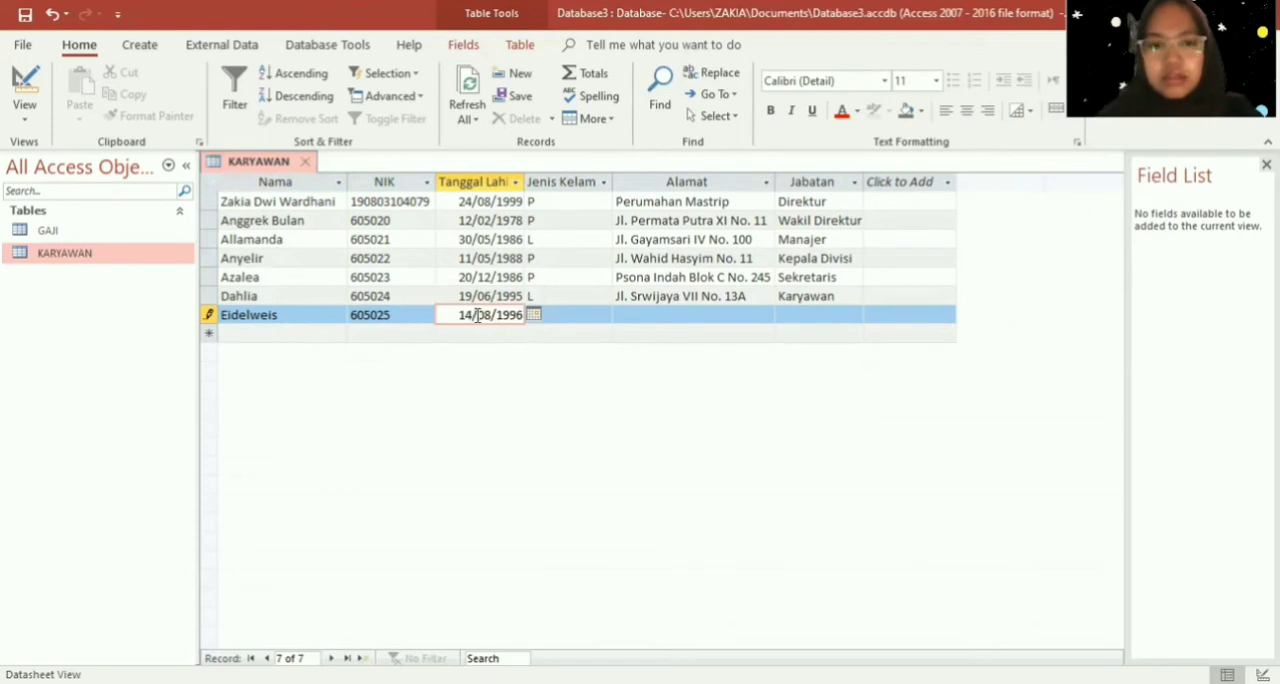
# - Set the seventh employee's Jenis Kelamin to "L"
pyautogui.click(552, 316)
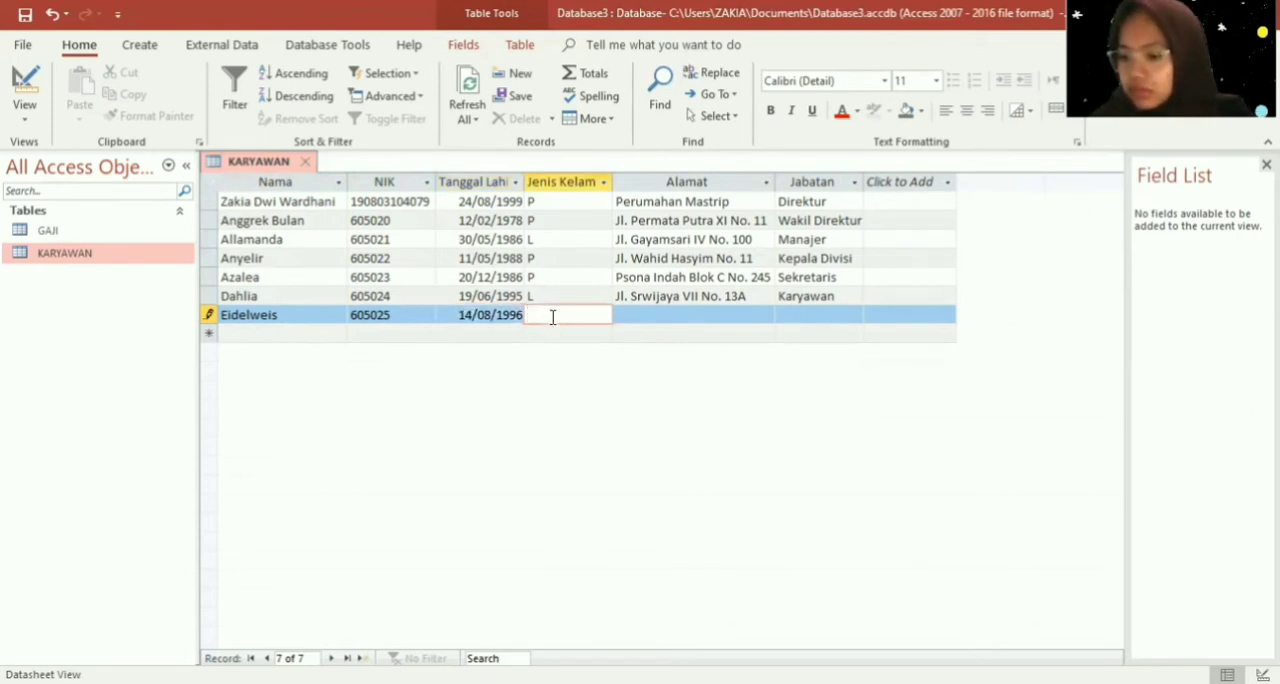
pyautogui.press('capslock')
pyautogui.write('L')
pyautogui.press('Tab')
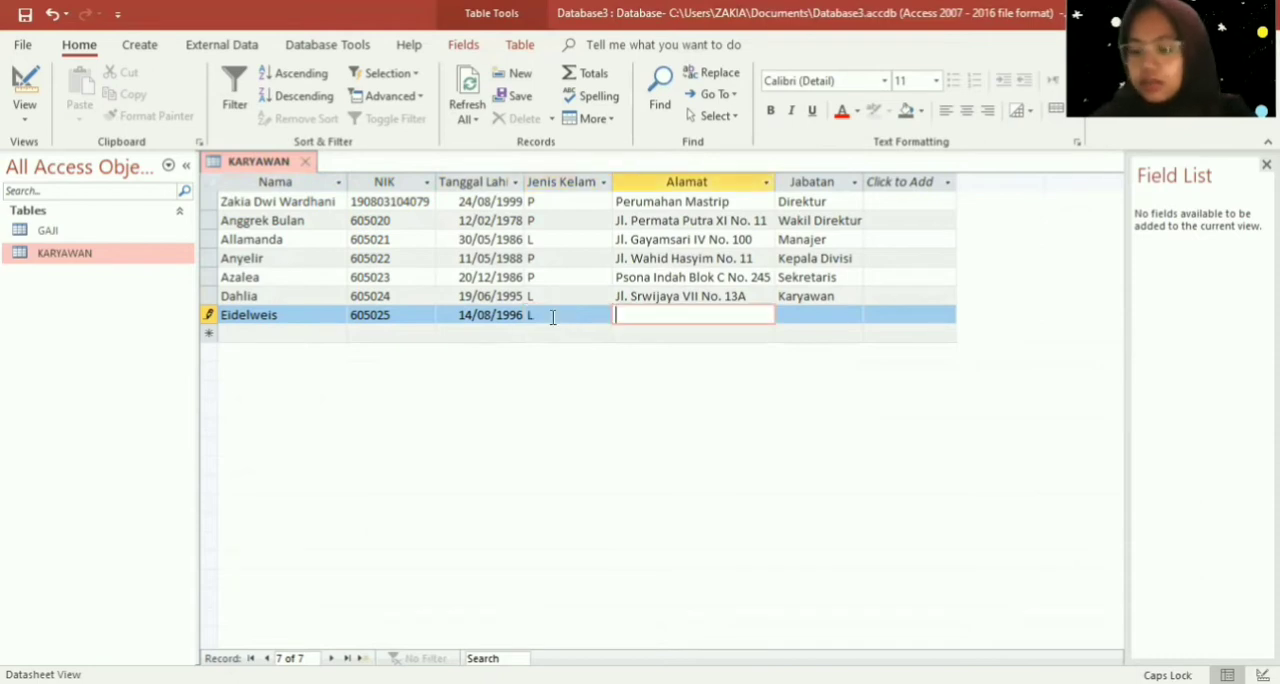
# - Enter the street name of the seventh employee's address in the Alamat field
pyautogui.press('capslock')
pyautogui.press('capslock')
pyautogui.press('capslock')
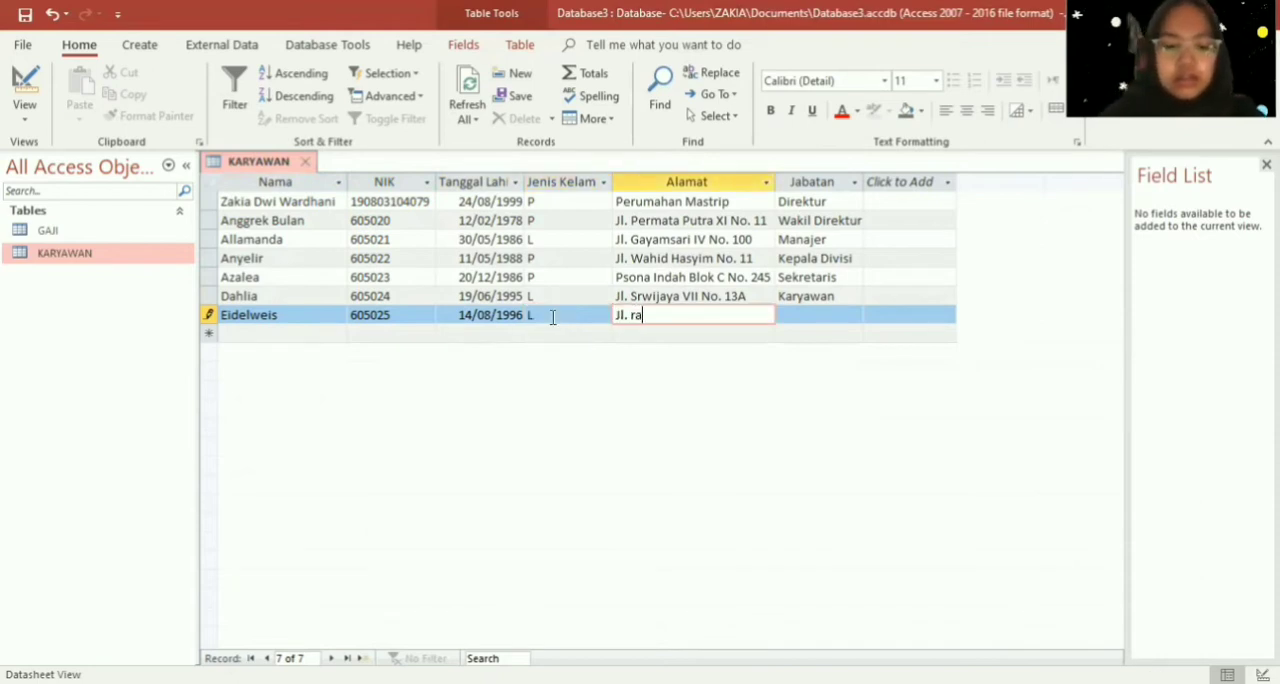
pyautogui.press('capslock')
pyautogui.press('capslock')
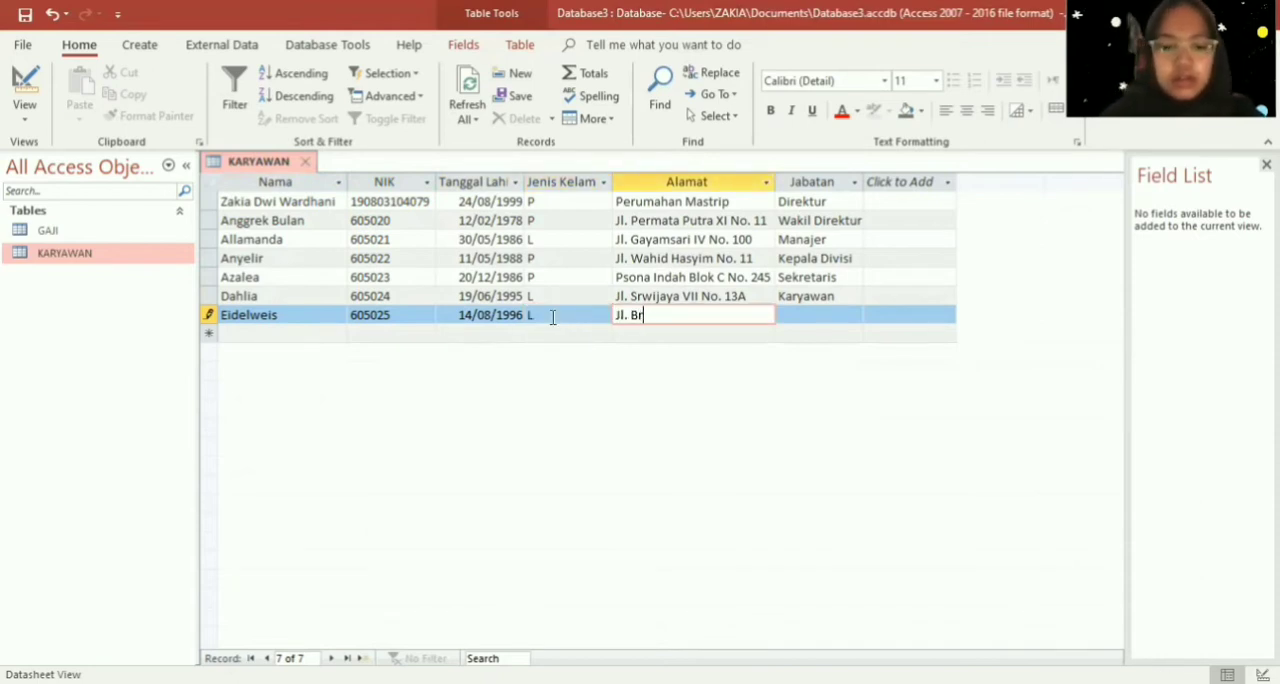
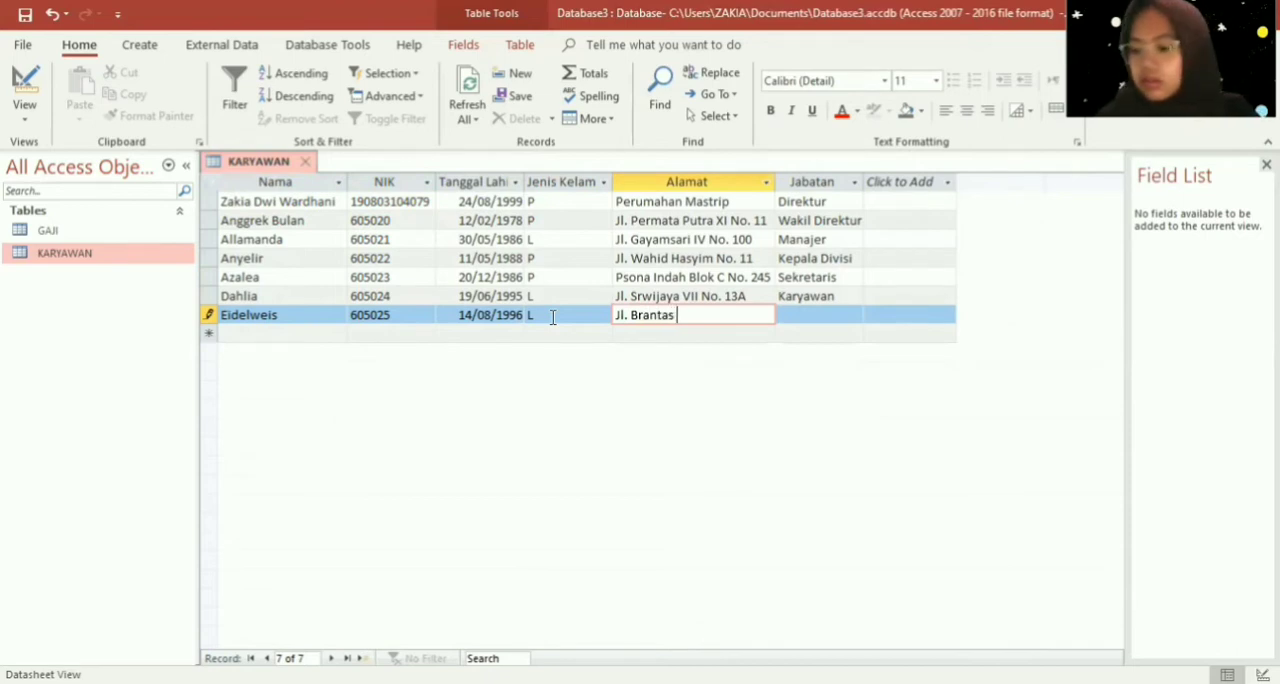
# - Complete the seventh employee's Alamat entry with the street section and house number
pyautogui.press('capslock')
pyautogui.press('capslock')
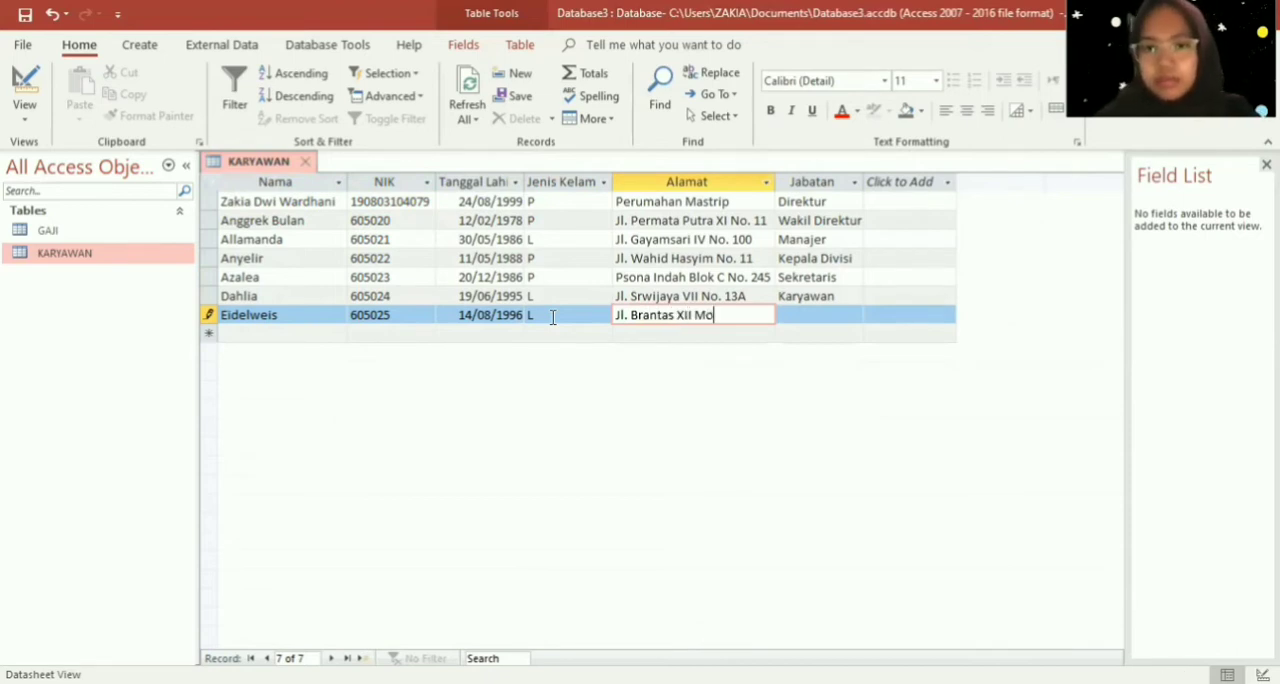
pyautogui.press('capslock')
pyautogui.press('capslock')
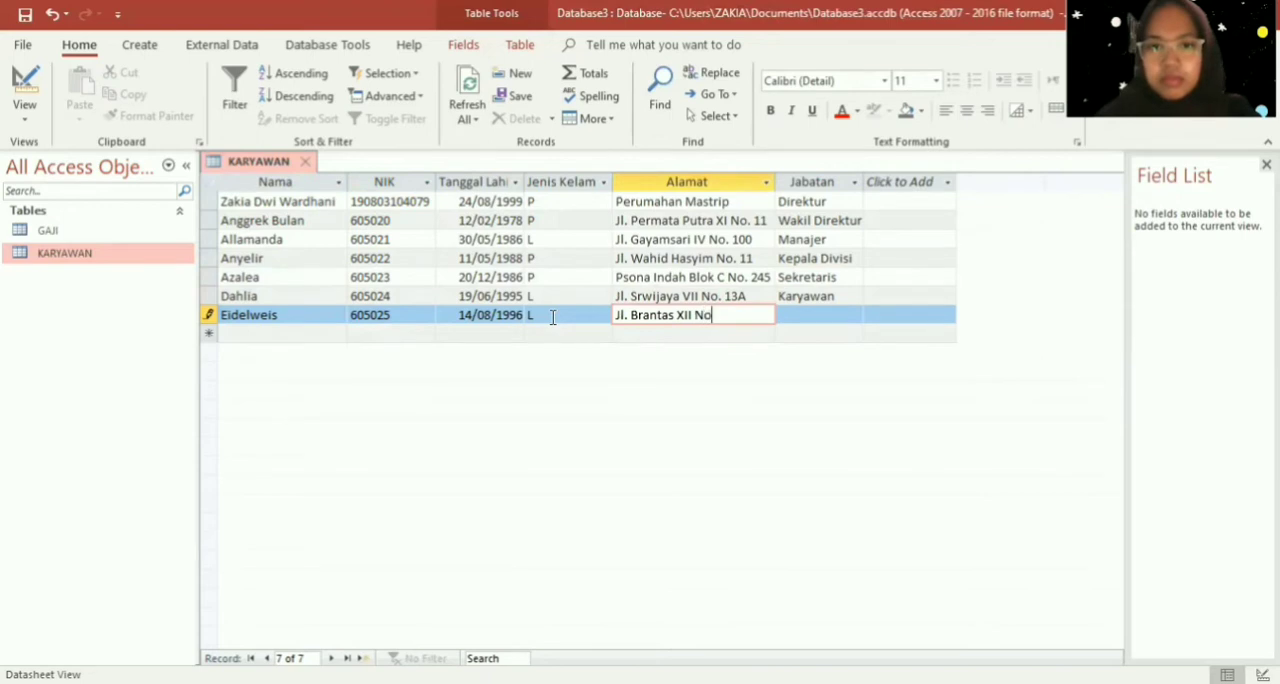
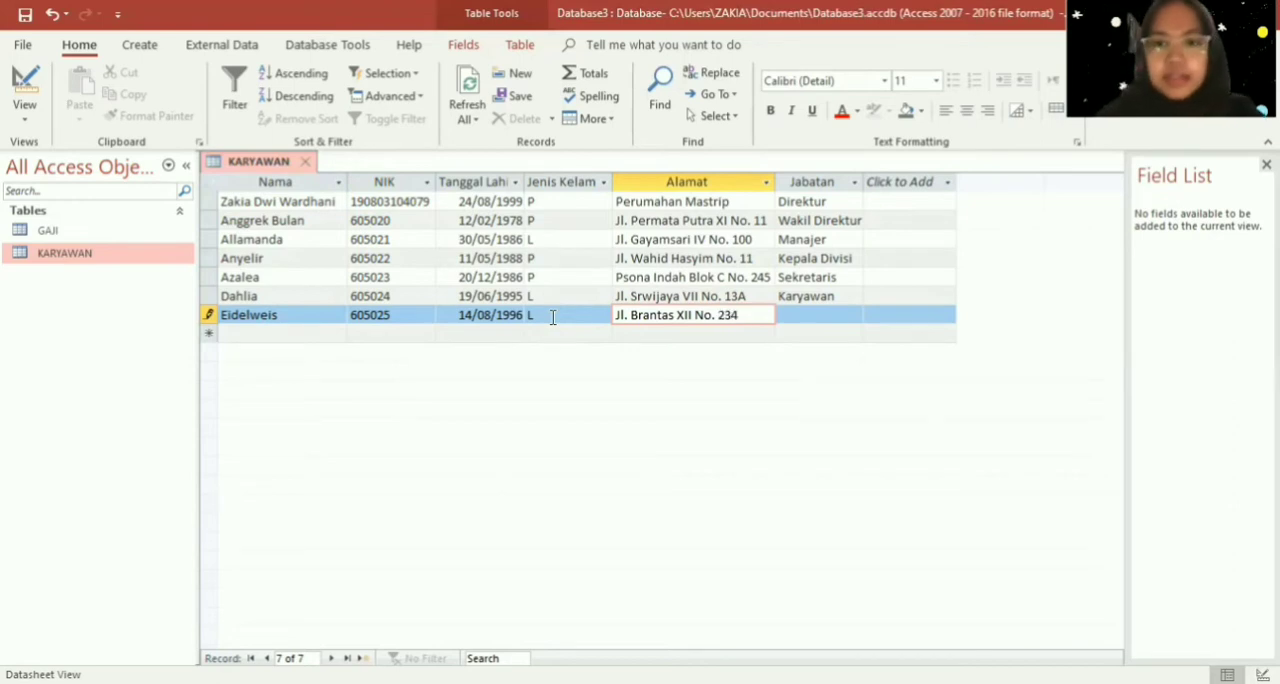
pyautogui.press('Tab')
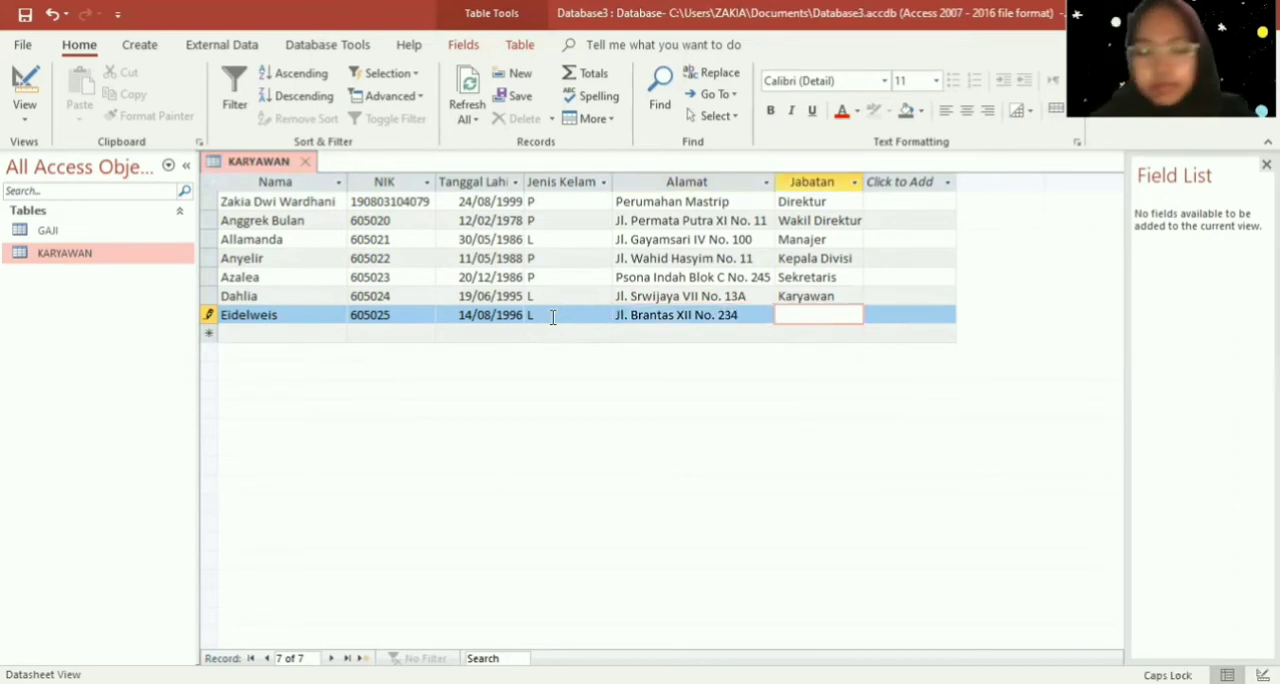
# - Set the seventh employee's Jabatan to "Karyawan" and finish the record
pyautogui.write('Karyawan')
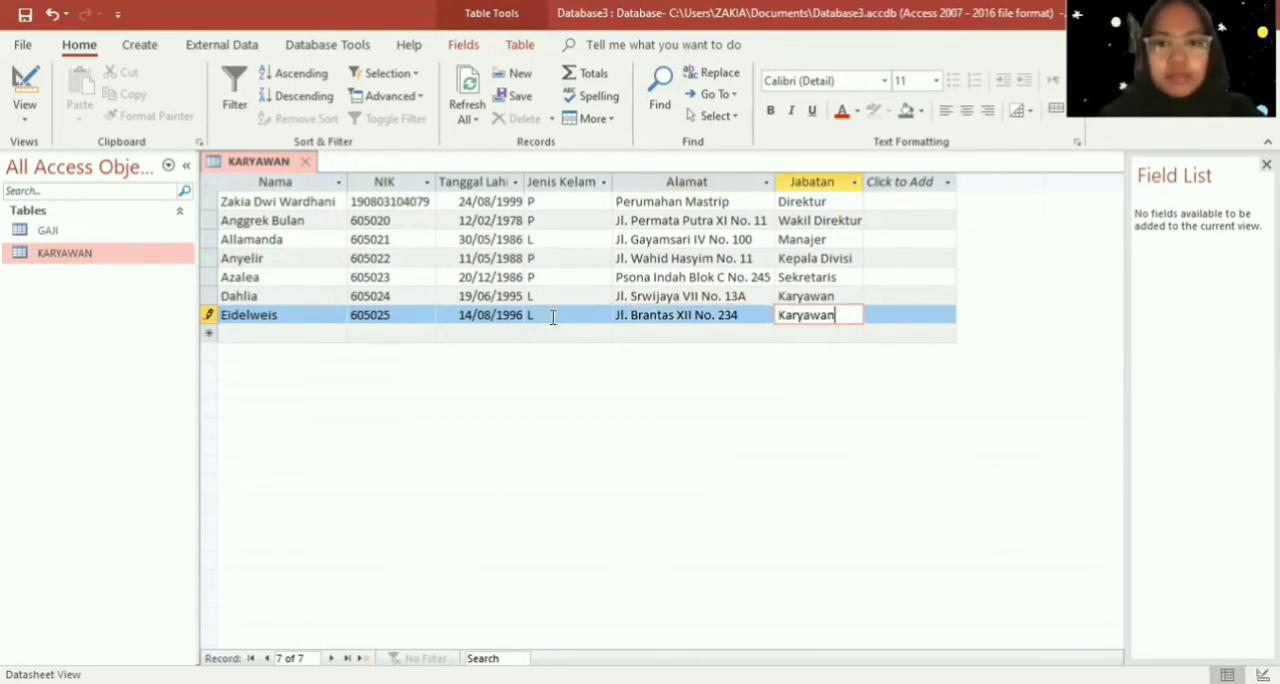
pyautogui.press('Down')
# - Start an eighth record in the KARYAWAN table with the employee's name in the Nama field
pyautogui.press('Left')
pyautogui.press('Left')
pyautogui.press('Left')
pyautogui.press('Left')
pyautogui.press('Left')
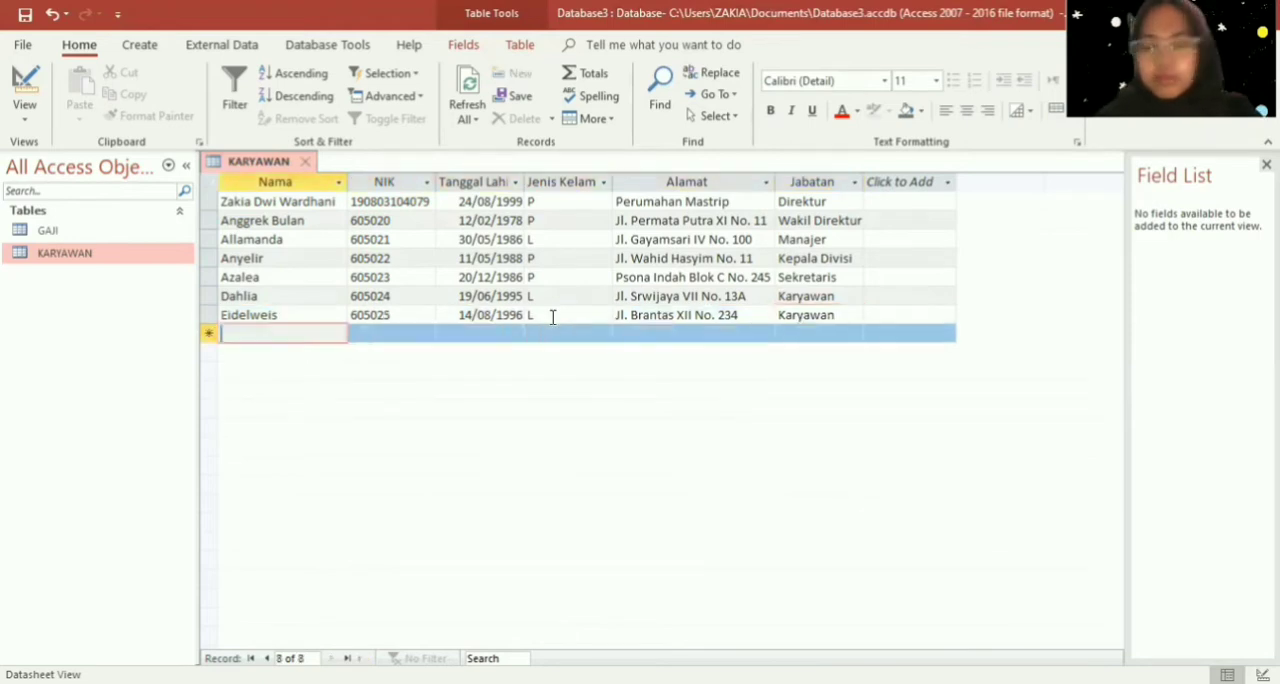
pyautogui.write('Sa')
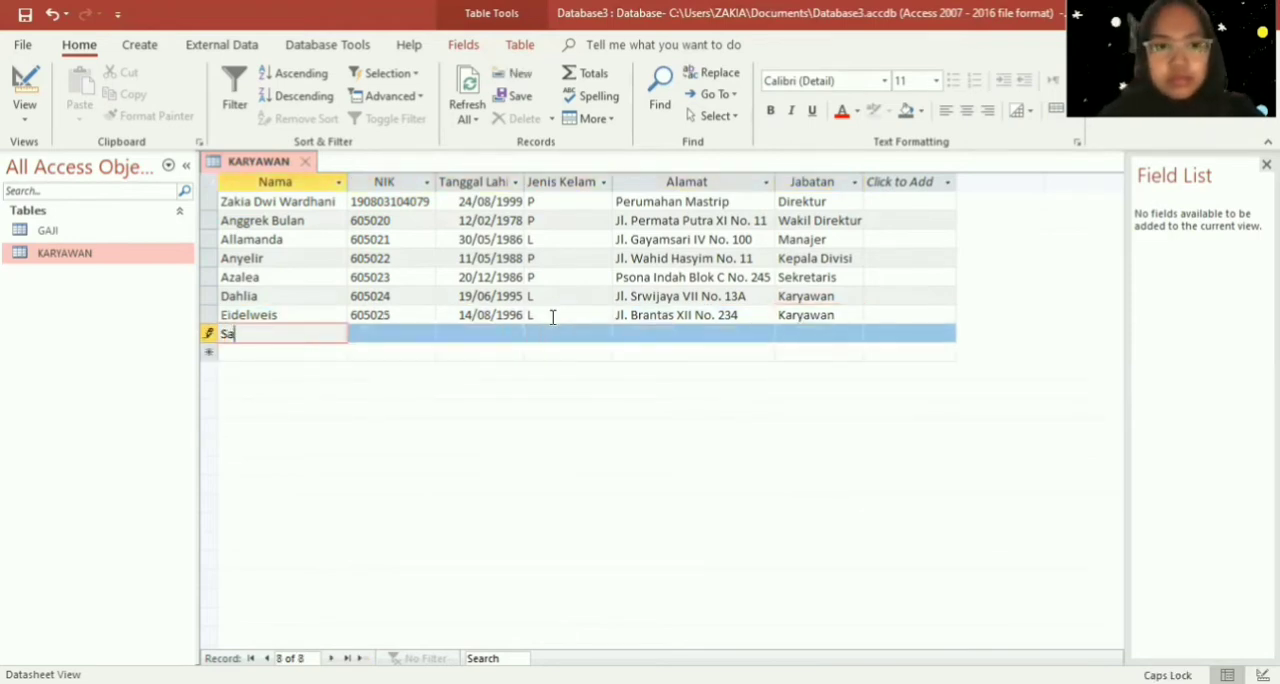
pyautogui.write('kura ')
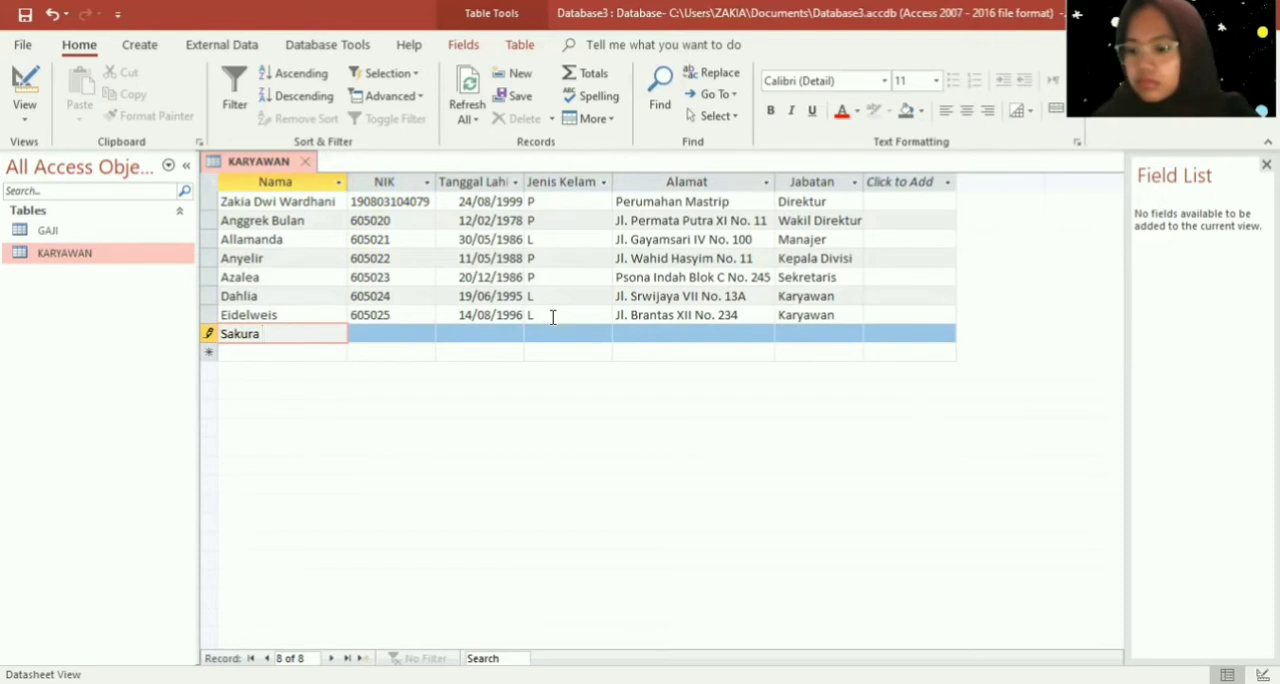
pyautogui.write('6050')
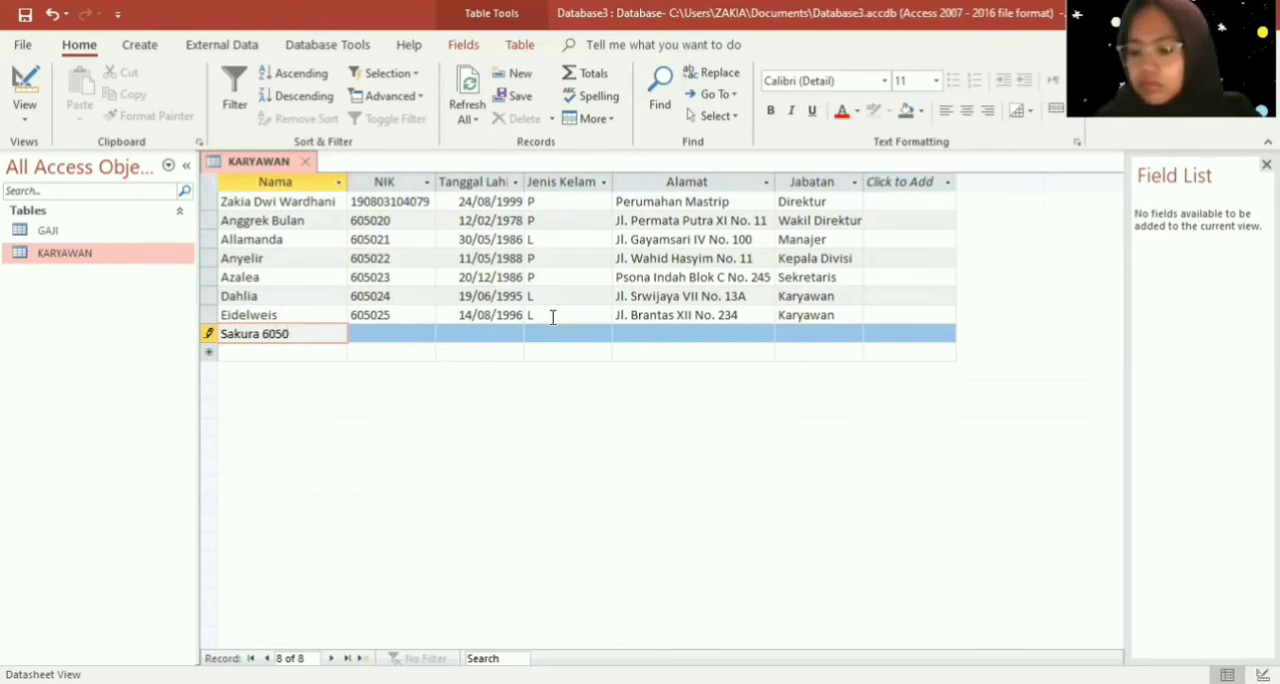
pyautogui.write('26')
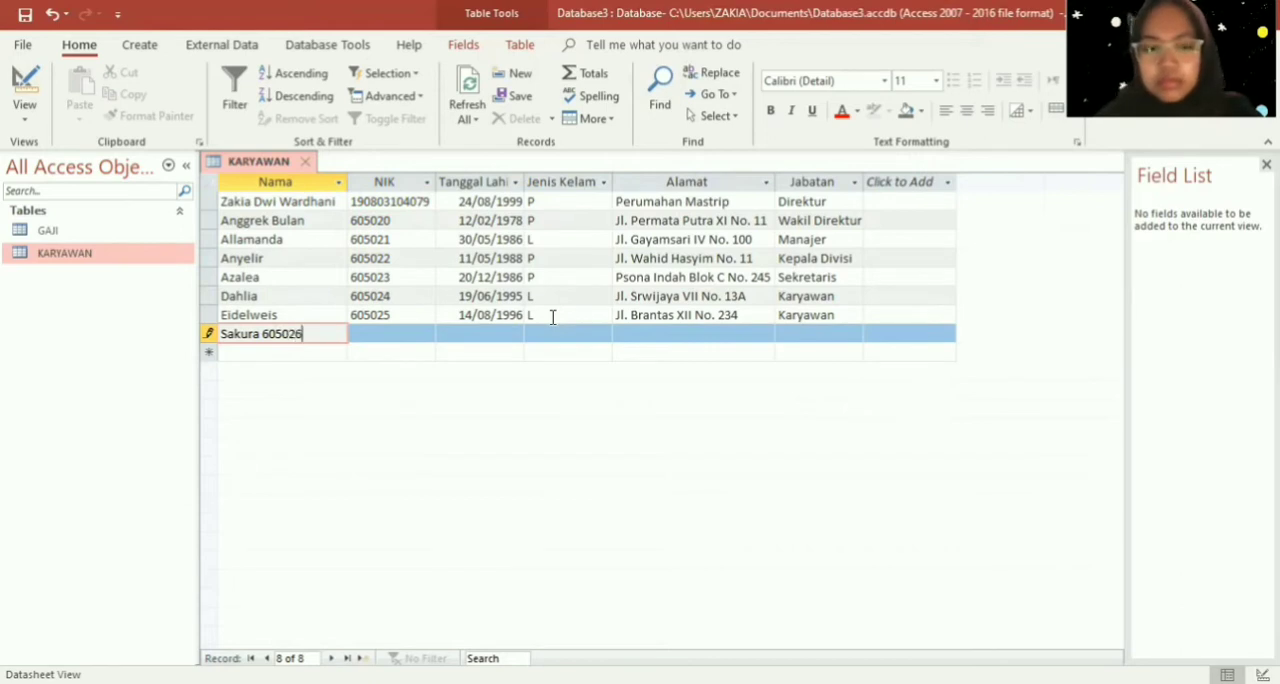
# - Enter the eighth employee's identification number, moving it out of the Nama field into the NIK field
pyautogui.press('Tab')
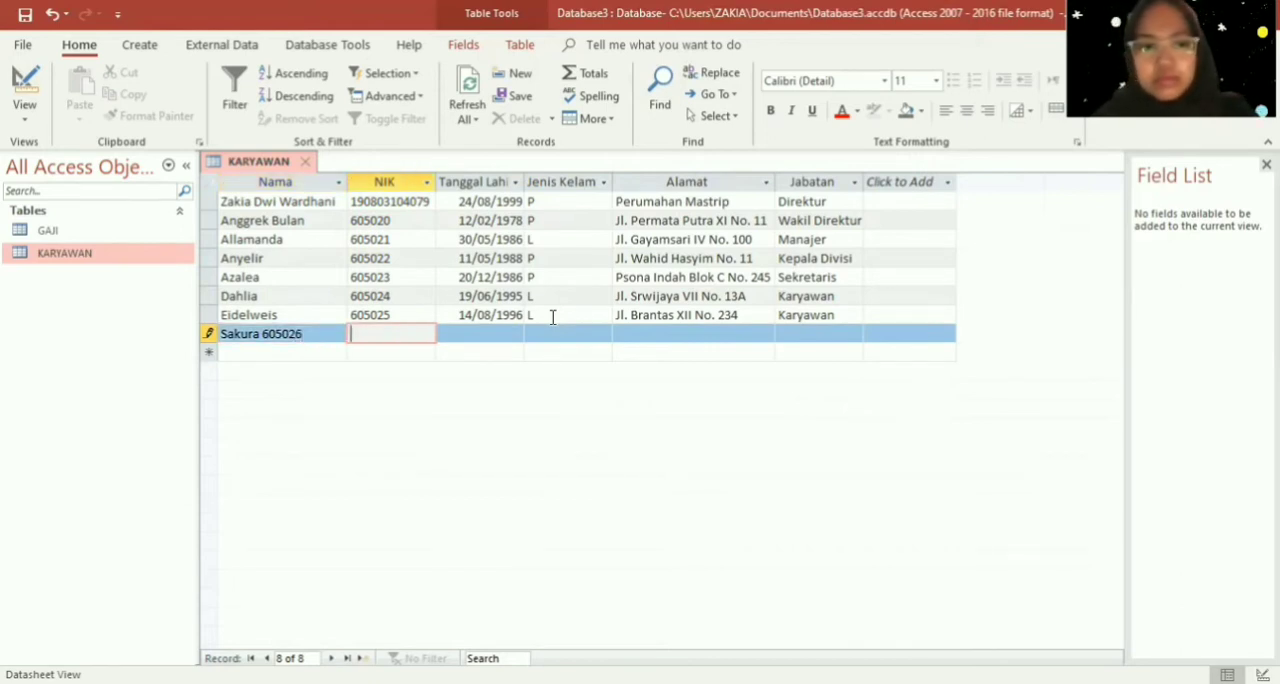
pyautogui.hotkey('shift', 'Tab')
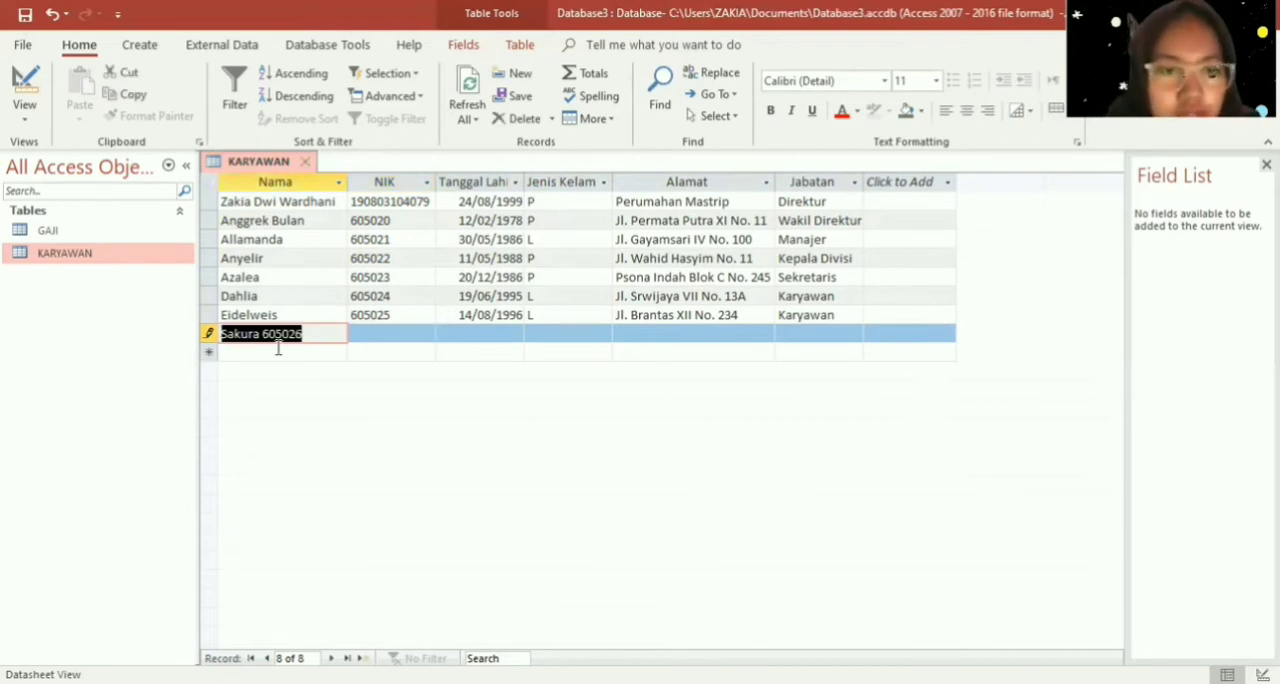
pyautogui.moveTo(331, 329); pyautogui.dragTo(263, 334)
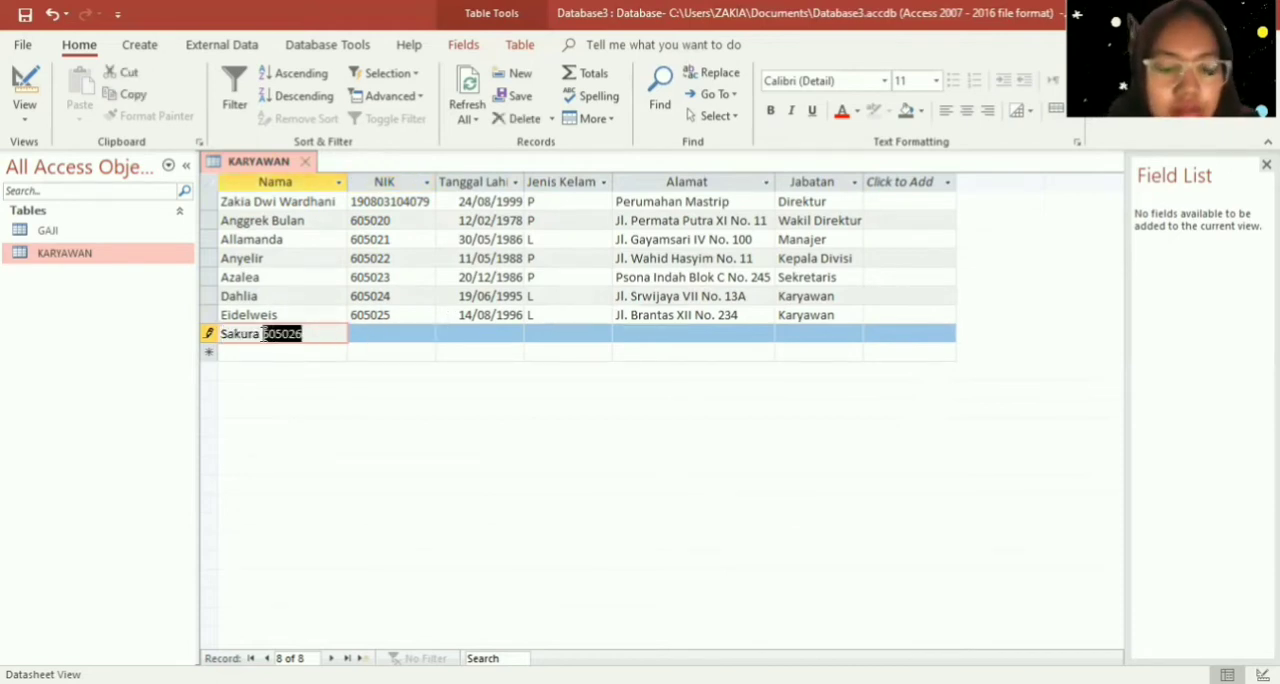
pyautogui.hotkey('ctrl', 'x')
pyautogui.click(387, 331)
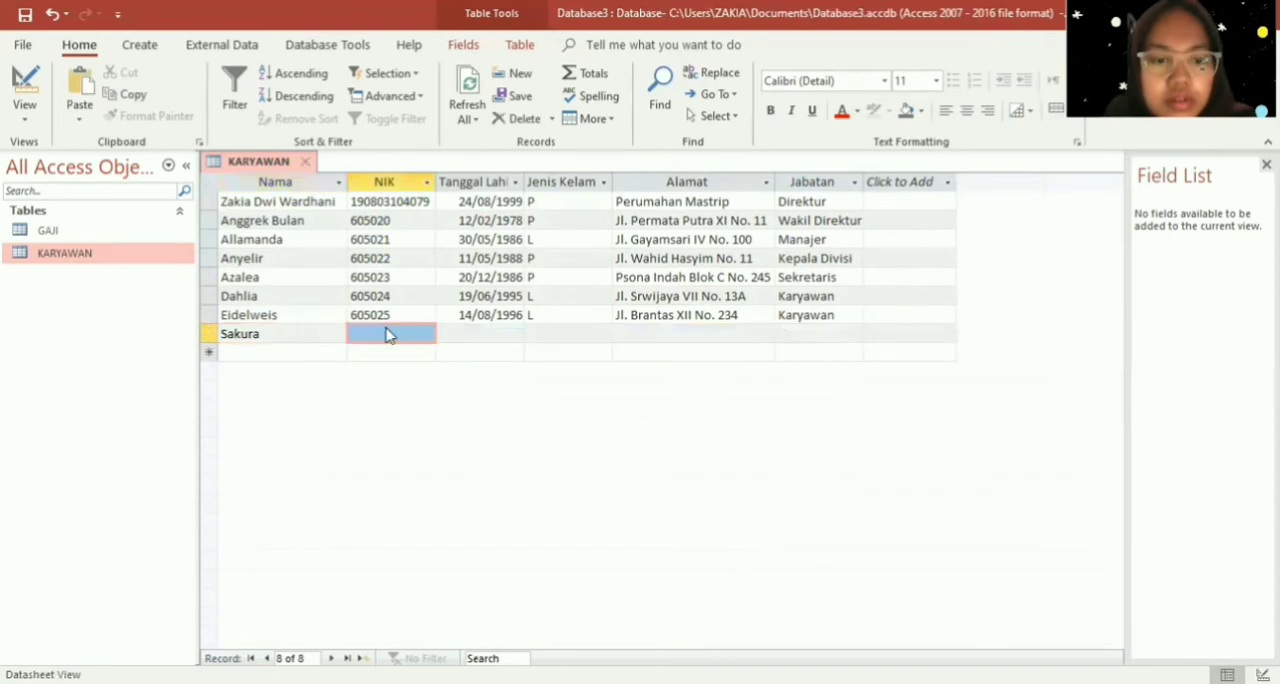
pyautogui.write('605026')
pyautogui.hotkey('shift', 'Tab')
# - Enter the eighth employee's date of birth in the Tanggal Lahir field
pyautogui.click(474, 336)
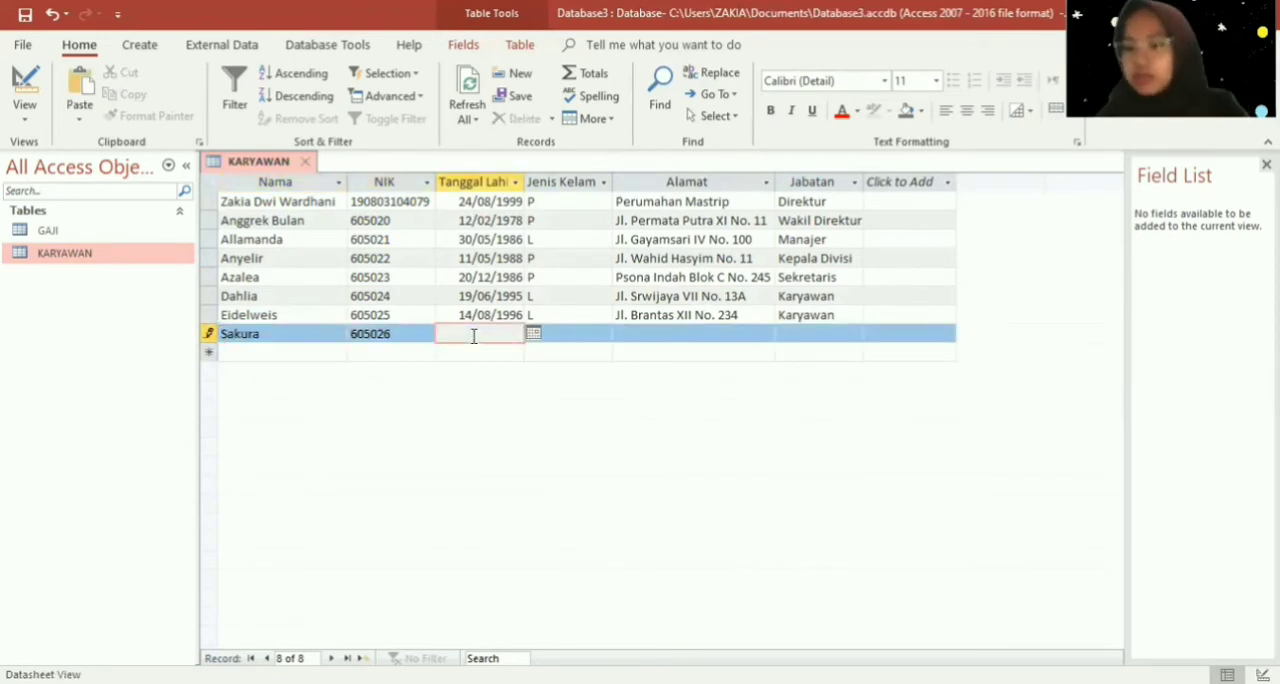
pyautogui.write('11/05')
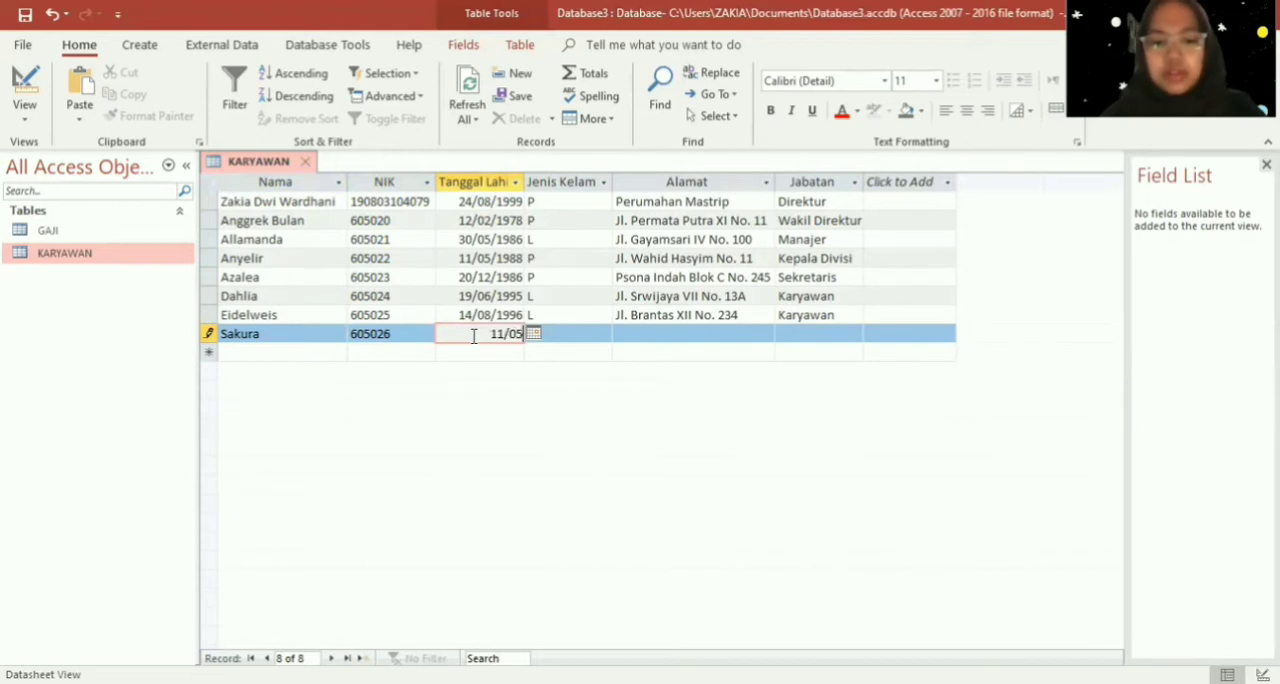
pyautogui.write('/1987')
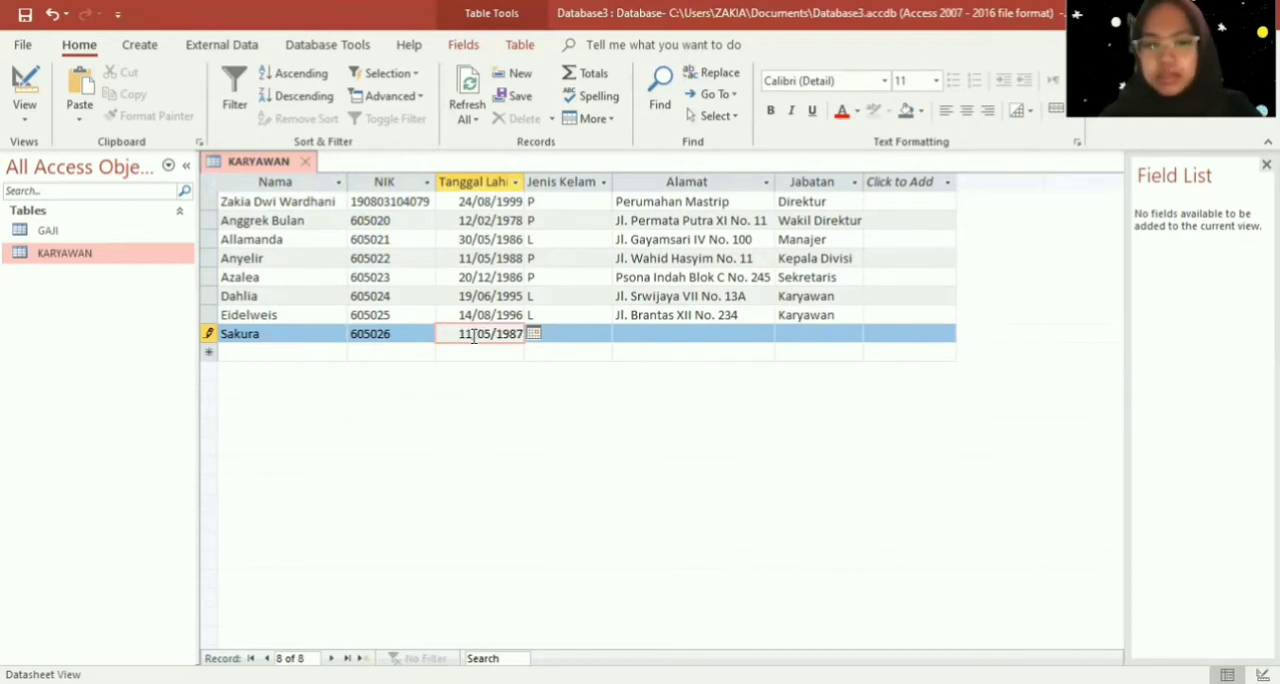
pyautogui.press('Tab')
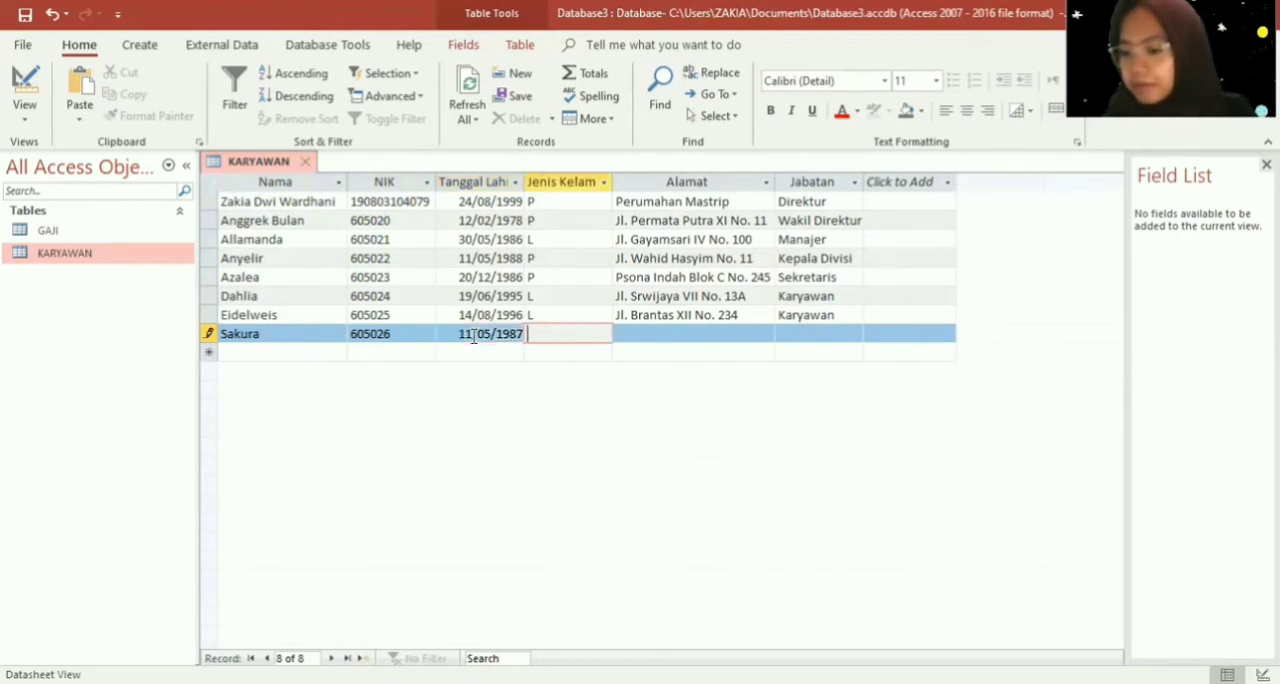
# - Set the eighth employee's Jenis Kelamin to "L"
pyautogui.press('capslock')
pyautogui.write('L')
pyautogui.press('Tab')
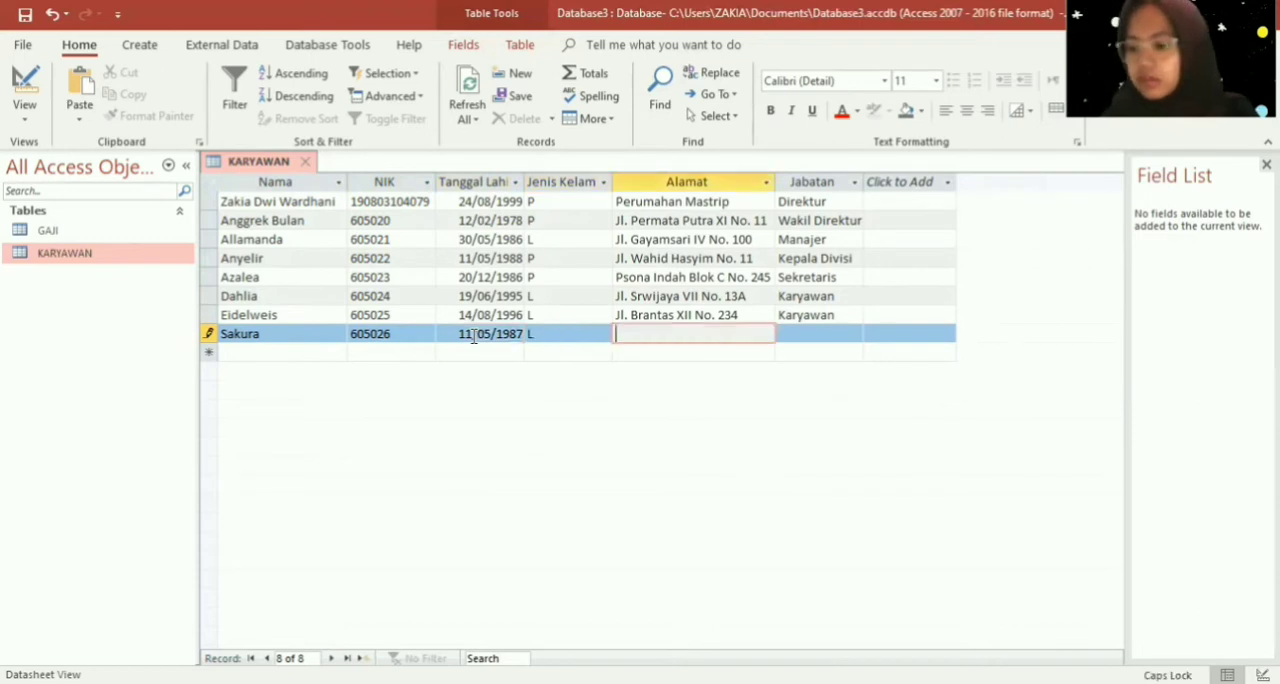
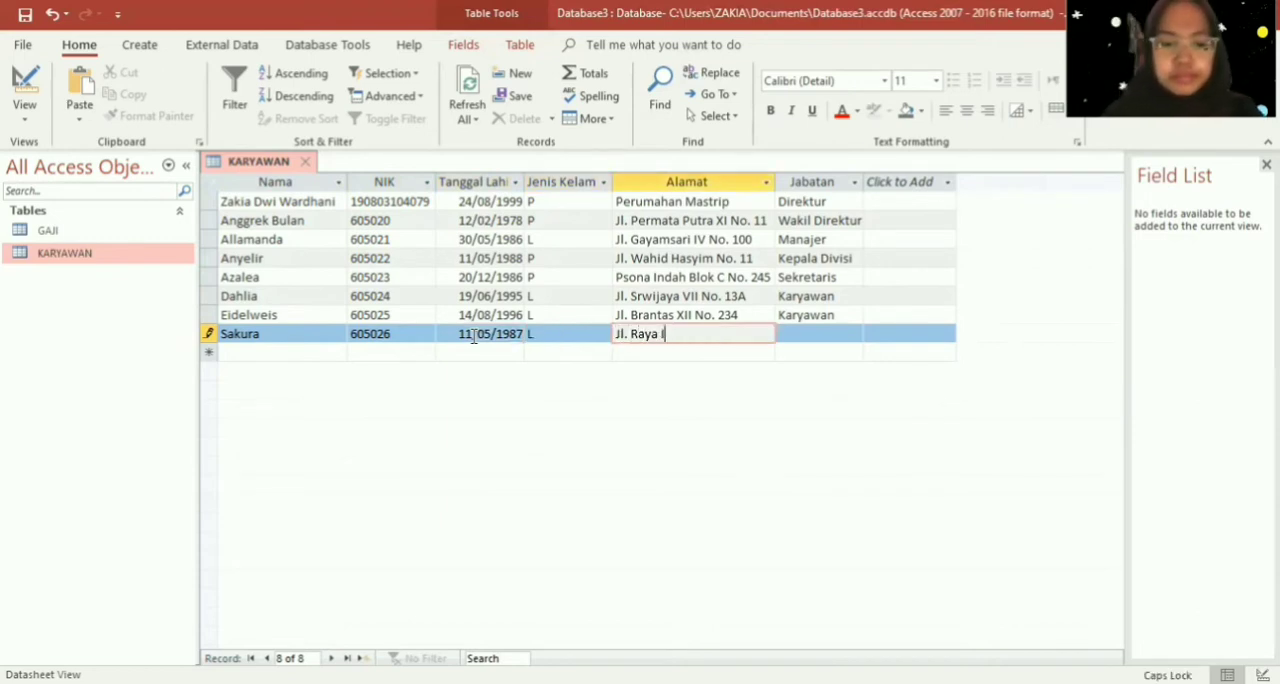
# - Enter the eighth employee's full street address with house number in the Alamat field
pyautogui.press('capslock')
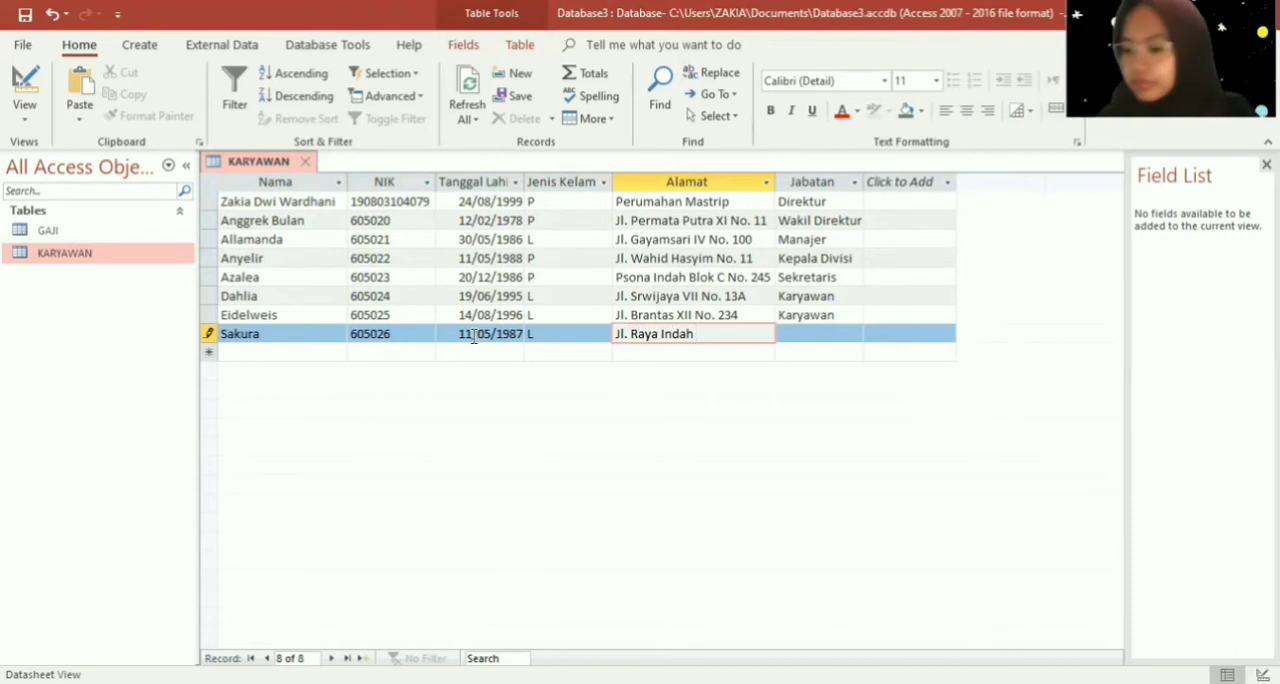
pyautogui.press('capslock')
pyautogui.press('capslock')
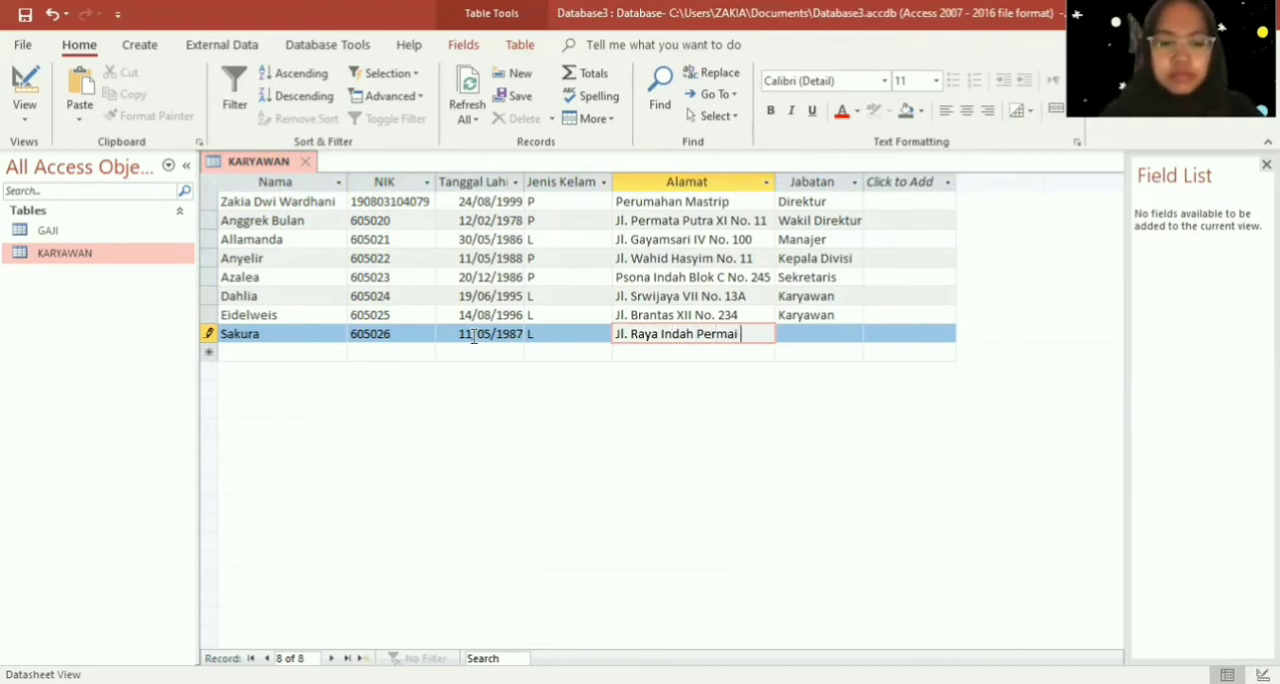
pyautogui.press('capslock')
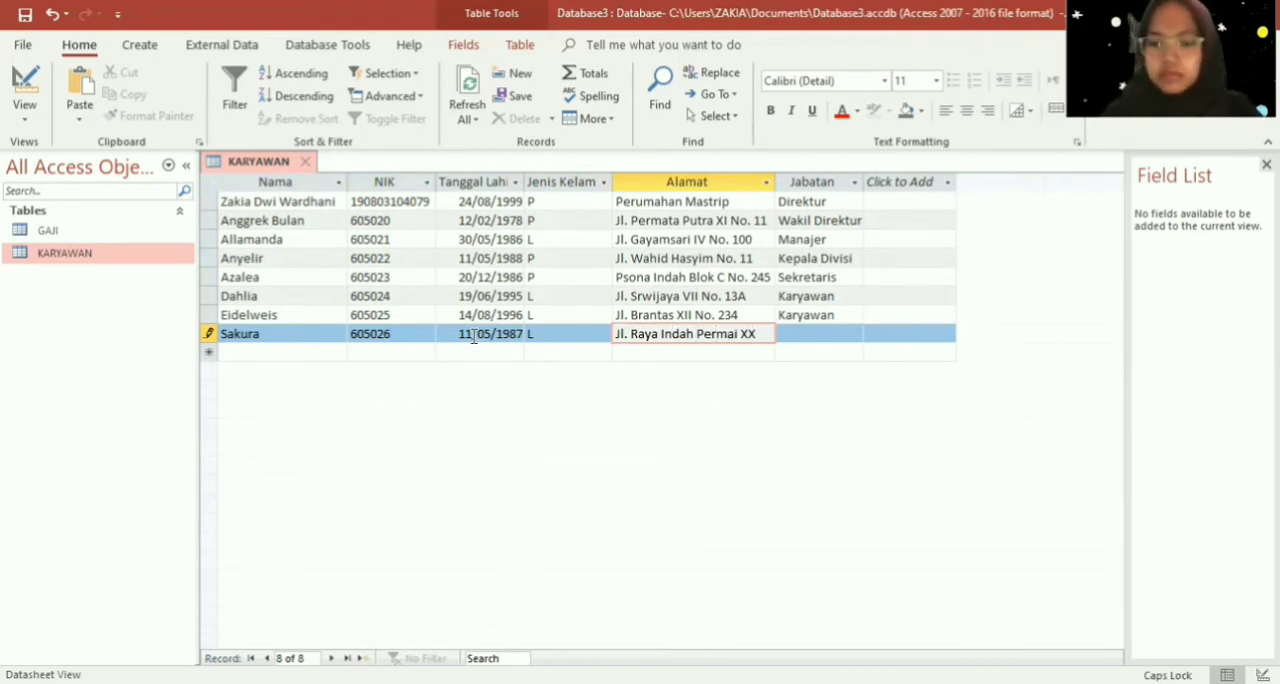
pyautogui.press('capslock')
pyautogui.press('Tab')
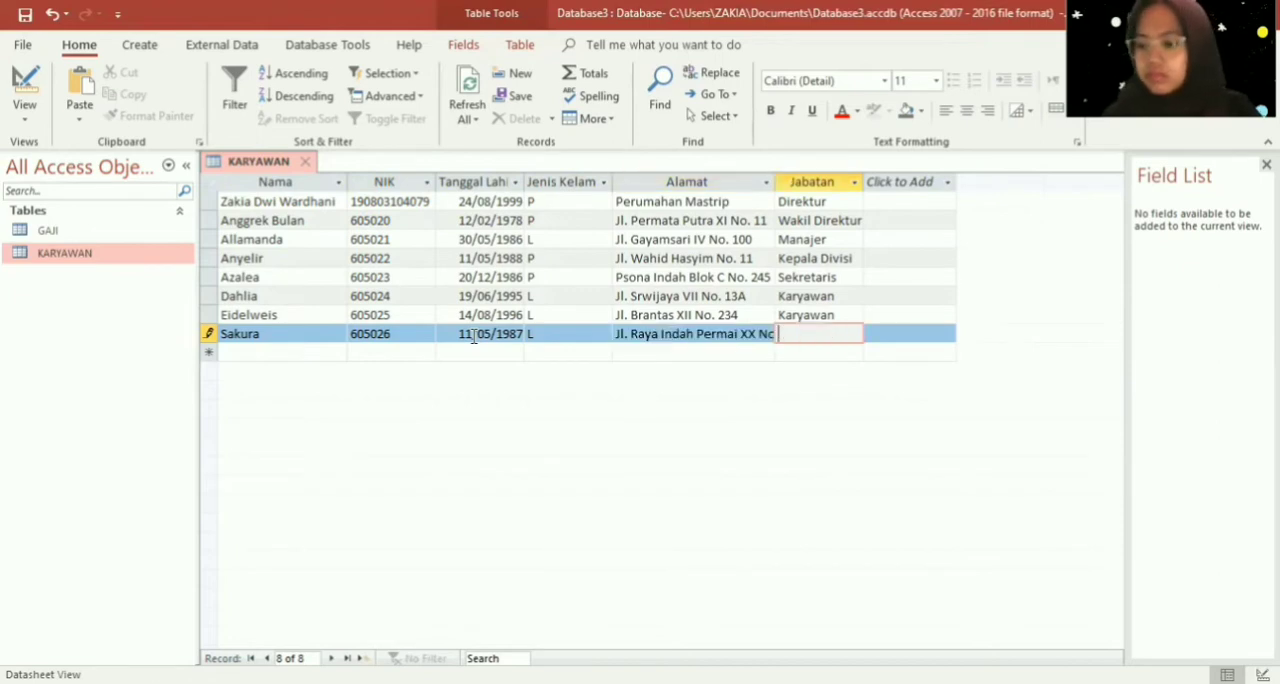
# - Set the eighth employee's Jabatan to "Karyawan" and finish the record
pyautogui.press('capslock')
pyautogui.write('K')
pyautogui.press('capslock')
pyautogui.write('aryawan')
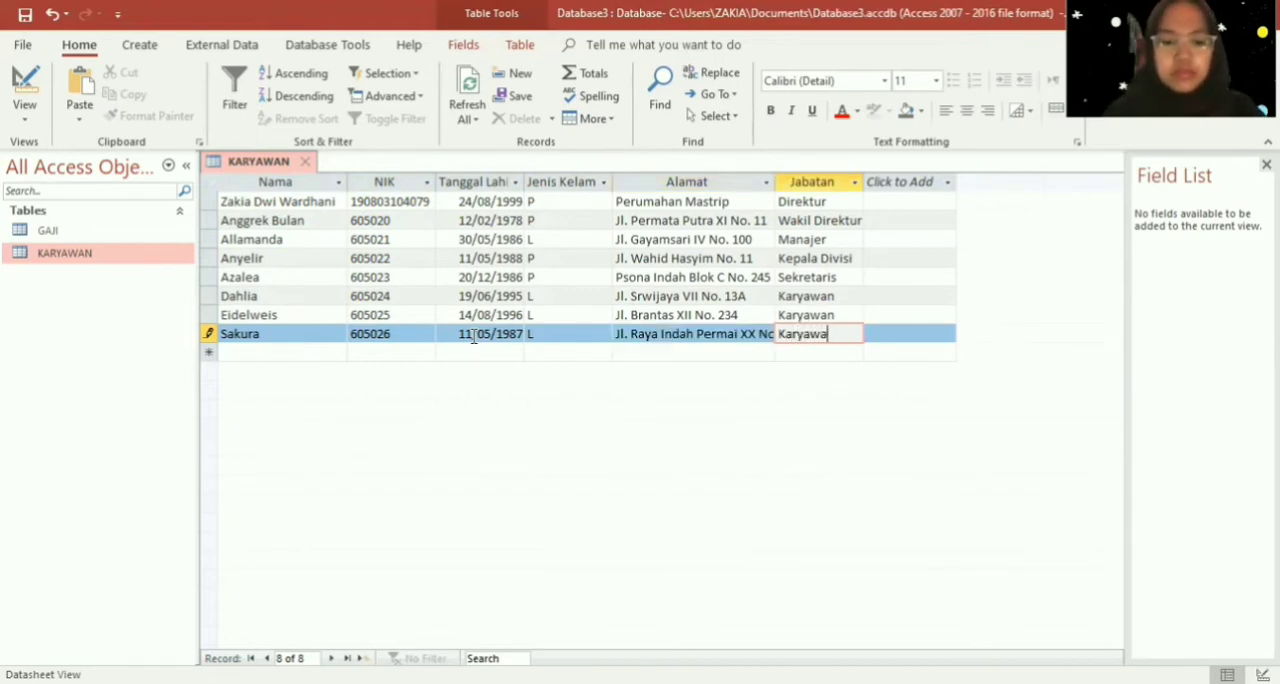
pyautogui.press('Down')
# - Start a ninth record in the KARYAWAN table and enter the employee's name in the Nama field
pyautogui.press('Left')
pyautogui.press('Left')
pyautogui.press('Left')
pyautogui.press('Left')
pyautogui.press('Left')
pyautogui.press('Left')
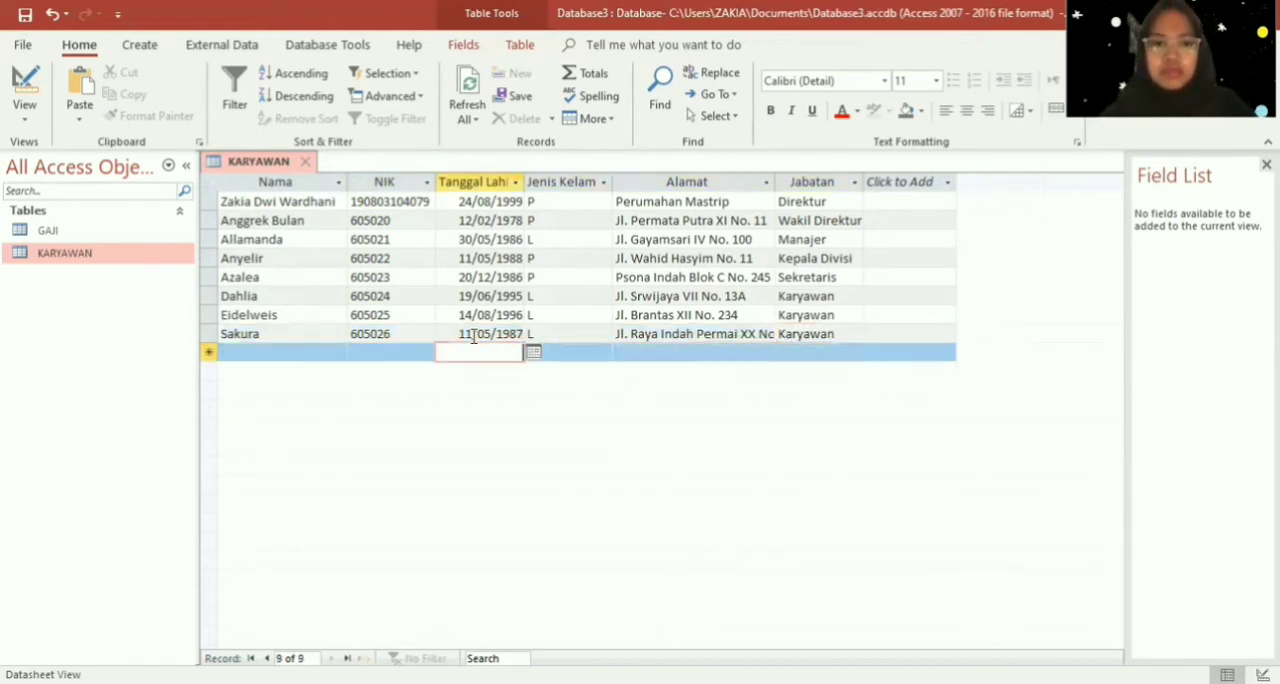
pyautogui.press('Right')
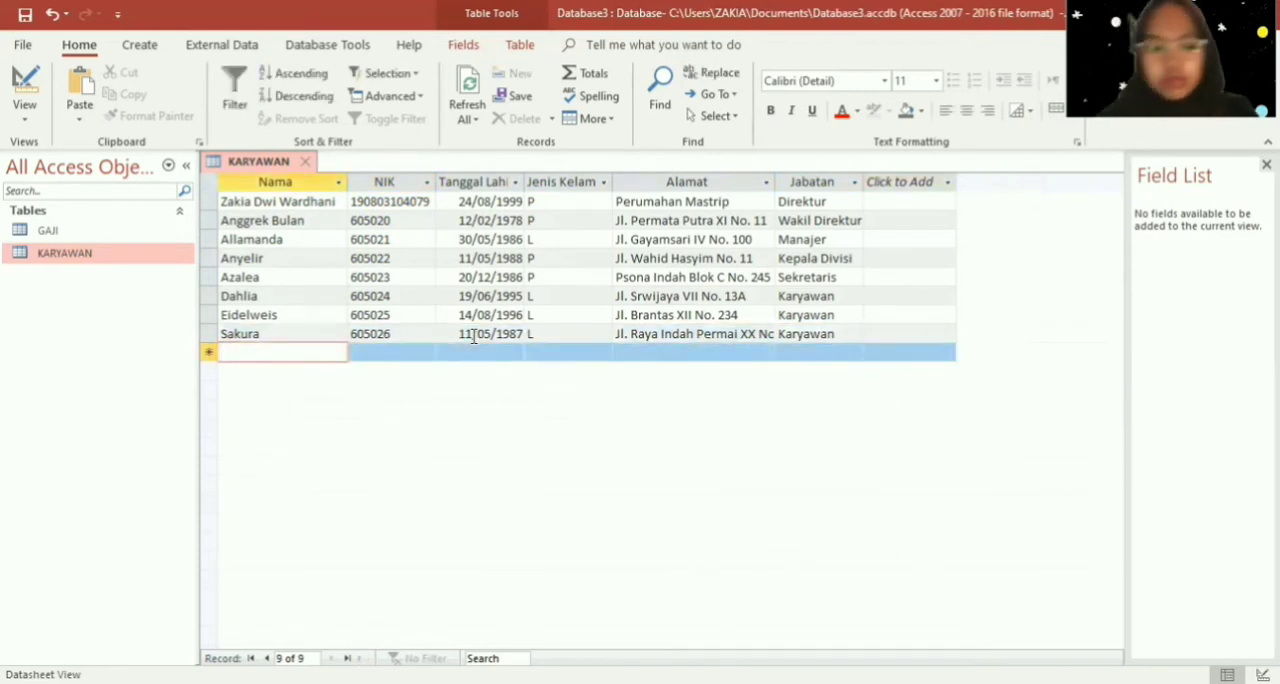
pyautogui.press('capslock')
pyautogui.write('J')
pyautogui.press('capslock')
pyautogui.write('epu')
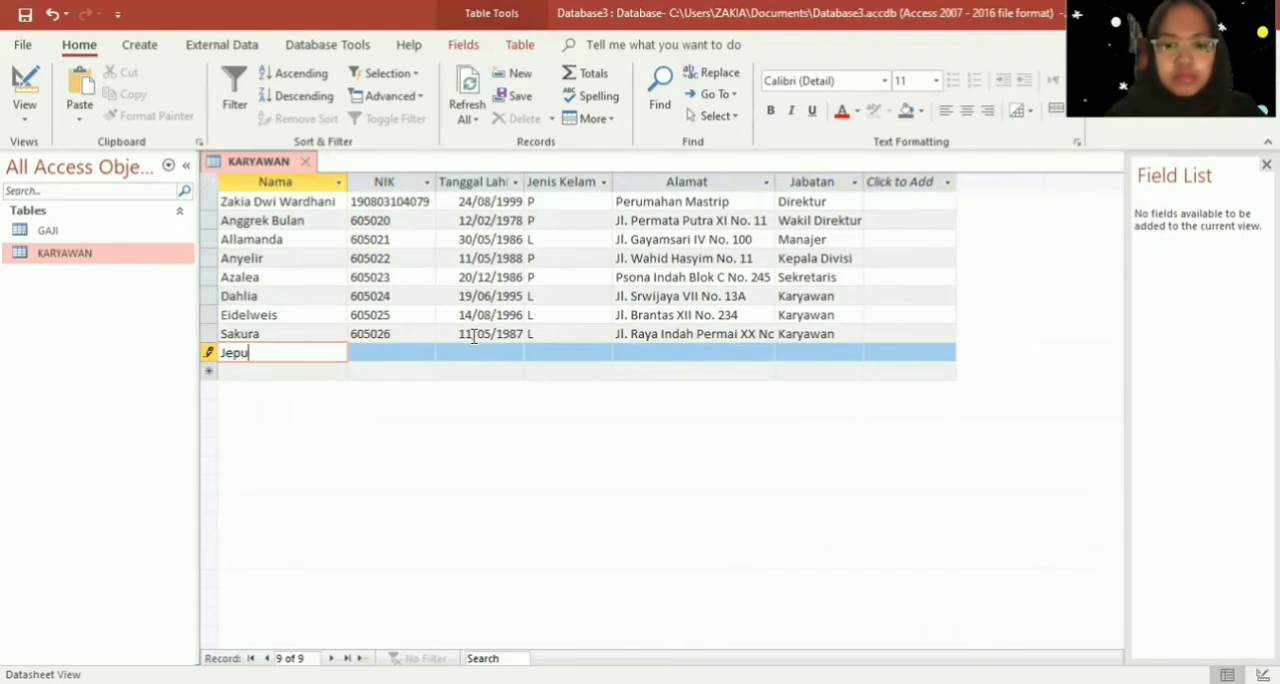
pyautogui.press('capslock')
pyautogui.write('B')
pyautogui.press('capslock')
pyautogui.write('ali')
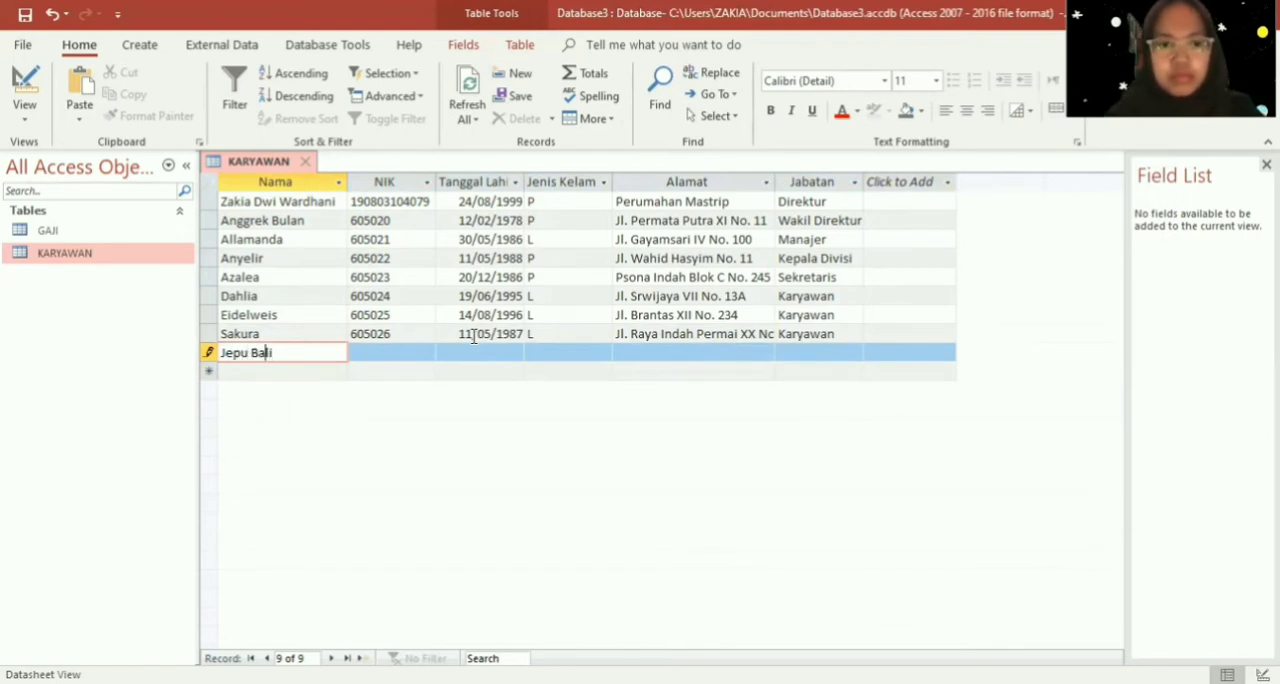
# - Correct the ninth employee's first name by inserting the missing "n" at its end
pyautogui.press('Left')
pyautogui.press('Left')
pyautogui.press('Left')
pyautogui.write('n')
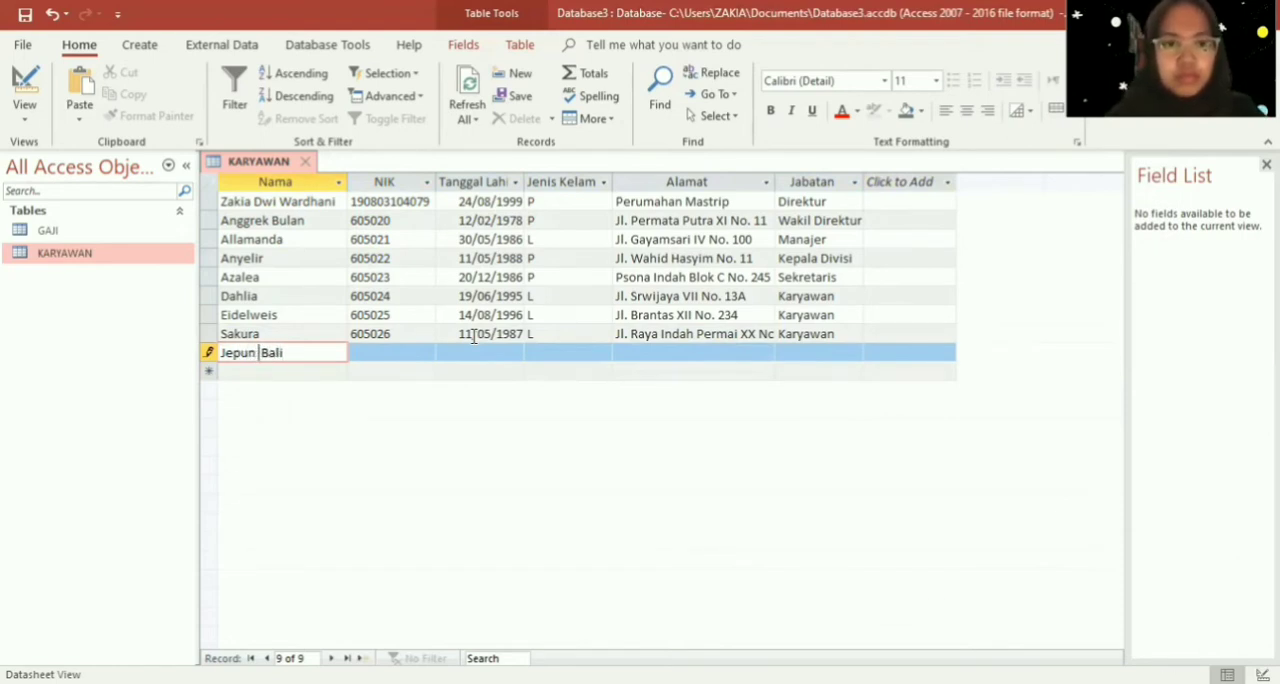
pyautogui.press('Right')
pyautogui.press('Right')
pyautogui.press('Right')
pyautogui.press('Right')
pyautogui.press('Tab')
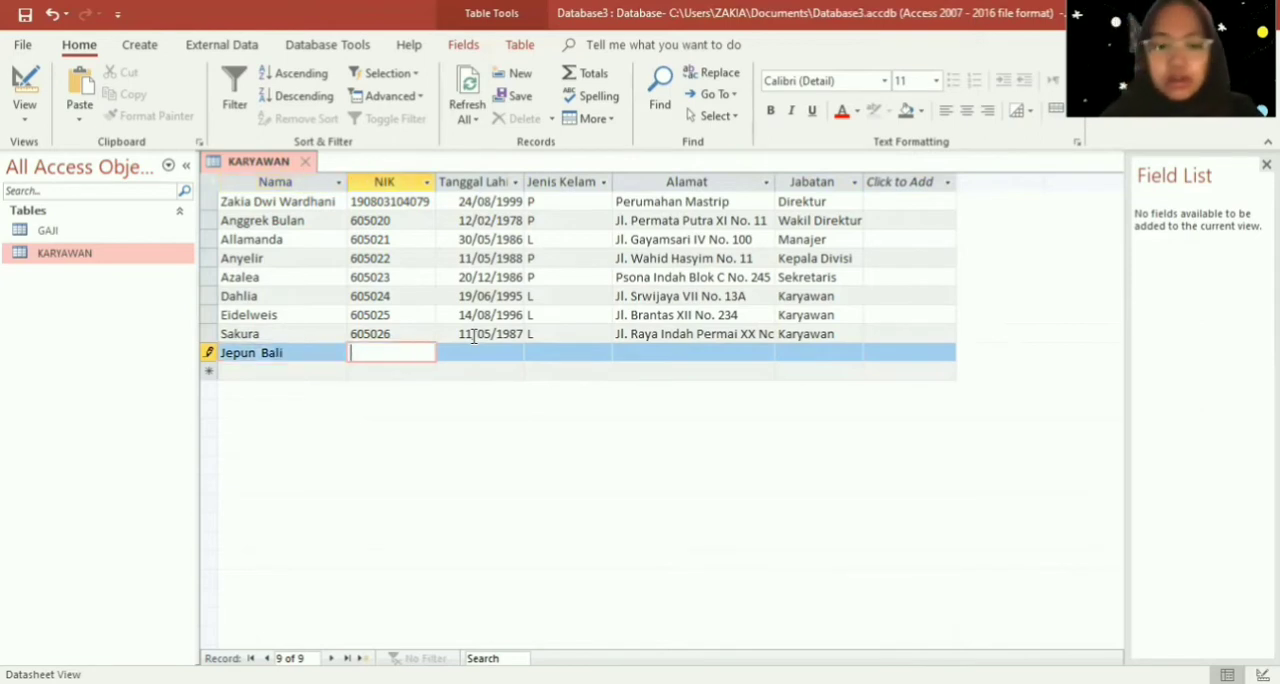
# - Enter the ninth employee's NIK number and date of birth in the NIK and Tanggal Lahir fields
pyautogui.write('605027')
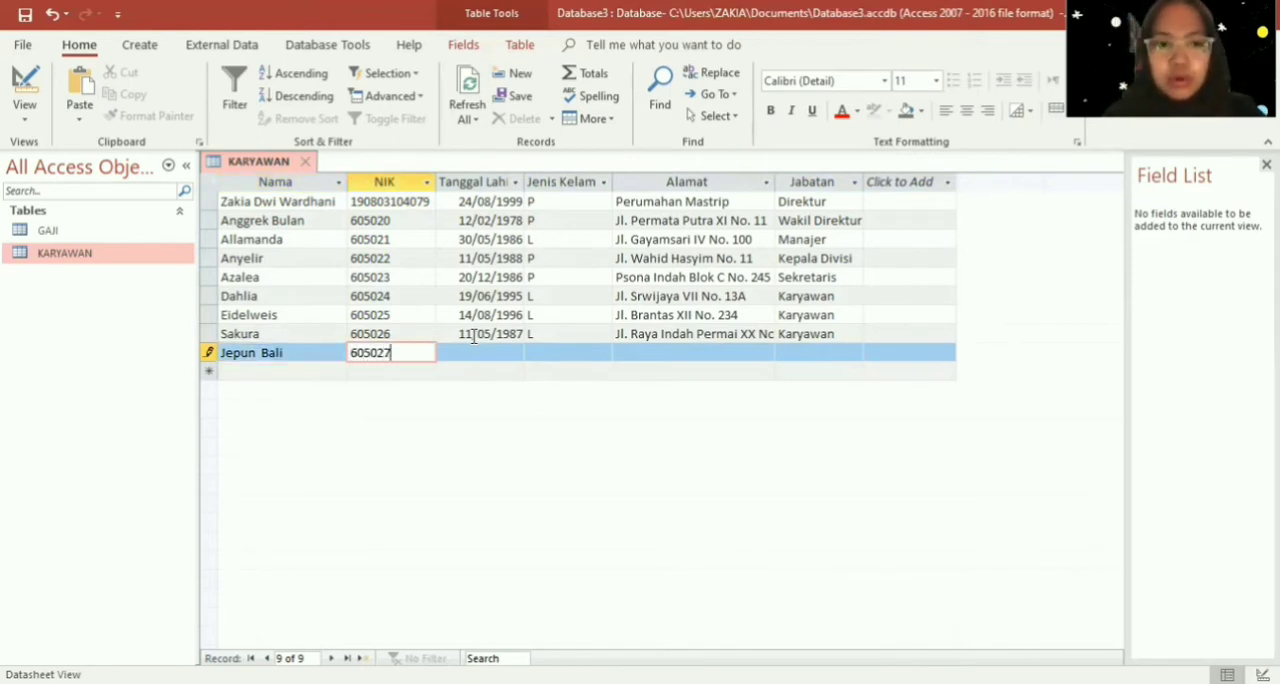
pyautogui.press('Tab')
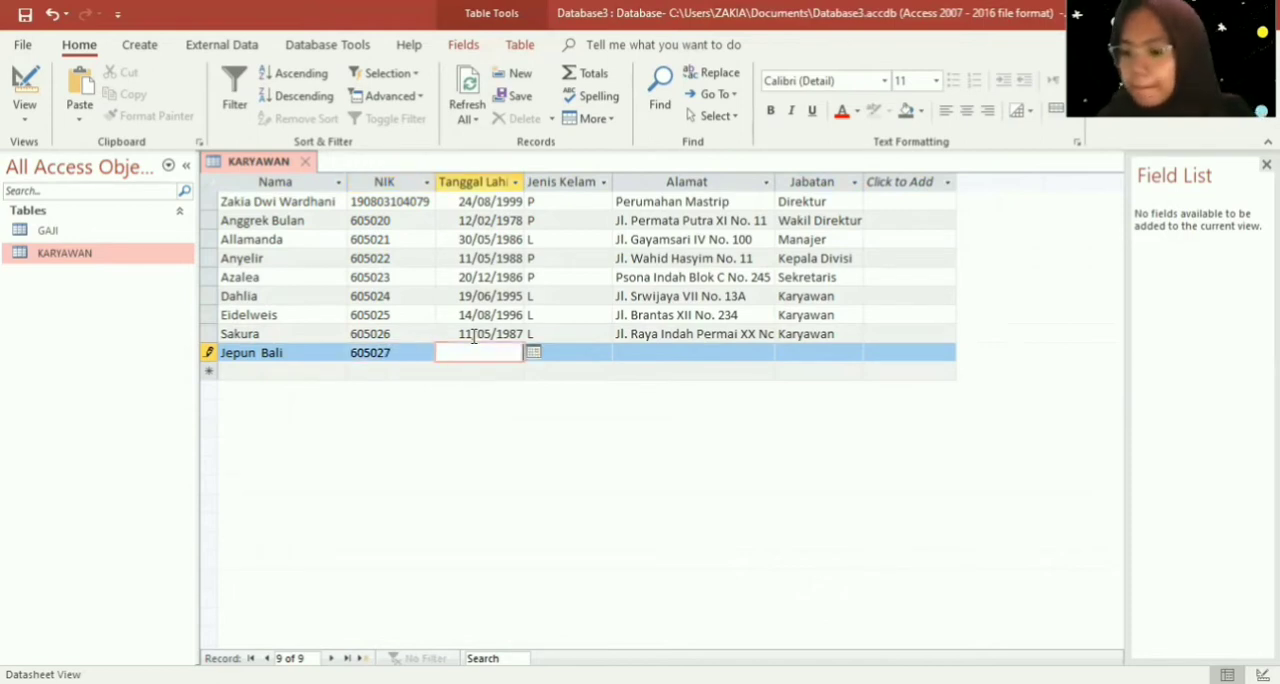
pyautogui.write('20/')
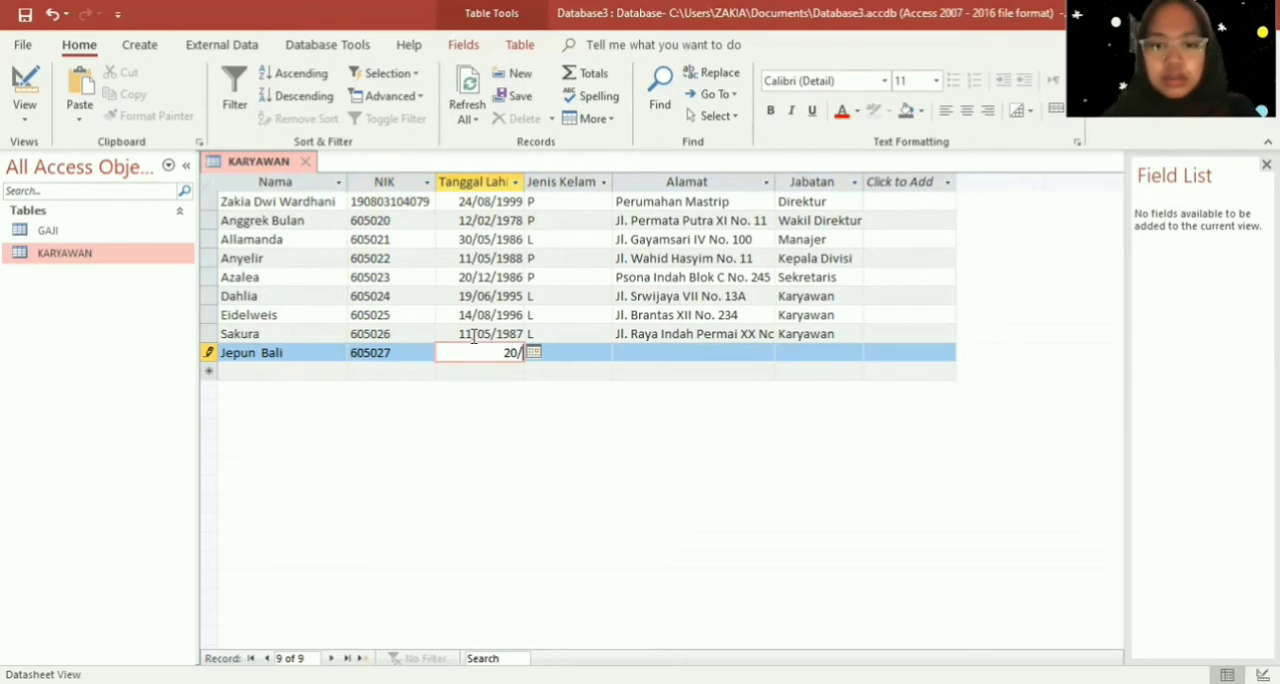
pyautogui.write('01')
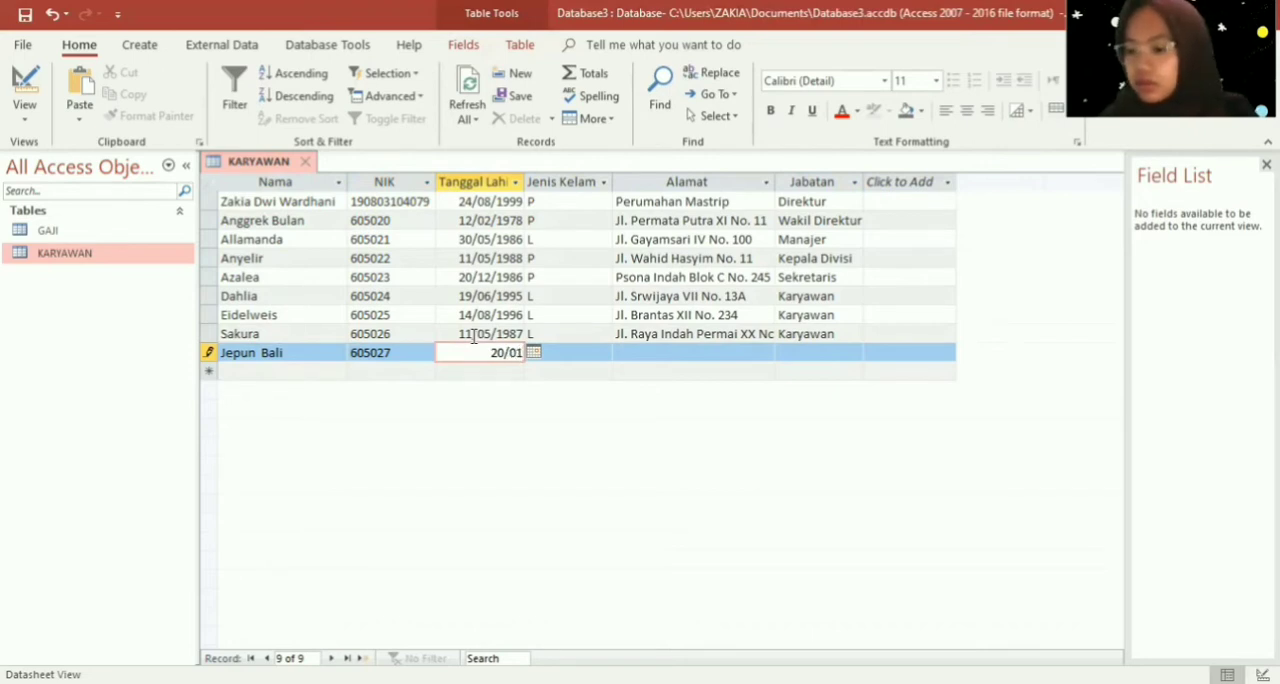
pyautogui.write('/1994')
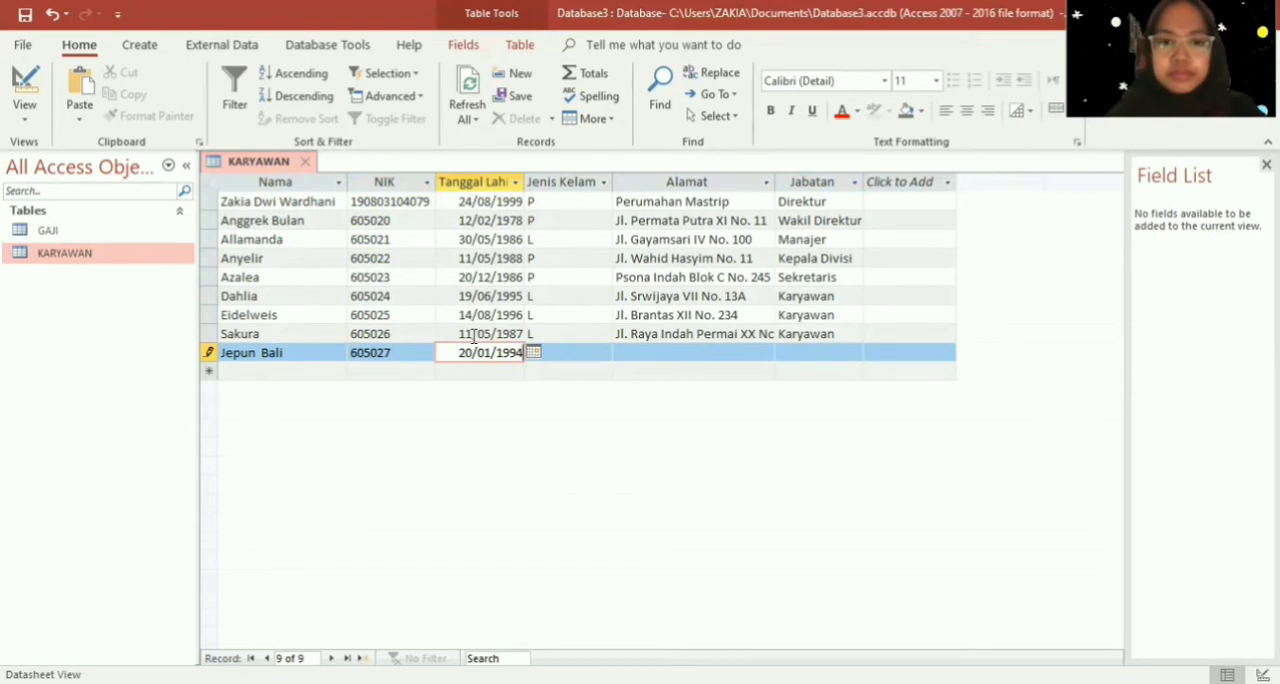
pyautogui.press('Tab')
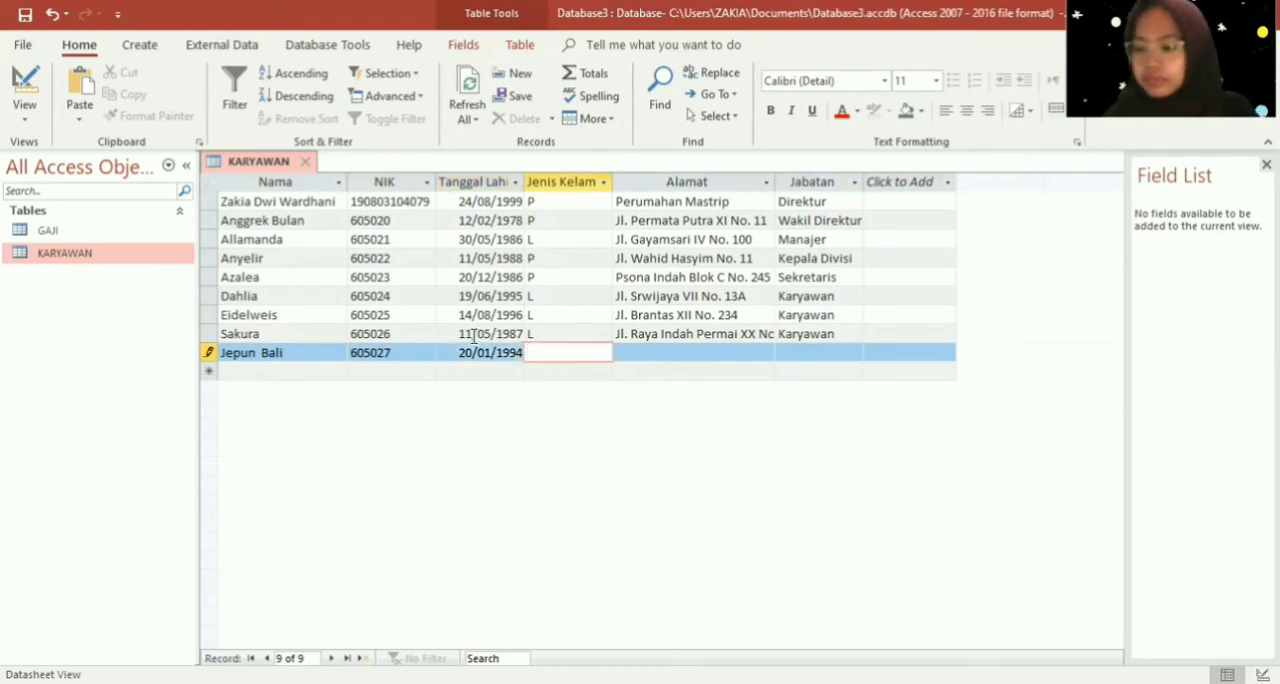
# - Set the ninth employee's Jenis Kelamin to "P"
pyautogui.press('capslock')
pyautogui.write('P')
pyautogui.press('Tab')
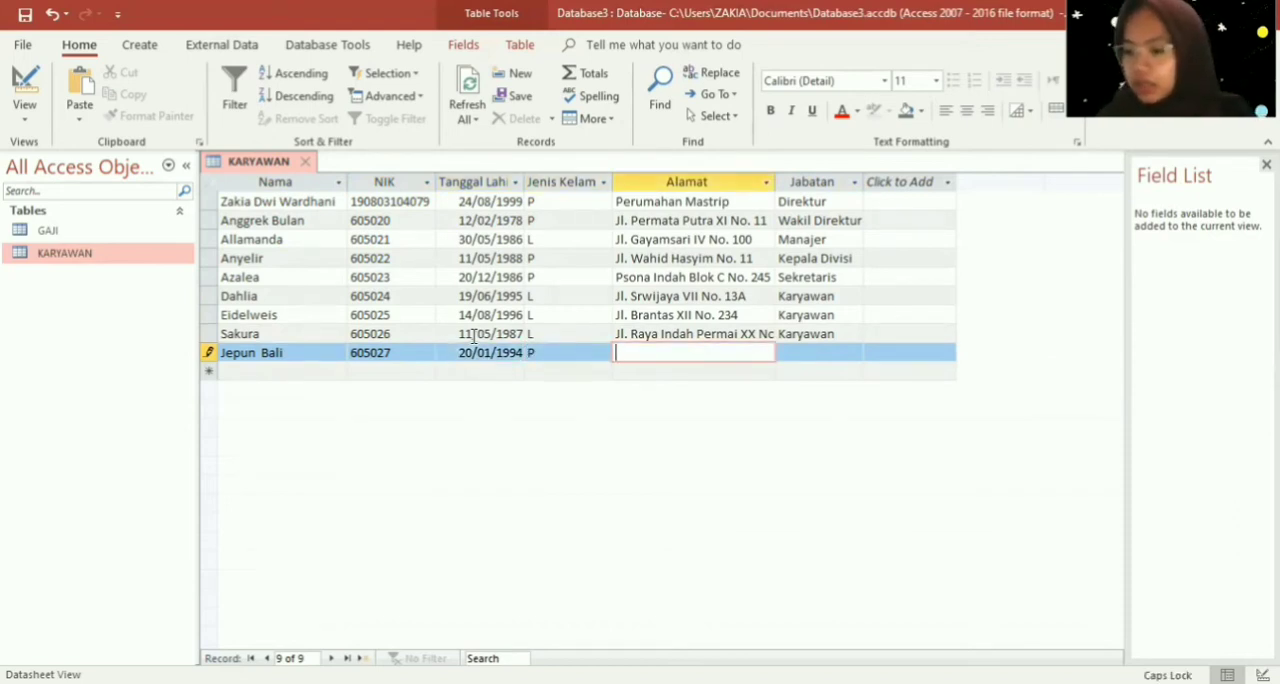
# - Enter the ninth employee's full street address with block and house number in the Alamat field
pyautogui.press('capslock')
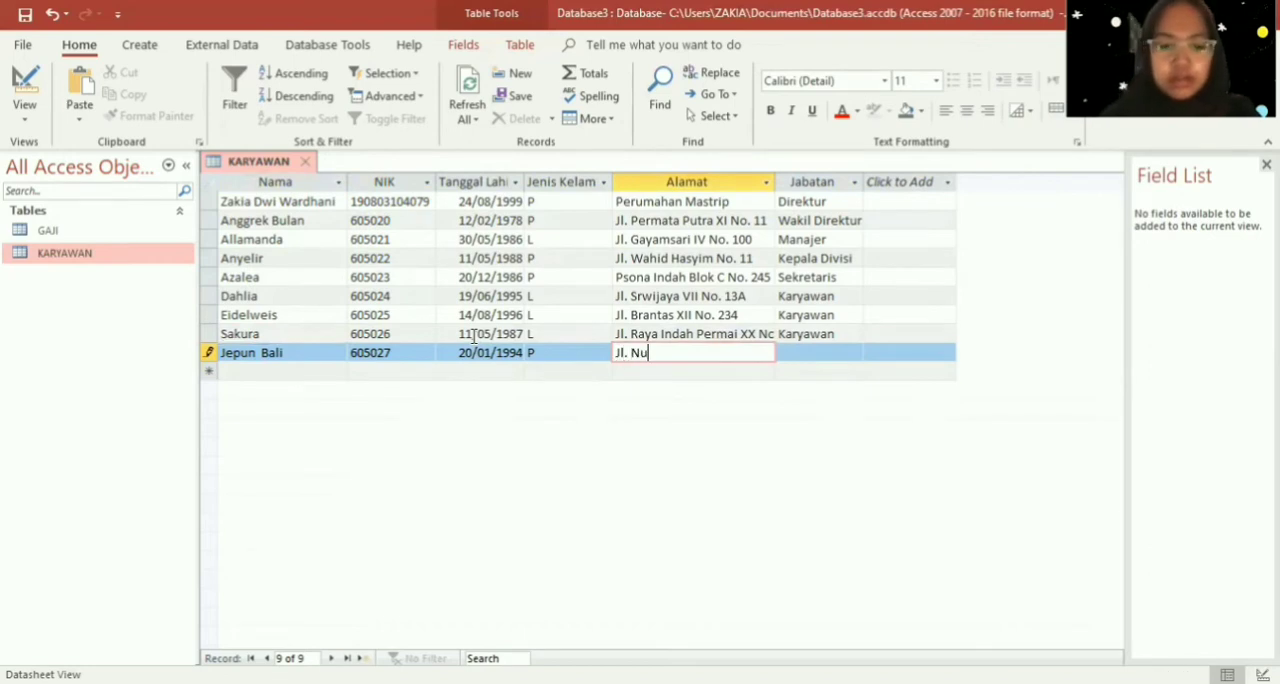
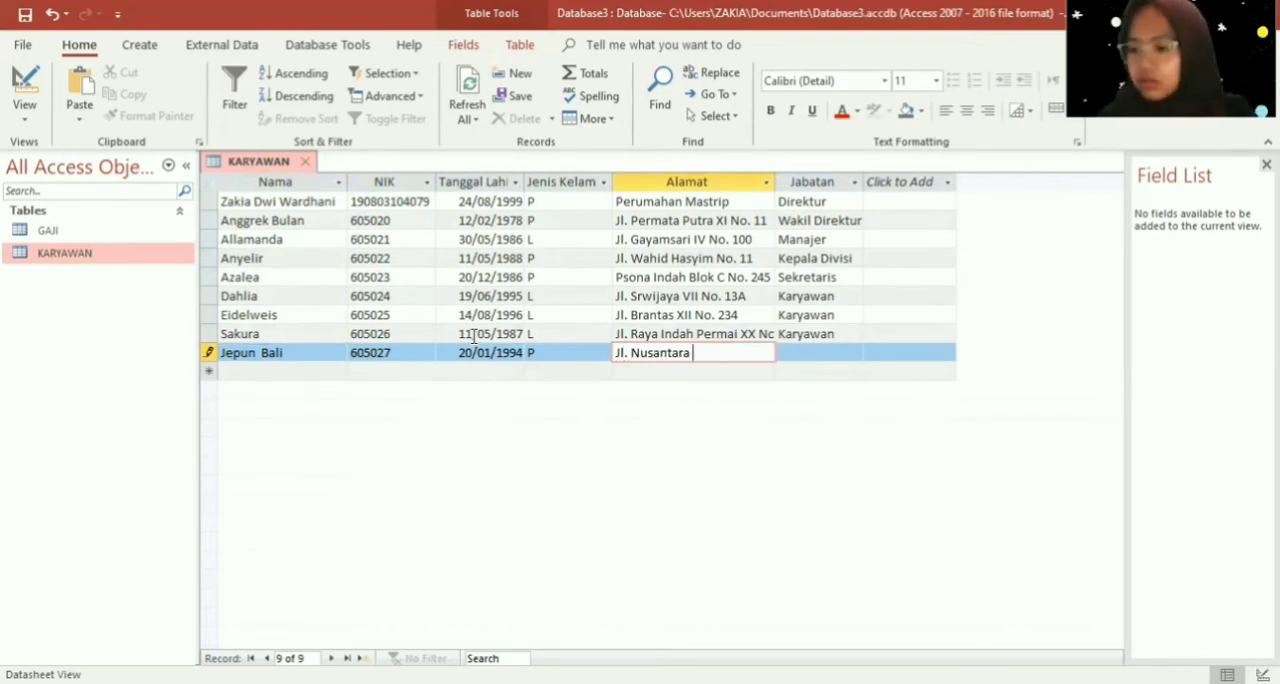
pyautogui.press('capslock')
pyautogui.press('capslock')
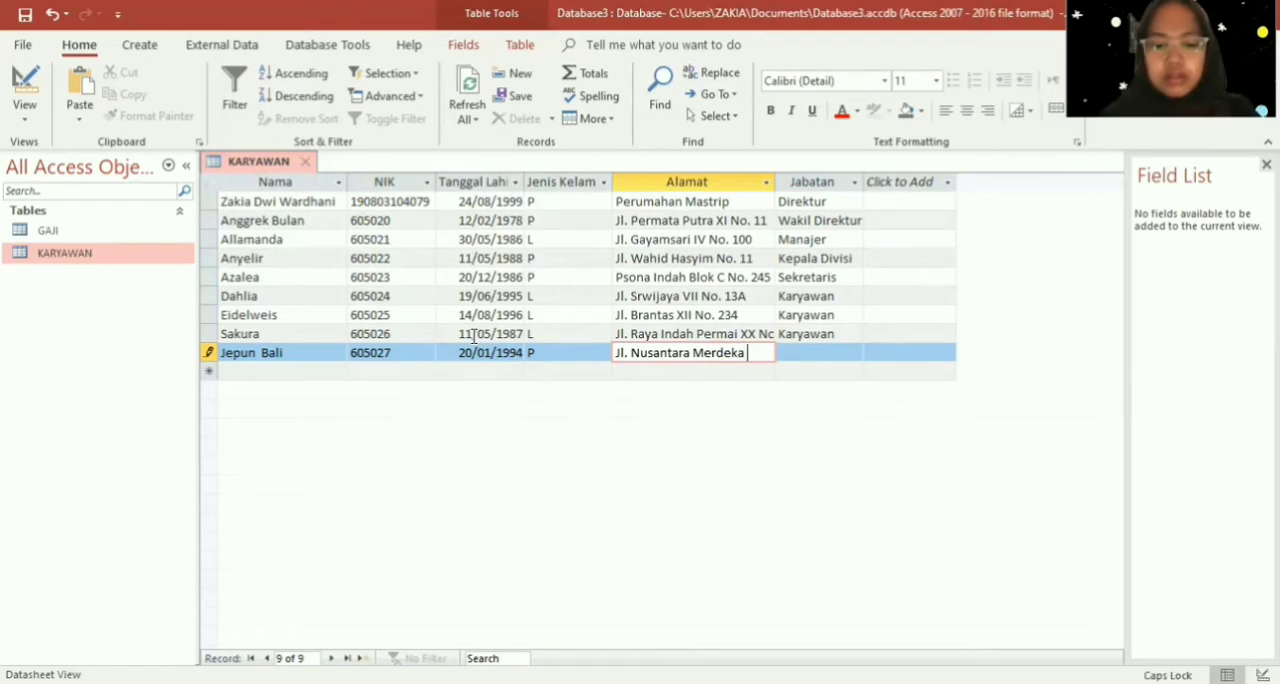
pyautogui.press('capslock')
pyautogui.press('capslock')
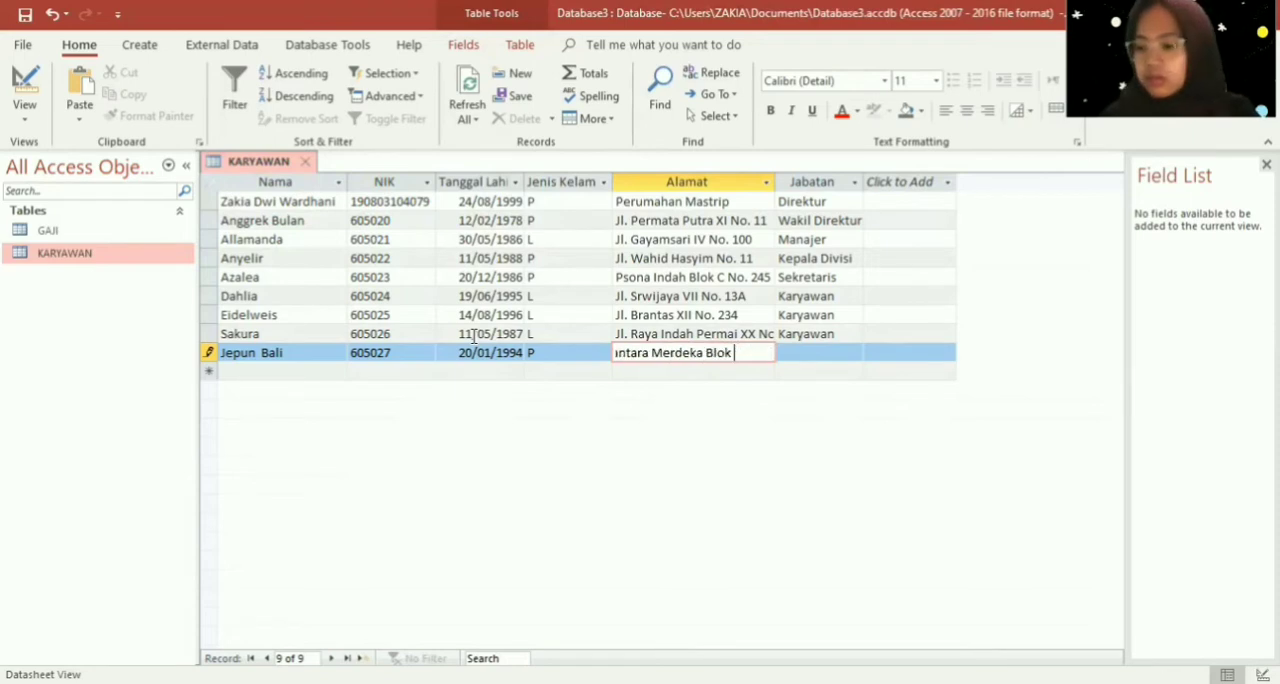
pyautogui.press('capslock')
pyautogui.press('capslock')
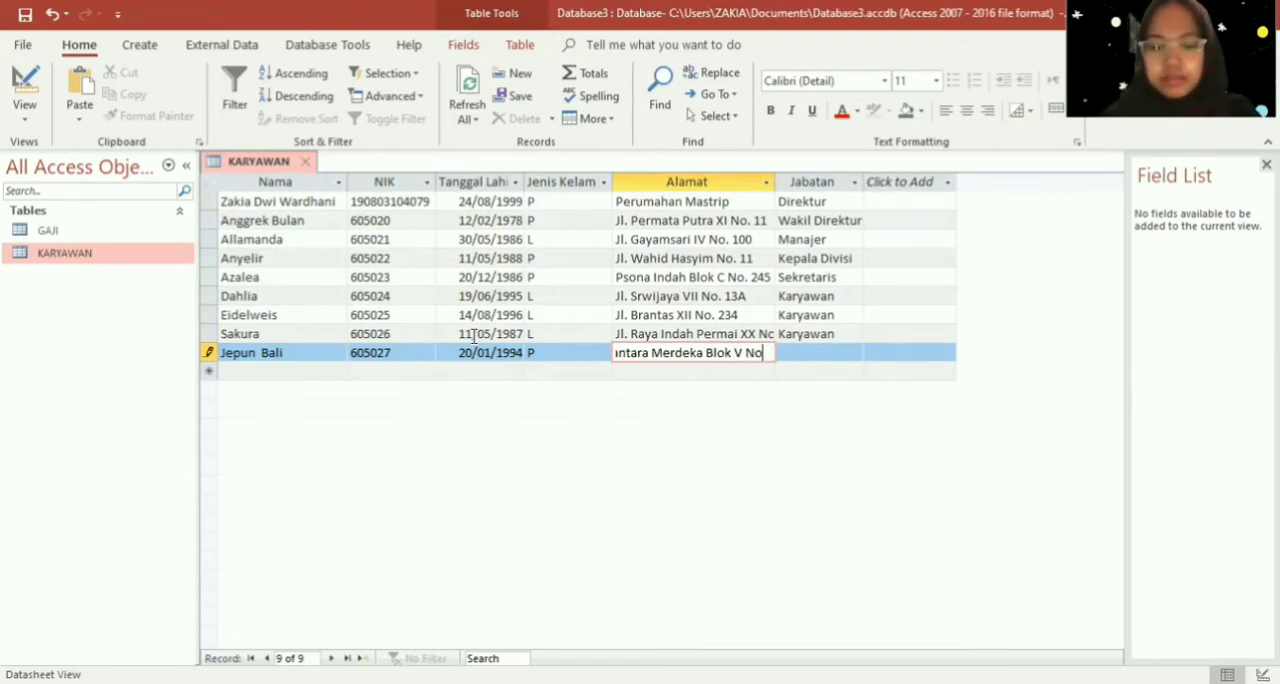
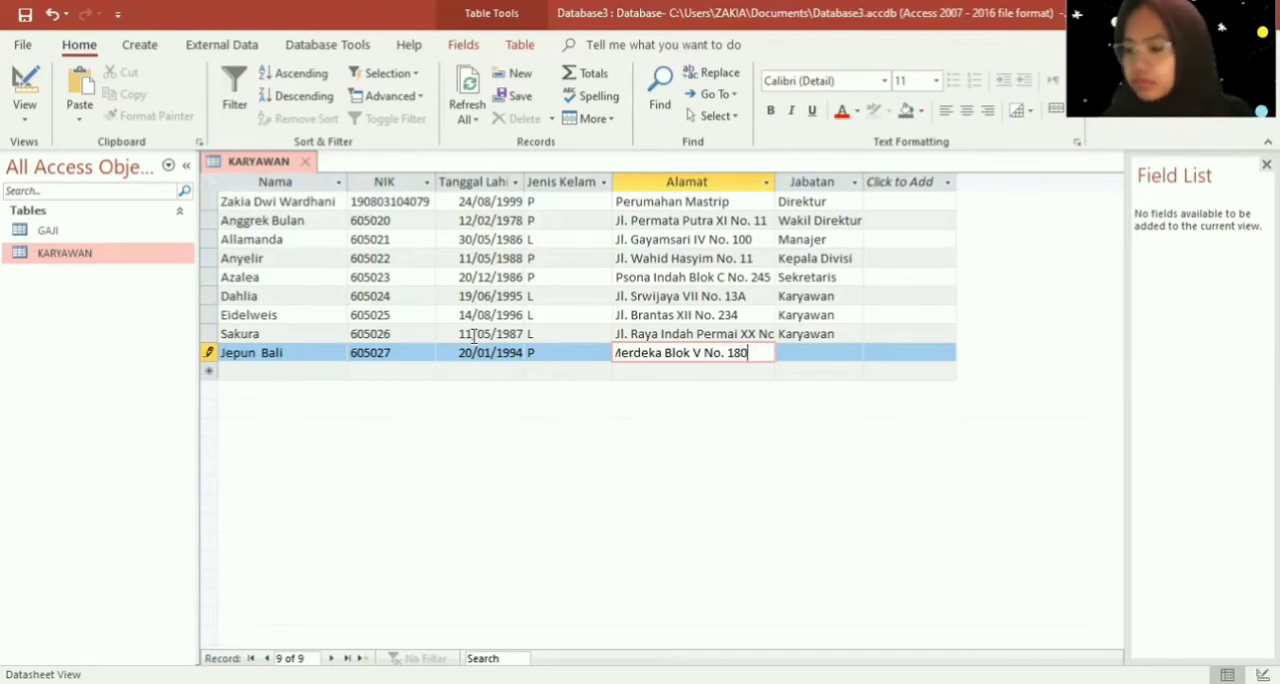
pyautogui.press('Down')
pyautogui.press('Up')
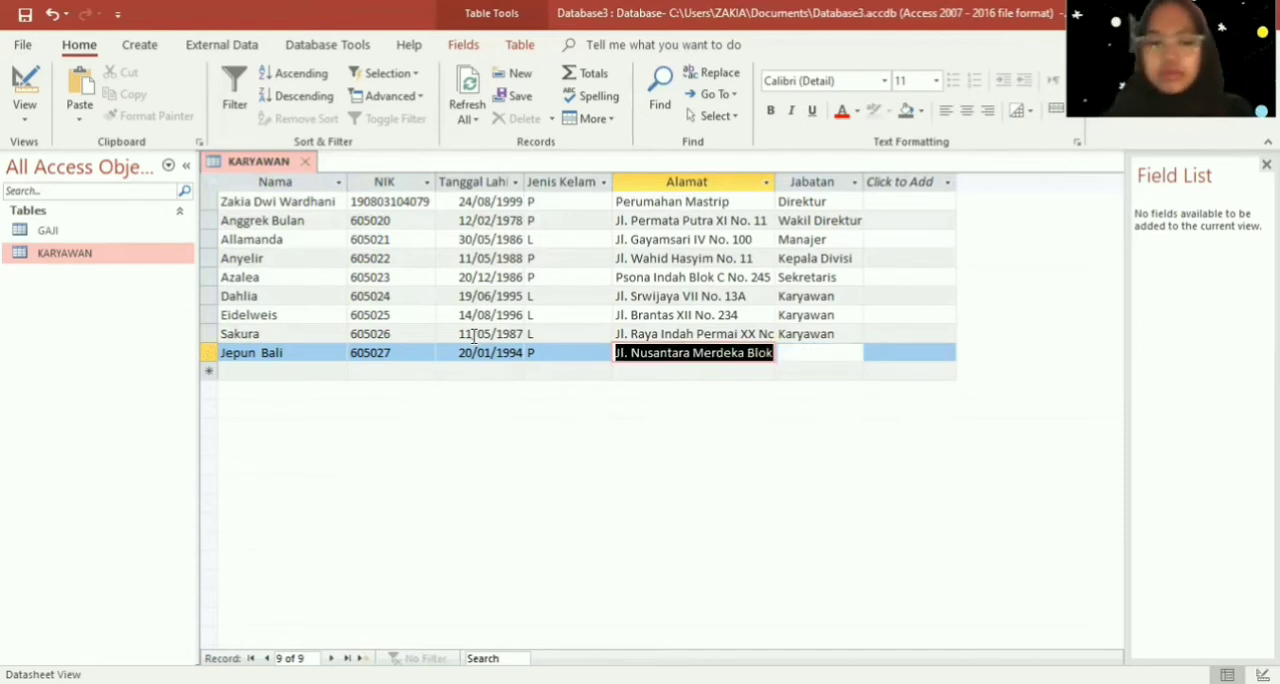
# - Set the ninth employee's Jabatan to "Karyawan" and finish the record
pyautogui.press('Right')
pyautogui.press('capslock')
pyautogui.write('K')
pyautogui.press('capslock')
pyautogui.write('aryawan')
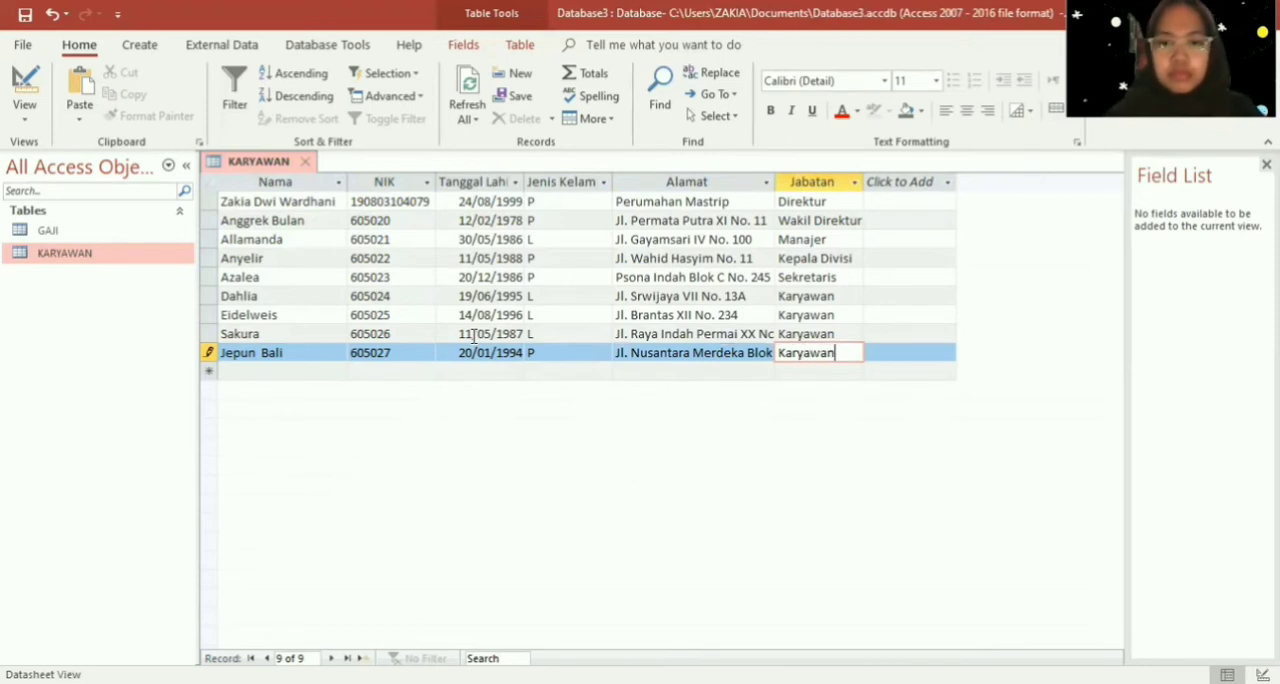
pyautogui.press('Return')
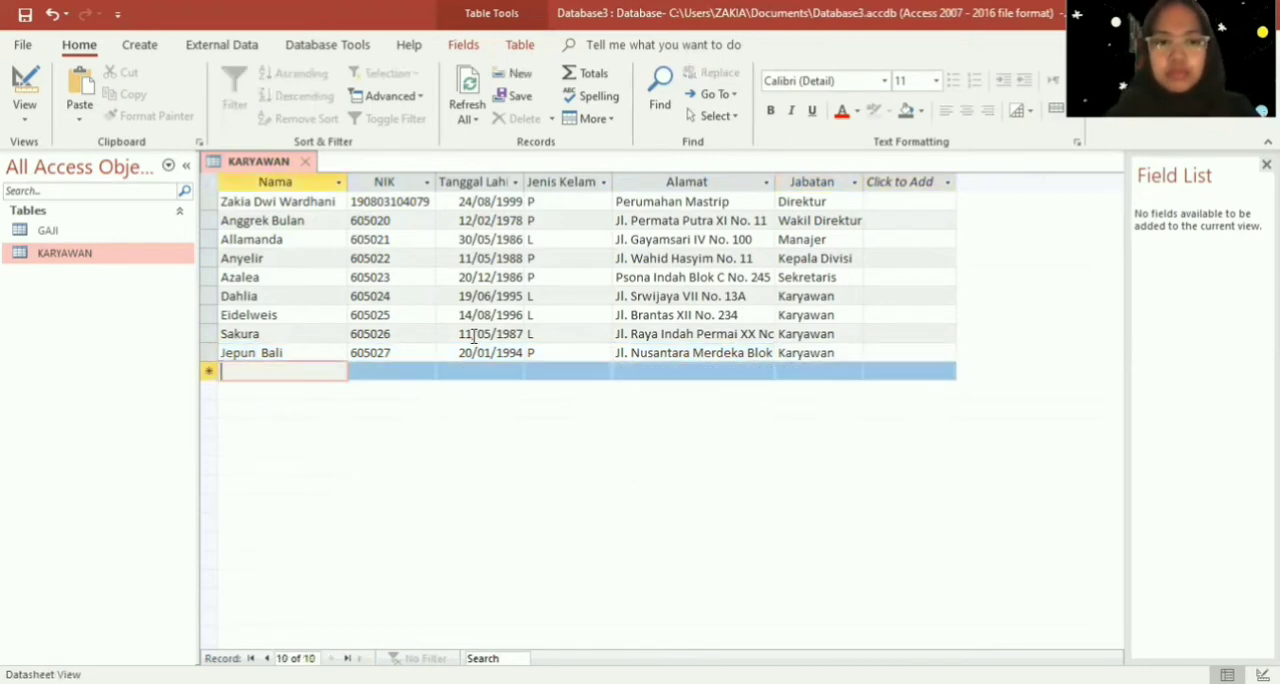
# - Start a tenth record in the KARYAWAN table and enter the employee's name in the Nama field
pyautogui.press('capslock')
pyautogui.write('La')
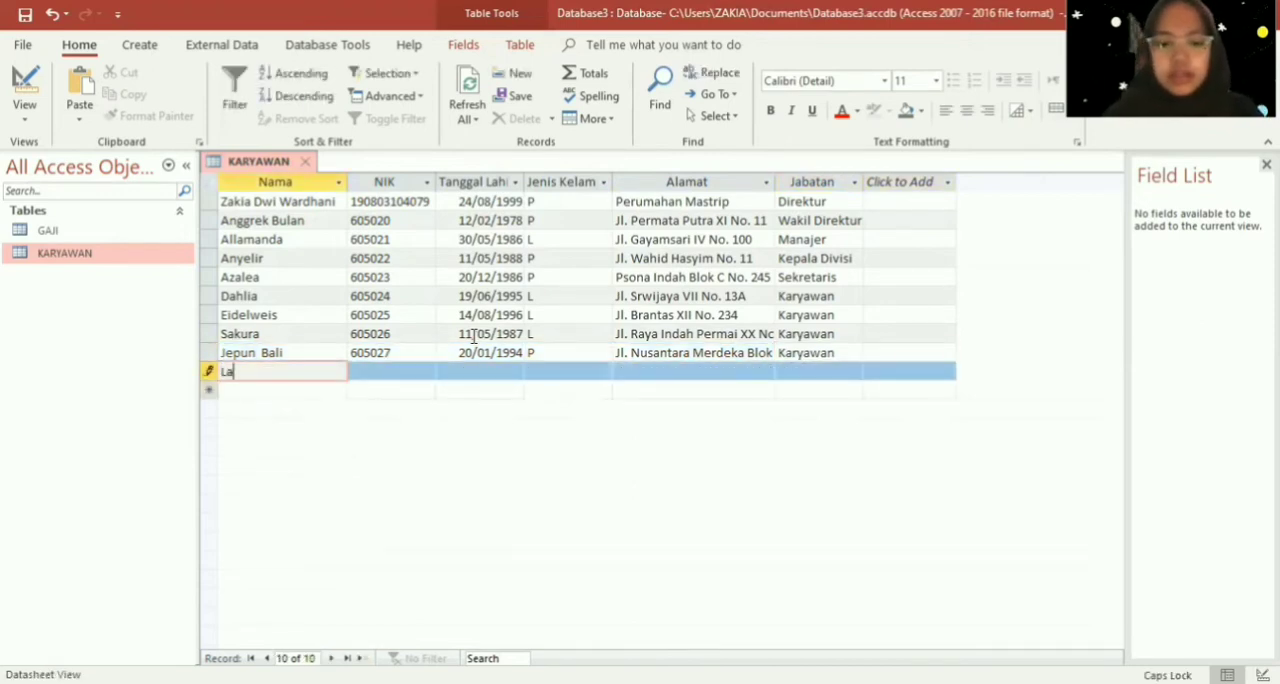
pyautogui.press('capslock')
pyautogui.write('avender')
pyautogui.press('Return')
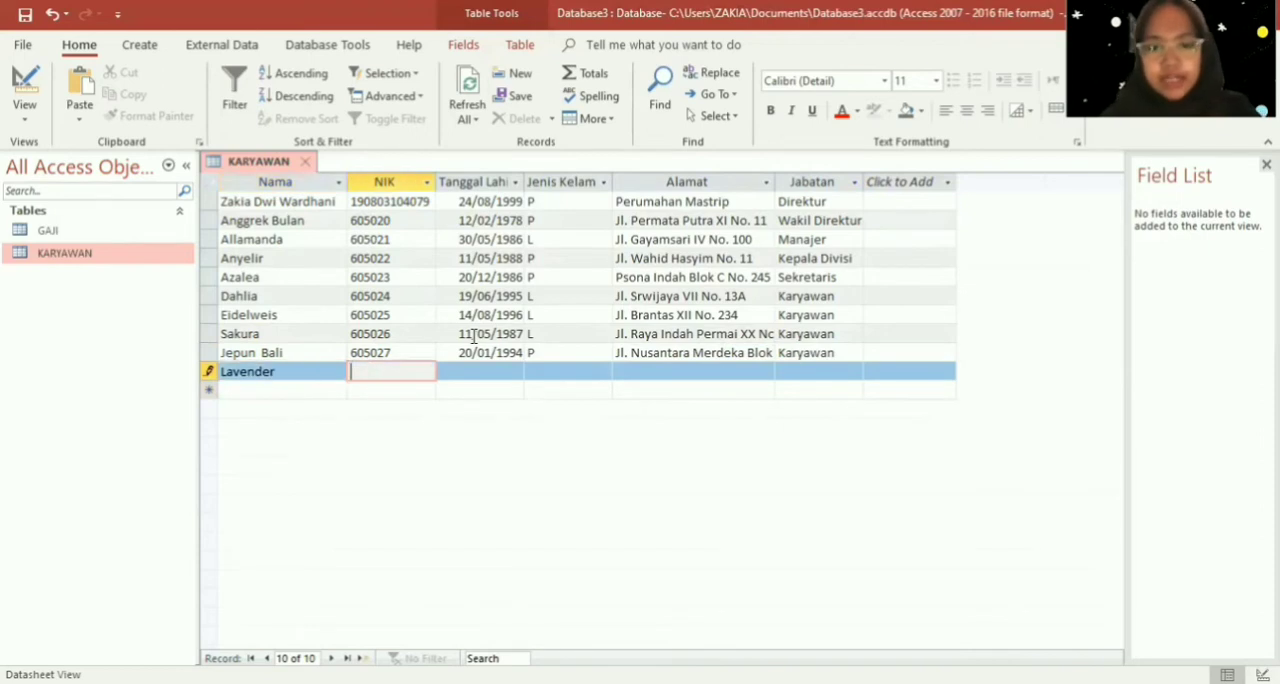
# - Enter the tenth employee's NIK number and date of birth in the NIK and Tanggal Lahir fields
pyautogui.write('6050')
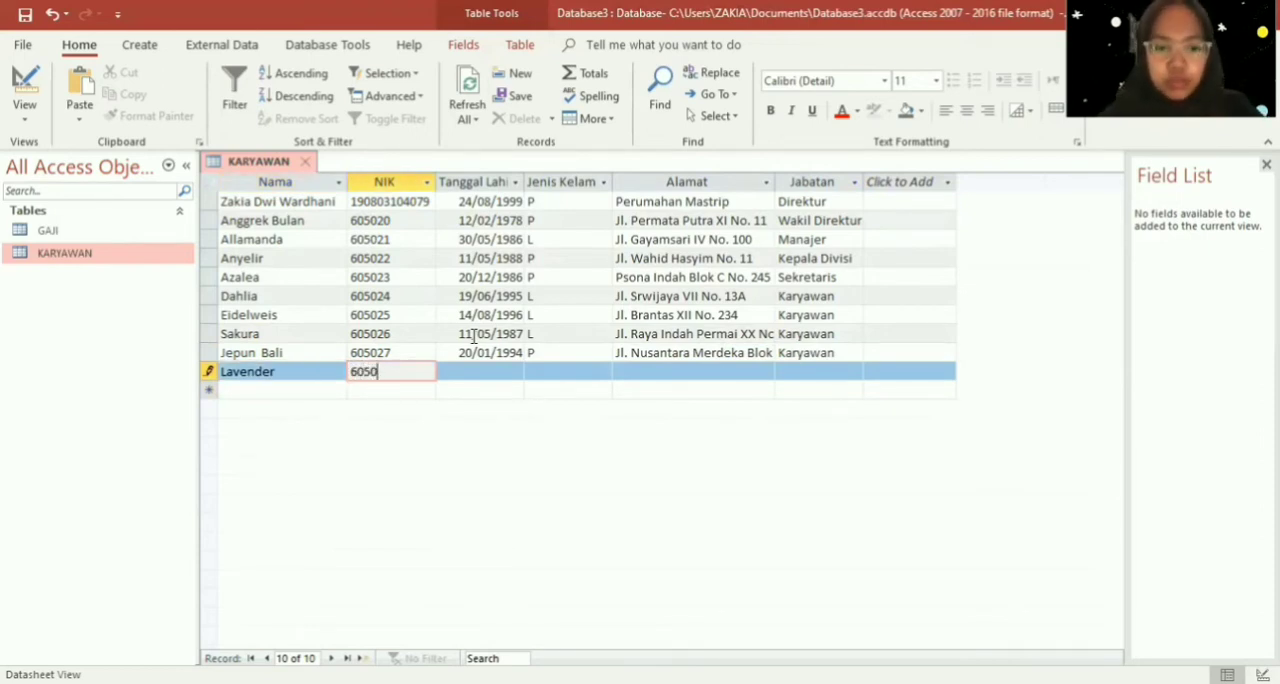
pyautogui.write('28')
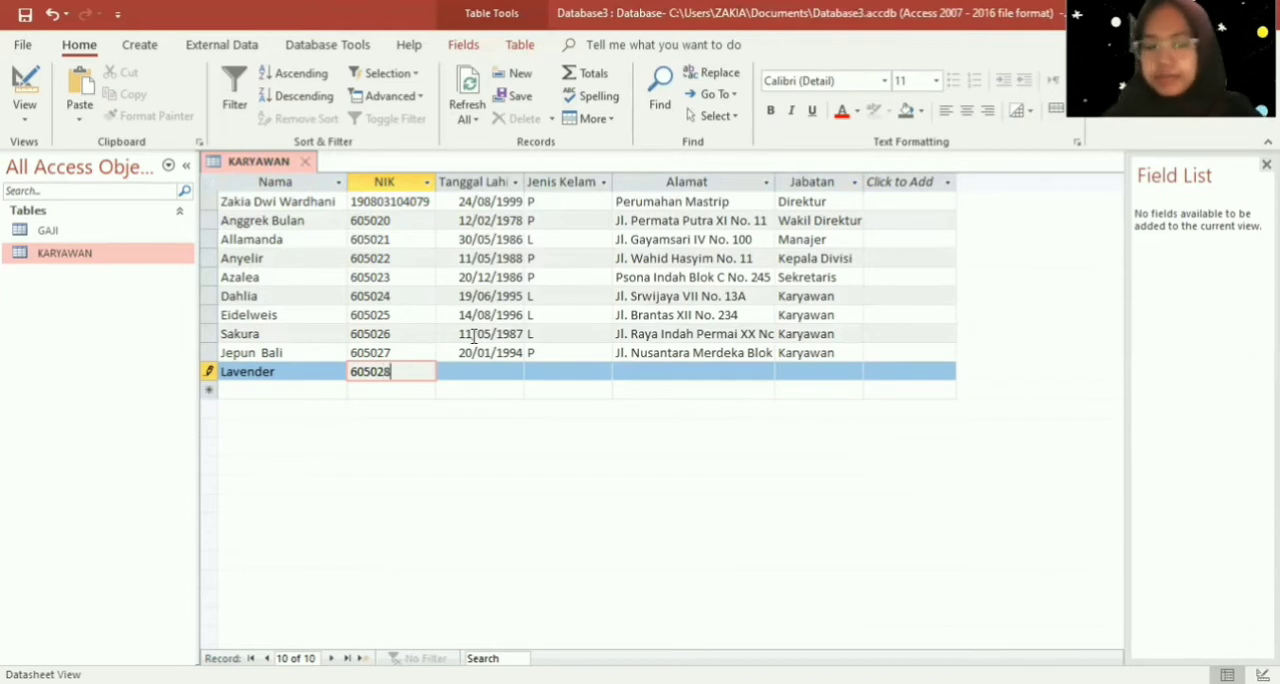
pyautogui.press('Return')
pyautogui.write('22/')
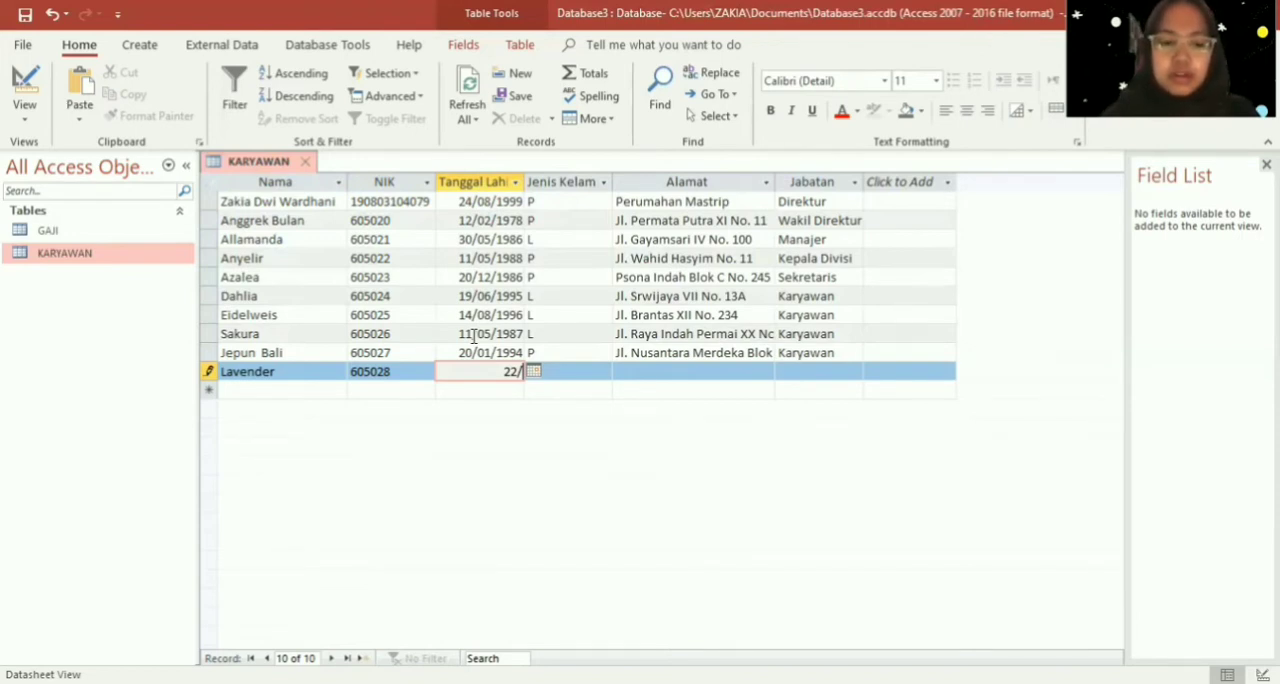
pyautogui.write('10/')
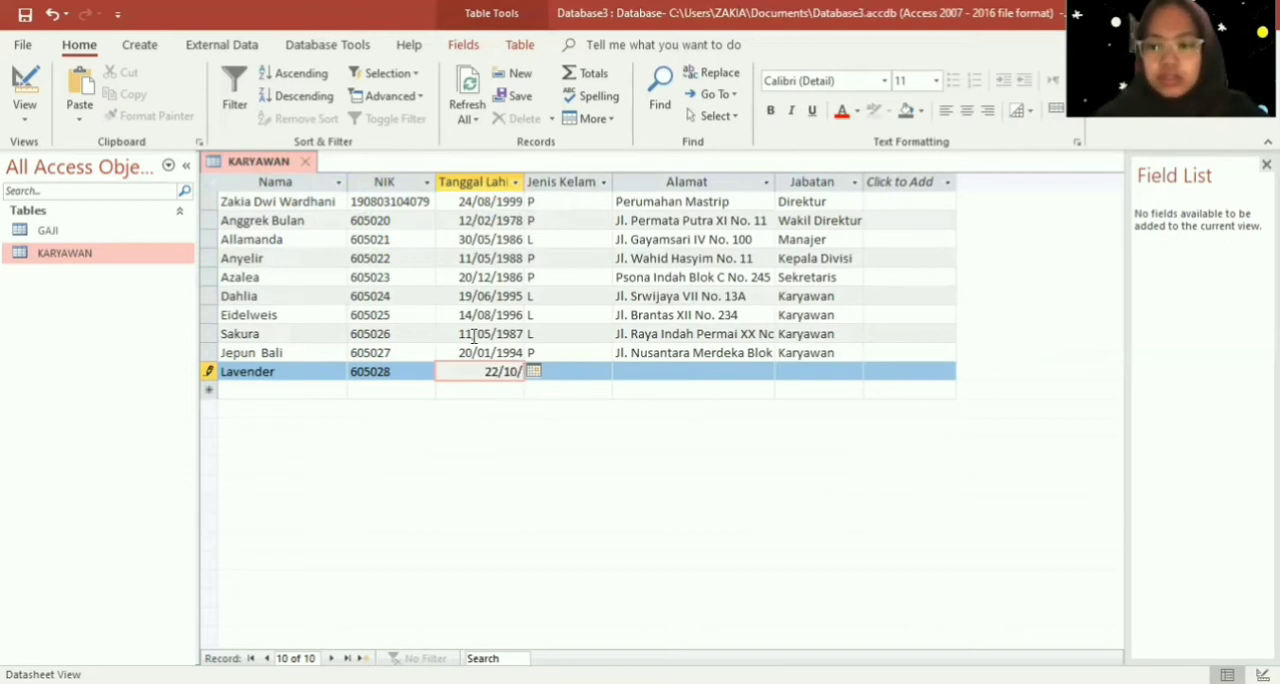
pyautogui.write('1998')
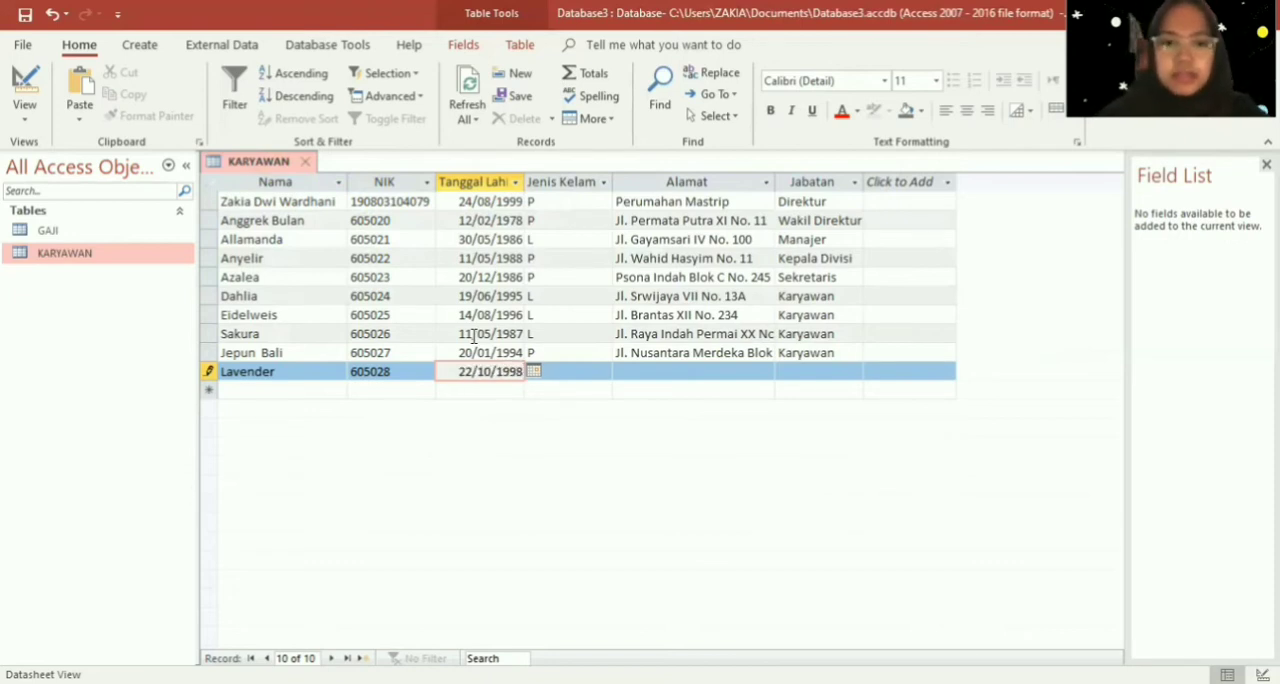
pyautogui.press('Tab')
# - Set the tenth employee's Jenis Kelamin to "L"
pyautogui.press('capslock')
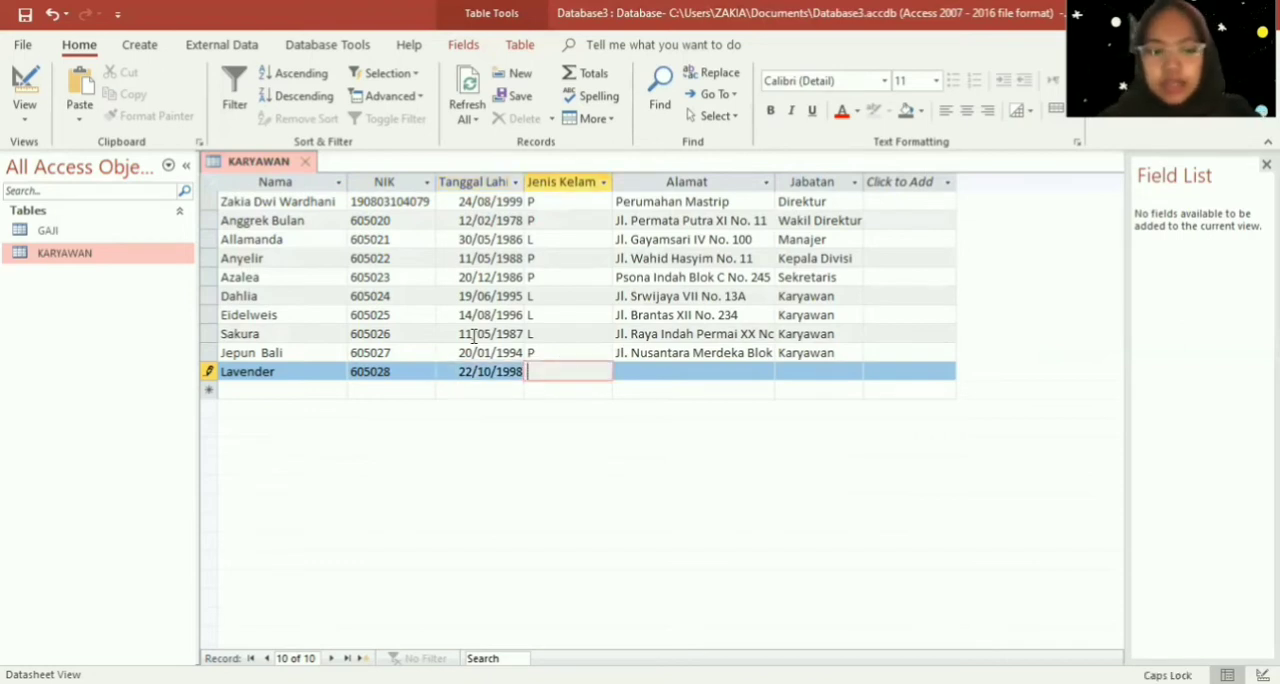
pyautogui.write('L')
pyautogui.press('Tab')
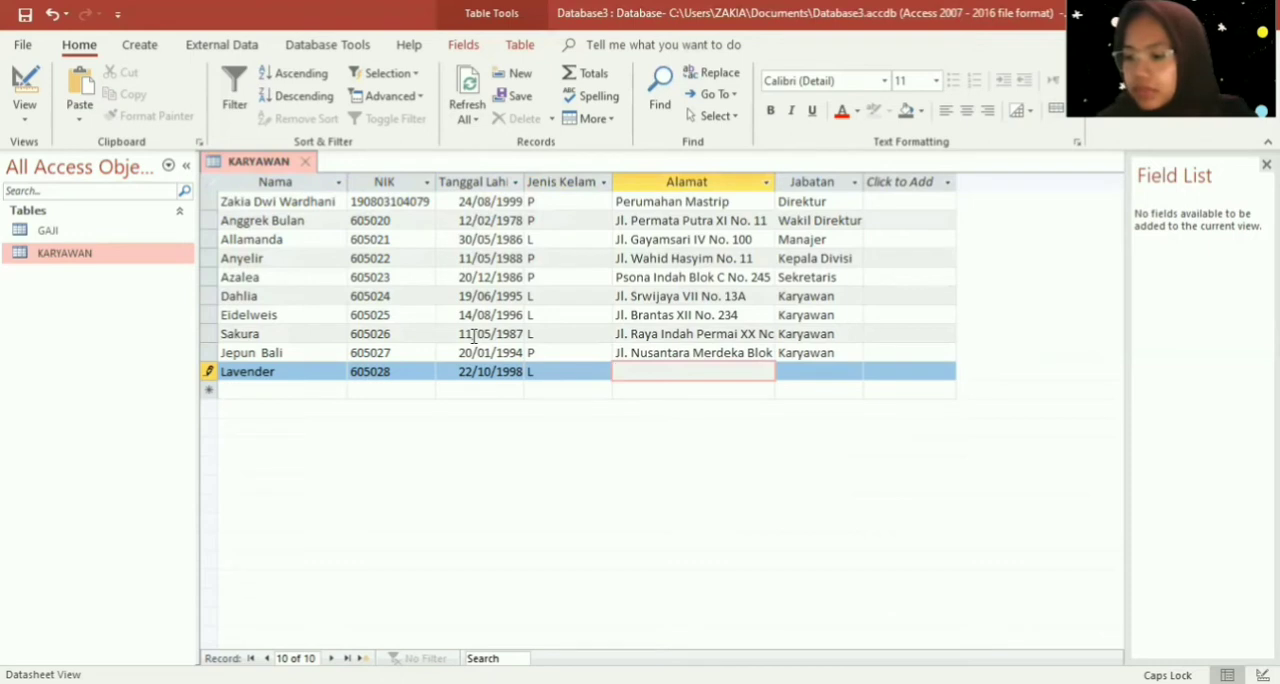
# - Enter the tenth employee's full street address with house number in the Alamat field
pyautogui.press('capslock')
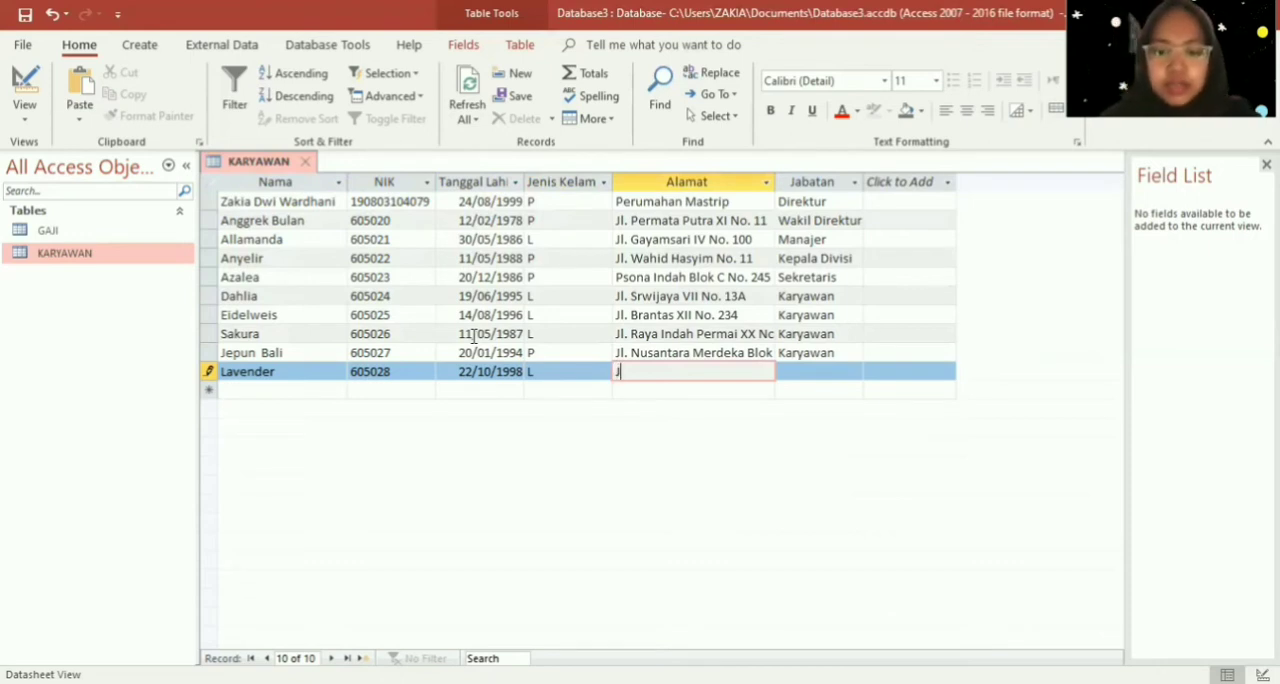
pyautogui.press('capslock')
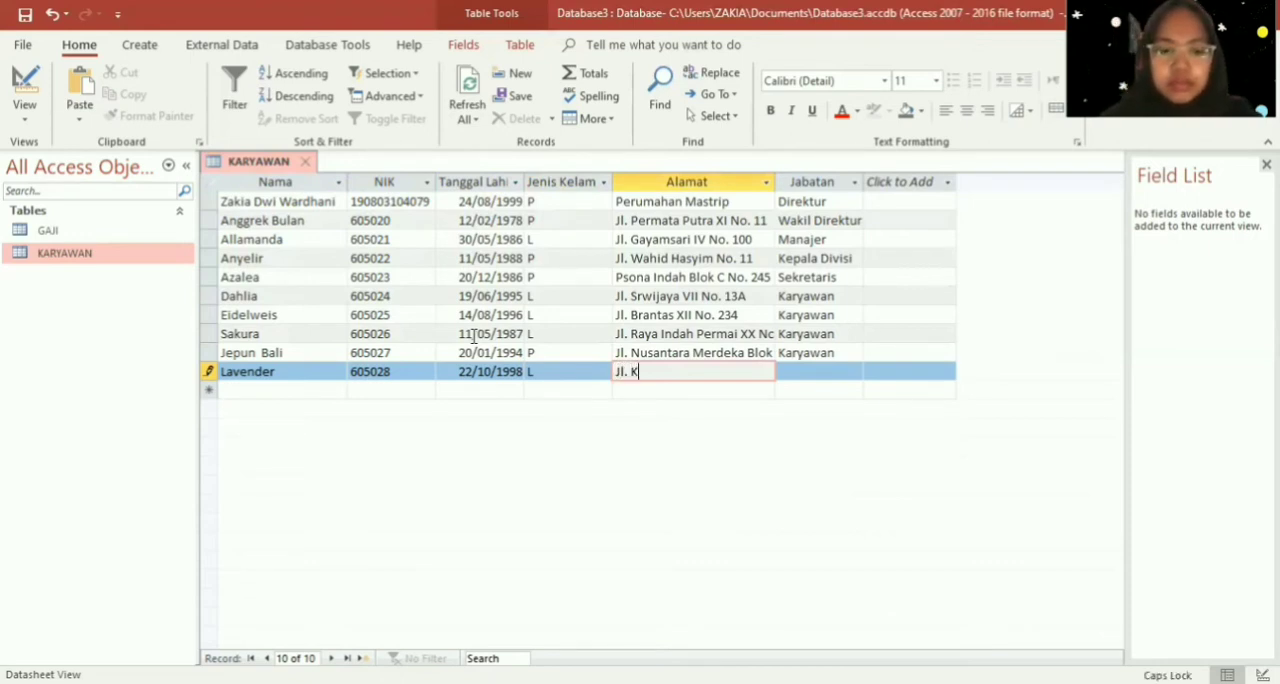
pyautogui.press('capslock')
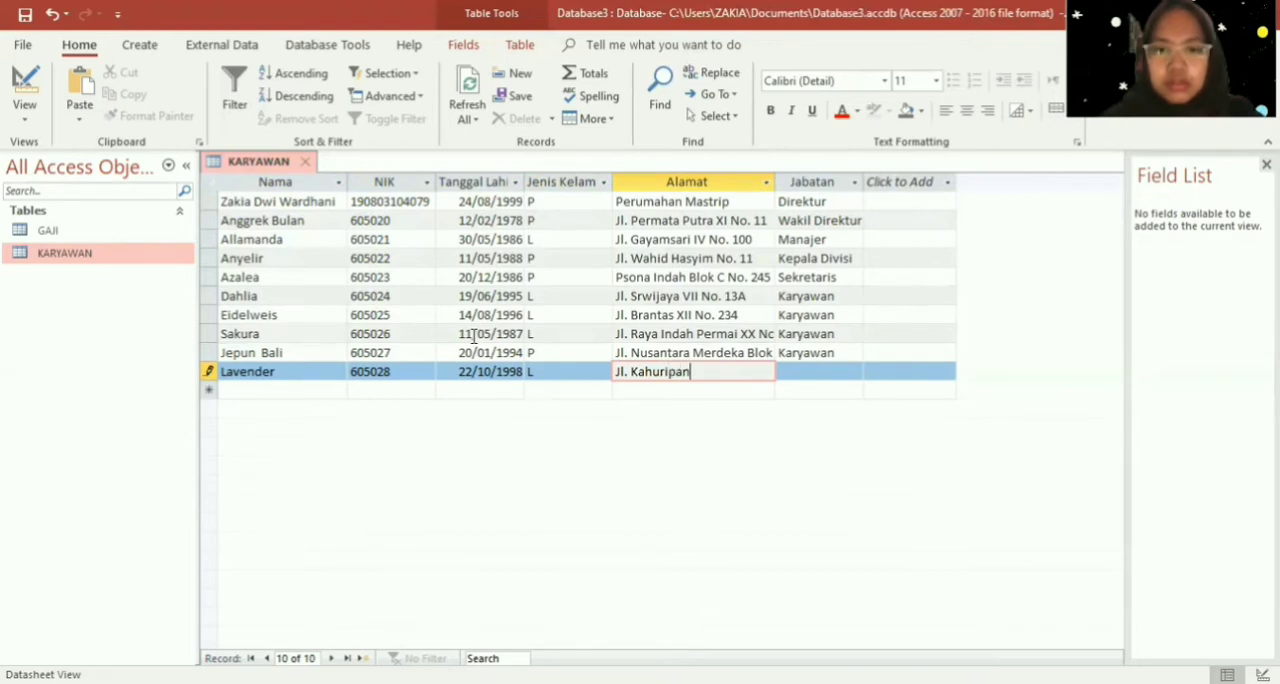
pyautogui.press('capslock')
pyautogui.press('capslock')
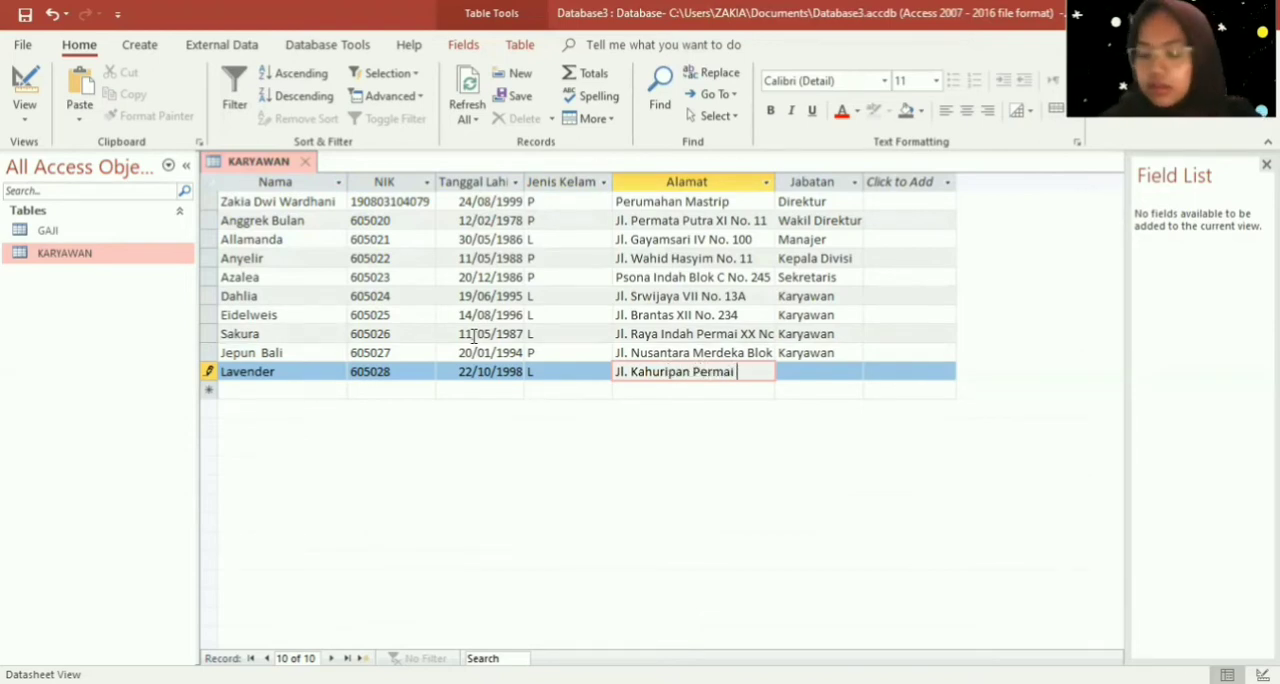
pyautogui.press('capslock')
pyautogui.press('capslock')
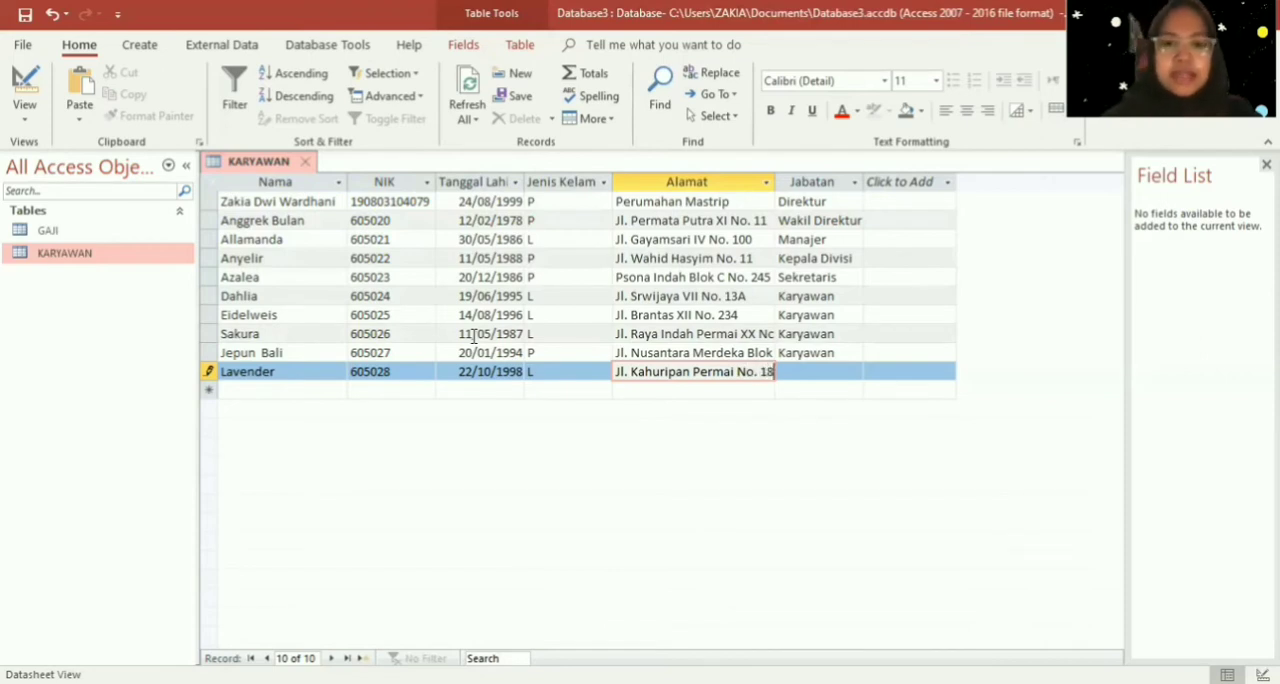
# - Set the tenth employee's Jabatan to "Karyawan" to complete the record
pyautogui.press('Tab')
pyautogui.press('capslock')
pyautogui.write('K')
pyautogui.press('capslock')
pyautogui.write('aryawan')
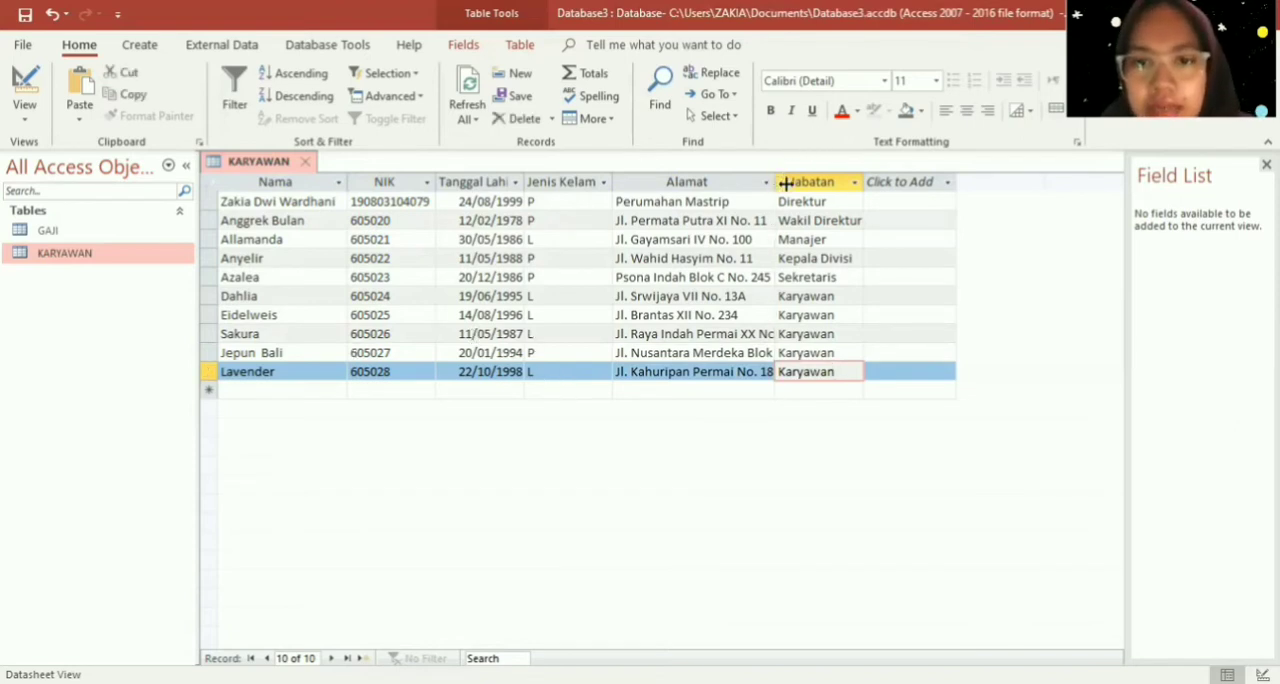
# - Widen the Alamat column until every full address fits, and save the KARYAWAN table
pyautogui.moveTo(776, 179); pyautogui.dragTo(839, 180)
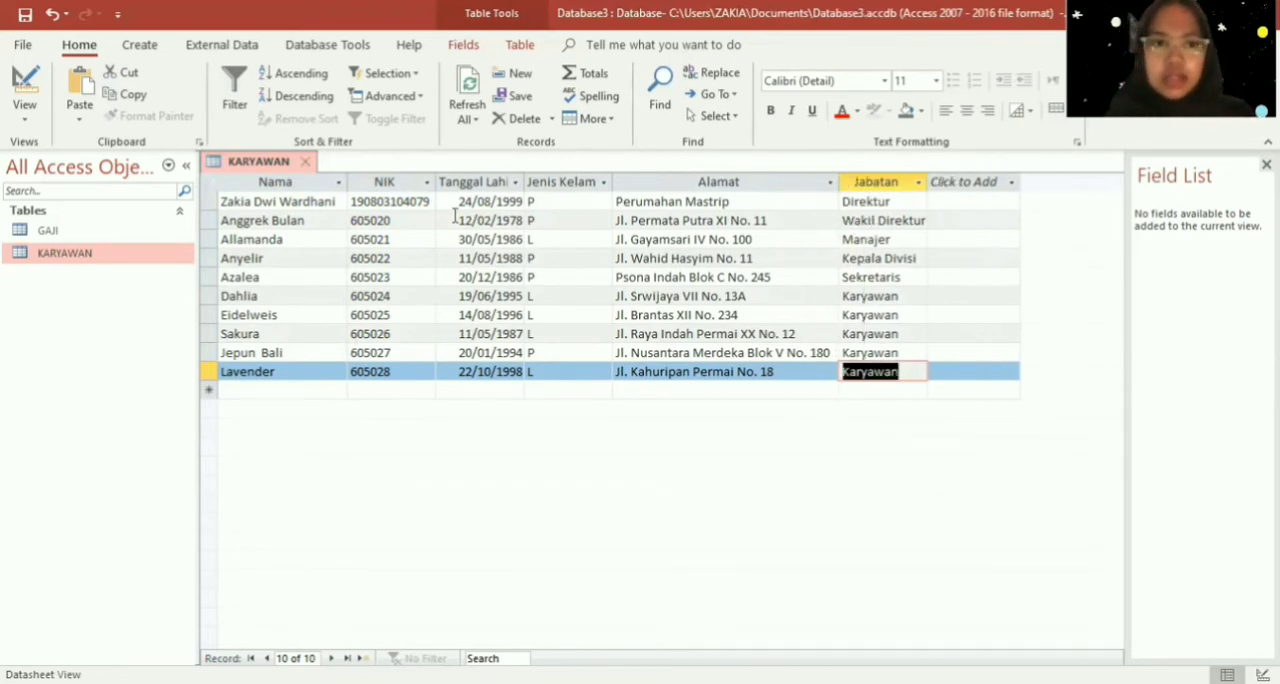
pyautogui.rightClick(267, 170)
pyautogui.click(279, 184)
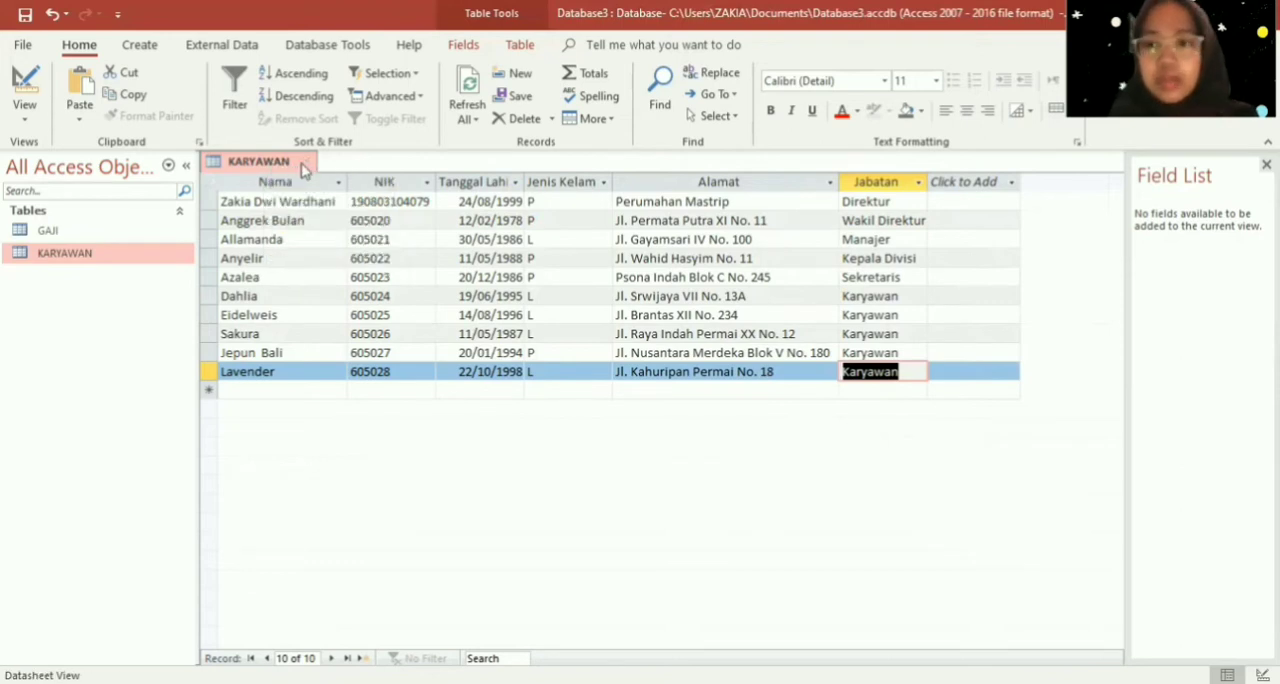
# - Close the KARYAWAN table and switch to the GAJI table's datasheet
pyautogui.click(303, 166)
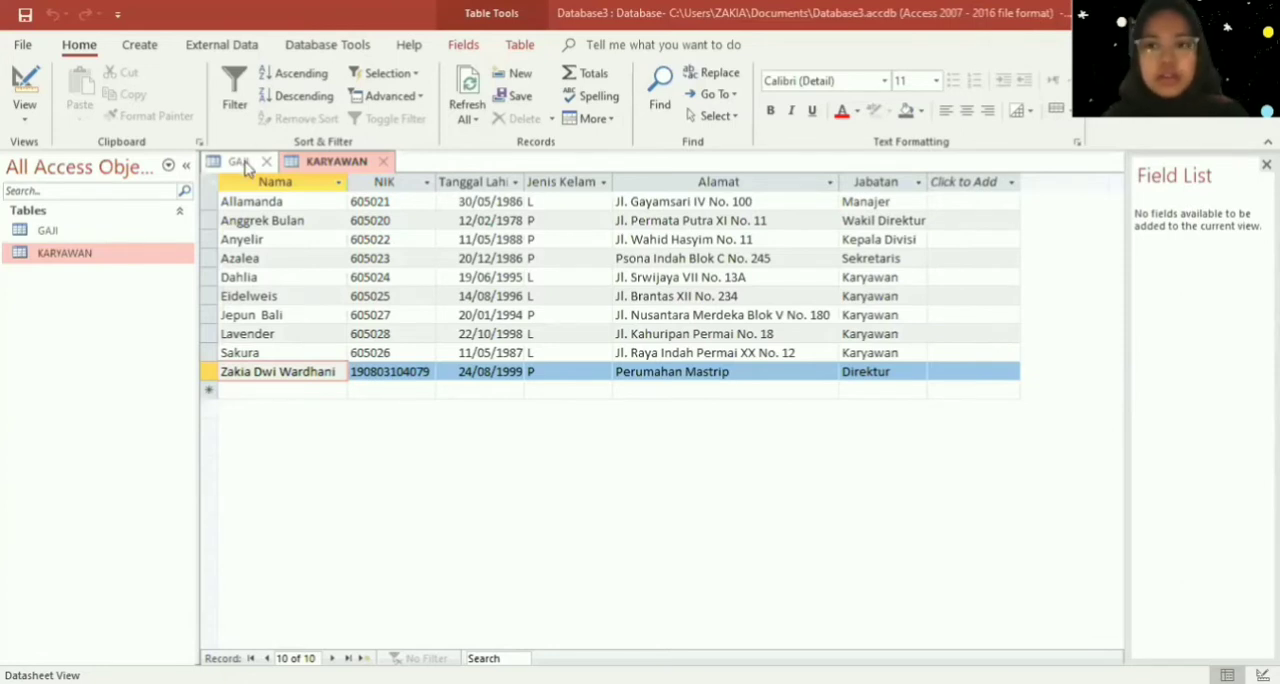
pyautogui.click(239, 162)
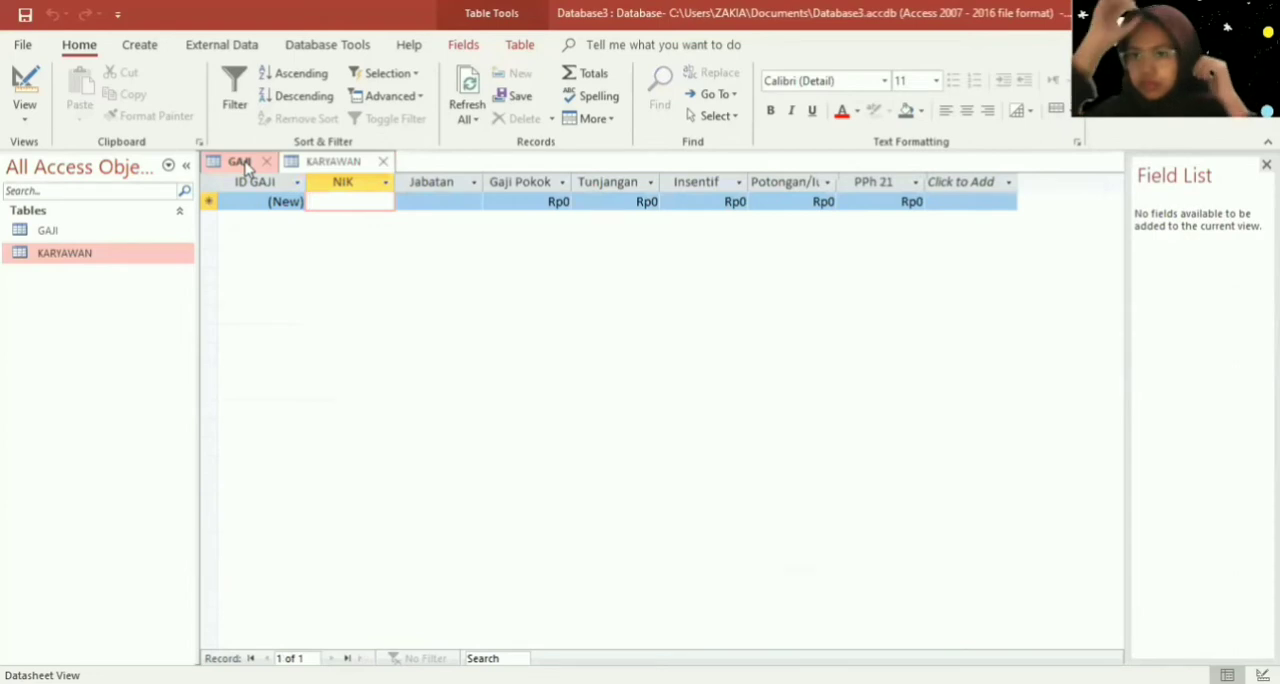
# - Copy the director's NIK from KARYAWAN into the first GAJI record and set that record's Jabatan to "Direktur"
pyautogui.click(351, 170)
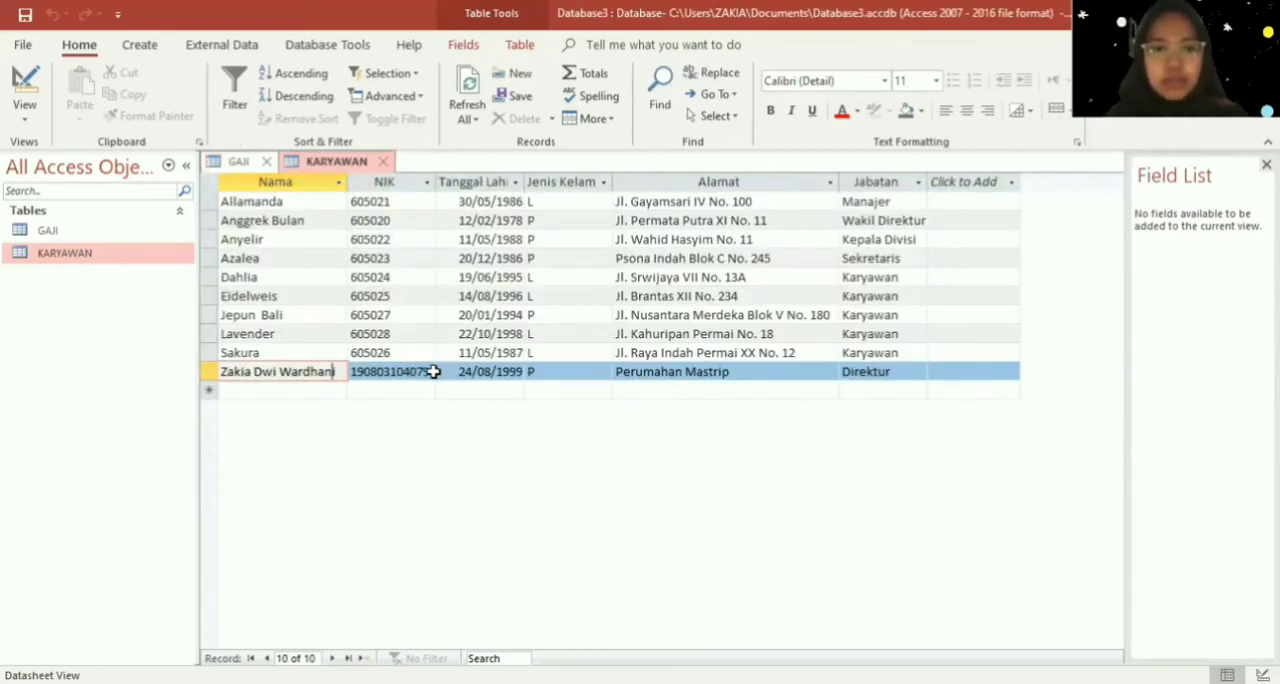
pyautogui.moveTo(424, 376); pyautogui.dragTo(349, 371)
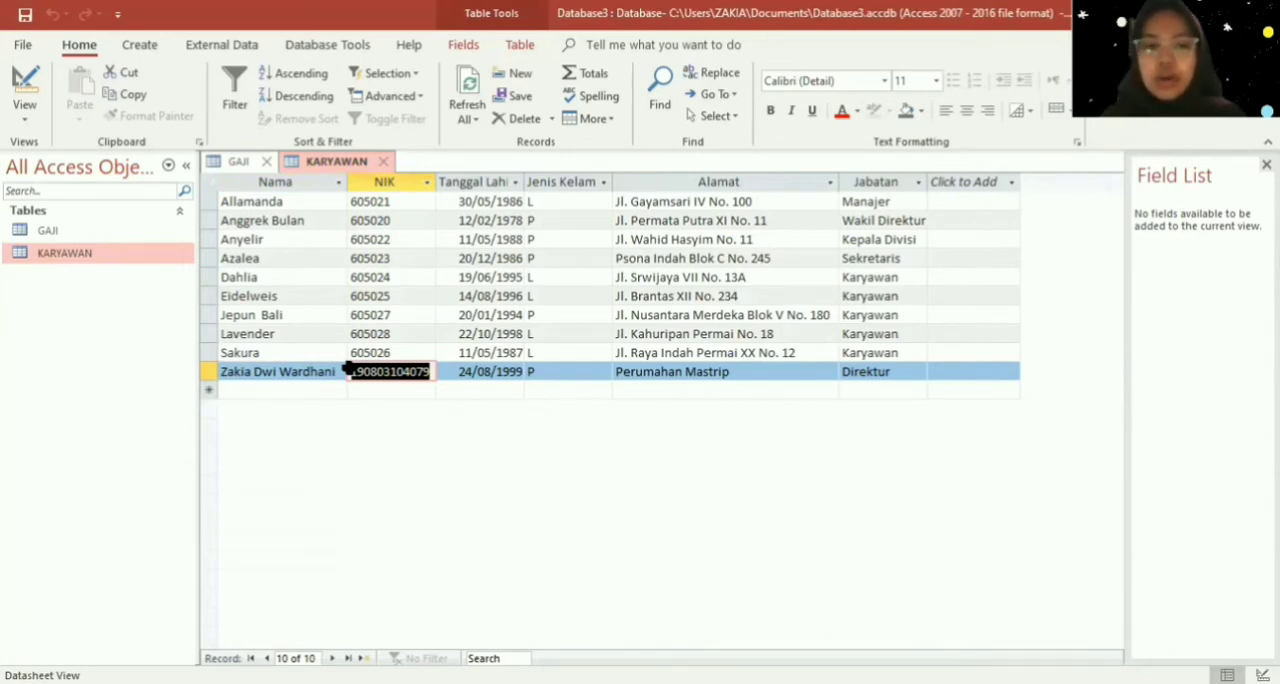
pyautogui.hotkey('ctrl', 'c')
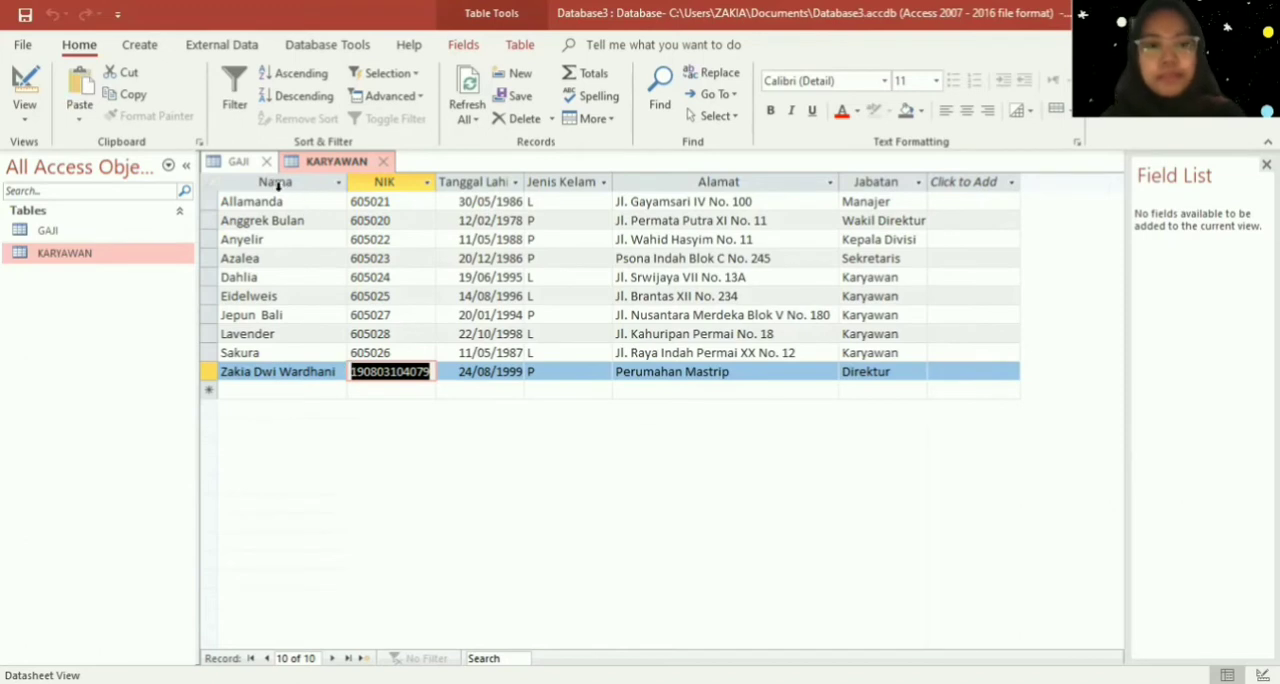
pyautogui.click(249, 166)
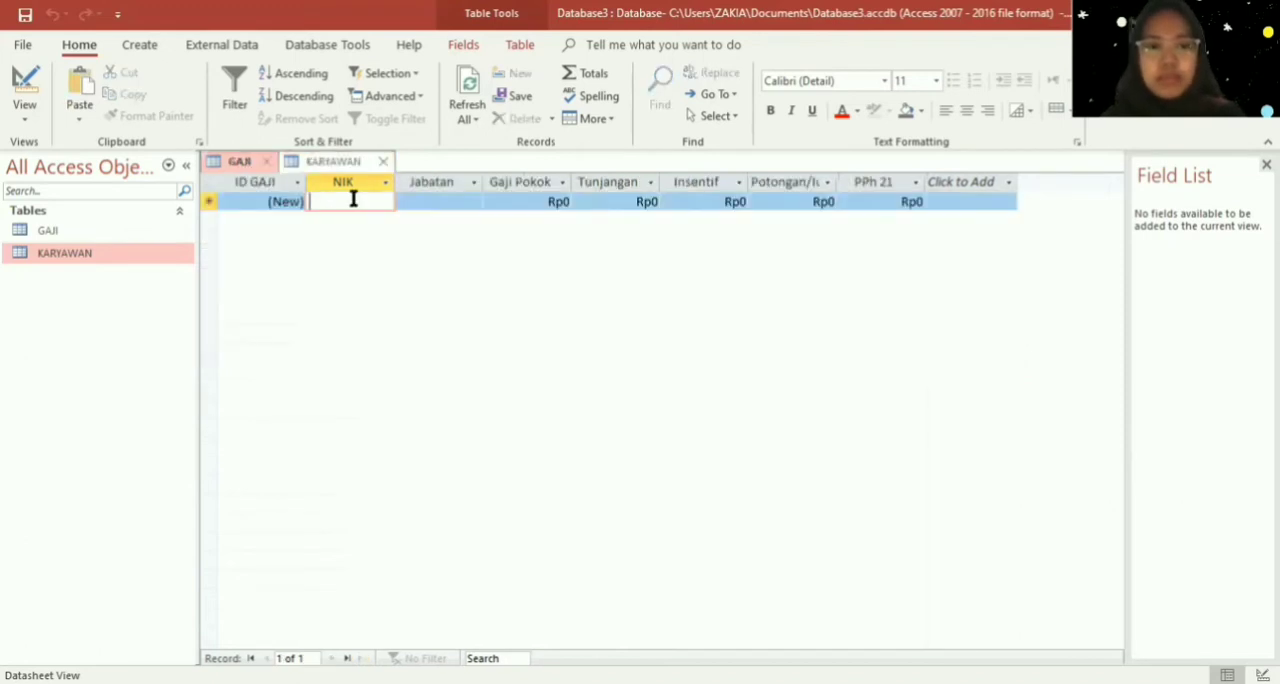
pyautogui.hotkey('ctrl', 'v')
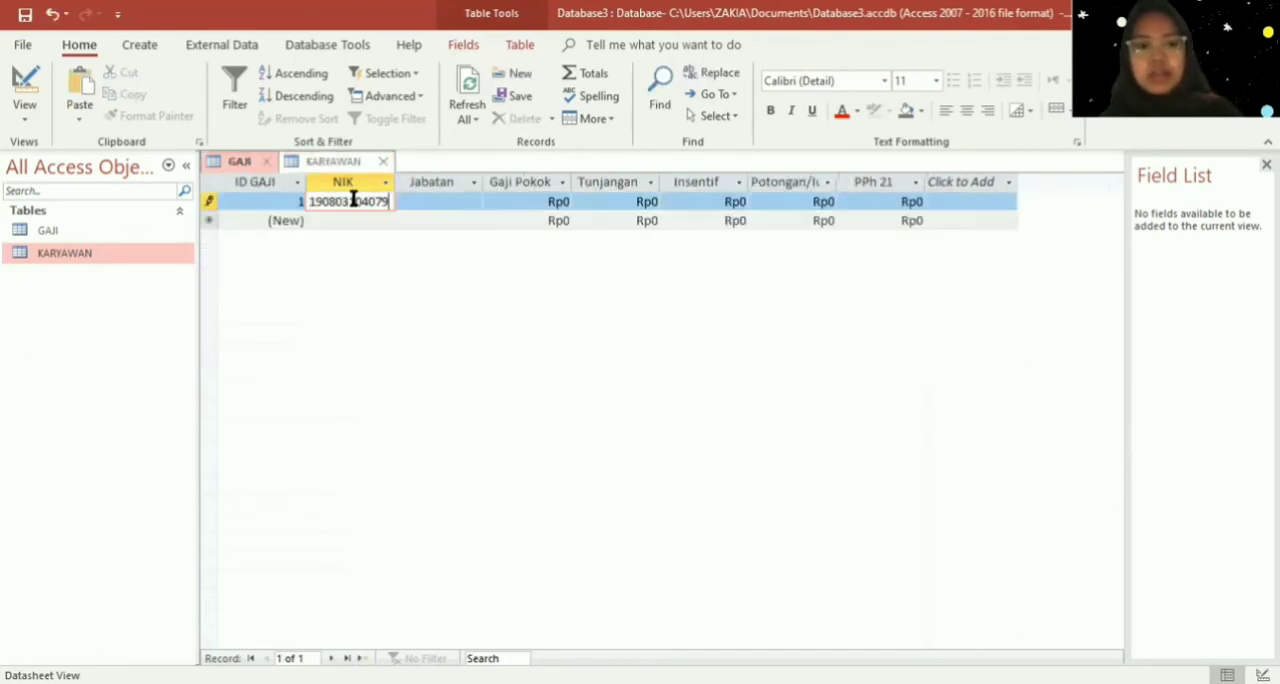
pyautogui.click(464, 203)
pyautogui.write('Direktur')
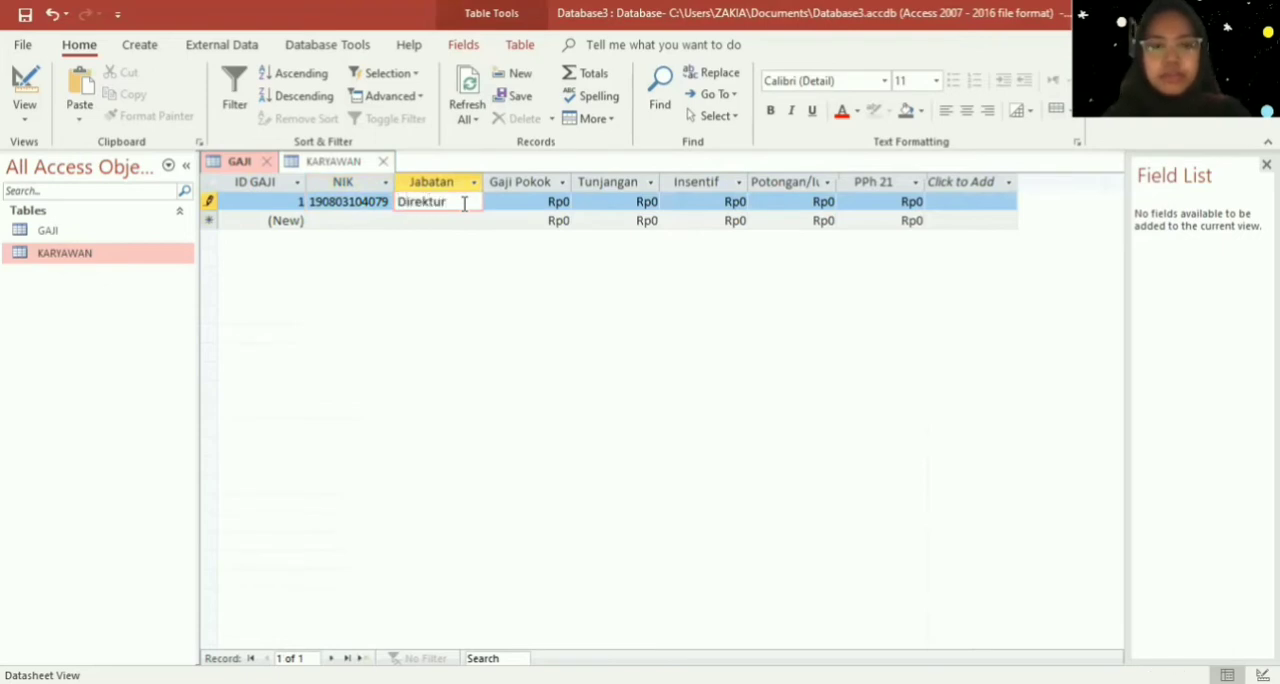
# - Set the Gaji Pokok of the Direktur record in GAJI to 15000000
pyautogui.click(565, 201)
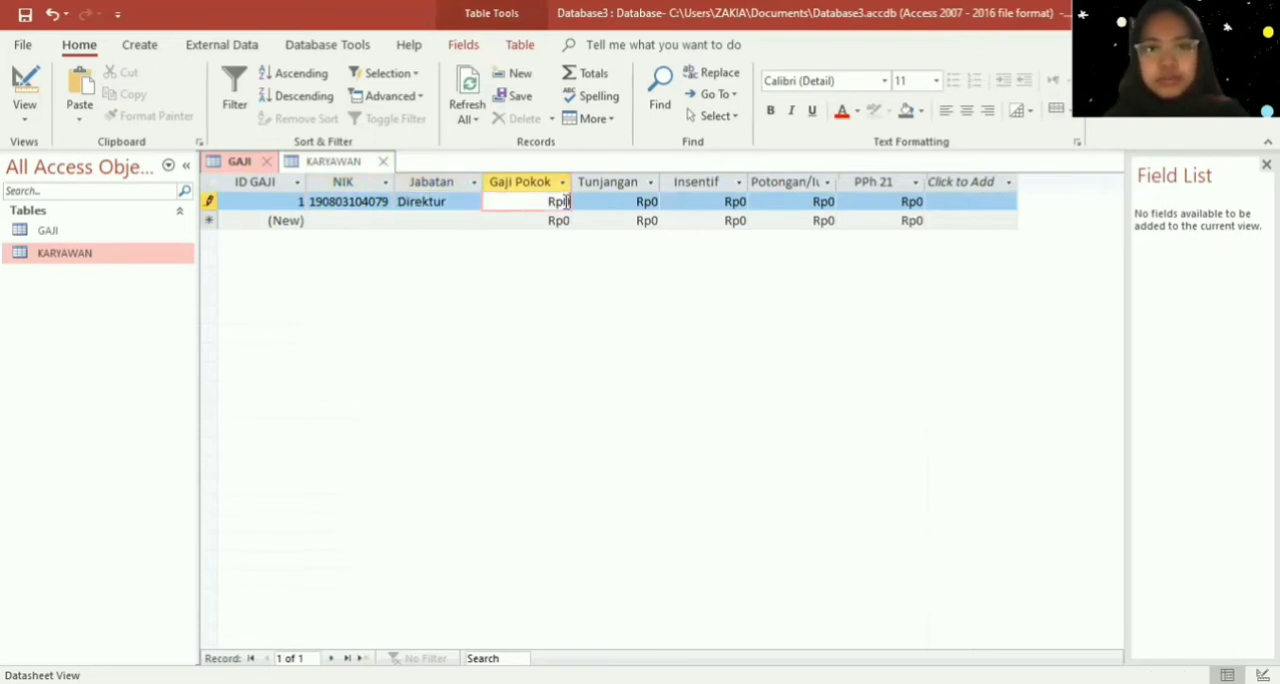
pyautogui.press('BackSpace')
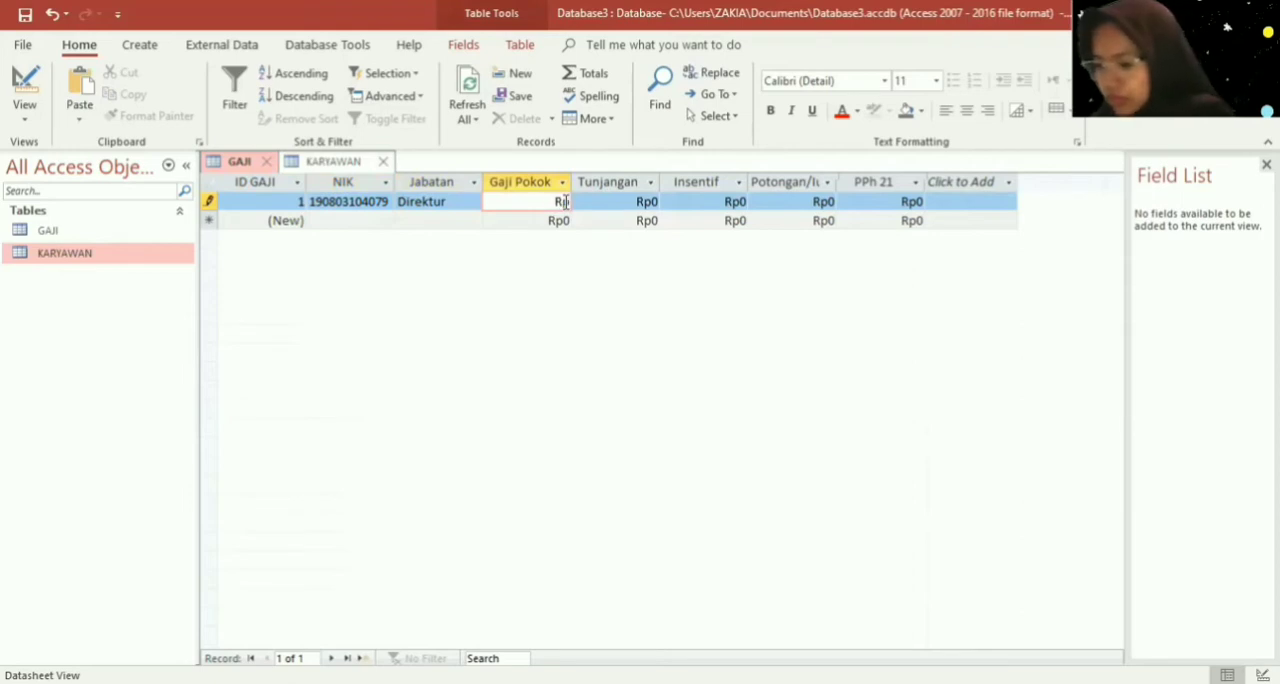
pyautogui.write('15.00')
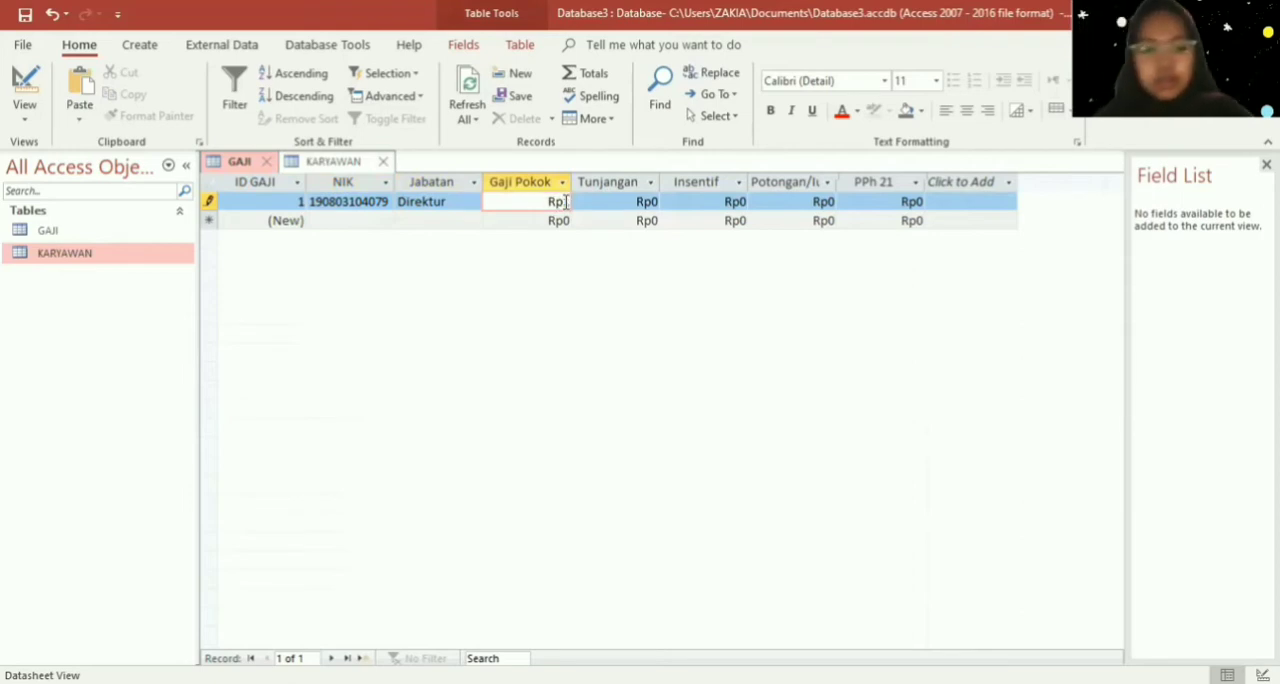
pyautogui.write('0.000')
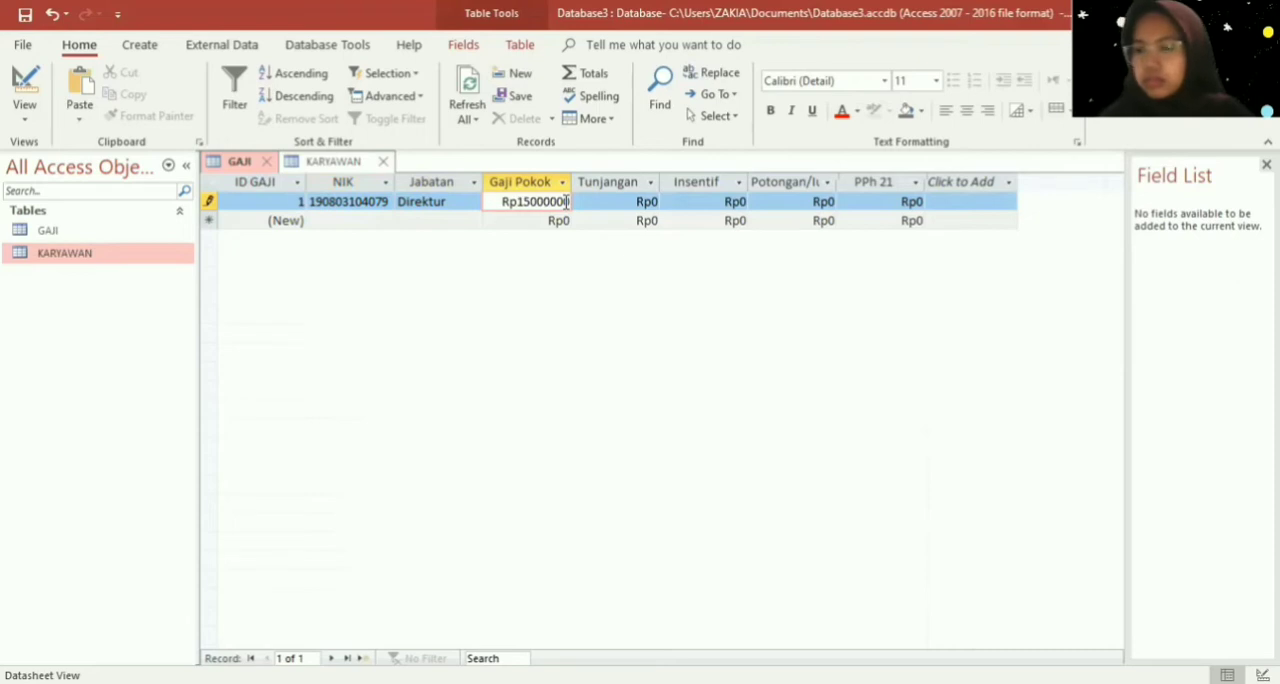
pyautogui.press('Tab')
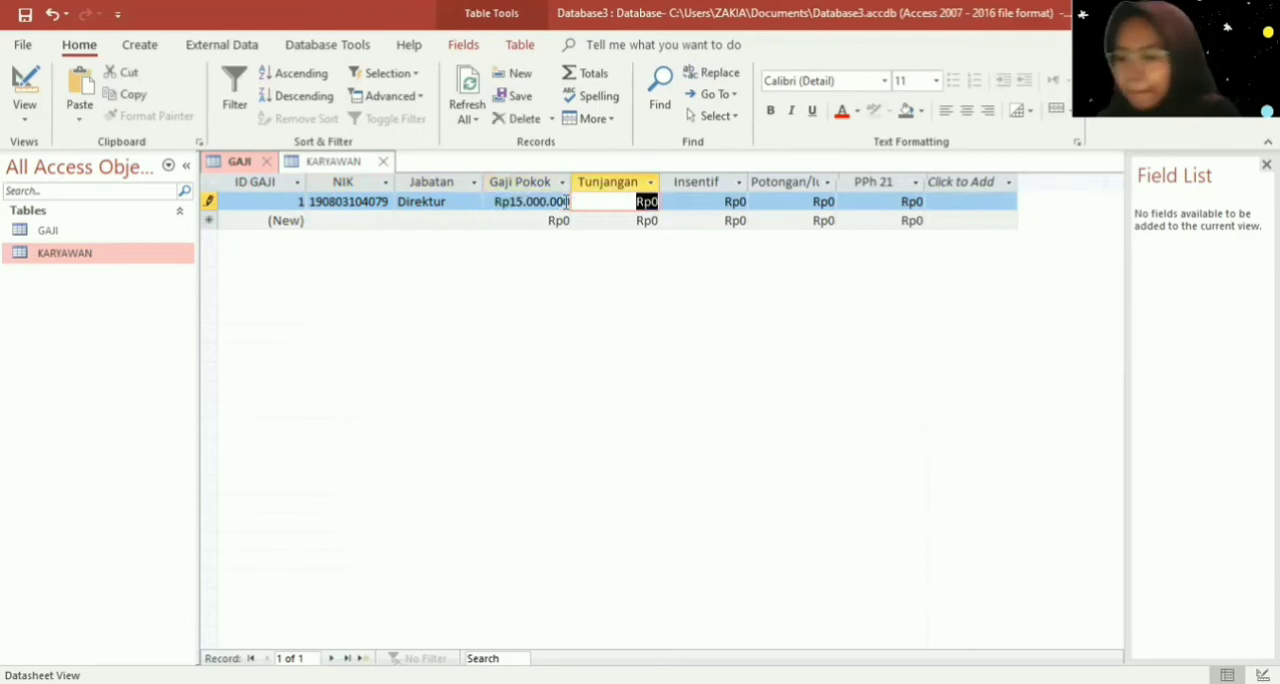
# - Set the Direktur record's Tunjangan to 1000000 and its Insentif to 1500000
pyautogui.write('1000000')
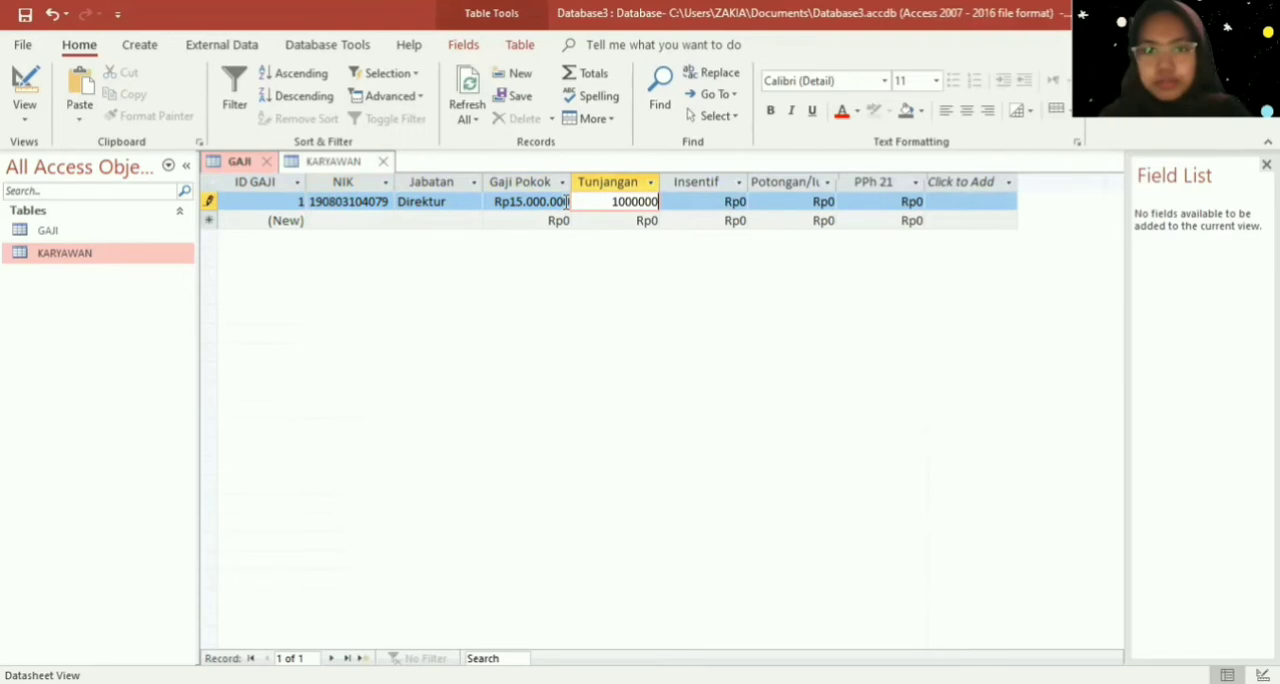
pyautogui.press('Tab')
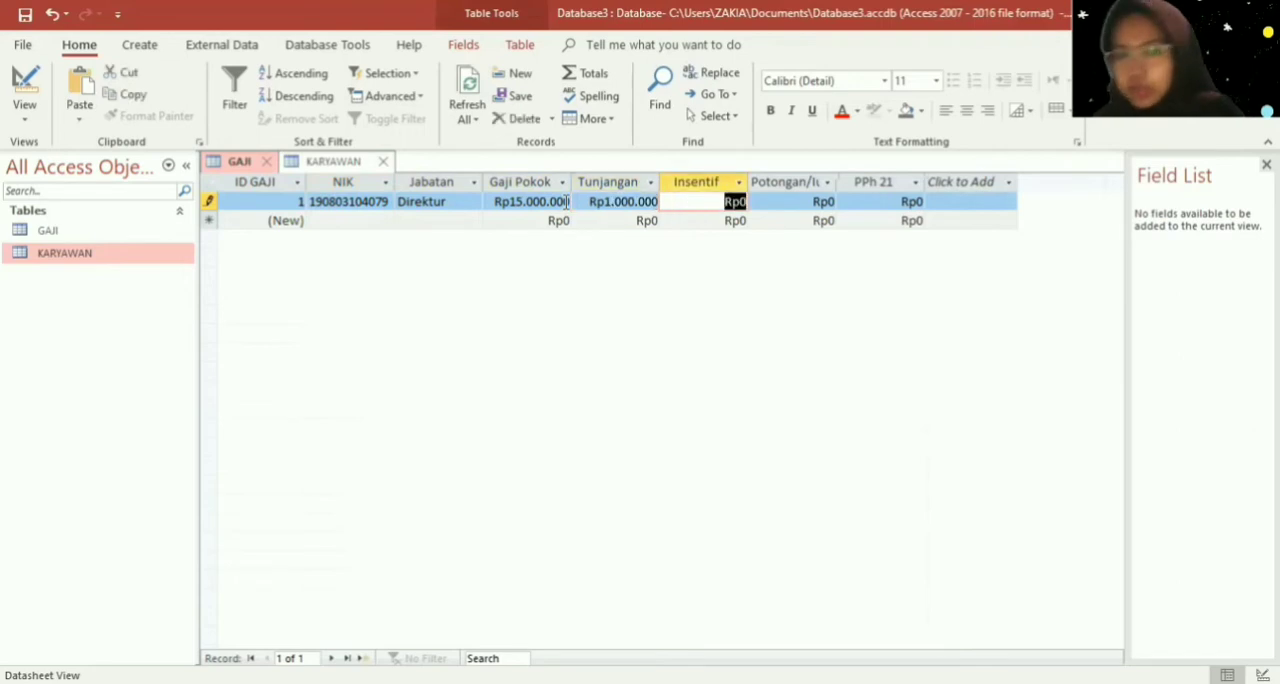
pyautogui.write('1500000')
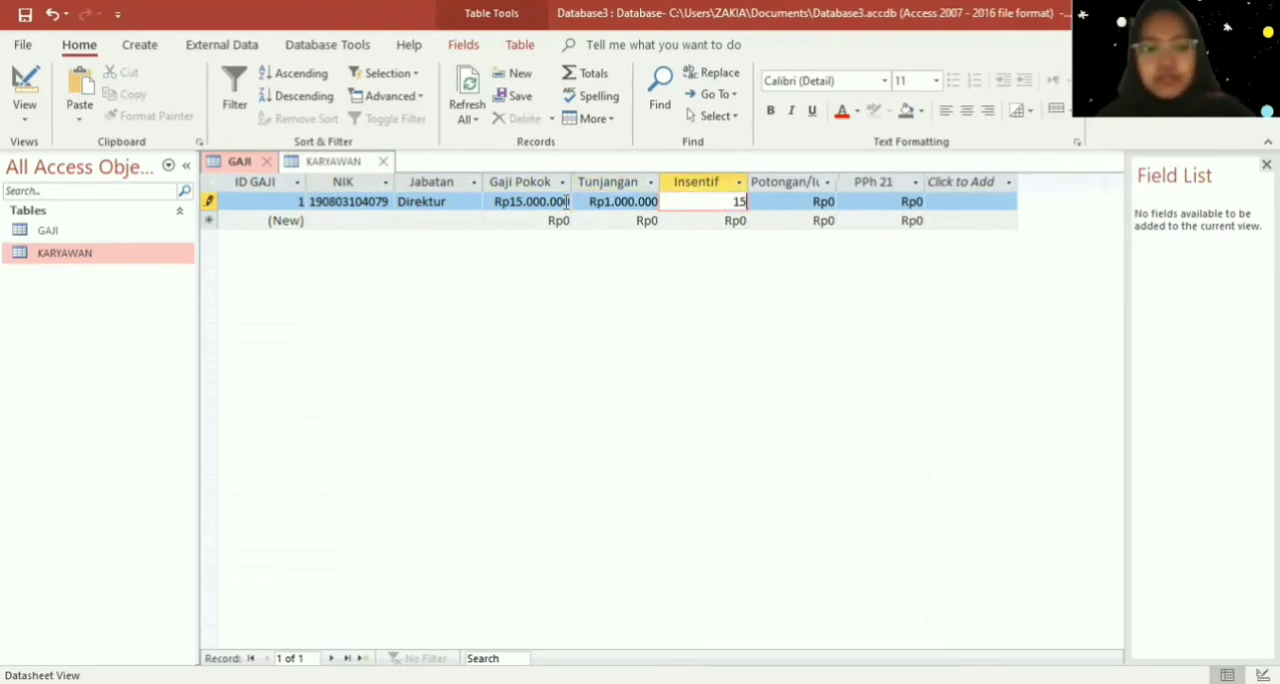
pyautogui.press('Tab')
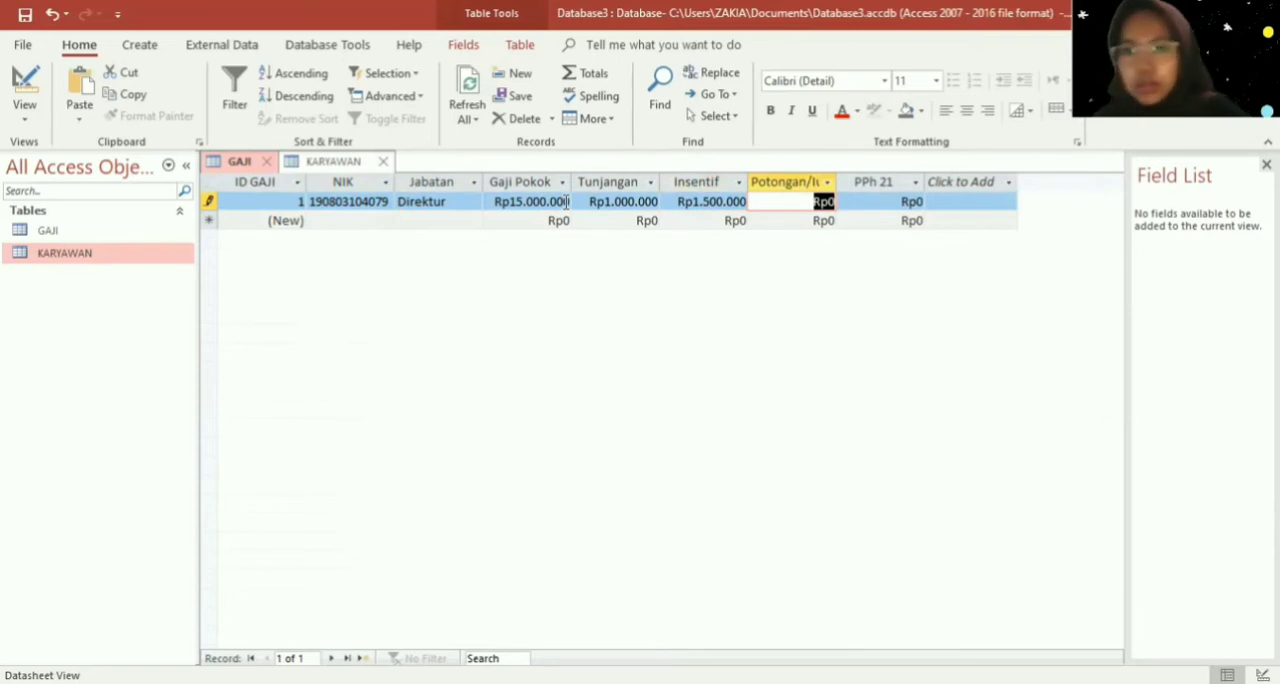
# - Set the Direktur record's Potongan to 1000000 and its PPh 21 to 1195800, completing the record
pyautogui.write('1000000')
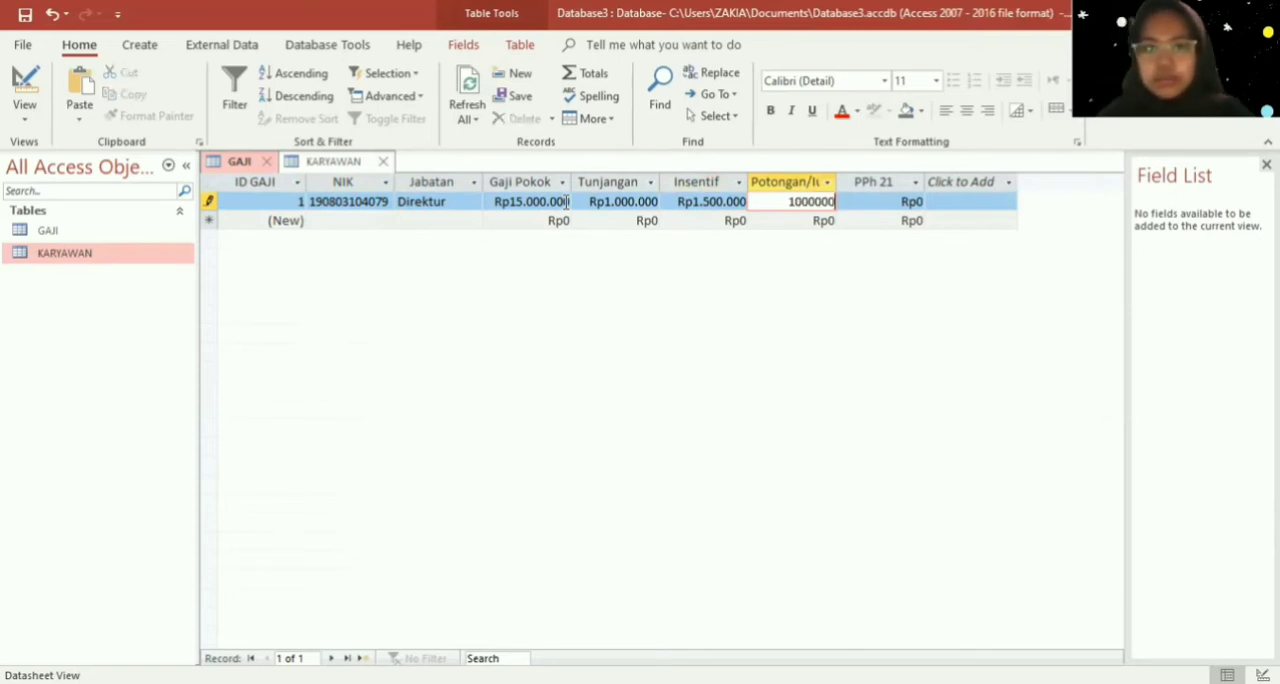
pyautogui.press('Tab')
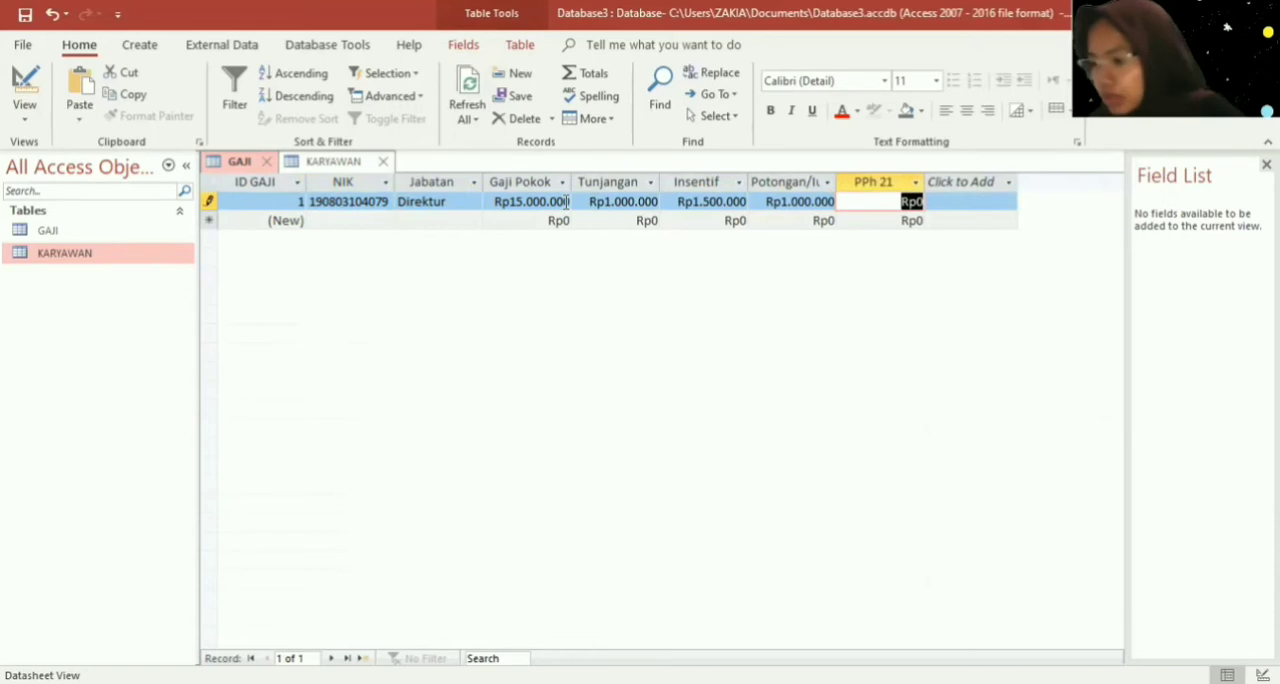
pyautogui.write('1.')
pyautogui.write('11')
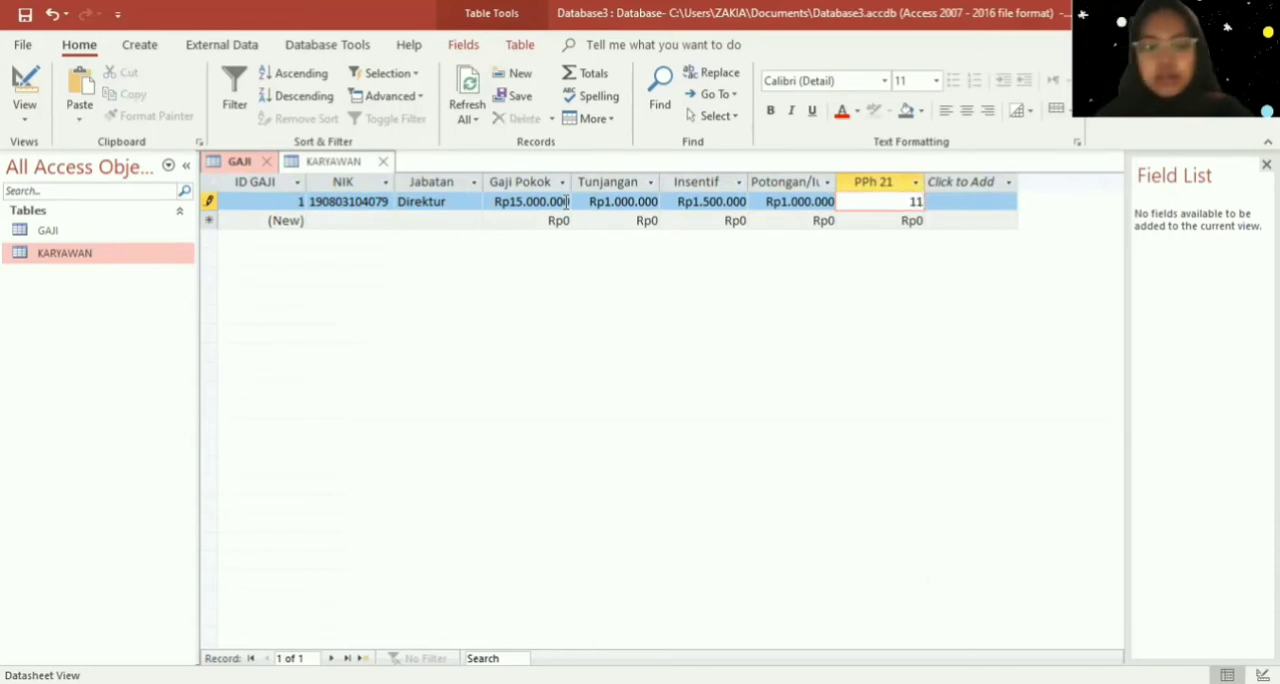
pyautogui.write('95')
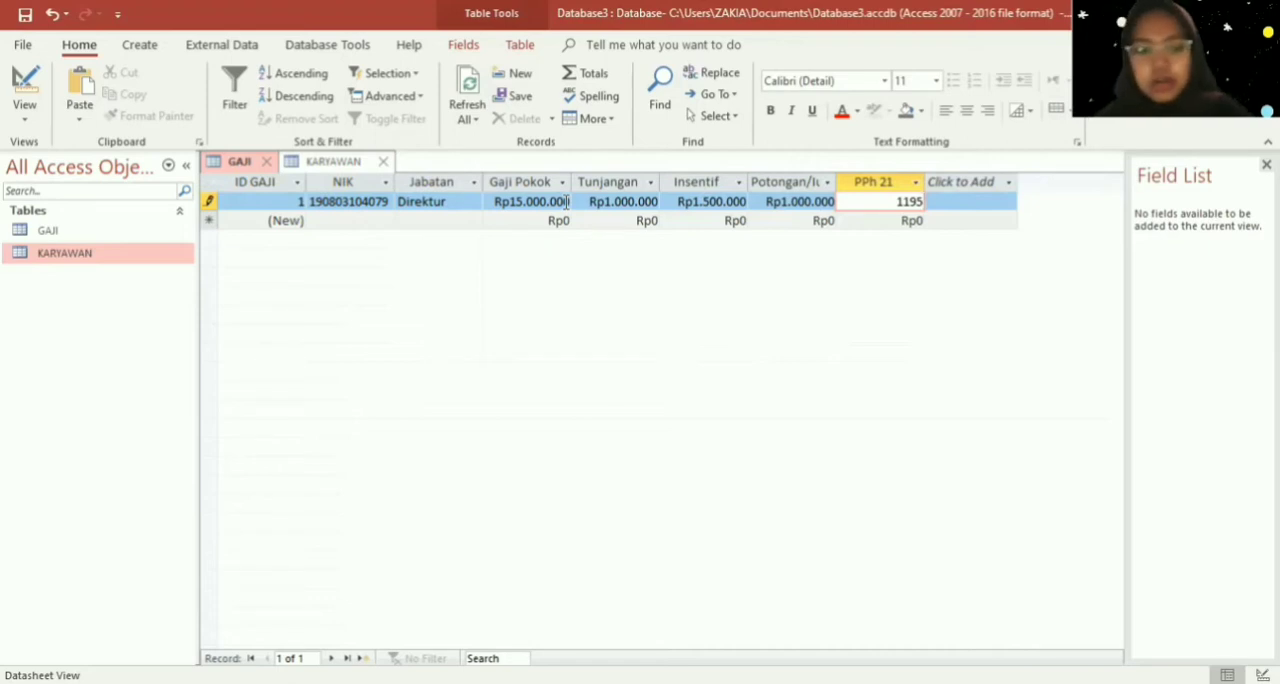
pyautogui.write('.800')
pyautogui.press('Return')
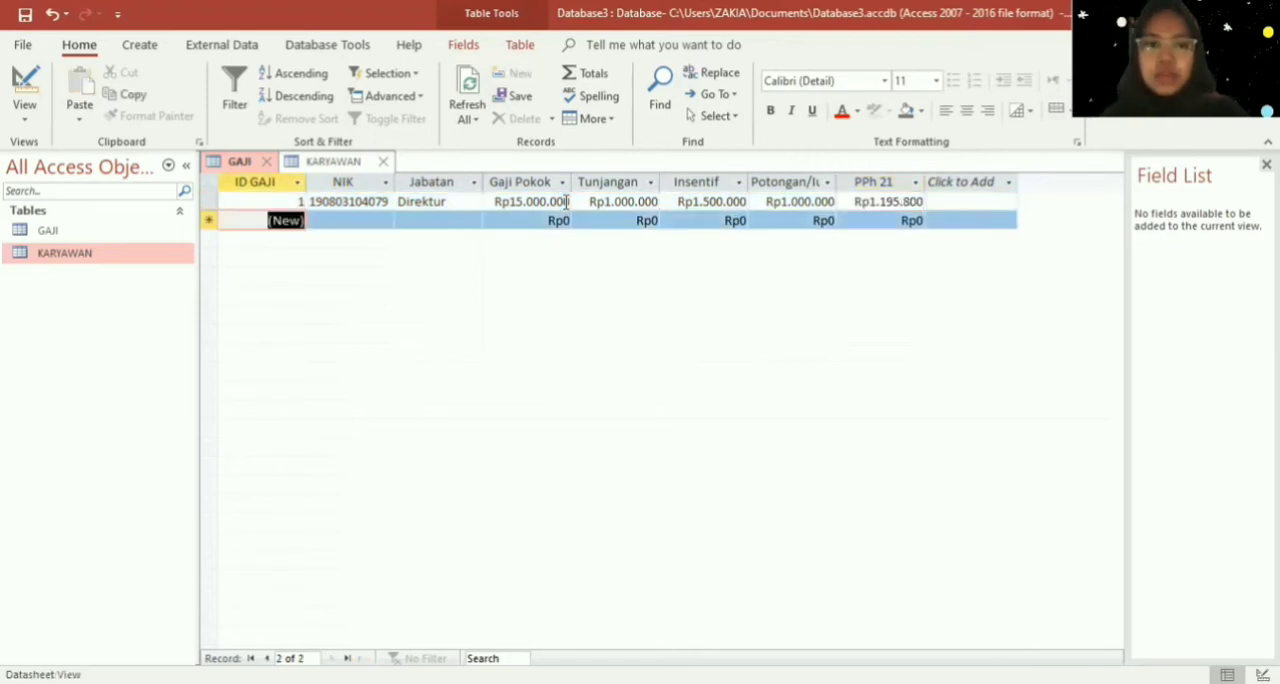
# - Enter the deputy director's NIK in the second GAJI record and set its Jabatan to "Wakil Direktur"
pyautogui.press('Tab')
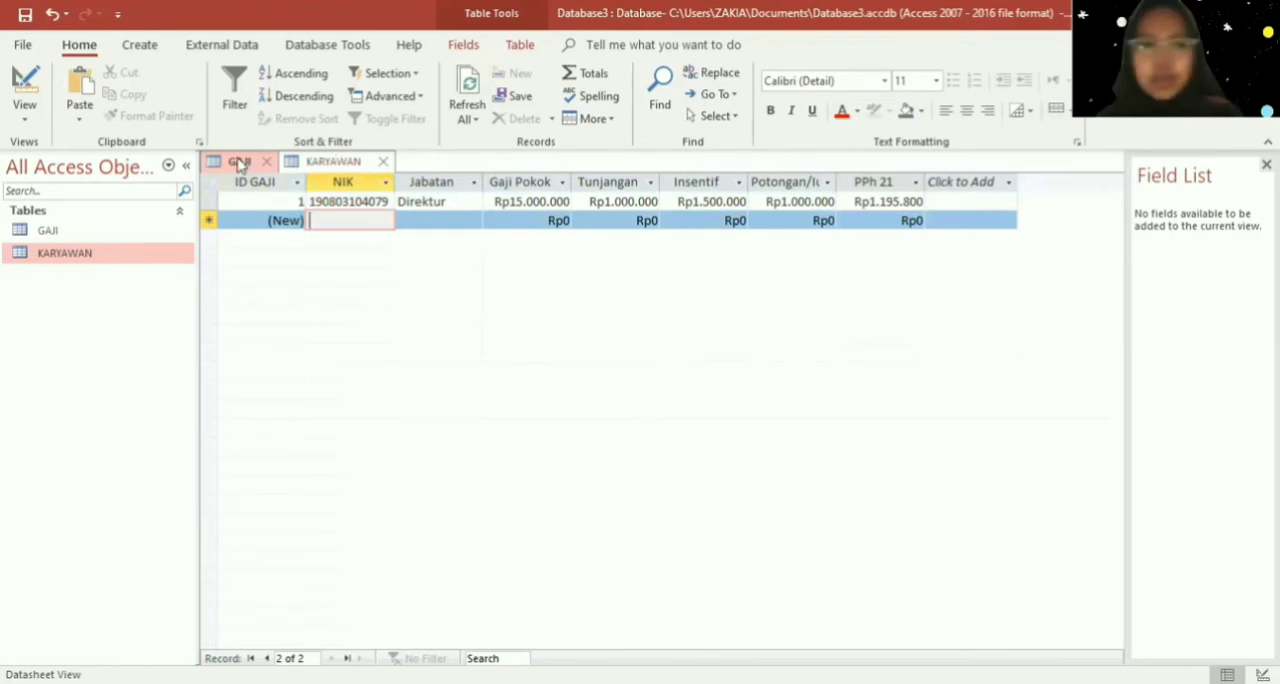
pyautogui.write('605020')
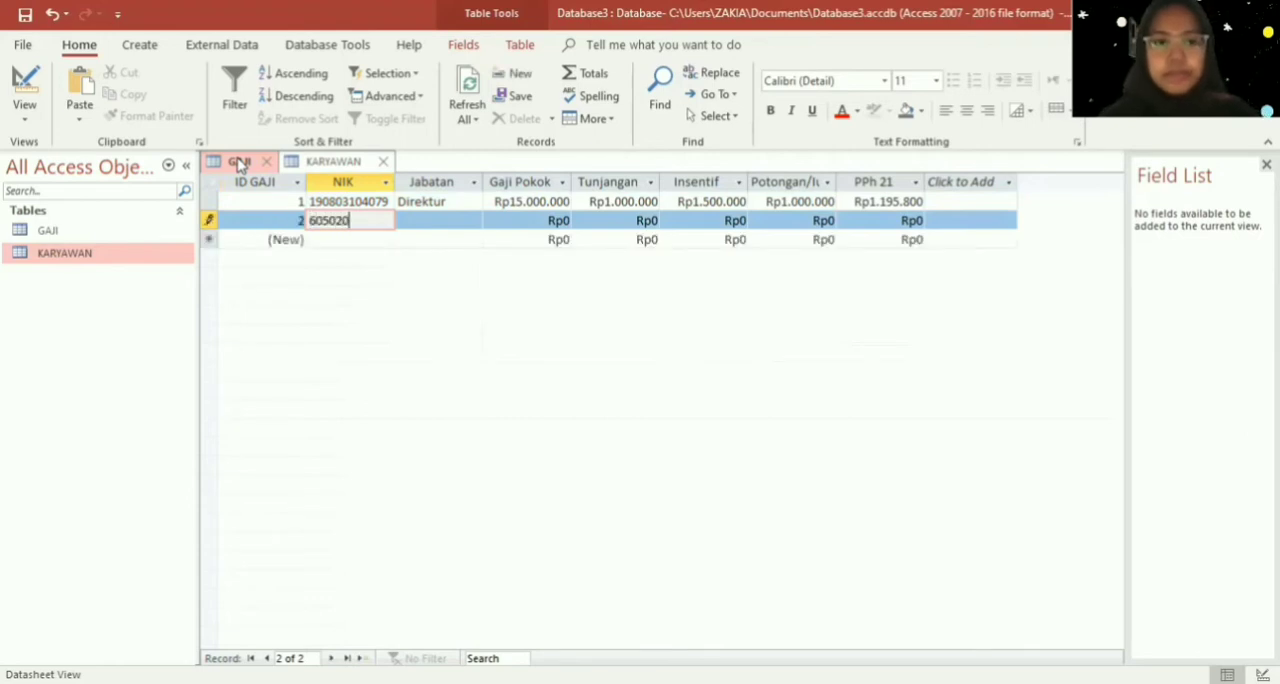
pyautogui.press('Tab')
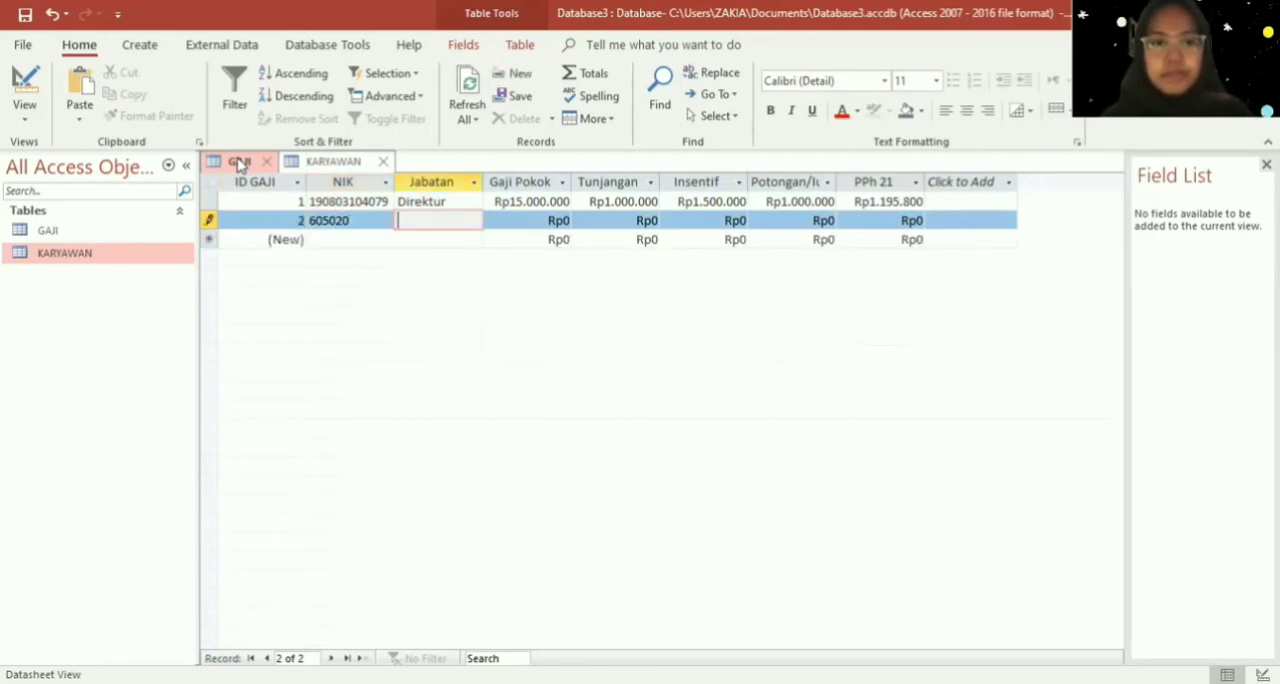
pyautogui.write('W')
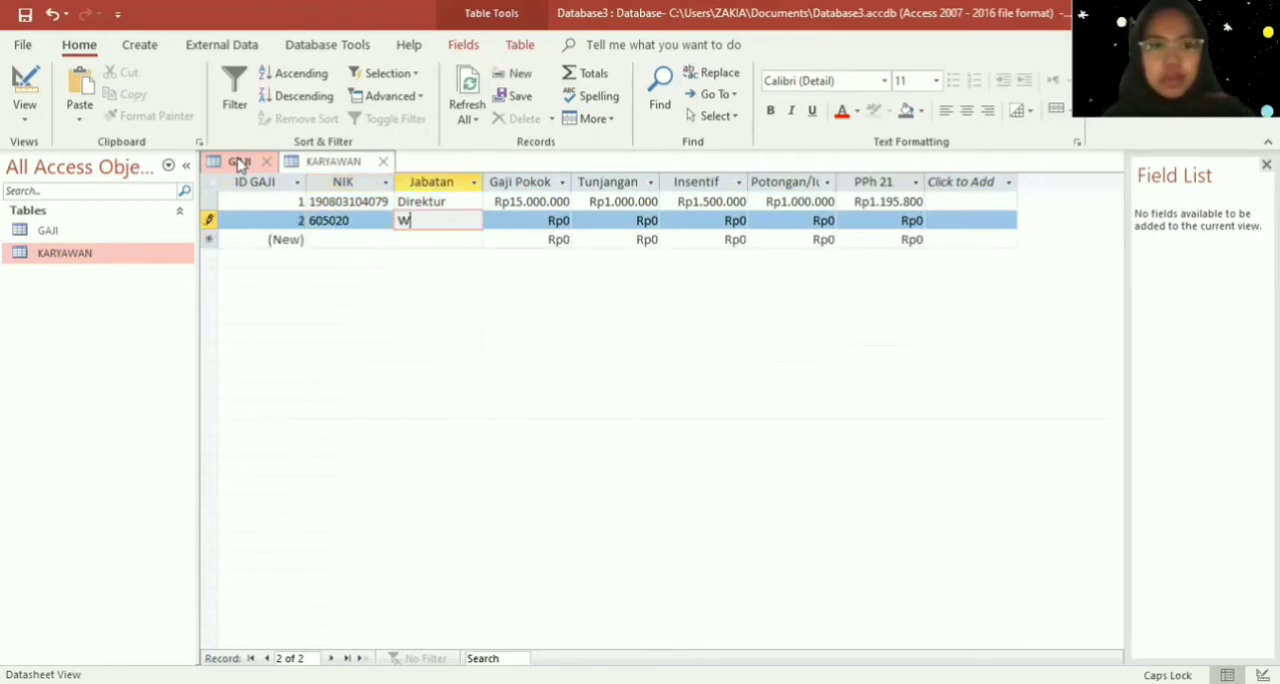
pyautogui.write('akil Direktur')
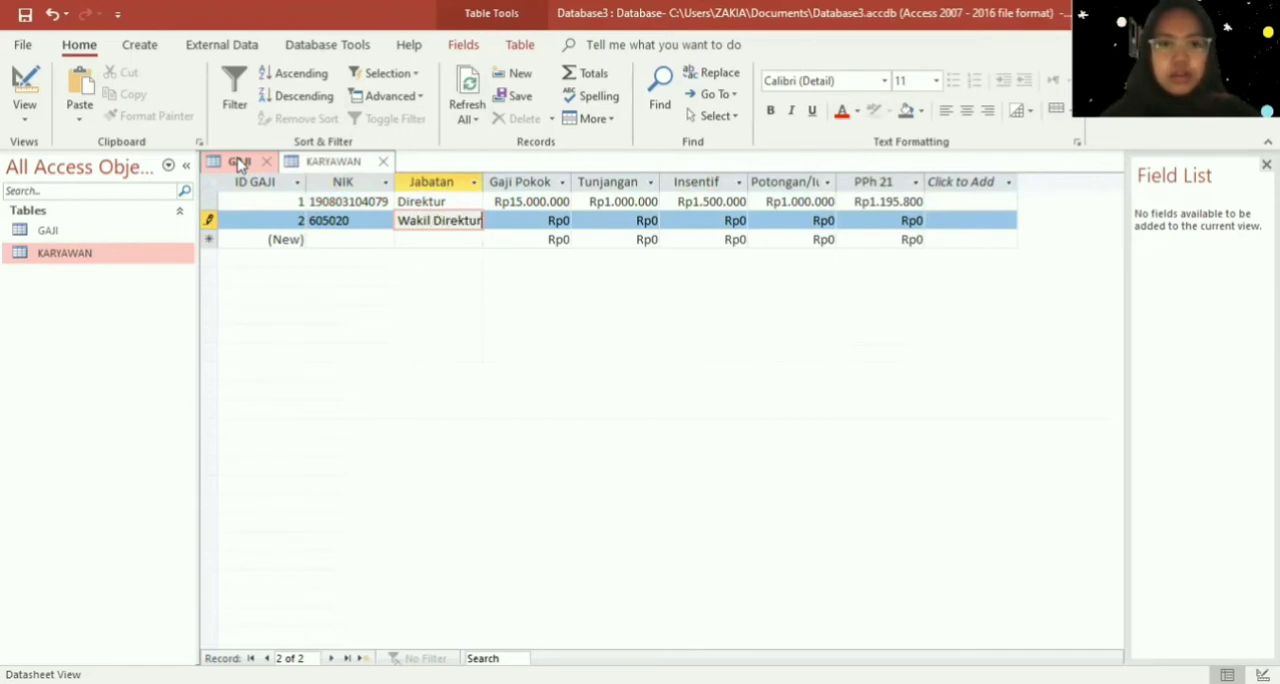
pyautogui.press('Tab')
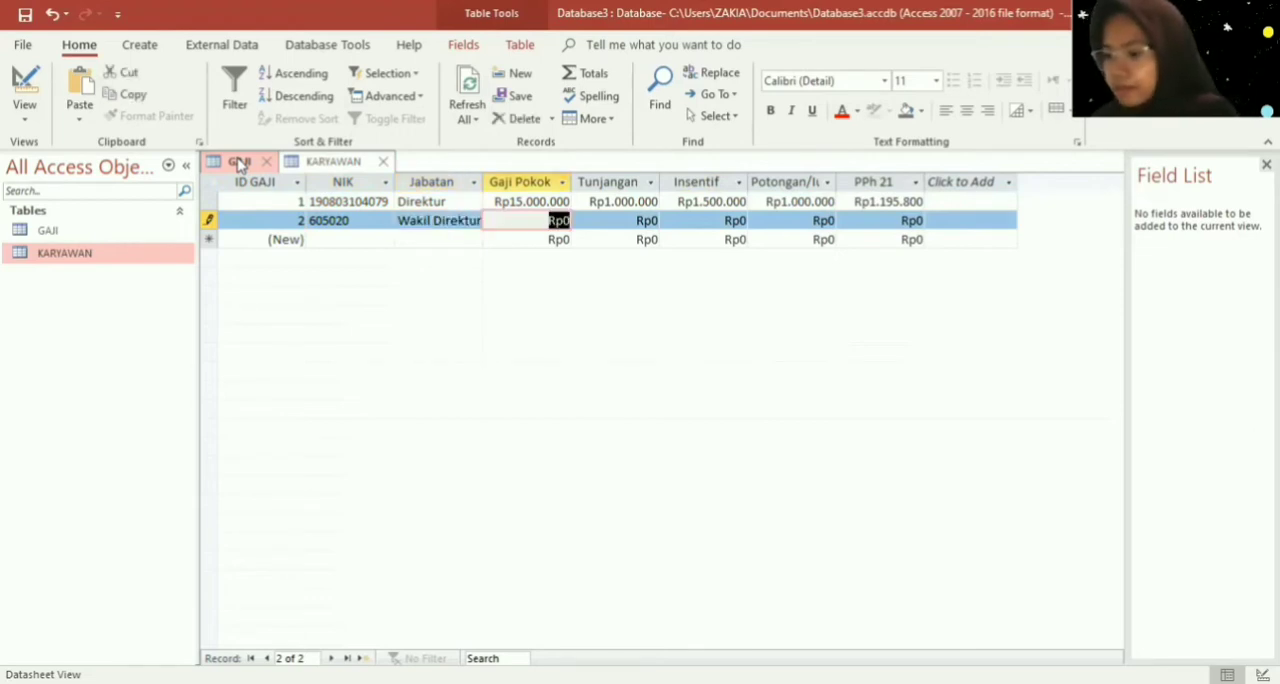
pyautogui.write('1000000')
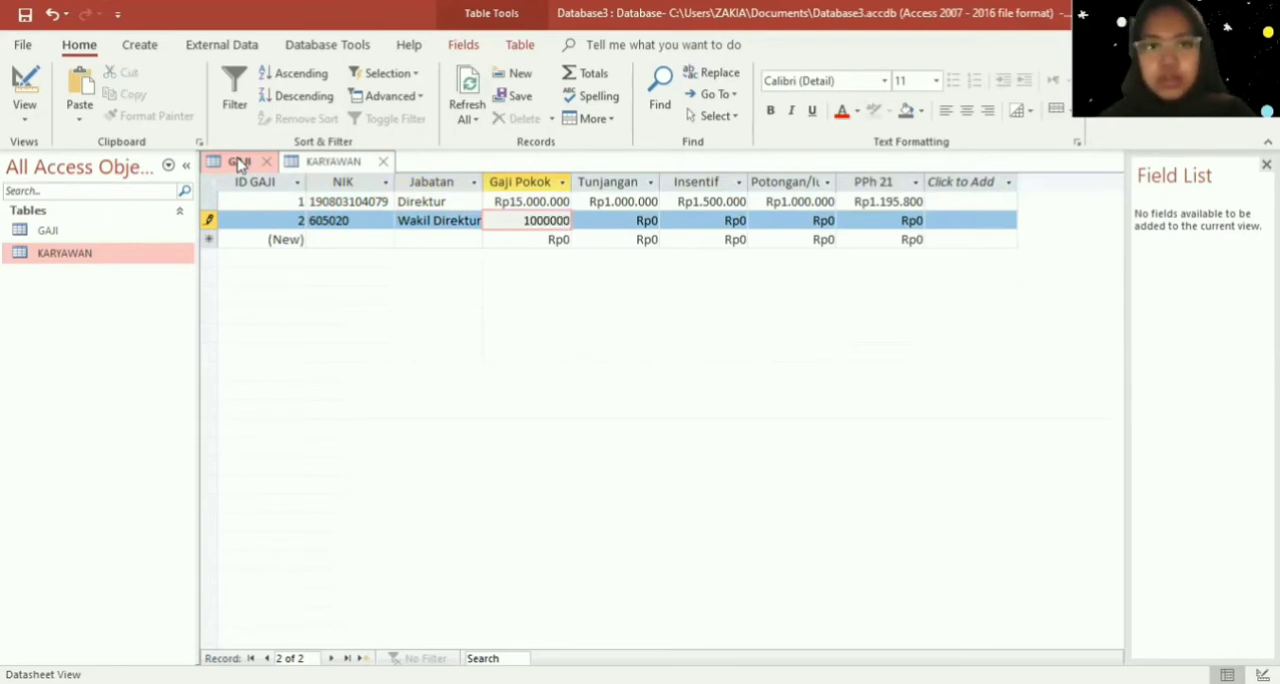
pyautogui.press('Tab')
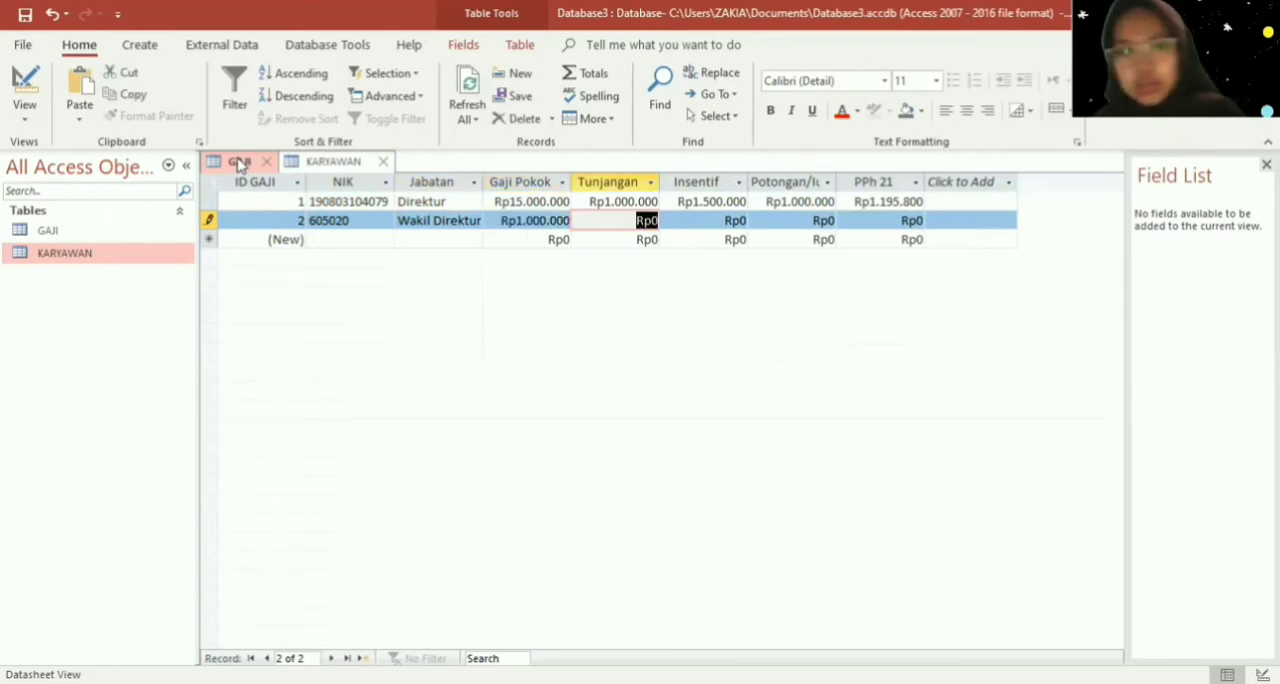
pyautogui.hotkey('shift', 'Tab')
pyautogui.write('10000')
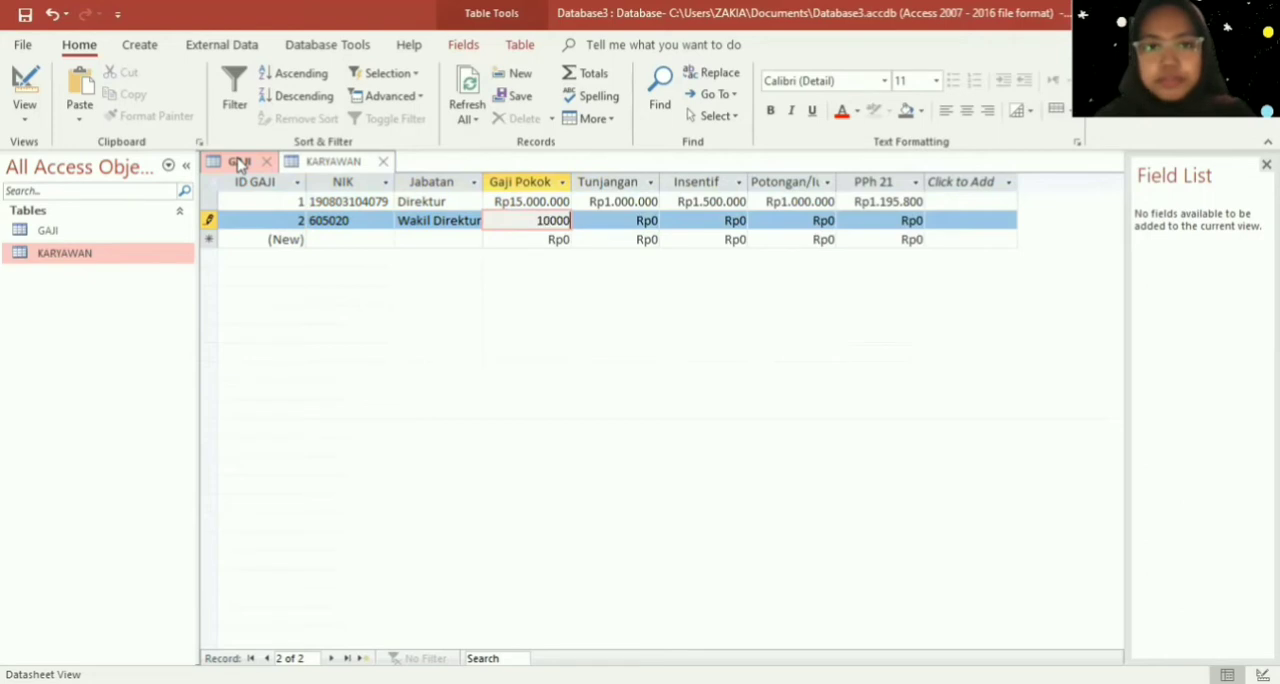
pyautogui.write('00')
pyautogui.press('Tab')
# - Set the Gaji Pokok of the Wakil Direktur record to 10000000
pyautogui.hotkey('shift', 'Tab')
pyautogui.write('1')
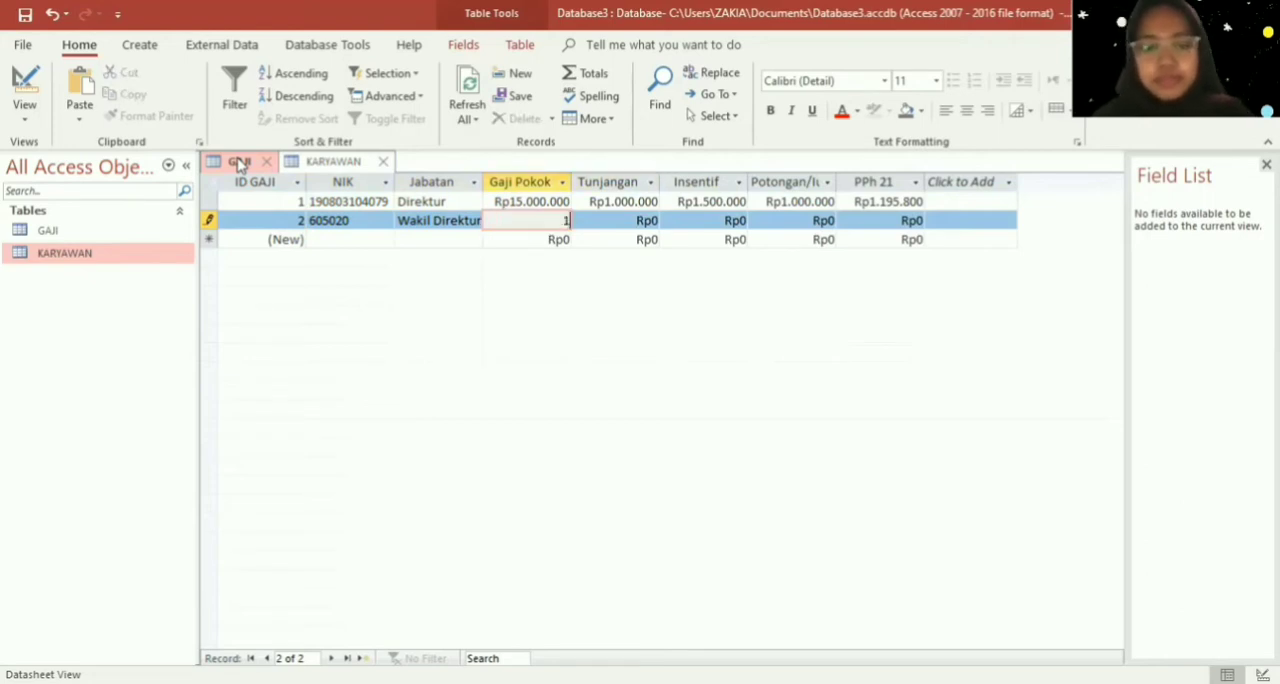
pyautogui.write('0000000')
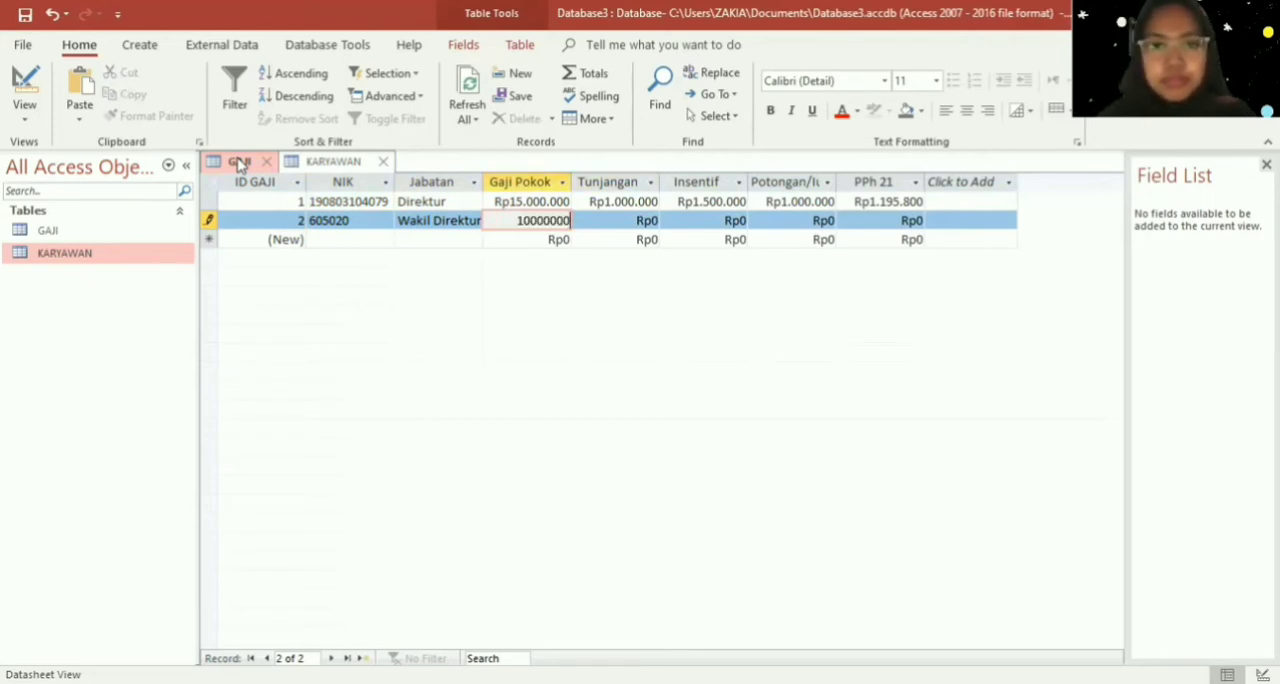
pyautogui.press('Tab')
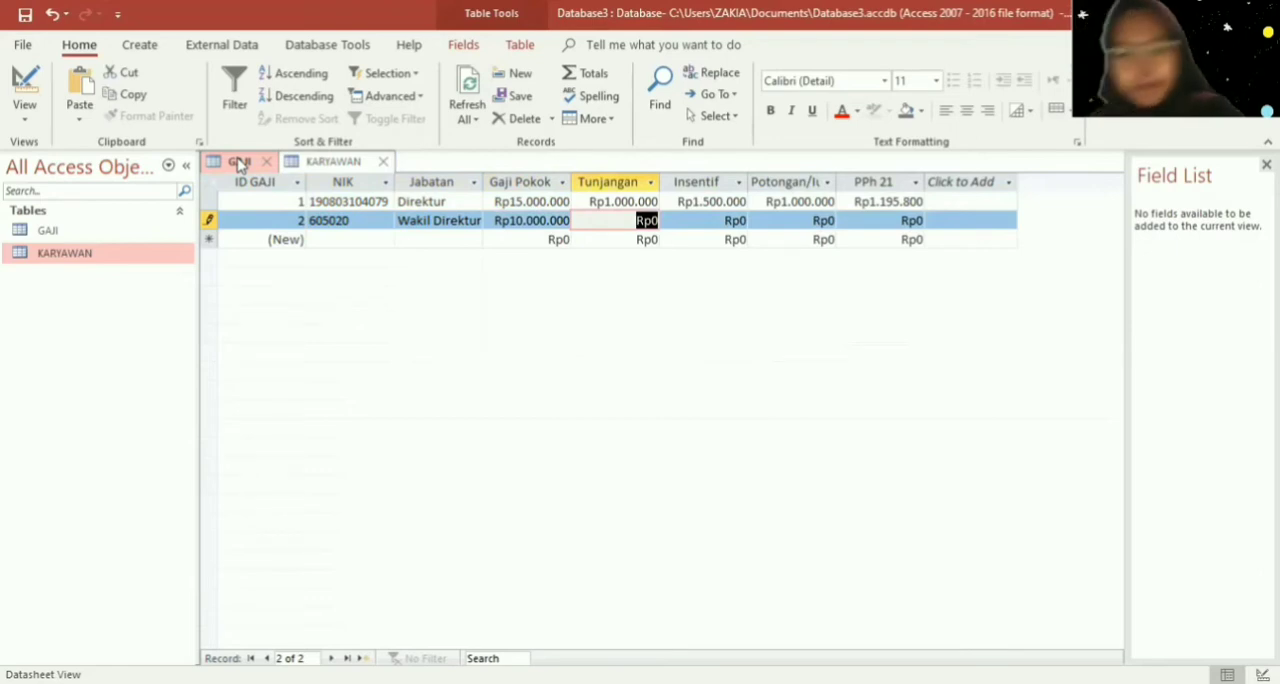
# - Set the Wakil Direktur record's Tunjangan to 750000 and its Insentif to 1250000
pyautogui.write('750000000')
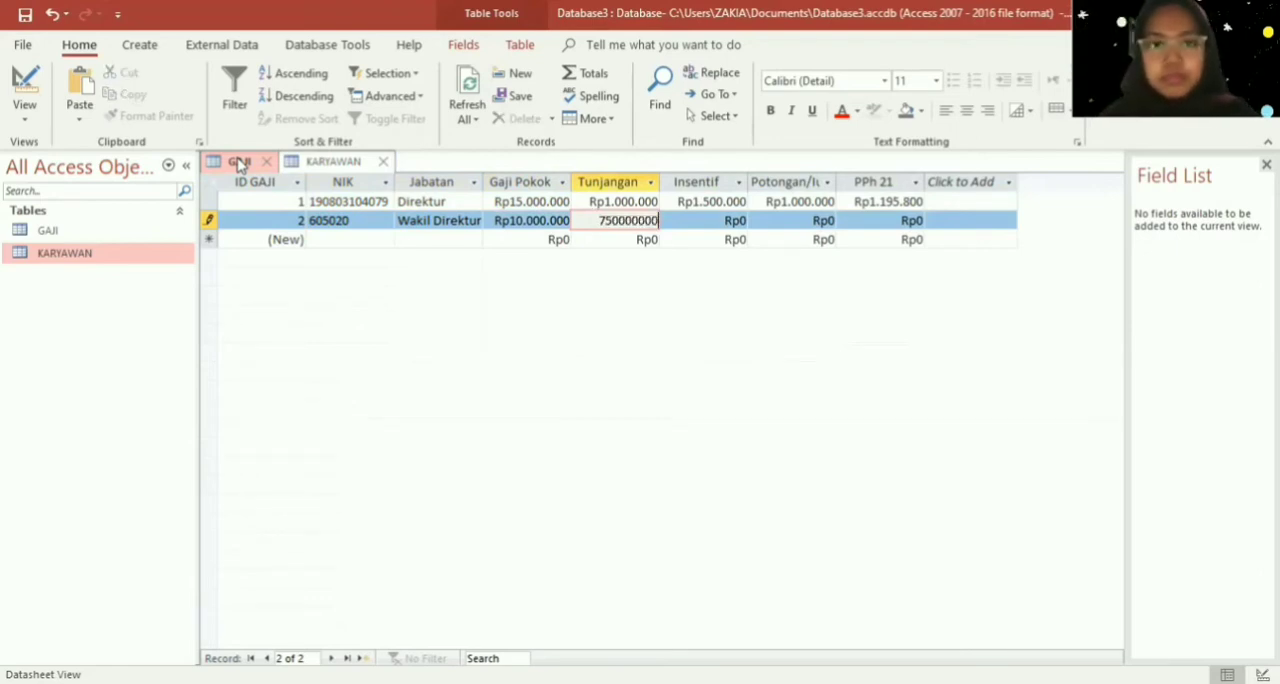
pyautogui.press('Tab')
pyautogui.hotkey('shift', 'Tab')
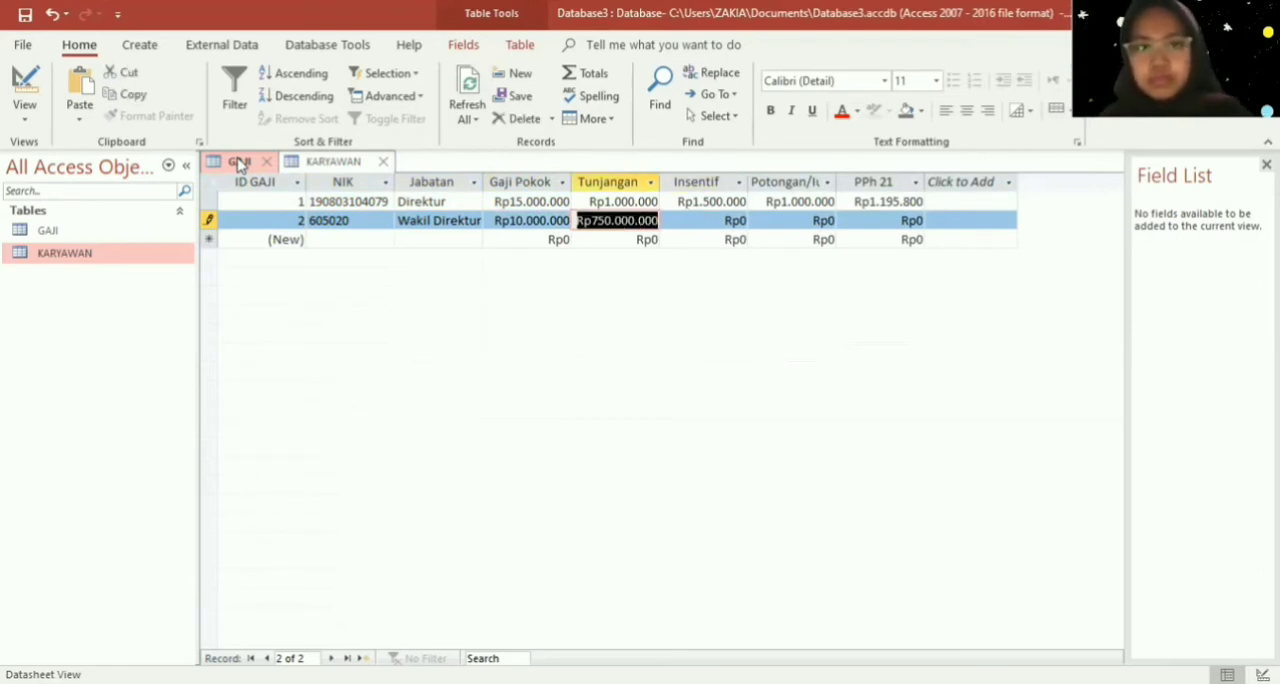
pyautogui.write('750000')
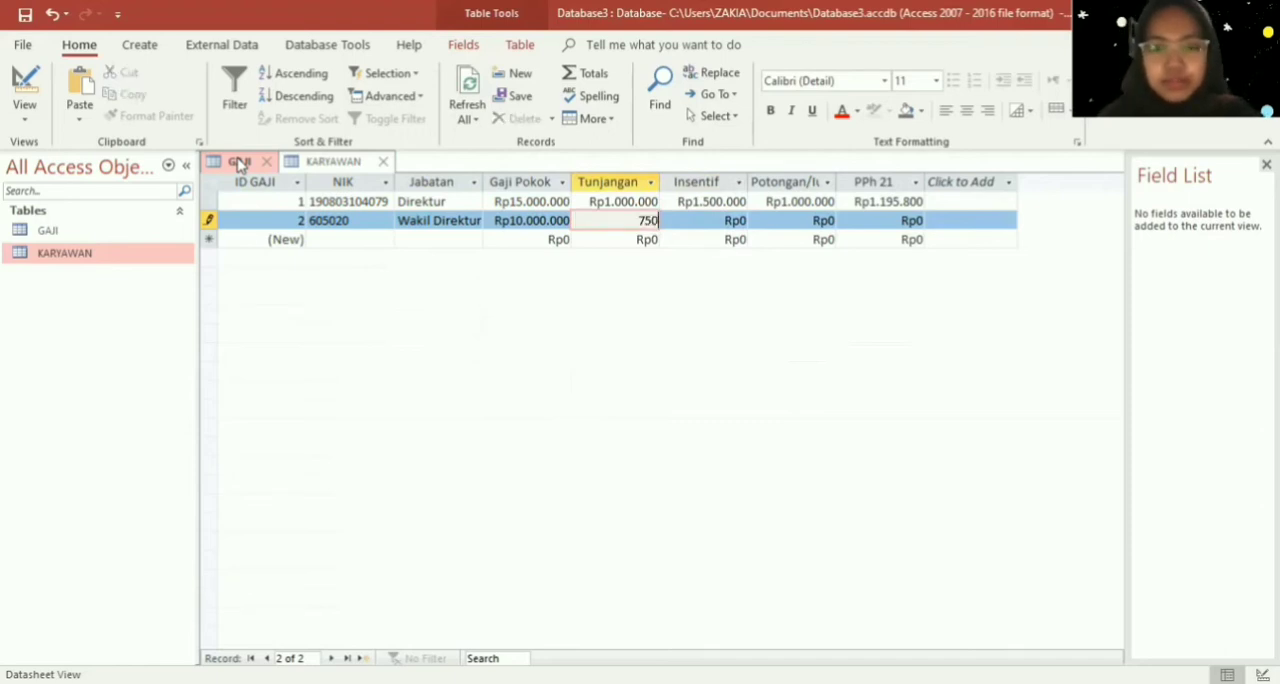
pyautogui.press('Tab')
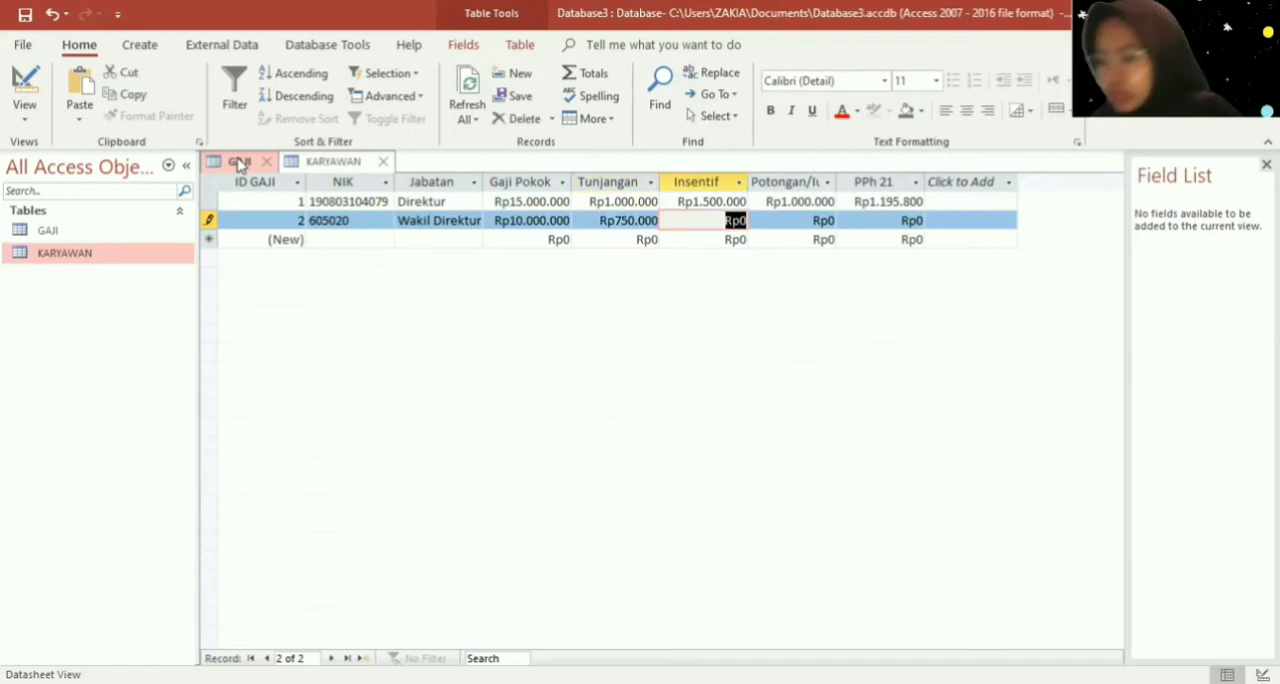
pyautogui.write('1.250.')
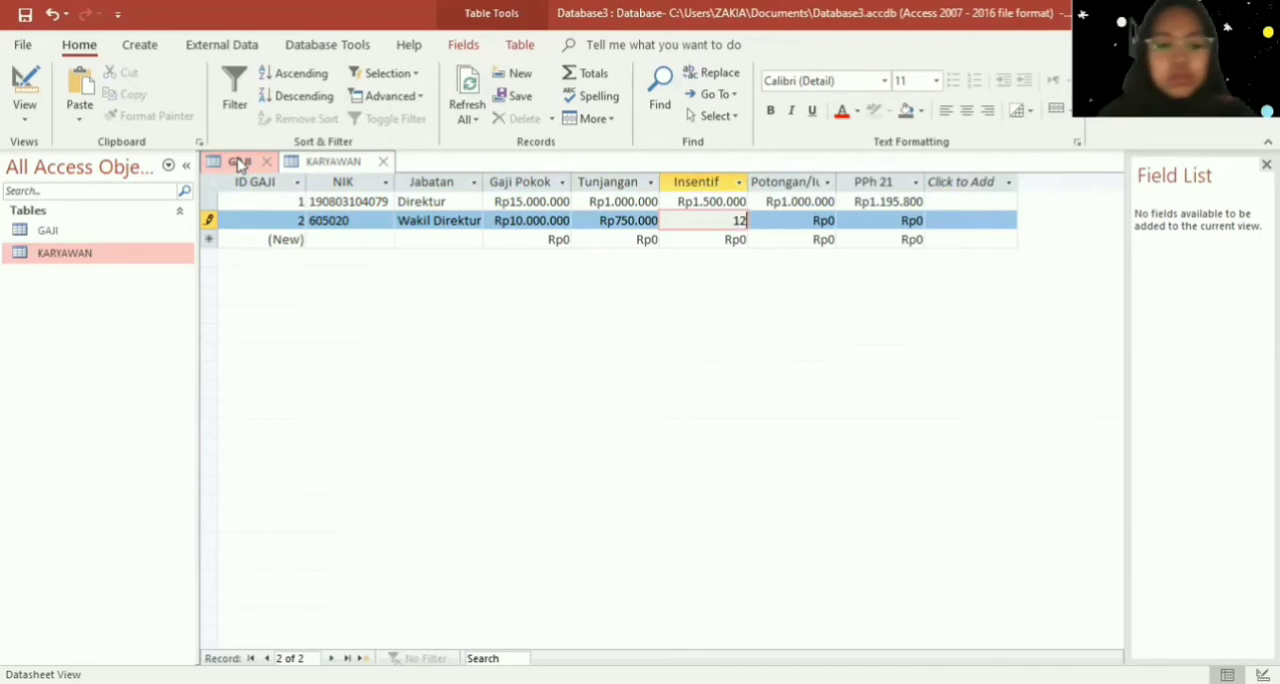
pyautogui.write('0000')
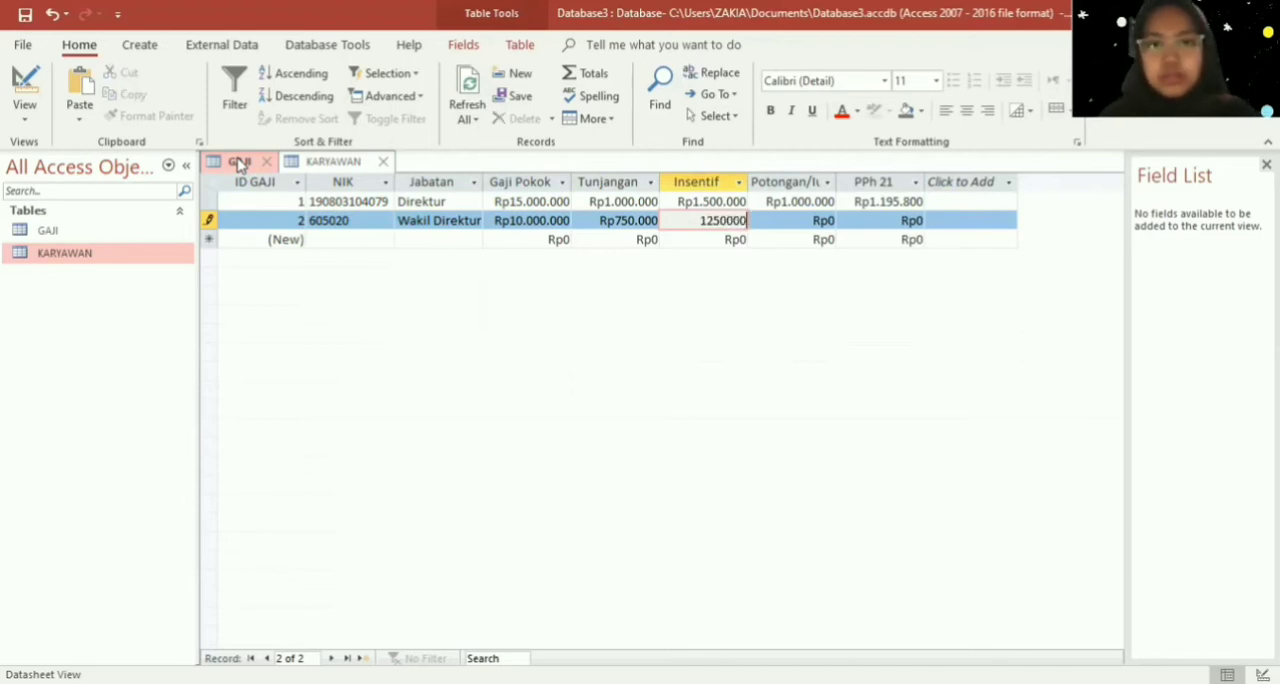
pyautogui.press('Tab')
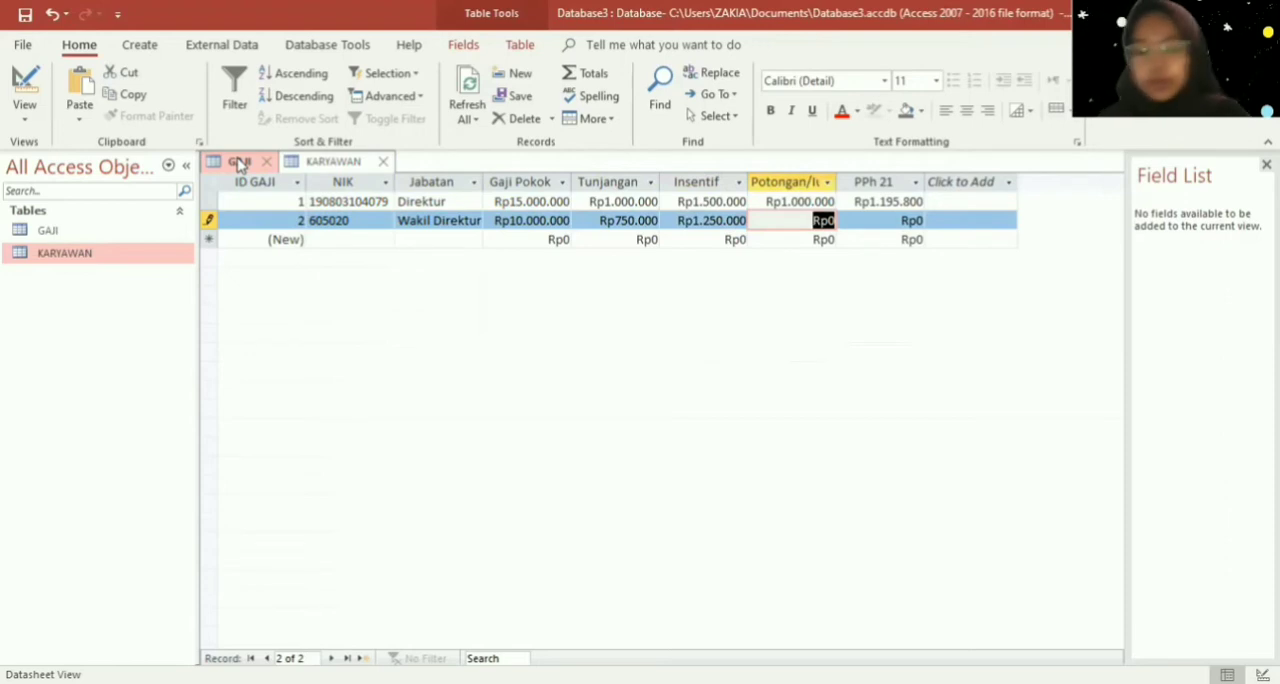
# - Set the Wakil Direktur record's Potongan to 1000000 and its PPh 21 to 679000, completing the record
pyautogui.write('1000000')
pyautogui.press('Tab')
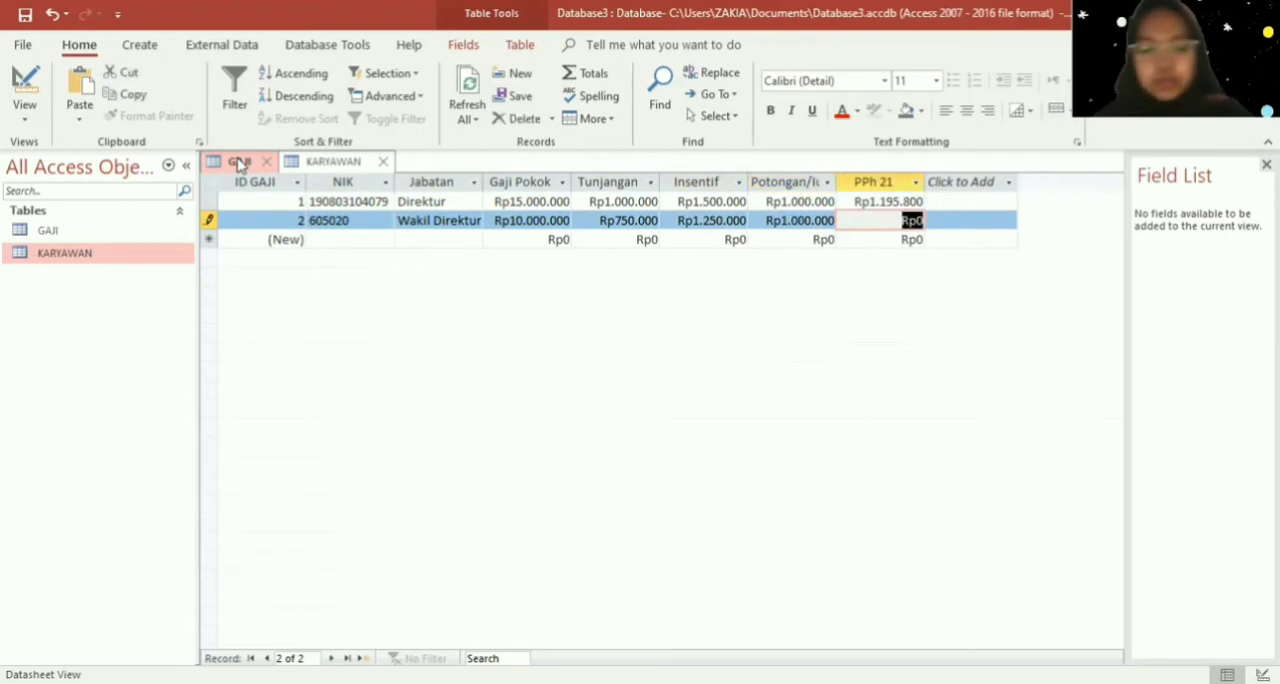
pyautogui.write('679.00')
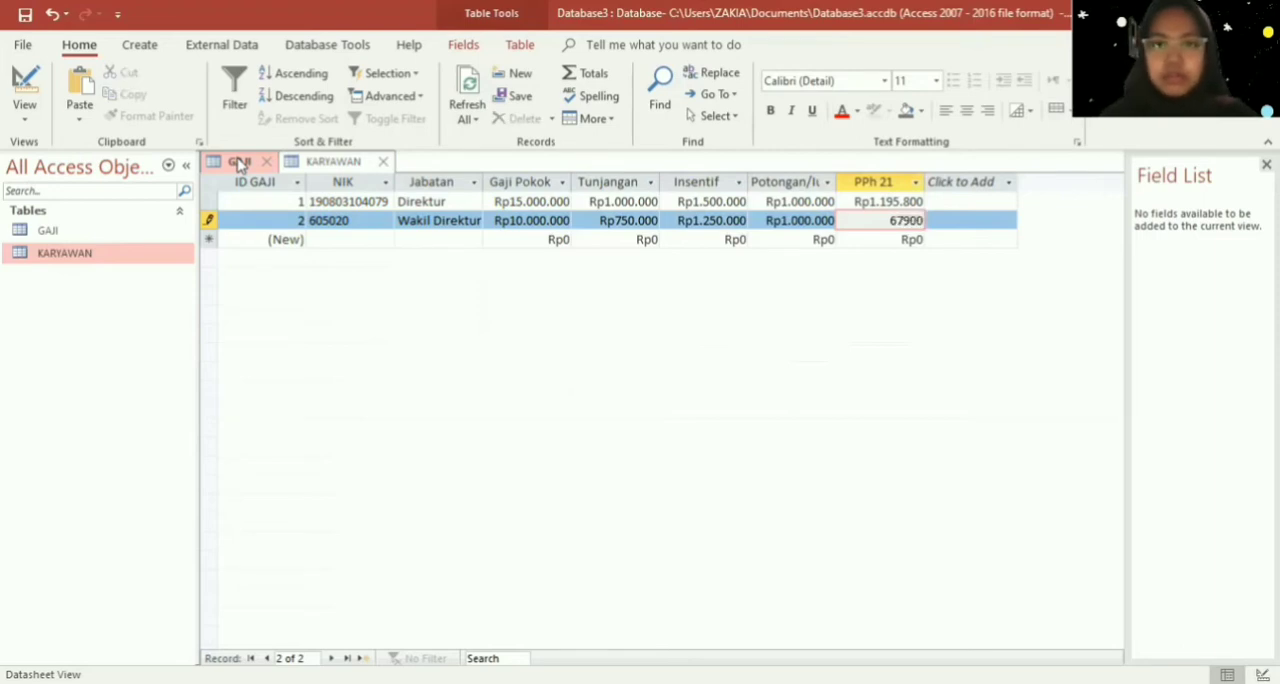
pyautogui.write('0')
pyautogui.press('Tab')
pyautogui.press('Tab')
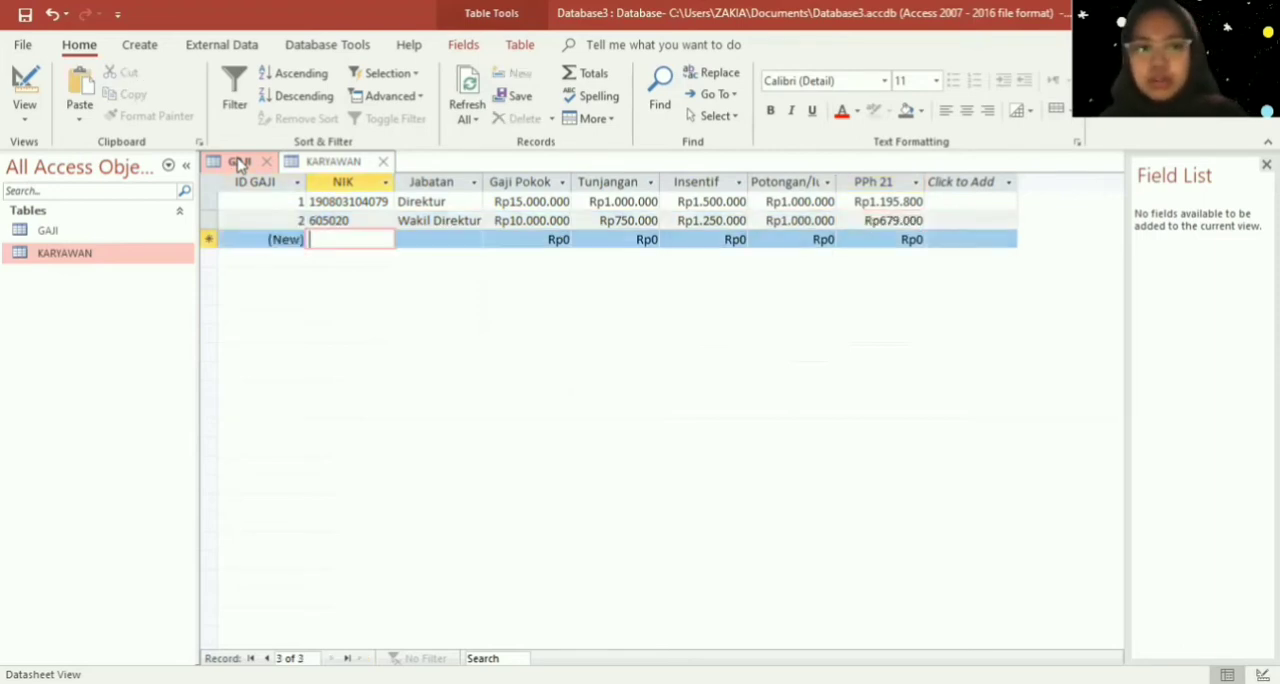
# - Enter the manager's NIK in the third GAJI record and set its Jabatan to "Manajer"
pyautogui.write('605')
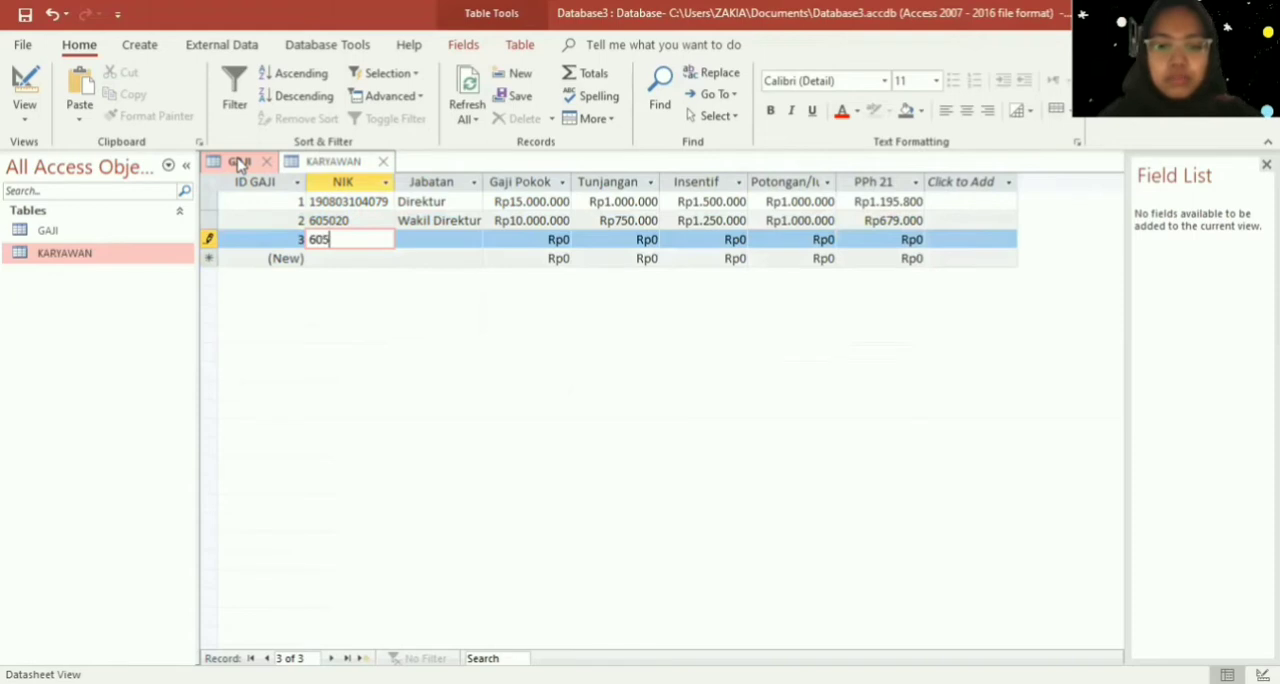
pyautogui.write('021')
pyautogui.press('Tab')
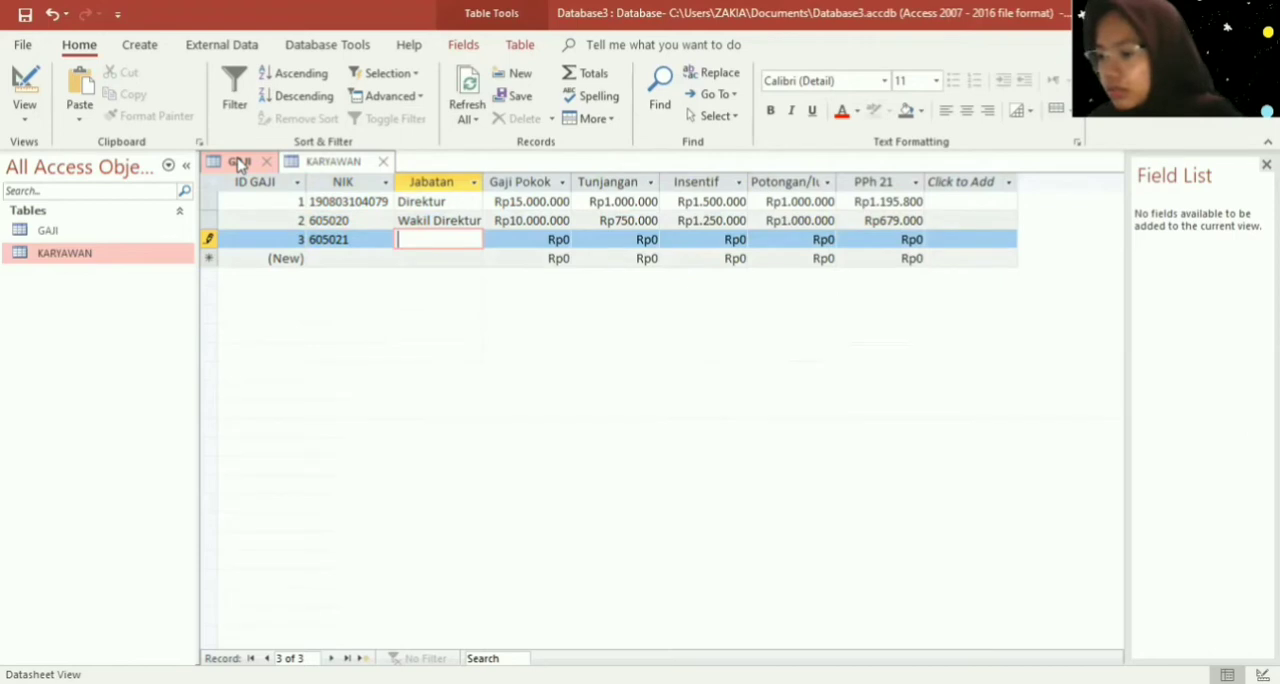
pyautogui.write('M')
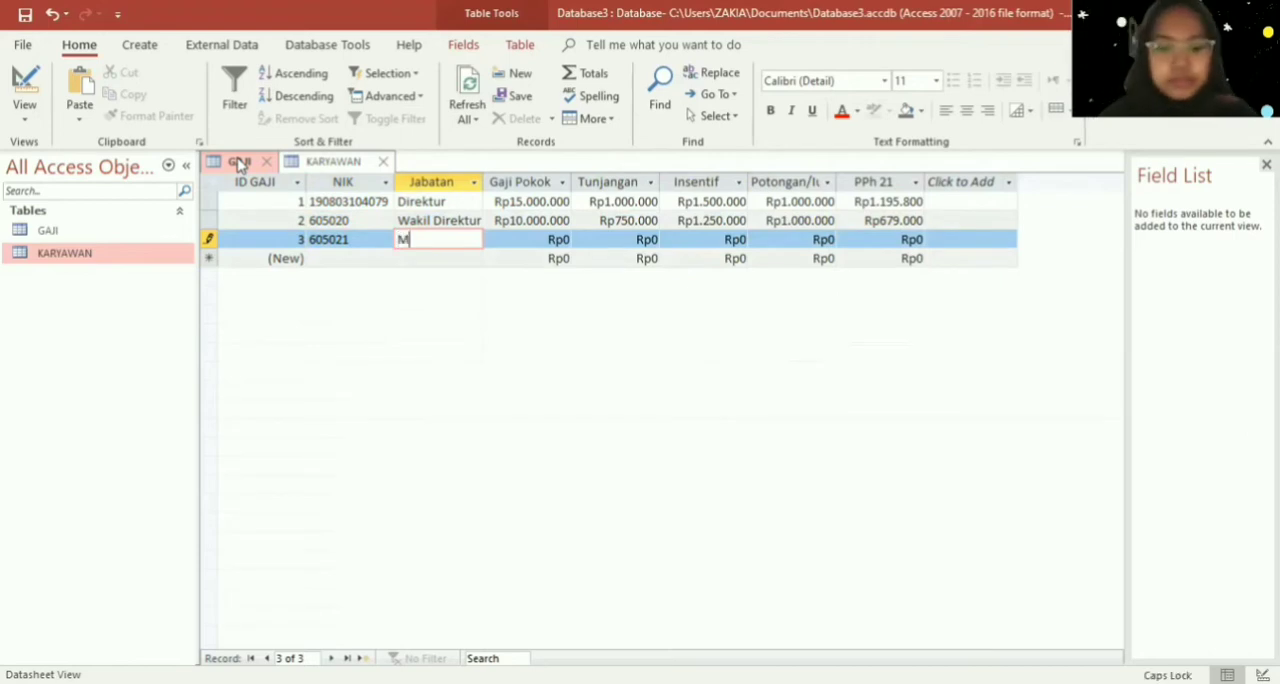
pyautogui.write('anajer')
pyautogui.press('Down')
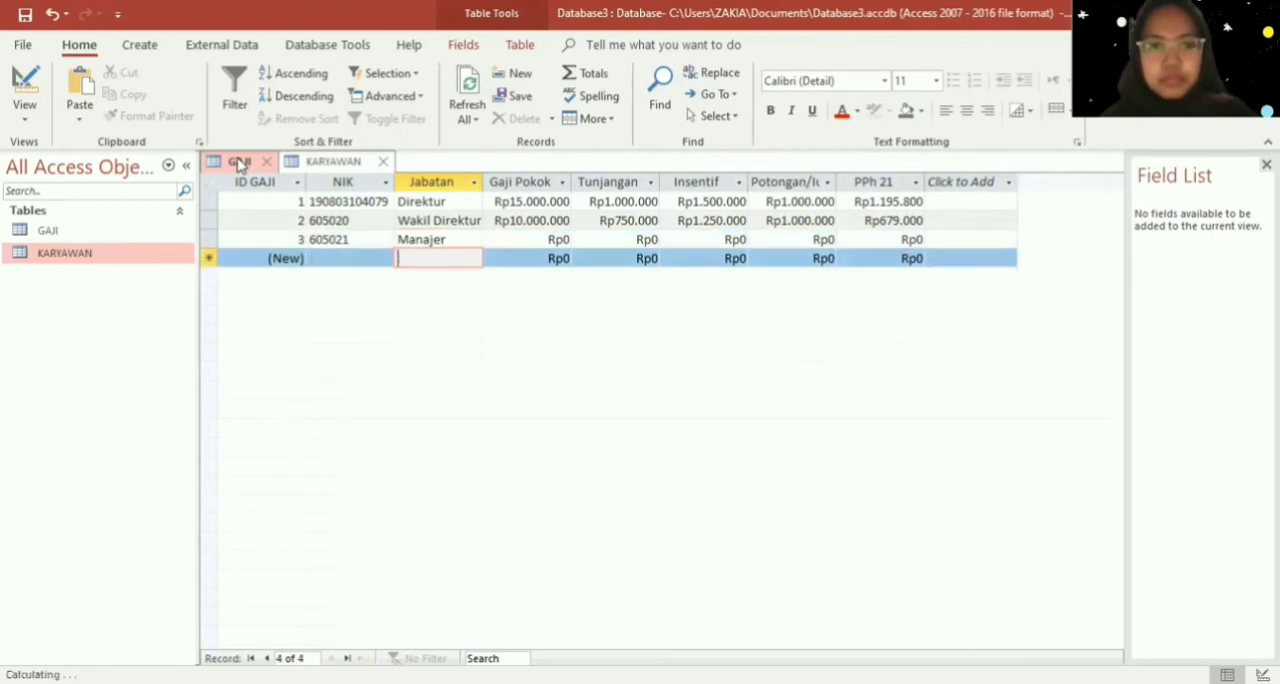
# - Enter the division head's NIK in the fourth GAJI record and set its Jabatan to "Kepala Divisi"
pyautogui.press('Left')
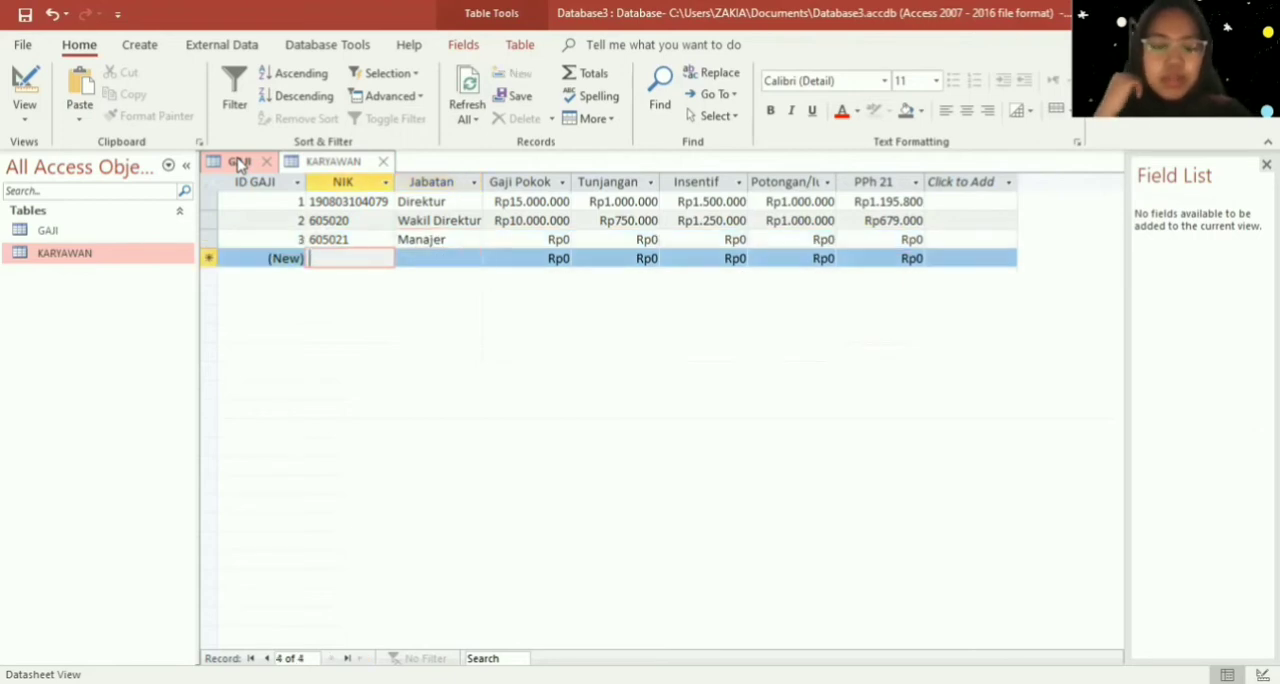
pyautogui.write('605')
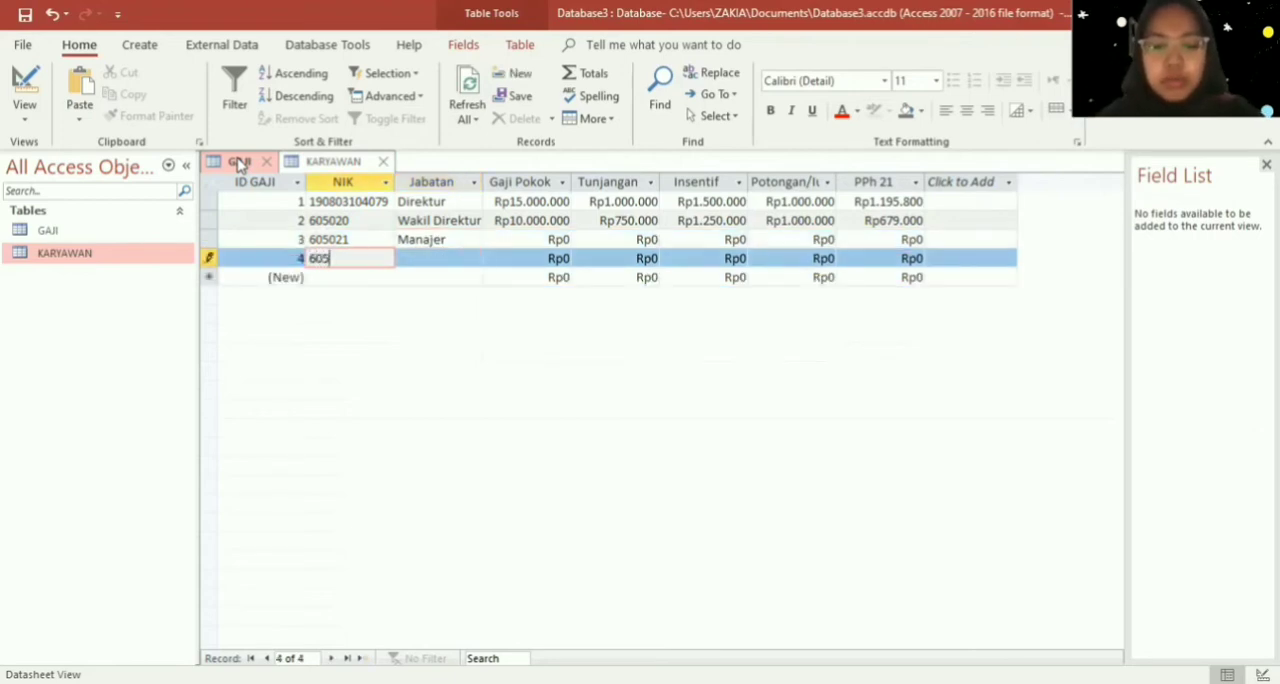
pyautogui.write('022')
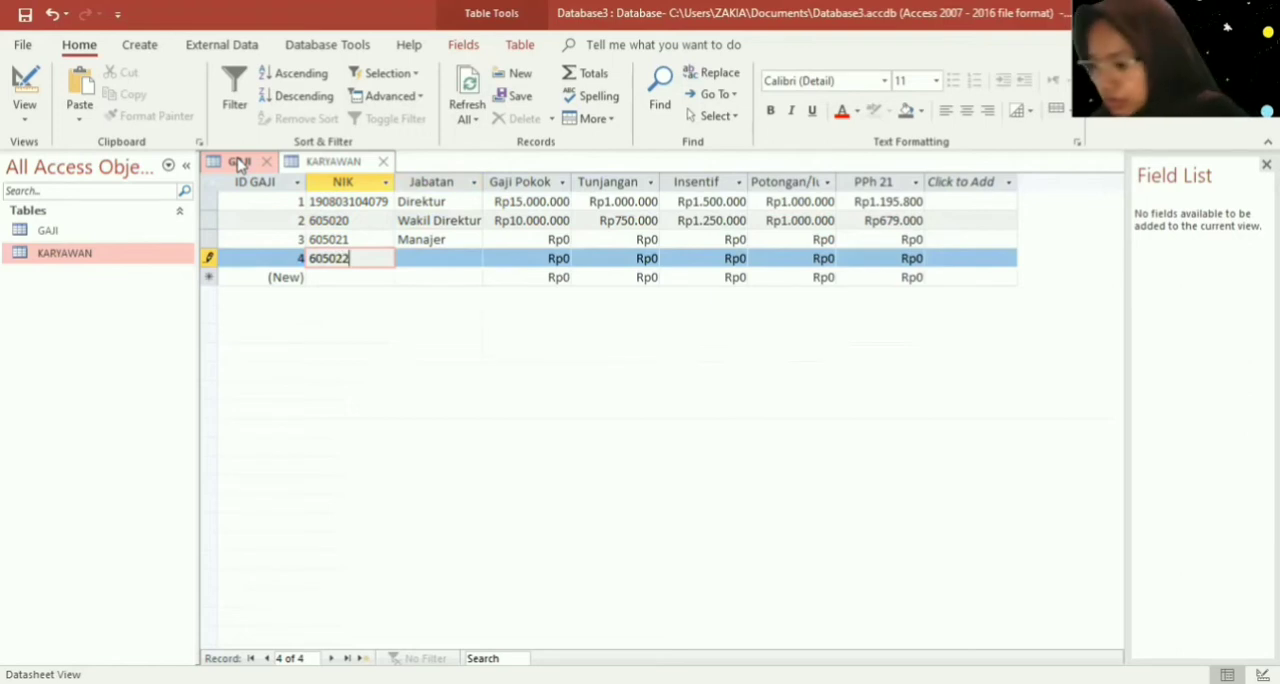
pyautogui.press('Tab')
pyautogui.write('K')
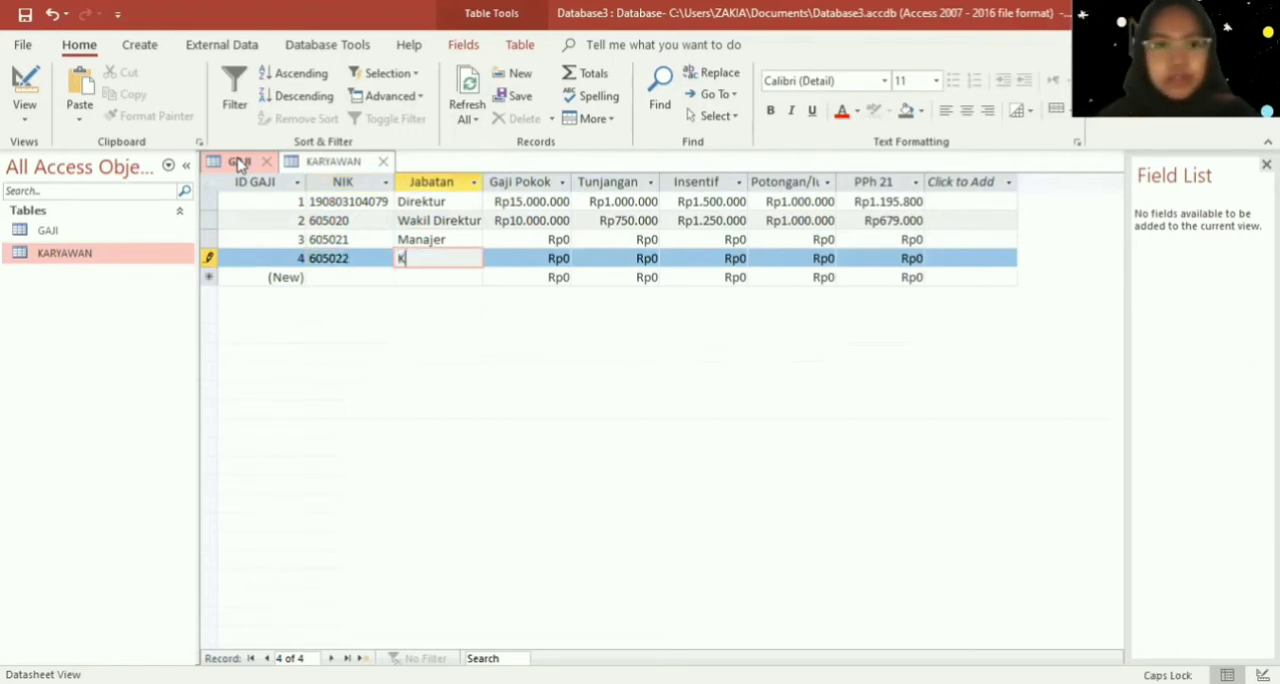
pyautogui.write('epala Dicvi')
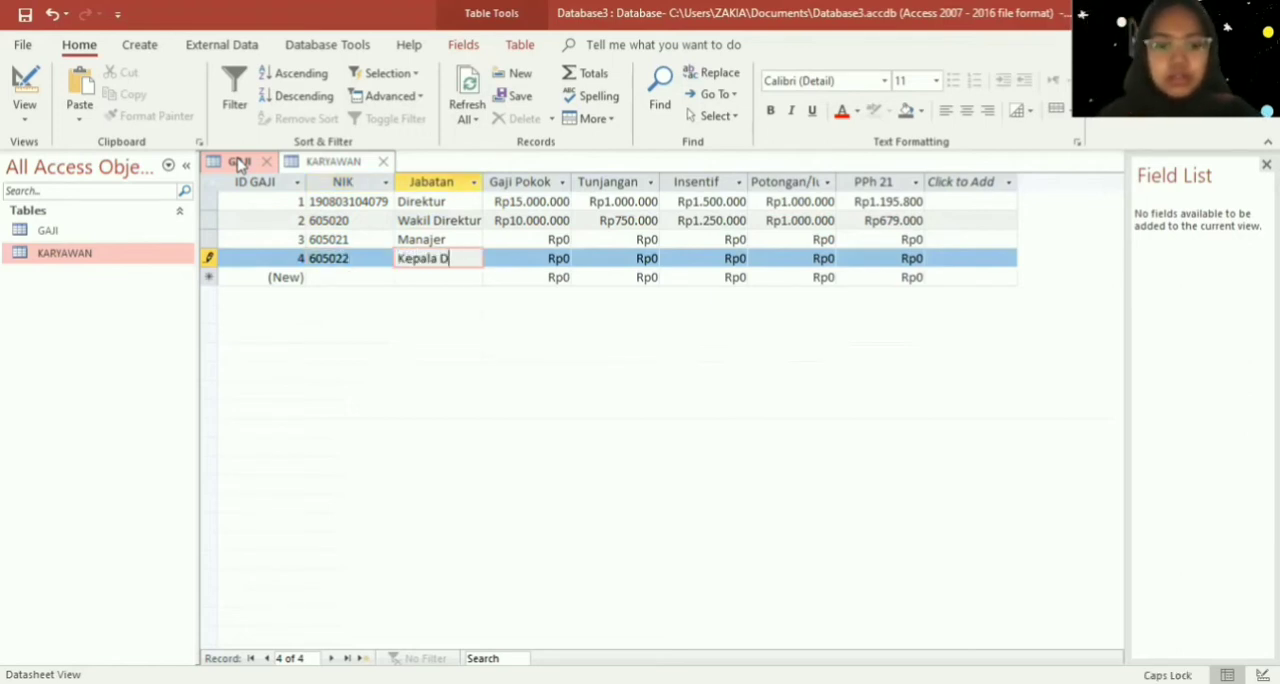
pyautogui.press('BackSpace')
pyautogui.press('BackSpace')
pyautogui.press('BackSpace')
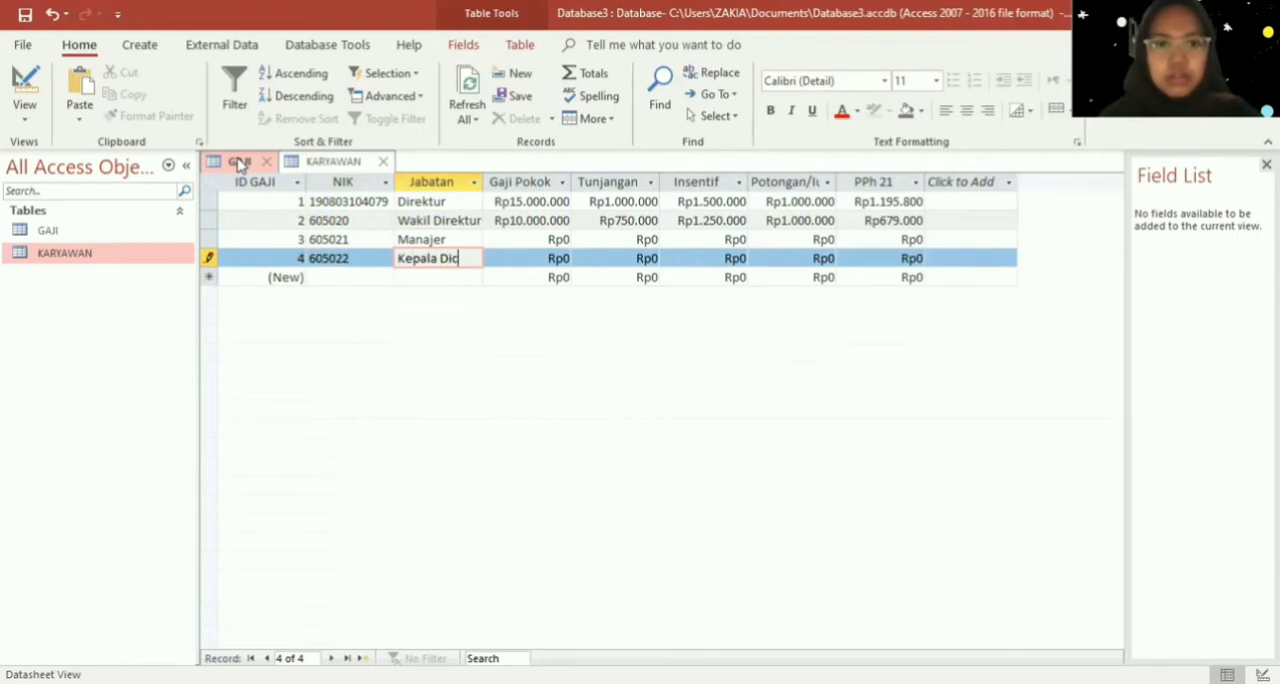
pyautogui.write('visi')
pyautogui.press('Down')
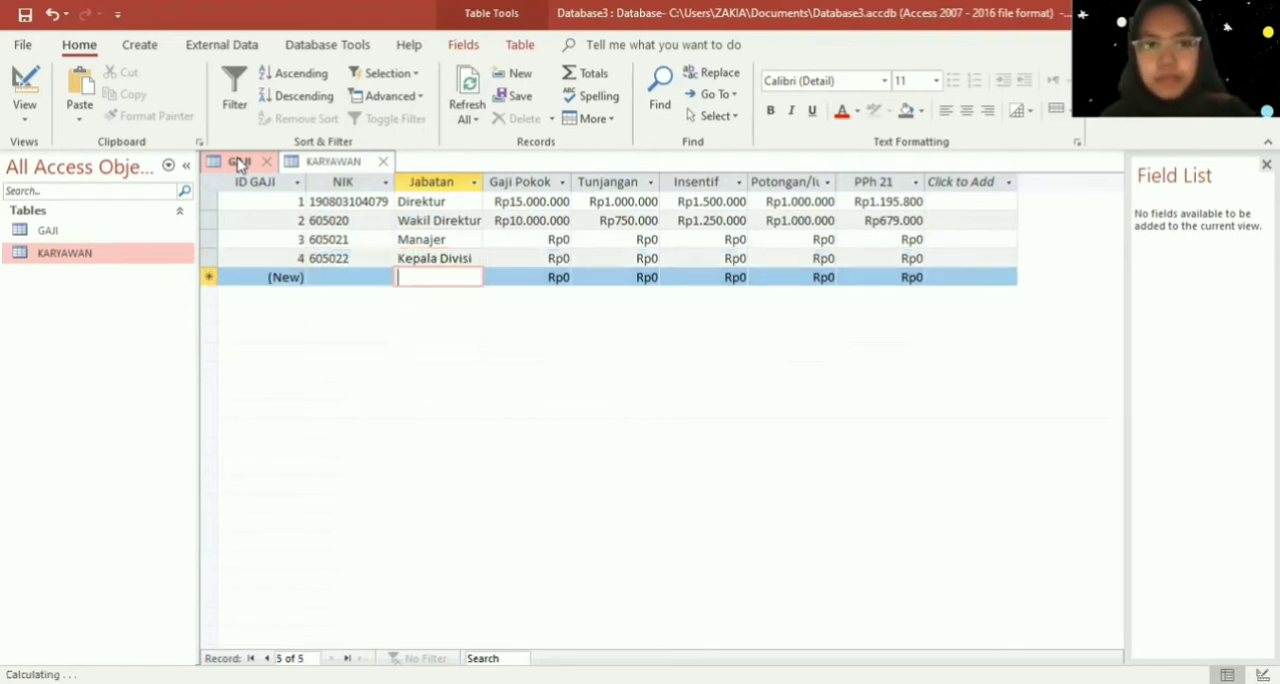
# - Enter the secretary's NIK in the fifth GAJI record and set its Jabatan to "Sekretaris"
pyautogui.press('Left')
pyautogui.write('605023')
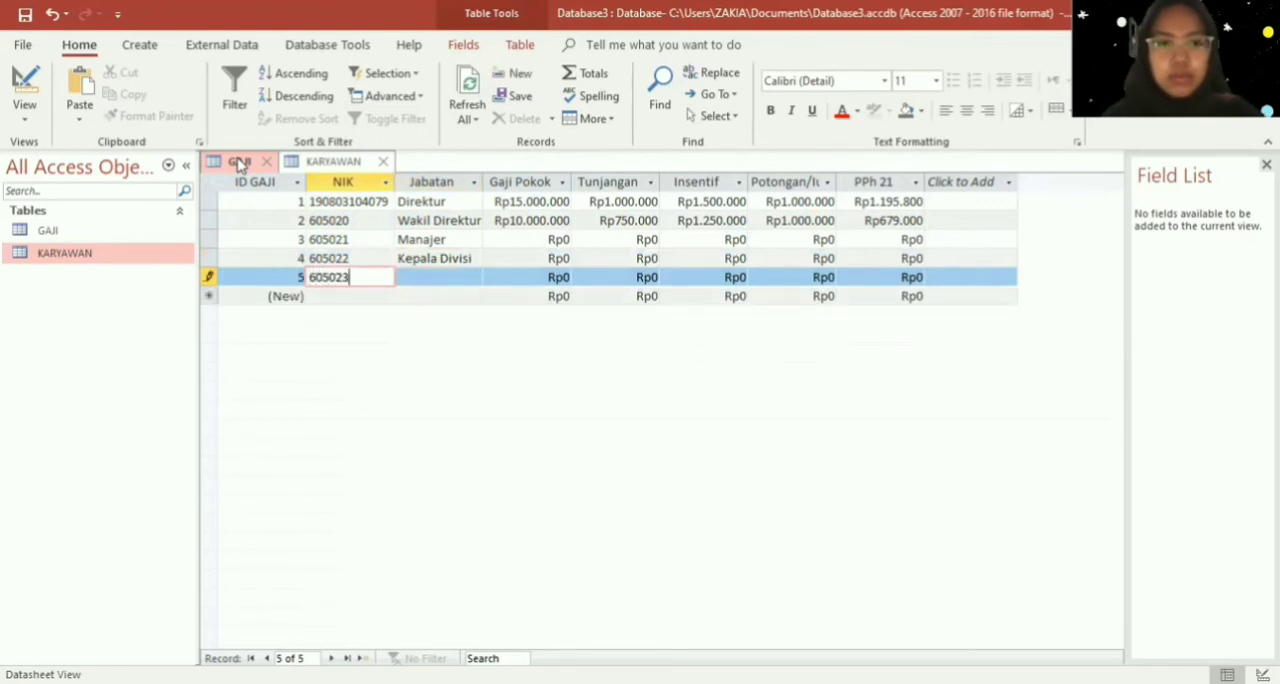
pyautogui.press('Tab')
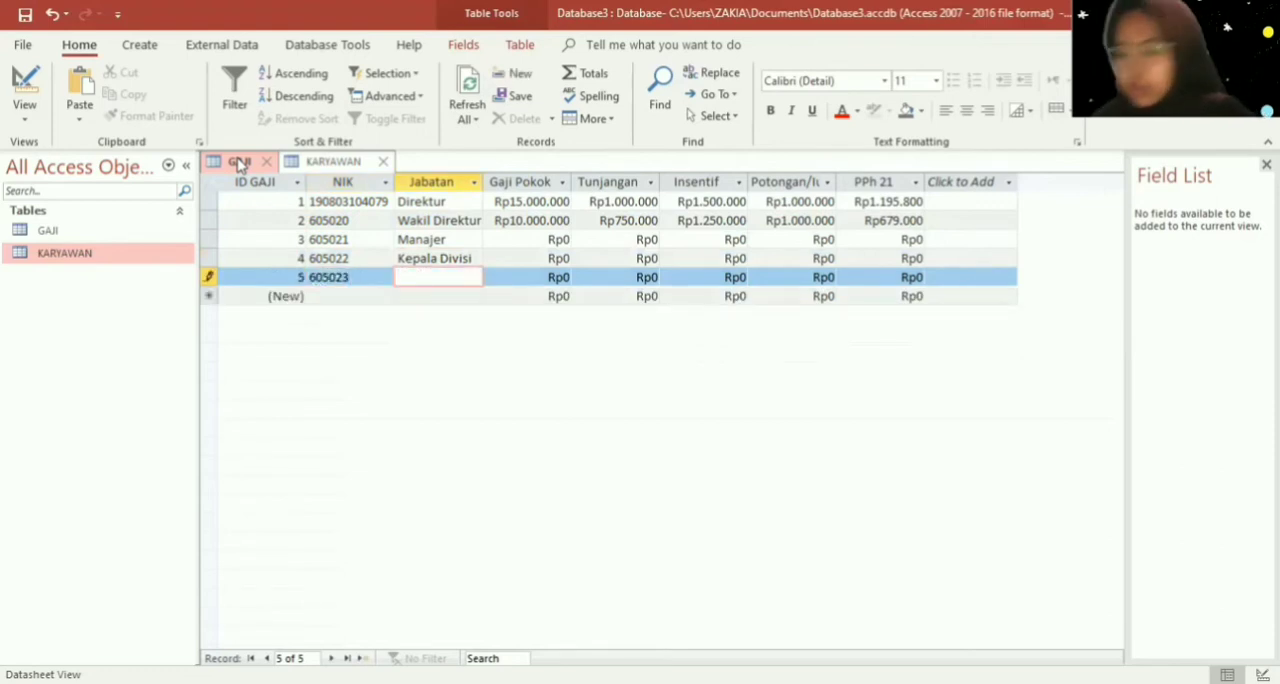
pyautogui.press('capslock')
pyautogui.write('Se')
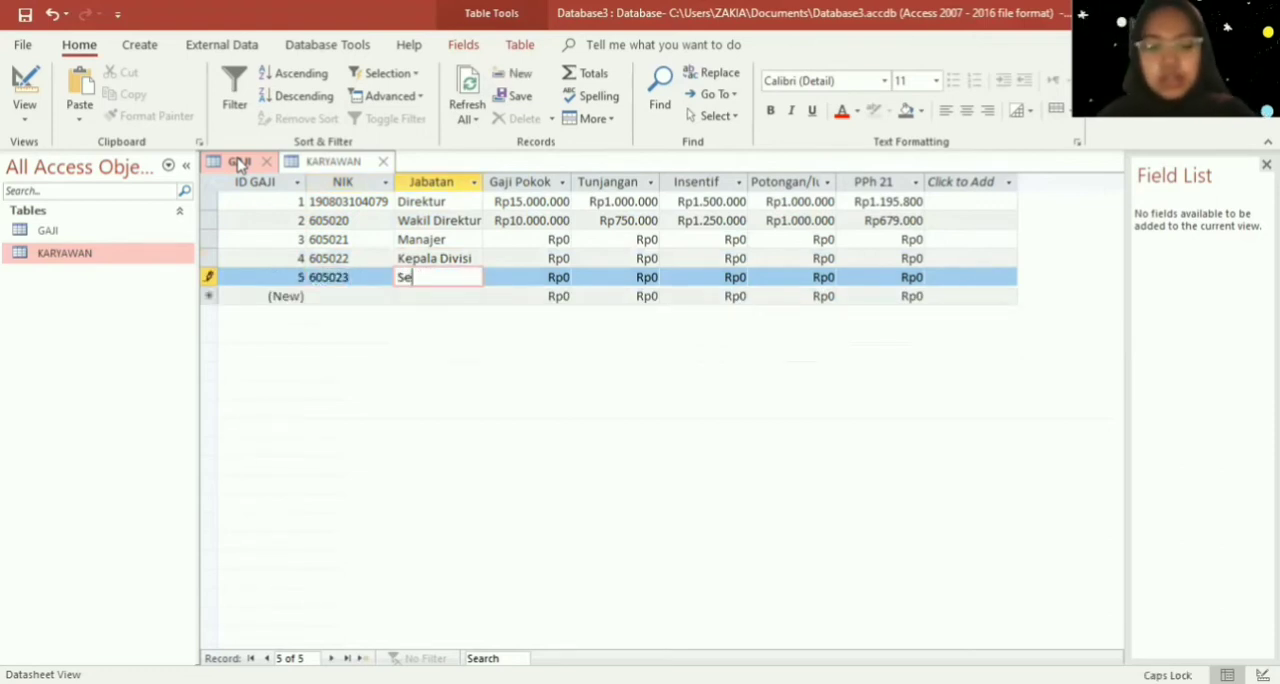
pyautogui.press('capslock')
pyautogui.write('kretaris')
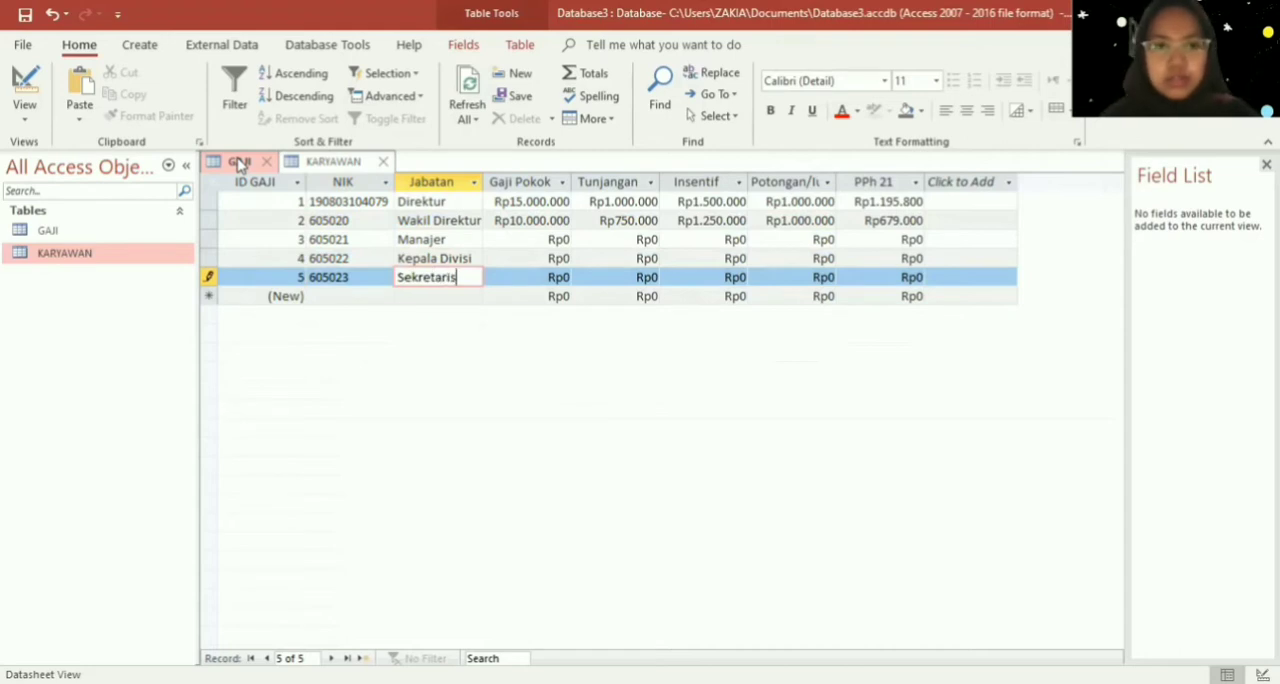
pyautogui.press('Tab')
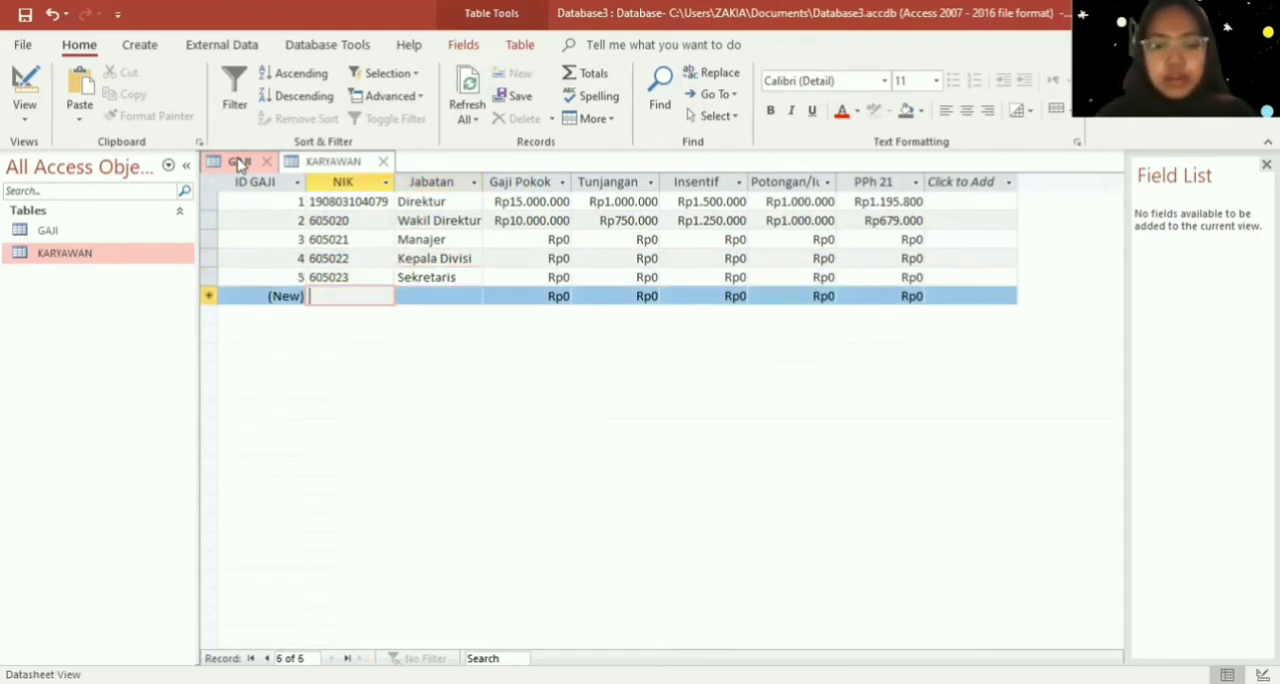
# - Enter the employee's NIK in the sixth GAJI record and set its Jabatan to "Karyawan"
pyautogui.write('605024')
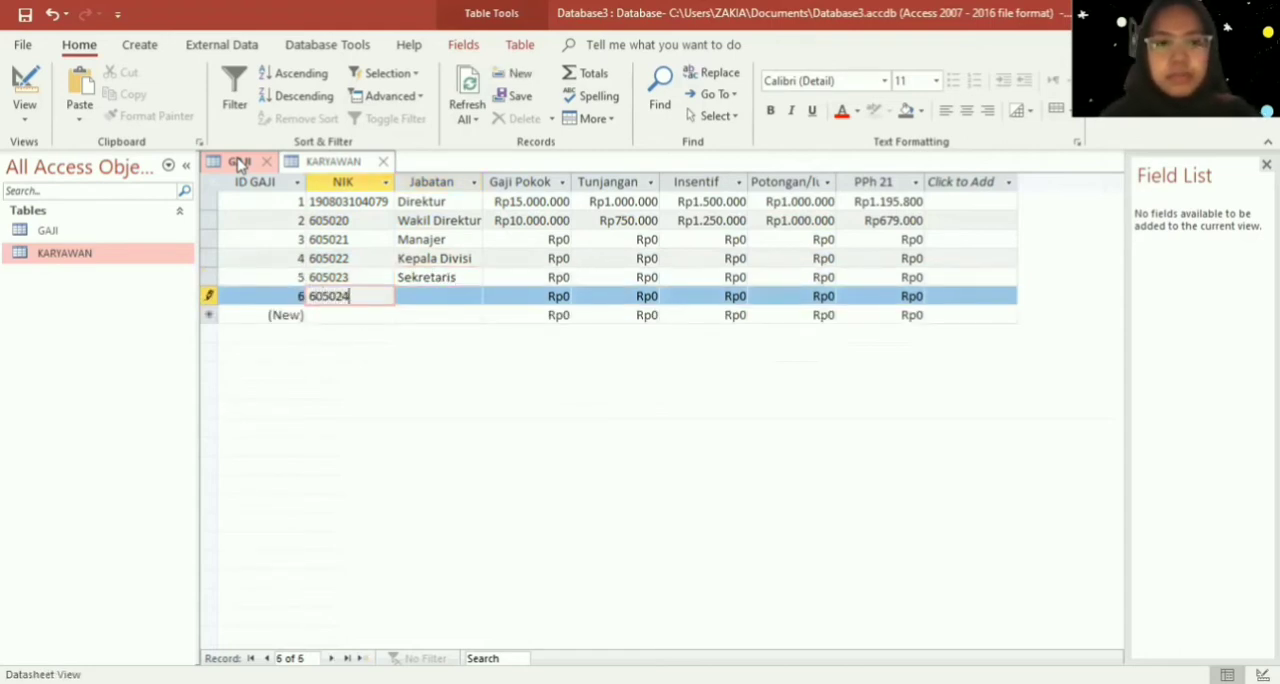
pyautogui.press('Tab')
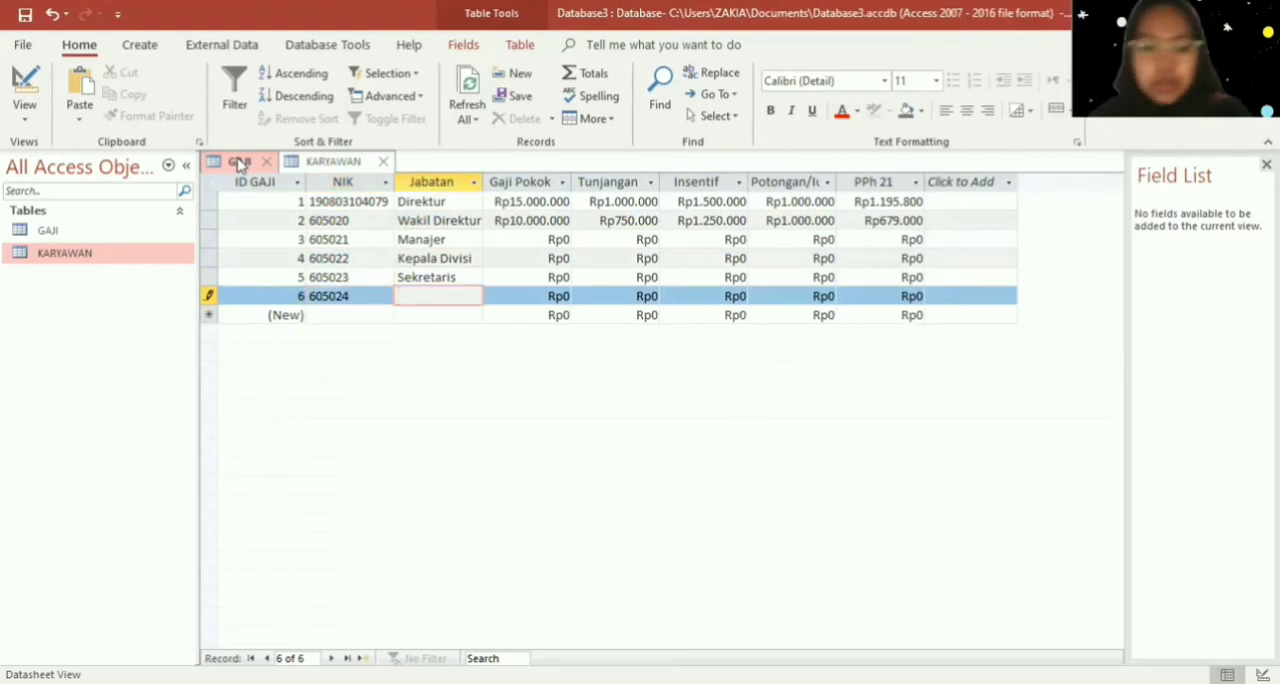
pyautogui.write('Karya')
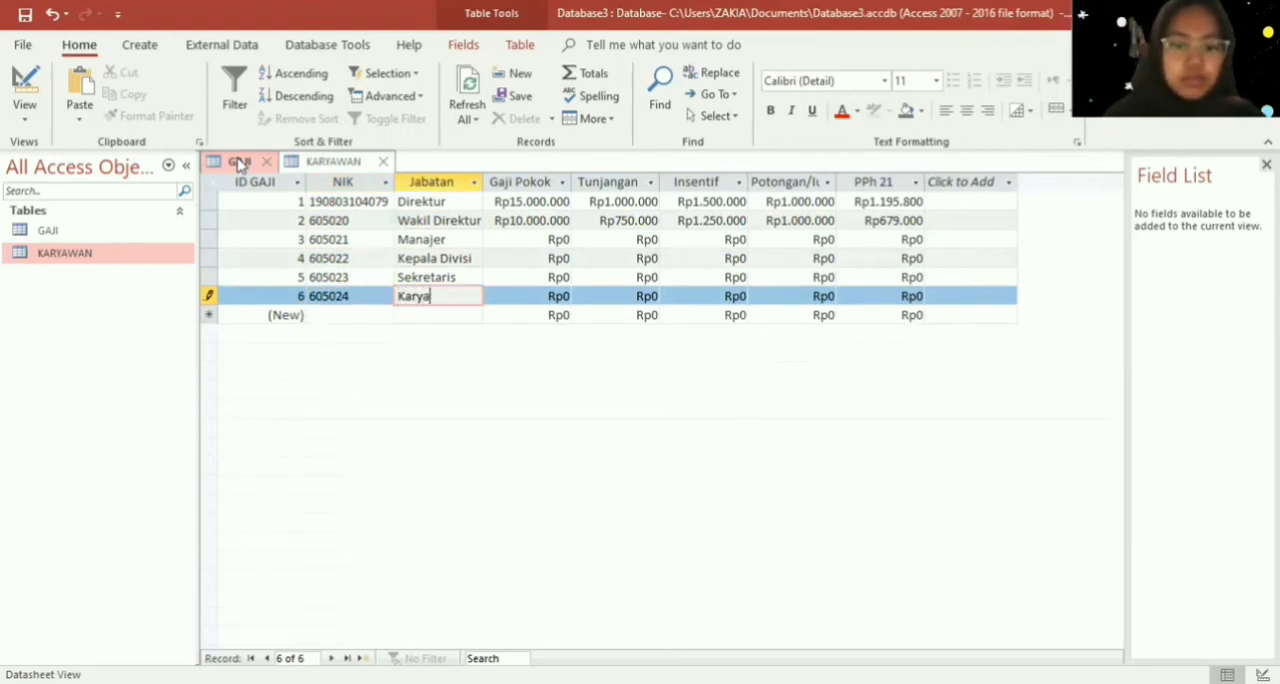
pyautogui.write('wan')
pyautogui.press('Tab')
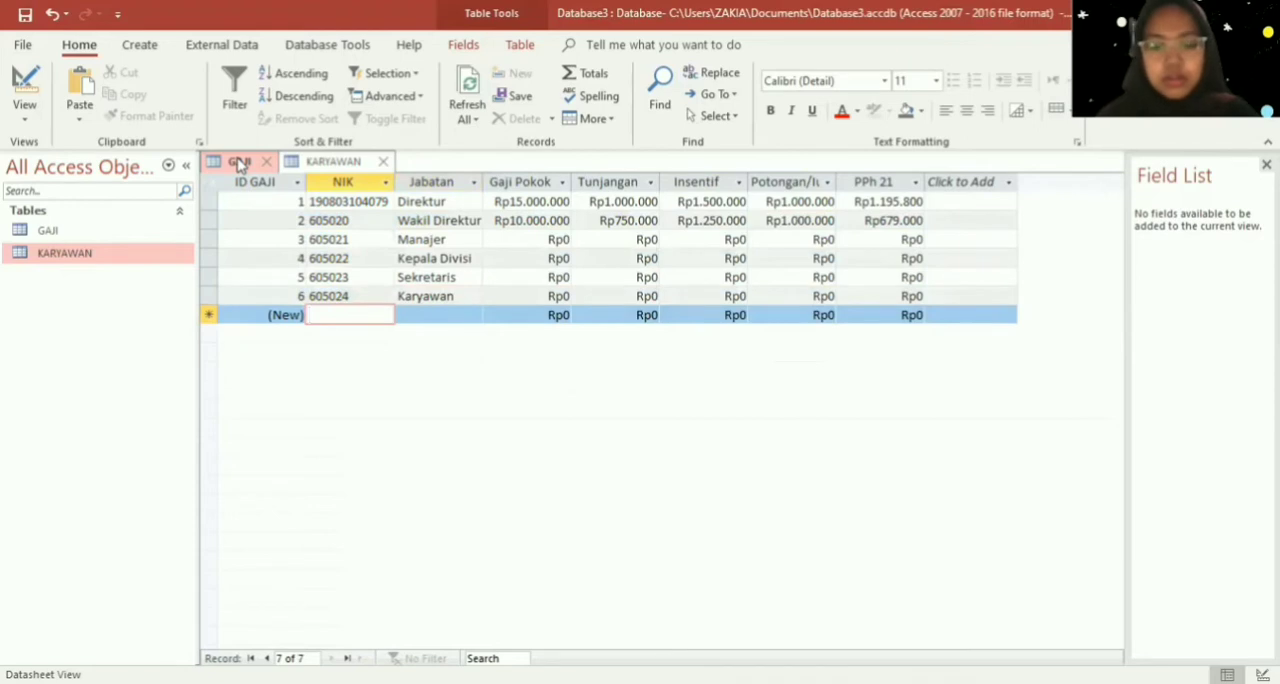
# - Enter the next employee's NIK in the seventh GAJI record and set its Jabatan to "Karyawan"
pyautogui.write('60')
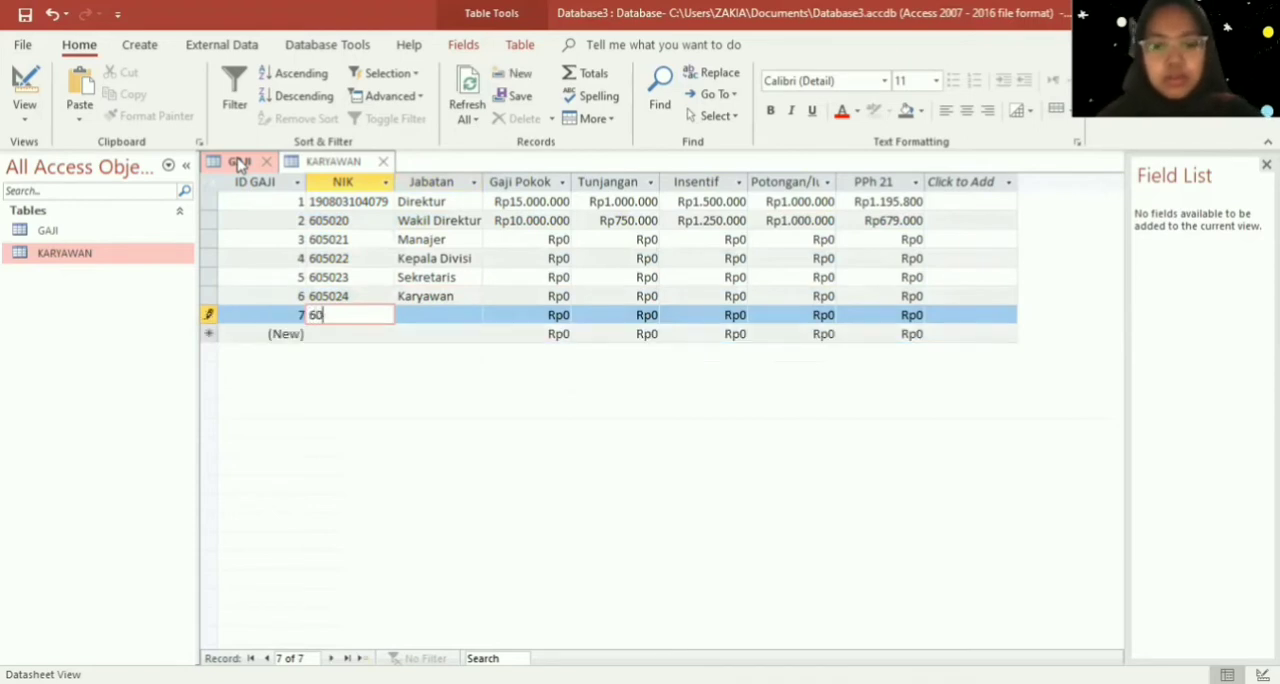
pyautogui.write('5025')
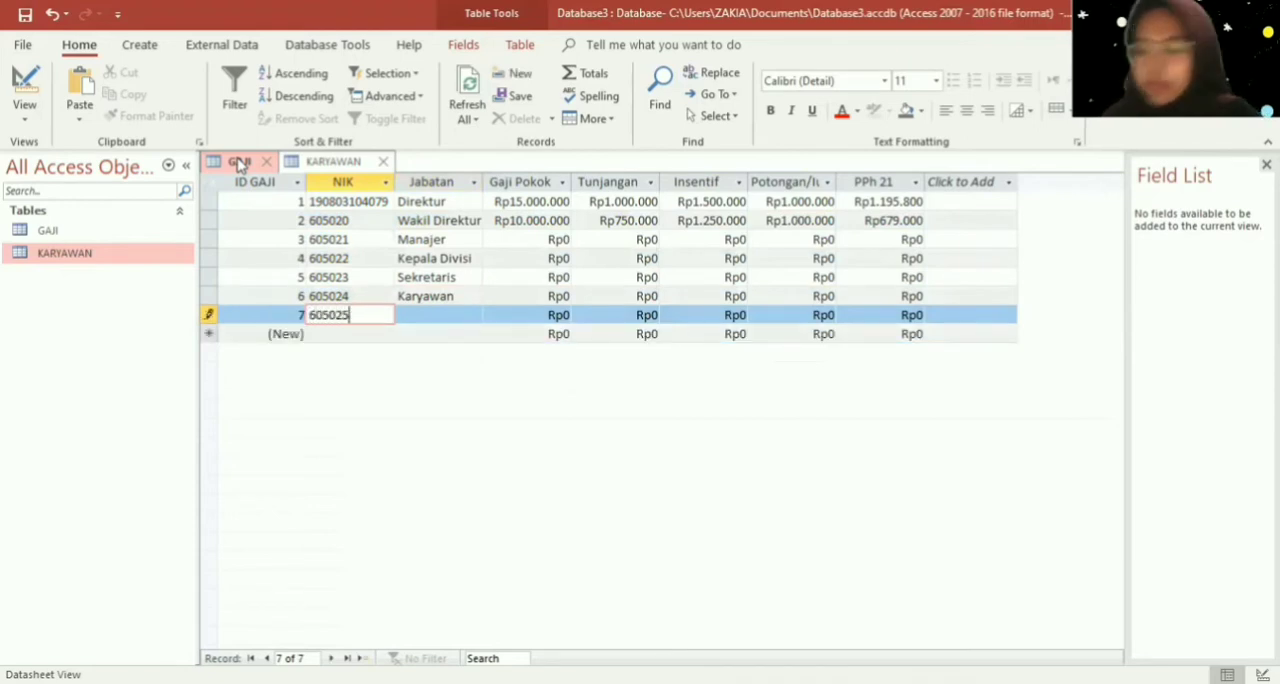
pyautogui.press('Tab')
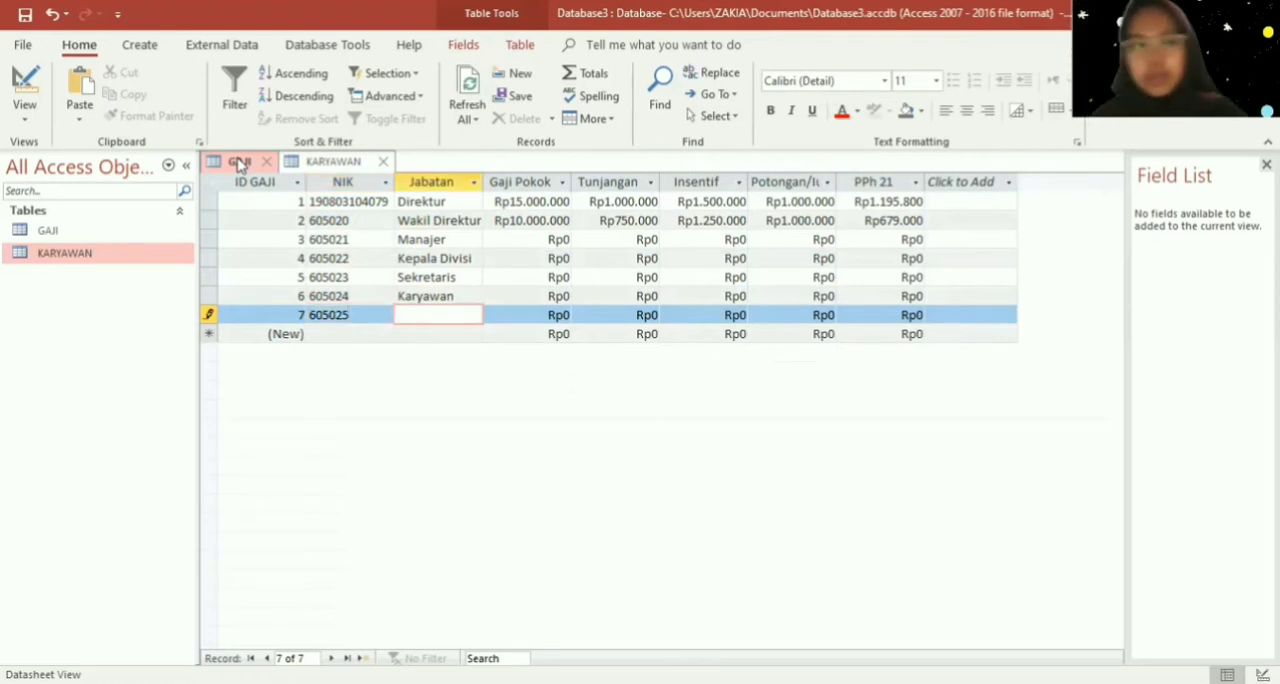
pyautogui.write('Karyawab')
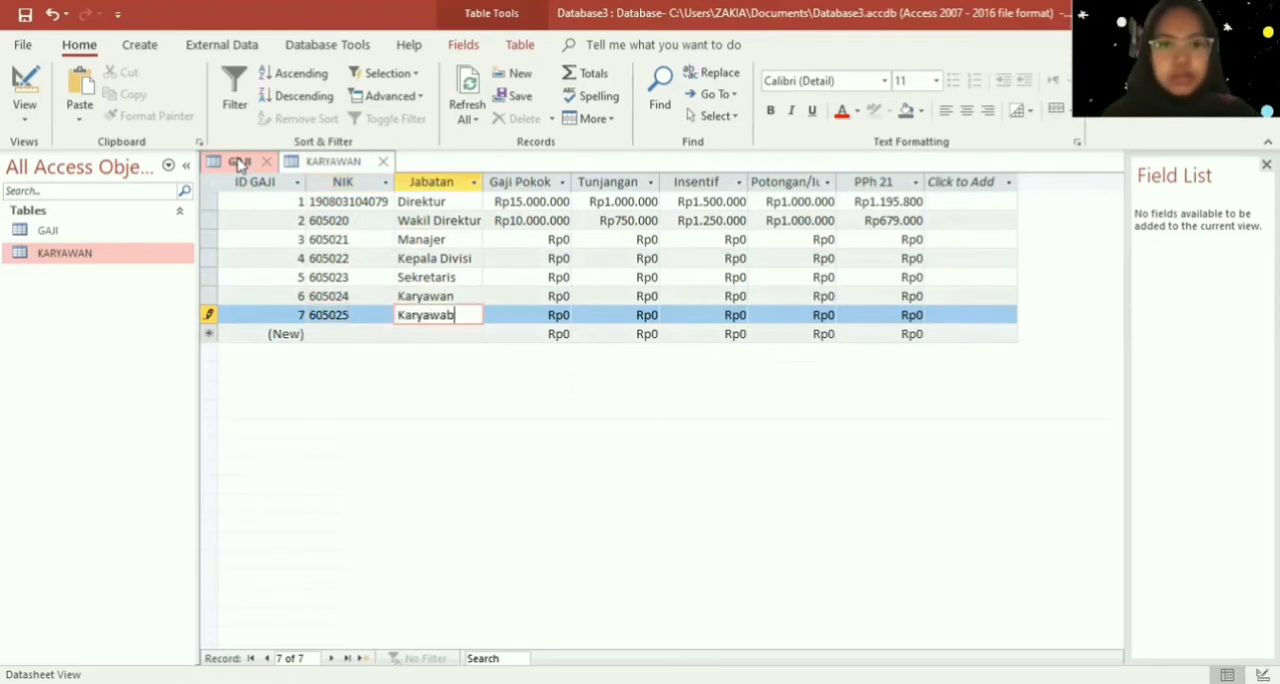
pyautogui.press('BackSpace')
pyautogui.write('n')
pyautogui.press('Tab')
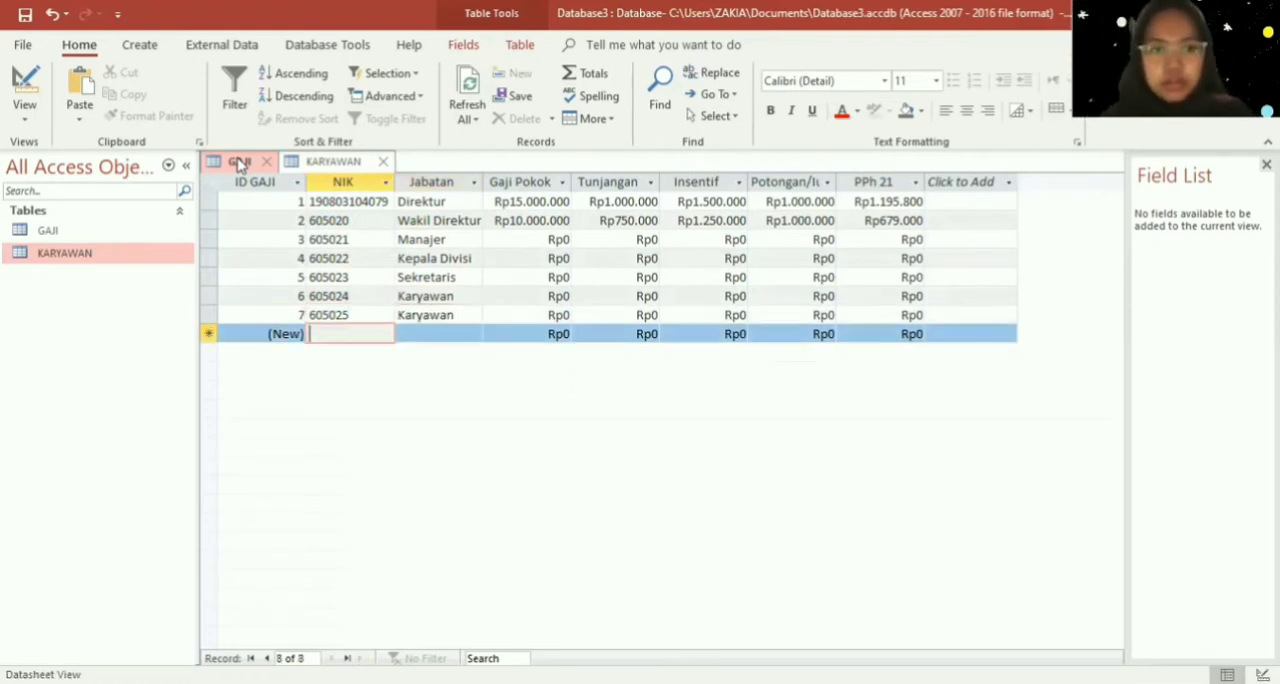
# - Enter the employee's NIK in the eighth GAJI record and set its Jabatan to "Karyawan"
pyautogui.write('6050')
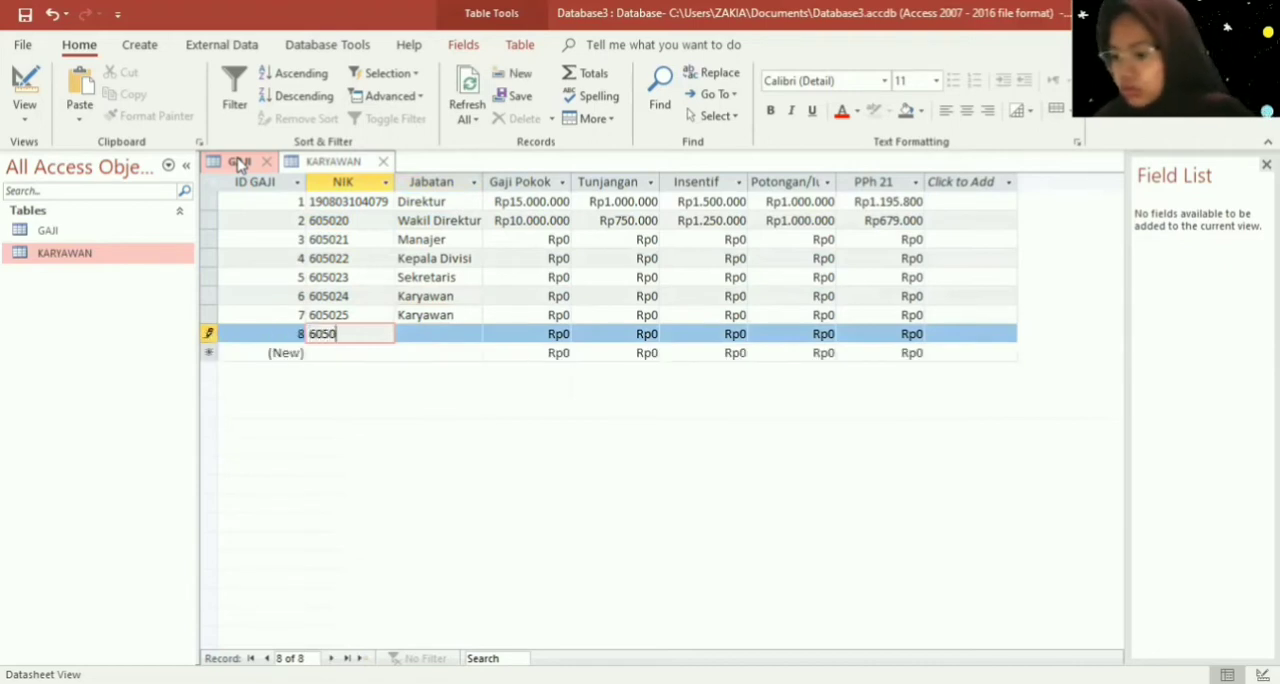
pyautogui.write('26')
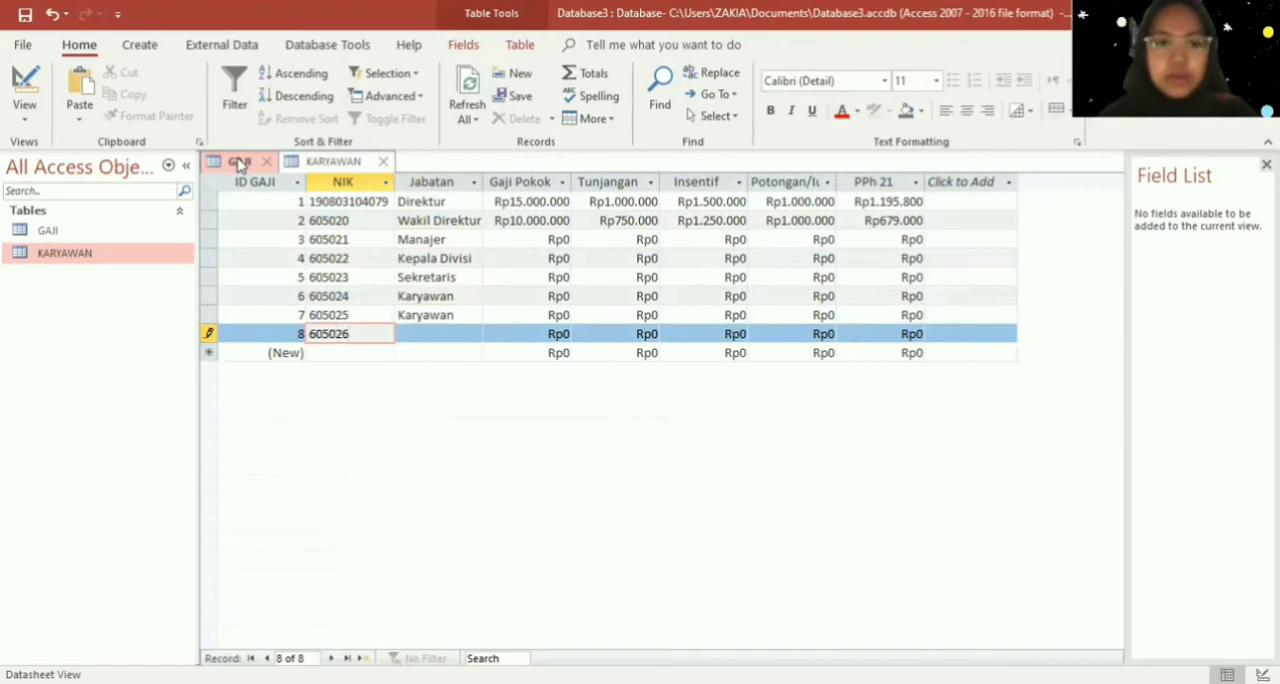
pyautogui.press('Tab')
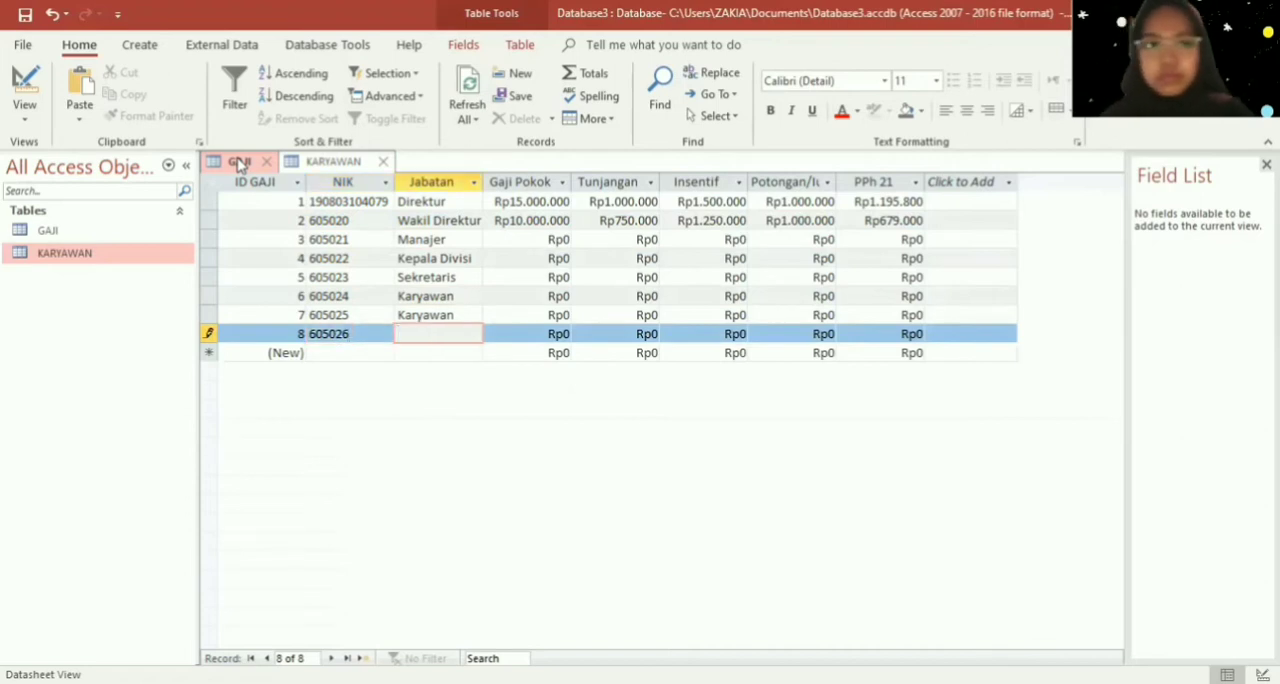
pyautogui.write('Karya')
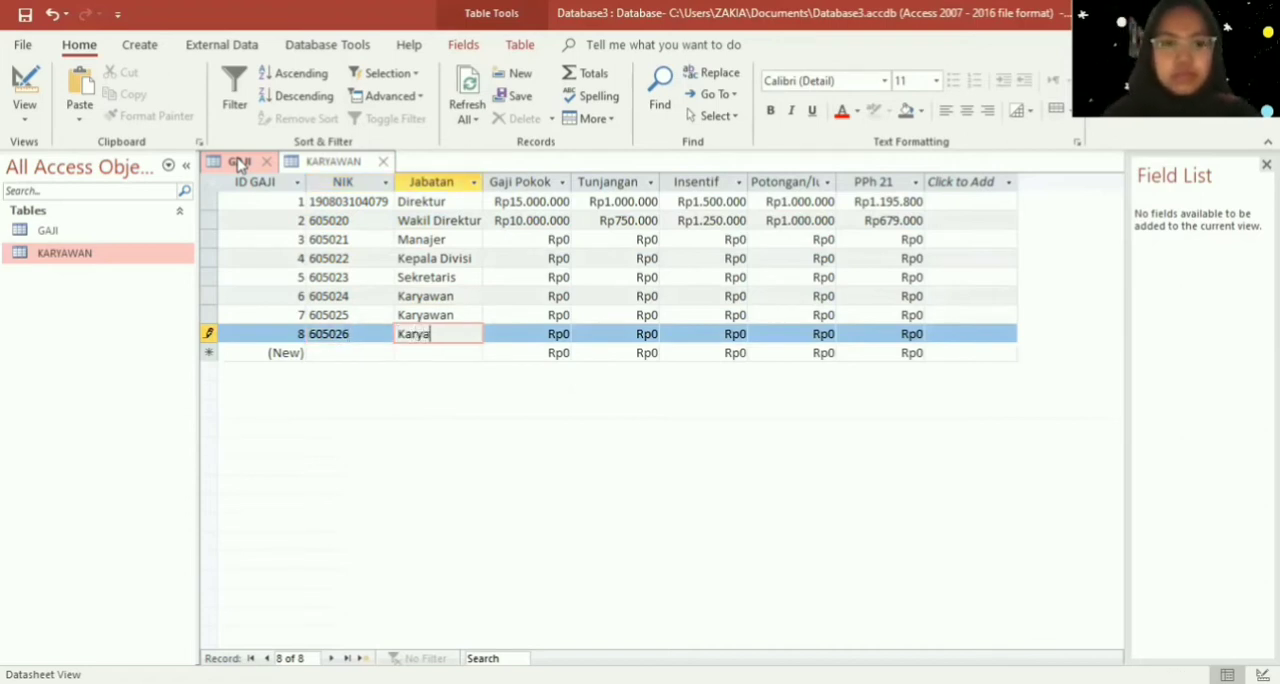
pyautogui.write('wan')
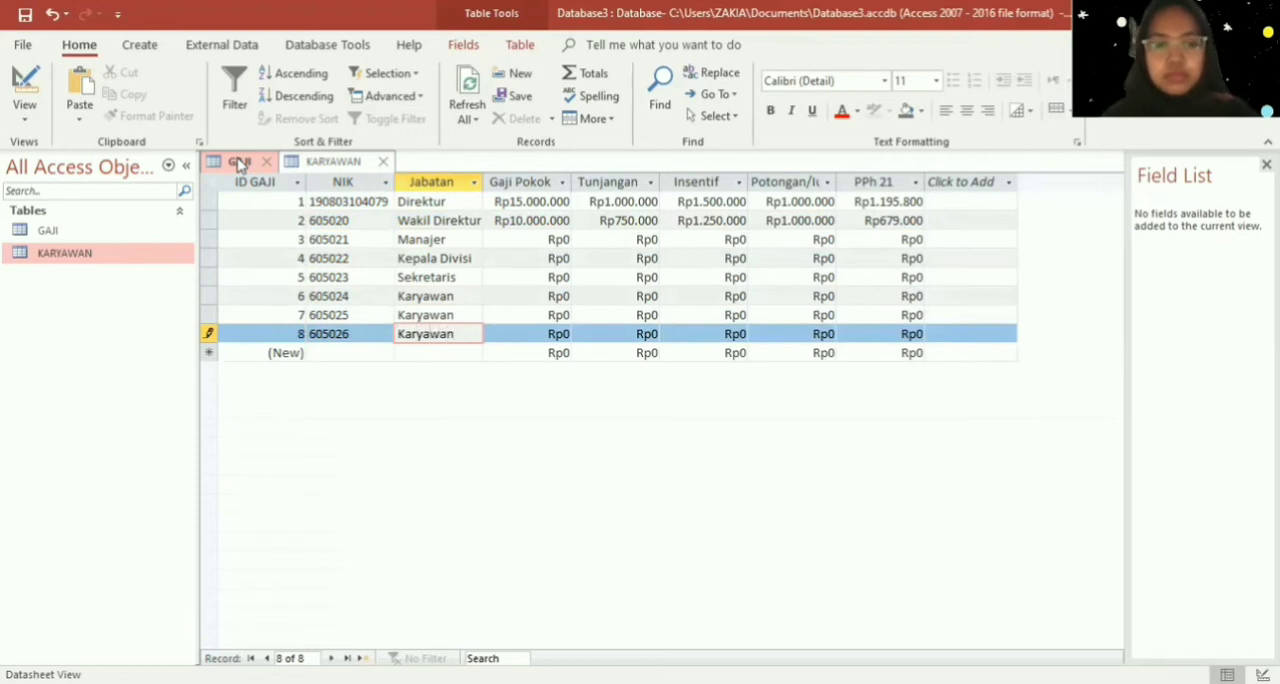
# - Enter the employee's NIK in the ninth GAJI record and set its Jabatan to "Karyawan"
pyautogui.press('Down')
pyautogui.hotkey('shift', 'Tab')
pyautogui.write('6')
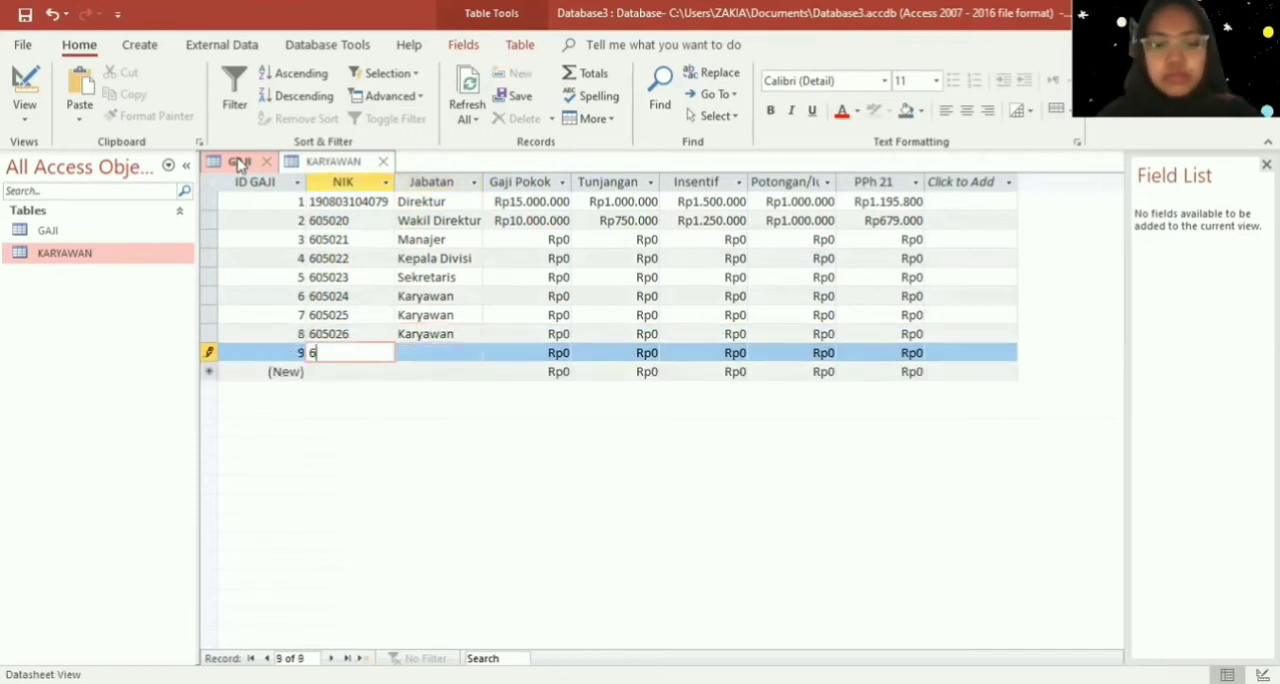
pyautogui.write('059')
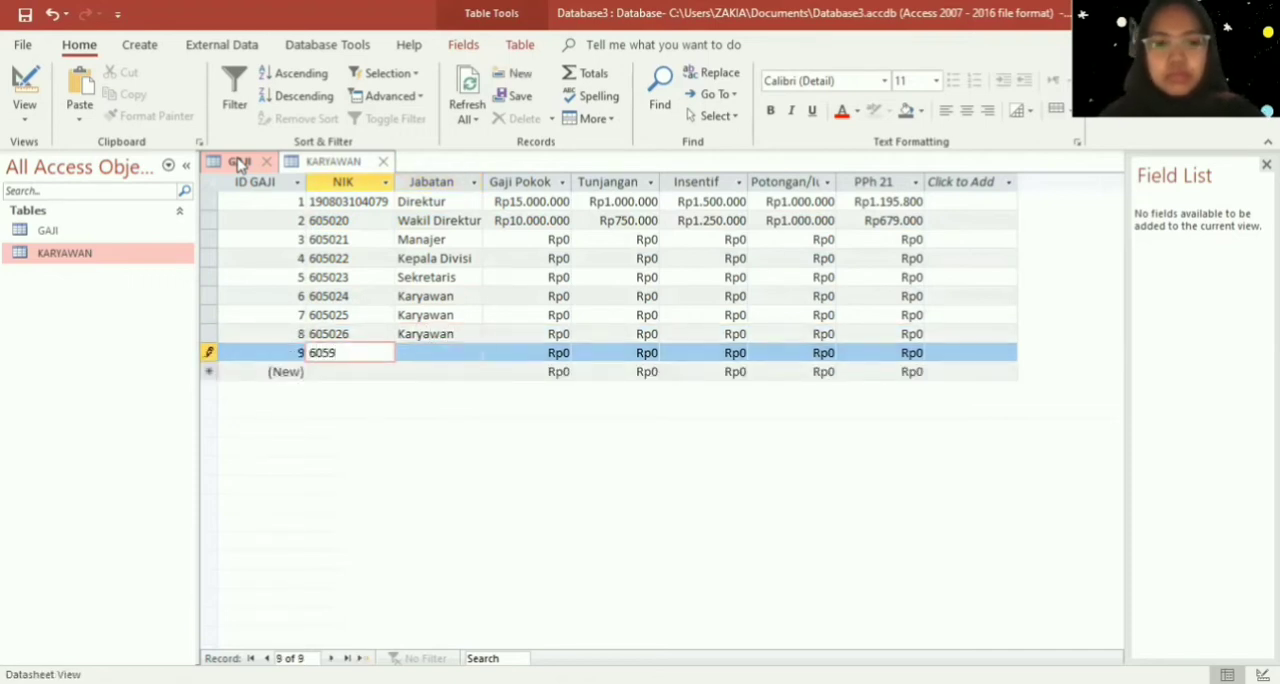
pyautogui.write('27')
pyautogui.press('Left')
pyautogui.press('Left')
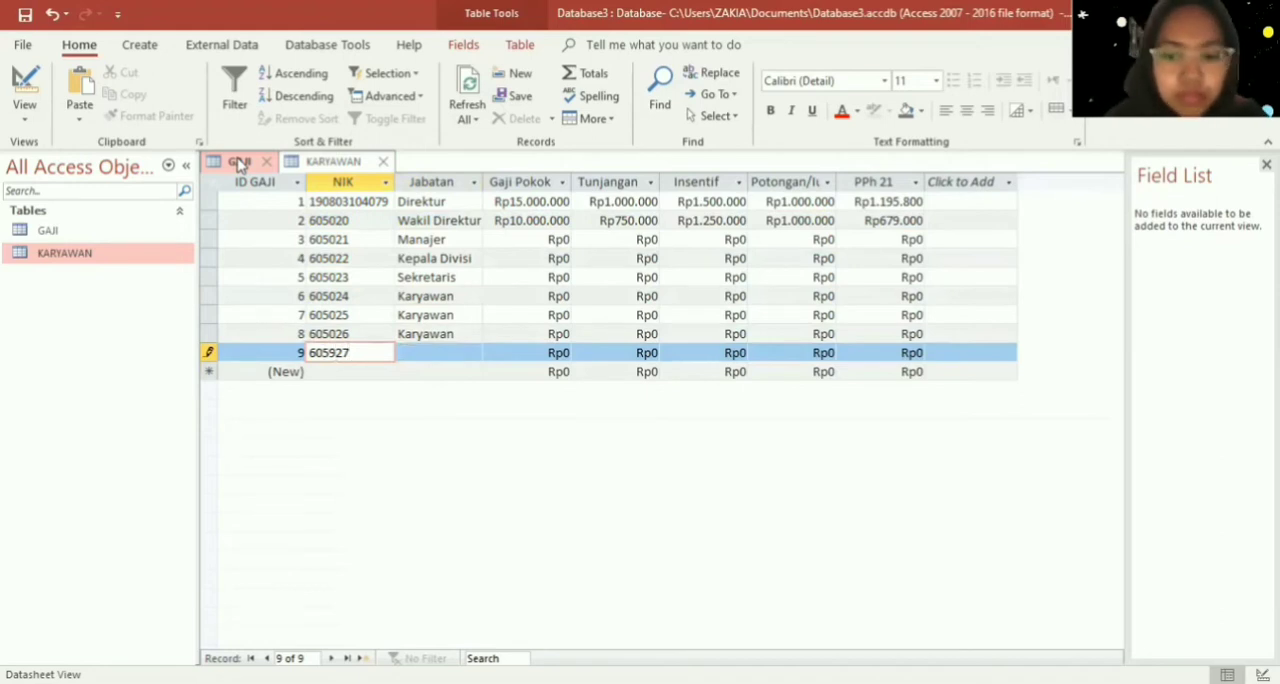
pyautogui.press('BackSpace')
pyautogui.write('0')
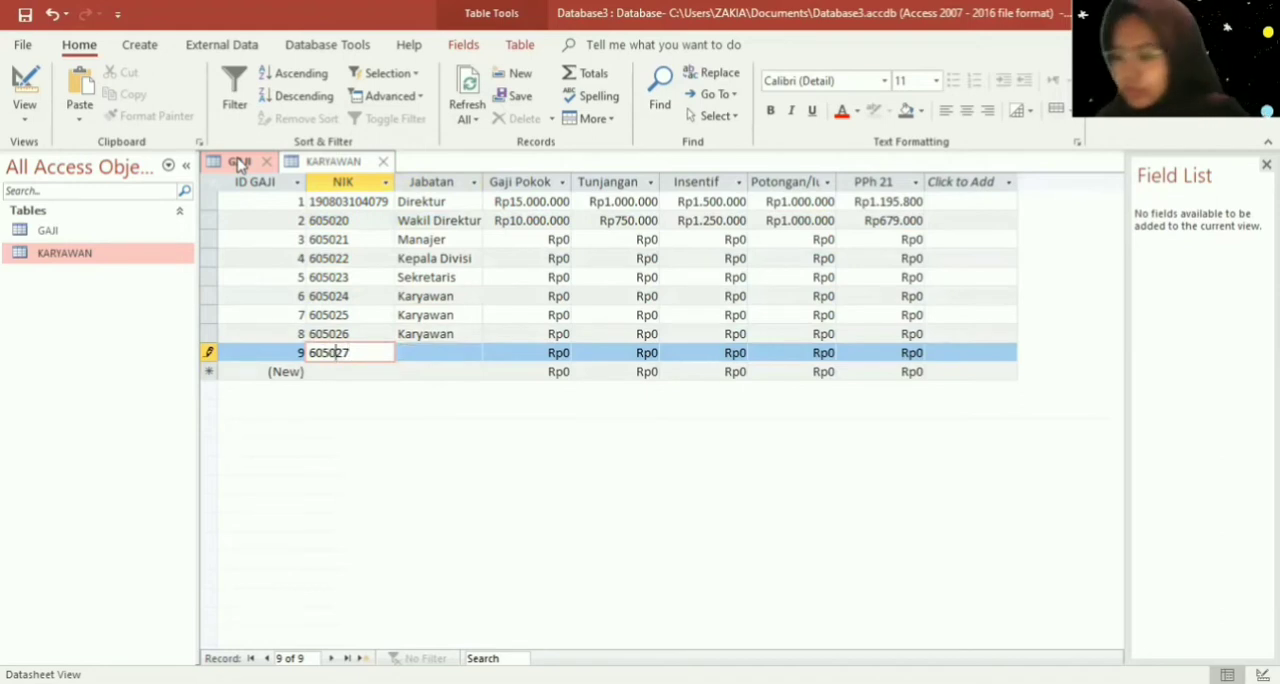
pyautogui.press('Right')
pyautogui.press('Right')
pyautogui.press('Tab')
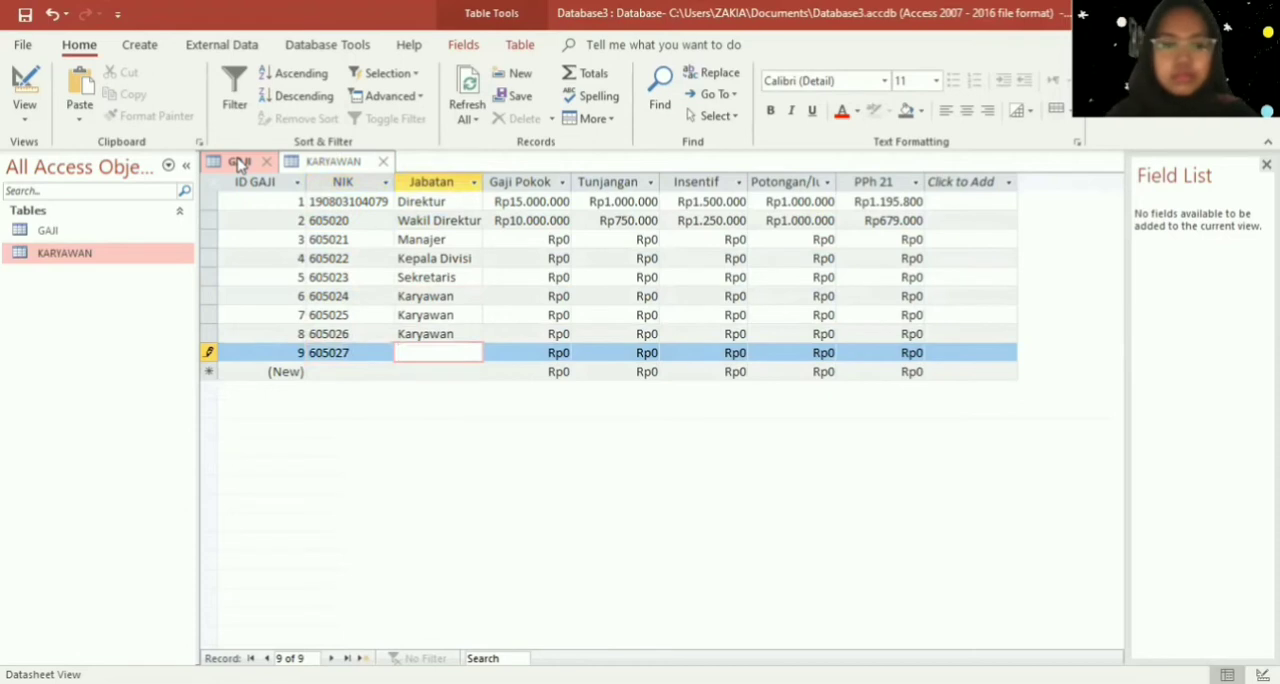
pyautogui.write('Karyawan')
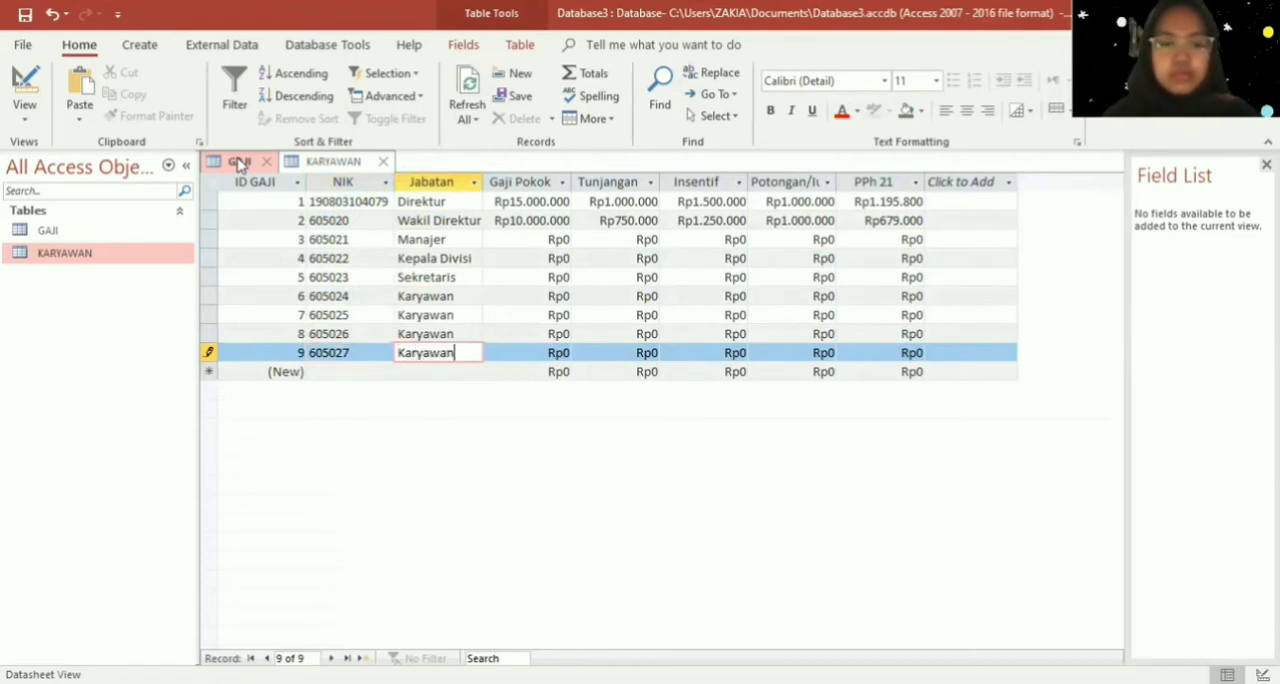
# - Enter the last employee's NIK in the tenth GAJI record and set its Jabatan to "Karyawan"
pyautogui.press('Tab')
pyautogui.write('60')
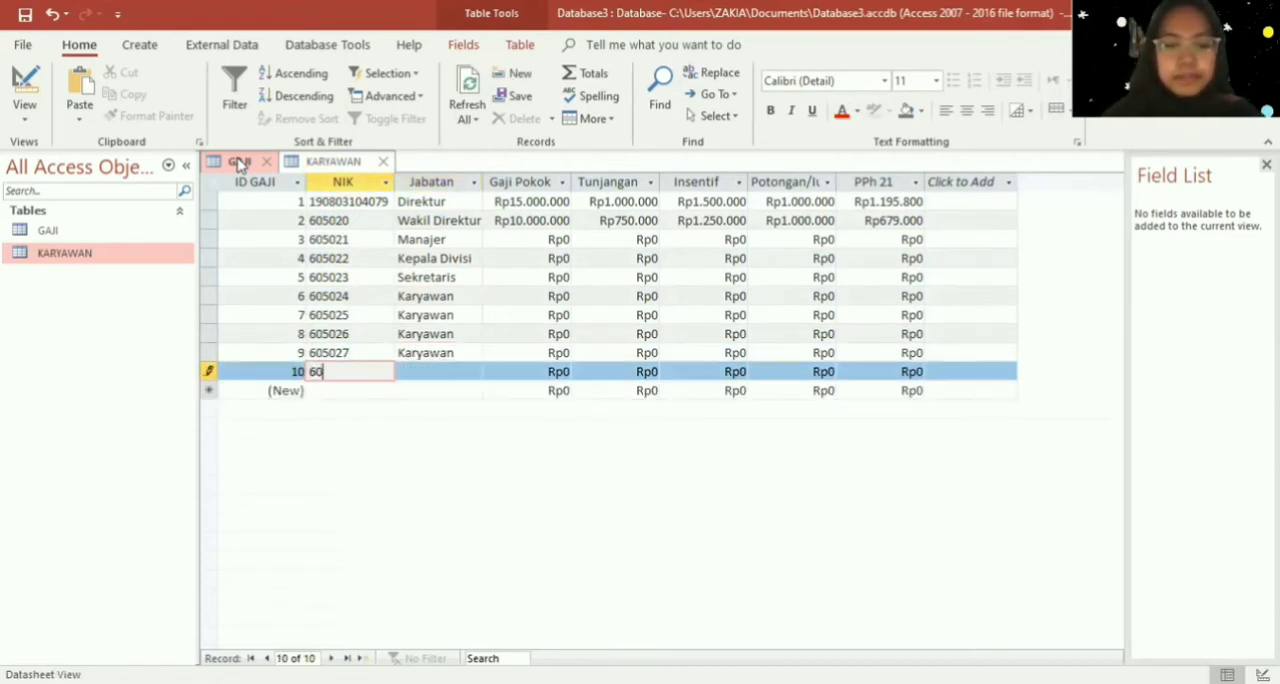
pyautogui.write('5028')
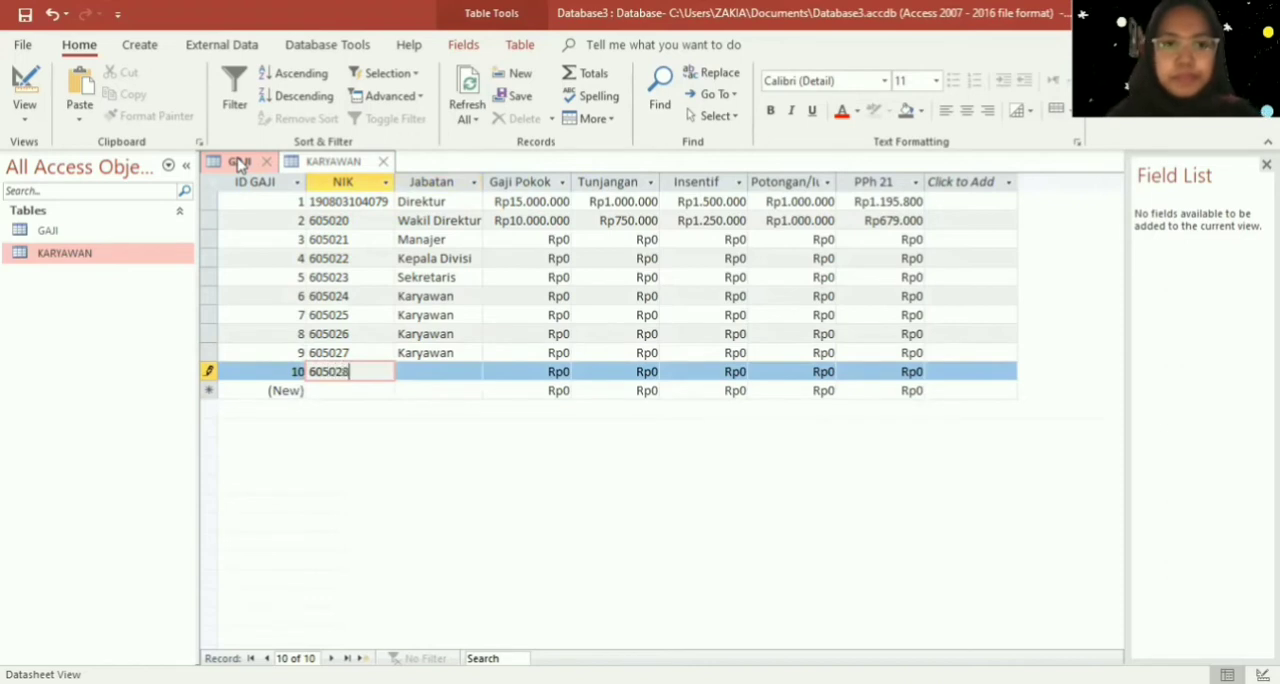
pyautogui.press('Tab')
pyautogui.write('K')
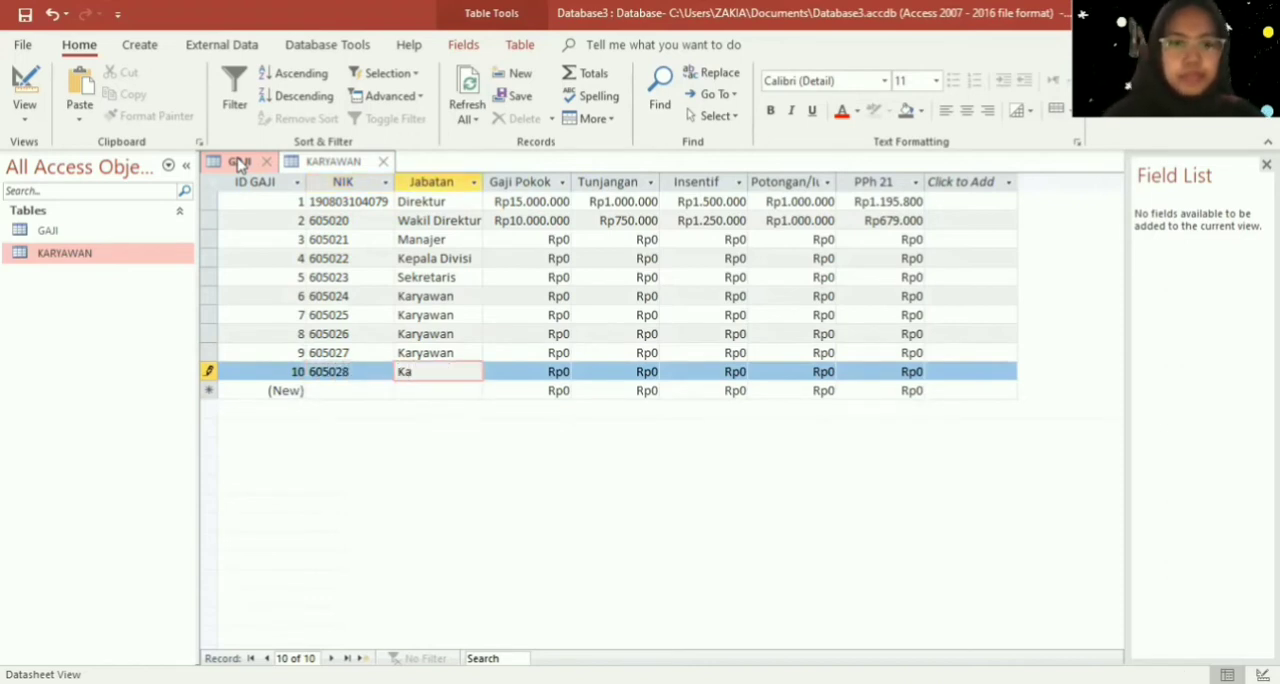
pyautogui.write('aryawan')
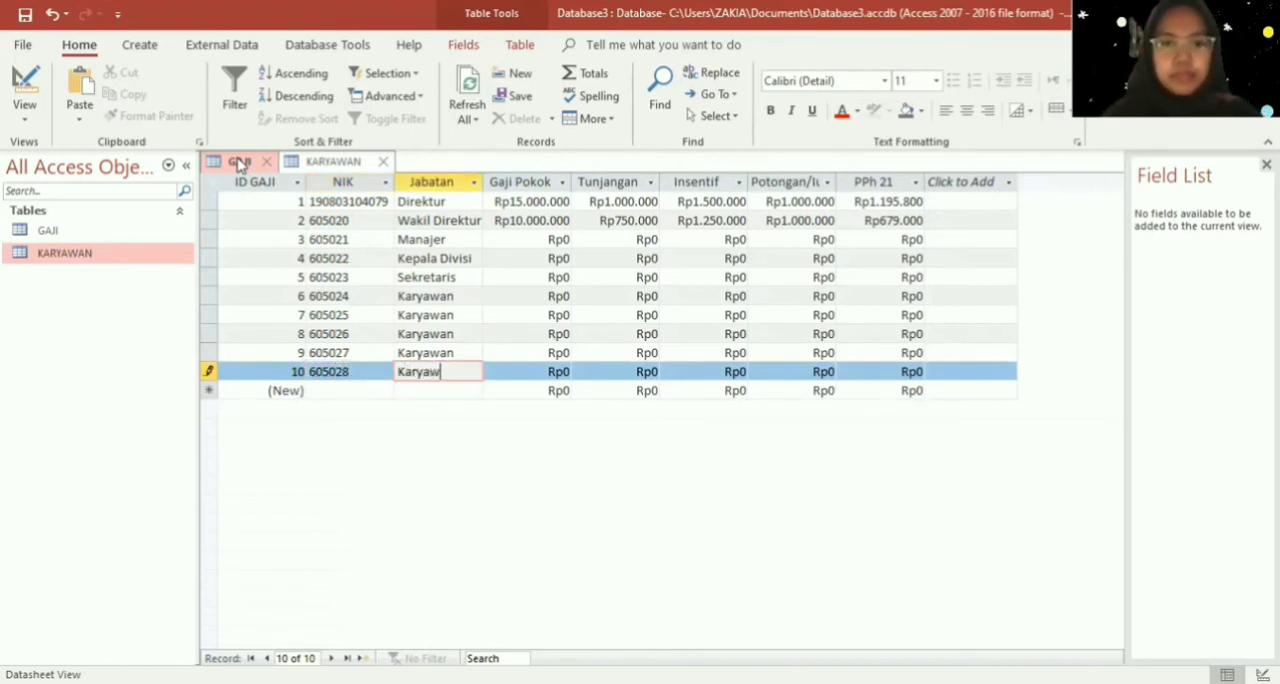
# - Set the Manajer record's Gaji Pokok to Rp8.000.000 and its Tunjangan to Rp550.000
pyautogui.press('Tab')
pyautogui.press('Up')
pyautogui.press('Up')
pyautogui.press('Up')
pyautogui.press('Up')
pyautogui.press('Up')
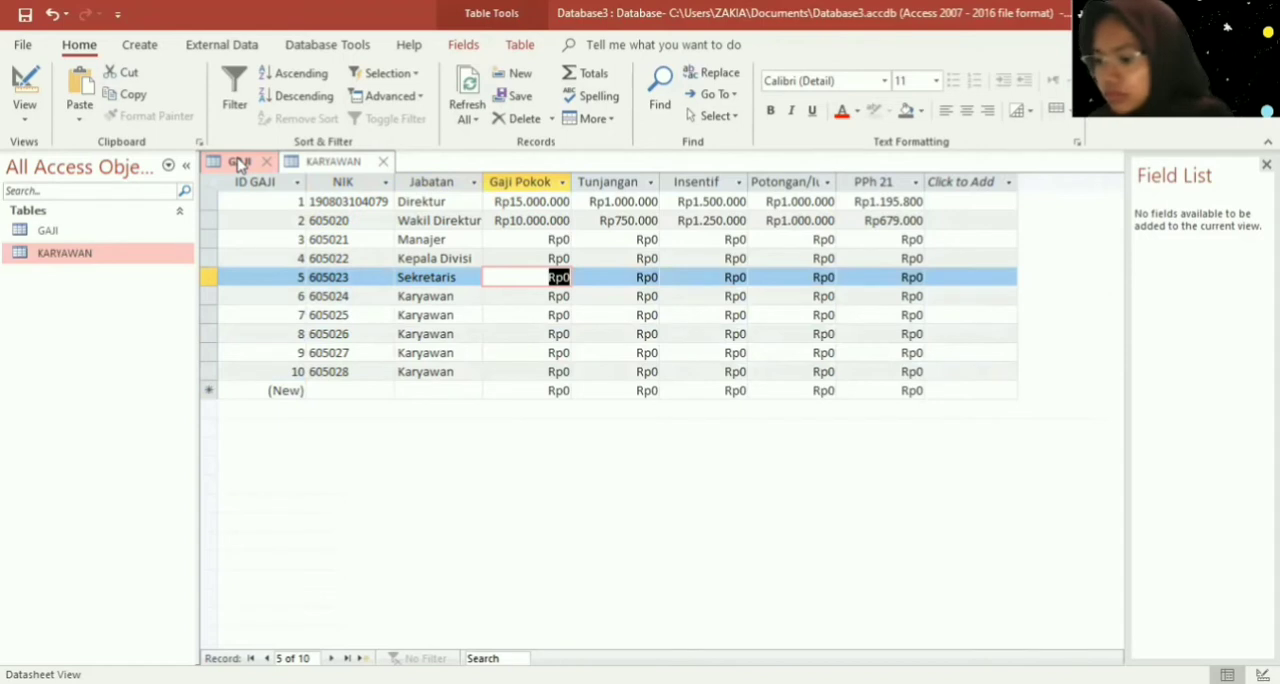
pyautogui.press('Up')
pyautogui.press('Up')
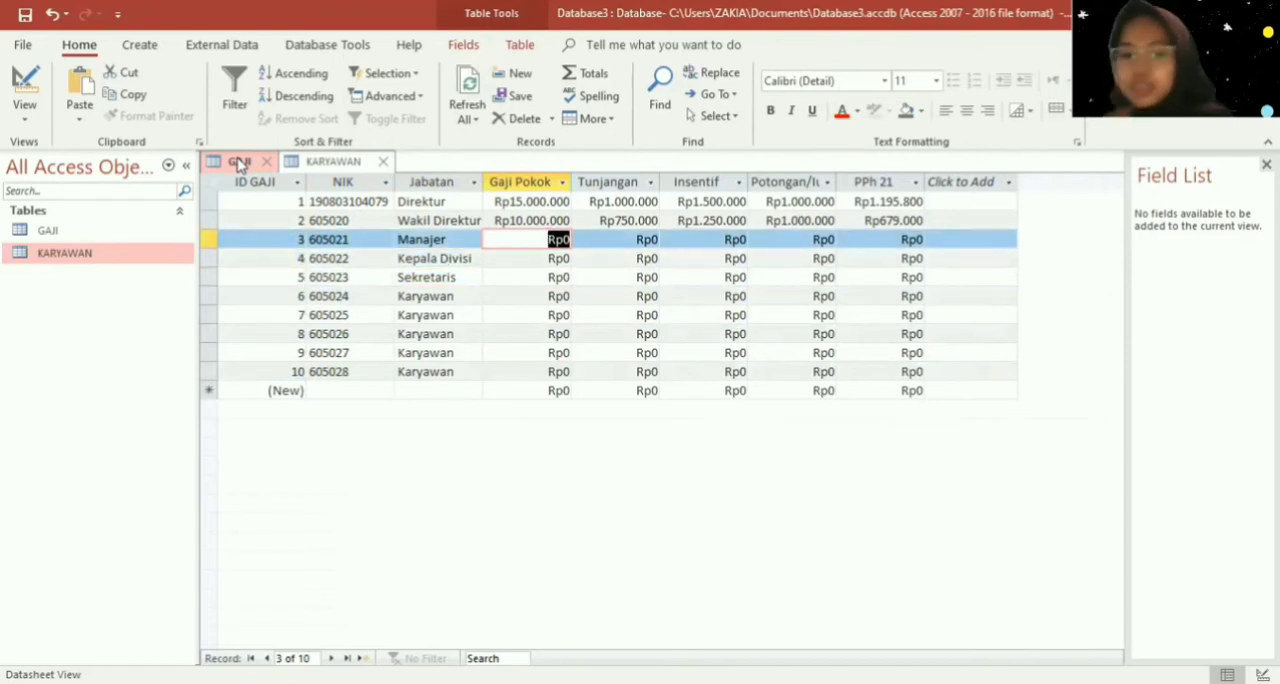
pyautogui.write('8000000')
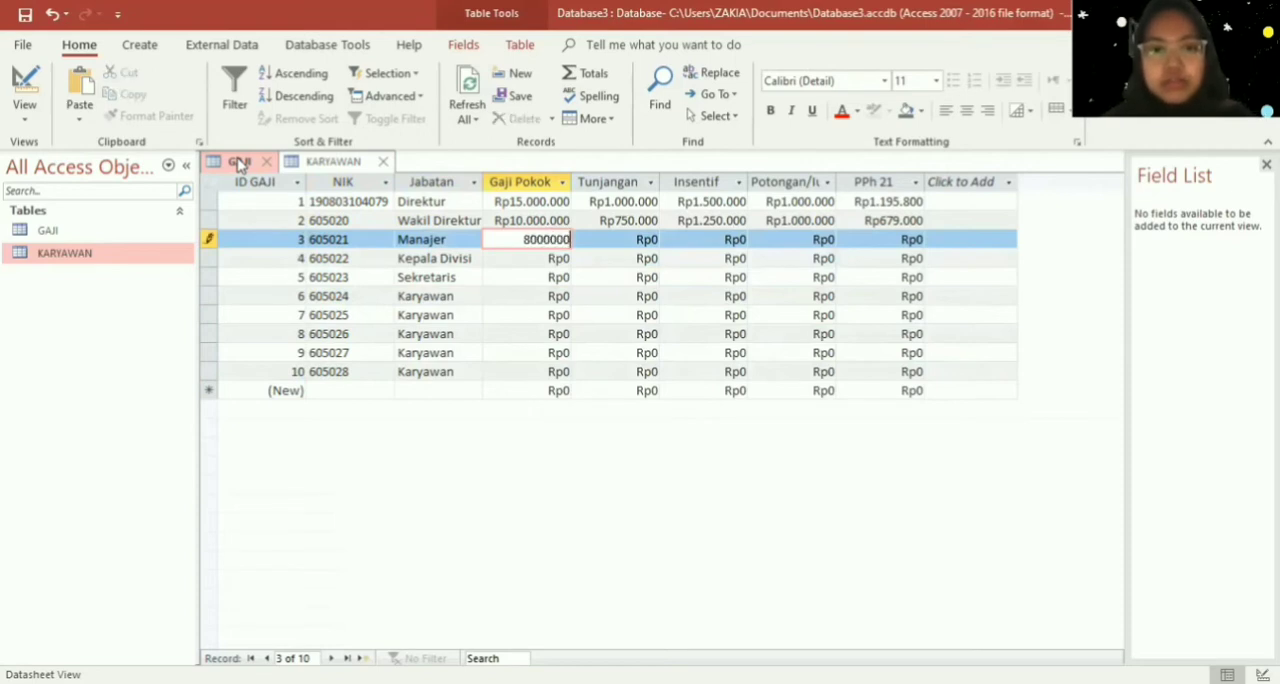
pyautogui.press('Tab')
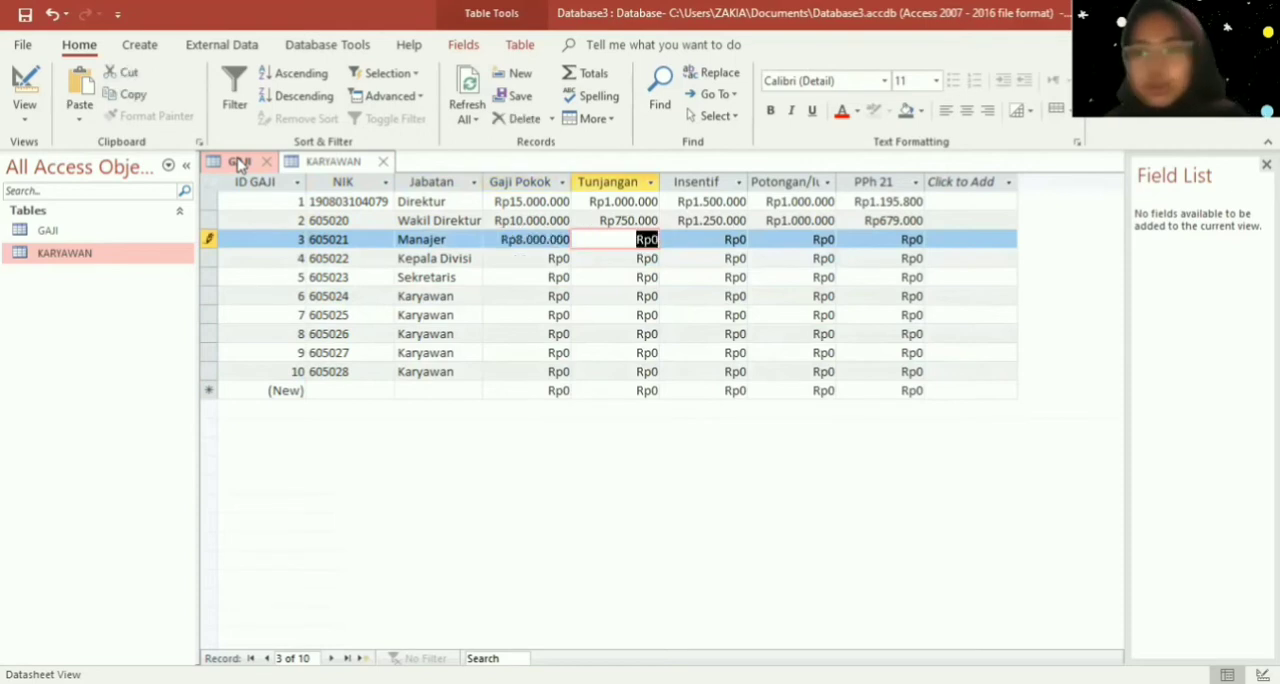
pyautogui.write('55')
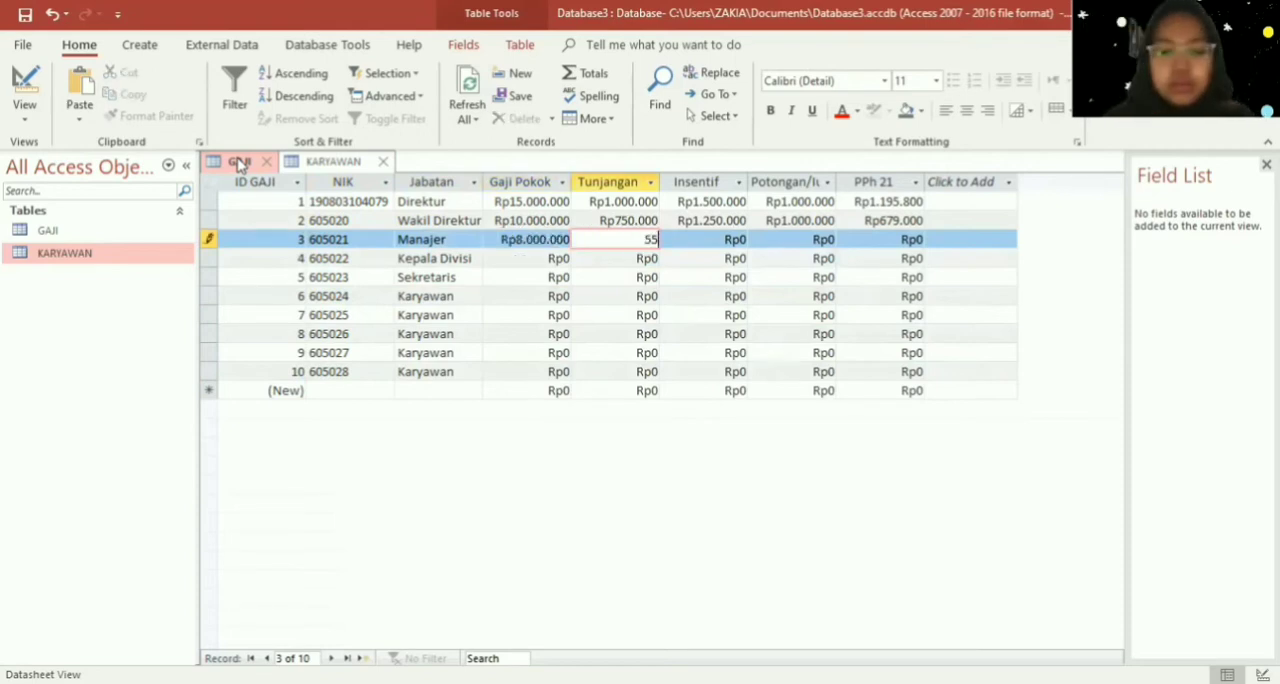
pyautogui.write('0000')
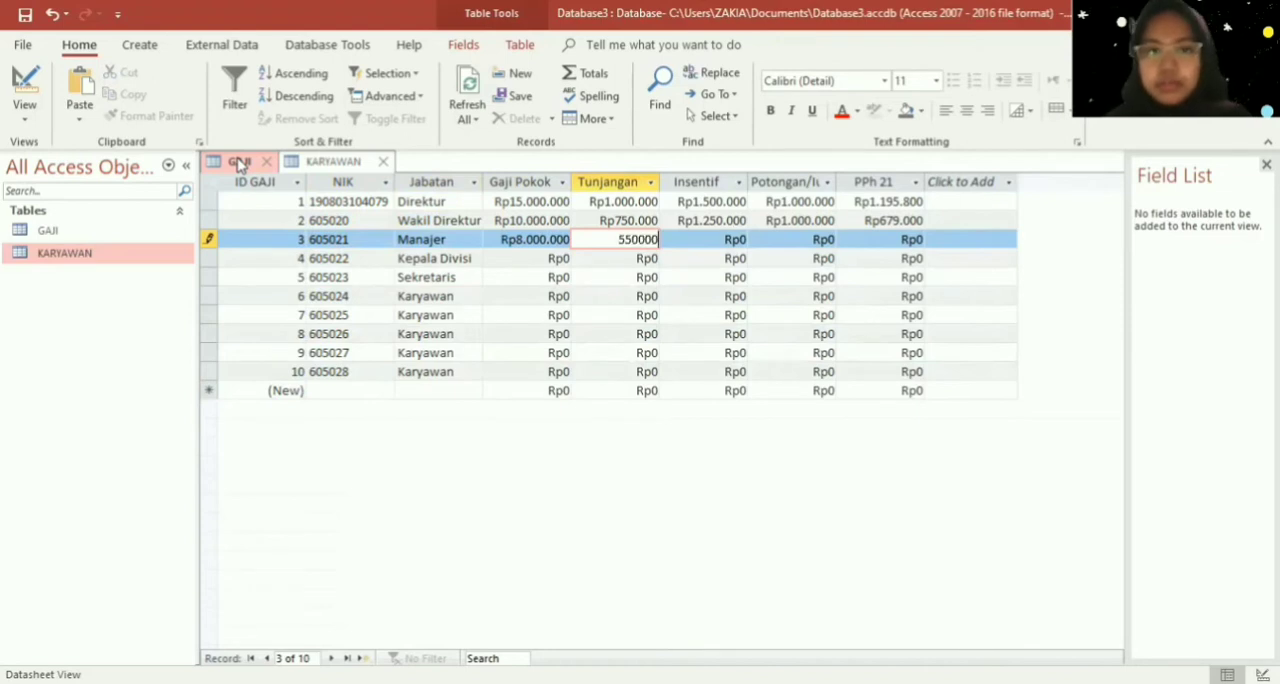
pyautogui.press('Tab')
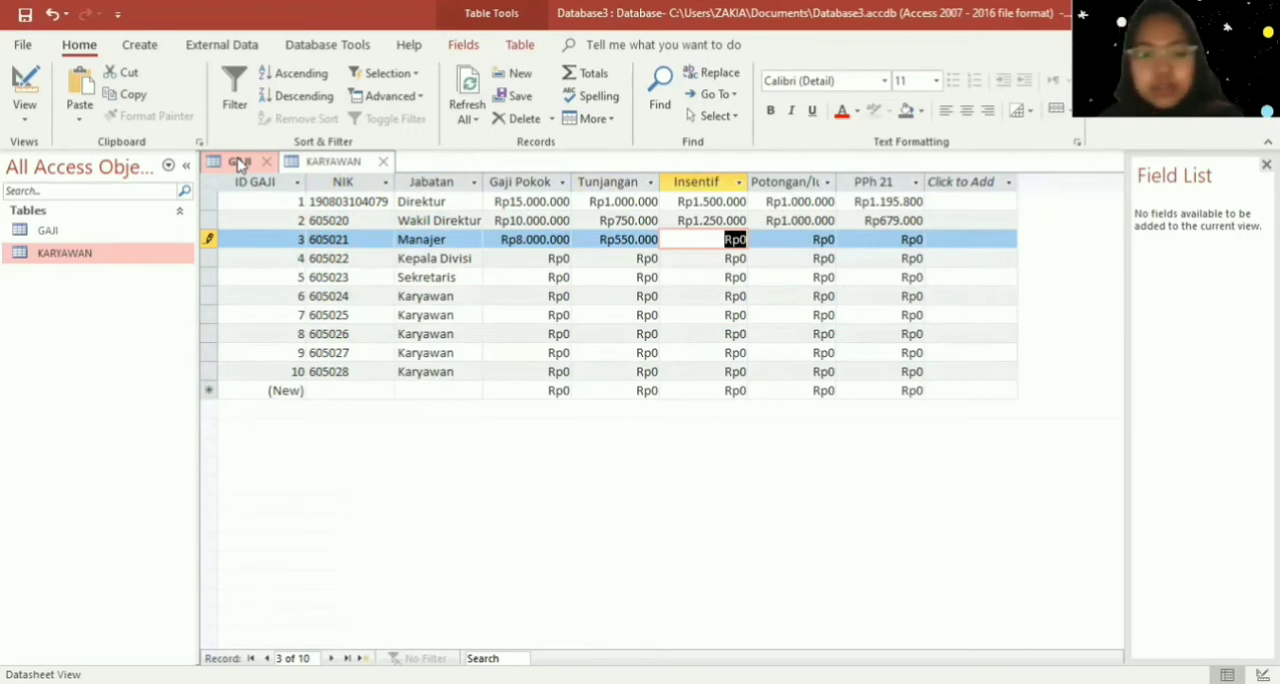
# - Set the Manajer record's Insentif to Rp1.000.000 and its Potongan to Rp500.000
pyautogui.write('100000')
pyautogui.press('Tab')
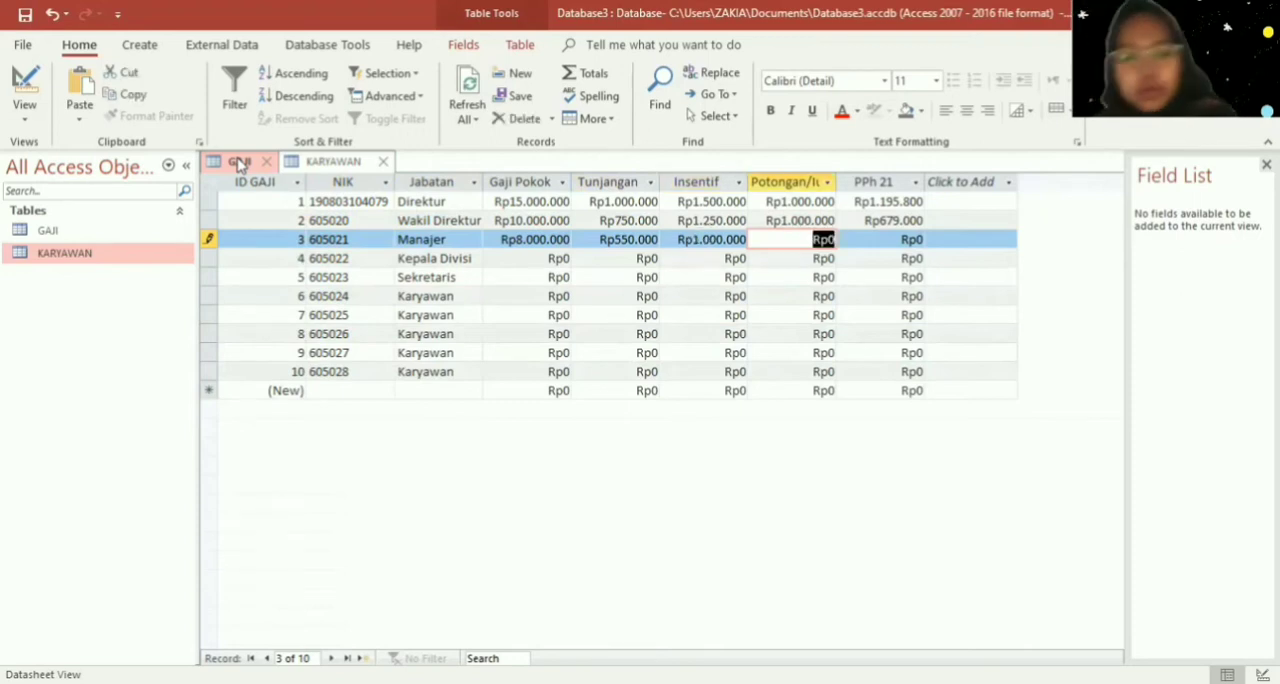
pyautogui.write('500.')
pyautogui.write('000')
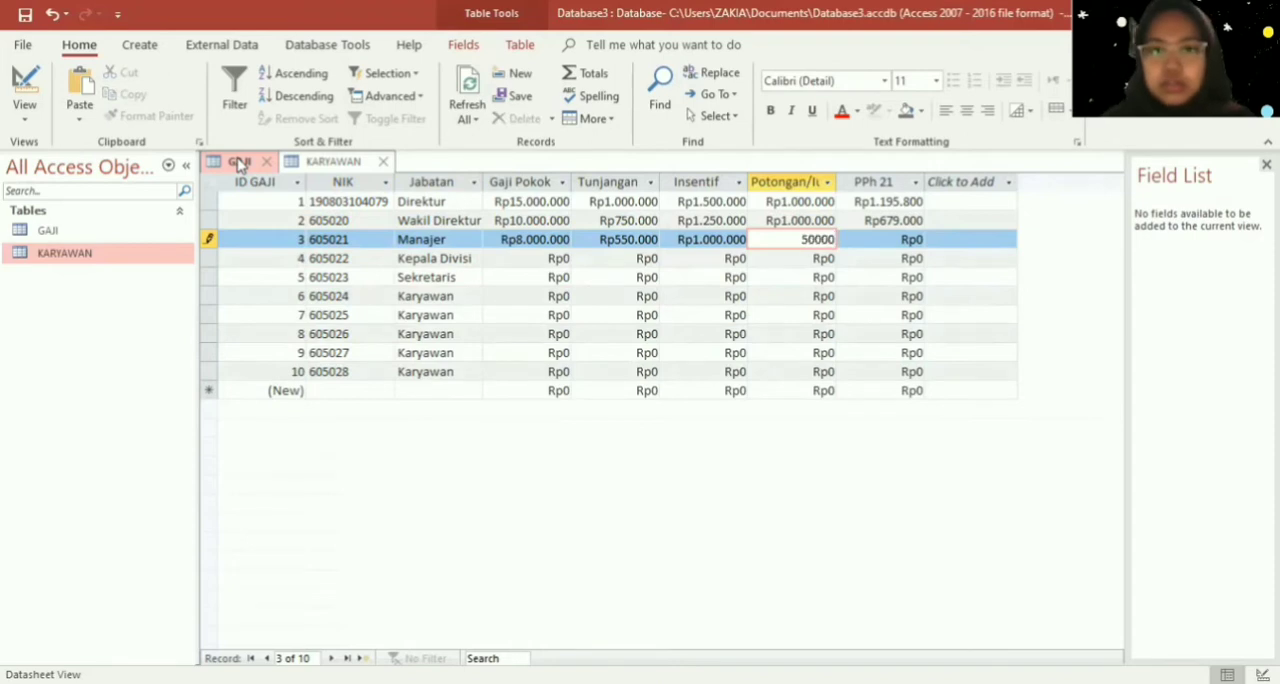
pyautogui.press('Tab')
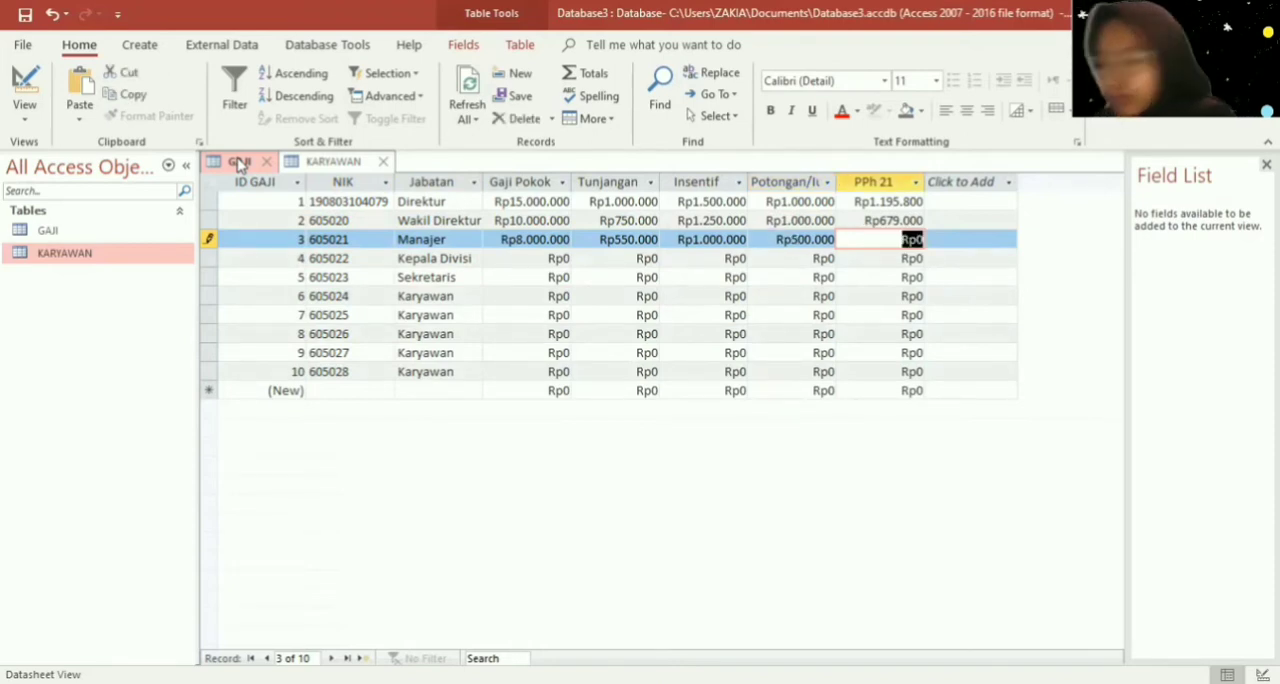
# - Set the Manajer record's PPh 21 to Rp500.000
pyautogui.write('5000.000')
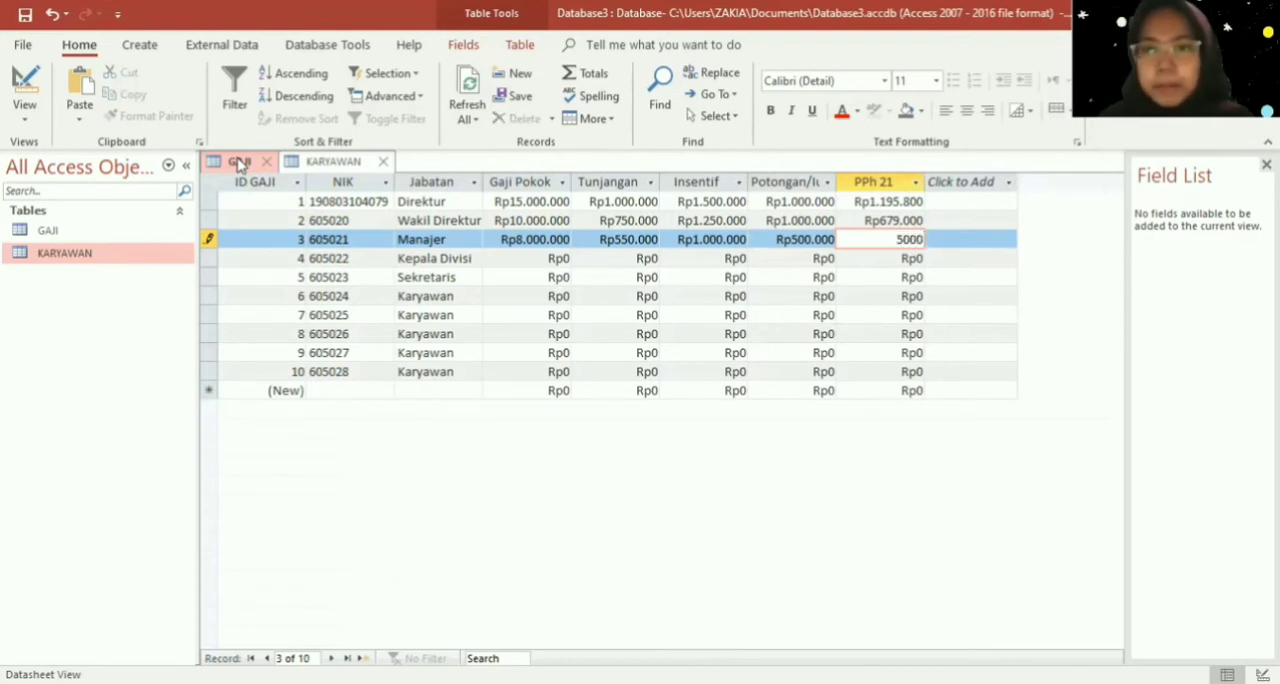
pyautogui.press('Tab')
# - Set the Kepala Divisi record's Gaji Pokok to Rp6.500.000 and its Tunjangan to Rp500.000
pyautogui.press('Down')
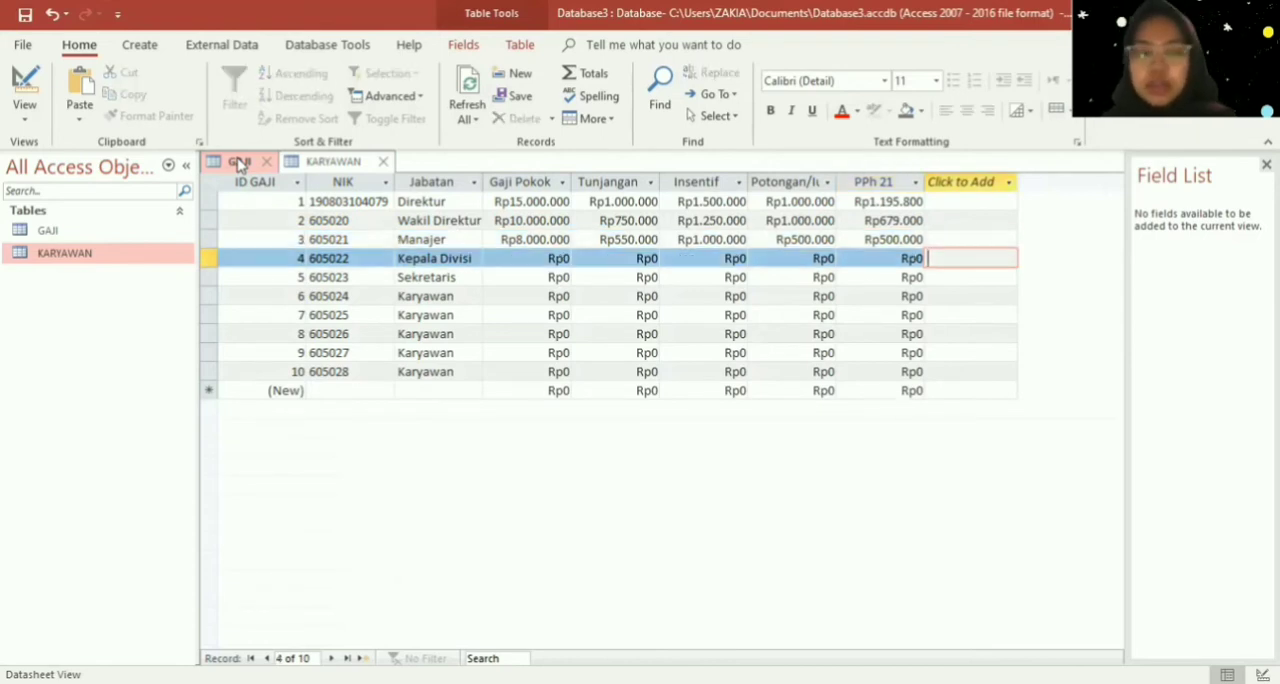
pyautogui.press('Left')
pyautogui.press('Left')
pyautogui.press('Left')
pyautogui.press('Left')
pyautogui.press('Left')
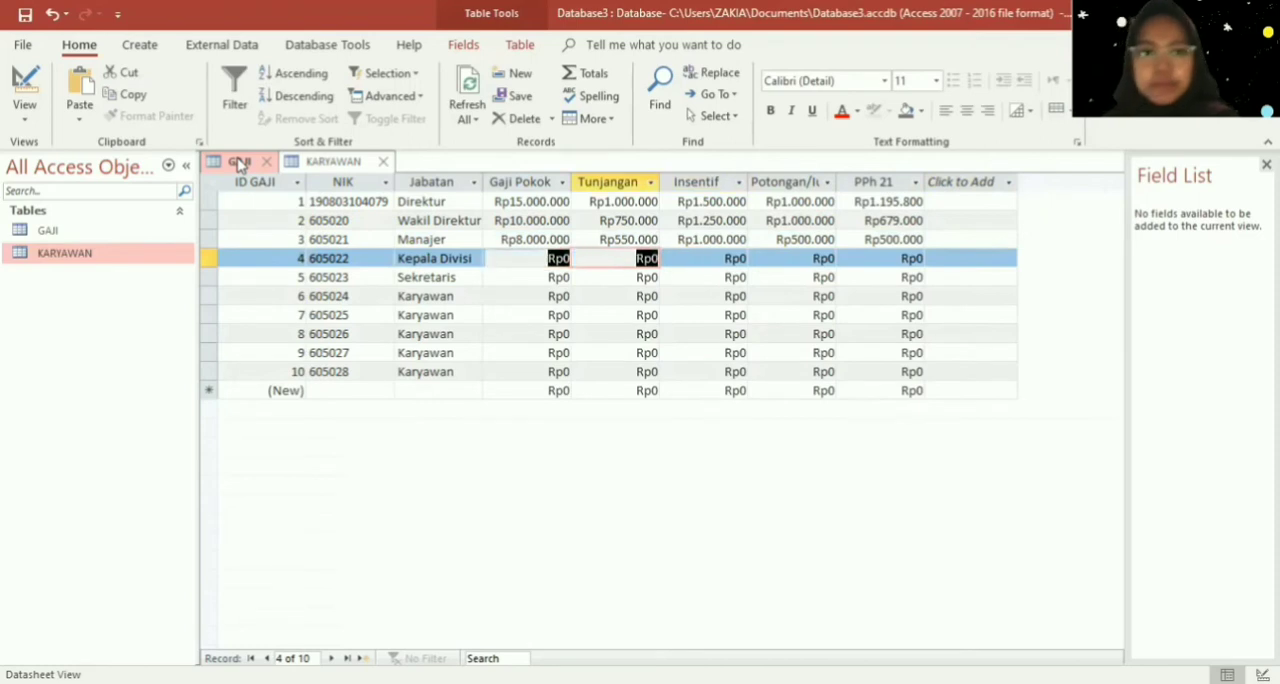
pyautogui.write('6500000')
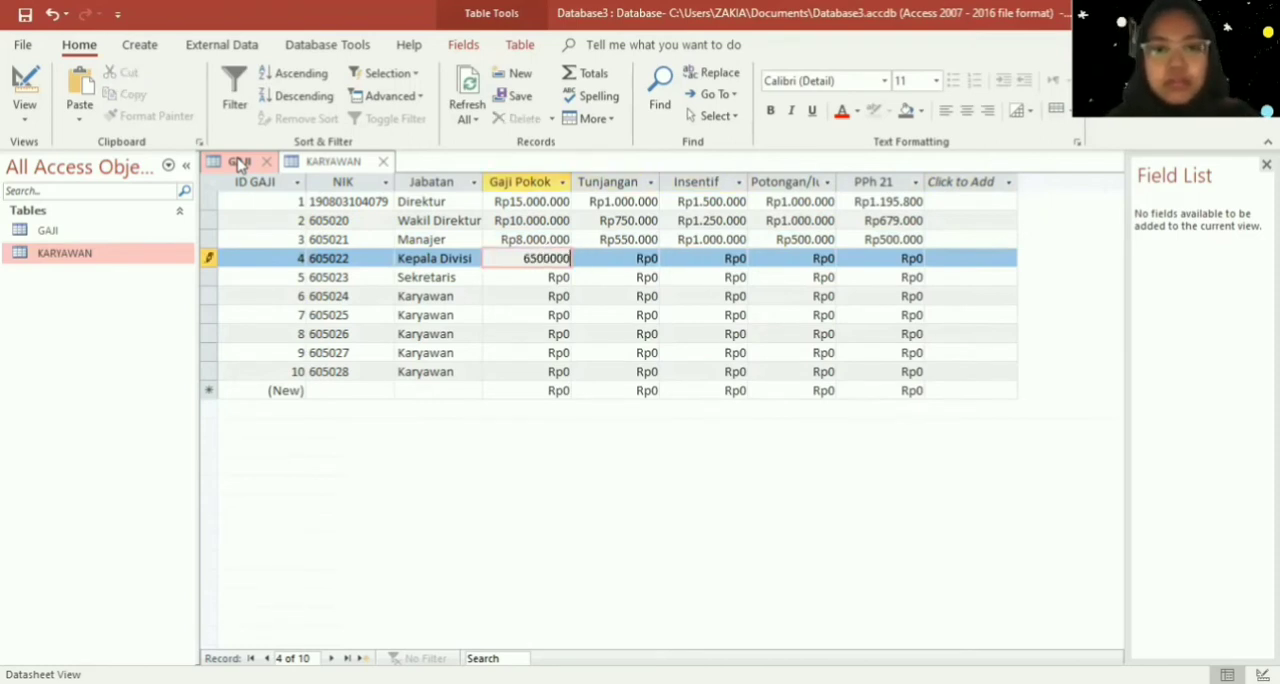
pyautogui.press('Tab')
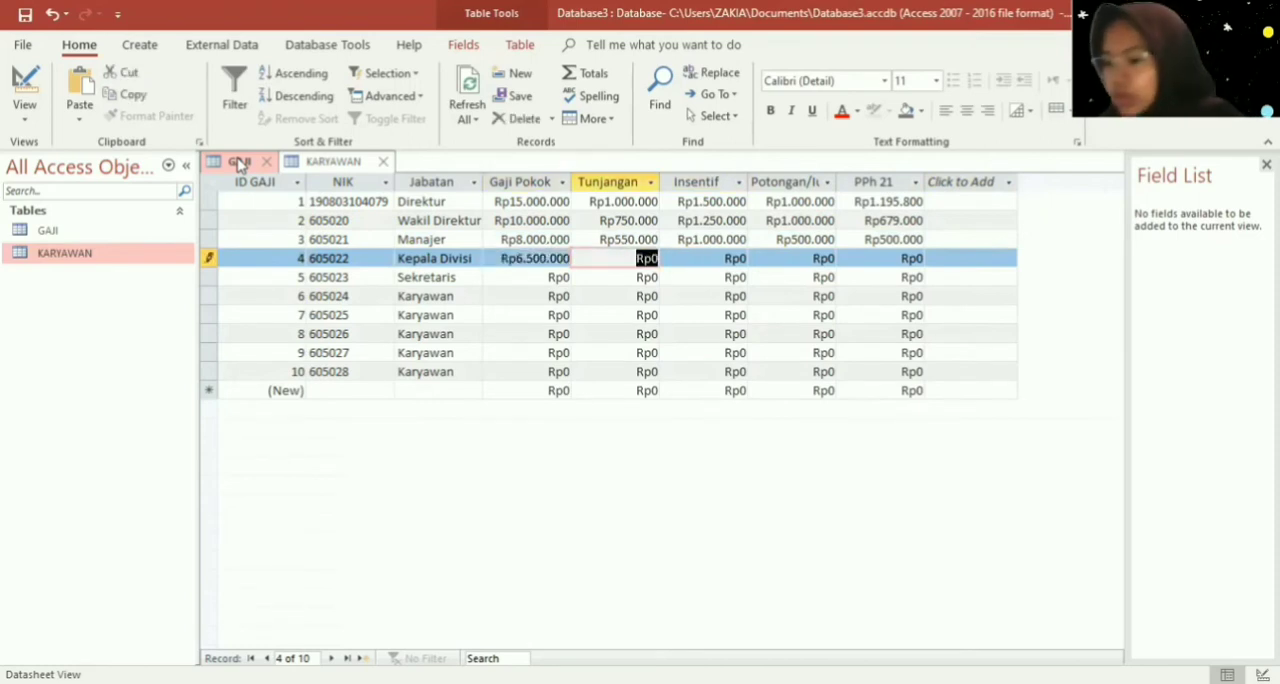
pyautogui.write('500000')
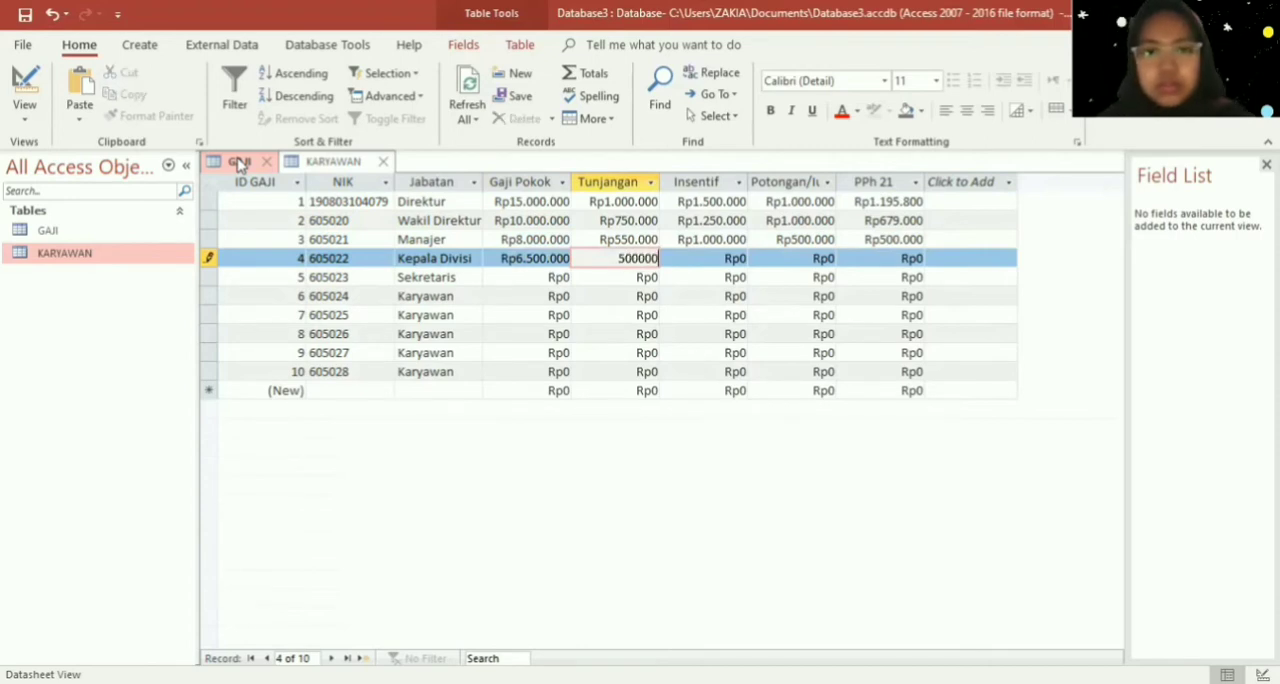
pyautogui.press('Tab')
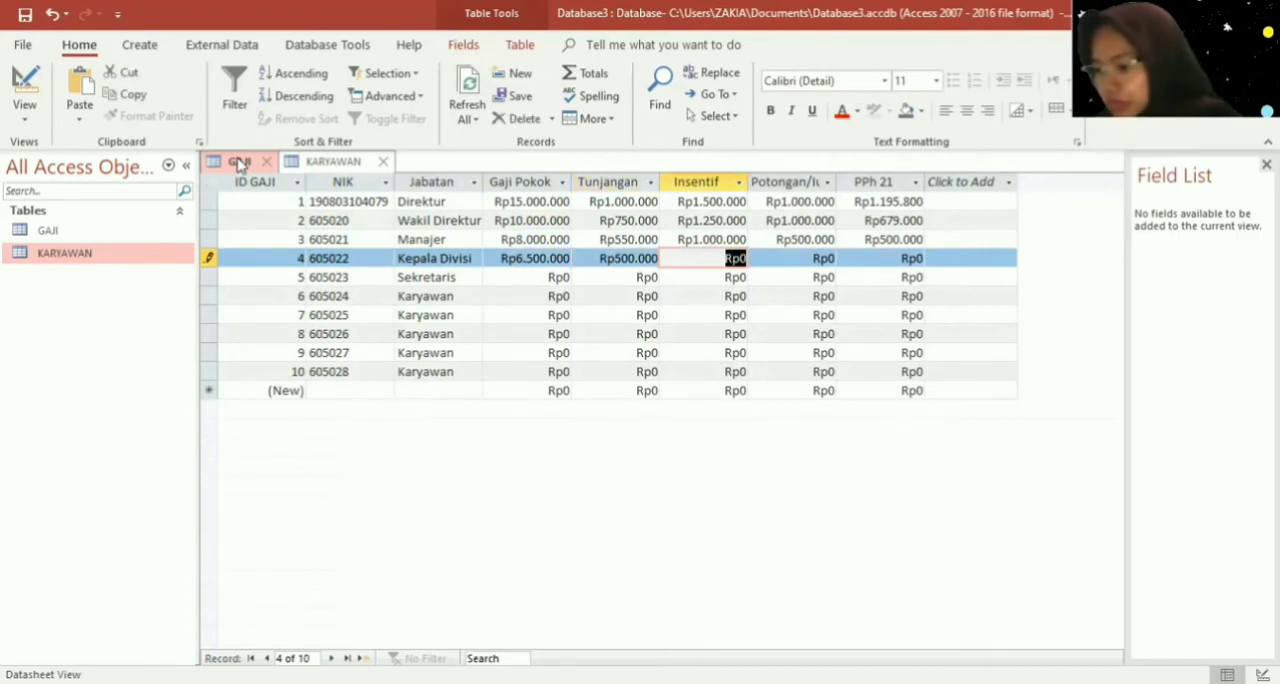
# - Set the Kepala Divisi record's Insentif to Rp500.000
pyautogui.write('500')
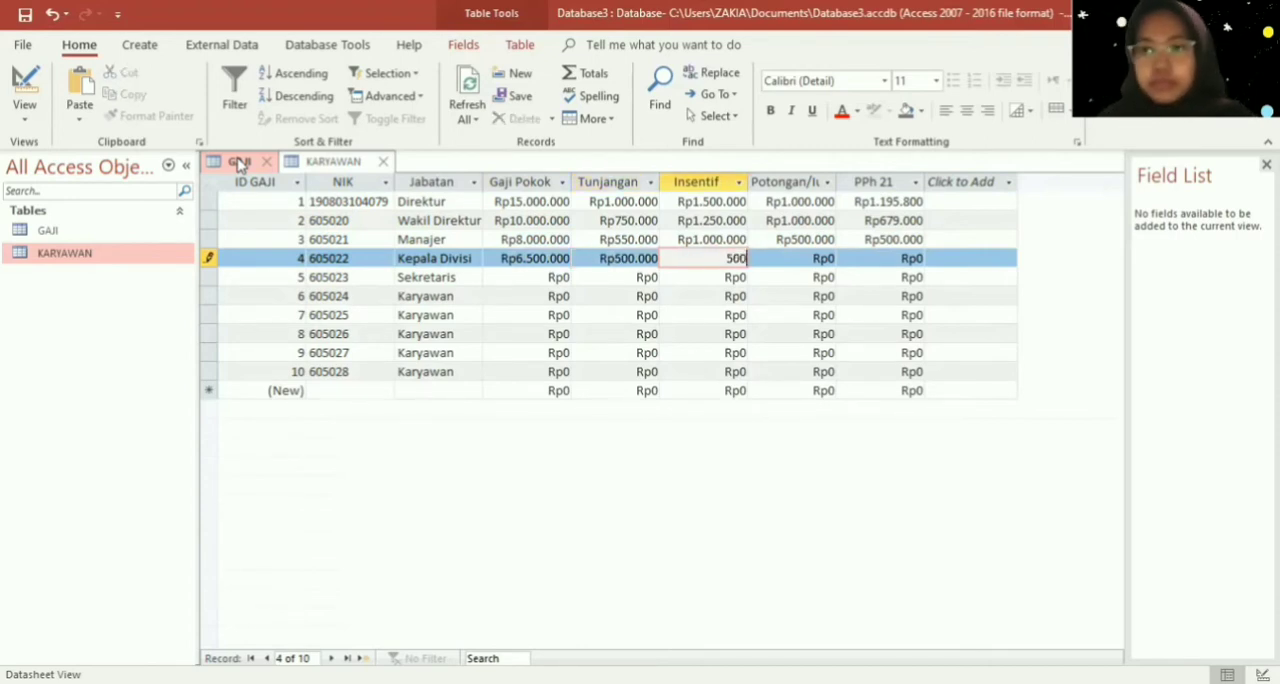
pyautogui.write('.00000')
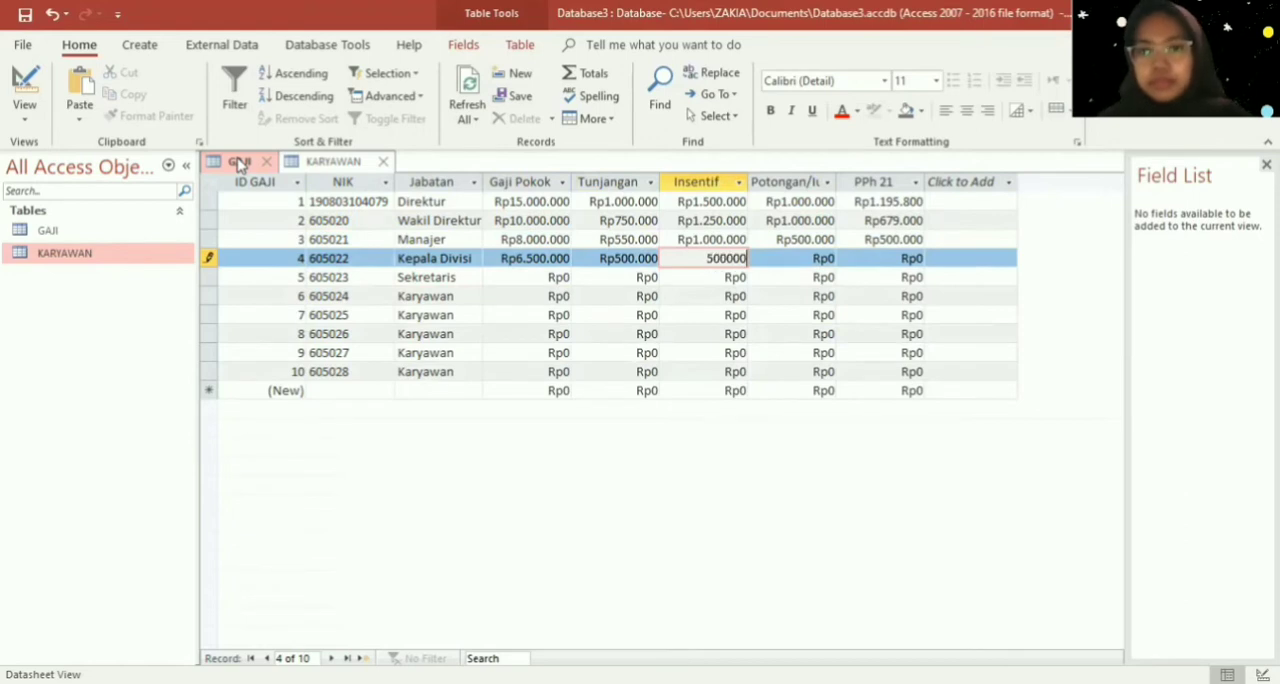
pyautogui.press('Tab')
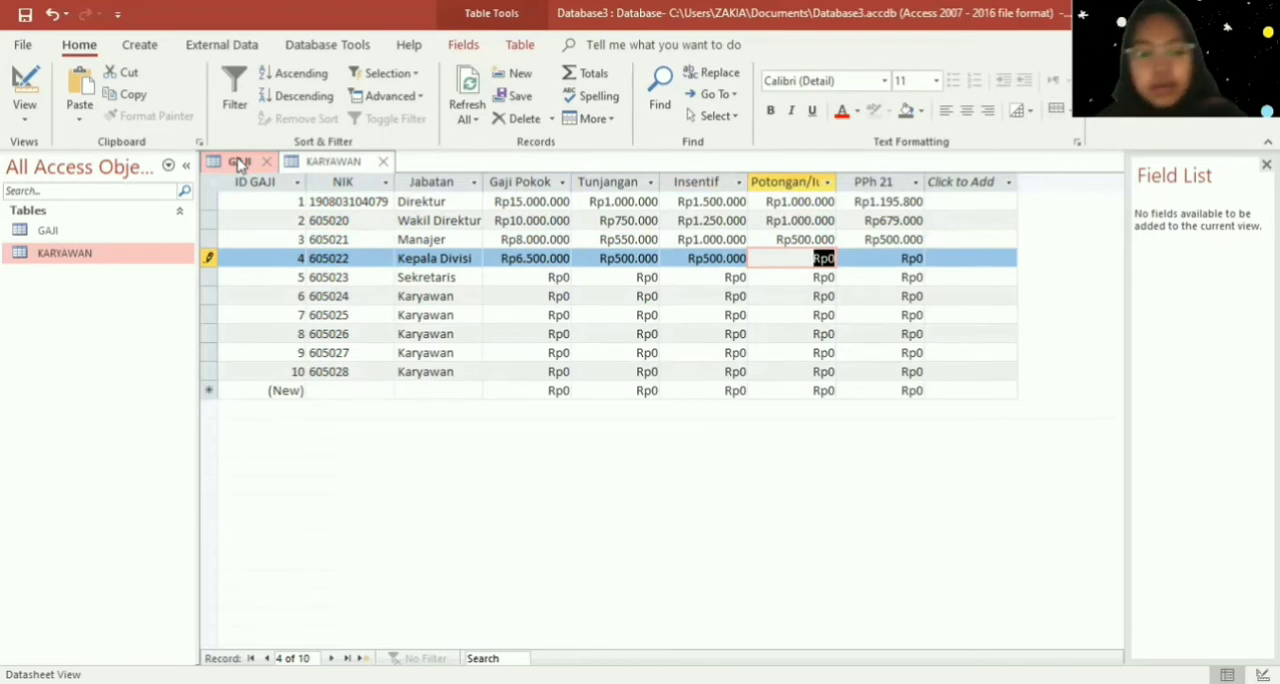
# - Set the Kepala Divisi record's Potongan to Rp500.000 and its PPh 21 to Rp62.500
pyautogui.write('500.0')
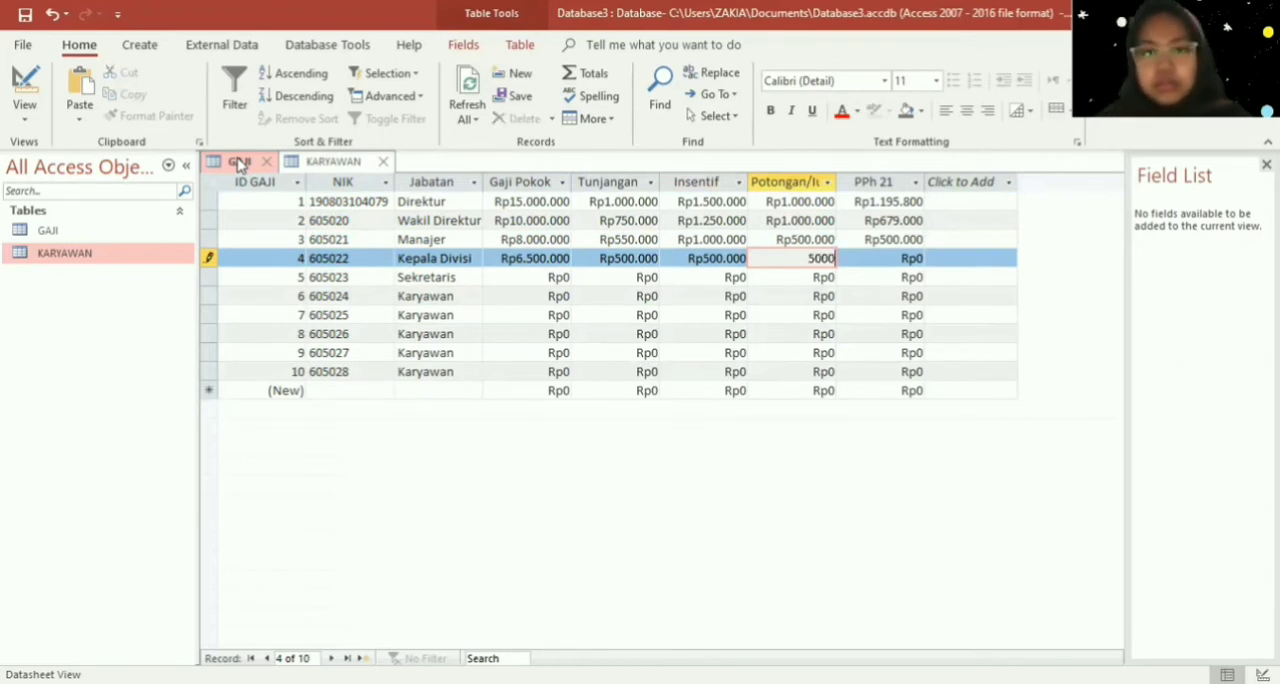
pyautogui.write('00')
pyautogui.press('Tab')
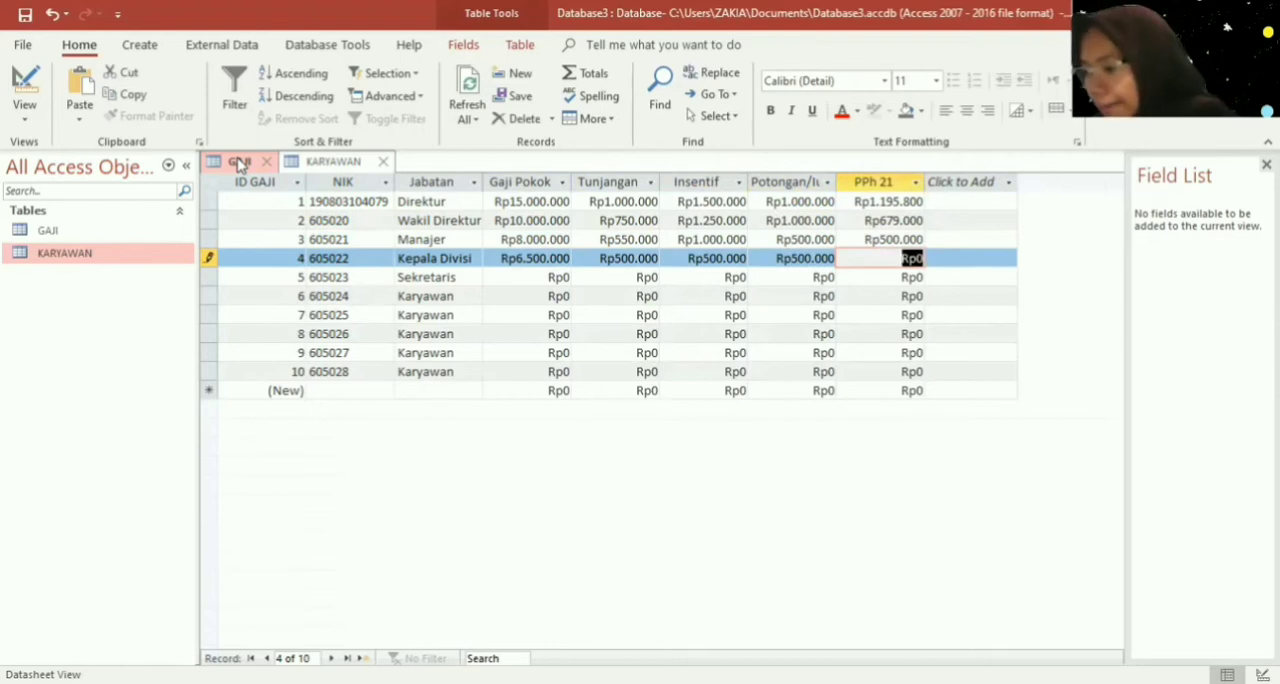
pyautogui.write('62500')
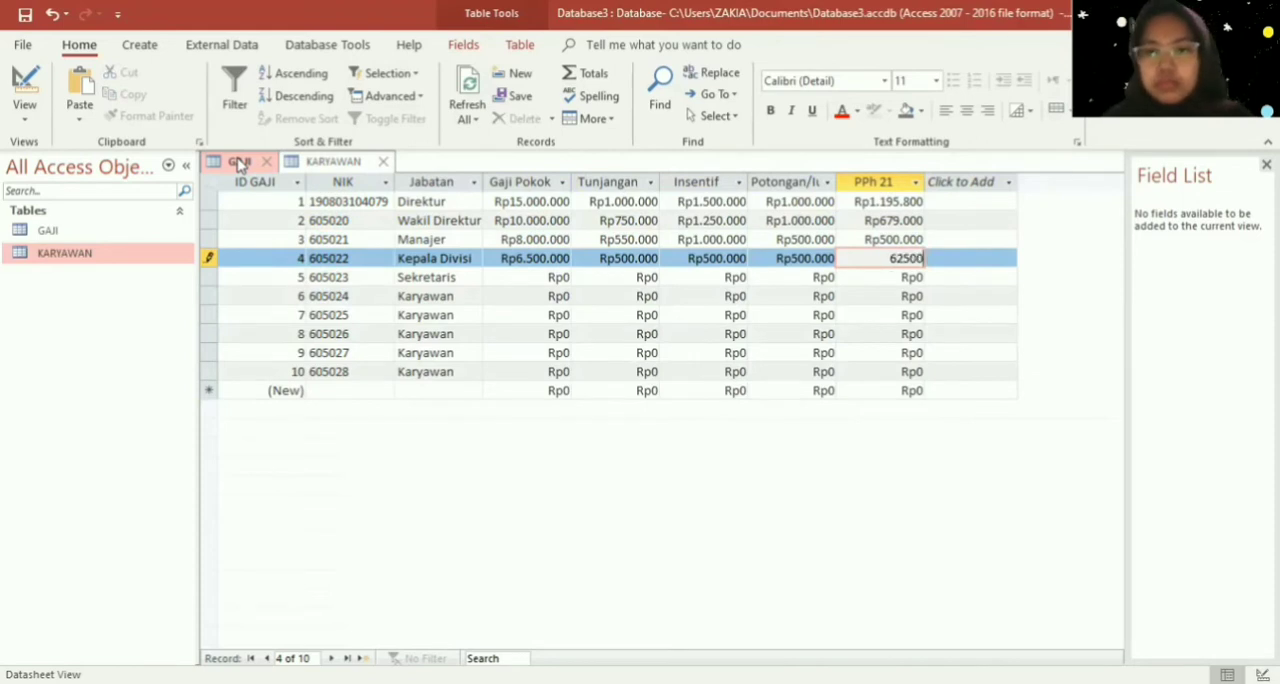
pyautogui.press('Return')
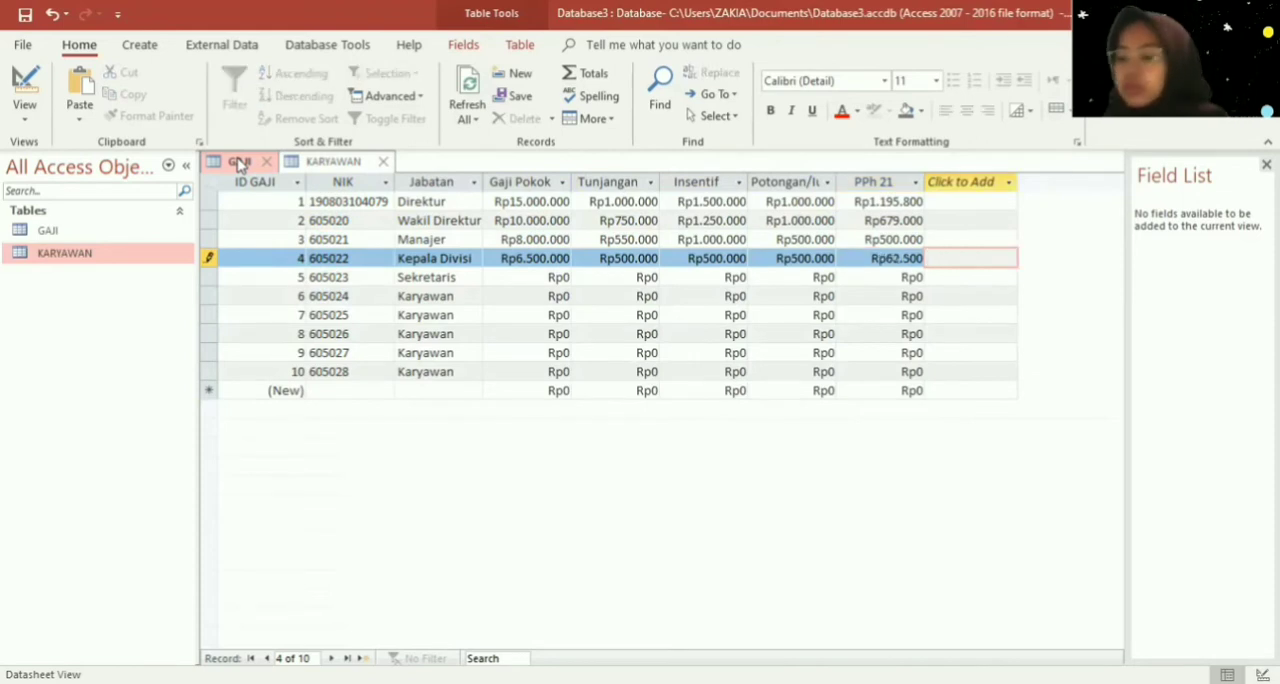
# - Set the Sekretaris record's Gaji Pokok to Rp3.500.000
pyautogui.press('Down')
pyautogui.press('Left')
pyautogui.press('Left')
pyautogui.press('Left')
pyautogui.press('Left')
pyautogui.press('Left')
pyautogui.press('Left')
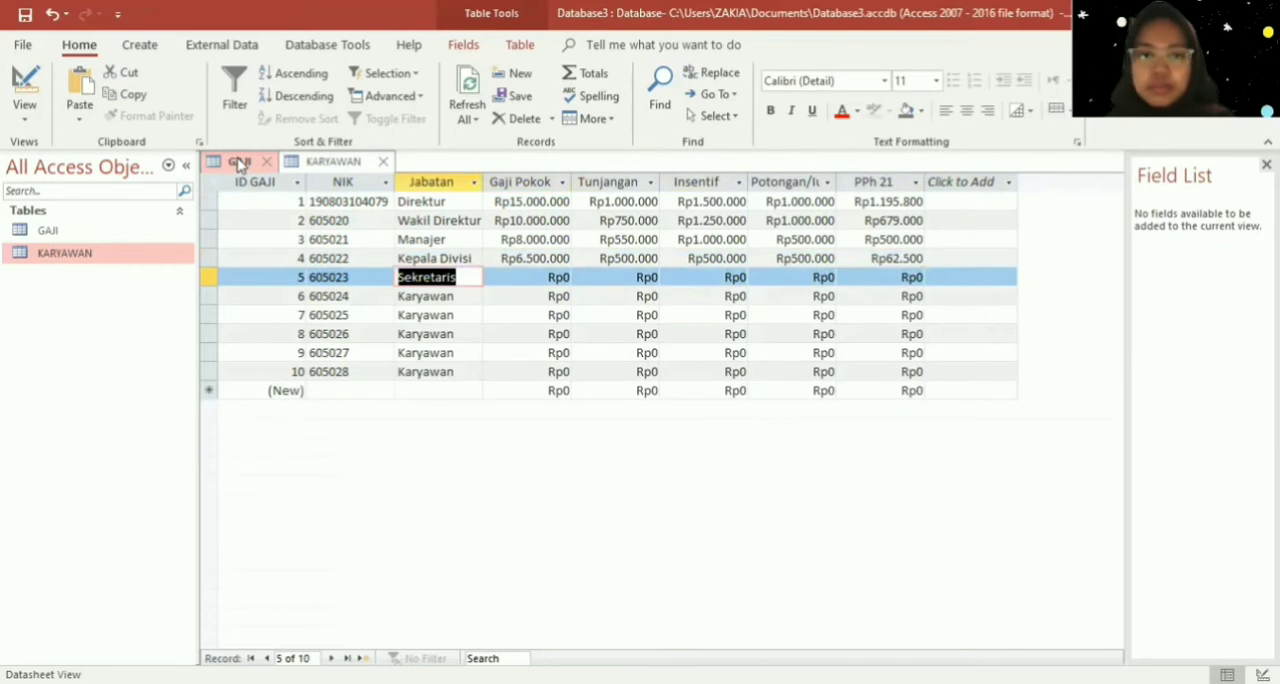
pyautogui.press('Right')
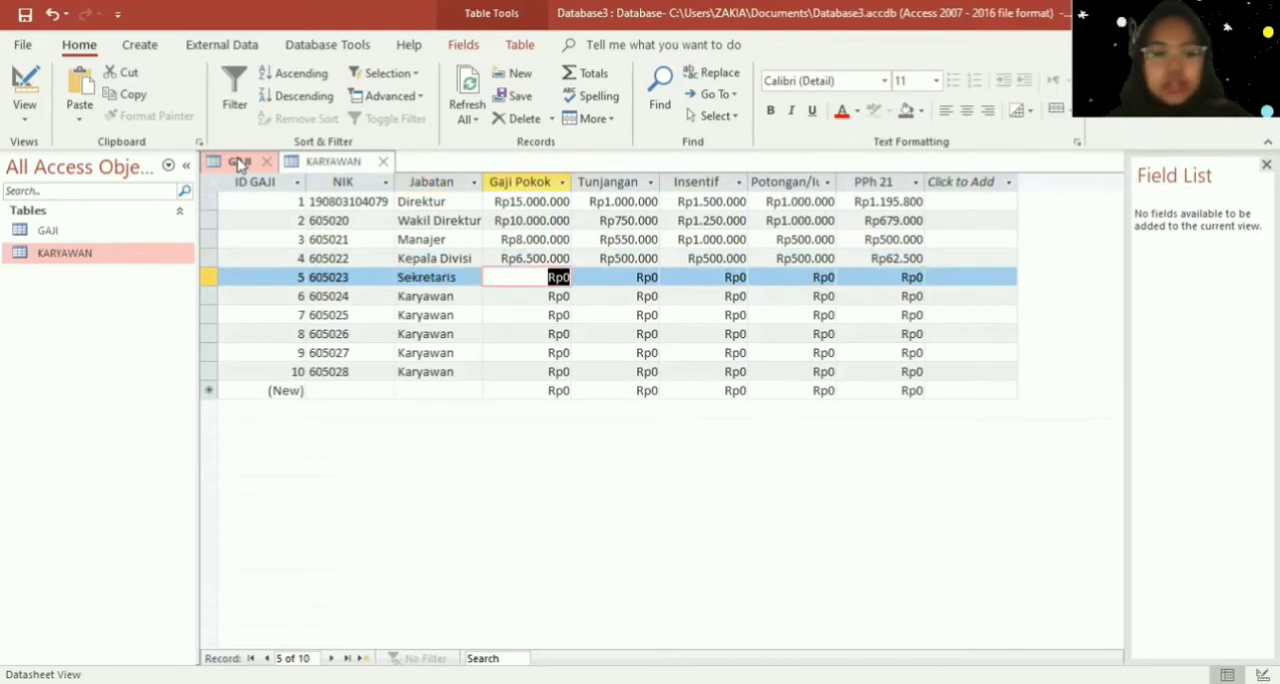
pyautogui.write('3500000')
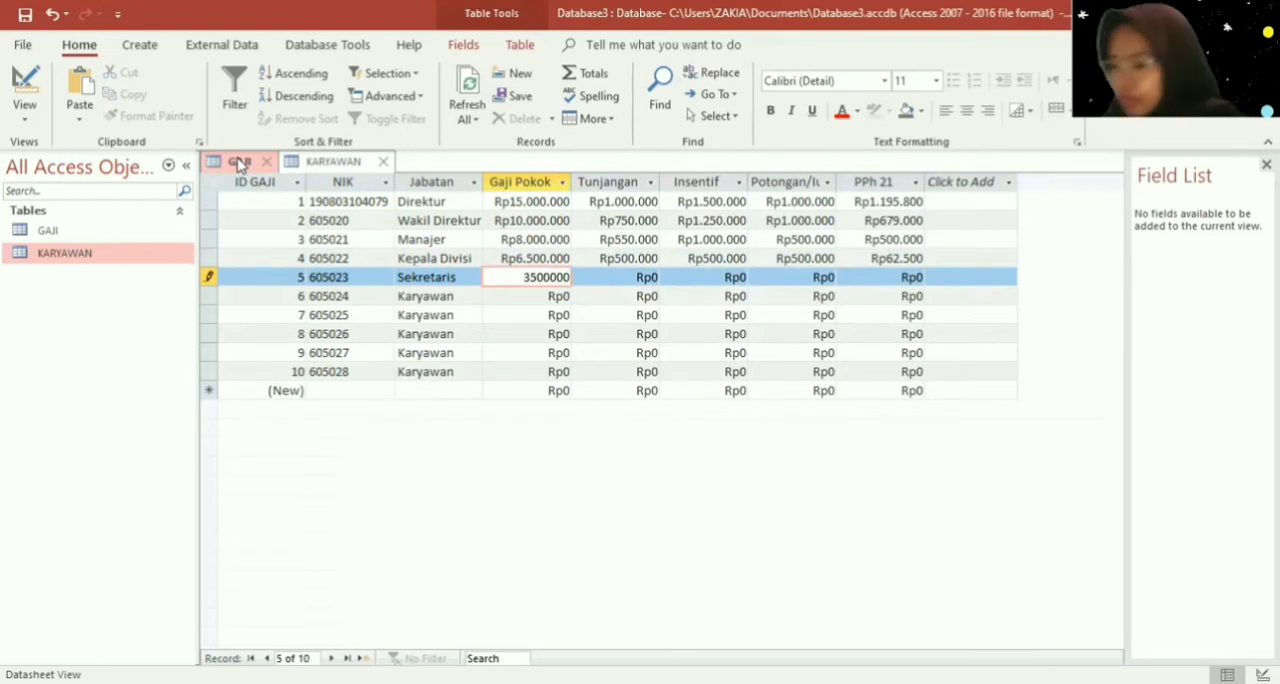
pyautogui.press('Tab')
pyautogui.press('Tab')
pyautogui.write('3000')
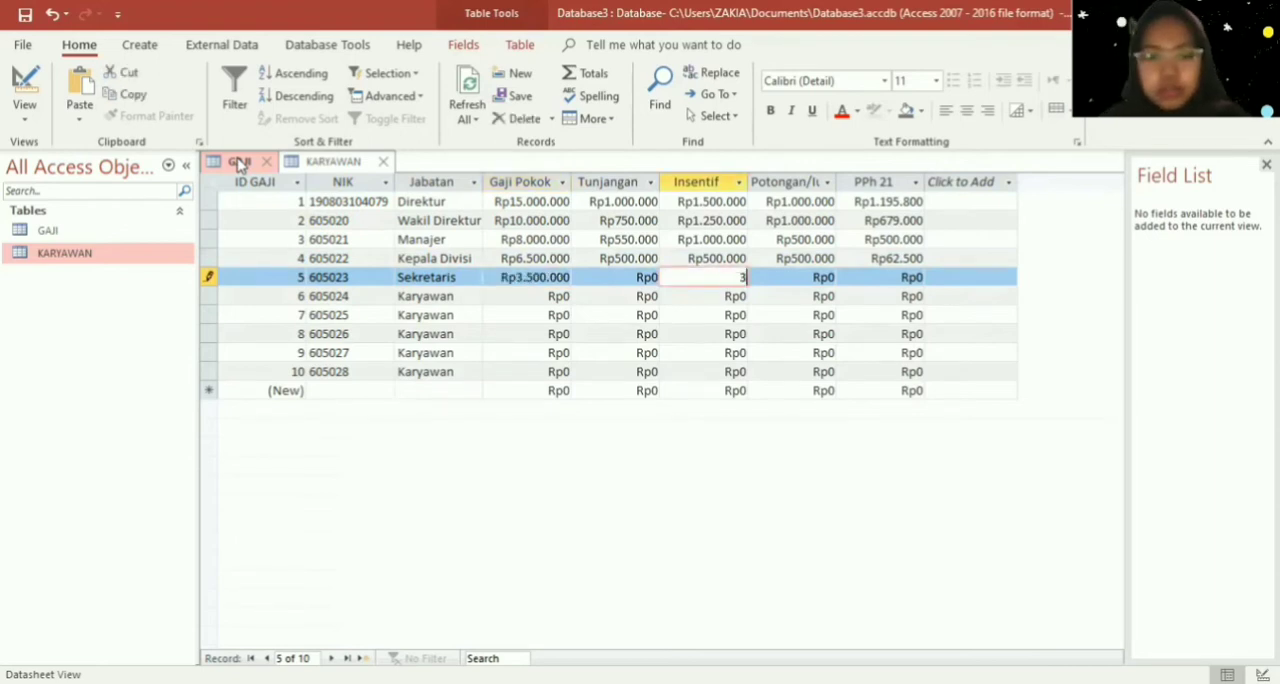
pyautogui.press('BackSpace')
pyautogui.press('BackSpace')
pyautogui.press('BackSpace')
pyautogui.press('BackSpace')
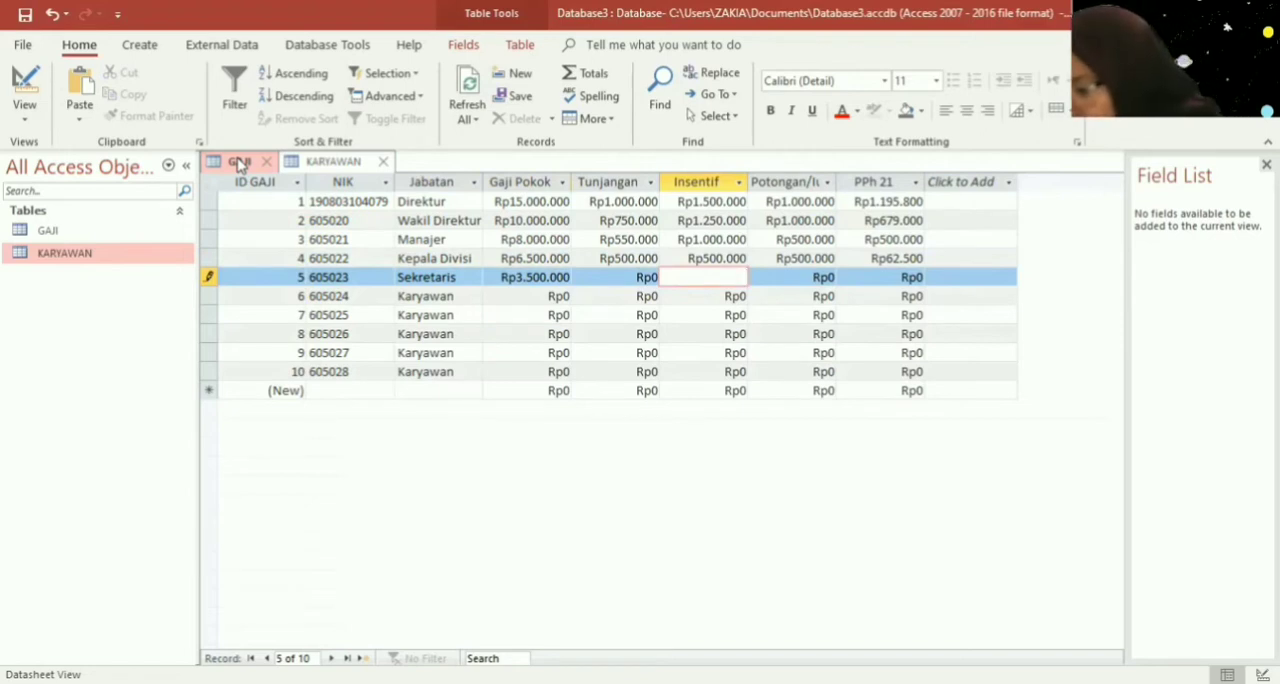
# - Set the Sekretaris record's Insentif to Rp250.000
pyautogui.write('2')
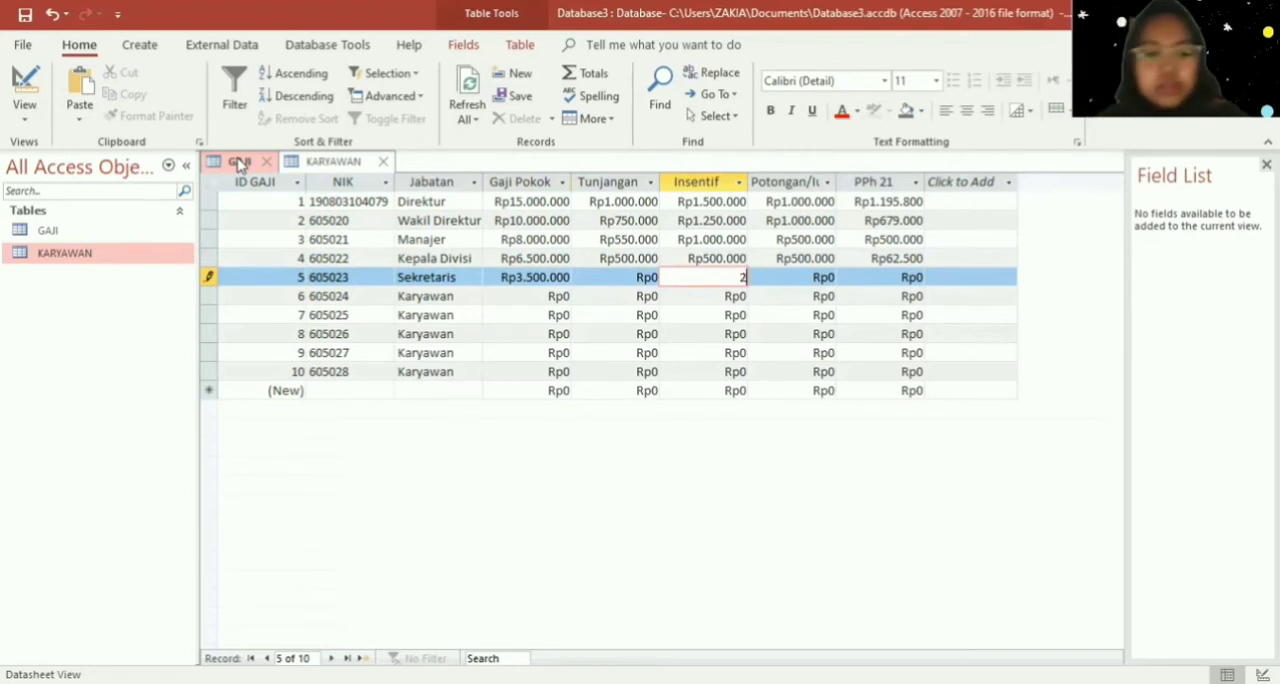
pyautogui.write('50000')
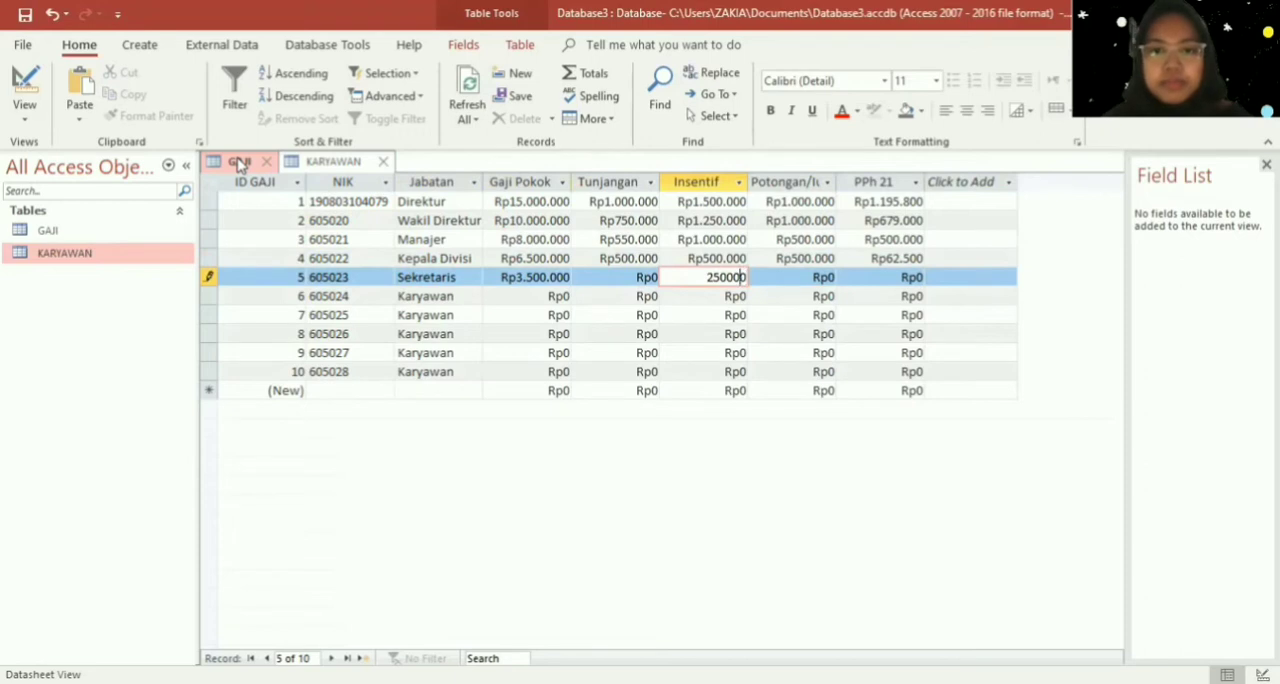
pyautogui.press('Left')
pyautogui.press('Right')
pyautogui.press('Right')
pyautogui.press('Right')
pyautogui.press('Right')
pyautogui.press('Right')
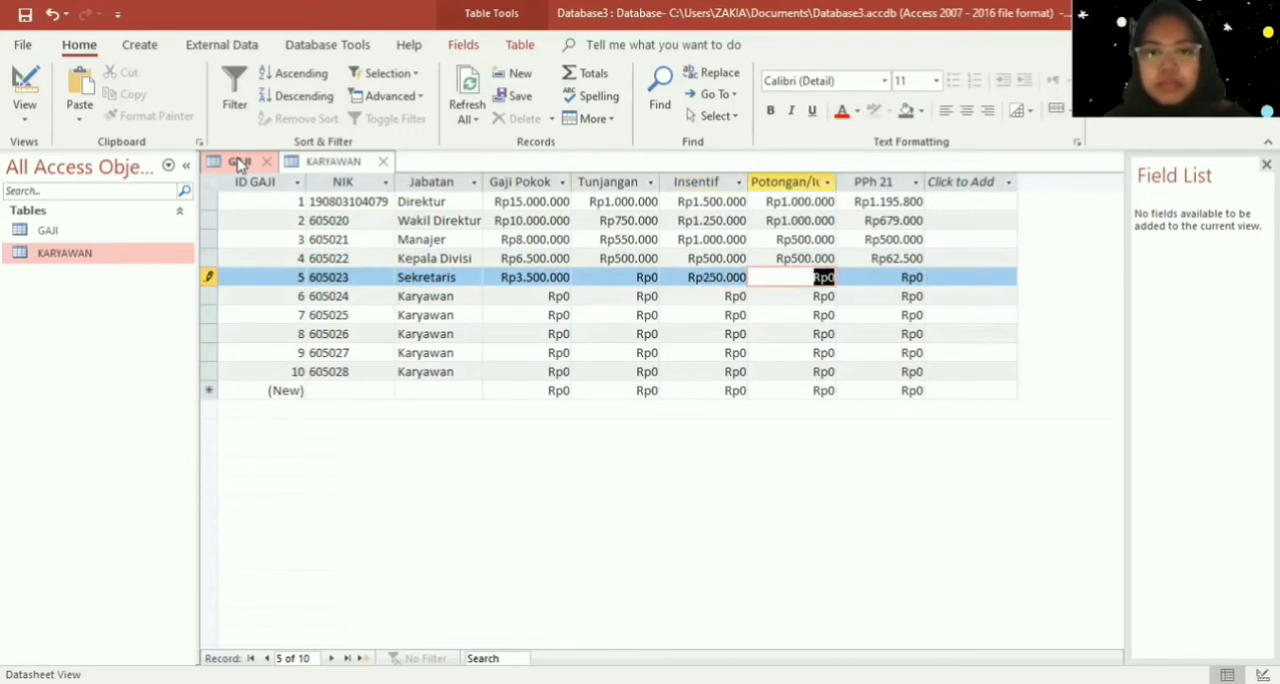
# - Set the Sekretaris record's Tunjangan to Rp300.000 and its Potongan to Rp150.000
pyautogui.press('Left')
pyautogui.press('Left')
pyautogui.write('300000')
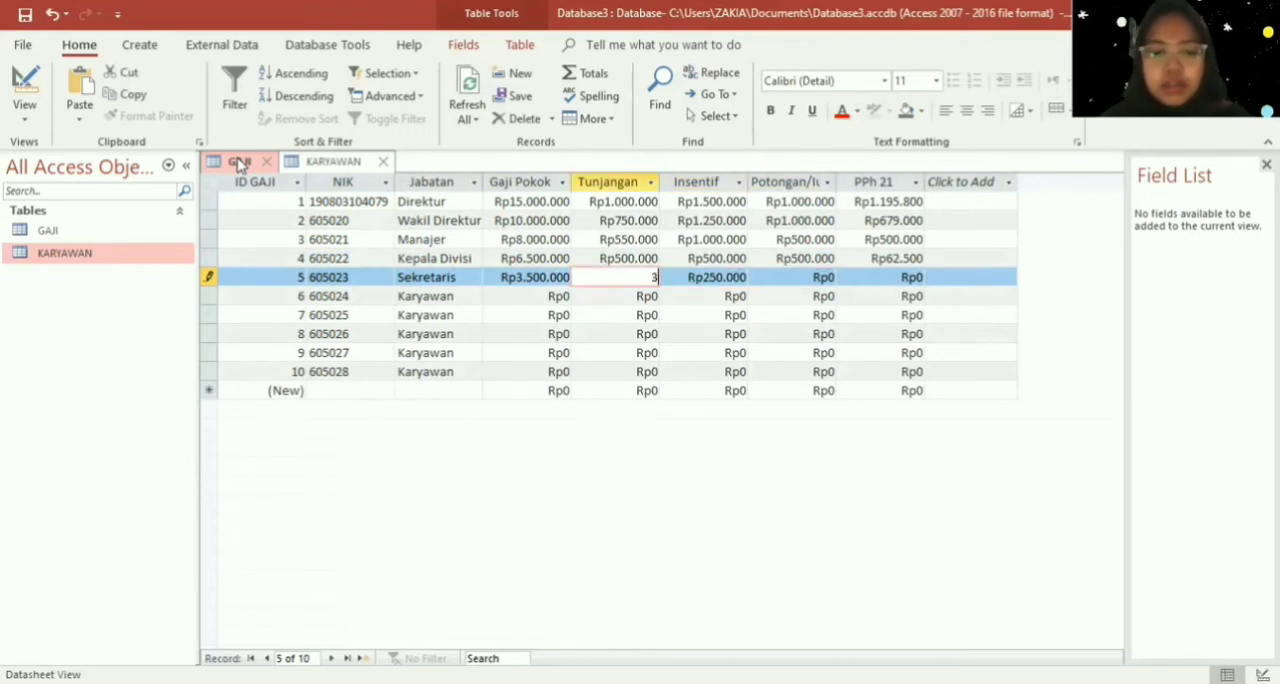
pyautogui.press('Right')
pyautogui.press('Right')
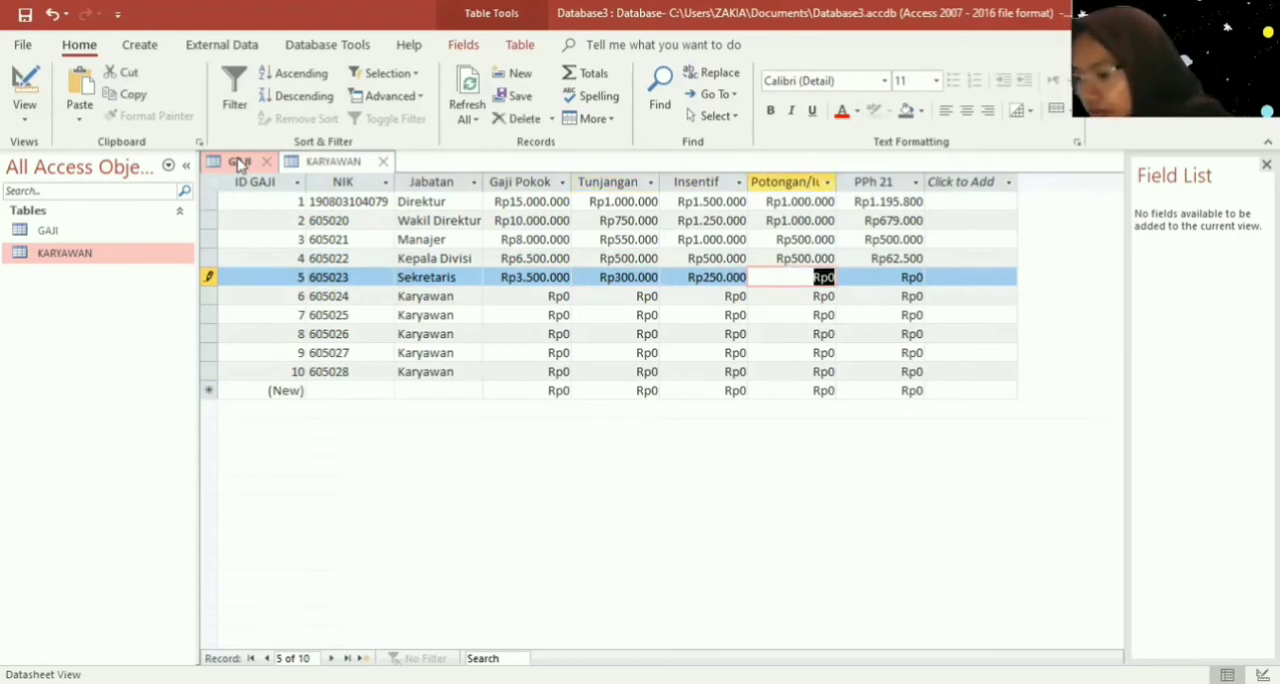
pyautogui.write('1')
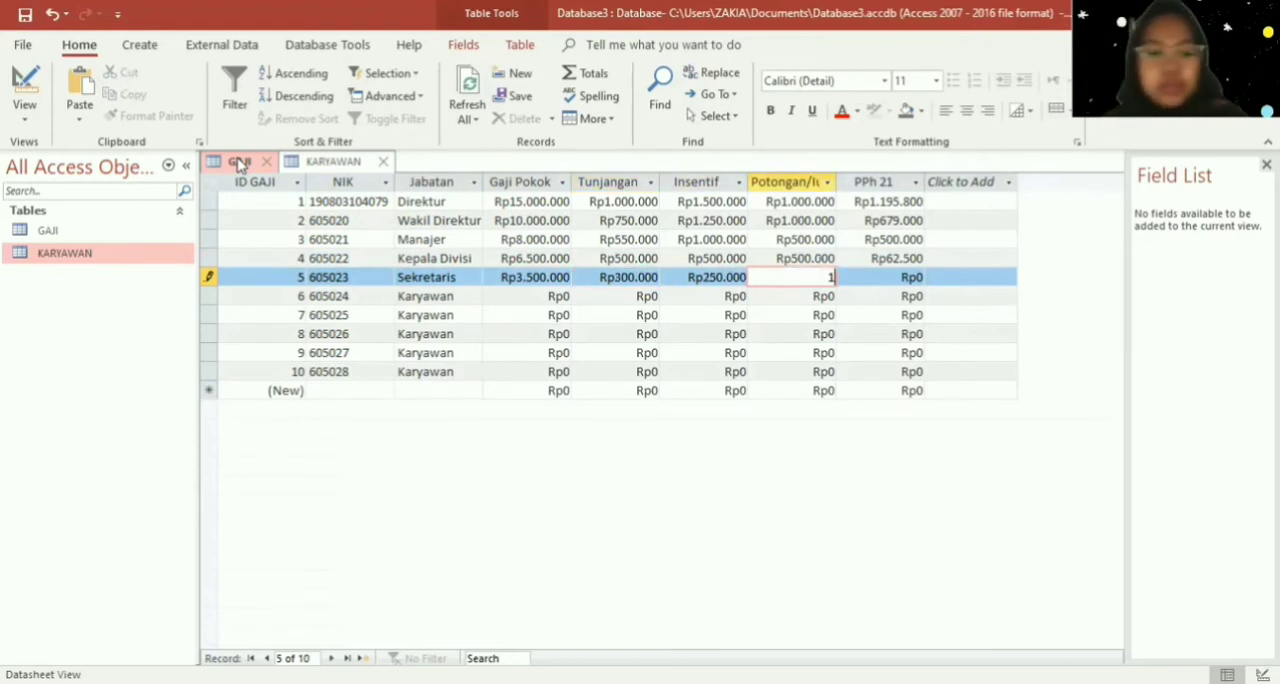
pyautogui.write('50.0000')
pyautogui.press('Tab')
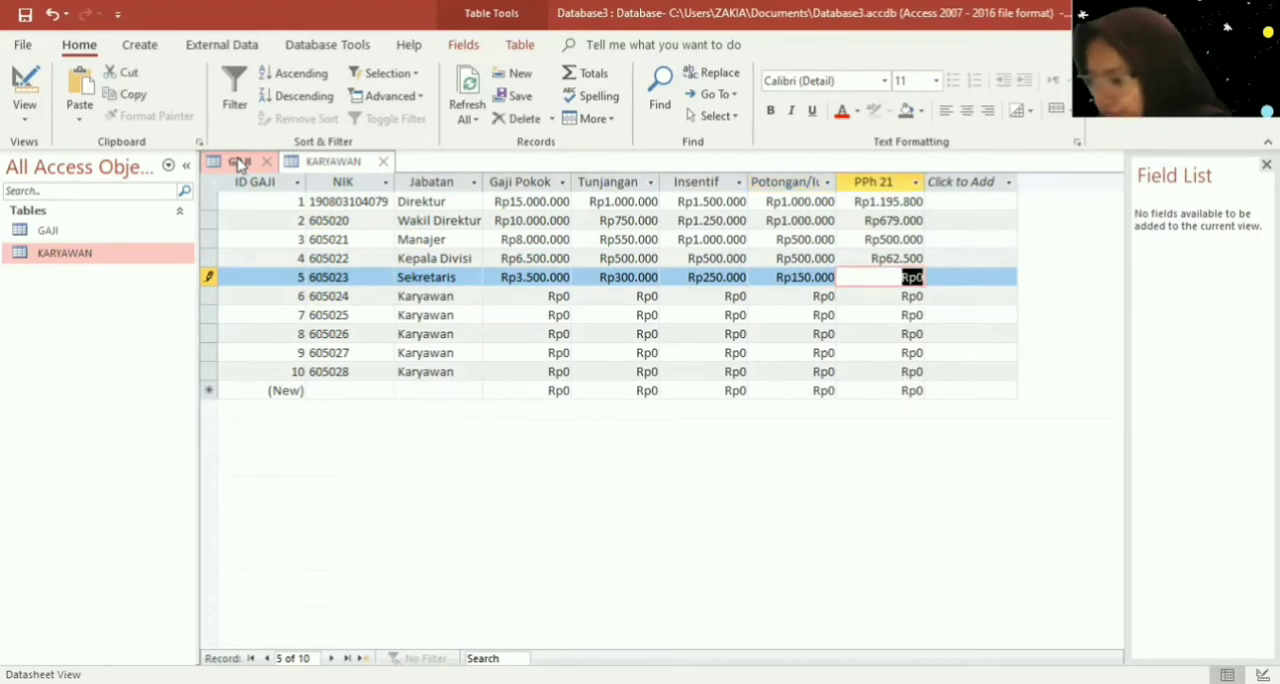
# - Set the Gaji Pokok of GAJI record 6, the first Karyawan, to Rp3.000.000 and its Tunjangan to Rp250.000
pyautogui.press('Down')
pyautogui.press('Left')
pyautogui.press('Left')
pyautogui.press('Left')
pyautogui.press('Left')
pyautogui.press('Left')
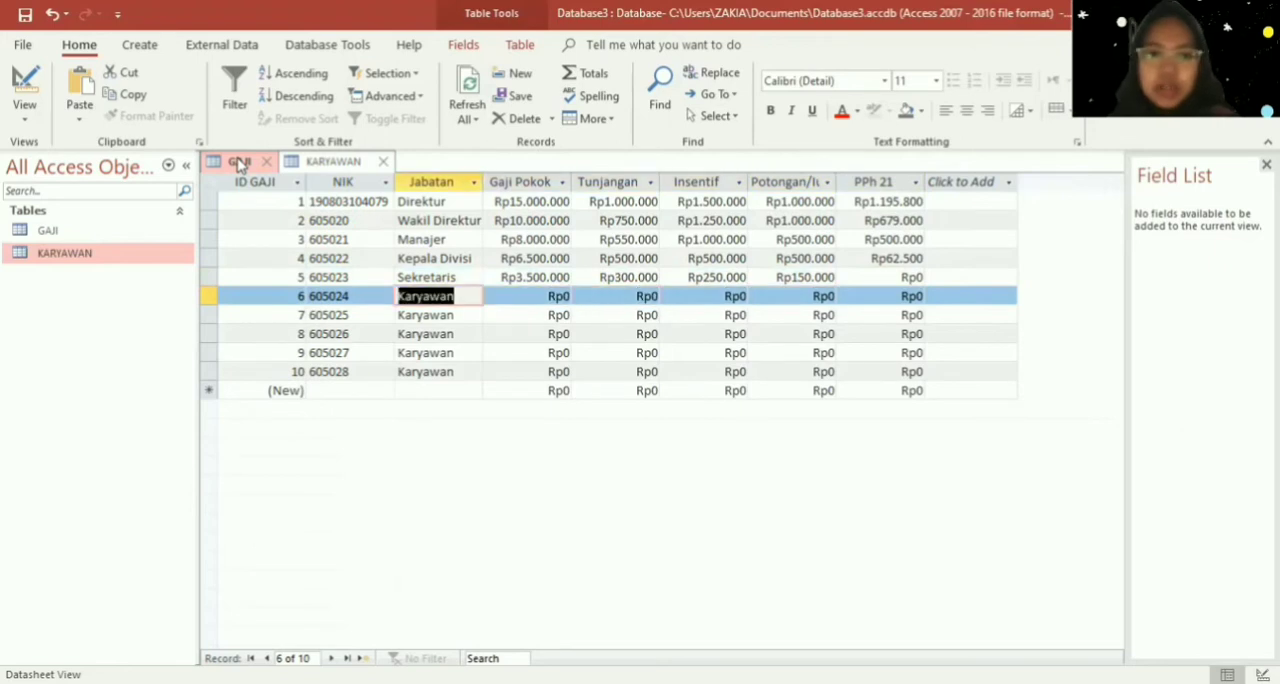
pyautogui.press('Right')
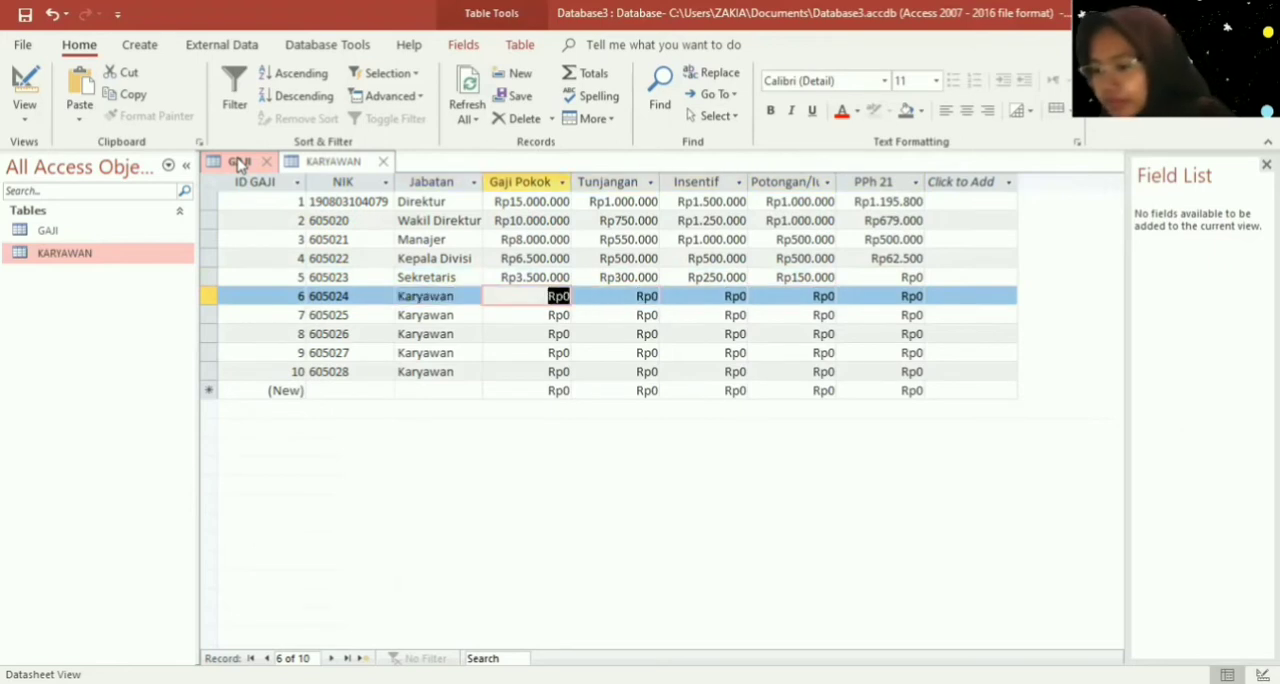
pyautogui.write('3000000')
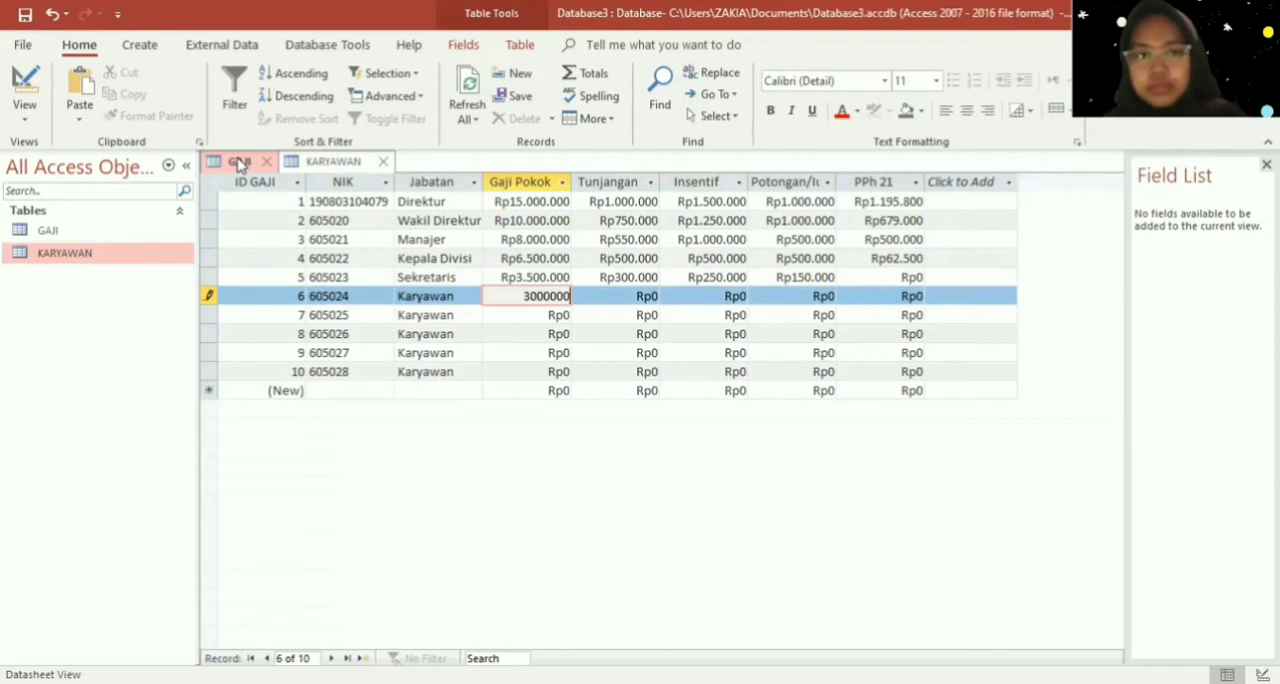
pyautogui.press('Tab')
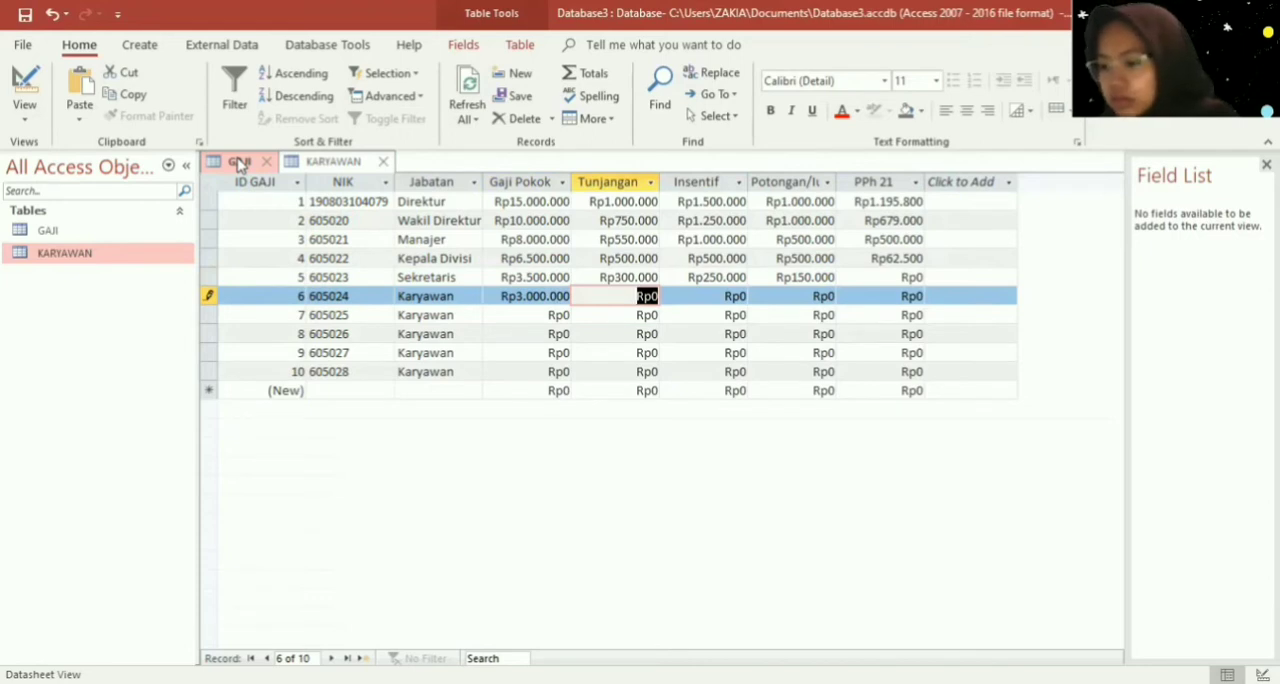
pyautogui.write('250000')
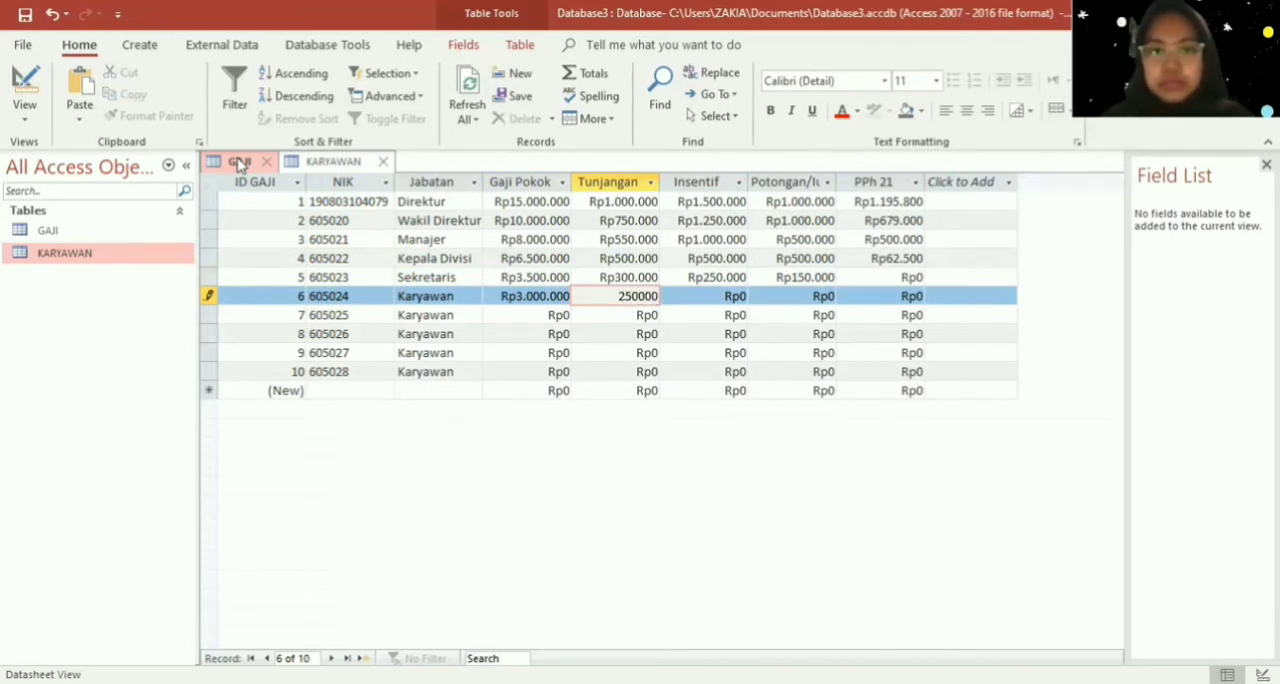
pyautogui.press('Tab')
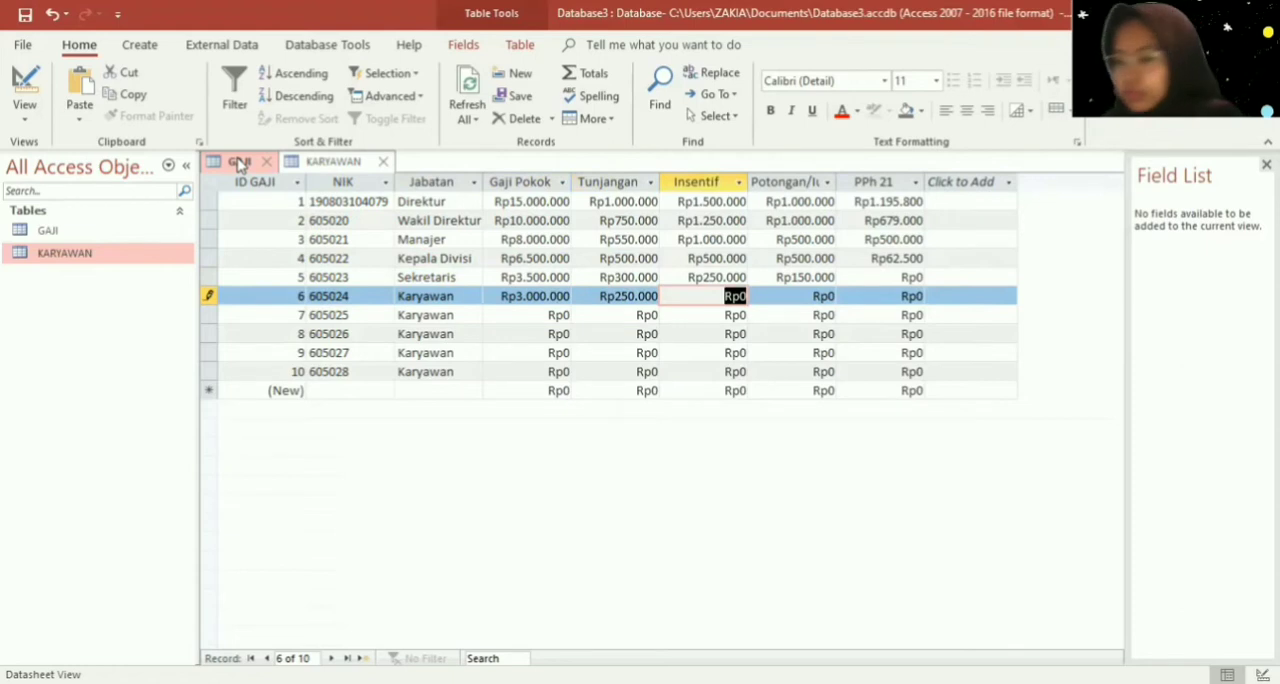
# - Set both the Insentif and the Potongan of Karyawan record 6 to Rp150.000
pyautogui.write('15')
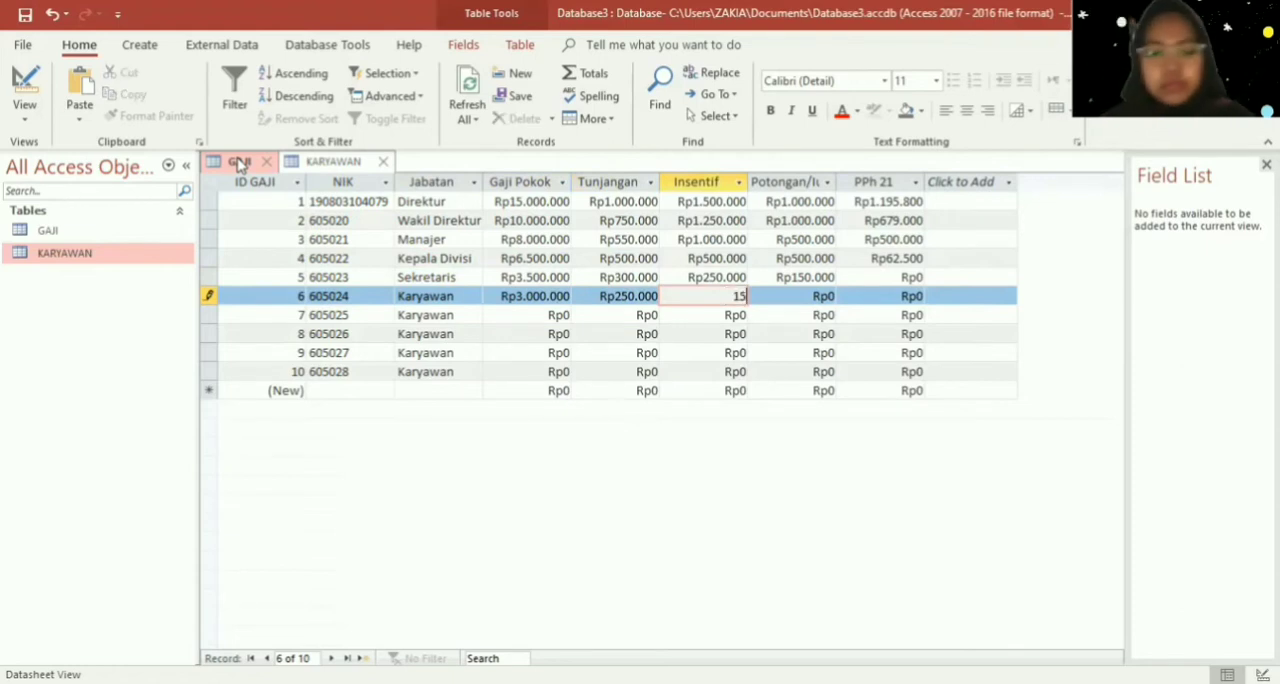
pyautogui.write('0.000')
pyautogui.press('Tab')
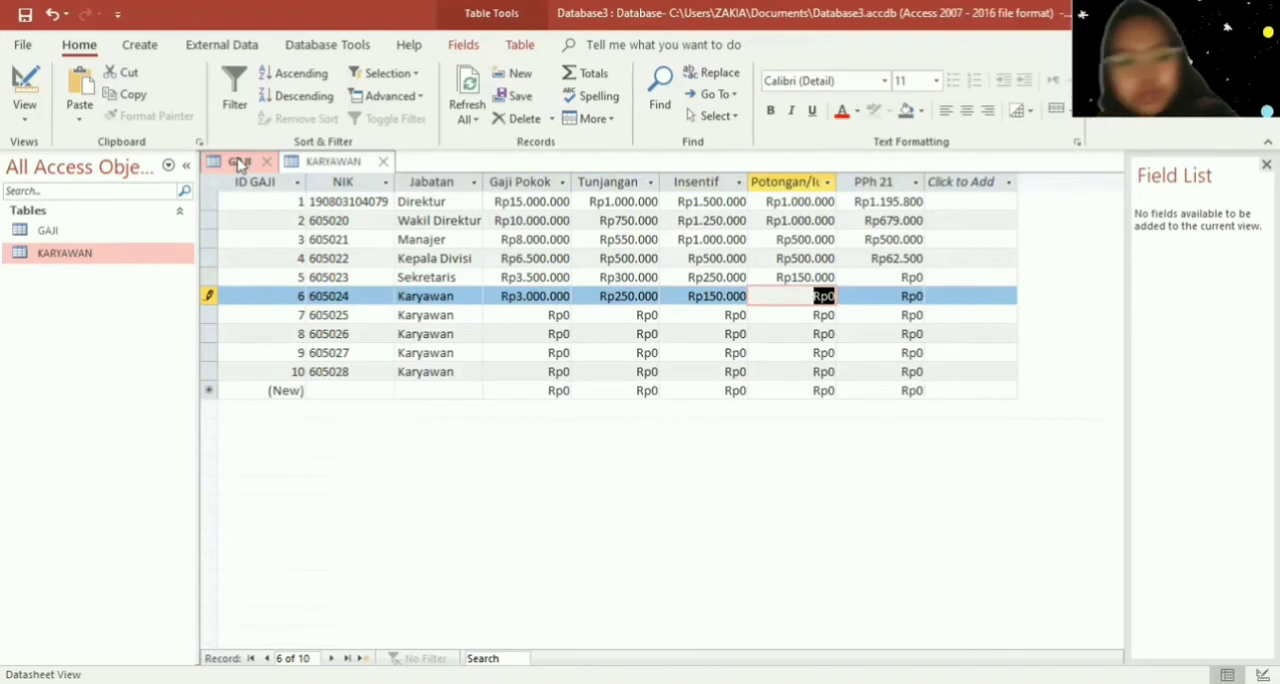
pyautogui.write('150000')
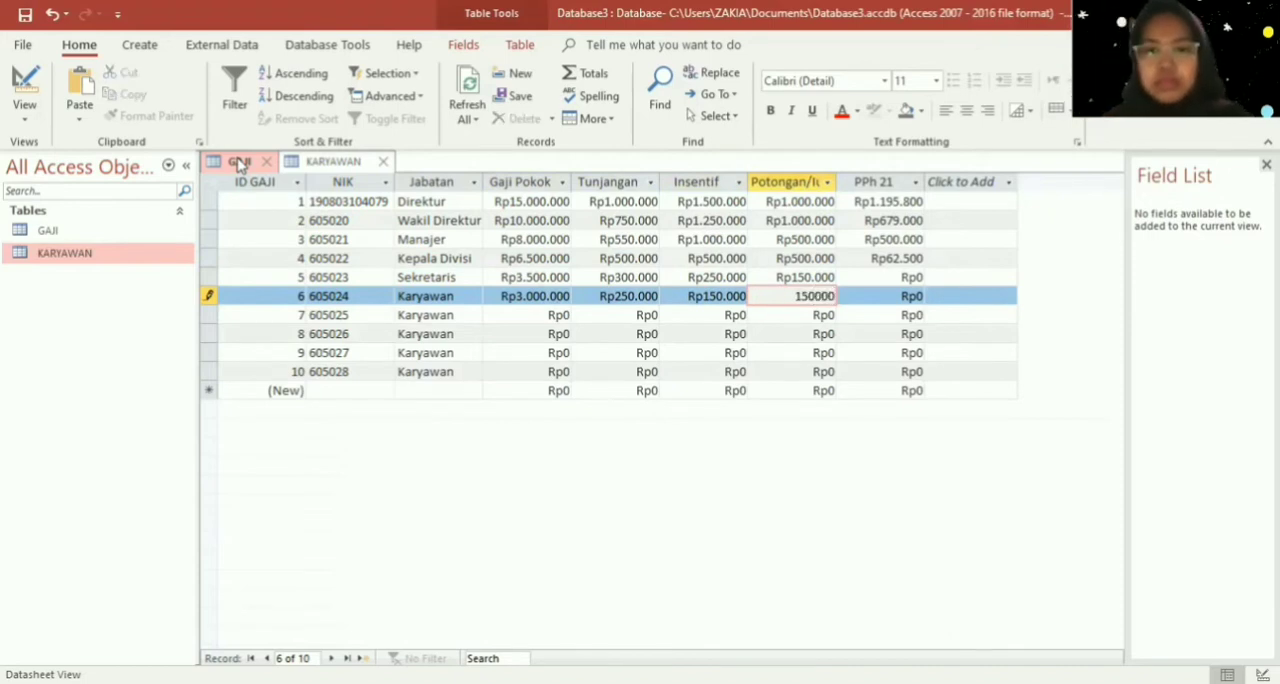
# - Set the Gaji Pokok of Karyawan record 7 to Rp3.000.000
pyautogui.press('Down')
pyautogui.press('Left')
pyautogui.press('Left')
pyautogui.press('Left')
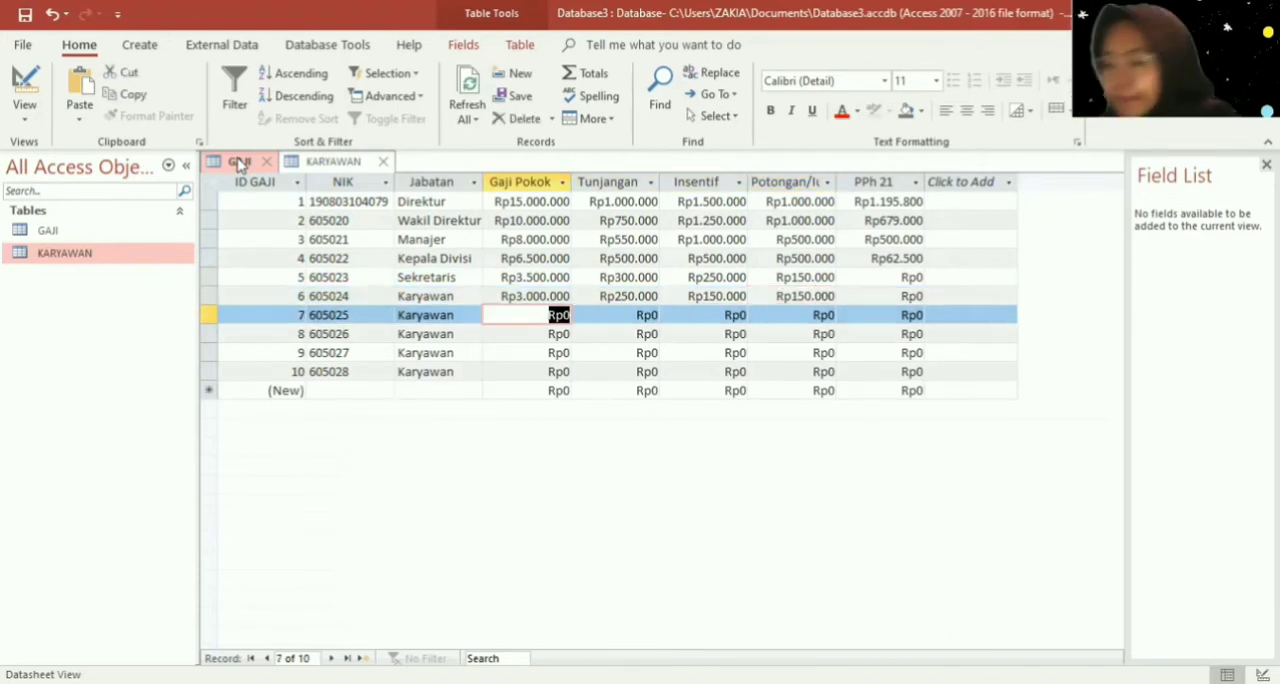
pyautogui.write('3.0')
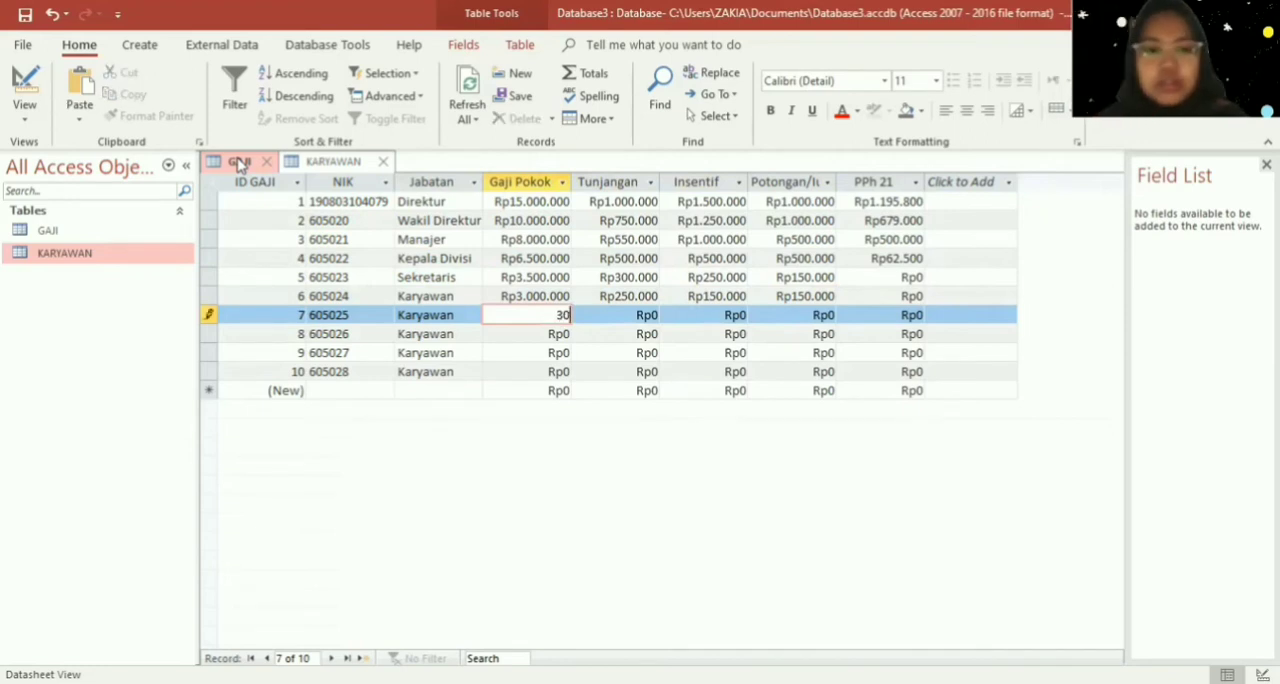
pyautogui.write('00.000')
pyautogui.press('Right')
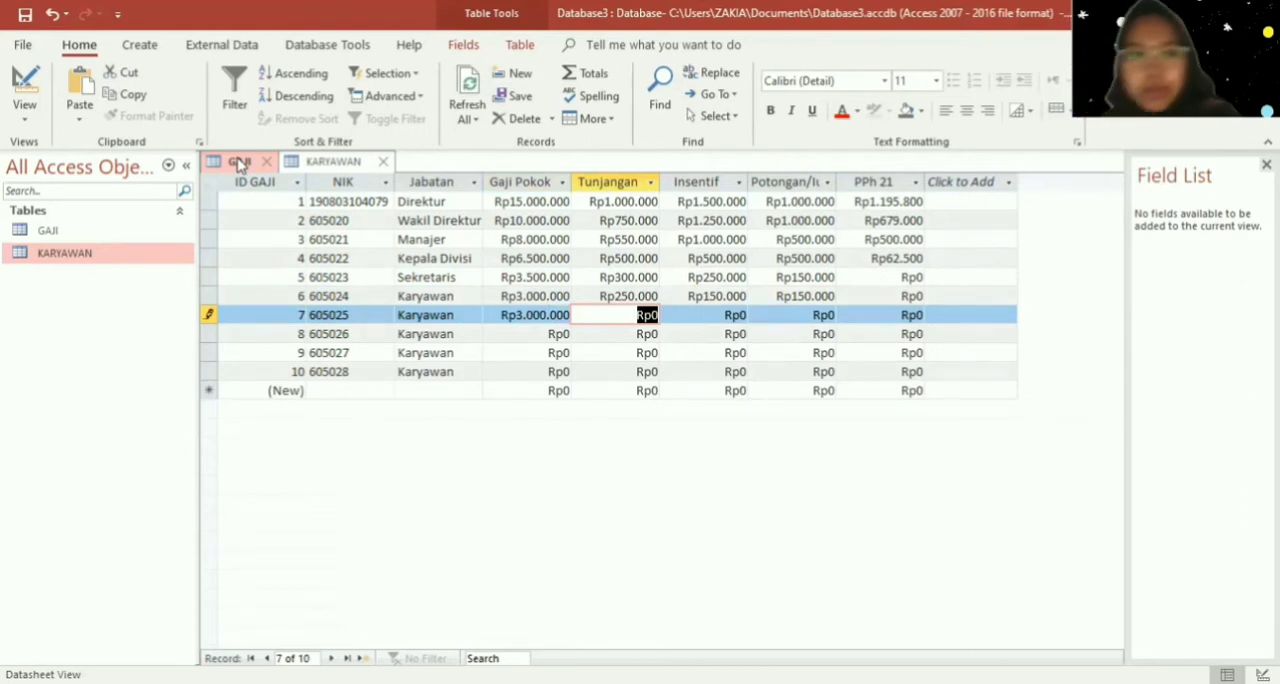
# - Set the Tunjangan of Karyawan record 7 to Rp250.000
pyautogui.write('2500000')
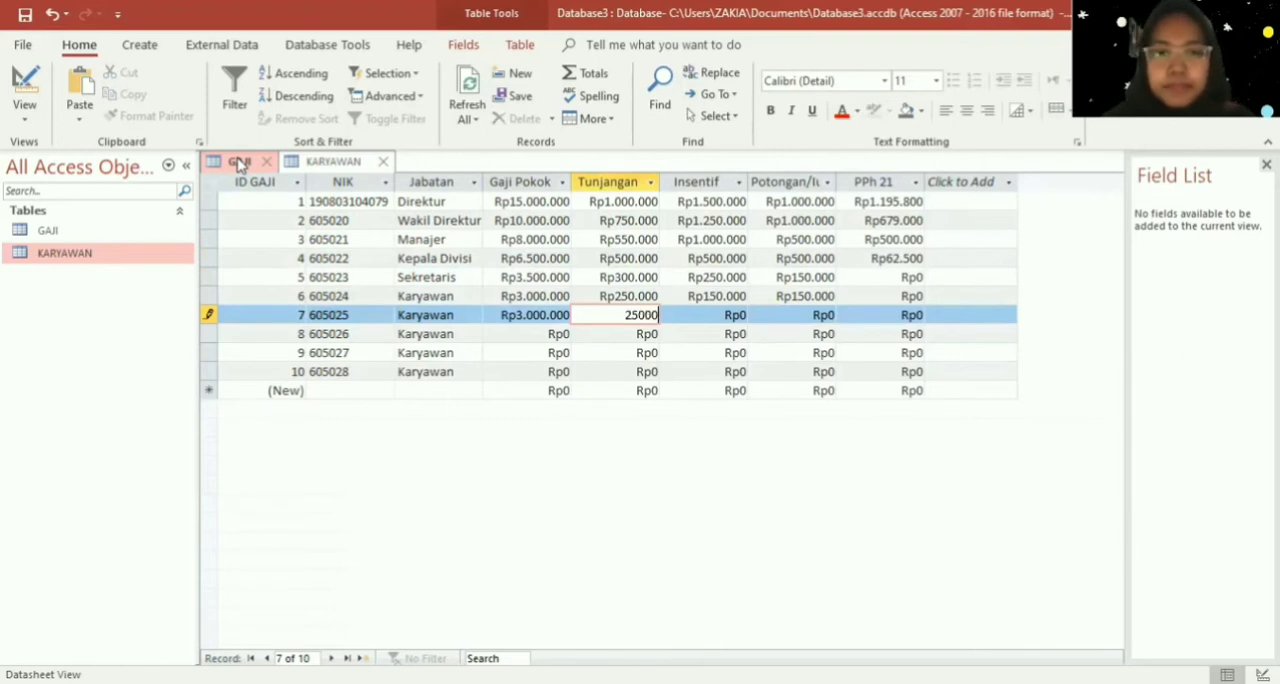
pyautogui.press('Tab')
pyautogui.hotkey('shift', 'Tab')
pyautogui.write('2')
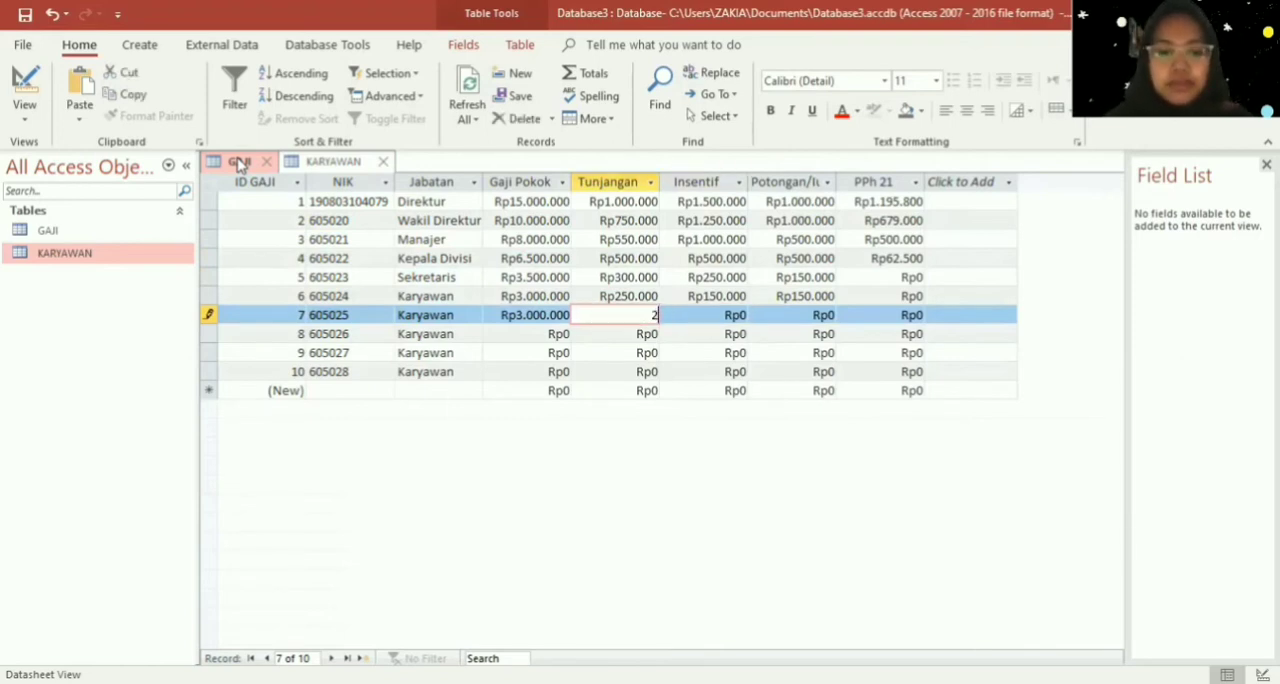
pyautogui.write('500000')
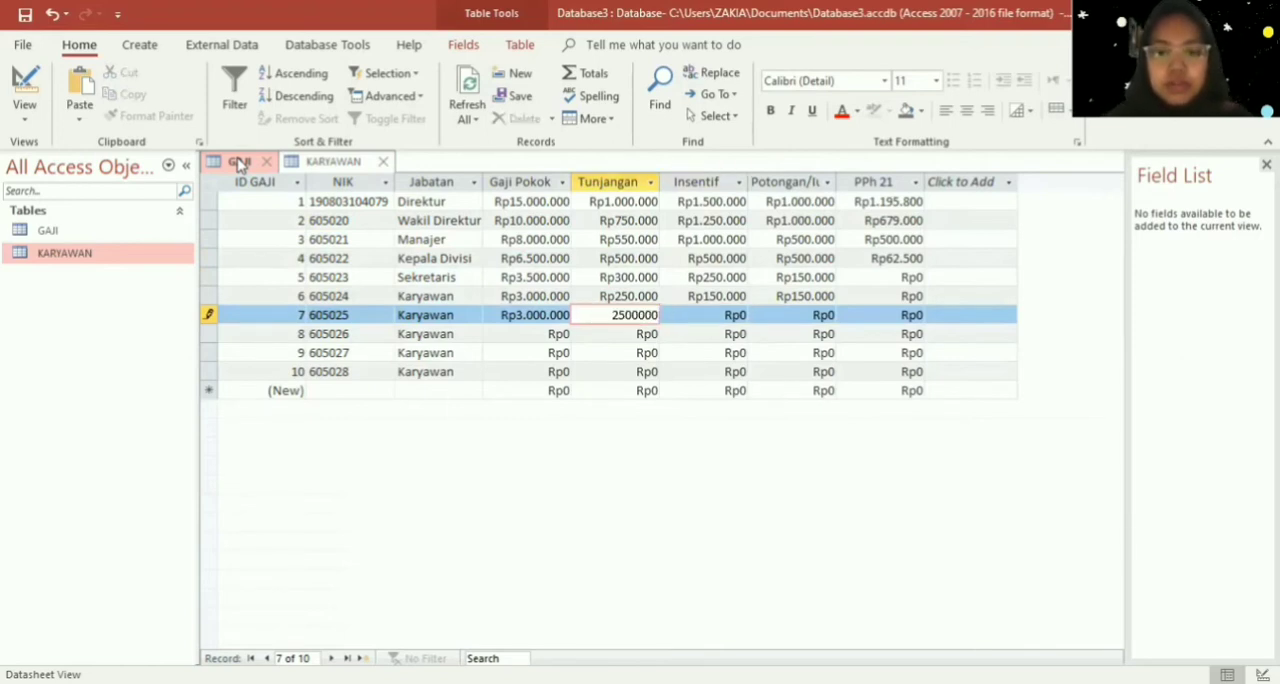
# - Set both the Insentif and the Potongan of Karyawan record 7 to Rp150.000
pyautogui.press('Tab')
pyautogui.write('150000')
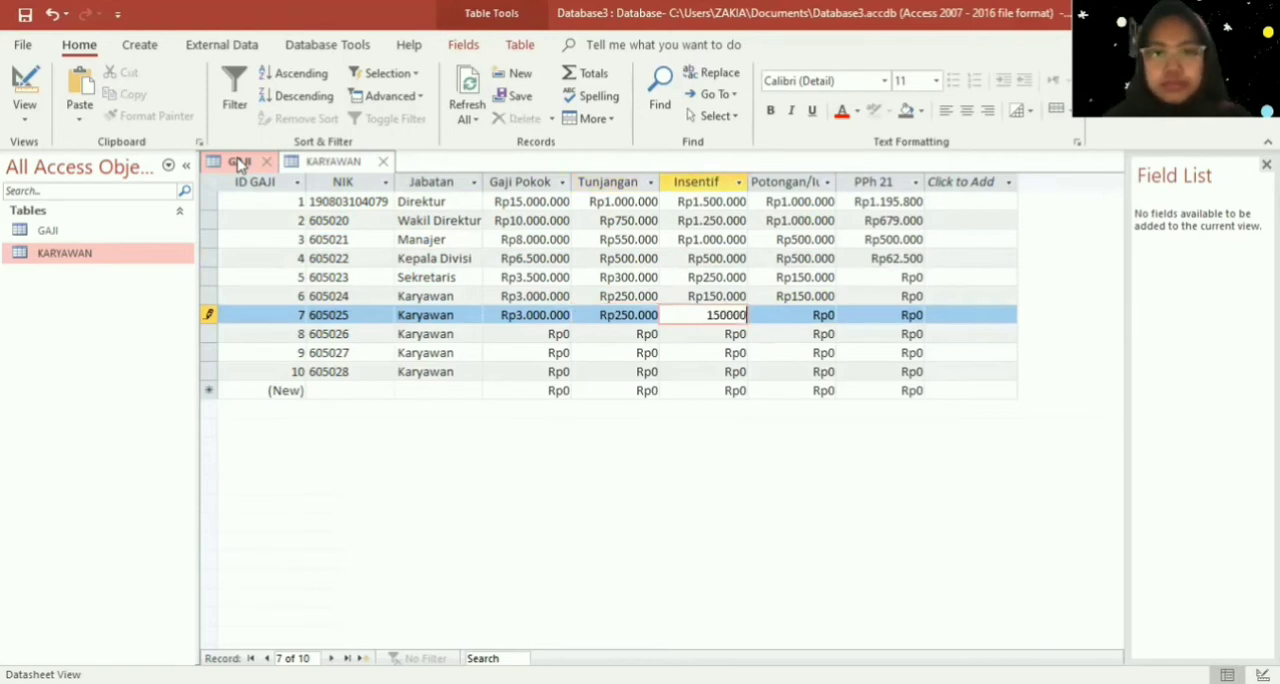
pyautogui.press('Tab')
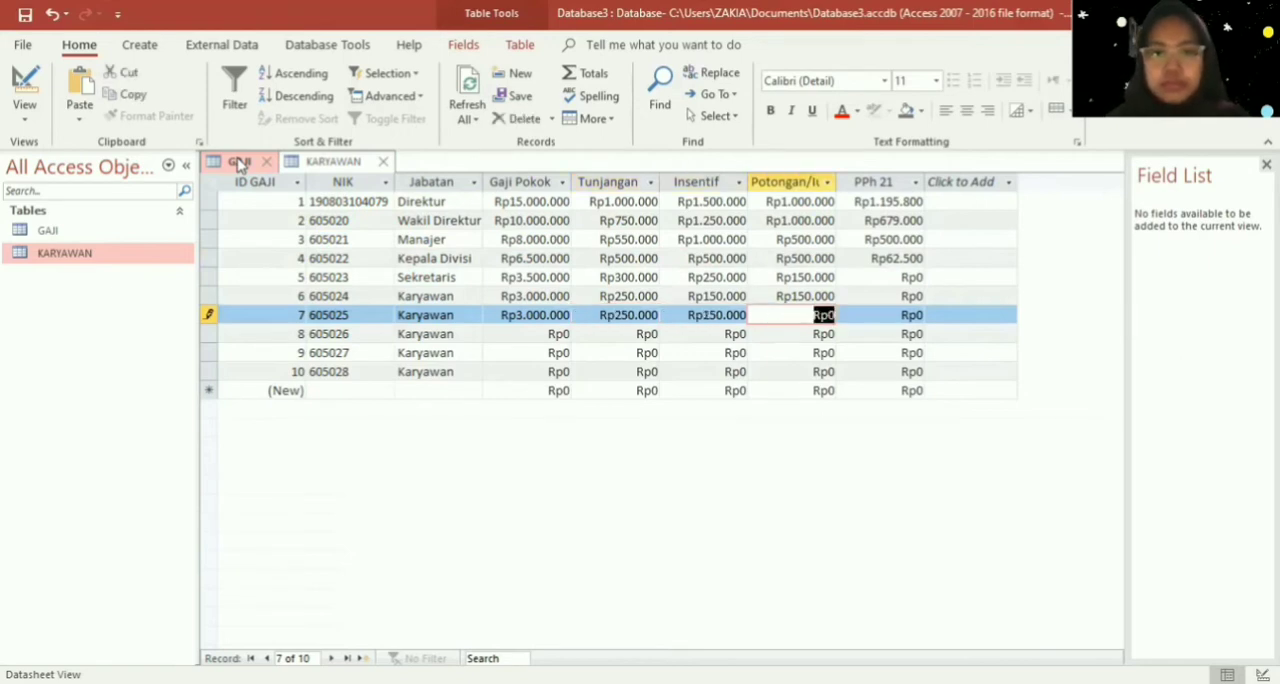
pyautogui.write('150.000')
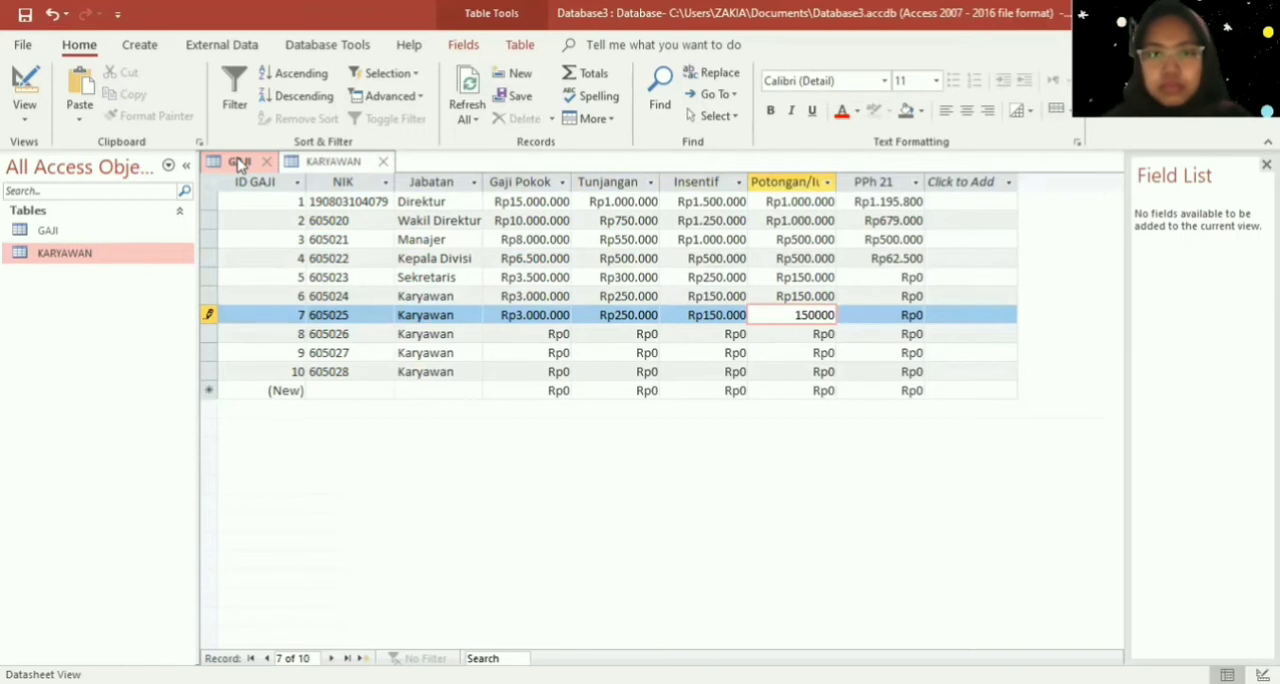
# - Set the Gaji Pokok of Karyawan record 8 to Rp3.000.000 and its Tunjangan to Rp250.000
pyautogui.press('Down')
pyautogui.press('Left')
pyautogui.press('Left')
pyautogui.press('Left')
pyautogui.press('Left')
pyautogui.press('Tab')
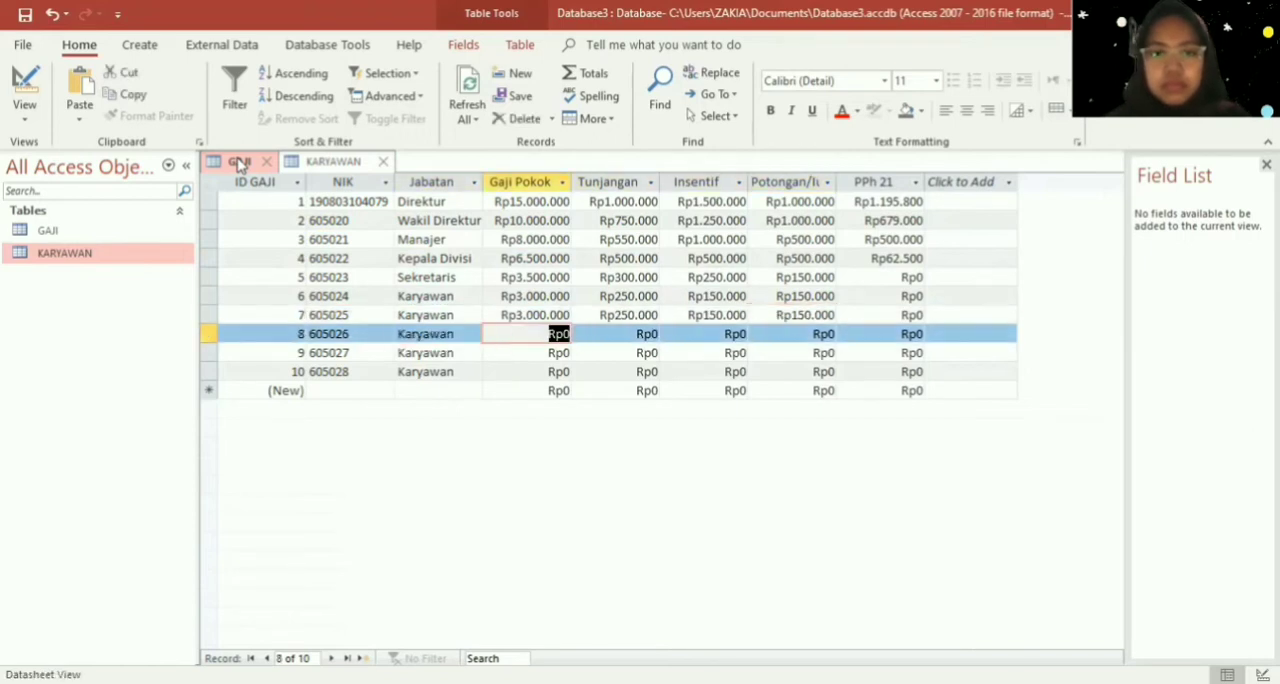
pyautogui.write('3000000')
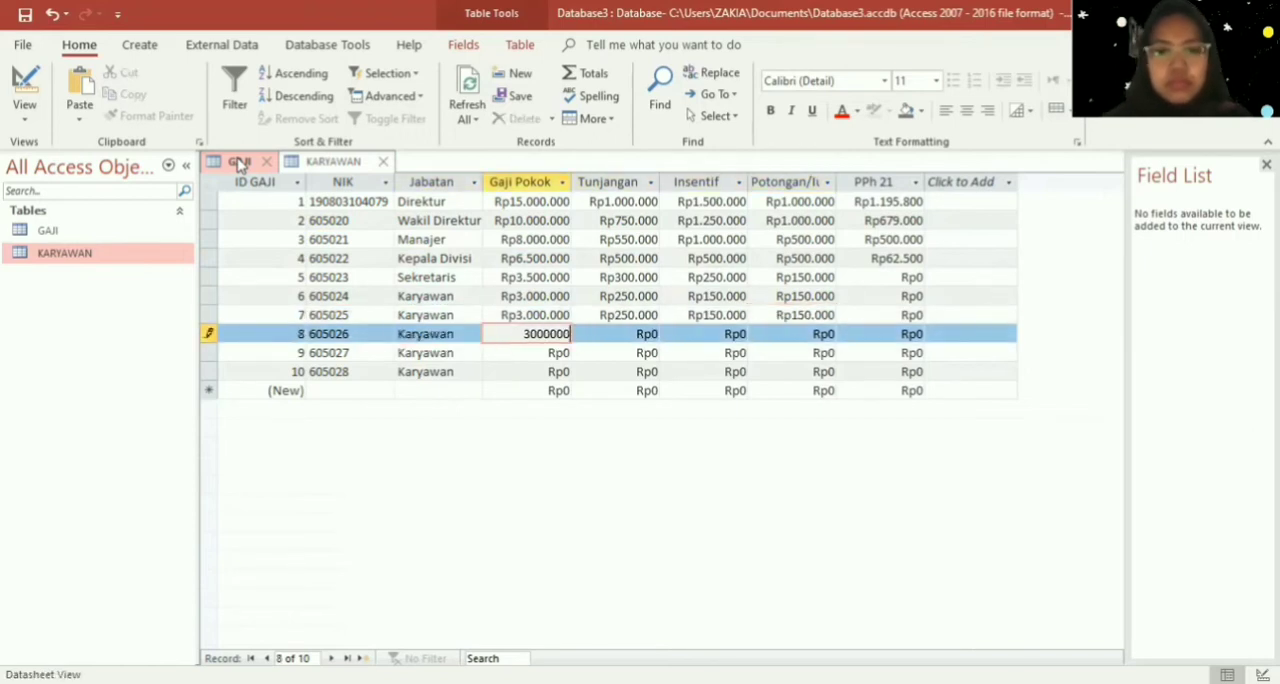
pyautogui.press('Tab')
pyautogui.write('250000')
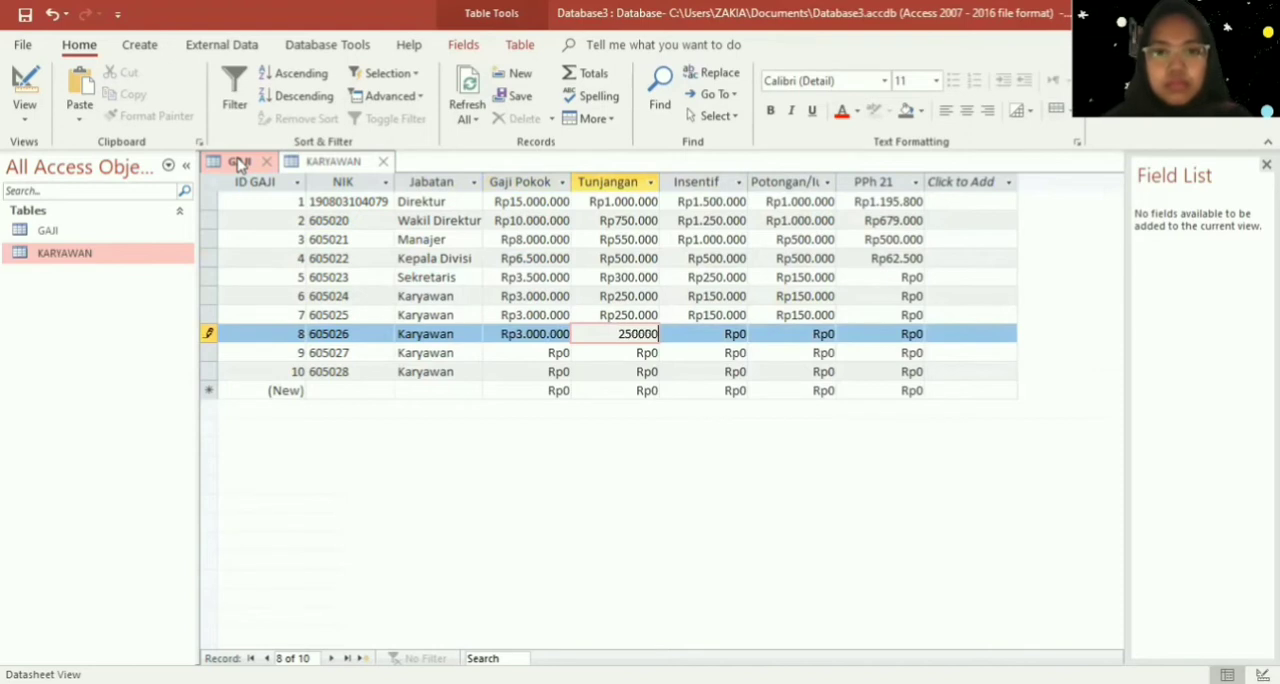
# - Set both the Insentif and the Potongan of Karyawan record 8 to Rp150.000
pyautogui.press('Tab')
pyautogui.write('150000')
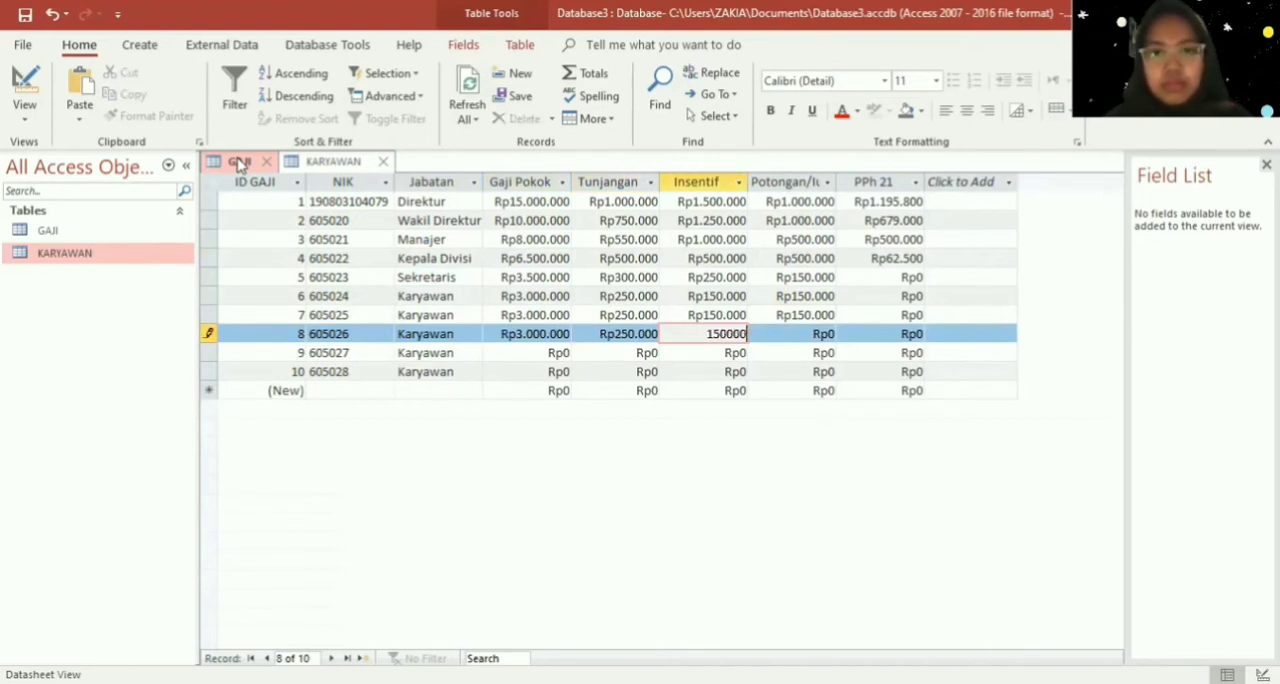
pyautogui.press('Tab')
pyautogui.write('150000')
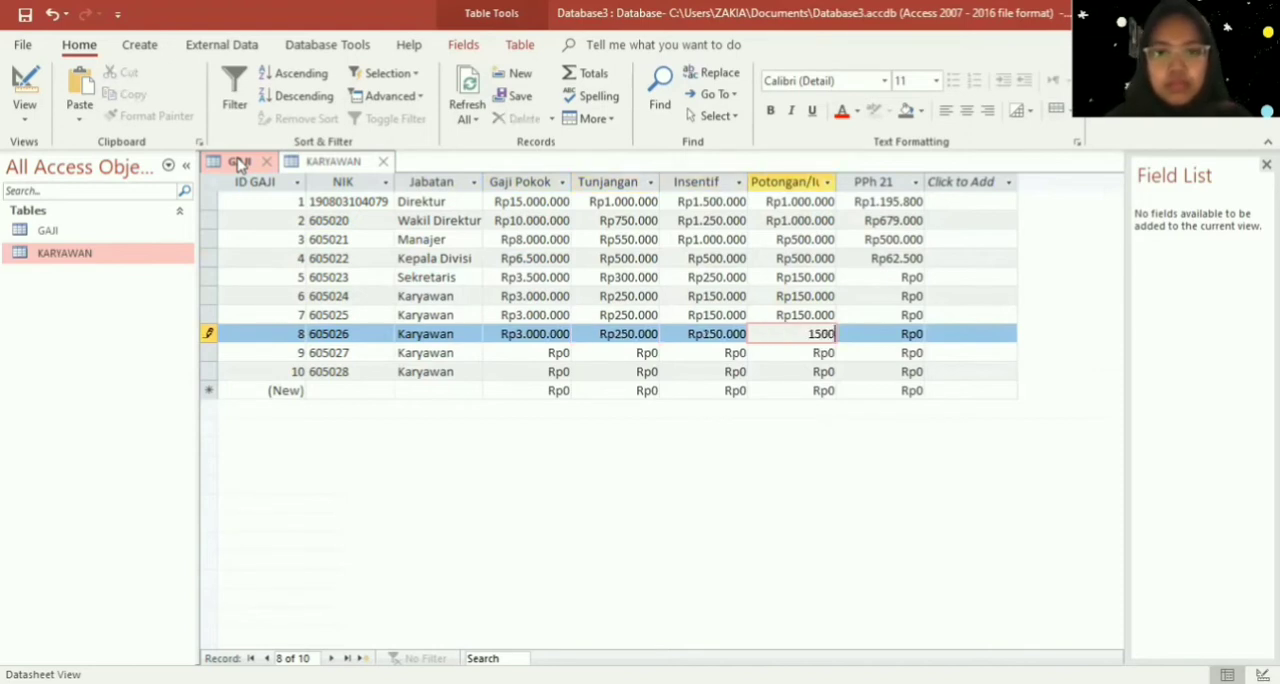
# - Set the Gaji Pokok of Karyawan record 9 to Rp3.000.000 and its Tunjangan to Rp250.000
pyautogui.press('Down')
pyautogui.press('Left')
pyautogui.press('Left')
pyautogui.press('Left')
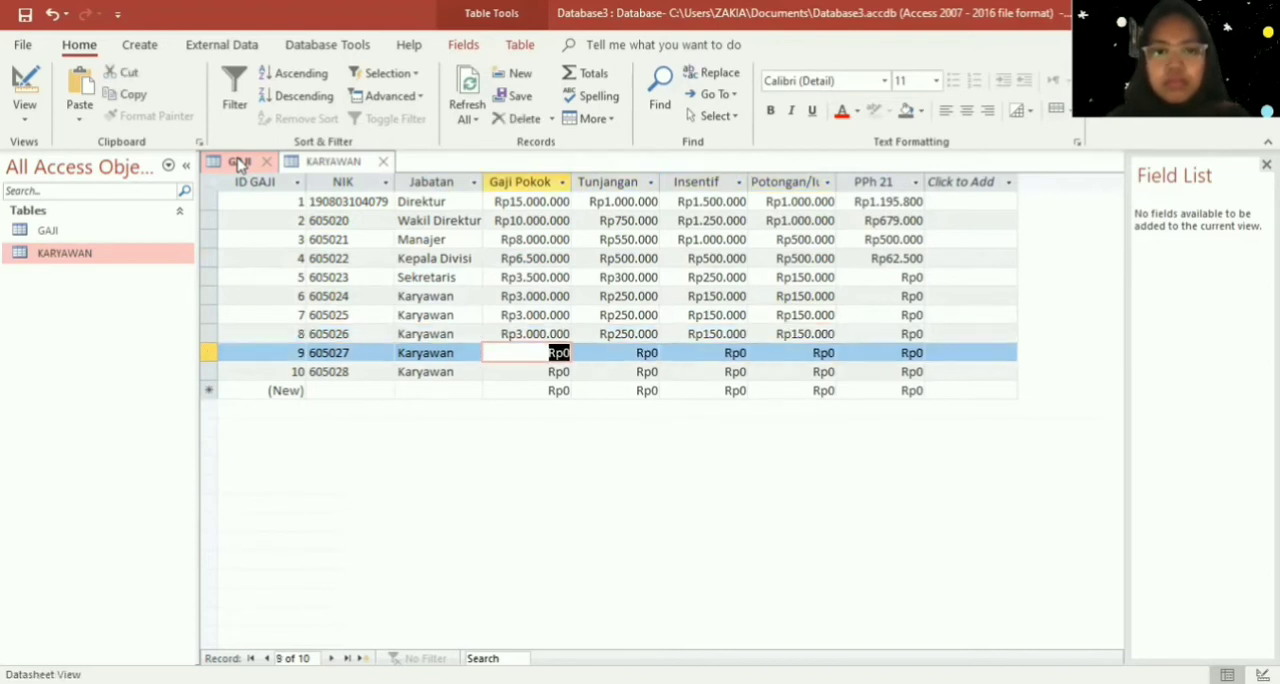
pyautogui.write('3000000')
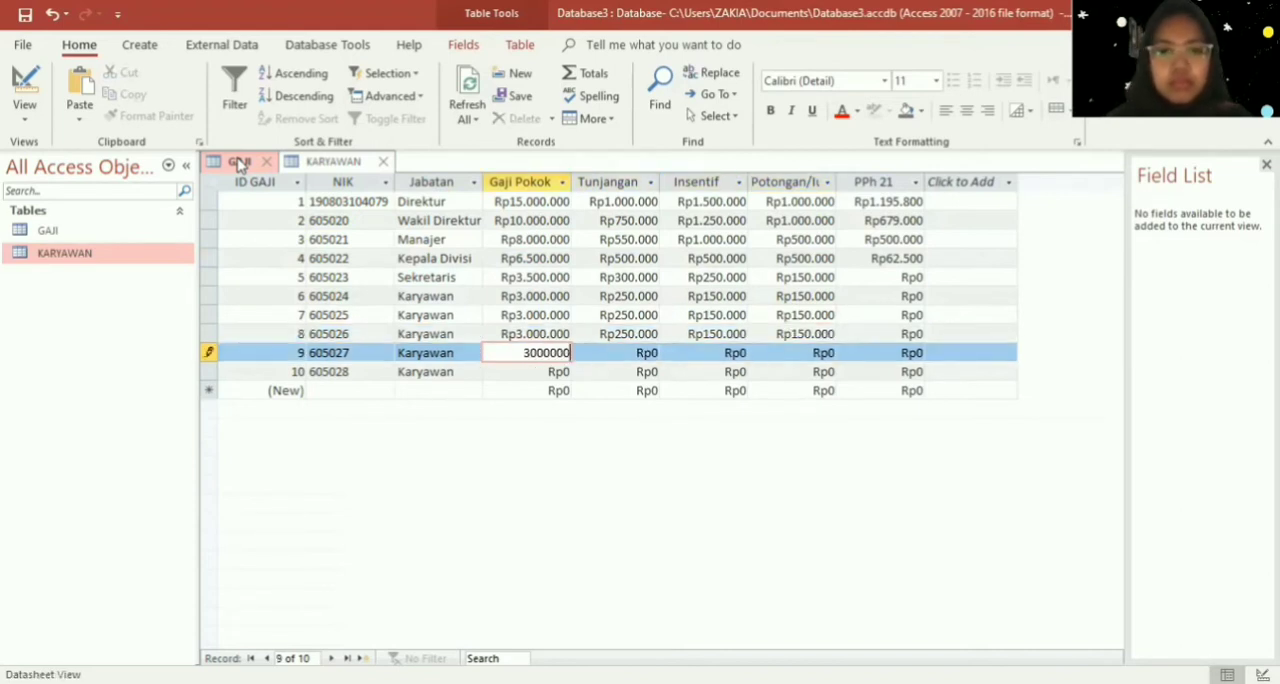
pyautogui.press('Tab')
pyautogui.write('250000')
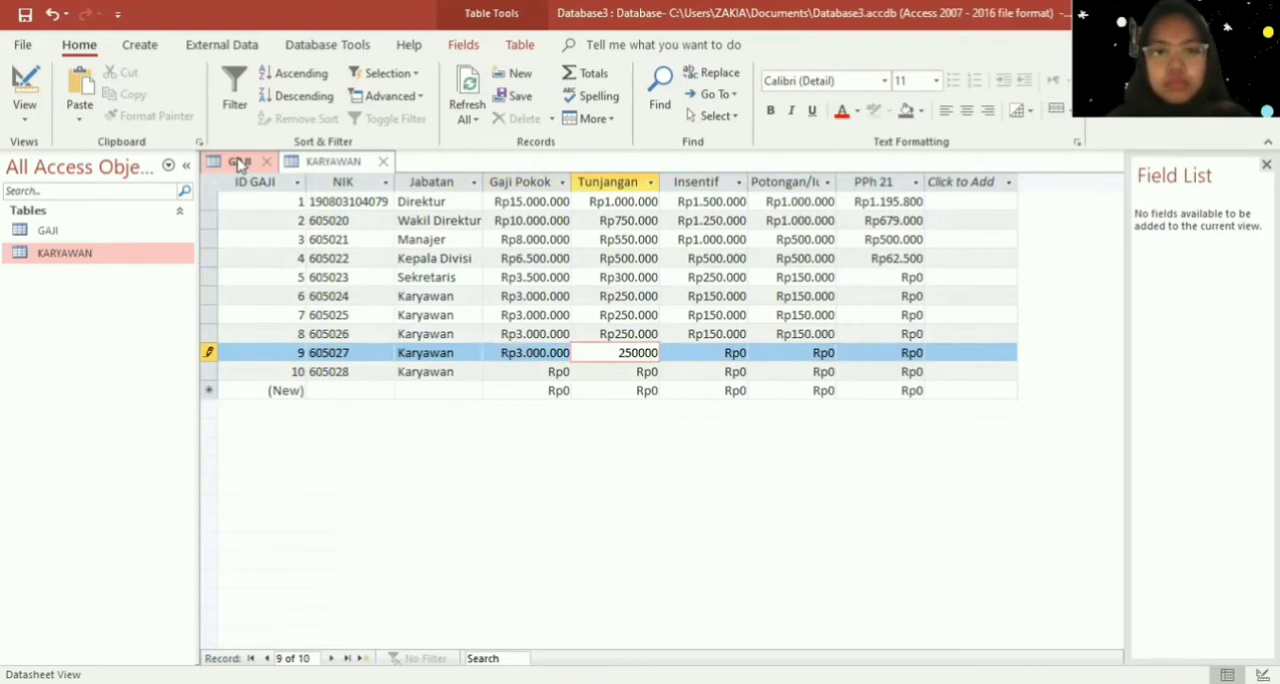
# - Set both the Insentif and the Potongan of Karyawan record 9 to Rp150.000
pyautogui.press('Tab')
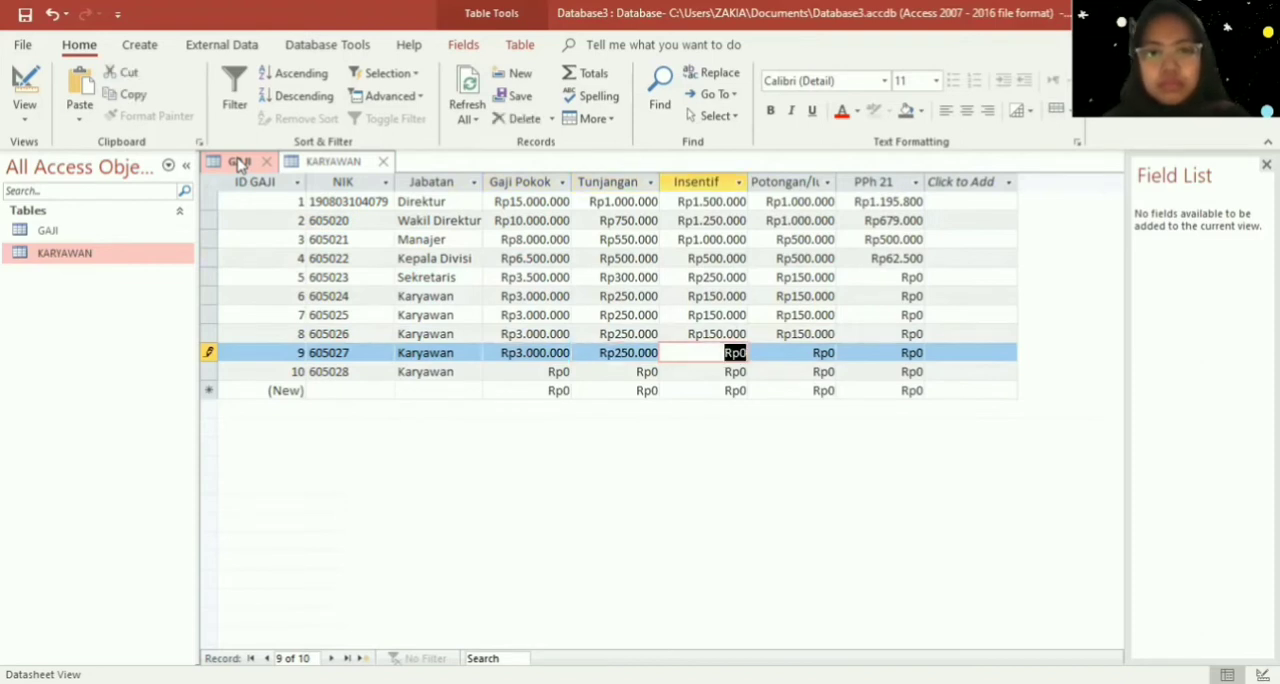
pyautogui.write('150000')
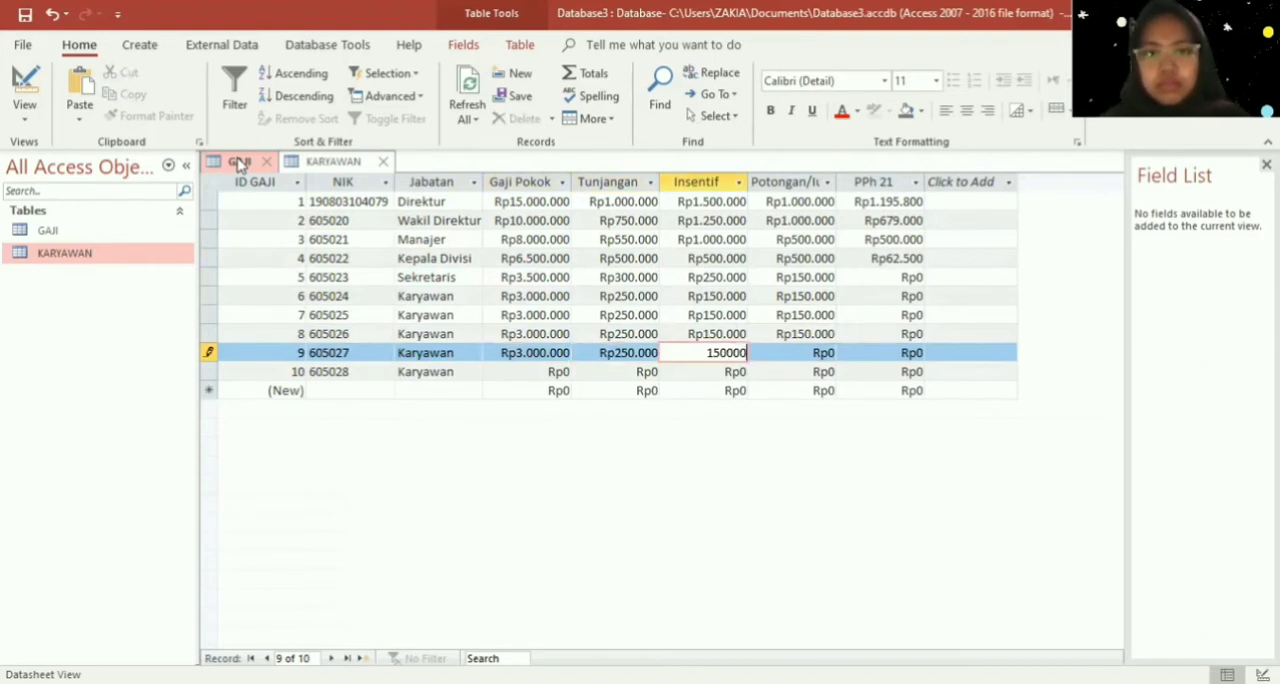
pyautogui.press('Tab')
pyautogui.write('150000')
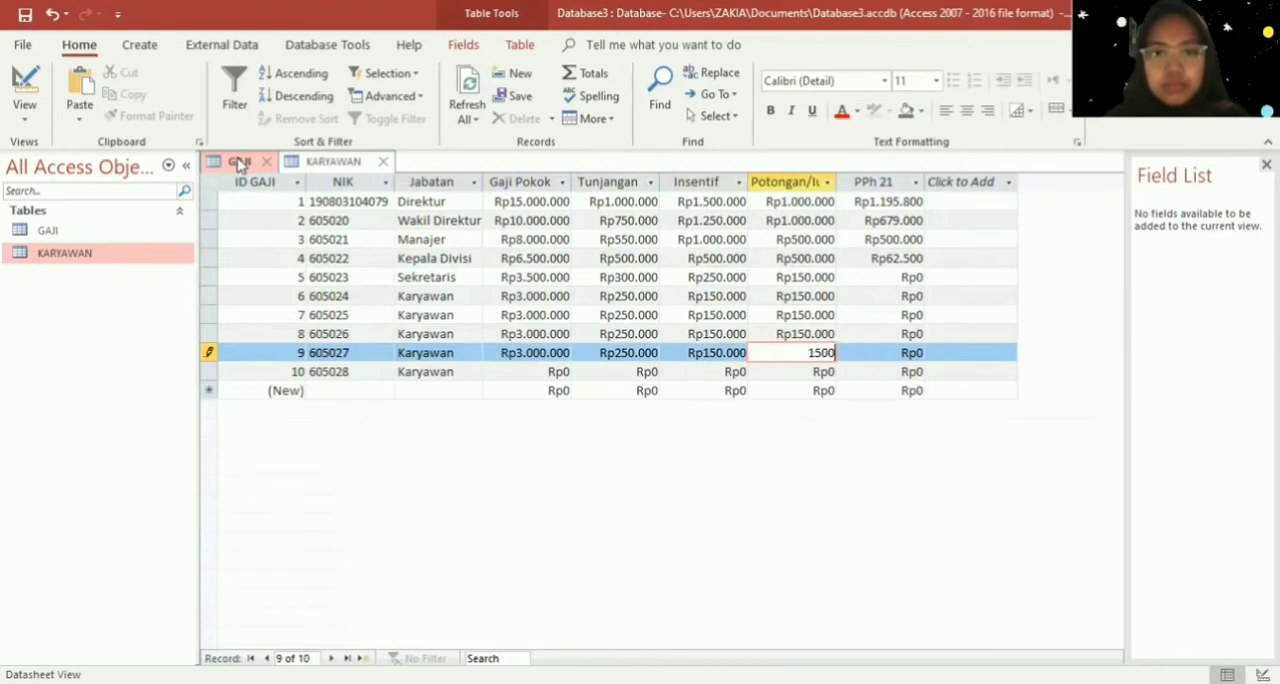
# - Set the Gaji Pokok of Karyawan record 10 to Rp3.000.000 and its Tunjangan to Rp250.000
pyautogui.press('Down')
pyautogui.press('Left')
pyautogui.press('Left')
pyautogui.press('Left')
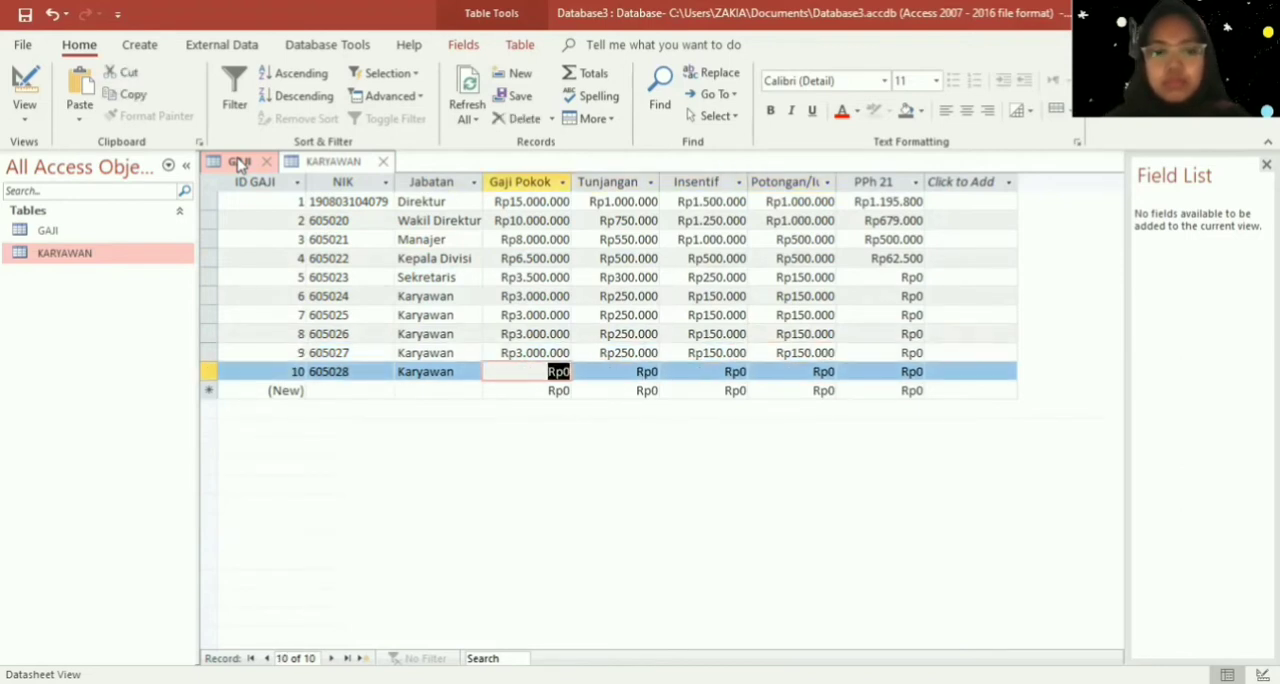
pyautogui.write('4000')
pyautogui.press('BackSpace')
pyautogui.press('BackSpace')
pyautogui.press('BackSpace')
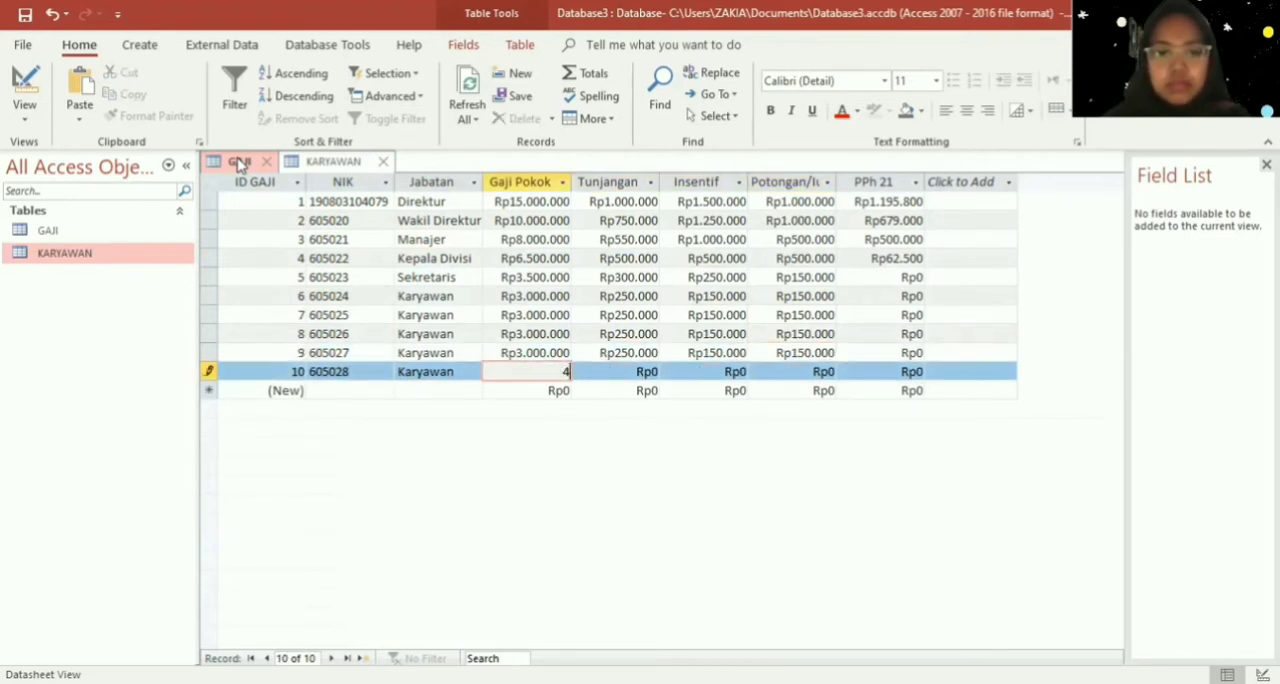
pyautogui.write('0000000')
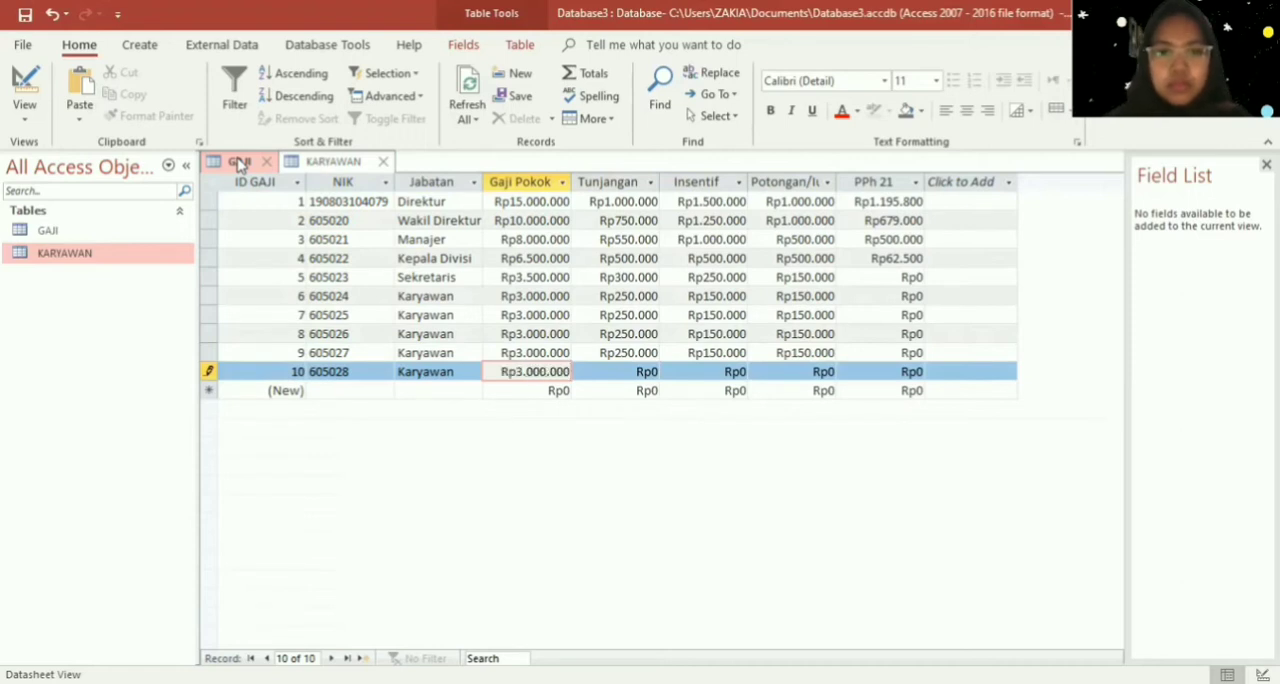
pyautogui.press('Tab')
pyautogui.write('250000')
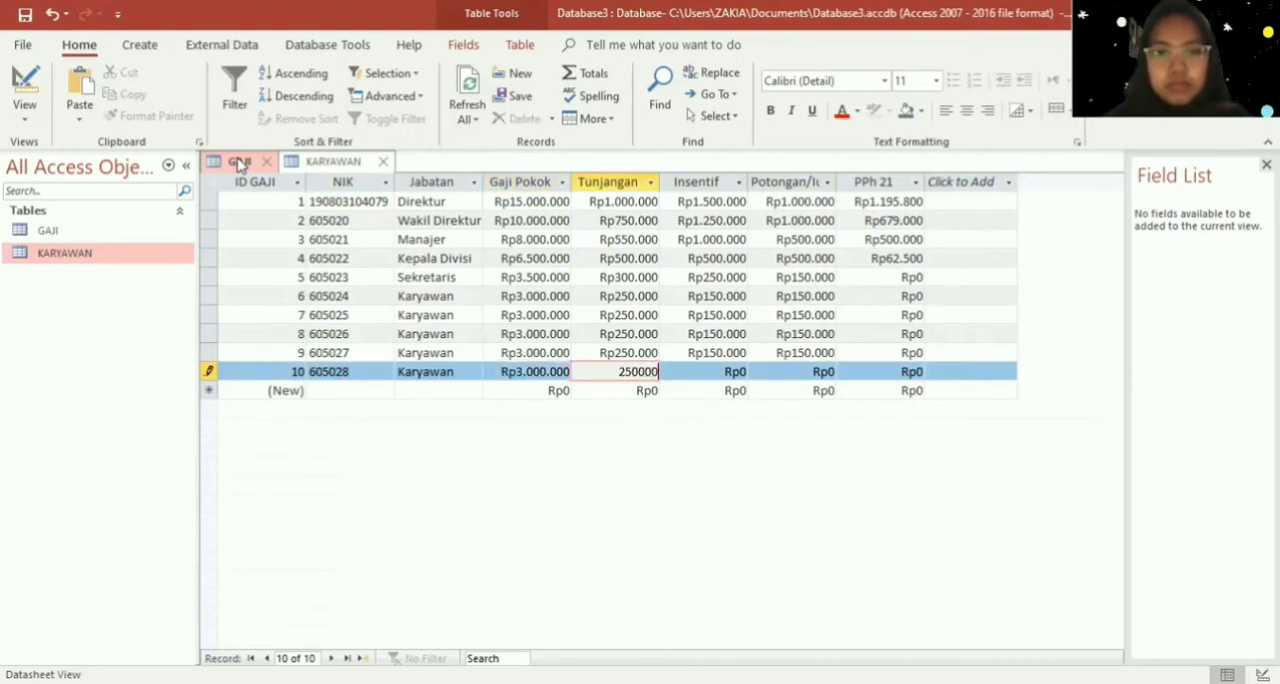
# - Set both the Insentif and the Potongan of Karyawan record 10 to Rp150.000
pyautogui.press('Tab')
pyautogui.write('150000')
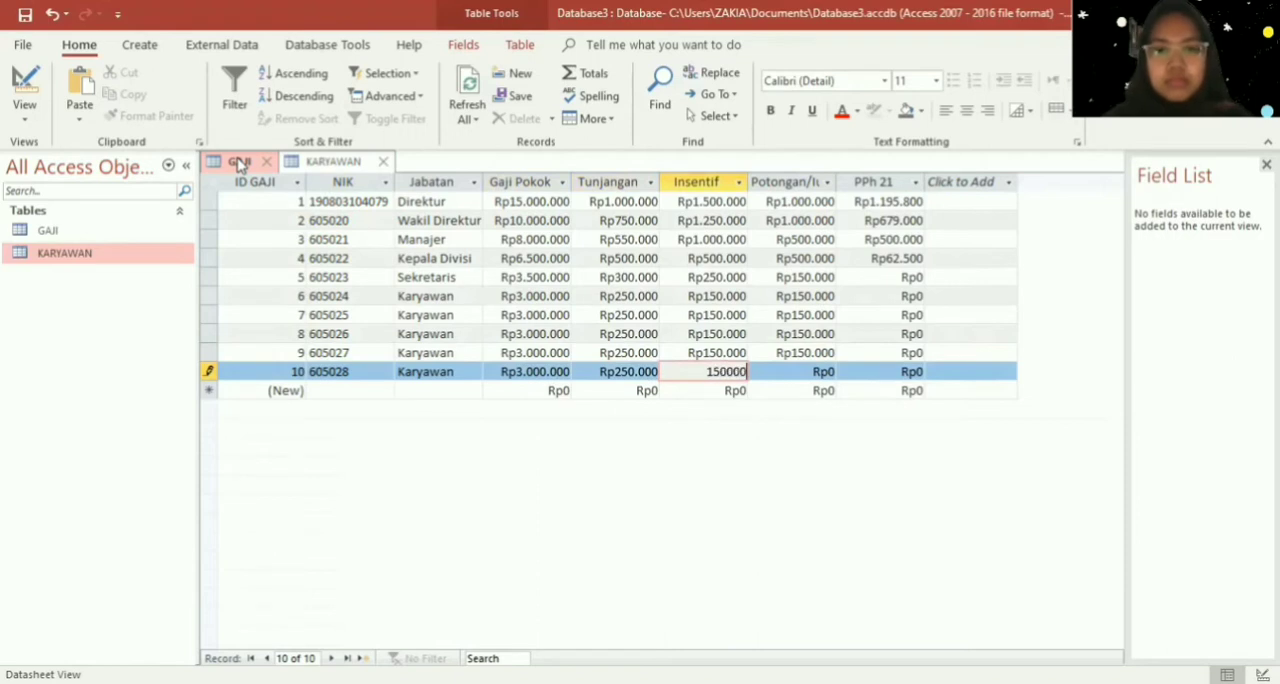
pyautogui.press('Tab')
pyautogui.write('150000')
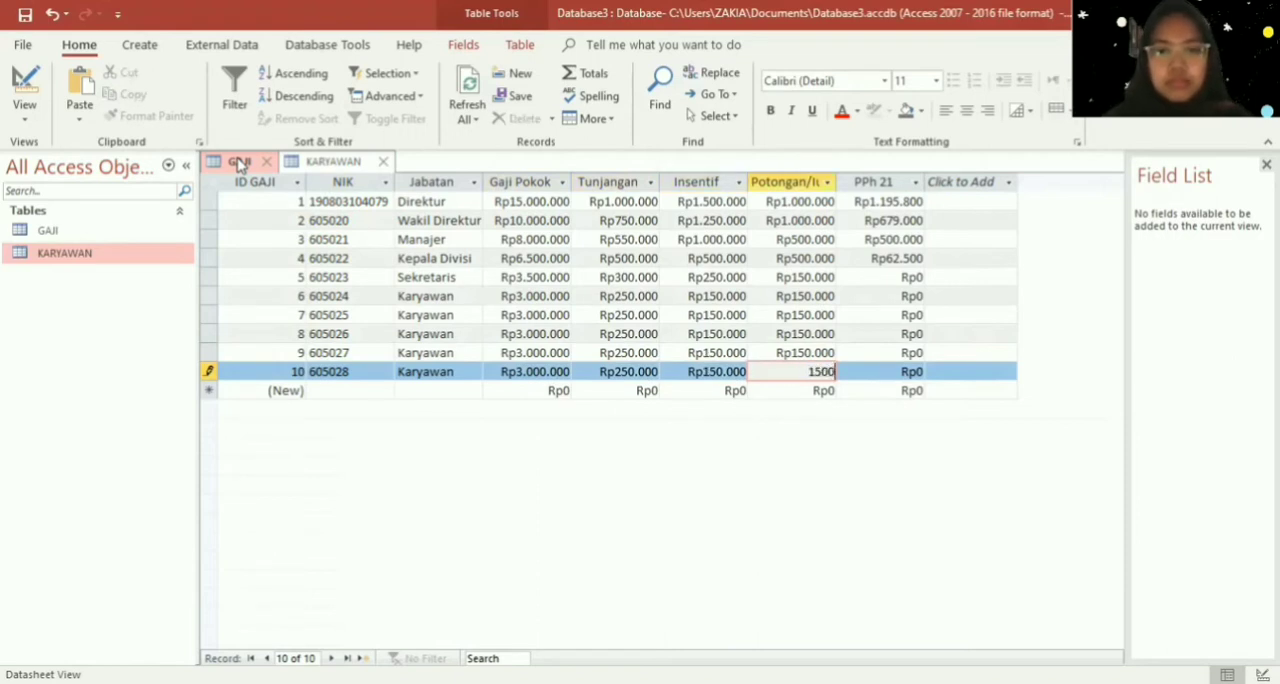
pyautogui.press('Down')
pyautogui.press('Left')
pyautogui.press('Left')
pyautogui.press('Left')
pyautogui.press('Left')
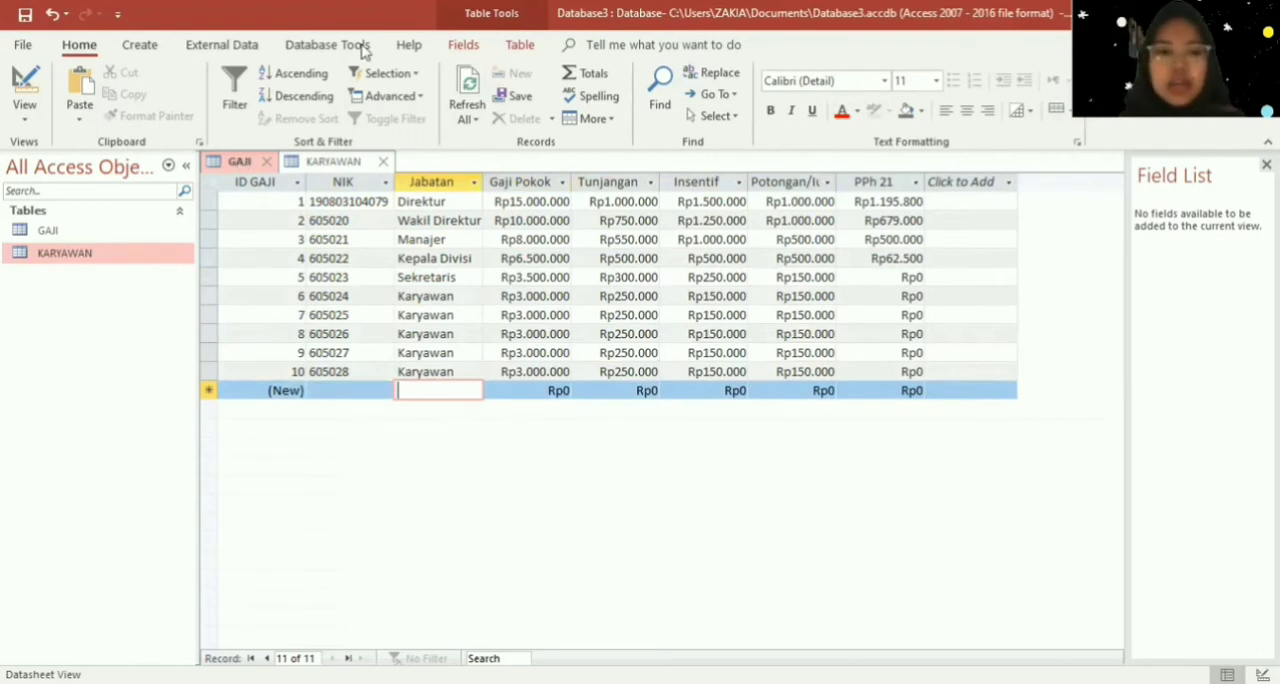
# - Save the KARYAWAN table and close both the KARYAWAN and GAJI tables
pyautogui.rightClick(333, 166)
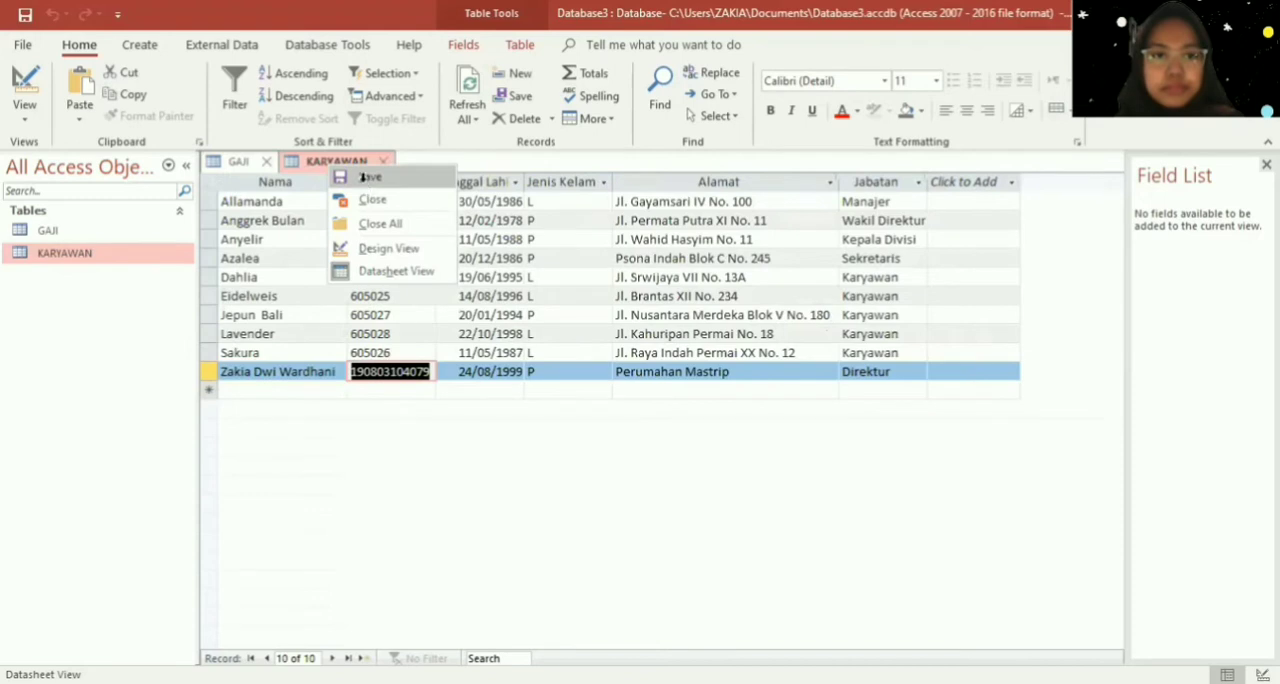
pyautogui.click(364, 176)
pyautogui.click(387, 161)
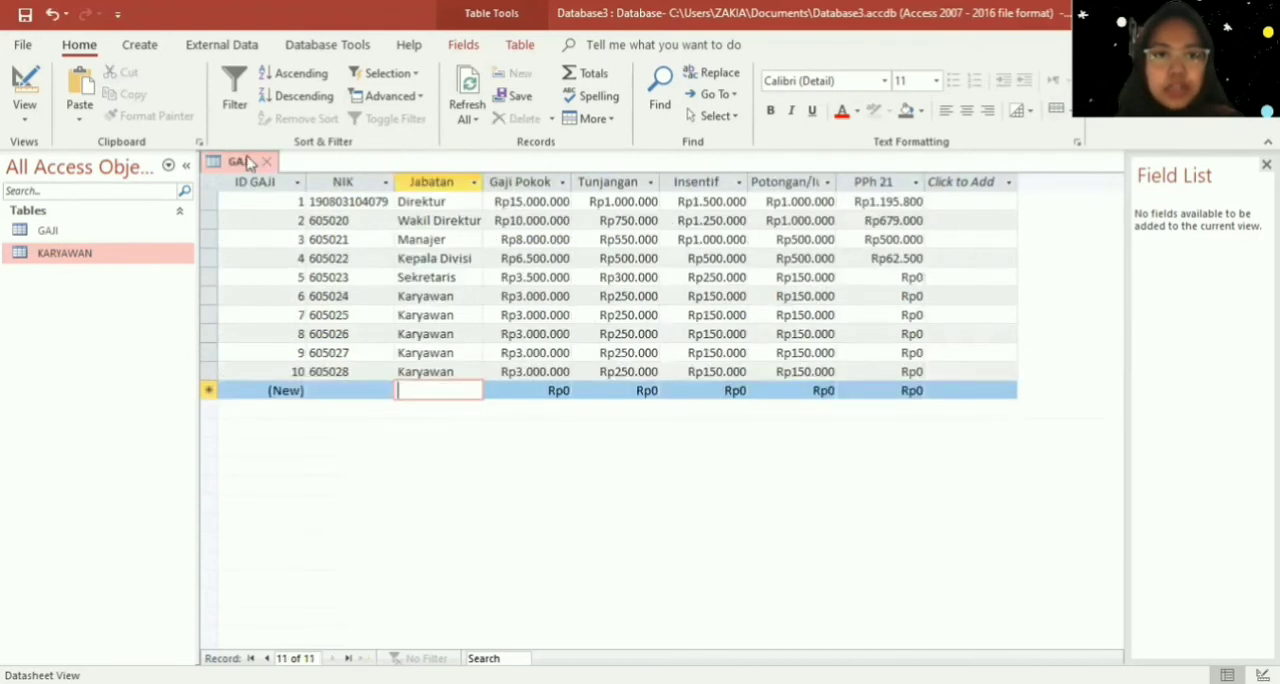
pyautogui.rightClick(262, 168)
pyautogui.press('Escape')
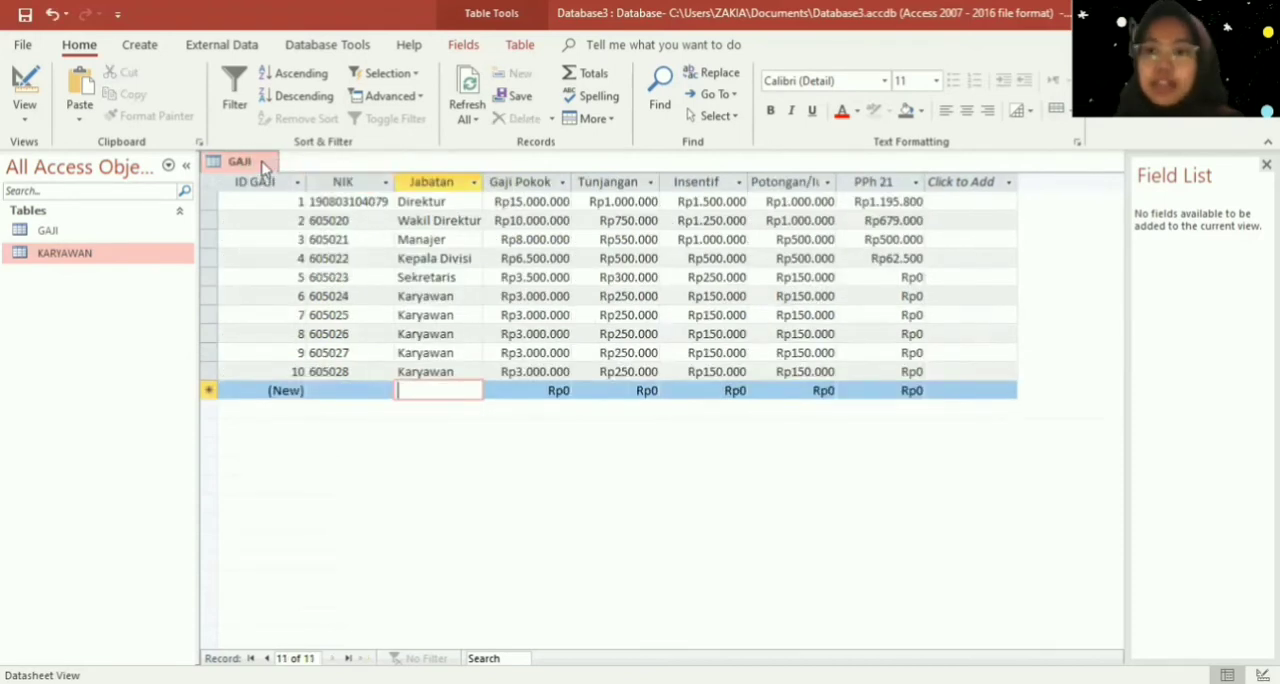
pyautogui.click(265, 164)
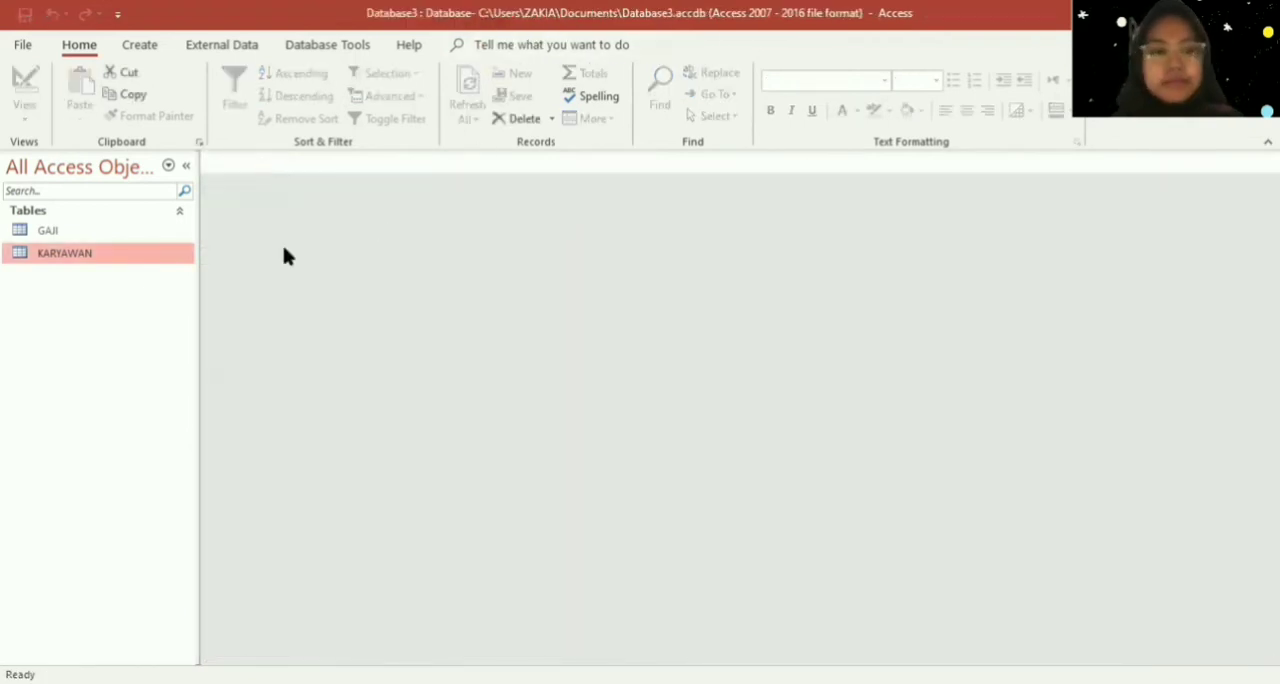
# - Open the GAJI table in Design View
pyautogui.click(148, 231)
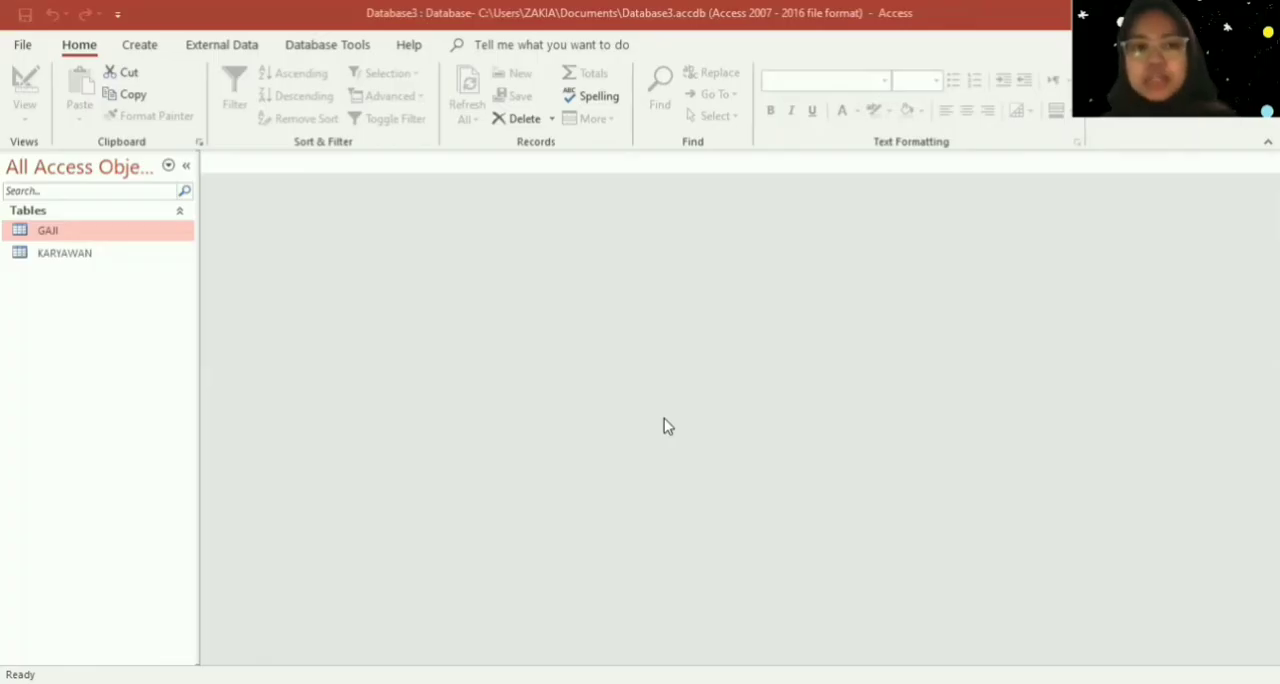
pyautogui.click(141, 233)
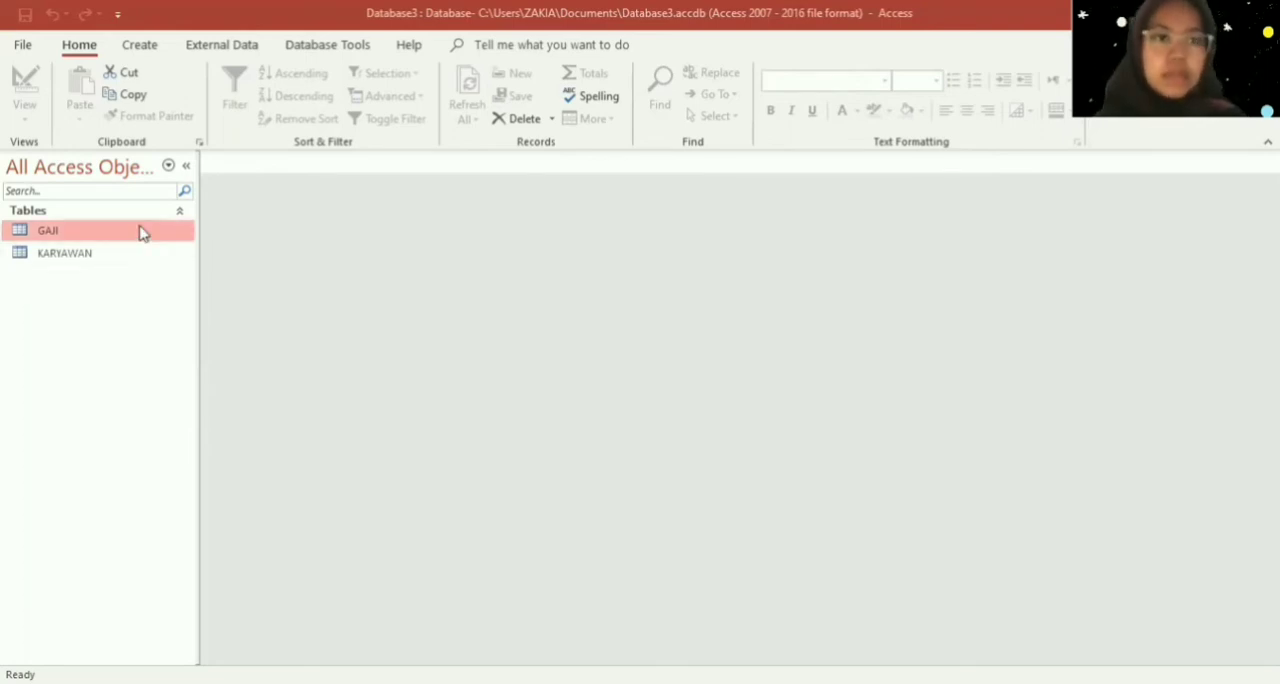
pyautogui.rightClick(142, 230)
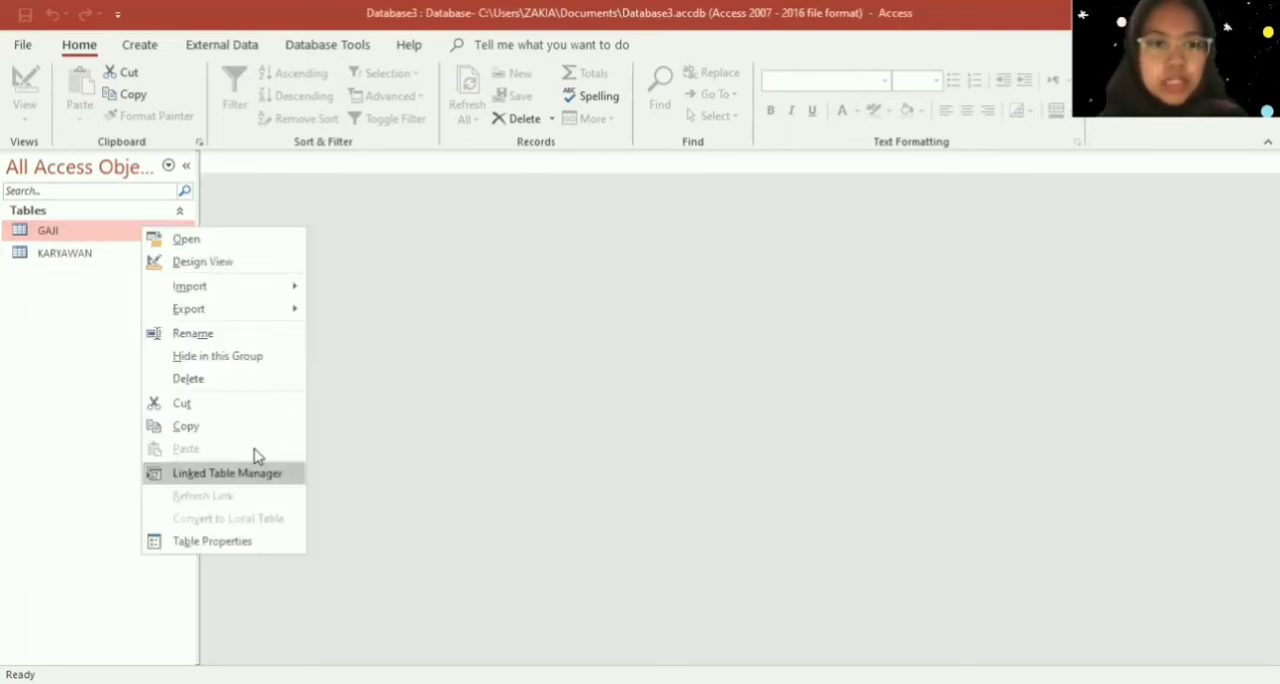
pyautogui.click(270, 263)
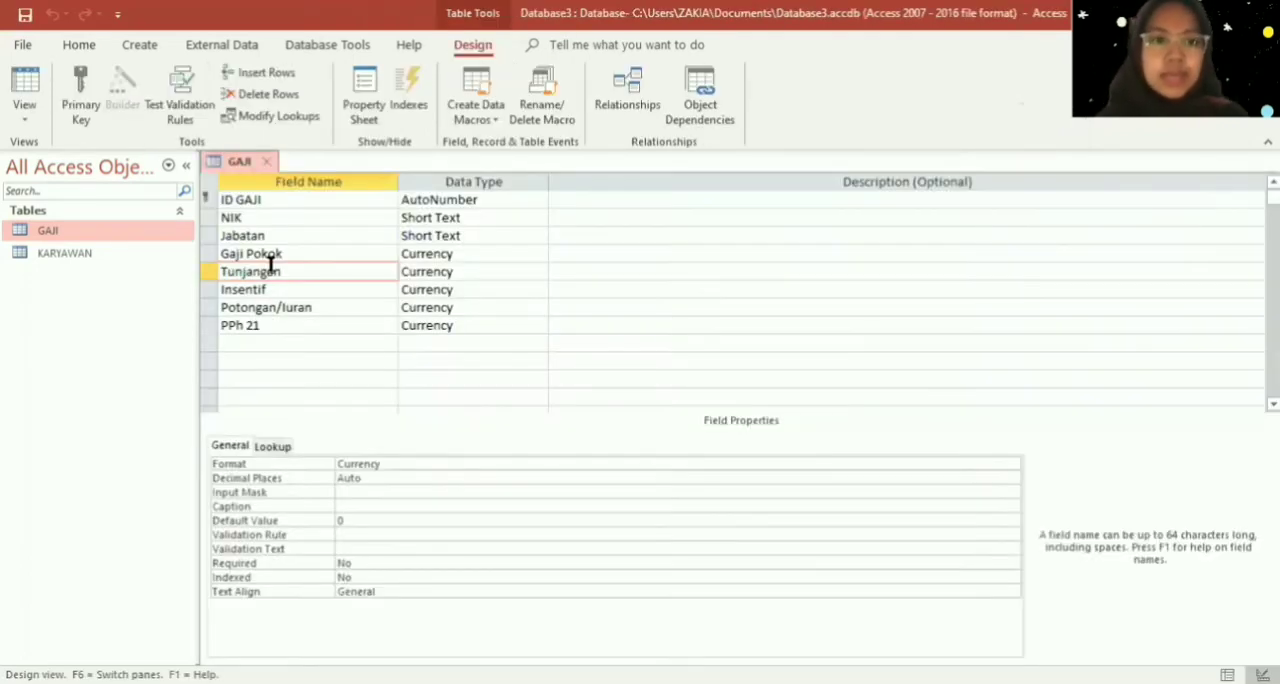
# - Set the lookup Display Control of the NIK field in GAJI to Combo Box
pyautogui.click(331, 212)
pyautogui.click(430, 215)
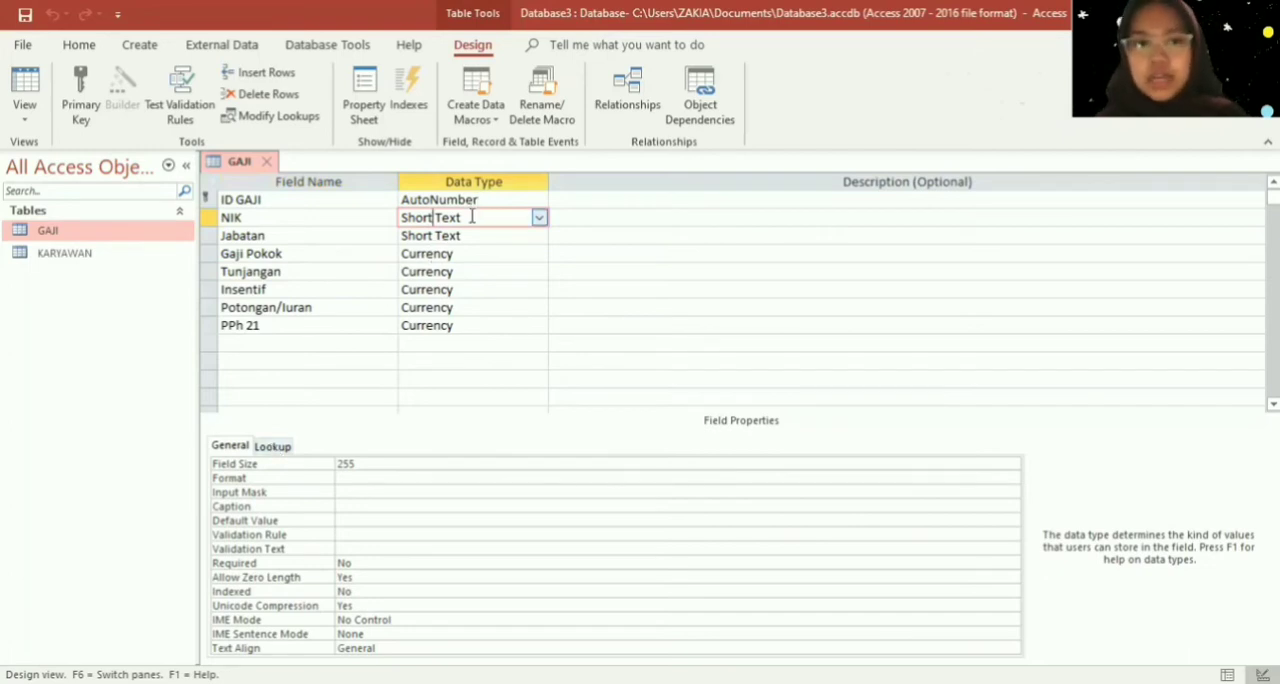
pyautogui.click(280, 448)
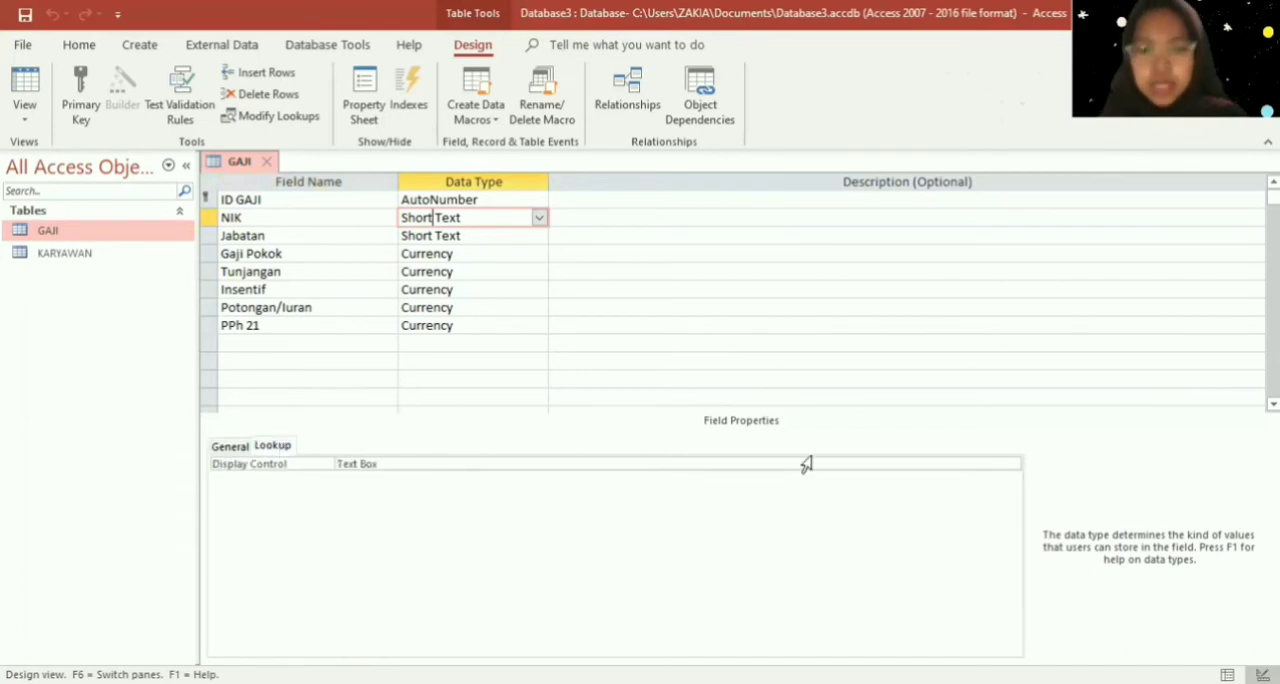
pyautogui.click(1012, 464)
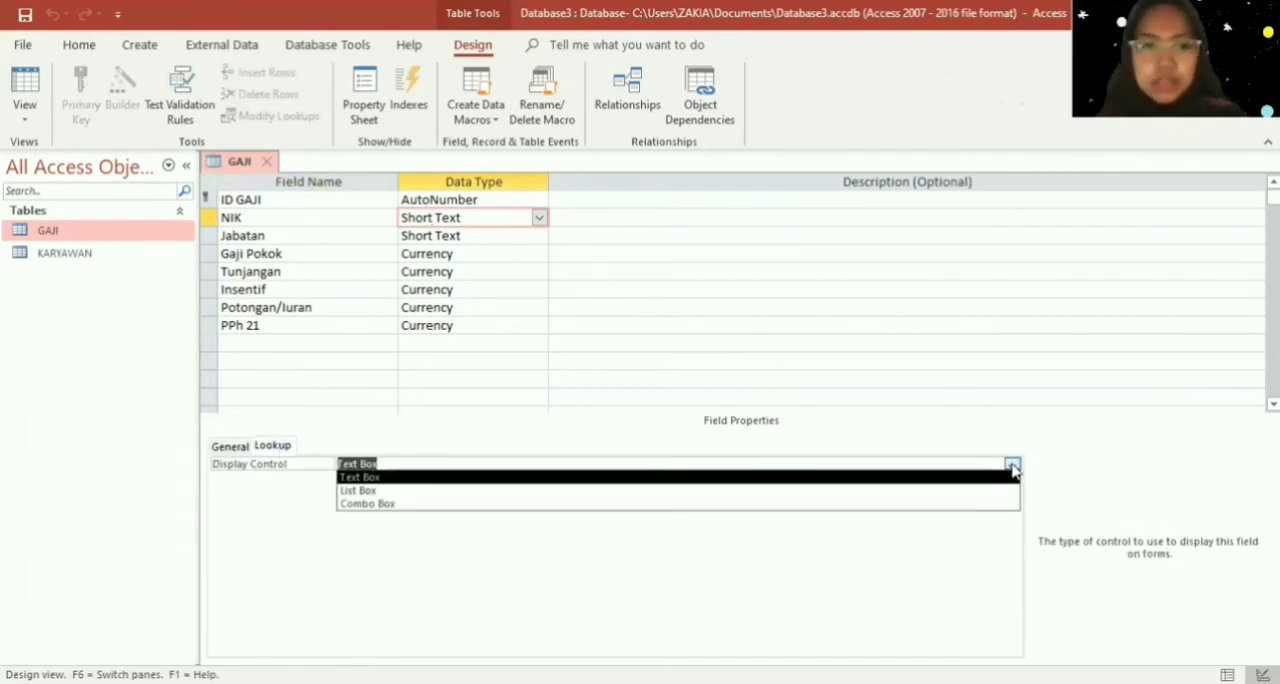
pyautogui.click(997, 514)
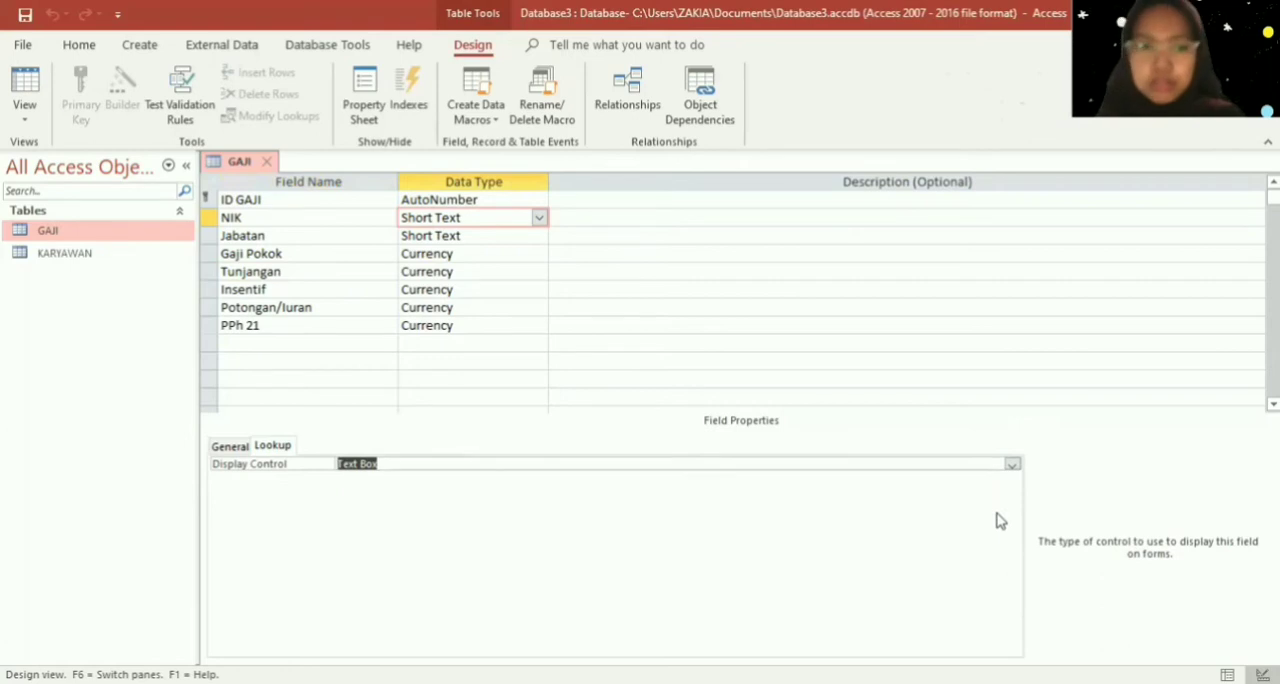
pyautogui.click(1012, 464)
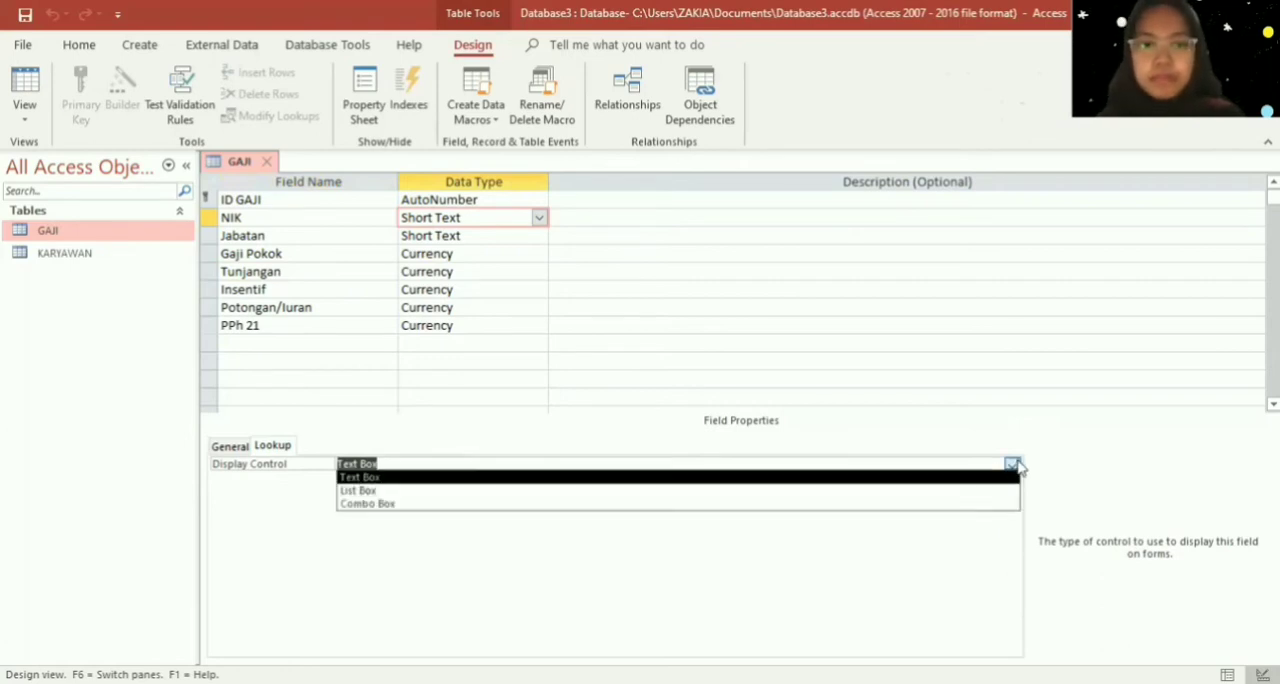
pyautogui.click(991, 505)
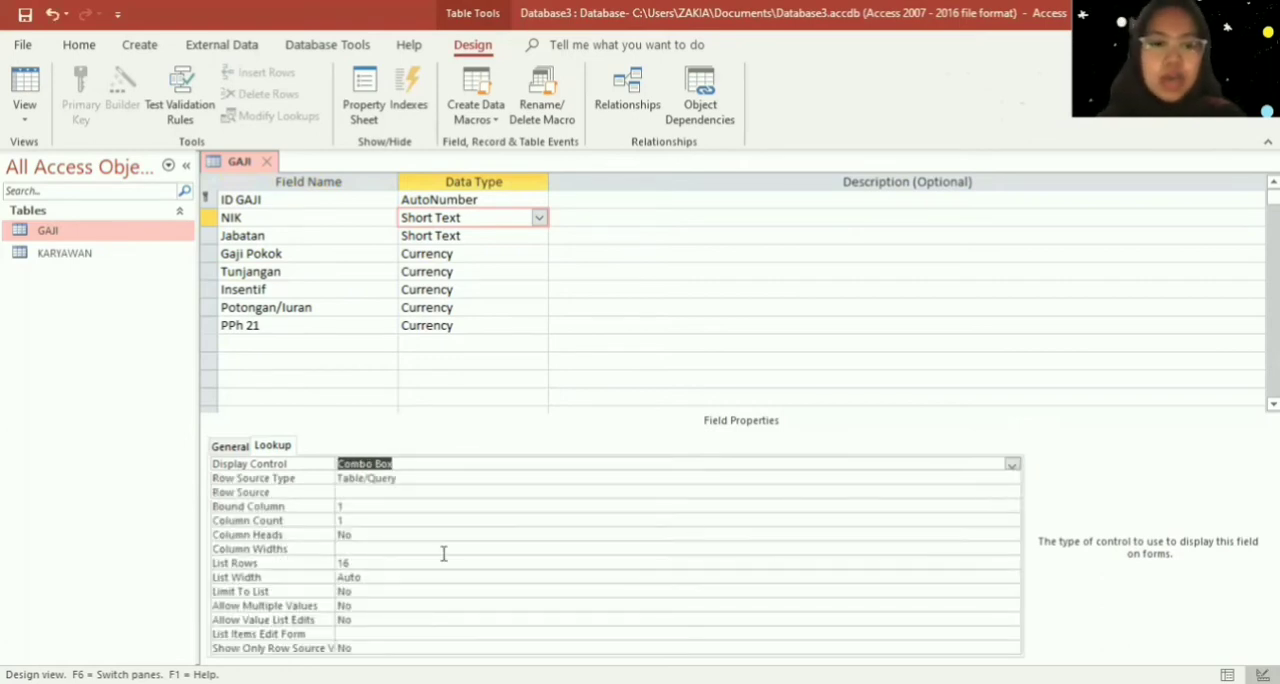
# - Open the query builder for the NIK field's Row Source and add the KARYAWAN table to it
pyautogui.click(357, 492)
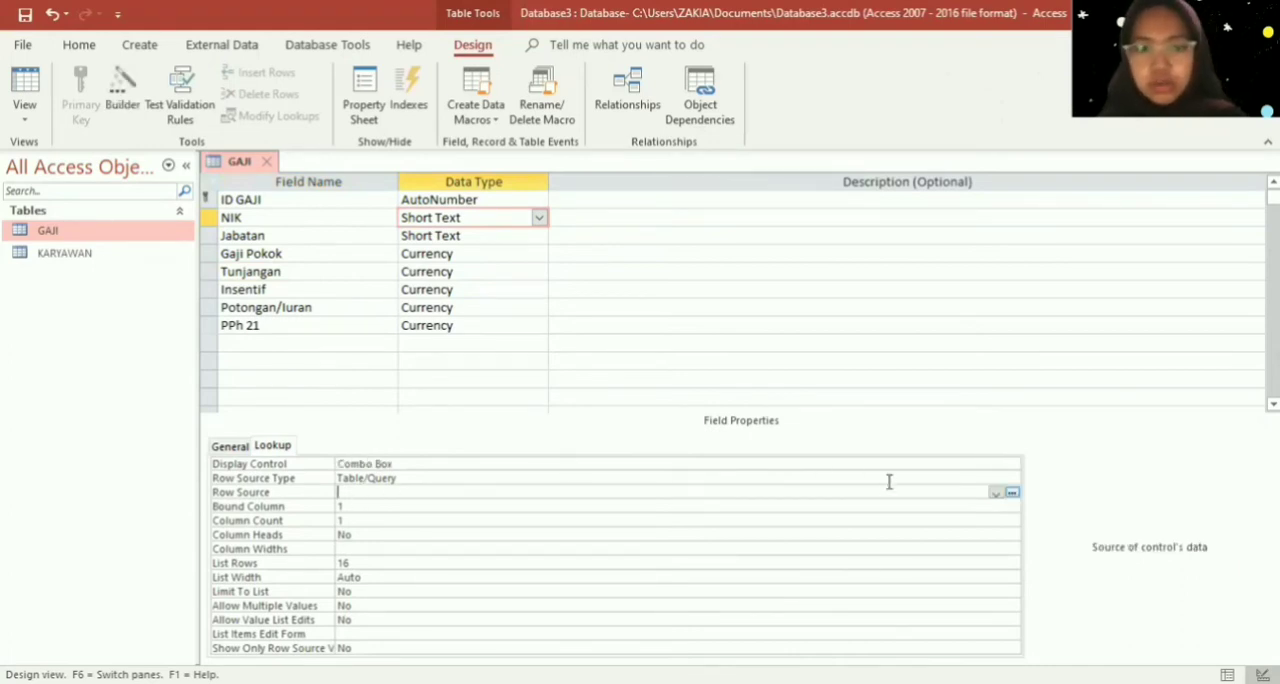
pyautogui.click(1013, 494)
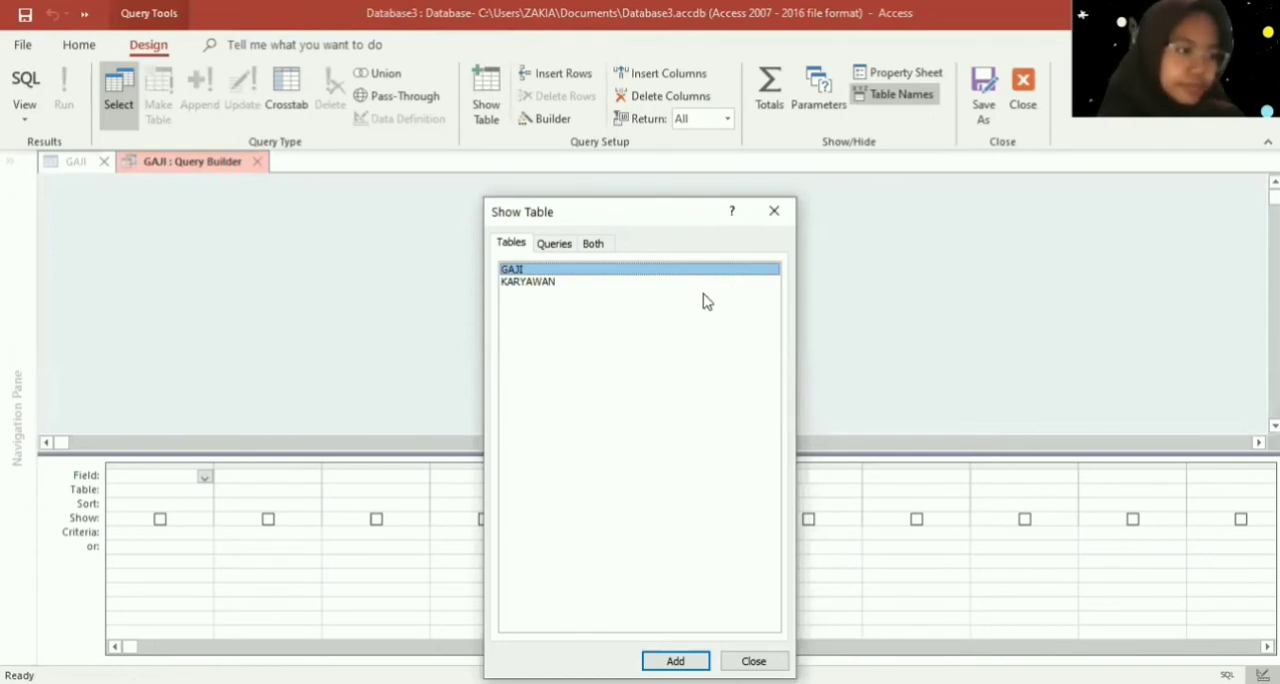
pyautogui.click(627, 284)
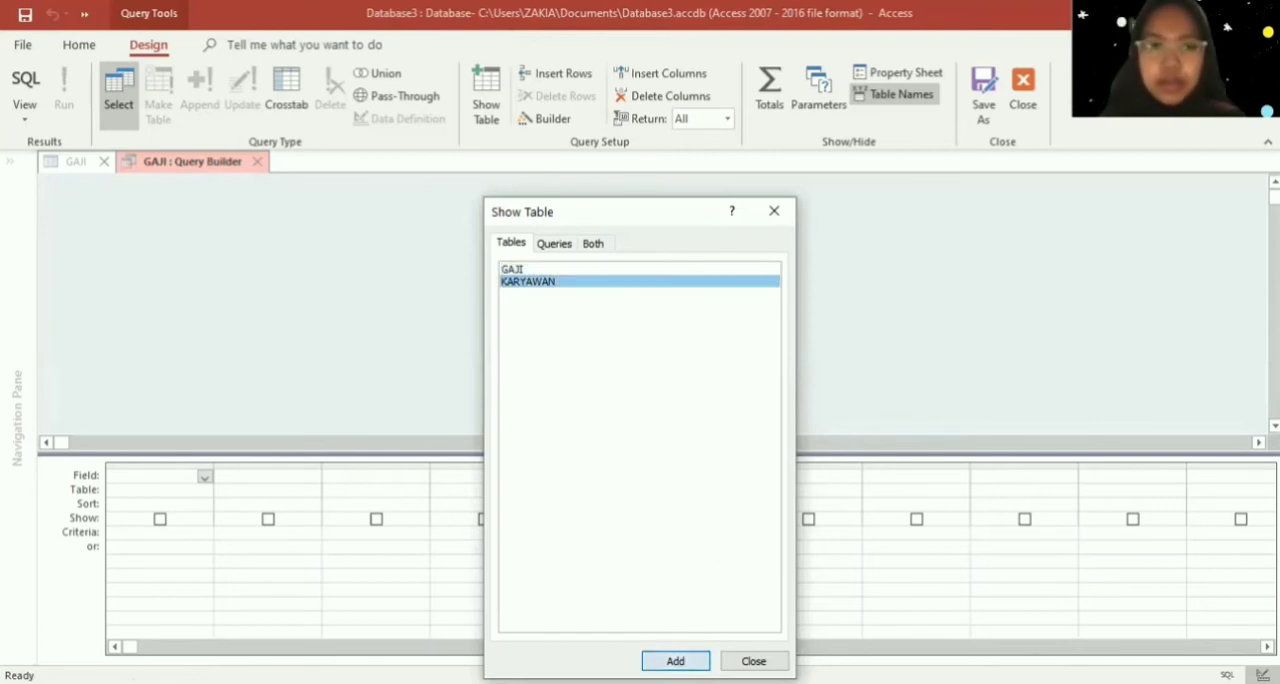
pyautogui.click(660, 661)
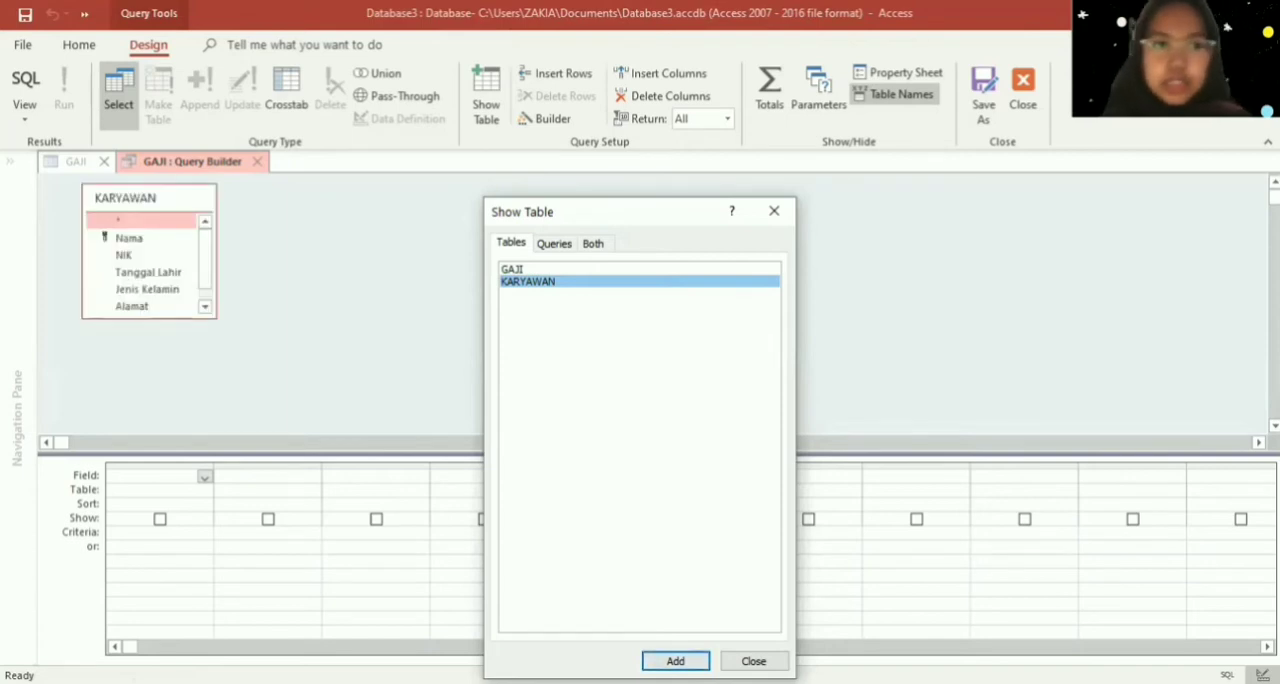
pyautogui.click(754, 661)
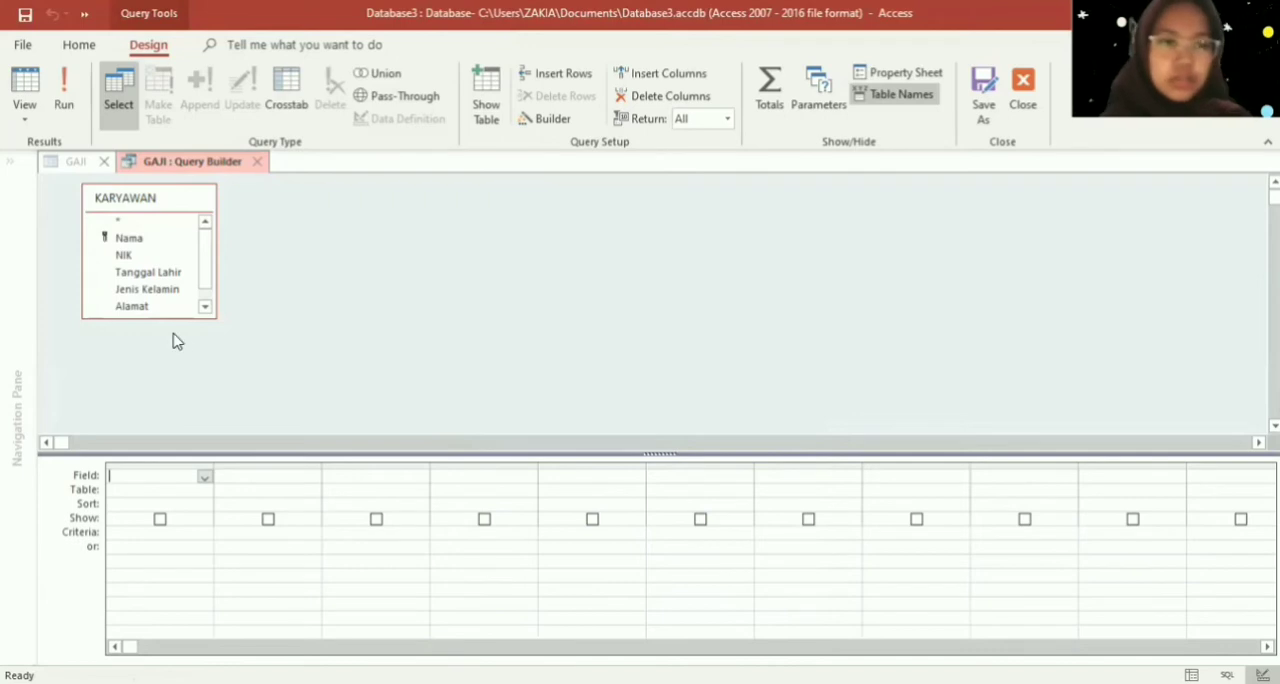
# - Add the NIK and Nama fields from KARYAWAN to the first two columns of the query grid
pyautogui.doubleClick(124, 256)
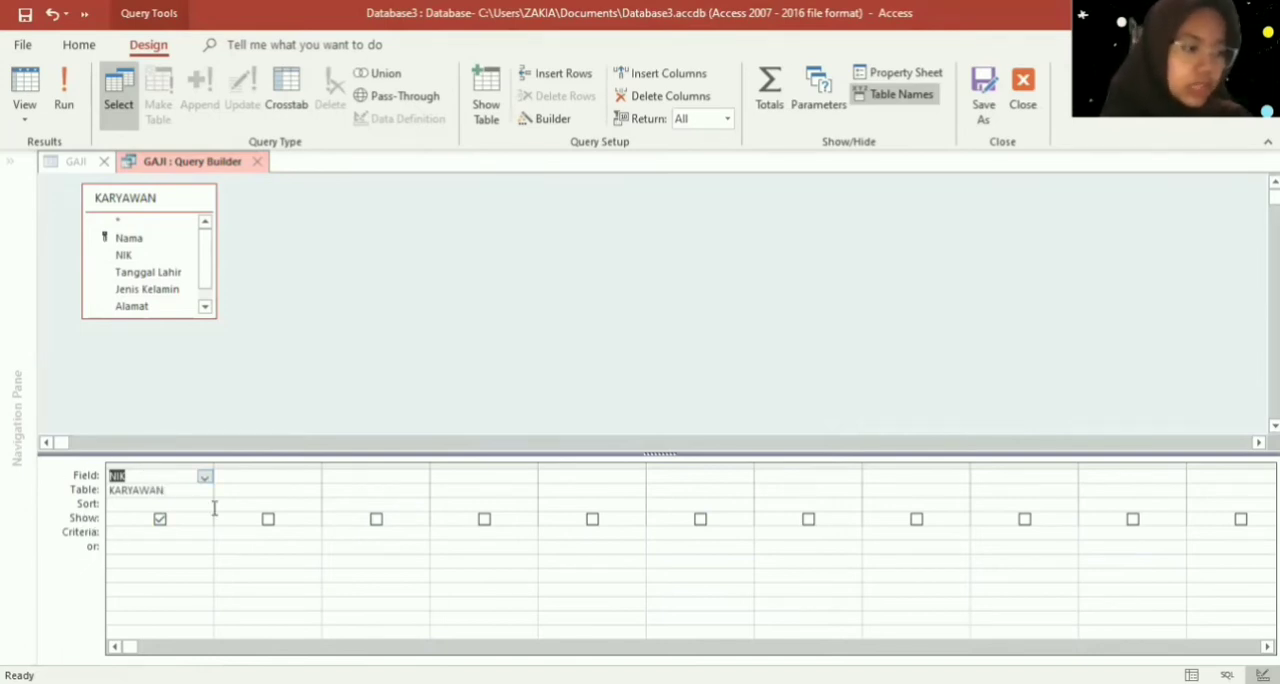
pyautogui.click(258, 478)
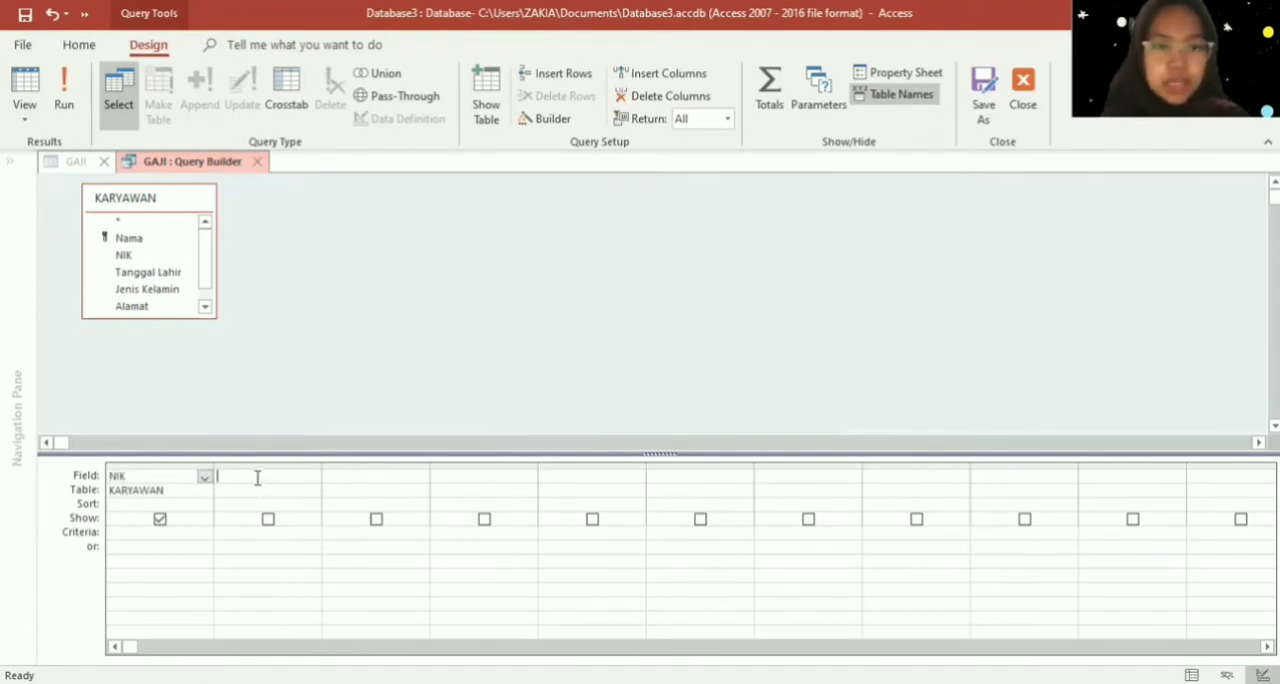
pyautogui.click(270, 489)
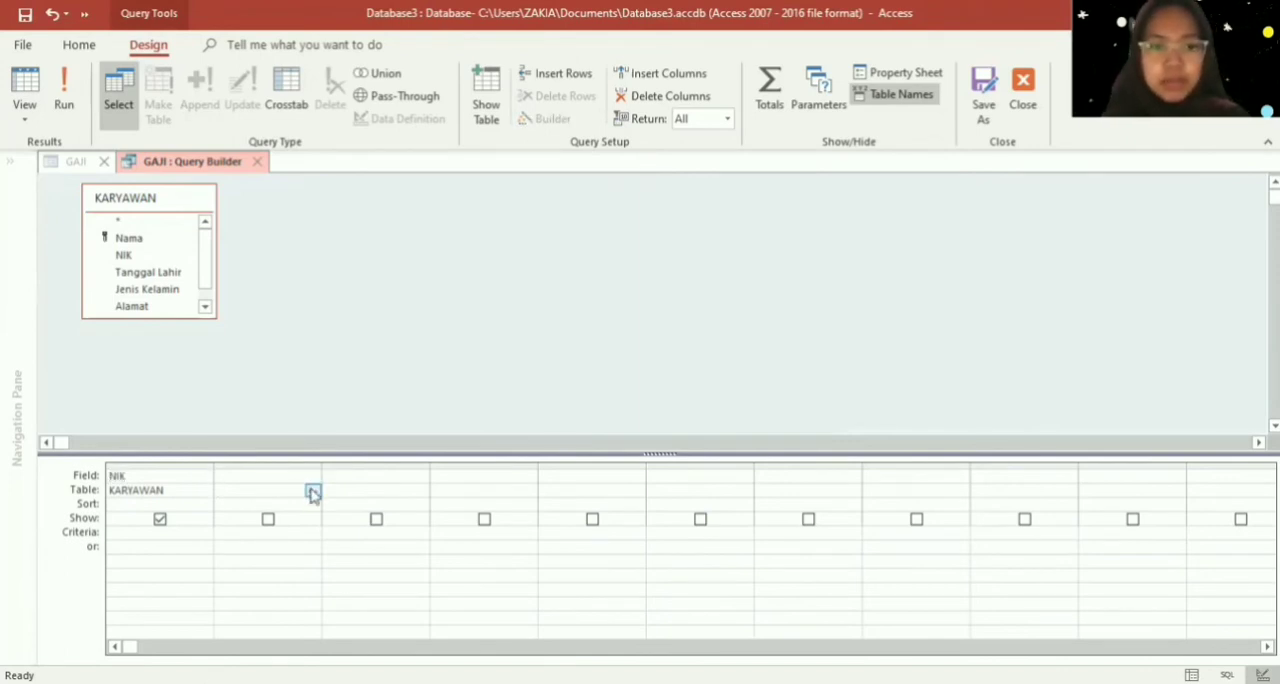
pyautogui.click(313, 492)
pyautogui.click(308, 504)
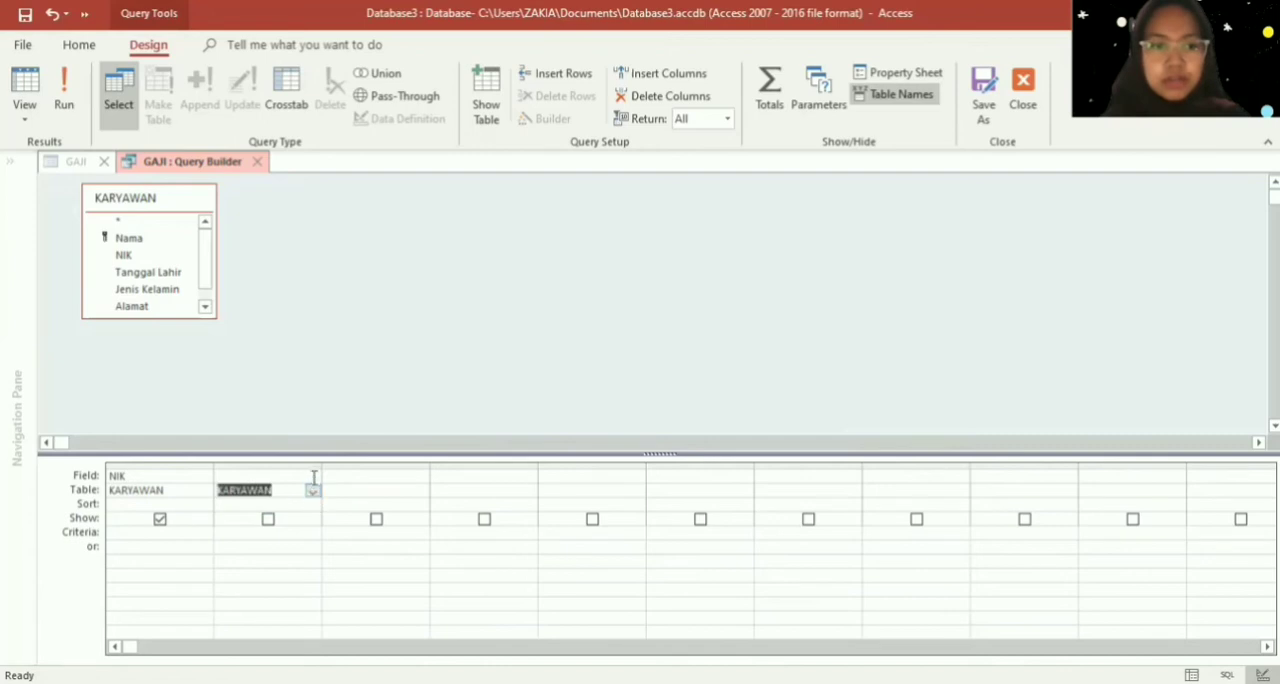
pyautogui.click(313, 478)
pyautogui.click(312, 503)
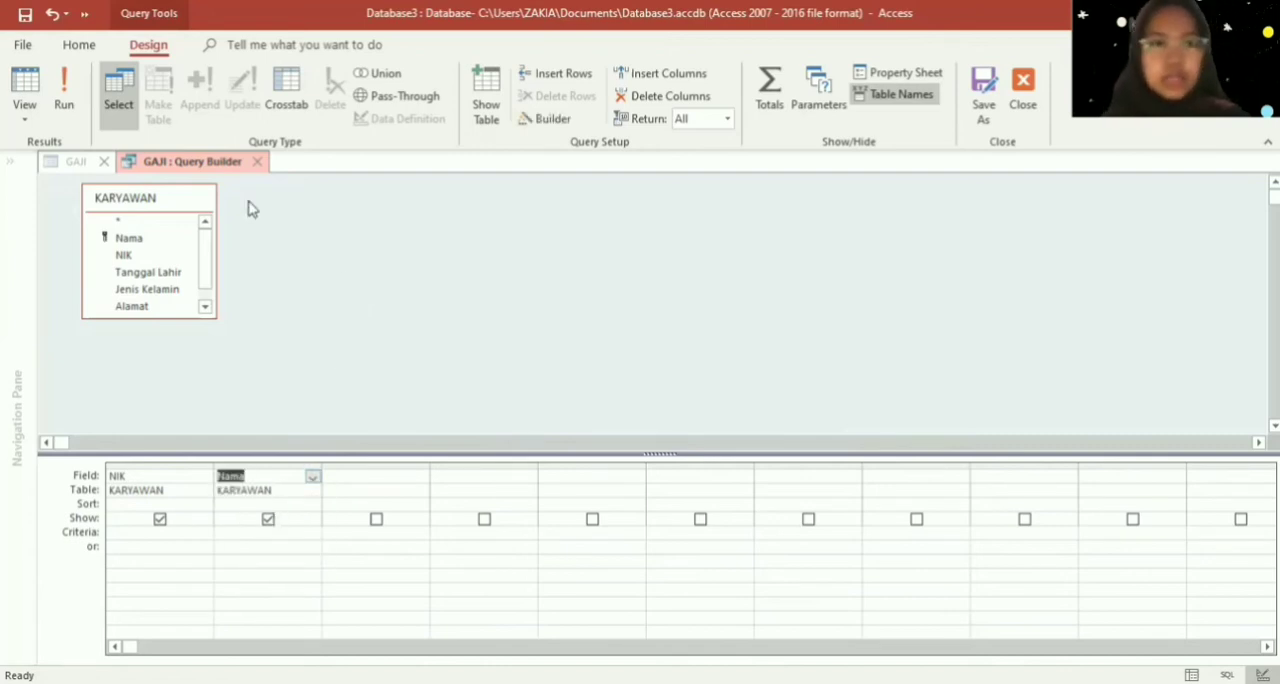
# - Close the query builder and return to the design of the GAJI table
pyautogui.rightClick(205, 167)
pyautogui.click(206, 158)
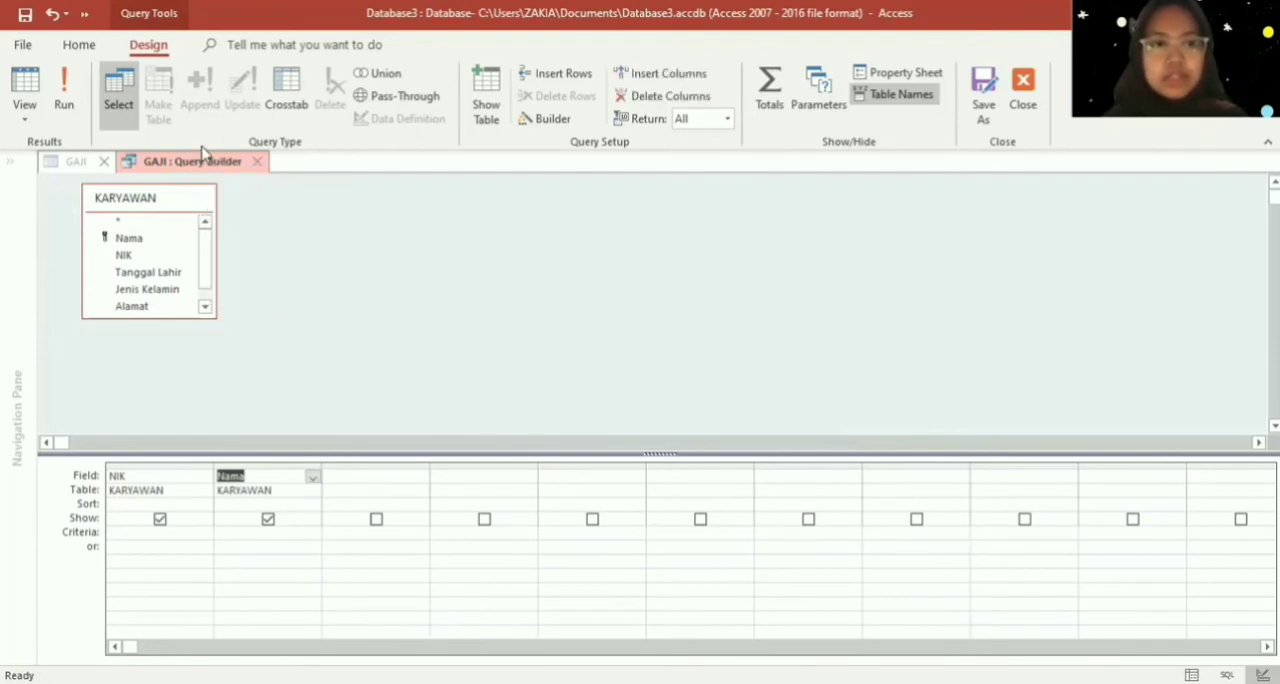
pyautogui.rightClick(205, 161)
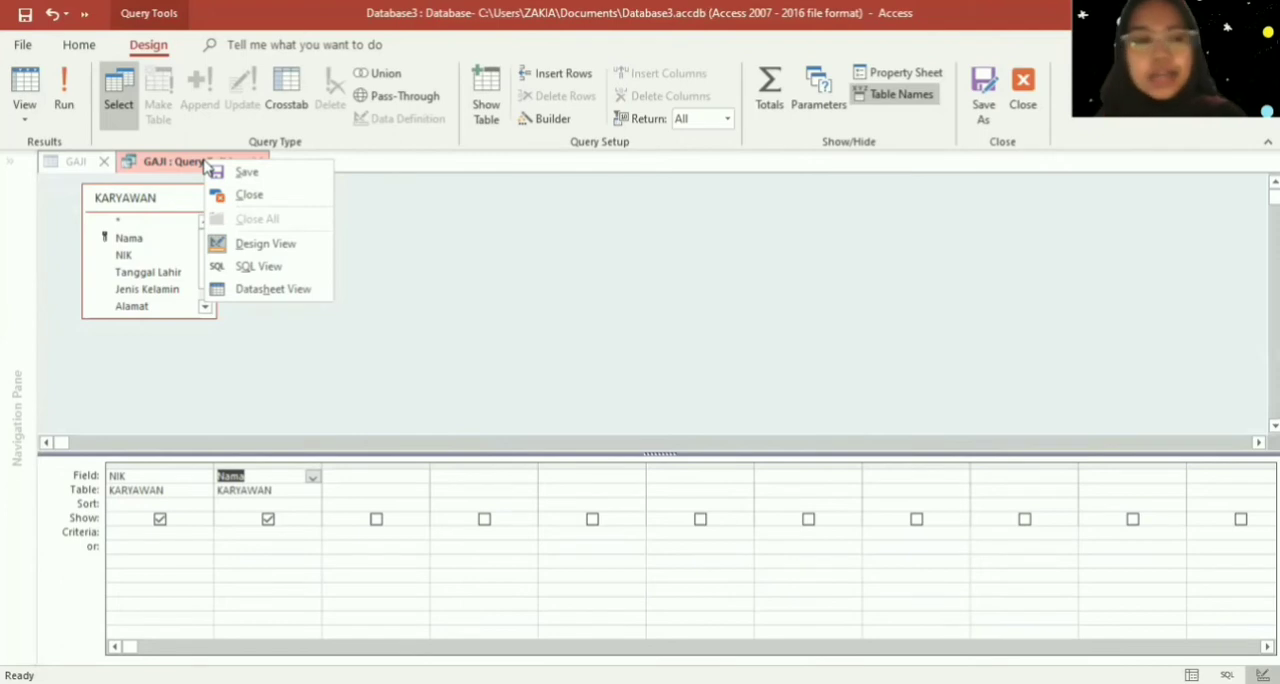
pyautogui.click(240, 195)
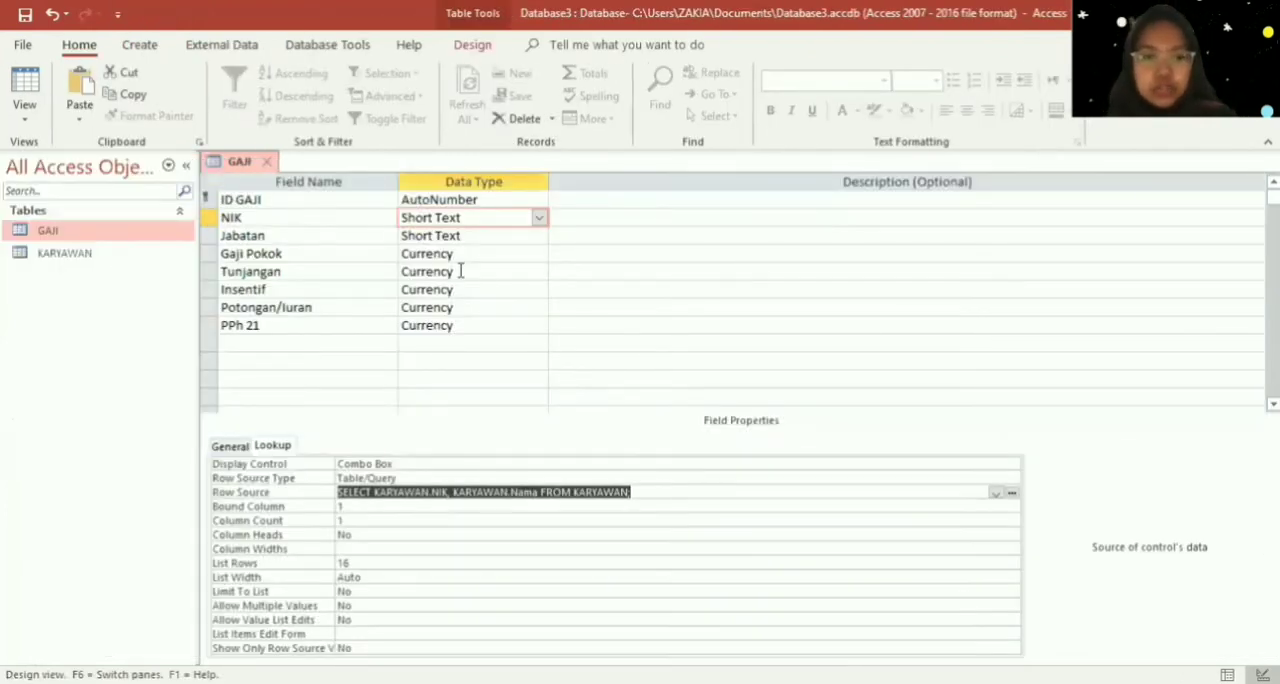
# - Set the NIK lookup's Column Count to 2, then save and close the GAJI table
pyautogui.click(342, 520)
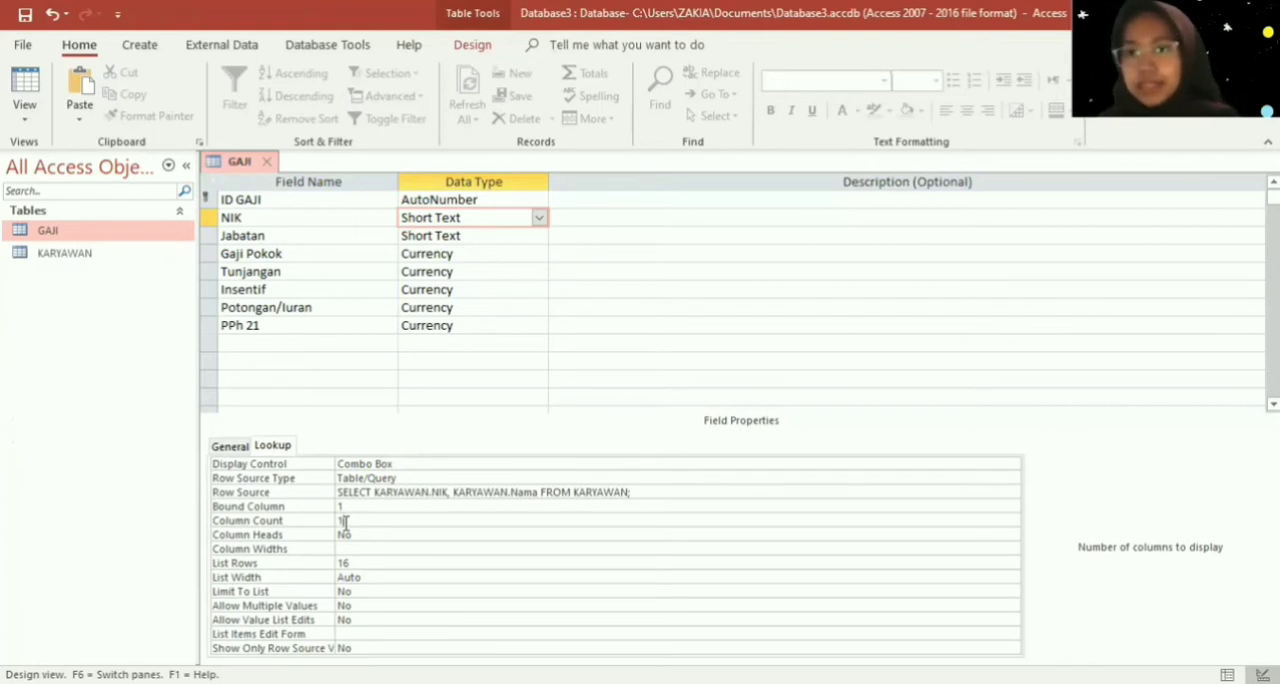
pyautogui.press('BackSpace')
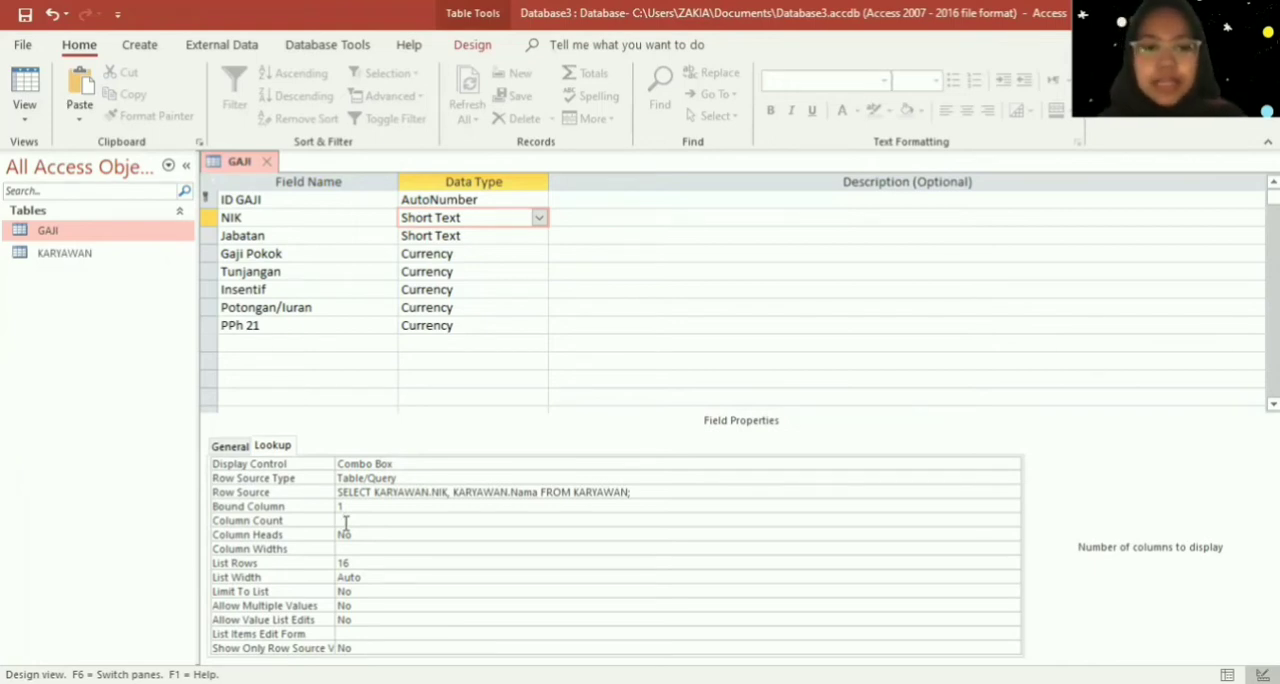
pyautogui.write('2')
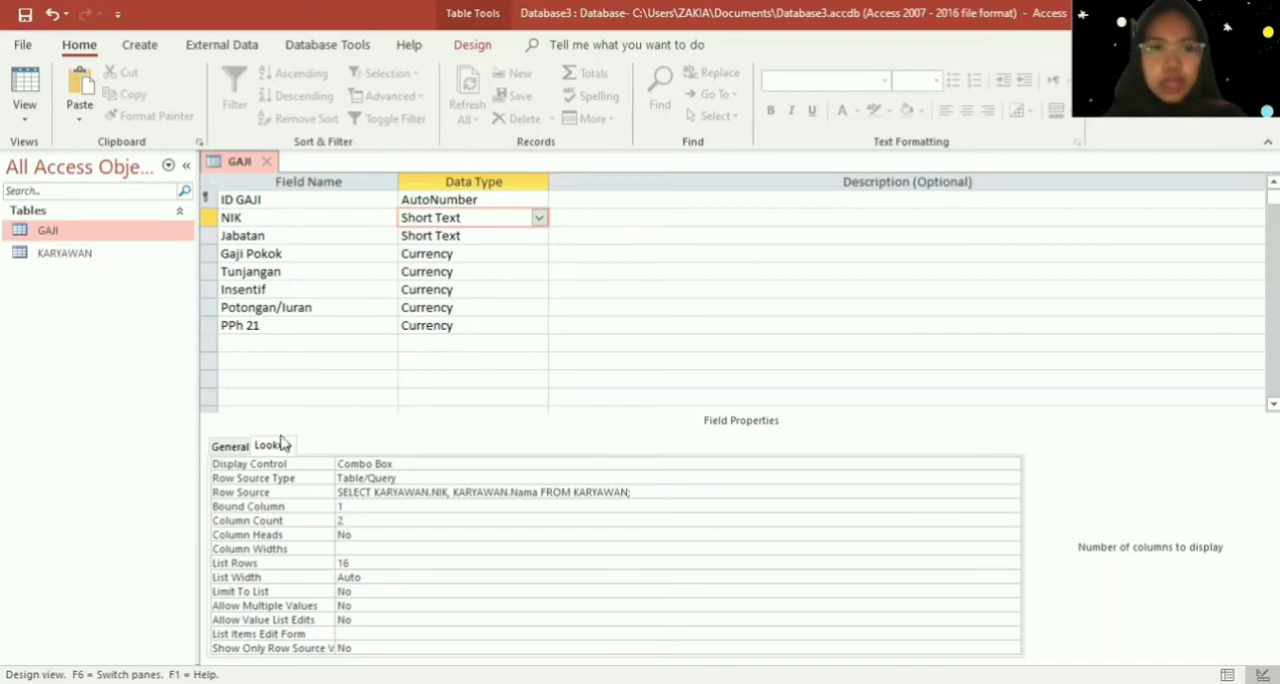
pyautogui.rightClick(232, 161)
pyautogui.click(260, 175)
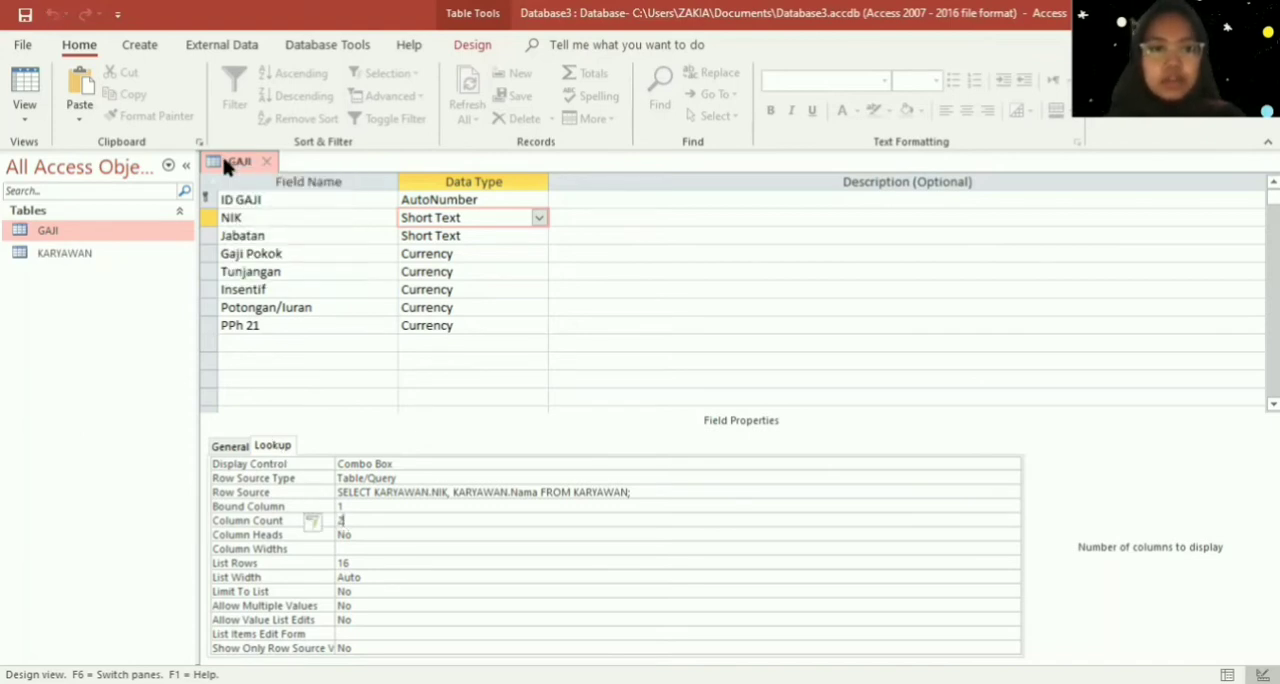
pyautogui.rightClick(215, 161)
pyautogui.click(236, 191)
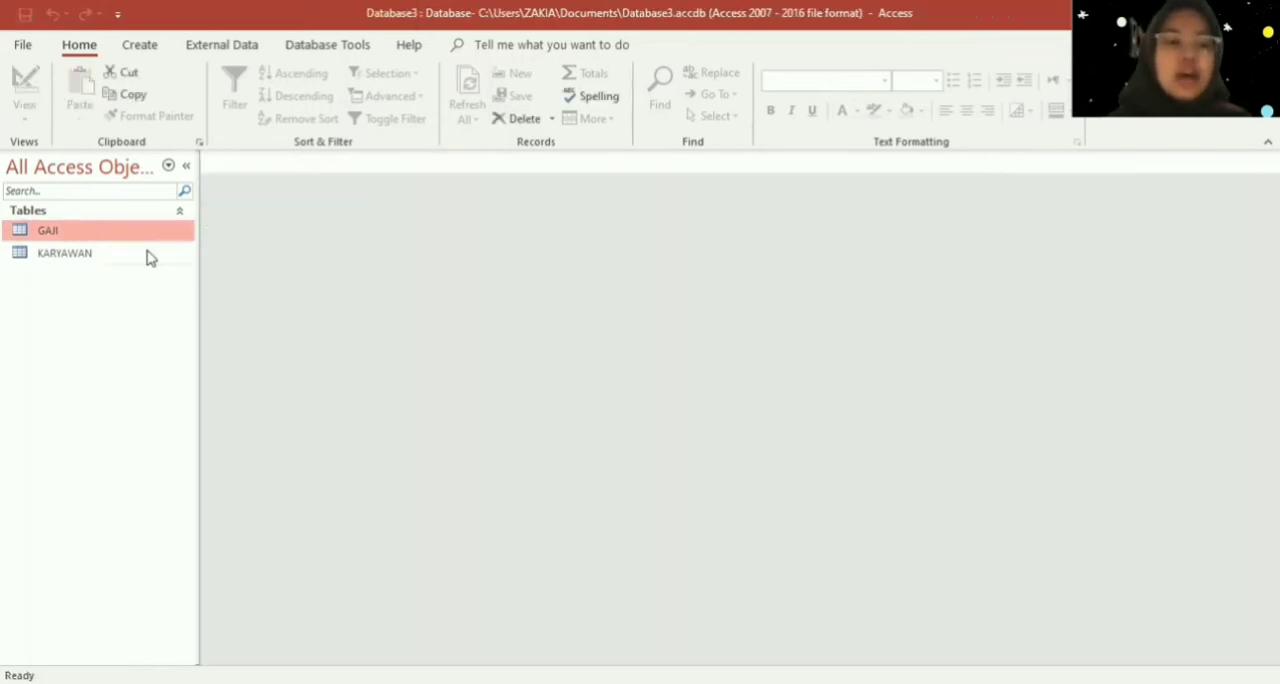
# - Create a form based on the KARYAWAN table
pyautogui.click(146, 257)
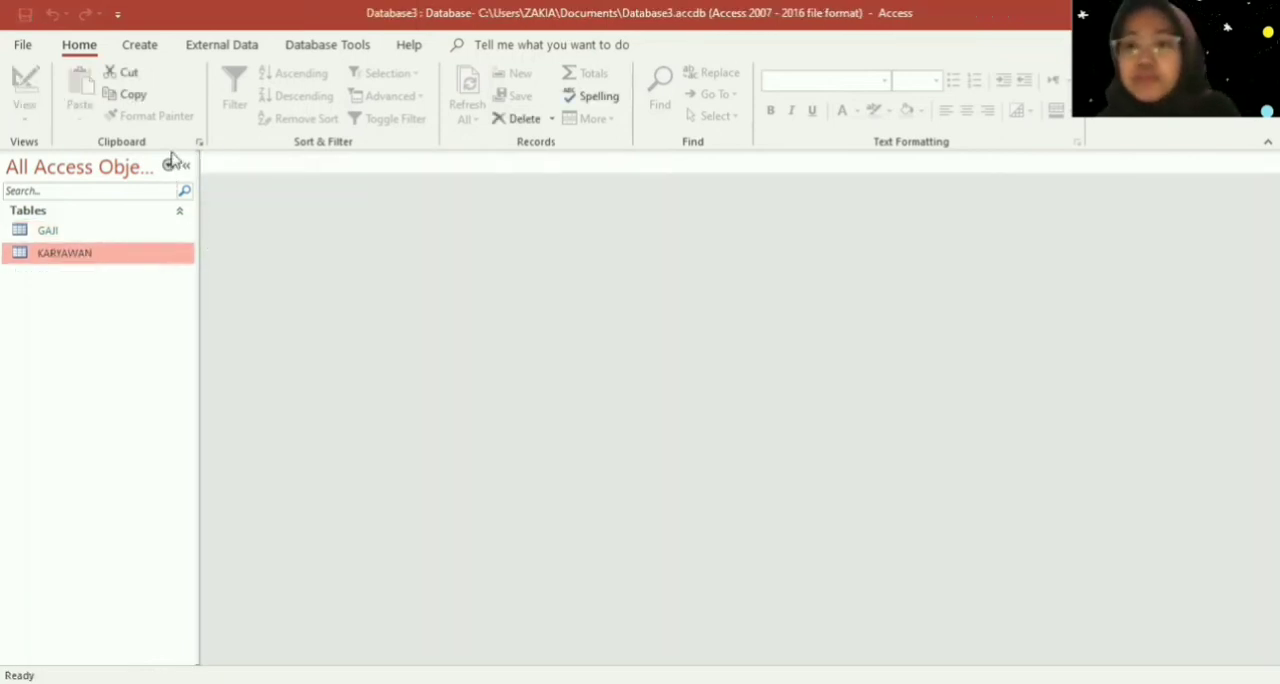
pyautogui.click(150, 45)
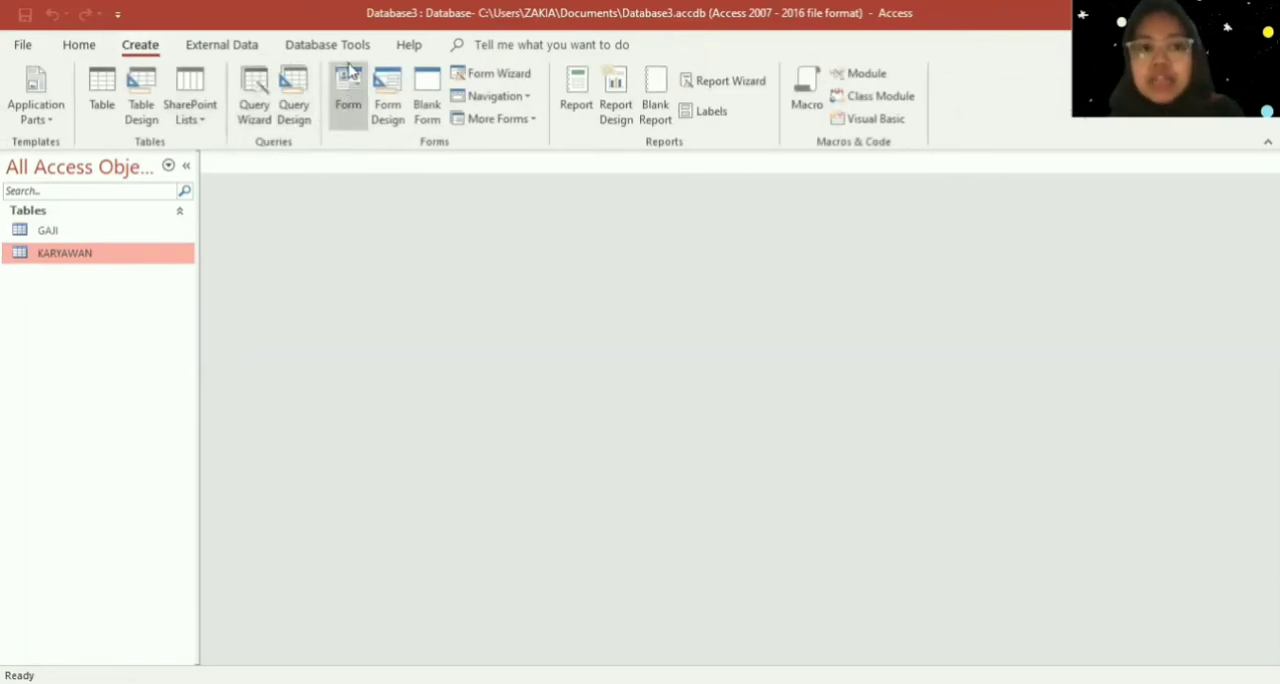
pyautogui.click(346, 97)
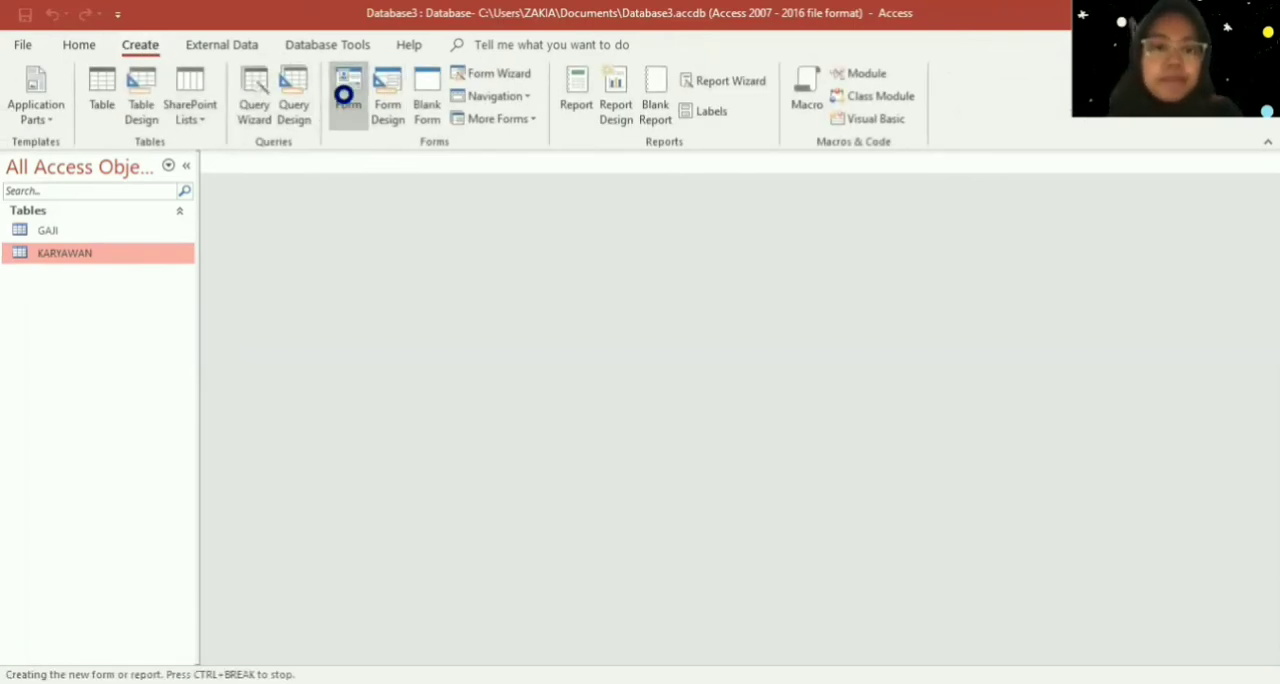
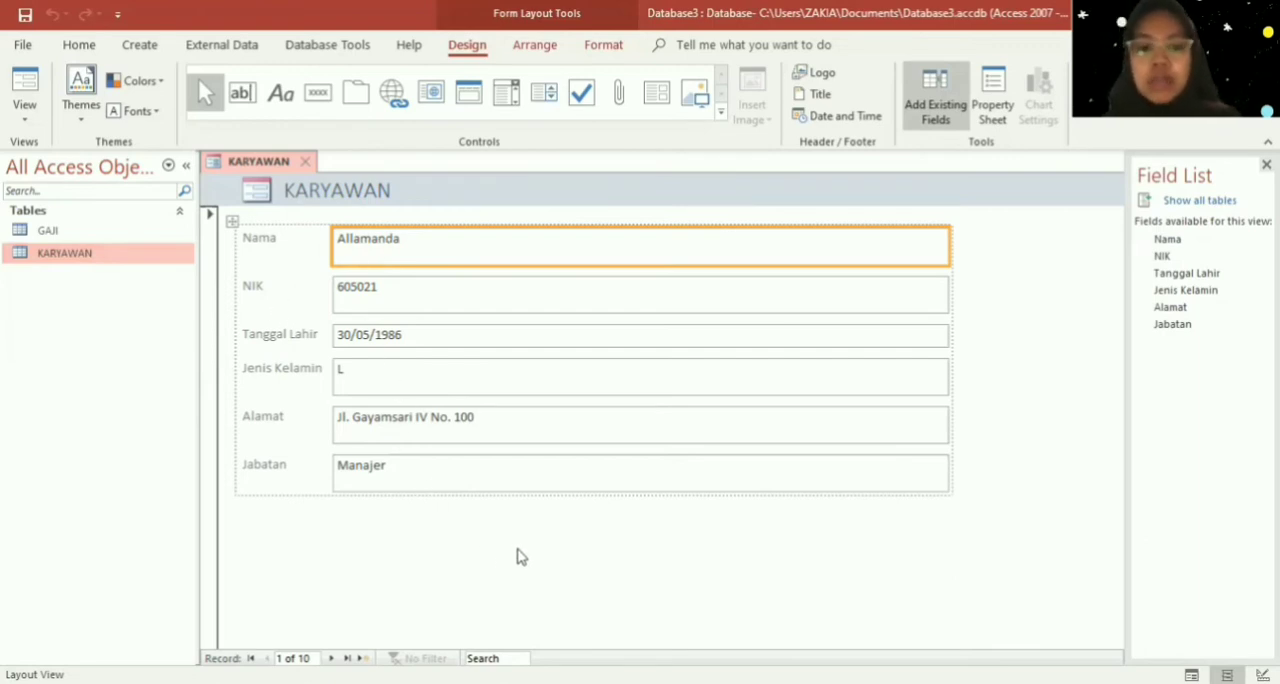
# - Switch the KARYAWAN form from Layout View to Design View
pyautogui.rightClick(518, 338)
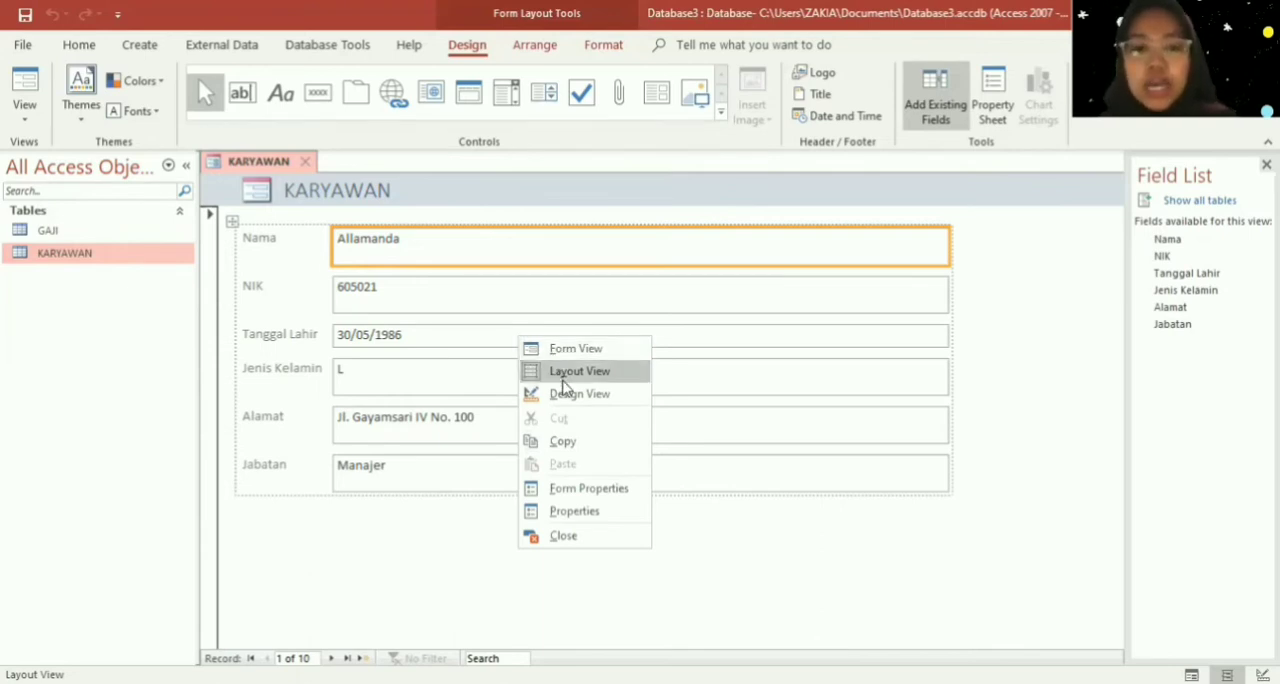
pyautogui.rightClick(428, 536)
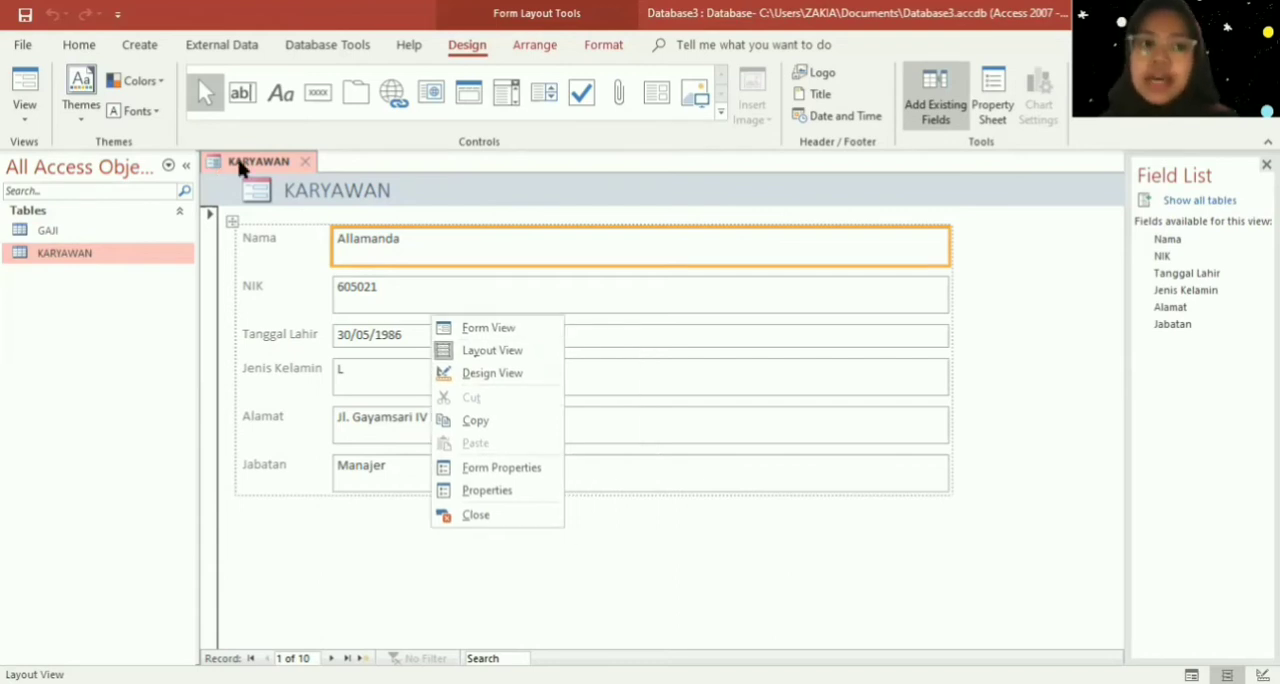
pyautogui.rightClick(238, 168)
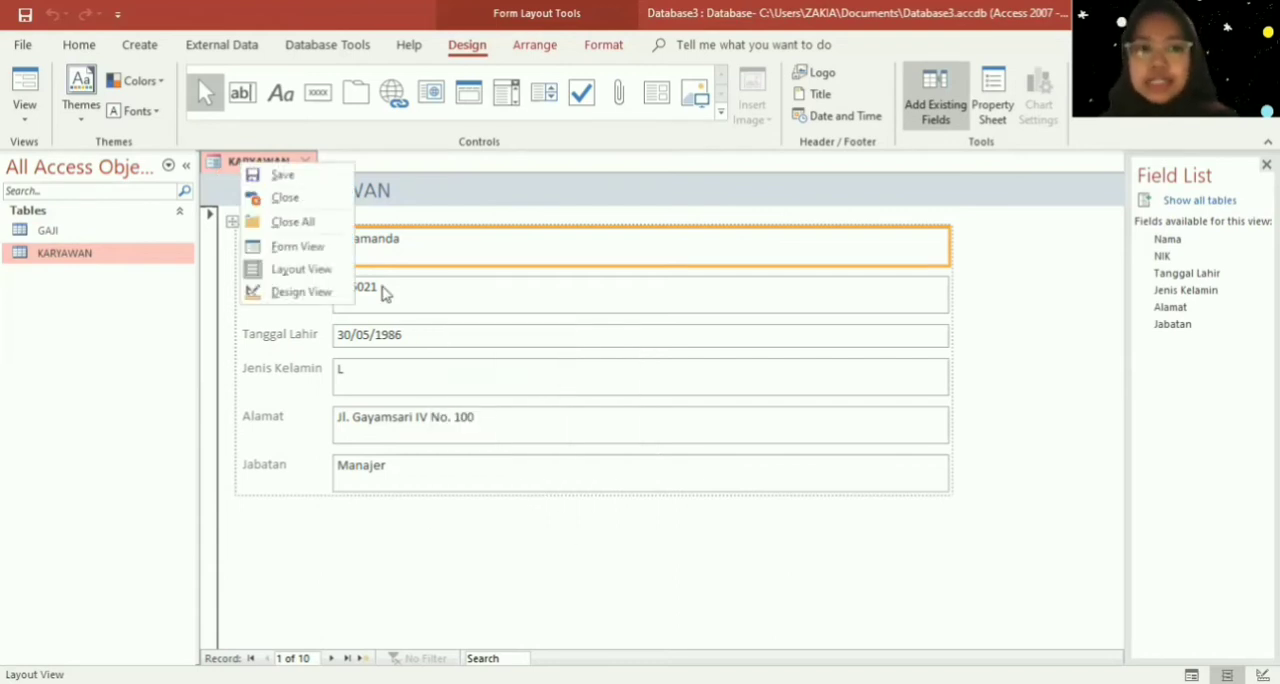
pyautogui.rightClick(474, 542)
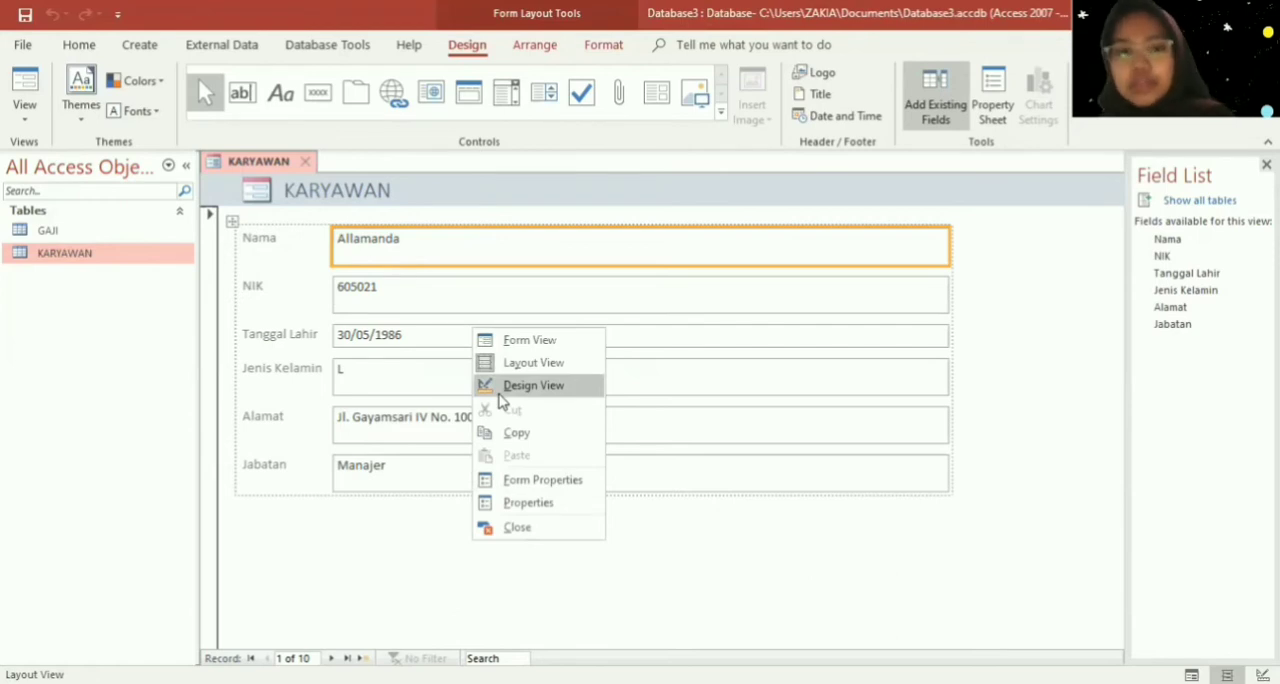
pyautogui.click(500, 390)
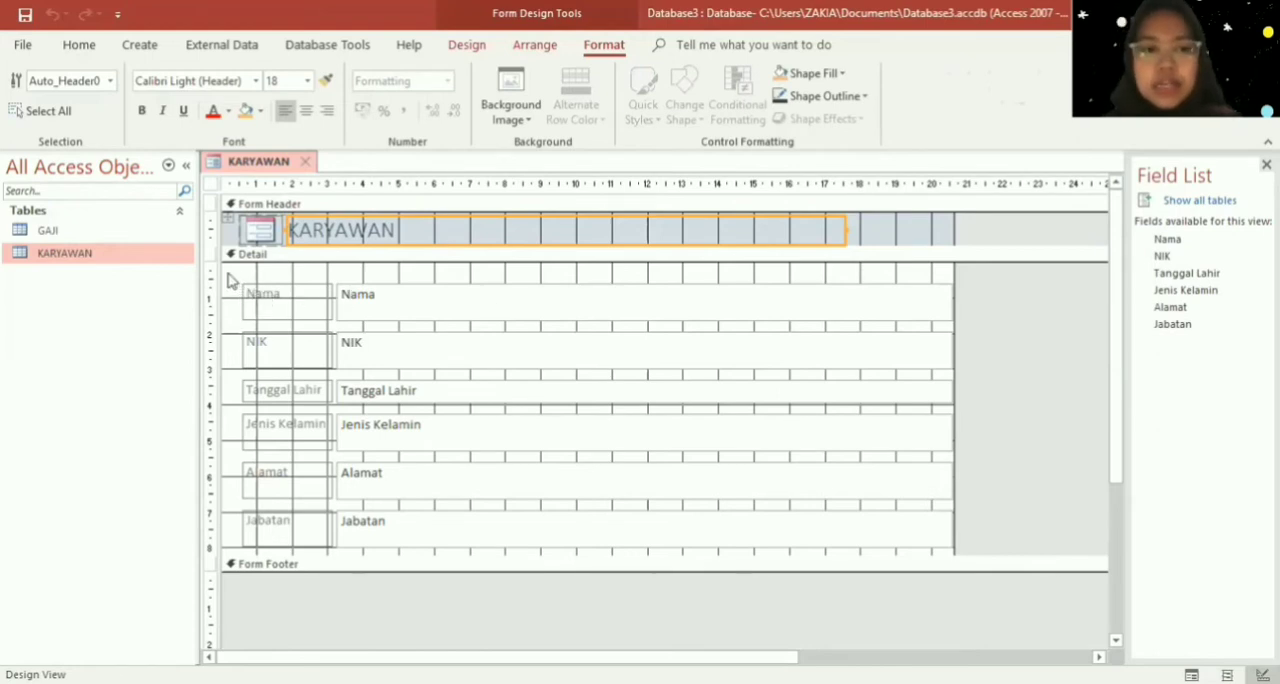
# - Select all labels and text boxes in the Detail section and remove their shared layout so each can be arranged separately
pyautogui.moveTo(228, 273); pyautogui.dragTo(955, 550)
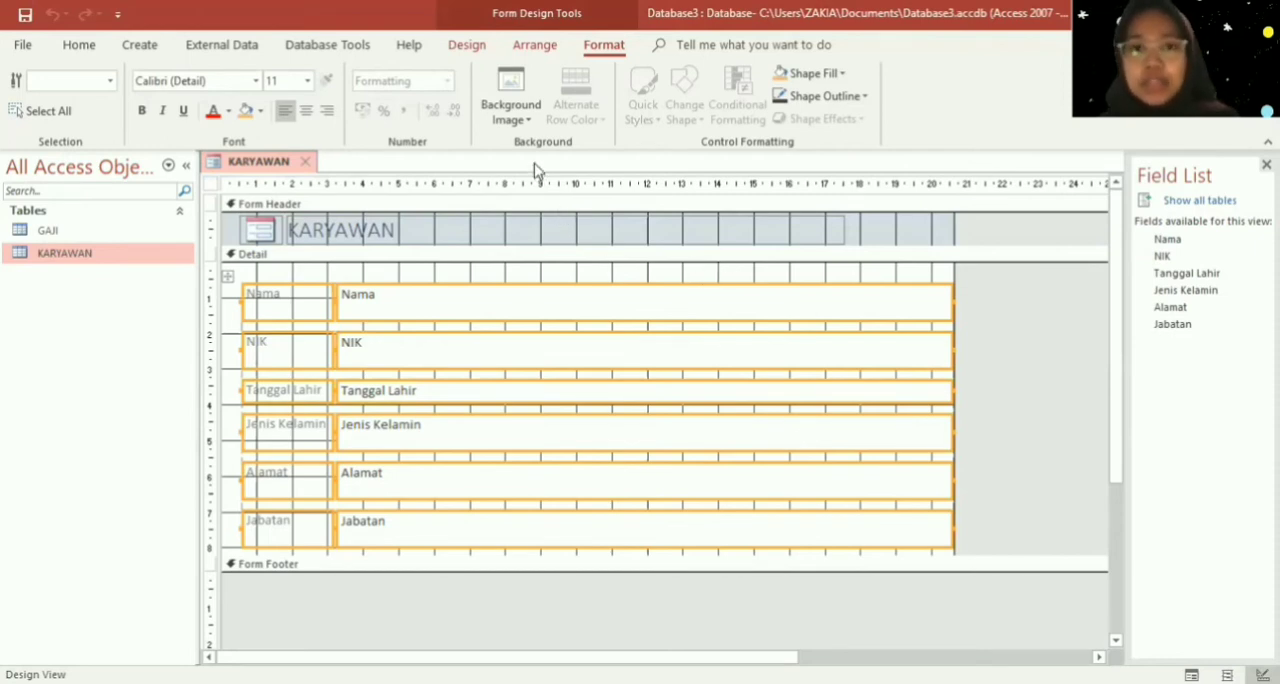
pyautogui.click(532, 45)
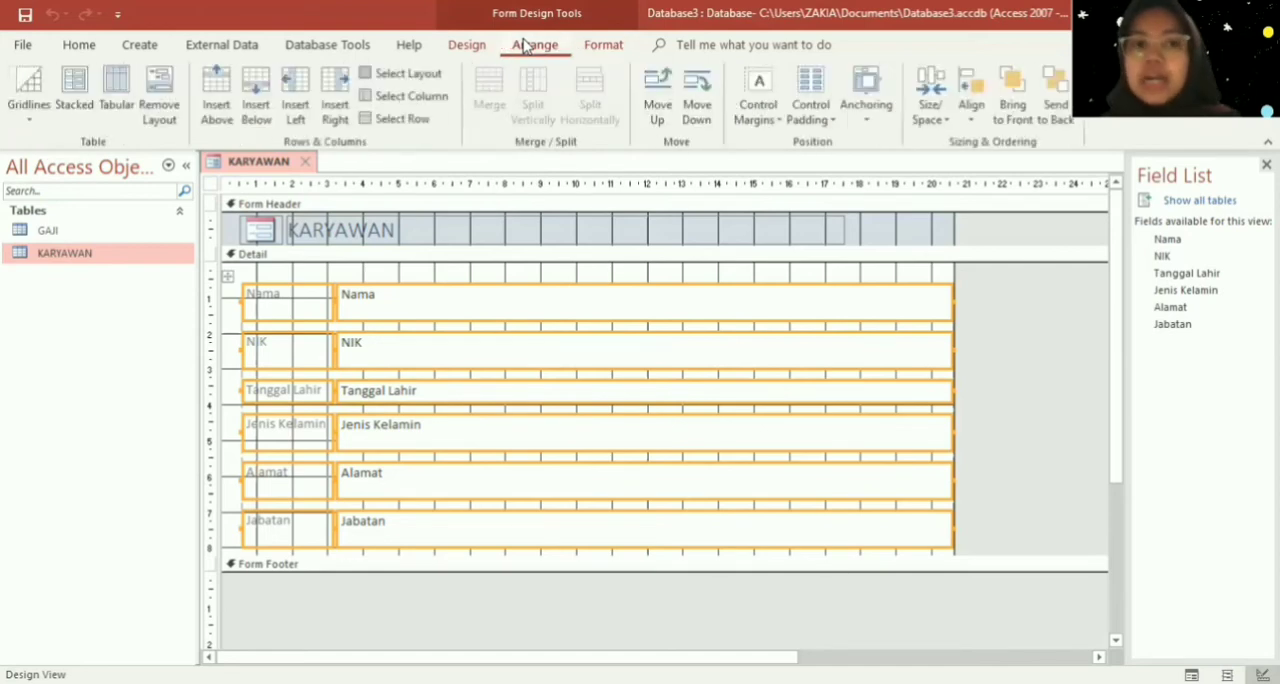
pyautogui.click(165, 105)
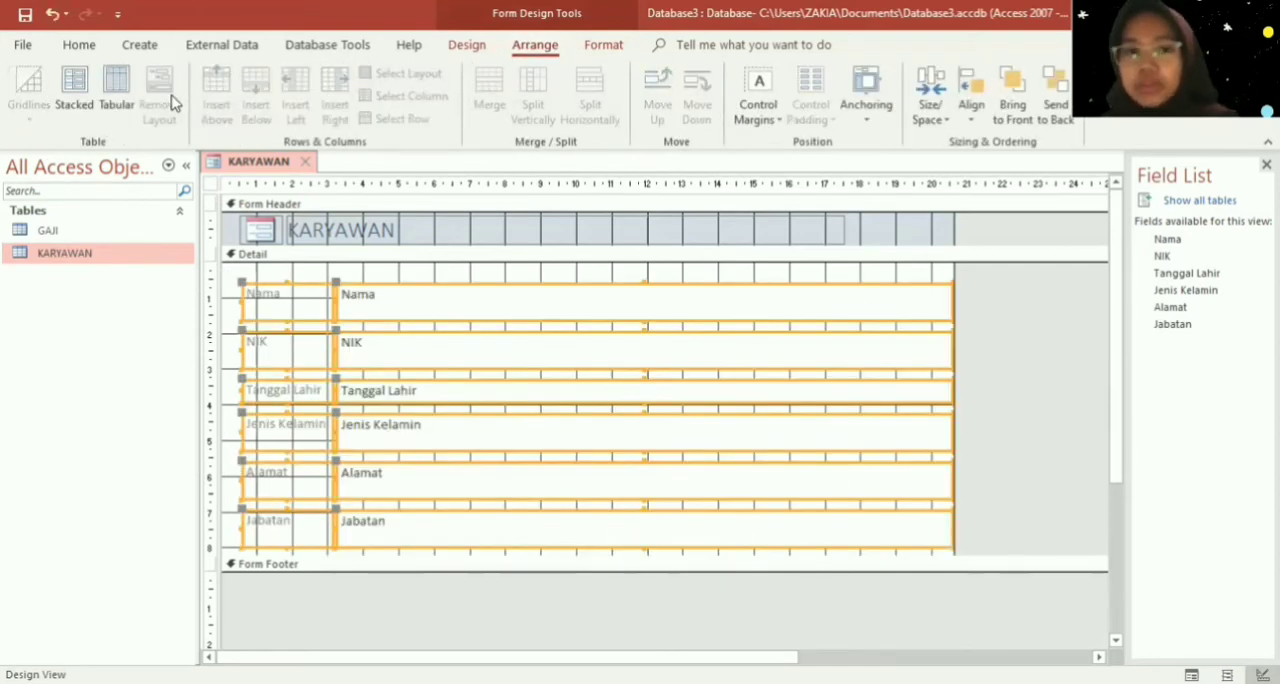
pyautogui.click(365, 284)
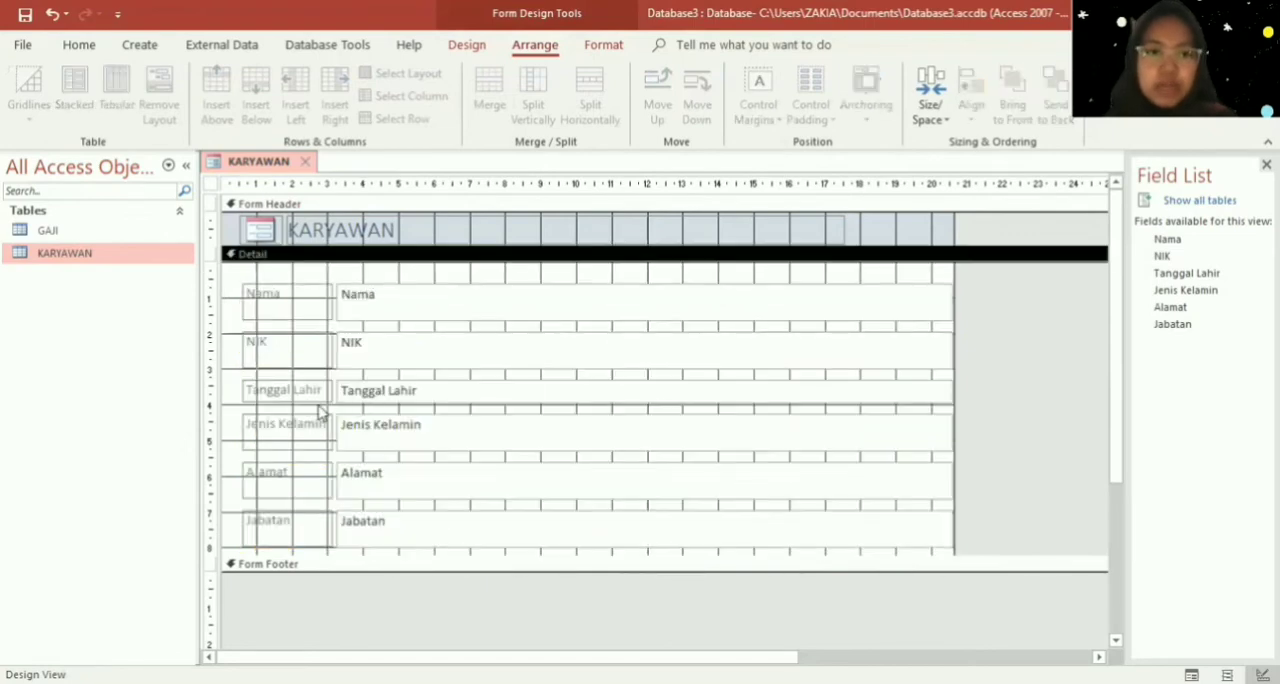
# - Move the Nama and NIK labels and text boxes slightly up and left within the Detail section
pyautogui.click(286, 318)
pyautogui.moveTo(242, 282); pyautogui.dragTo(230, 270)
pyautogui.click(360, 290)
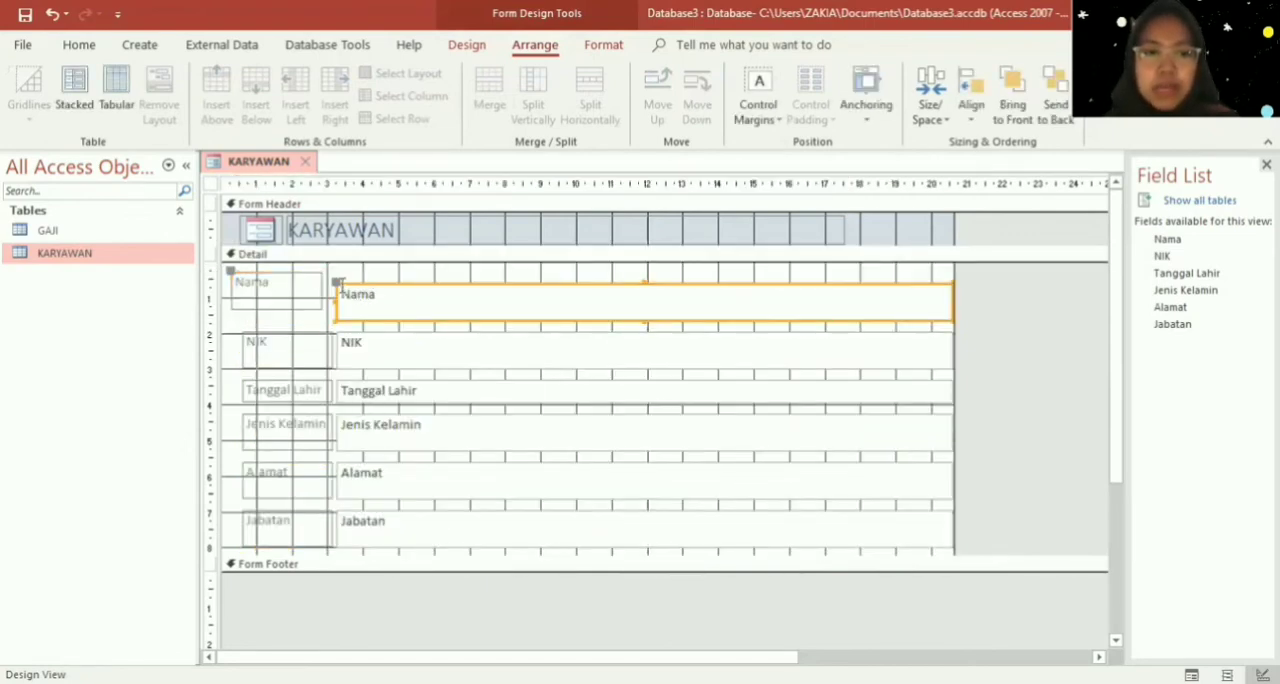
pyautogui.moveTo(334, 277); pyautogui.dragTo(328, 274)
pyautogui.click(246, 341)
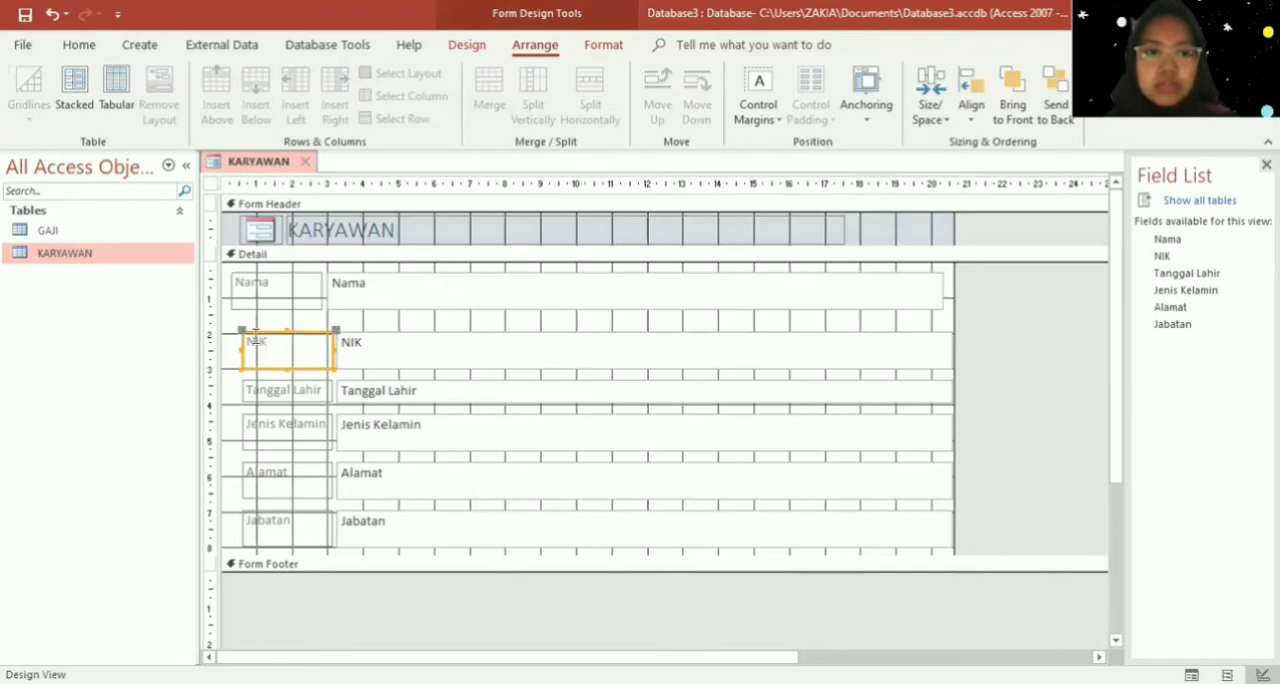
pyautogui.moveTo(242, 335); pyautogui.dragTo(231, 323)
pyautogui.click(400, 352)
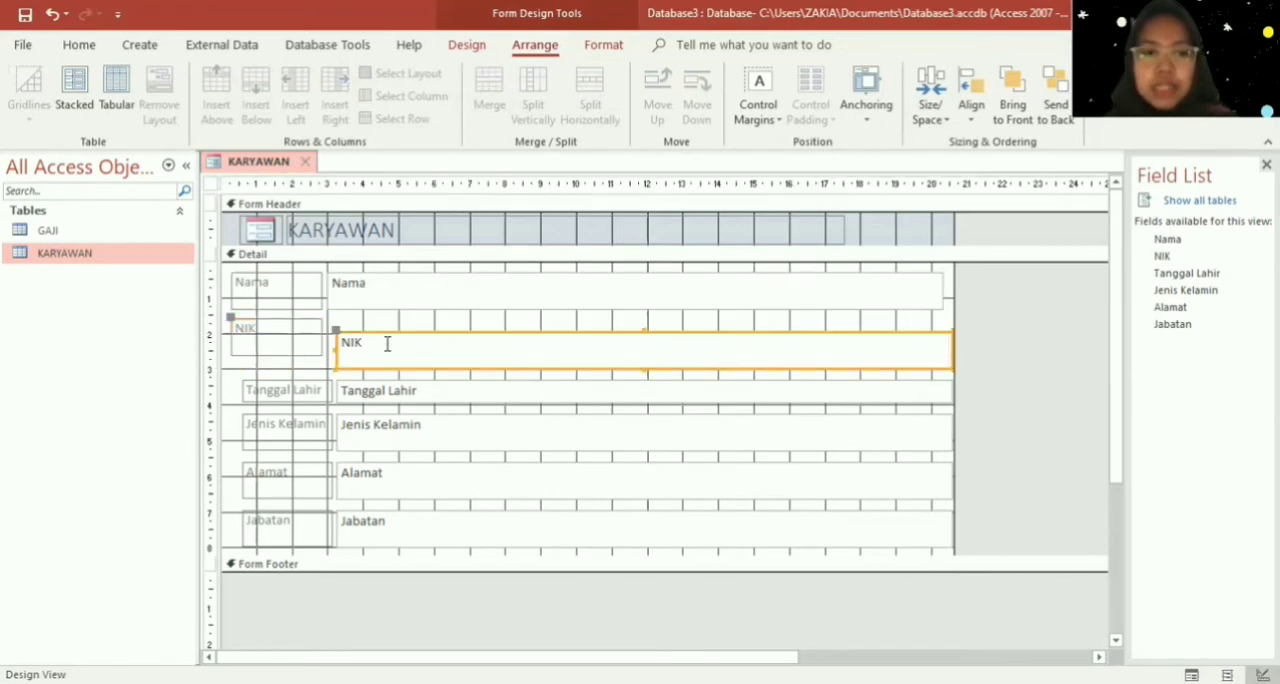
pyautogui.moveTo(331, 337); pyautogui.dragTo(326, 320)
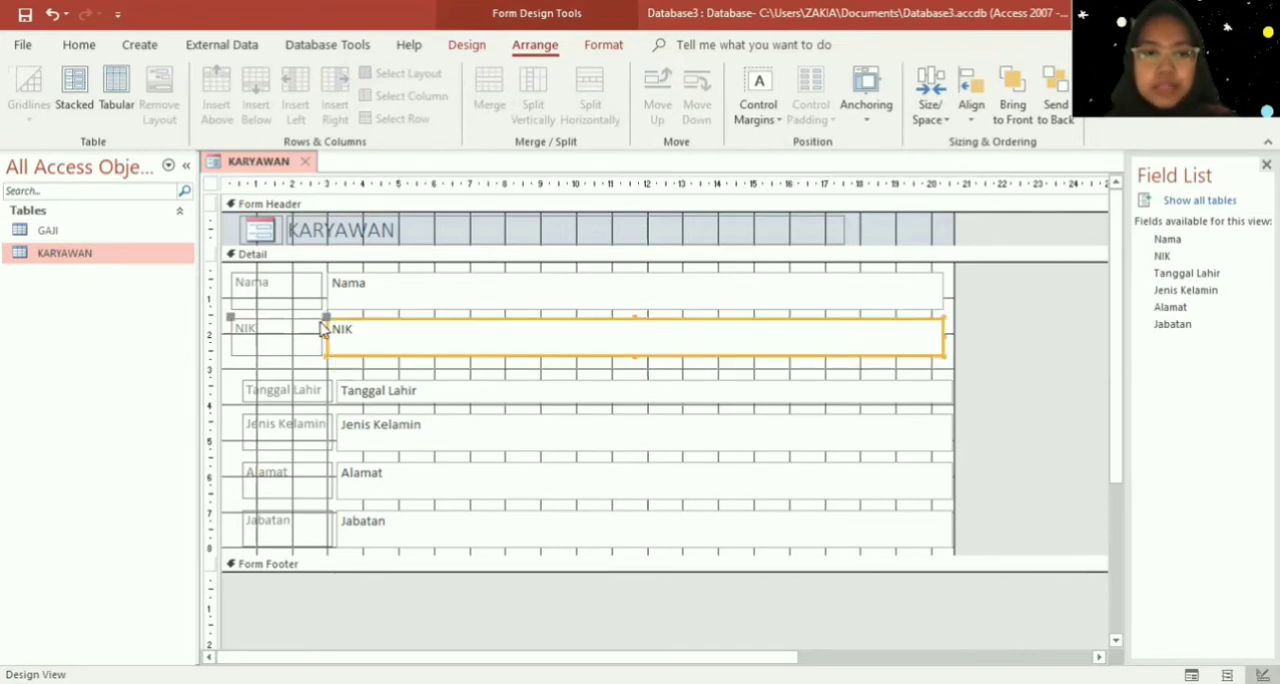
# - Shift the Tanggal Lahir and Jenis Kelamin labels and text boxes slightly up and left, closer beneath the NIK row
pyautogui.click(263, 400)
pyautogui.moveTo(240, 376); pyautogui.dragTo(231, 372)
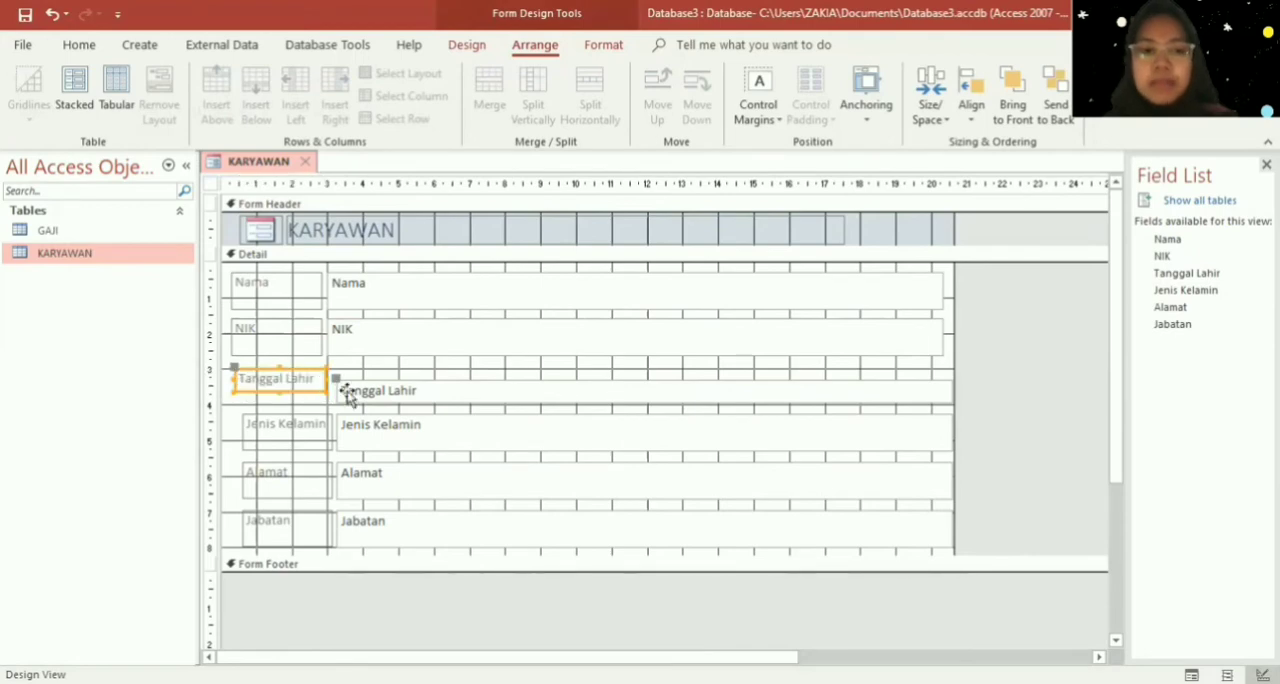
pyautogui.click(345, 390)
pyautogui.moveTo(333, 381); pyautogui.dragTo(332, 372)
pyautogui.click(304, 430)
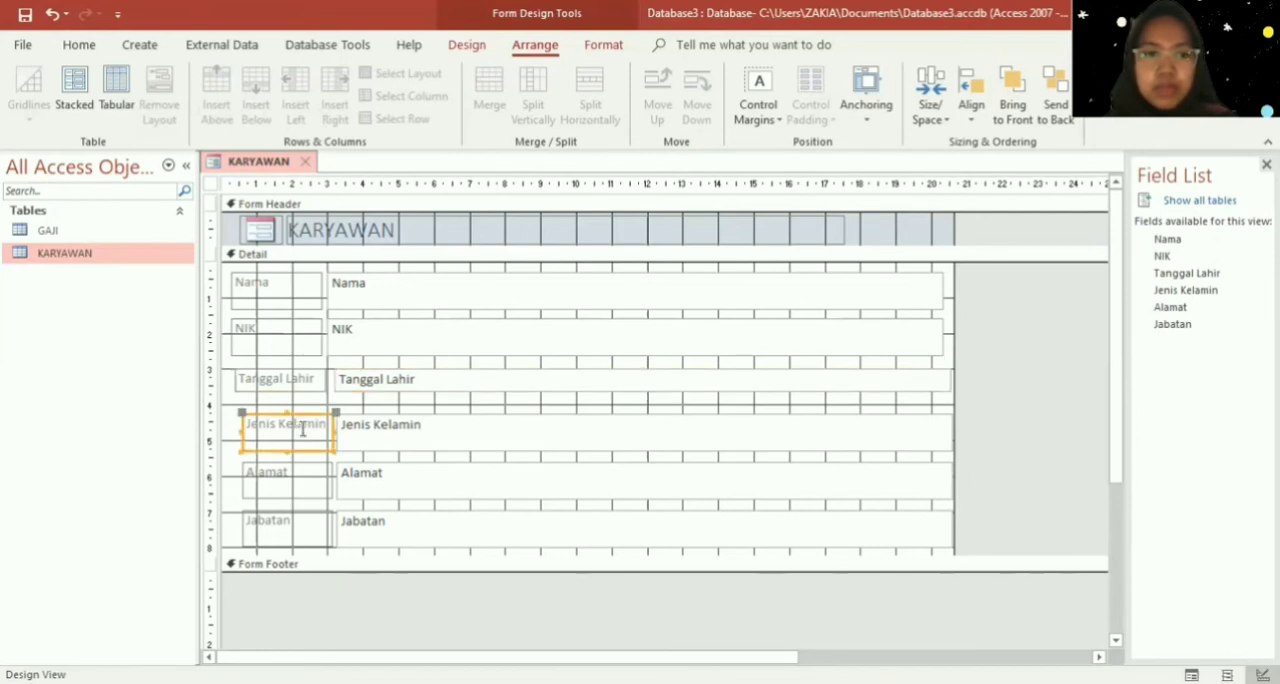
pyautogui.moveTo(245, 417); pyautogui.dragTo(230, 402)
pyautogui.click(334, 422)
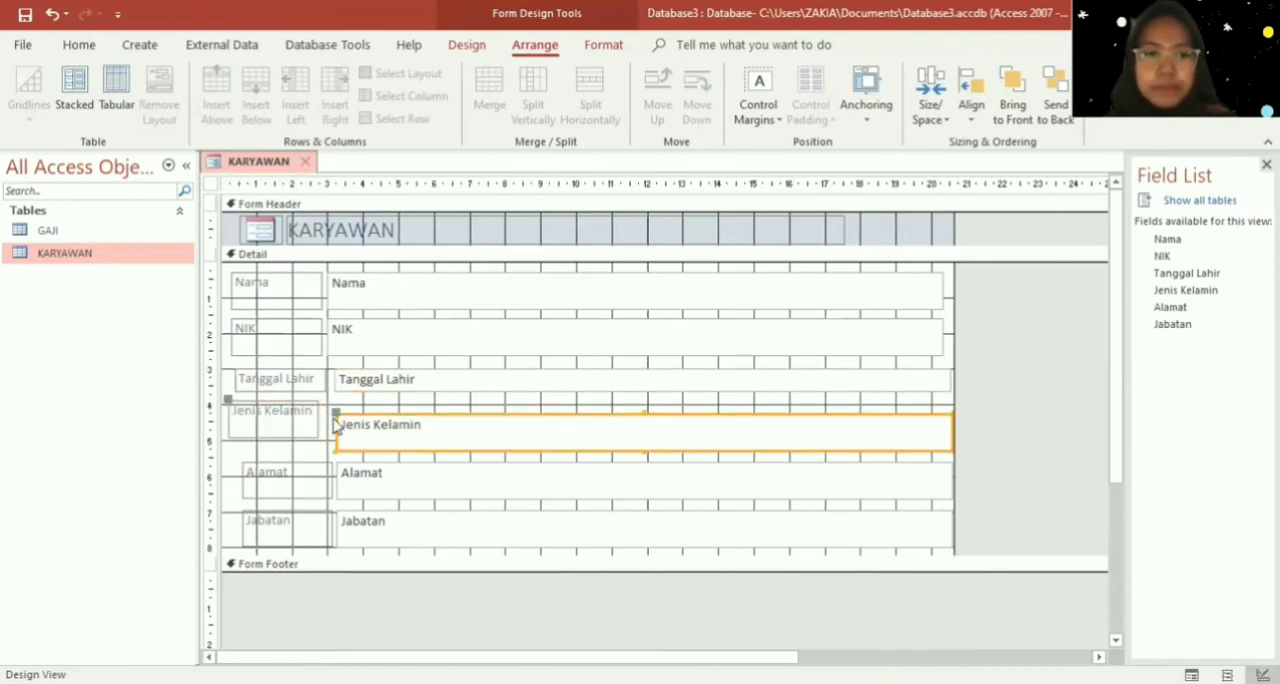
pyautogui.moveTo(334, 421); pyautogui.dragTo(328, 396)
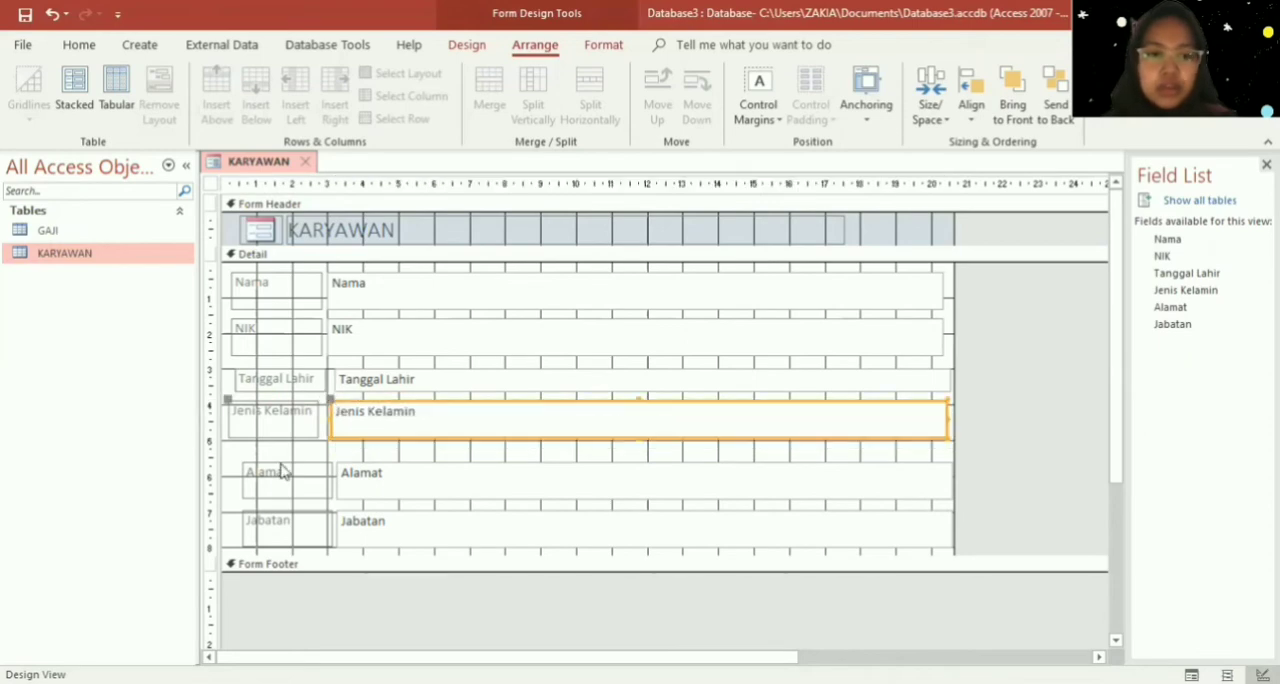
# - Select the Alamat and Jabatan labels and text boxes together and nudge them left and up beneath the Jenis Kelamin row
pyautogui.click(246, 464)
pyautogui.moveTo(229, 453); pyautogui.dragTo(972, 554)
pyautogui.press('Left')
pyautogui.press('Left')
pyautogui.press('Left')
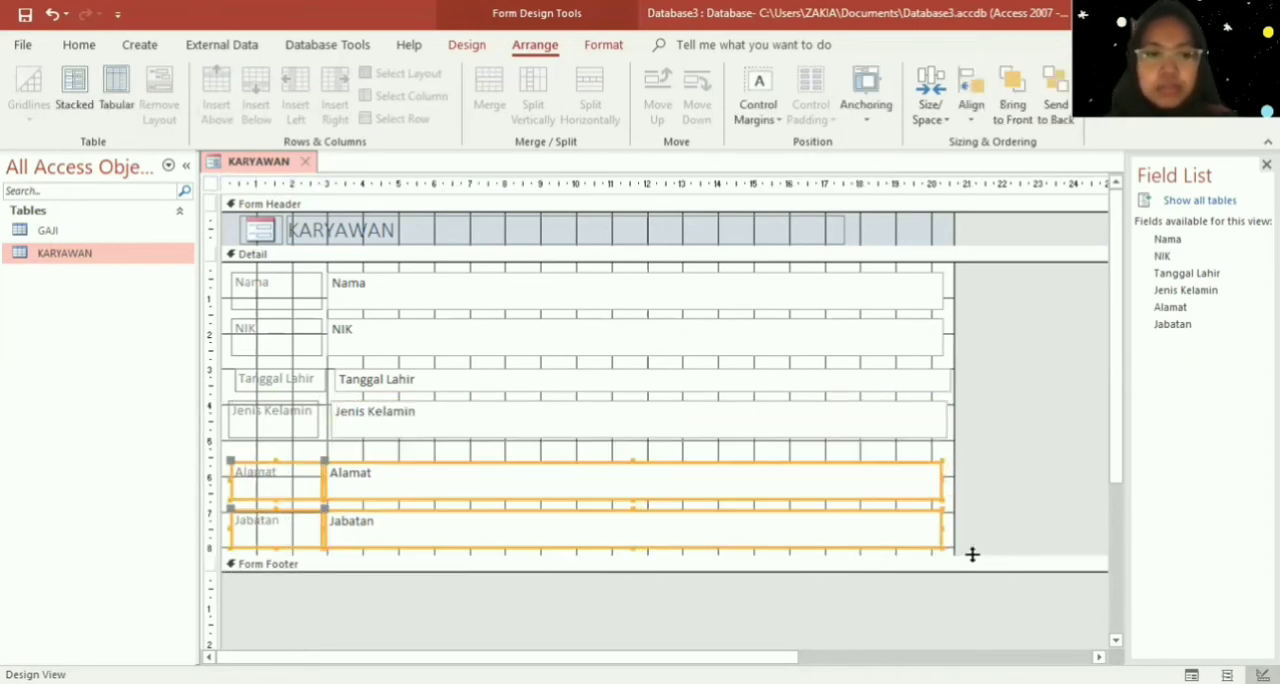
pyautogui.press('Up')
pyautogui.press('Up')
pyautogui.press('Up')
pyautogui.press('Up')
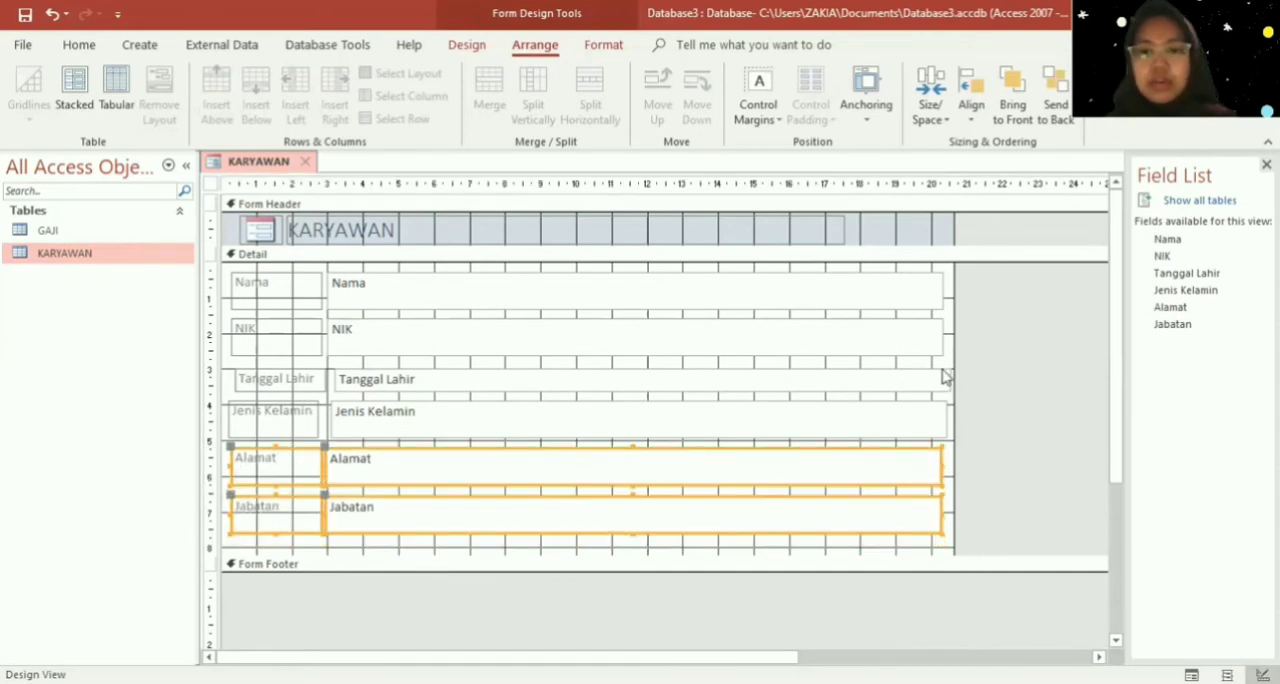
# - Narrow the Nama, NIK and Tanggal Lahir text boxes so their right edges end at about 12 on the horizontal ruler
pyautogui.click(914, 295)
pyautogui.moveTo(941, 290); pyautogui.dragTo(646, 292)
pyautogui.click(654, 329)
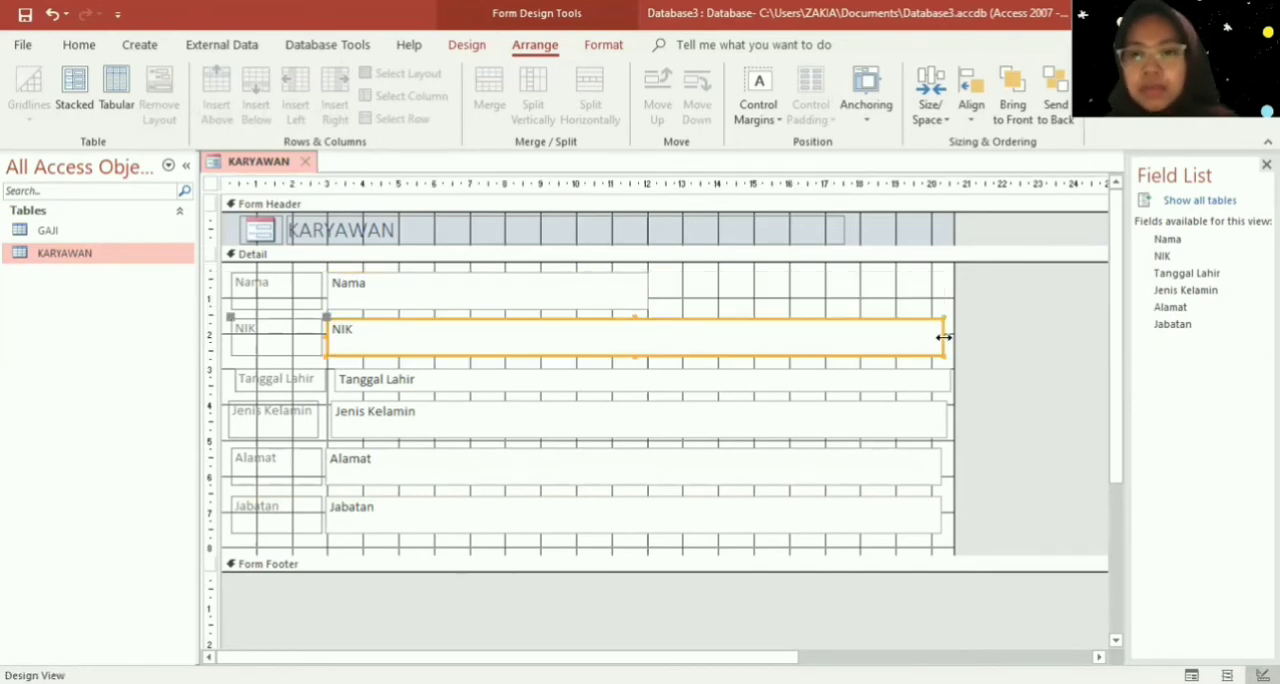
pyautogui.moveTo(942, 338); pyautogui.dragTo(651, 358)
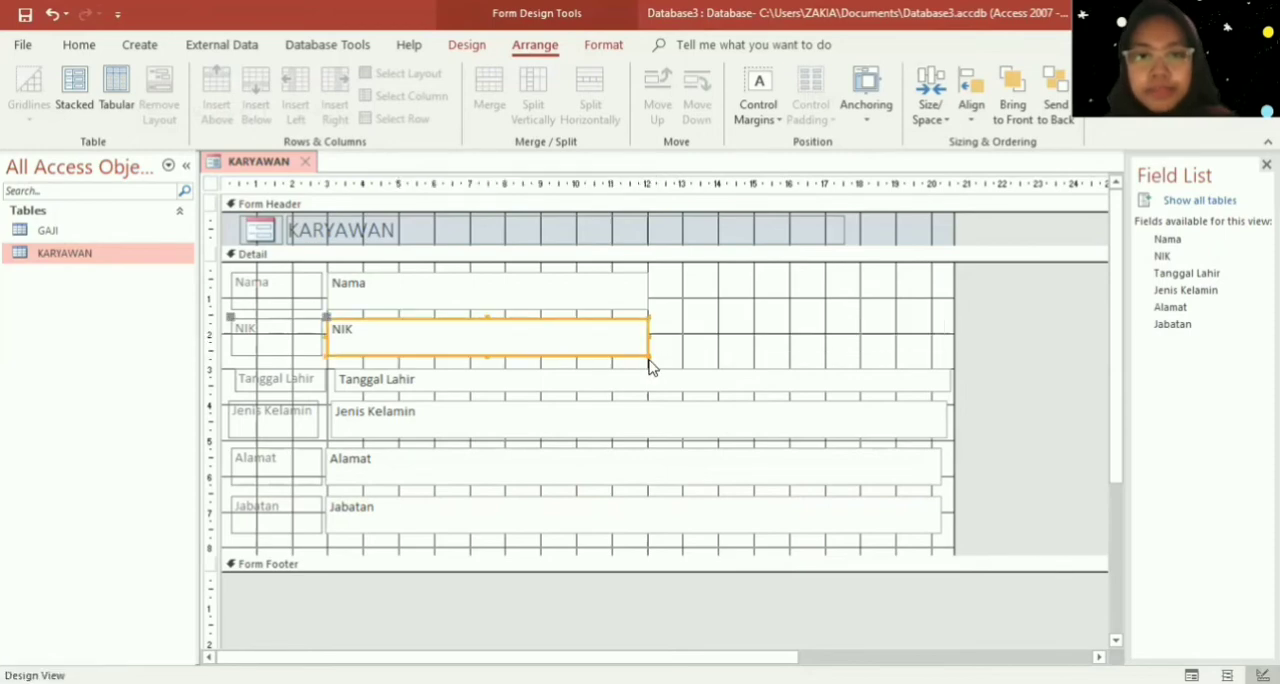
pyautogui.click(655, 382)
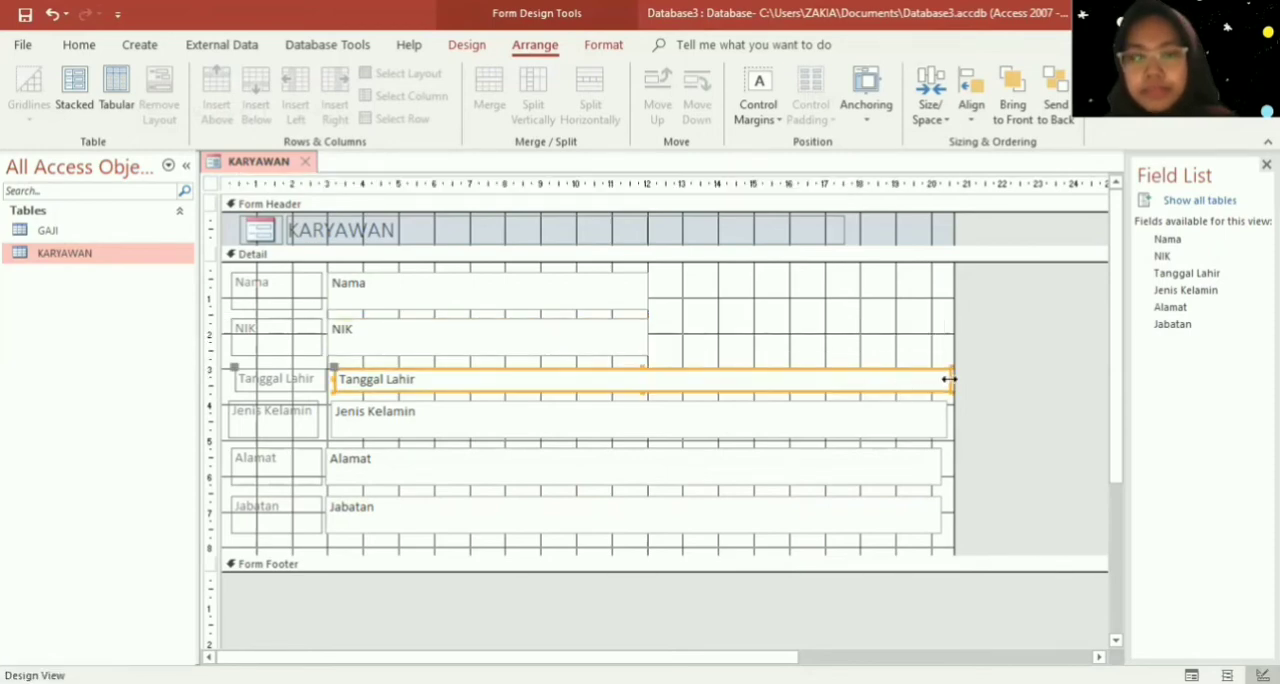
pyautogui.moveTo(949, 379); pyautogui.dragTo(647, 386)
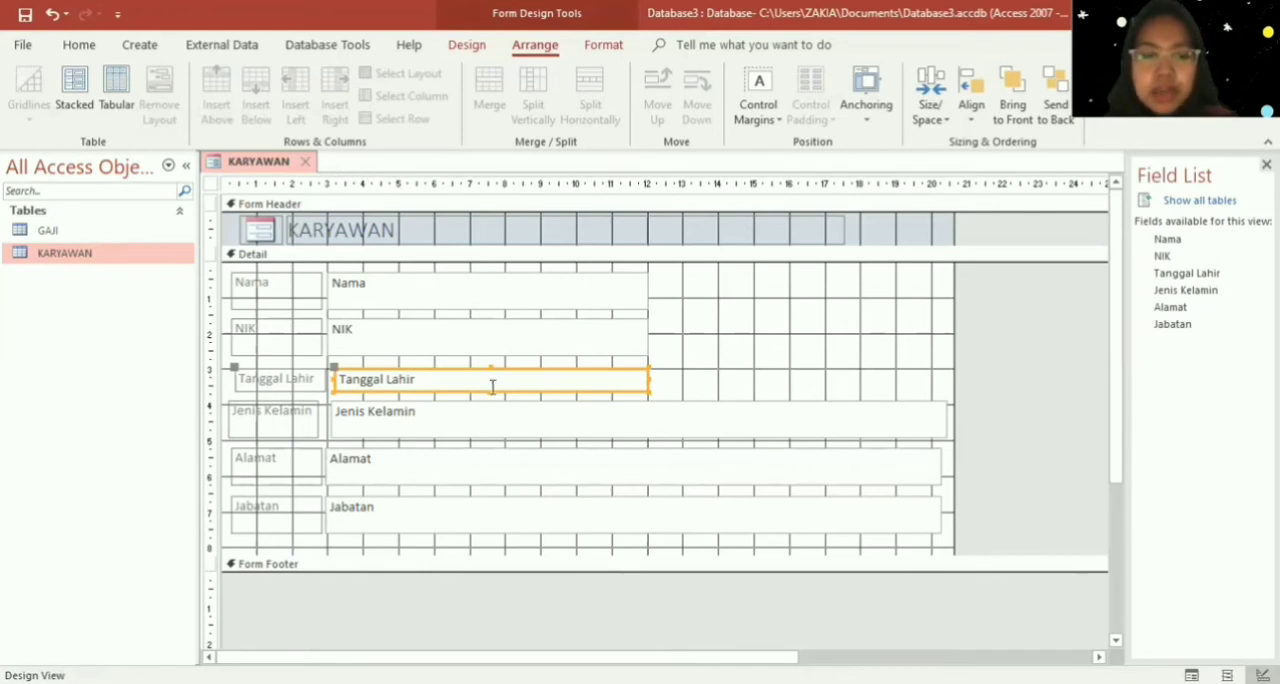
# - Reduce the height of the NIK label and its text box to about one line of text
pyautogui.click(291, 343)
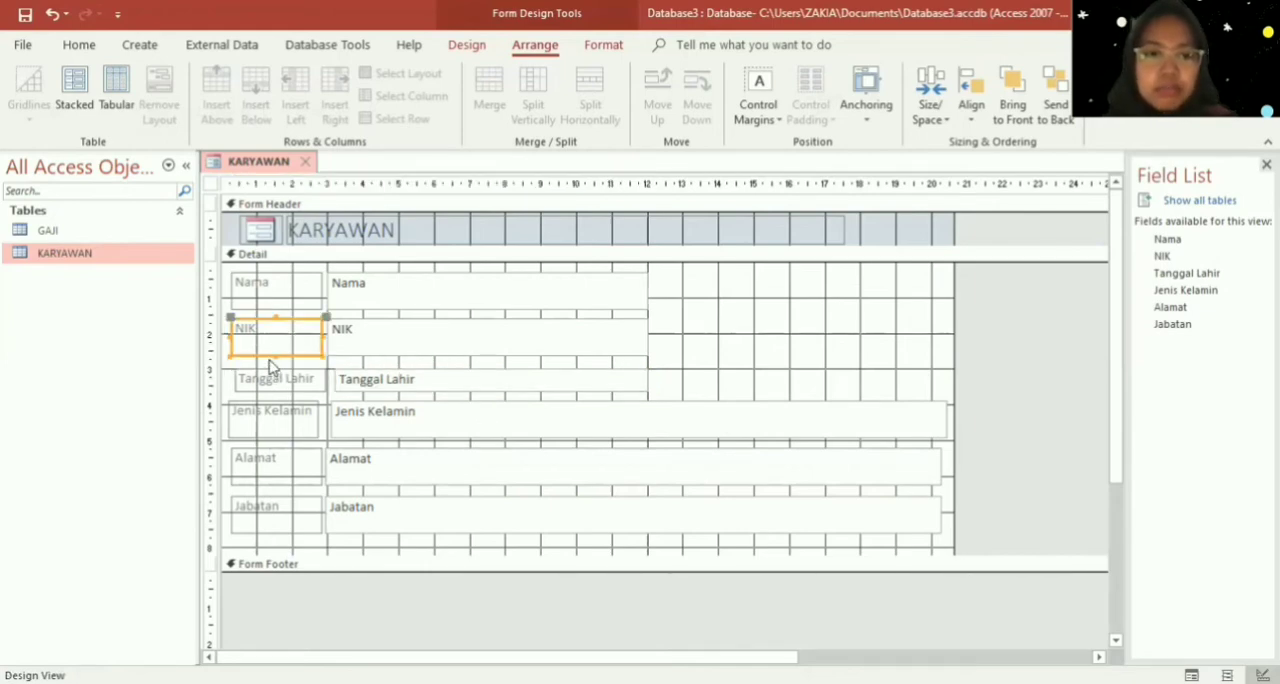
pyautogui.moveTo(272, 356); pyautogui.dragTo(273, 344)
pyautogui.click(390, 346)
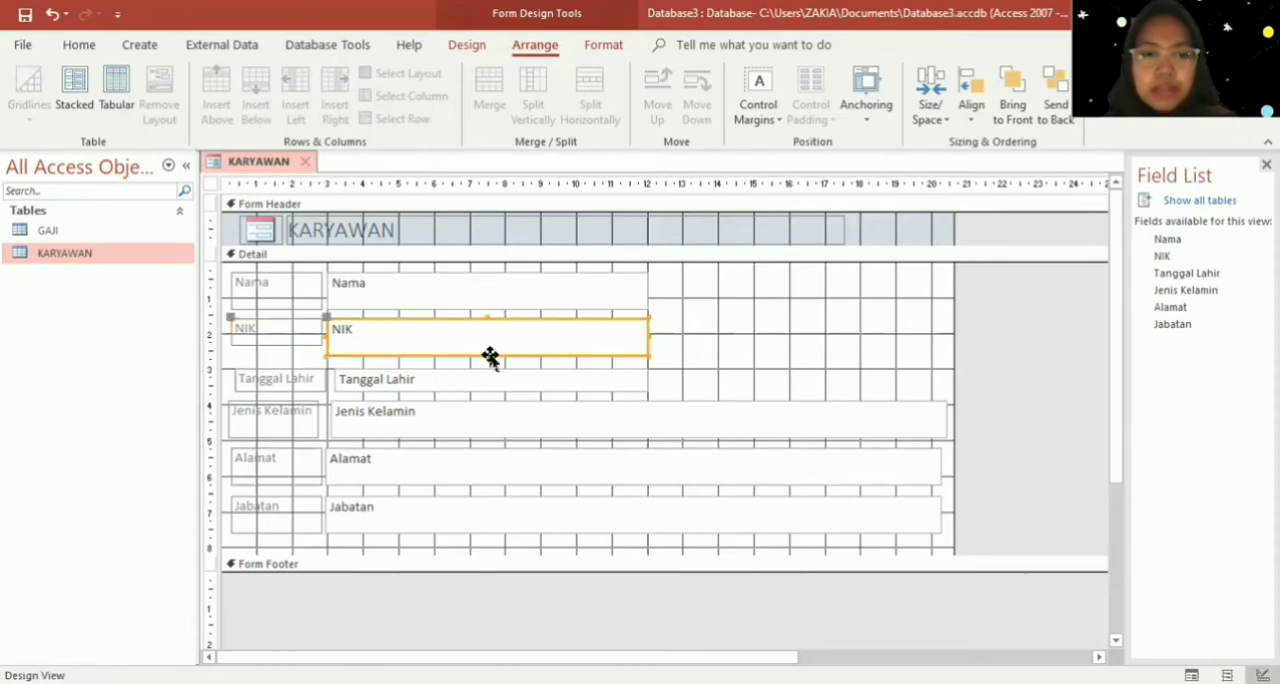
pyautogui.click(484, 356)
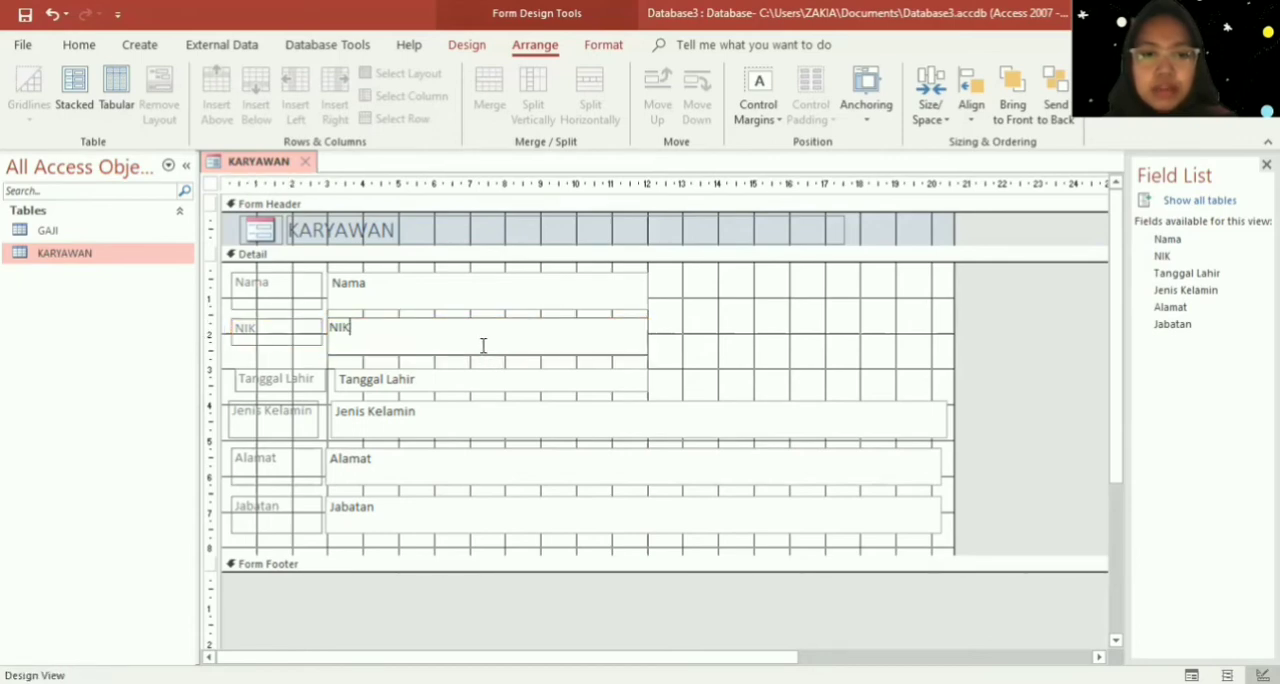
pyautogui.click(685, 343)
pyautogui.click(580, 343)
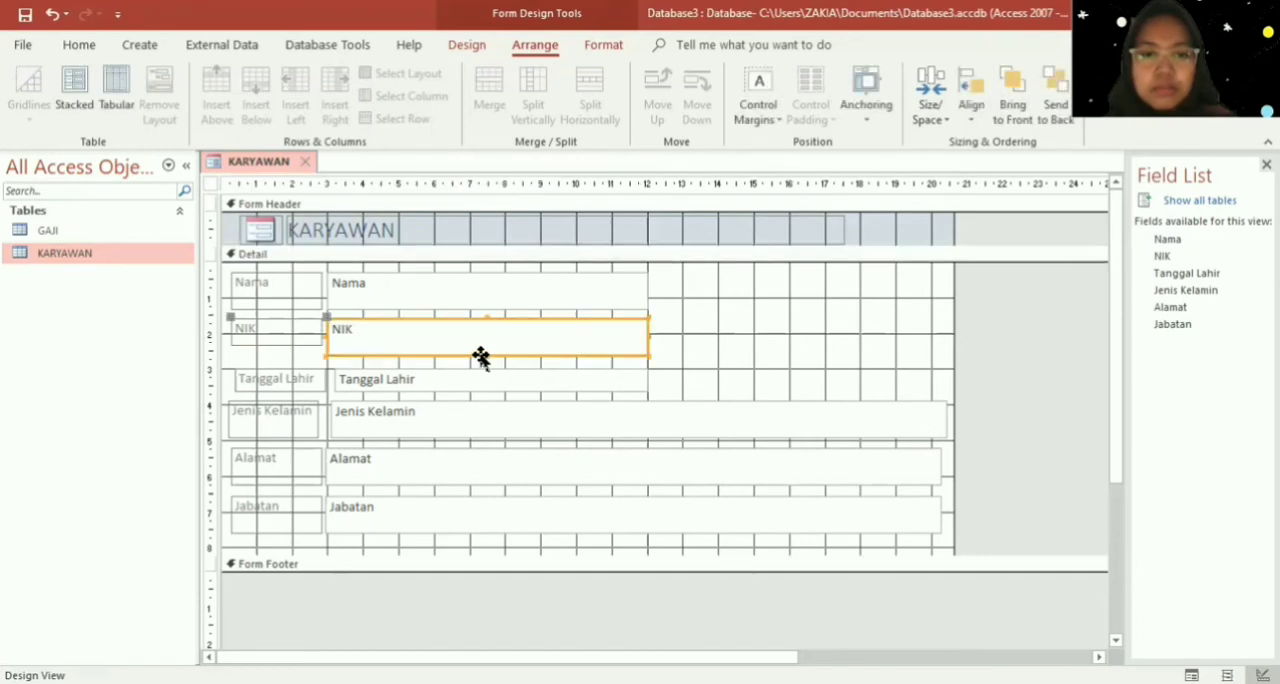
pyautogui.moveTo(482, 356); pyautogui.dragTo(483, 343)
# - Reduce the height of the Nama label and its text box to about one line, matching the NIK row
pyautogui.click(284, 300)
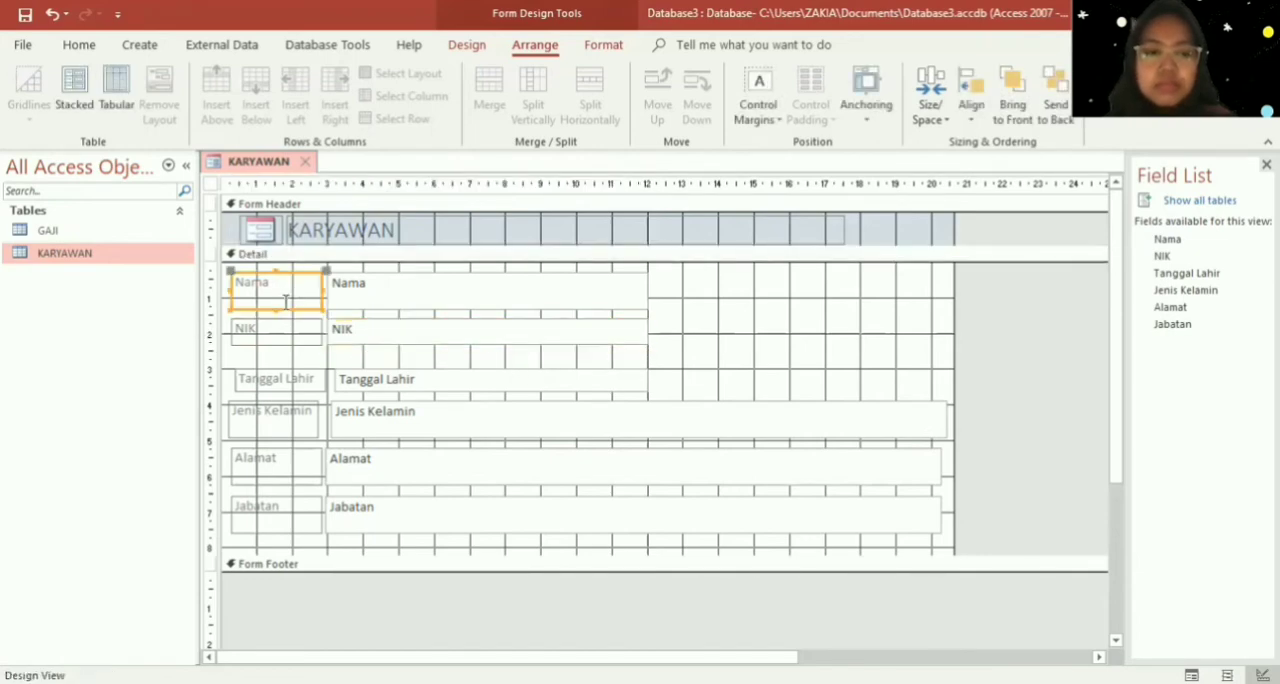
pyautogui.moveTo(276, 310); pyautogui.dragTo(273, 300)
pyautogui.click(414, 289)
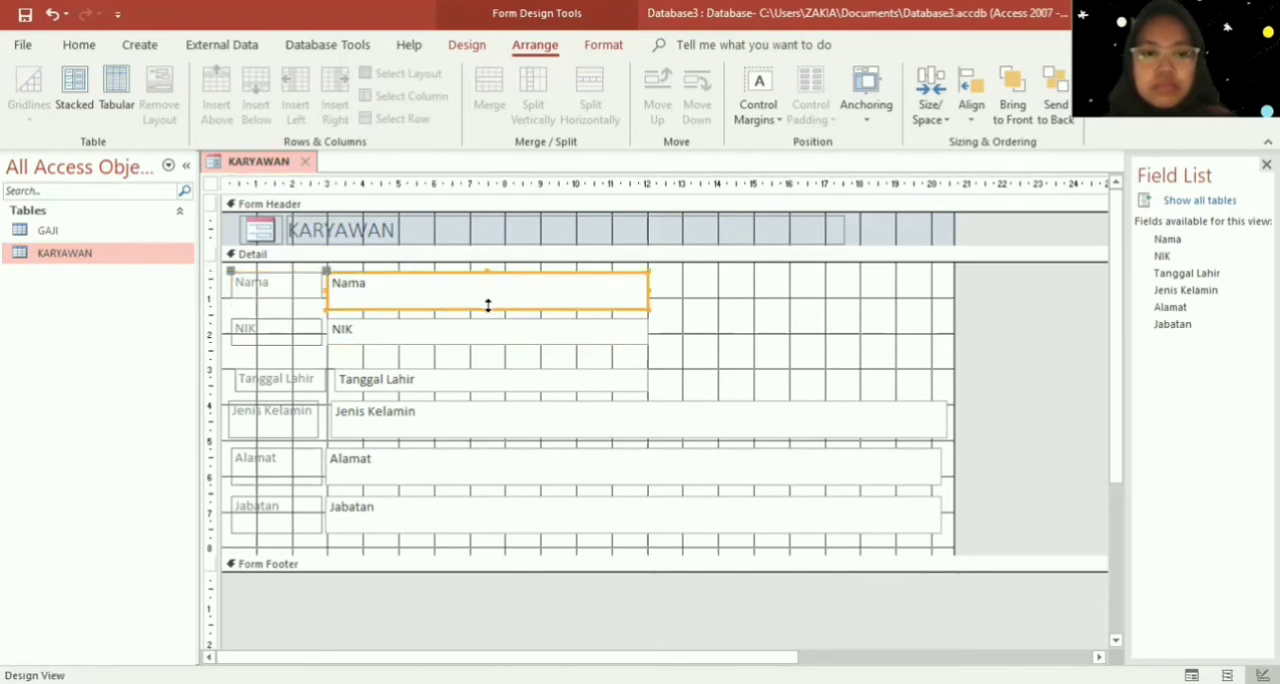
pyautogui.moveTo(488, 310)
pyautogui.mouseDown()
pyautogui.moveTo(489, 283)
pyautogui.moveTo(486, 297)
pyautogui.mouseUp()
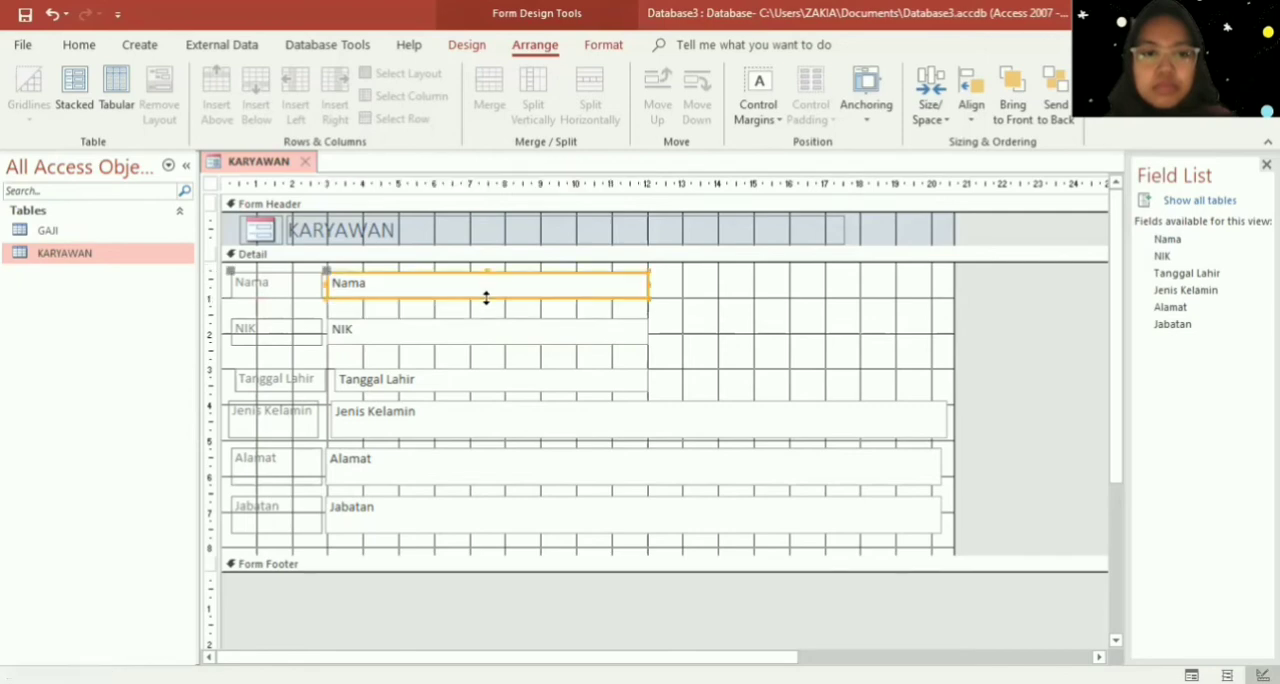
pyautogui.click(700, 295)
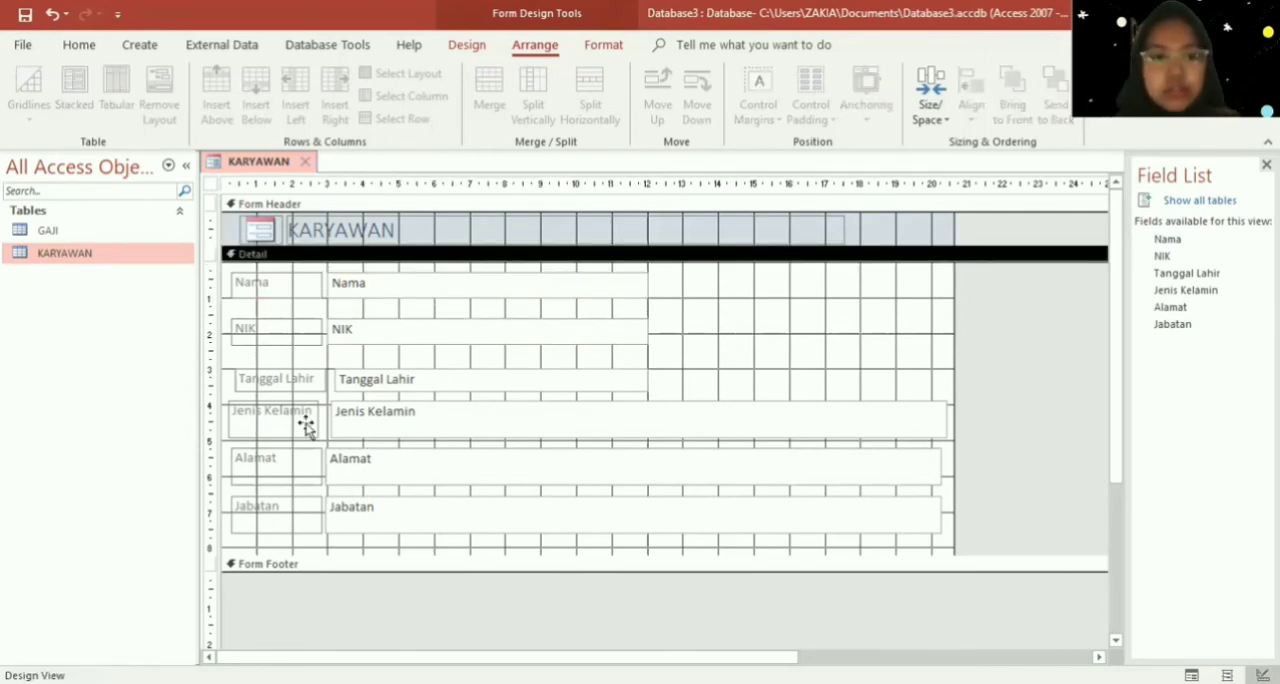
# - Shorten the Jenis Kelamin label and text box to one line and narrow the text box to about 12 on the ruler
pyautogui.click(258, 430)
pyautogui.click(270, 423)
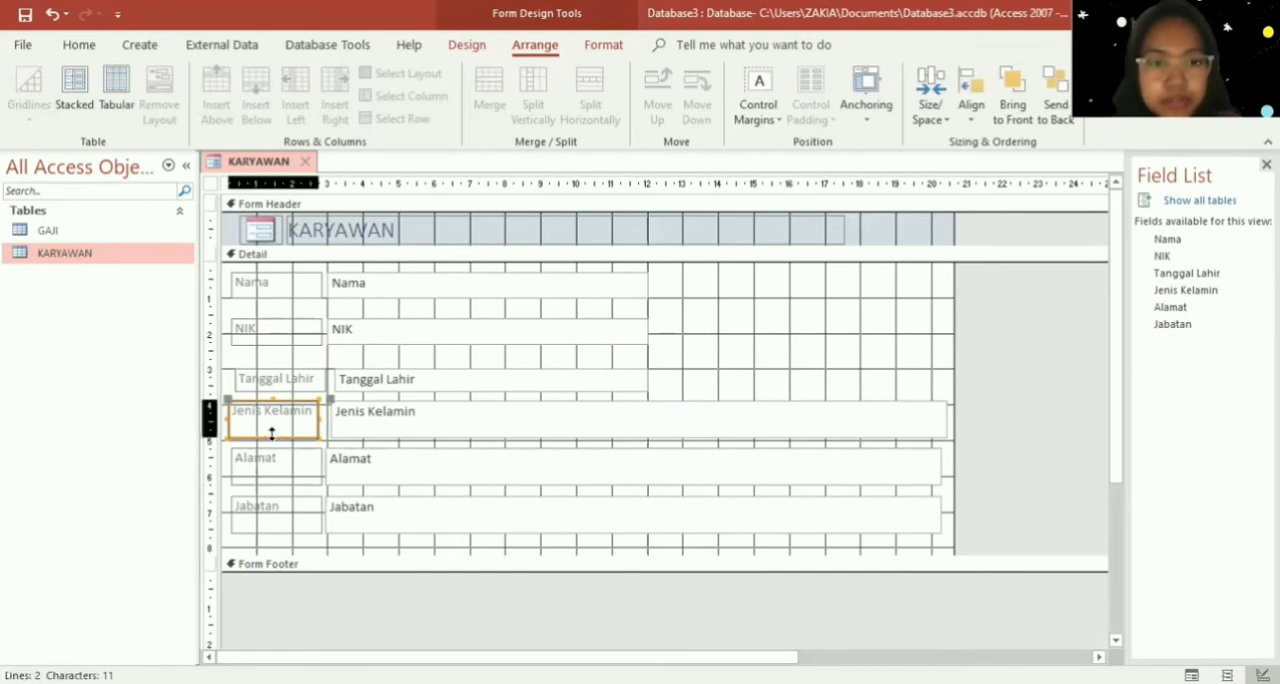
pyautogui.press('Escape')
pyautogui.click(337, 423)
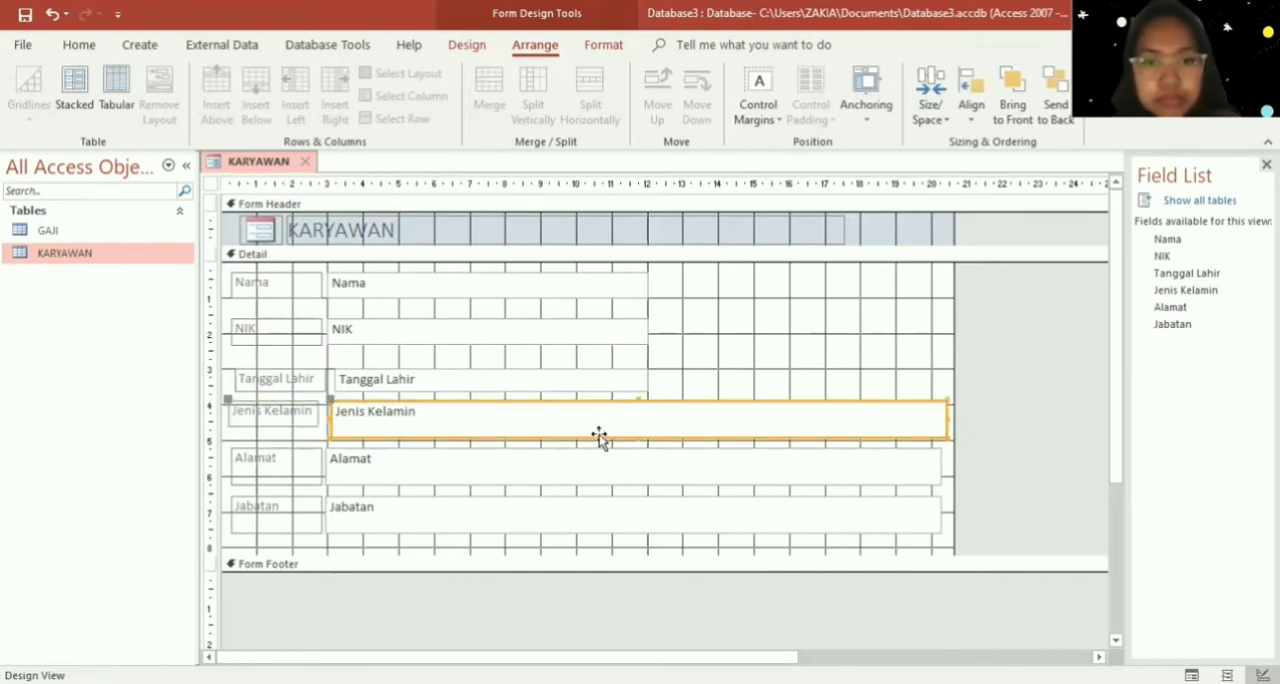
pyautogui.moveTo(636, 436); pyautogui.dragTo(636, 427)
pyautogui.moveTo(946, 410); pyautogui.dragTo(650, 436)
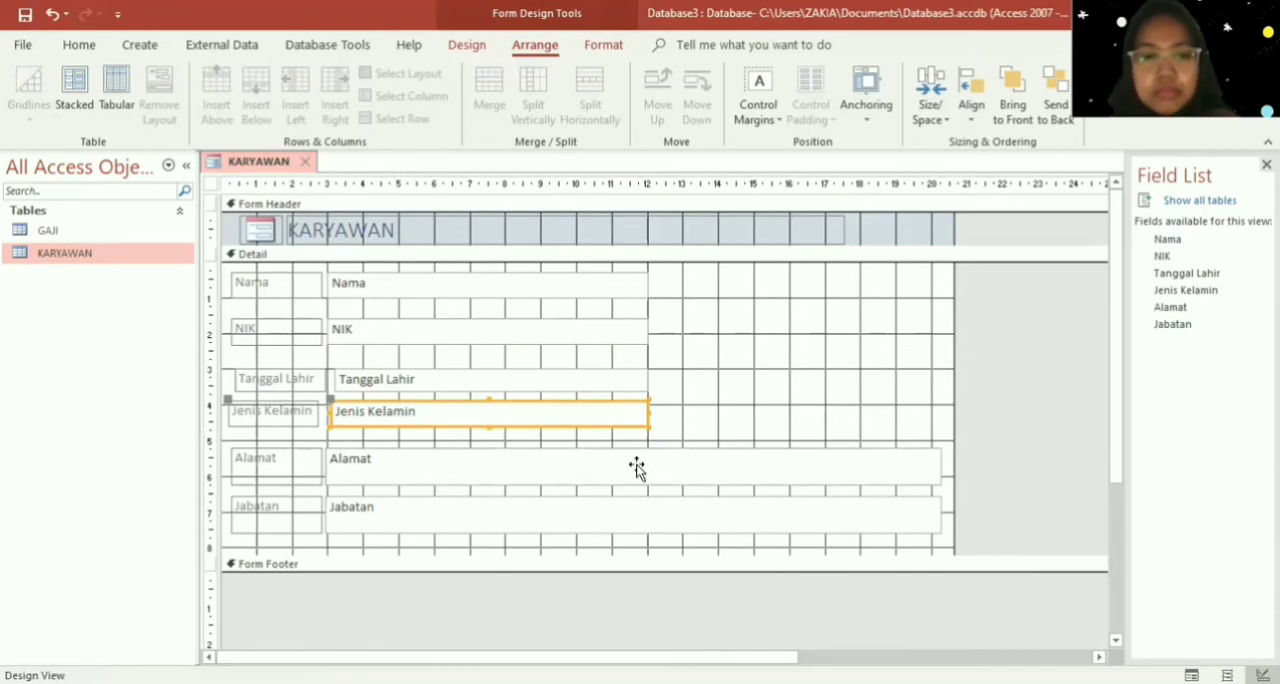
# - Narrow the Alamat text box to about 12 on the ruler and shorten it and its label to one line
pyautogui.click(637, 468)
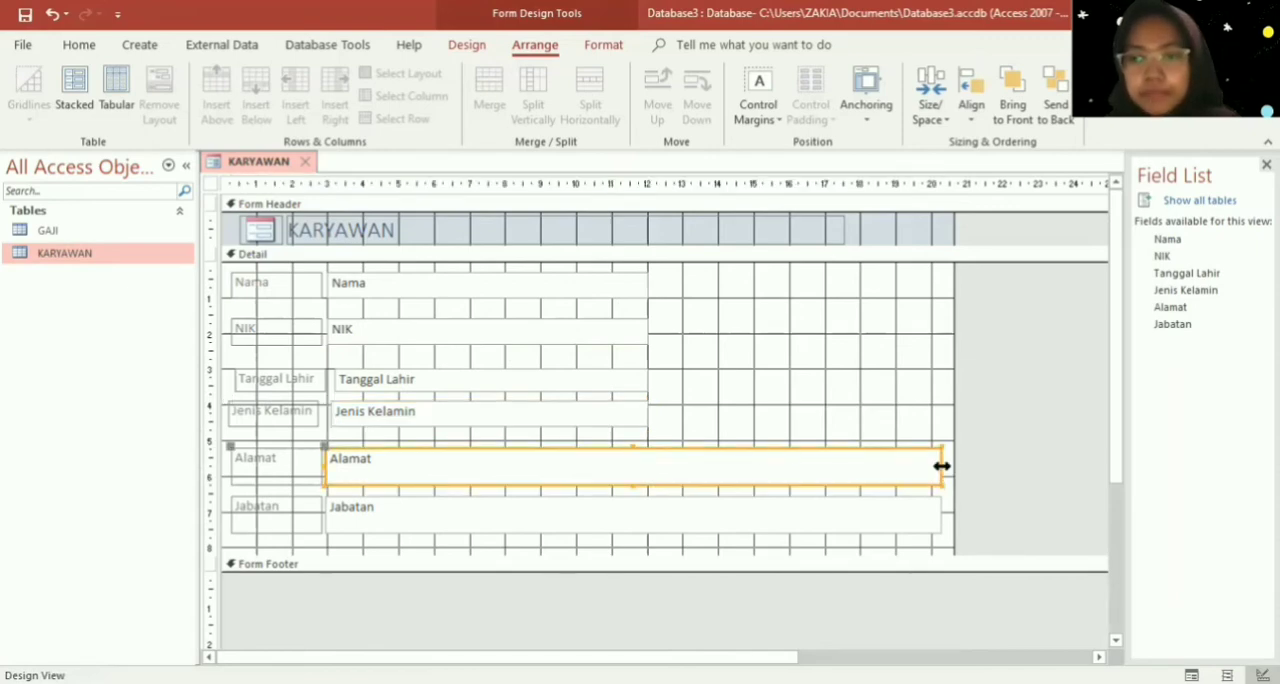
pyautogui.moveTo(942, 466); pyautogui.dragTo(647, 483)
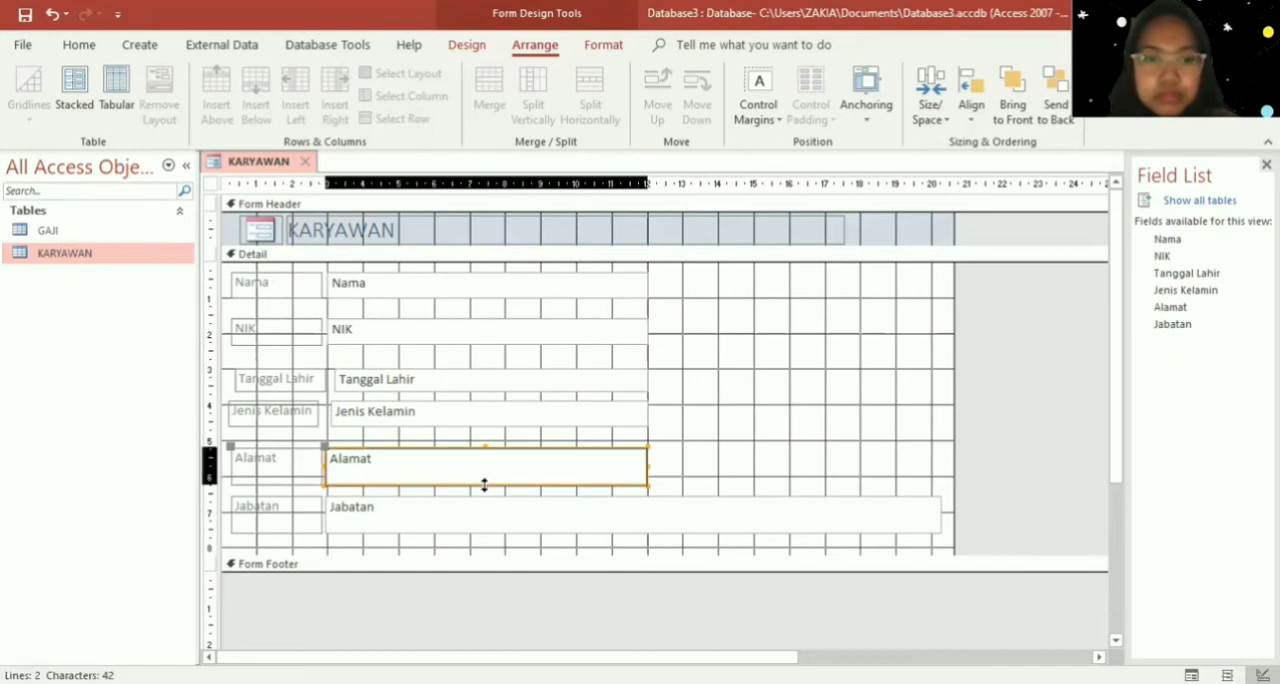
pyautogui.moveTo(484, 485); pyautogui.dragTo(483, 472)
pyautogui.click(292, 474)
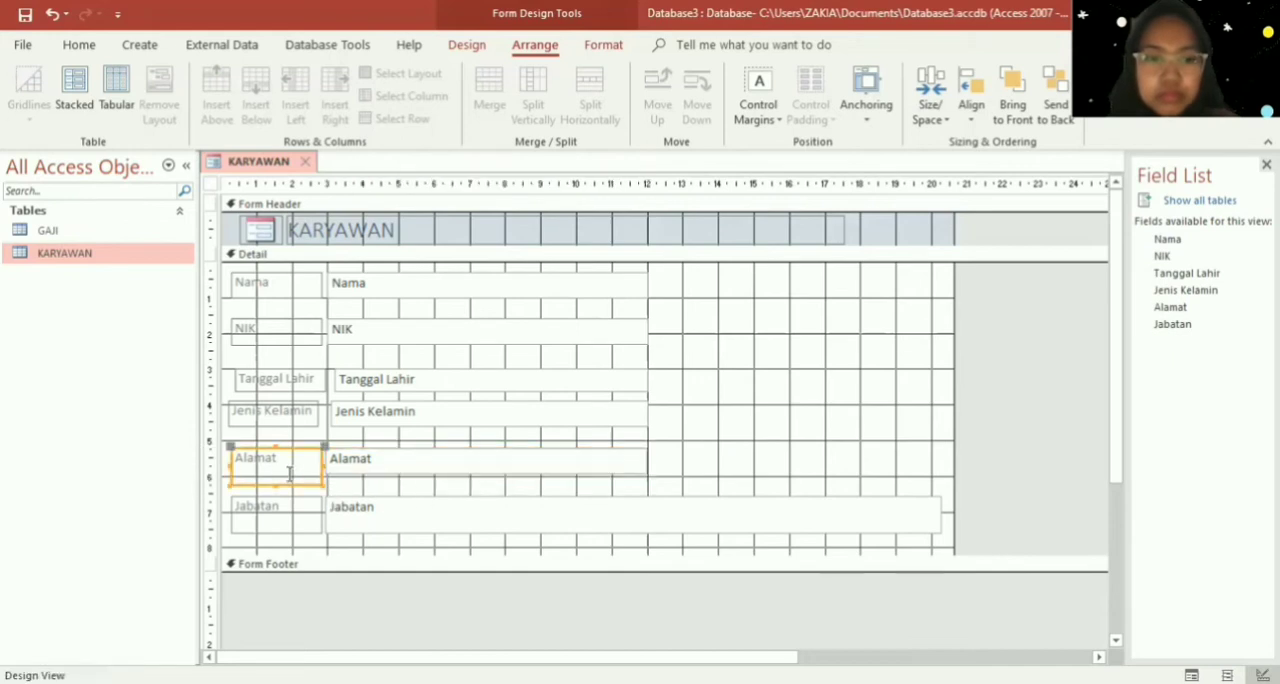
pyautogui.moveTo(275, 483); pyautogui.dragTo(273, 472)
# - Shorten the Jabatan label and text box to one line and narrow the text box to about 12 on the ruler
pyautogui.click(282, 520)
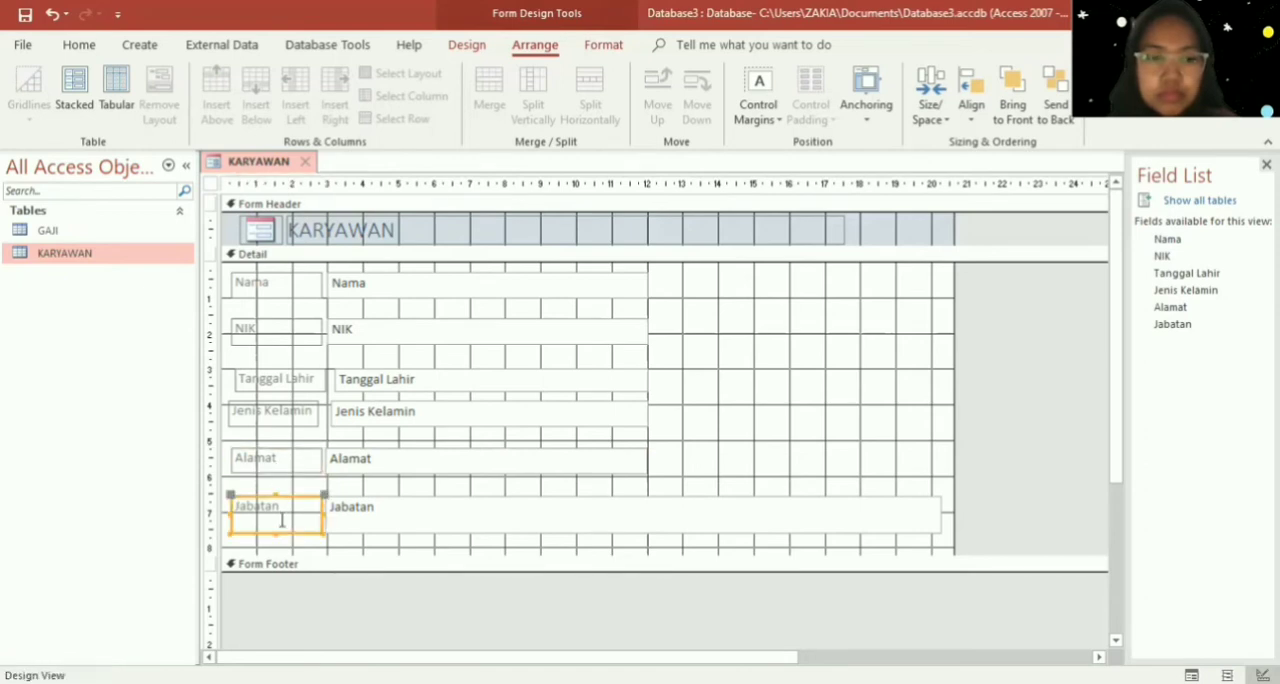
pyautogui.moveTo(275, 532); pyautogui.dragTo(277, 520)
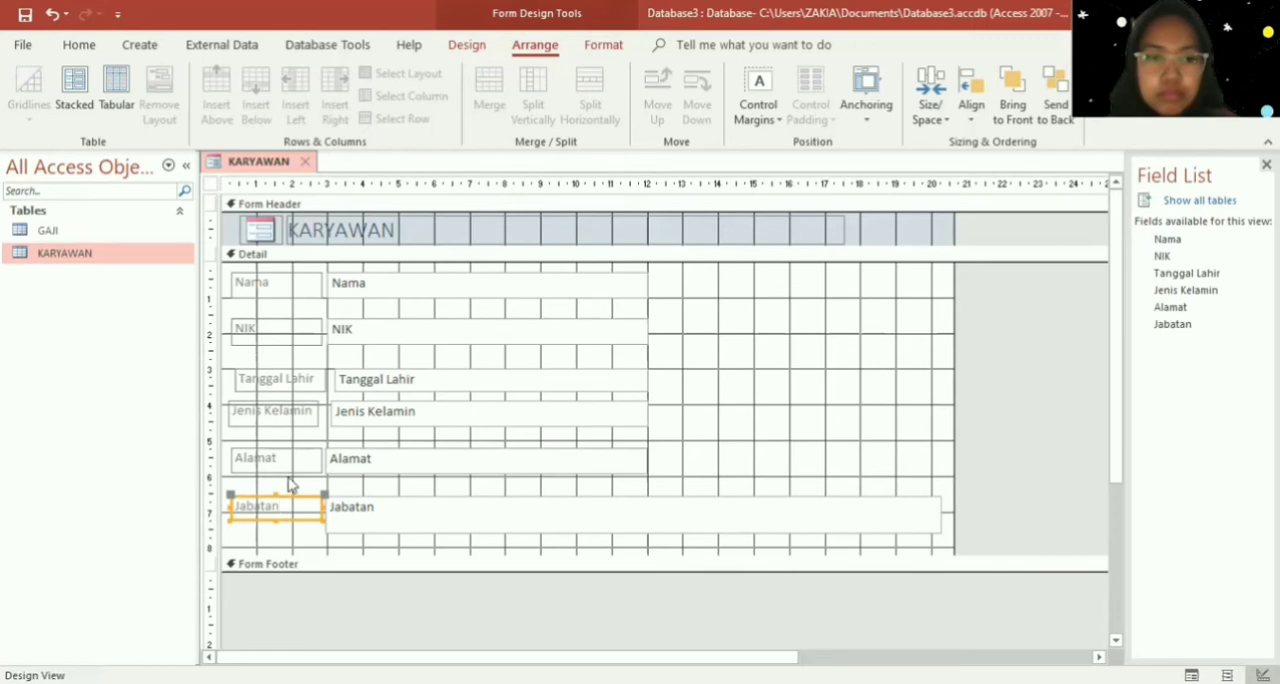
pyautogui.click(364, 516)
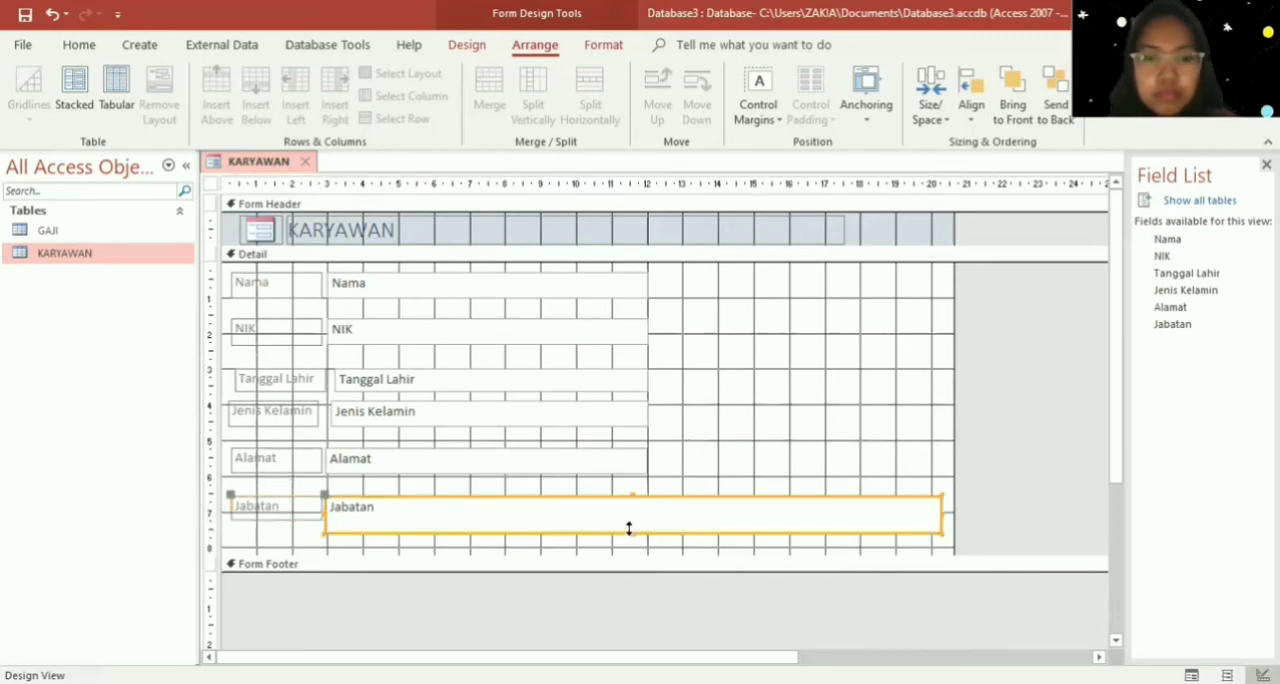
pyautogui.moveTo(632, 532); pyautogui.dragTo(632, 521)
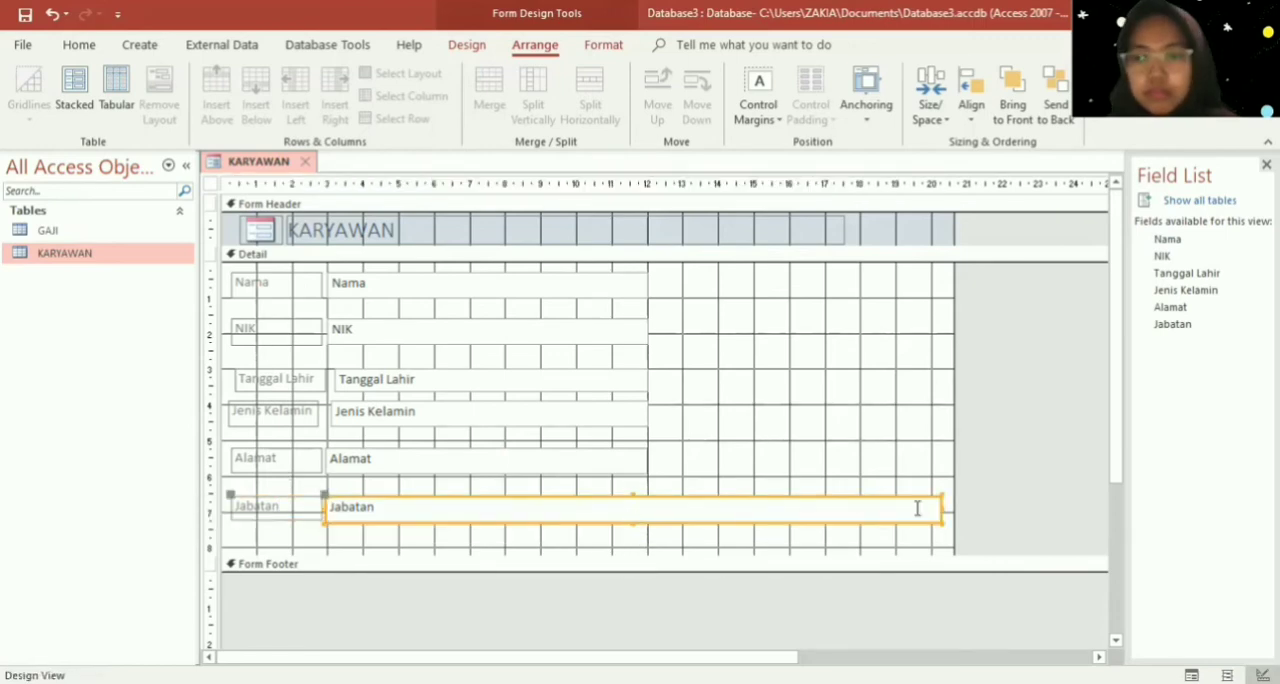
pyautogui.moveTo(940, 507); pyautogui.dragTo(648, 509)
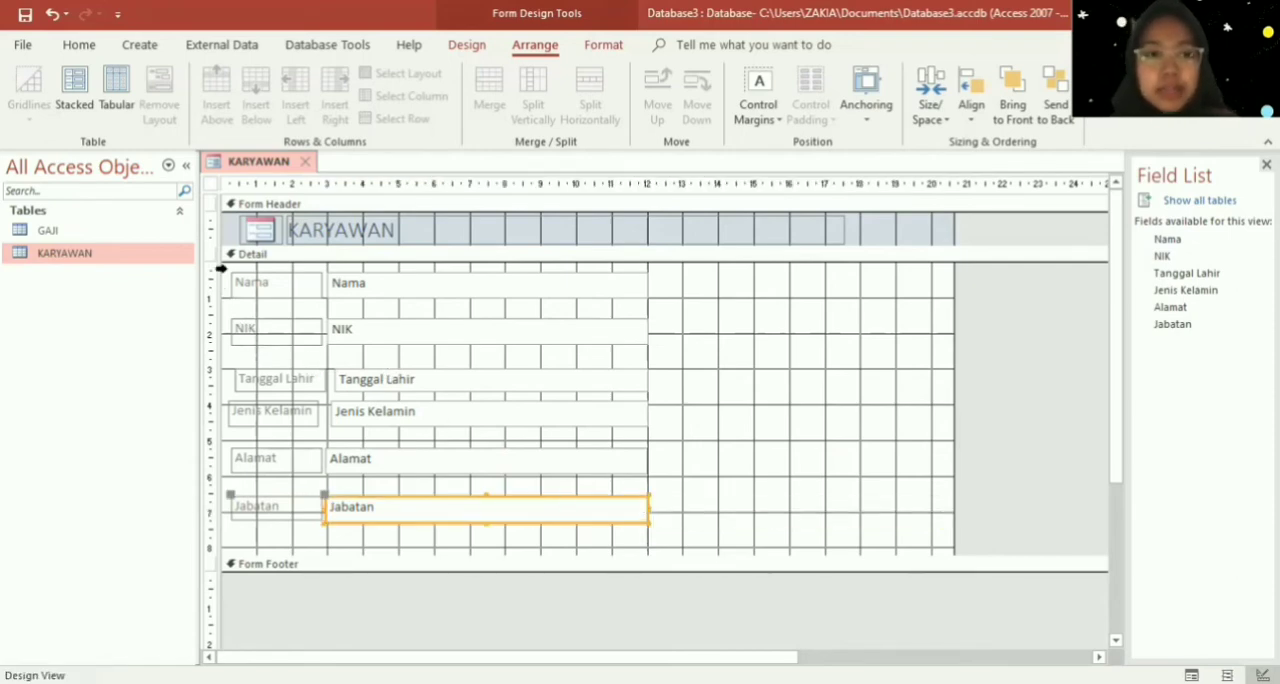
# - Apply the Stacked layout to all labels and text boxes in the Detail section
pyautogui.moveTo(227, 268); pyautogui.dragTo(683, 548)
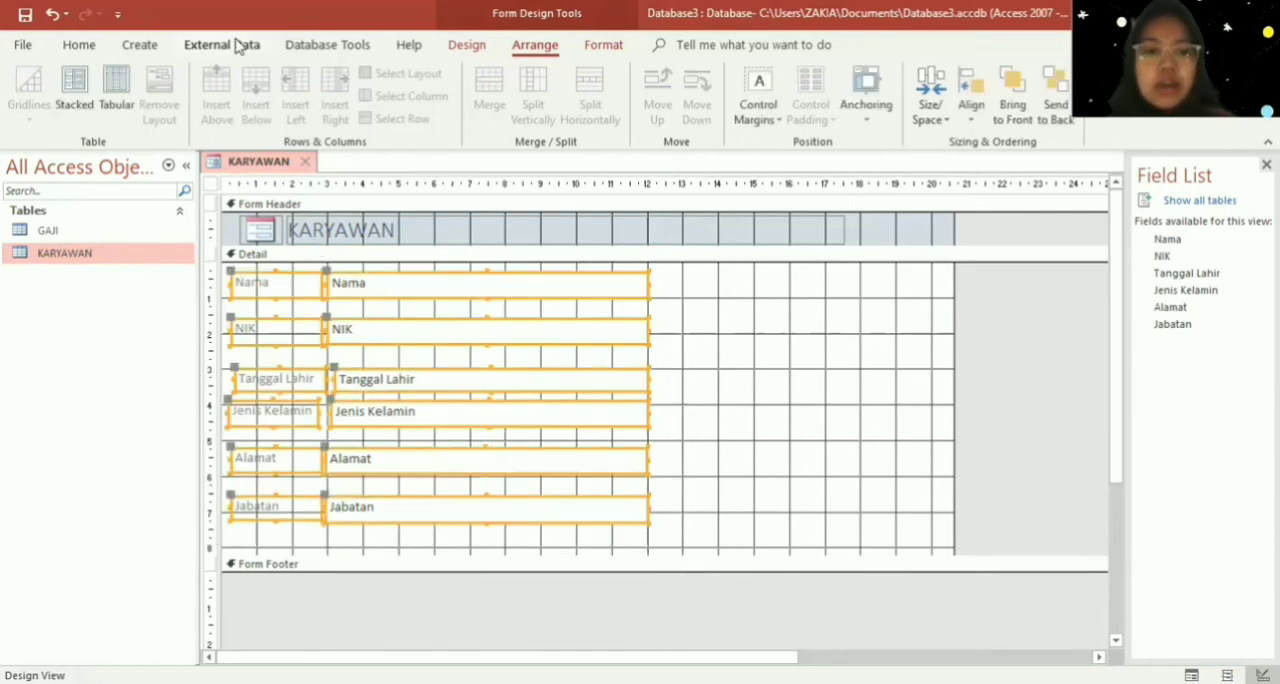
pyautogui.click(92, 100)
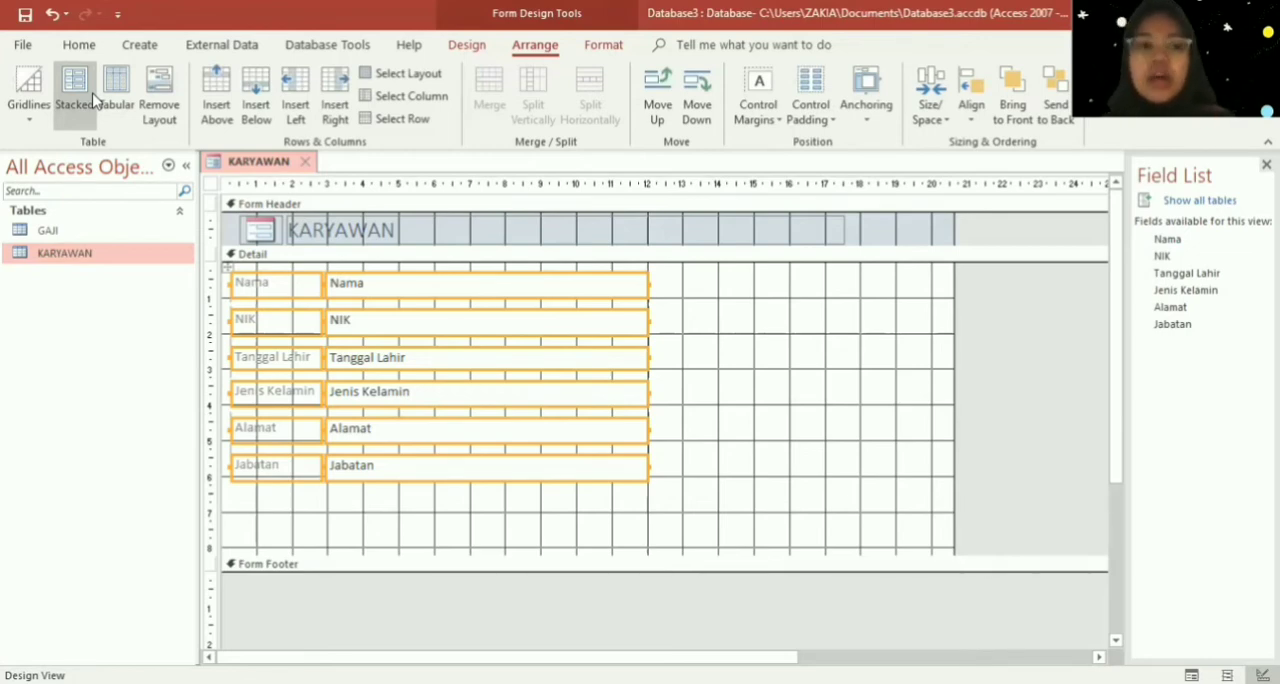
# - Try the Tabular and Stacked layouts on the detail controls, and undo back to the first, compact stacked arrangement
pyautogui.click(115, 92)
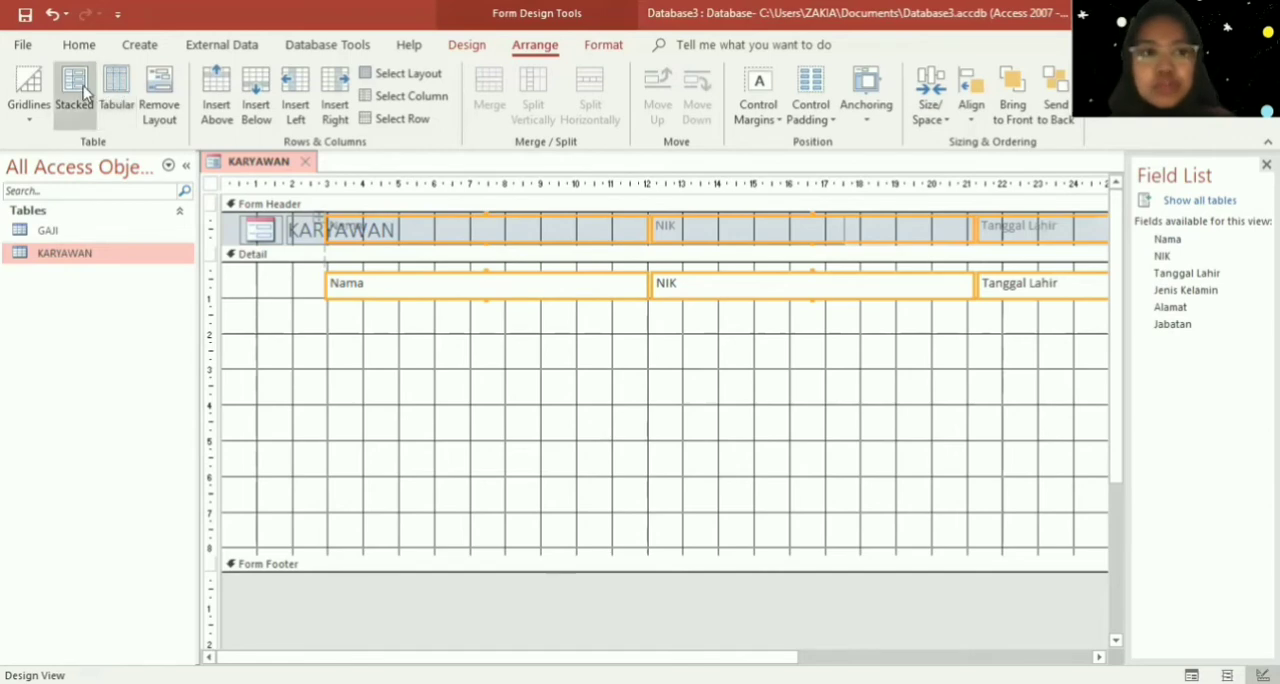
pyautogui.click(83, 92)
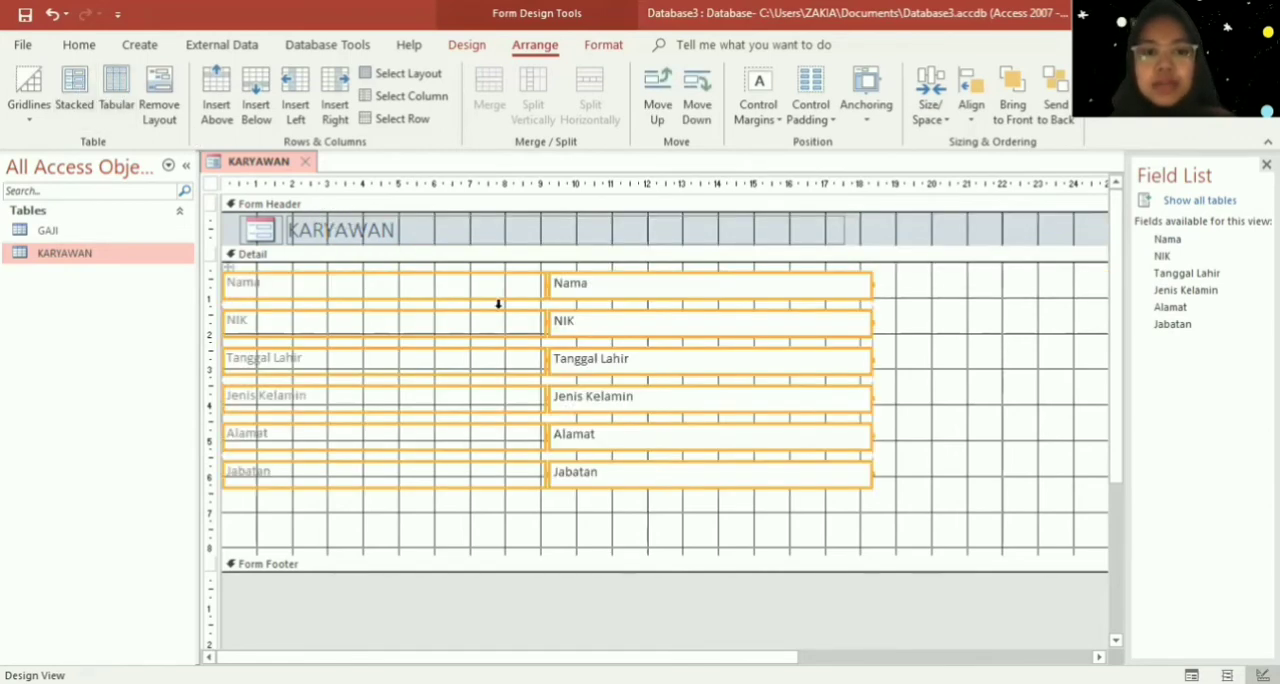
pyautogui.click(899, 462)
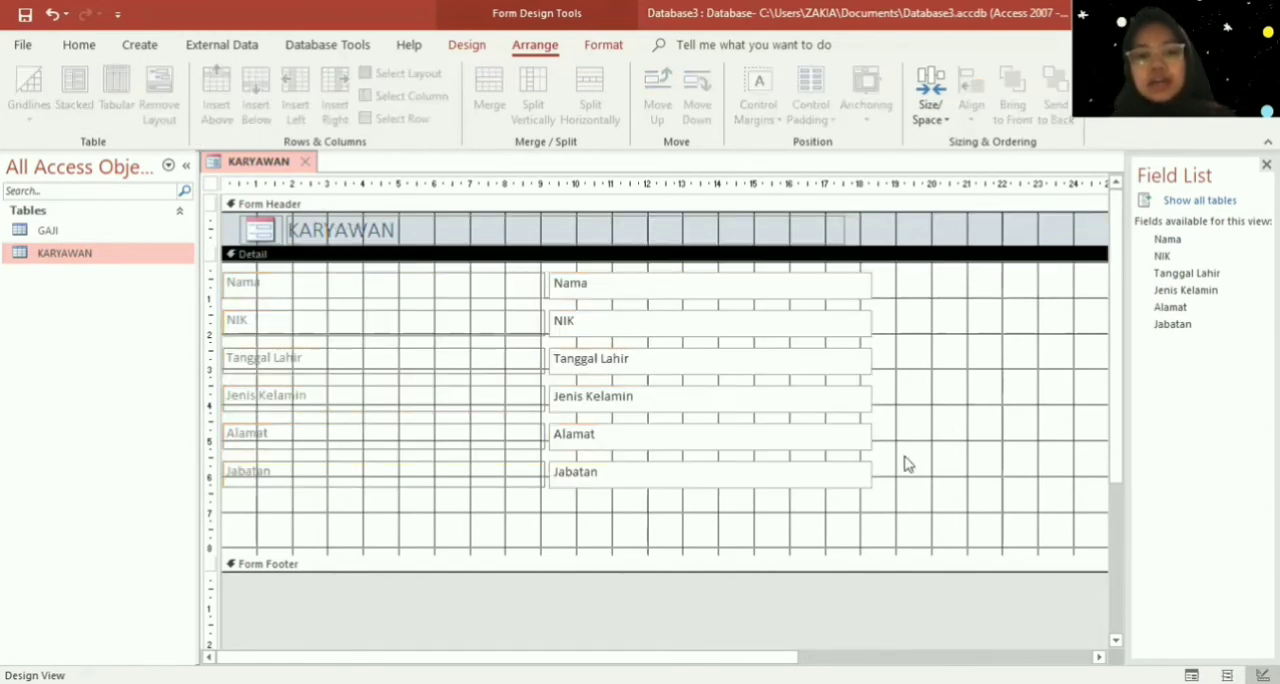
pyautogui.hotkey('ctrl', 's')
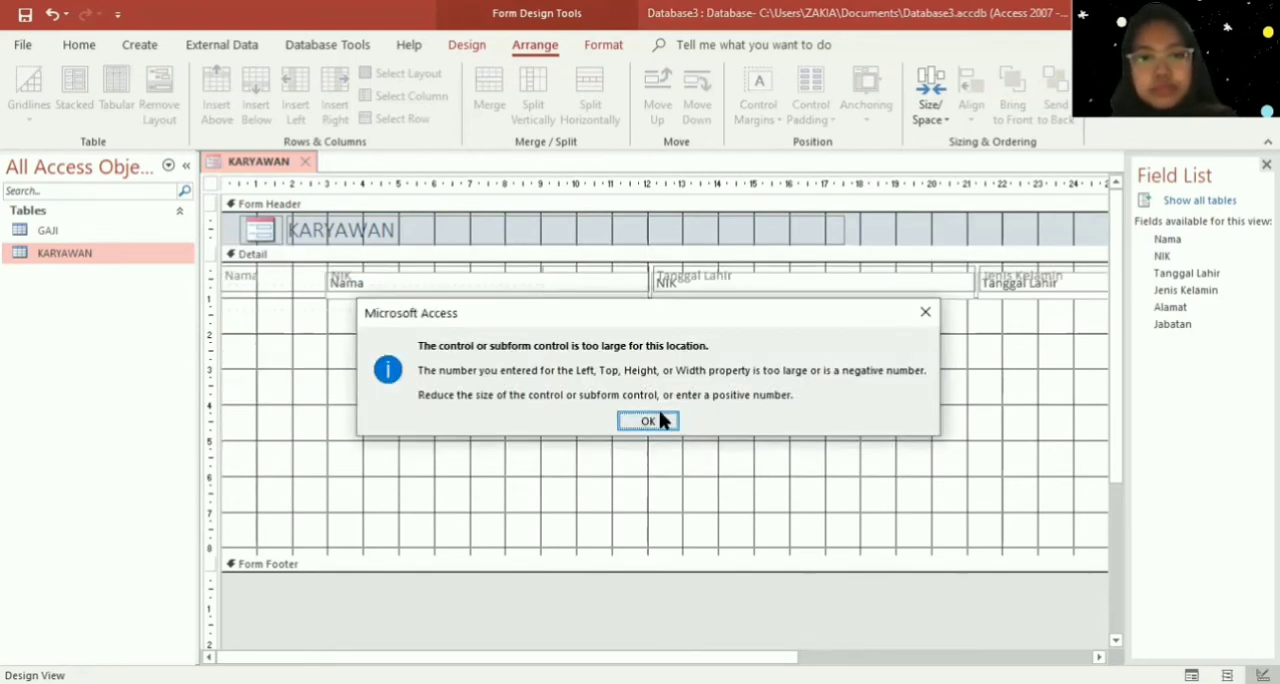
pyautogui.click(648, 421)
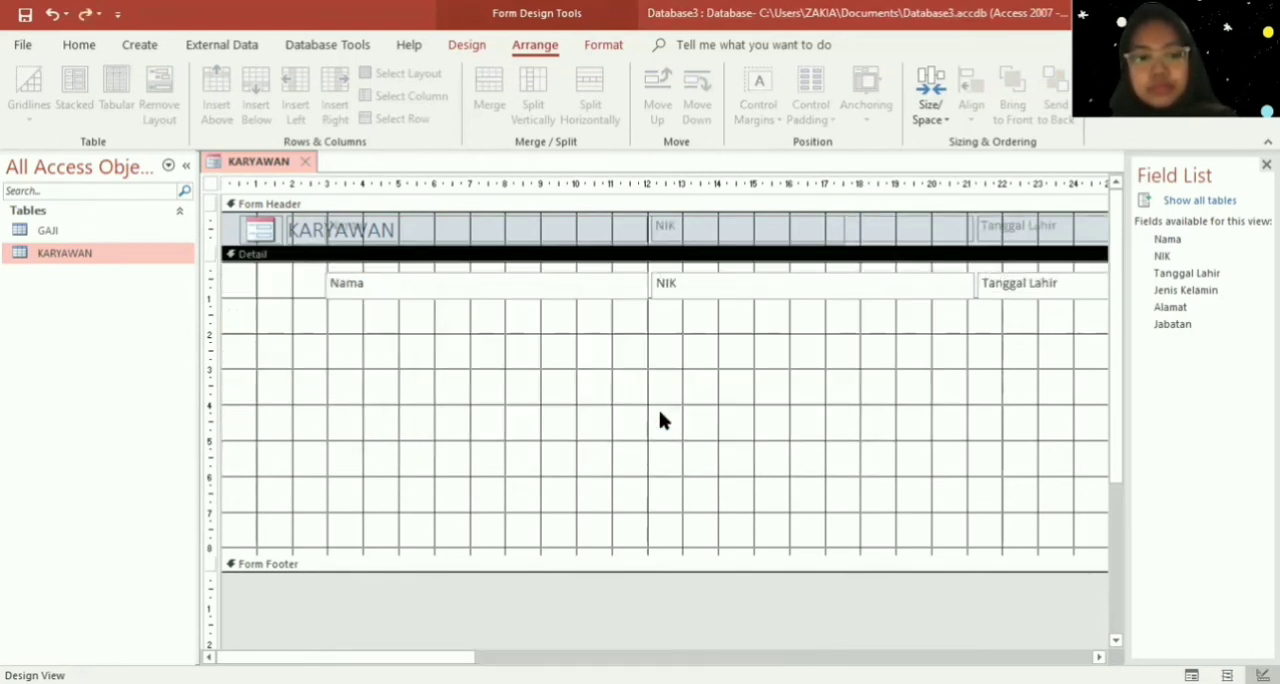
pyautogui.hotkey('ctrl', 'z')
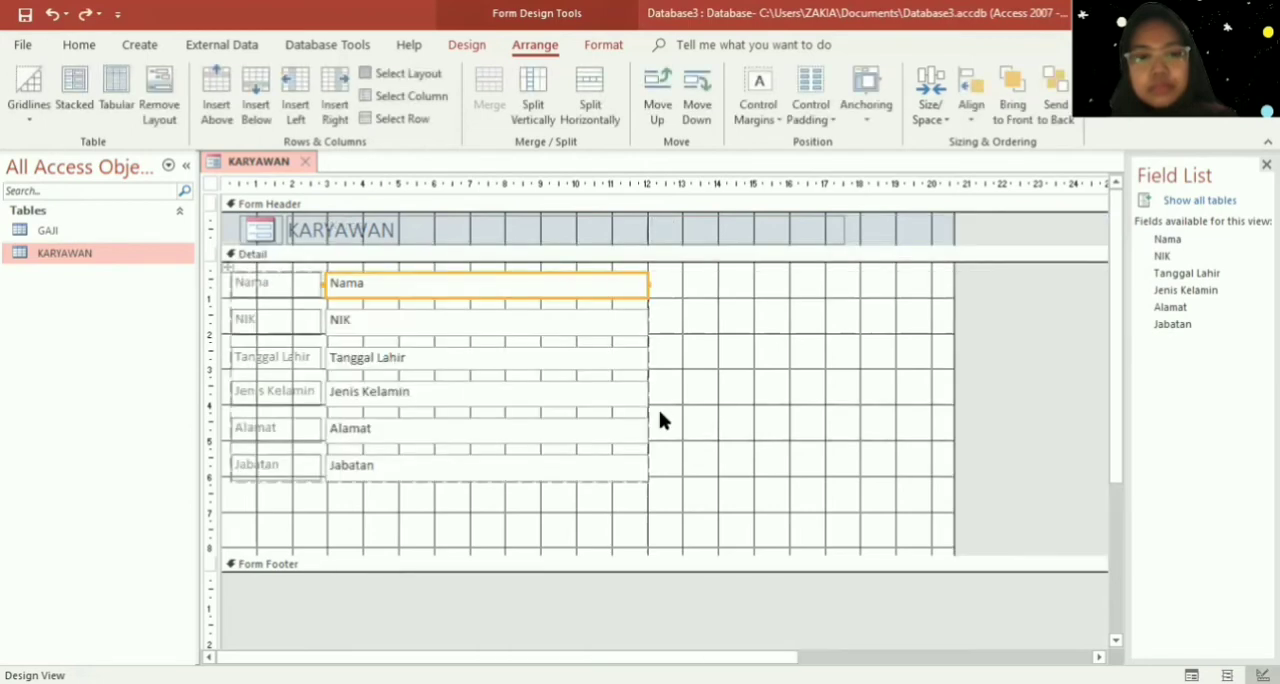
pyautogui.click(780, 440)
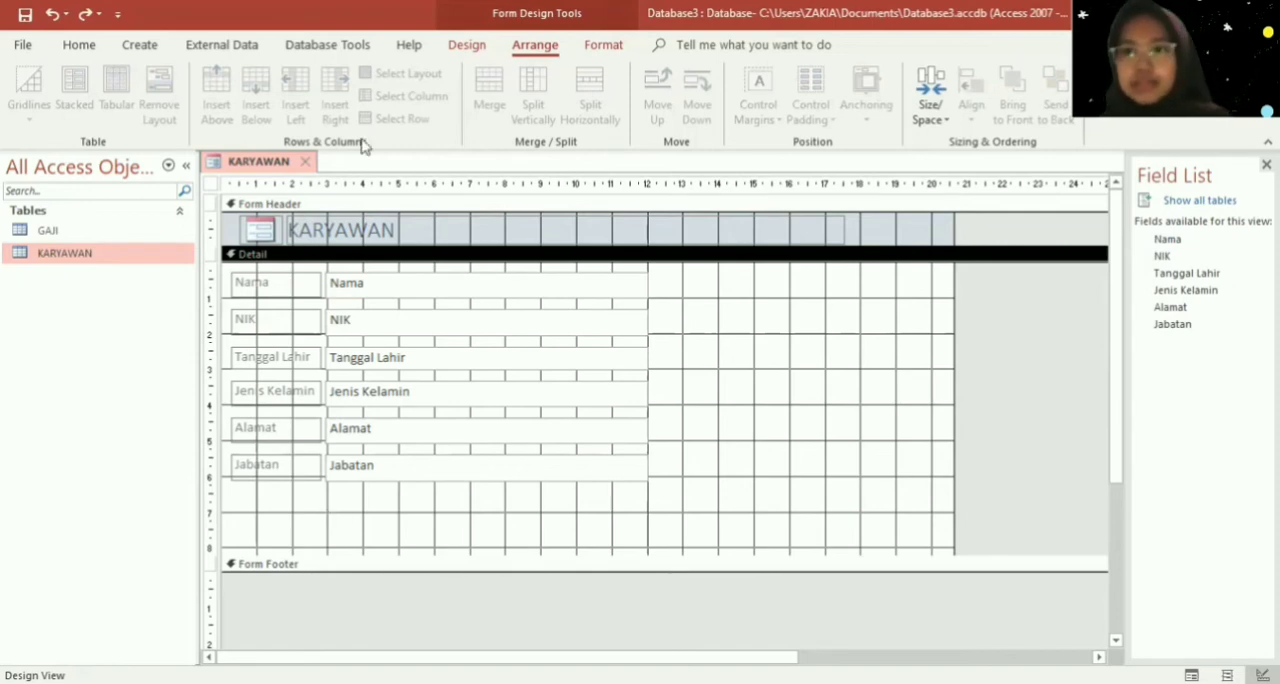
# - Add a small square command button below the Jabatan label with the Go To Previous Record action and the Go To Previous picture
pyautogui.click(469, 48)
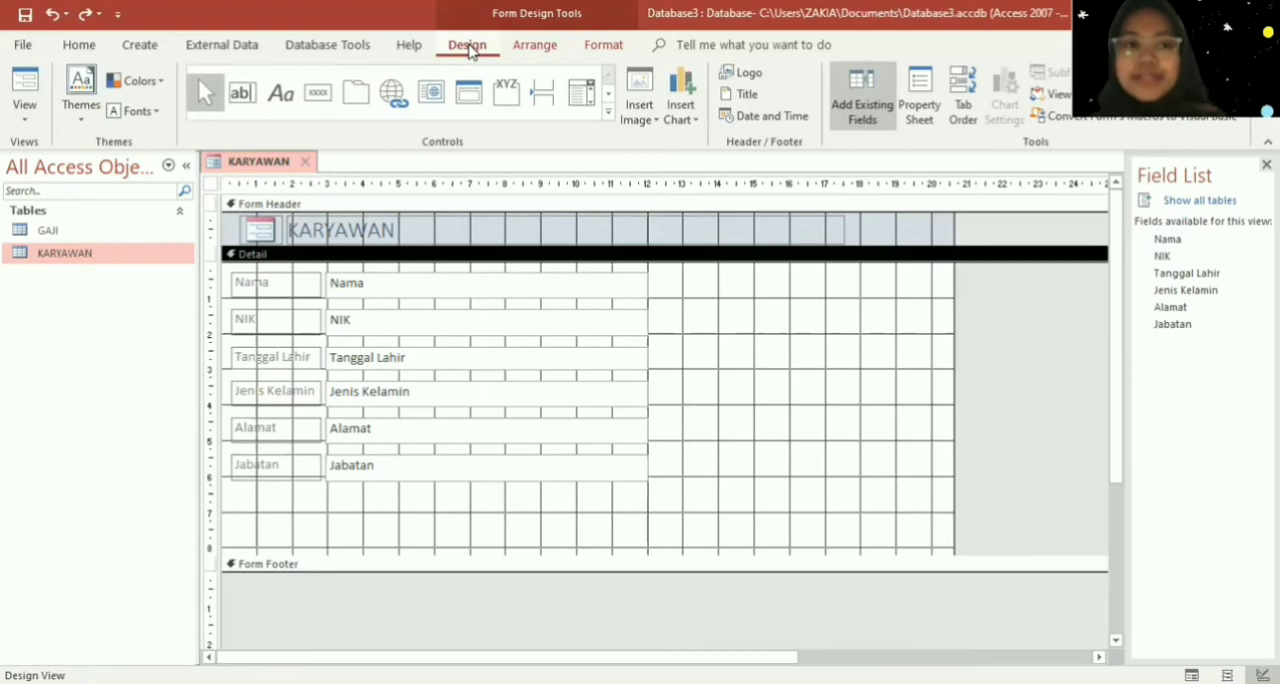
pyautogui.click(323, 105)
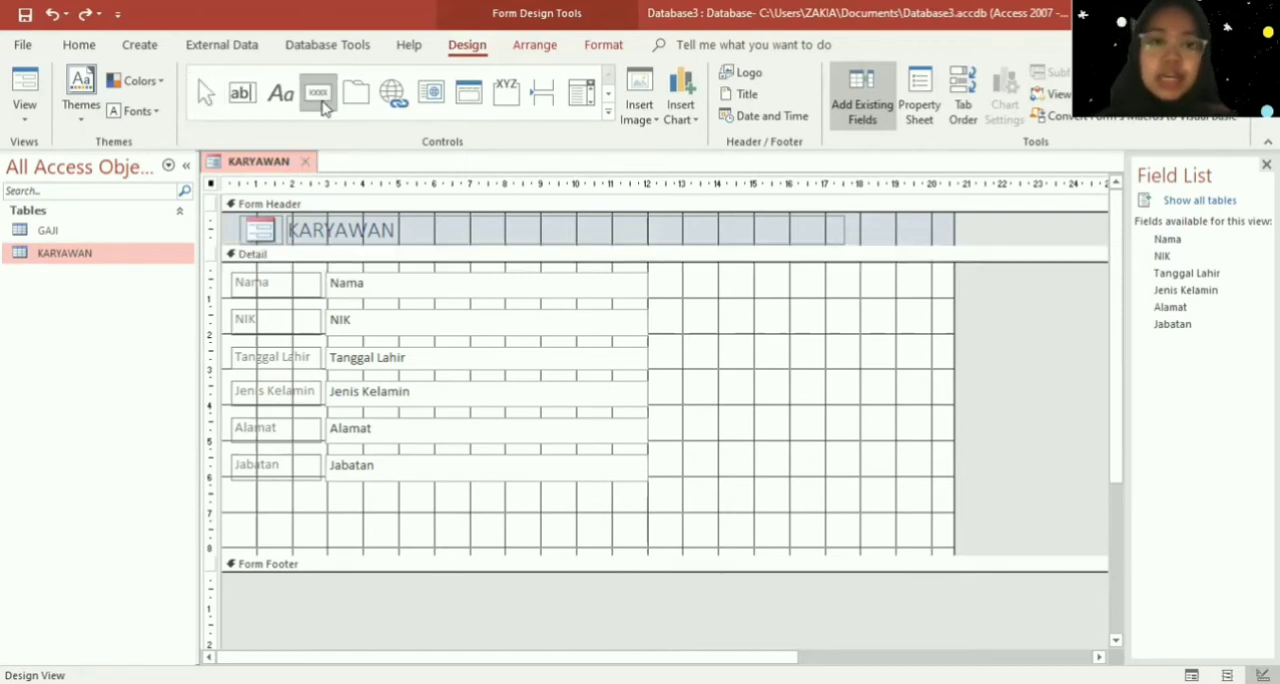
pyautogui.moveTo(253, 510); pyautogui.dragTo(294, 543)
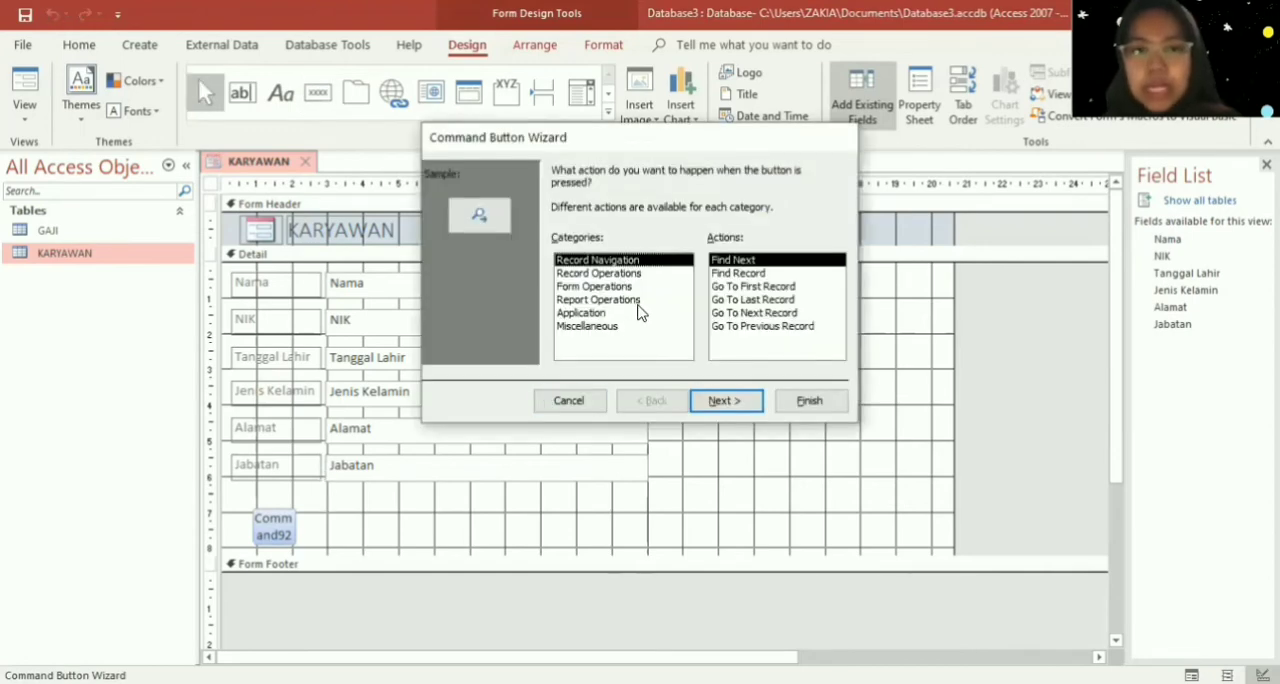
pyautogui.click(736, 327)
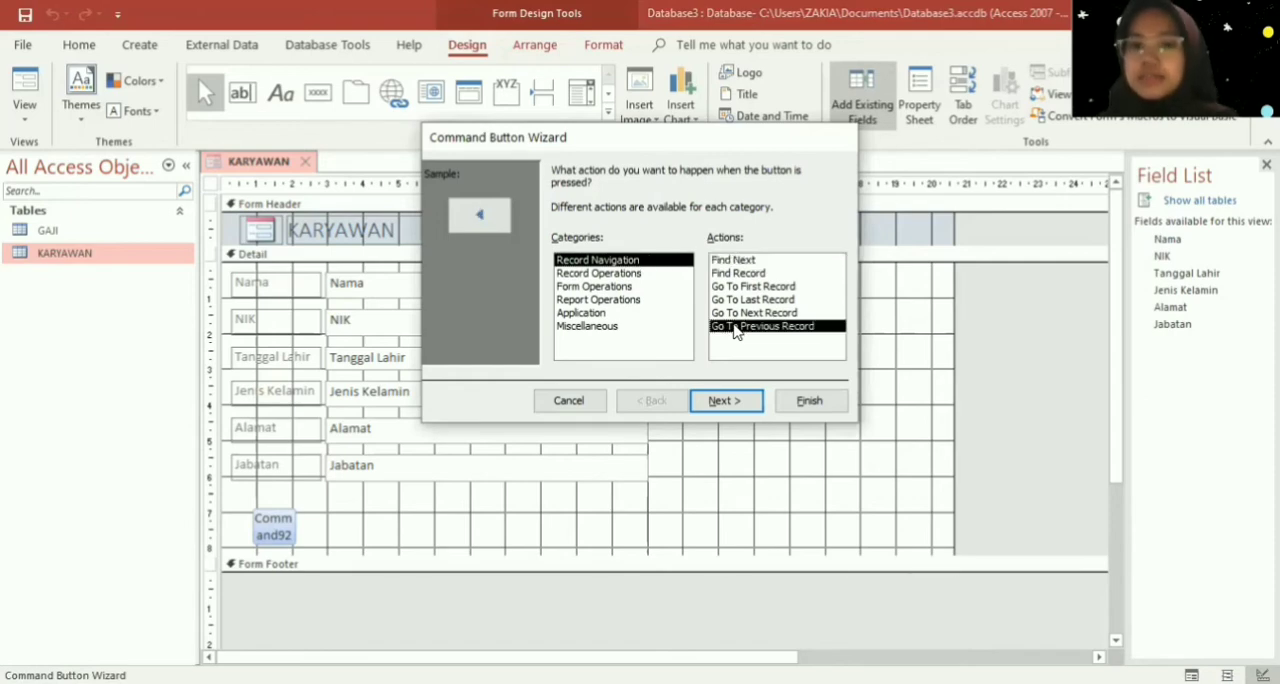
pyautogui.click(727, 404)
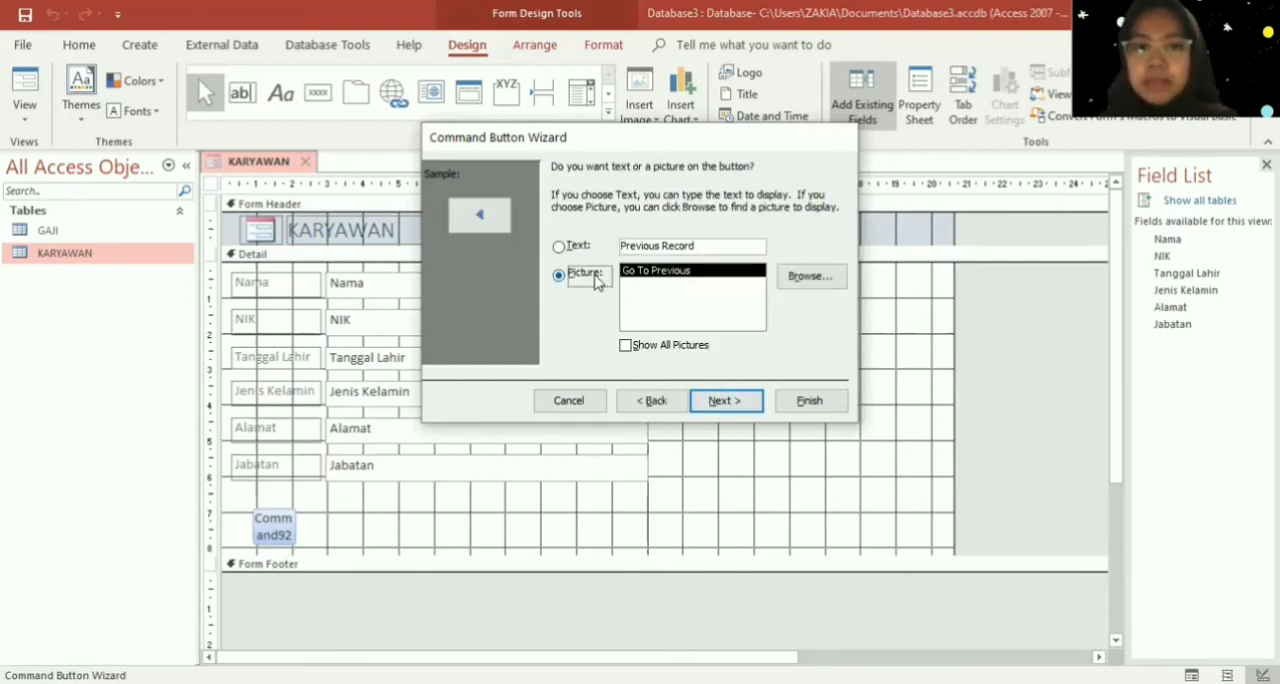
pyautogui.click(809, 405)
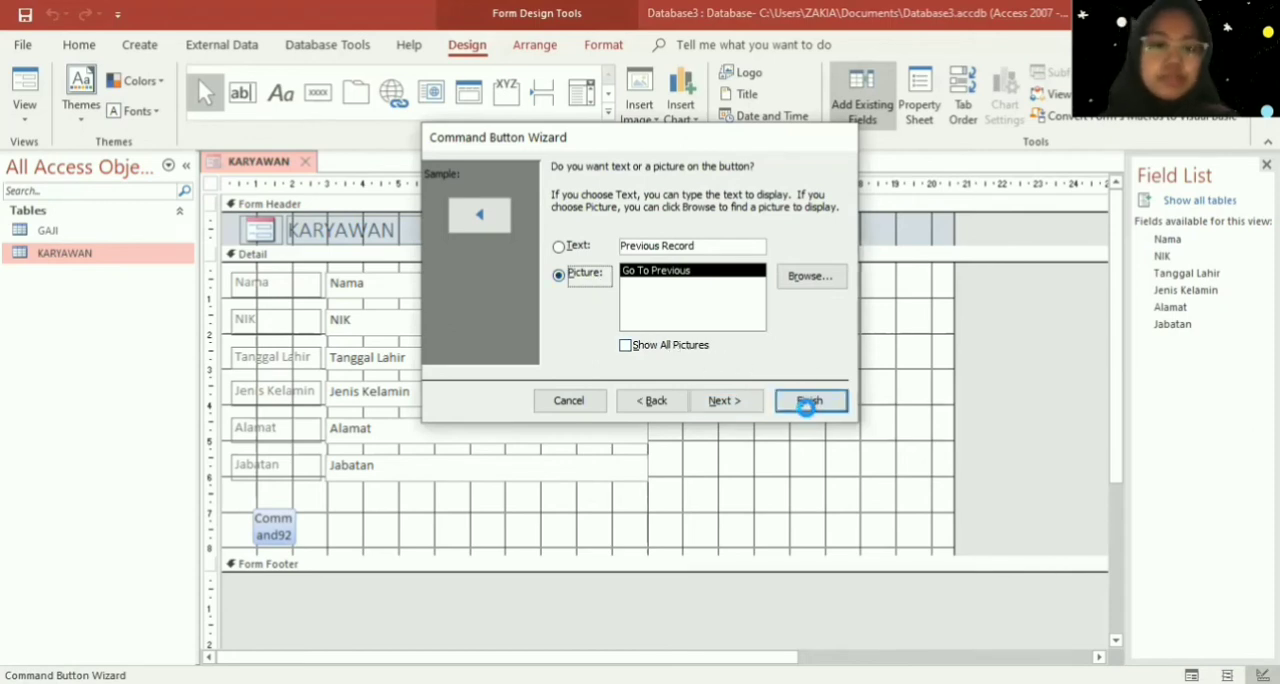
# - Add a command button beside the previous-record button with the Record Operations action Add New Record and the text "Tambah Data"
pyautogui.click(320, 103)
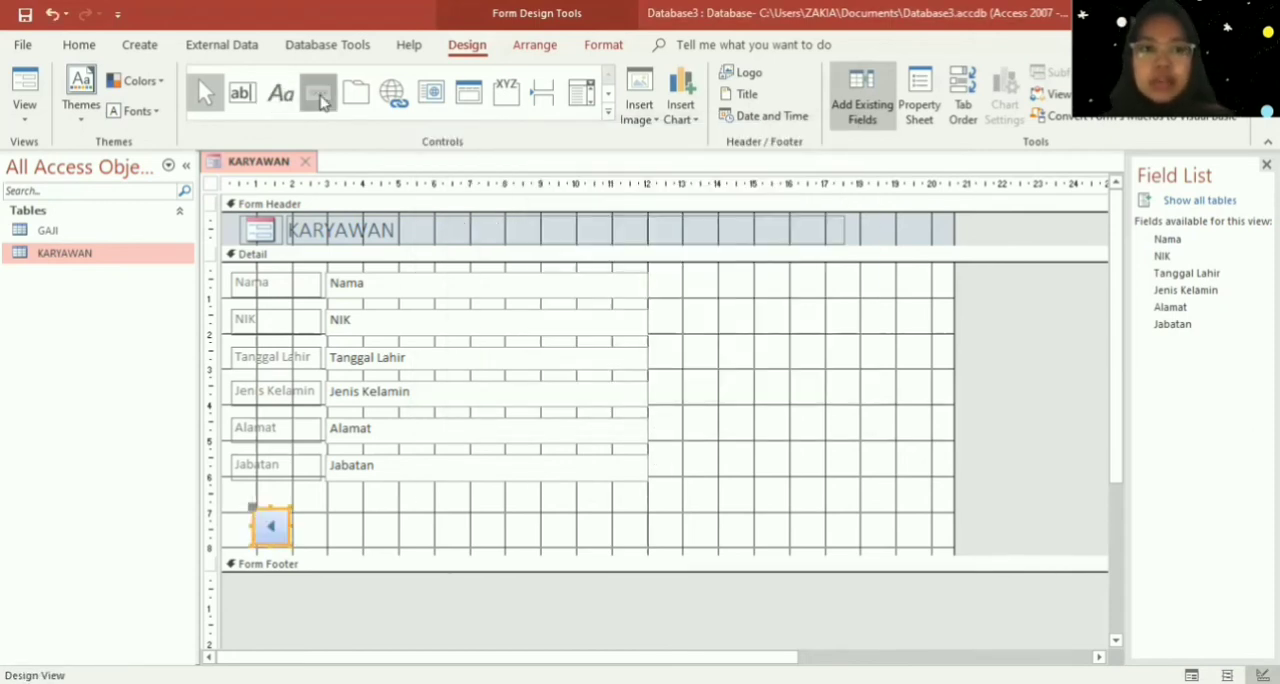
pyautogui.moveTo(297, 510); pyautogui.dragTo(390, 546)
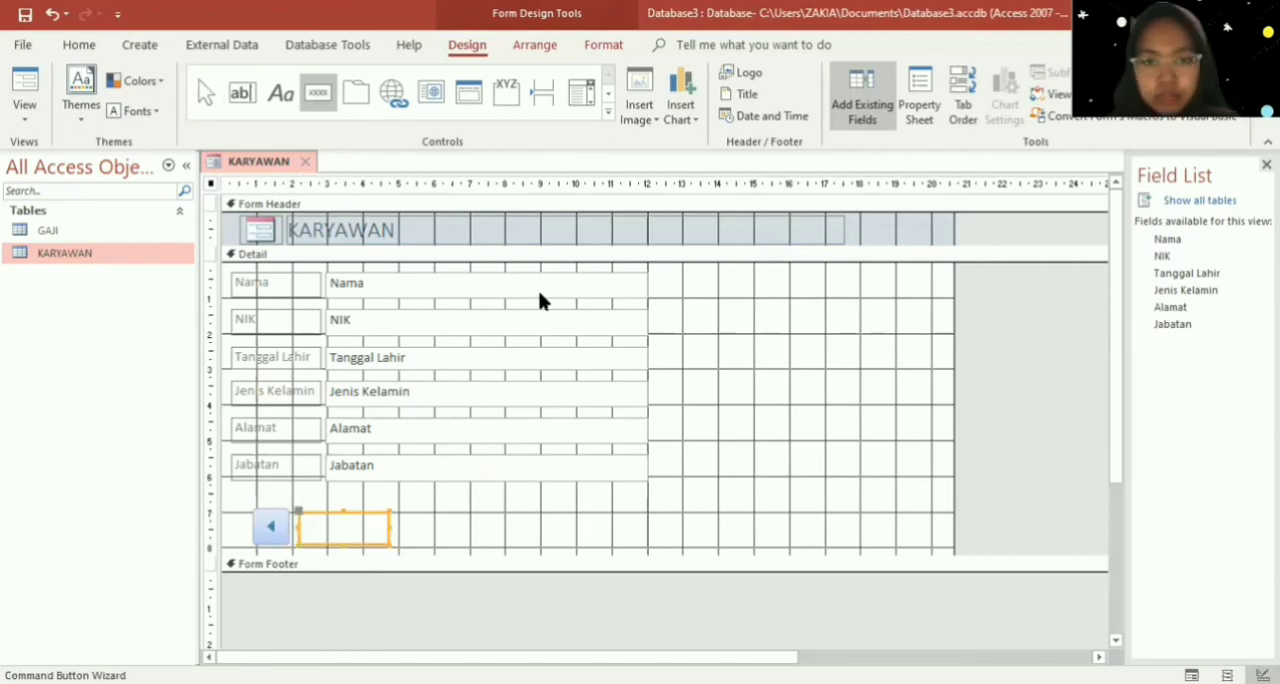
pyautogui.click(598, 273)
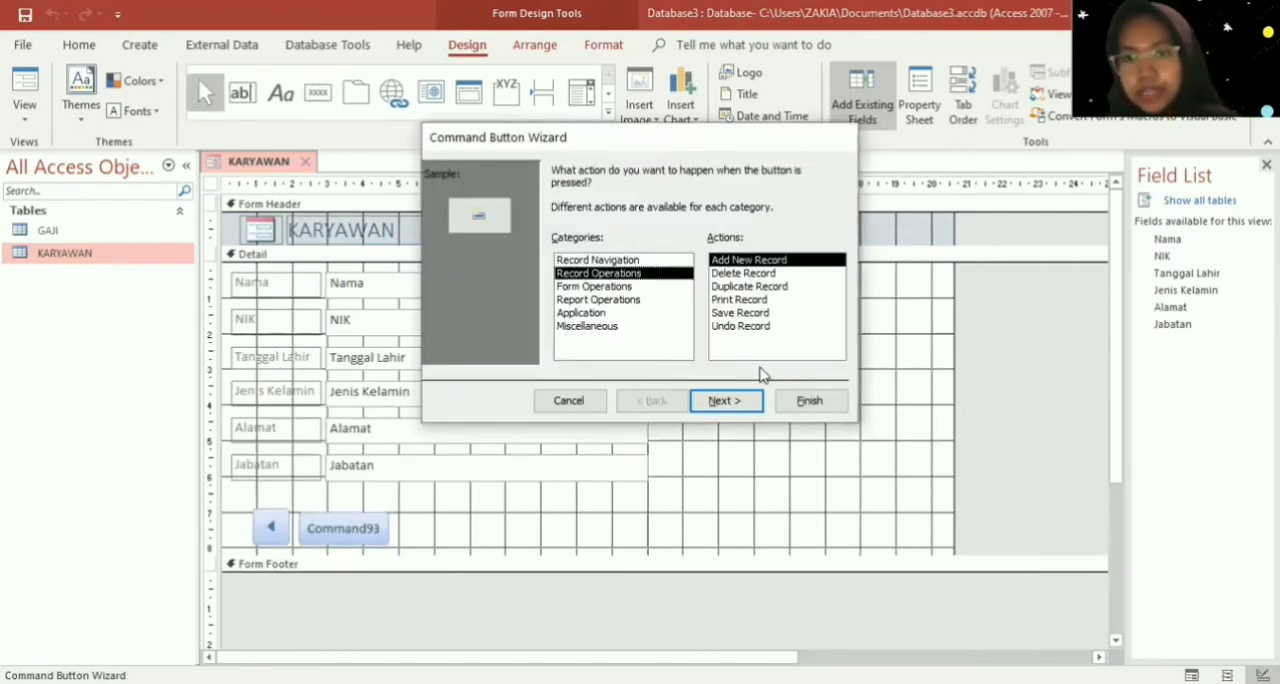
pyautogui.click(742, 402)
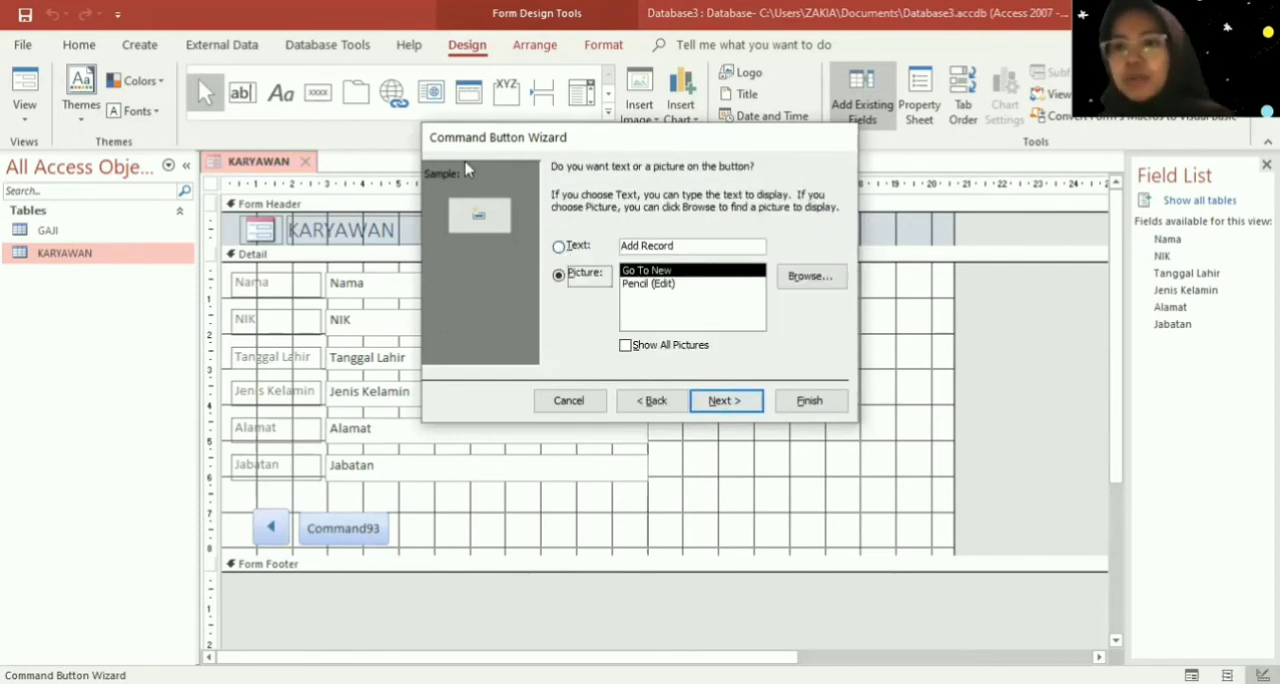
pyautogui.click(572, 248)
pyautogui.moveTo(684, 247); pyautogui.dragTo(572, 250)
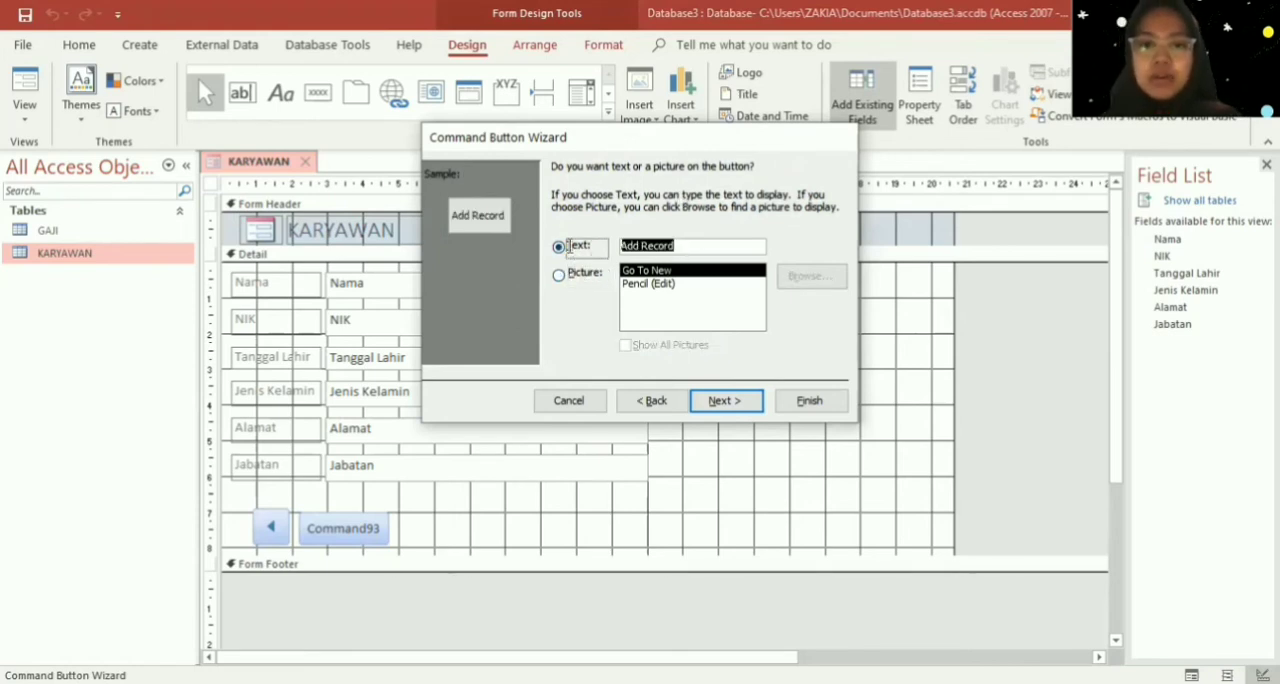
pyautogui.write('Tambah Data')
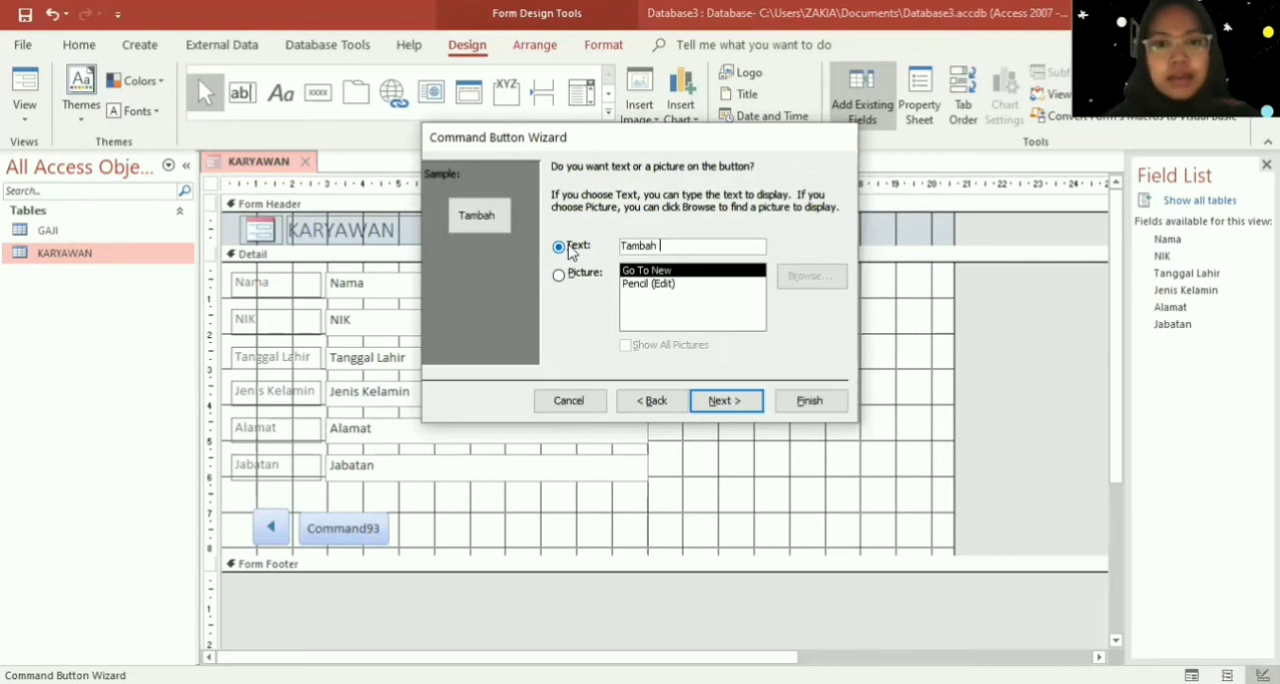
pyautogui.click(810, 401)
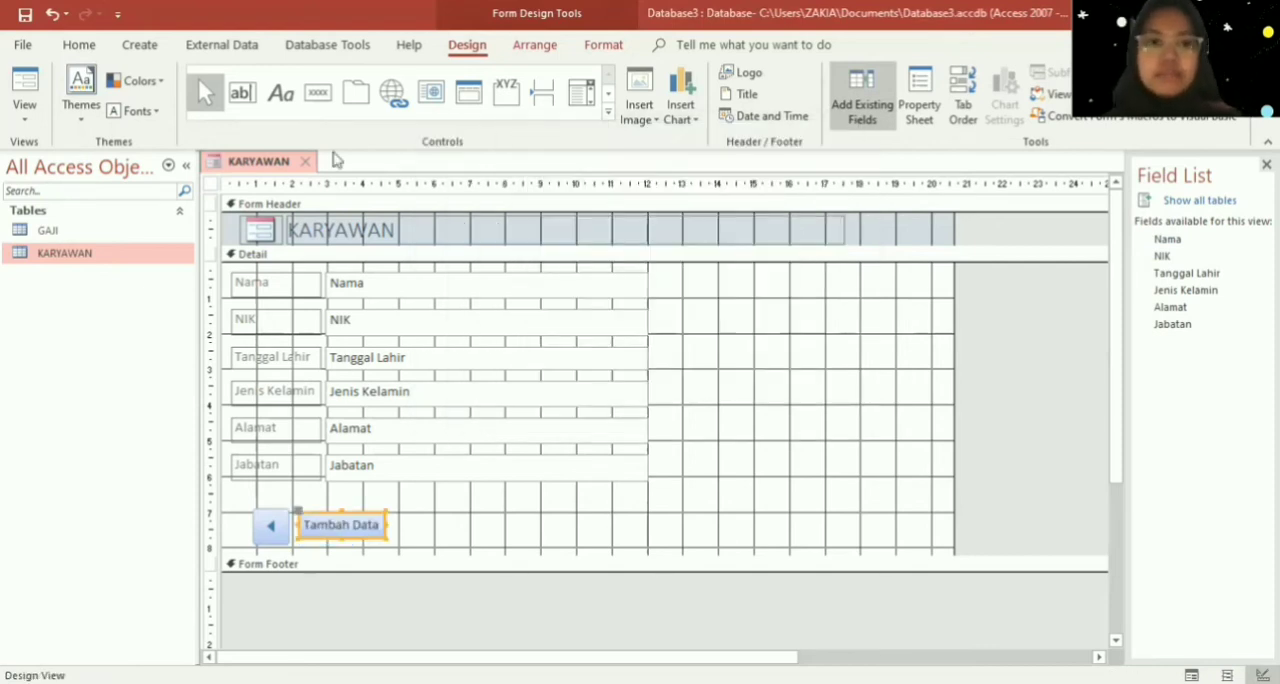
# - Add a command button beside "Tambah Data" with the Record Operations action Delete Record and the text "Hapus Data"
pyautogui.click(314, 96)
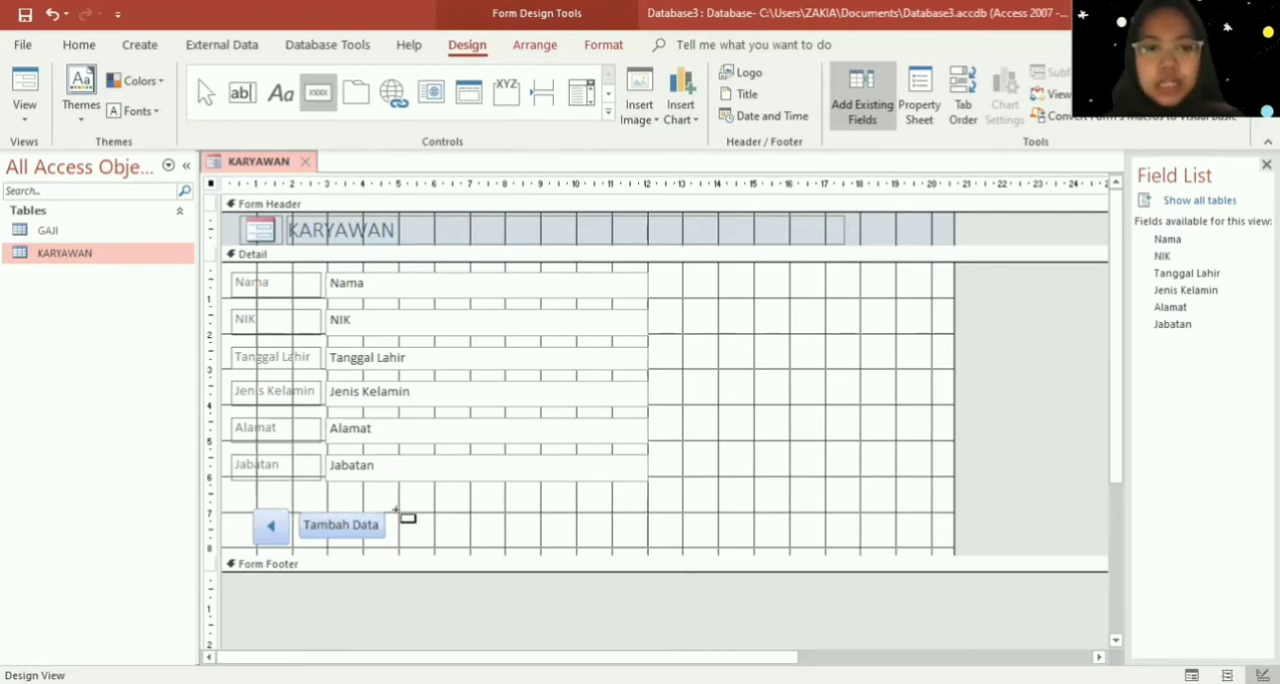
pyautogui.moveTo(395, 518); pyautogui.dragTo(486, 542)
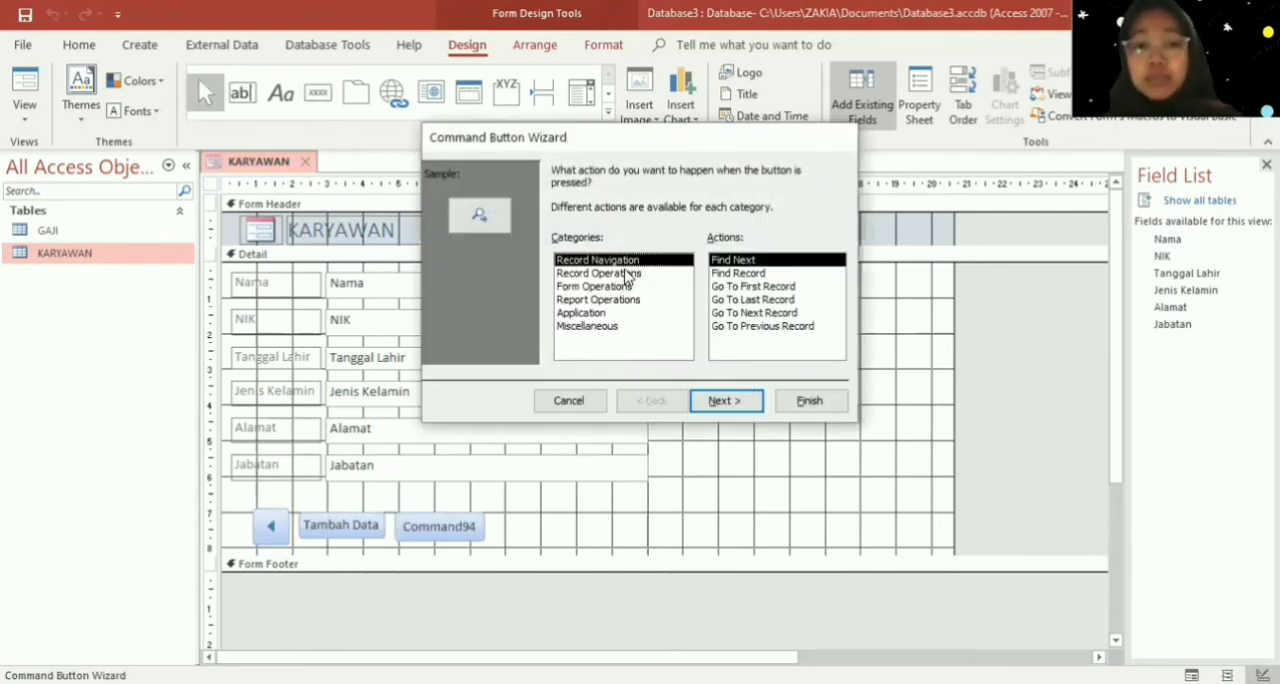
pyautogui.click(627, 274)
pyautogui.click(740, 273)
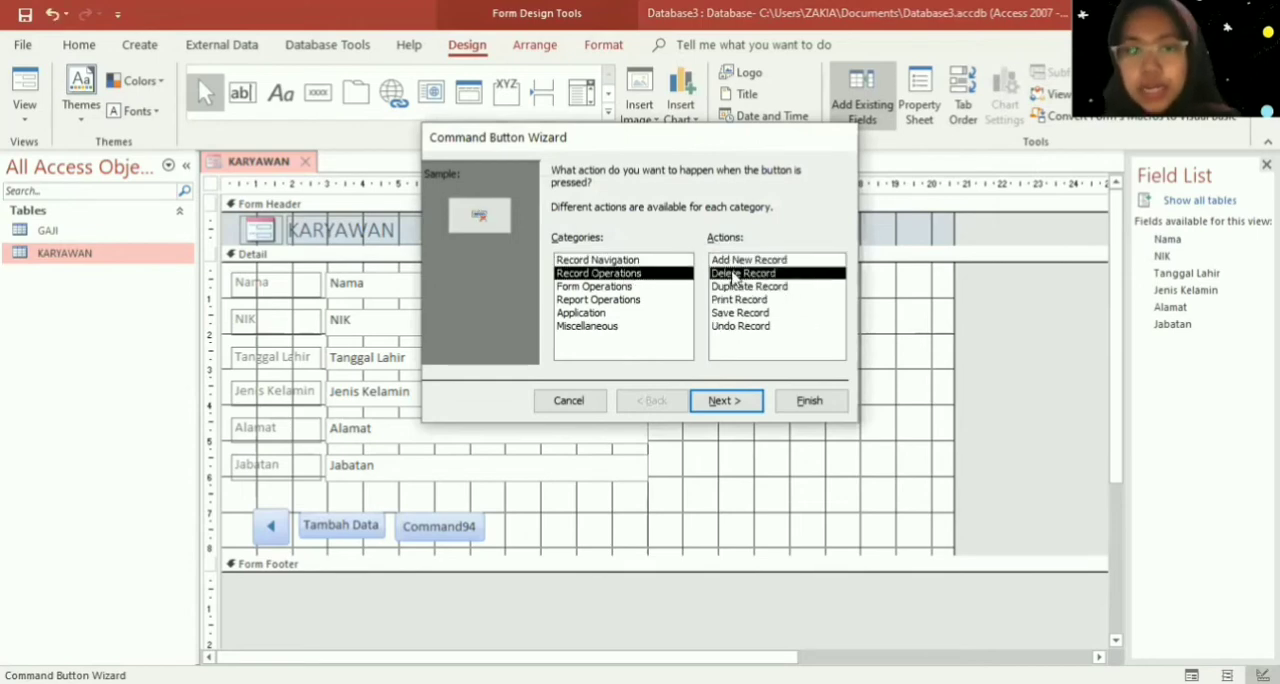
pyautogui.click(756, 410)
pyautogui.click(580, 250)
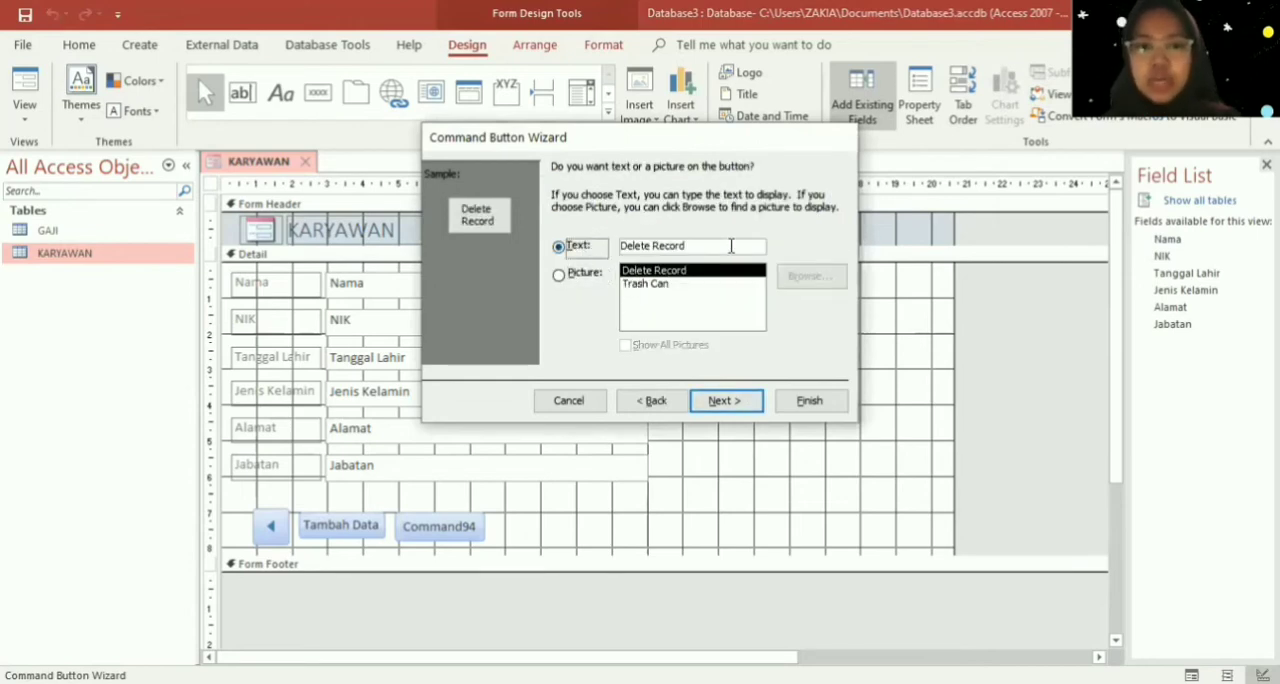
pyautogui.press('Tab')
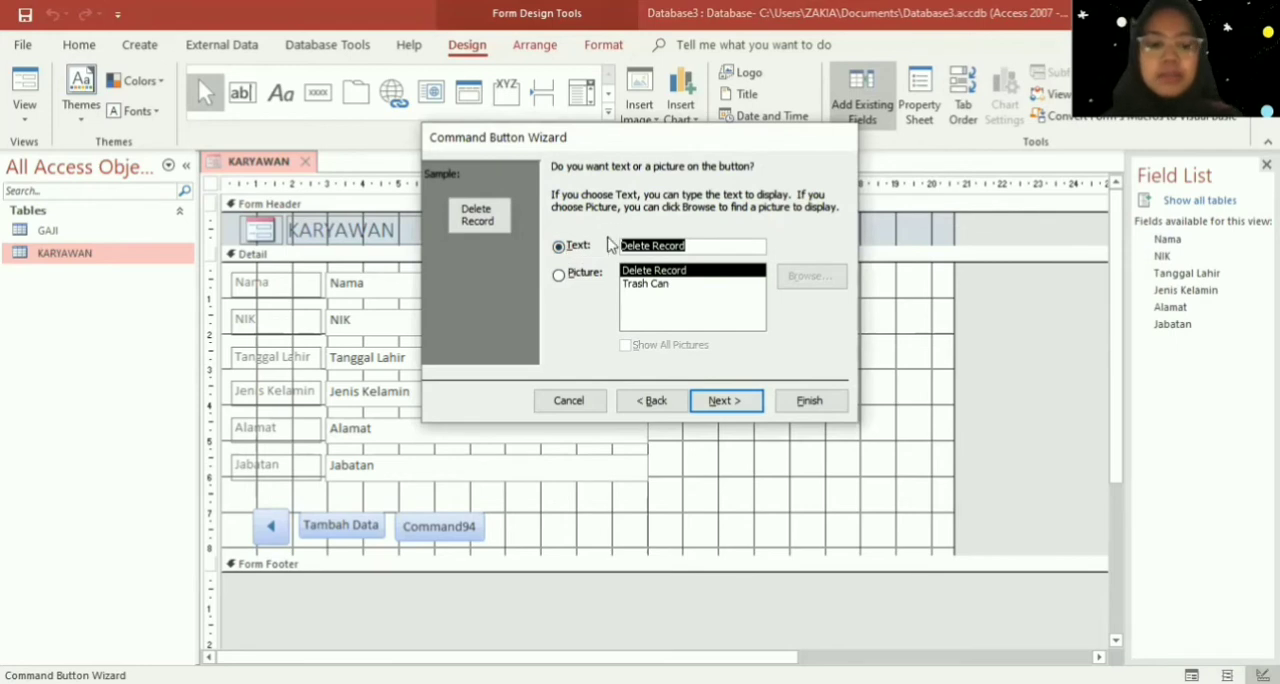
pyautogui.write('Hapus Data')
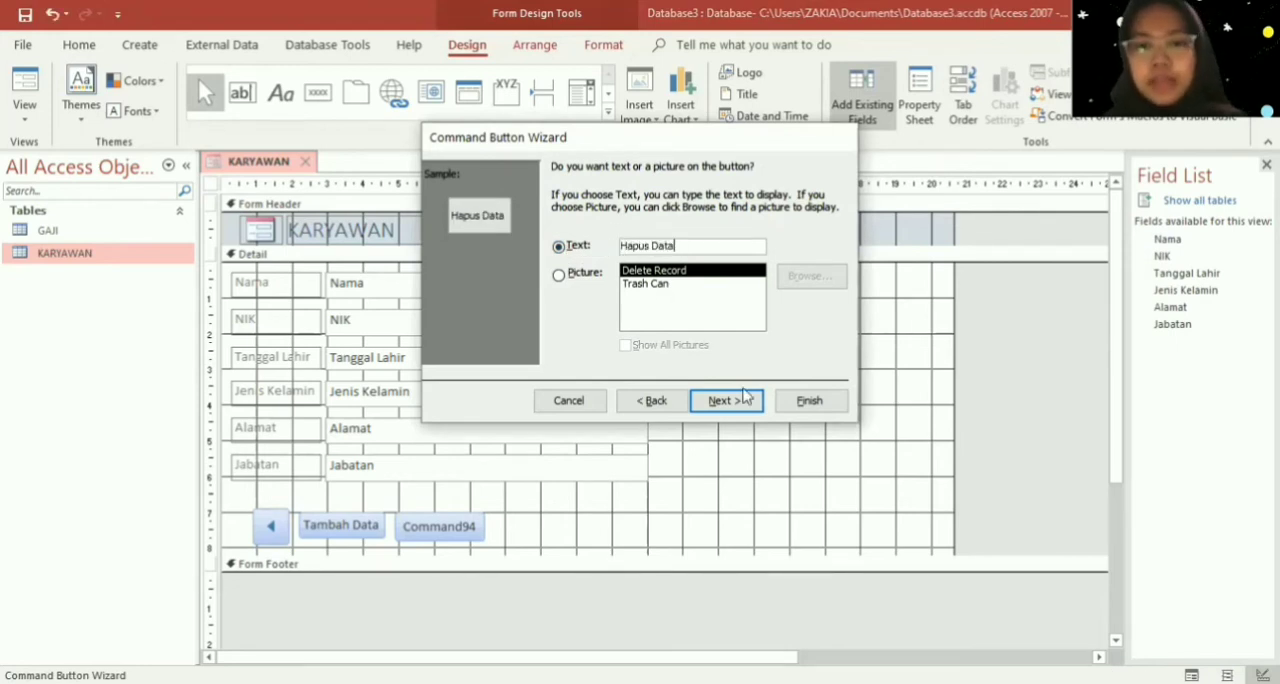
pyautogui.click(805, 405)
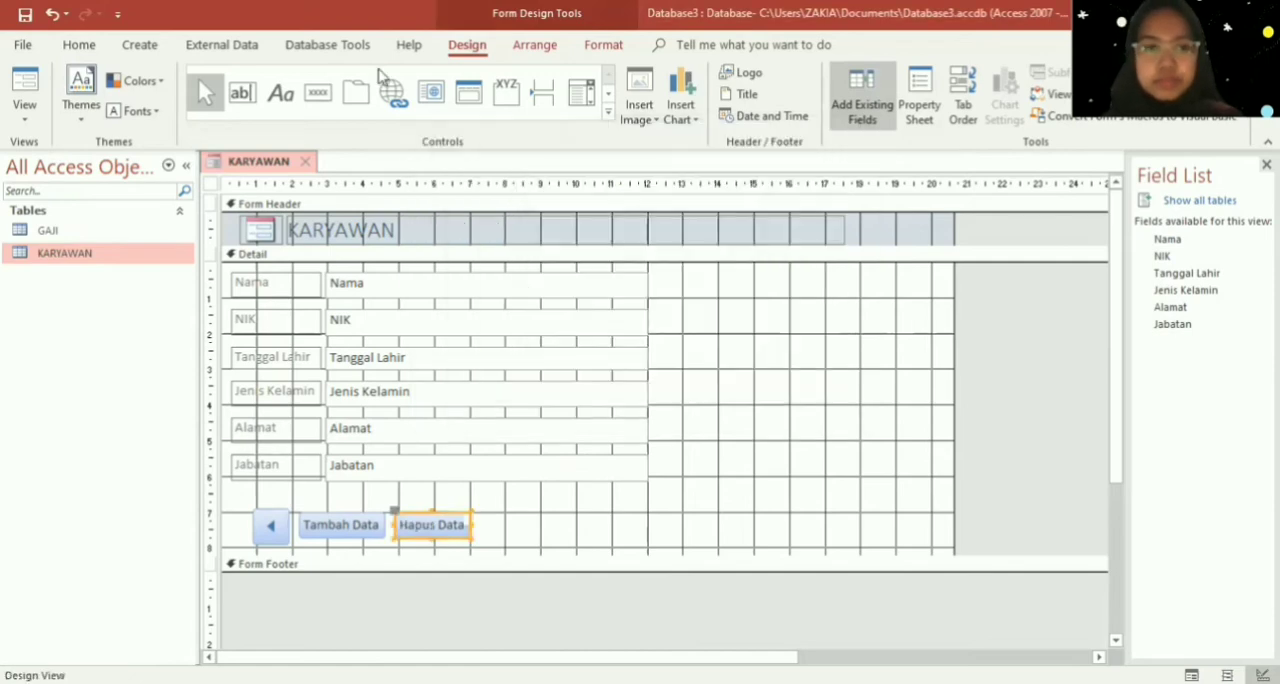
pyautogui.click(318, 92)
pyautogui.moveTo(488, 511); pyautogui.dragTo(577, 545)
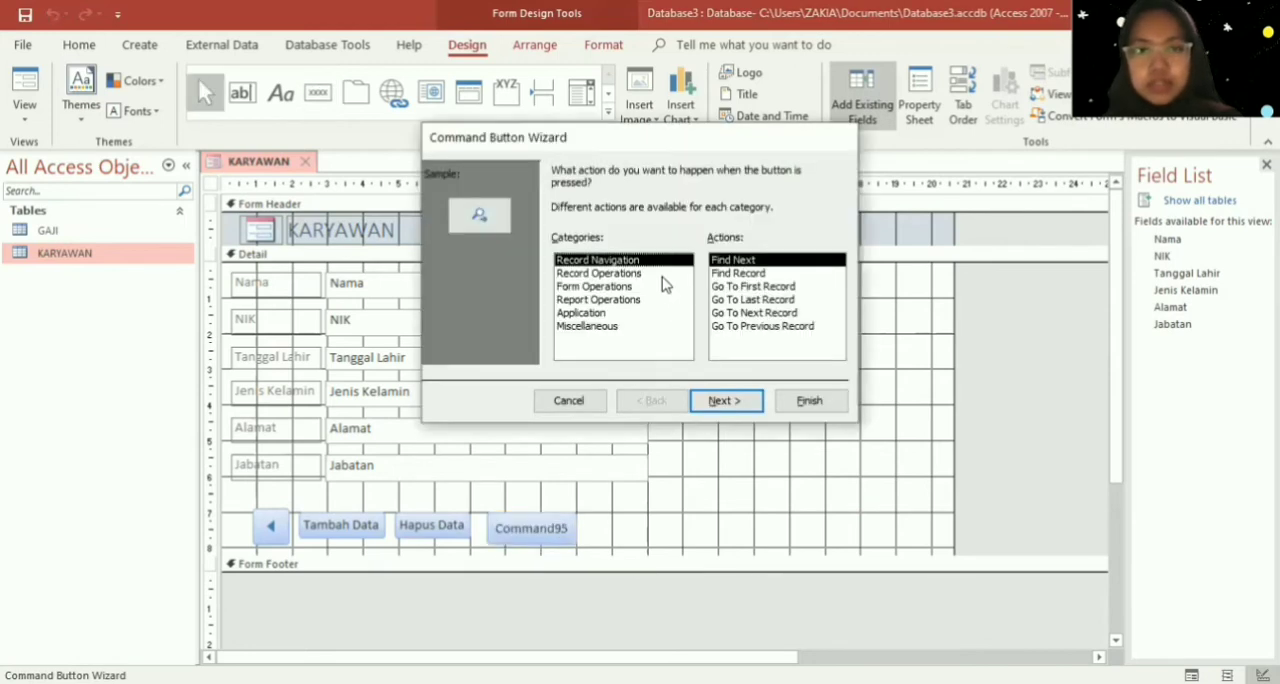
pyautogui.click(661, 273)
pyautogui.click(752, 315)
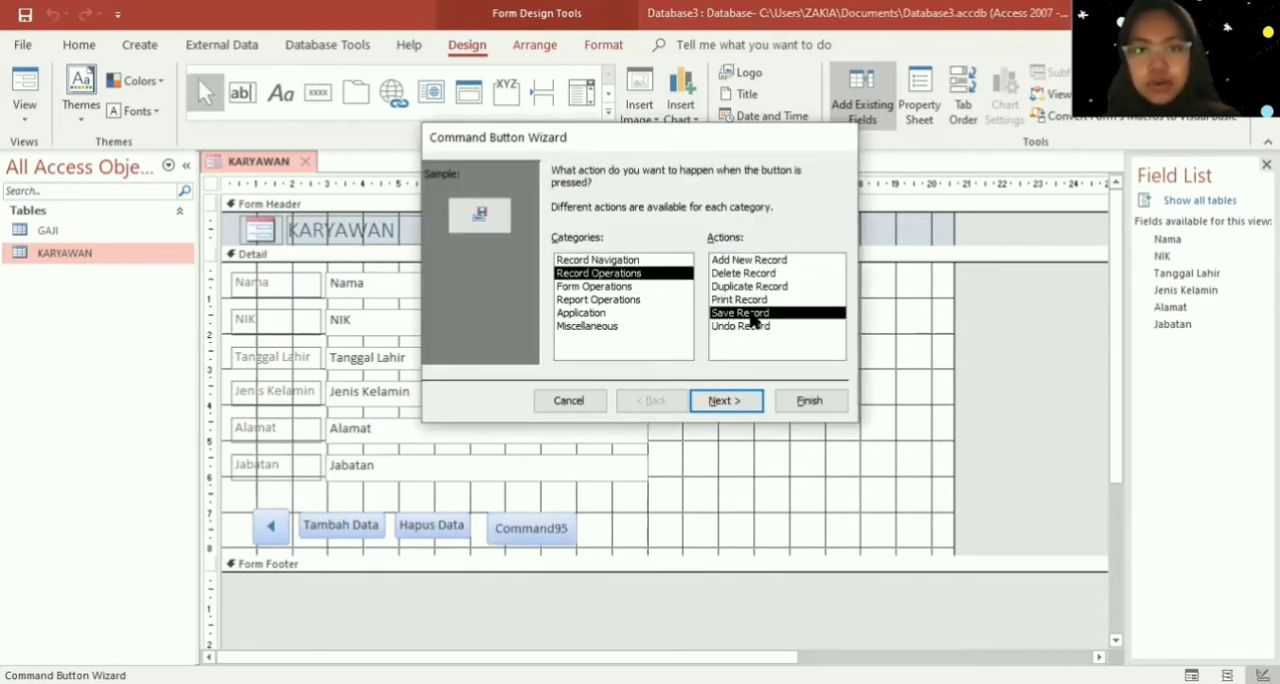
pyautogui.click(786, 400)
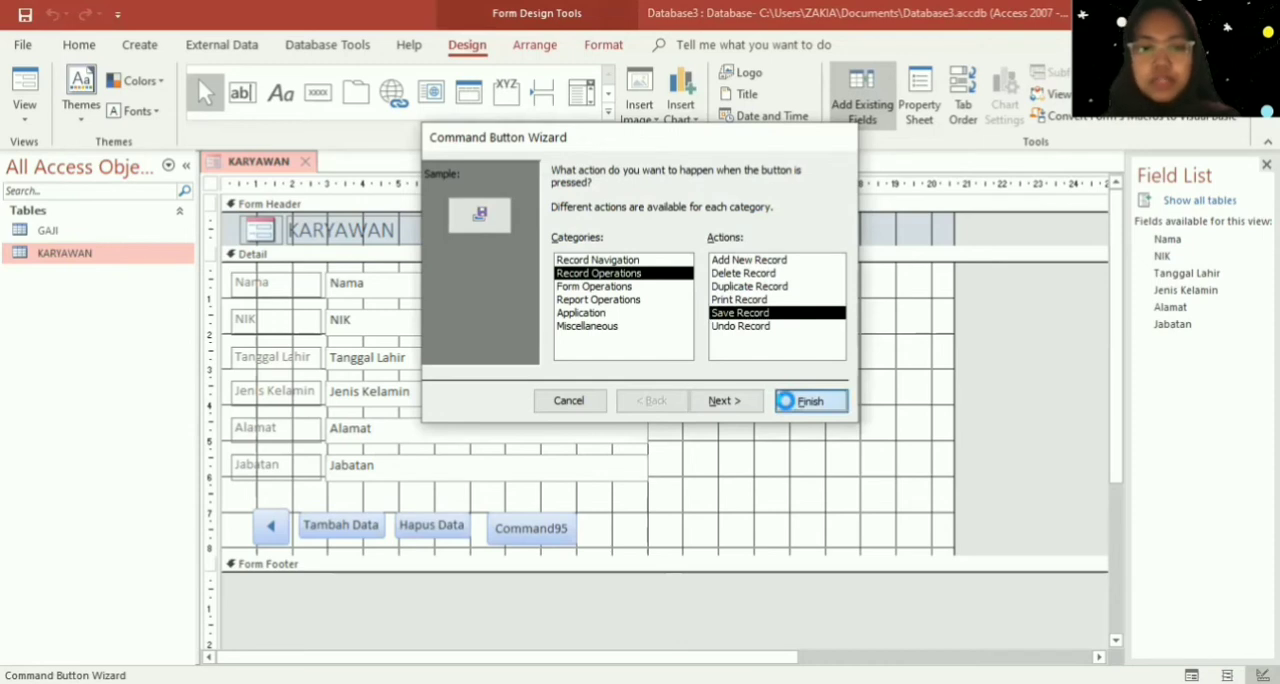
pyautogui.hotkey('ctrl', 'z')
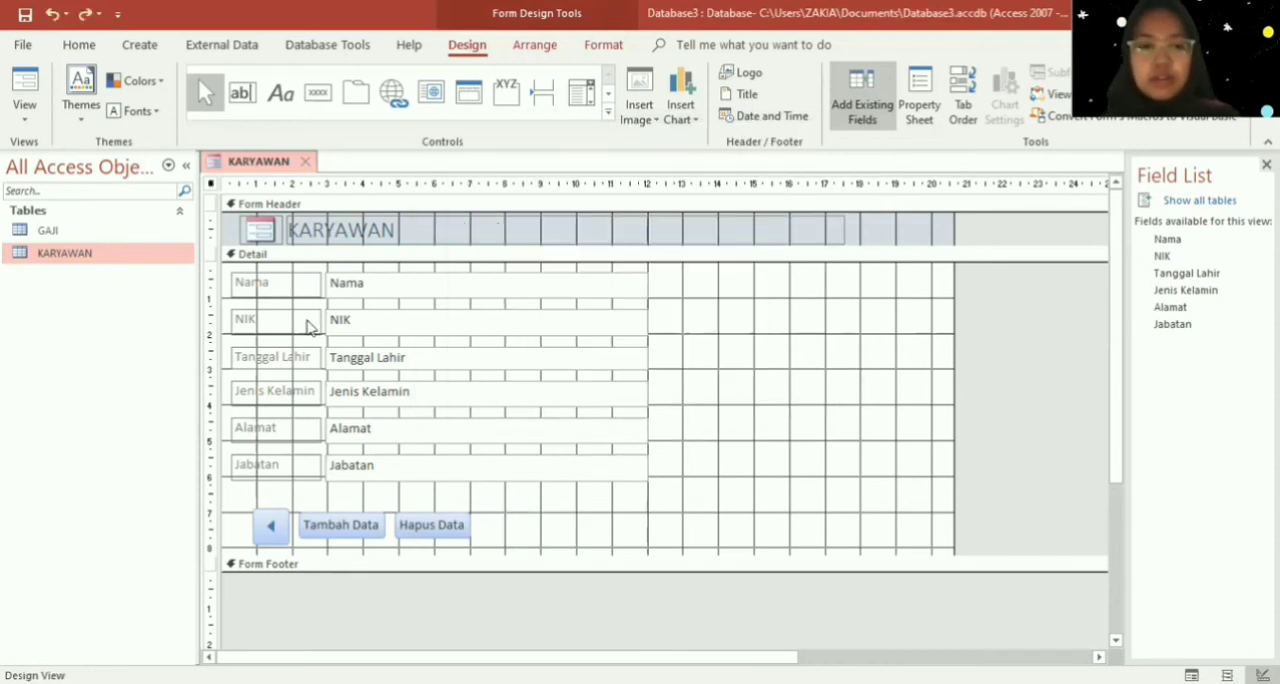
# - Add a command button beside "Hapus Data" with the Record Operations action Save Record and the text "Simpan Data"
pyautogui.click(318, 92)
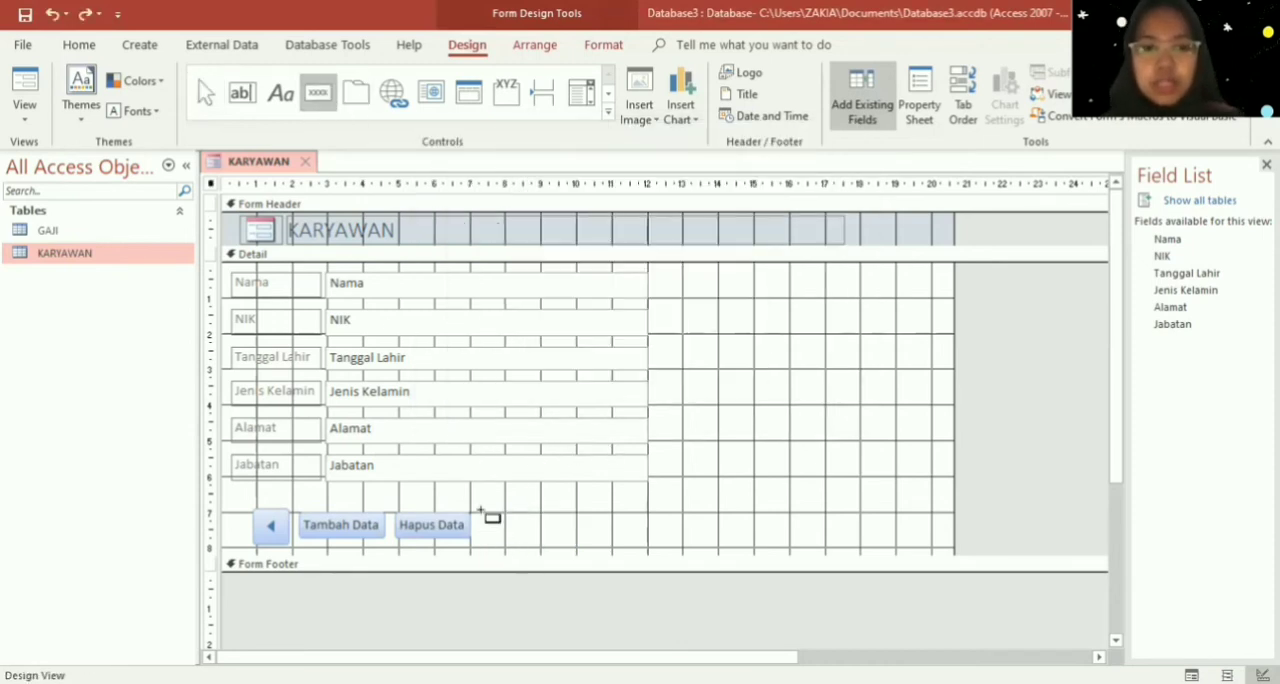
pyautogui.moveTo(481, 513); pyautogui.dragTo(572, 543)
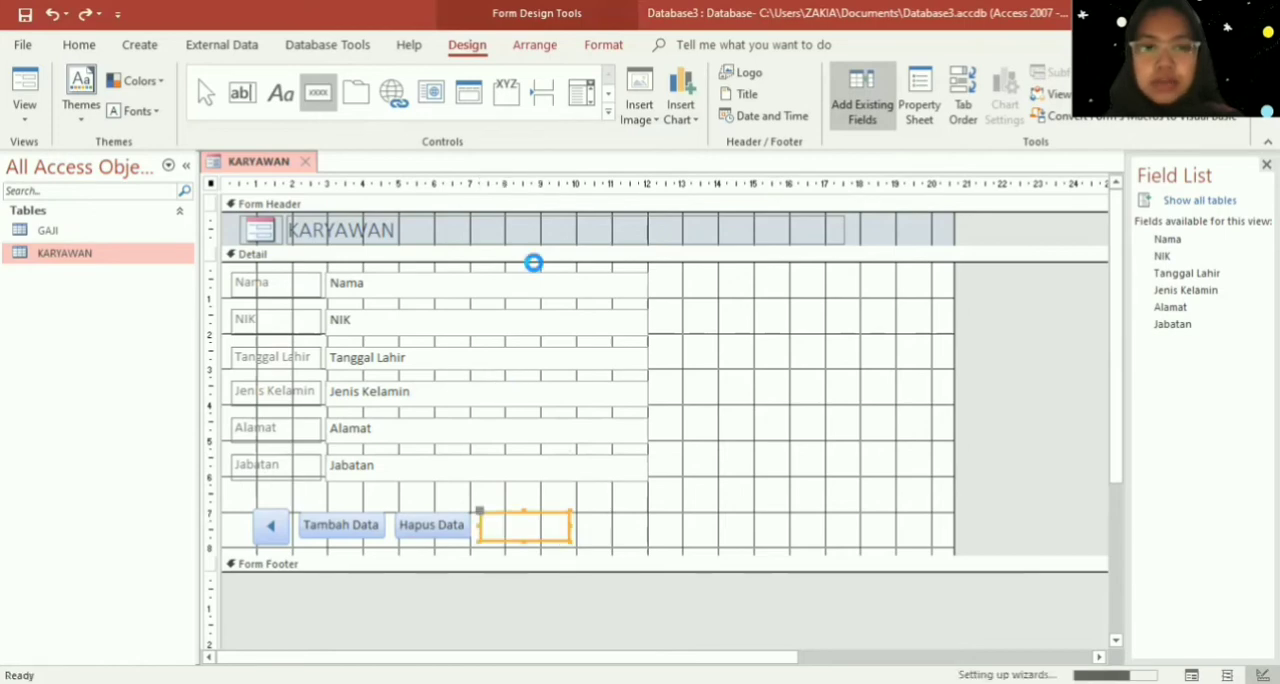
pyautogui.click(652, 273)
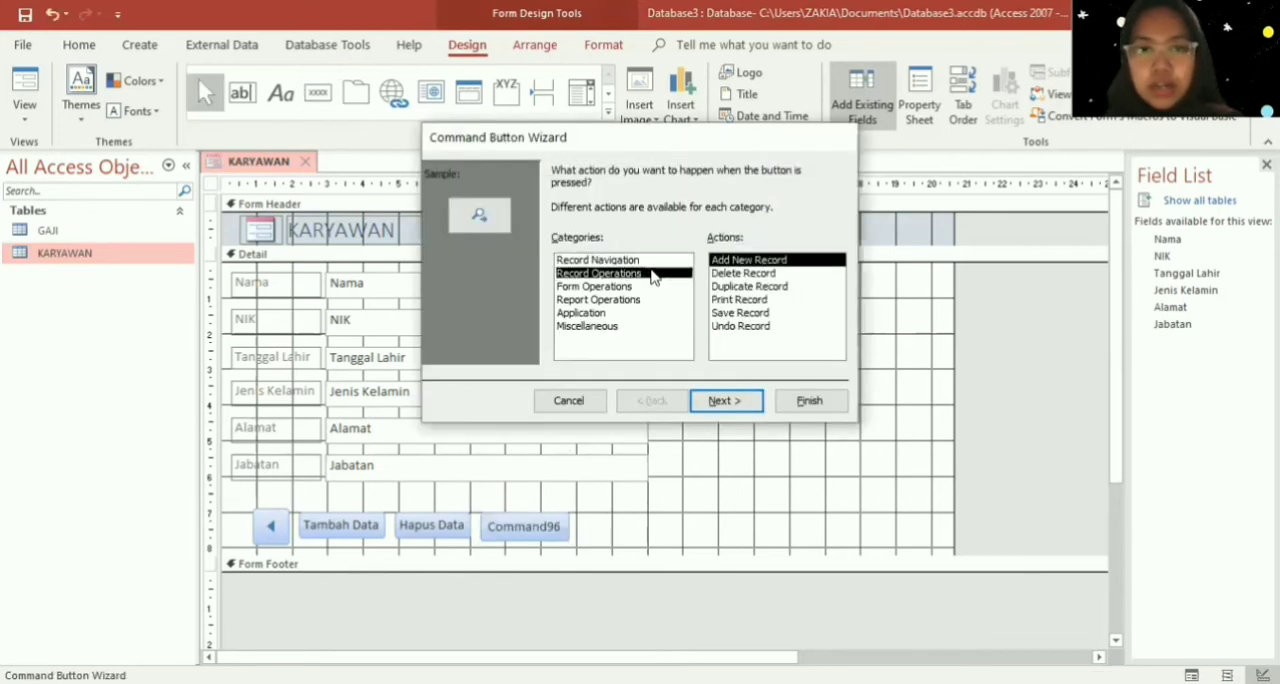
pyautogui.click(745, 313)
pyautogui.click(730, 400)
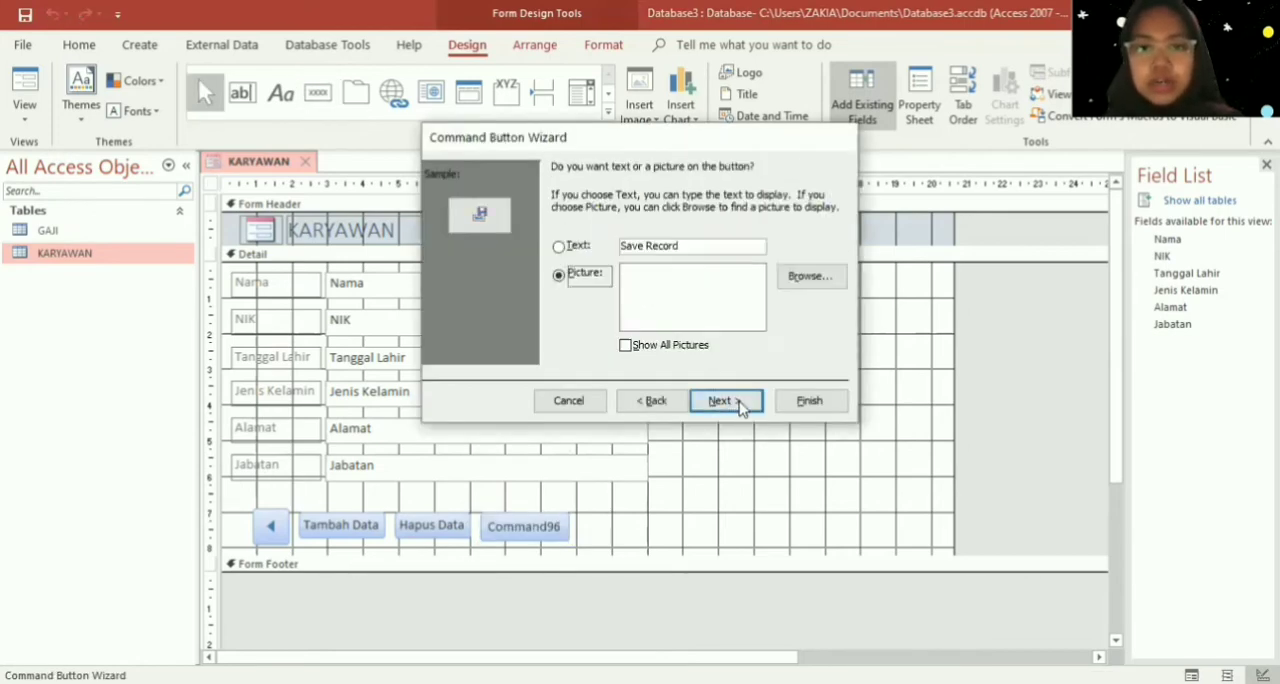
pyautogui.click(568, 246)
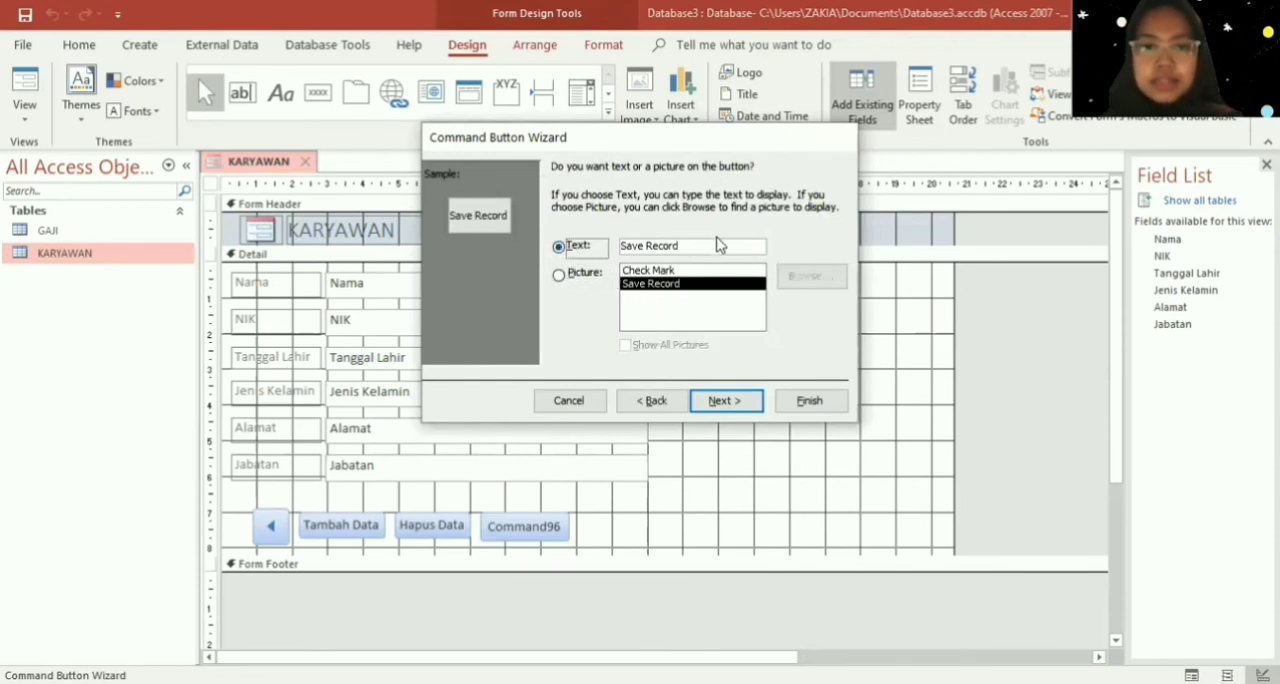
pyautogui.moveTo(715, 244); pyautogui.dragTo(575, 250)
pyautogui.write('Si')
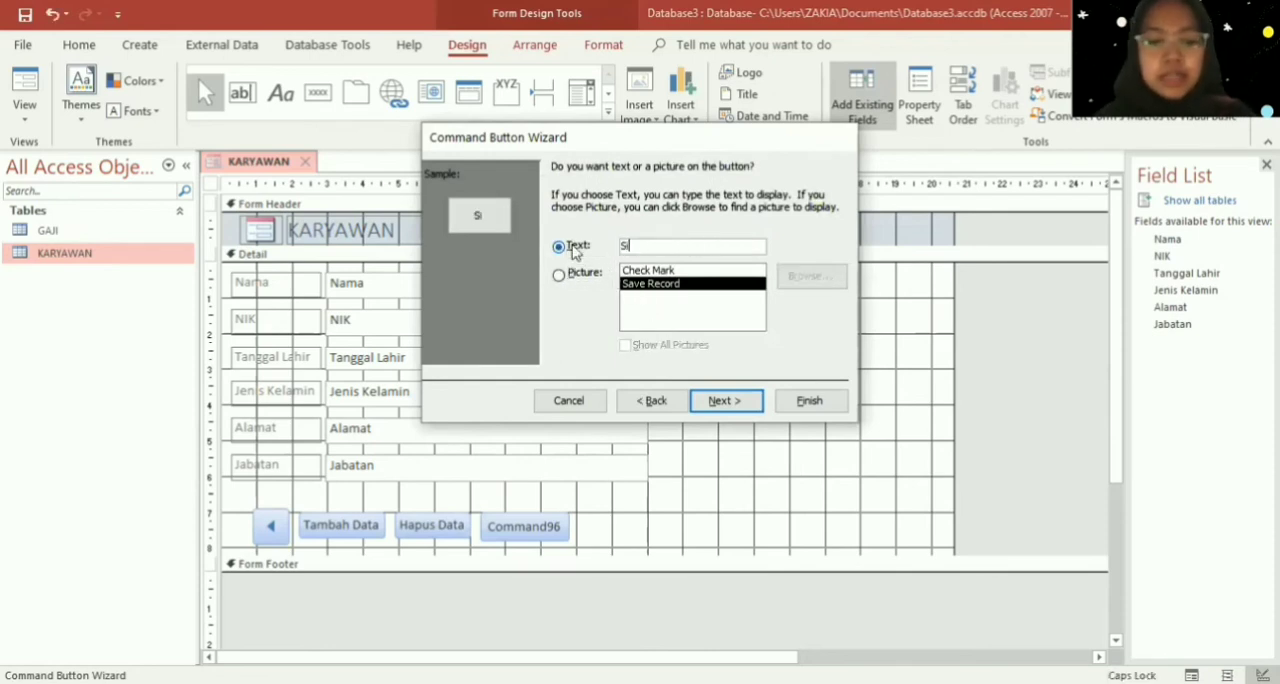
pyautogui.write('mpan Data')
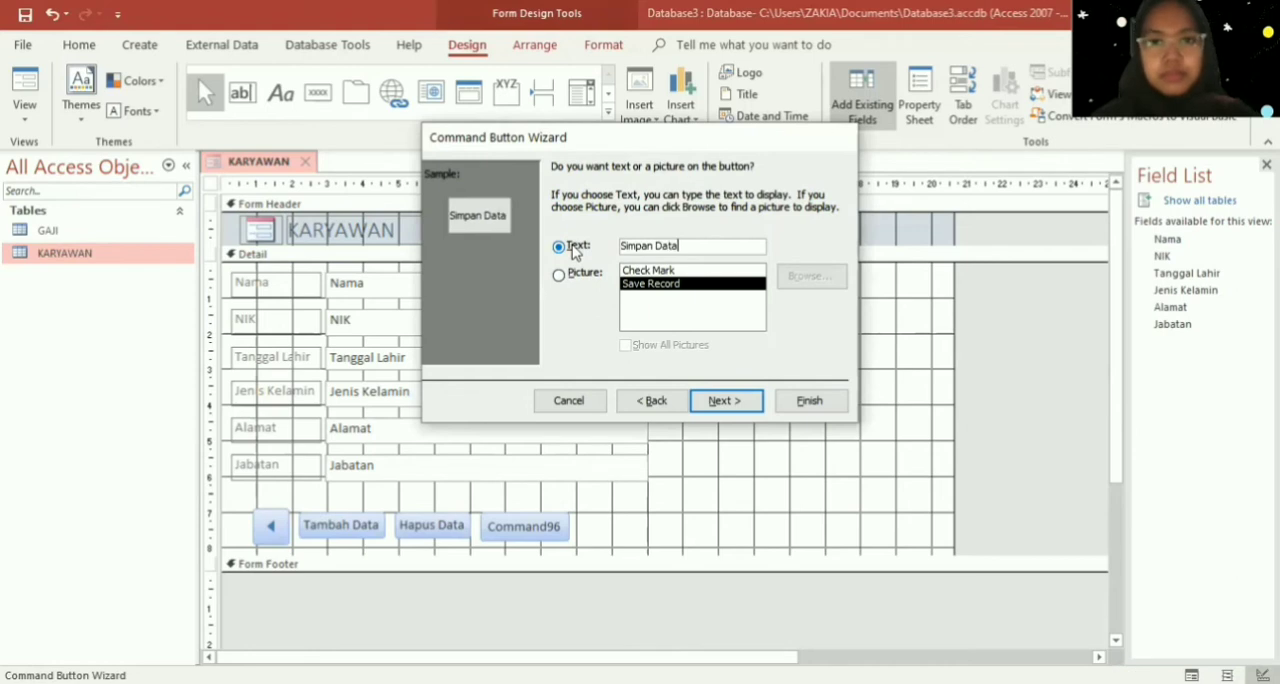
pyautogui.click(815, 400)
# - Add a small command button after "Simpan Data" with the Go To Next Record action and the Go To Next picture
pyautogui.click(318, 92)
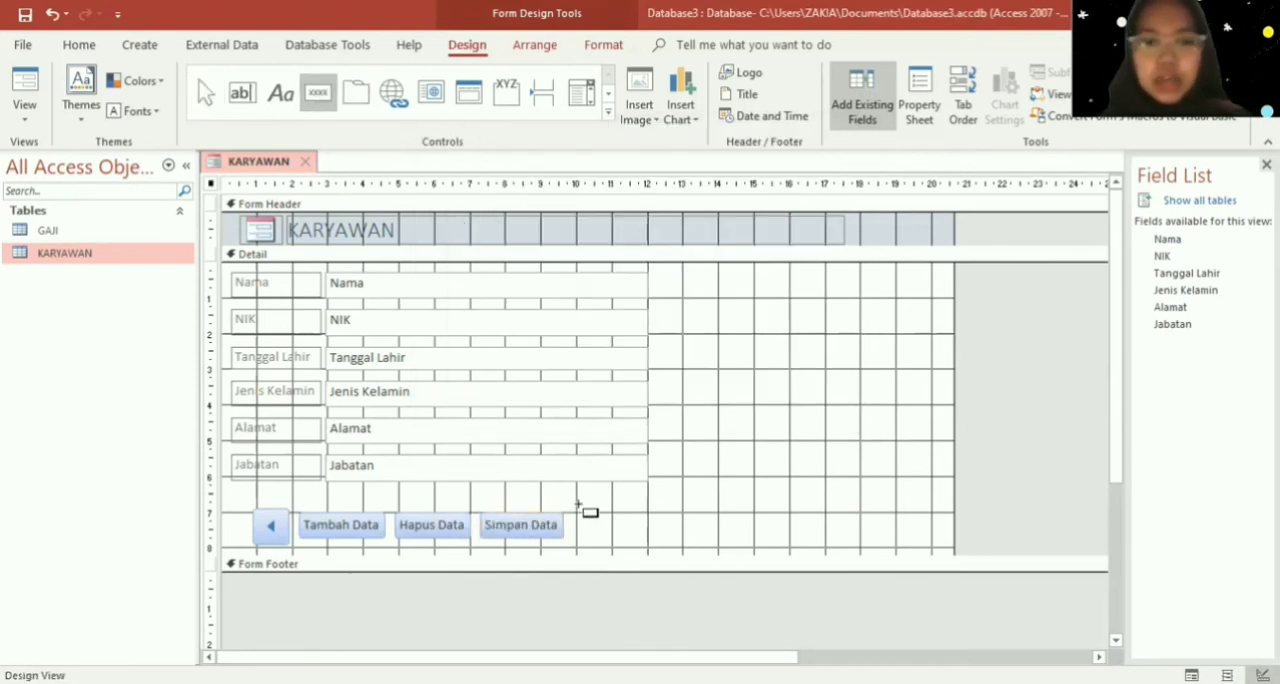
pyautogui.moveTo(578, 509); pyautogui.dragTo(628, 546)
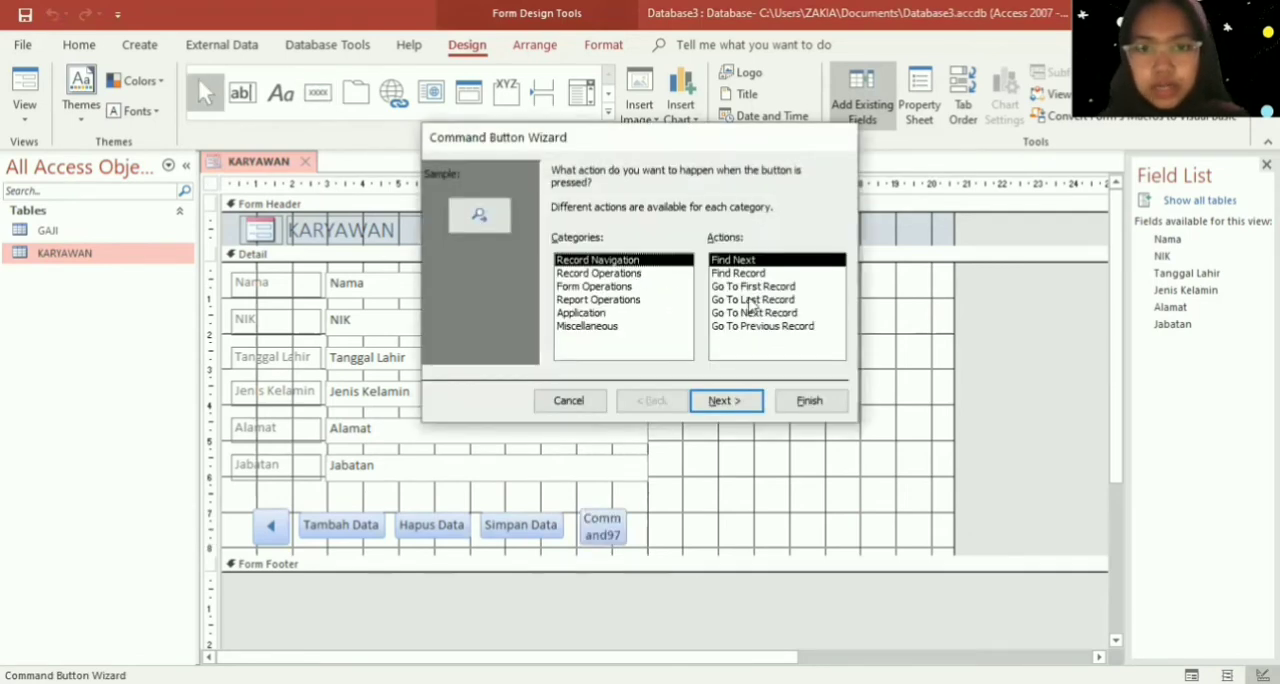
pyautogui.click(767, 314)
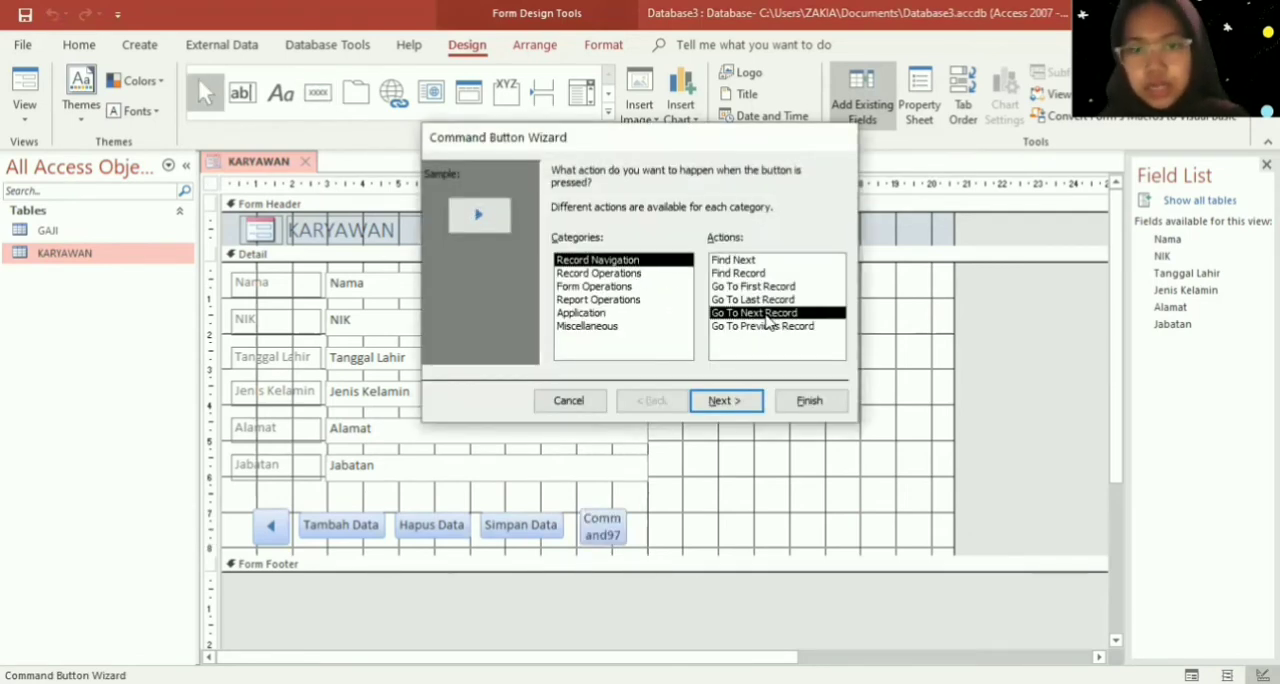
pyautogui.click(735, 402)
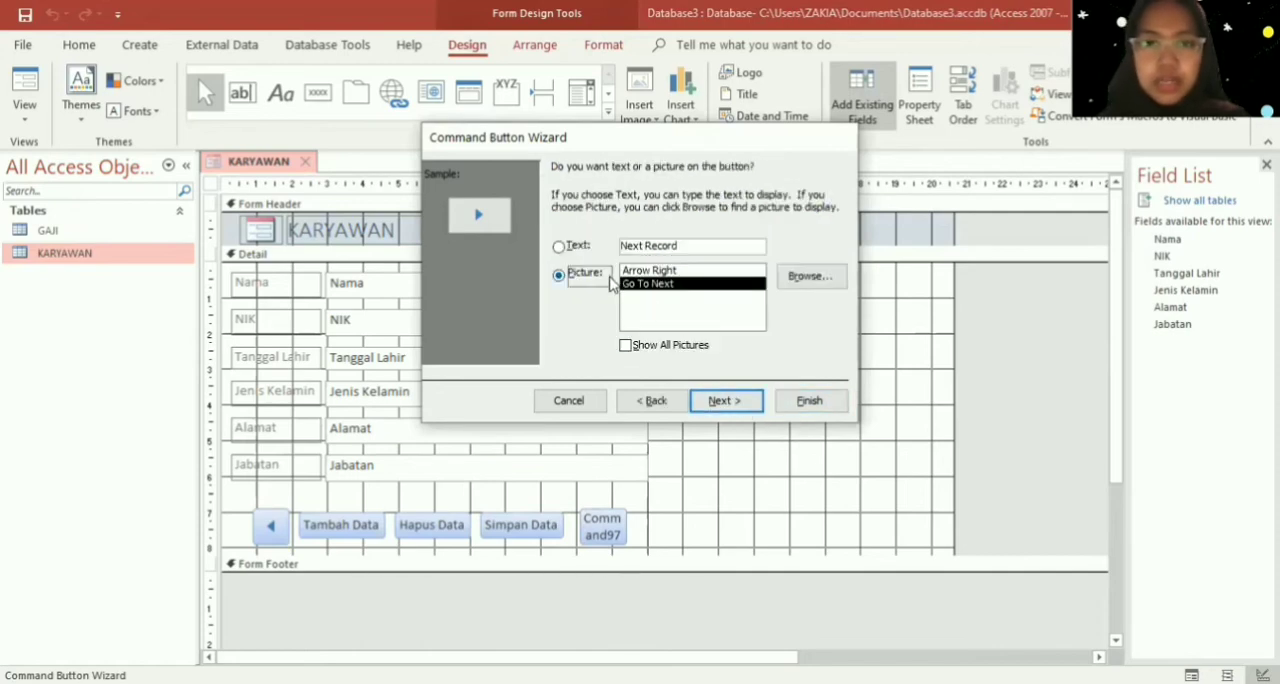
pyautogui.click(810, 400)
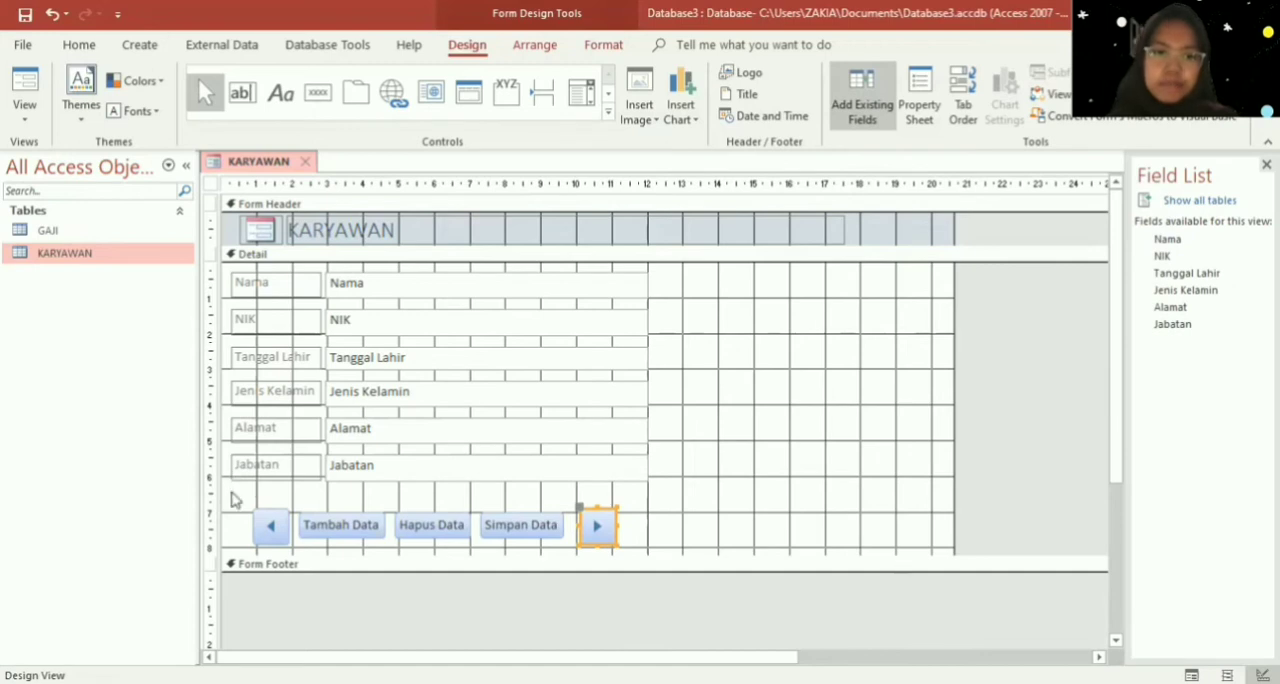
# - Arrange all five command buttons below the fields in a Tabular layout
pyautogui.moveTo(238, 494); pyautogui.dragTo(647, 568)
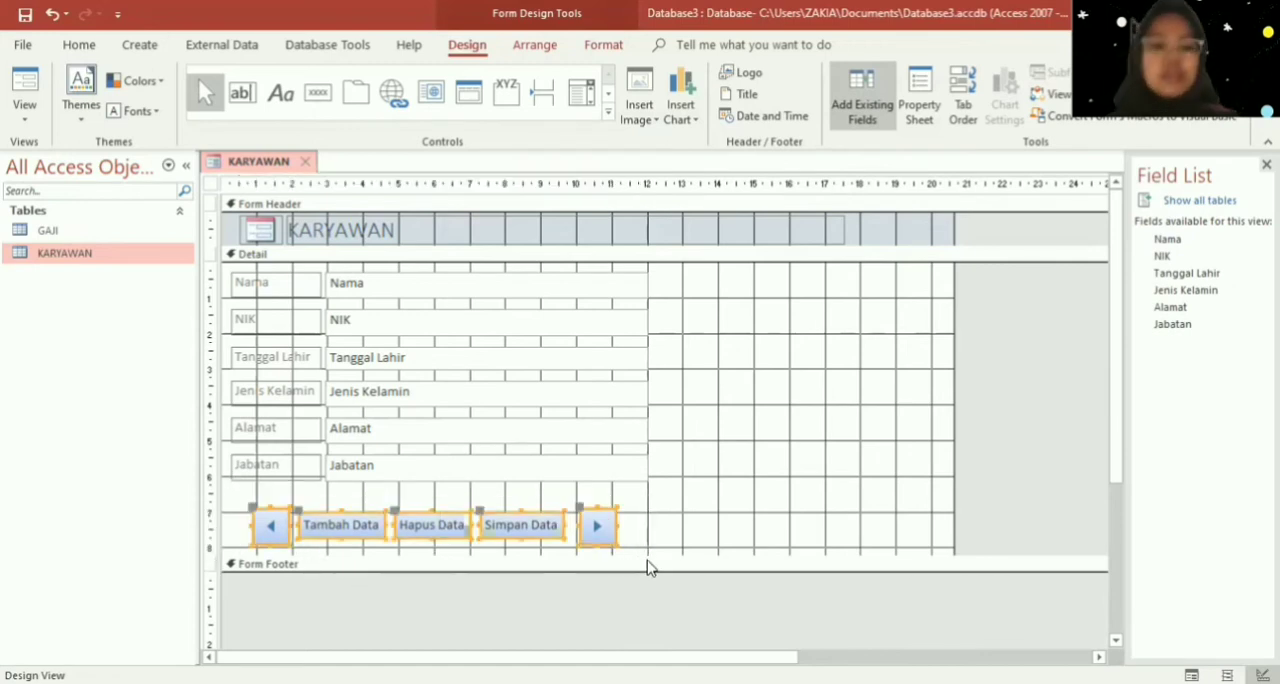
pyautogui.click(533, 48)
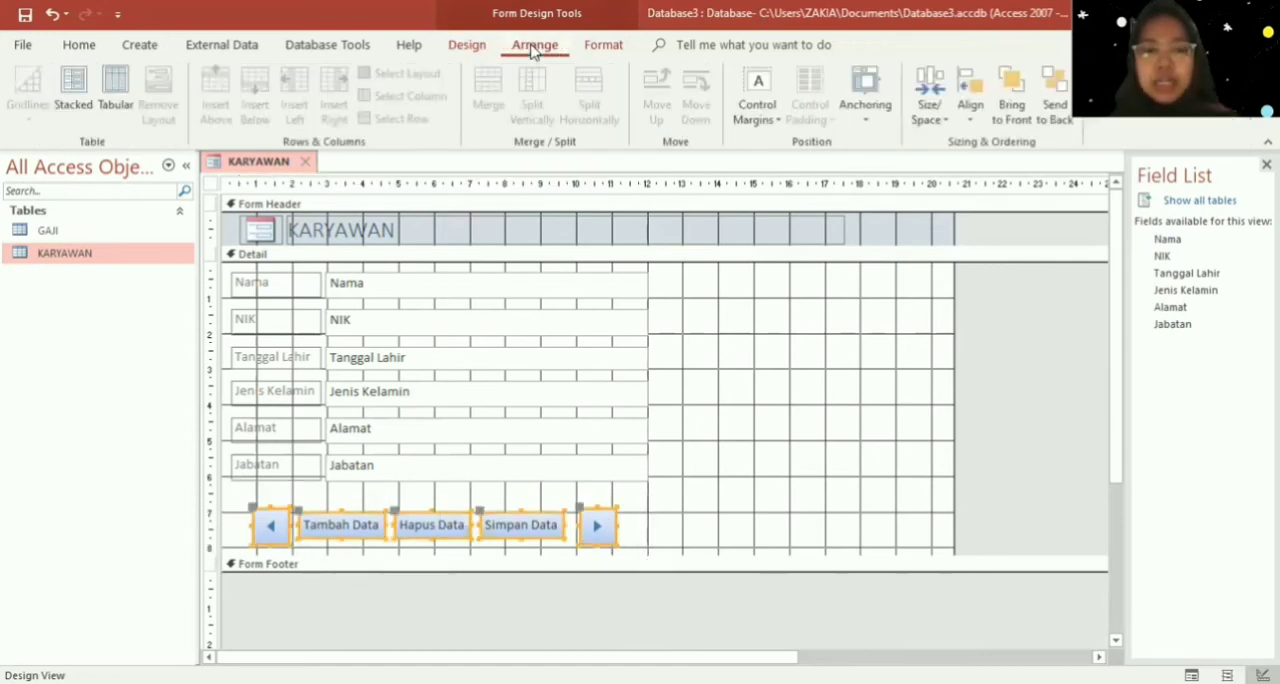
pyautogui.click(110, 99)
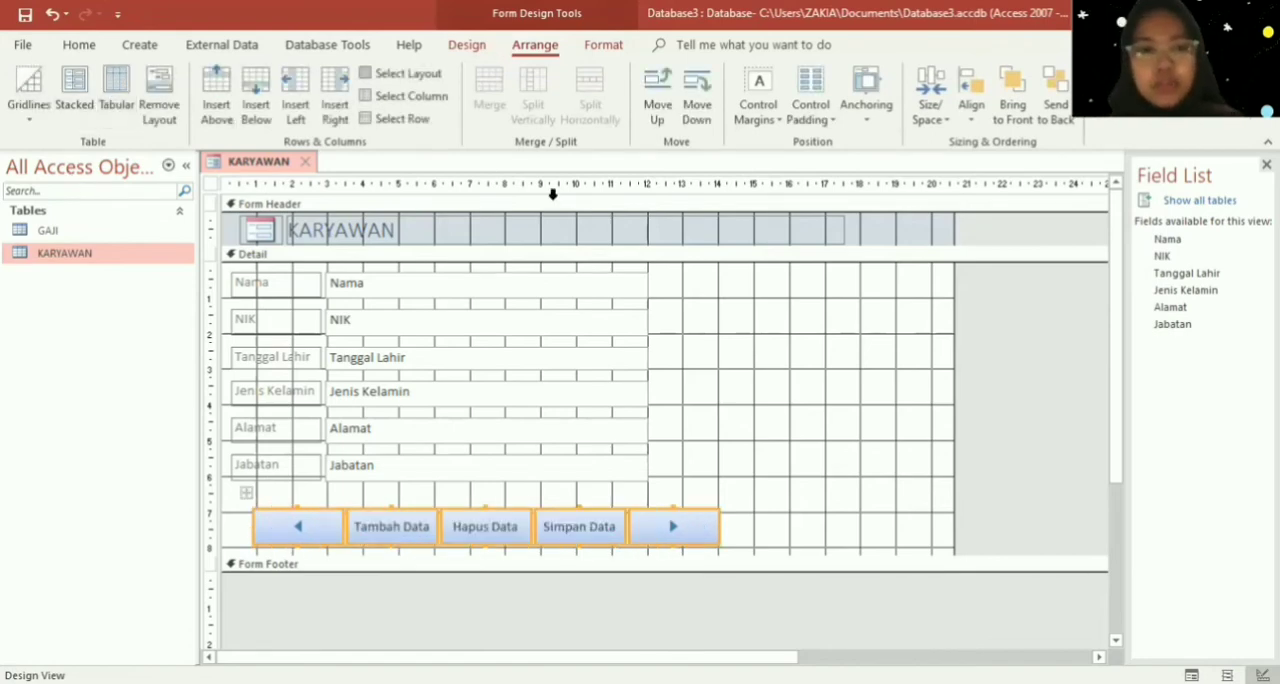
# - Nudge the button row left and slightly down so it lines up with the left edge of the field labels
pyautogui.press('Left')
pyautogui.press('Left')
pyautogui.press('Left')
pyautogui.press('Left')
pyautogui.press('Left')
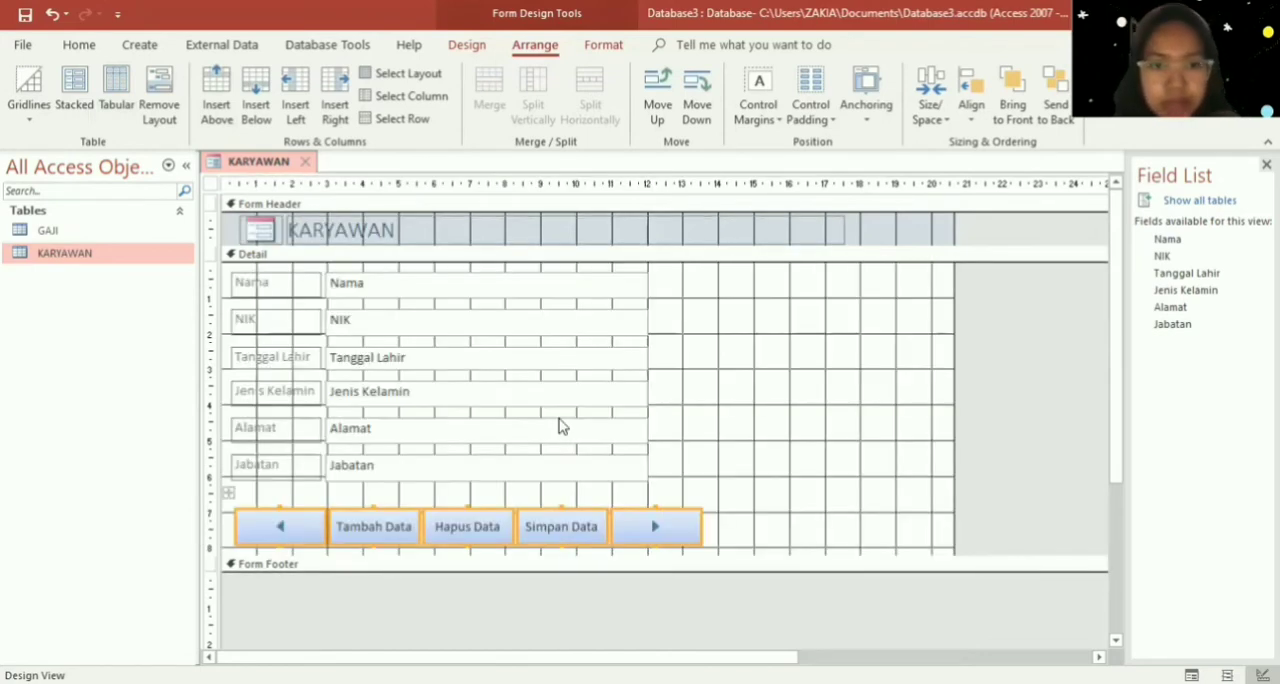
pyautogui.press('Down')
pyautogui.press('Left')
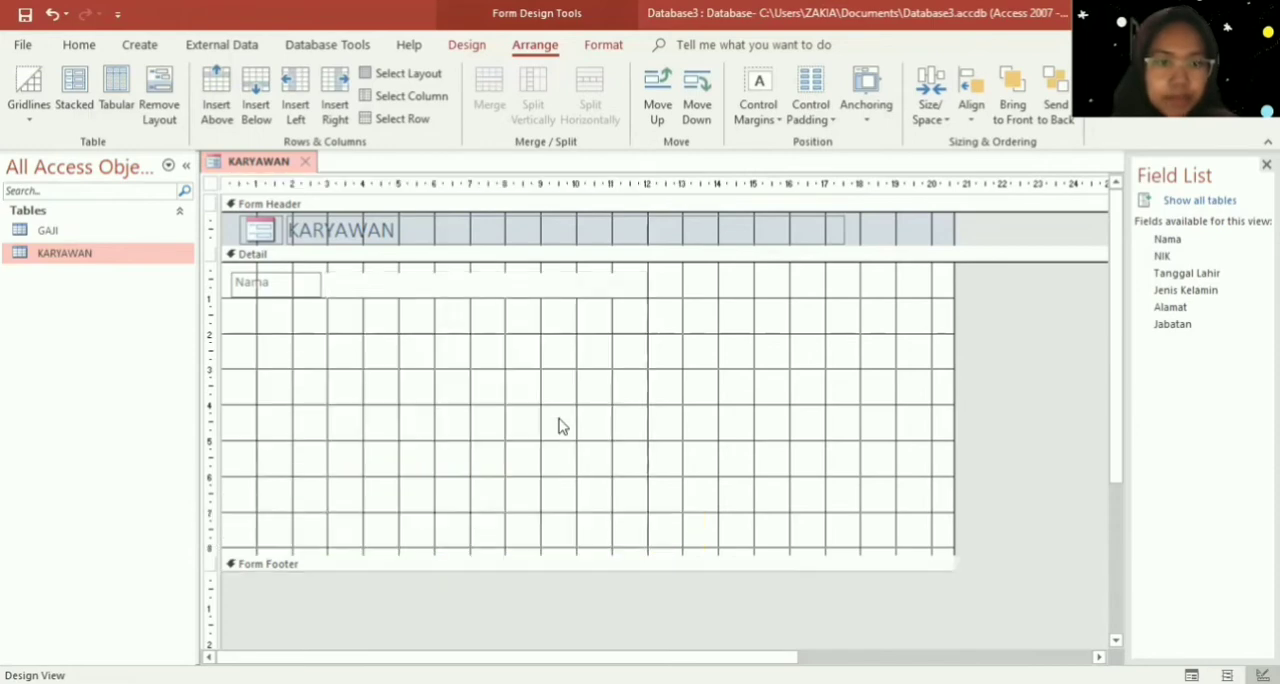
pyautogui.click(798, 428)
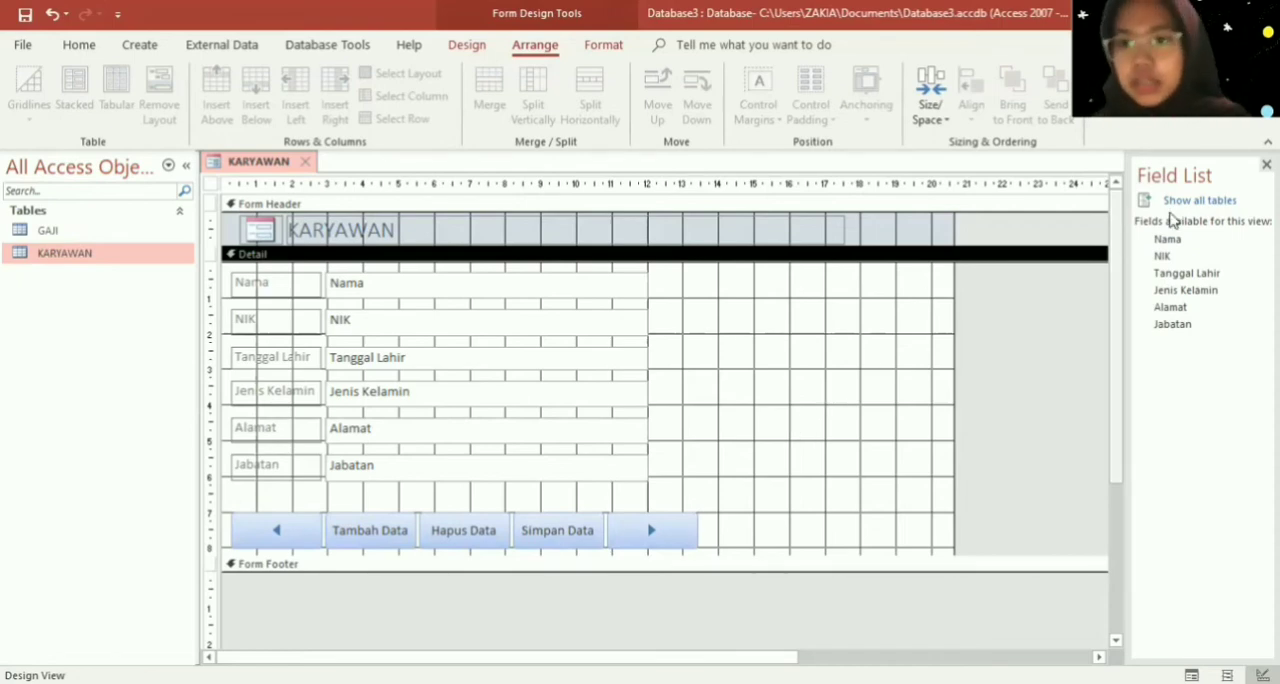
# - Replace the field list with a widened property sheet showing the Detail section's format properties
pyautogui.click(1267, 165)
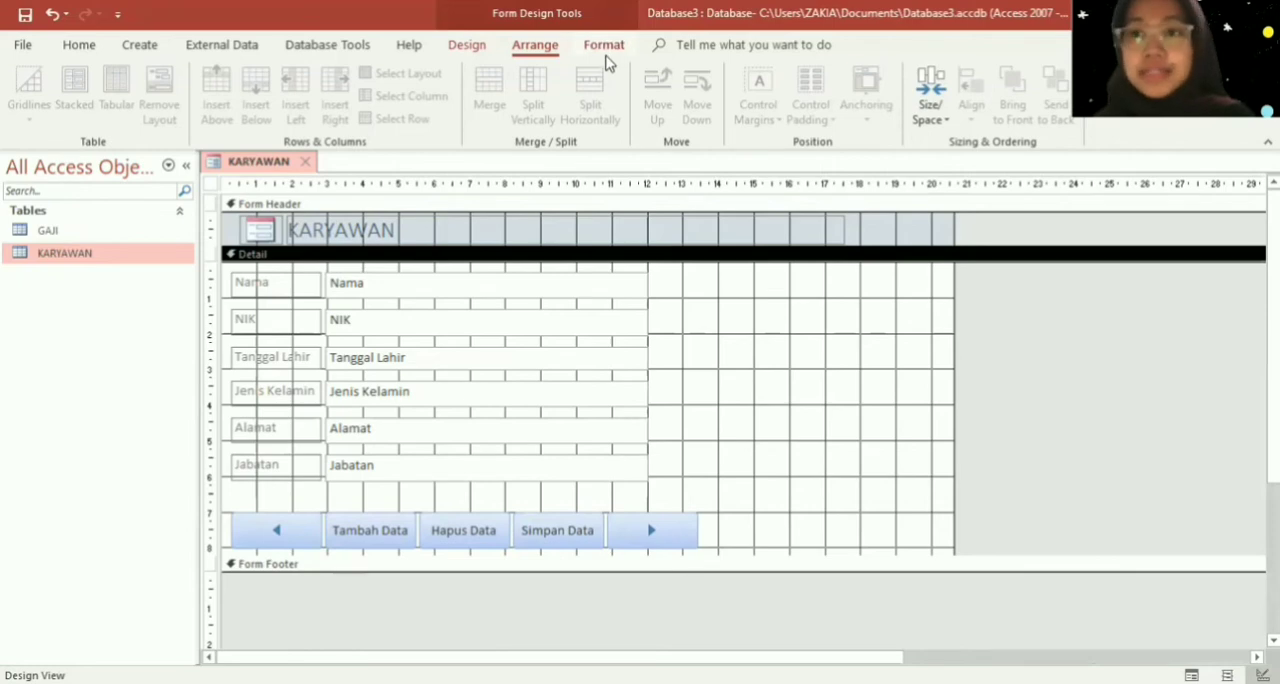
pyautogui.click(468, 46)
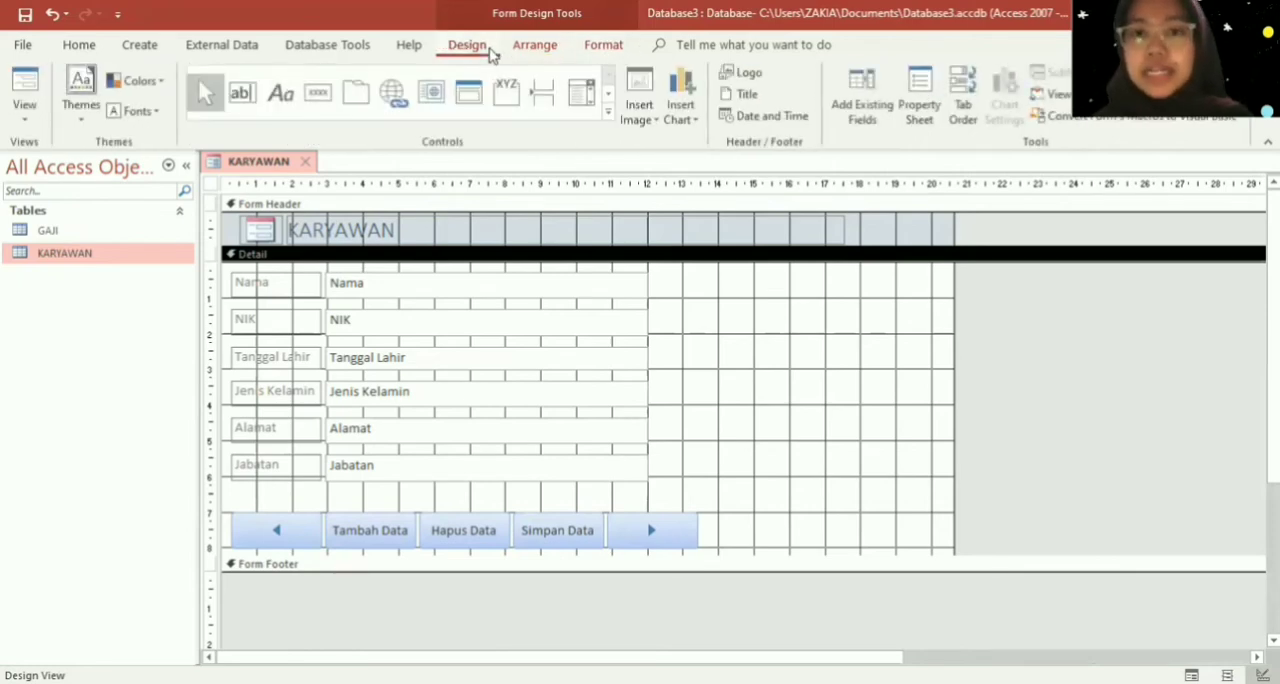
pyautogui.click(919, 110)
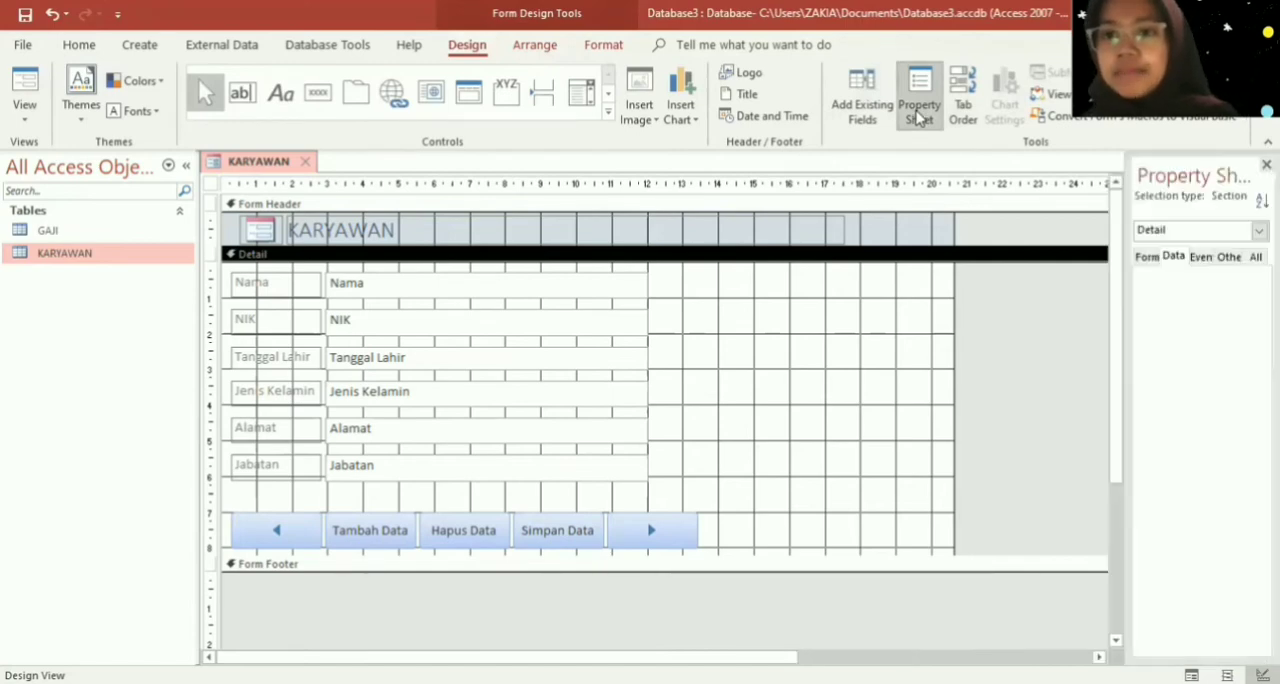
pyautogui.moveTo(1124, 207); pyautogui.dragTo(940, 218)
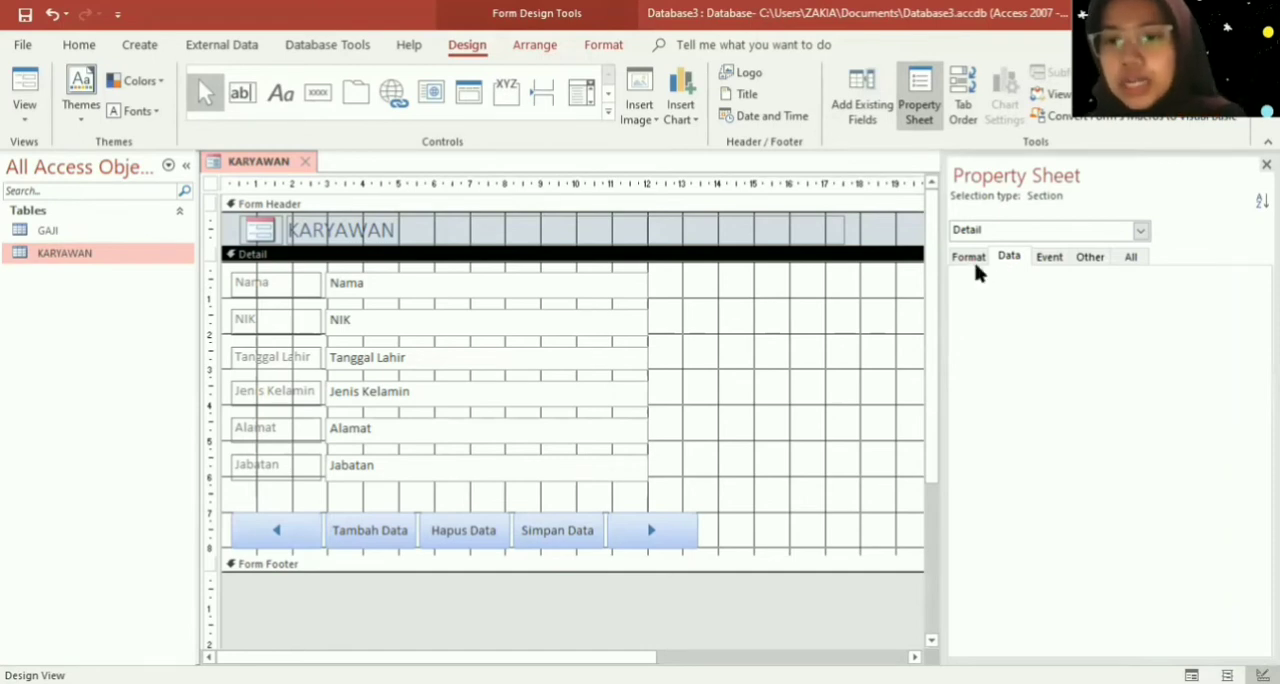
pyautogui.click(972, 258)
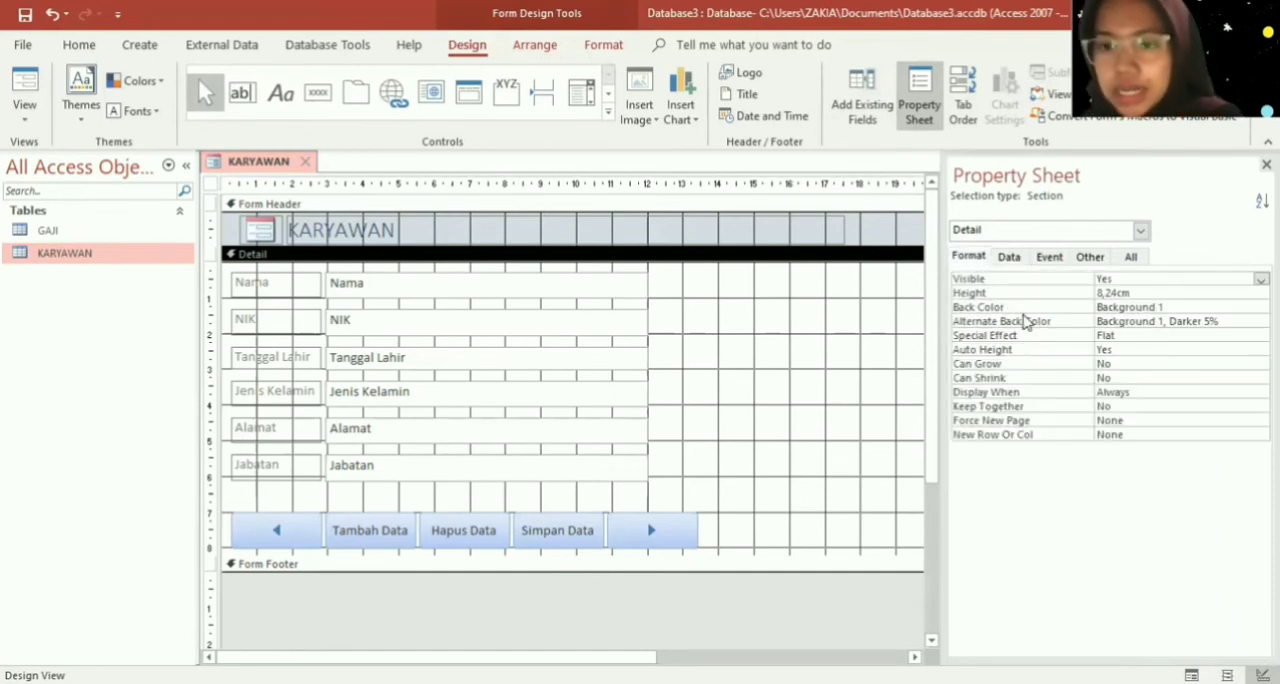
# - Set the Detail section's back color to the dark gray #3F3F3F
pyautogui.click(1237, 310)
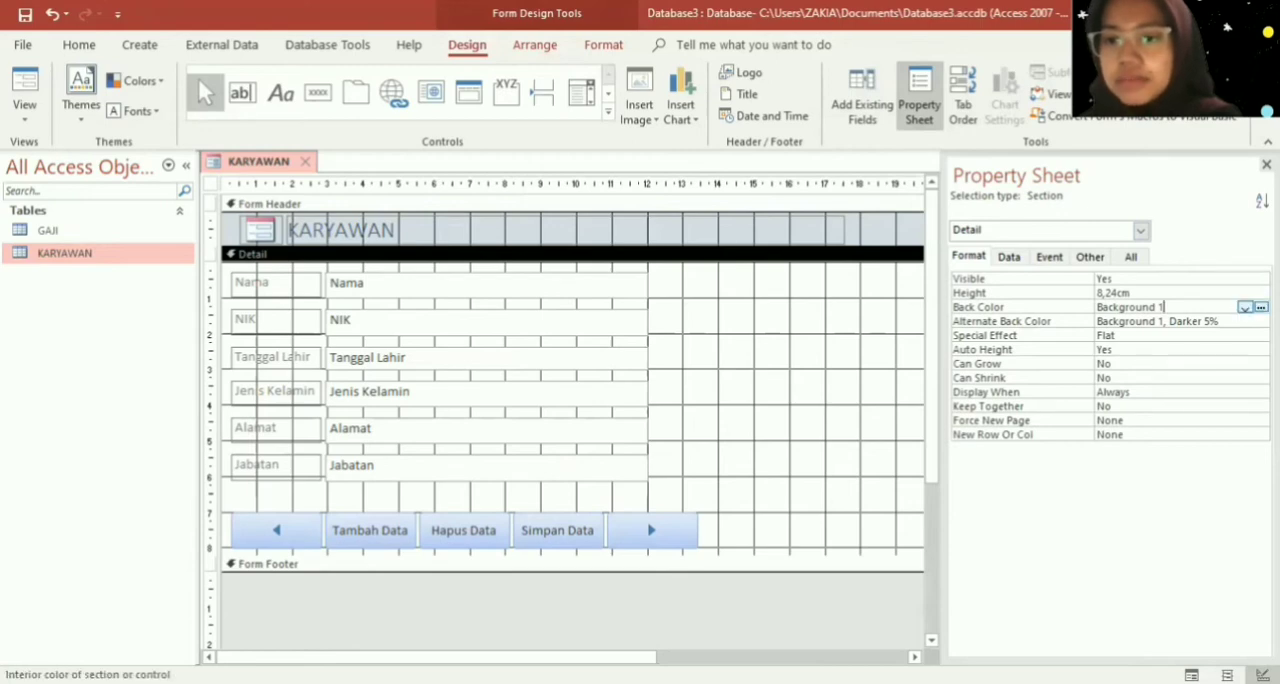
pyautogui.click(1244, 308)
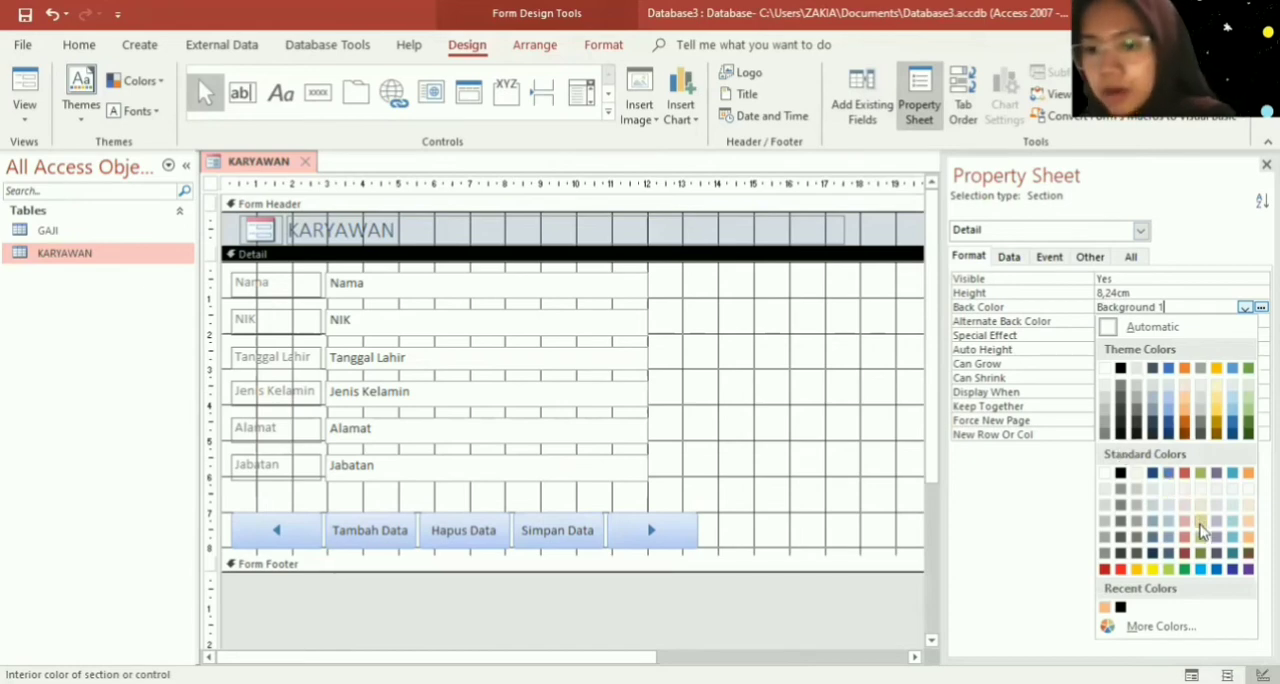
pyautogui.click(1120, 558)
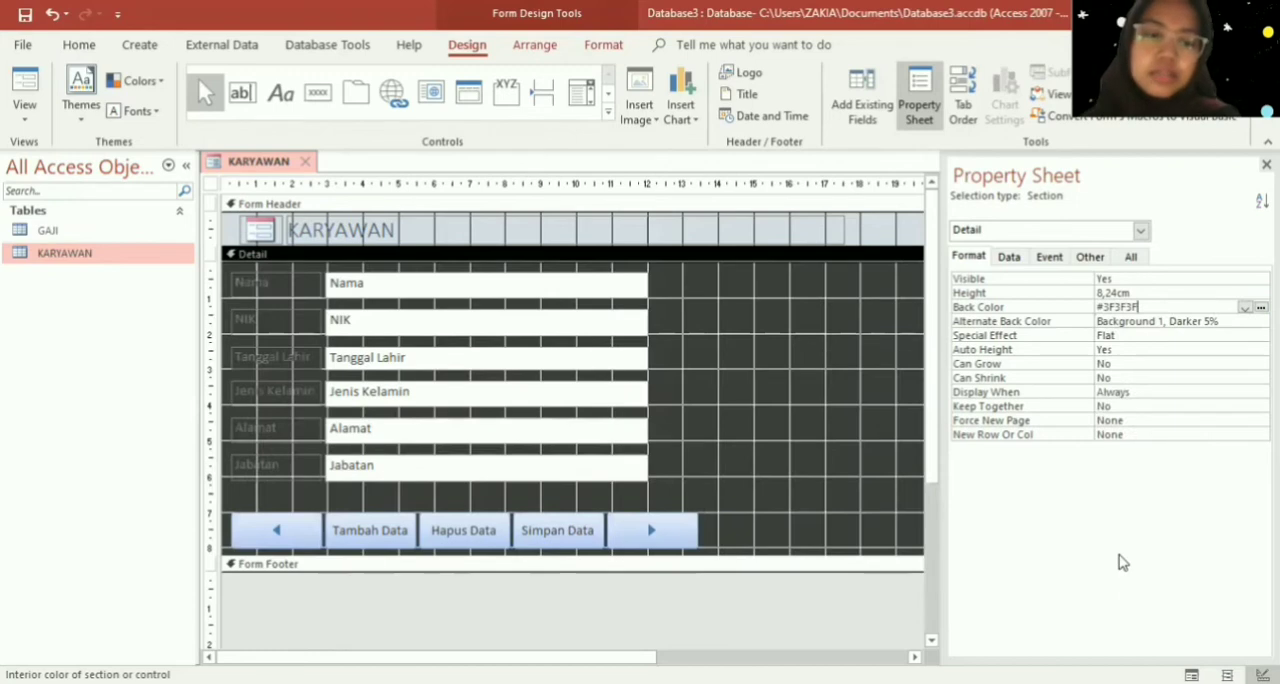
# - Set the Form Header's back color to the dark red #903C39
pyautogui.click(870, 240)
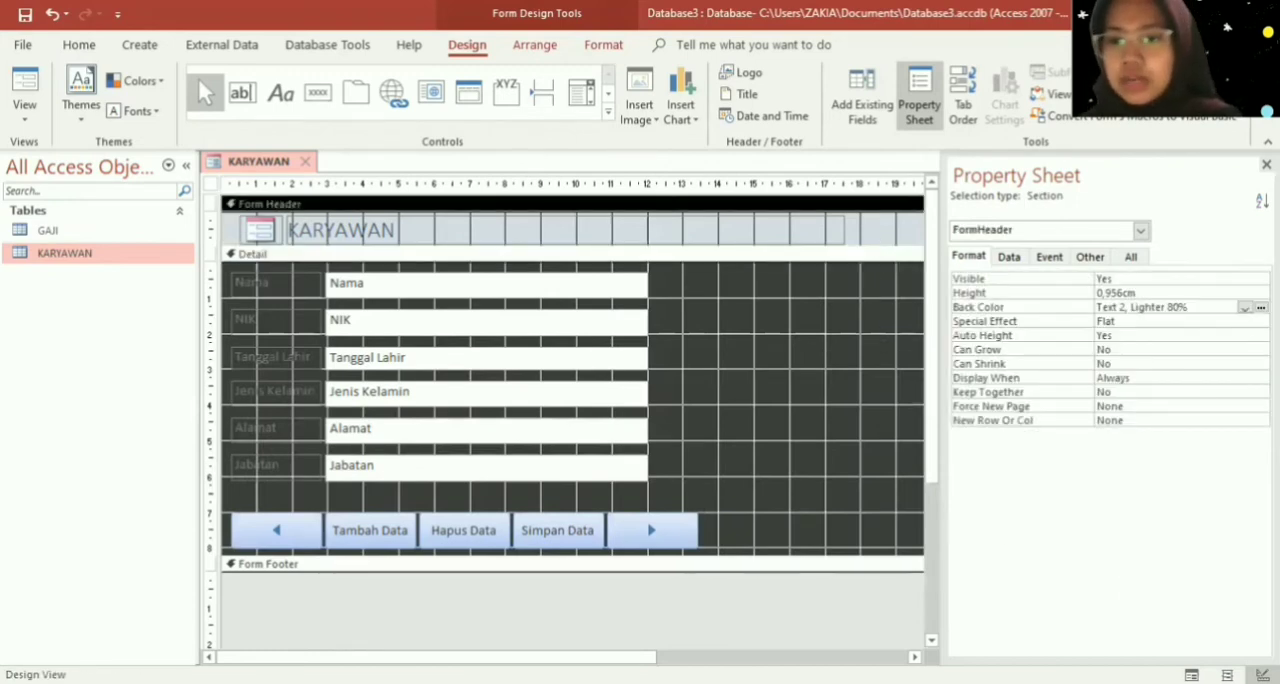
pyautogui.click(1254, 307)
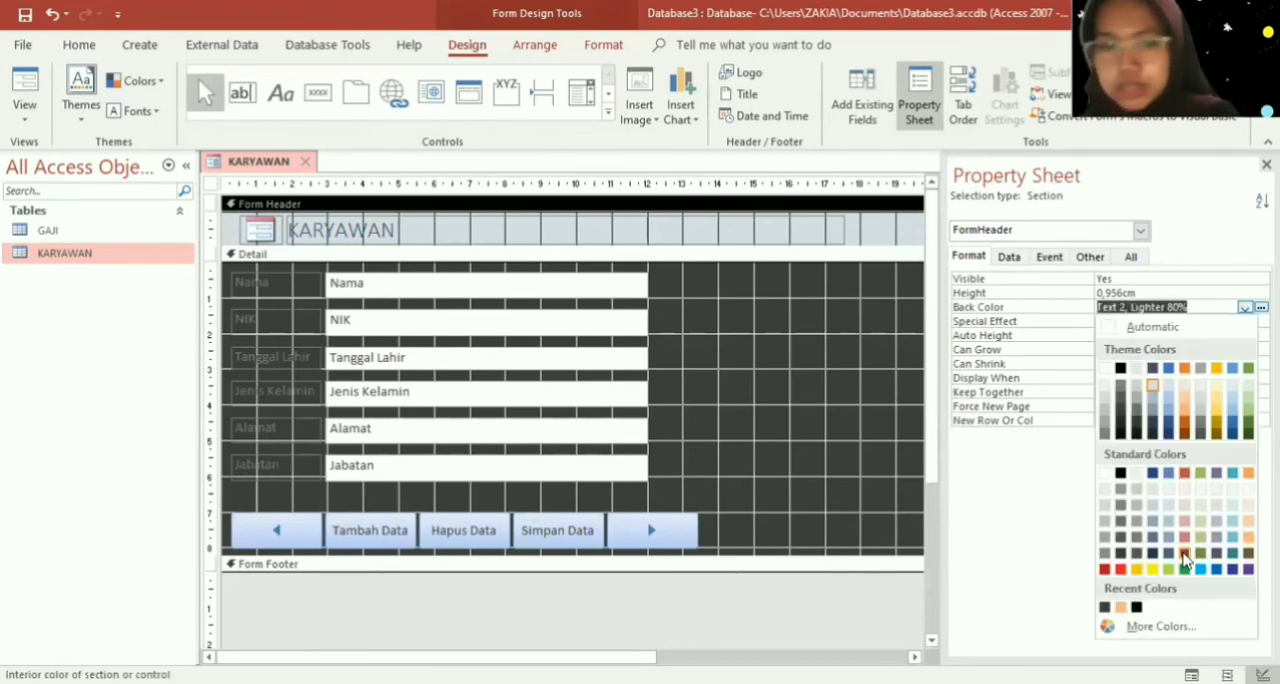
pyautogui.click(1184, 554)
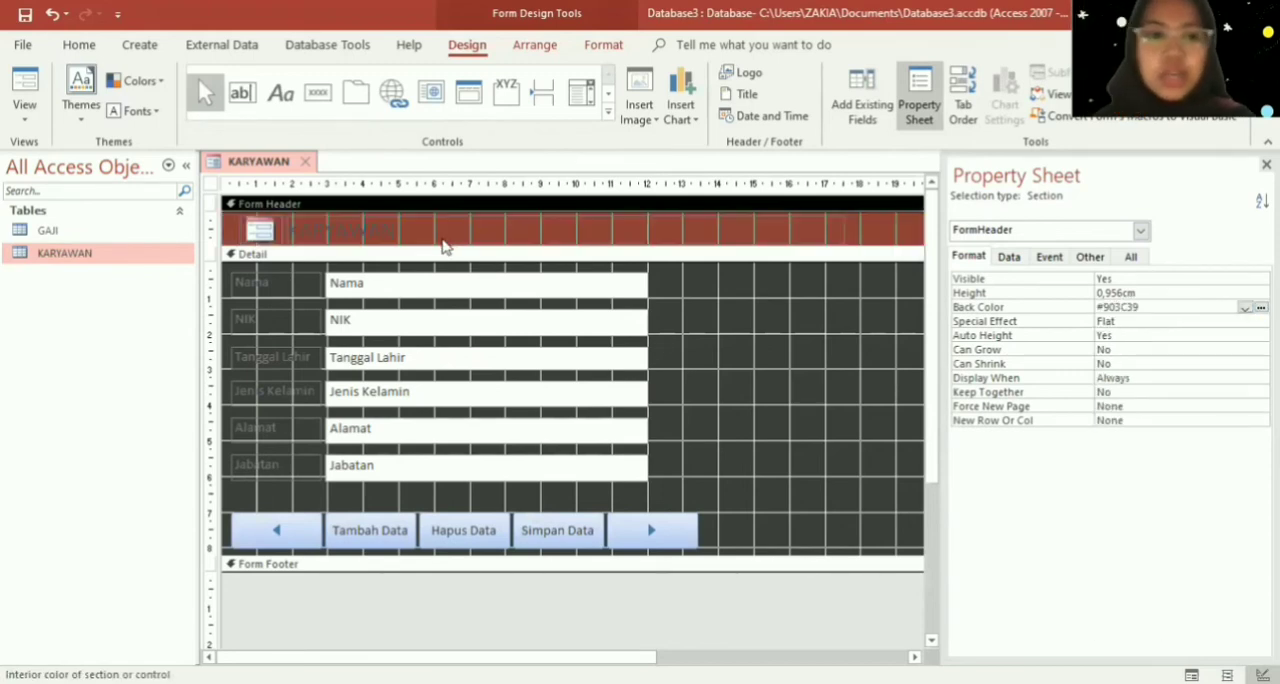
# - Make the "KARYAWAN" title in the form header bold and black (Text 1)
pyautogui.click(403, 231)
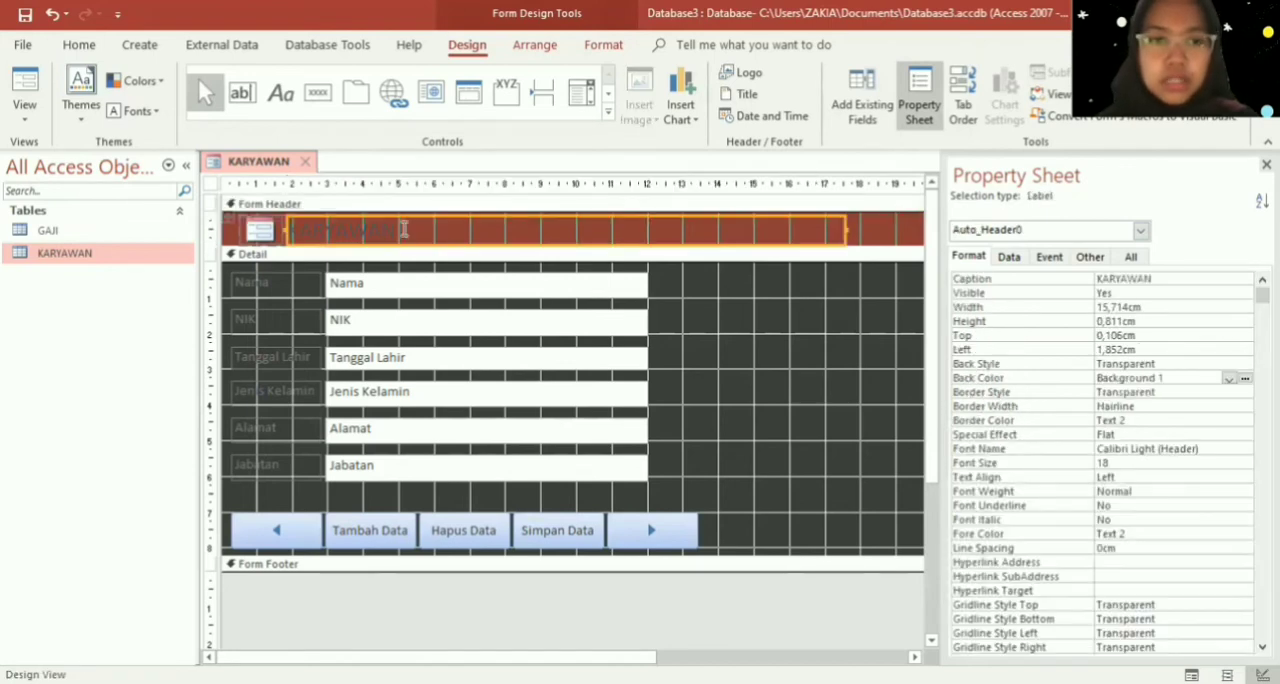
pyautogui.moveTo(403, 231); pyautogui.dragTo(285, 231)
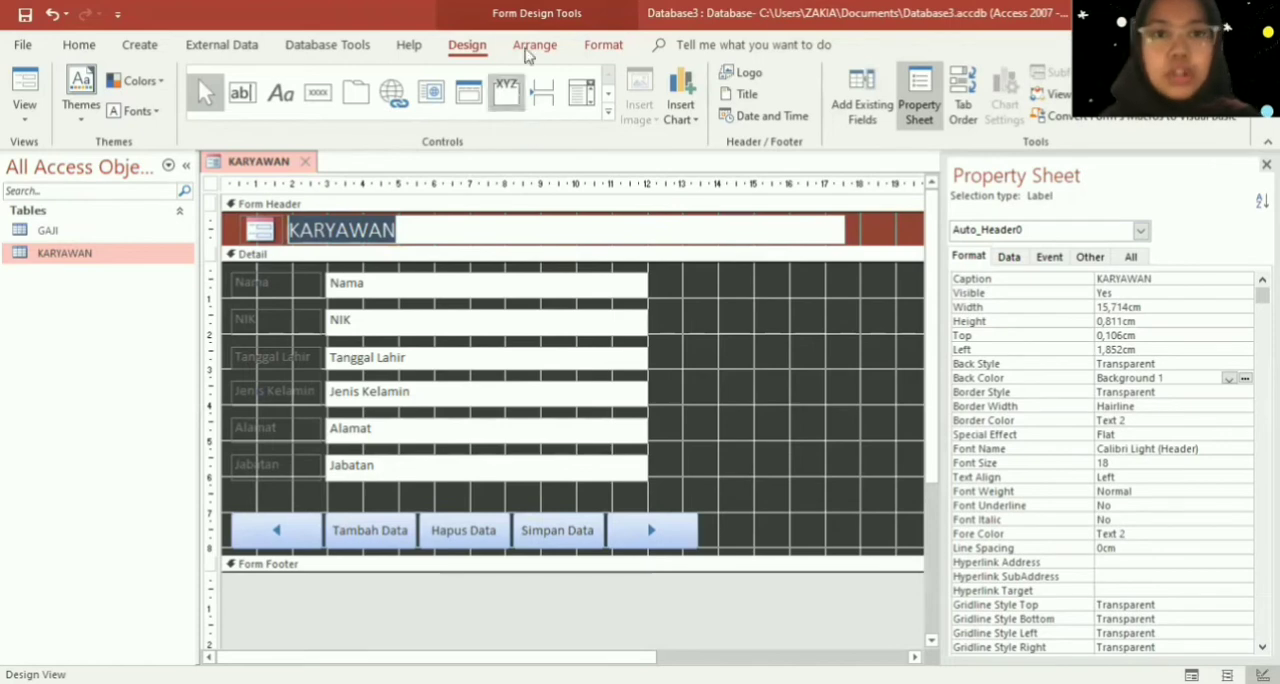
pyautogui.click(604, 44)
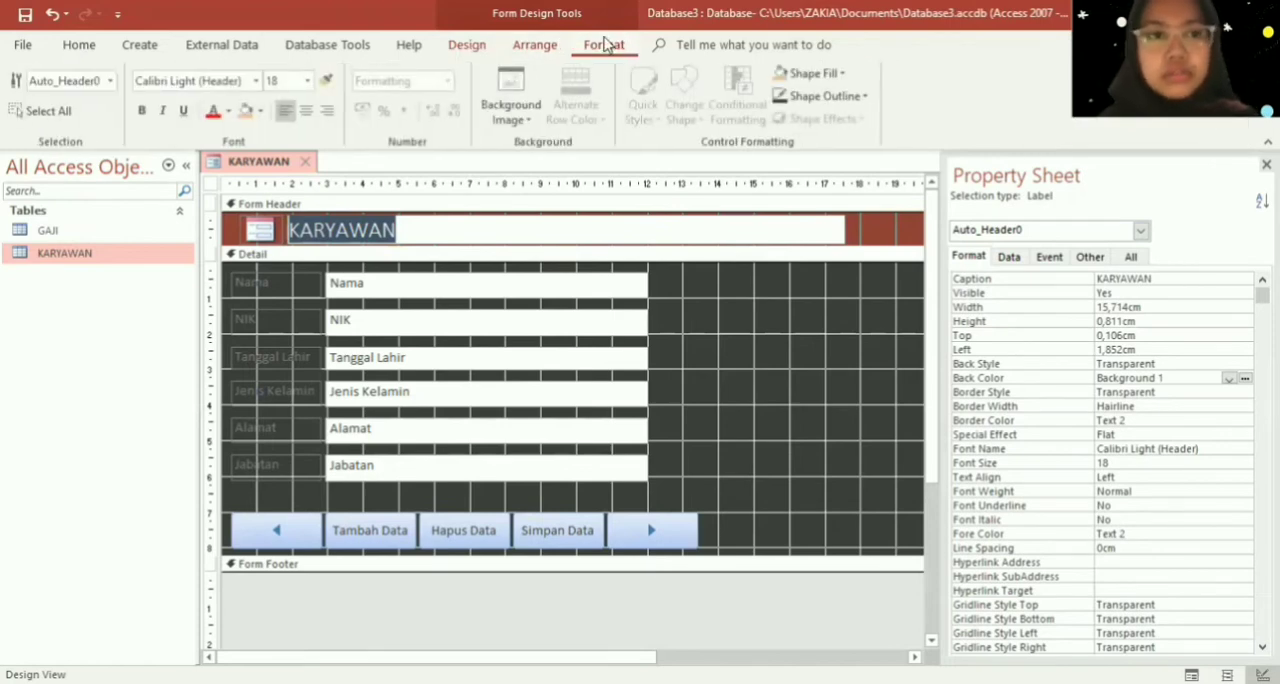
pyautogui.click(141, 110)
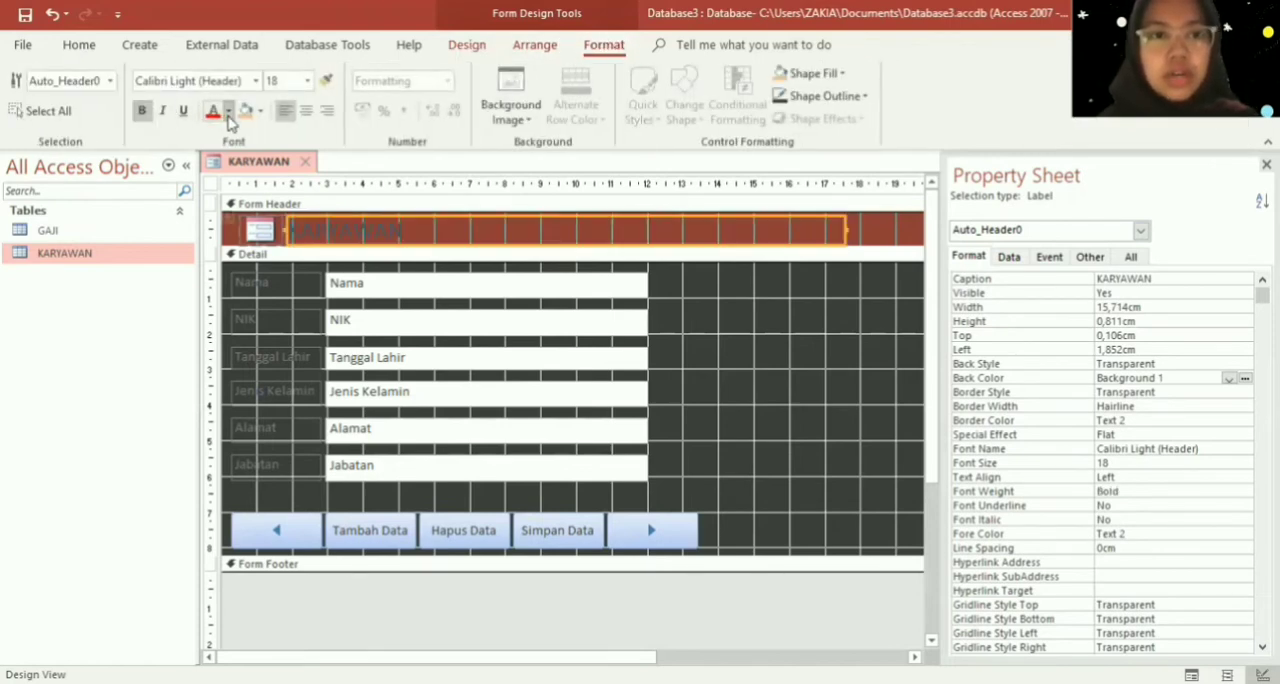
pyautogui.click(229, 113)
pyautogui.click(234, 180)
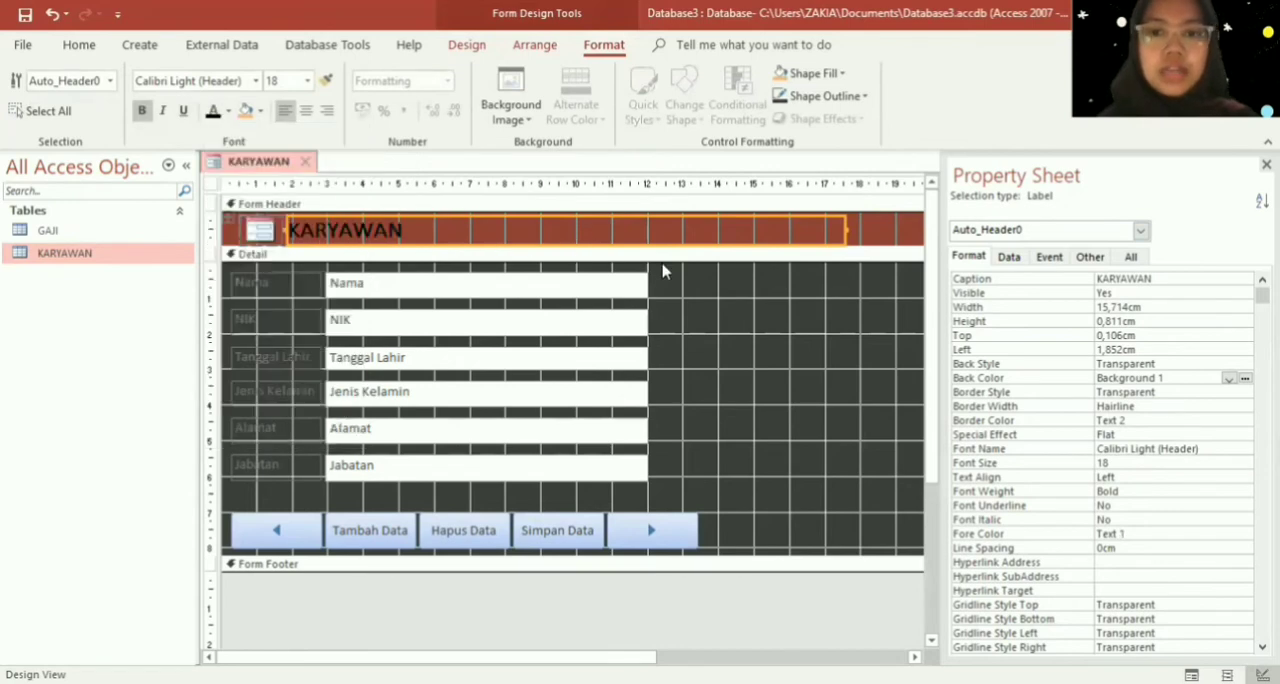
pyautogui.click(298, 278)
pyautogui.click(295, 280)
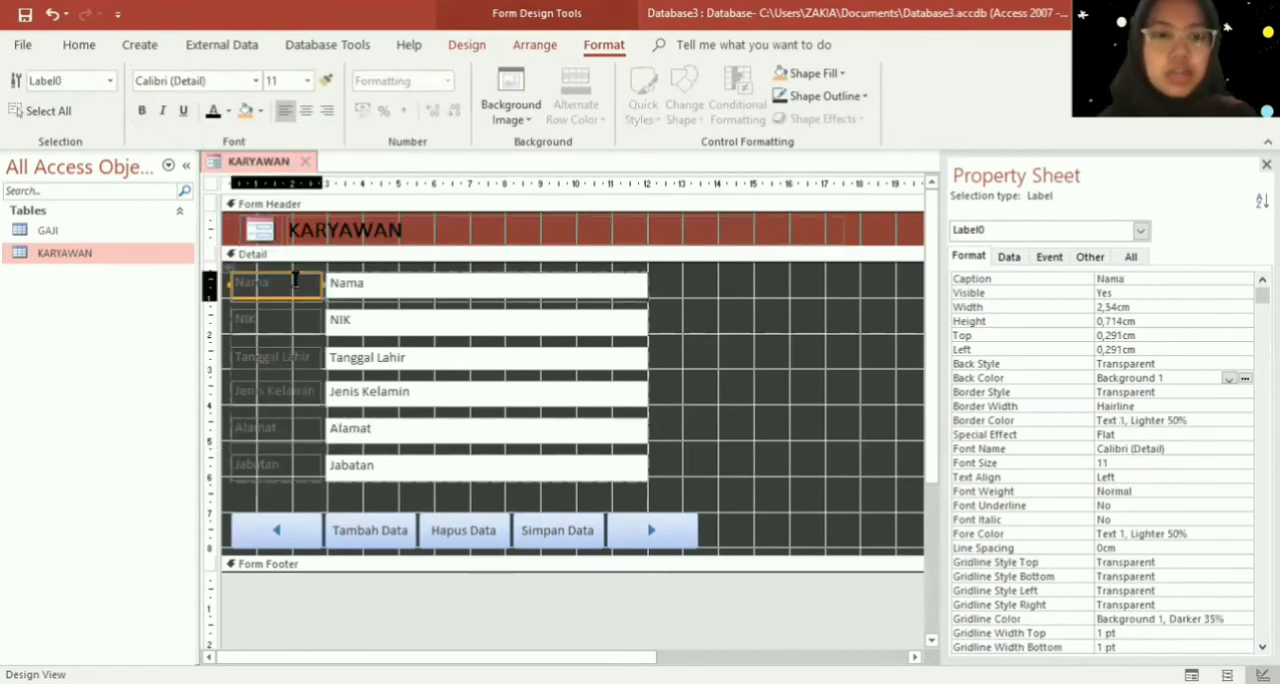
pyautogui.hotkey('ctrl', 'z')
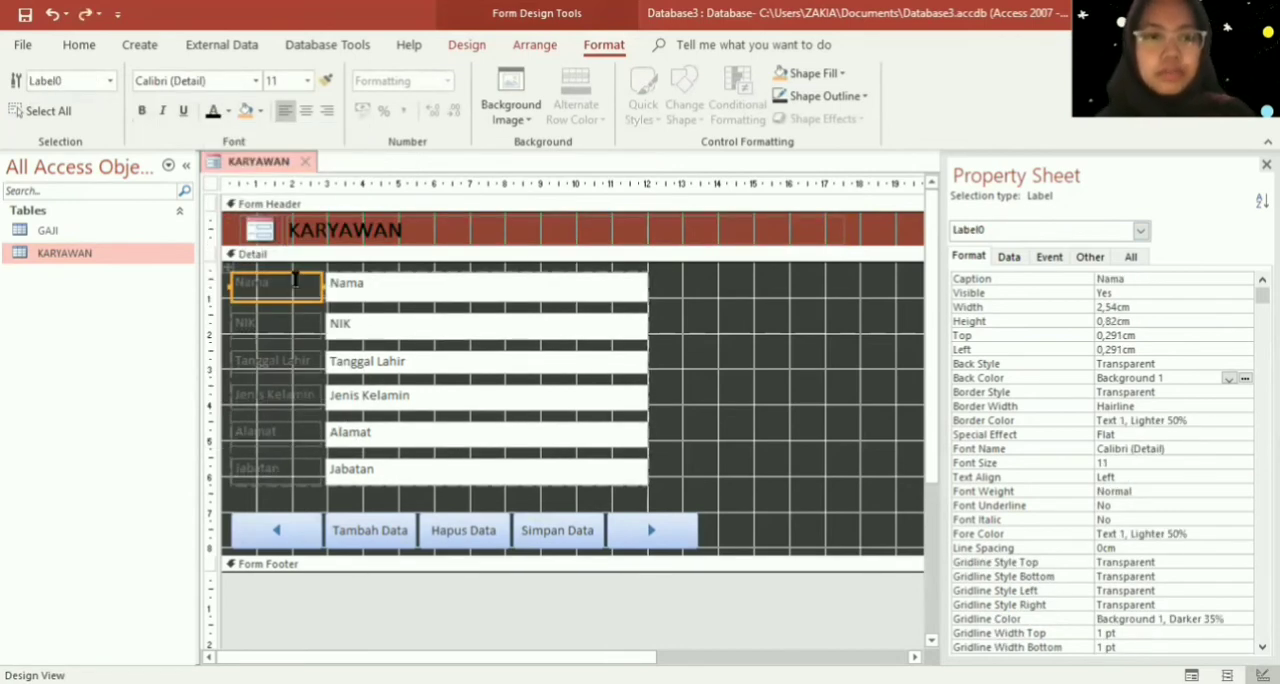
pyautogui.hotkey('ctrl', 'z')
pyautogui.click(684, 330)
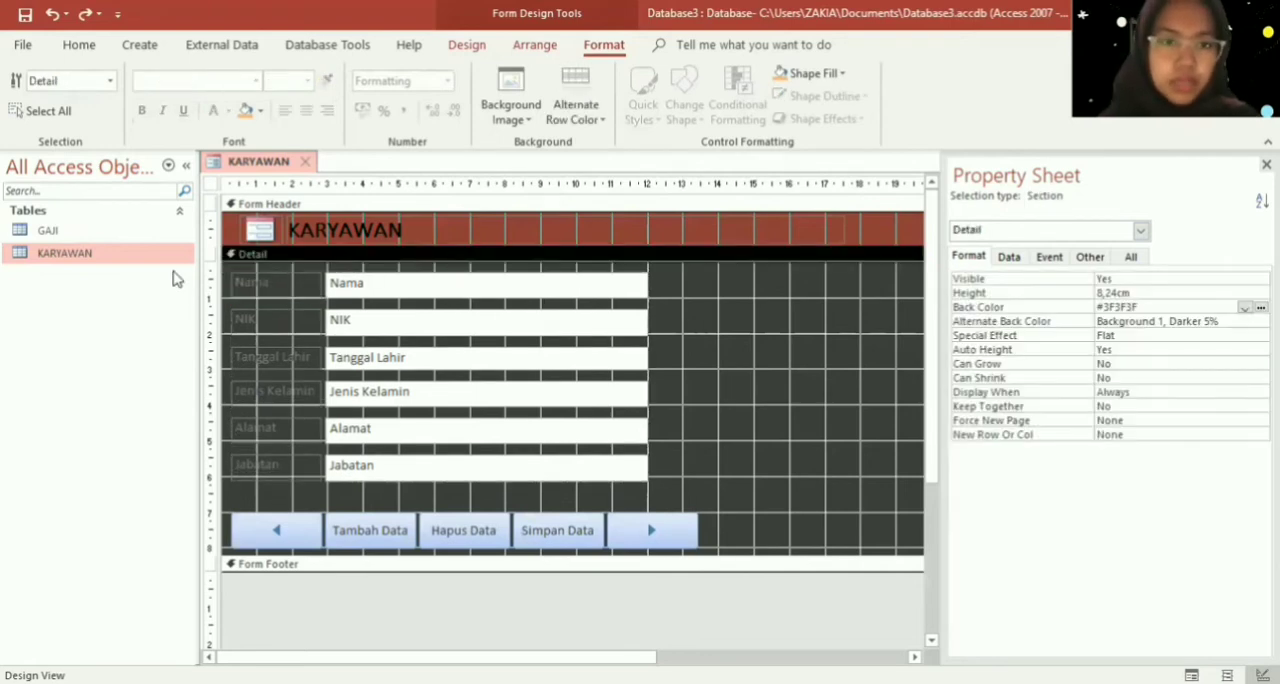
# - Make all six field labels from Nama to Jabatan bold with black text
pyautogui.moveTo(226, 272); pyautogui.dragTo(325, 510)
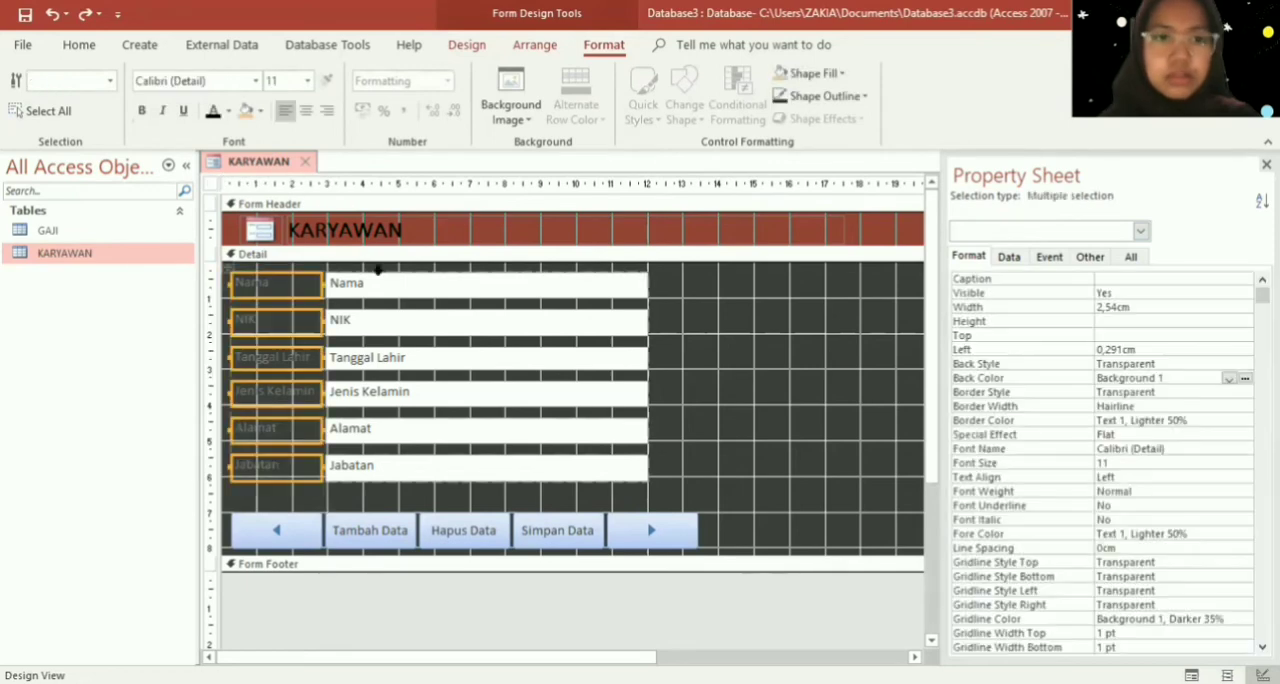
pyautogui.click(213, 111)
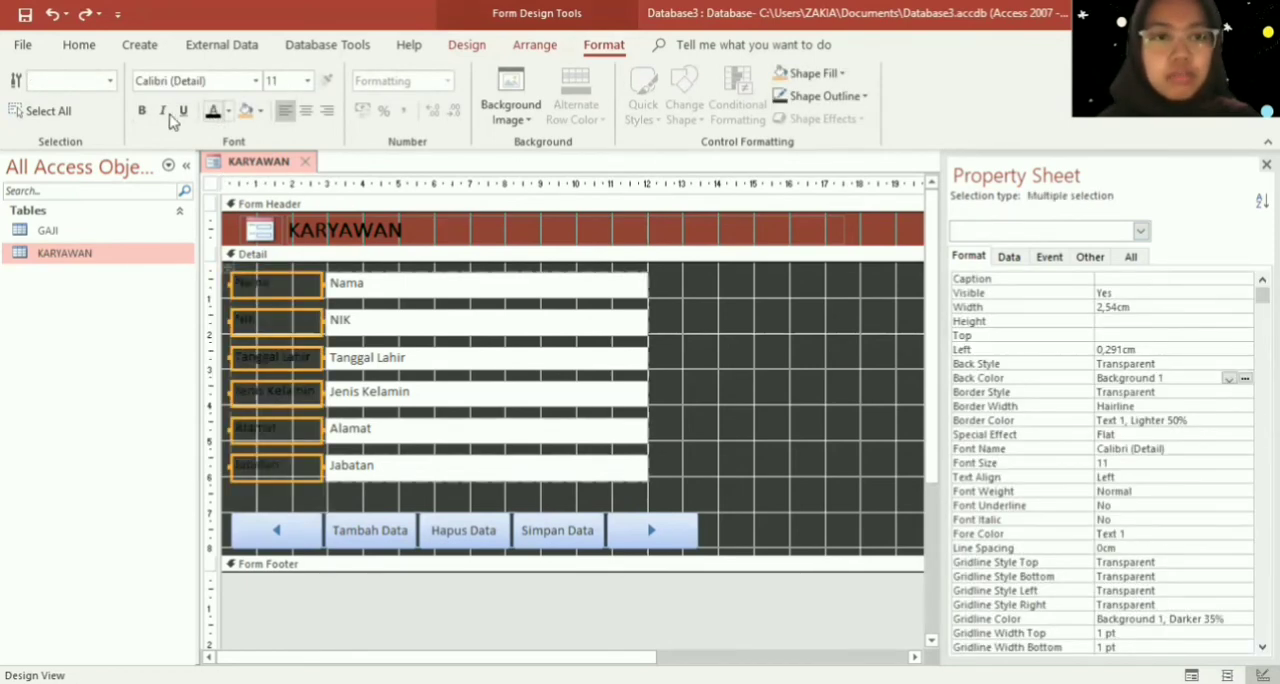
pyautogui.click(141, 110)
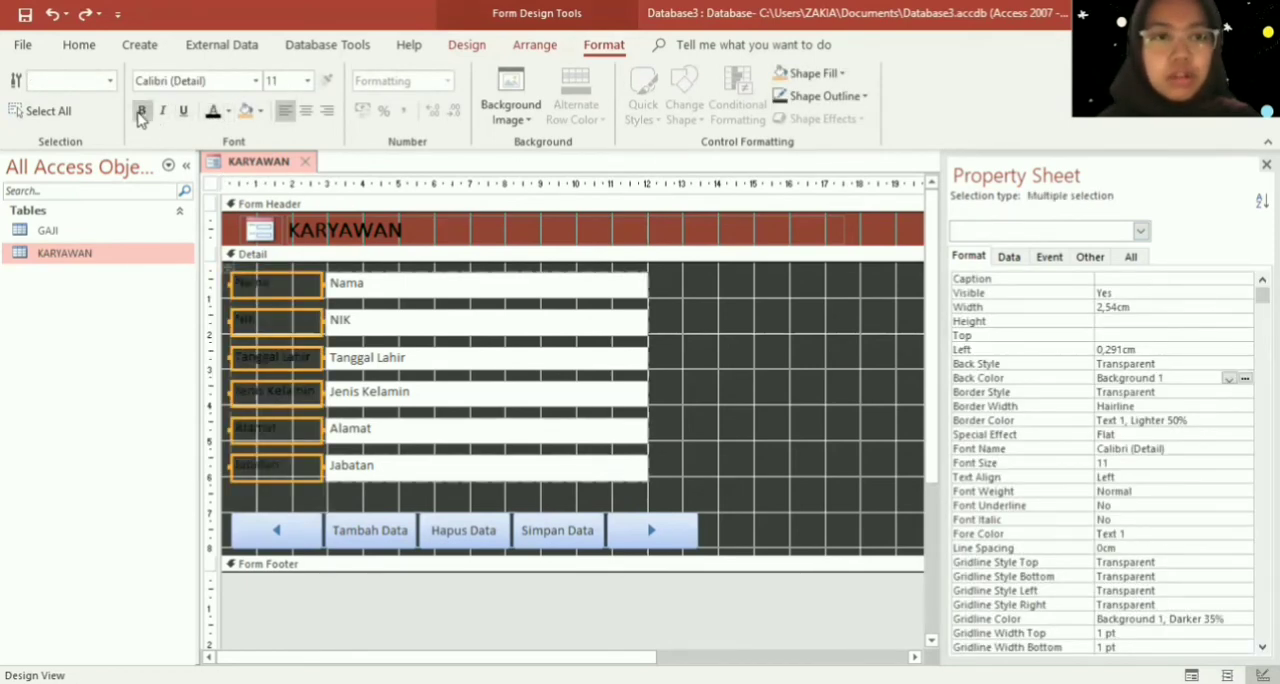
pyautogui.click(322, 272)
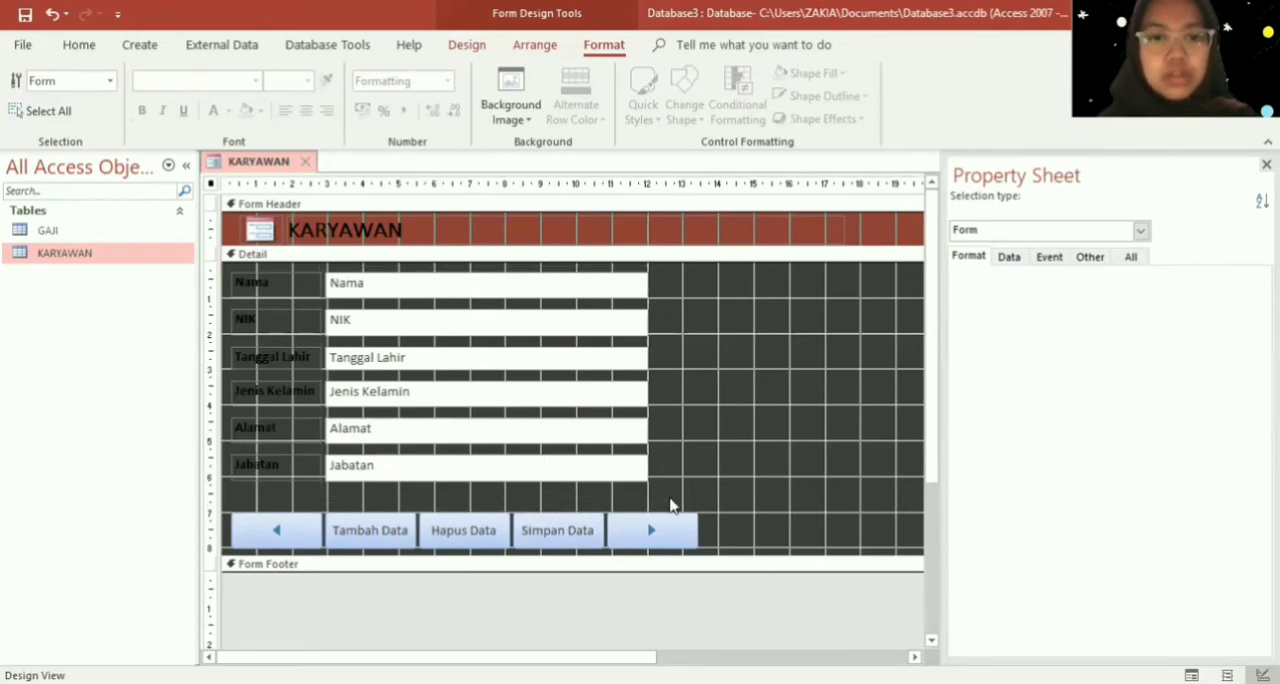
# - Change the text color of all six field text boxes, from Nama to Jabatan, to black (Text 1)
pyautogui.moveTo(670, 505); pyautogui.dragTo(297, 208)
pyautogui.click(742, 394)
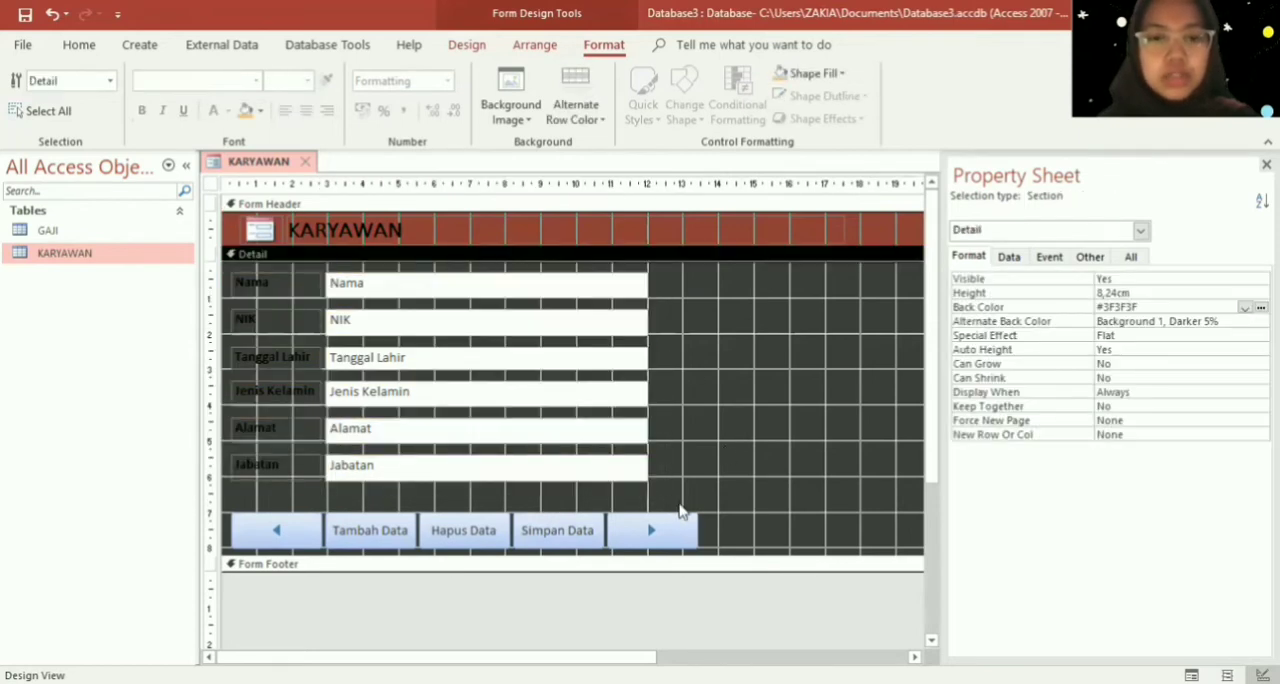
pyautogui.moveTo(664, 491); pyautogui.dragTo(330, 268)
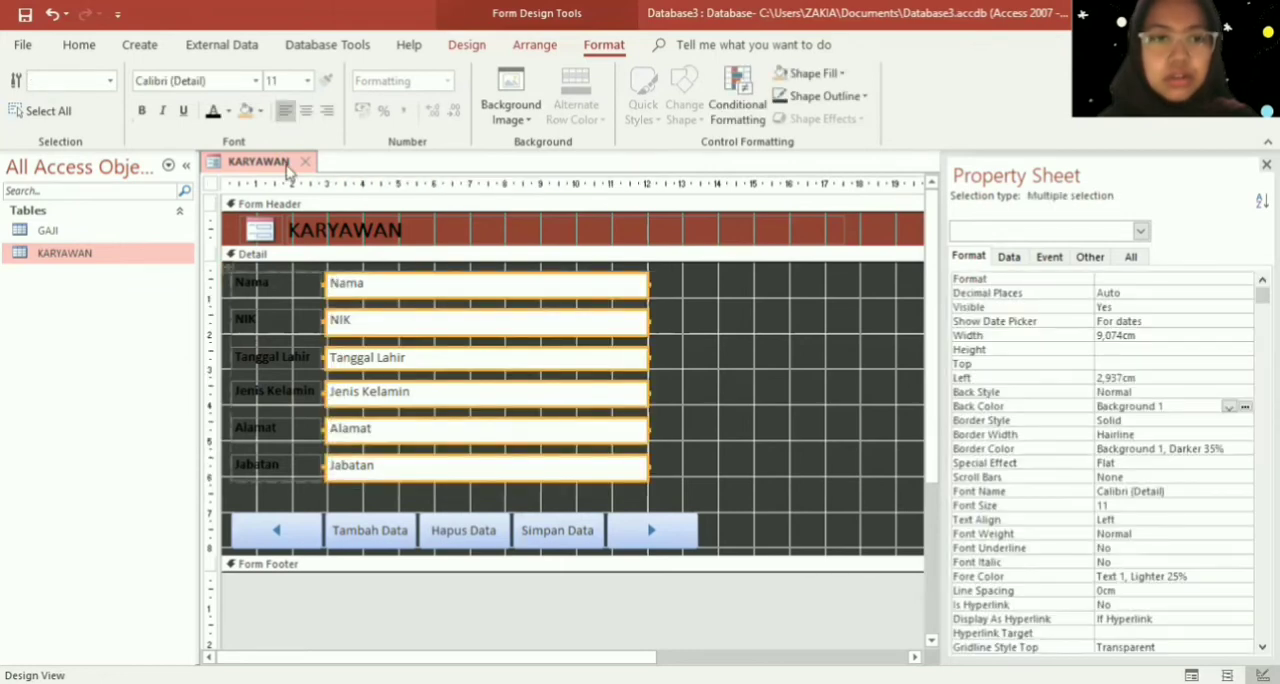
pyautogui.click(213, 111)
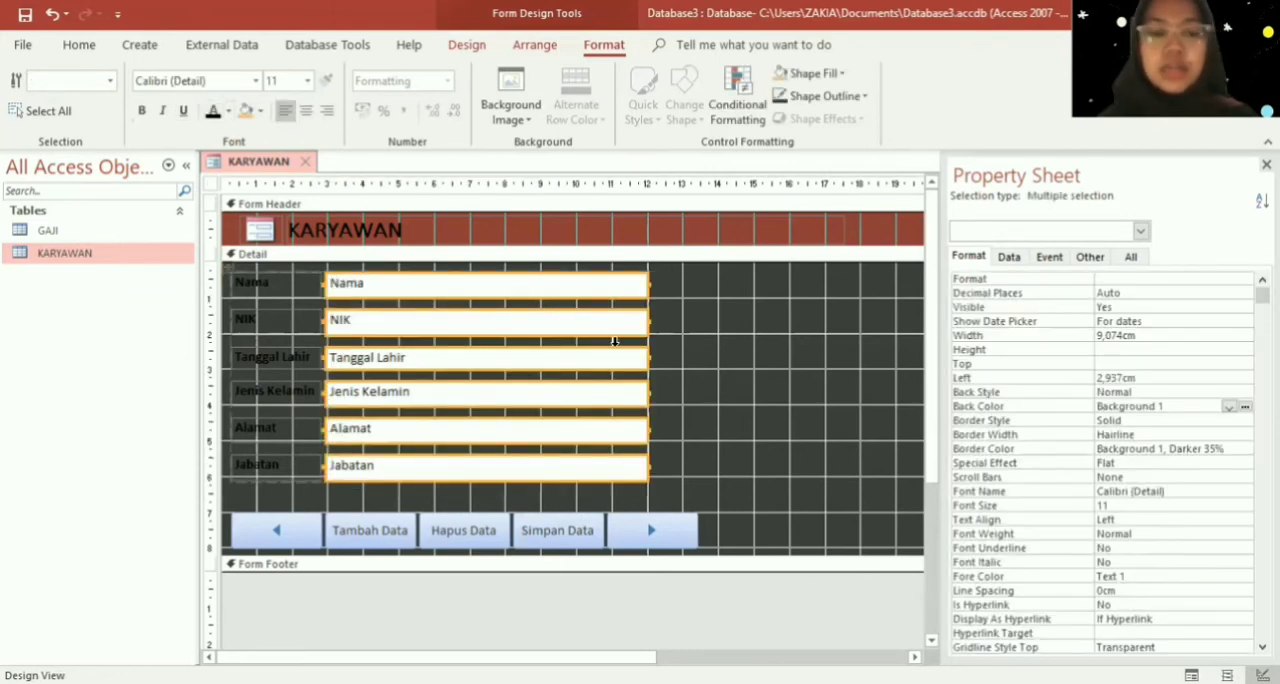
pyautogui.click(810, 455)
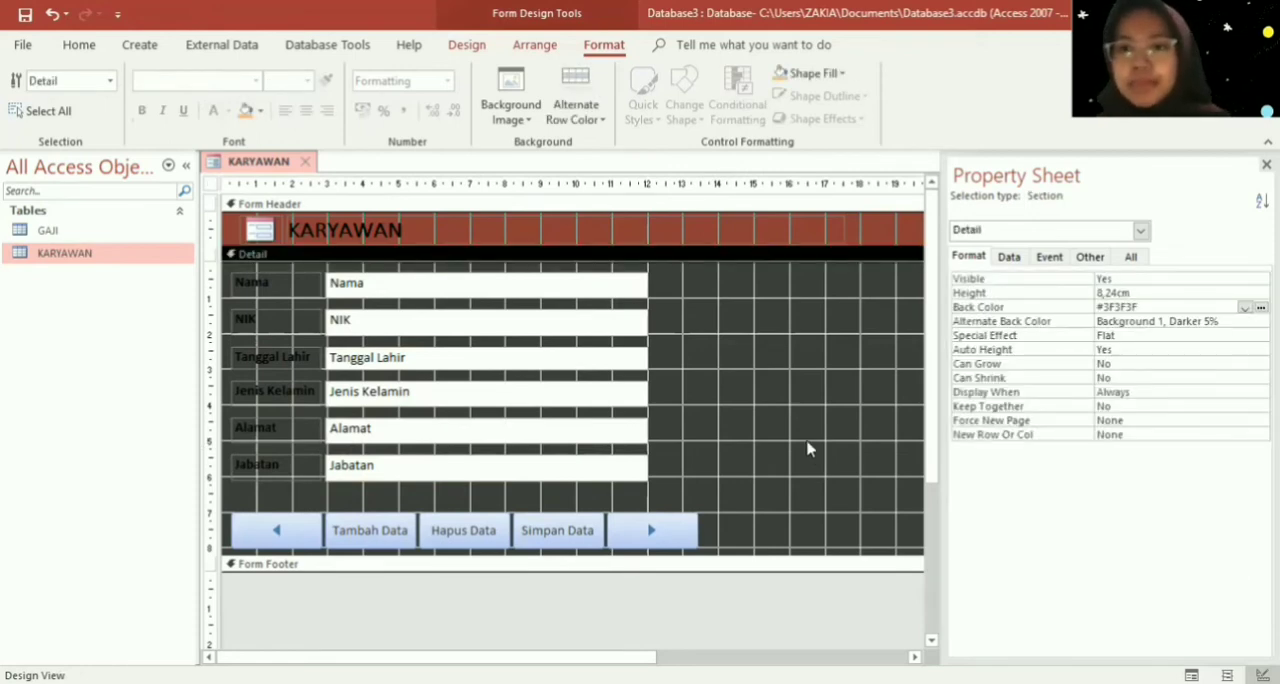
# - Try the brownish gray #7D7974 as the Detail section's fill color
pyautogui.rightClick(773, 381)
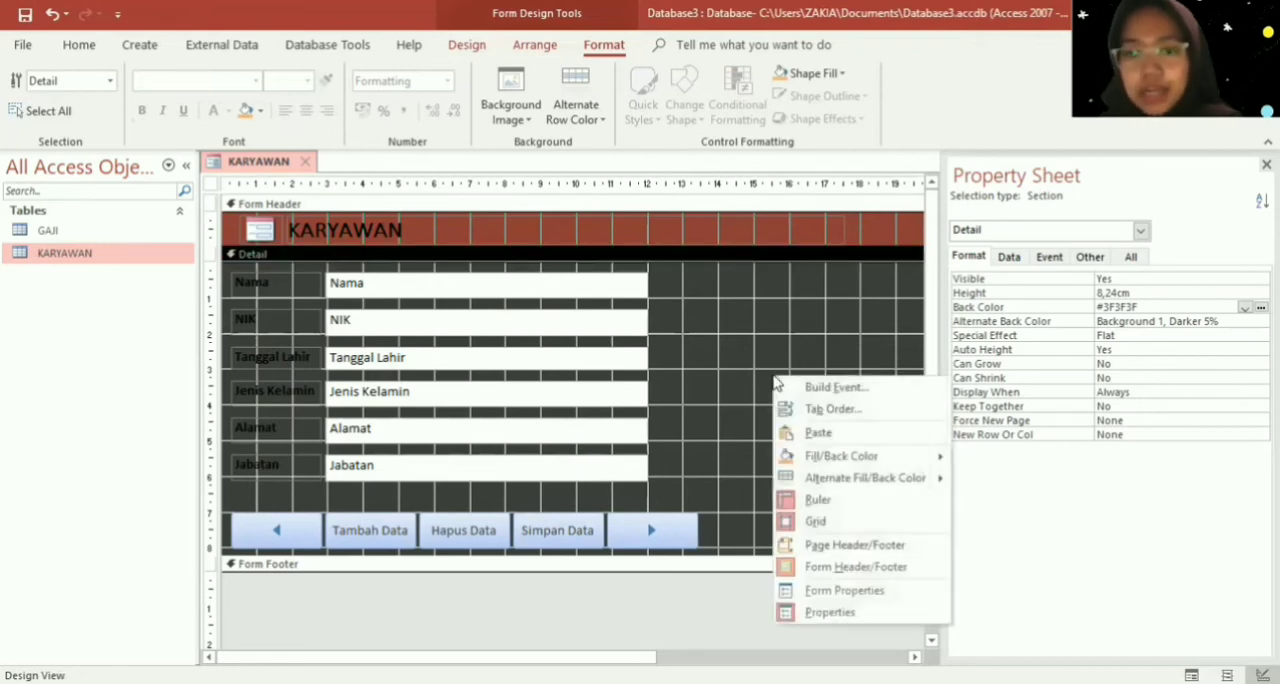
pyautogui.moveTo(873, 462)
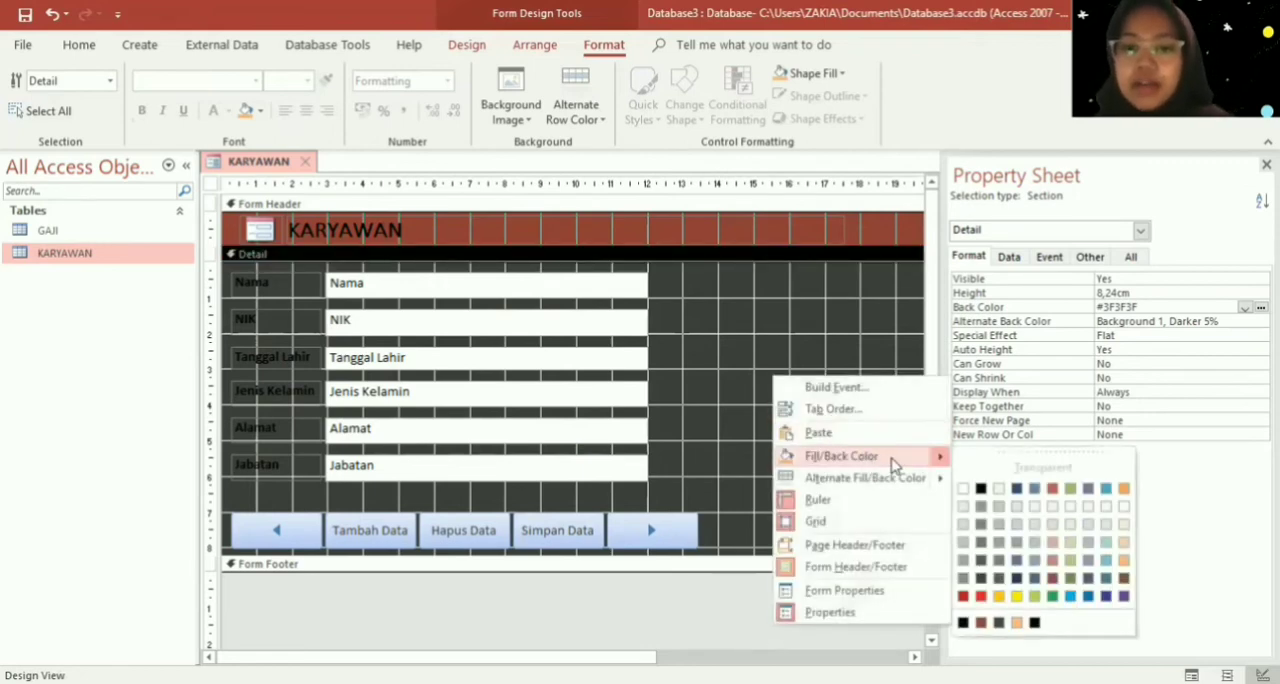
pyautogui.click(1003, 563)
# - Set the Detail section's fill color to the gray #595959
pyautogui.rightClick(763, 443)
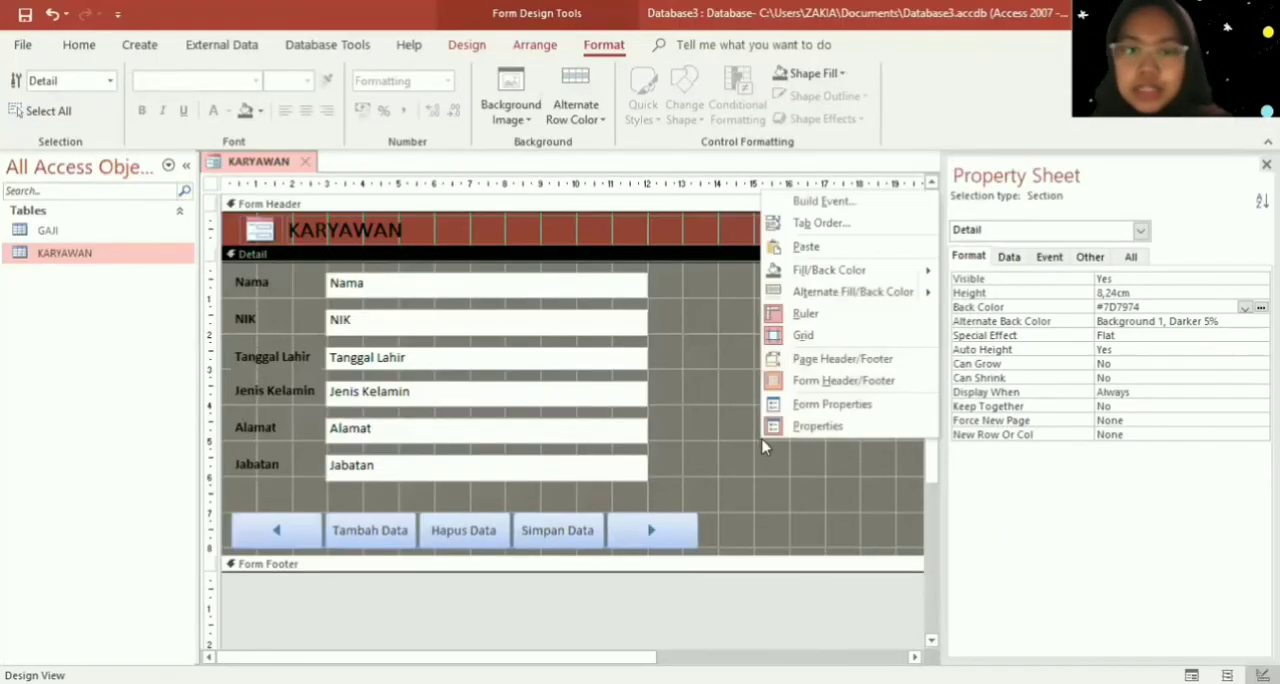
pyautogui.moveTo(905, 270)
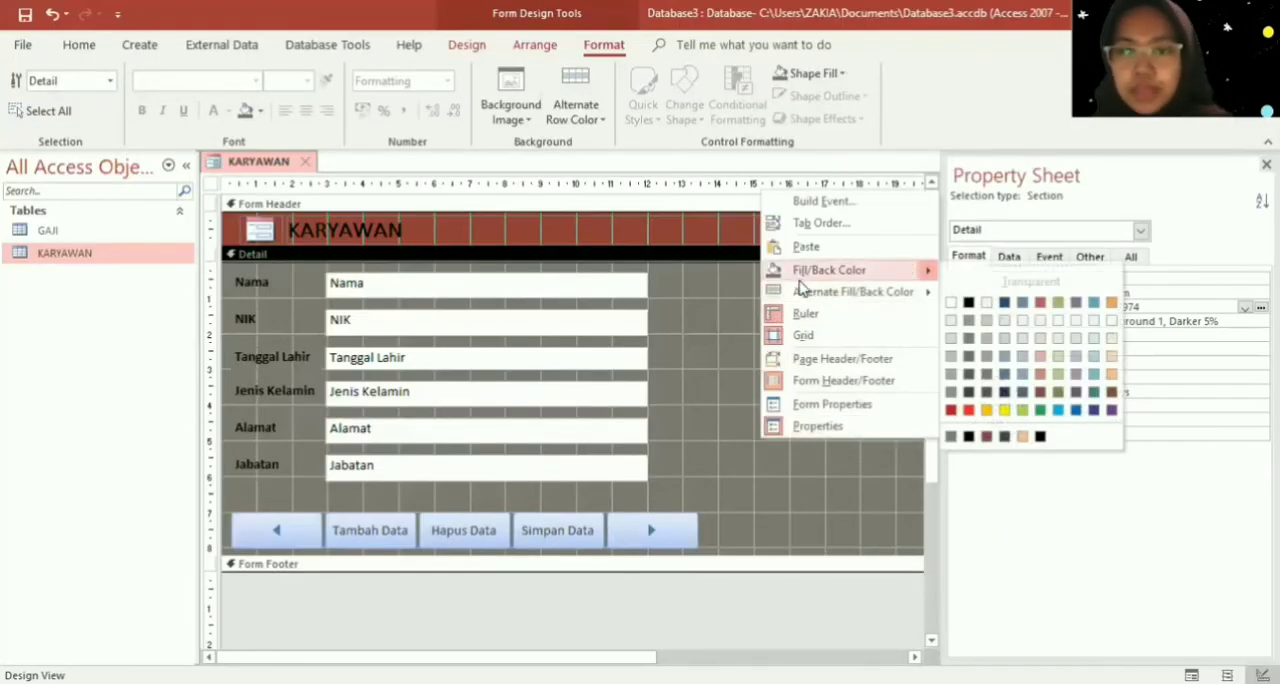
pyautogui.click(968, 373)
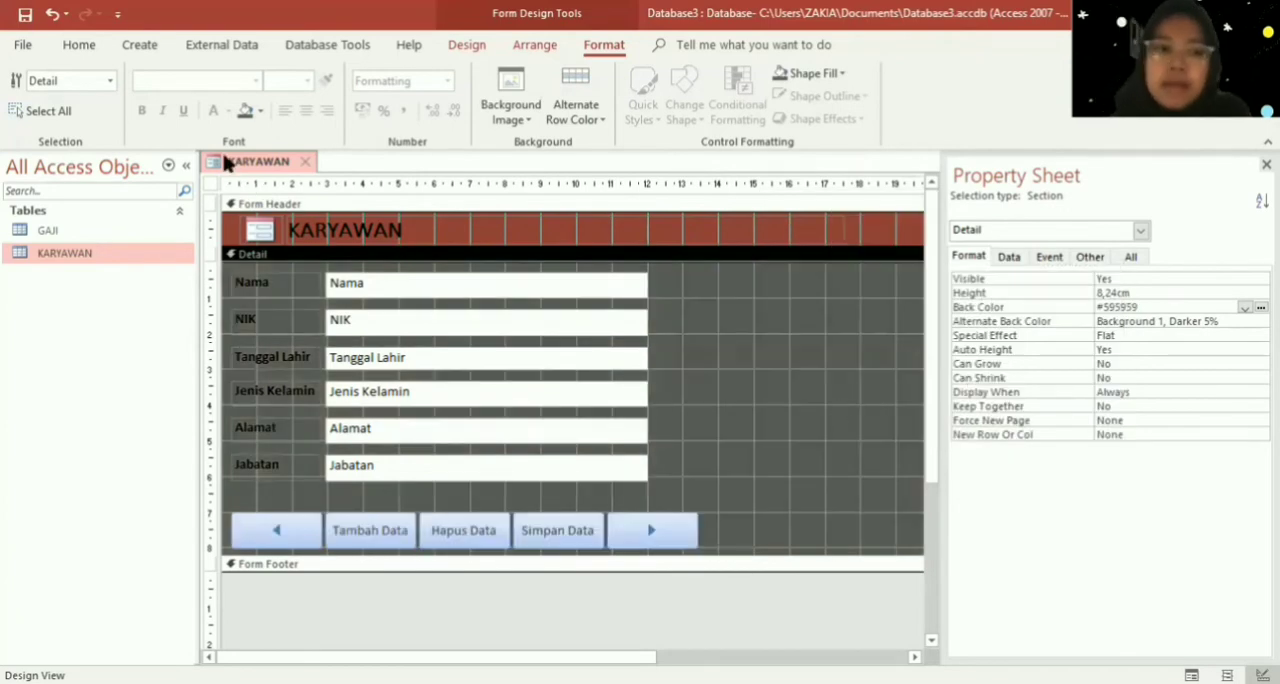
# - Save the styled employee form under the name FORM INPUT KARYAWAN
pyautogui.rightClick(238, 164)
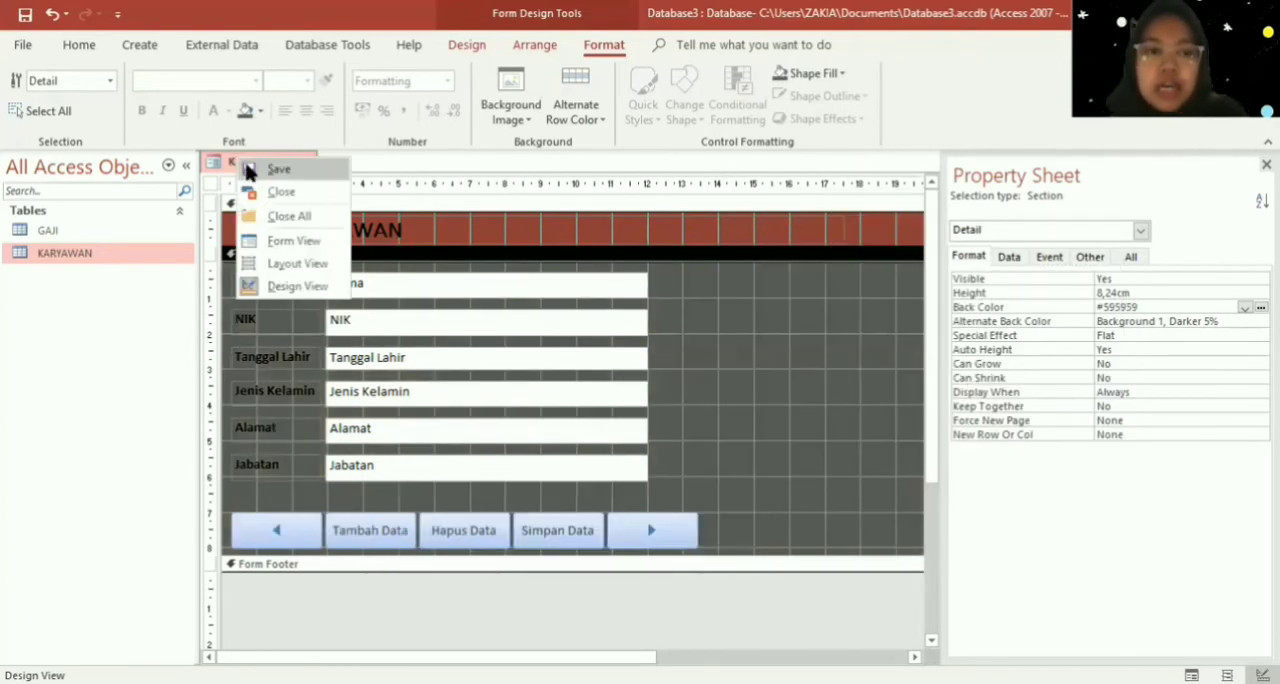
pyautogui.click(272, 169)
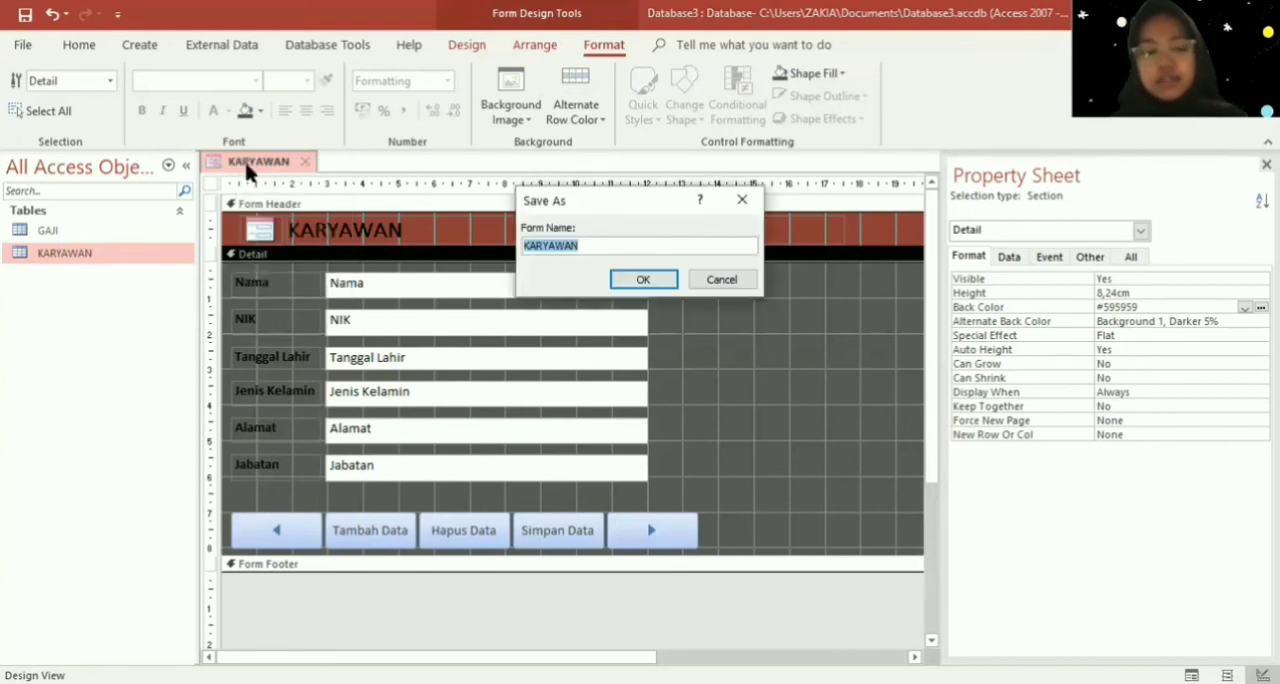
pyautogui.press('capslock')
pyautogui.write('FOR')
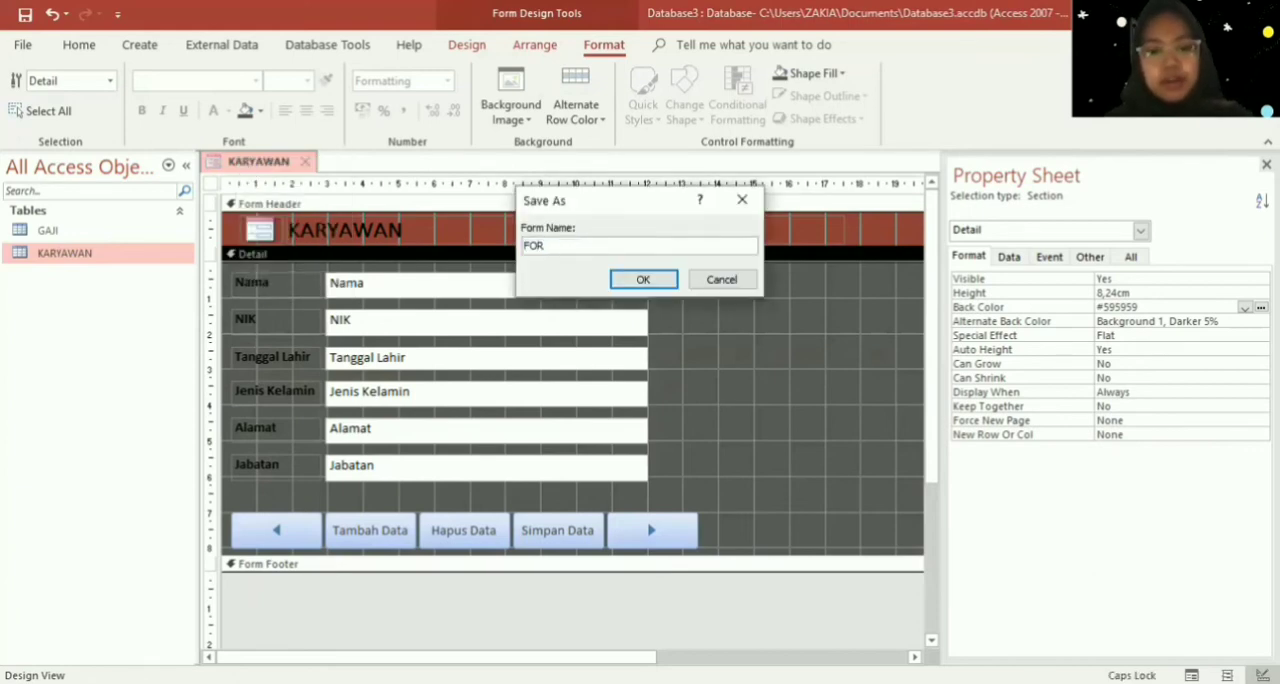
pyautogui.write('M INP')
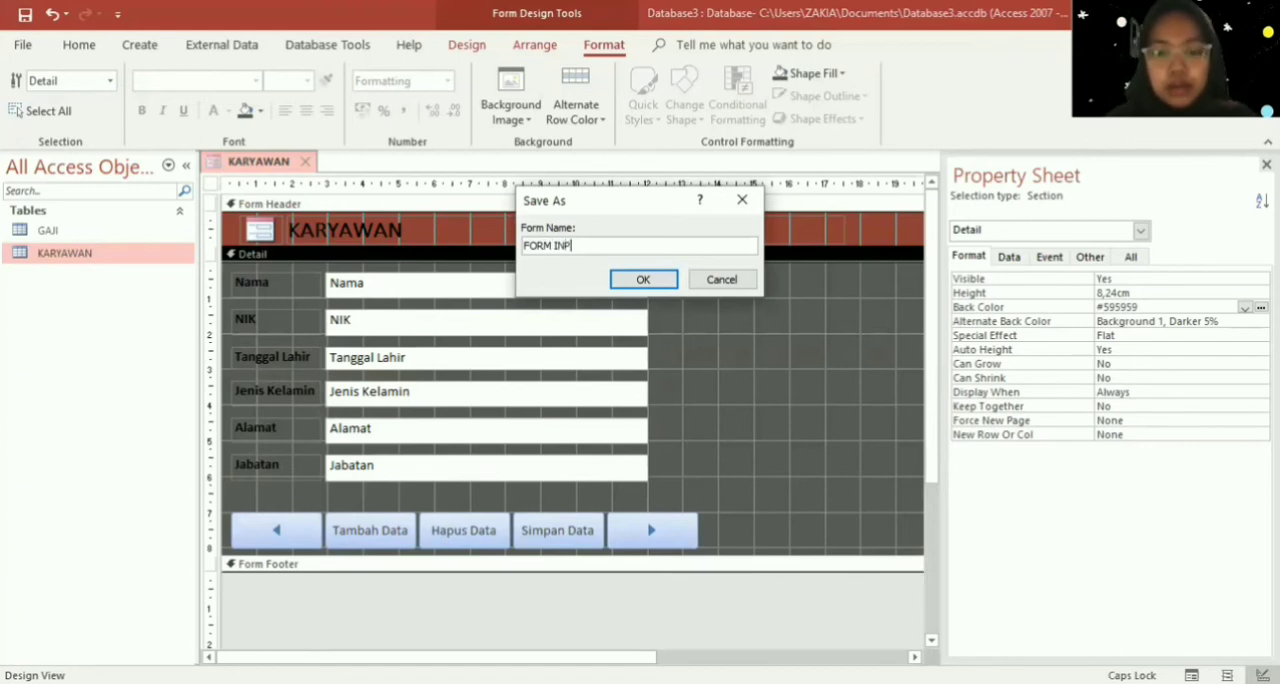
pyautogui.write('UT KARYAWAN')
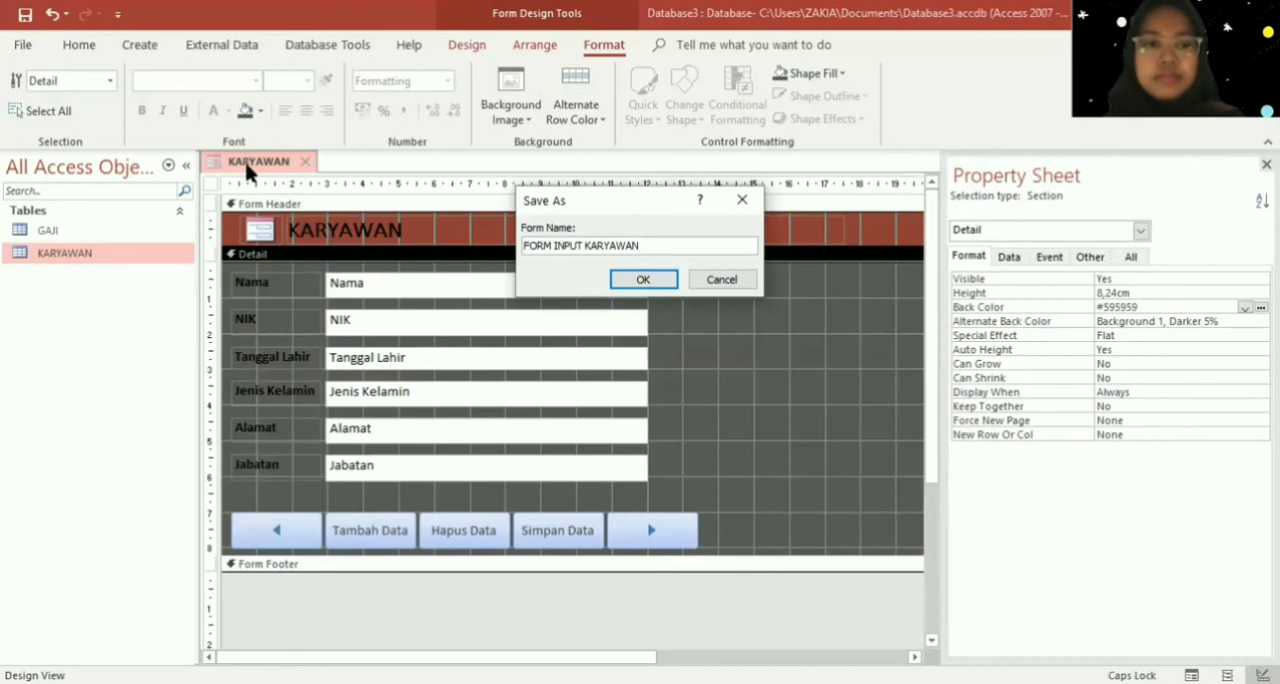
pyautogui.press('Return')
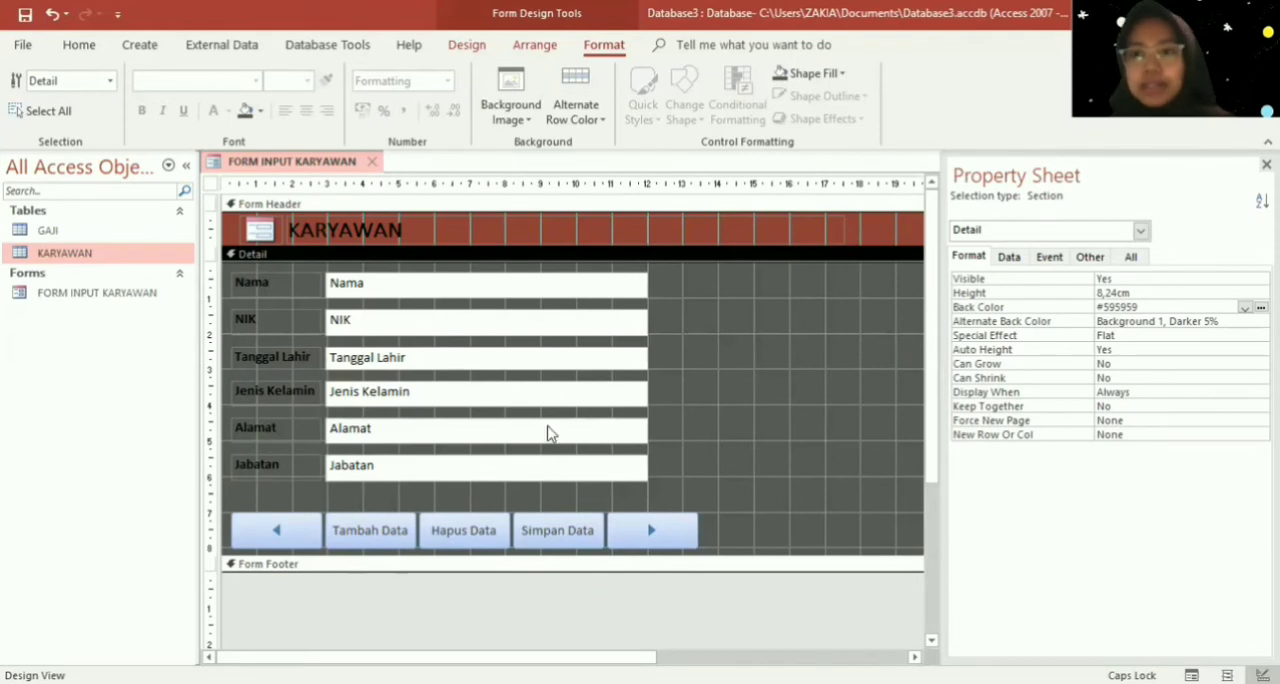
# - Convert the Jenis Kelamin text box in the Detail section to a combo box
pyautogui.rightClick(610, 402)
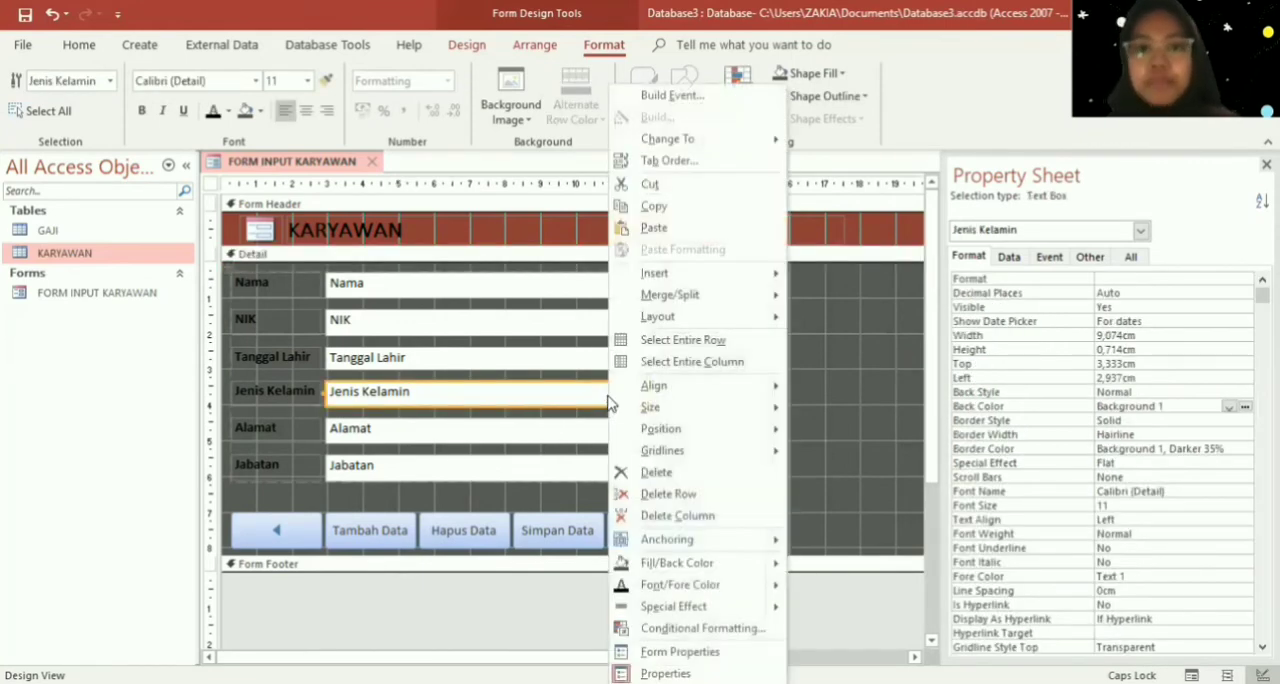
pyautogui.moveTo(735, 150)
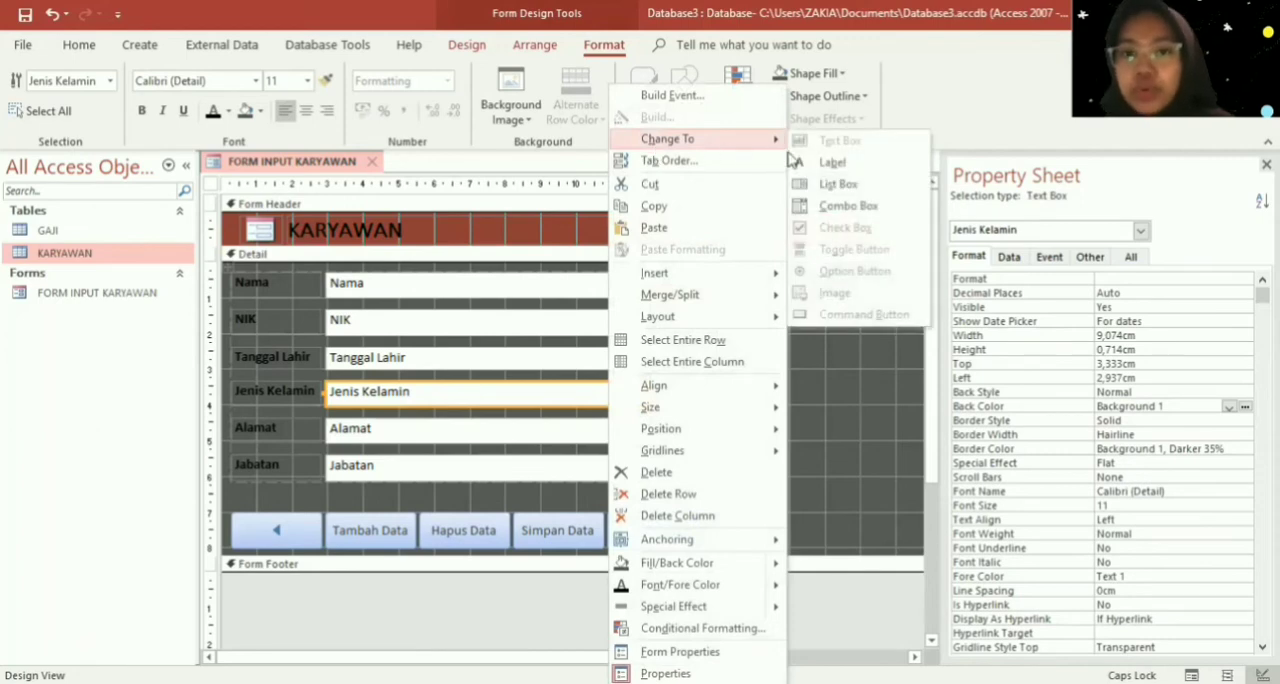
pyautogui.click(838, 205)
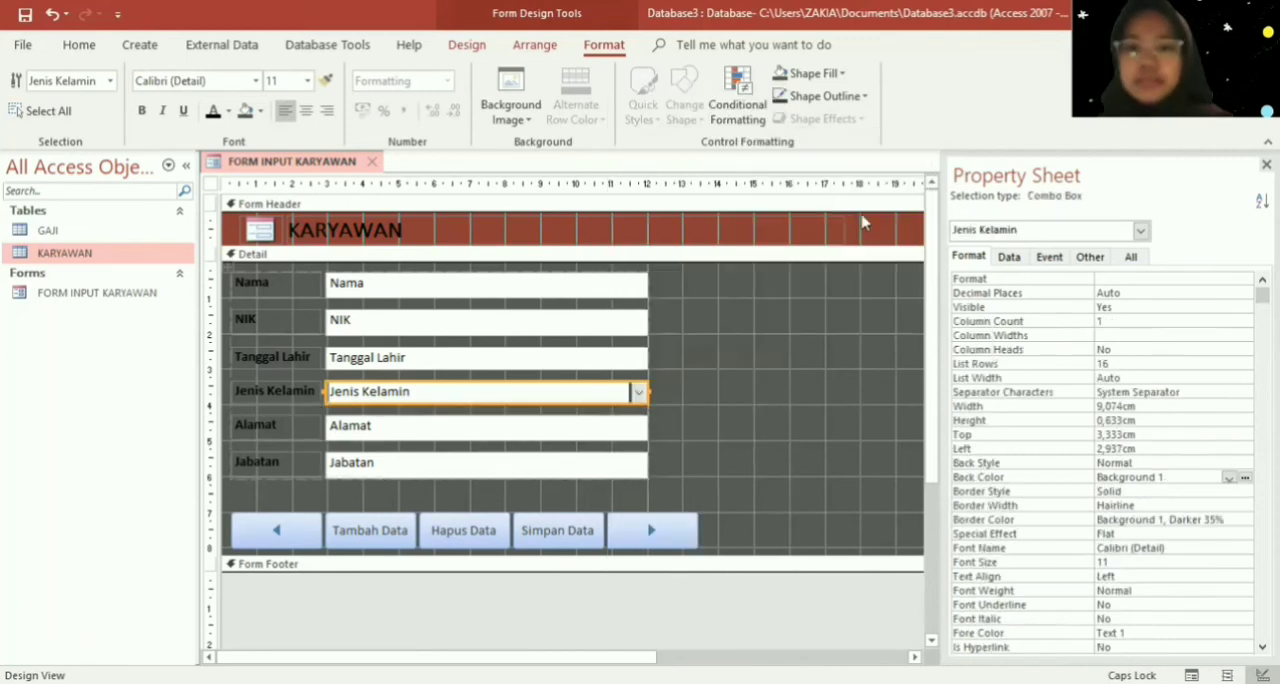
# - Set the Jenis Kelamin combo box's row source type to Value List, with the list items L and P
pyautogui.click(1007, 259)
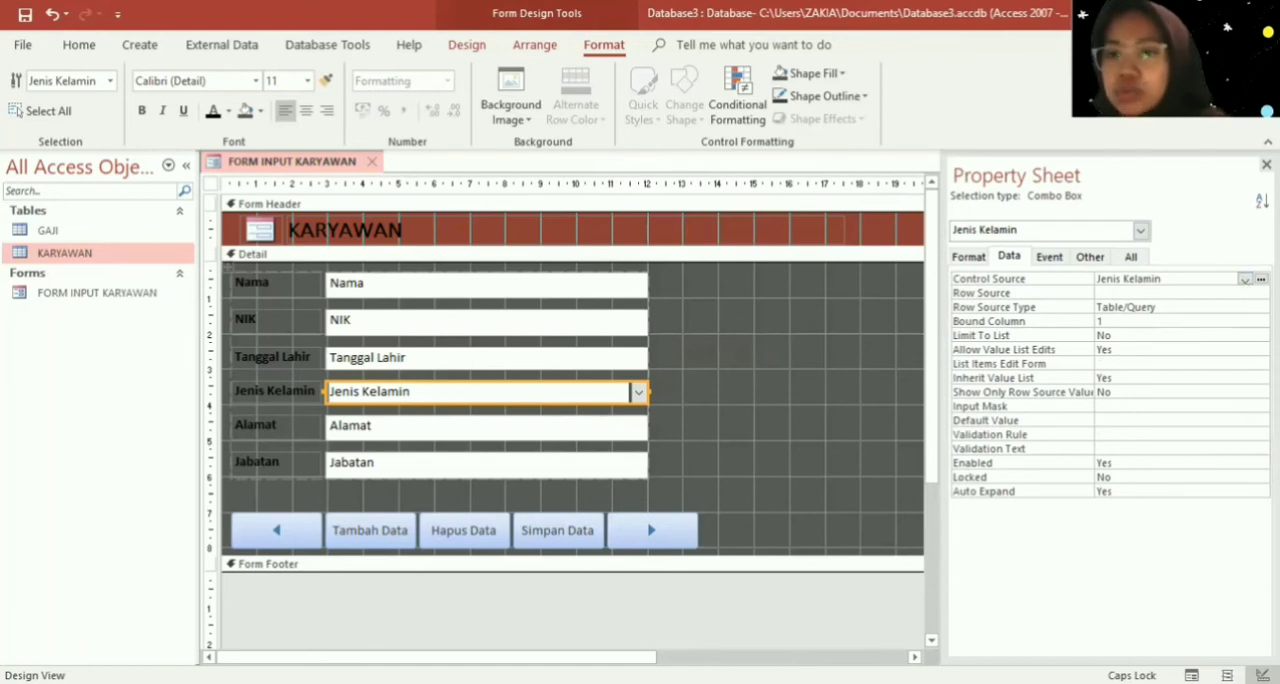
pyautogui.click(1262, 307)
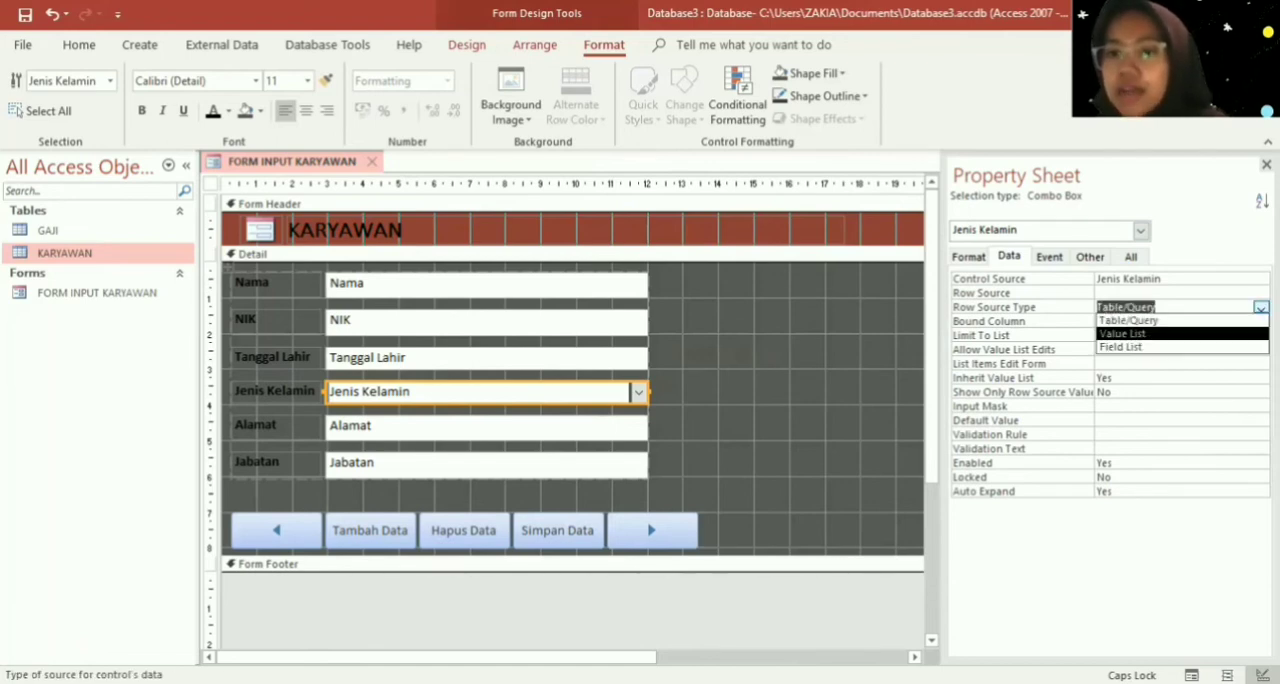
pyautogui.click(1122, 333)
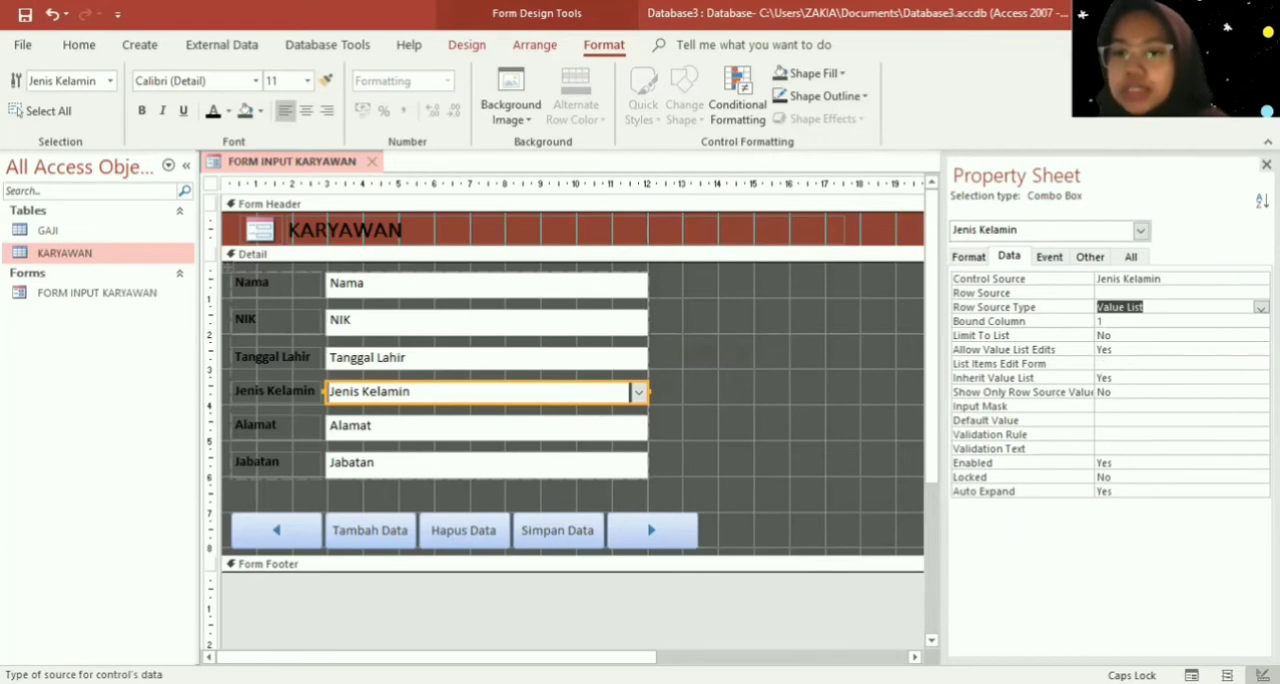
pyautogui.click(1231, 292)
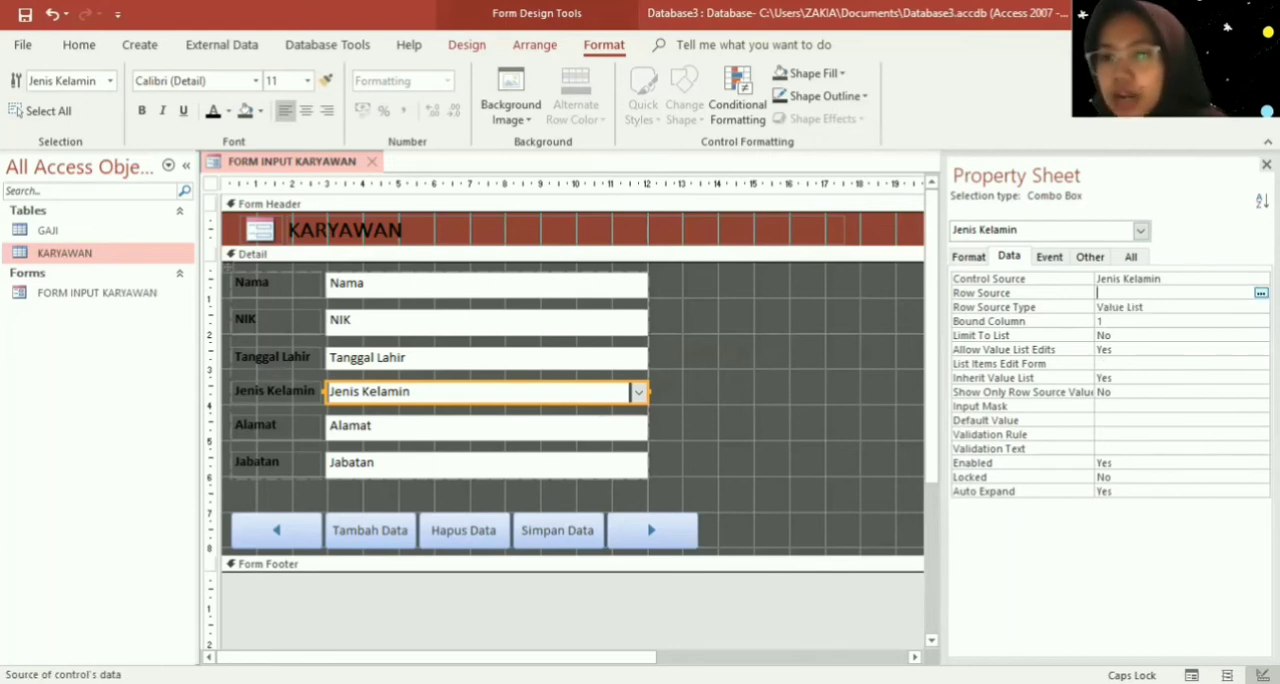
pyautogui.click(1259, 291)
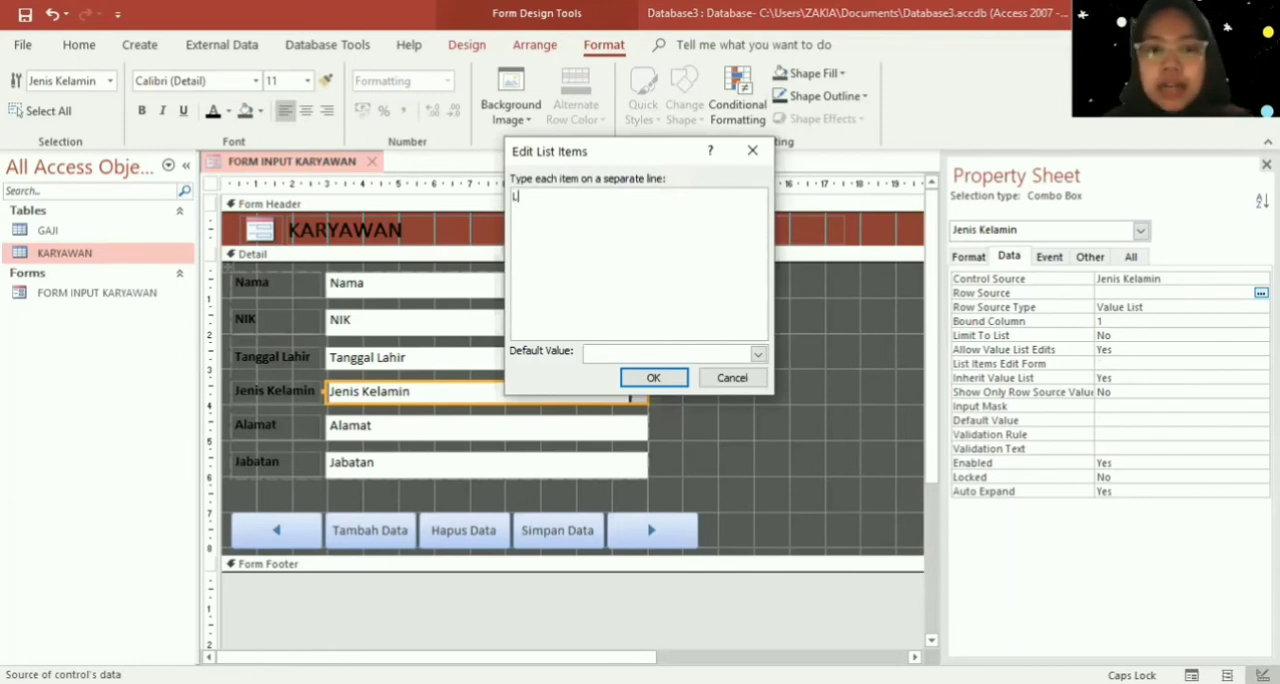
pyautogui.write('L')
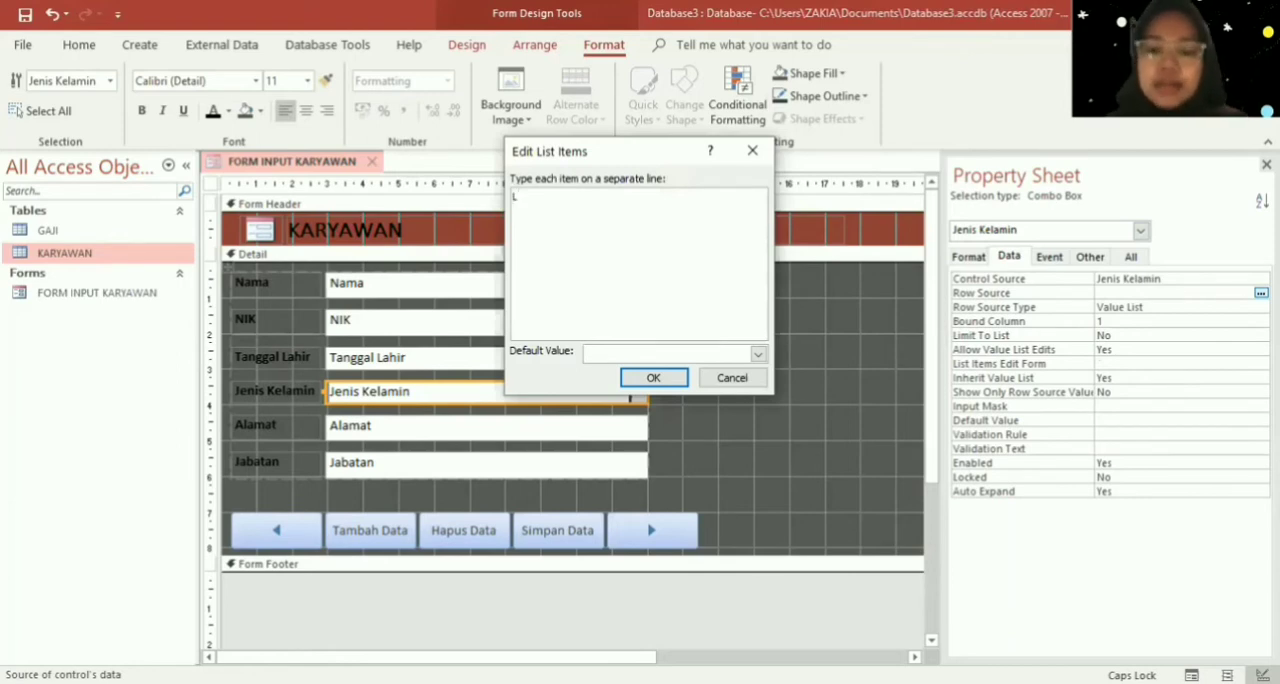
pyautogui.press('Return')
pyautogui.write('P')
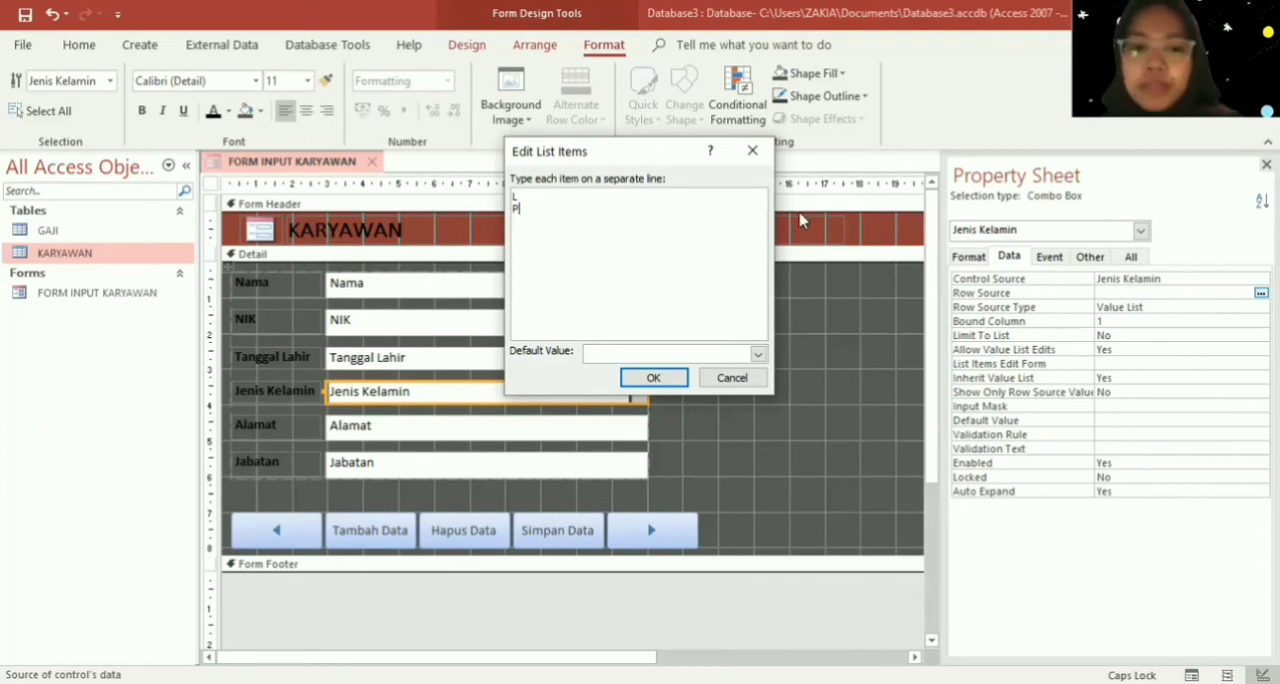
pyautogui.click(653, 378)
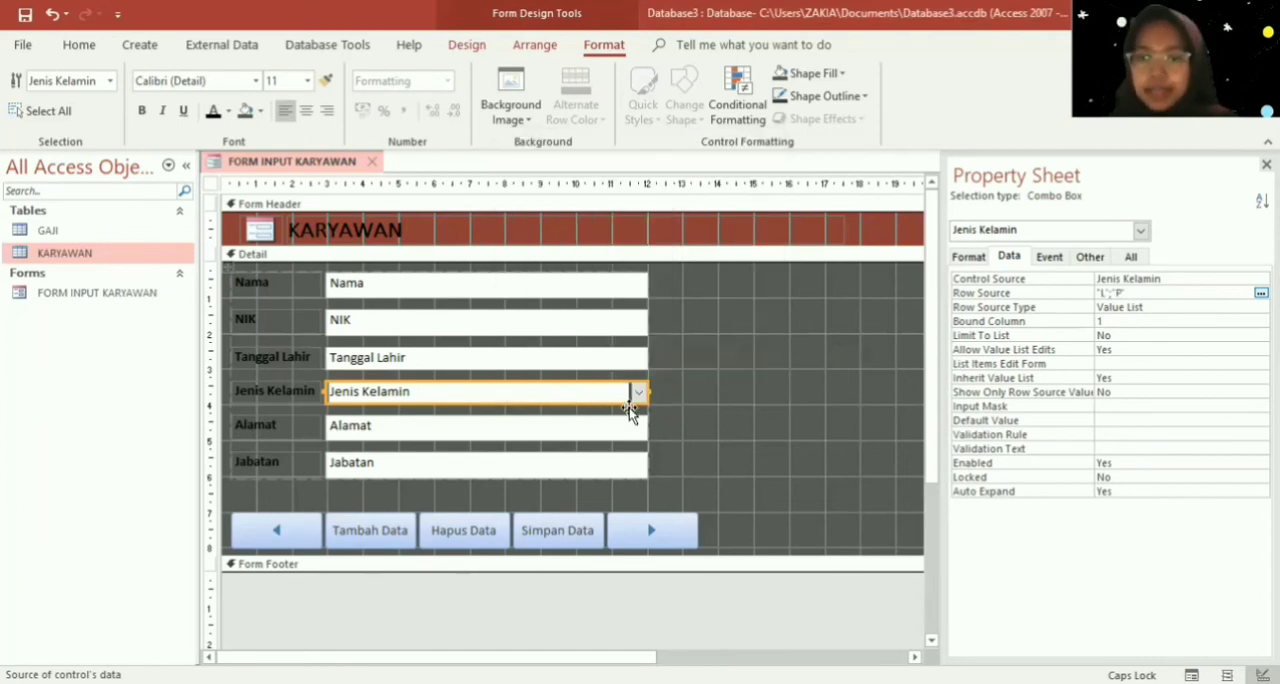
# - Close the FORM INPUT KARYAWAN design and reopen the form in Form View
pyautogui.rightClick(730, 352)
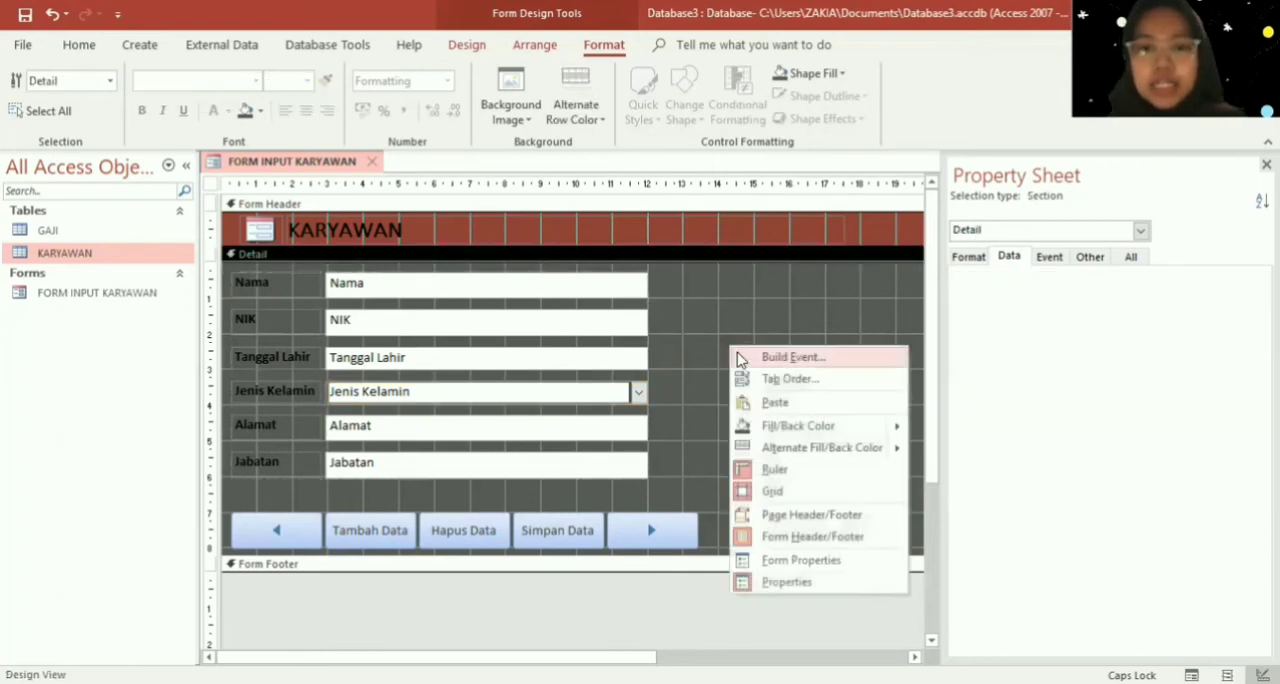
pyautogui.rightClick(266, 167)
pyautogui.click(298, 206)
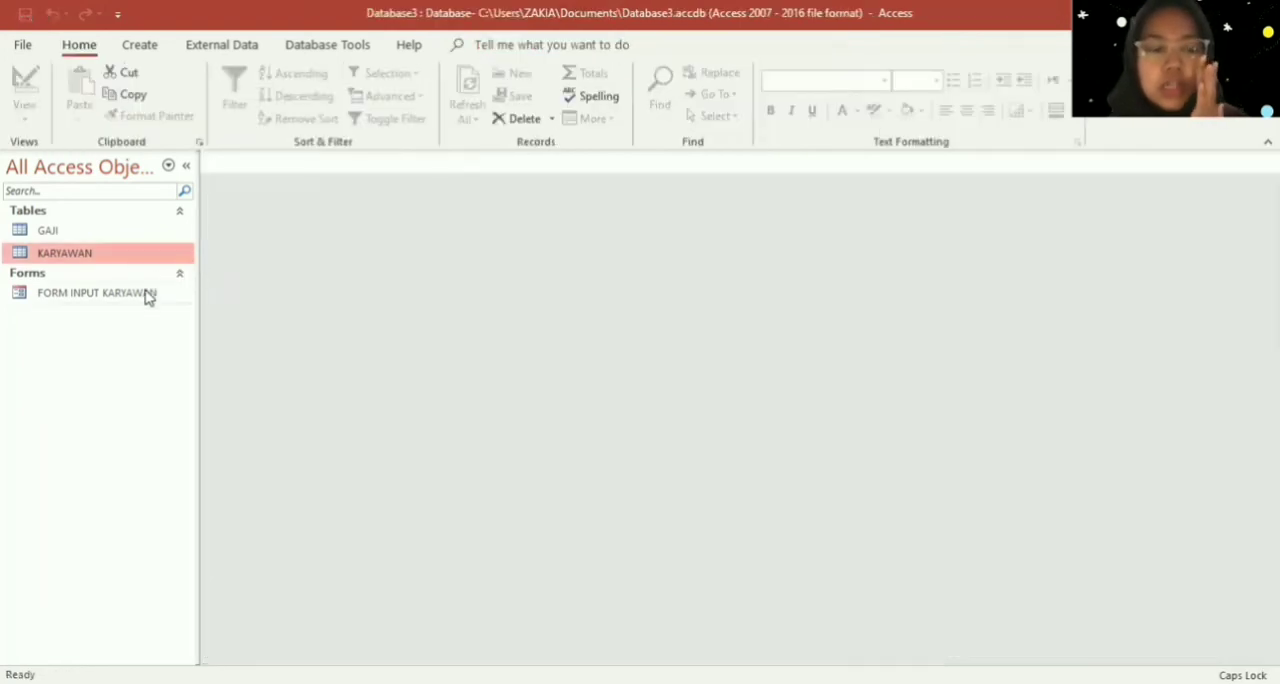
pyautogui.doubleClick(148, 297)
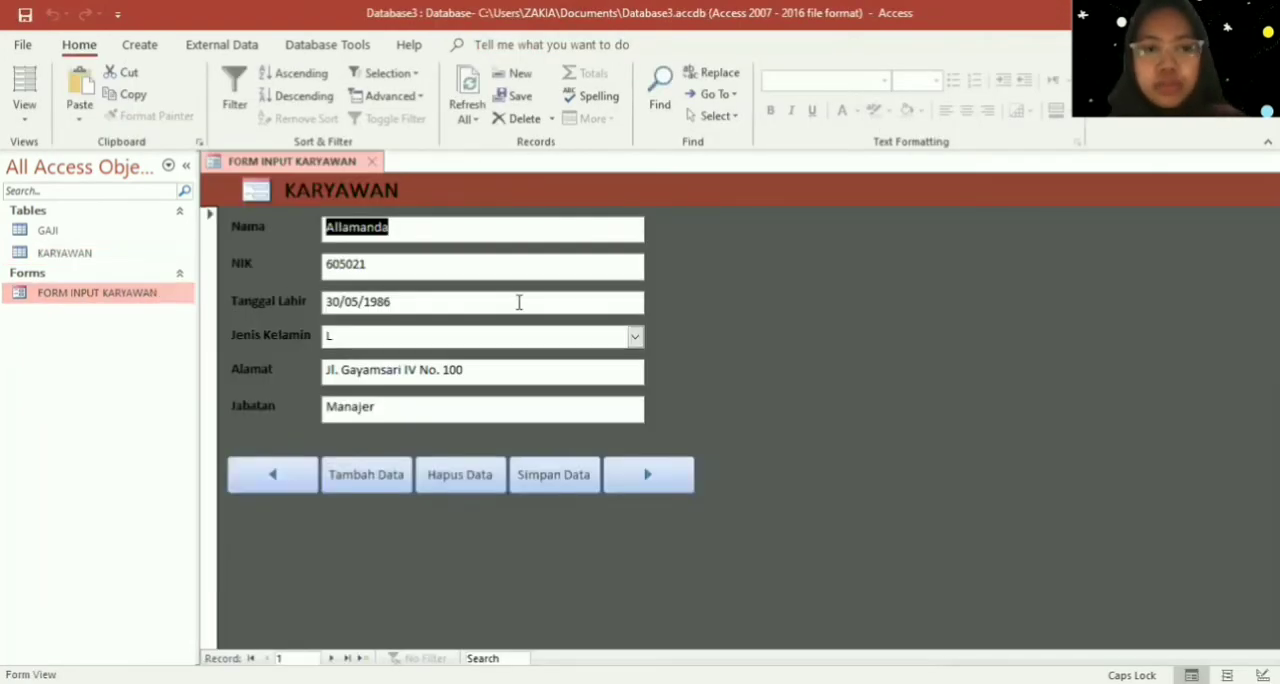
# - Try the Jenis Kelamin drop-down on the first record by choosing P and switching back to L
pyautogui.click(636, 338)
pyautogui.click(636, 338)
pyautogui.click(617, 372)
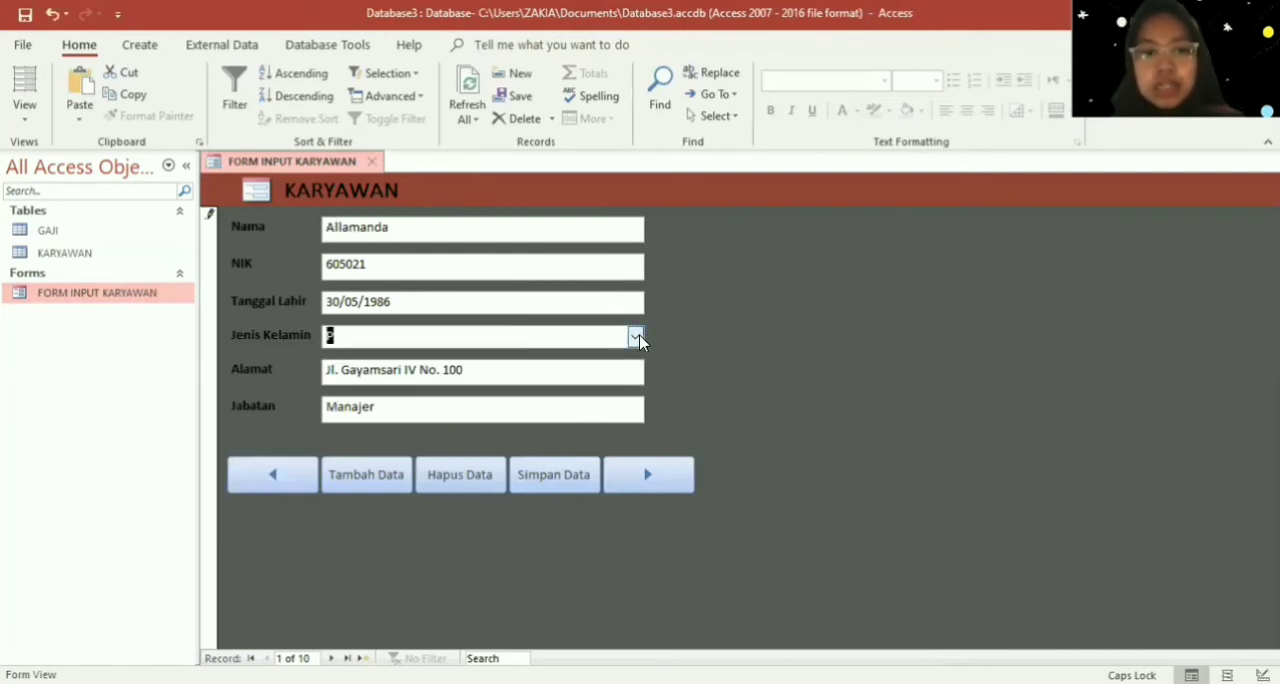
pyautogui.click(636, 338)
pyautogui.click(628, 358)
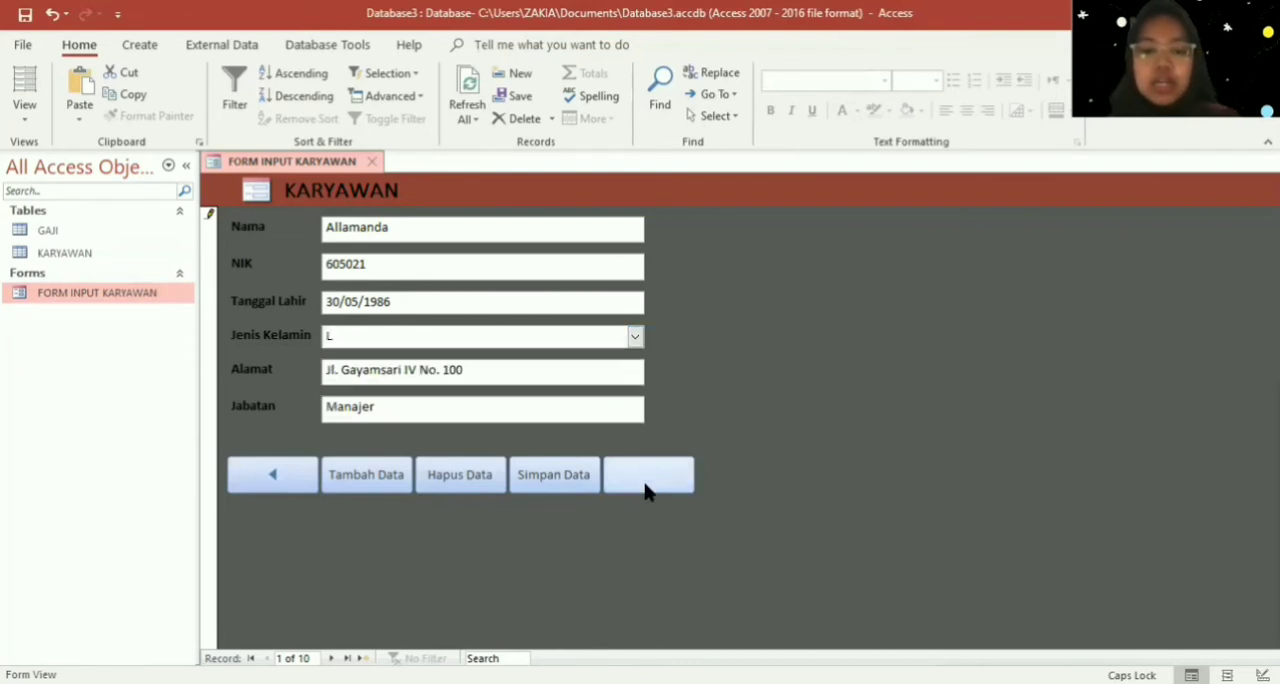
# - Test the form's navigation buttons by moving forward through all records to the blank one and back to the first
pyautogui.click(645, 485)
pyautogui.click(645, 485)
pyautogui.click(645, 485)
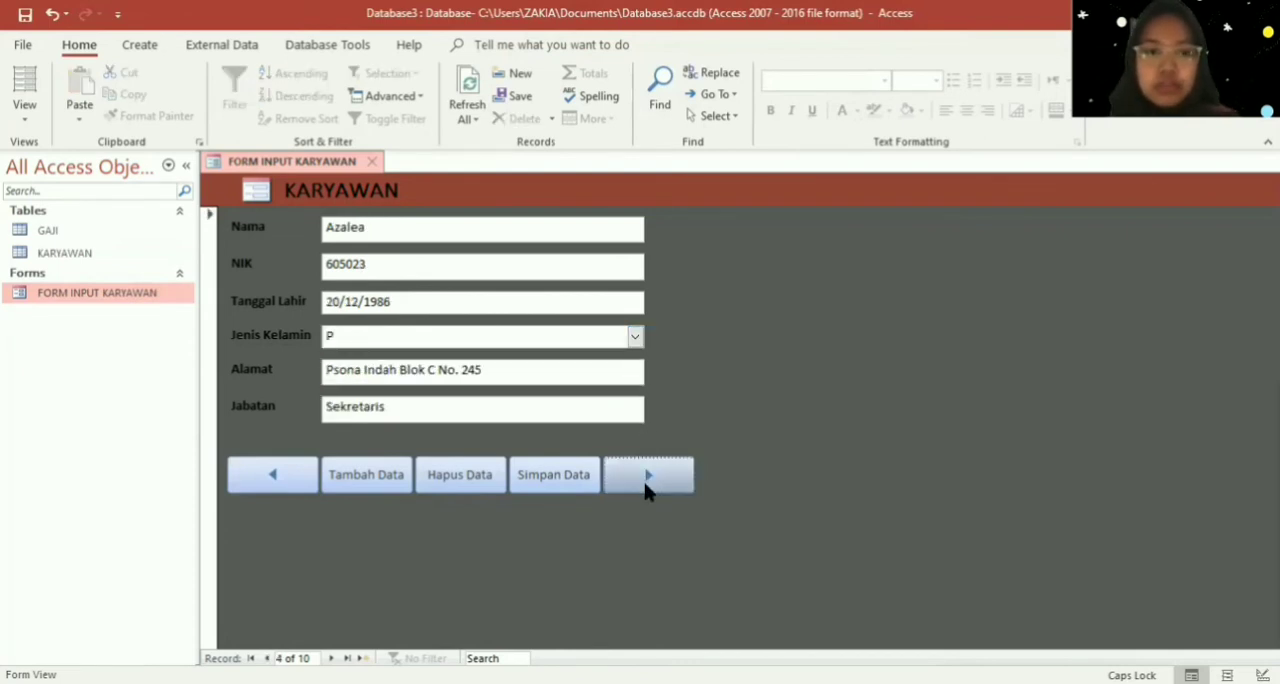
pyautogui.click(645, 485)
pyautogui.click(645, 485)
pyautogui.click(645, 485)
pyautogui.click(645, 485)
pyautogui.click(645, 485)
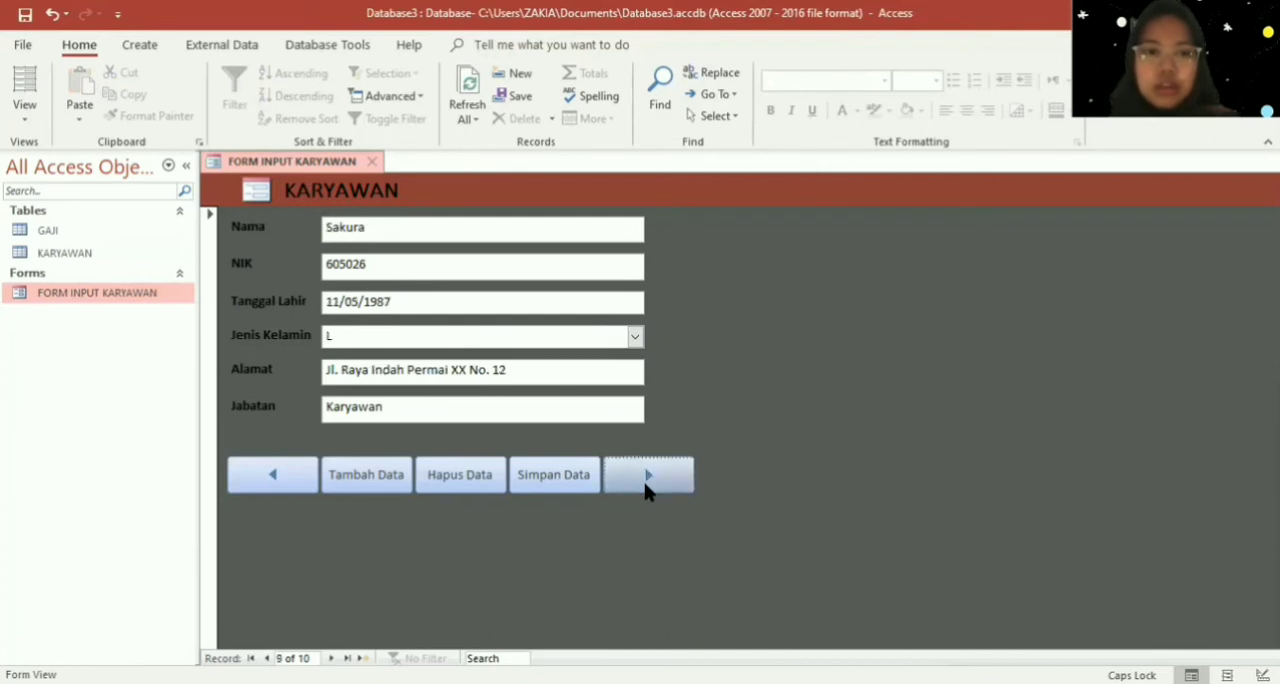
pyautogui.click(645, 485)
pyautogui.click(645, 485)
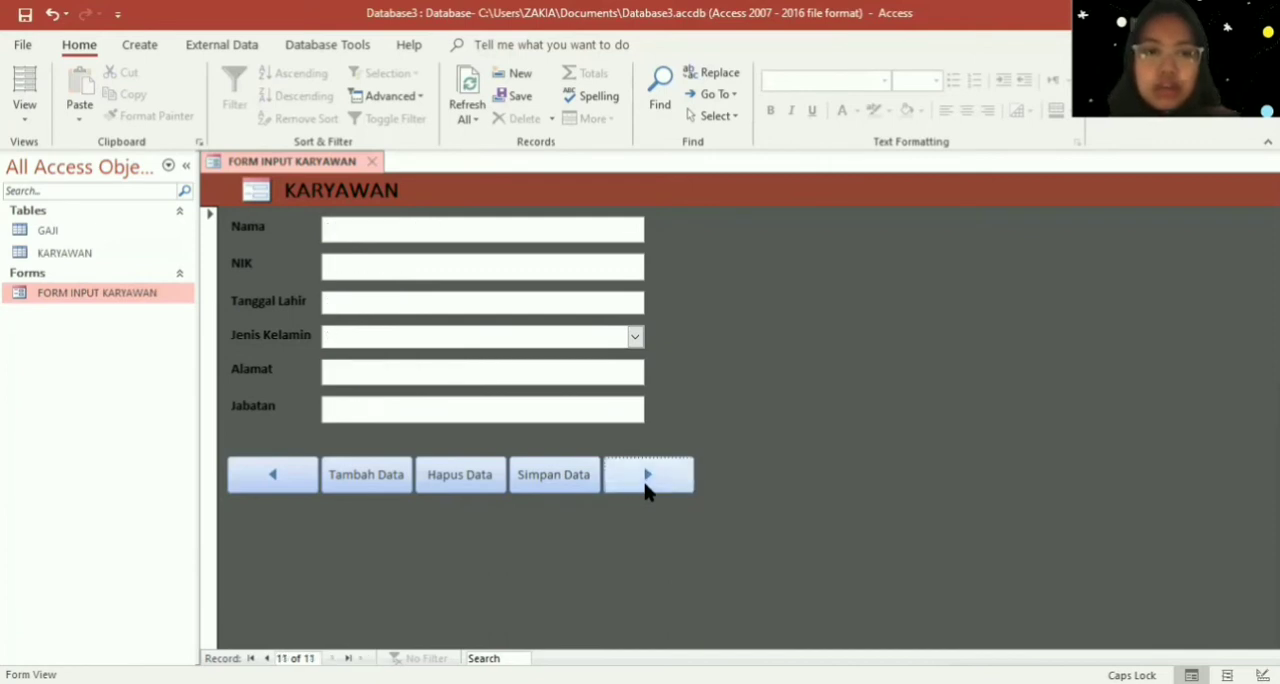
pyautogui.click(312, 486)
pyautogui.click(312, 486)
pyautogui.click(312, 486)
pyautogui.click(312, 486)
pyautogui.click(312, 486)
pyautogui.click(312, 486)
pyautogui.click(312, 486)
pyautogui.click(312, 486)
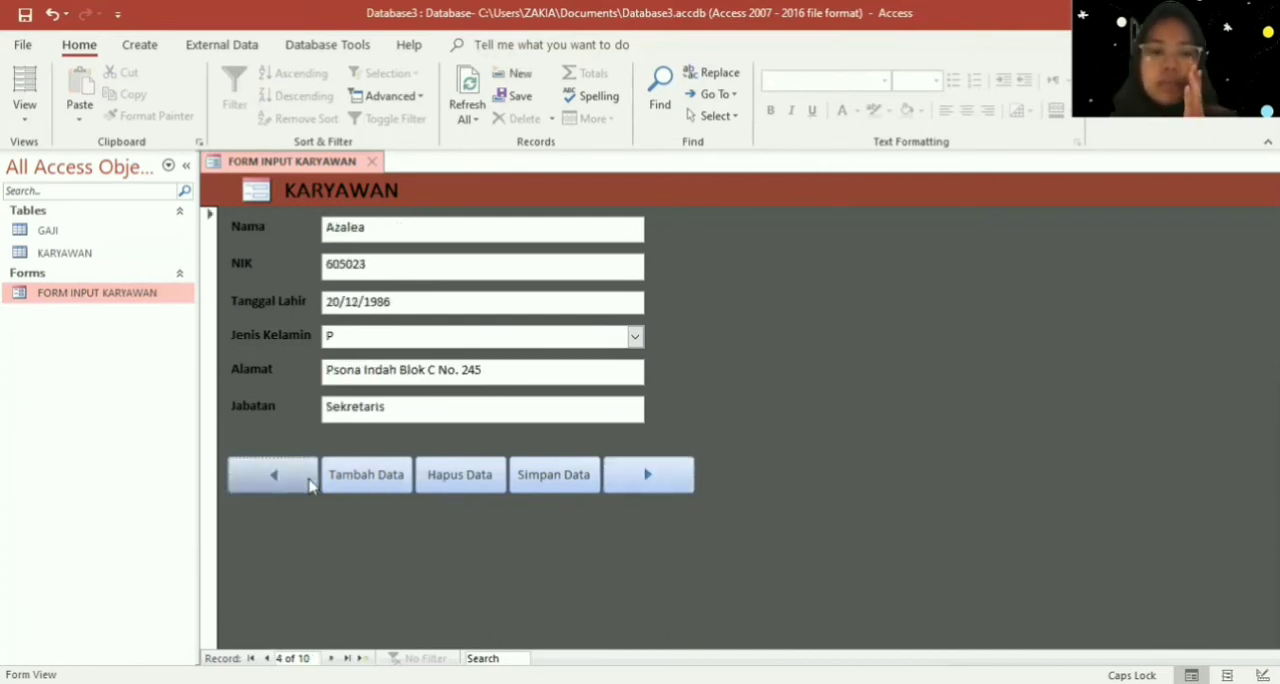
pyautogui.click(310, 484)
pyautogui.click(310, 484)
pyautogui.click(310, 484)
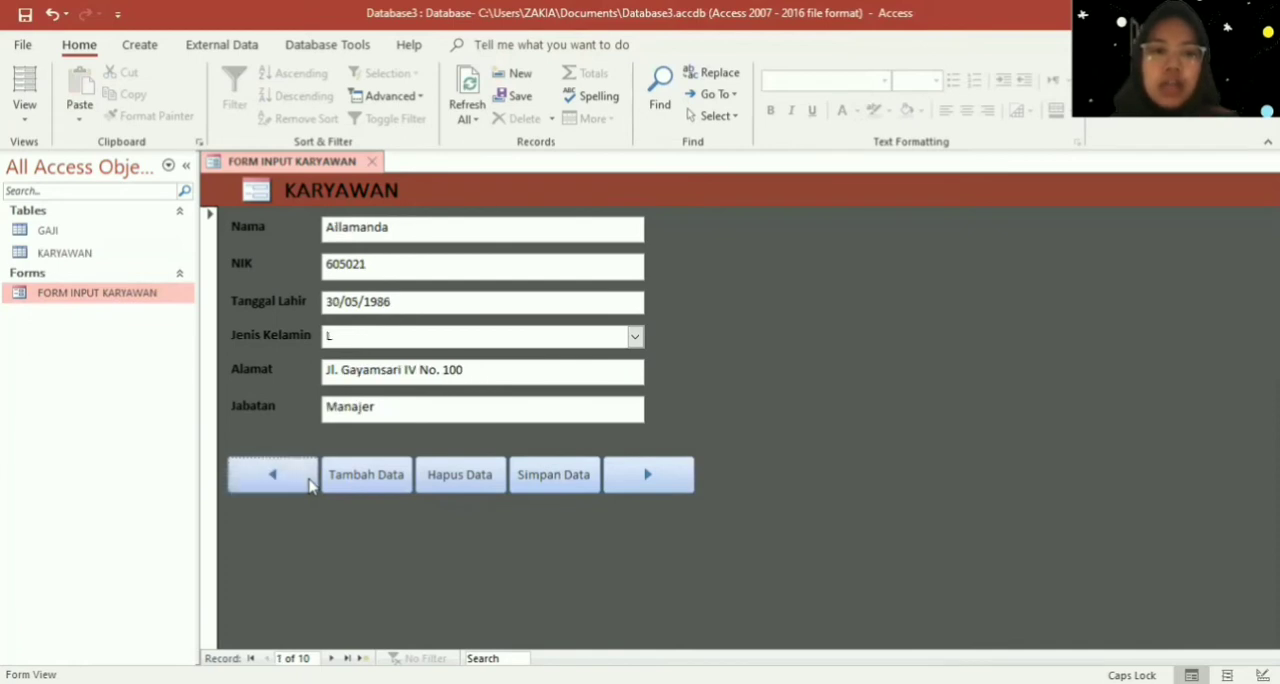
pyautogui.click(310, 484)
pyautogui.click(662, 294)
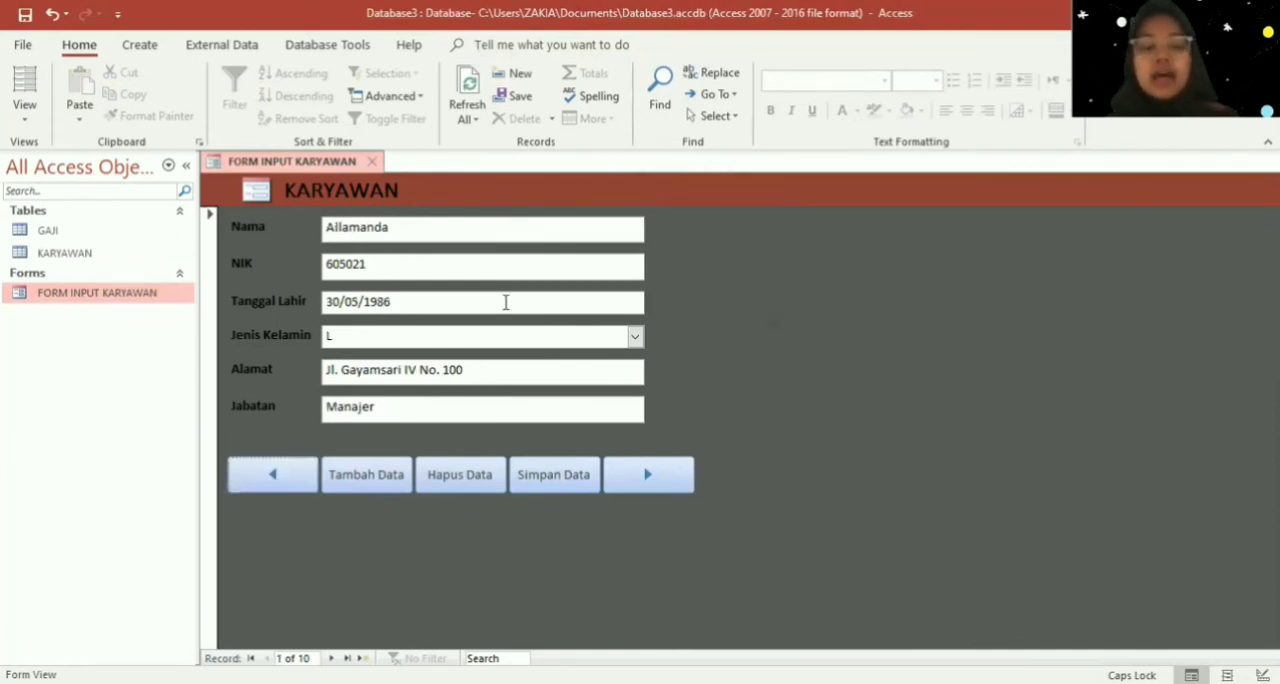
# - Close the FORM INPUT KARYAWAN form
pyautogui.rightClick(162, 299)
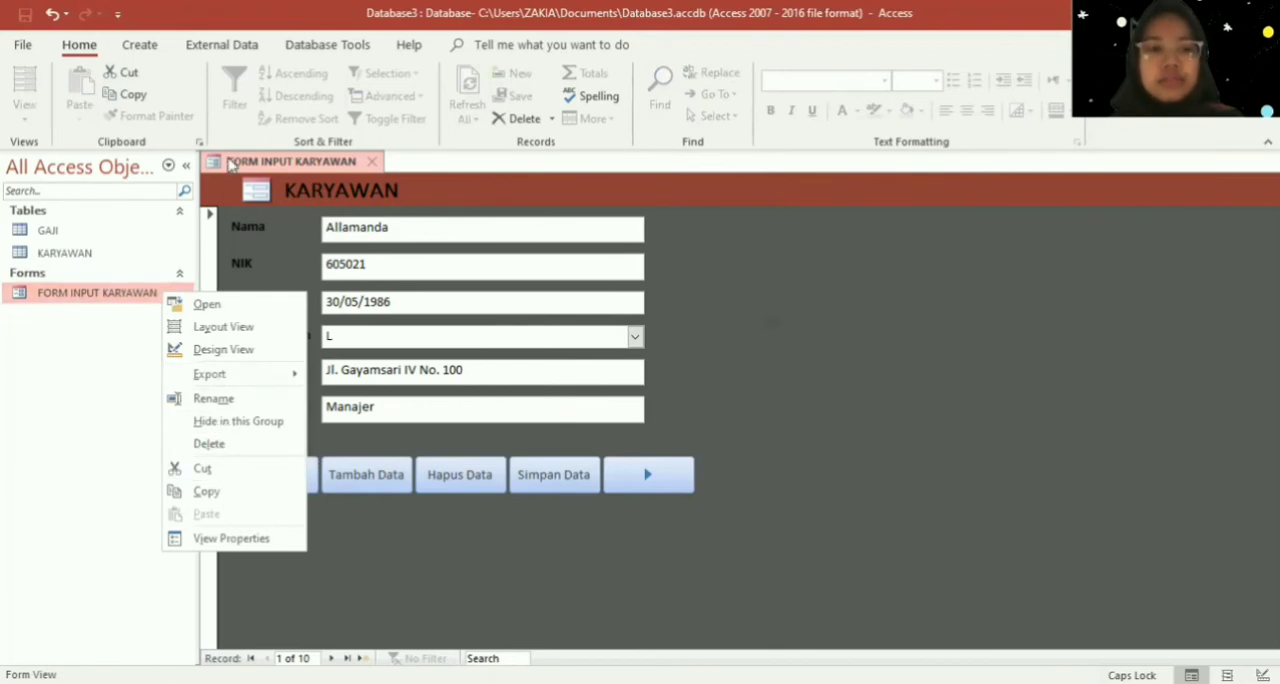
pyautogui.rightClick(230, 165)
pyautogui.click(279, 198)
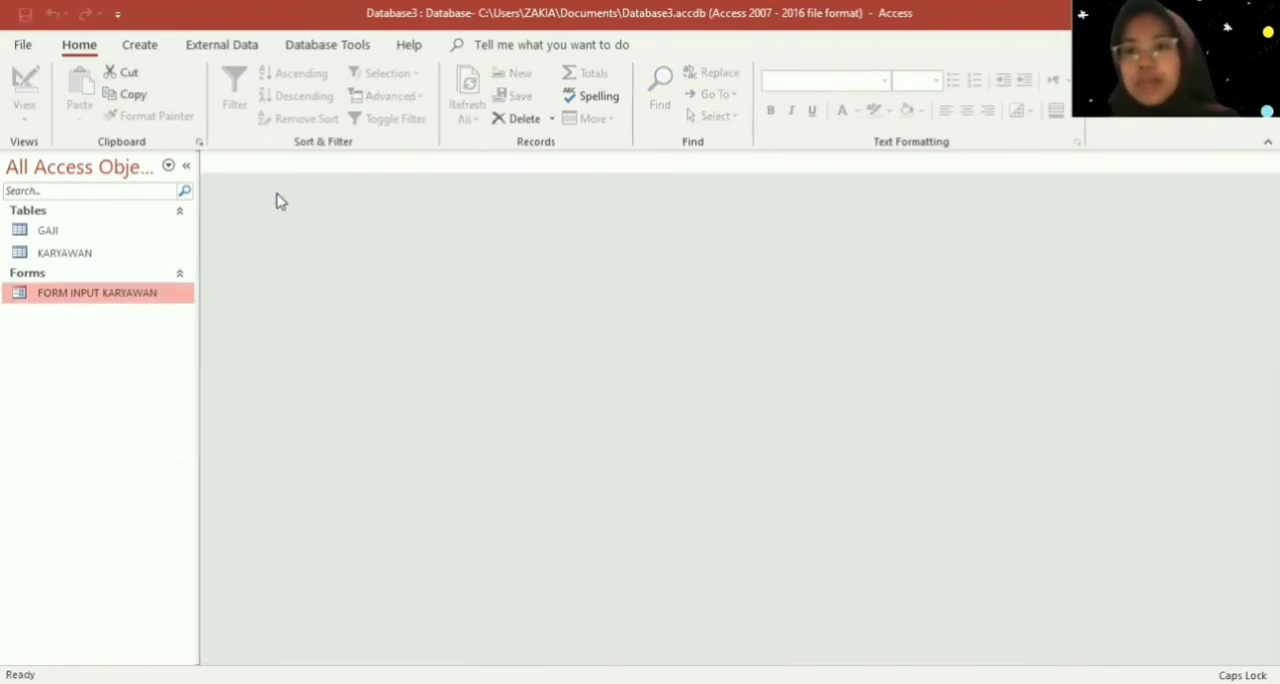
# - Create a new form based on the GAJI table
pyautogui.click(80, 234)
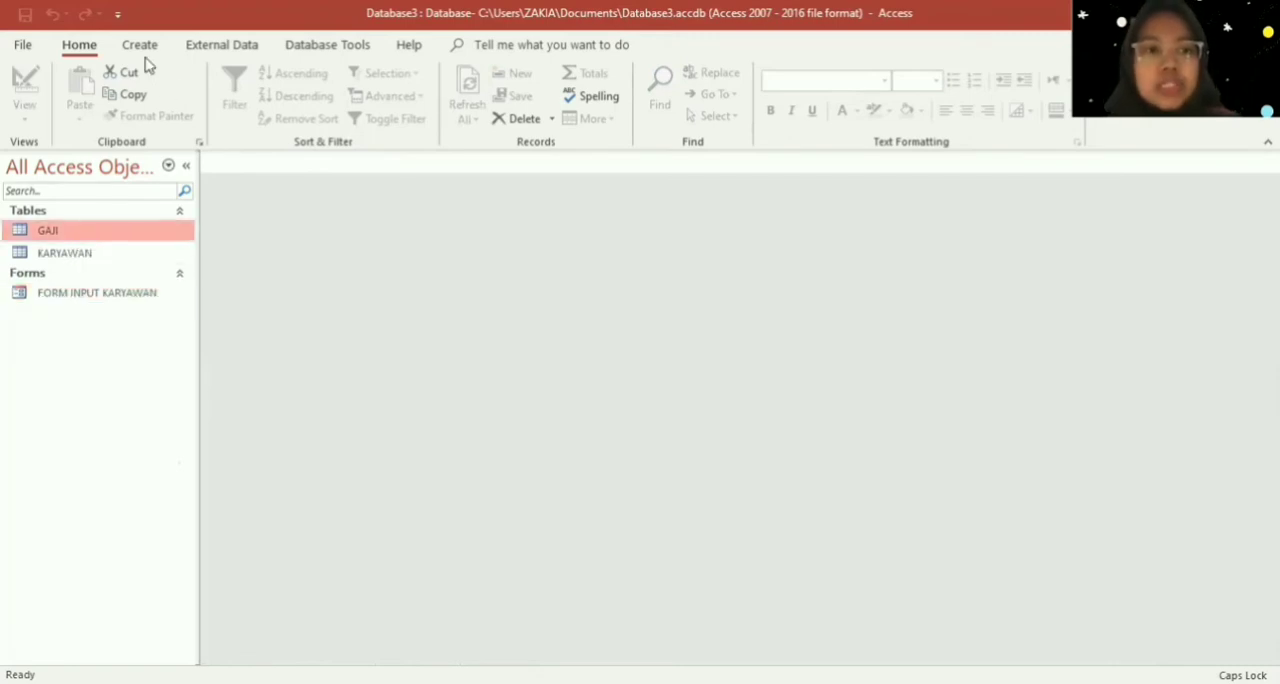
pyautogui.click(140, 45)
pyautogui.click(348, 75)
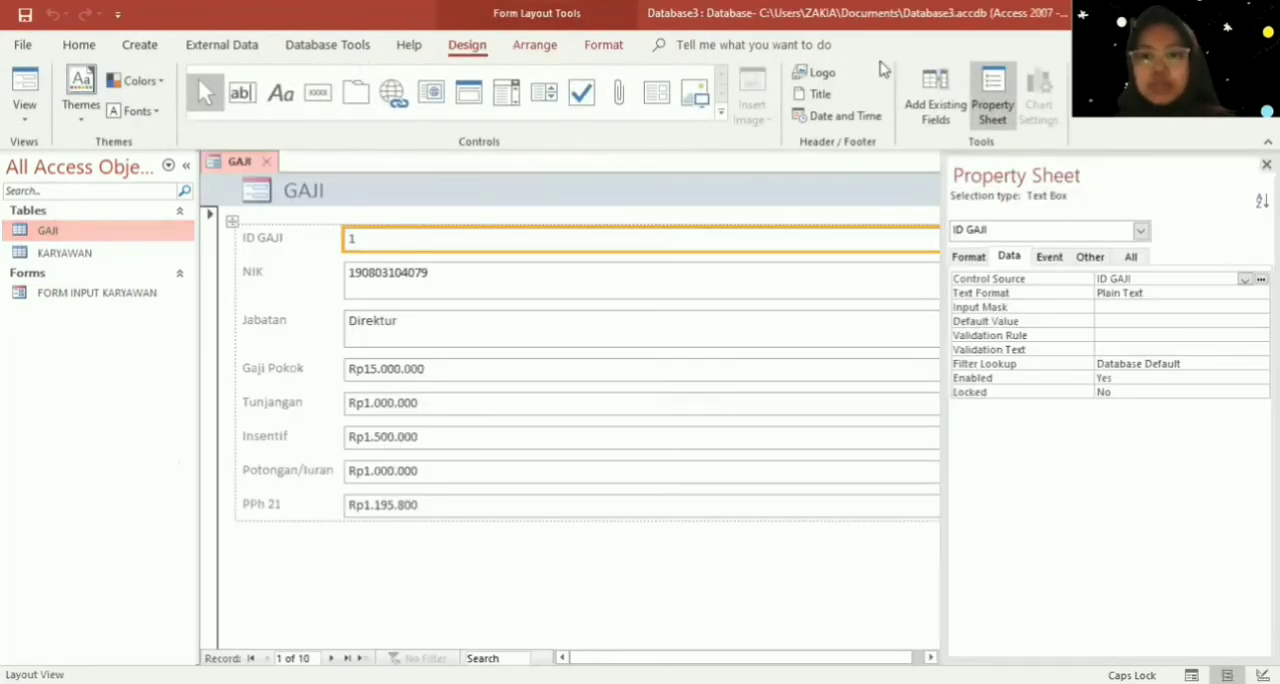
# - Widen the form area beside the property sheet and switch the GAJI form to Design View
pyautogui.moveTo(942, 193); pyautogui.dragTo(994, 188)
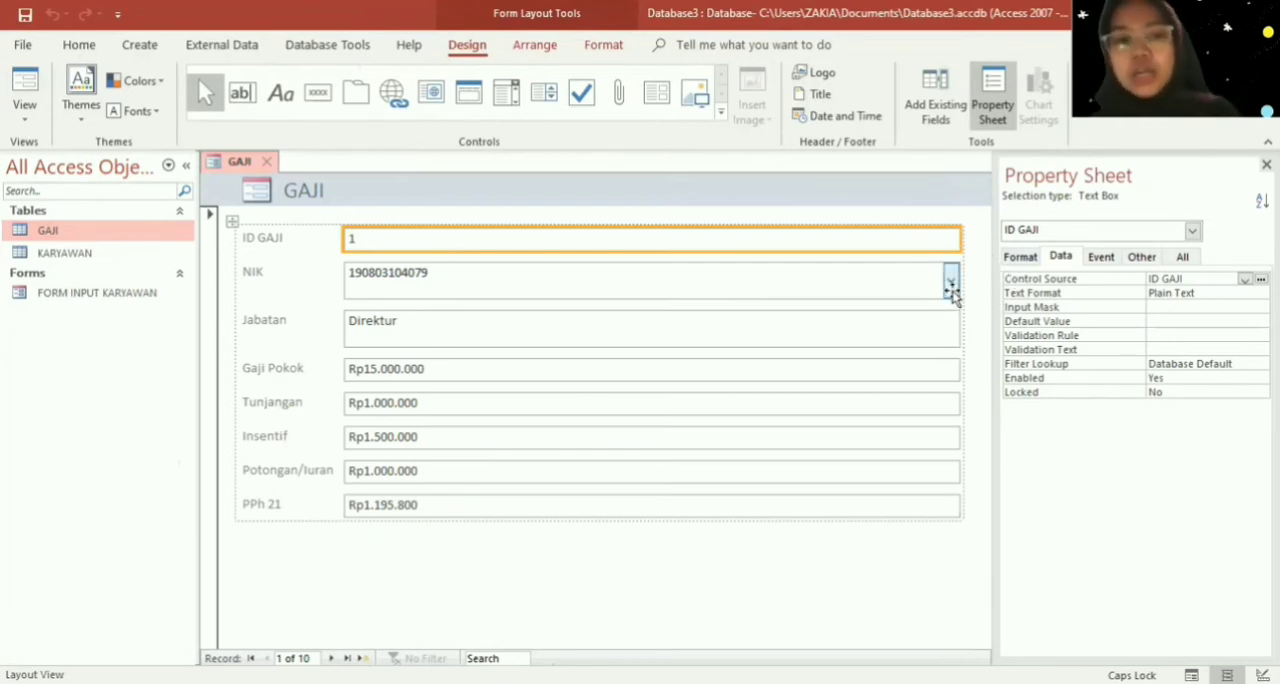
pyautogui.click(950, 285)
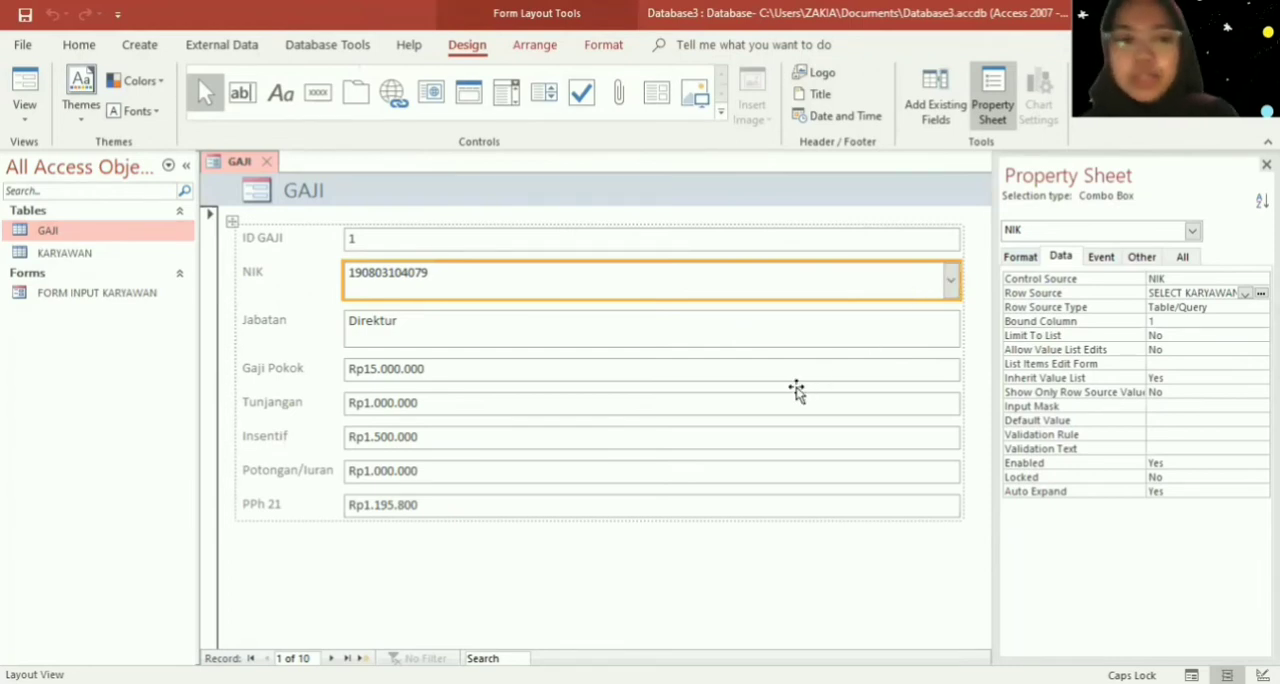
pyautogui.rightClick(784, 558)
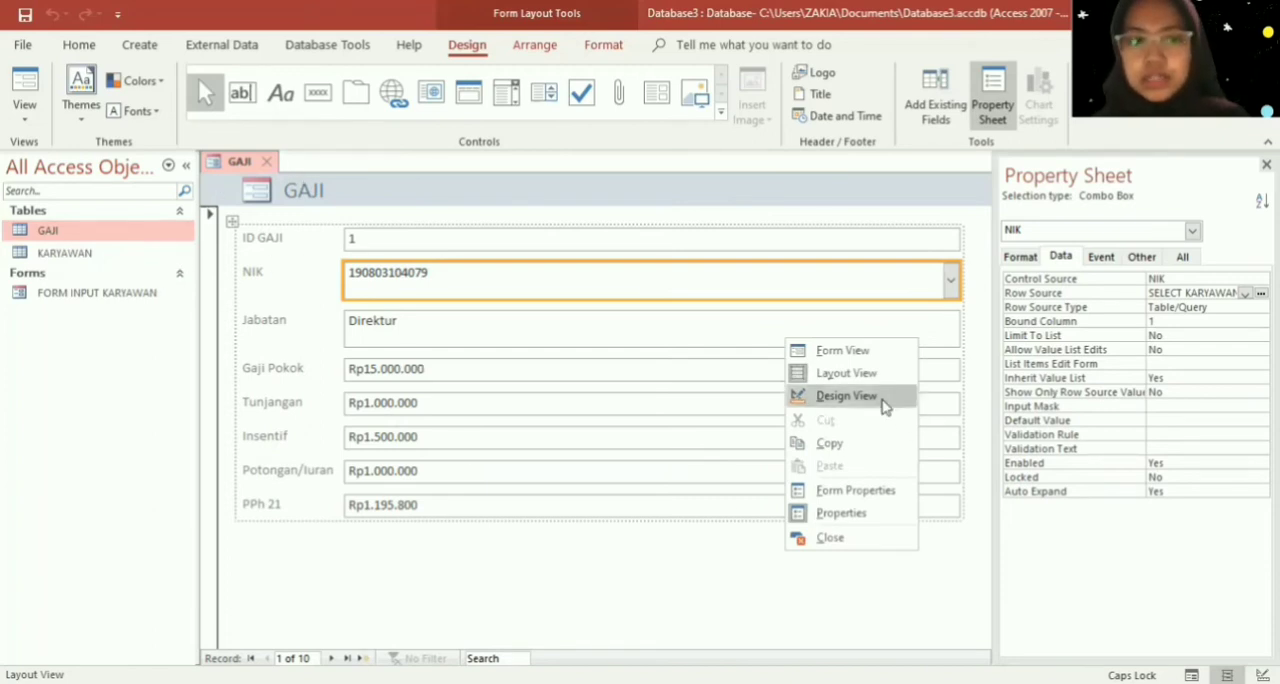
pyautogui.click(846, 396)
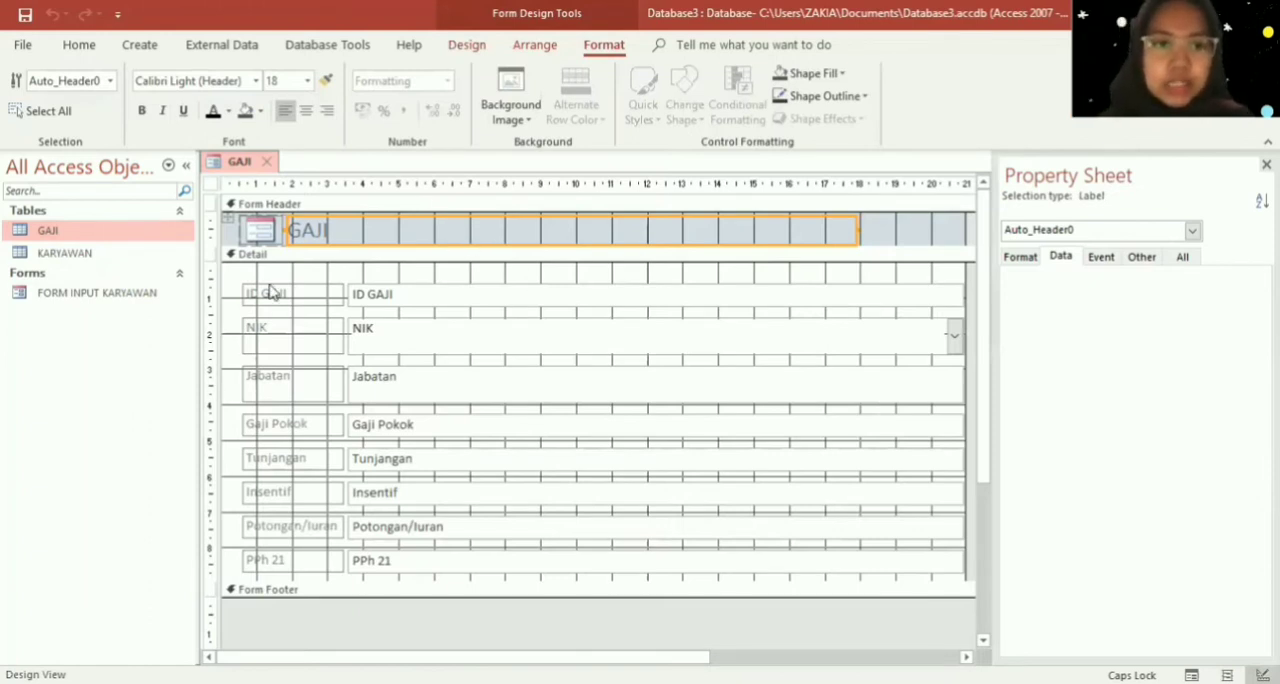
# - Remove the layout from all labels and fields in the Detail section so they can be moved individually
pyautogui.moveTo(232, 267); pyautogui.dragTo(957, 588)
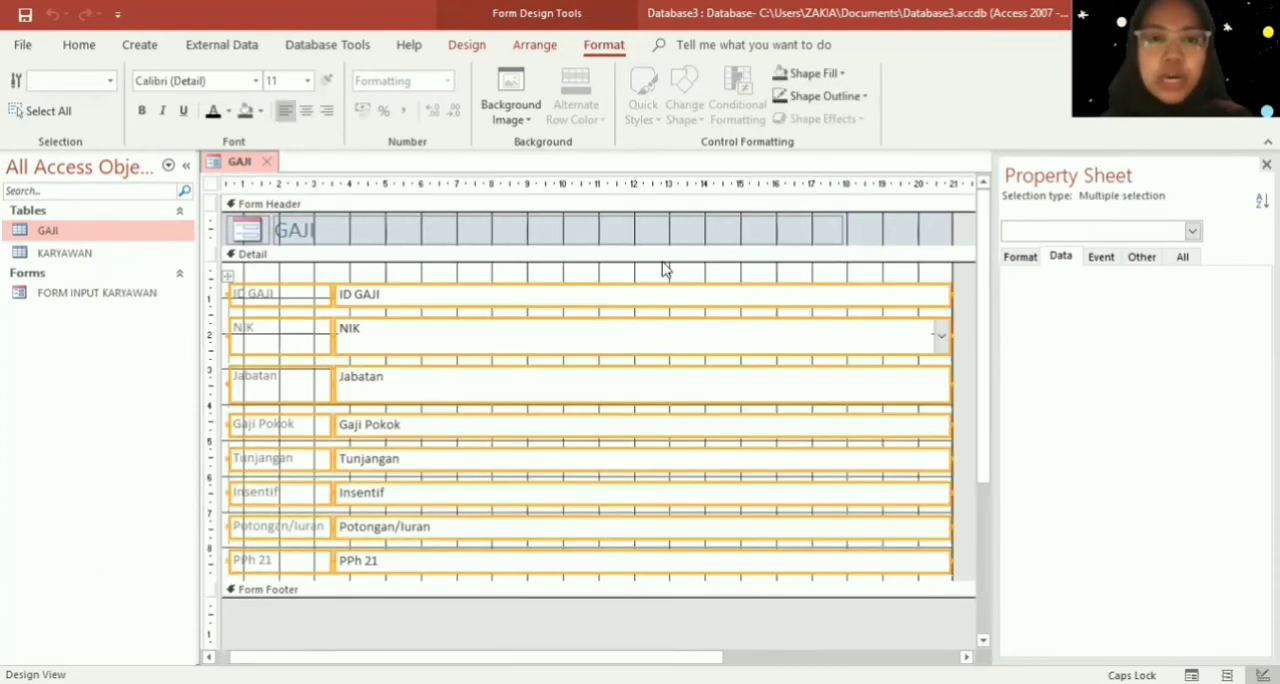
pyautogui.click(533, 46)
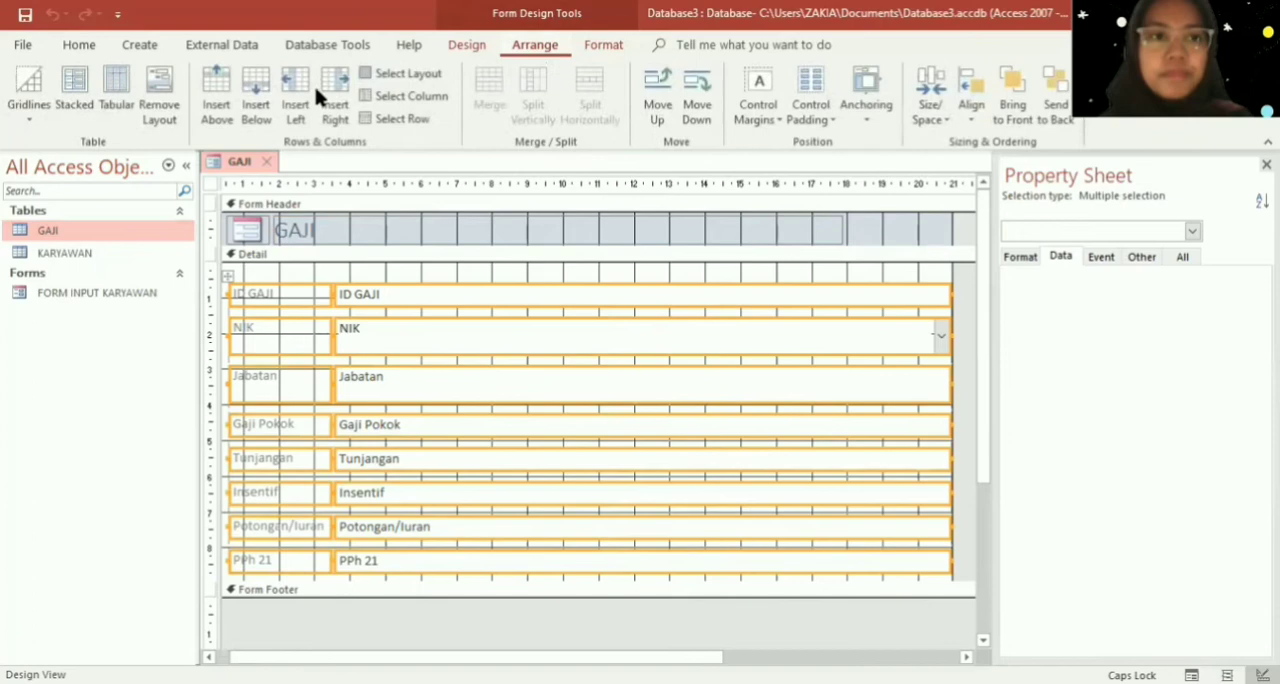
pyautogui.click(170, 112)
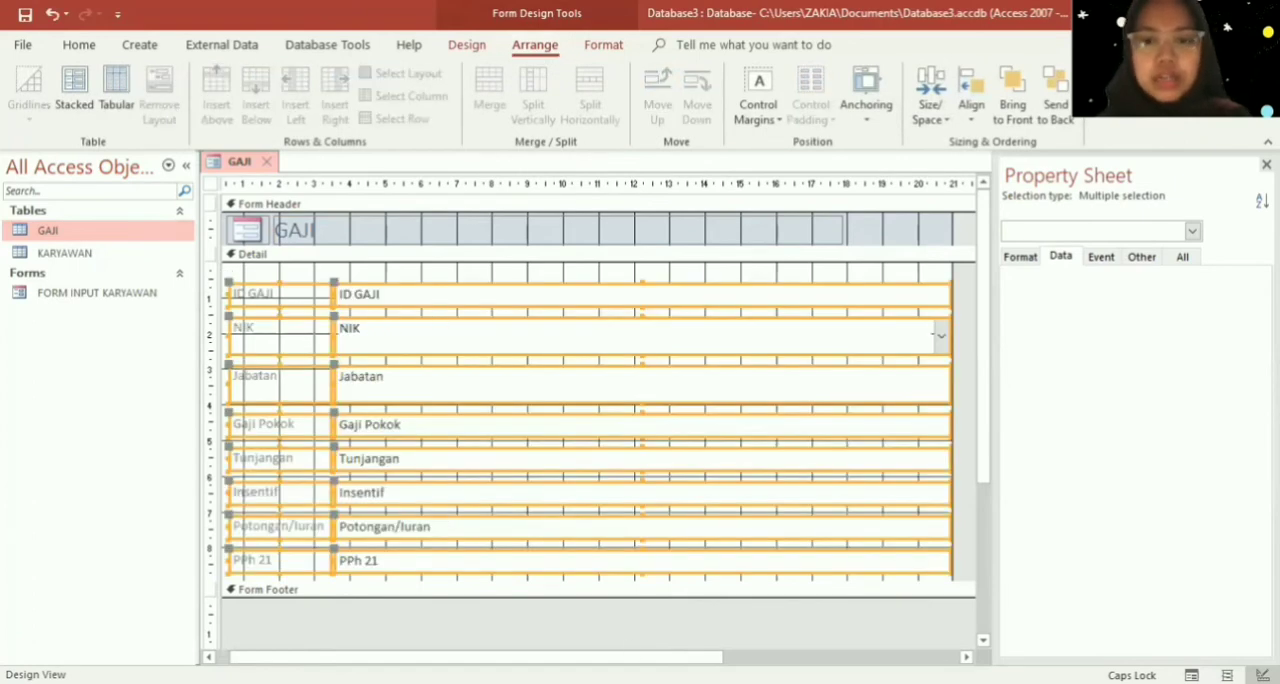
# - Move the ID GAJI label and text box up toward the top edge of the Detail section
pyautogui.moveTo(470, 657); pyautogui.dragTo(457, 657)
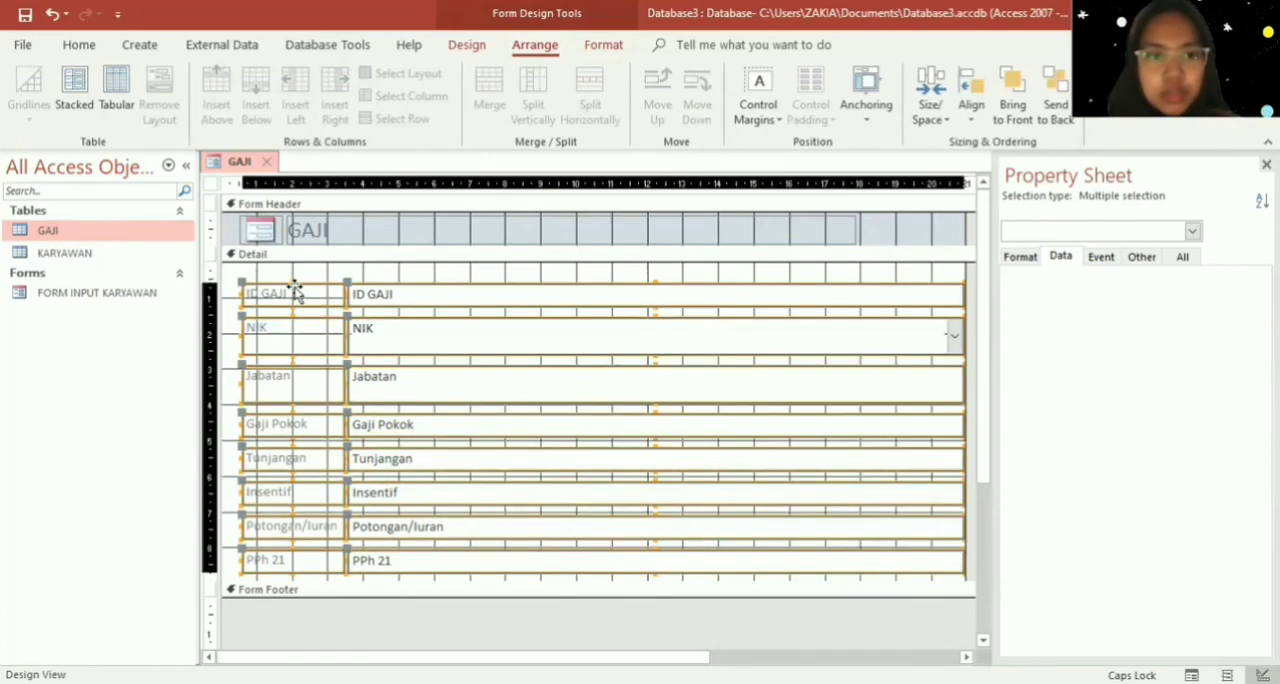
pyautogui.moveTo(242, 283); pyautogui.dragTo(230, 270)
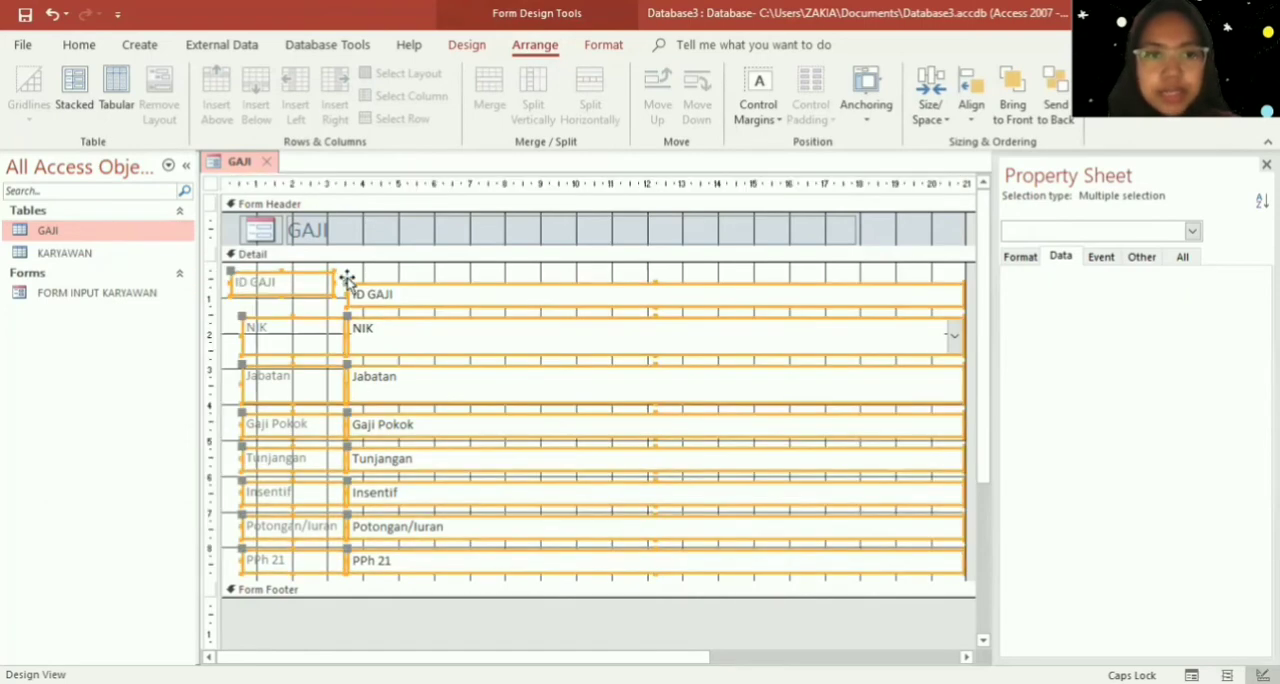
pyautogui.moveTo(347, 281); pyautogui.dragTo(345, 271)
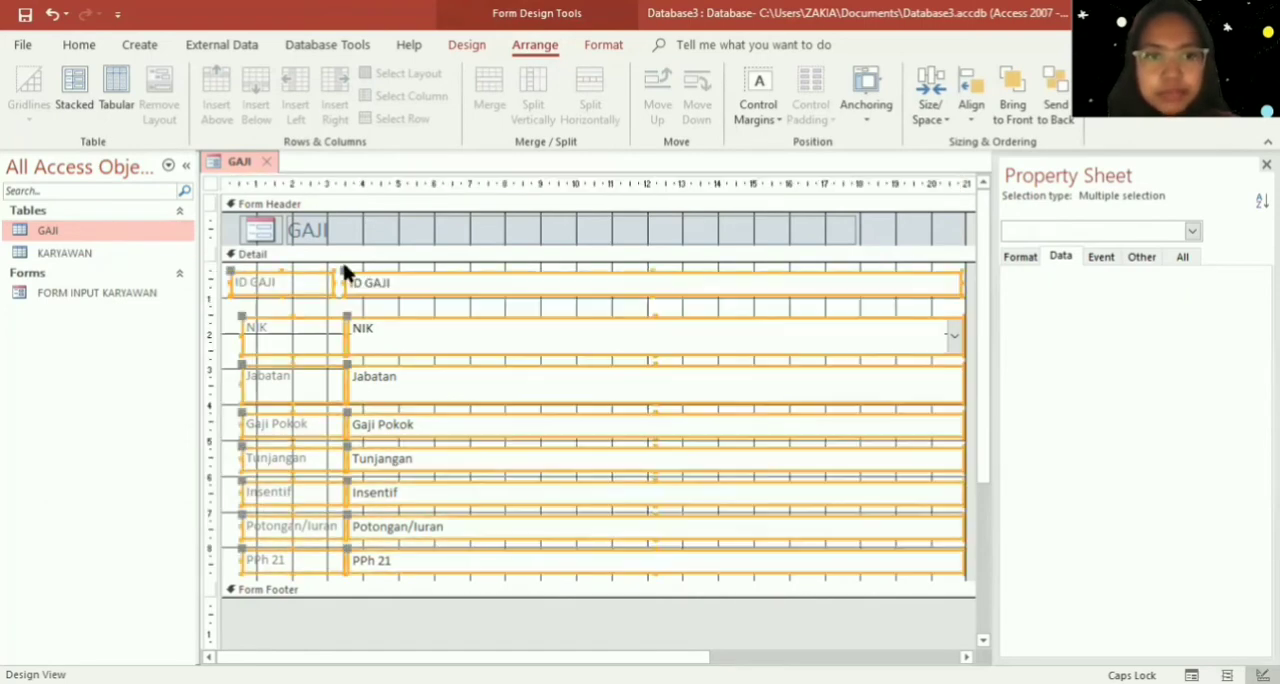
# - Shift the NIK through PPh 21 rows left and up beneath ID GAJI, lining up their labels
pyautogui.click(243, 311)
pyautogui.moveTo(236, 310); pyautogui.dragTo(971, 613)
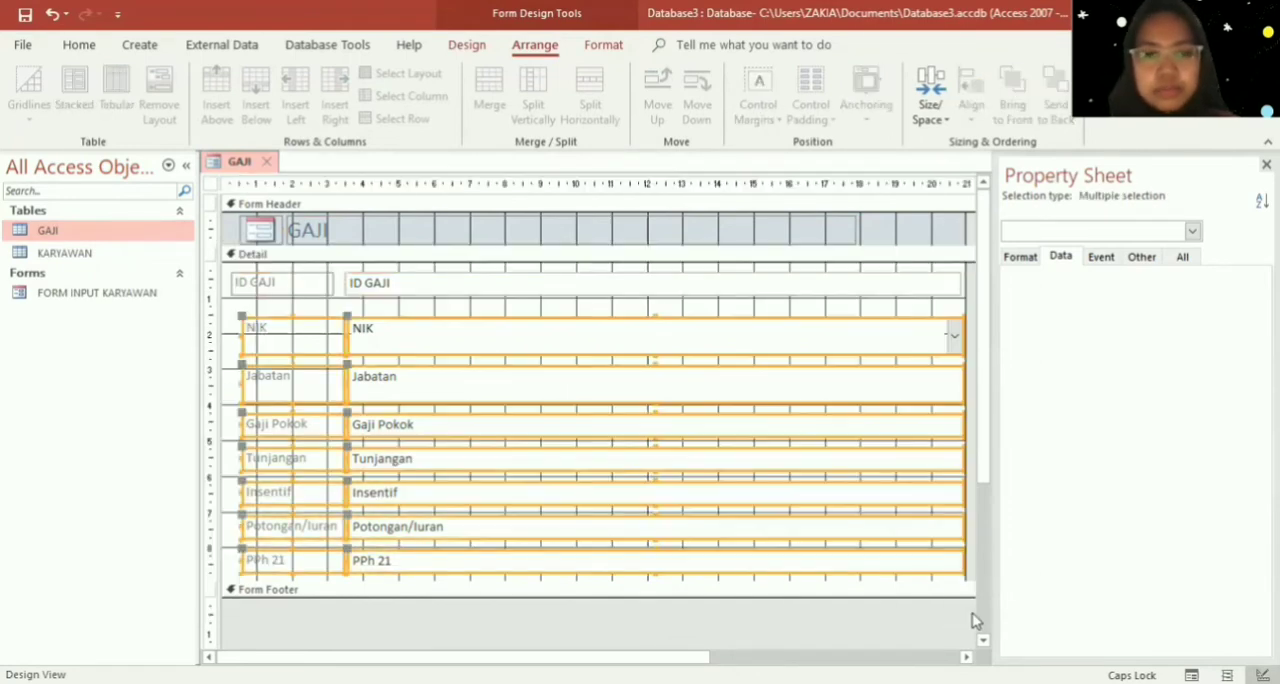
pyautogui.press('Left')
pyautogui.press('Left')
pyautogui.press('Left')
pyautogui.press('Up')
pyautogui.press('Up')
pyautogui.press('Up')
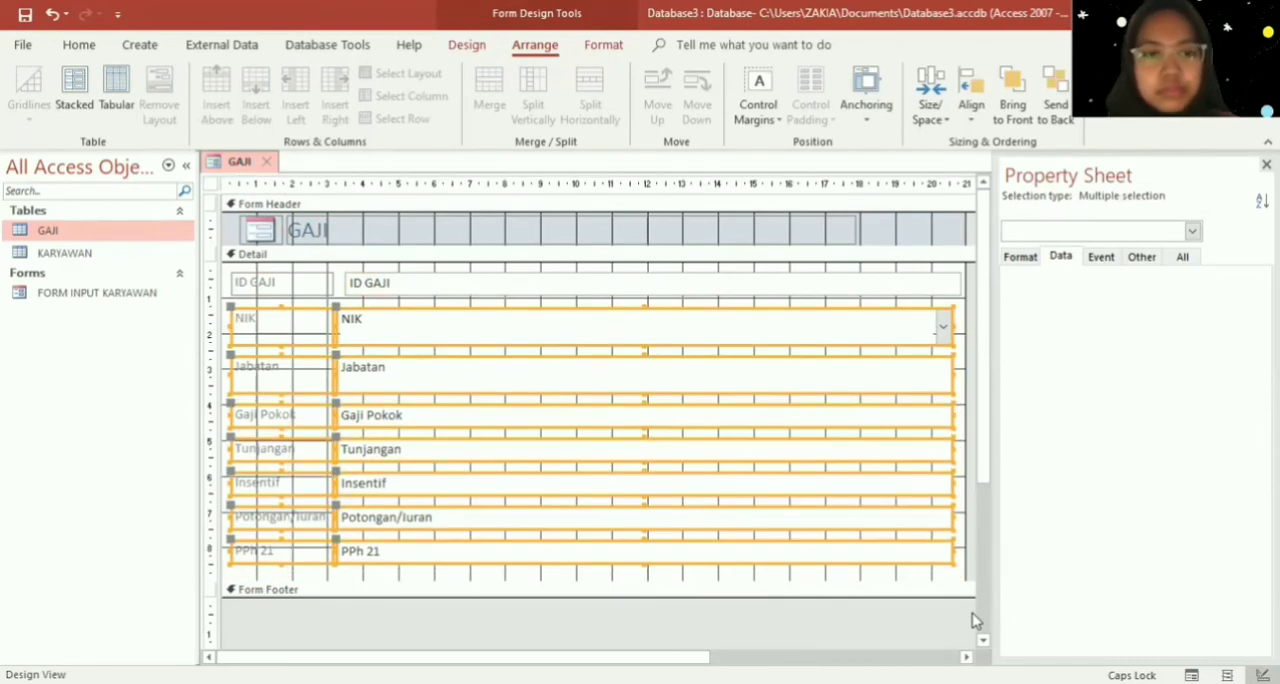
pyautogui.press('Up')
pyautogui.press('Right')
pyautogui.press('Left')
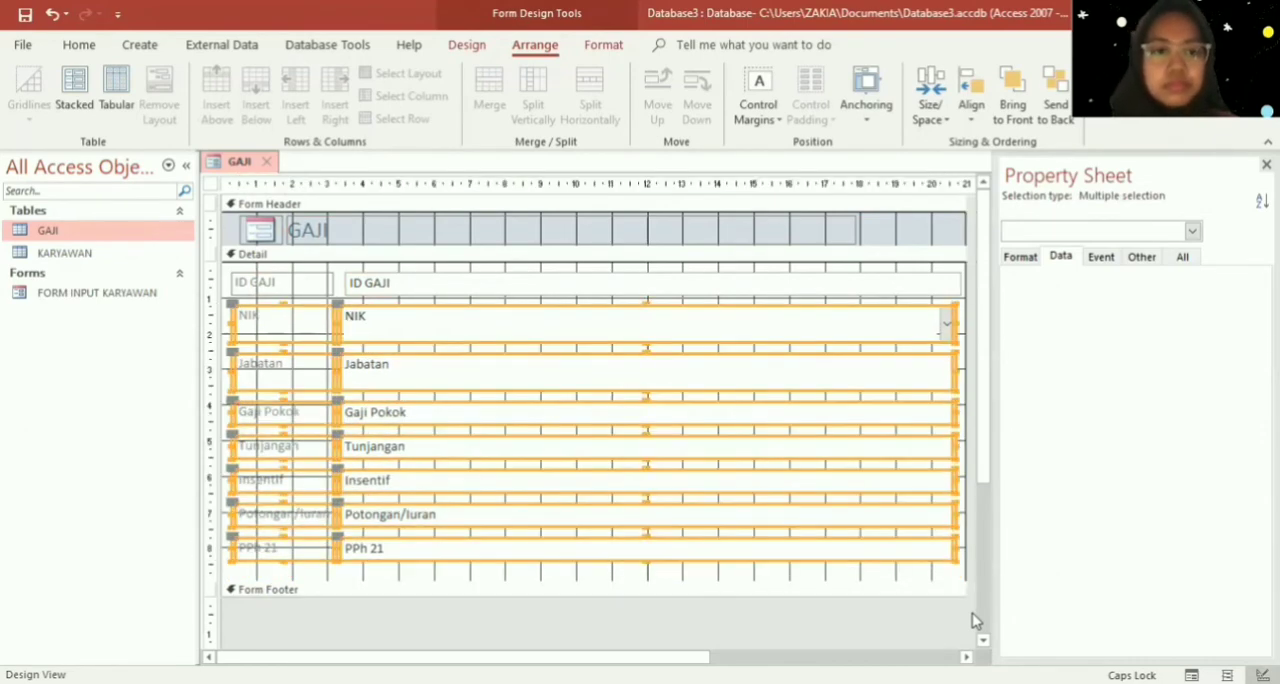
pyautogui.click(958, 567)
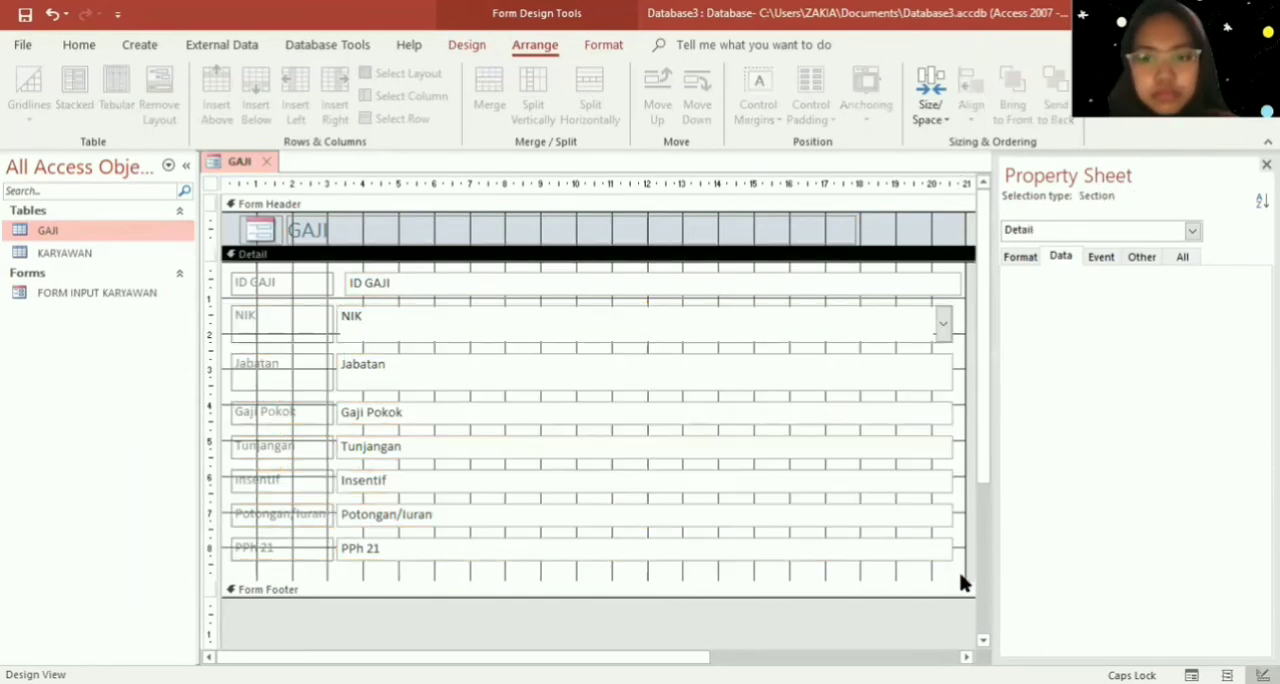
pyautogui.moveTo(958, 567); pyautogui.dragTo(344, 300)
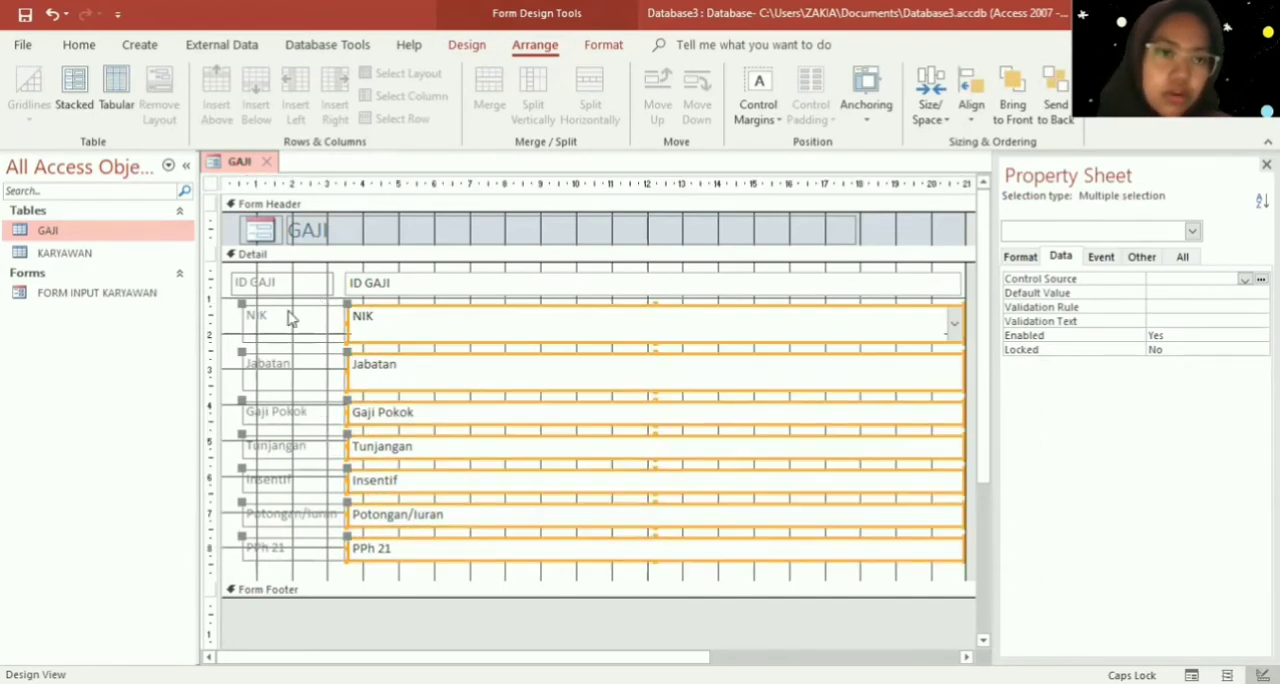
pyautogui.hotkey('ctrl', 'z')
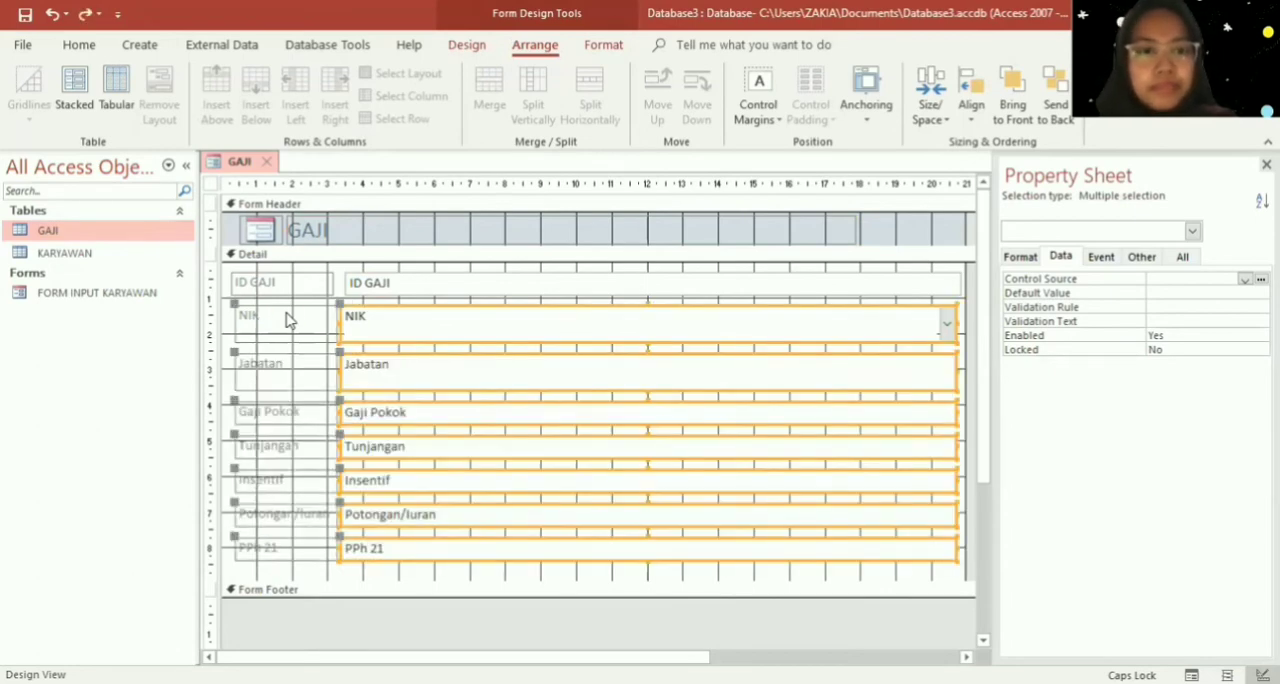
pyautogui.hotkey('ctrl', 'z')
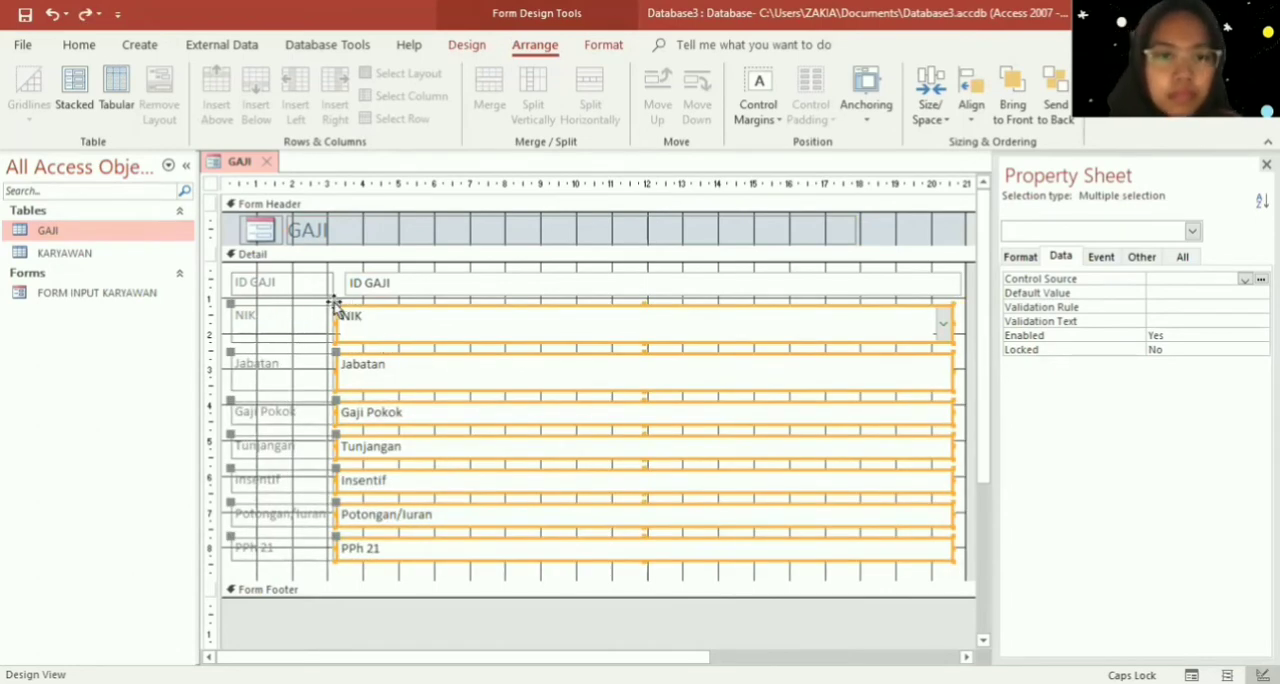
# - Move the NIK combo box right so its edge aligns with the ID GAJI text box
pyautogui.click(333, 284)
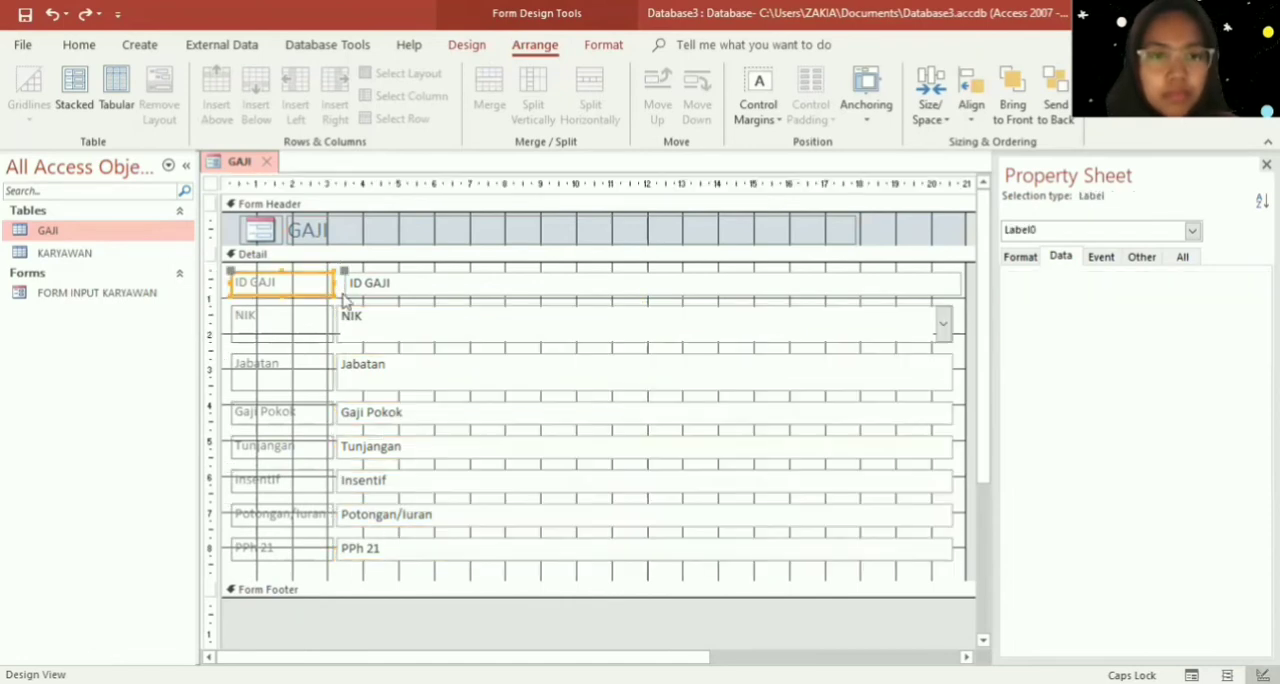
pyautogui.click(348, 308)
pyautogui.moveTo(336, 309); pyautogui.dragTo(346, 310)
pyautogui.click(356, 372)
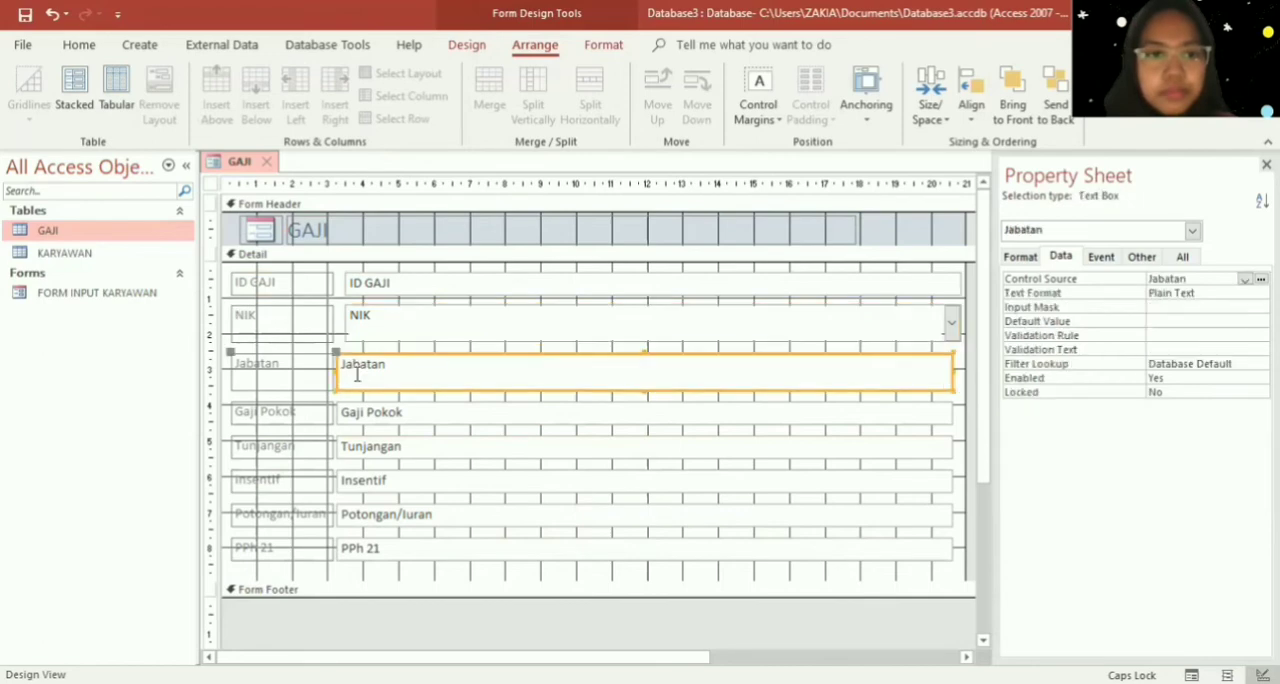
# - Reduce the height of the NIK label and its combo box
pyautogui.click(268, 332)
pyautogui.moveTo(281, 341); pyautogui.dragTo(281, 333)
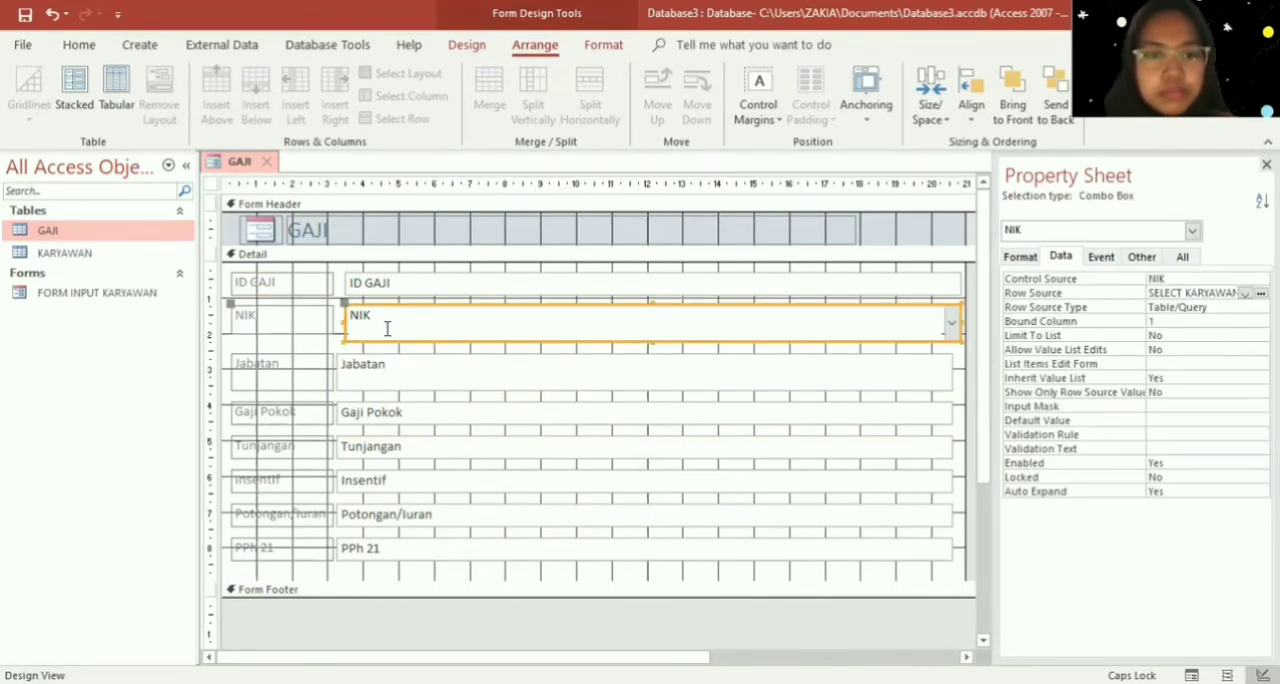
pyautogui.click(390, 333)
pyautogui.moveTo(651, 340); pyautogui.dragTo(651, 331)
# - Reduce the height of the Jabatan label and its text box
pyautogui.click(310, 368)
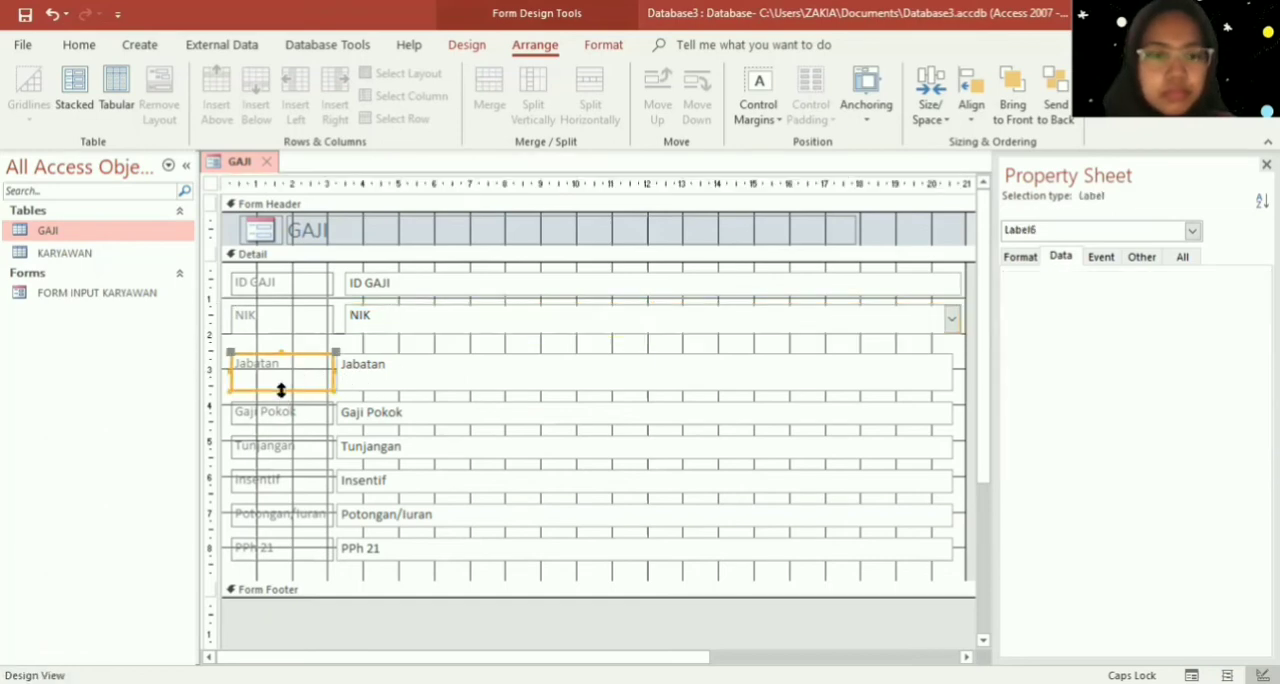
pyautogui.moveTo(281, 390); pyautogui.dragTo(281, 382)
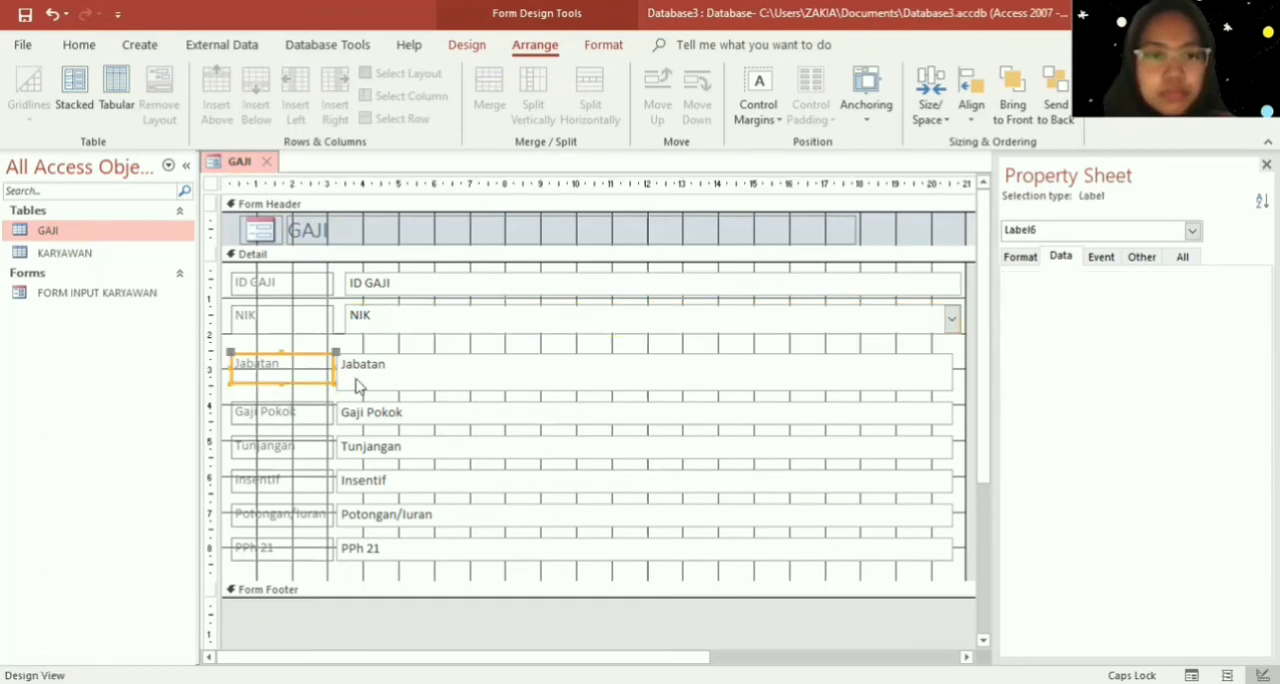
pyautogui.click(543, 369)
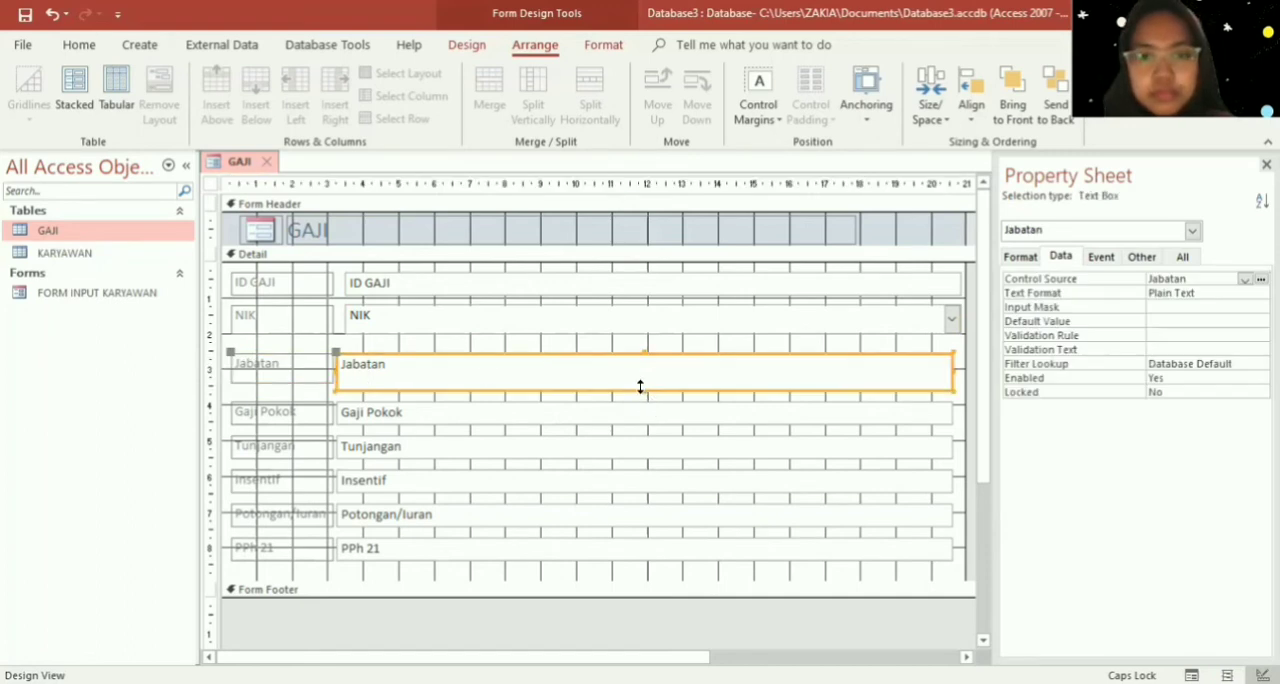
pyautogui.moveTo(645, 388); pyautogui.dragTo(643, 381)
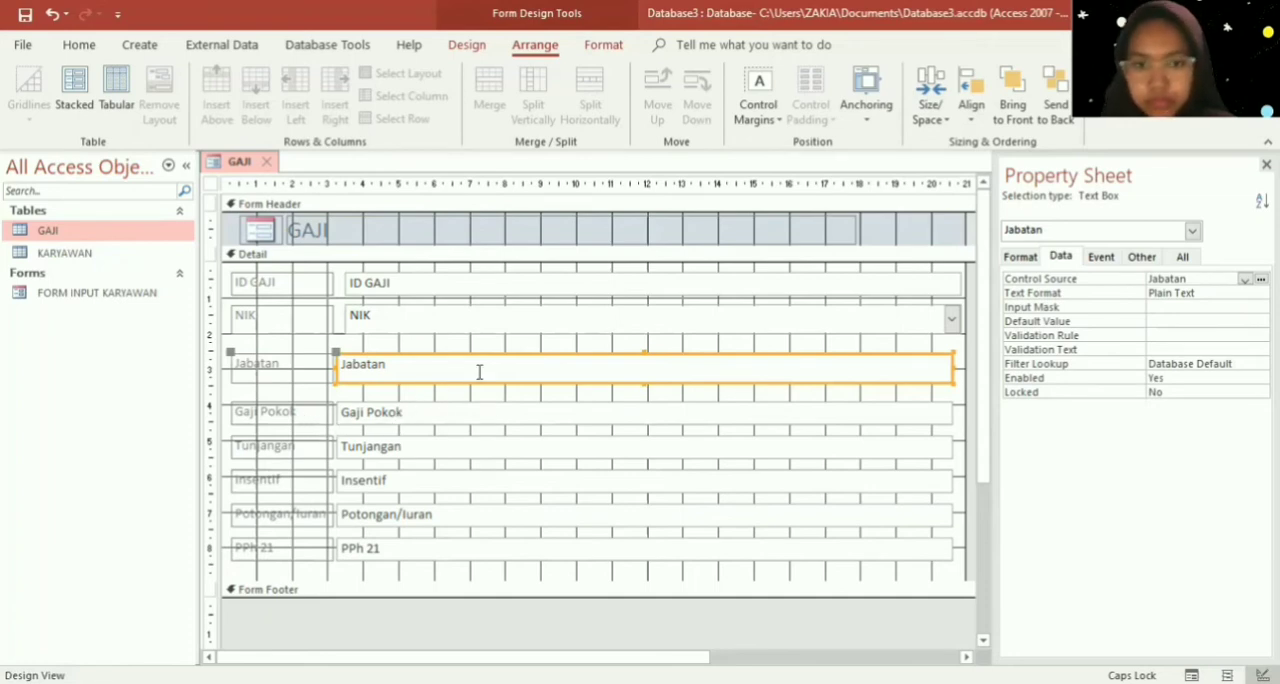
pyautogui.click(640, 383)
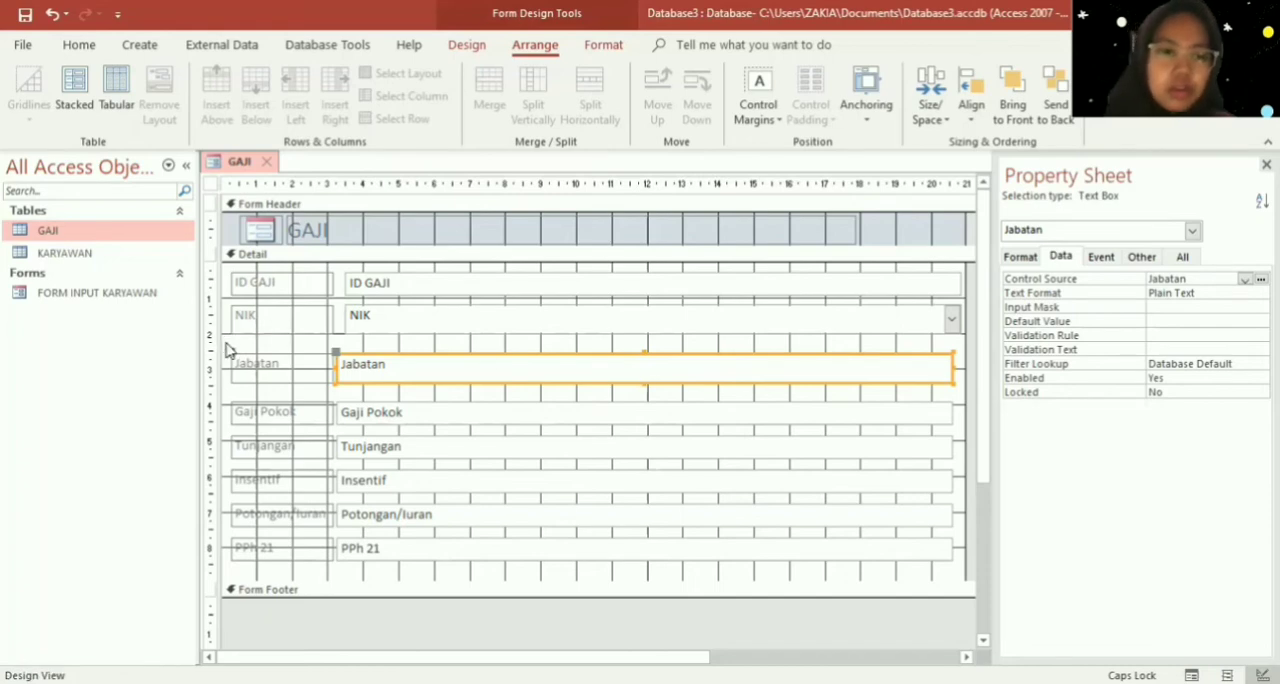
# - Move the Jabatan through PPh 21 rows up beneath NIK and align the Jabatan text box with the fields above
pyautogui.moveTo(226, 347); pyautogui.dragTo(956, 570)
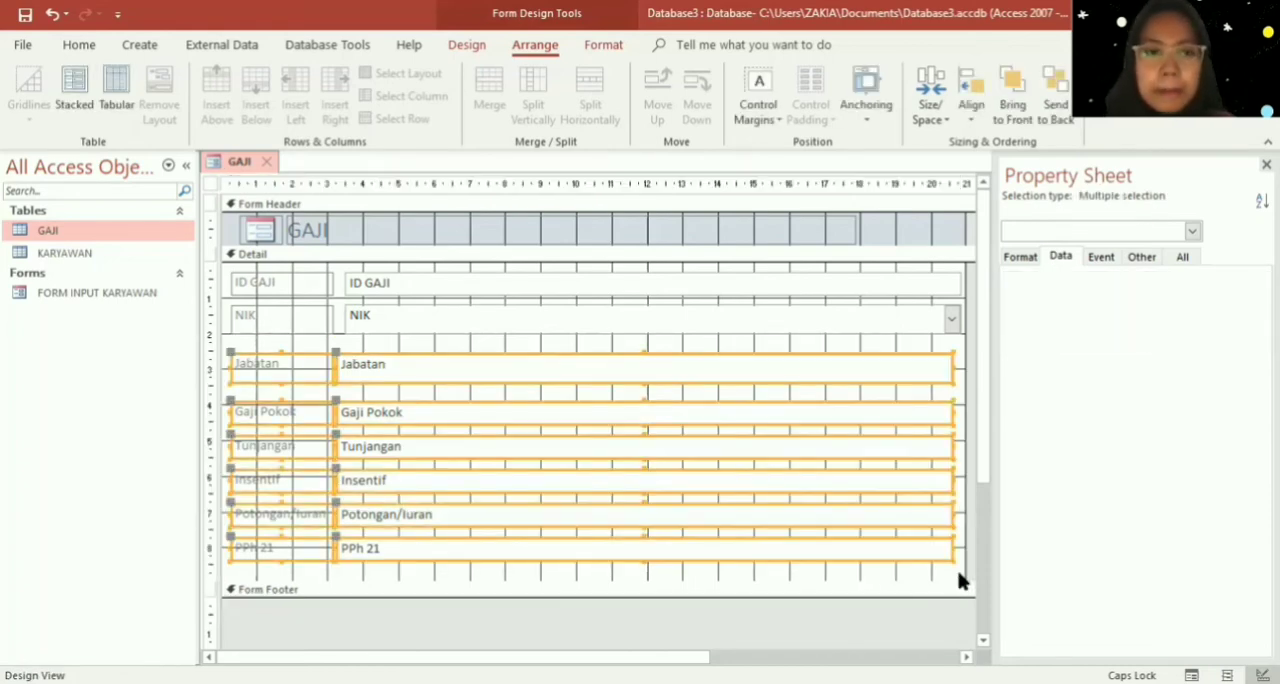
pyautogui.press('Up')
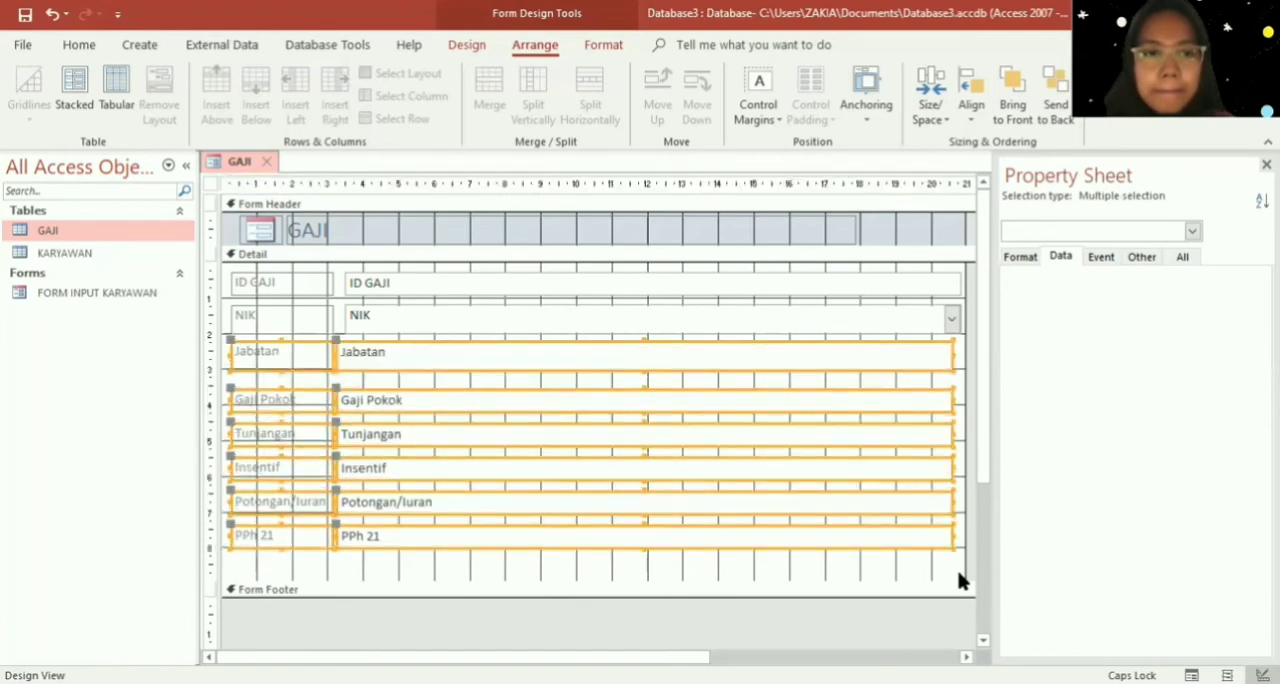
pyautogui.click(338, 341)
pyautogui.click(333, 340)
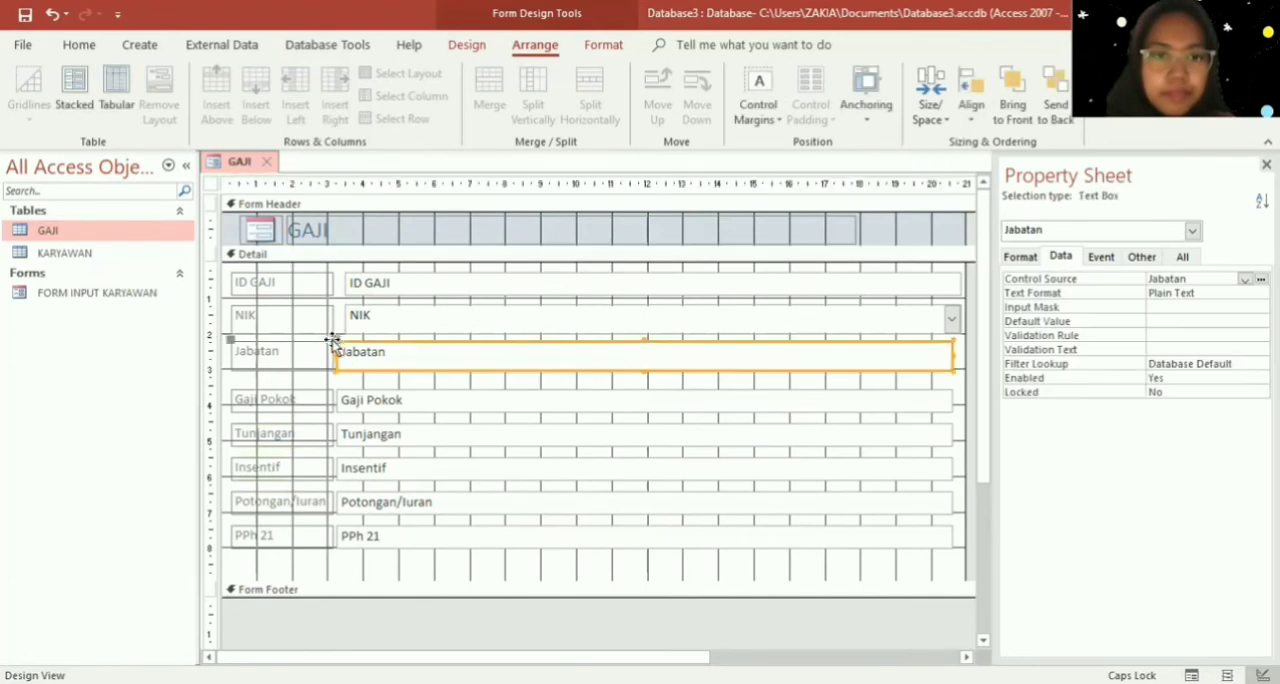
pyautogui.moveTo(333, 340); pyautogui.dragTo(340, 340)
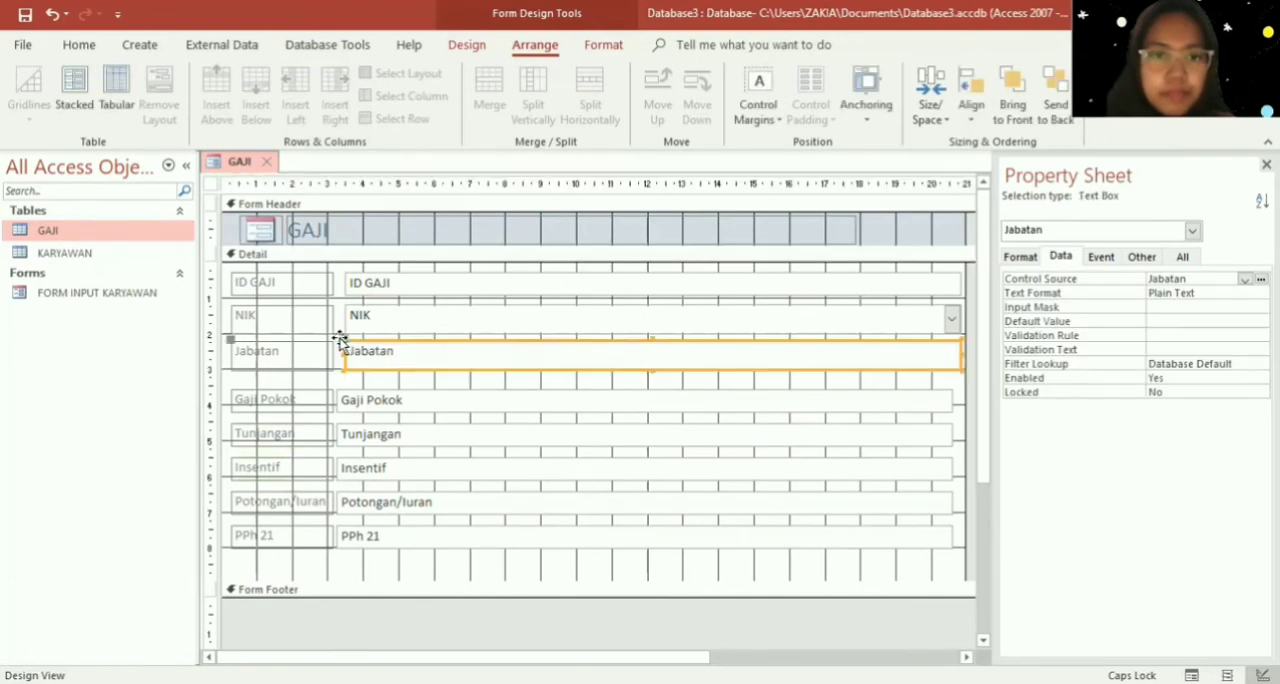
# - Move the Gaji Pokok and Tunjangan text boxes up and right beneath the Jabatan text box
pyautogui.click(352, 397)
pyautogui.moveTo(333, 390)
pyautogui.mouseDown()
pyautogui.moveTo(340, 378)
pyautogui.moveTo(329, 420)
pyautogui.moveTo(344, 408)
pyautogui.mouseUp()
pyautogui.click(365, 433)
pyautogui.click(355, 478)
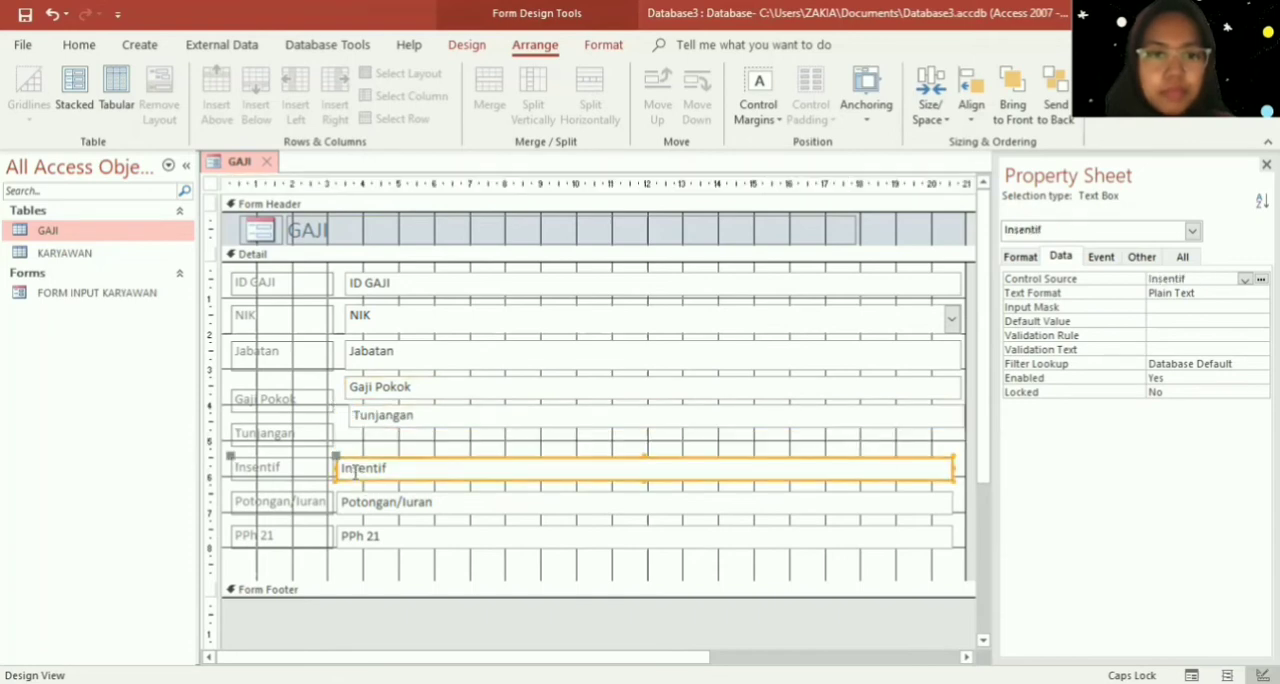
# - Move the Gaji Pokok and Tunjangan labels up level with their text boxes
pyautogui.click(278, 405)
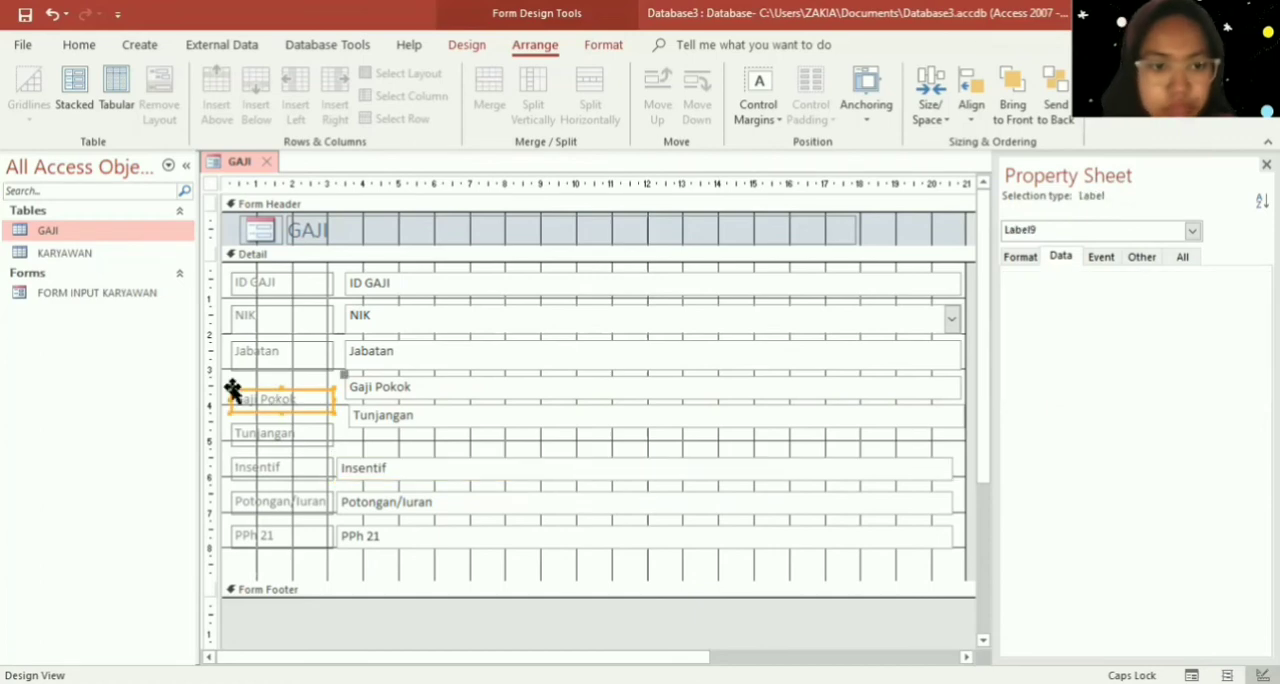
pyautogui.moveTo(229, 386); pyautogui.dragTo(229, 379)
pyautogui.click(238, 424)
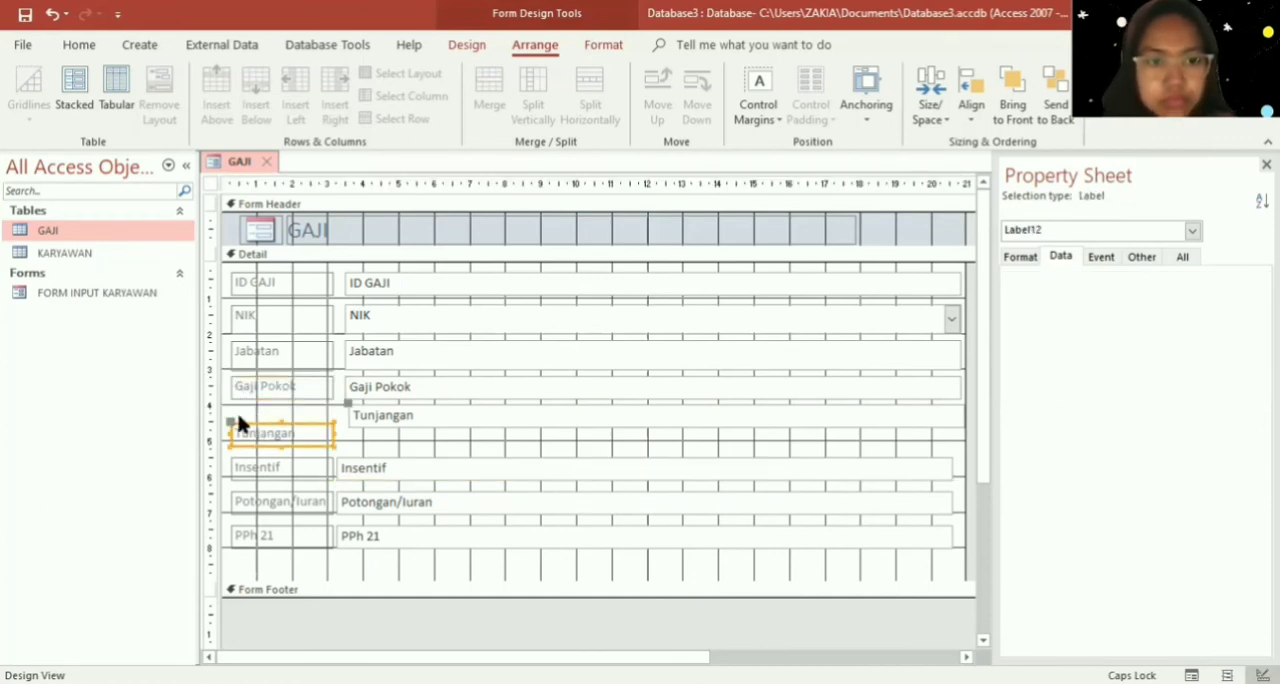
pyautogui.moveTo(230, 422); pyautogui.dragTo(229, 411)
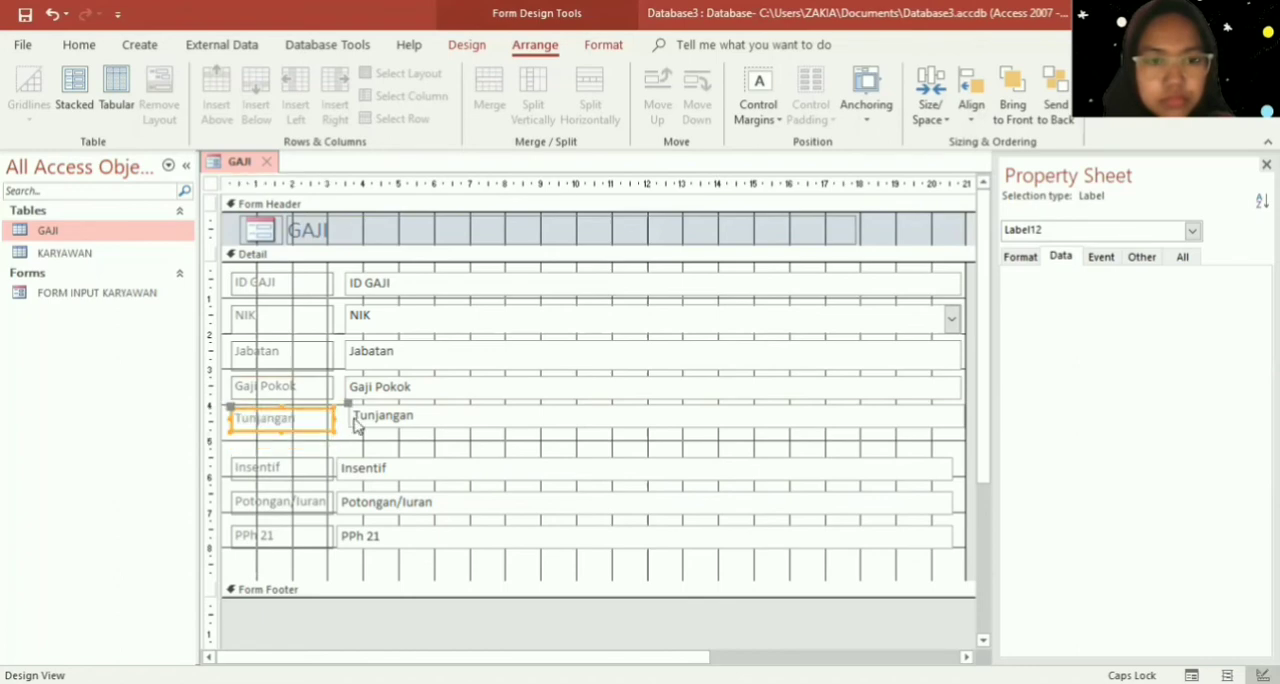
# - Align the Tunjangan text box, and move the Insentif, Potongan/Iuran and PPh 21 rows up in line beneath it
pyautogui.click(357, 425)
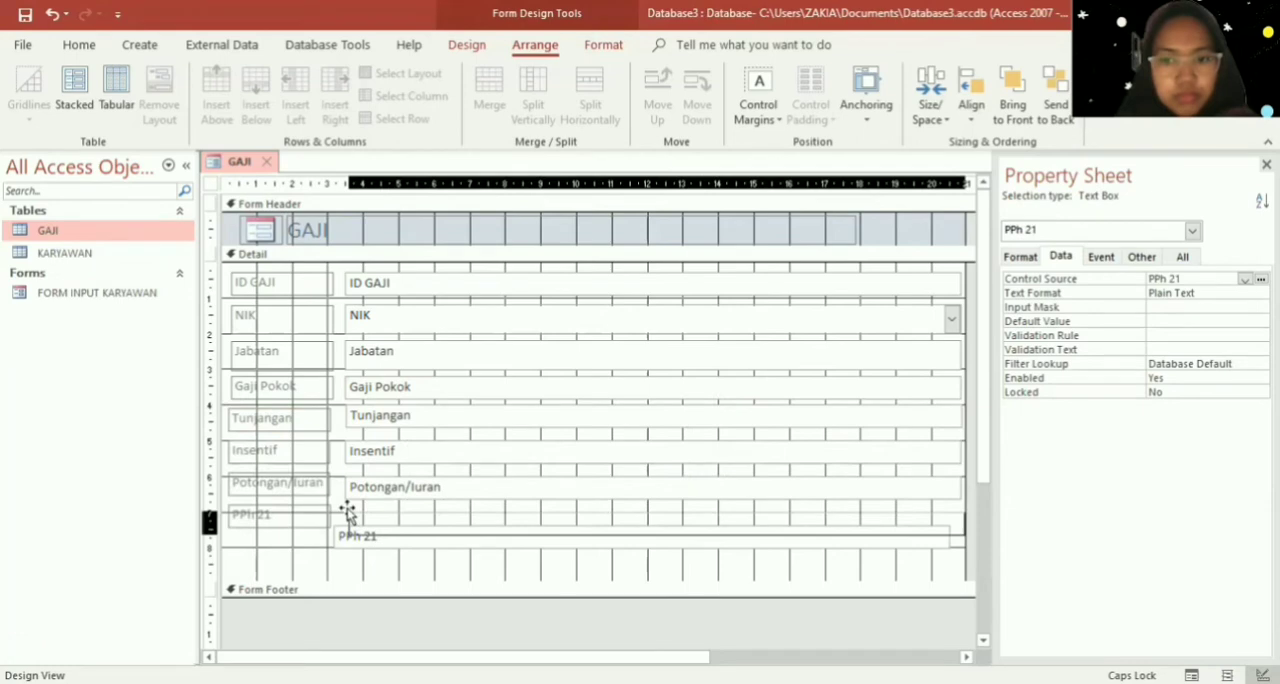
pyautogui.moveTo(348, 513); pyautogui.dragTo(349, 511)
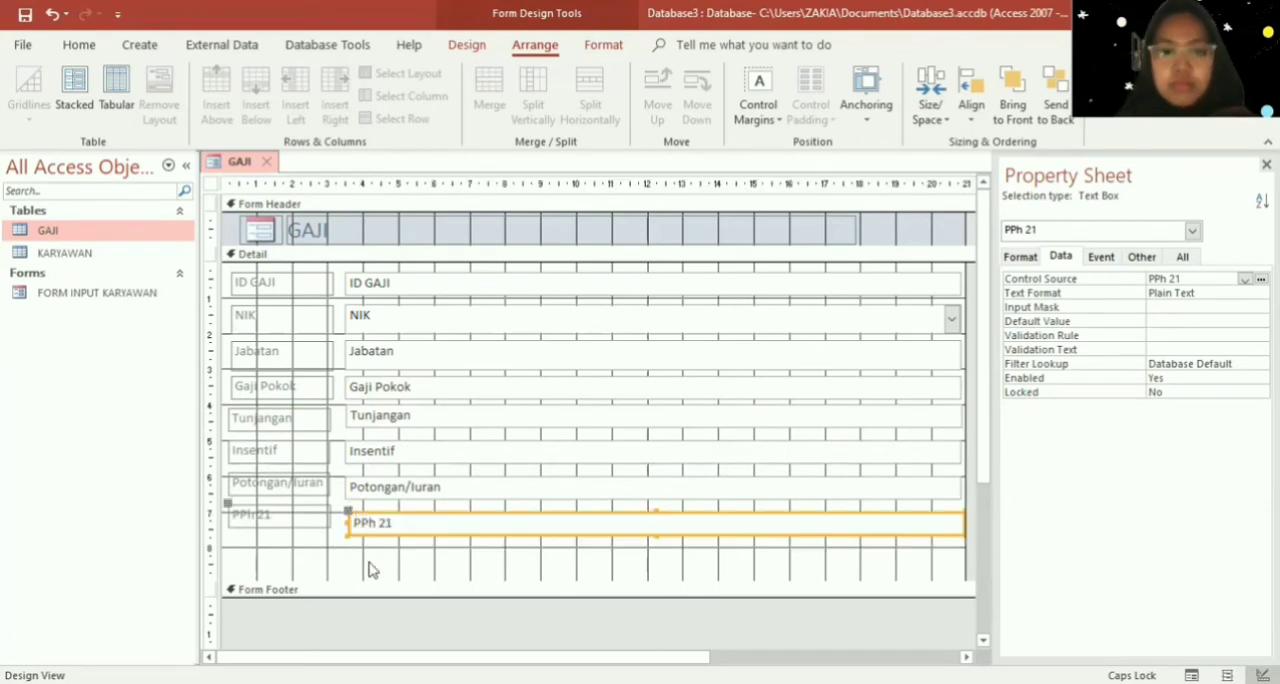
# - Narrow all the field boxes from ID GAJI to PPh 21 together so they end near 13 on the horizontal ruler
pyautogui.click(896, 286)
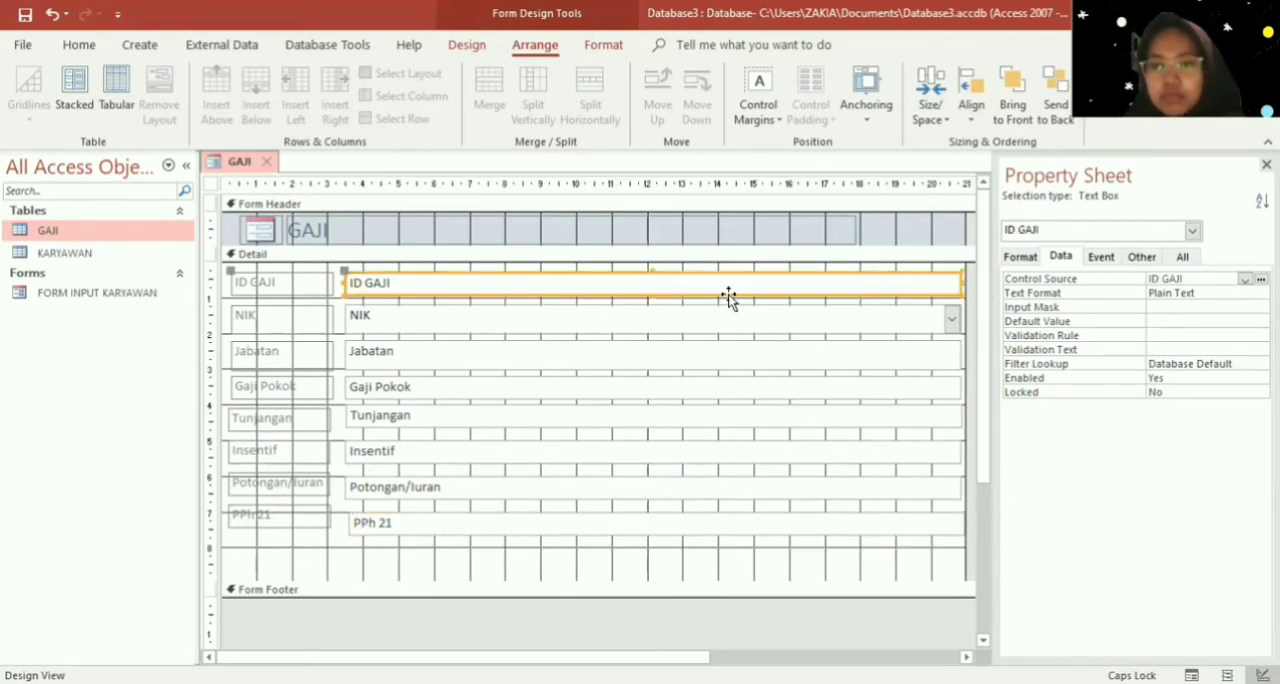
pyautogui.click(338, 270)
pyautogui.moveTo(343, 277); pyautogui.dragTo(972, 578)
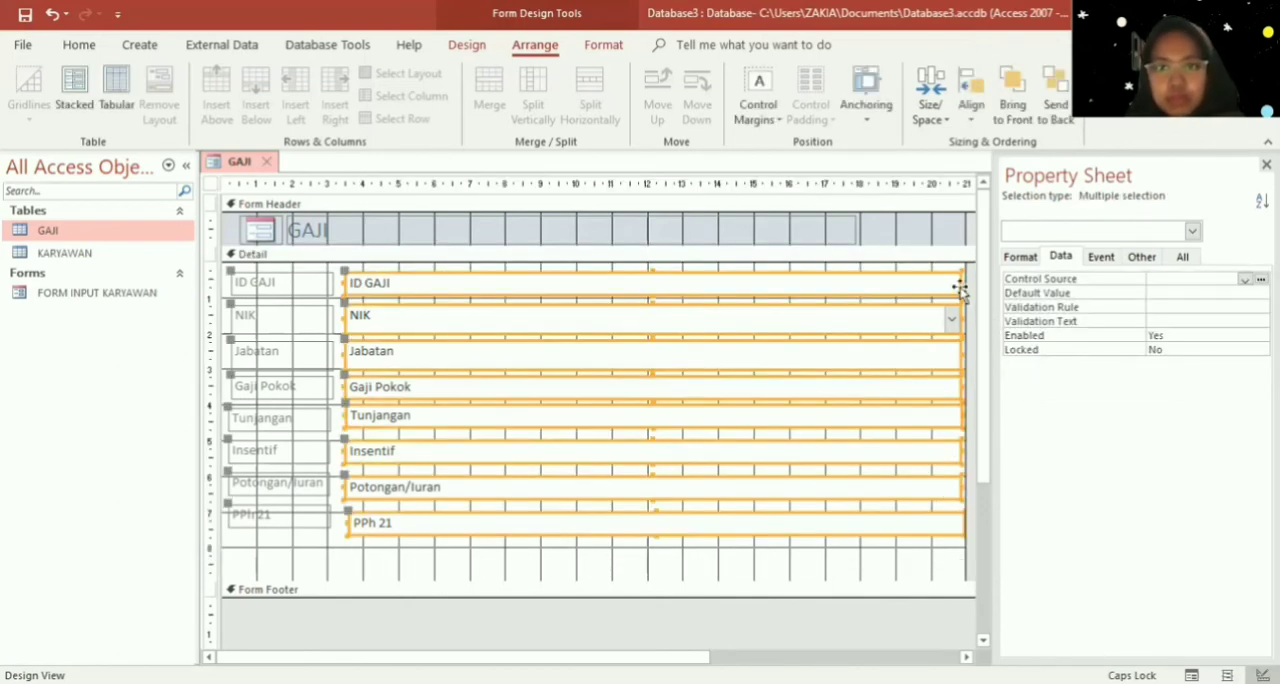
pyautogui.moveTo(960, 281); pyautogui.dragTo(683, 286)
pyautogui.click(768, 460)
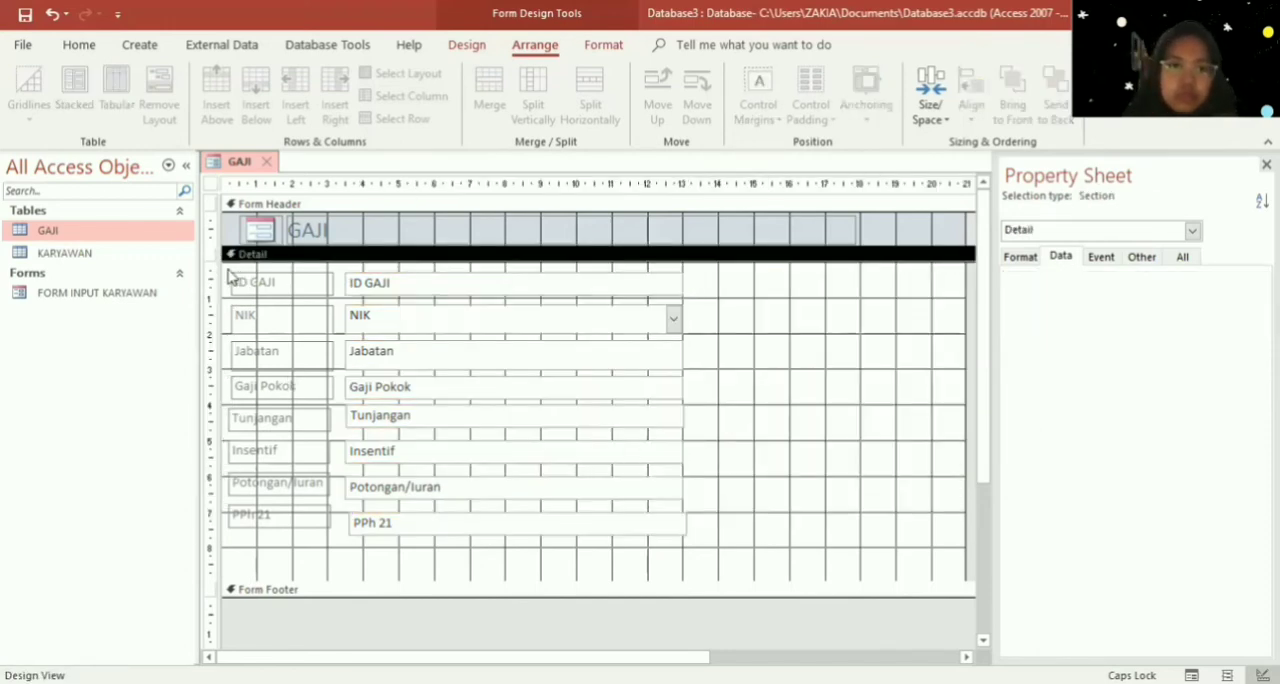
# - Put all field labels and boxes into one stacked layout and extend the Detail section down to about 10 on the vertical ruler
pyautogui.moveTo(229, 274); pyautogui.dragTo(816, 582)
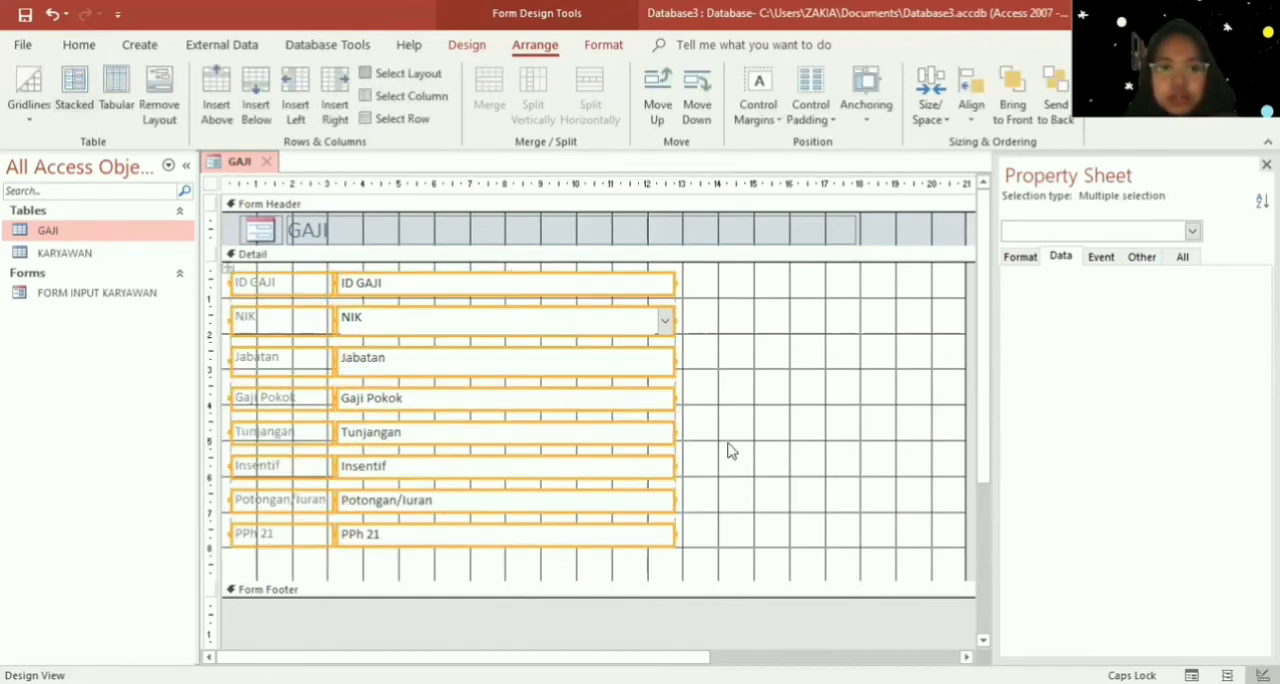
pyautogui.click(773, 467)
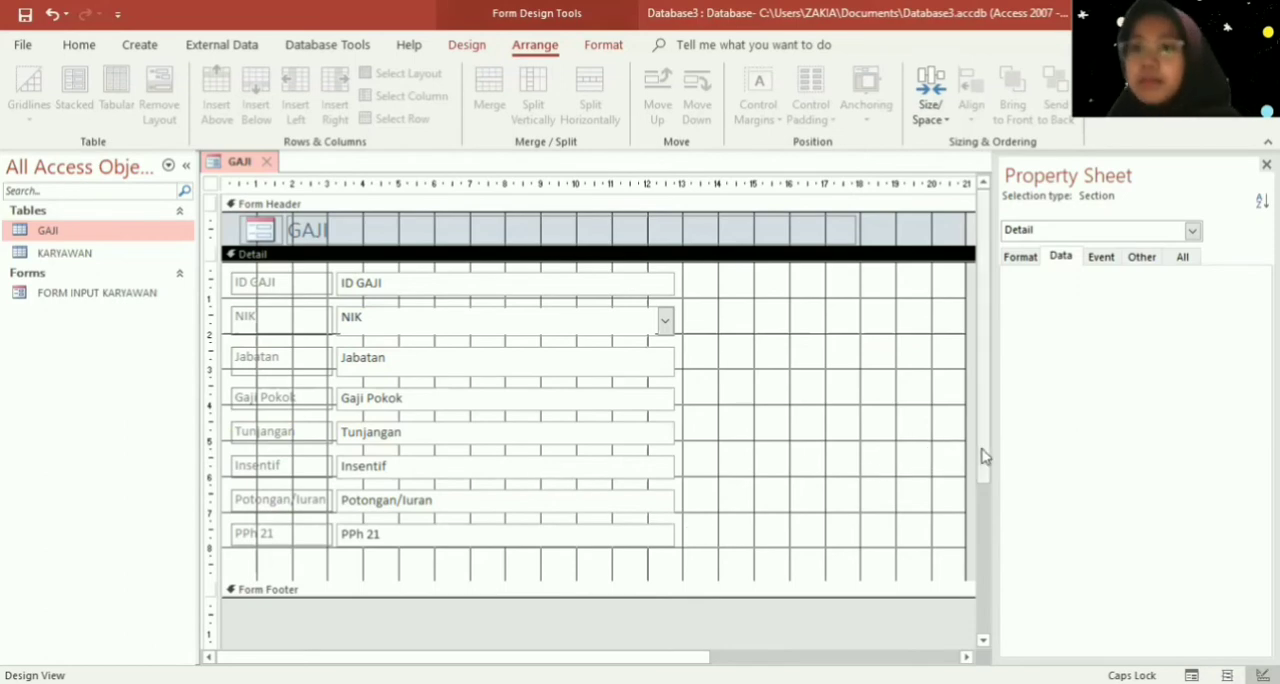
pyautogui.moveTo(986, 457); pyautogui.dragTo(994, 480)
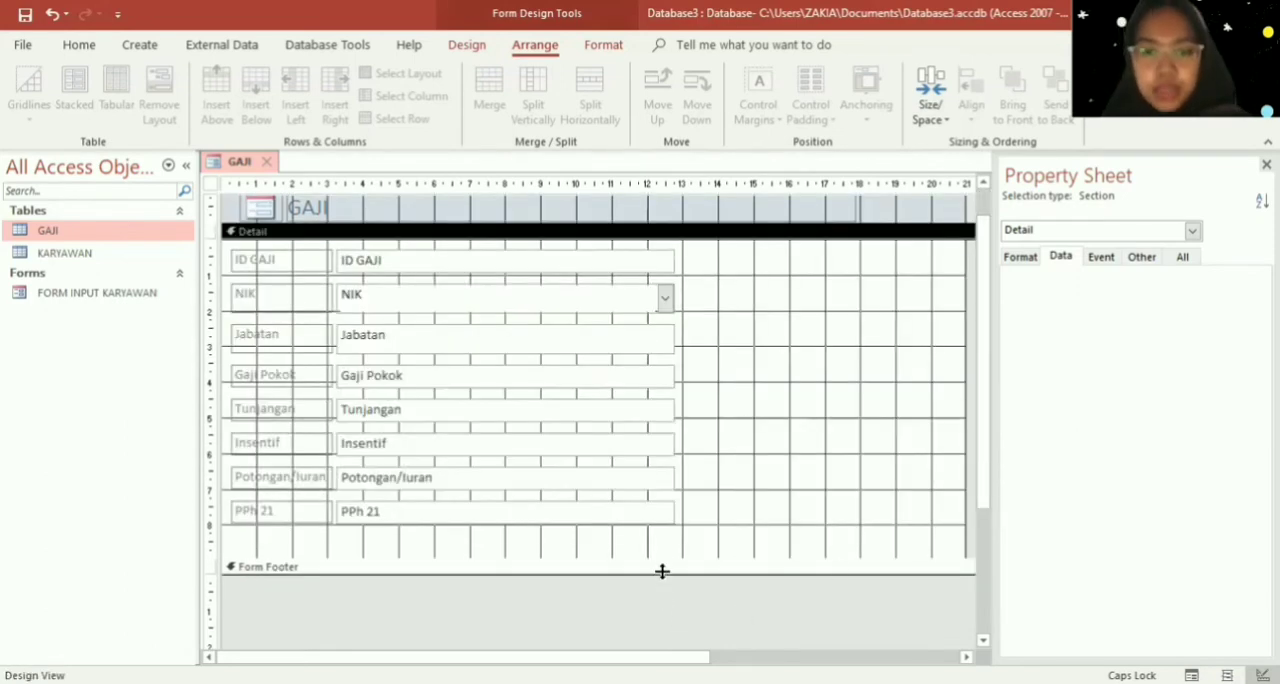
pyautogui.moveTo(660, 561); pyautogui.dragTo(666, 603)
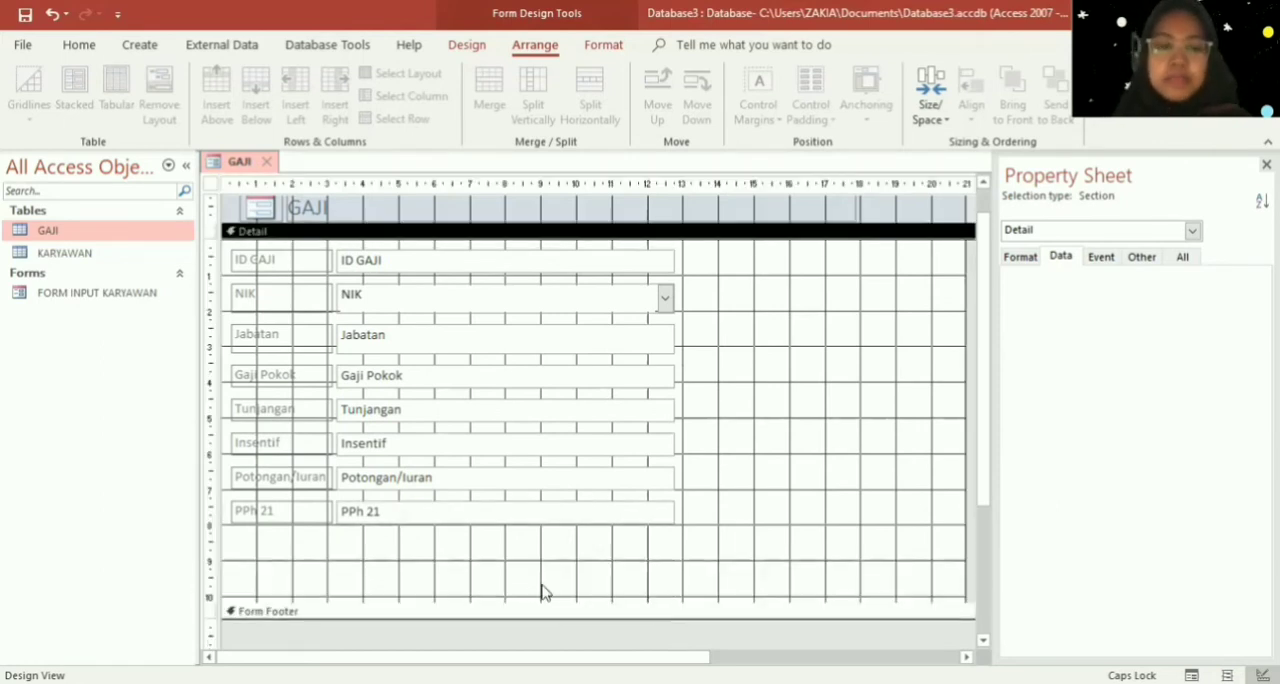
# - Add a command button with the Go To Previous Record action and its arrow picture beneath the PPh 21 label
pyautogui.click(462, 46)
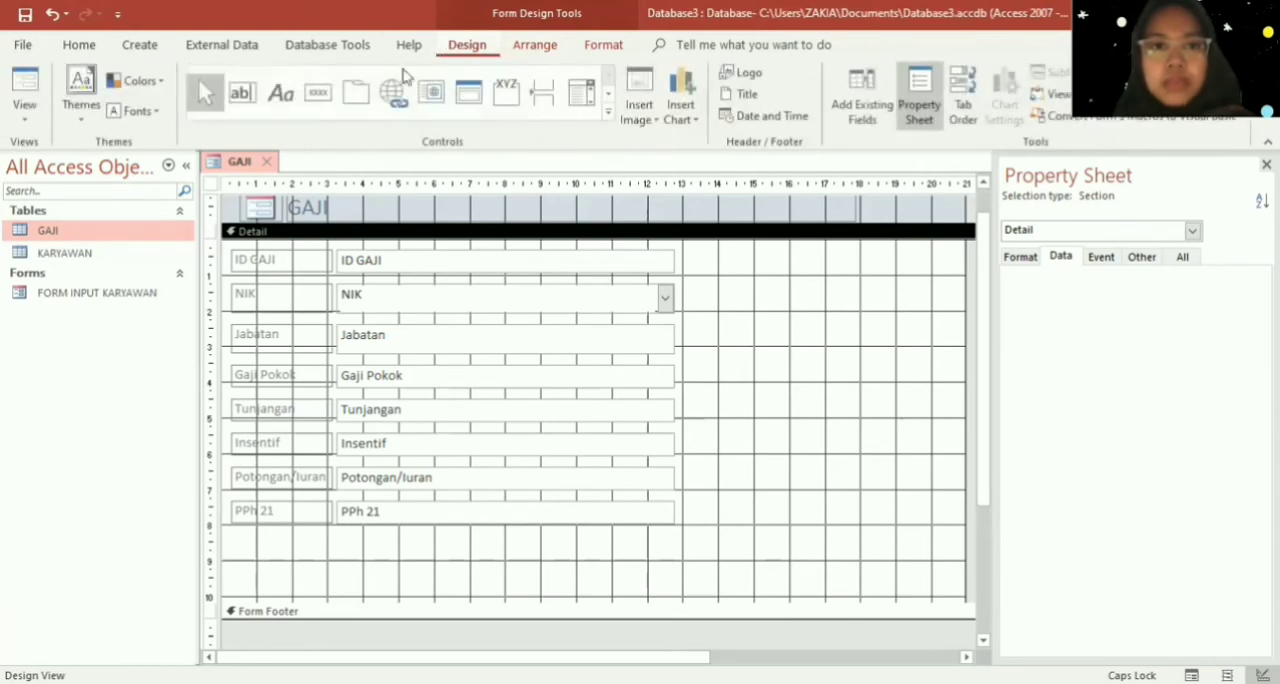
pyautogui.click(316, 96)
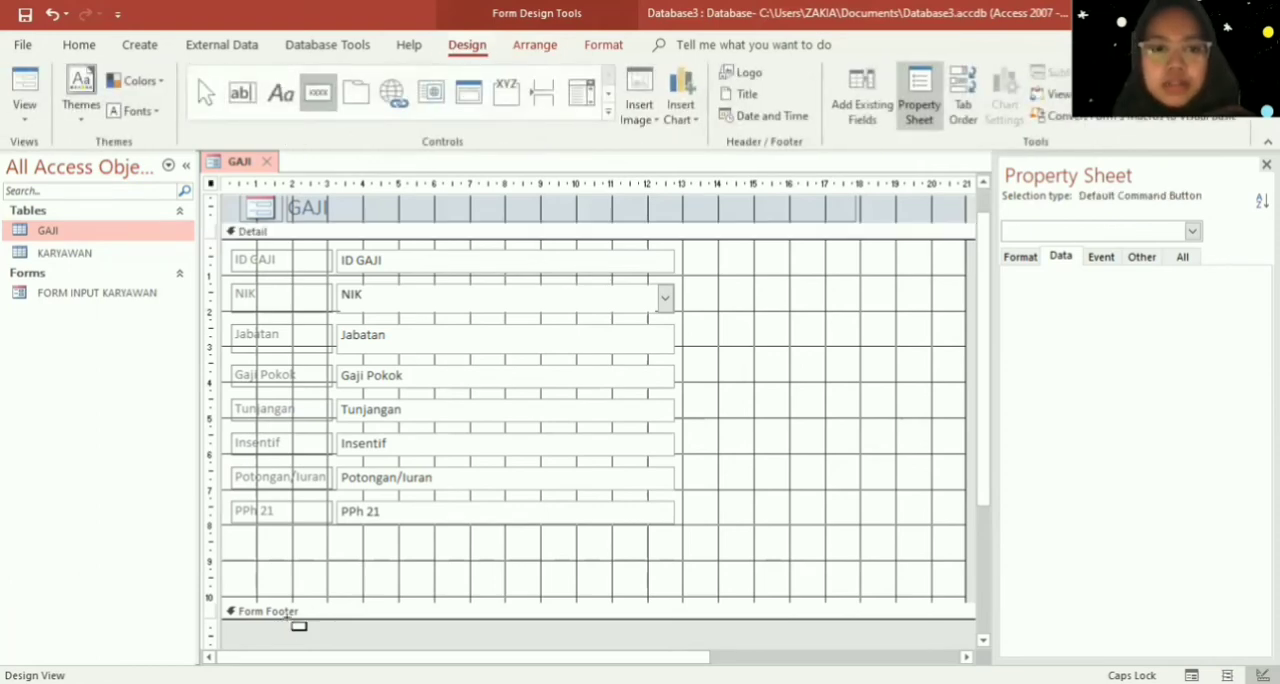
pyautogui.moveTo(257, 554)
pyautogui.mouseDown()
pyautogui.moveTo(329, 591)
pyautogui.moveTo(304, 586)
pyautogui.mouseUp()
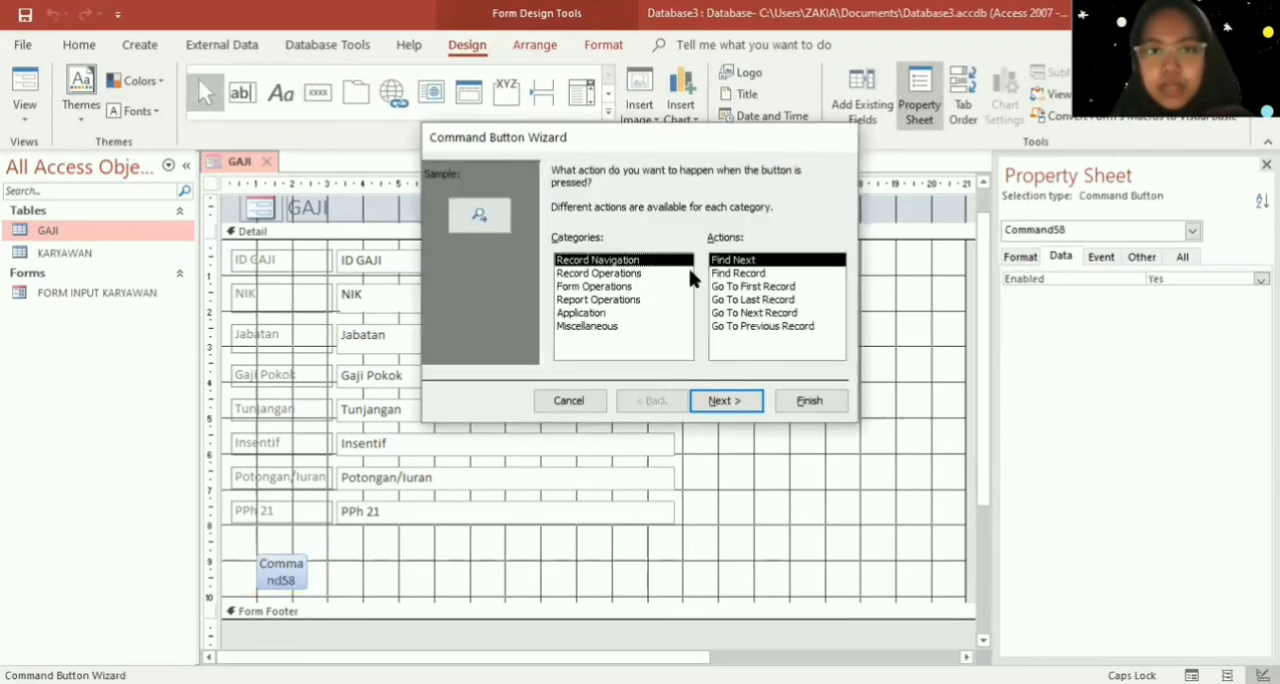
pyautogui.click(755, 328)
pyautogui.click(724, 400)
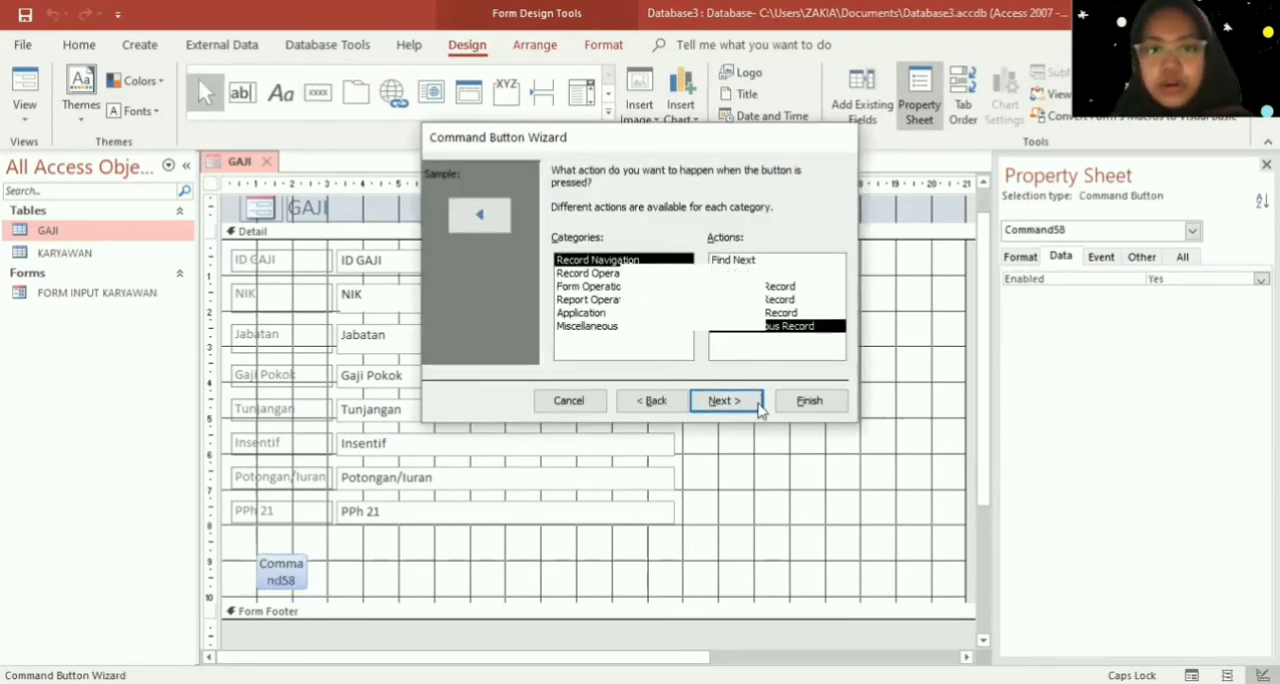
pyautogui.click(811, 401)
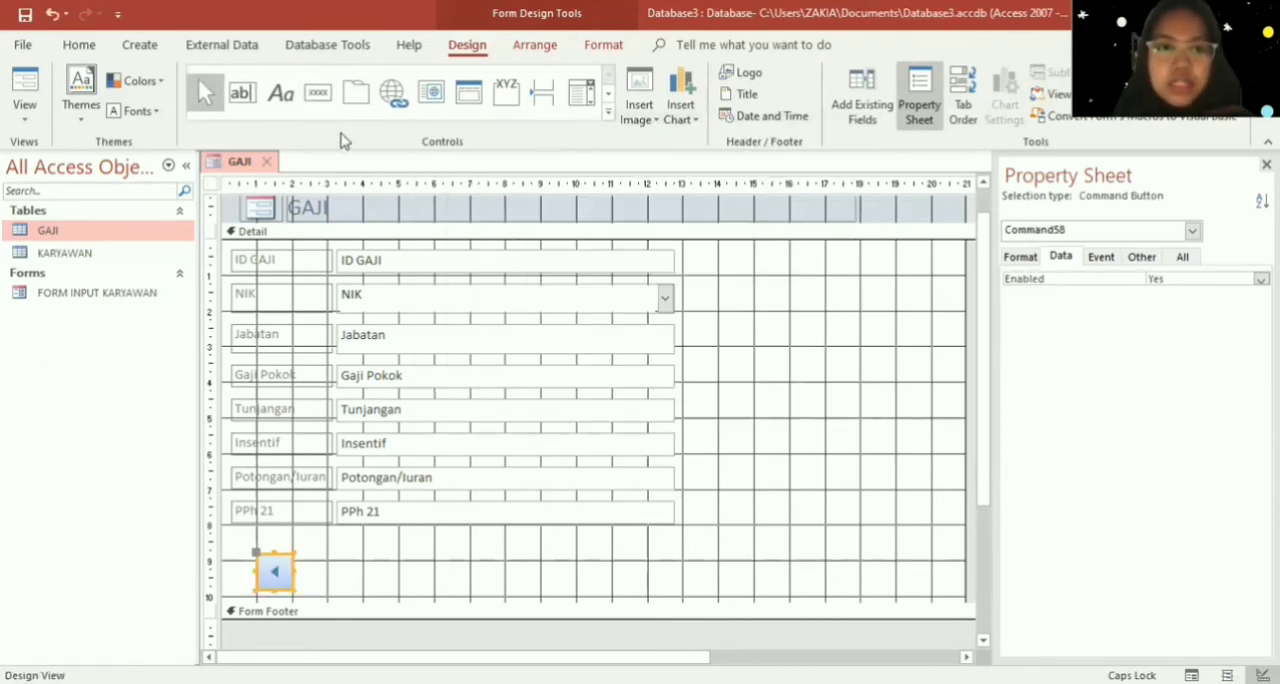
# - Place a second command button beside the previous-record button with the Record Operations action Add New Record
pyautogui.click(318, 92)
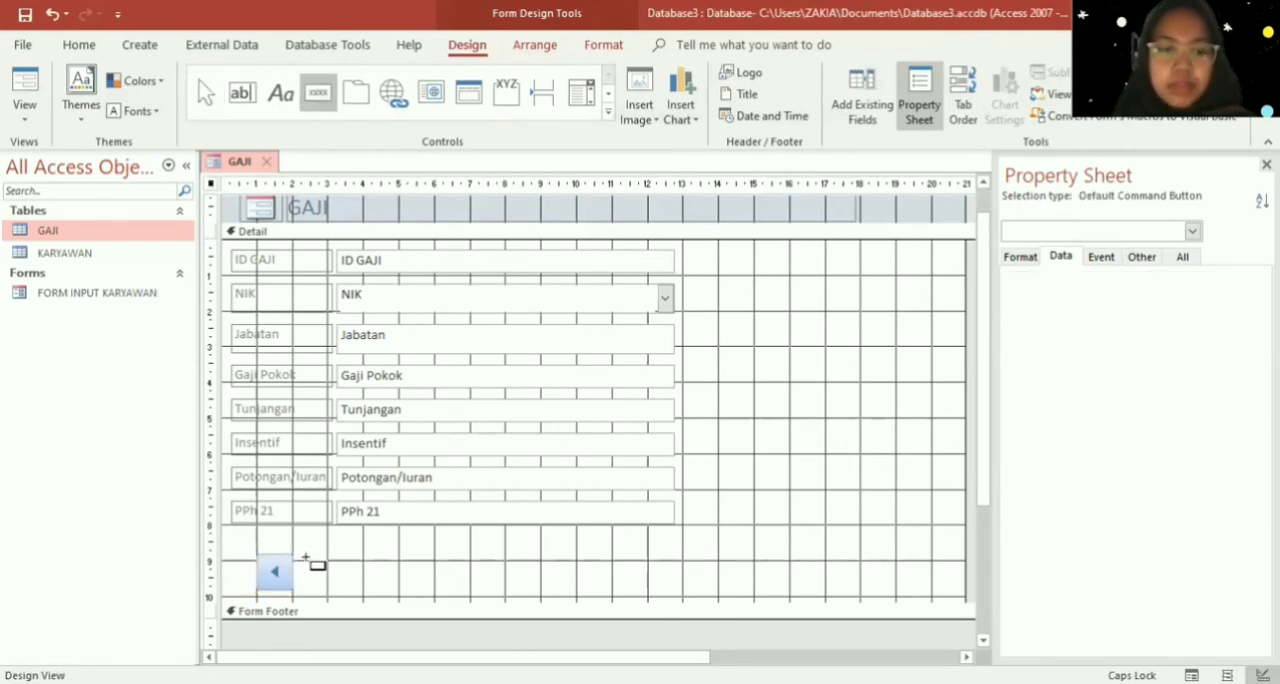
pyautogui.moveTo(306, 556); pyautogui.dragTo(400, 598)
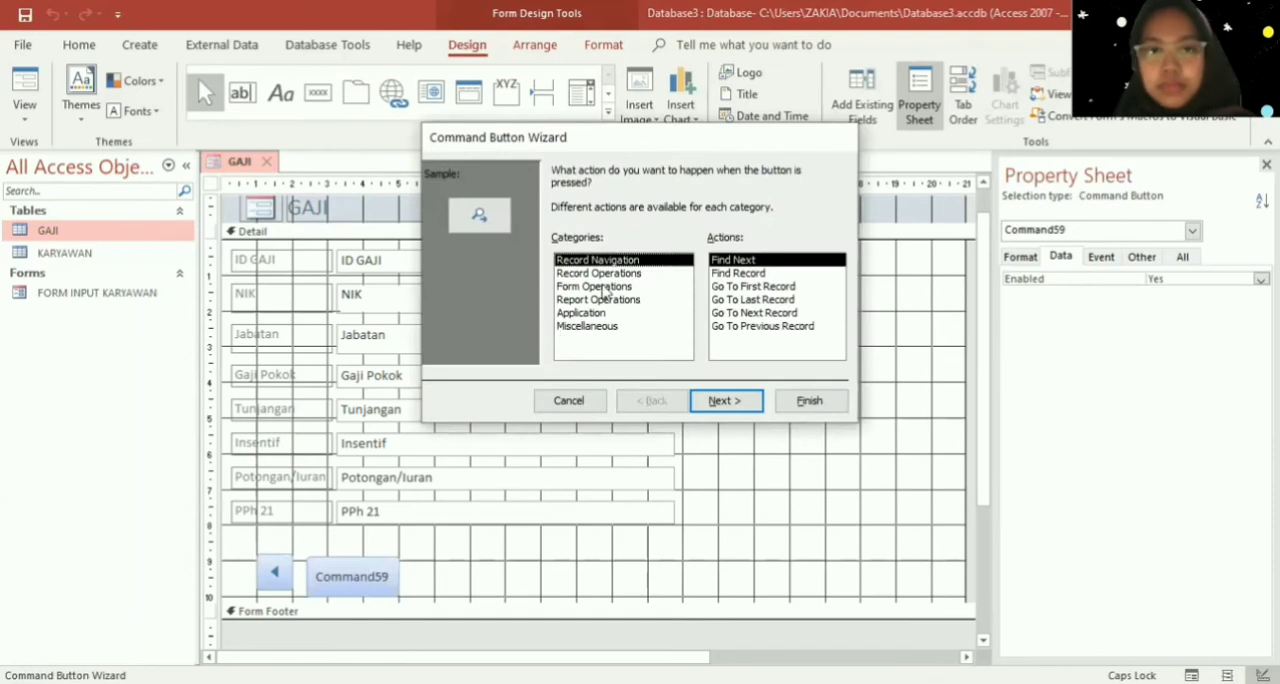
pyautogui.click(610, 274)
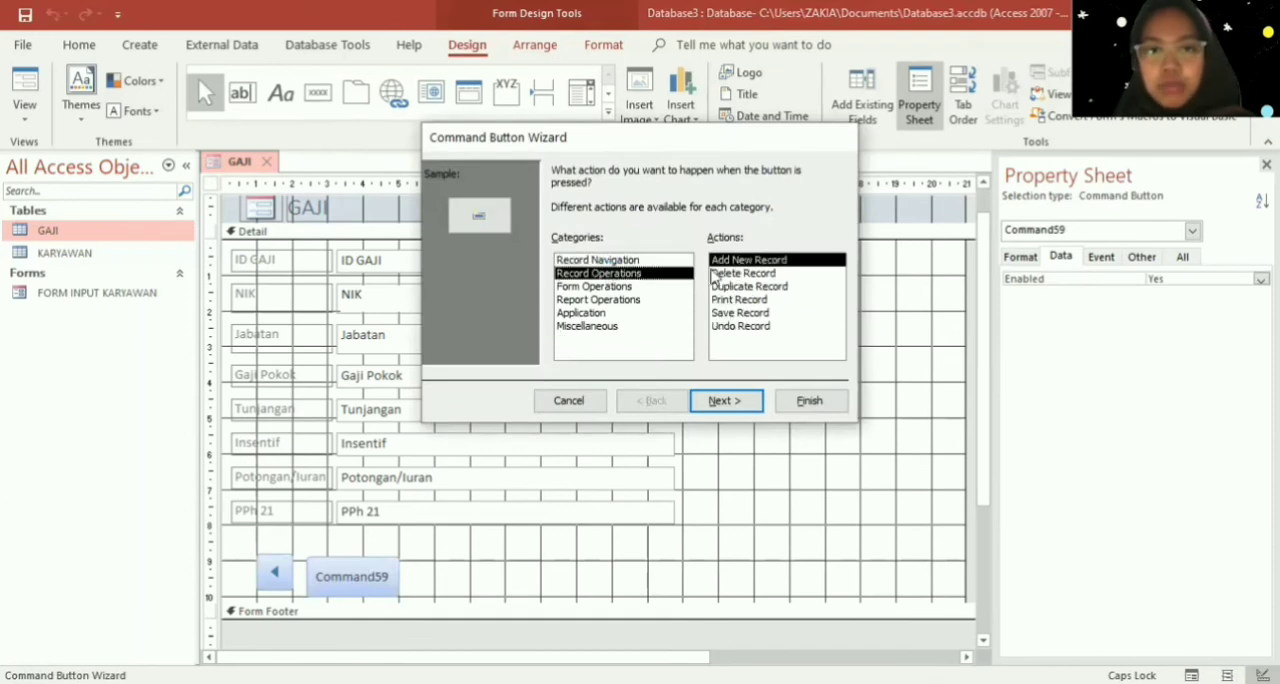
pyautogui.click(724, 400)
# - Show text instead of a picture on the add-record button, caption it "Tambah Data", and finish the wizard
pyautogui.click(577, 249)
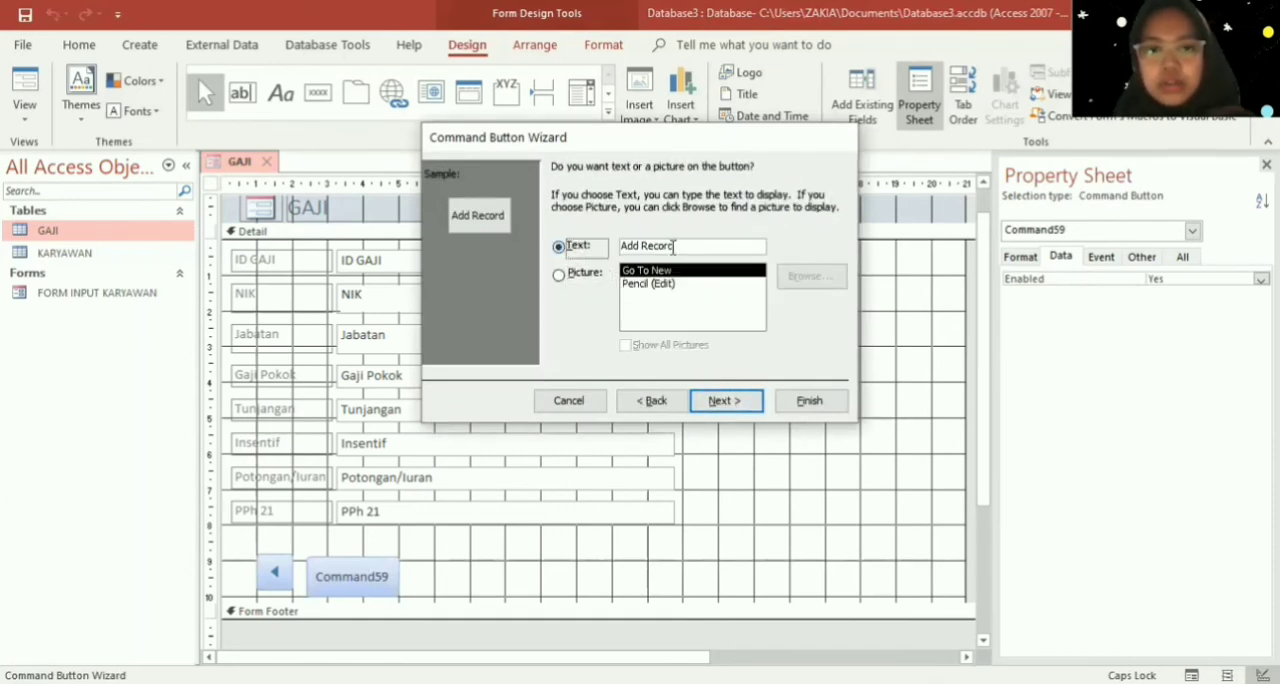
pyautogui.press('Tab')
pyautogui.write('t')
pyautogui.press('capslock')
pyautogui.press('BackSpace')
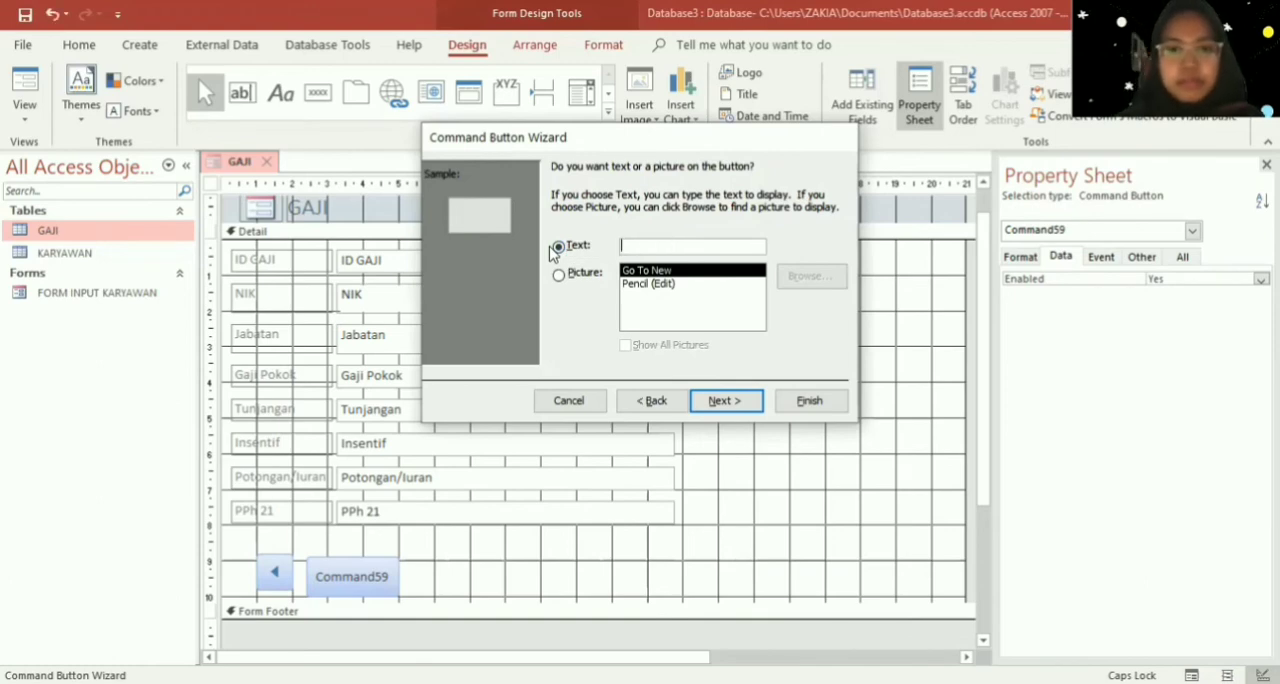
pyautogui.write('T')
pyautogui.press('capslock')
pyautogui.write('amba')
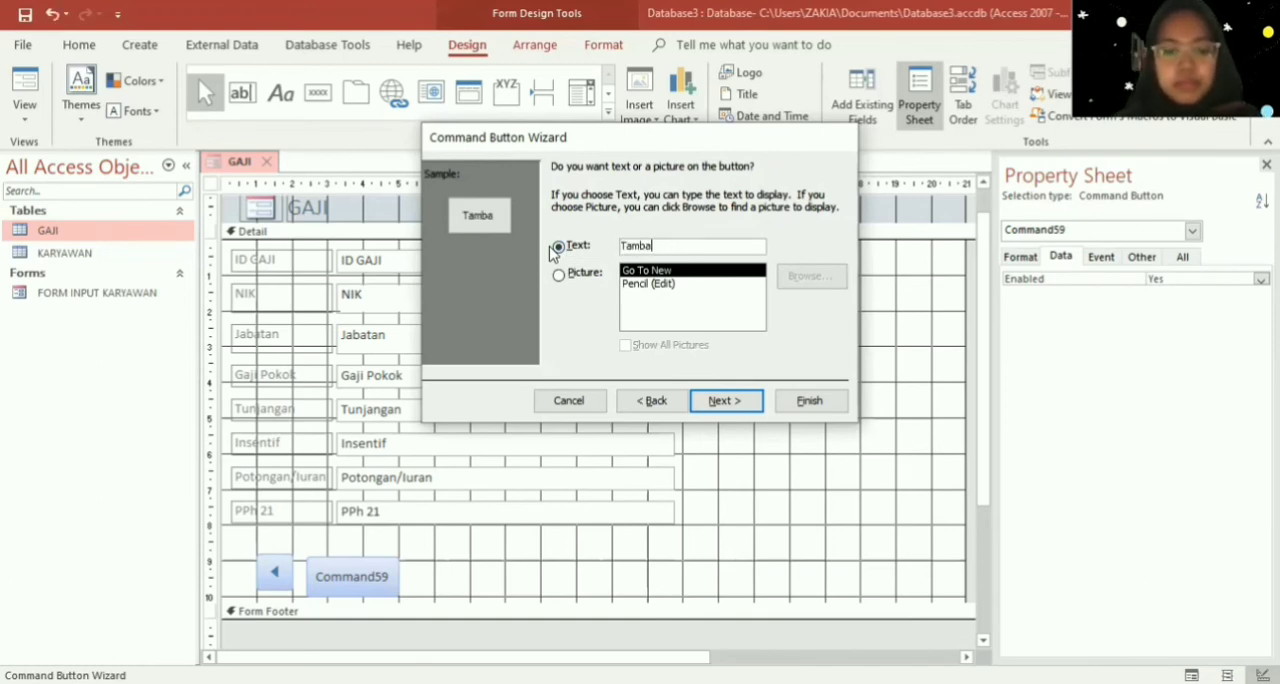
pyautogui.write('h')
pyautogui.press('capslock')
pyautogui.write('D')
pyautogui.press('capslock')
pyautogui.press('BackSpace')
pyautogui.press('capslock')
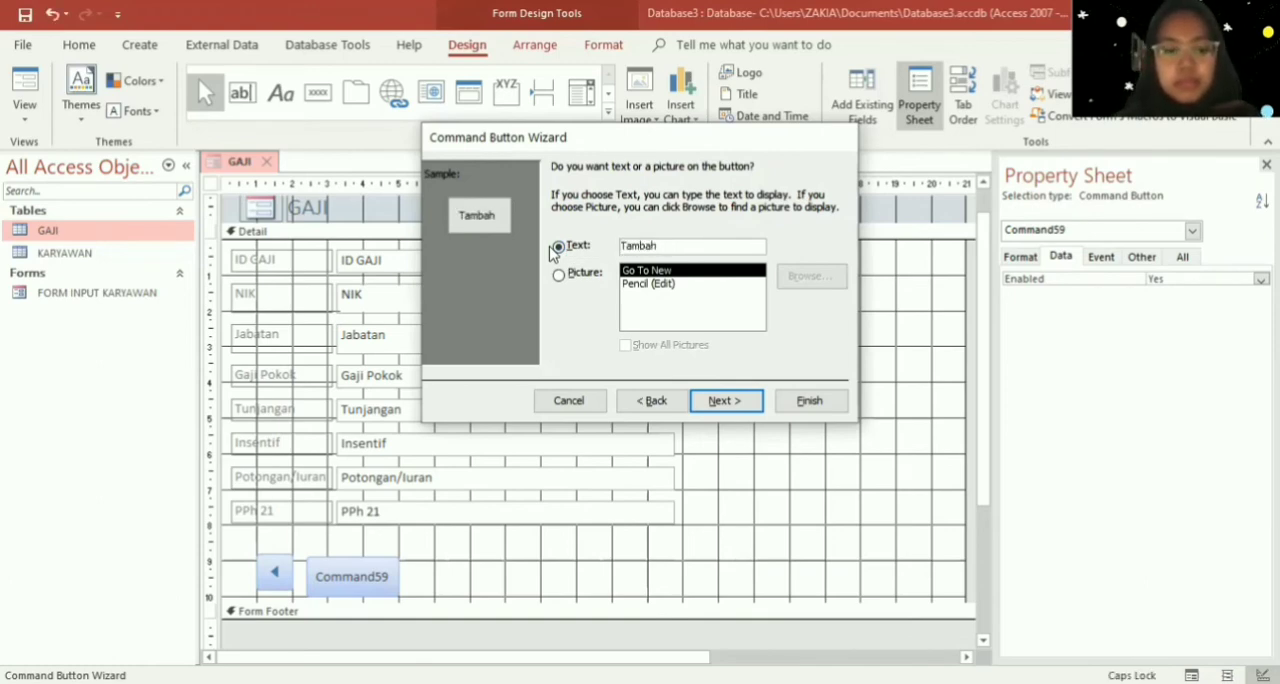
pyautogui.write('Daa')
pyautogui.press('capslock')
pyautogui.press('BackSpace')
pyautogui.write('ta')
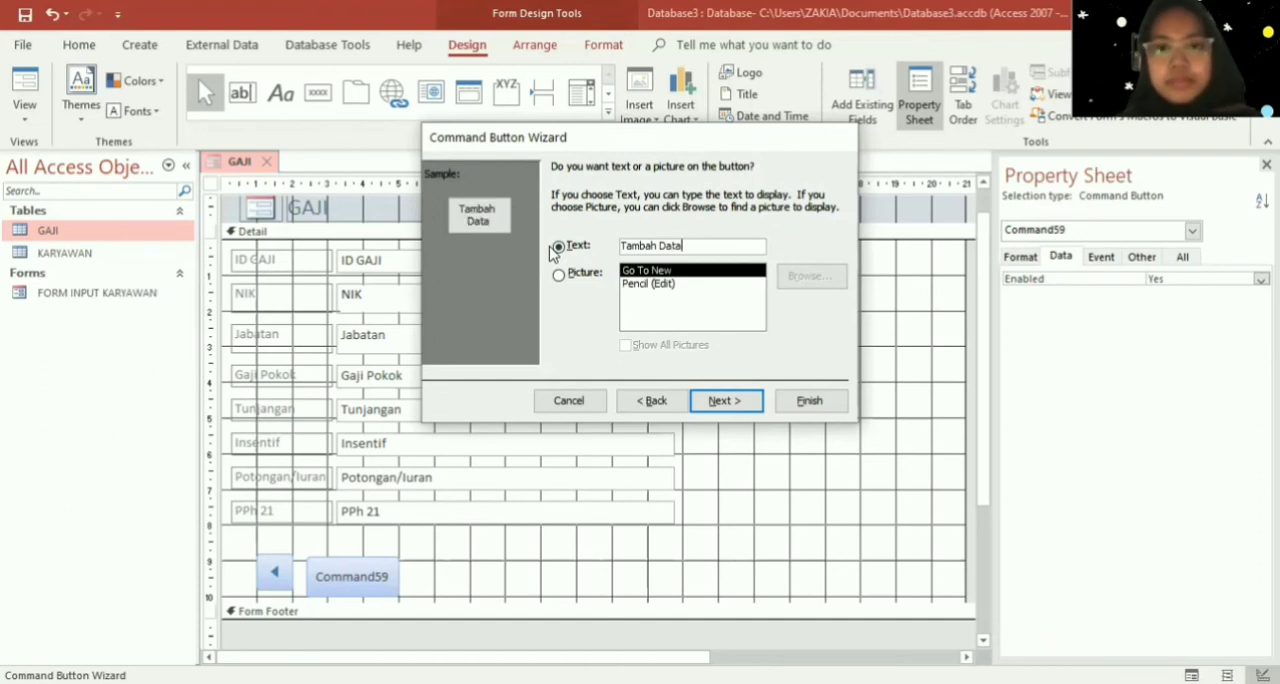
pyautogui.click(827, 407)
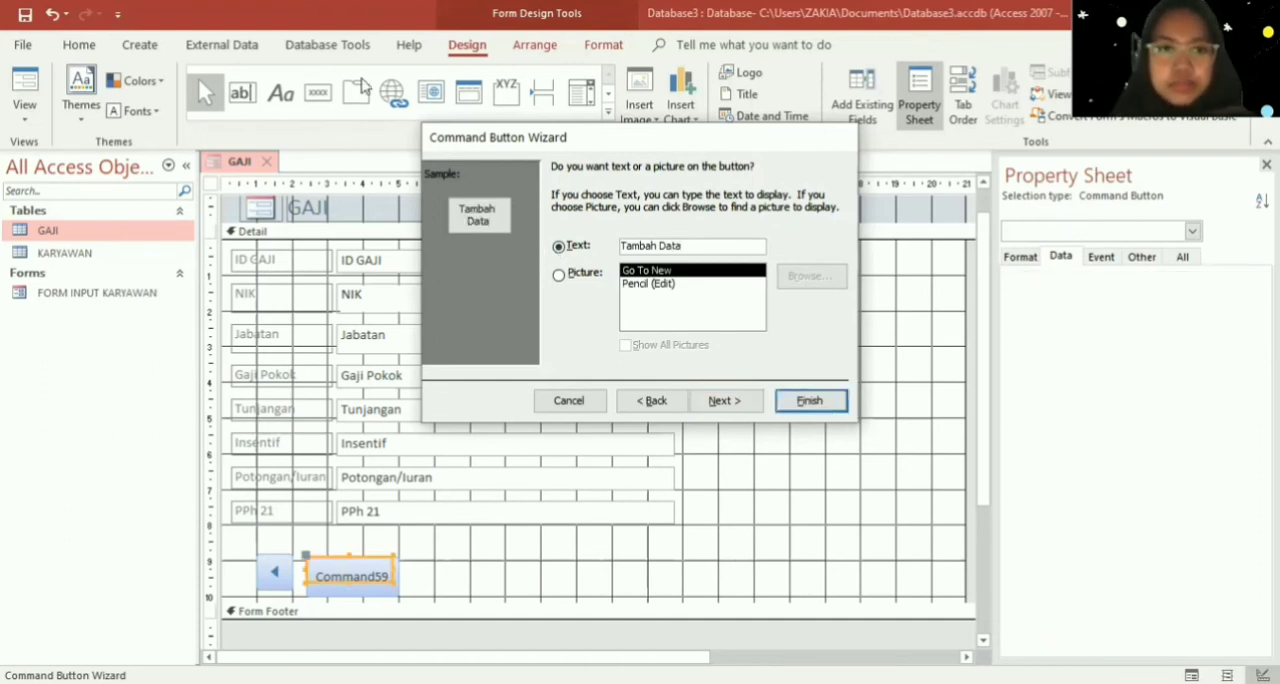
# - Add a command button beside Tambah Data with the Delete Record action and the text caption "Hapus Data"
pyautogui.click(318, 92)
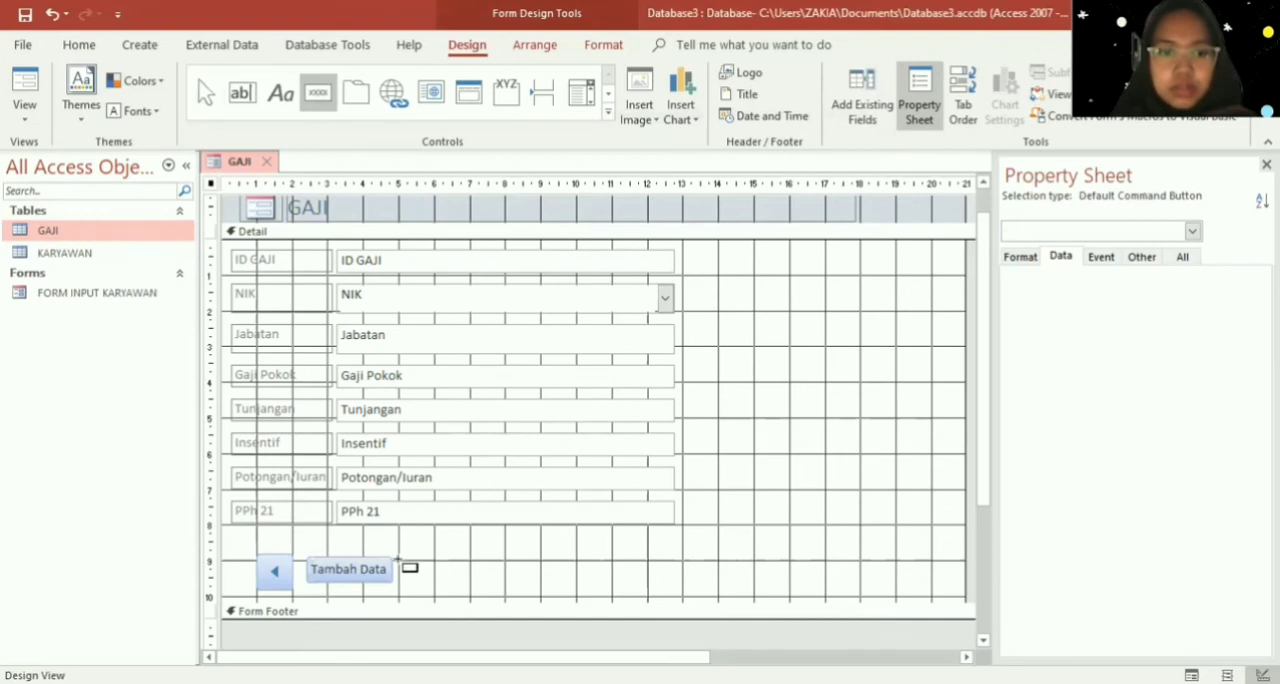
pyautogui.moveTo(399, 561); pyautogui.dragTo(484, 591)
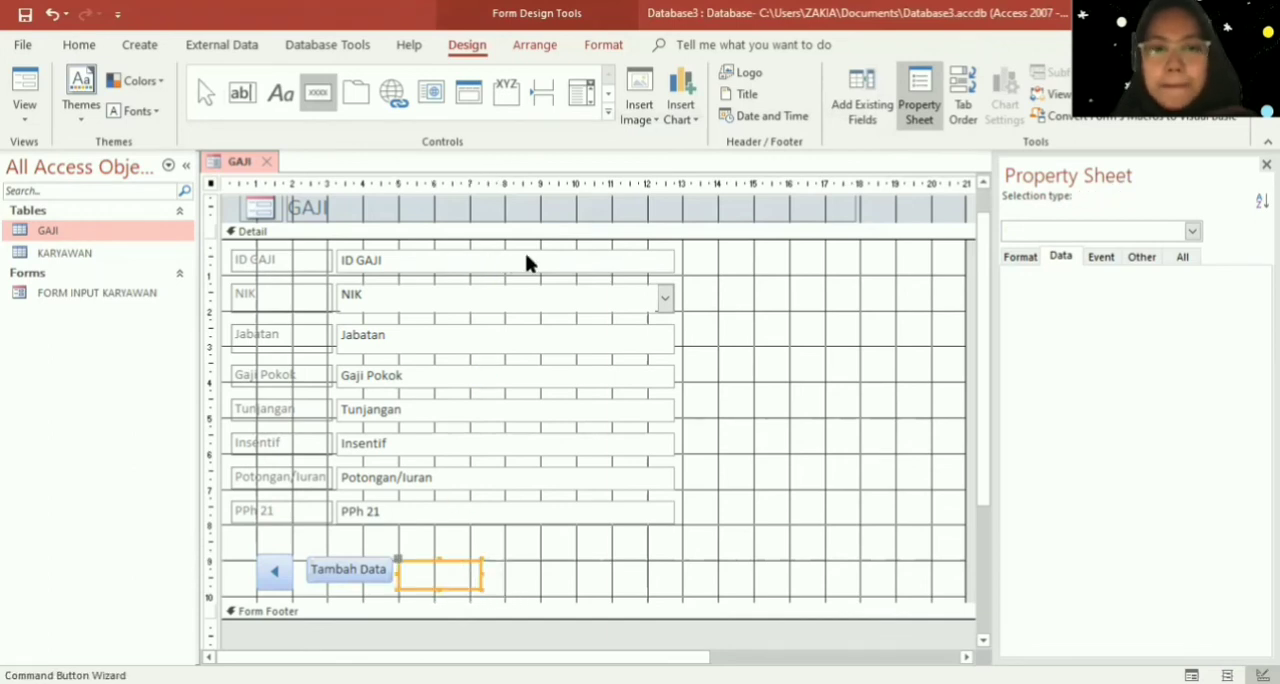
pyautogui.click(679, 276)
pyautogui.click(729, 275)
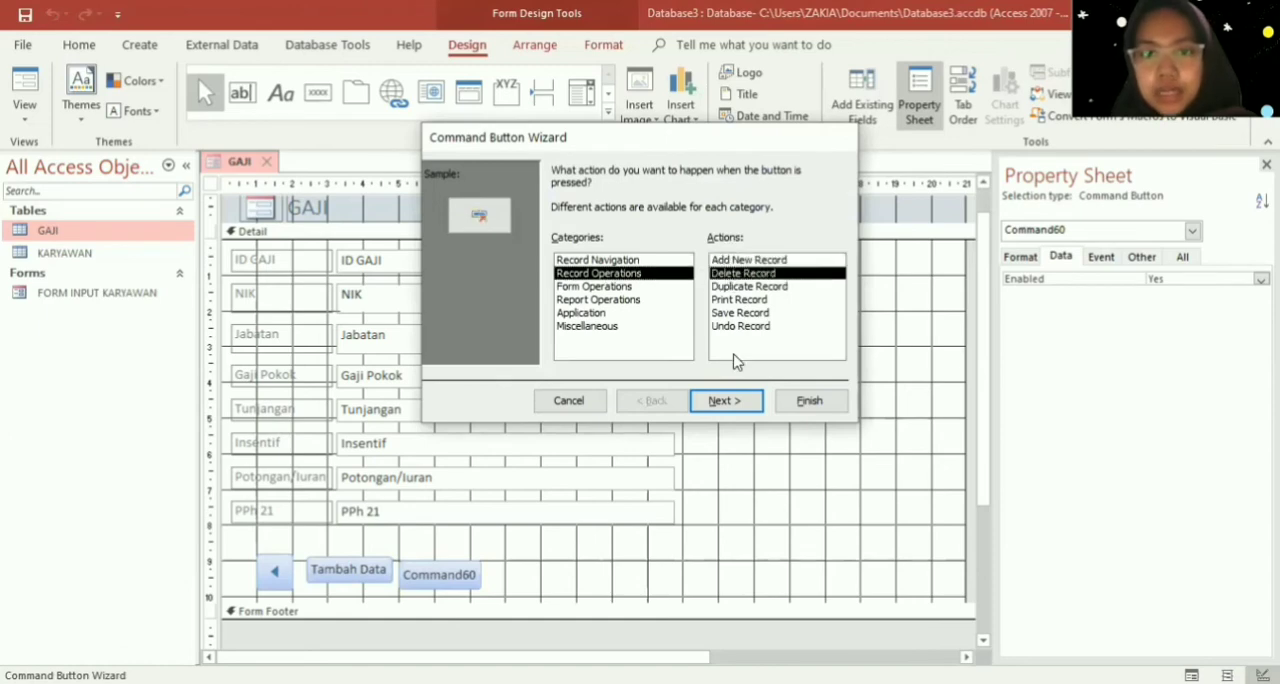
pyautogui.click(740, 398)
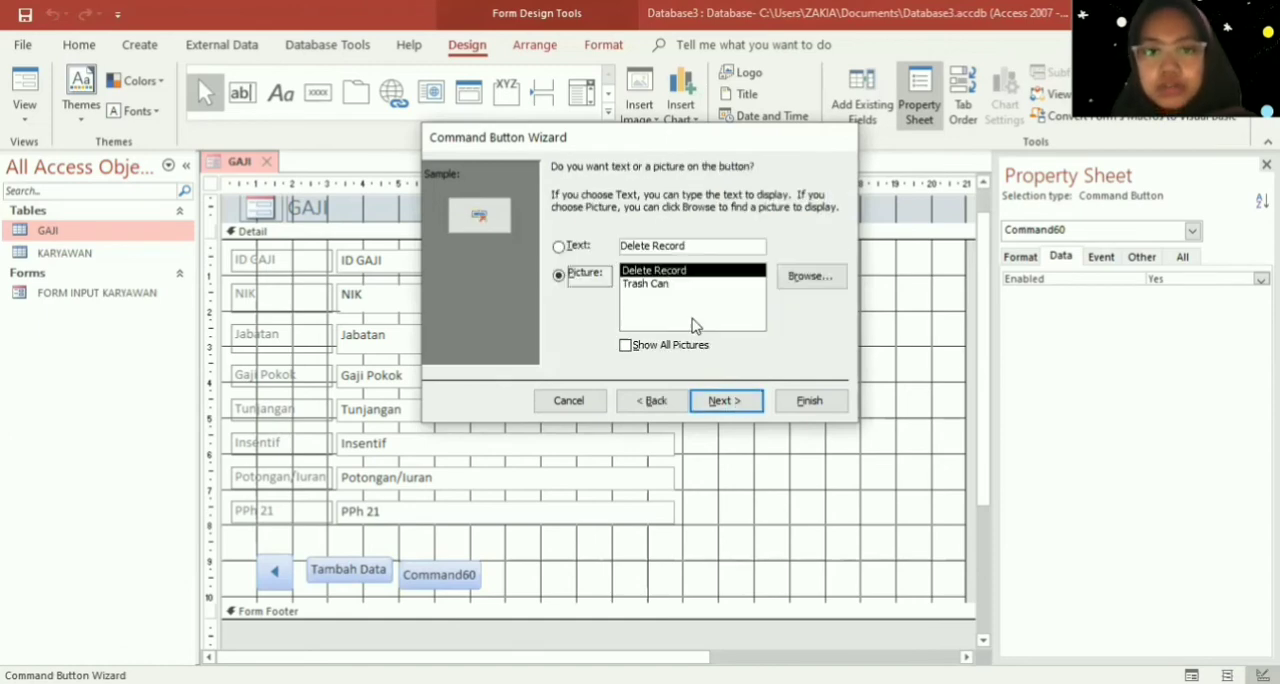
pyautogui.click(572, 247)
pyautogui.moveTo(705, 245); pyautogui.dragTo(540, 250)
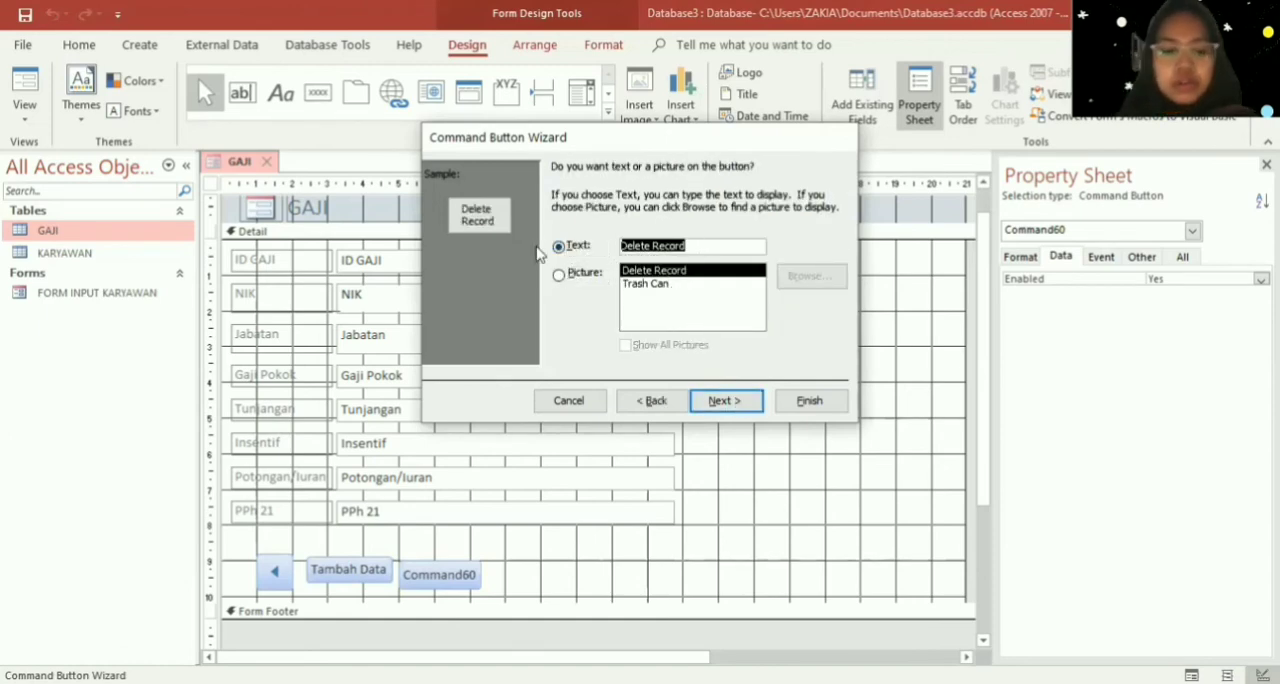
pyautogui.write('Hapus Data')
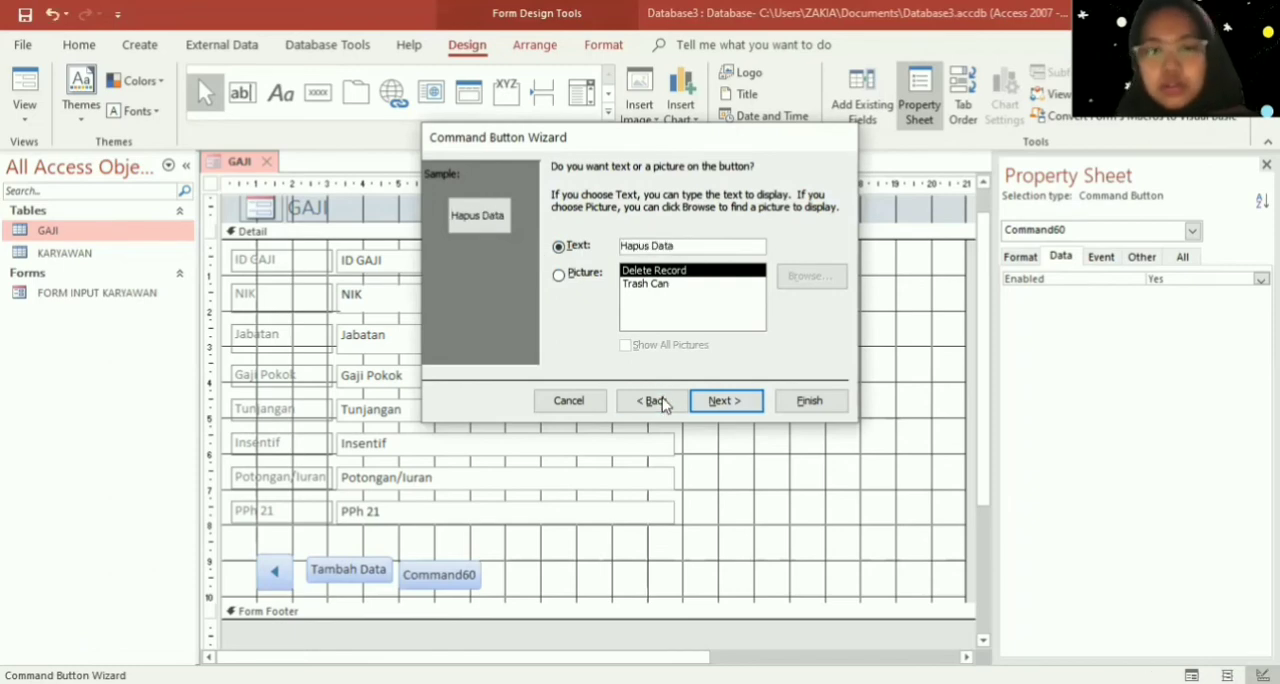
pyautogui.click(720, 401)
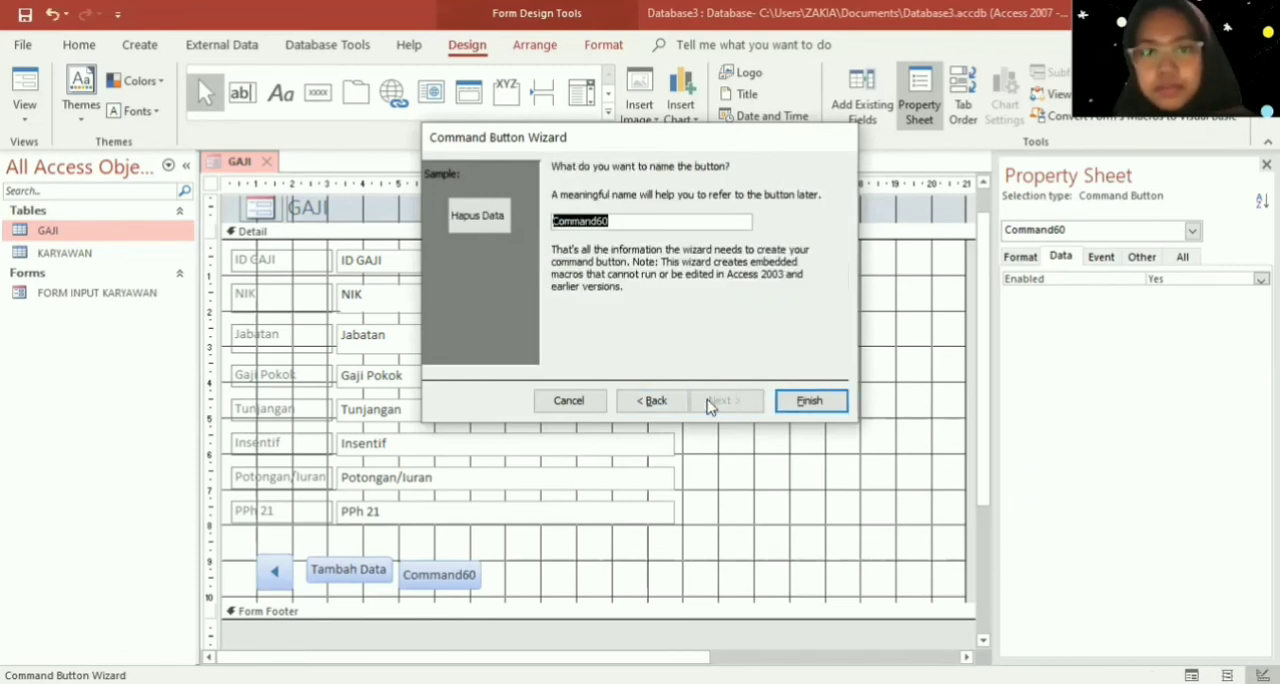
pyautogui.click(815, 401)
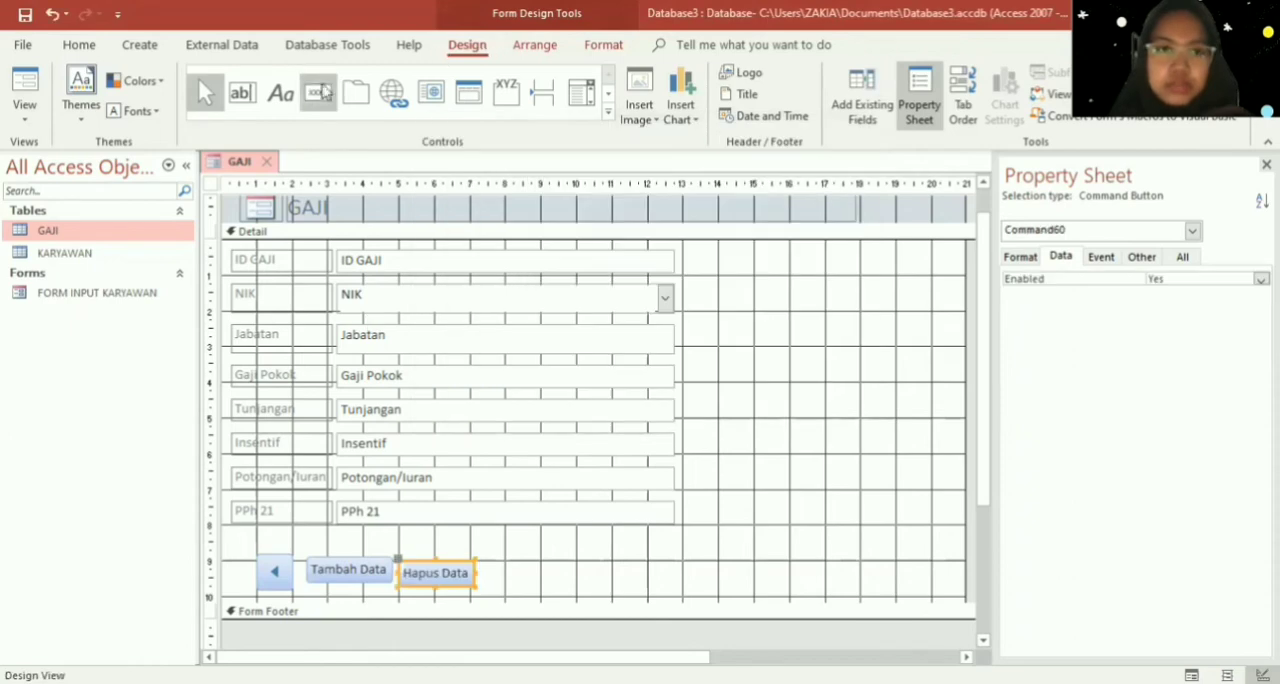
# - Place a command button beside Hapus Data with the Record Operations action Save Record
pyautogui.click(318, 92)
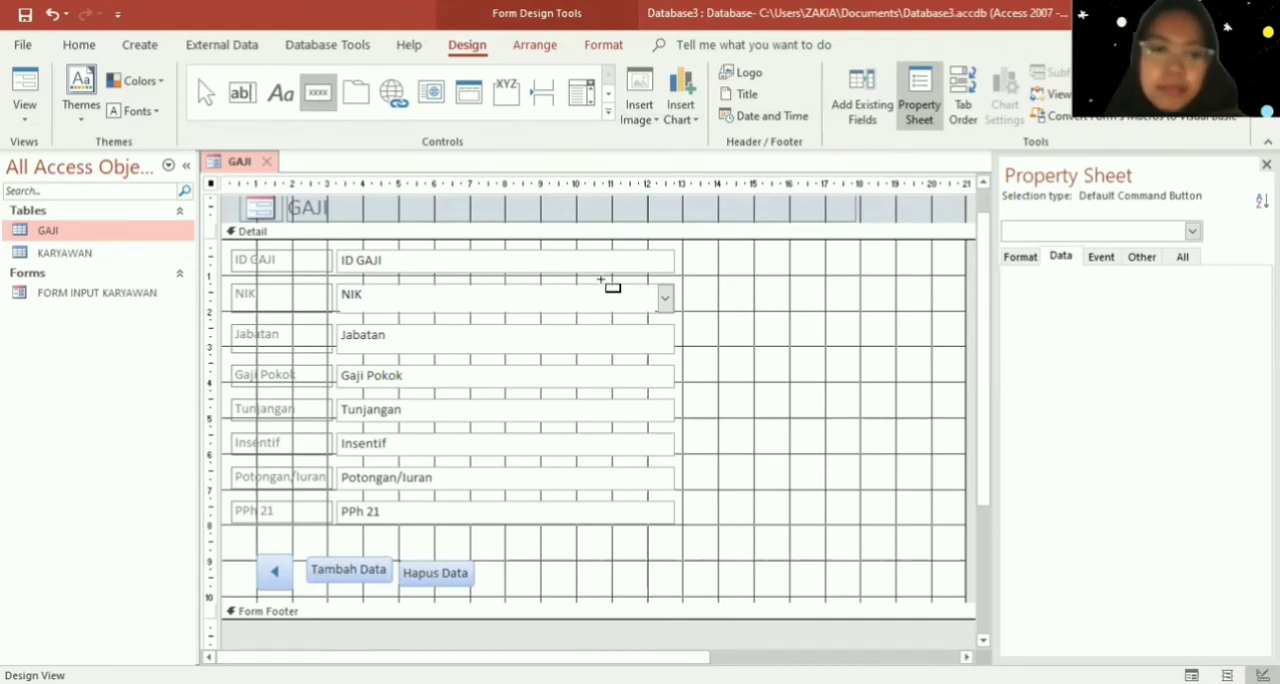
pyautogui.moveTo(488, 561); pyautogui.dragTo(574, 590)
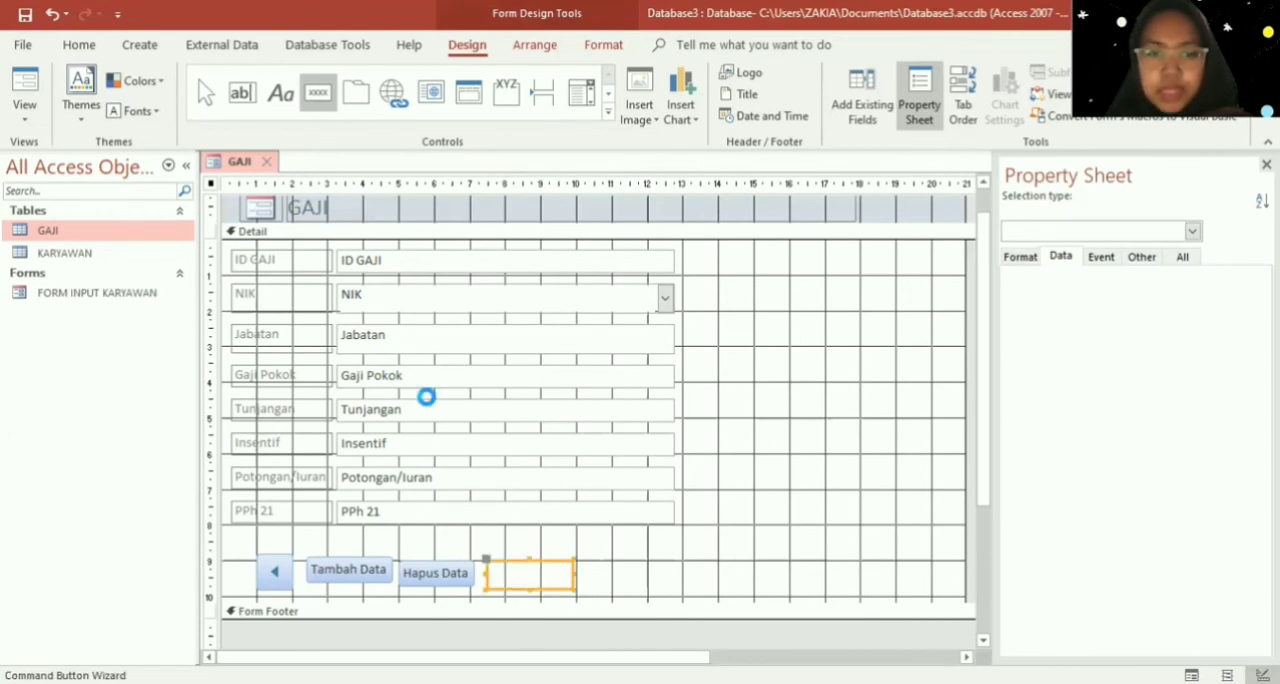
pyautogui.click(640, 274)
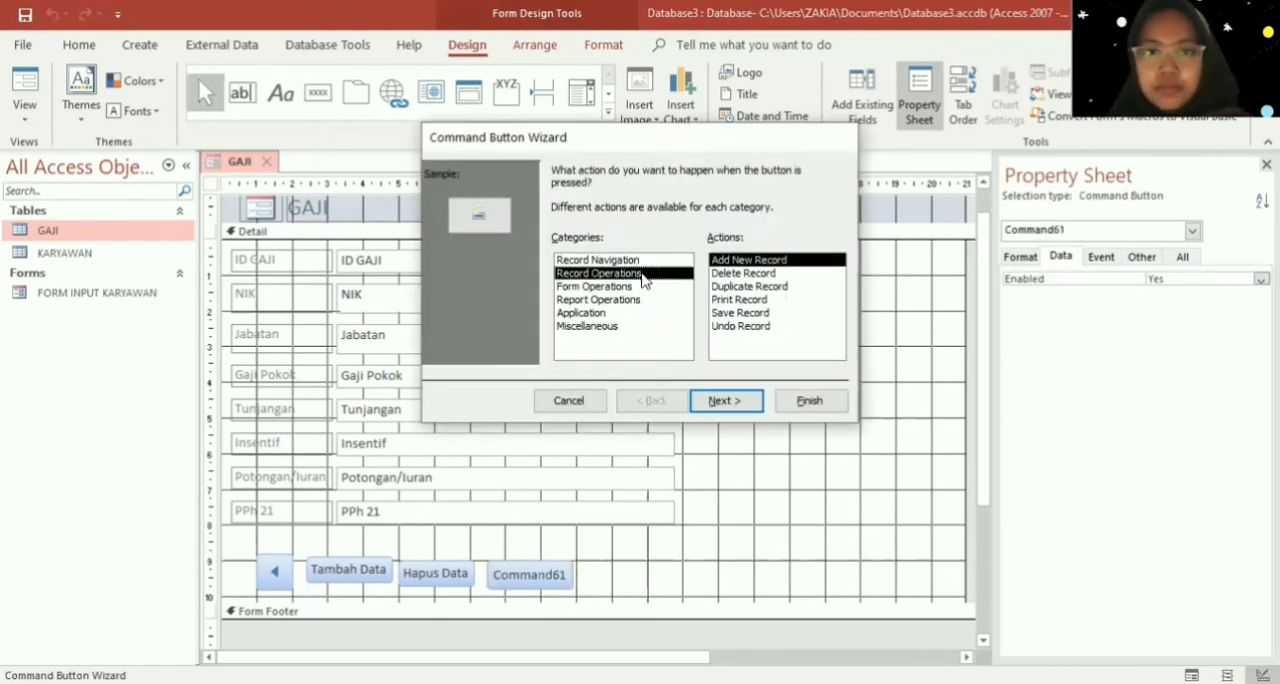
pyautogui.click(786, 314)
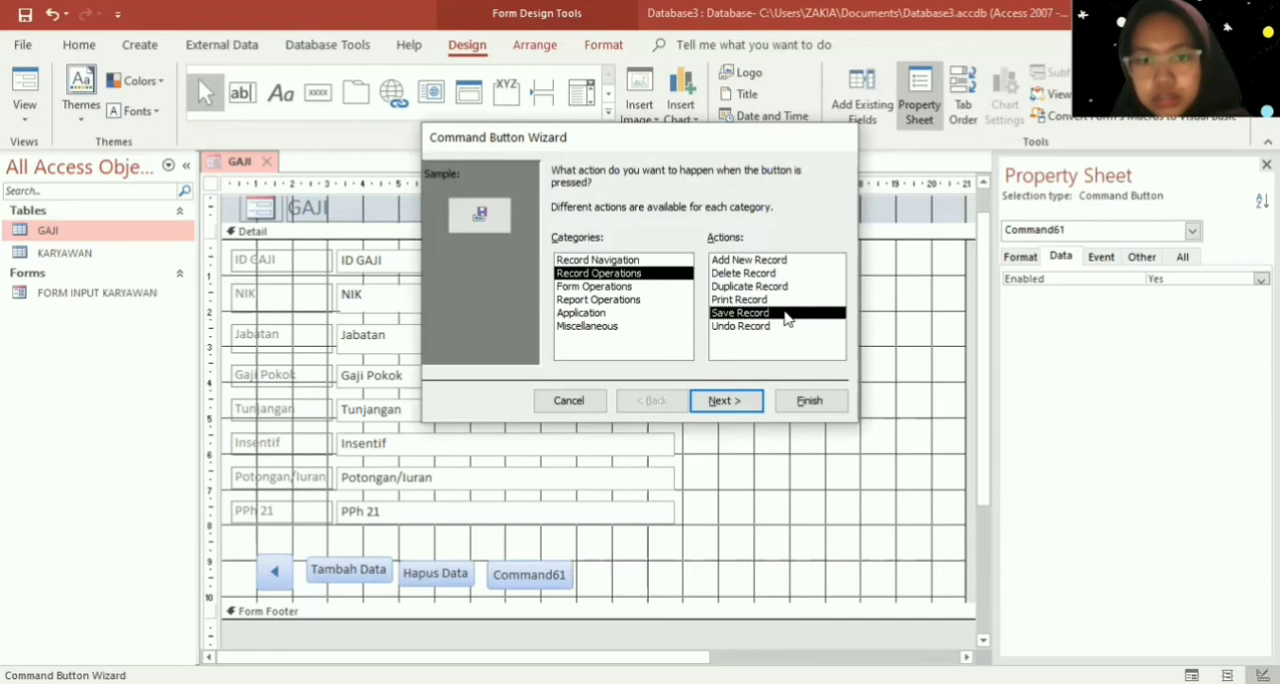
pyautogui.click(738, 403)
# - Show text instead of a picture on the save-record button, caption it "Simpan Data", and finish the wizard
pyautogui.click(559, 246)
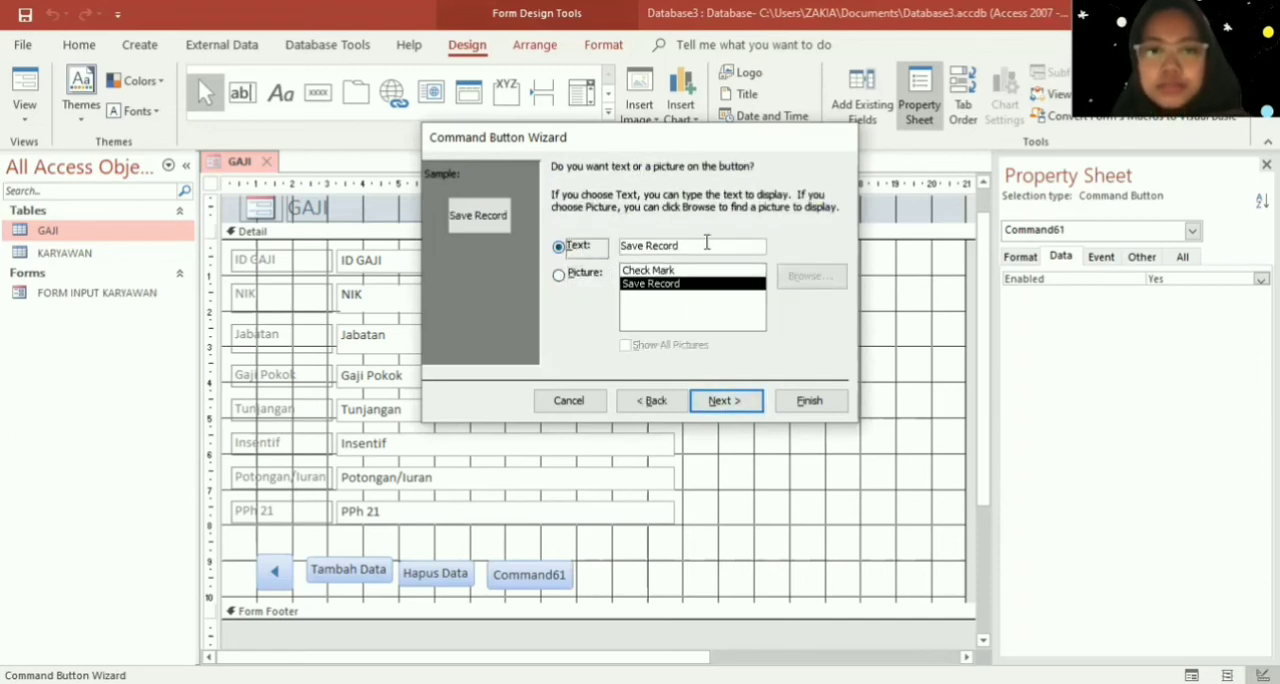
pyautogui.press('Tab')
pyautogui.write('Sim')
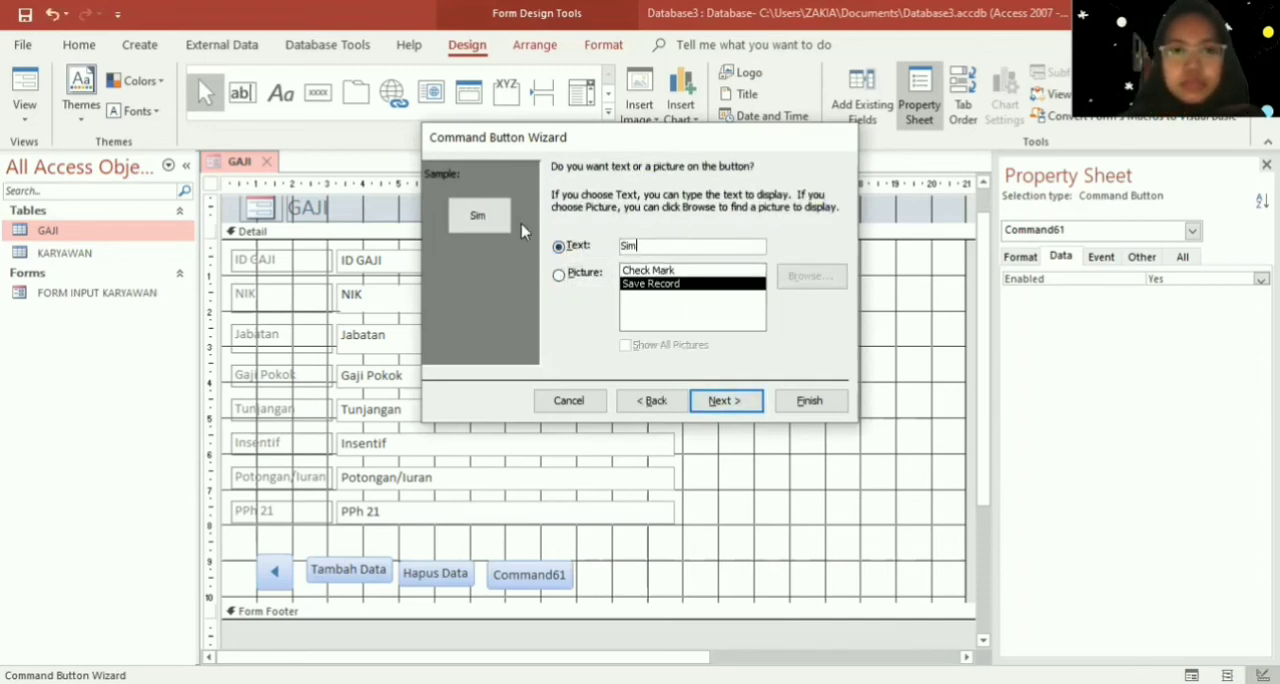
pyautogui.write('pan D')
pyautogui.press('capslock')
pyautogui.write('ta')
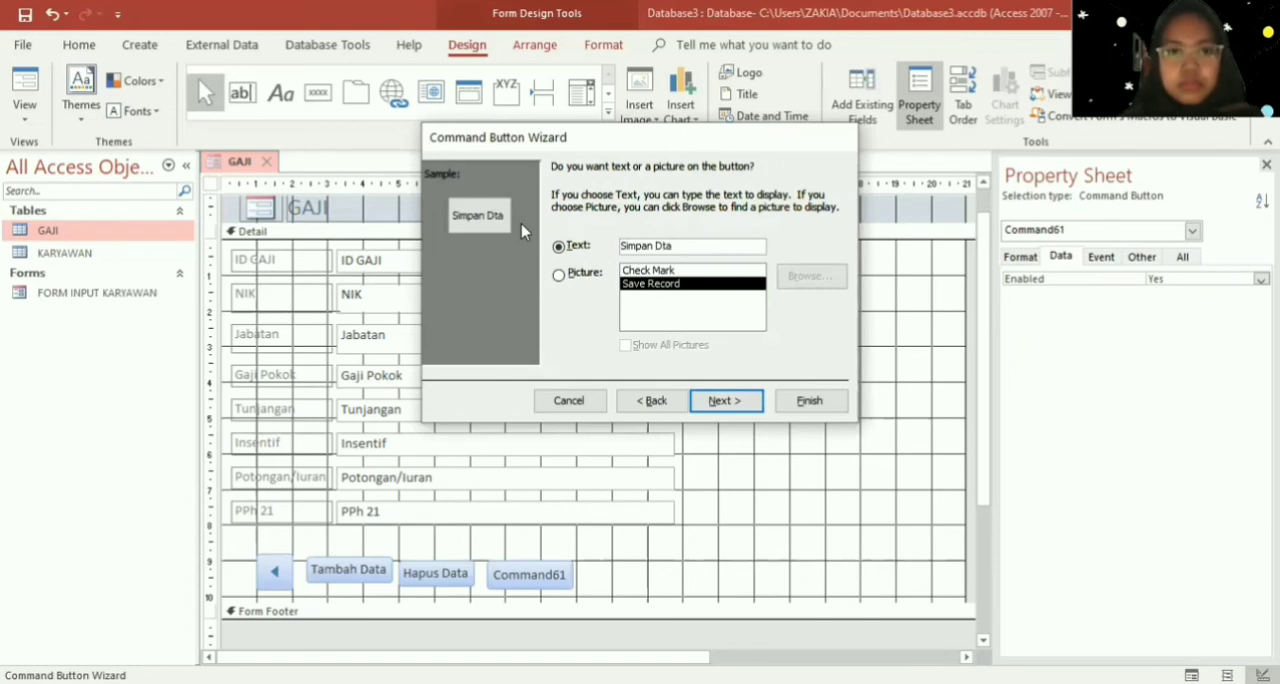
pyautogui.press('BackSpace')
pyautogui.press('BackSpace')
pyautogui.write('ata')
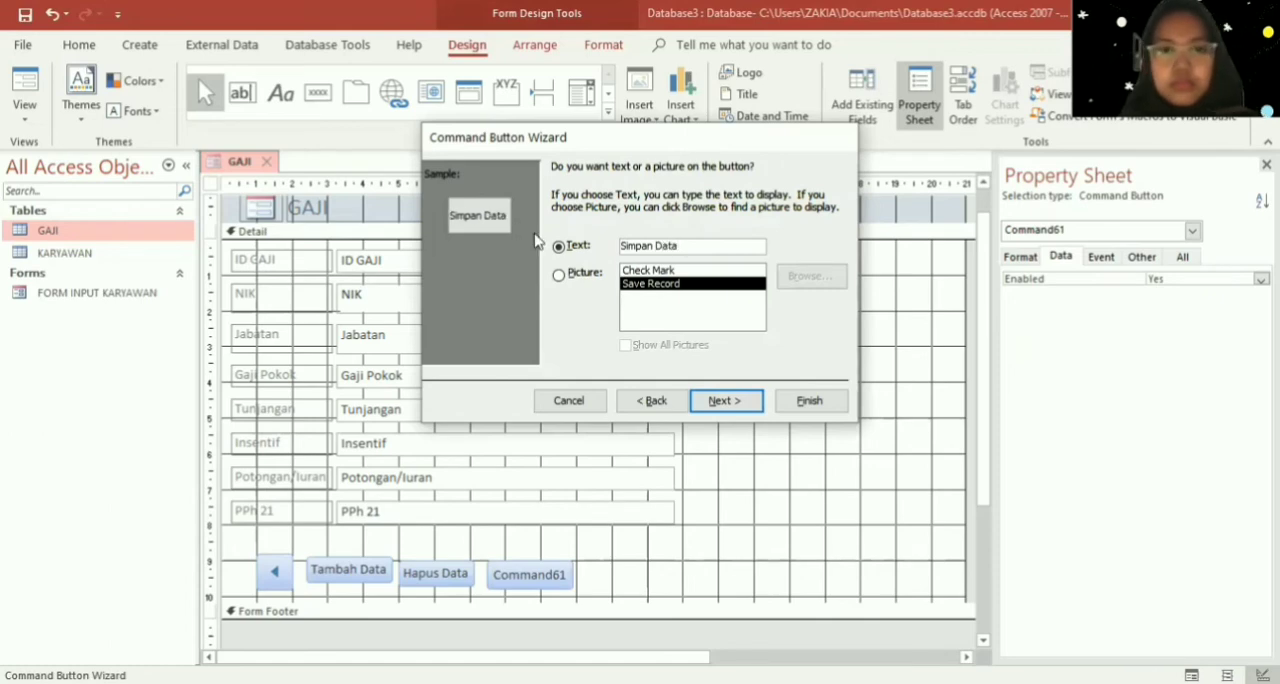
pyautogui.click(737, 400)
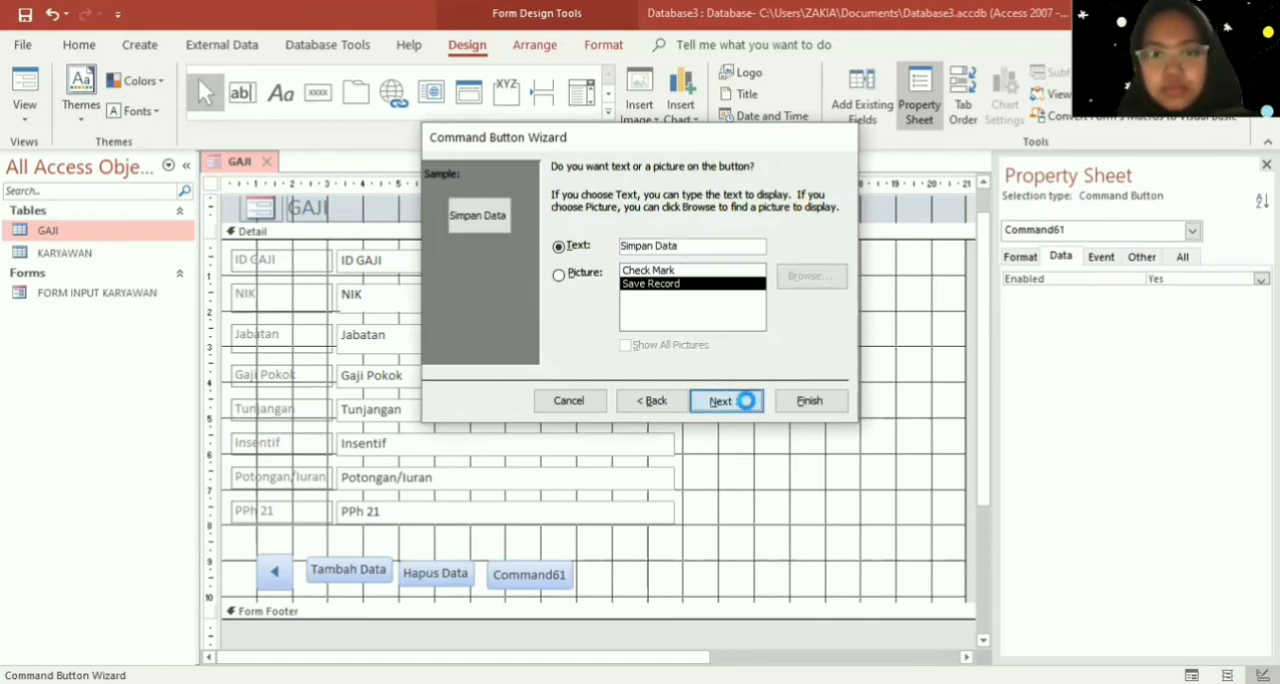
pyautogui.click(808, 401)
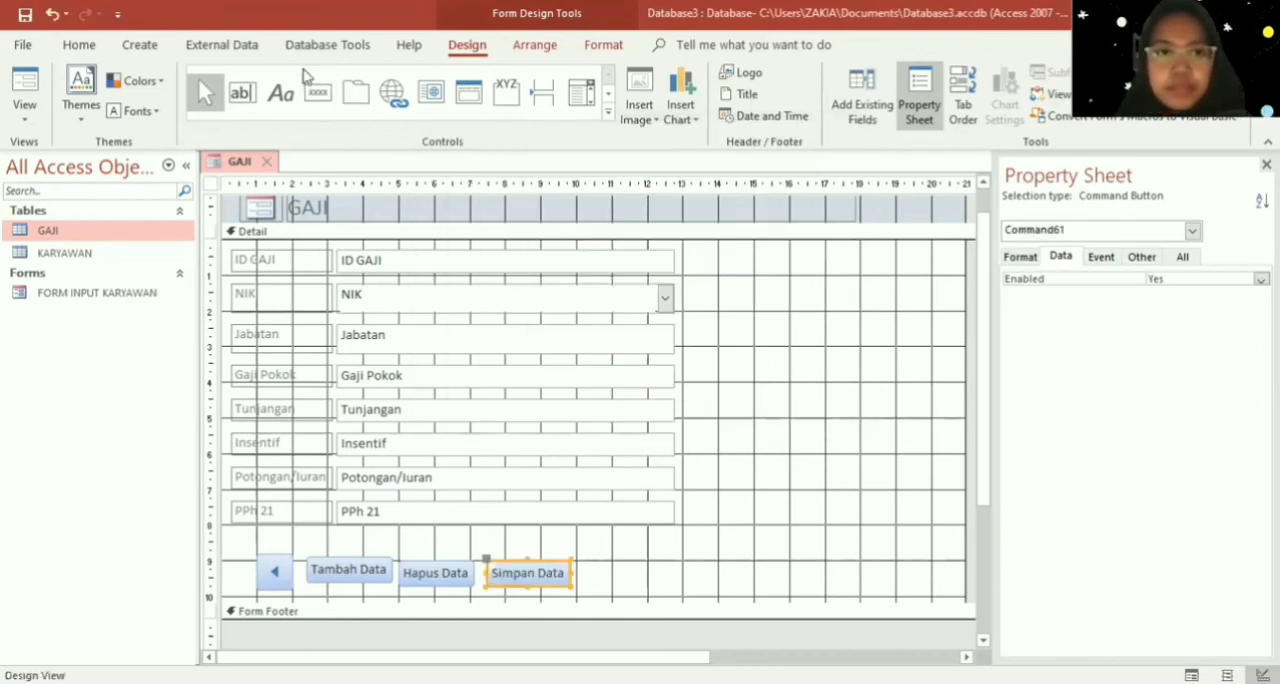
# - Add a command button beside Simpan Data with the Go To Next Record action and the Go To Next picture
pyautogui.click(319, 100)
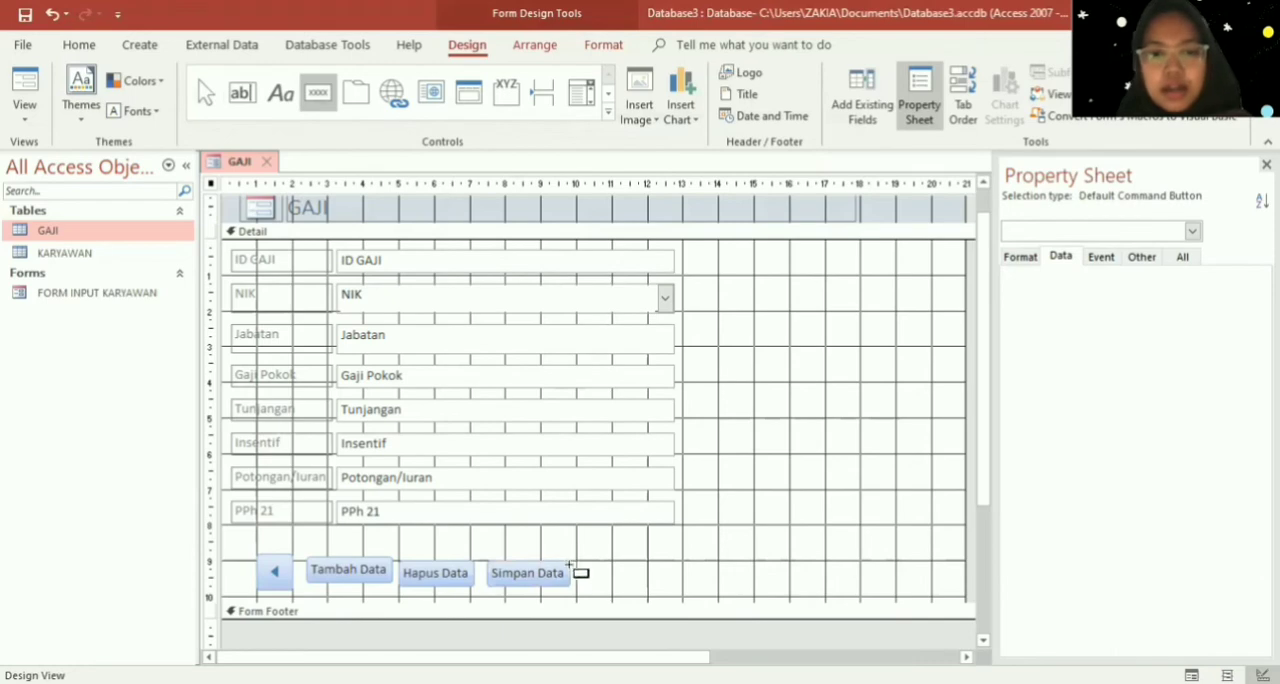
pyautogui.moveTo(580, 565); pyautogui.dragTo(624, 597)
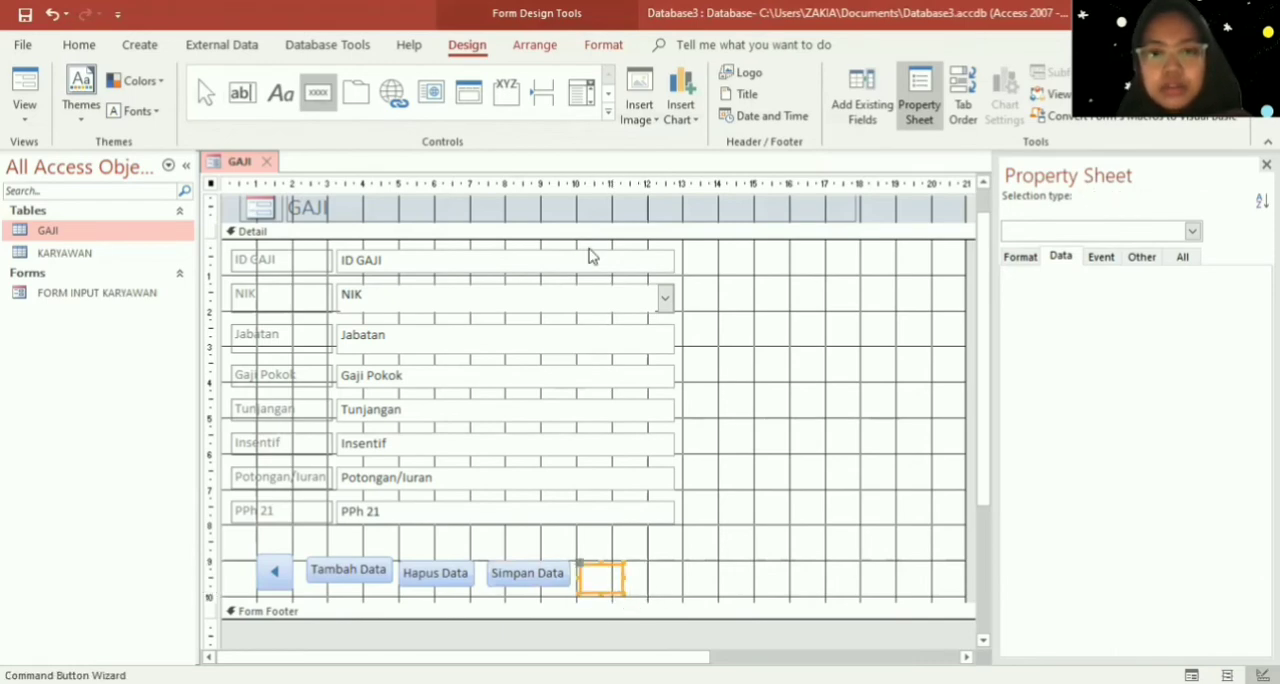
pyautogui.click(750, 313)
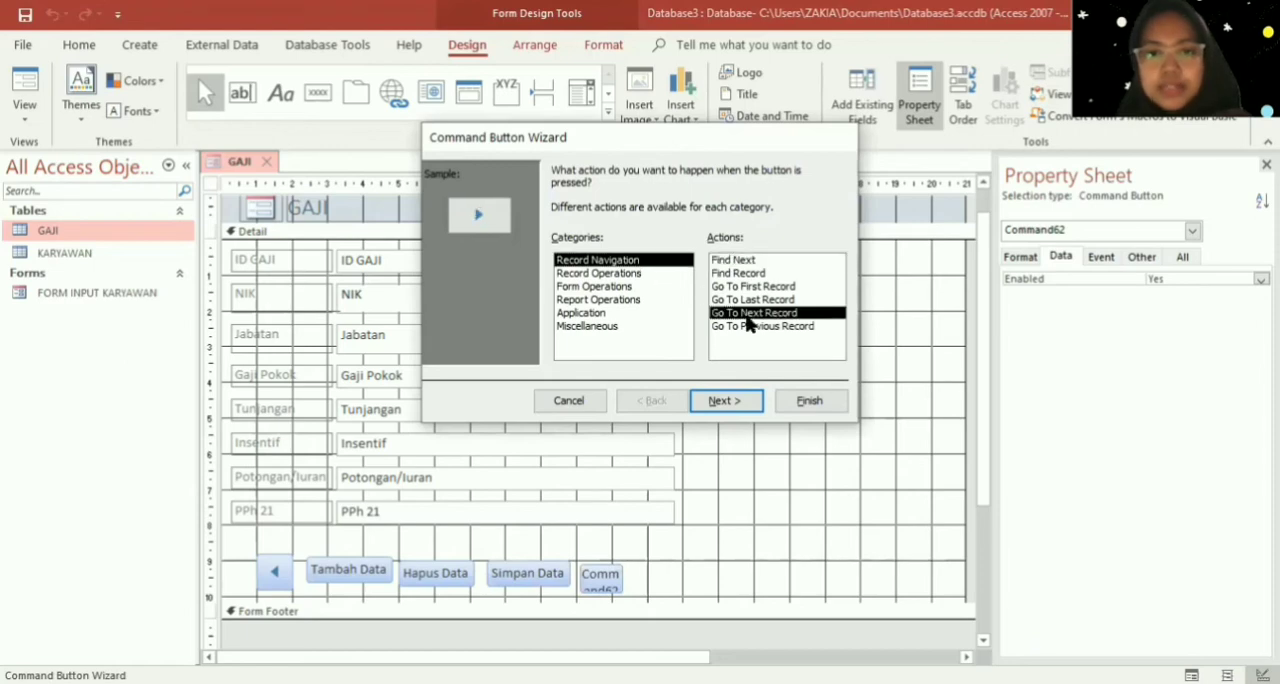
pyautogui.click(740, 402)
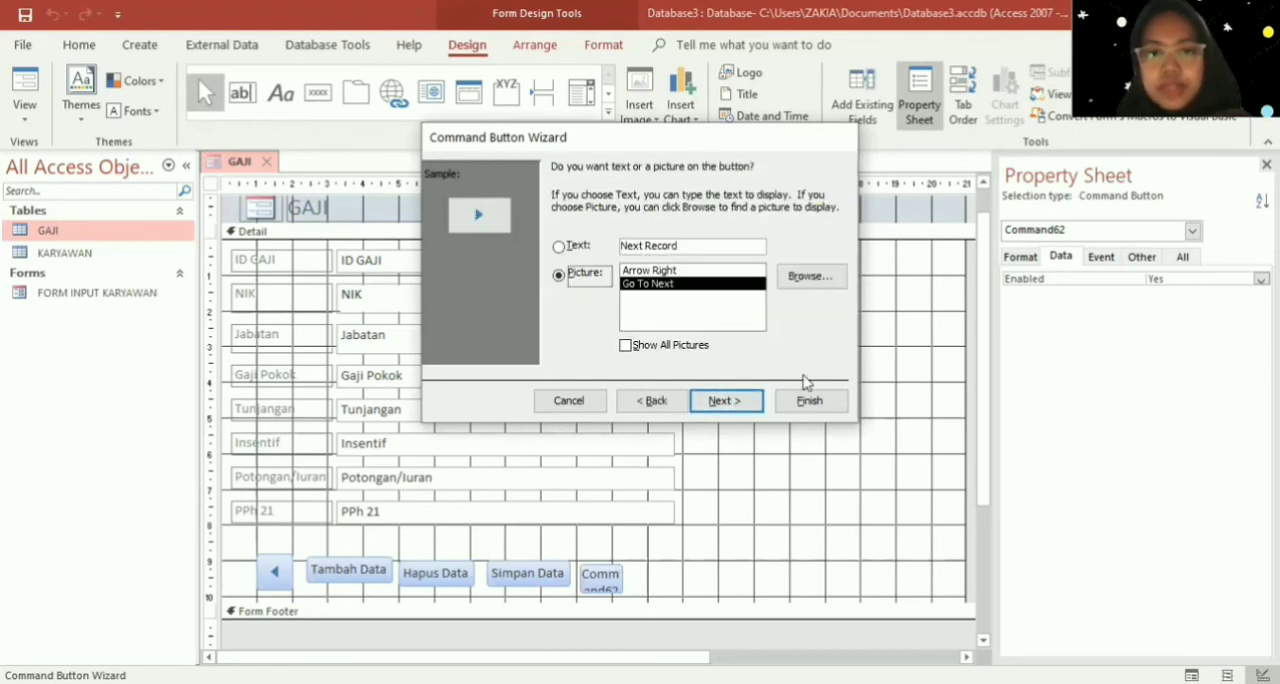
pyautogui.click(843, 405)
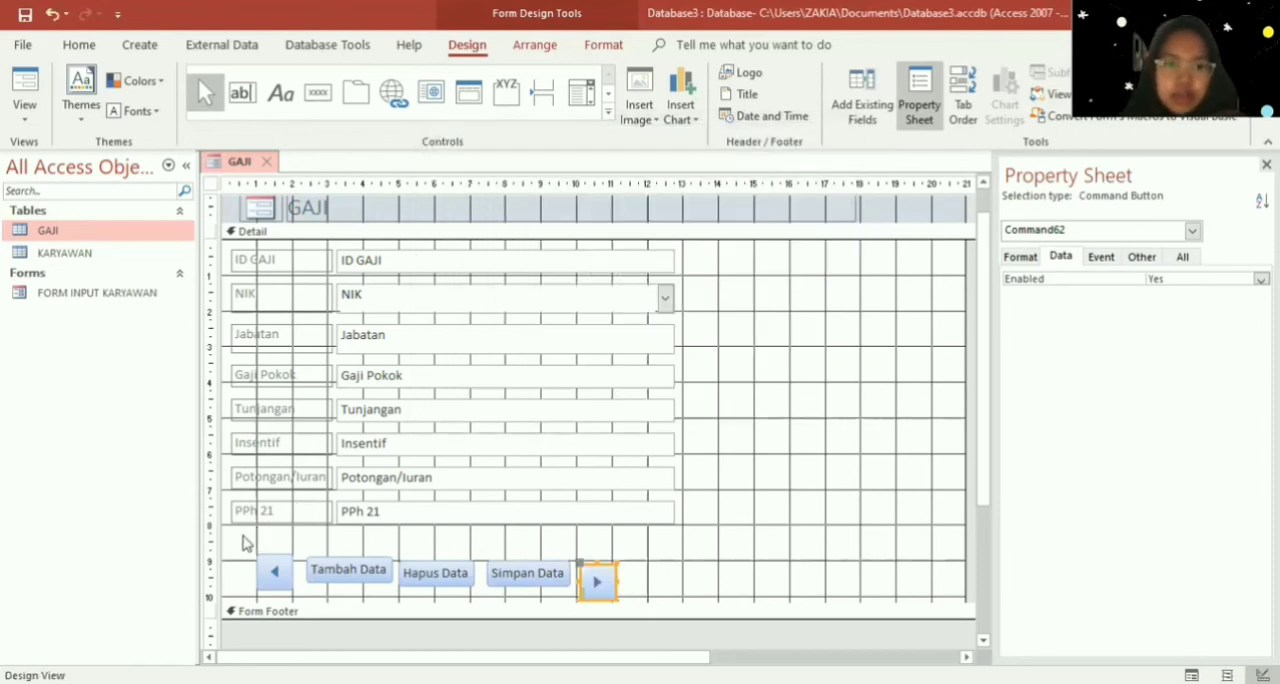
# - Arrange all five command buttons beneath the fields in a tabular layout
pyautogui.moveTo(238, 536); pyautogui.dragTo(666, 629)
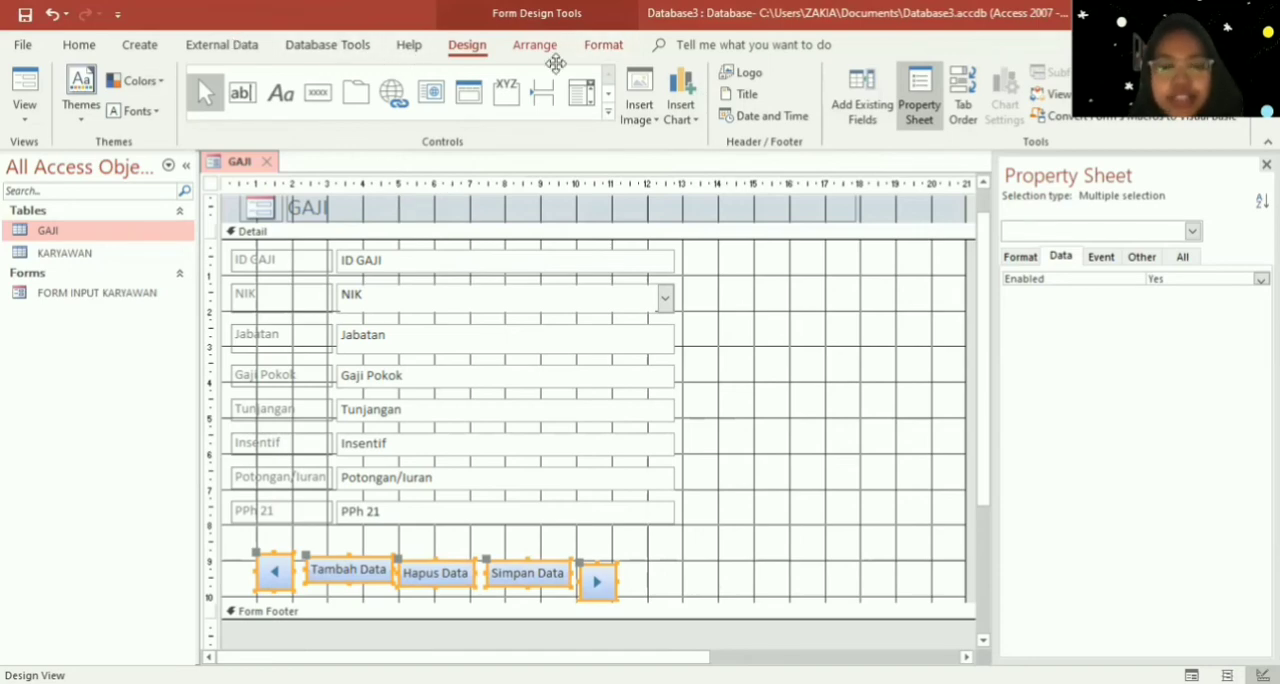
pyautogui.click(527, 47)
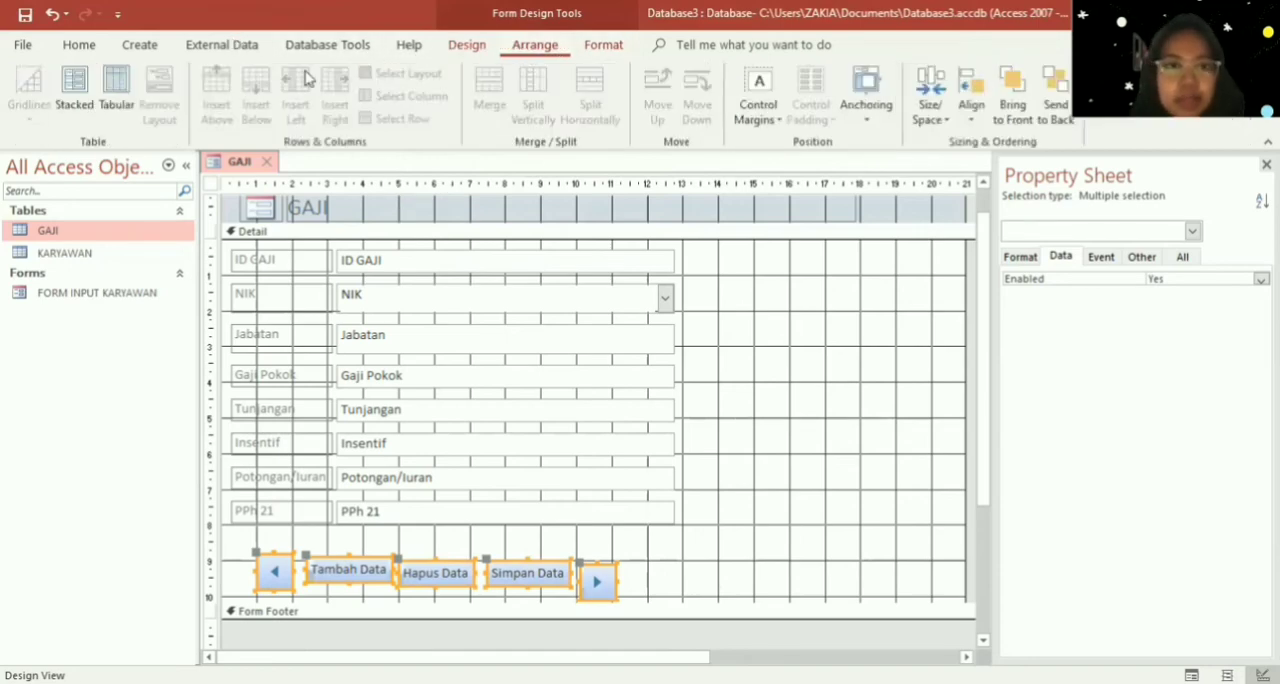
pyautogui.click(115, 100)
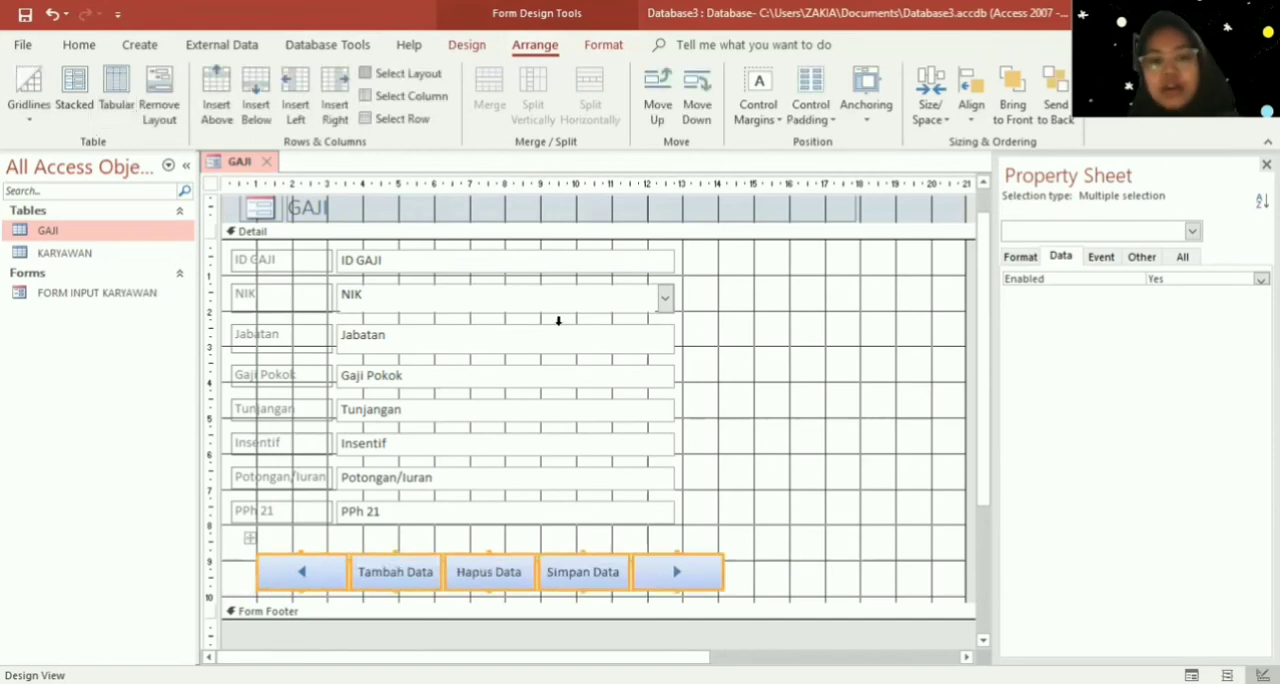
# - Nudge the button row left and slightly down so its left edge lines up with the field labels
pyautogui.press('Left')
pyautogui.press('Left')
pyautogui.press('Left')
pyautogui.press('Left')
pyautogui.press('Down')
pyautogui.press('Down')
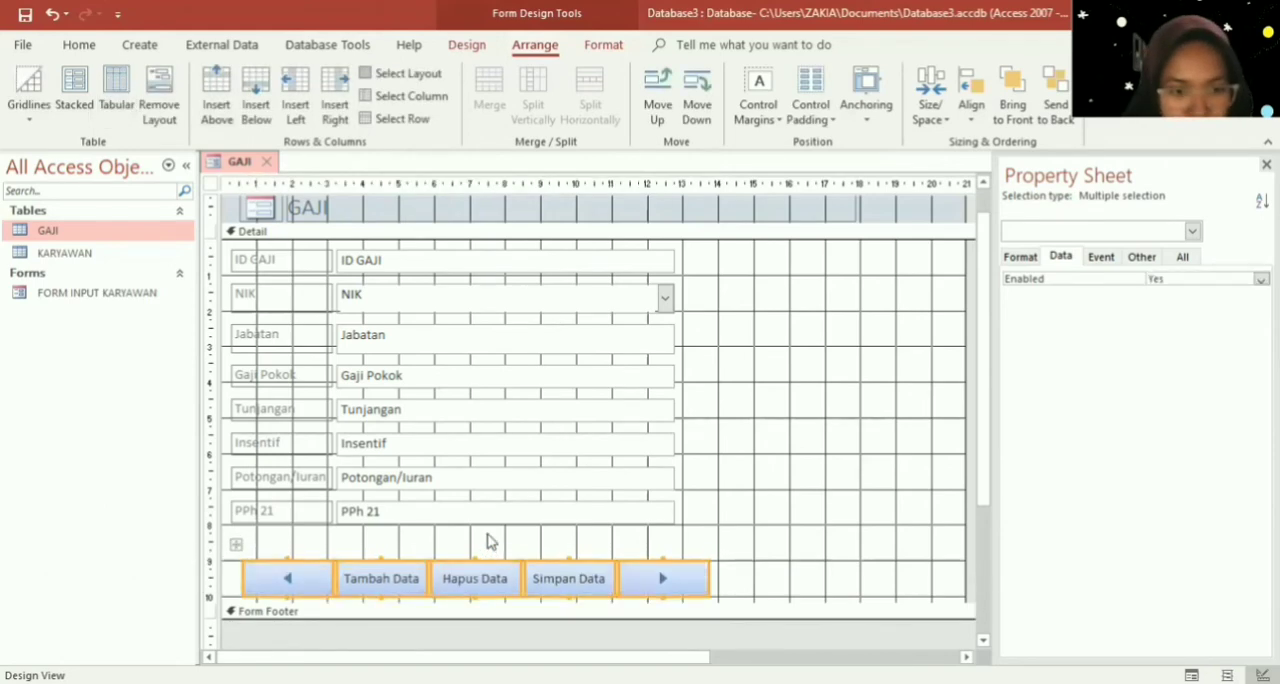
pyautogui.press('Left')
pyautogui.press('Left')
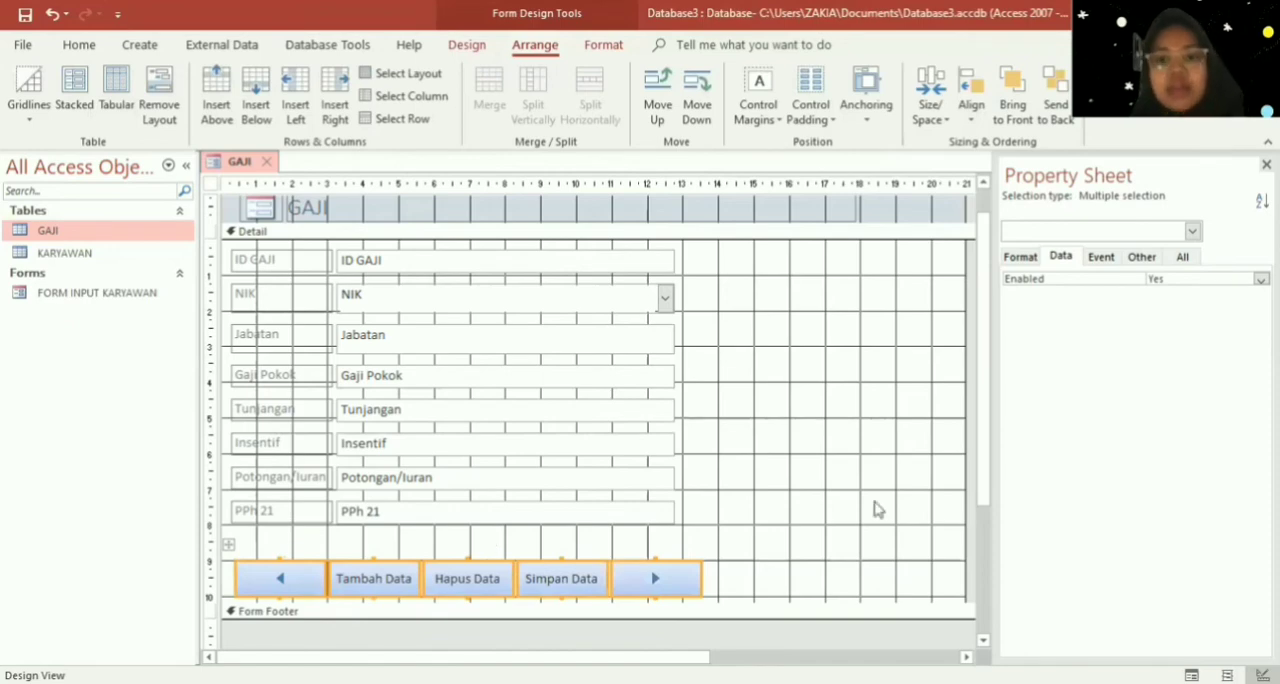
# - Fill the background of the form's Detail section with a medium purple
pyautogui.click(781, 497)
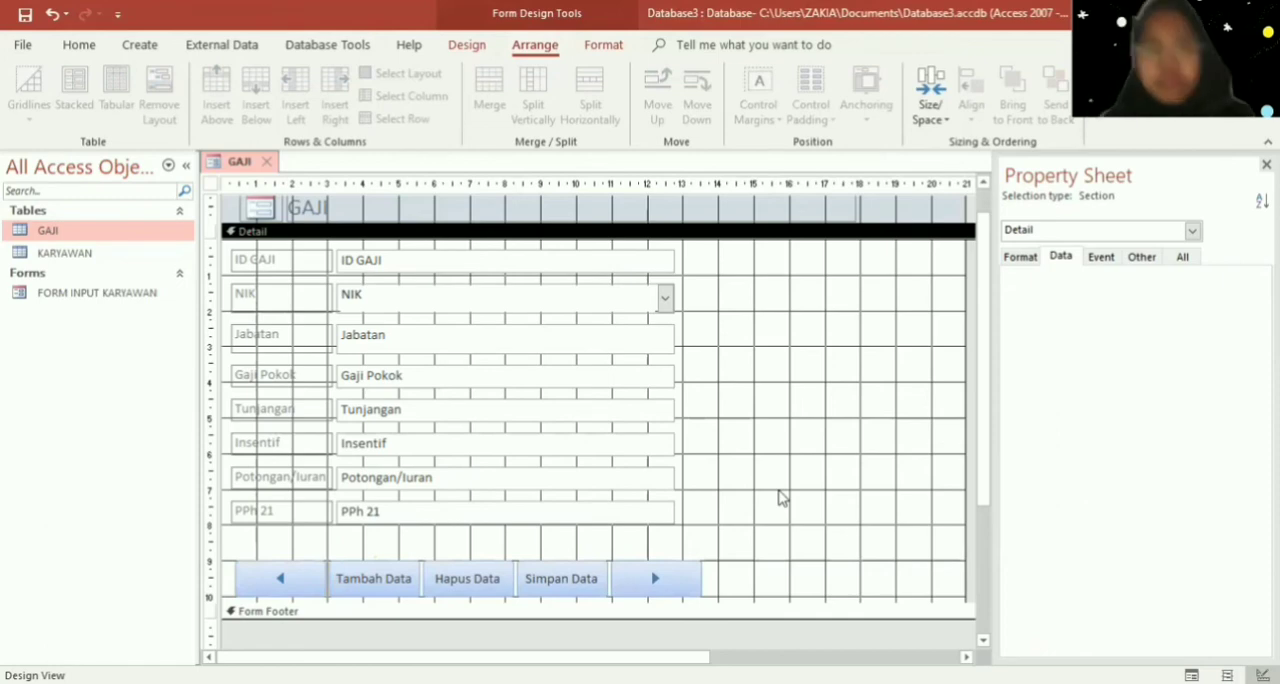
pyautogui.rightClick(767, 352)
pyautogui.moveTo(843, 443)
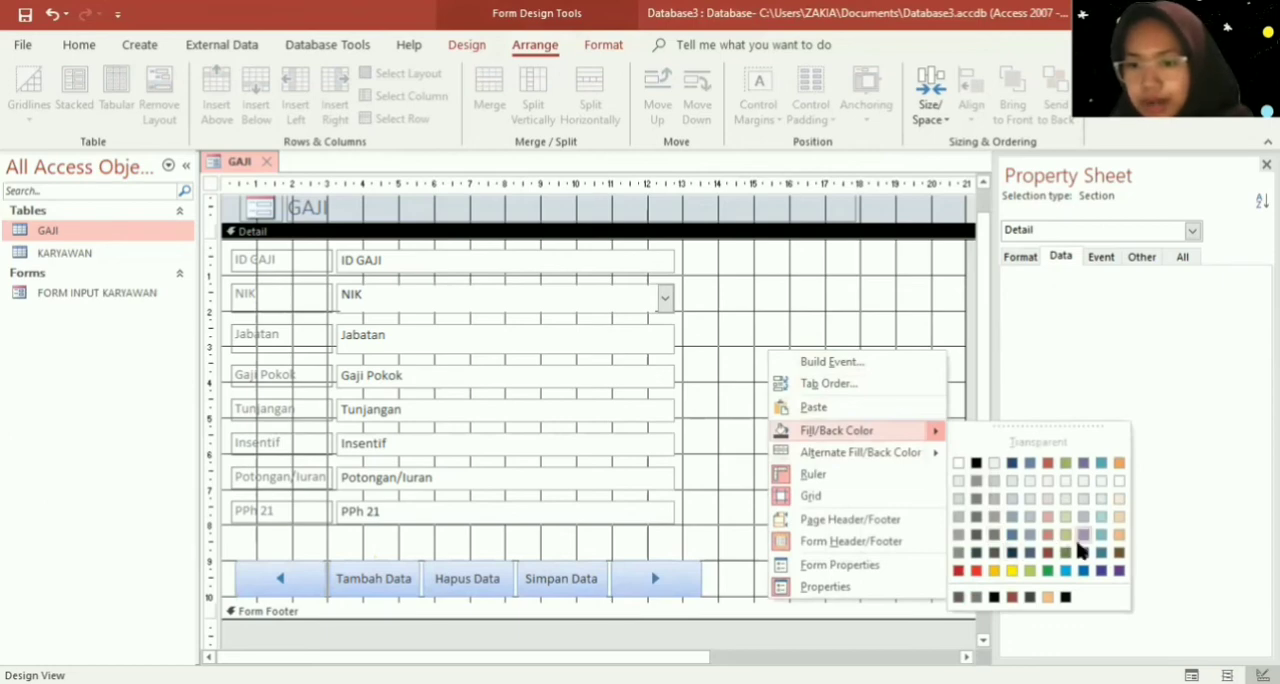
pyautogui.click(1081, 536)
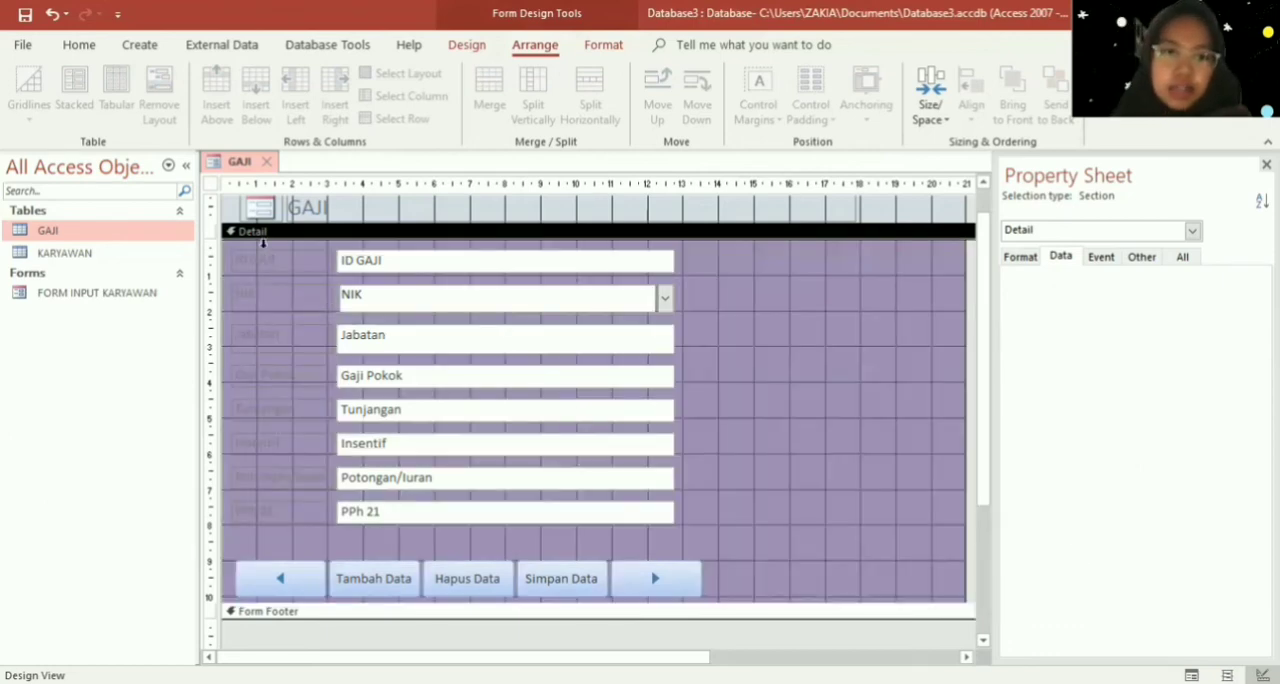
# - Make all field labels from ID GAJI to PPh 21 bold and black, and set their input fields' text to black
pyautogui.moveTo(228, 246); pyautogui.dragTo(330, 537)
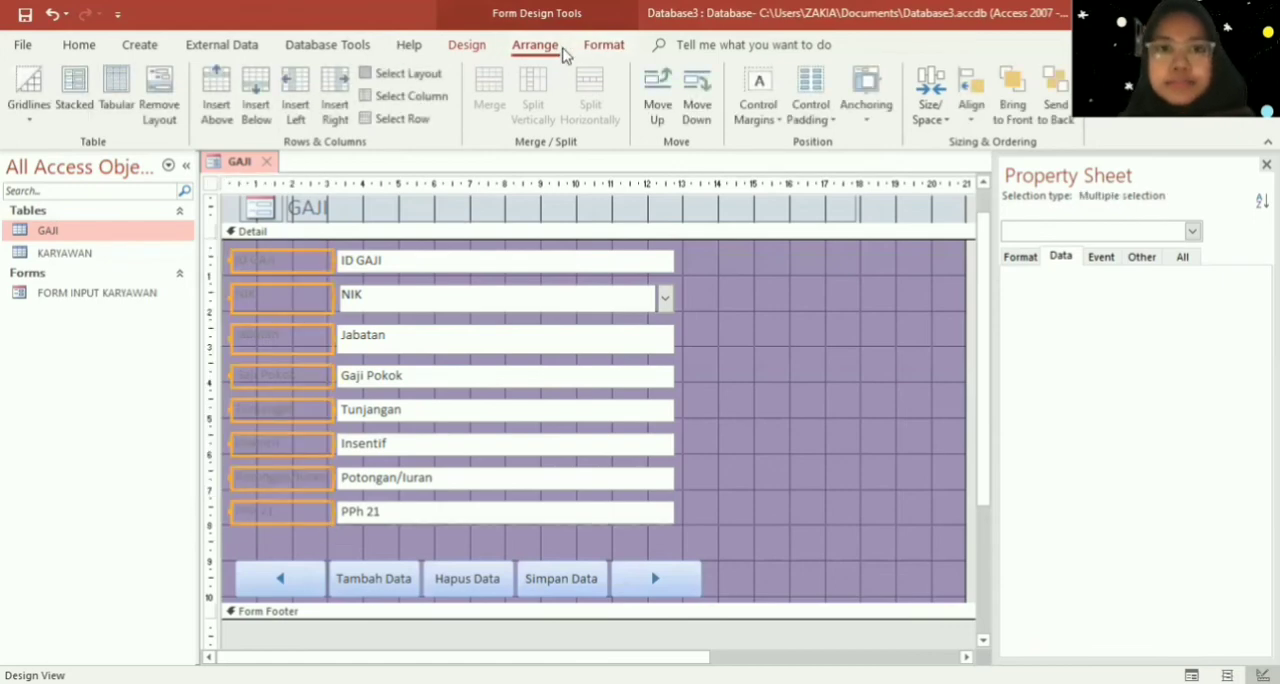
pyautogui.click(597, 45)
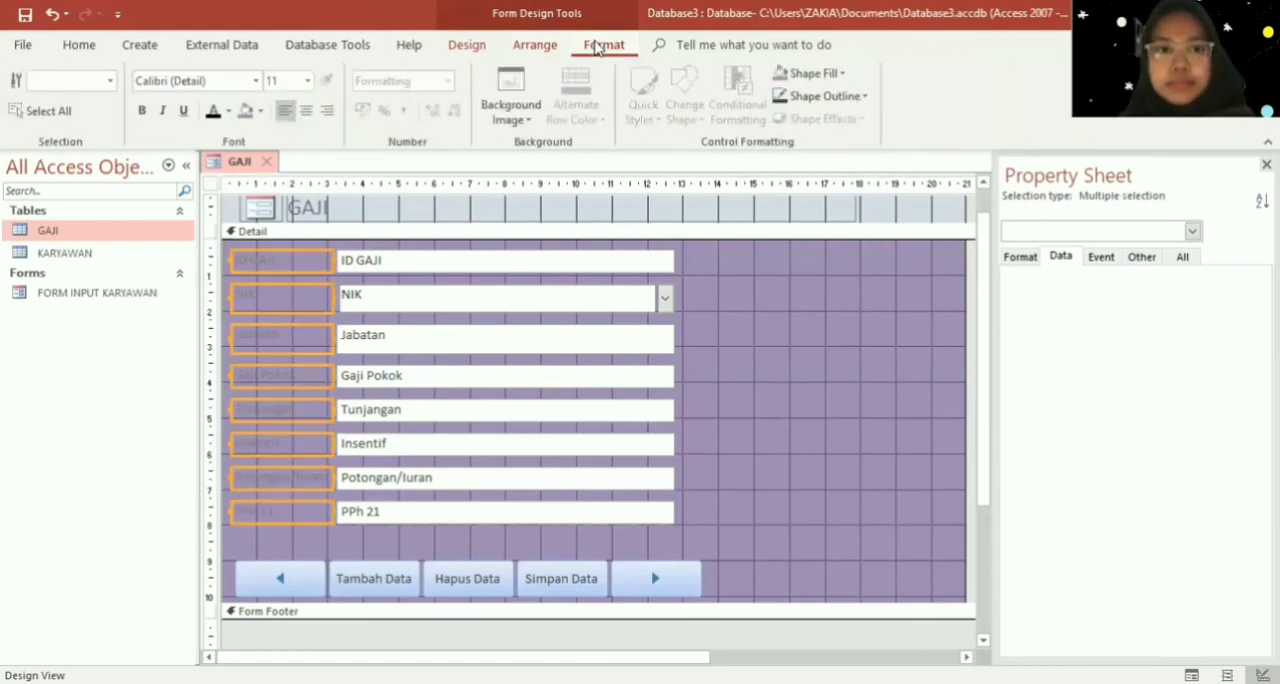
pyautogui.click(213, 111)
pyautogui.click(142, 111)
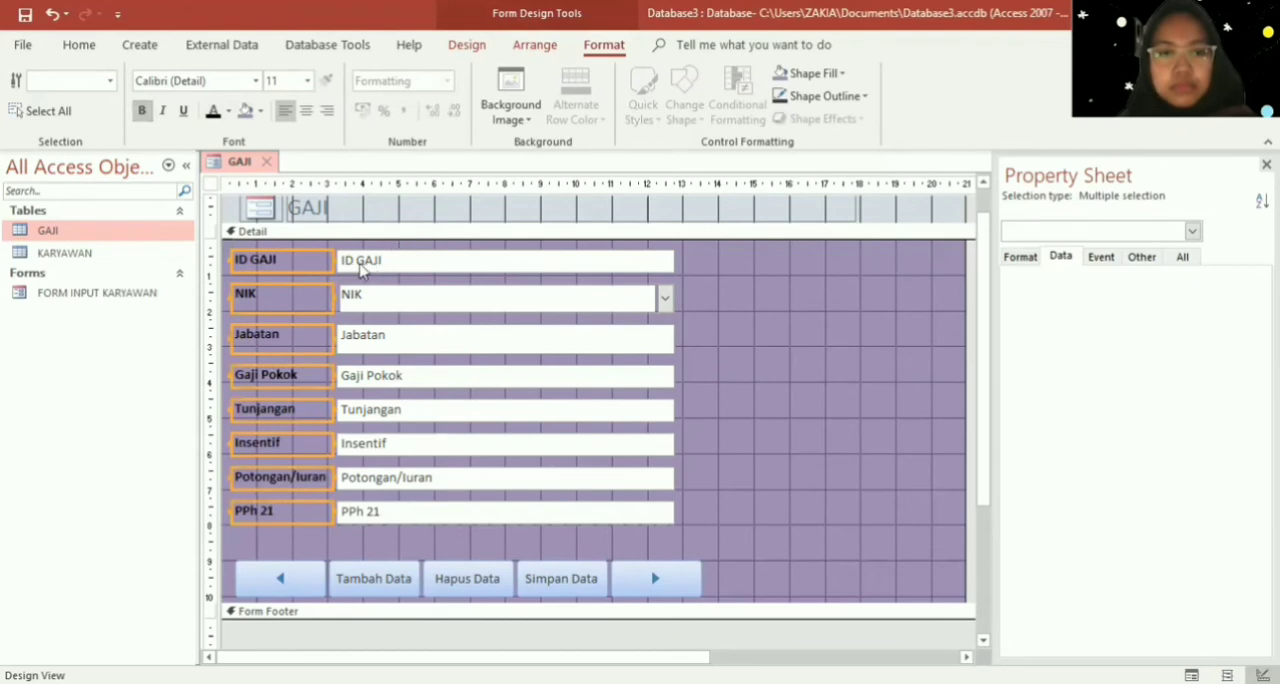
pyautogui.moveTo(342, 242); pyautogui.dragTo(700, 542)
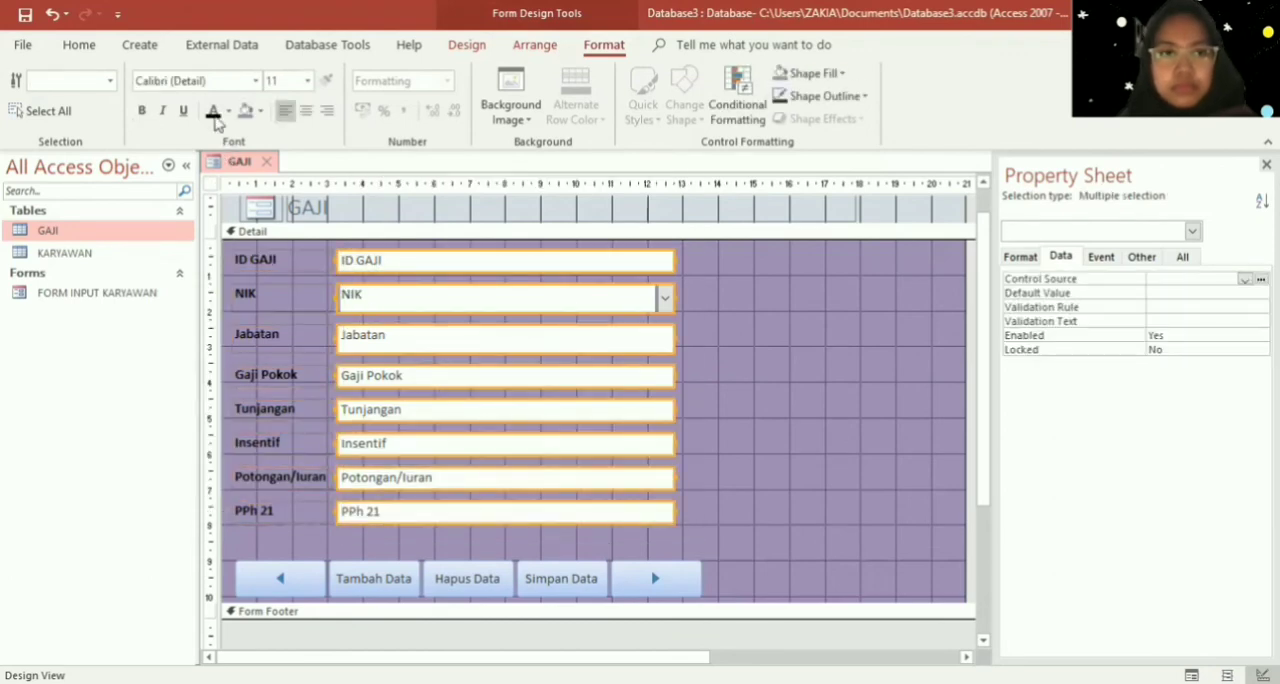
pyautogui.click(213, 112)
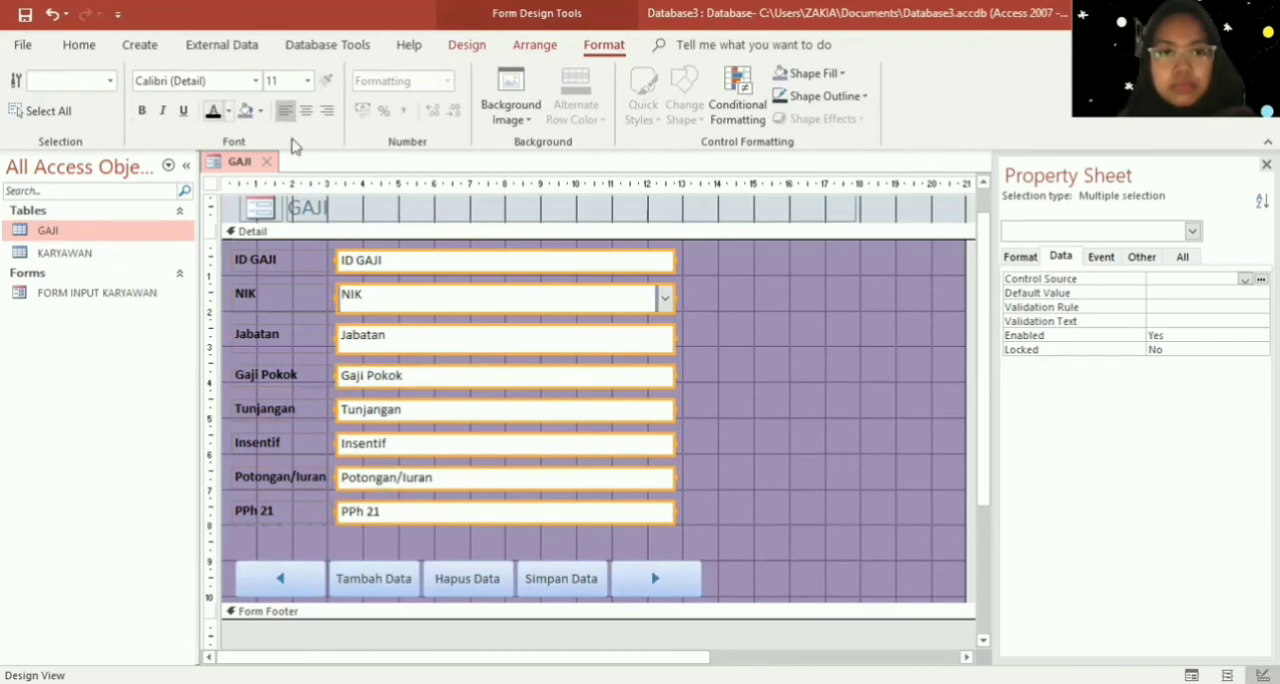
# - Change the form header title to "FORM GAJI KARYAWAN" and make it bold and black
pyautogui.click(349, 207)
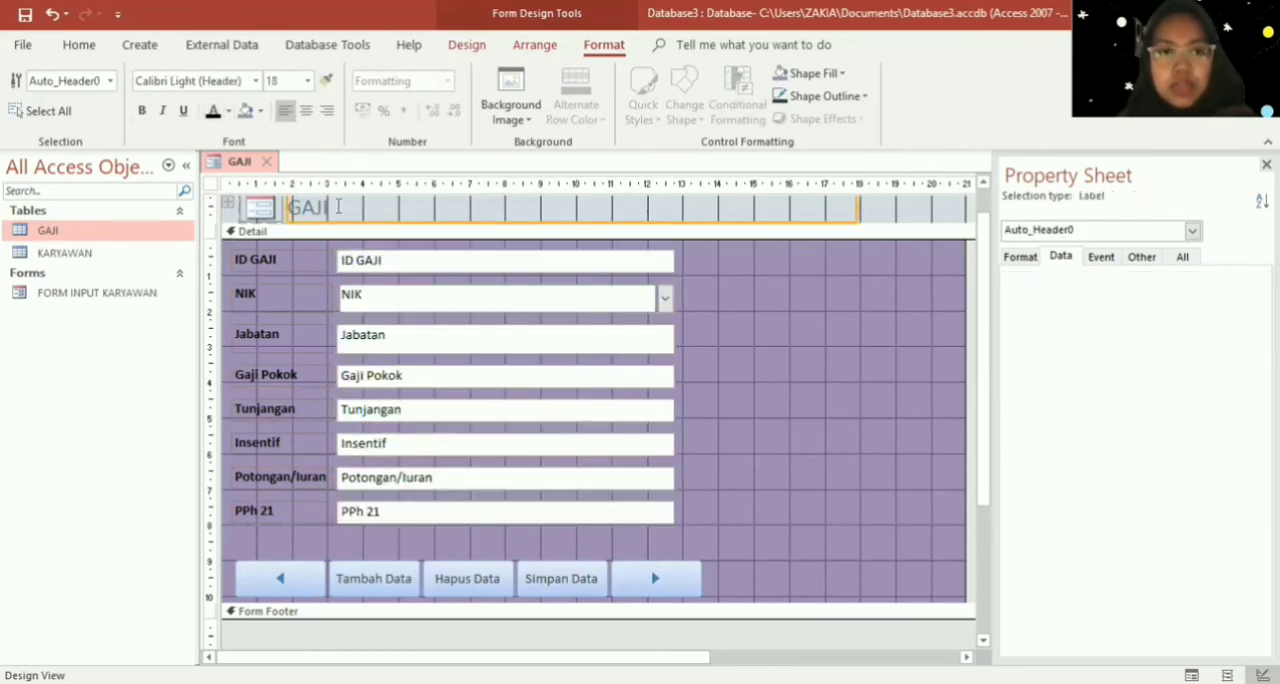
pyautogui.moveTo(339, 207); pyautogui.dragTo(287, 207)
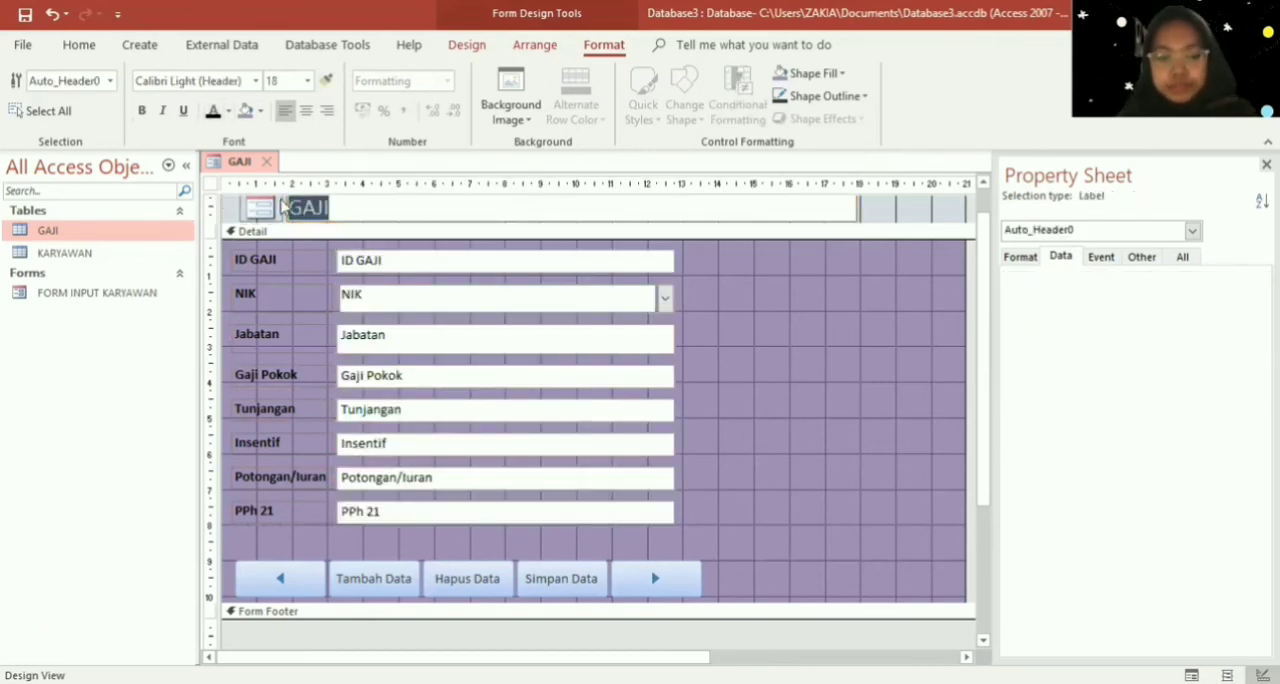
pyautogui.press('capslock')
pyautogui.write('F')
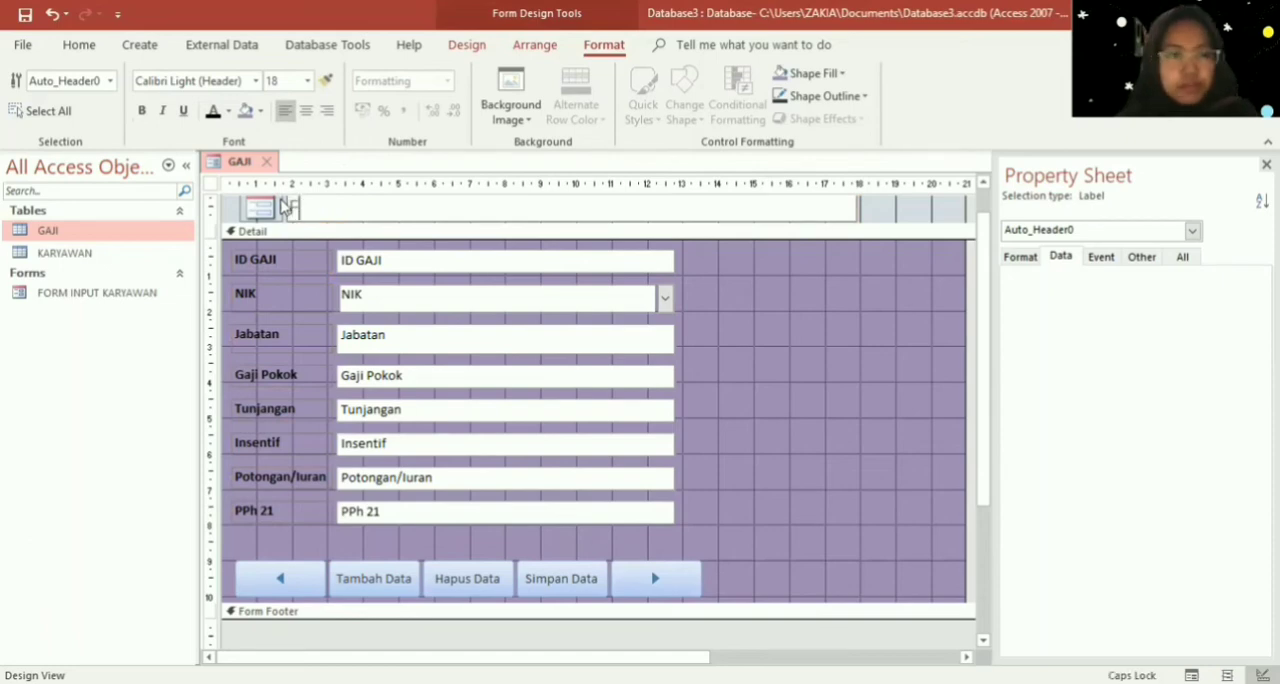
pyautogui.write('ORM')
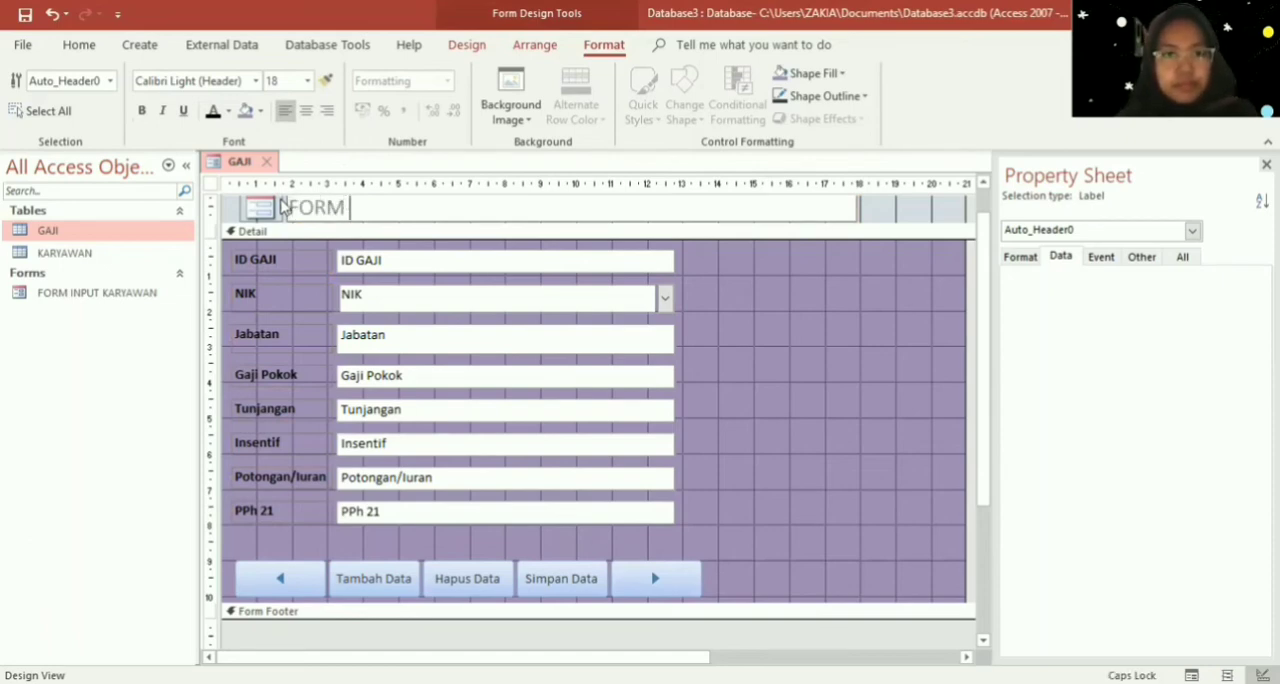
pyautogui.write(' GAJI KA')
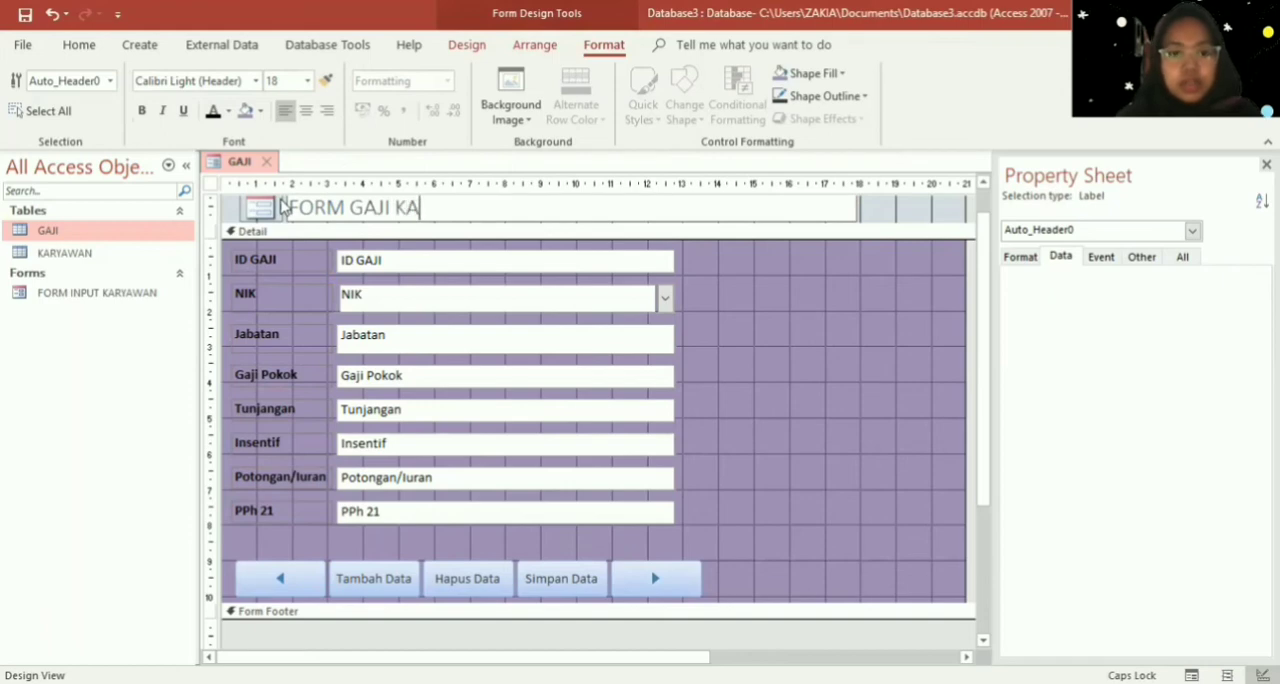
pyautogui.write('RYAWAN')
pyautogui.press('BackSpace')
pyautogui.press('BackSpace')
pyautogui.press('BackSpace')
pyautogui.write('AWAN')
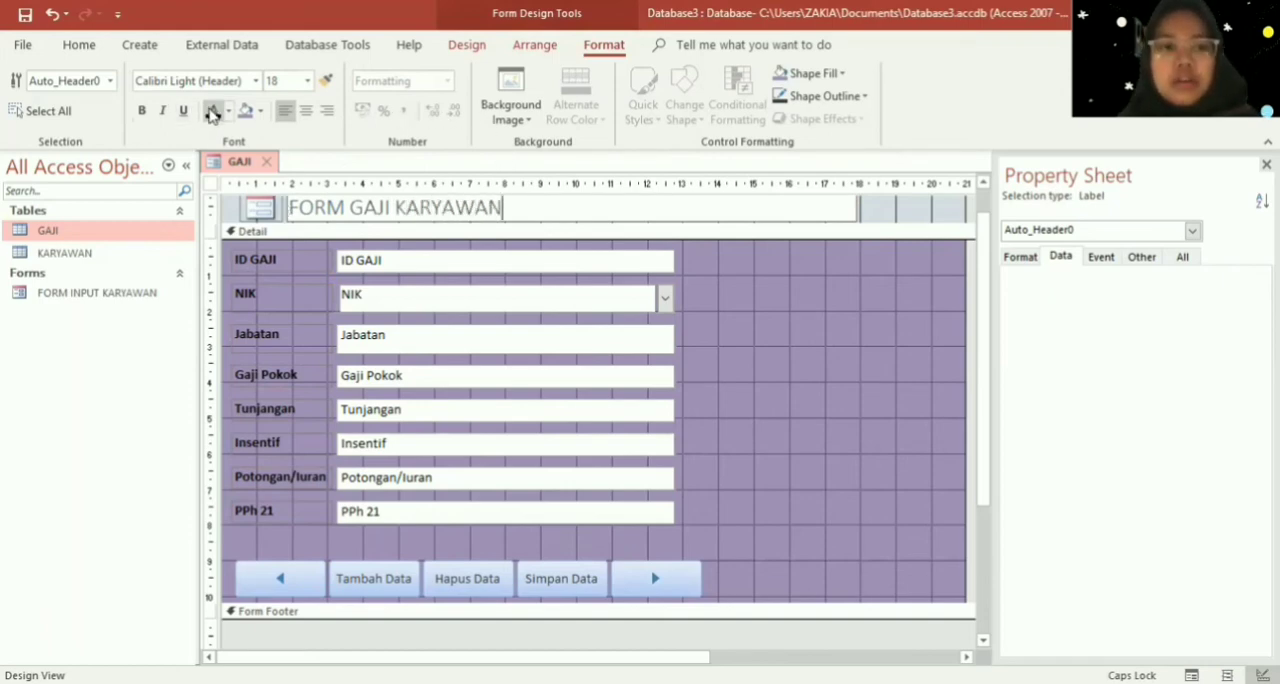
pyautogui.press('Return')
pyautogui.click(141, 110)
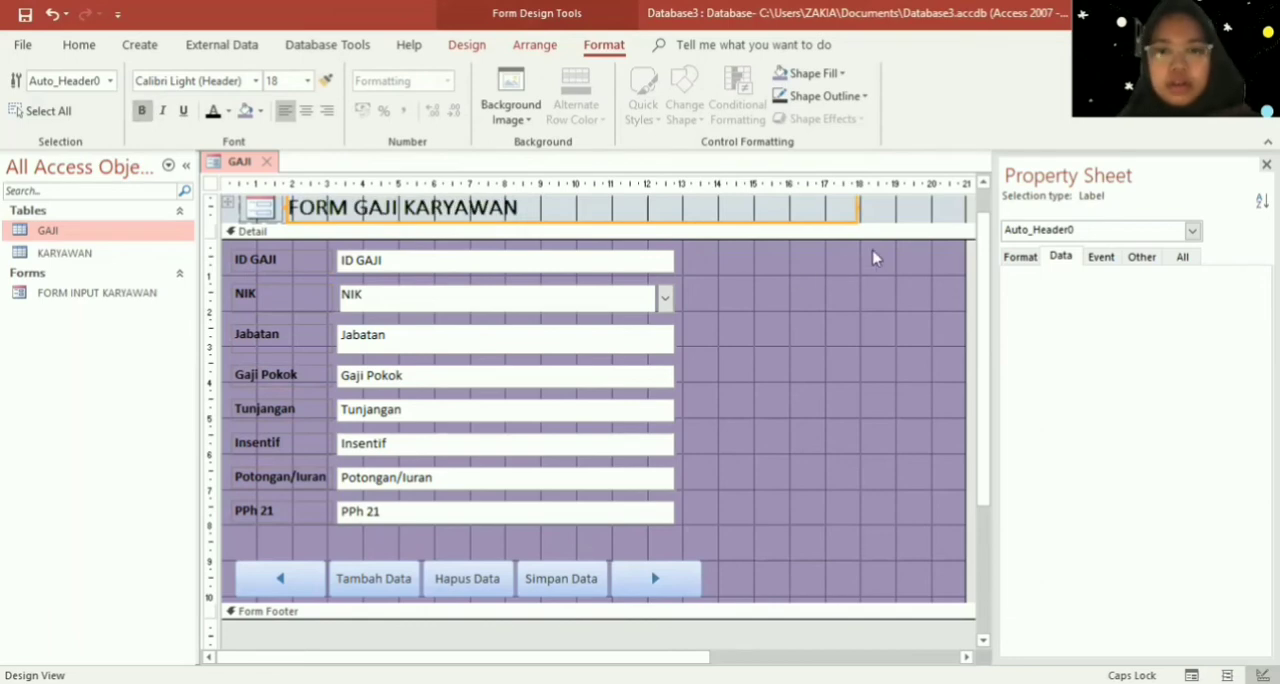
# - Fill the background of the GAJI form's Form Header section with orange
pyautogui.click(899, 203)
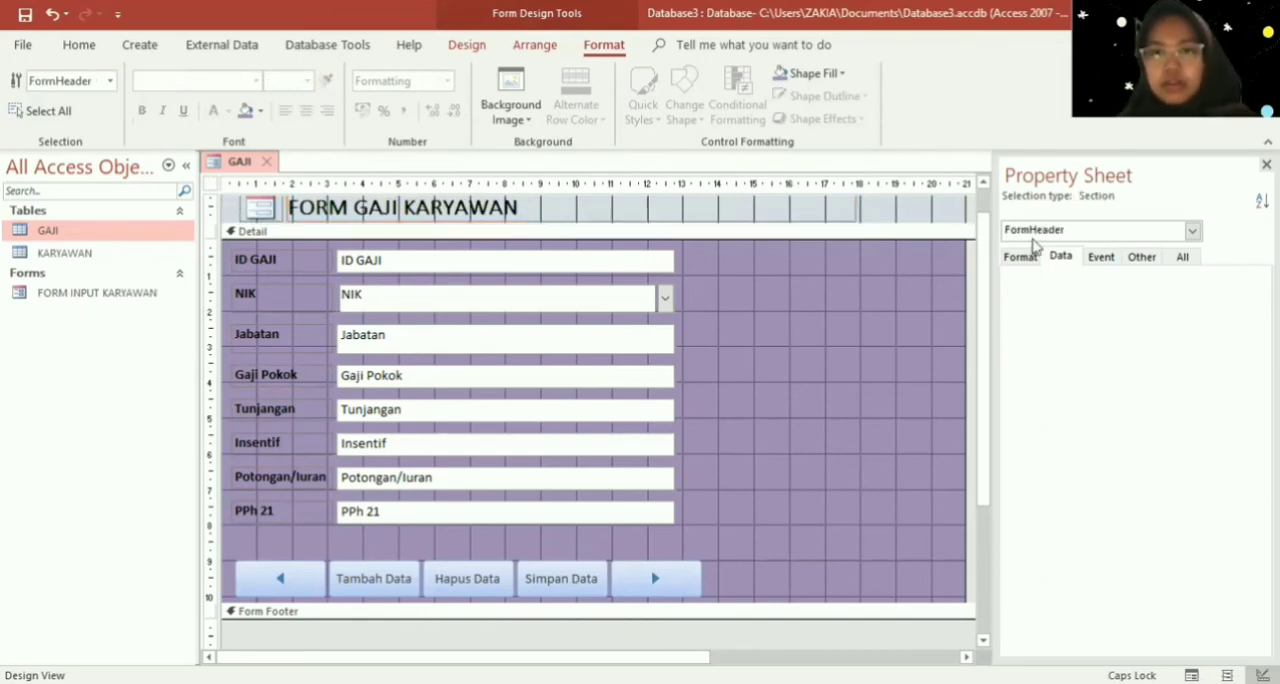
pyautogui.rightClick(877, 210)
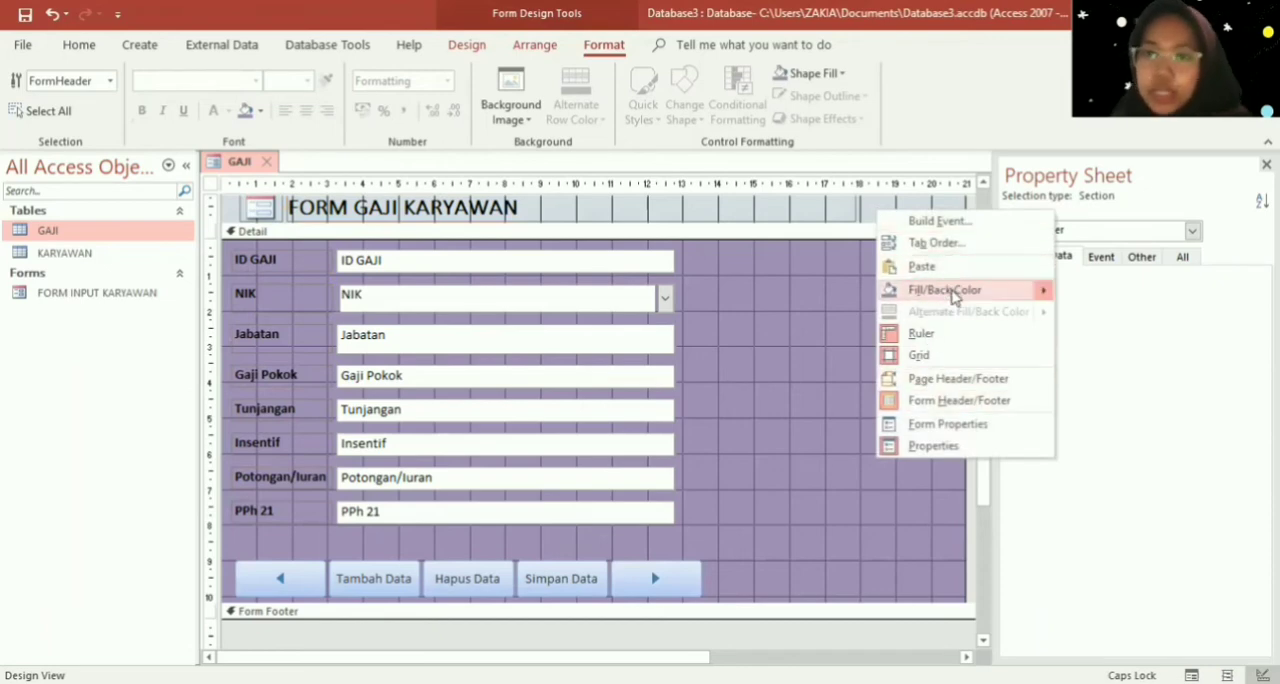
pyautogui.moveTo(950, 292)
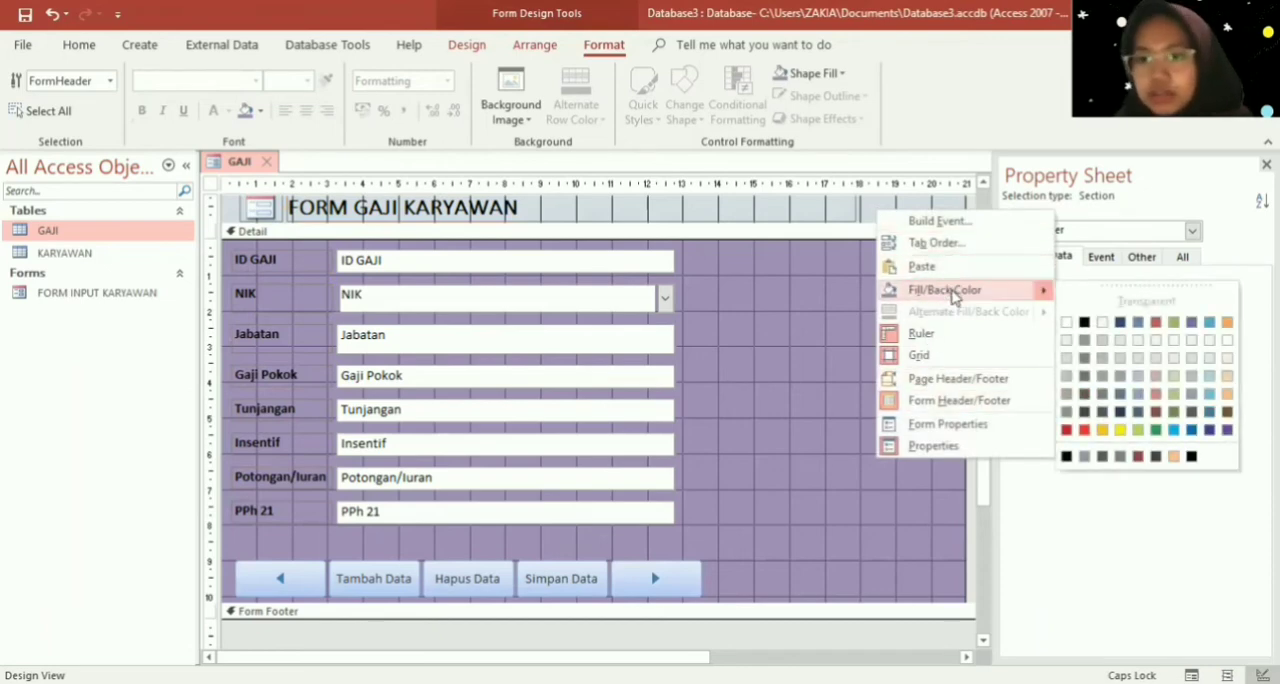
pyautogui.click(1120, 430)
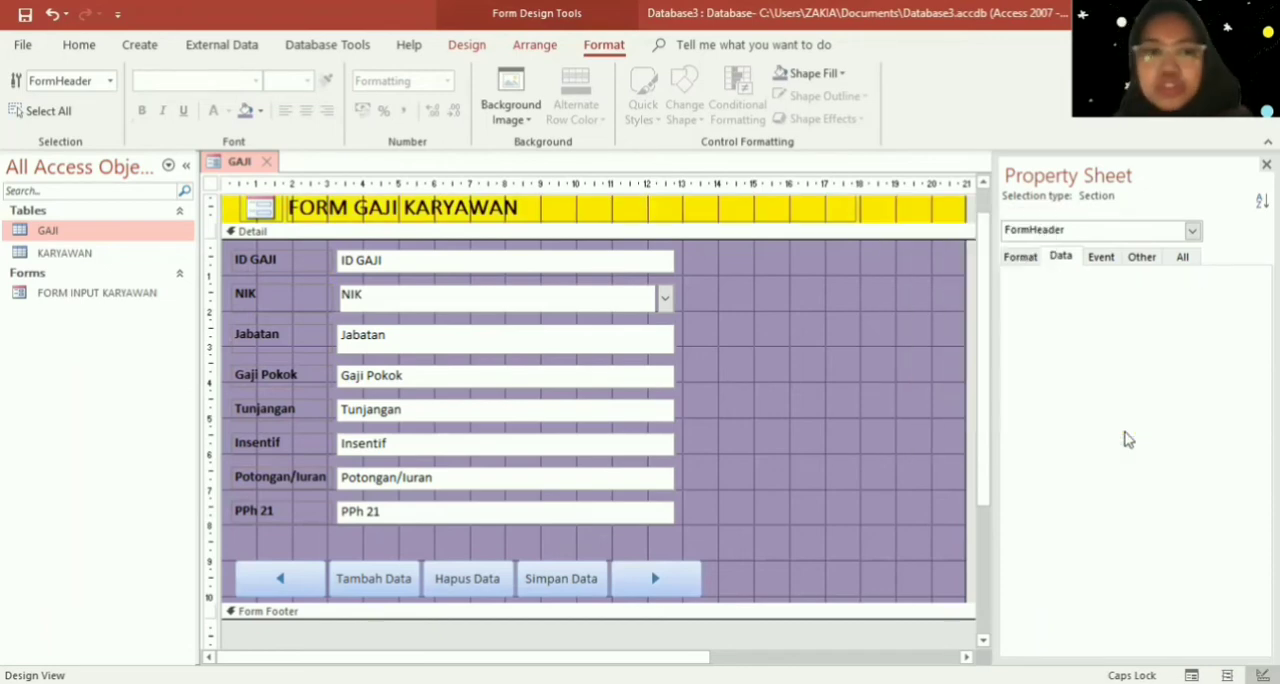
pyautogui.rightClick(928, 220)
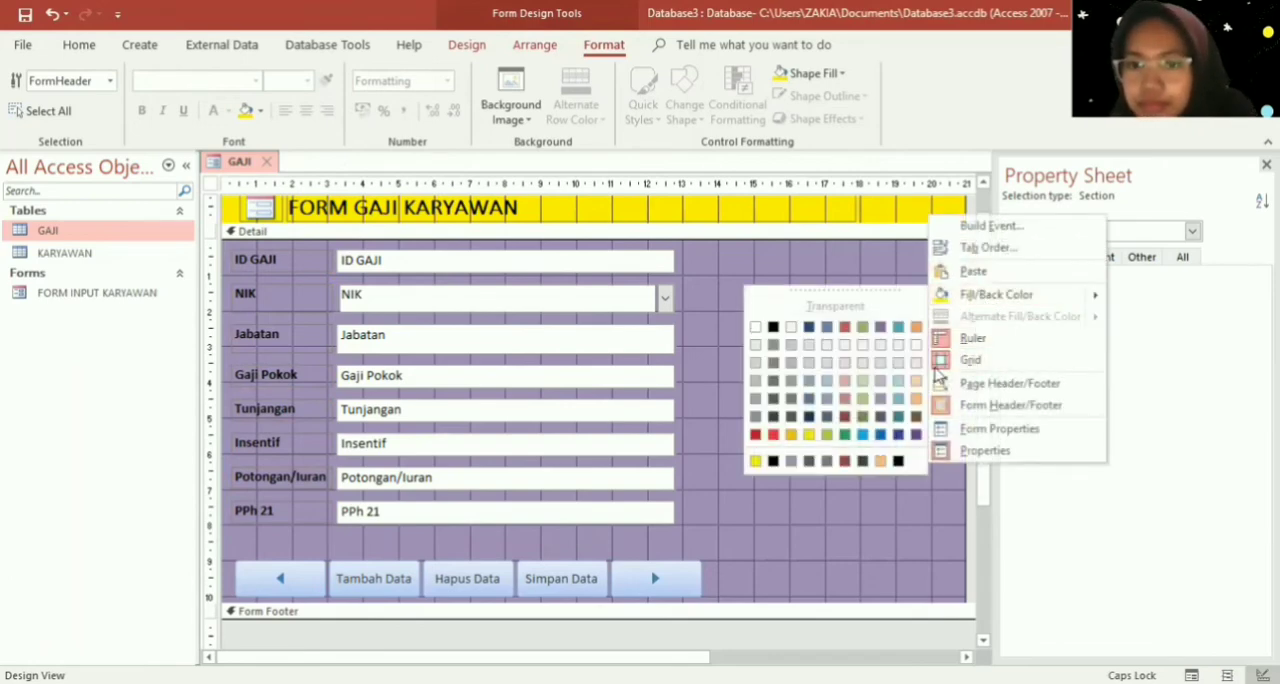
pyautogui.click(791, 434)
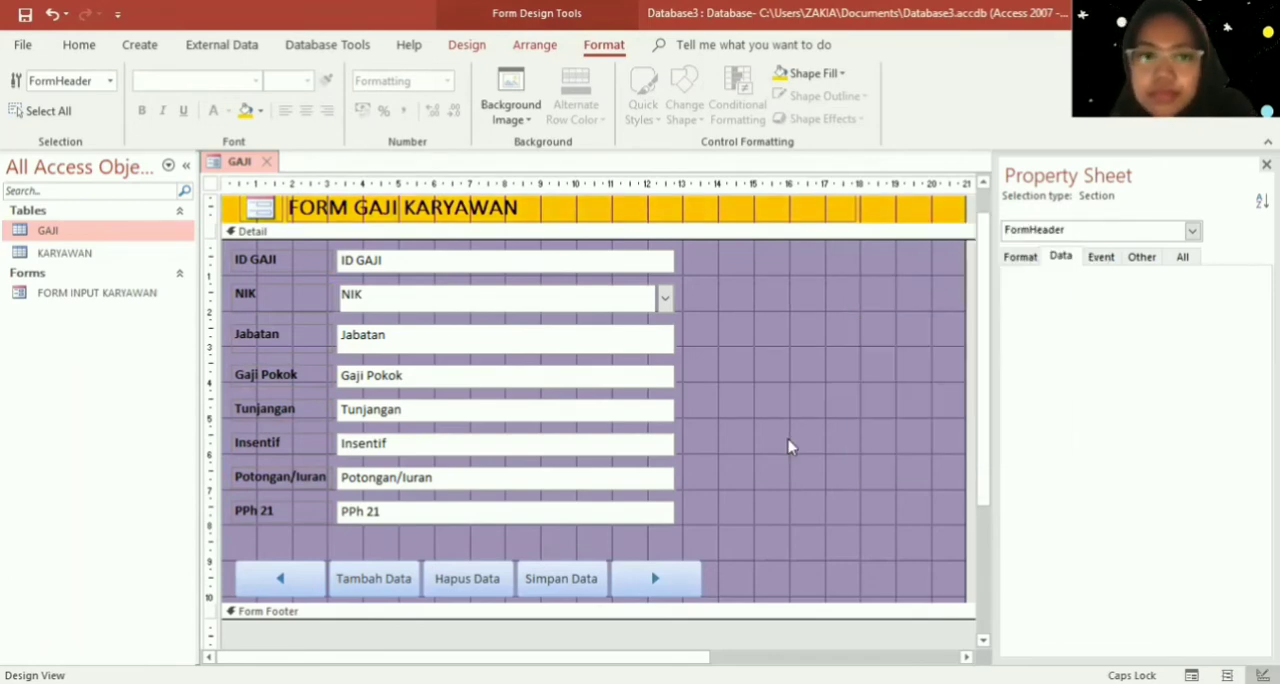
# - Save the GAJI form under the name "FORM GAJI KARYAWAN"
pyautogui.rightClick(777, 350)
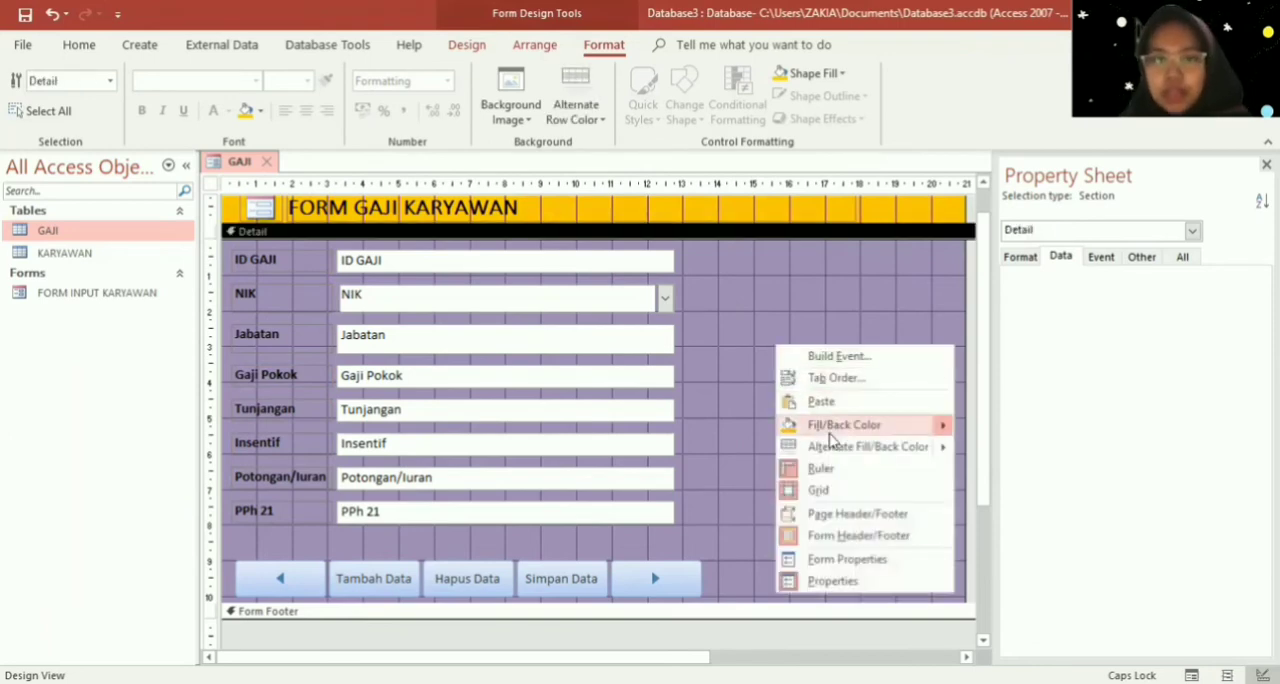
pyautogui.rightClick(220, 163)
pyautogui.rightClick(220, 163)
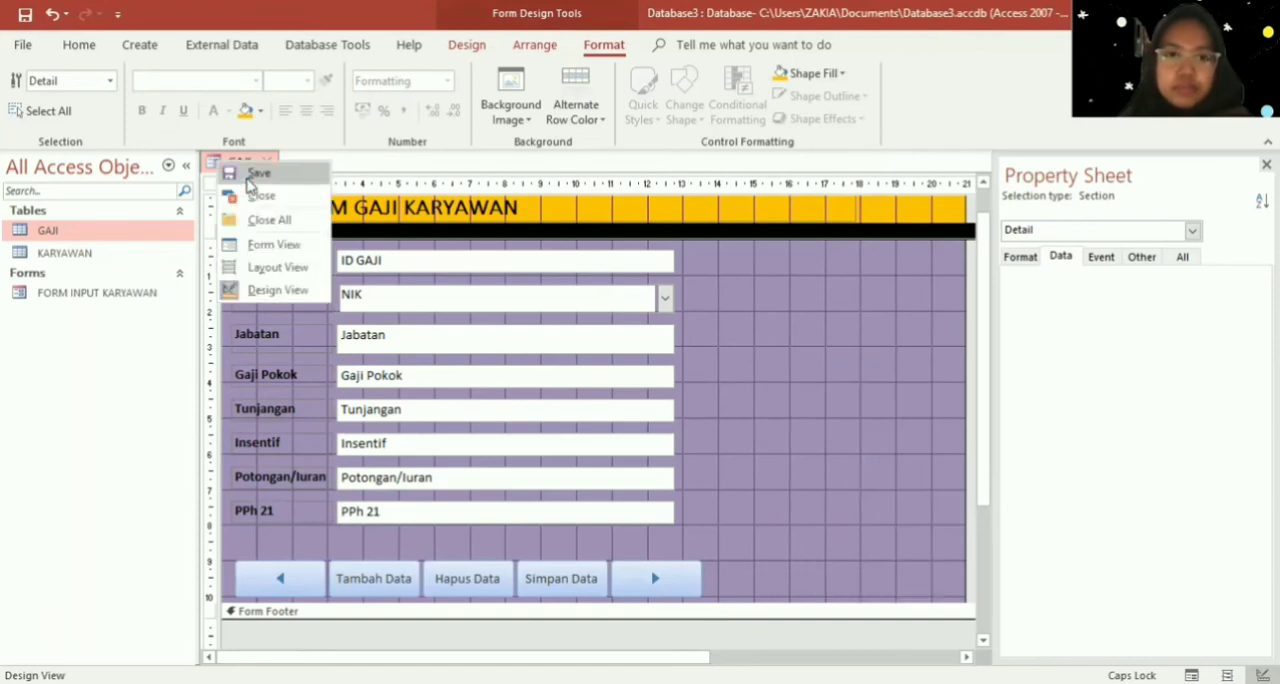
pyautogui.click(255, 174)
pyautogui.write('FOR')
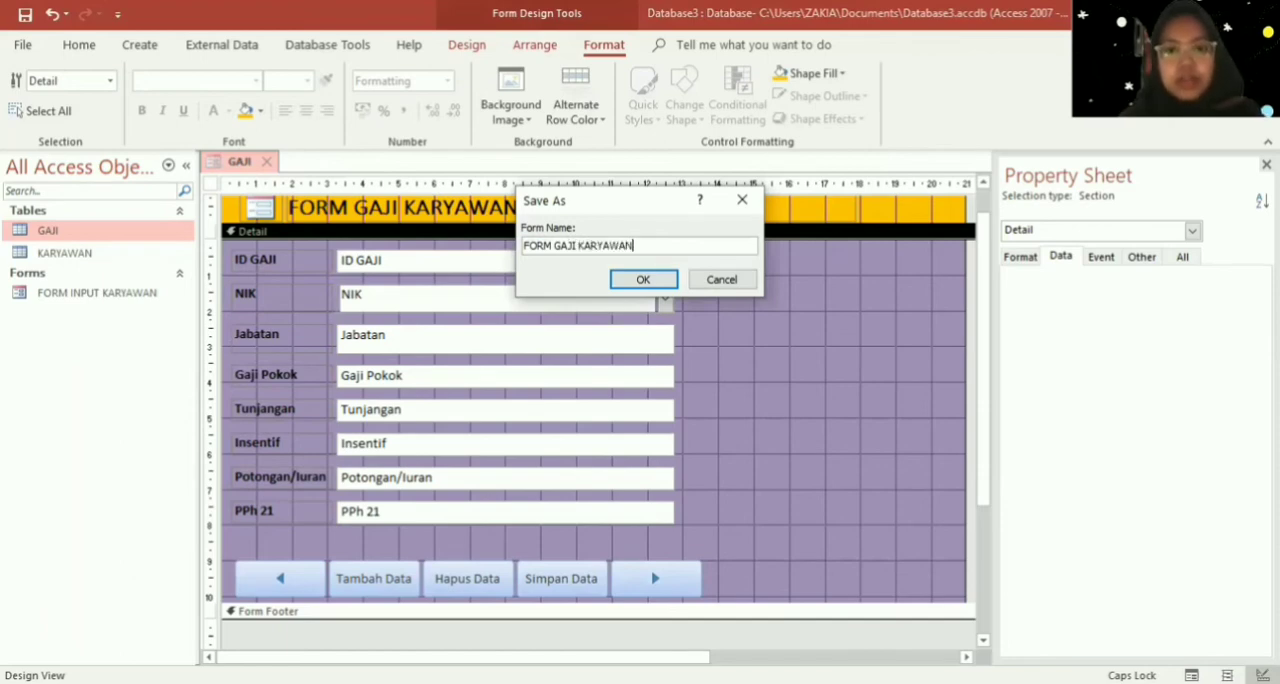
pyautogui.write('M GAJI KARYAWAN')
pyautogui.press('Return')
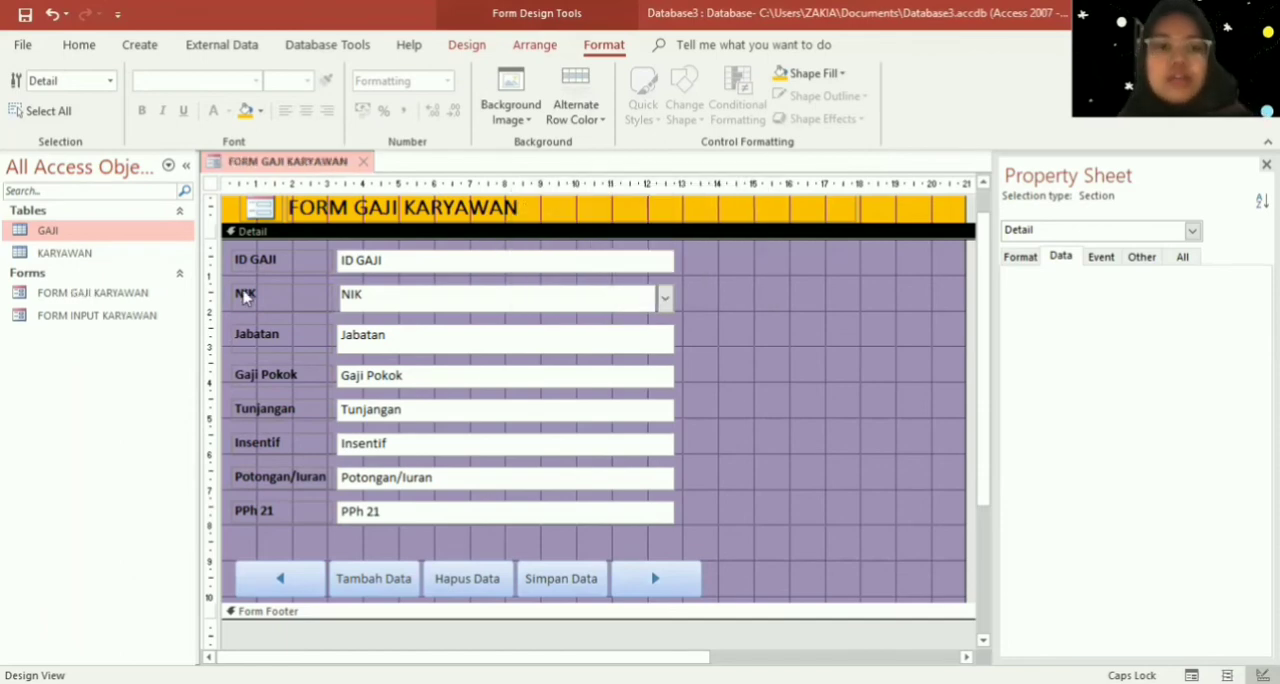
# - Open FORM INPUT KARYAWAN in Design View and change its header title to "FORM INPUT KARYAWAN"
pyautogui.doubleClick(150, 314)
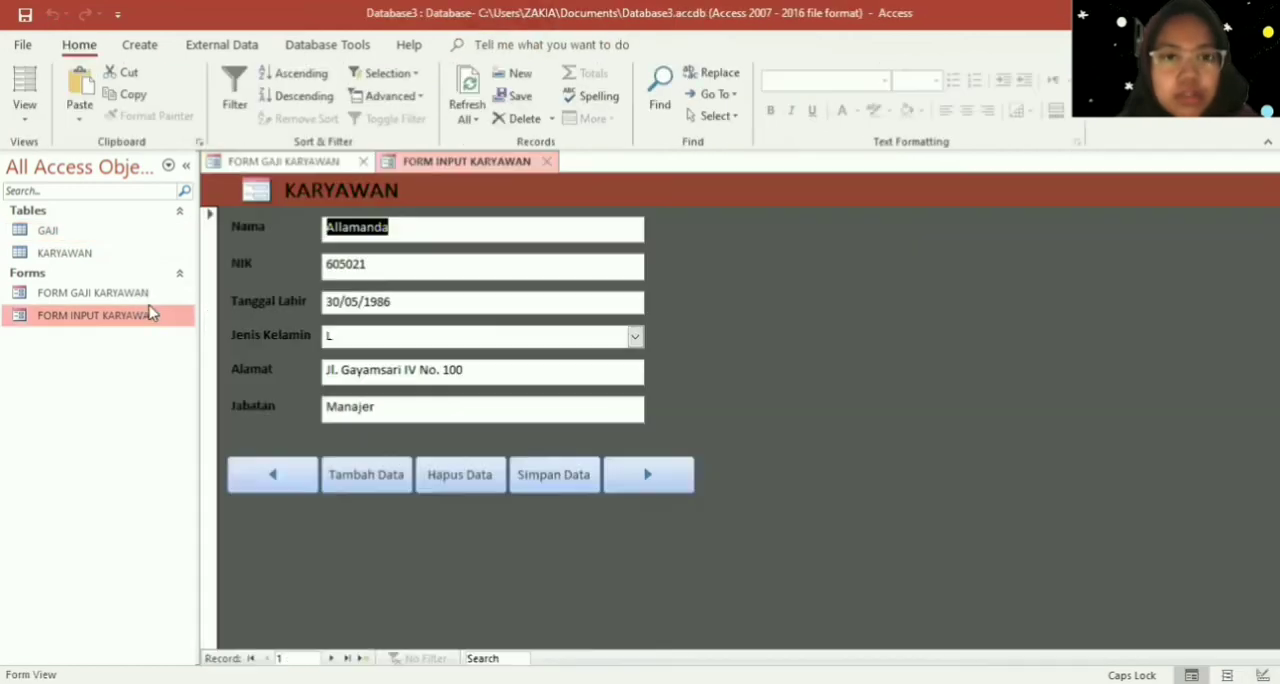
pyautogui.rightClick(769, 313)
pyautogui.click(824, 364)
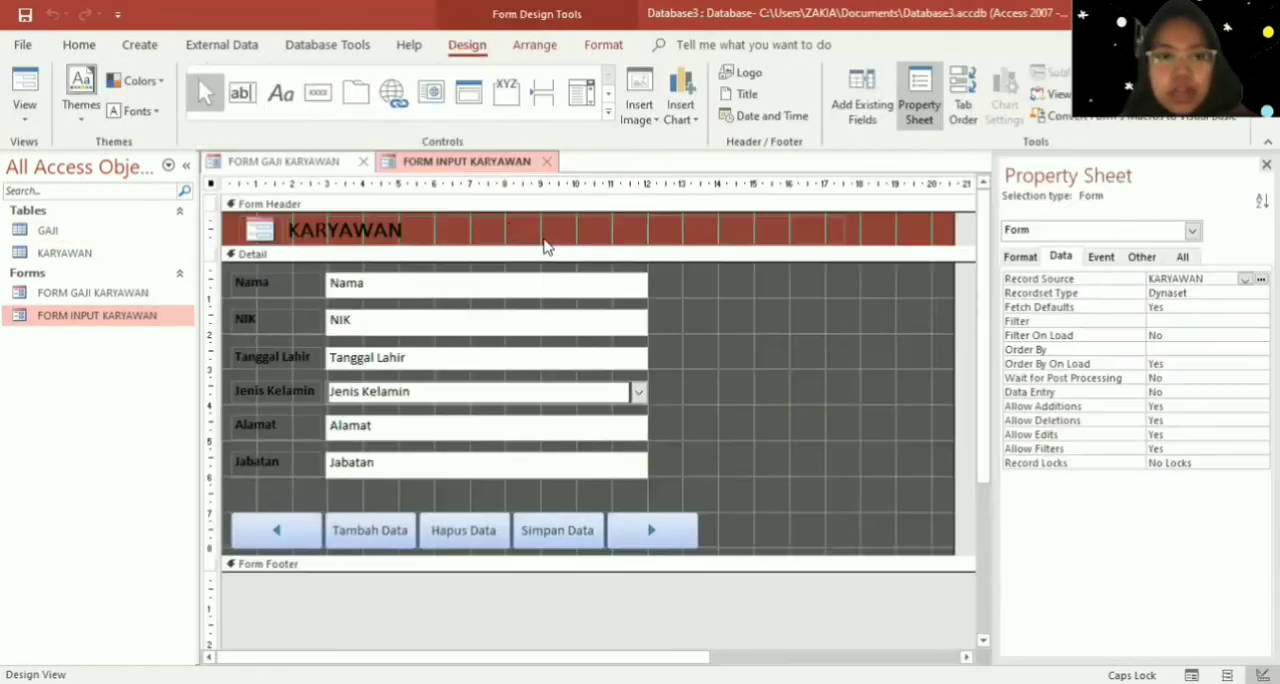
pyautogui.click(398, 229)
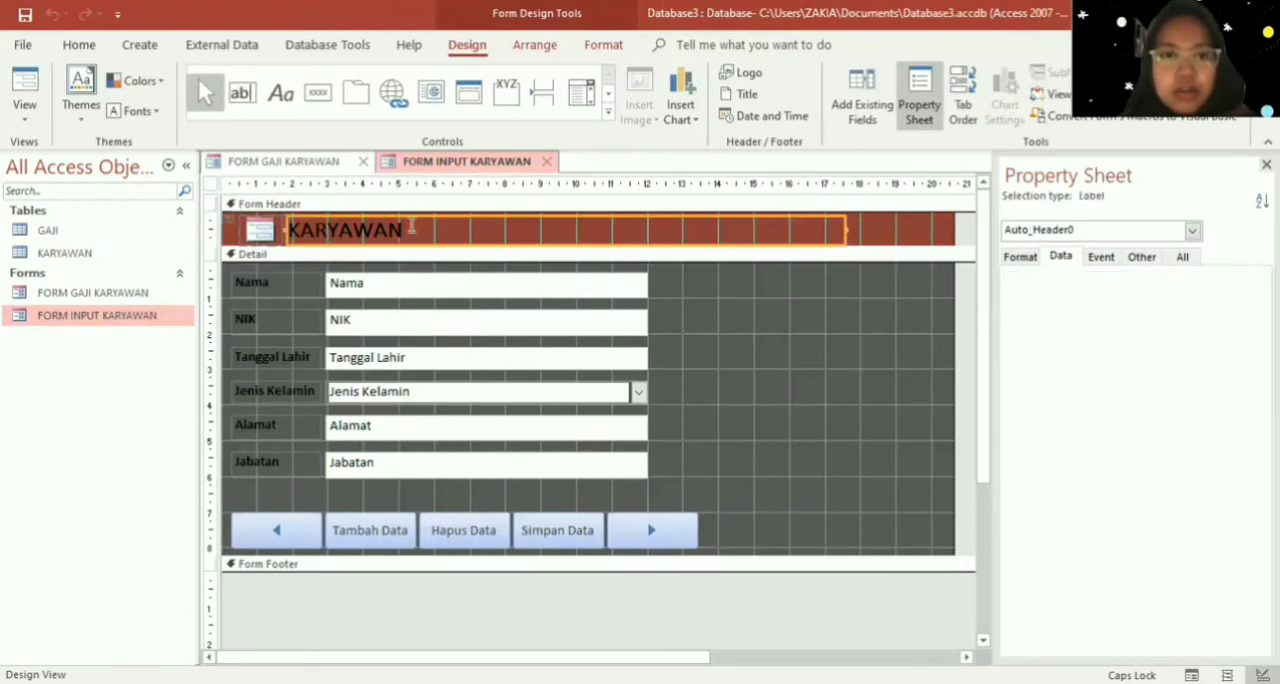
pyautogui.moveTo(411, 227); pyautogui.dragTo(262, 226)
pyautogui.write('FORM')
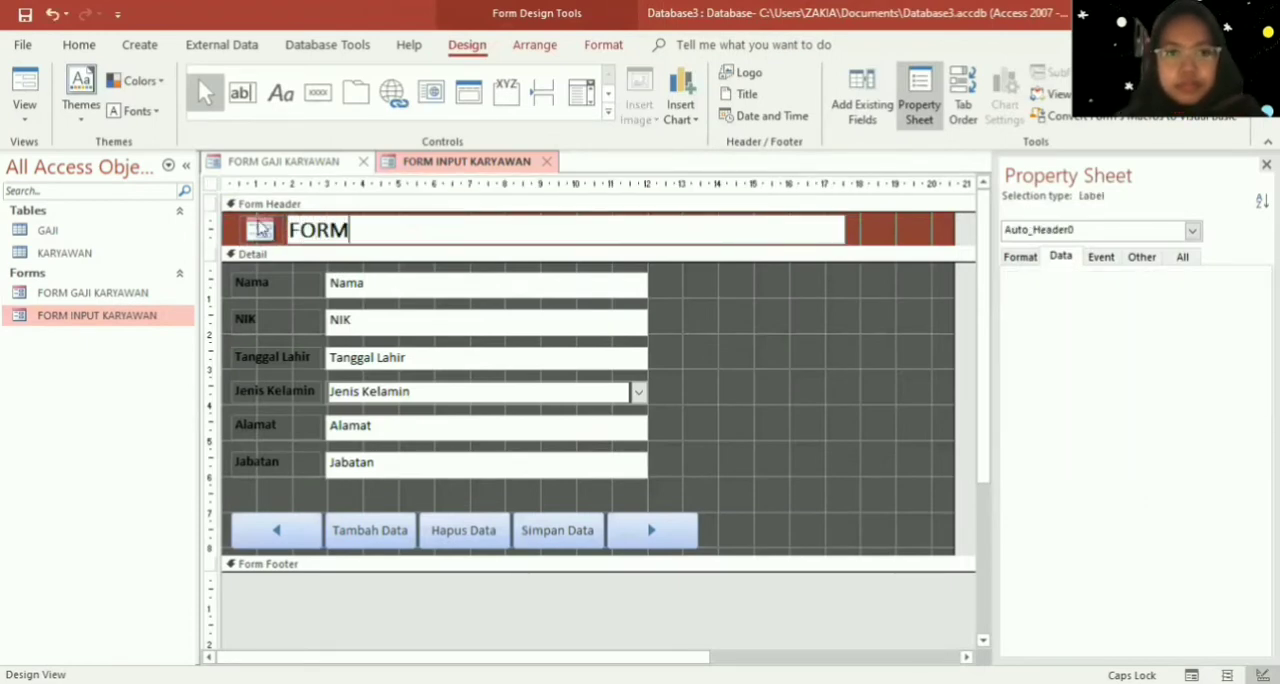
pyautogui.write(' INPU')
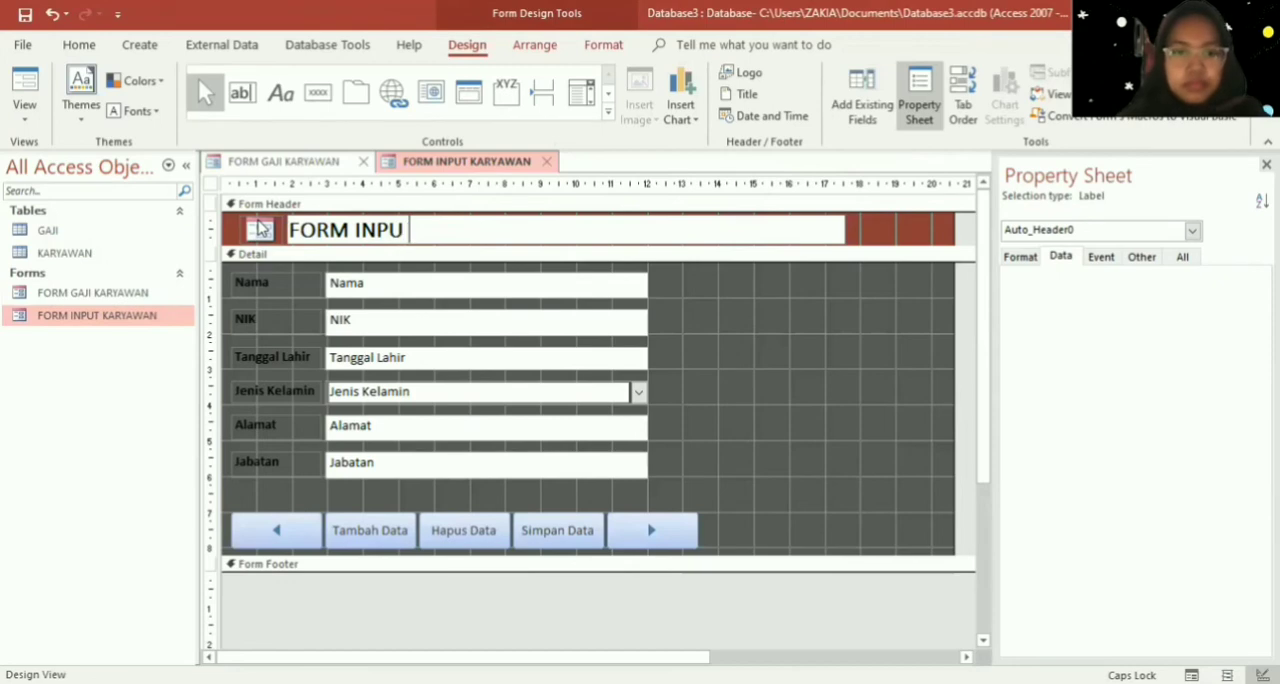
pyautogui.write('T AK')
pyautogui.press('BackSpace')
pyautogui.press('BackSpace')
pyautogui.write('K')
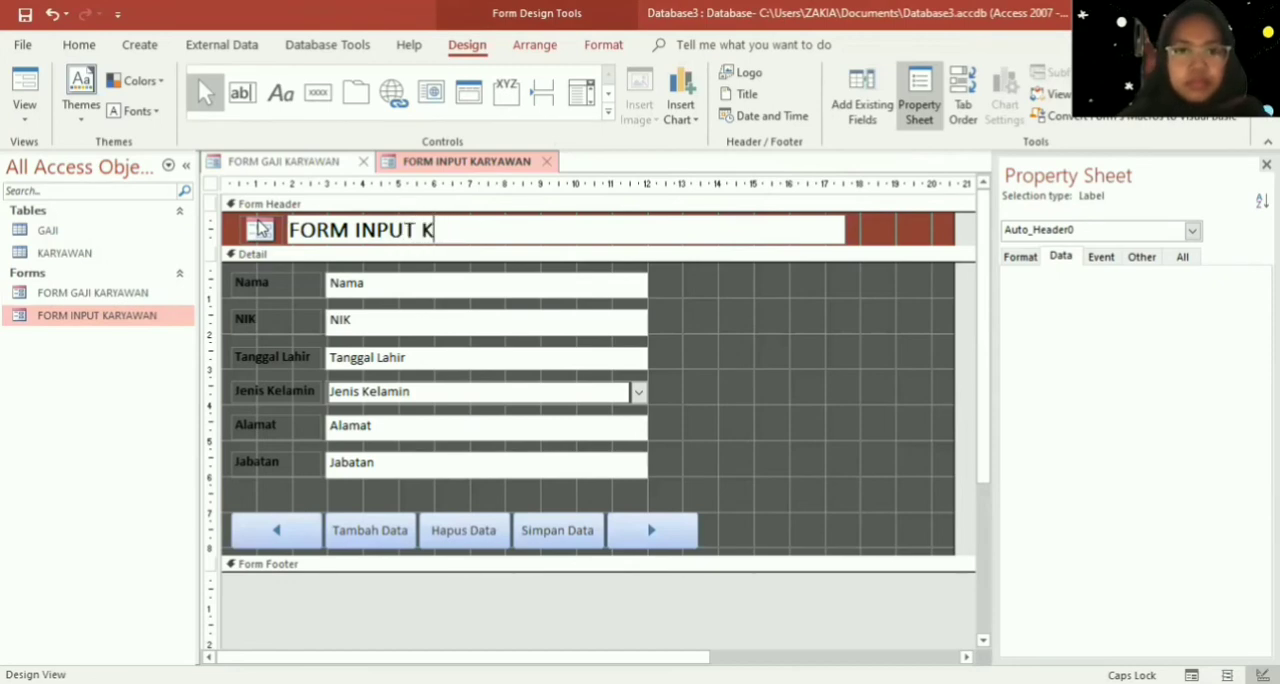
pyautogui.write('ARYAWAN')
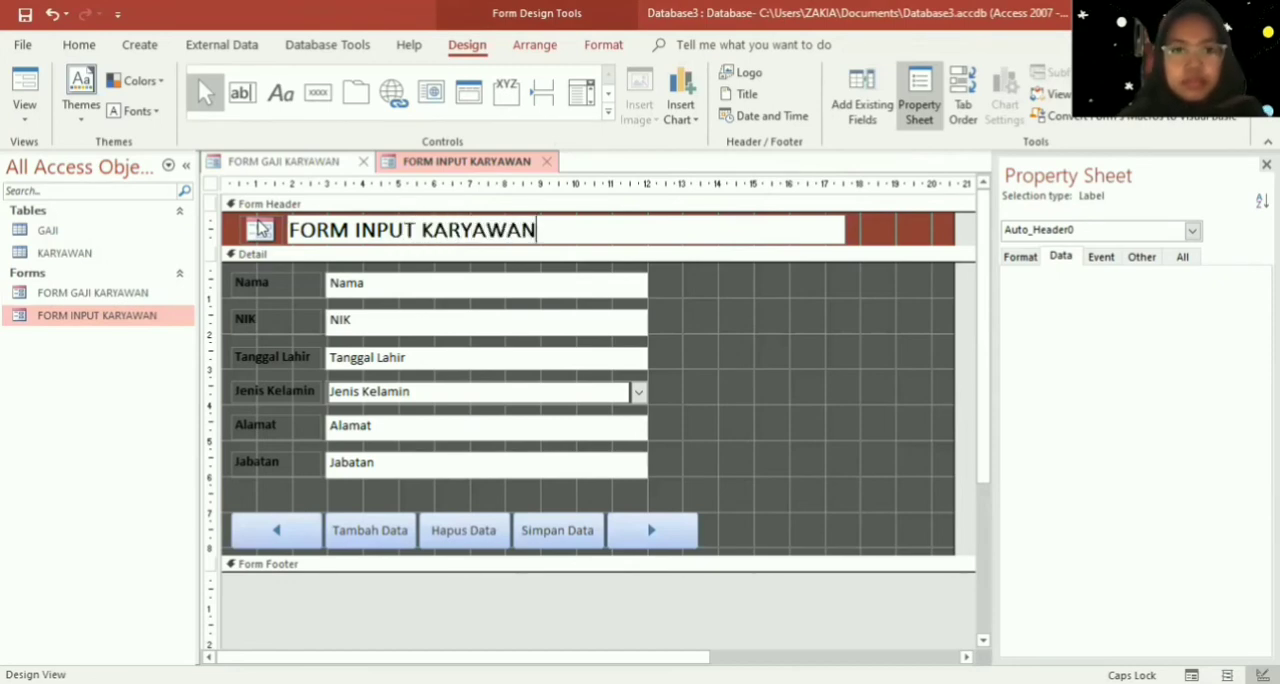
# - Save the retitled employee input form and close both open forms
pyautogui.rightClick(452, 177)
pyautogui.click(543, 180)
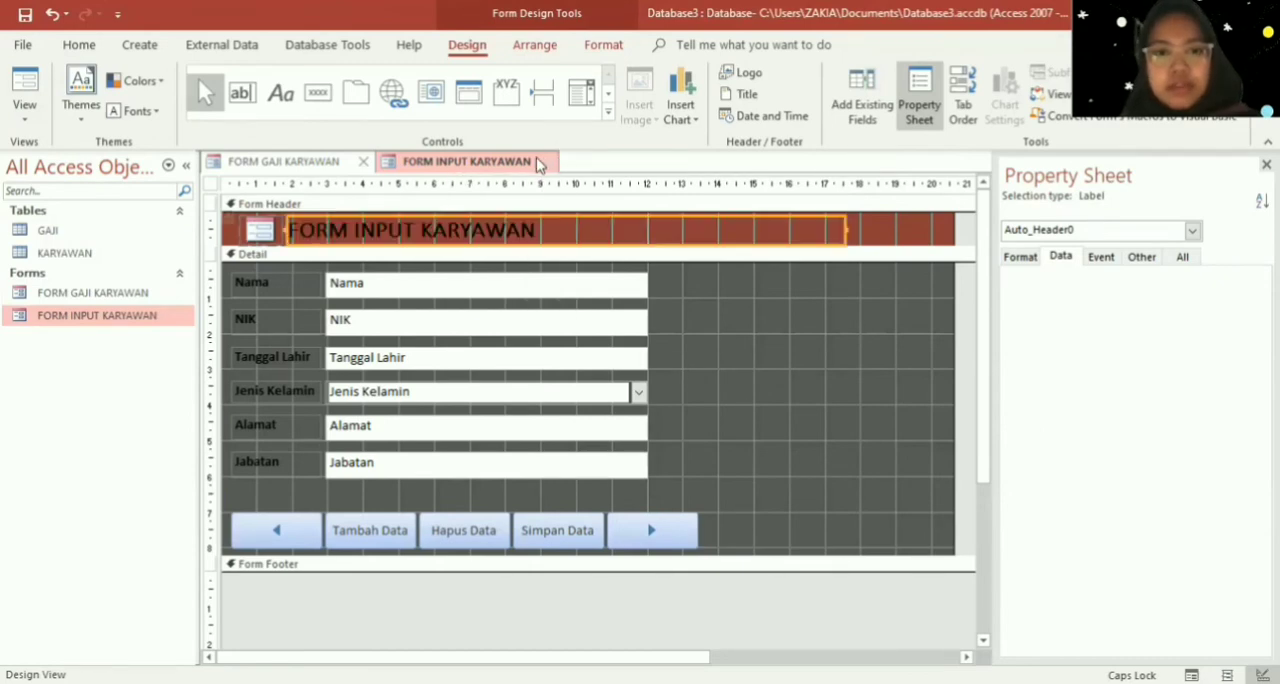
pyautogui.click(542, 162)
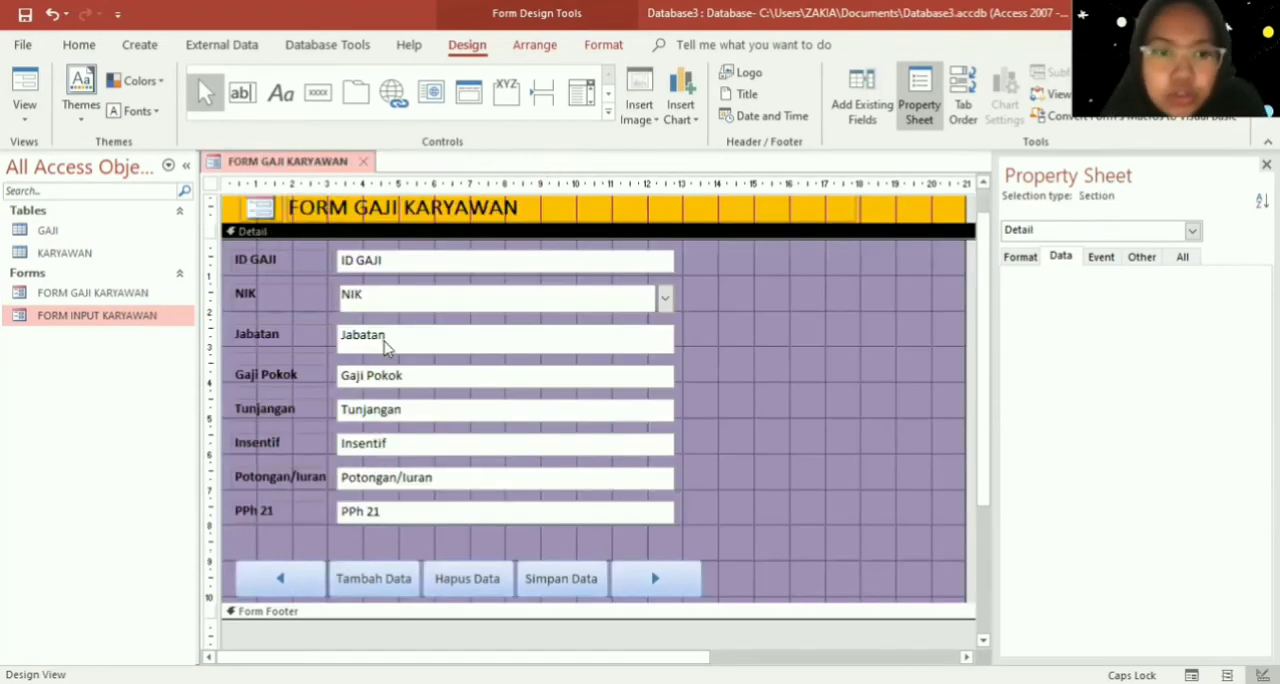
pyautogui.click(369, 162)
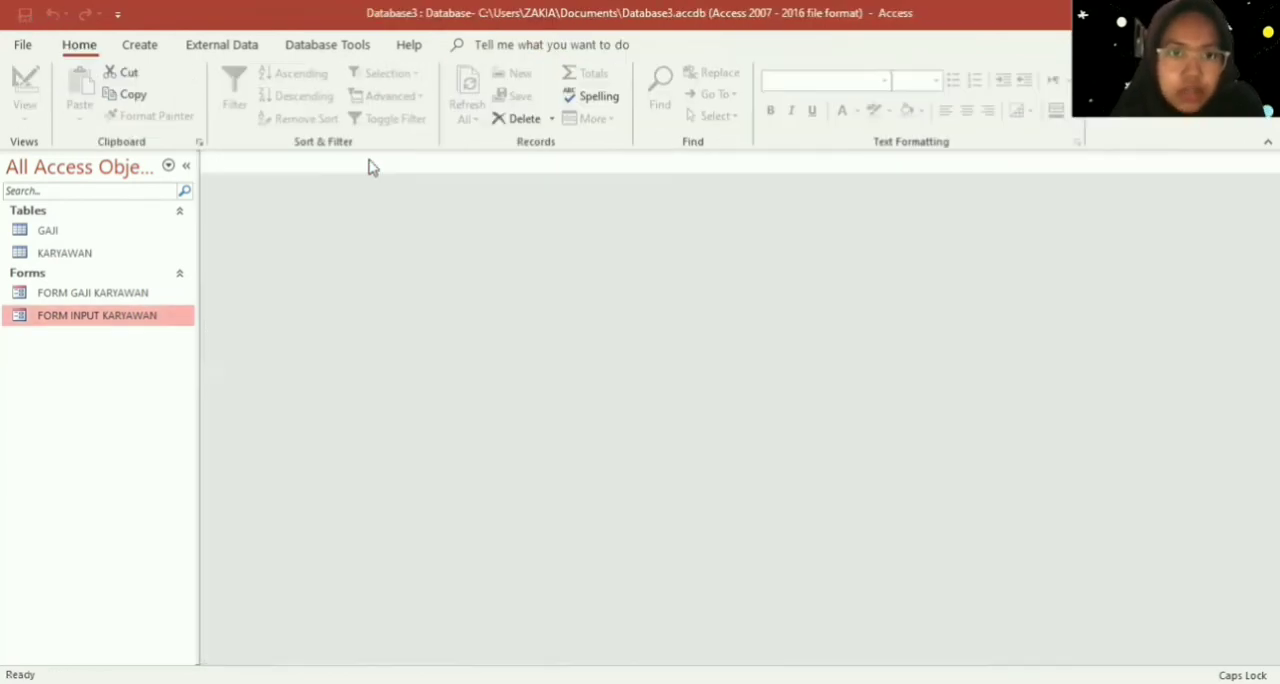
# - Open FORM INPUT KARYAWAN and FORM GAJI KARYAWAN in Form View and check the choices offered for NIK
pyautogui.doubleClick(130, 322)
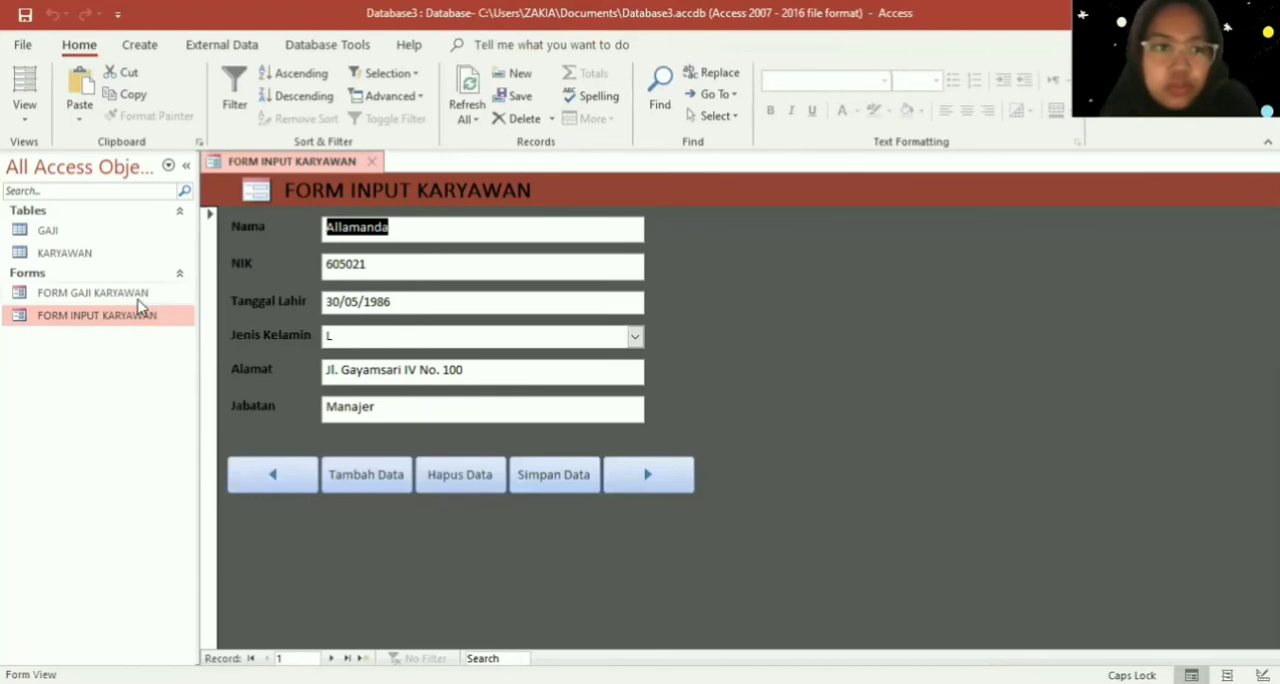
pyautogui.doubleClick(139, 300)
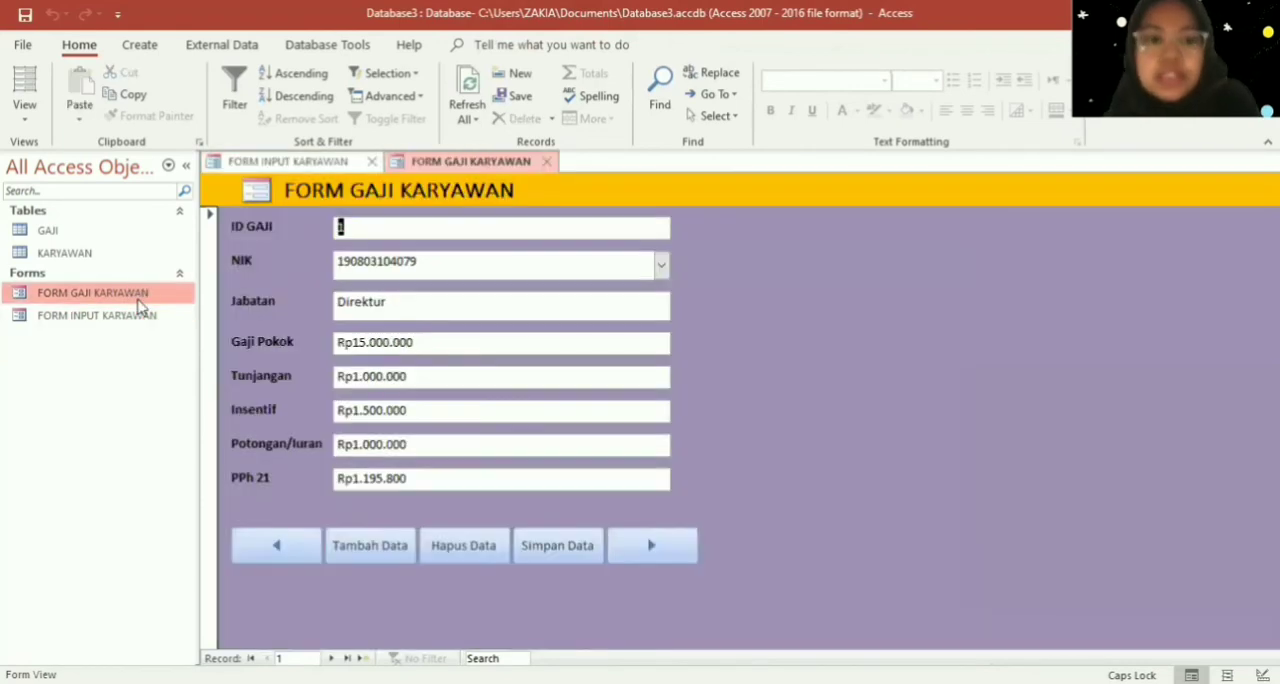
pyautogui.click(661, 265)
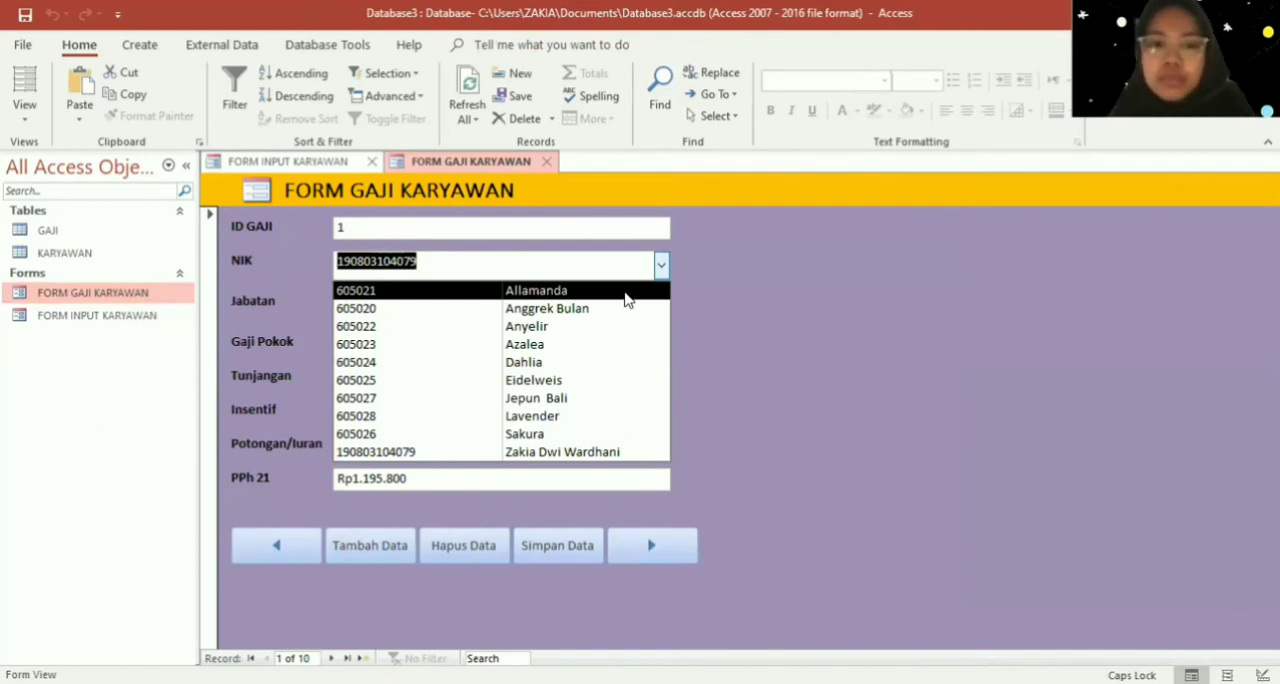
pyautogui.click(778, 313)
# - Switch FORM GAJI KARYAWAN to Design View, display its existing fields and select the NIK field
pyautogui.rightClick(777, 306)
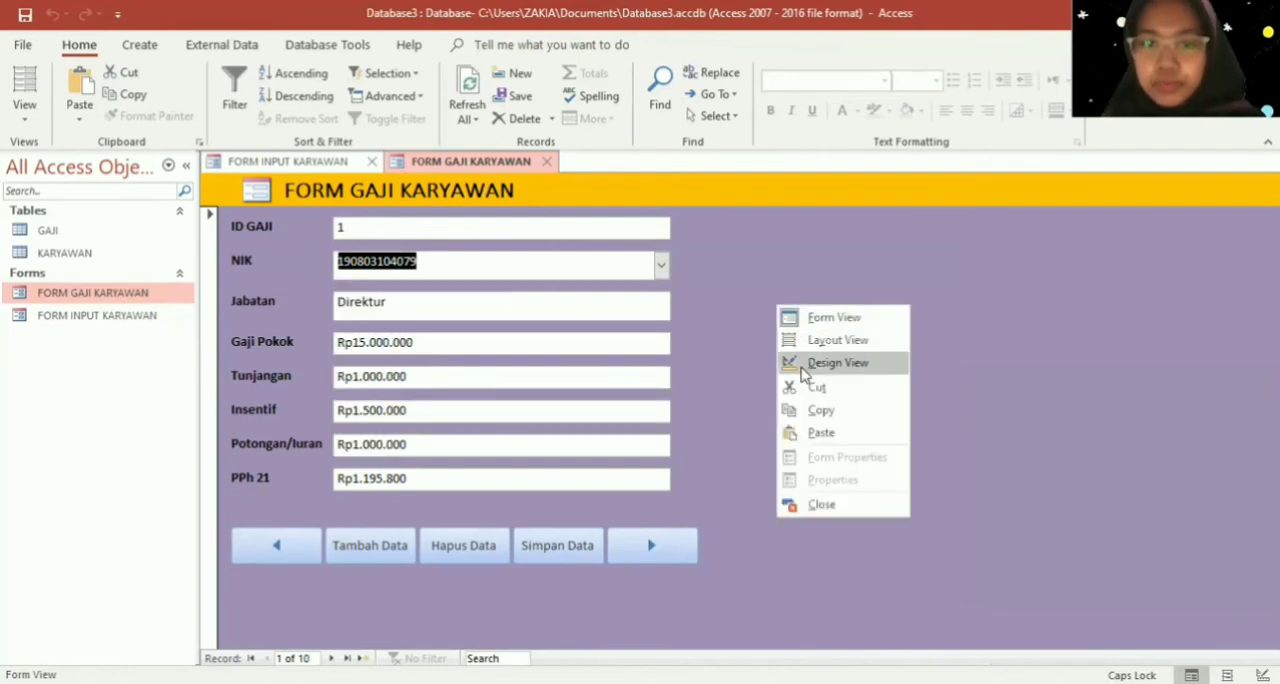
pyautogui.click(800, 366)
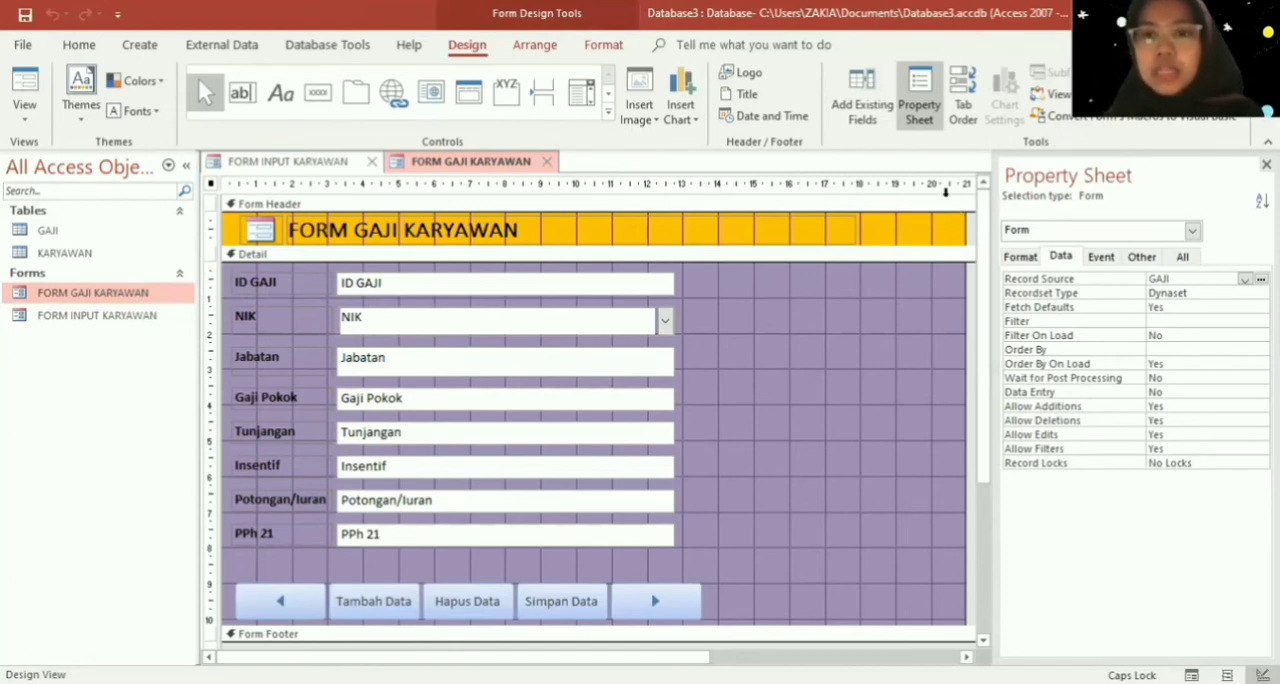
pyautogui.click(848, 94)
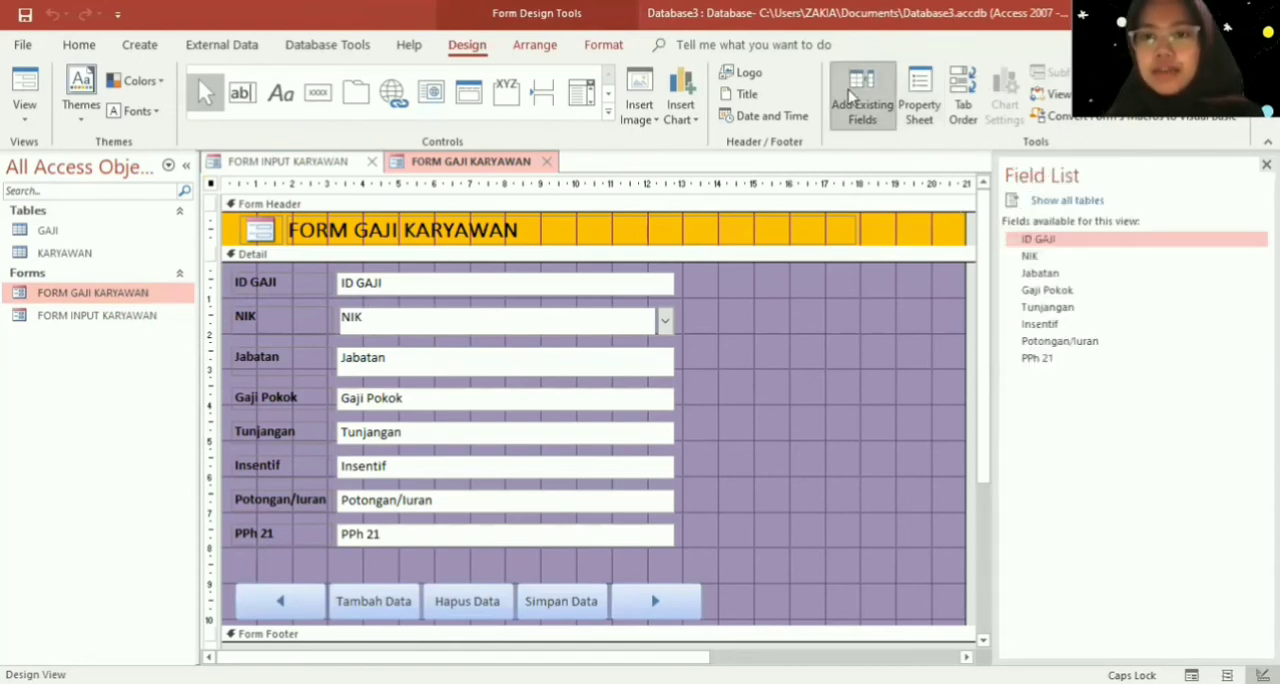
pyautogui.click(1033, 259)
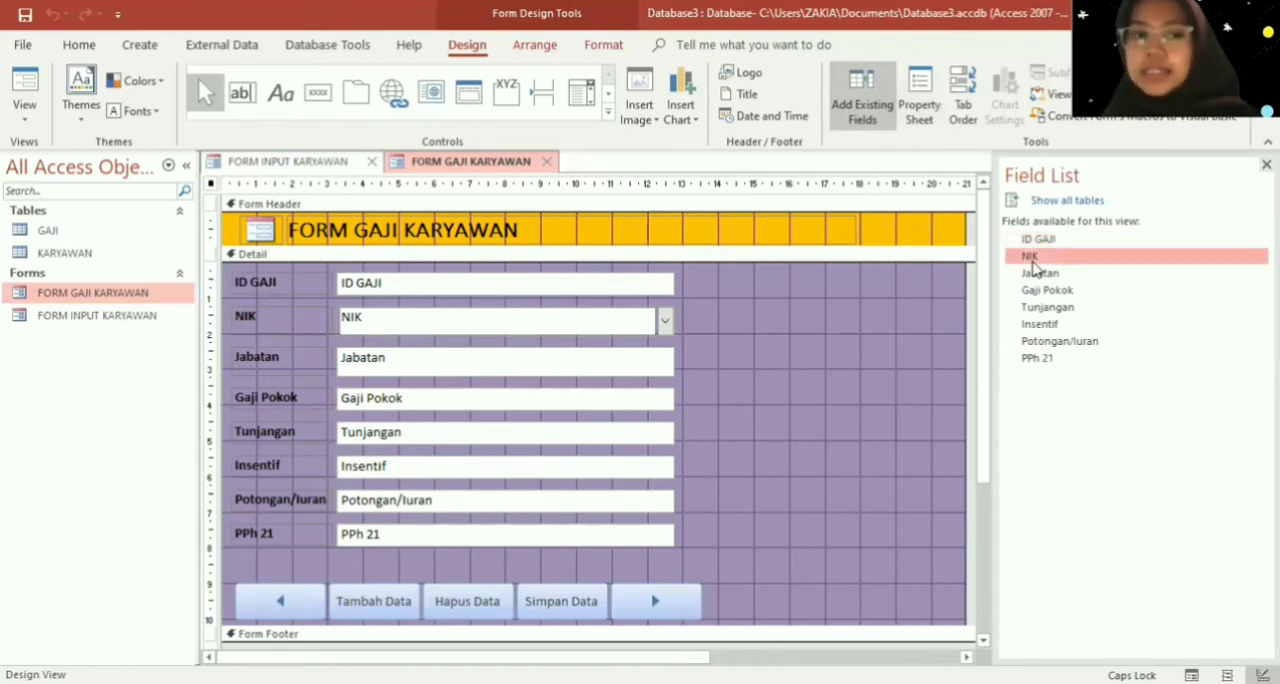
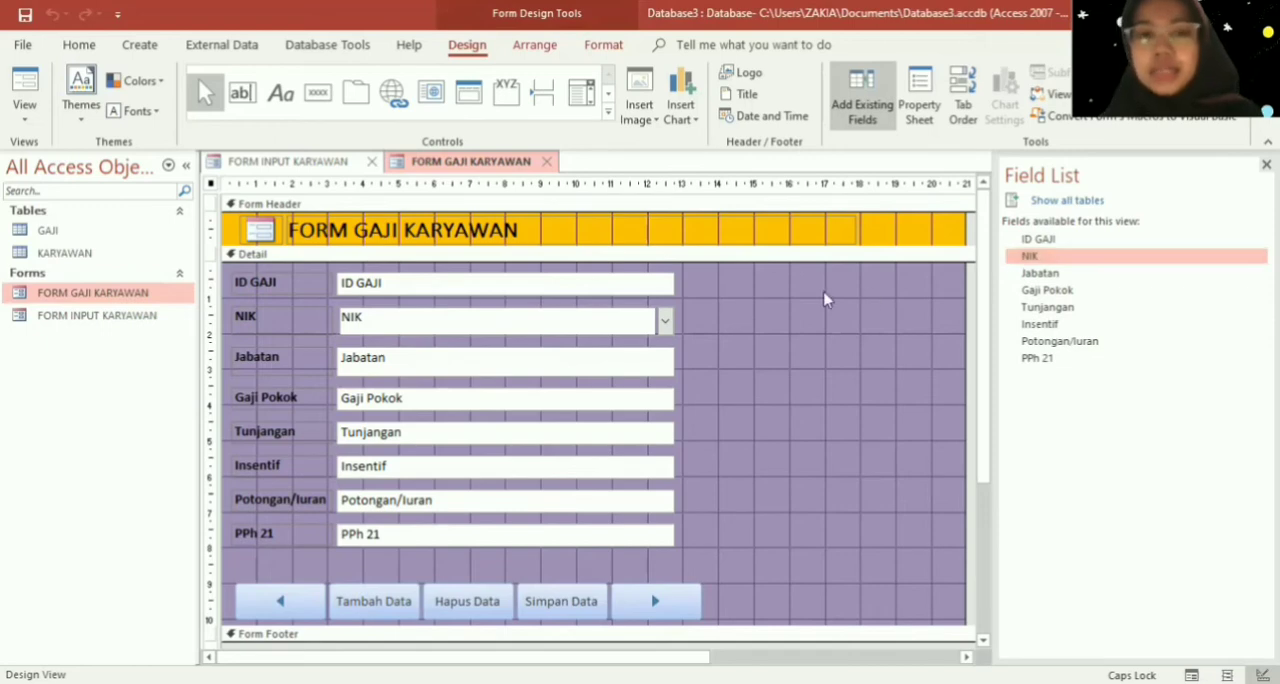
pyautogui.click(300, 328)
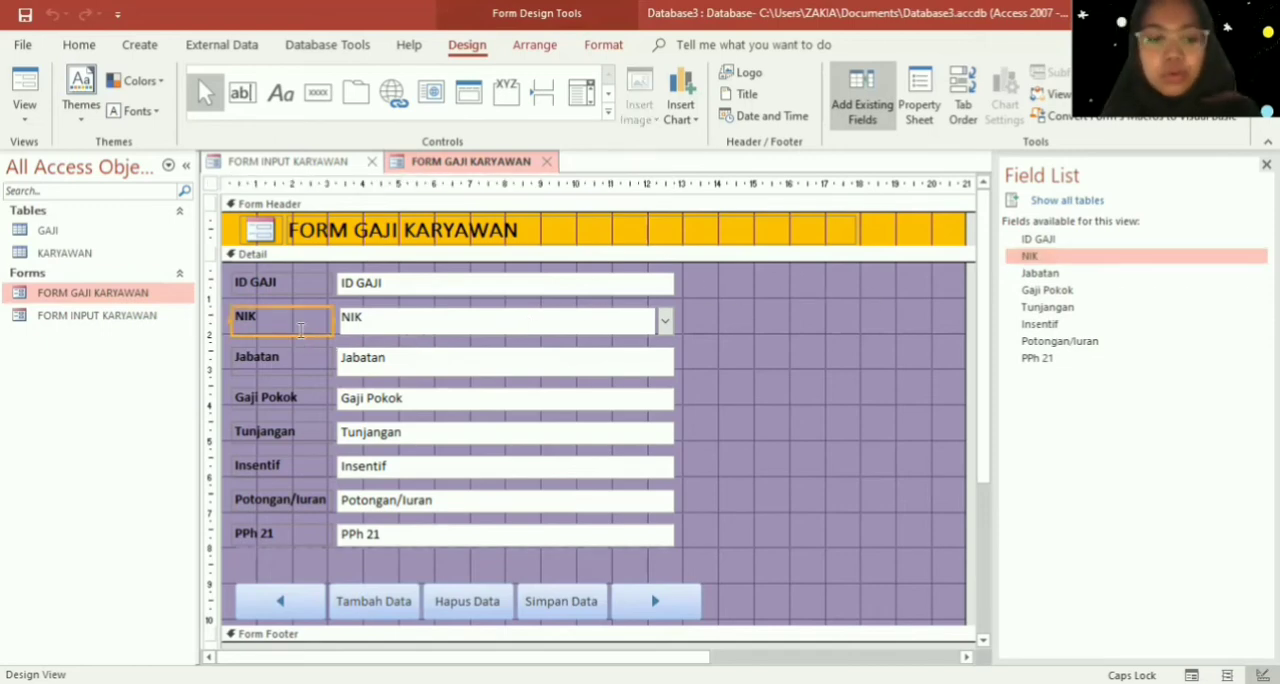
pyautogui.hotkey('shift', 'Right')
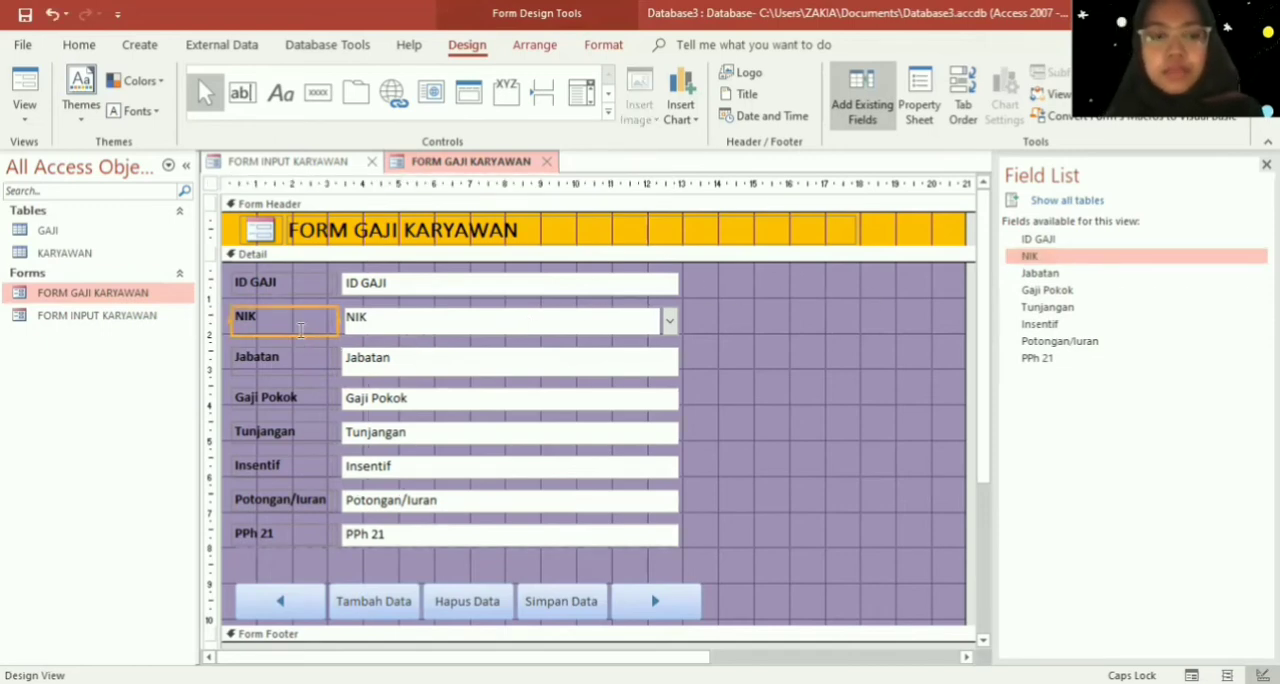
pyautogui.hotkey('shift', 'Left')
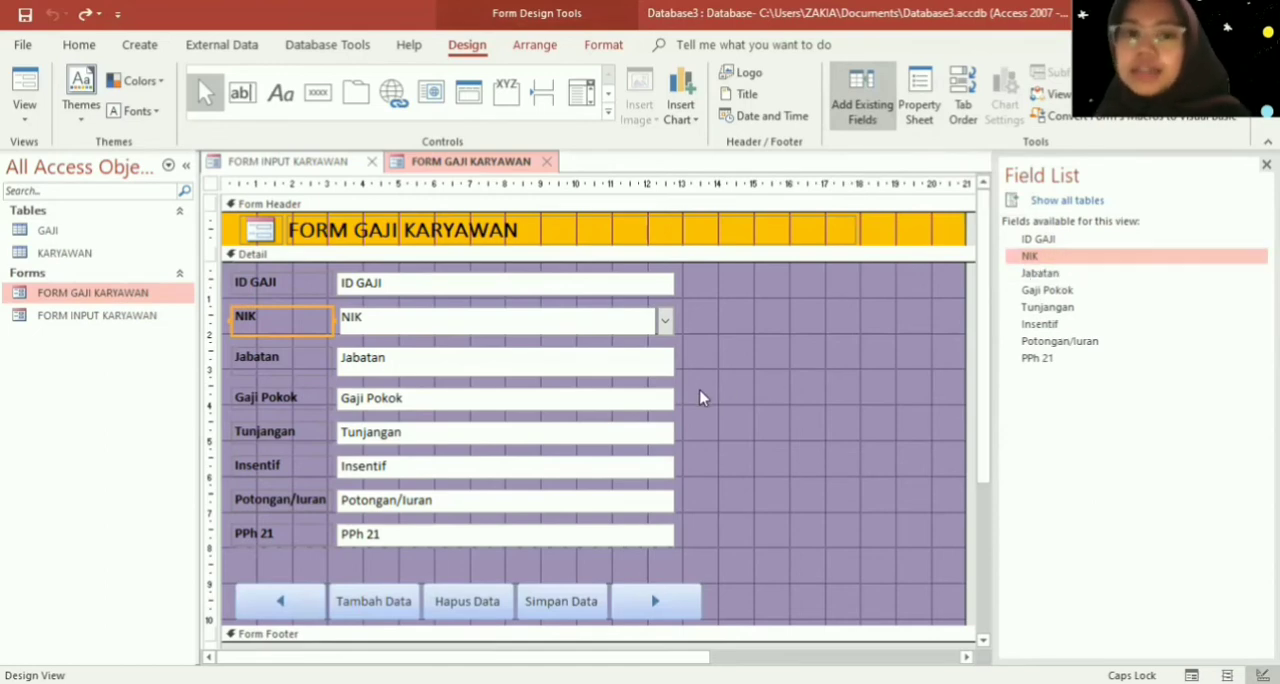
# - Close FORM INPUT KARYAWAN and FORM GAJI KARYAWAN, saving the design changes to FORM GAJI KARYAWAN
pyautogui.rightClick(264, 168)
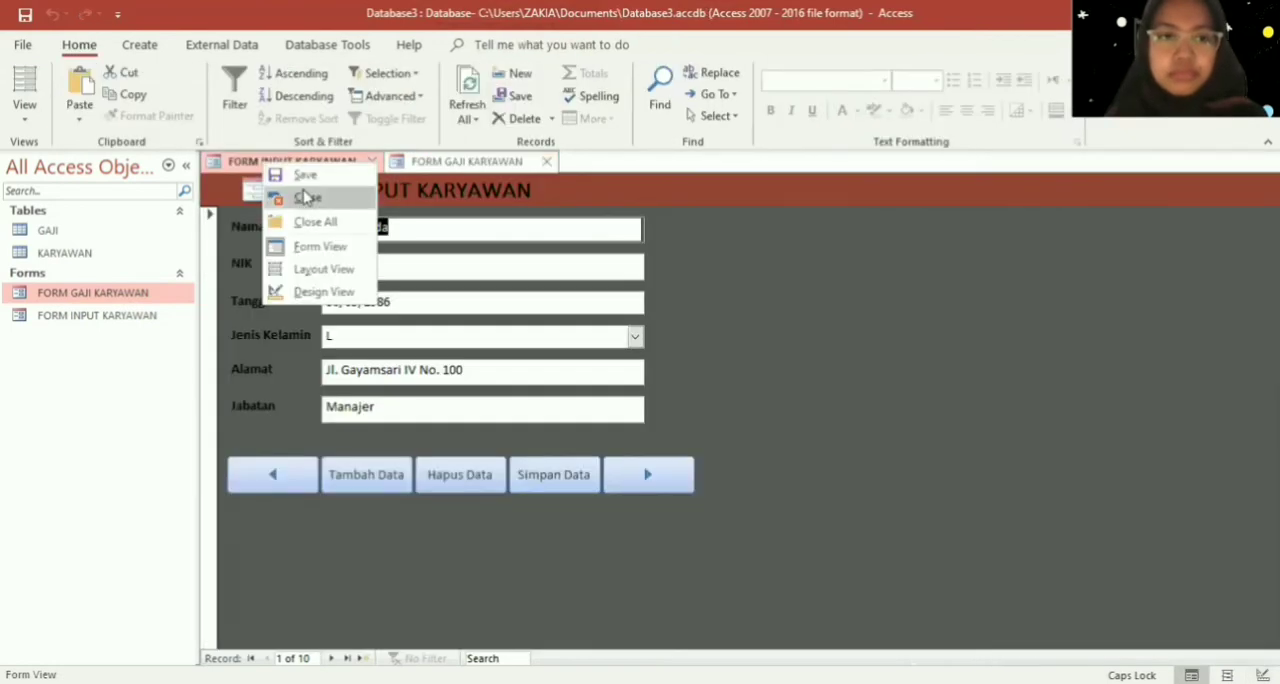
pyautogui.click(307, 197)
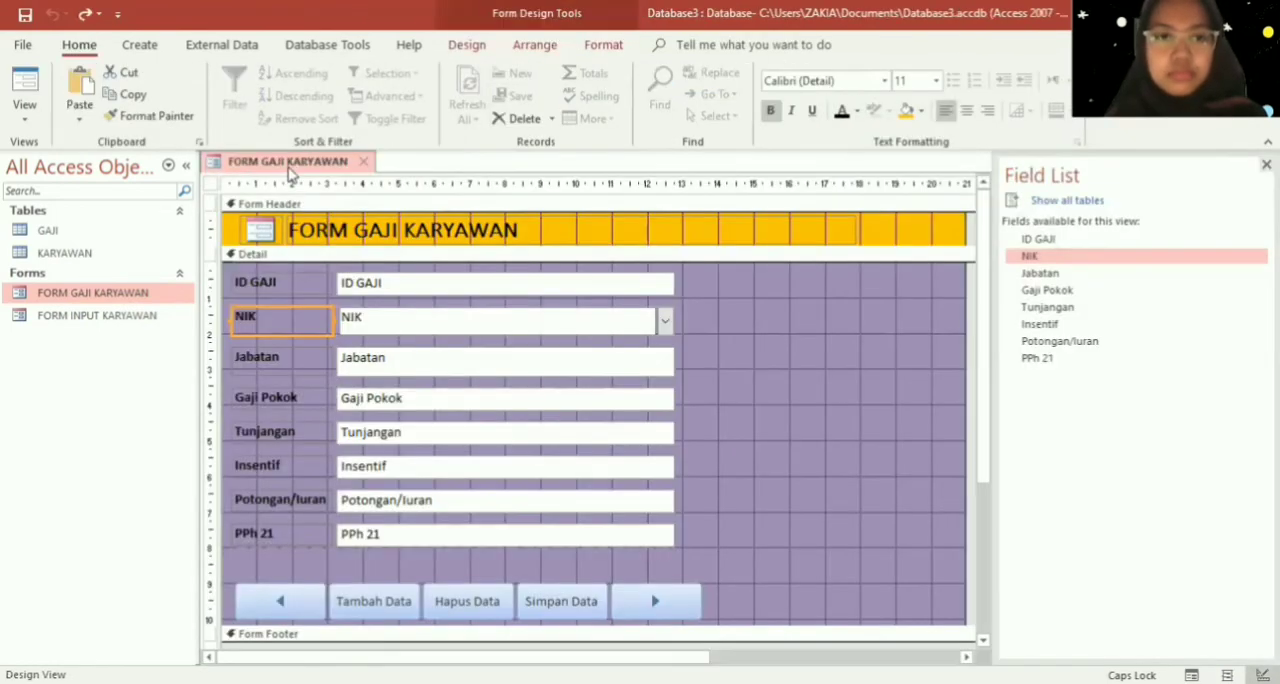
pyautogui.rightClick(290, 172)
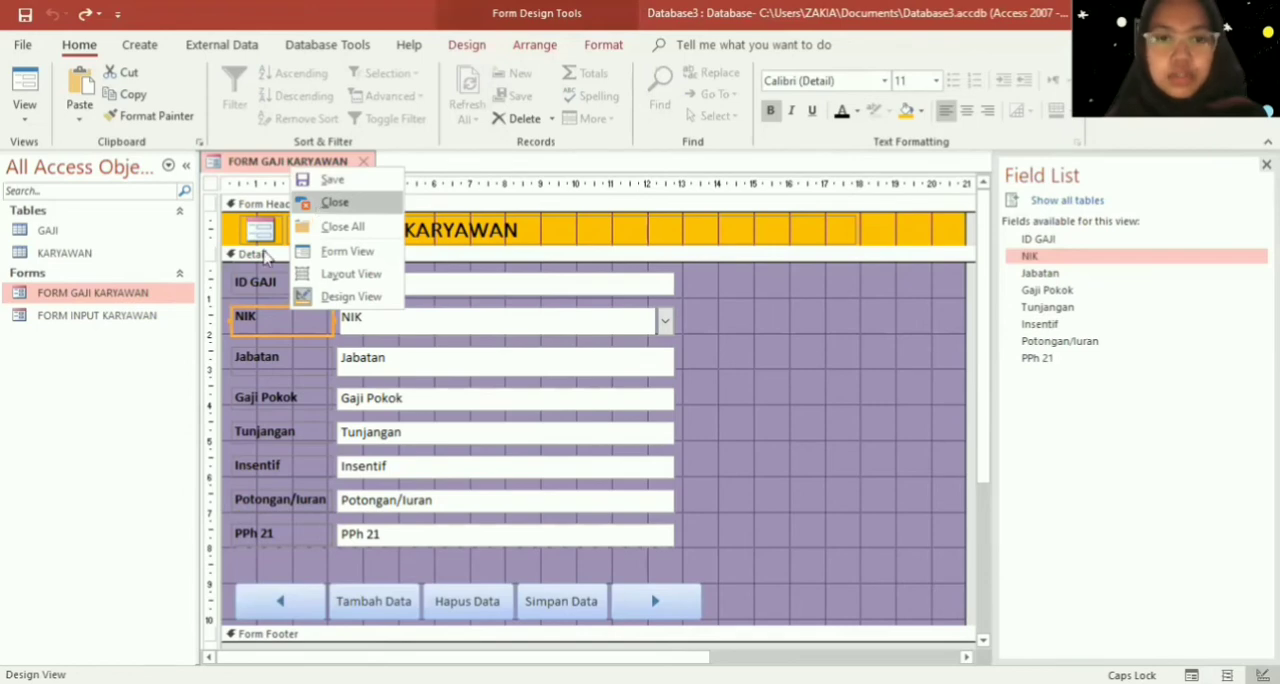
pyautogui.click(335, 202)
pyautogui.press('Tab')
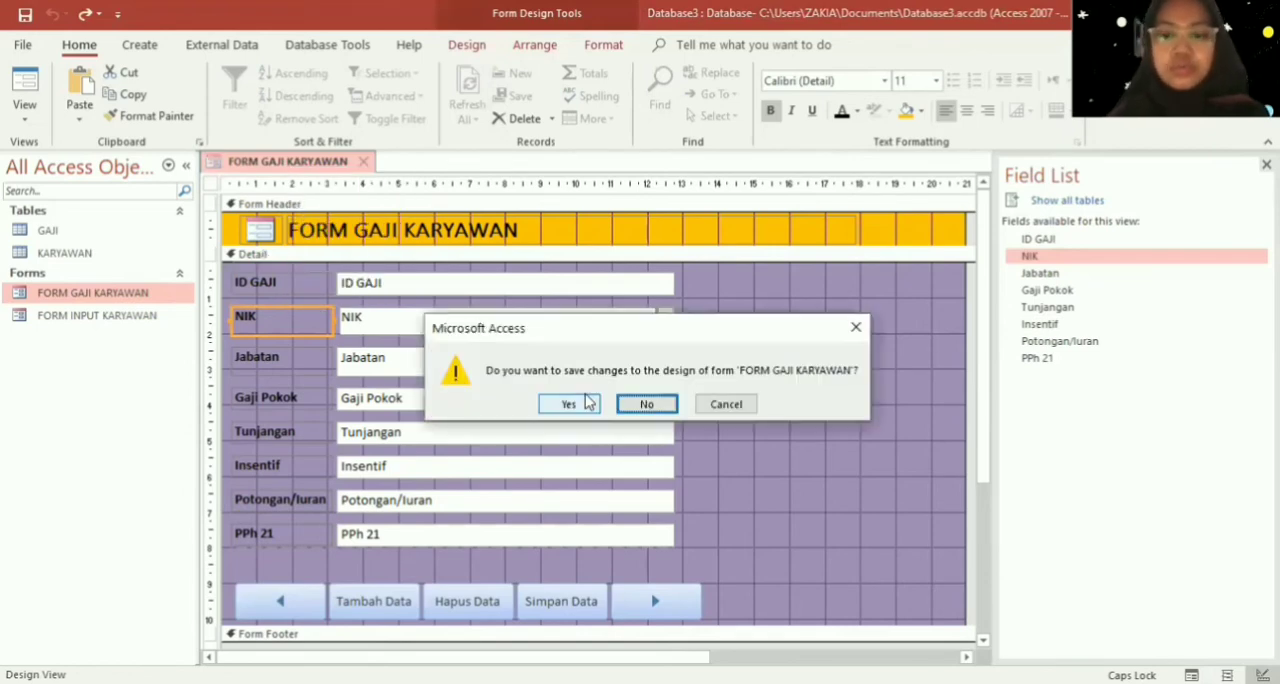
pyautogui.click(568, 403)
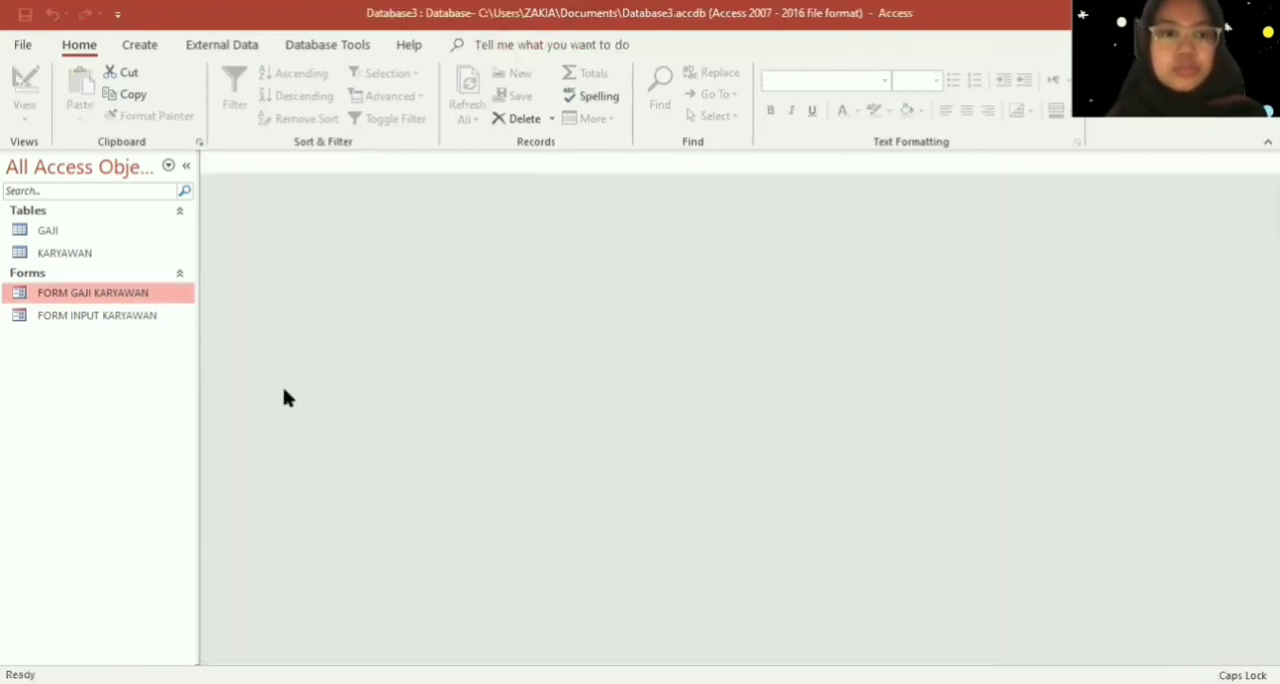
# - Open FORM GAJI KARYAWAN and inspect the NIK choices on the second and third records, keeping the existing values
pyautogui.doubleClick(143, 298)
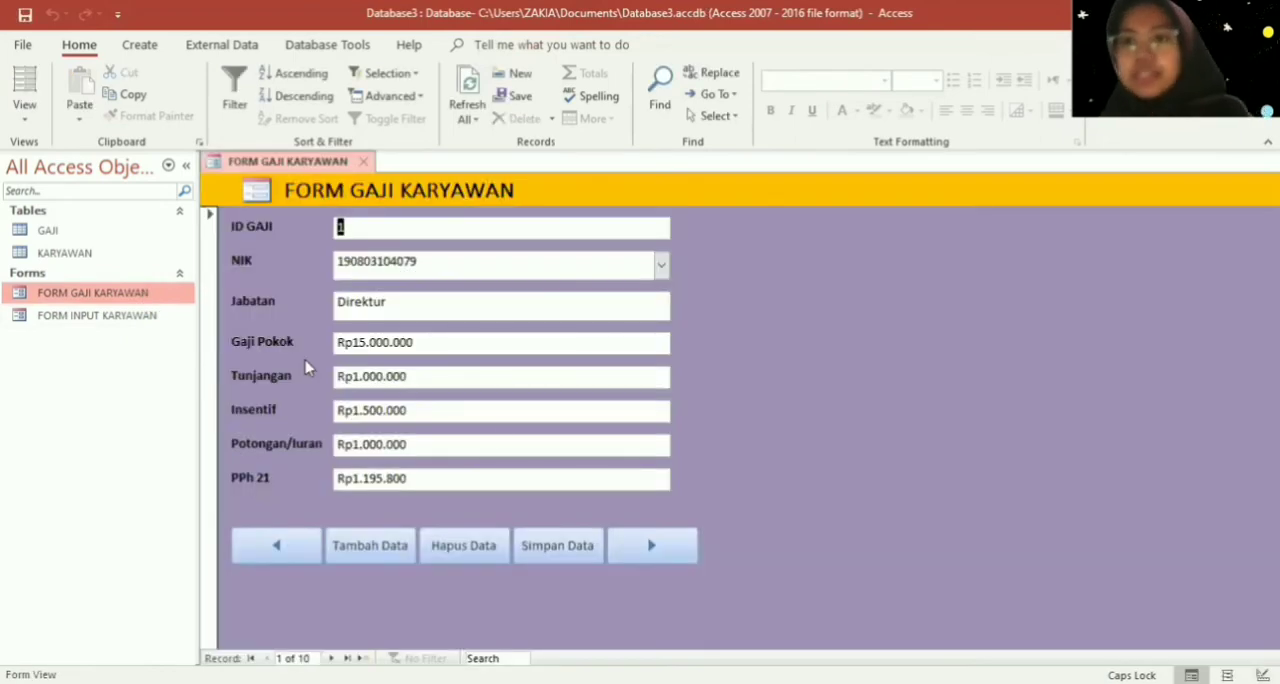
pyautogui.click(644, 547)
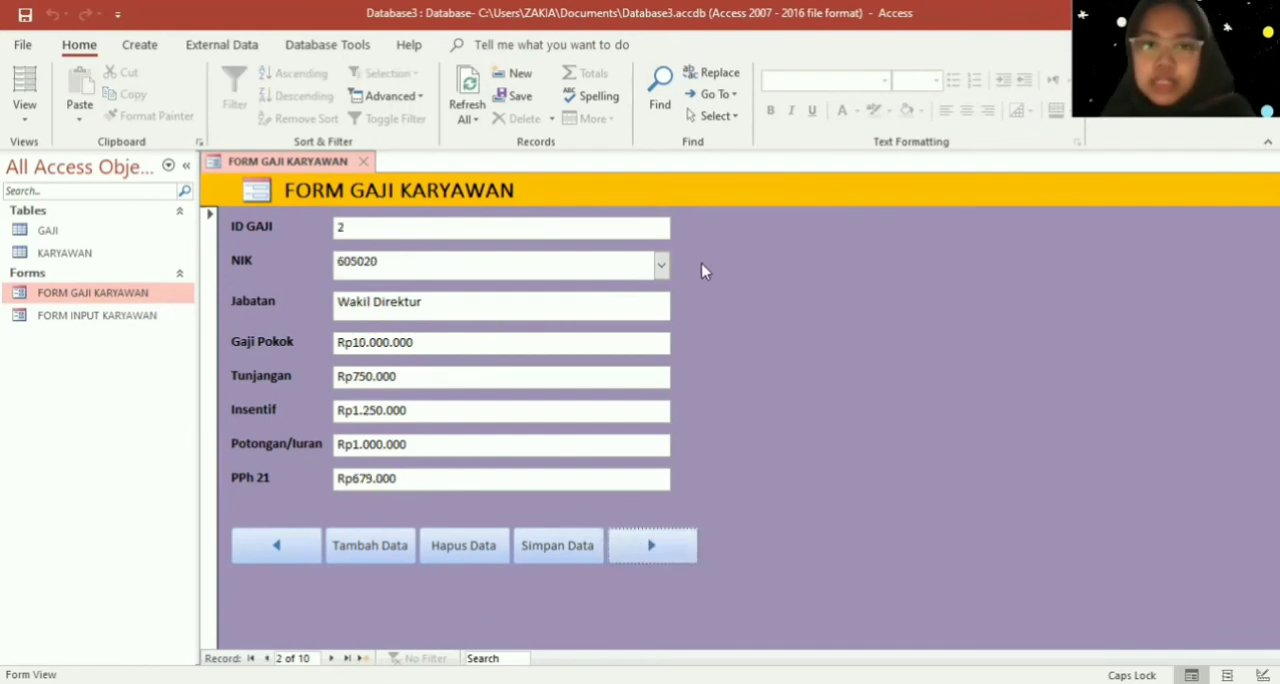
pyautogui.click(661, 266)
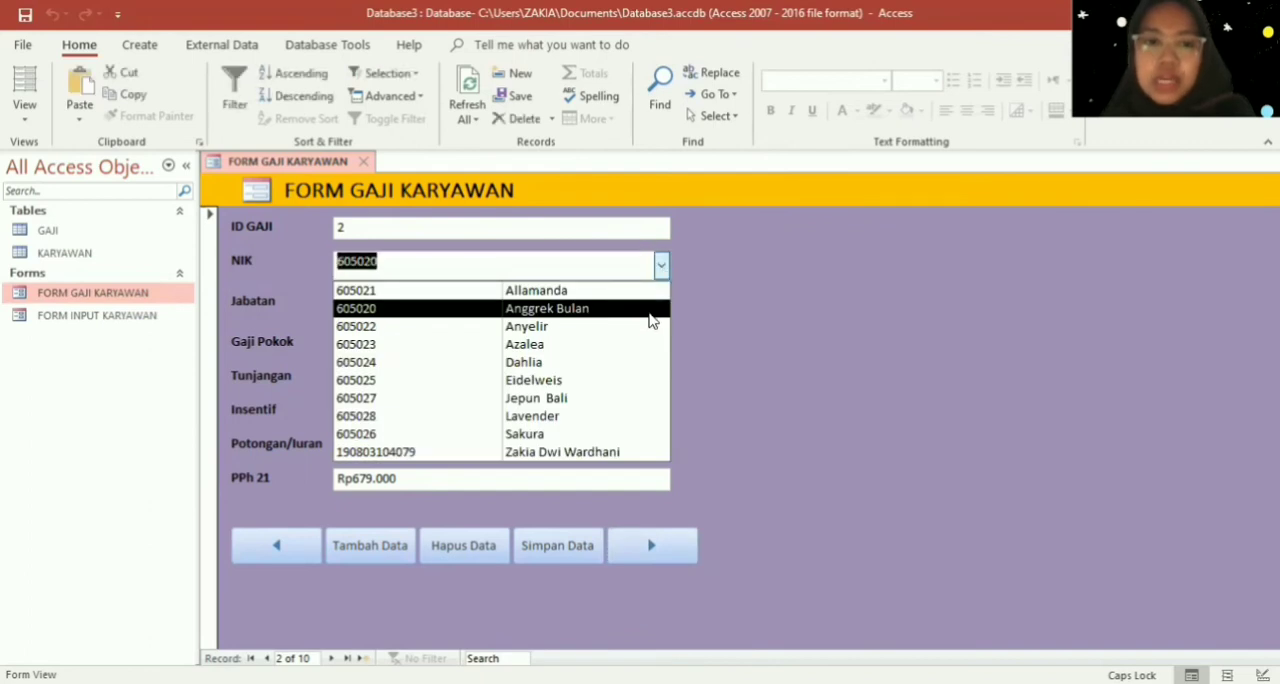
pyautogui.click(650, 308)
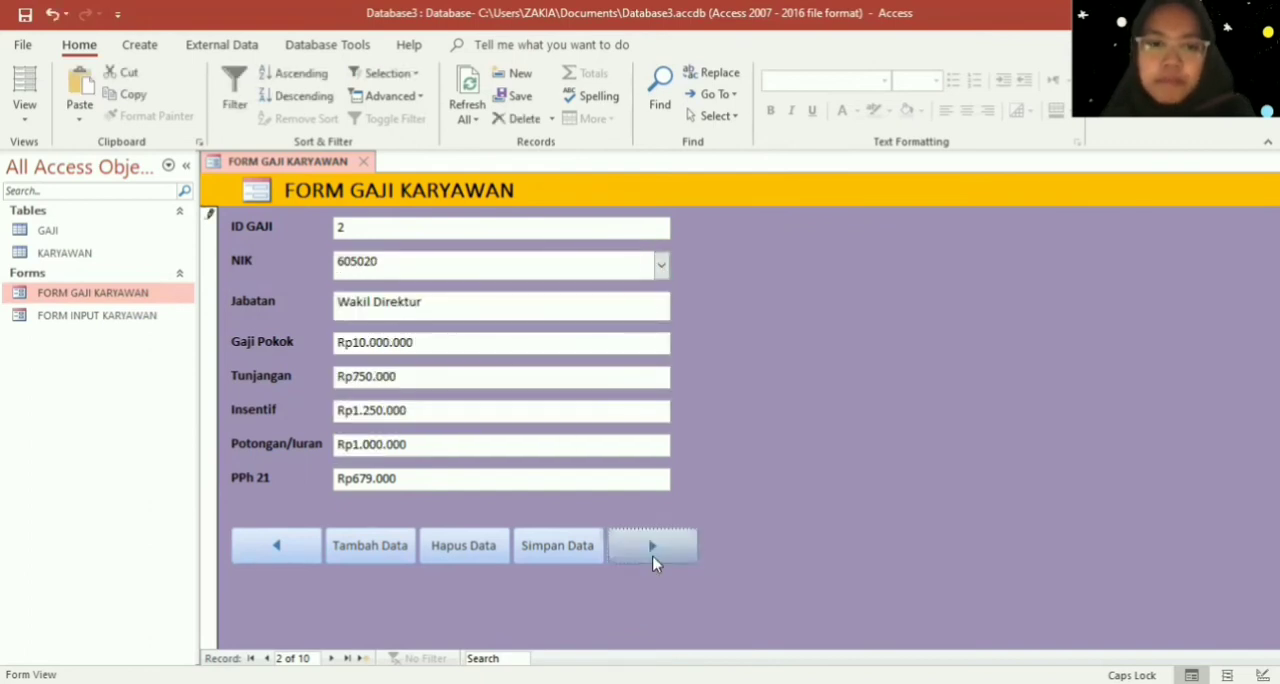
pyautogui.click(651, 545)
pyautogui.click(660, 266)
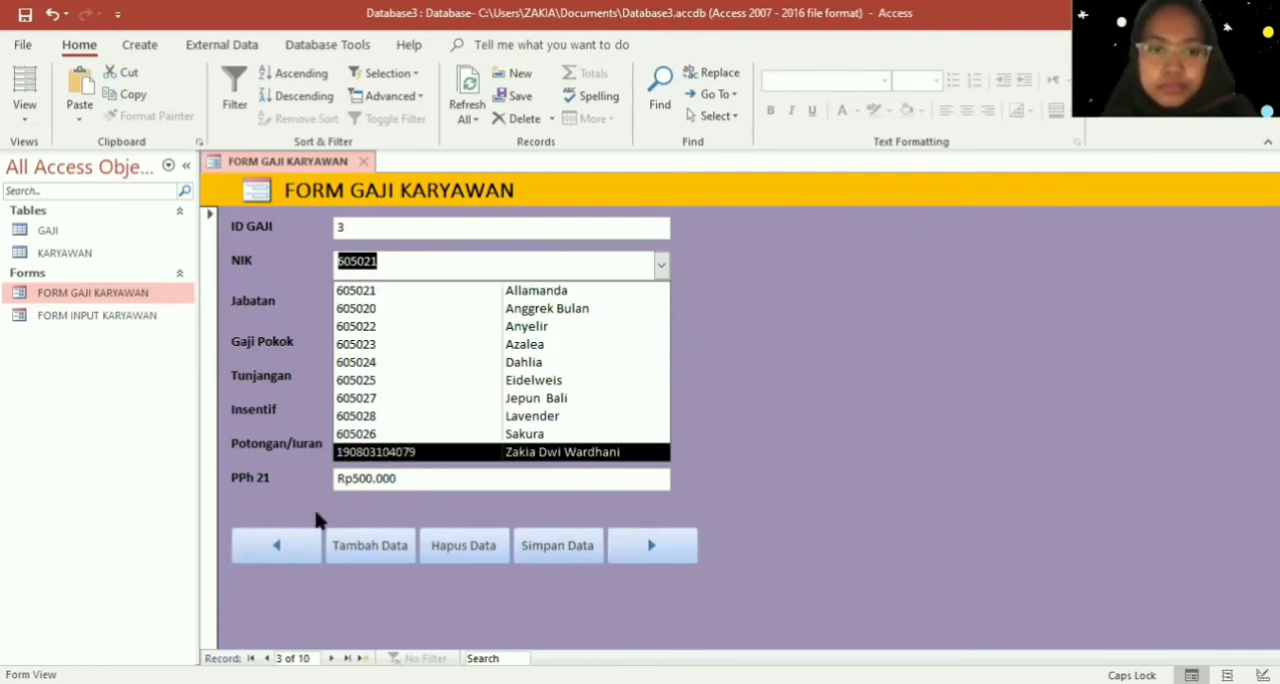
# - Return to the first salary record, check its NIK choices, and browse forward to the third record
pyautogui.click(268, 558)
pyautogui.click(268, 560)
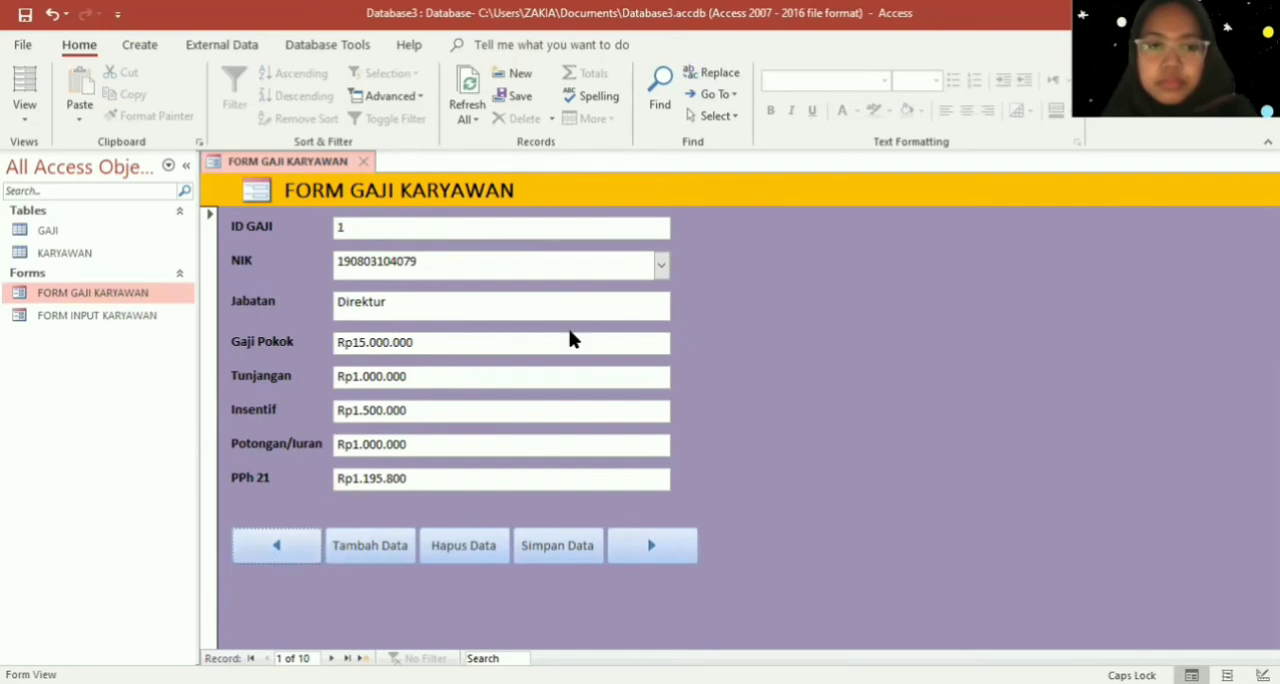
pyautogui.click(662, 266)
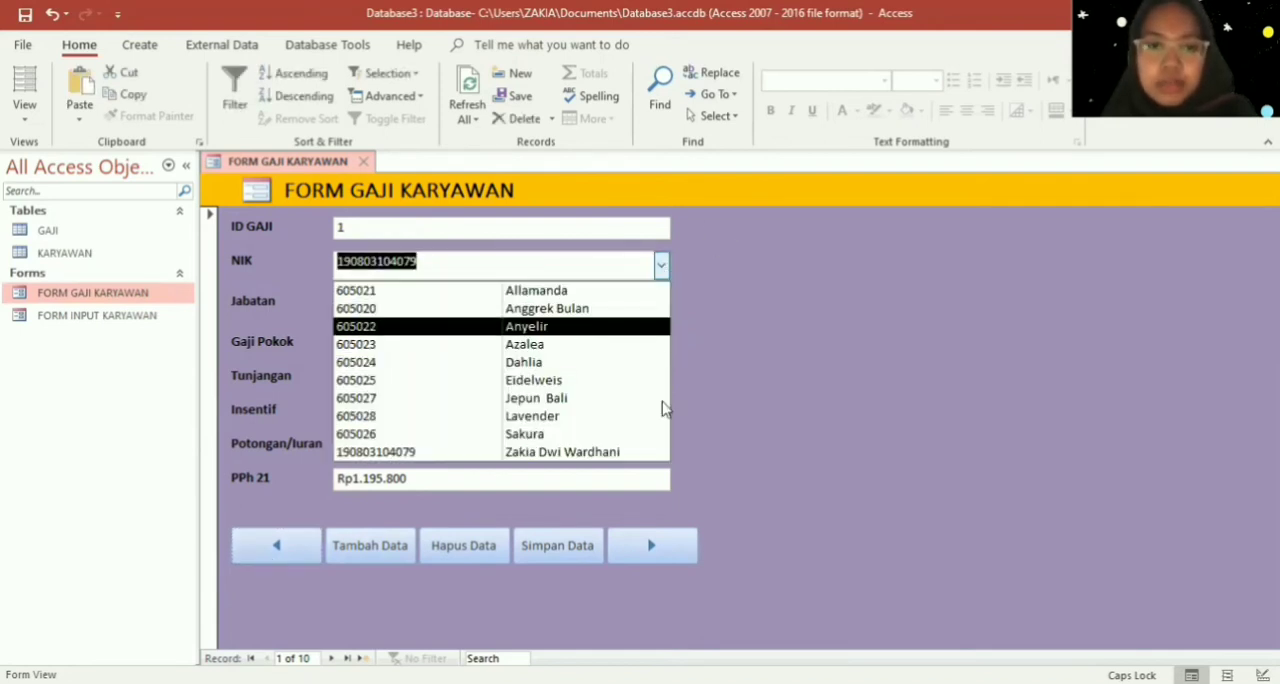
pyautogui.click(868, 413)
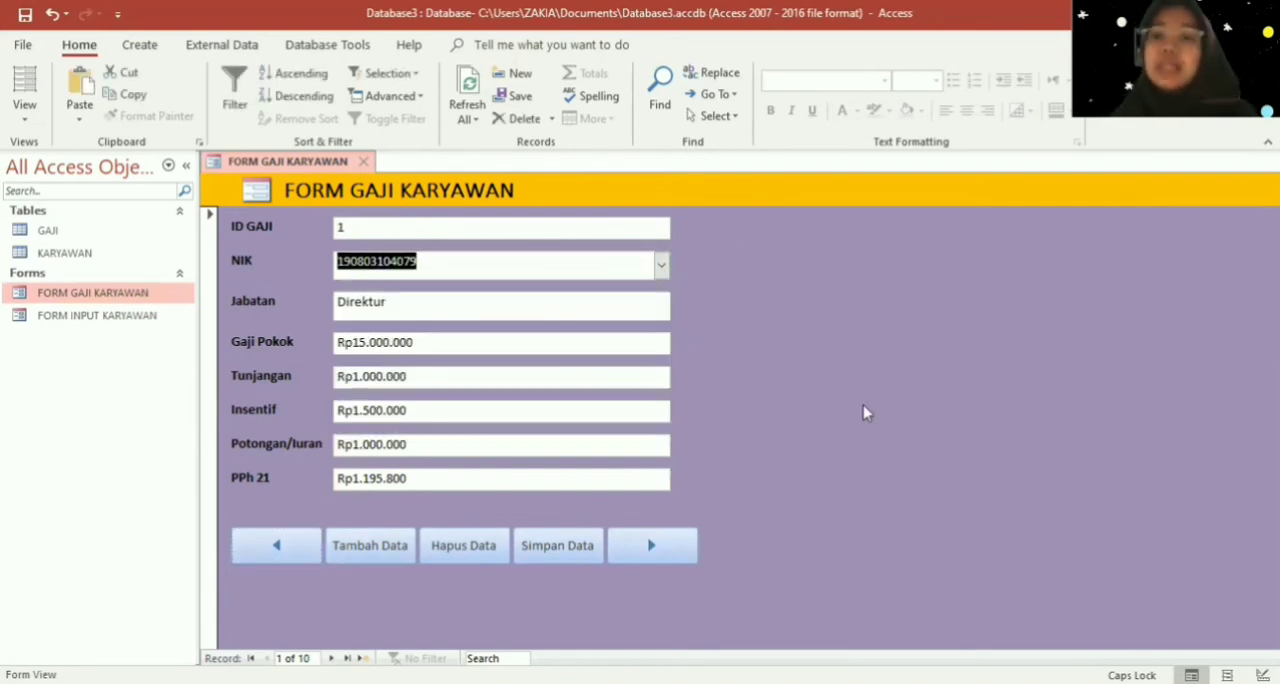
pyautogui.click(688, 545)
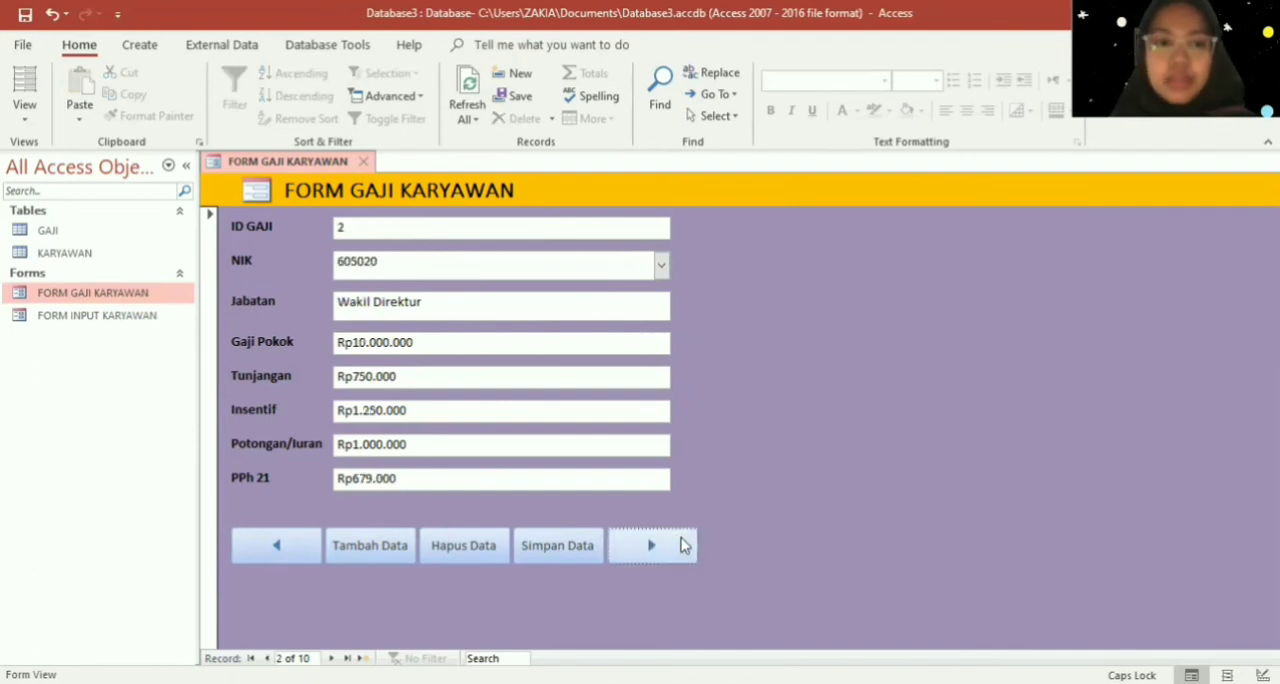
pyautogui.click(683, 545)
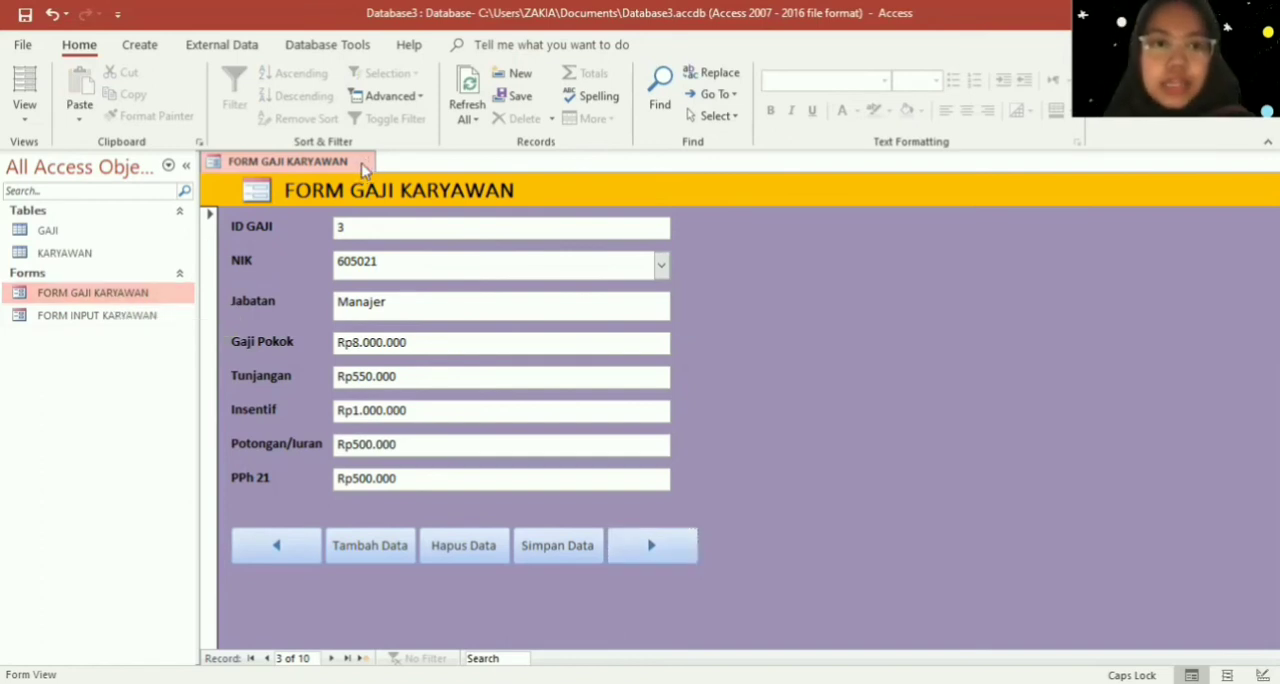
# - Close FORM GAJI KARYAWAN and the KARYAWAN table
pyautogui.click(364, 162)
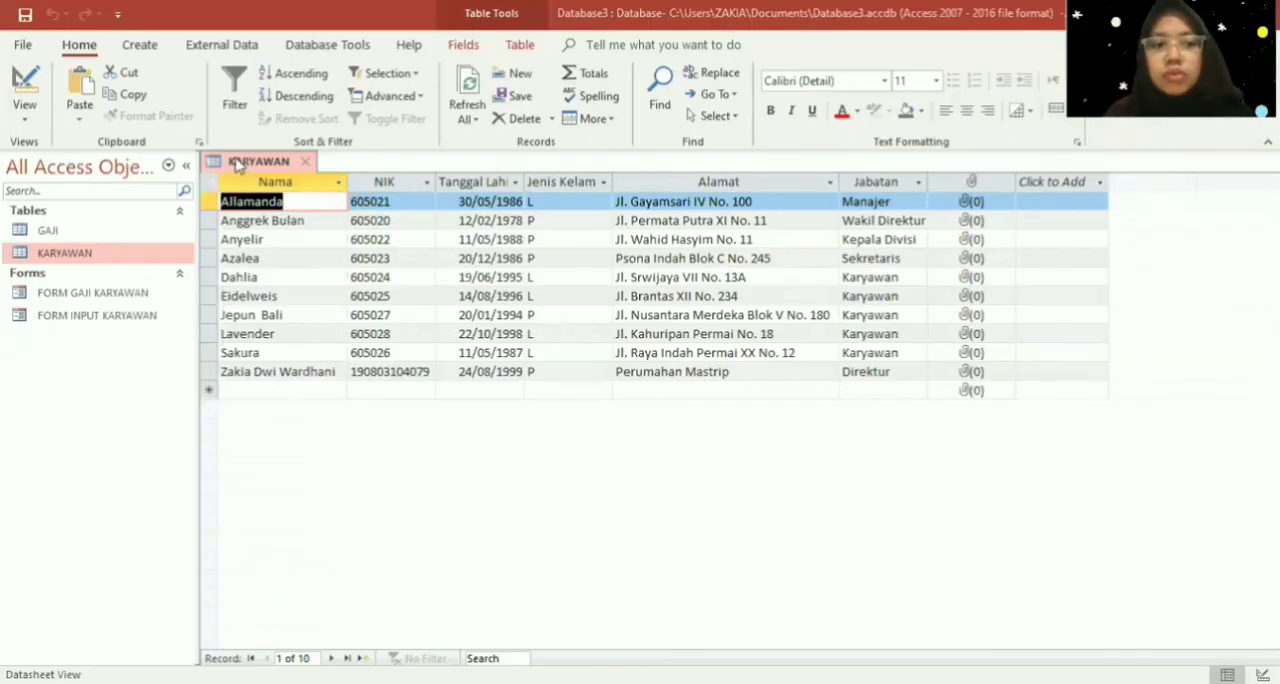
pyautogui.rightClick(238, 165)
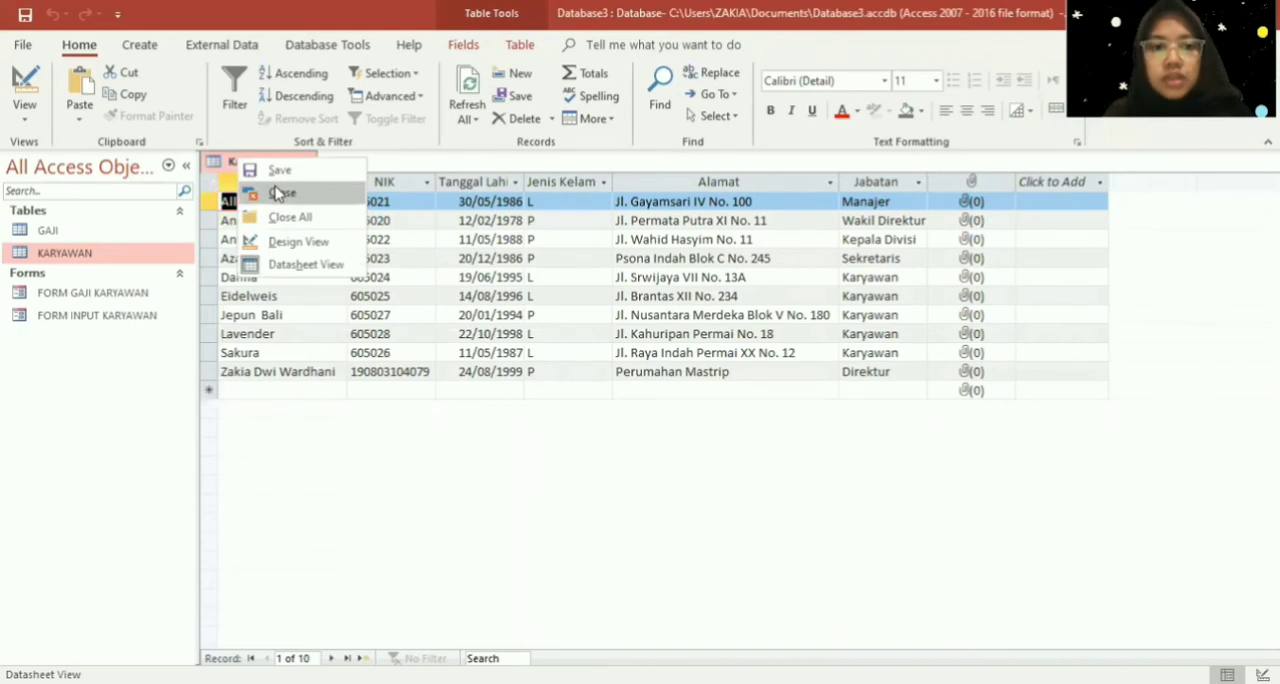
pyautogui.click(278, 193)
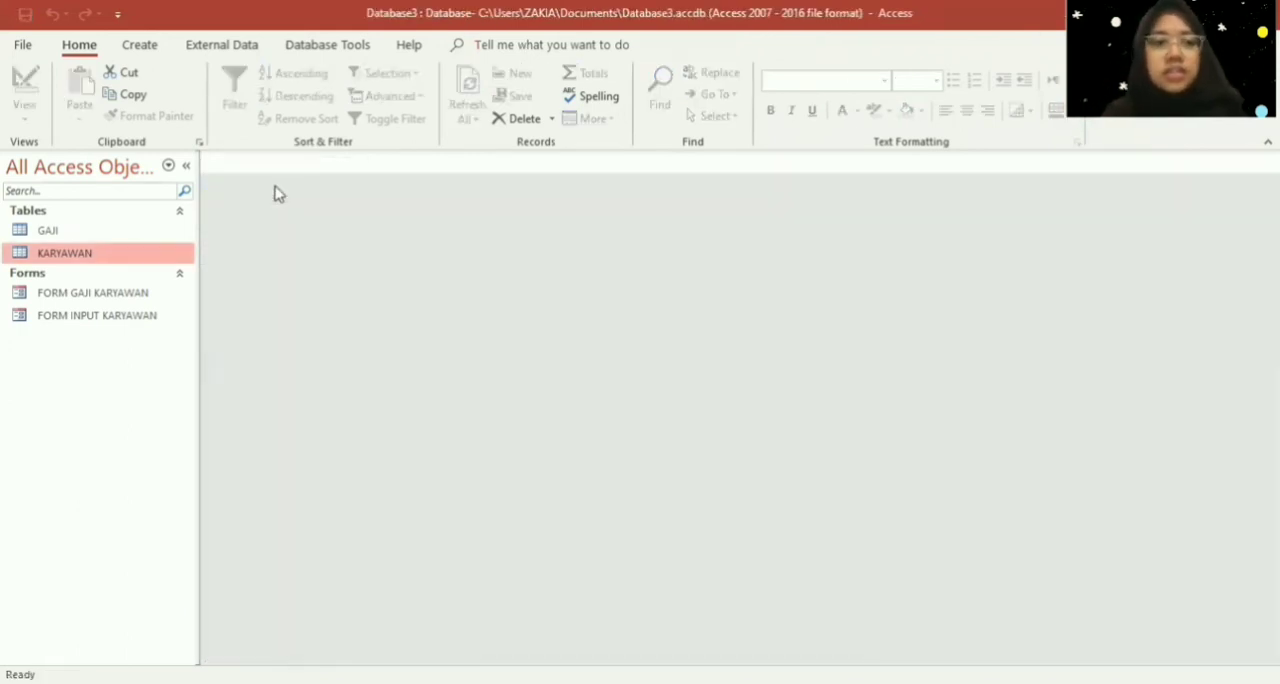
# - Create a query in Design view with the GAJI and KARYAWAN tables, joining them on the NIK field
pyautogui.click(146, 234)
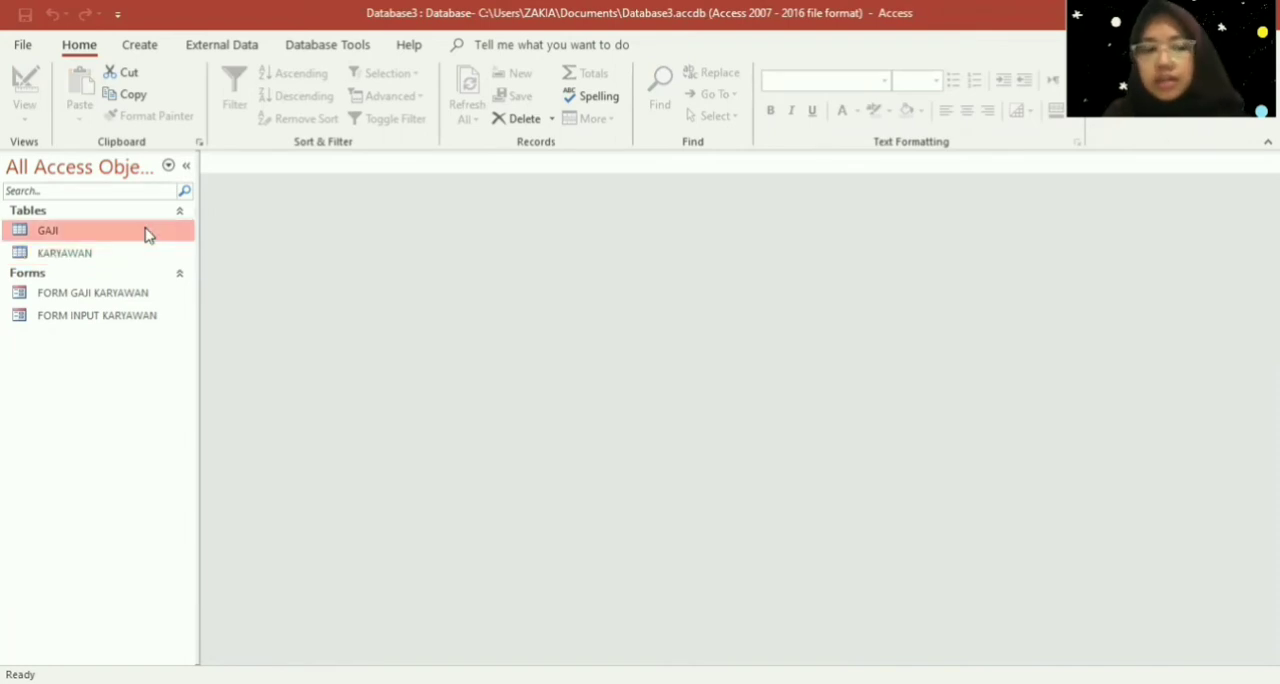
pyautogui.click(155, 50)
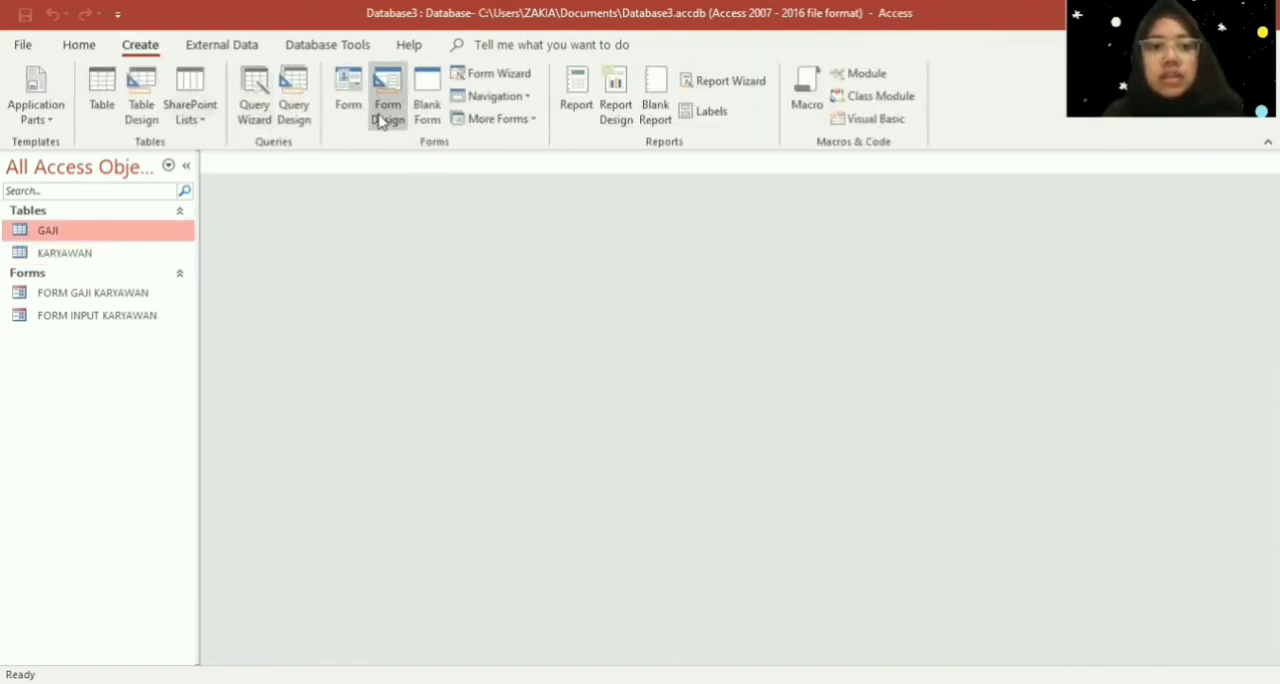
pyautogui.click(291, 105)
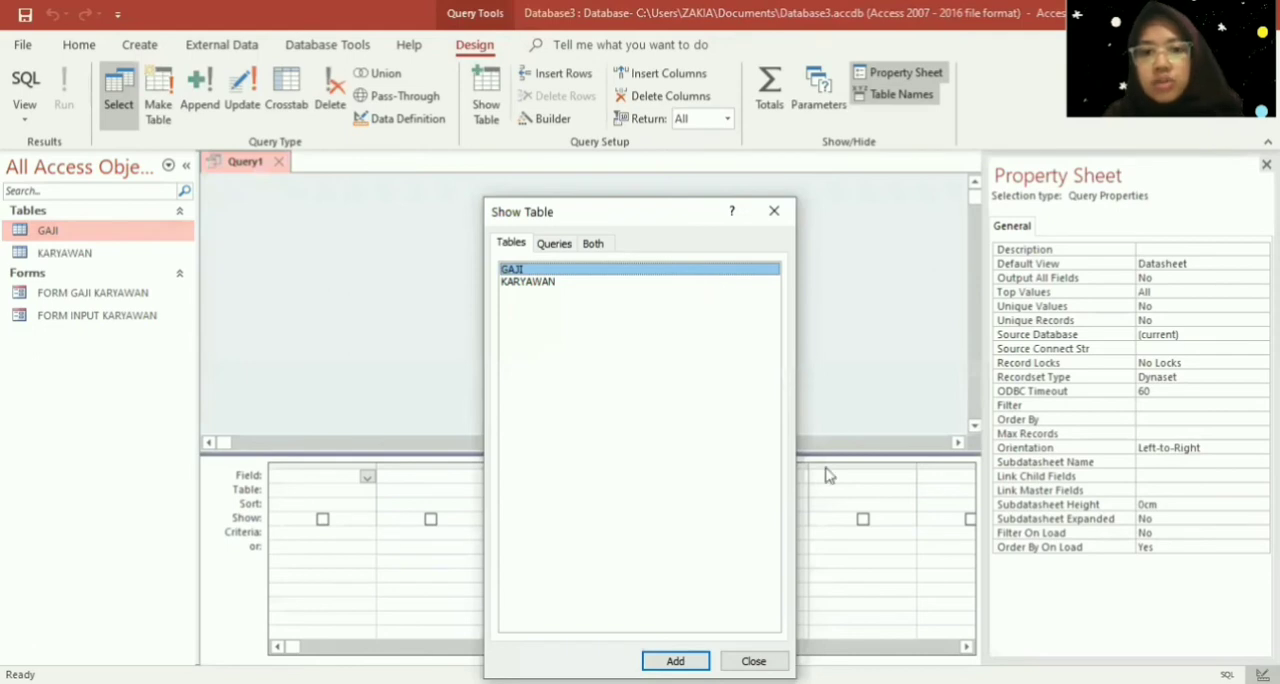
pyautogui.click(652, 660)
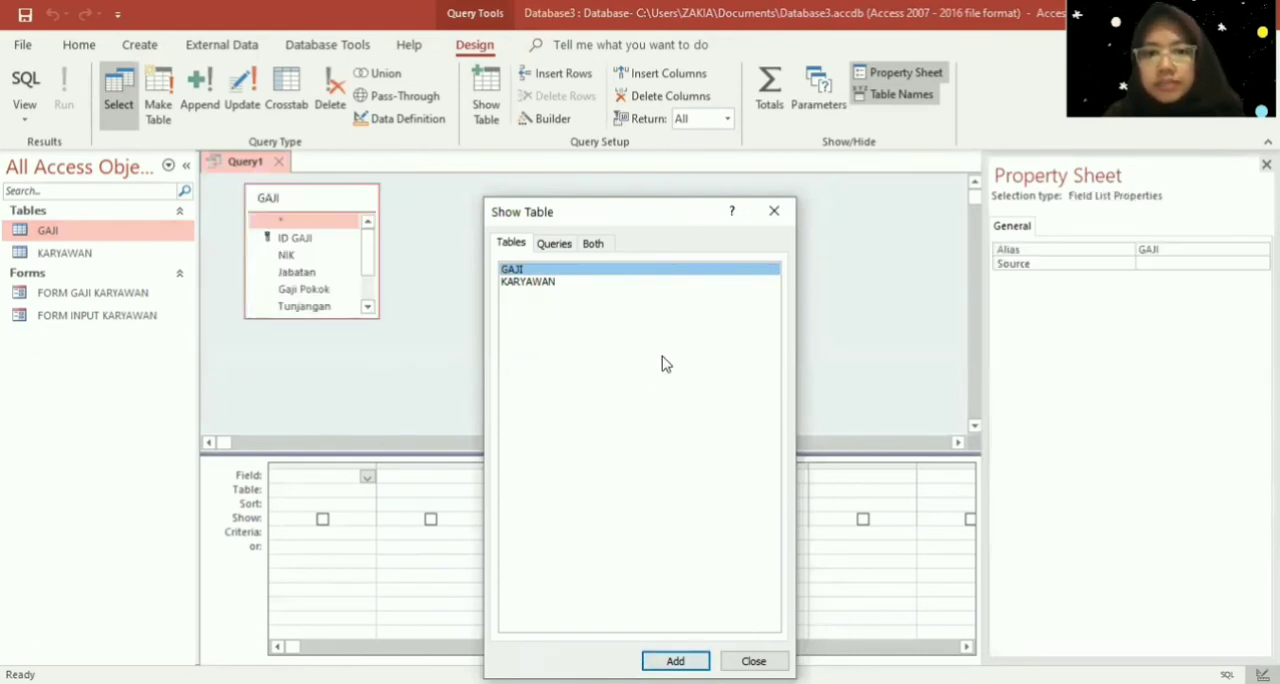
pyautogui.click(643, 282)
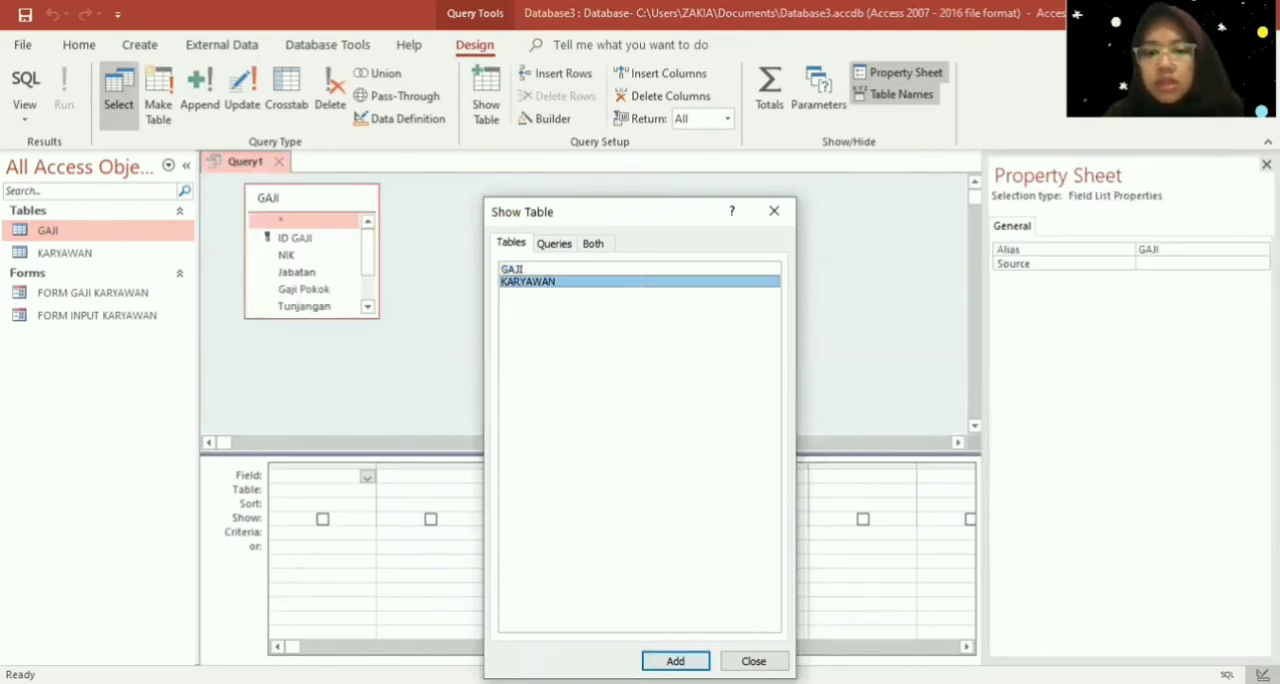
pyautogui.click(676, 661)
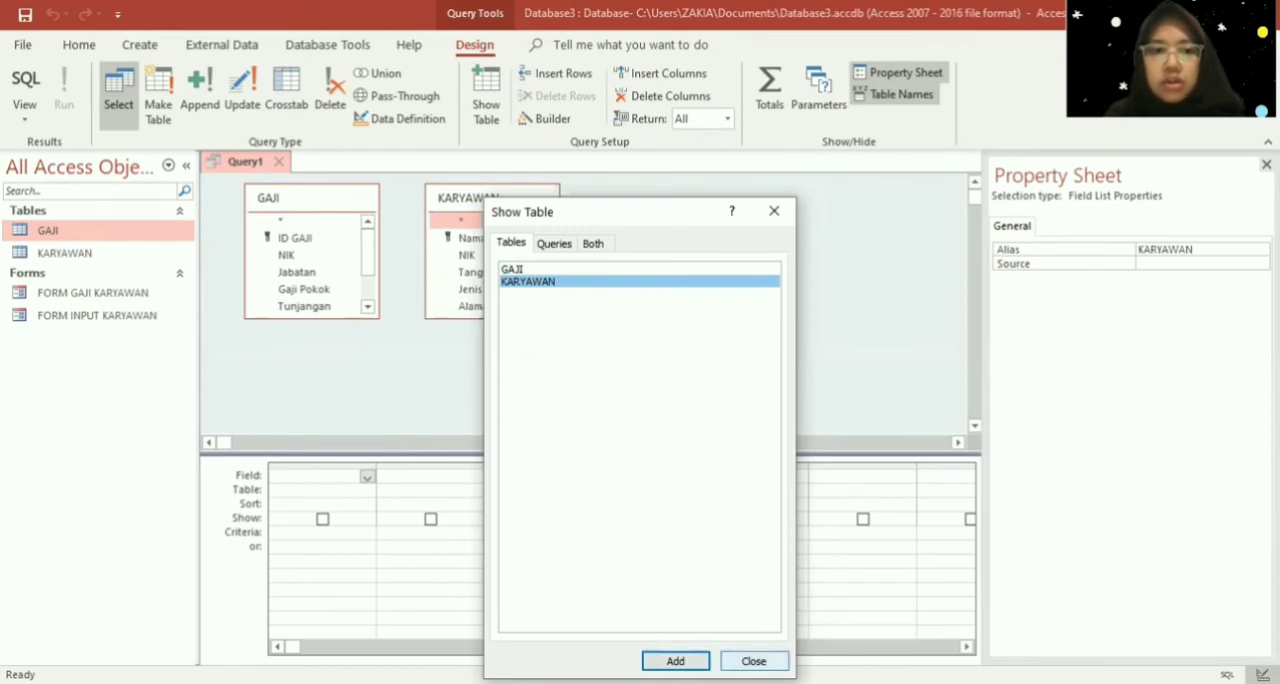
pyautogui.click(754, 661)
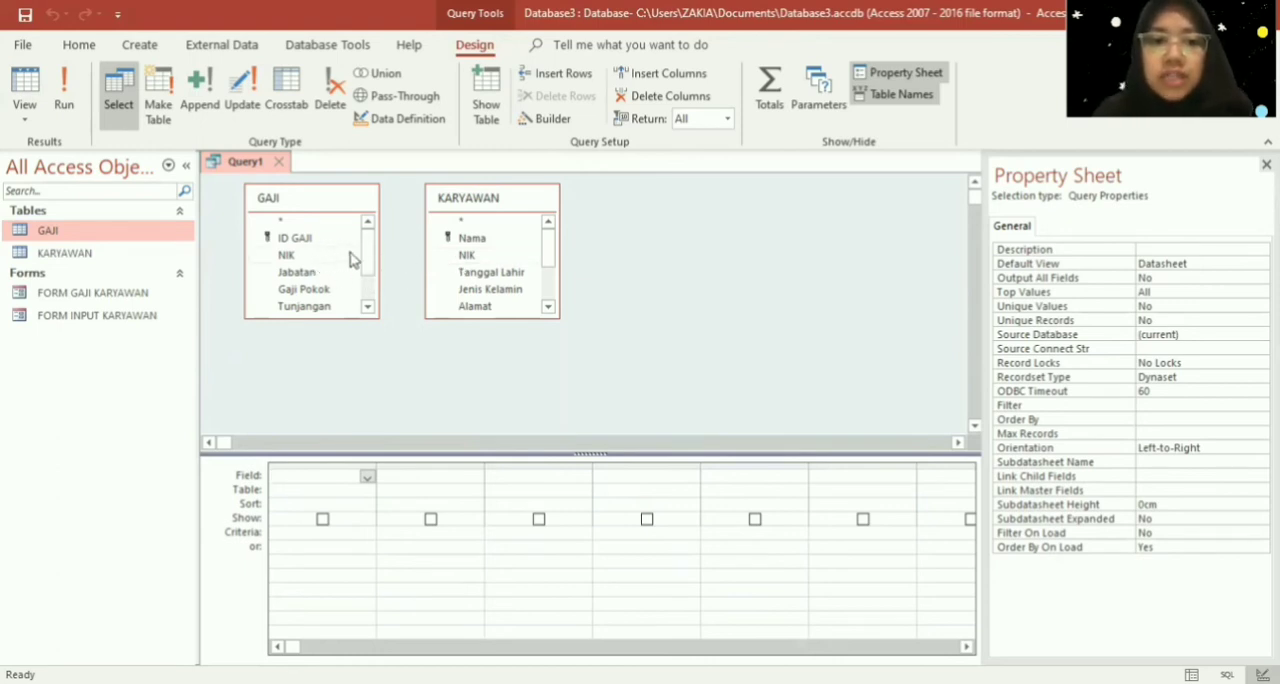
pyautogui.moveTo(350, 258); pyautogui.dragTo(432, 258)
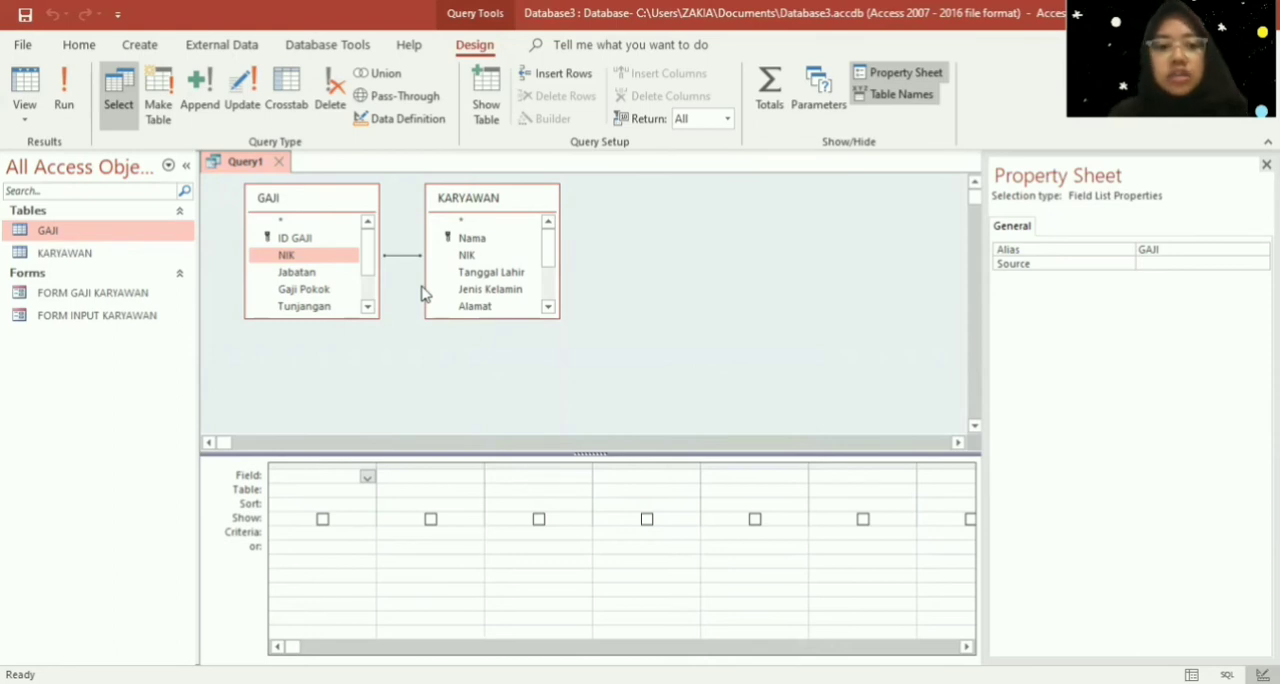
# - Set the query's first column to the NIK field from the KARYAWAN table
pyautogui.click(372, 489)
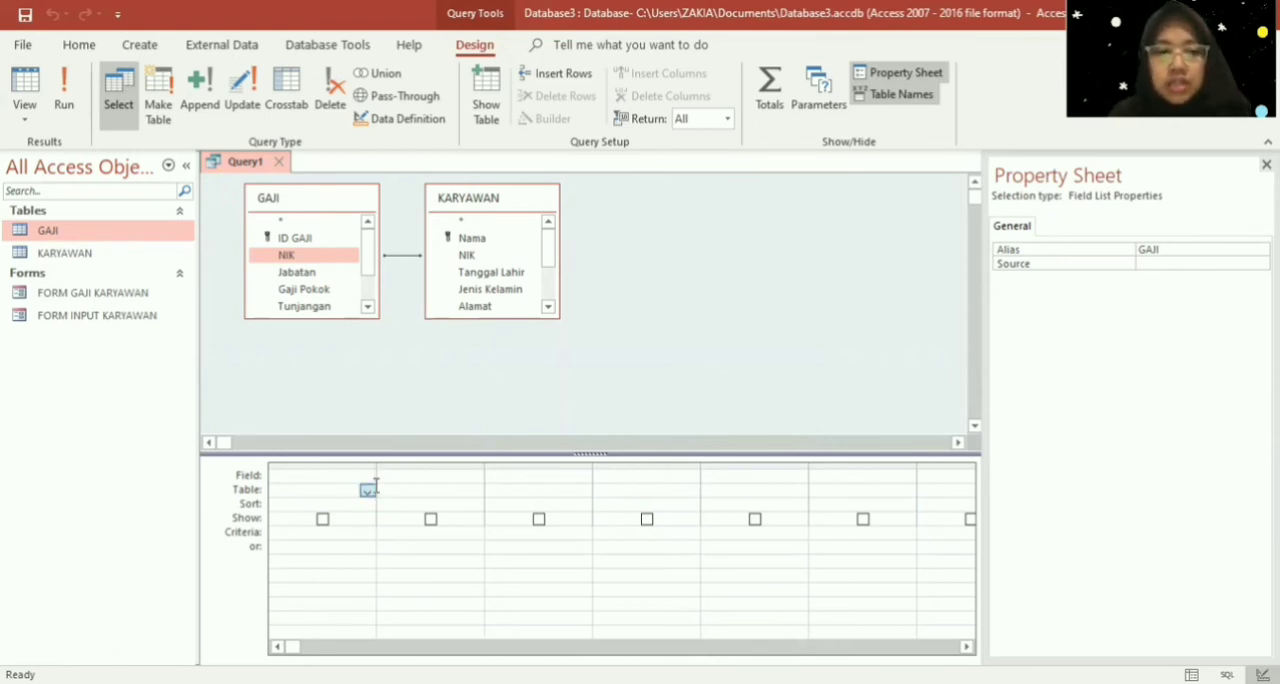
pyautogui.click(369, 490)
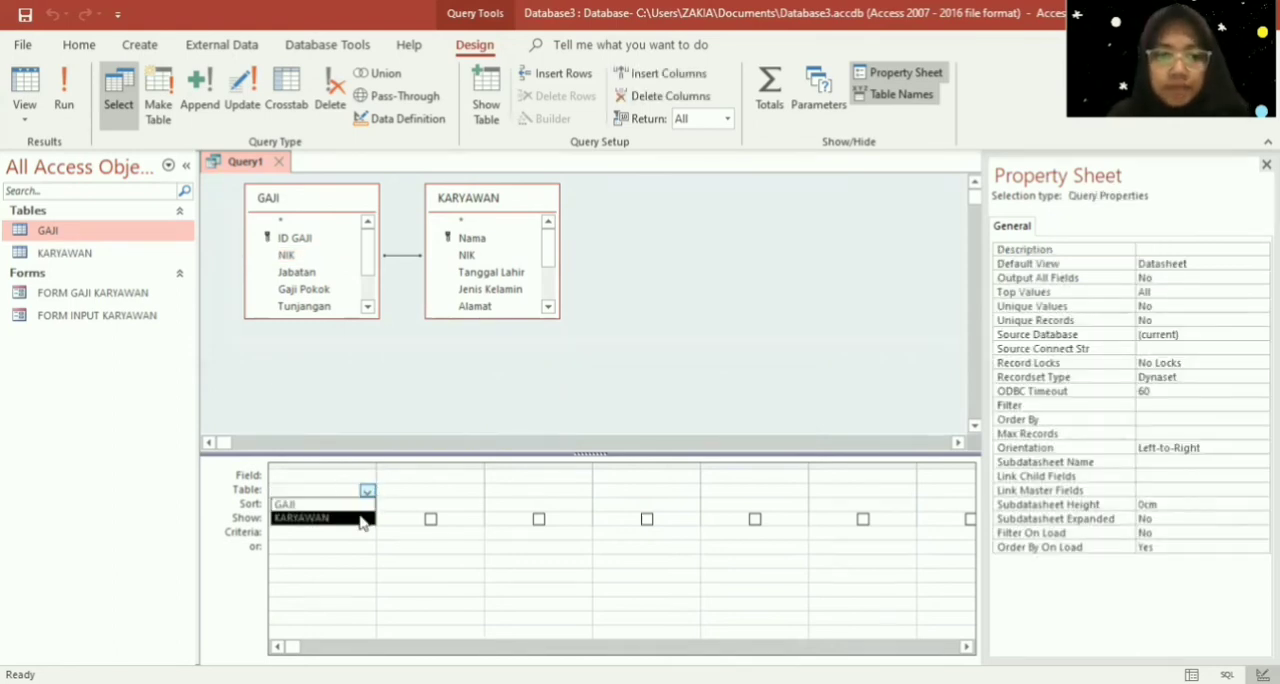
pyautogui.click(361, 519)
pyautogui.click(359, 476)
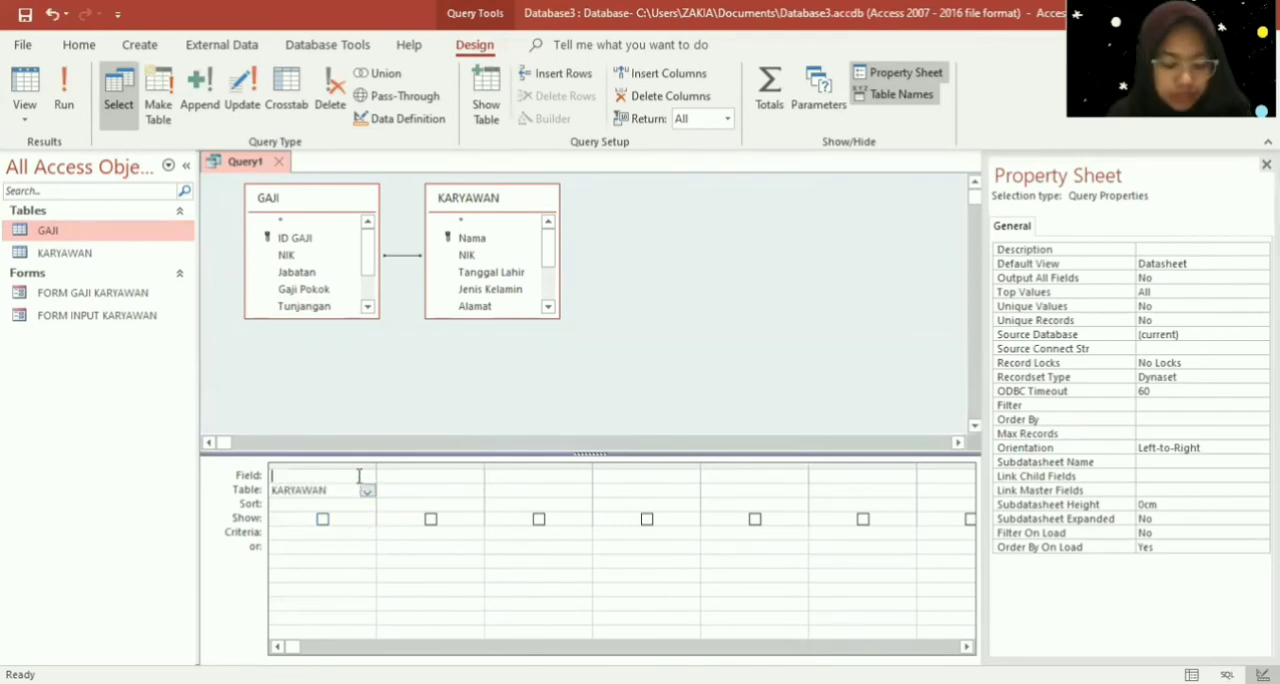
pyautogui.click(367, 477)
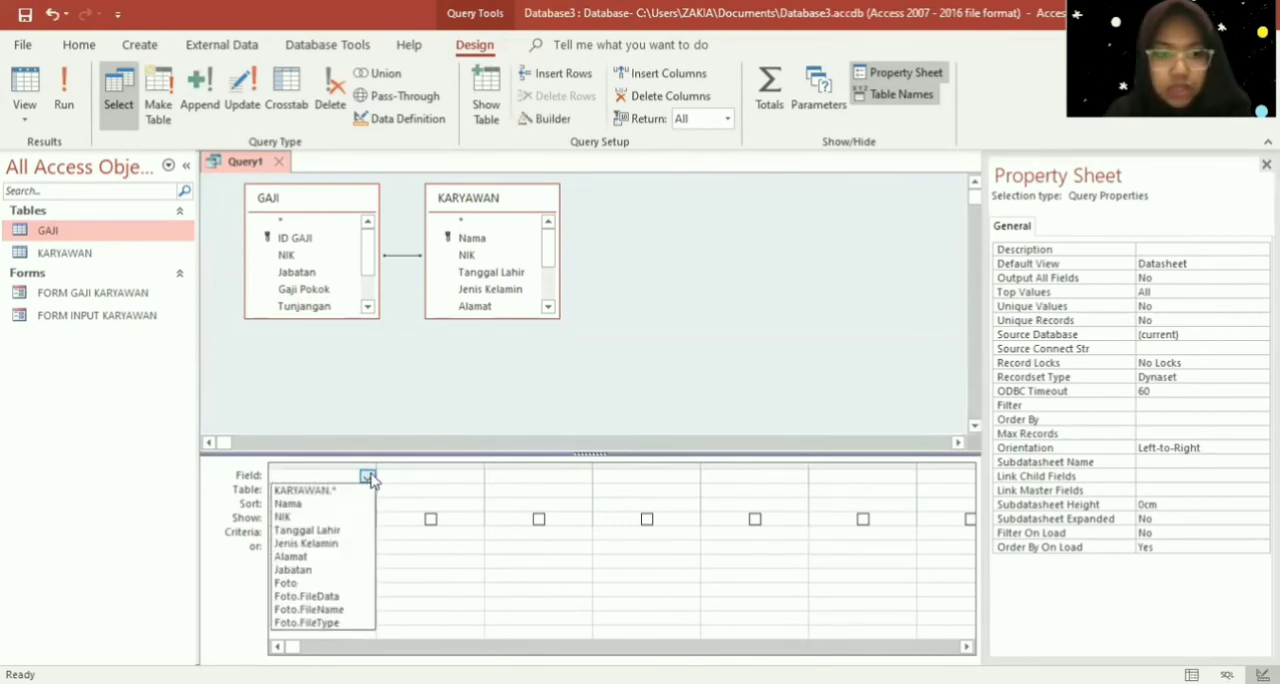
pyautogui.click(359, 519)
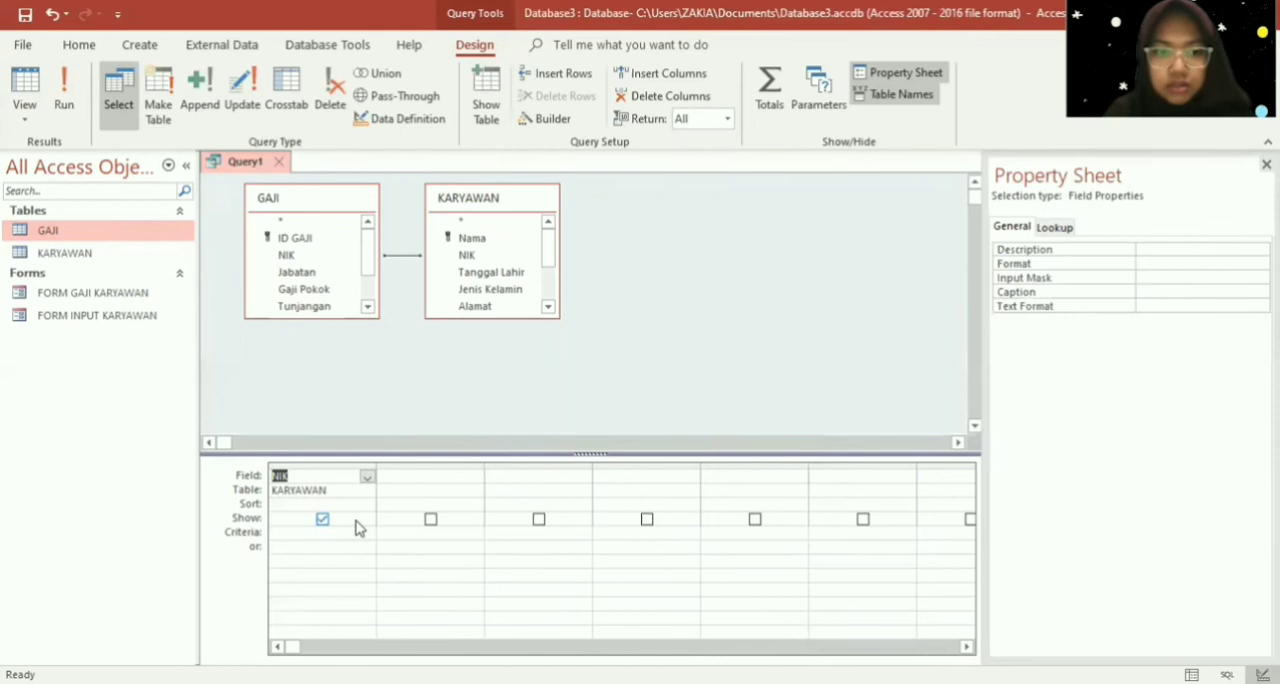
# - Set the query's second column to the Nama field from the KARYAWAN table
pyautogui.click(411, 491)
pyautogui.click(475, 494)
pyautogui.click(466, 514)
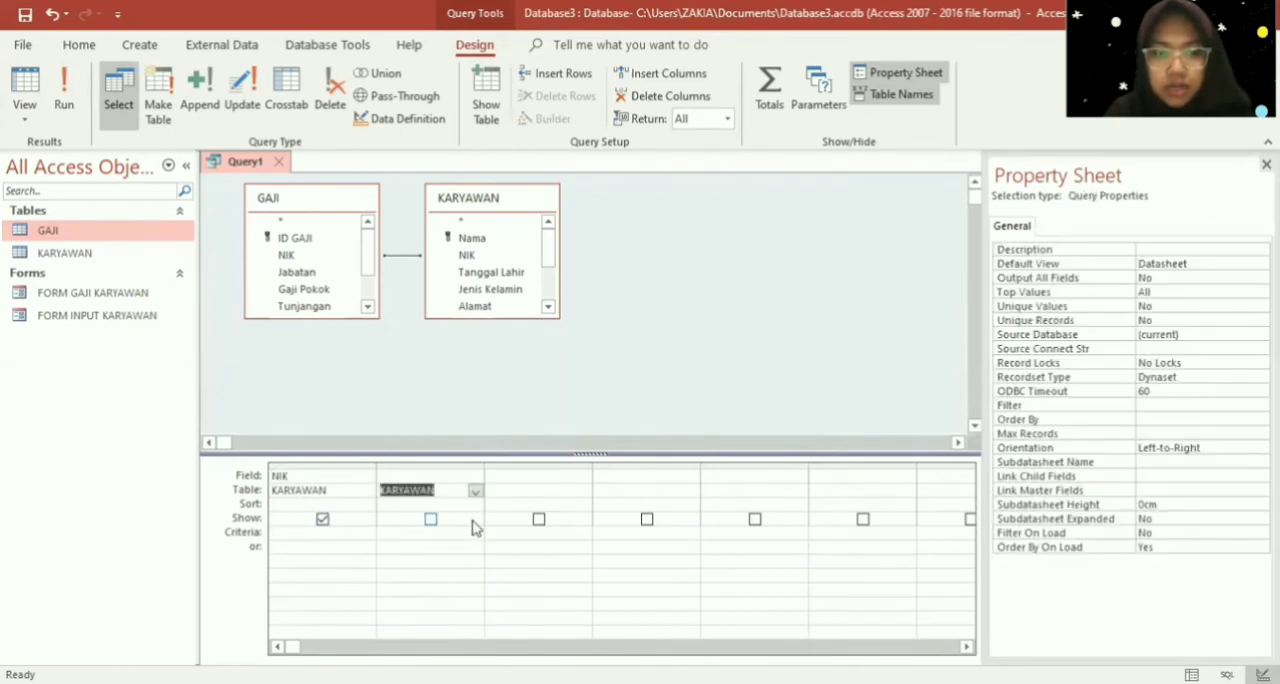
pyautogui.click(476, 477)
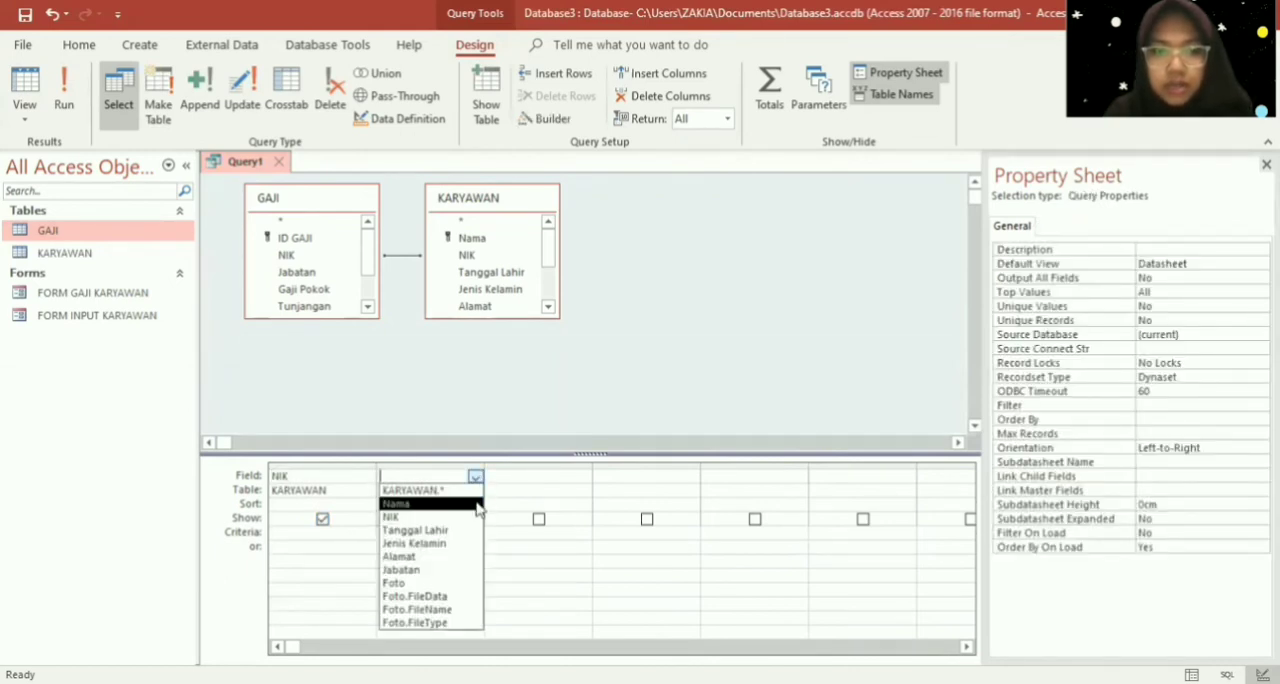
pyautogui.click(420, 503)
# - Set the query's third column to the ID GAJI field from the GAJI table
pyautogui.click(507, 493)
pyautogui.click(583, 478)
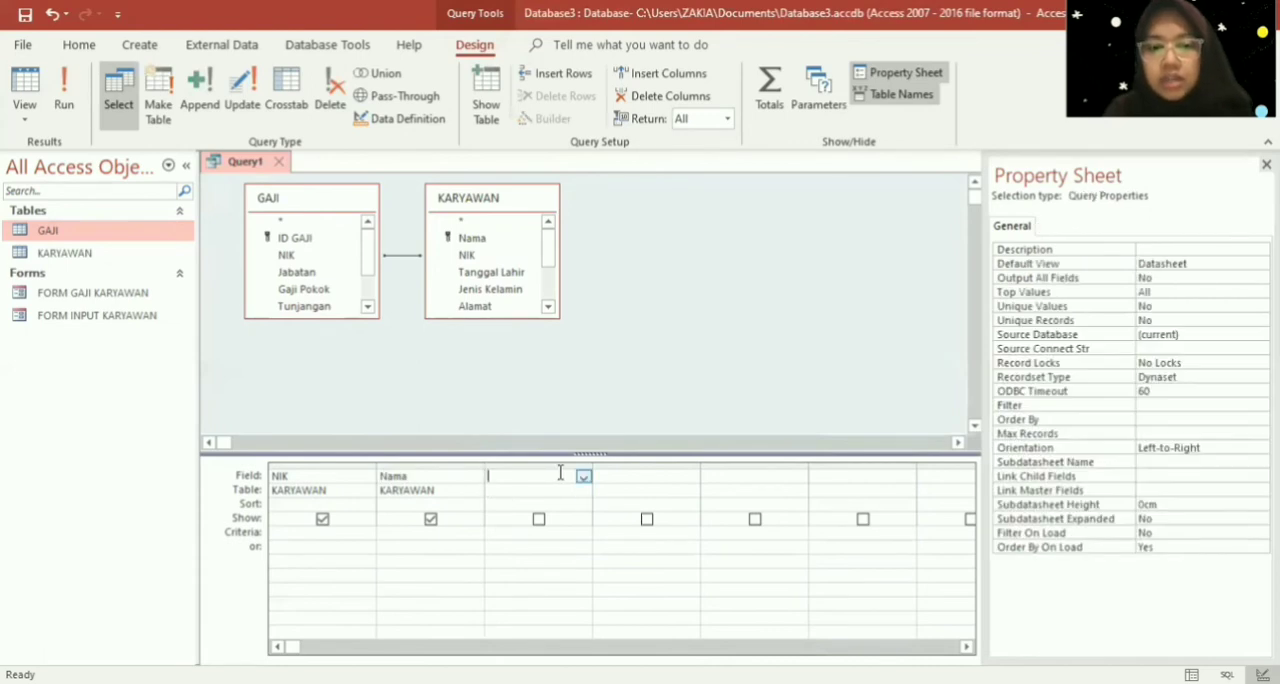
pyautogui.click(583, 478)
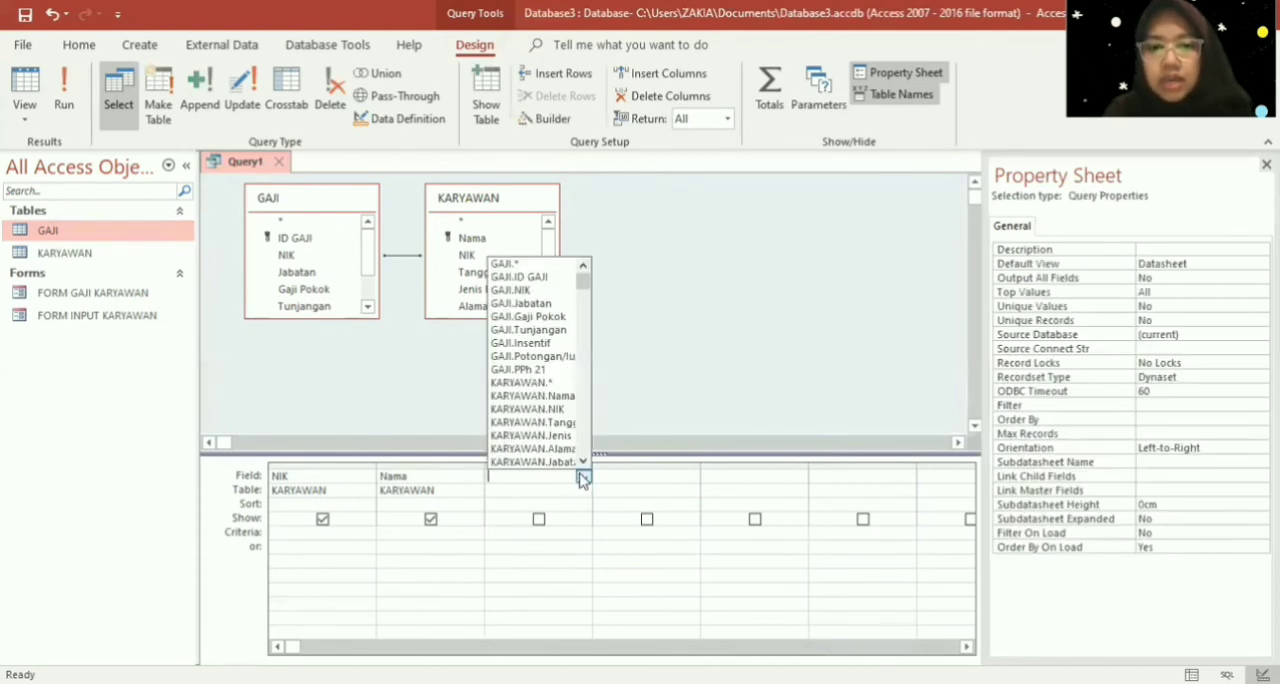
pyautogui.click(553, 278)
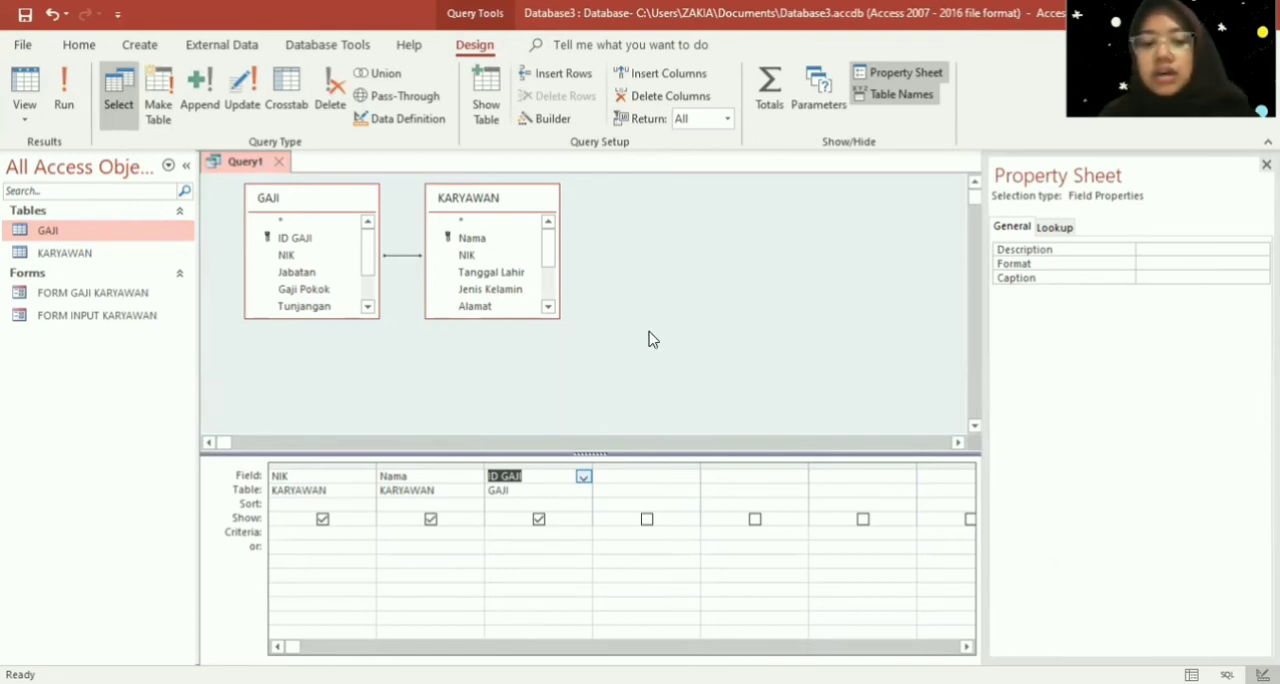
# - Add the Gaji Pokok and Tunjangan fields from the GAJI table as the fourth and fifth query columns
pyautogui.click(639, 472)
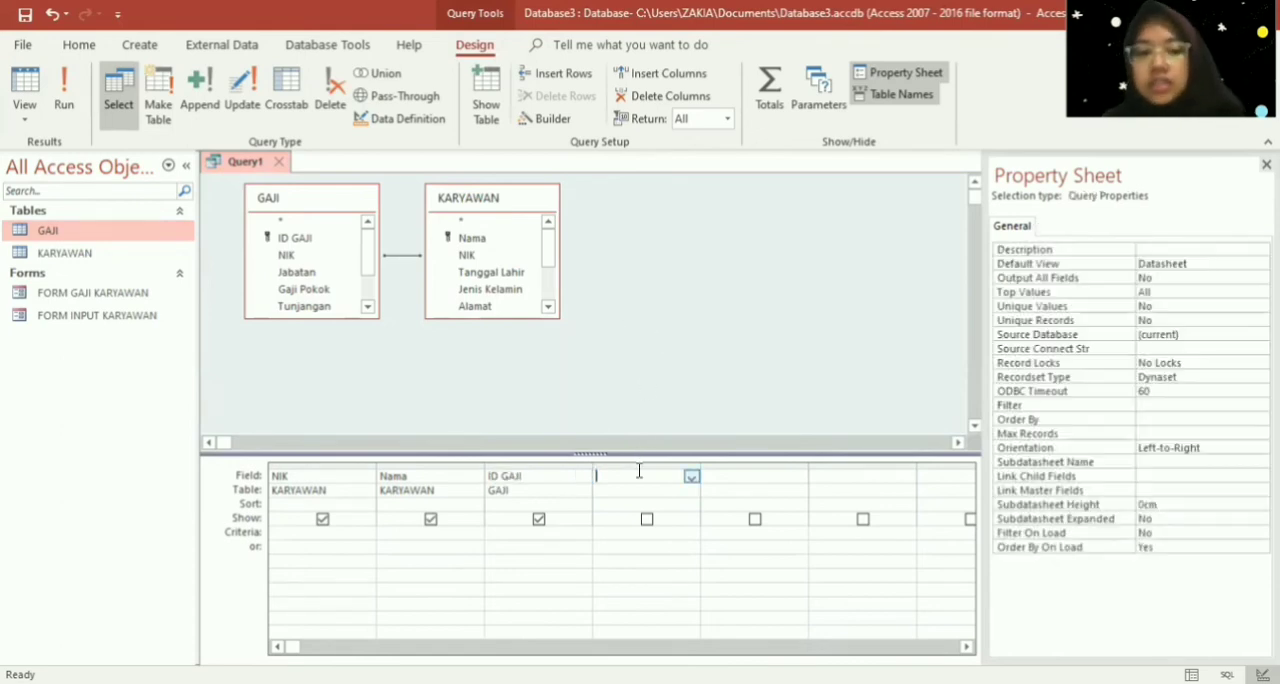
pyautogui.click(691, 478)
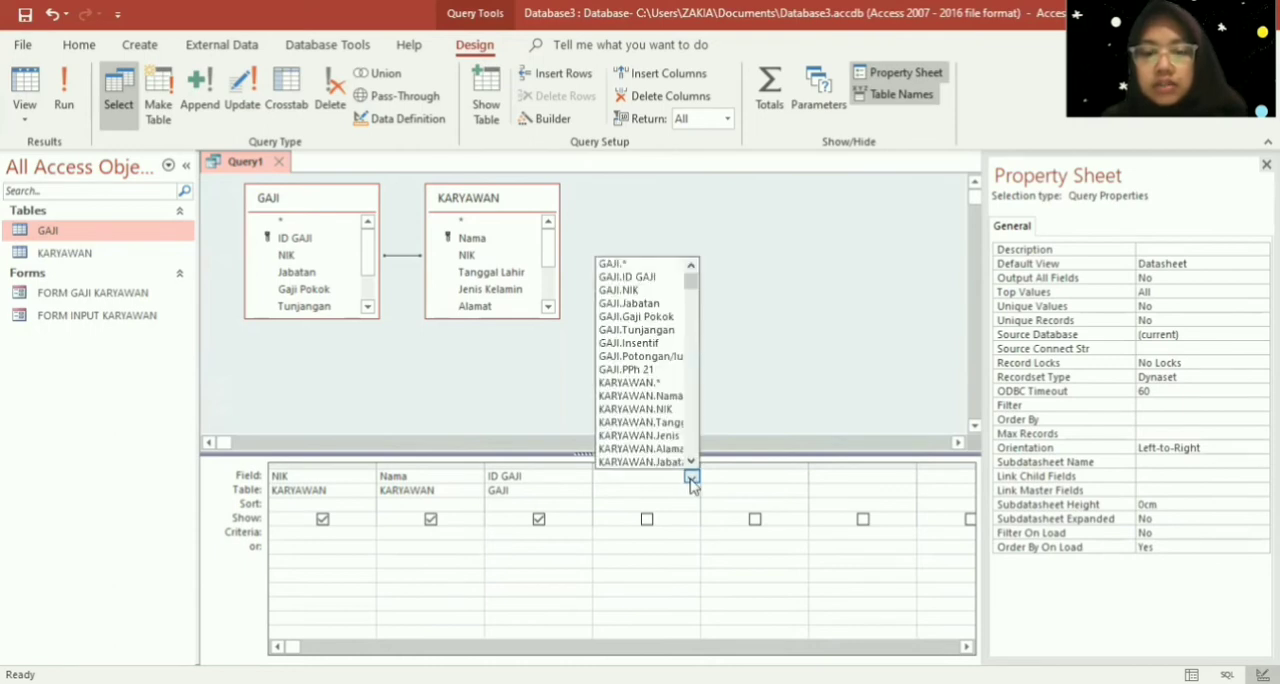
pyautogui.click(656, 318)
pyautogui.click(734, 475)
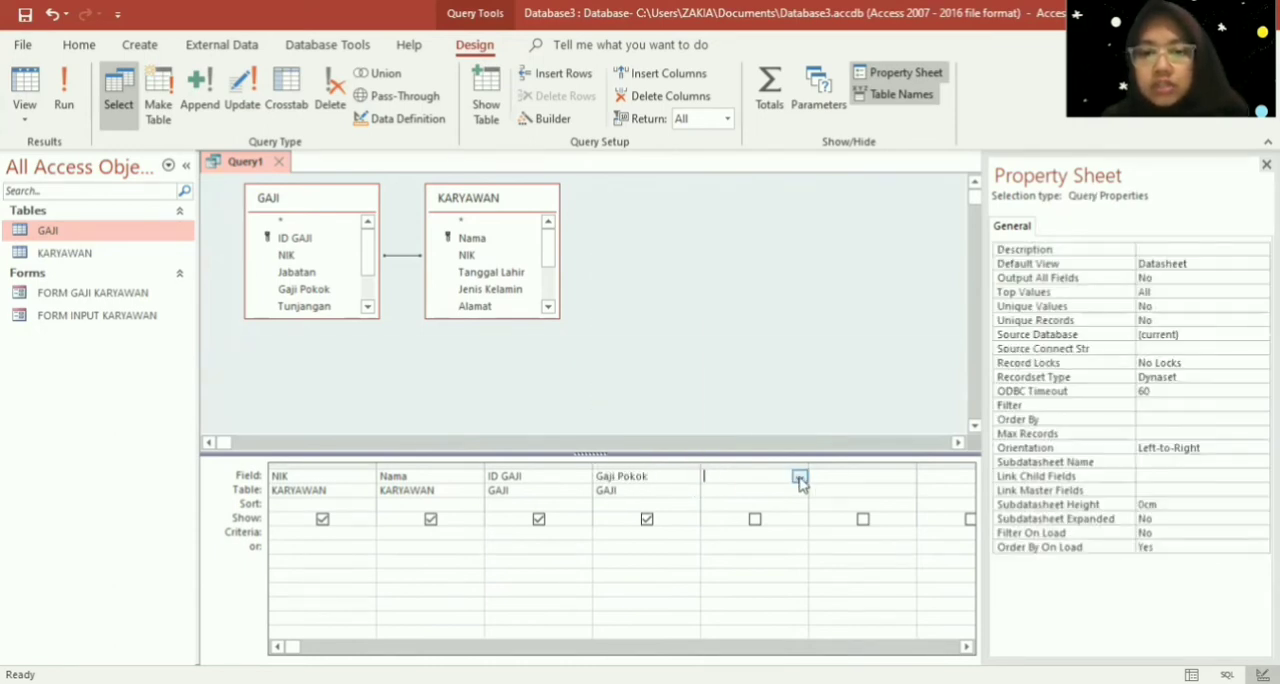
pyautogui.click(799, 477)
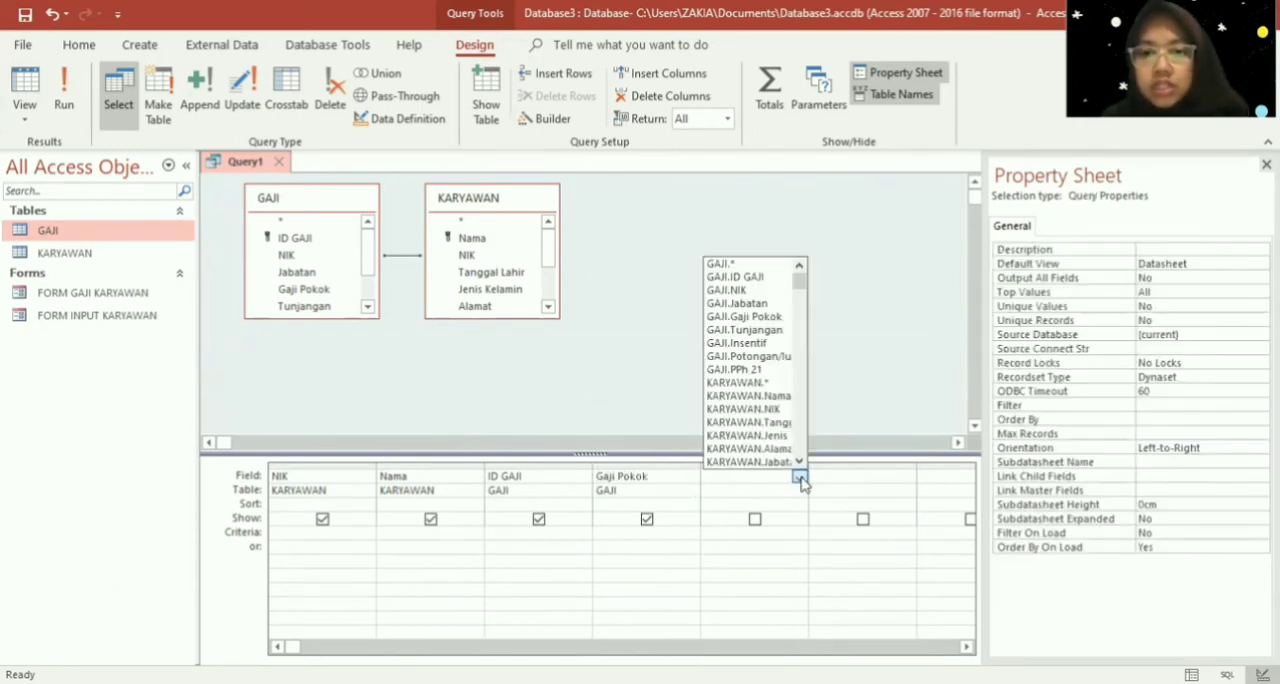
pyautogui.click(768, 332)
# - Add the Insentif and Potongan/Iuran fields from the GAJI table as the sixth and seventh query columns
pyautogui.click(855, 476)
pyautogui.click(906, 478)
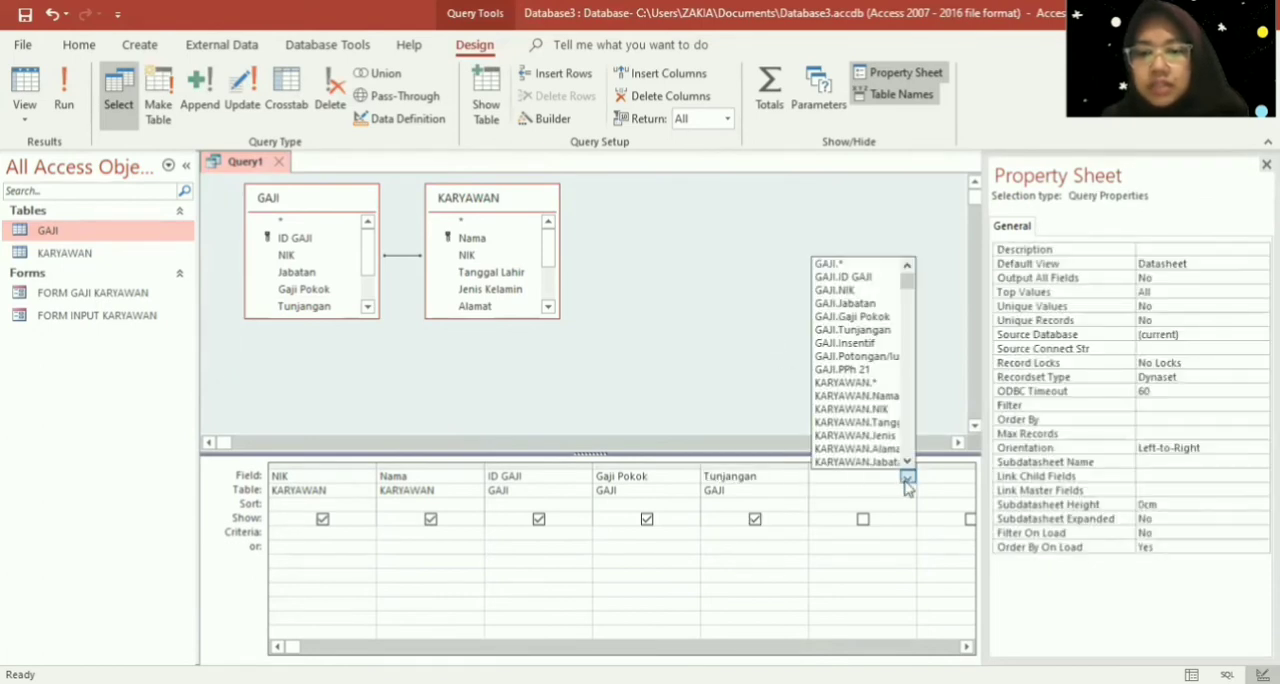
pyautogui.click(860, 343)
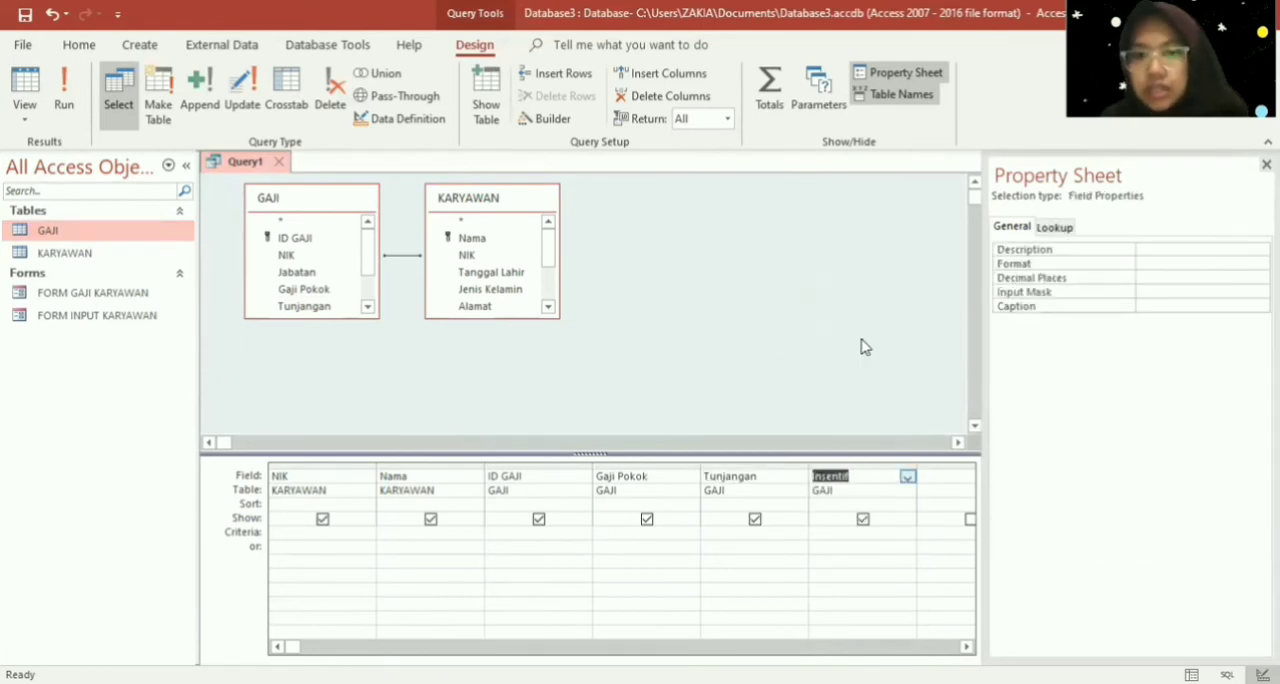
pyautogui.moveTo(984, 436); pyautogui.dragTo(1068, 435)
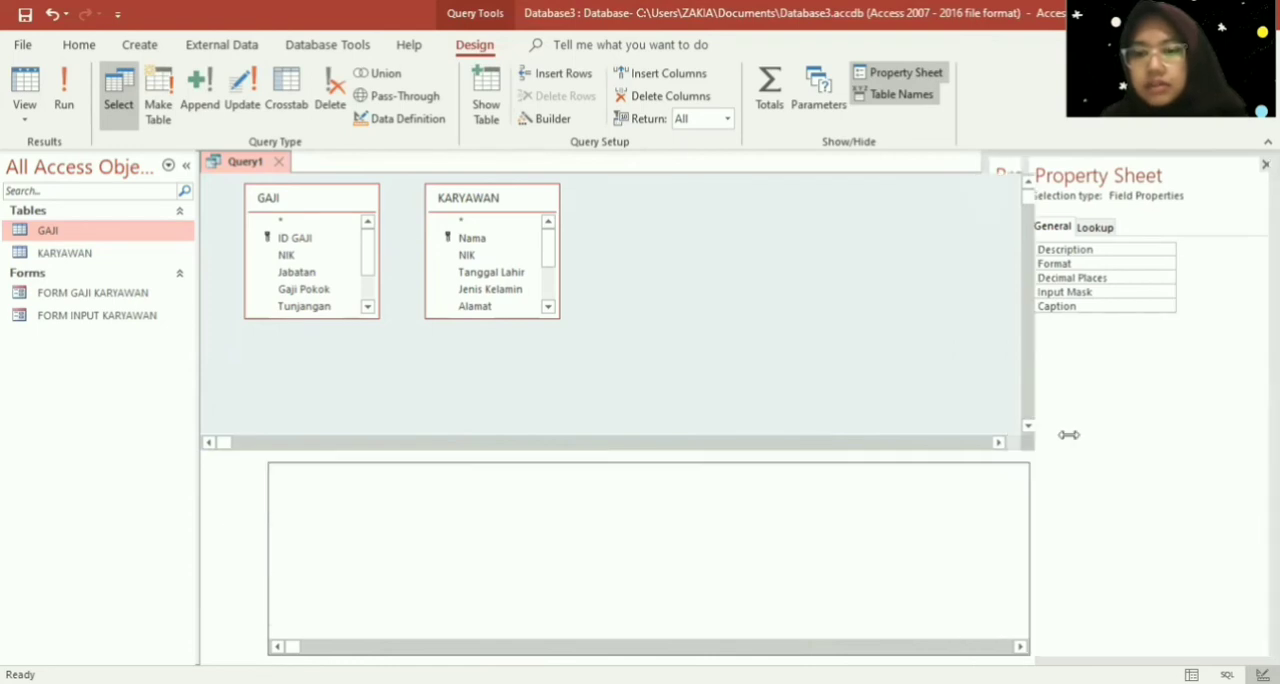
pyautogui.click(922, 479)
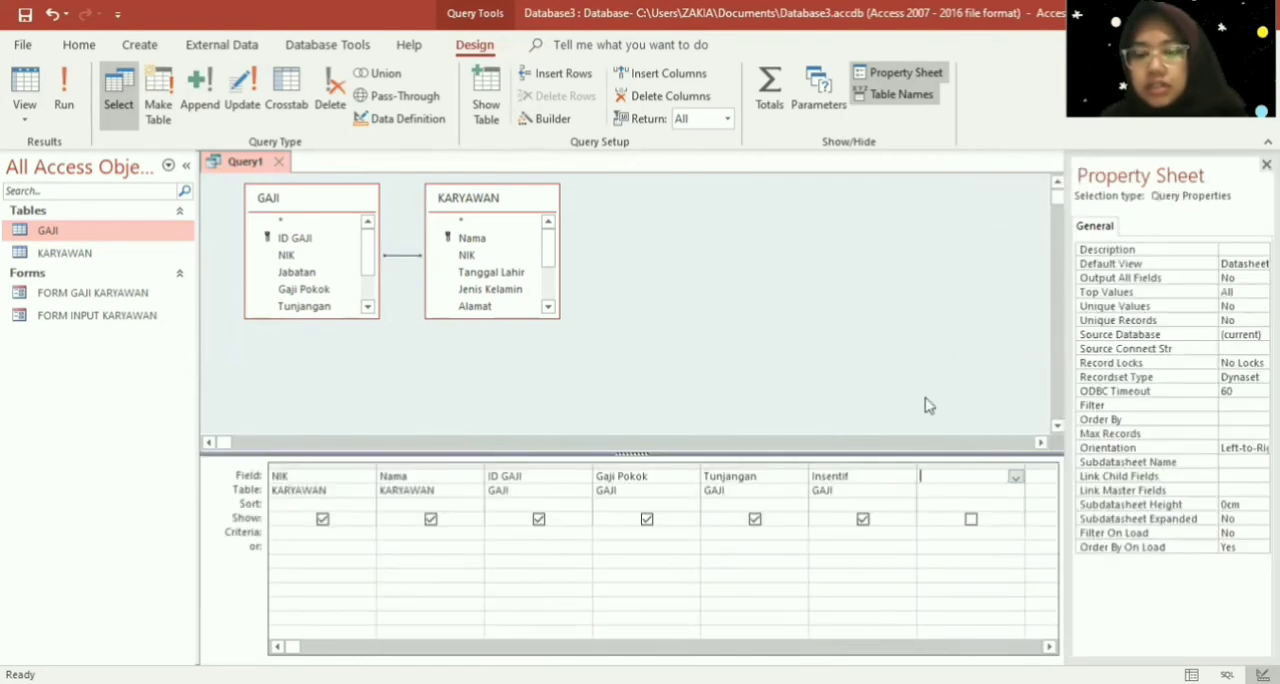
pyautogui.click(1015, 477)
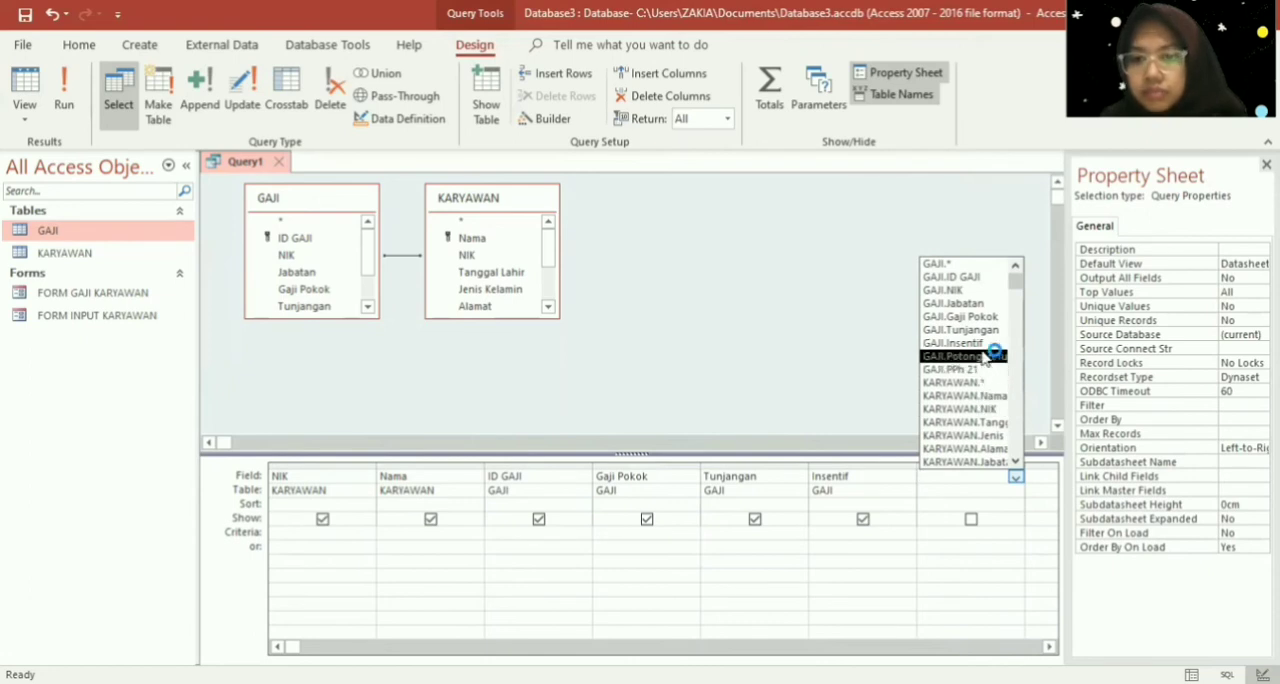
pyautogui.click(986, 356)
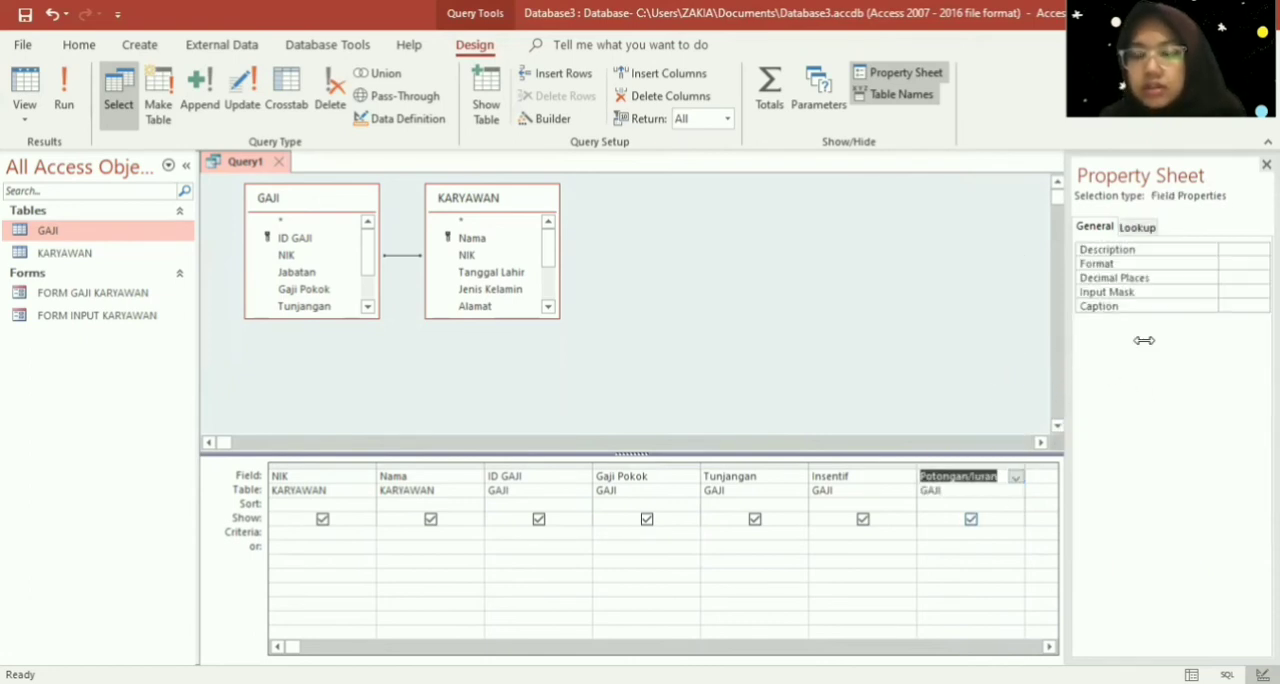
# - Set the query's eighth column to the PPh 21 field from the GAJI table
pyautogui.moveTo(1143, 340); pyautogui.dragTo(1146, 340)
pyautogui.click(1088, 477)
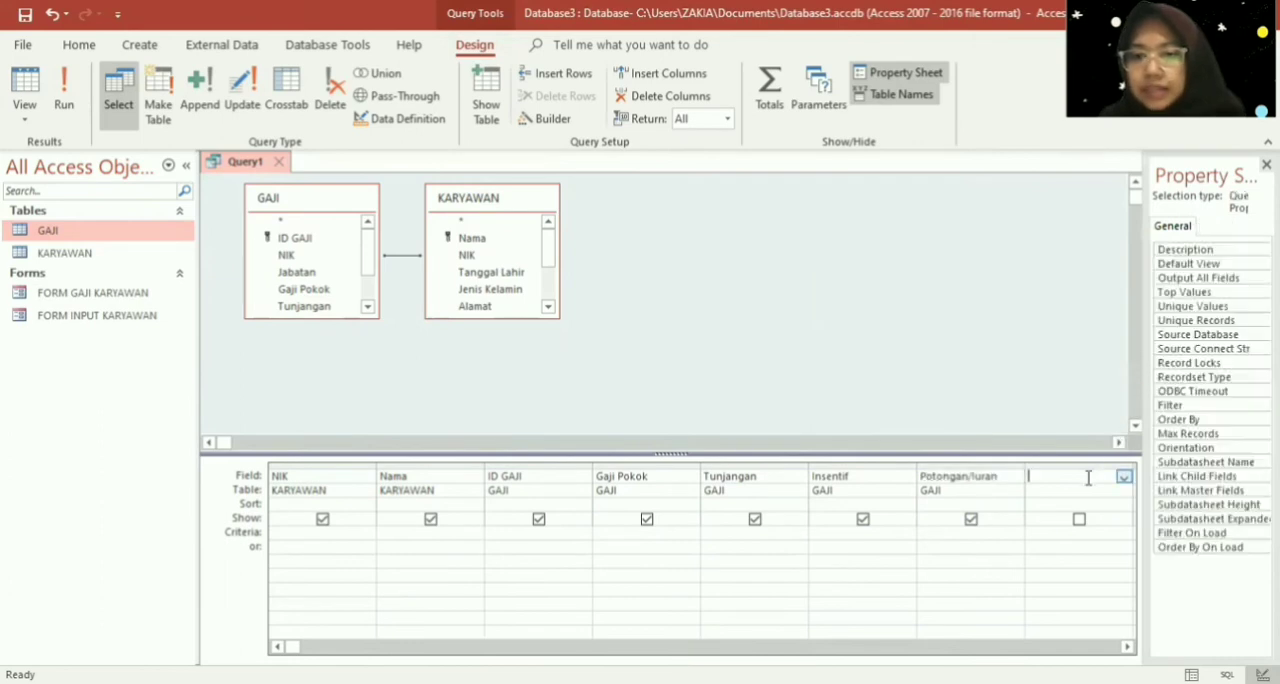
pyautogui.click(1124, 478)
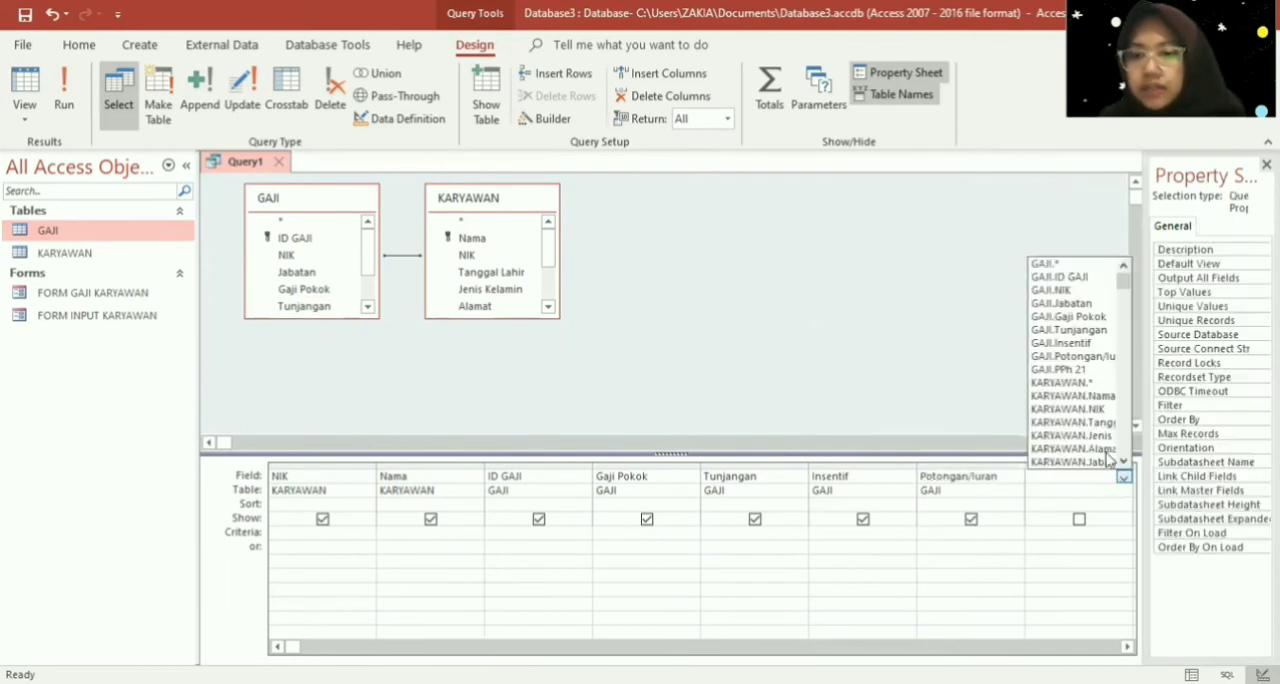
pyautogui.click(1079, 371)
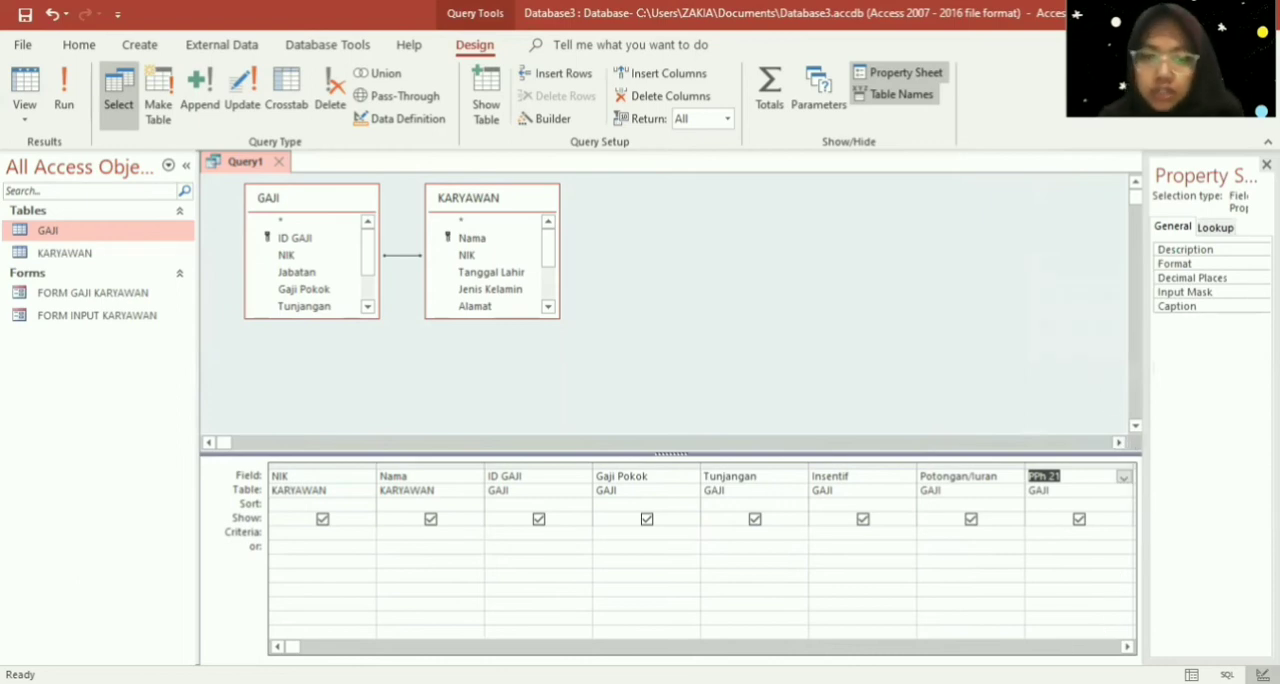
# - Open the Expression Builder for the empty column after PPh 21 and name the calculated field GAJIBERSIH, followed by a colon
pyautogui.click(1127, 648)
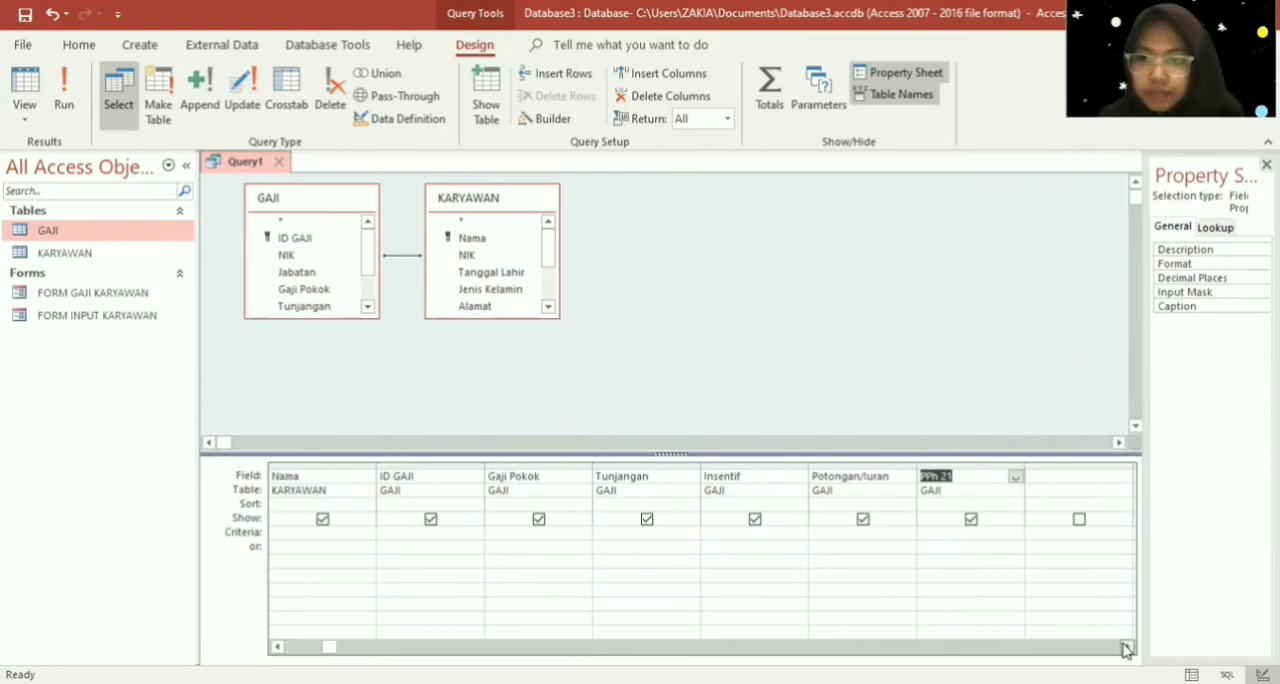
pyautogui.click(1127, 648)
pyautogui.click(955, 476)
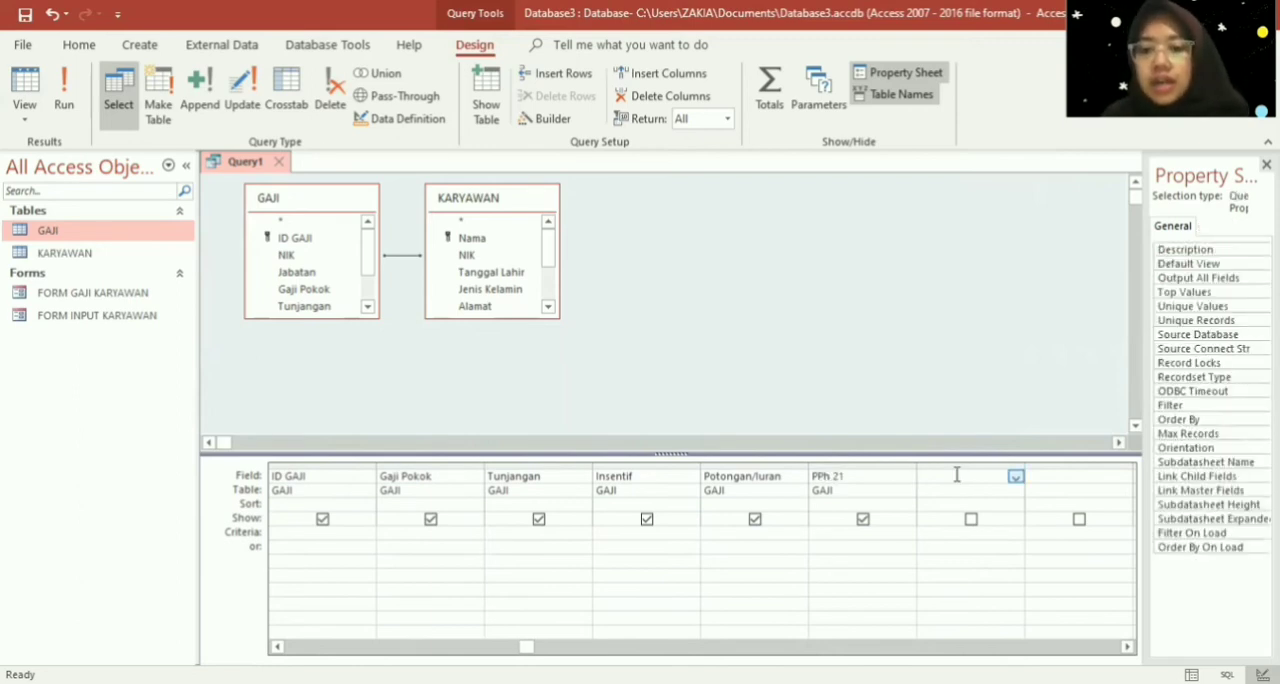
pyautogui.rightClick(956, 477)
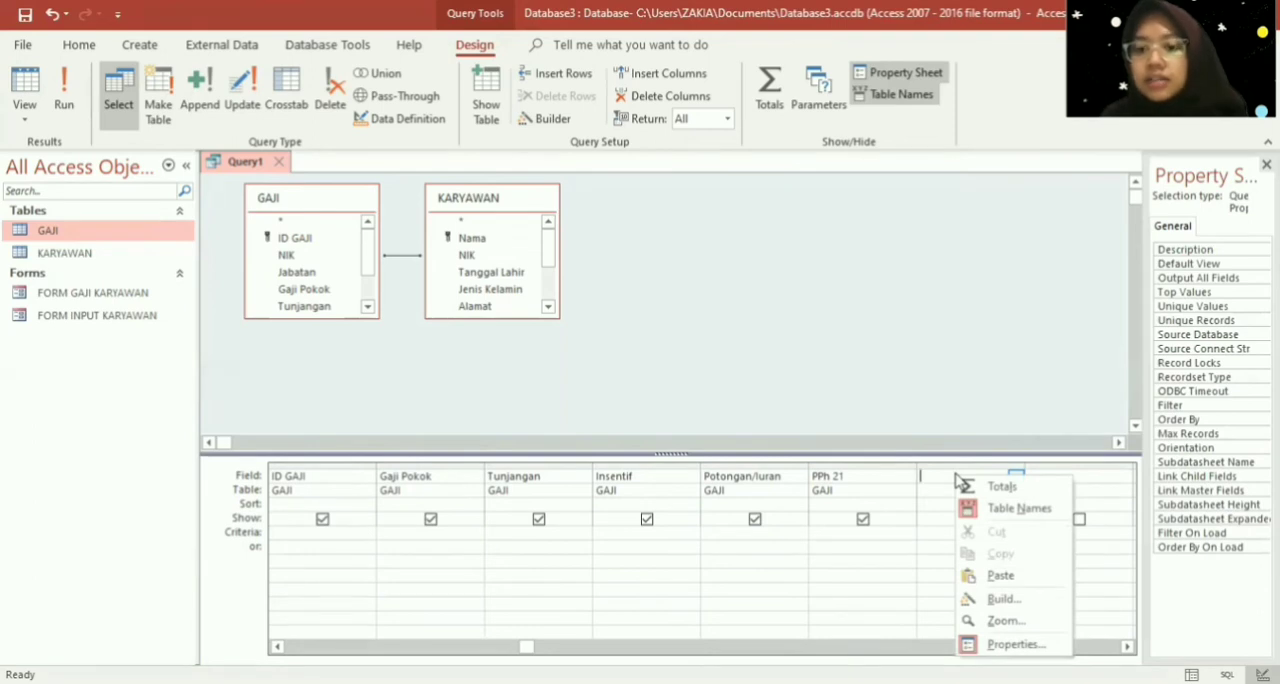
pyautogui.click(1001, 599)
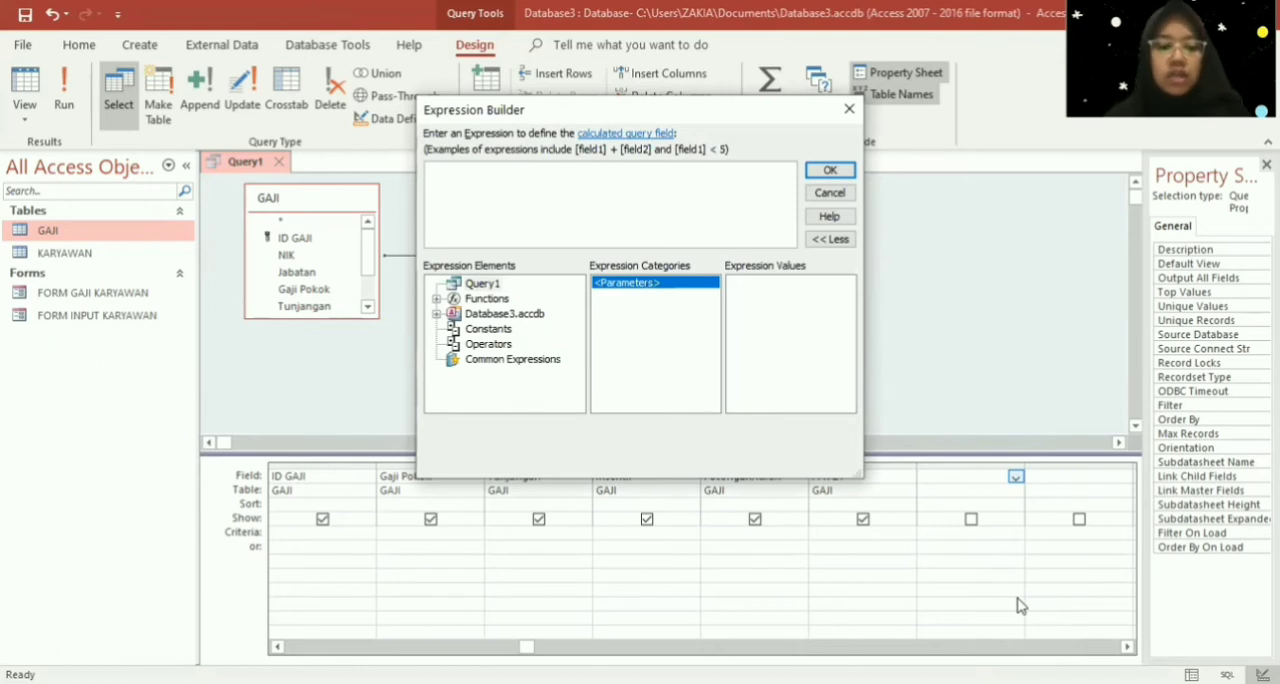
pyautogui.press('capslock')
pyautogui.write('GAJIB')
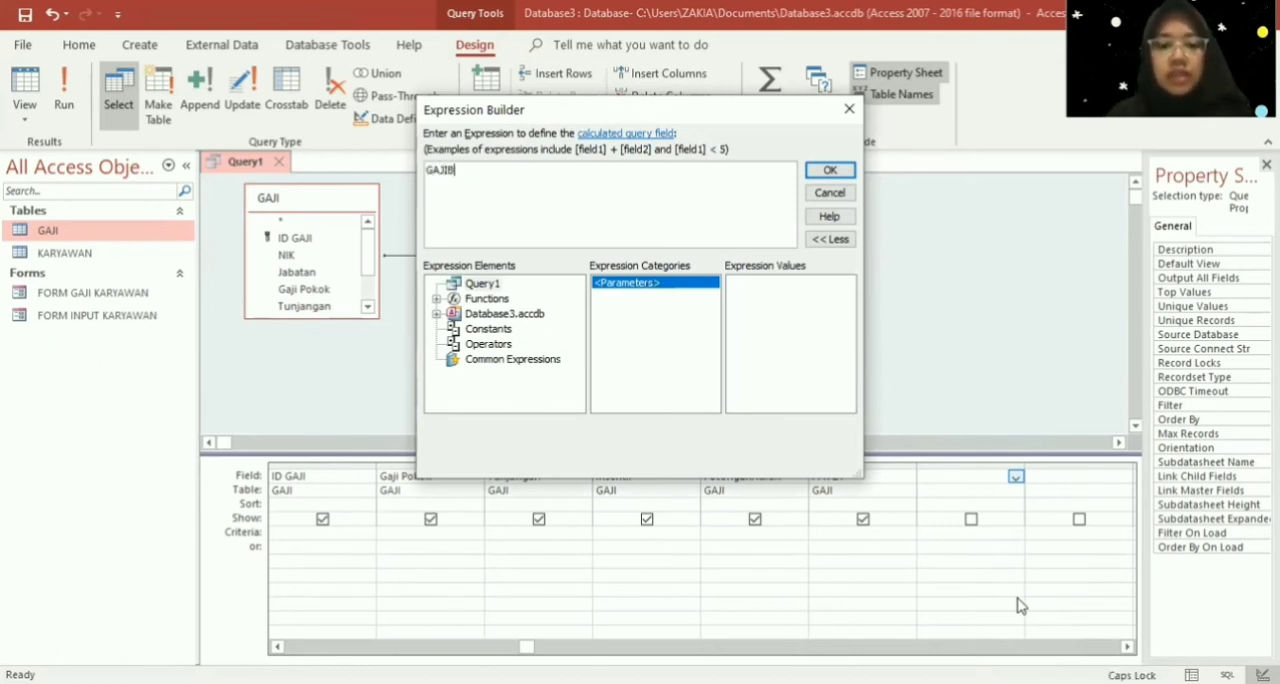
pyautogui.write('ERSIH')
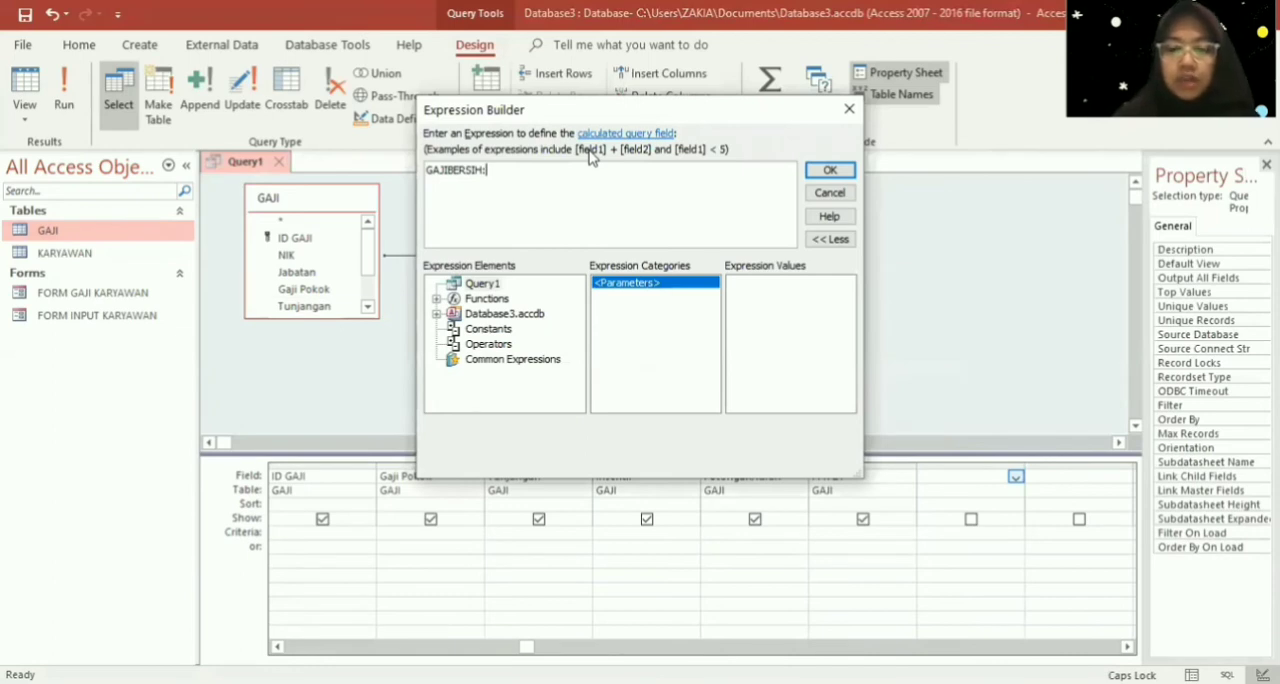
# - Begin the GAJIBERSIH expression with an opening parenthesis and the sum [GAJI POKOK]+[TUNJANGAN]
pyautogui.write('(')
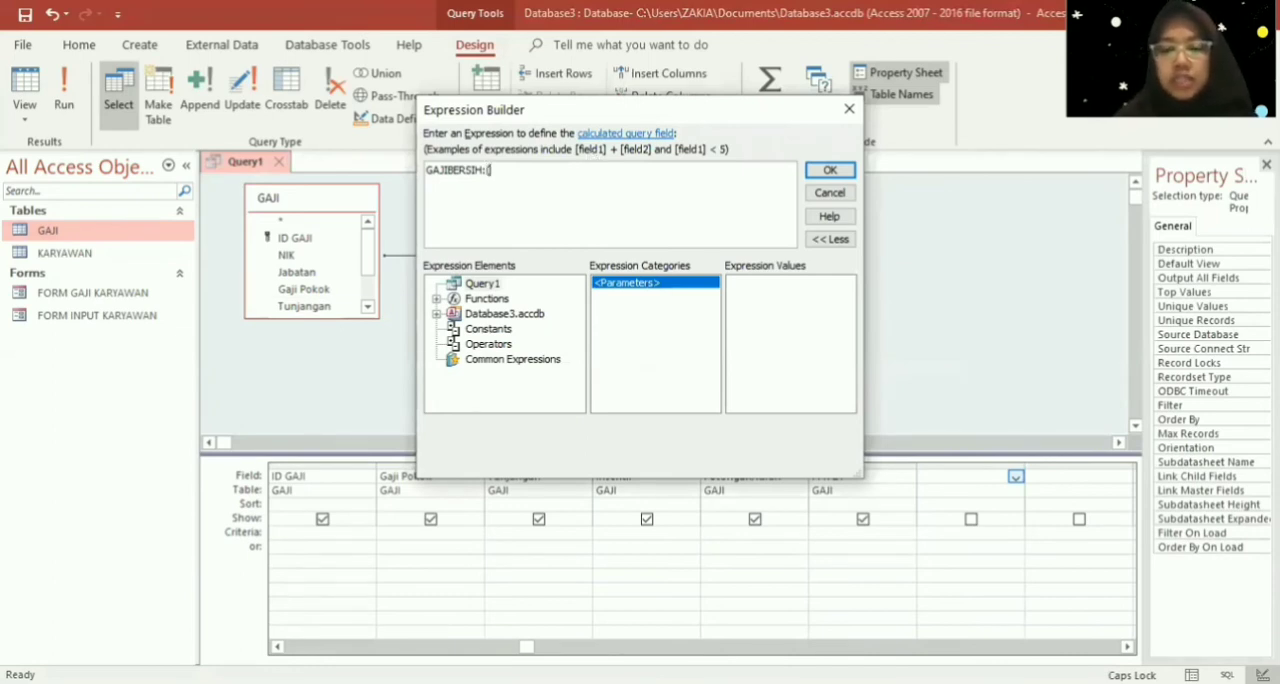
pyautogui.write('[')
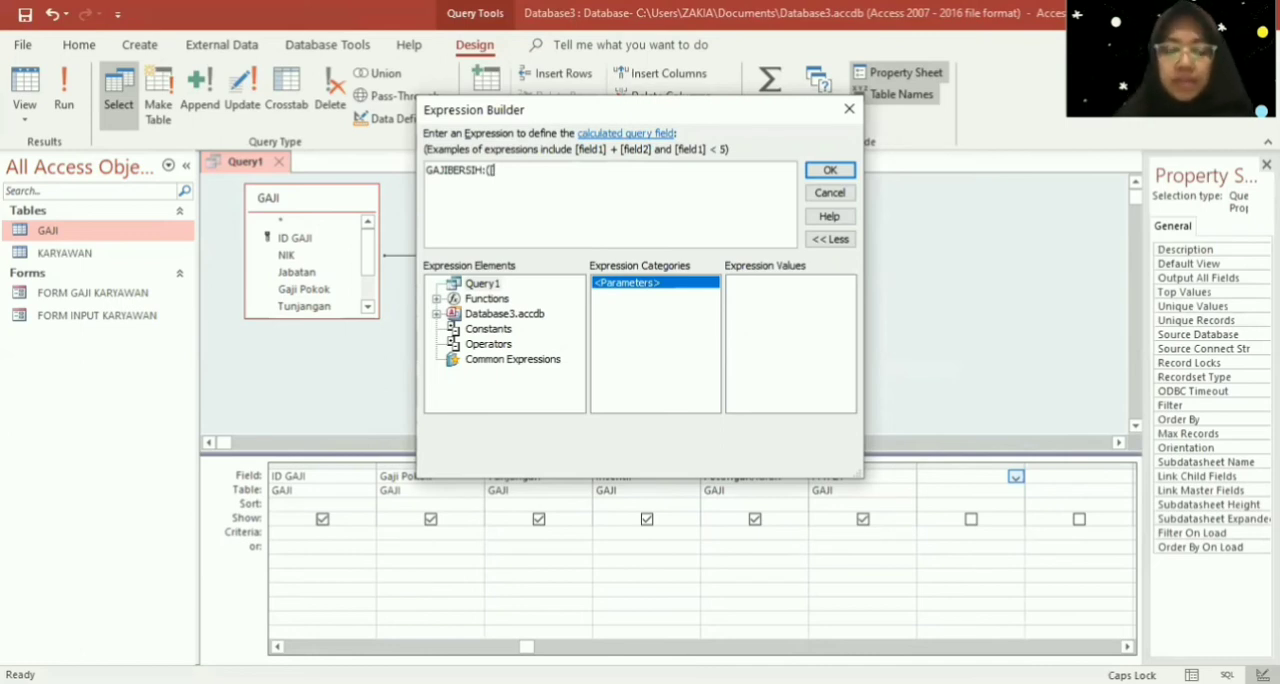
pyautogui.write('AJI POK')
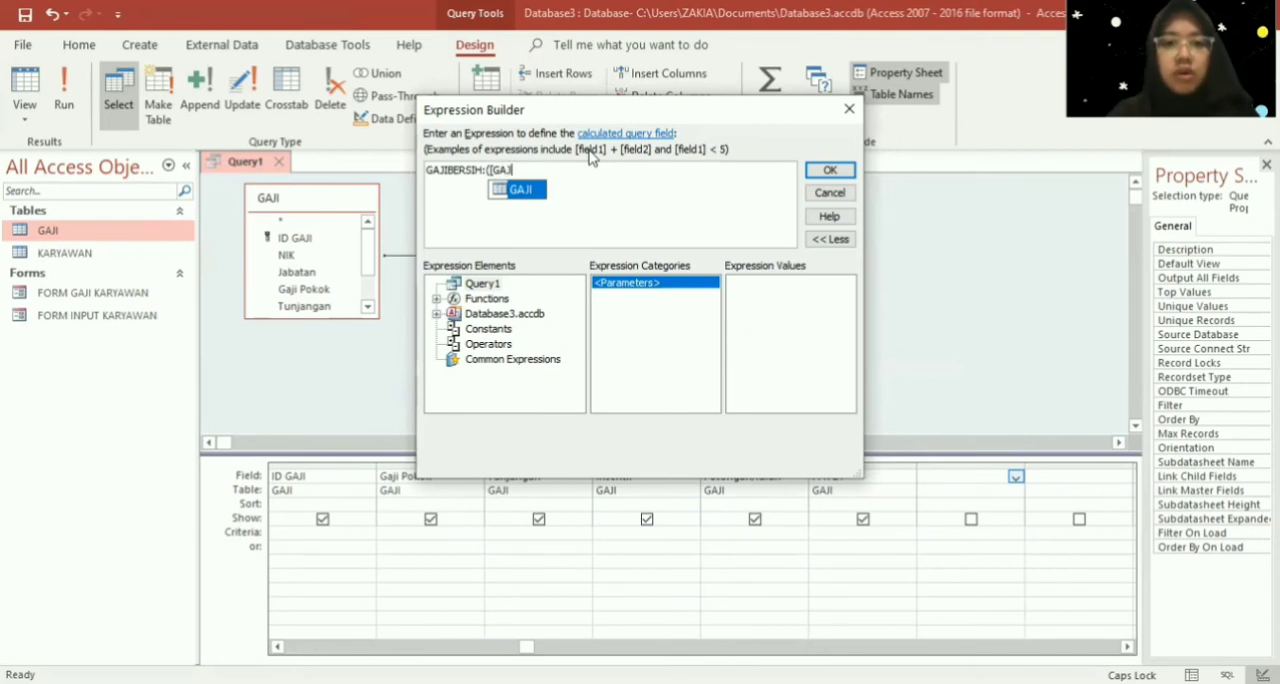
pyautogui.write('OK')
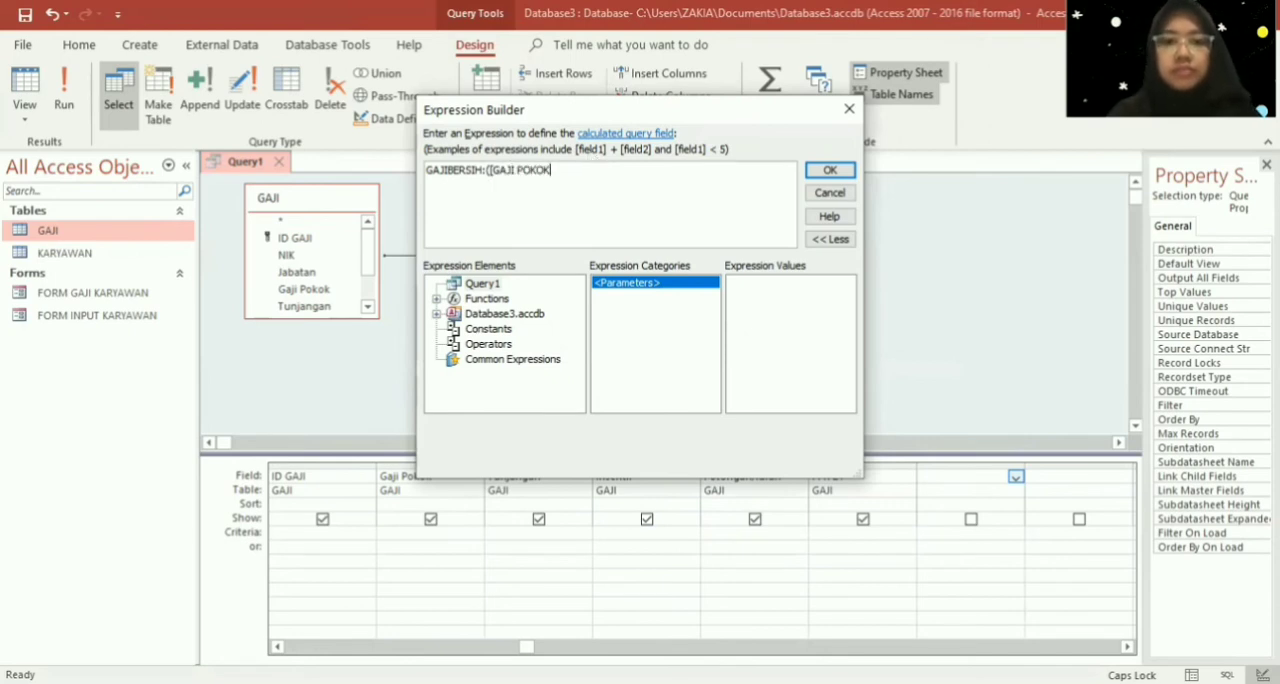
pyautogui.write(']')
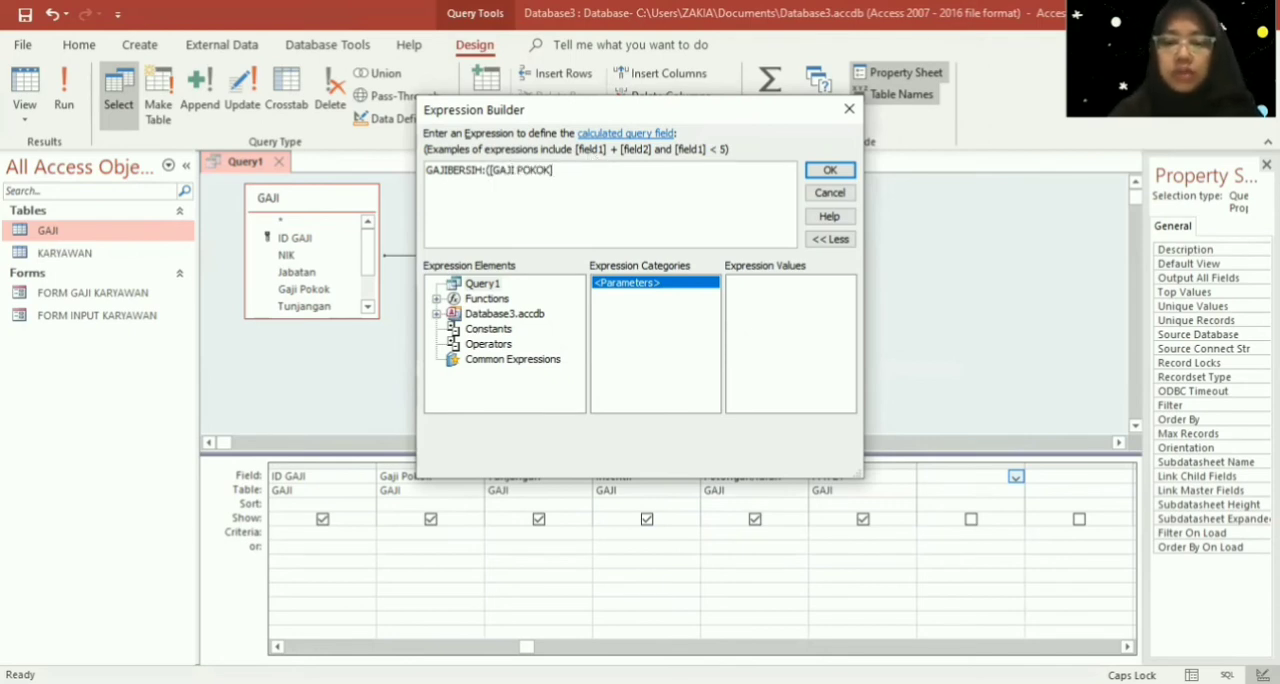
pyautogui.write(' +[')
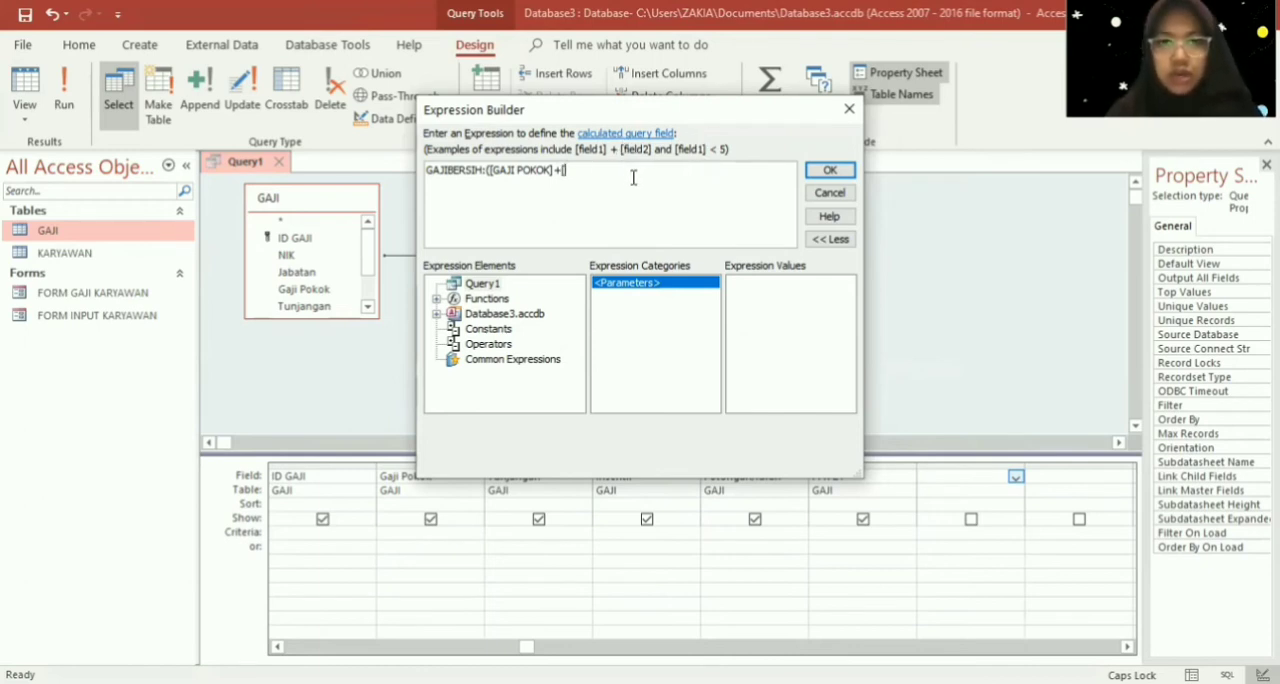
pyautogui.write('TUNJANGAN')
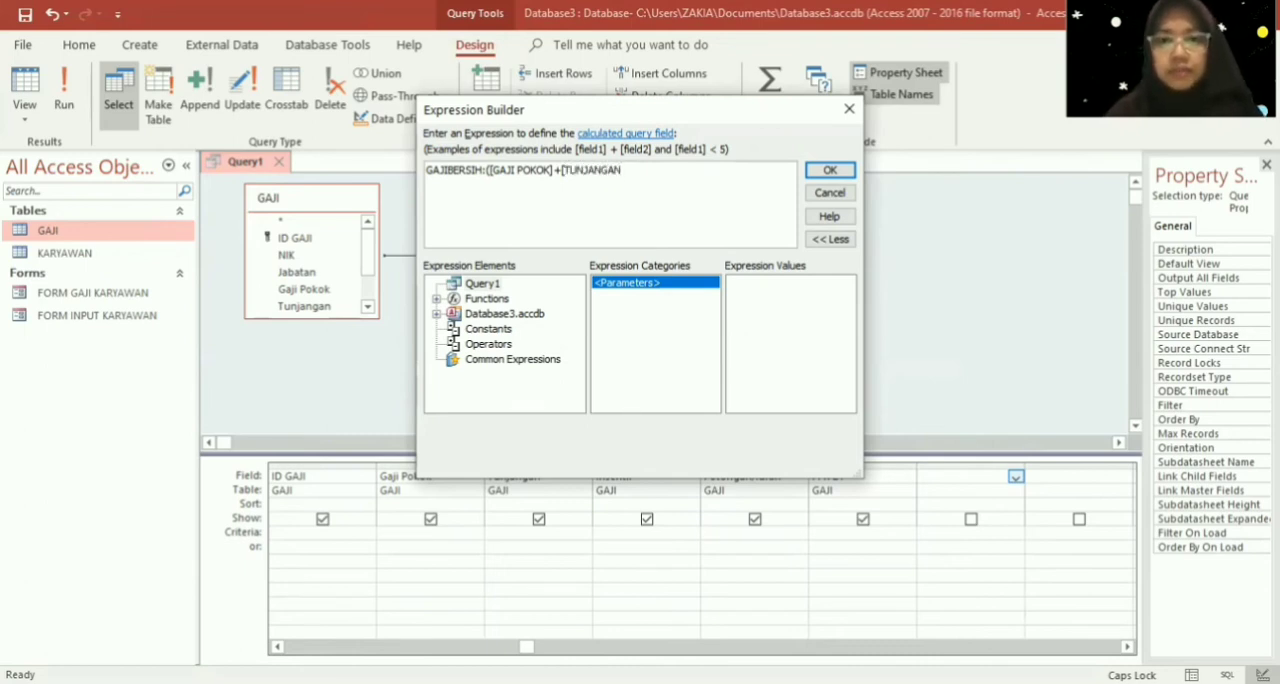
pyautogui.write('])')
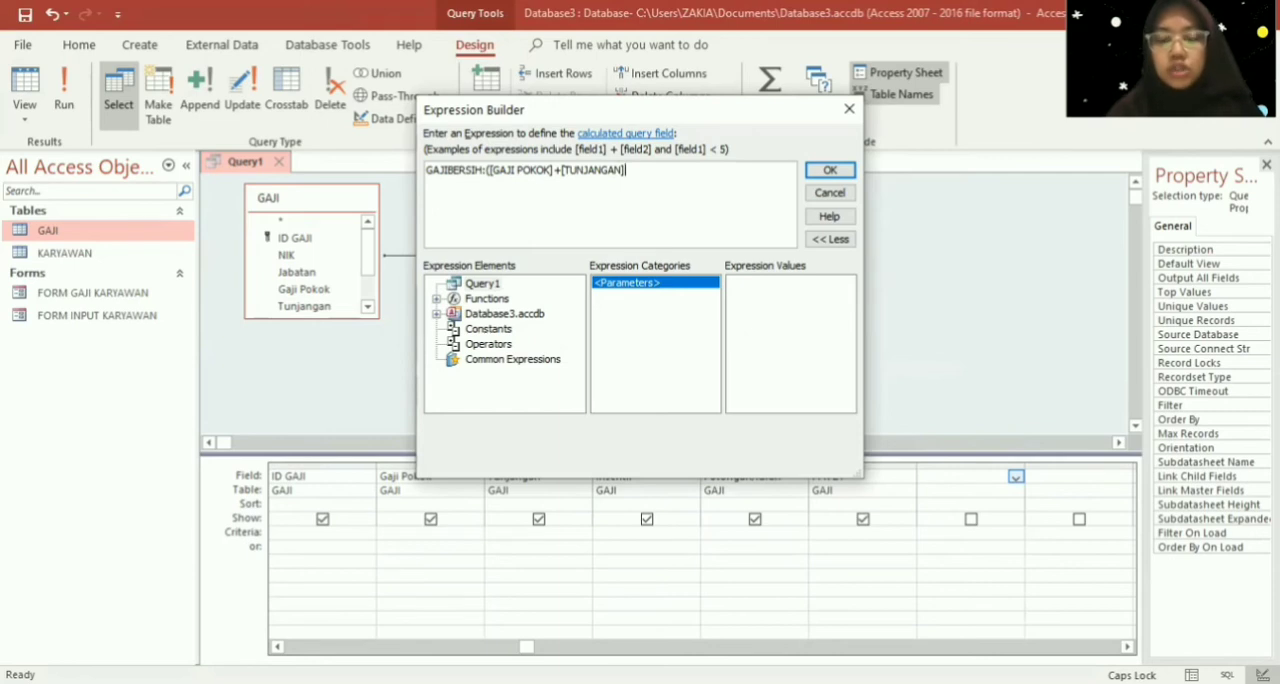
pyautogui.write(' +[')
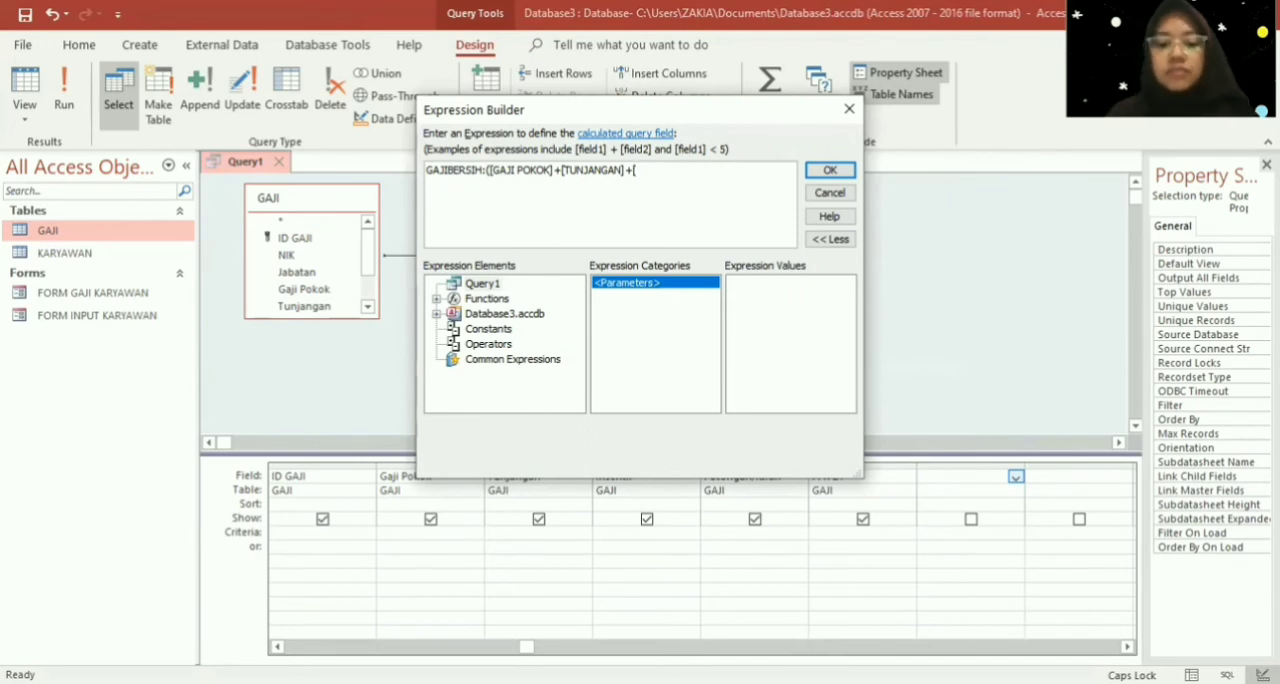
pyautogui.write('INSE')
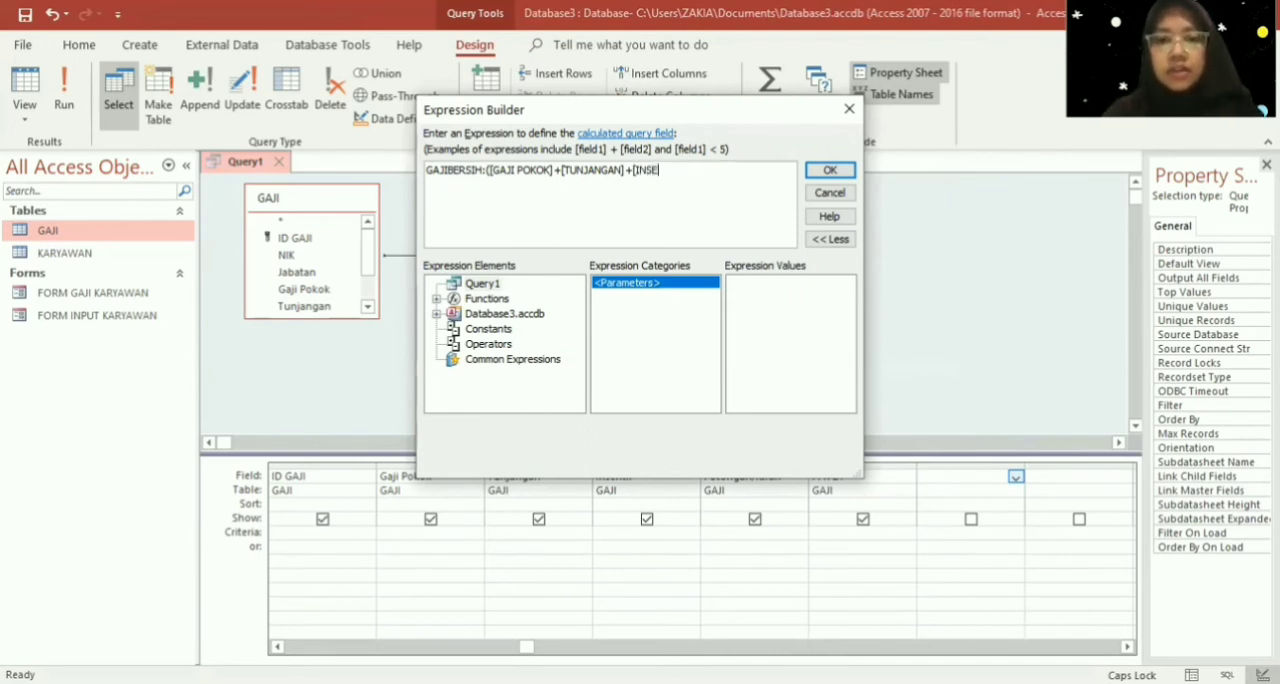
pyautogui.write('NTIF')
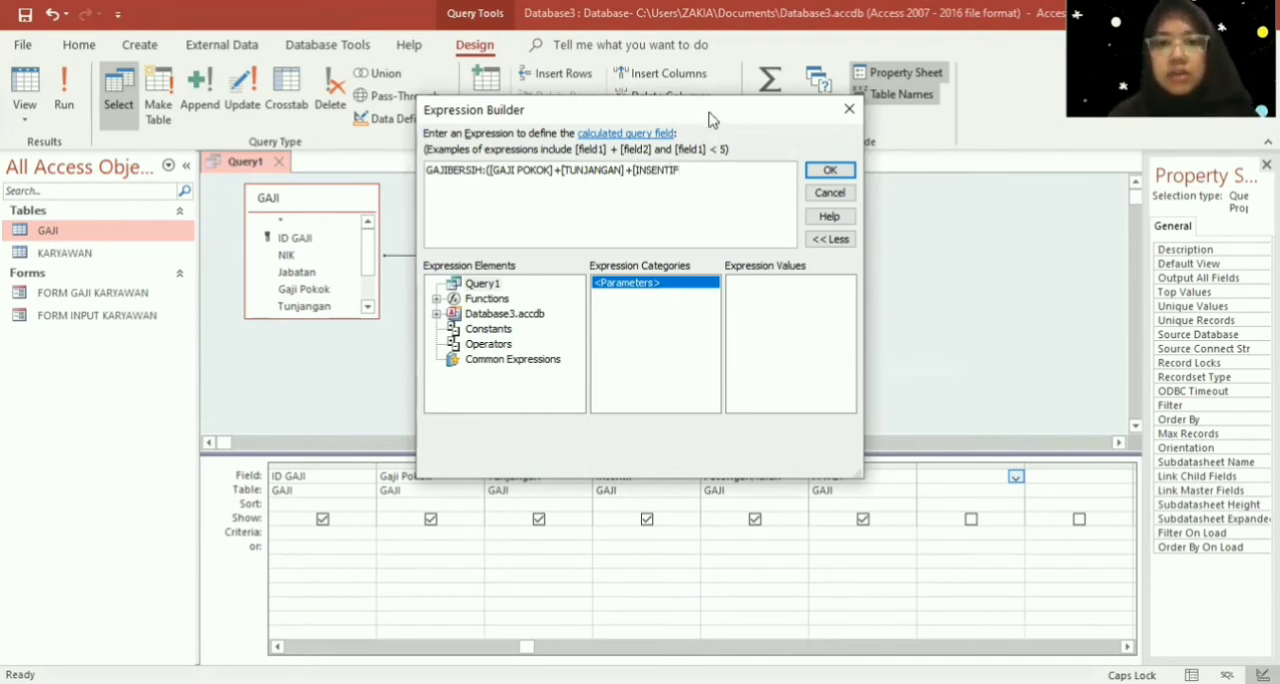
# - Extend the GAJIBERSIH expression by adding the [INSENTIF] field to the sum
pyautogui.moveTo(697, 113); pyautogui.dragTo(697, 51)
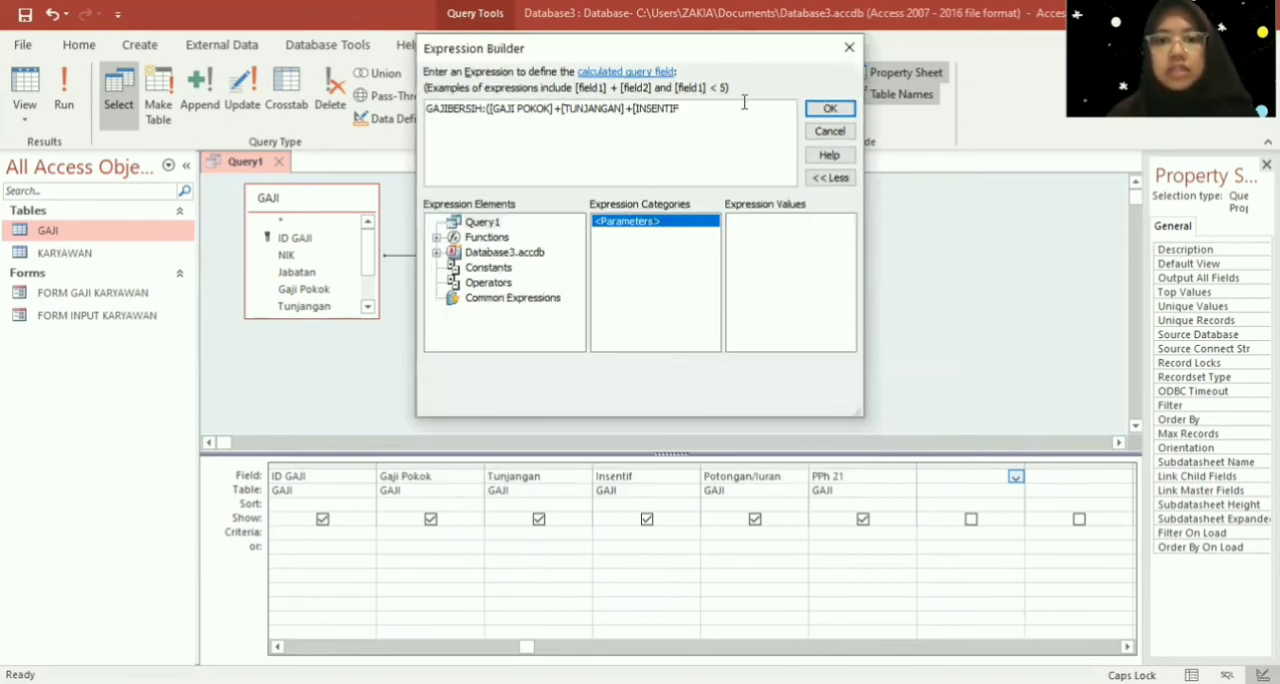
pyautogui.write('] +')
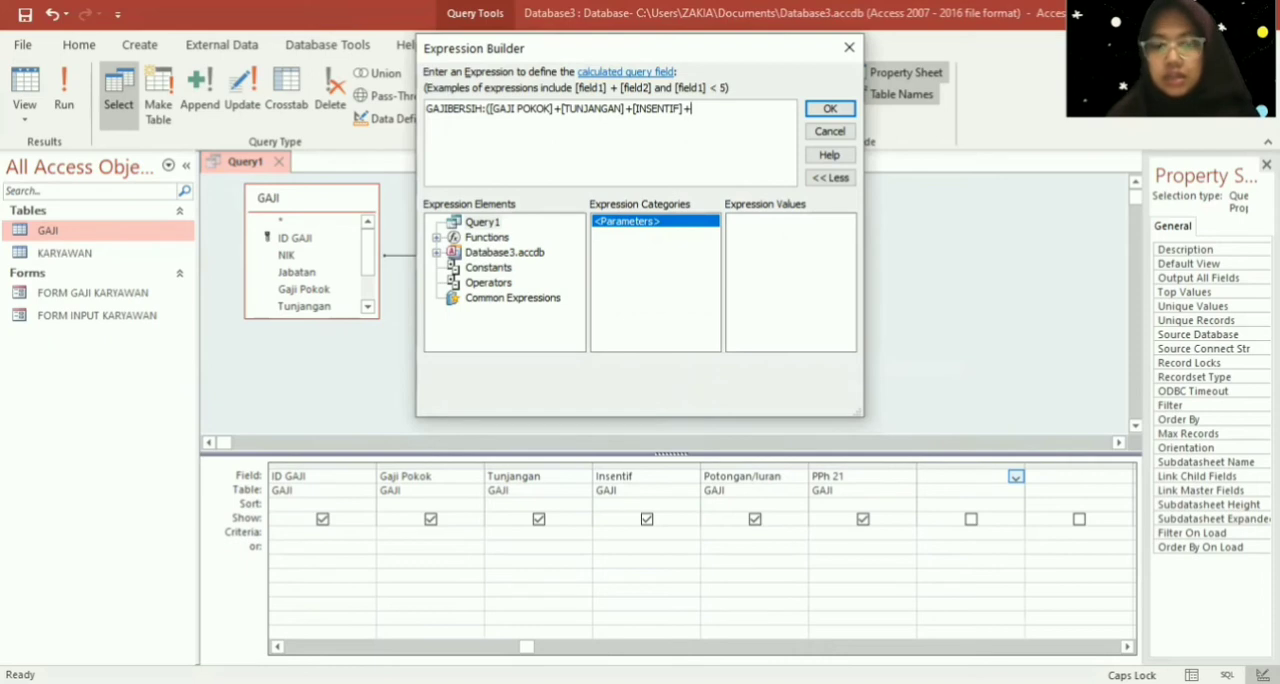
pyautogui.press('BackSpace')
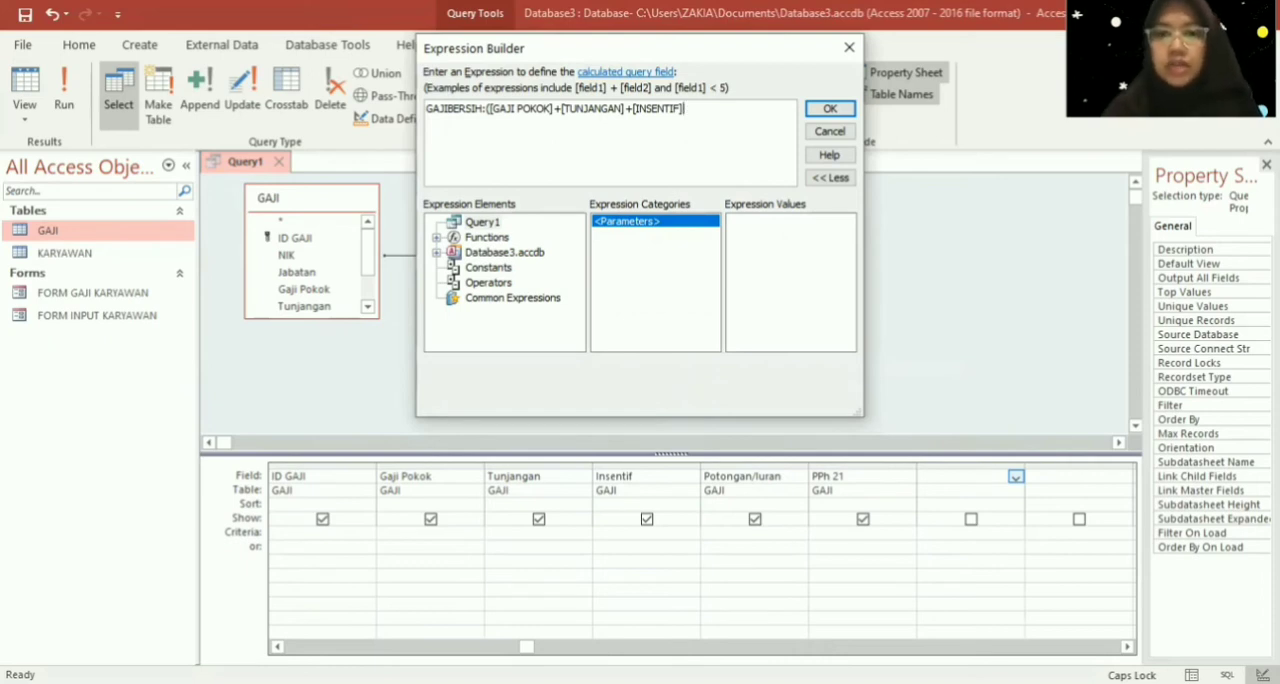
# - Subtract [POTONGAN] and [PPH 21] in the GAJIBERSIH expression, close the parenthesis and apply the expression to the query column
pyautogui.write('-')
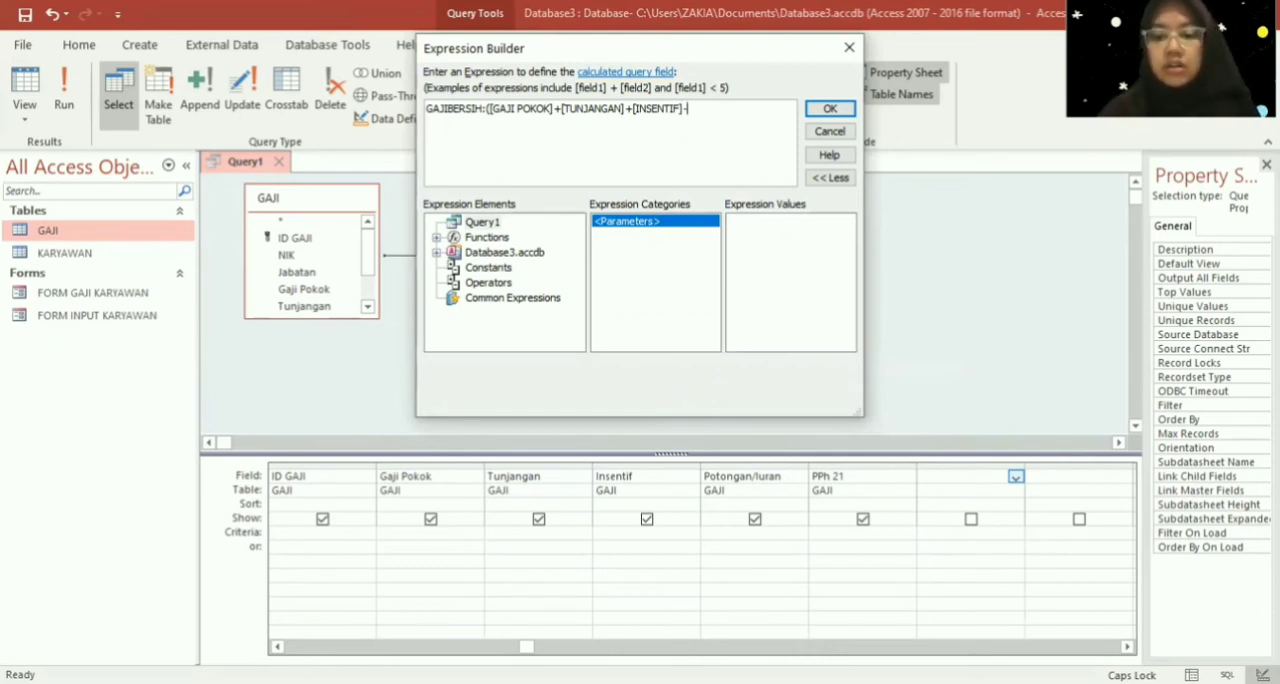
pyautogui.write('[PO')
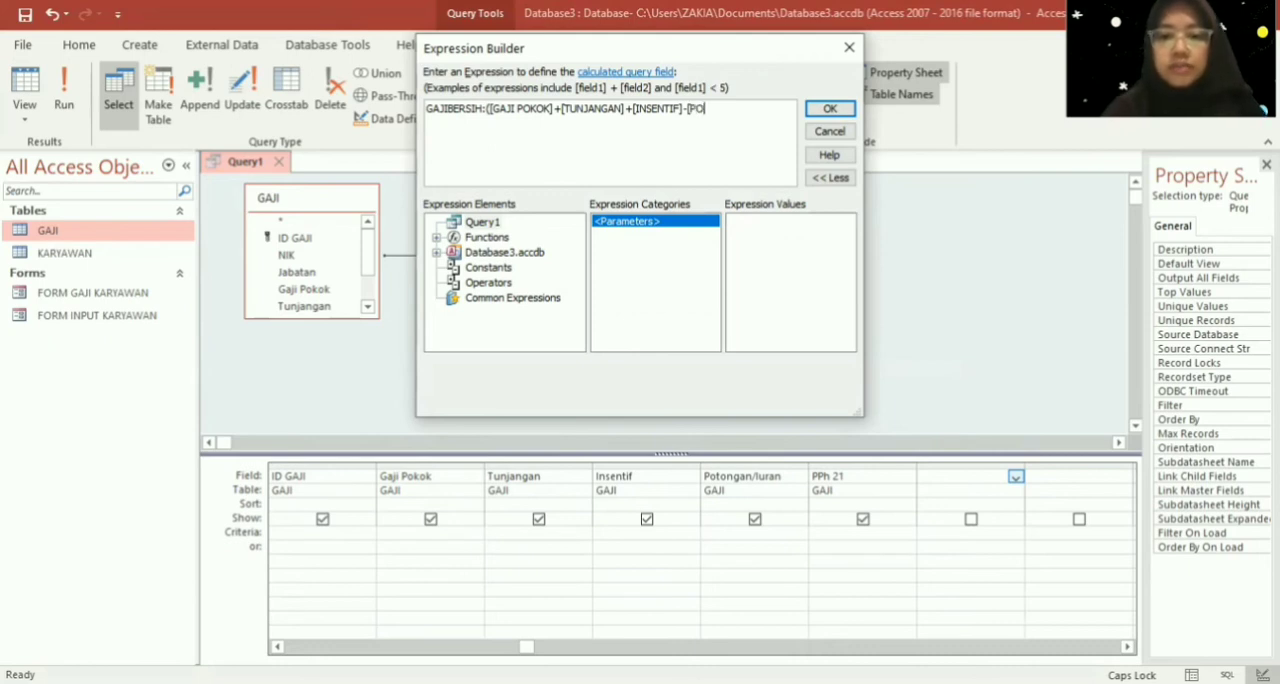
pyautogui.write('TONGAN')
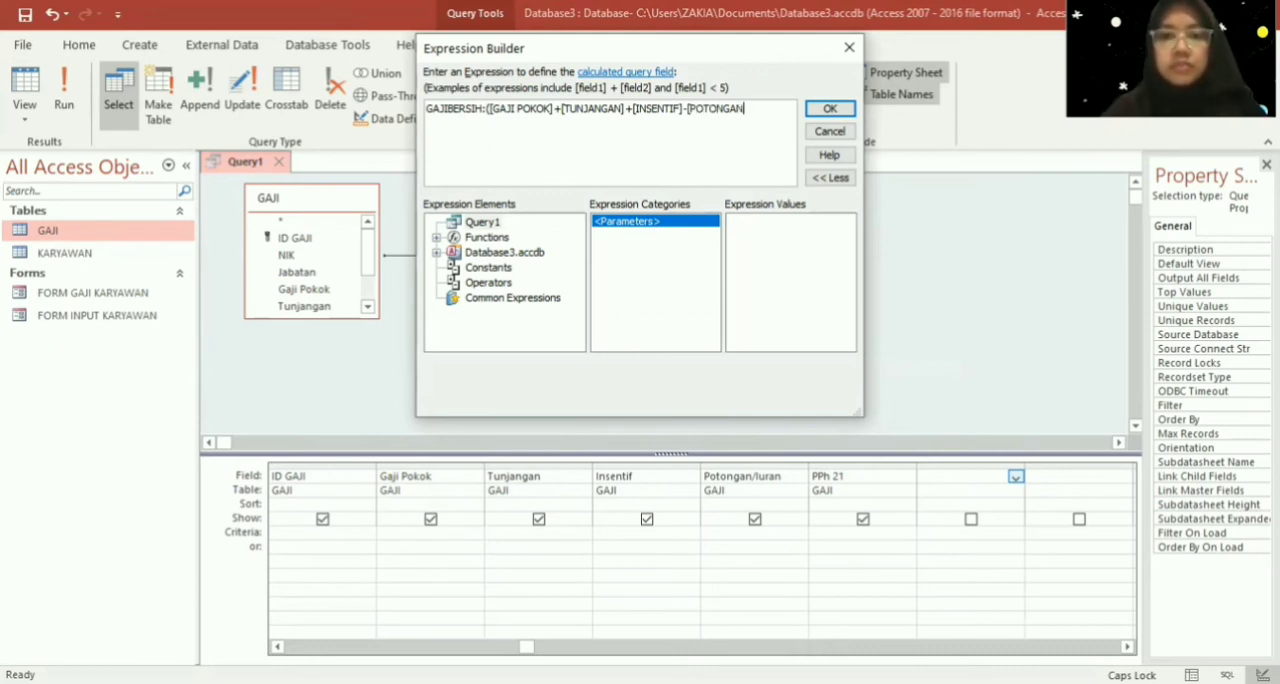
pyautogui.write(']')
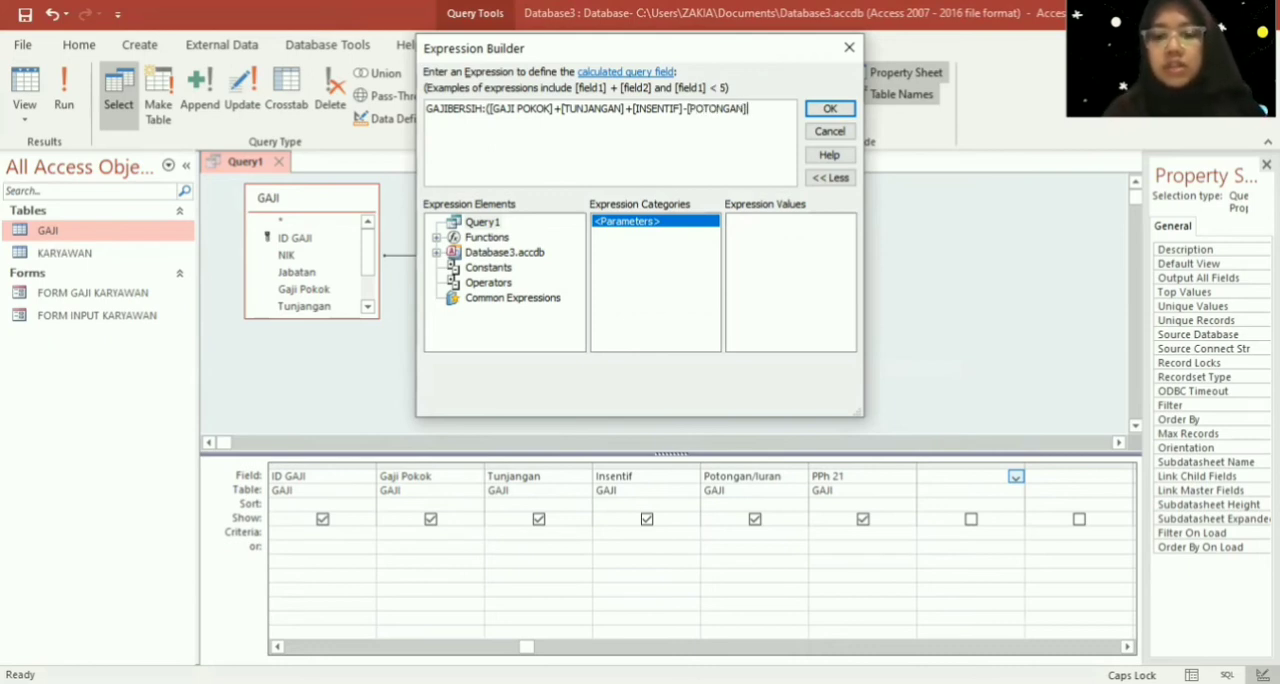
pyautogui.write(' -')
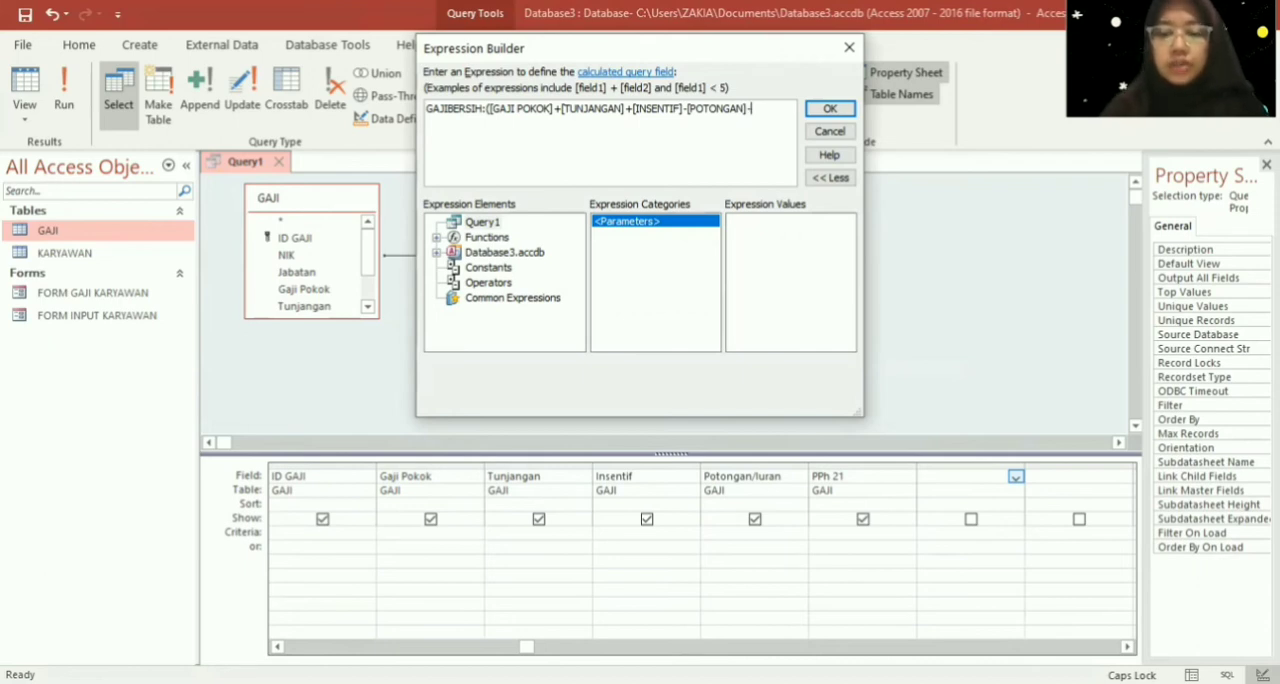
pyautogui.write('[PP')
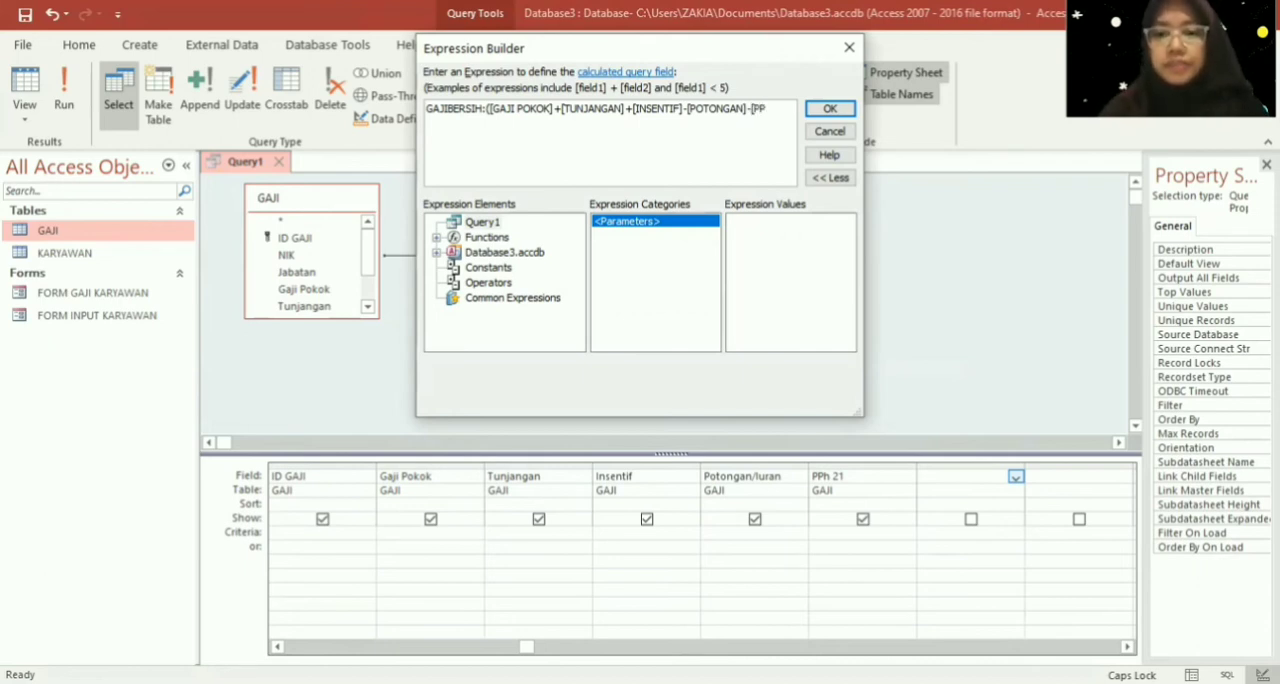
pyautogui.write('H')
pyautogui.write(' 2')
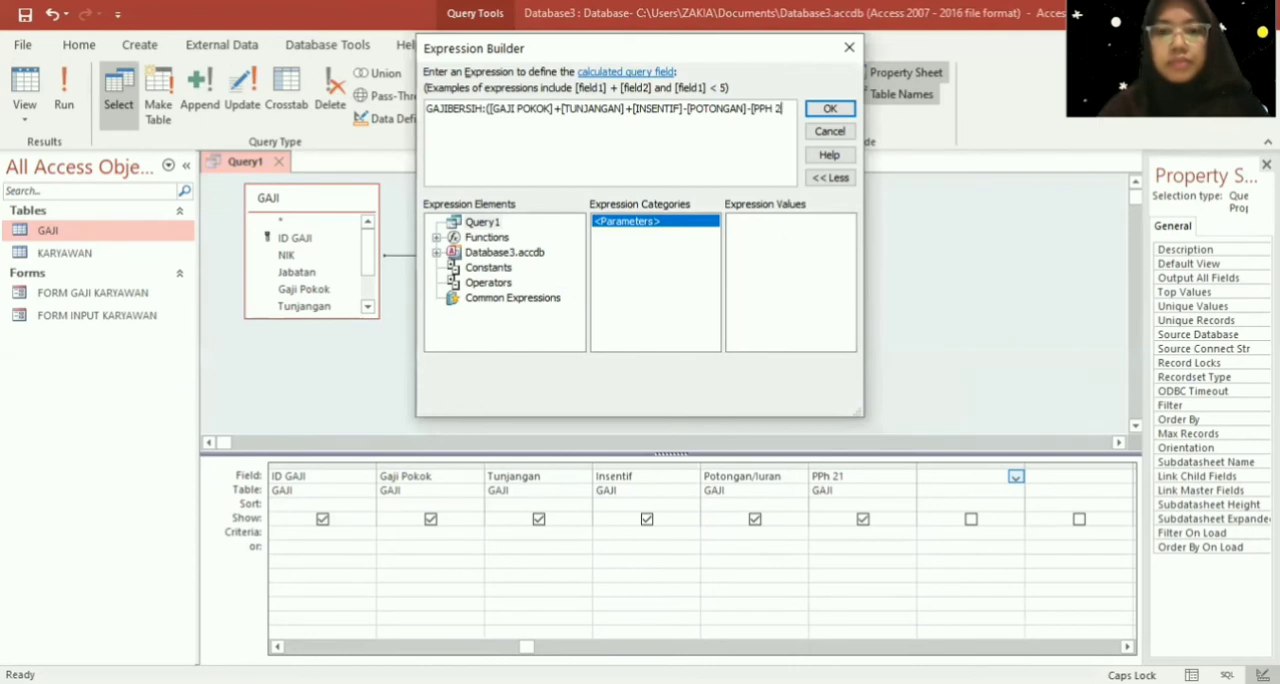
pyautogui.write('1]')
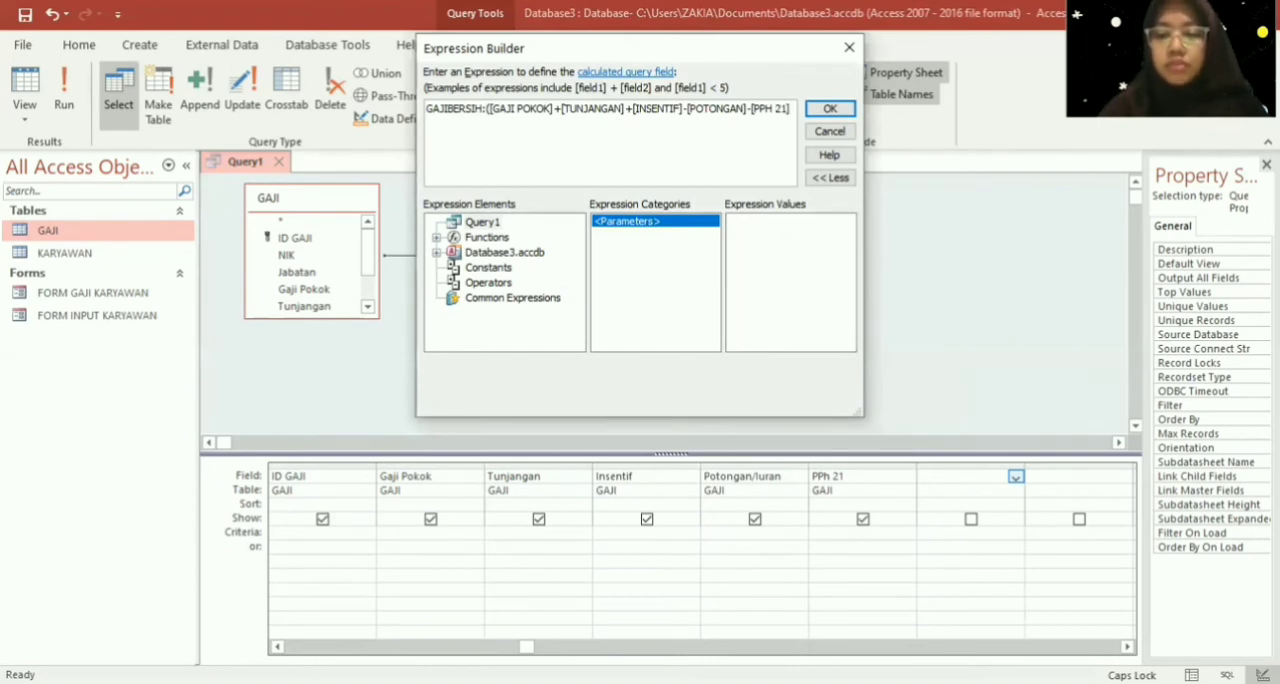
pyautogui.write(')')
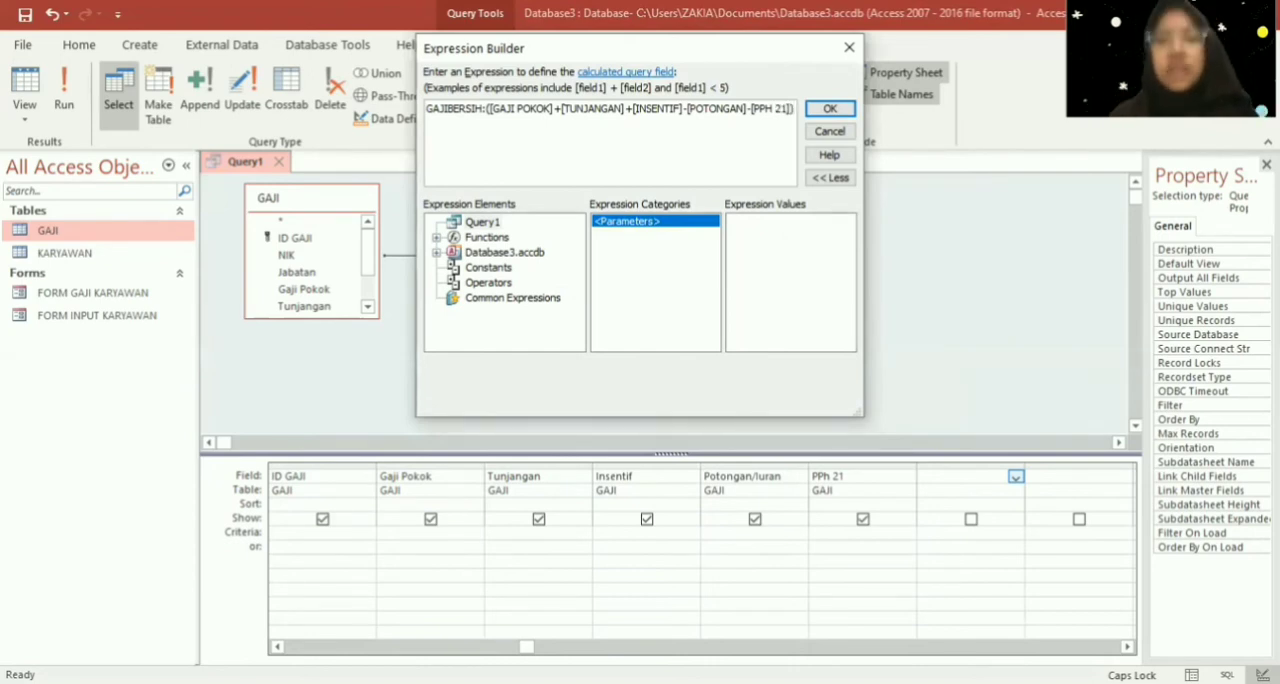
pyautogui.click(830, 109)
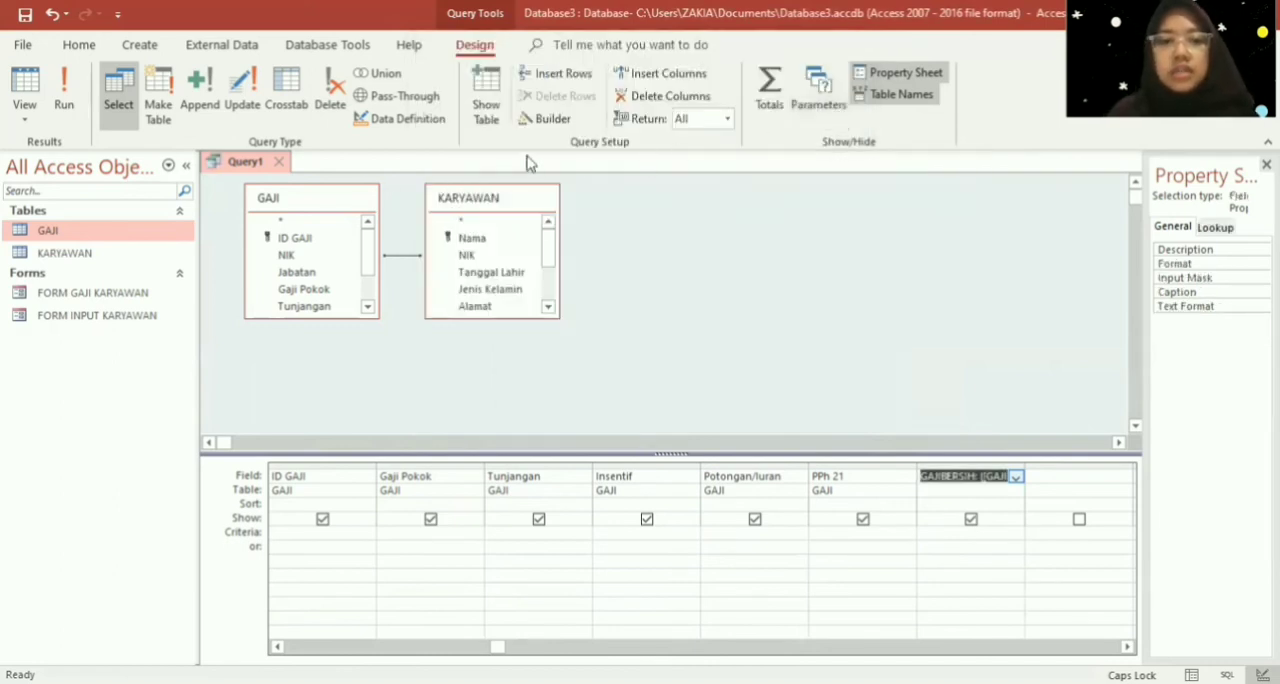
# - Save the query under the name QUERY GAJI and close it
pyautogui.rightClick(242, 170)
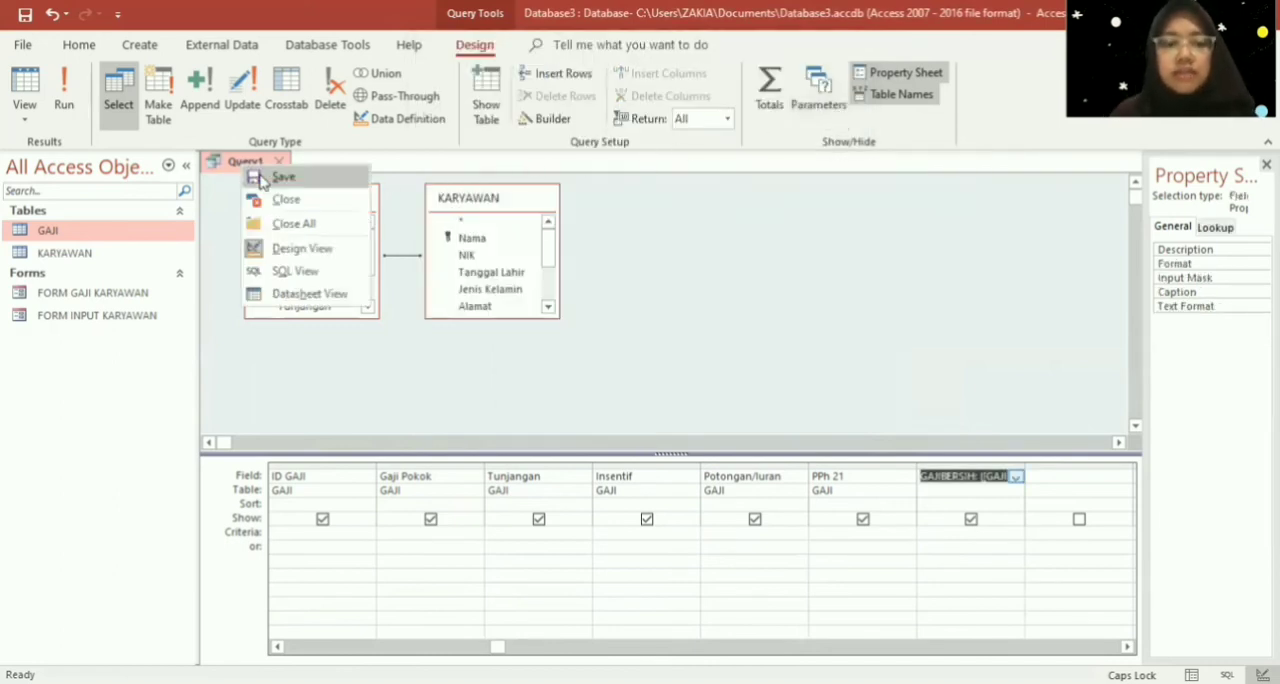
pyautogui.click(280, 177)
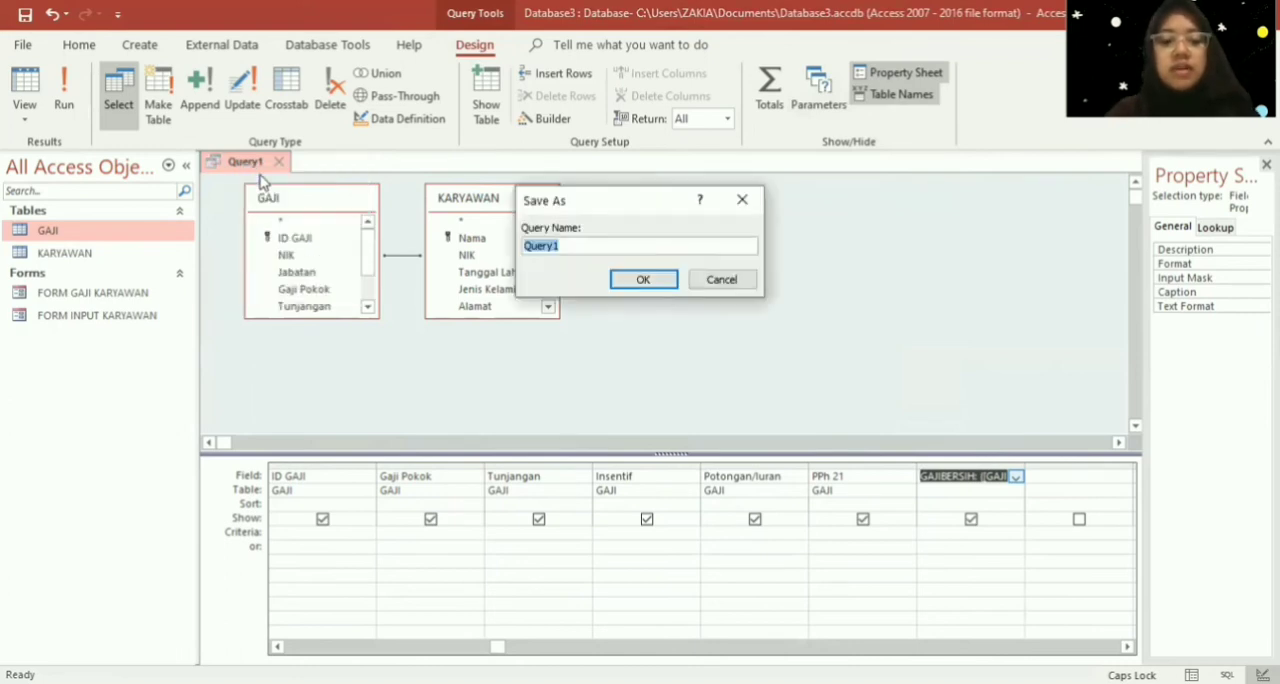
pyautogui.write('QUERY GAJI')
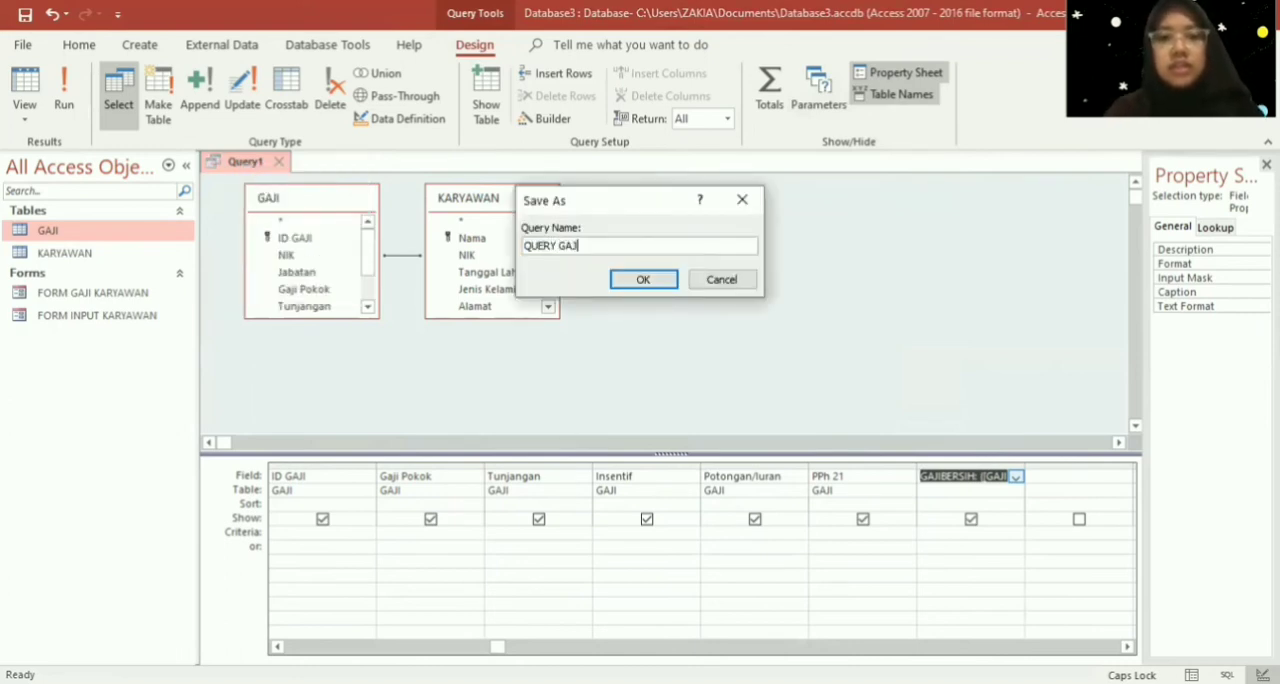
pyautogui.press('Return')
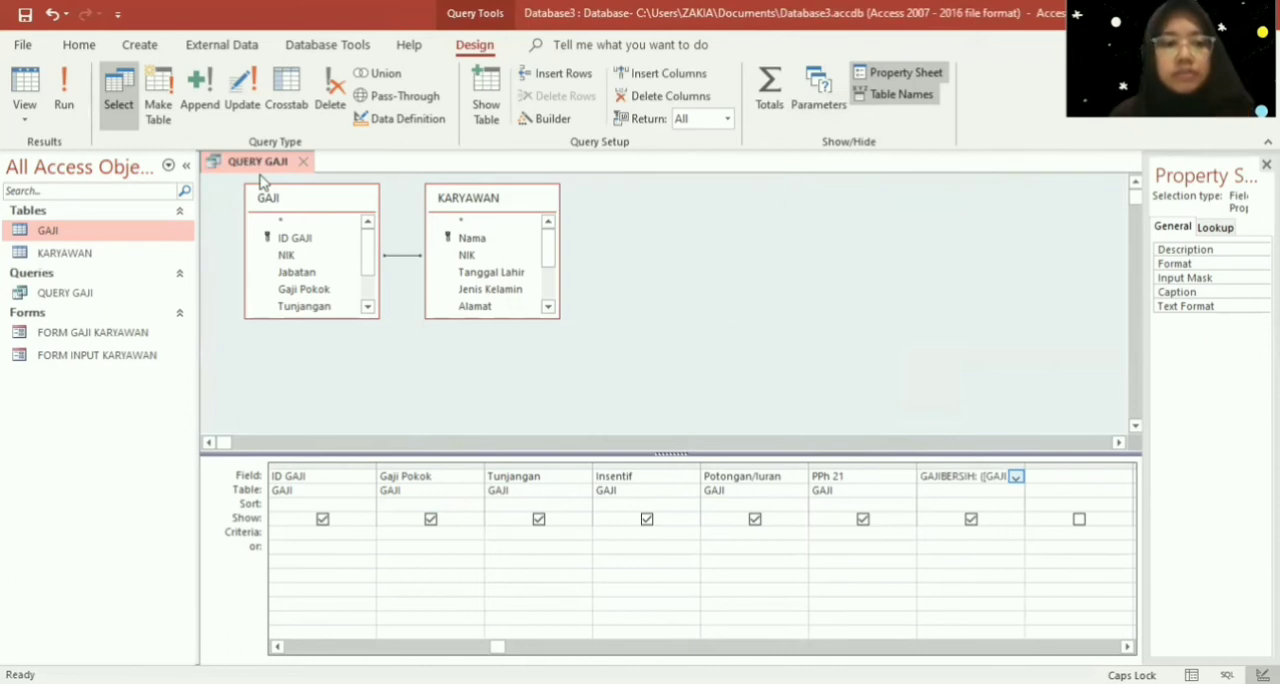
pyautogui.rightClick(250, 164)
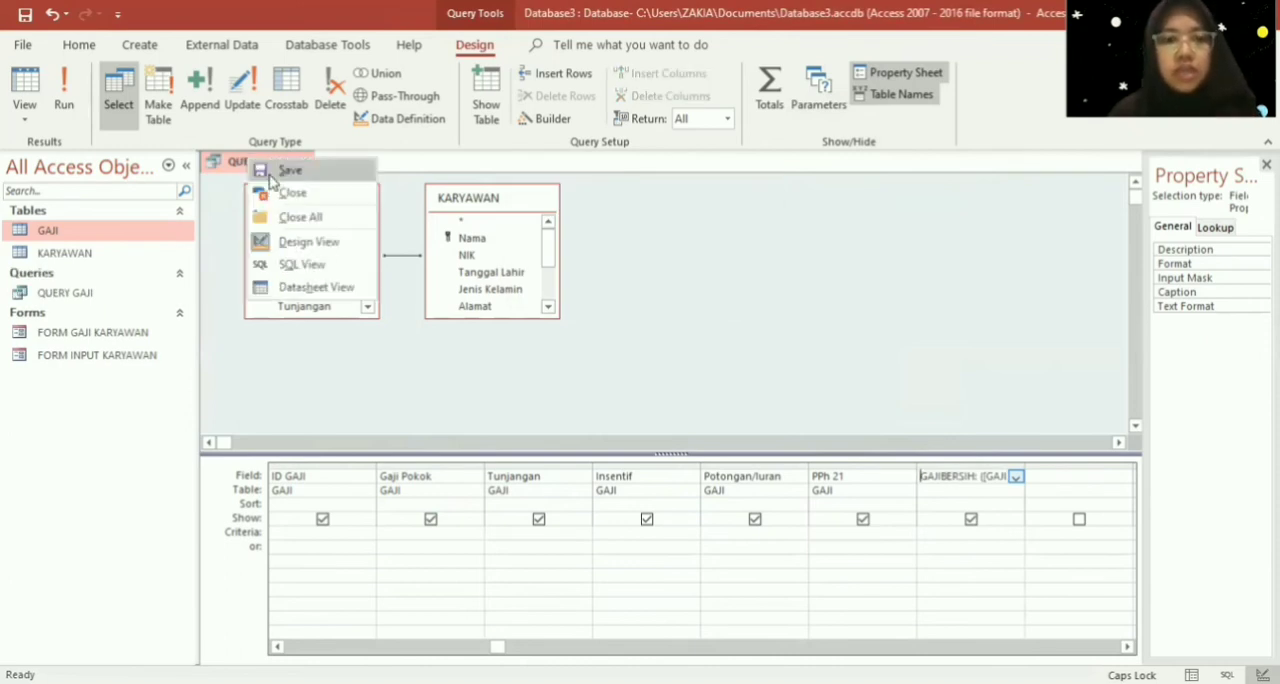
pyautogui.rightClick(256, 167)
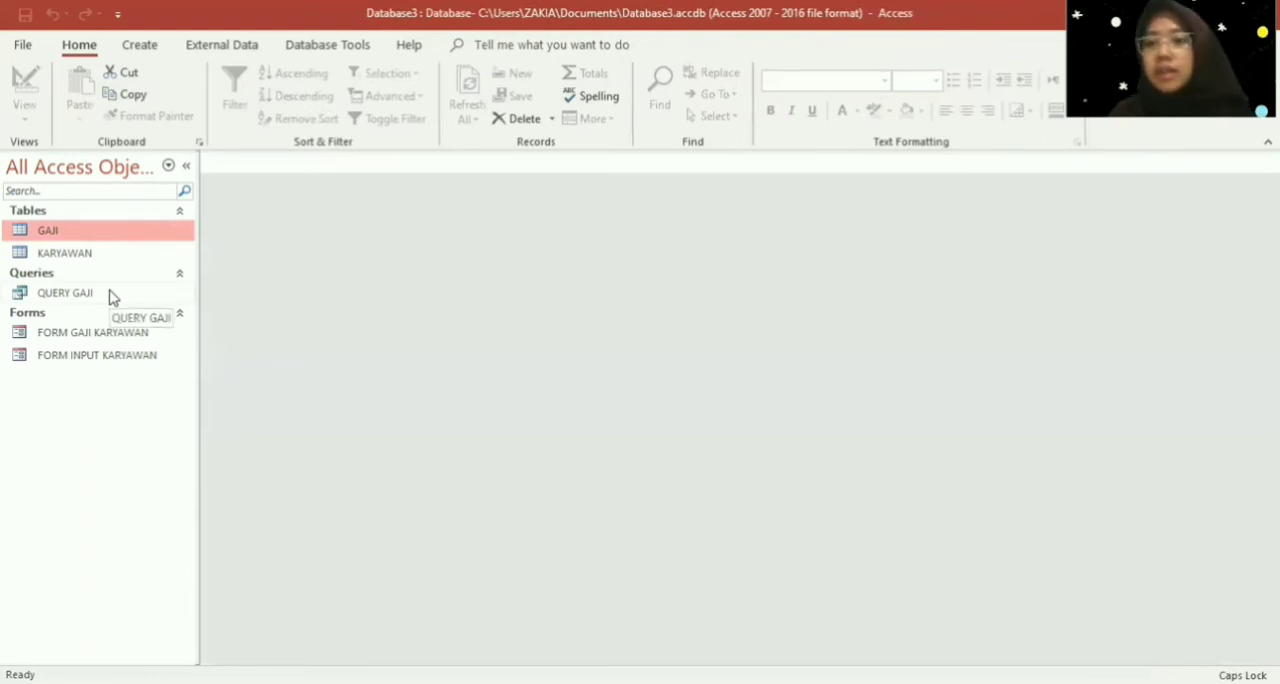
# - Run QUERY GAJI and enter GAJI as the POTONGAN parameter value
pyautogui.doubleClick(110, 294)
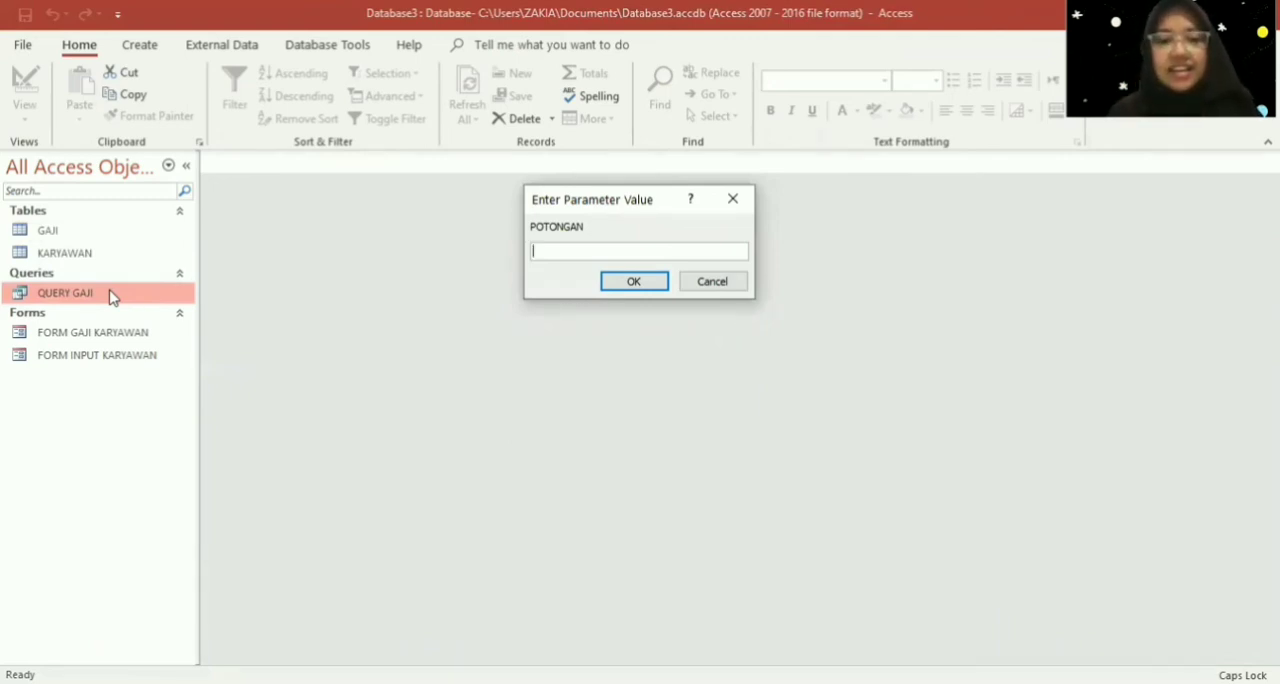
pyautogui.write('GAJI')
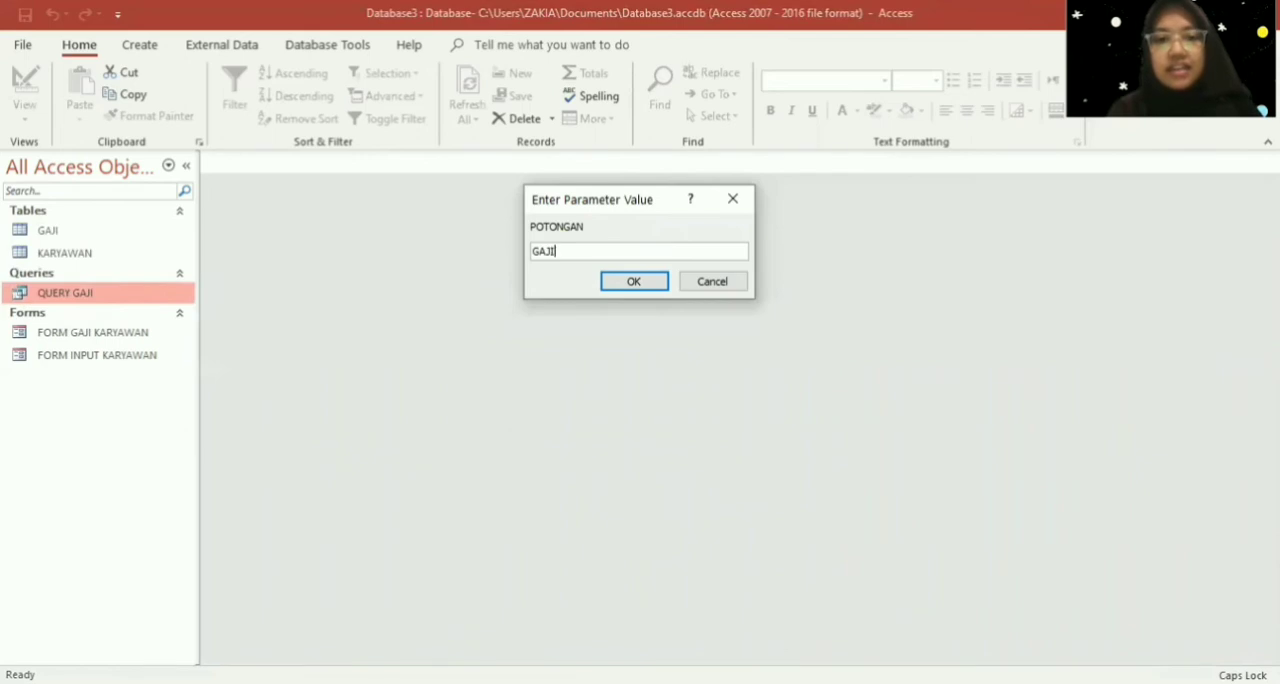
pyautogui.press('Return')
# - Open QUERY GAJI in Design View and bring up the GAJIBERSIH column's expression in the Expression Builder
pyautogui.rightClick(110, 294)
pyautogui.click(184, 332)
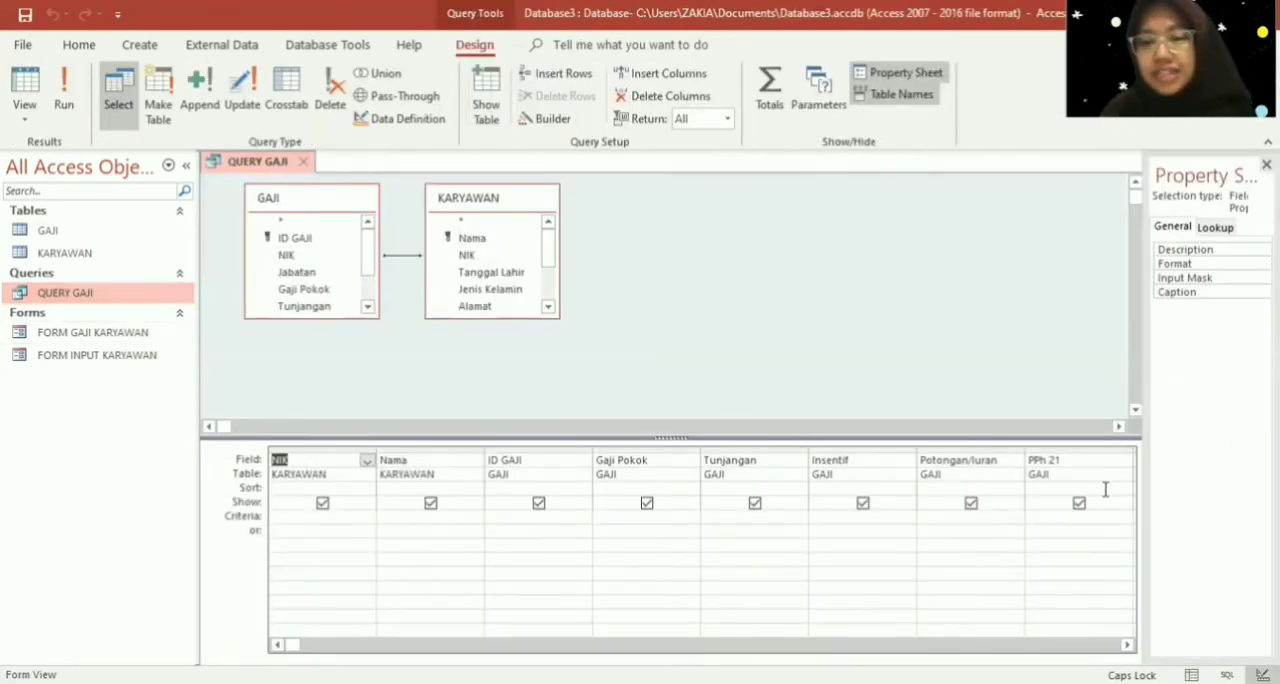
pyautogui.click(1128, 645)
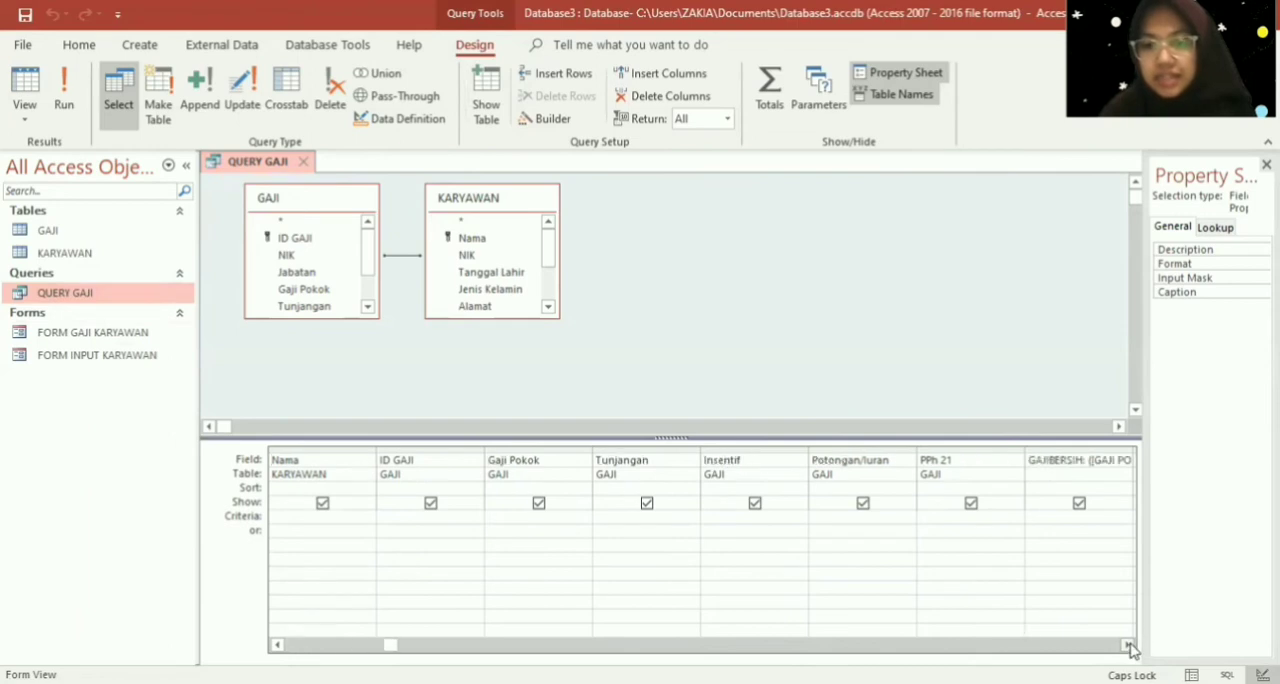
pyautogui.click(1128, 645)
pyautogui.click(1016, 461)
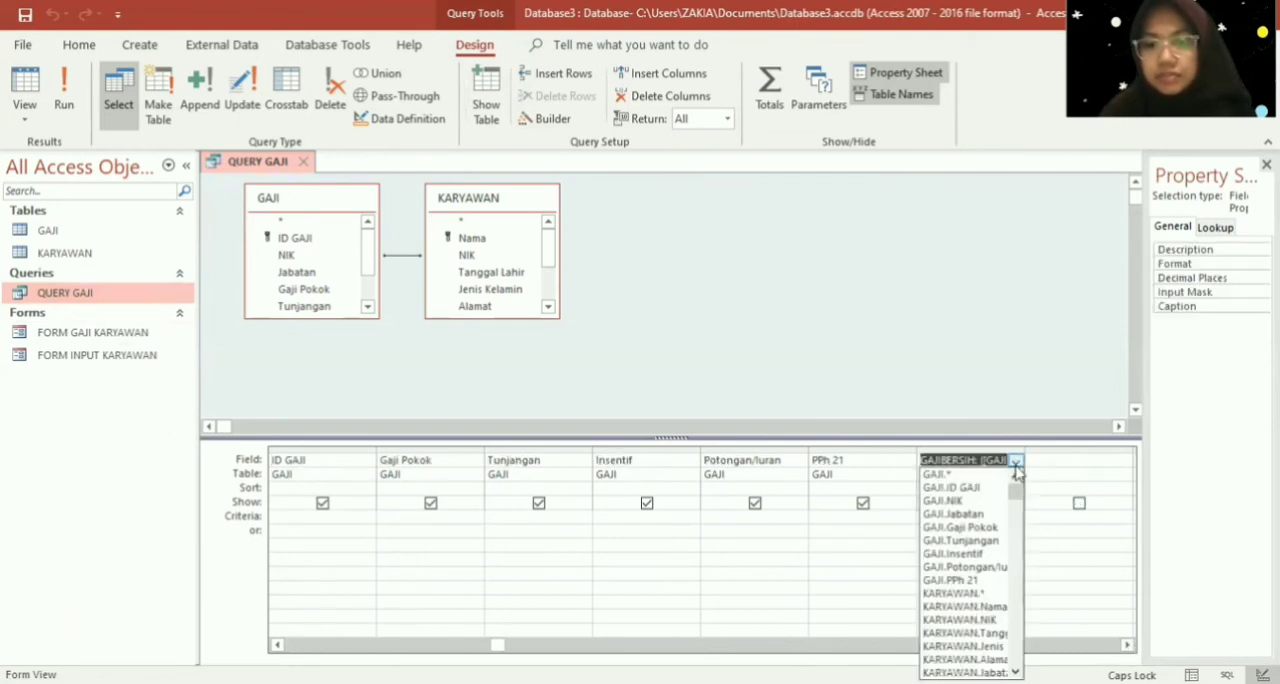
pyautogui.rightClick(983, 459)
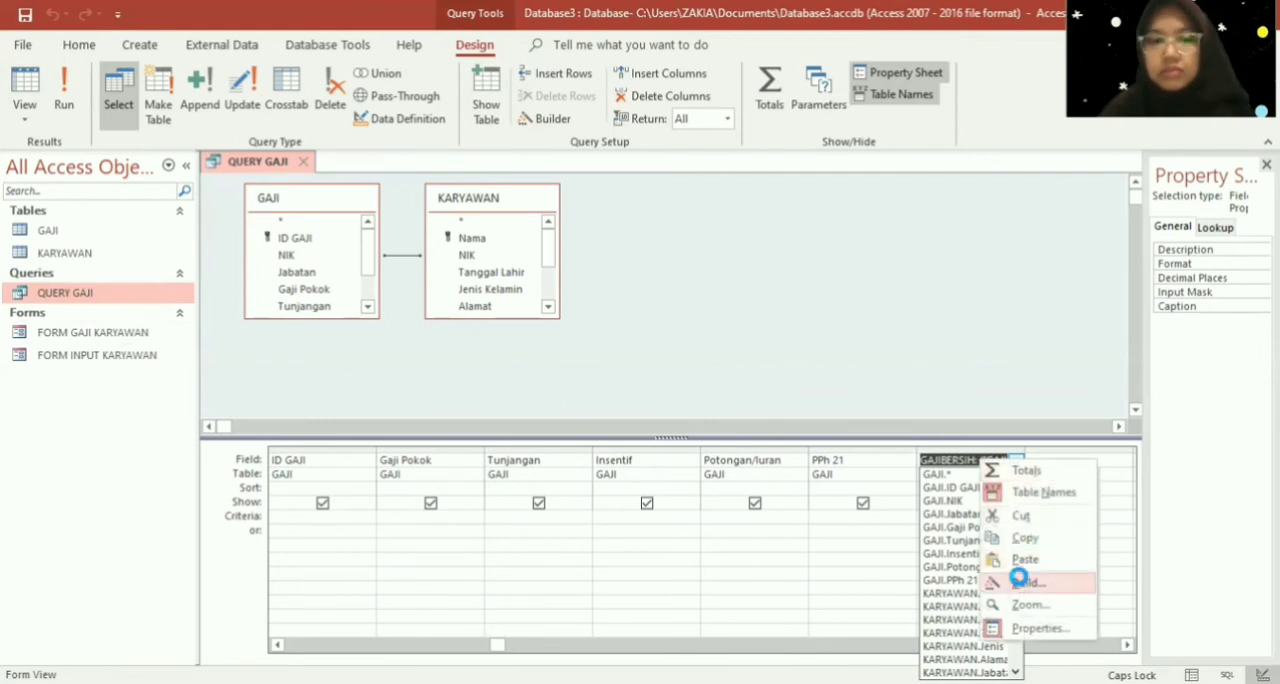
pyautogui.click(1024, 582)
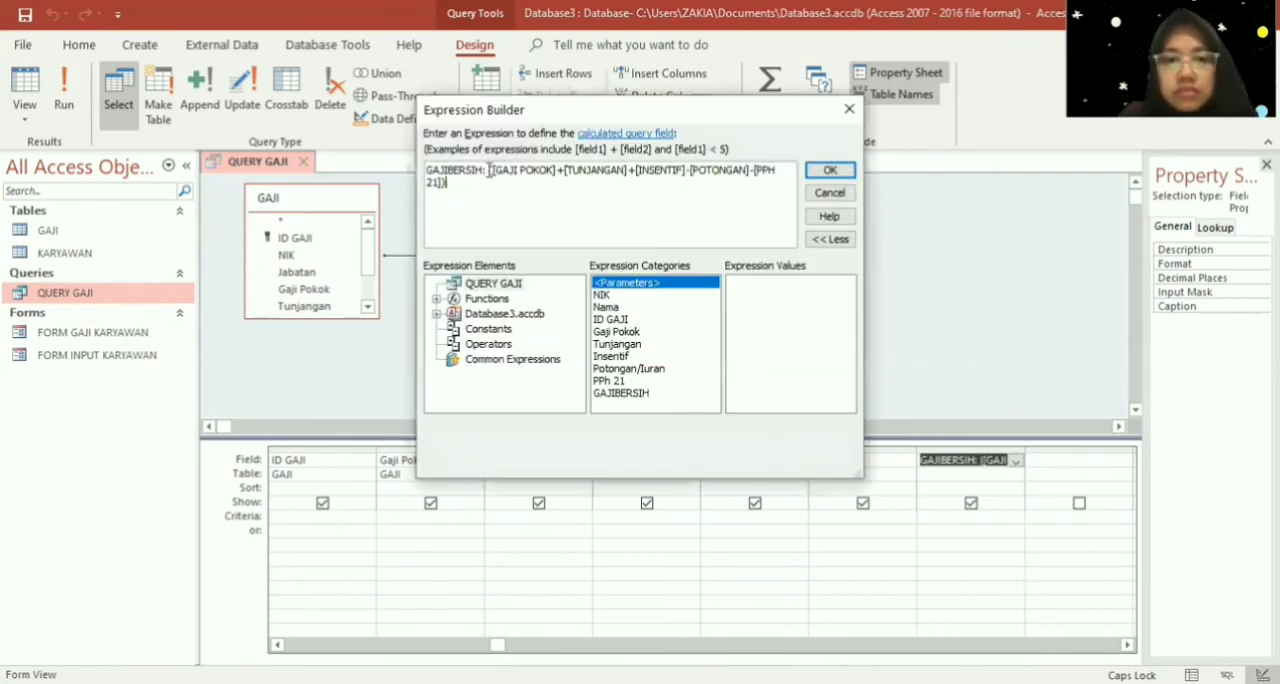
# - Enclose the GAJIBERSIH name at the start of the expression in square brackets
pyautogui.click(470, 170)
pyautogui.press('Right')
pyautogui.press('Right')
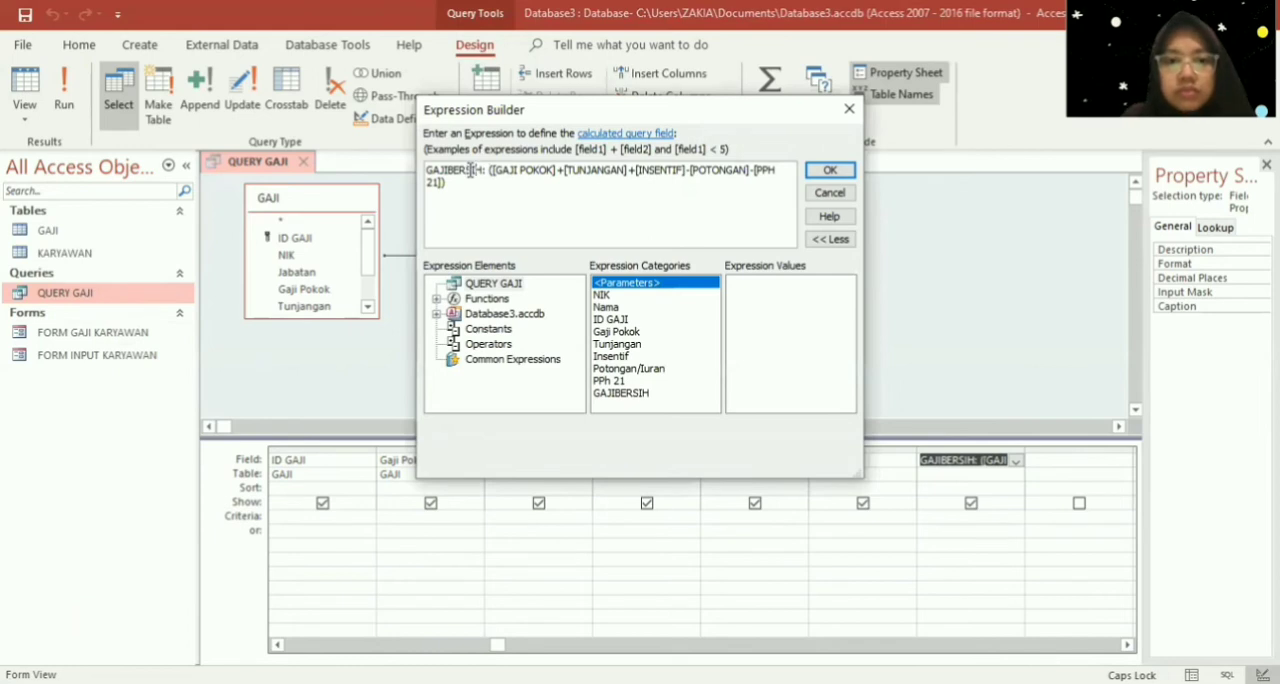
pyautogui.write(']')
pyautogui.press('Home')
pyautogui.write('[')
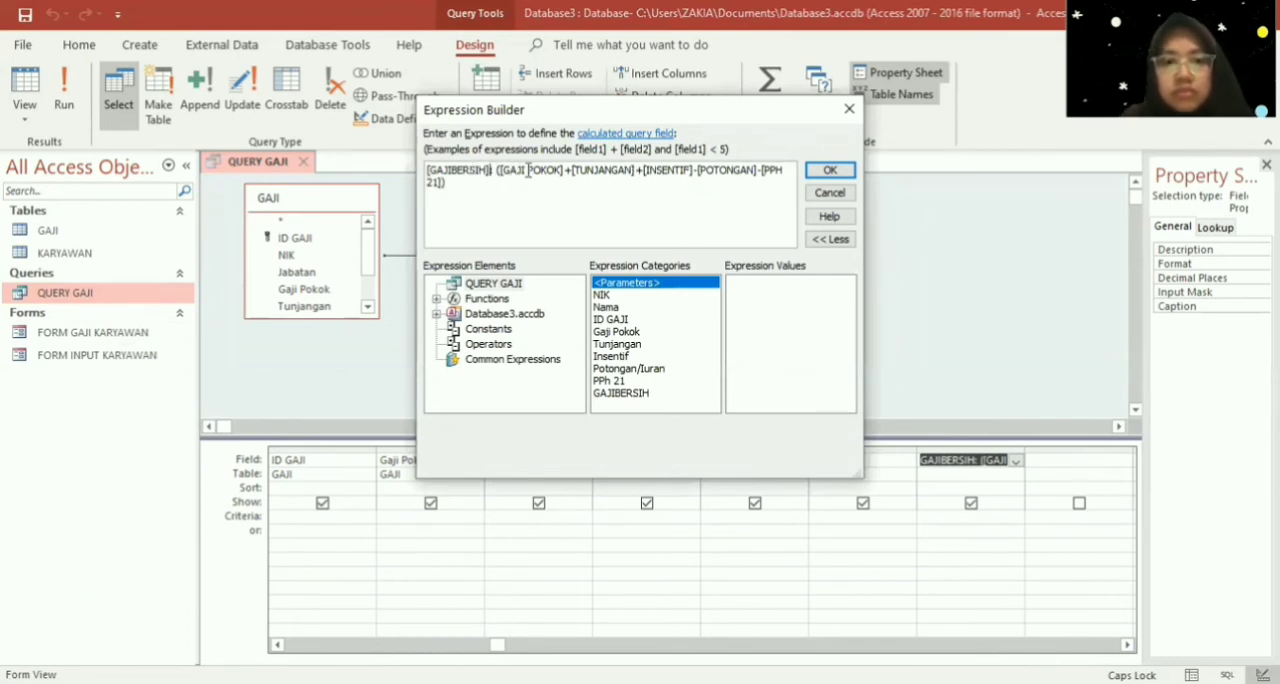
# - Replace [GAJI POKOK] in the expression with the suggested field [Gaji Pokok] and remove the leftover POKOK] text
pyautogui.press('BackSpace')
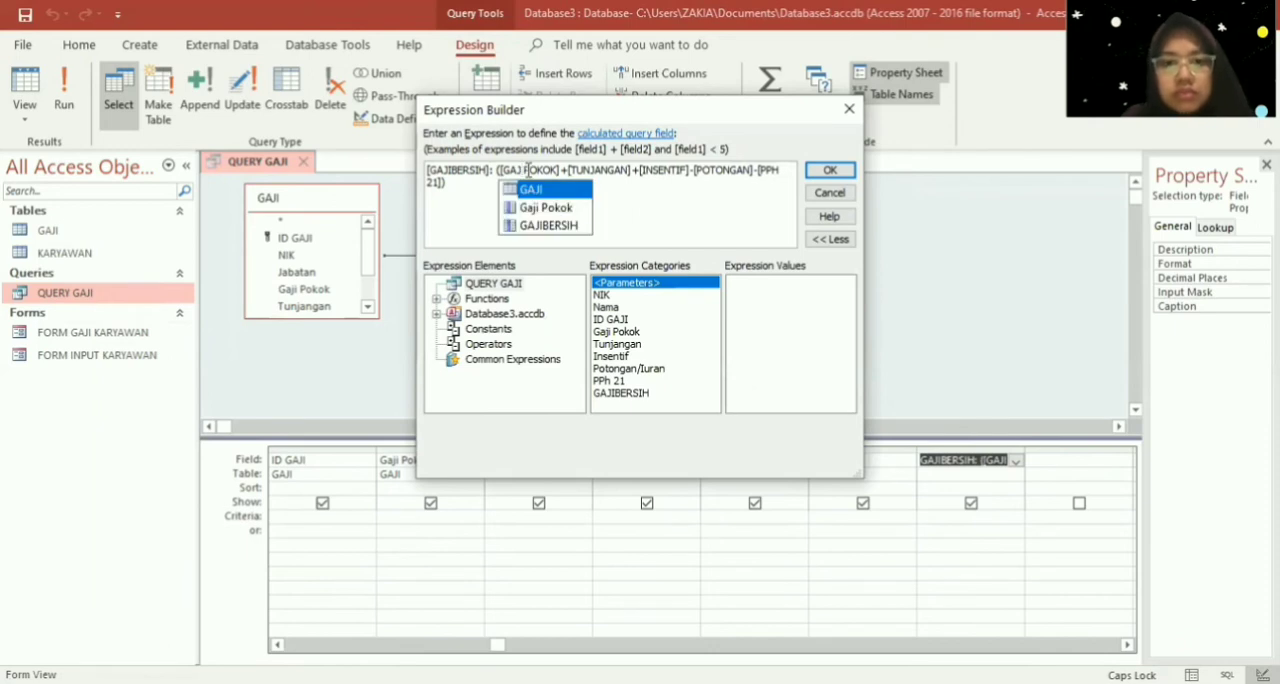
pyautogui.press('Down')
pyautogui.press('Return')
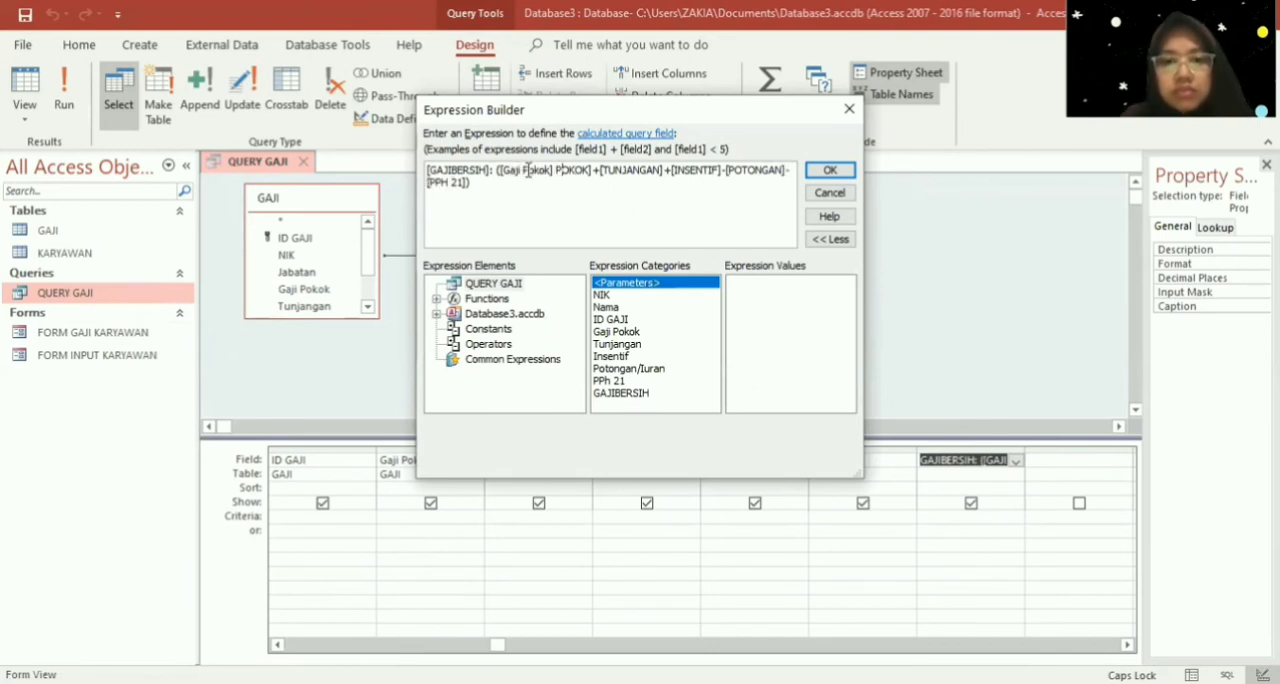
pyautogui.press('Right')
pyautogui.press('Right')
pyautogui.press('Right')
pyautogui.press('Right')
pyautogui.press('Right')
pyautogui.press('Right')
pyautogui.press('Right')
pyautogui.press('BackSpace')
pyautogui.press('BackSpace')
pyautogui.press('BackSpace')
pyautogui.press('BackSpace')
pyautogui.press('BackSpace')
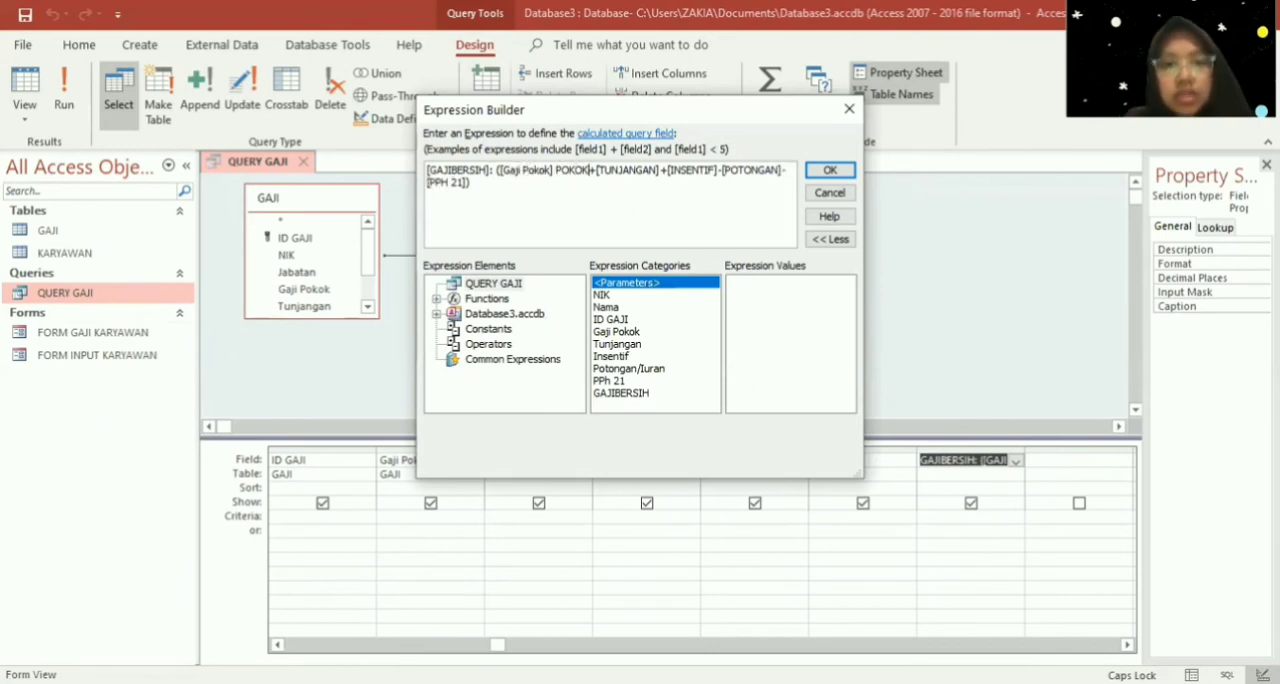
pyautogui.press('BackSpace')
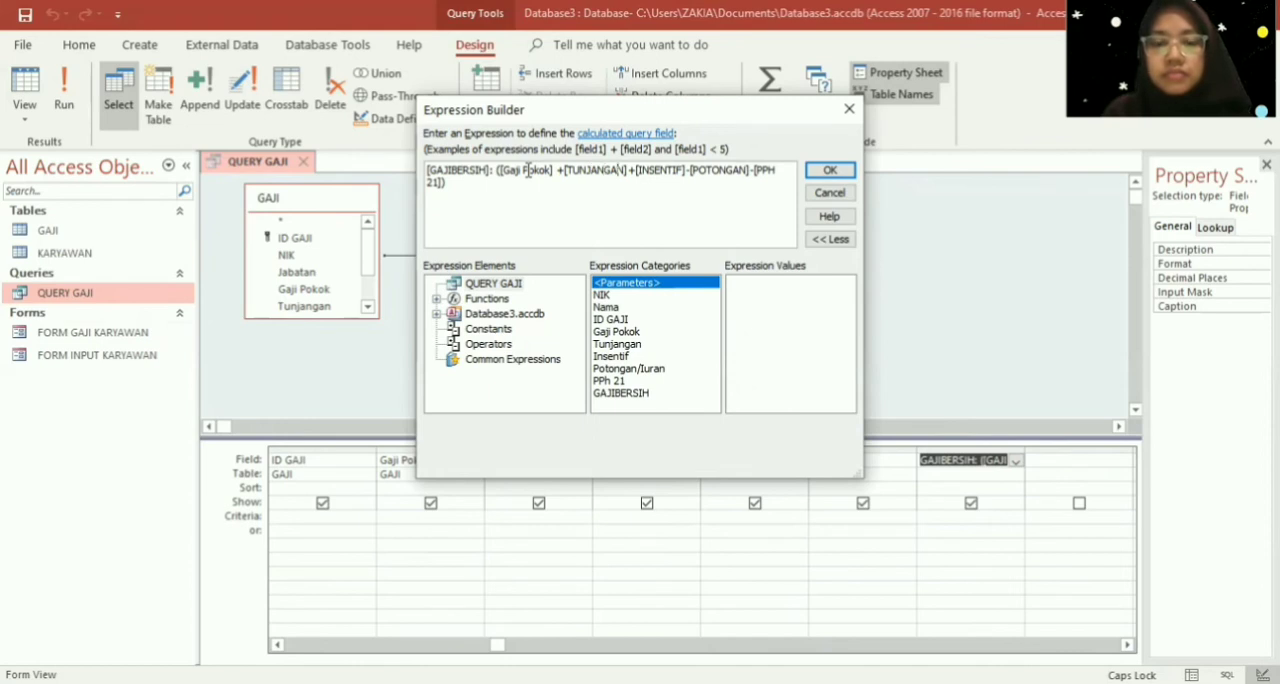
# - Replace [TUNJANGAN] and [INSENTIF] in the expression with the suggested fields [Tunjangan] and [Insentif]
pyautogui.press('BackSpace')
pyautogui.press('BackSpace')
pyautogui.press('BackSpace')
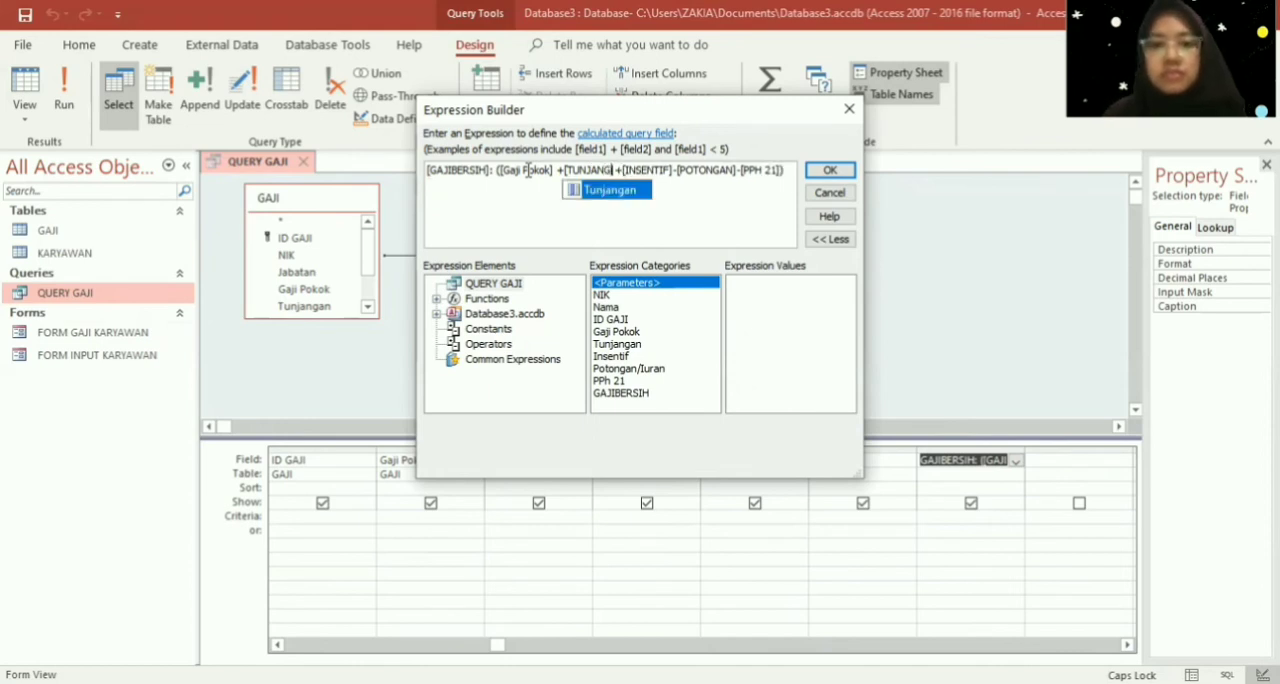
pyautogui.press('Return')
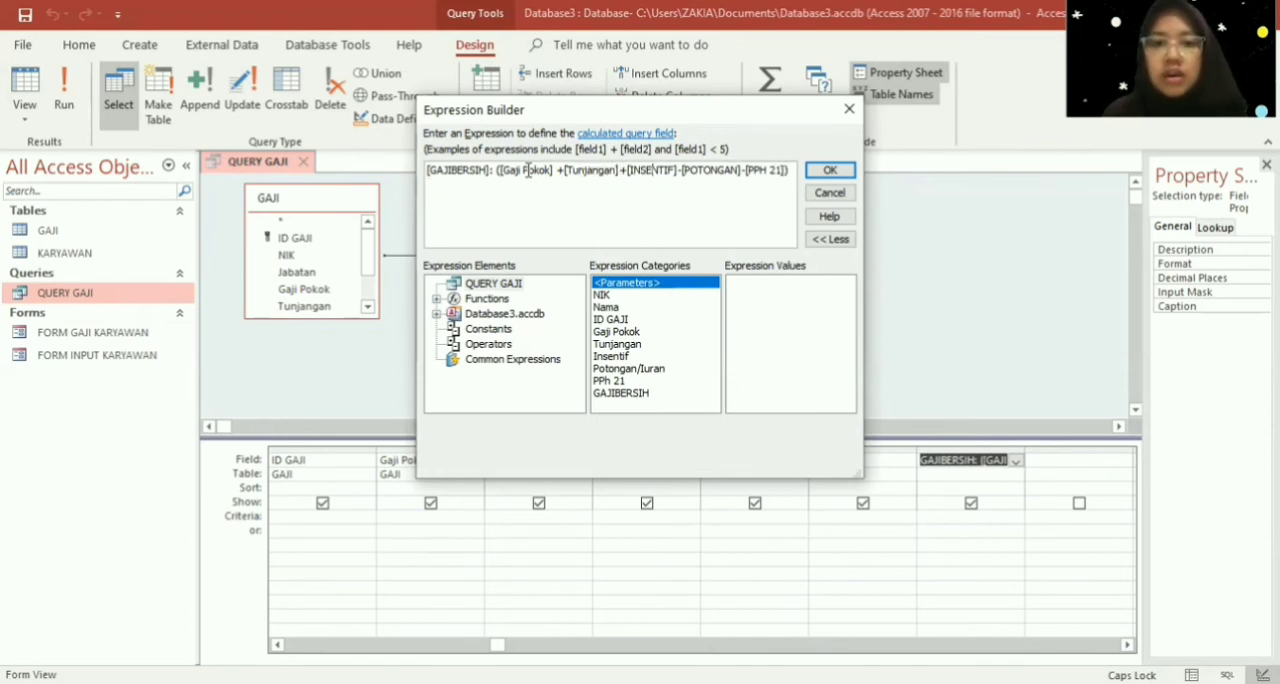
pyautogui.press('BackSpace')
pyautogui.press('BackSpace')
pyautogui.press('BackSpace')
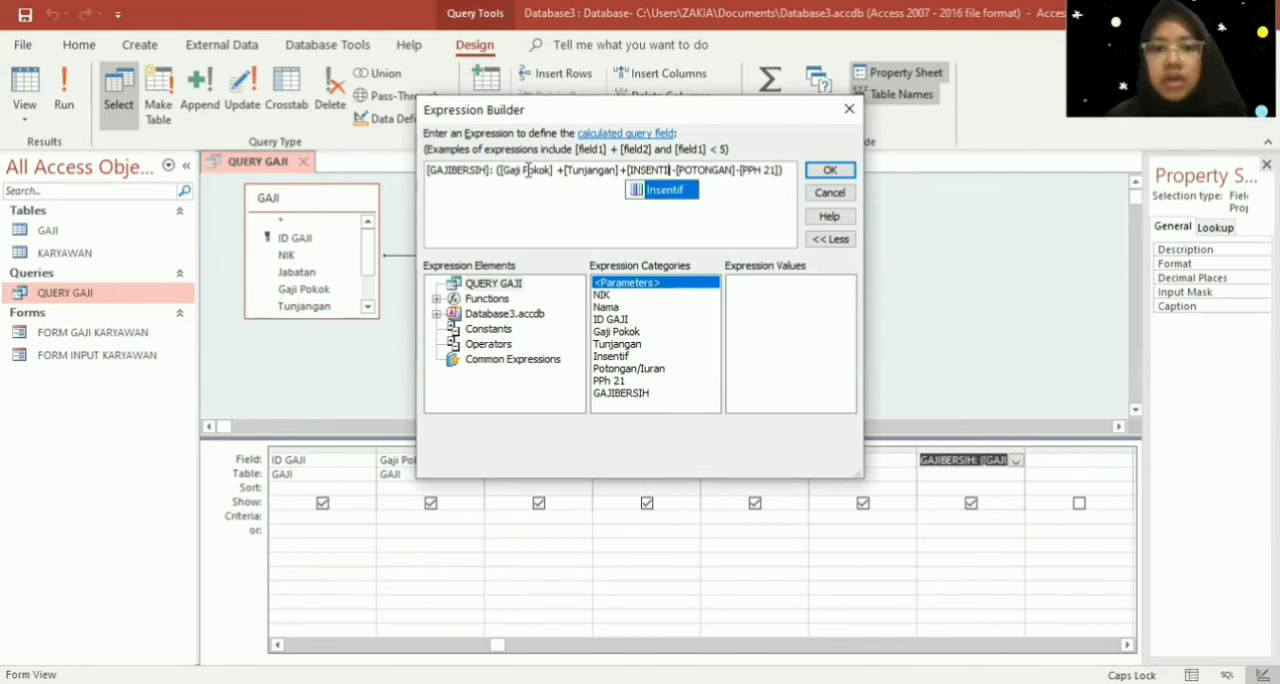
pyautogui.press('Return')
# - Replace [POTONGAN] in the expression with the suggested field [Potongan/Iuran]
pyautogui.press('Right')
pyautogui.press('Right')
pyautogui.press('Right')
pyautogui.press('Right')
pyautogui.press('Right')
pyautogui.press('Right')
pyautogui.press('Right')
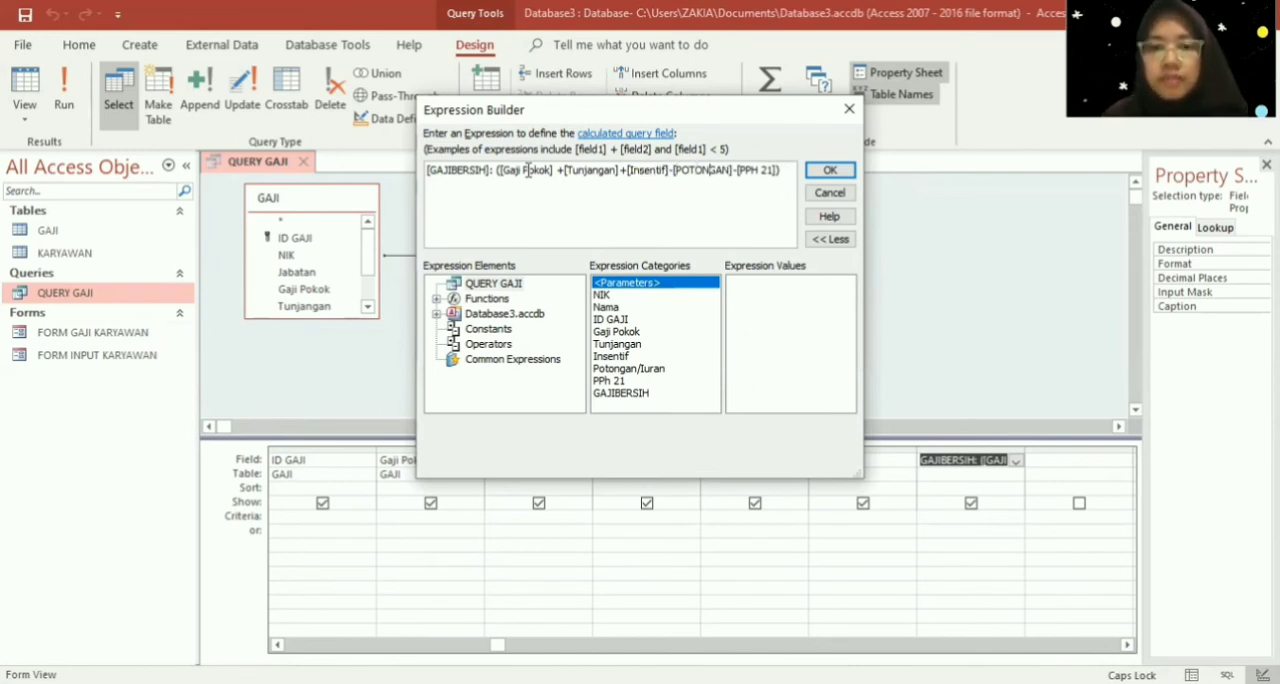
pyautogui.press('BackSpace')
pyautogui.press('BackSpace')
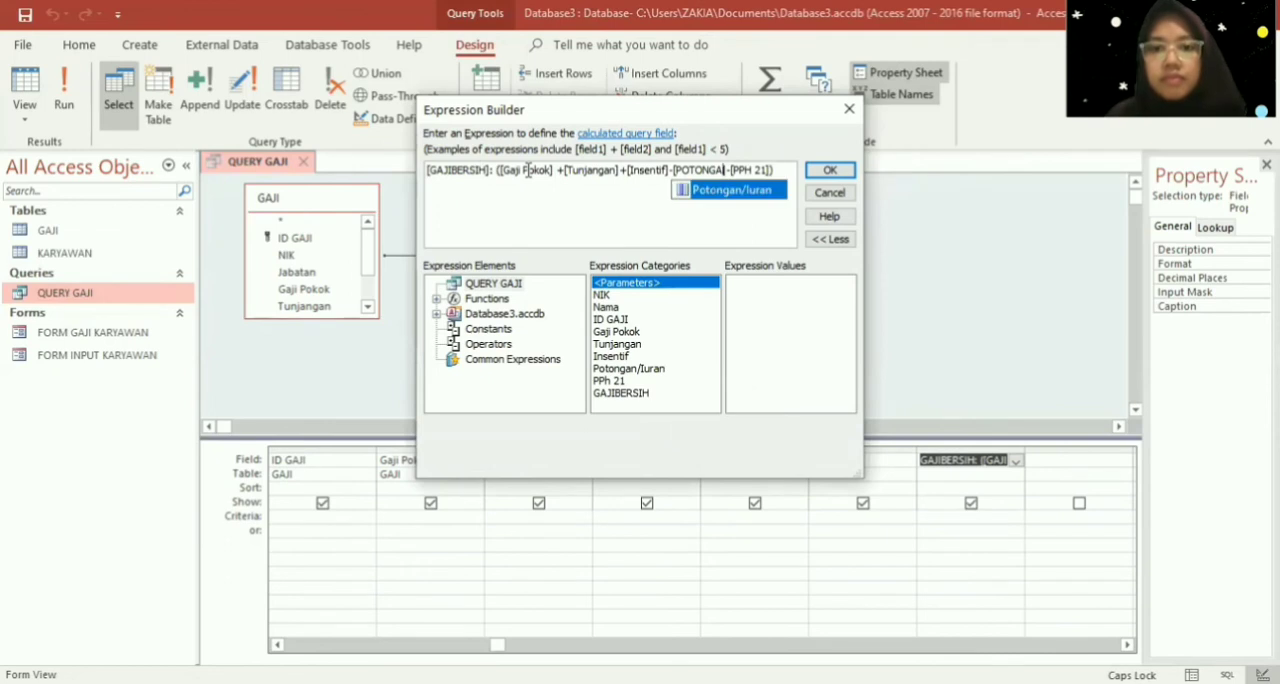
pyautogui.press('Return')
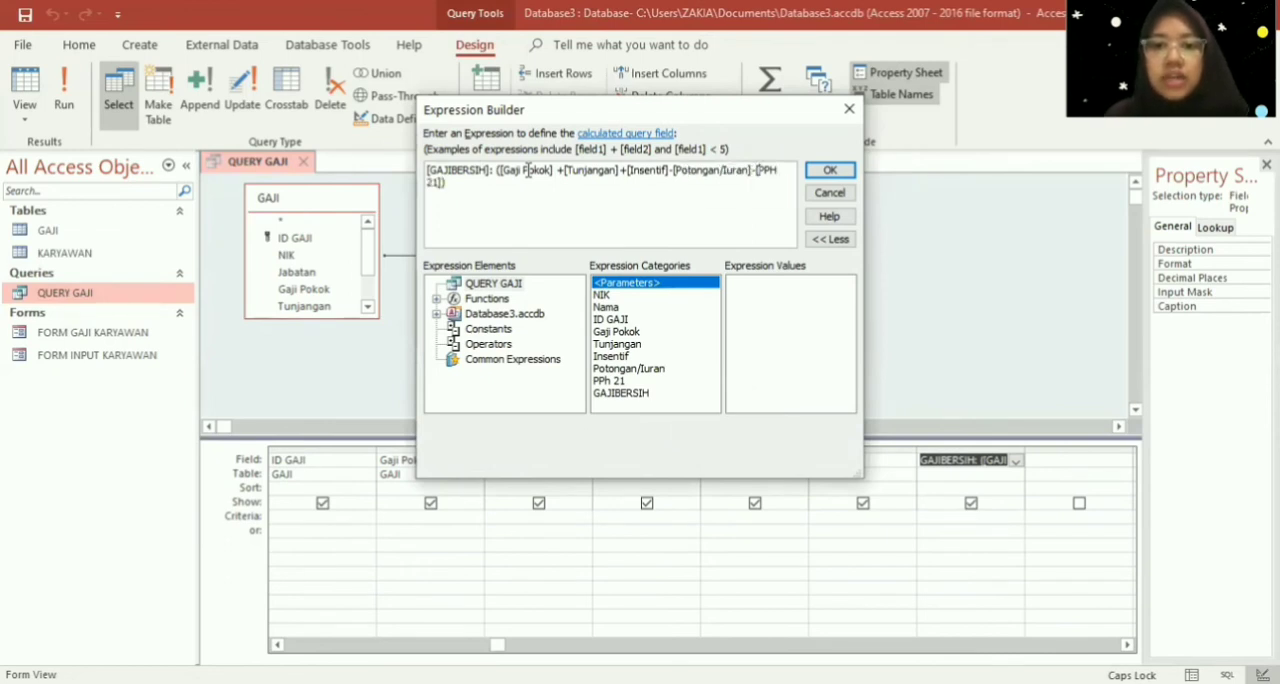
# - Insert the suggested field [PPh 21] in place of the PPH reference and apply the expression to the query column
pyautogui.press('BackSpace')
pyautogui.press('BackSpace')
pyautogui.press('Down')
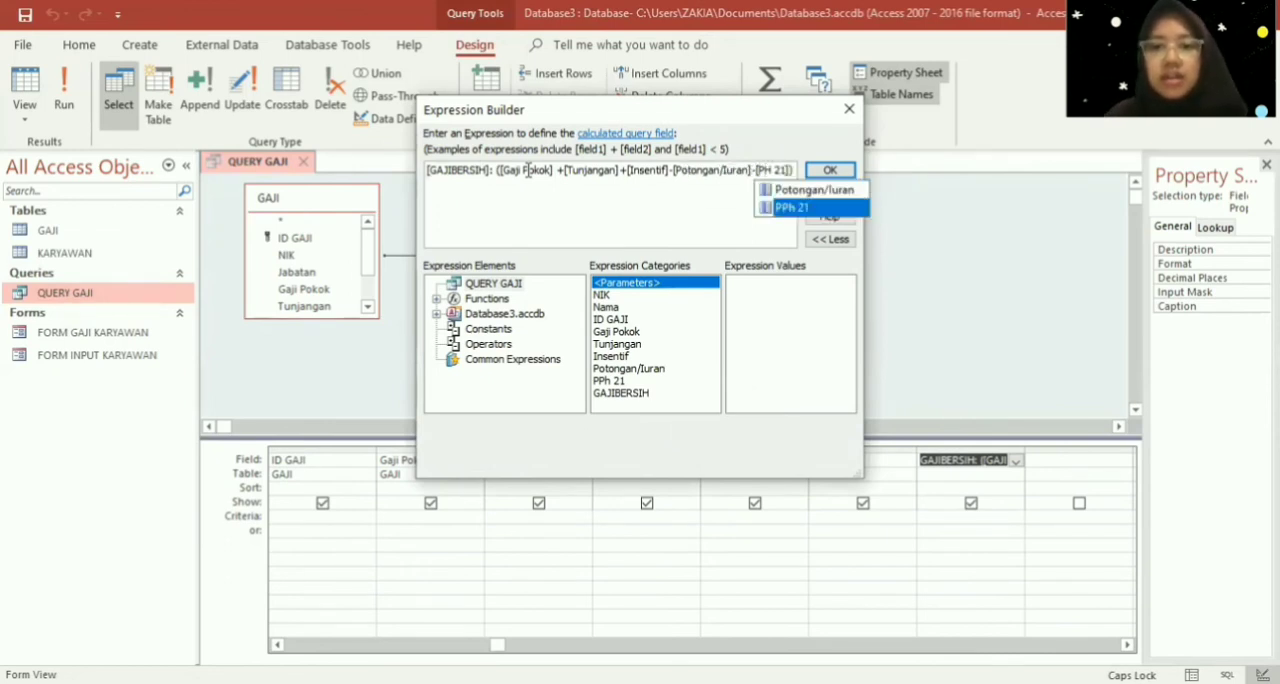
pyautogui.press('Return')
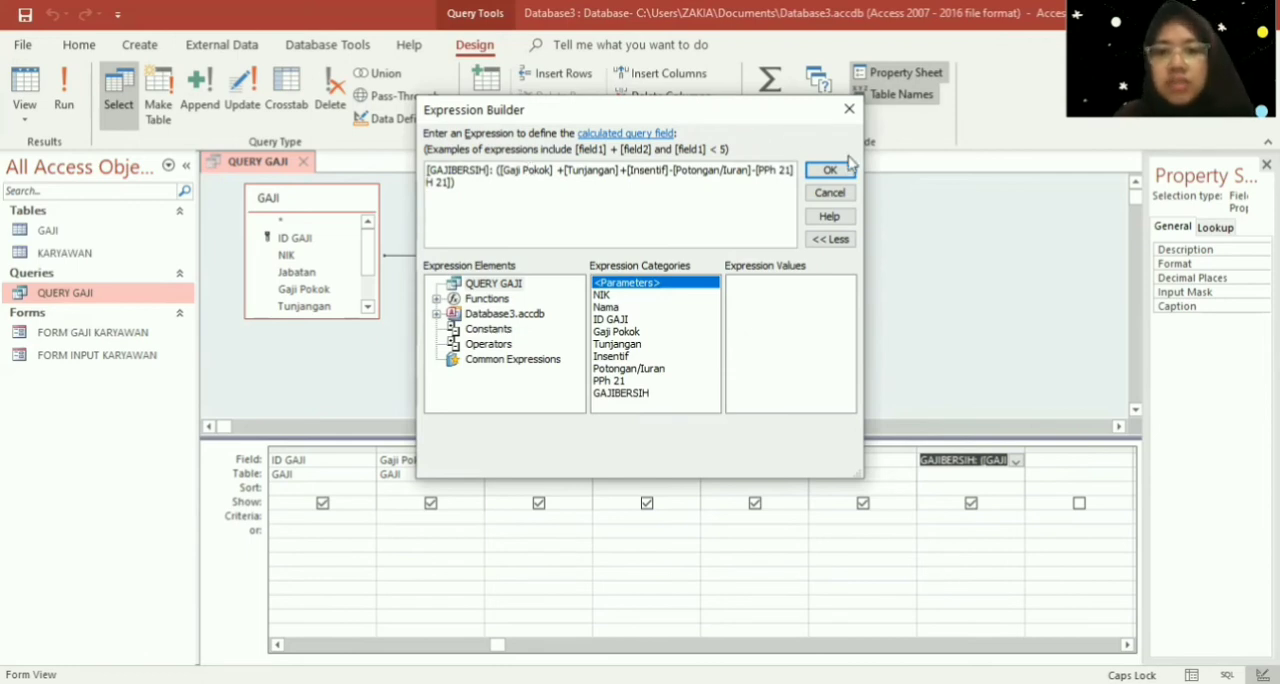
pyautogui.press('Return')
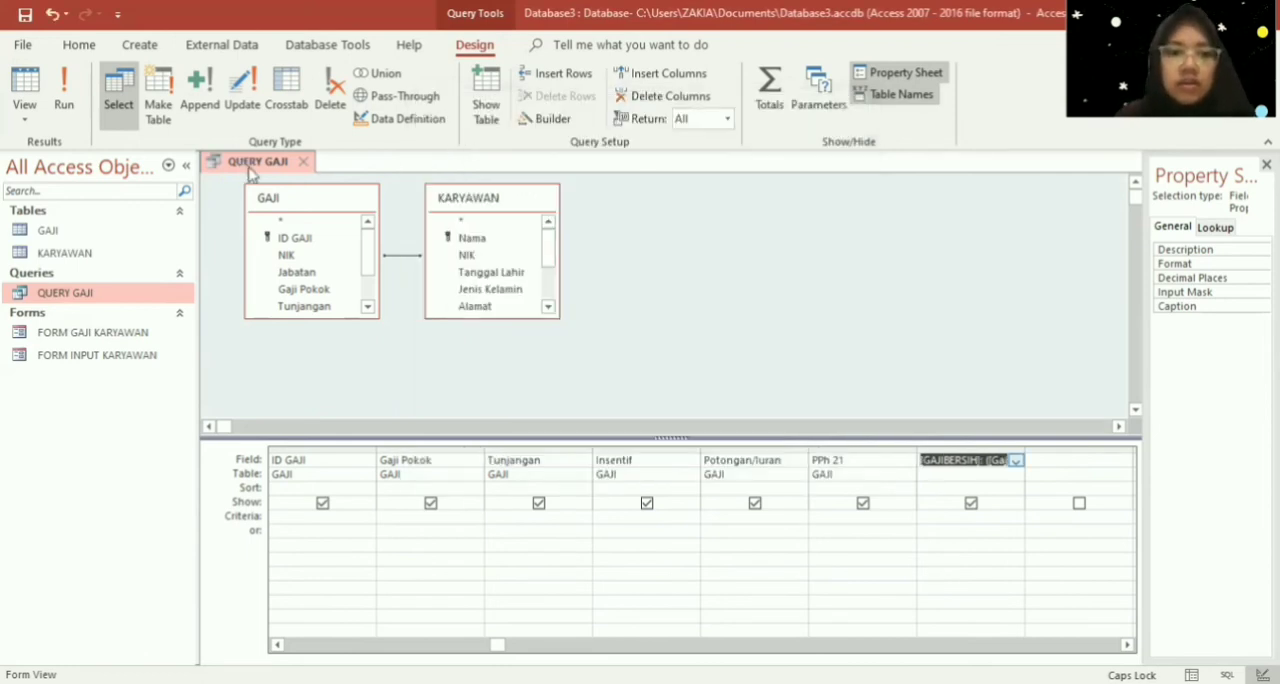
# - Try to save QUERY GAJI with the edited GAJIBERSIH expression
pyautogui.rightClick(250, 169)
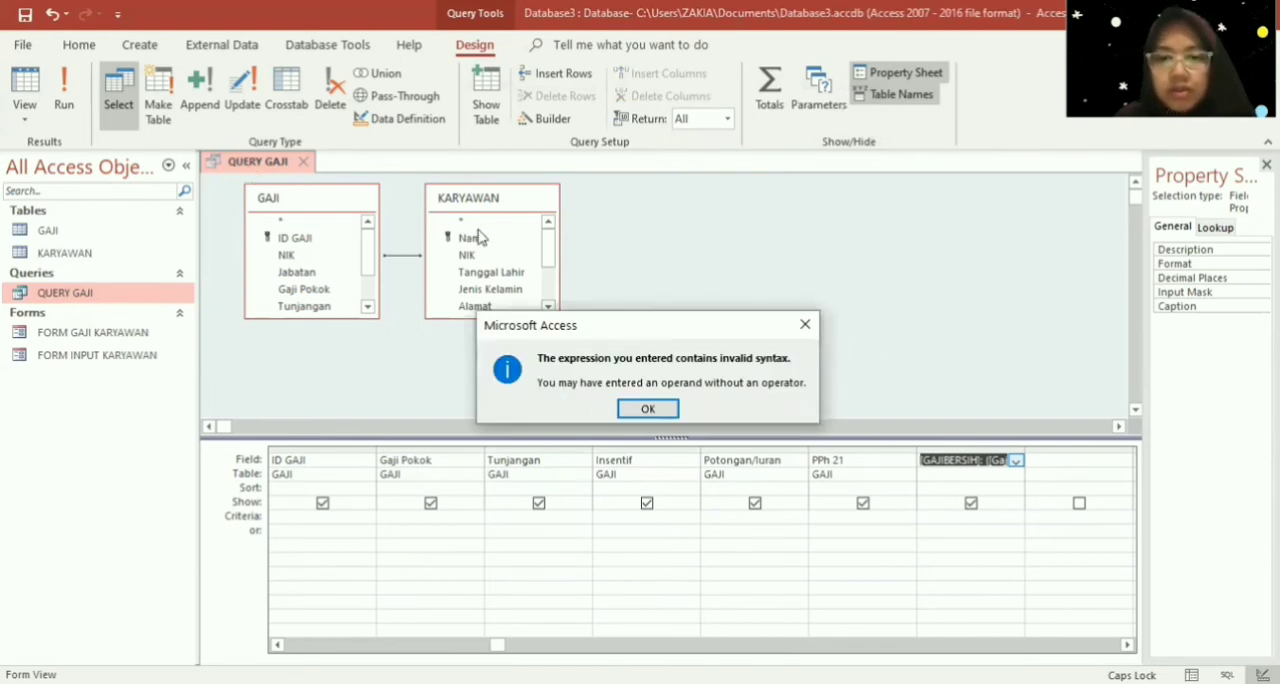
pyautogui.click(649, 409)
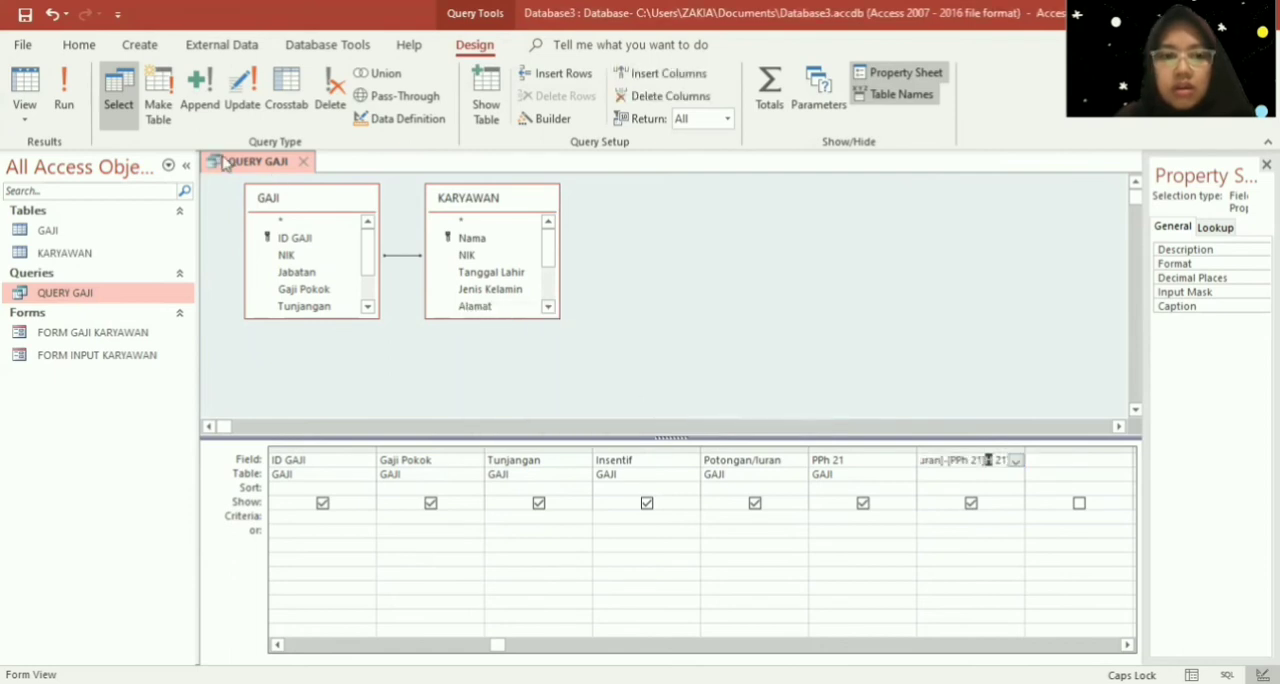
pyautogui.rightClick(224, 163)
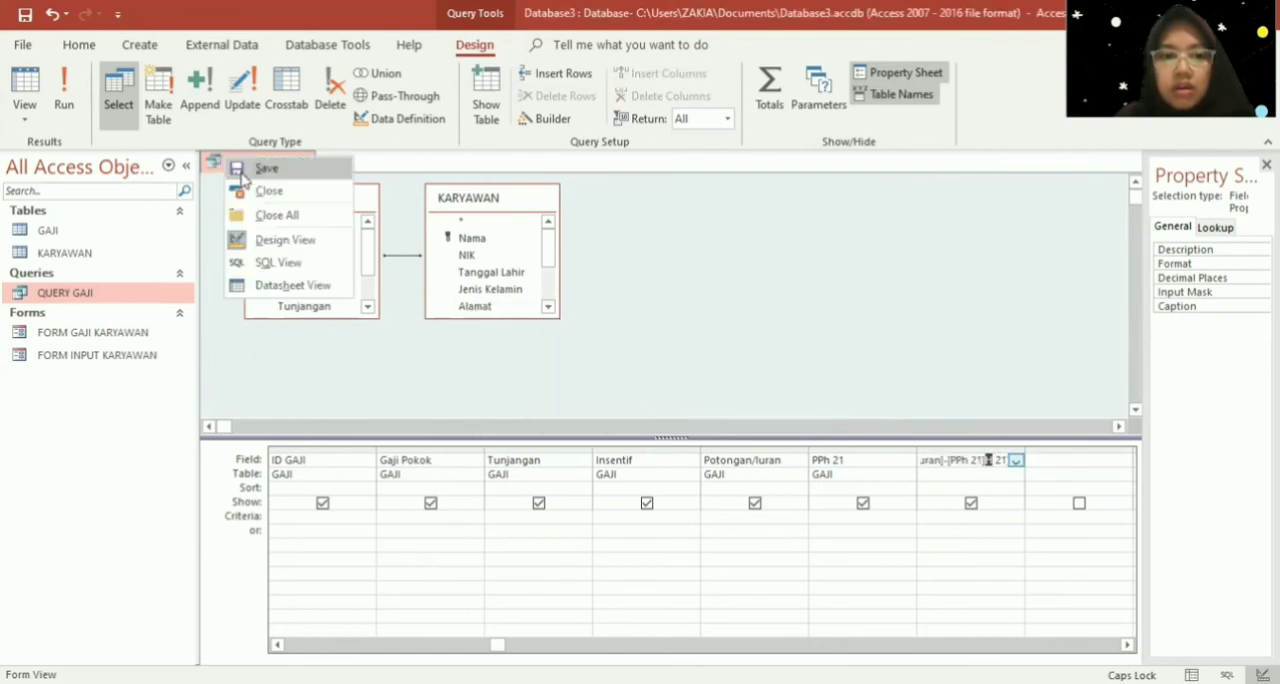
# - Reopen the GAJIBERSIH expression, clear the stray text after the last field so it ends in -[PPh 21]), and apply it
pyautogui.rightClick(990, 461)
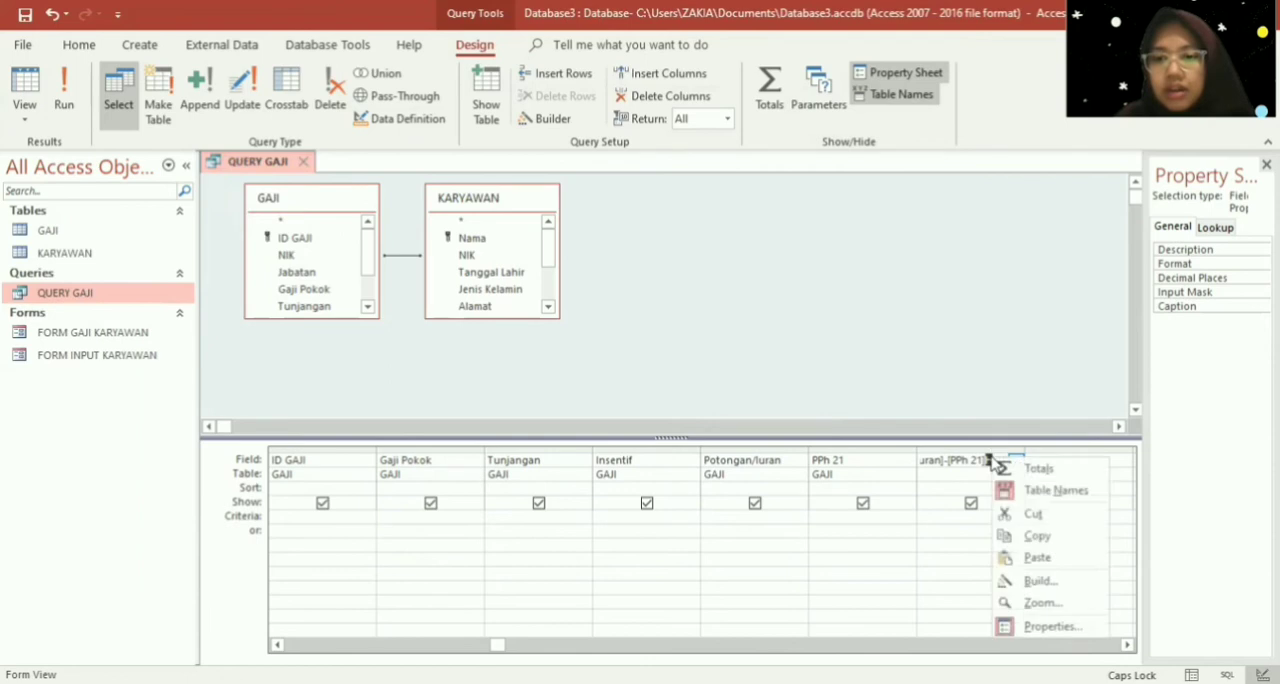
pyautogui.click(1038, 580)
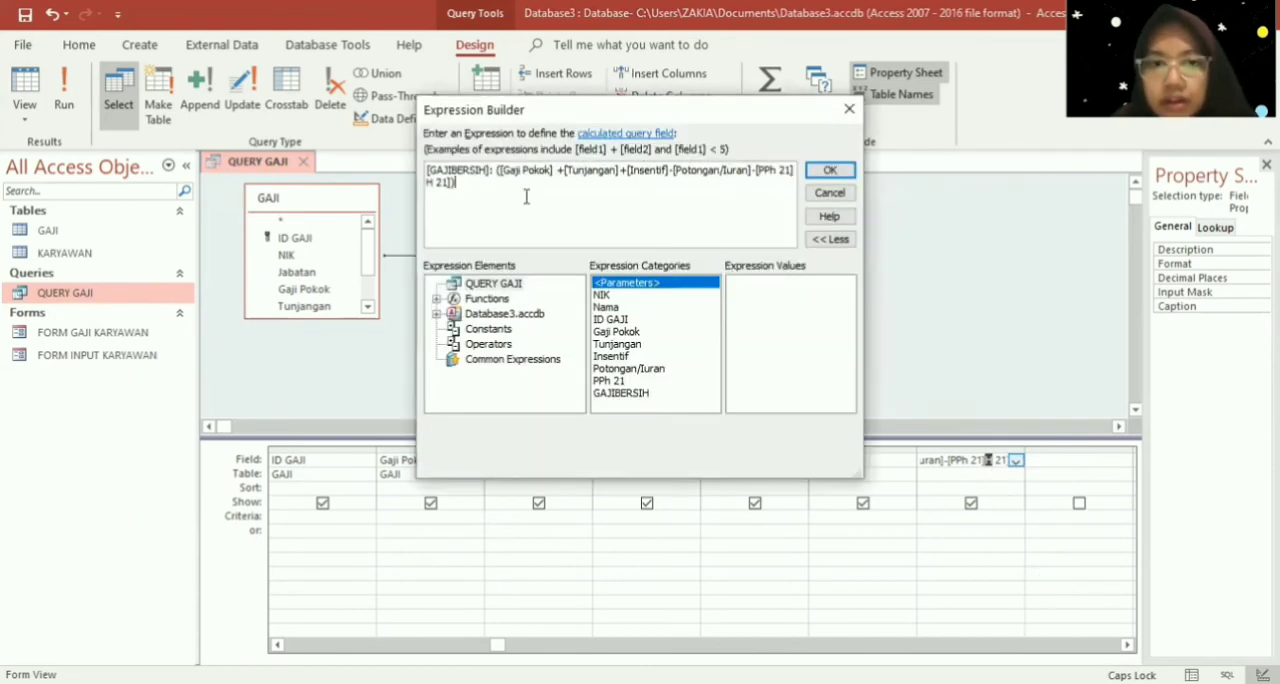
pyautogui.click(434, 184)
pyautogui.press('BackSpace')
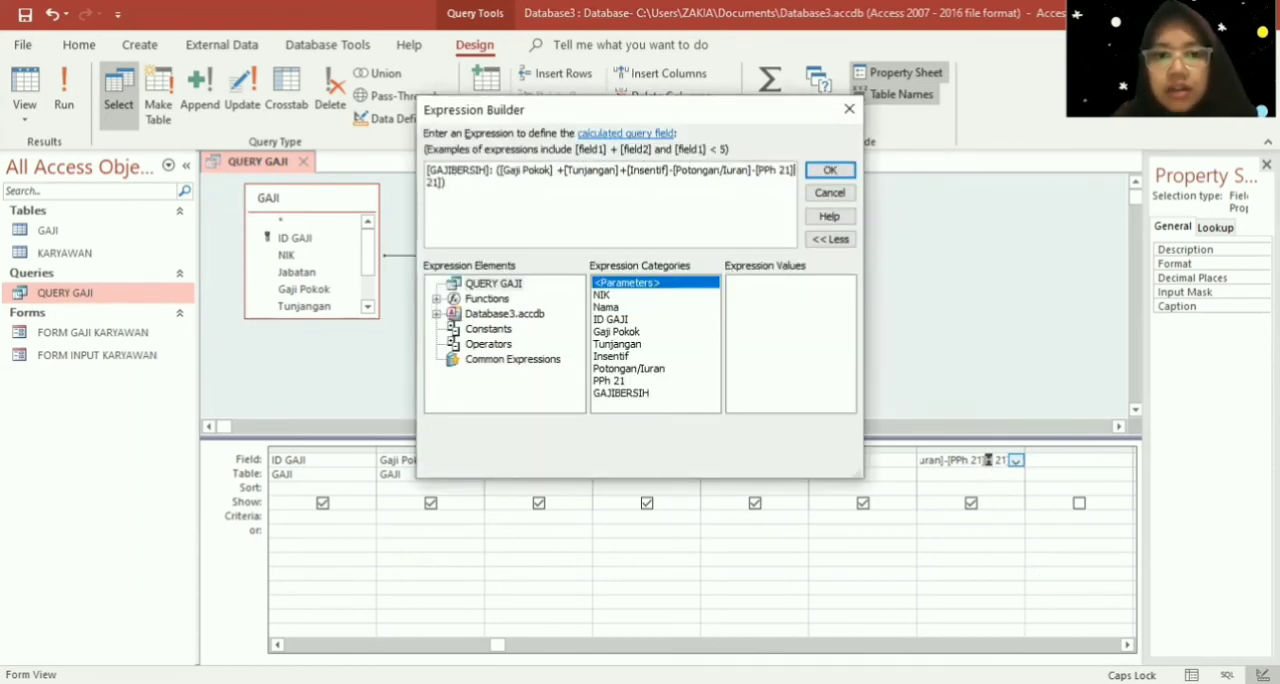
pyautogui.press('Right')
pyautogui.press('Right')
pyautogui.press('Right')
pyautogui.press('Right')
pyautogui.press('BackSpace')
pyautogui.press('BackSpace')
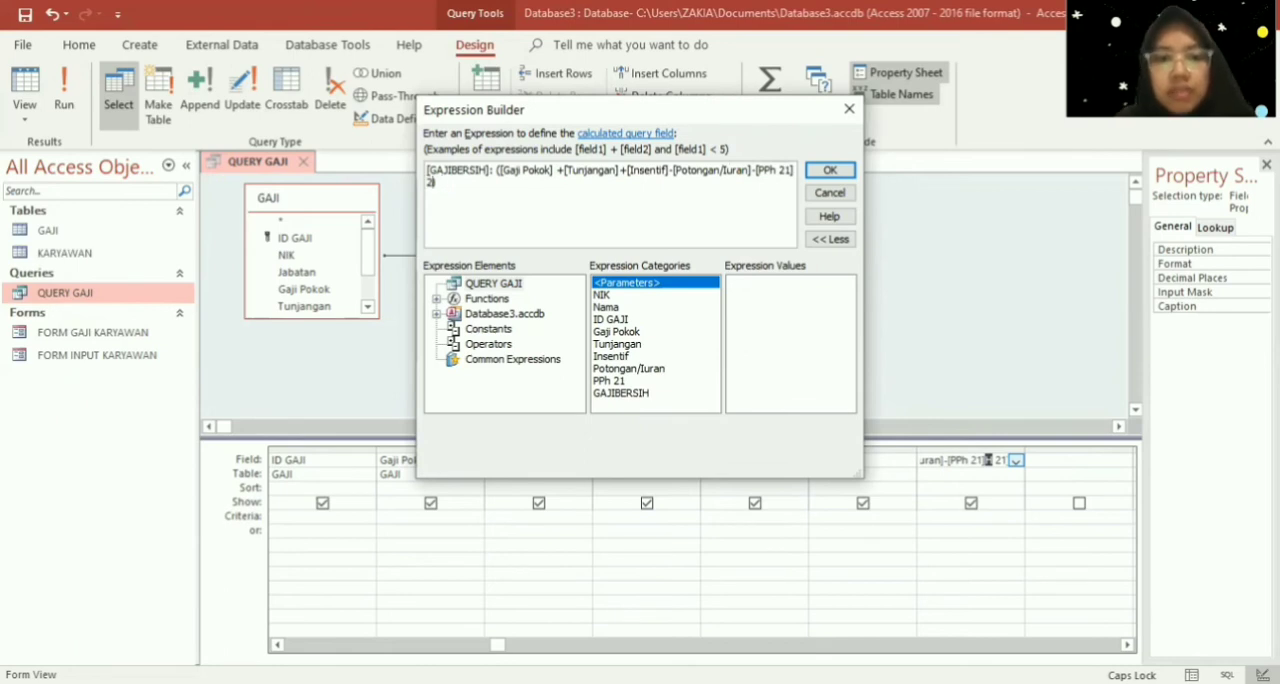
pyautogui.write('1]')
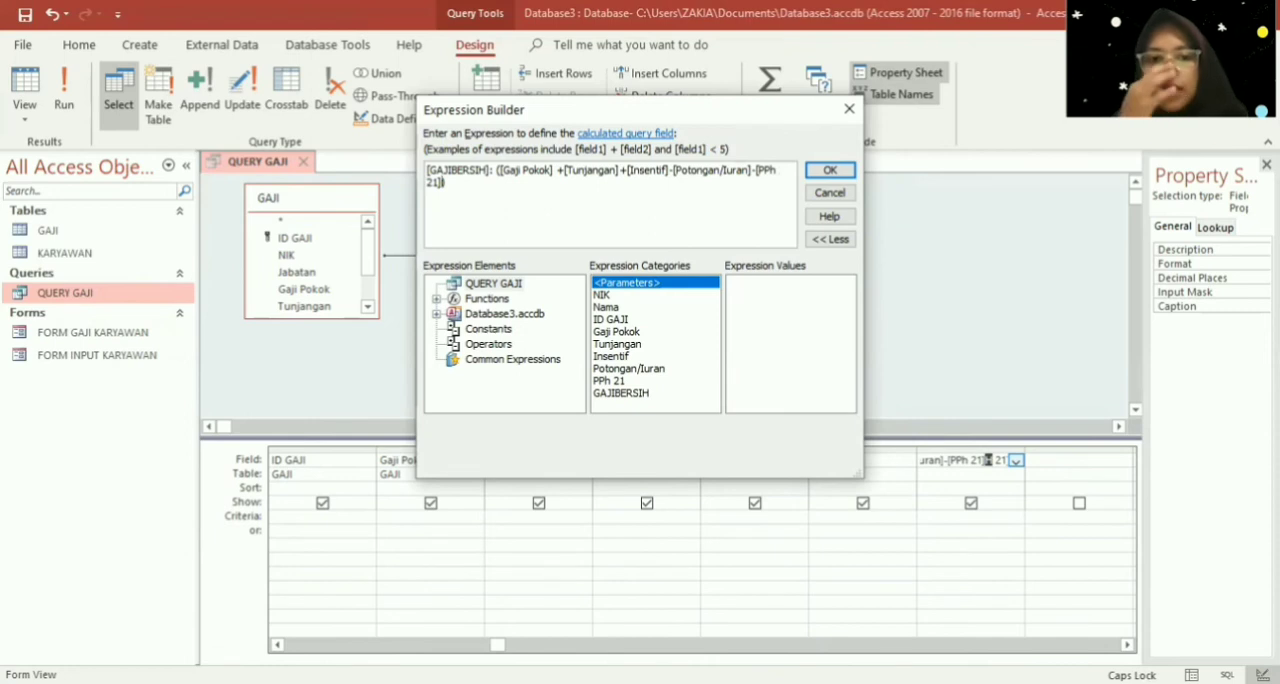
pyautogui.click(838, 174)
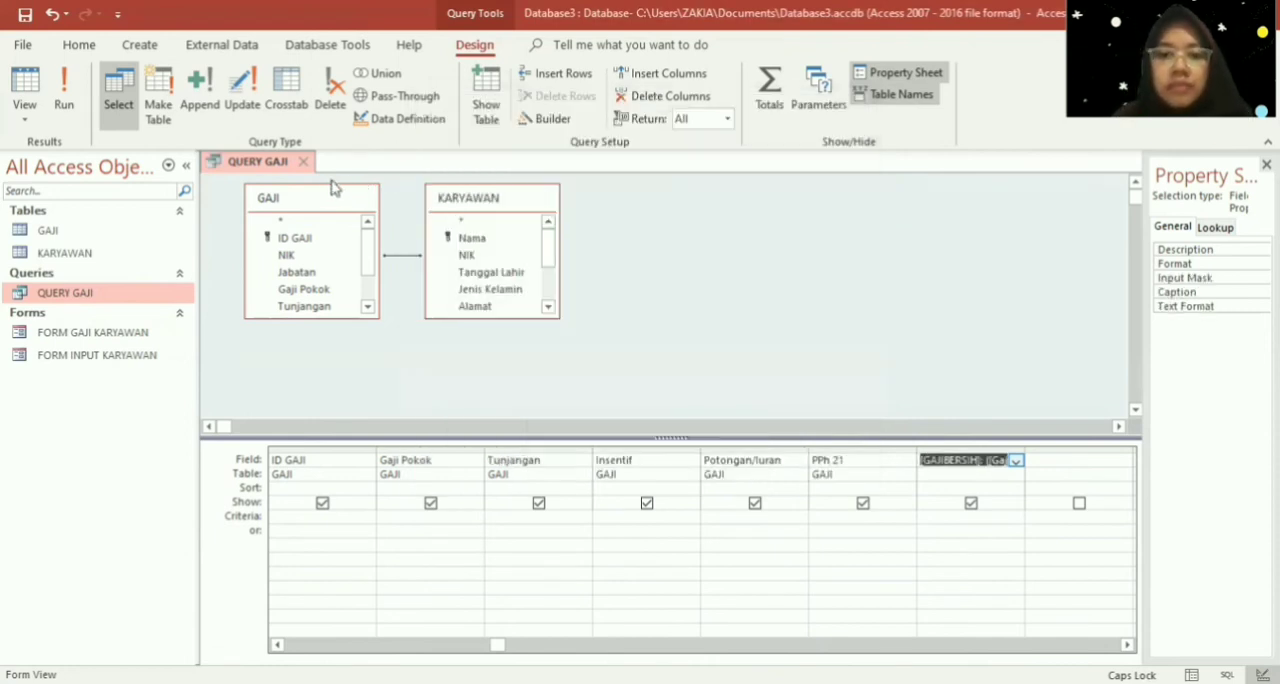
# - Try to save QUERY GAJI with the corrected expression ending
pyautogui.rightClick(271, 167)
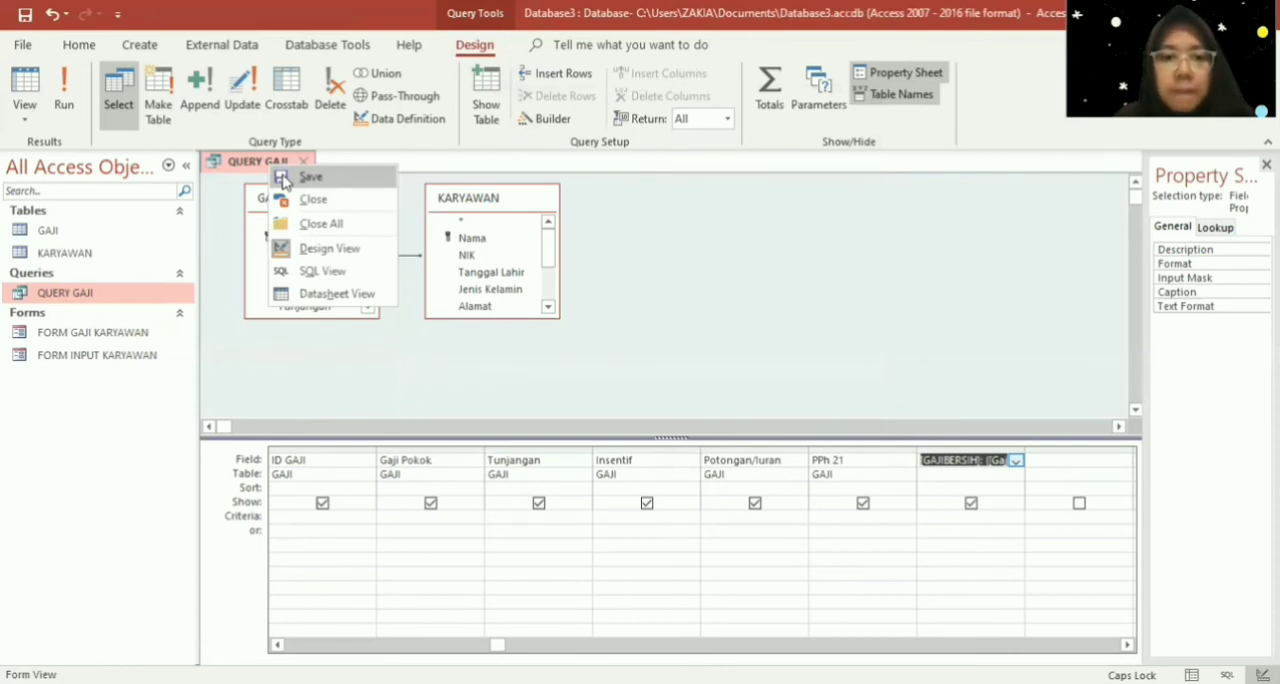
pyautogui.click(300, 177)
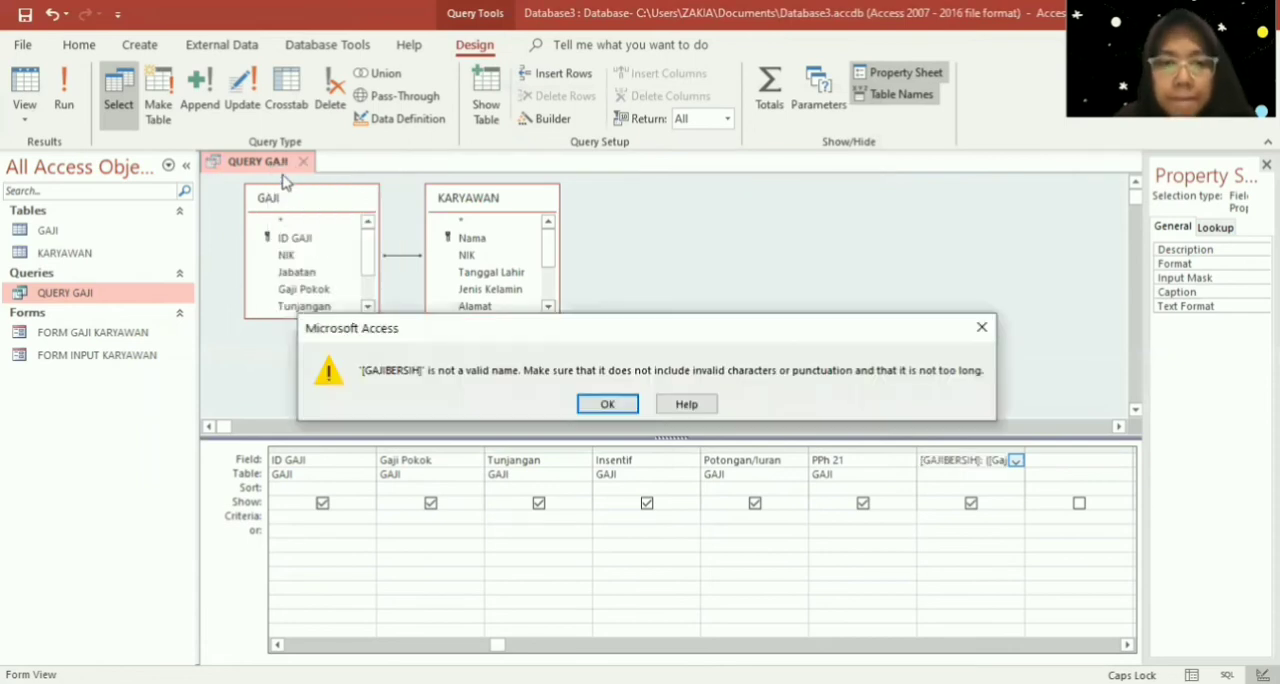
pyautogui.click(607, 404)
# - Remove the square brackets around the GAJIBERSIH name at the start of the net pay expression and apply it to the query column
pyautogui.rightClick(947, 468)
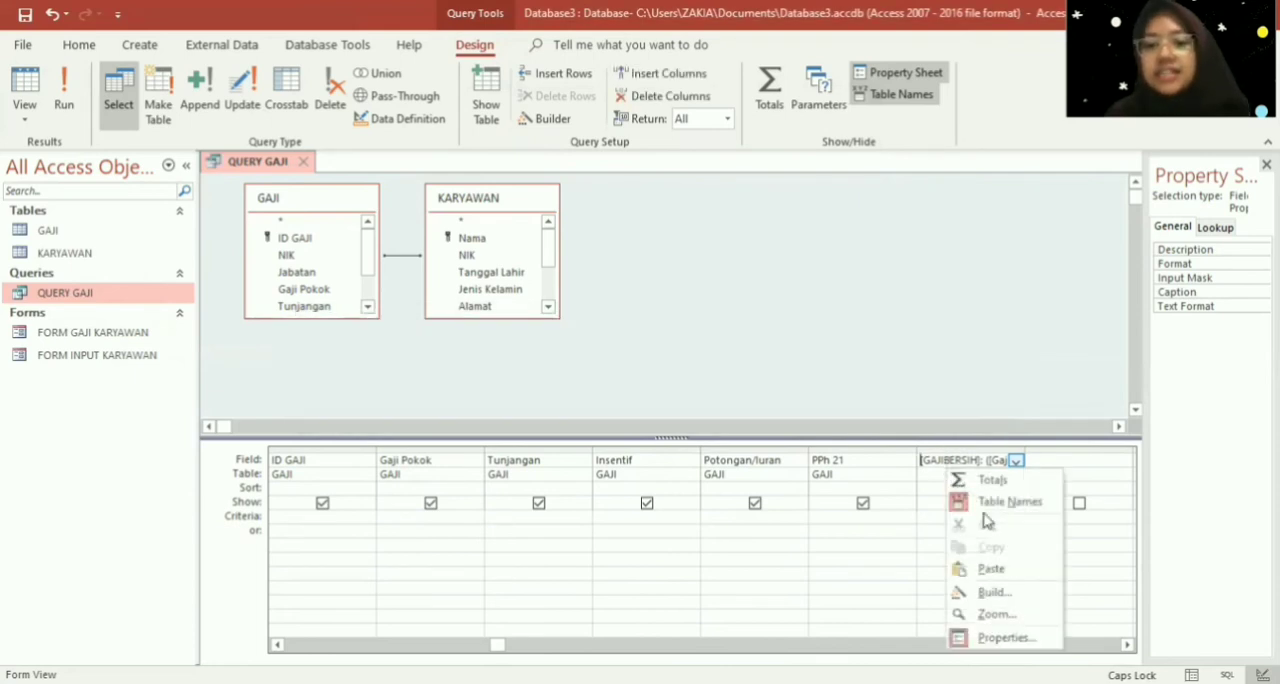
pyautogui.click(1020, 594)
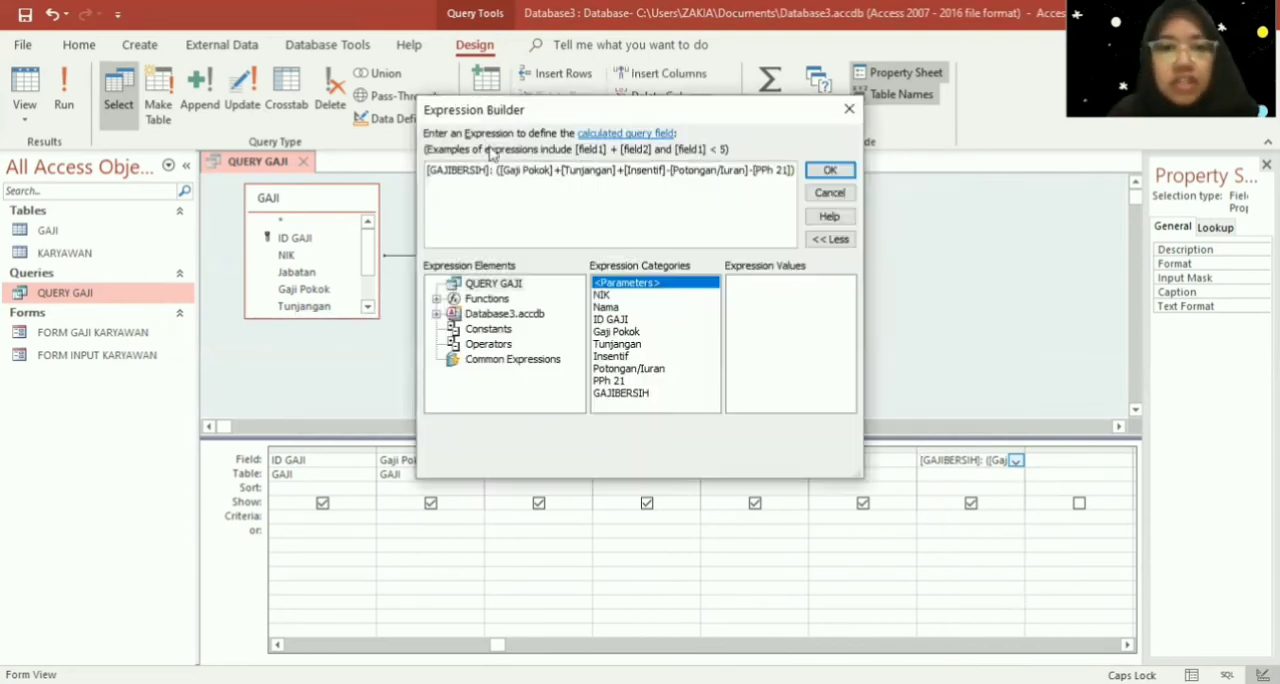
pyautogui.click(491, 170)
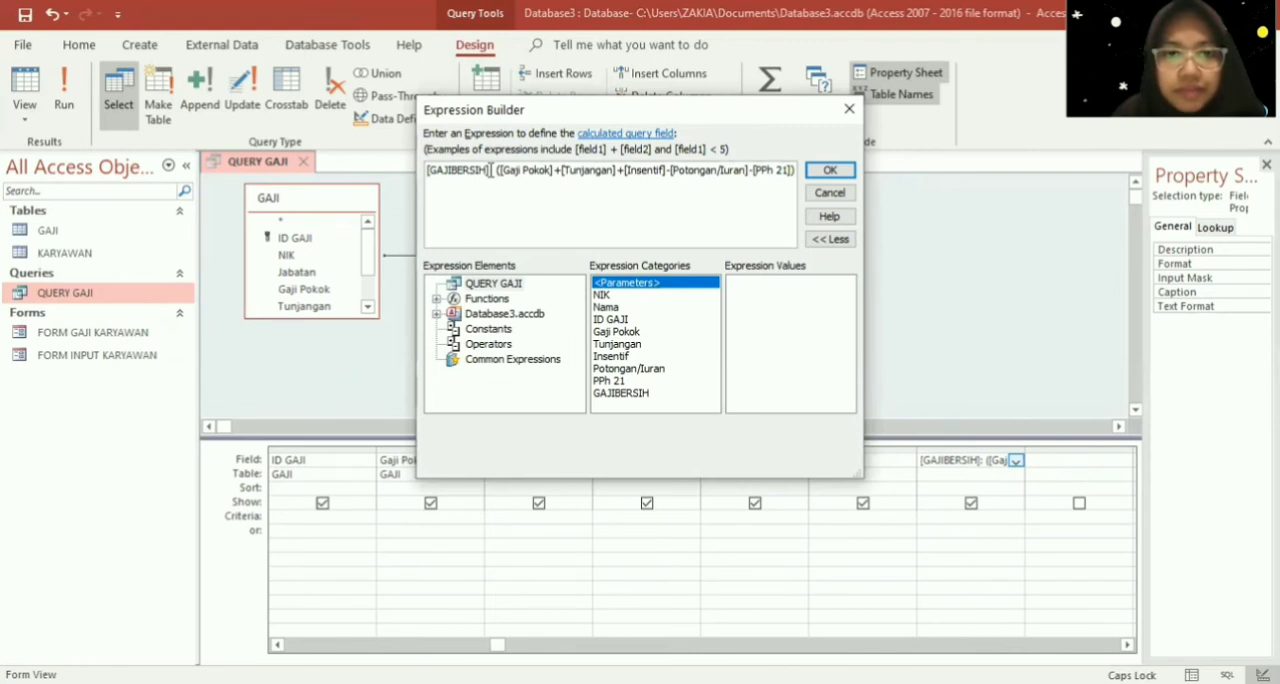
pyautogui.press('BackSpace')
pyautogui.press('BackSpace')
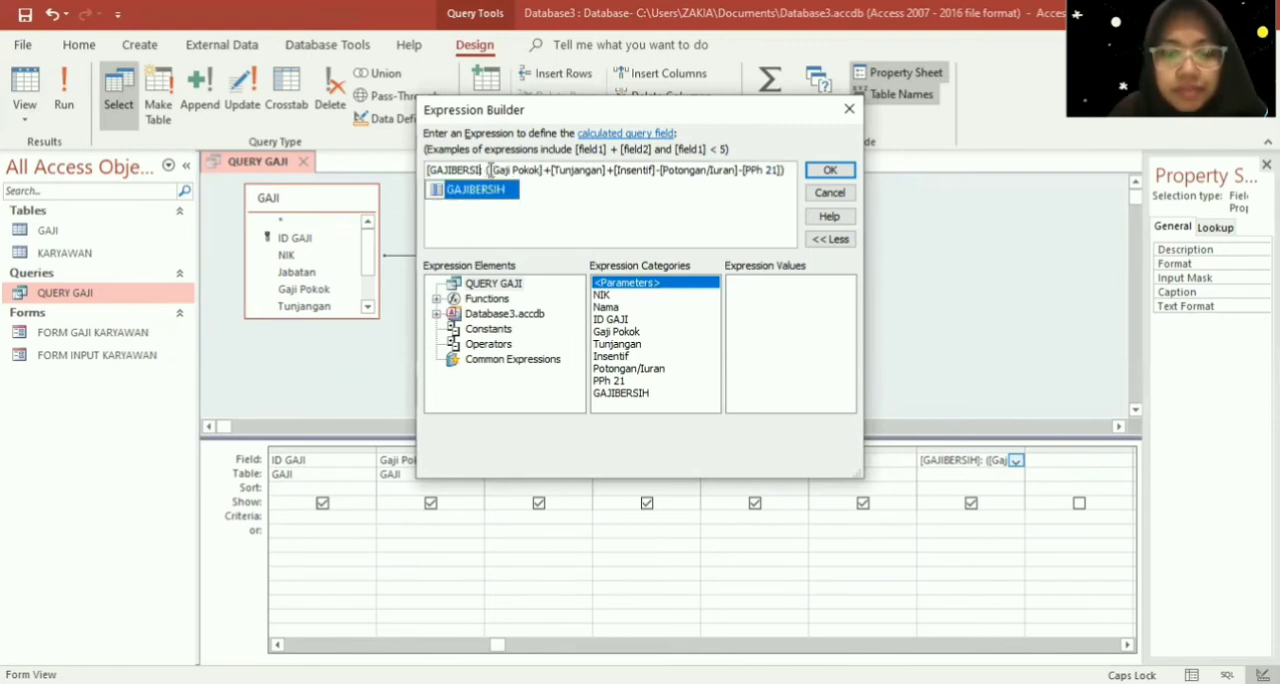
pyautogui.write('H')
pyautogui.press('Left')
pyautogui.press('Left')
pyautogui.press('Left')
pyautogui.press('Left')
pyautogui.press('Left')
pyautogui.press('Left')
pyautogui.press('Left')
pyautogui.press('Left')
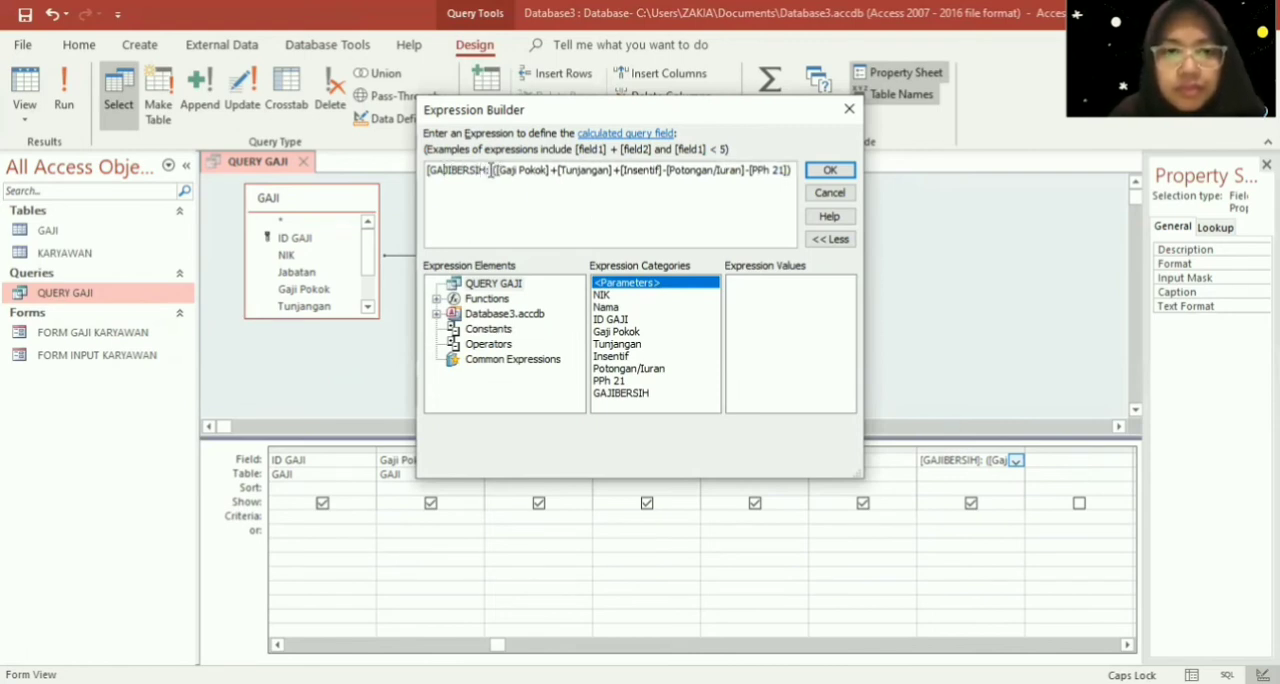
pyautogui.press('Left')
pyautogui.press('Left')
pyautogui.press('BackSpace')
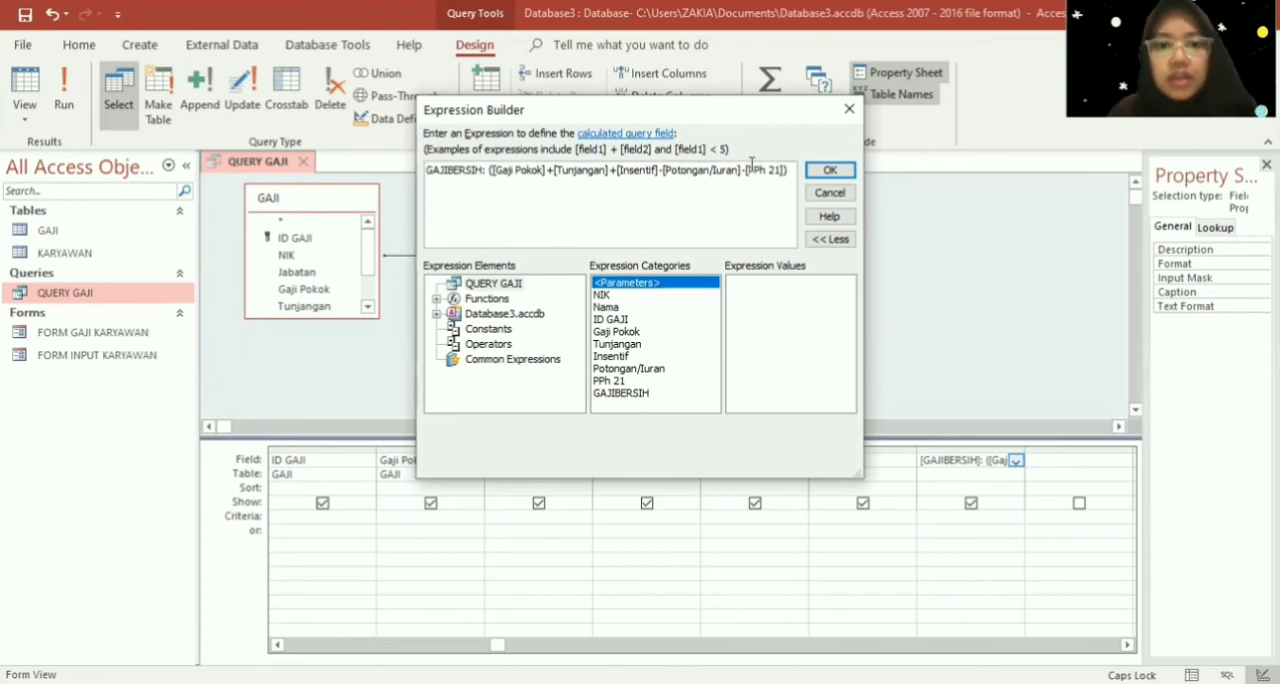
pyautogui.click(829, 172)
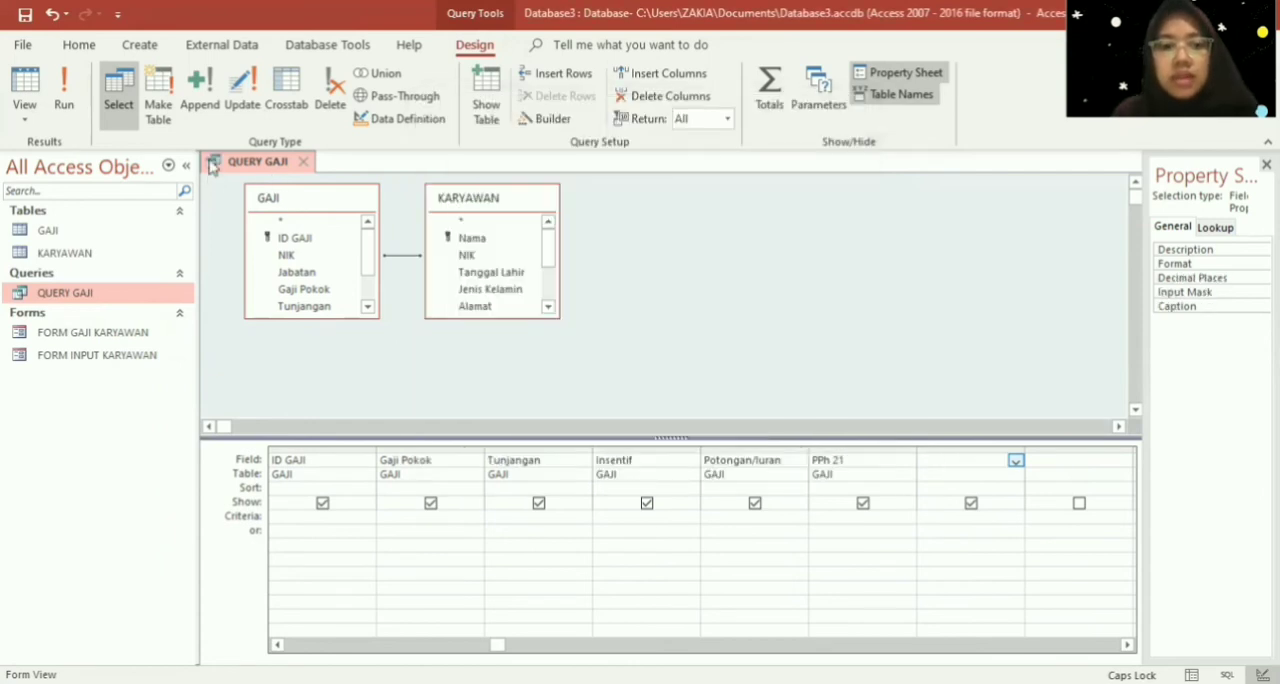
# - Save and close QUERY GAJI with the corrected expression, and open the query again to check it
pyautogui.rightClick(213, 166)
pyautogui.click(240, 174)
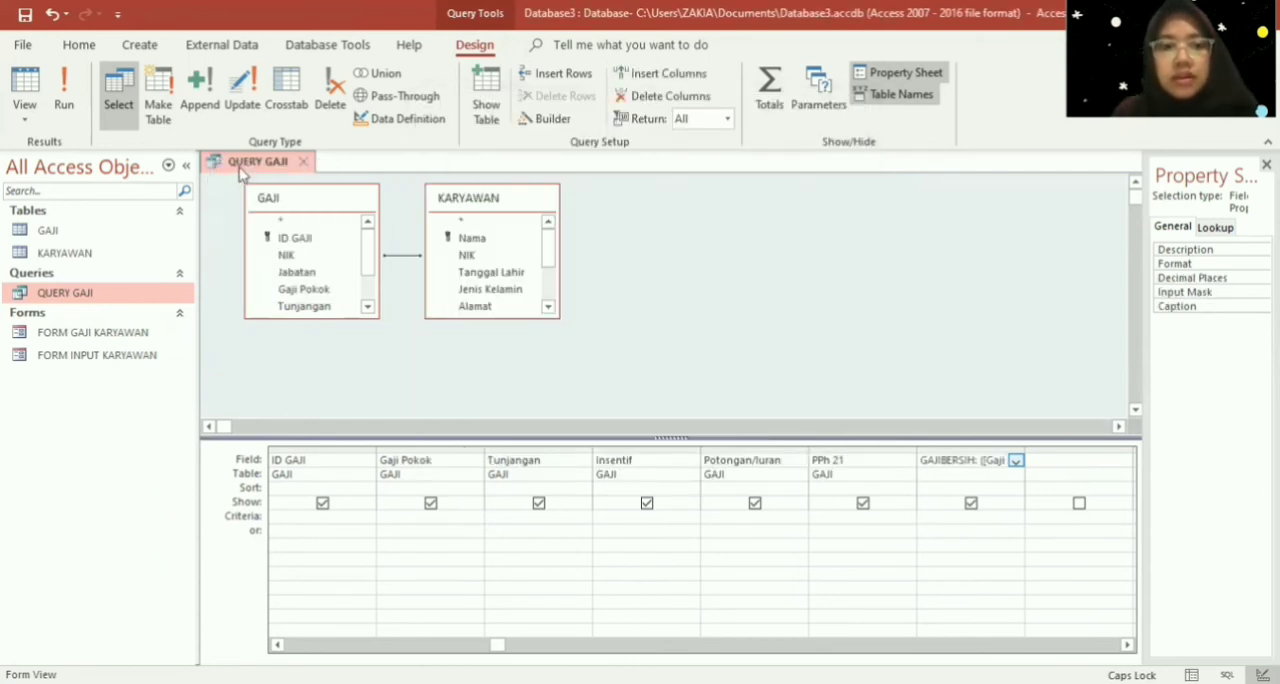
pyautogui.rightClick(240, 174)
pyautogui.click(259, 203)
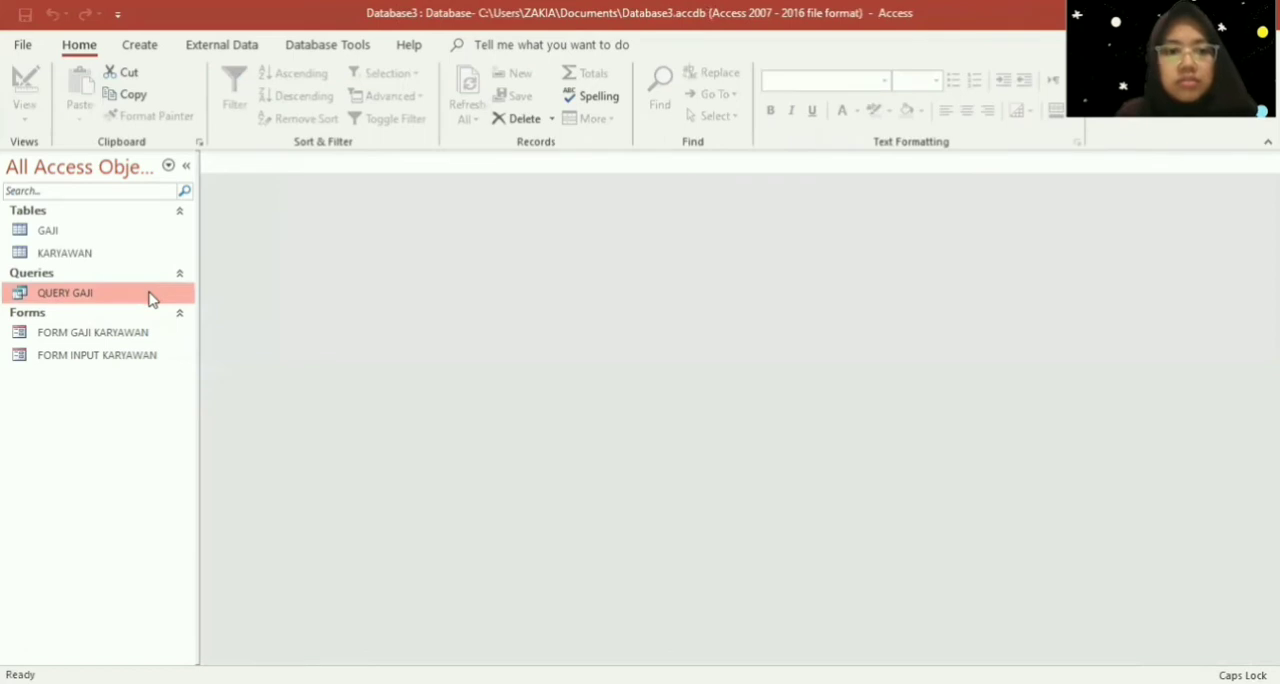
pyautogui.doubleClick(150, 296)
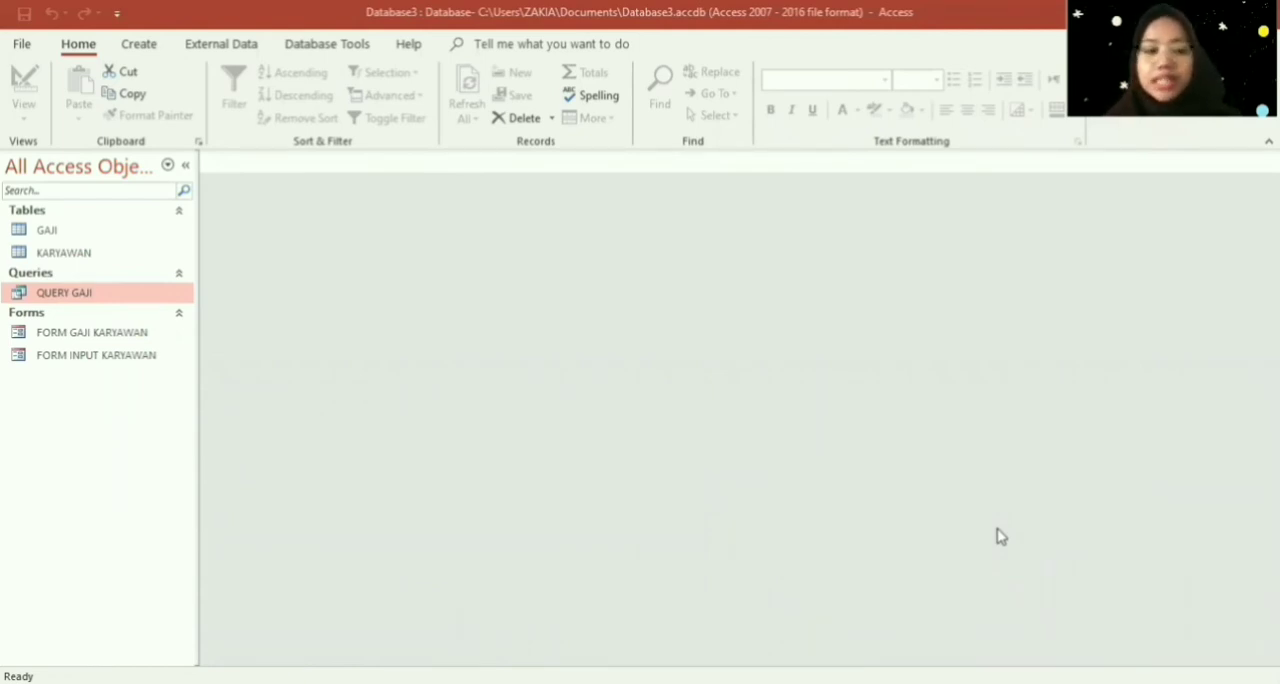
# - Open FORM INPUT KARYAWAN and try to delete it while it is open
pyautogui.click(104, 341)
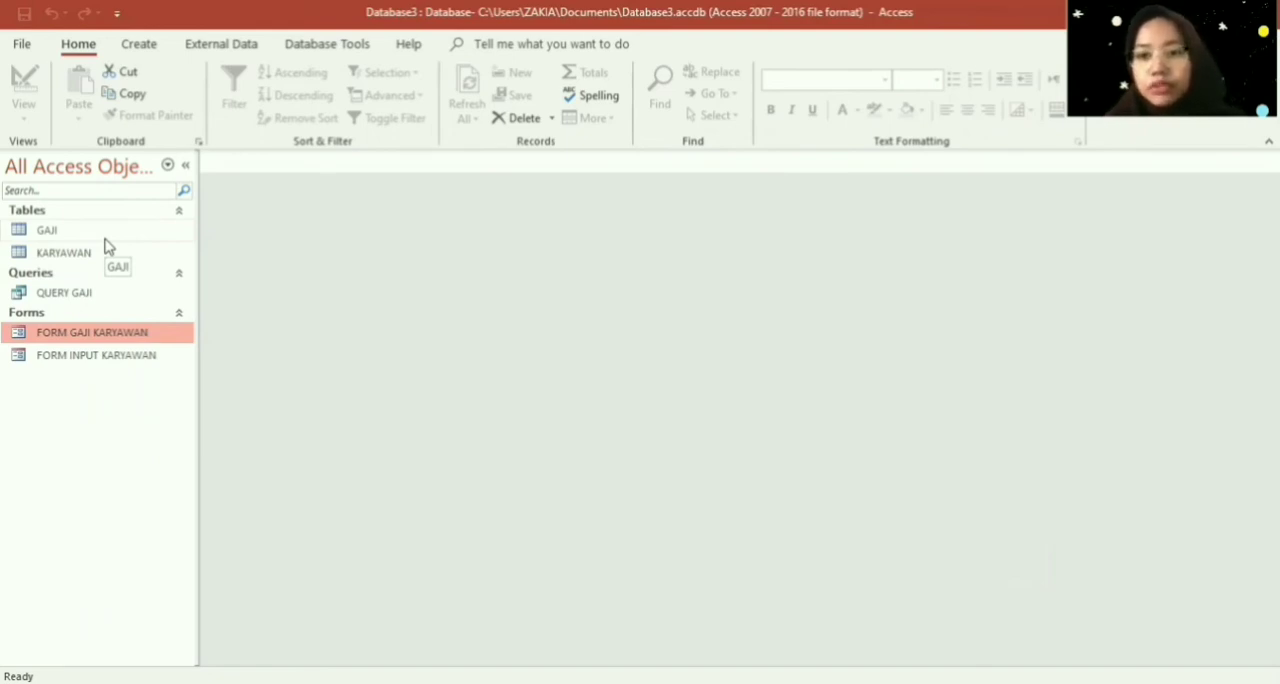
pyautogui.click(53, 360)
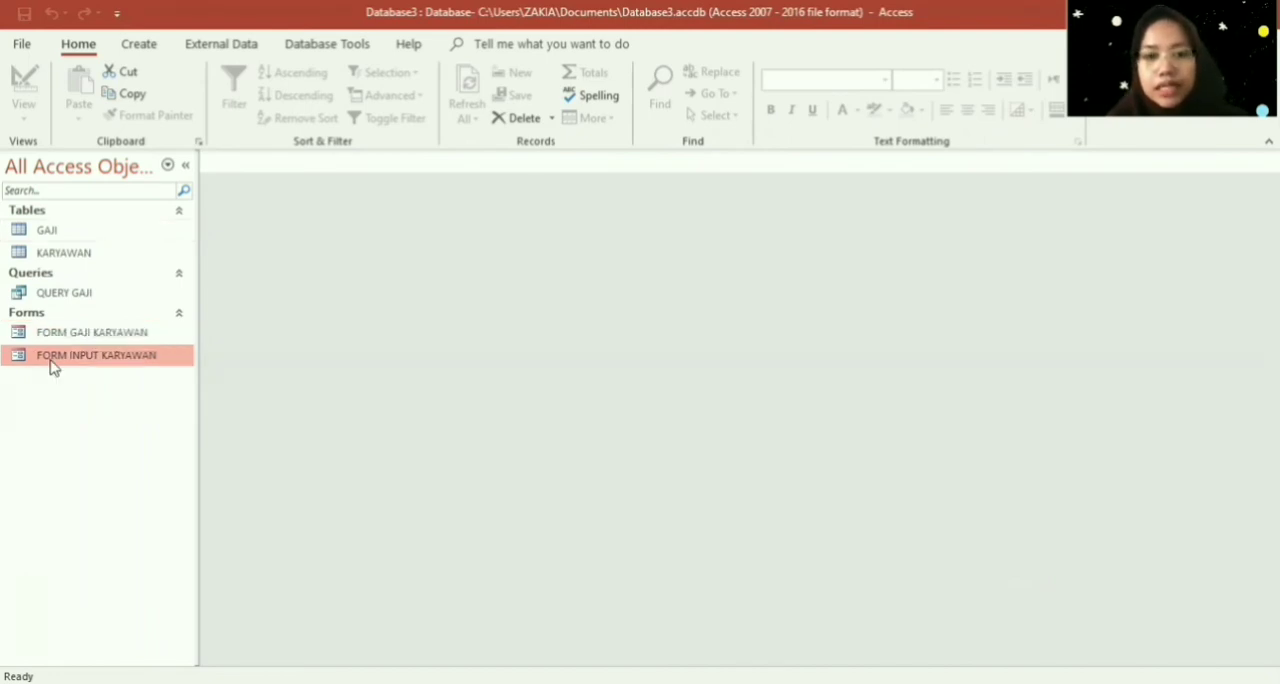
pyautogui.doubleClick(53, 360)
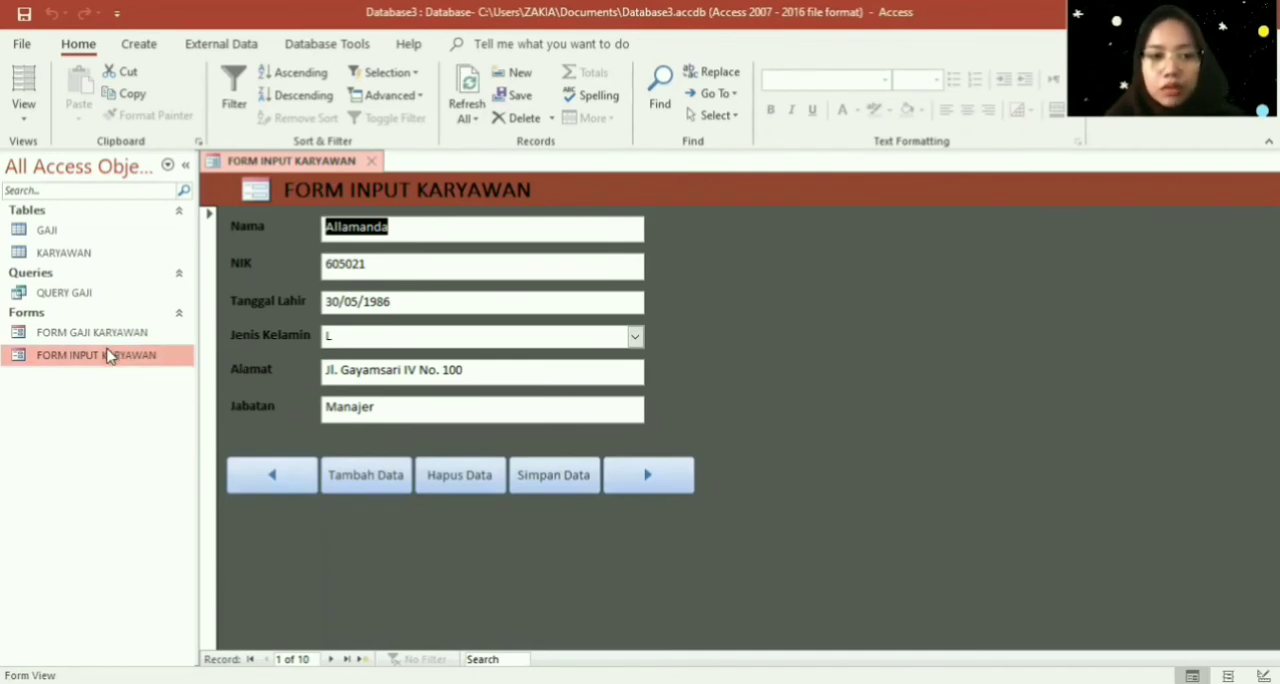
pyautogui.rightClick(110, 356)
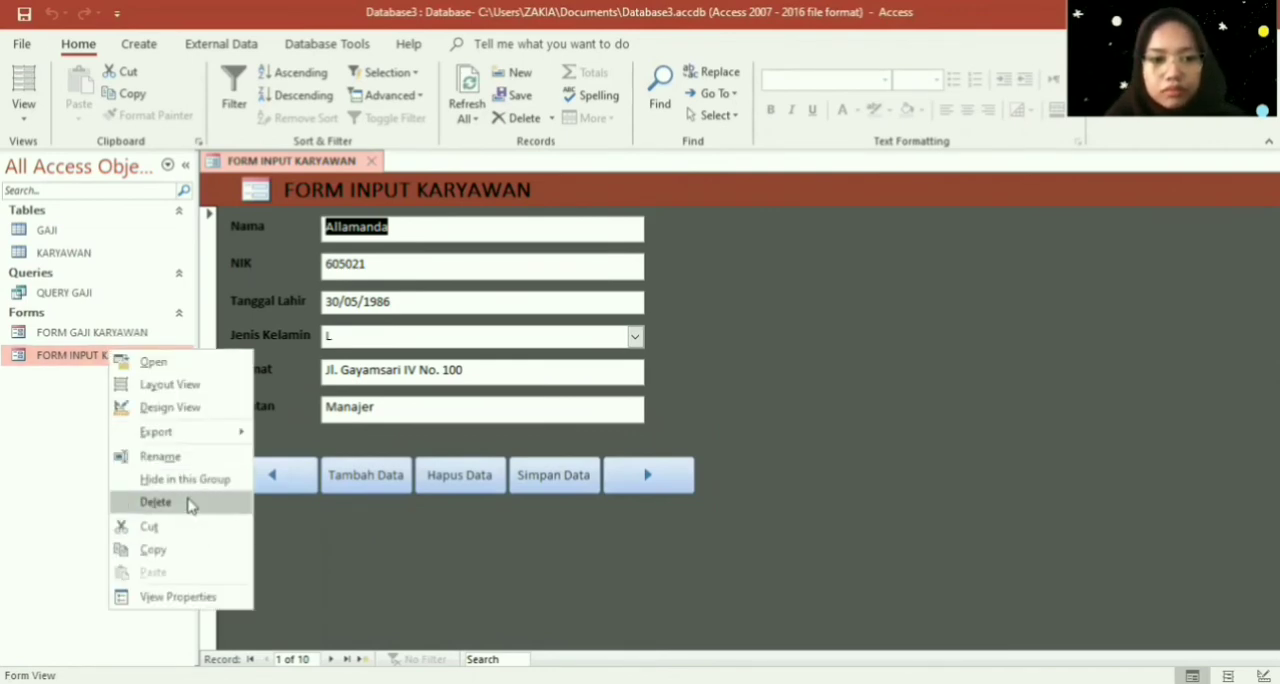
pyautogui.click(190, 503)
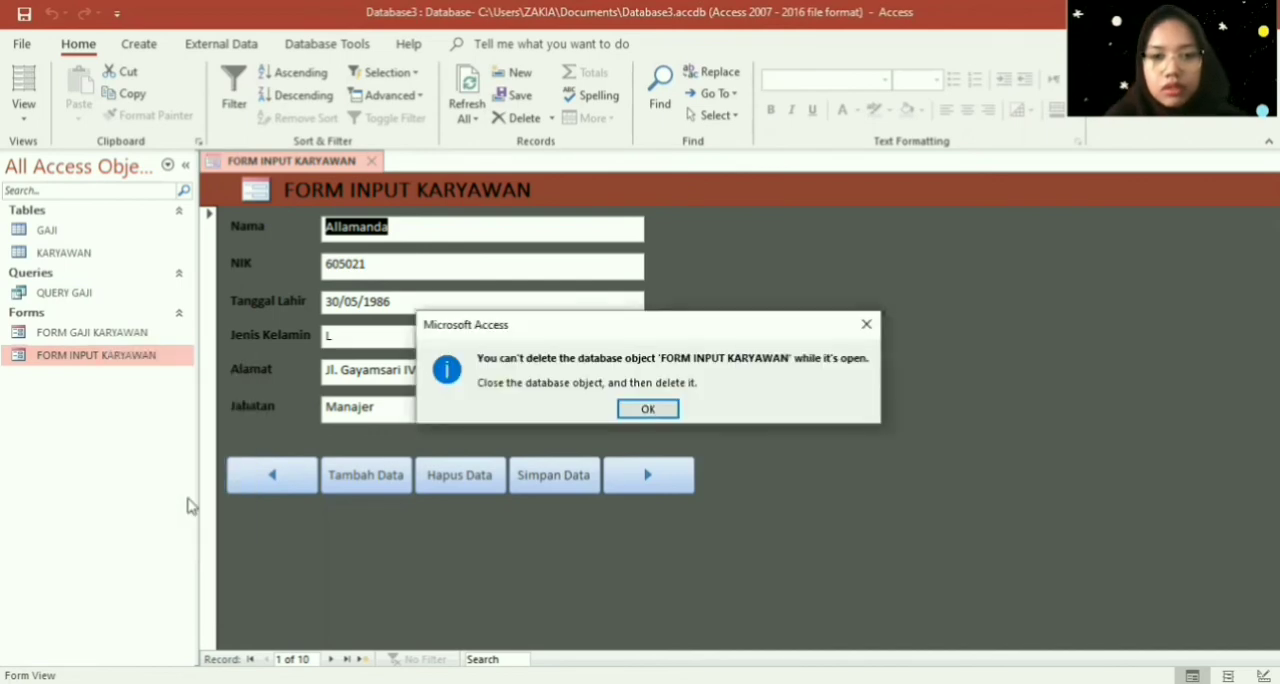
pyautogui.press('Return')
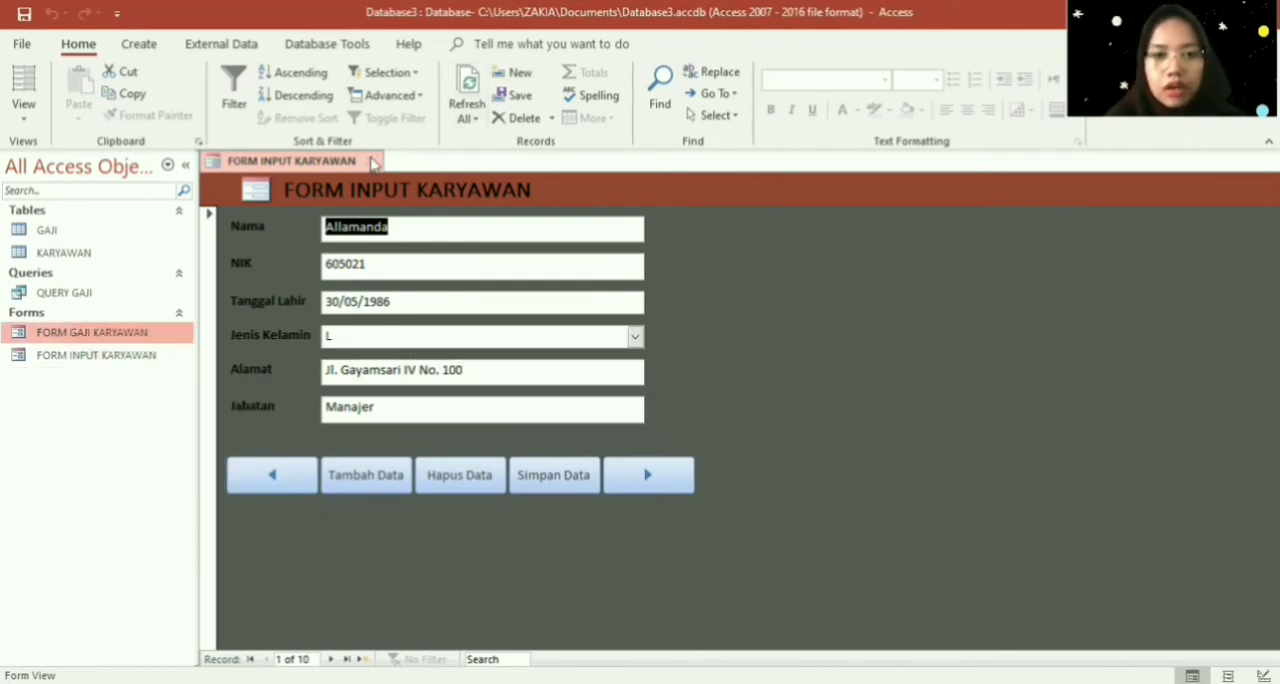
# - Close FORM INPUT KARYAWAN and delete it from the database
pyautogui.click(372, 161)
pyautogui.click(123, 357)
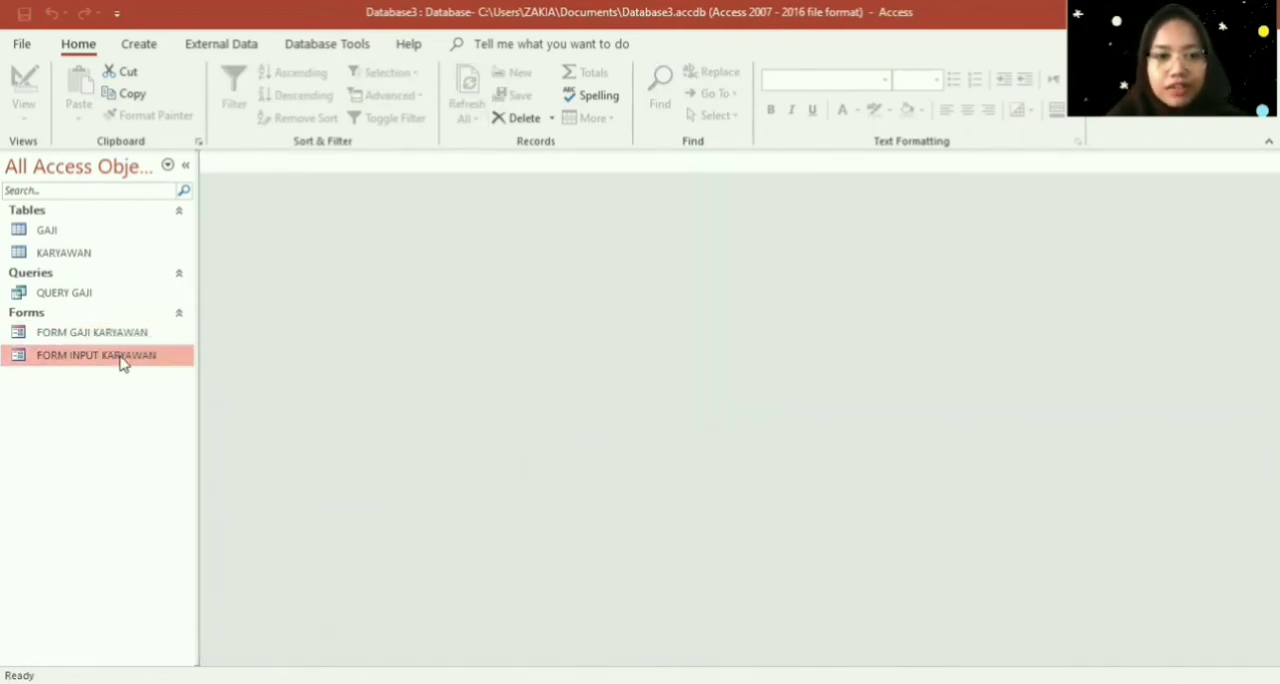
pyautogui.rightClick(122, 362)
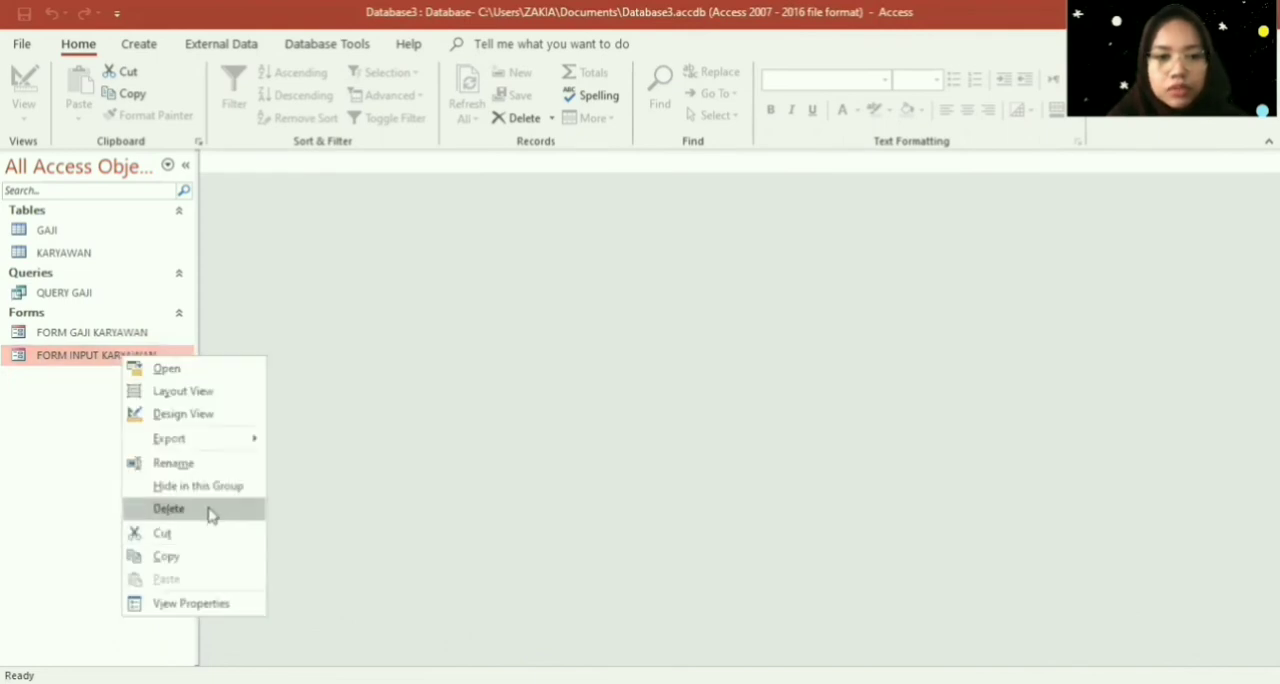
pyautogui.click(210, 514)
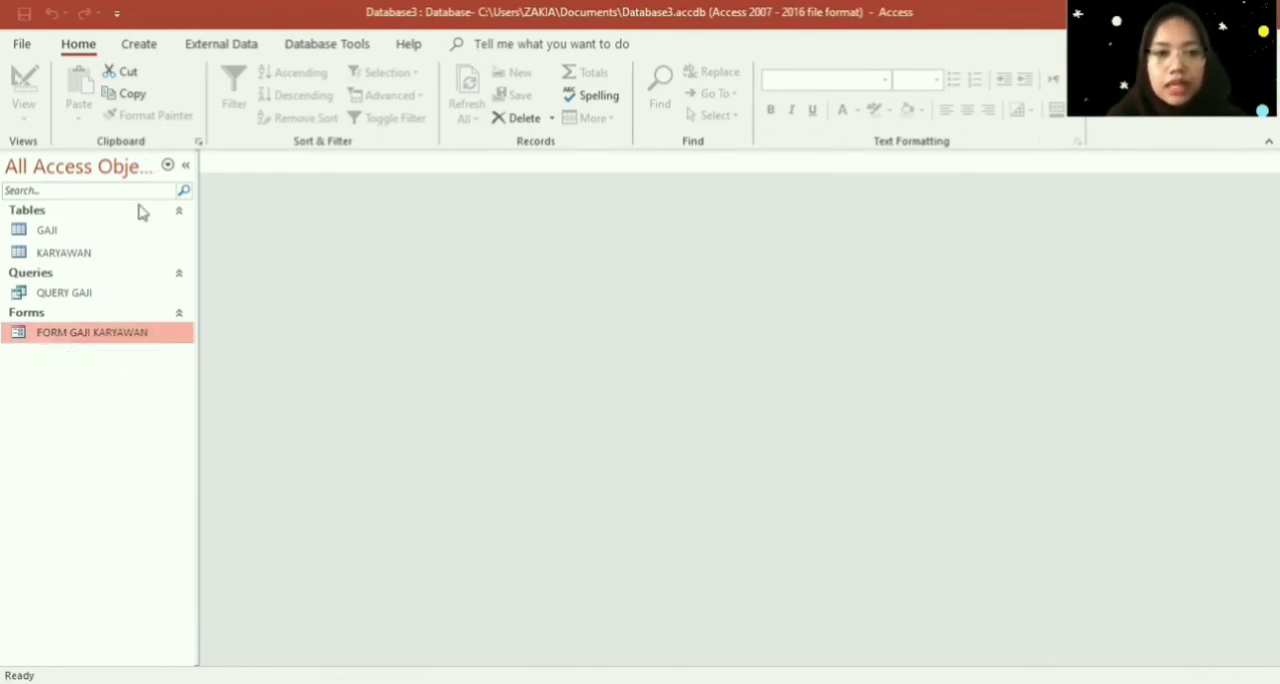
# - Add a Foto field with the Attachment data type to the KARYAWAN table's design, and save and close the table
pyautogui.click(128, 256)
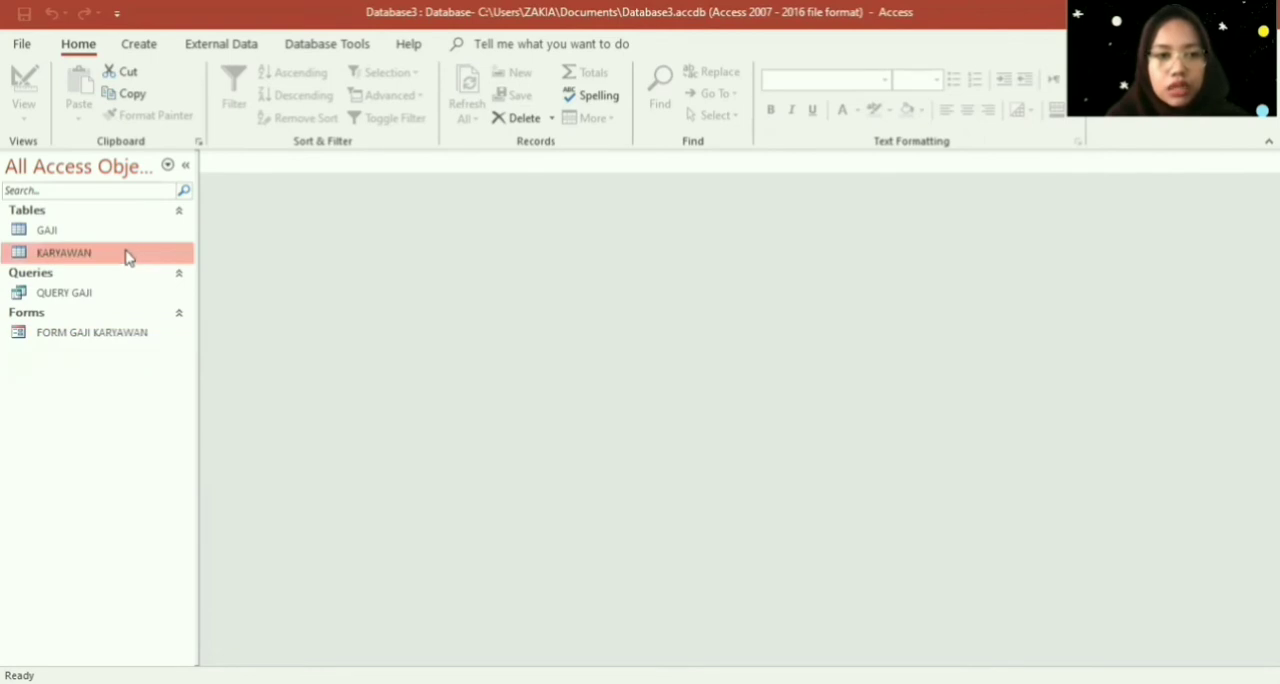
pyautogui.rightClick(128, 257)
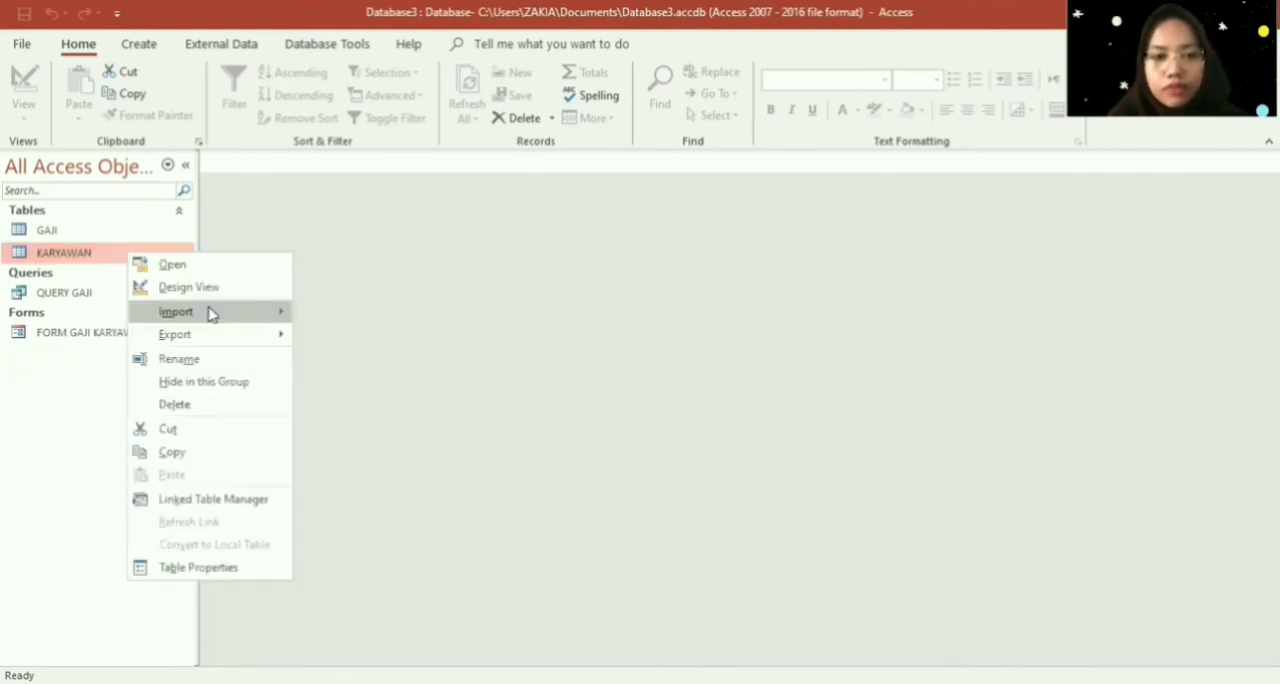
pyautogui.click(209, 287)
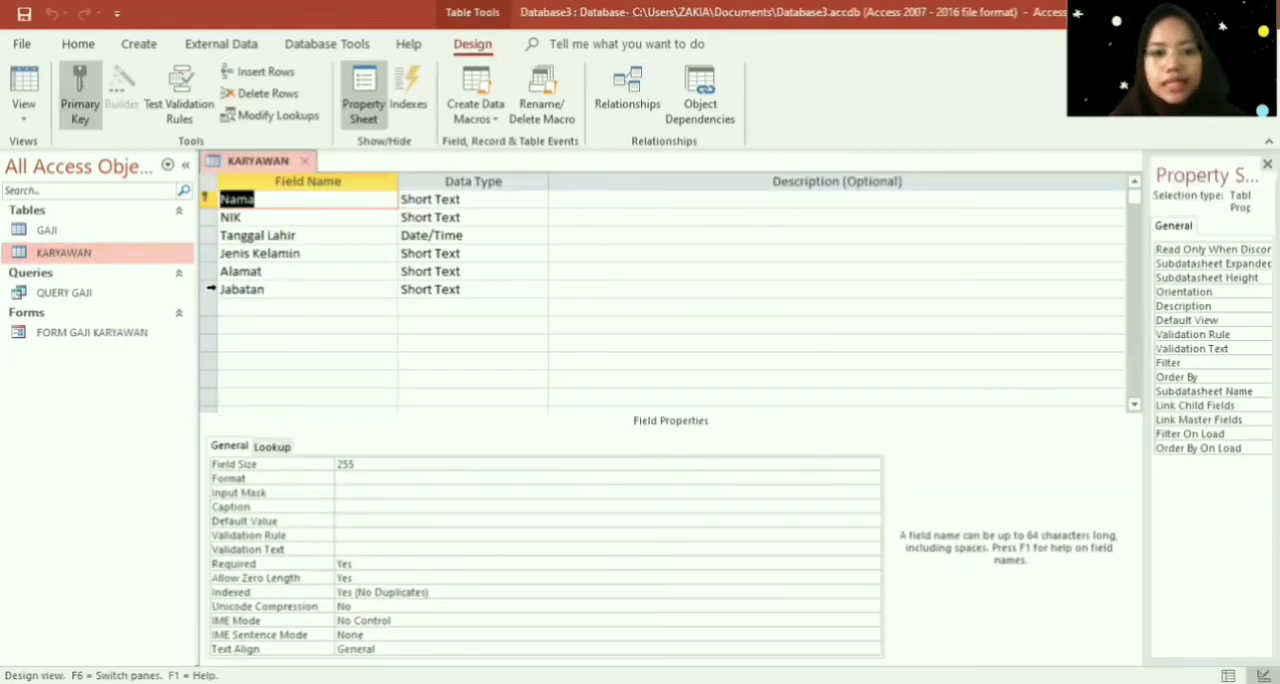
pyautogui.click(238, 308)
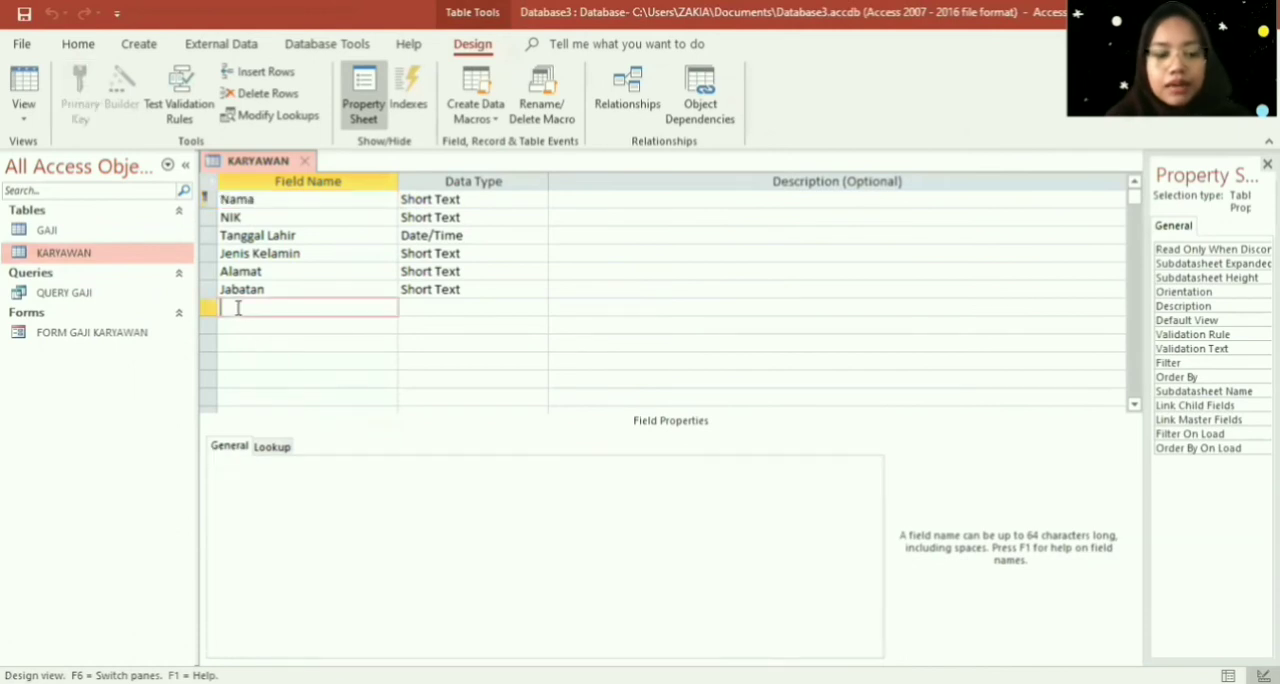
pyautogui.write('Foto')
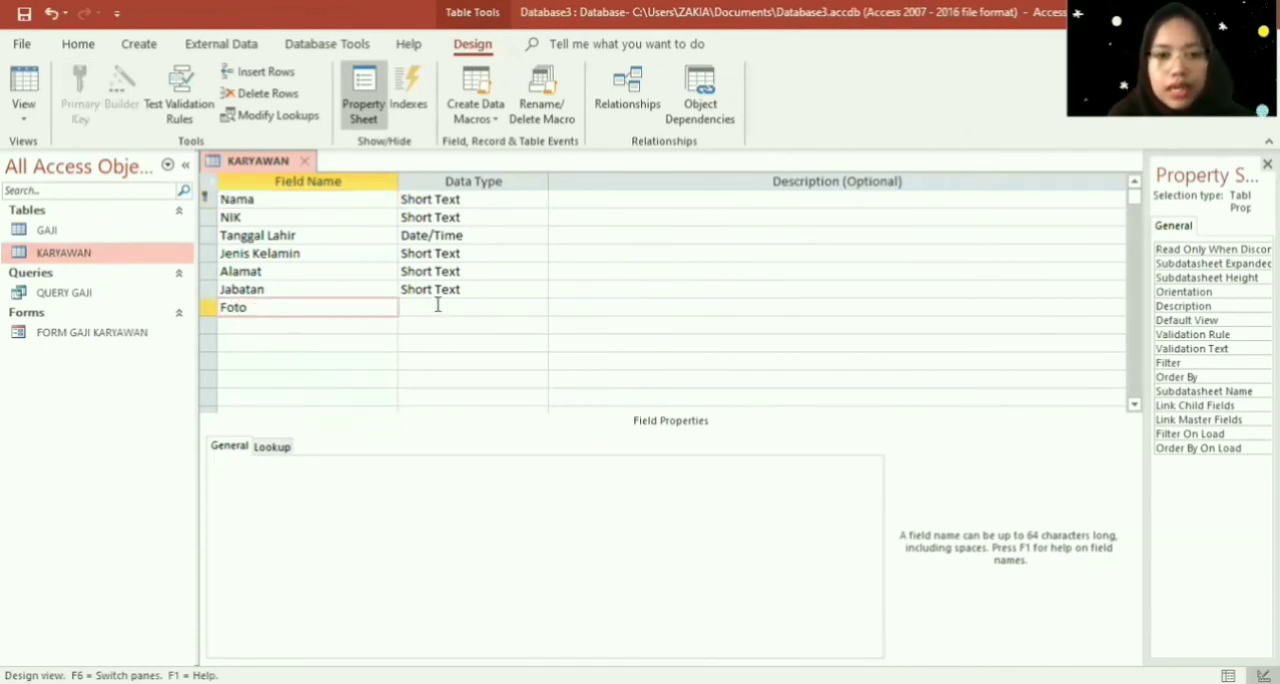
pyautogui.click(437, 307)
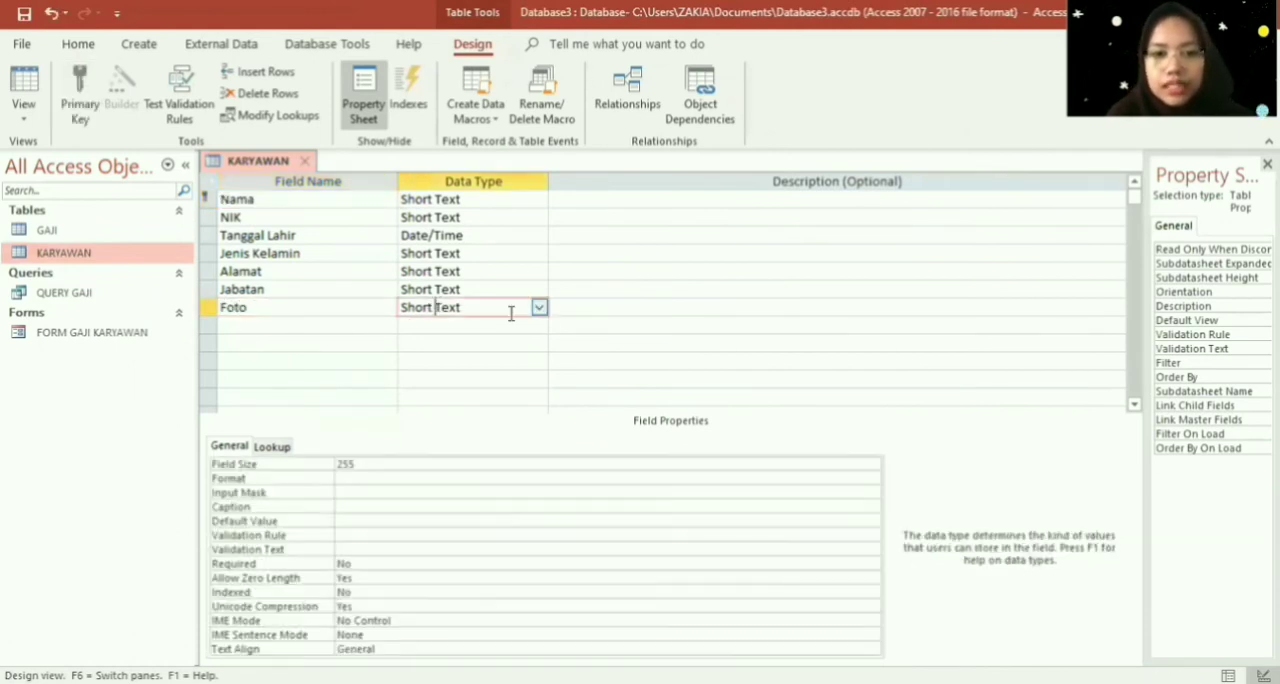
pyautogui.click(540, 308)
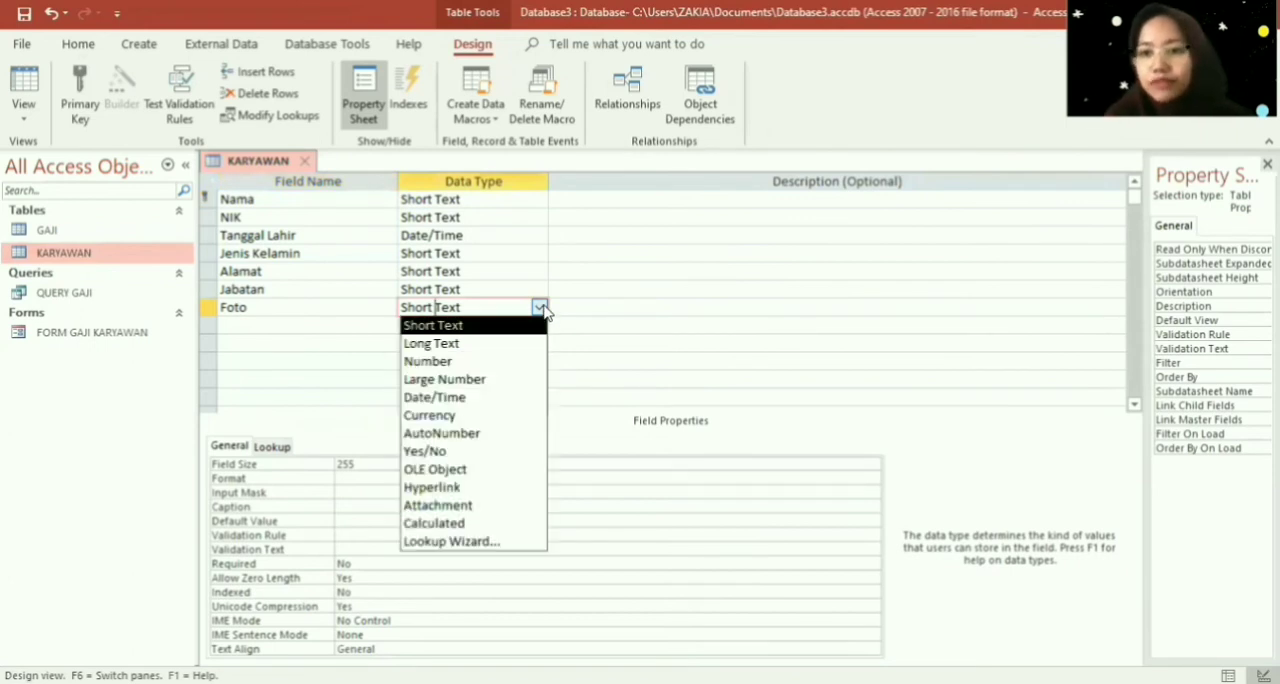
pyautogui.click(493, 514)
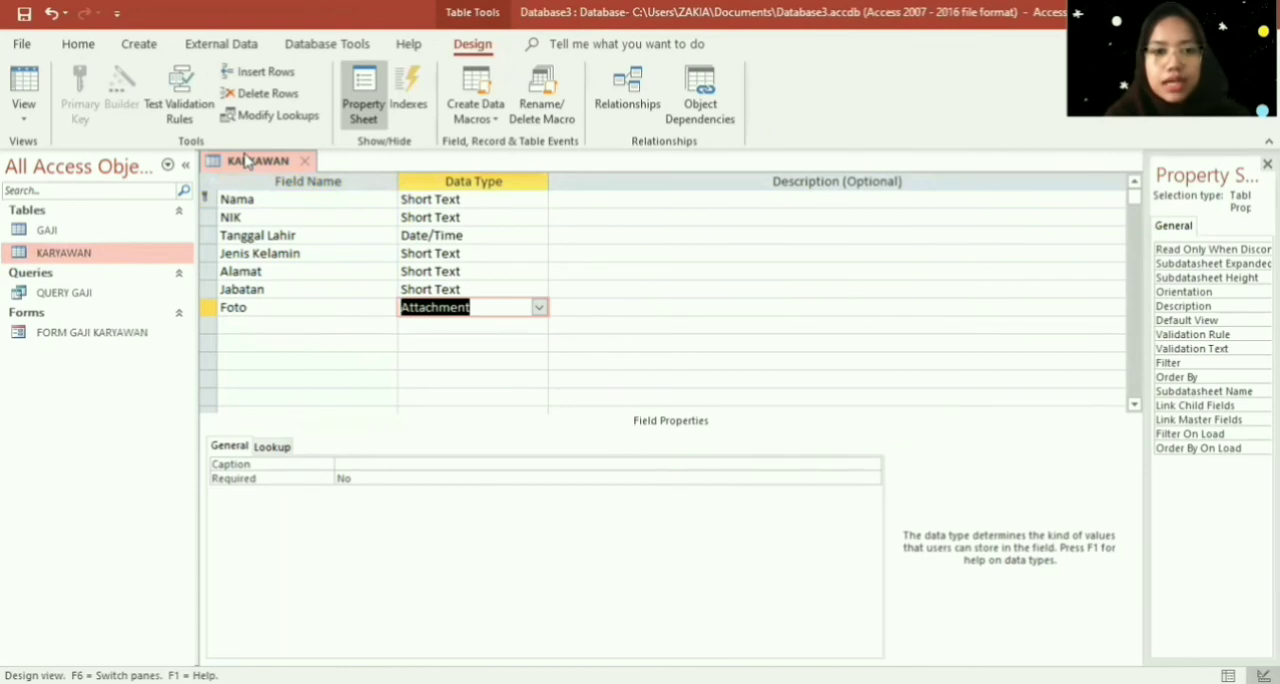
pyautogui.hotkey('ctrl', 's')
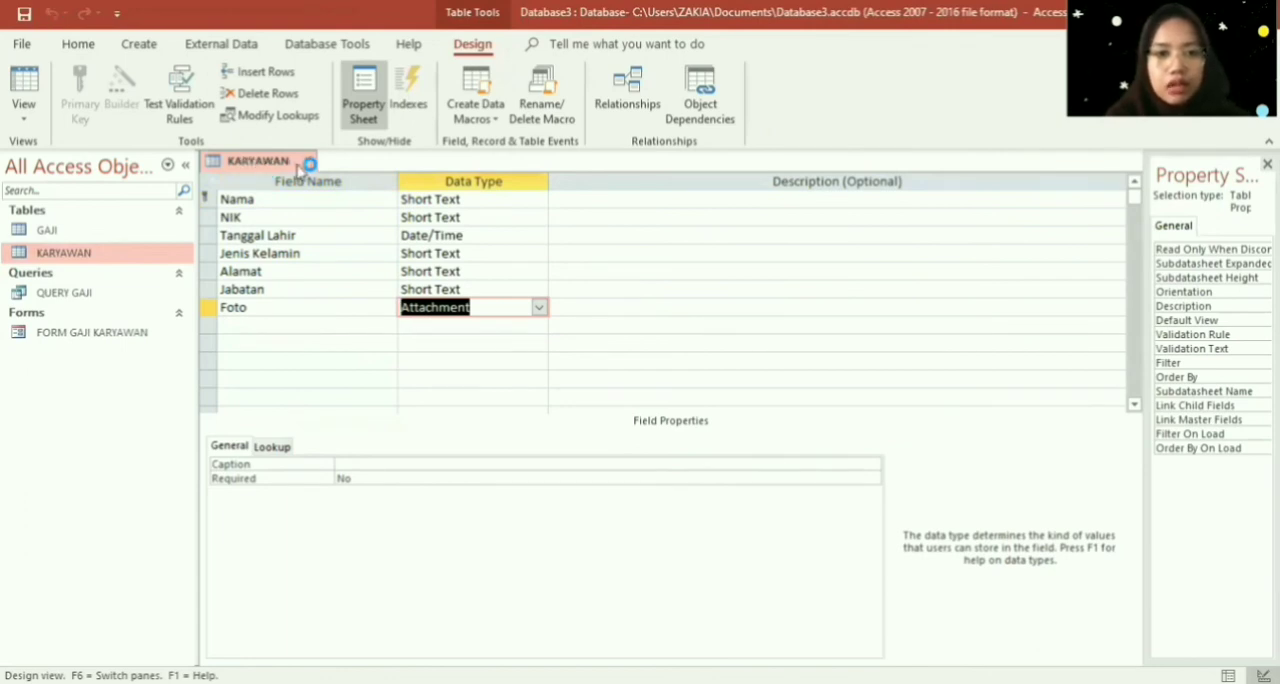
pyautogui.click(311, 163)
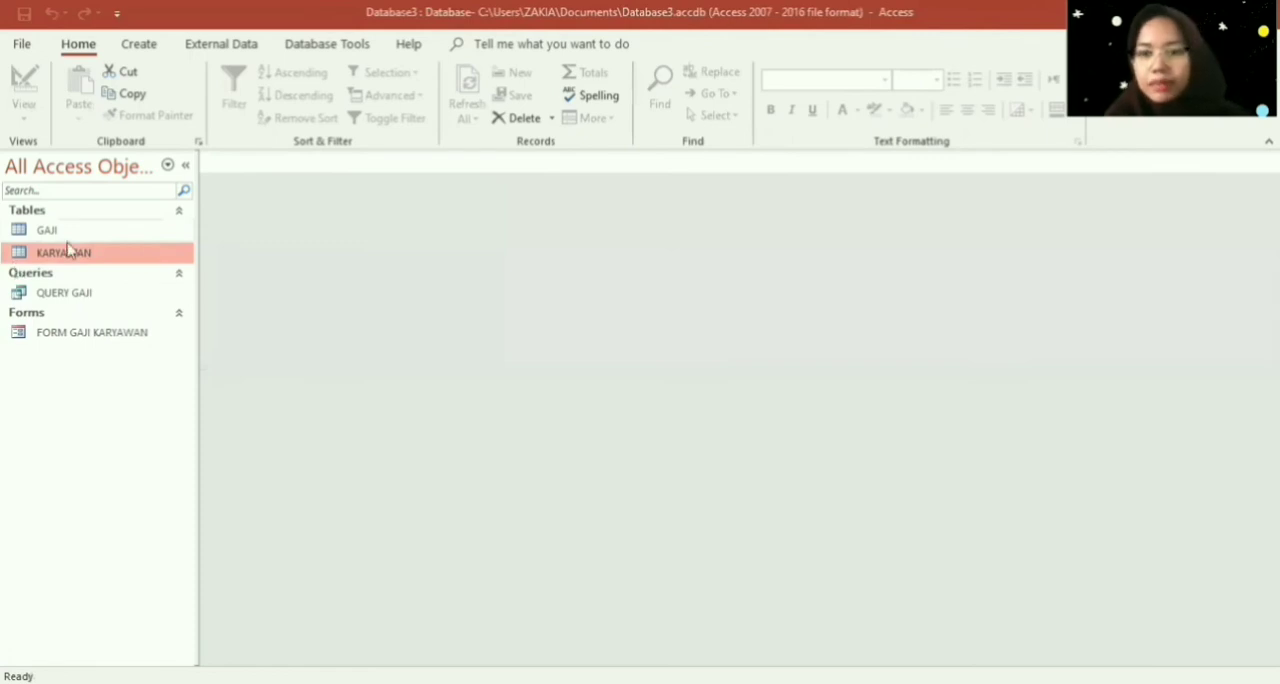
# - Create a new form from the KARYAWAN table and switch it to Design View
pyautogui.click(140, 44)
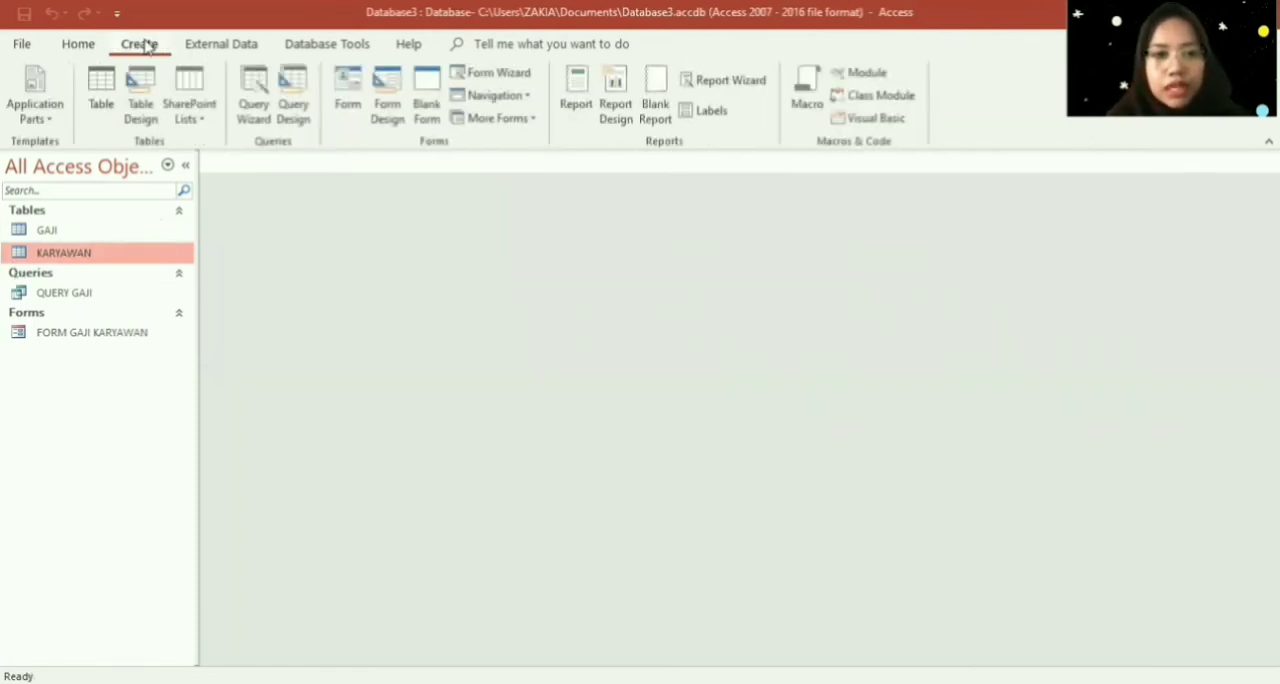
pyautogui.click(349, 97)
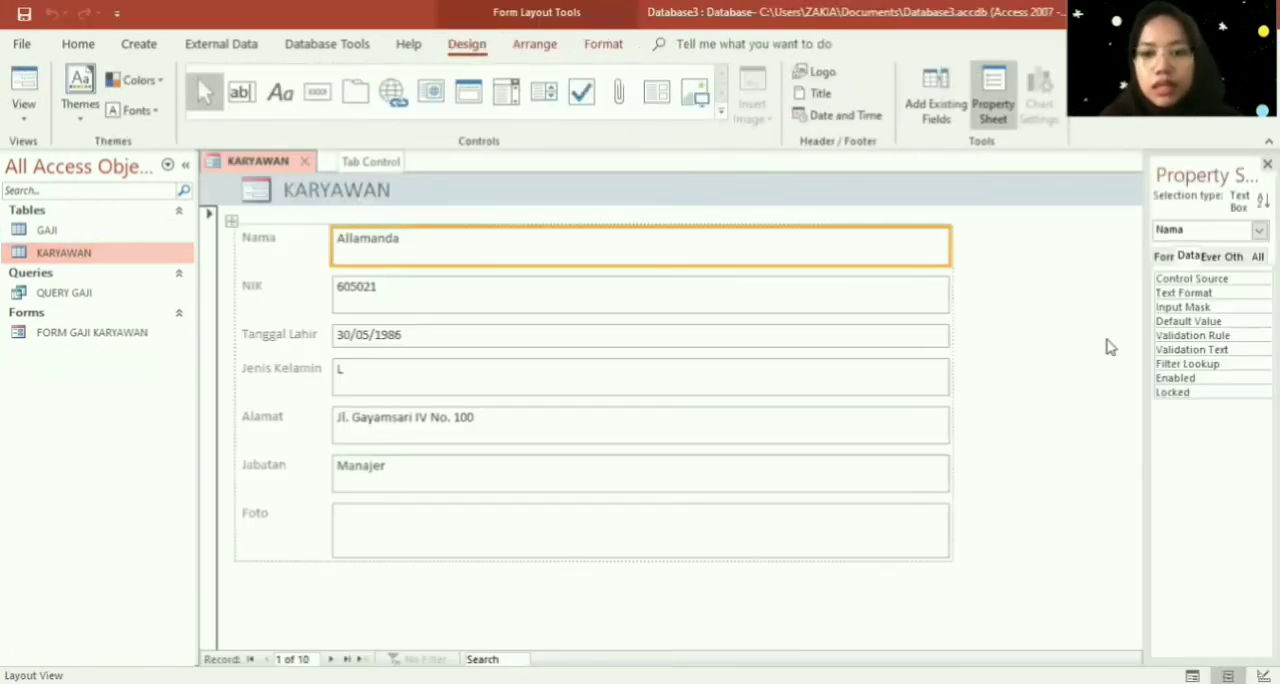
pyautogui.rightClick(1125, 378)
pyautogui.click(1147, 424)
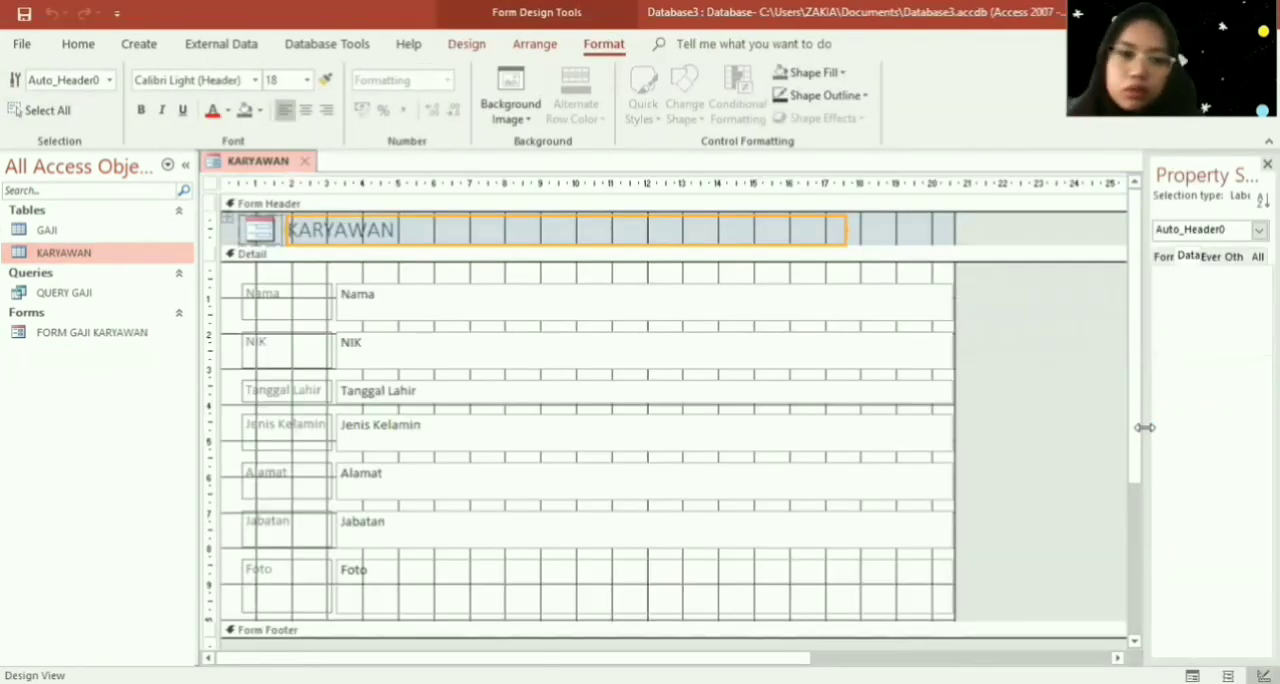
# - Remove the control layout from all fields in the Detail section and move them together to the section's upper-left corner
pyautogui.moveTo(227, 276); pyautogui.dragTo(950, 616)
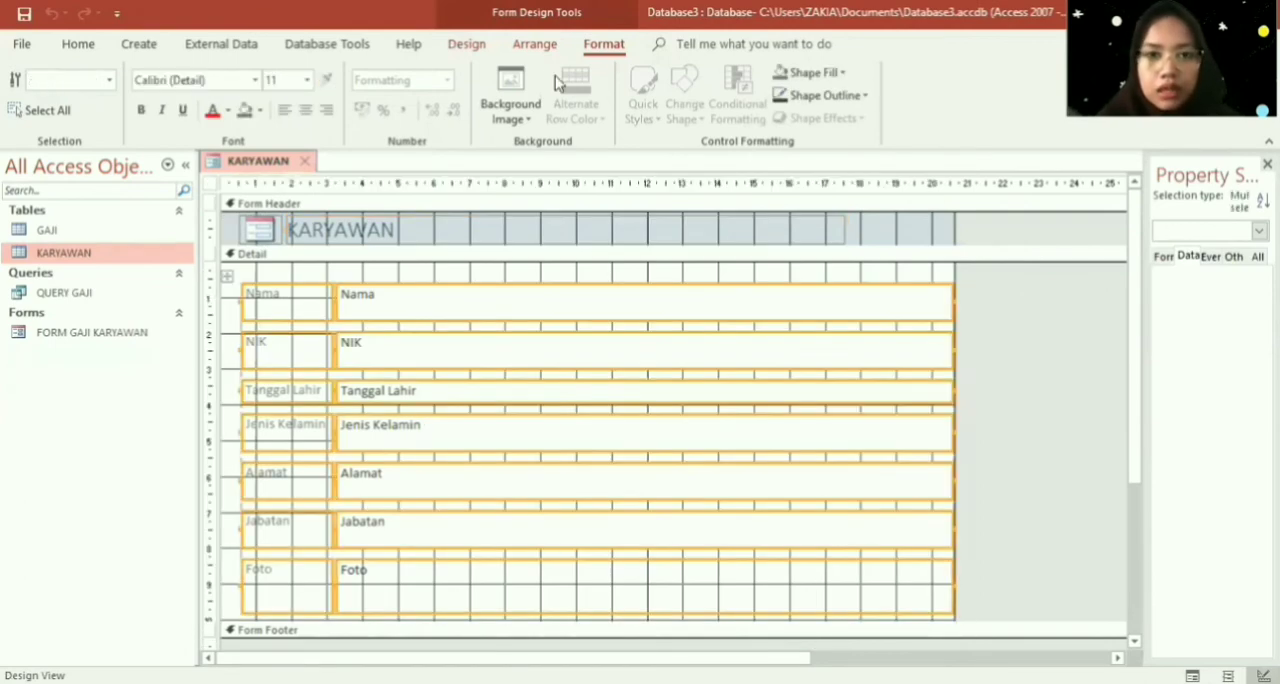
pyautogui.click(534, 44)
pyautogui.click(158, 104)
pyautogui.click(240, 280)
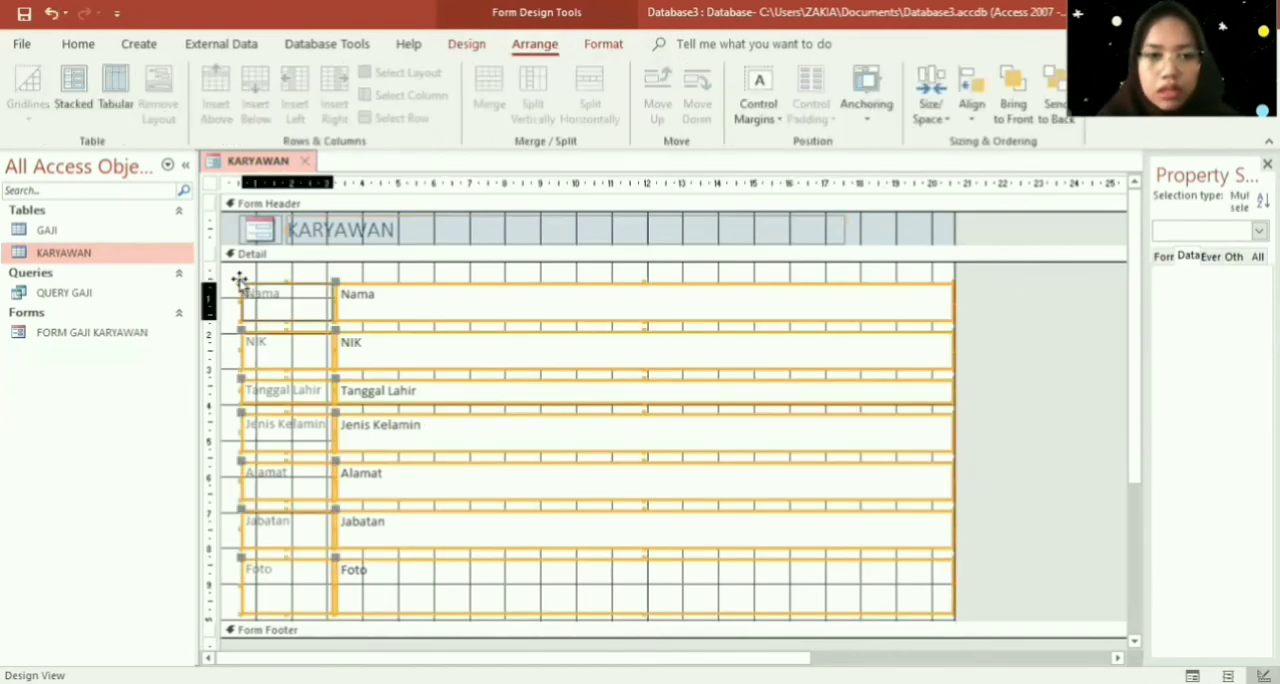
pyautogui.moveTo(288, 286); pyautogui.dragTo(270, 272)
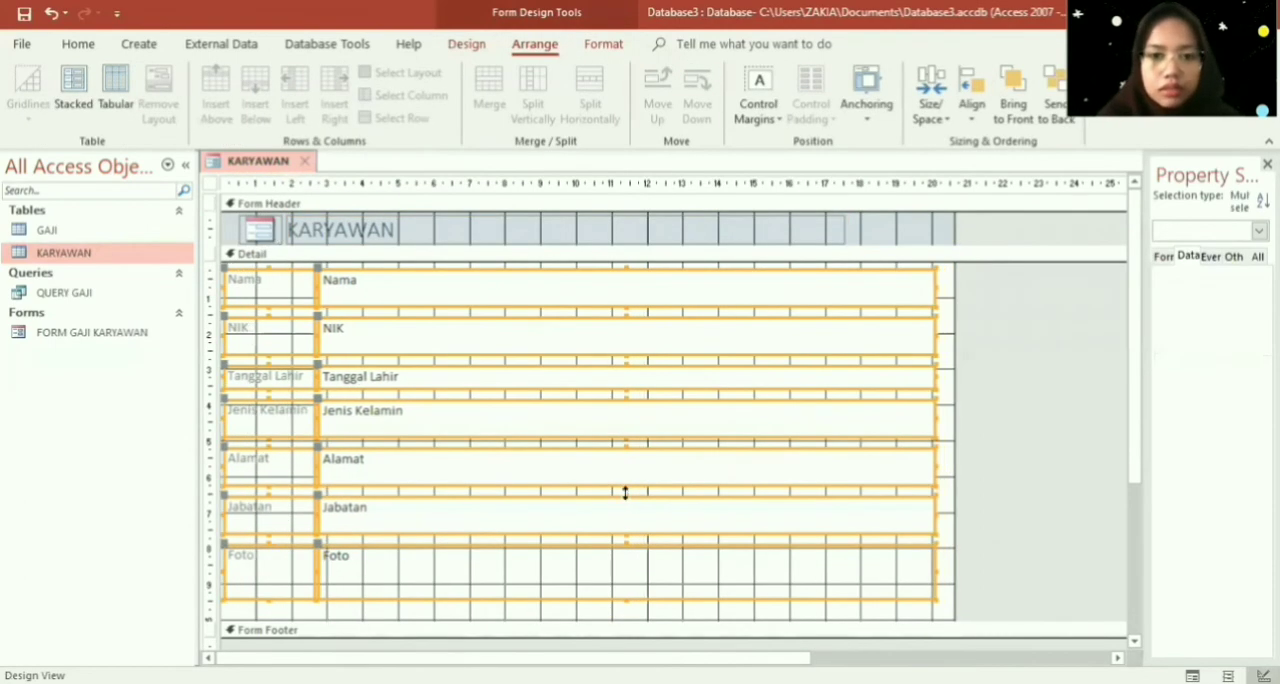
# - Narrow the six text boxes from Nama to Jabatan together so their right edges sit at the 12 mark on the ruler
pyautogui.click(945, 286)
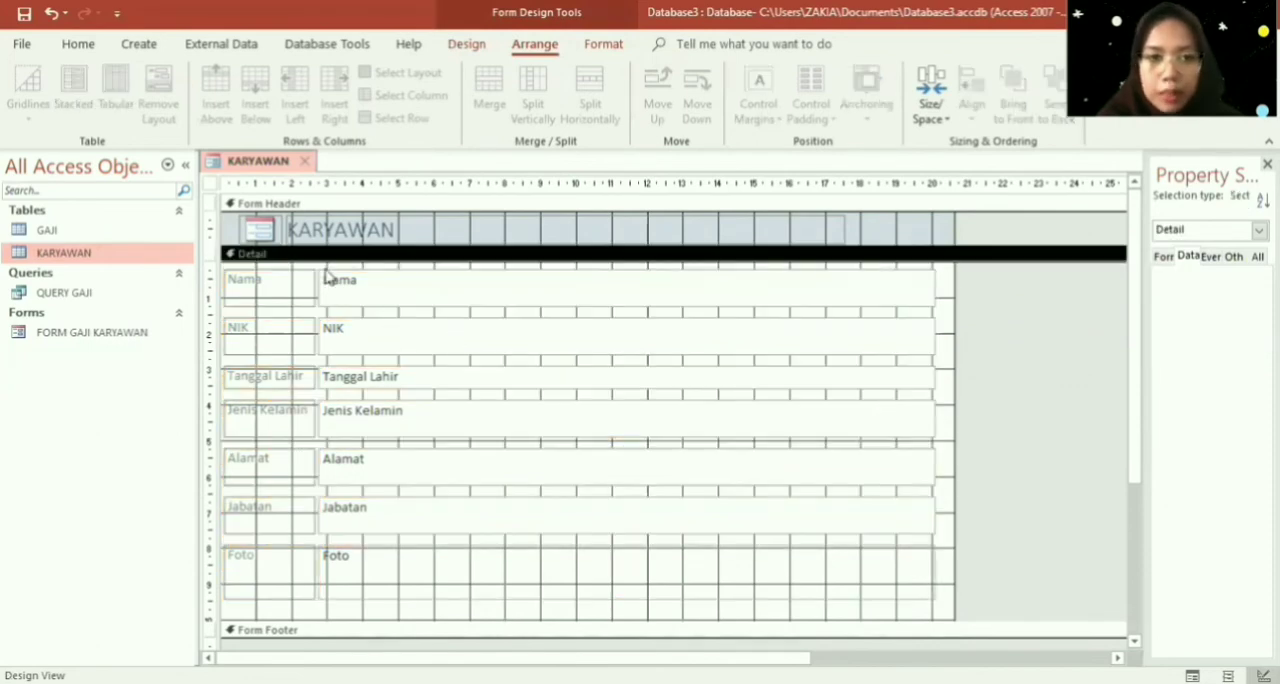
pyautogui.moveTo(320, 265); pyautogui.dragTo(945, 540)
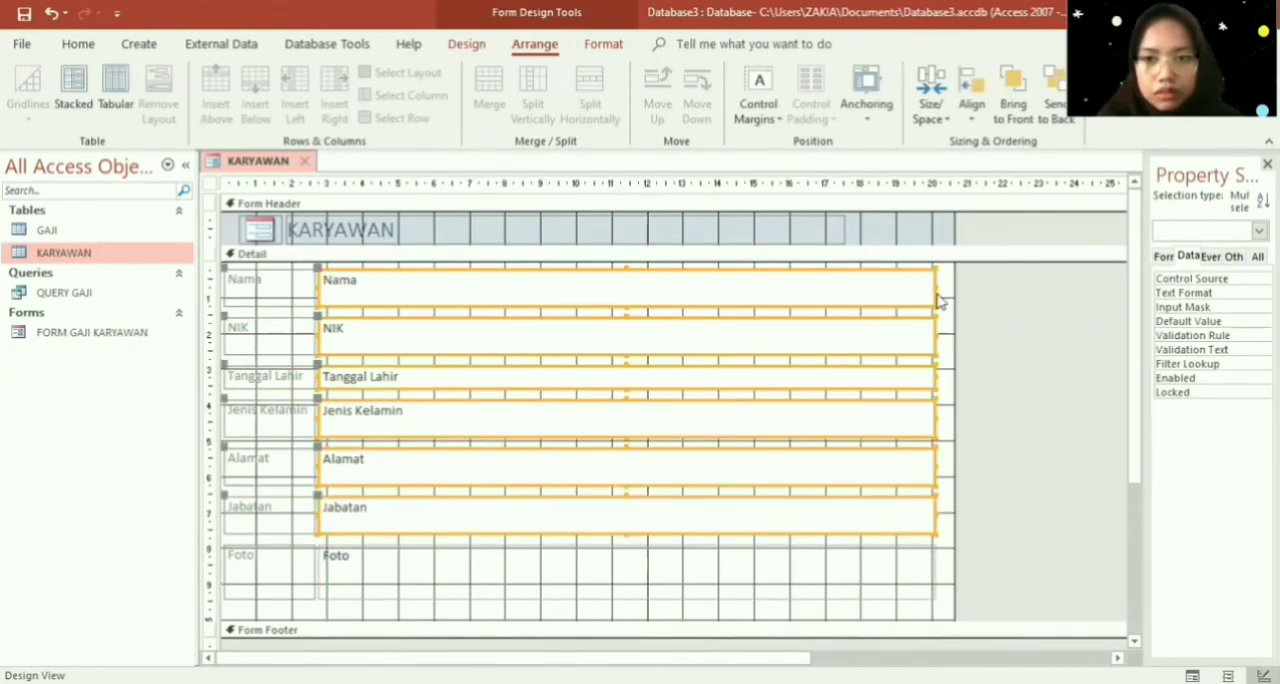
pyautogui.moveTo(934, 286); pyautogui.dragTo(648, 278)
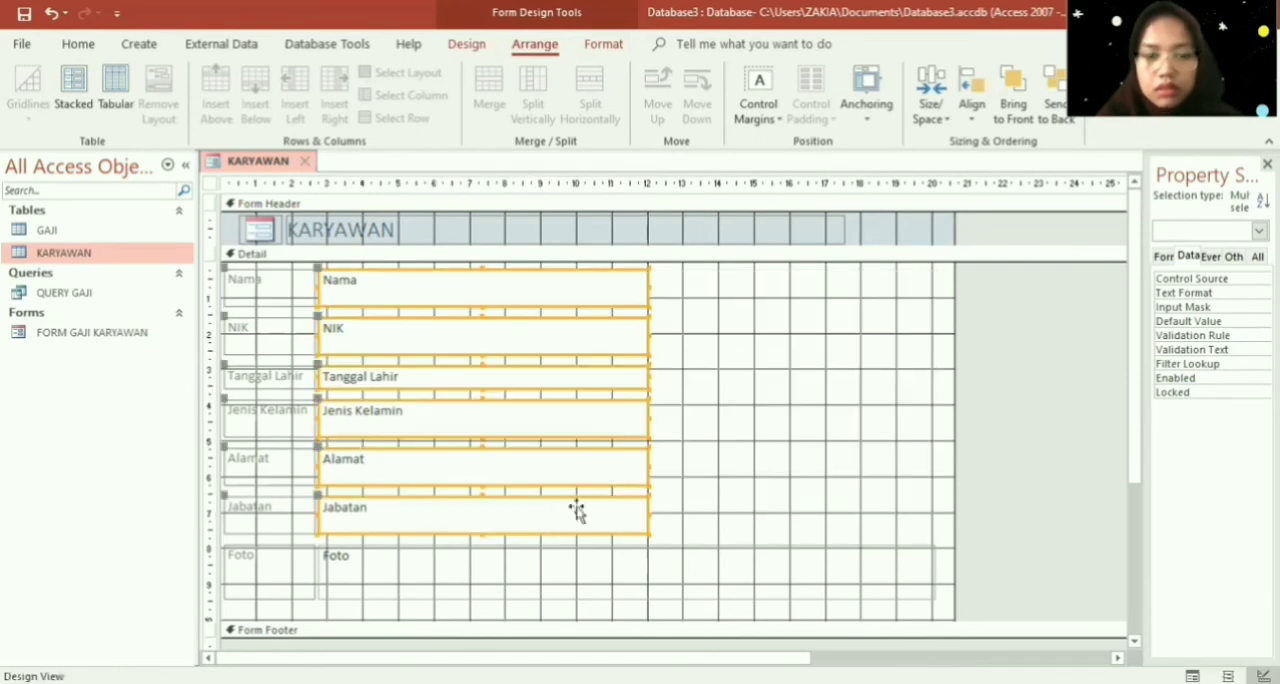
# - Delete the Foto label, shrink the Foto attachment control and place it beside the text boxes, starting at the 14 mark on the ruler
pyautogui.click(295, 567)
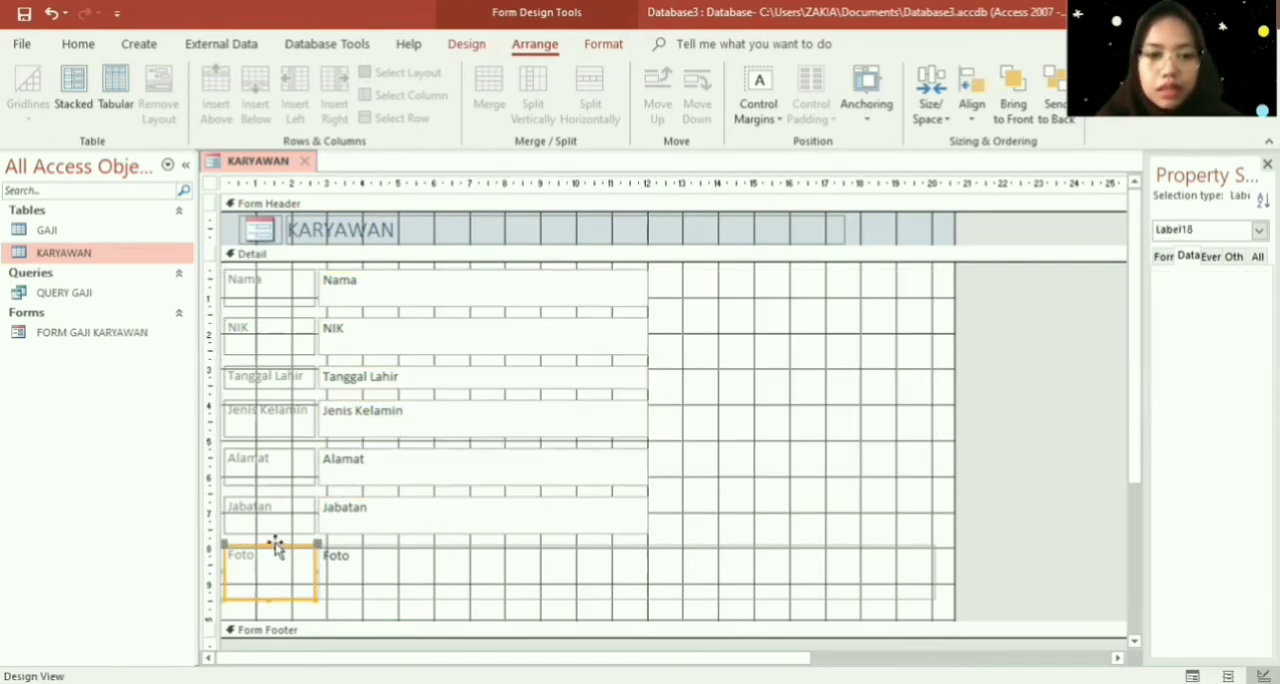
pyautogui.press('Delete')
pyautogui.click(931, 564)
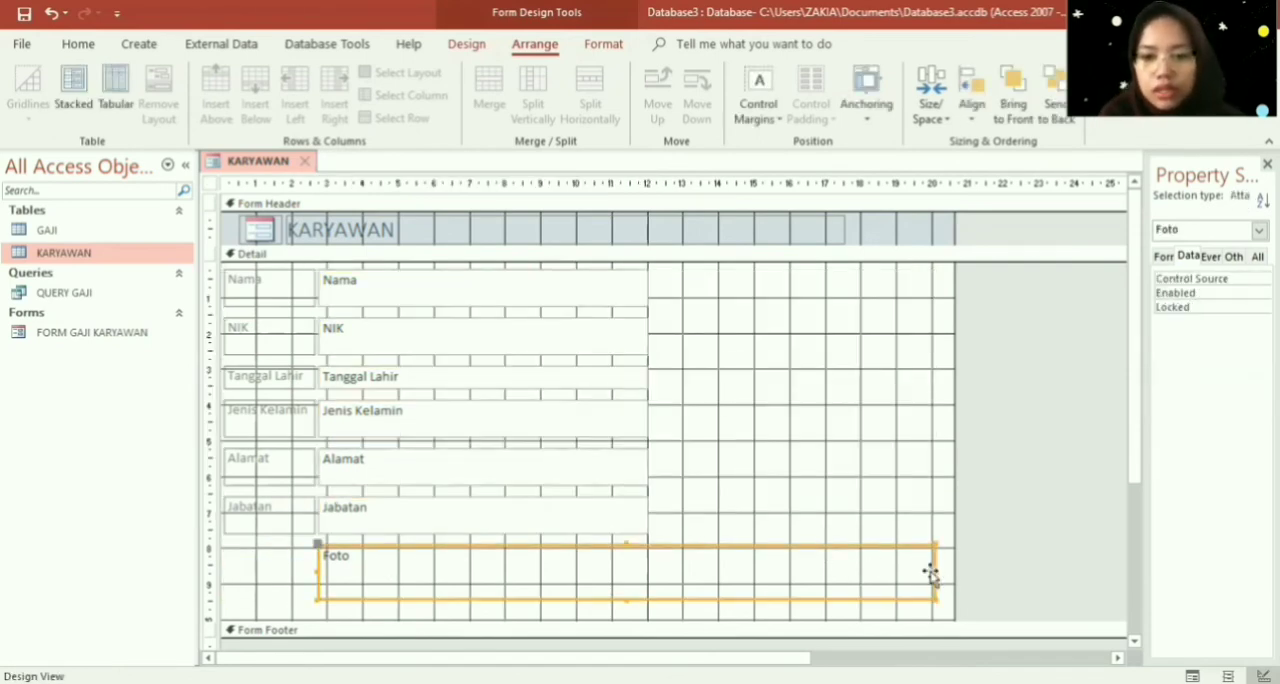
pyautogui.moveTo(929, 570)
pyautogui.mouseDown()
pyautogui.moveTo(595, 594)
pyautogui.moveTo(380, 555)
pyautogui.mouseUp()
pyautogui.moveTo(779, 340)
pyautogui.mouseDown()
pyautogui.moveTo(743, 368)
pyautogui.moveTo(849, 482)
pyautogui.mouseUp()
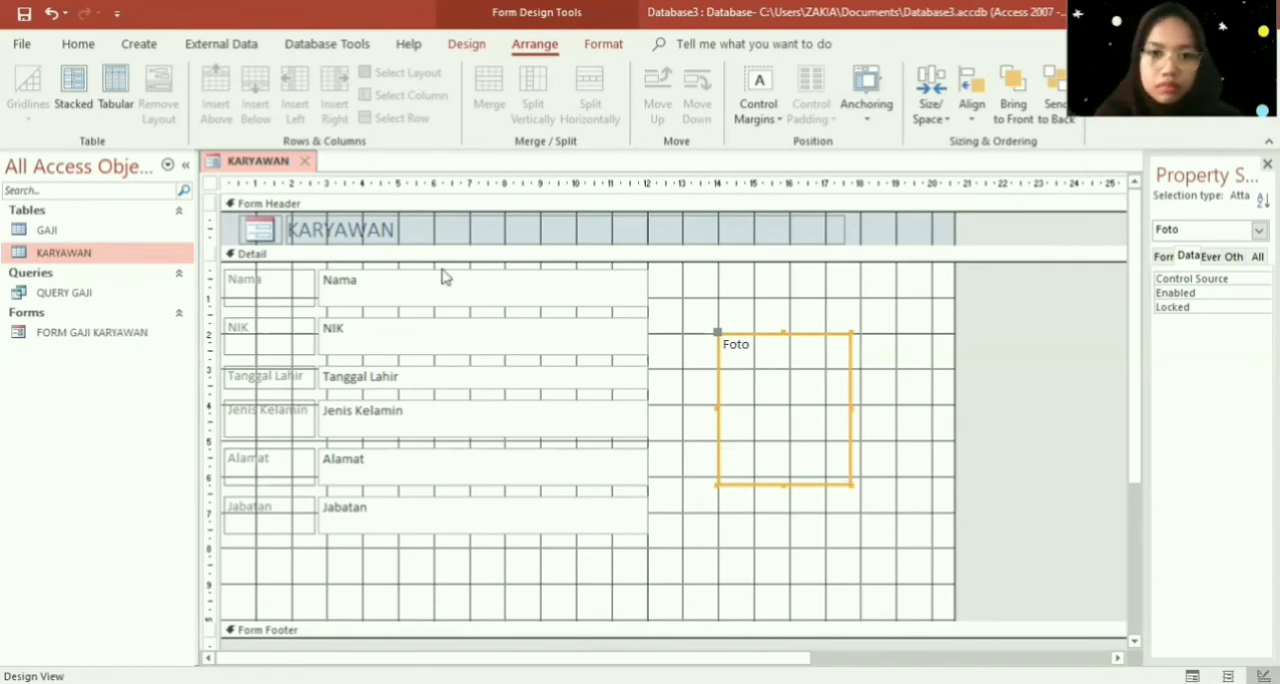
pyautogui.click(228, 278)
pyautogui.moveTo(386, 462); pyautogui.dragTo(387, 461)
pyautogui.hotkey('ctrl', 'z')
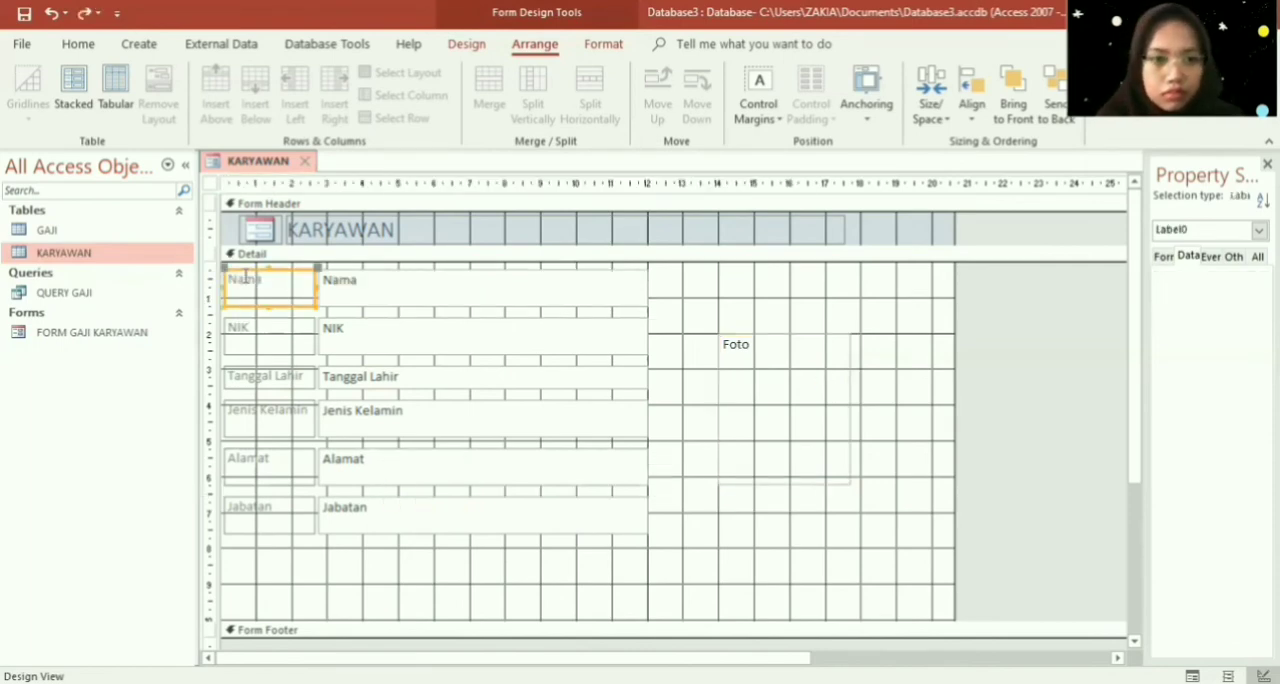
pyautogui.click(223, 265)
pyautogui.moveTo(222, 268); pyautogui.dragTo(298, 363)
pyautogui.hotkey('ctrl', 'z')
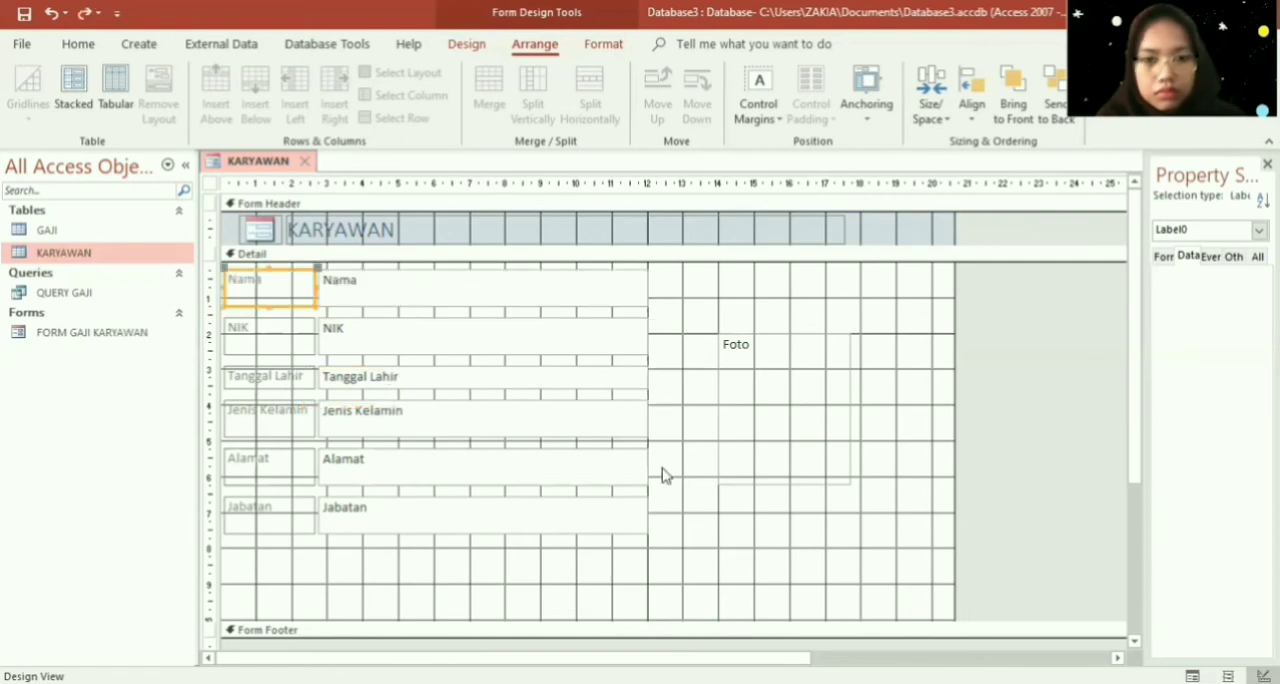
# - Shift all labels and text boxes slightly away from the Detail section's corner, and resize the Foto frame to about 4 by 4 grid squares
pyautogui.moveTo(663, 555); pyautogui.dragTo(229, 271)
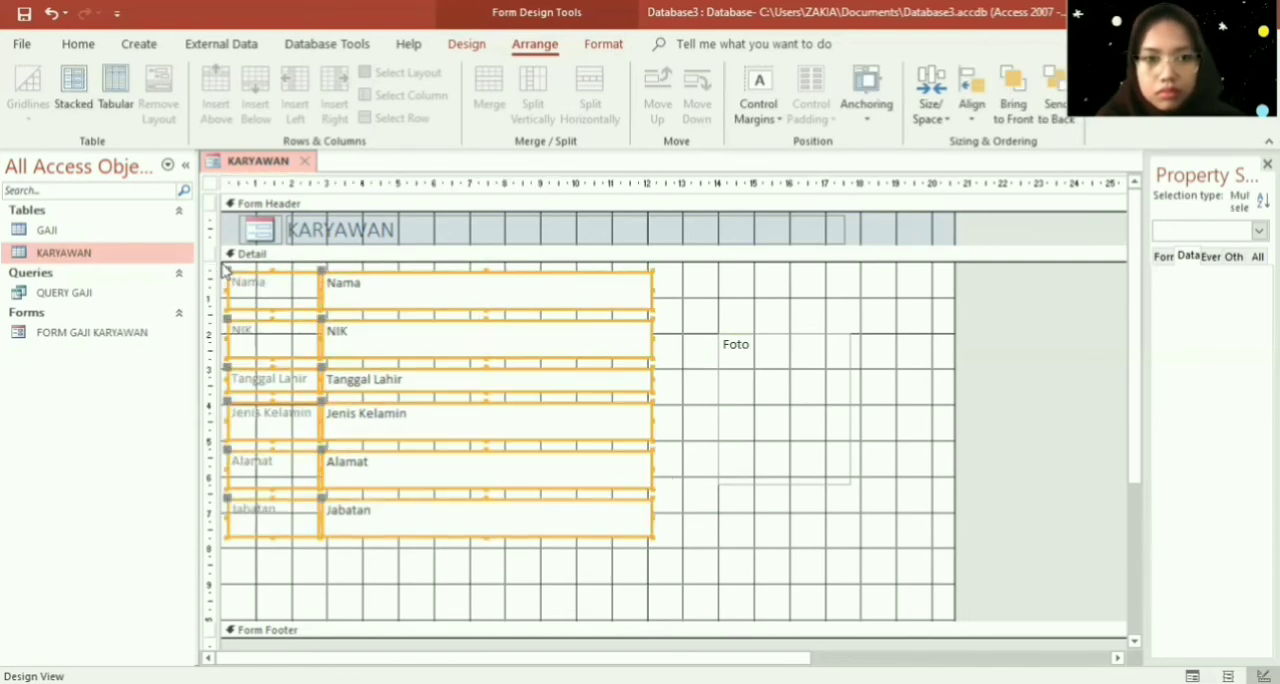
pyautogui.click(843, 399)
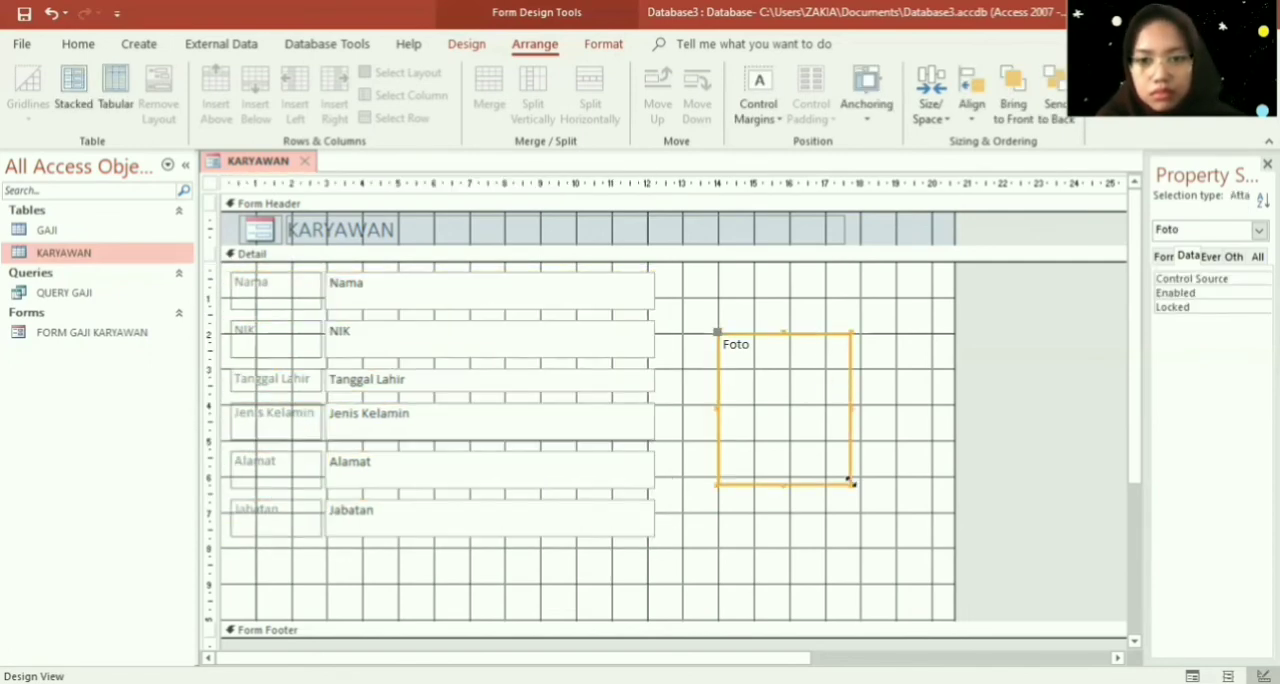
pyautogui.moveTo(849, 482); pyautogui.dragTo(862, 477)
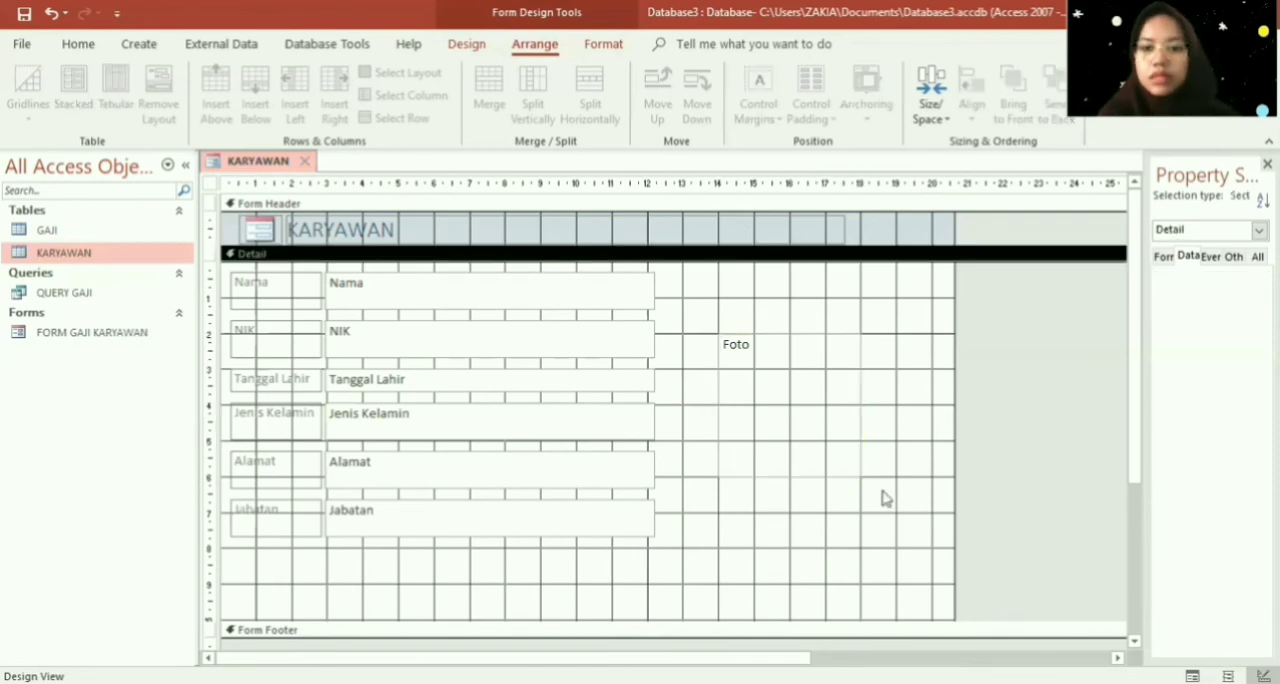
# - Add a command button below the Jabatan field with the Go To Previous Record action and the Go To Previous picture
pyautogui.click(482, 50)
pyautogui.click(317, 91)
pyautogui.moveTo(328, 551); pyautogui.dragTo(381, 595)
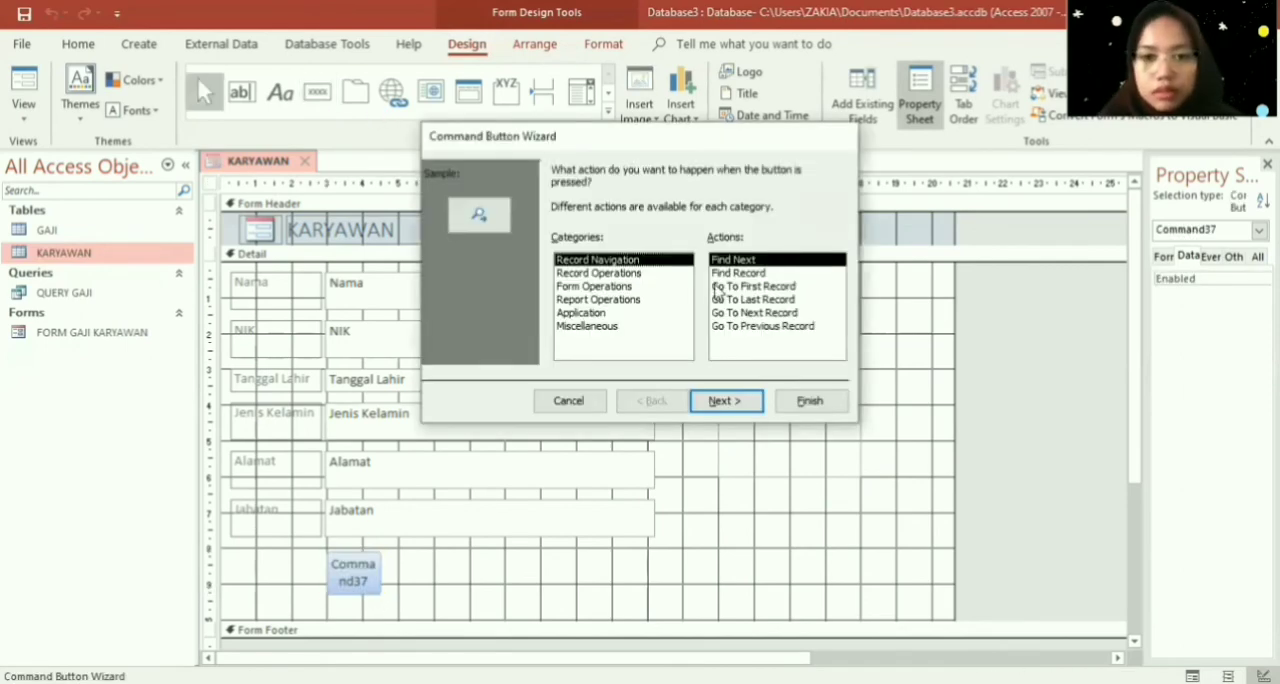
pyautogui.click(789, 313)
pyautogui.doubleClick(796, 326)
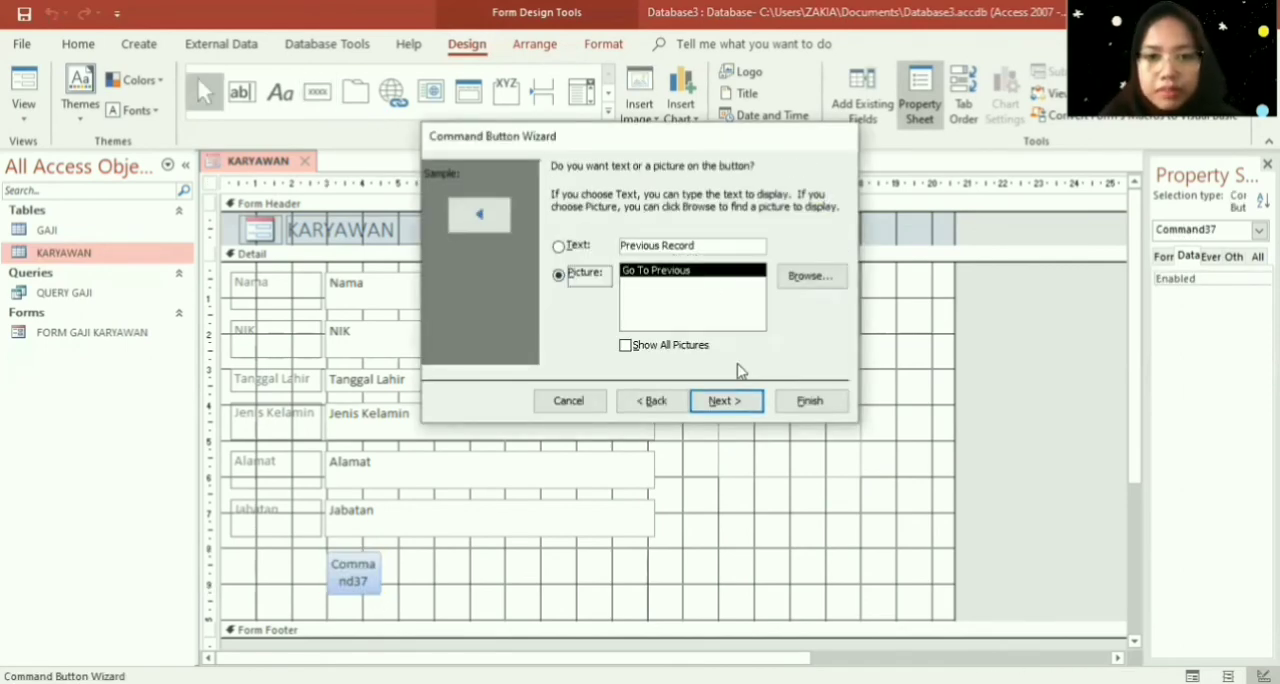
pyautogui.click(810, 402)
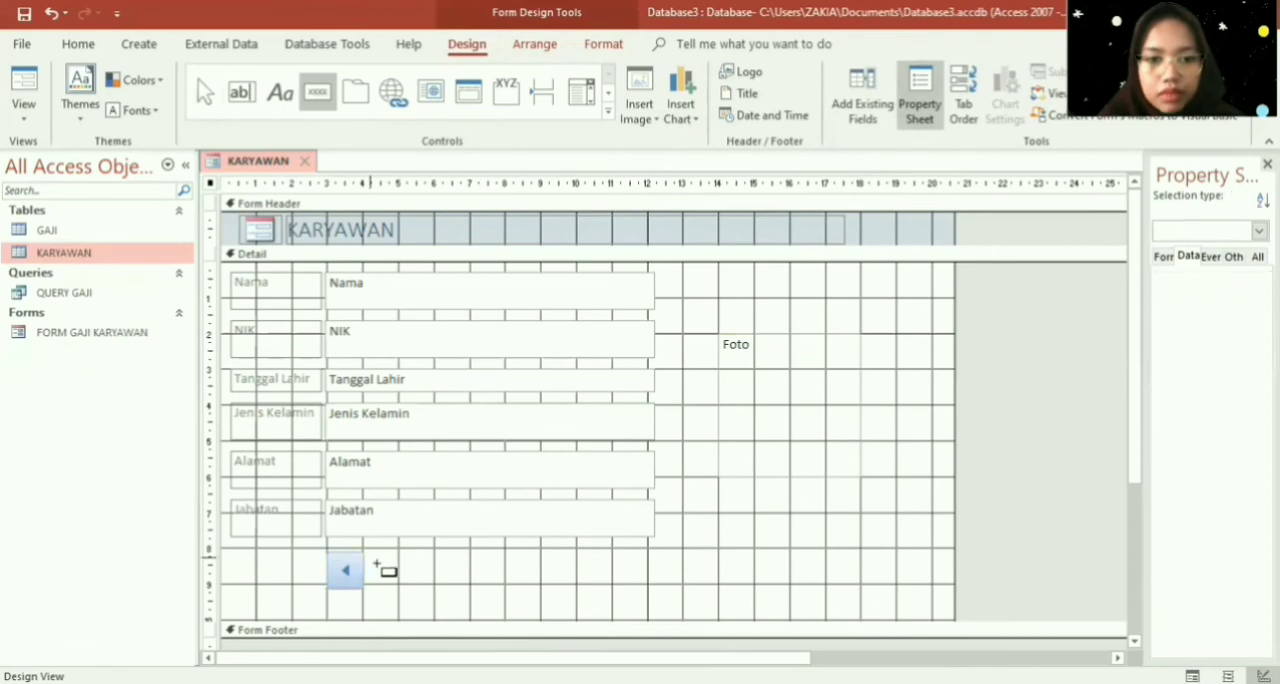
# - Add a Save Record command button beside the previous-record button, with the text "Simpan Data"
pyautogui.moveTo(377, 564); pyautogui.dragTo(480, 596)
pyautogui.click(650, 274)
pyautogui.click(742, 314)
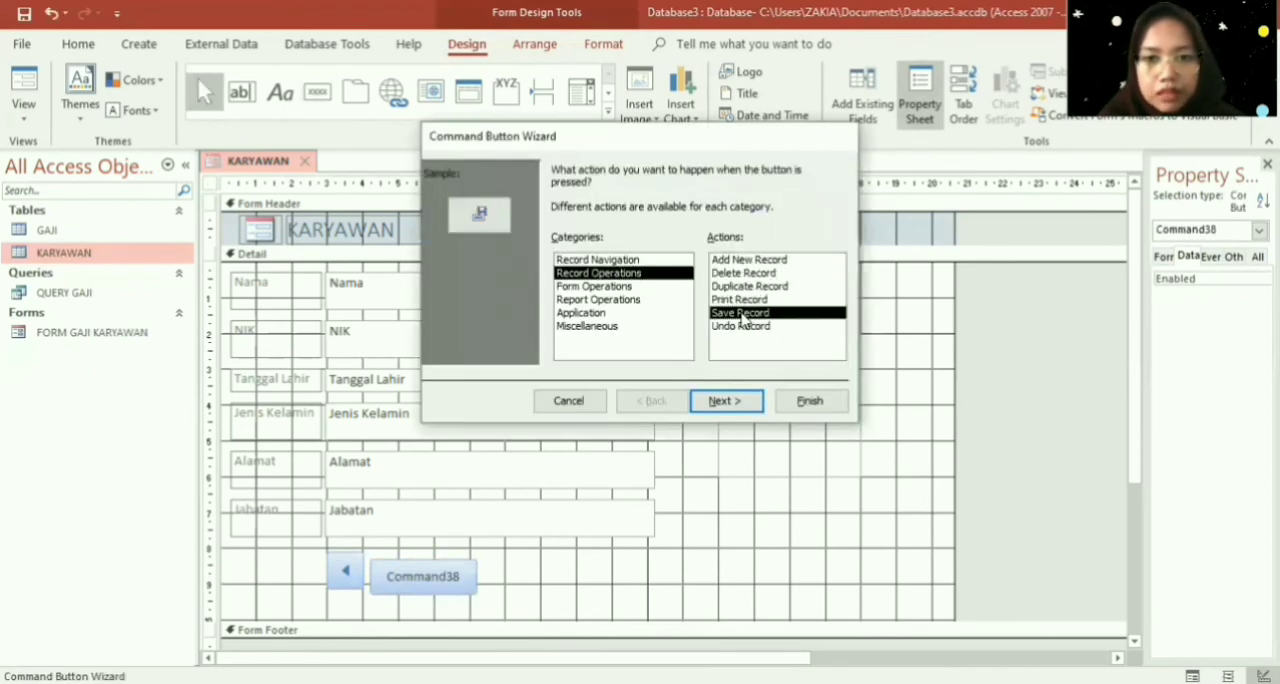
pyautogui.doubleClick(742, 316)
pyautogui.click(558, 246)
pyautogui.press('capslock')
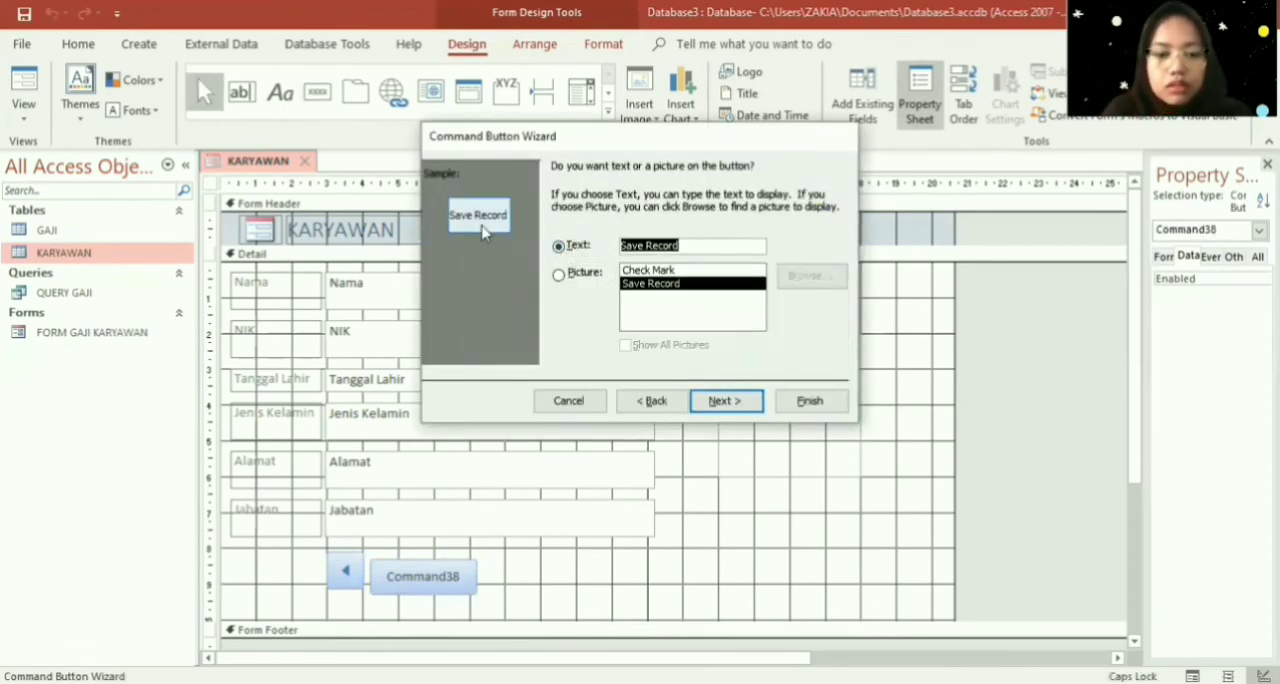
pyautogui.write('Simpan Data')
pyautogui.click(726, 400)
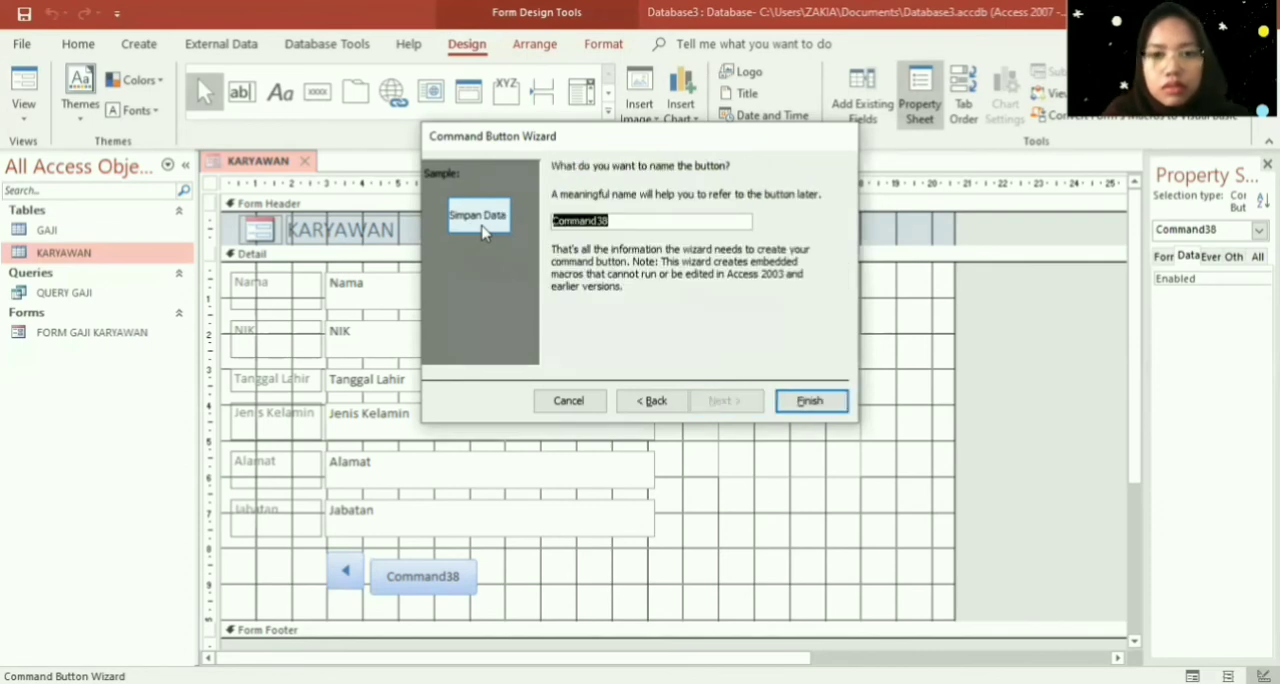
pyautogui.click(843, 401)
# - Add an Add New Record command button beside Simpan Data, with the text "Tambah Data"
pyautogui.moveTo(460, 558); pyautogui.dragTo(548, 586)
pyautogui.click(658, 274)
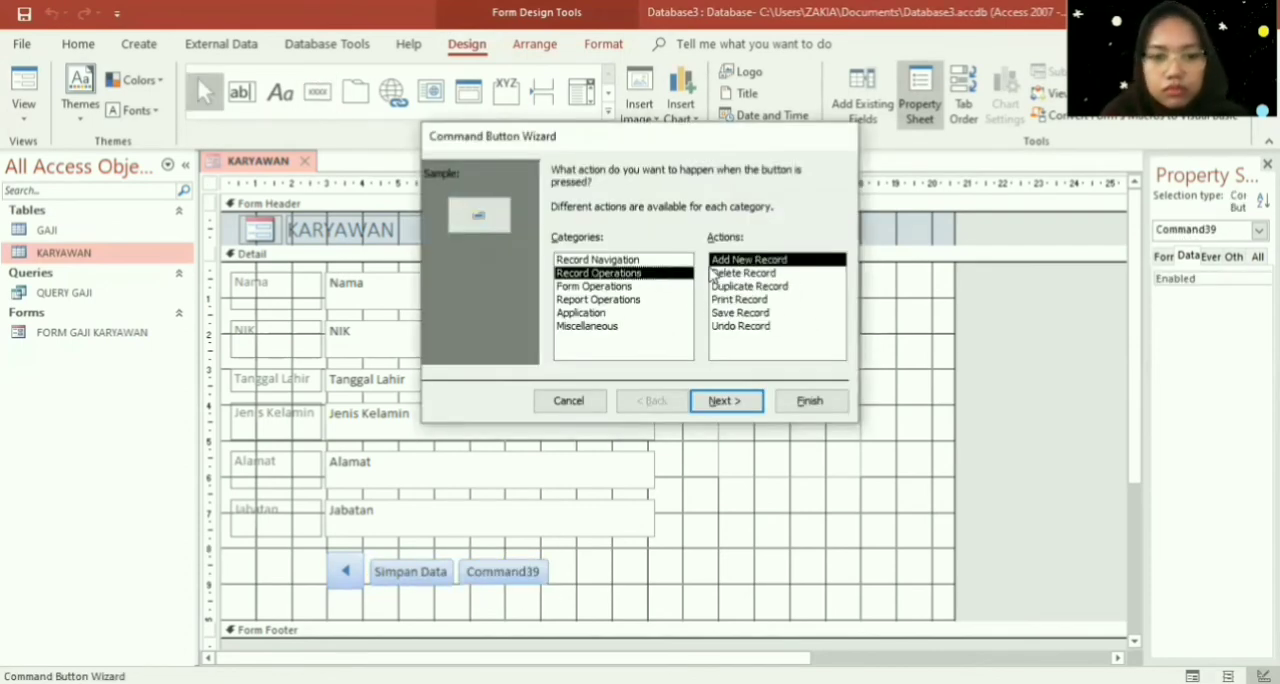
pyautogui.doubleClick(710, 262)
pyautogui.click(558, 246)
pyautogui.write('Tambah Data')
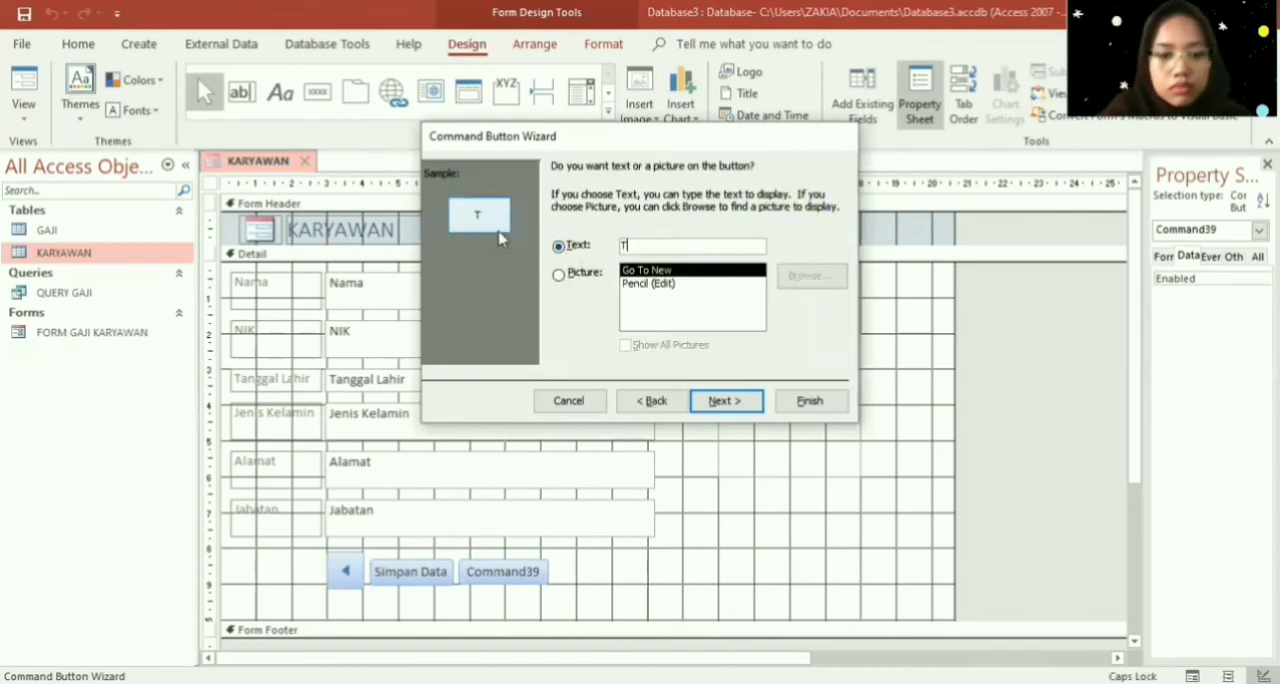
pyautogui.click(810, 400)
# - Add a Delete Record command button beside Tambah Data, with the text "Hapus Data"
pyautogui.moveTo(550, 562); pyautogui.dragTo(645, 592)
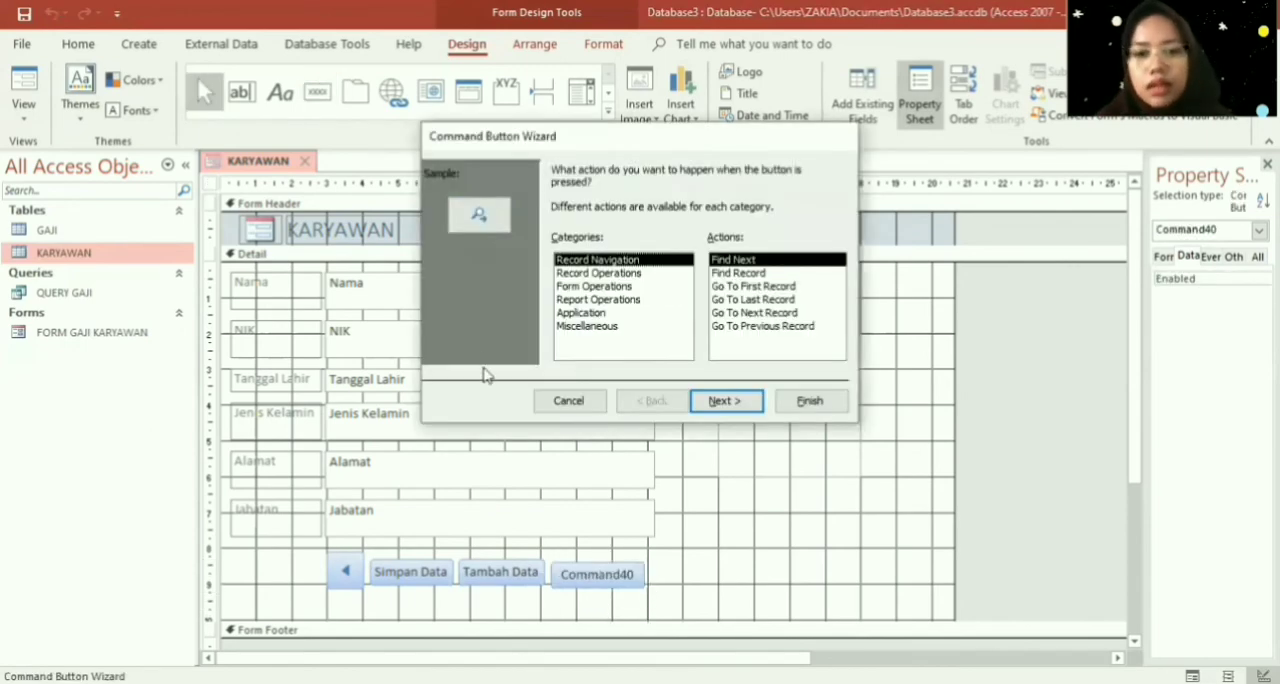
pyautogui.click(645, 274)
pyautogui.click(738, 274)
pyautogui.click(726, 401)
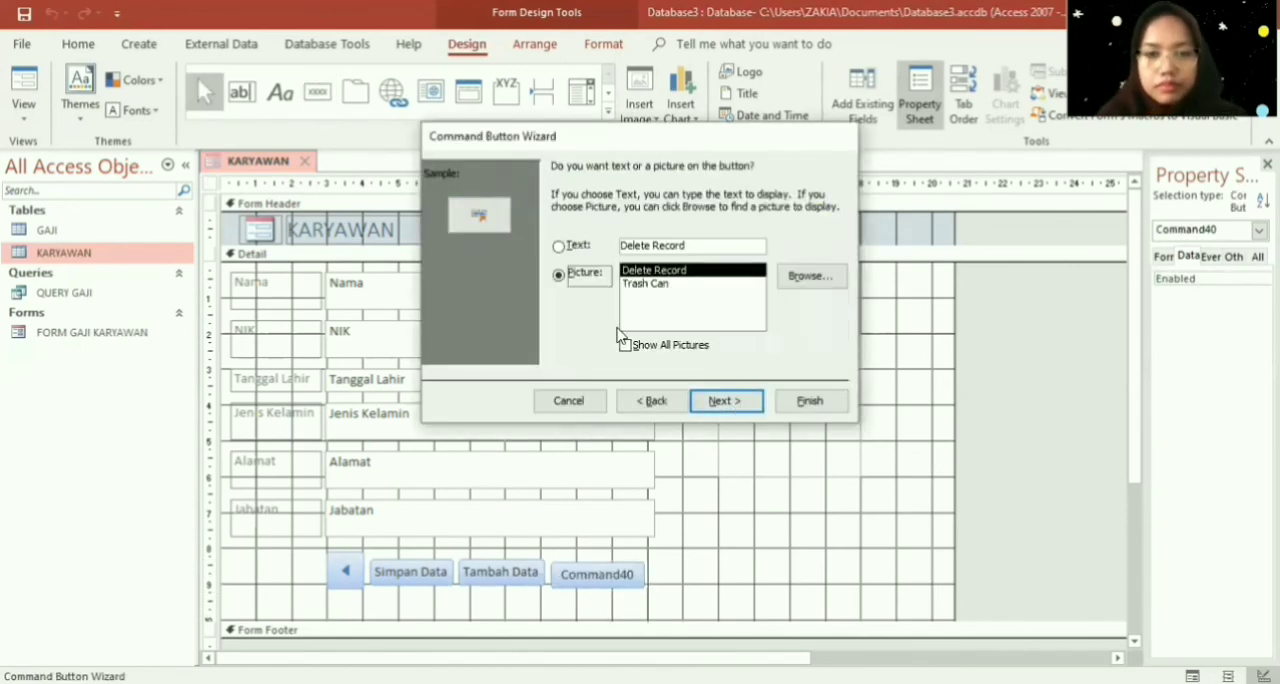
pyautogui.click(557, 246)
pyautogui.moveTo(714, 246); pyautogui.dragTo(557, 245)
pyautogui.write('Ha')
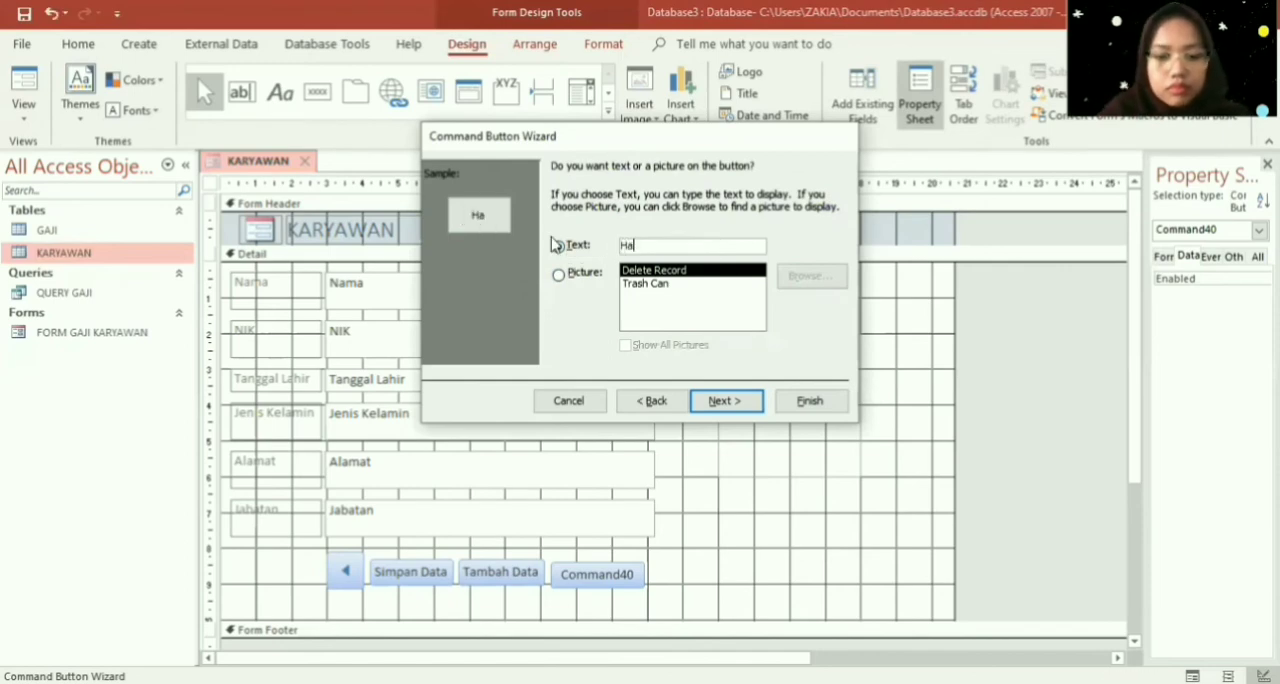
pyautogui.write('pus Data')
pyautogui.click(755, 401)
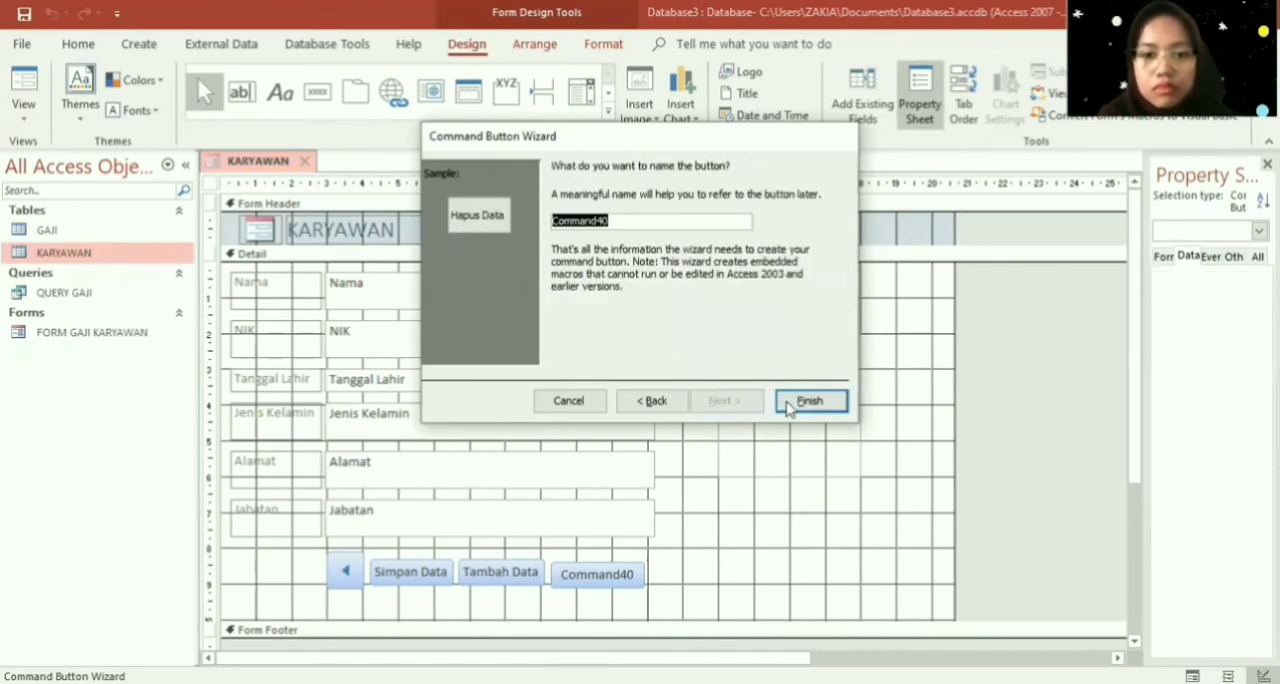
pyautogui.click(809, 401)
# - Add a command button beside Hapus Data with the Go To Next Record action and its arrow picture
pyautogui.click(317, 91)
pyautogui.moveTo(636, 565); pyautogui.dragTo(685, 600)
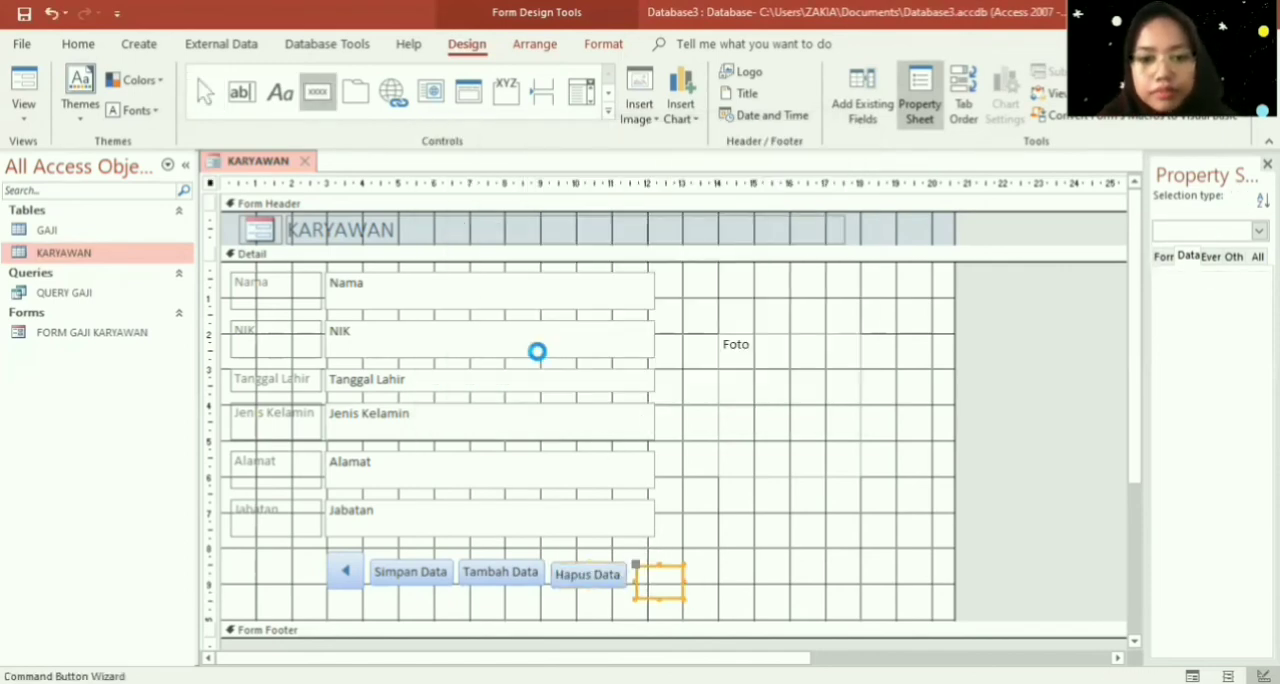
pyautogui.click(676, 274)
pyautogui.click(660, 261)
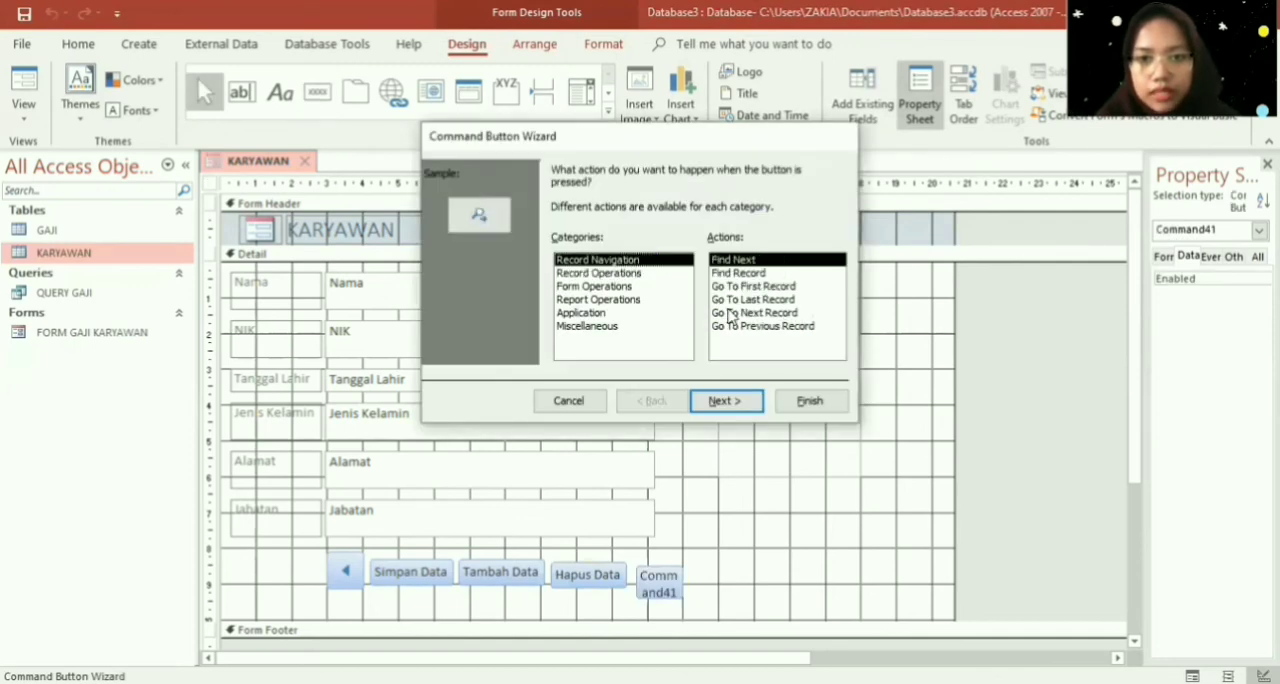
pyautogui.click(730, 313)
pyautogui.click(726, 401)
pyautogui.click(726, 401)
pyautogui.click(809, 401)
# - Arrange the five command buttons in a tabular layout and position the row below the fields, nearly flush with the labels' left edge
pyautogui.moveTo(279, 548); pyautogui.dragTo(752, 596)
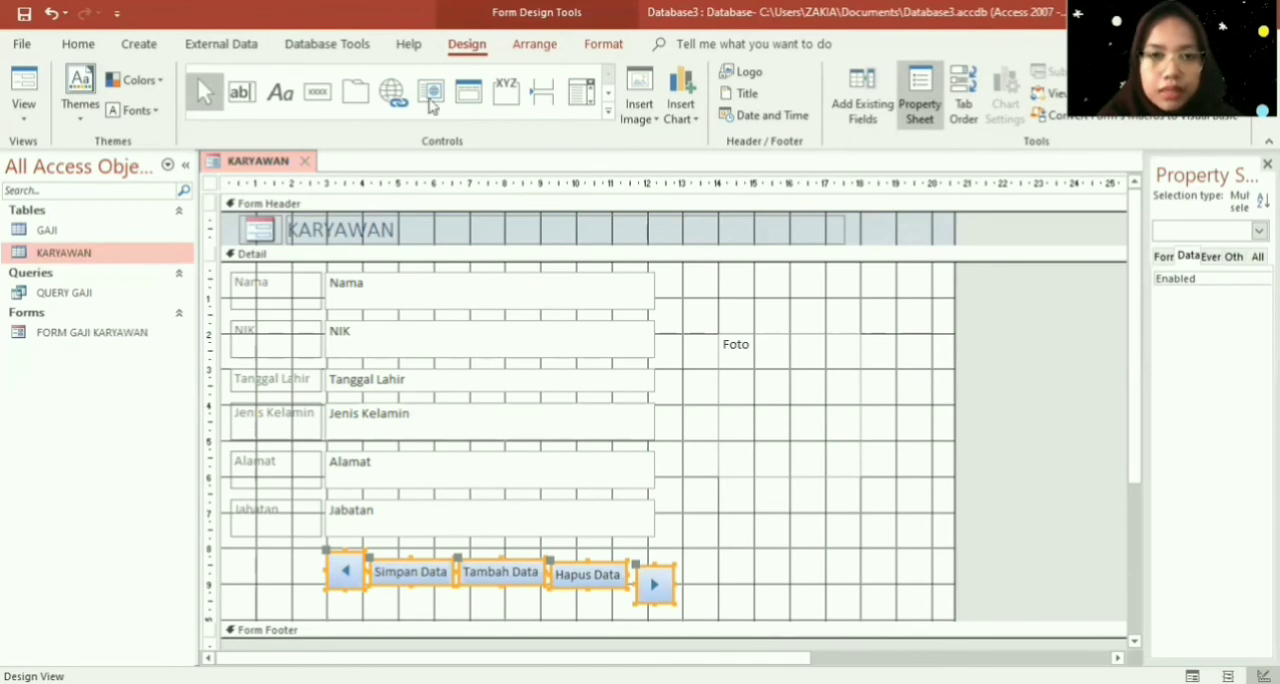
pyautogui.click(534, 44)
pyautogui.click(115, 104)
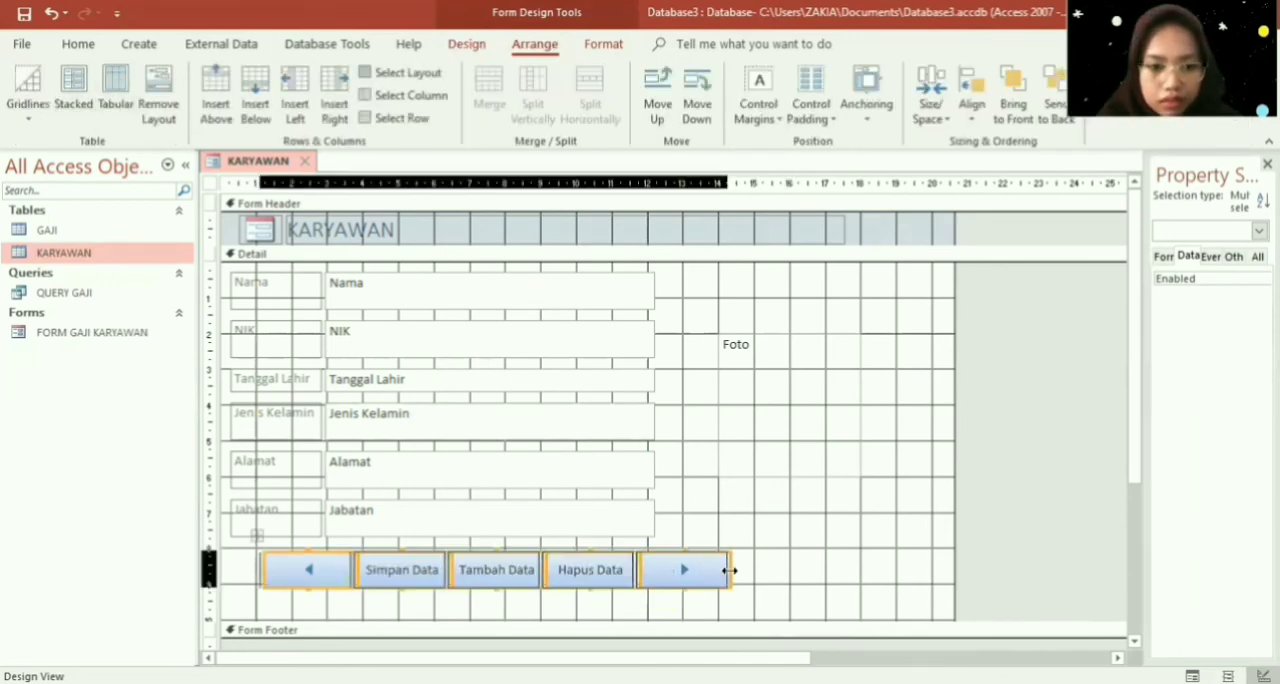
pyautogui.moveTo(676, 540); pyautogui.dragTo(723, 518)
# - Reduce the height of the Jabatan and Jenis Kelamin text boxes and their labels
pyautogui.click(486, 530)
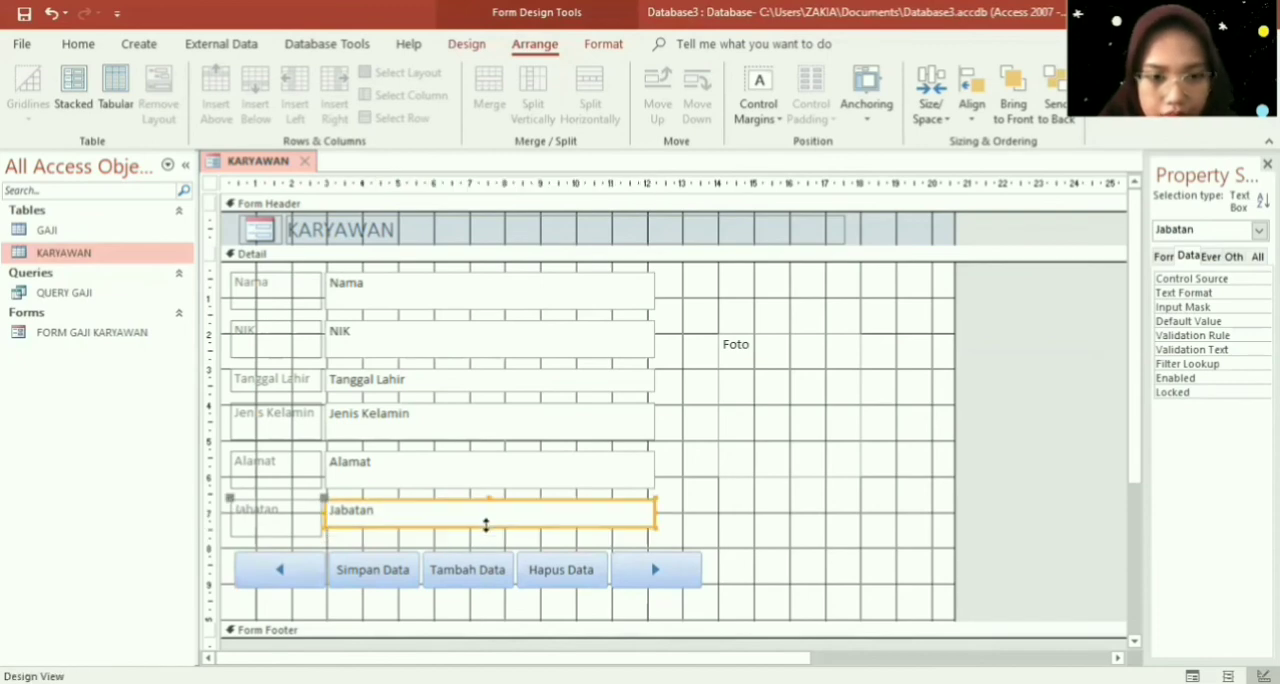
pyautogui.click(275, 515)
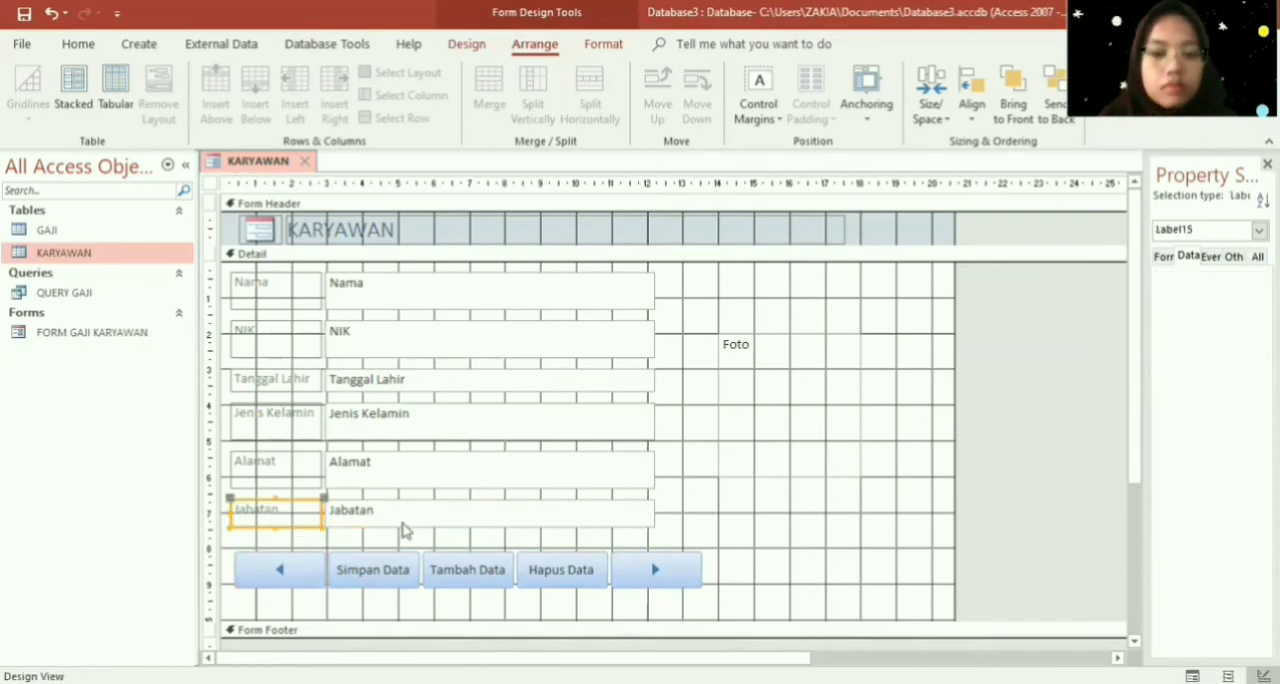
pyautogui.click(525, 418)
pyautogui.moveTo(489, 437); pyautogui.dragTo(486, 432)
pyautogui.click(276, 426)
pyautogui.moveTo(277, 439); pyautogui.dragTo(277, 432)
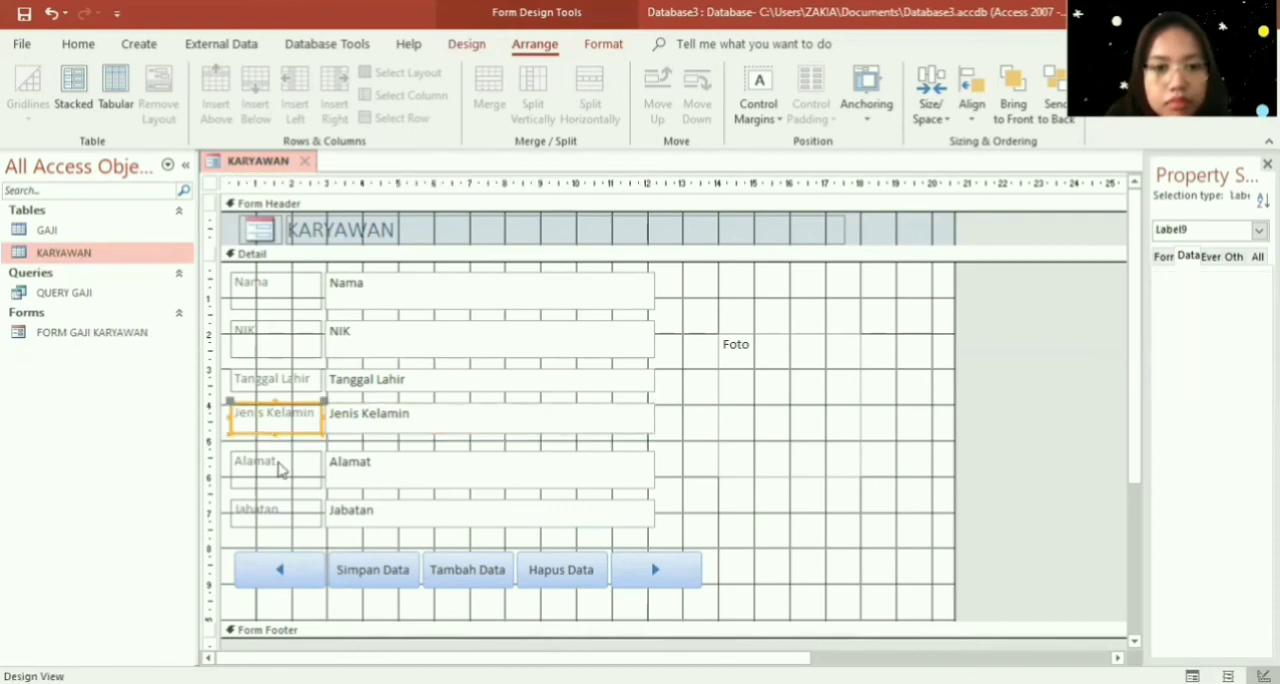
# - Reduce the height of the Alamat label and its text box
pyautogui.click(279, 472)
pyautogui.moveTo(274, 481); pyautogui.dragTo(274, 480)
pyautogui.click(420, 483)
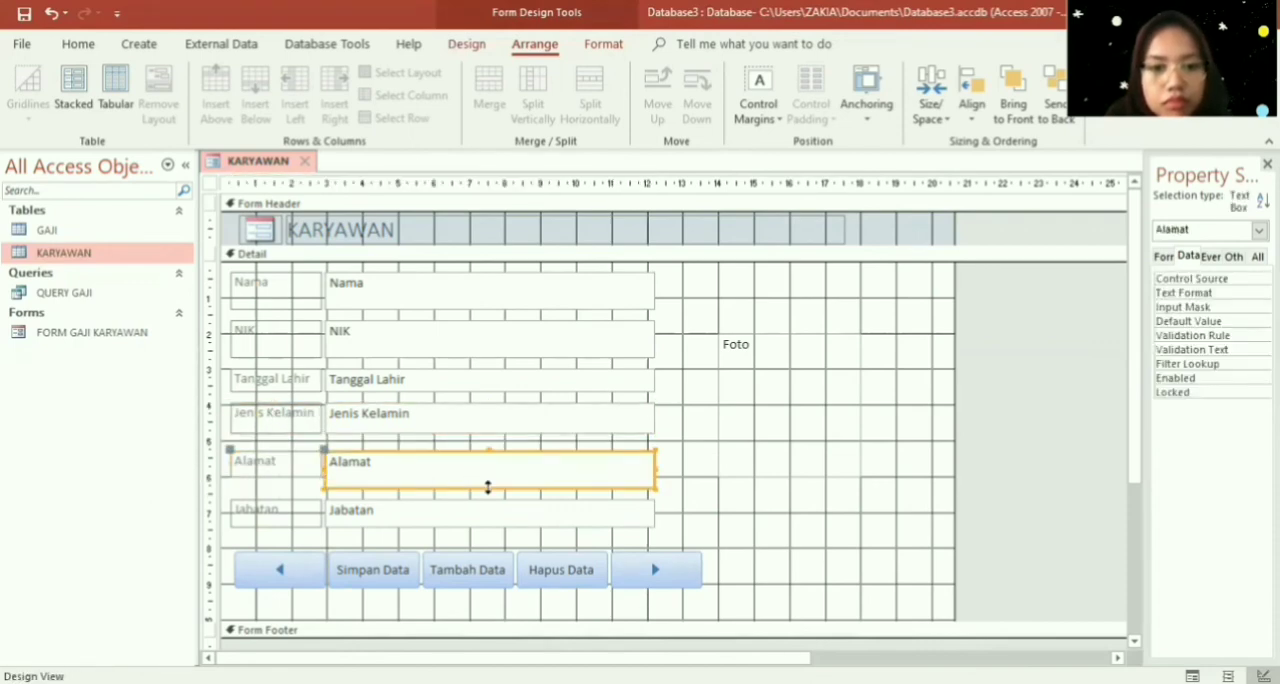
pyautogui.moveTo(488, 488); pyautogui.dragTo(486, 477)
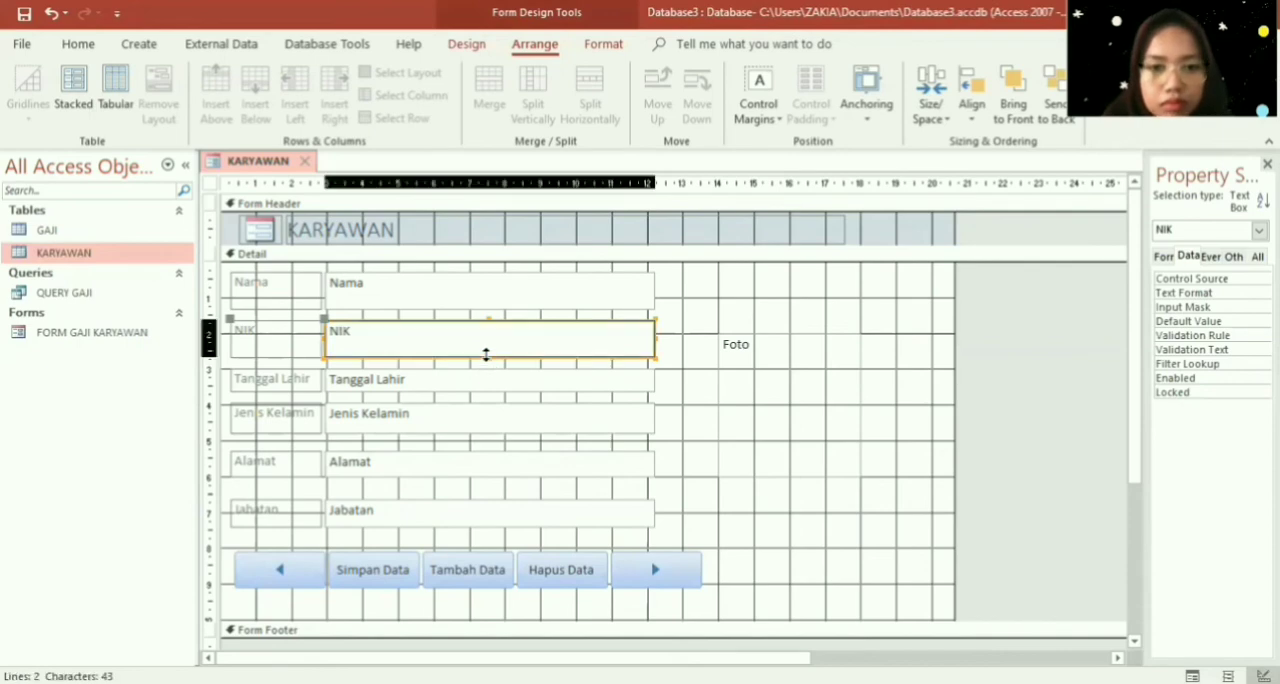
# - Reduce the height of the NIK label and the Nama label and text box, and arrange all six fields in a stacked layout
pyautogui.click(271, 352)
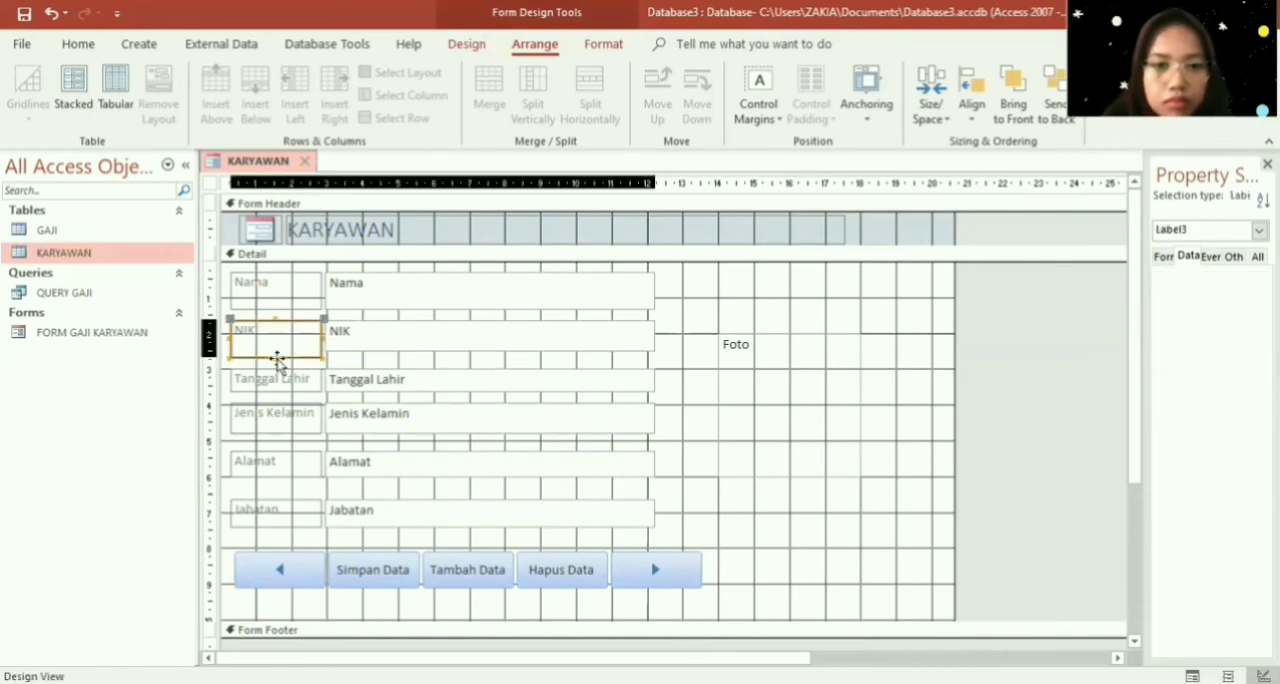
pyautogui.click(275, 300)
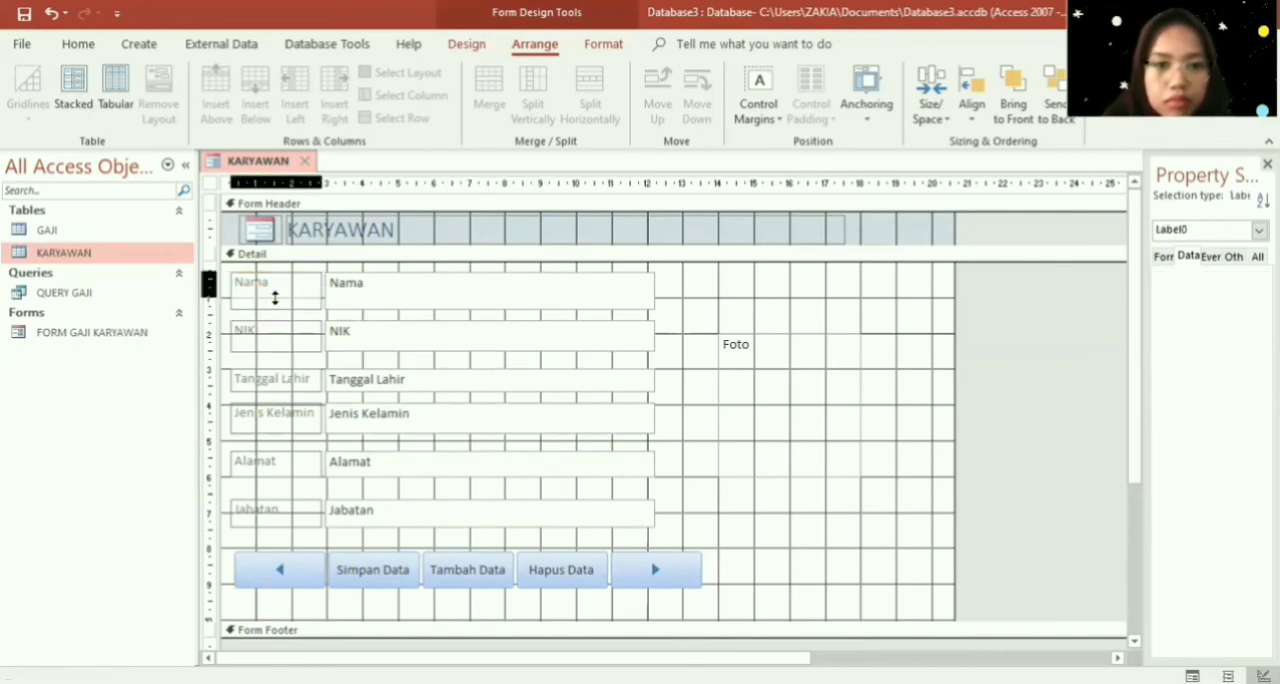
pyautogui.click(440, 298)
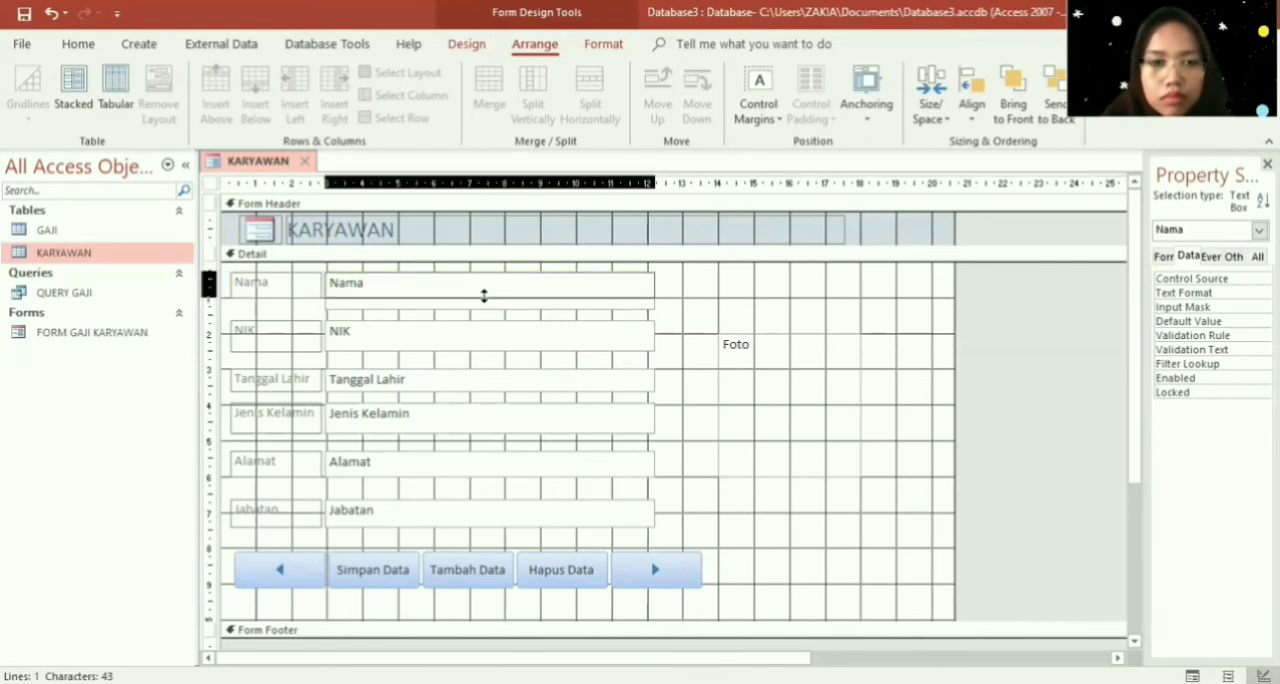
pyautogui.moveTo(674, 528); pyautogui.dragTo(234, 281)
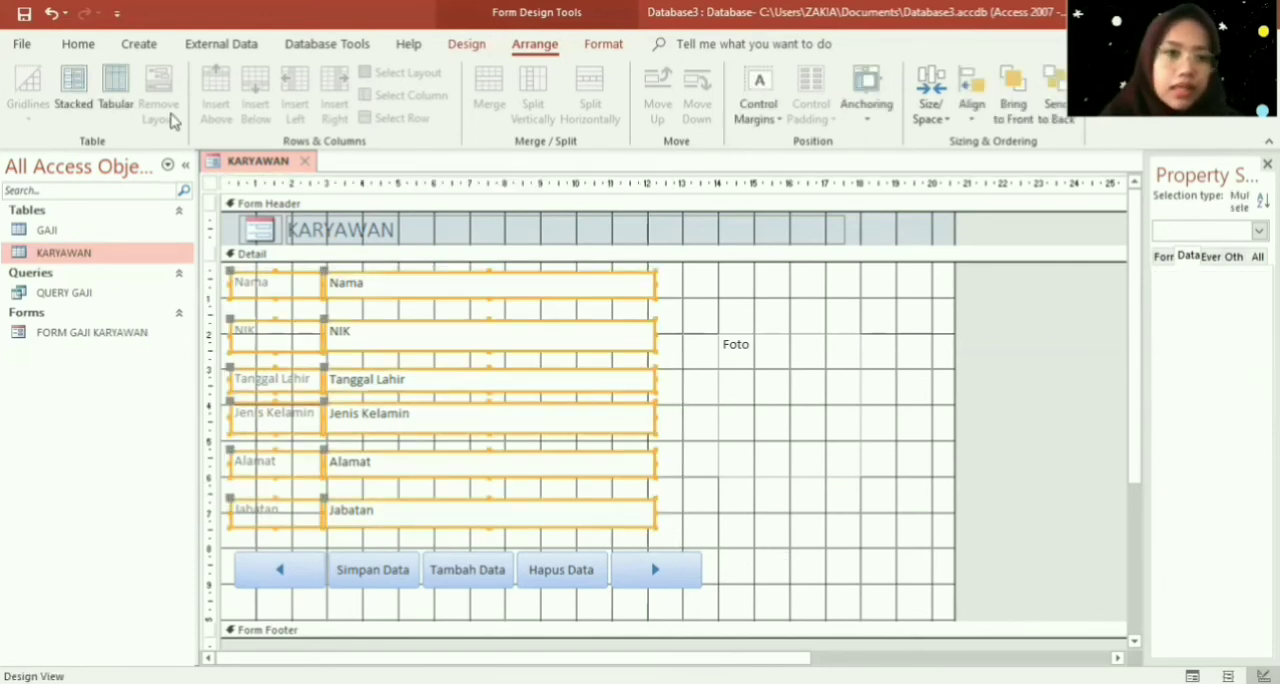
pyautogui.click(73, 92)
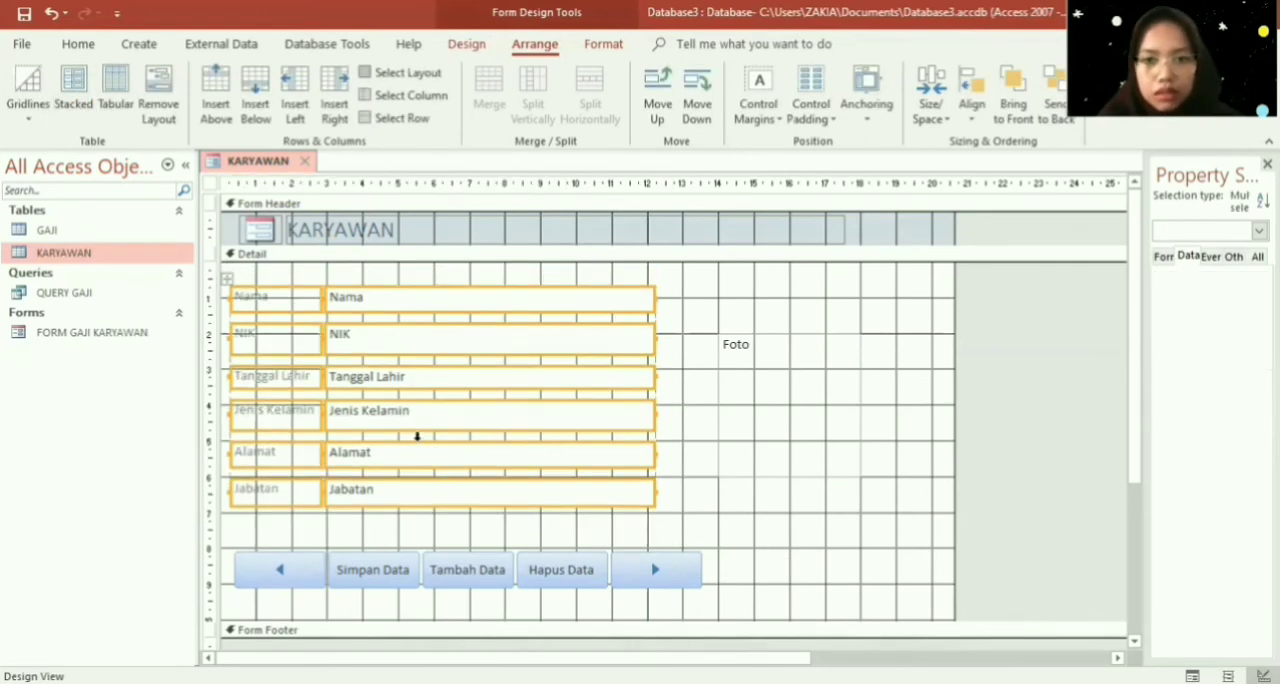
# - Set the font colour of the six stacked fields to Automatic and make their labels bold
pyautogui.click(600, 44)
pyautogui.click(215, 138)
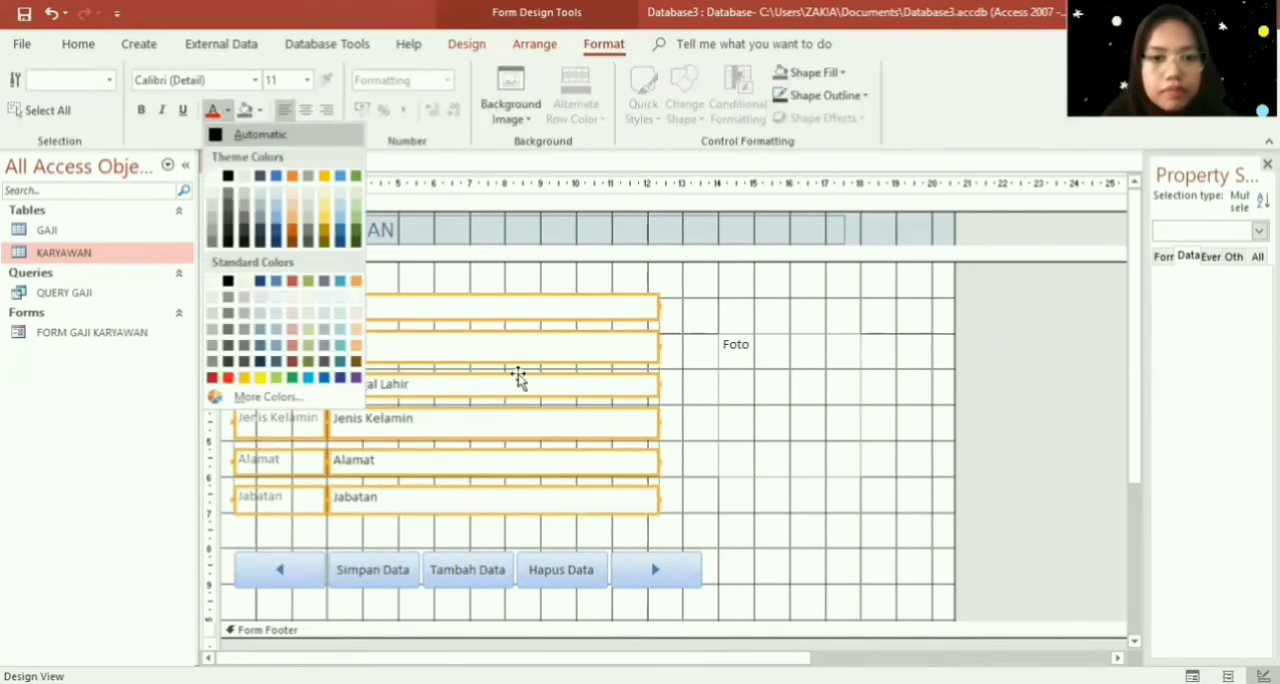
pyautogui.click(514, 367)
pyautogui.moveTo(227, 277); pyautogui.dragTo(316, 531)
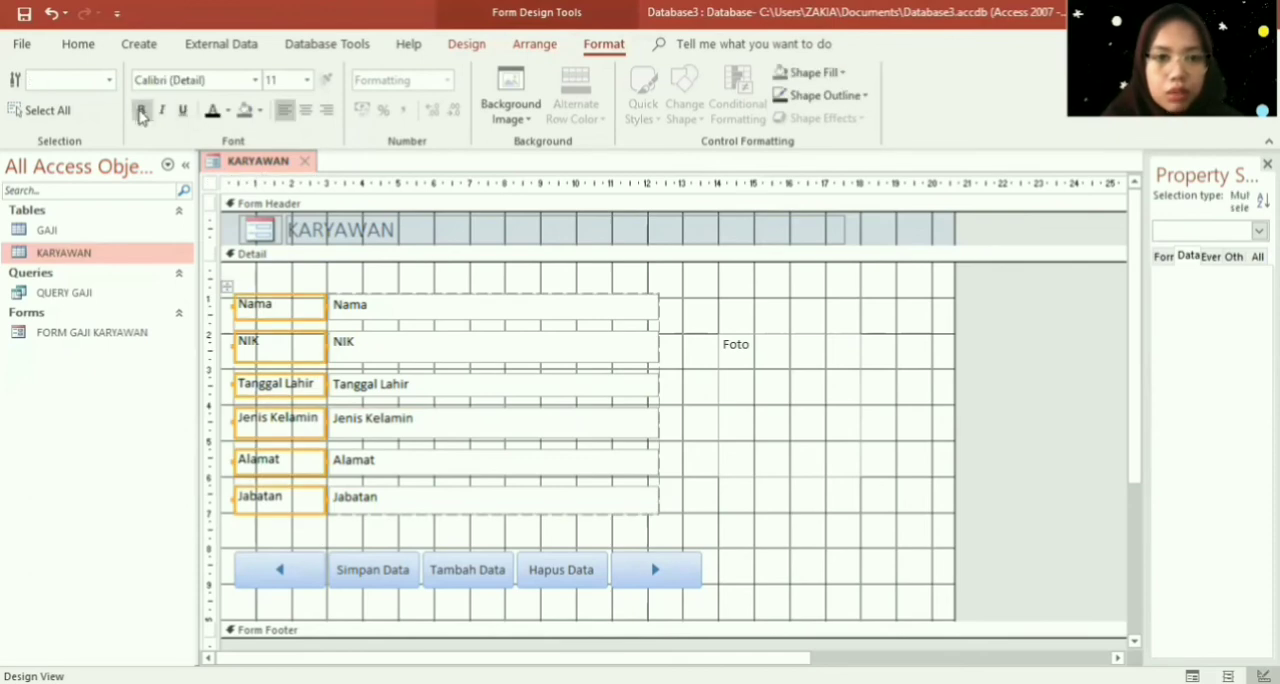
pyautogui.click(142, 111)
# - Change the form header title to FORM INPUT KARYAWAN and make it bold
pyautogui.click(415, 225)
pyautogui.click(415, 228)
pyautogui.moveTo(415, 228); pyautogui.dragTo(259, 205)
pyautogui.press('capslock')
pyautogui.write('FORM IN')
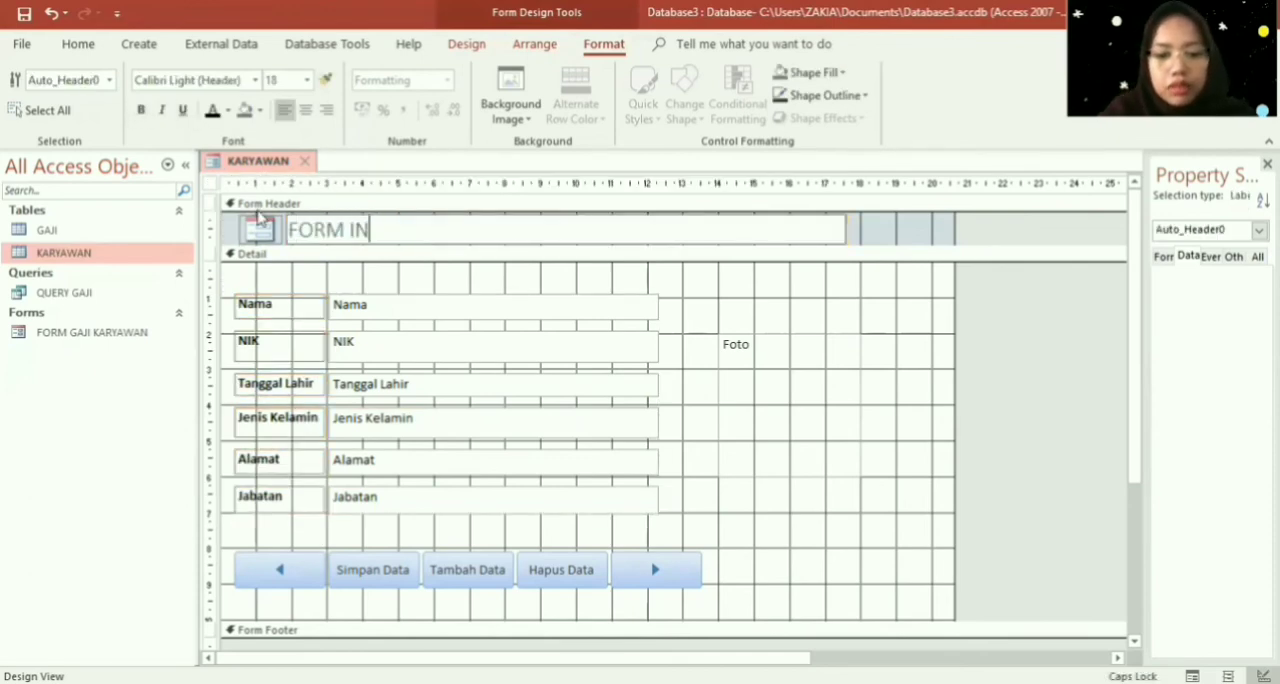
pyautogui.write('PUT KARAYAYAWAN')
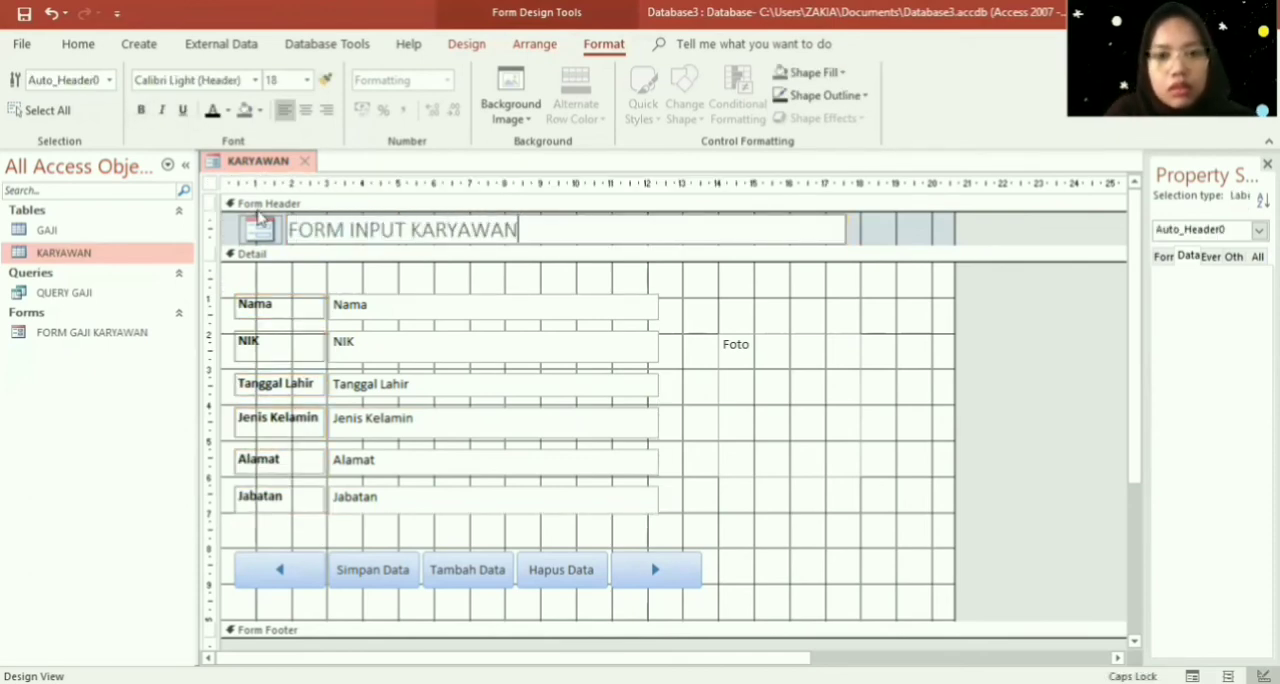
pyautogui.press('Return')
pyautogui.click(141, 110)
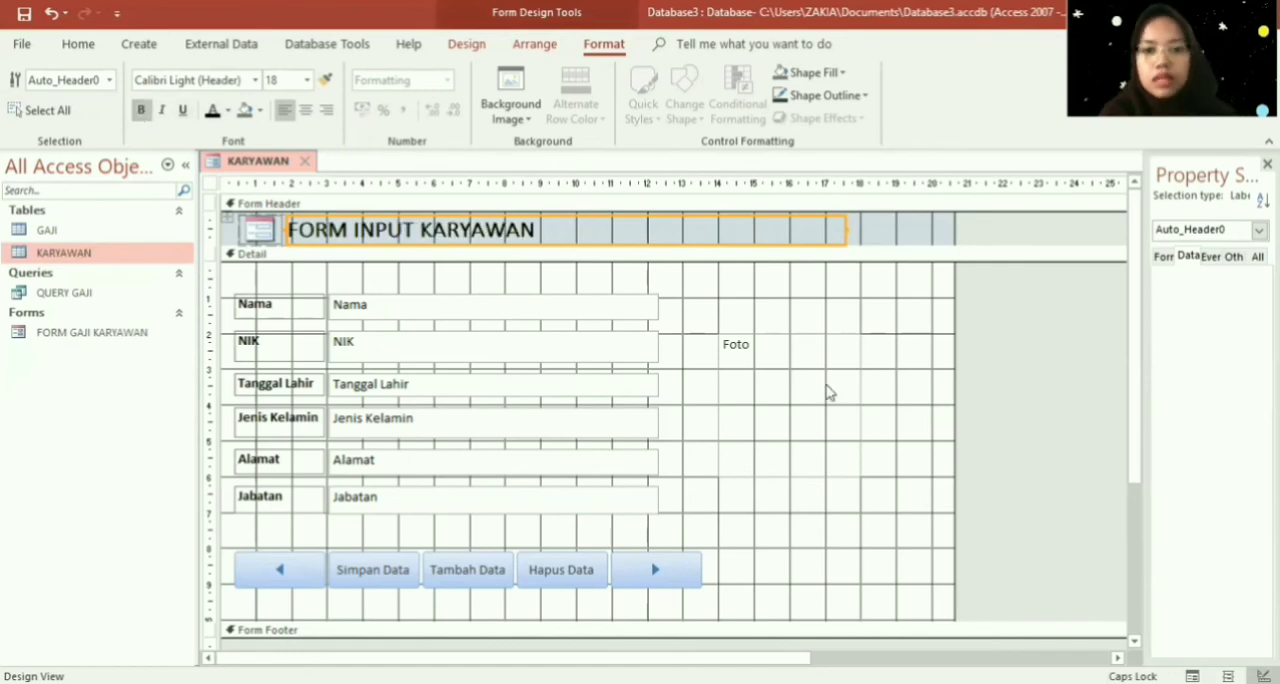
# - Try a bright blue and a light orange fill colour on the Detail section
pyautogui.rightClick(761, 290)
pyautogui.moveTo(843, 368)
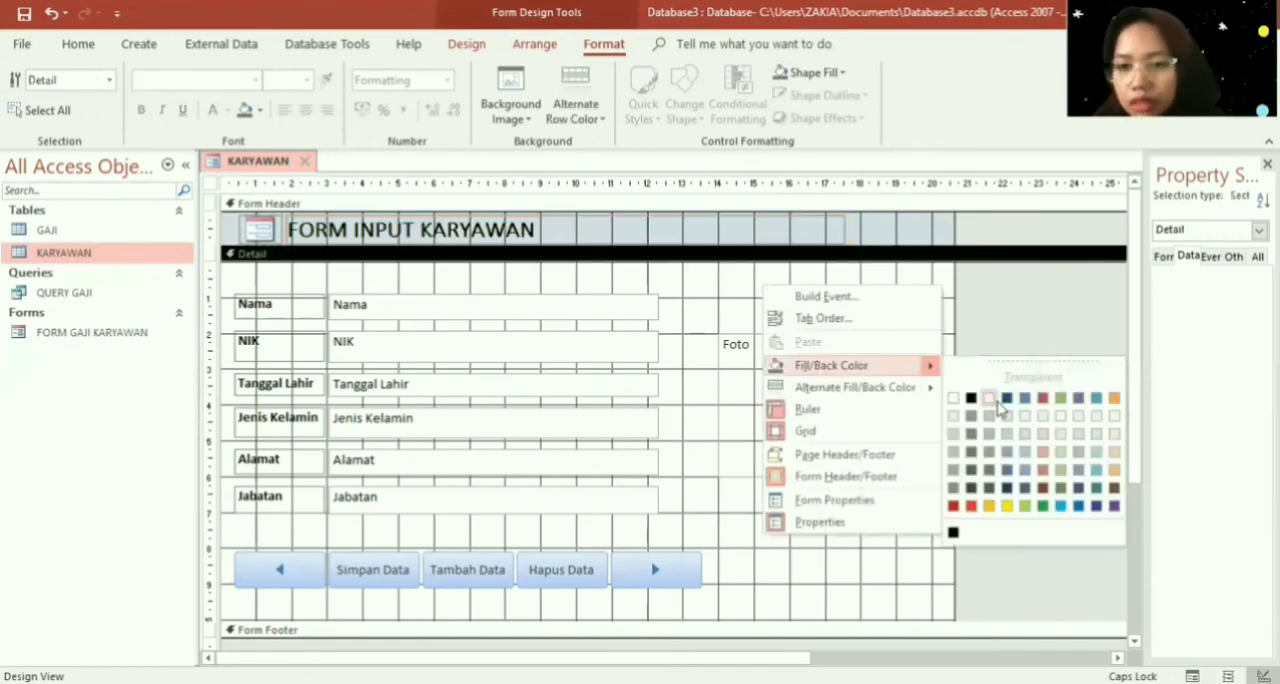
pyautogui.click(1078, 506)
pyautogui.rightClick(886, 305)
pyautogui.moveTo(955, 385)
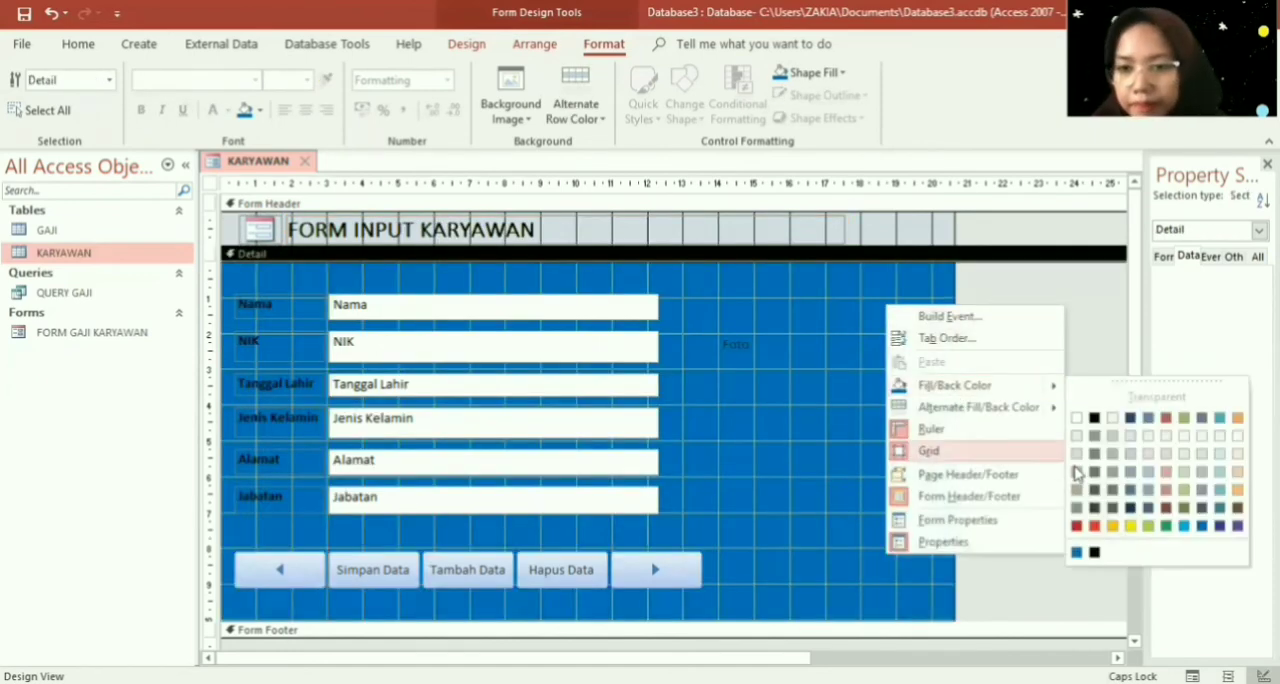
pyautogui.click(1240, 485)
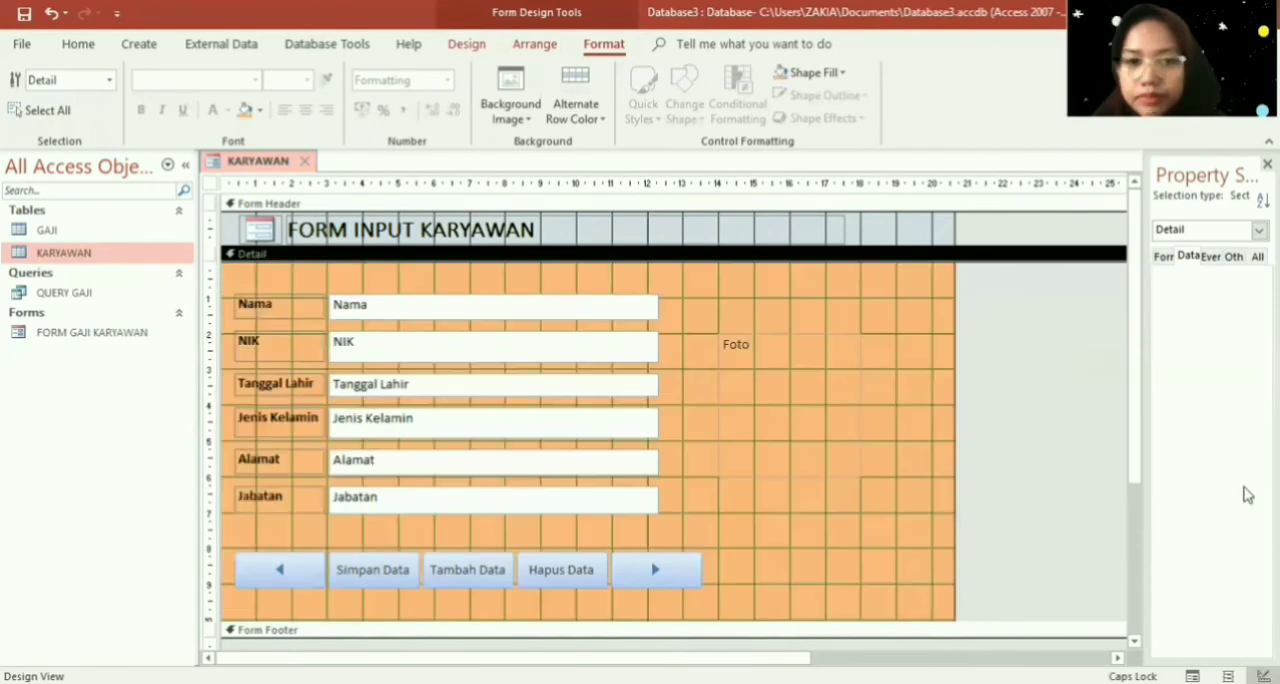
# - Try a light orange and a light green fill colour on the Form Header section
pyautogui.rightClick(870, 237)
pyautogui.click(948, 306)
pyautogui.rightClick(923, 220)
pyautogui.moveTo(1087, 311)
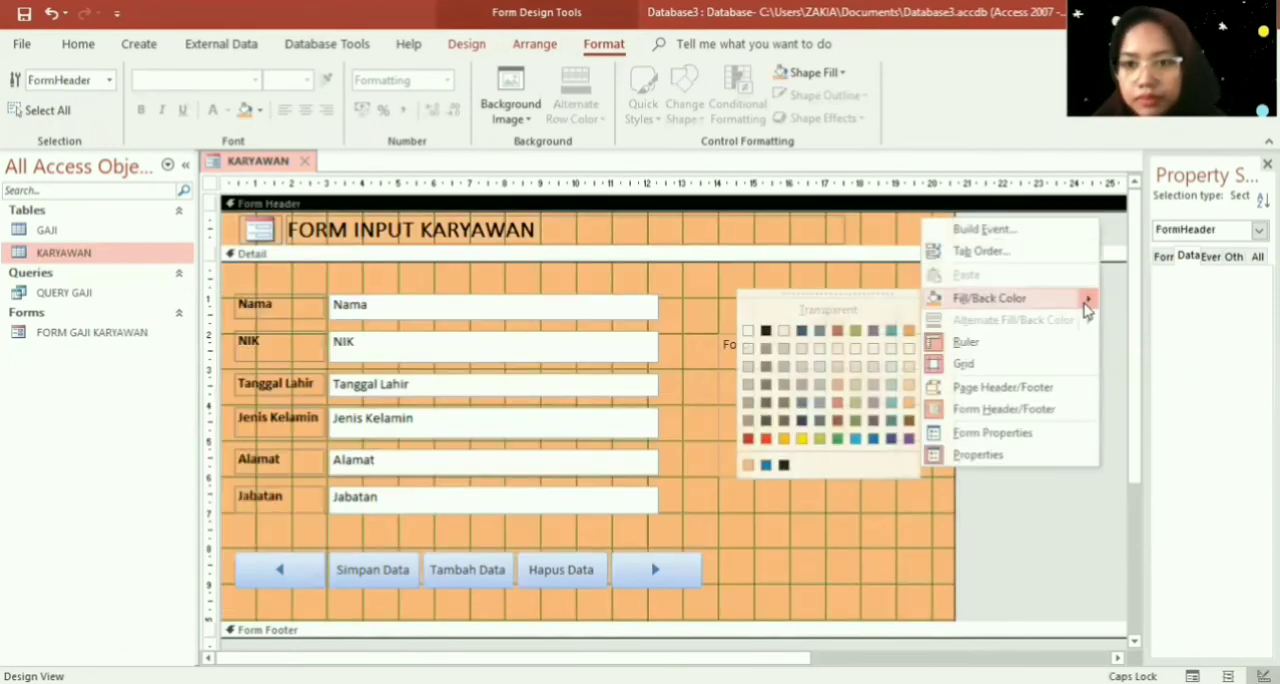
pyautogui.click(857, 378)
# - Try a gold fill colour on the Detail section
pyautogui.rightClick(837, 295)
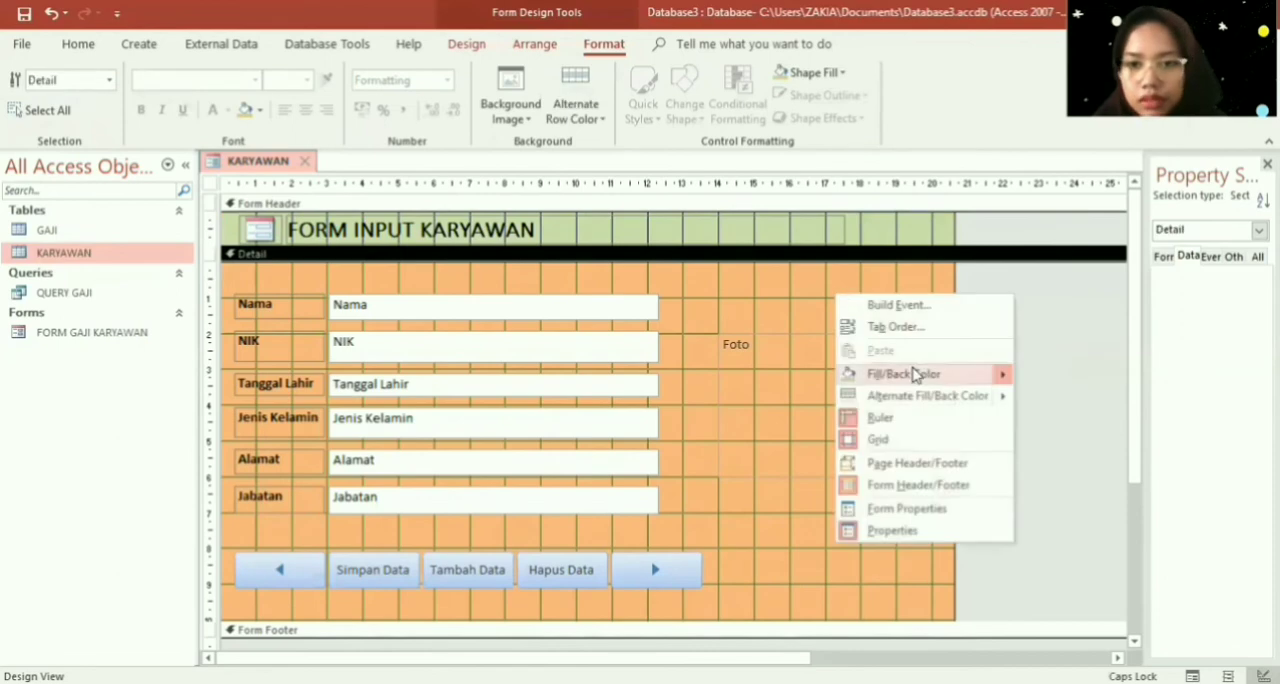
pyautogui.moveTo(913, 374)
pyautogui.click(1060, 517)
# - Set the Detail section's fill colour to a medium steel blue
pyautogui.rightClick(890, 306)
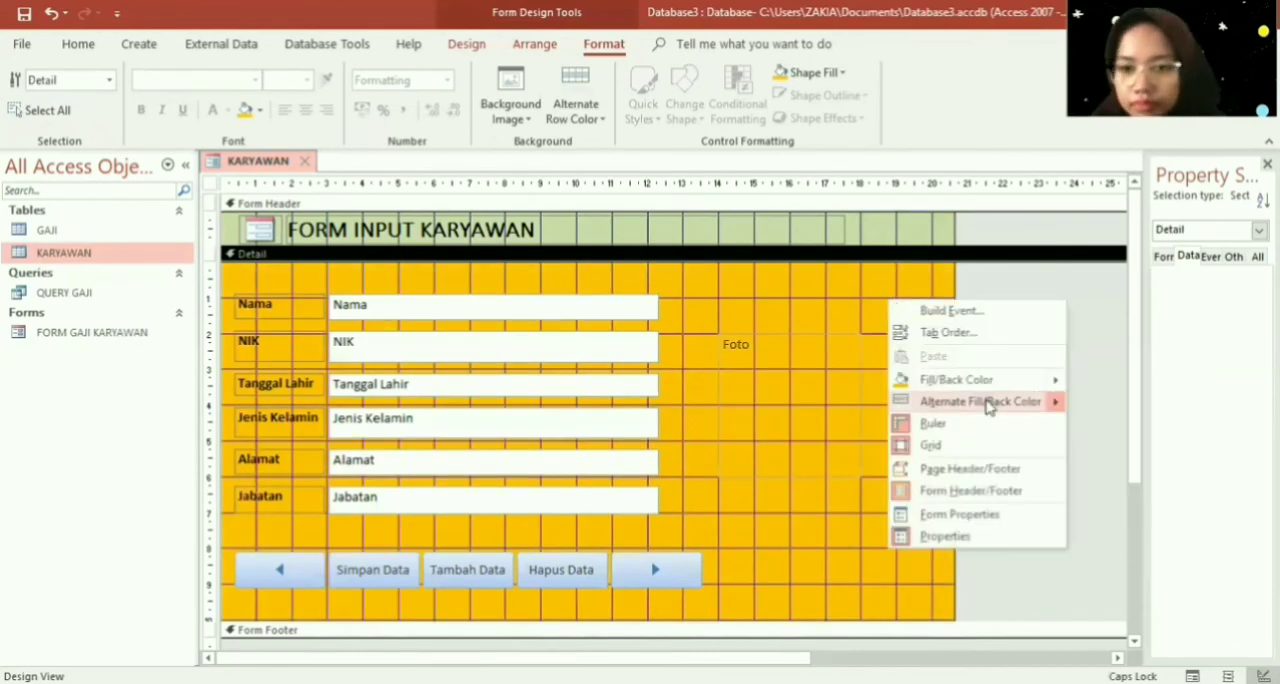
pyautogui.moveTo(1050, 380)
pyautogui.click(1154, 416)
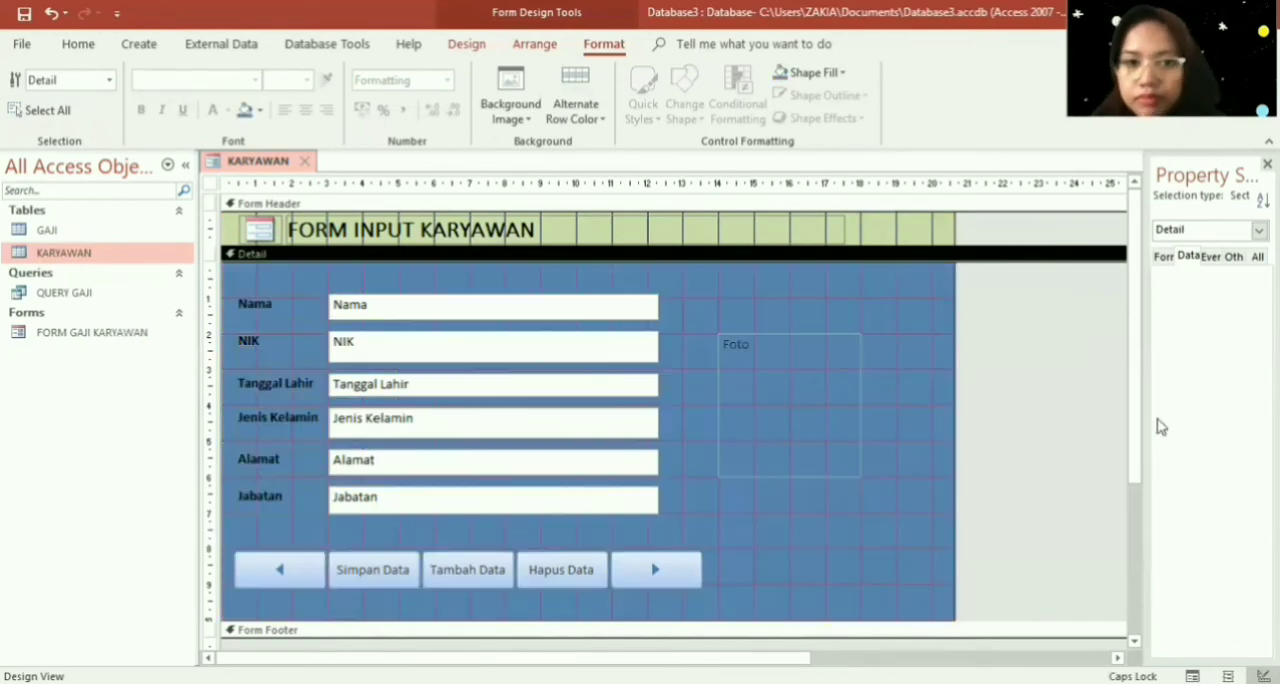
# - Try a dark red fill colour on the Form Header section
pyautogui.click(940, 229)
pyautogui.rightClick(916, 232)
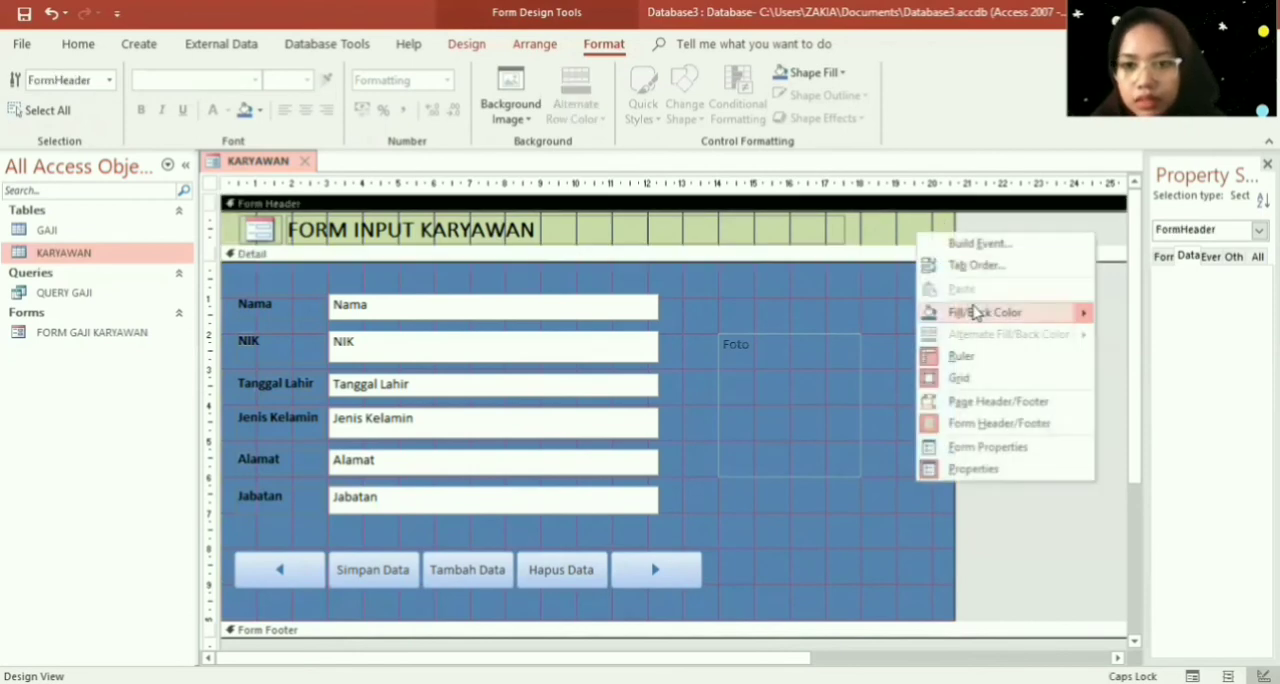
pyautogui.moveTo(990, 312)
pyautogui.click(1106, 454)
# - Set the Form Header section's fill colour to brown
pyautogui.rightClick(922, 232)
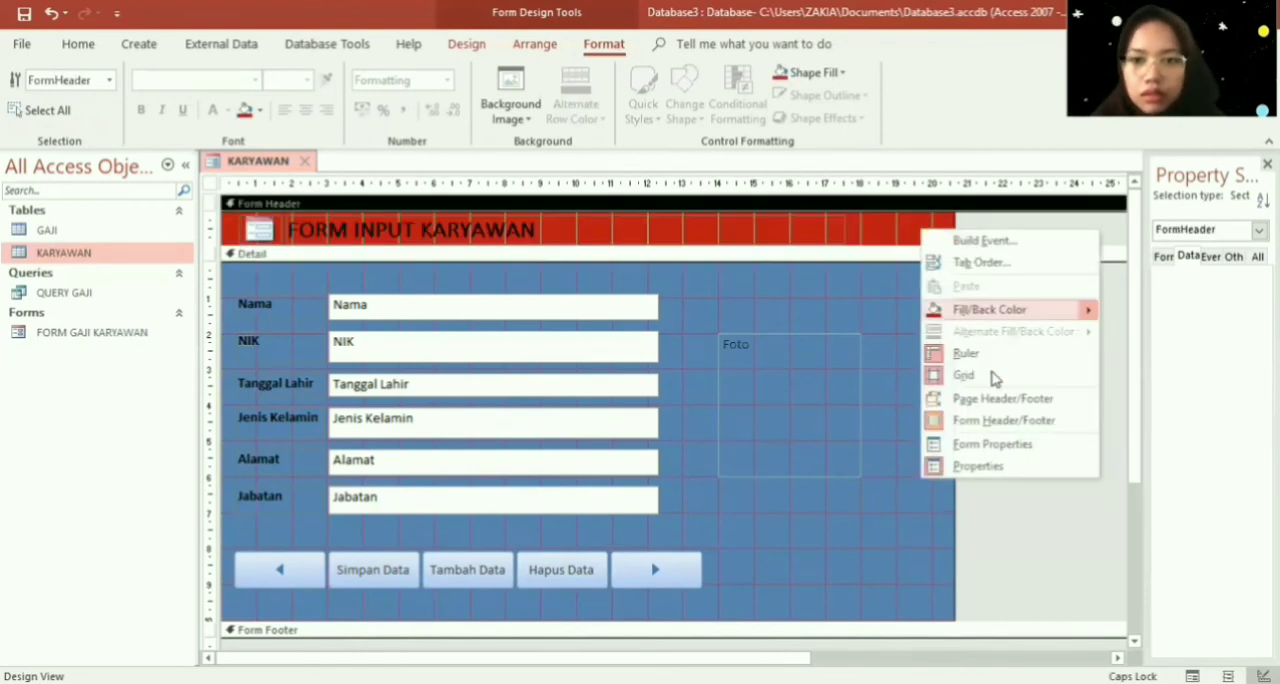
pyautogui.click(909, 432)
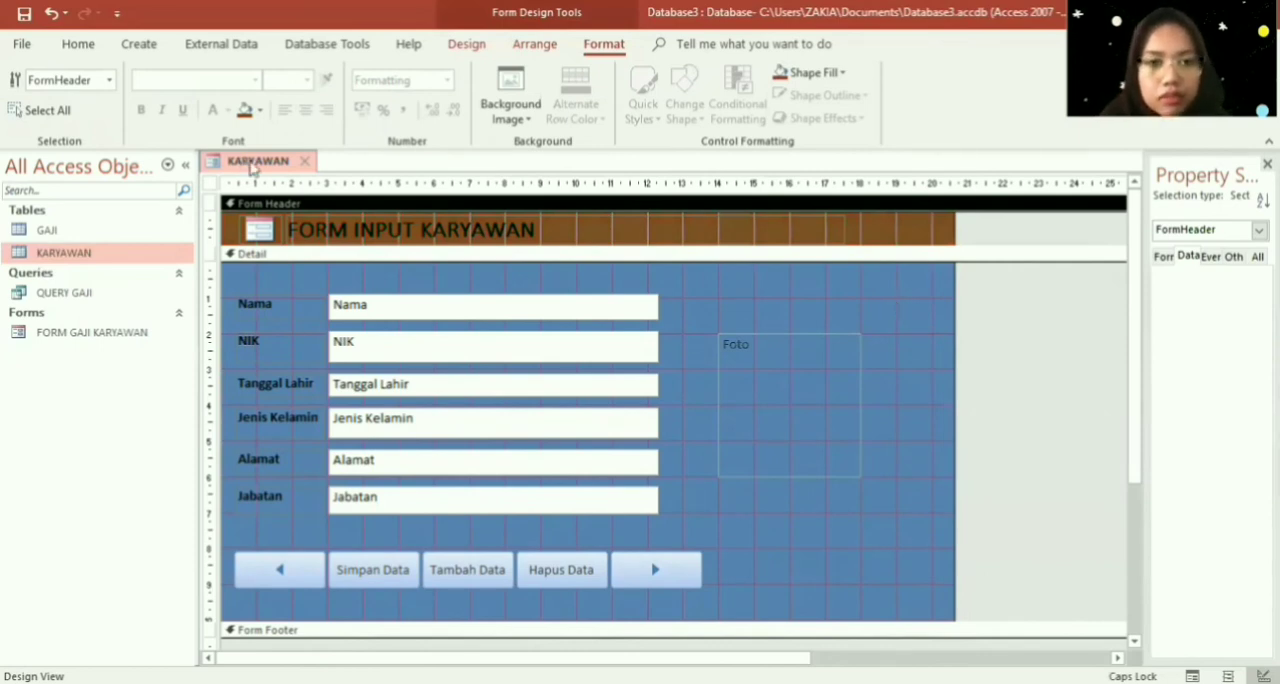
# - Save the form as FORM INPUT KARYAWAN, then close it and reopen it in Form View
pyautogui.hotkey('ctrl', 's')
pyautogui.write('FORM INPUT KA')
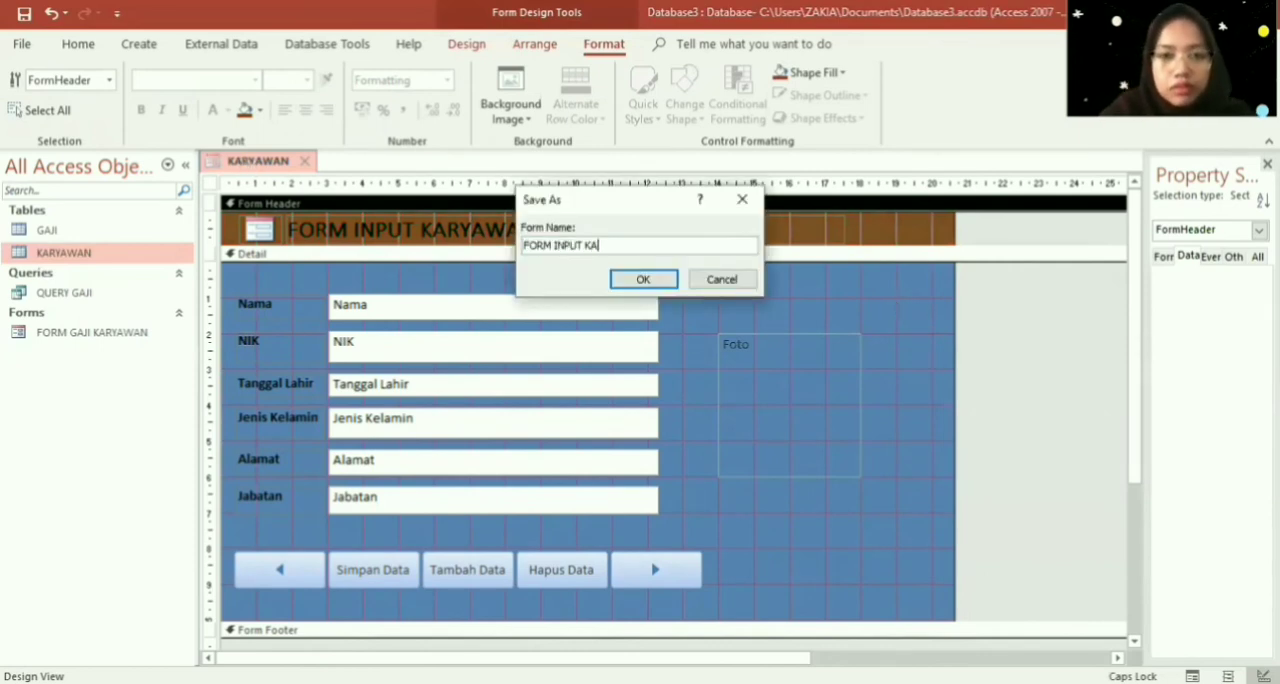
pyautogui.write('RYAWAN')
pyautogui.press('Return')
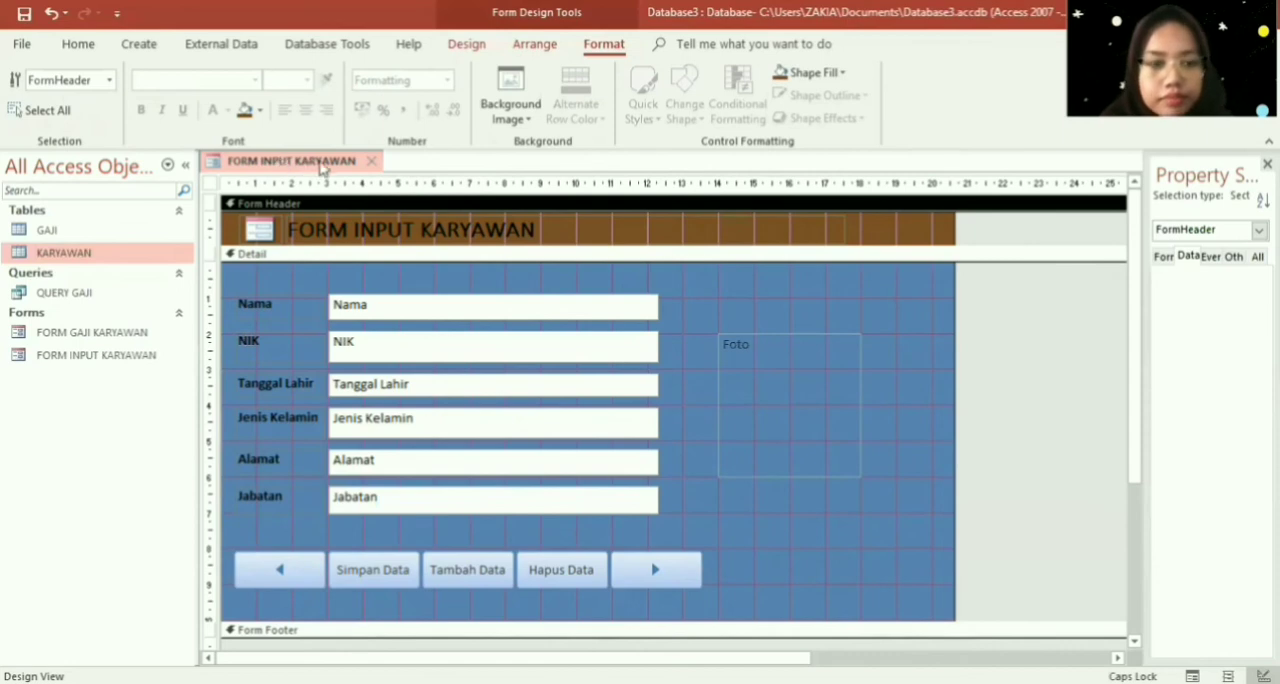
pyautogui.click(369, 161)
pyautogui.doubleClick(134, 355)
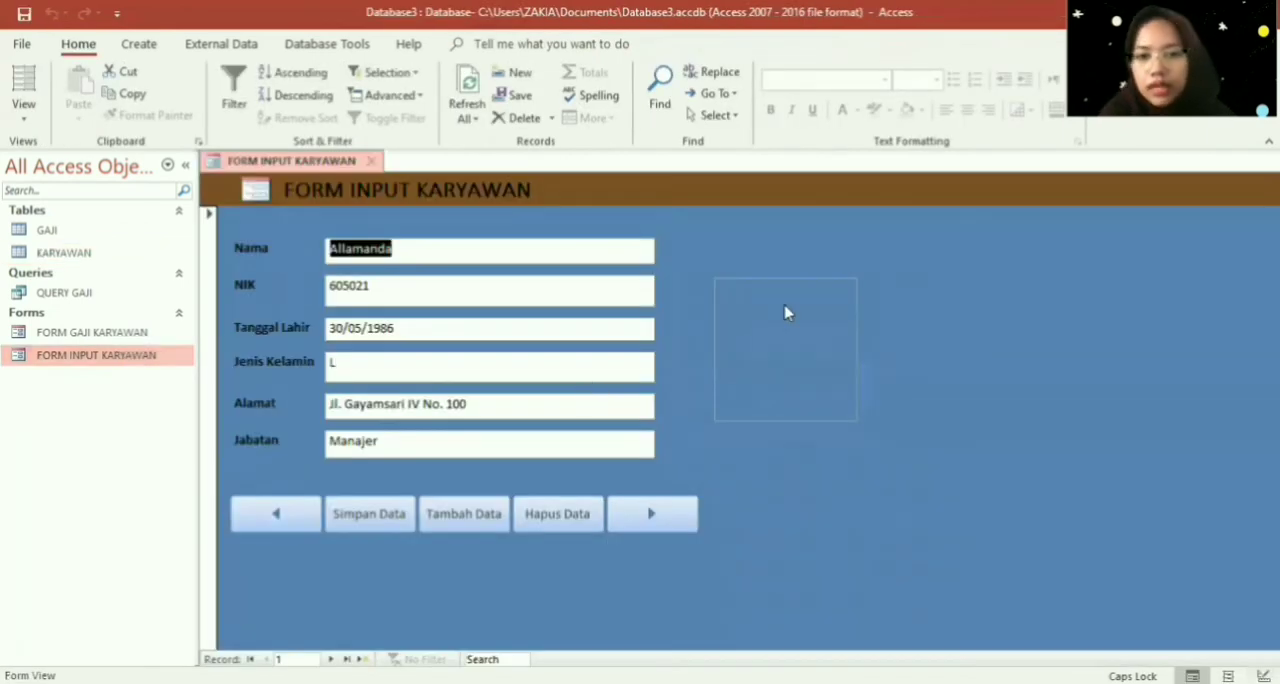
# - Attach the picture images (4) from the Pictures folder to the first employee record's Foto field
pyautogui.rightClick(785, 308)
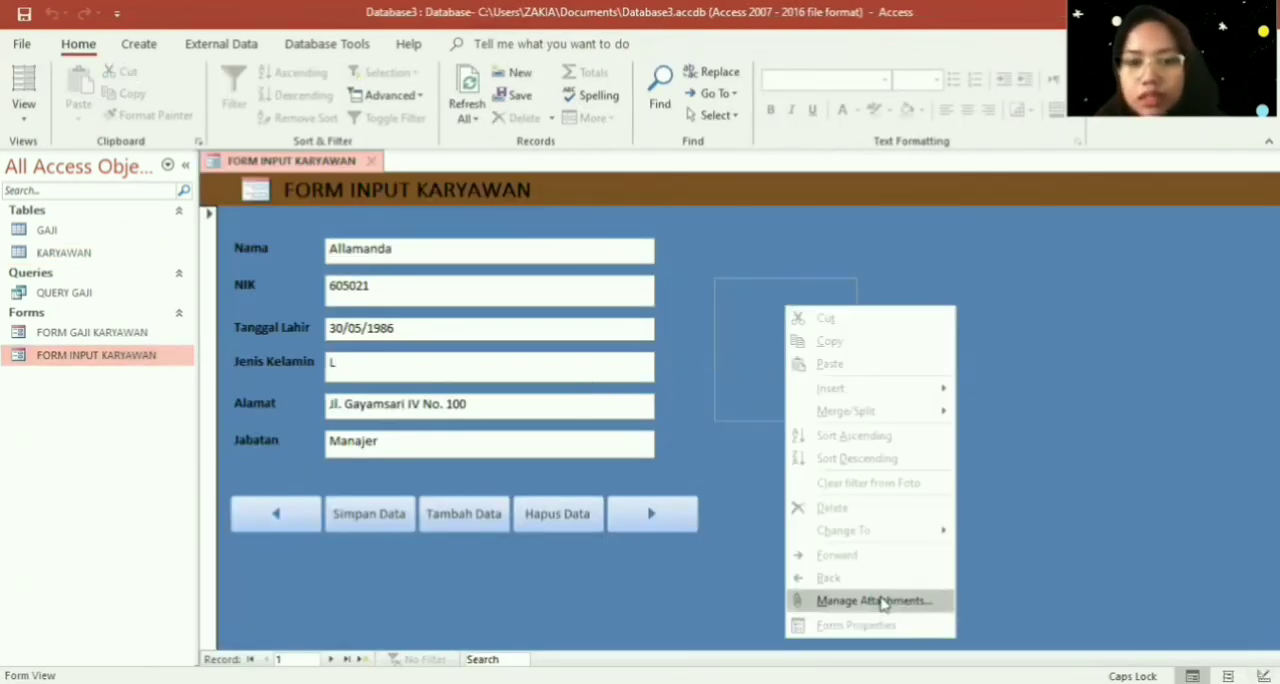
pyautogui.click(882, 601)
pyautogui.click(778, 292)
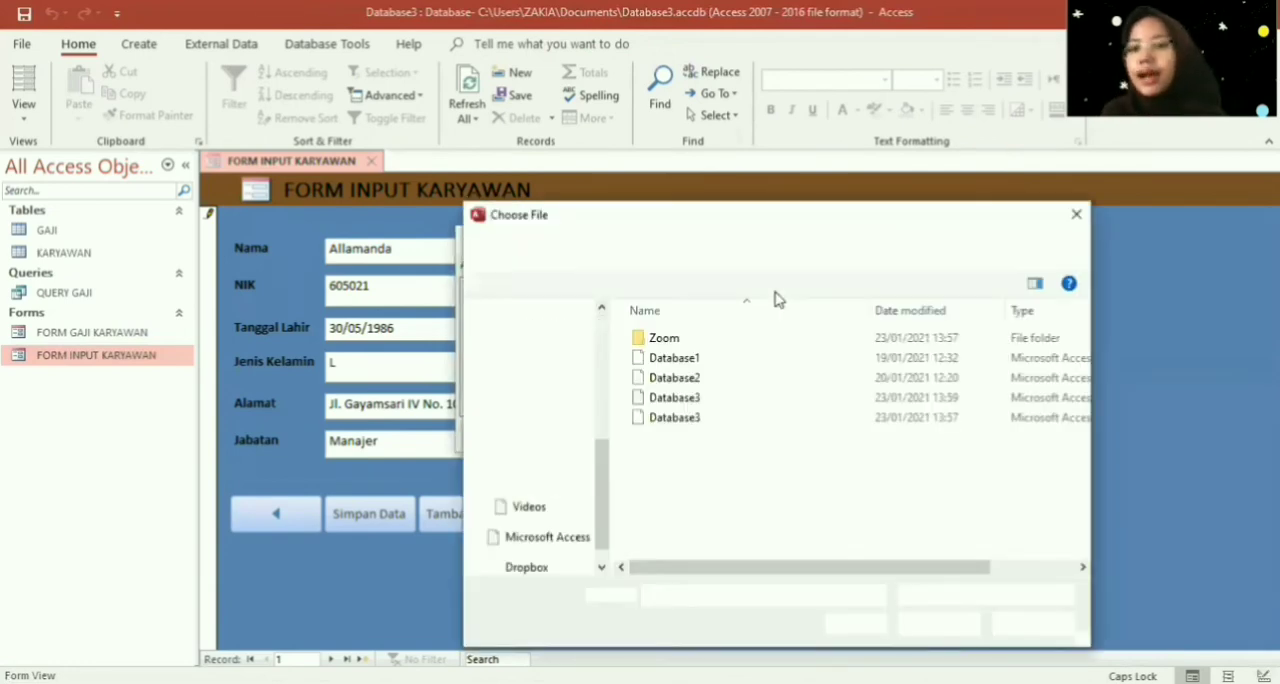
pyautogui.click(545, 453)
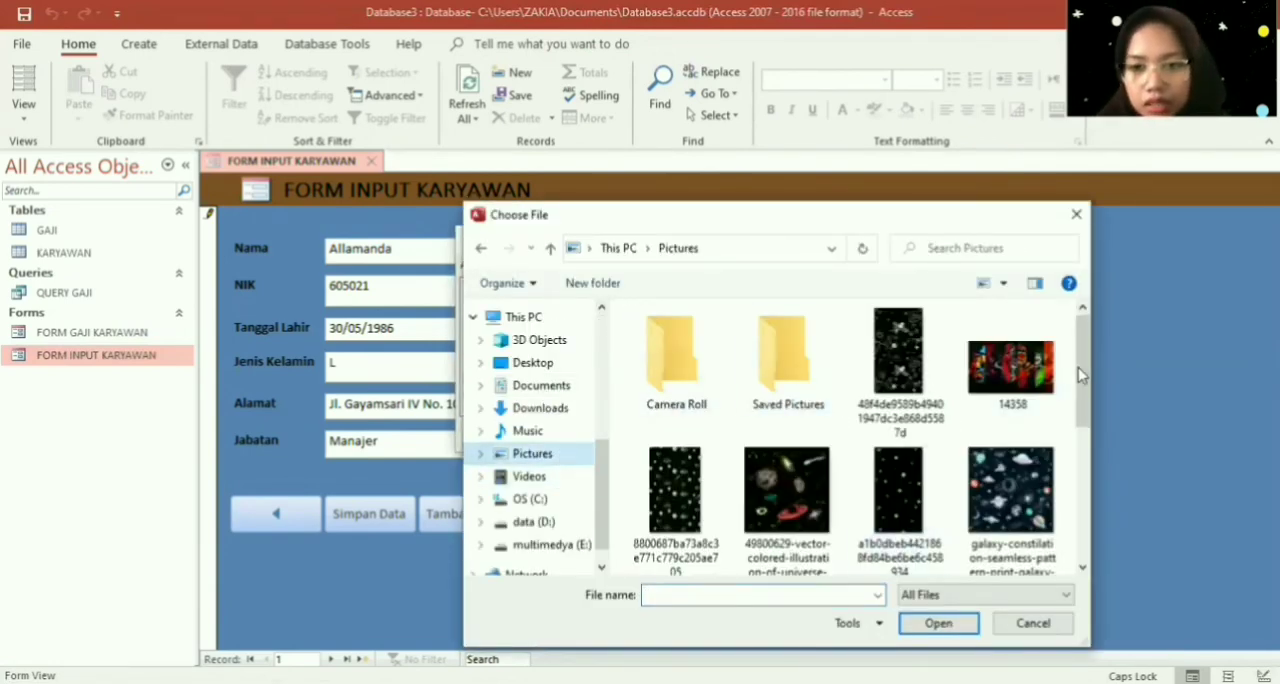
pyautogui.moveTo(1080, 373); pyautogui.dragTo(1080, 473)
pyautogui.click(990, 425)
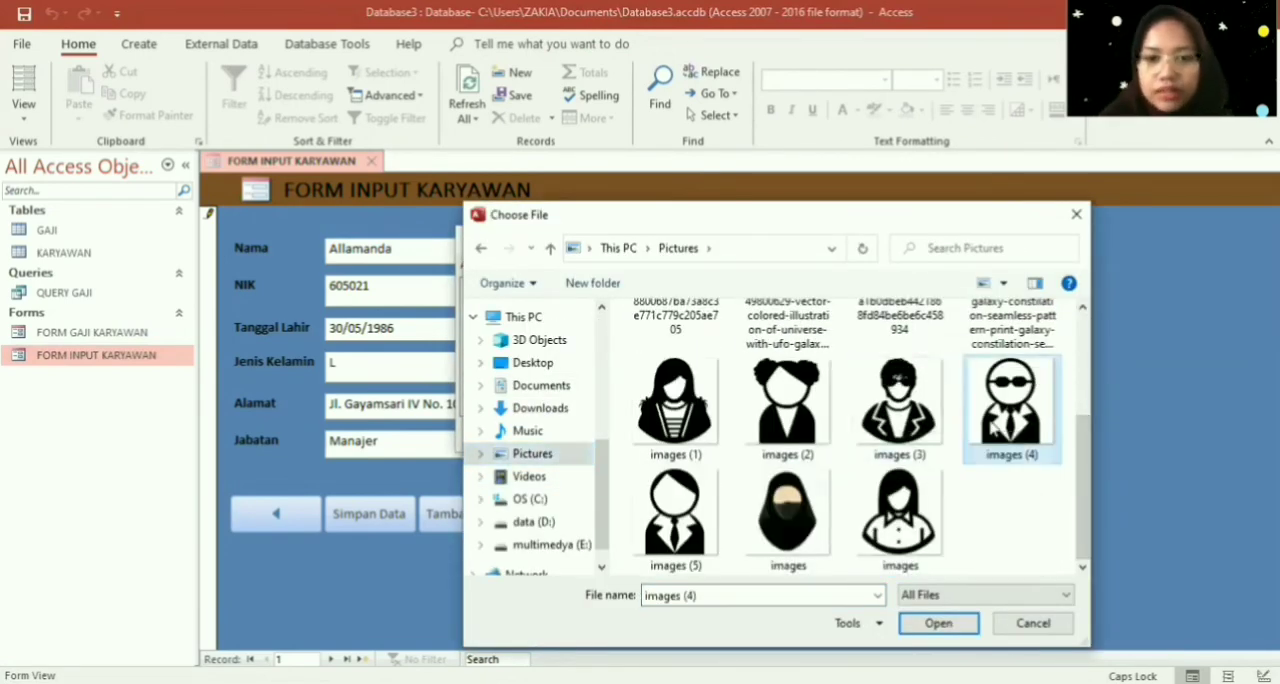
pyautogui.doubleClick(992, 425)
pyautogui.click(706, 435)
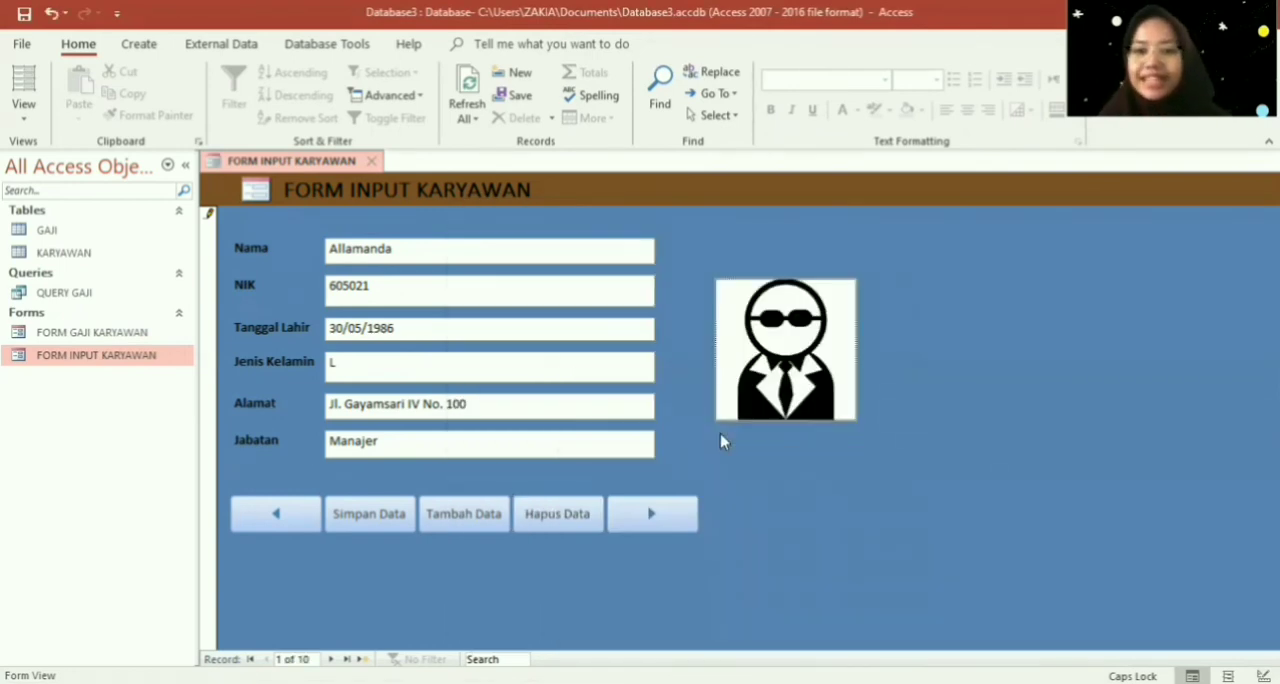
# - Go to the second employee record and attach the picture images (1) to its Foto field
pyautogui.click(651, 514)
pyautogui.rightClick(775, 360)
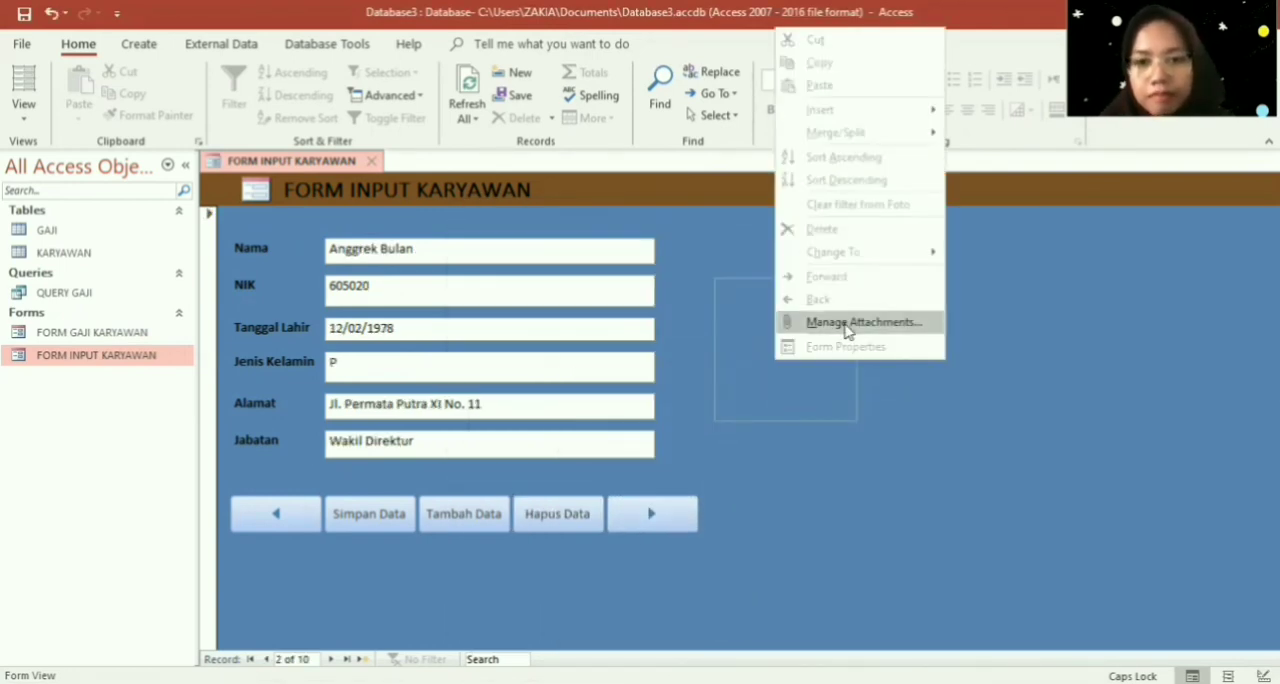
pyautogui.click(846, 321)
pyautogui.click(786, 292)
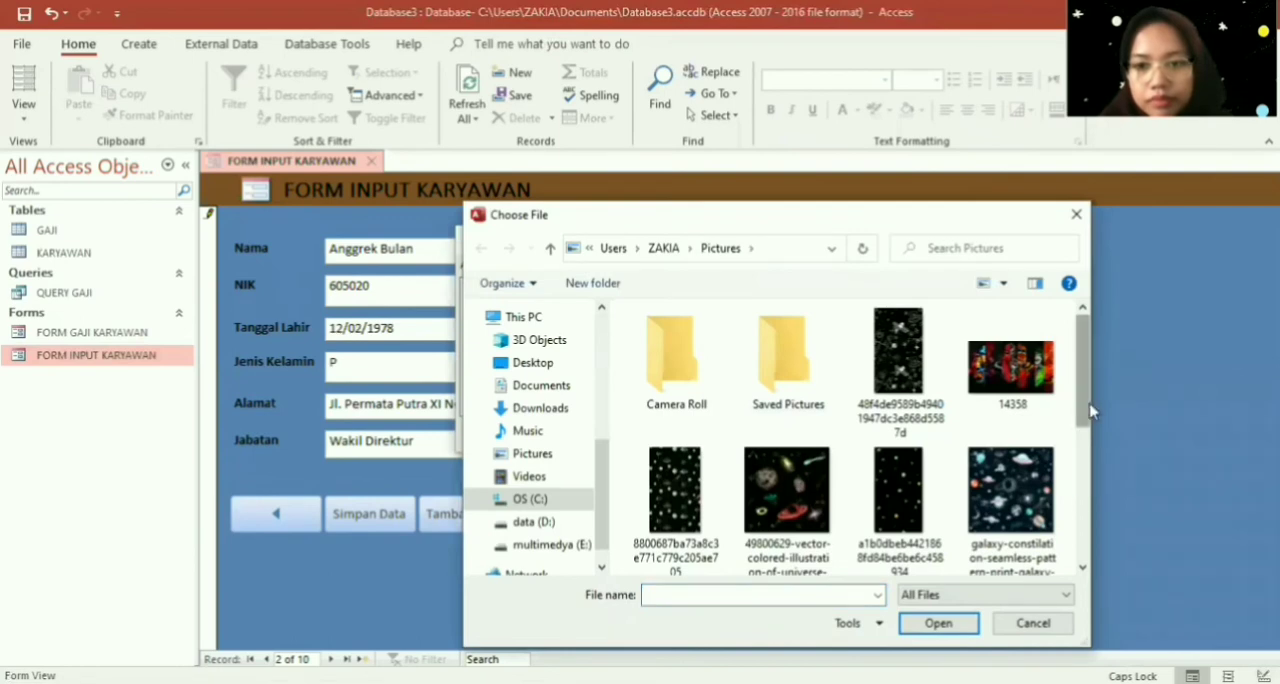
pyautogui.moveTo(1080, 401); pyautogui.dragTo(1082, 497)
pyautogui.click(703, 401)
pyautogui.doubleClick(703, 401)
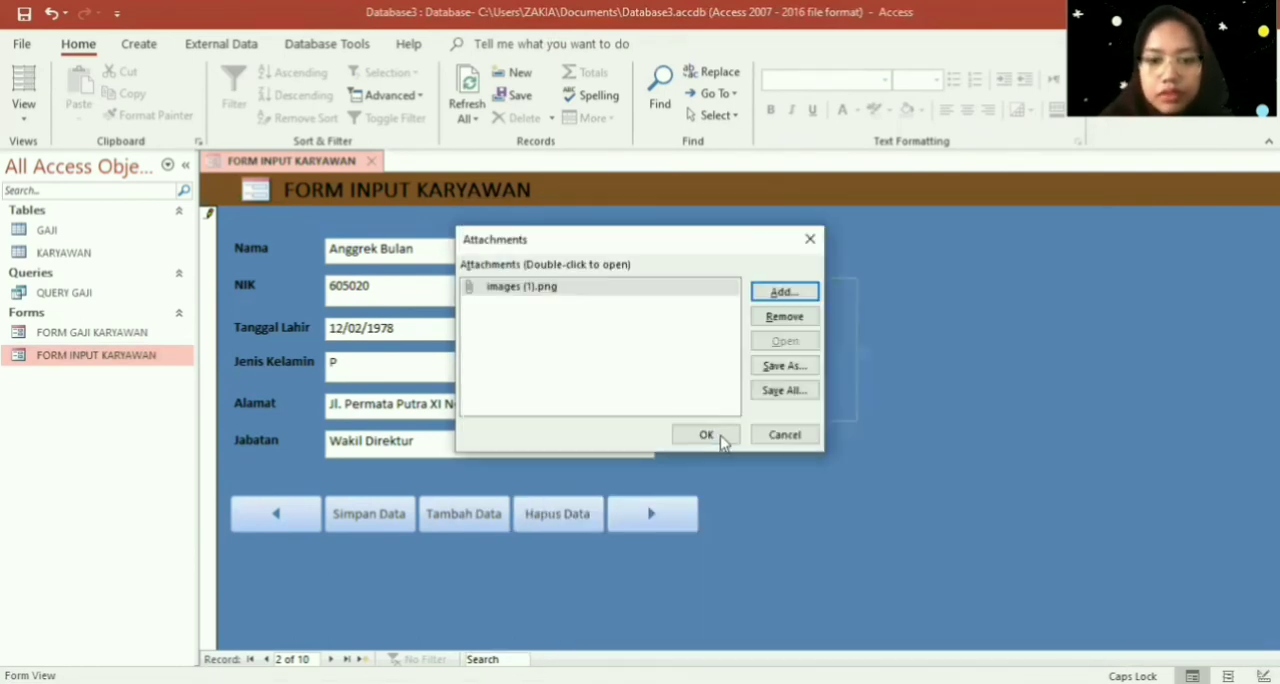
pyautogui.click(708, 435)
# - Go to the third employee record and attach the images picture of the long-haired woman in a buttoned shirt to its Foto field
pyautogui.click(651, 514)
pyautogui.rightClick(769, 379)
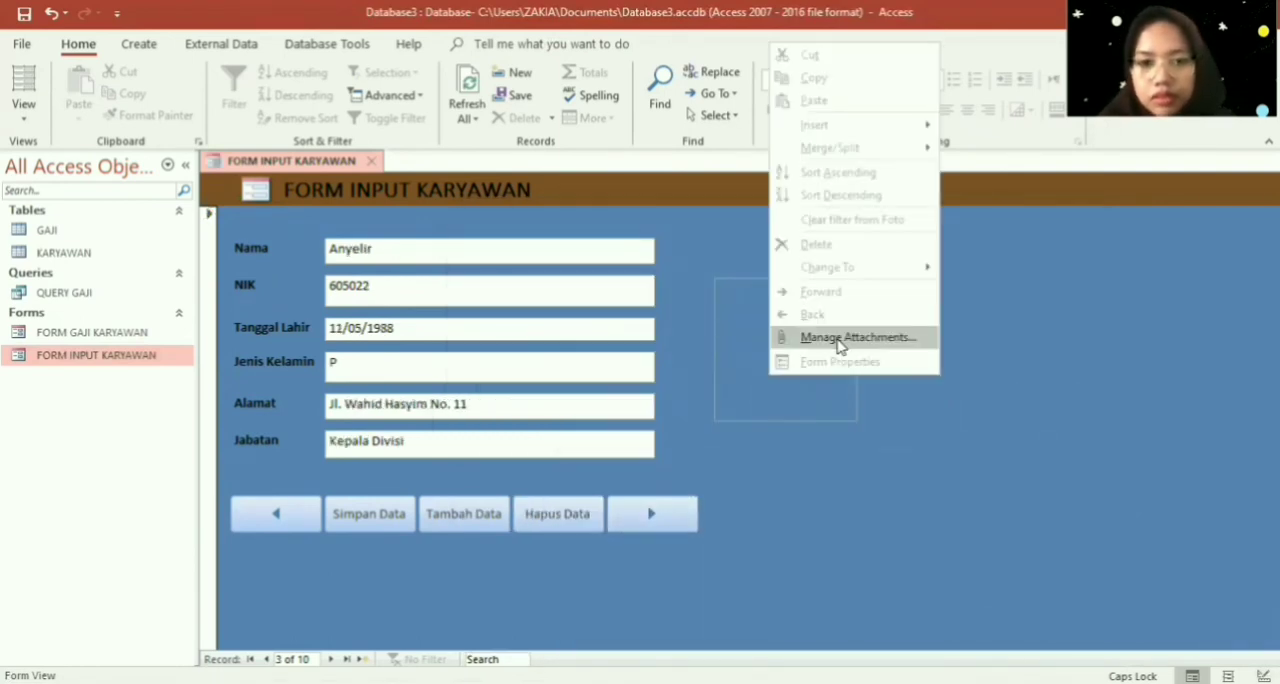
pyautogui.click(838, 338)
pyautogui.click(792, 292)
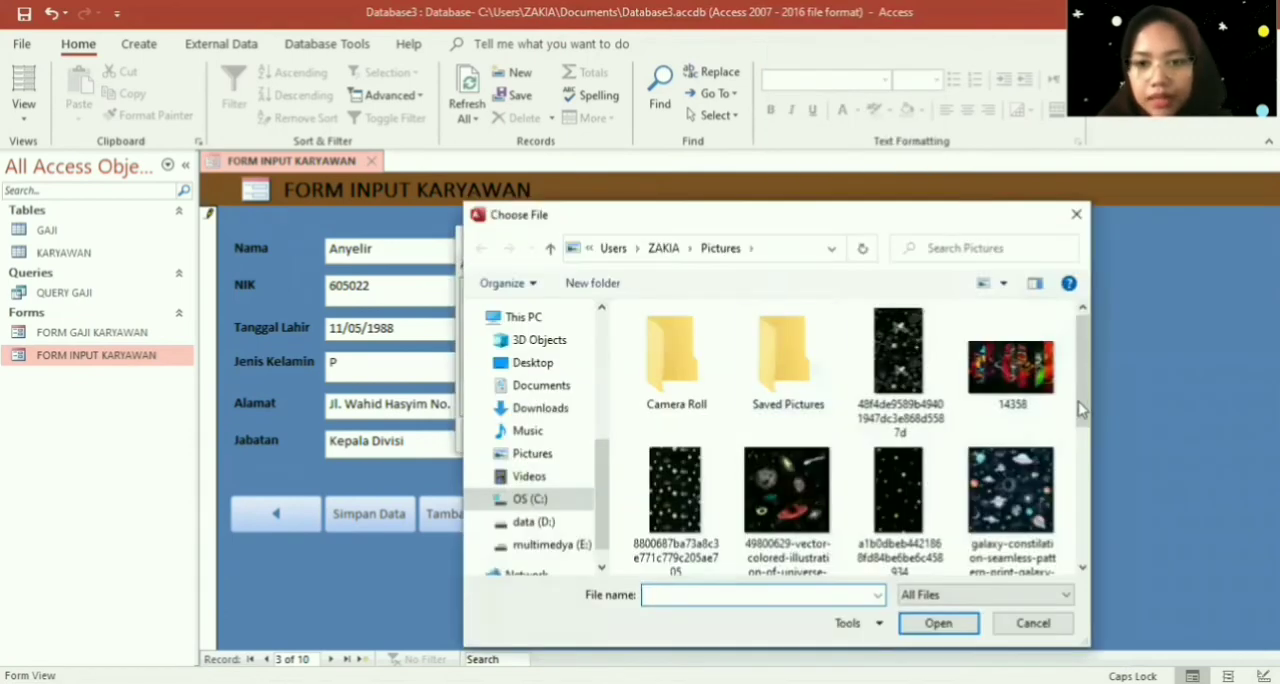
pyautogui.scroll(-5, 838, 541)
pyautogui.doubleClick(873, 502)
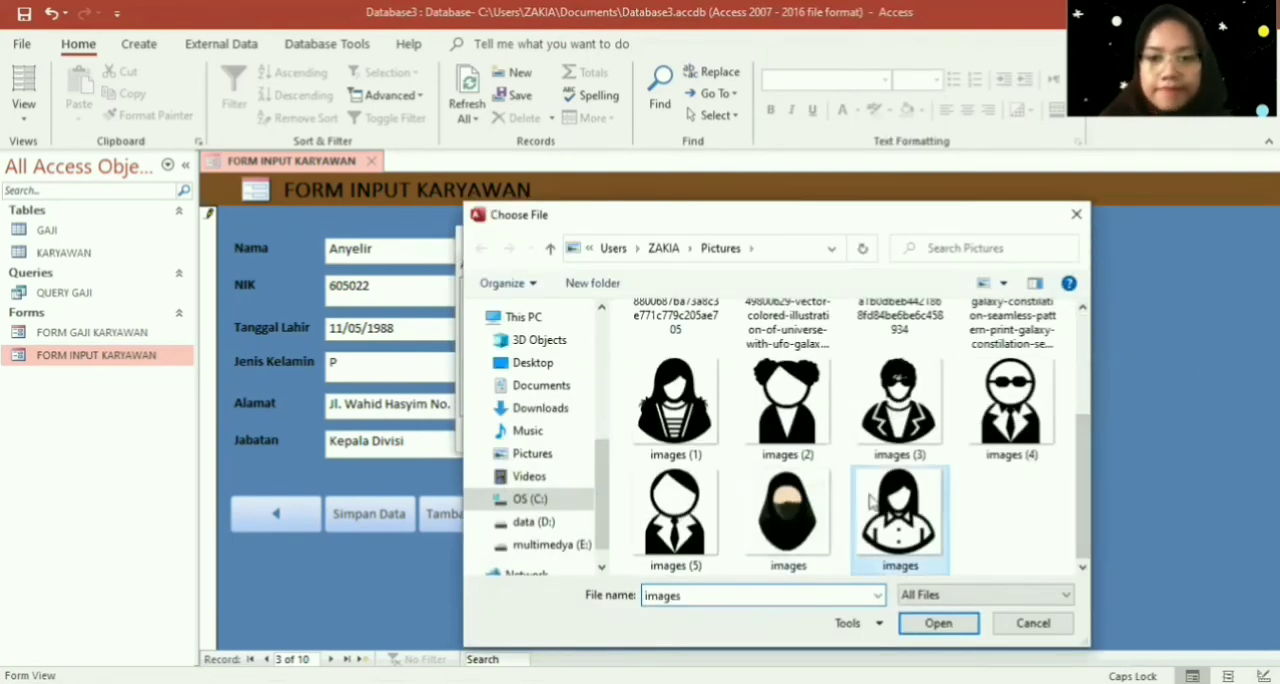
pyautogui.click(707, 435)
# - Convert the Jenis Kelamin text box to a combo box in Design View and widen its Property Sheet
pyautogui.rightClick(683, 470)
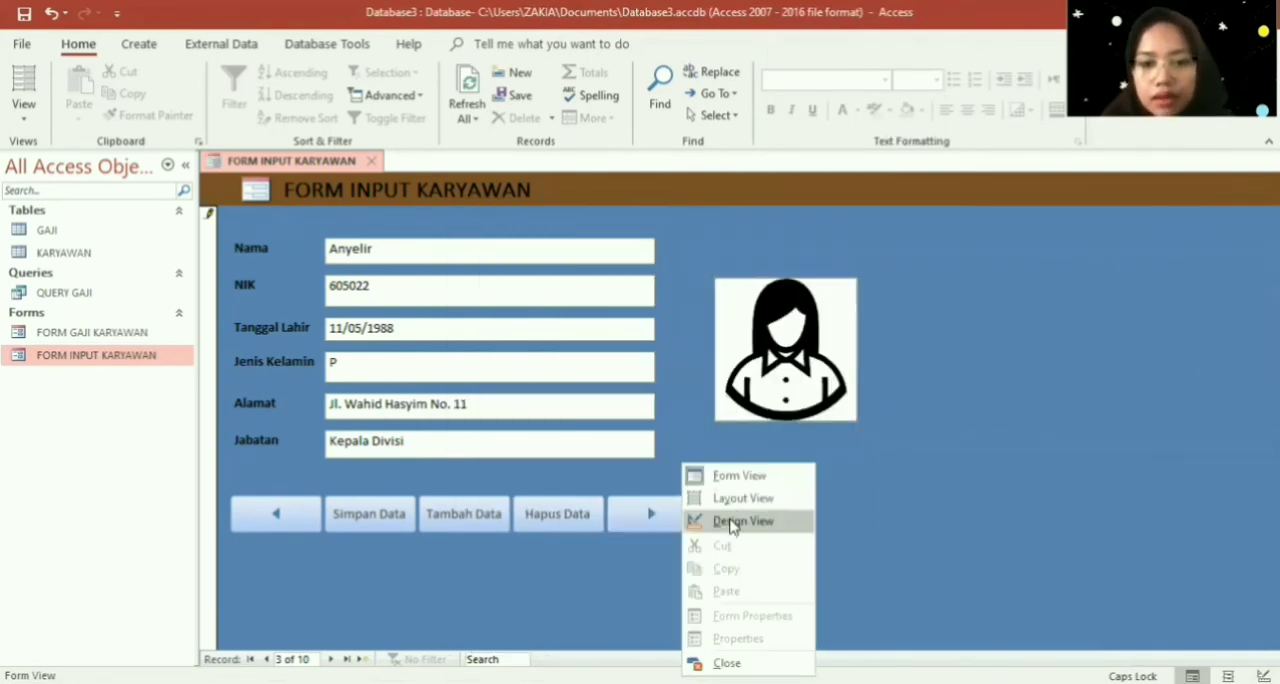
pyautogui.click(730, 524)
pyautogui.rightClick(629, 426)
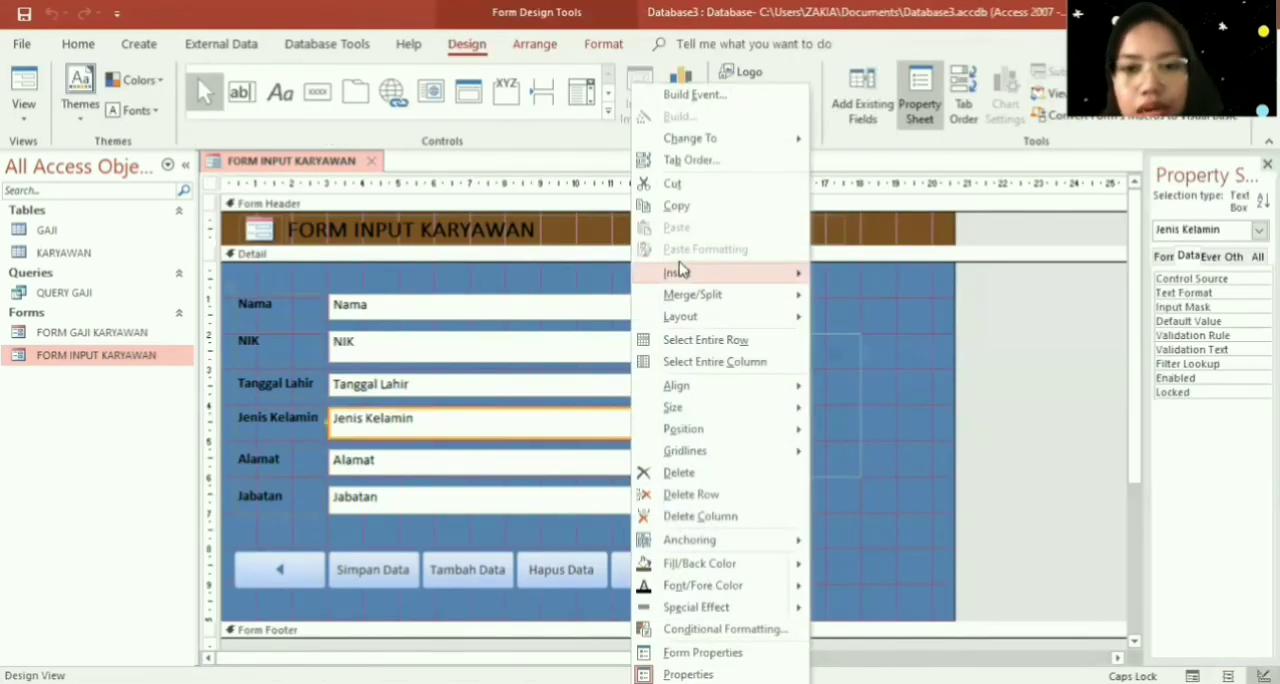
pyautogui.click(856, 32)
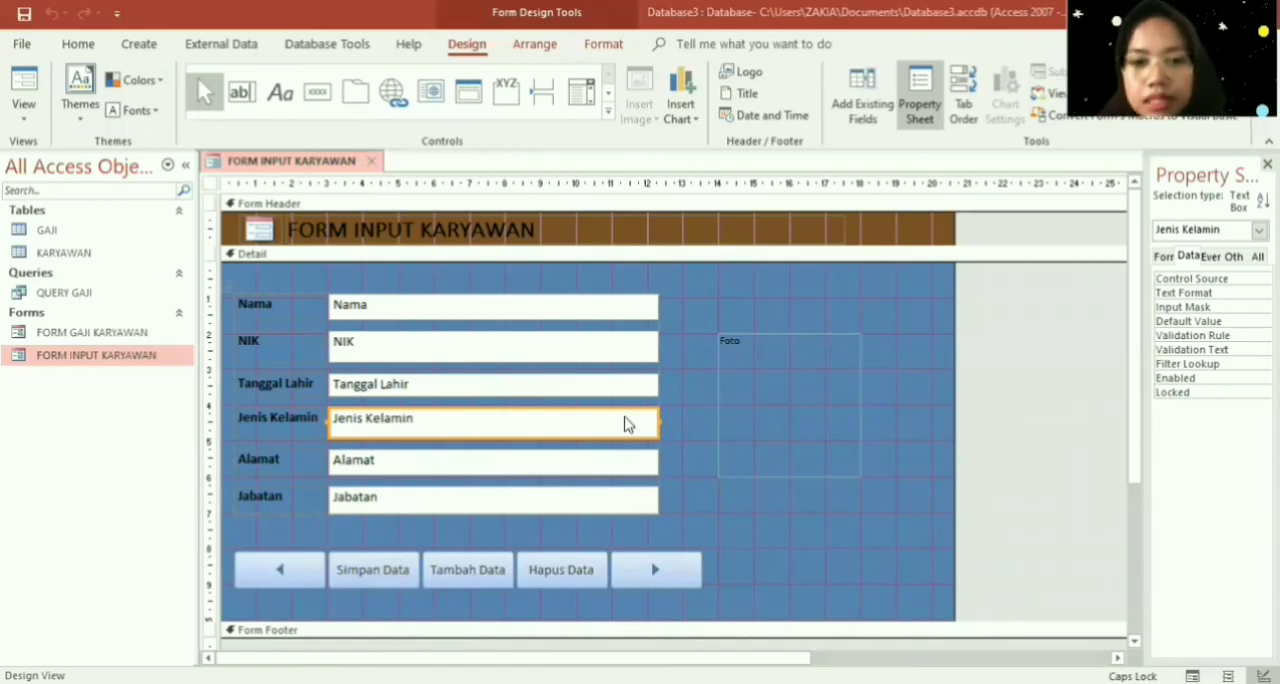
pyautogui.rightClick(626, 423)
pyautogui.moveTo(680, 138)
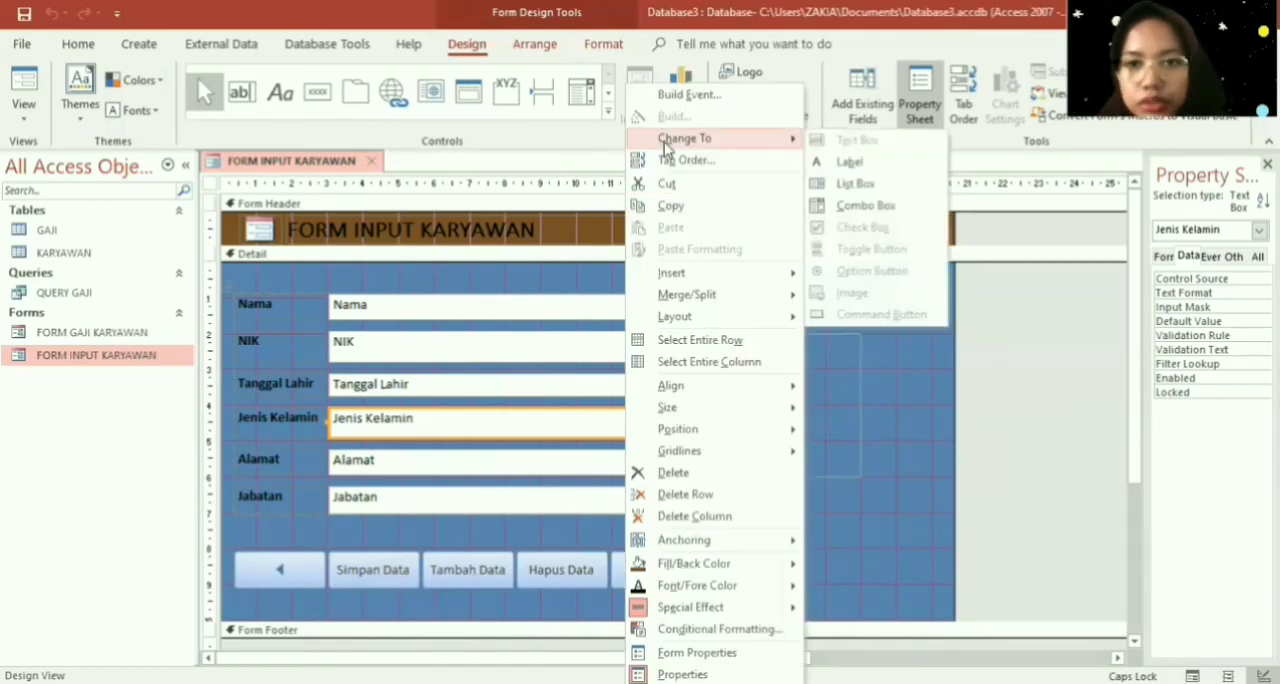
pyautogui.click(856, 205)
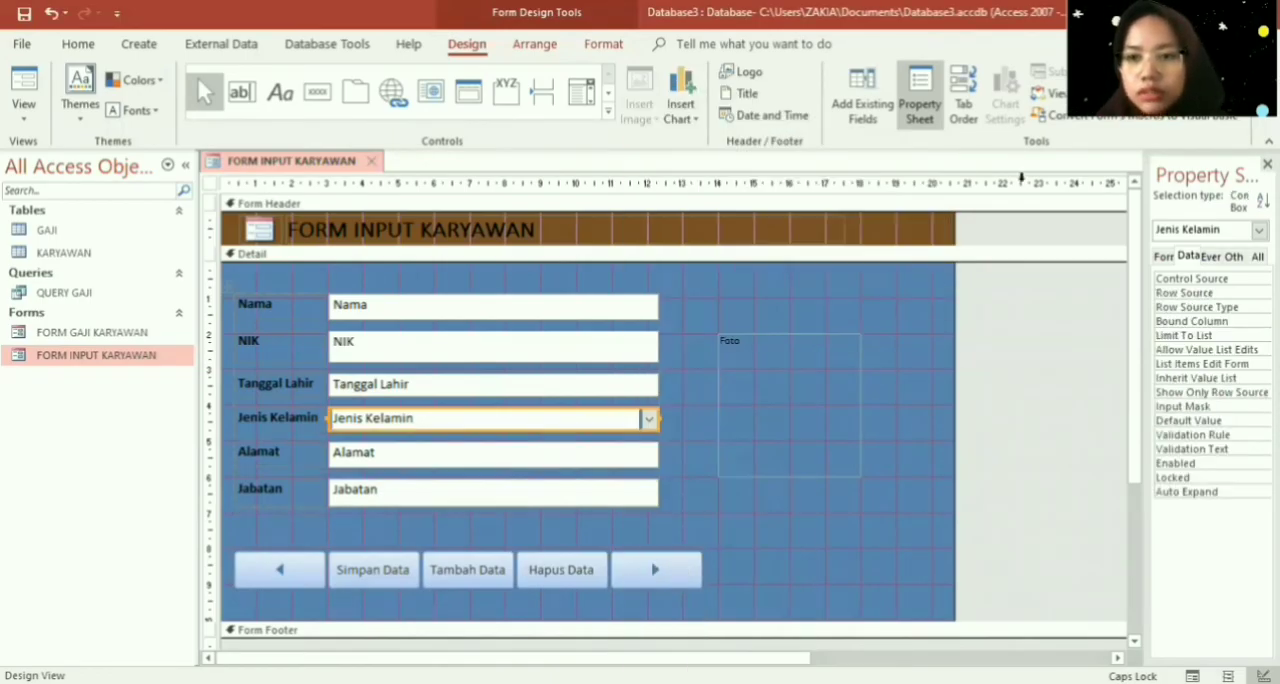
pyautogui.moveTo(1147, 201); pyautogui.dragTo(997, 203)
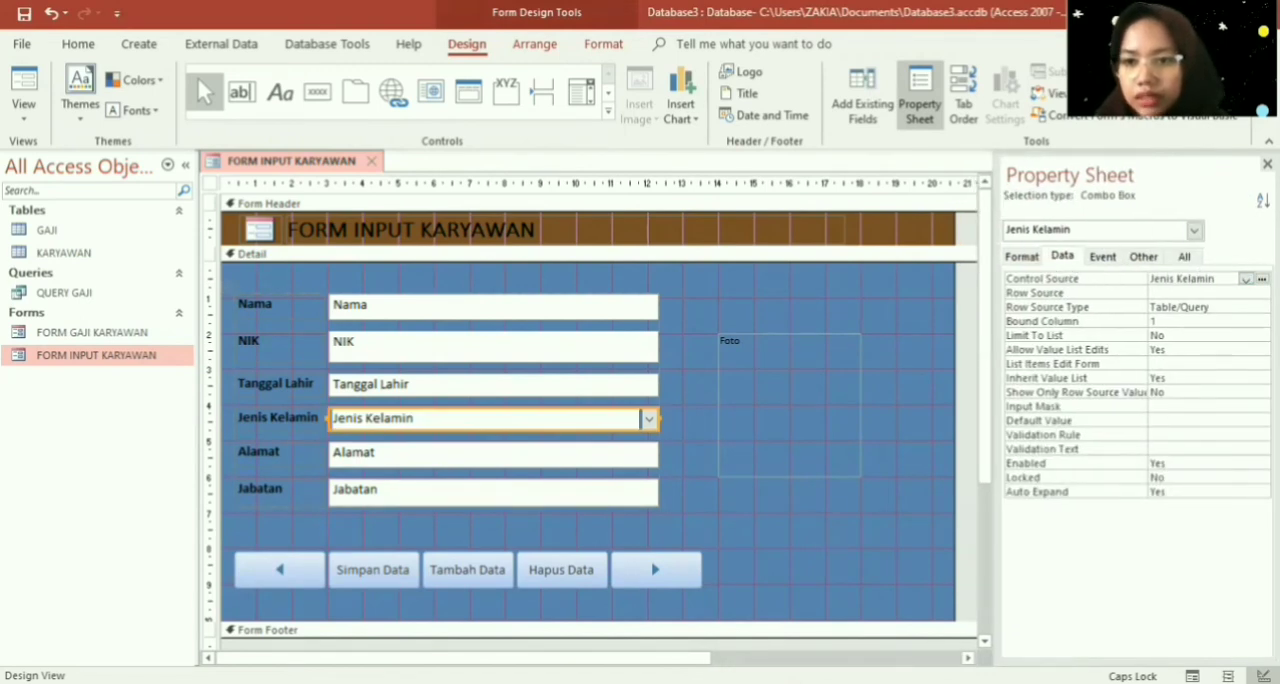
pyautogui.click(1245, 307)
pyautogui.click(1180, 335)
pyautogui.click(1245, 279)
pyautogui.click(1263, 201)
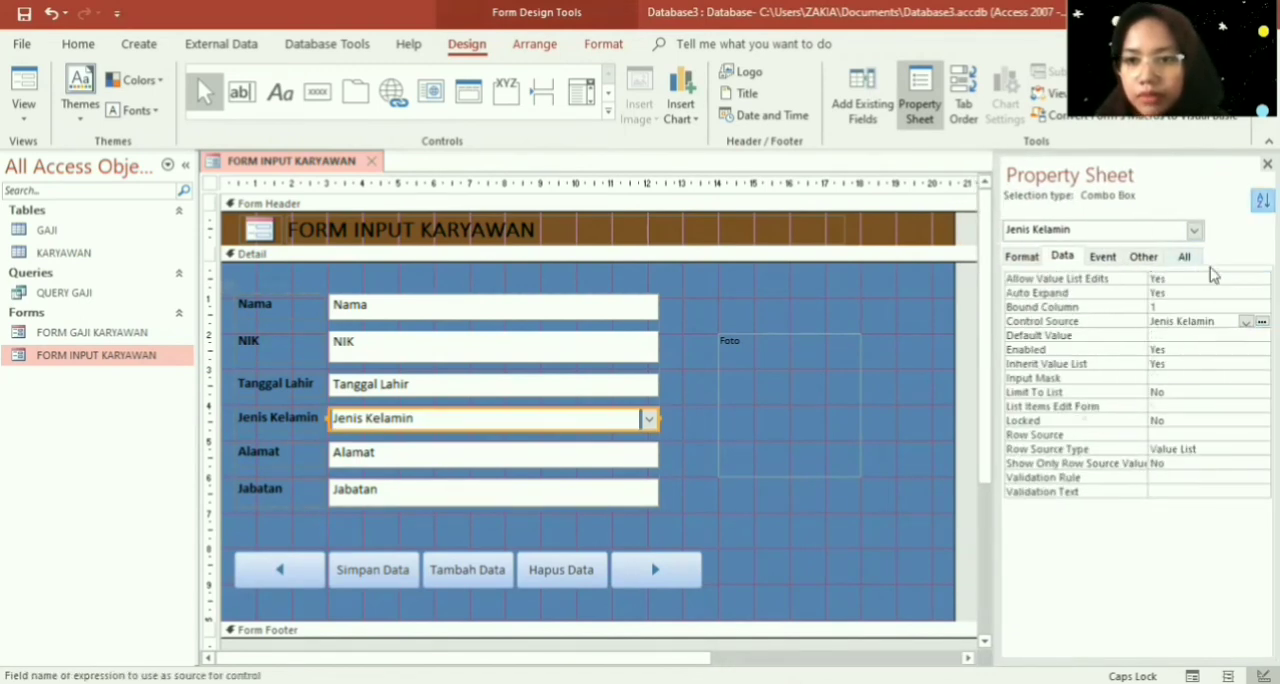
pyautogui.click(1104, 257)
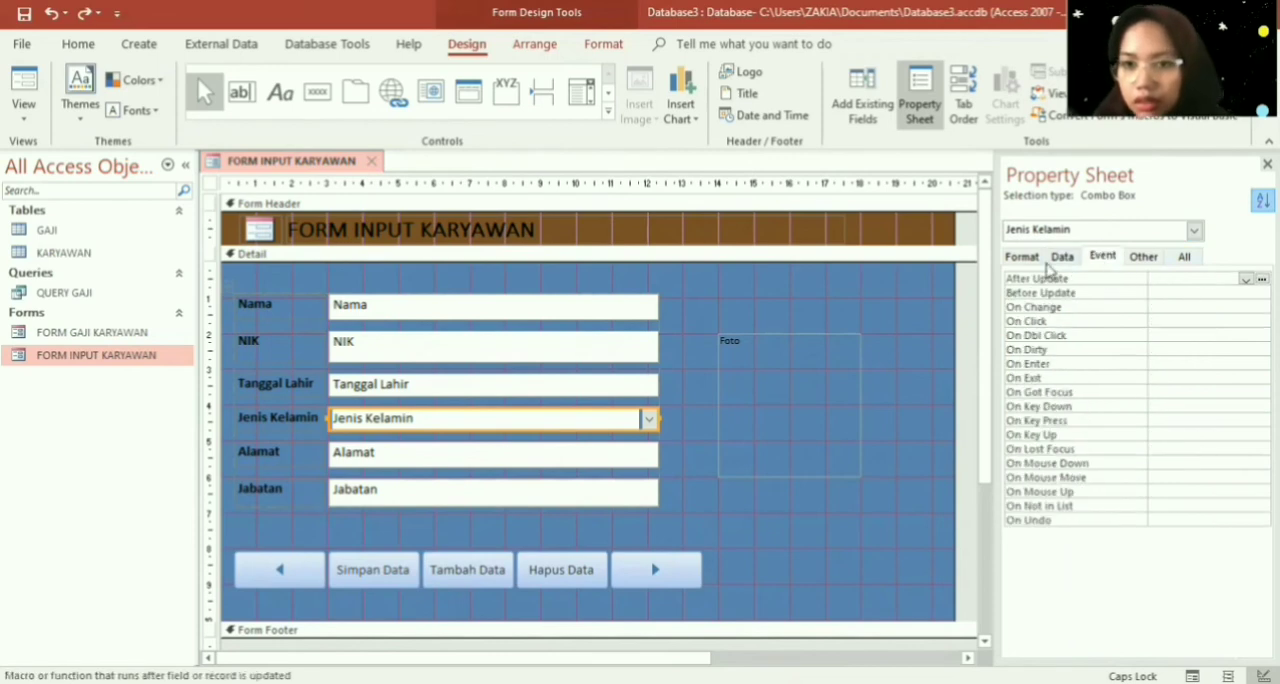
pyautogui.click(1058, 260)
pyautogui.click(1263, 201)
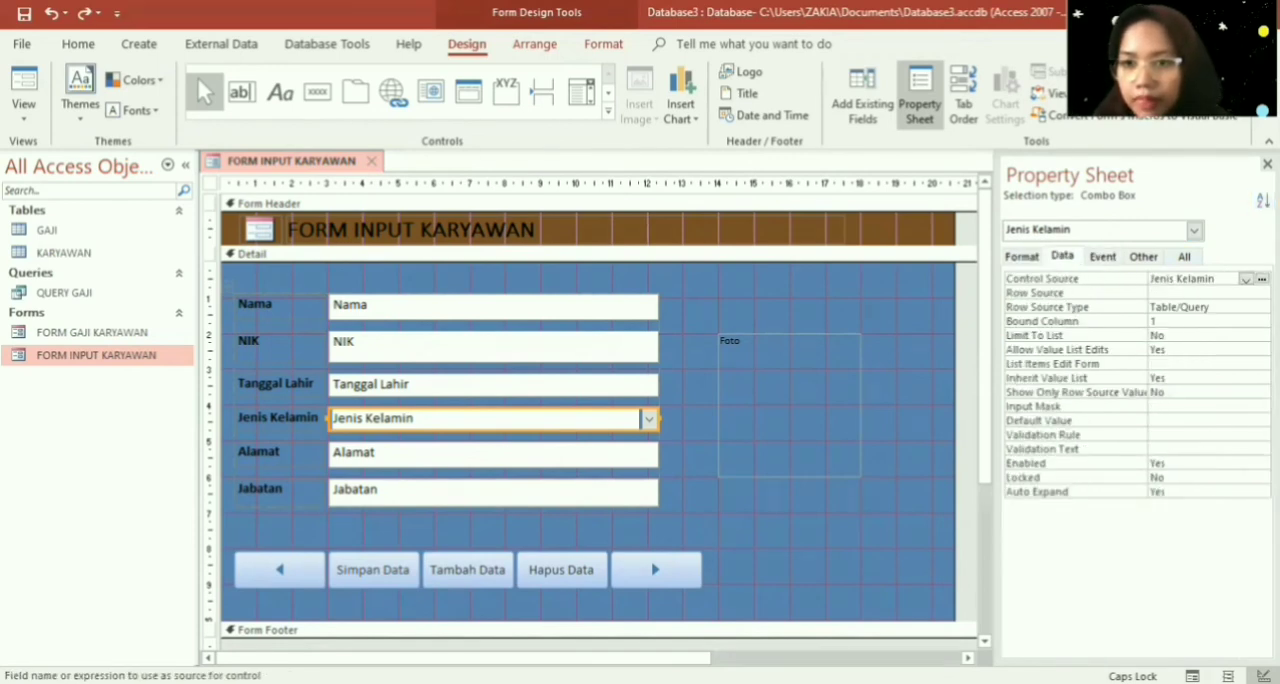
pyautogui.click(1261, 287)
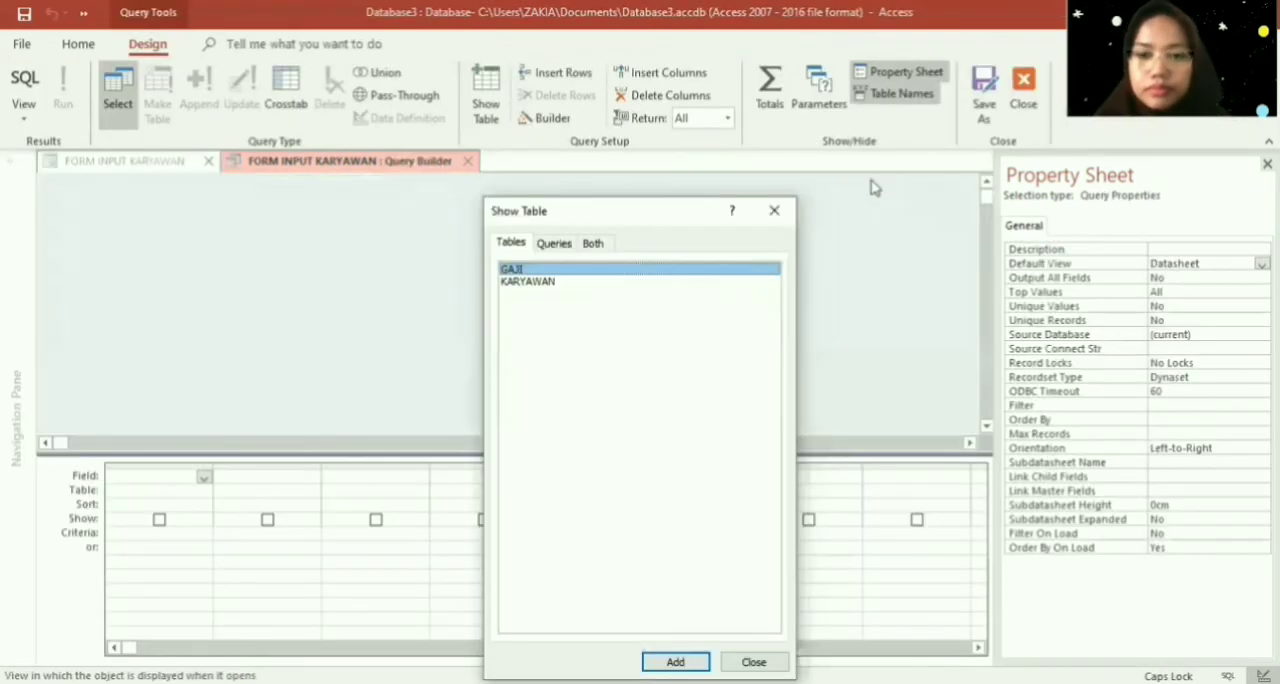
pyautogui.click(774, 210)
pyautogui.click(472, 163)
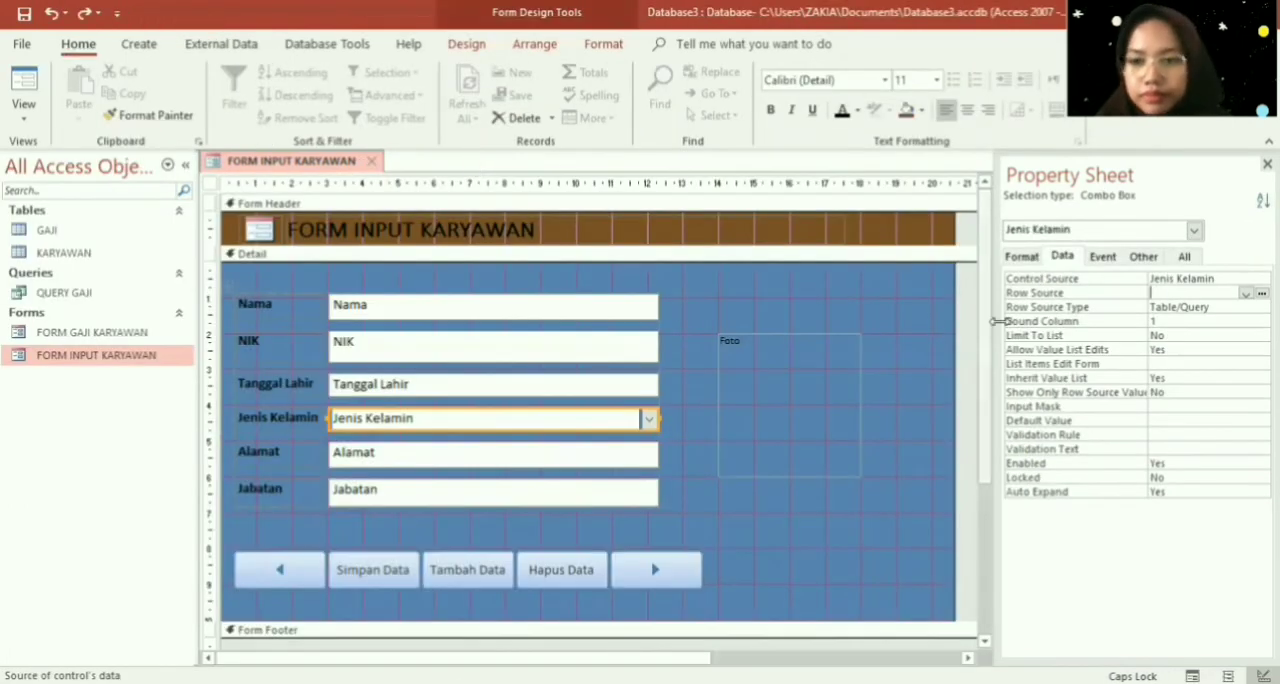
# - Set the Jenis Kelamin combo box's Row Source Type to Value List with the list items L and P
pyautogui.click(1262, 307)
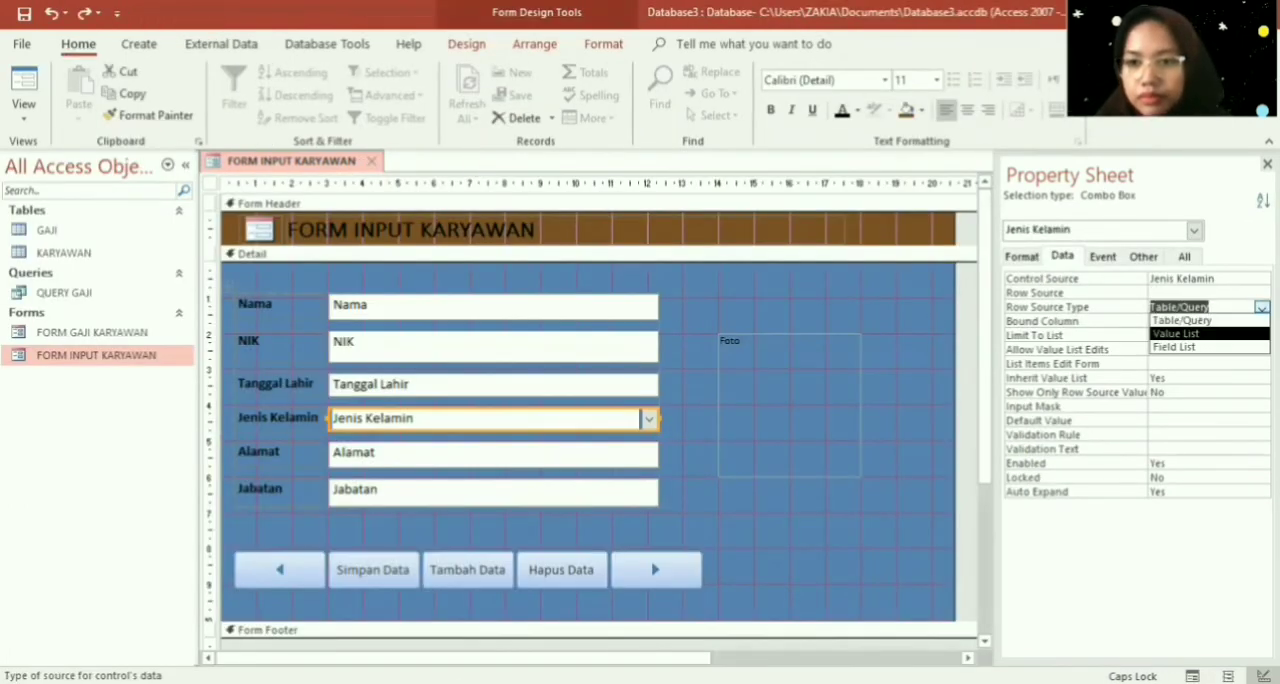
pyautogui.click(1180, 335)
pyautogui.click(1200, 293)
pyautogui.click(1261, 293)
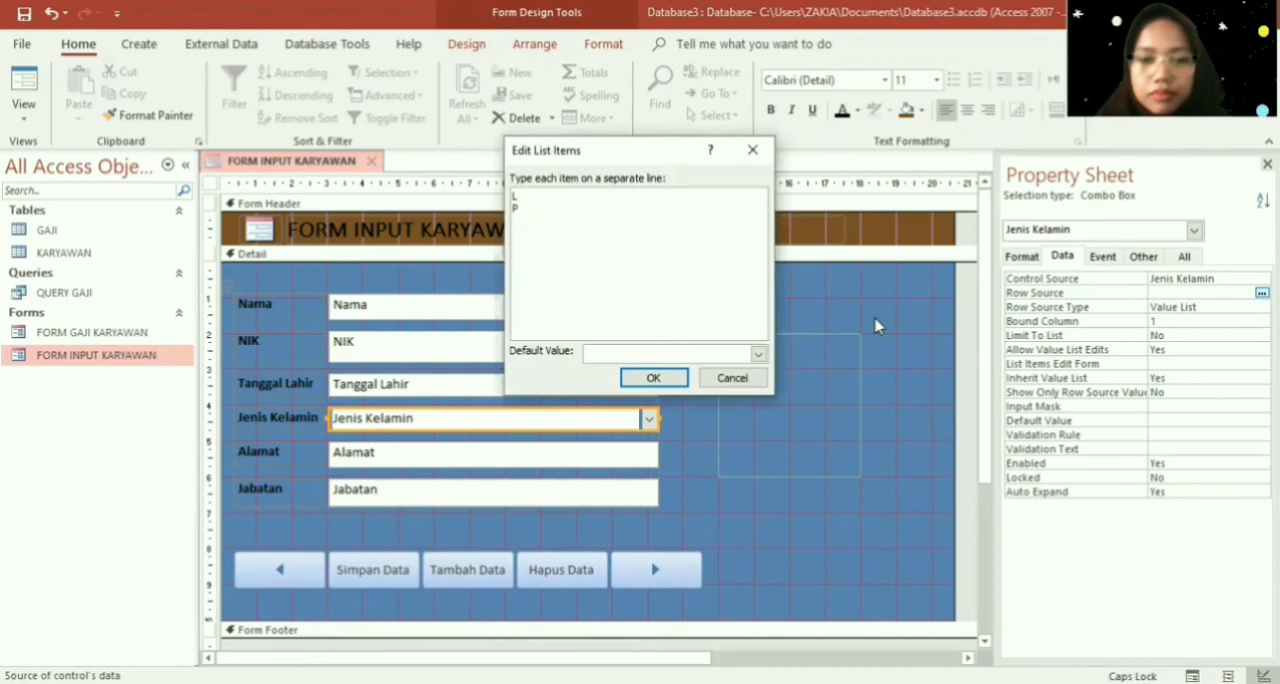
pyautogui.click(653, 379)
# - Save and close FORM INPUT KARYAWAN, then reopen it in Form View
pyautogui.rightClick(318, 170)
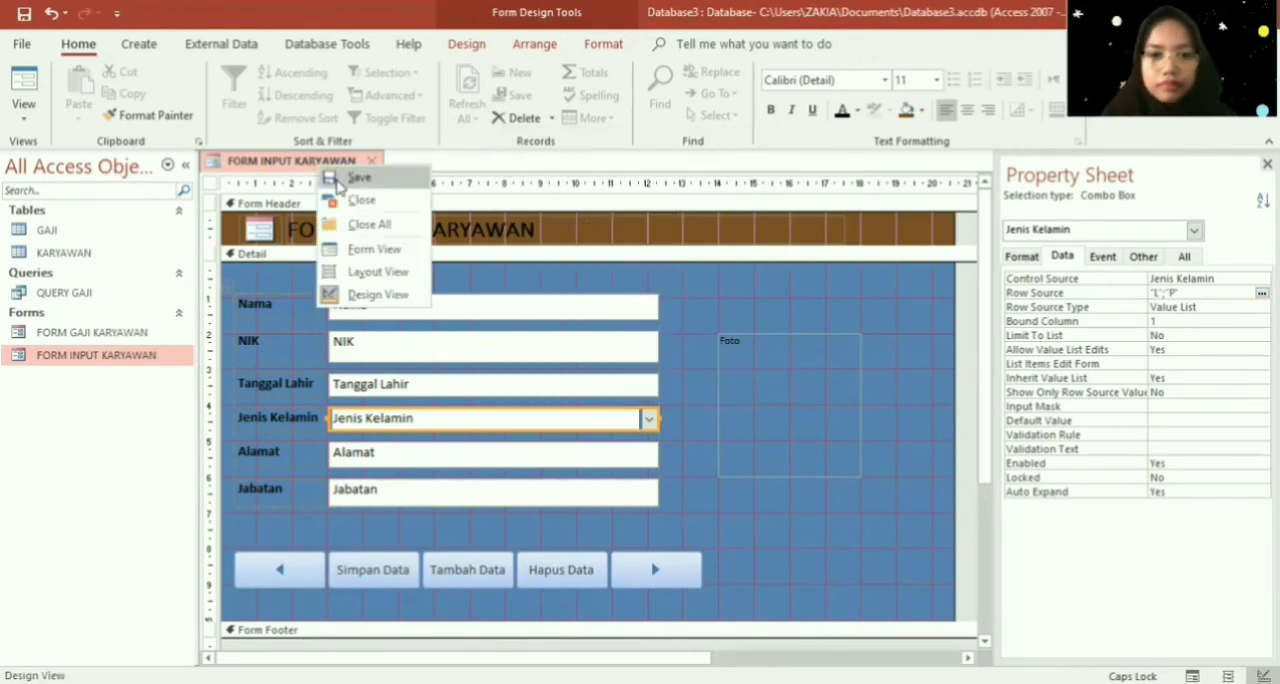
pyautogui.click(336, 180)
pyautogui.click(372, 161)
pyautogui.doubleClick(171, 355)
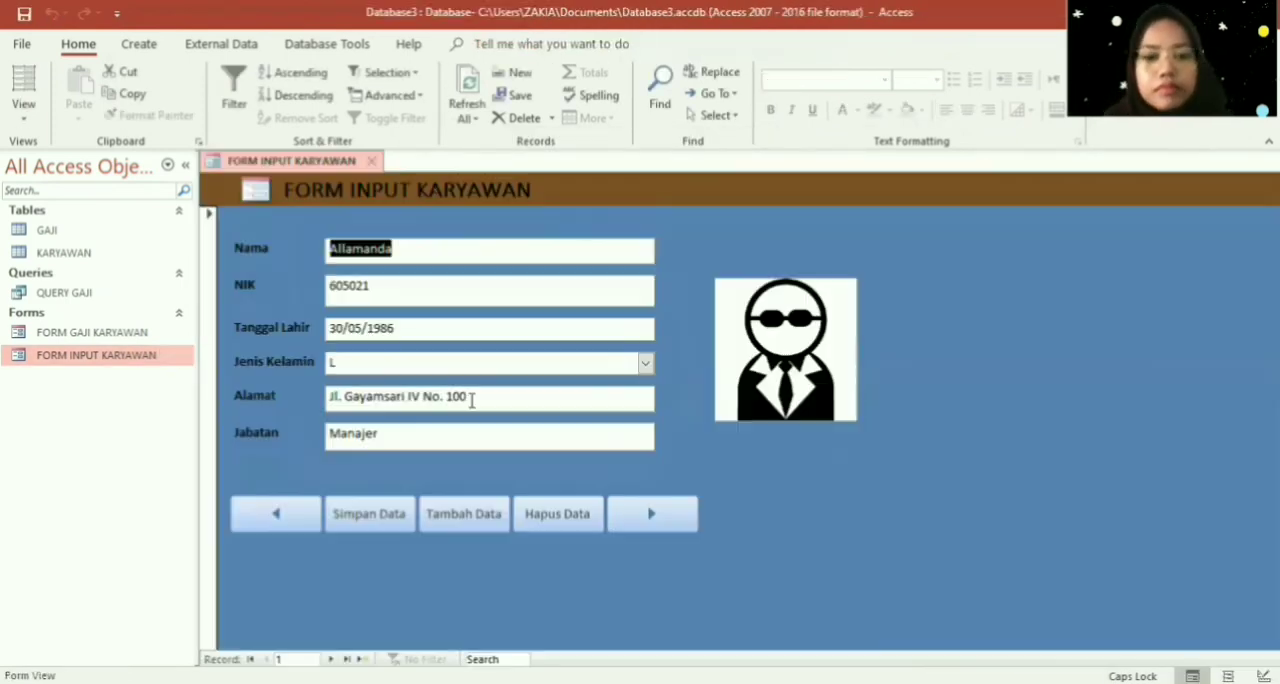
# - Go to the fourth employee record and attach the picture images (2) to its Foto field
pyautogui.click(670, 516)
pyautogui.click(660, 514)
pyautogui.click(626, 522)
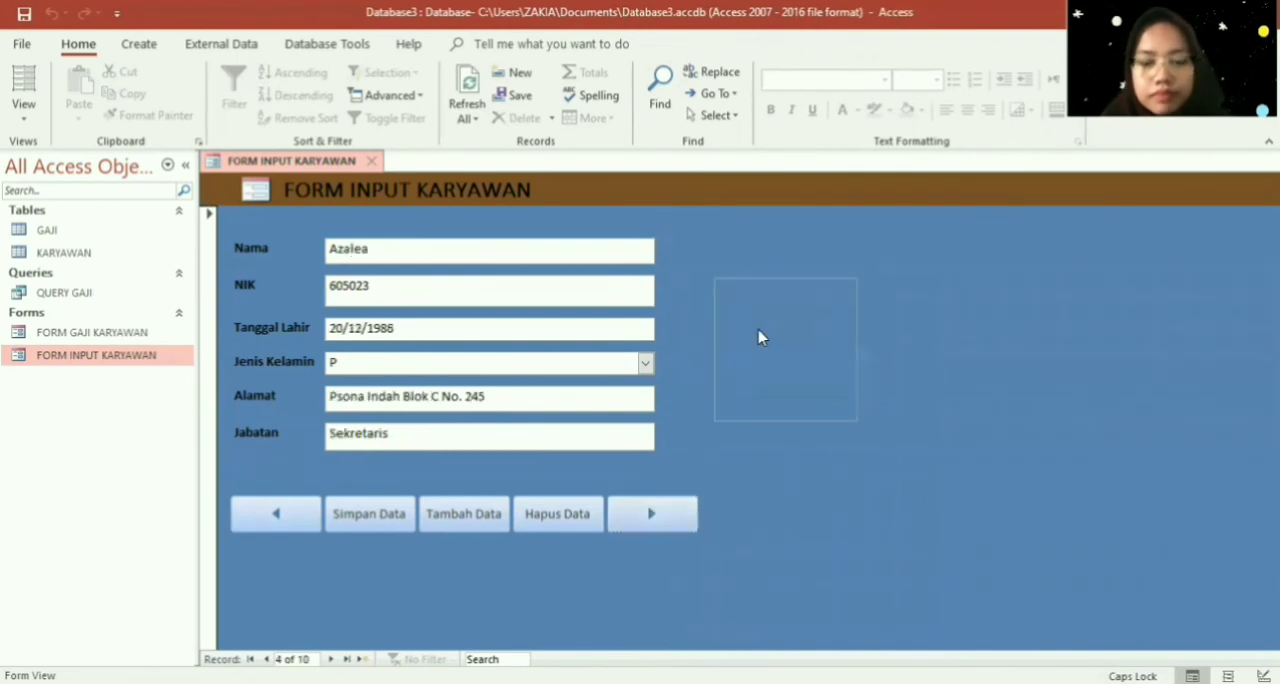
pyautogui.rightClick(760, 334)
pyautogui.click(848, 624)
pyautogui.click(780, 292)
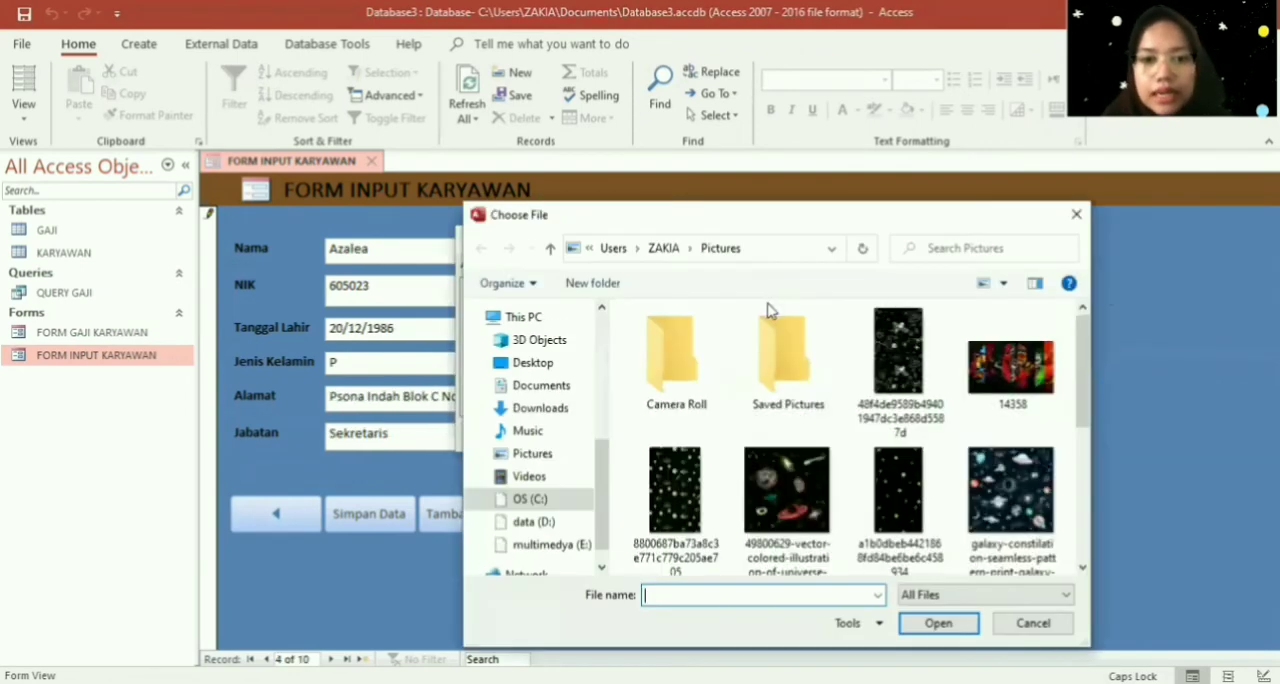
pyautogui.moveTo(1084, 360); pyautogui.dragTo(1085, 512)
pyautogui.click(787, 400)
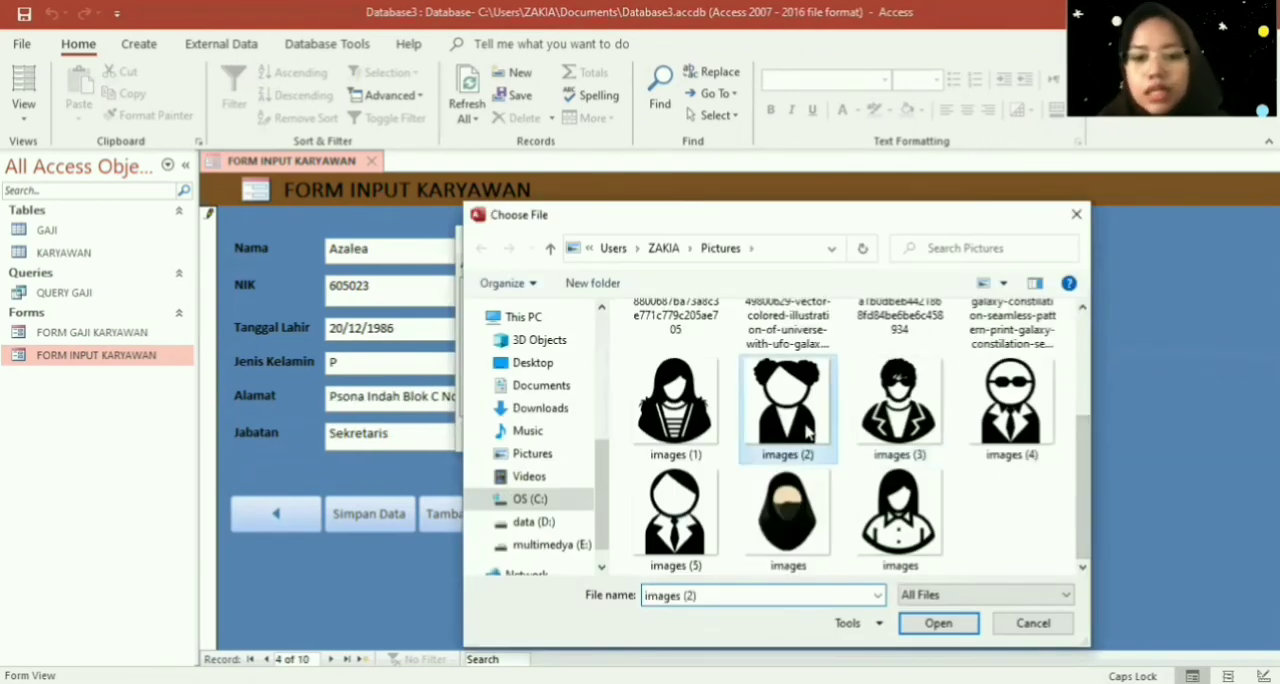
pyautogui.click(938, 623)
pyautogui.click(704, 437)
# - Go to the fifth employee record and attach the picture images (3) to its Foto field
pyautogui.click(654, 523)
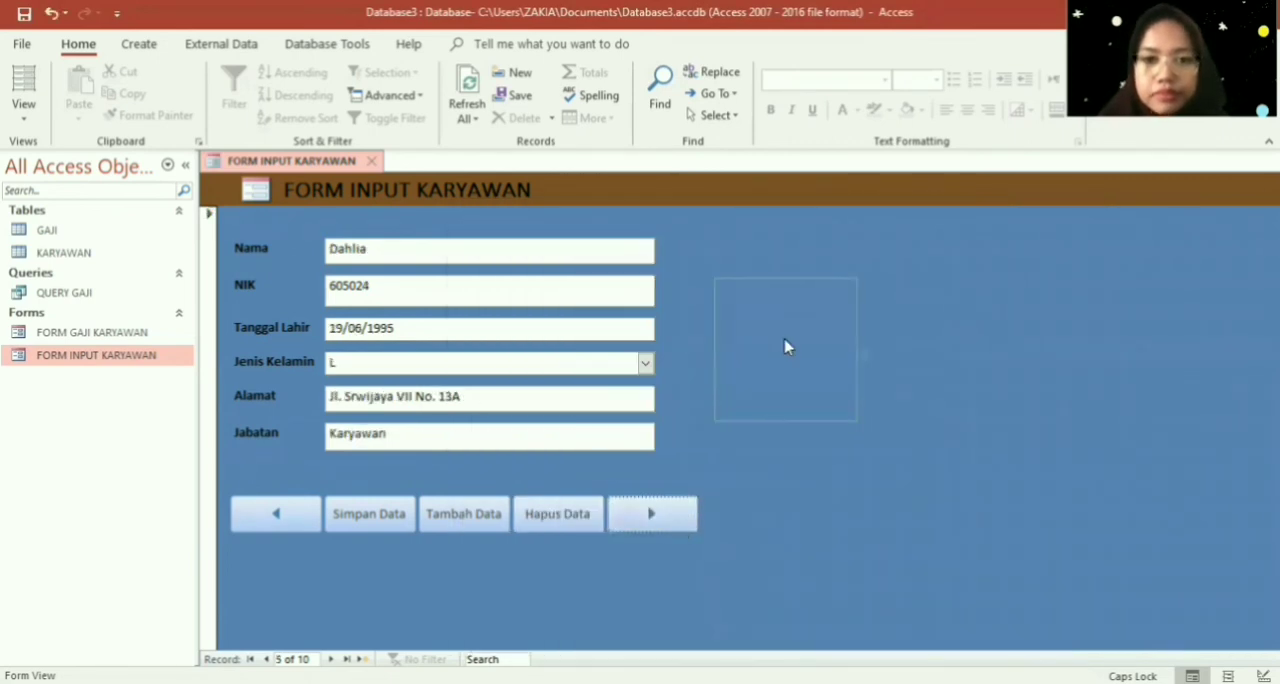
pyautogui.click(784, 341)
pyautogui.click(764, 253)
pyautogui.click(771, 291)
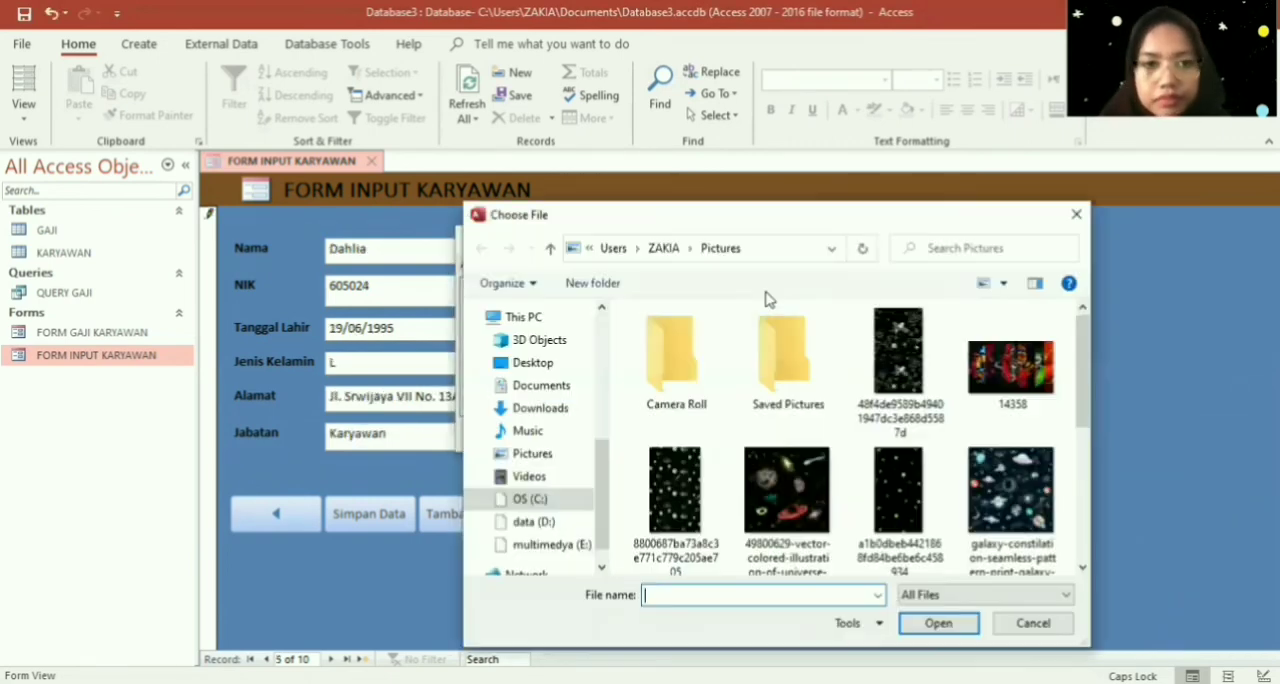
pyautogui.click(1087, 525)
pyautogui.click(898, 500)
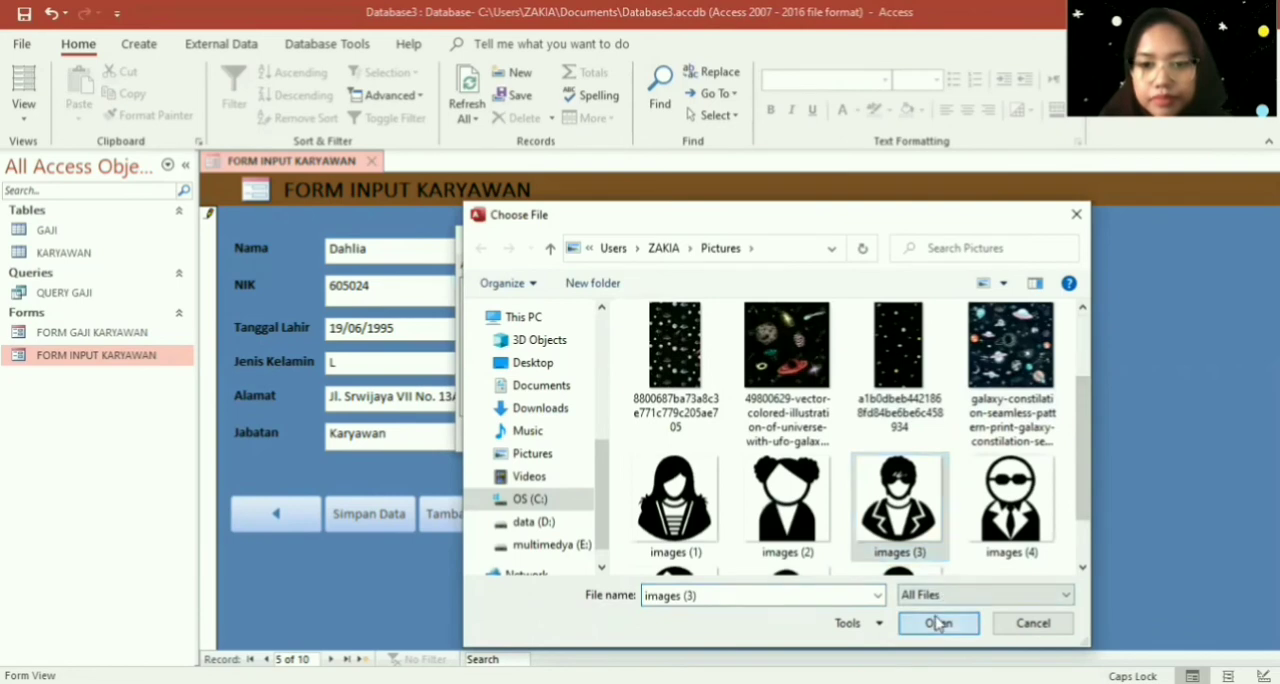
pyautogui.click(940, 622)
pyautogui.click(772, 434)
# - Go to the sixth employee record and attach the picture images (5) to its Foto field
pyautogui.click(654, 513)
pyautogui.click(743, 418)
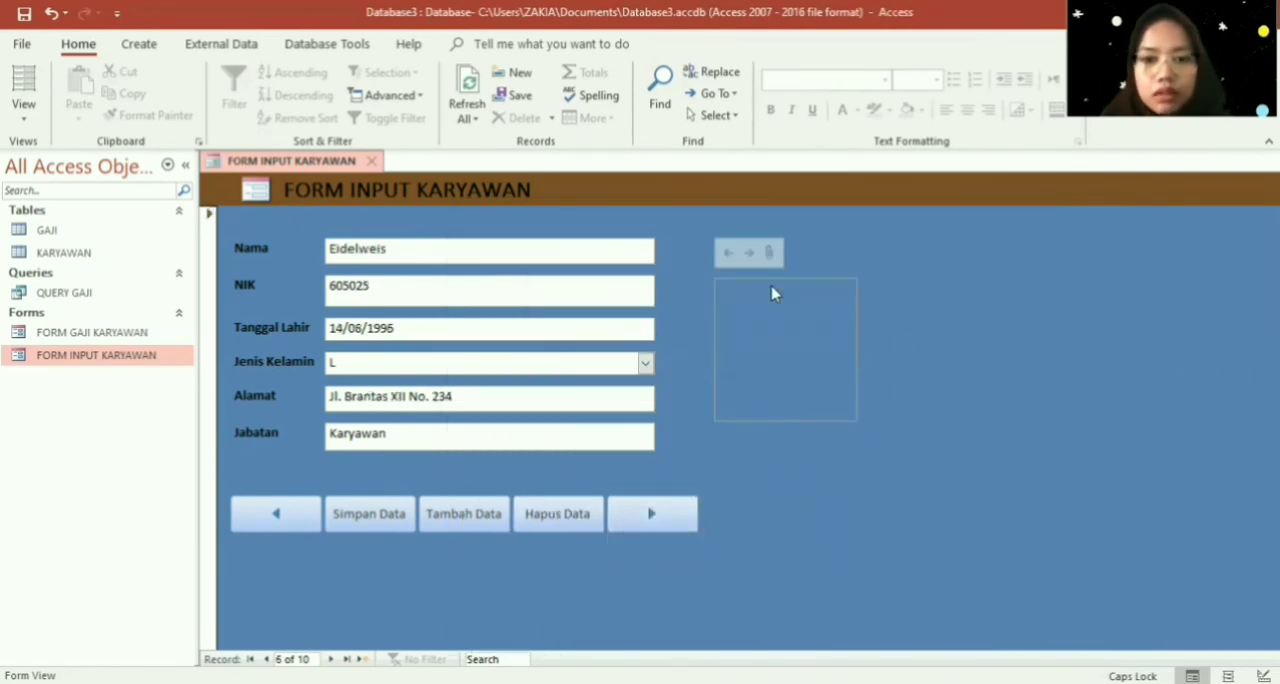
pyautogui.click(766, 253)
pyautogui.click(783, 292)
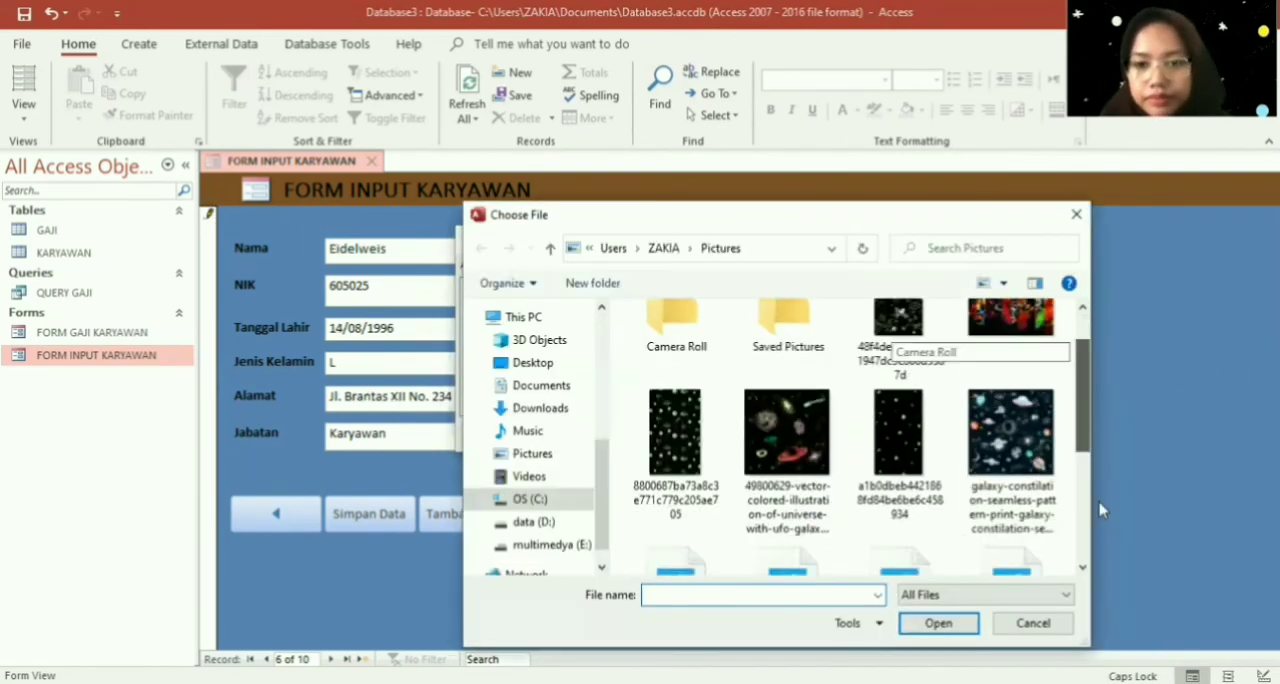
pyautogui.click(1087, 525)
pyautogui.click(675, 515)
pyautogui.click(928, 630)
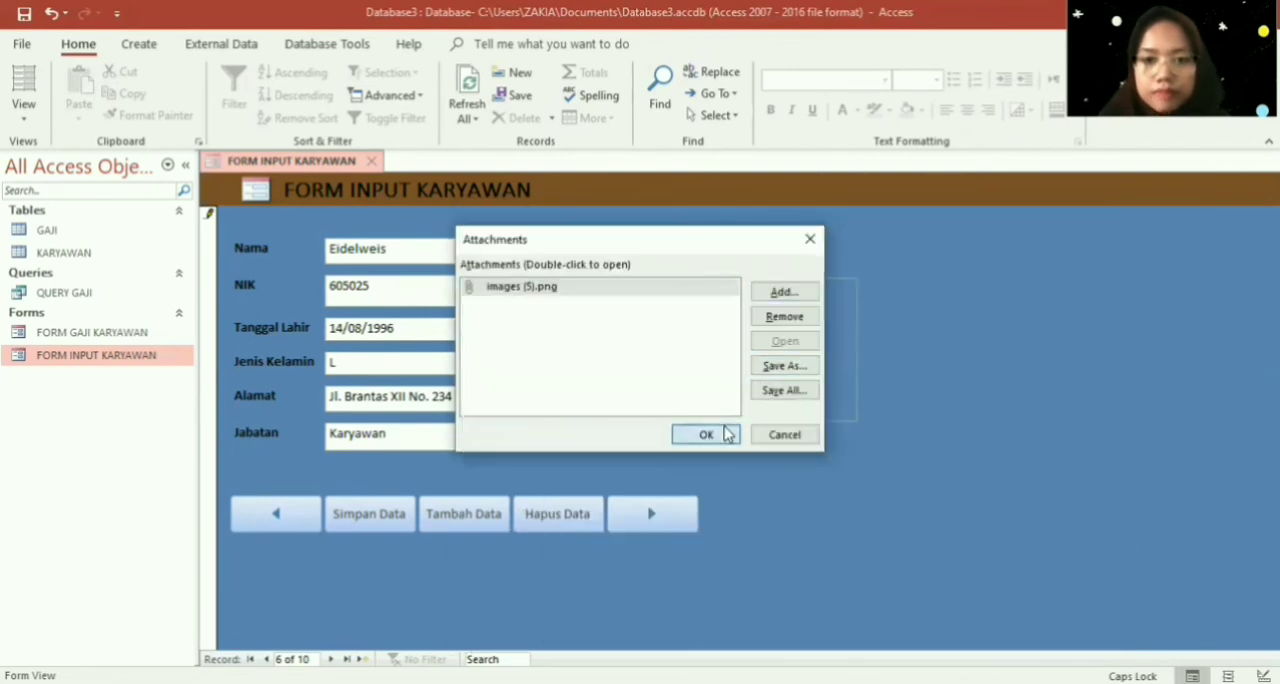
pyautogui.click(727, 434)
# - Go to the seventh employee record and attach the picture images (2) to its Foto field
pyautogui.click(654, 513)
pyautogui.click(770, 373)
pyautogui.click(772, 252)
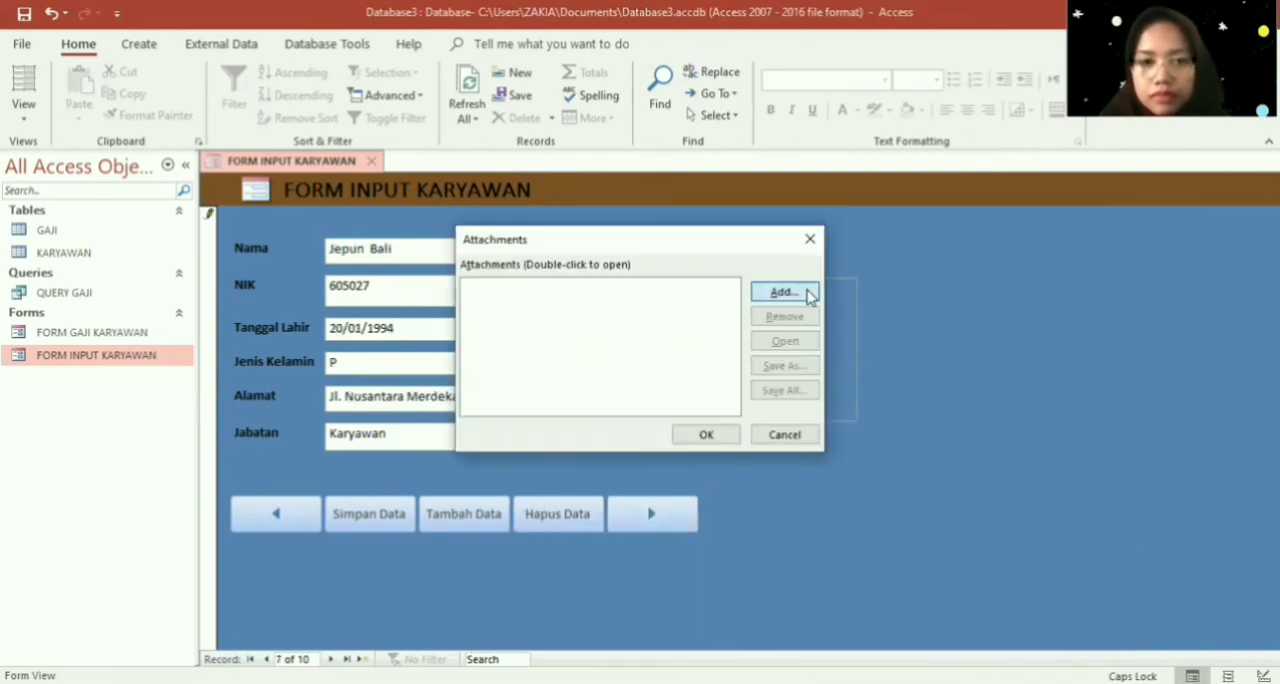
pyautogui.click(810, 290)
pyautogui.scroll(-5, 1090, 466)
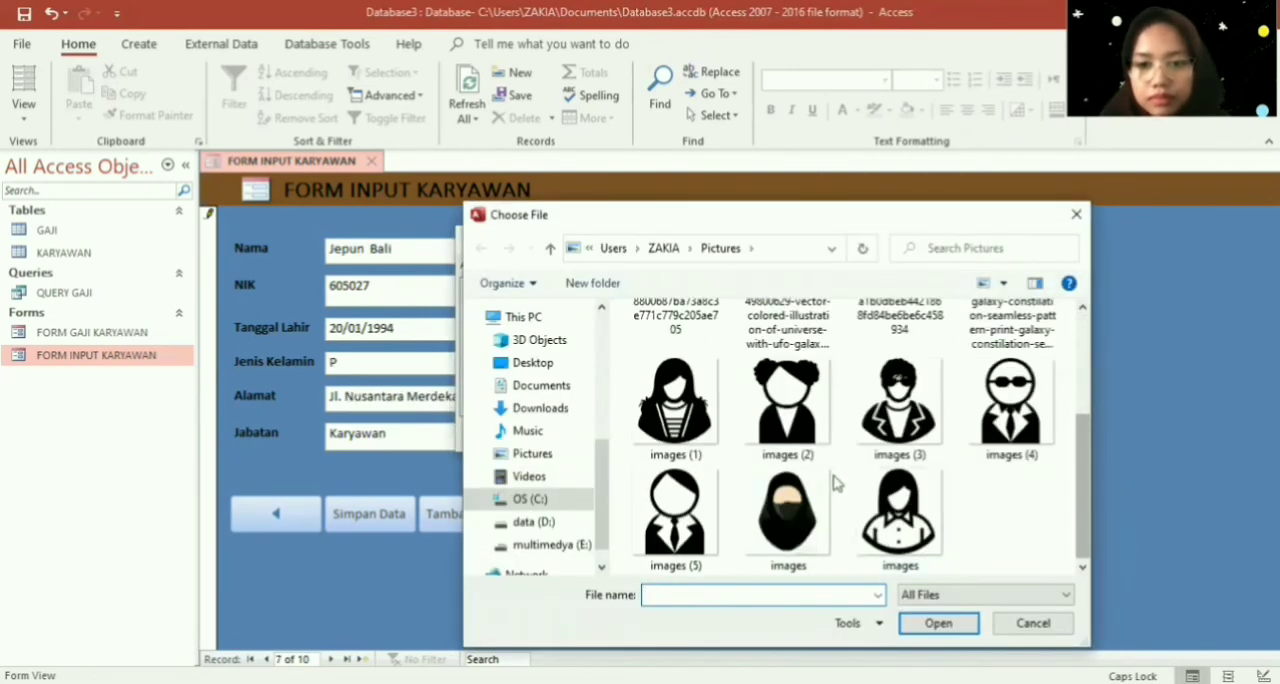
pyautogui.click(787, 405)
pyautogui.click(937, 622)
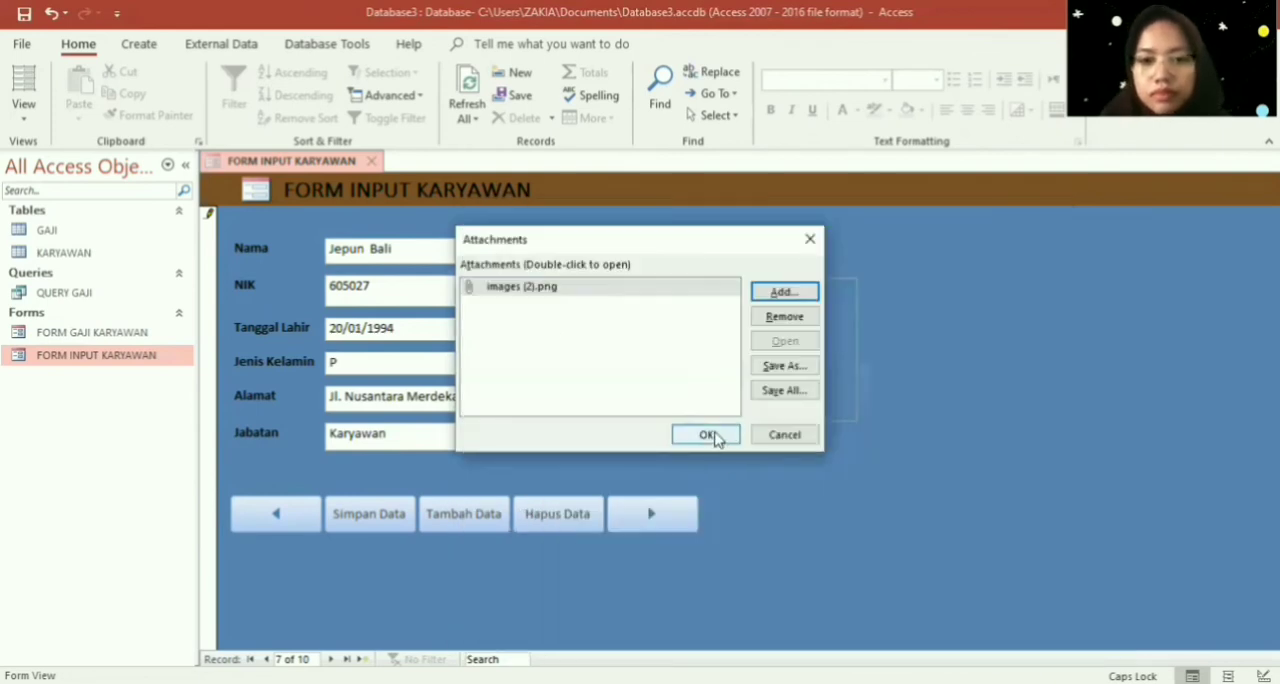
pyautogui.click(791, 434)
# - Go to the eighth employee record and attach the picture images (4) to its Foto field
pyautogui.click(655, 512)
pyautogui.click(777, 363)
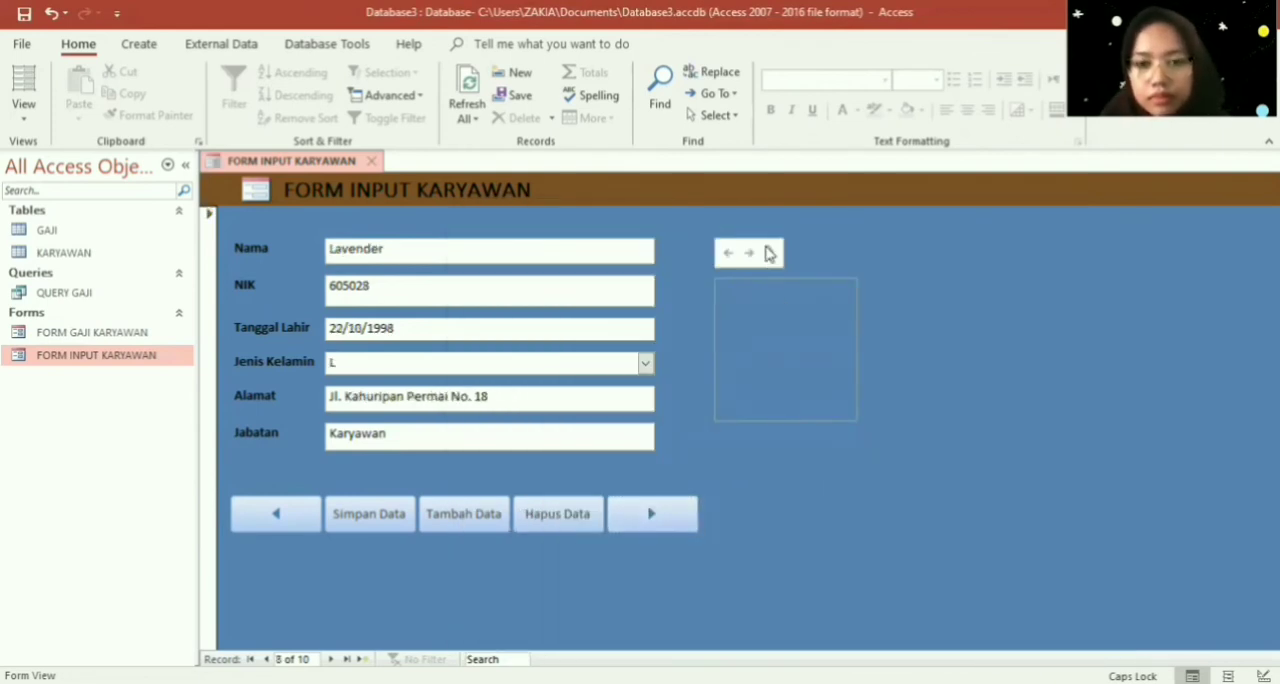
pyautogui.click(768, 252)
pyautogui.click(779, 295)
pyautogui.scroll(-2, 1060, 540)
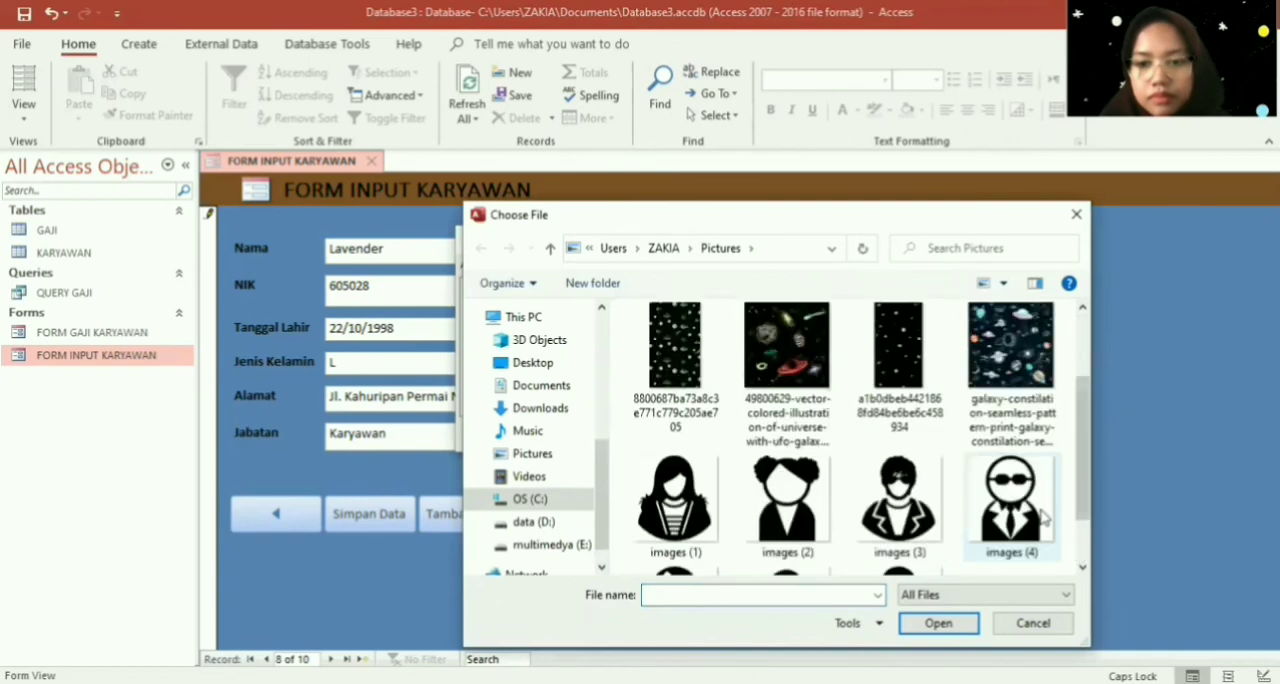
pyautogui.click(1010, 500)
pyautogui.press('Return')
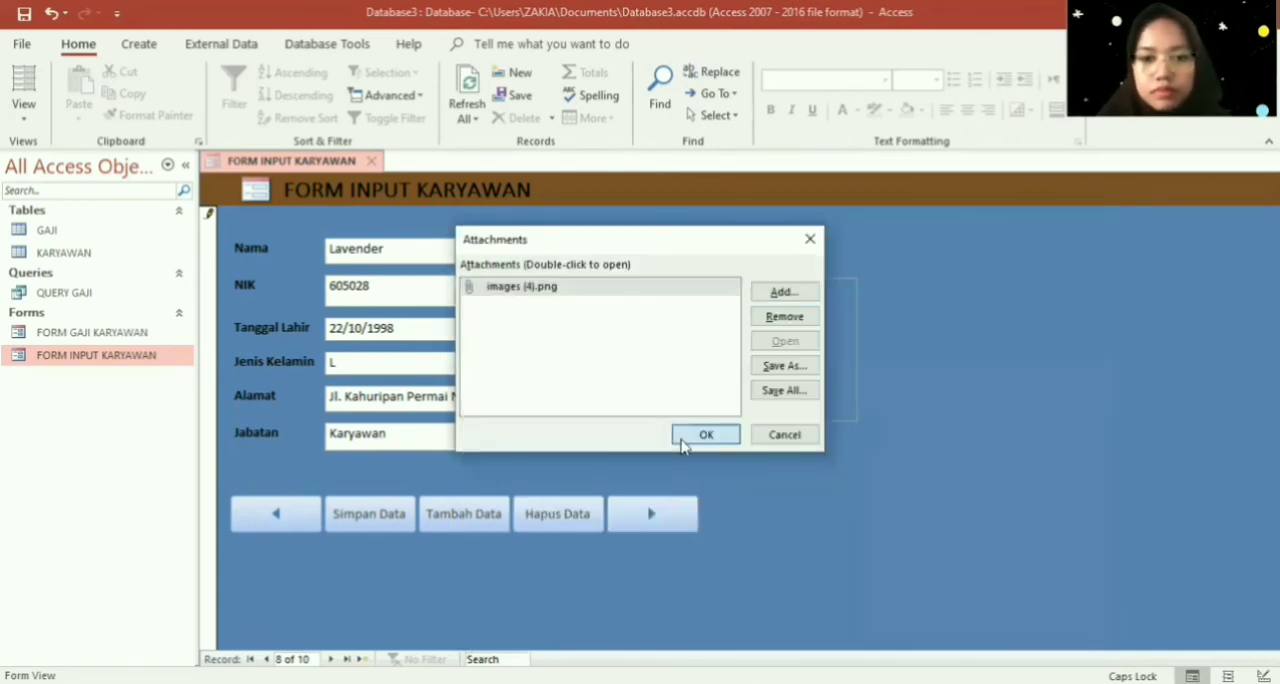
# - Go to the ninth employee record and attach the picture images (3) to its Foto field
pyautogui.click(675, 512)
pyautogui.doubleClick(800, 318)
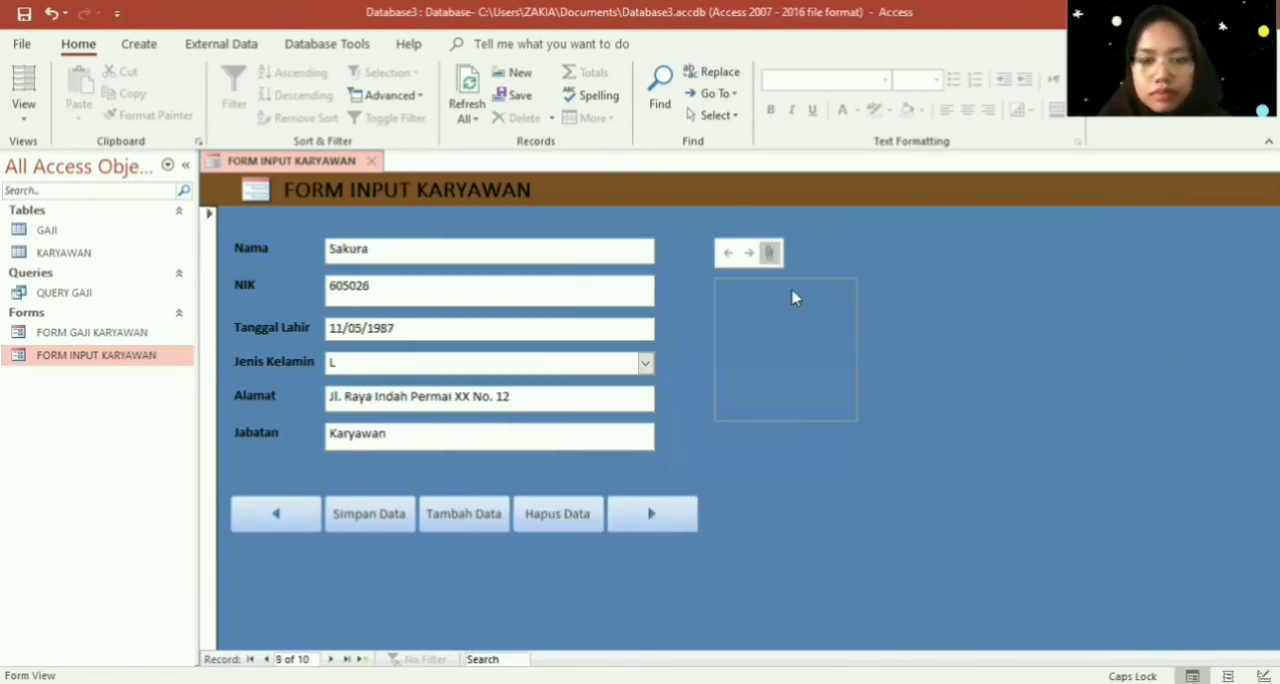
pyautogui.click(791, 291)
pyautogui.click(1081, 535)
pyautogui.scroll(-1, 837, 444)
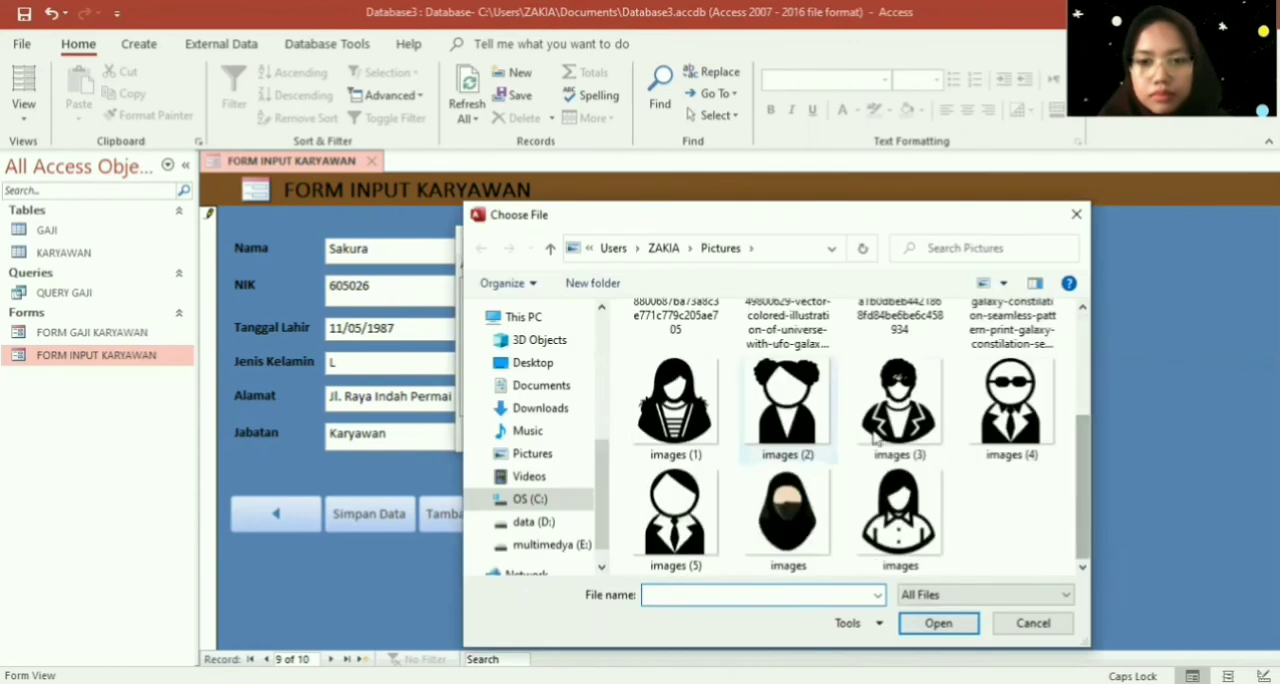
pyautogui.click(899, 400)
pyautogui.press('Return')
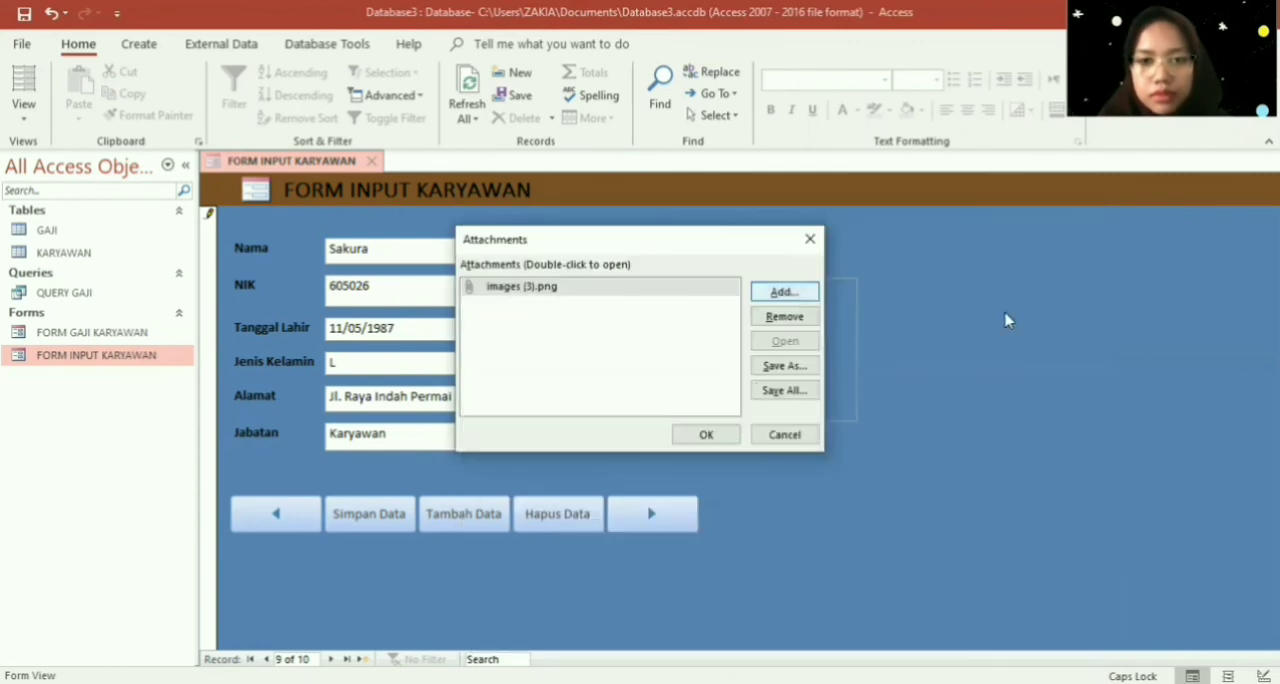
pyautogui.click(790, 294)
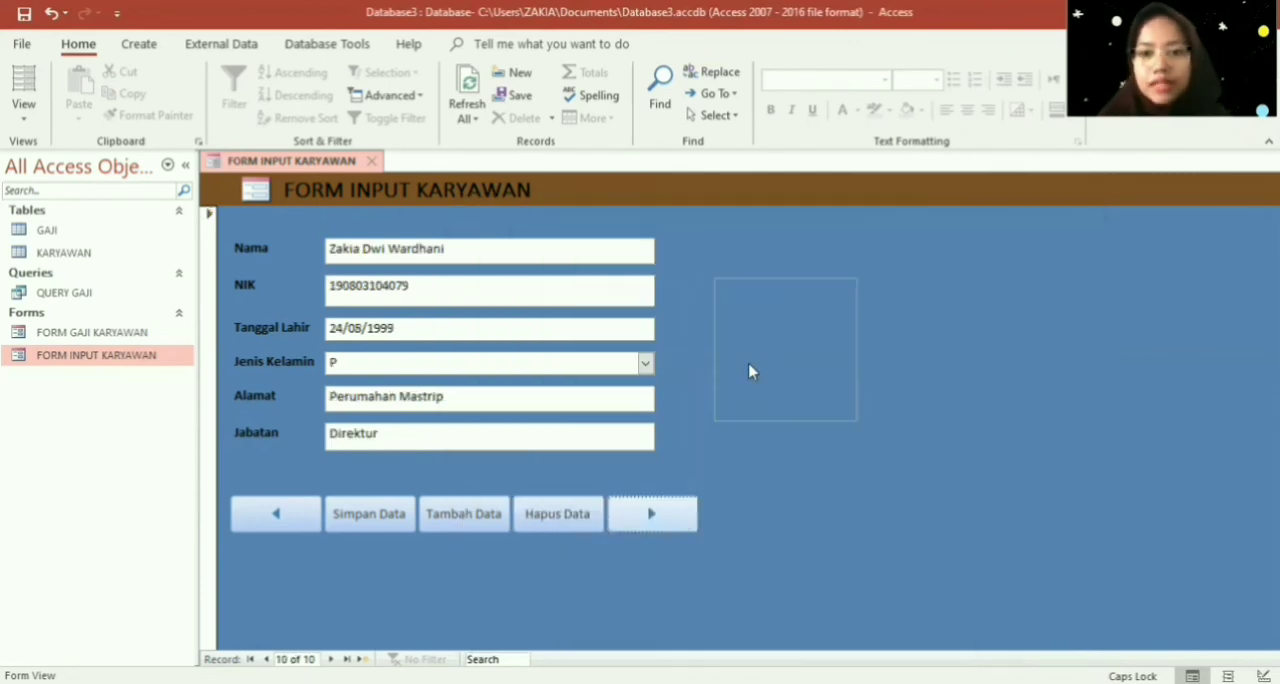
# - Try to attach the veiled-woman picture images to the Foto field of the tenth employee record
pyautogui.click(751, 371)
pyautogui.doubleClick(785, 303)
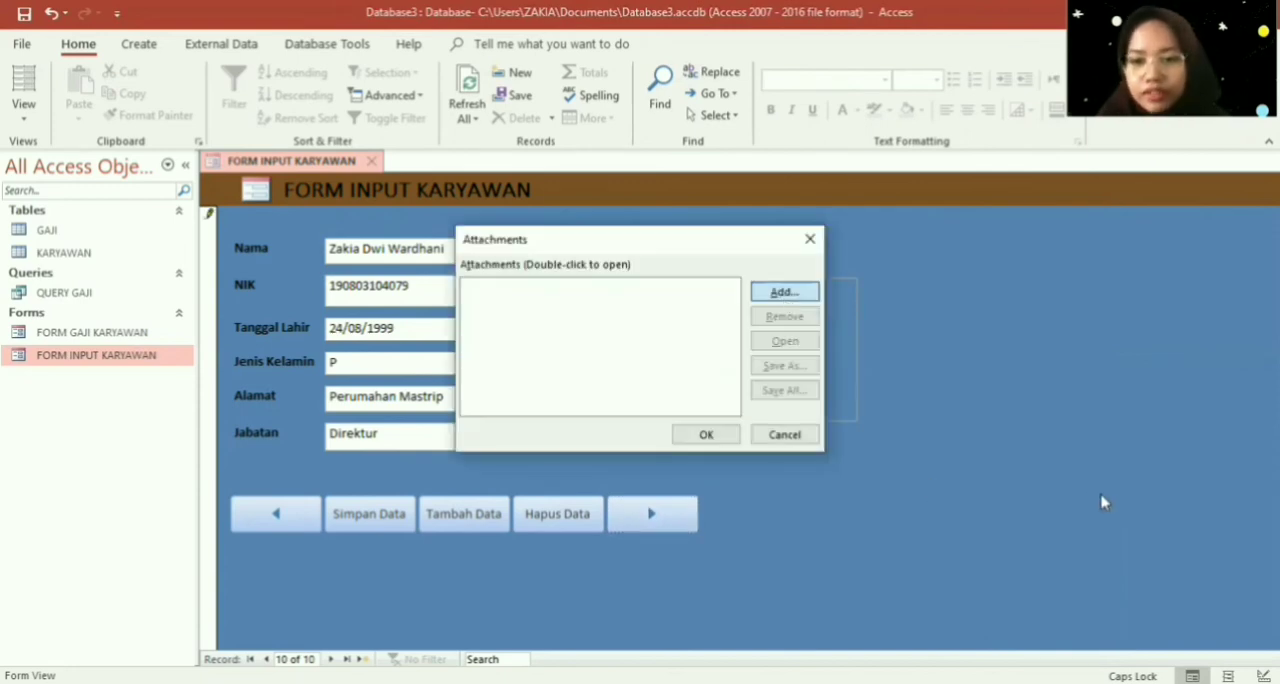
pyautogui.click(784, 291)
pyautogui.scroll(-2, 800, 450)
pyautogui.click(791, 512)
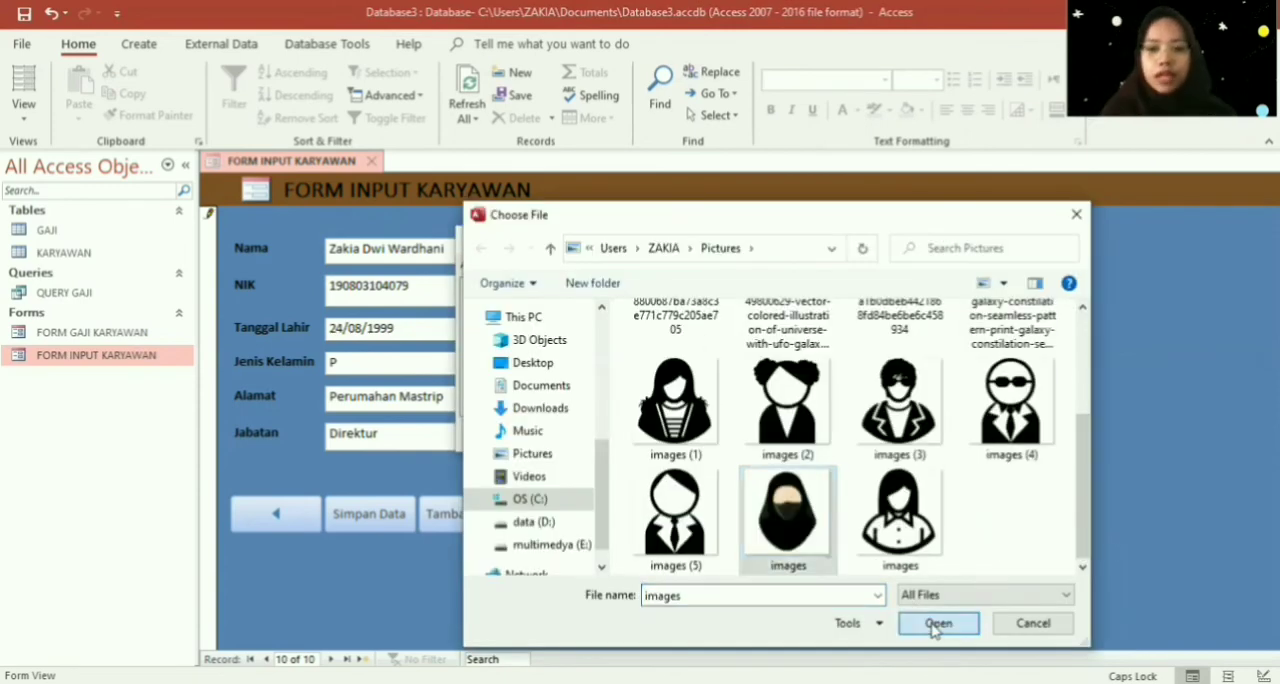
pyautogui.click(937, 622)
pyautogui.click(706, 434)
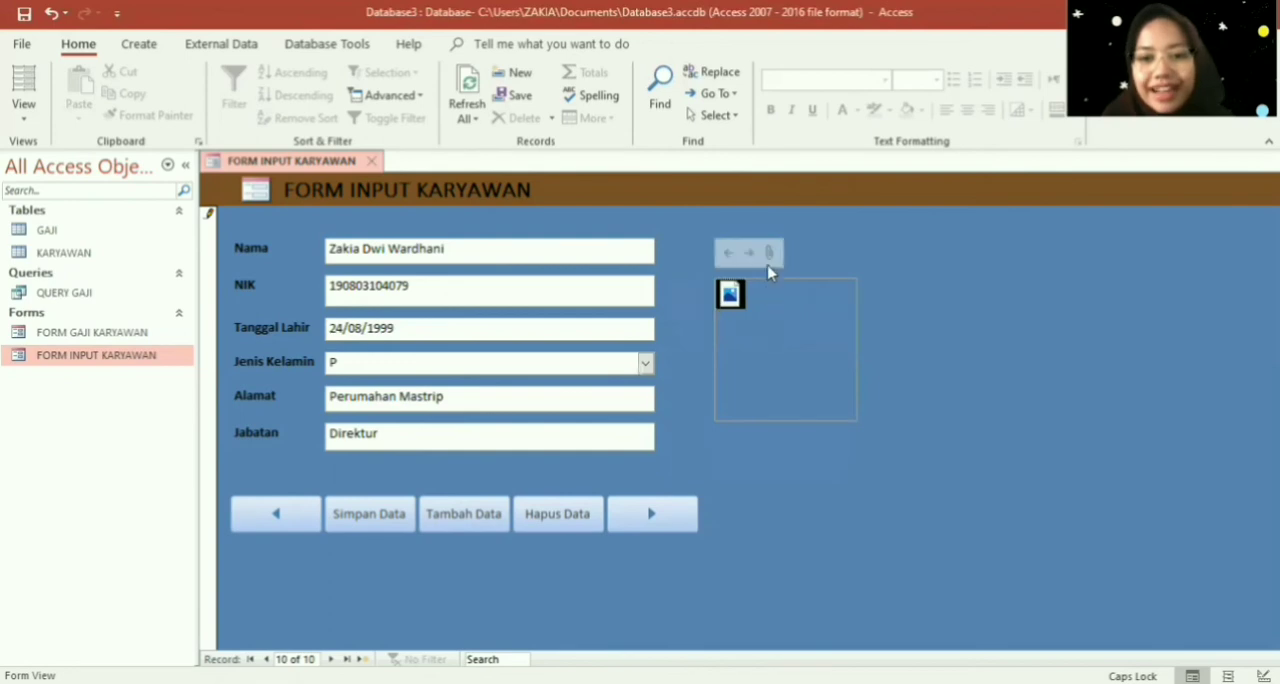
# - Retry adding the veiled-woman picture images through the tenth record's Foto attachments
pyautogui.doubleClick(815, 303)
pyautogui.click(812, 296)
pyautogui.scroll(-4, 760, 527)
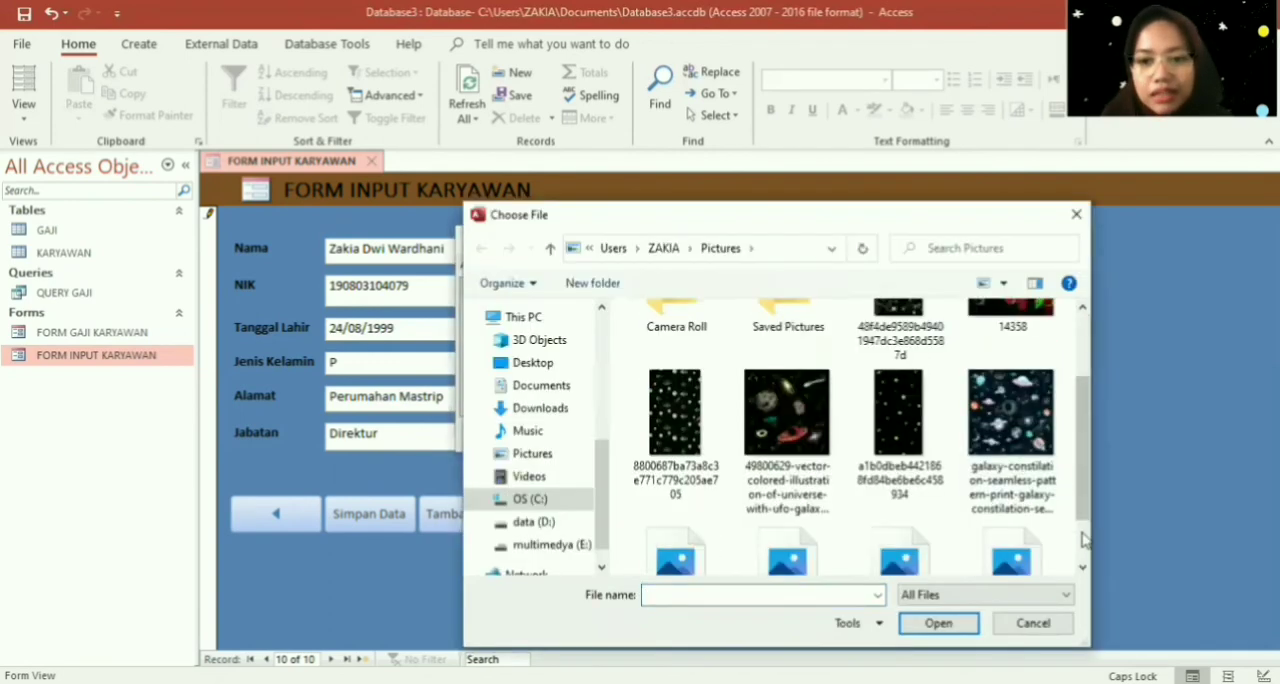
pyautogui.click(760, 520)
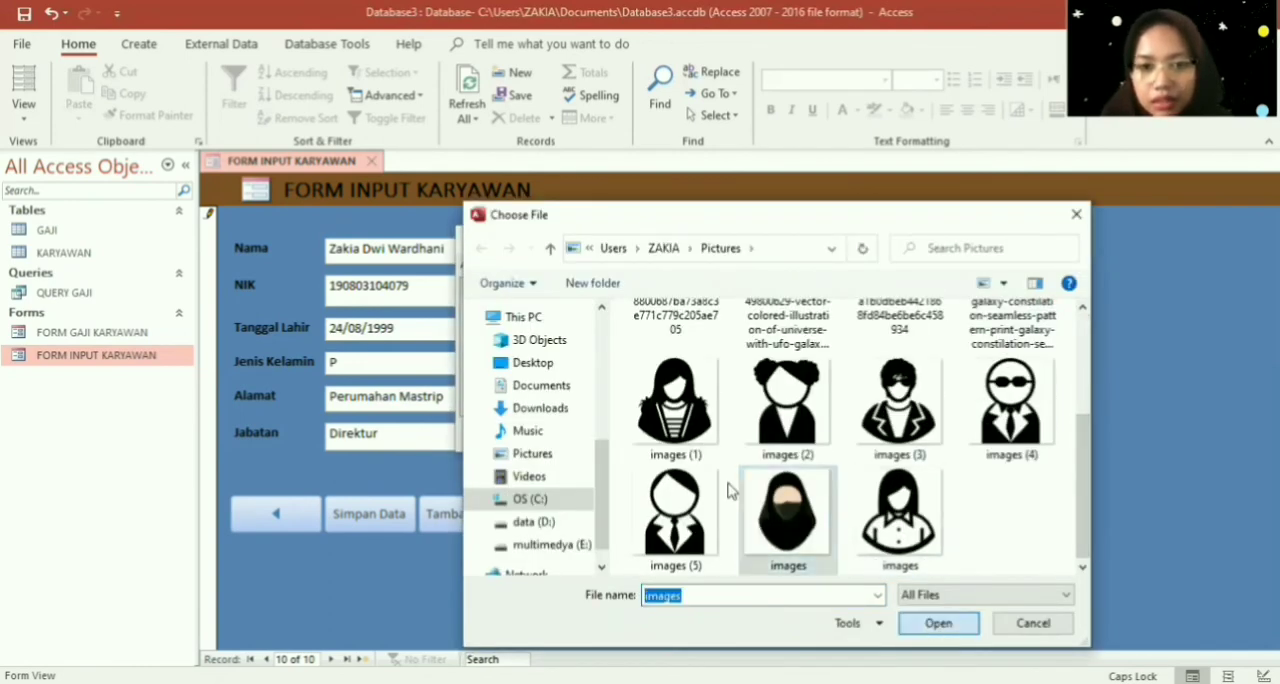
pyautogui.doubleClick(733, 490)
pyautogui.click(720, 422)
pyautogui.click(726, 432)
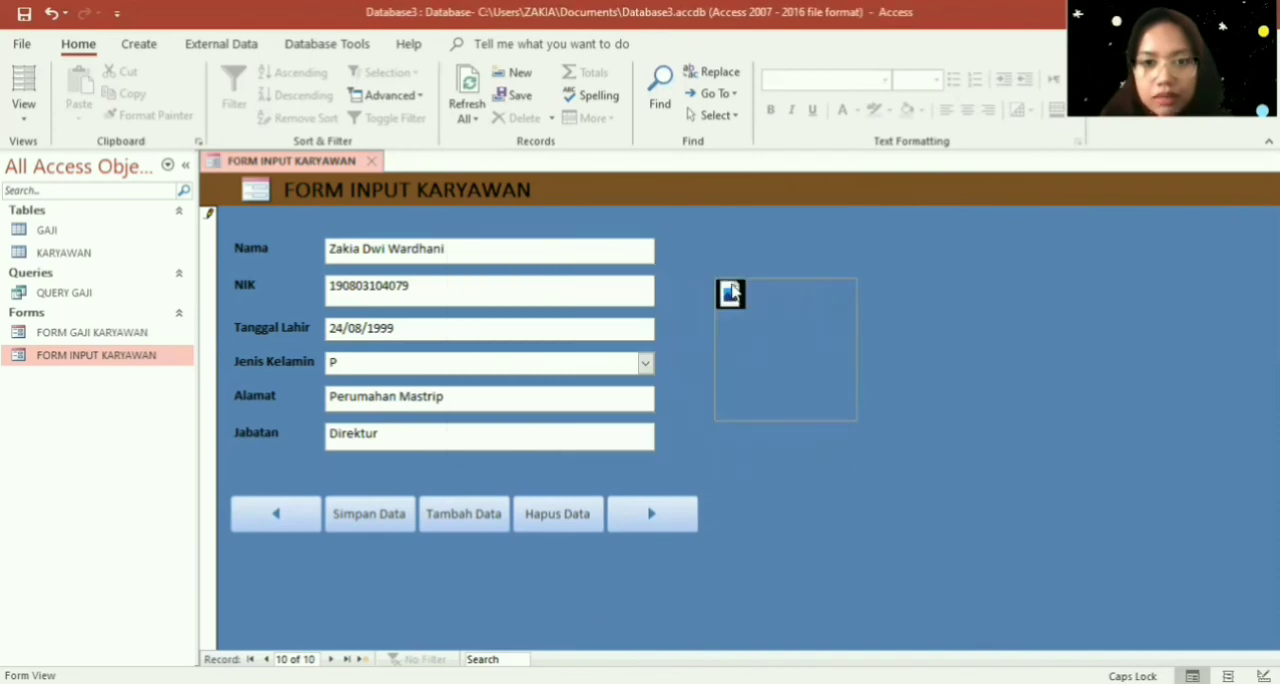
# - Attach the picture images (1) to the tenth employee record's Foto field
pyautogui.click(778, 250)
pyautogui.click(788, 292)
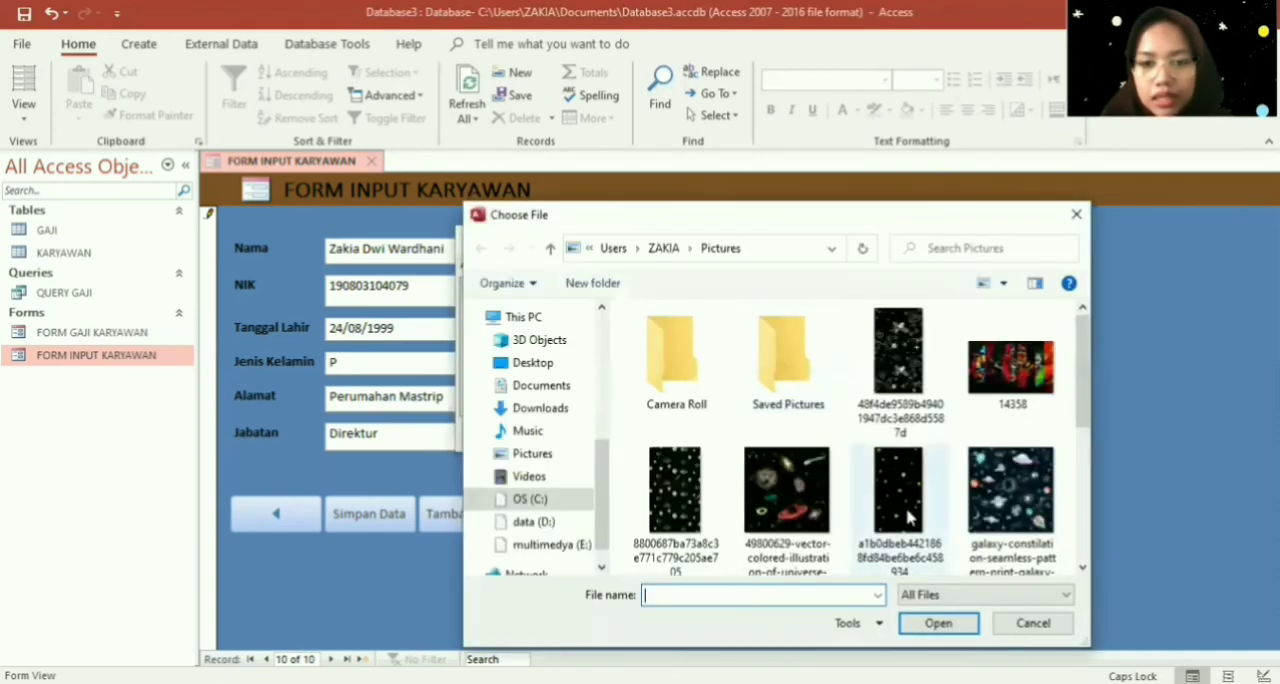
pyautogui.scroll(-3, 1078, 515)
pyautogui.click(675, 430)
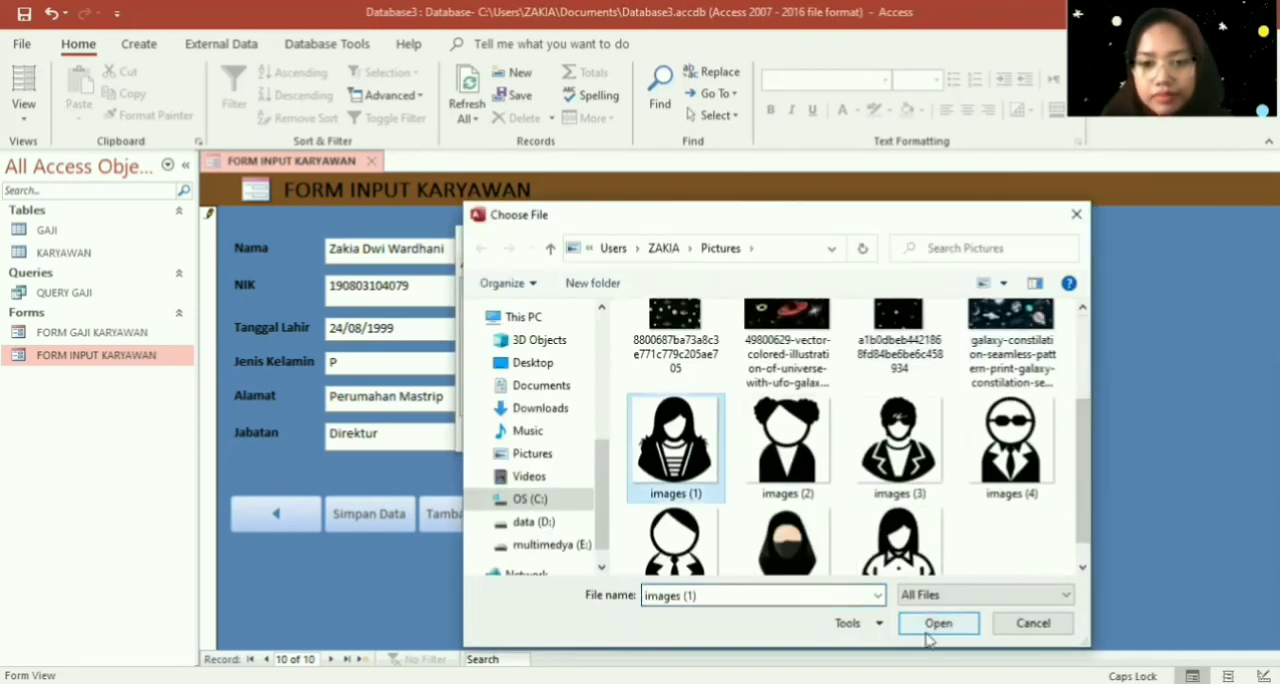
pyautogui.click(938, 622)
pyautogui.click(724, 434)
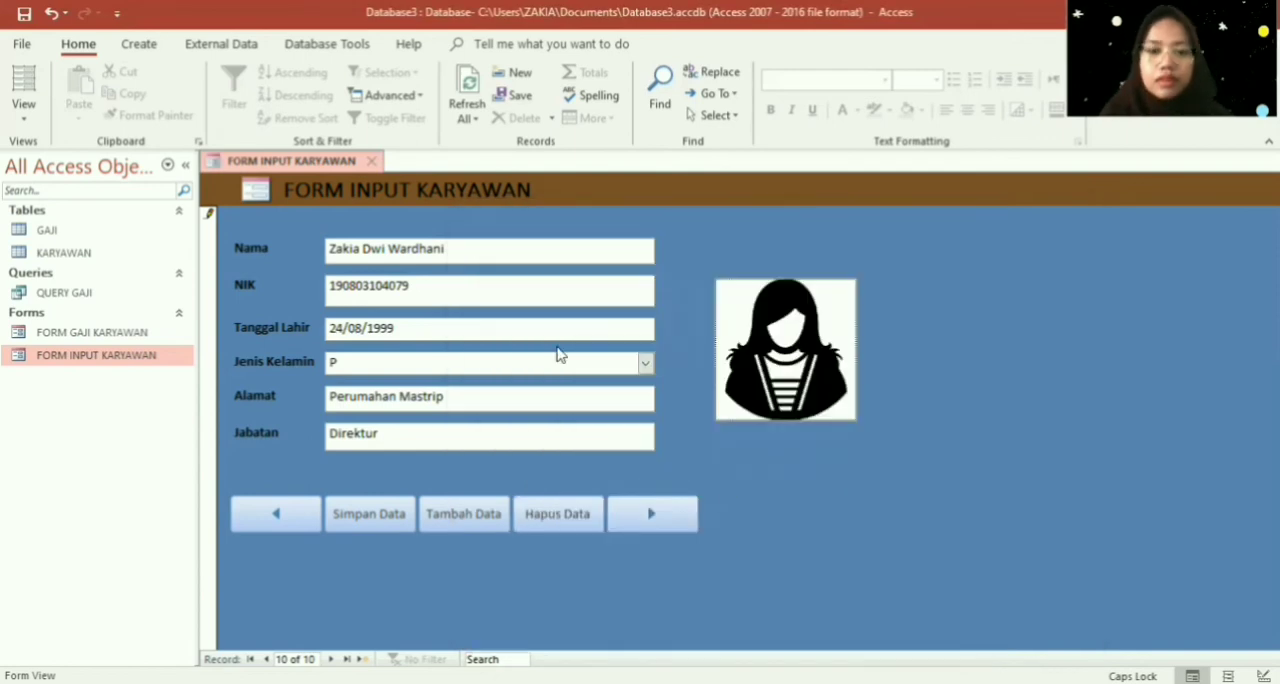
# - Save the FORM INPUT KARYAWAN form and close it
pyautogui.rightClick(311, 163)
pyautogui.click(342, 169)
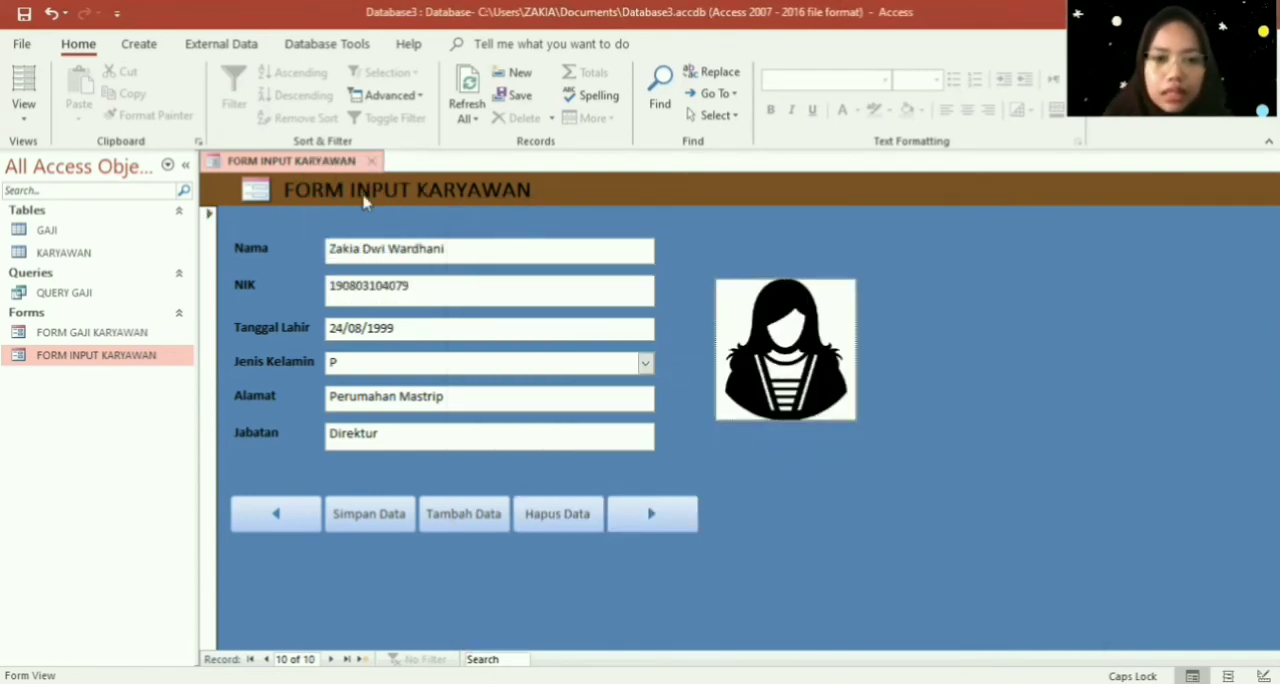
pyautogui.rightClick(337, 161)
pyautogui.click(357, 195)
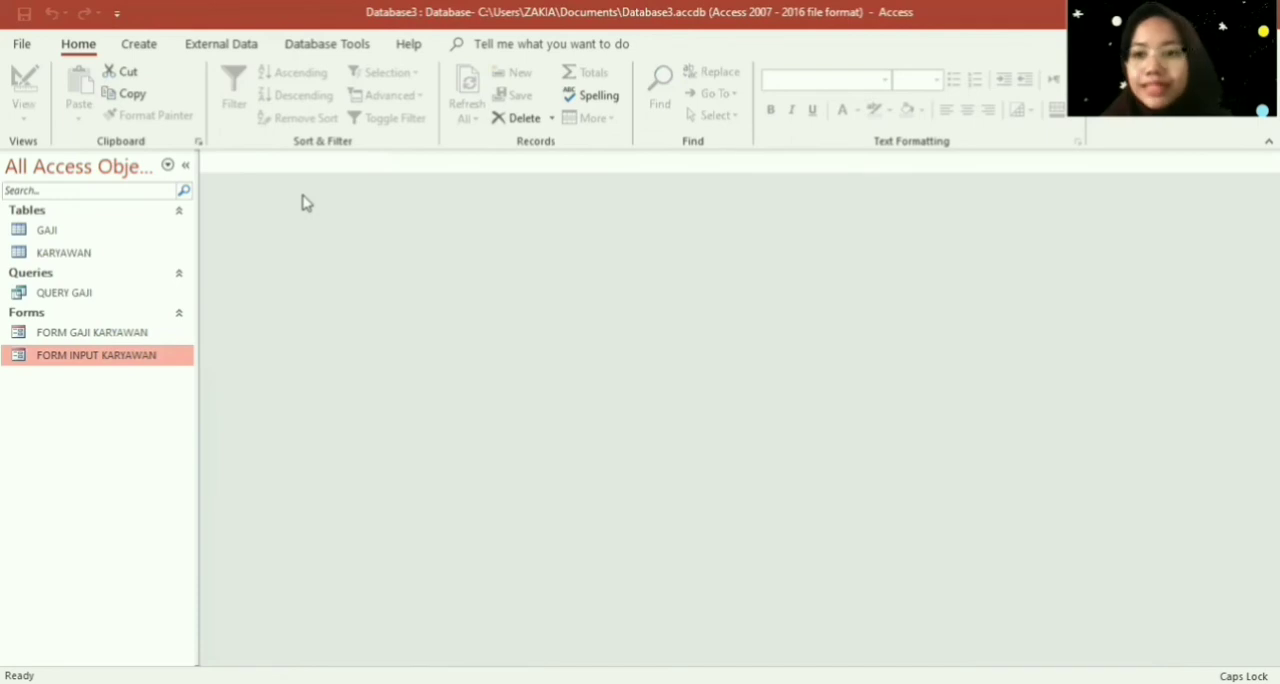
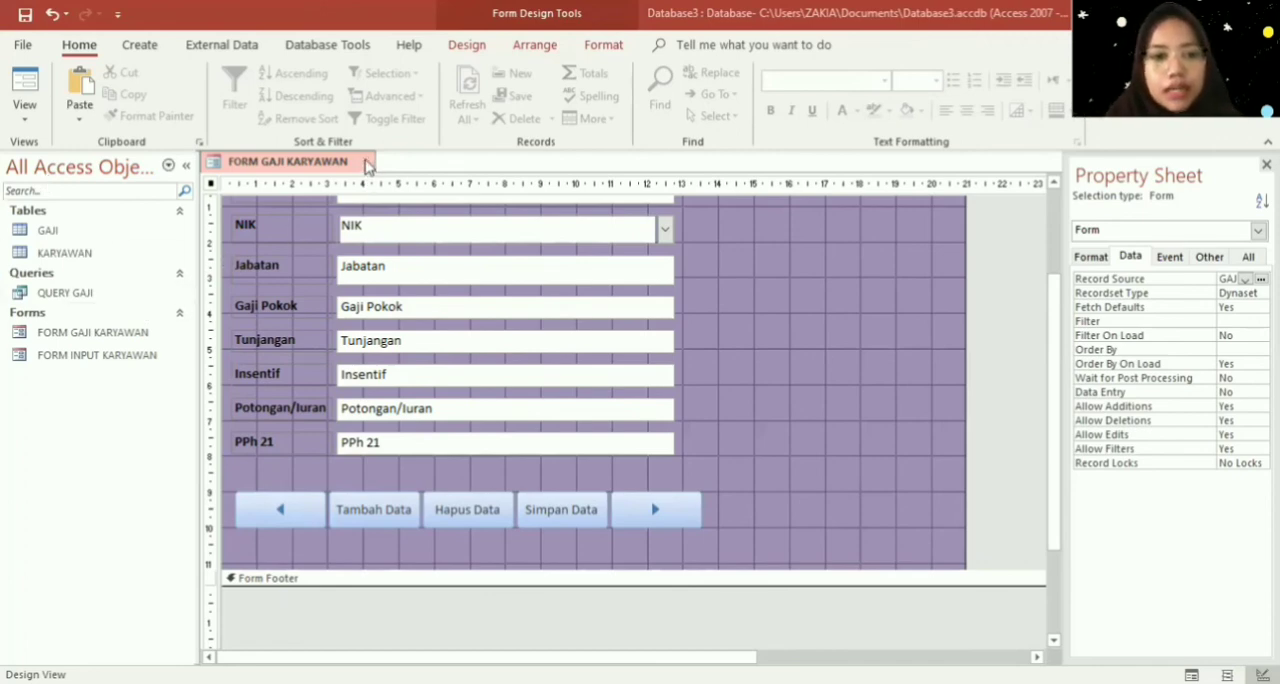
# - Close the FORM GAJI KARYAWAN form without saving its design changes
pyautogui.hotkey('ctrl', 'w')
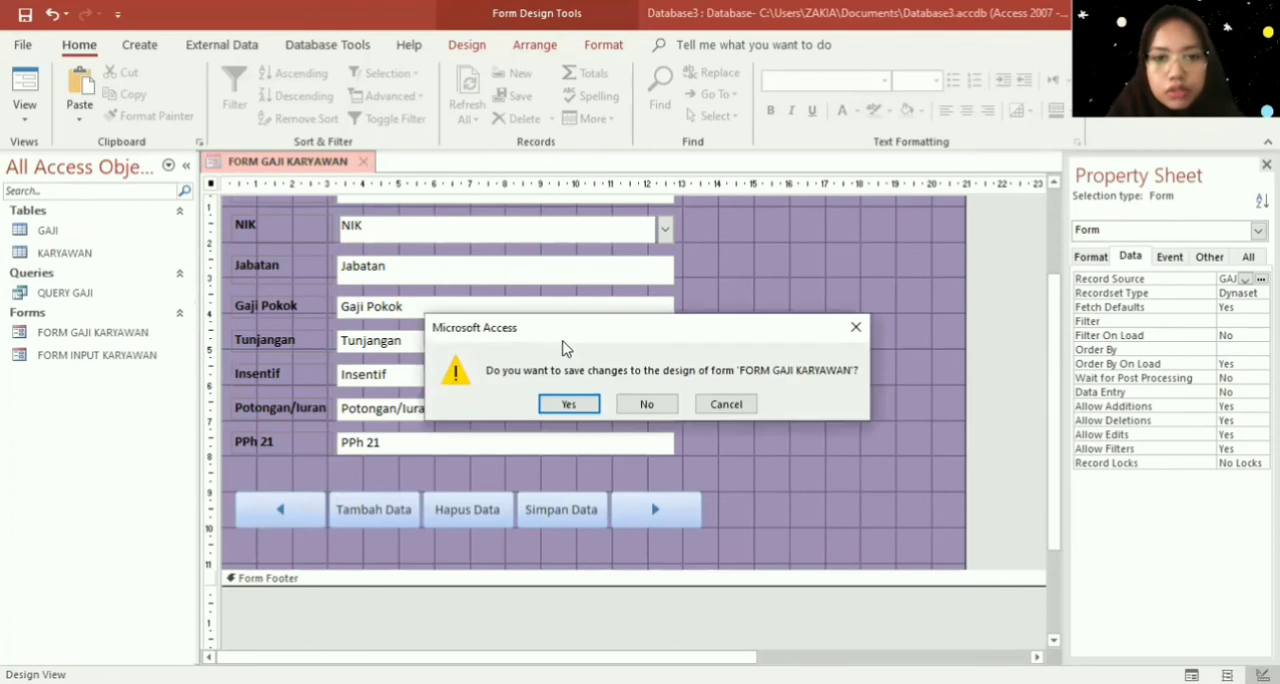
pyautogui.press('Right')
pyautogui.press('Return')
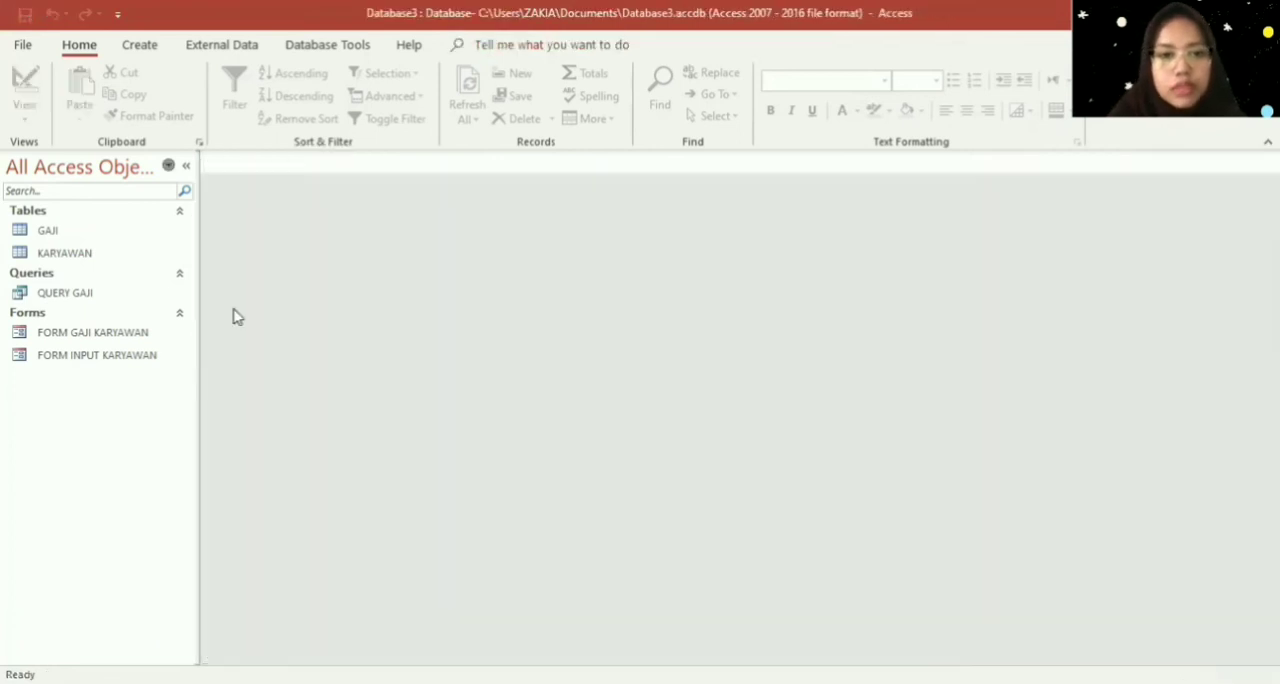
# - Create a report based on QUERY GAJI and switch it to Design View
pyautogui.click(139, 300)
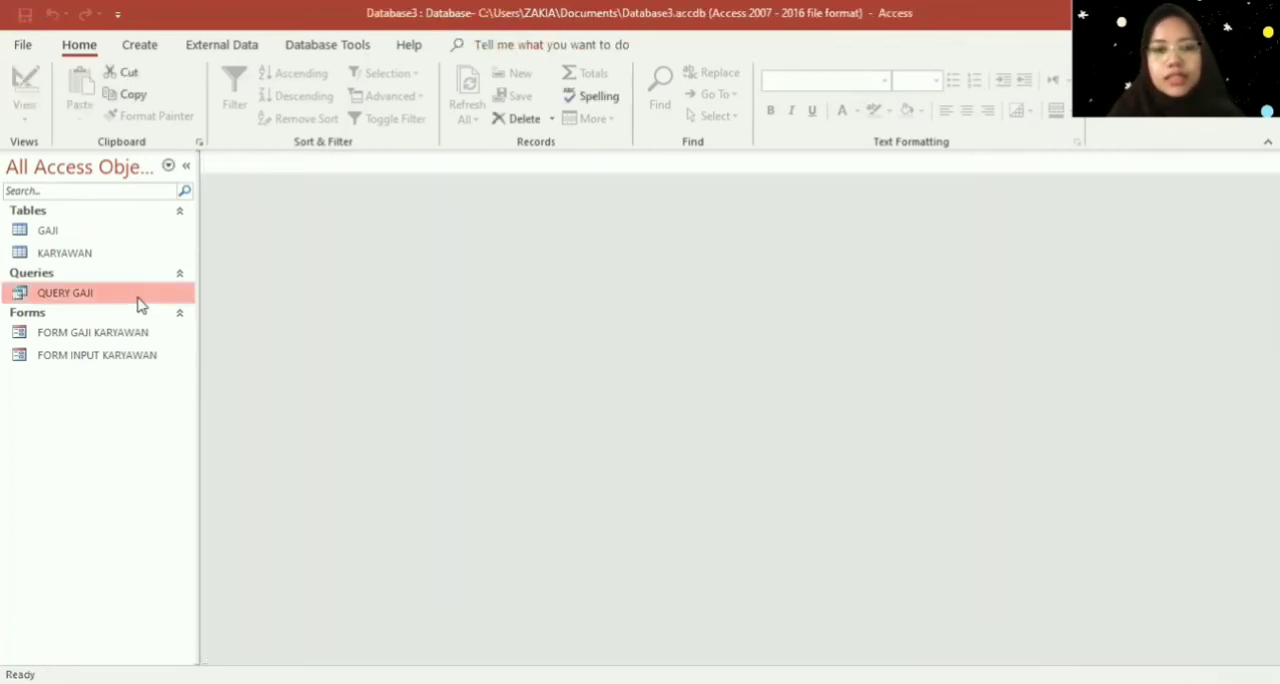
pyautogui.click(141, 46)
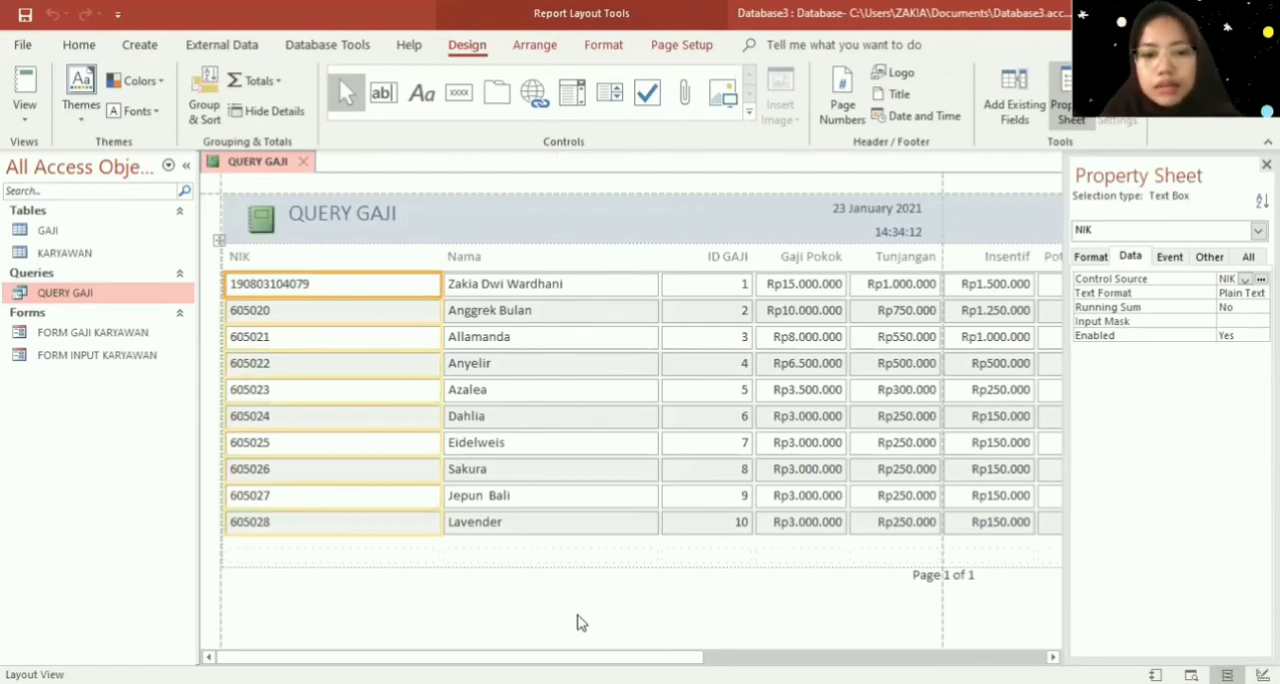
pyautogui.rightClick(582, 384)
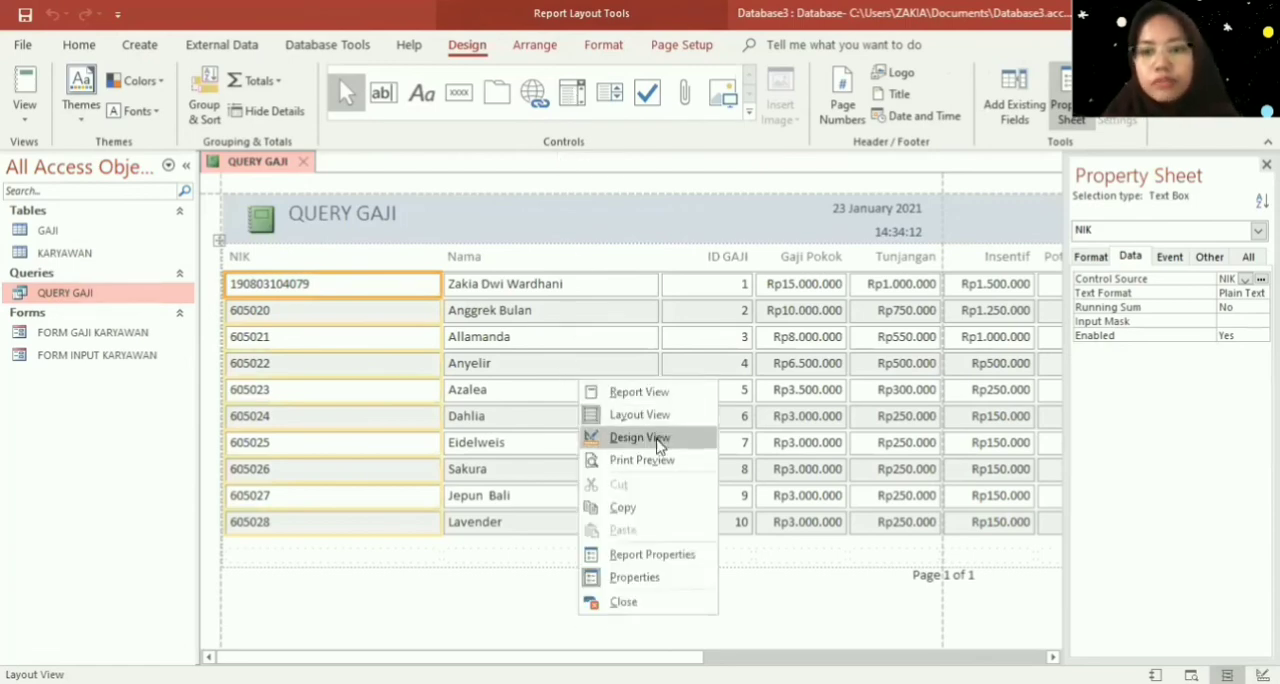
pyautogui.click(640, 437)
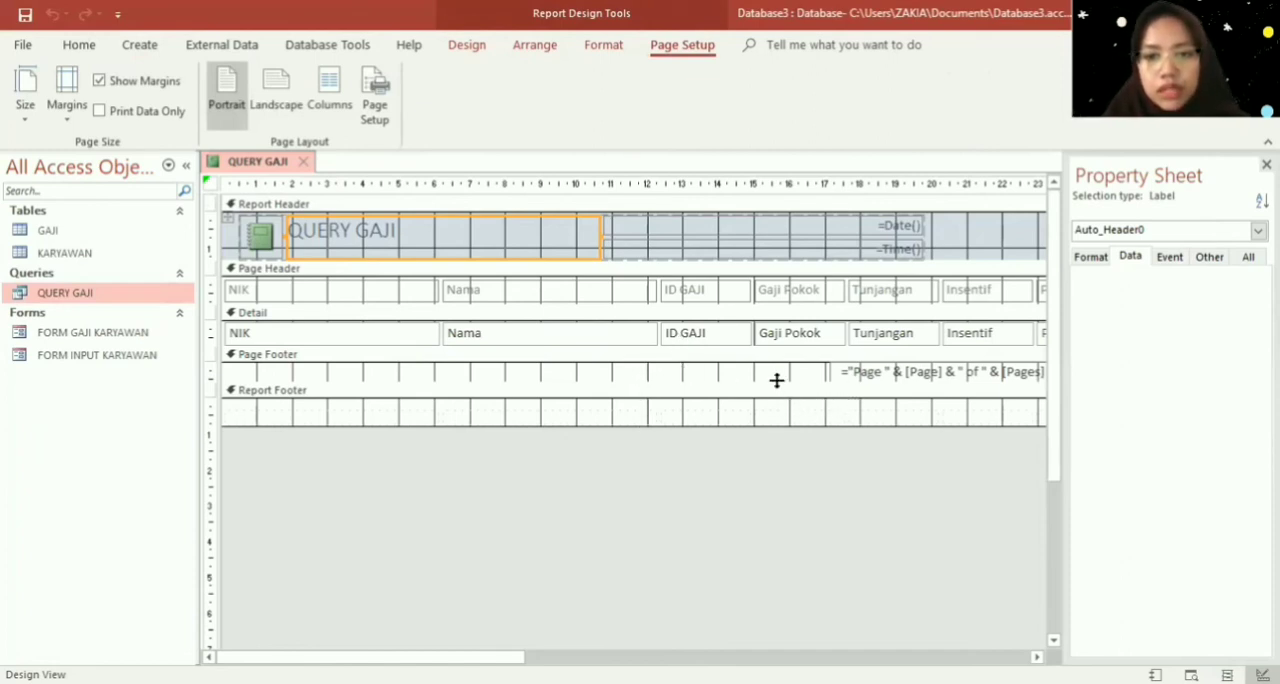
# - Enlarge the Page Header to about 4 cm, Detail to about 6.5 cm and Page Footer to about 5.7 cm, and delete the page-number box
pyautogui.moveTo(776, 380); pyautogui.dragTo(755, 563)
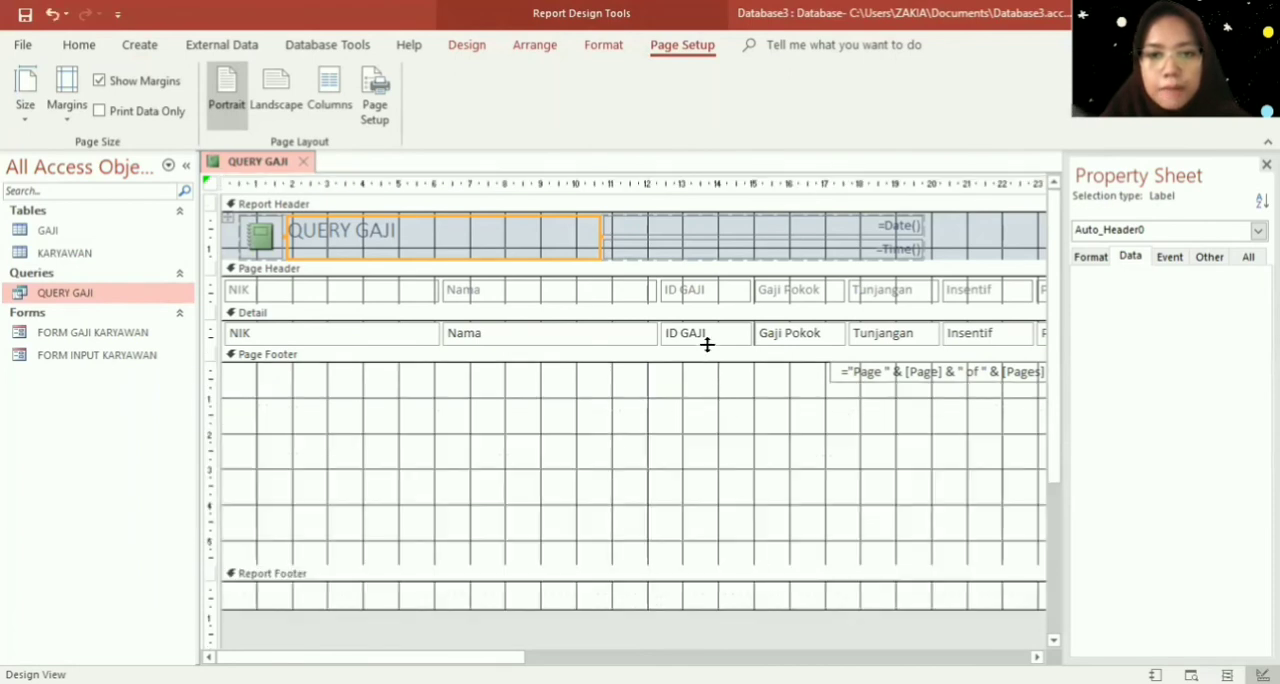
pyautogui.moveTo(707, 344); pyautogui.dragTo(706, 553)
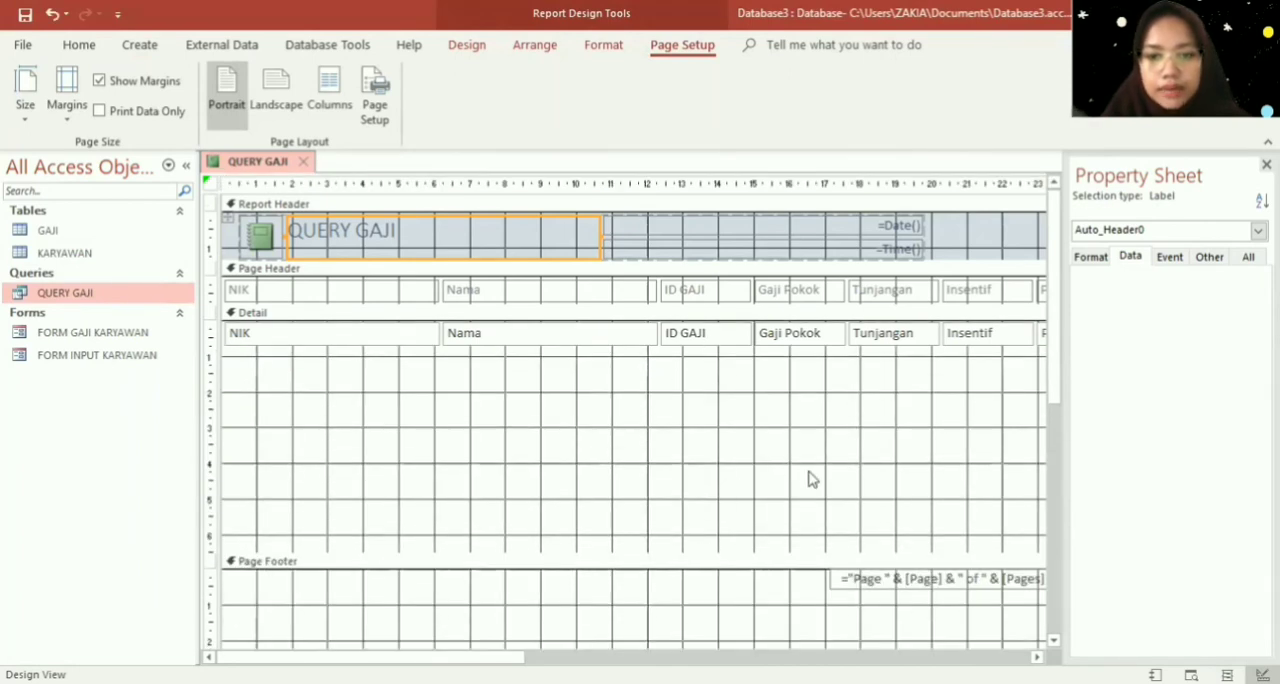
pyautogui.click(872, 578)
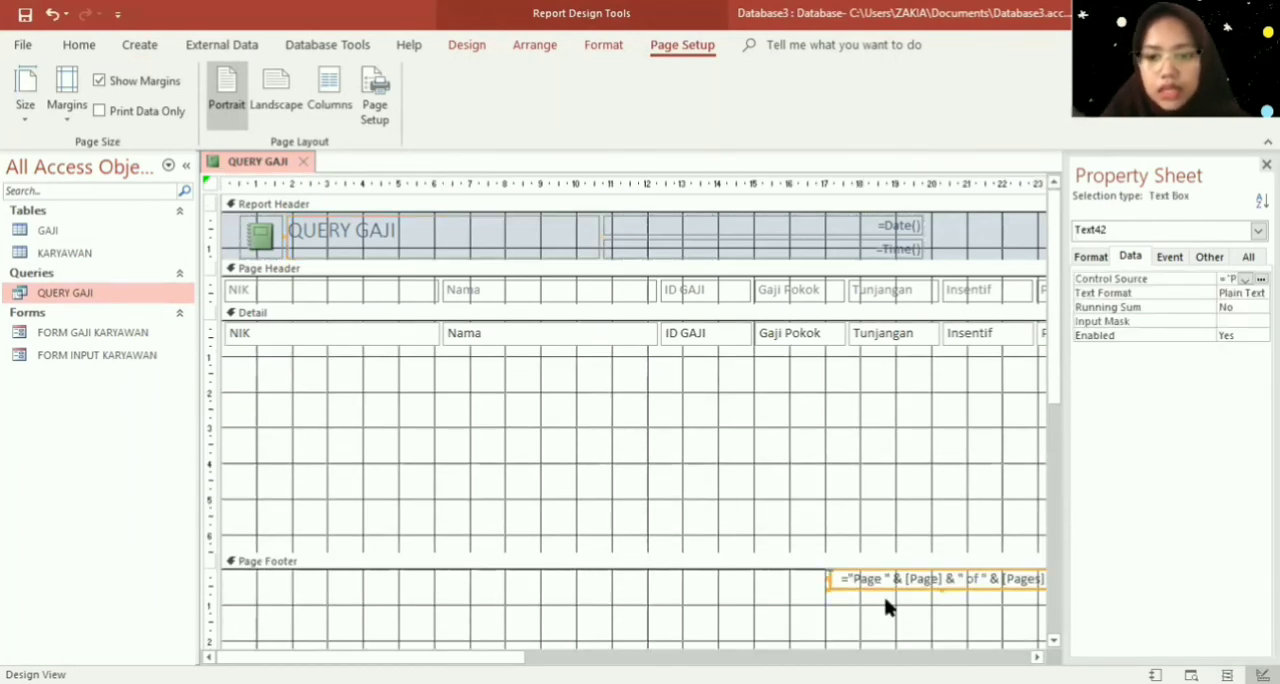
pyautogui.press('Delete')
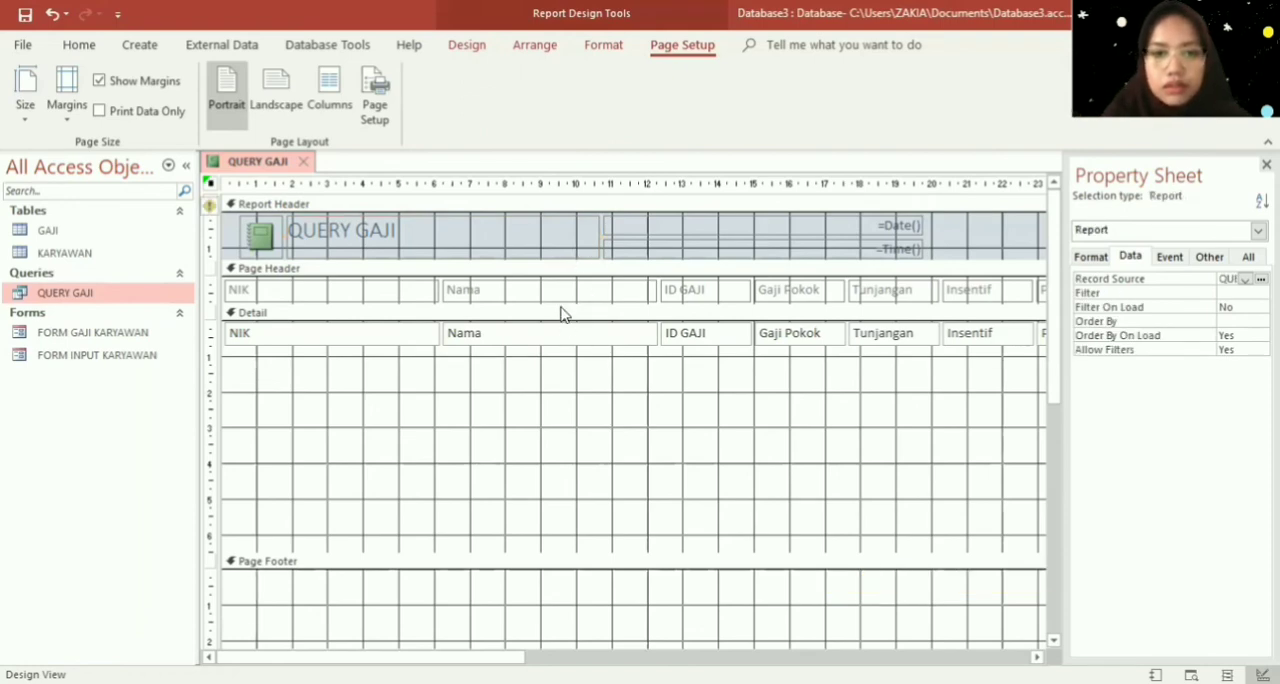
pyautogui.moveTo(561, 308); pyautogui.dragTo(558, 424)
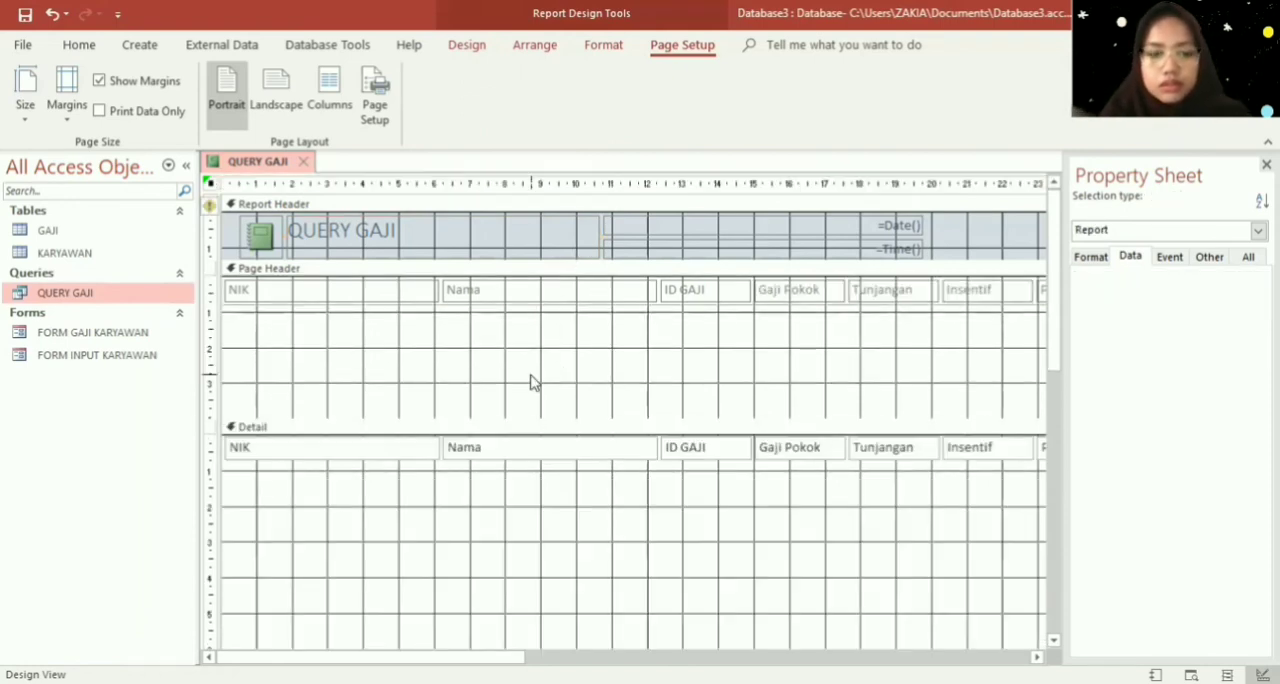
# - Remove the control layout from all of the report's controls so each one can be moved separately
pyautogui.hotkey('ctrl', 'a')
pyautogui.click(534, 44)
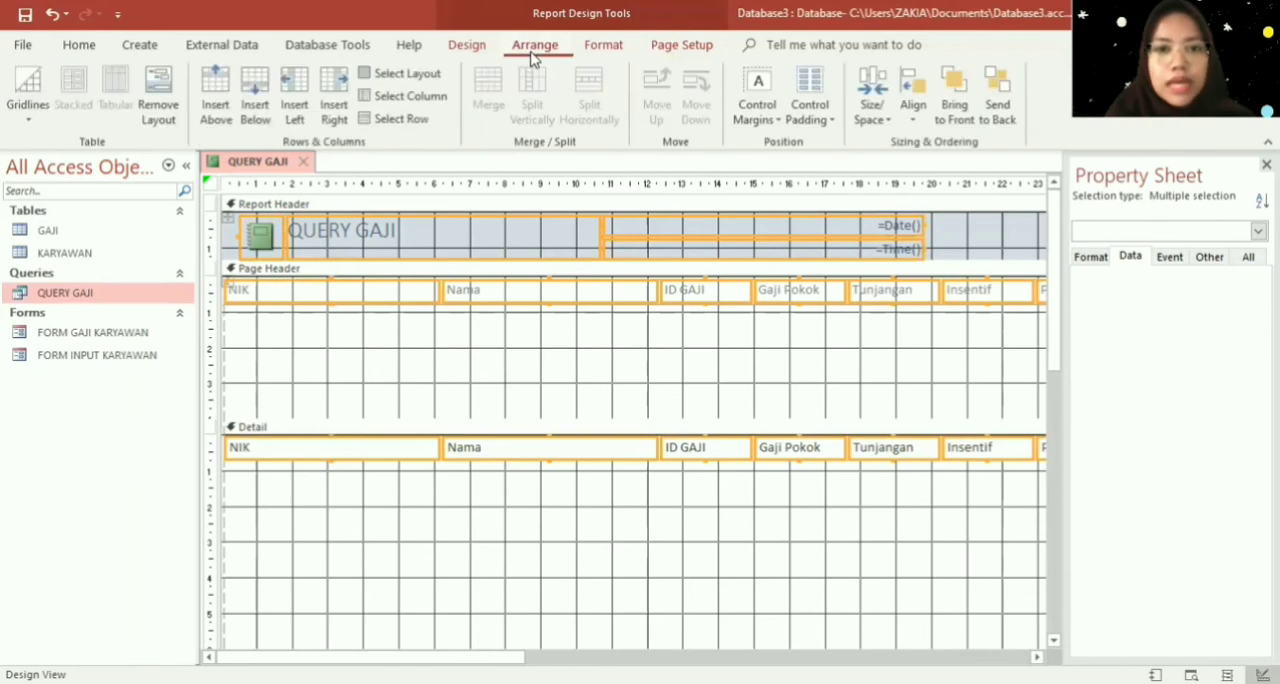
pyautogui.click(162, 92)
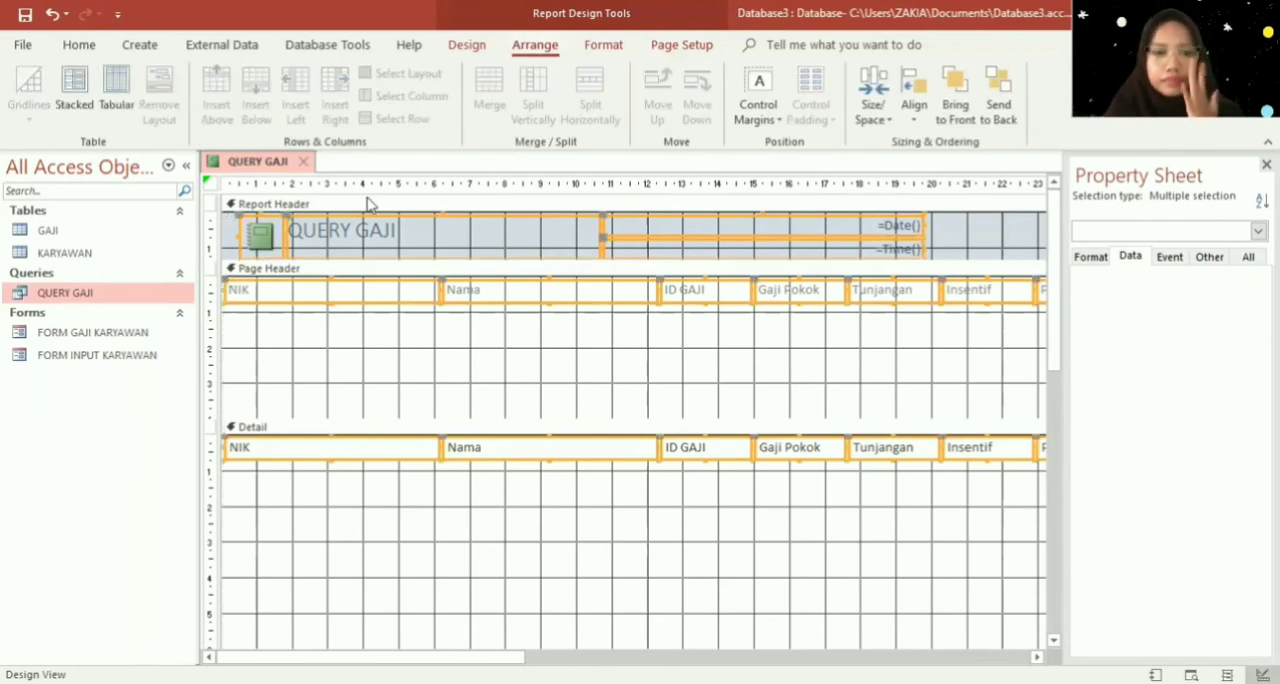
pyautogui.click(449, 391)
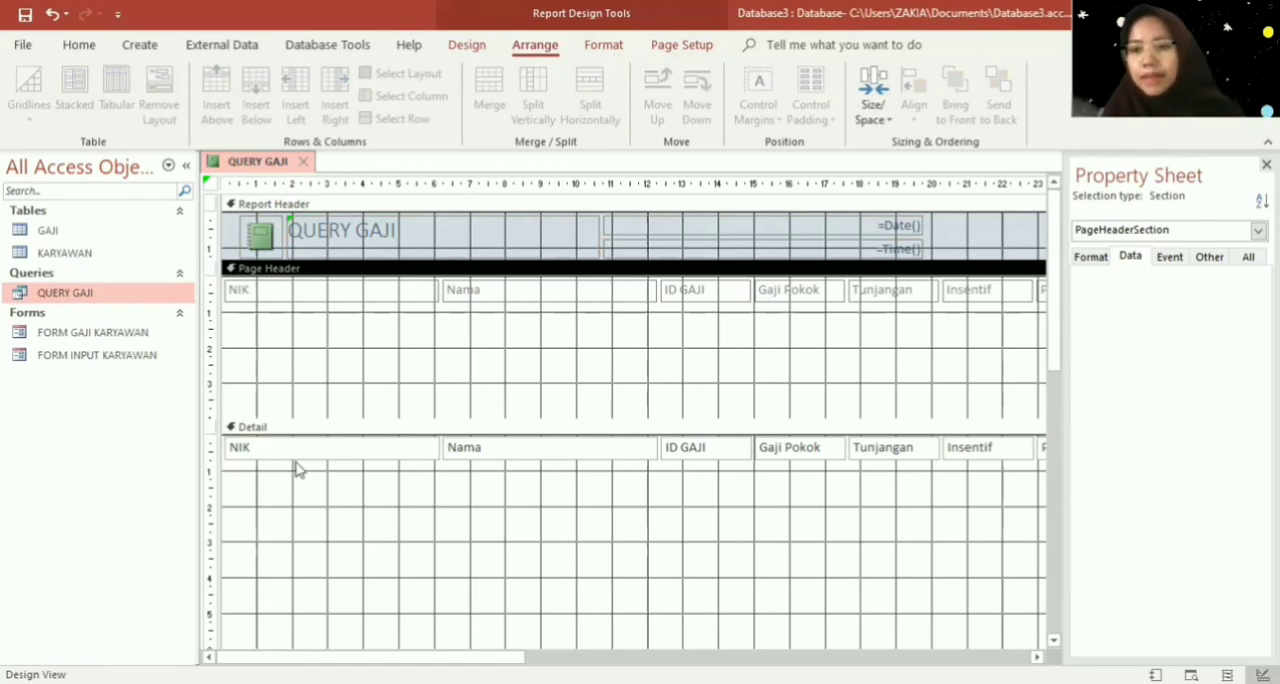
# - Stack the NIK and Nama labels in the Page Header and place their text boxes beside them at about the 7 cm mark
pyautogui.click(351, 297)
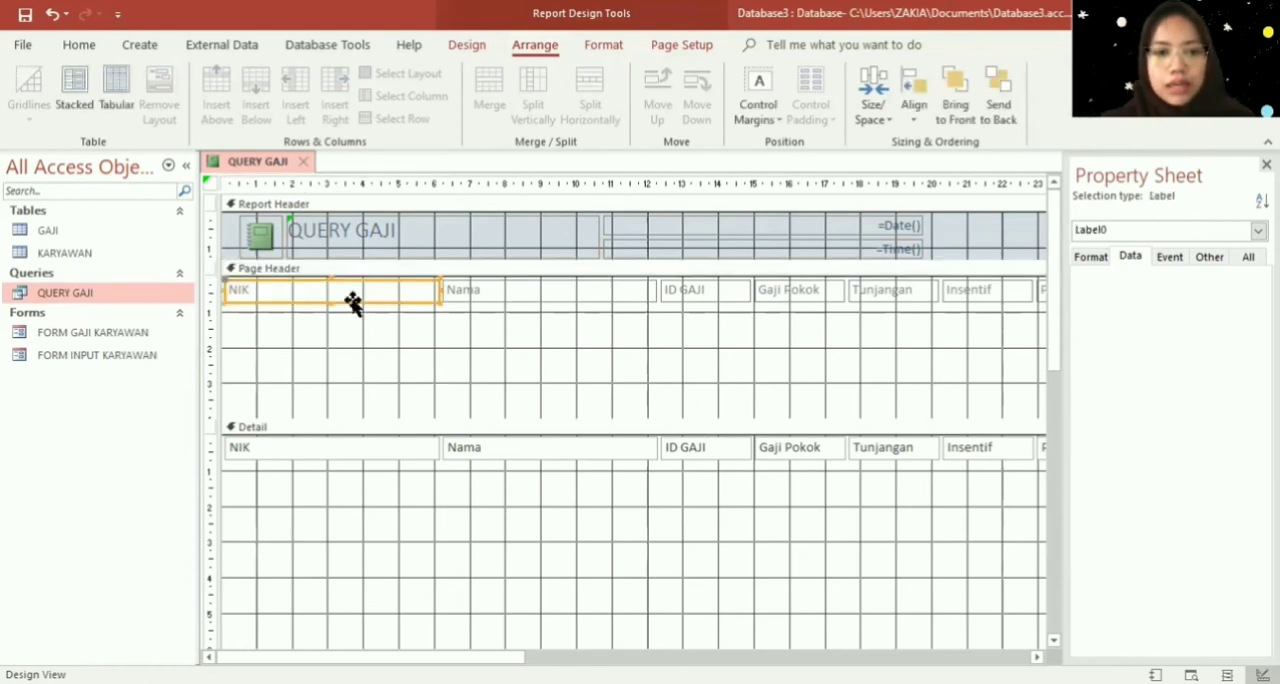
pyautogui.click(498, 293)
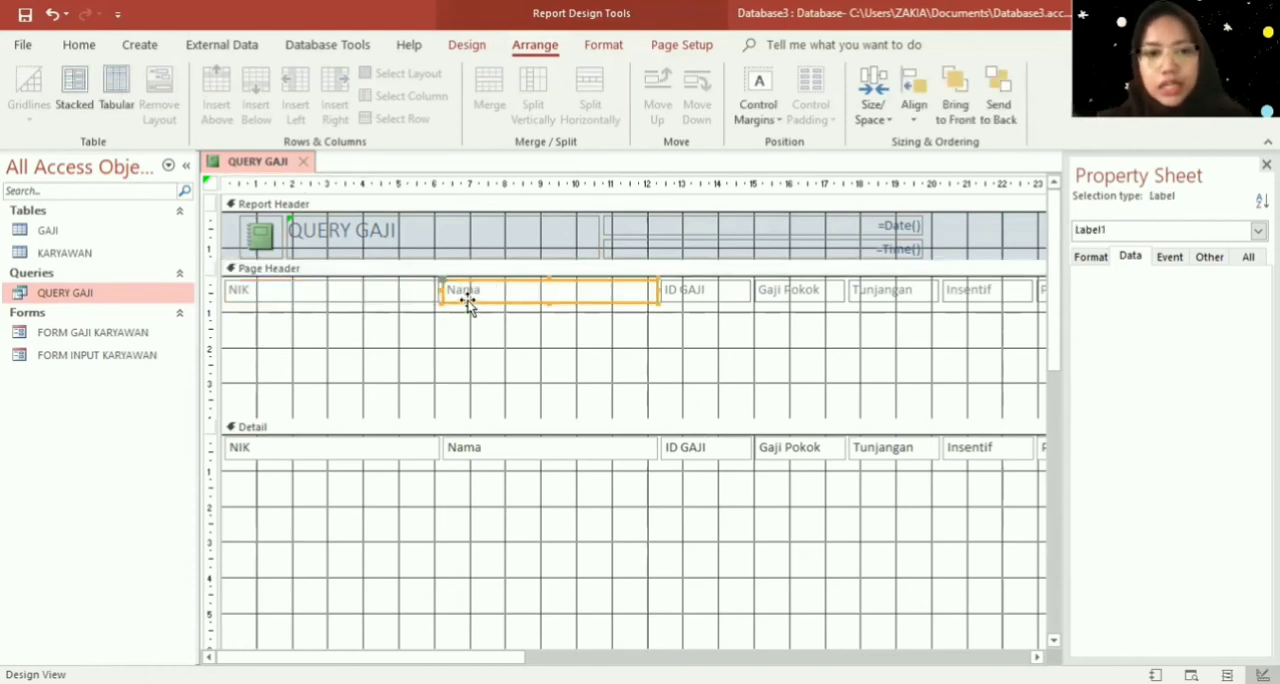
pyautogui.moveTo(466, 297); pyautogui.dragTo(246, 335)
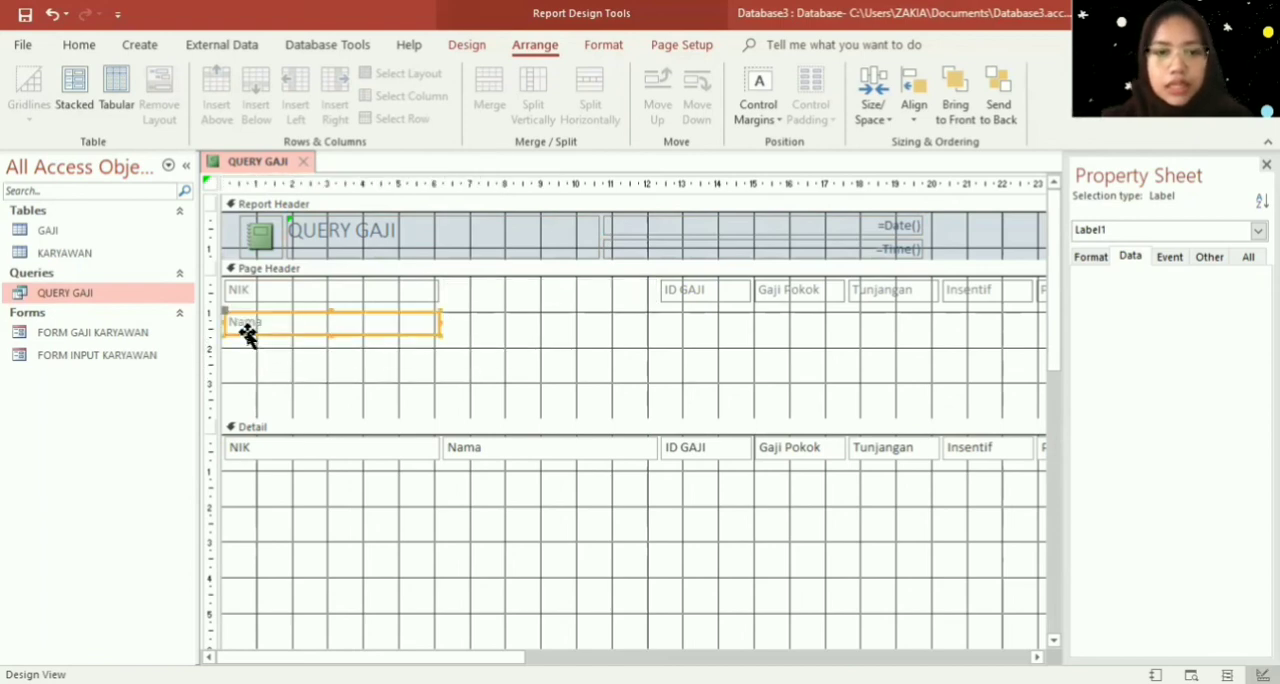
pyautogui.click(285, 455)
pyautogui.moveTo(294, 460); pyautogui.dragTo(541, 304)
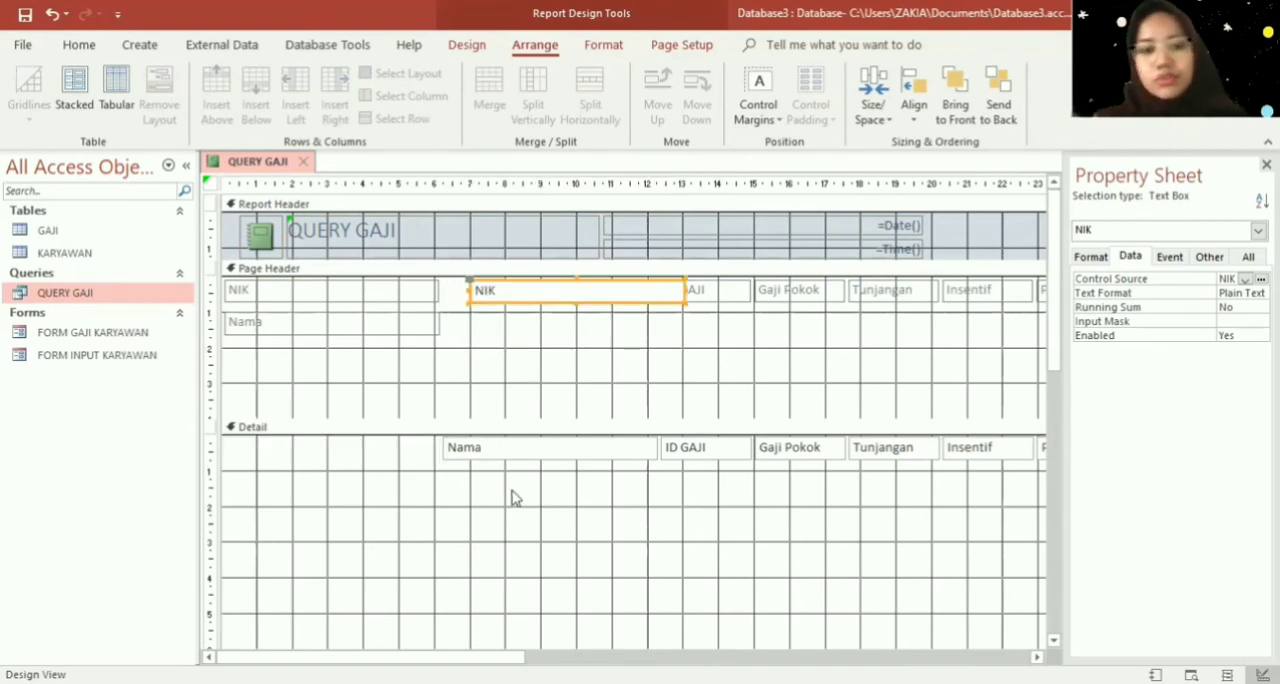
pyautogui.click(463, 456)
pyautogui.moveTo(480, 462); pyautogui.dragTo(508, 339)
# - Move the ID GAJI label below Nama in the Page Header and align its text box under the Nama text box
pyautogui.click(720, 287)
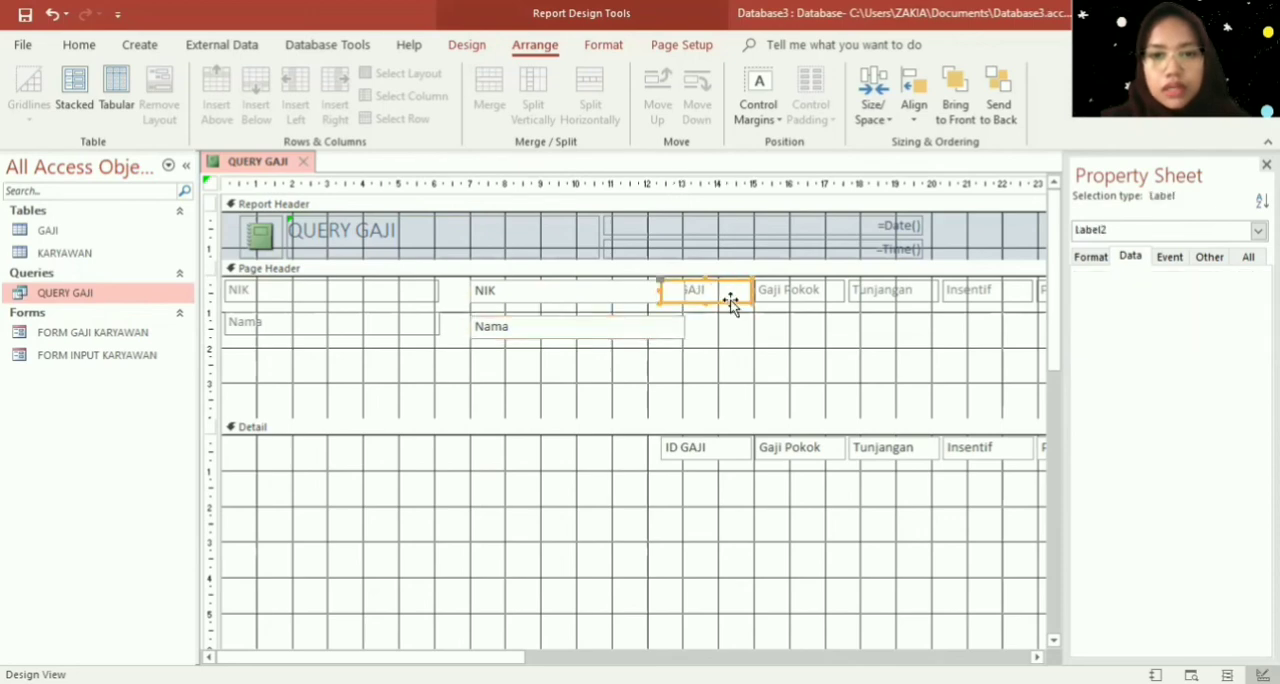
pyautogui.moveTo(731, 304); pyautogui.dragTo(294, 373)
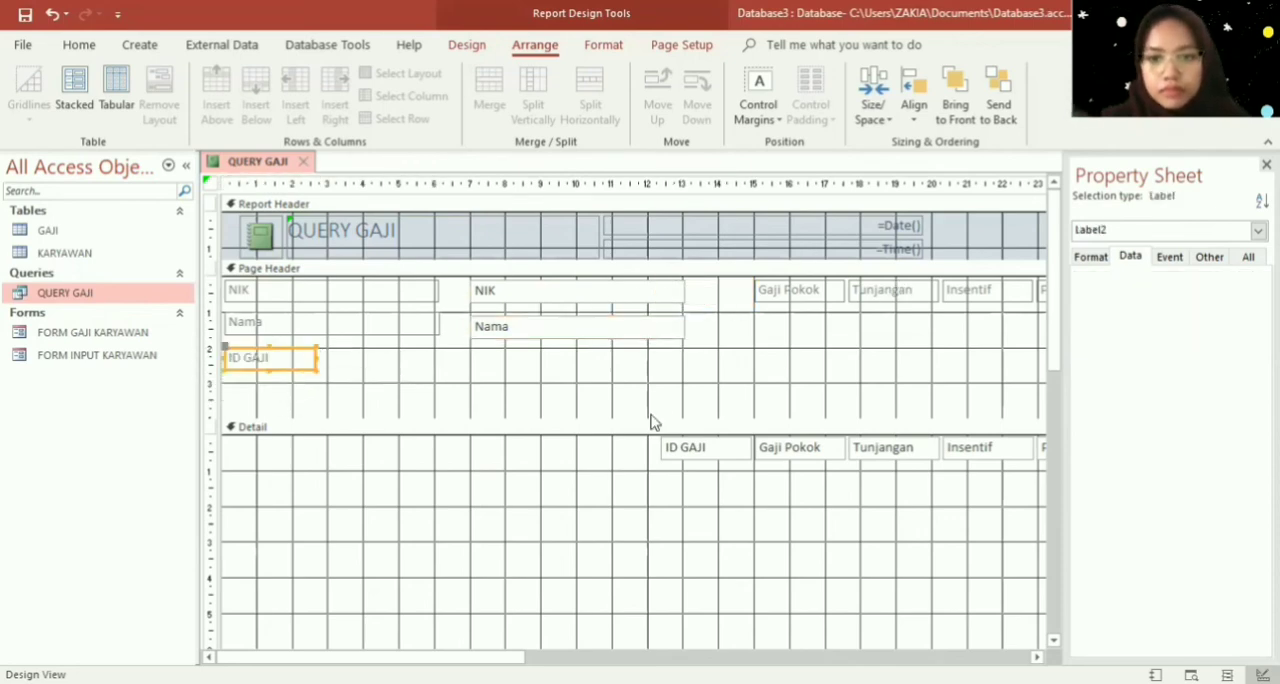
pyautogui.click(674, 449)
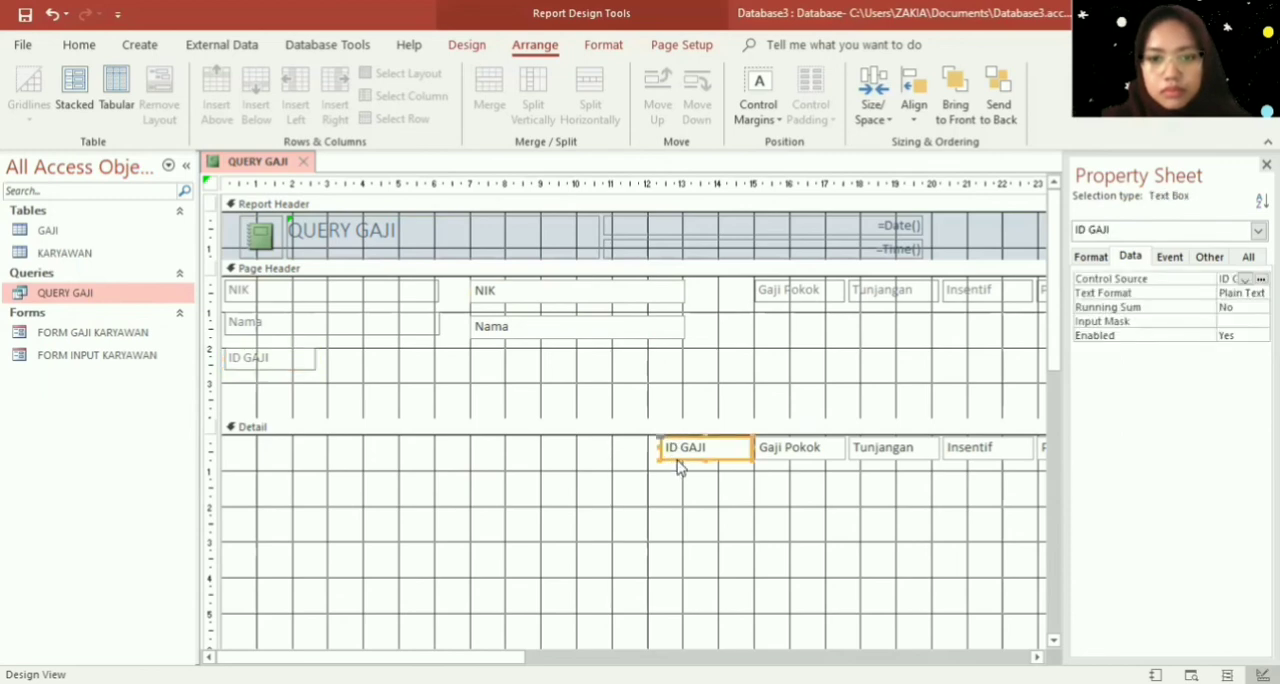
pyautogui.moveTo(672, 458); pyautogui.dragTo(485, 371)
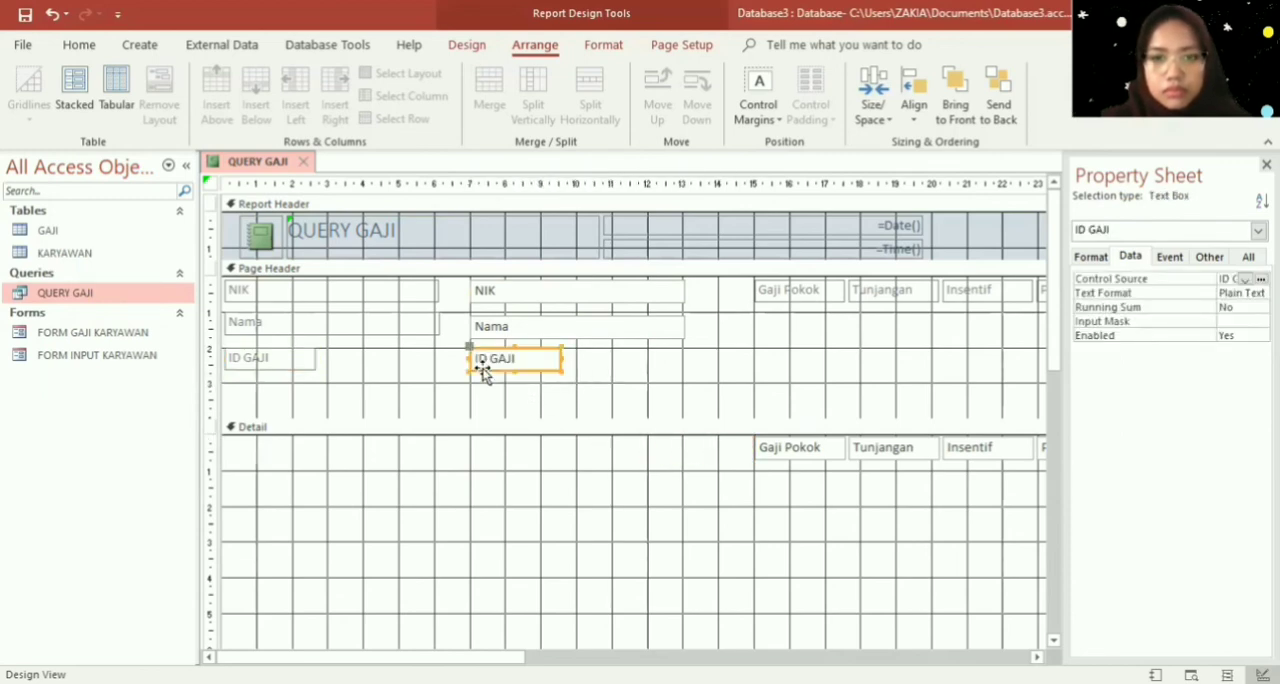
# - Move the Gaji Pokok label to the start of the Detail section's first row, with its text box at about the 5 cm mark
pyautogui.click(818, 303)
pyautogui.moveTo(818, 303); pyautogui.dragTo(285, 468)
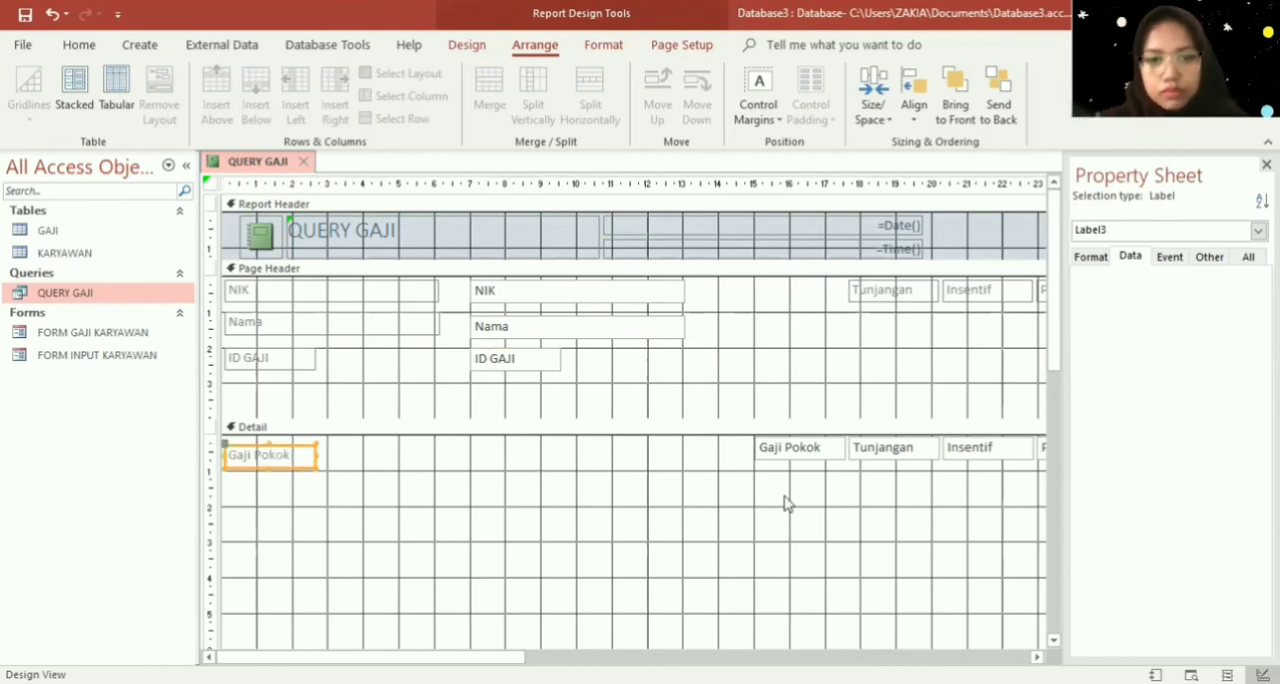
pyautogui.click(778, 455)
pyautogui.moveTo(778, 455); pyautogui.dragTo(420, 466)
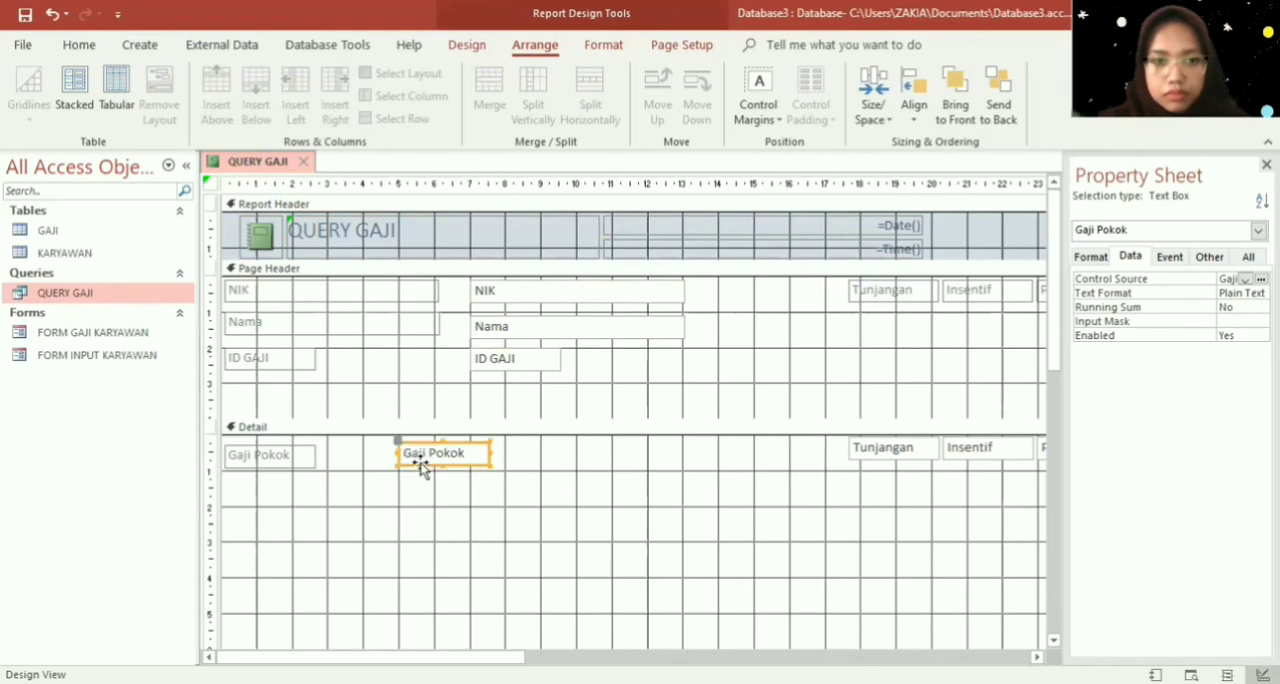
# - Move the Tunjangan label and text box into the Detail section, directly below the Gaji Pokok label and text box
pyautogui.click(915, 450)
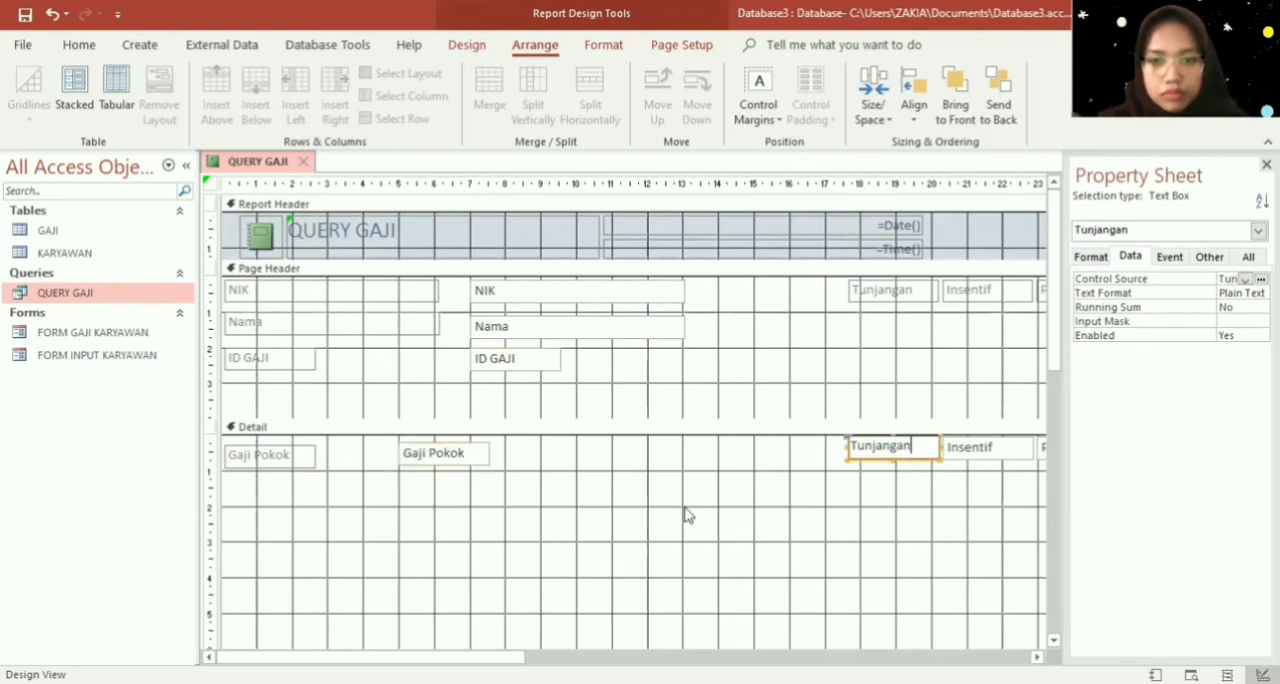
pyautogui.click(948, 296)
pyautogui.click(914, 292)
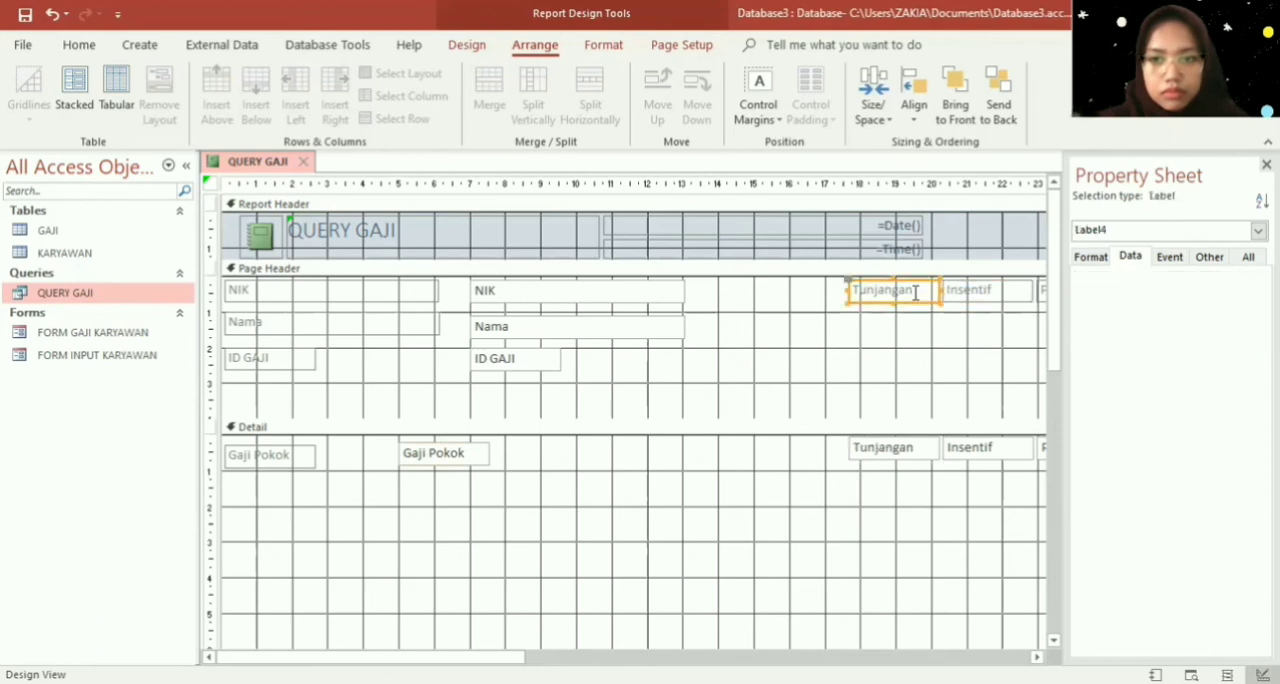
pyautogui.moveTo(916, 303); pyautogui.dragTo(293, 508)
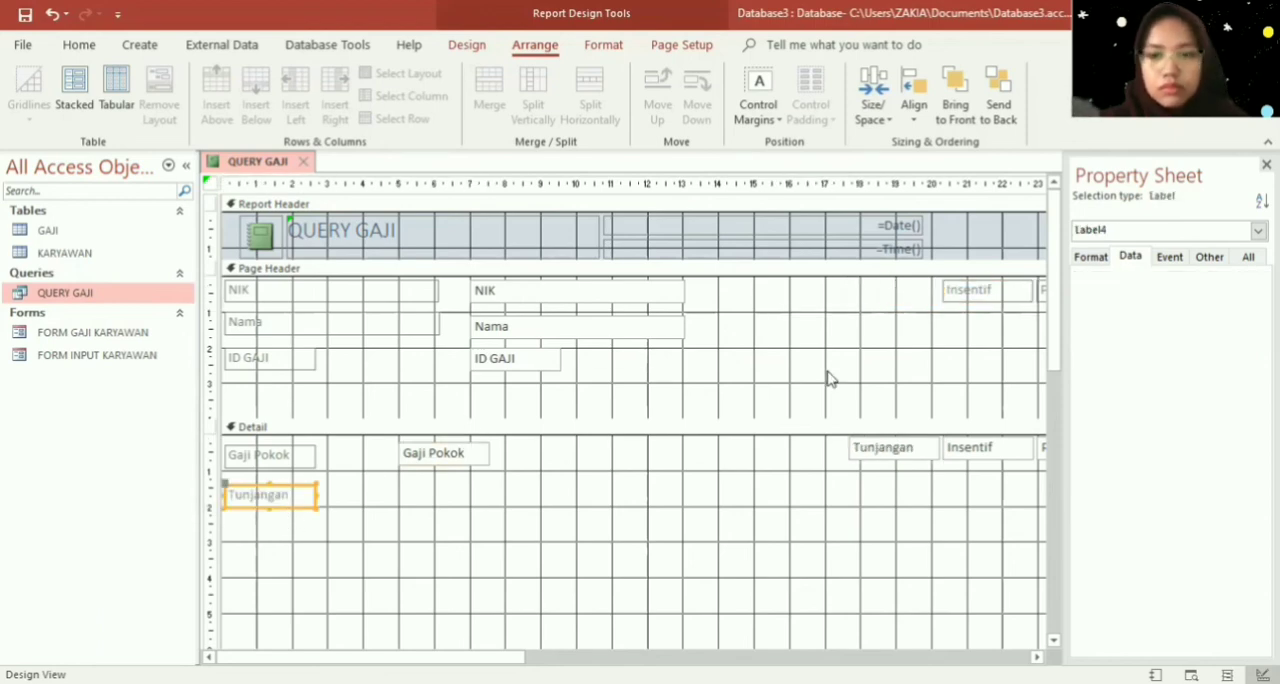
pyautogui.click(870, 456)
pyautogui.moveTo(873, 462); pyautogui.dragTo(427, 510)
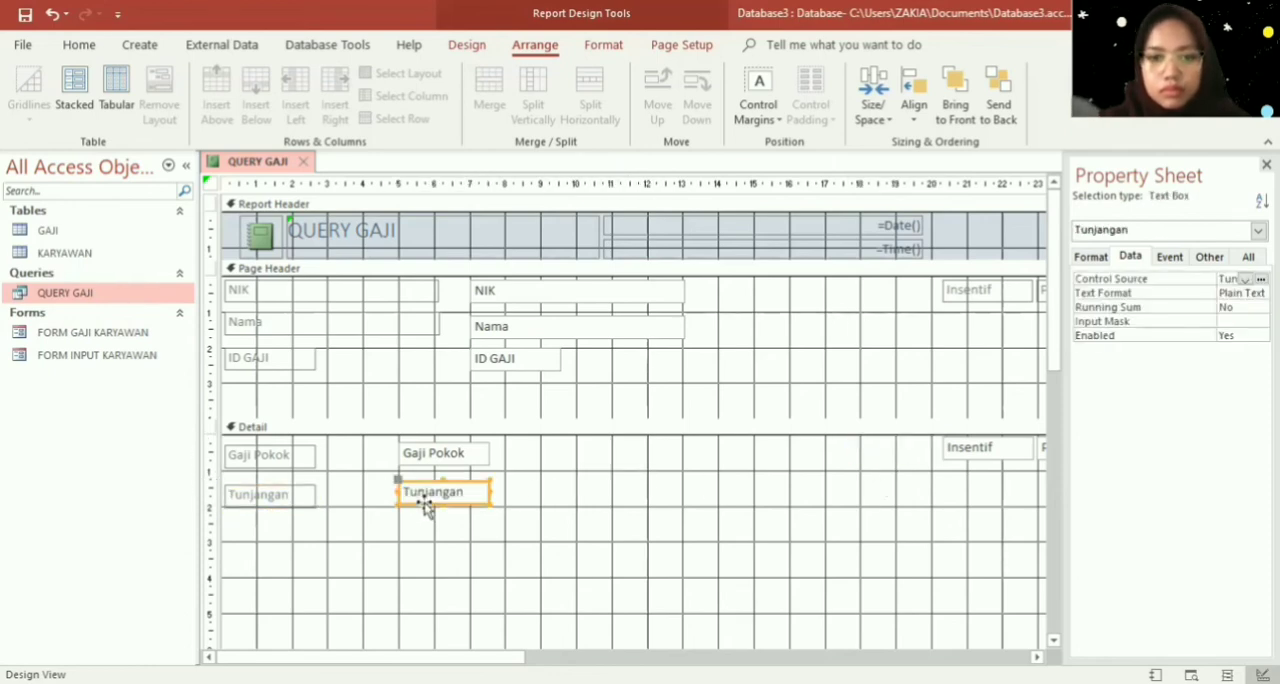
# - Move the Insentif label and text box into the Detail section, directly below the Tunjangan label and text box
pyautogui.click(972, 287)
pyautogui.moveTo(997, 297); pyautogui.dragTo(279, 543)
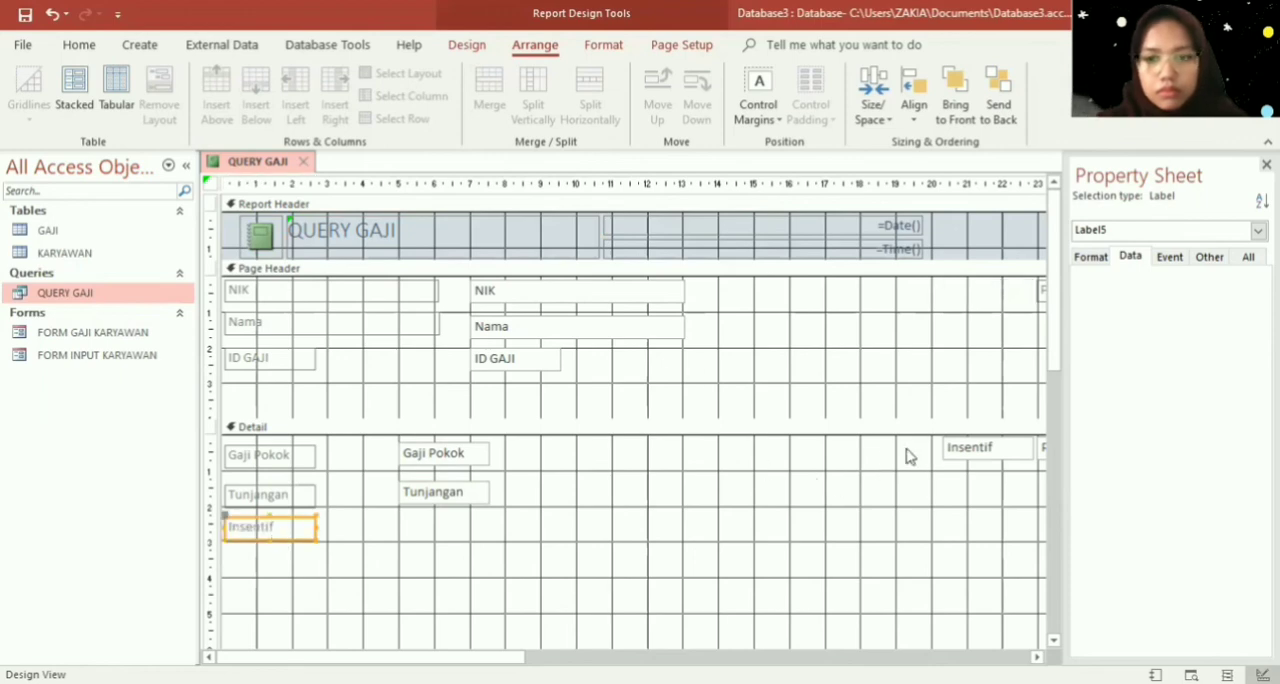
pyautogui.click(962, 448)
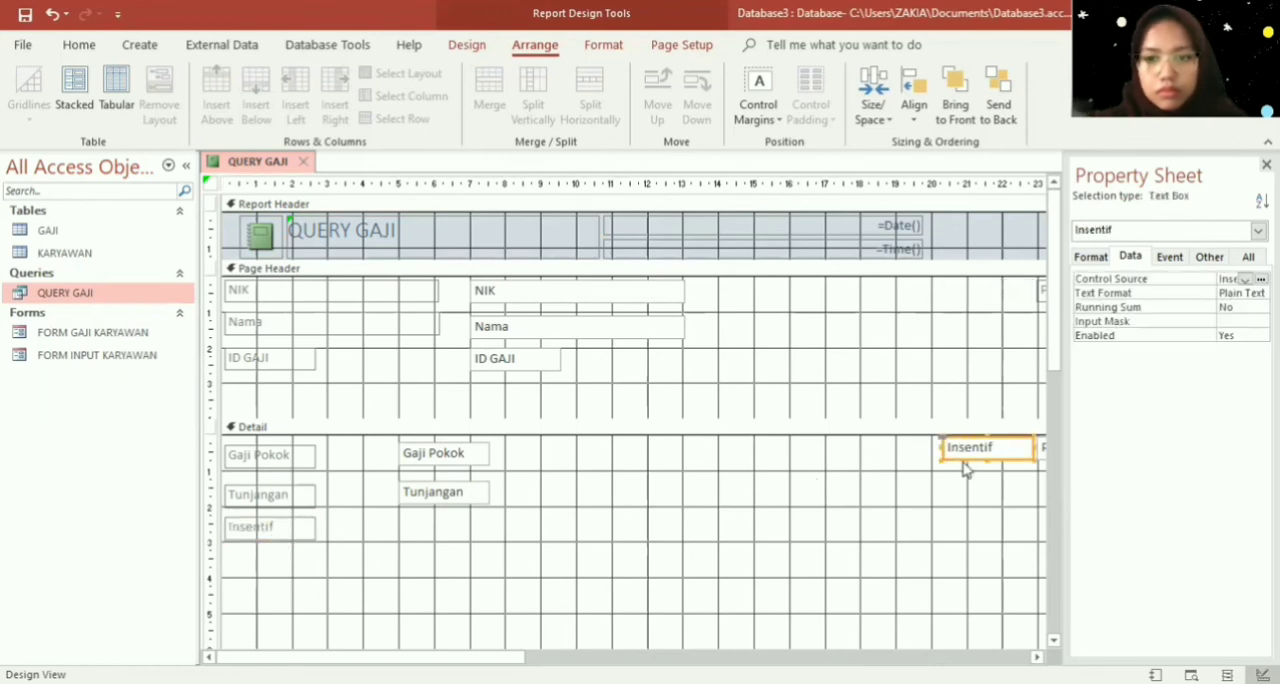
pyautogui.moveTo(962, 460); pyautogui.dragTo(419, 537)
# - Move the Potongan/Iuran label and text box into the Detail section, directly below the Insentif label and text box
pyautogui.click(1040, 290)
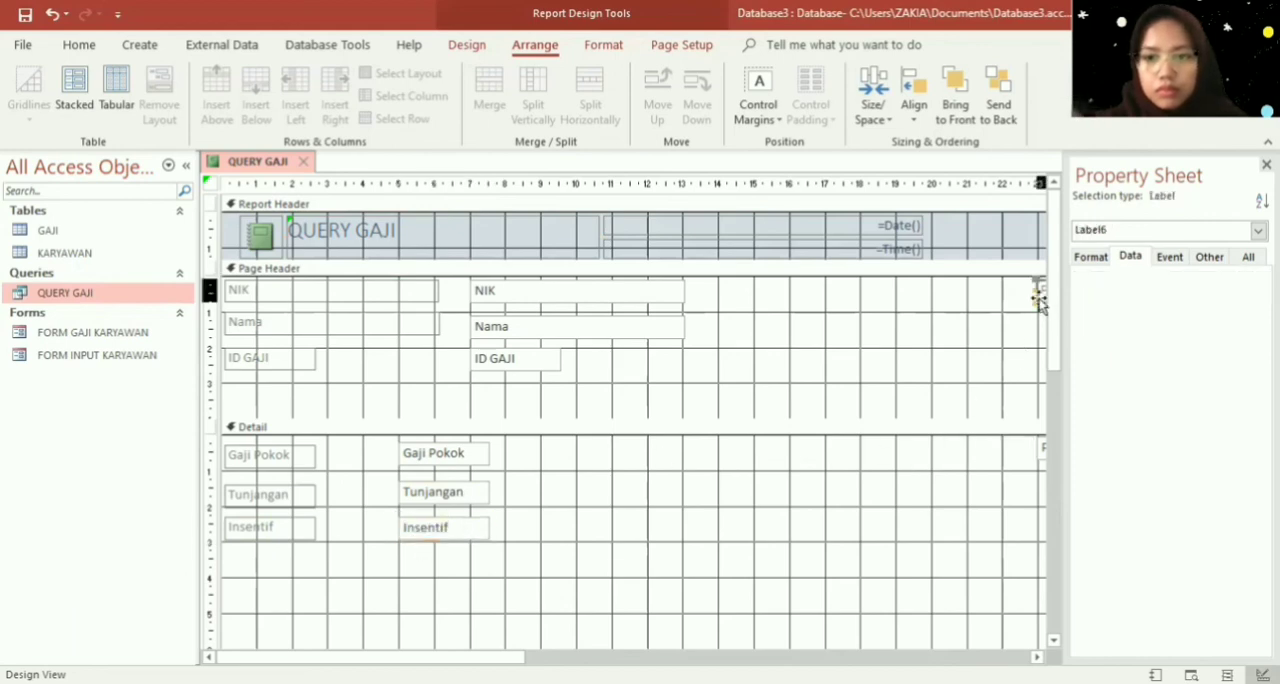
pyautogui.moveTo(1037, 291); pyautogui.dragTo(230, 580)
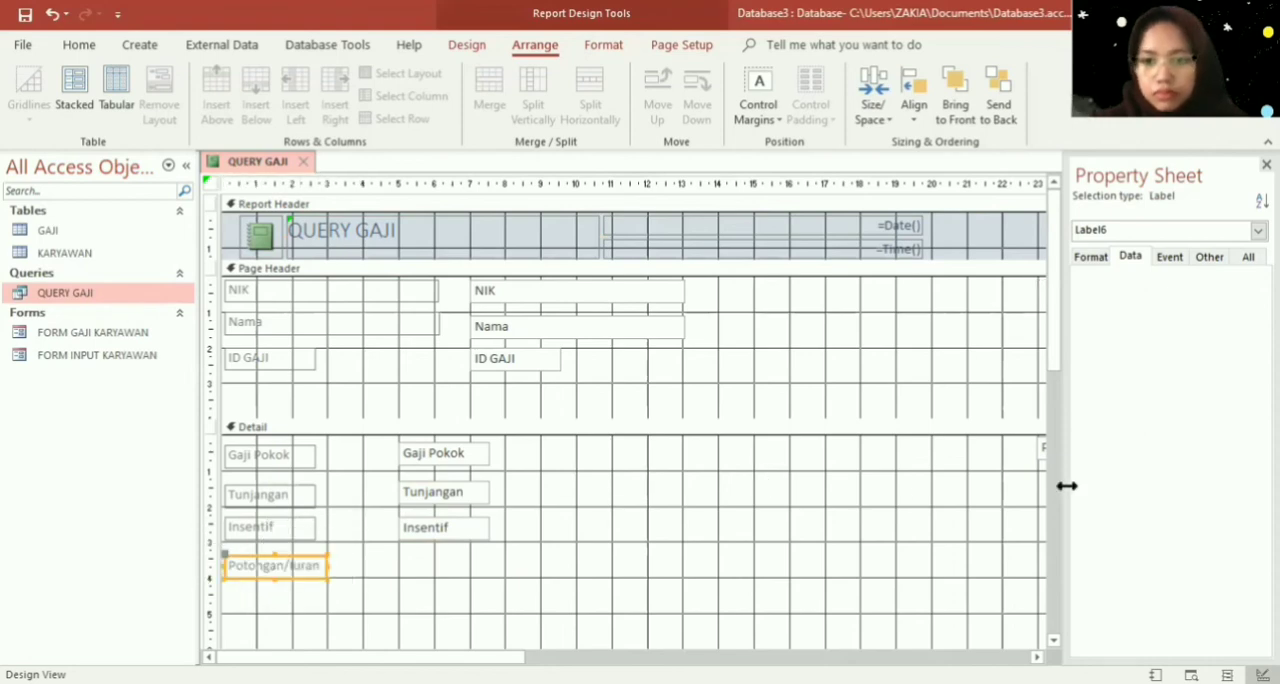
pyautogui.click(1041, 456)
pyautogui.moveTo(1041, 460); pyautogui.dragTo(406, 581)
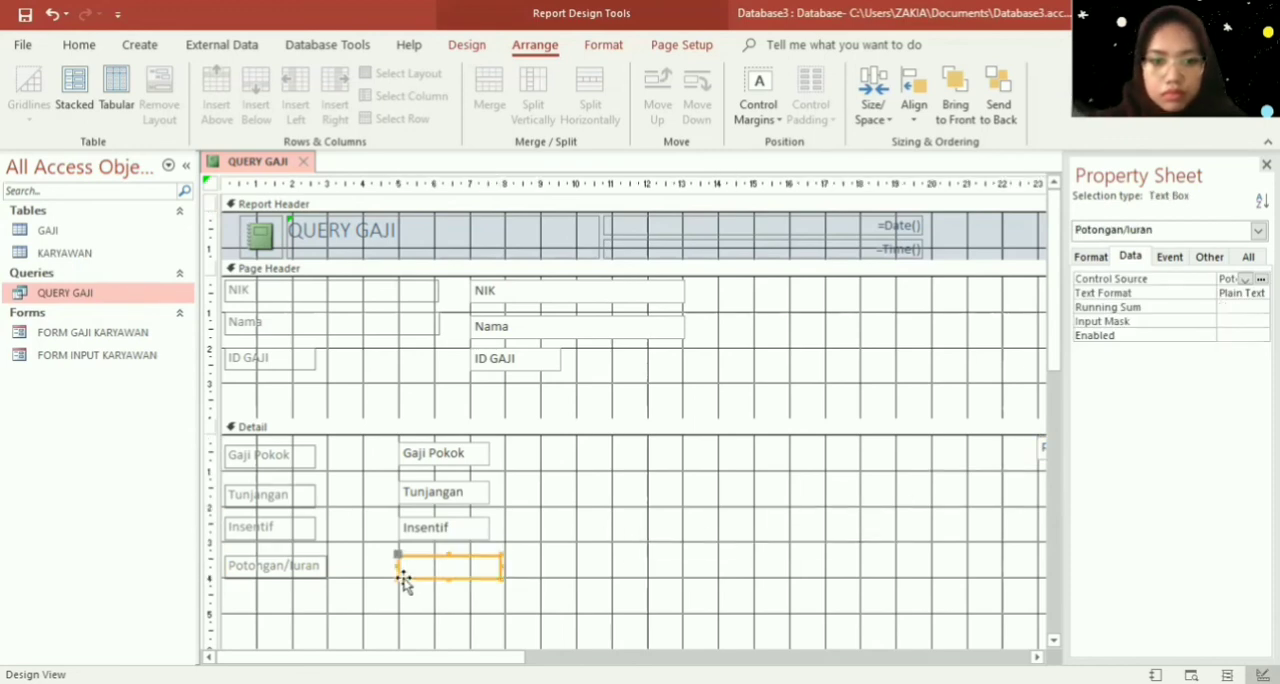
# - Move the PPh 21 and GAJIBERSIH labels from the Page Header into the Detail section, one above the other around the 11 cm mark
pyautogui.moveTo(440, 657); pyautogui.dragTo(581, 657)
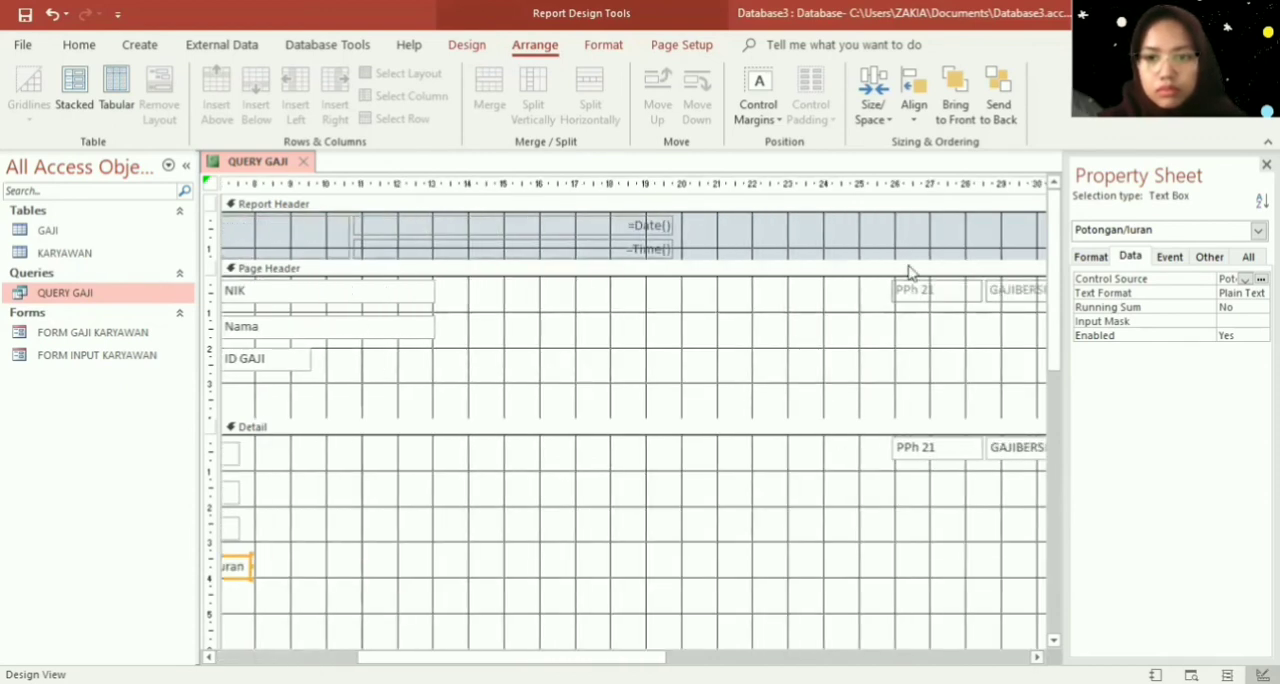
pyautogui.click(916, 312)
pyautogui.click(912, 287)
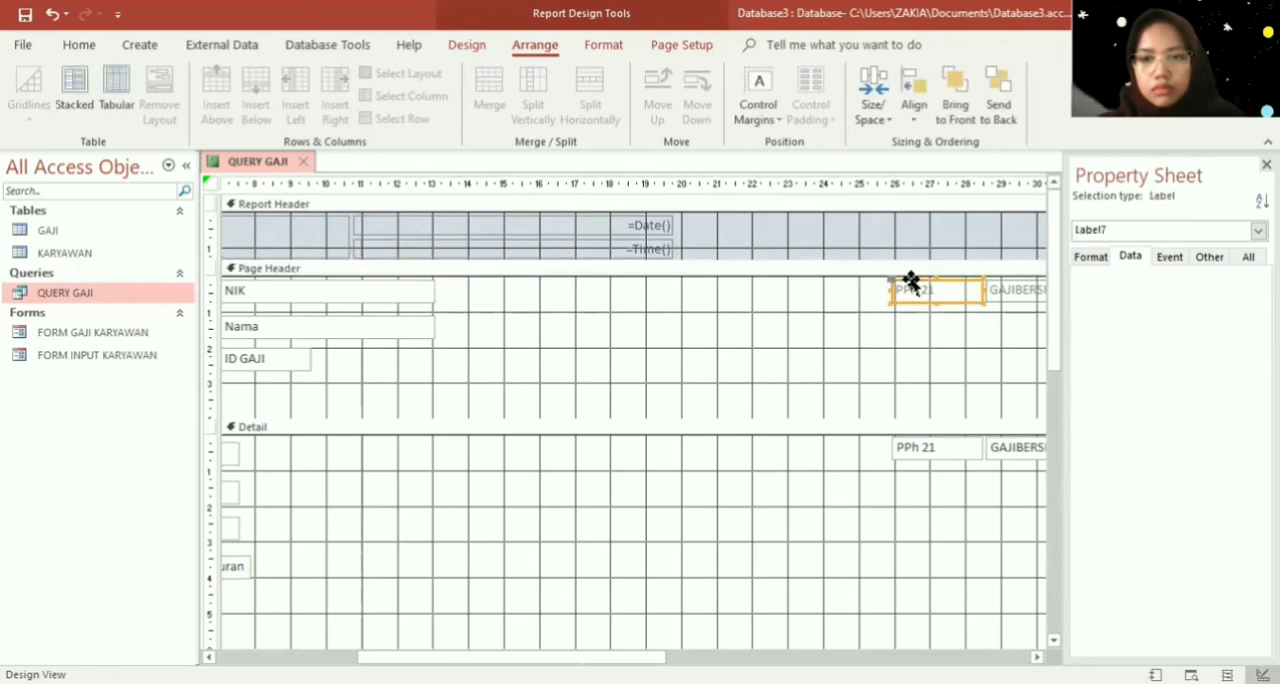
pyautogui.moveTo(916, 305); pyautogui.dragTo(377, 474)
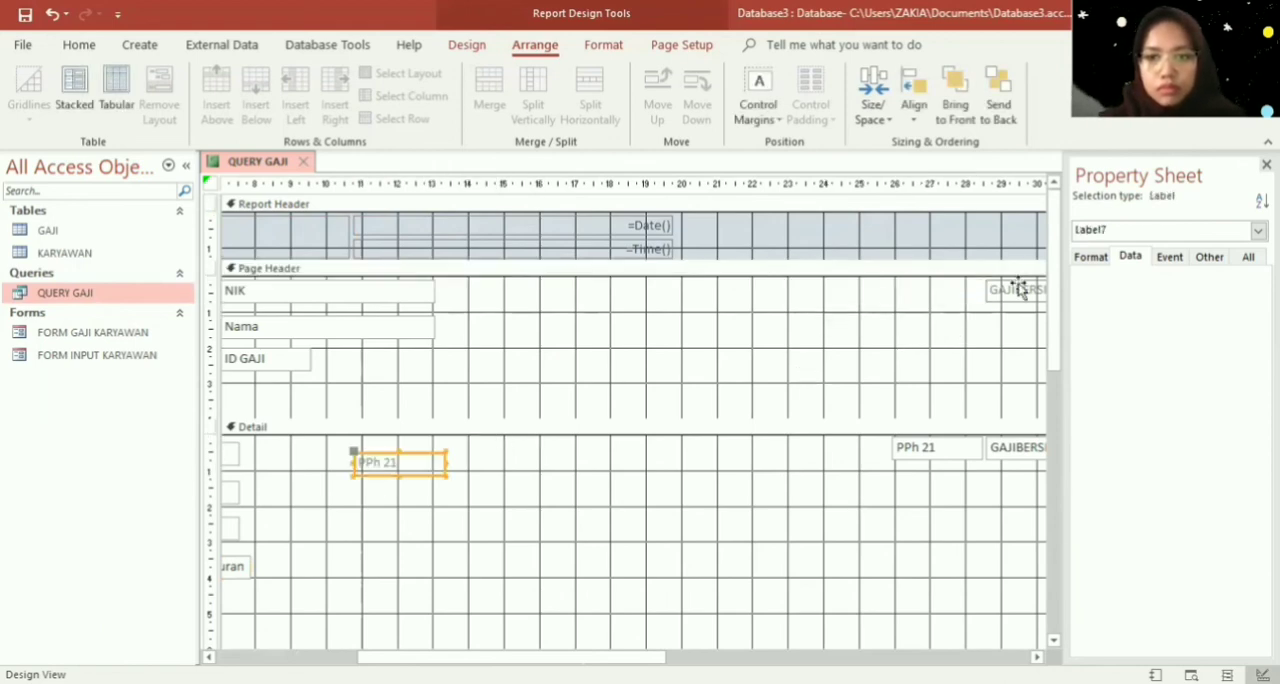
pyautogui.moveTo(1020, 290); pyautogui.dragTo(362, 528)
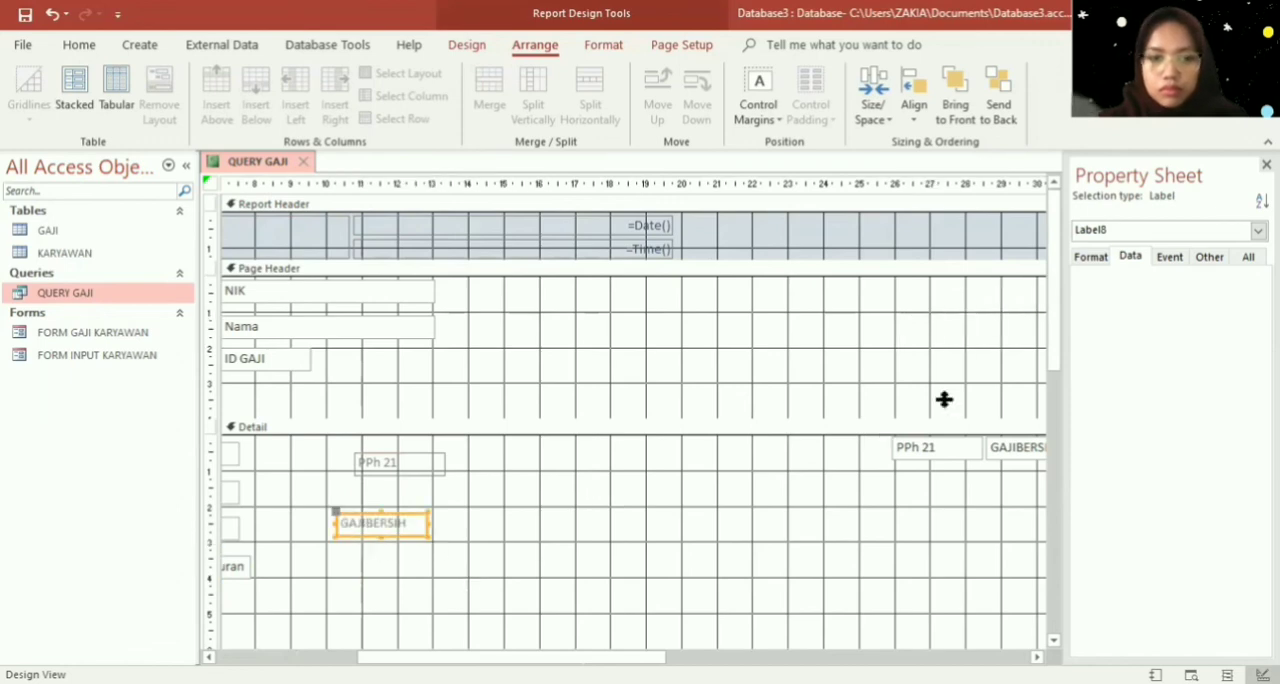
# - Move the PPh 21 and GAJIBERSIH text boxes beside their matching labels in the Detail section, at about the 14 cm mark
pyautogui.click(941, 452)
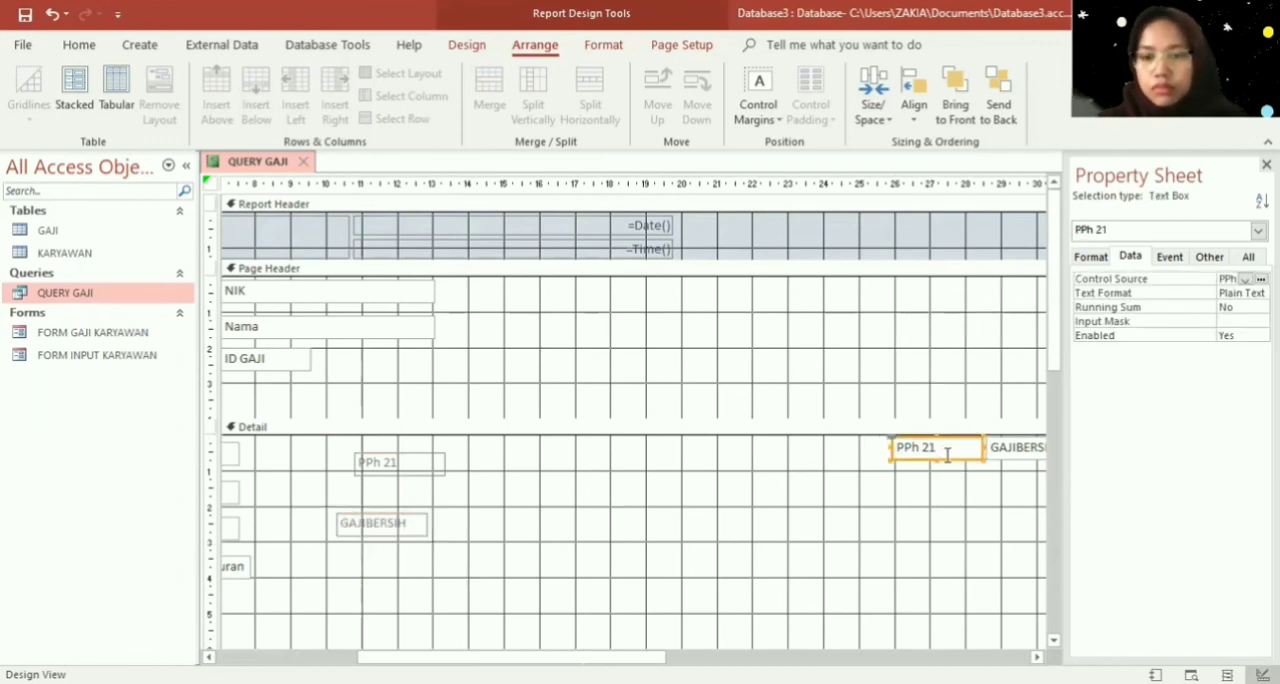
pyautogui.moveTo(949, 457); pyautogui.dragTo(541, 477)
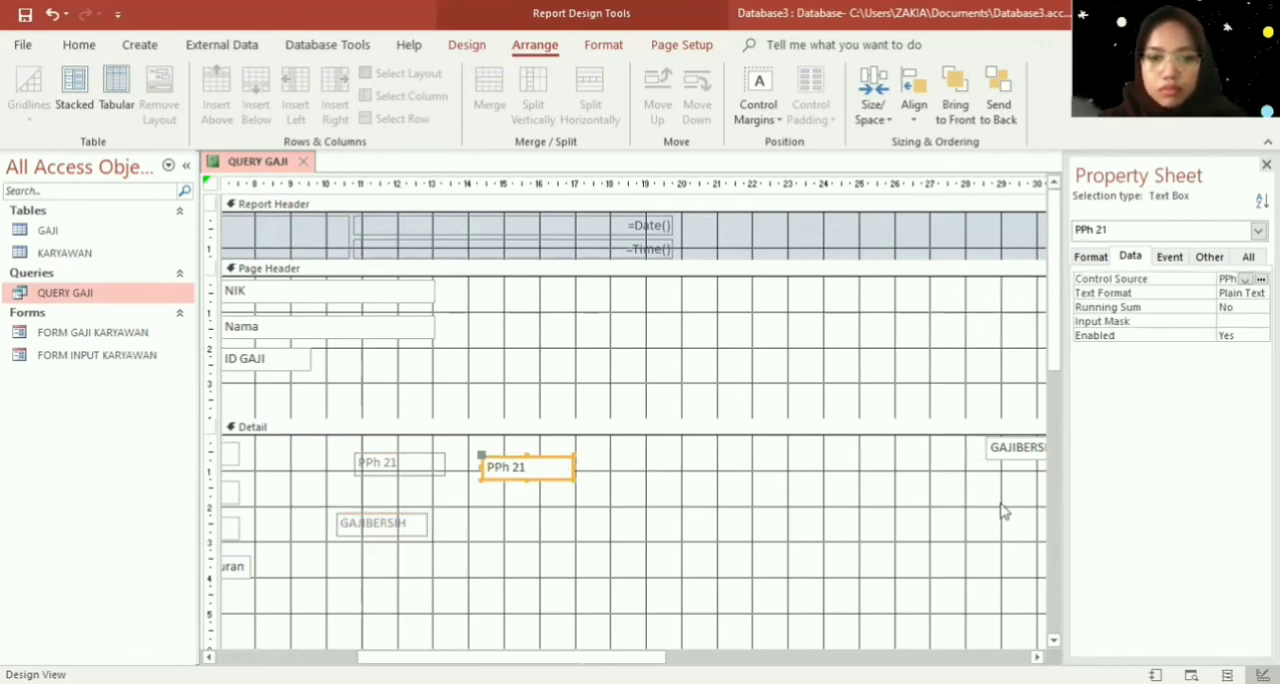
pyautogui.moveTo(1006, 452); pyautogui.dragTo(490, 533)
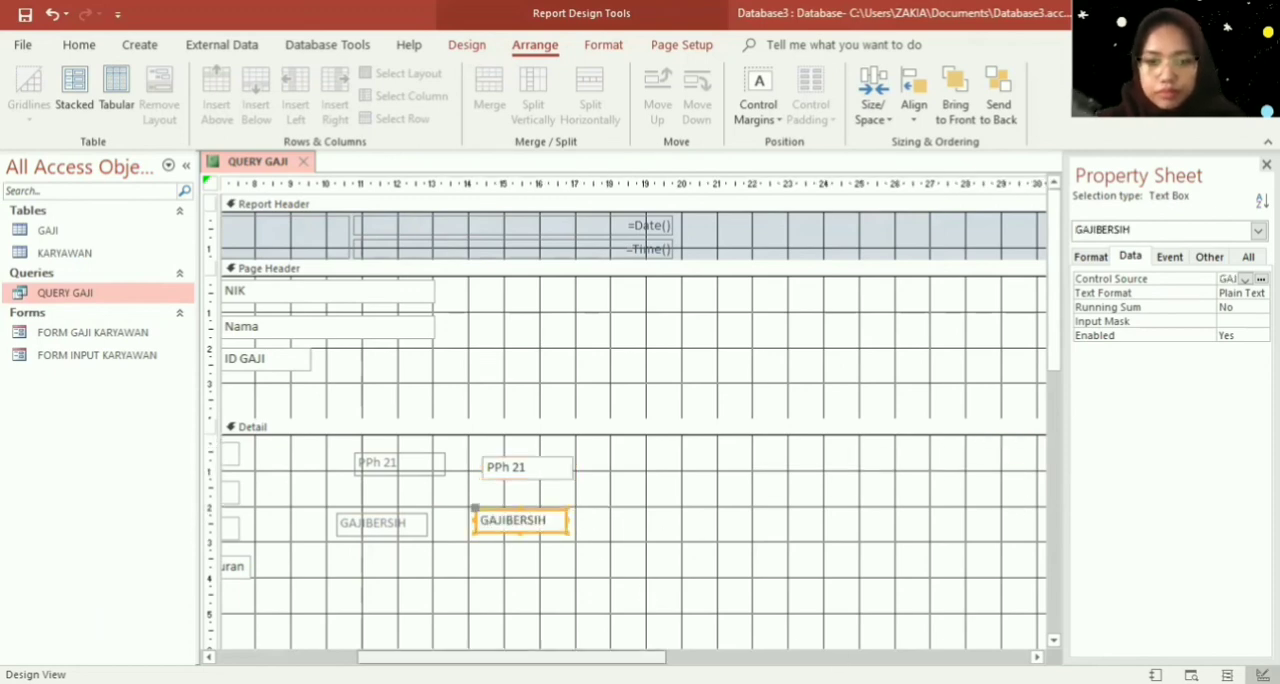
# - Move the PPh 21 and GAJIBERSIH labels and text boxes together to below the Potongan/Iuran row, roughly under the existing label and text box columns
pyautogui.moveTo(590, 657); pyautogui.dragTo(449, 657)
pyautogui.moveTo(849, 557); pyautogui.dragTo(551, 443)
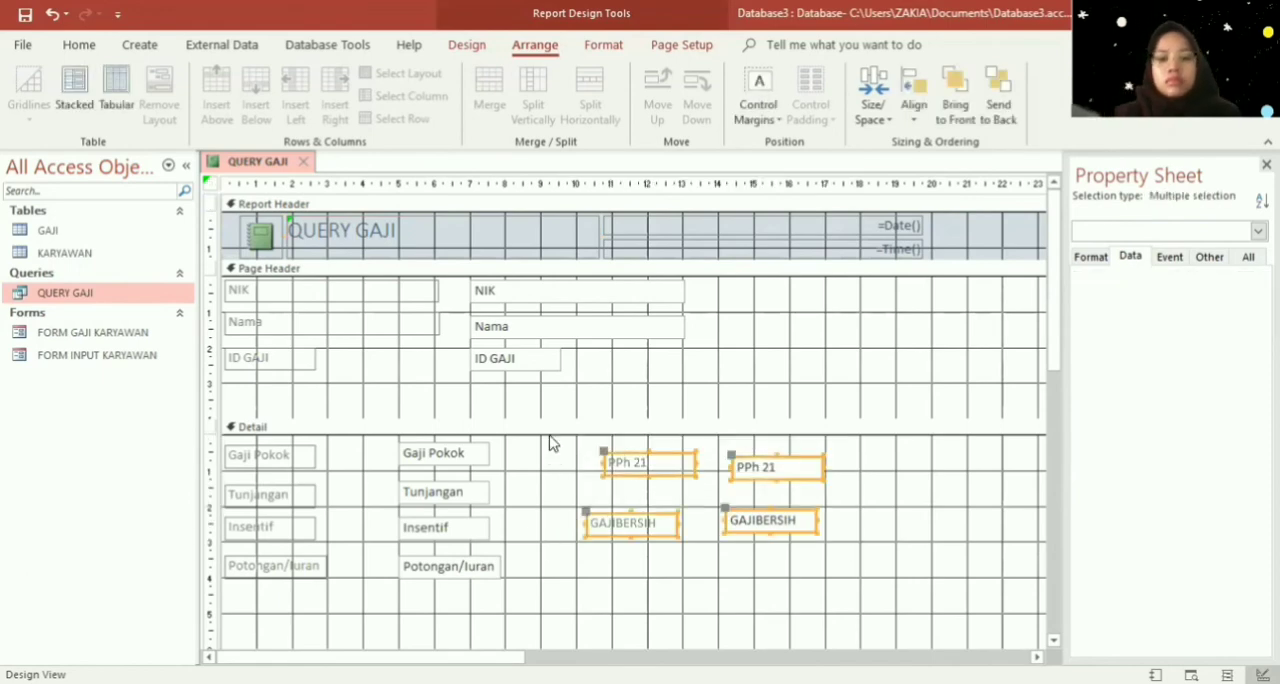
pyautogui.press('Down')
pyautogui.press('Down')
pyautogui.press('Down')
pyautogui.press('Down')
pyautogui.press('Down')
pyautogui.press('Down')
pyautogui.press('Down')
pyautogui.press('Down')
pyautogui.press('Down')
pyautogui.press('Down')
pyautogui.press('Up')
pyautogui.press('Up')
pyautogui.press('Up')
pyautogui.press('Up')
pyautogui.press('Up')
pyautogui.press('Up')
pyautogui.press('Up')
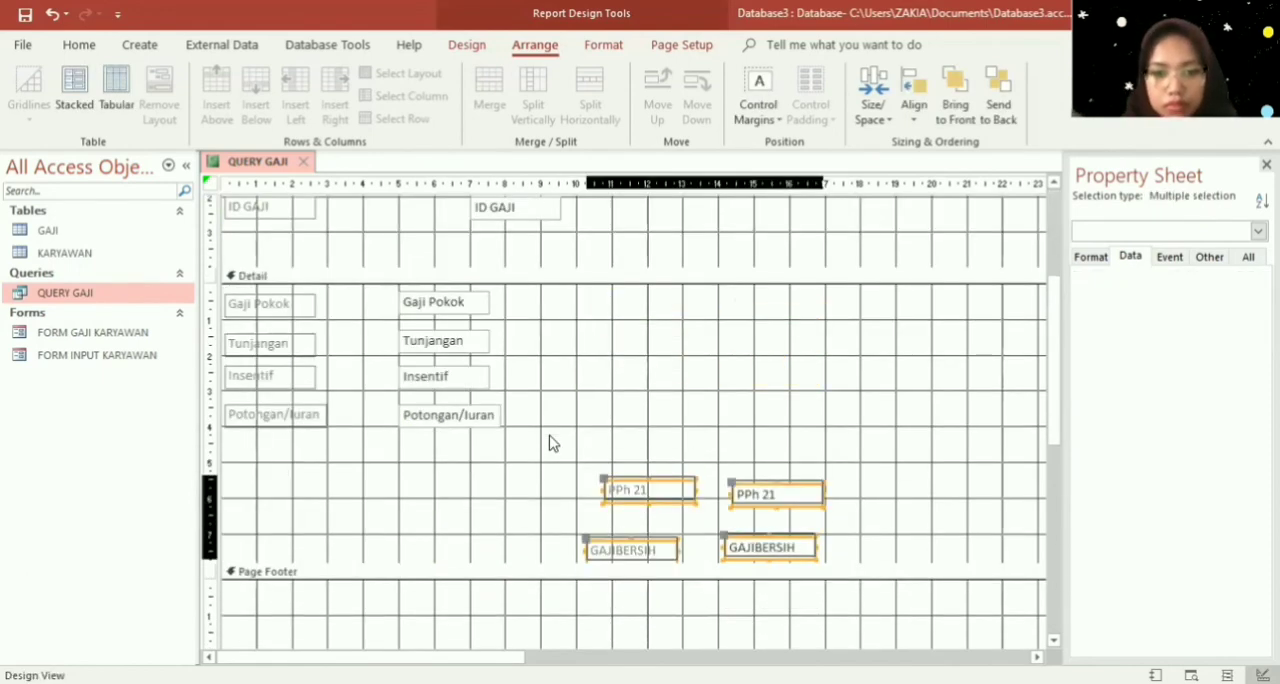
pyautogui.press('Left')
pyautogui.press('Left')
pyautogui.press('Left')
pyautogui.press('Left')
pyautogui.press('Left')
pyautogui.press('Left')
pyautogui.press('Left')
pyautogui.press('Left')
pyautogui.press('Left')
pyautogui.press('Left')
pyautogui.press('Left')
pyautogui.press('Left')
pyautogui.press('Left')
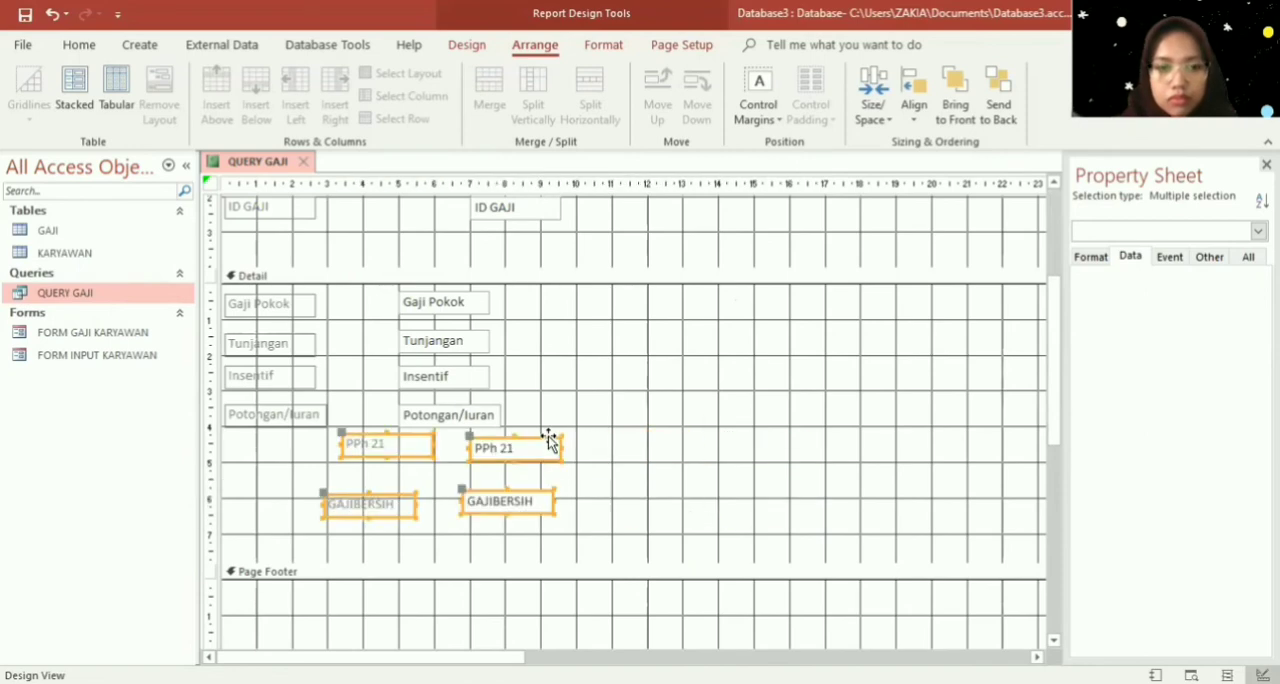
pyautogui.press('Left')
pyautogui.press('Left')
pyautogui.press('Left')
pyautogui.press('Left')
pyautogui.press('Left')
pyautogui.press('Left')
pyautogui.press('Left')
pyautogui.press('Down')
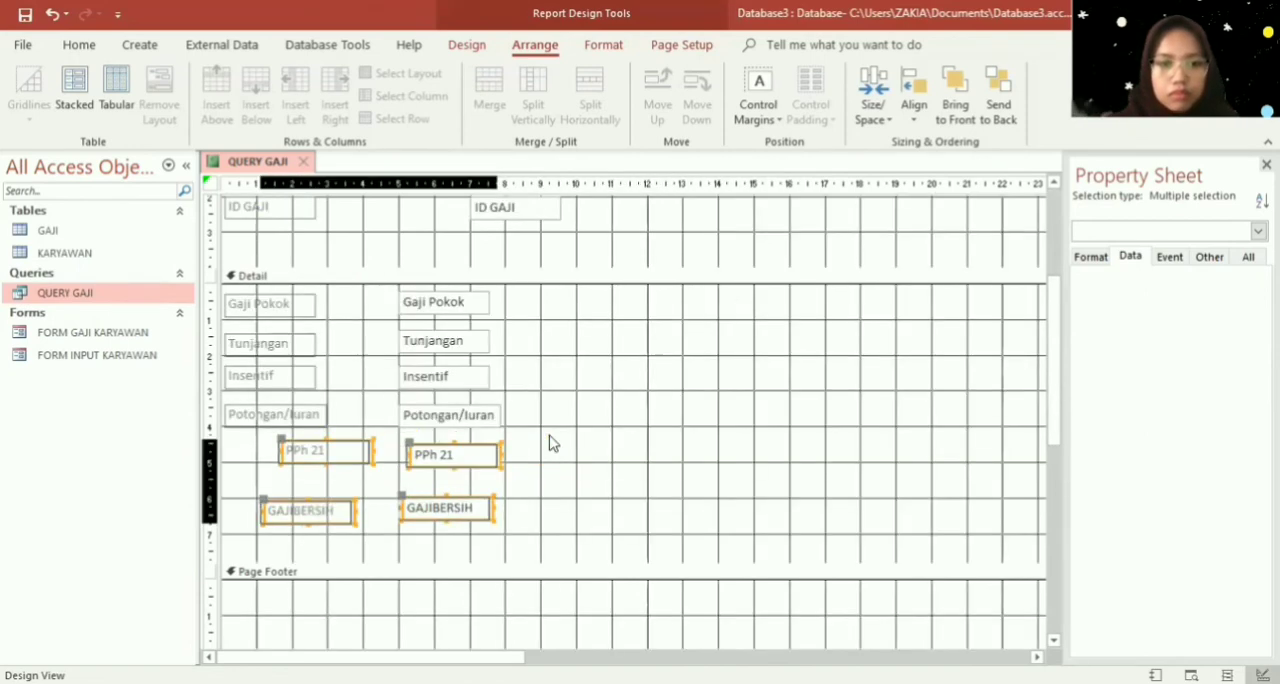
pyautogui.press('Left')
pyautogui.press('Left')
pyautogui.press('Left')
pyautogui.press('Left')
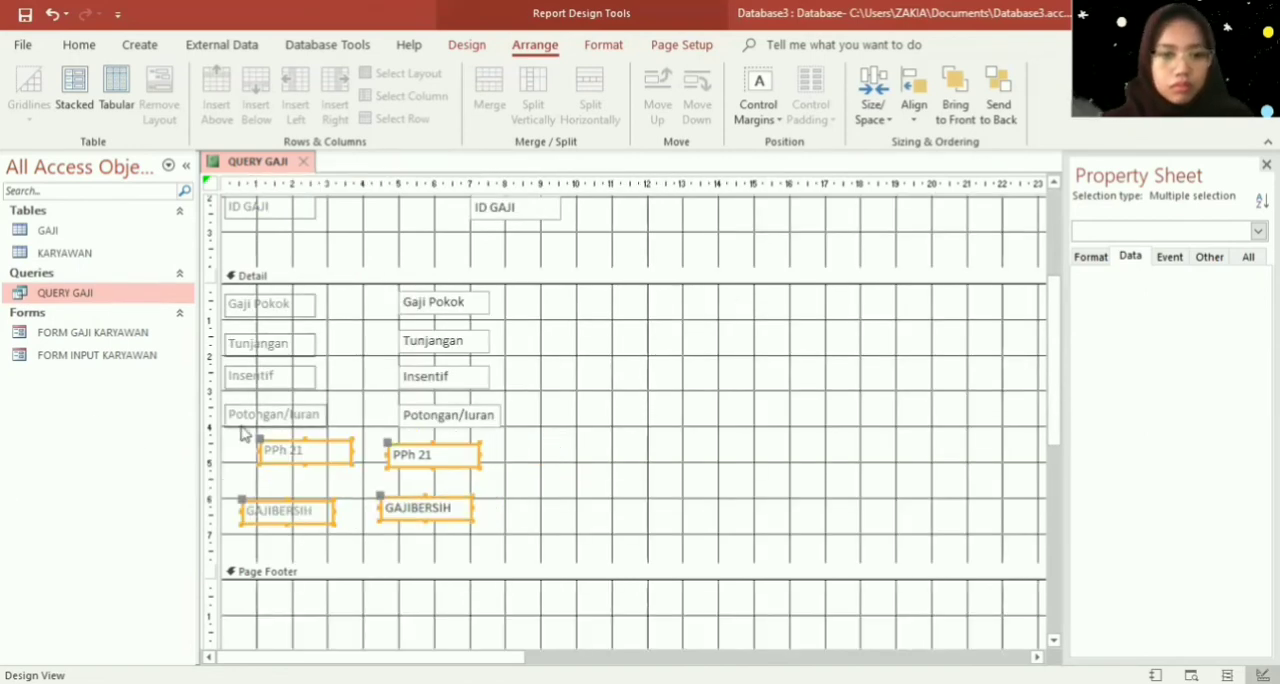
# - Align the PPh 21 label and text box with the columns above, directly below the Potongan/Iuran row
pyautogui.click(240, 468)
pyautogui.click(268, 455)
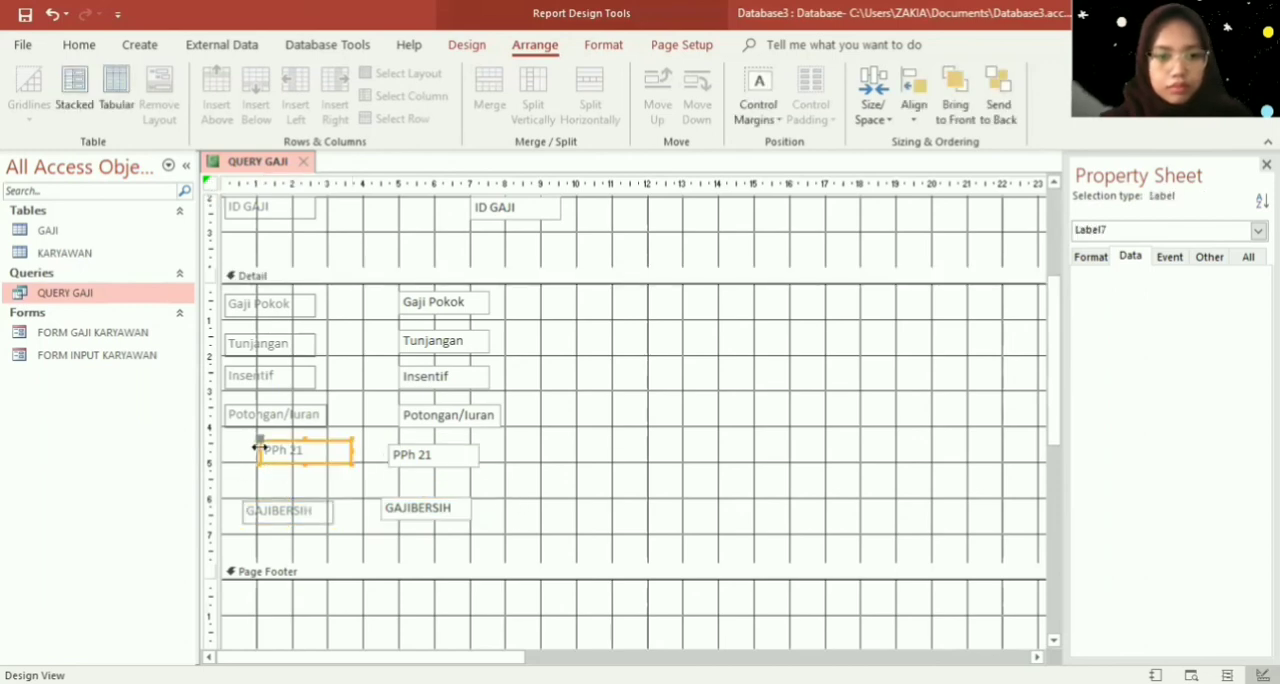
pyautogui.moveTo(277, 437); pyautogui.dragTo(246, 440)
pyautogui.click(416, 452)
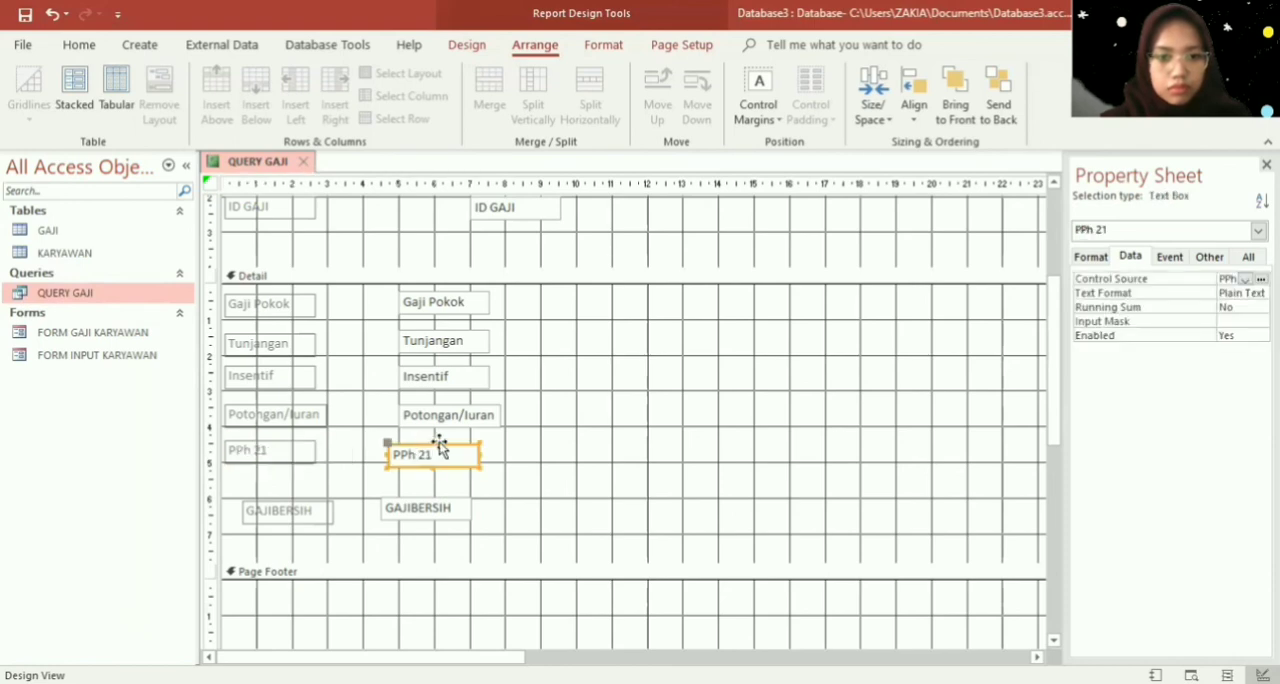
pyautogui.moveTo(443, 447); pyautogui.dragTo(452, 438)
# - Place the GAJIBERSIH label and text box under their columns just above the 7 cm mark, leaving a gap below the PPh 21 row
pyautogui.moveTo(315, 502); pyautogui.dragTo(297, 511)
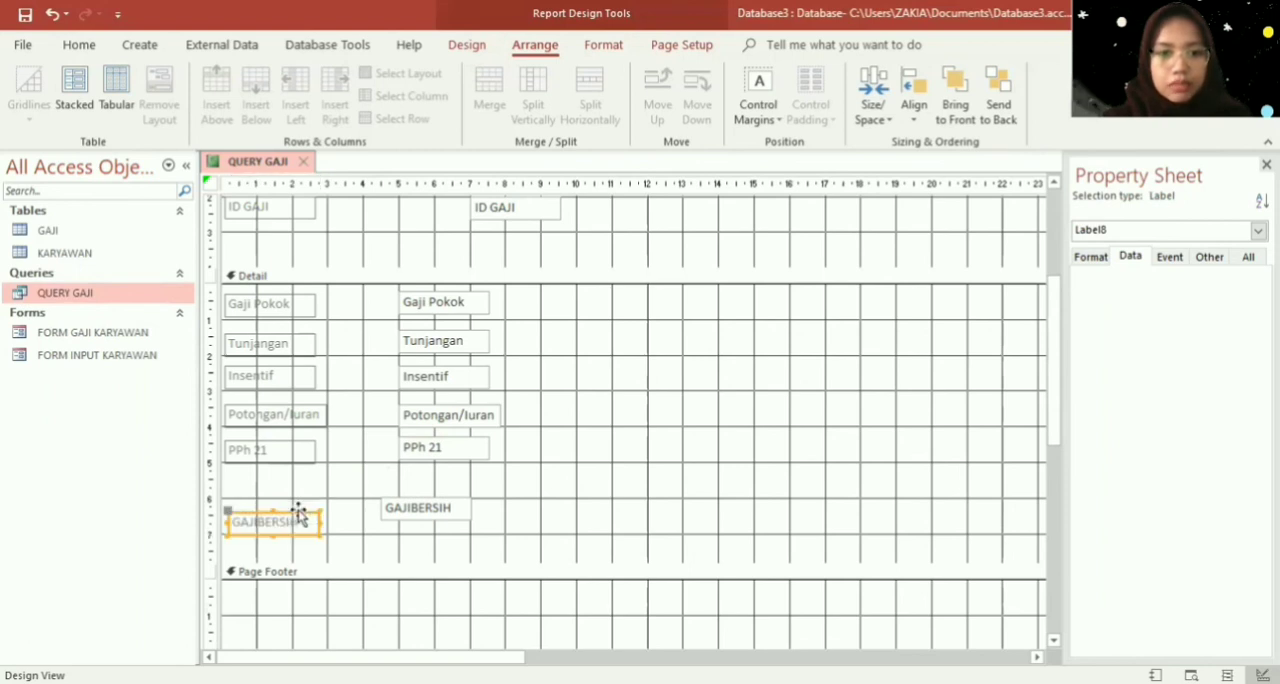
pyautogui.click(426, 507)
pyautogui.moveTo(433, 497); pyautogui.dragTo(451, 518)
# - Widen the Gaji Pokok, Tunjangan, Insentif, PPh 21 and GAJIBERSIH labels to about the 3 cm mark
pyautogui.rightClick(298, 310)
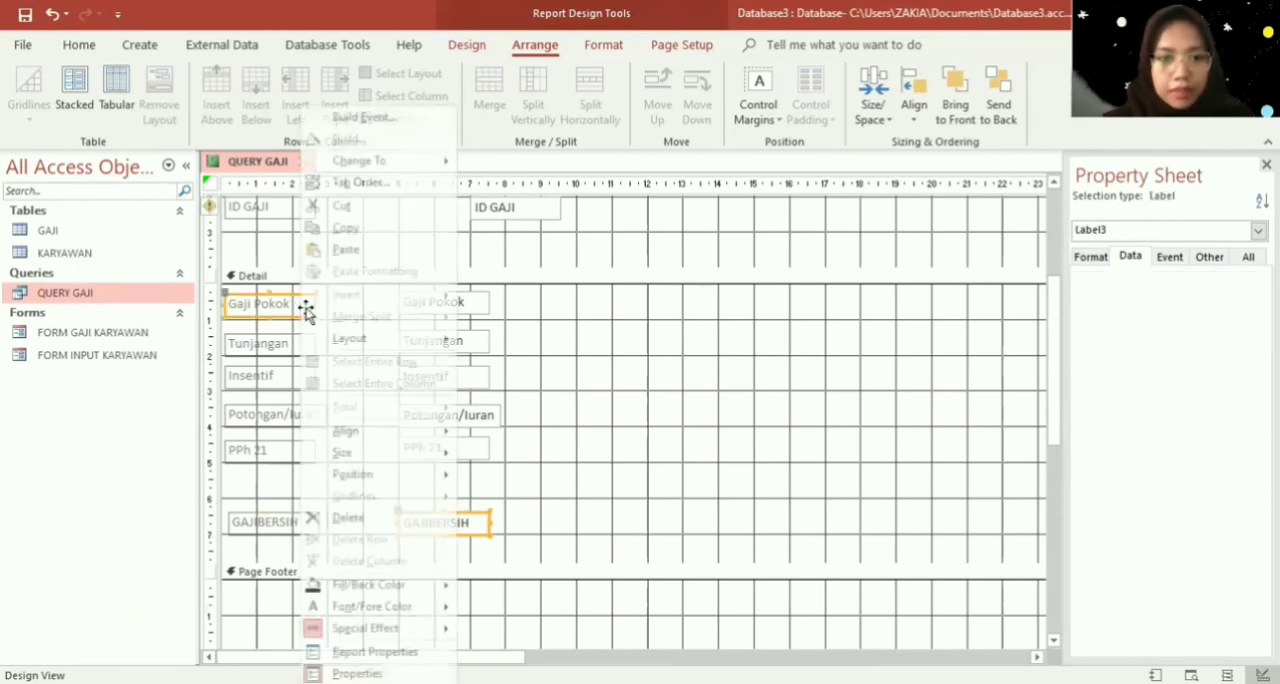
pyautogui.click(255, 325)
pyautogui.click(290, 308)
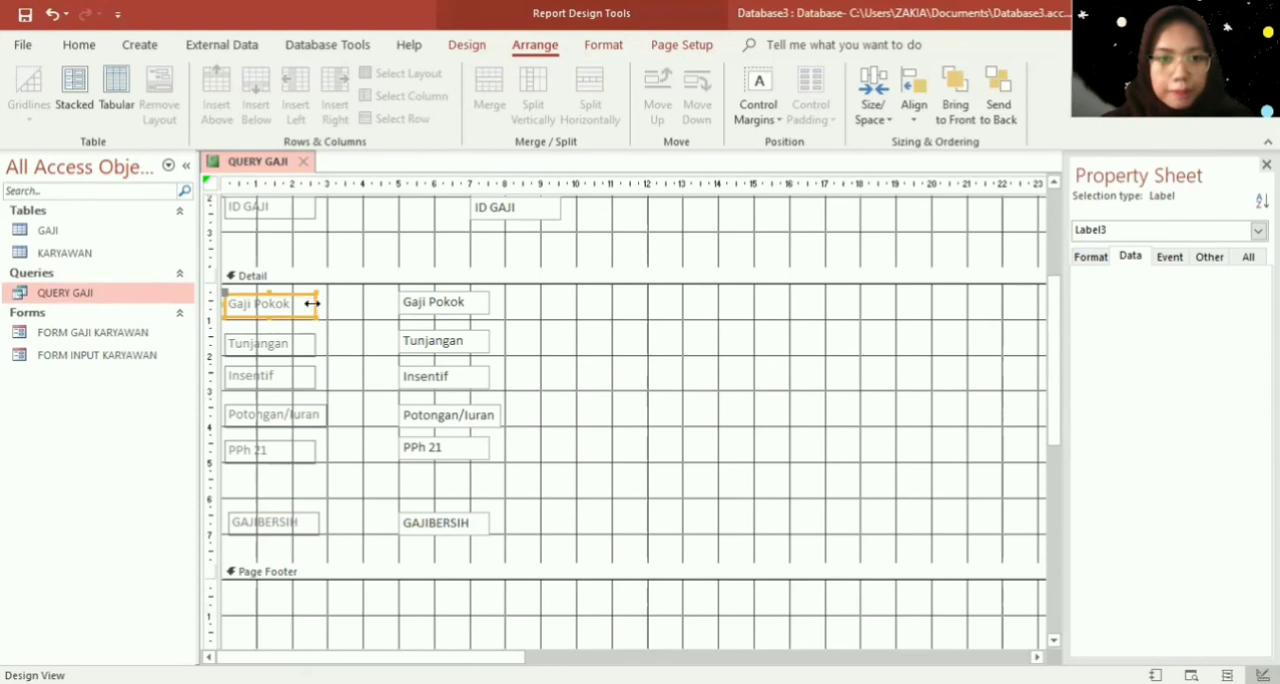
pyautogui.moveTo(321, 303); pyautogui.dragTo(327, 303)
pyautogui.click(314, 344)
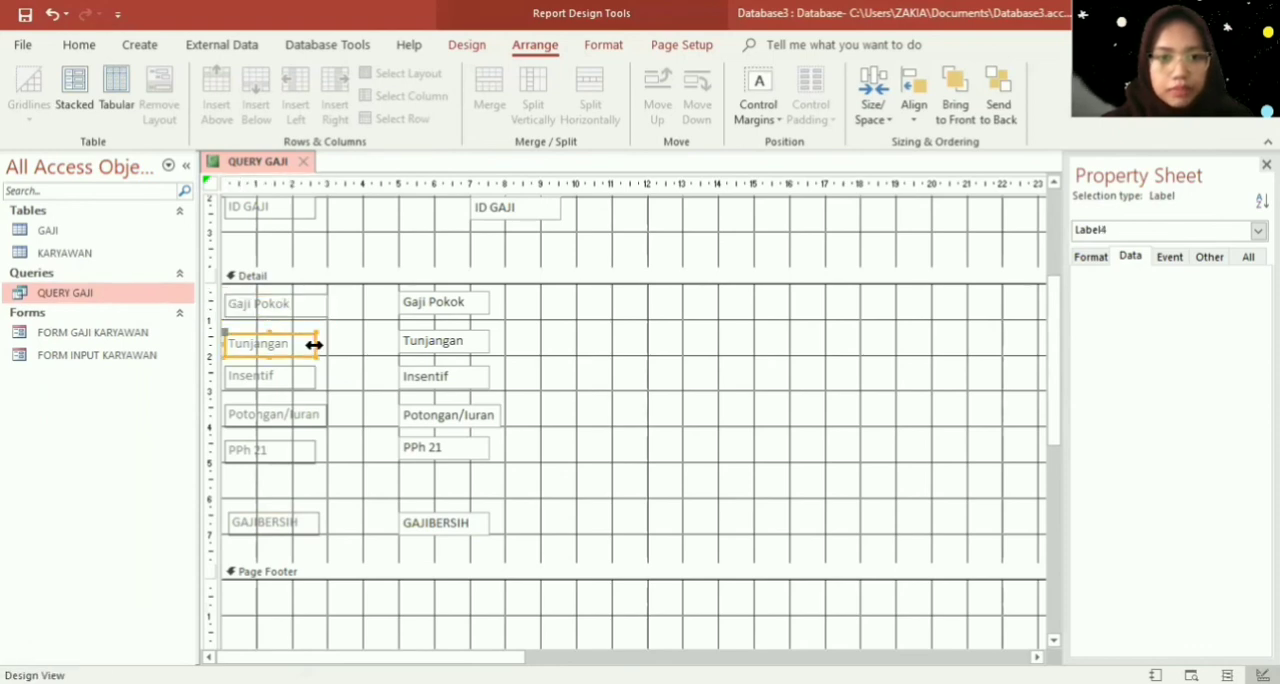
pyautogui.moveTo(314, 344); pyautogui.dragTo(328, 374)
pyautogui.click(311, 381)
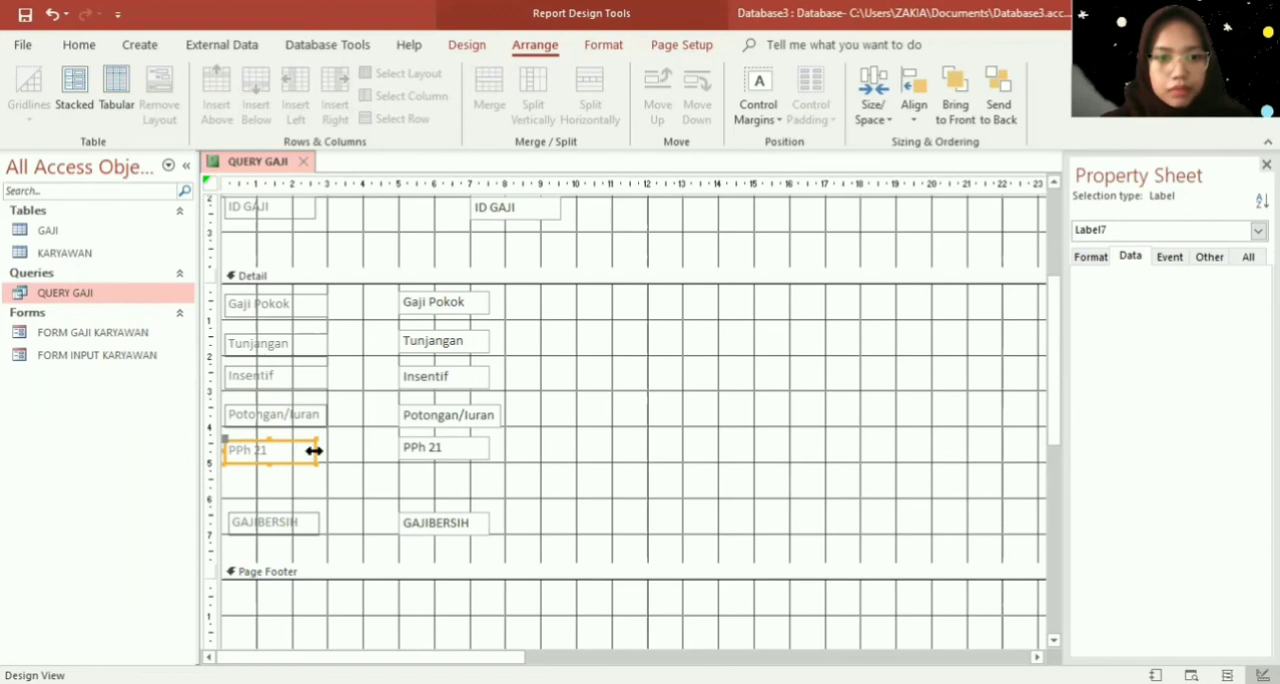
pyautogui.moveTo(317, 450); pyautogui.dragTo(330, 451)
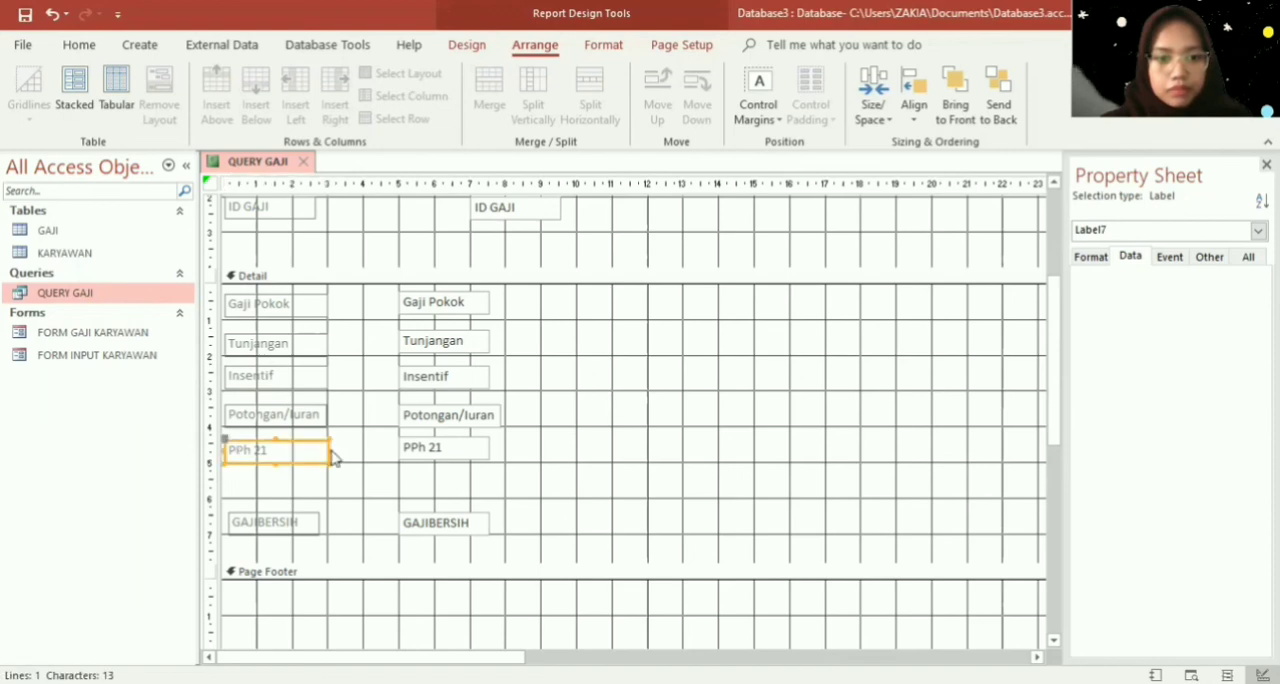
pyautogui.click(303, 530)
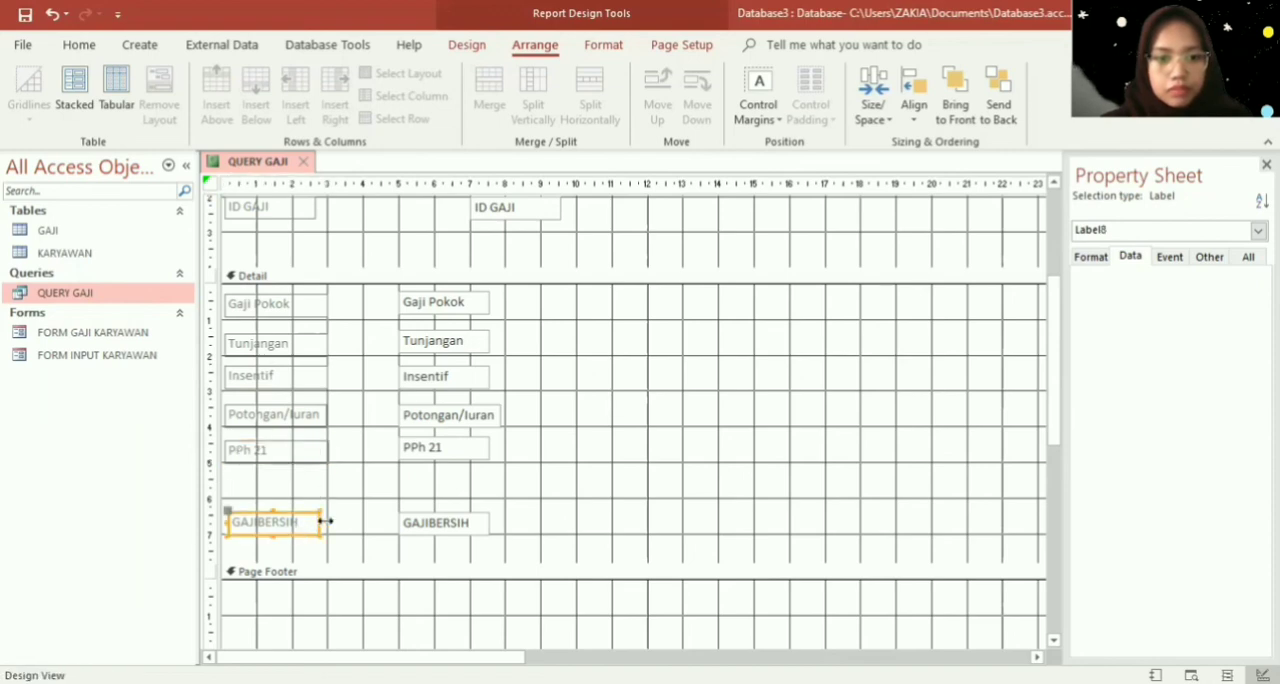
pyautogui.moveTo(323, 521); pyautogui.dragTo(326, 521)
# - Widen the GAJIBERSIH and PPh 21 text boxes to the 8 cm mark and lower the PPh 21 text box level with its label
pyautogui.click(449, 530)
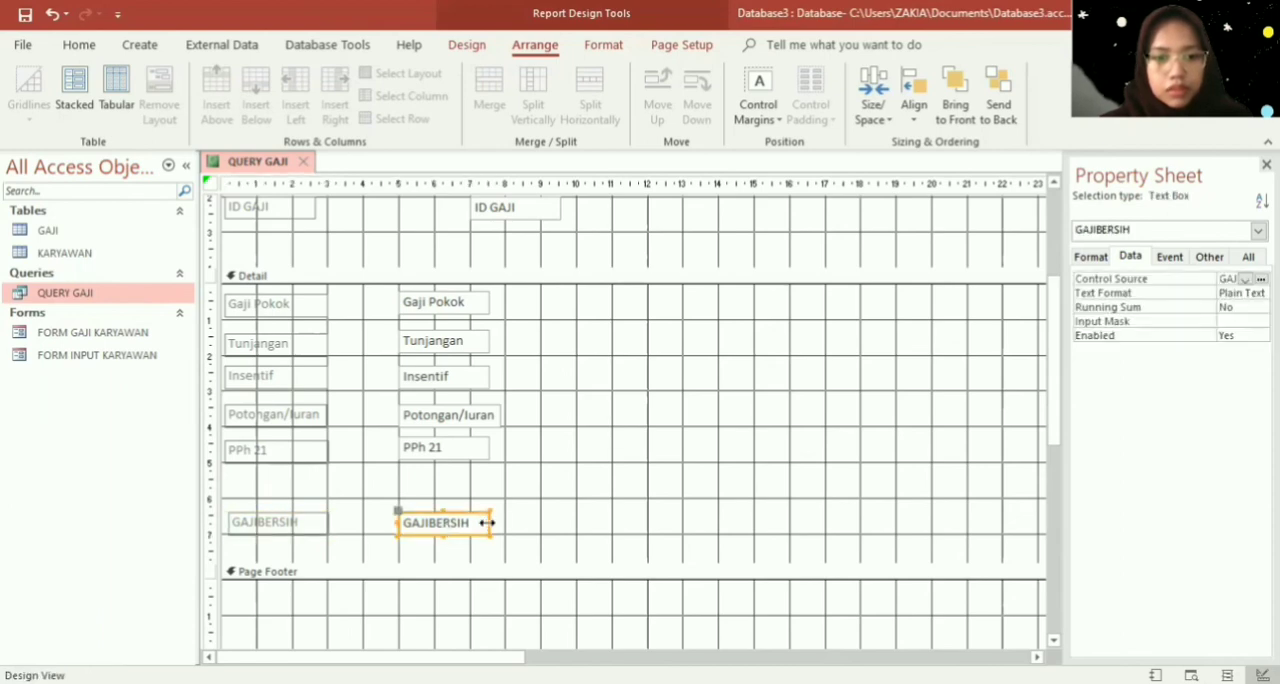
pyautogui.moveTo(497, 519); pyautogui.dragTo(497, 519)
pyautogui.click(466, 449)
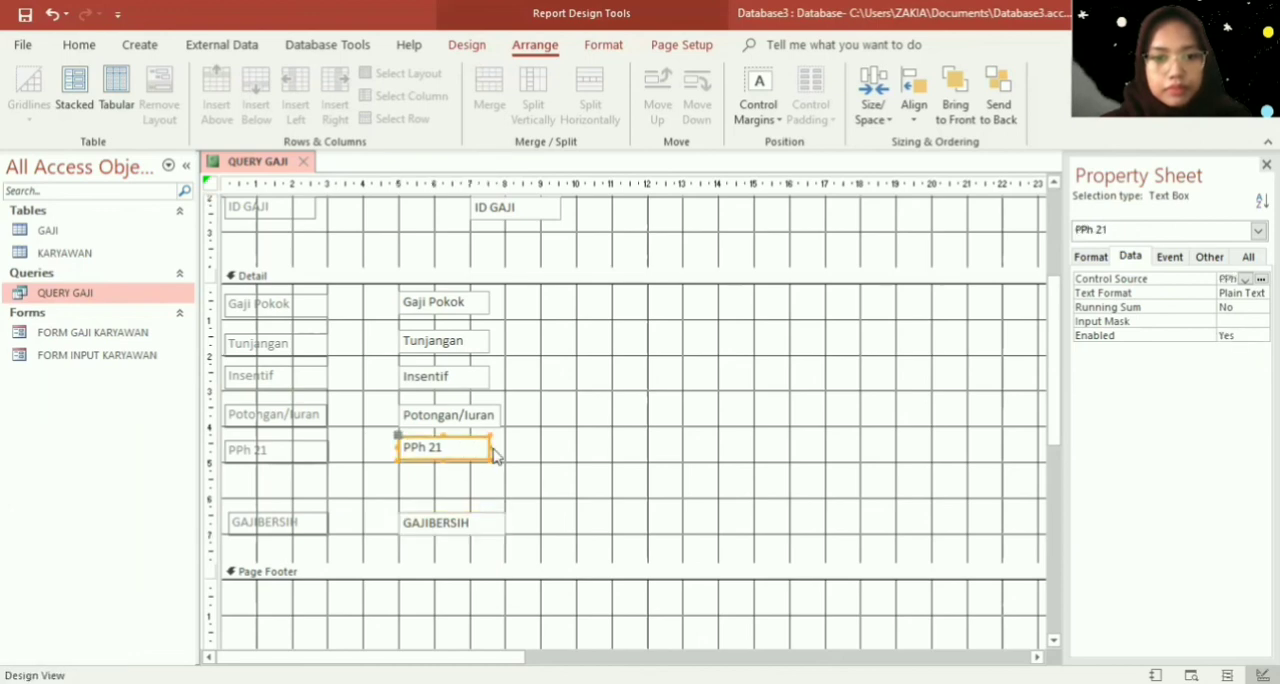
pyautogui.press('Down')
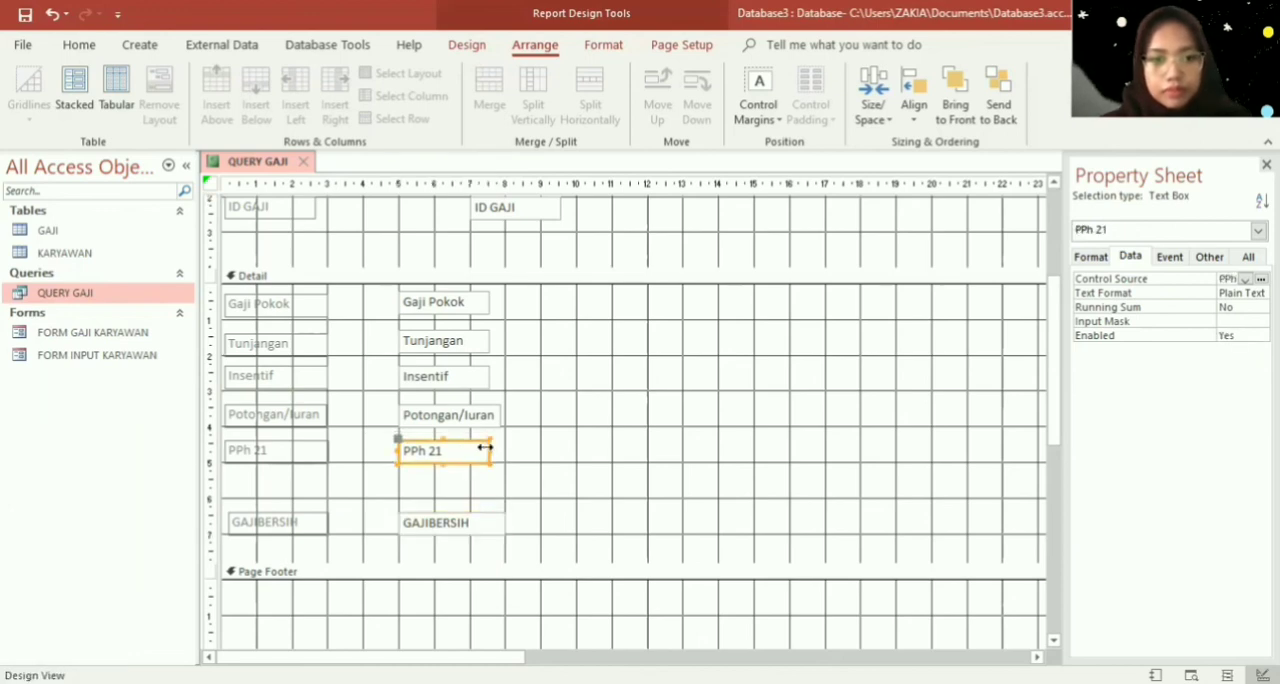
pyautogui.moveTo(485, 448); pyautogui.dragTo(505, 451)
pyautogui.click(522, 449)
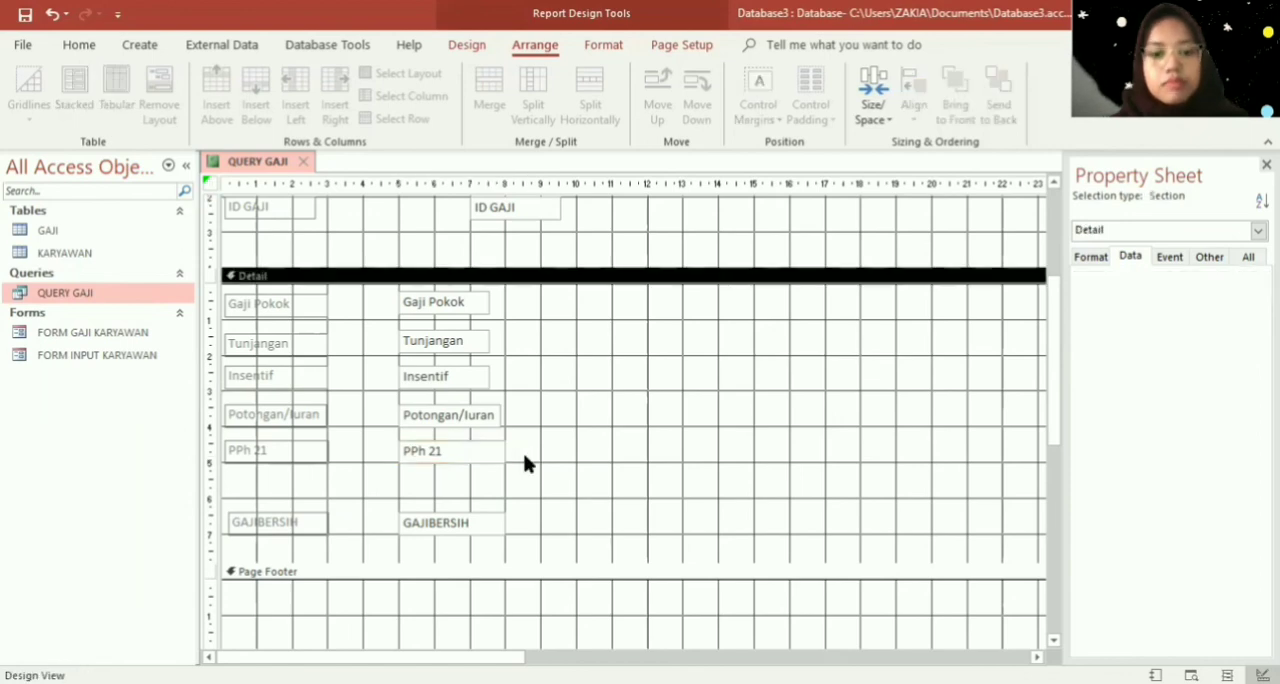
# - Raise the Potongan/Iuran text box slightly and widen it and the Insentif, Tunjangan and Gaji Pokok text boxes to the 8 cm mark
pyautogui.click(454, 416)
pyautogui.moveTo(455, 415); pyautogui.dragTo(457, 412)
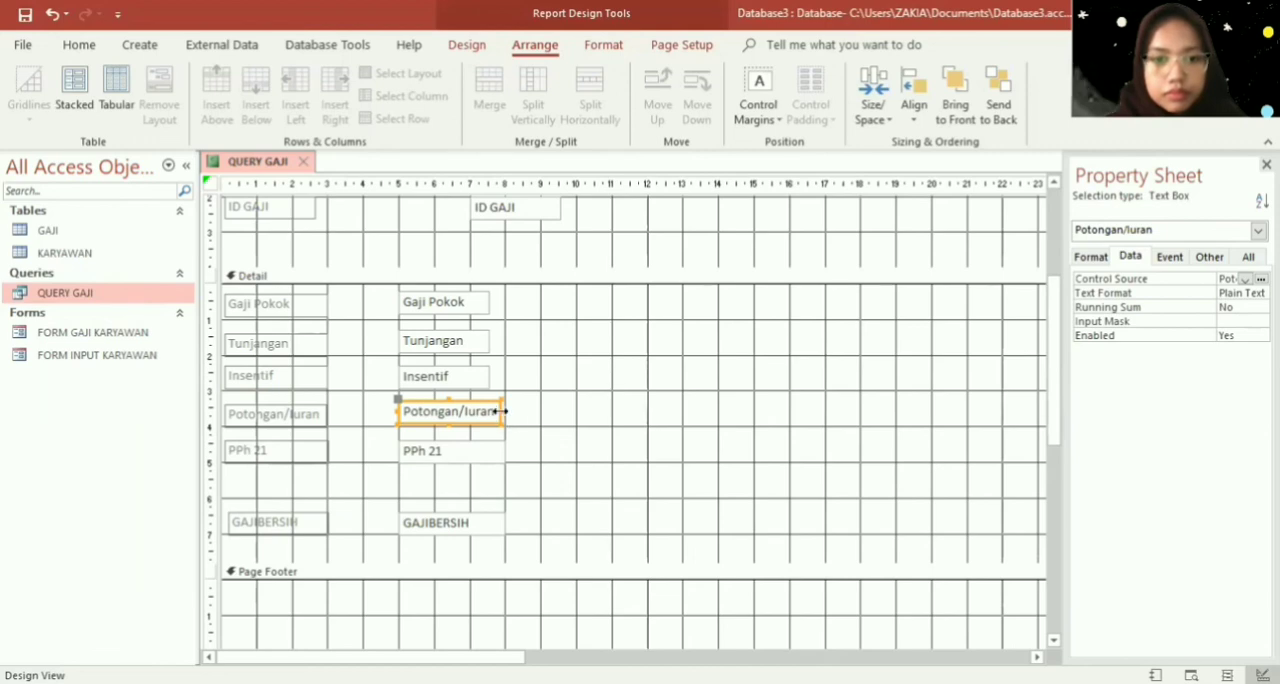
pyautogui.click(477, 385)
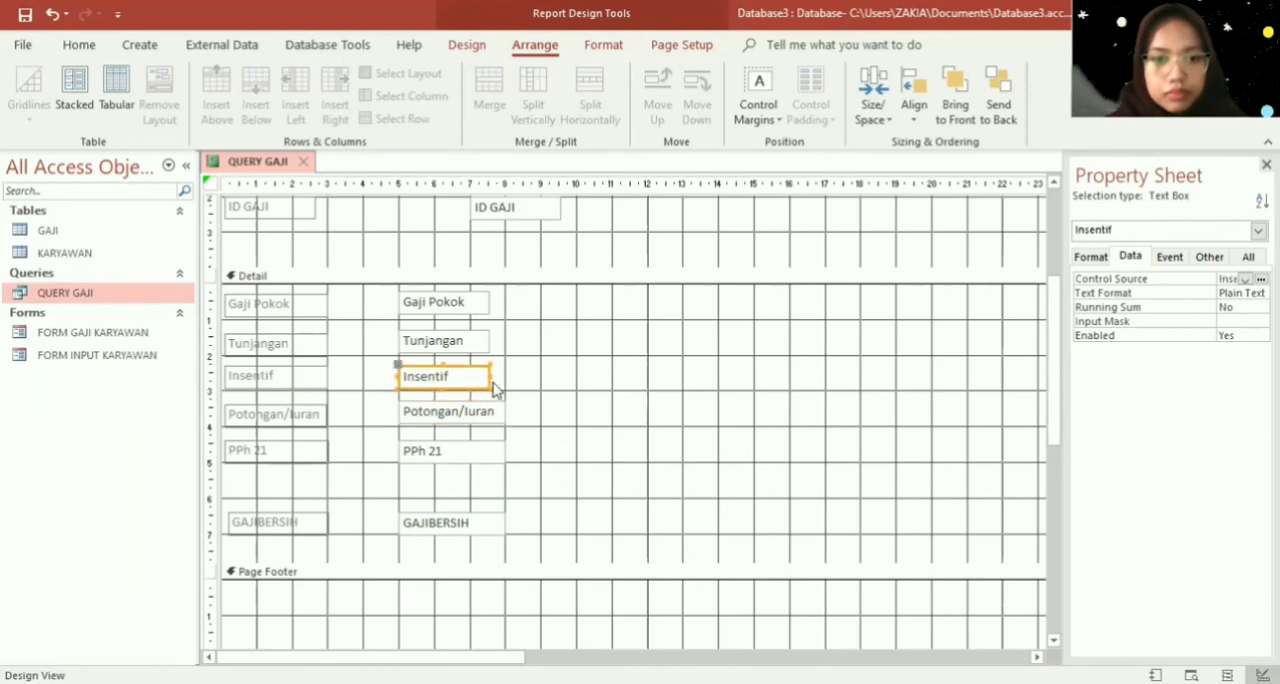
pyautogui.moveTo(489, 376); pyautogui.dragTo(507, 303)
pyautogui.click(488, 346)
pyautogui.click(486, 305)
pyautogui.click(489, 302)
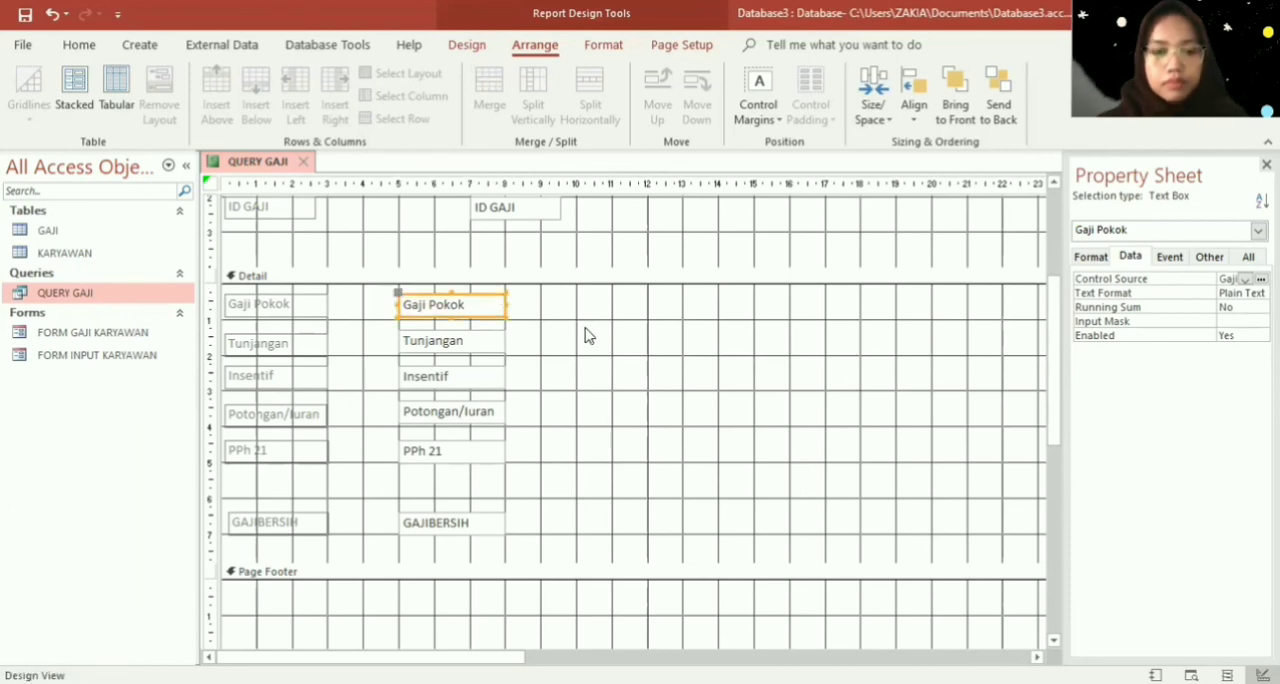
pyautogui.click(588, 336)
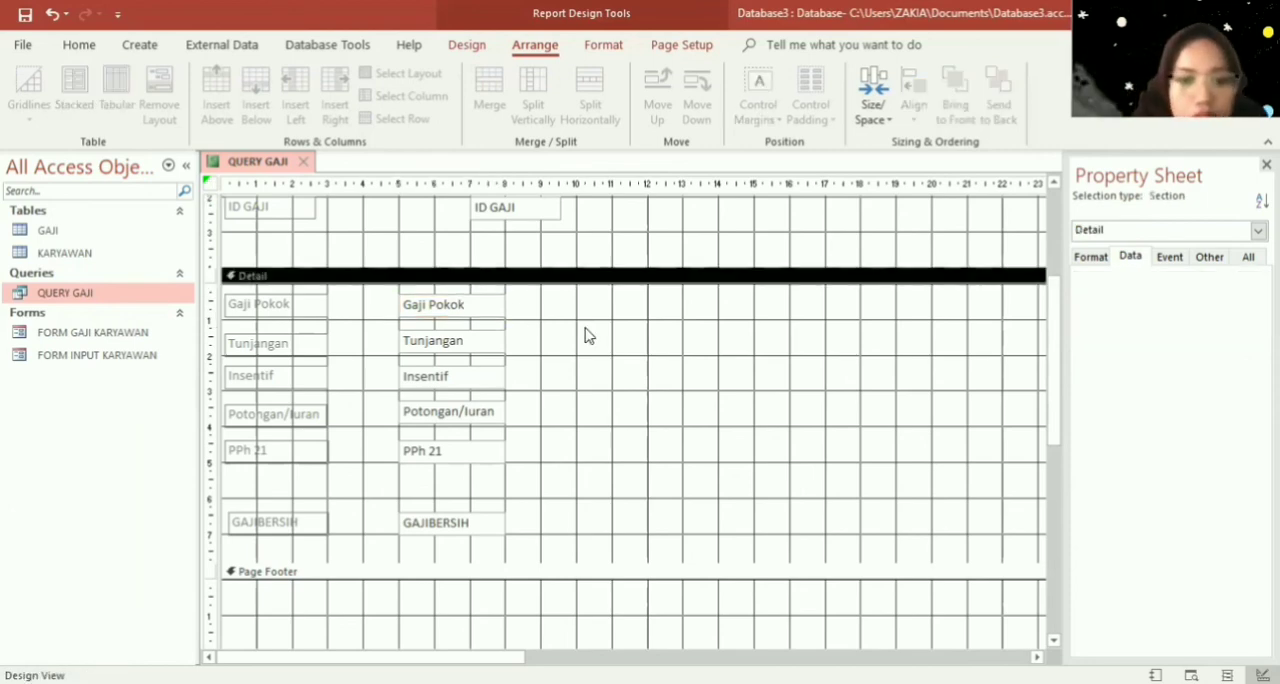
# - Shift the GAJIBERSIH label so its left edge lines up with the labels above it
pyautogui.click(247, 530)
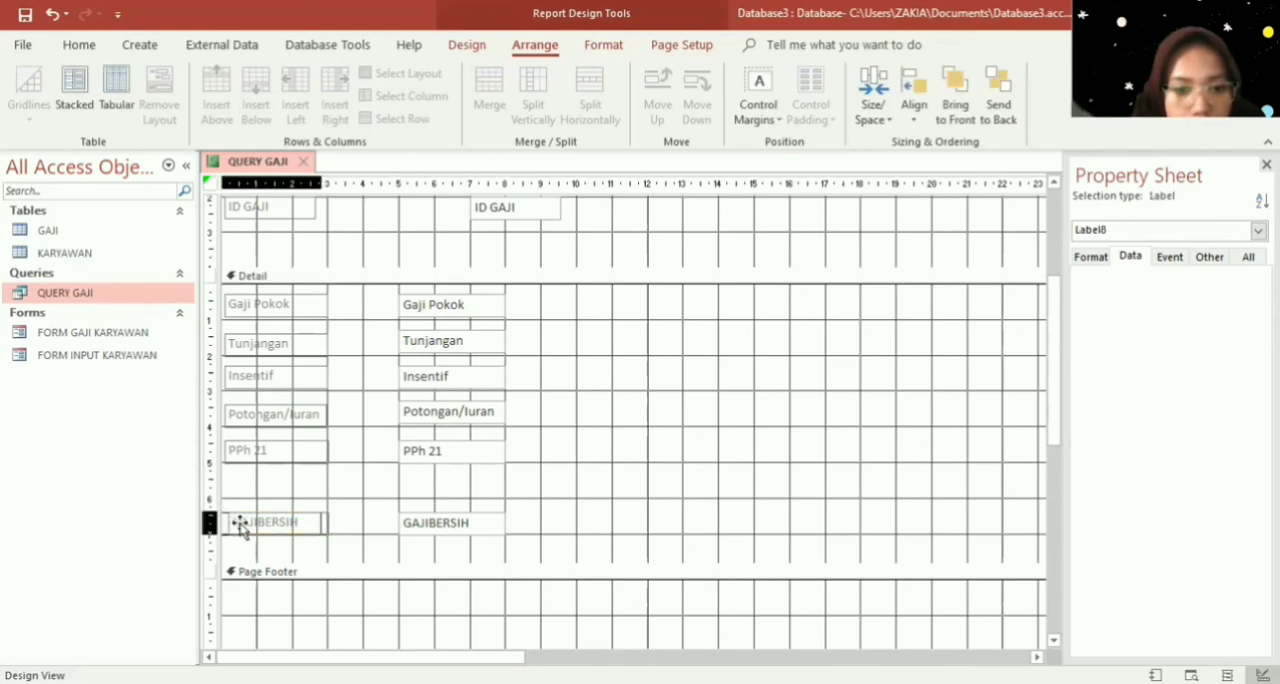
pyautogui.click(240, 524)
pyautogui.moveTo(226, 522); pyautogui.dragTo(223, 522)
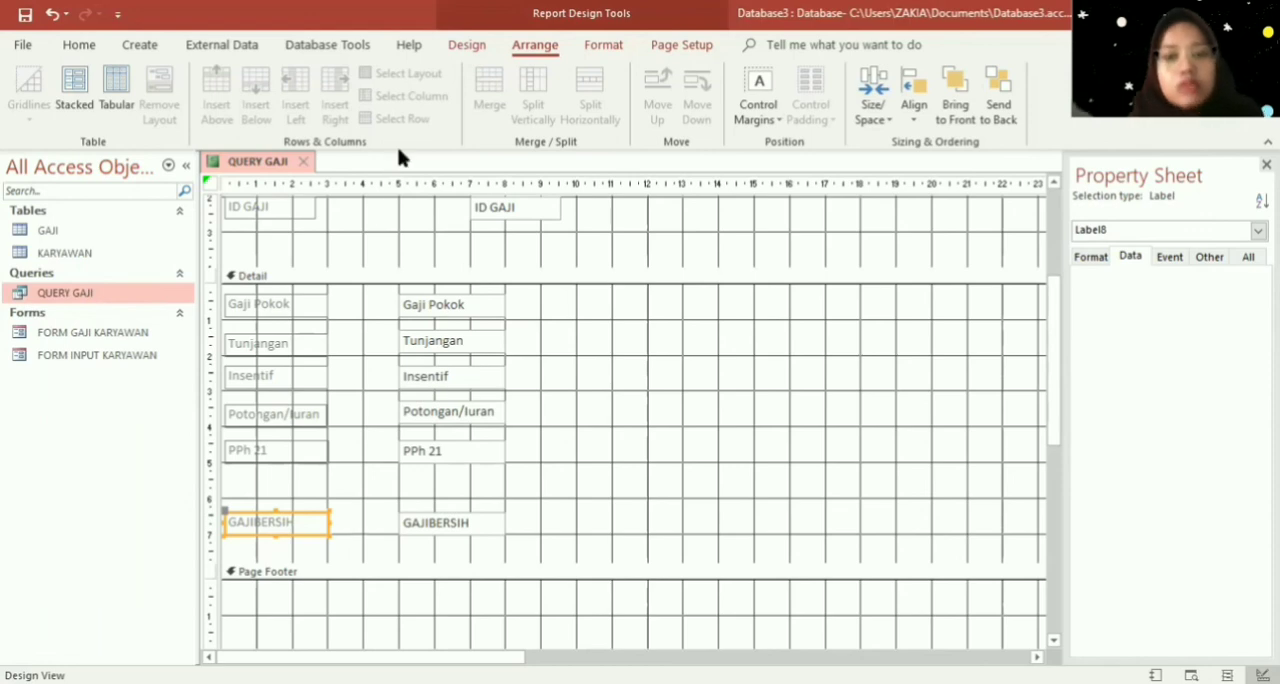
# - Draw a horizontal line about 8.5 cm long between the PPh 21 and GAJIBERSIH rows in the Detail section
pyautogui.click(466, 44)
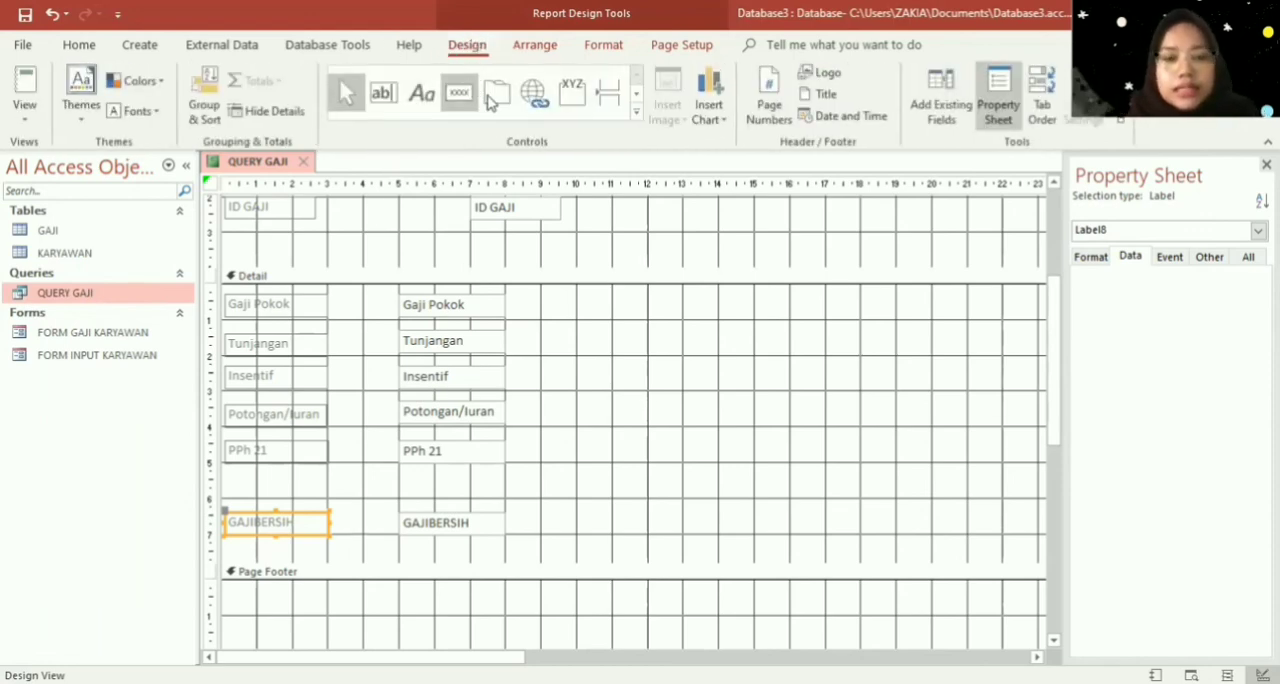
pyautogui.click(633, 116)
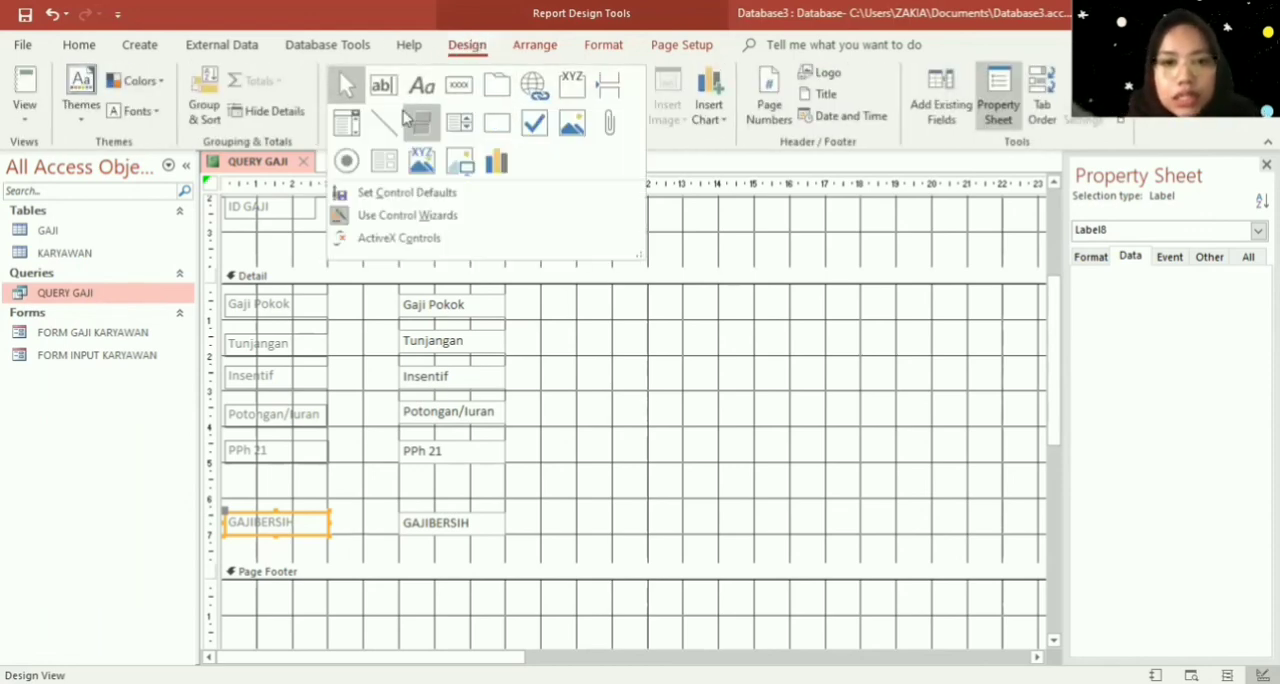
pyautogui.click(388, 120)
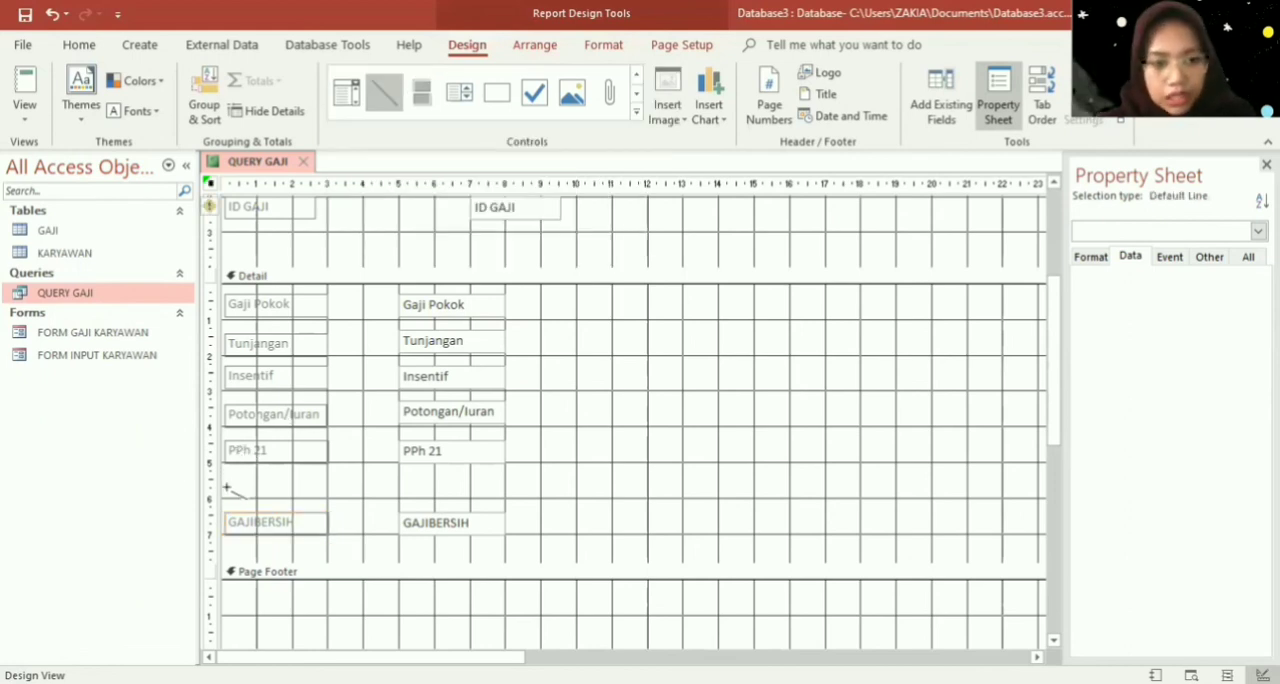
pyautogui.moveTo(226, 486); pyautogui.dragTo(529, 482)
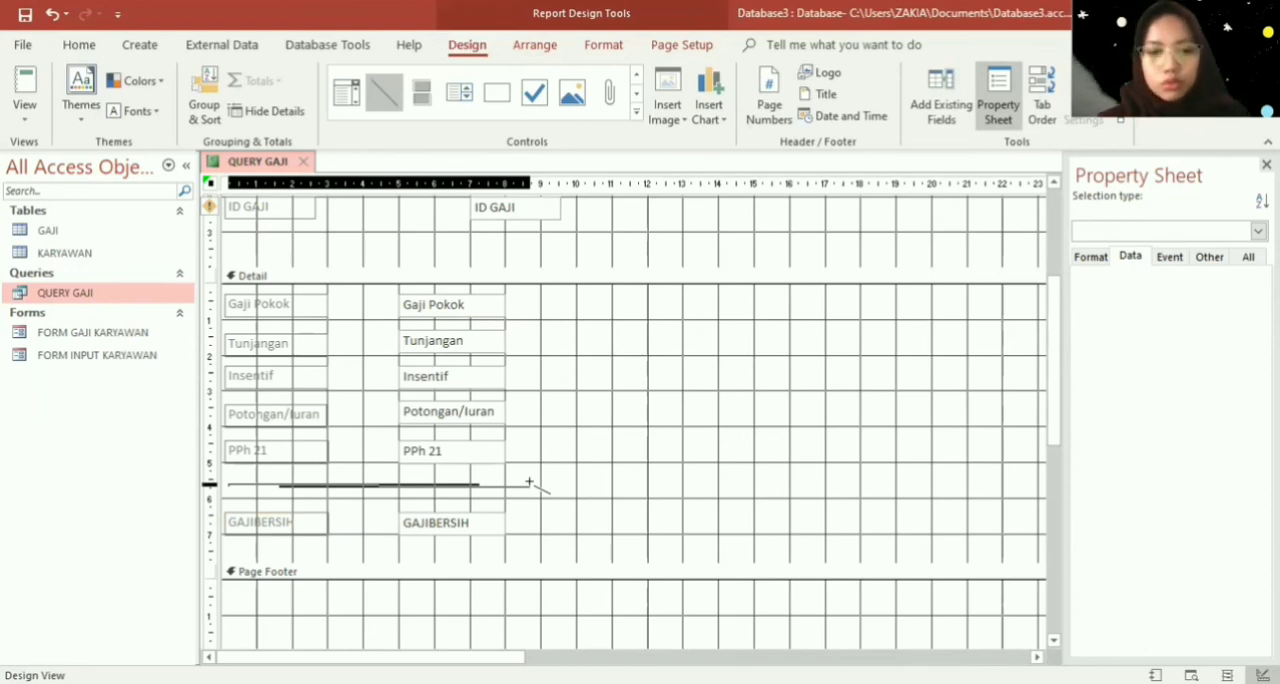
# - Finish the separator line between the PPh 21 and GAJIBERSIH rows with its right end at the 9 cm mark
pyautogui.moveTo(529, 482); pyautogui.dragTo(540, 487)
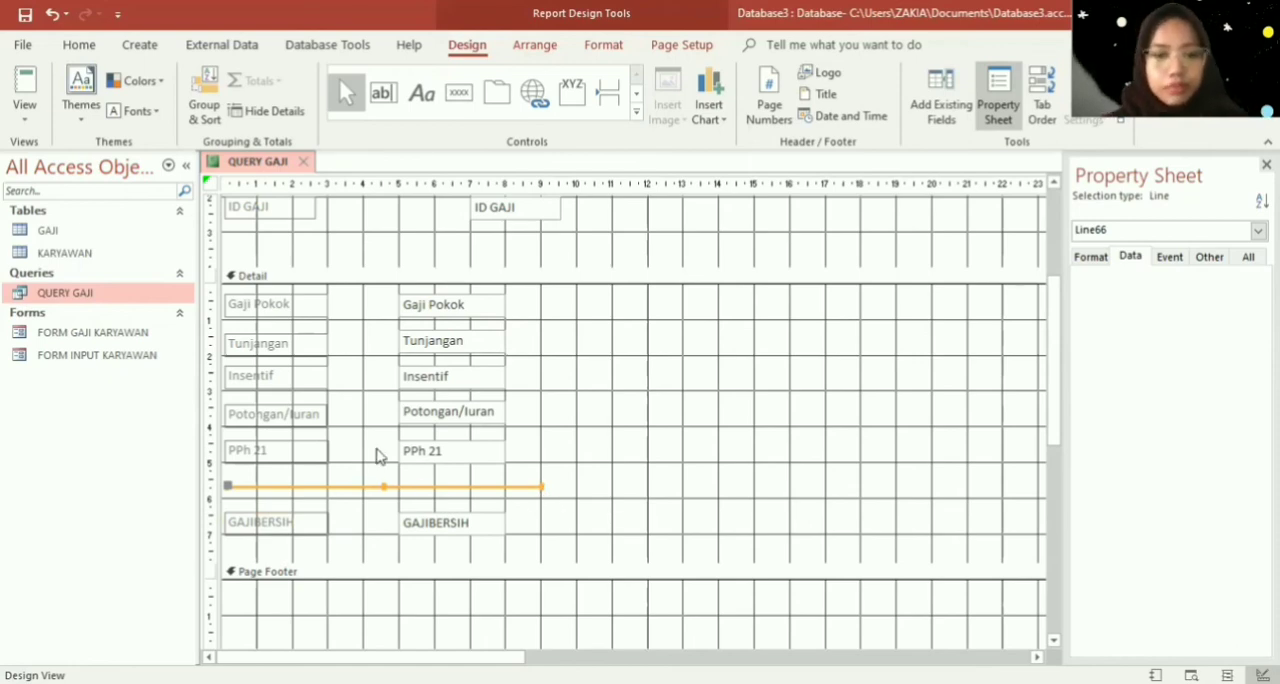
pyautogui.click(358, 530)
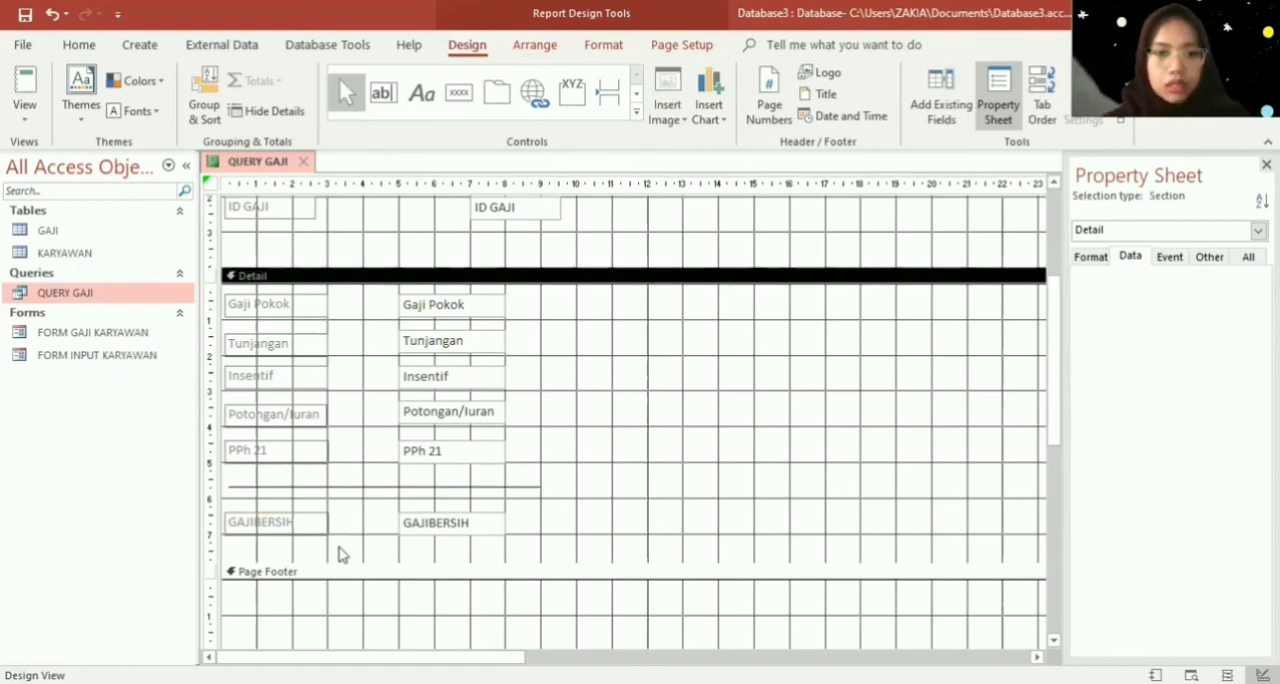
# - Set the font colour of all labels and text boxes in the Detail section to black
pyautogui.moveTo(570, 549); pyautogui.dragTo(224, 293)
pyautogui.click(604, 47)
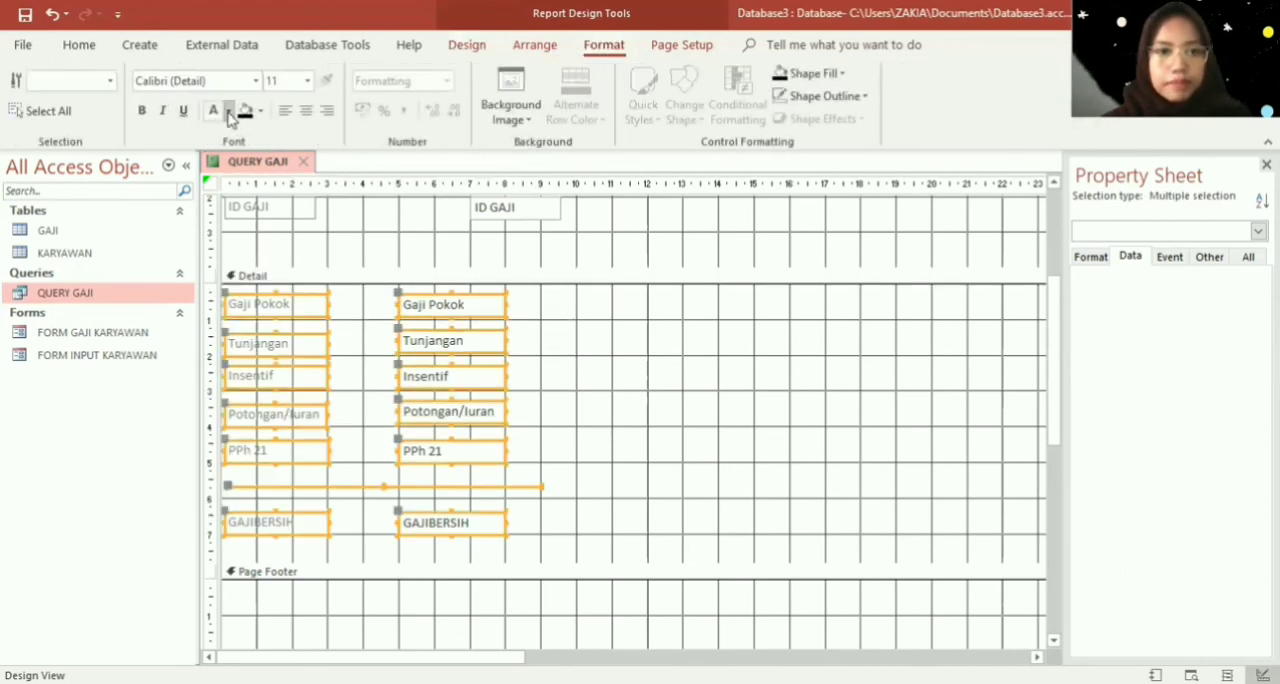
pyautogui.click(213, 111)
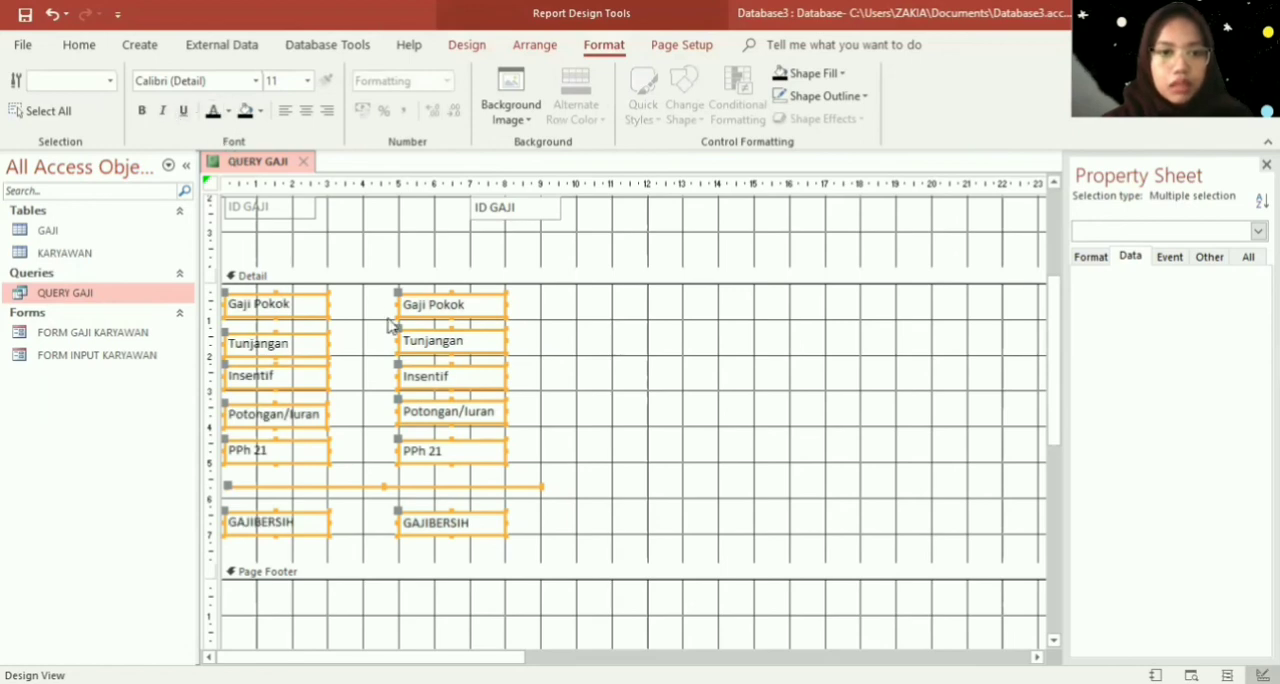
pyautogui.click(391, 326)
# - Make the column of labels from Gaji Pokok to GAJIBERSIH in the Detail section bold
pyautogui.moveTo(332, 553); pyautogui.dragTo(221, 290)
pyautogui.click(141, 111)
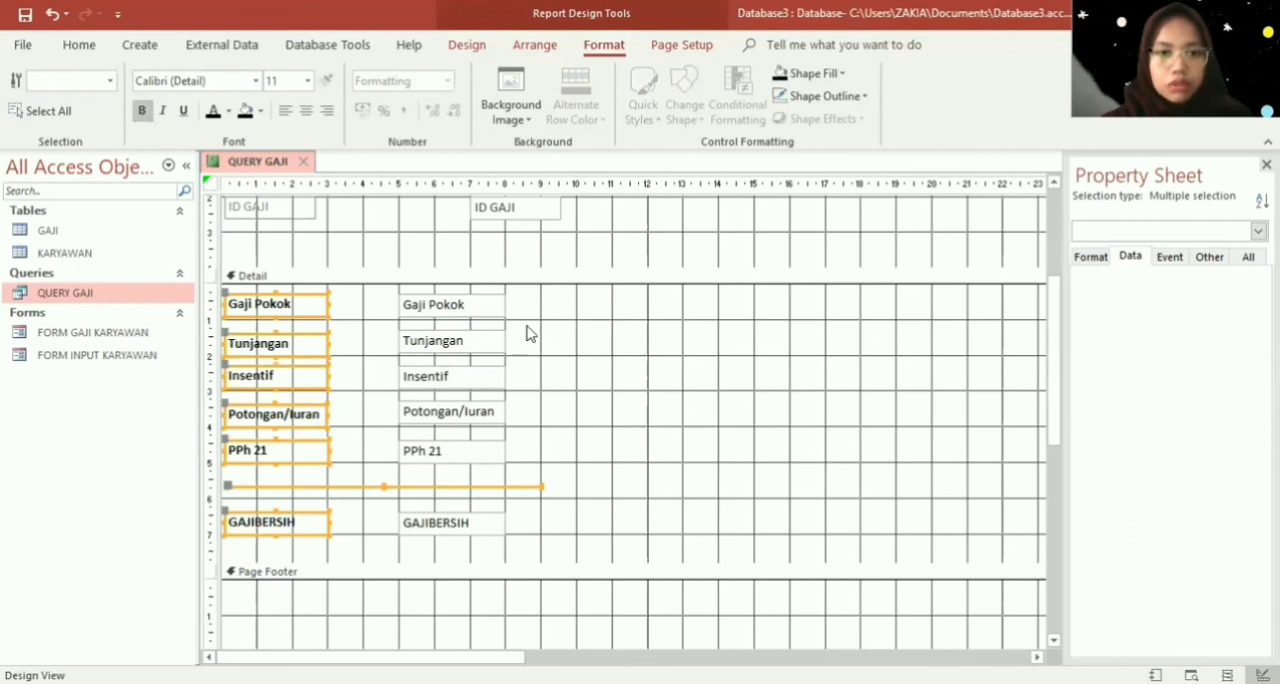
pyautogui.click(591, 470)
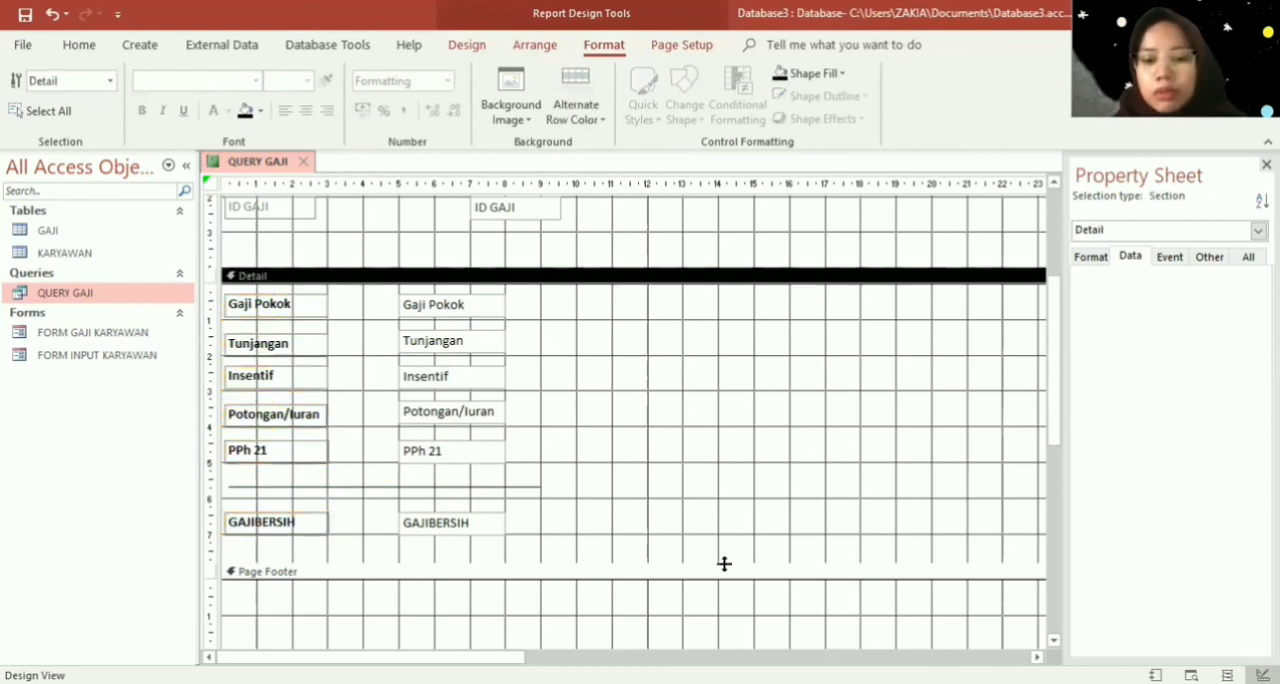
# - Extend the Detail section to just past the 9 cm mark and add a Penerima label from about 12 to 15 cm, beside the GAJIBERSIH row
pyautogui.moveTo(724, 564); pyautogui.dragTo(739, 613)
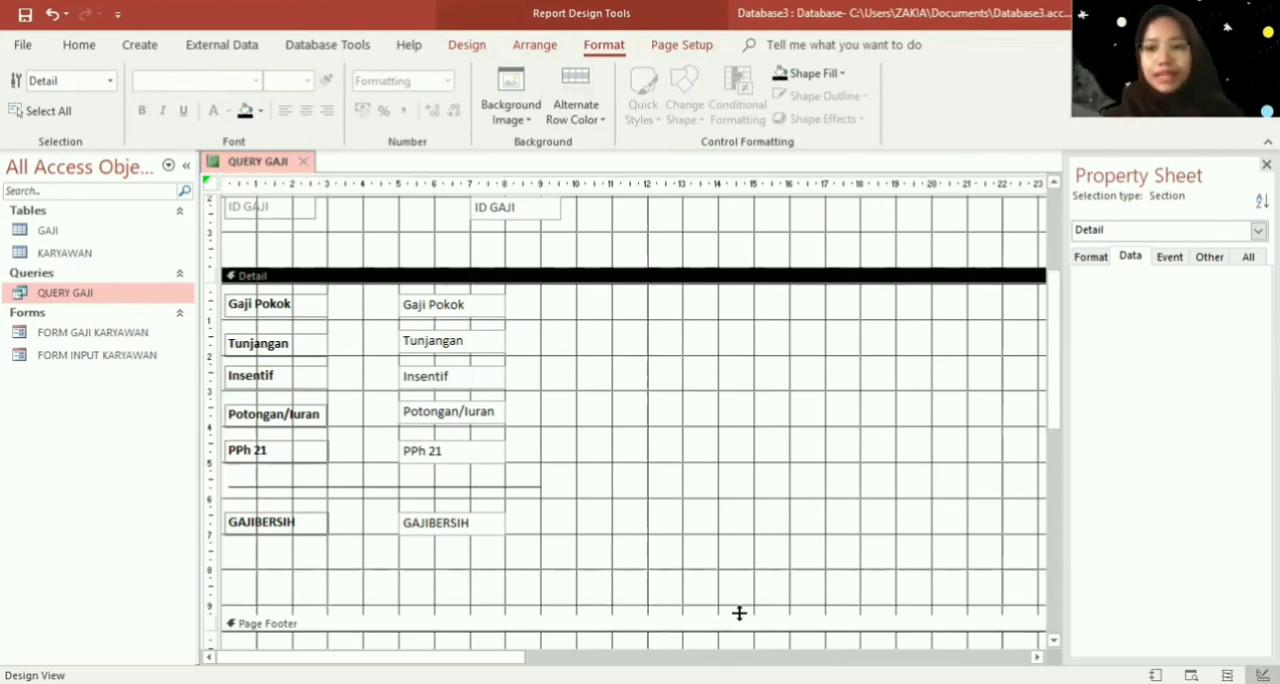
pyautogui.click(485, 46)
pyautogui.click(421, 92)
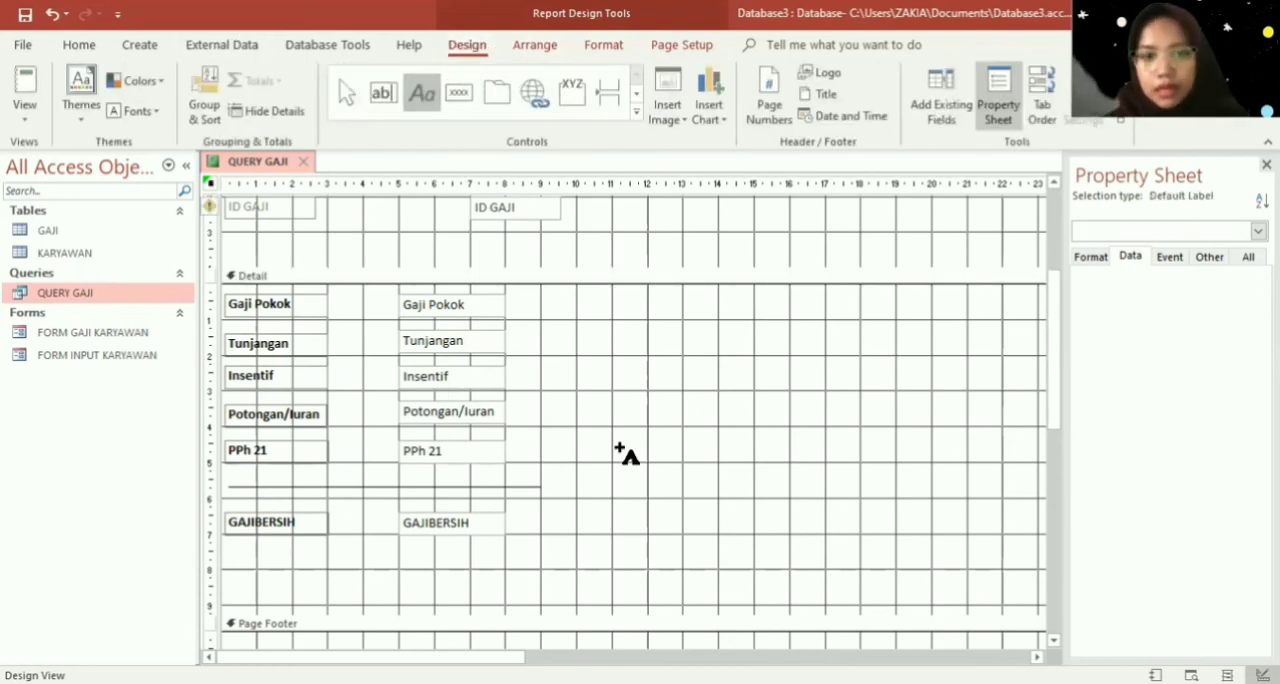
pyautogui.moveTo(650, 500)
pyautogui.mouseDown()
pyautogui.moveTo(760, 539)
pyautogui.moveTo(749, 528)
pyautogui.mouseUp()
pyautogui.write('Penerima')
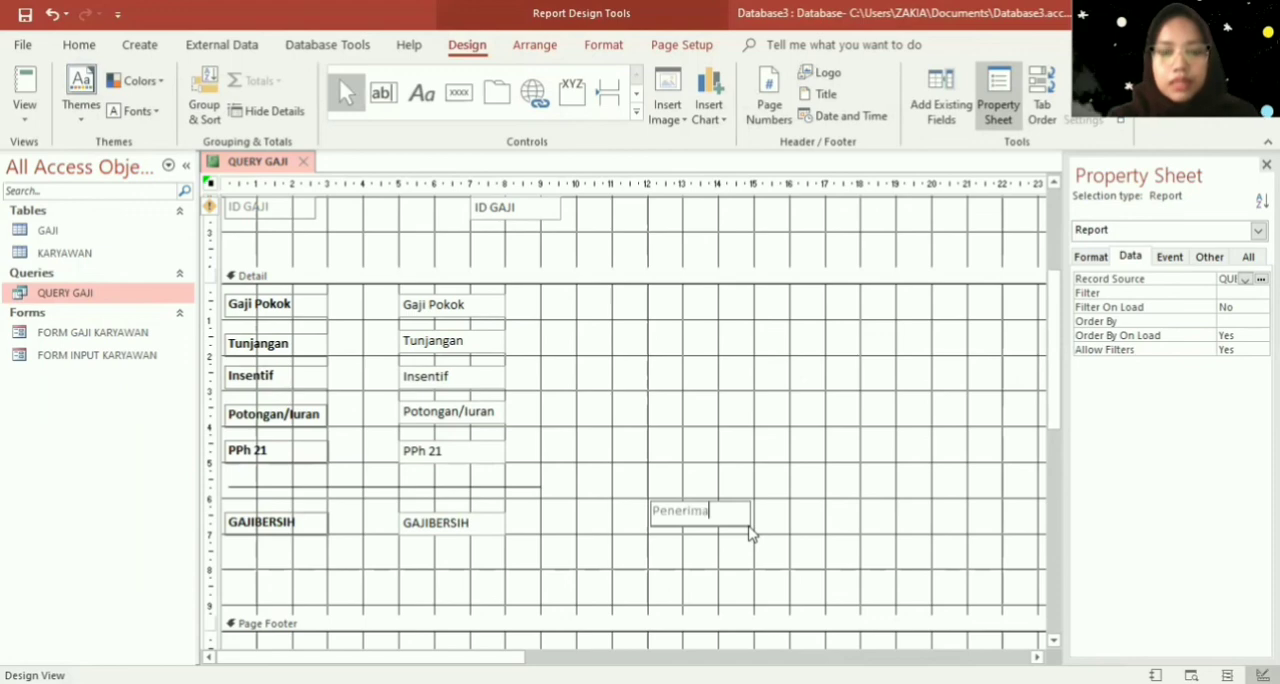
pyautogui.click(754, 527)
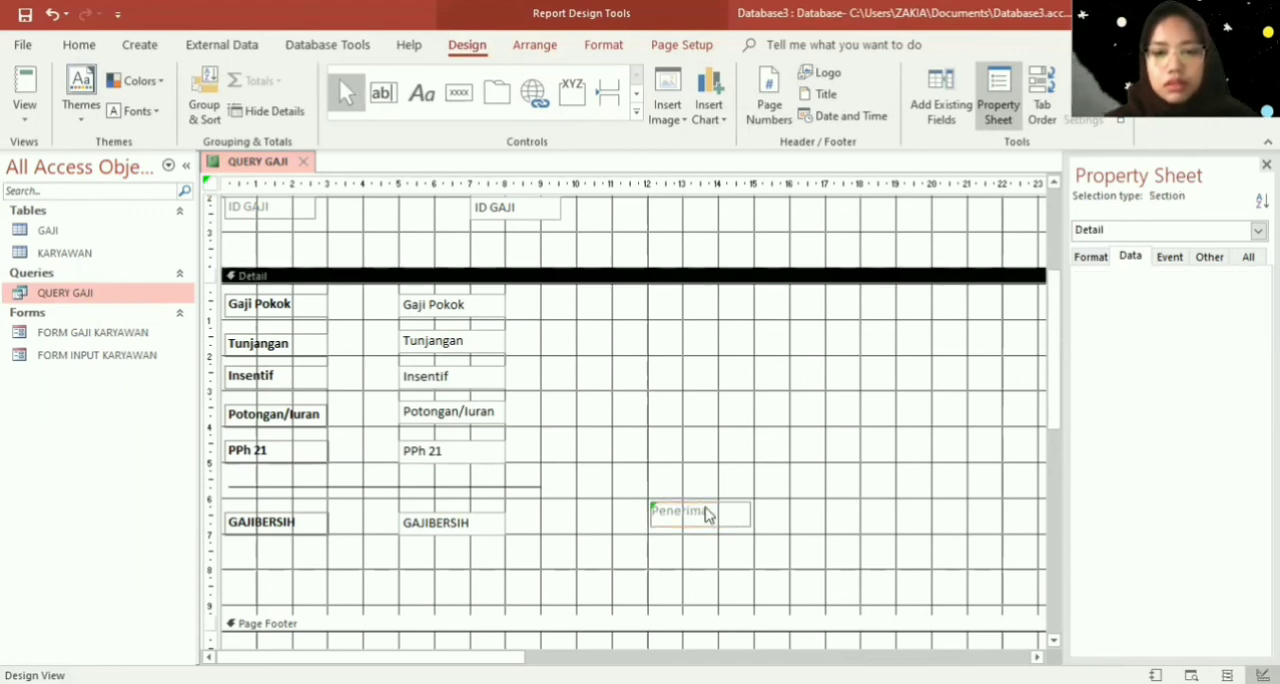
# - Format the Penerima label with black, bold, centred text
pyautogui.click(705, 508)
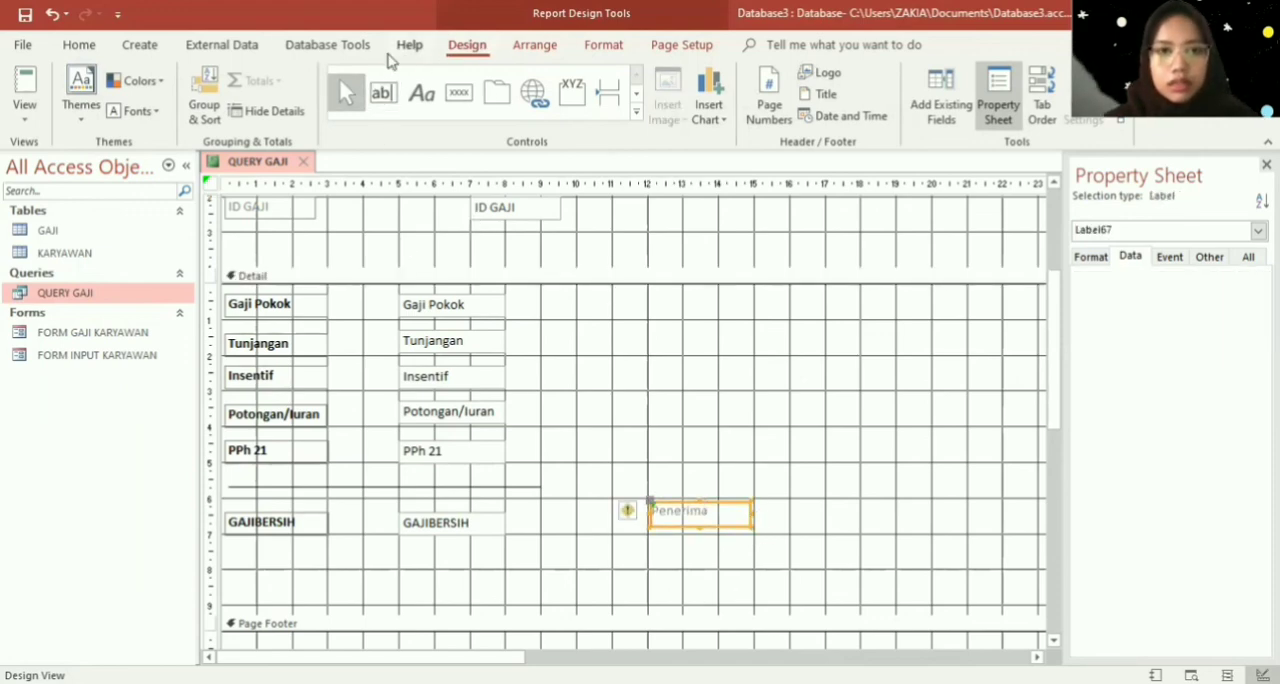
pyautogui.click(328, 45)
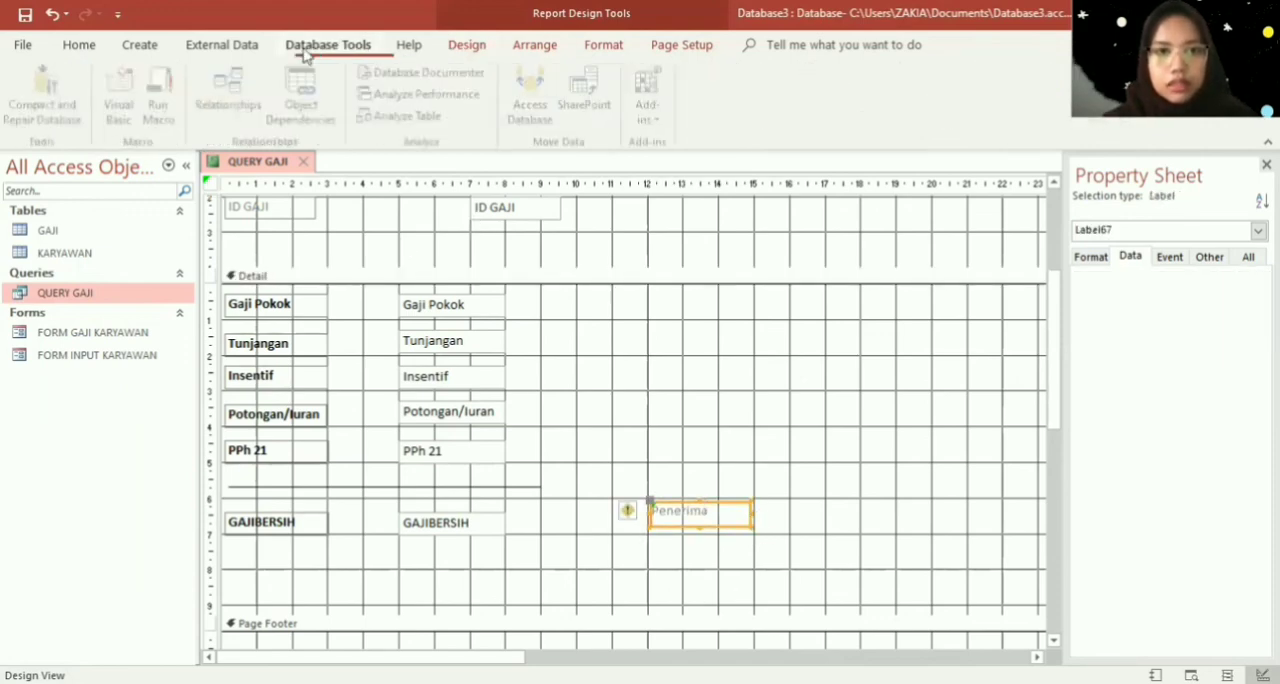
pyautogui.click(602, 46)
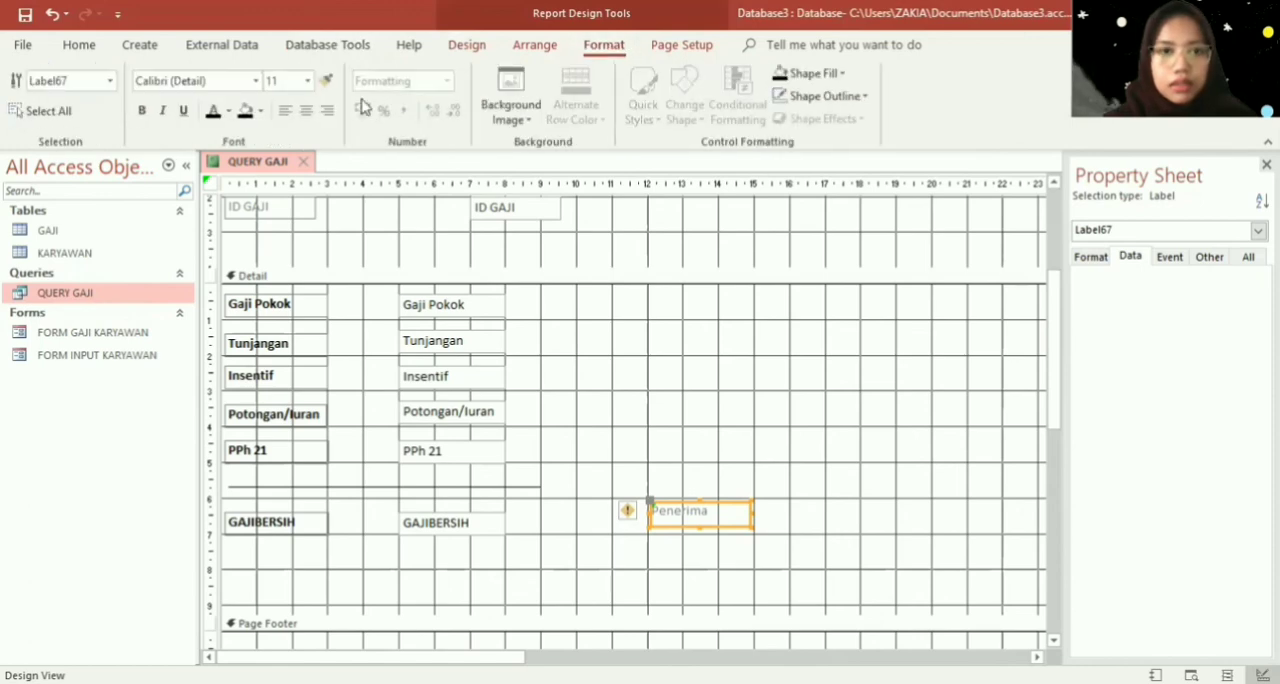
pyautogui.click(141, 110)
pyautogui.click(306, 112)
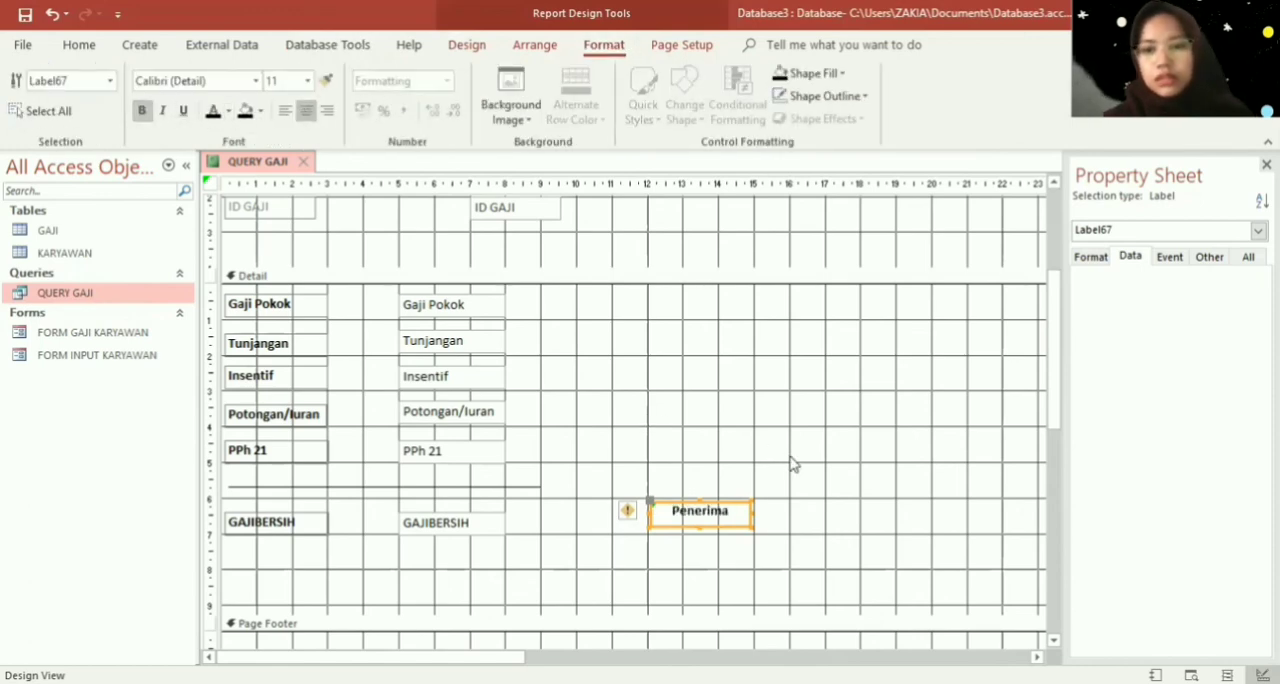
pyautogui.click(1005, 300)
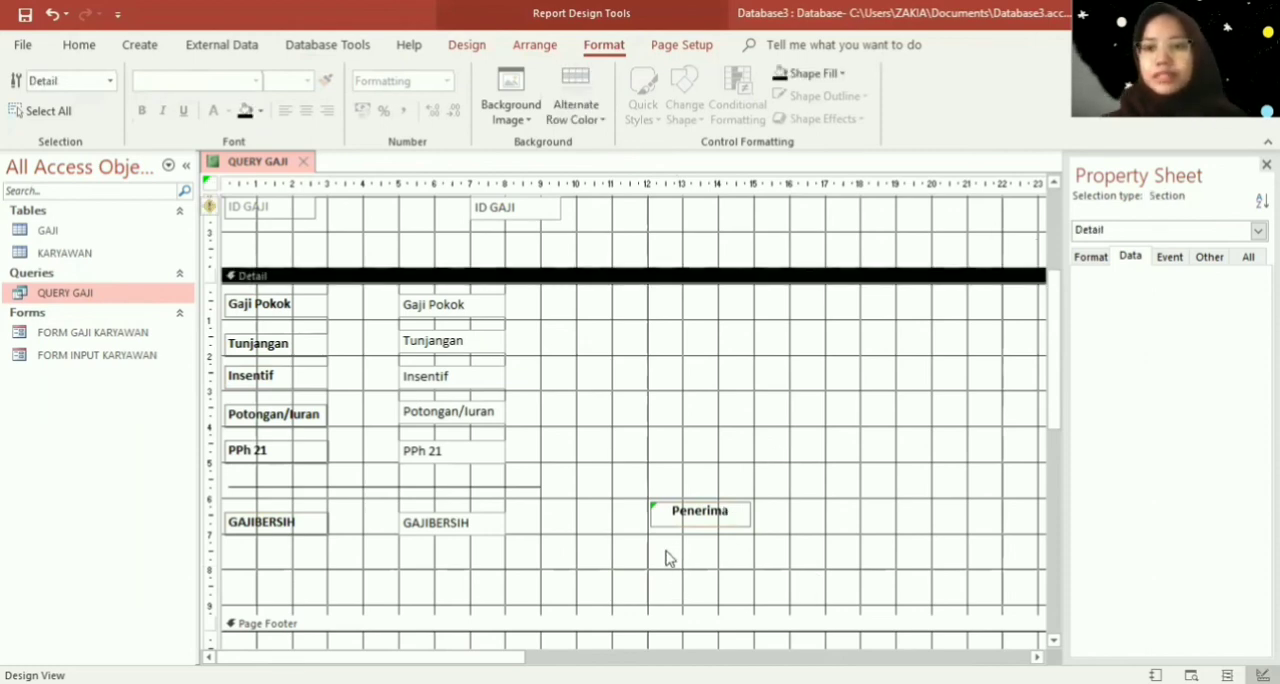
# - Add the Nama field below the Penerima label in the Detail section and delete its attached label
pyautogui.click(458, 50)
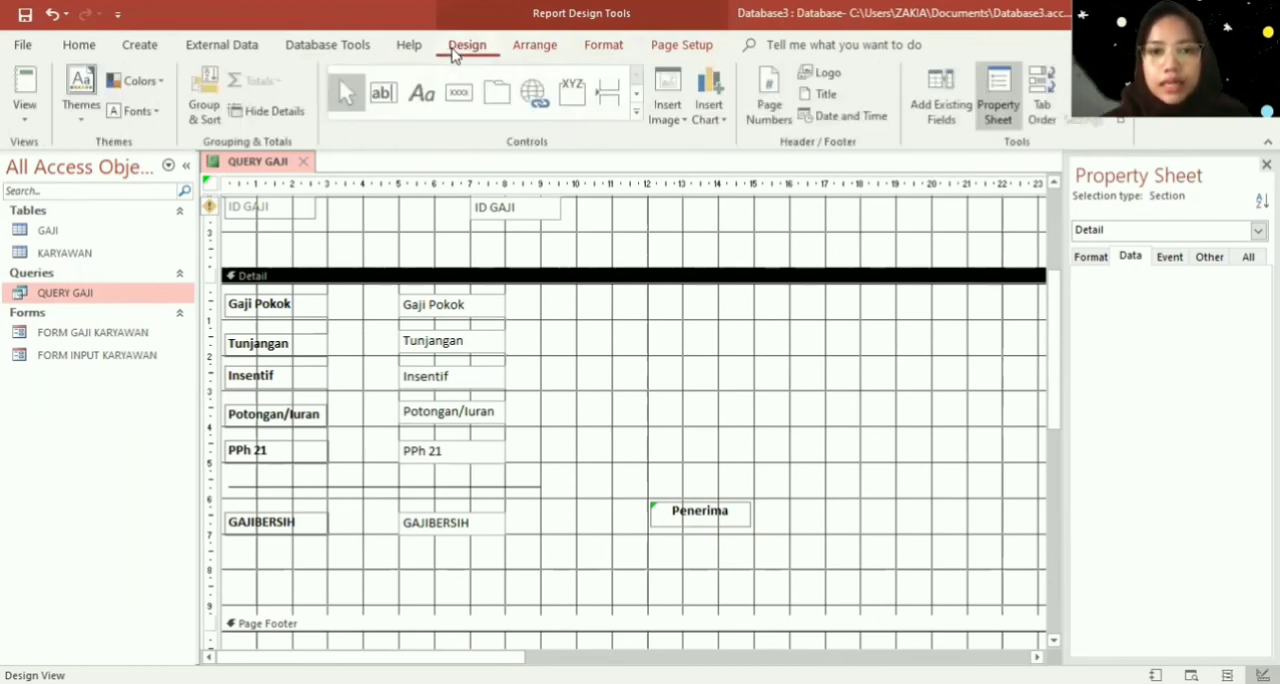
pyautogui.click(930, 92)
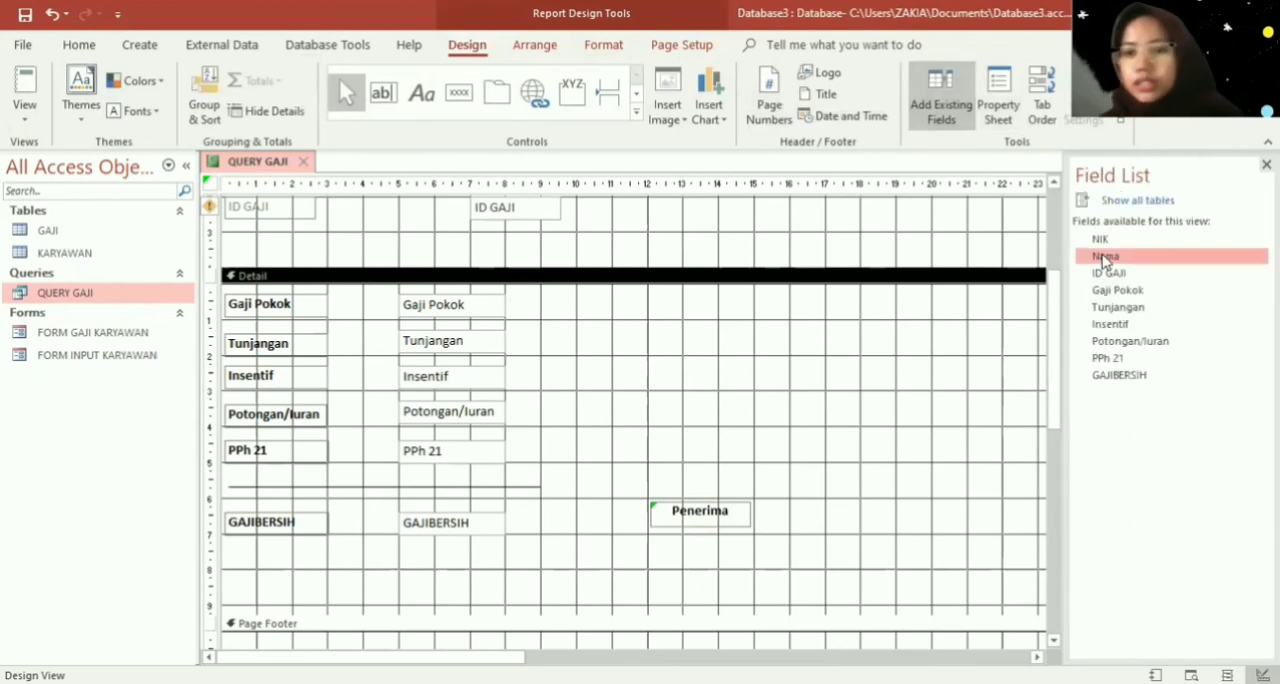
pyautogui.moveTo(1105, 260); pyautogui.dragTo(700, 584)
pyautogui.click(611, 592)
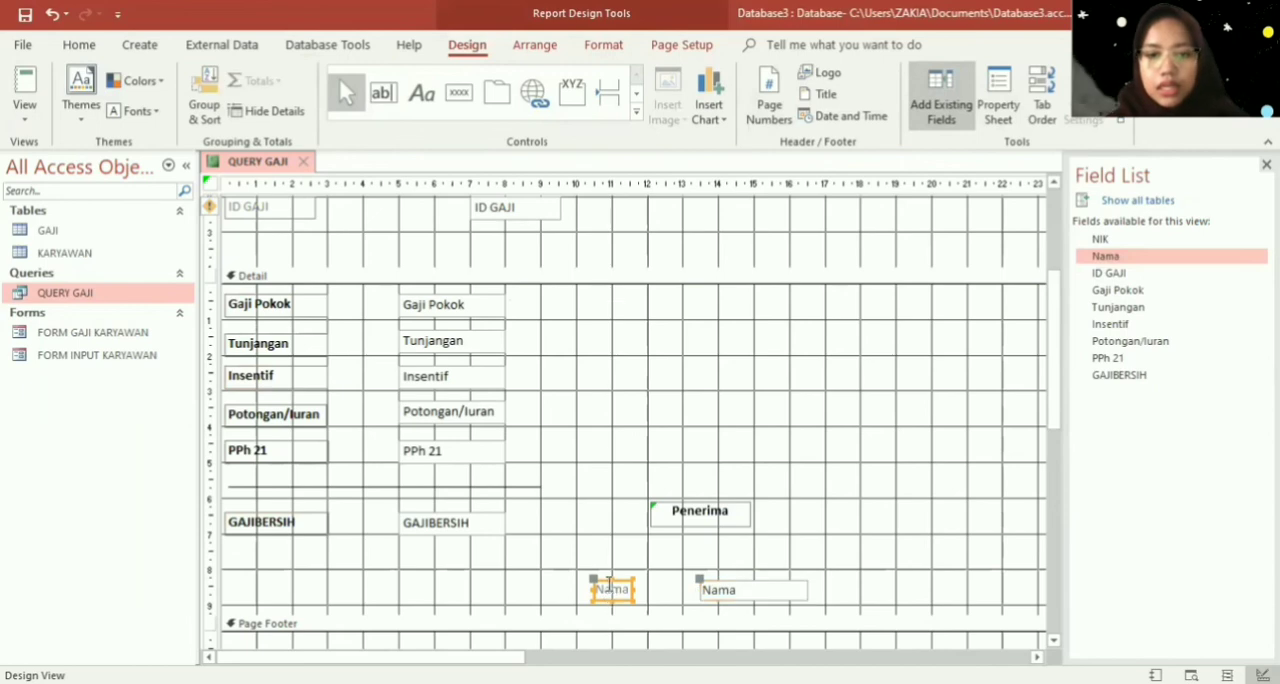
pyautogui.press('Delete')
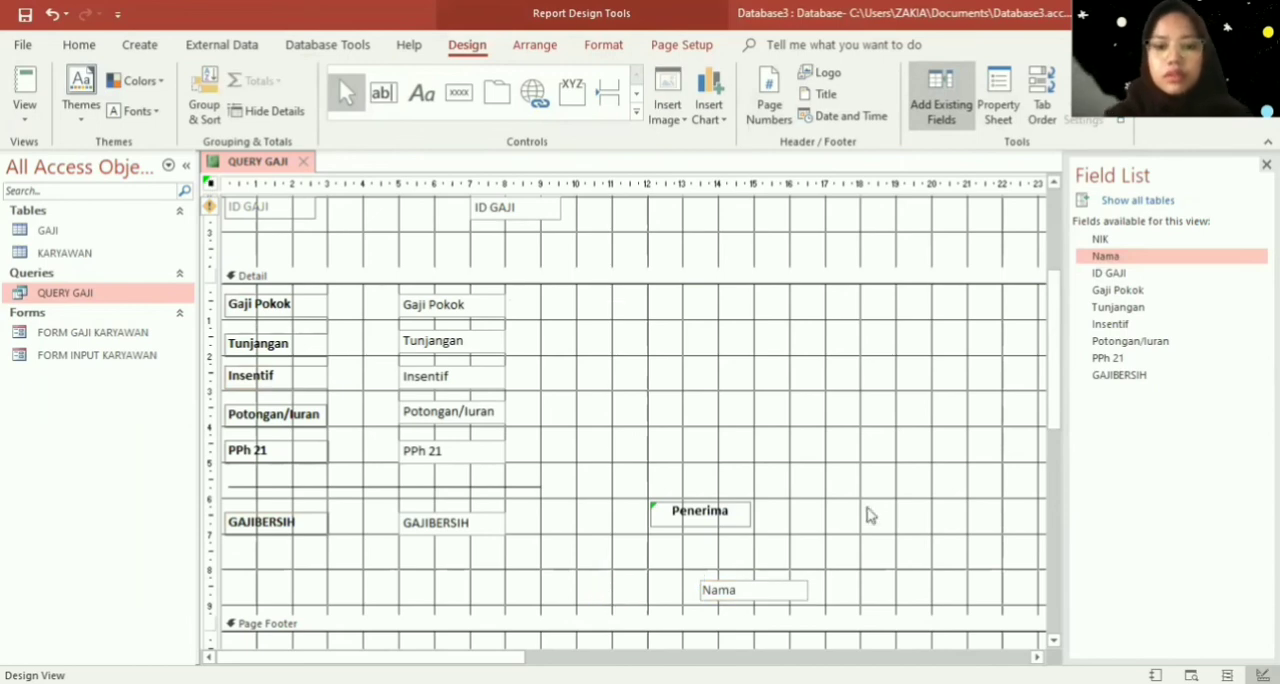
# - Widen the new Nama text box leftward to about the 11 cm mark and make its text bold and centred
pyautogui.click(741, 595)
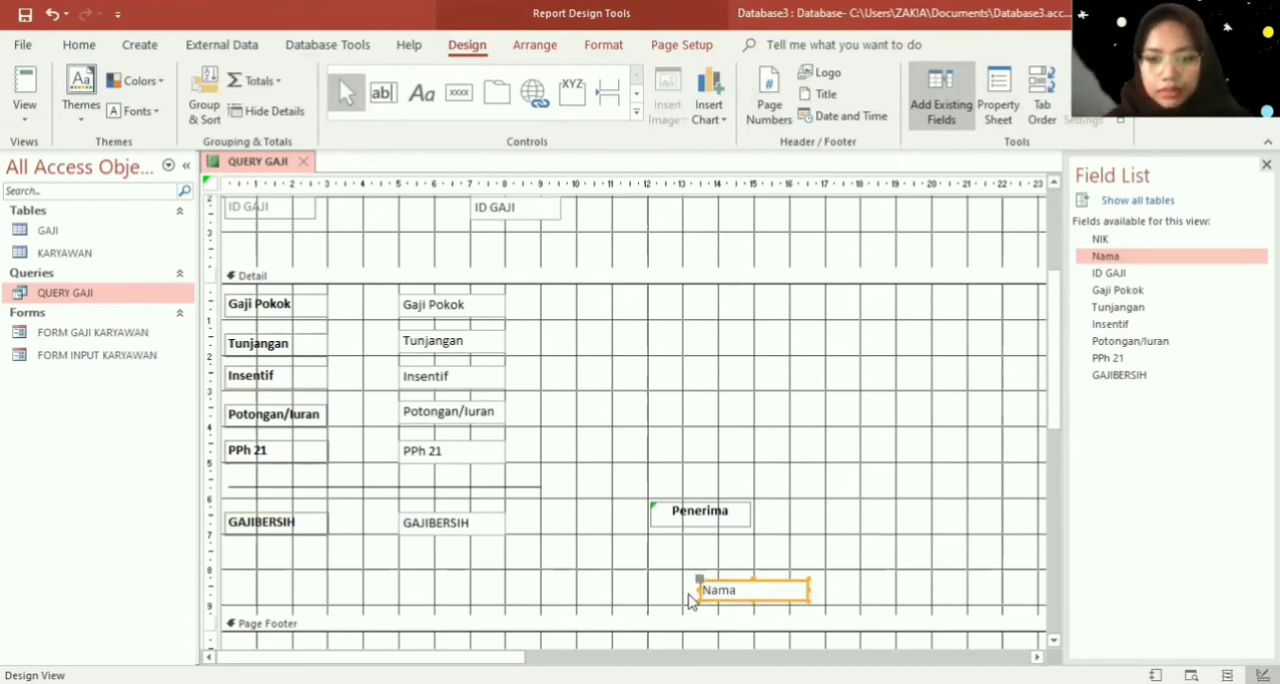
pyautogui.moveTo(645, 589); pyautogui.dragTo(616, 590)
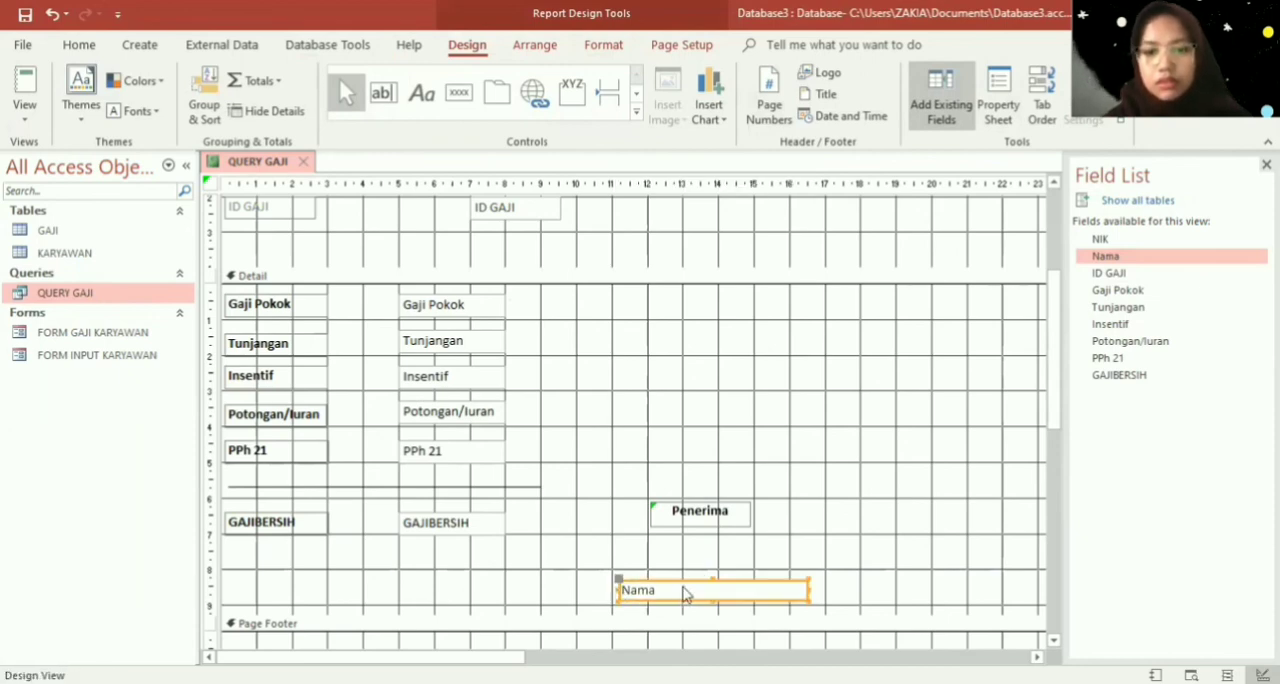
pyautogui.click(601, 44)
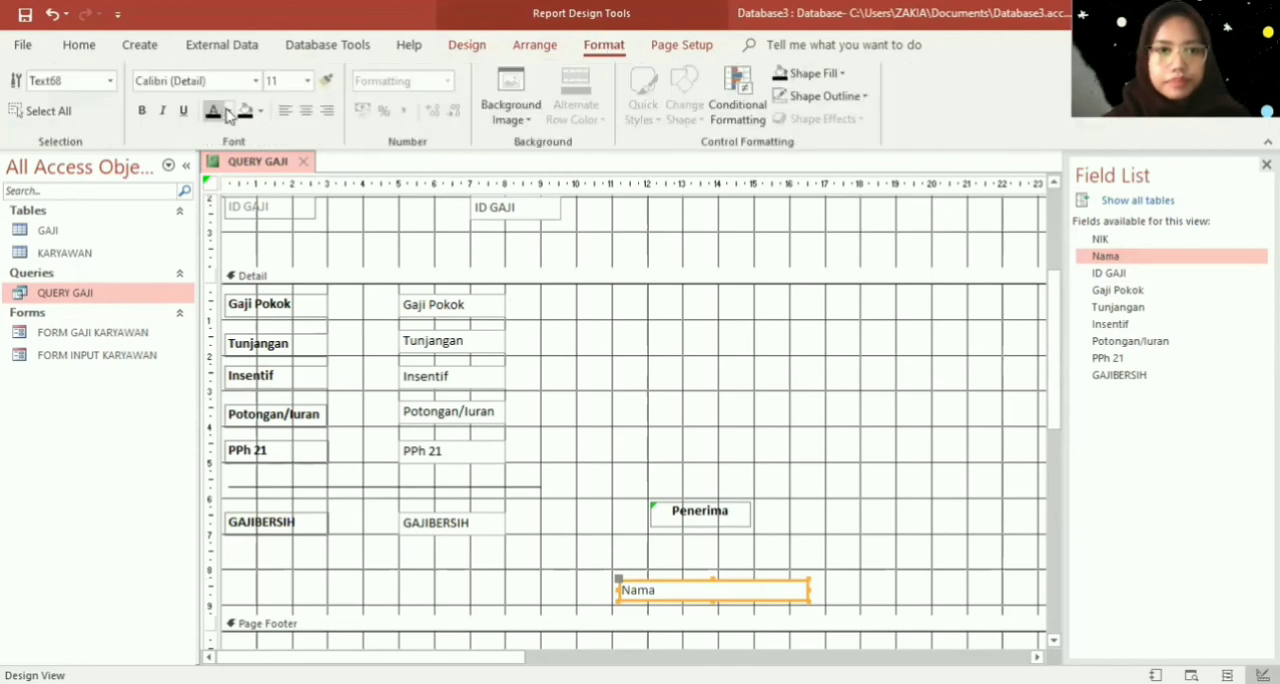
pyautogui.click(141, 110)
pyautogui.click(306, 110)
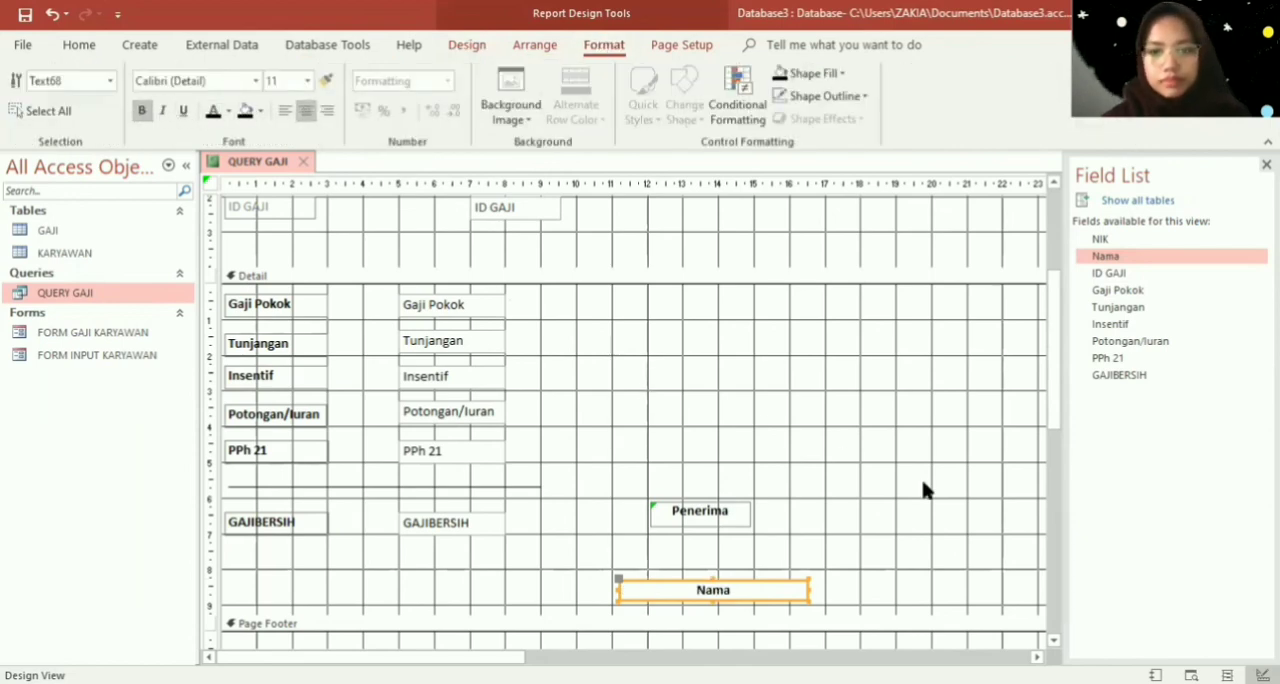
pyautogui.click(945, 502)
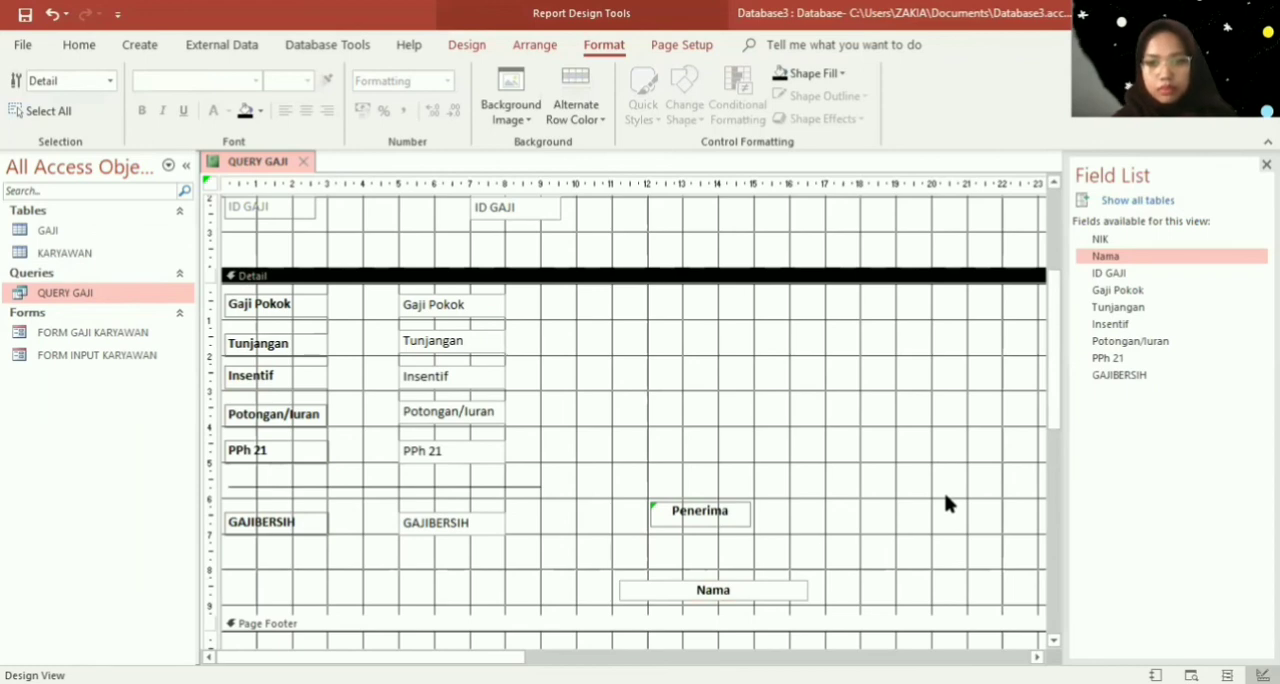
# - Nudge the Nama text box slightly left and the Penerima label slightly right to centre them over each other
pyautogui.click(758, 588)
pyautogui.press('Left')
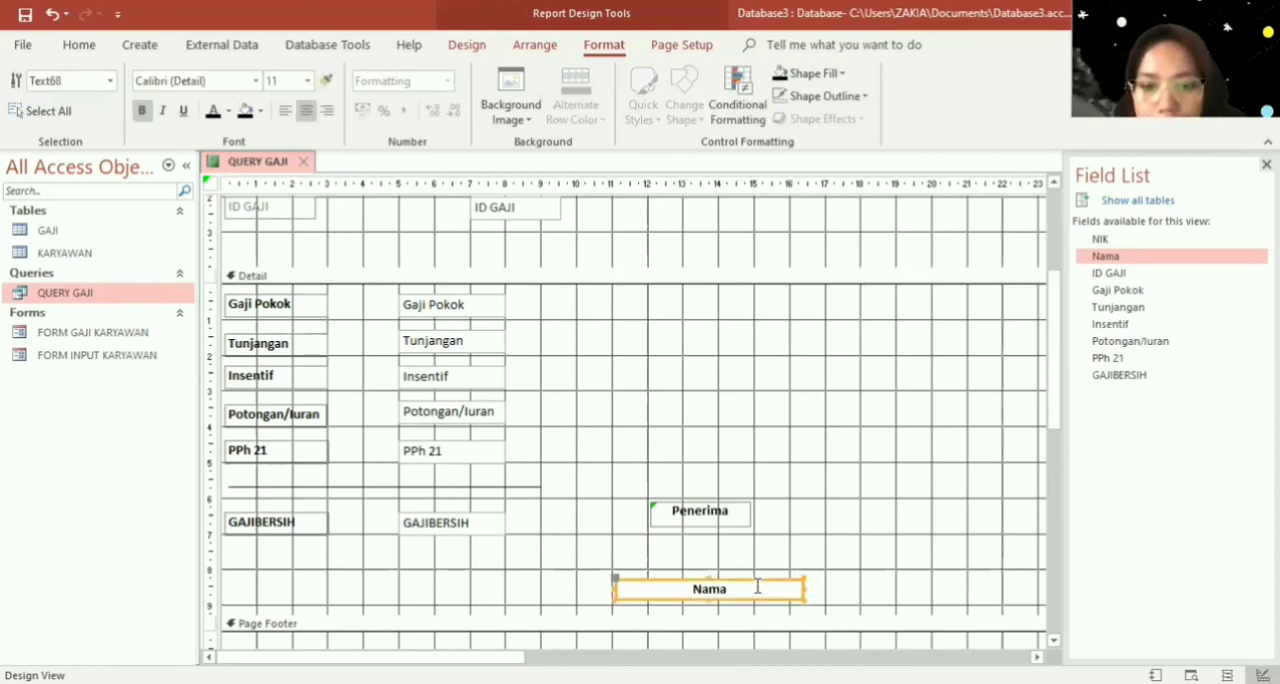
pyautogui.click(730, 509)
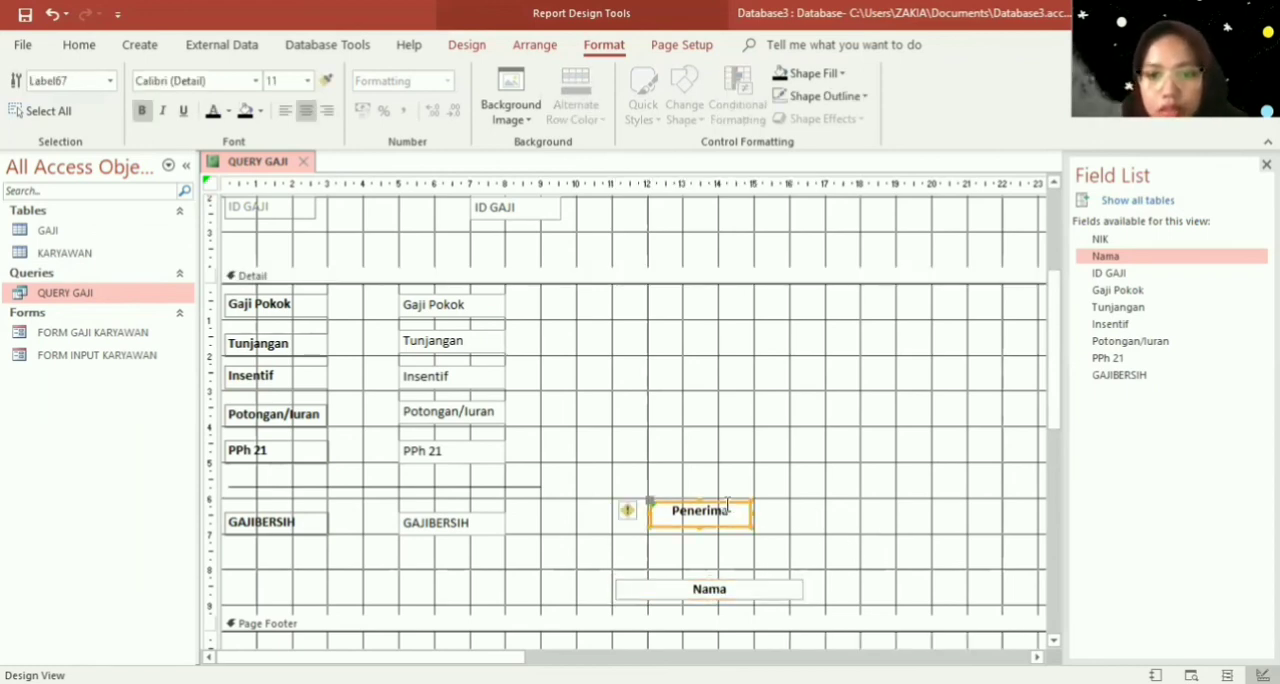
pyautogui.click(905, 581)
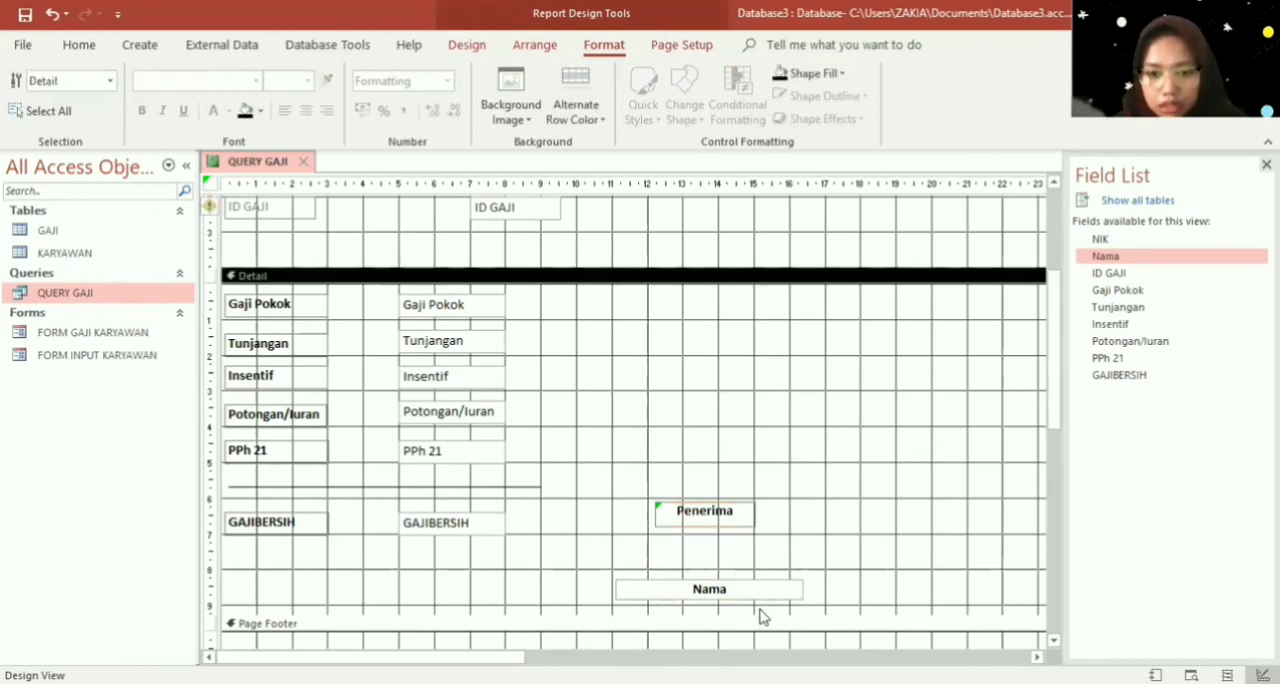
# - Extend the Detail section slightly and move the Nama text box down to leave more signature space below Penerima
pyautogui.moveTo(758, 615); pyautogui.dragTo(760, 629)
pyautogui.click(734, 591)
pyautogui.press('Down')
pyautogui.press('Down')
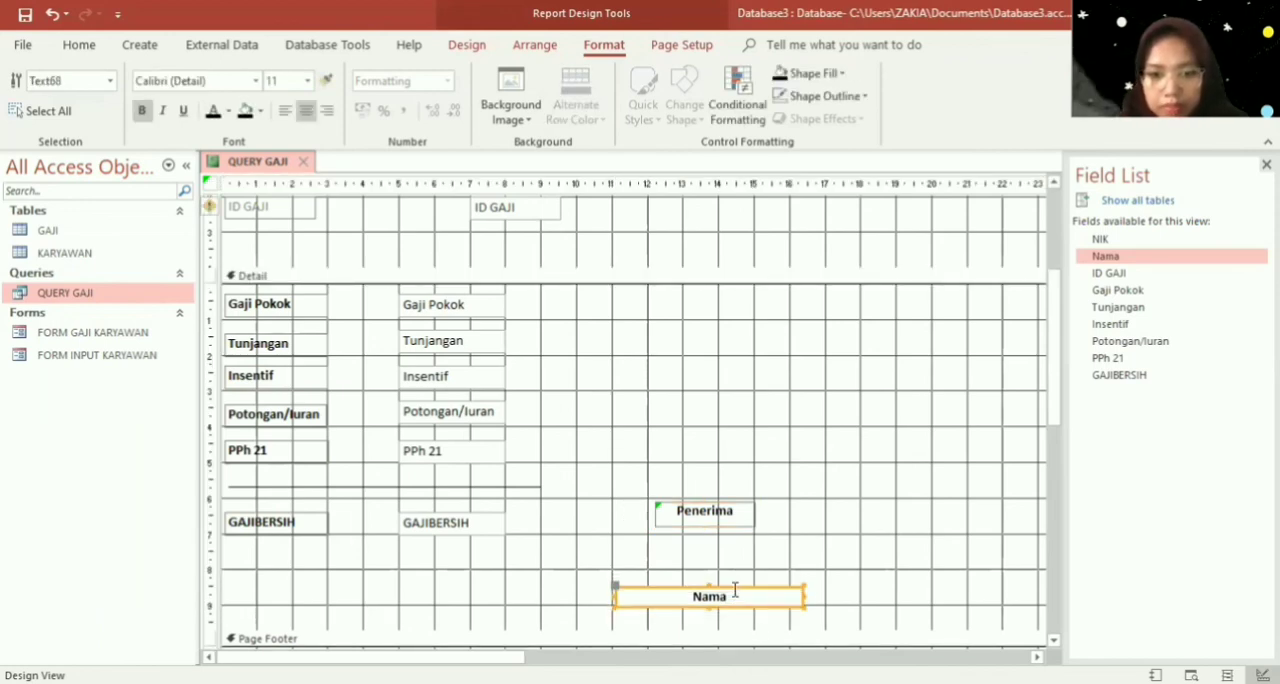
pyautogui.click(869, 597)
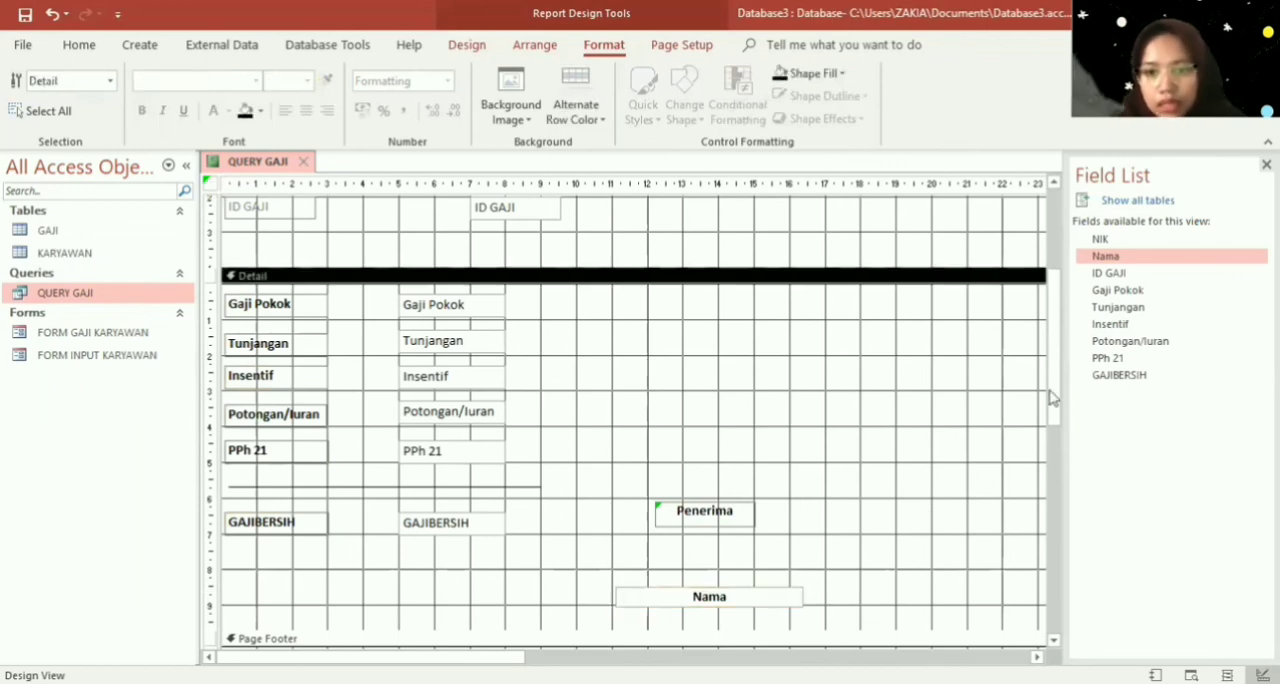
# - Collapse the Page Footer section completely and try to shrink the Report Footer section
pyautogui.moveTo(1055, 350); pyautogui.dragTo(1062, 541)
pyautogui.moveTo(809, 518); pyautogui.dragTo(812, 314)
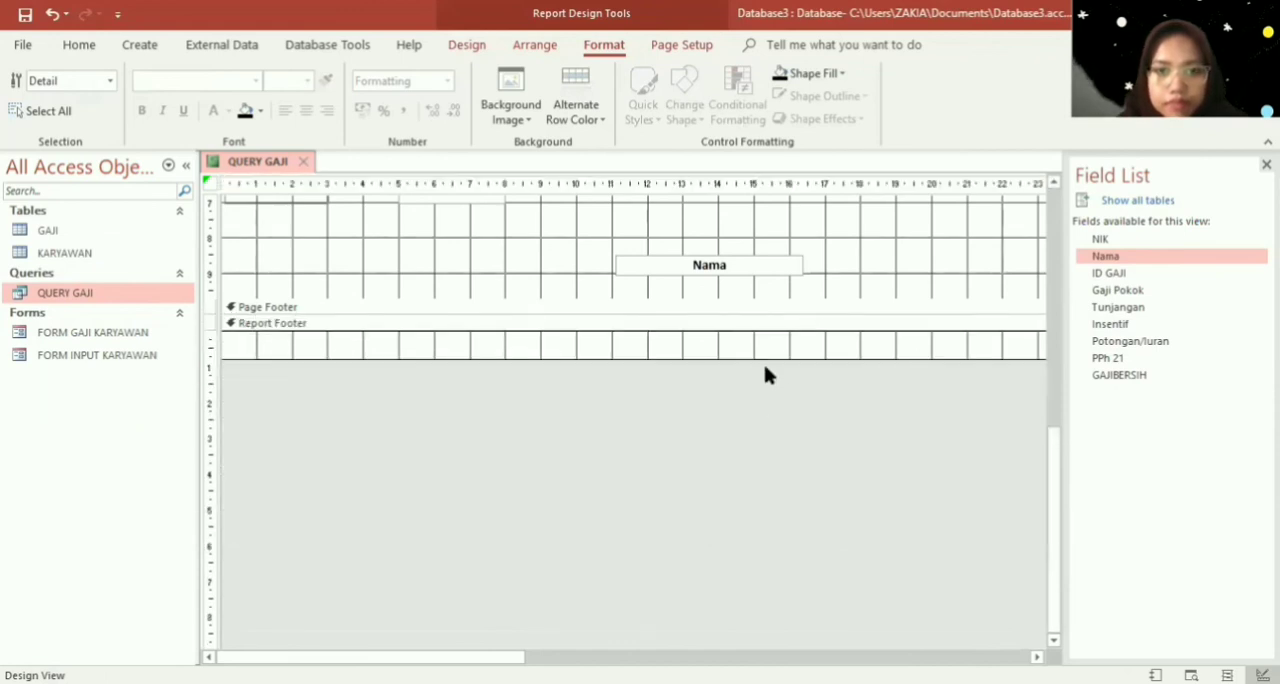
pyautogui.moveTo(762, 357); pyautogui.dragTo(761, 328)
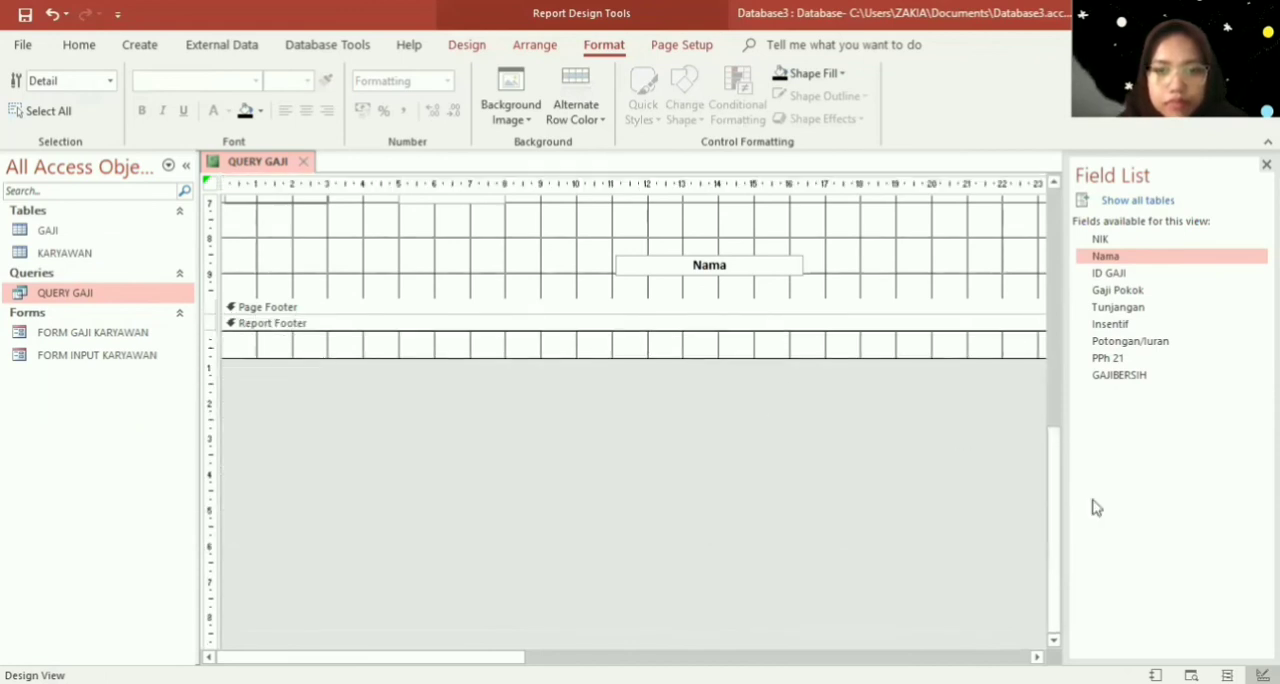
# - Narrow the Nama and NIK labels in the Page Header so their right edges sit at the 5 cm mark
pyautogui.moveTo(1059, 506); pyautogui.dragTo(1064, 205)
pyautogui.click(259, 357)
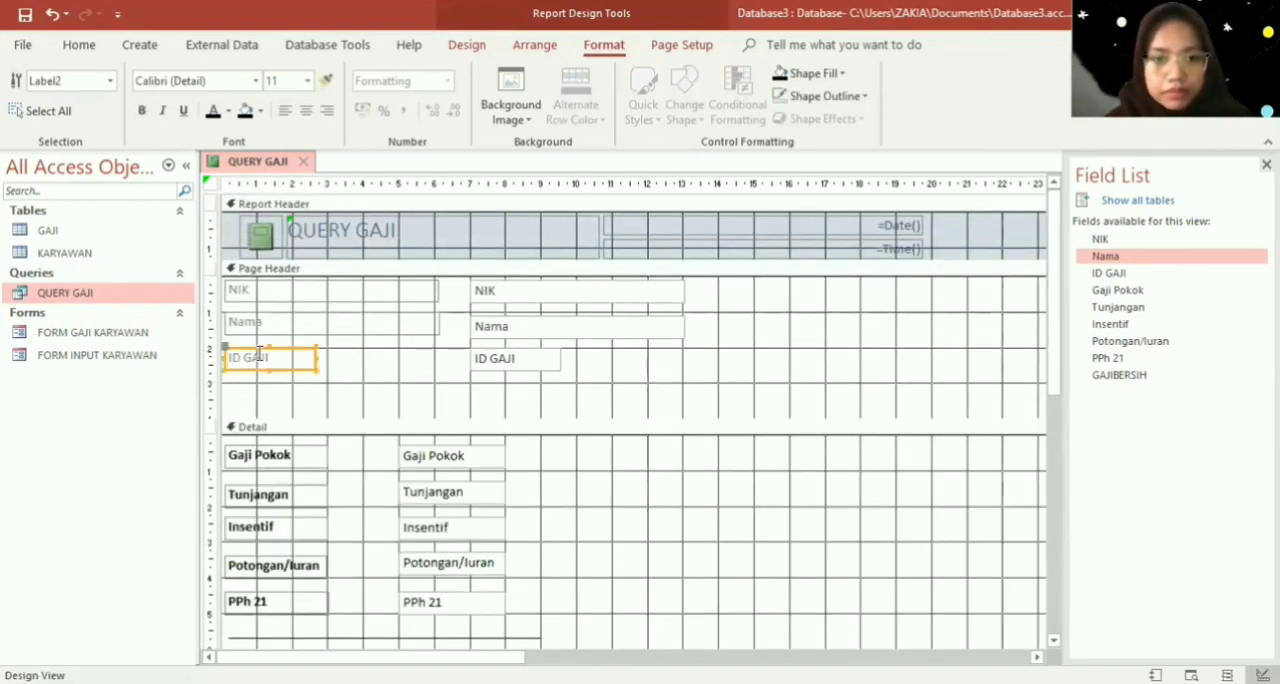
pyautogui.click(422, 326)
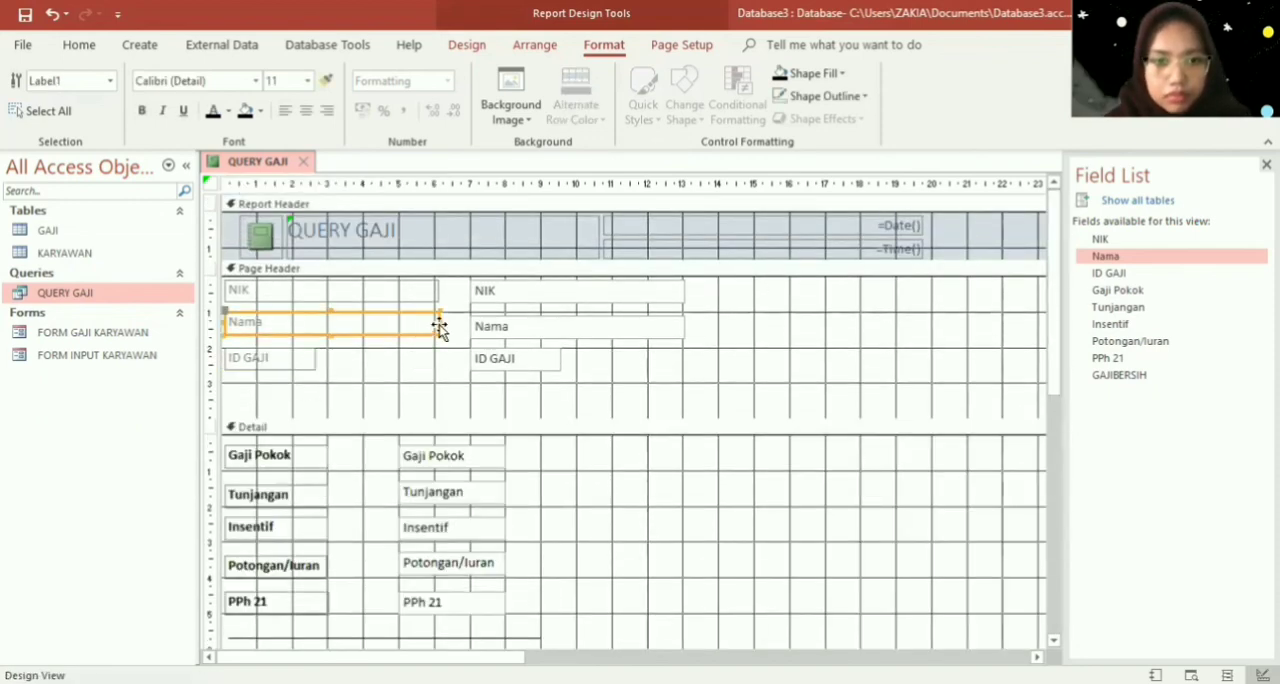
pyautogui.click(395, 321)
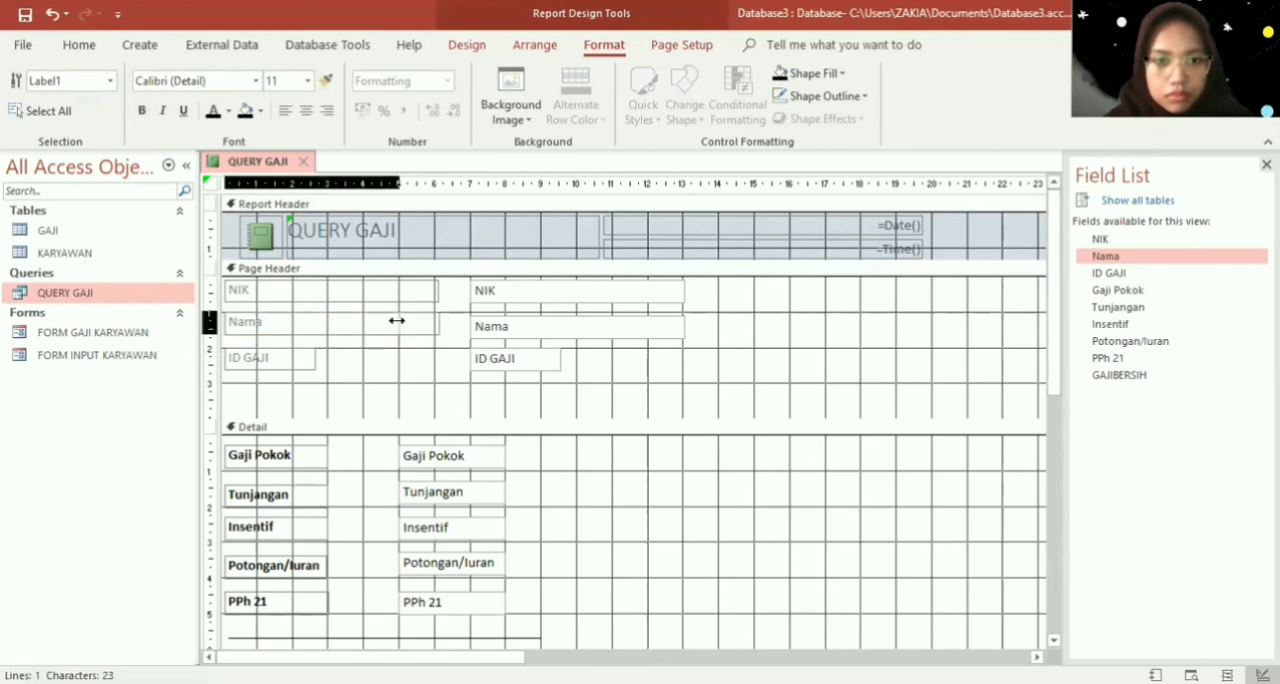
pyautogui.moveTo(397, 320); pyautogui.dragTo(399, 289)
pyautogui.click(397, 294)
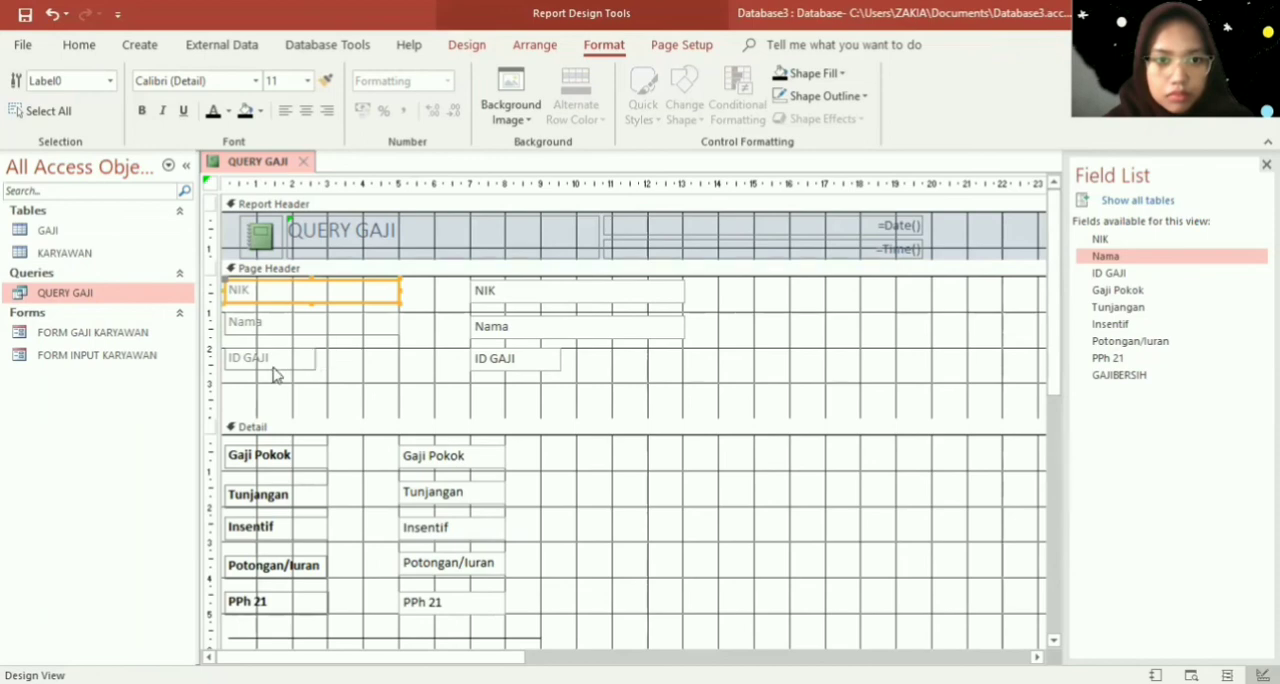
# - Move the NIK, Nama and ID GAJI text boxes in the Page Header left so they start at the 6 cm mark
pyautogui.click(575, 377)
pyautogui.moveTo(575, 377); pyautogui.dragTo(430, 278)
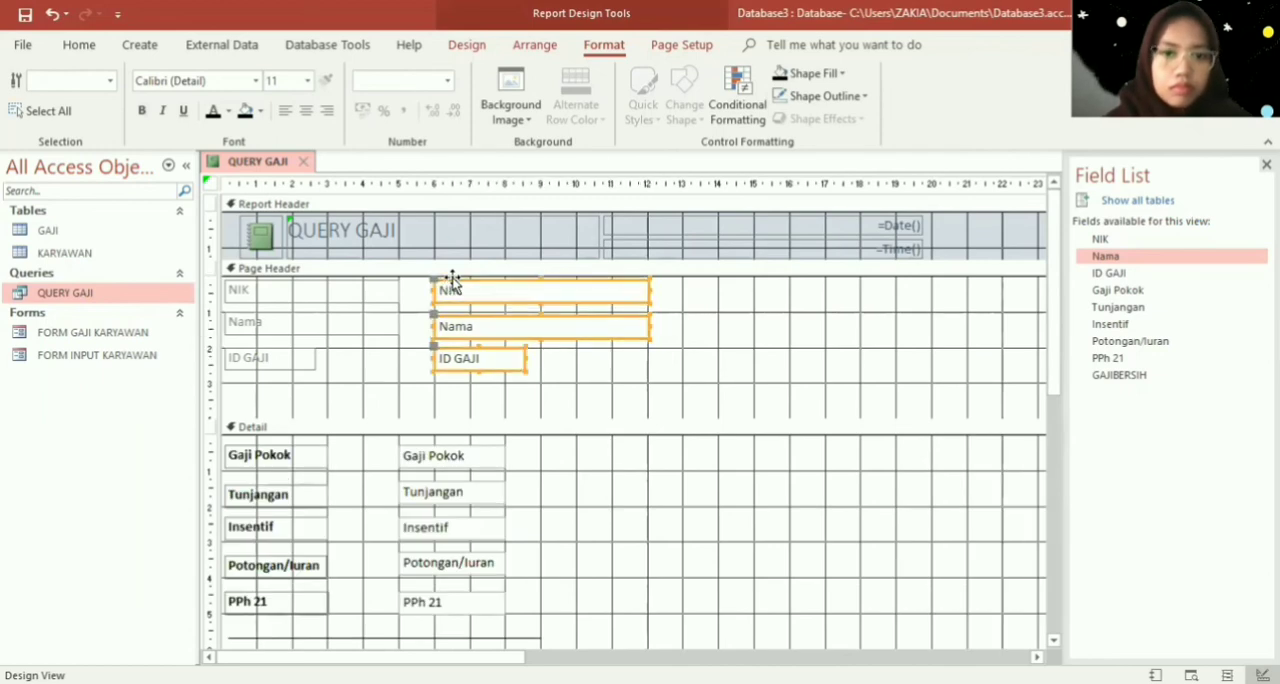
pyautogui.click(552, 396)
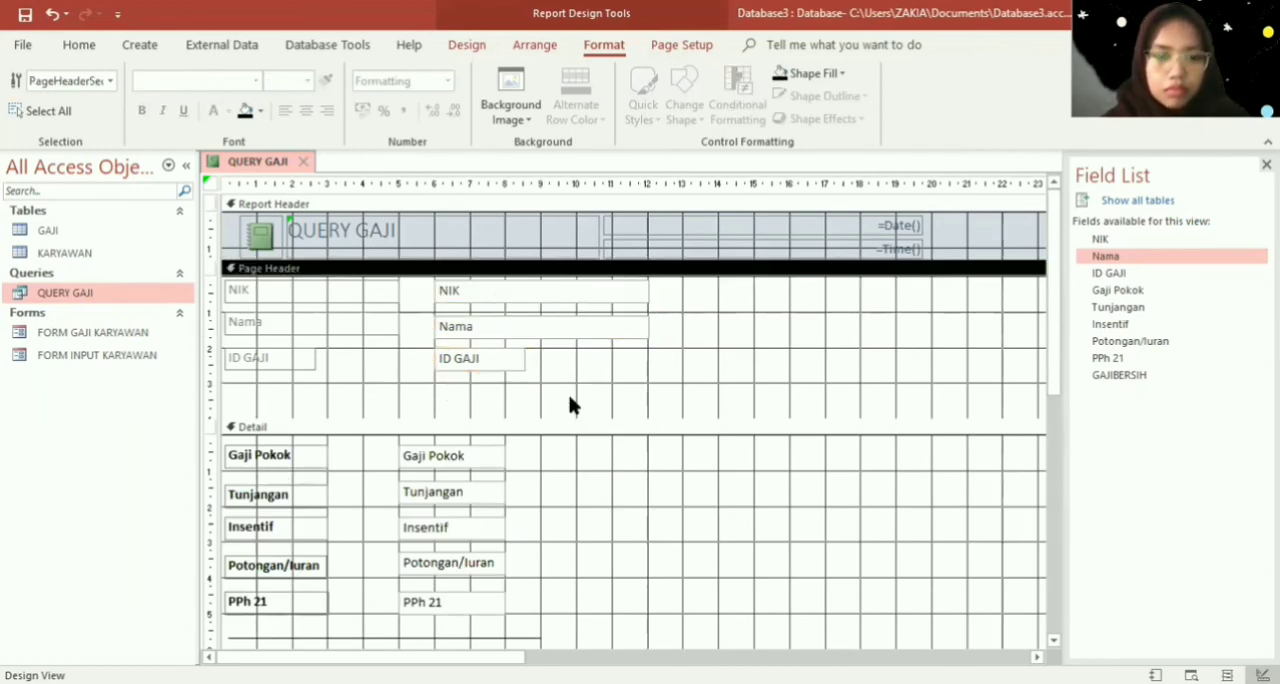
# - Set the Page Header label text to black, trying bold on the section's labels and text boxes and removing it again
pyautogui.moveTo(546, 410); pyautogui.dragTo(208, 276)
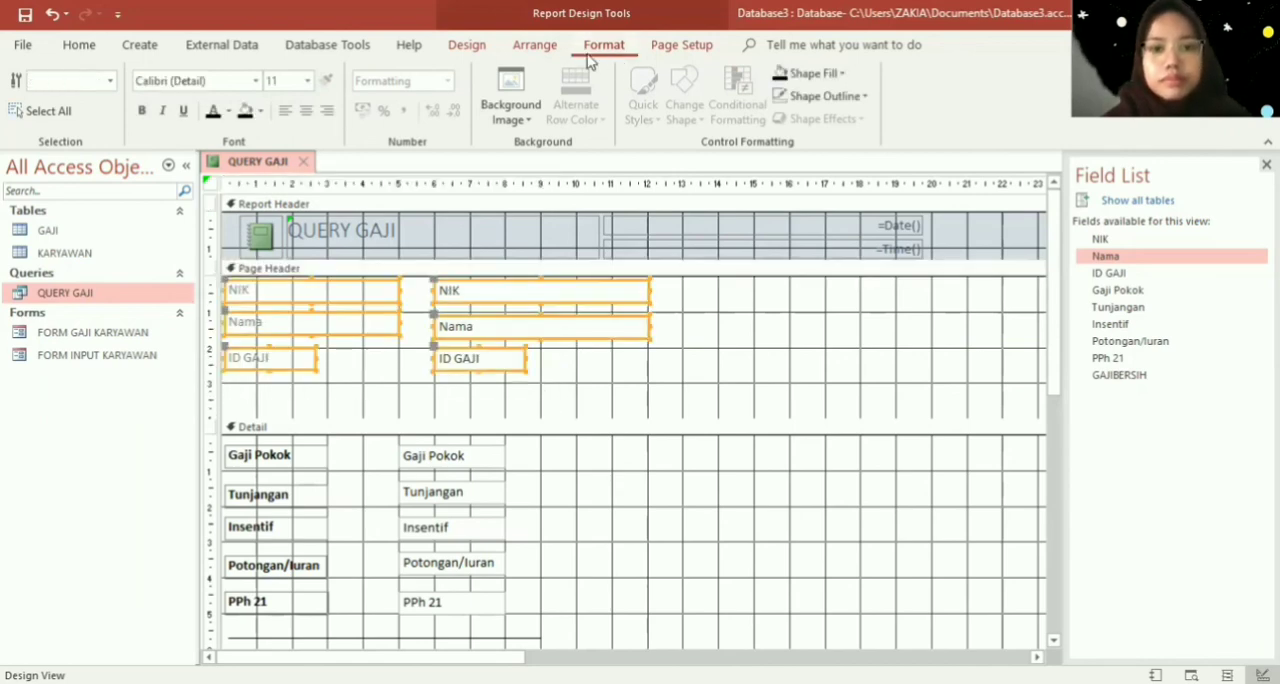
pyautogui.click(145, 111)
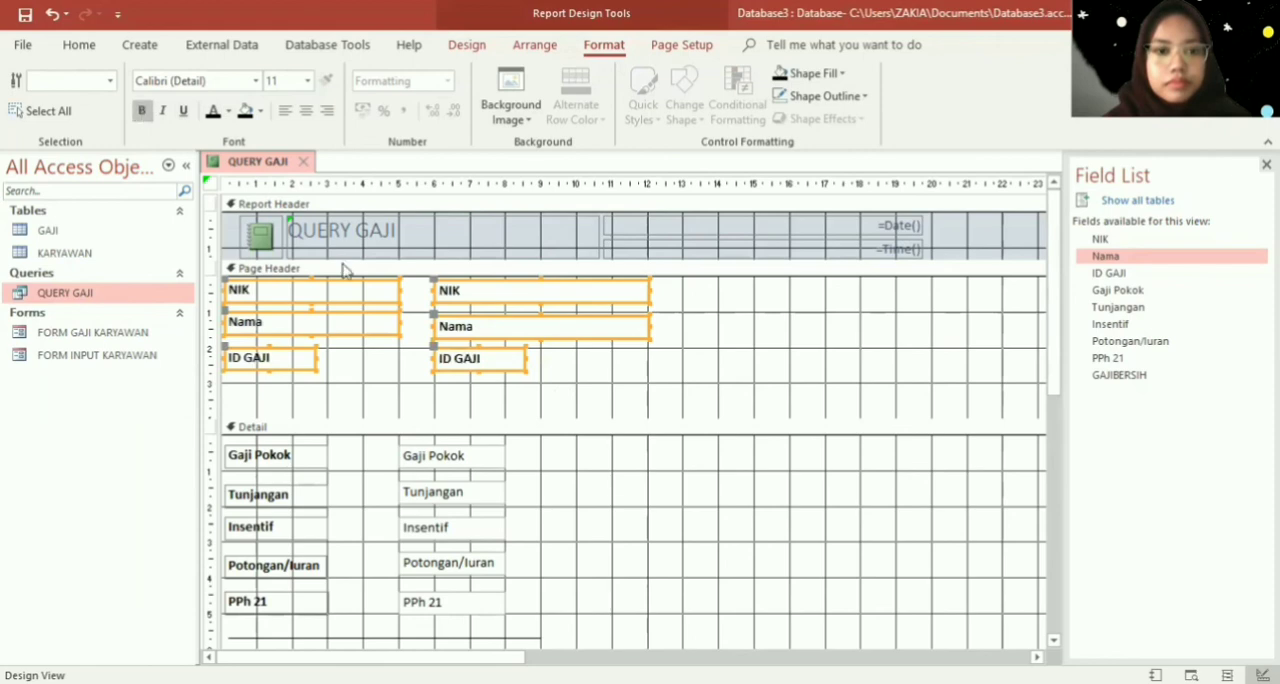
pyautogui.moveTo(381, 393); pyautogui.dragTo(236, 252)
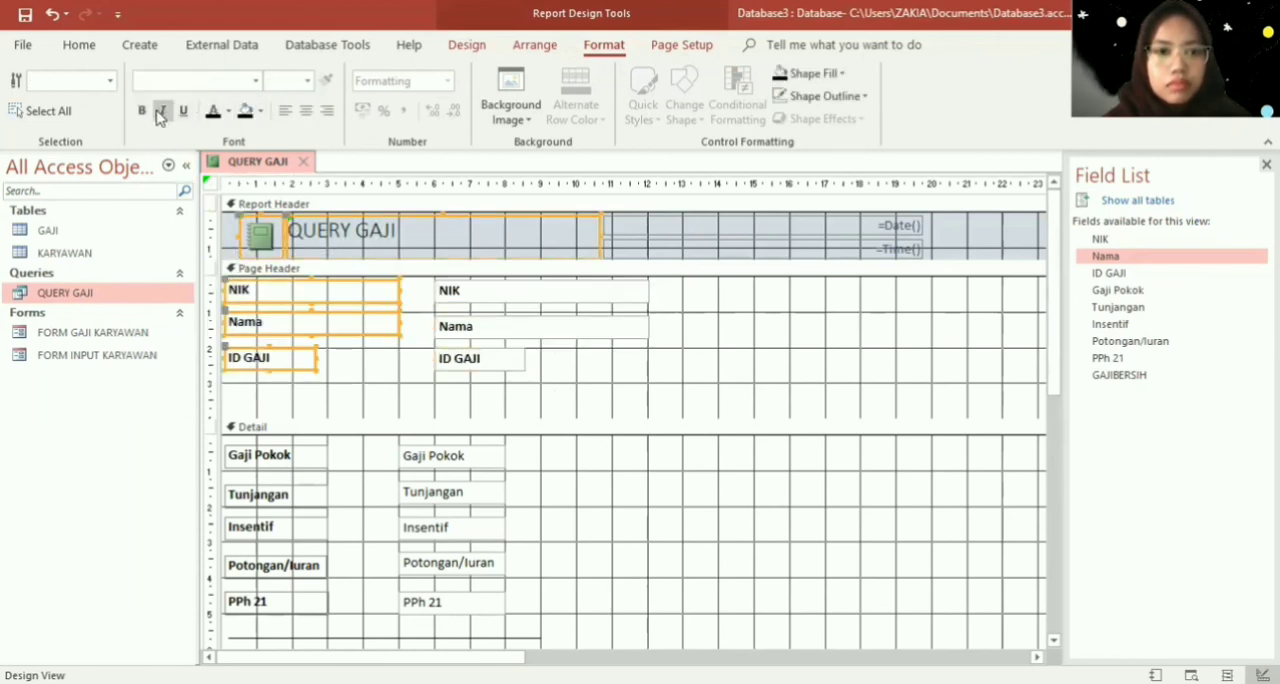
pyautogui.click(141, 111)
pyautogui.click(540, 384)
pyautogui.moveTo(545, 388); pyautogui.dragTo(418, 272)
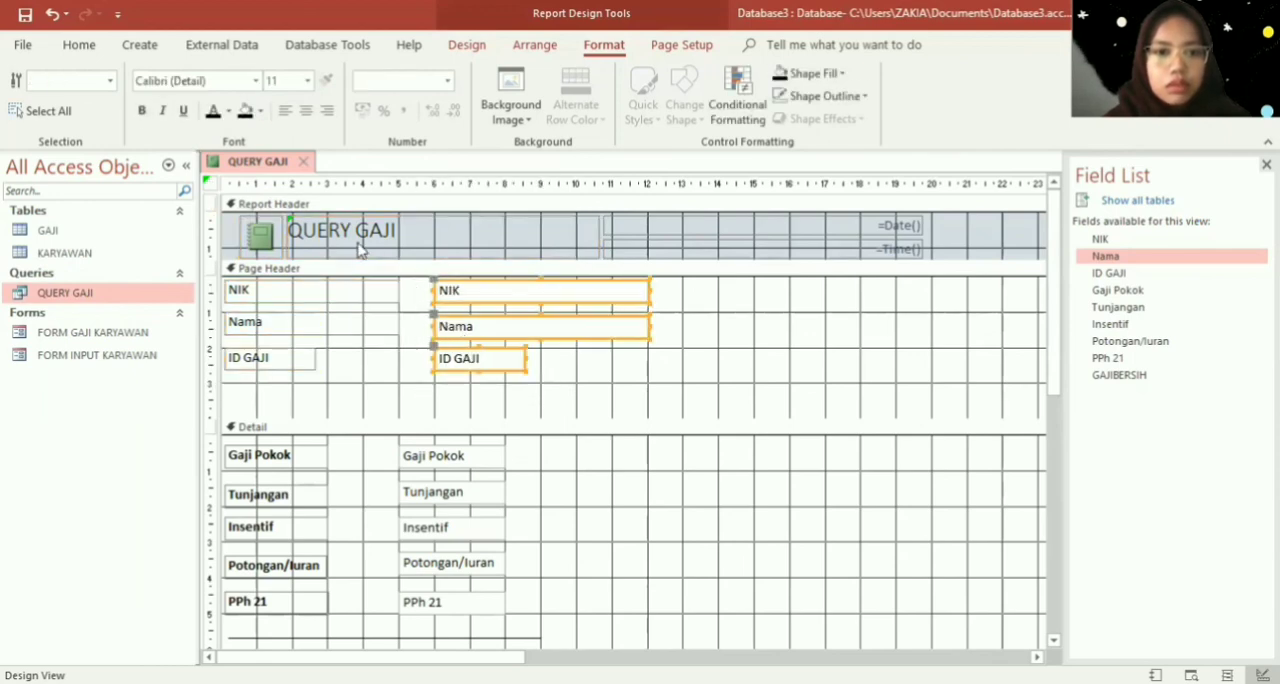
# - Left-align the text of all NIK, Nama and ID GAJI labels and text boxes in the Page Header
pyautogui.click(386, 388)
pyautogui.click(560, 428)
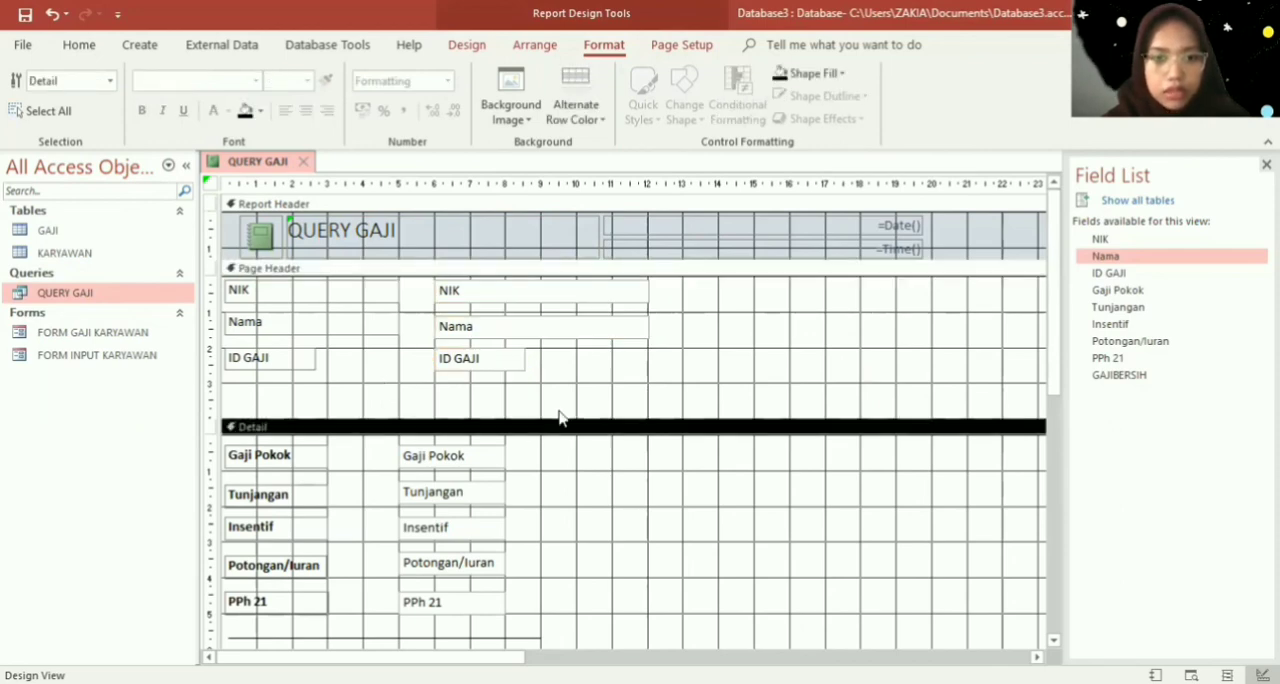
pyautogui.moveTo(559, 412); pyautogui.dragTo(222, 265)
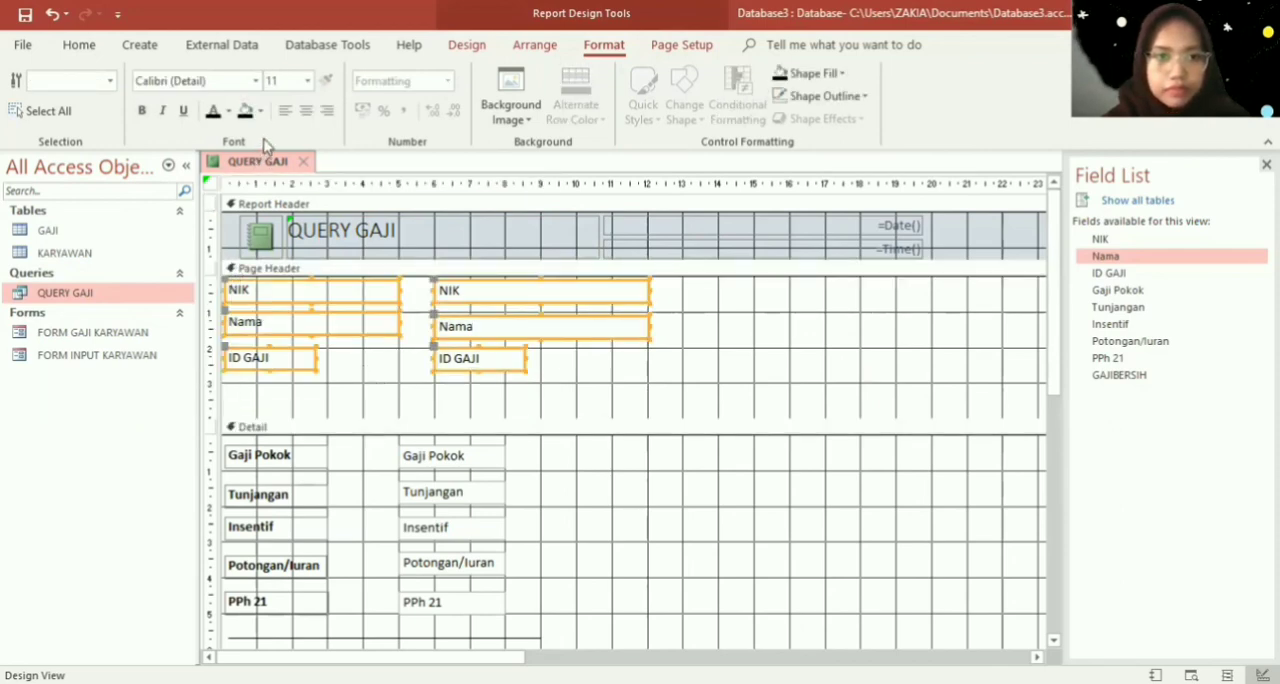
pyautogui.click(285, 110)
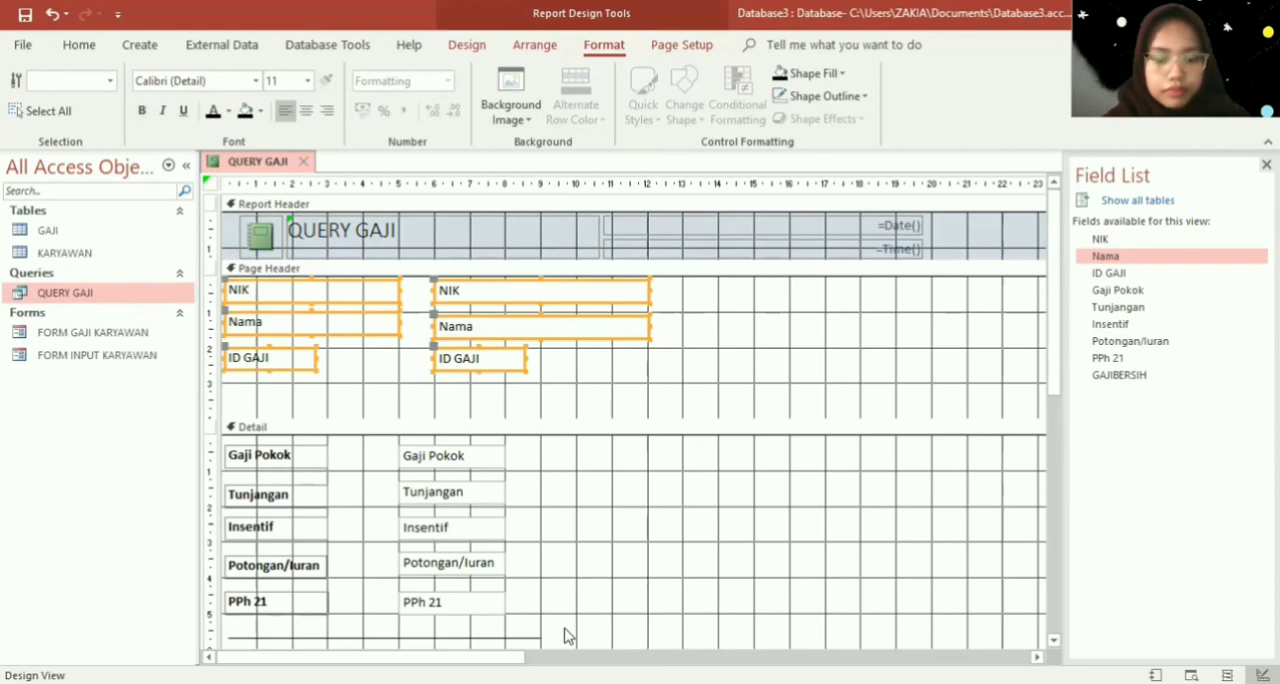
# - Left-align the text of the salary labels and text boxes in the Detail section, from Gaji Pokok down to GAJIBERSIH
pyautogui.click(808, 600)
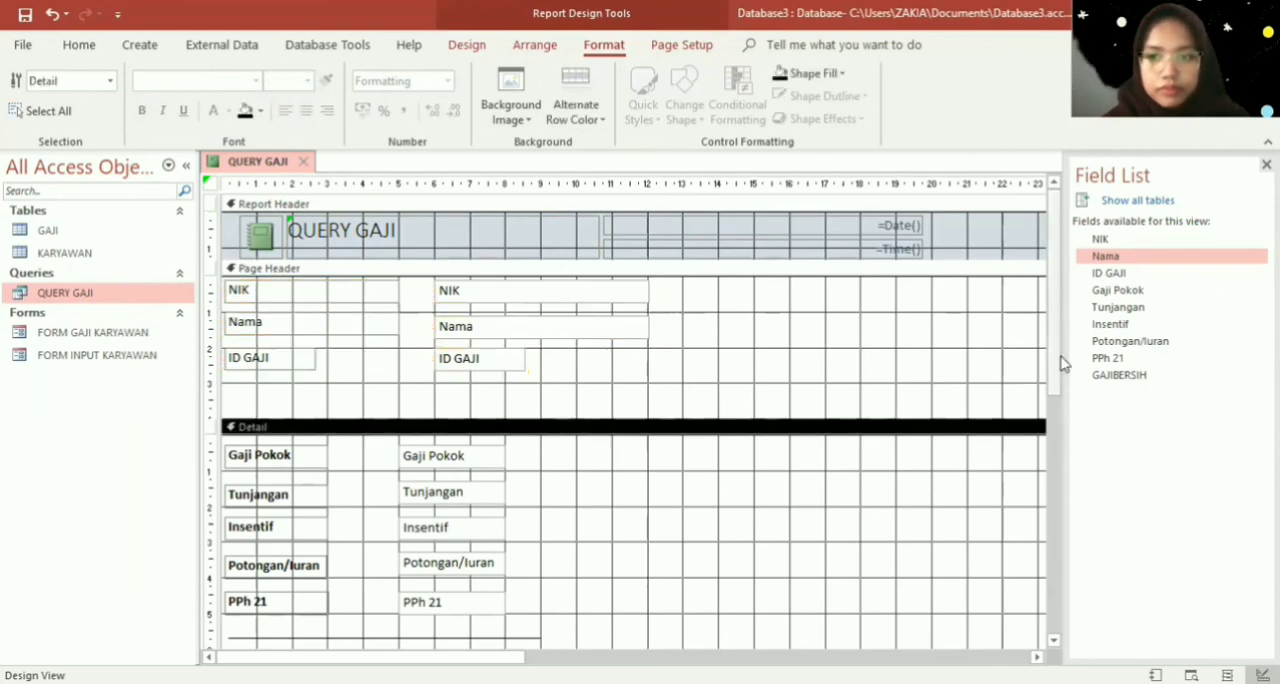
pyautogui.moveTo(1057, 366); pyautogui.dragTo(1060, 435)
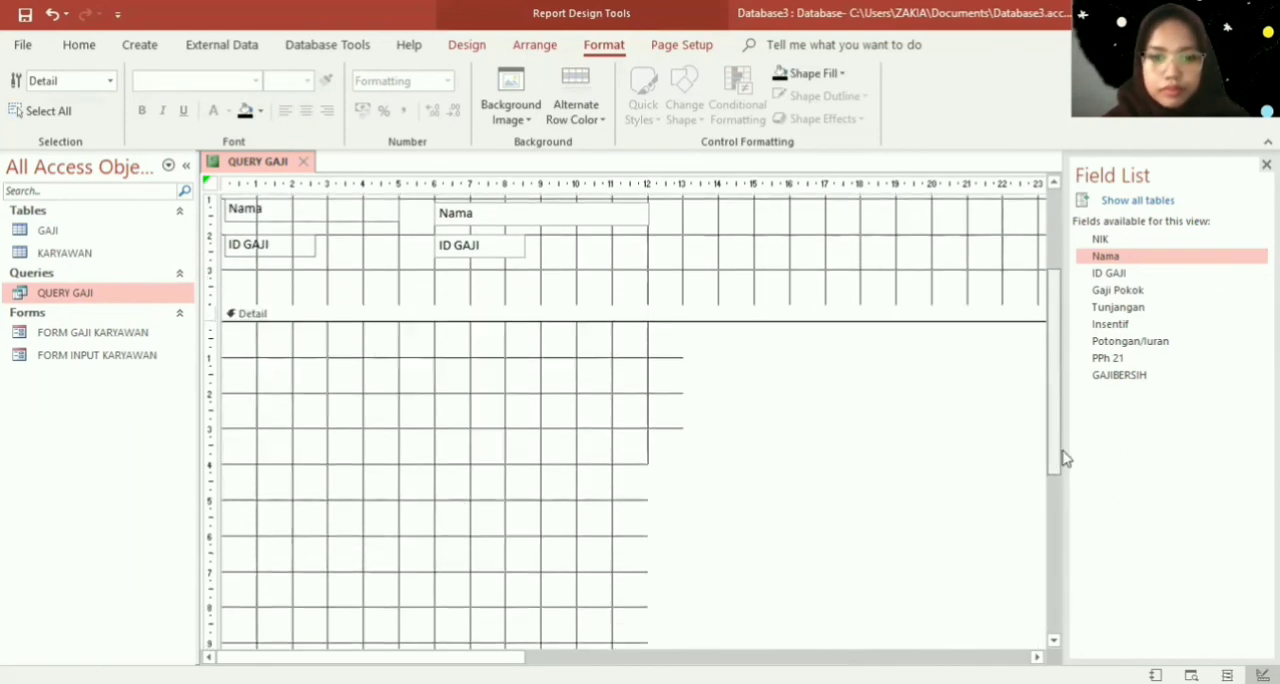
pyautogui.moveTo(540, 568); pyautogui.dragTo(224, 294)
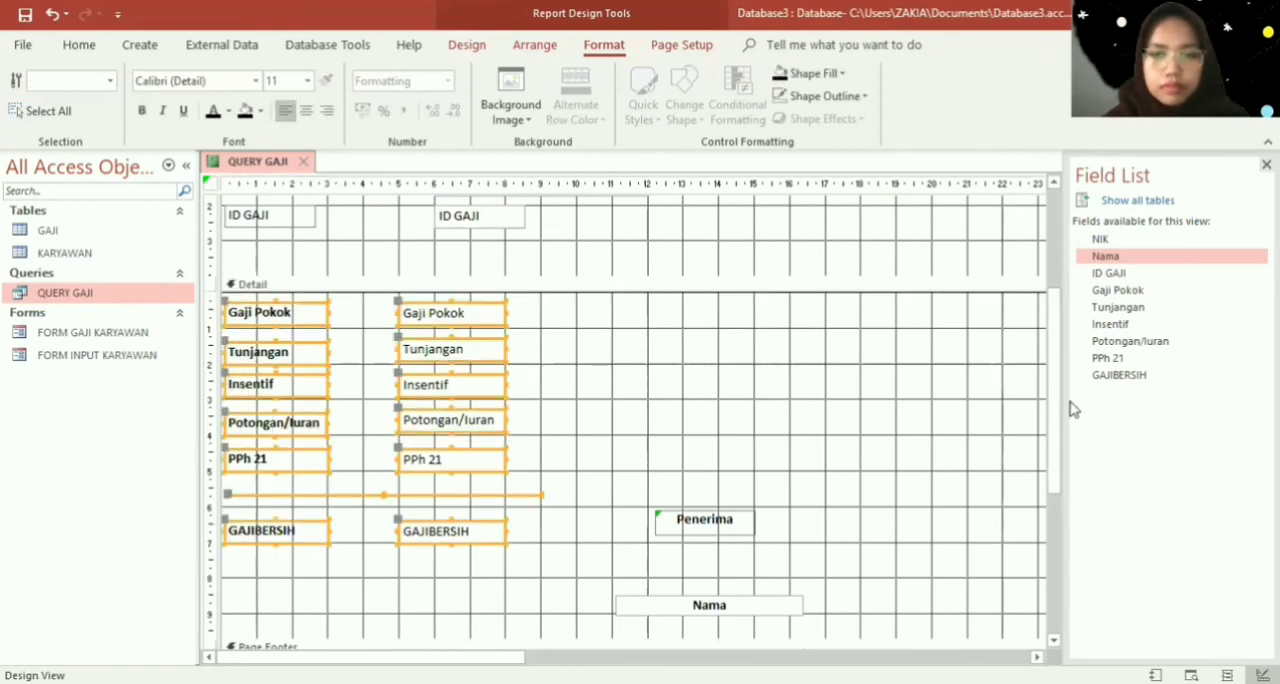
# - Change the Report Header title to SLIP GAJI and make it bold
pyautogui.moveTo(1054, 409); pyautogui.dragTo(1043, 214)
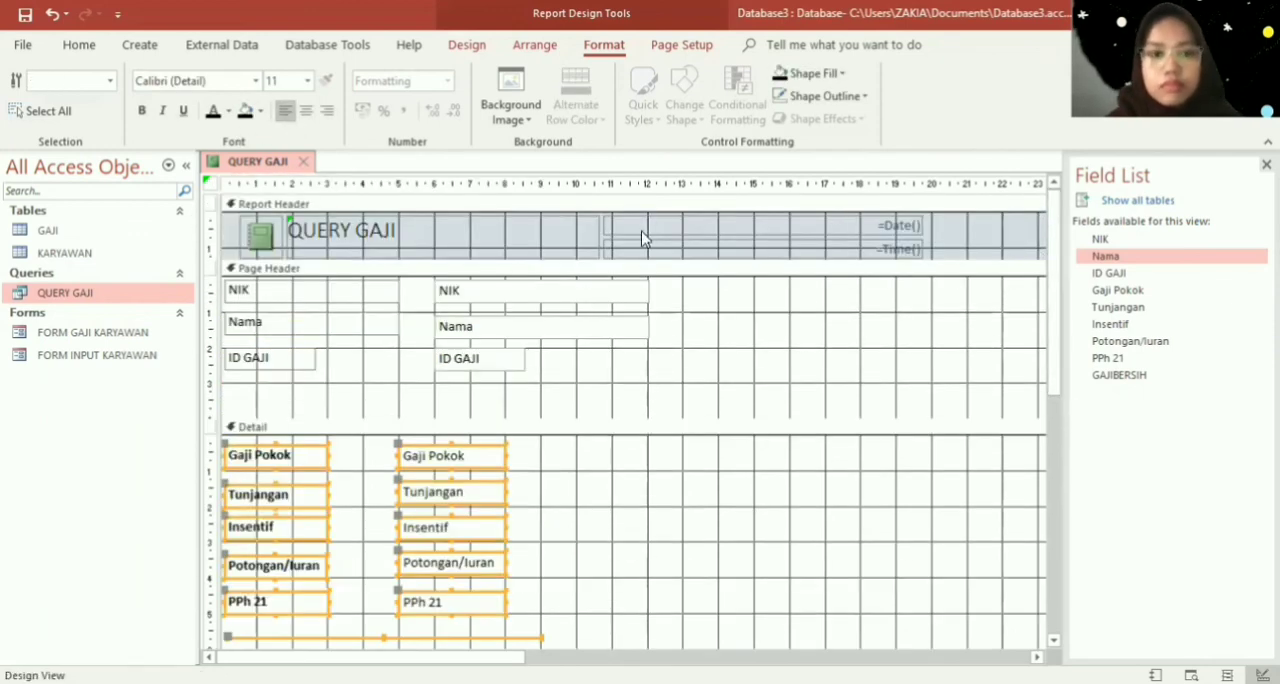
pyautogui.click(445, 216)
pyautogui.click(404, 235)
pyautogui.click(404, 235)
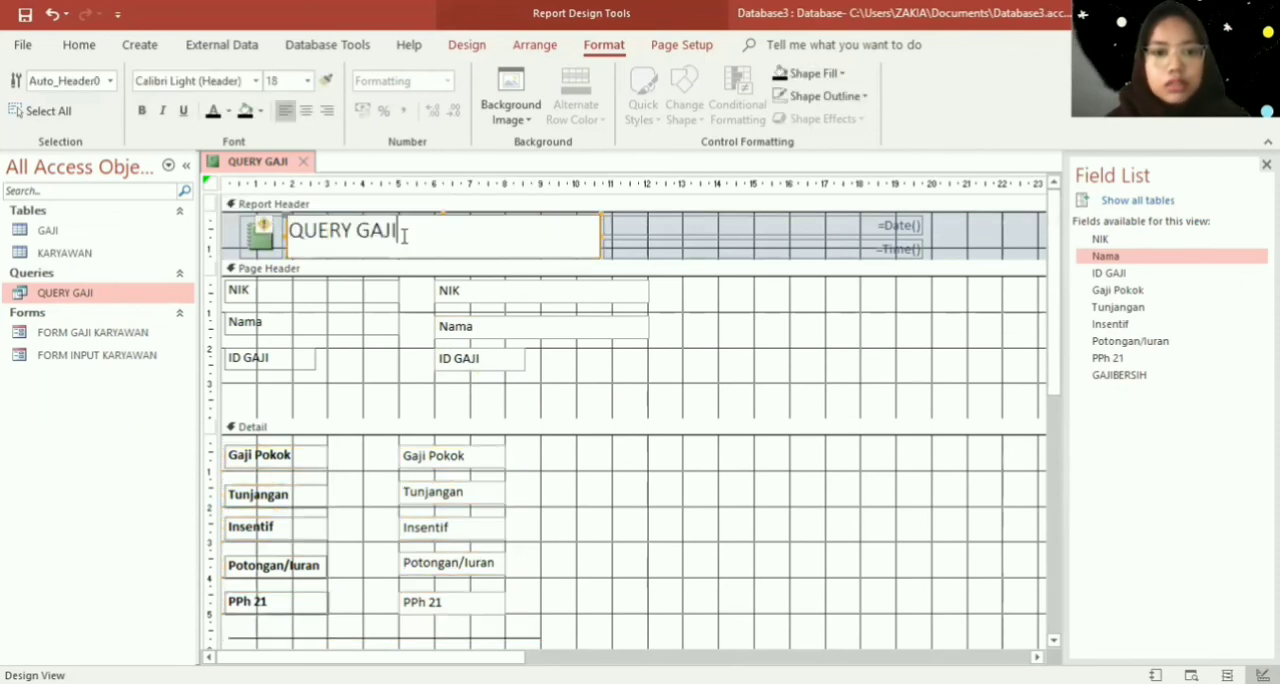
pyautogui.moveTo(400, 234); pyautogui.dragTo(192, 228)
pyautogui.press('capslock')
pyautogui.write('SLIP')
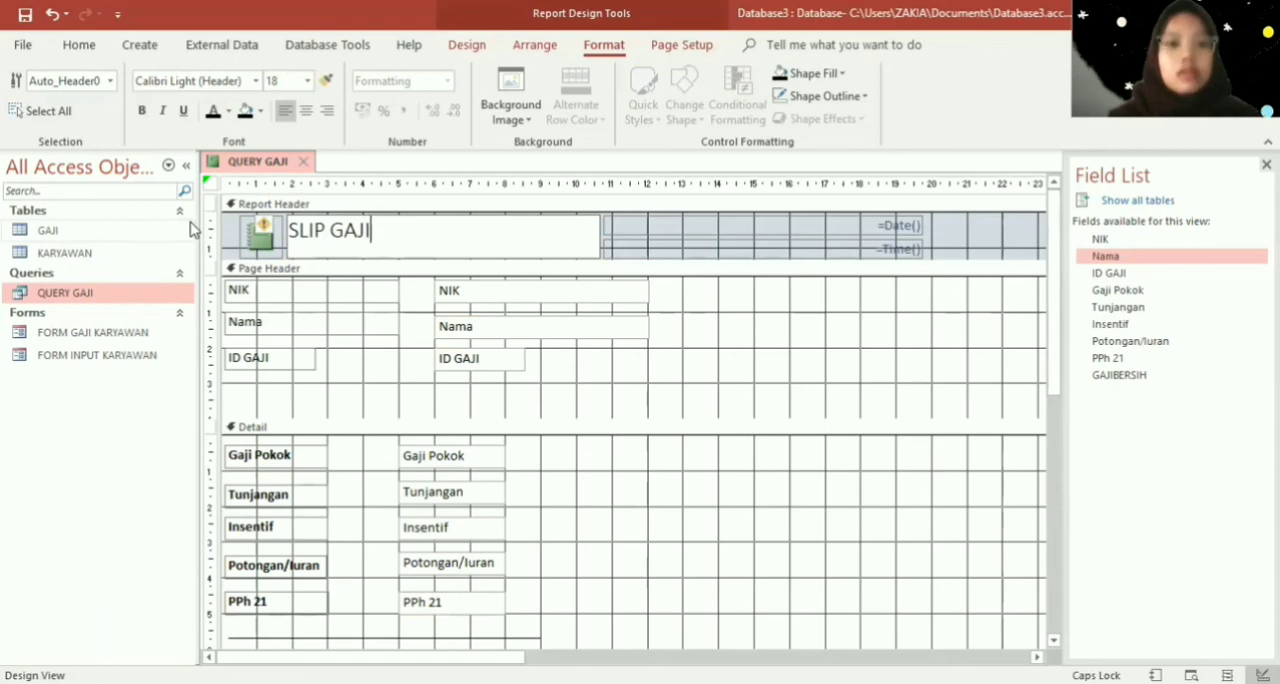
pyautogui.click(141, 110)
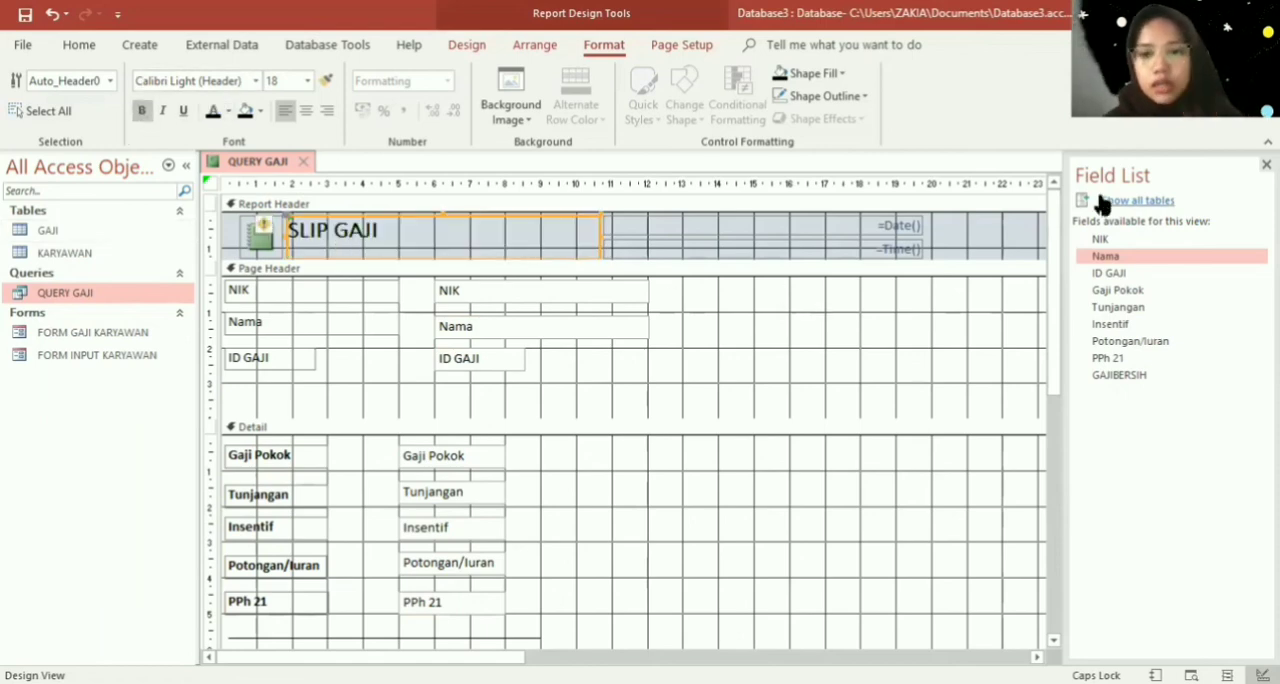
# - Make only the NIK, Nama and ID GAJI labels in the Page Header bold
pyautogui.rightClick(935, 304)
pyautogui.doubleClick(331, 407)
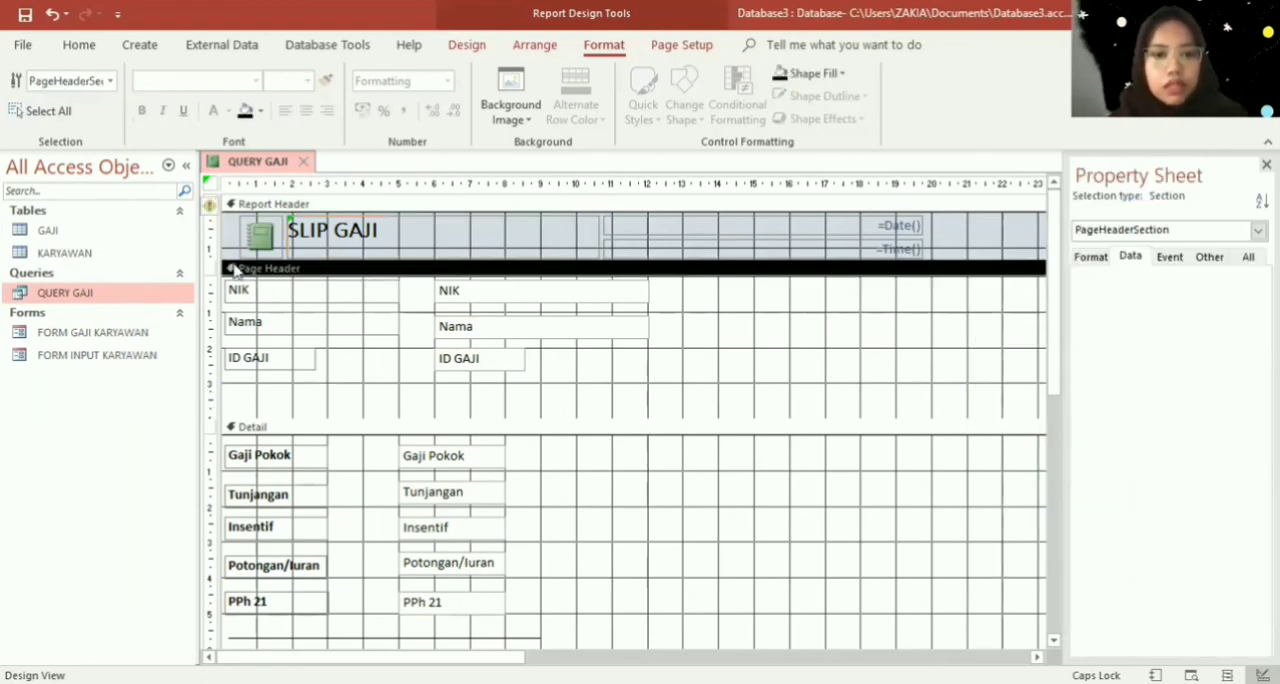
pyautogui.click(352, 398)
pyautogui.moveTo(352, 398); pyautogui.dragTo(229, 286)
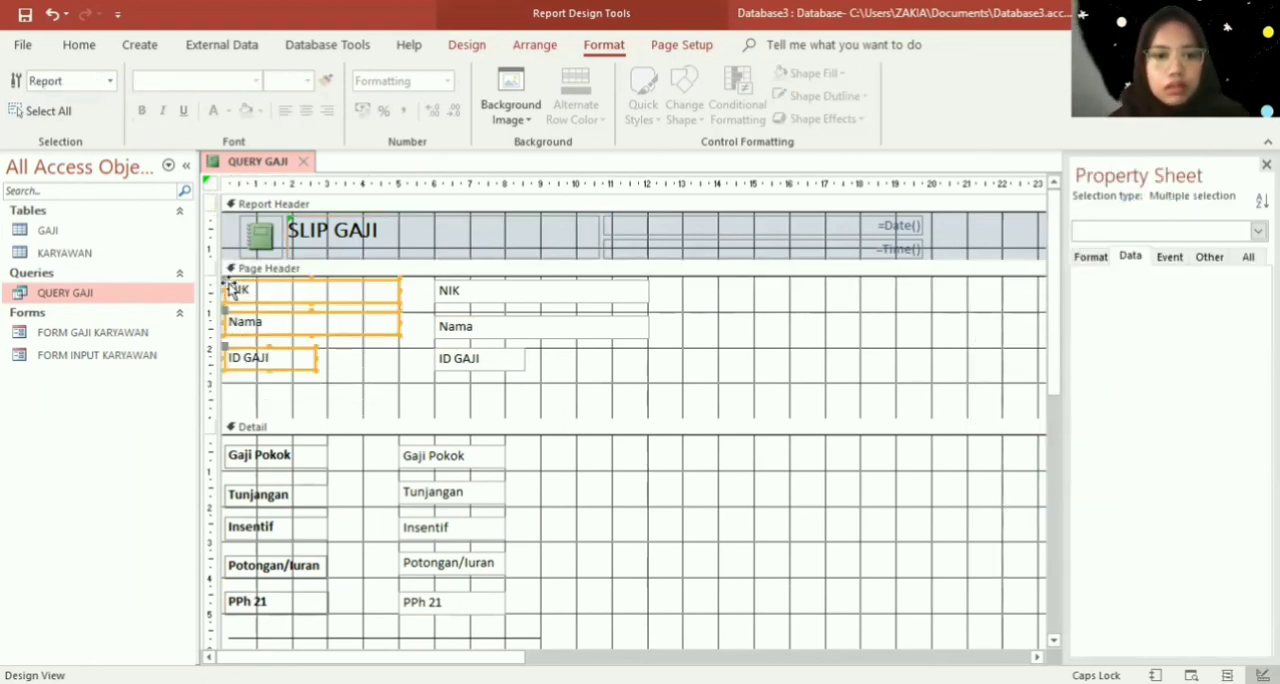
pyautogui.click(141, 111)
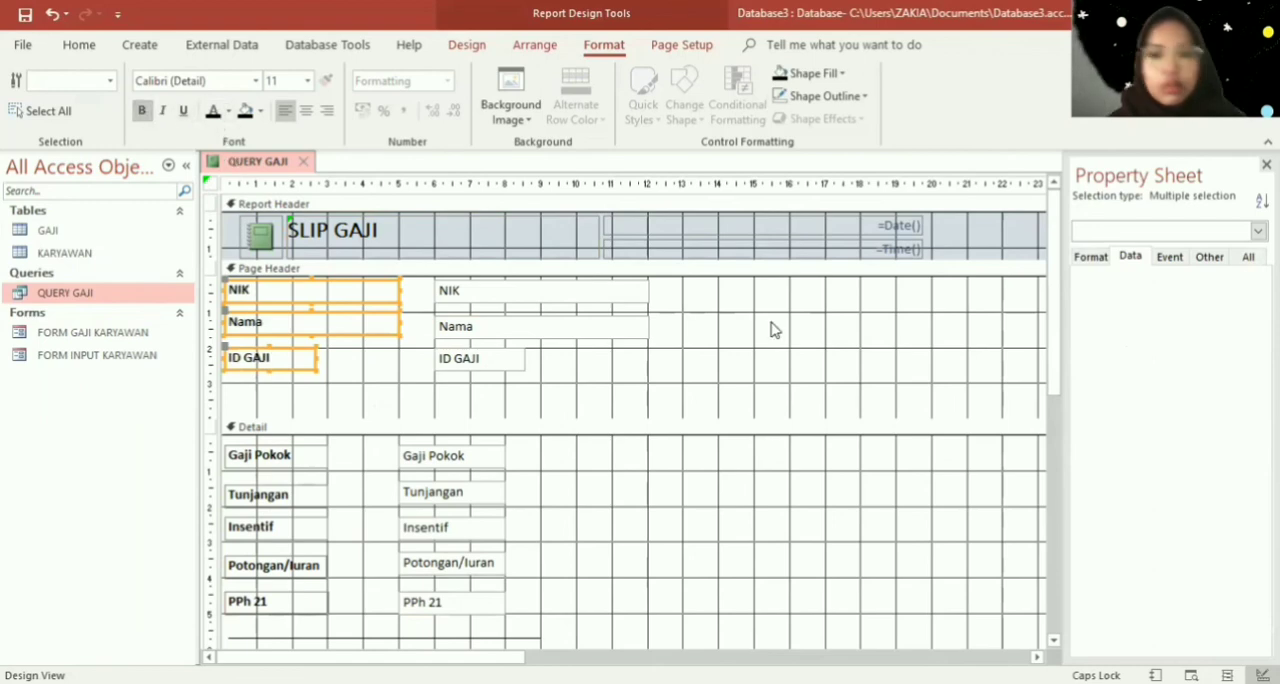
# - Set the Page Header section's fill/back color to the light cream theme color
pyautogui.click(906, 364)
pyautogui.rightClick(906, 366)
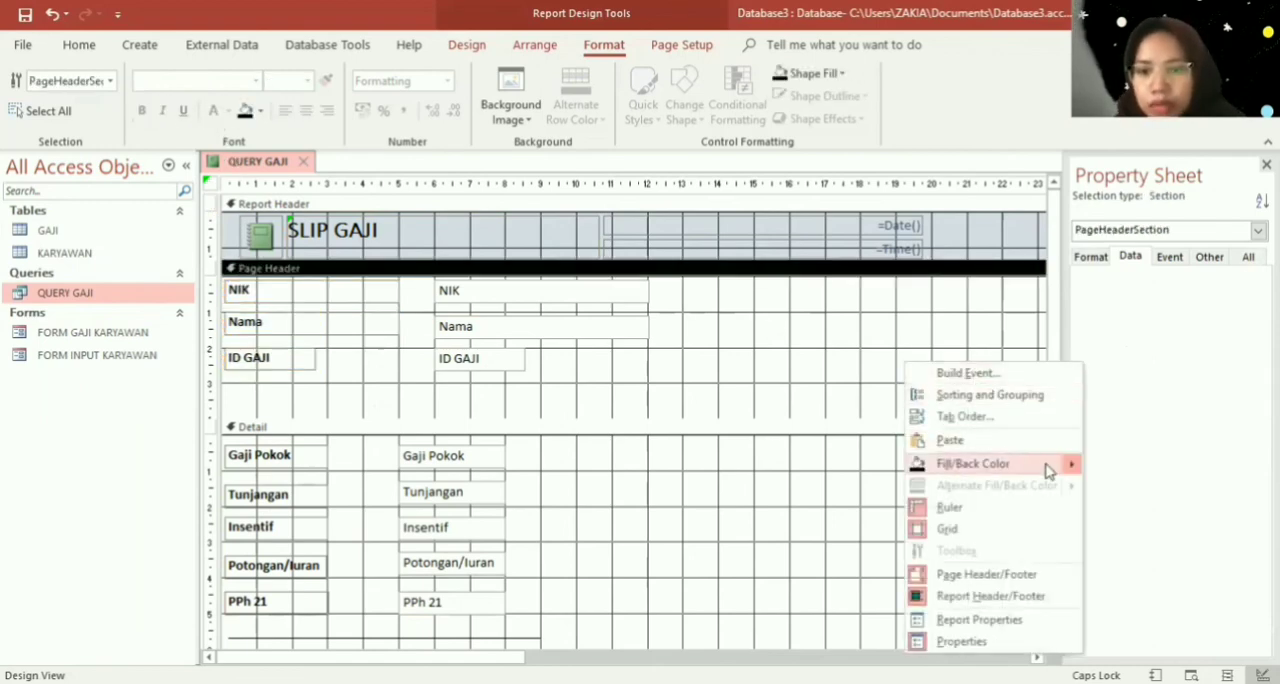
pyautogui.moveTo(1069, 466)
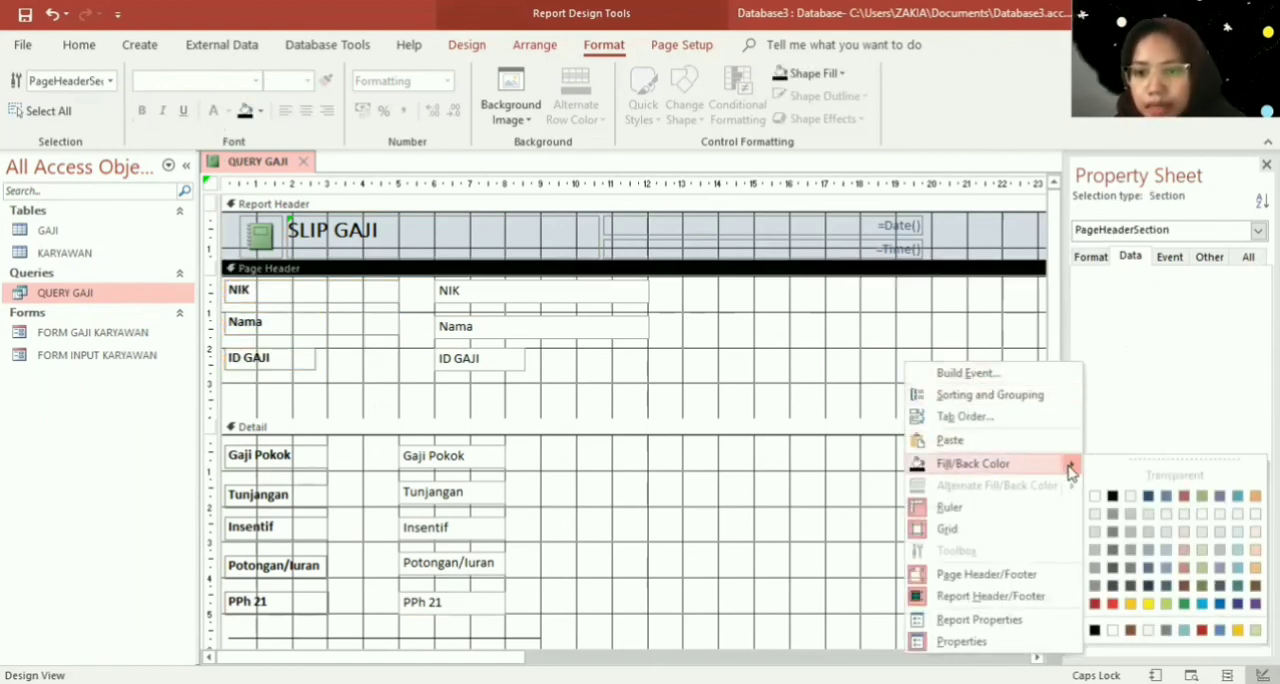
pyautogui.click(1130, 496)
# - Apply the same light cream fill/back color to the Detail and Report Footer sections
pyautogui.rightClick(966, 522)
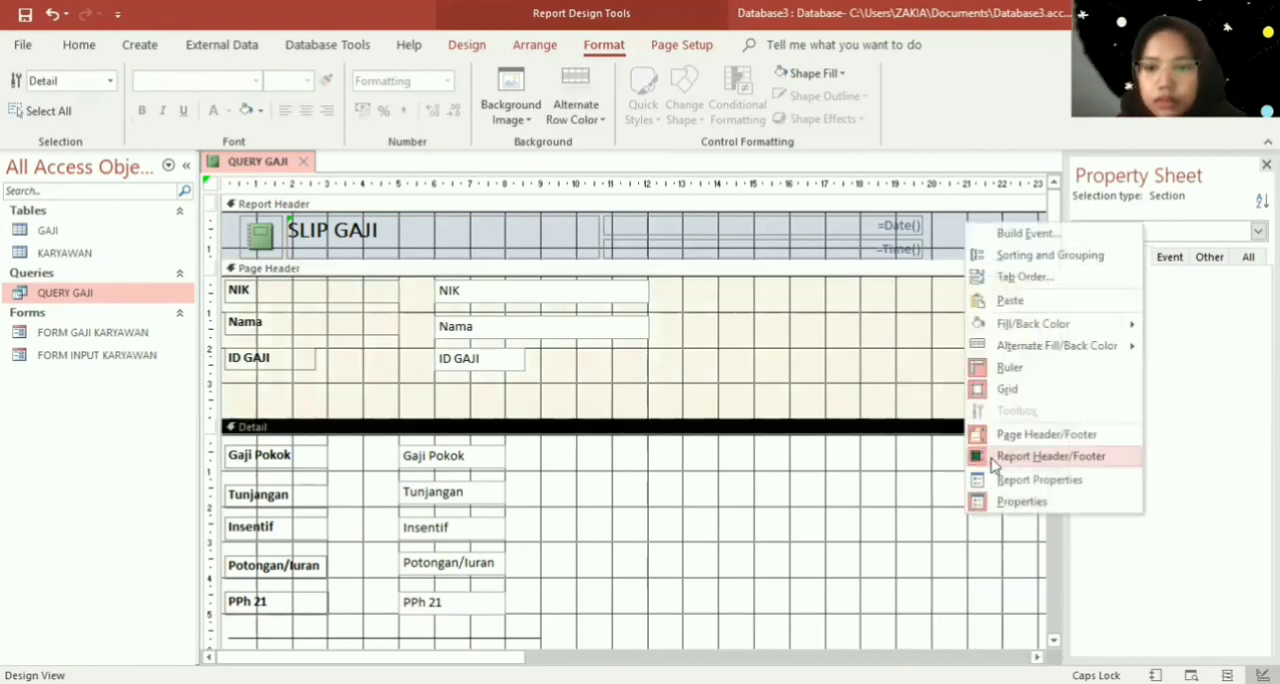
pyautogui.click(1033, 322)
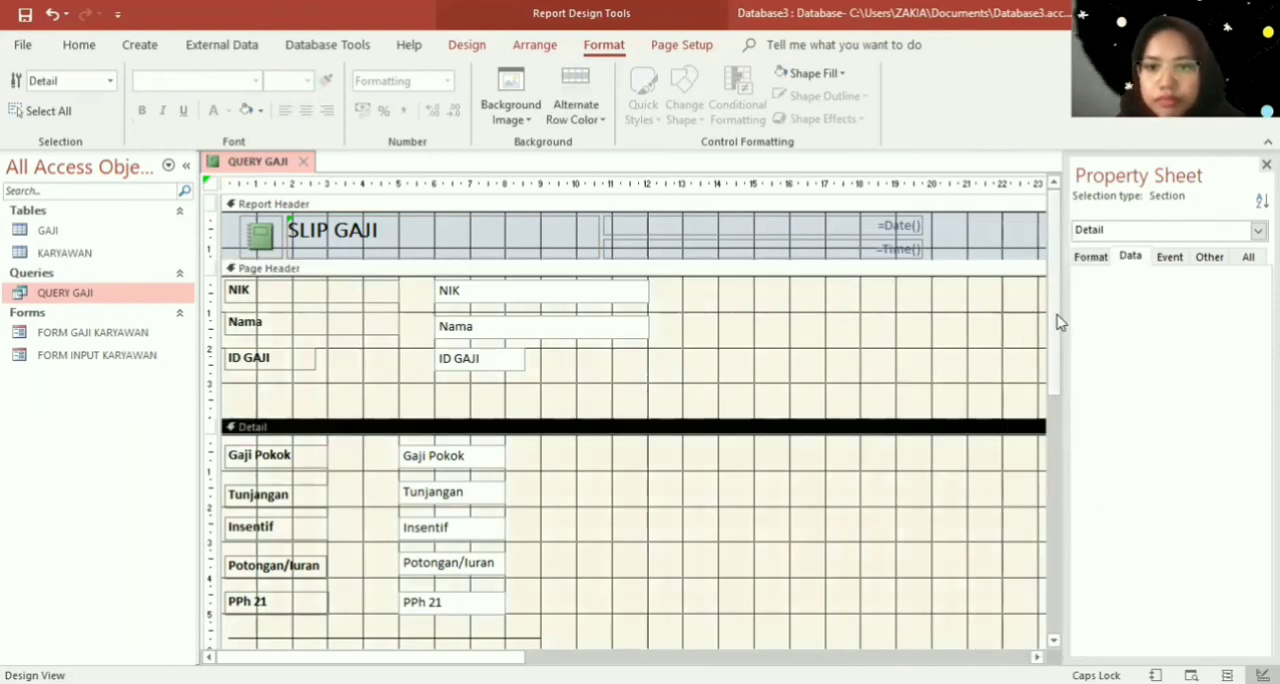
pyautogui.moveTo(1058, 314); pyautogui.dragTo(1065, 542)
pyautogui.rightClick(923, 497)
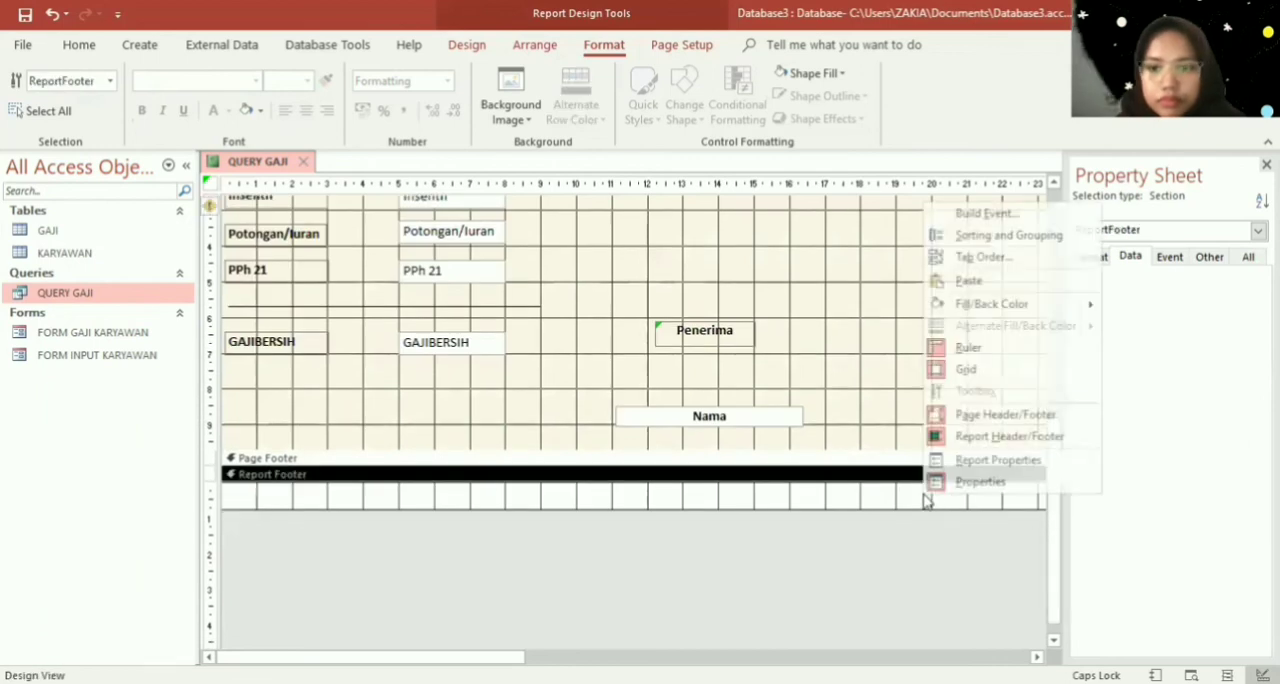
pyautogui.click(959, 307)
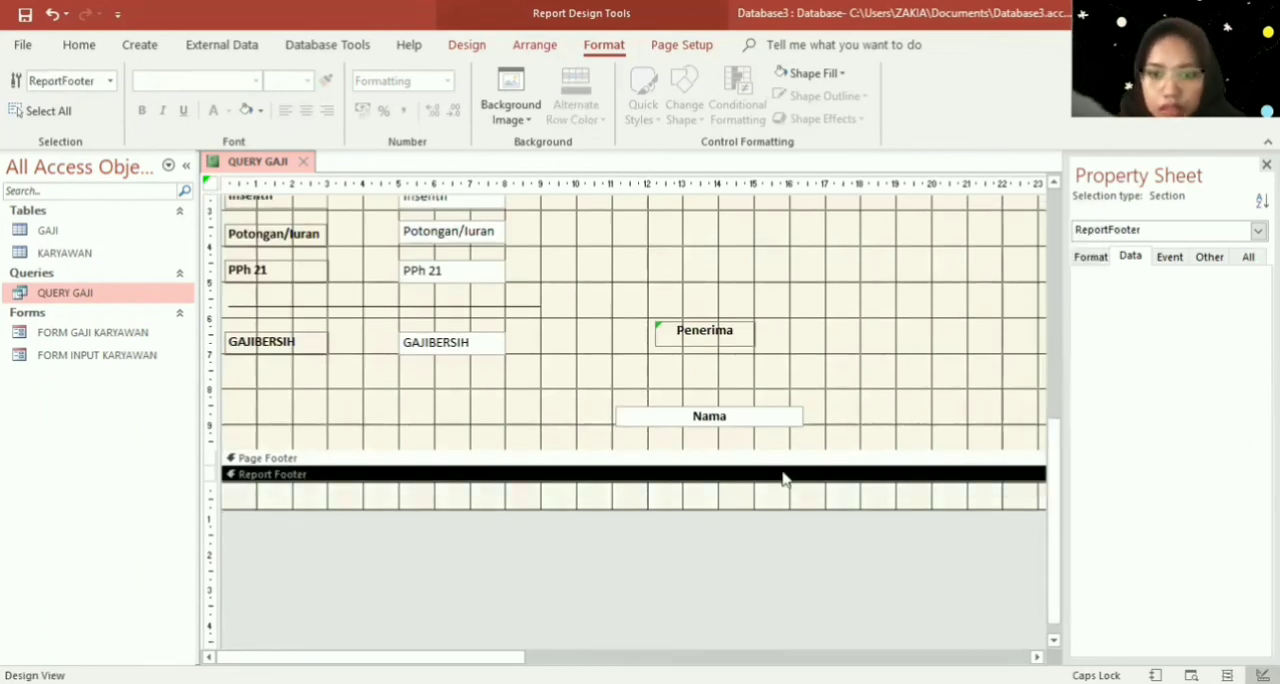
# - Shorten the Detail section slightly so it ends just below the Nama text box of the signature block
pyautogui.moveTo(754, 449); pyautogui.dragTo(752, 435)
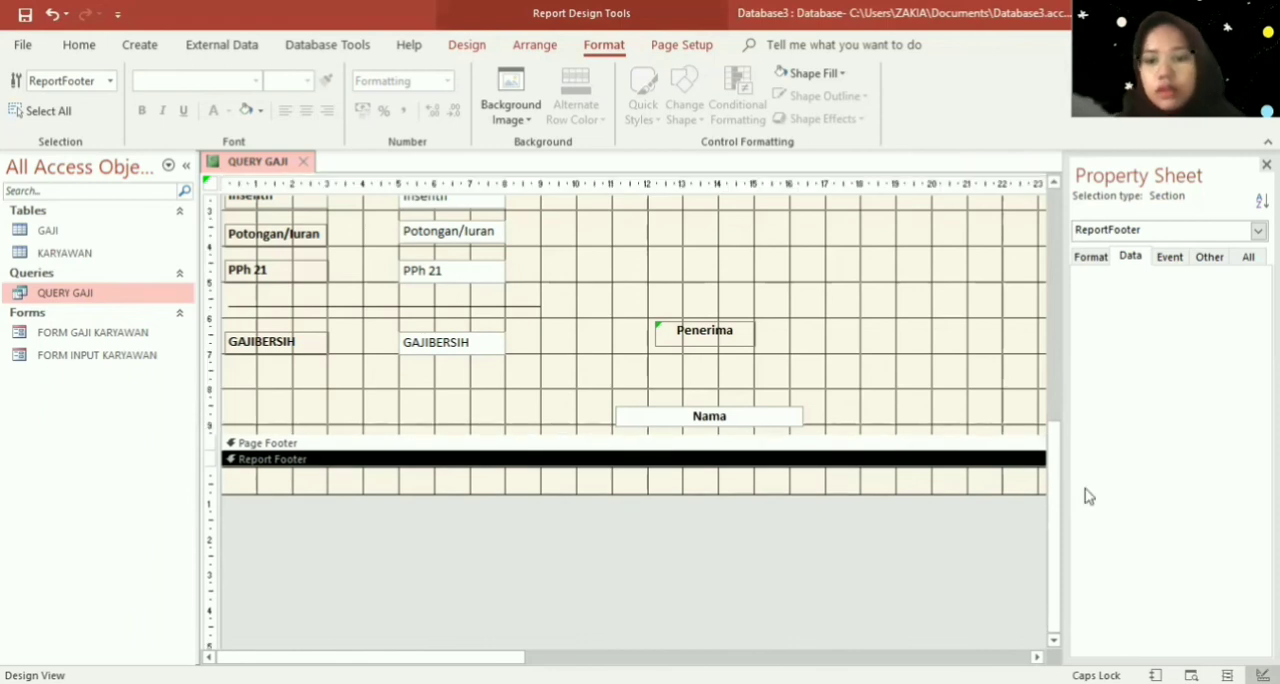
pyautogui.moveTo(1066, 498); pyautogui.dragTo(1043, 500)
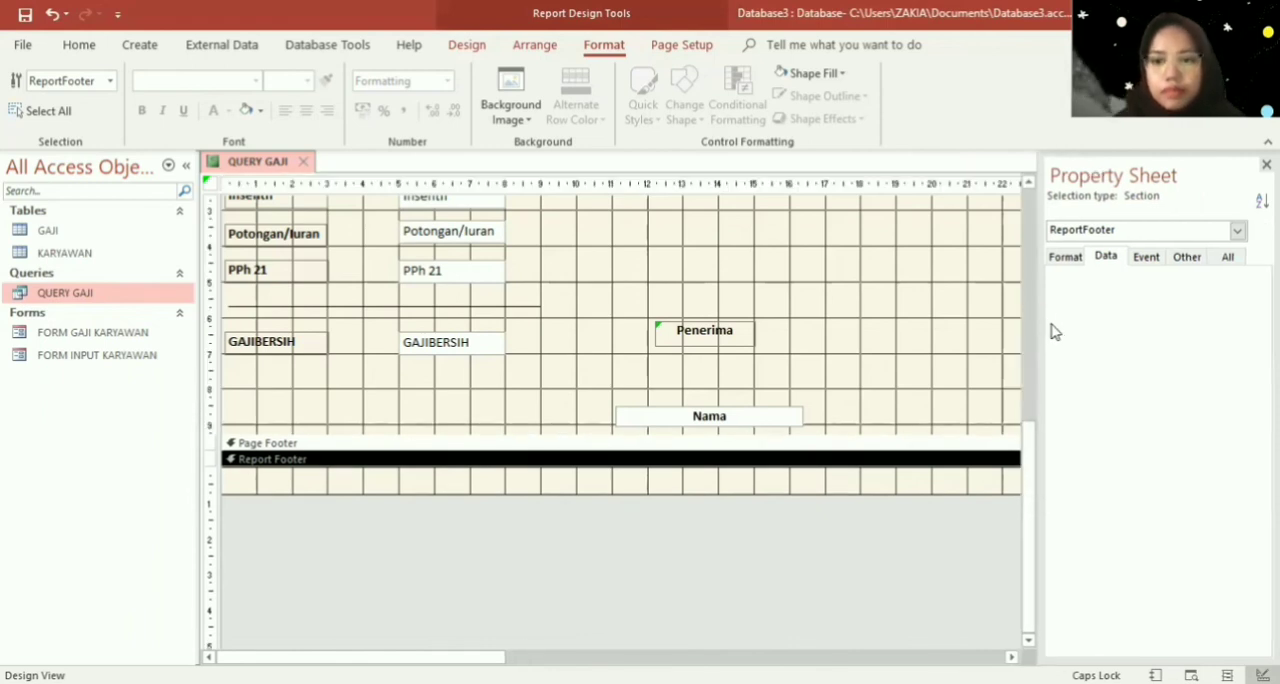
pyautogui.moveTo(1040, 321); pyautogui.dragTo(1066, 321)
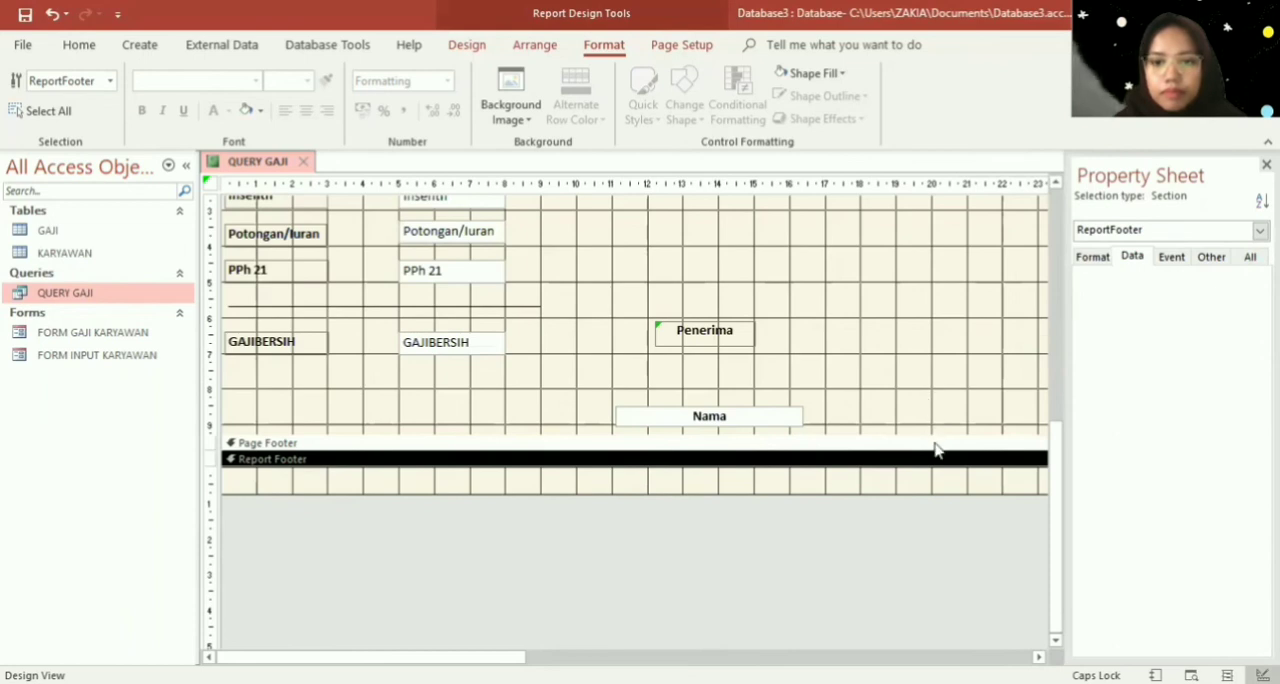
pyautogui.moveTo(931, 433); pyautogui.dragTo(935, 441)
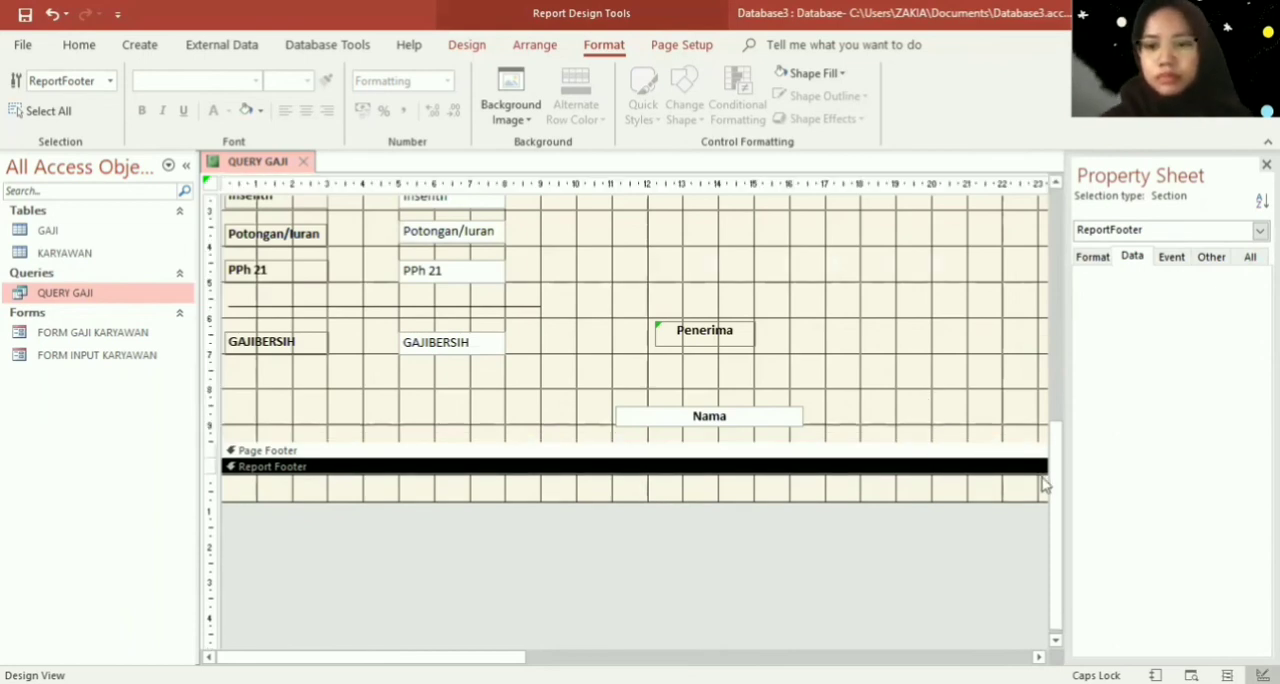
# - Set the Report Header section's fill/back color to dark navy blue
pyautogui.moveTo(1046, 482); pyautogui.dragTo(1060, 379)
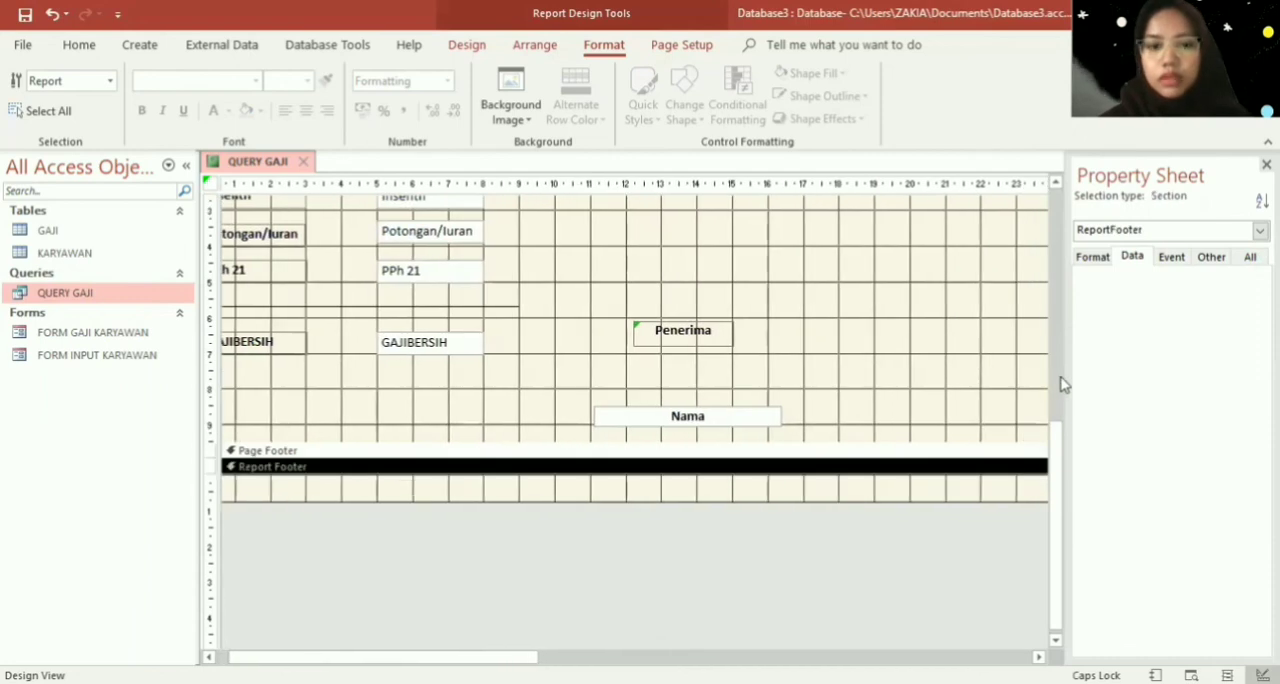
pyautogui.scroll(5, 1051, 349)
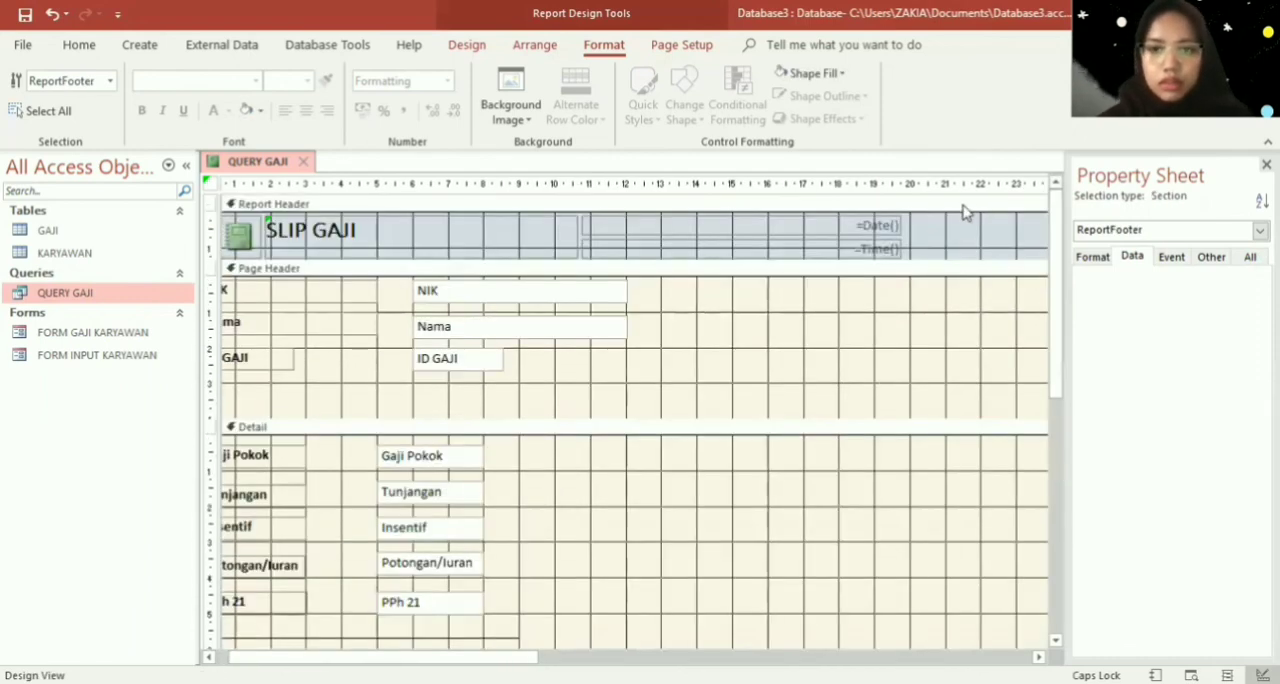
pyautogui.click(966, 242)
pyautogui.rightClick(997, 253)
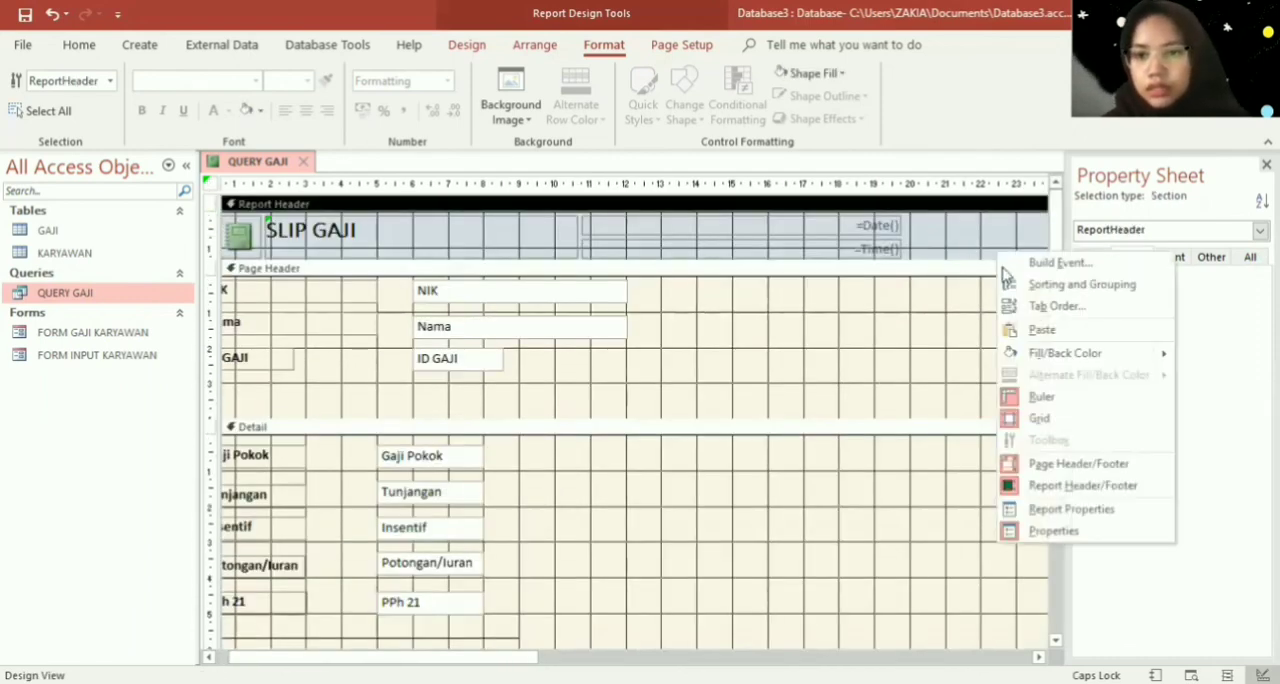
pyautogui.moveTo(1160, 353)
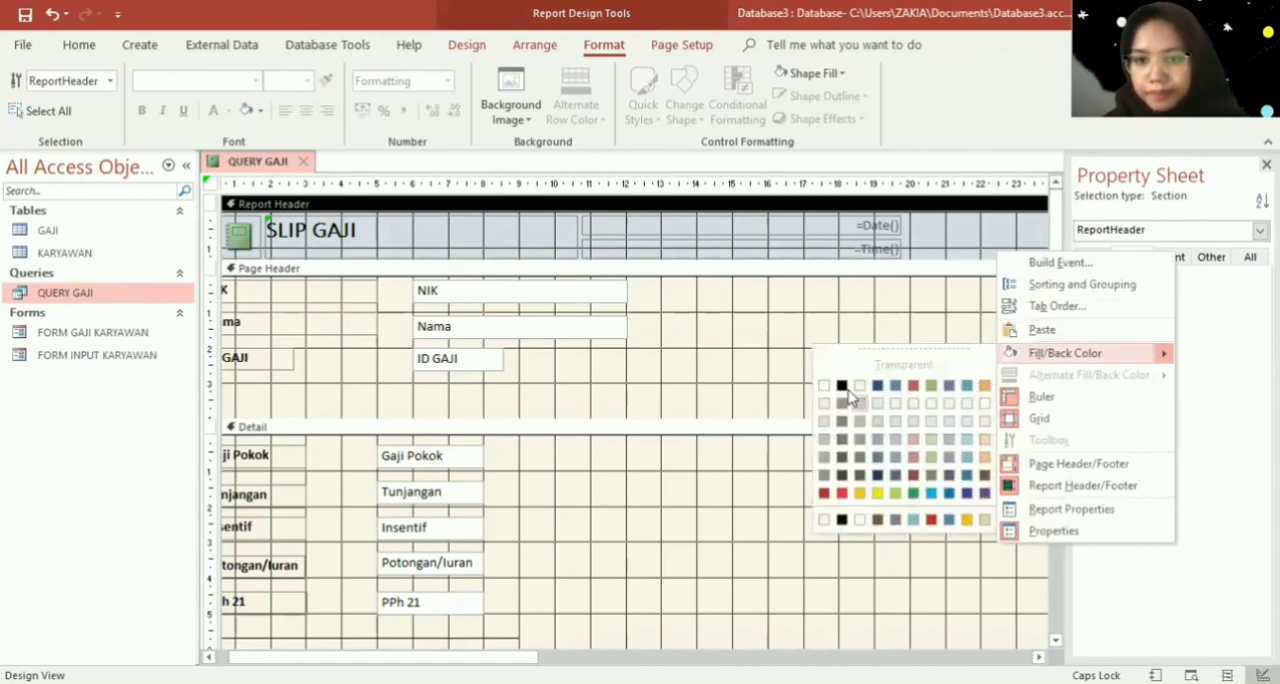
pyautogui.click(877, 477)
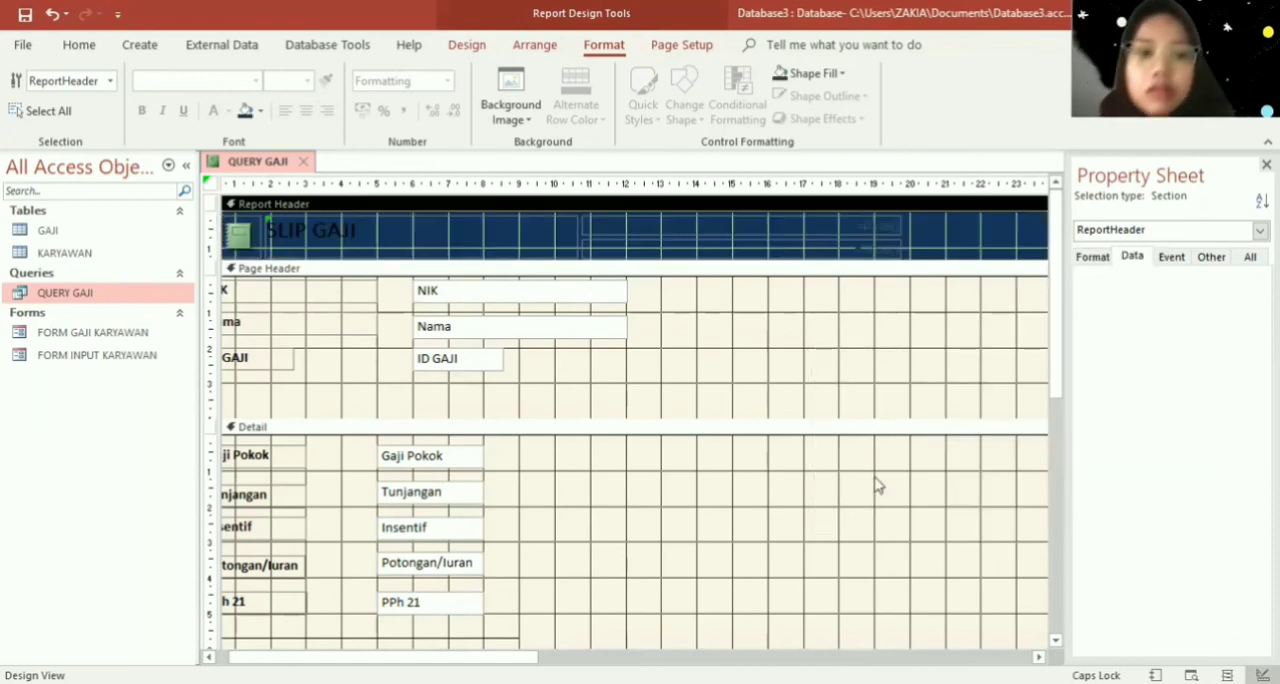
# - Set the Report Header section's fill/back color to black
pyautogui.click(886, 228)
pyautogui.rightClick(950, 237)
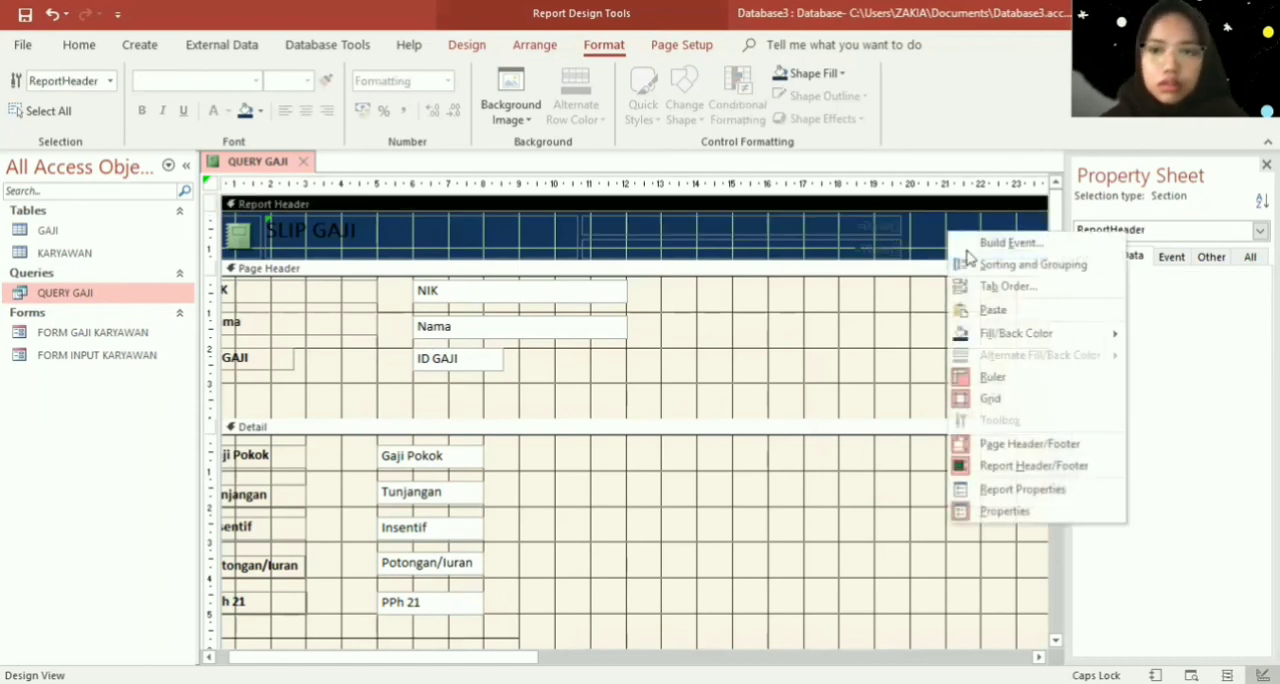
pyautogui.moveTo(1117, 342)
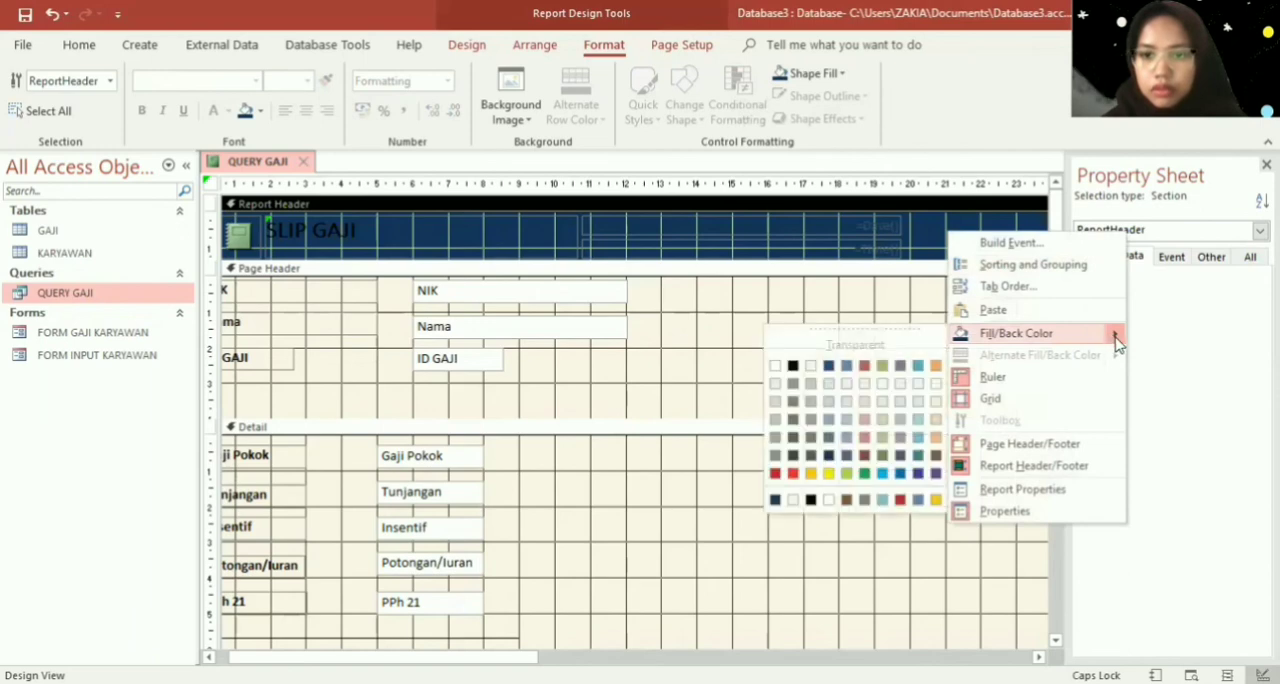
pyautogui.click(791, 365)
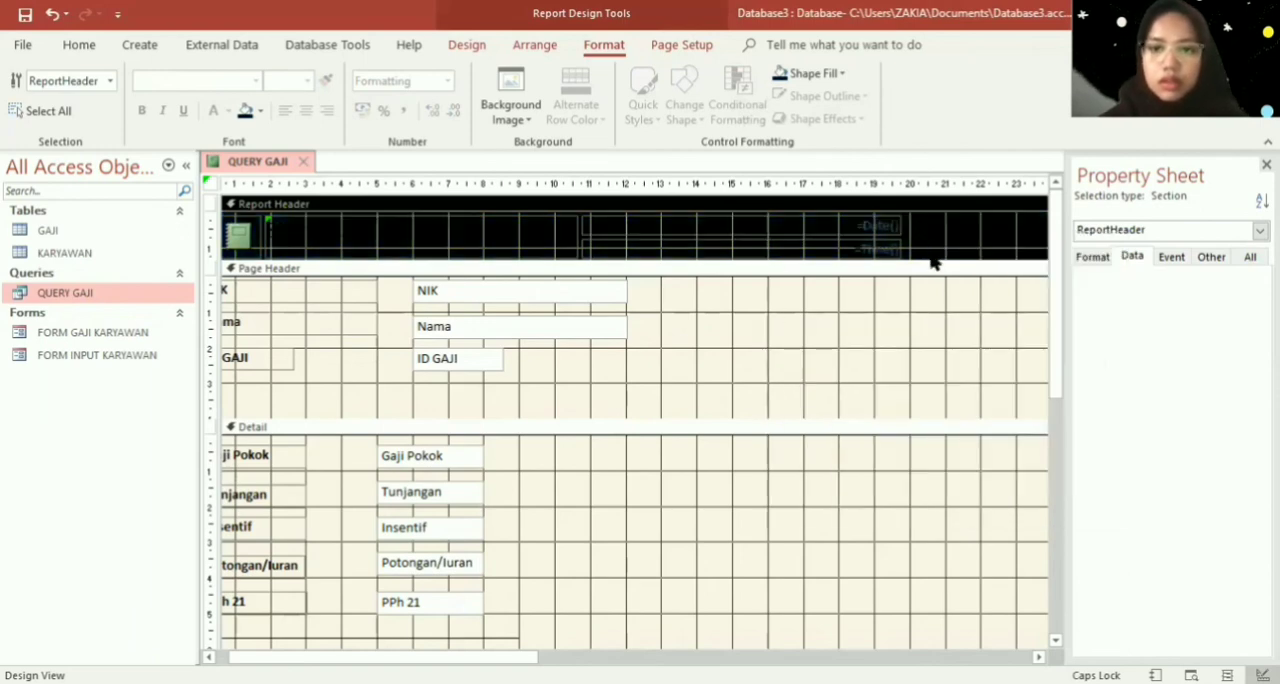
# - Change the font color of the Report Header's title, date and time controls to white
pyautogui.moveTo(931, 257); pyautogui.dragTo(272, 215)
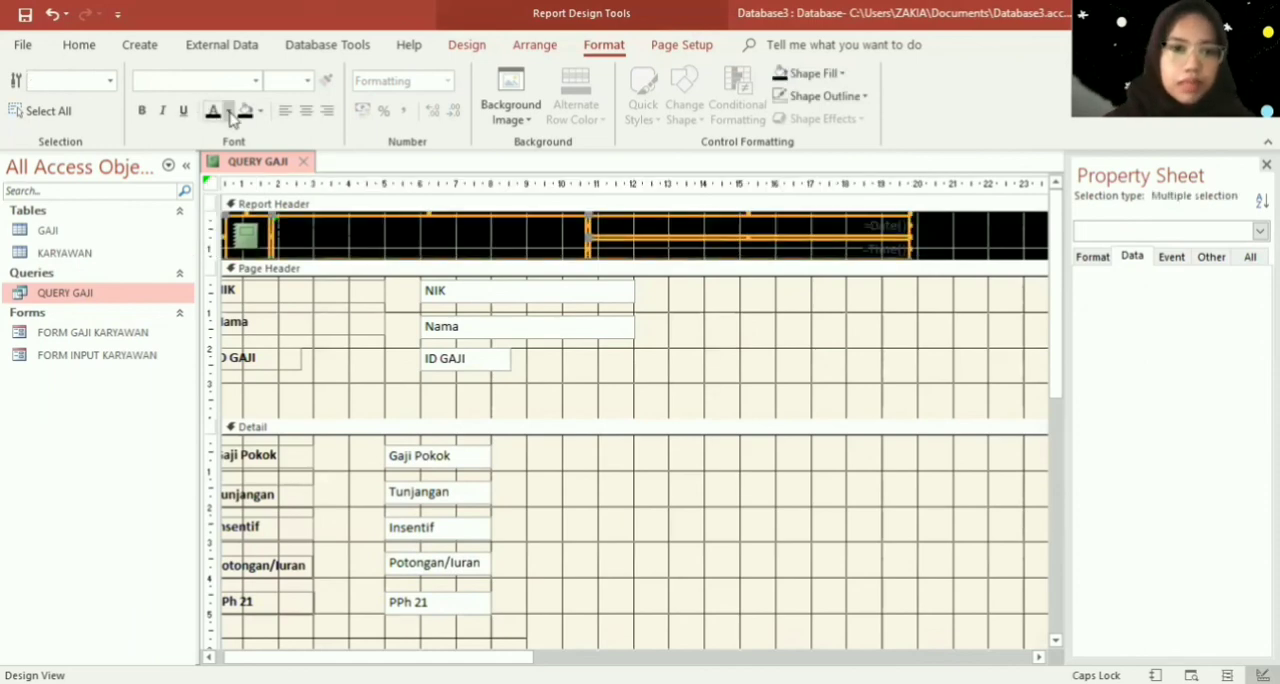
pyautogui.click(228, 110)
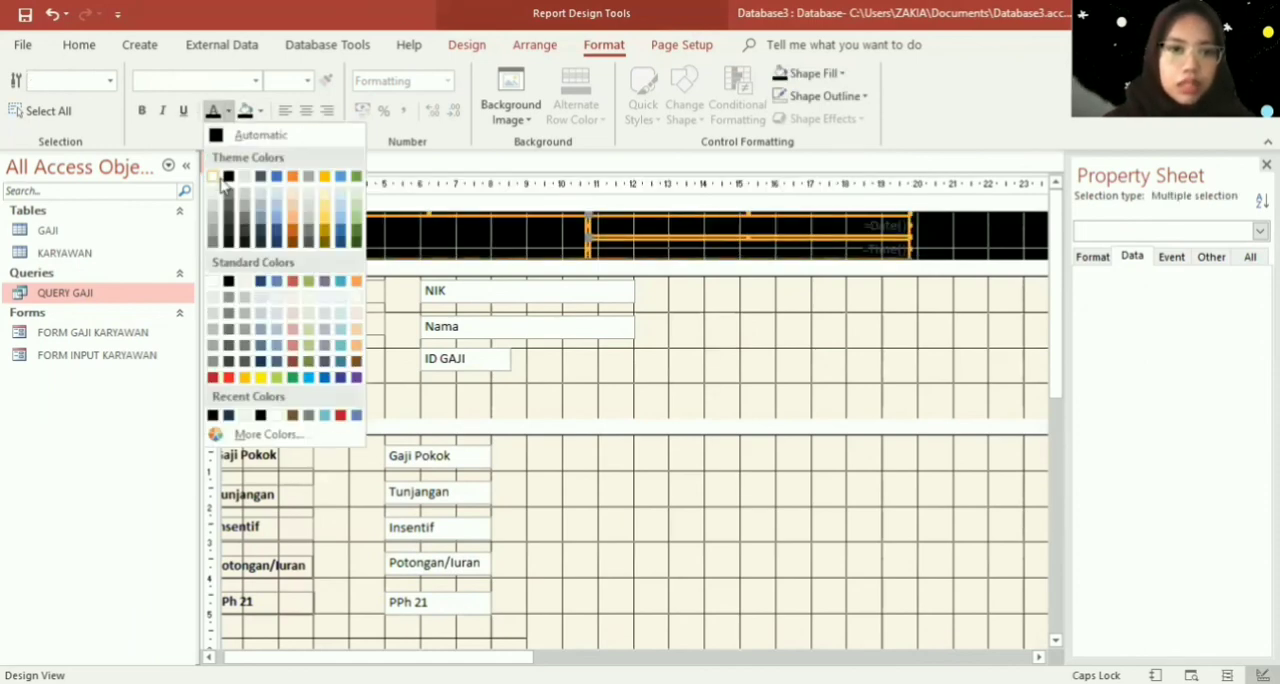
pyautogui.click(222, 178)
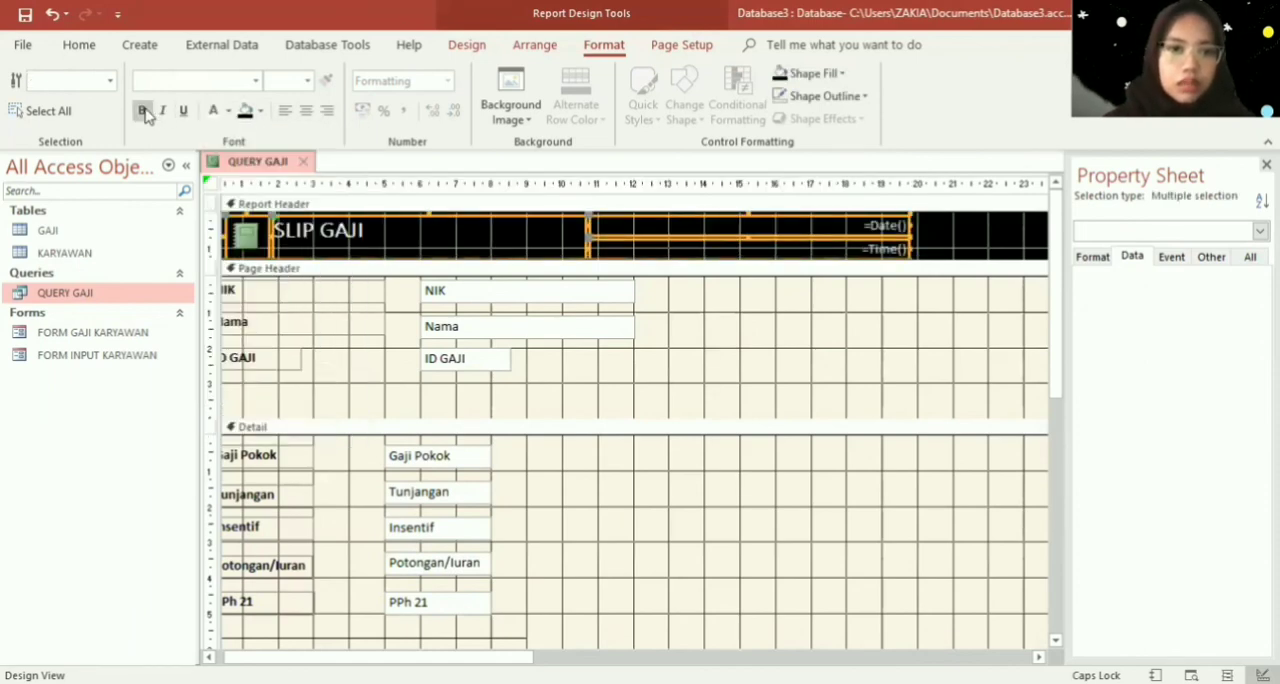
pyautogui.click(940, 254)
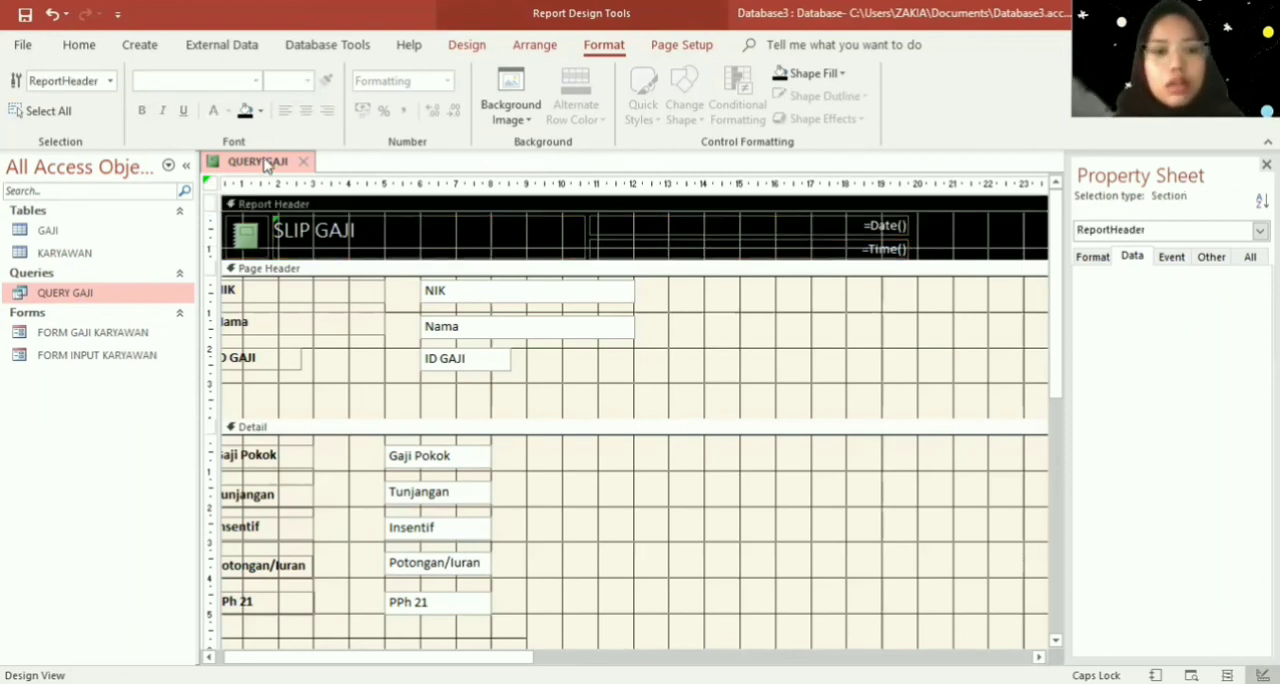
# - Save the report under the name SLIP GAJI and close it
pyautogui.rightClick(262, 164)
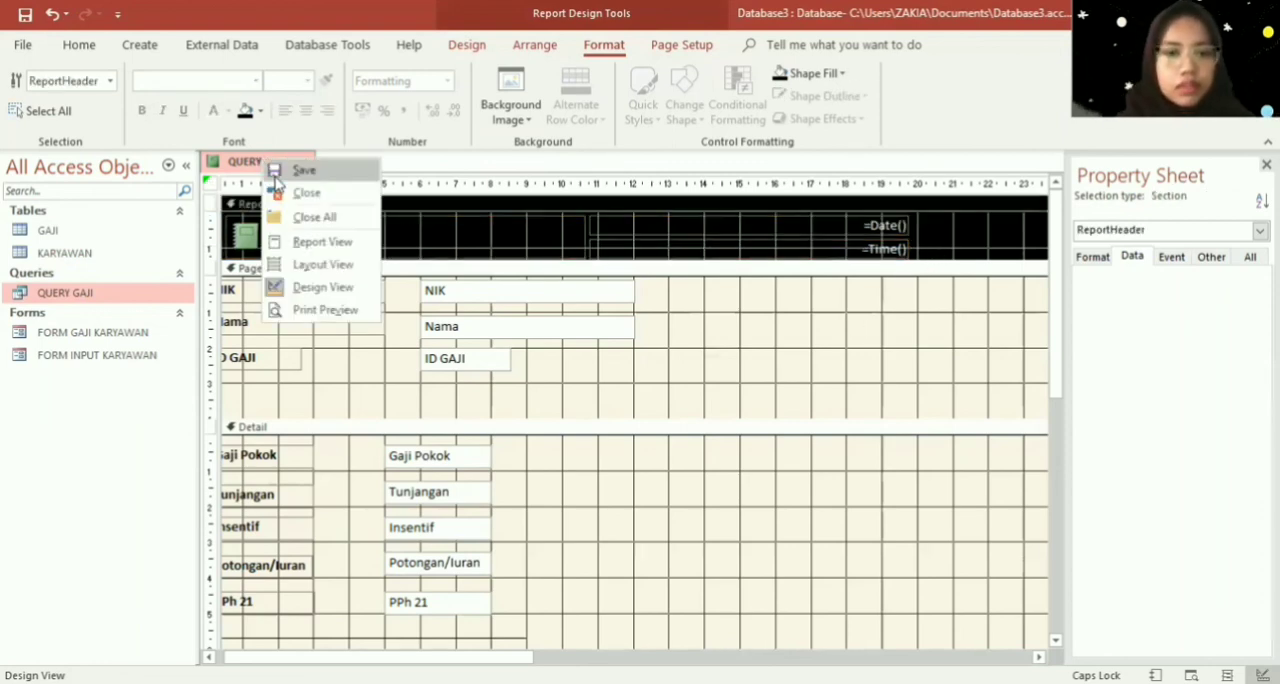
pyautogui.click(300, 171)
pyautogui.write('SLIP GAJI')
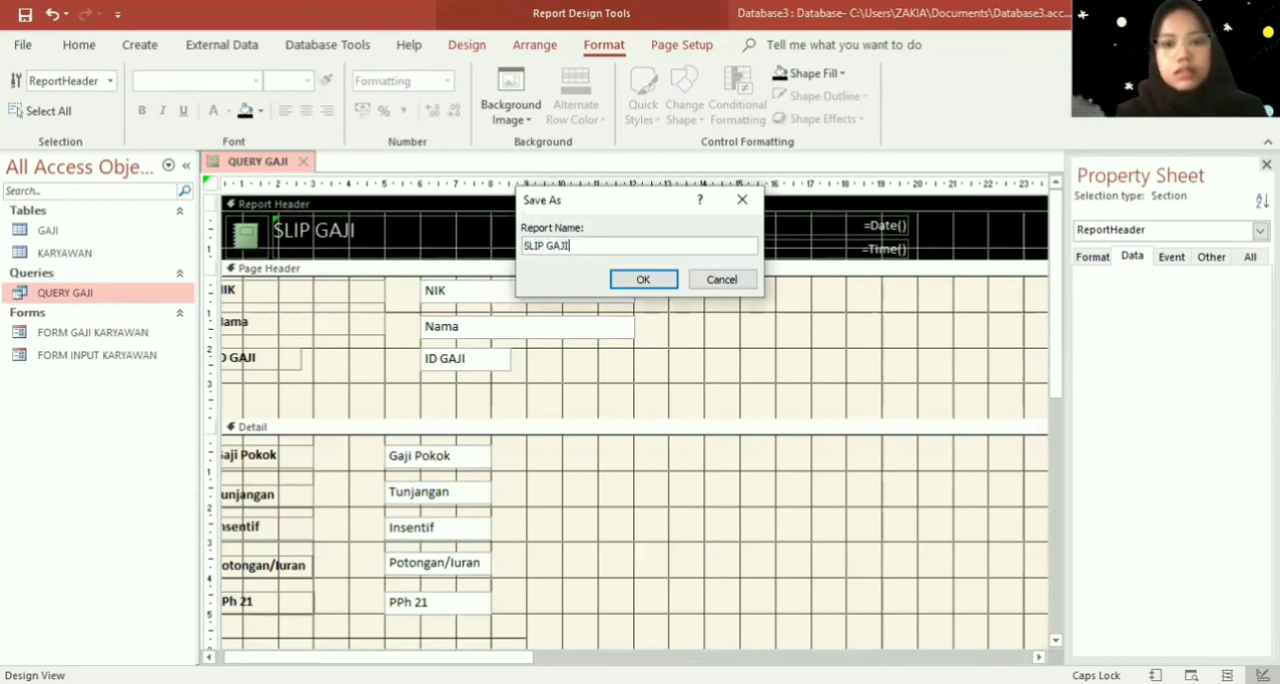
pyautogui.press('Return')
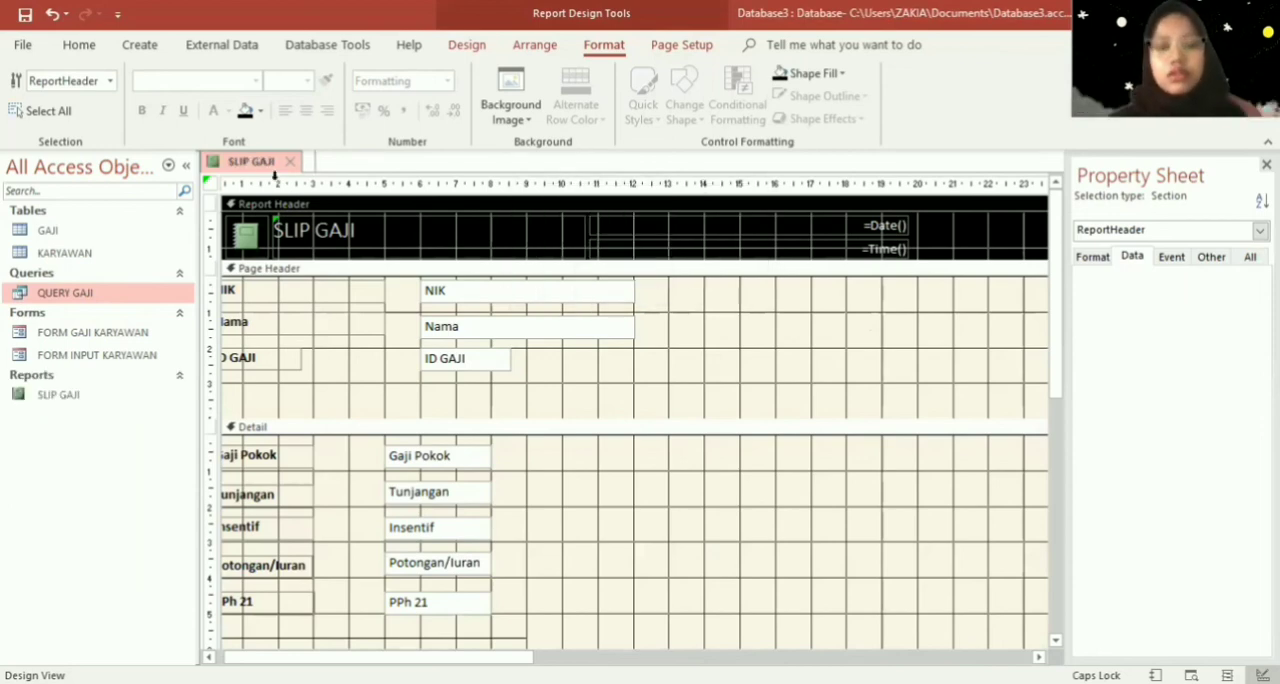
pyautogui.click(291, 162)
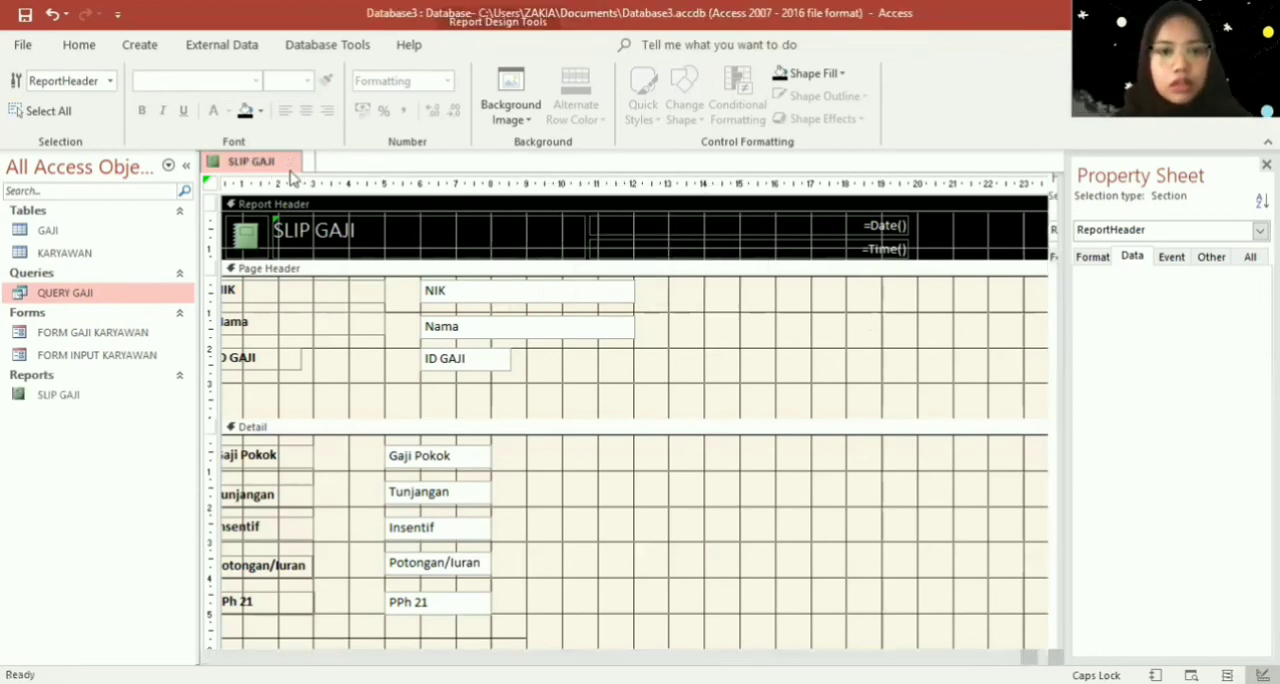
# - Open the SLIP GAJI report in Report View and check the layout of its pay slips down to the report's end
pyautogui.doubleClick(59, 397)
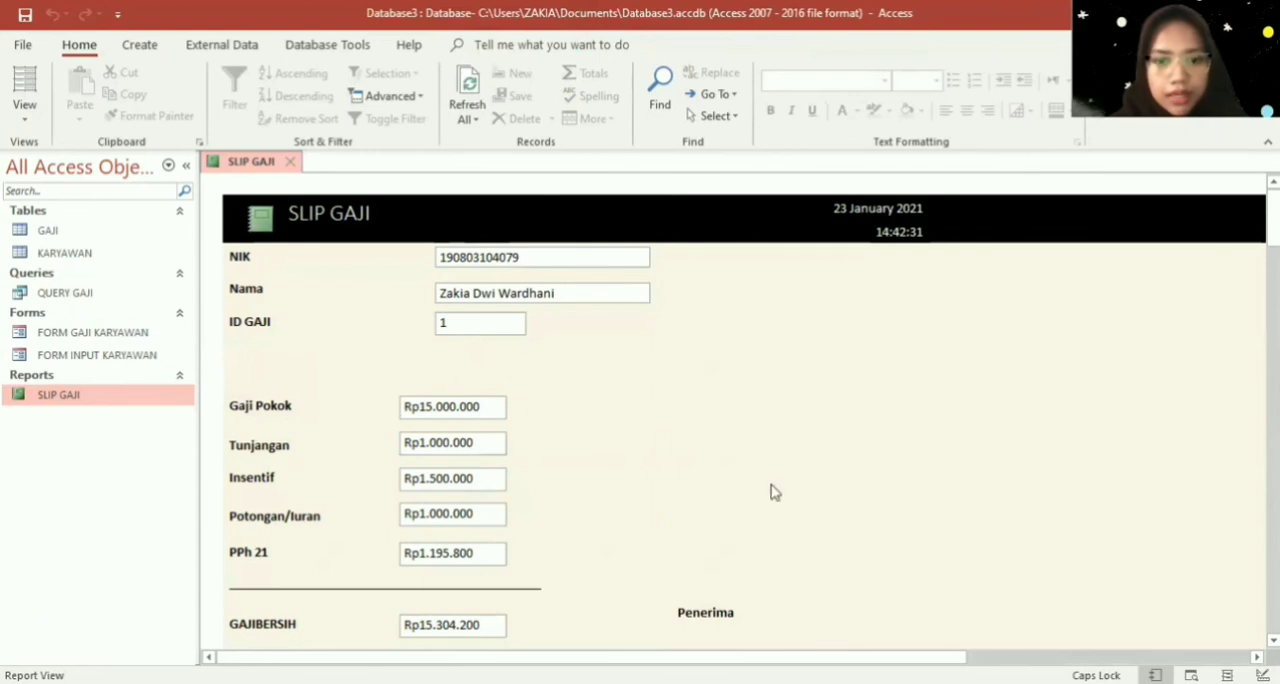
pyautogui.scroll(-3, 773, 492)
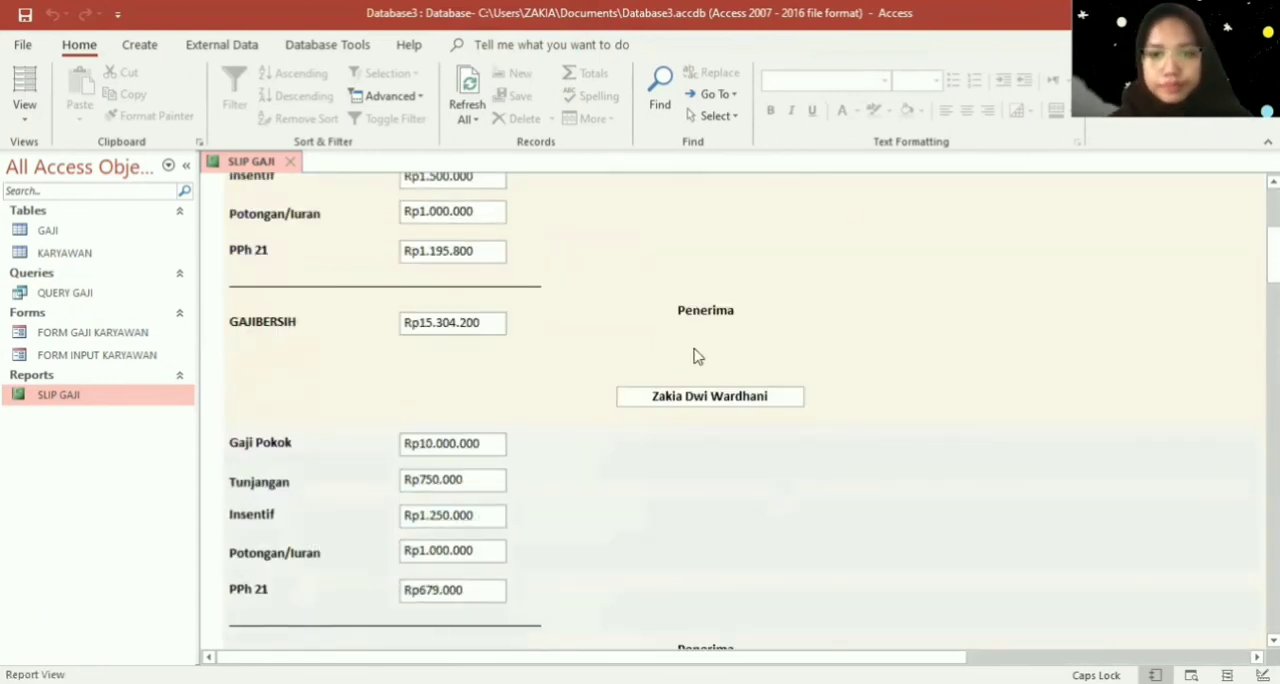
pyautogui.scroll(-6, 793, 368)
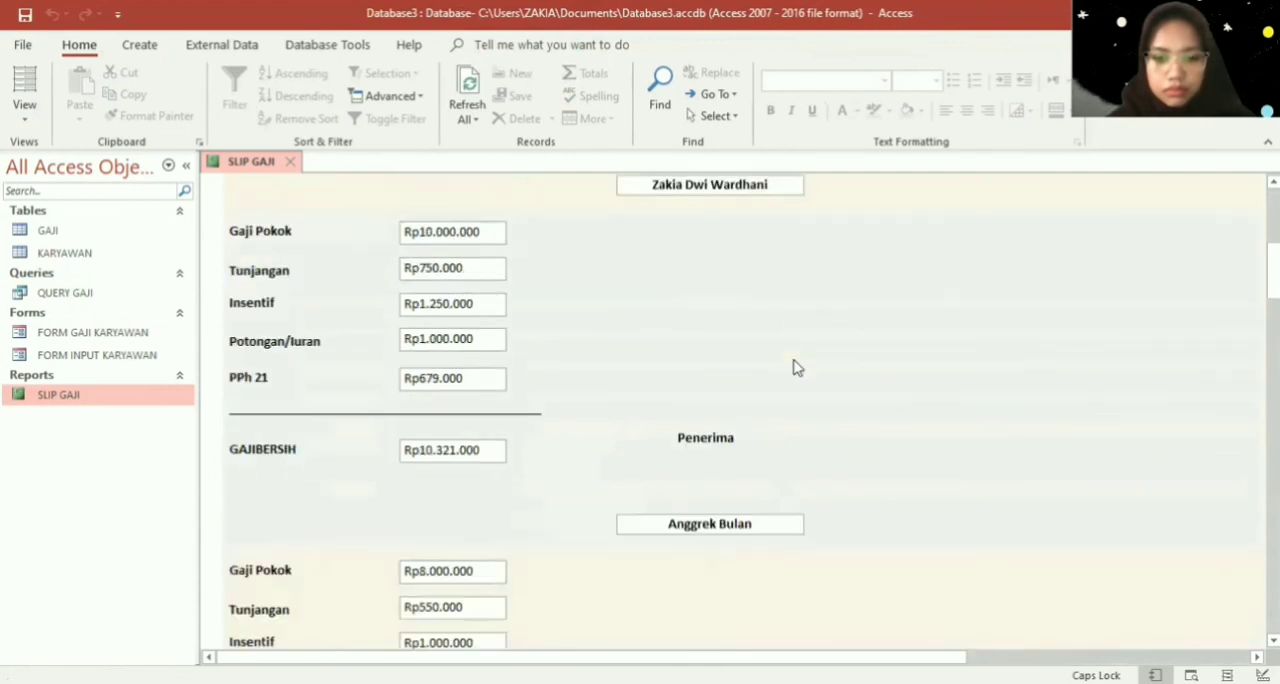
pyautogui.scroll(-8, 793, 368)
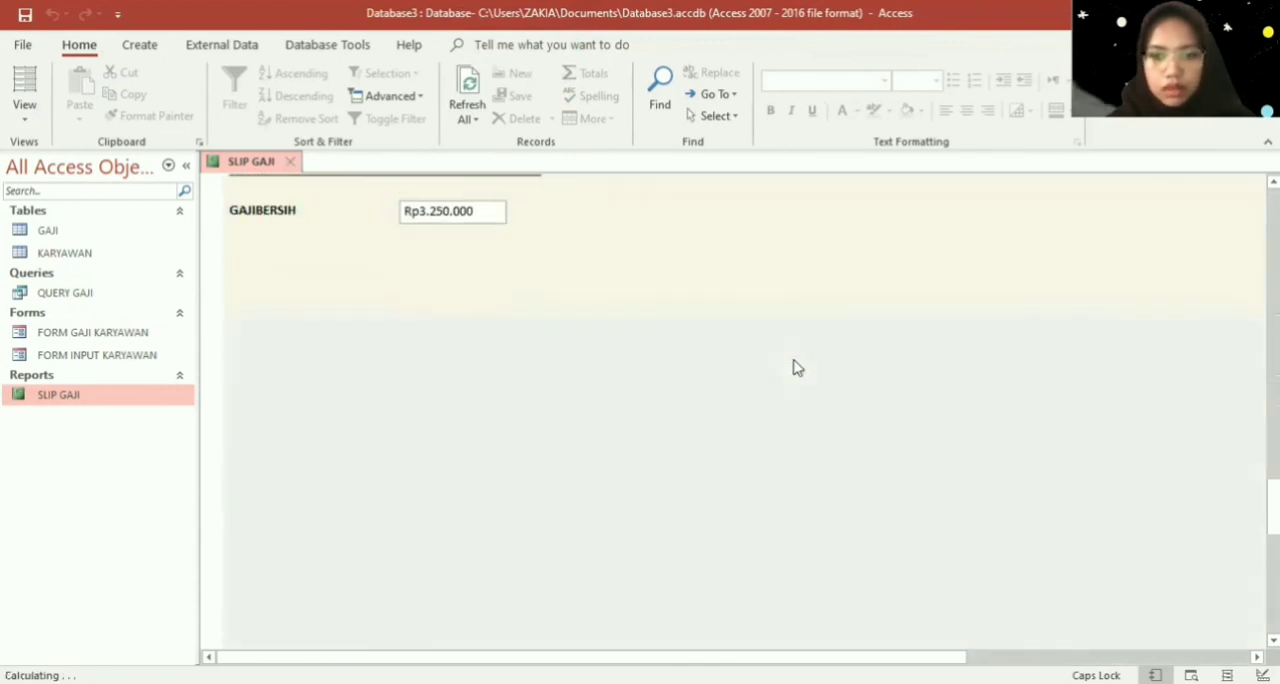
pyautogui.scroll(-3, 793, 368)
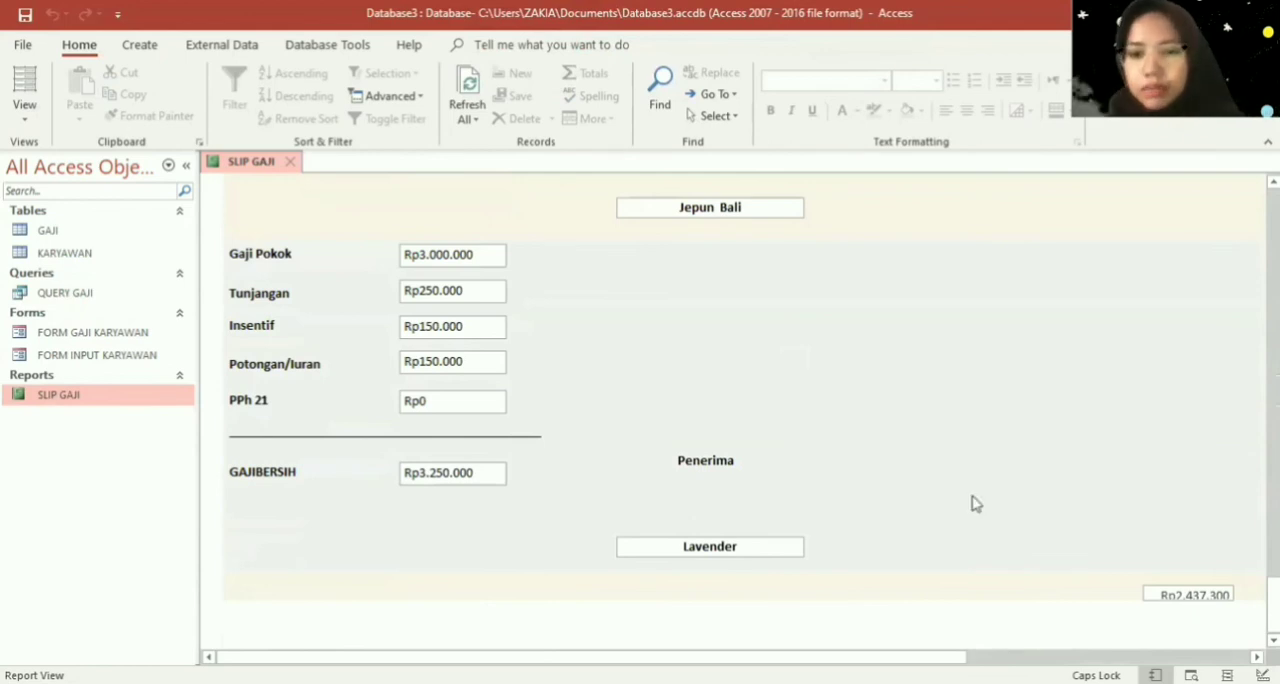
# - In Design View, delete the =Sum([PPh 21]) text box from the Report Footer and close the report
pyautogui.rightClick(824, 422)
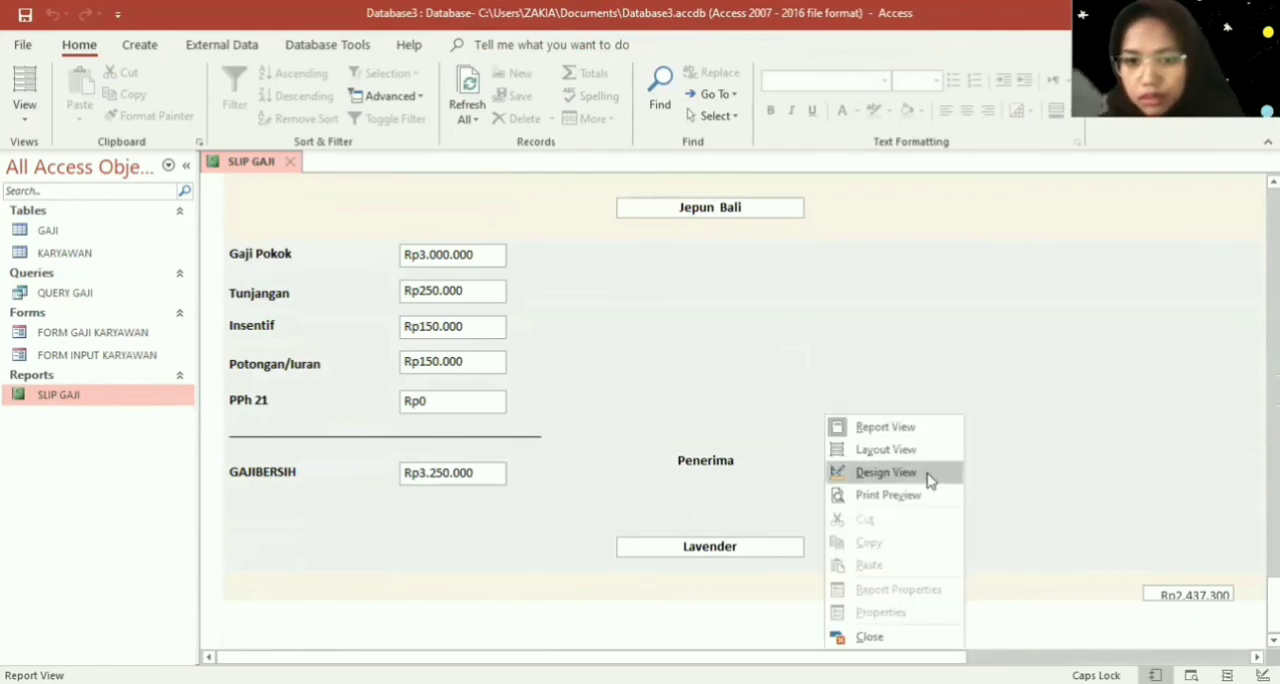
pyautogui.click(927, 471)
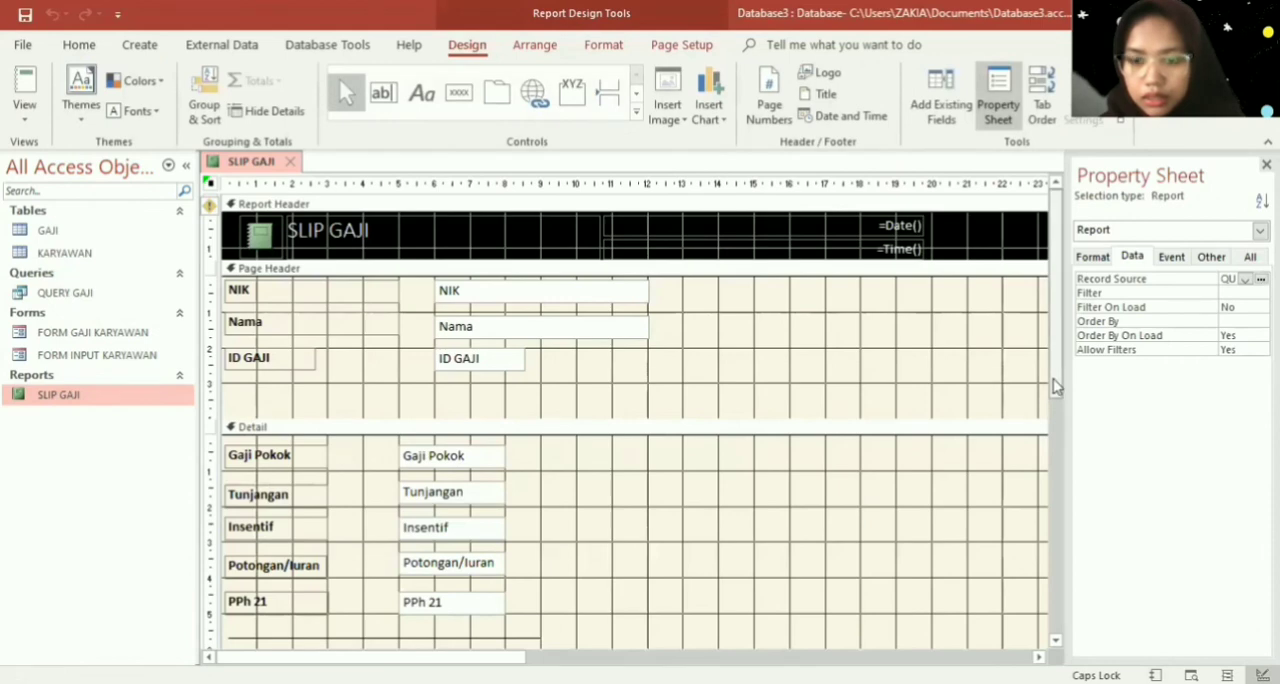
pyautogui.moveTo(1054, 386); pyautogui.dragTo(1062, 614)
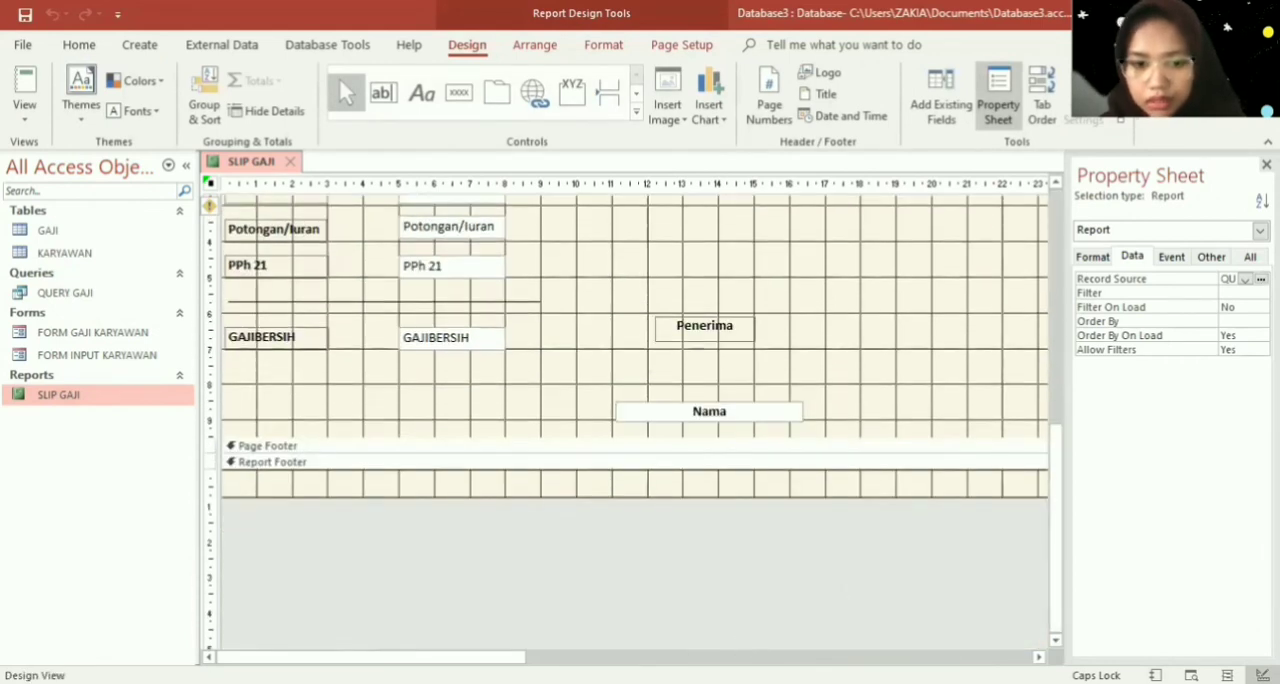
pyautogui.moveTo(370, 657); pyautogui.dragTo(566, 657)
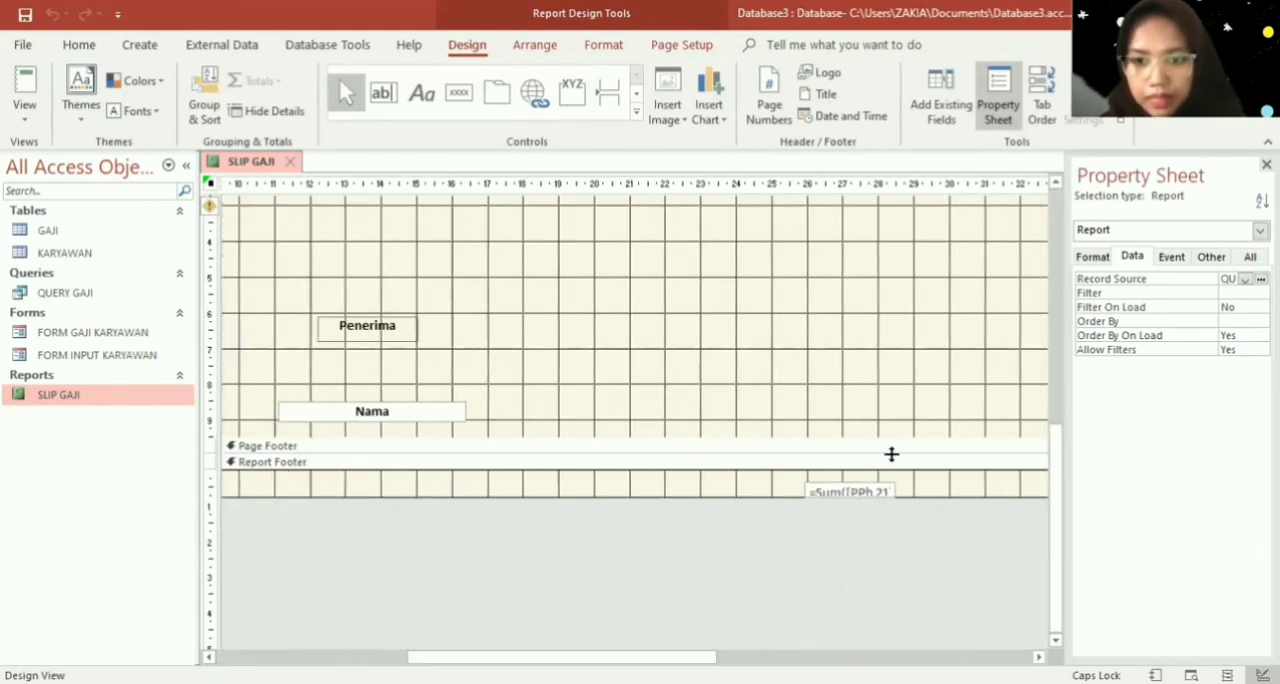
pyautogui.click(868, 492)
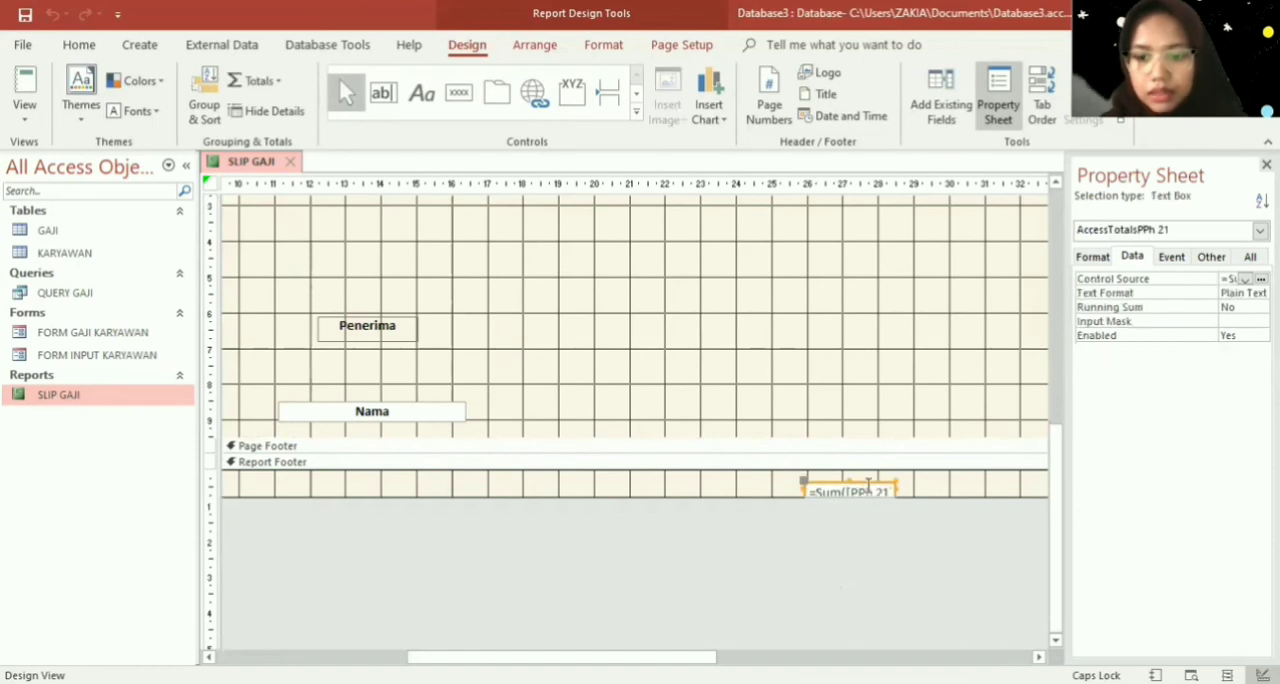
pyautogui.press('Delete')
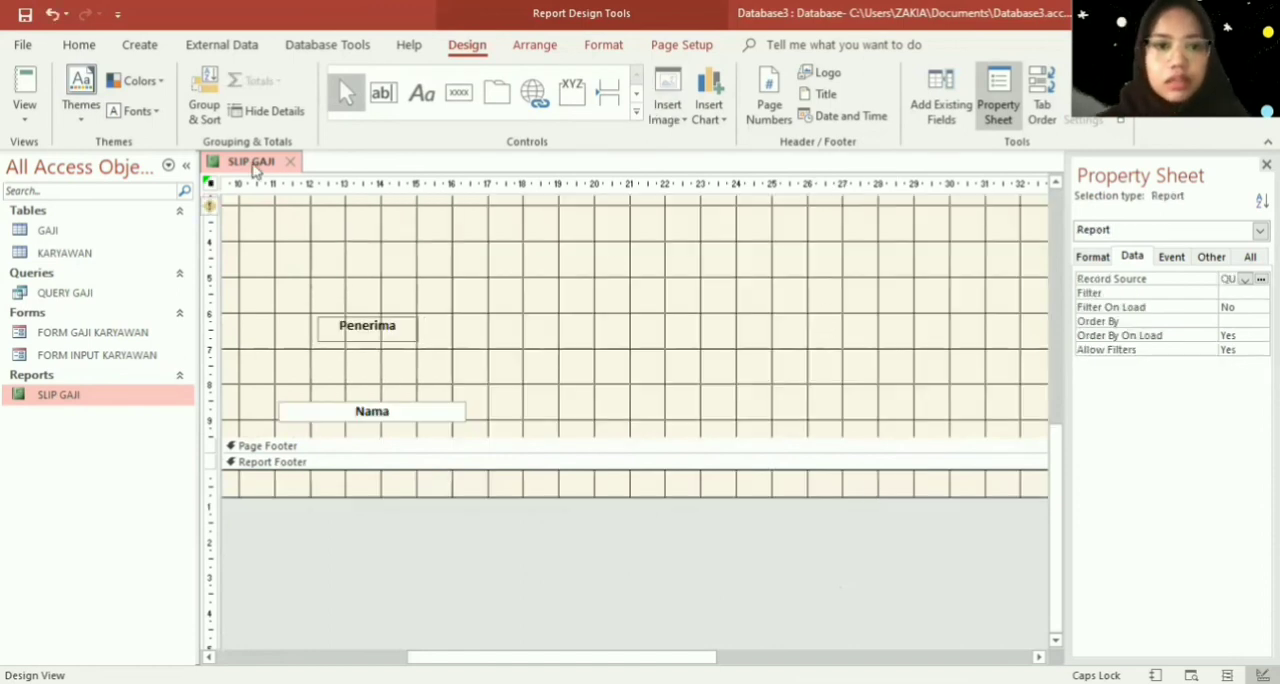
pyautogui.rightClick(256, 168)
pyautogui.click(299, 198)
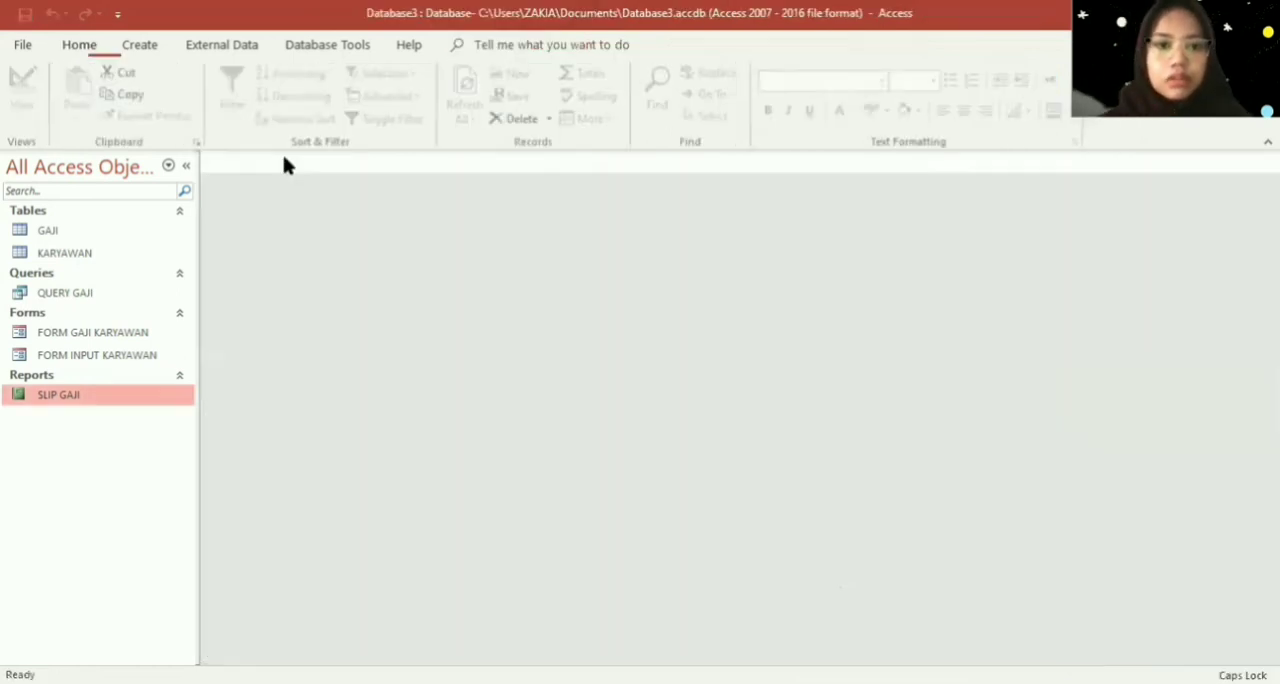
# - Reopen the SLIP GAJI report, review the slips and their Penerima signature blocks, and close it
pyautogui.doubleClick(147, 400)
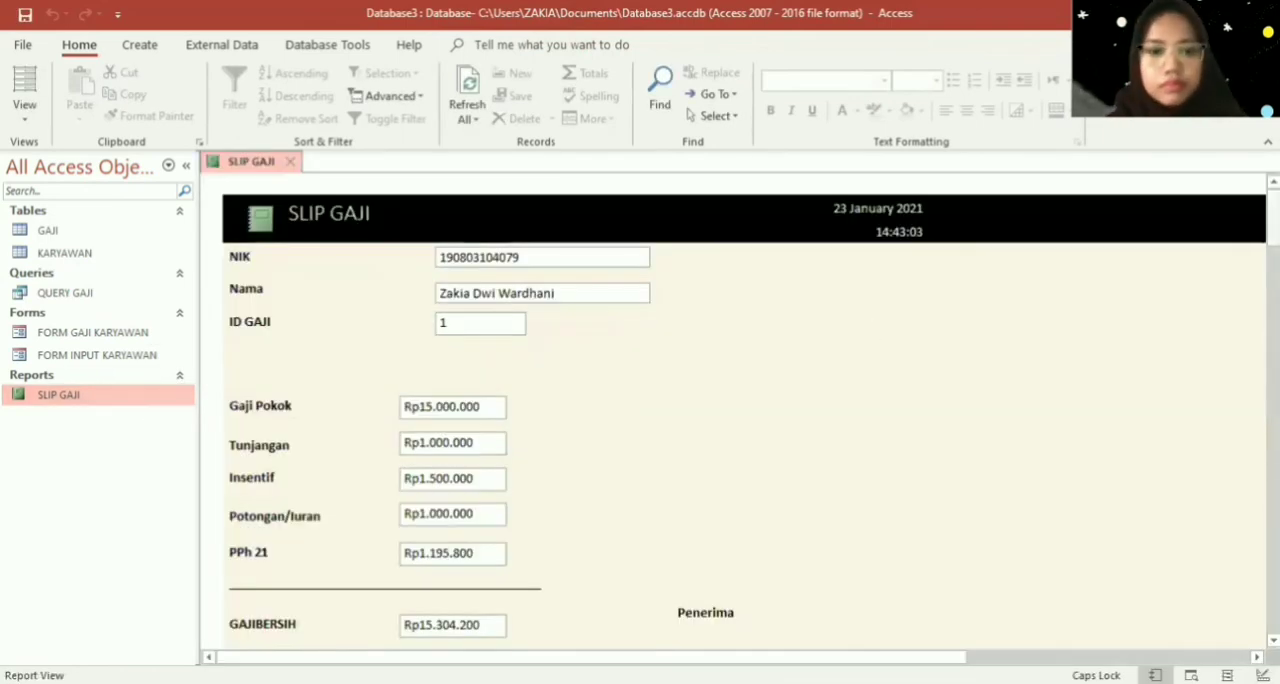
pyautogui.scroll(-15, 740, 410)
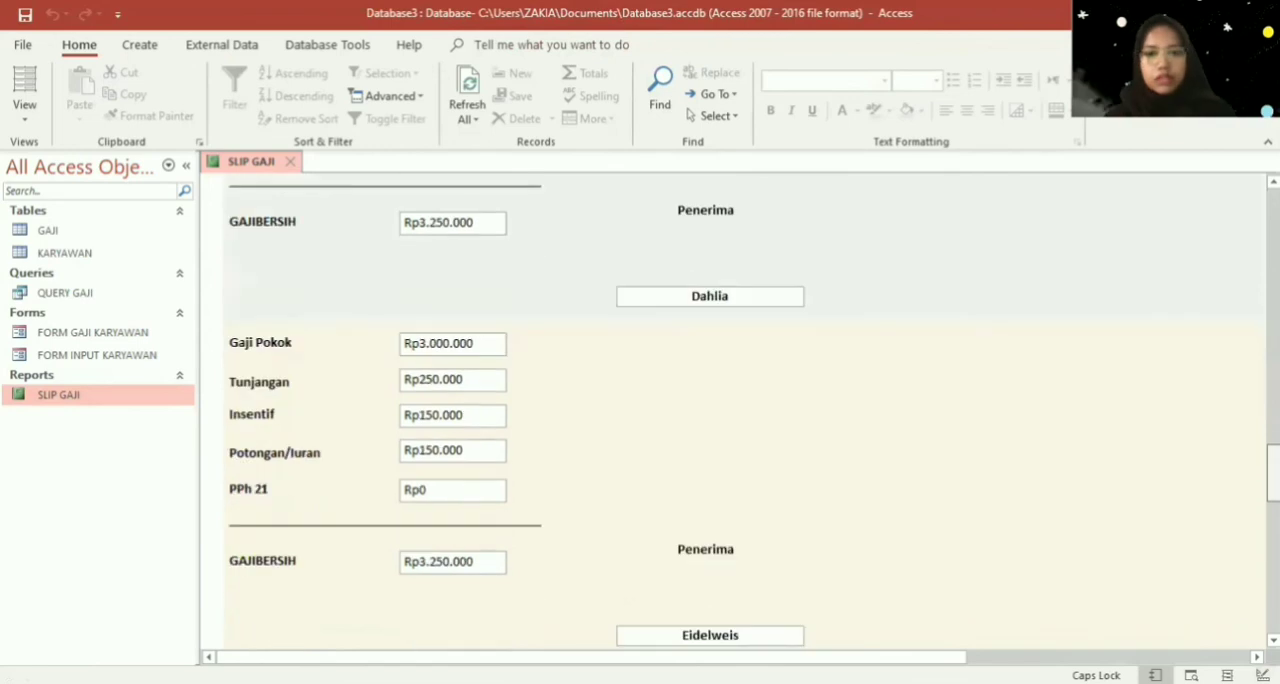
pyautogui.scroll(15, 1225, 212)
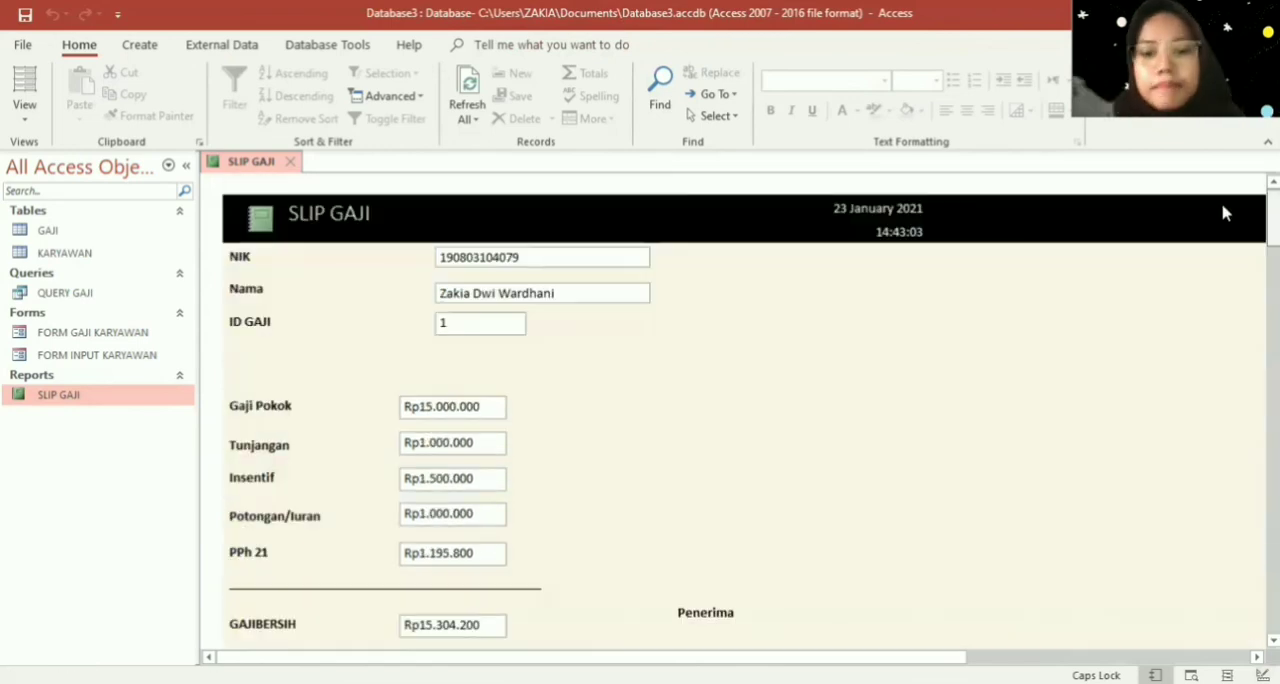
pyautogui.rightClick(90, 400)
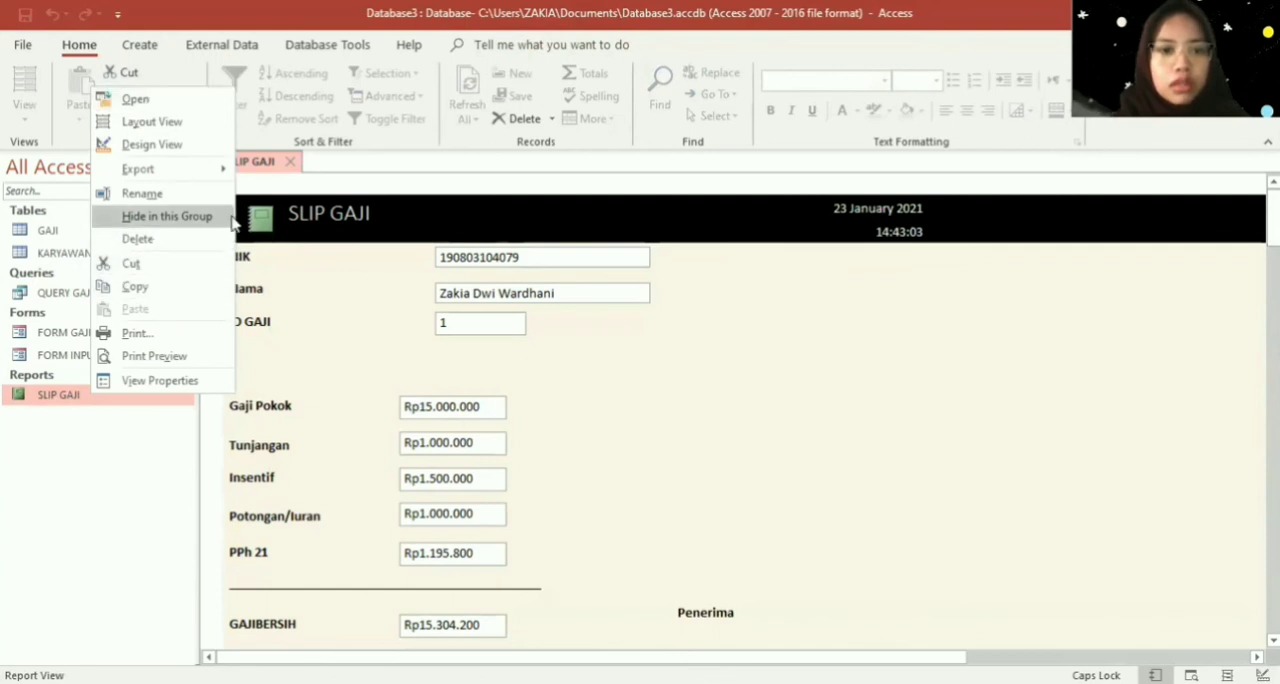
pyautogui.click(283, 163)
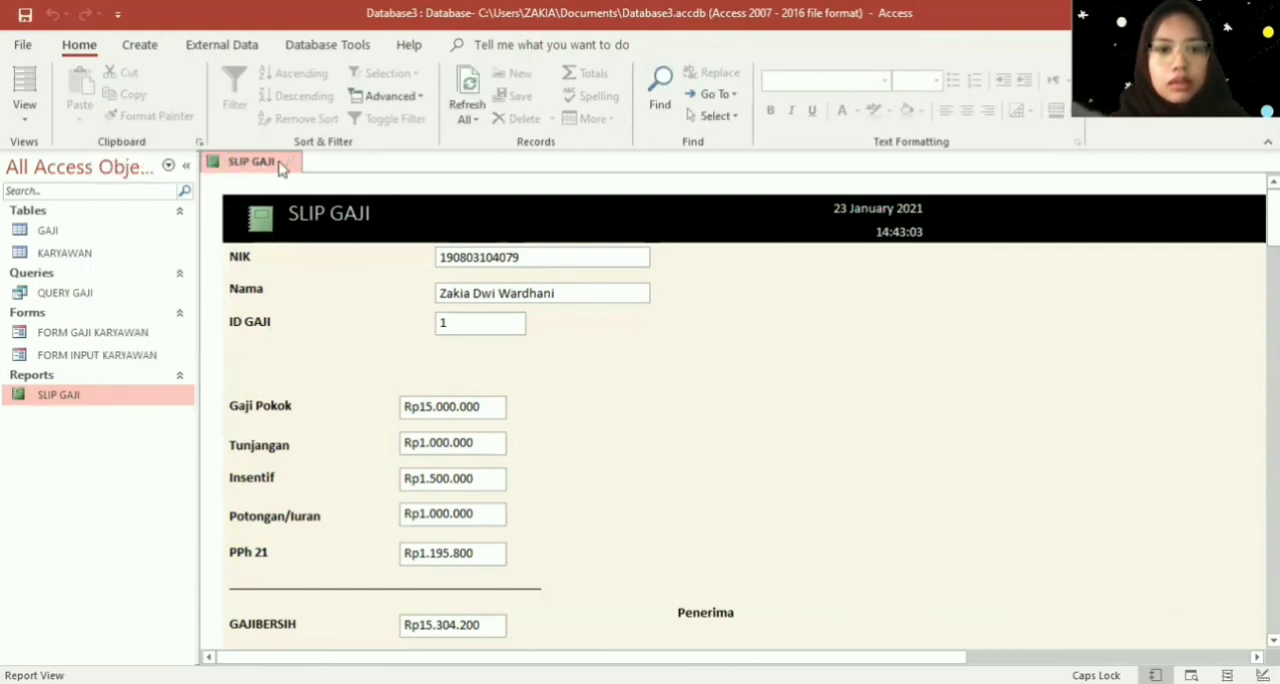
pyautogui.click(289, 161)
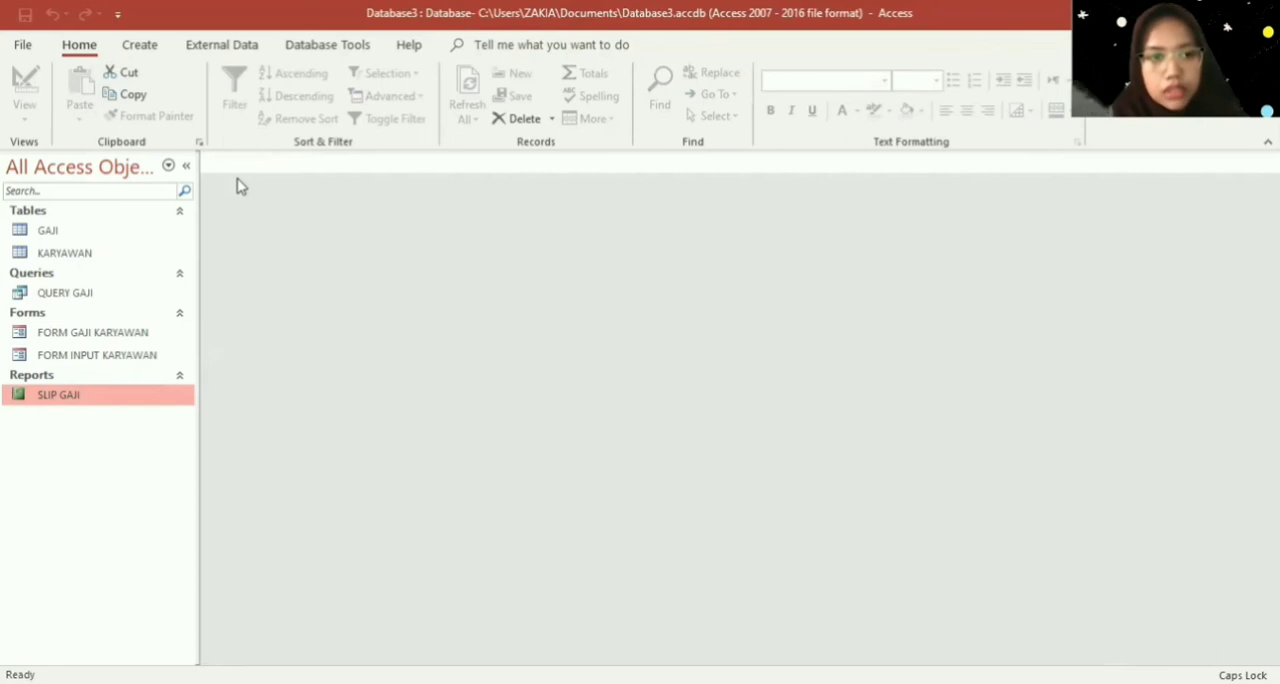
# - Open FORM GAJI KARYAWAN in Design View and extend its Detail section to about 11 cm, leaving space below the button row
pyautogui.doubleClick(163, 340)
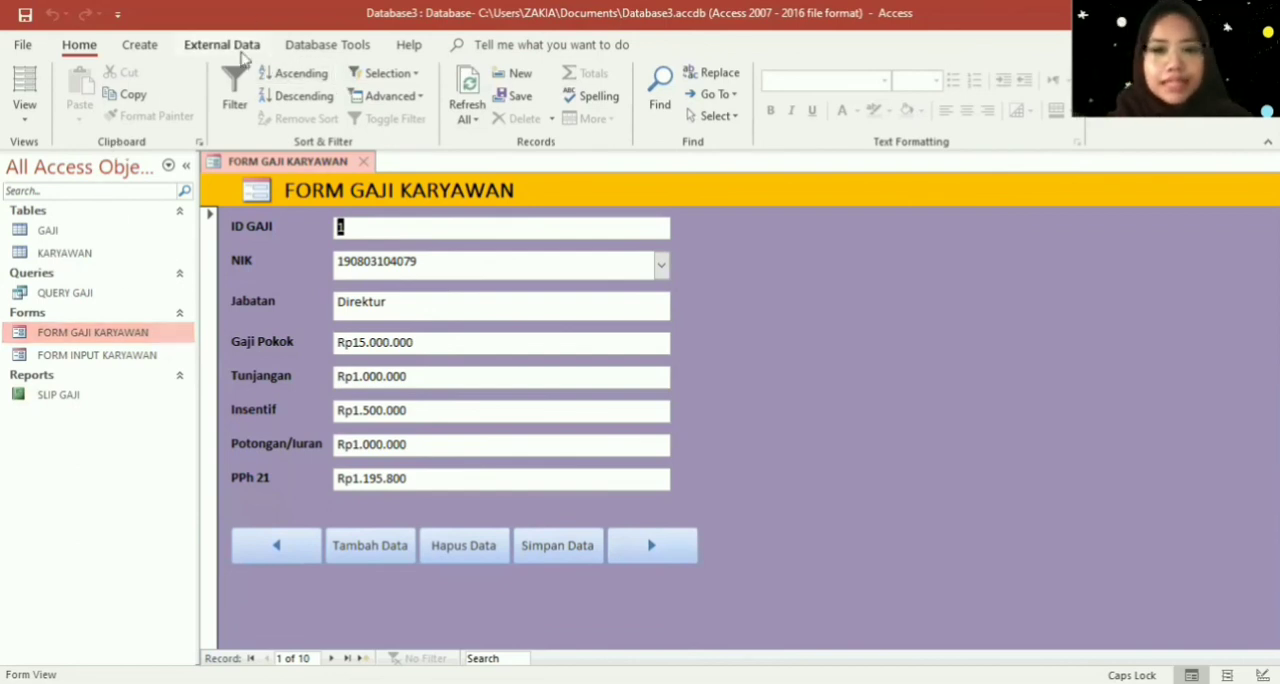
pyautogui.click(140, 45)
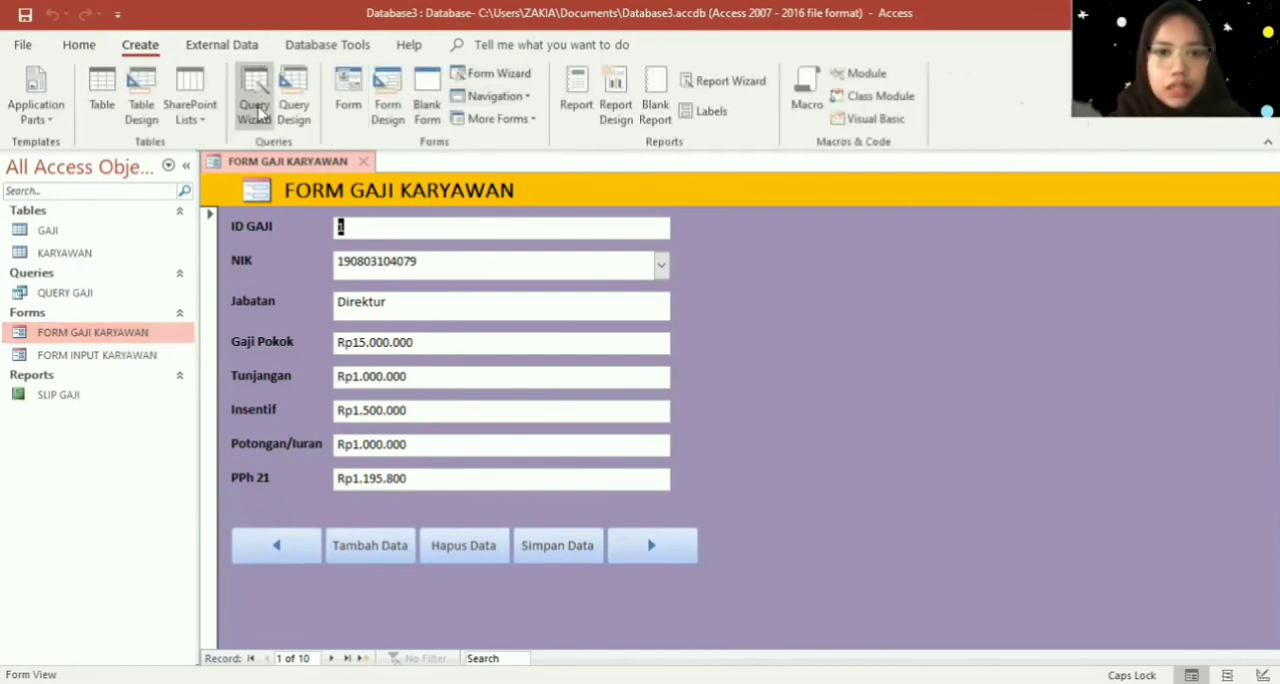
pyautogui.rightClick(838, 344)
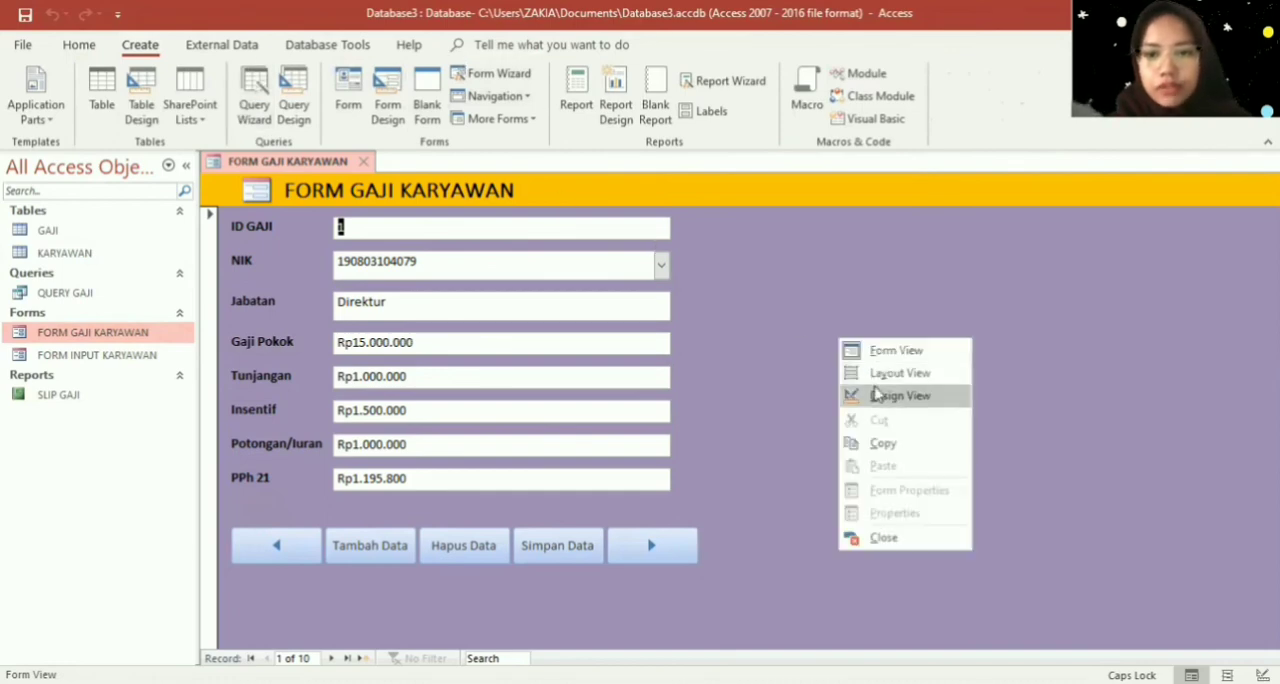
pyautogui.click(876, 398)
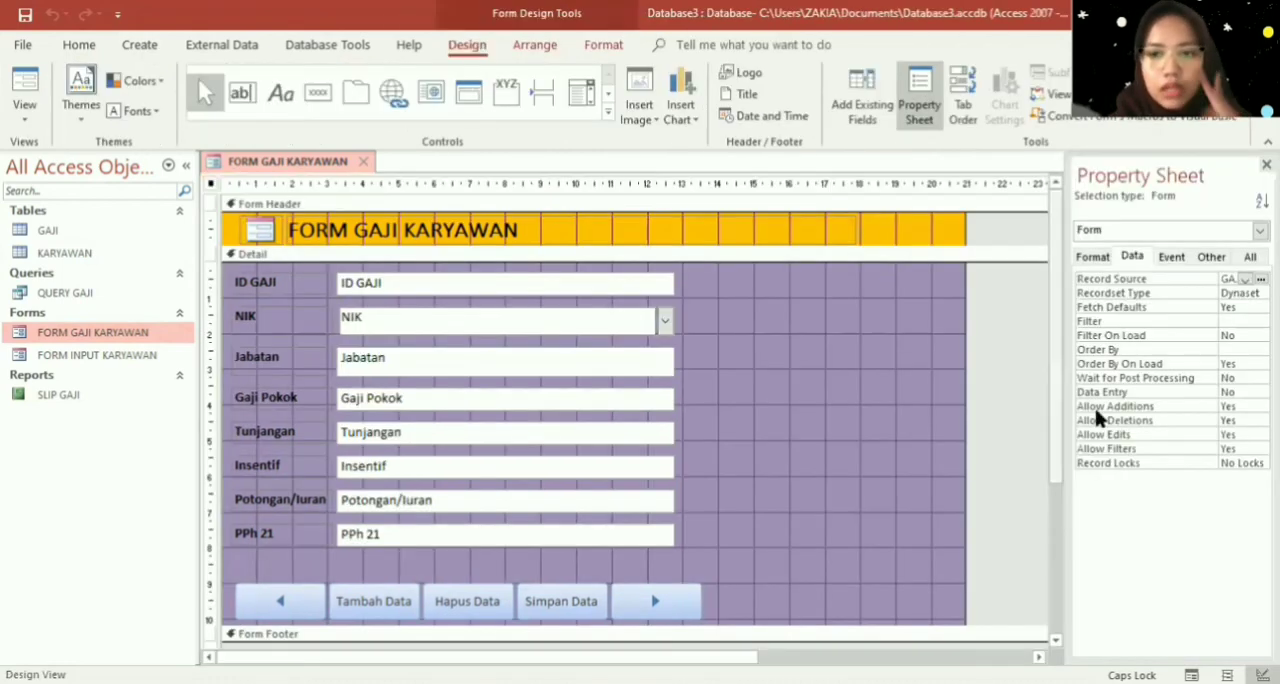
pyautogui.moveTo(1059, 520); pyautogui.dragTo(1059, 576)
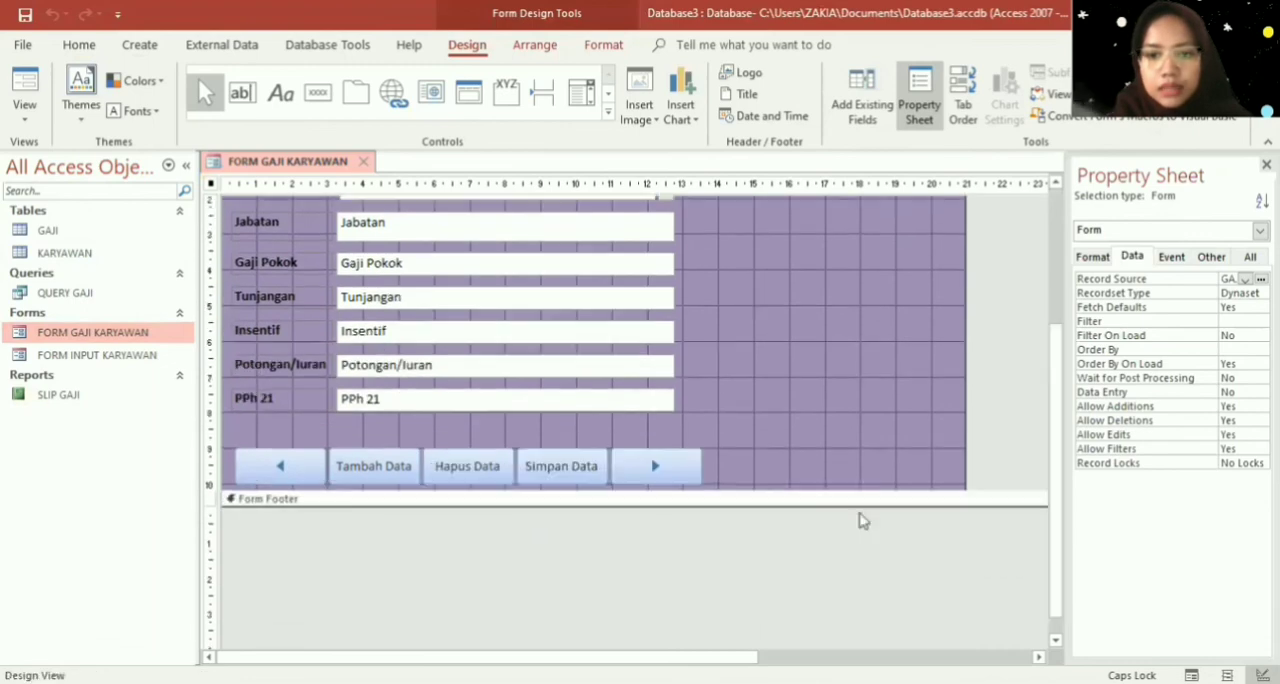
pyautogui.moveTo(842, 490); pyautogui.dragTo(850, 530)
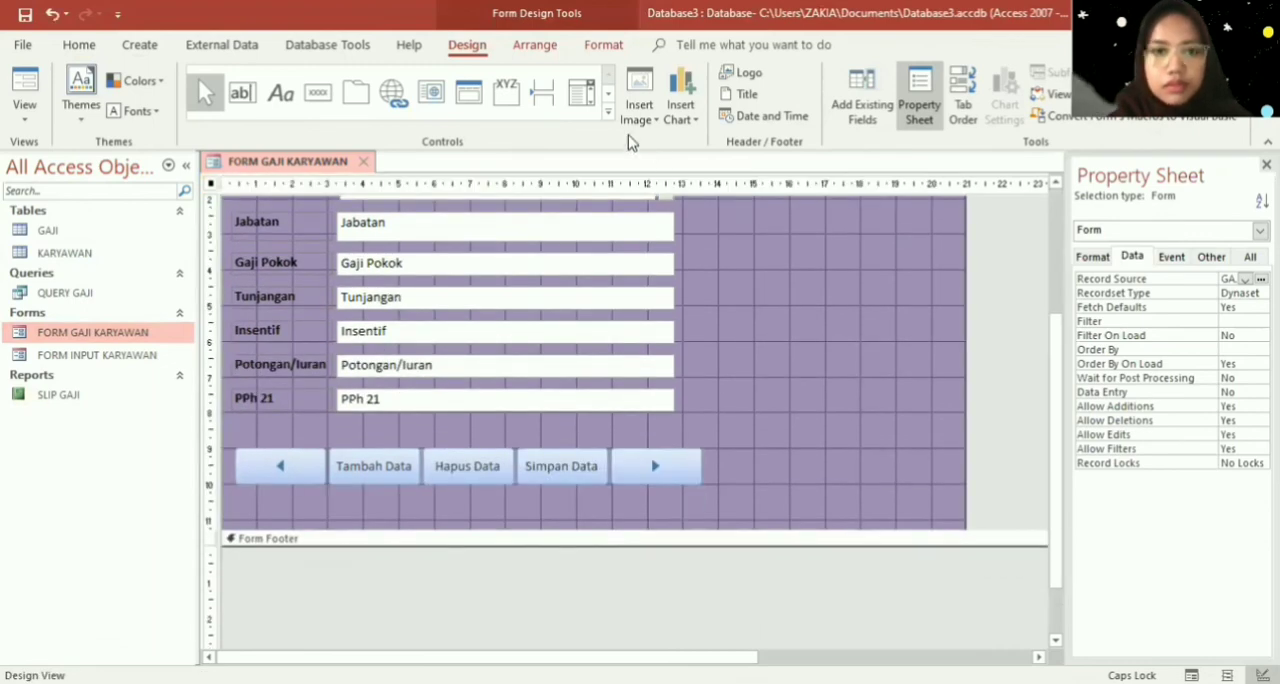
# - Add a command button about 8 cm wide below Tambah Data through Simpan Data, without a wizard action, and caption it Cetak Gaji
pyautogui.click(318, 92)
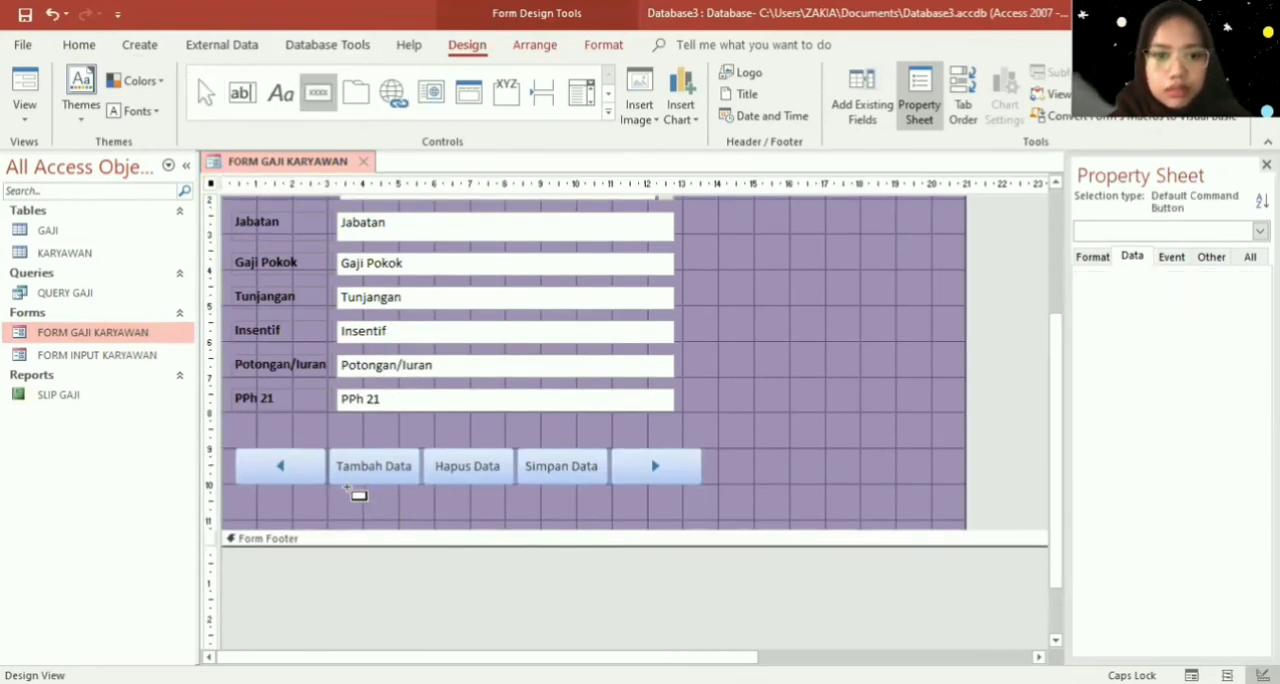
pyautogui.moveTo(330, 493); pyautogui.dragTo(608, 527)
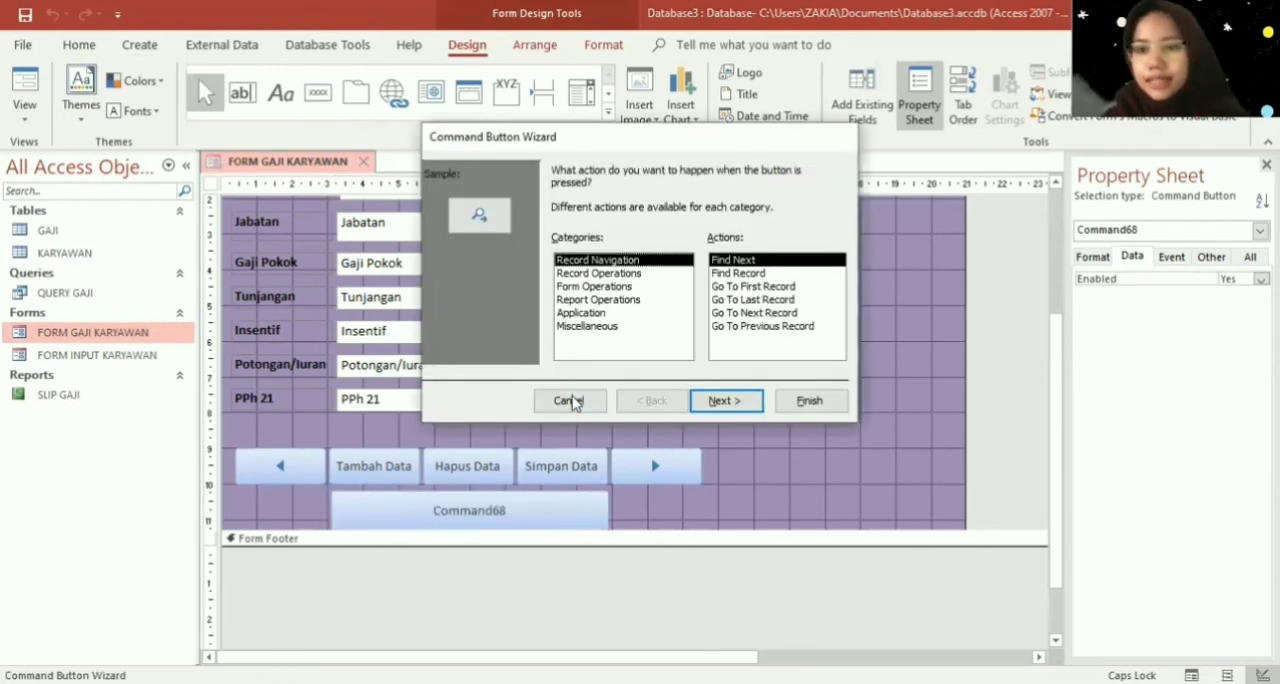
pyautogui.click(572, 402)
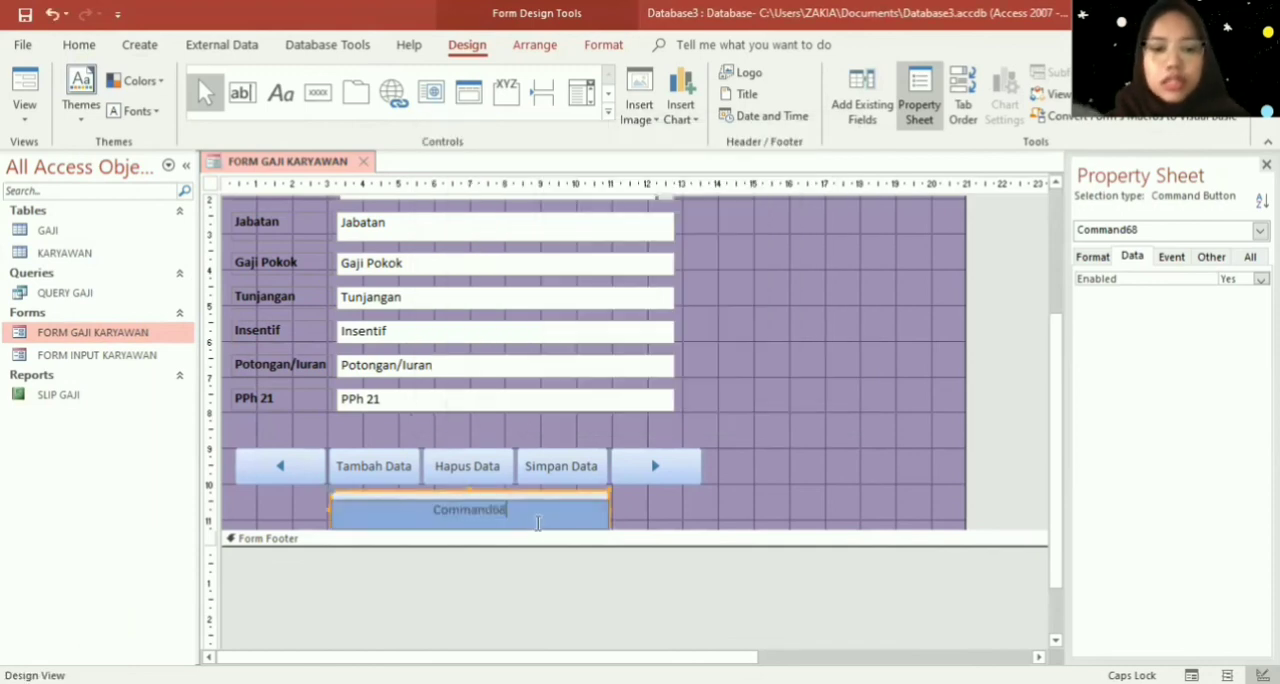
pyautogui.doubleClick(368, 520)
pyautogui.write('C')
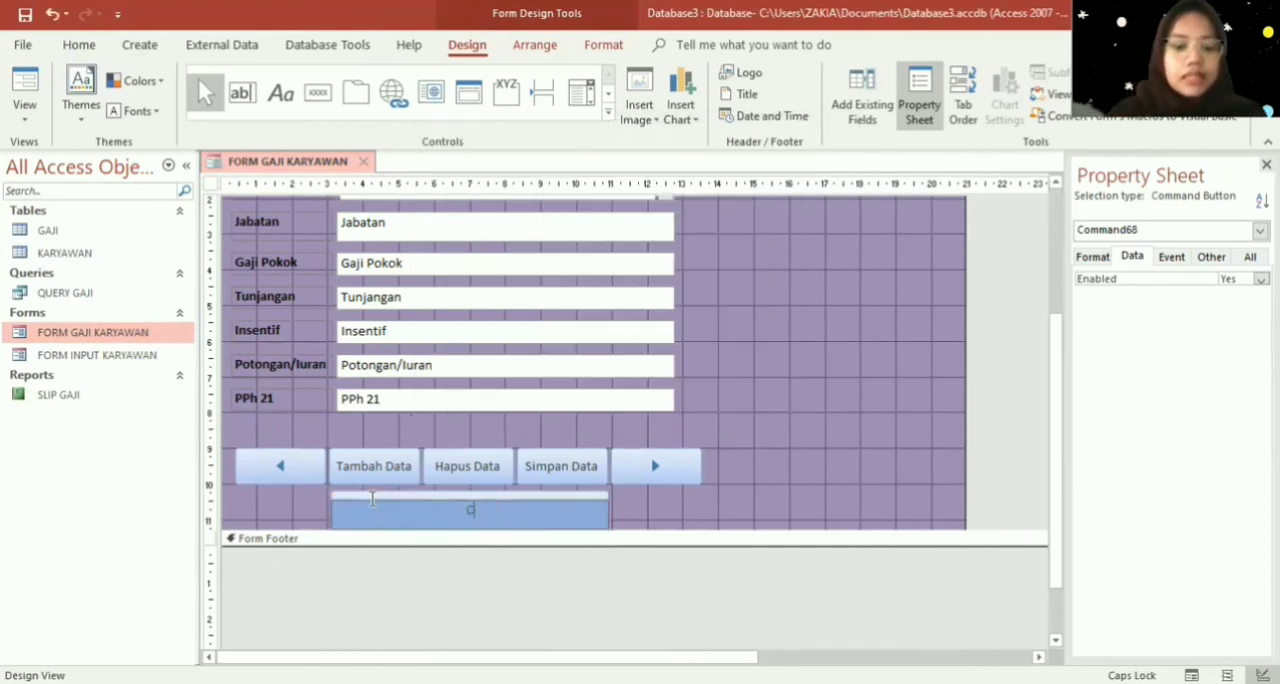
pyautogui.write('etak Gaji')
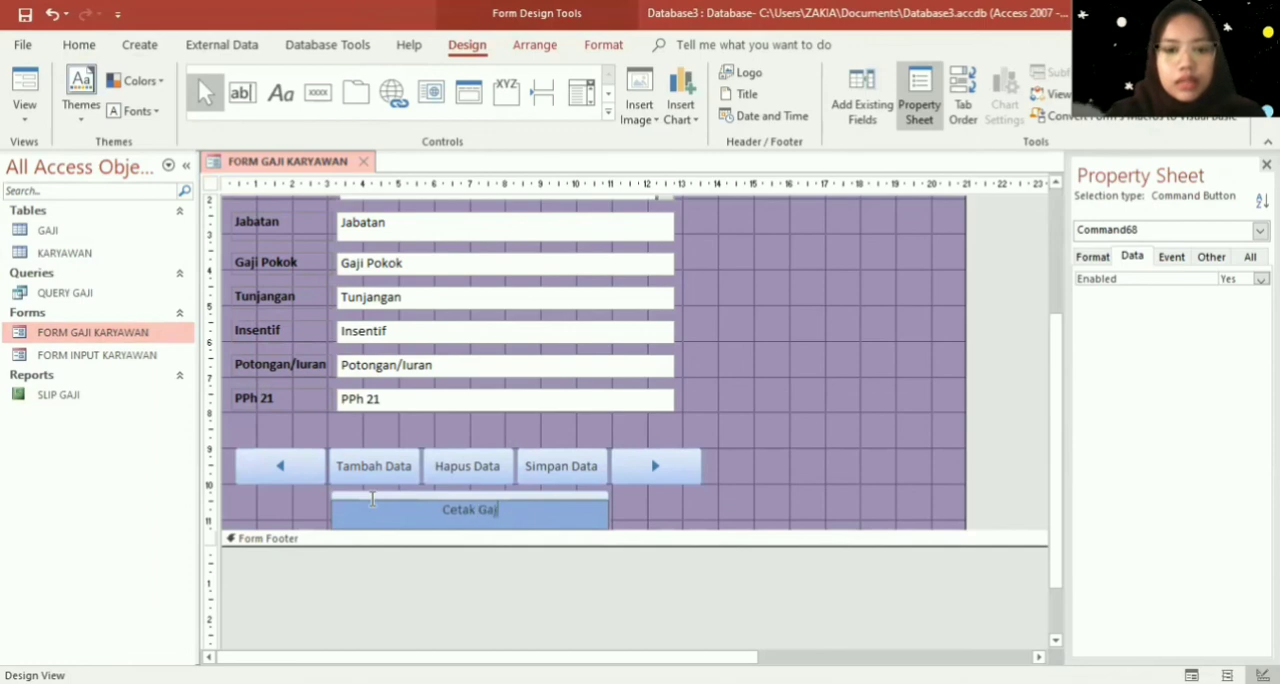
pyautogui.click(658, 513)
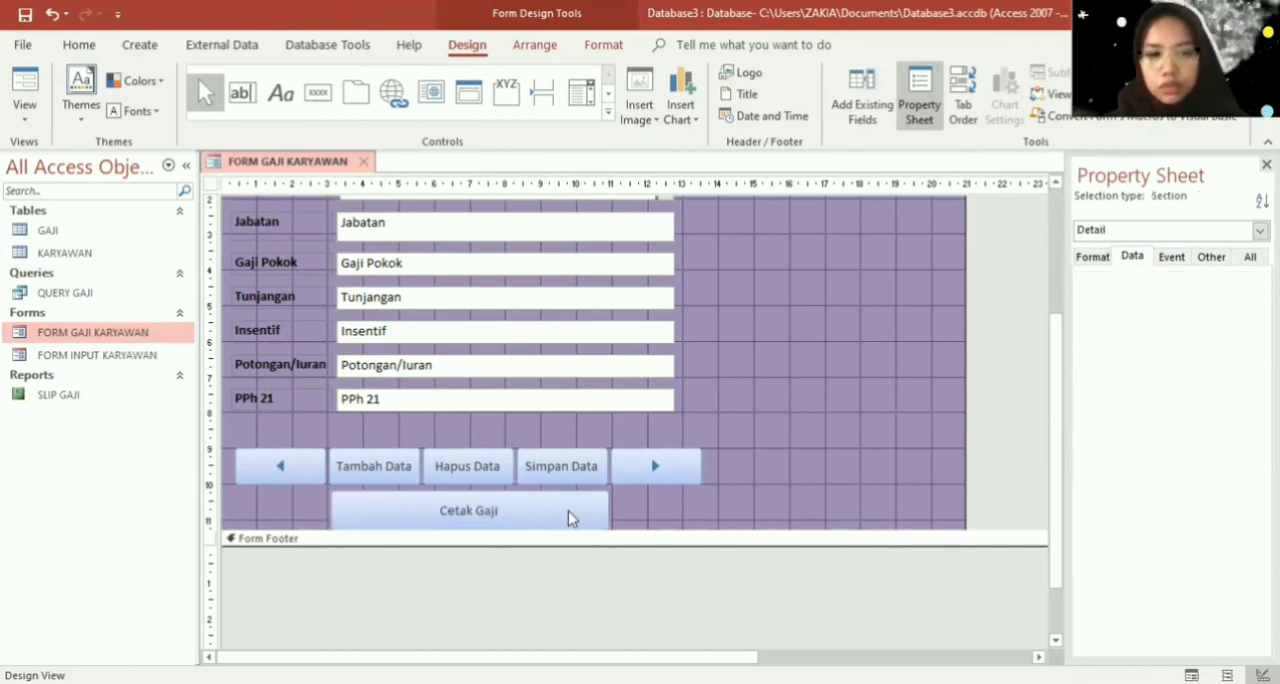
# - Build an embedded On Click macro for the Cetak Gaji button with the Macro Builder and add an OpenReport action
pyautogui.rightClick(566, 518)
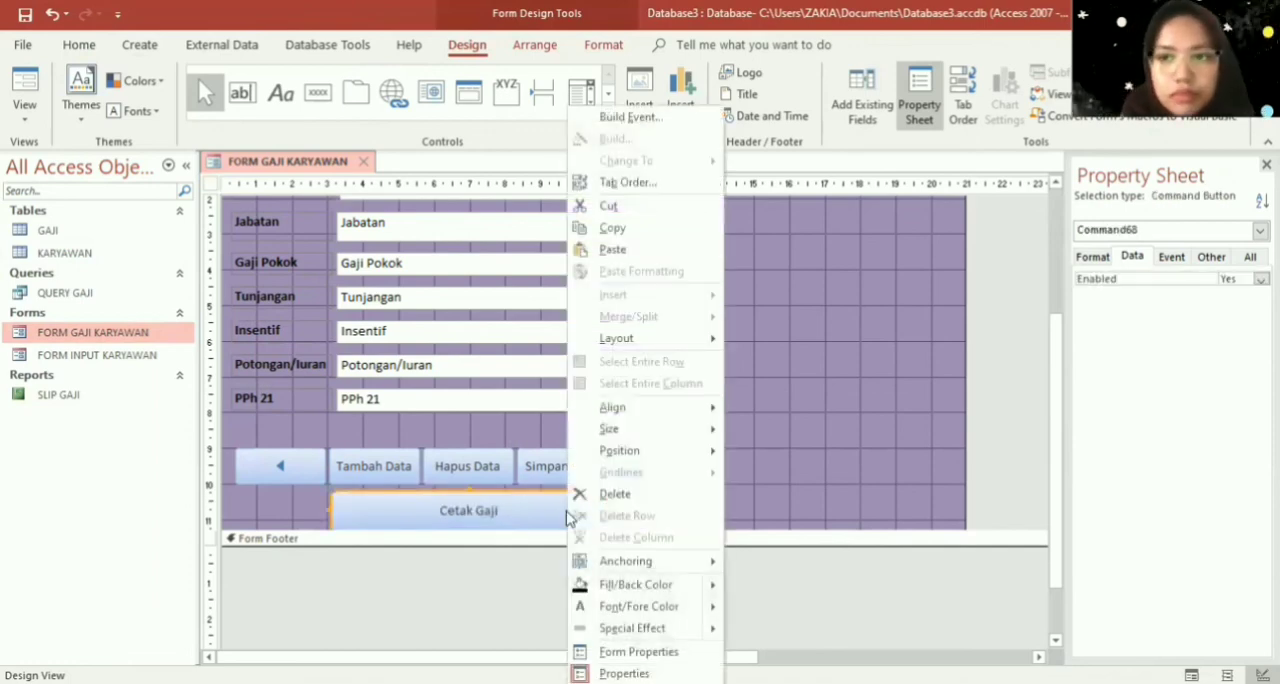
pyautogui.click(692, 121)
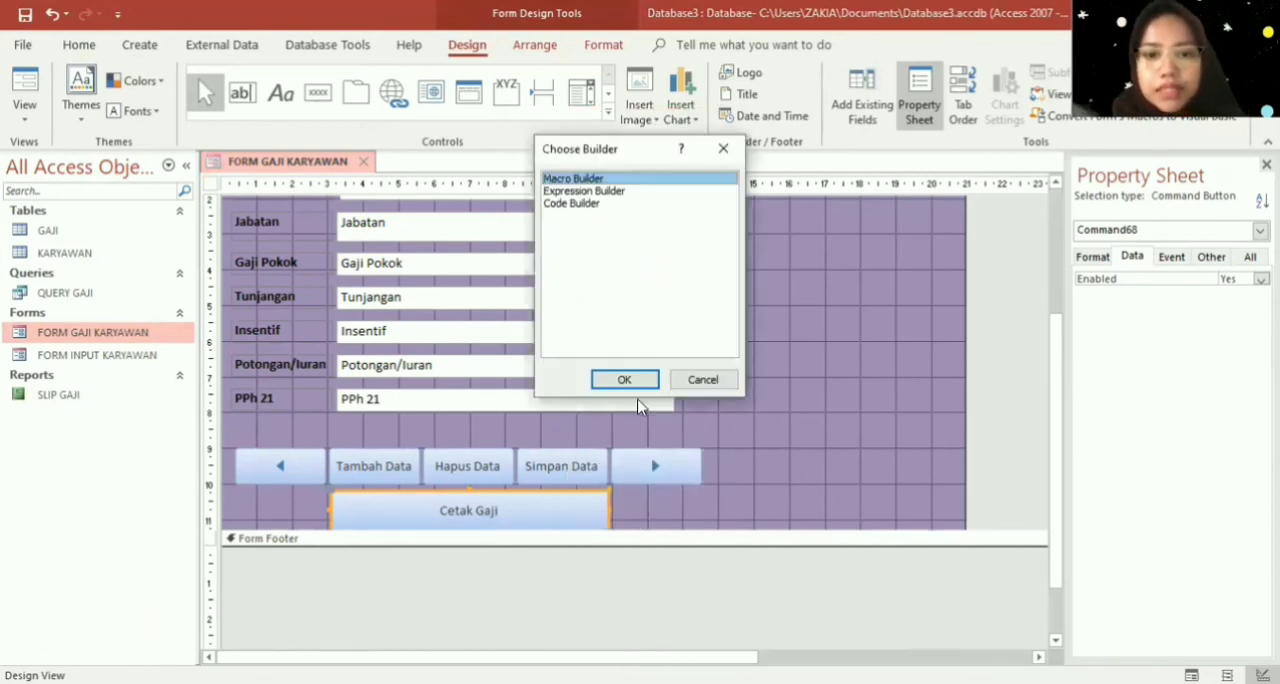
pyautogui.click(625, 380)
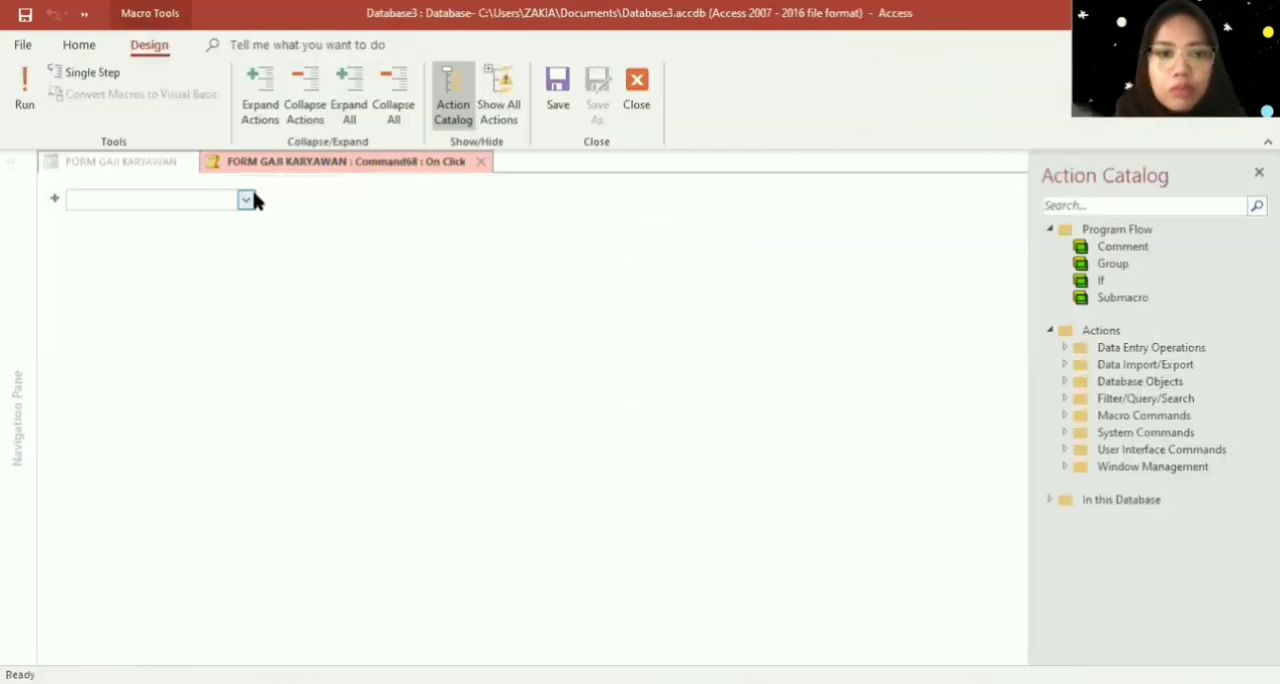
pyautogui.click(246, 200)
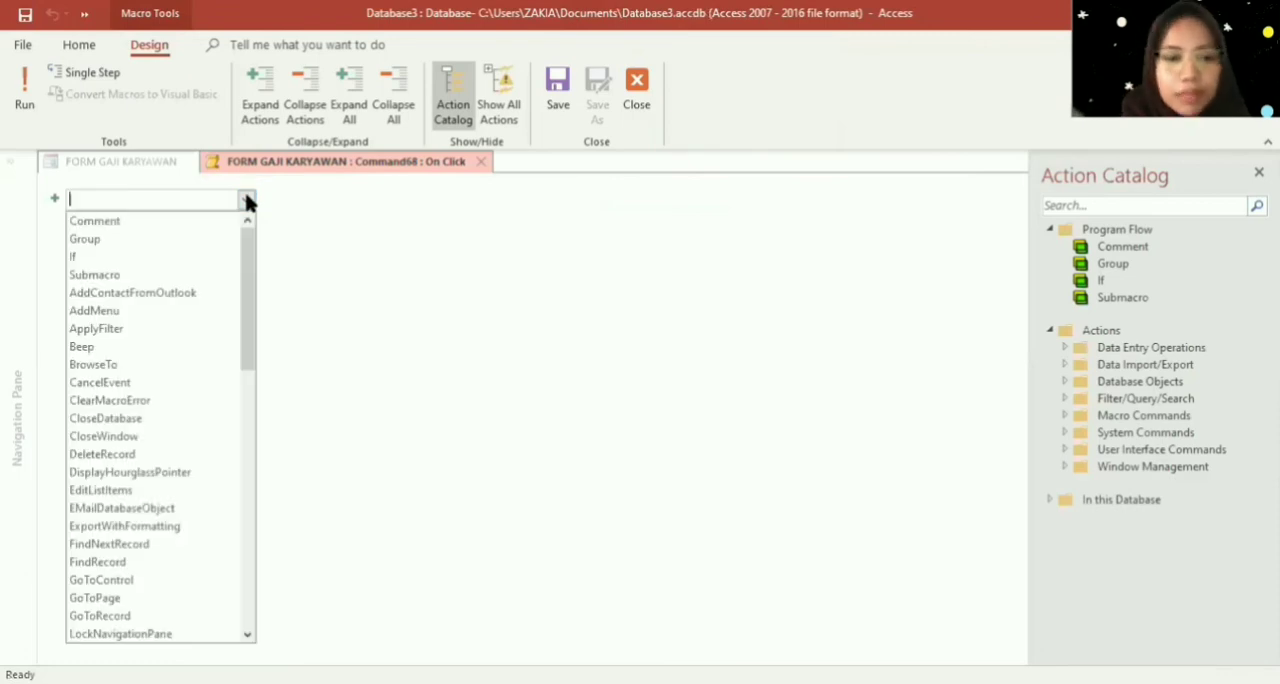
pyautogui.moveTo(249, 238); pyautogui.dragTo(266, 390)
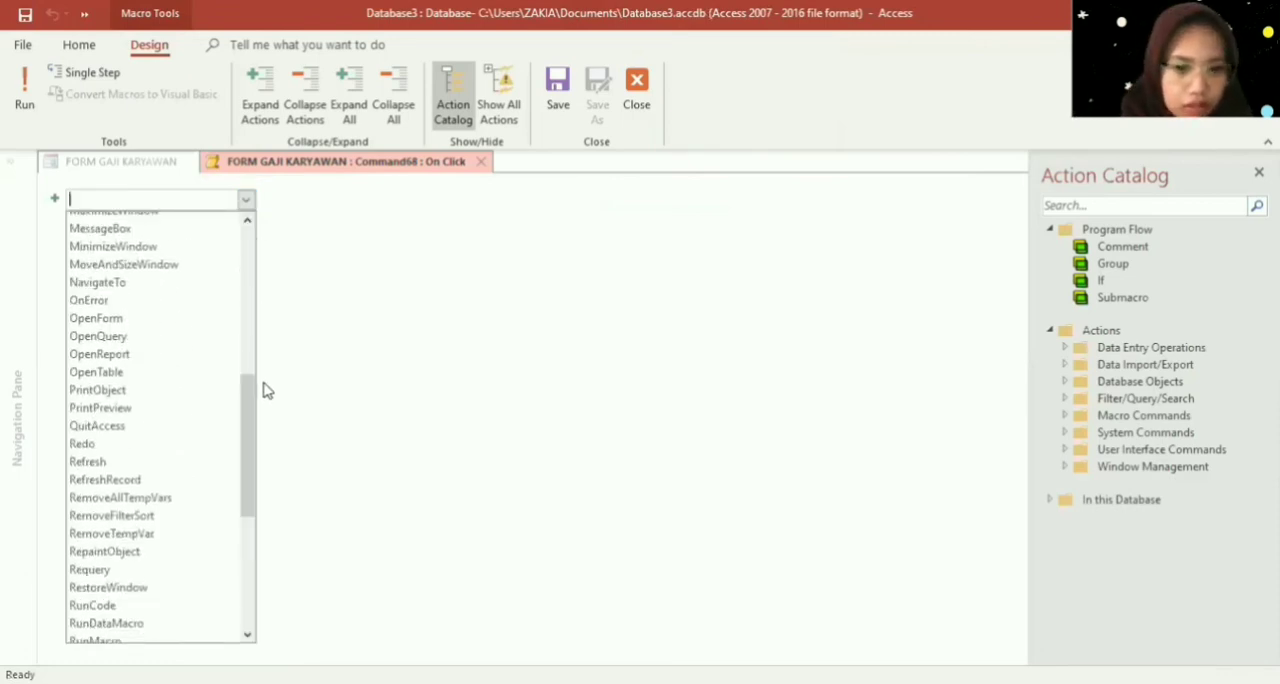
pyautogui.click(203, 354)
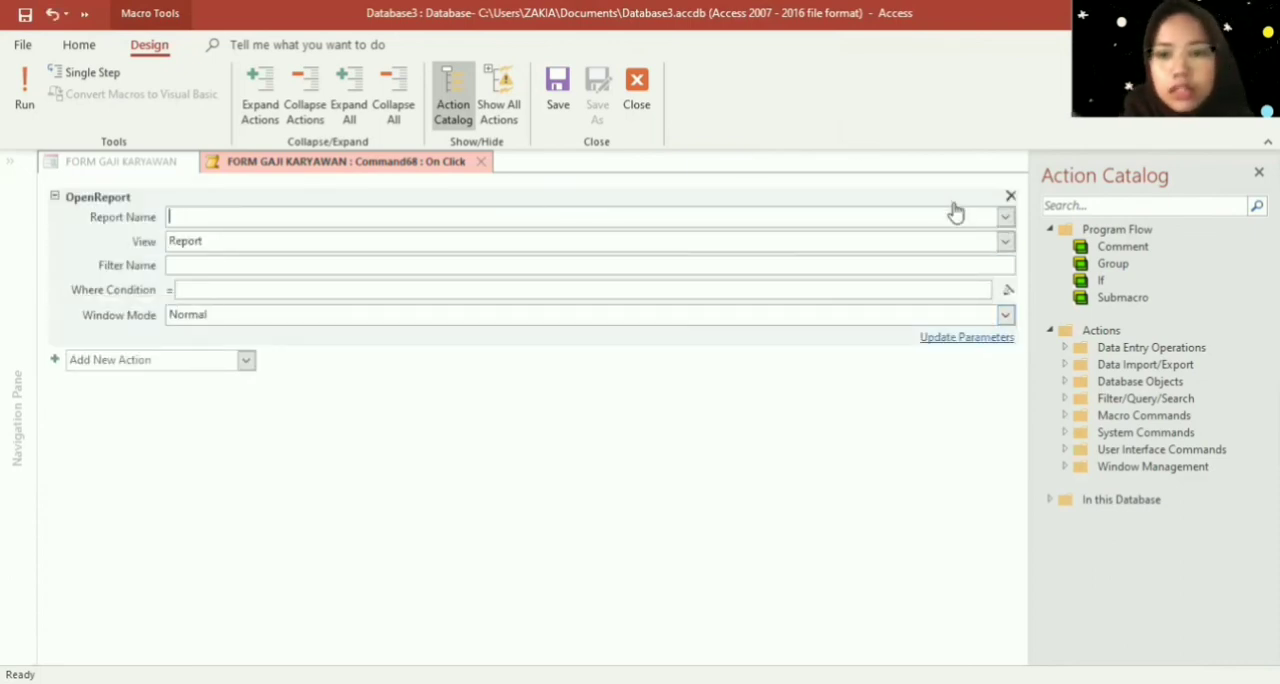
# - Set the OpenReport action's report name to SLIP GAJI and its view to Print Preview
pyautogui.write('SLIP GAJI')
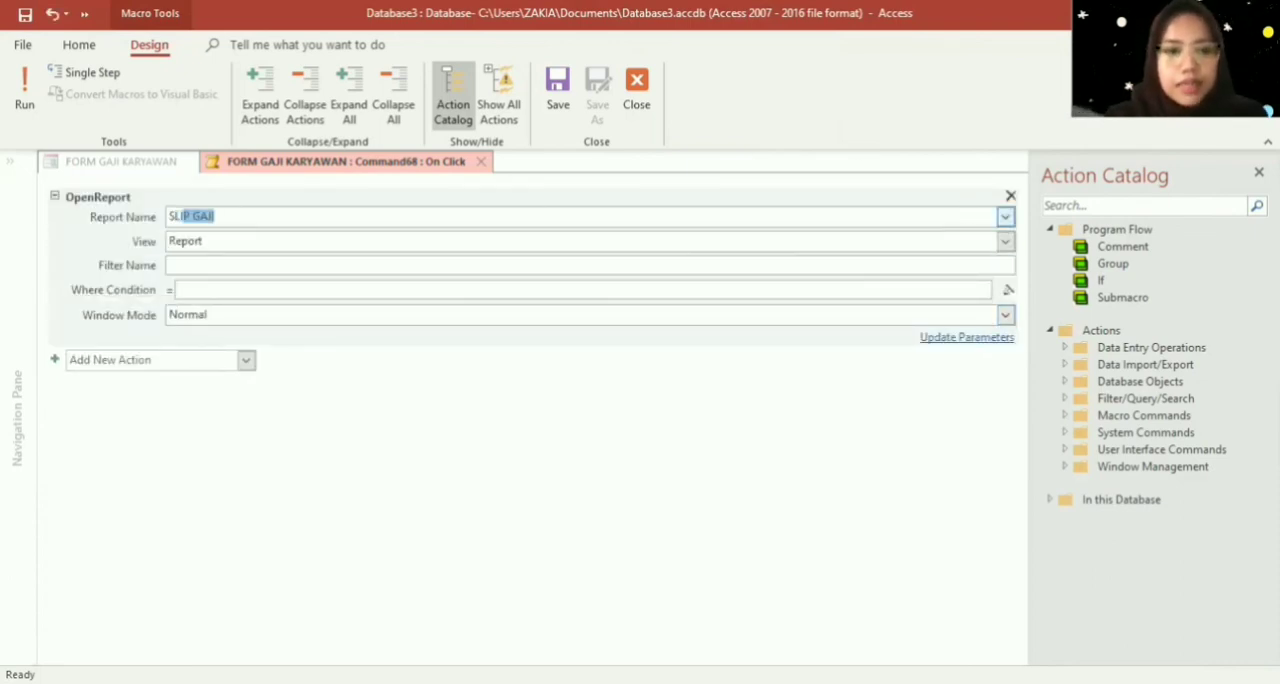
pyautogui.press('Return')
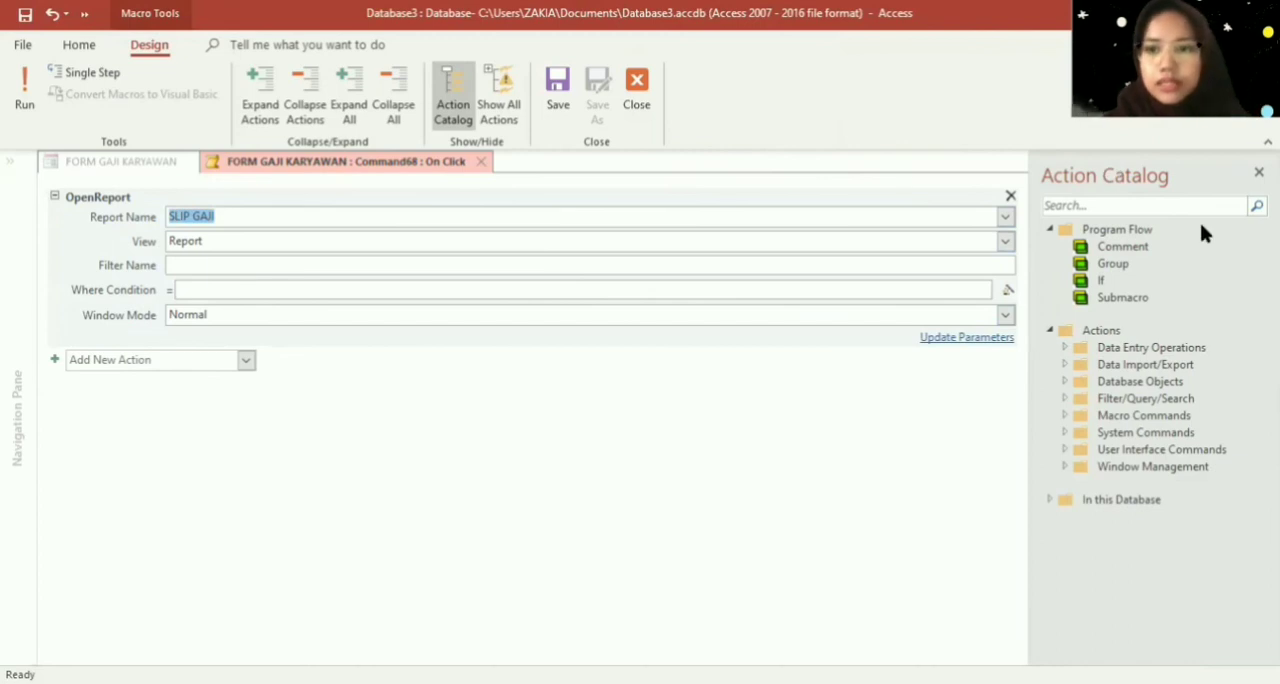
pyautogui.click(1006, 242)
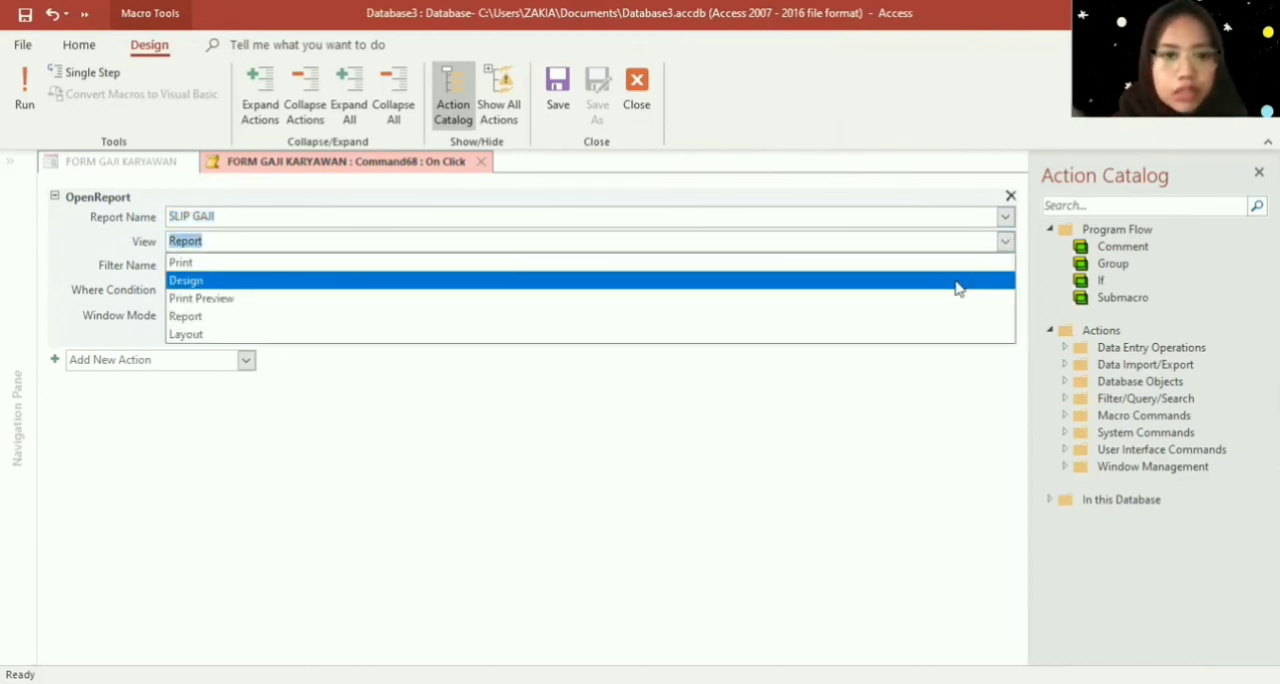
pyautogui.click(955, 299)
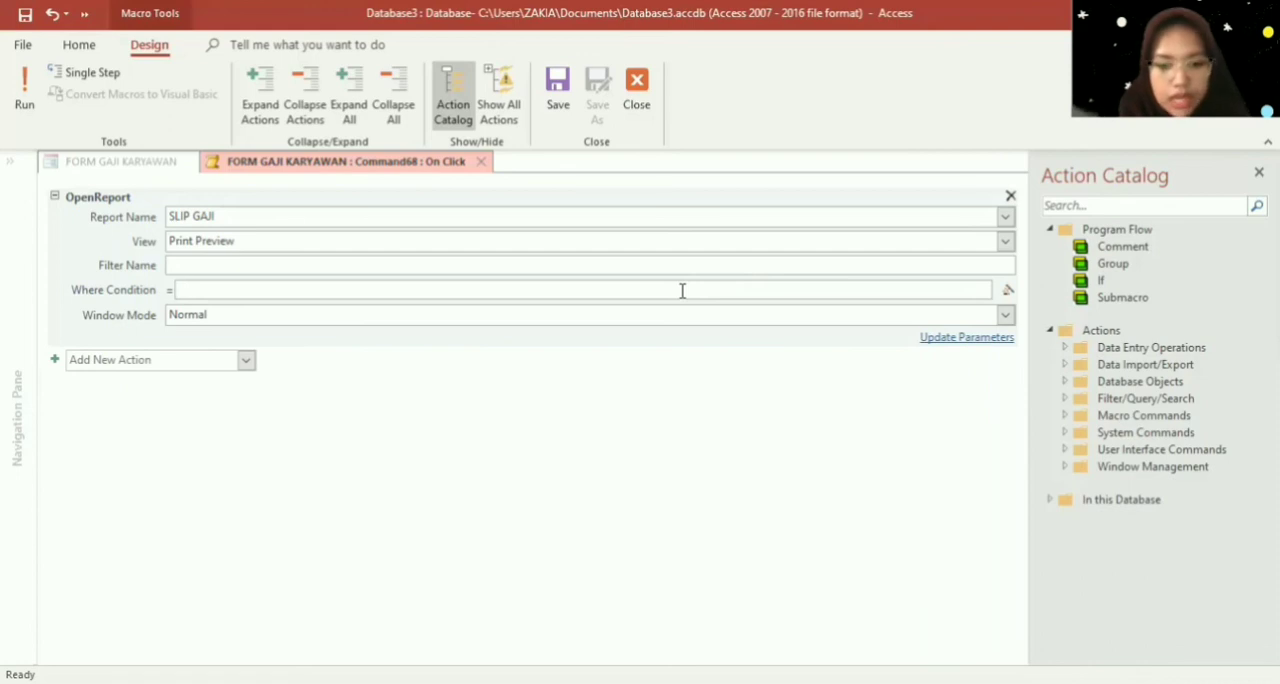
# - Set the OpenReport action's Where Condition to [ID GAJI]=[Forms]![FORM GAJI KARYAWAN]![ID GAJI]
pyautogui.write('[')
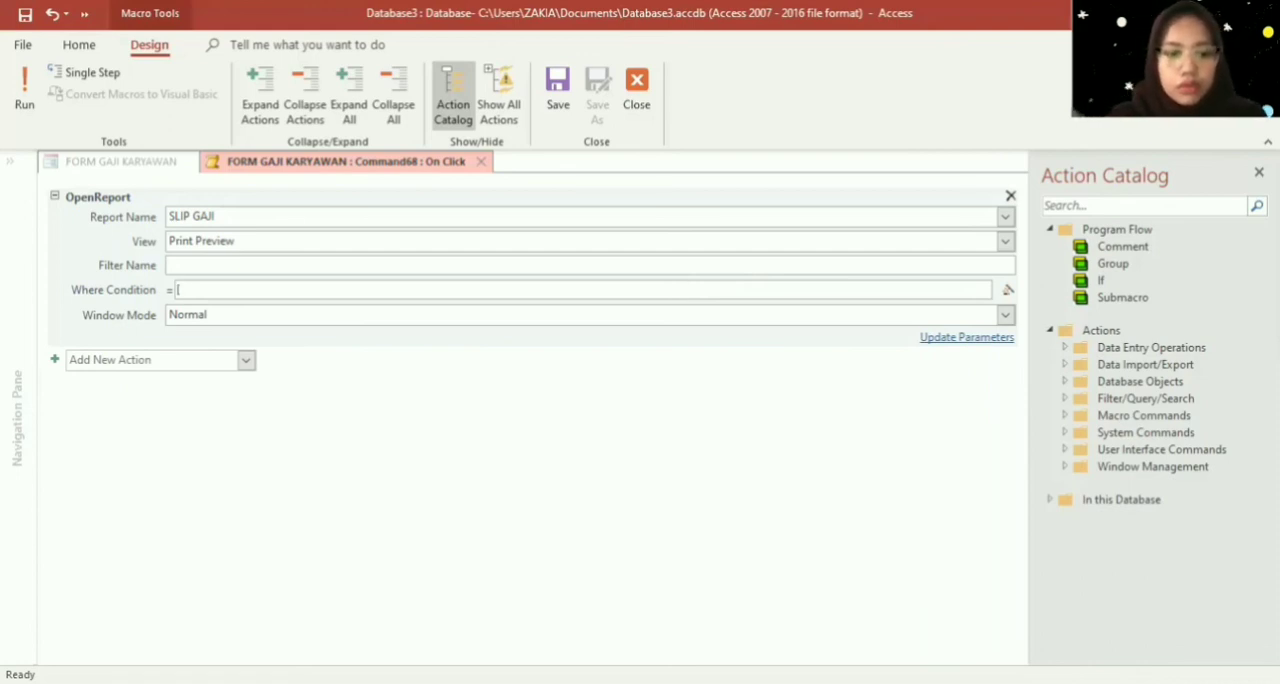
pyautogui.press('capslock')
pyautogui.write('ID')
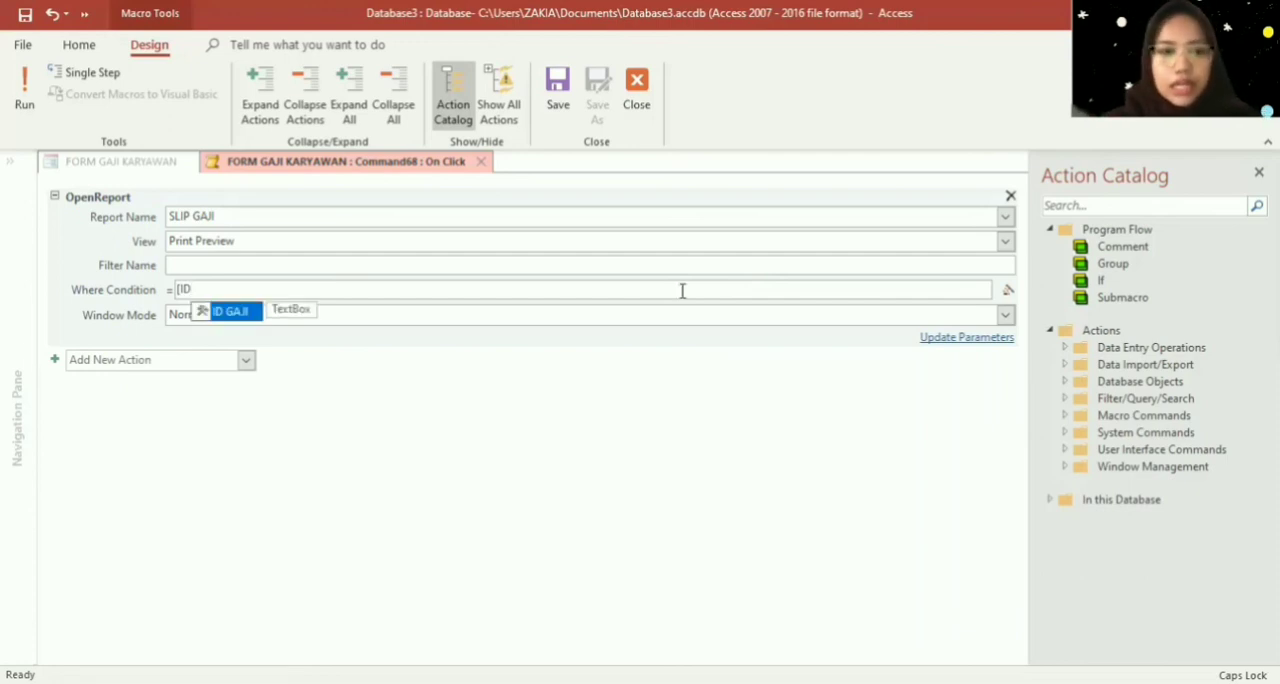
pyautogui.write(' GAJI')
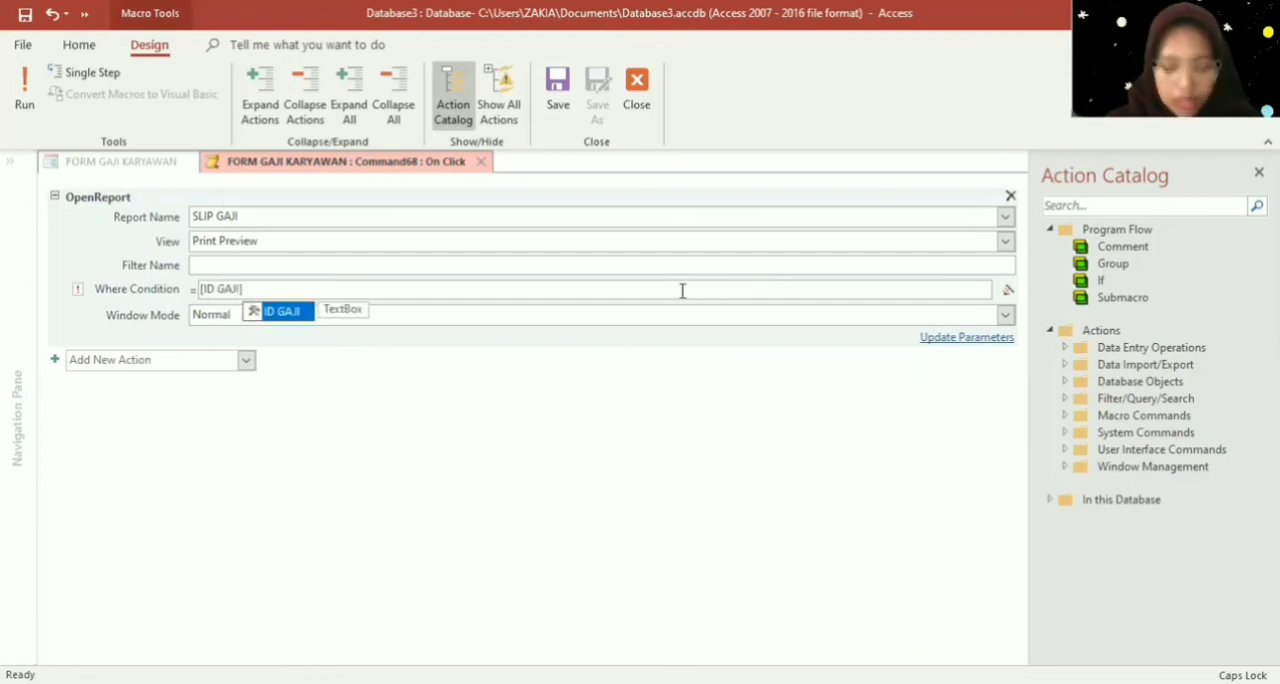
pyautogui.write(']+')
pyautogui.press('BackSpace')
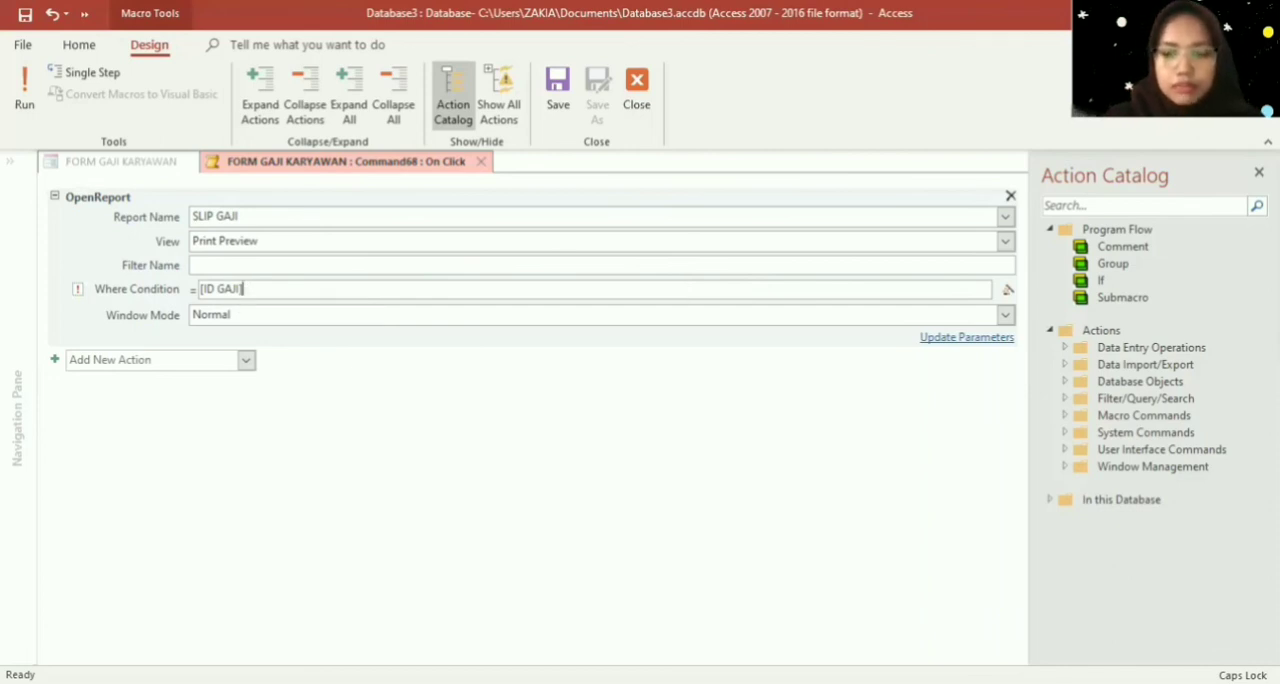
pyautogui.write('=')
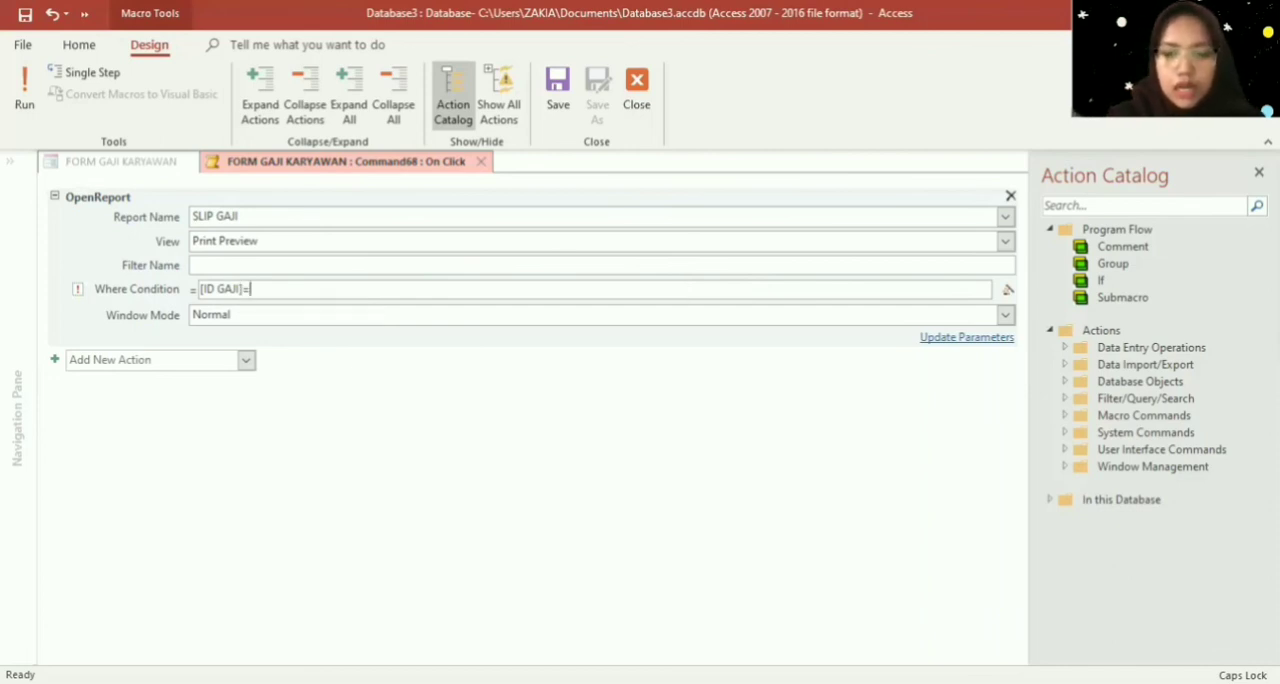
pyautogui.write('[')
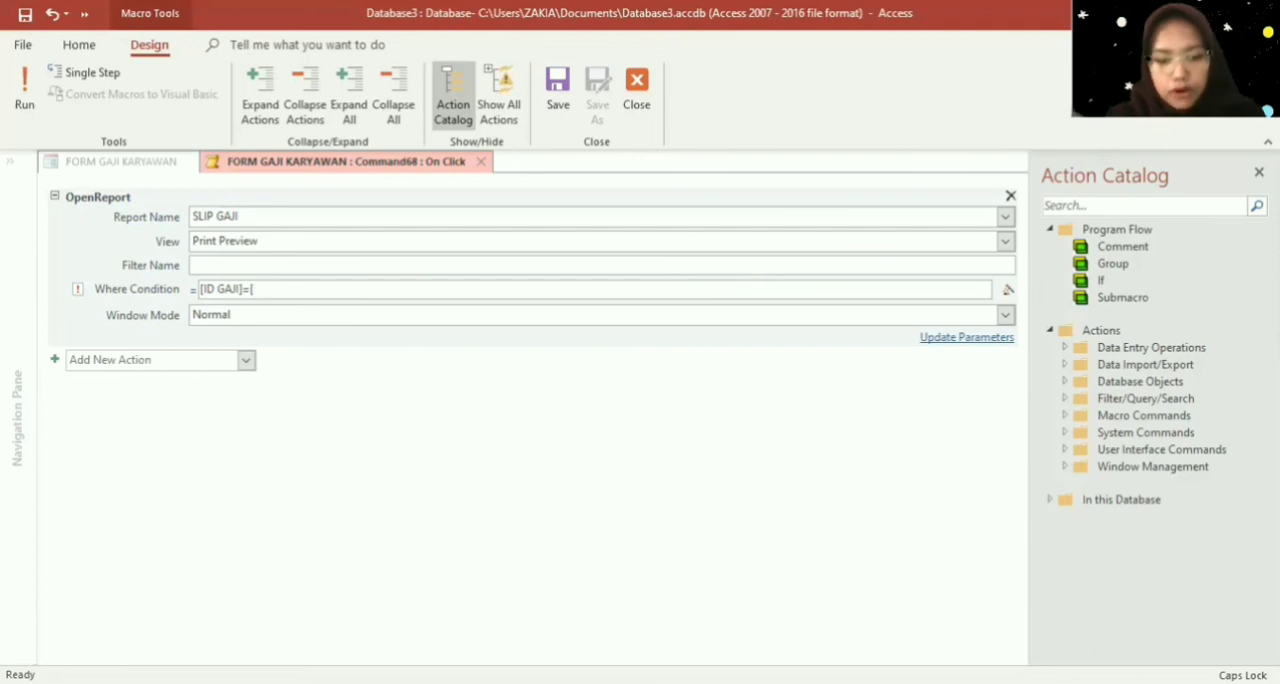
pyautogui.write('FO')
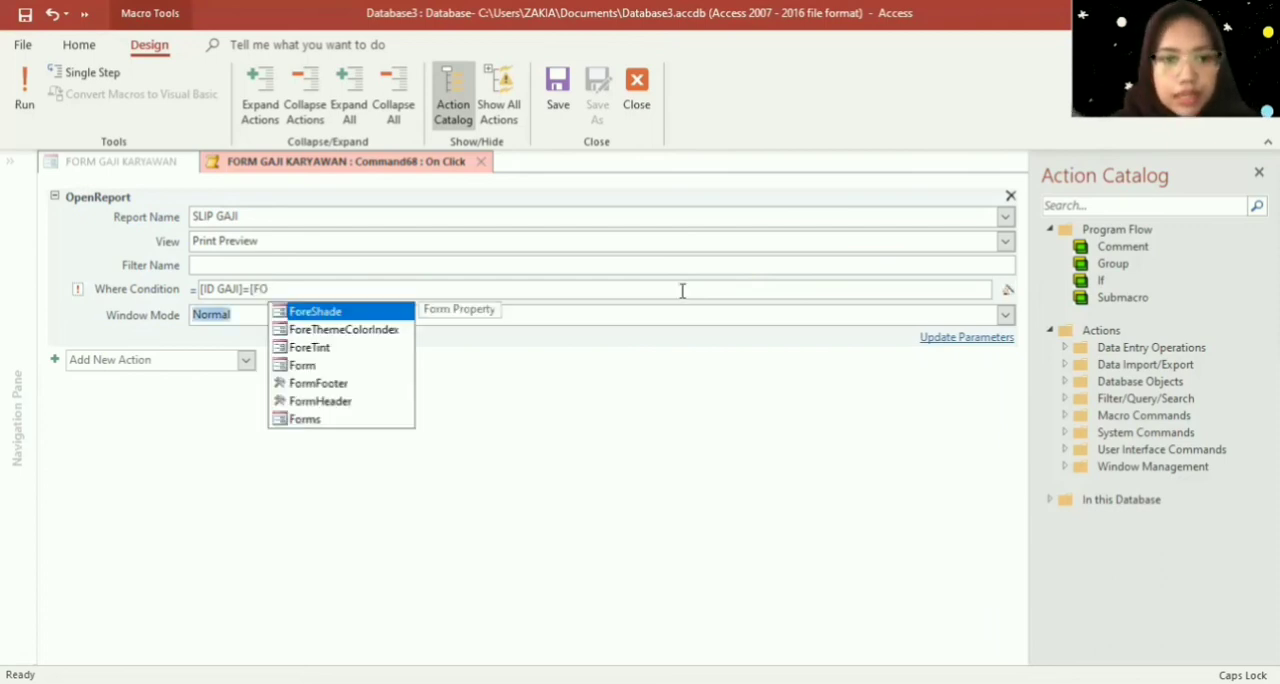
pyautogui.click(328, 420)
pyautogui.doubleClick(330, 420)
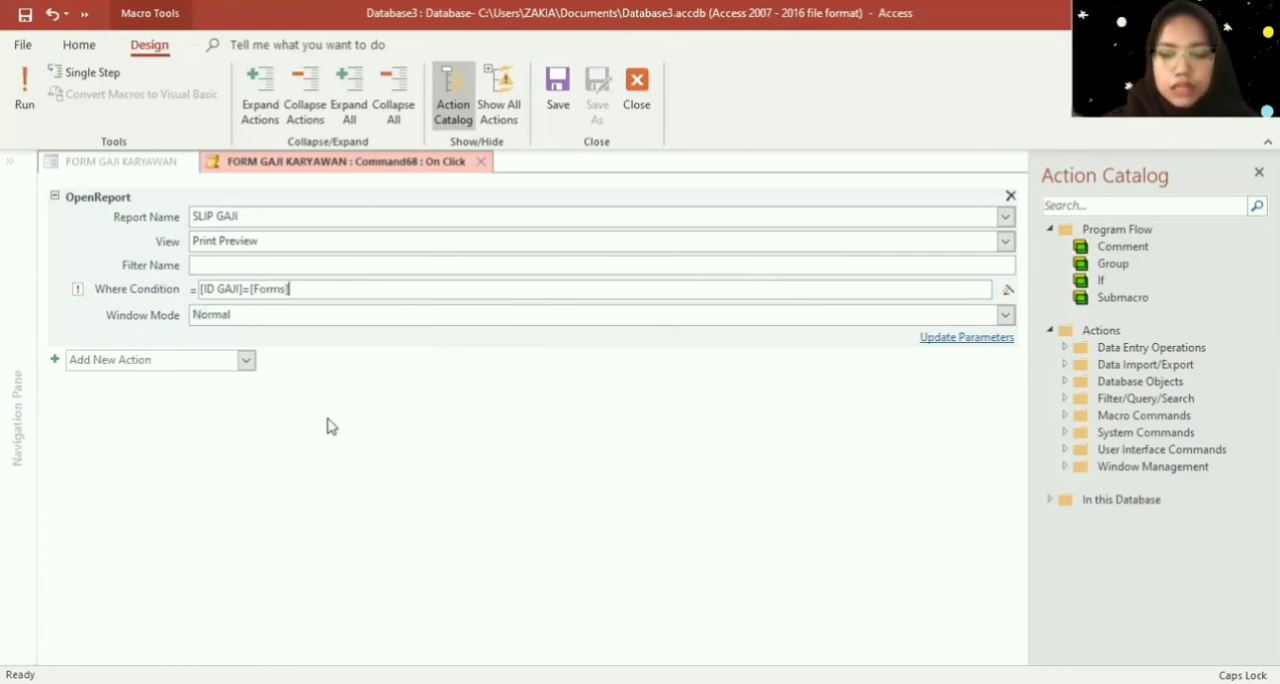
pyautogui.write('!')
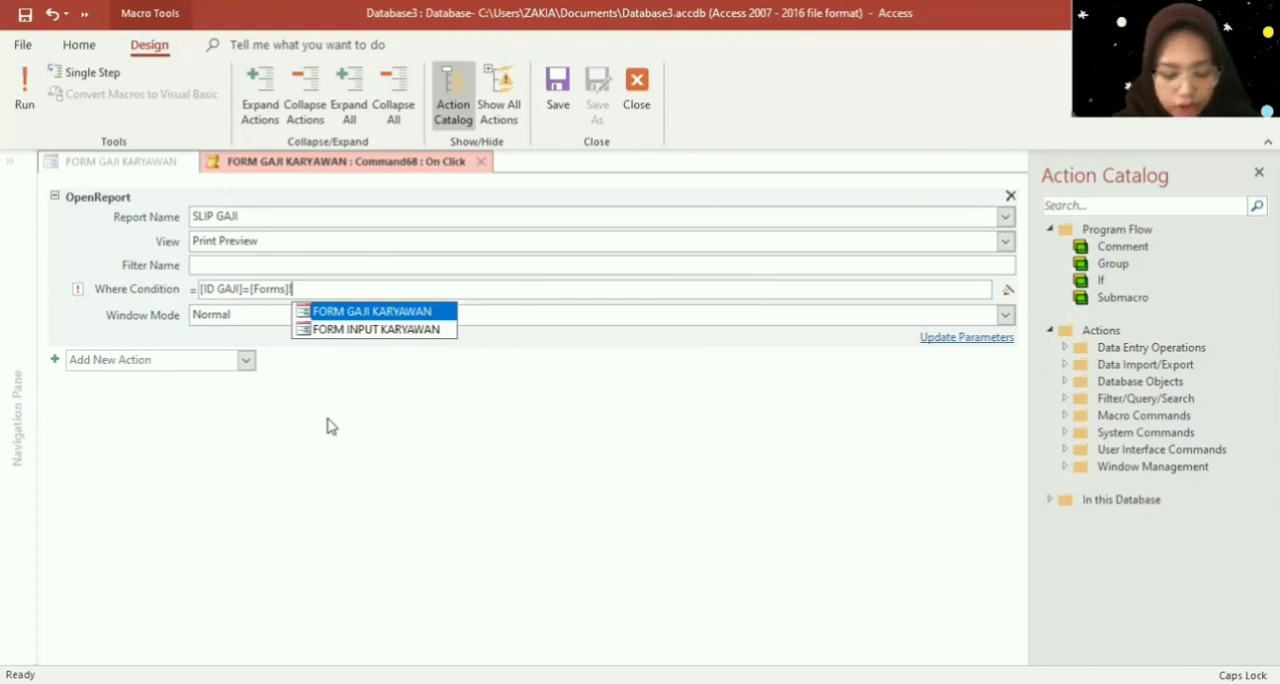
pyautogui.doubleClick(360, 312)
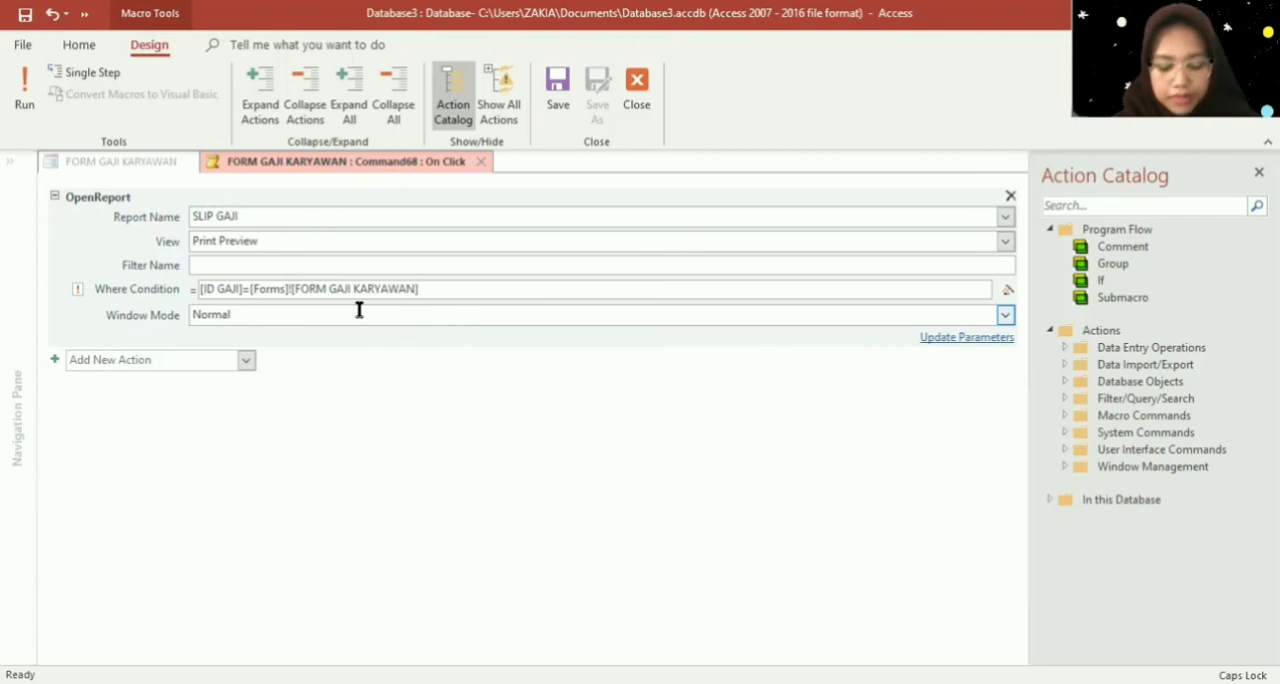
pyautogui.write('!')
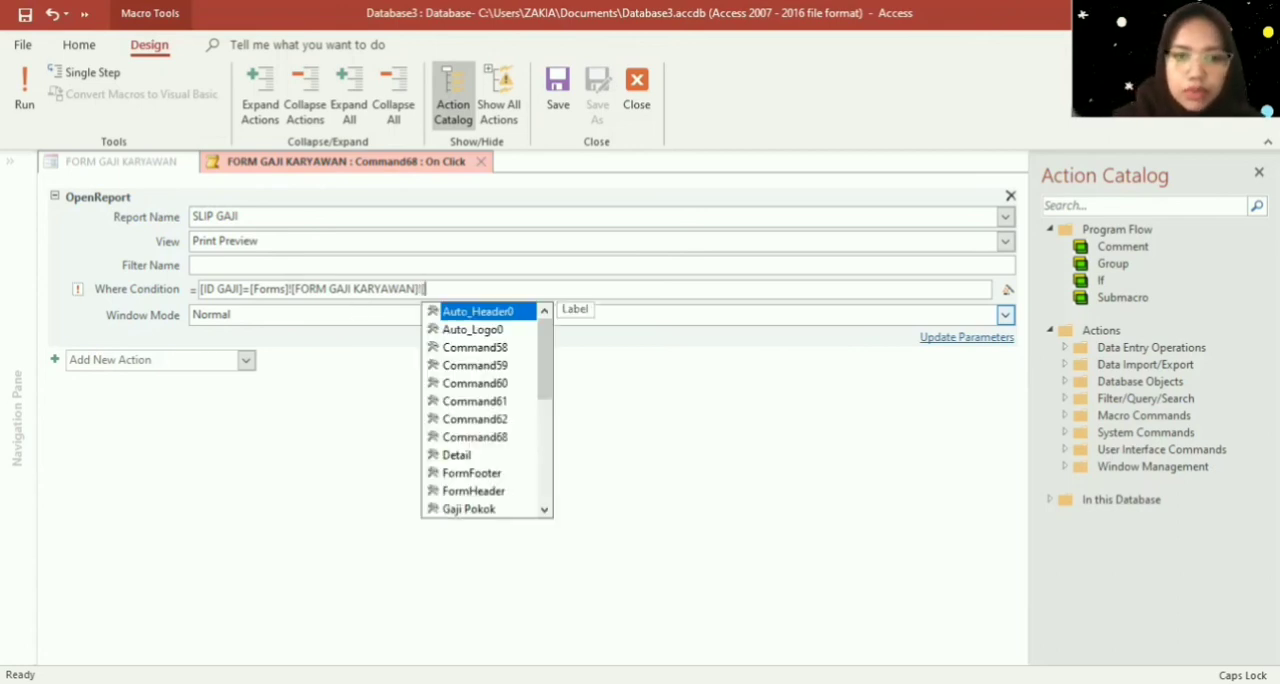
pyautogui.write('[')
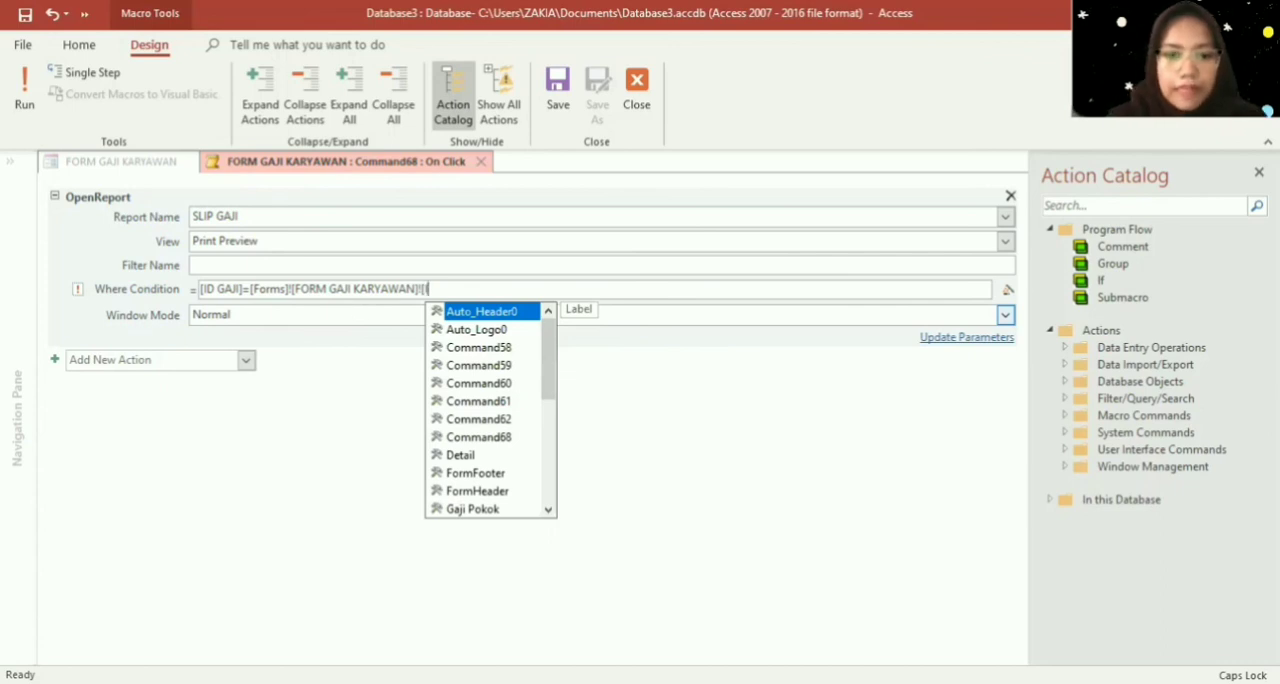
pyautogui.write('ID')
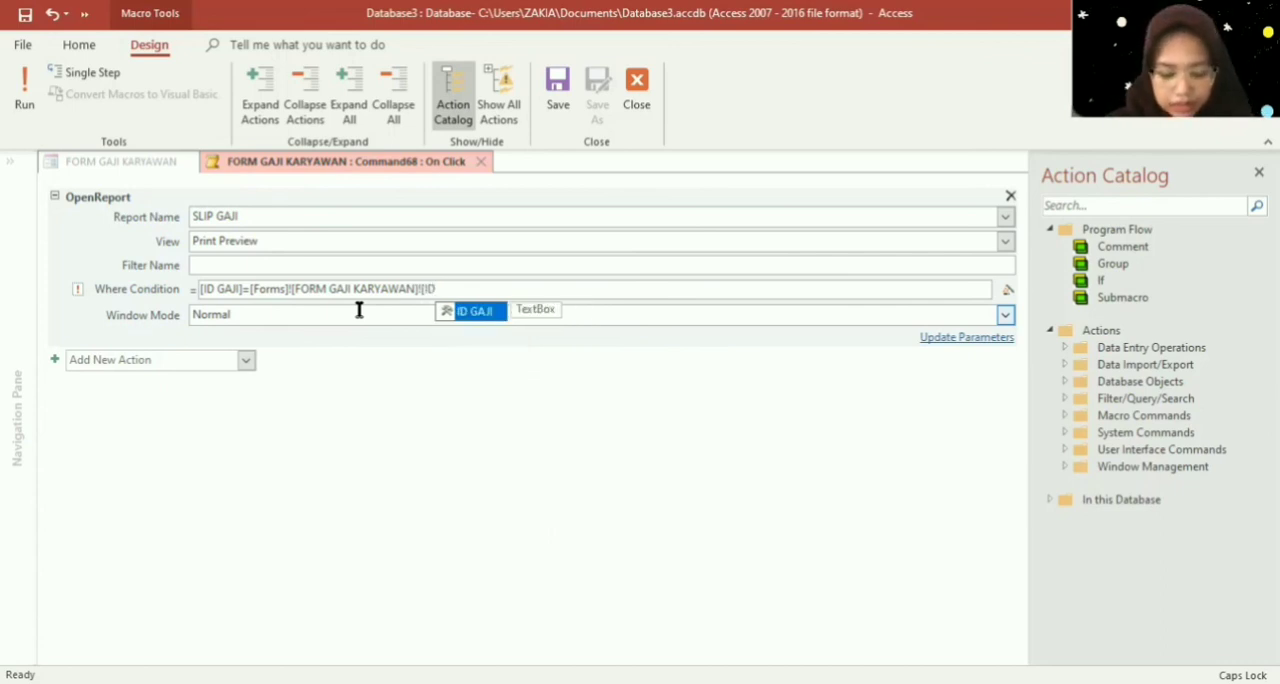
pyautogui.press('Tab')
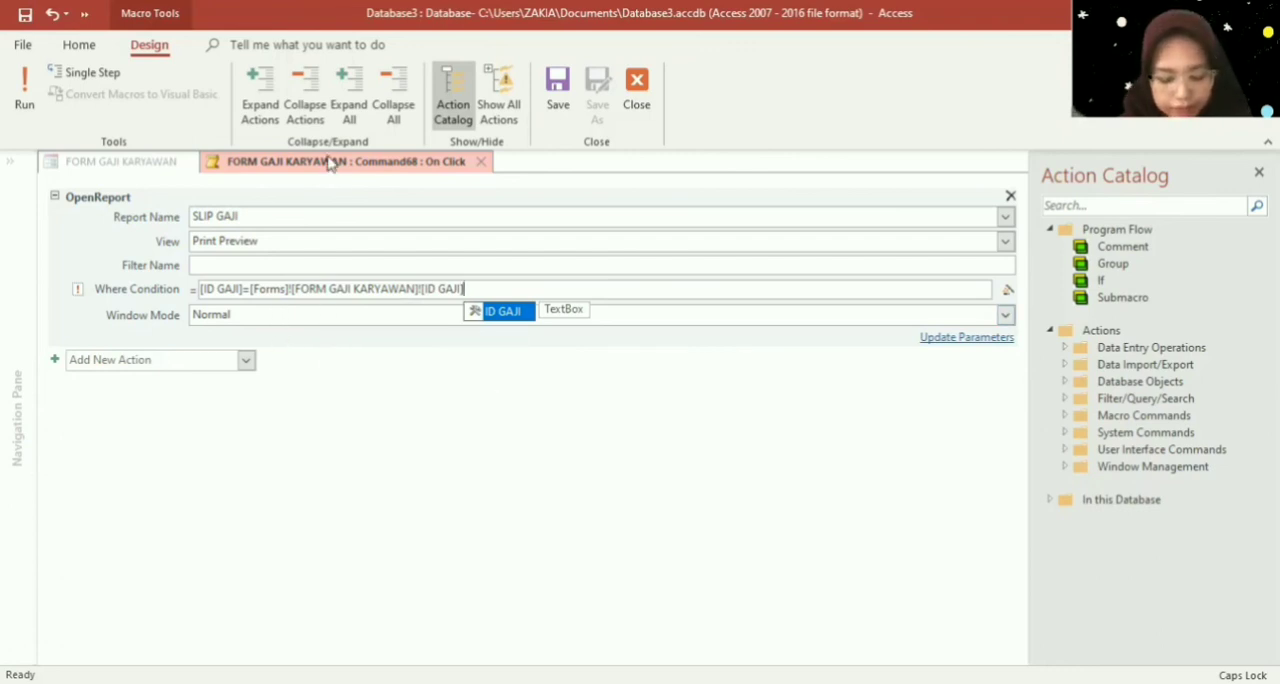
# - Save the Cetak Gaji button's On Click macro and close it to return to the form design
pyautogui.rightClick(366, 168)
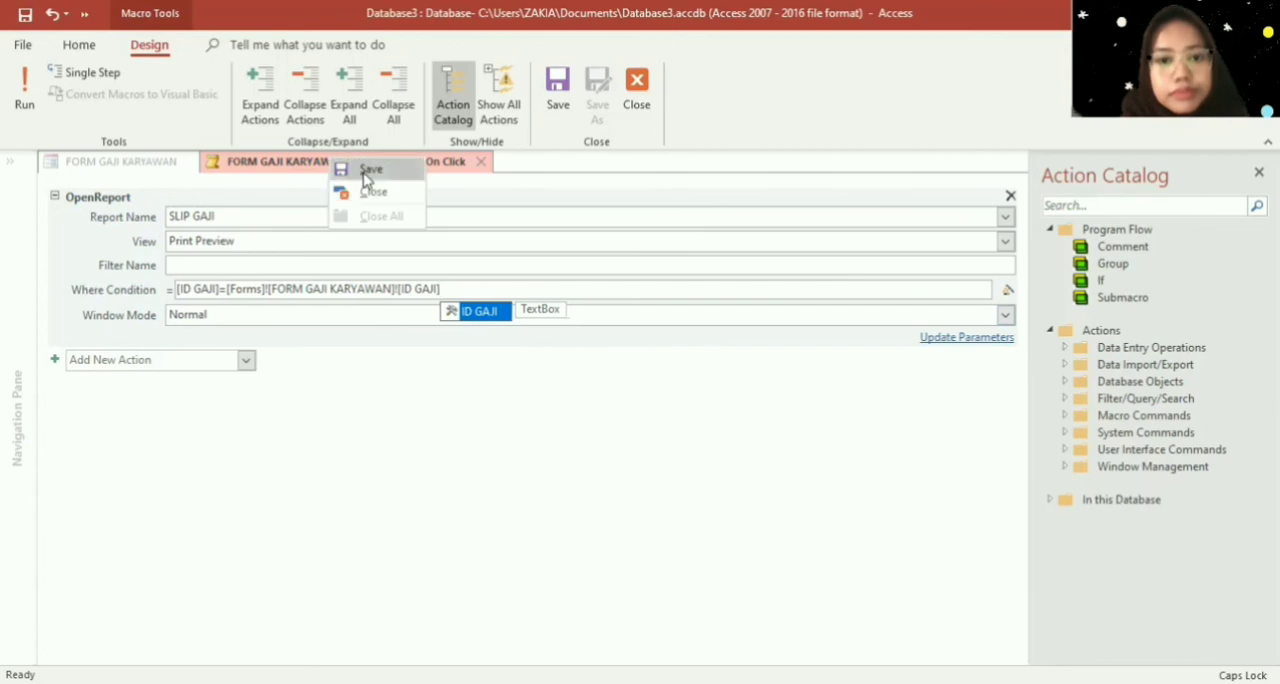
pyautogui.click(366, 175)
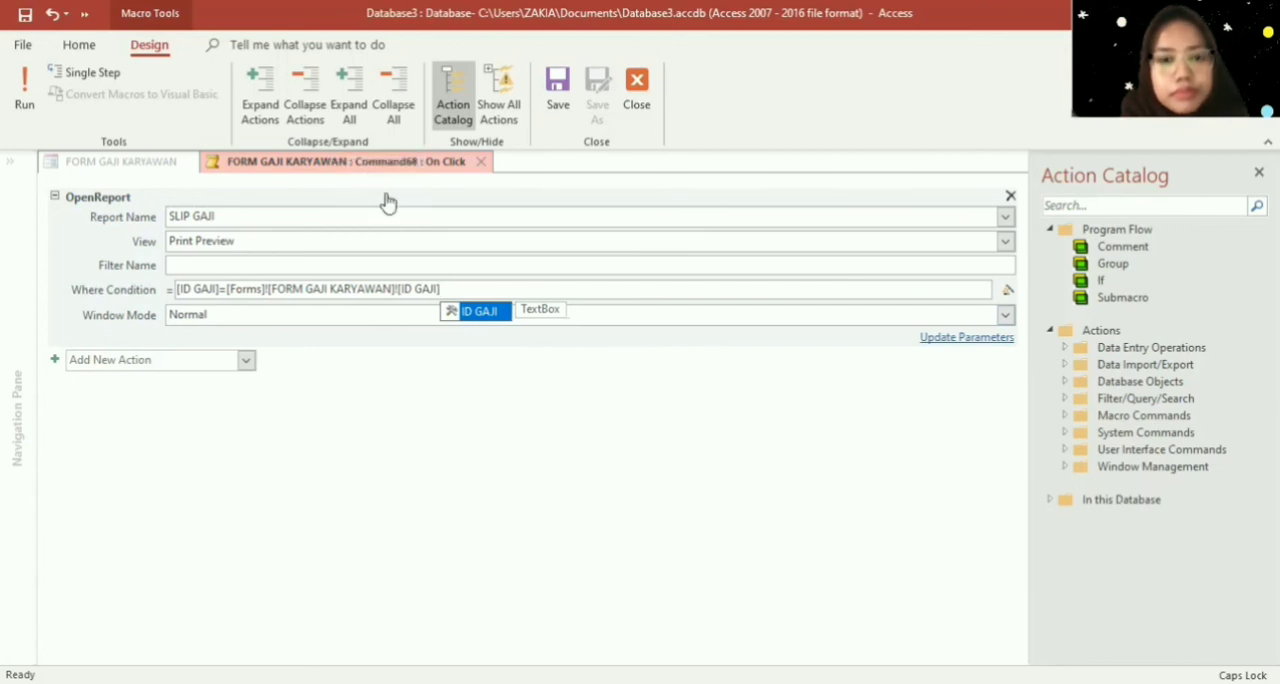
pyautogui.rightClick(393, 167)
pyautogui.click(409, 172)
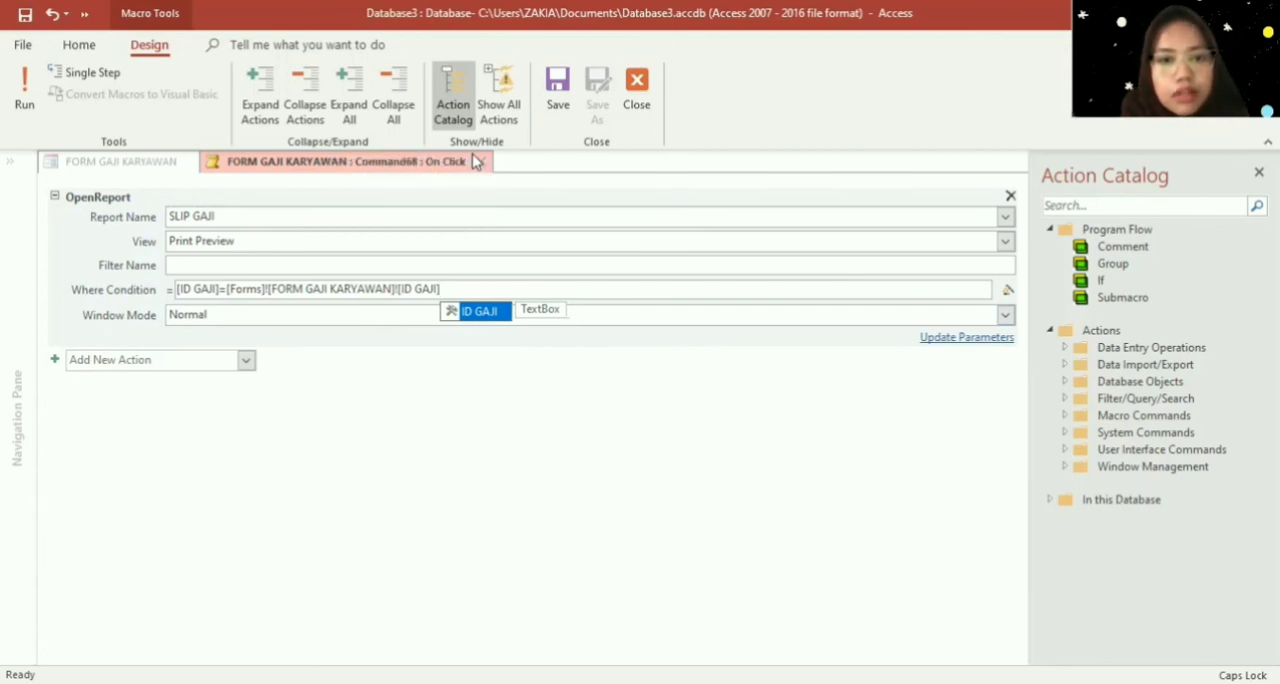
pyautogui.click(480, 161)
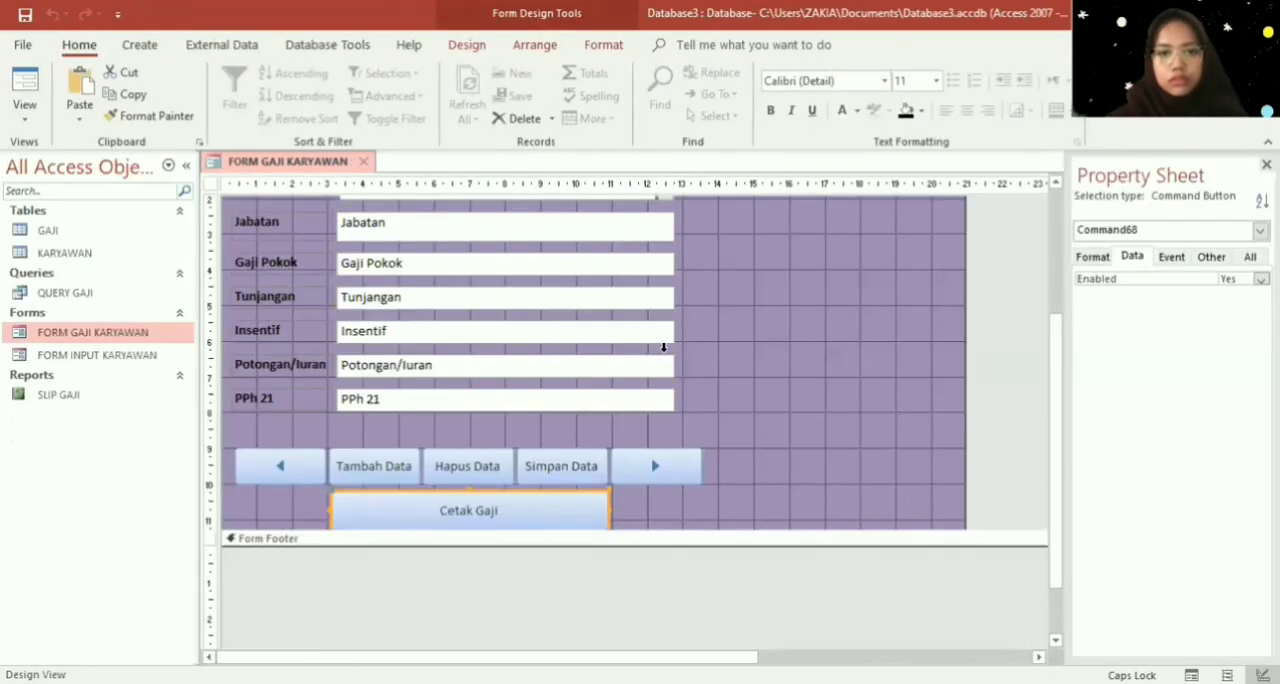
pyautogui.rightClick(875, 398)
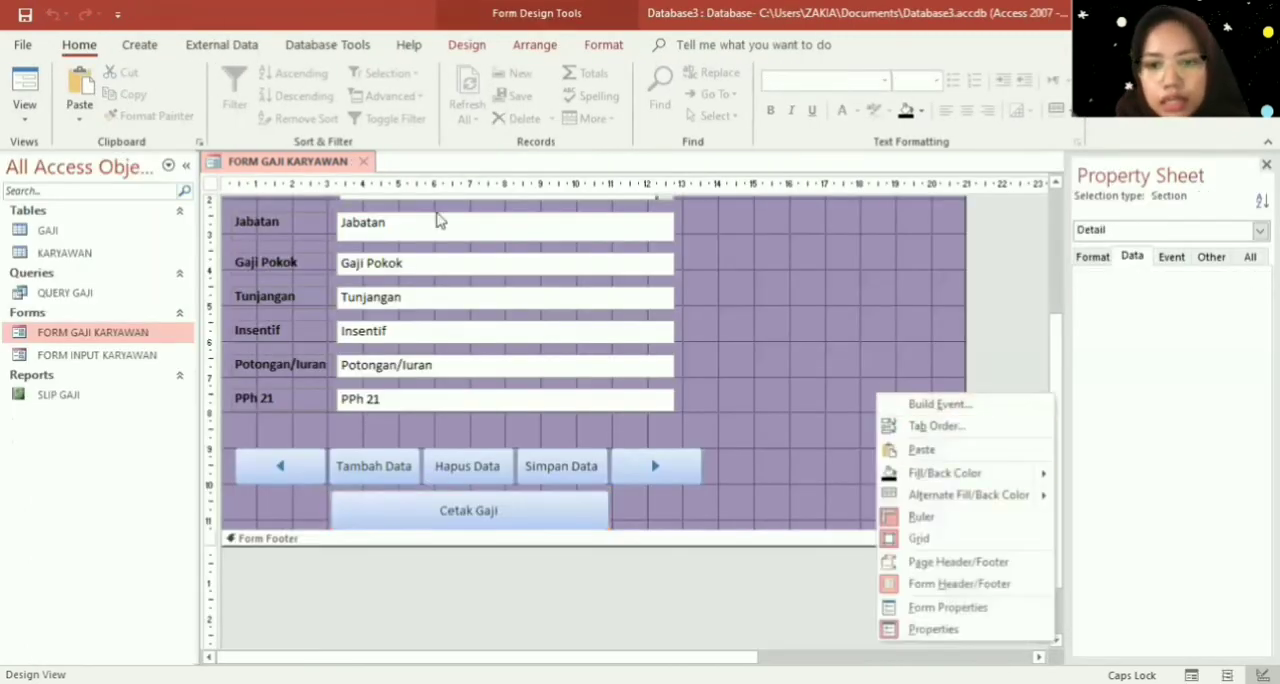
# - Save the FORM GAJI KARYAWAN design, close it and reopen the form in Form View
pyautogui.rightClick(227, 169)
pyautogui.click(247, 181)
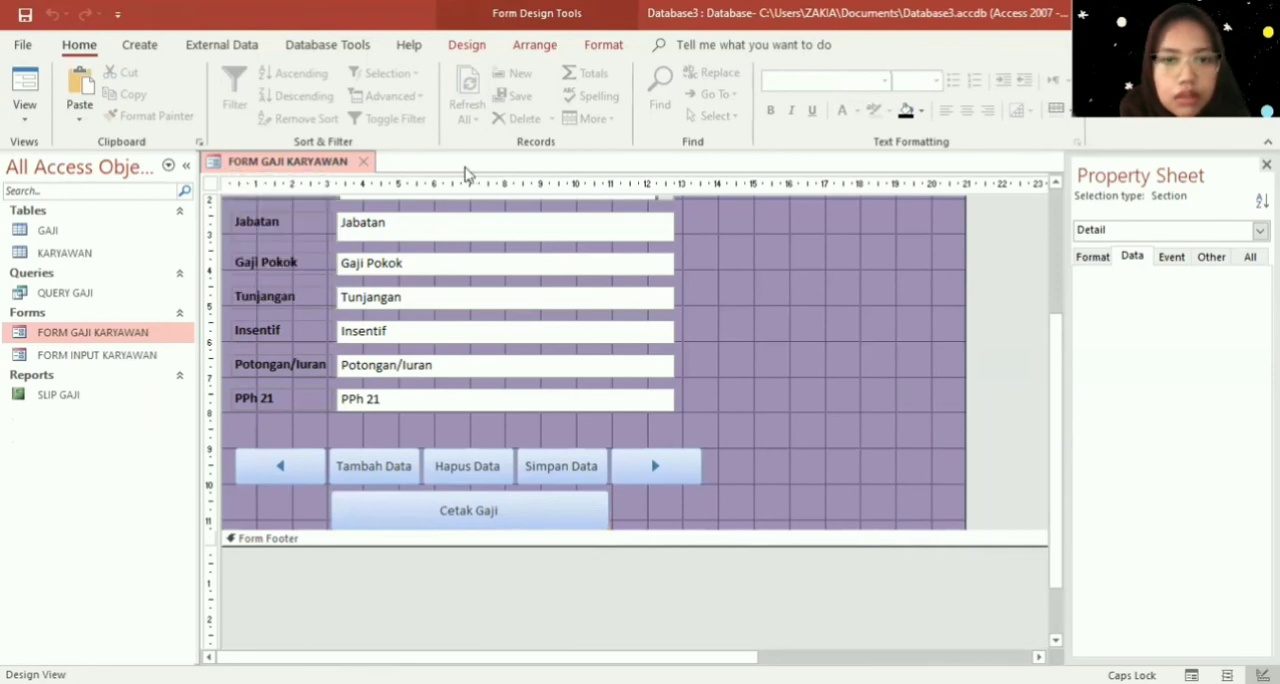
pyautogui.click(363, 161)
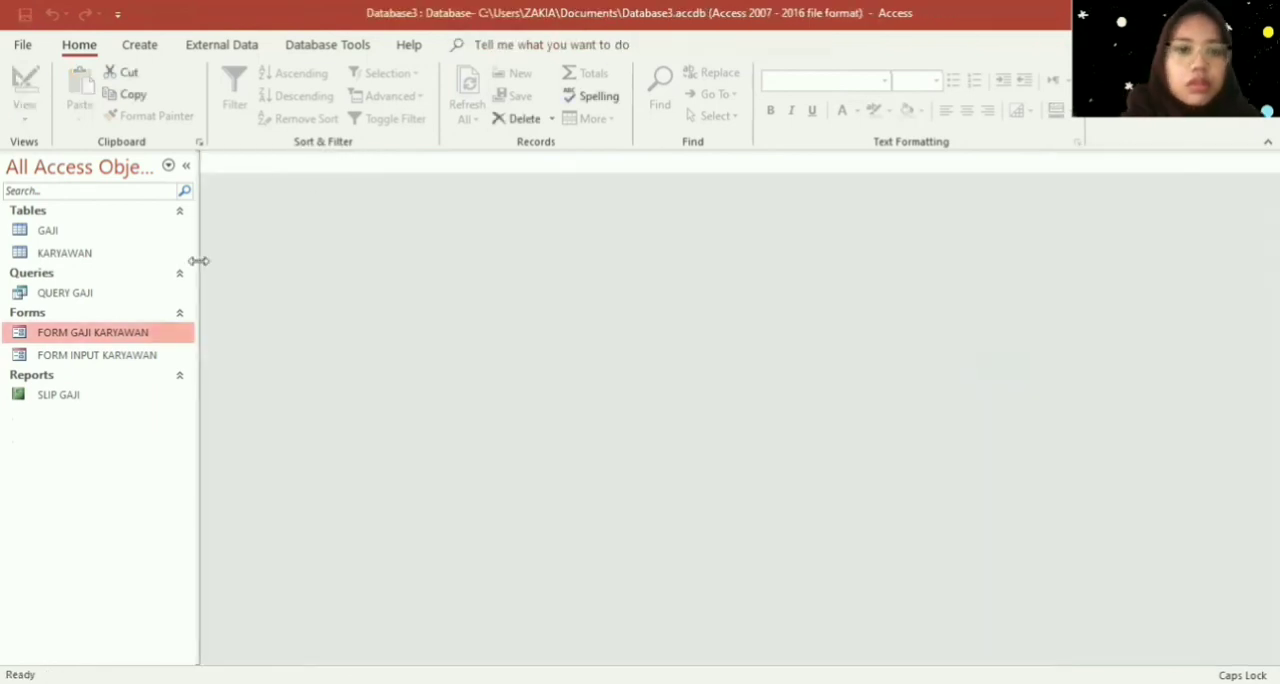
pyautogui.doubleClick(125, 333)
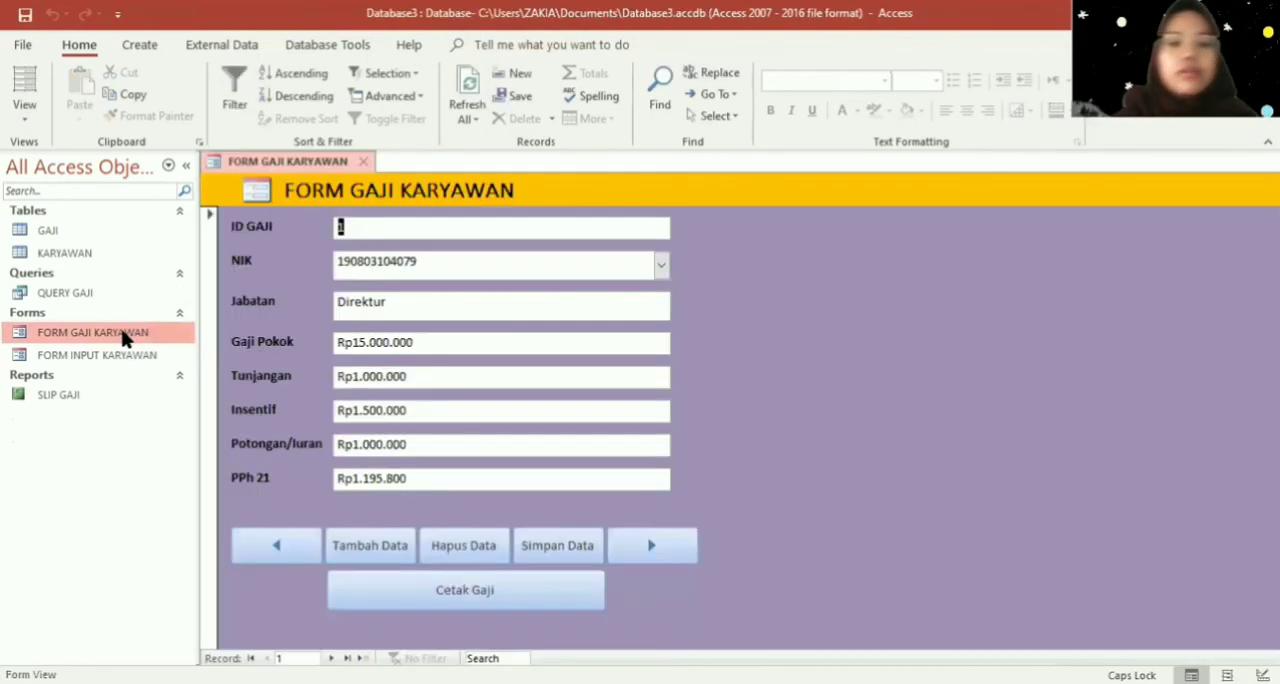
# - Test the Cetak Gaji button on the ID GAJI 1 record, enlarge the SLIP GAJI preview and close it
pyautogui.click(498, 600)
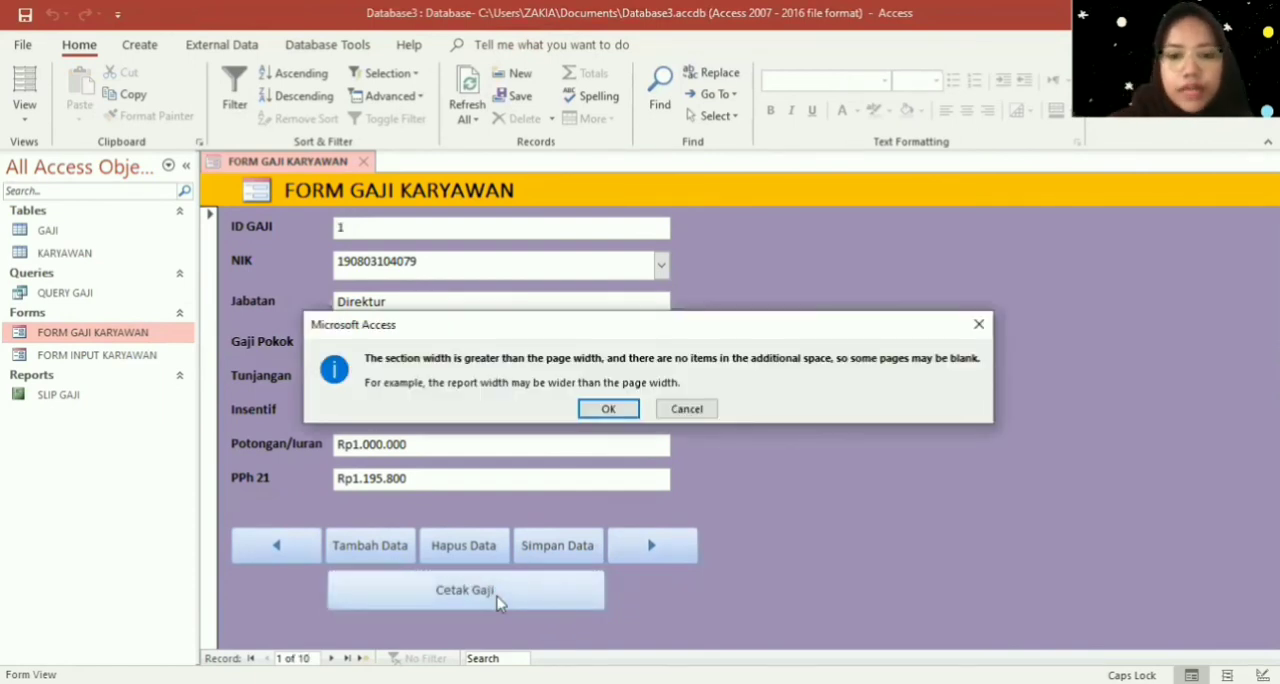
pyautogui.press('Return')
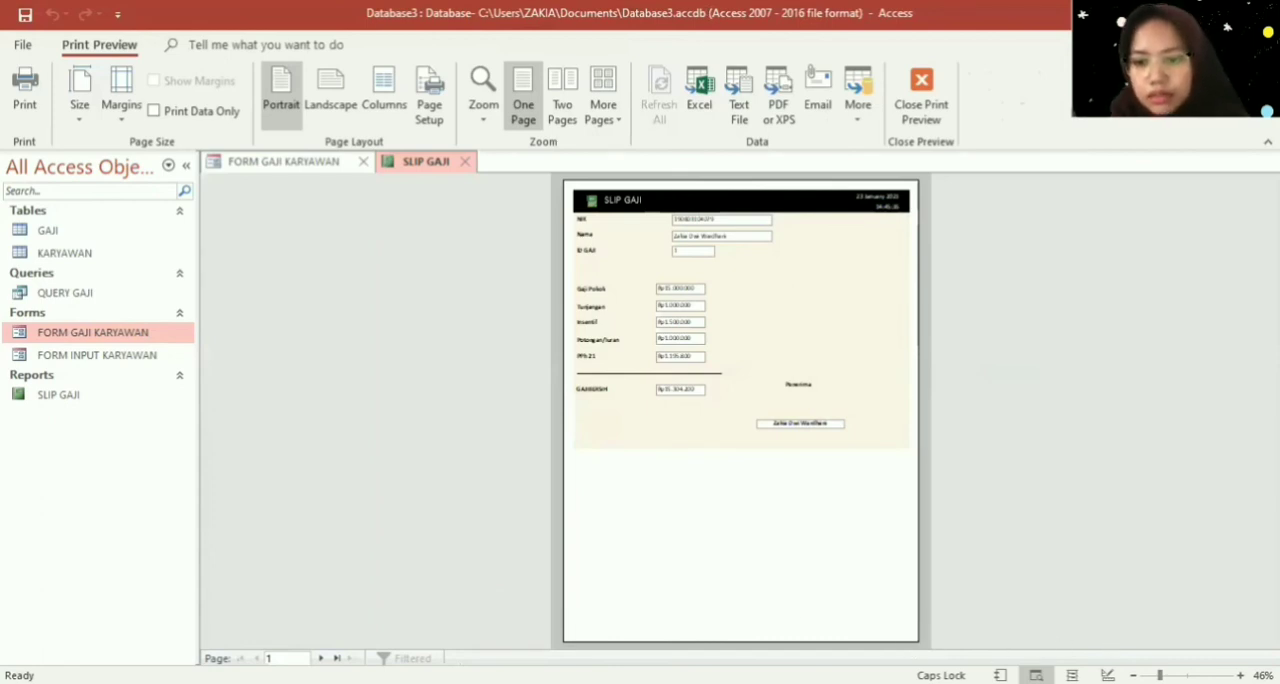
pyautogui.click(1171, 675)
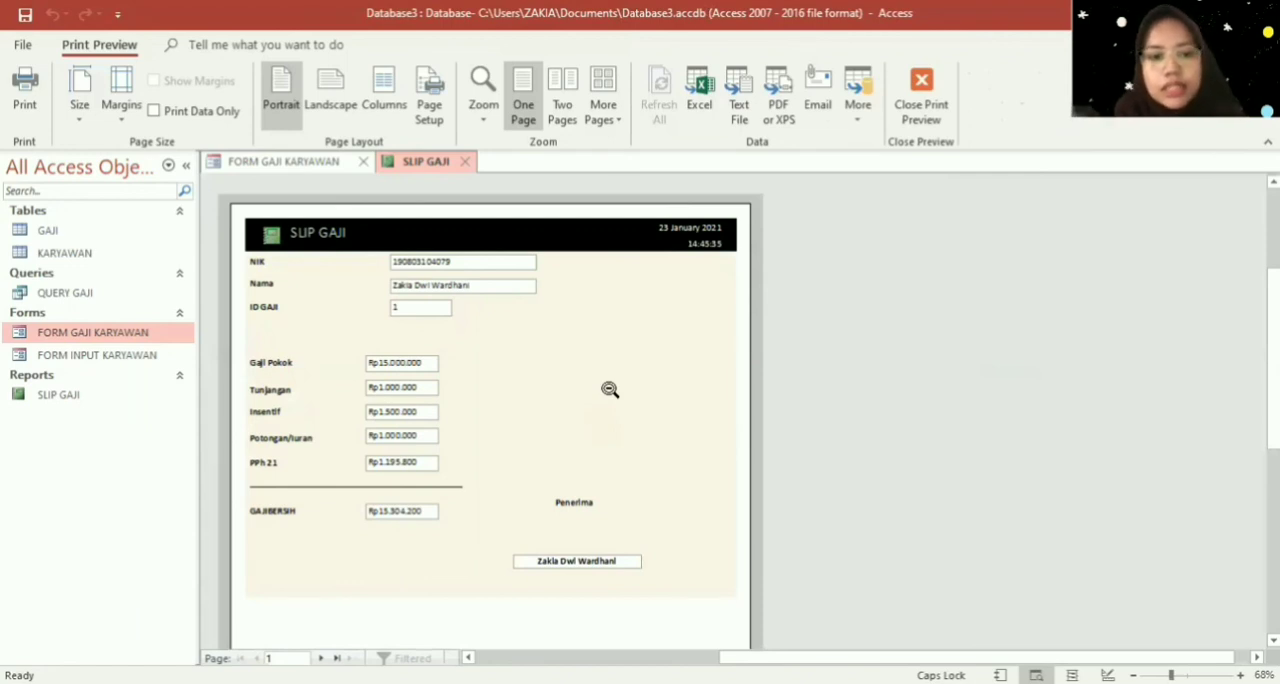
pyautogui.click(470, 163)
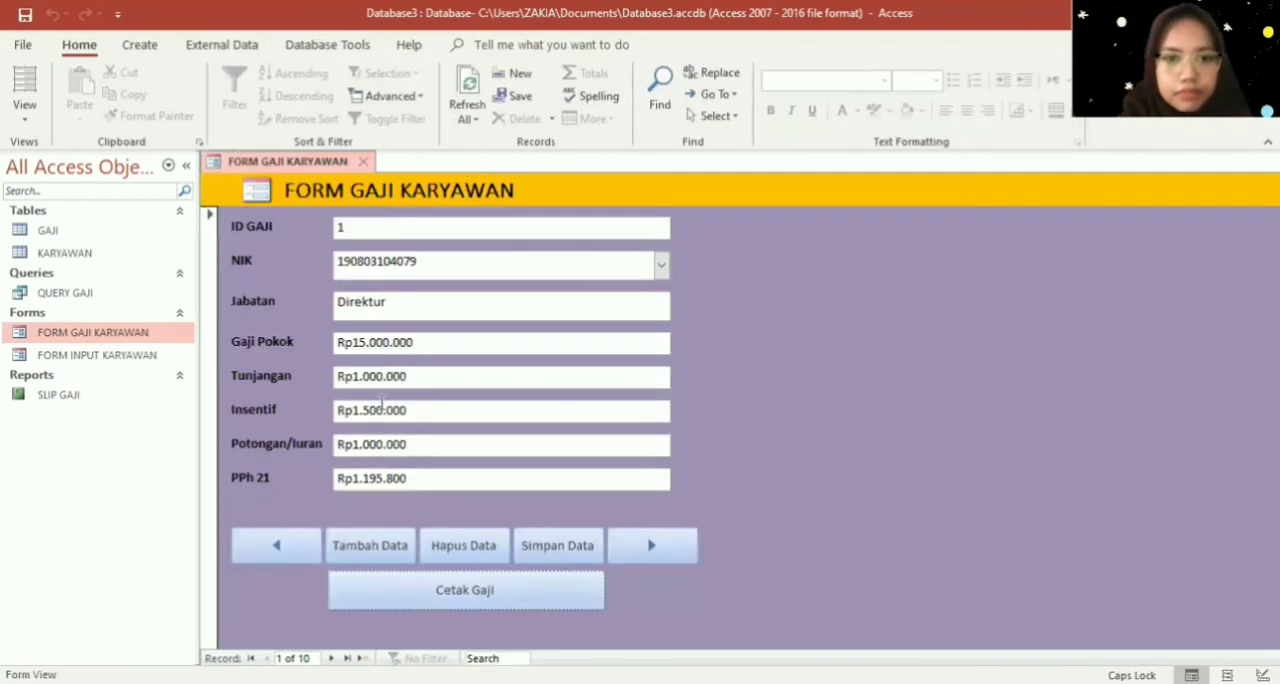
# - Go to the ID GAJI 4 record, check its NIK list, and preview its pay slip enlarged with Cetak Gaji
pyautogui.click(686, 549)
pyautogui.click(686, 549)
pyautogui.click(686, 549)
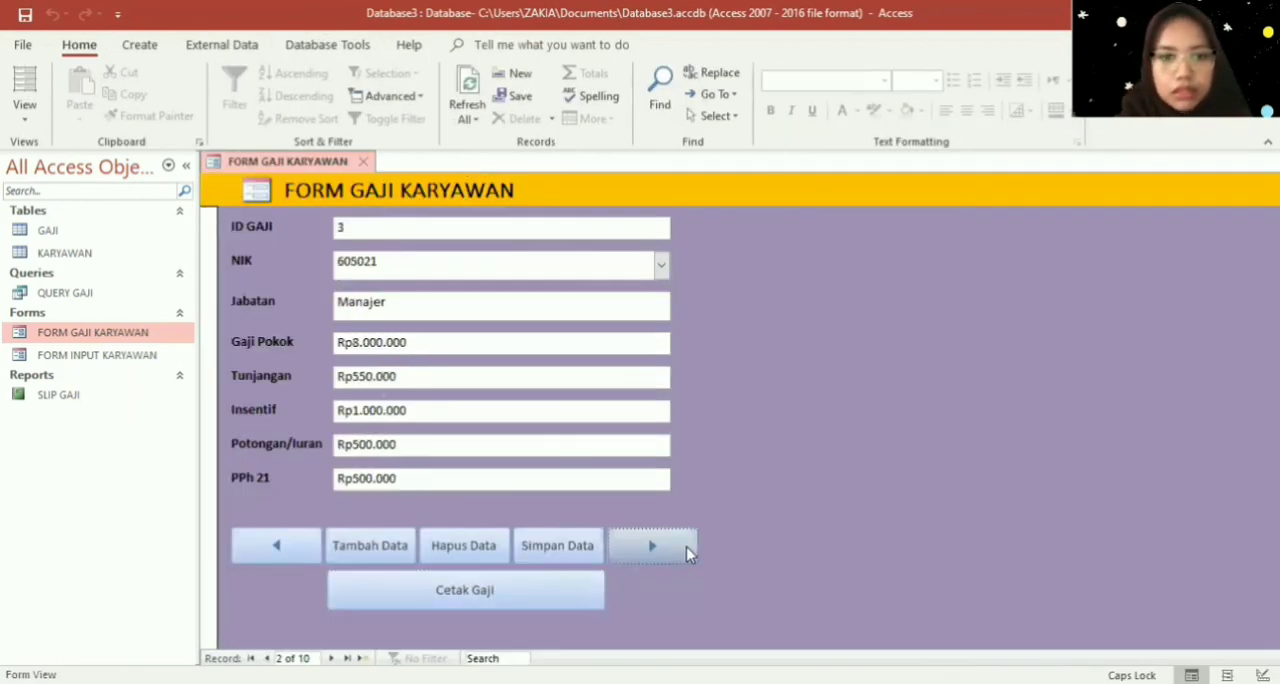
pyautogui.click(660, 266)
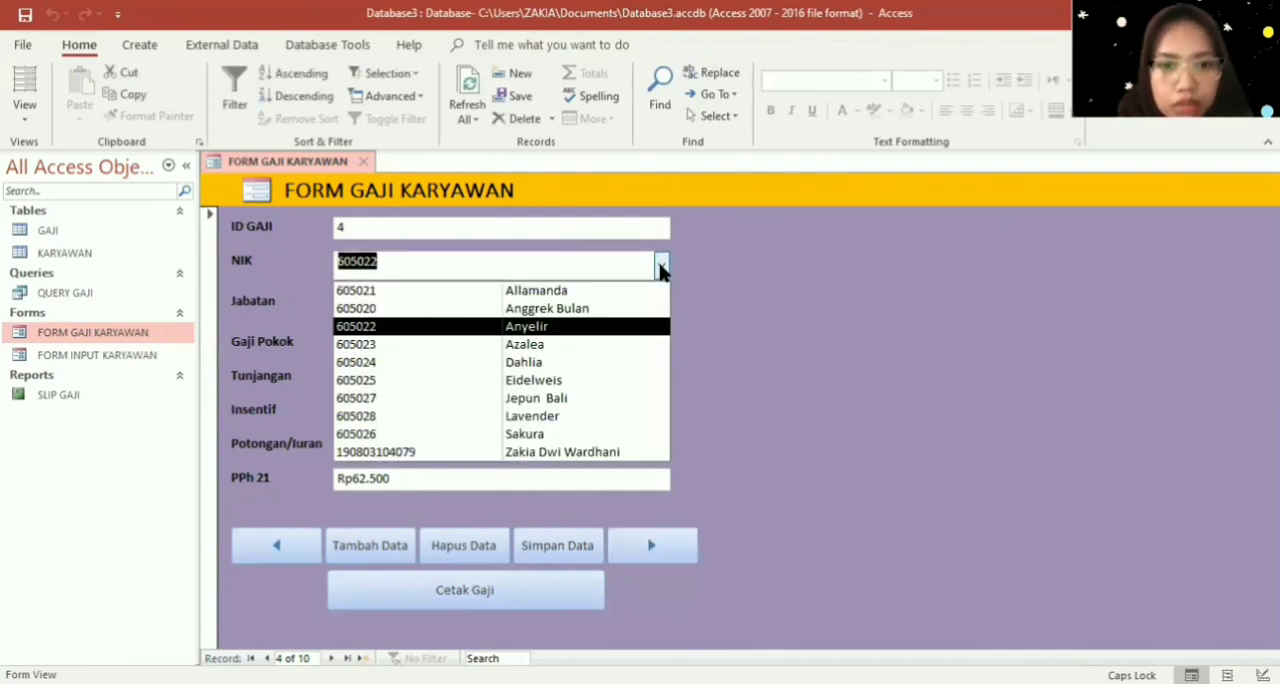
pyautogui.click(704, 295)
pyautogui.click(503, 603)
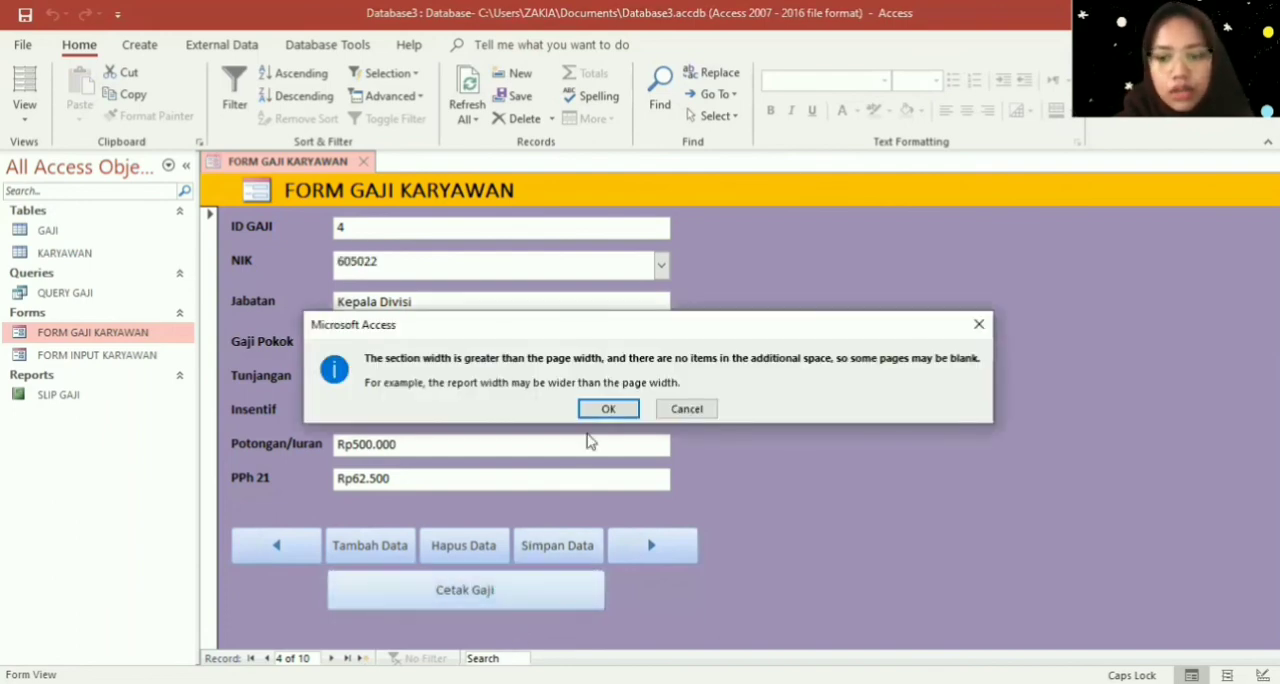
pyautogui.press('Return')
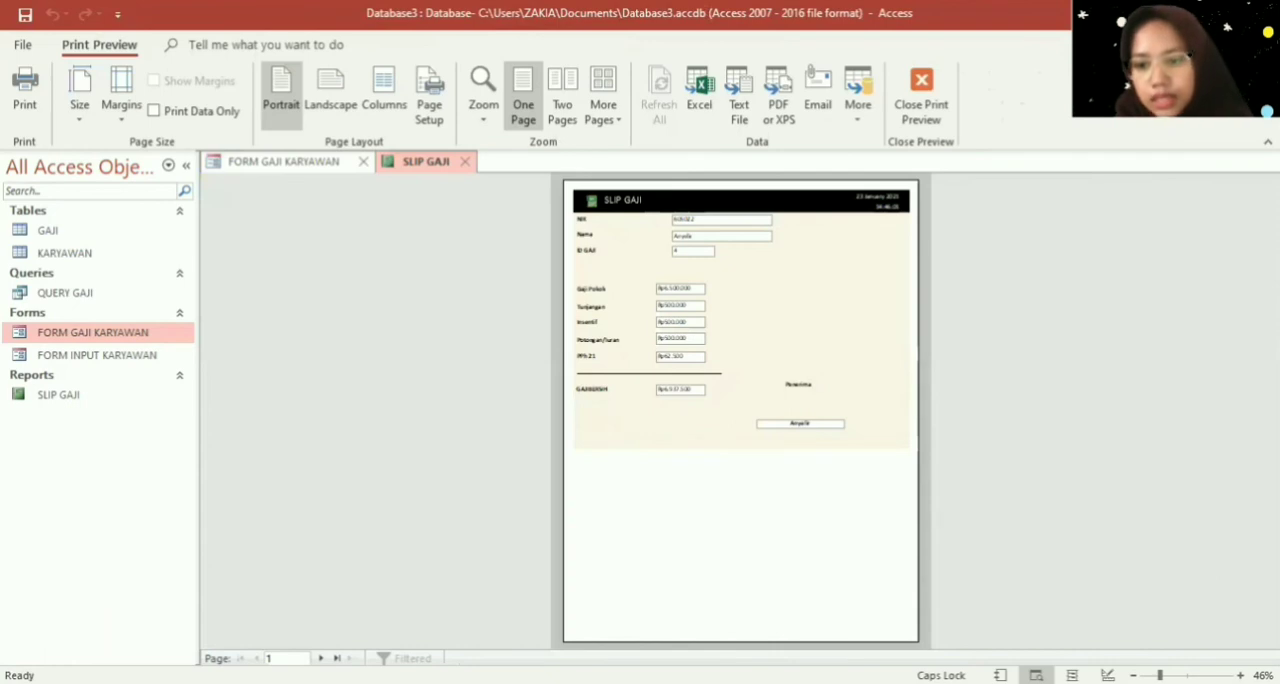
pyautogui.click(733, 250)
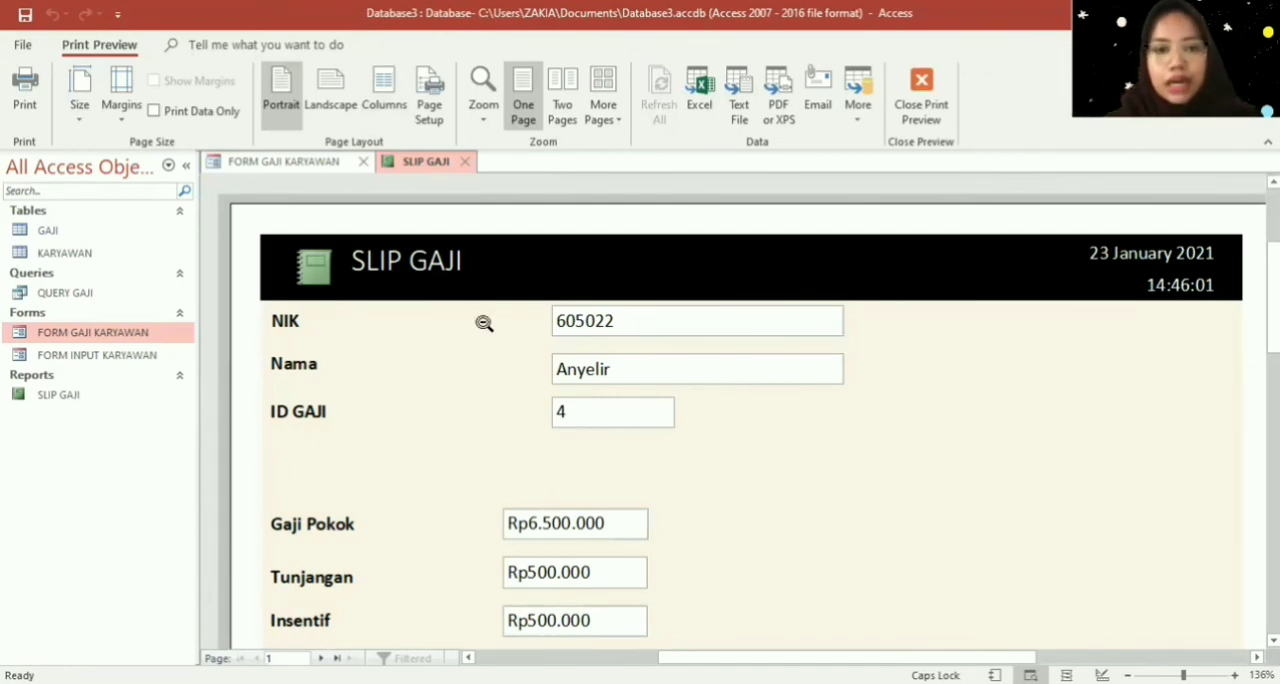
# - Try Cetak Gaji on the ID GAJI 3 record with the previous slip still open, and close the SLIP GAJI preview
pyautogui.click(296, 164)
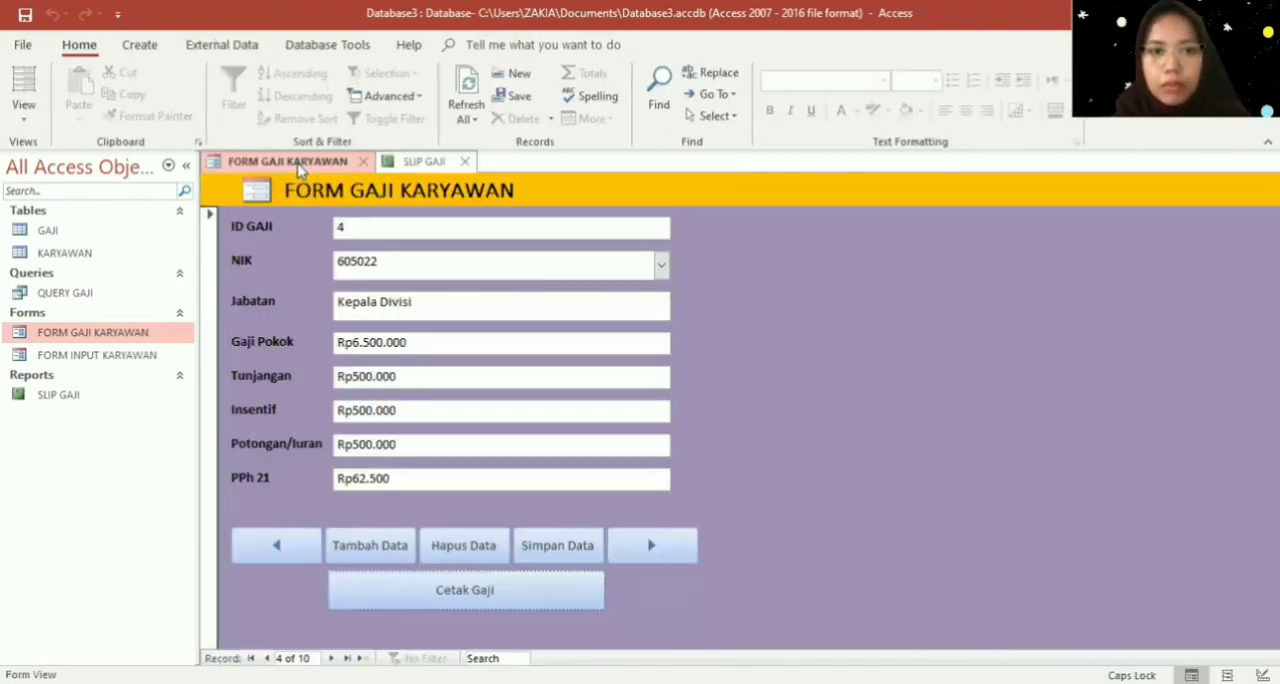
pyautogui.click(309, 546)
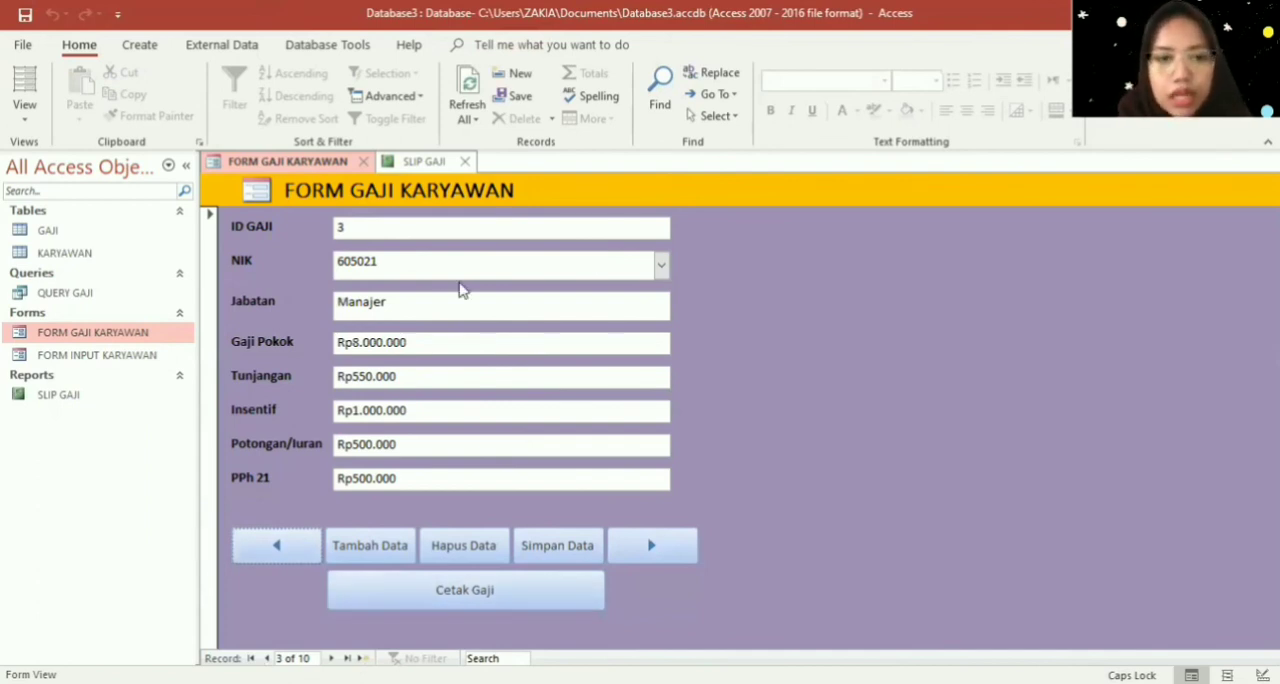
pyautogui.click(661, 265)
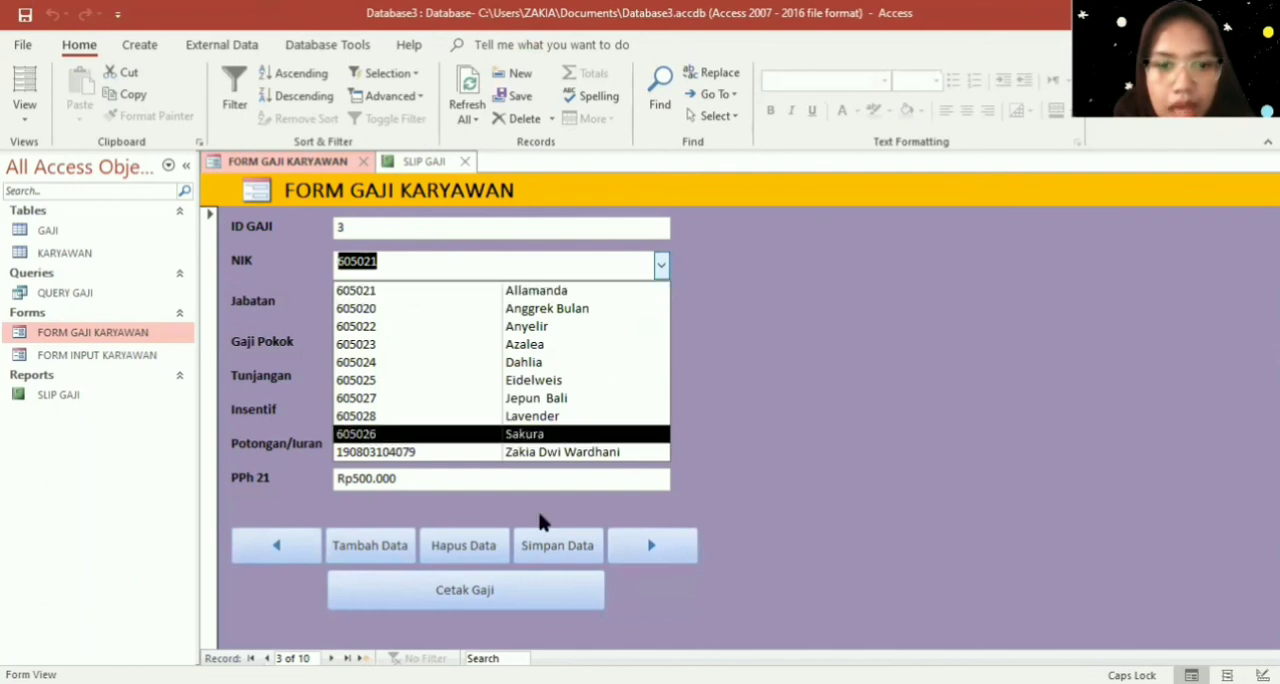
pyautogui.click(472, 594)
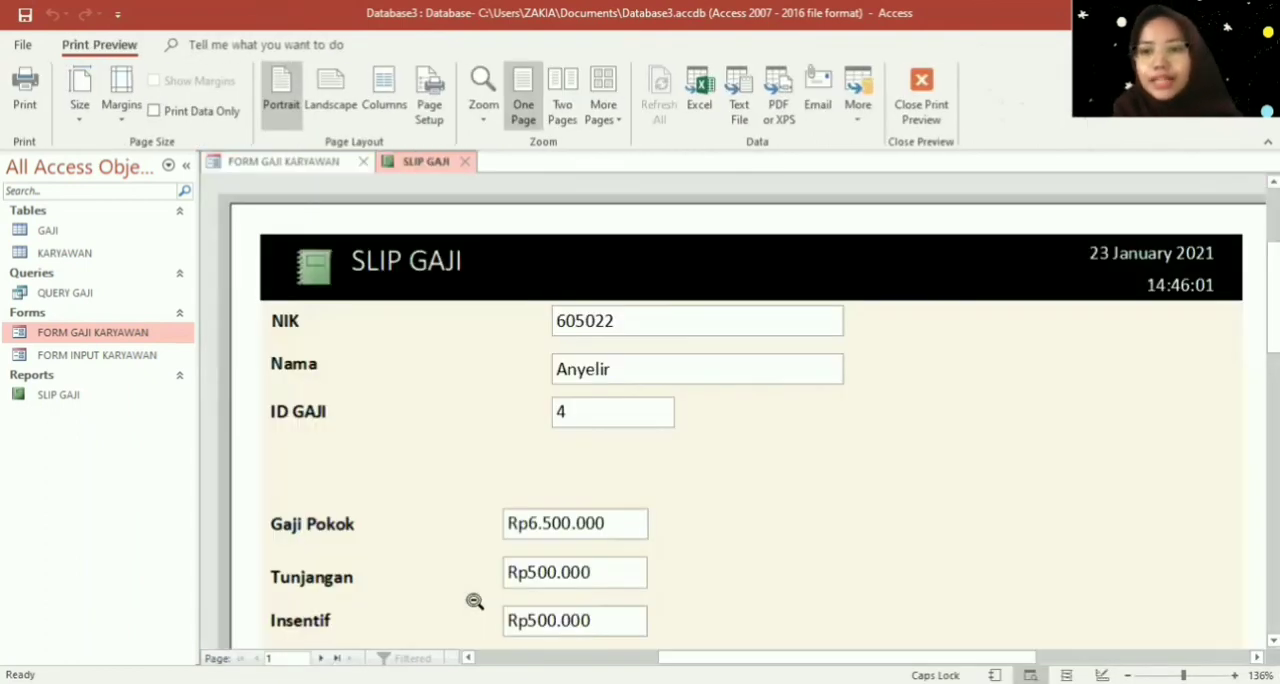
pyautogui.click(465, 161)
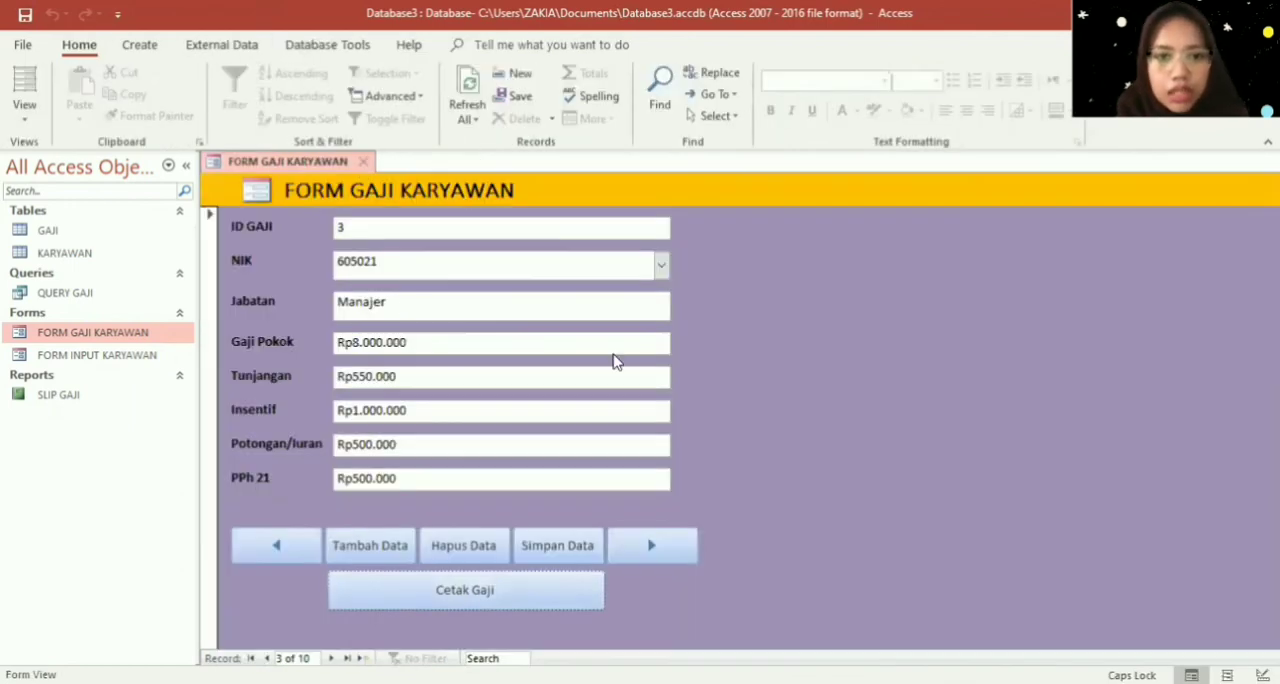
# - Preview the ID GAJI 3 pay slip again with Cetak Gaji, enlarge it, and close both the report and FORM GAJI KARYAWAN
pyautogui.click(660, 264)
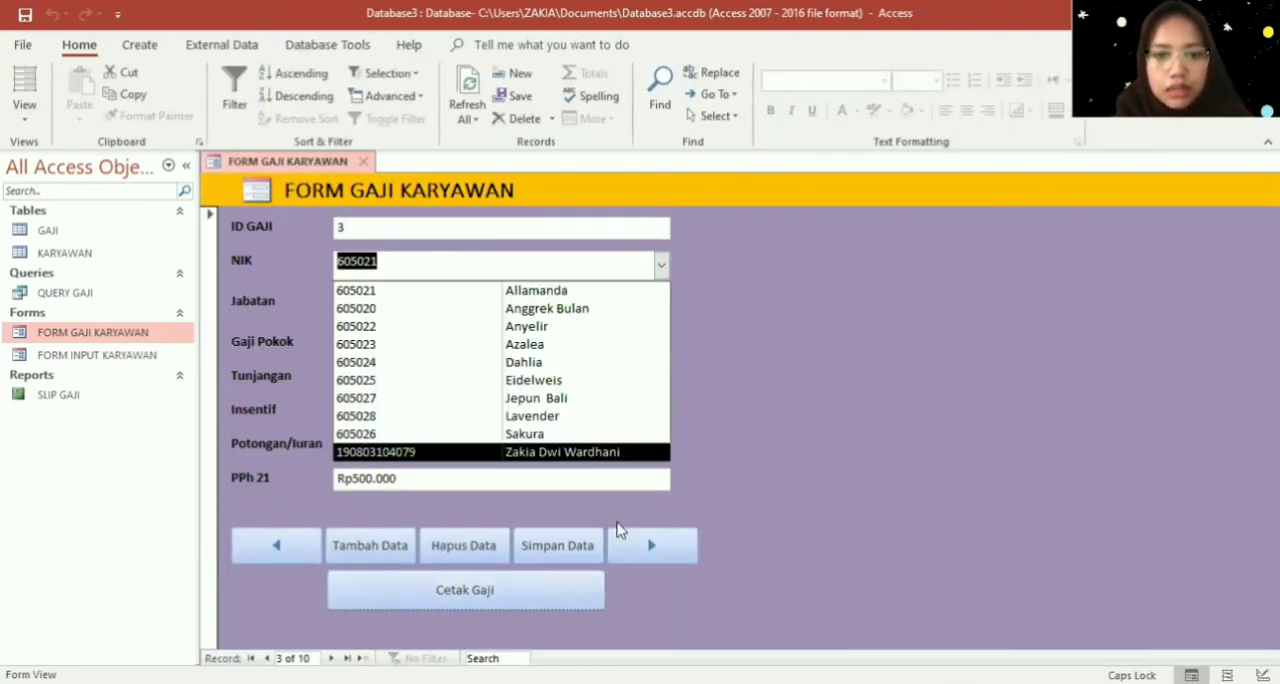
pyautogui.click(566, 588)
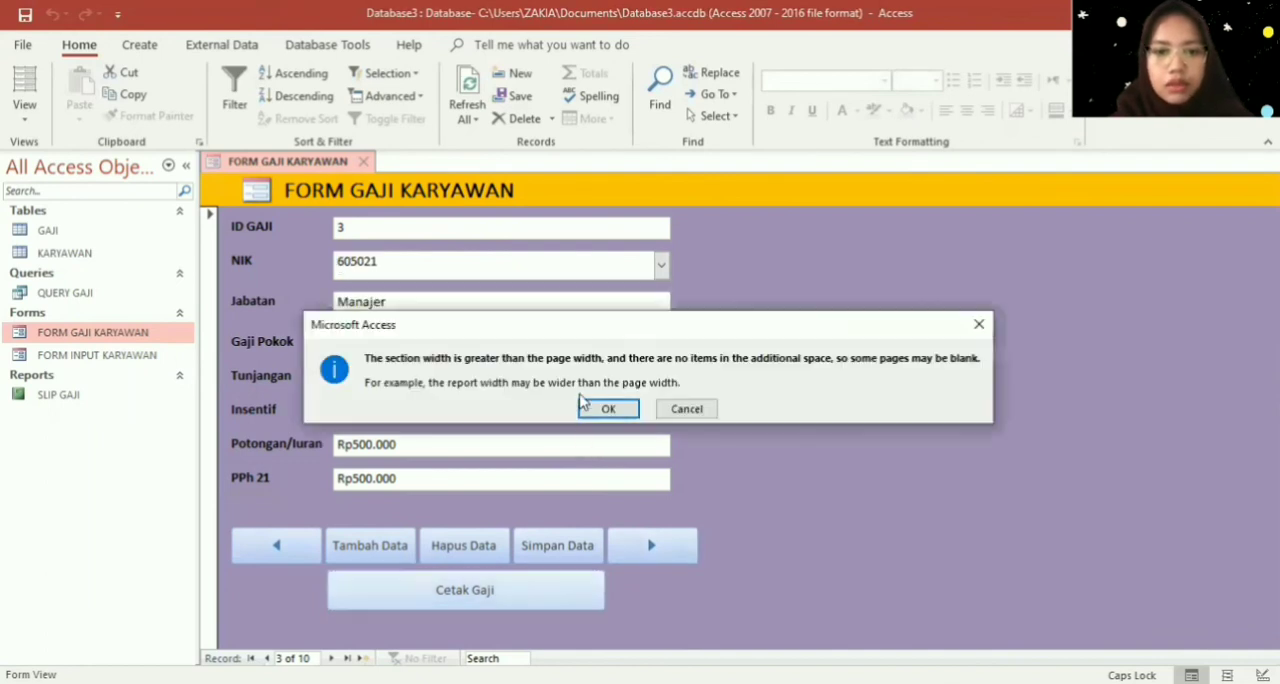
pyautogui.click(602, 405)
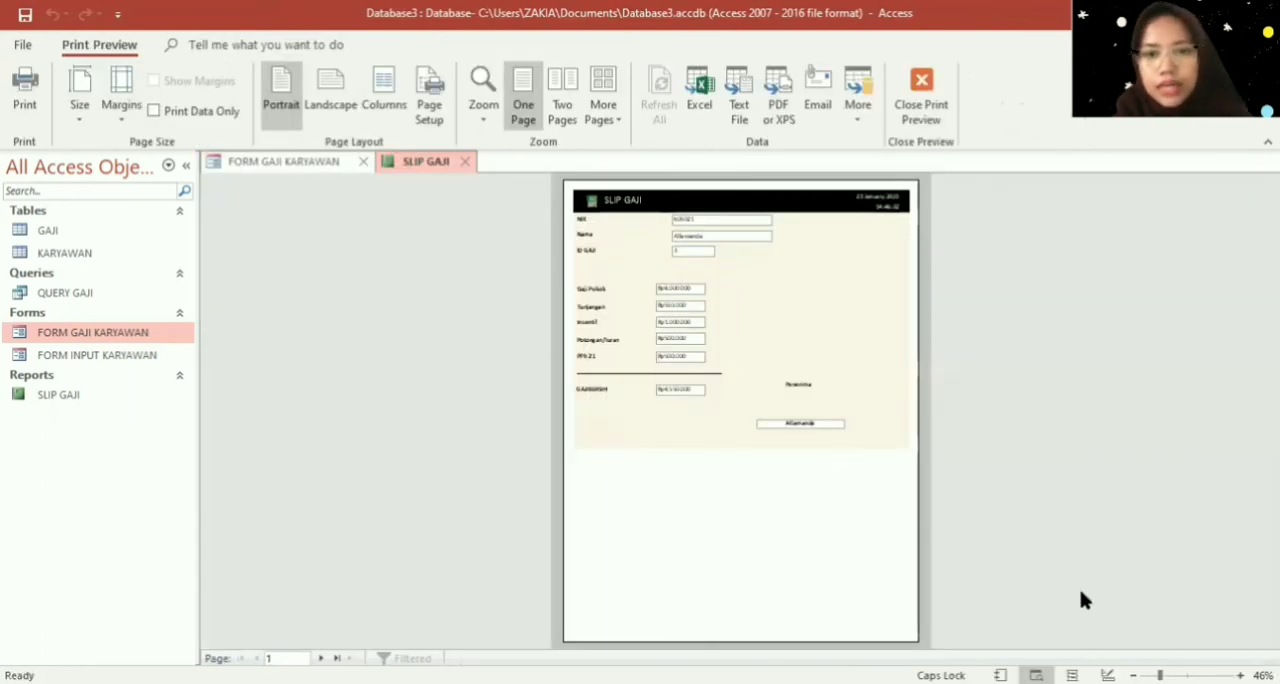
pyautogui.click(918, 353)
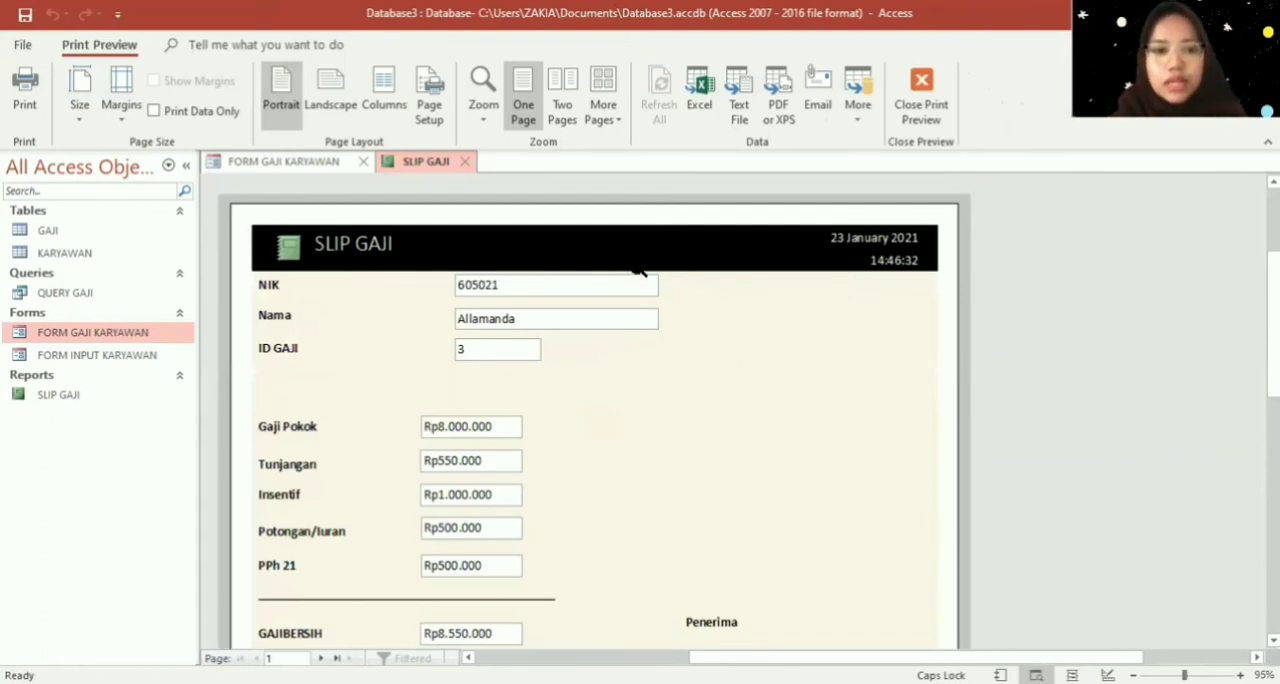
pyautogui.click(464, 161)
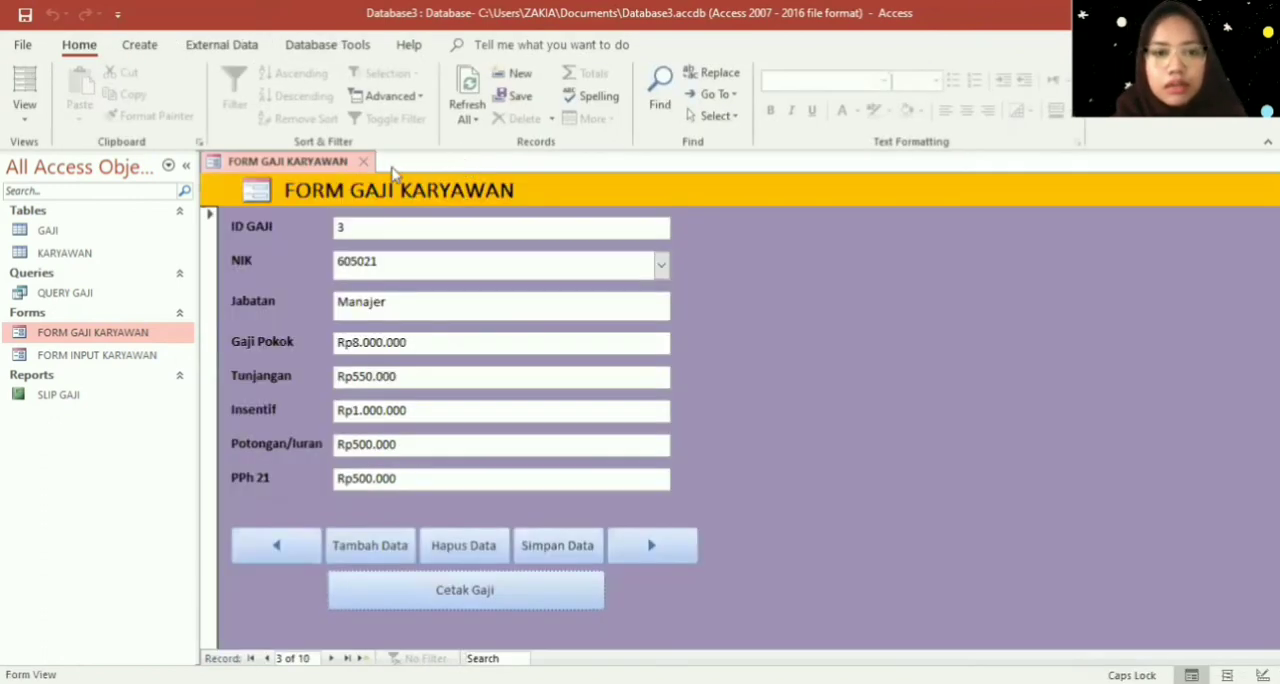
pyautogui.click(365, 163)
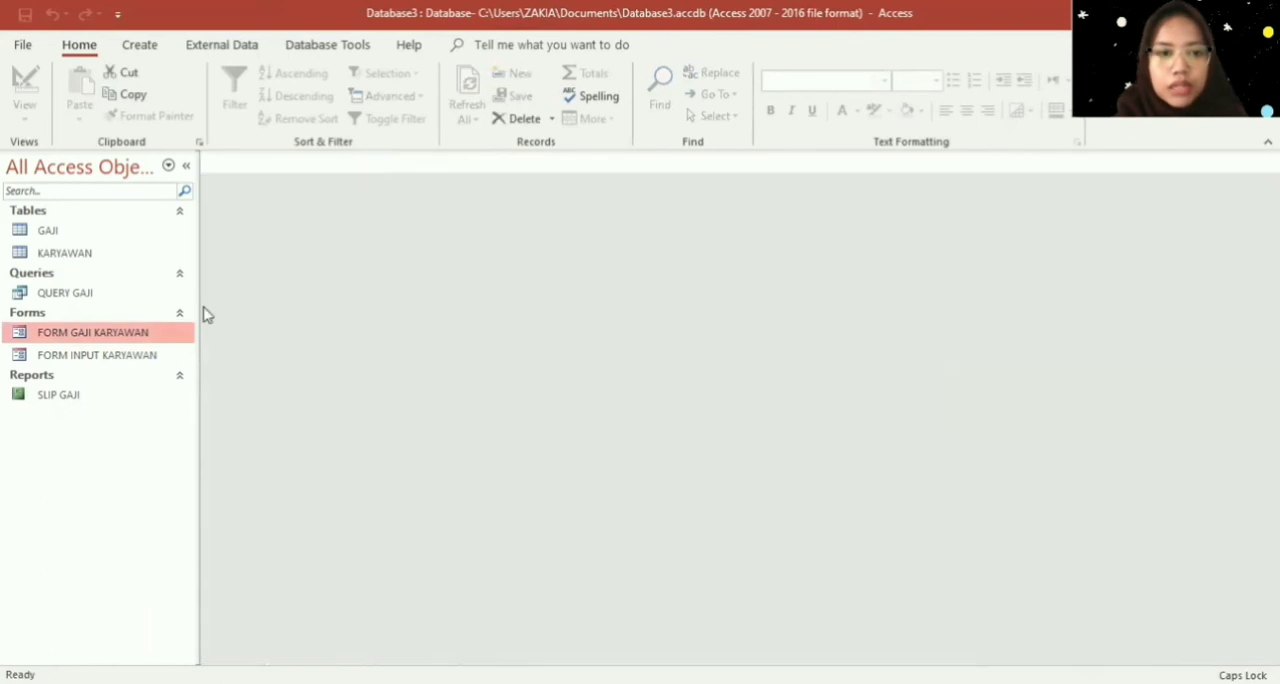
# - Open FORM INPUT KARYAWAN, page forward through the employee records to check their data and photos, and close the form
pyautogui.doubleClick(160, 354)
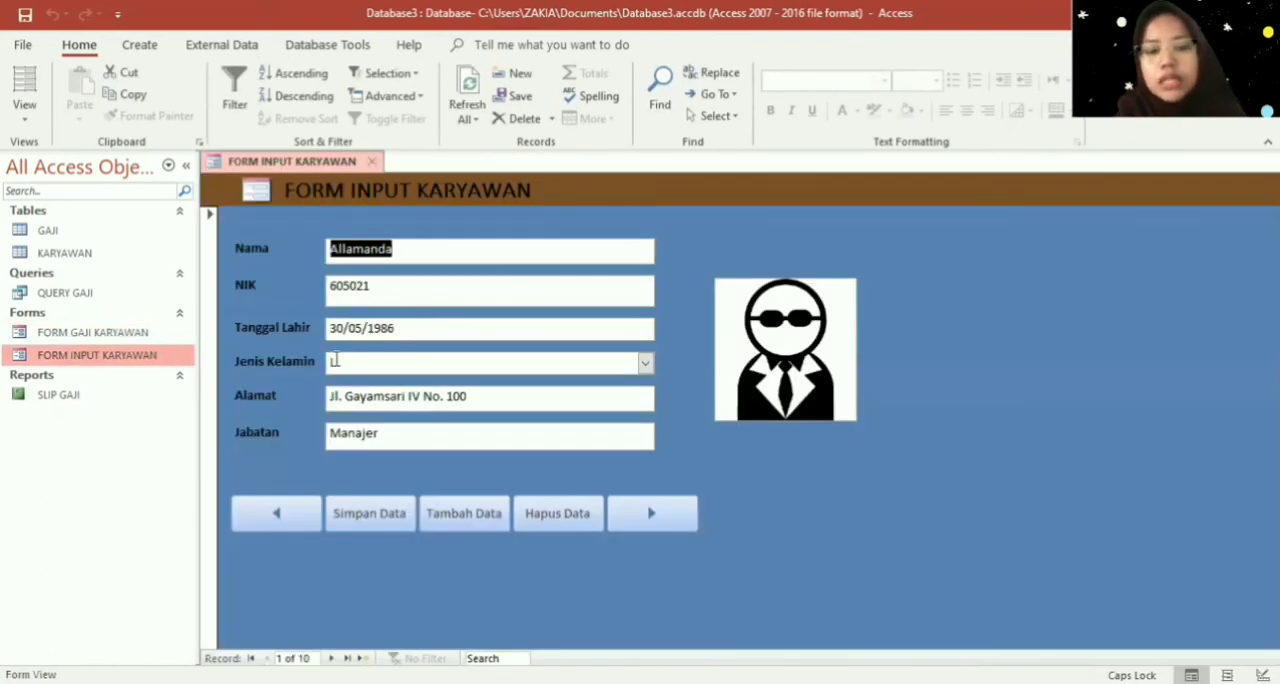
pyautogui.click(660, 520)
pyautogui.click(662, 521)
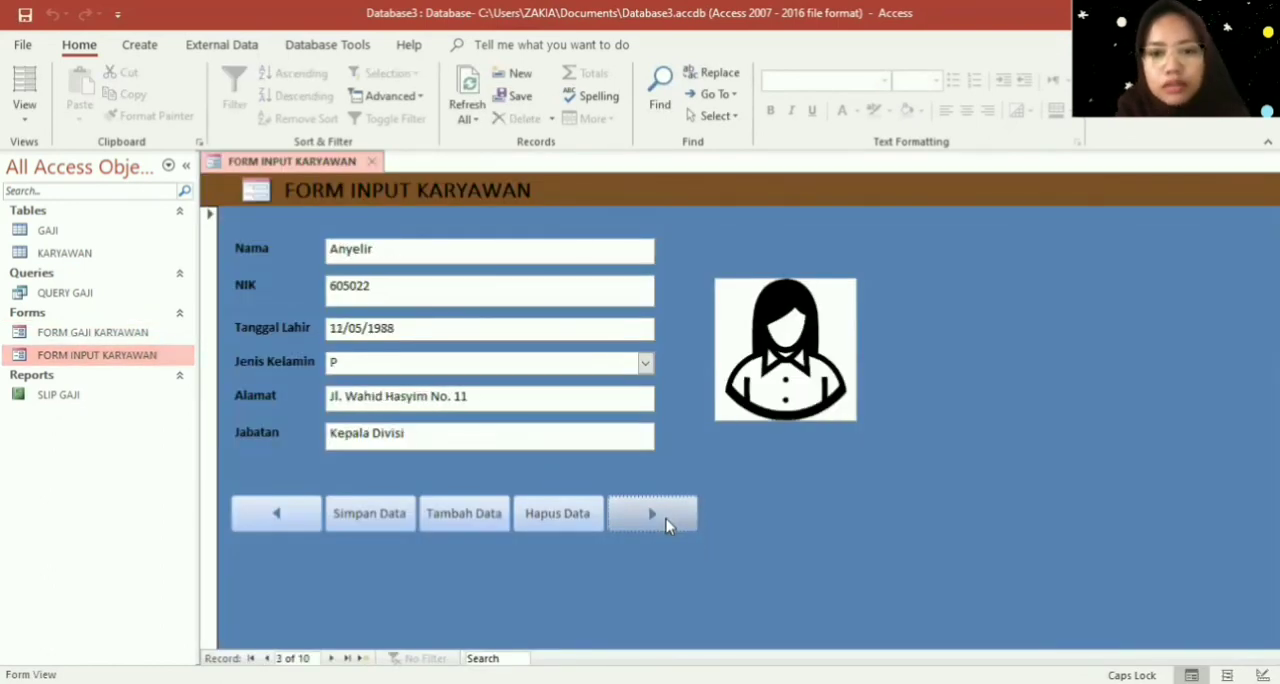
pyautogui.click(665, 524)
pyautogui.click(665, 524)
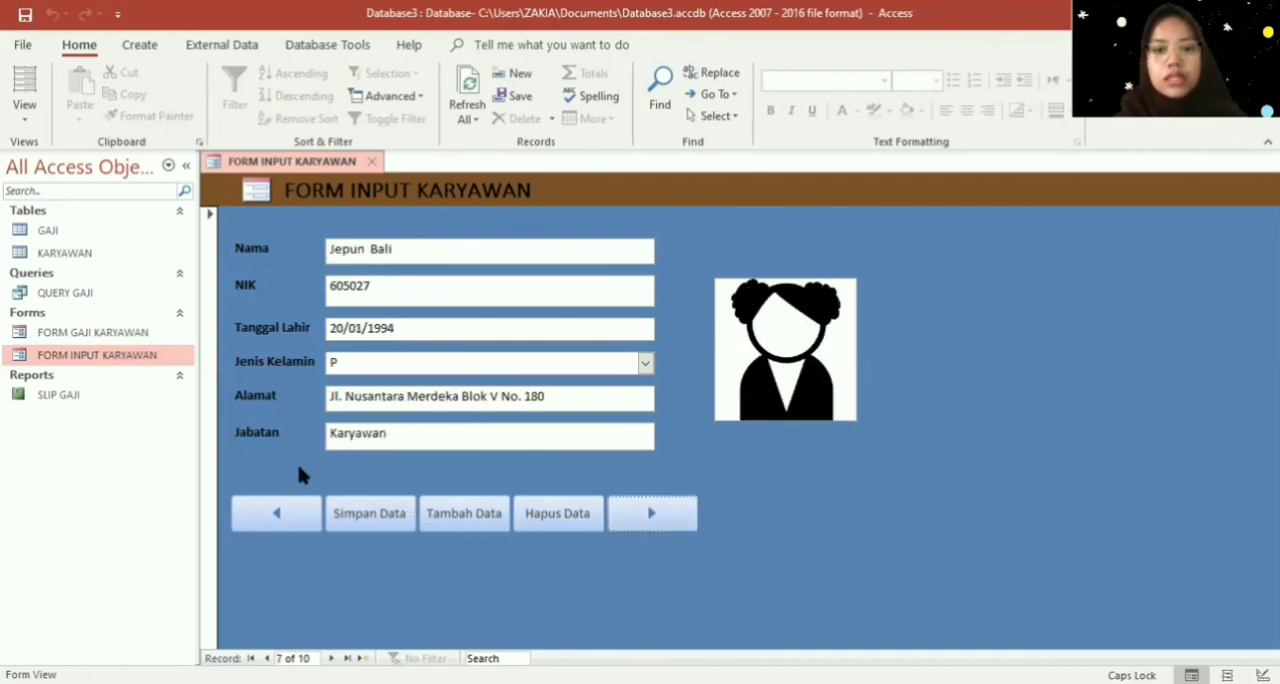
pyautogui.click(372, 162)
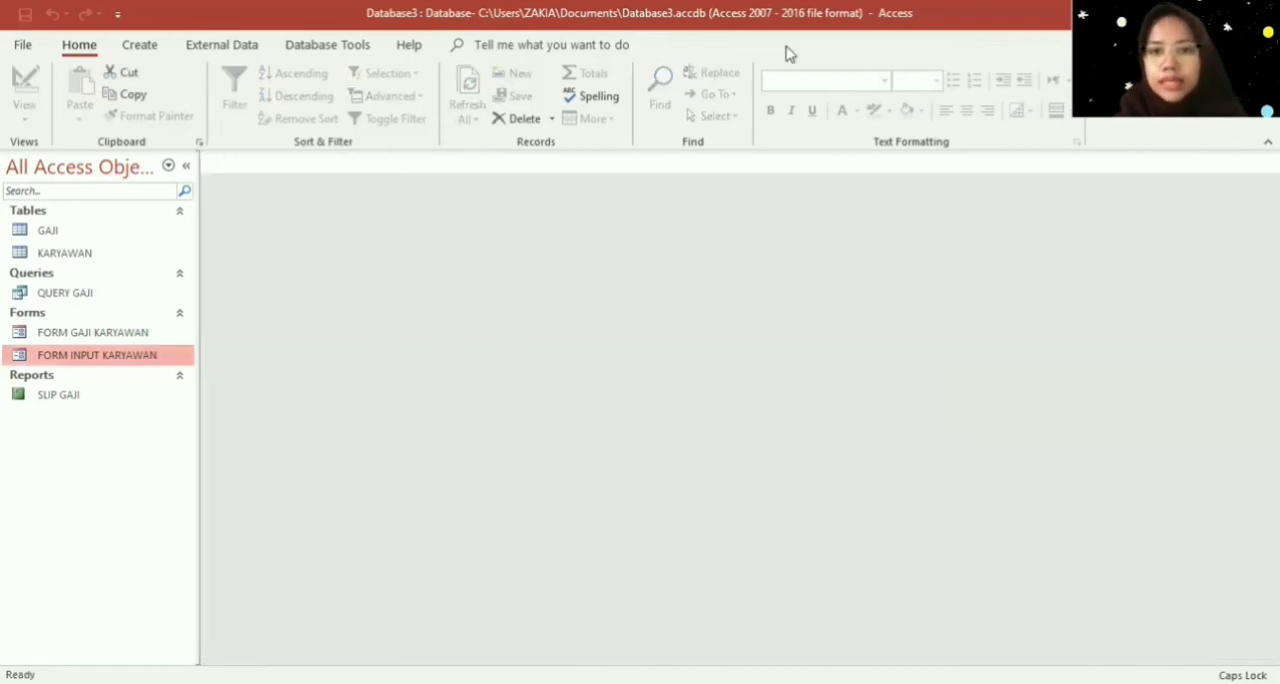